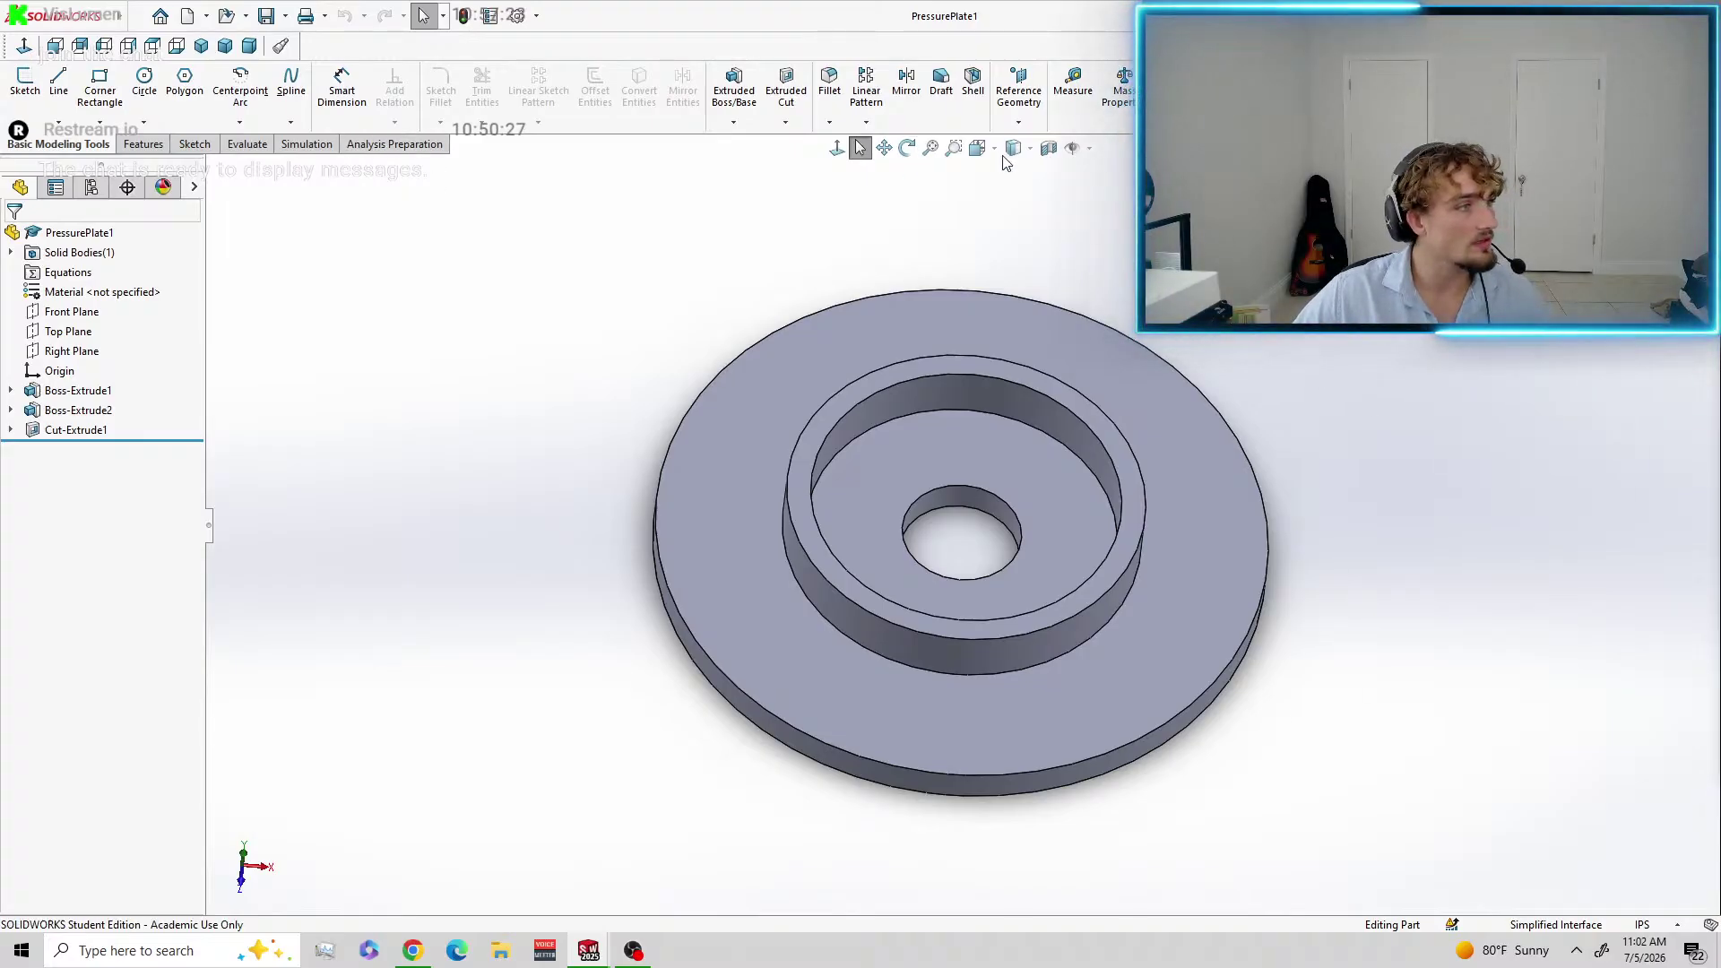
View the pressure plate from the top and start a Hole Wizard feature with the countersink hole type.
{"action": "left_click", "coordinate": [152, 47]}
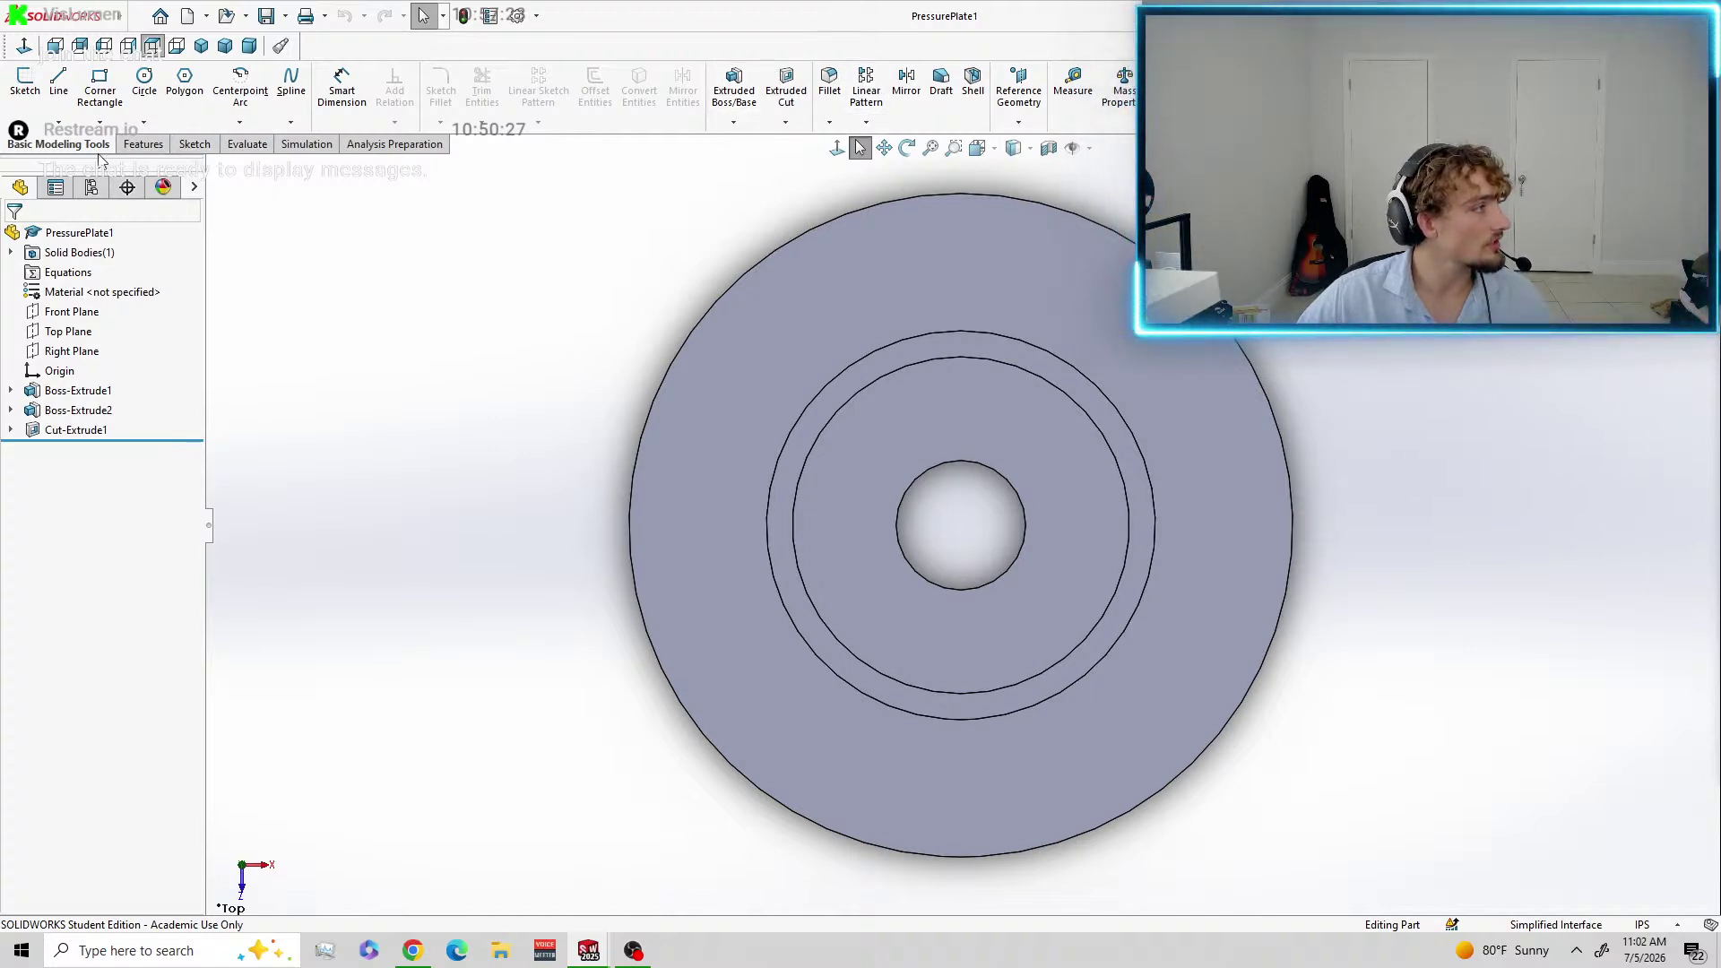
{"action": "left_click", "coordinate": [196, 146]}
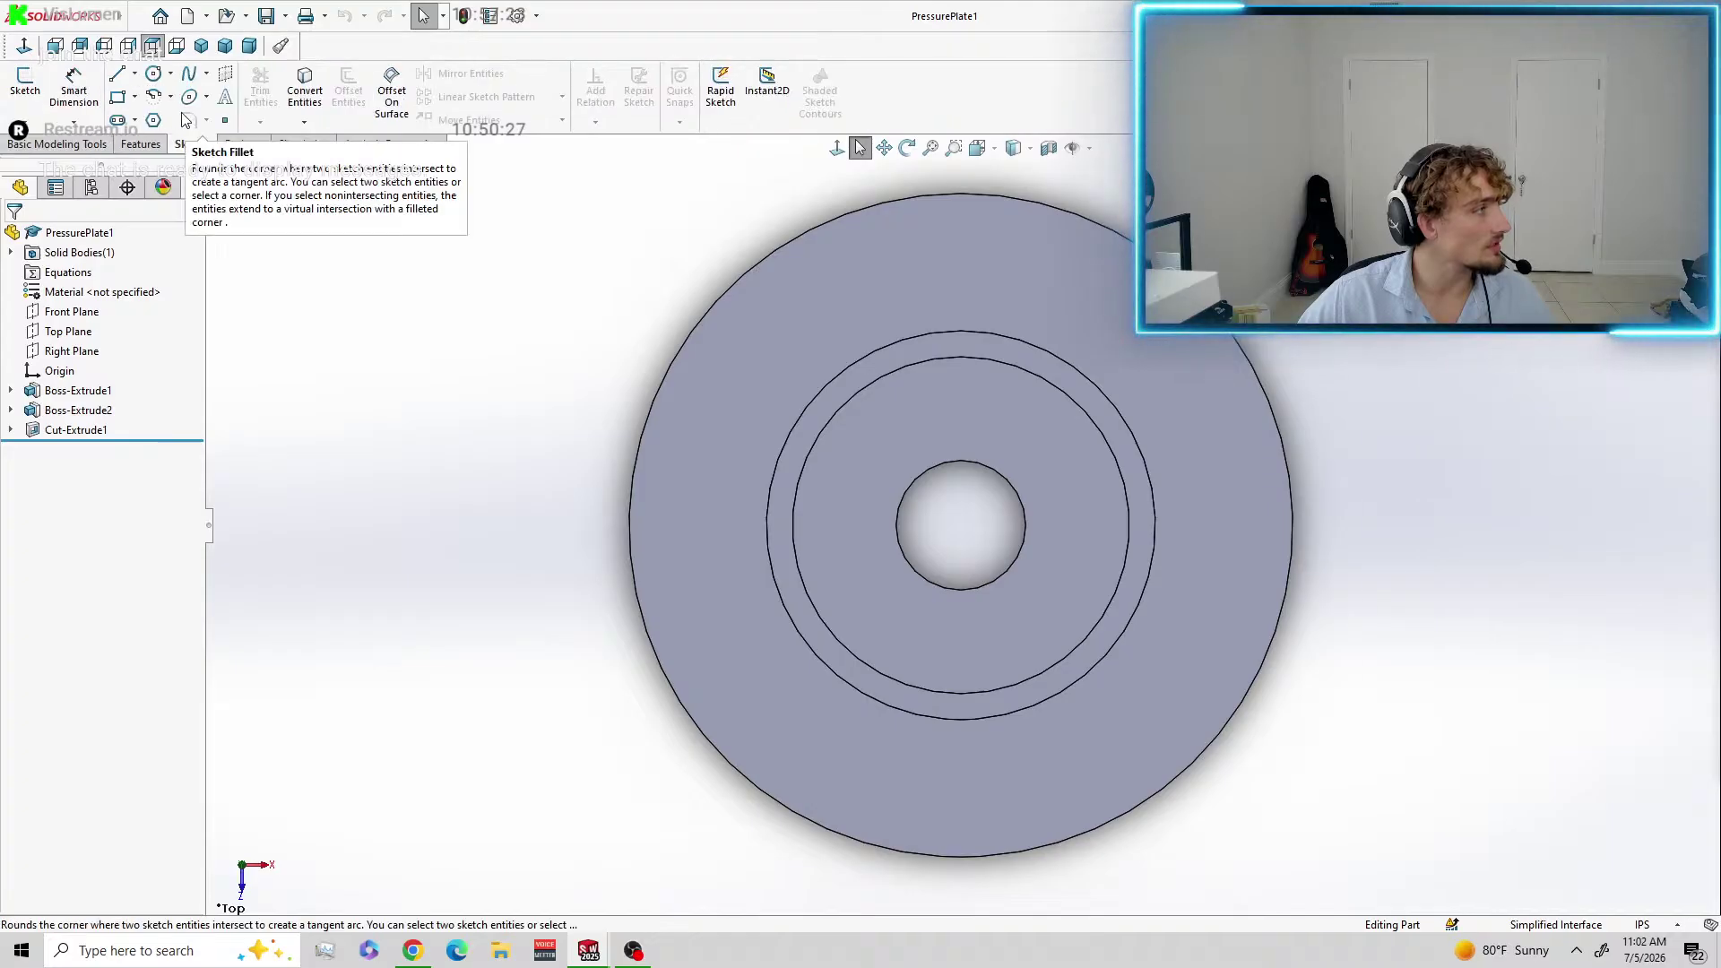
{"action": "left_click", "coordinate": [56, 144]}
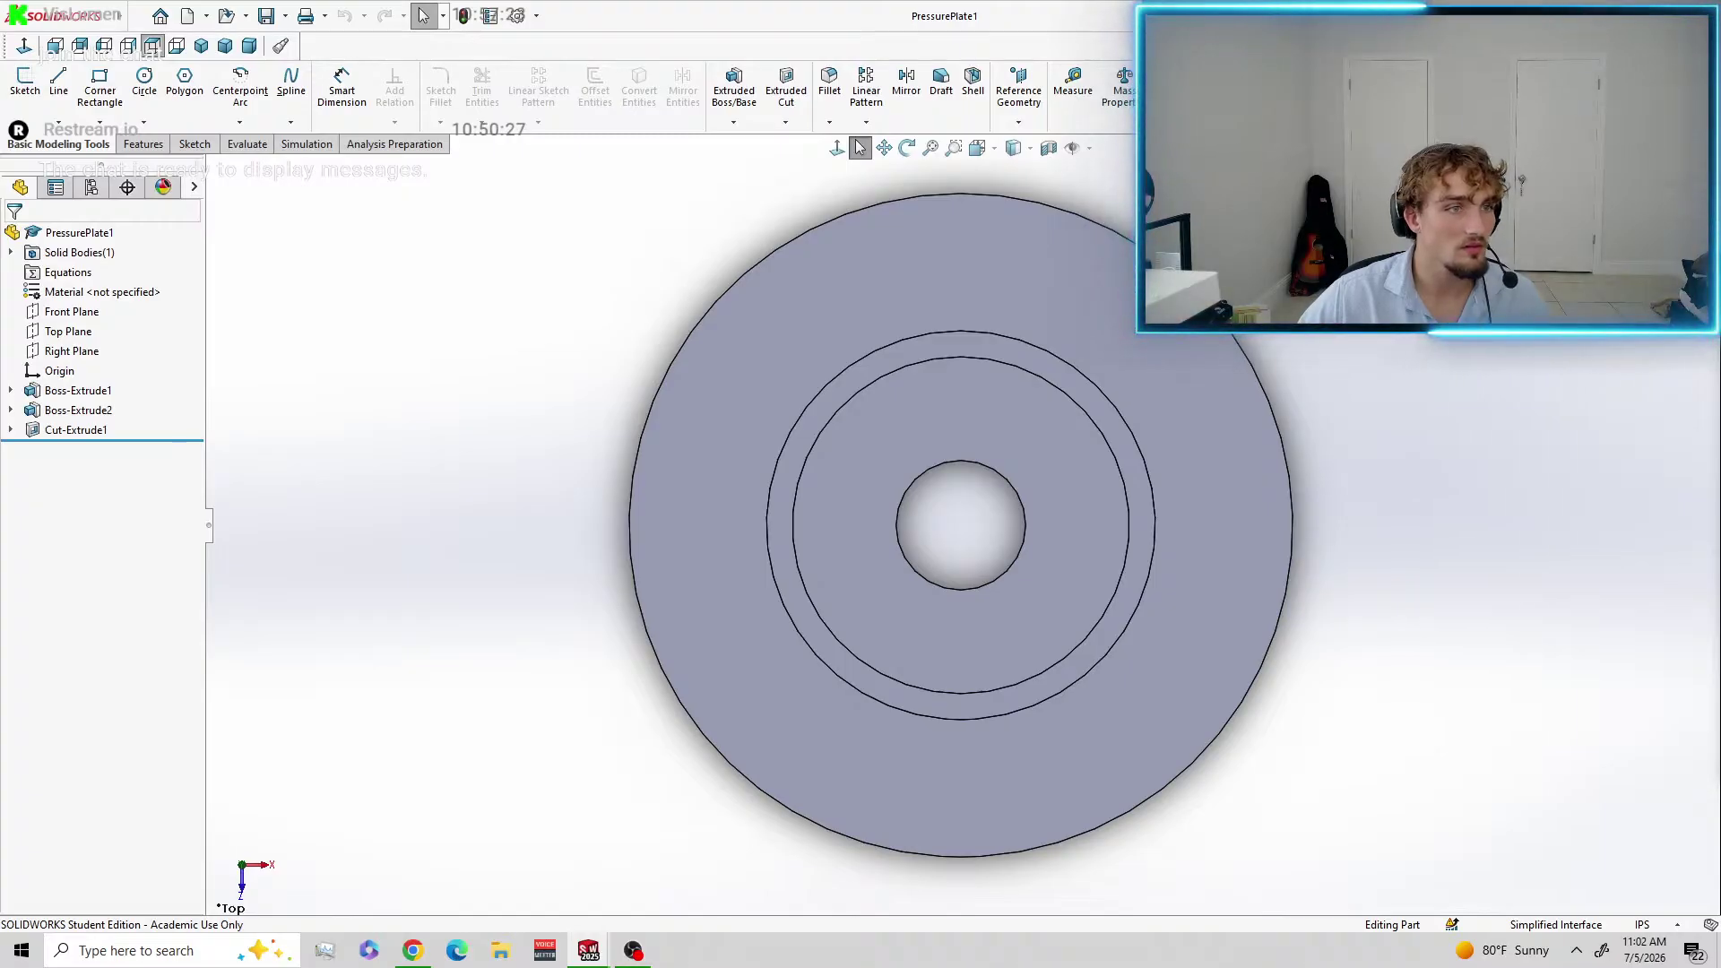
{"action": "left_click", "coordinate": [142, 144]}
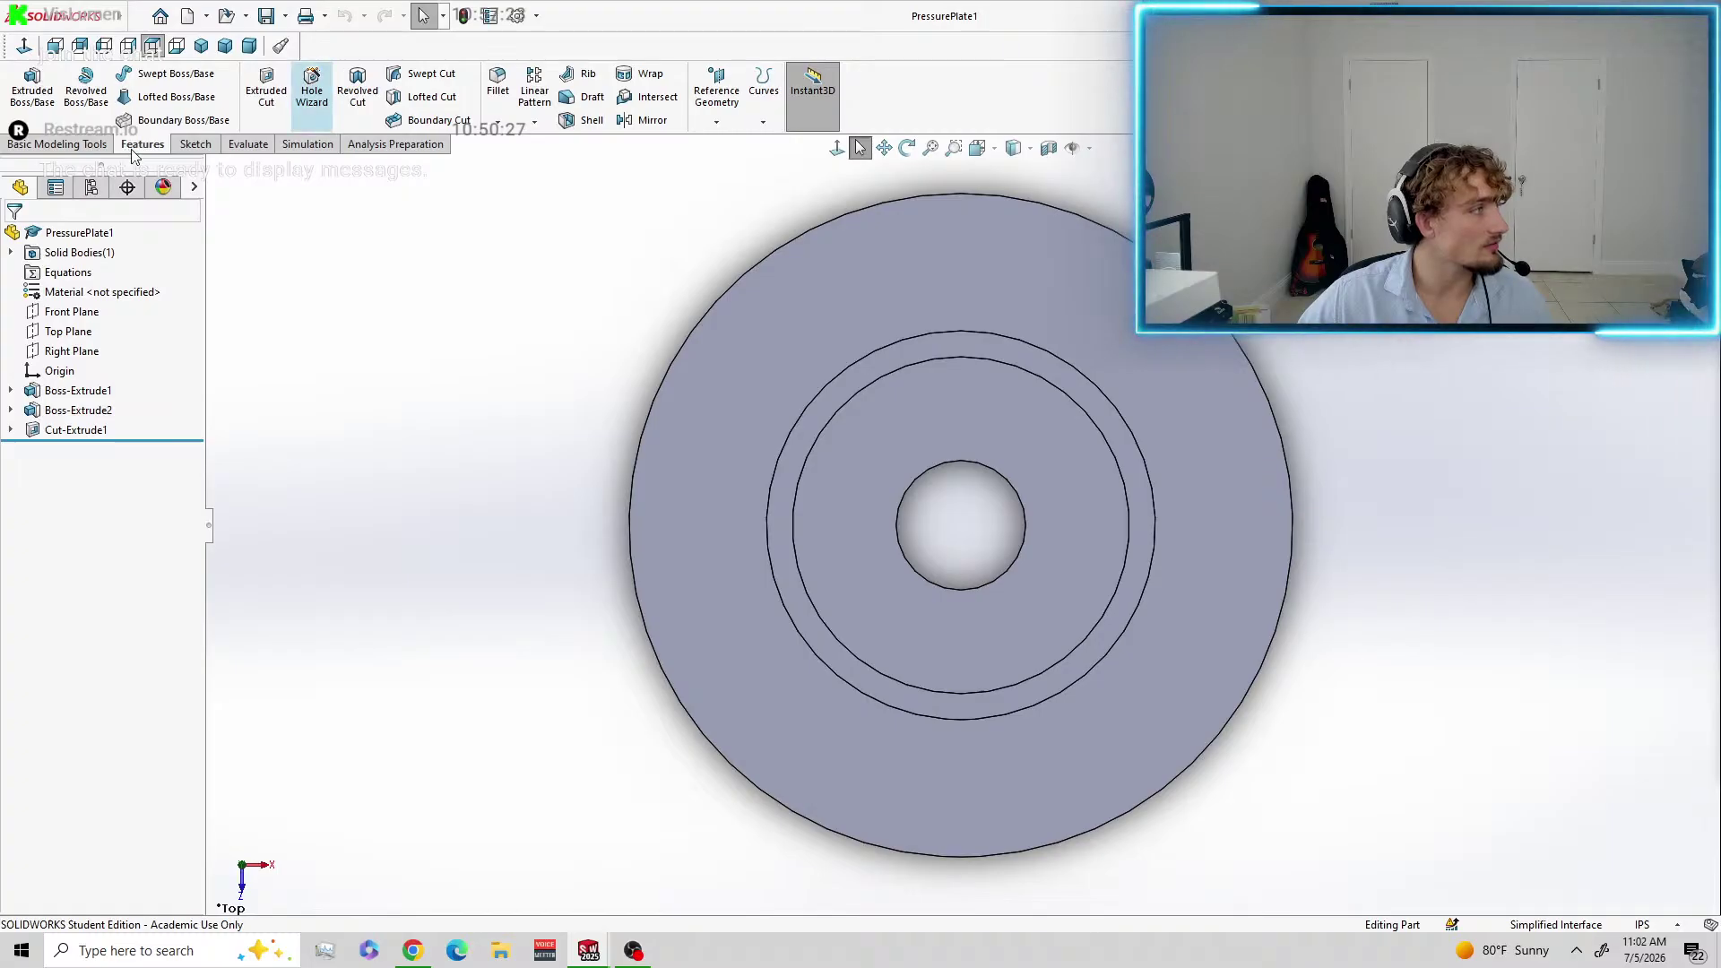
{"action": "left_click", "coordinate": [206, 149]}
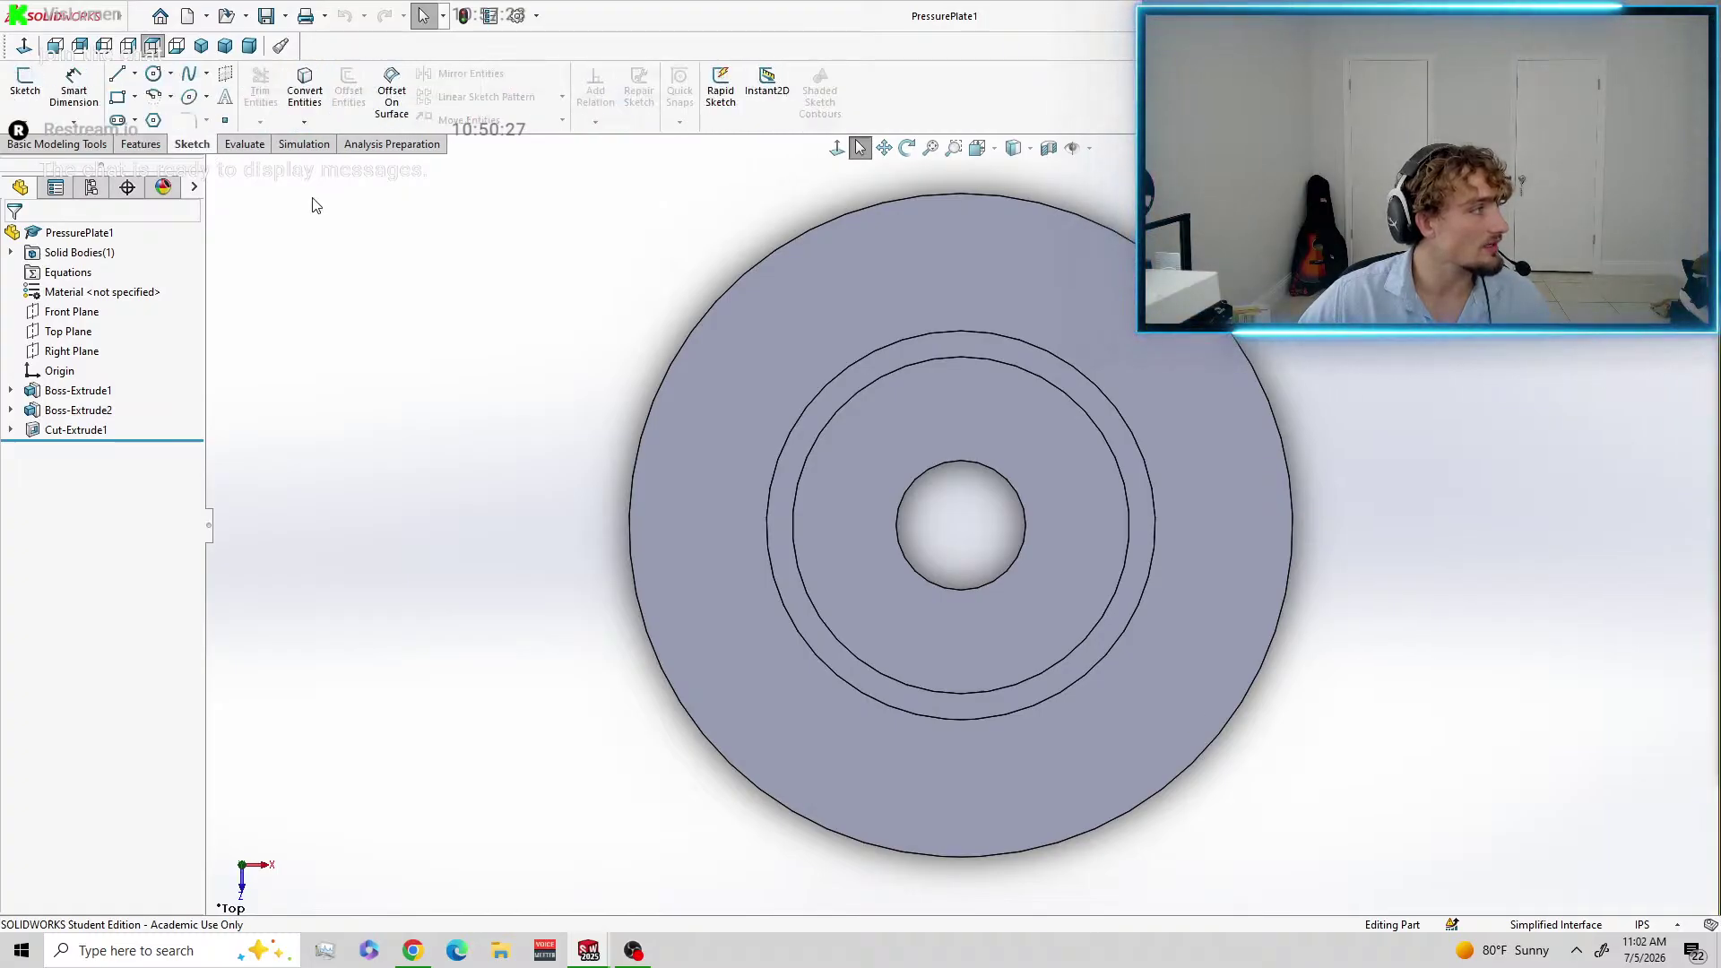
{"action": "left_click", "coordinate": [149, 148]}
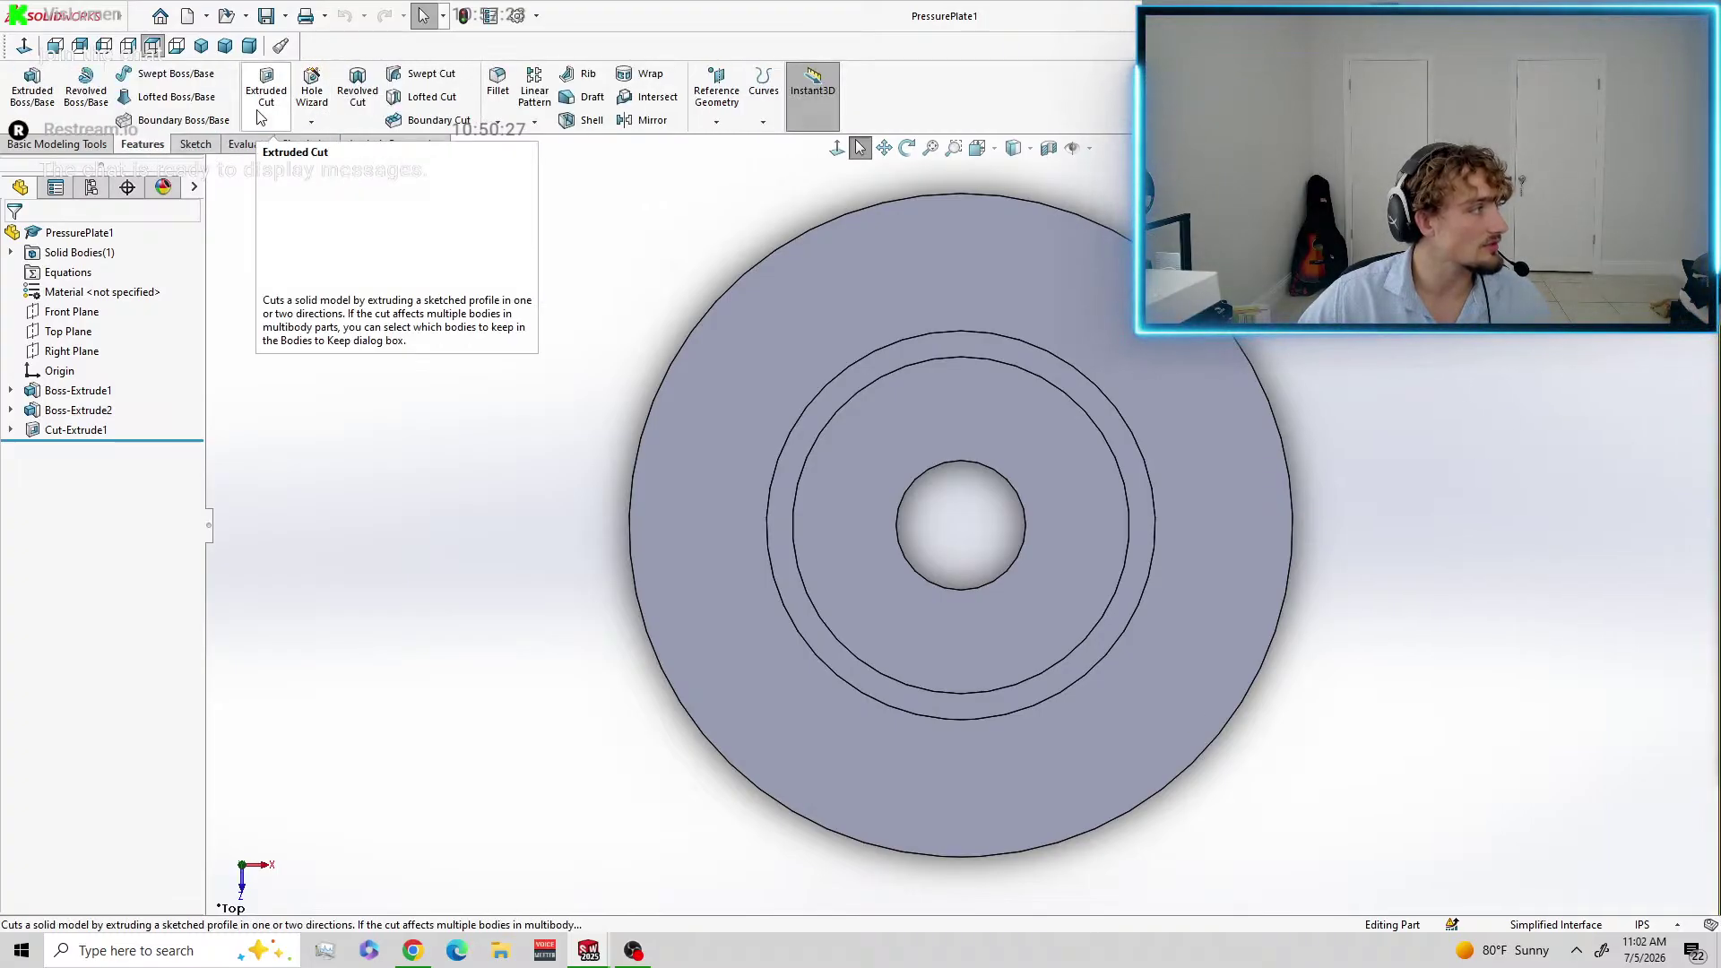
{"action": "left_click", "coordinate": [307, 92]}
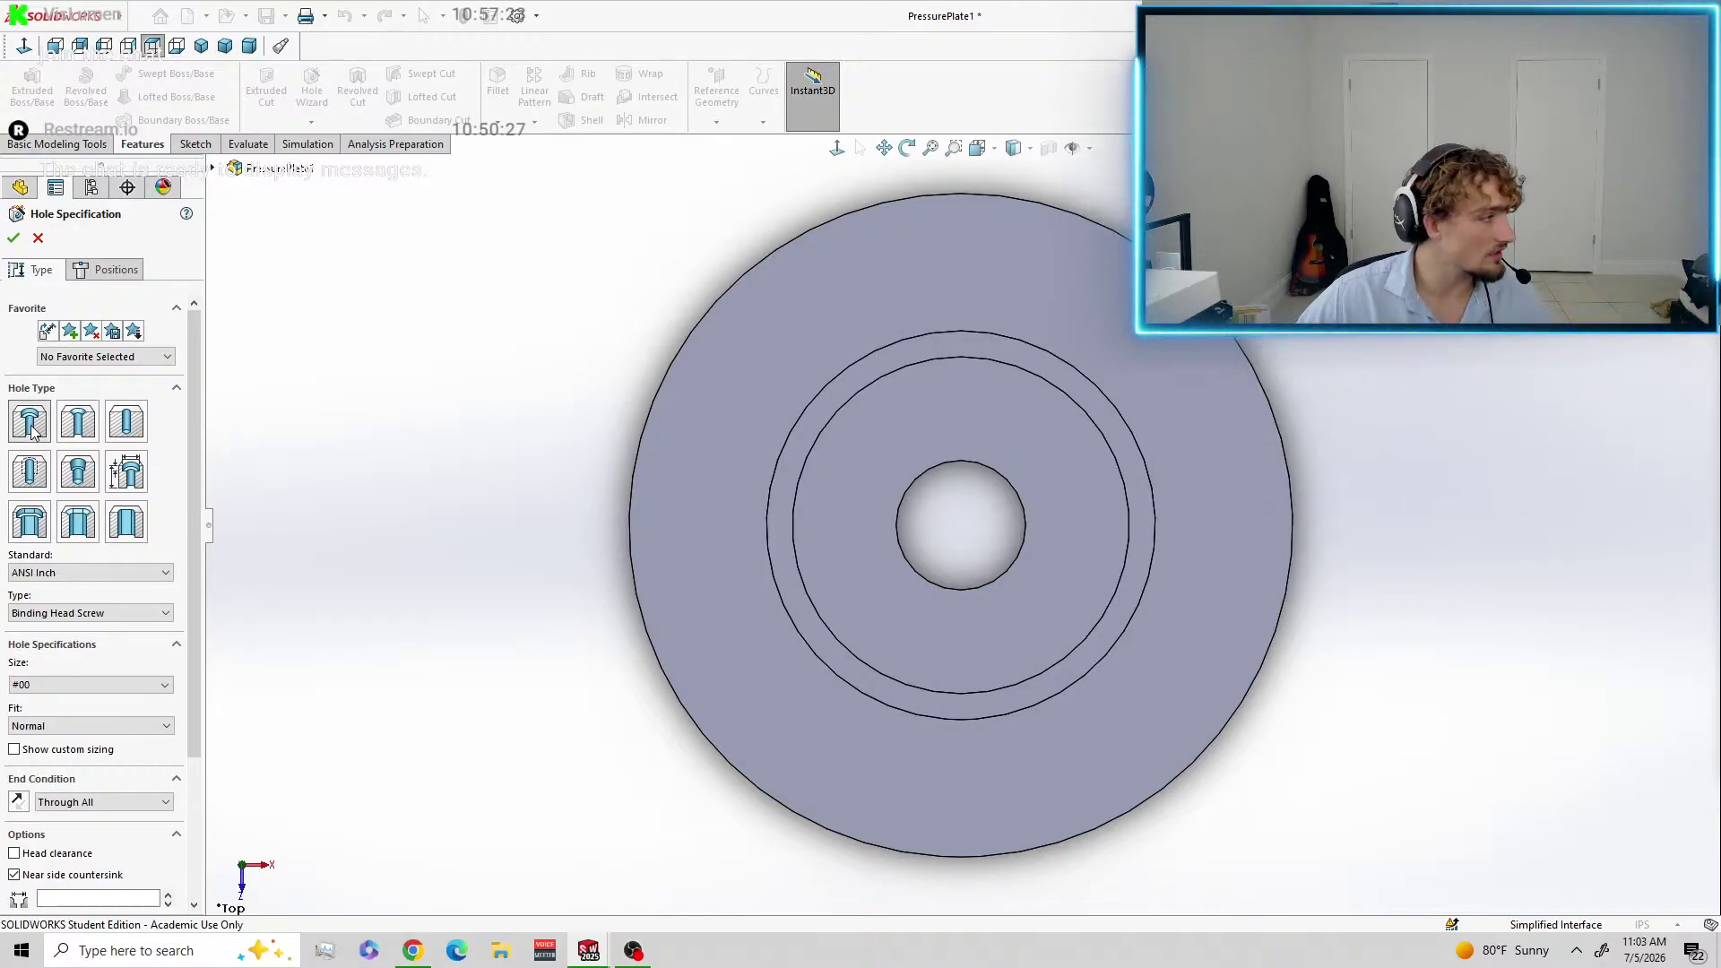
{"action": "left_click", "coordinate": [80, 423]}
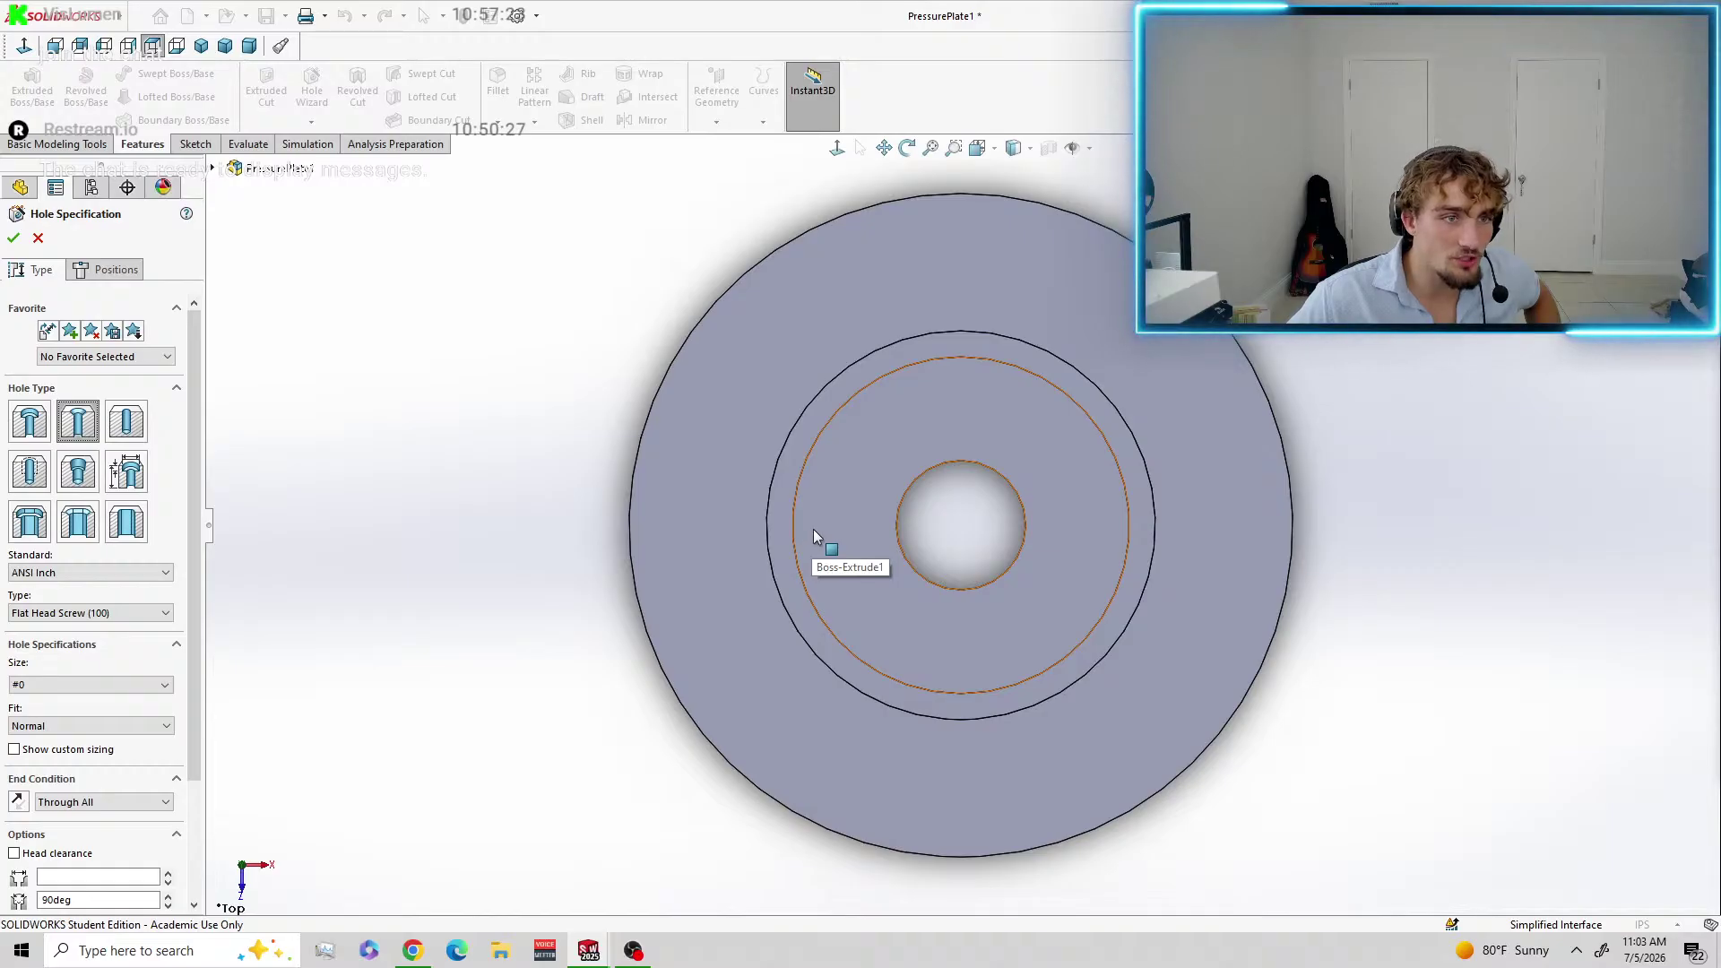
Specify the countersink as an ANSI Metric flat head screw hole, ANSI B18.6.7M, size M8.
{"action": "left_click", "coordinate": [80, 574]}
{"action": "left_click", "coordinate": [80, 604]}
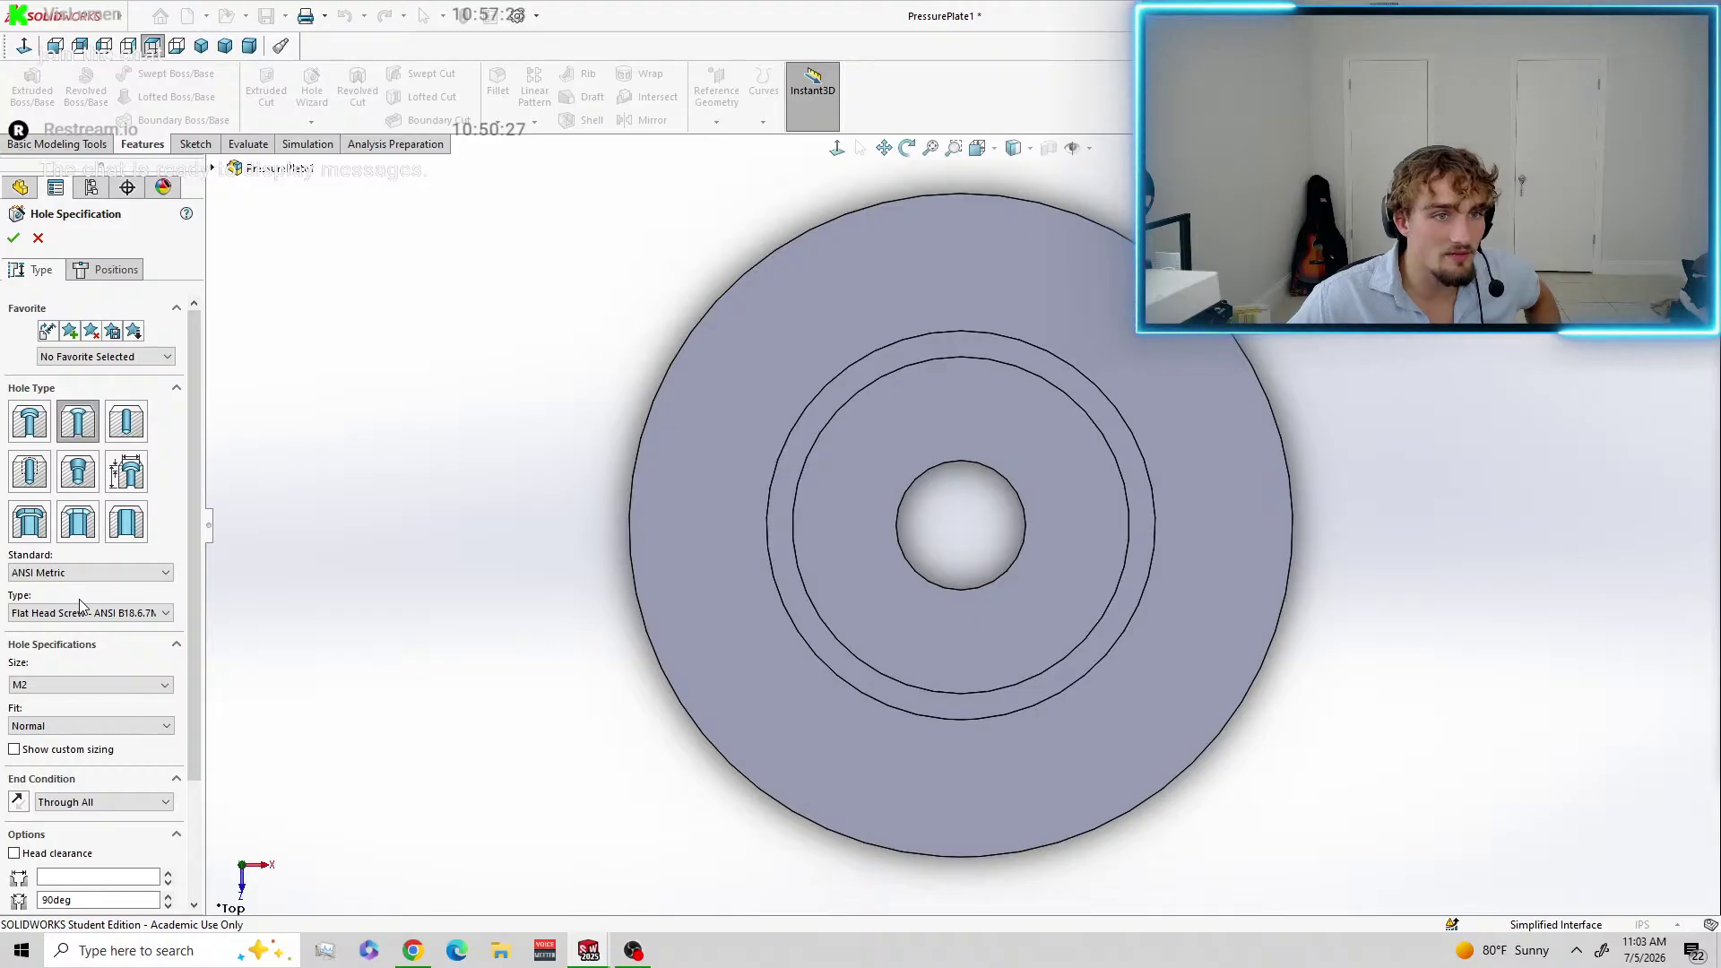
{"action": "left_click", "coordinate": [79, 613]}
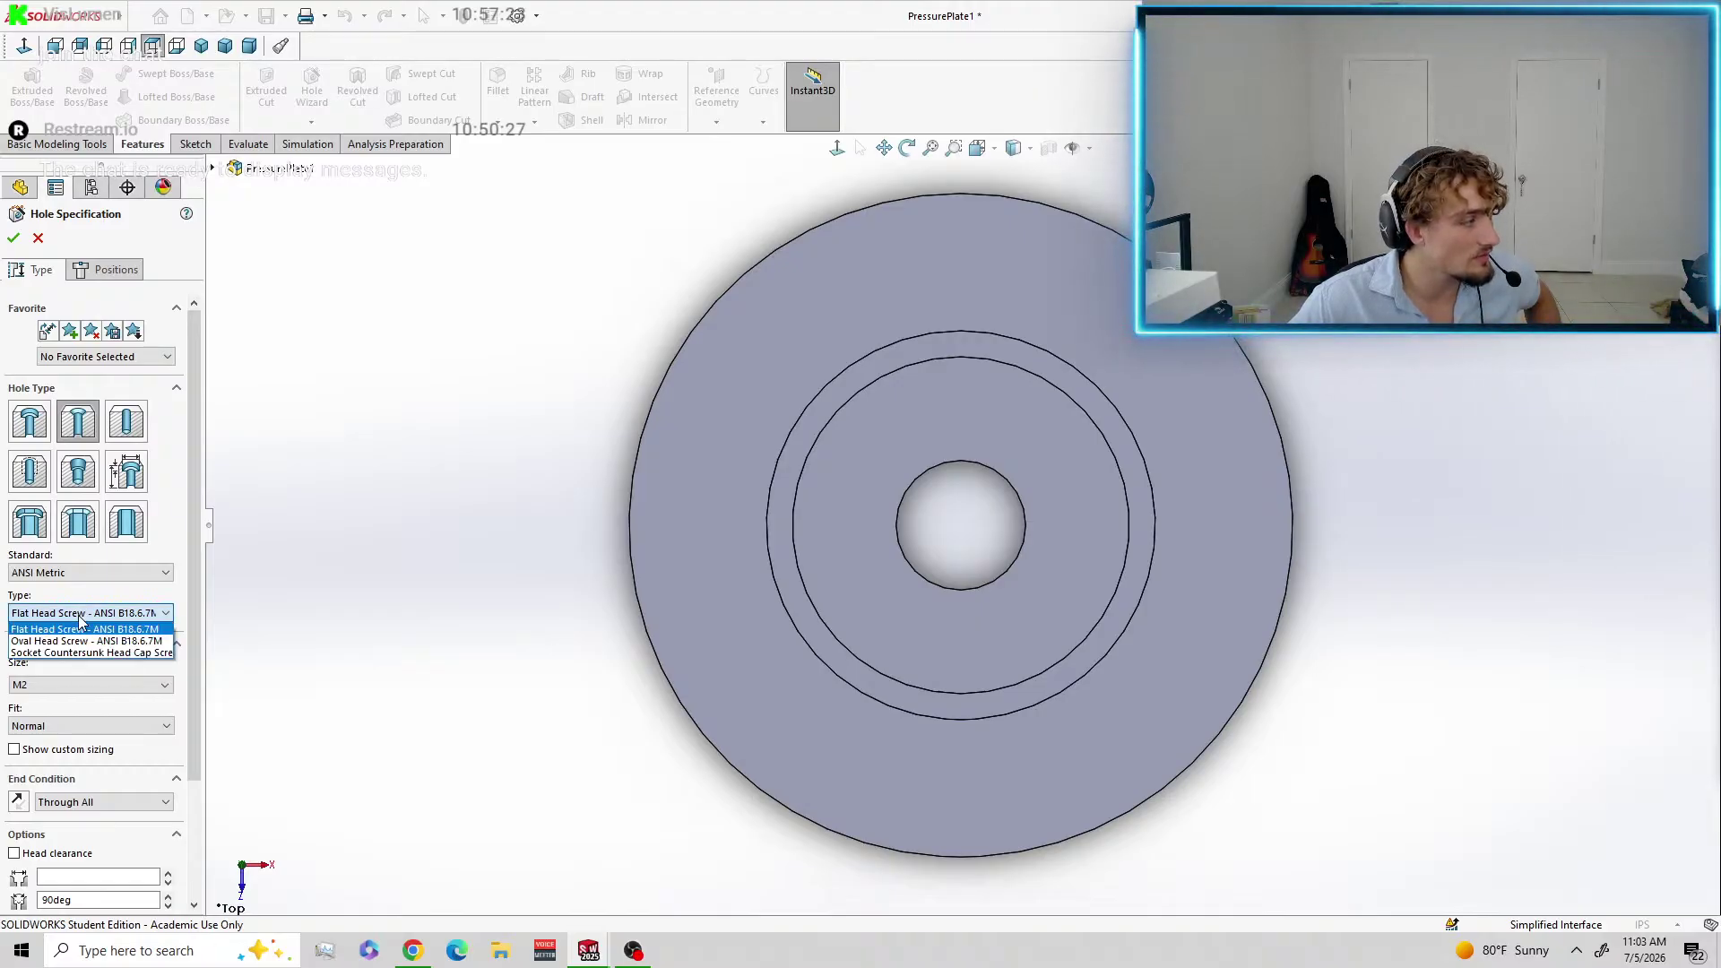
{"action": "left_click", "coordinate": [83, 629]}
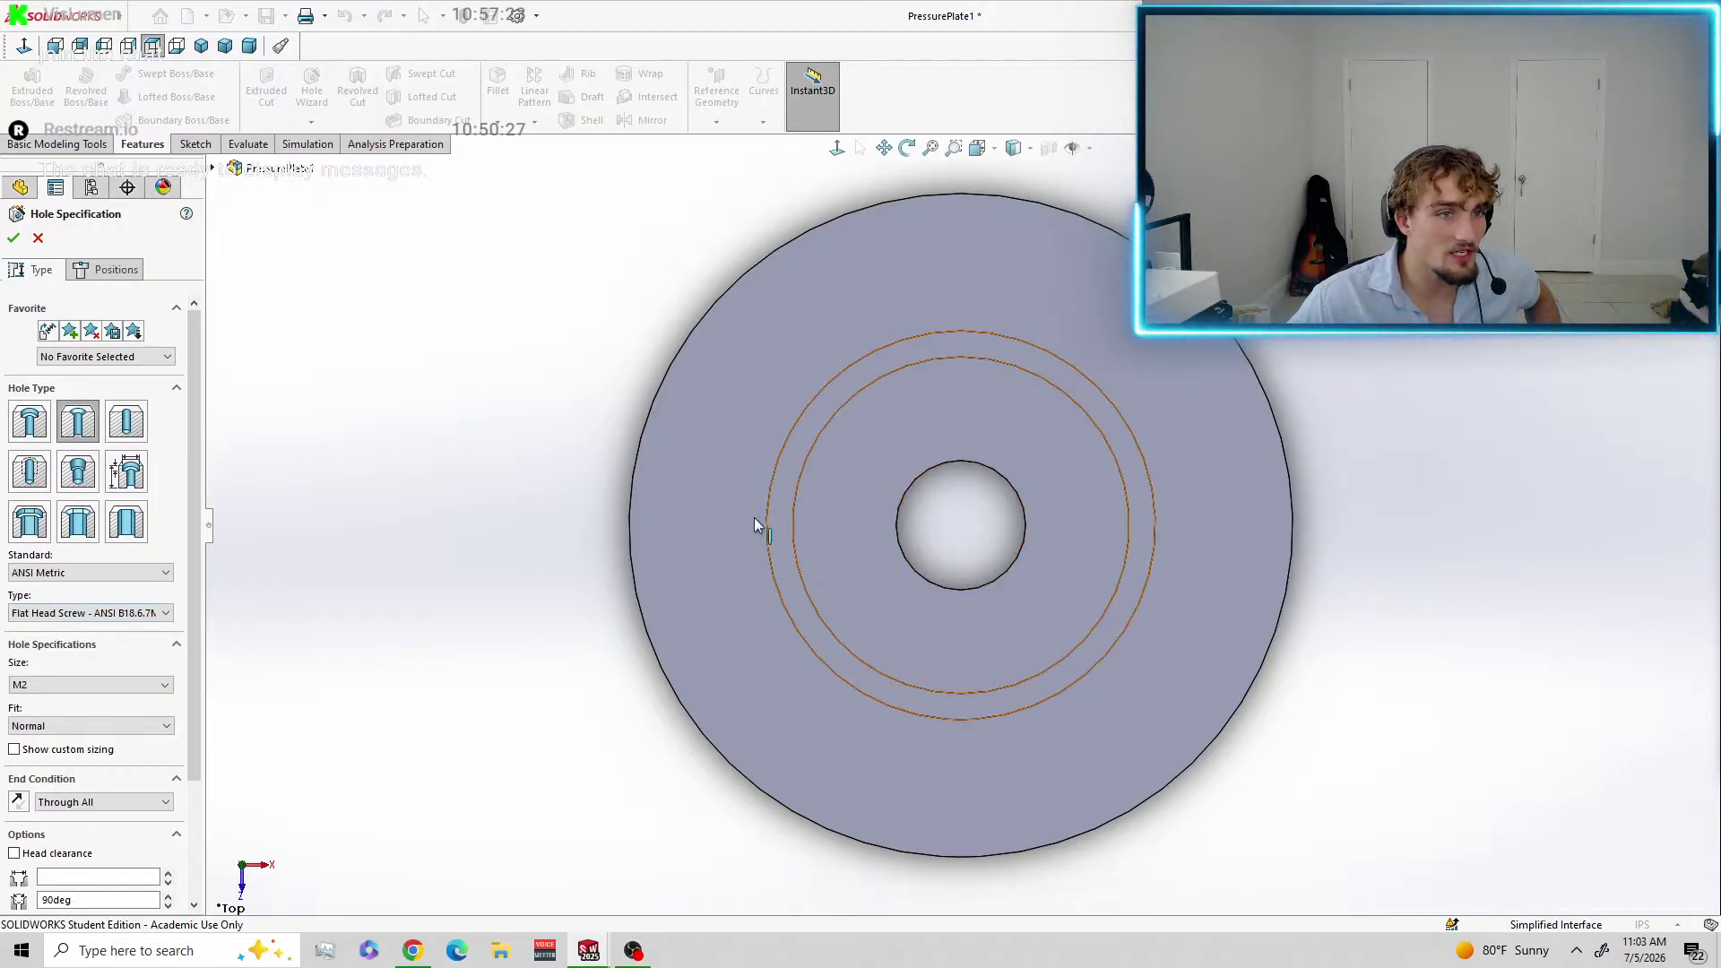
{"action": "left_click", "coordinate": [52, 687]}
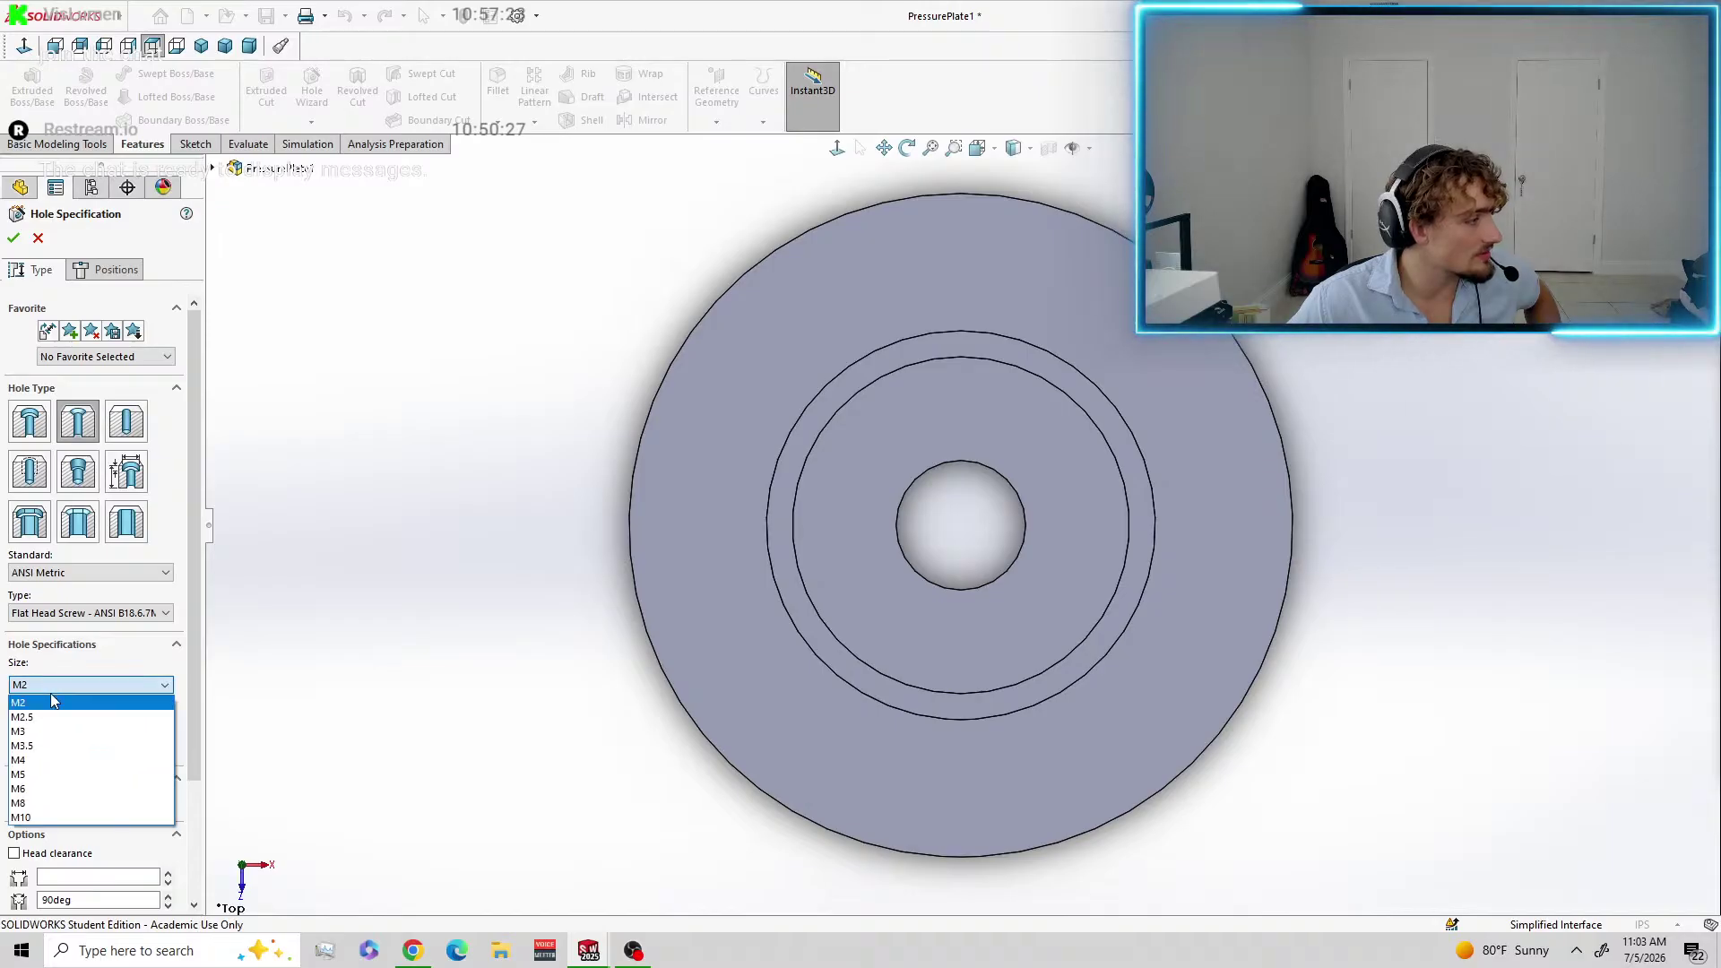
{"action": "left_click", "coordinate": [40, 791]}
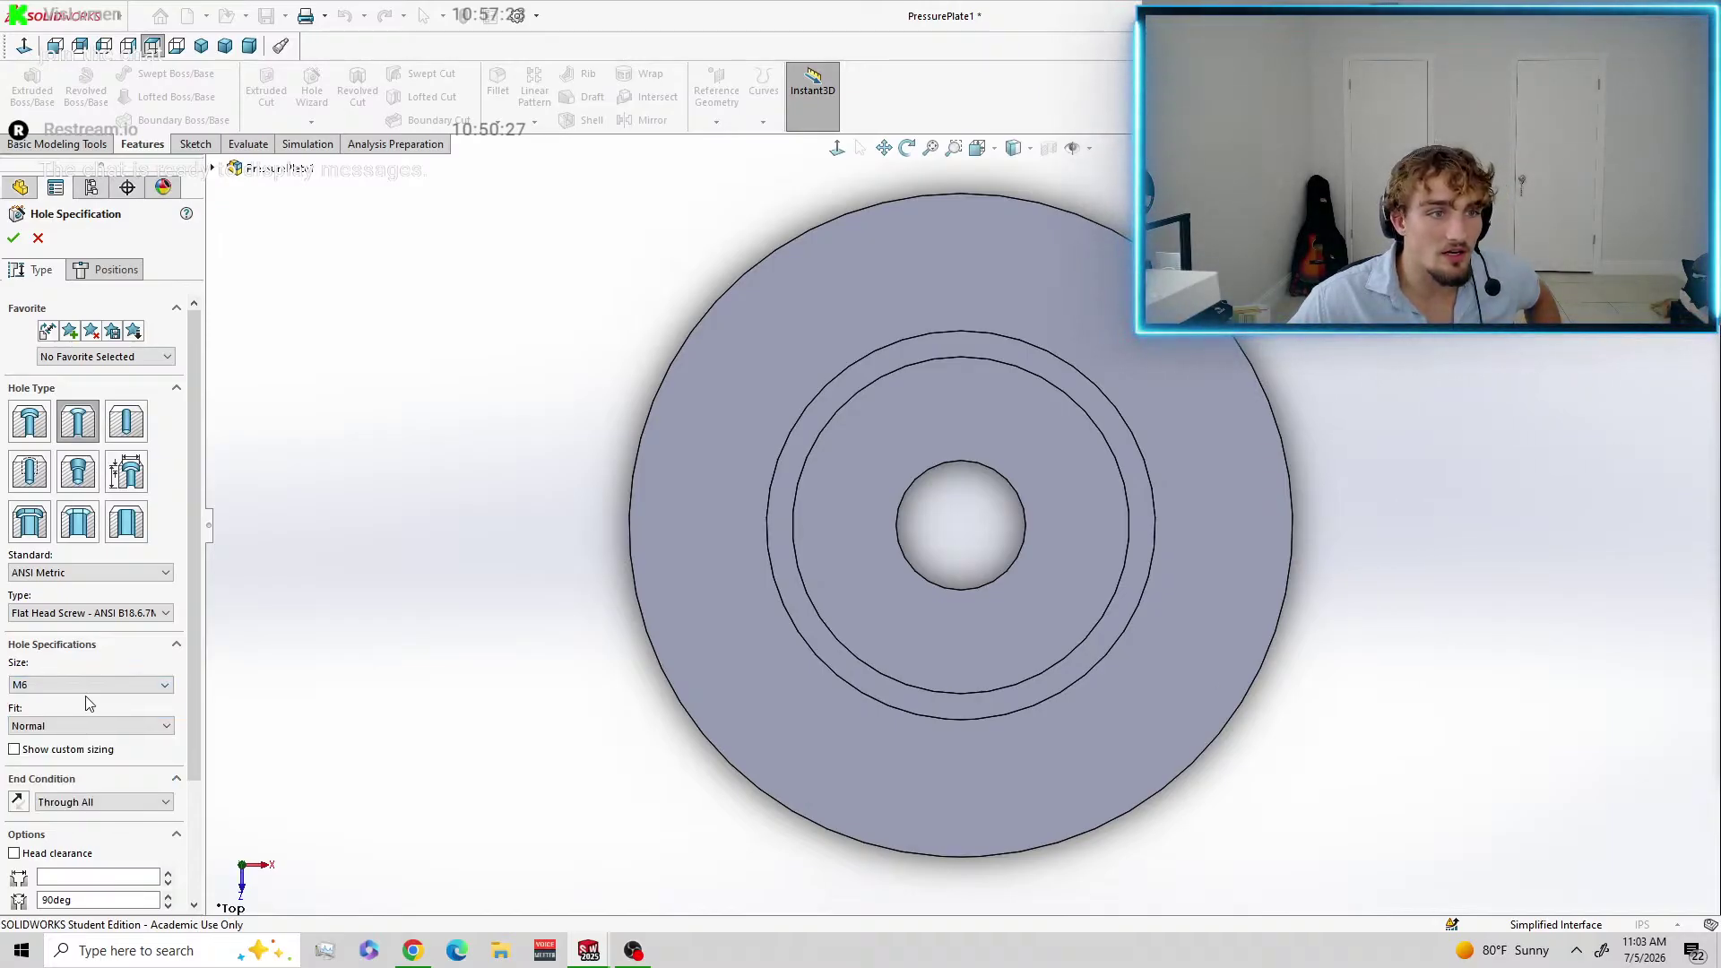
{"action": "scroll", "coordinate": [88, 692], "scroll_direction": "down", "scroll_amount": 1}
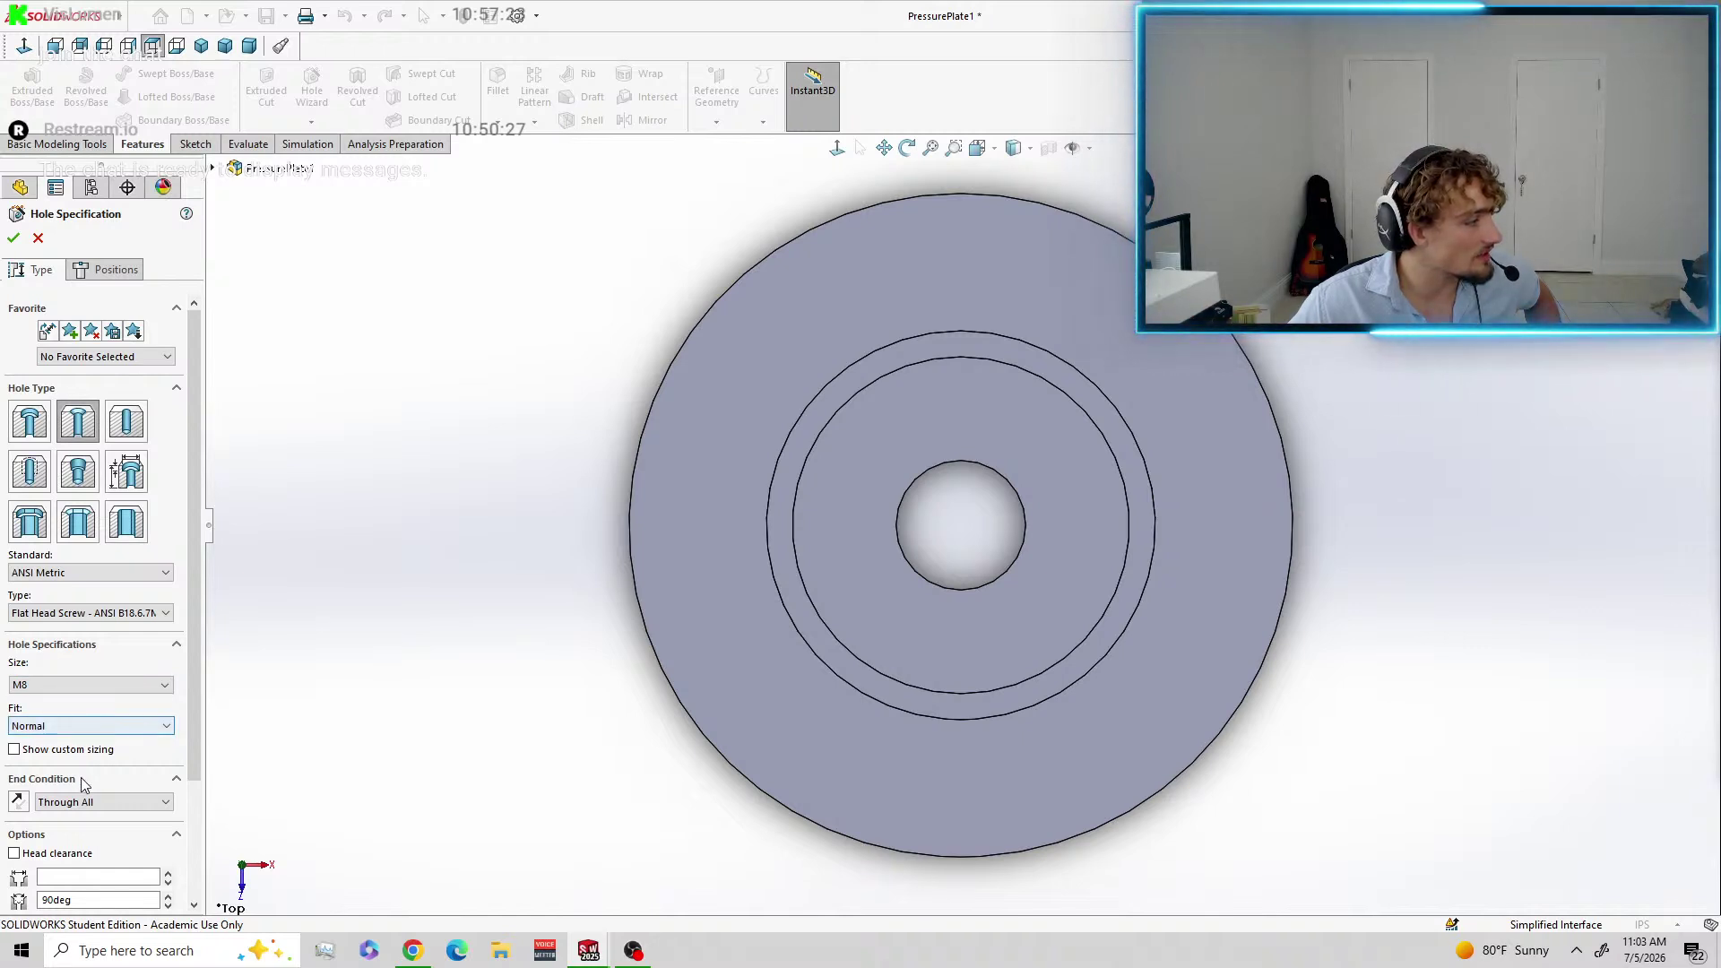
{"action": "scroll", "coordinate": [81, 784], "scroll_direction": "down", "scroll_amount": 3}
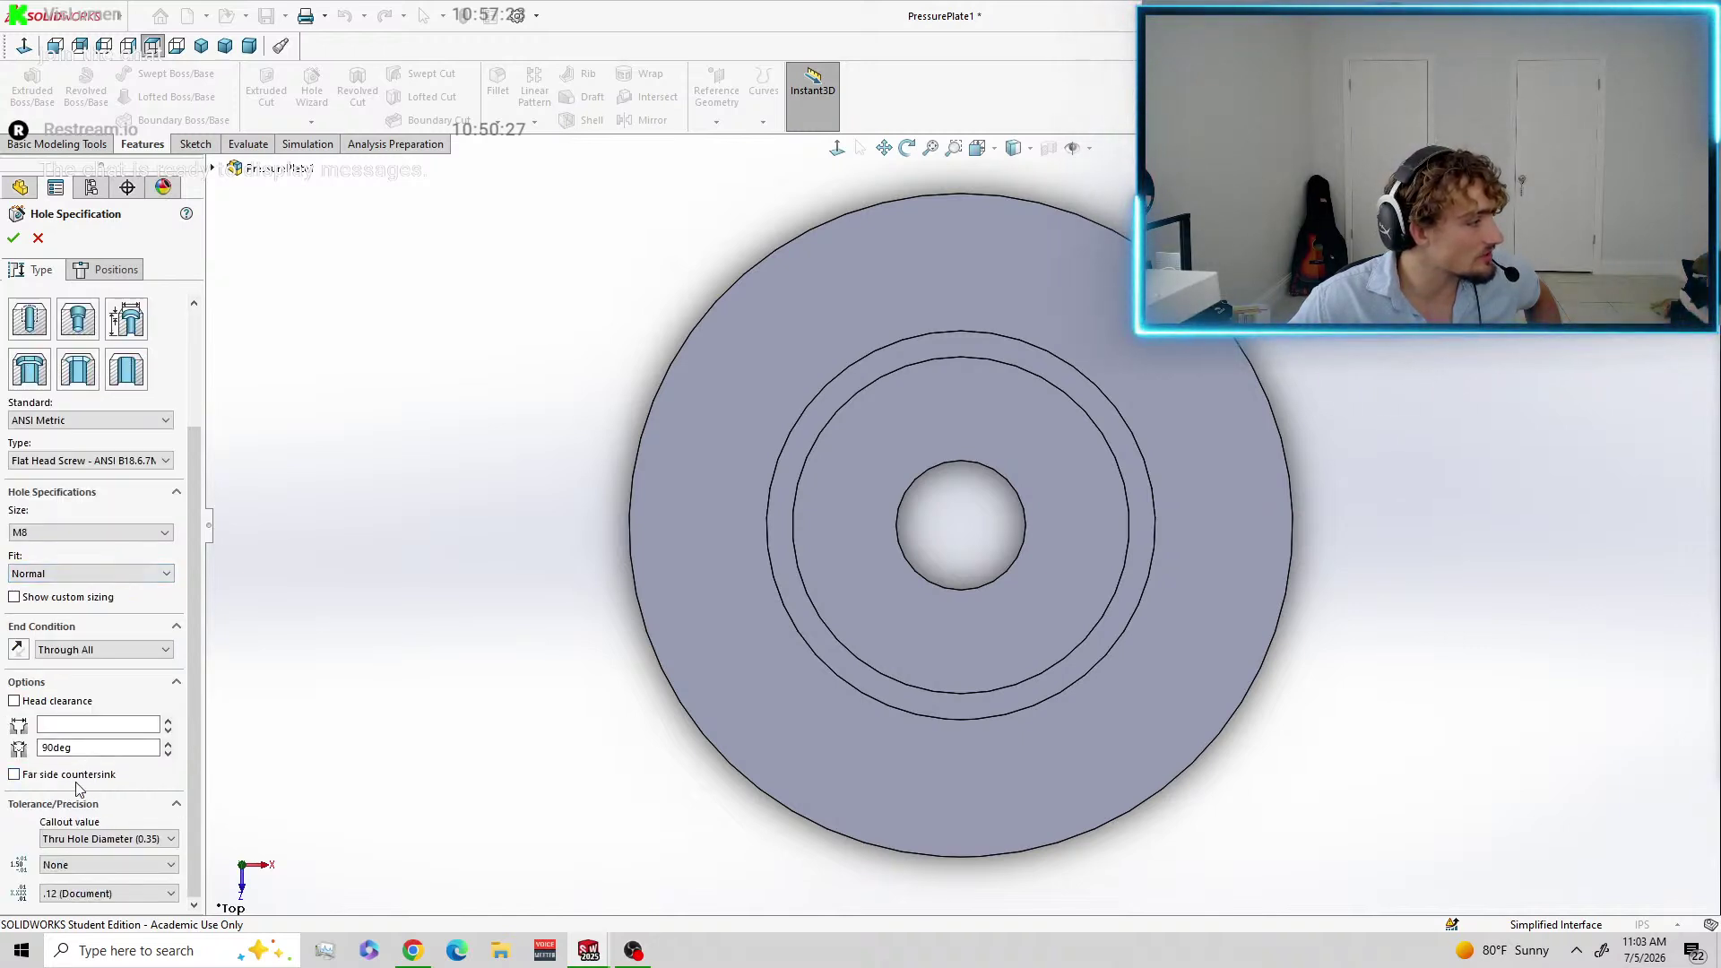
Enable head clearance for the countersunk hole and set it to 1 mm.
{"action": "left_click", "coordinate": [14, 702]}
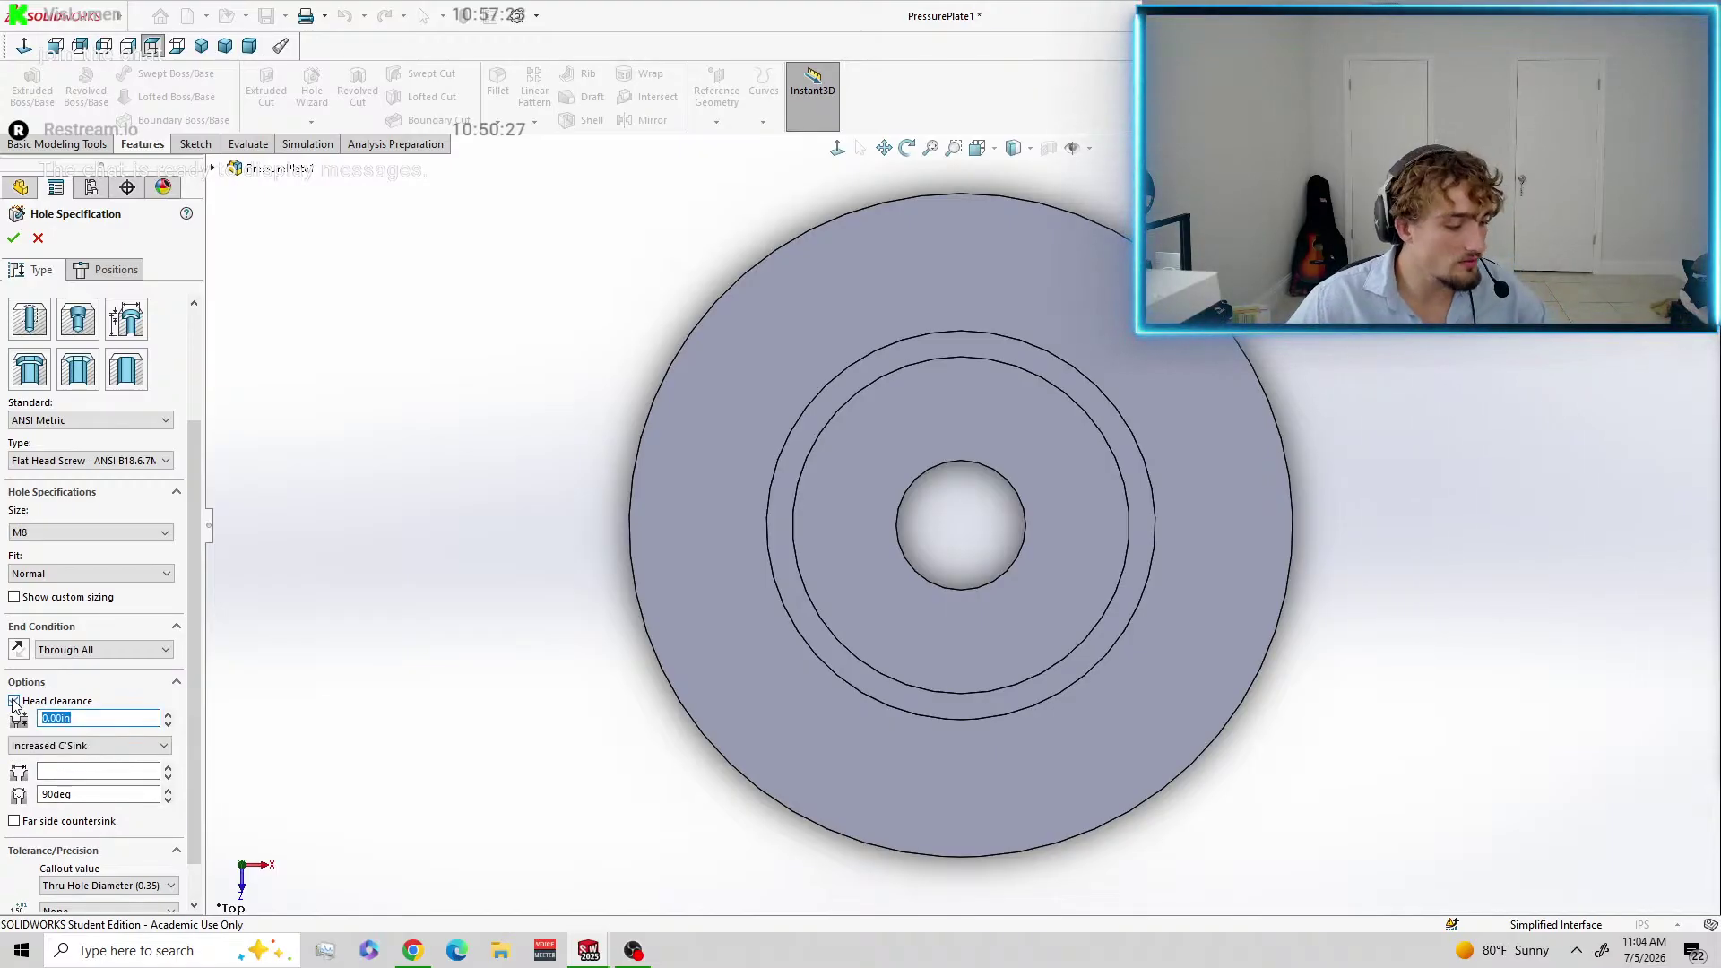
{"action": "left_click", "coordinate": [80, 683]}
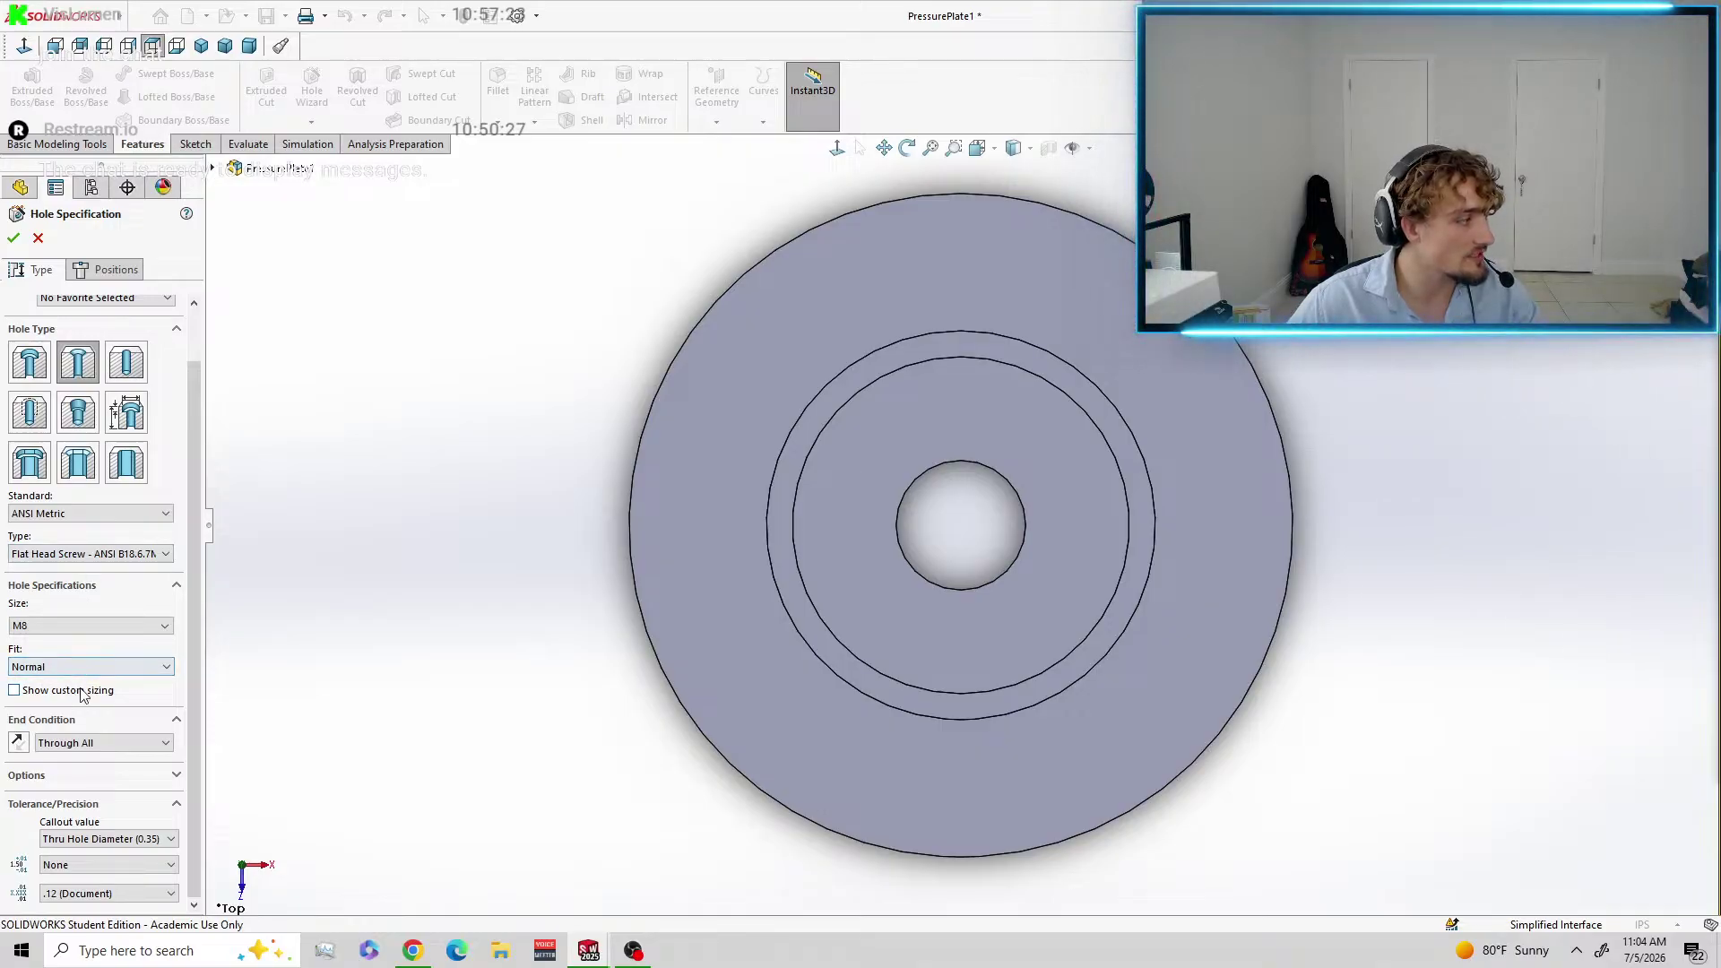
{"action": "scroll", "coordinate": [88, 835], "scroll_direction": "down", "scroll_amount": 1}
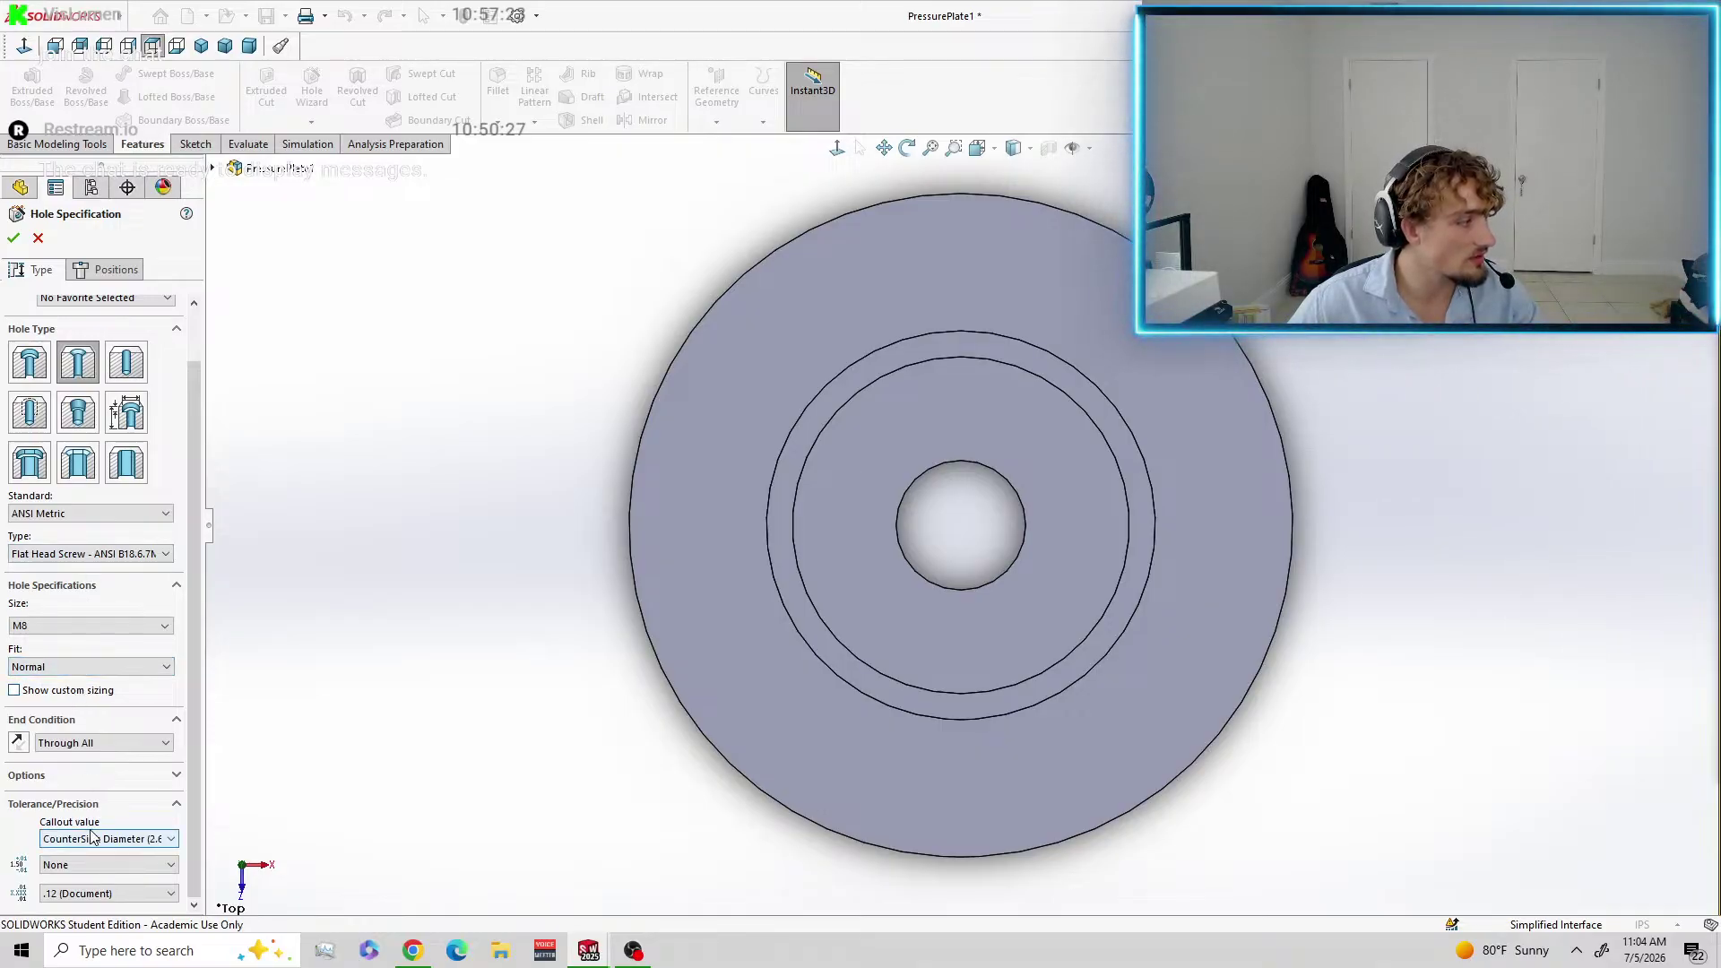
{"action": "scroll", "coordinate": [89, 838], "scroll_direction": "up", "scroll_amount": 1}
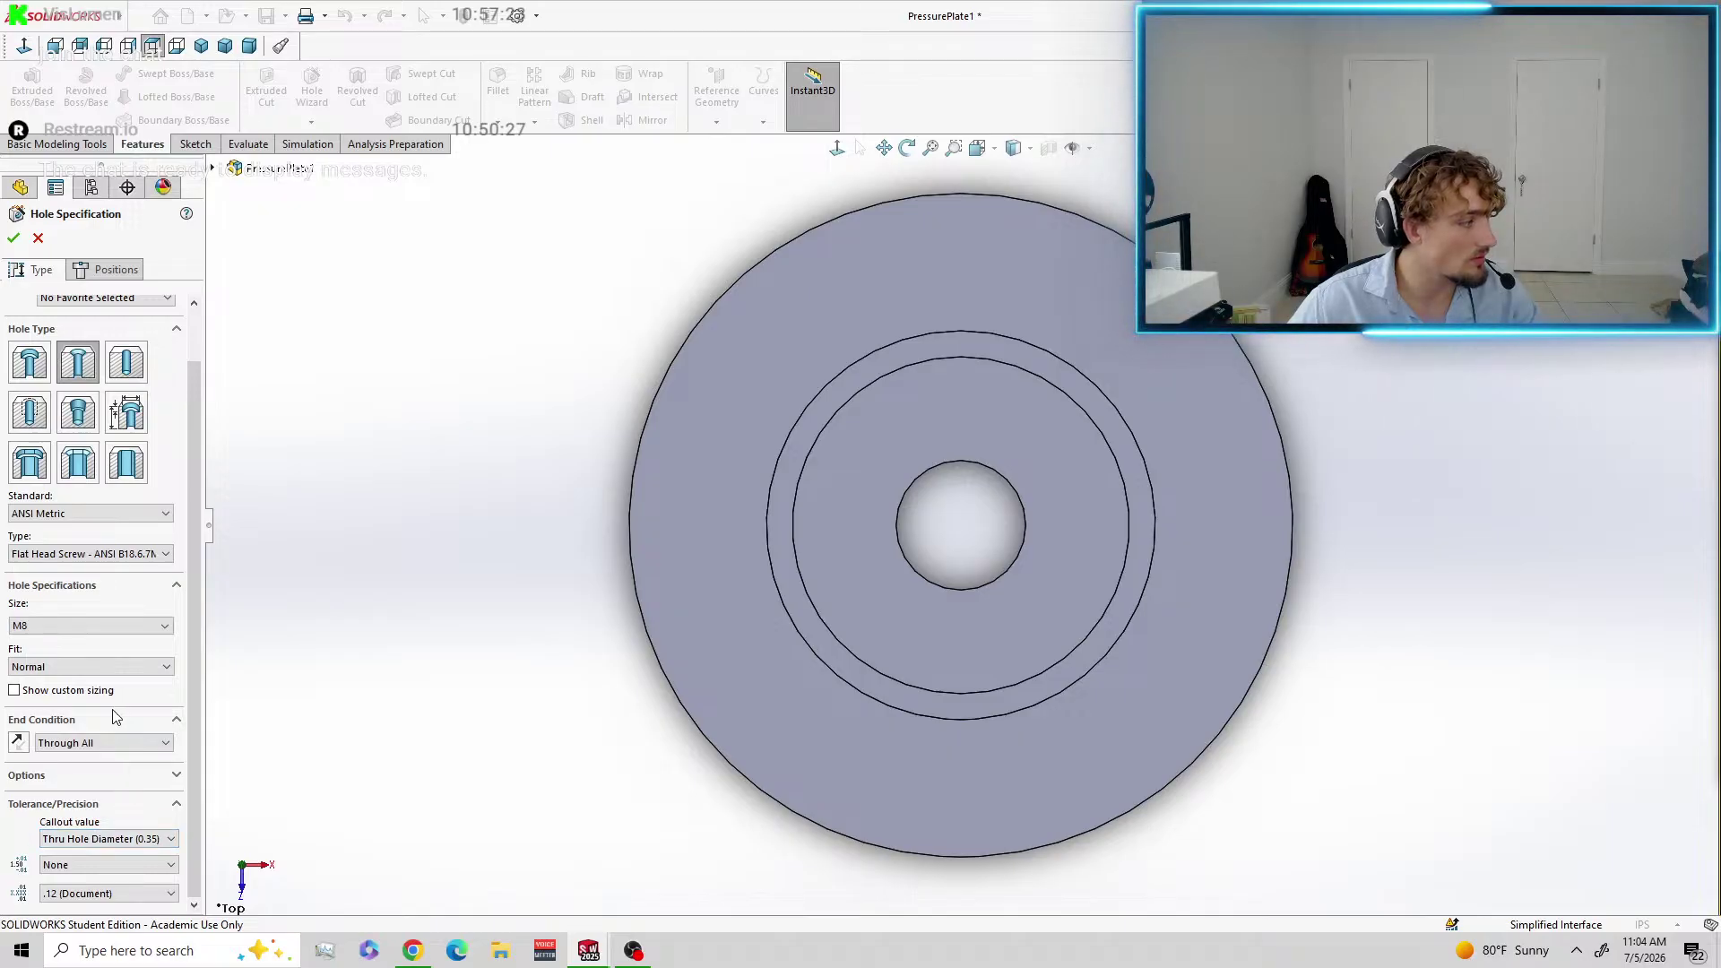
{"action": "left_click", "coordinate": [176, 776]}
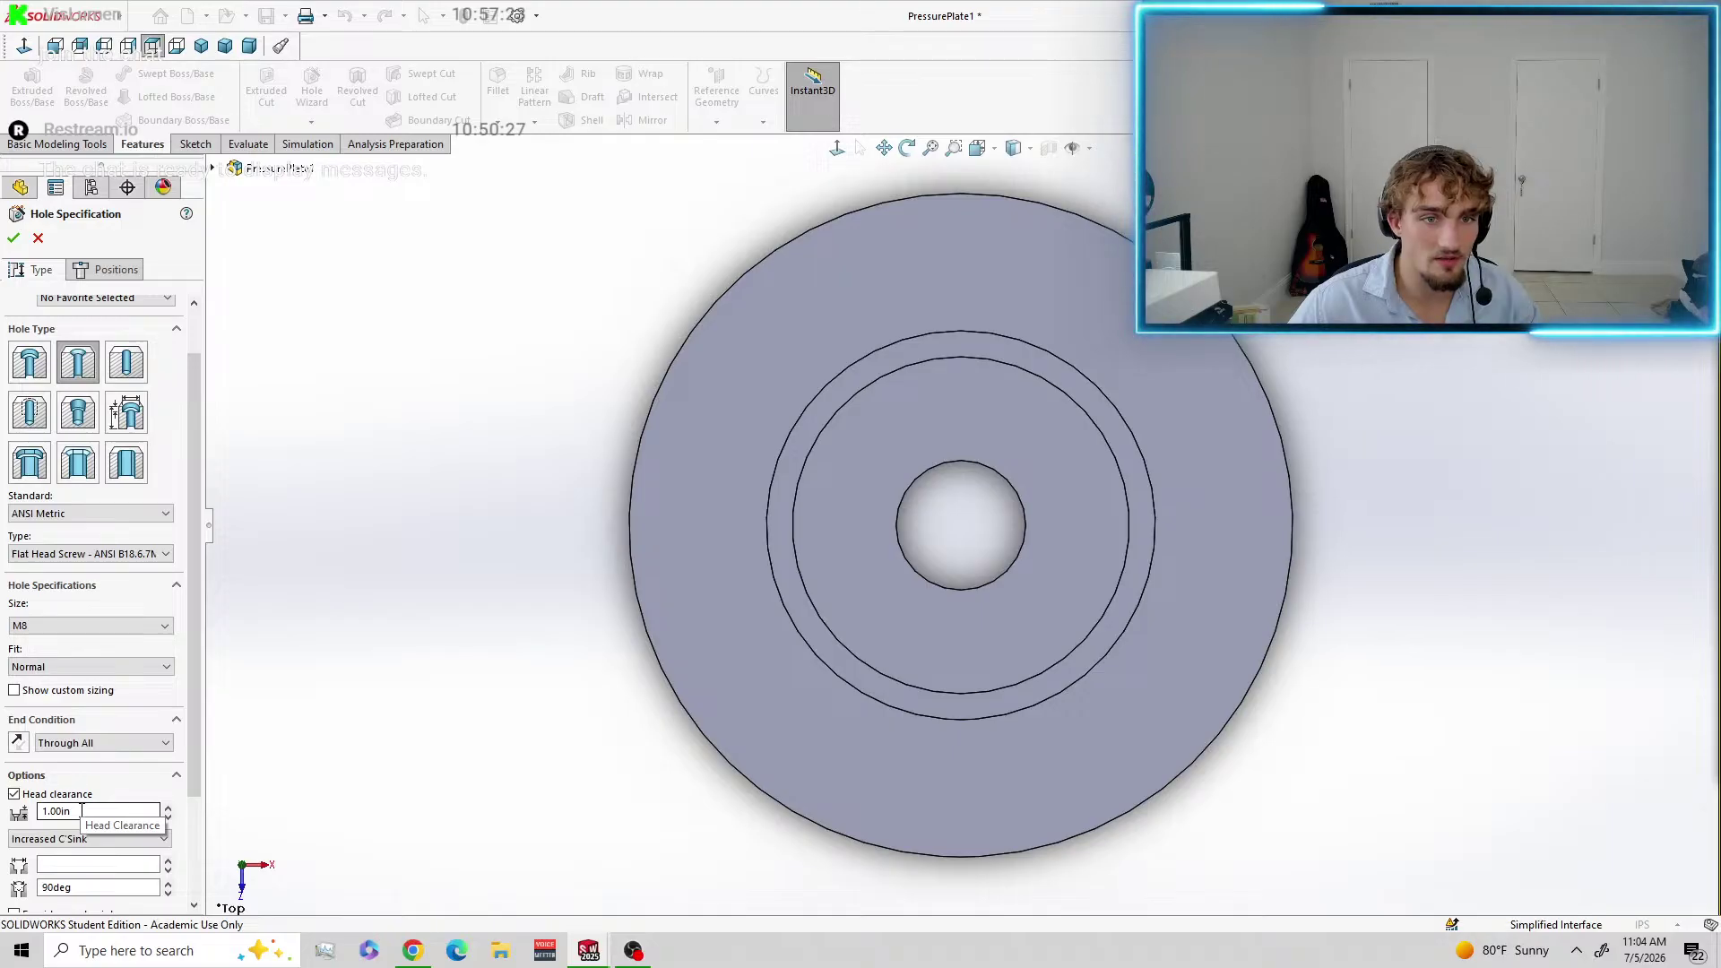
{"action": "double_click", "coordinate": [82, 811]}
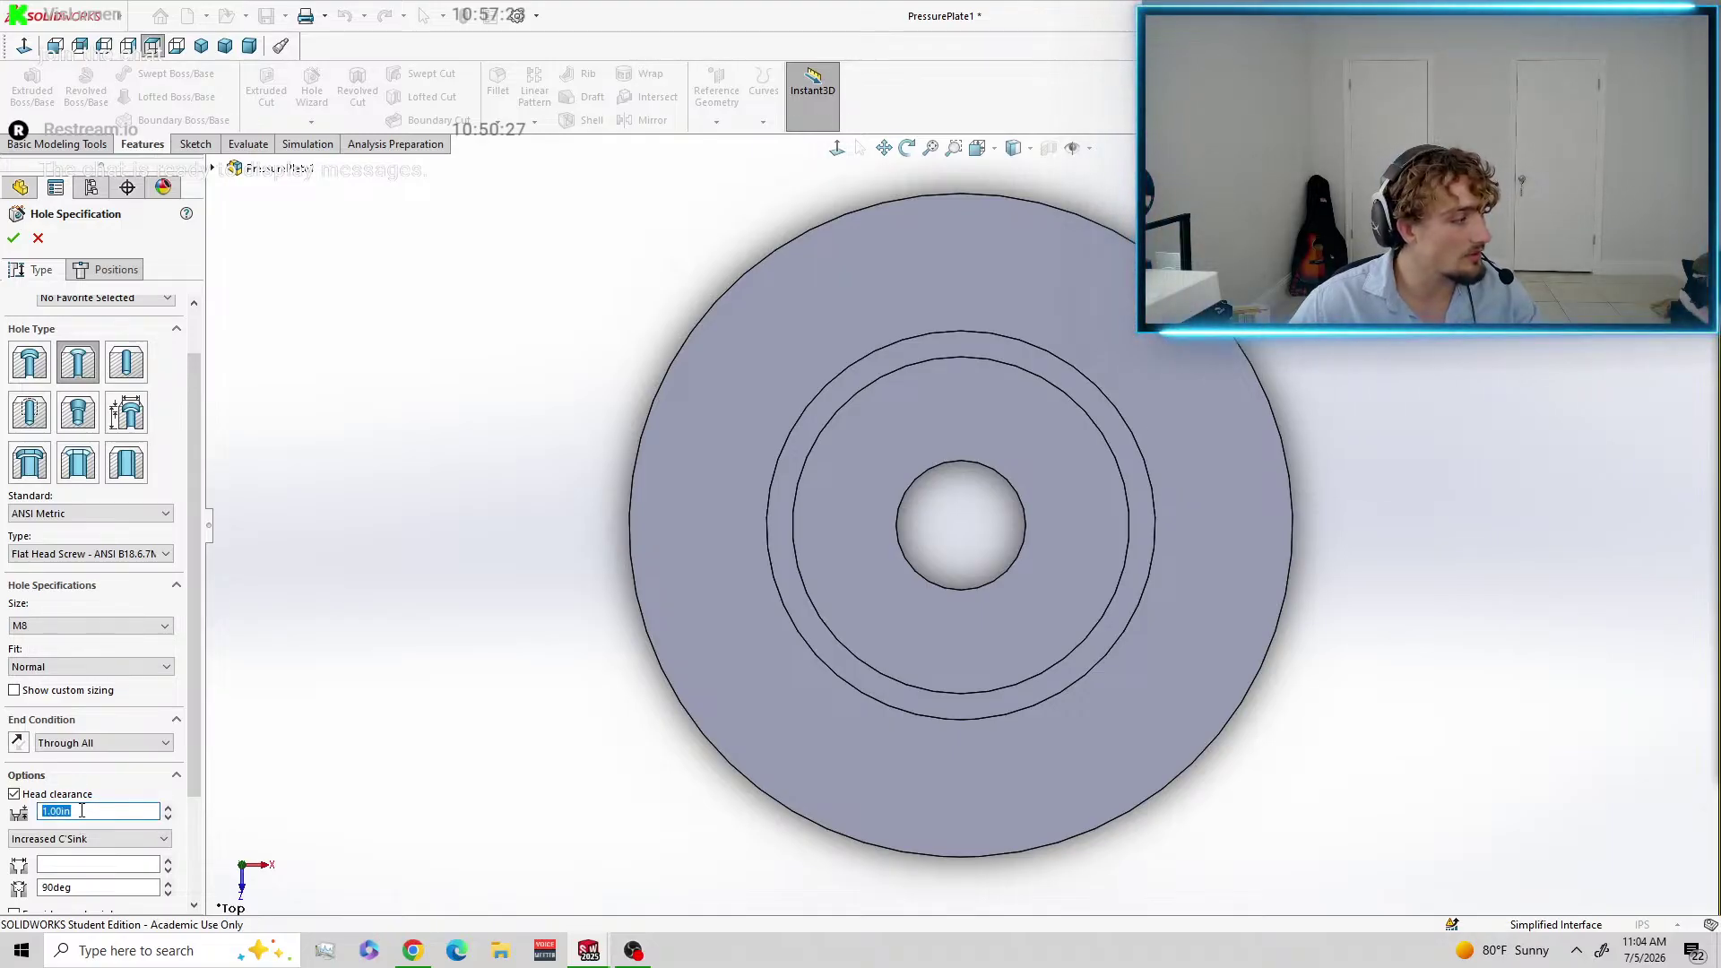
{"action": "type", "text": "1mm"}
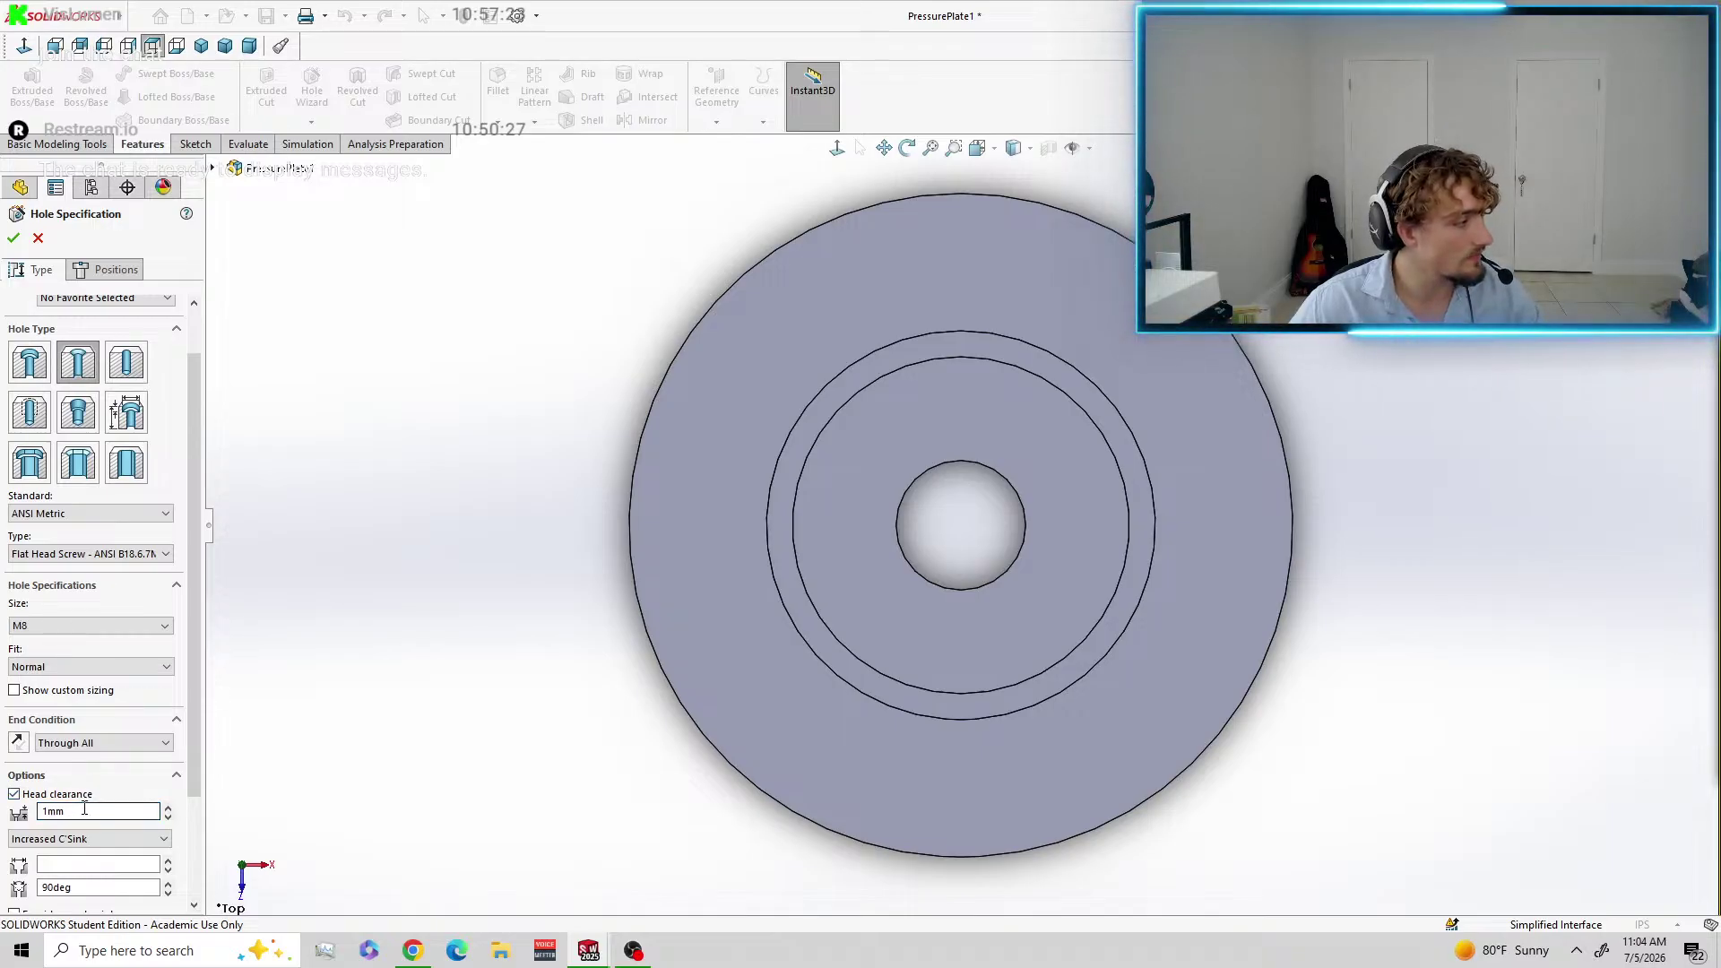
{"action": "key", "text": "Return"}
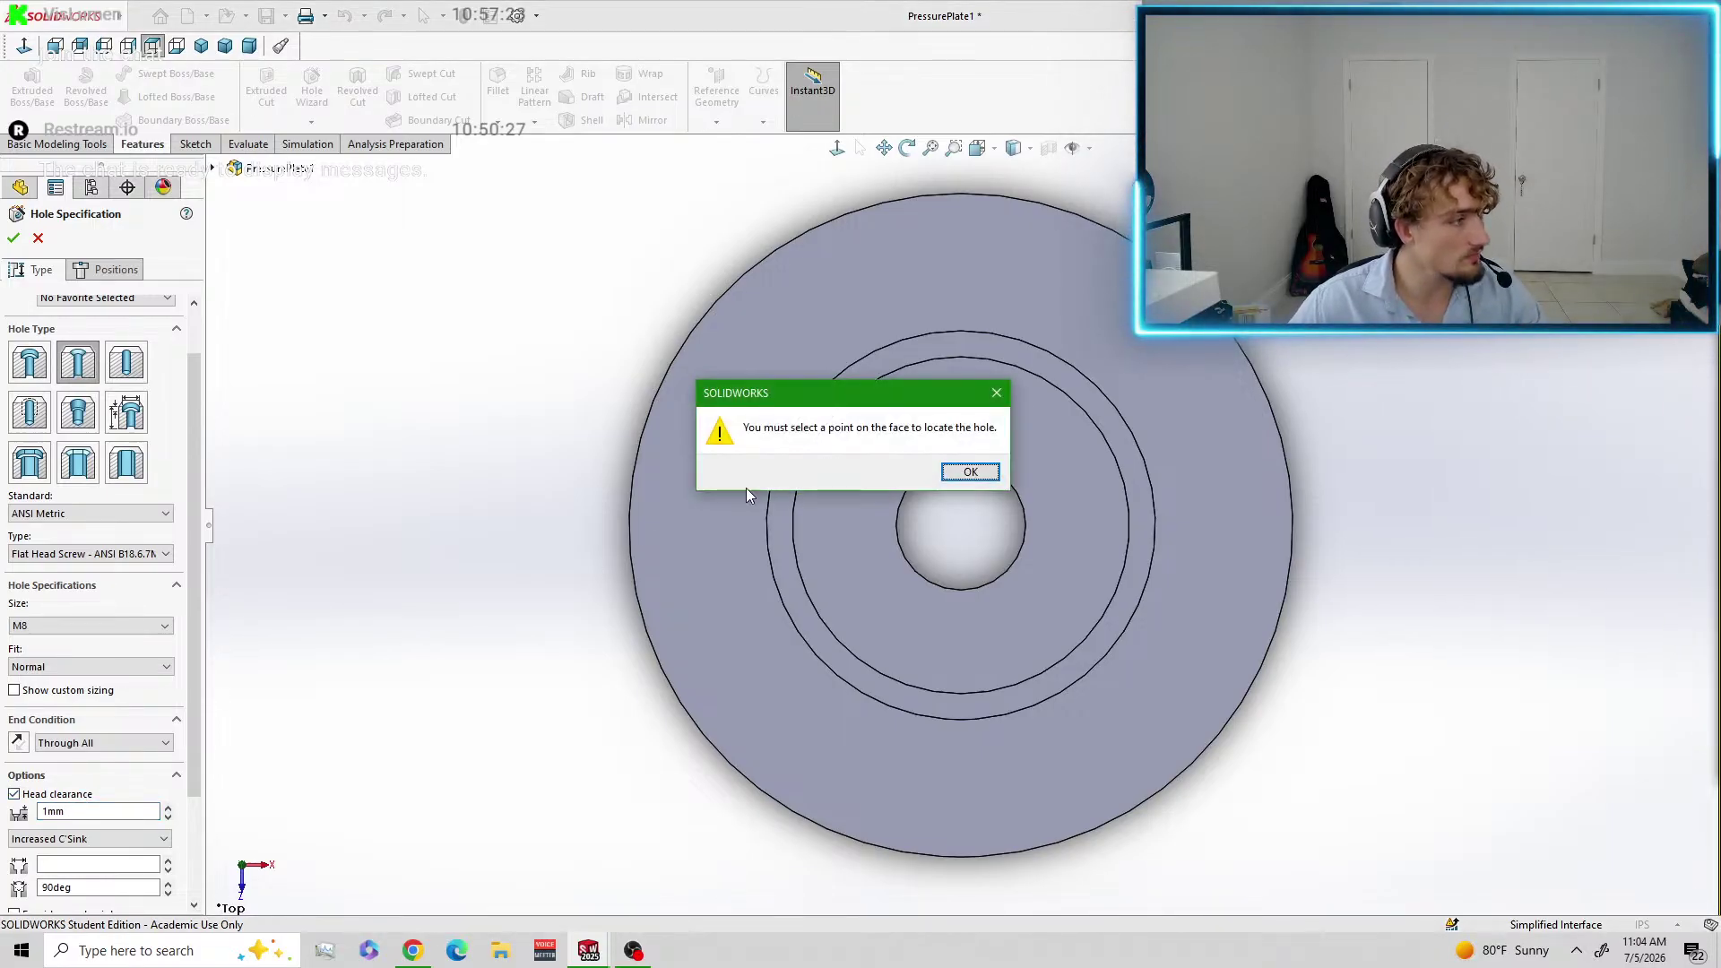
{"action": "left_click", "coordinate": [970, 472]}
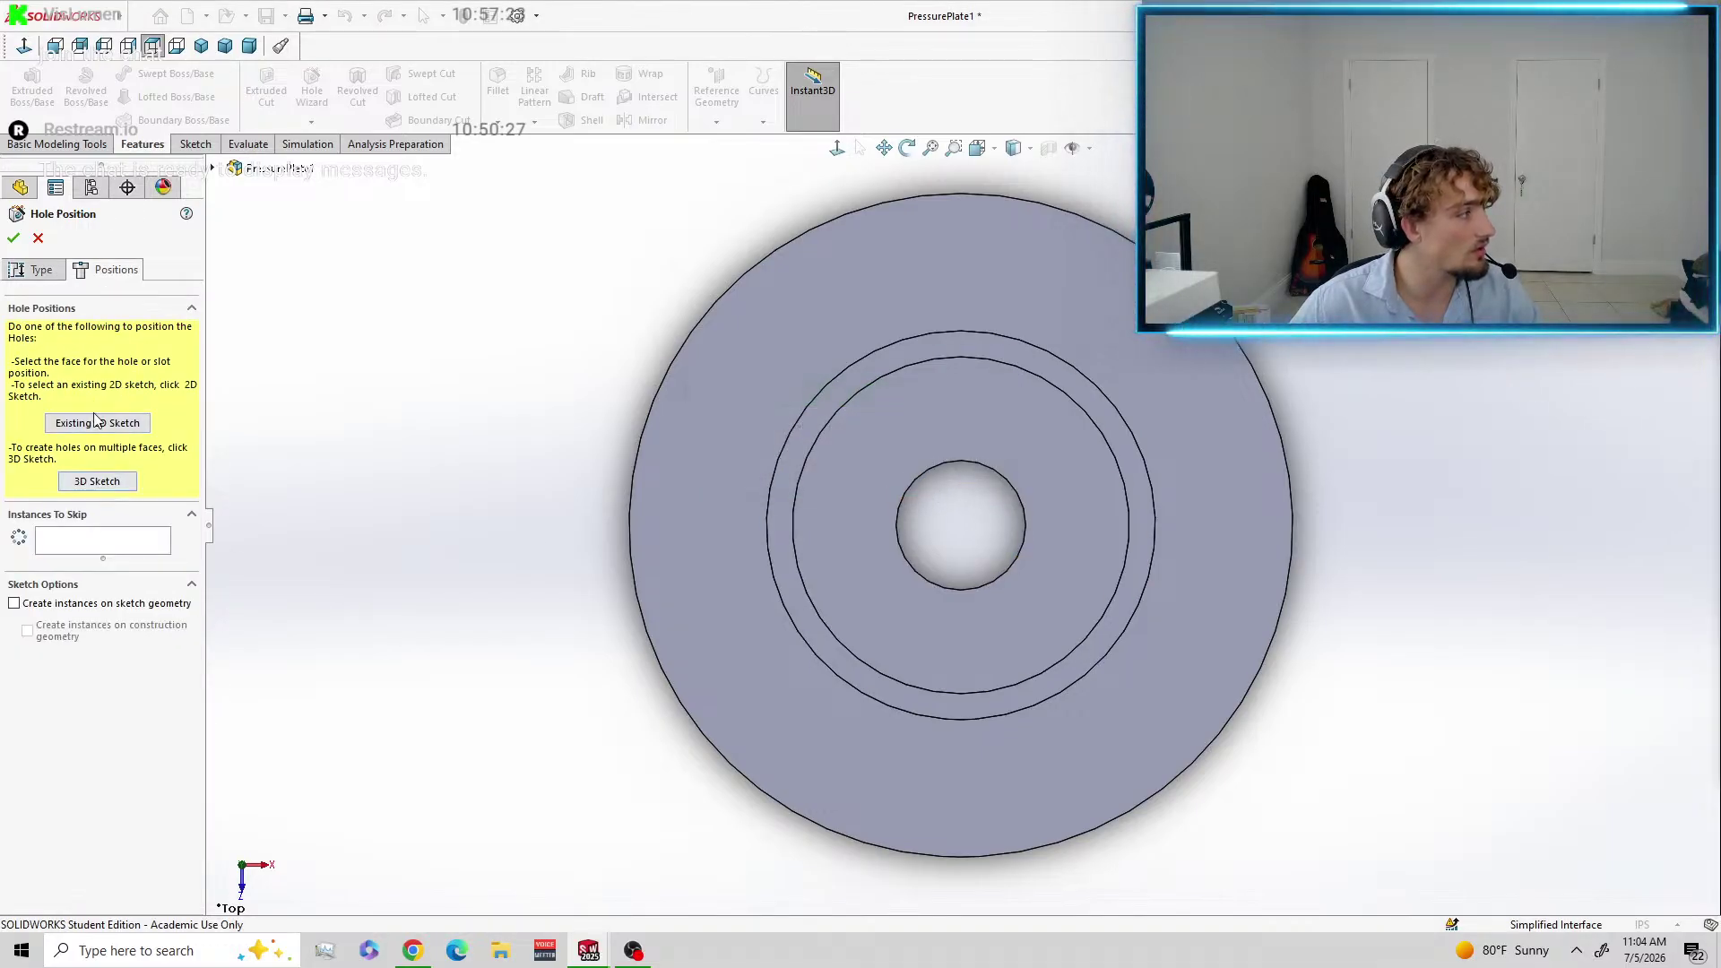
Return to the hole type settings, set the fit to Loose and turn off head clearance.
{"action": "left_click", "coordinate": [39, 270]}
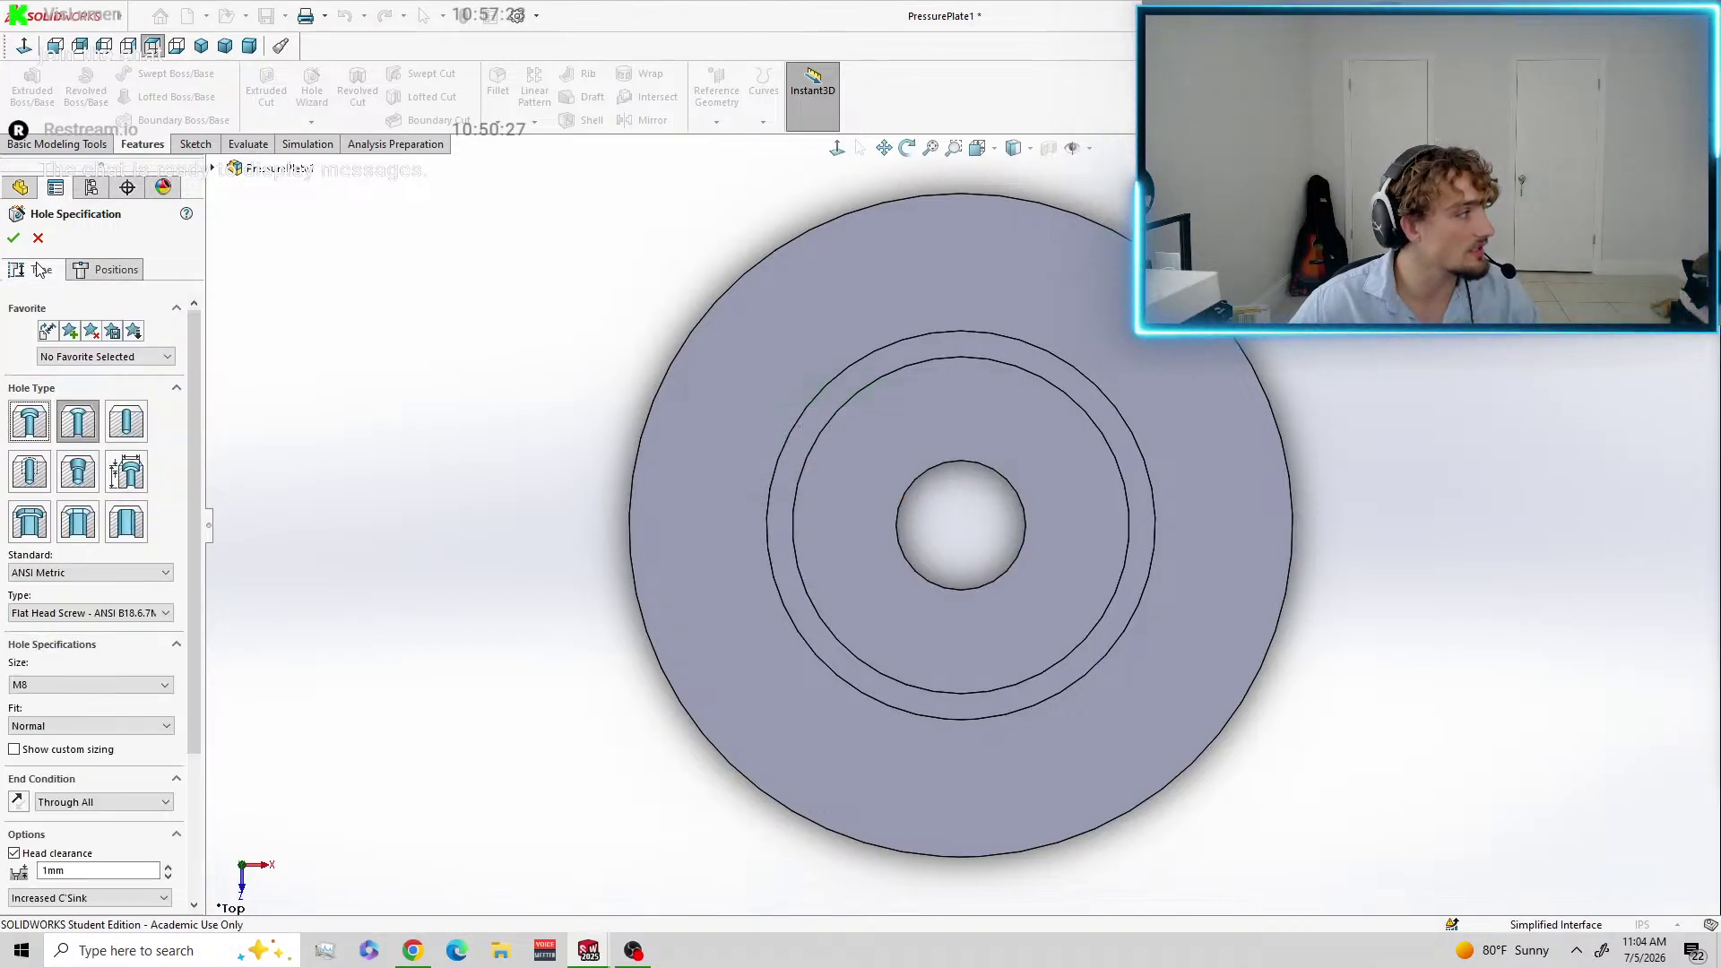
{"action": "scroll", "coordinate": [83, 730], "scroll_direction": "down", "scroll_amount": 1}
{"action": "scroll", "coordinate": [92, 853], "scroll_direction": "down", "scroll_amount": 3}
{"action": "left_click", "coordinate": [79, 704]}
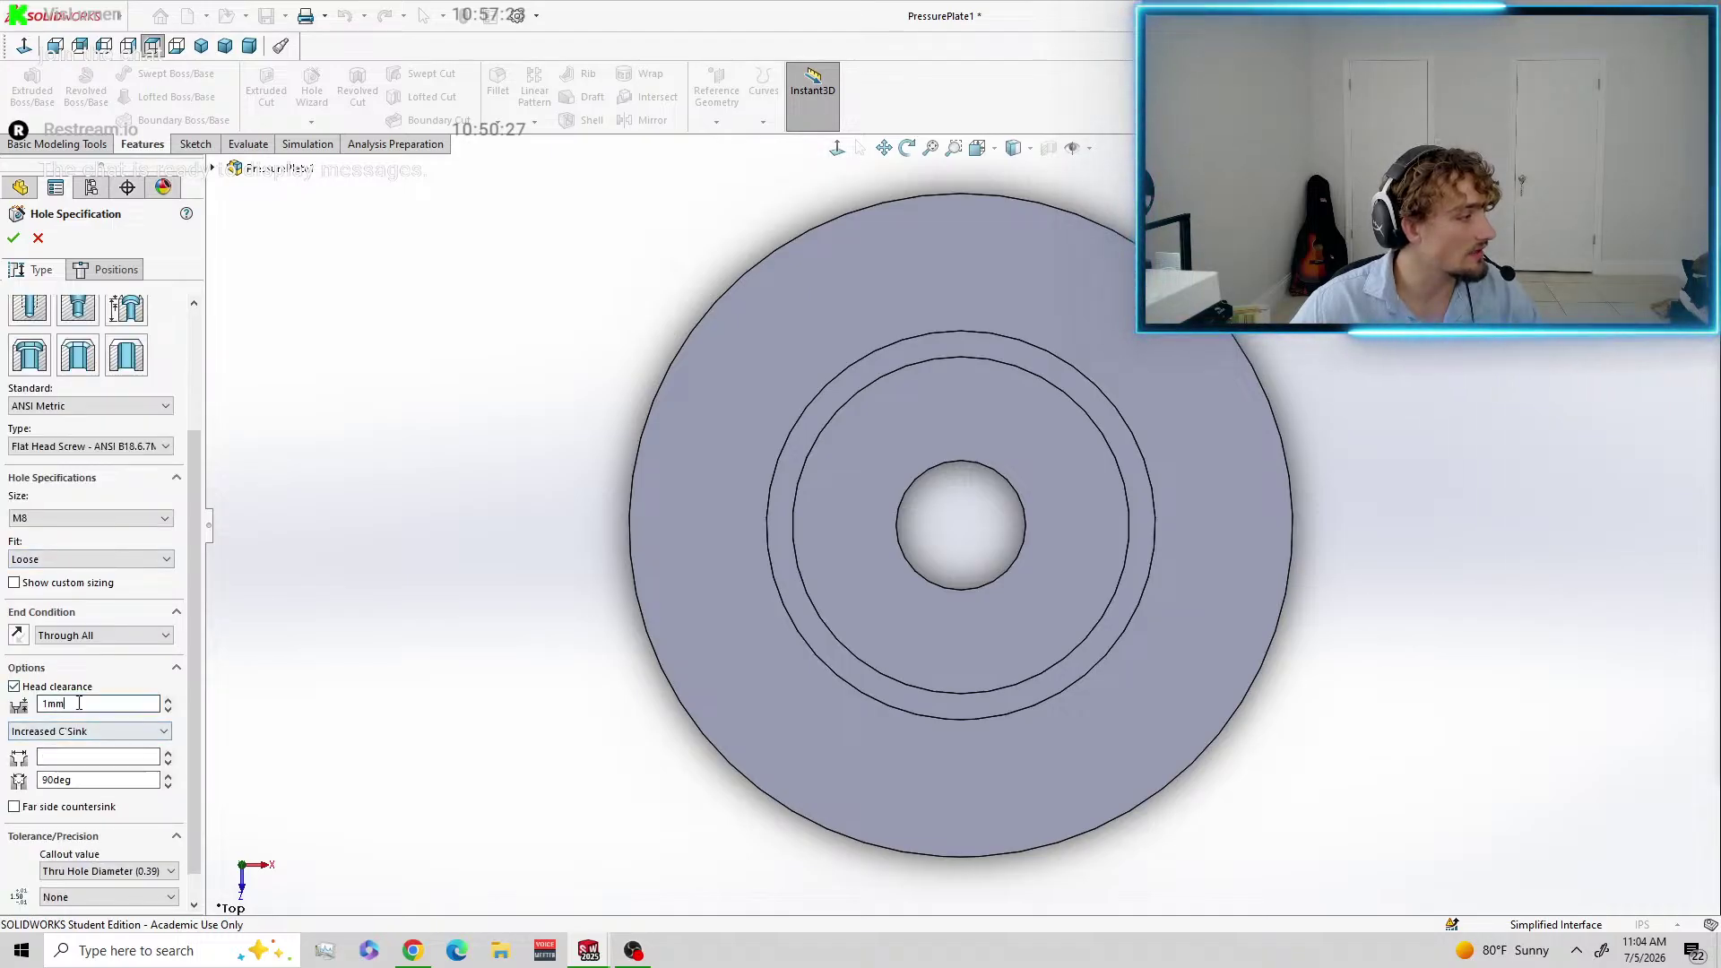
{"action": "left_click", "coordinate": [87, 687]}
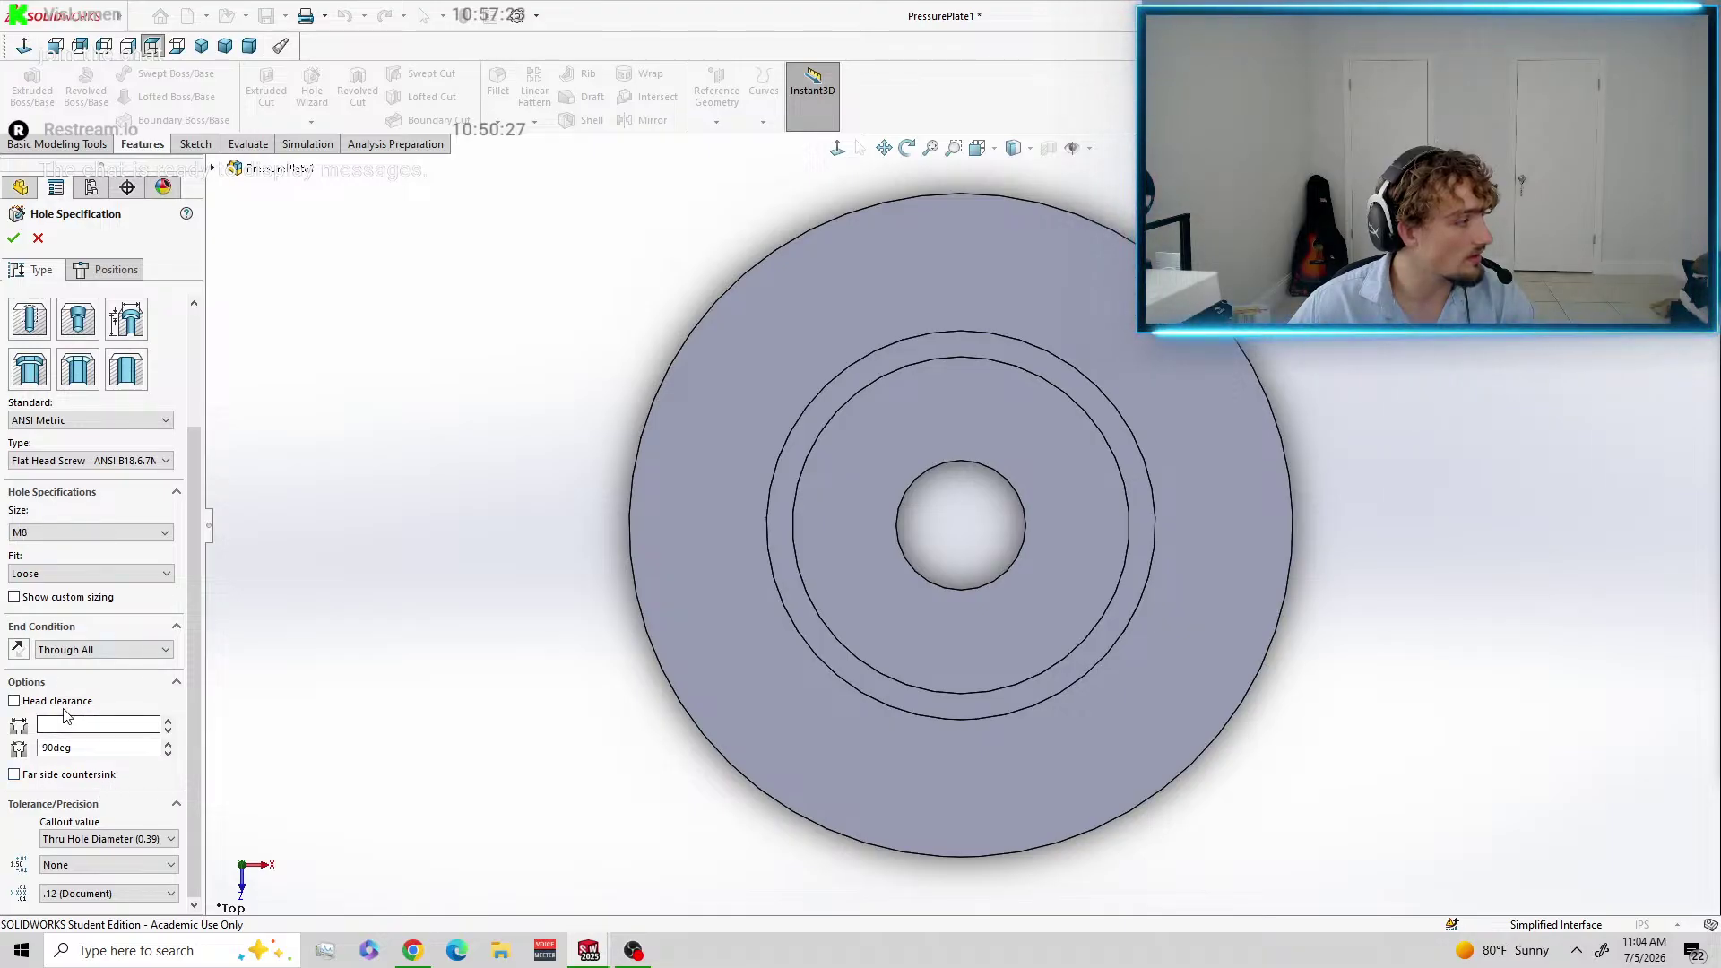
Enable a 1.00 in head clearance for the countersunk hole, using the Added C'Bore option.
{"action": "left_click", "coordinate": [14, 701]}
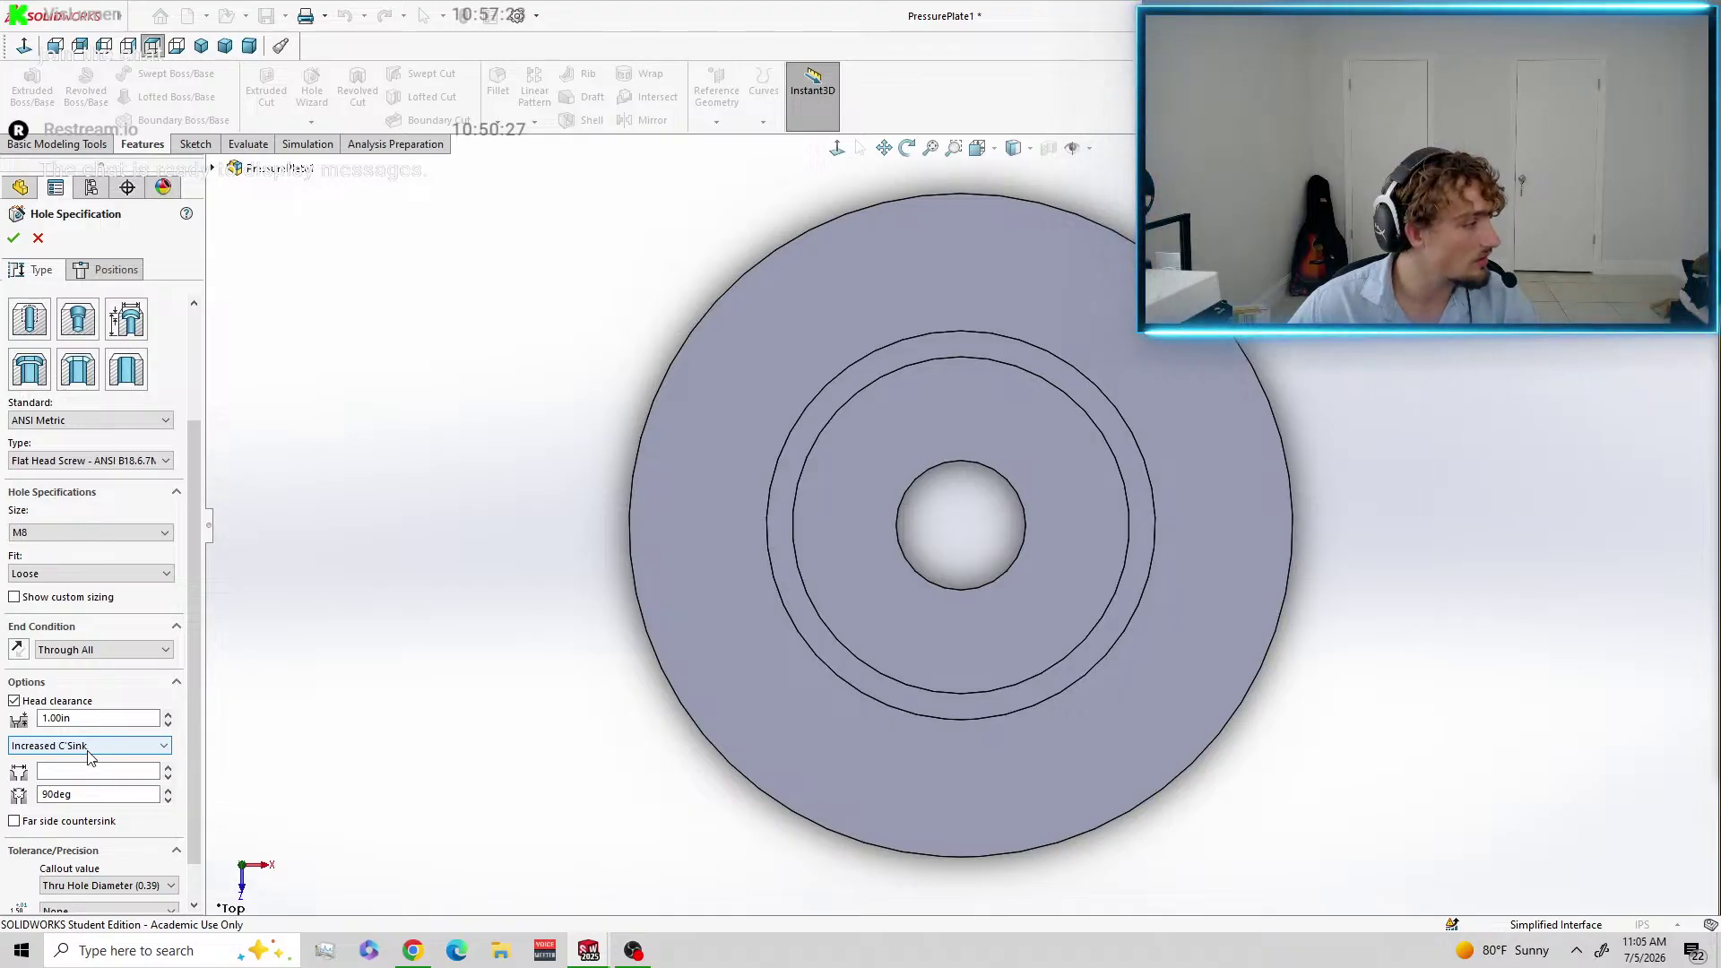
{"action": "left_click", "coordinate": [89, 751]}
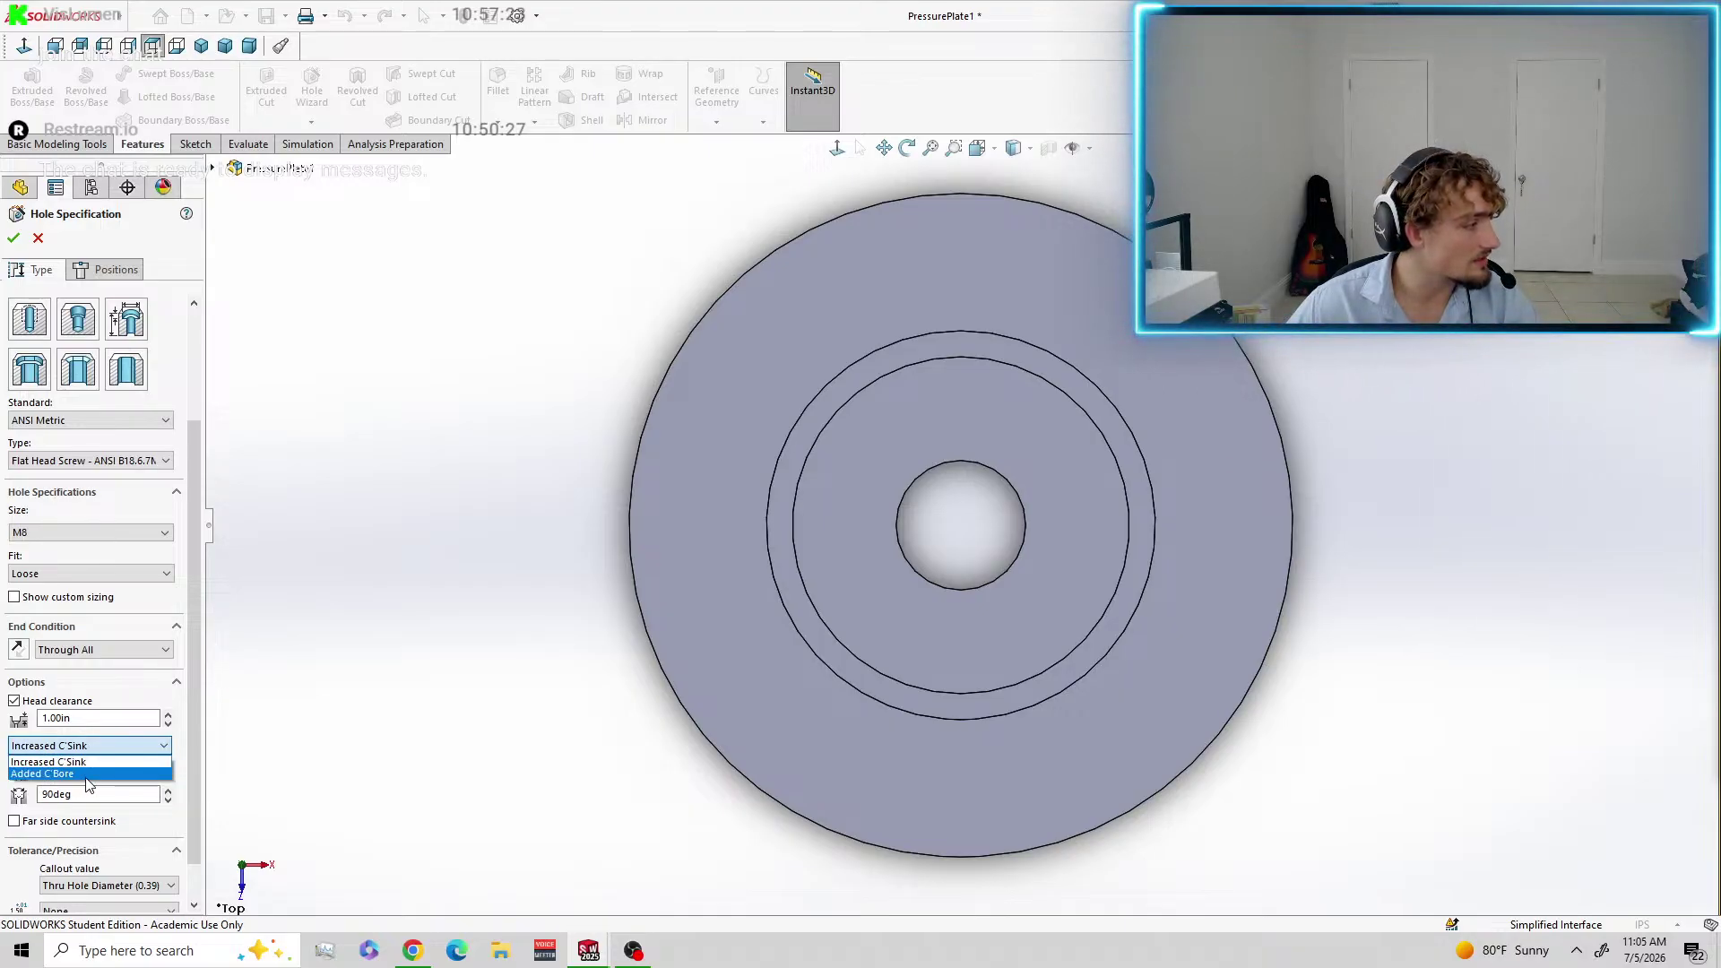
{"action": "left_click", "coordinate": [87, 777]}
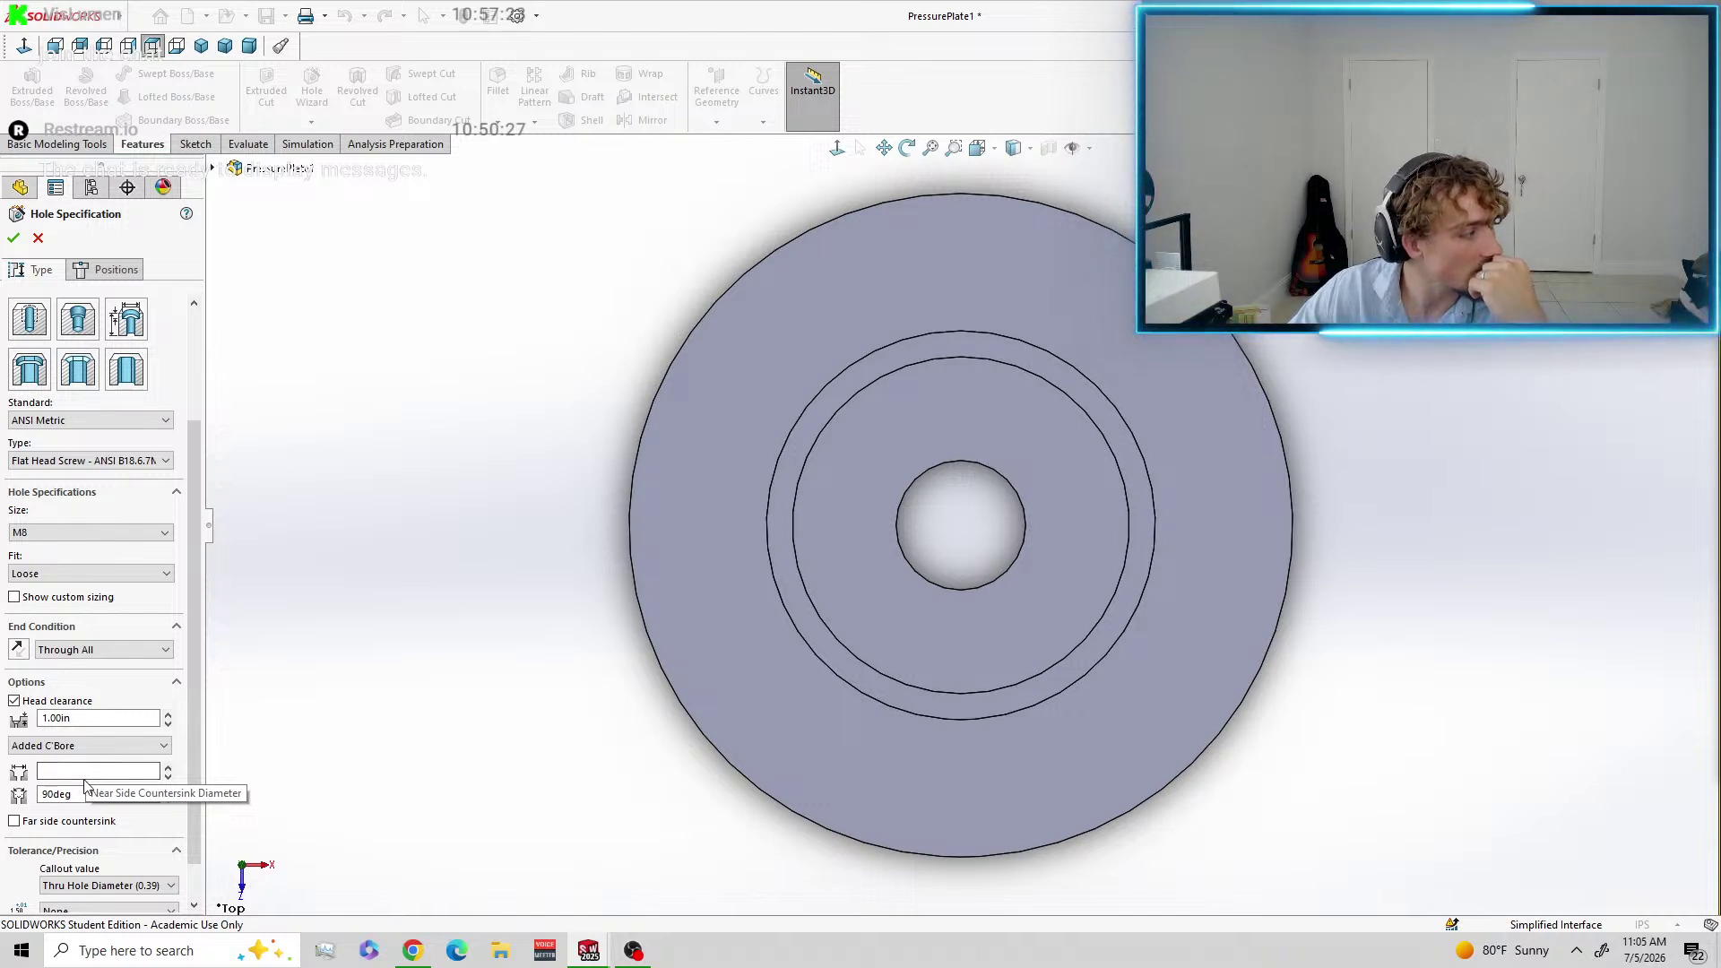
{"action": "scroll", "coordinate": [62, 787], "scroll_direction": "down", "scroll_amount": 1}
{"action": "scroll", "coordinate": [61, 789], "scroll_direction": "up", "scroll_amount": 4}
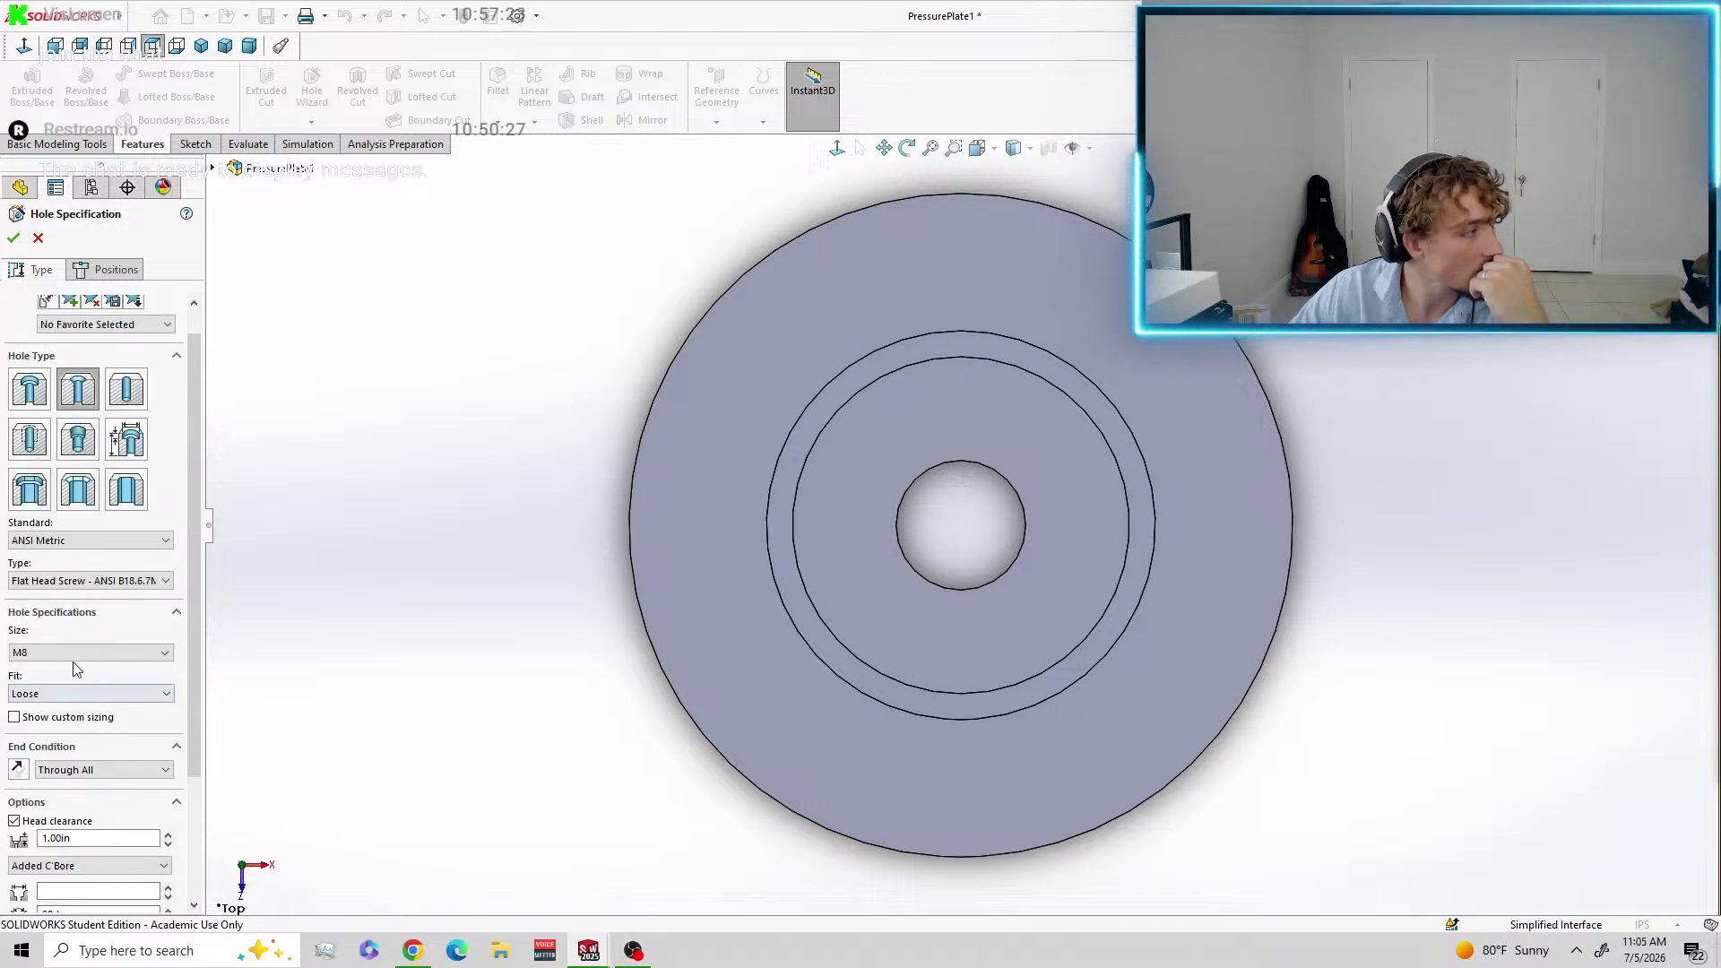
{"action": "left_click", "coordinate": [98, 771]}
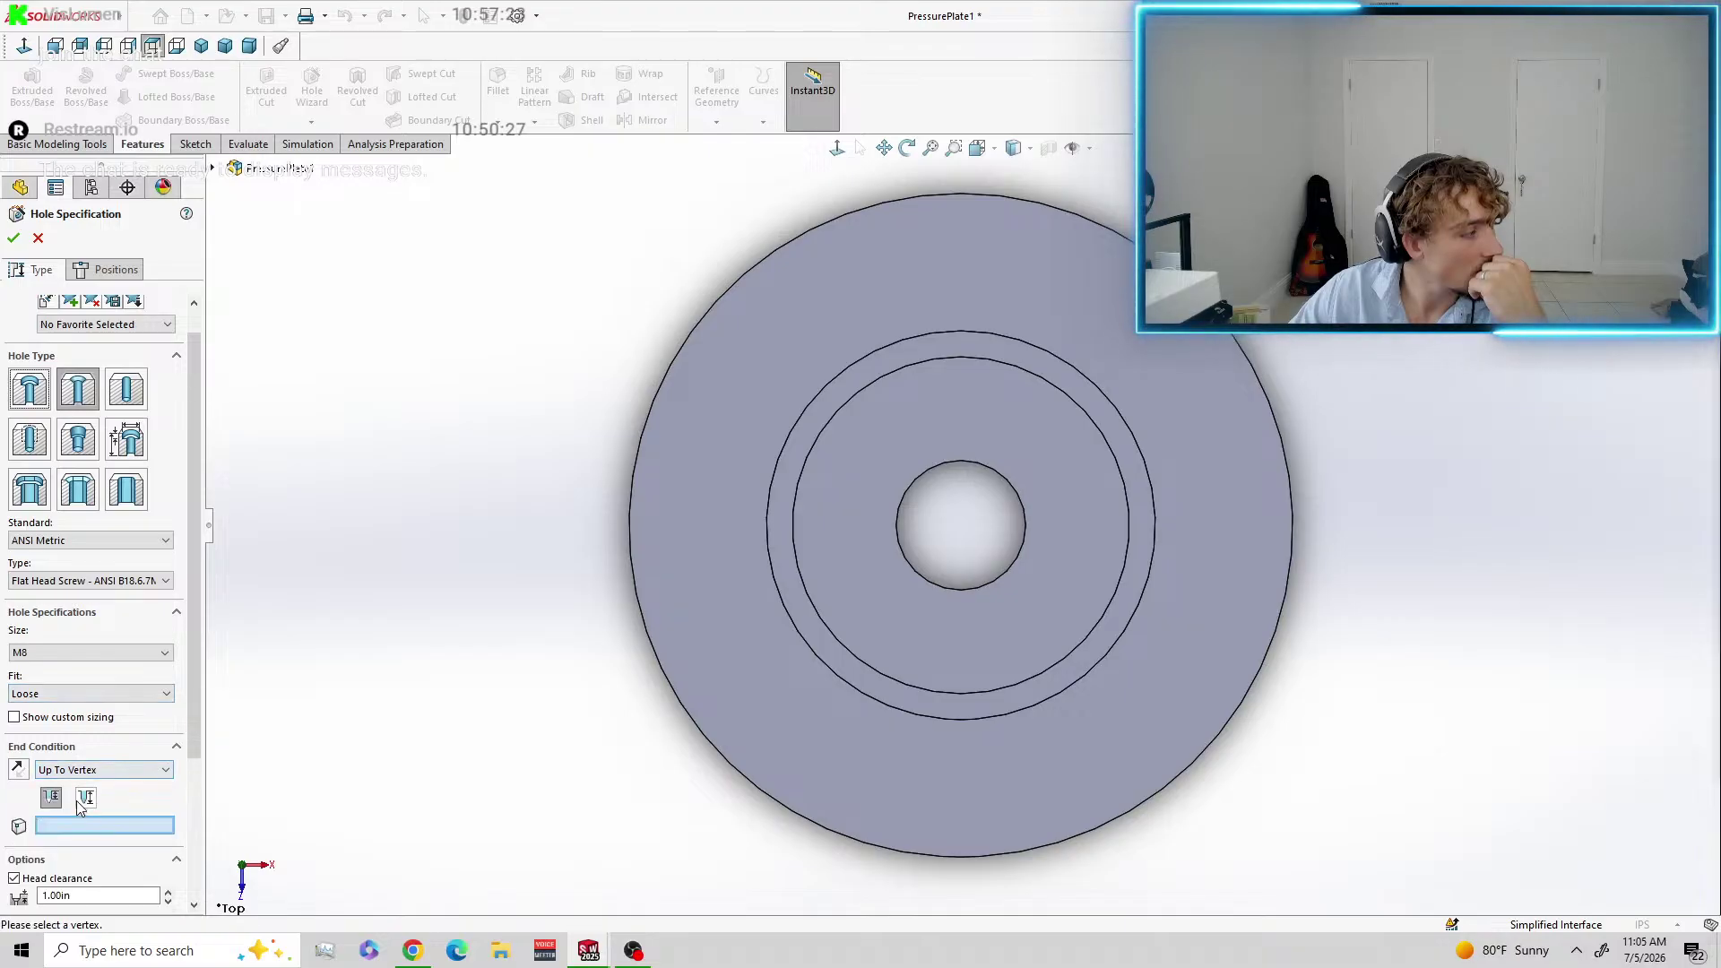
{"action": "left_click", "coordinate": [82, 793]}
{"action": "scroll", "coordinate": [87, 775], "scroll_direction": "up", "scroll_amount": 1}
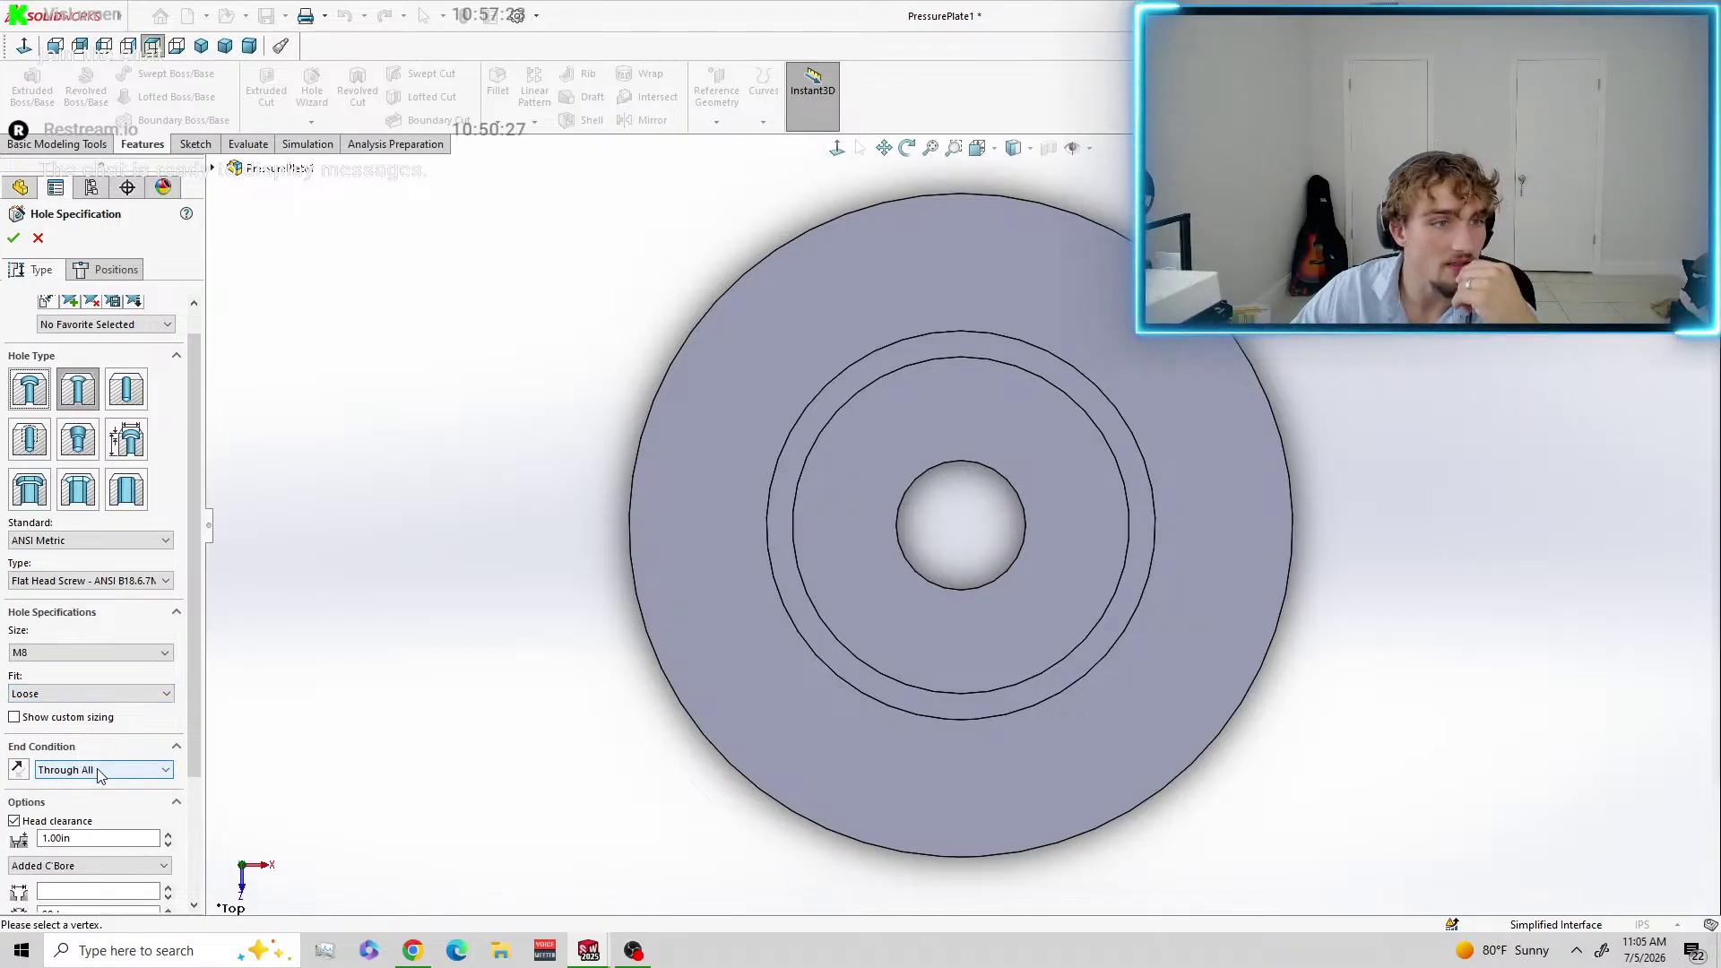
{"action": "scroll", "coordinate": [101, 776], "scroll_direction": "up", "scroll_amount": 1}
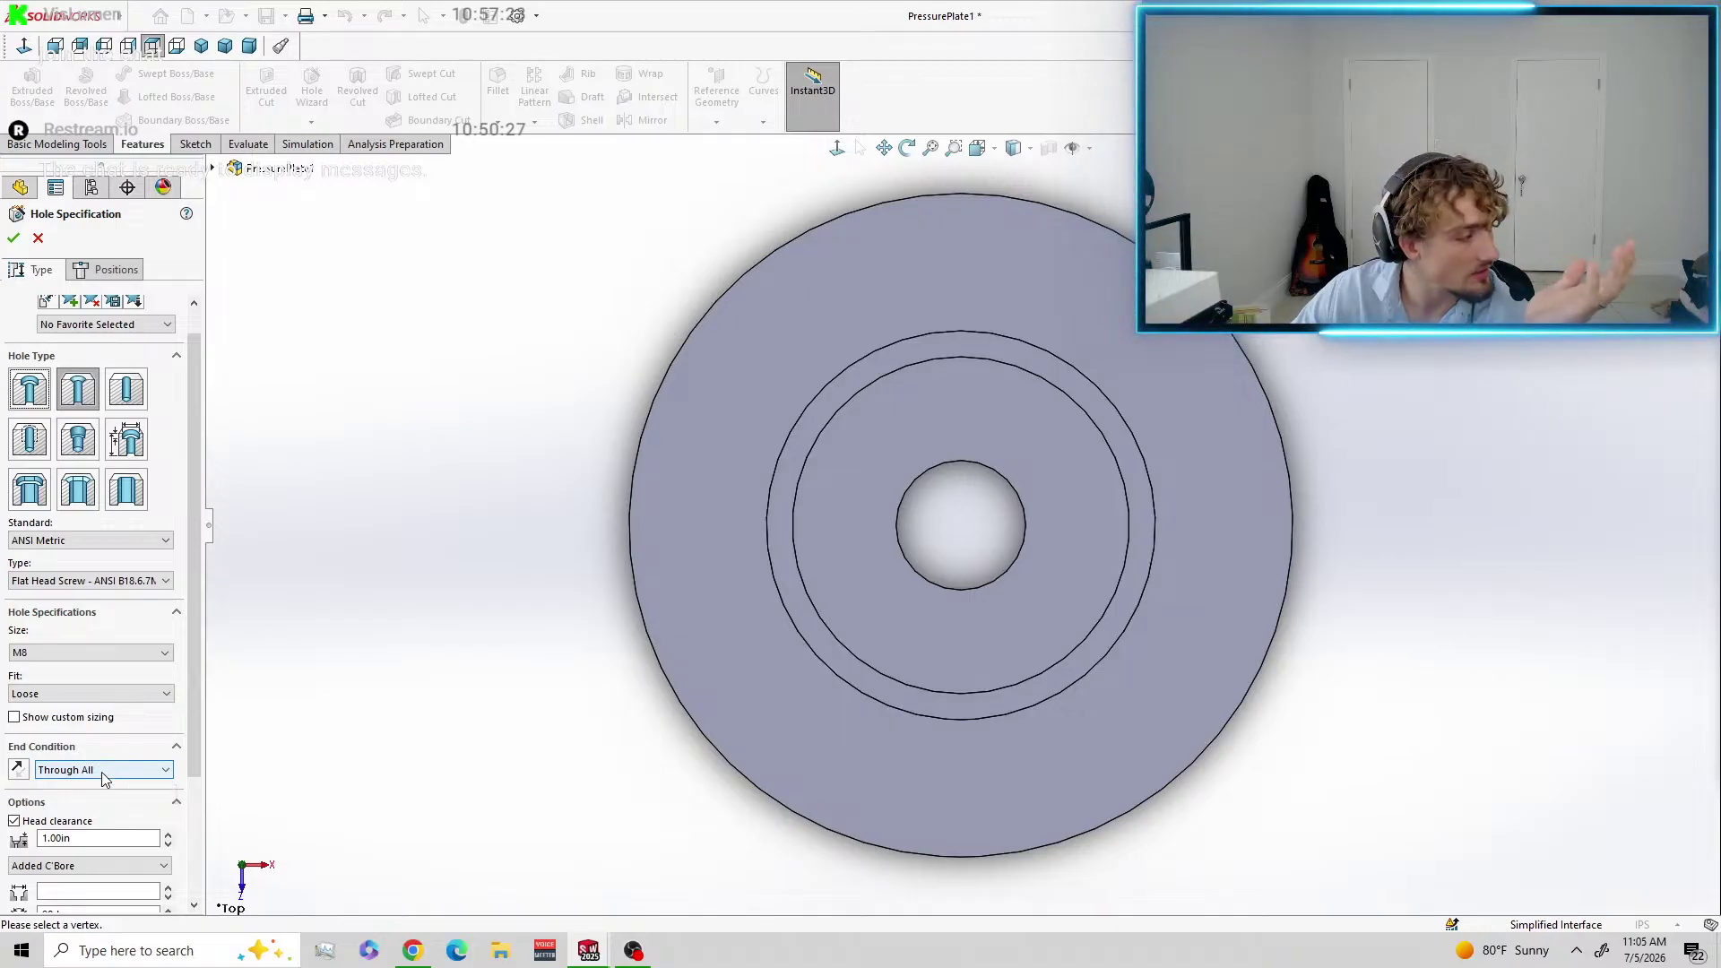
{"action": "scroll", "coordinate": [105, 774], "scroll_direction": "down", "scroll_amount": 1}
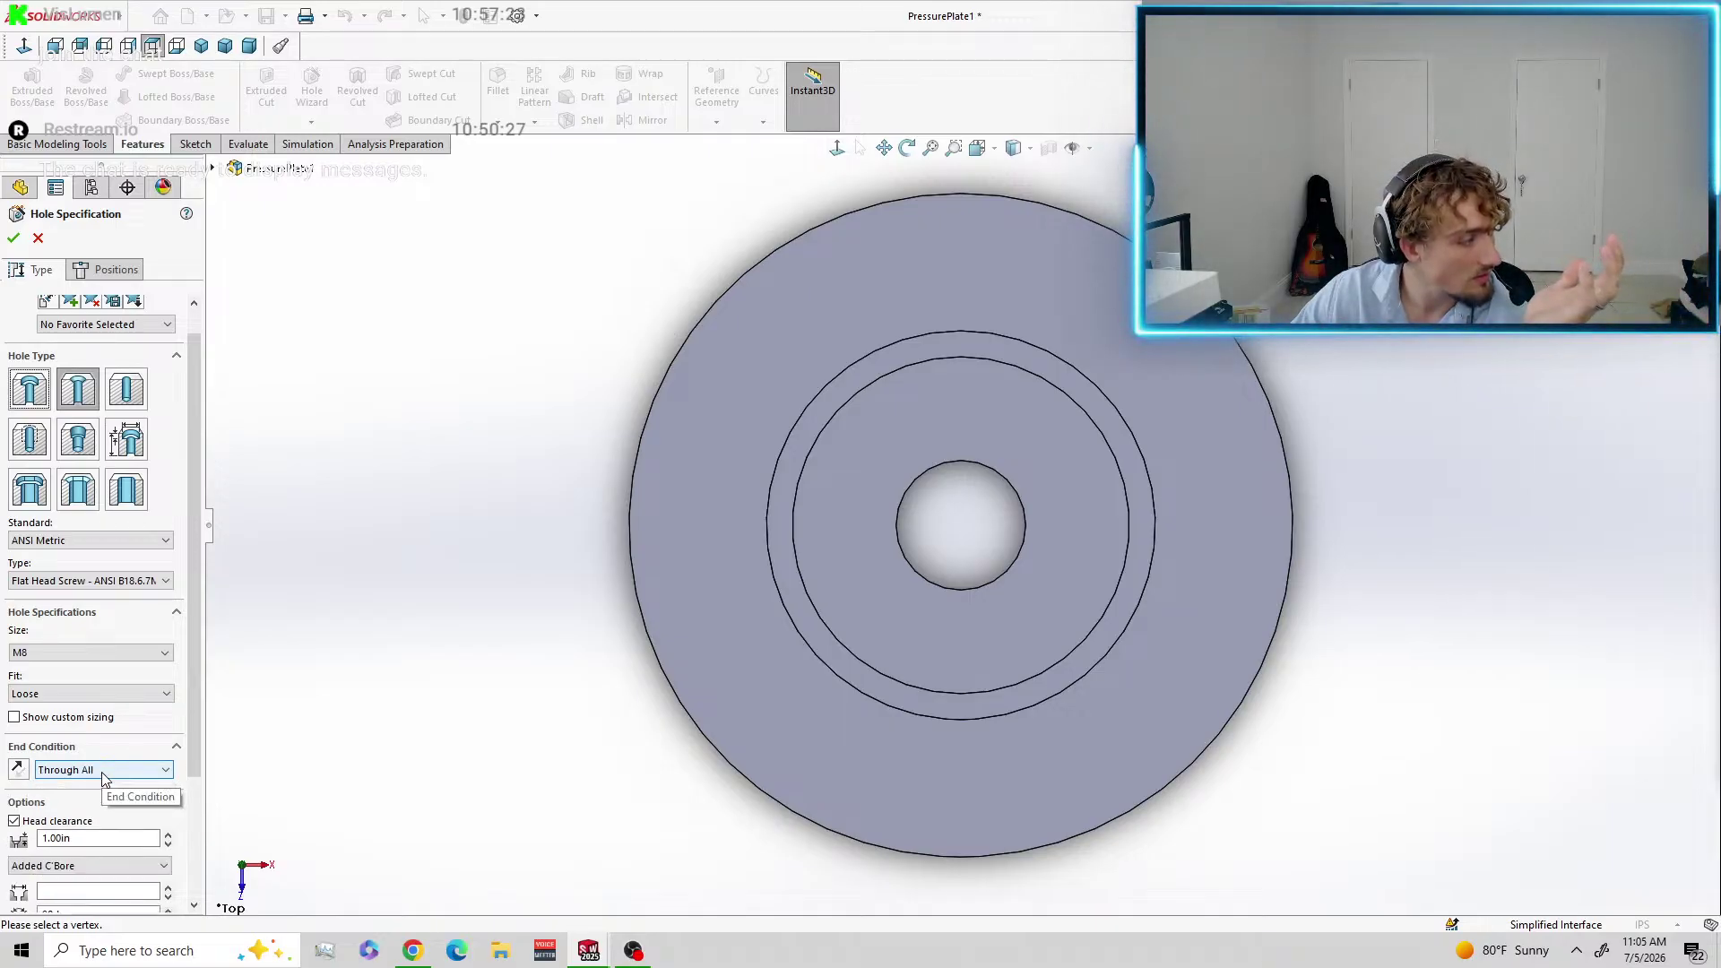
Set the countersunk hole's end condition to Blind.
{"action": "scroll", "coordinate": [107, 773], "scroll_direction": "up", "scroll_amount": 1}
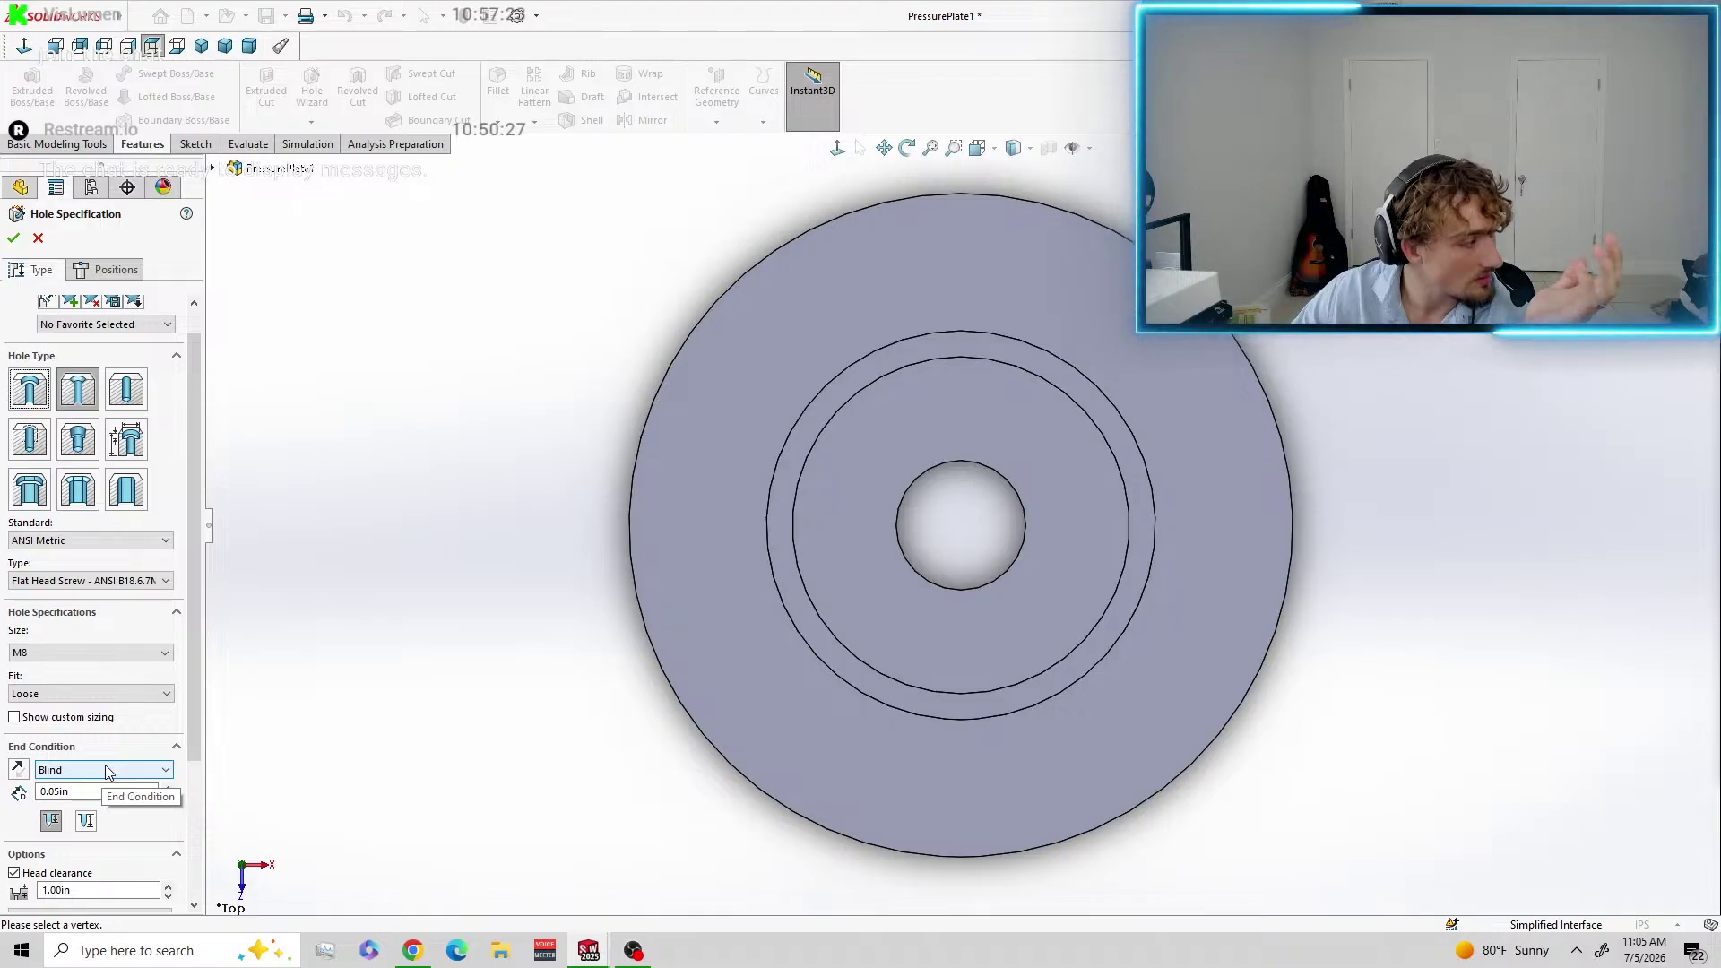
{"action": "scroll", "coordinate": [107, 773], "scroll_direction": "down", "scroll_amount": 1}
{"action": "scroll", "coordinate": [106, 773], "scroll_direction": "up", "scroll_amount": 1}
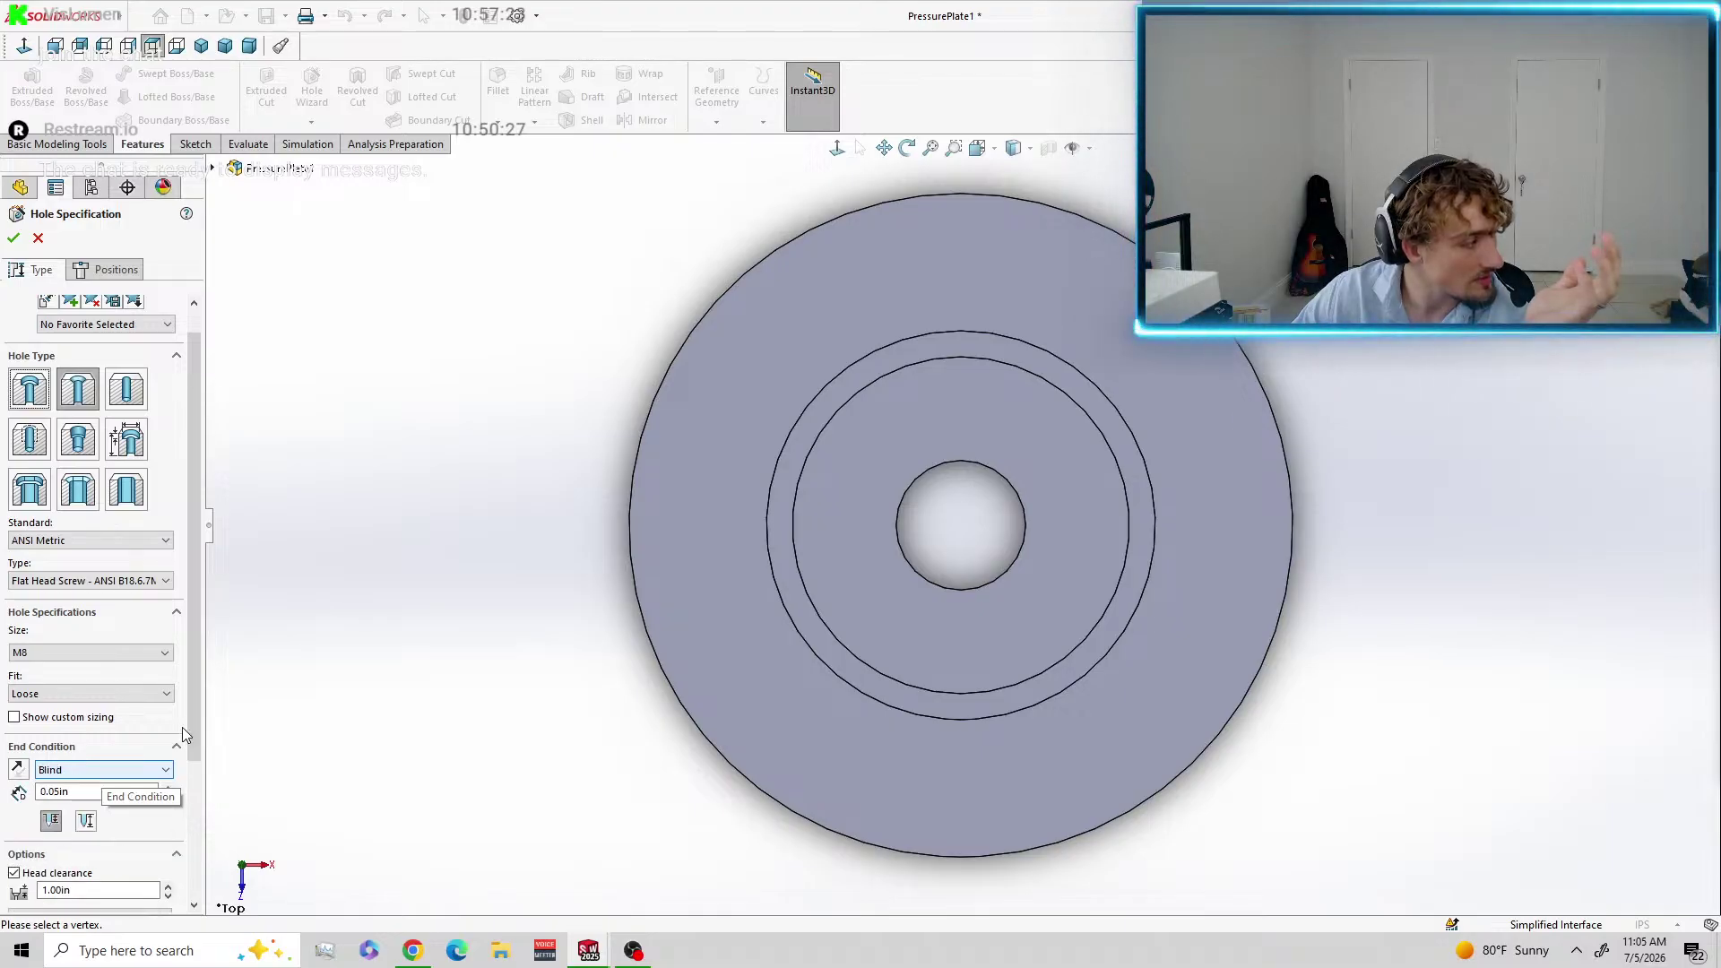
{"action": "left_click_drag", "start_coordinate": [195, 744], "coordinate": [196, 888]}
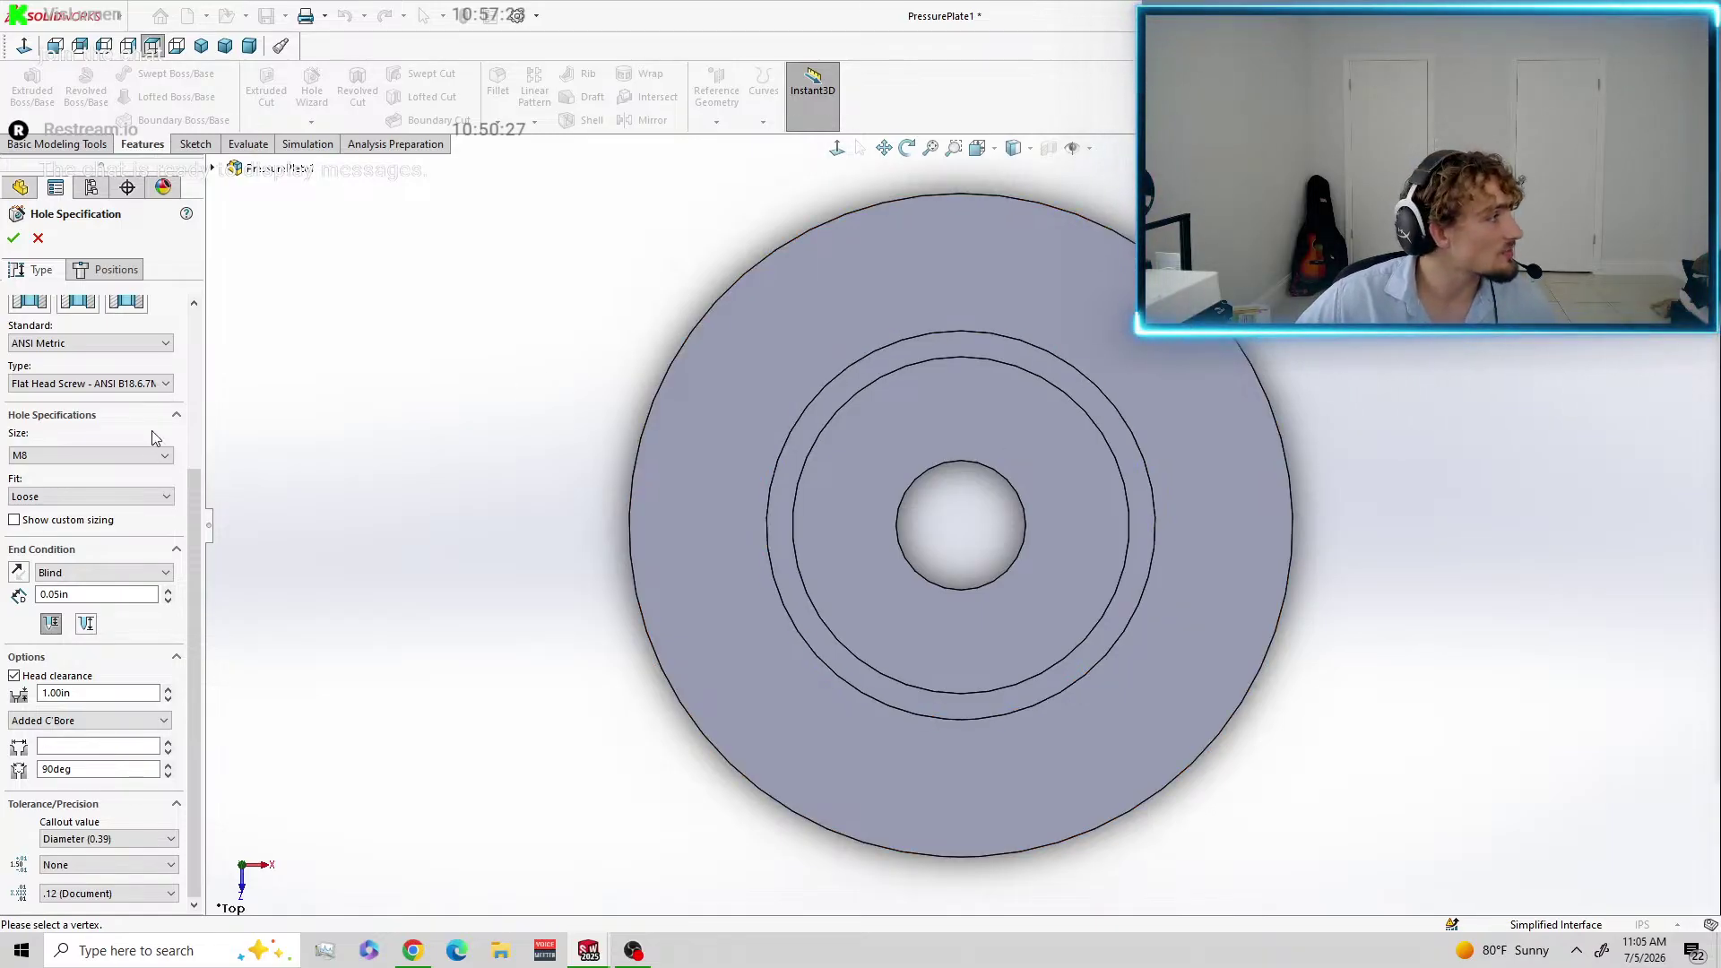
Position three countersunk holes on the recessed inner face: one at the origin, one about 0.94 in above it and one below it, vertically aligned.
{"action": "left_click", "coordinate": [105, 269]}
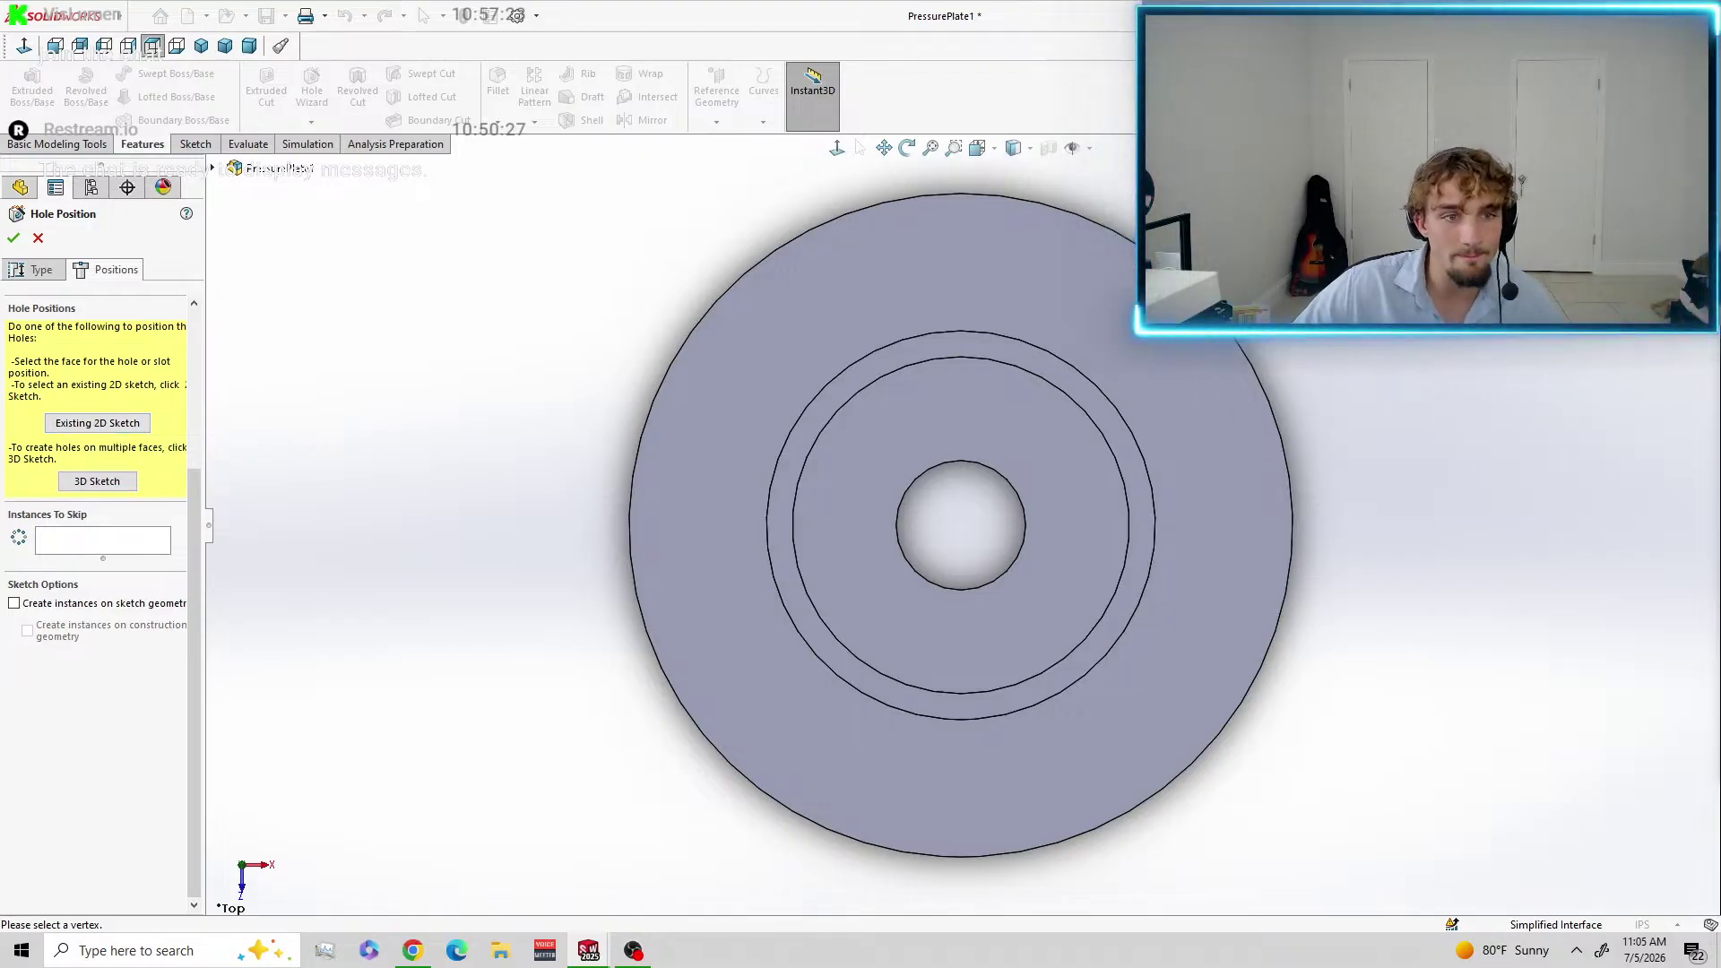
{"action": "left_click", "coordinate": [971, 398]}
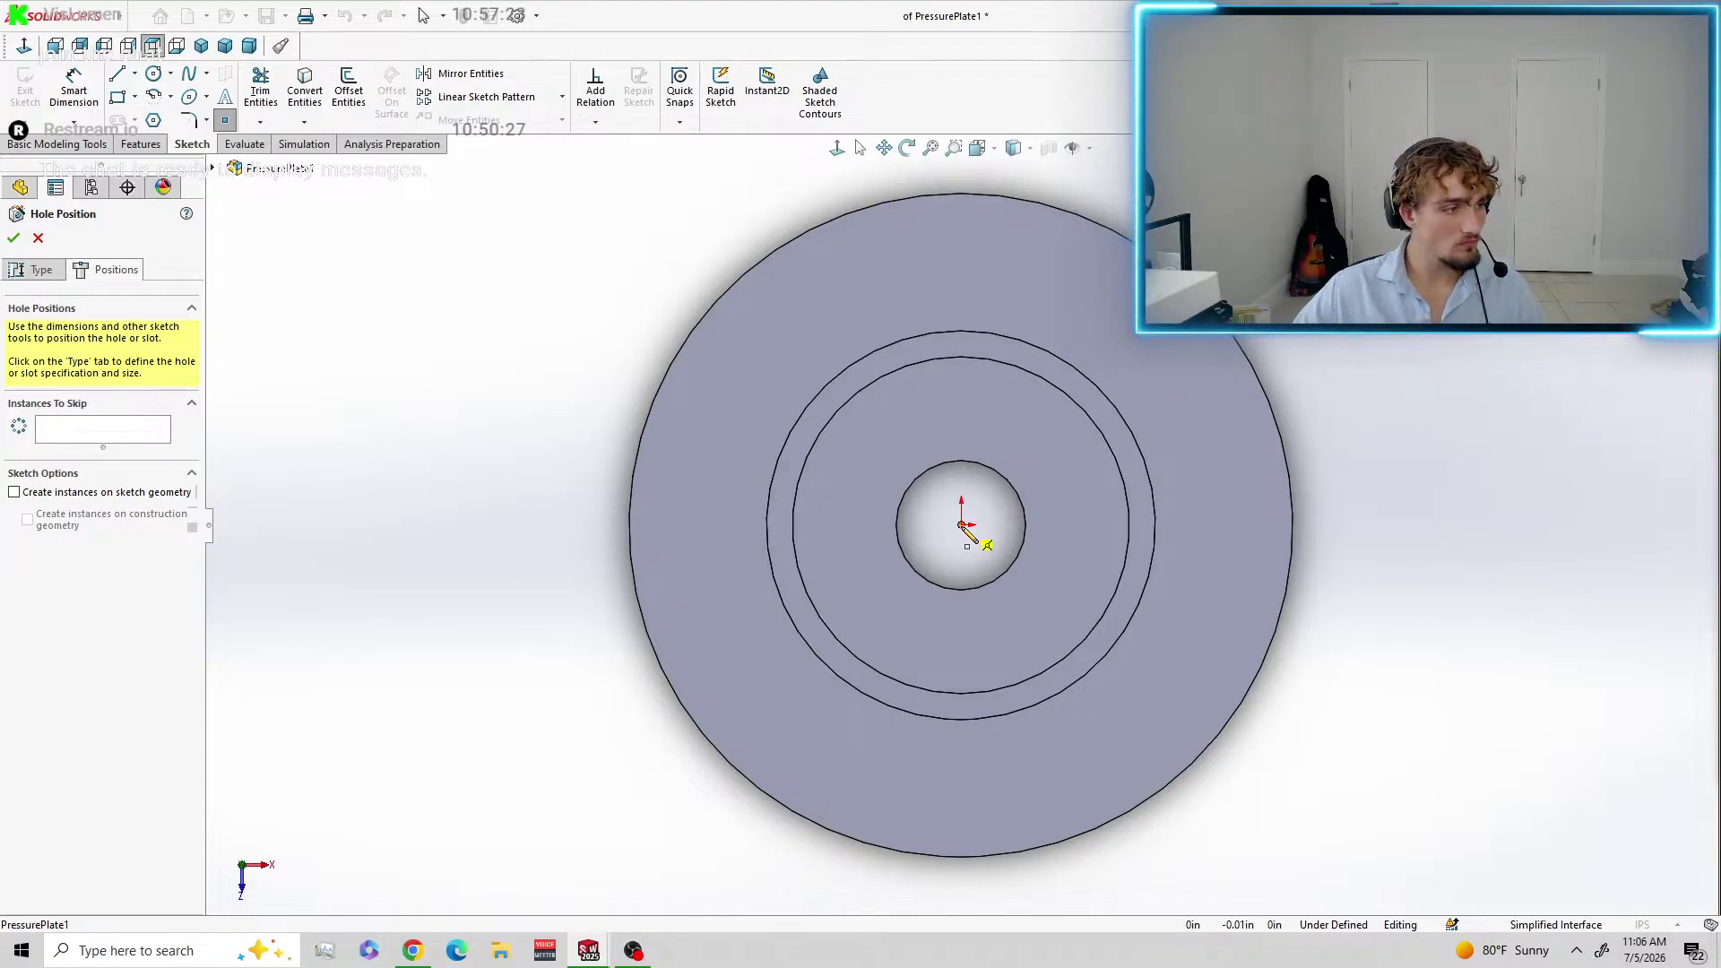
{"action": "left_click", "coordinate": [961, 526]}
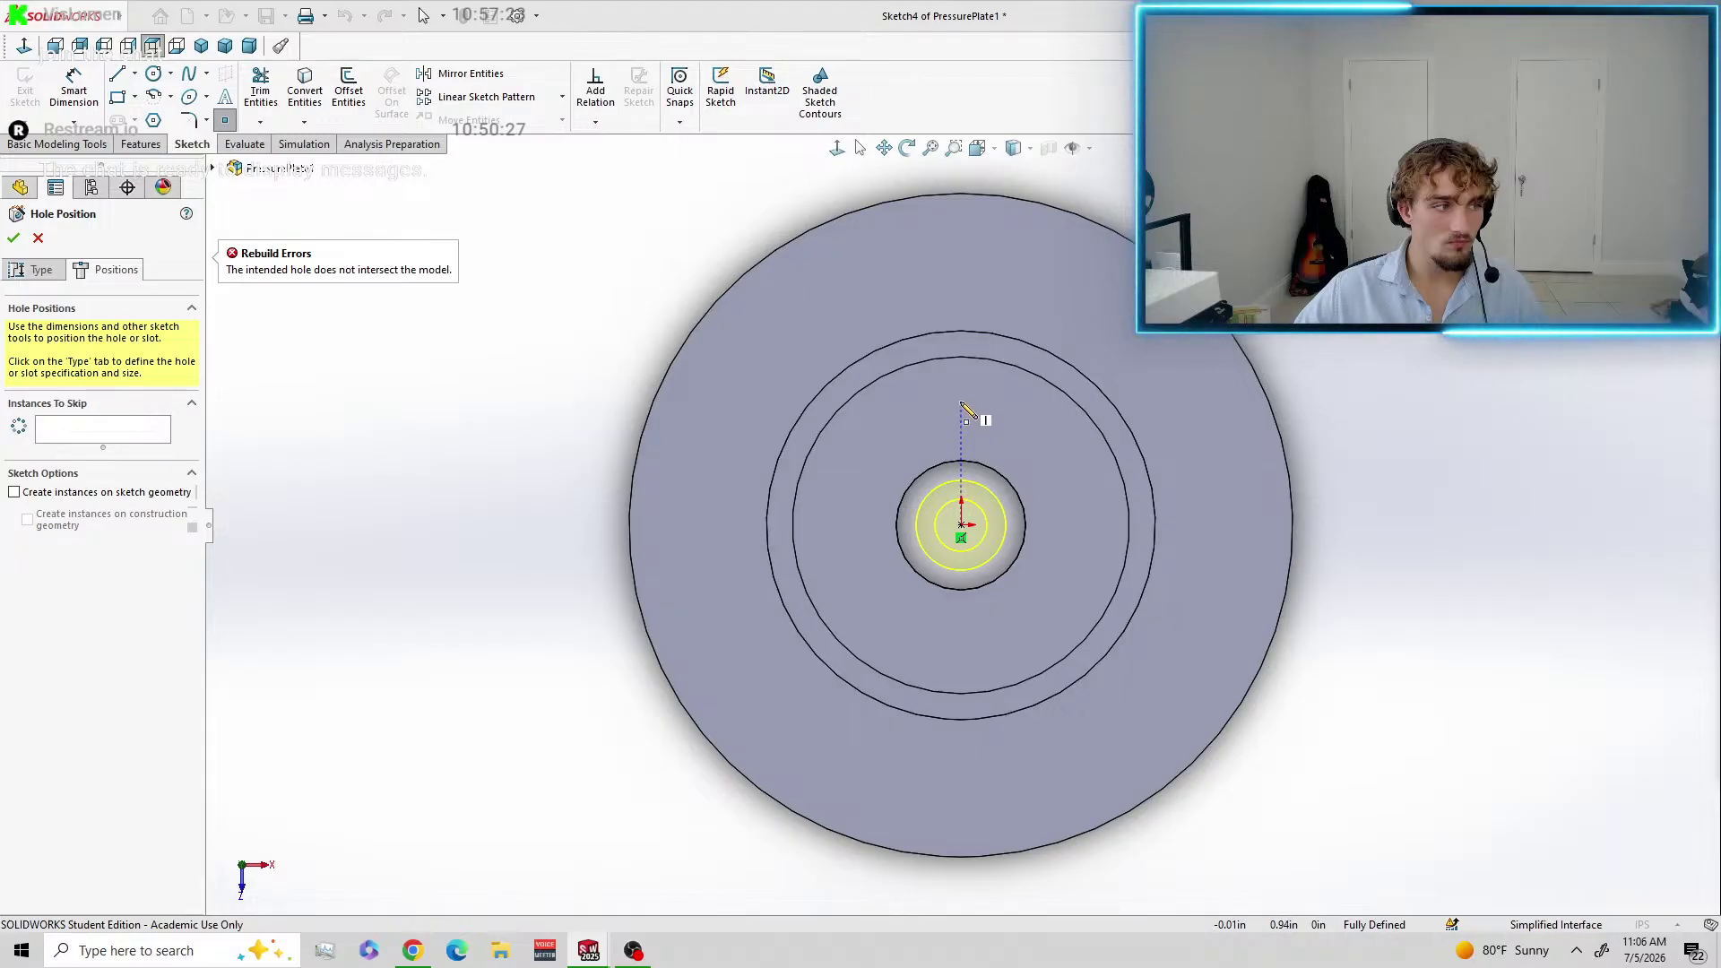
{"action": "right_click", "coordinate": [961, 403]}
{"action": "left_click", "coordinate": [961, 401]}
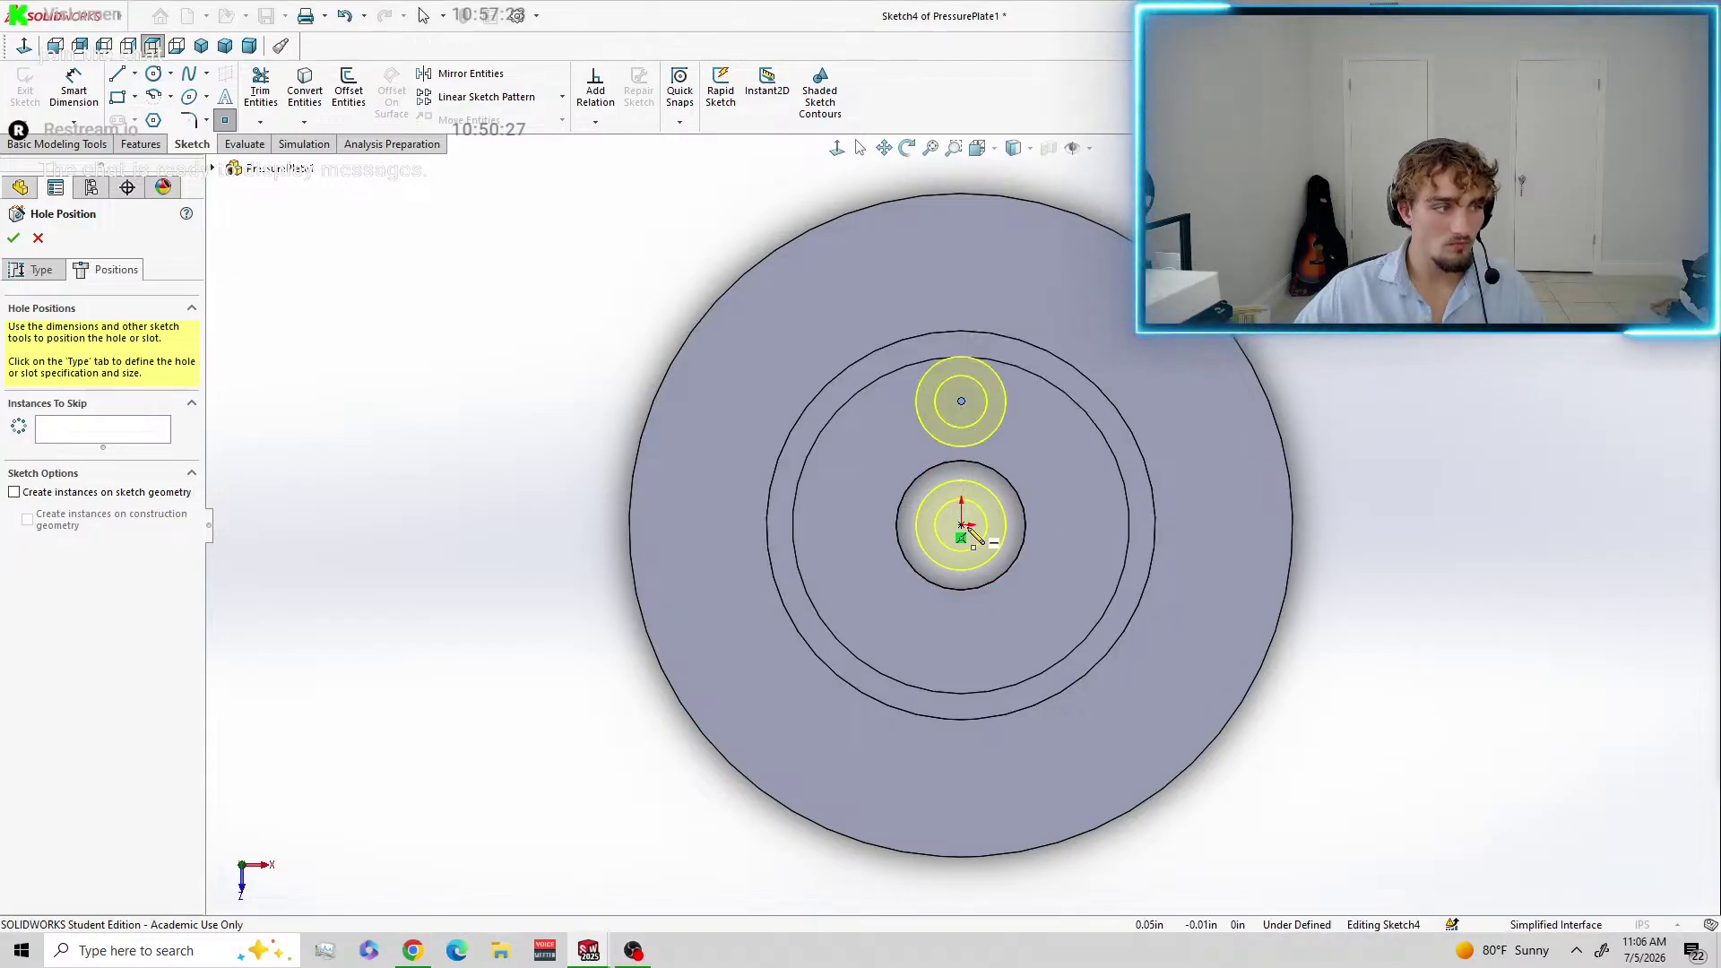
{"action": "left_click", "coordinate": [961, 647]}
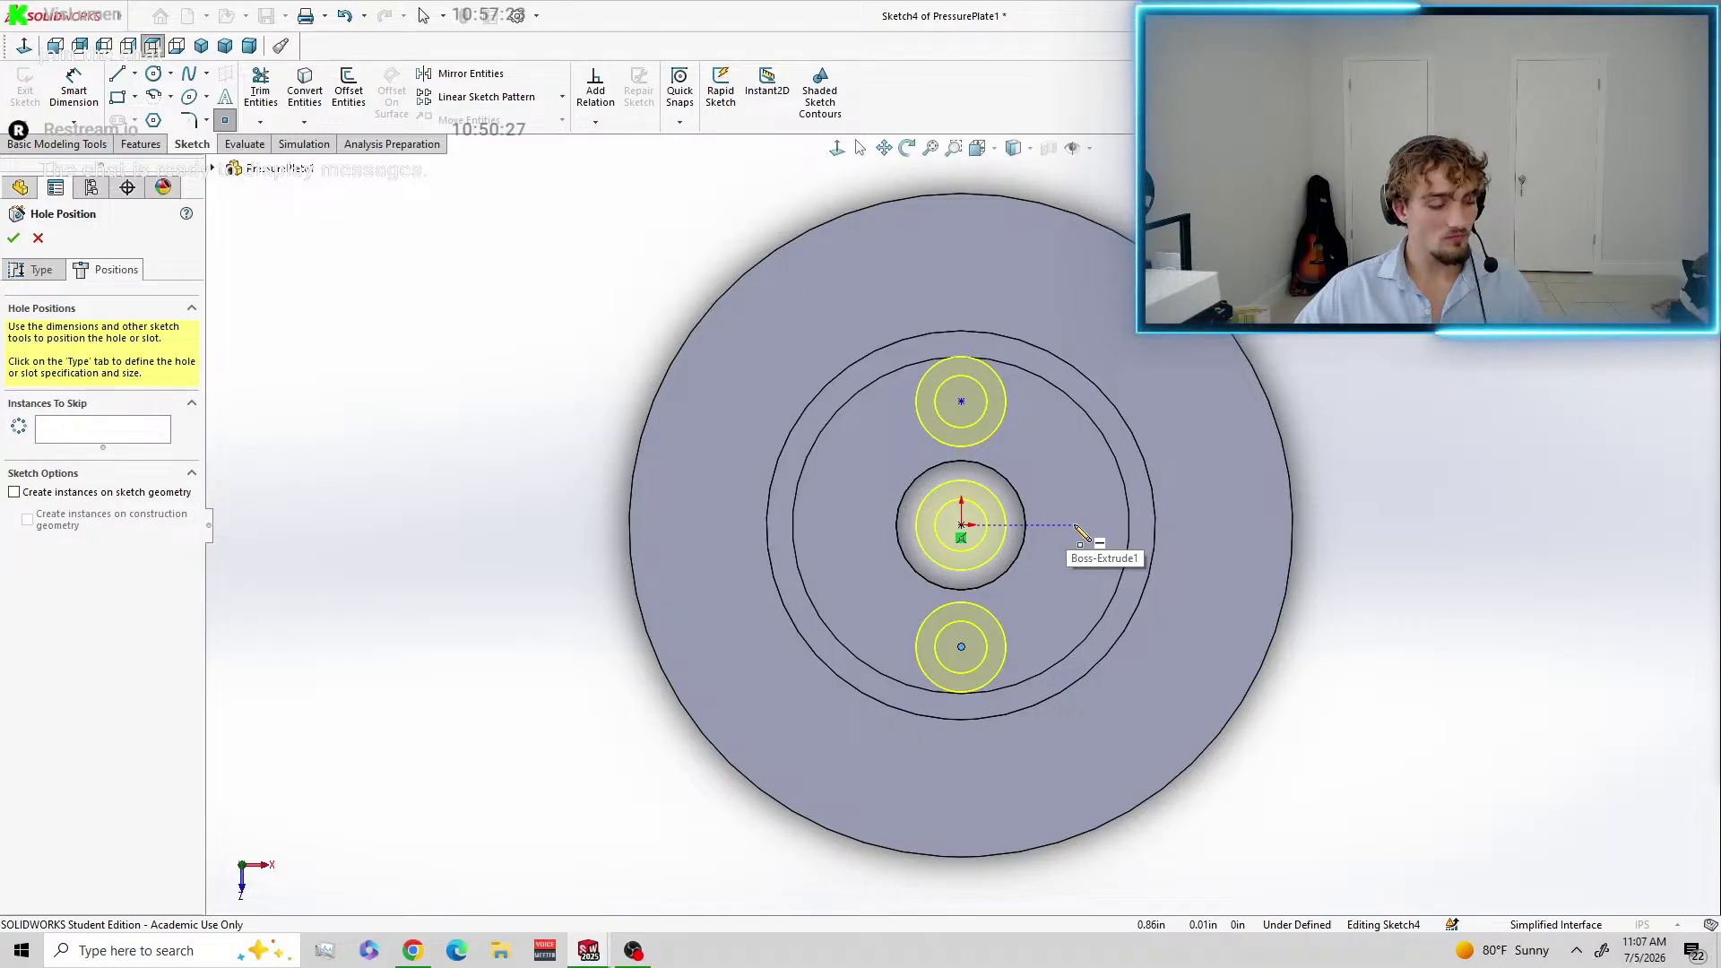
{"action": "key", "text": "Escape"}
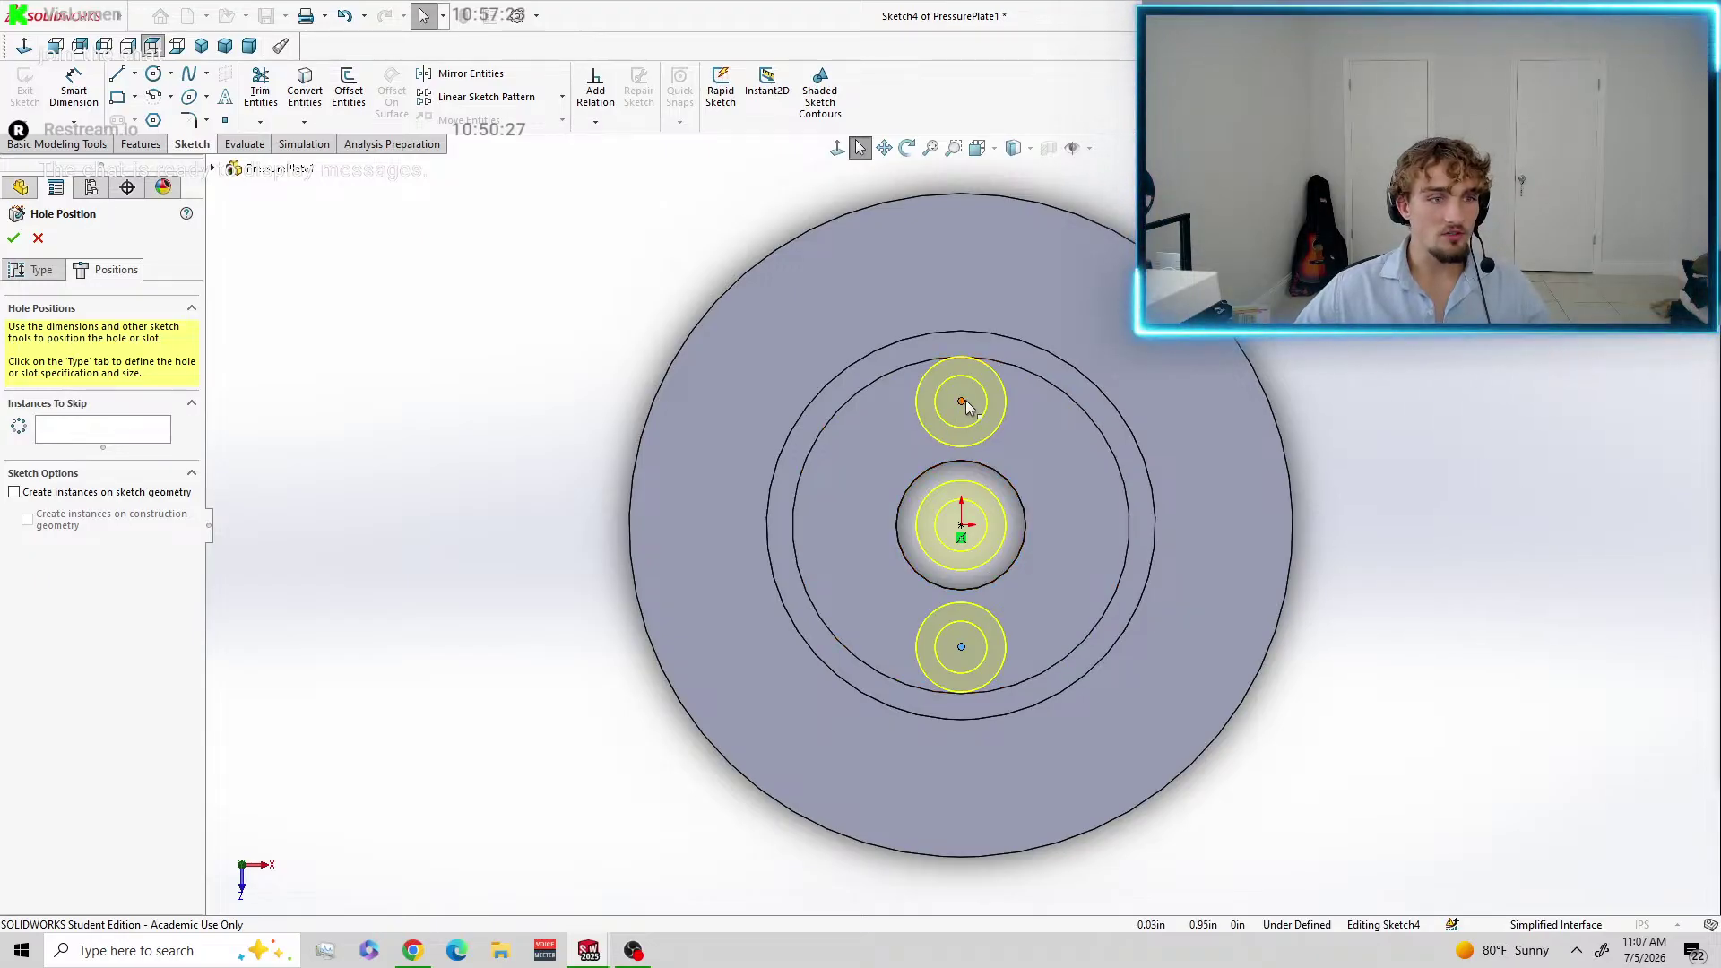
Try moving the upper hole's point onto the origin, undo the move, and try to start a dimension from the origin point.
{"action": "left_click_drag", "start_coordinate": [966, 406], "coordinate": [966, 534]}
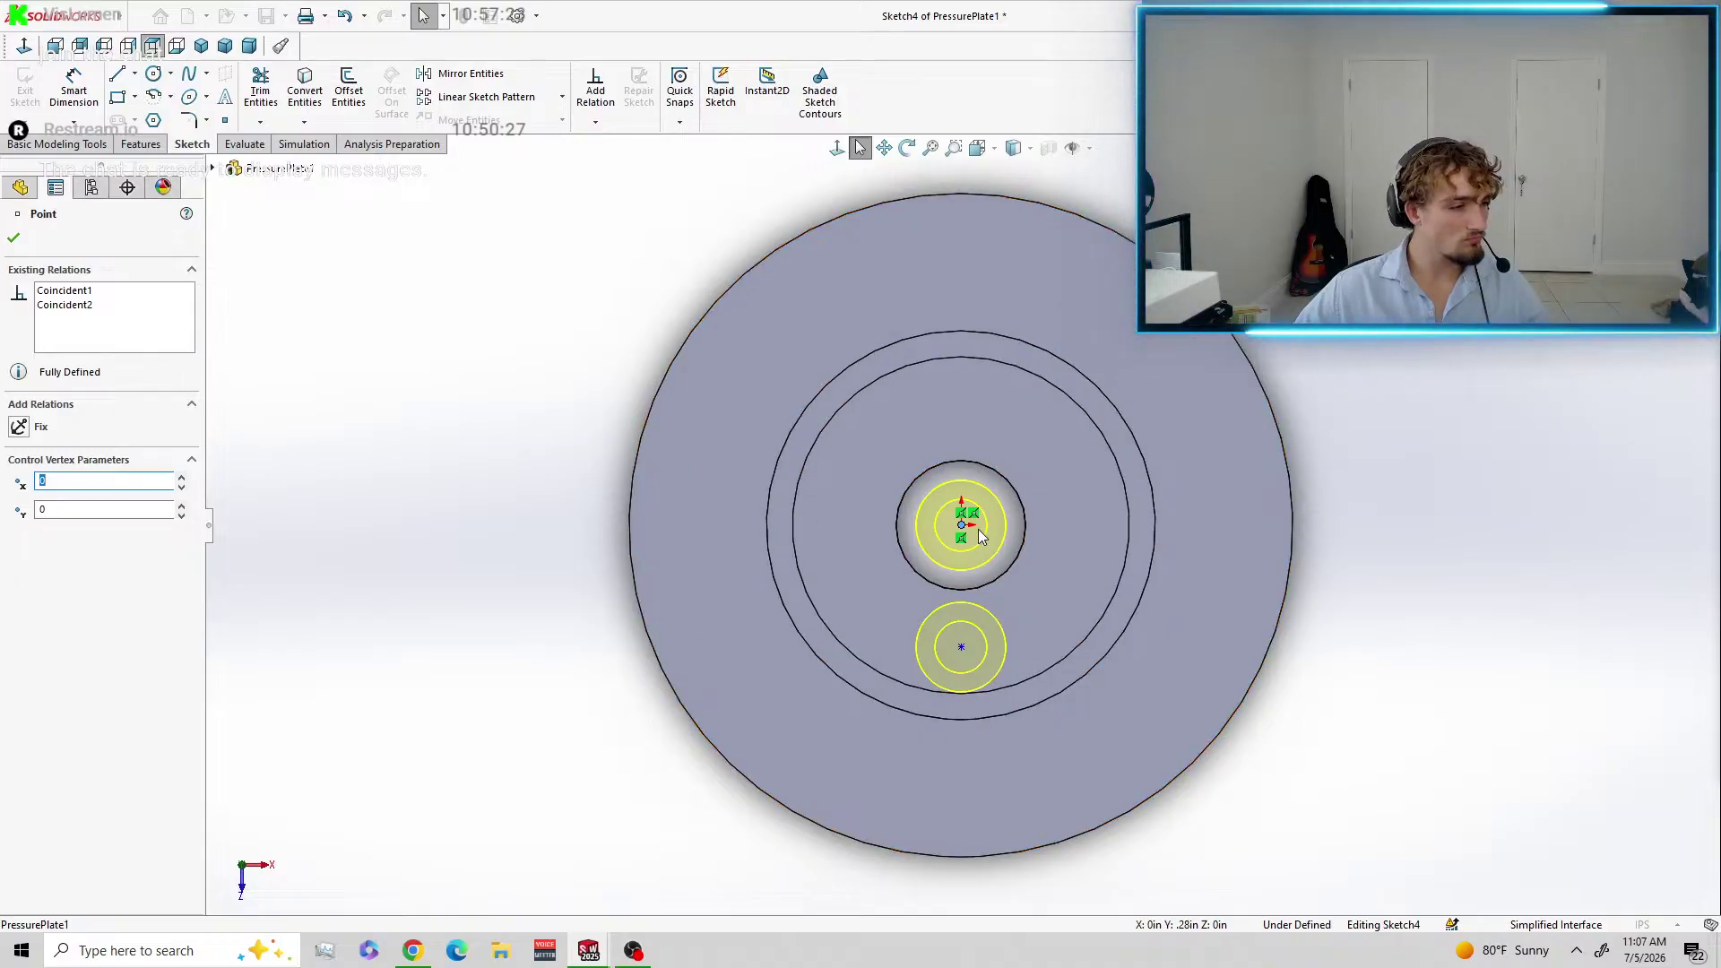
{"action": "key", "text": "ctrl+z"}
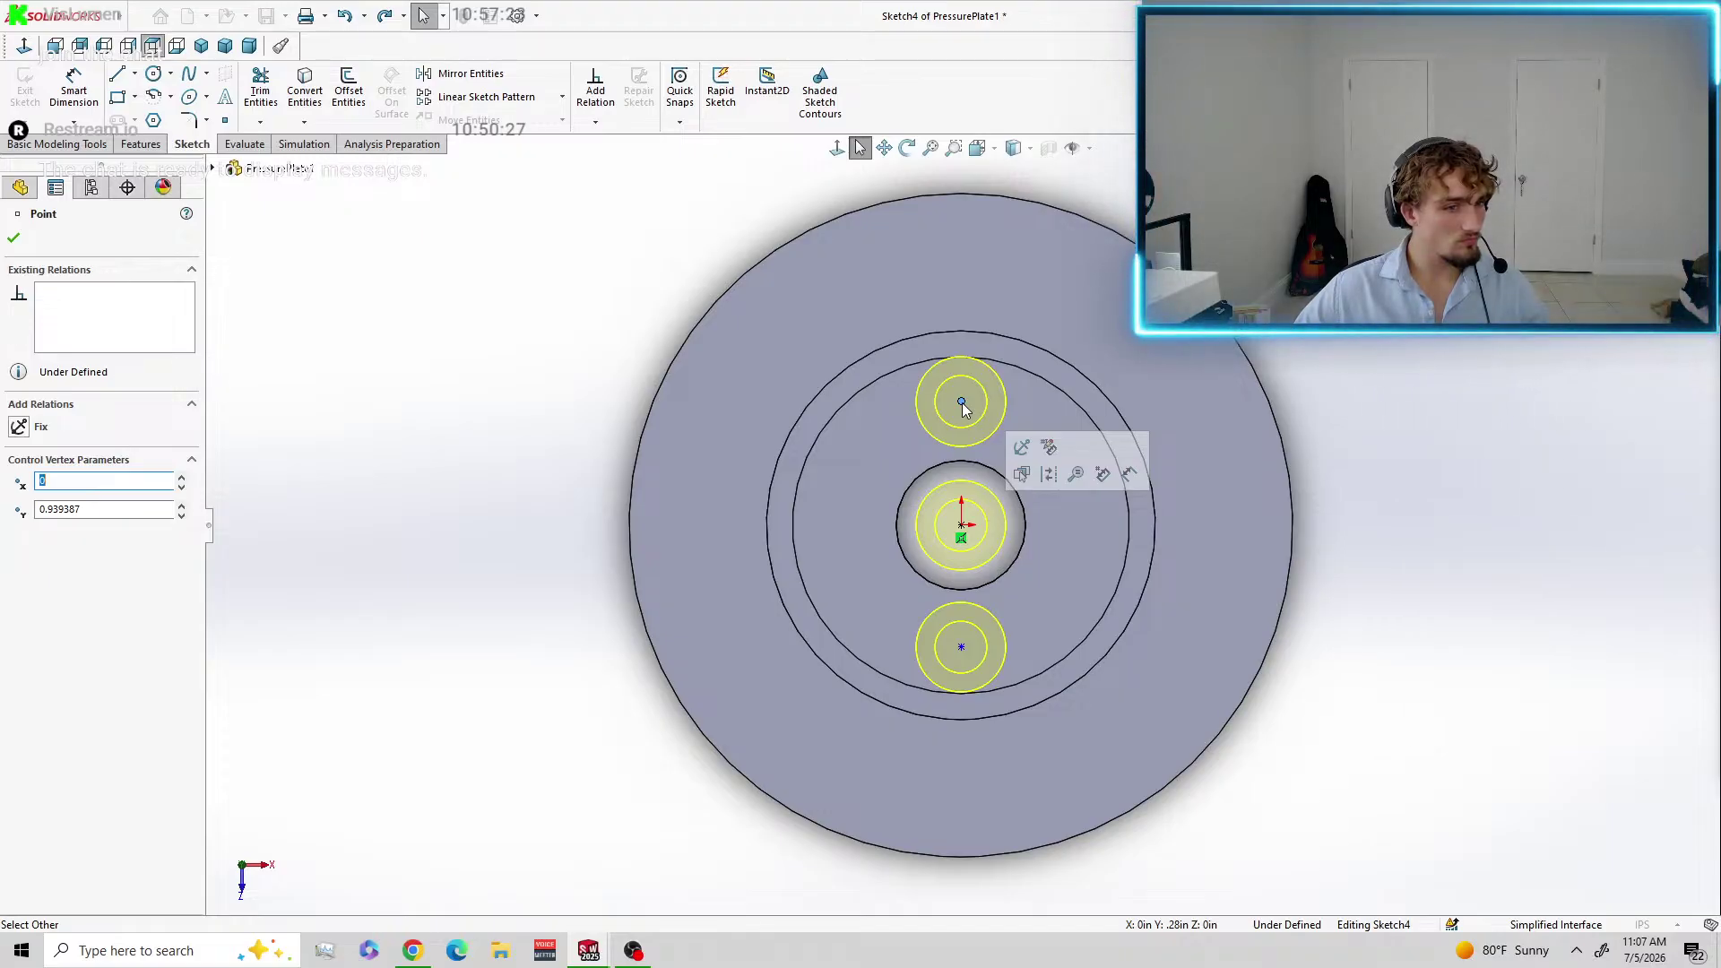
{"action": "left_click", "coordinate": [962, 531]}
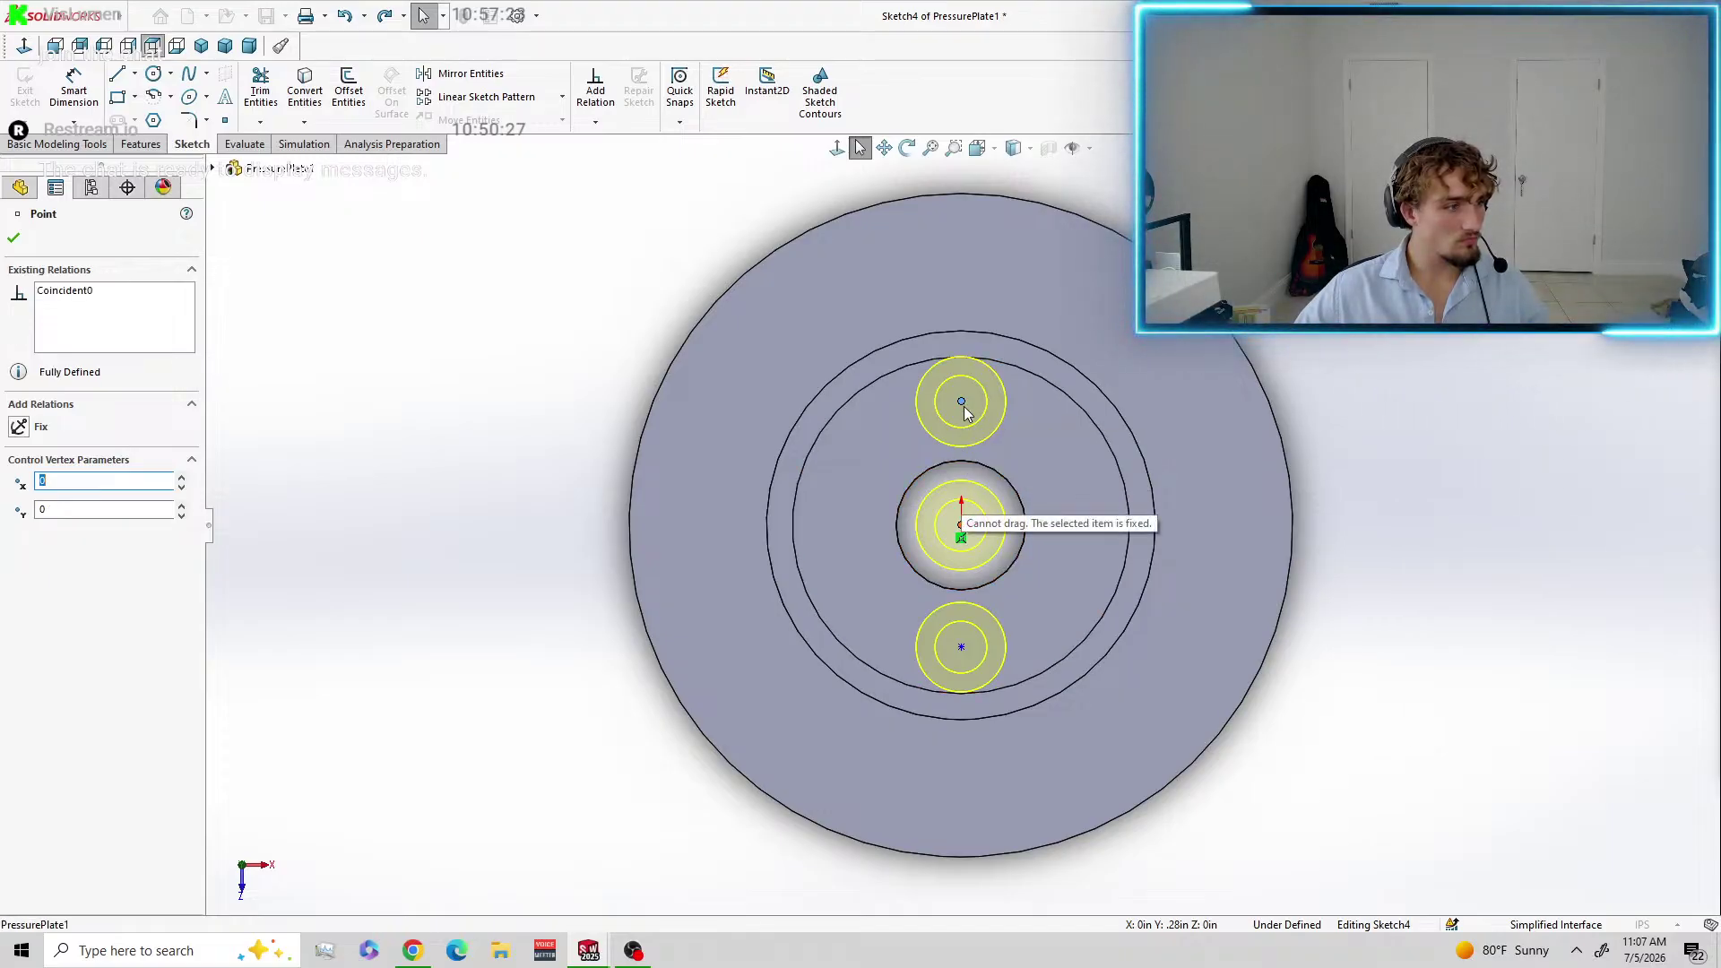
{"action": "right_click_drag", "start_coordinate": [963, 528], "coordinate": [962, 448]}
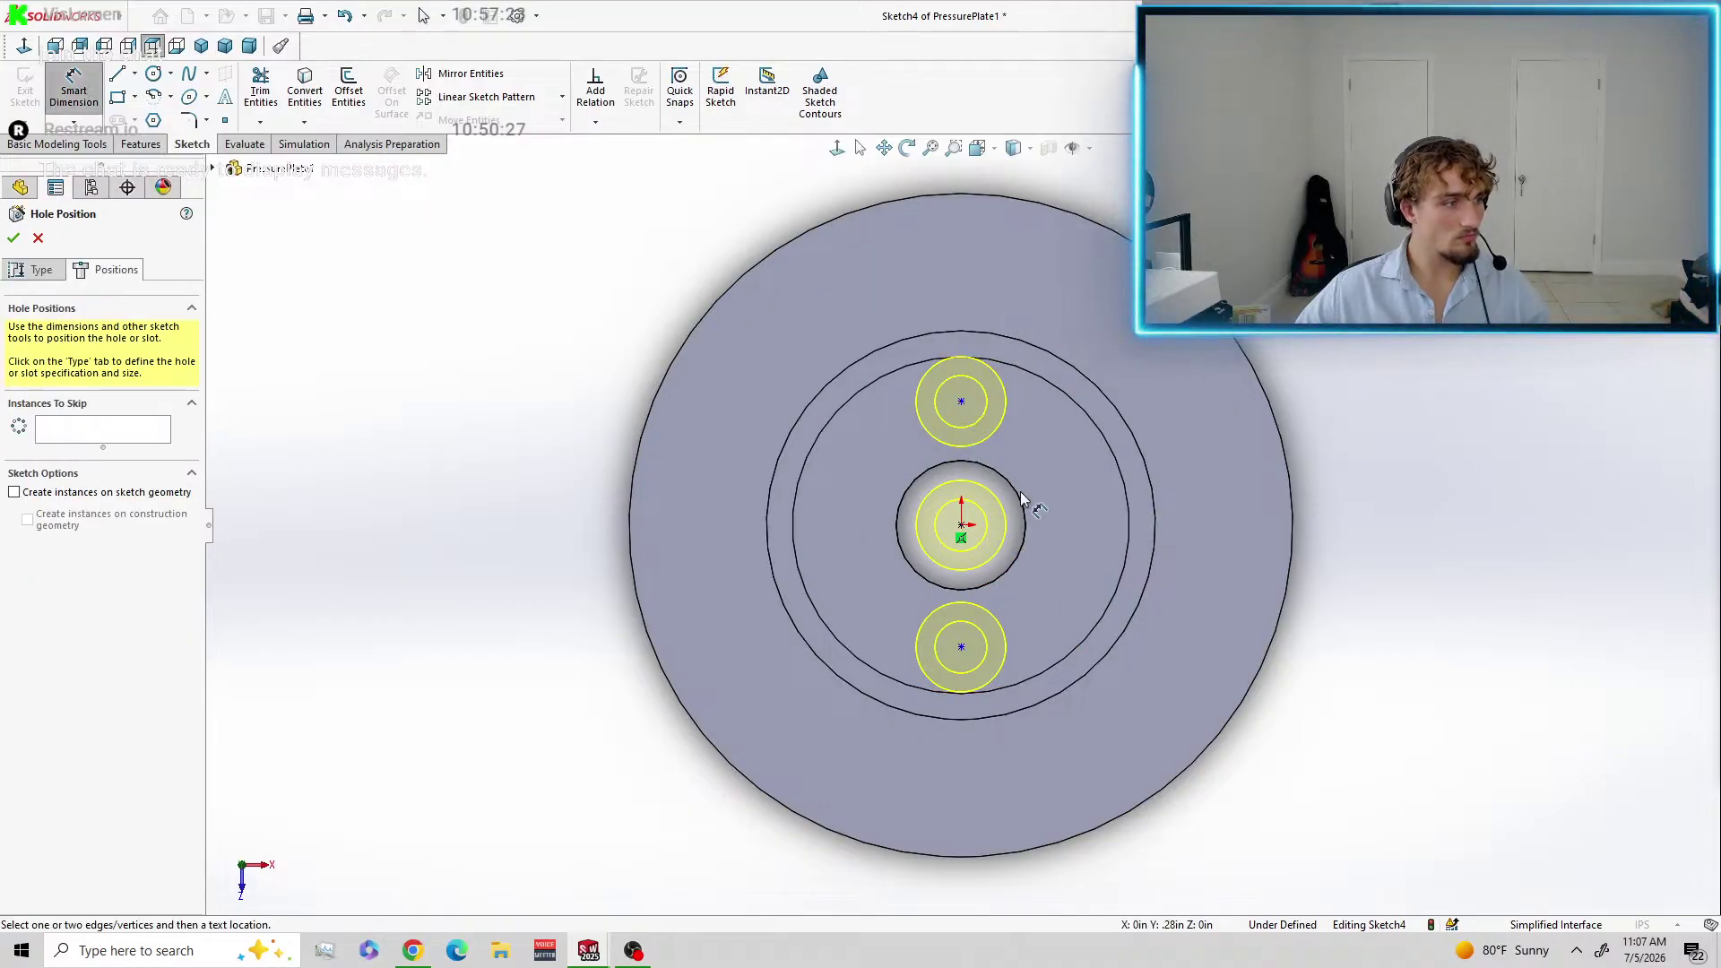
{"action": "key", "text": "Escape"}
{"action": "left_click", "coordinate": [962, 526]}
{"action": "right_click_drag", "start_coordinate": [962, 526], "coordinate": [962, 437]}
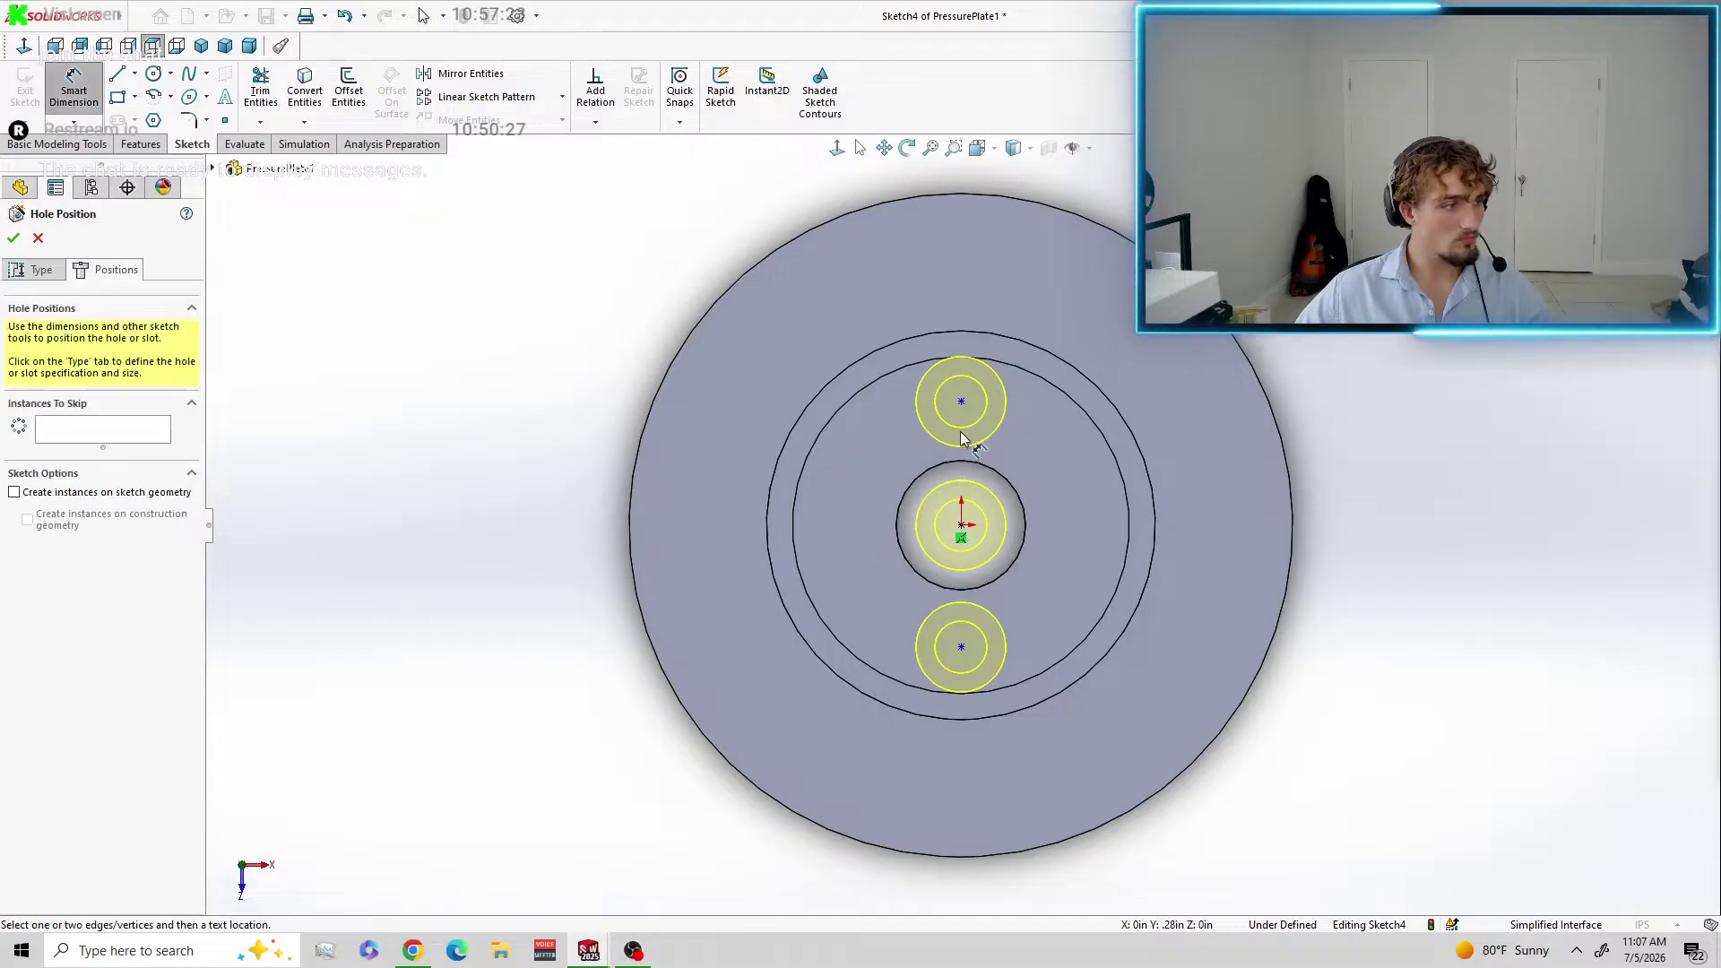
{"action": "key", "text": "Escape"}
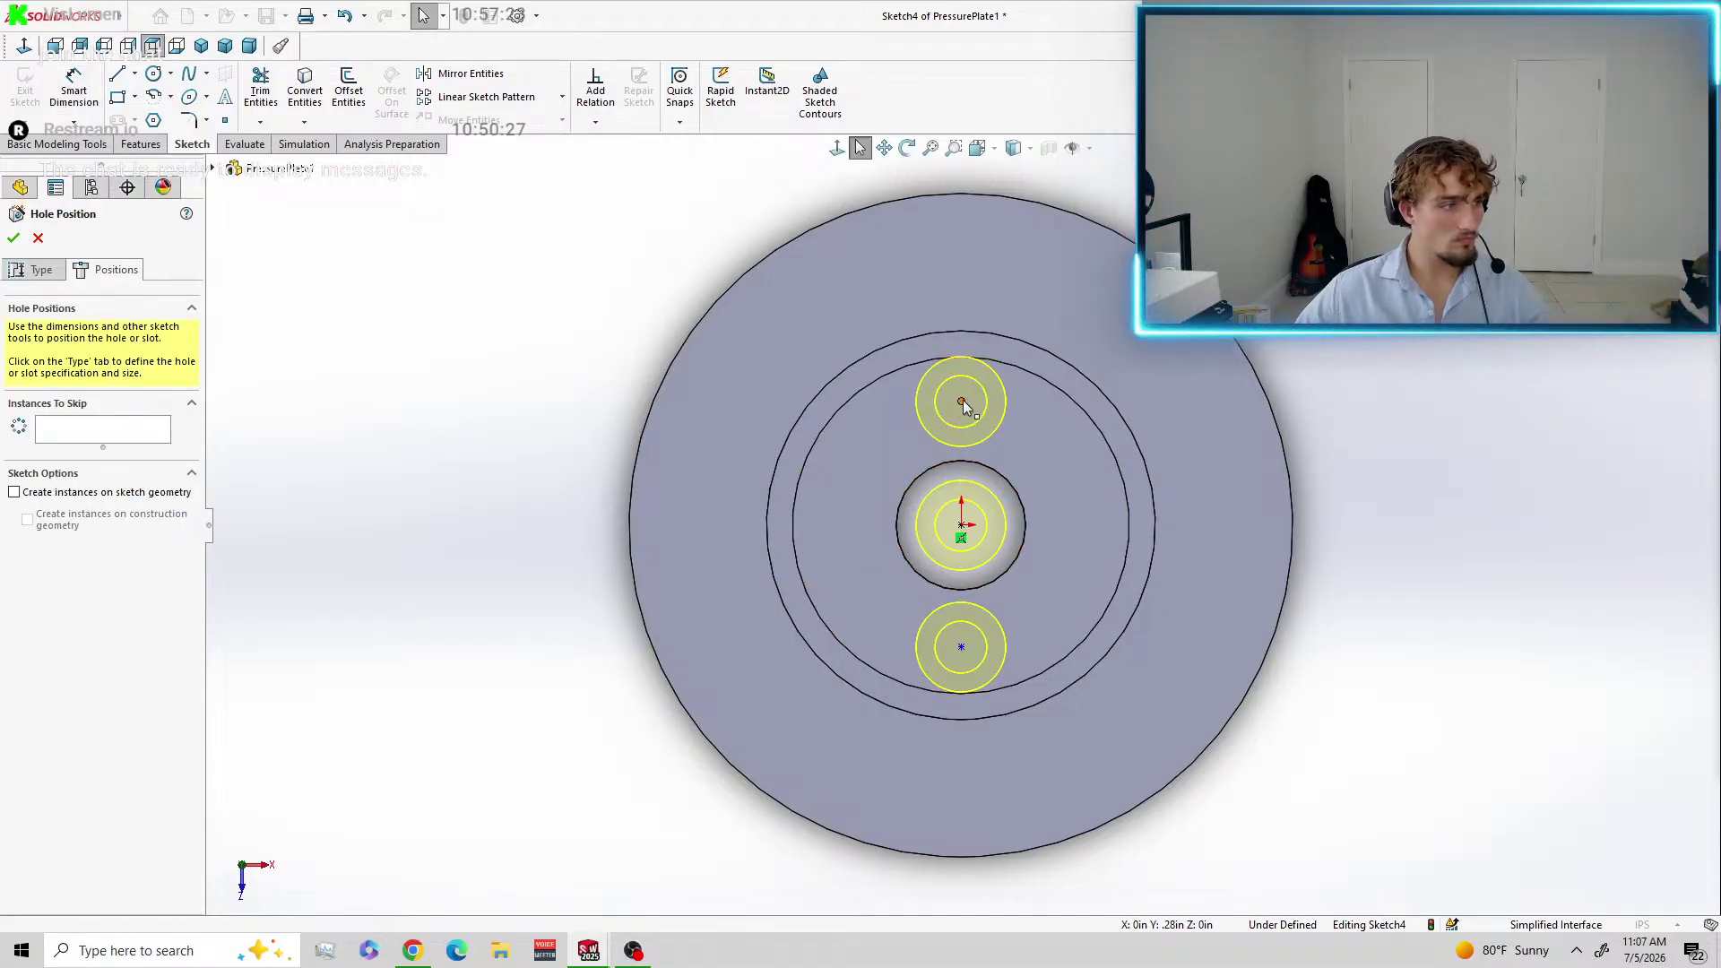
Try again to place the upper hole's point on the central hole's point, and undo the change.
{"action": "left_click", "coordinate": [962, 526]}
{"action": "left_click_drag", "start_coordinate": [964, 525], "coordinate": [961, 525]}
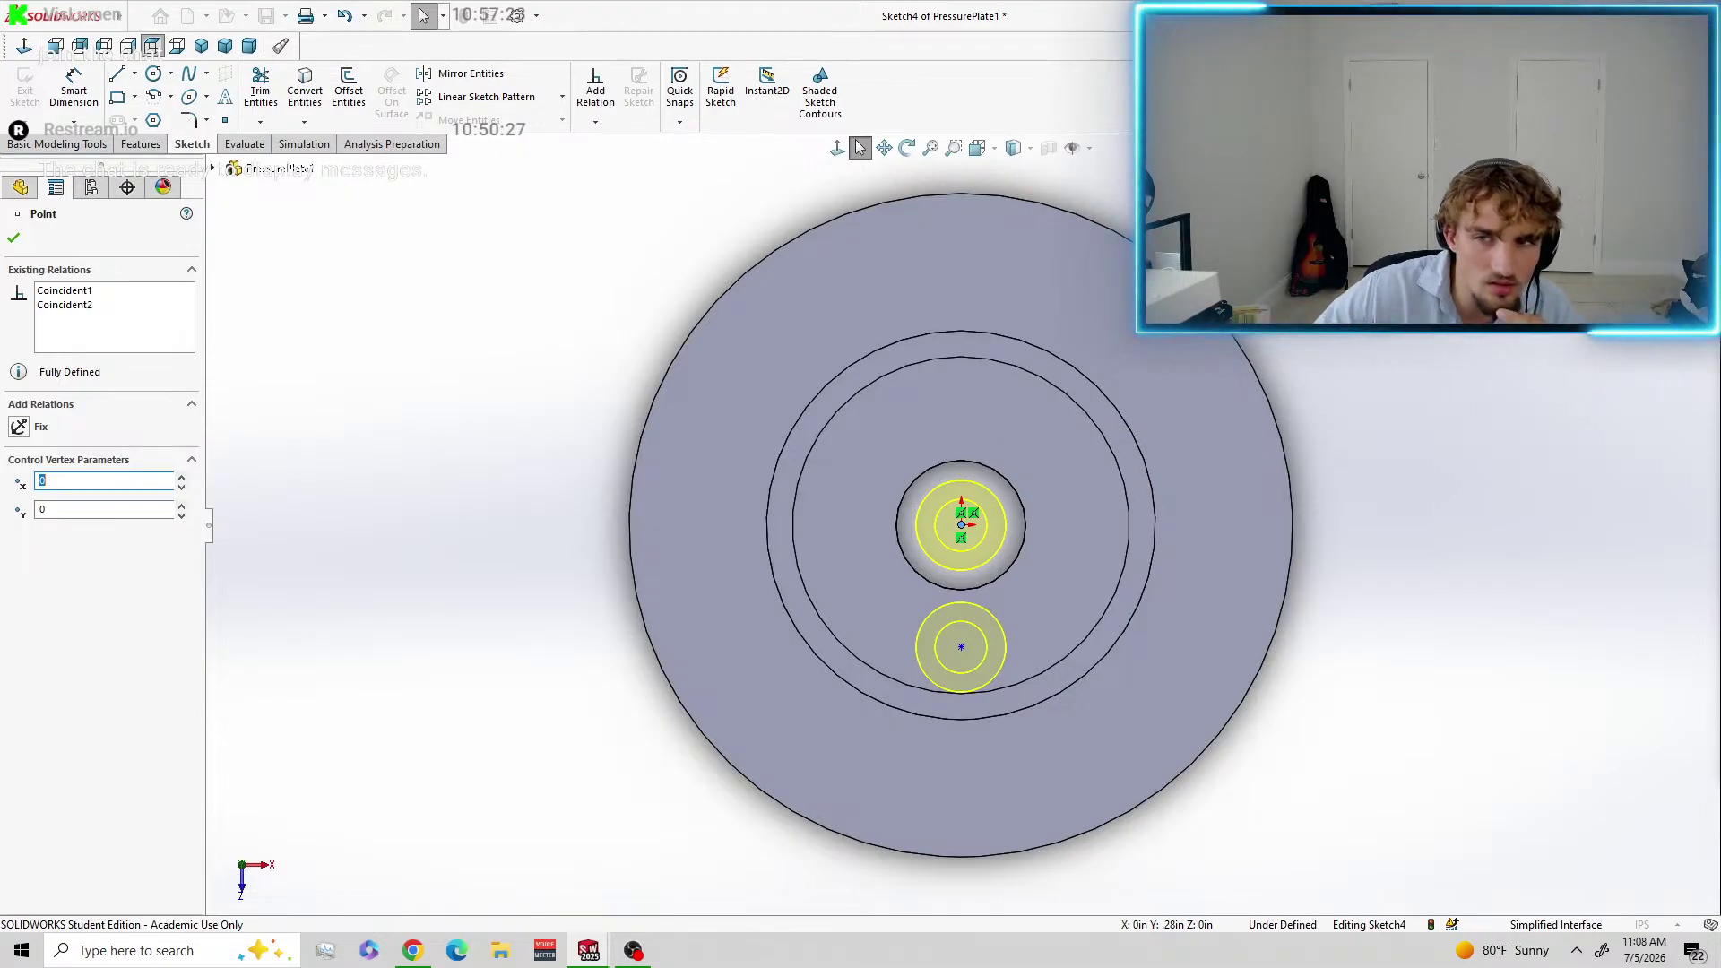
{"action": "left_click", "coordinate": [14, 239]}
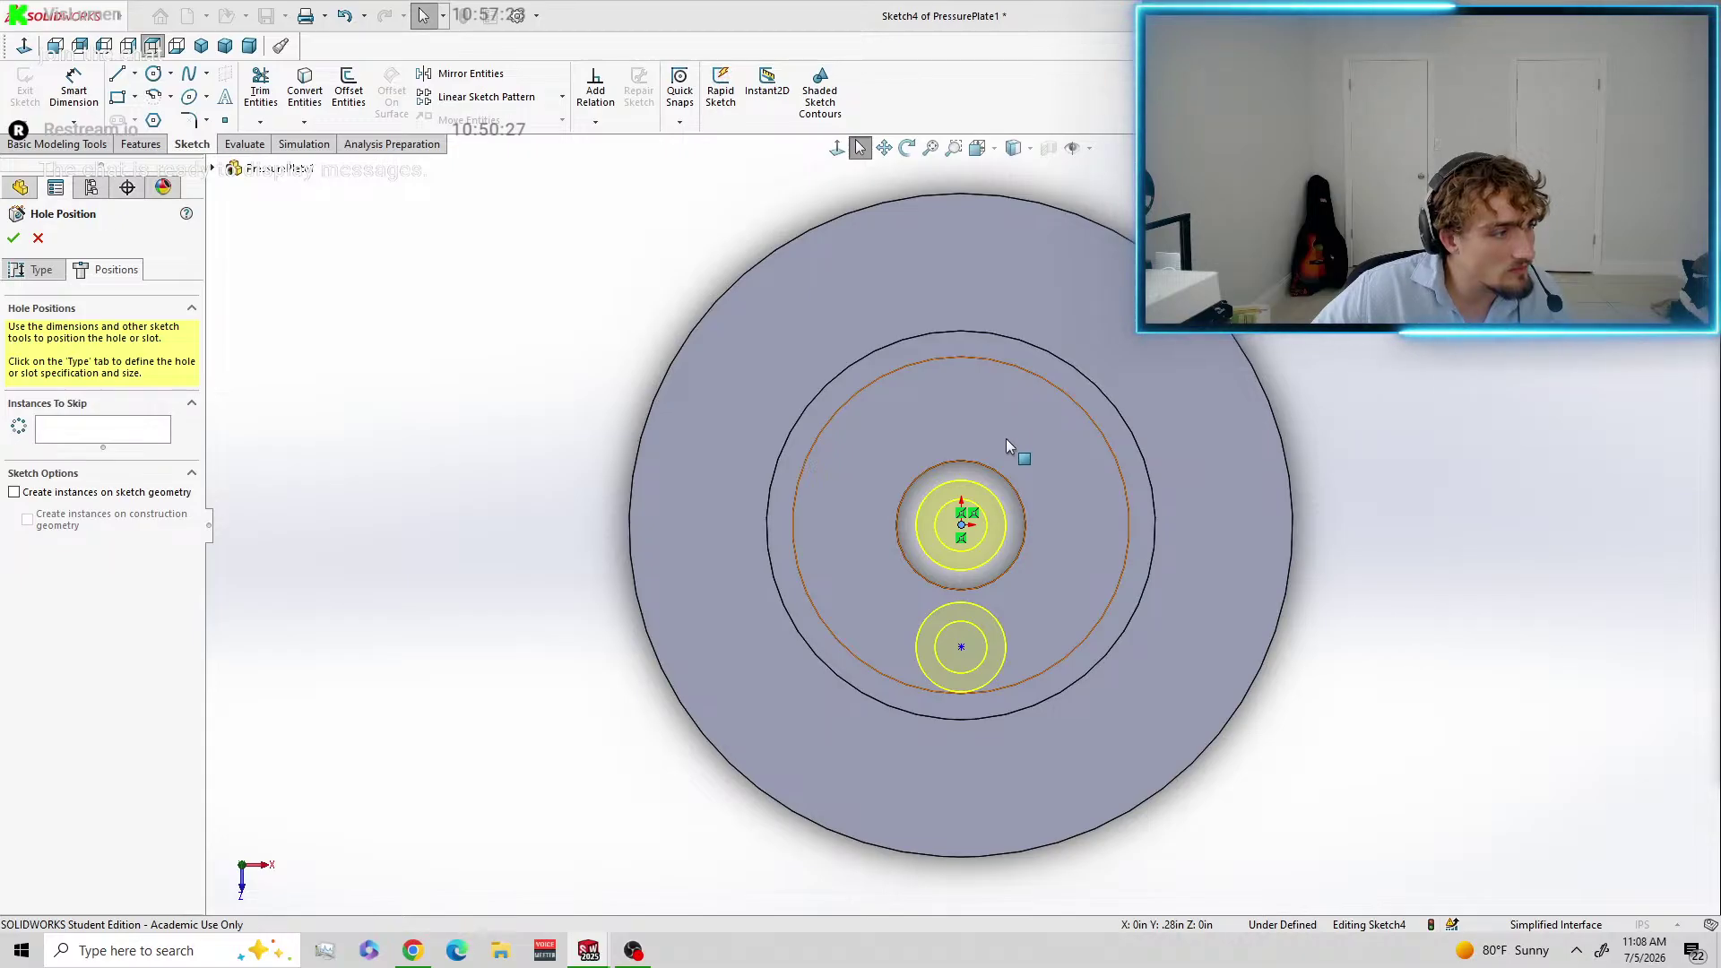
{"action": "left_click_drag", "start_coordinate": [961, 524], "coordinate": [960, 396]}
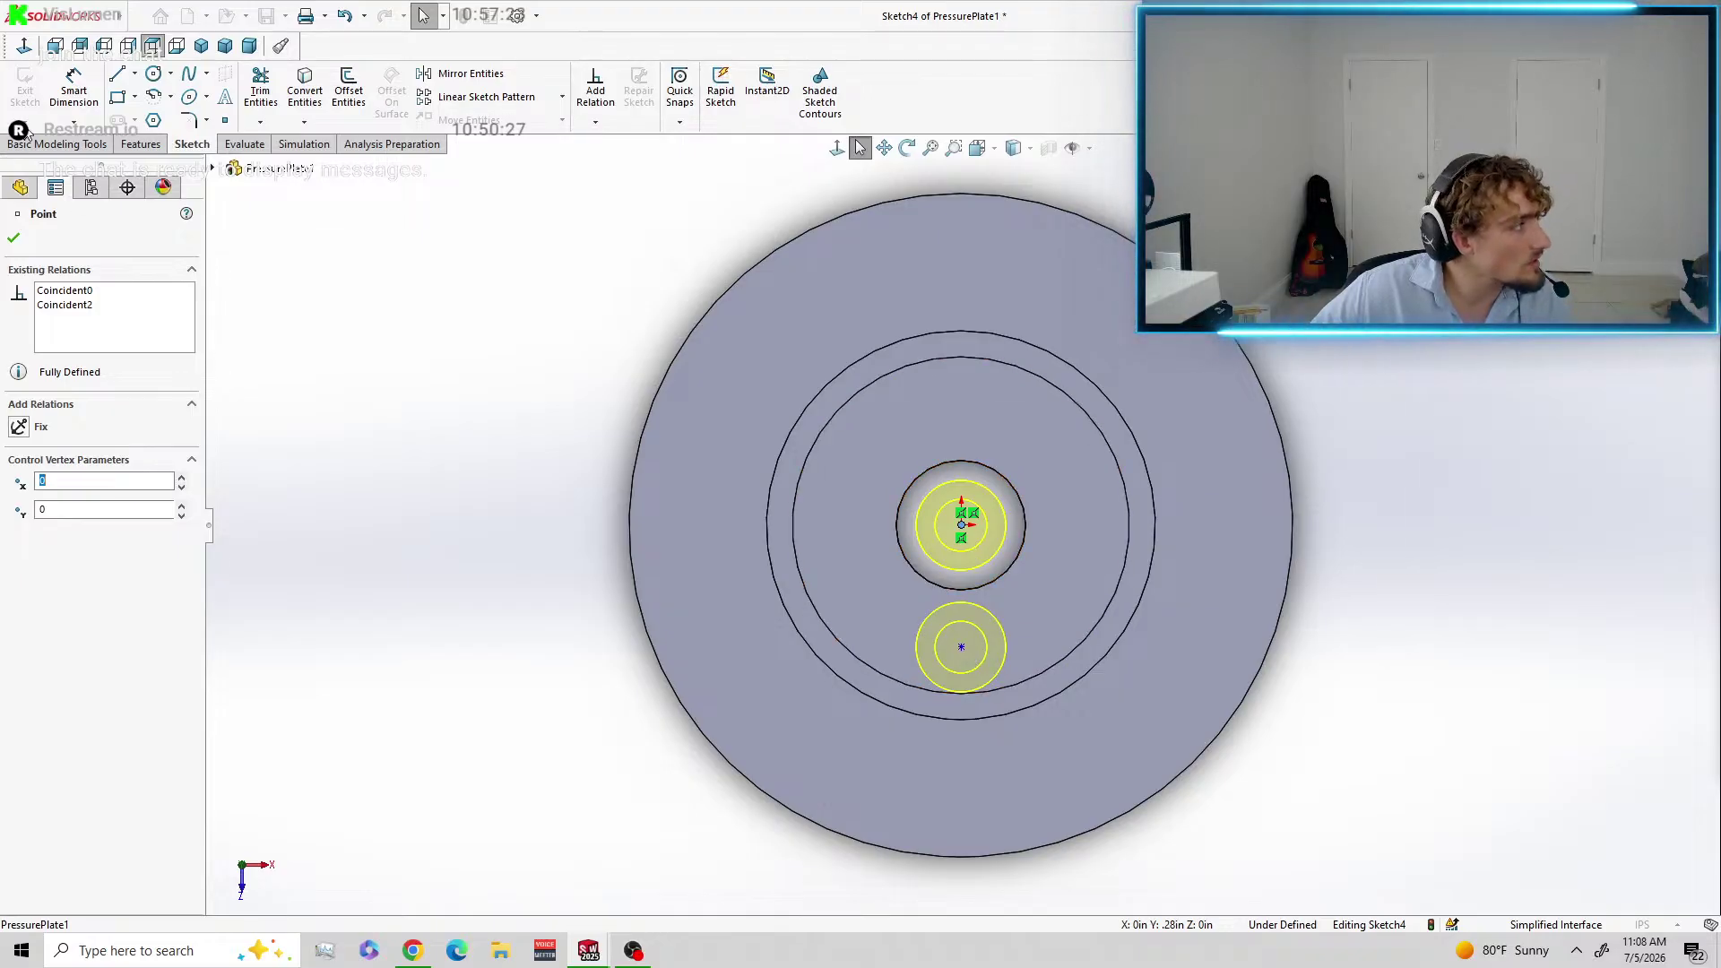
{"action": "key", "text": "Escape"}
{"action": "key", "text": "ctrl+z"}
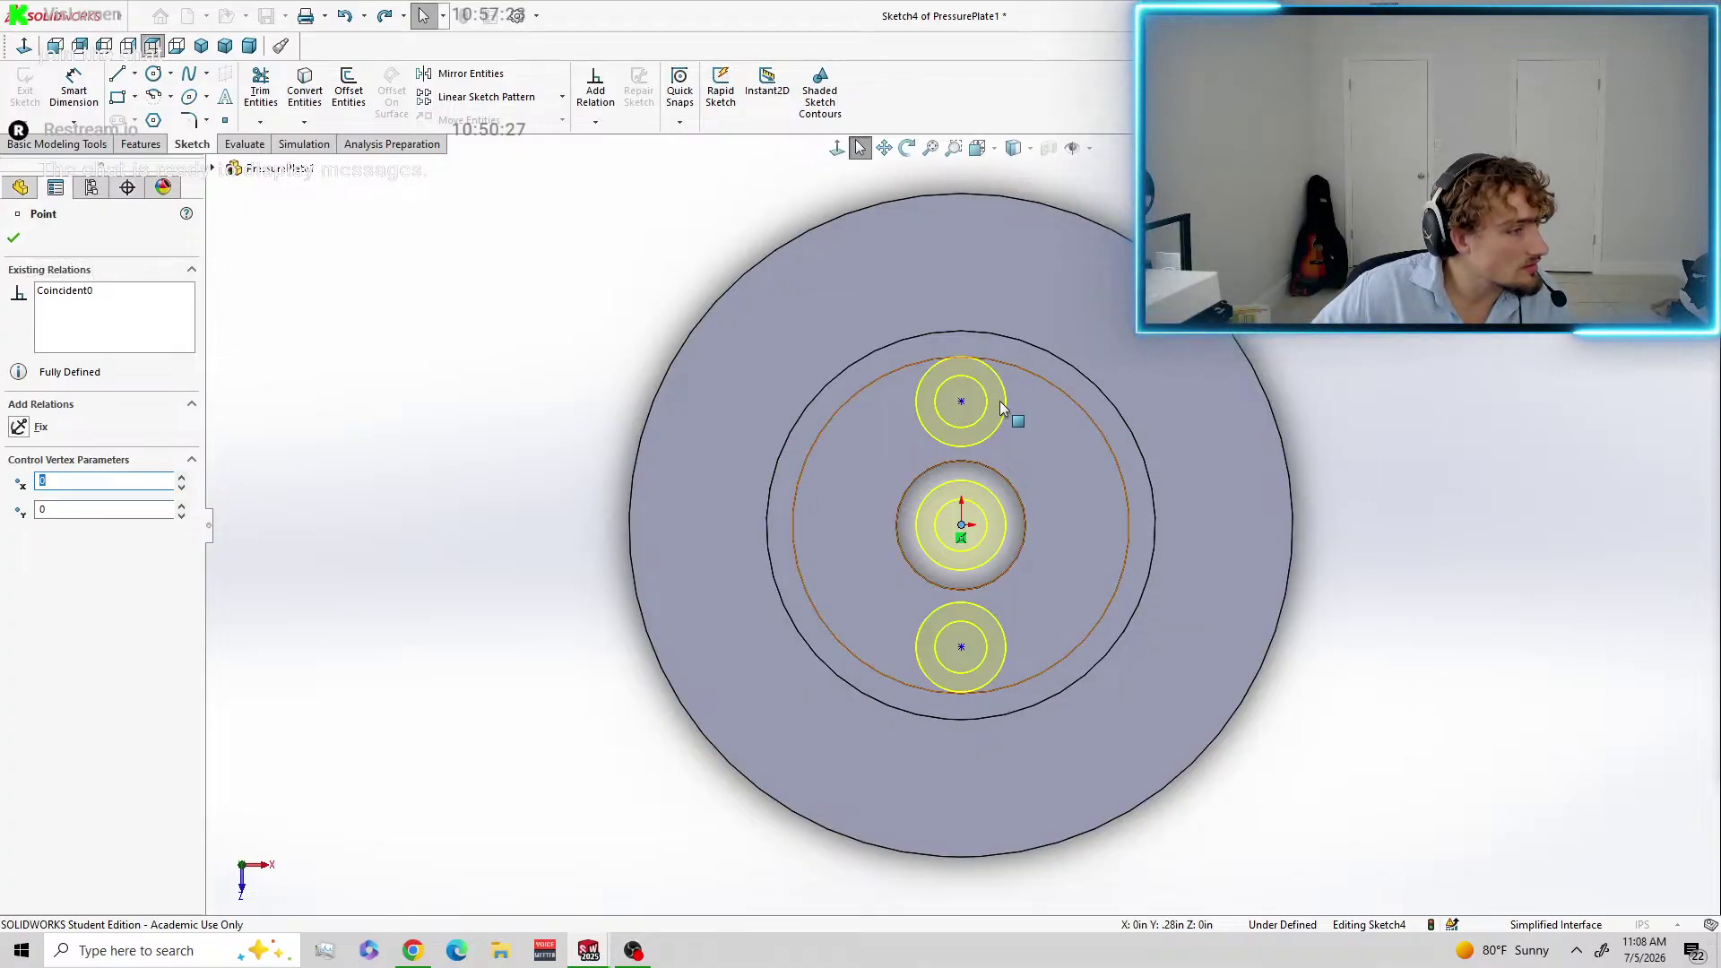
Finish the countersunk hole feature with its three positions and expand it in the feature tree to list its sketches.
{"action": "left_click", "coordinate": [962, 402]}
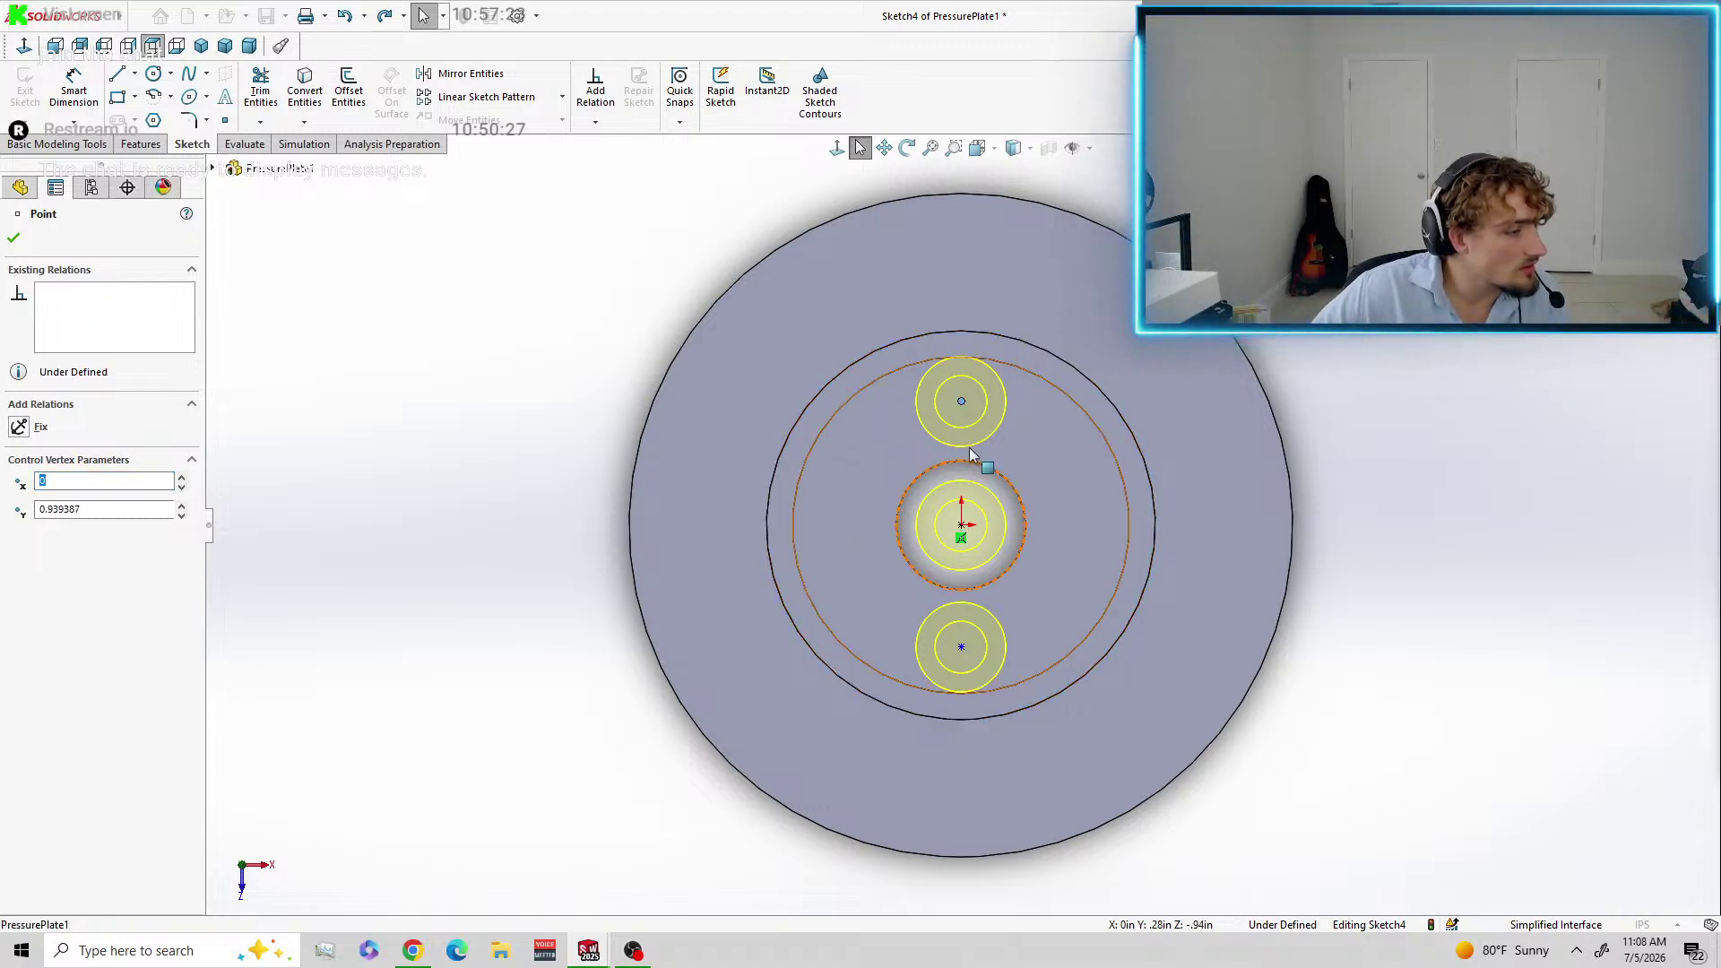
{"action": "left_click", "coordinate": [922, 451]}
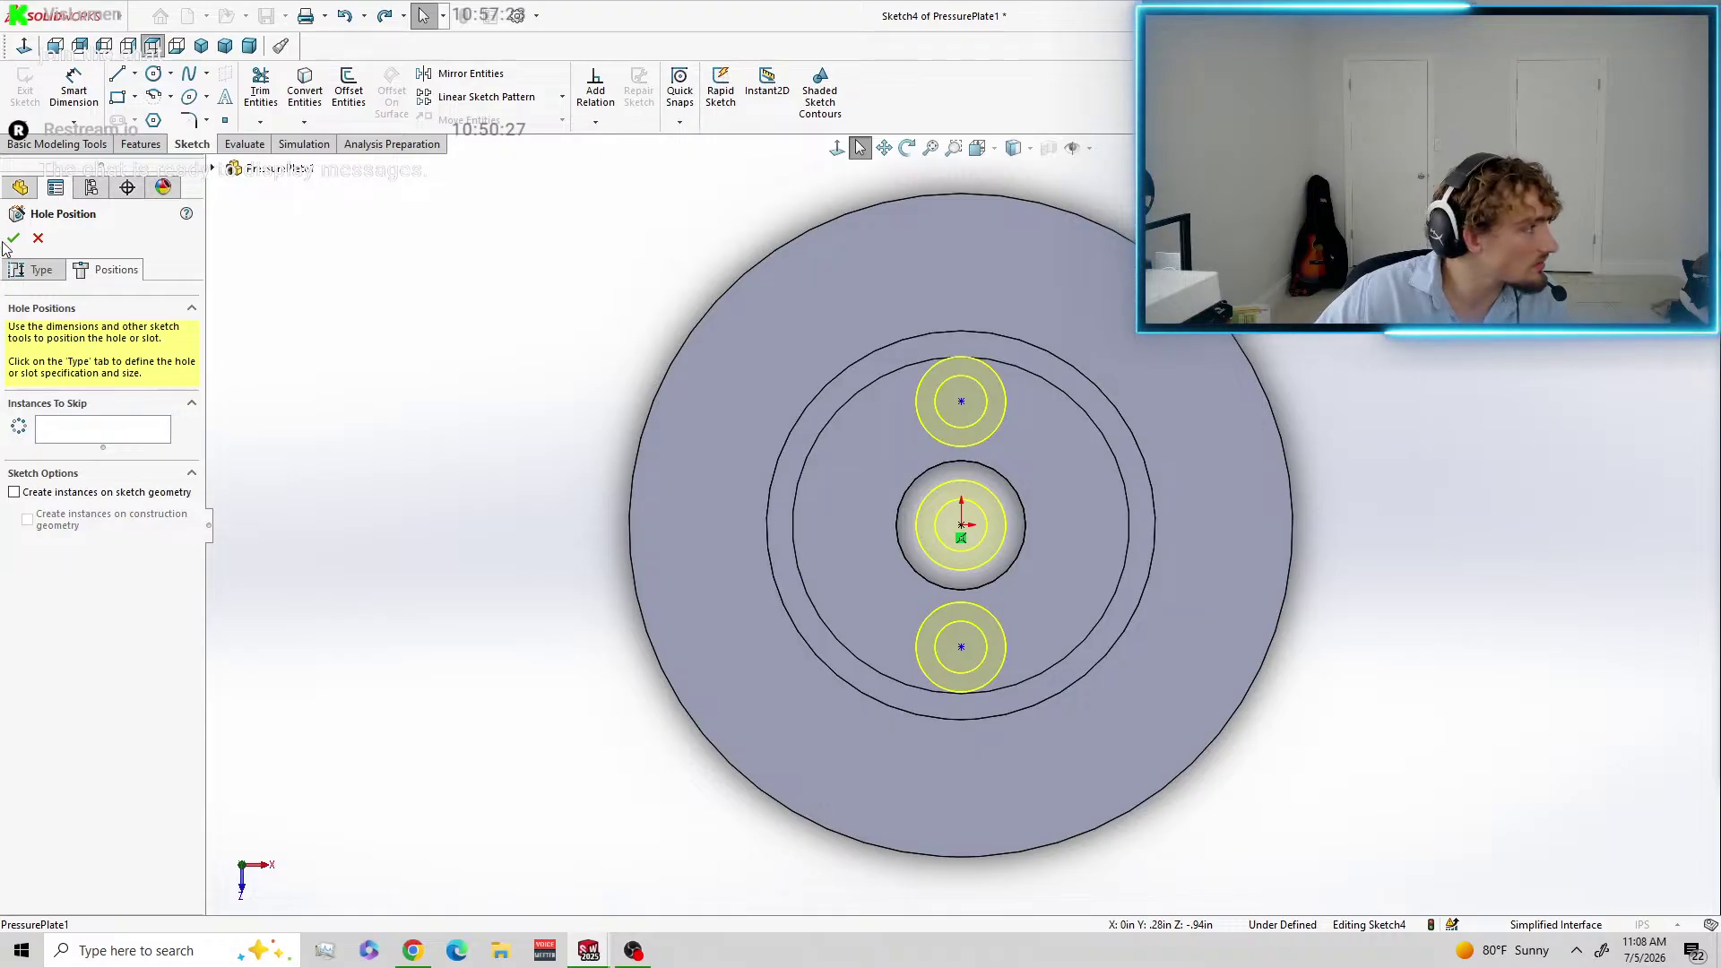
{"action": "left_click", "coordinate": [15, 239]}
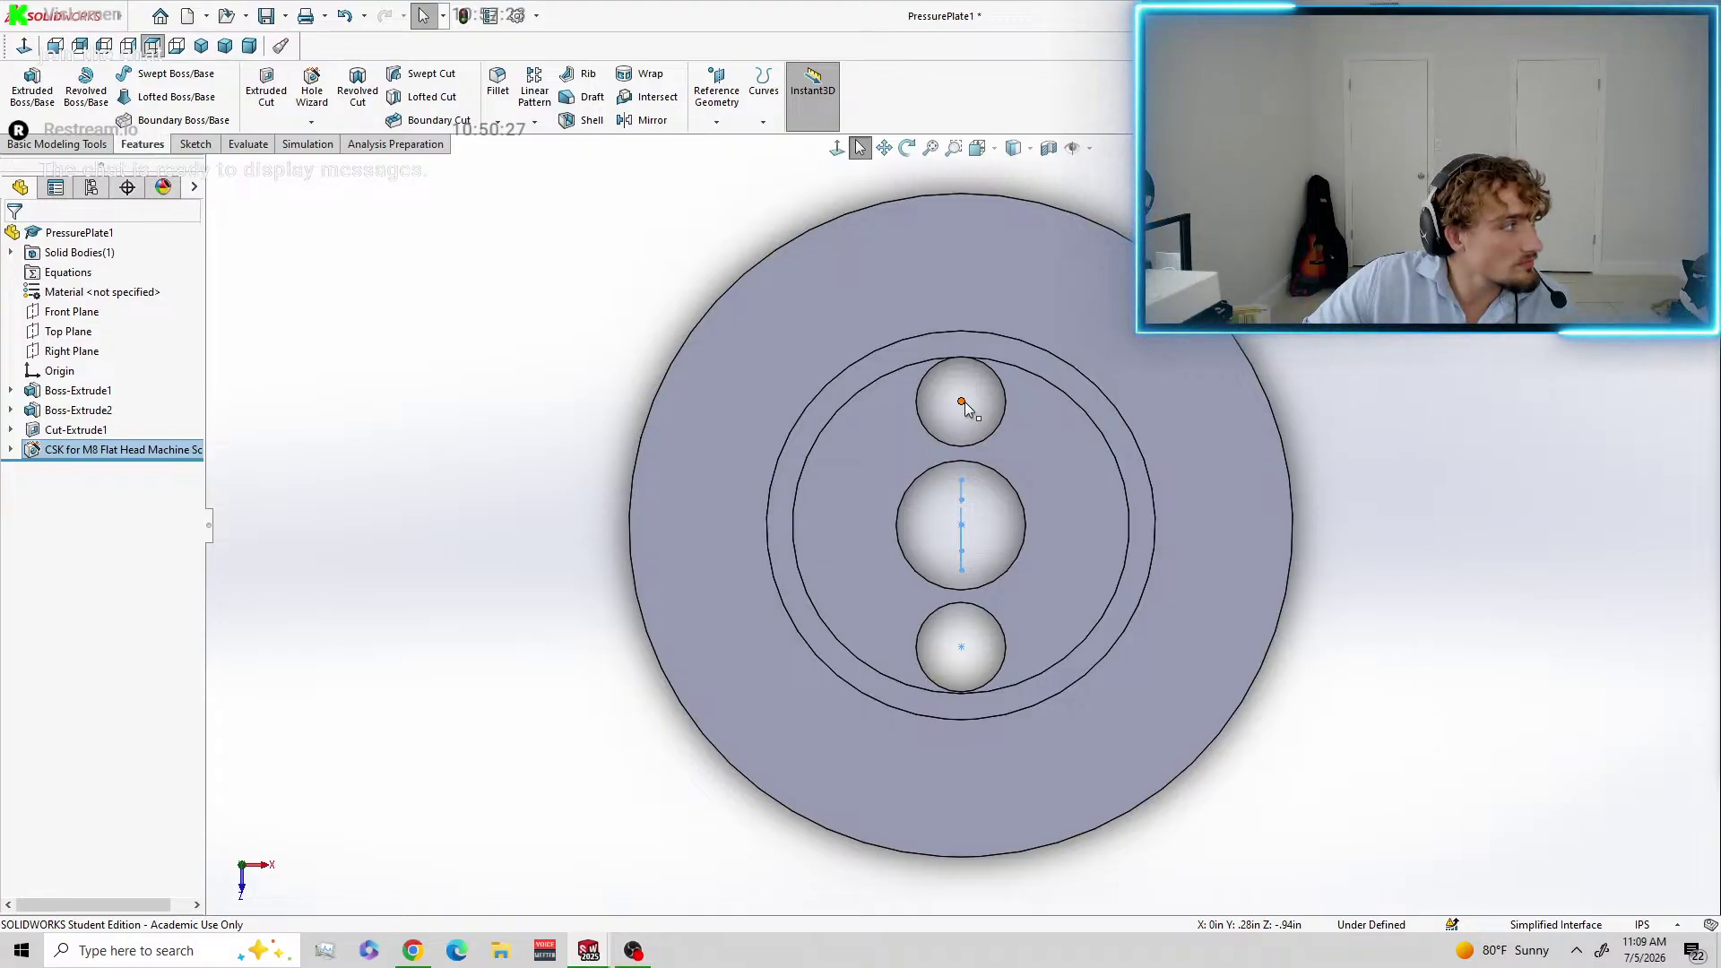
{"action": "left_click", "coordinate": [962, 403]}
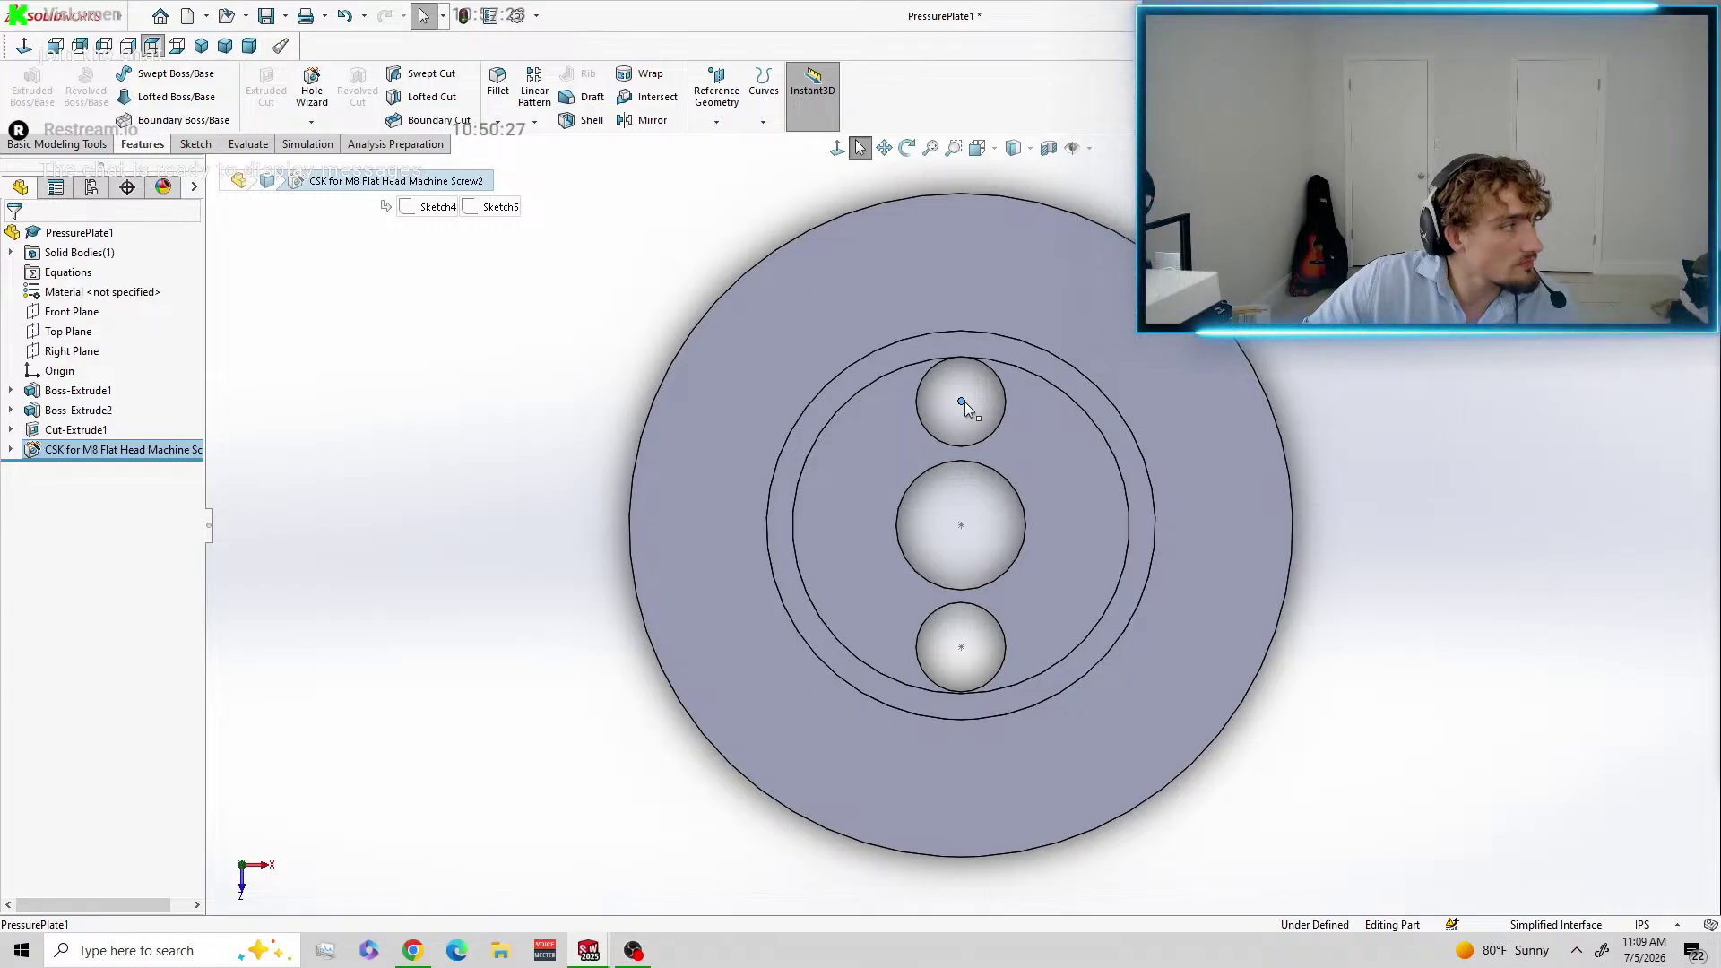
{"action": "left_click", "coordinate": [10, 449]}
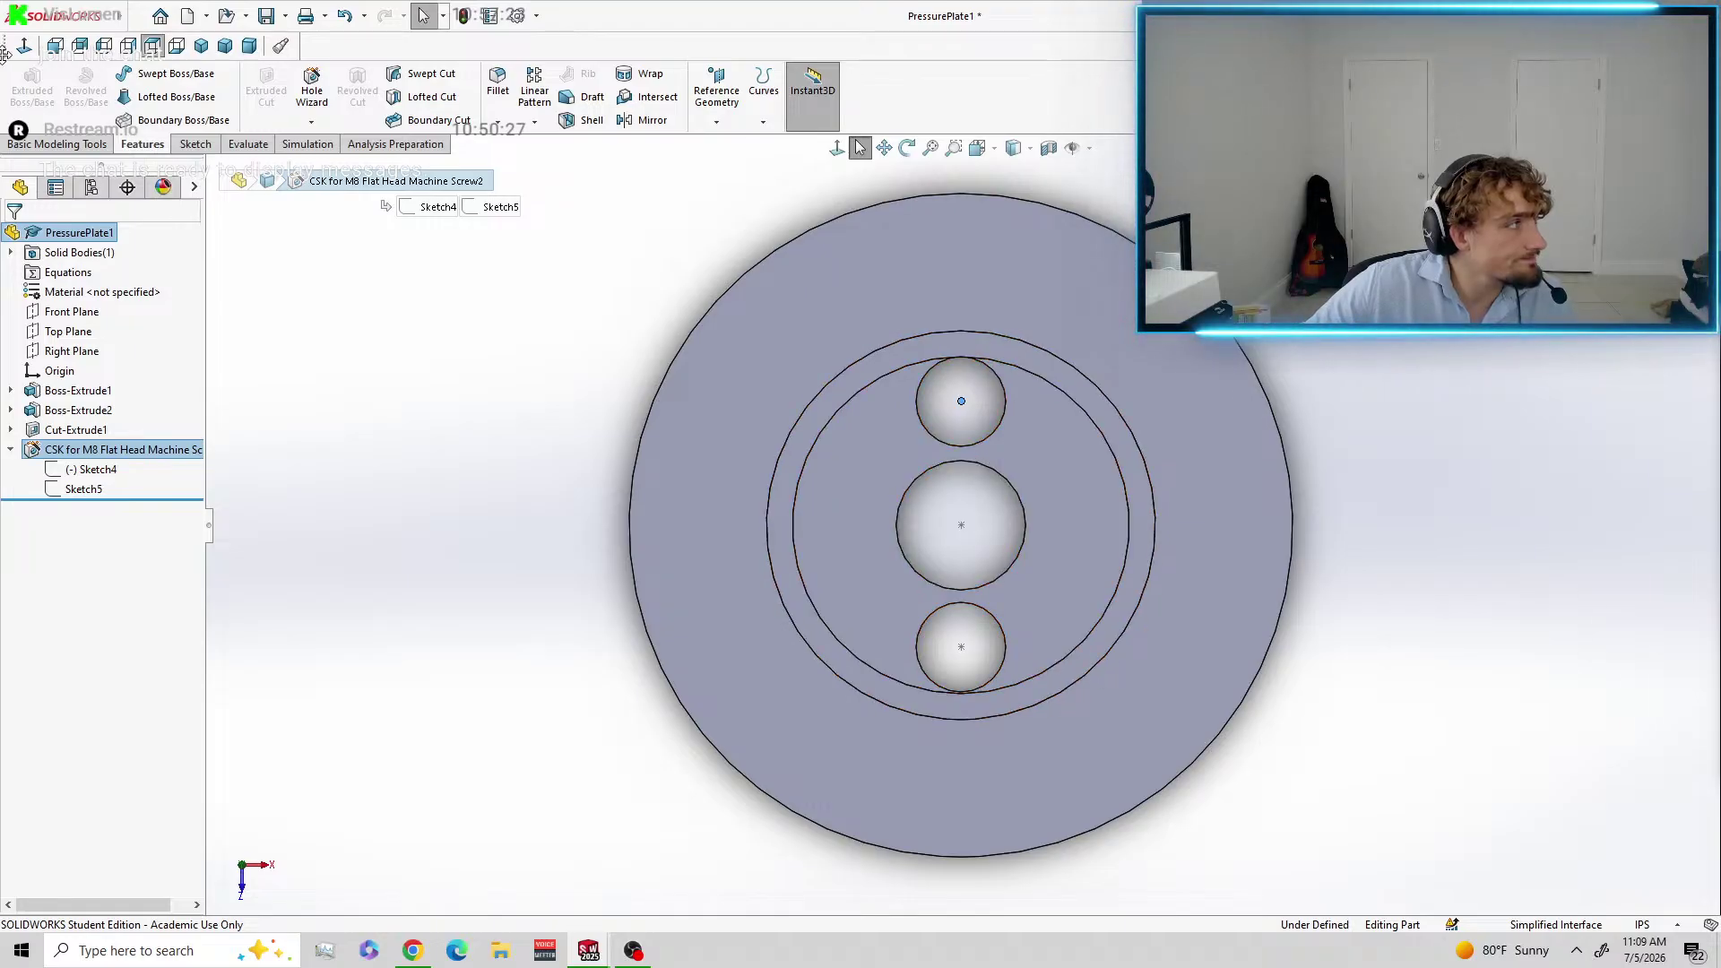
Close the part without saving its changes and reopen PressurePlate1 from the recent documents.
{"action": "mouse_move", "coordinate": [81, 16]}
{"action": "left_click", "coordinate": [167, 16]}
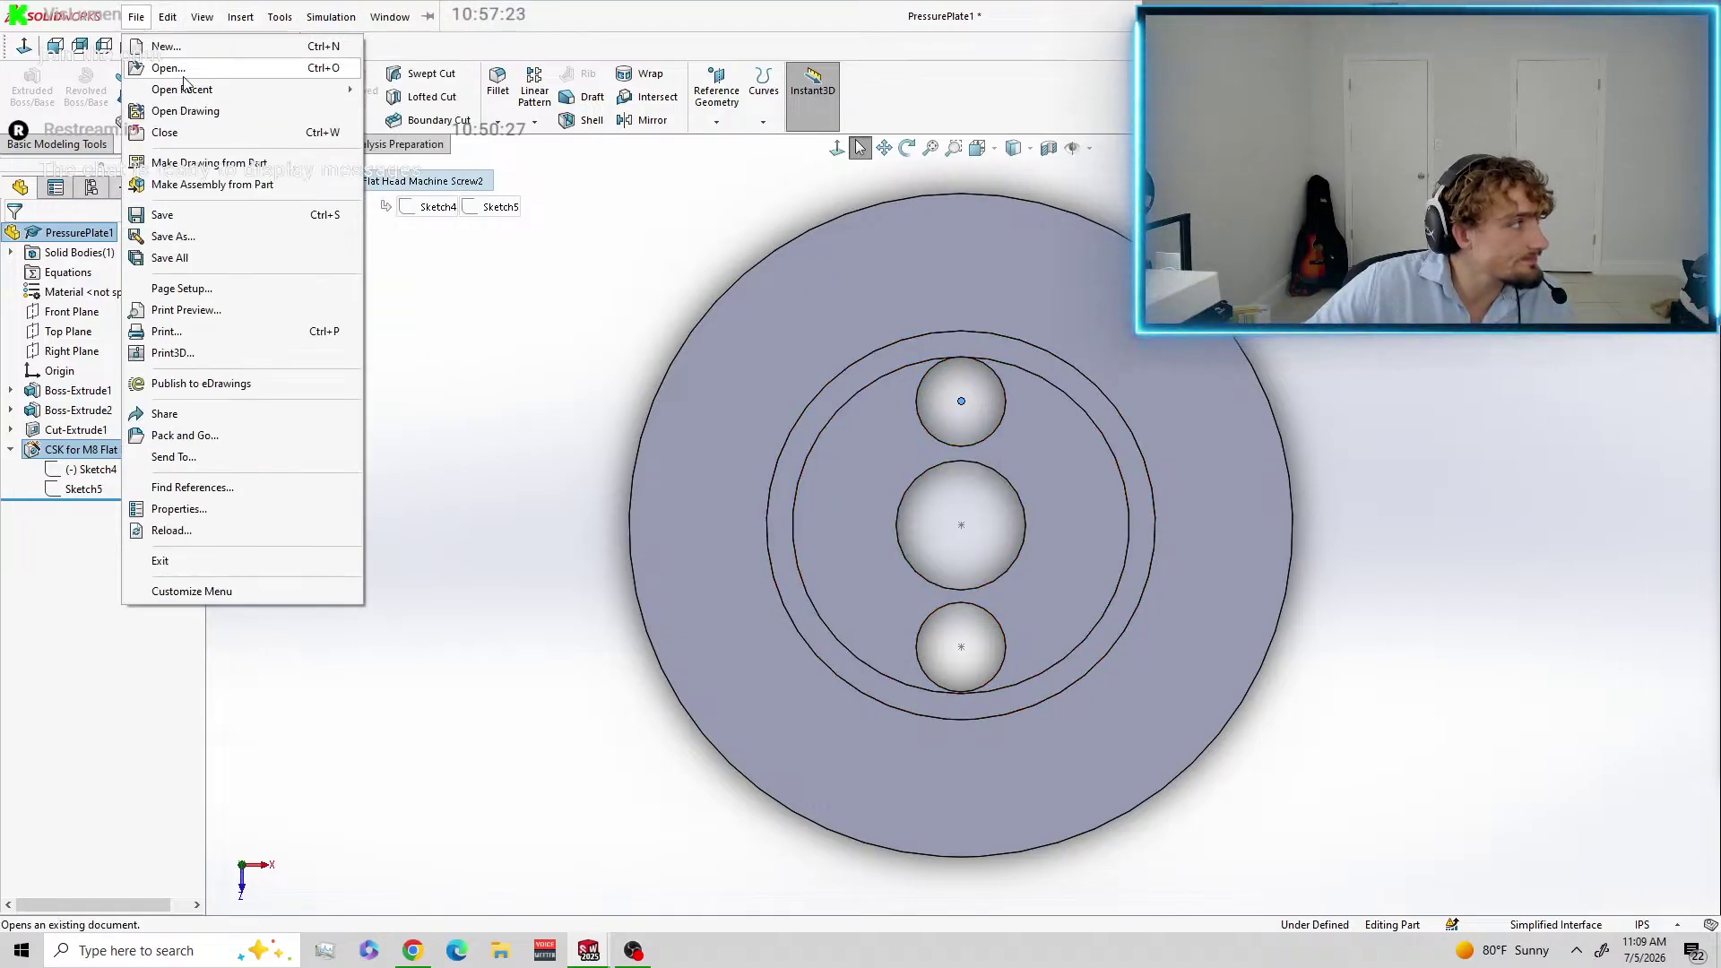
{"action": "mouse_move", "coordinate": [252, 90]}
{"action": "left_click", "coordinate": [426, 93]}
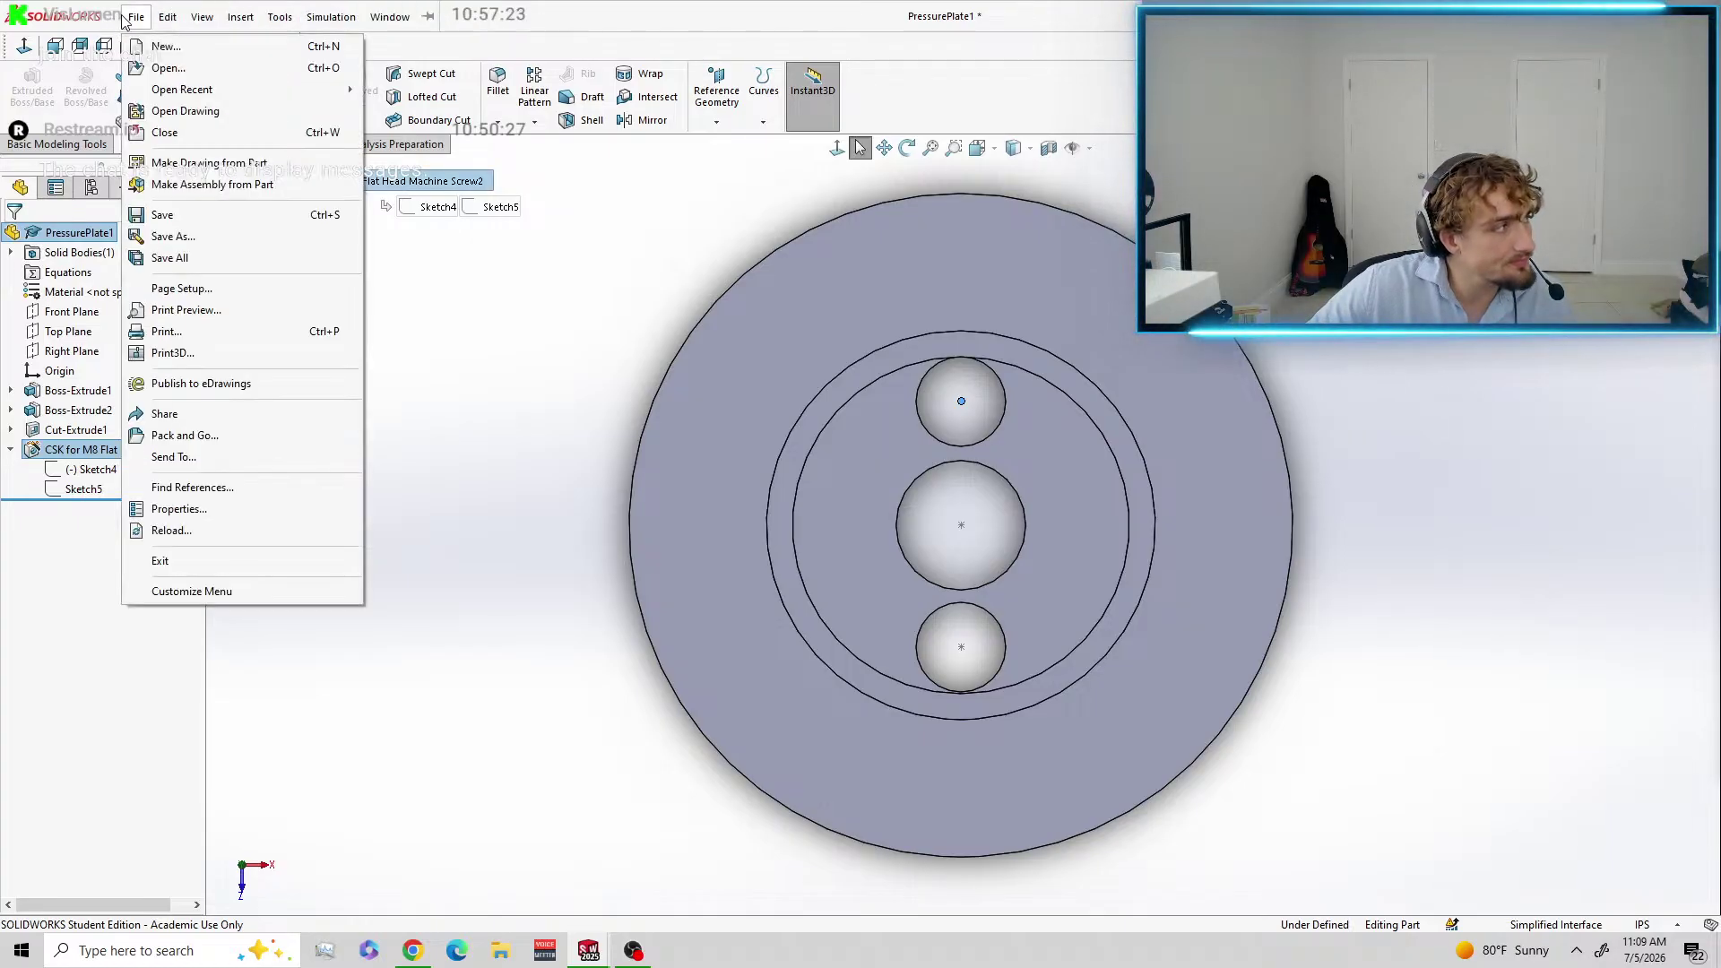
{"action": "left_click", "coordinate": [136, 16]}
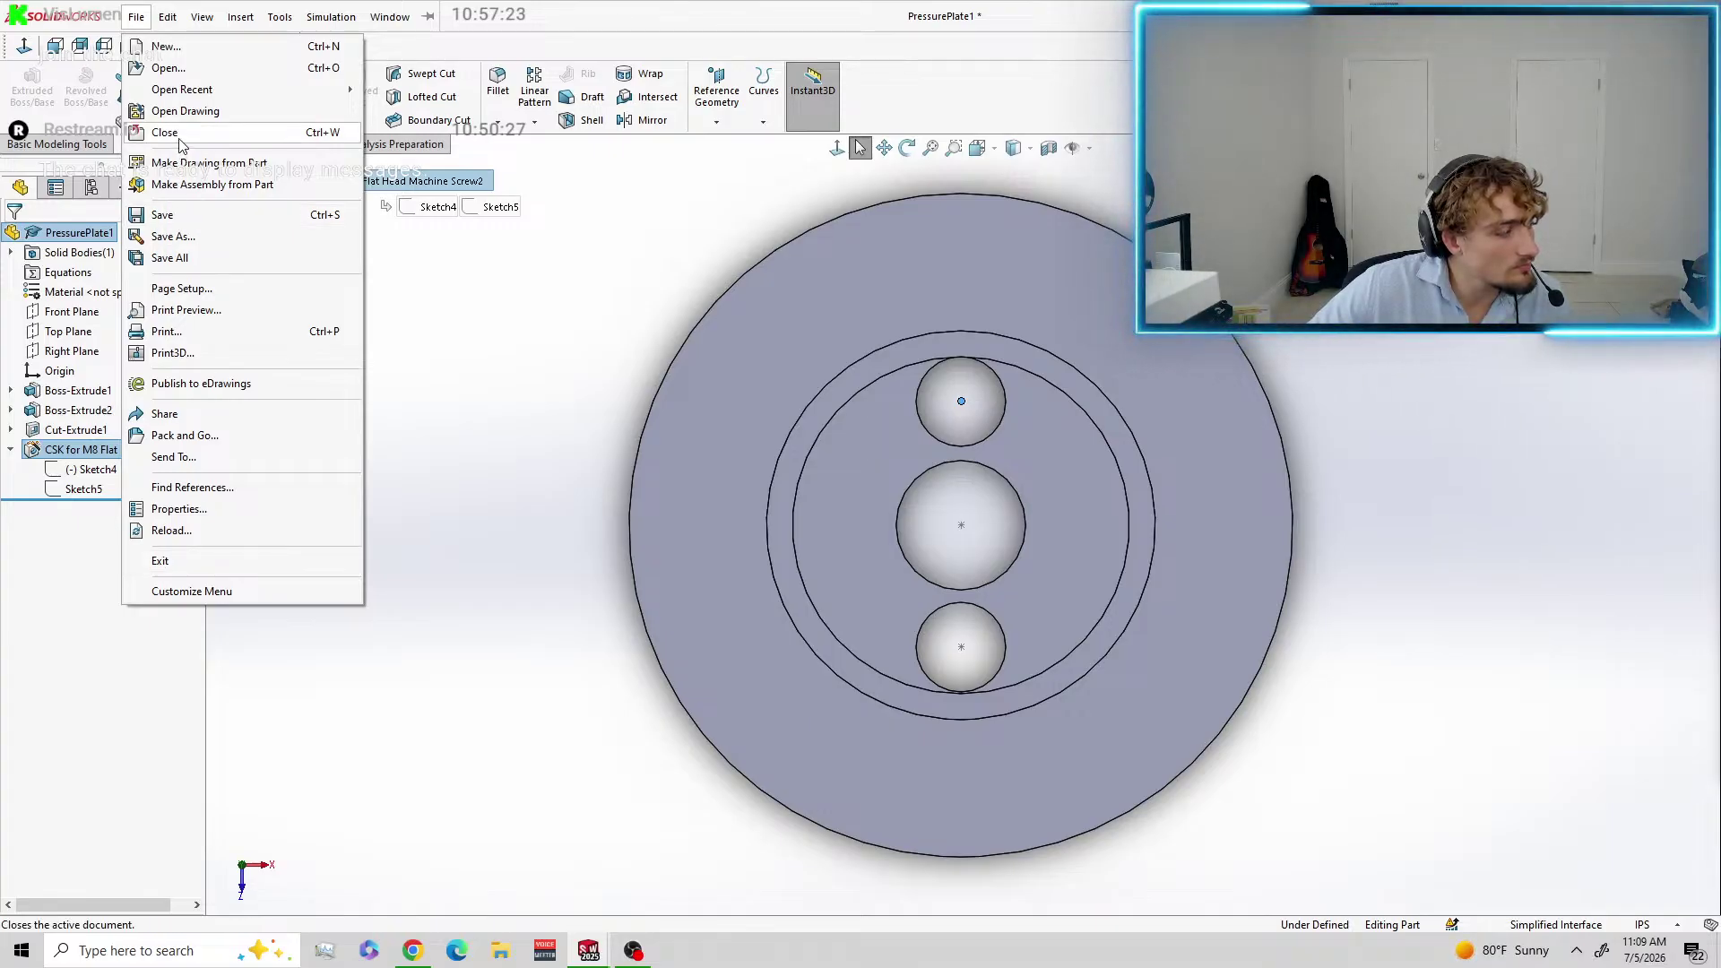
{"action": "left_click", "coordinate": [165, 133]}
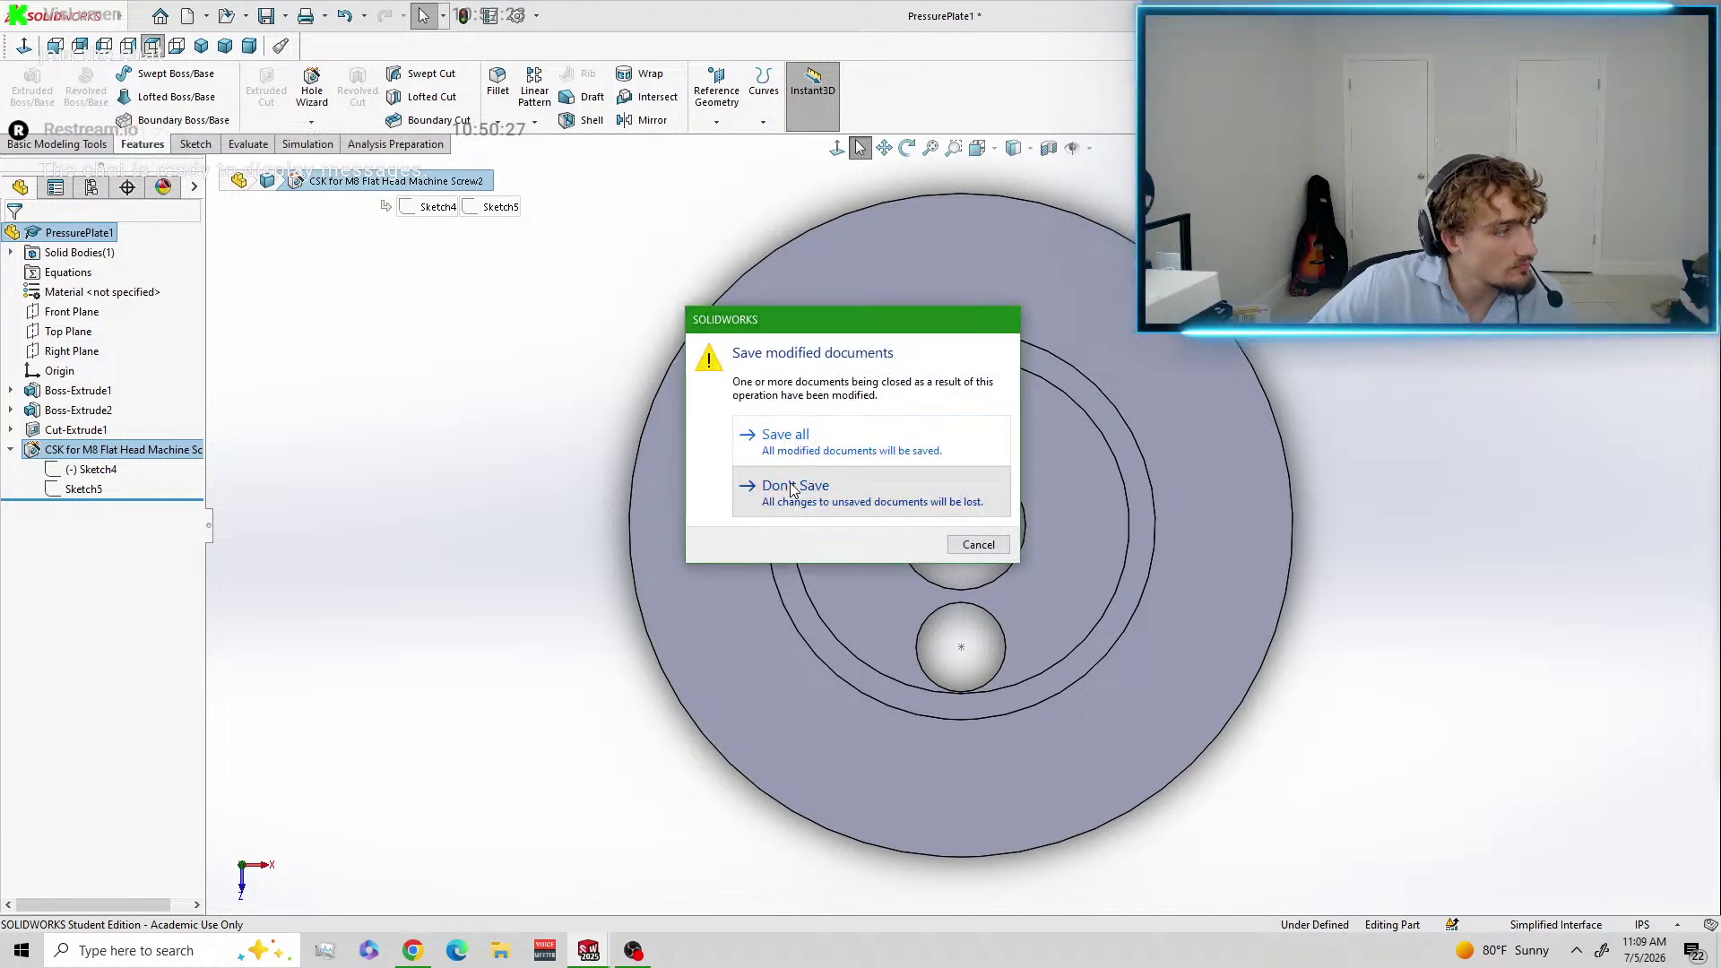
{"action": "left_click", "coordinate": [793, 489]}
{"action": "left_click", "coordinate": [138, 18]}
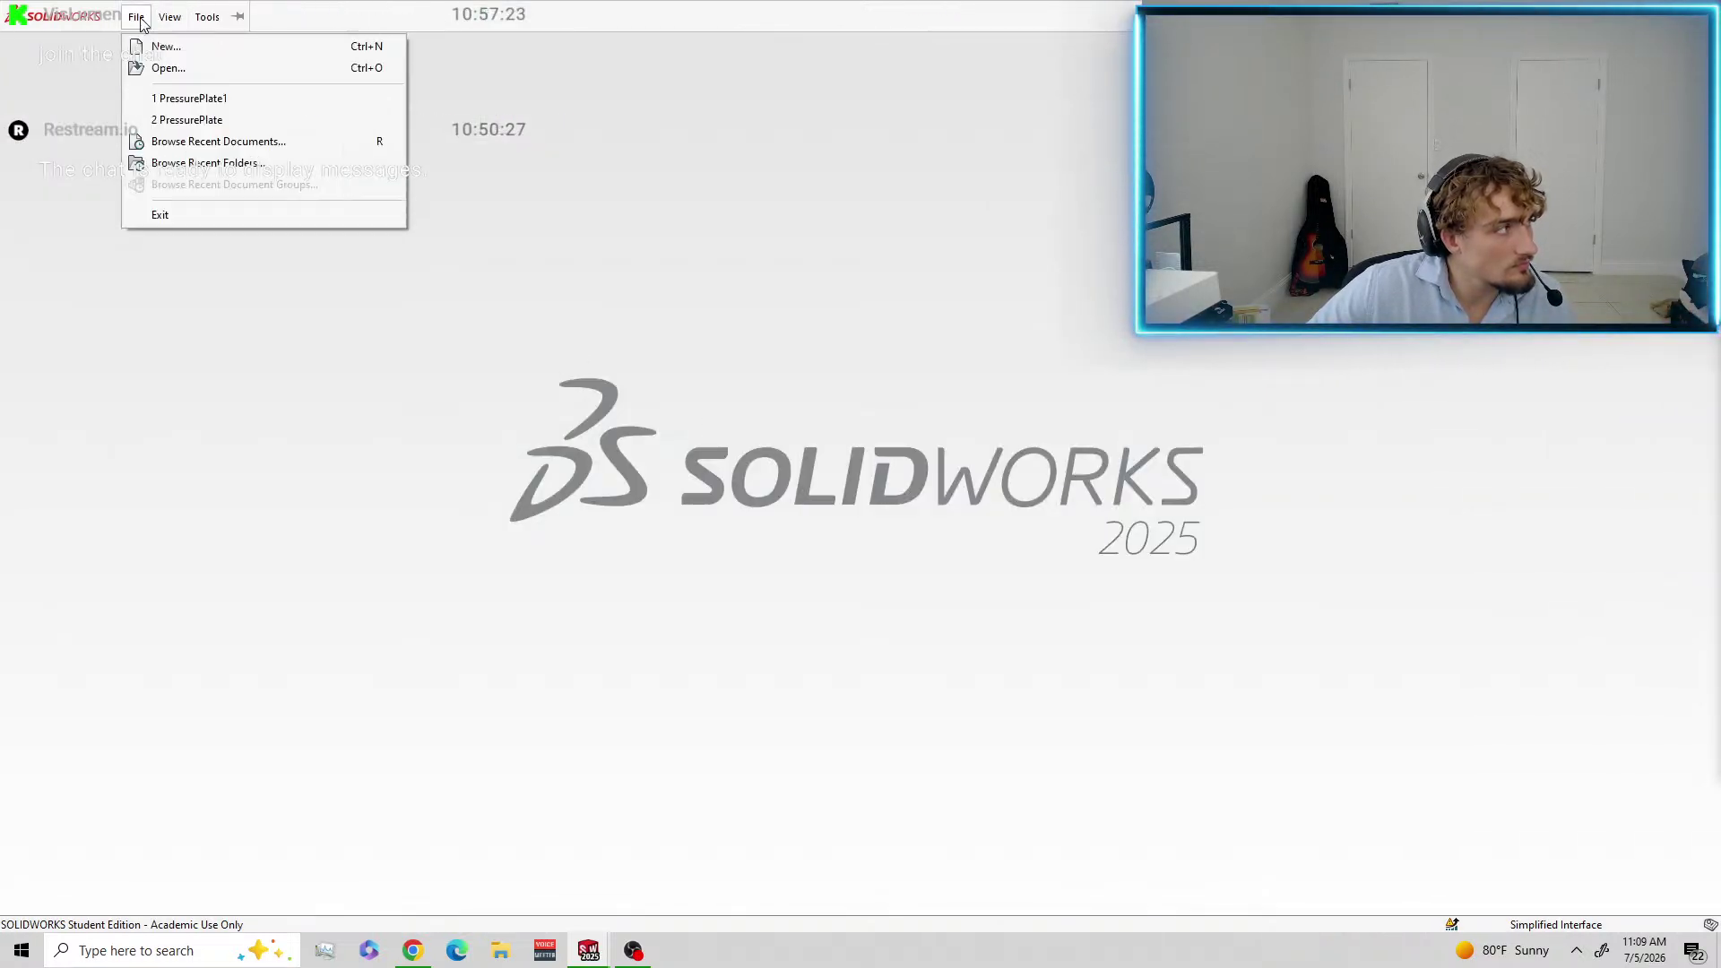
{"action": "left_click", "coordinate": [195, 99]}
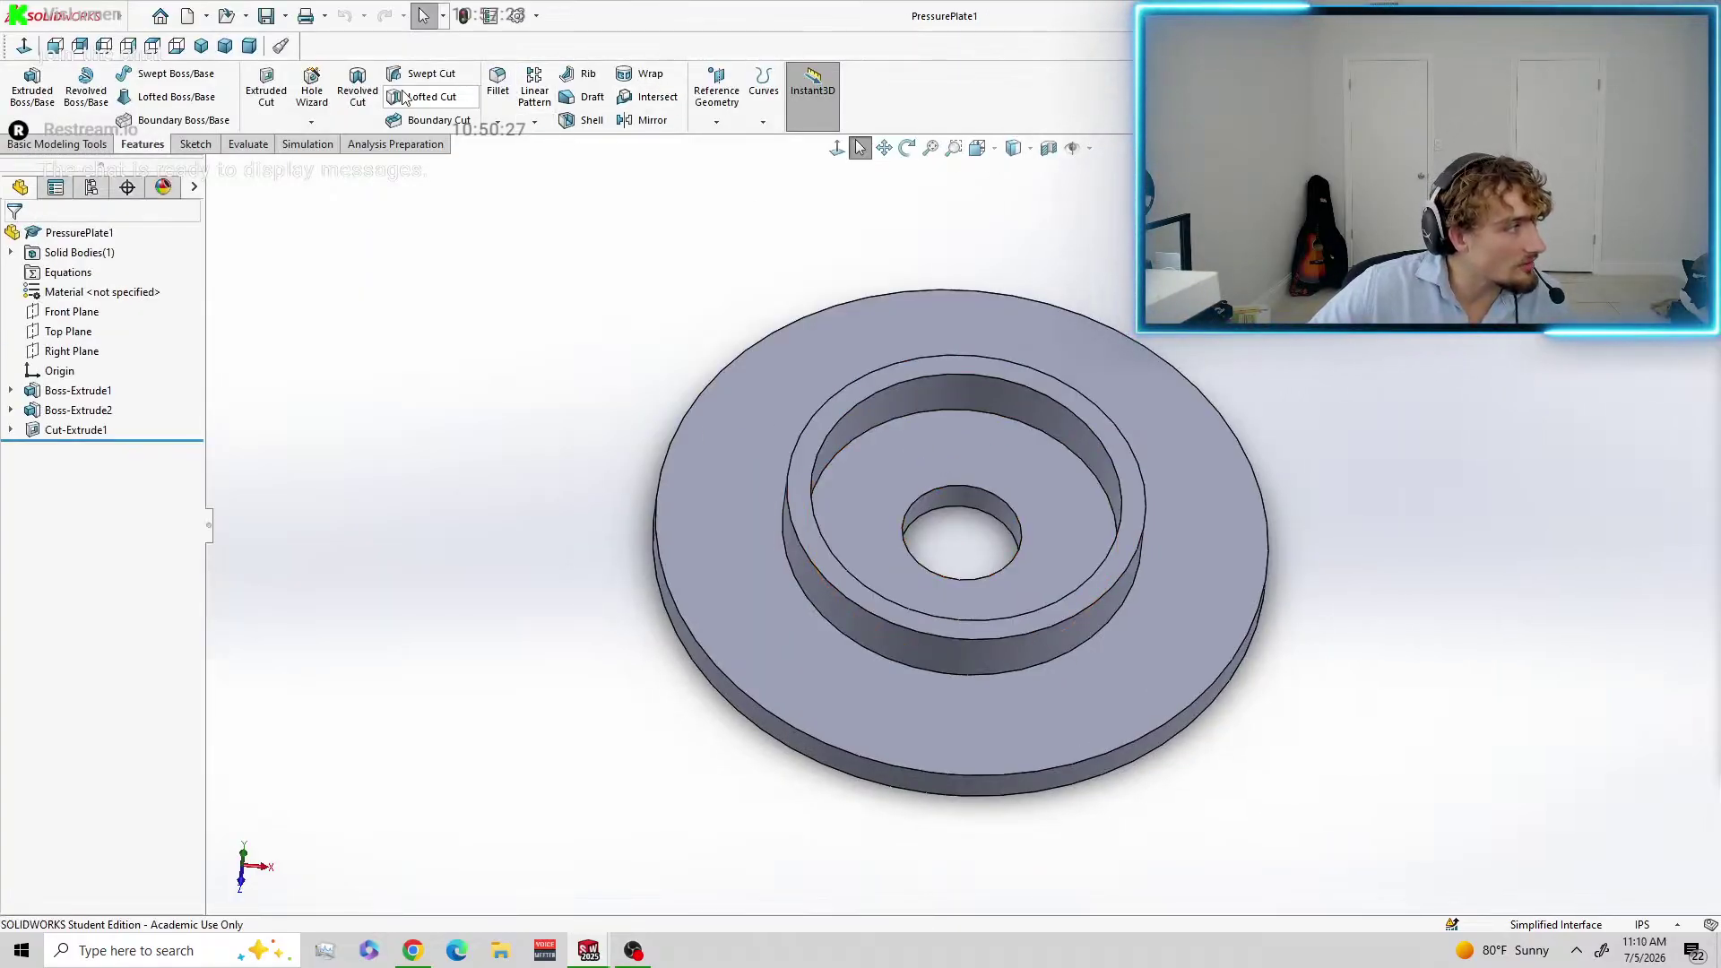
Show the plate in Top view, start a new Hole Wizard countersink and set the flat head screw size to M6.
{"action": "left_click", "coordinate": [153, 47]}
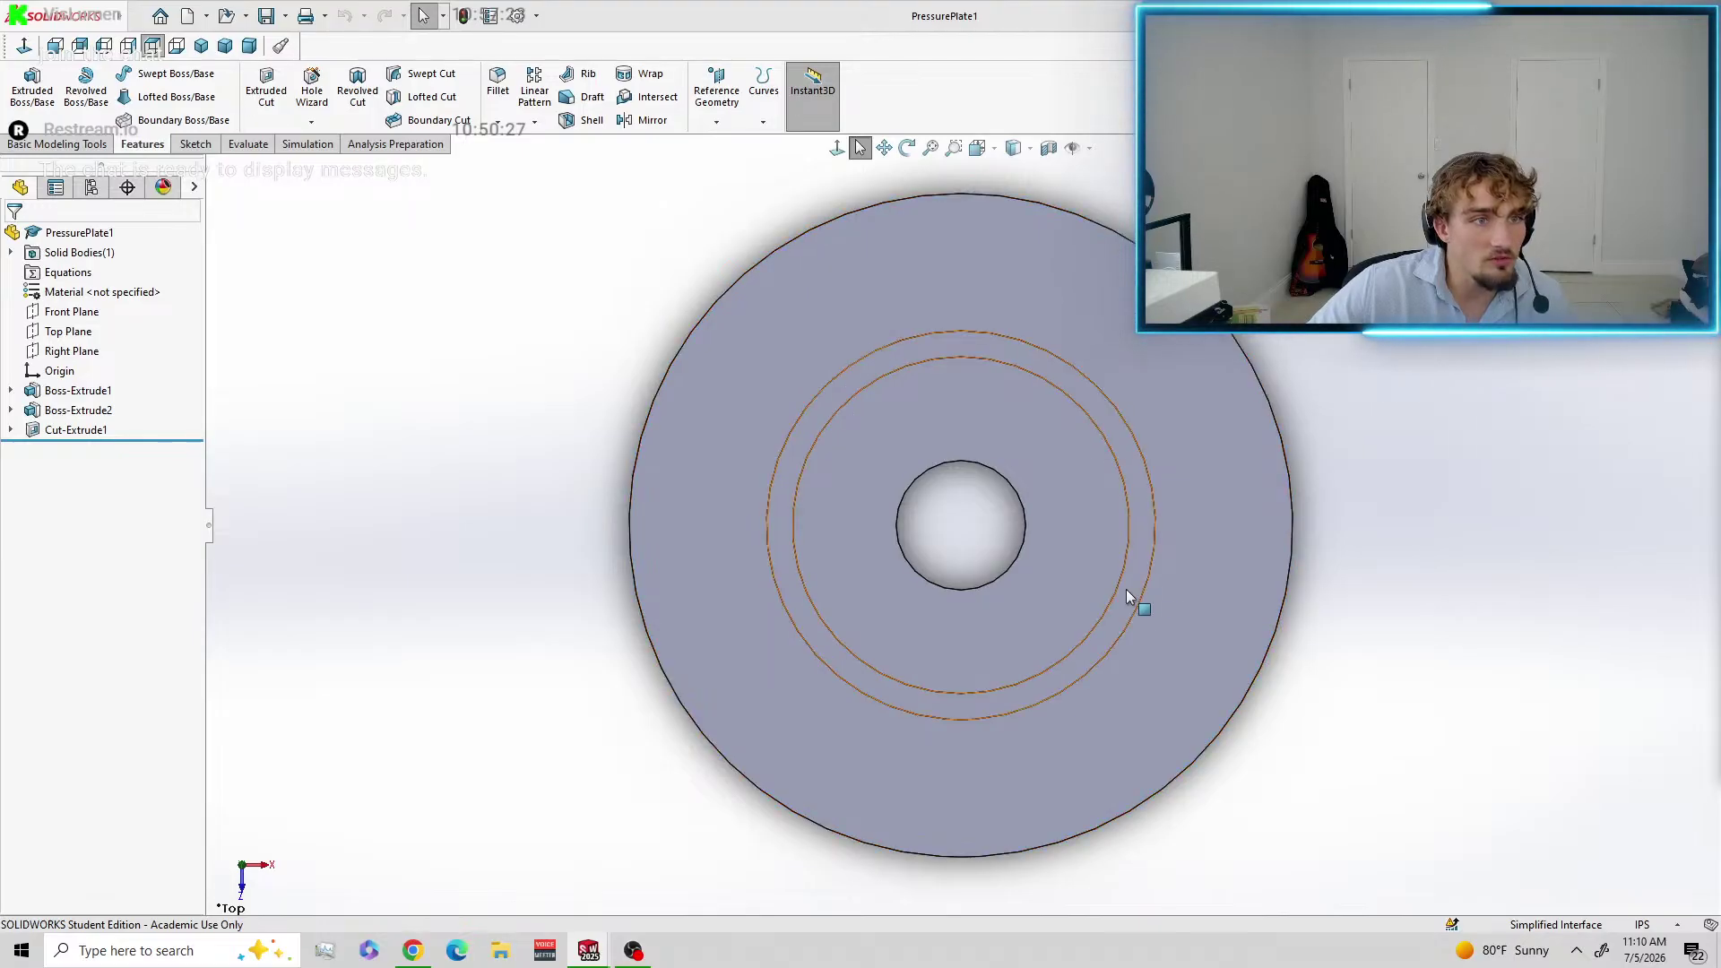
{"action": "left_click", "coordinate": [312, 90]}
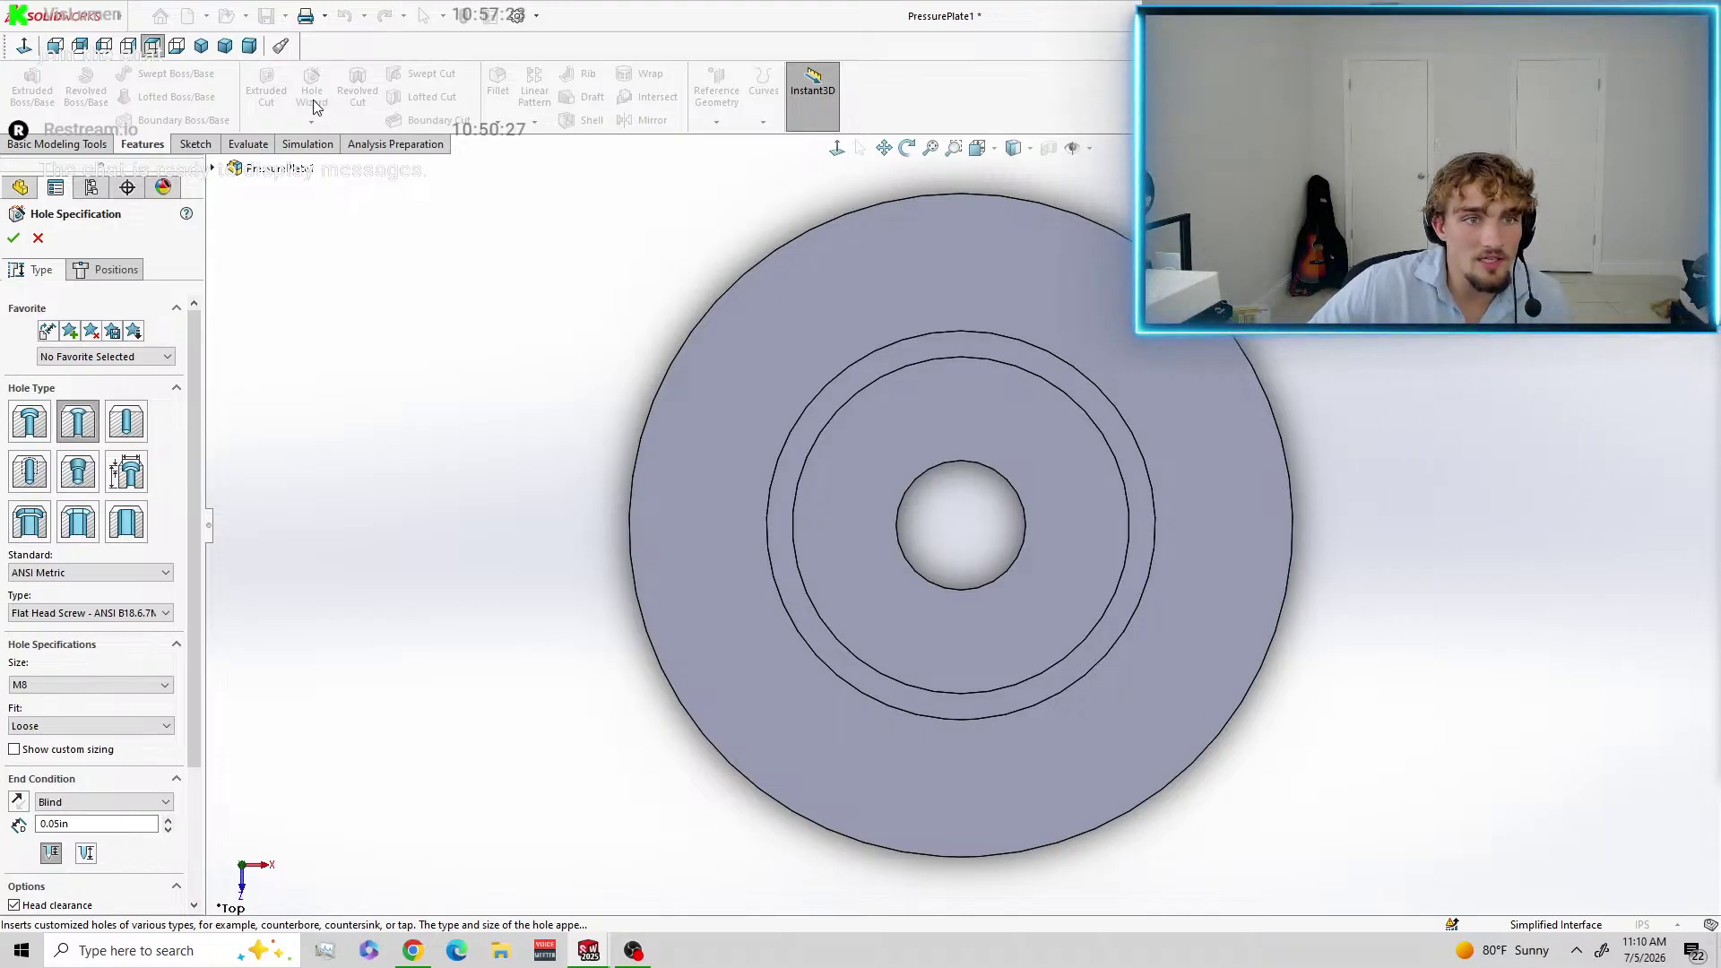
{"action": "left_click", "coordinate": [88, 438]}
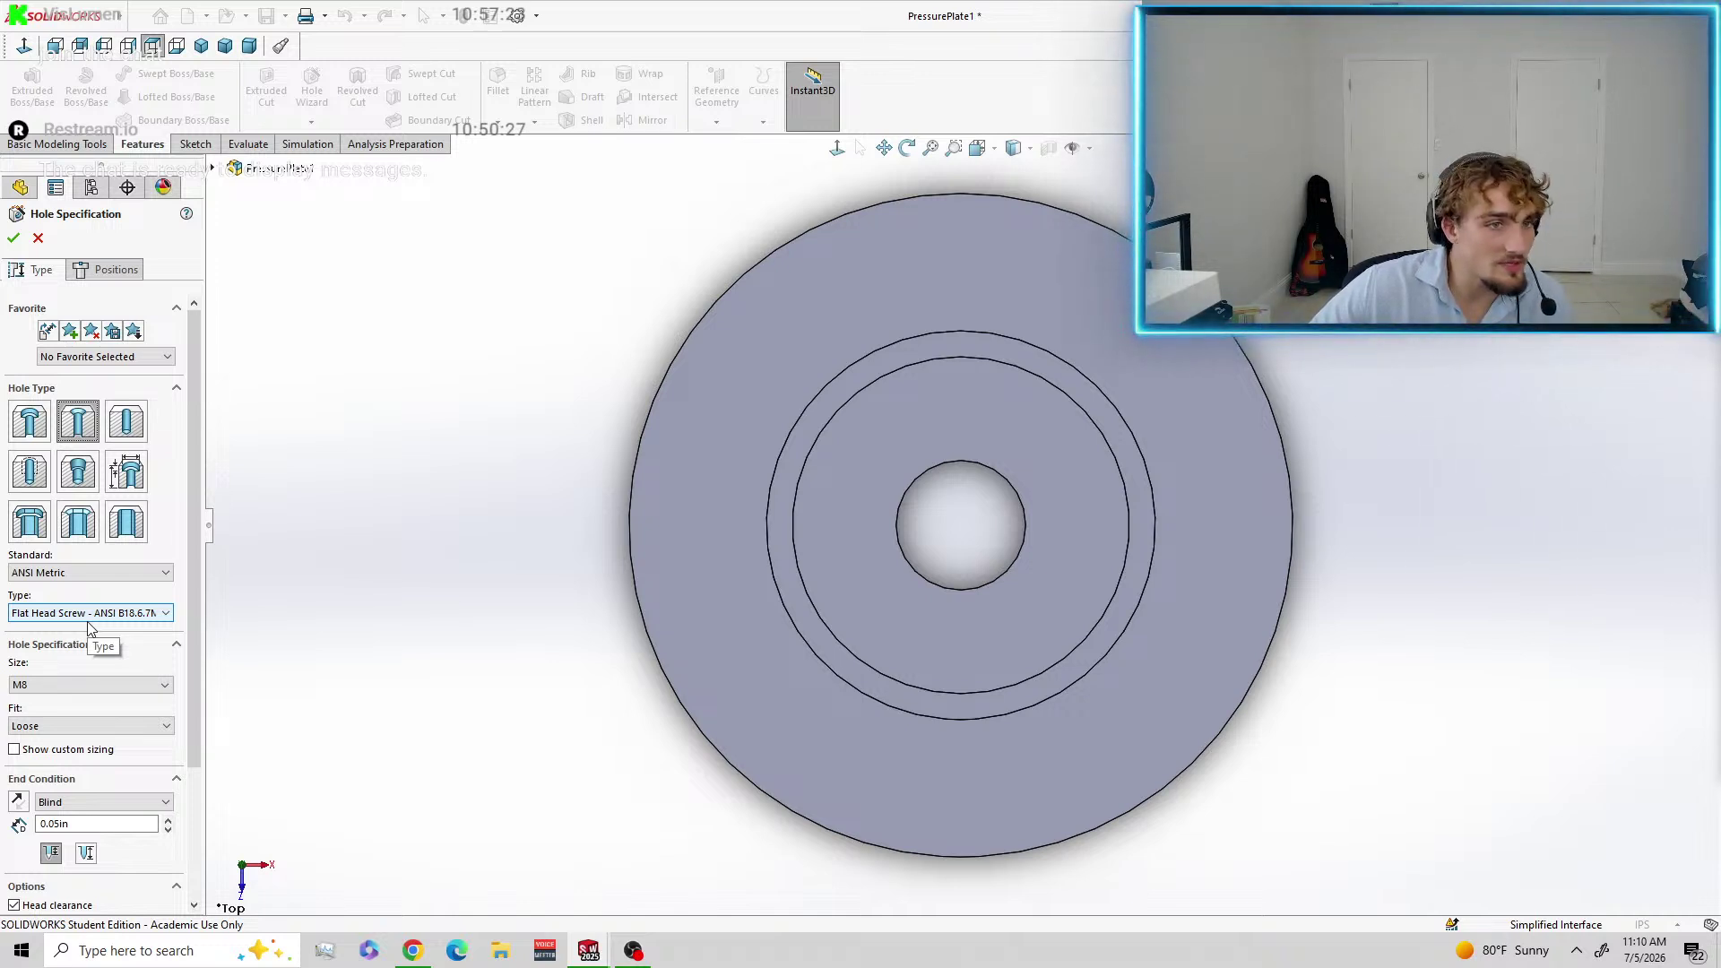
{"action": "left_click", "coordinate": [94, 685]}
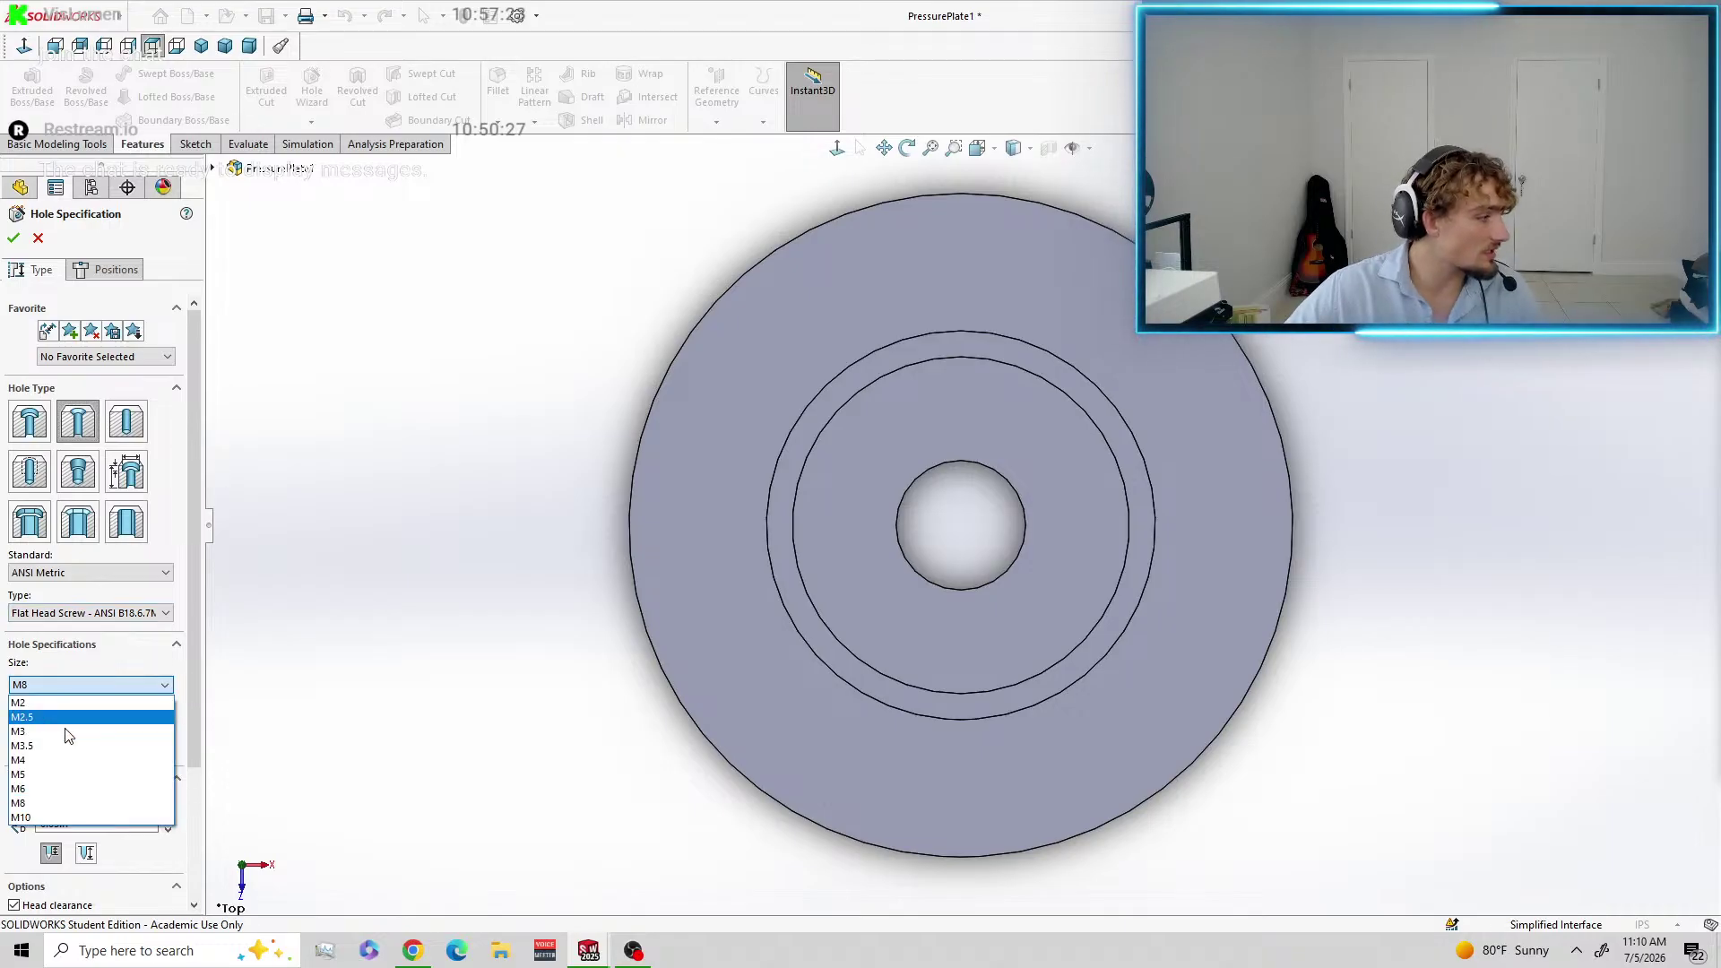
{"action": "left_click", "coordinate": [32, 789]}
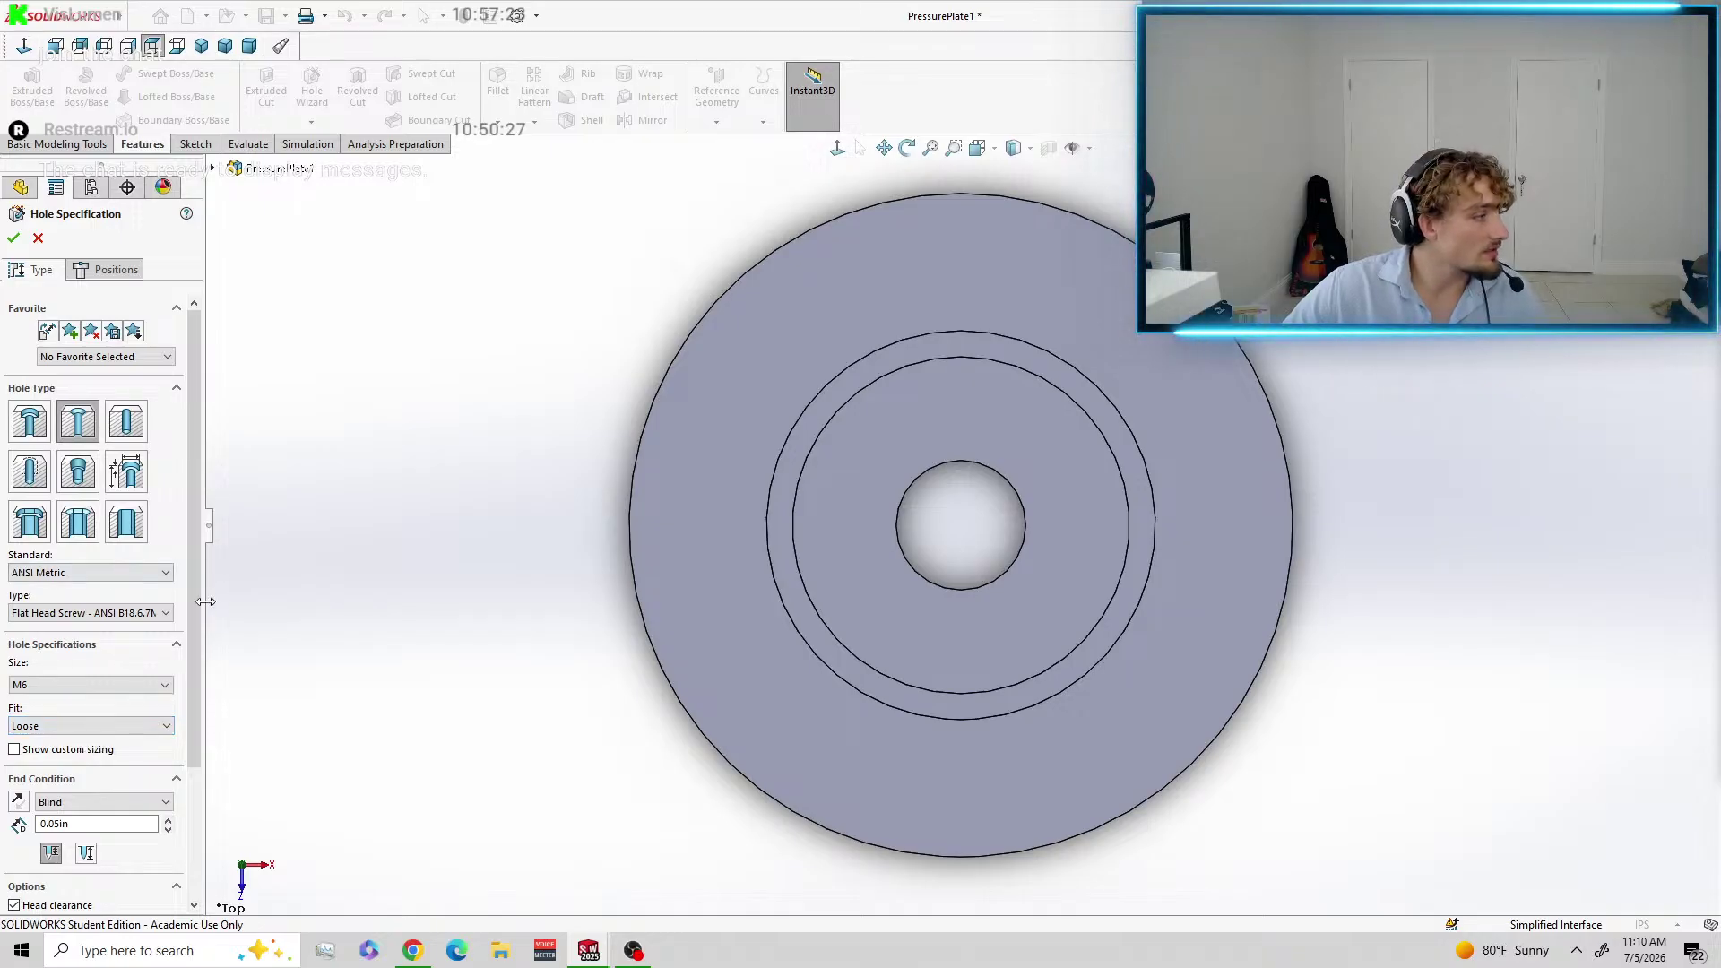
Review the M6 countersink's remaining settings, and select the plate's inner face for positioning the holes.
{"action": "left_click_drag", "start_coordinate": [192, 606], "coordinate": [186, 744]}
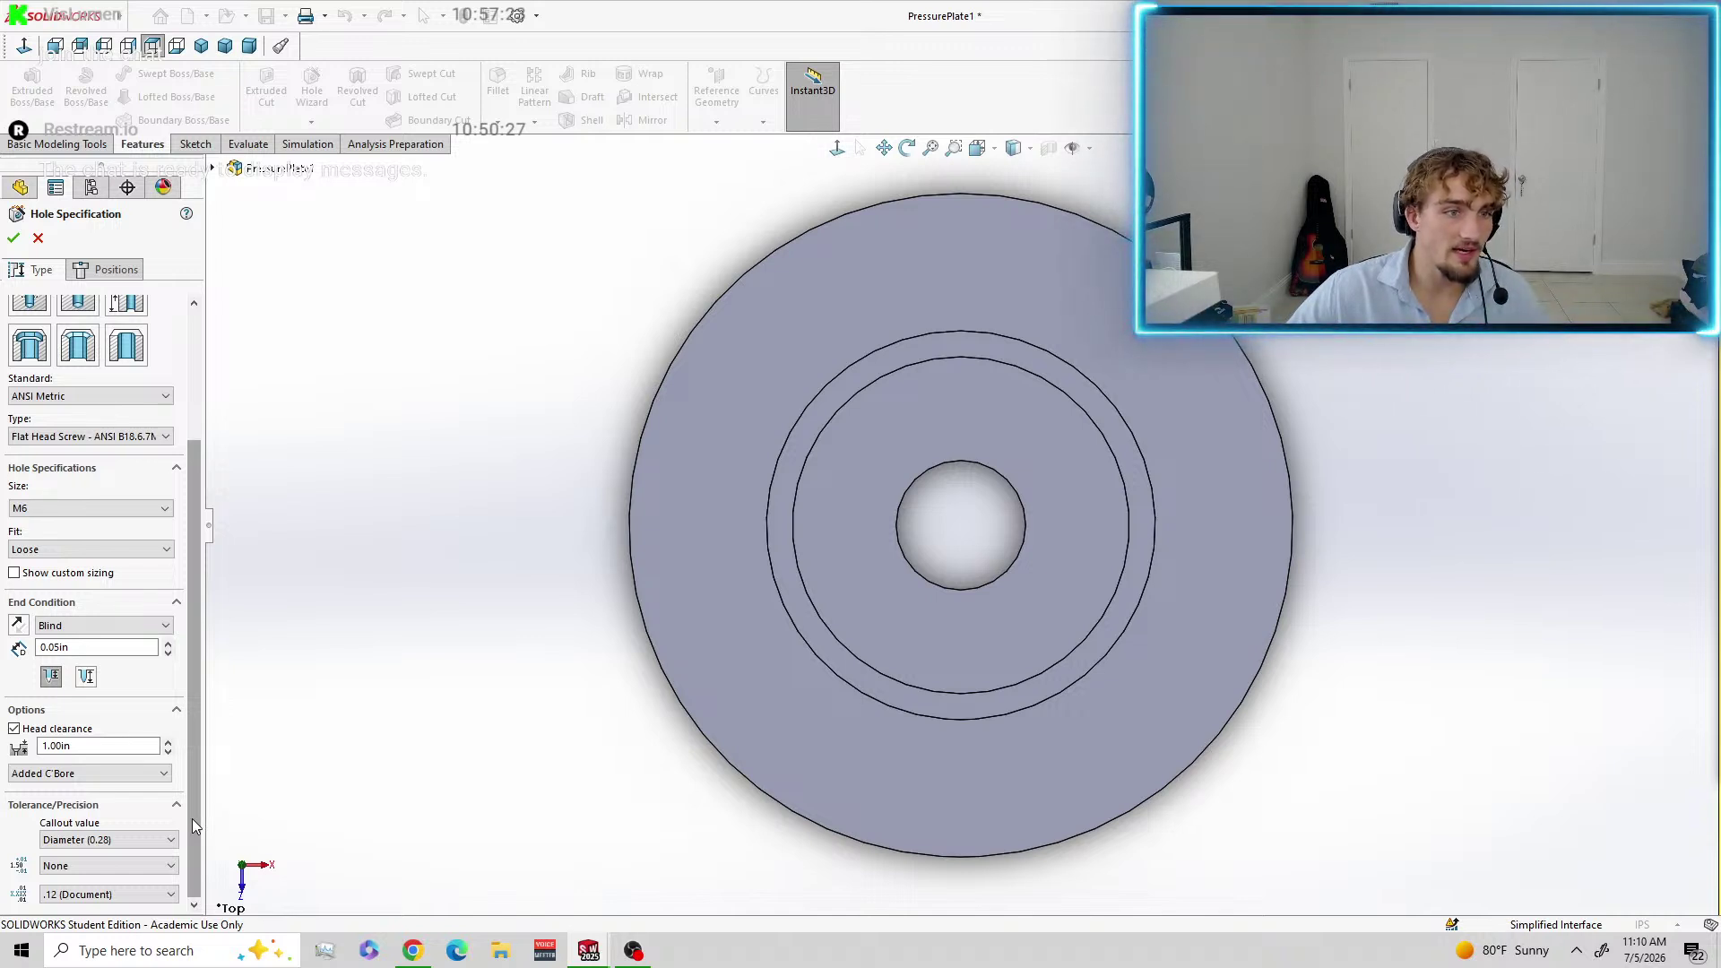
{"action": "left_click", "coordinate": [111, 272]}
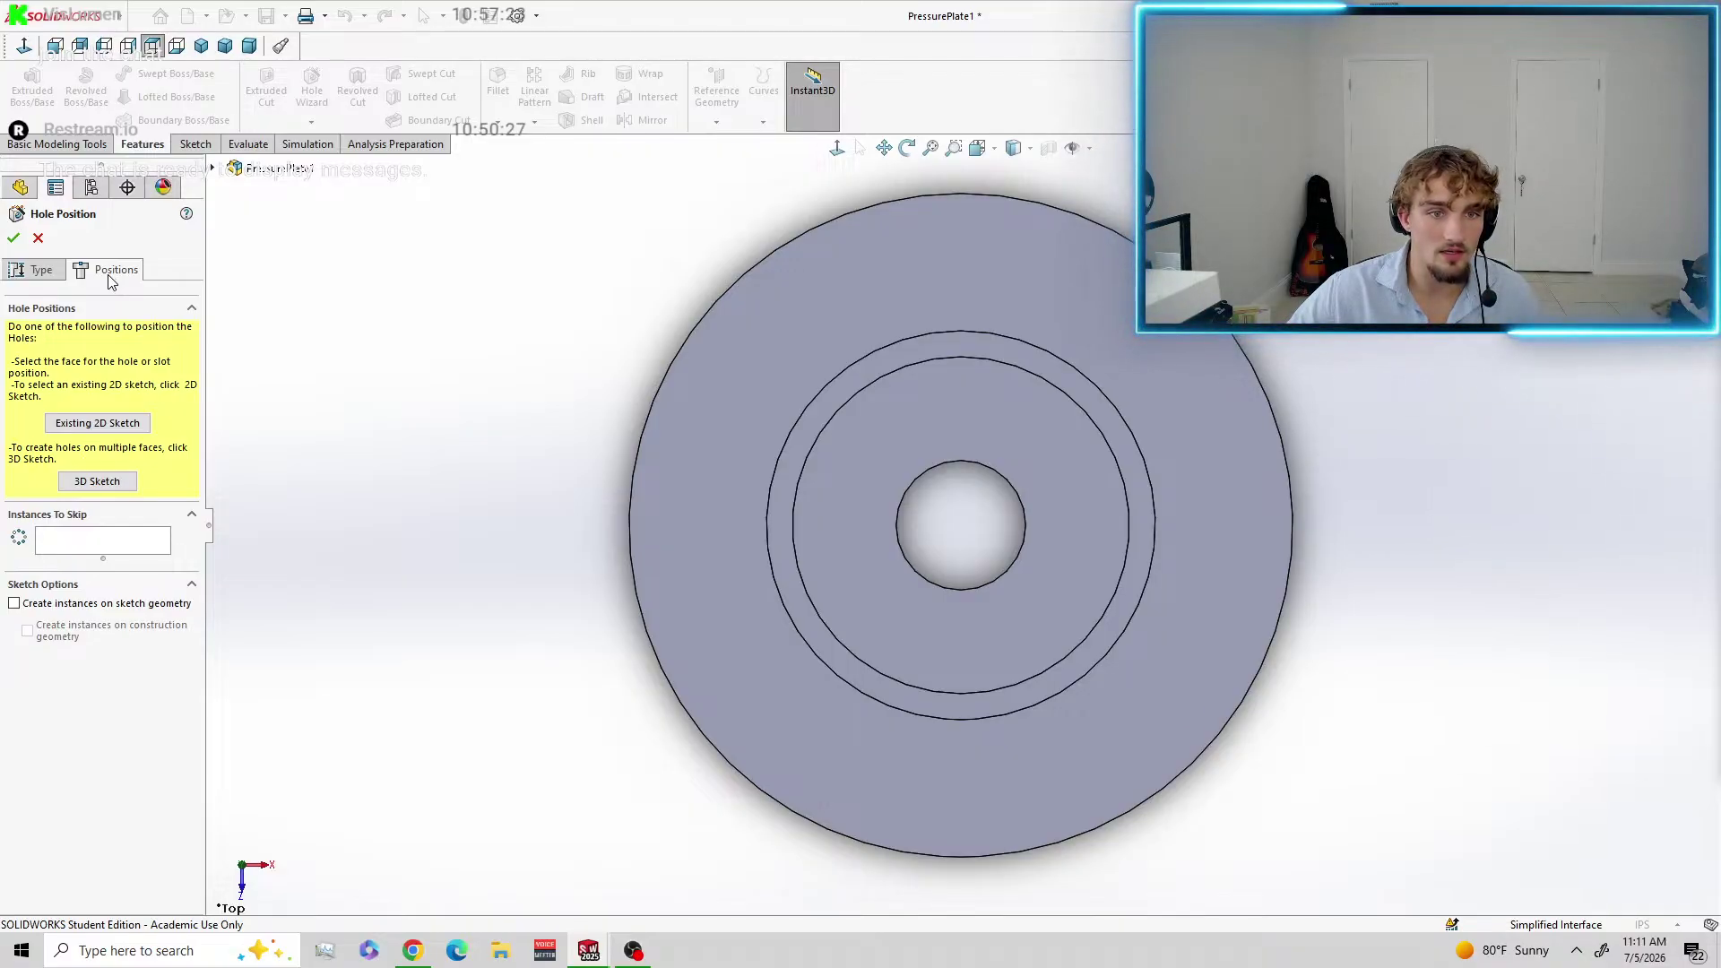
{"action": "left_click", "coordinate": [927, 418]}
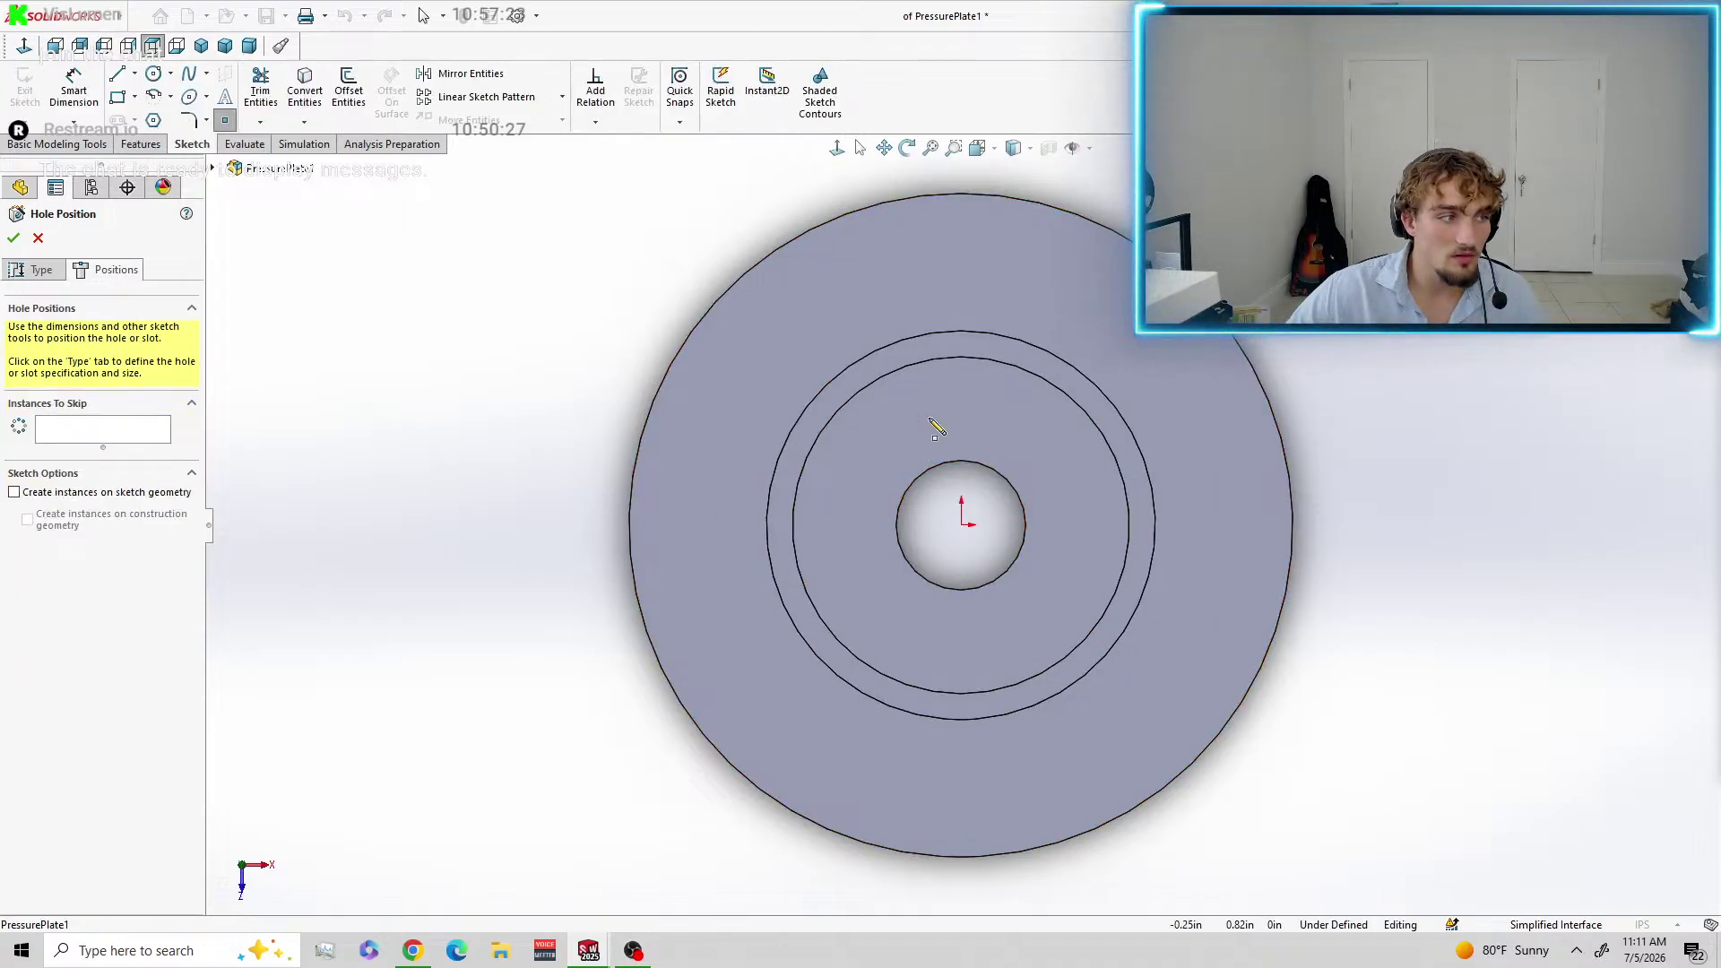
Try twice to place a countersink point at the origin in the middle of the central hole, undoing each placement.
{"action": "left_click", "coordinate": [963, 527]}
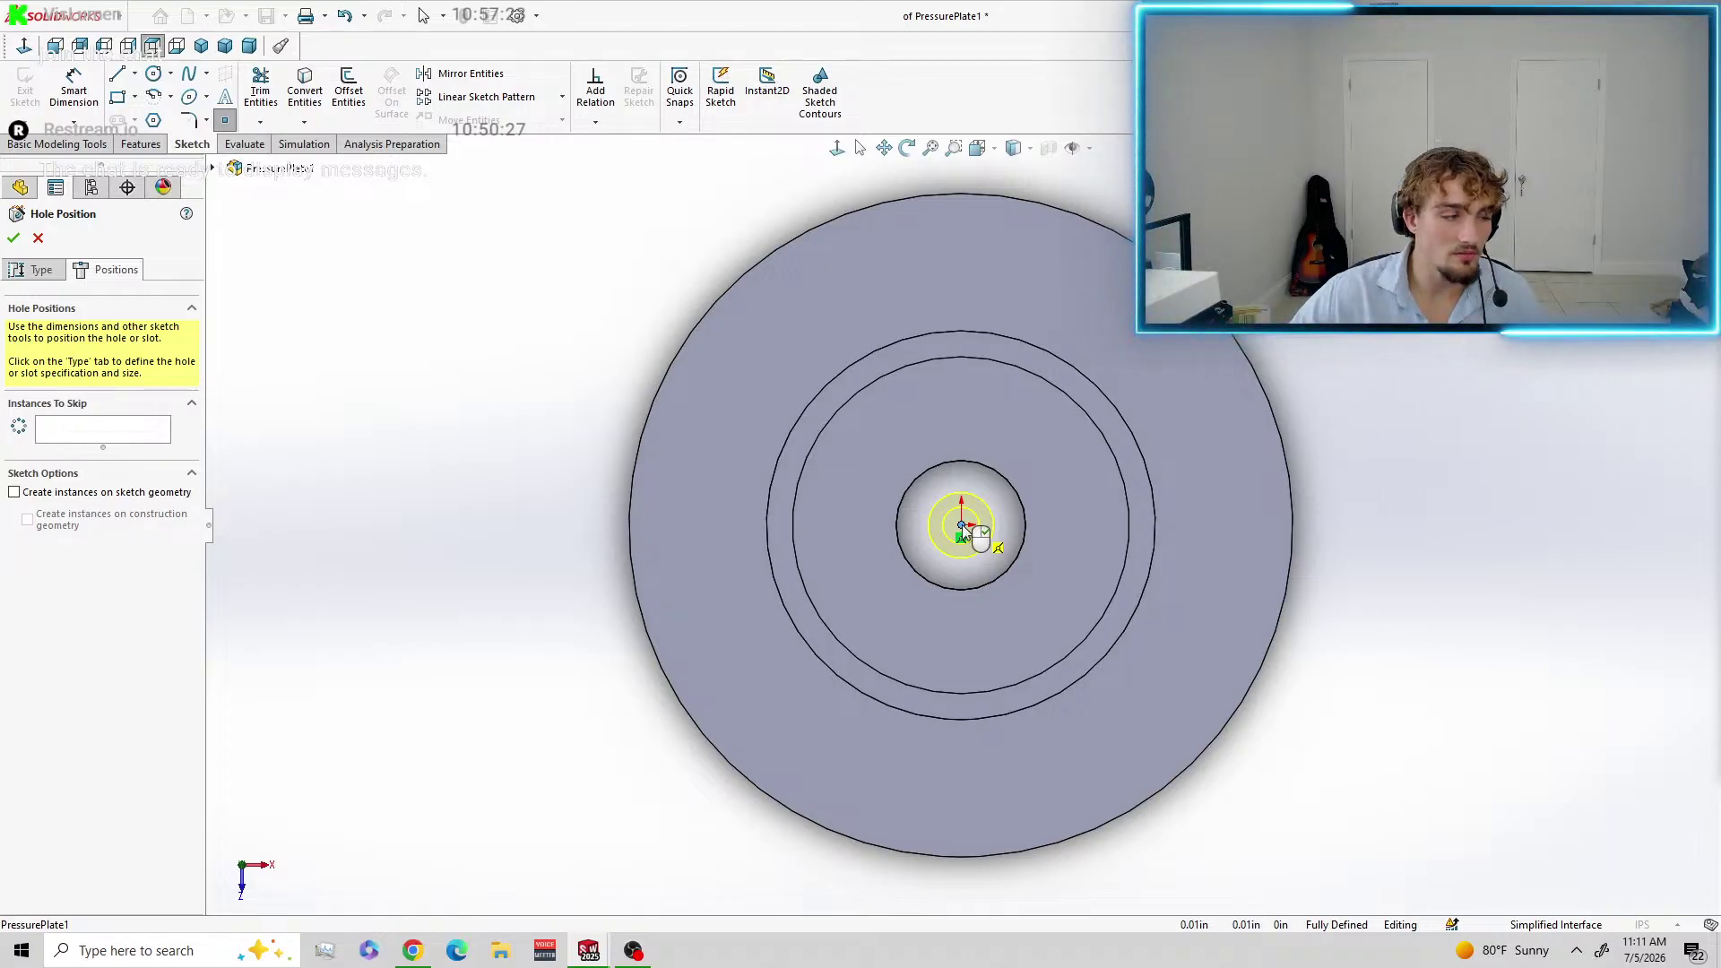
{"action": "key", "text": "ctrl+z"}
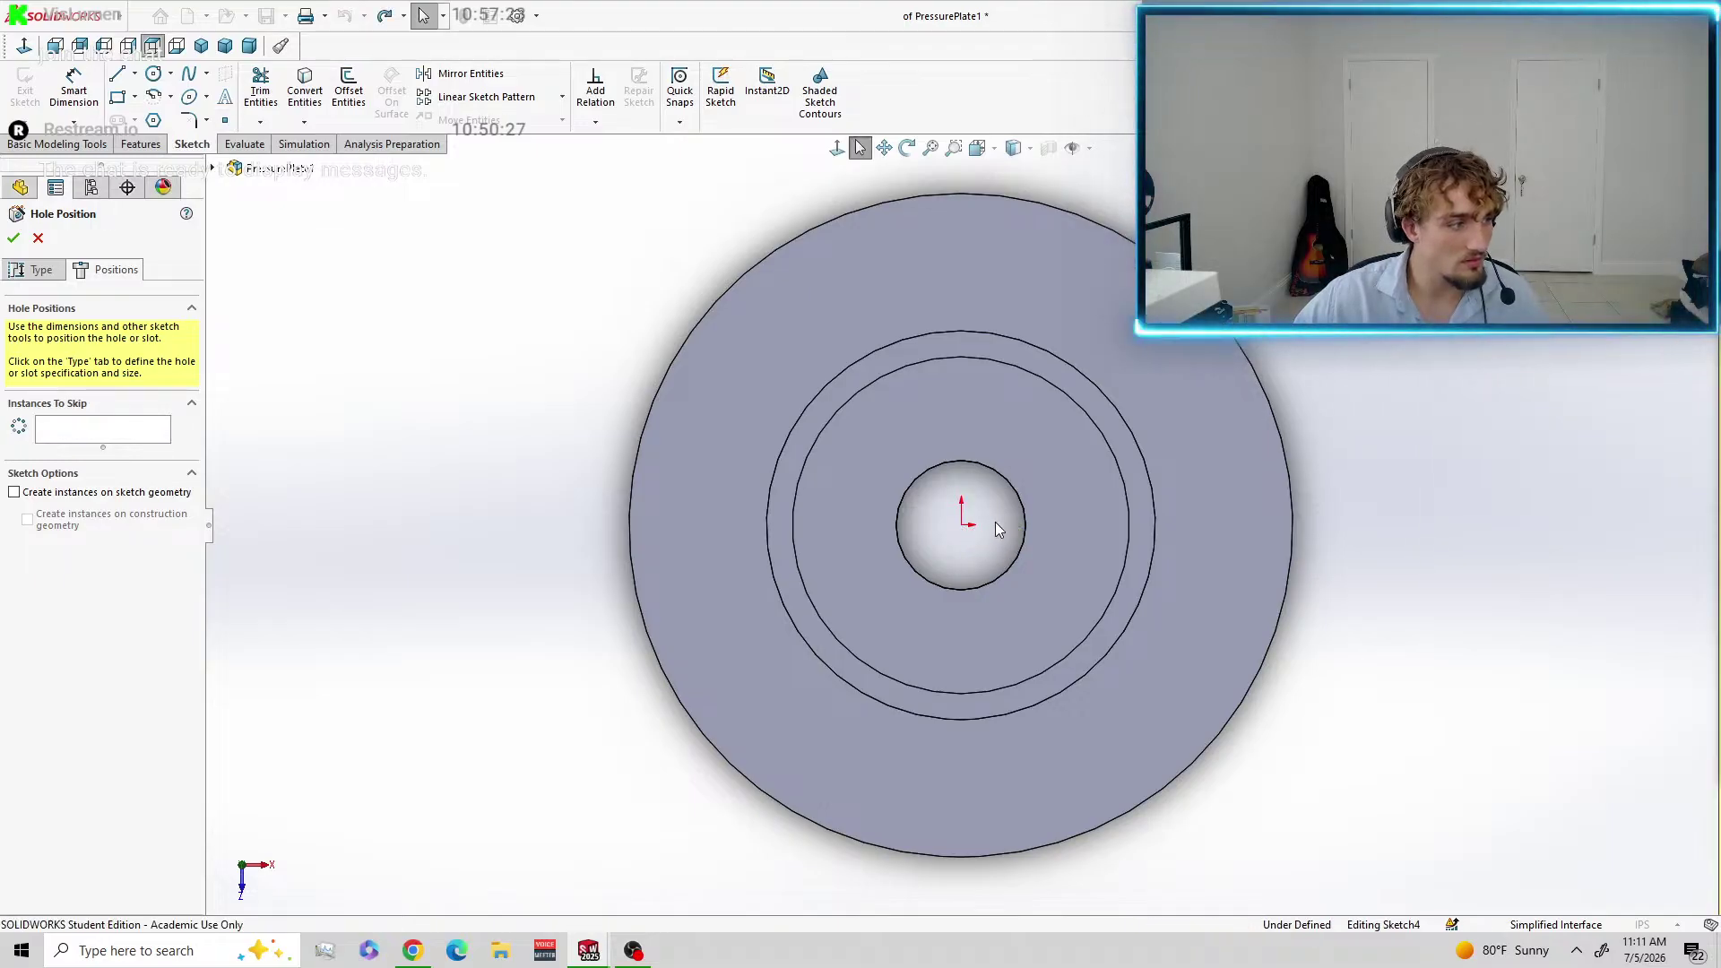
{"action": "left_click", "coordinate": [991, 475]}
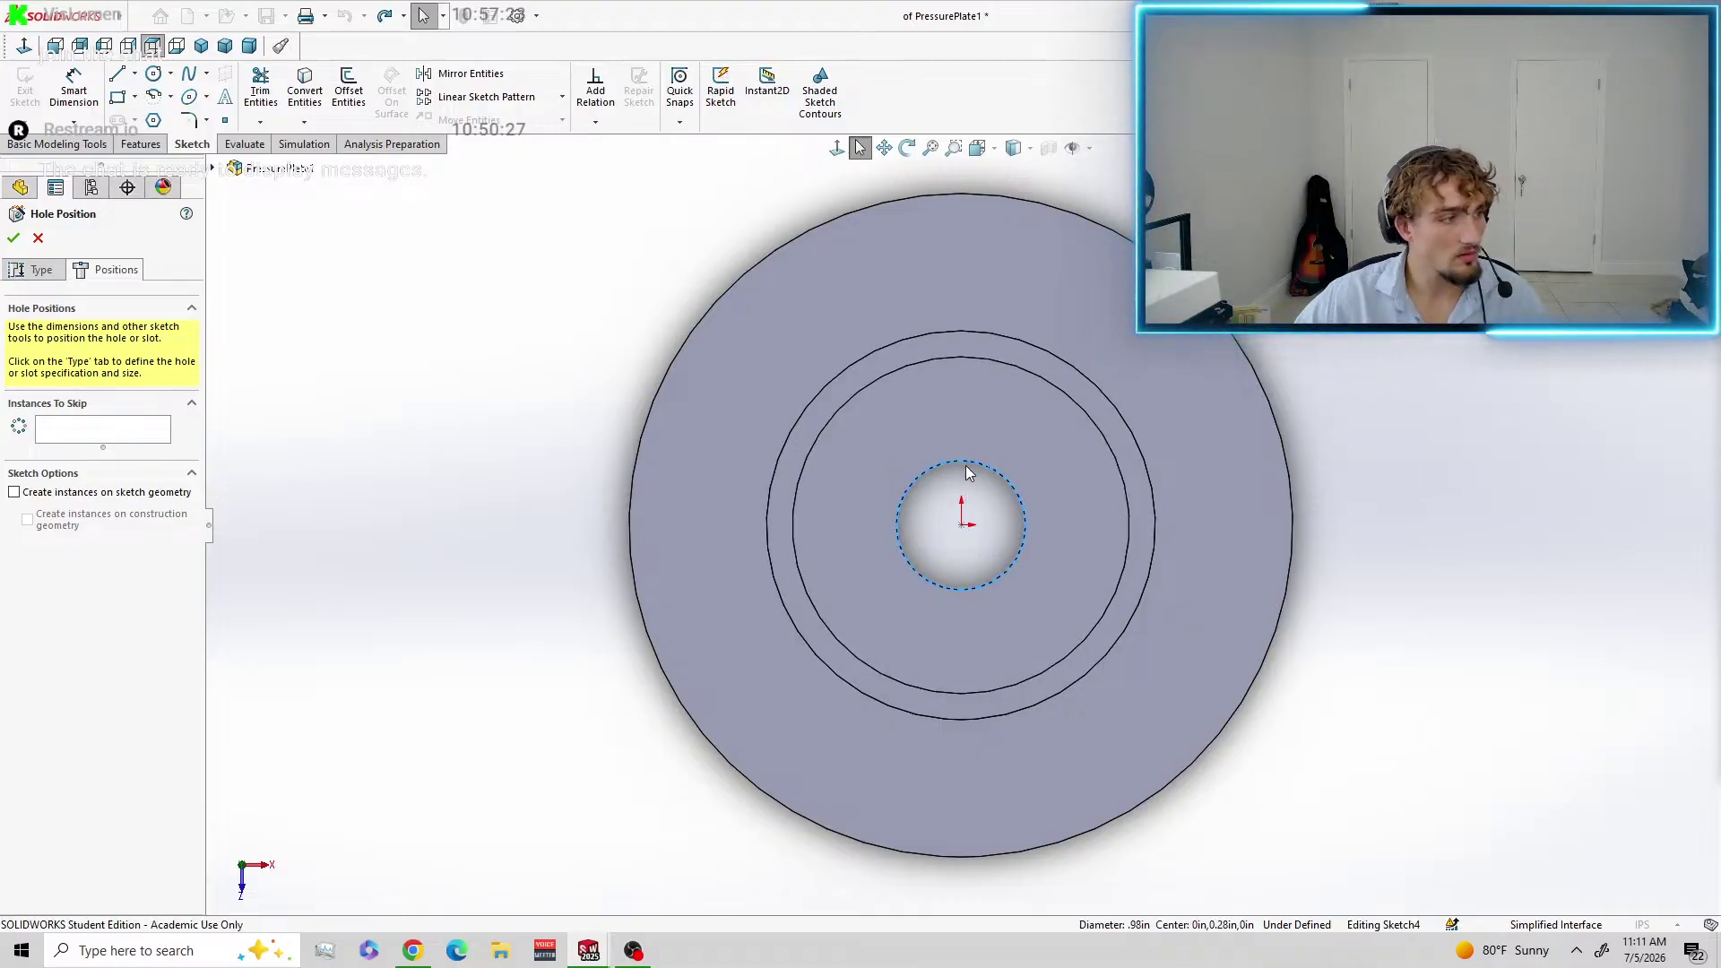
{"action": "left_click", "coordinate": [962, 525]}
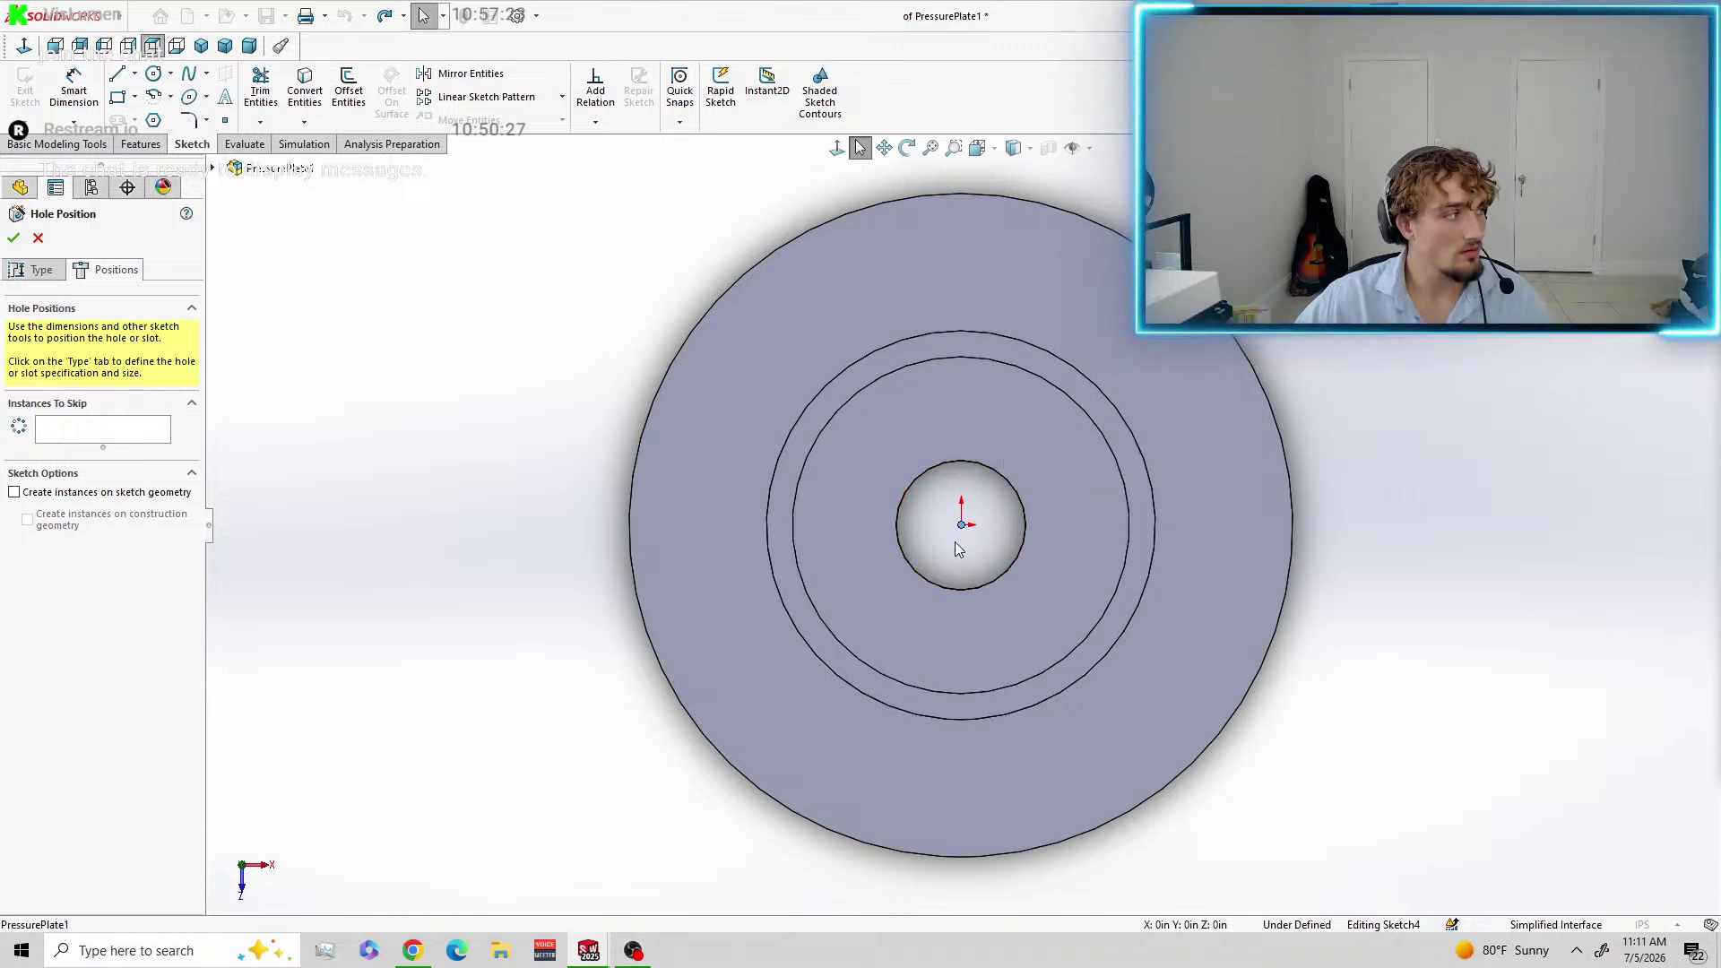
{"action": "left_click", "coordinate": [36, 270]}
{"action": "left_click", "coordinate": [105, 271]}
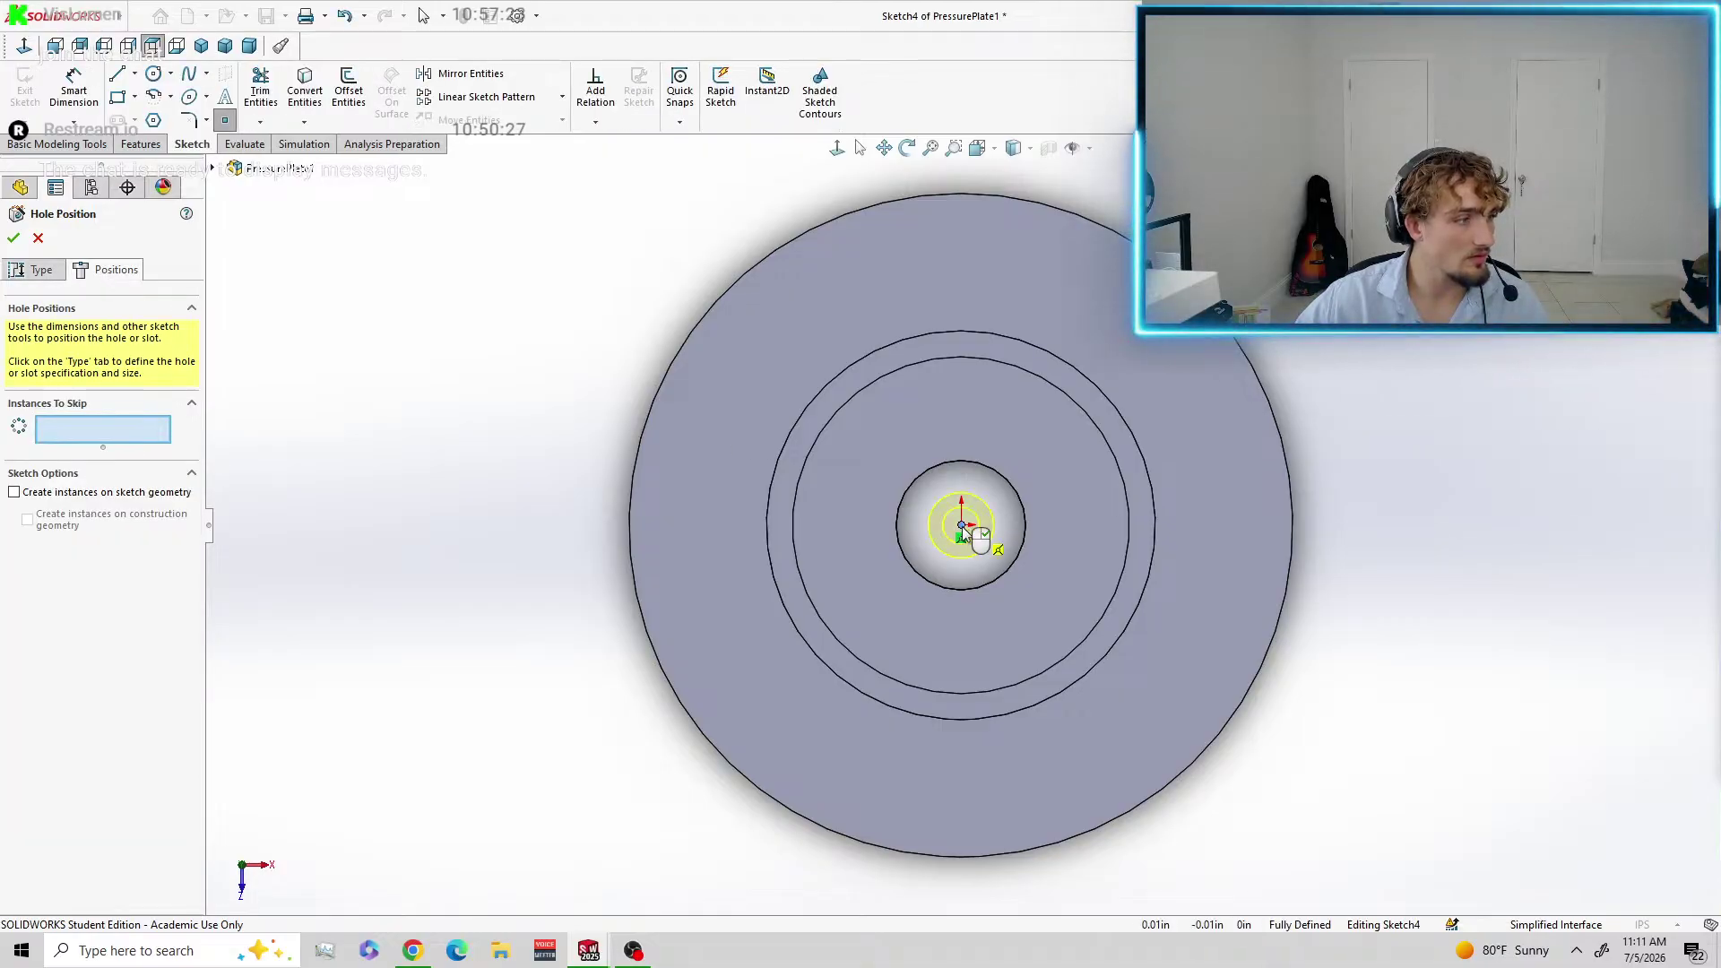
{"action": "key", "text": "ctrl+z"}
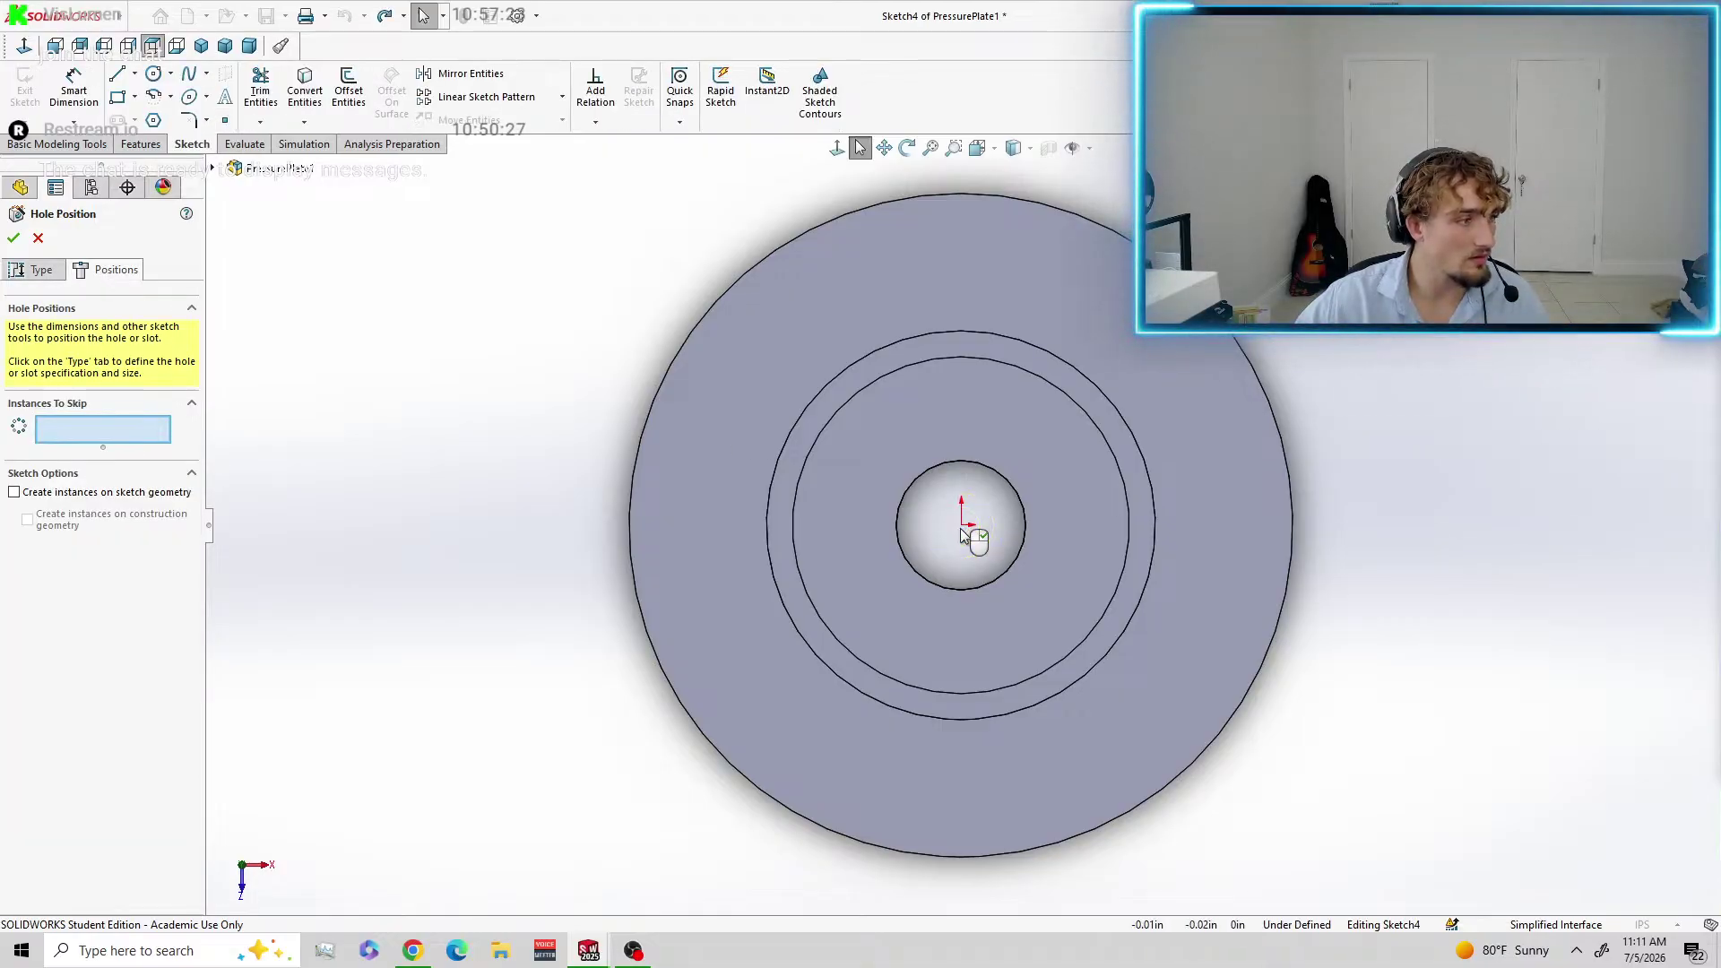
Try placing a countersink point on the circular edge of the central hole, and undo the placement.
{"action": "left_click", "coordinate": [979, 463]}
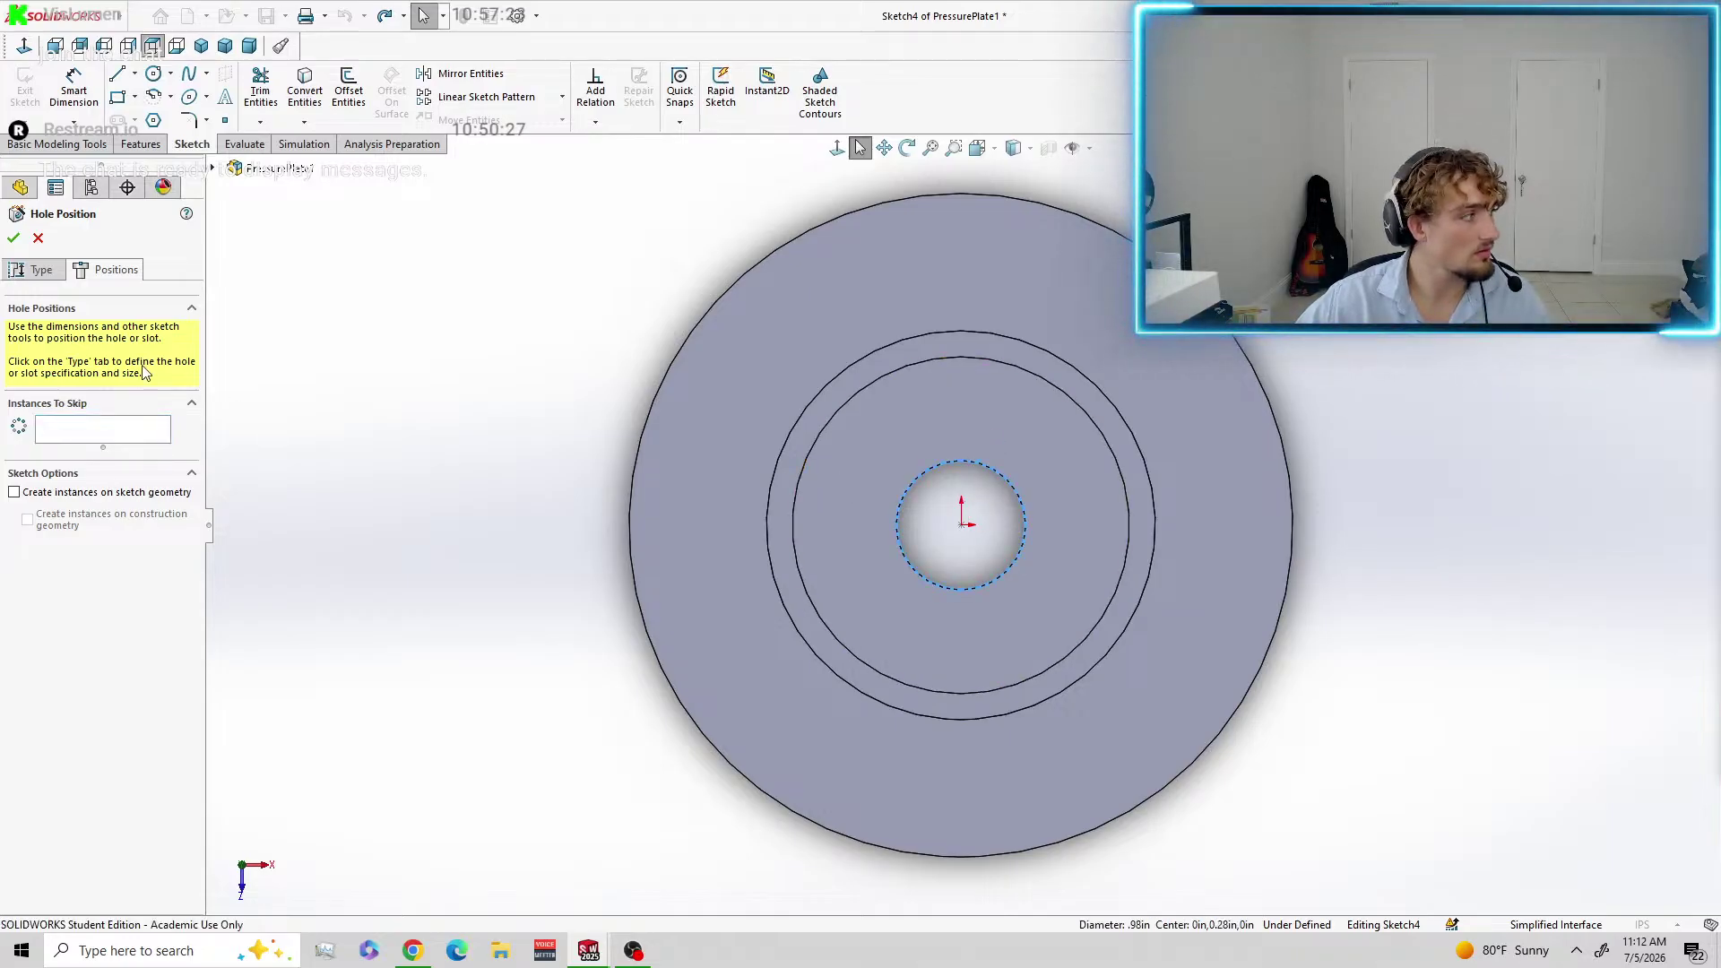
{"action": "left_click", "coordinate": [35, 269]}
{"action": "left_click", "coordinate": [106, 269]}
{"action": "left_click", "coordinate": [976, 462]}
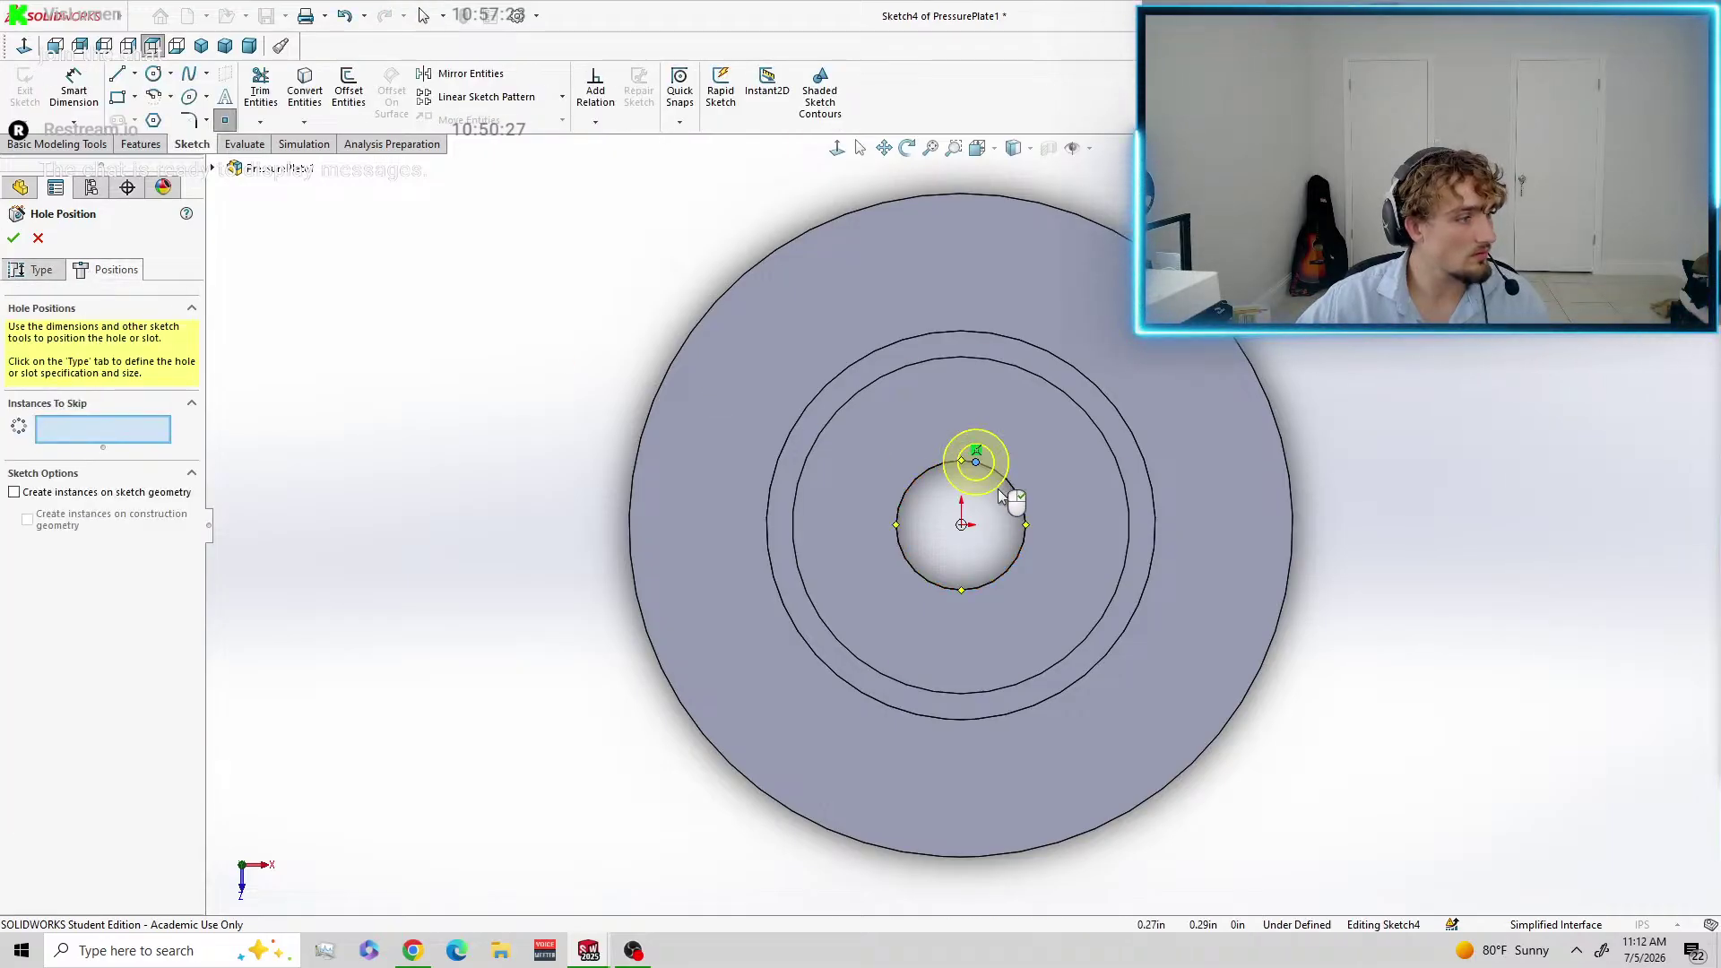
{"action": "key", "text": "Escape"}
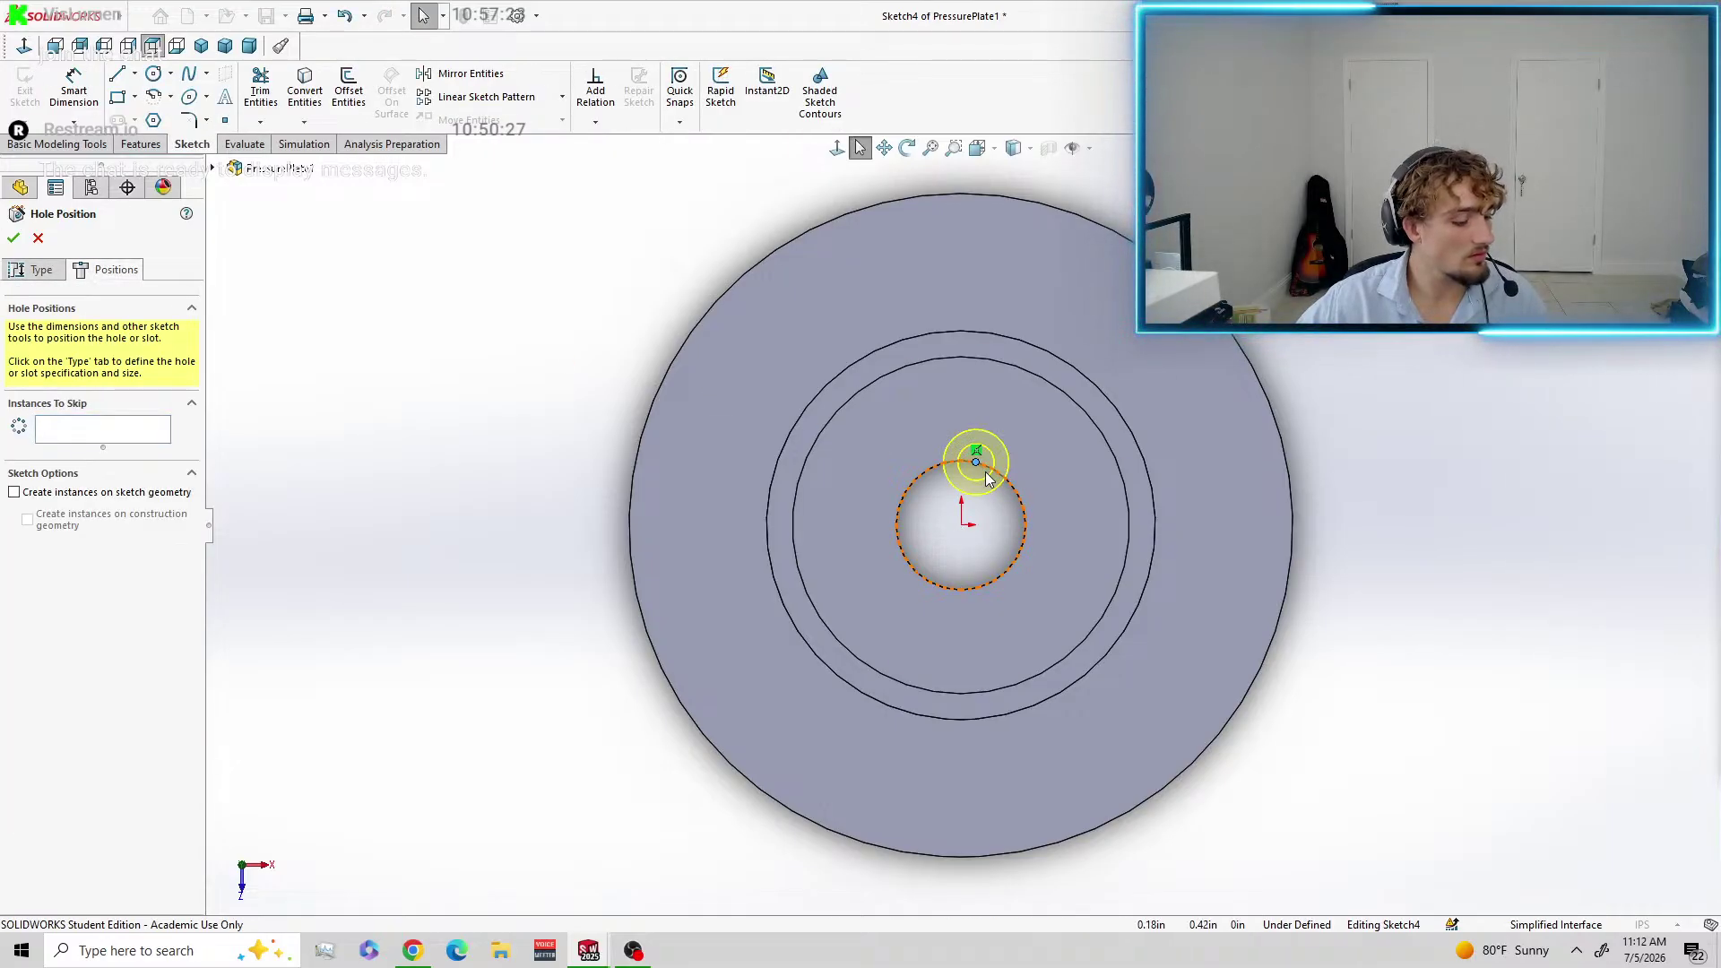
{"action": "key", "text": "ctrl+z"}
Restart hole positioning, try placing a countersink point inside the central hole's opening, and undo it.
{"action": "left_click", "coordinate": [41, 270]}
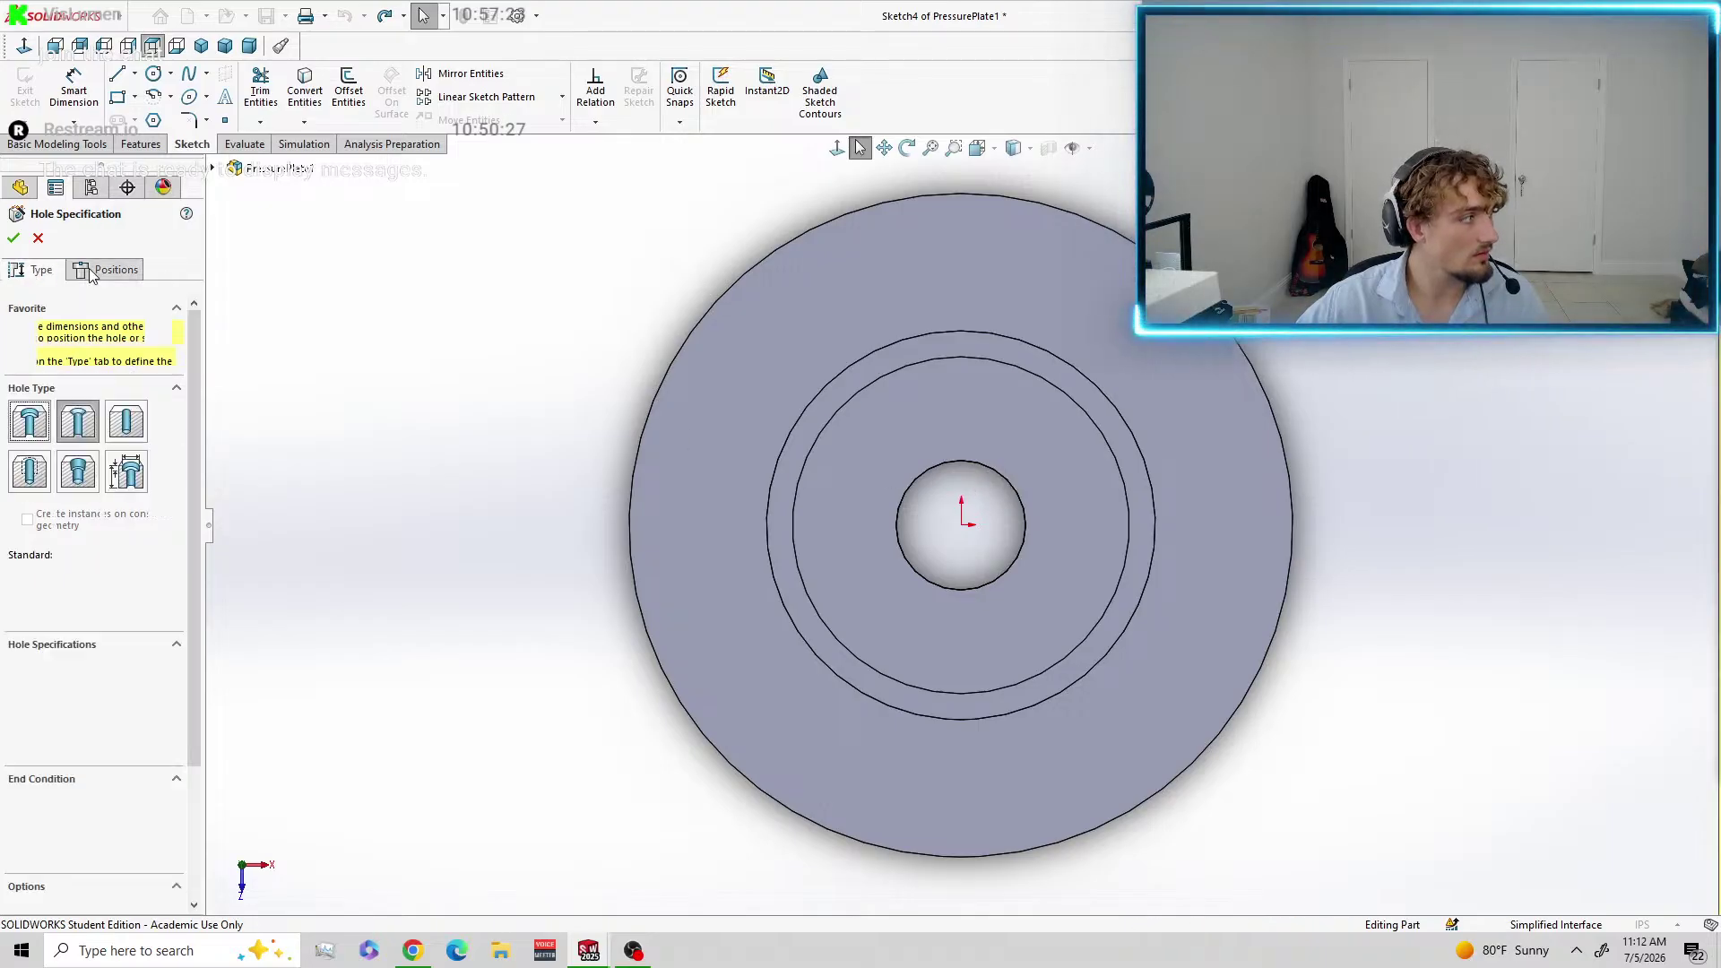
{"action": "left_click", "coordinate": [106, 269]}
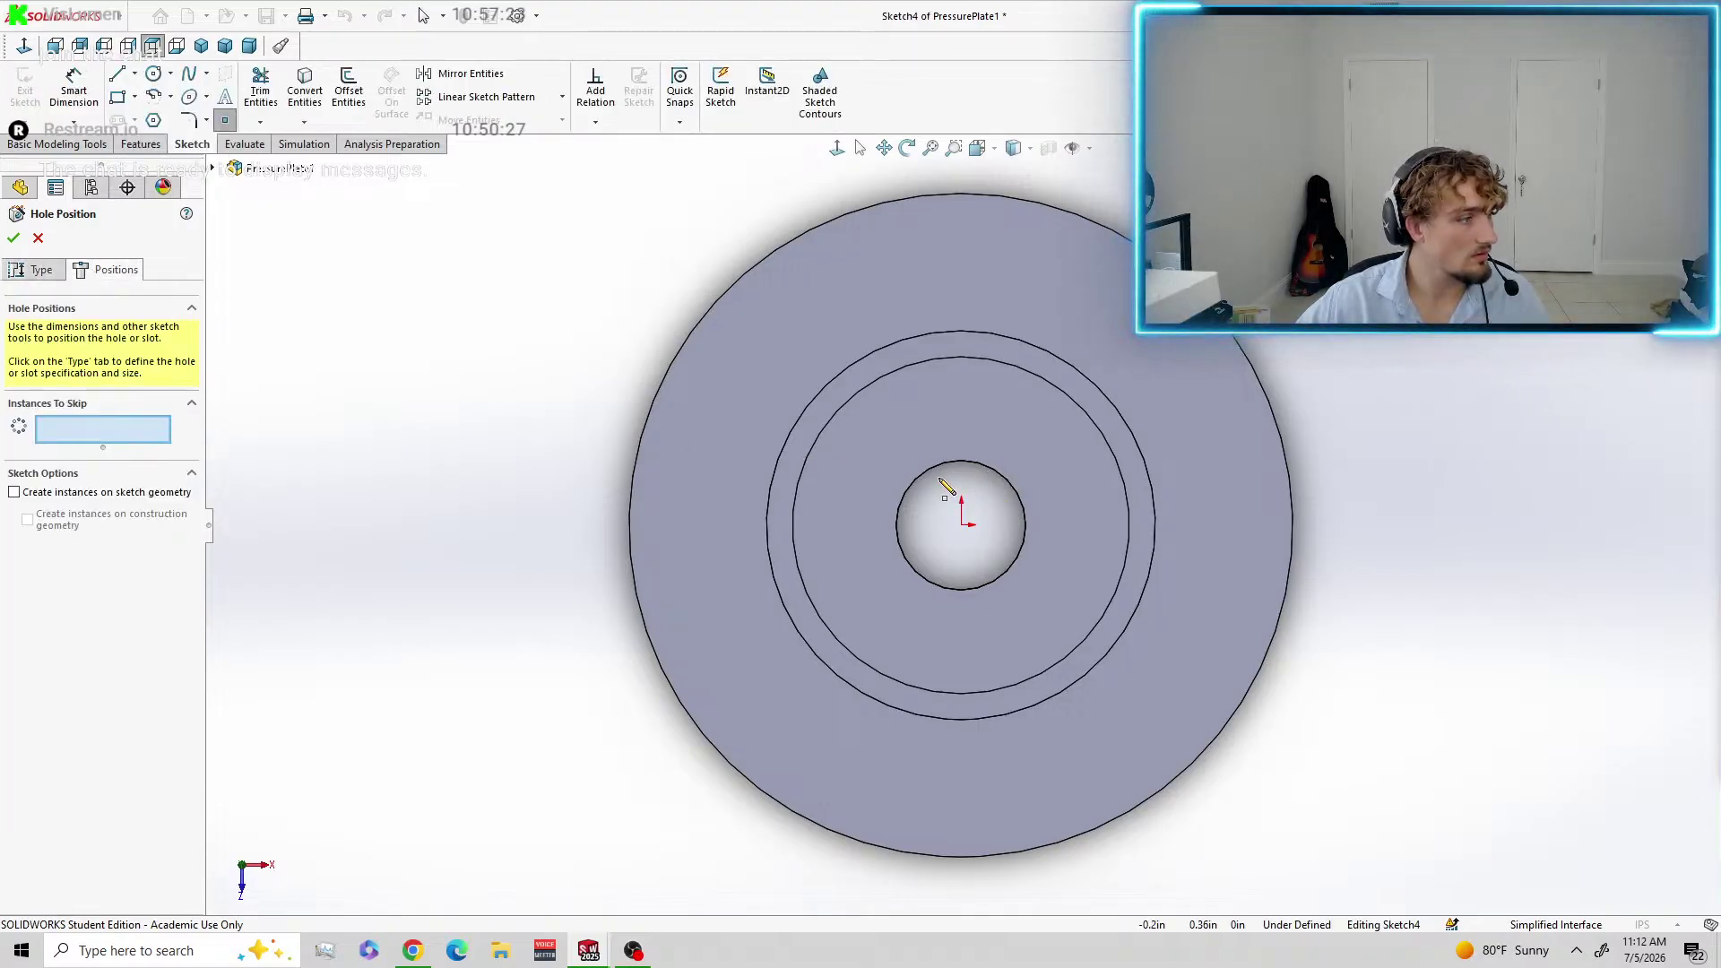
{"action": "left_click", "coordinate": [985, 486]}
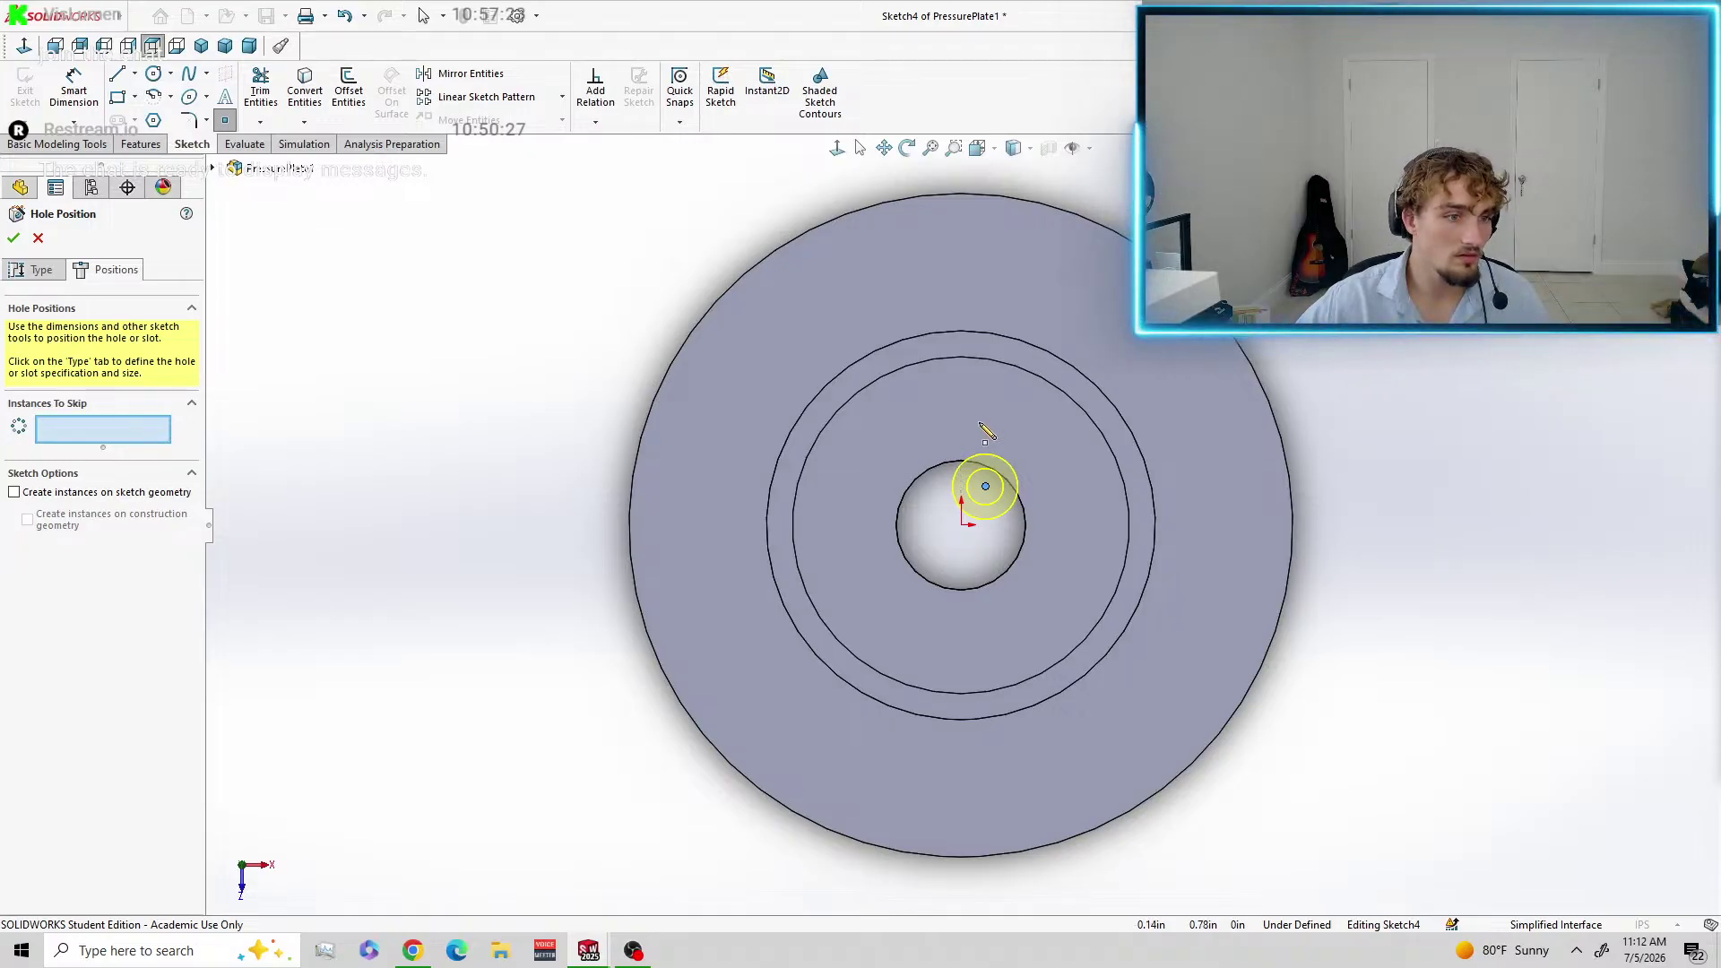
{"action": "key", "text": "ctrl+z"}
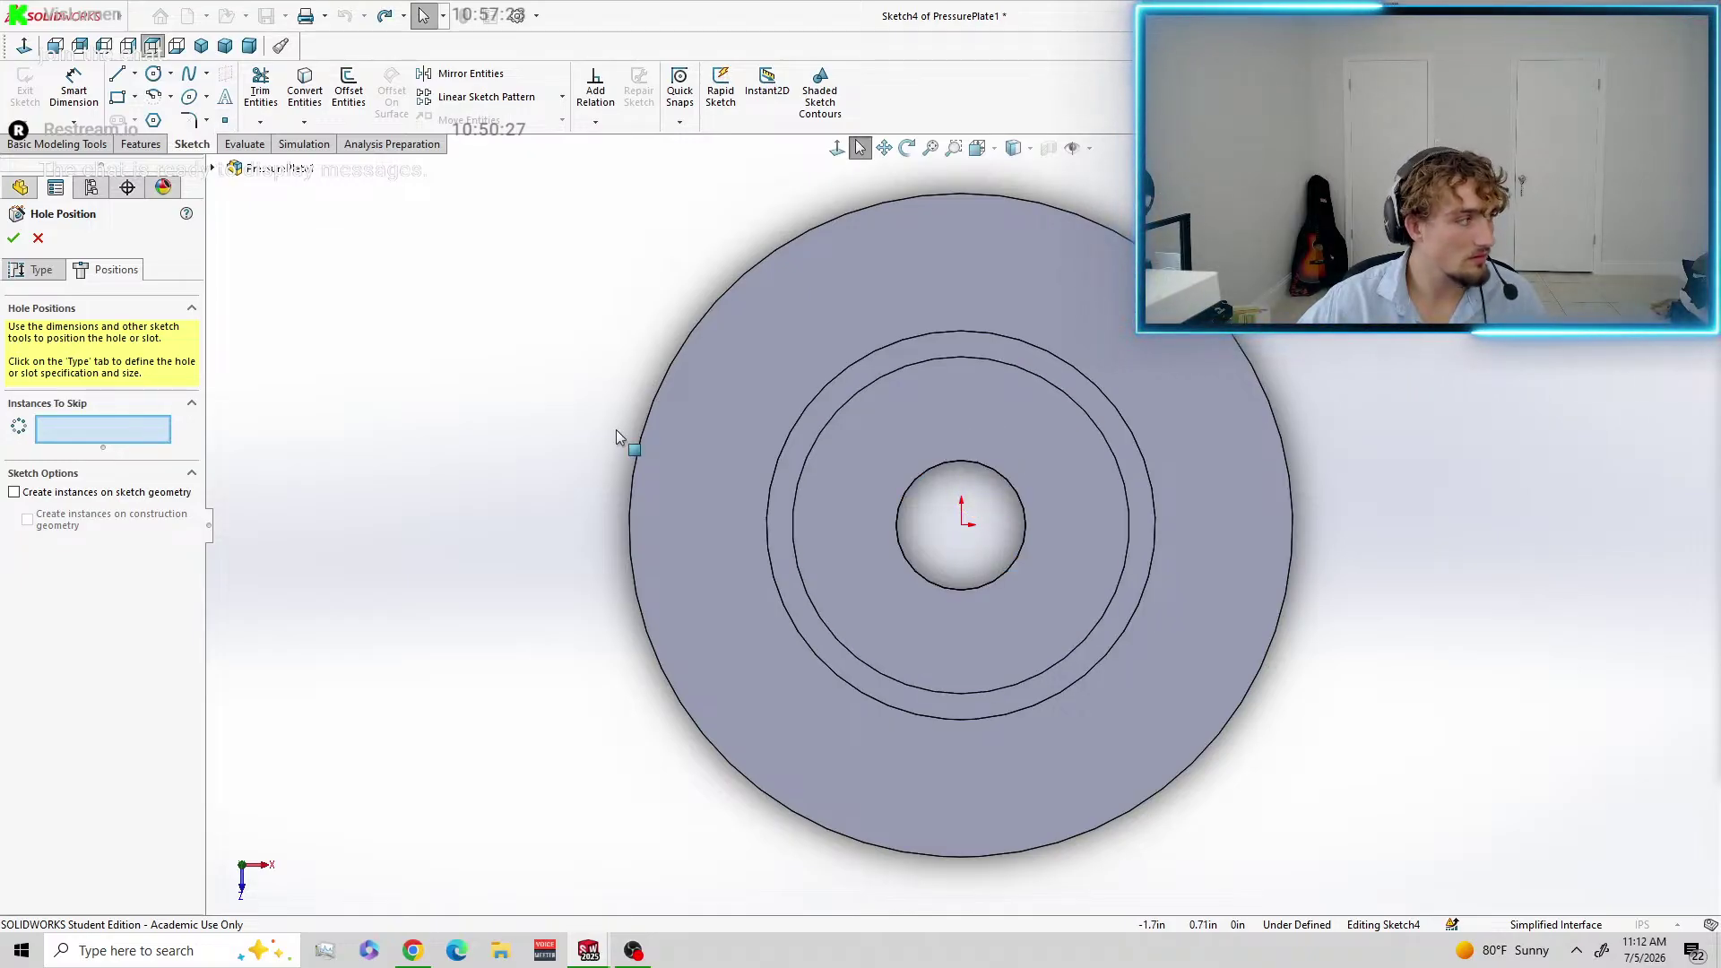
Place two countersink points vertically in line above and below the central hole, and move the upper one to about 0.86 in from the origin.
{"action": "left_click", "coordinate": [41, 270]}
{"action": "left_click", "coordinate": [106, 269]}
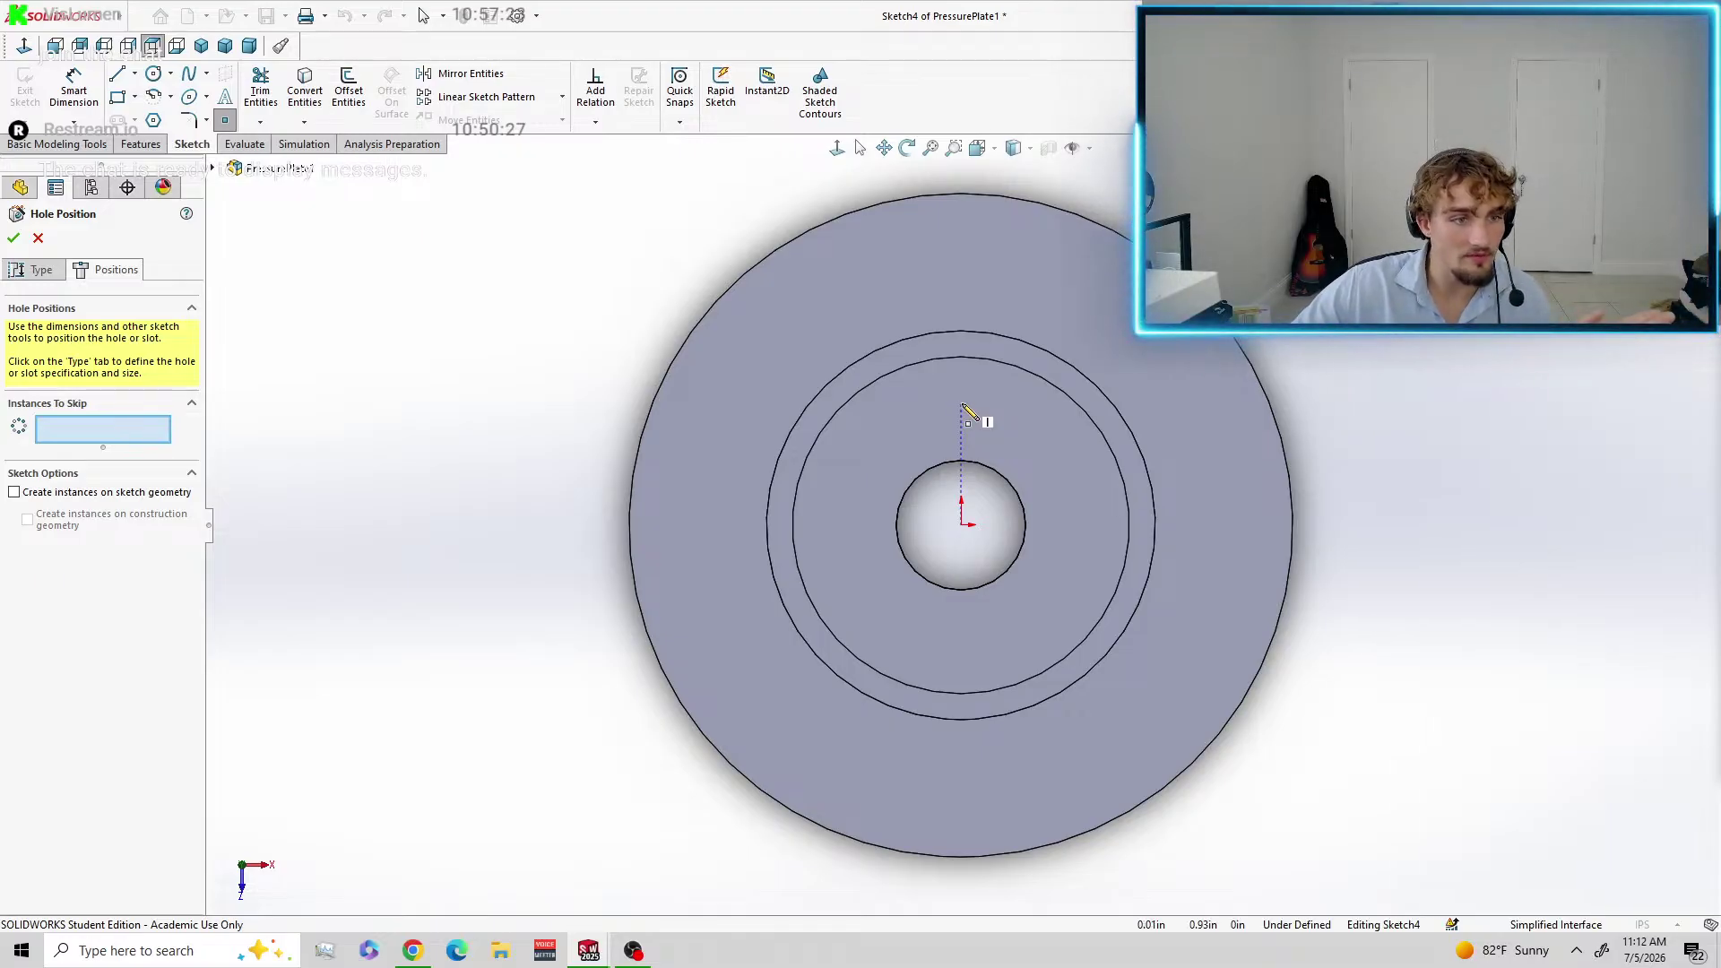
{"action": "left_click", "coordinate": [962, 404]}
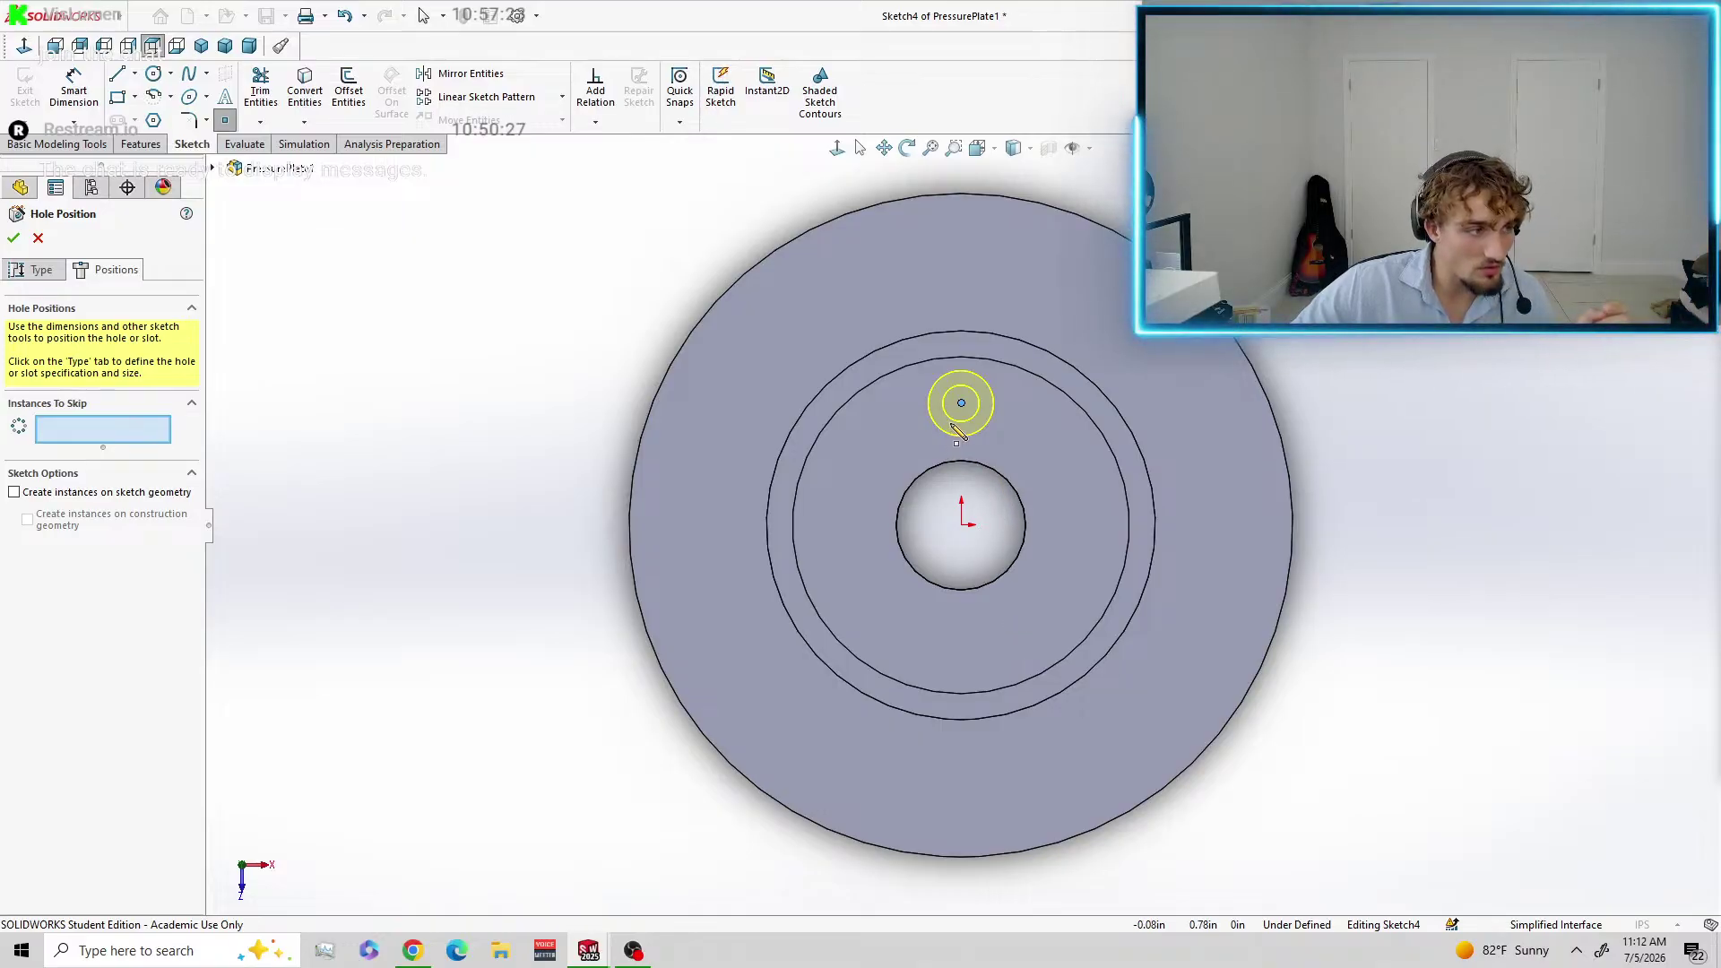
{"action": "left_click", "coordinate": [962, 647]}
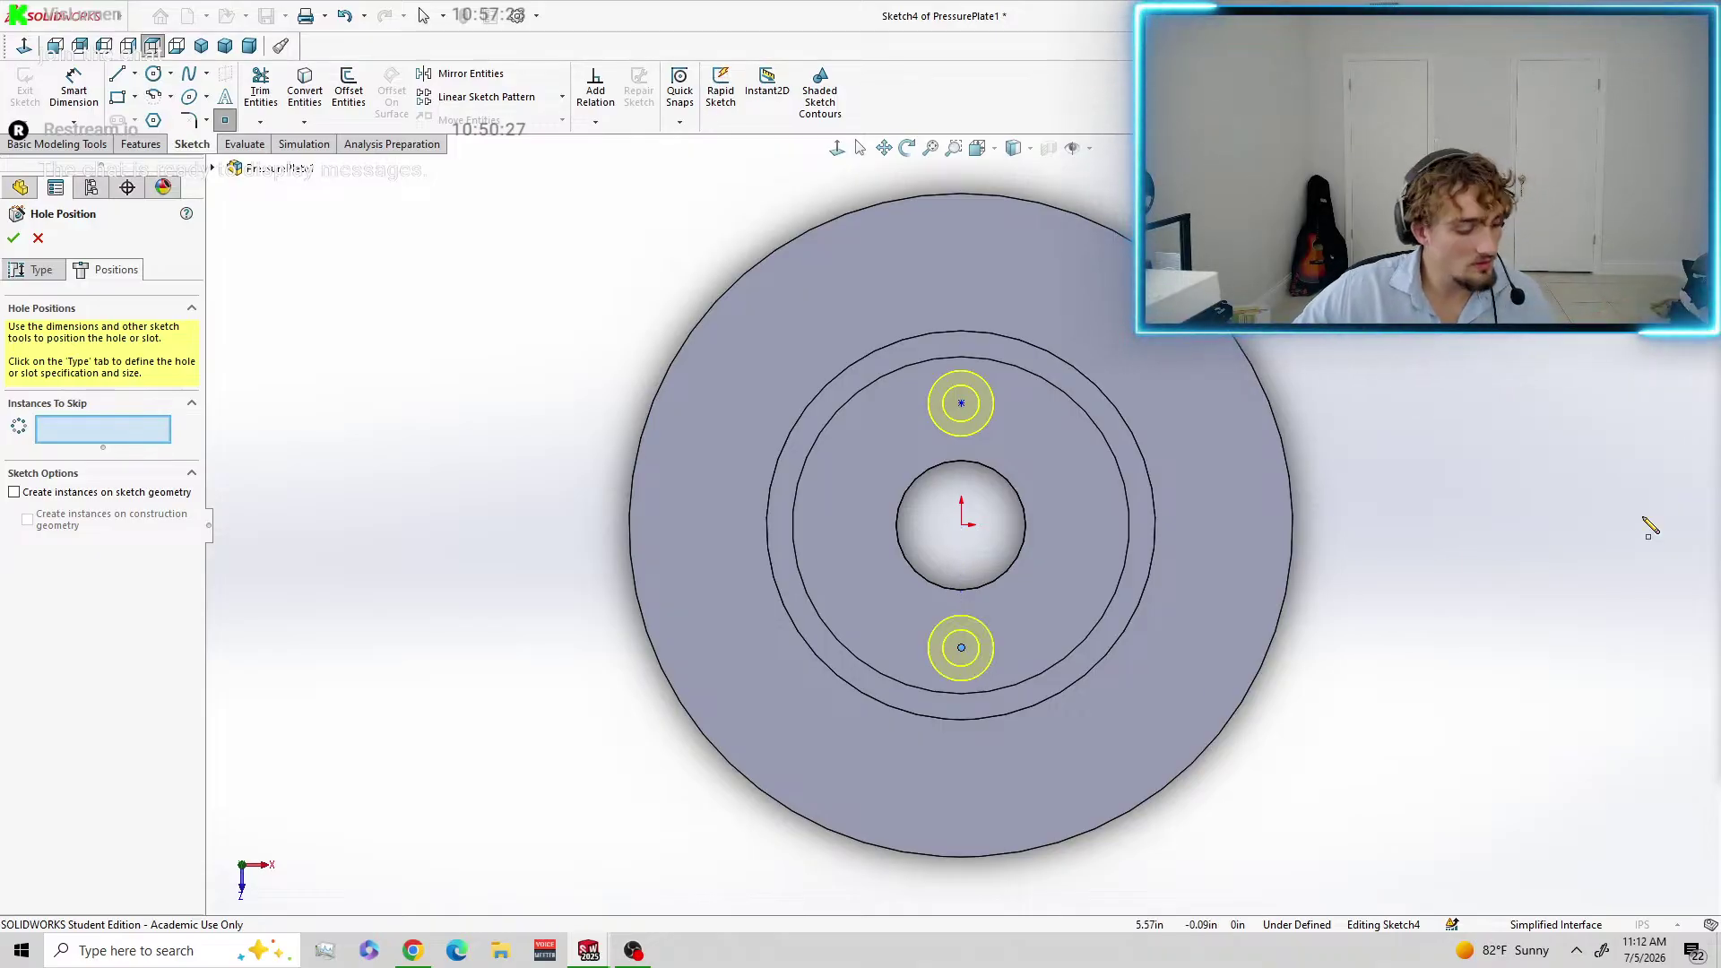
{"action": "key", "text": "Escape"}
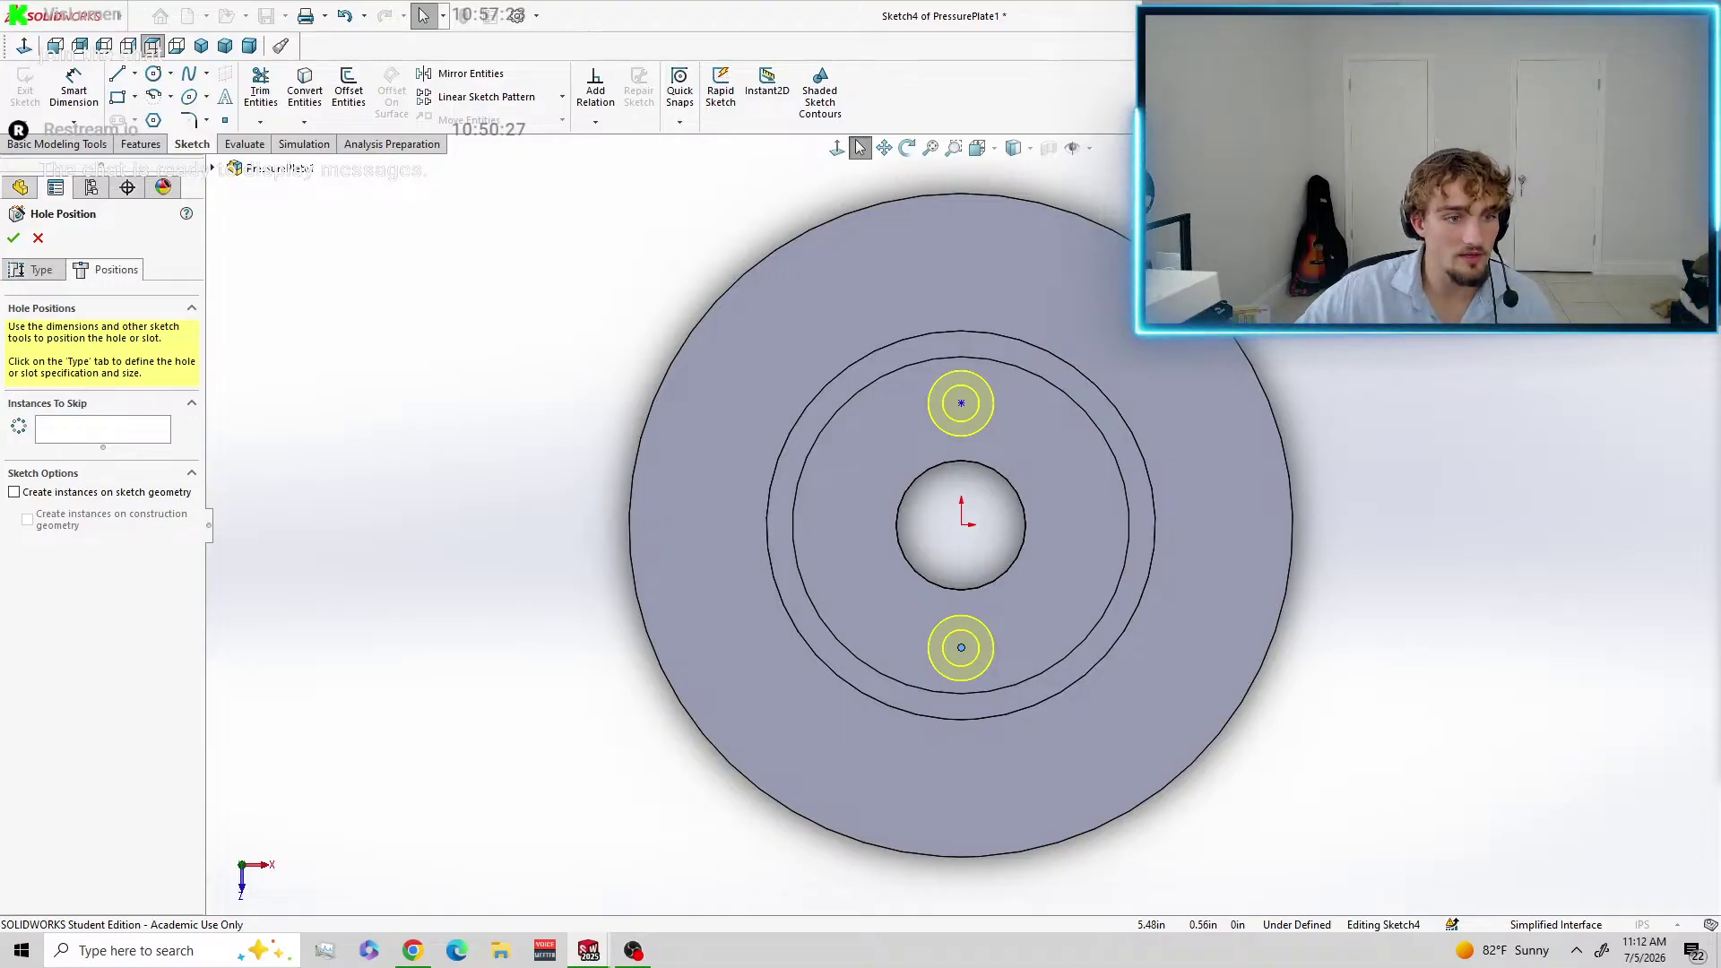
{"action": "left_click", "coordinate": [961, 404]}
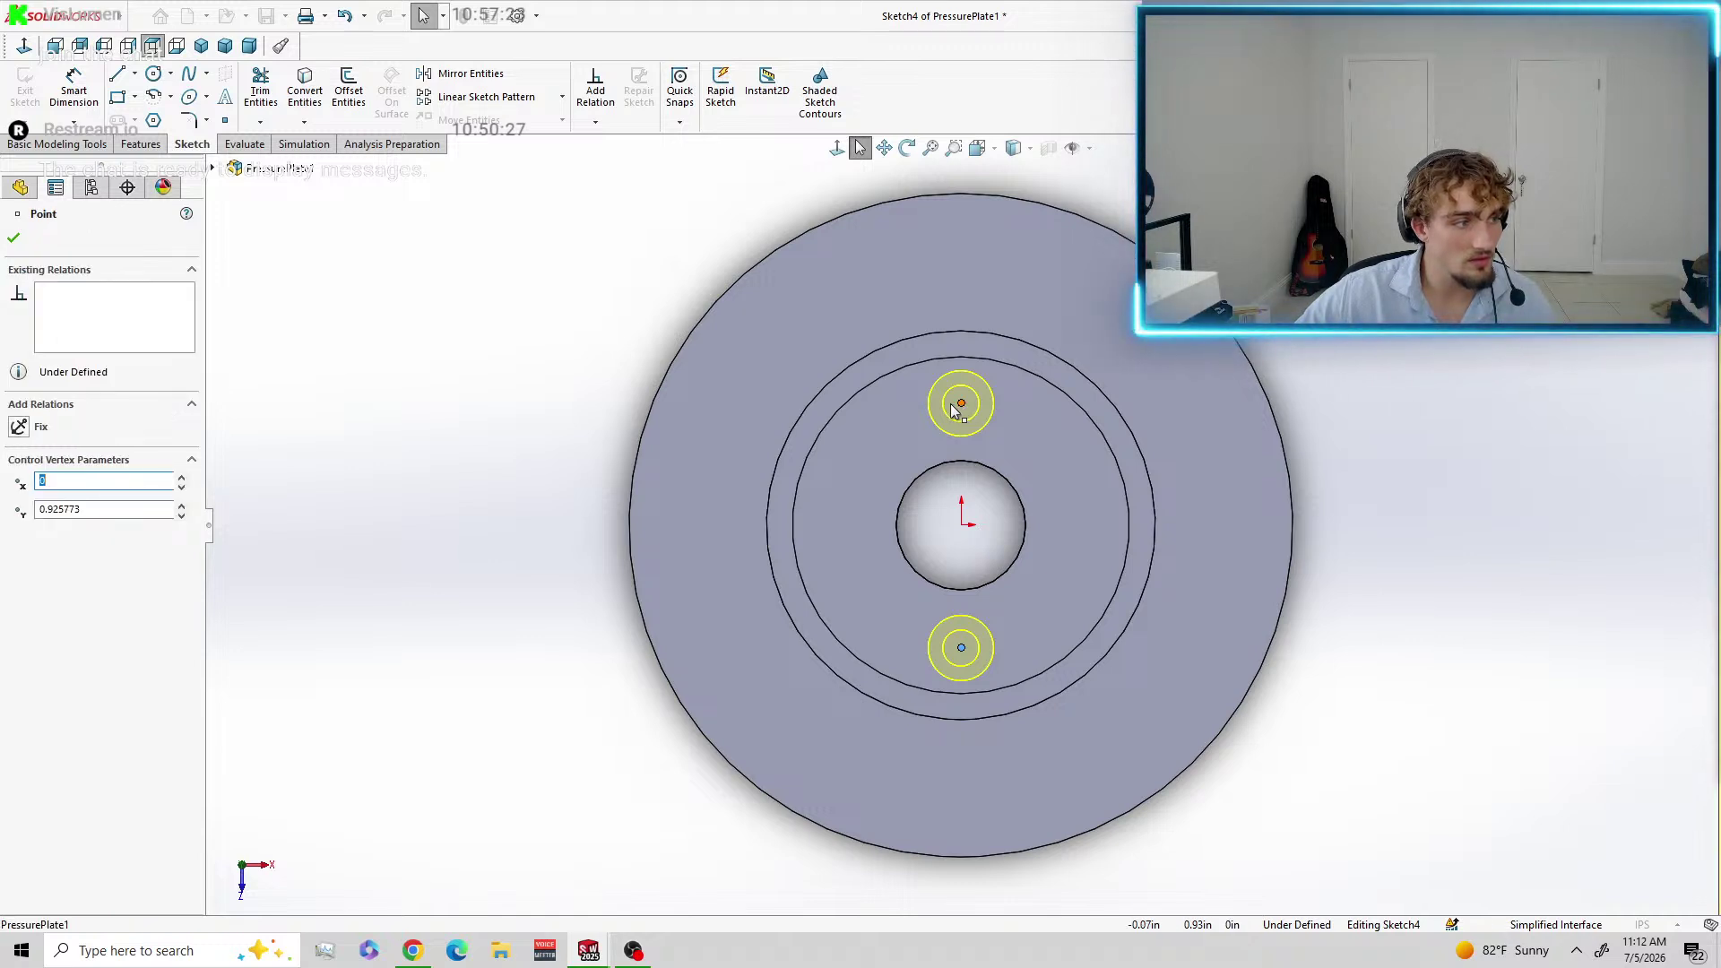
{"action": "left_click_drag", "start_coordinate": [961, 406], "coordinate": [961, 413]}
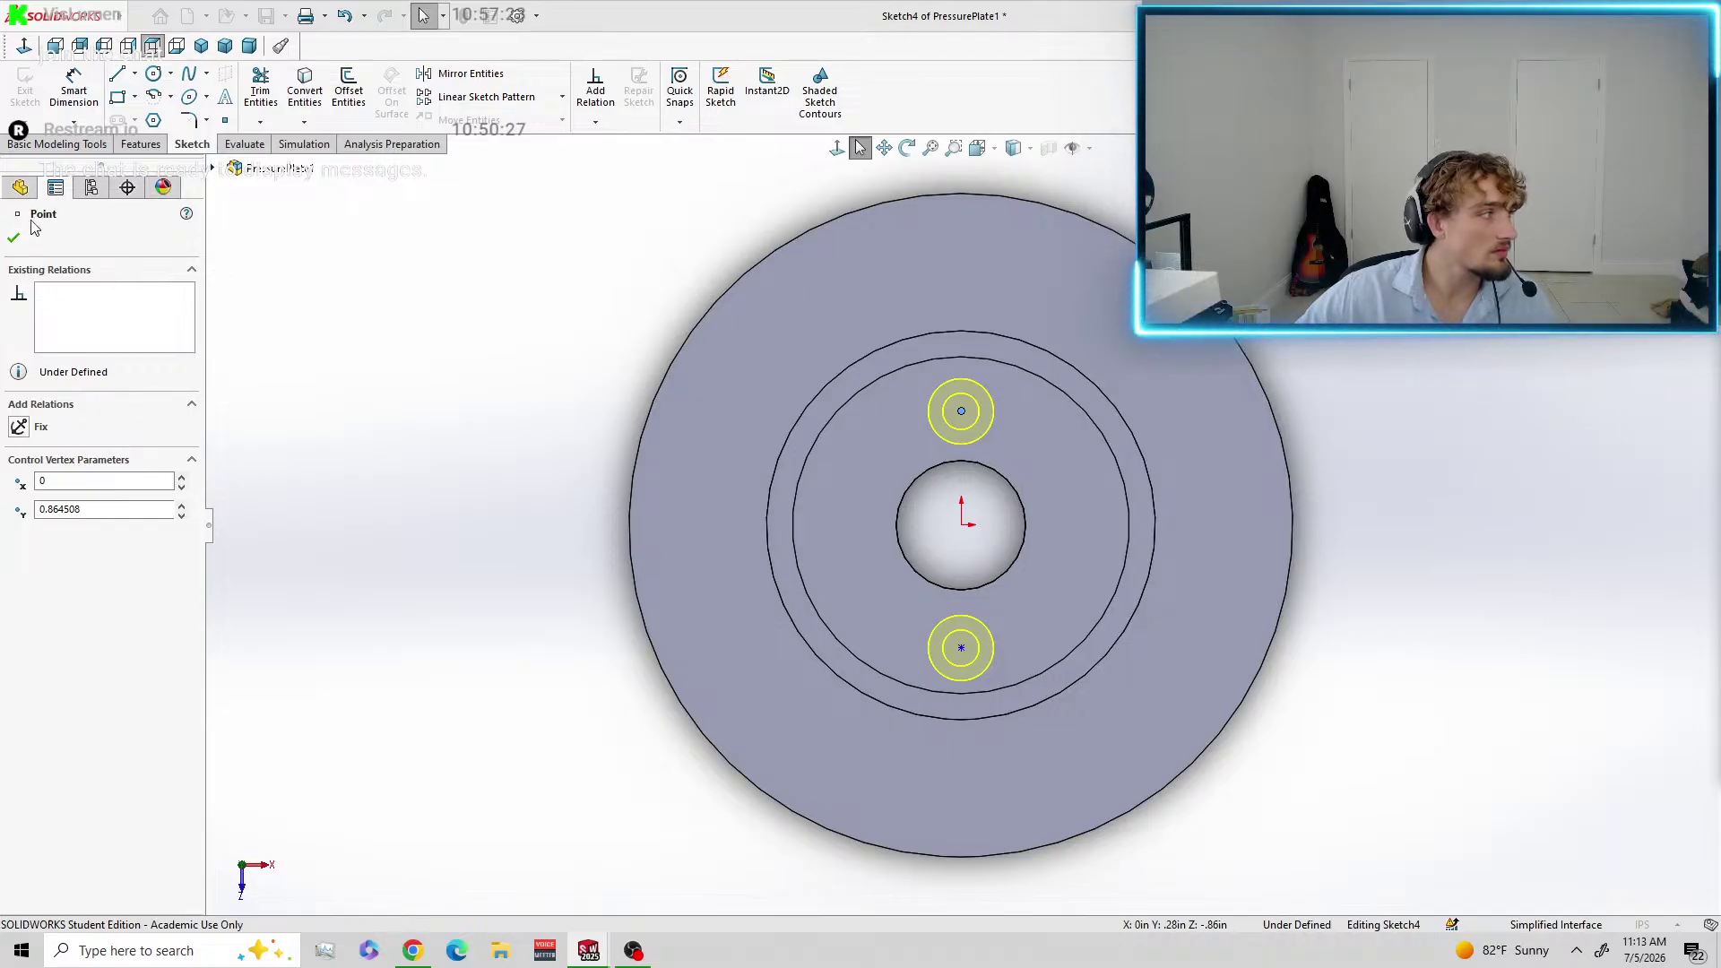
{"action": "left_click", "coordinate": [21, 188]}
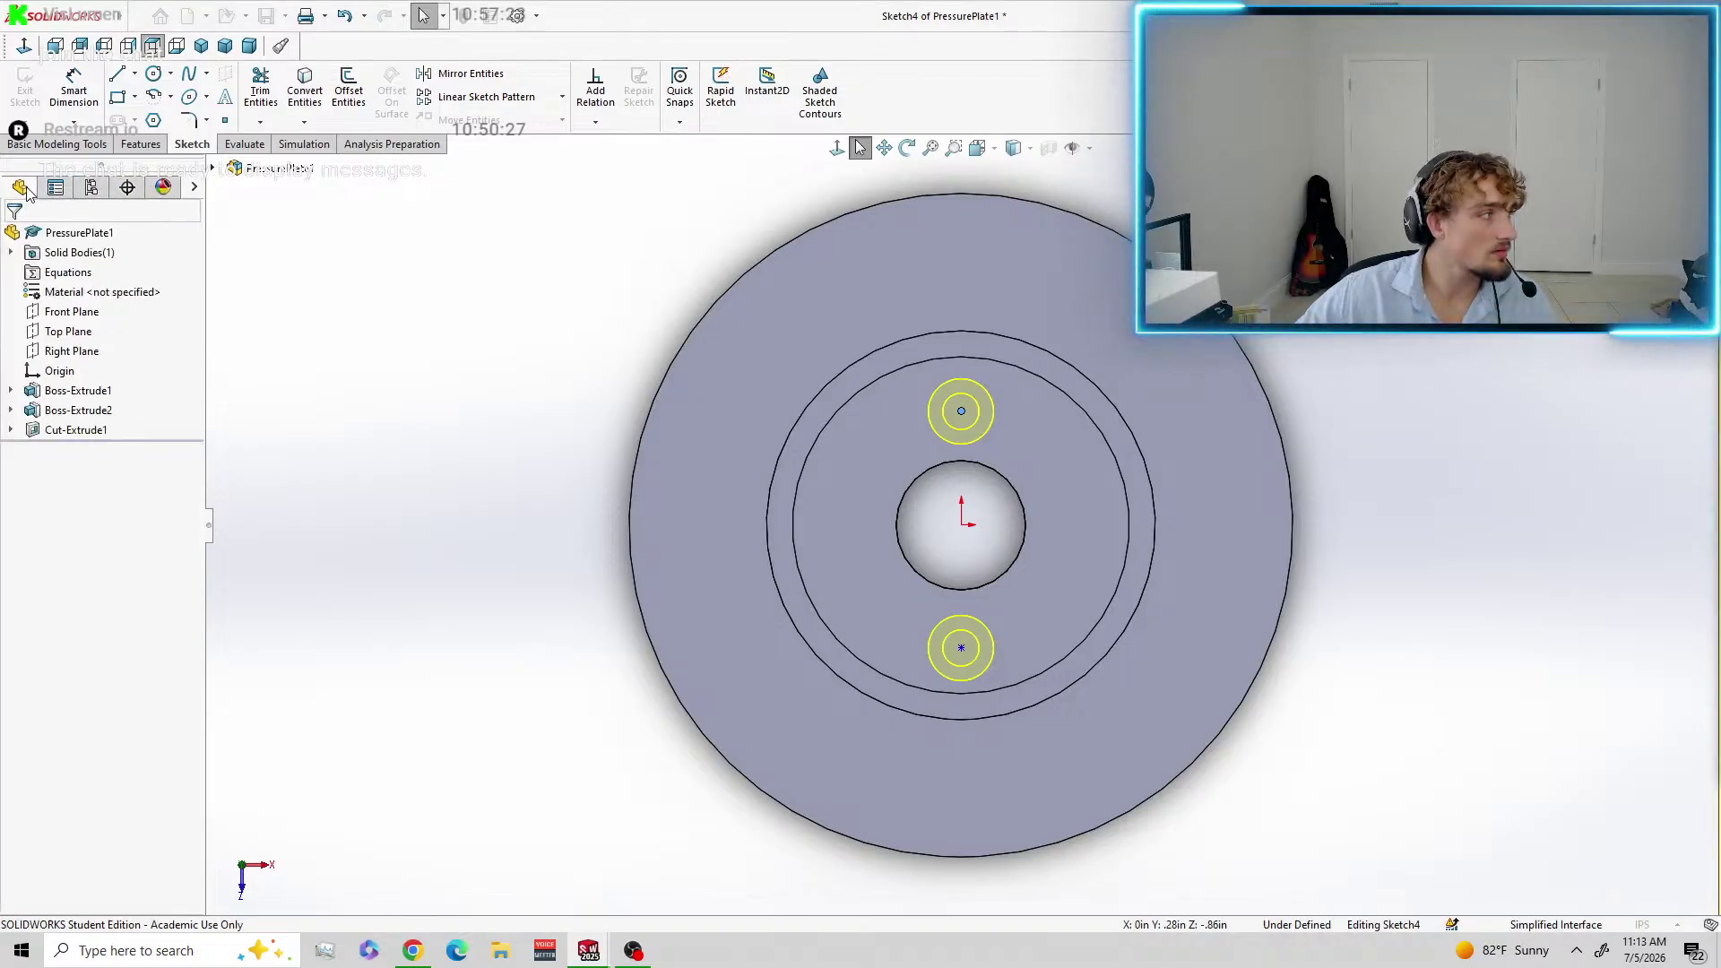
{"action": "left_click", "coordinate": [55, 187]}
{"action": "left_click", "coordinate": [90, 190]}
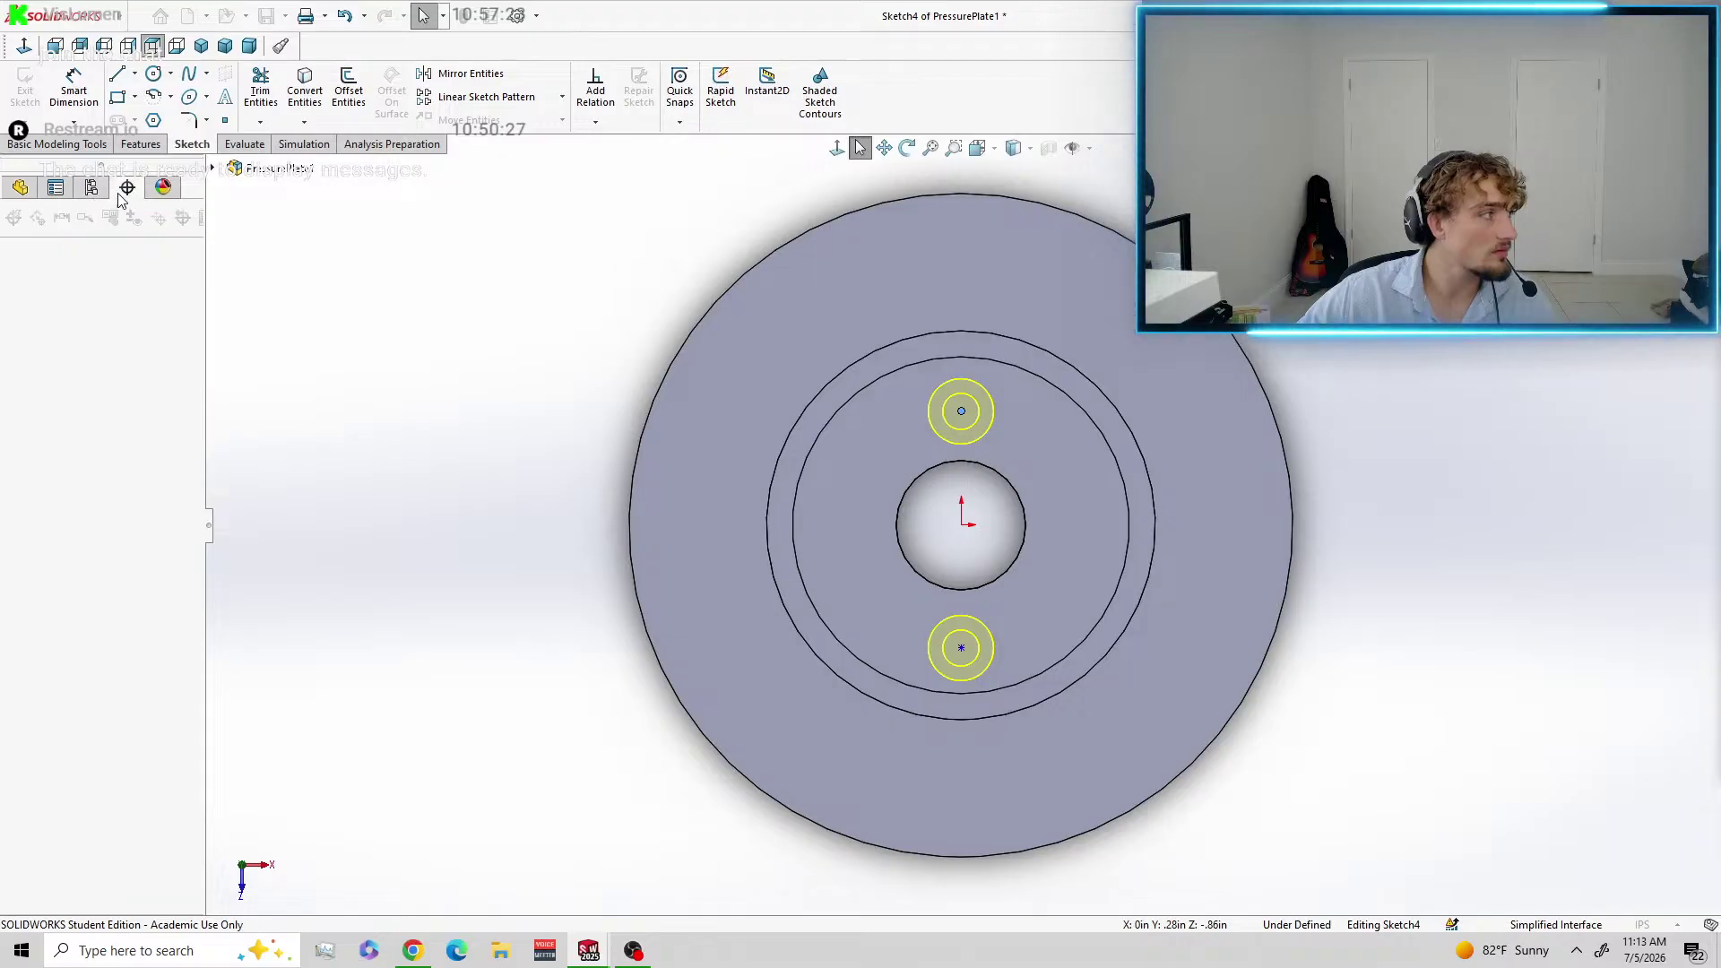
{"action": "left_click", "coordinate": [56, 188]}
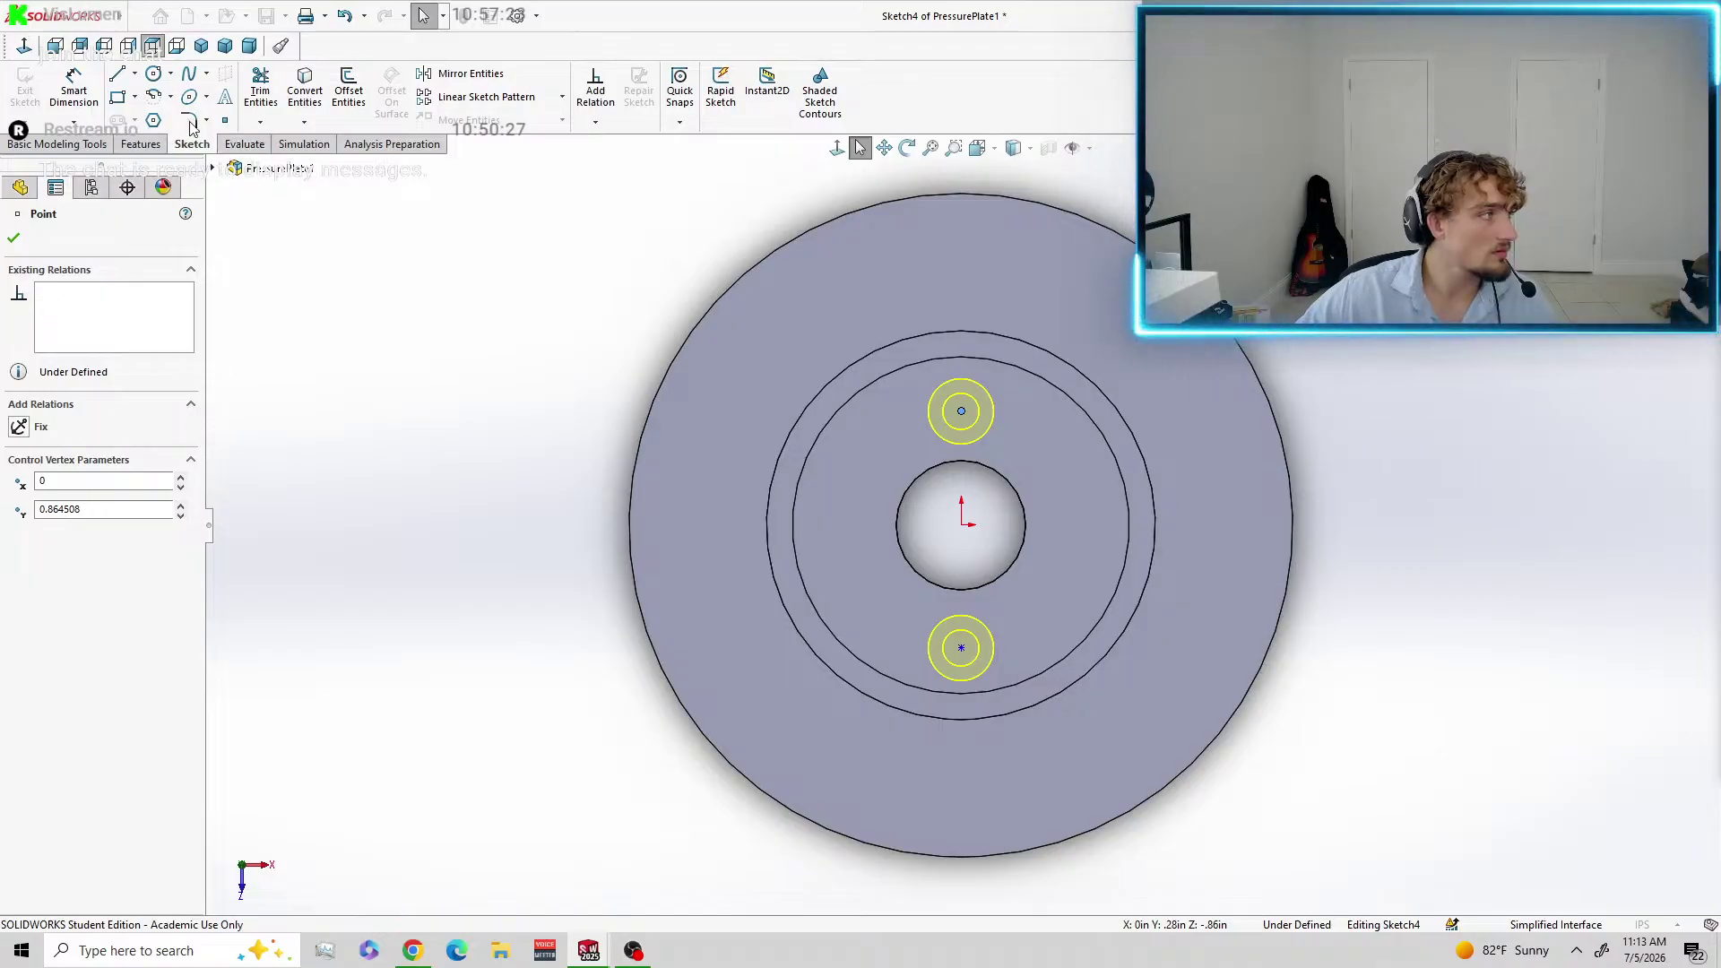
{"action": "left_click", "coordinate": [960, 411]}
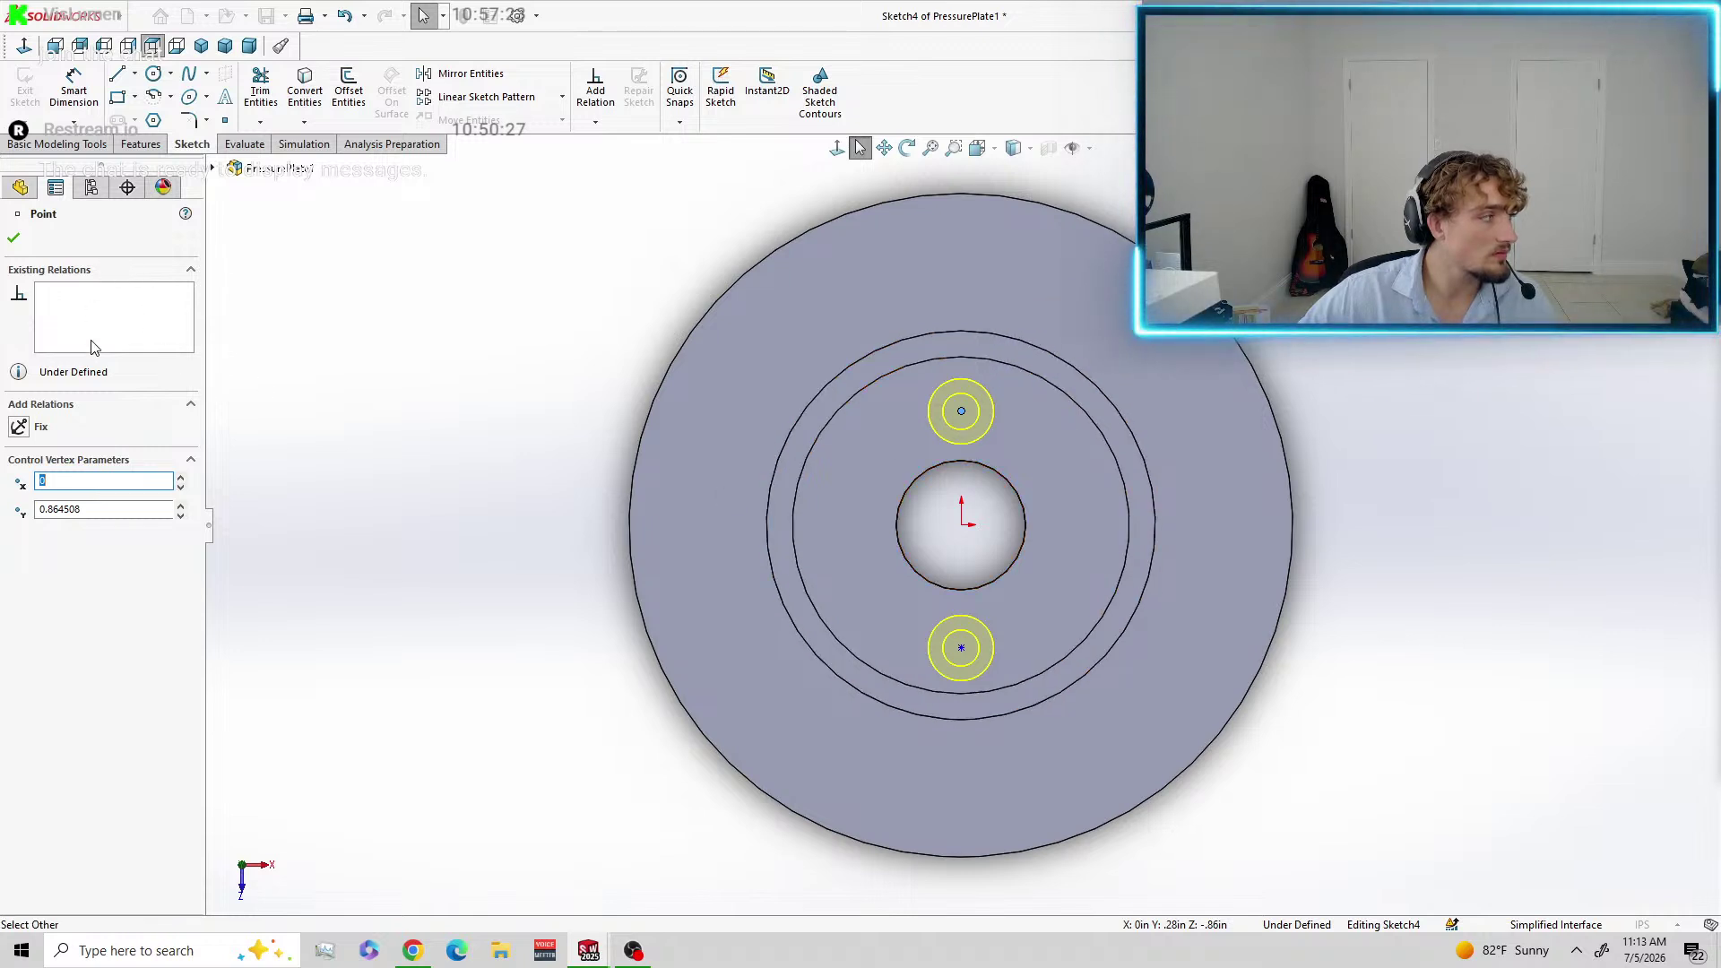
{"action": "left_click", "coordinate": [90, 188]}
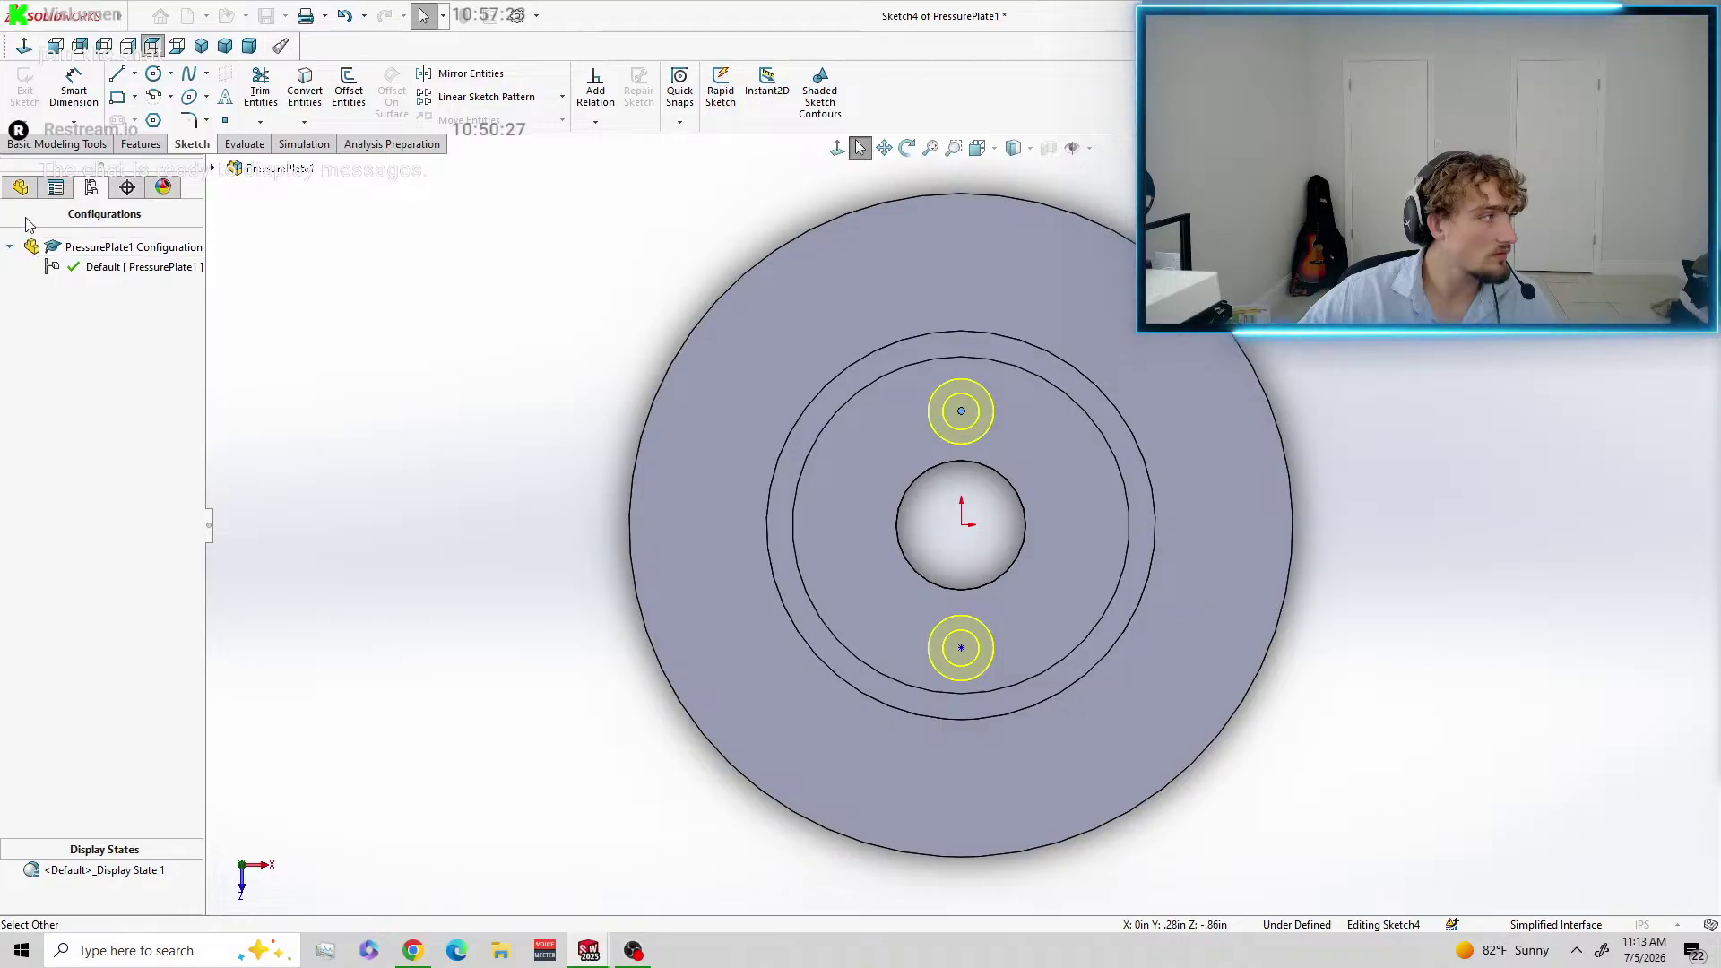
{"action": "left_click", "coordinate": [19, 187]}
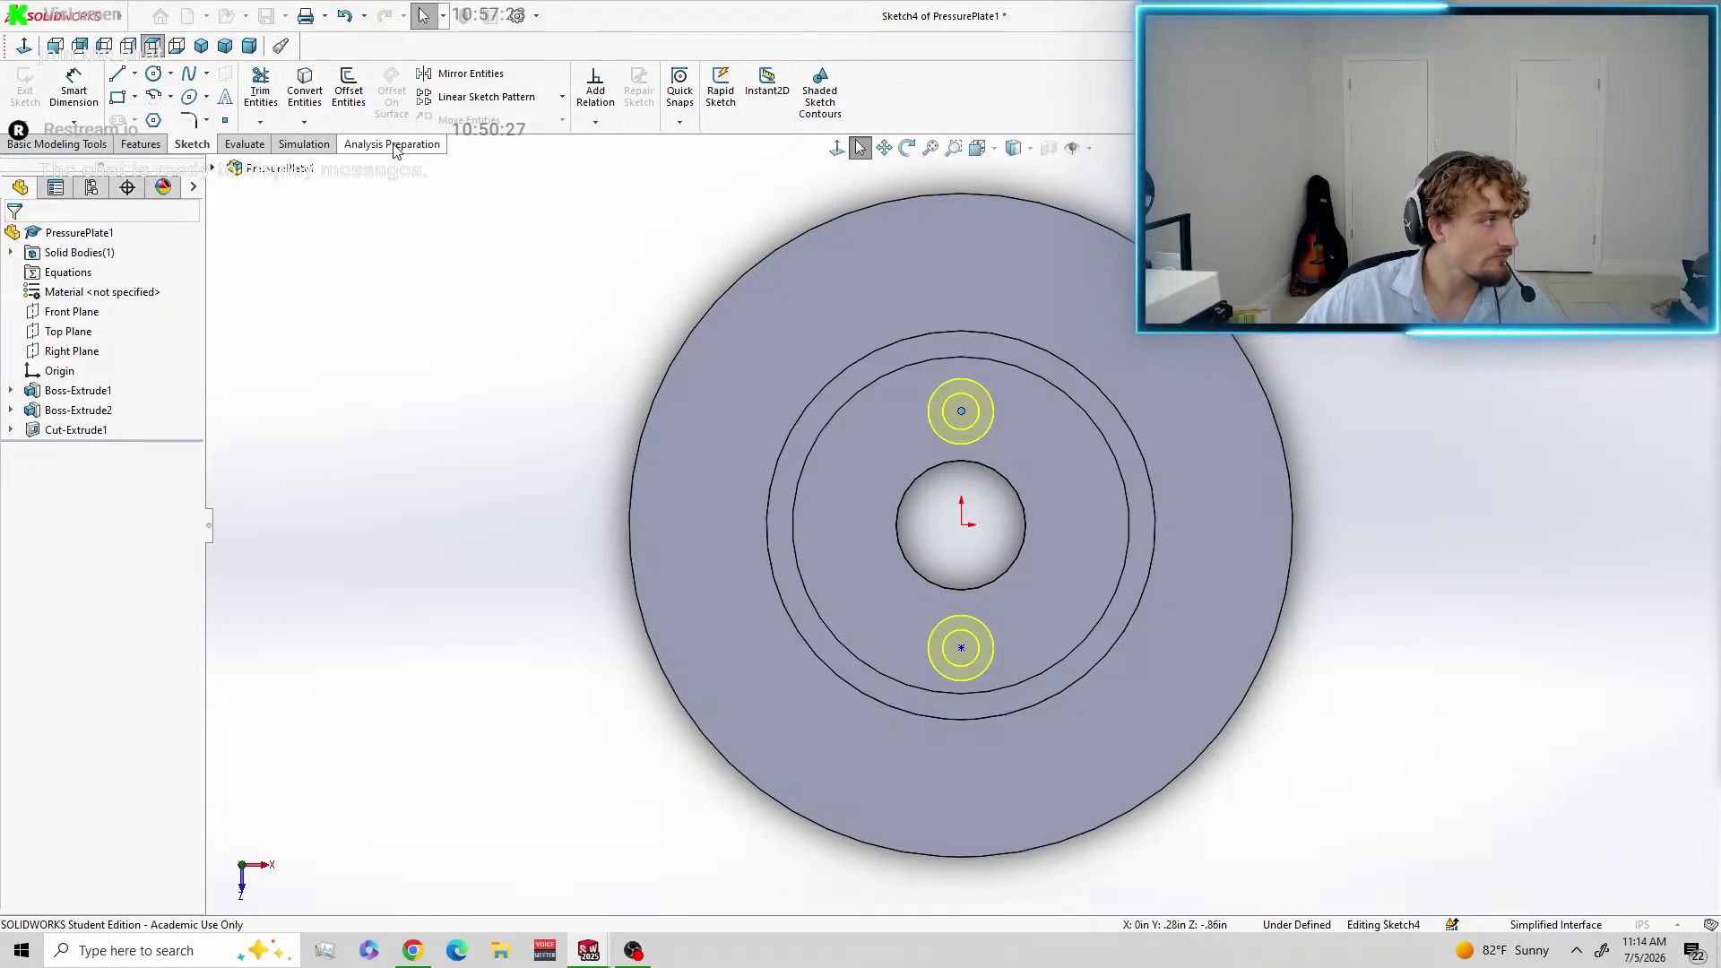
{"action": "left_click", "coordinate": [136, 144]}
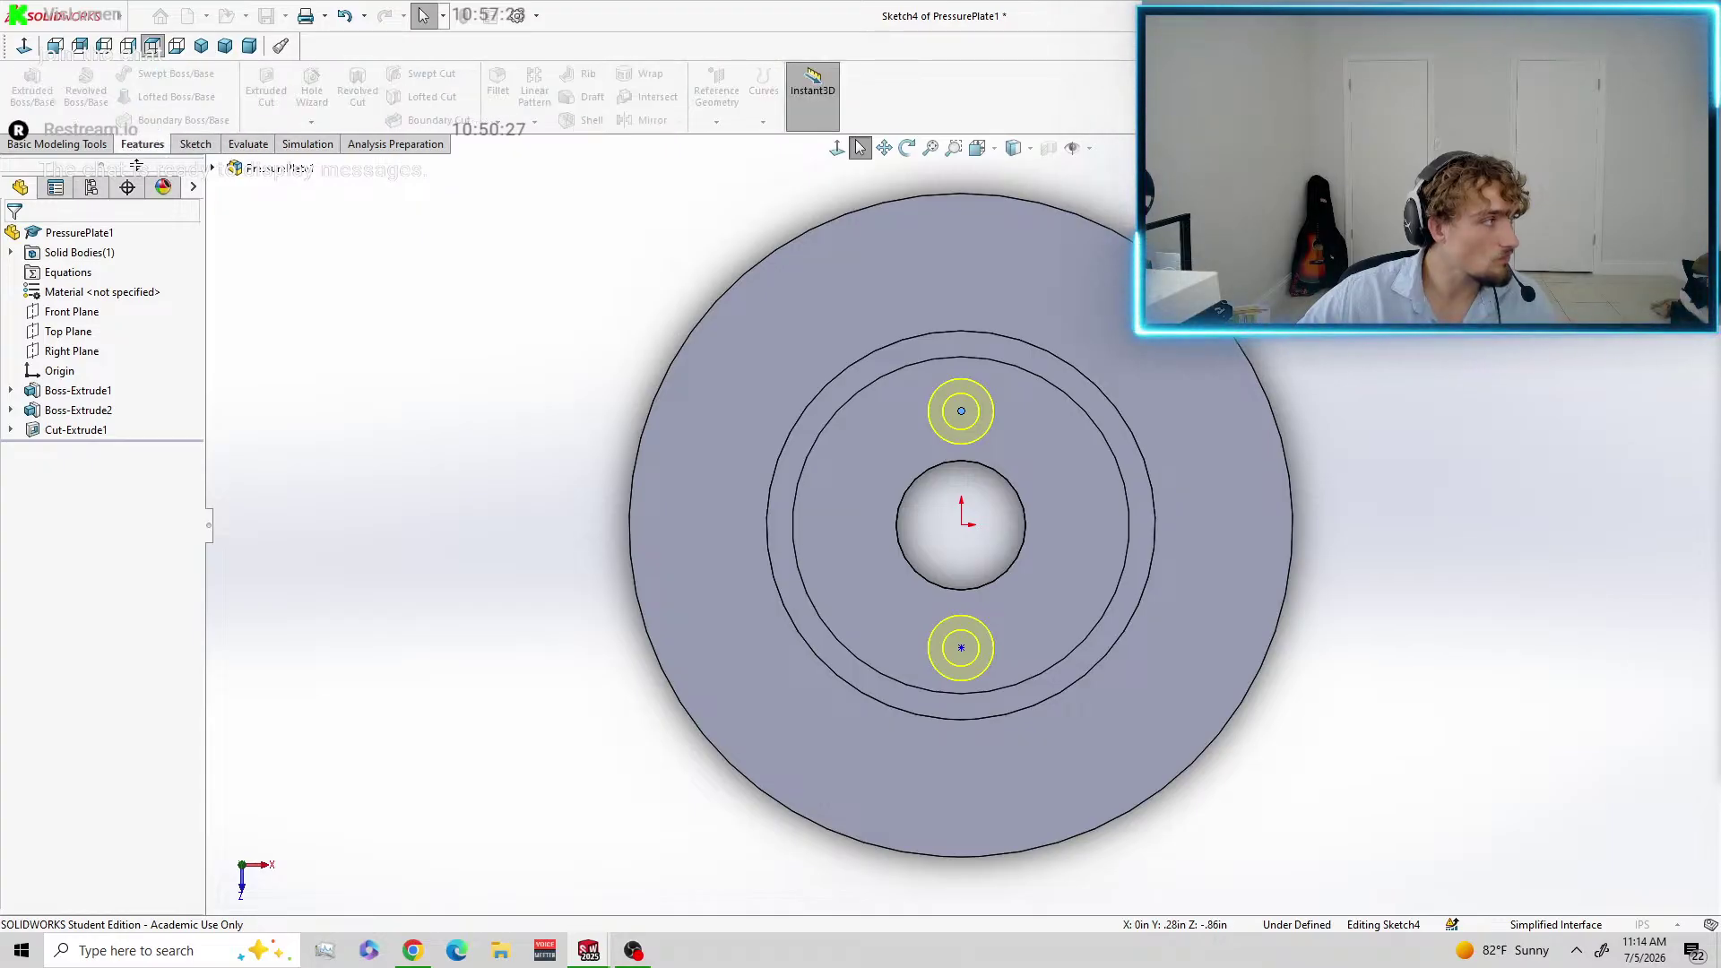
{"action": "left_click", "coordinate": [184, 146]}
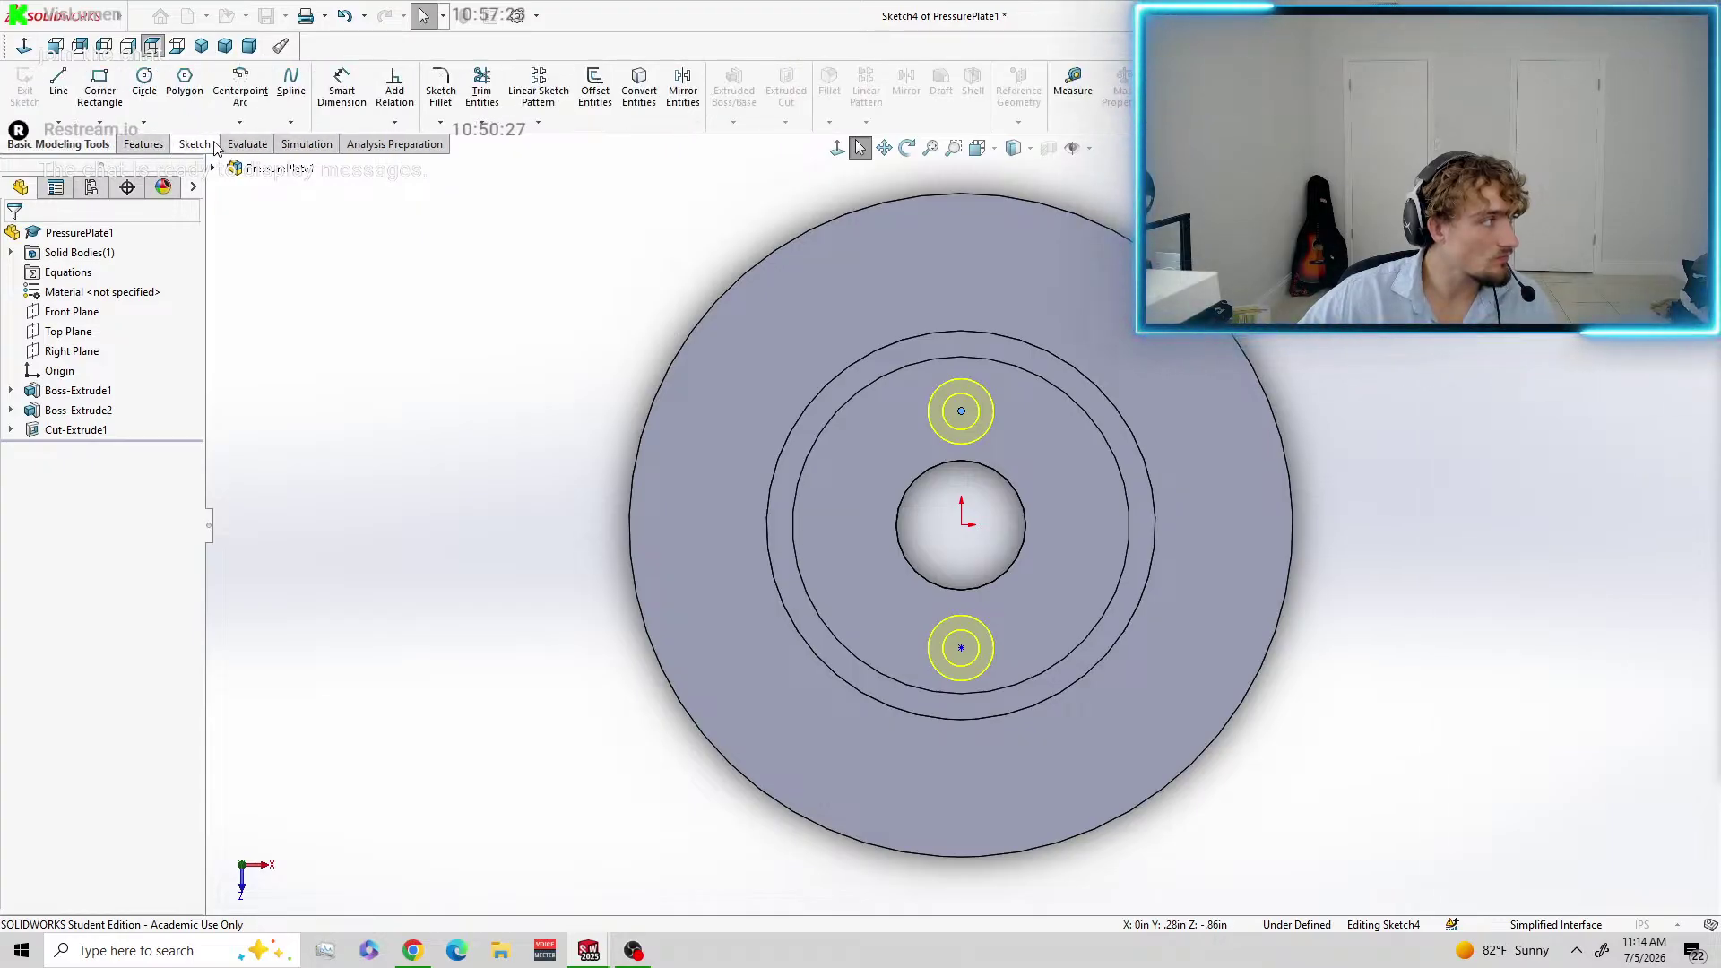
{"action": "left_click", "coordinate": [245, 144]}
{"action": "left_click", "coordinate": [305, 144]}
{"action": "left_click", "coordinate": [345, 148]}
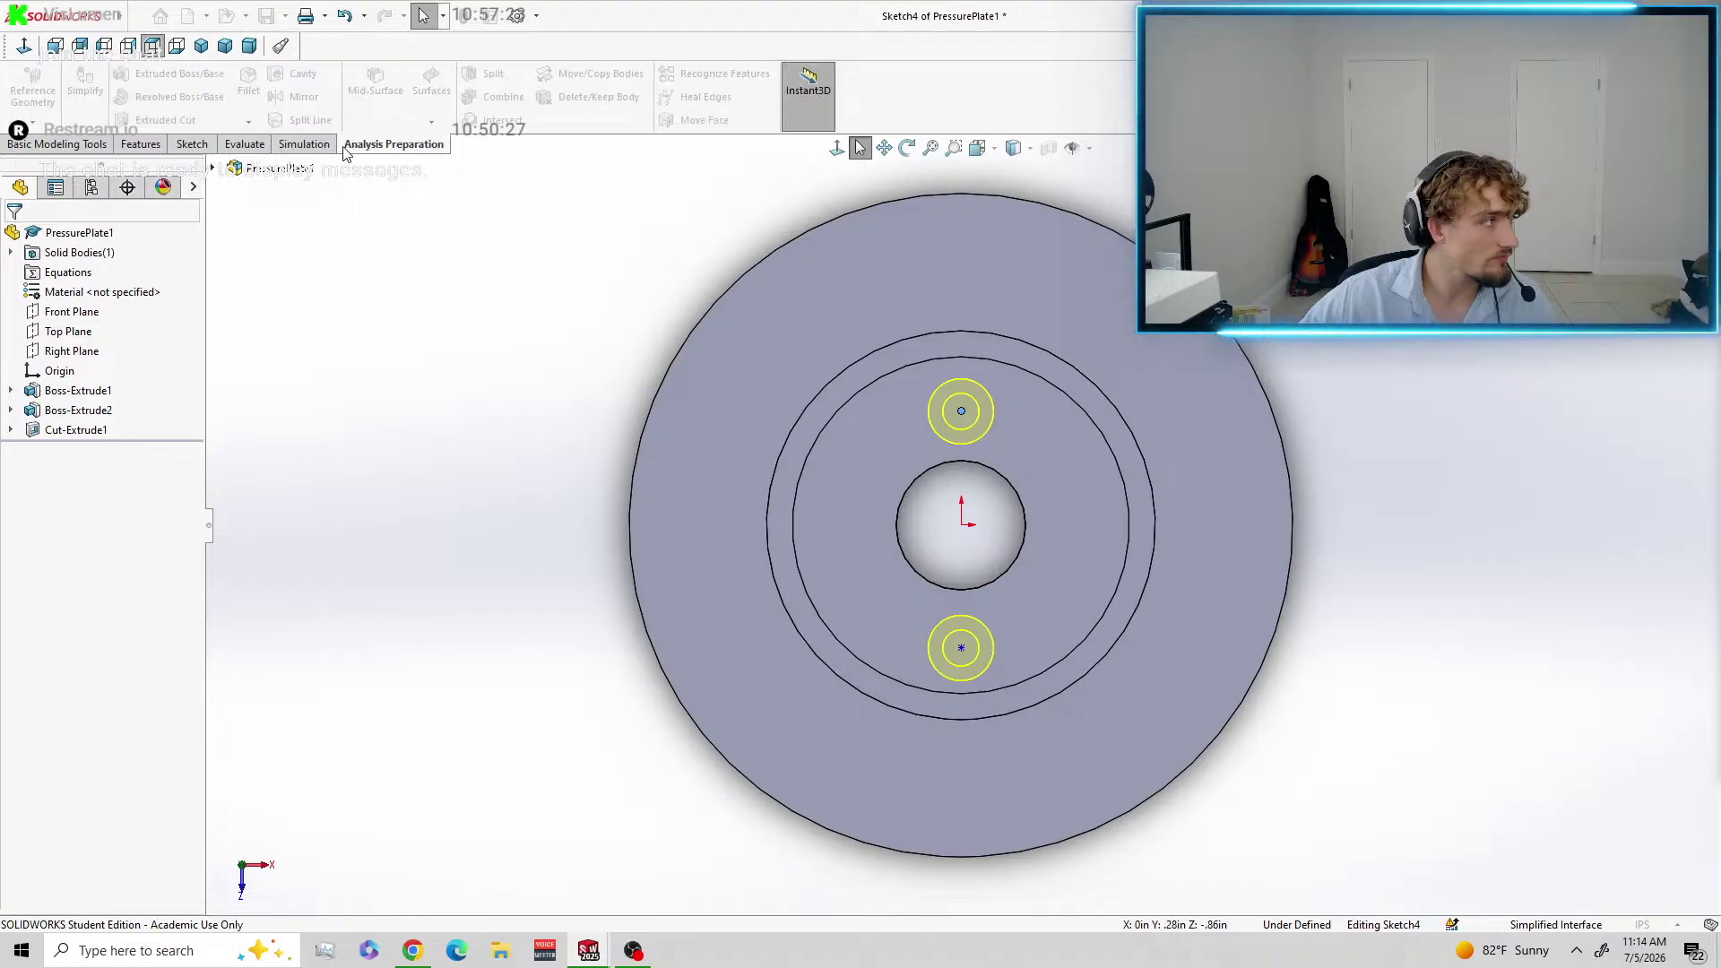
{"action": "left_click", "coordinate": [183, 148]}
{"action": "left_click", "coordinate": [143, 148]}
{"action": "left_click", "coordinate": [79, 146]}
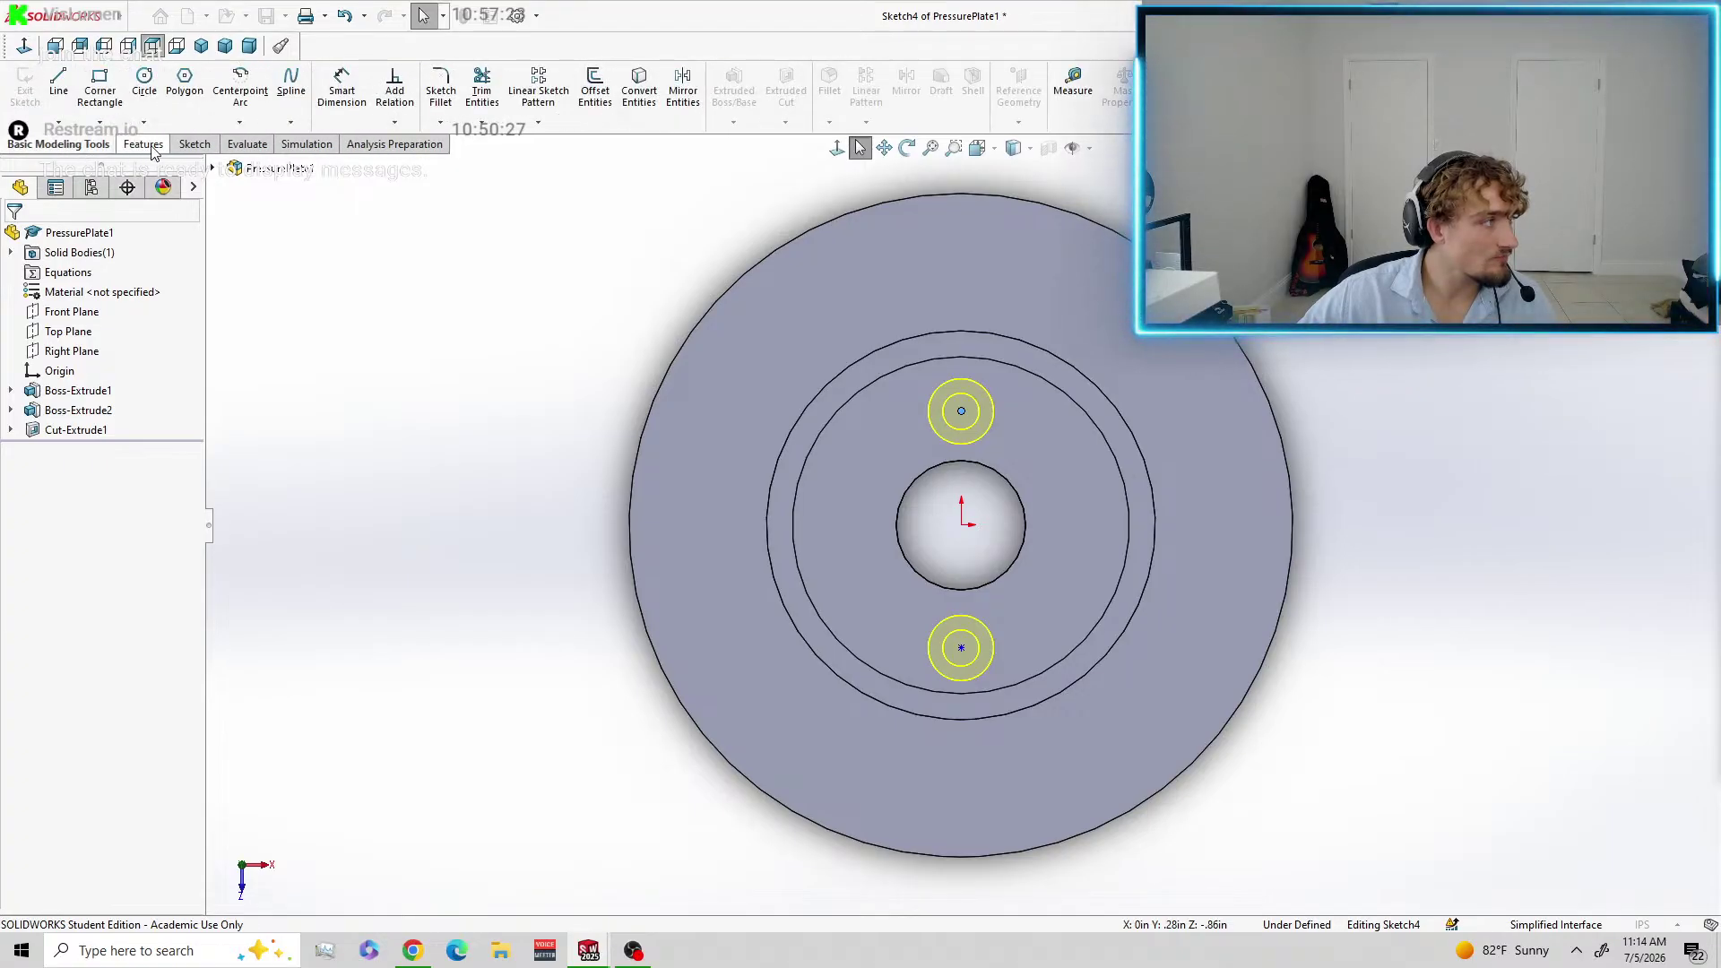
{"action": "left_click", "coordinate": [143, 145]}
{"action": "left_click", "coordinate": [192, 145]}
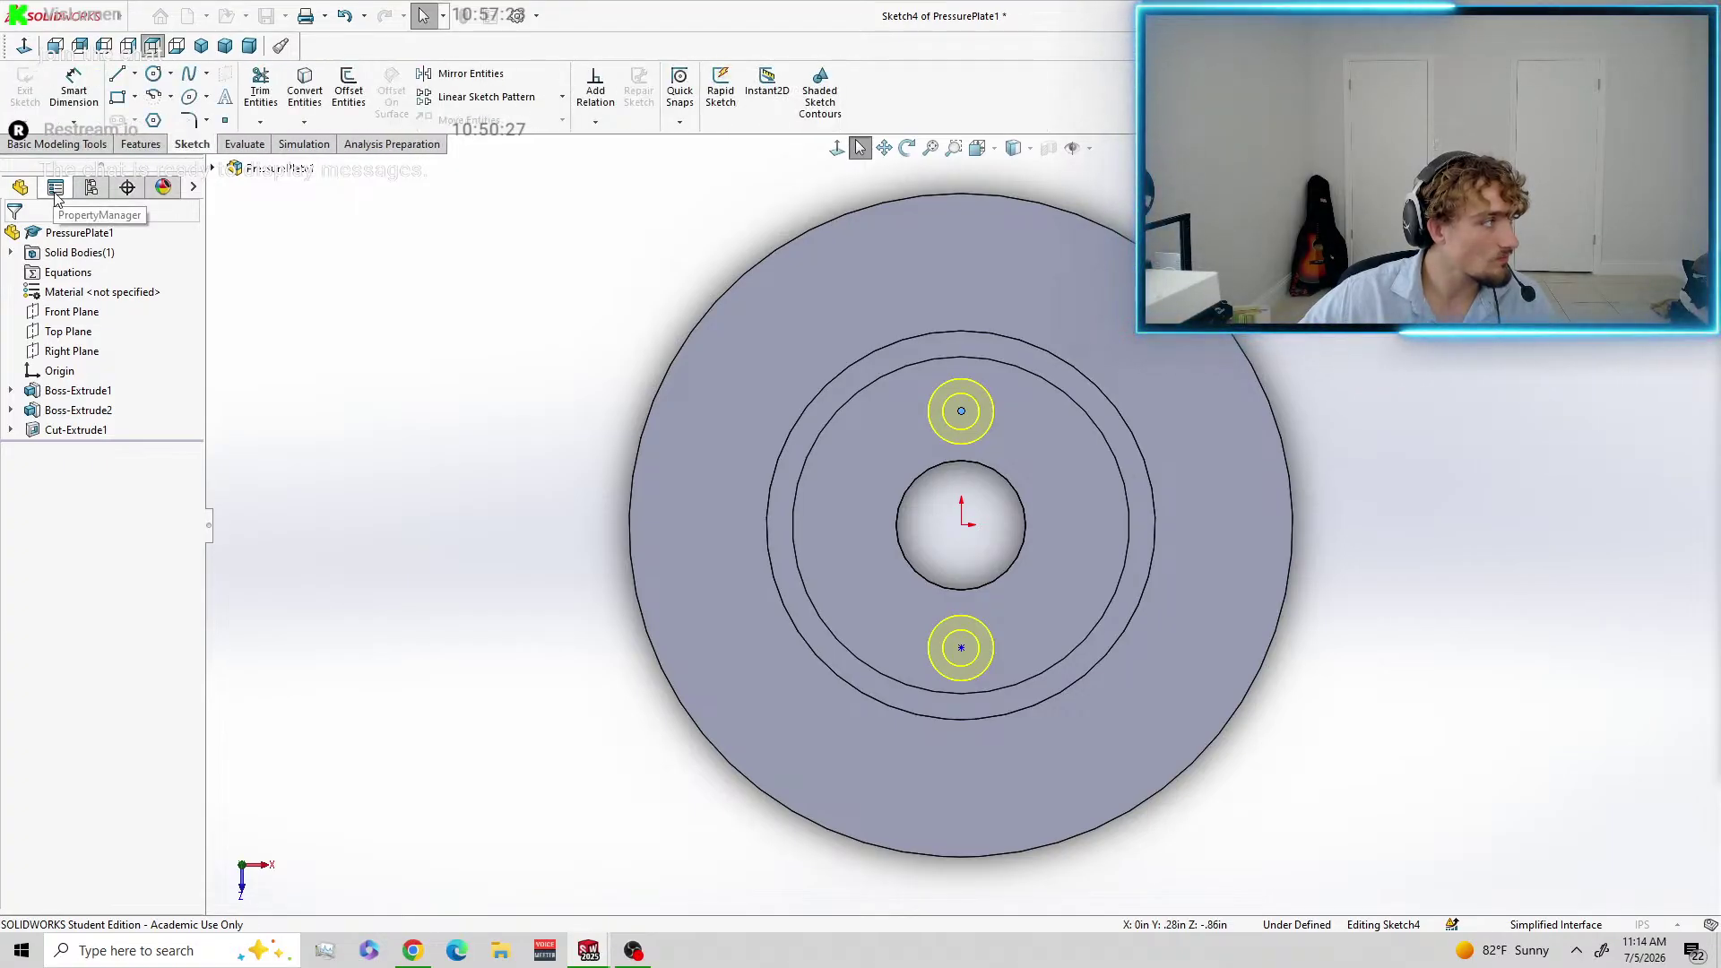
Show the upper hole point's properties and collapse its Existing Relations and Control Vertex Parameters sections.
{"action": "left_click", "coordinate": [56, 188]}
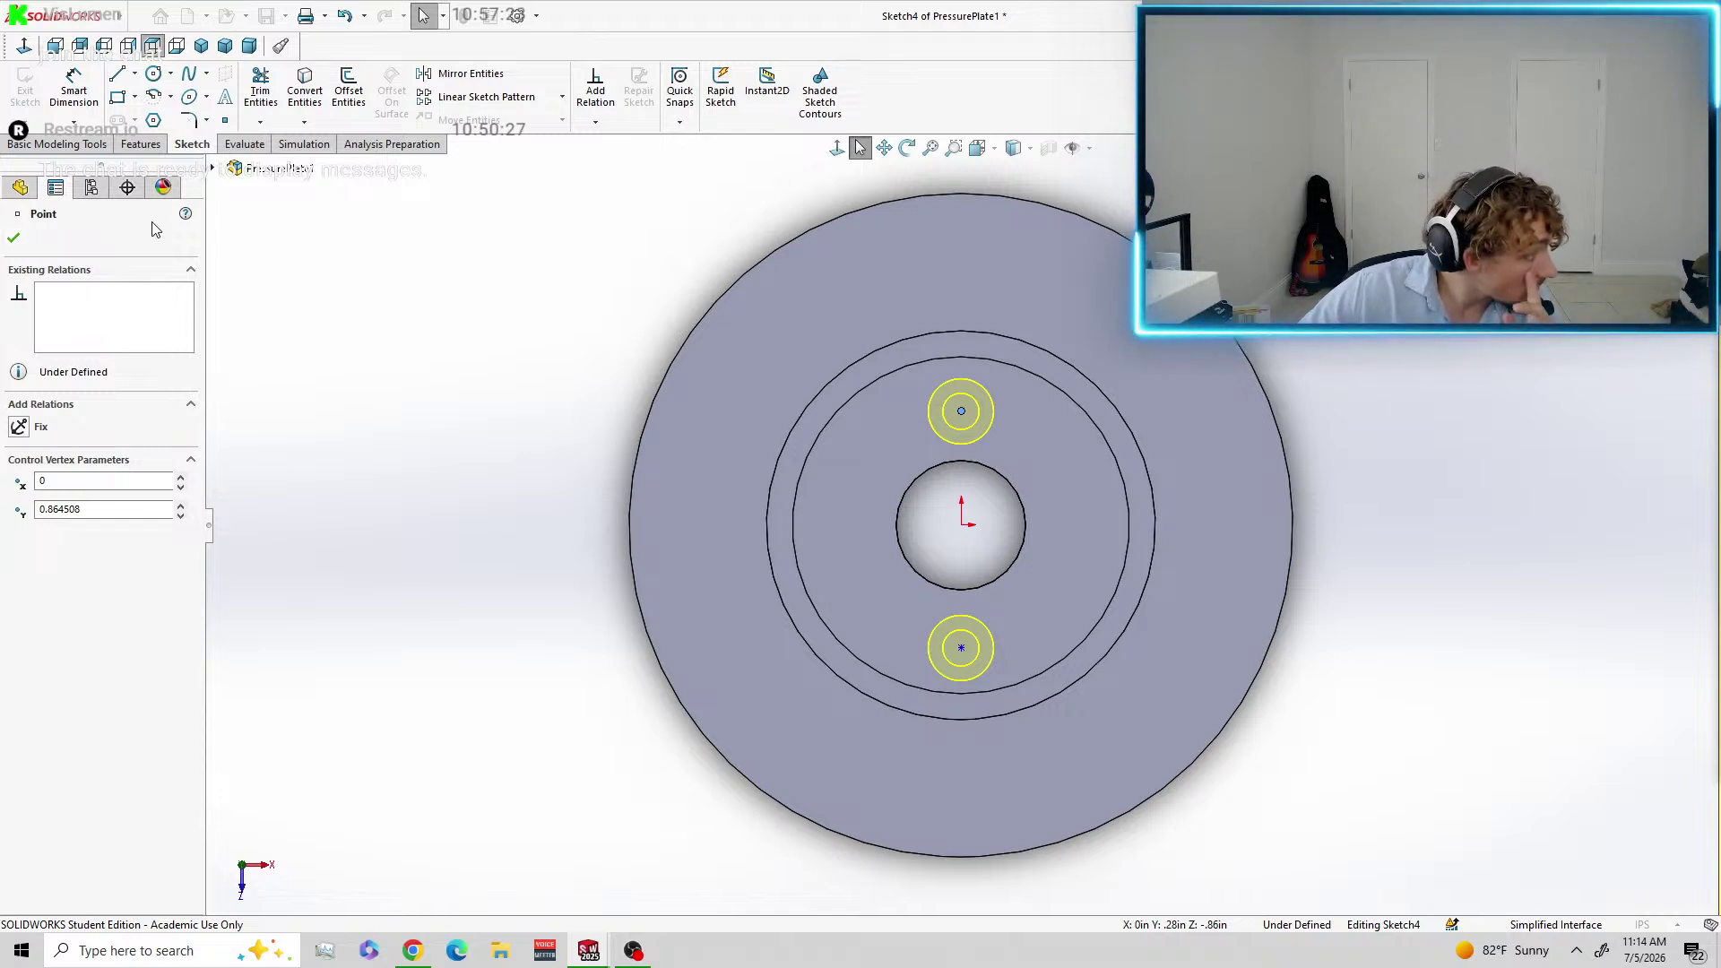
{"action": "left_click", "coordinate": [190, 271]}
{"action": "left_click", "coordinate": [192, 355]}
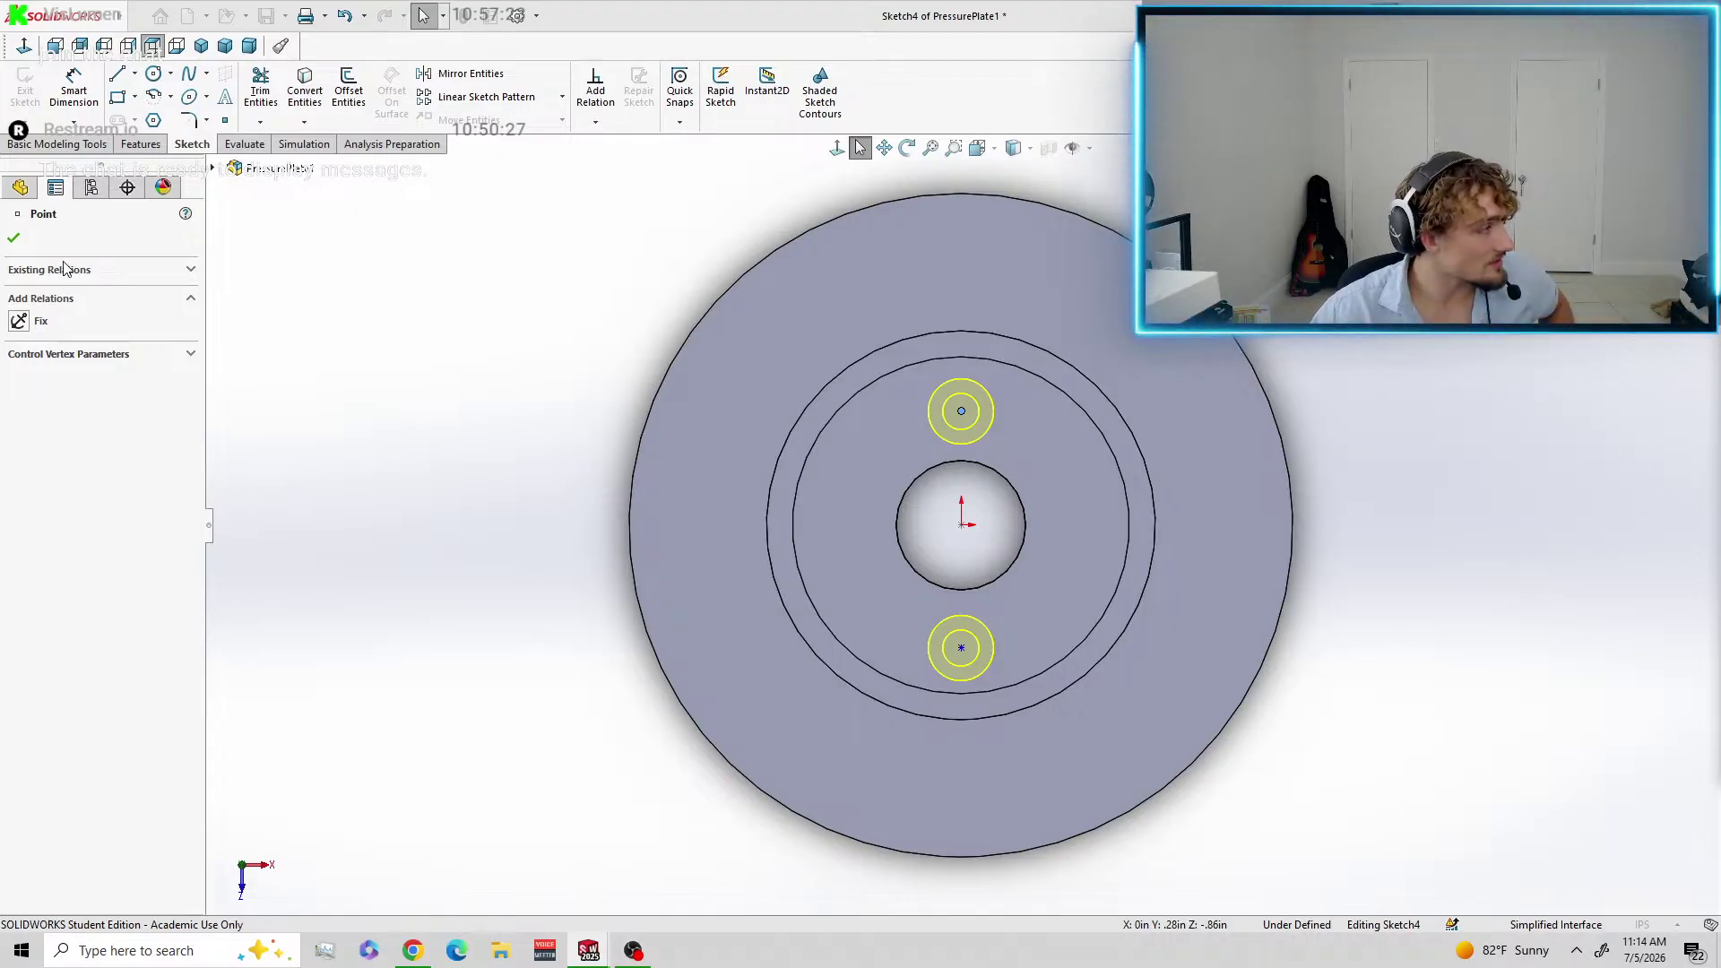
{"action": "left_click", "coordinate": [190, 270]}
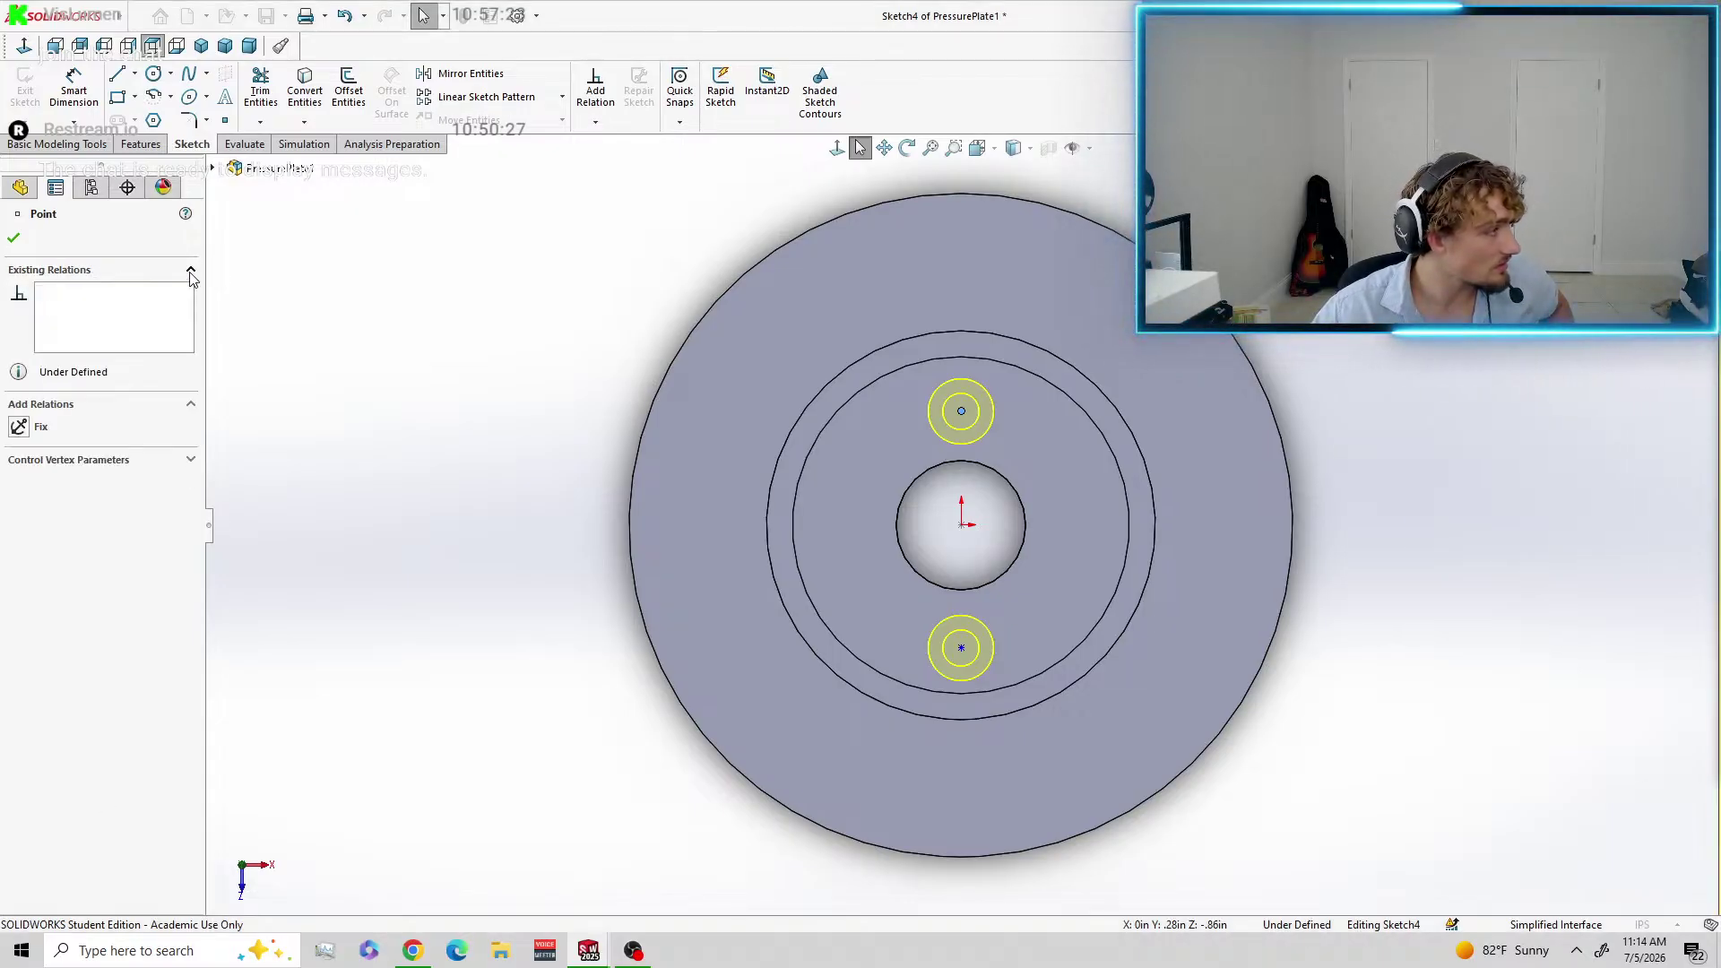
{"action": "left_click", "coordinate": [190, 271]}
{"action": "left_click", "coordinate": [190, 353]}
{"action": "left_click", "coordinate": [190, 354]}
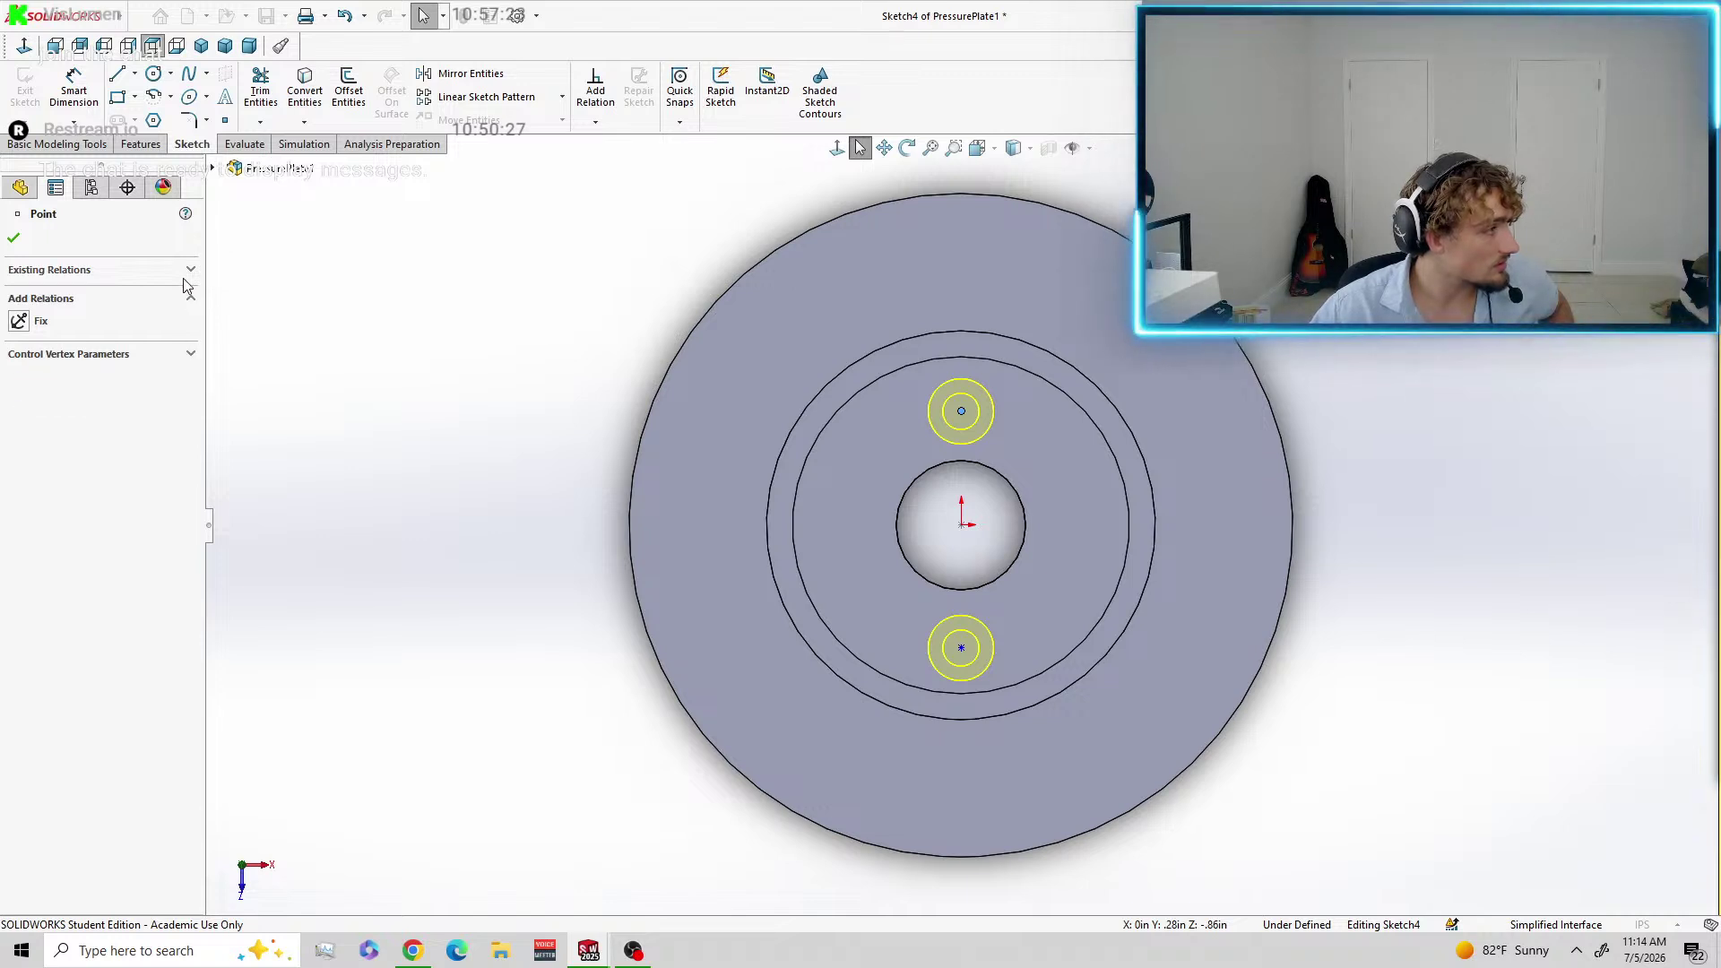
{"action": "left_click", "coordinate": [91, 186]}
{"action": "left_click", "coordinate": [55, 187]}
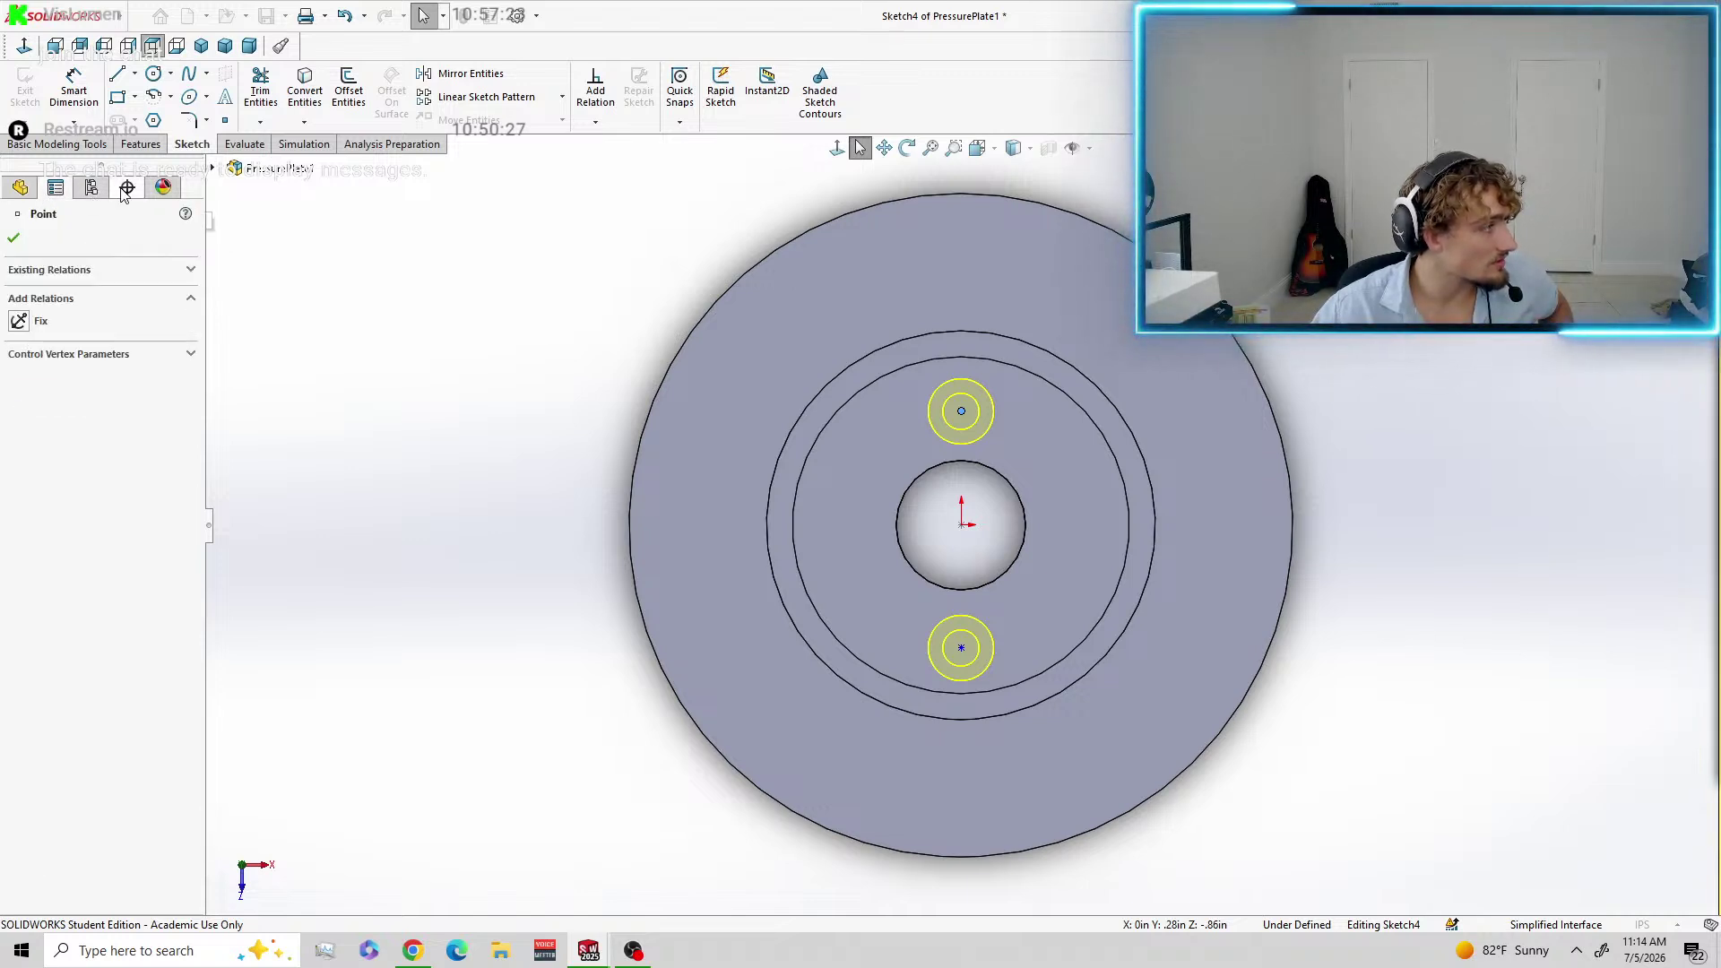
{"action": "left_click", "coordinate": [122, 190]}
{"action": "left_click", "coordinate": [164, 189]}
{"action": "left_click", "coordinate": [124, 190]}
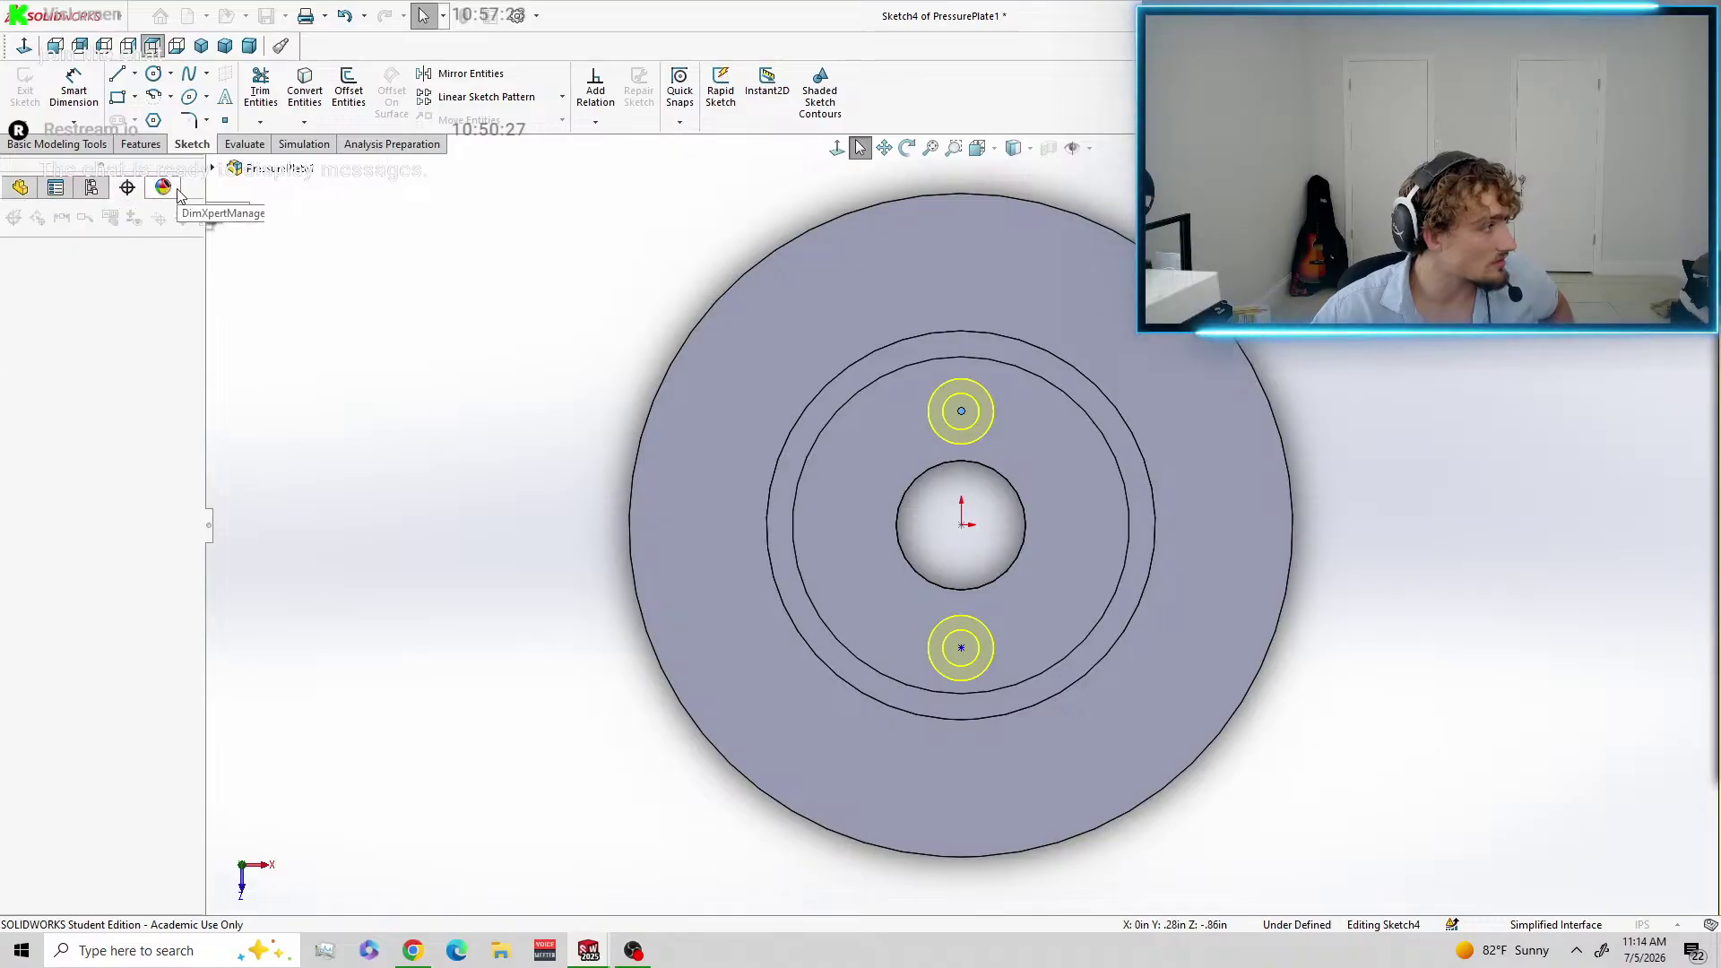
{"action": "left_click", "coordinate": [164, 190]}
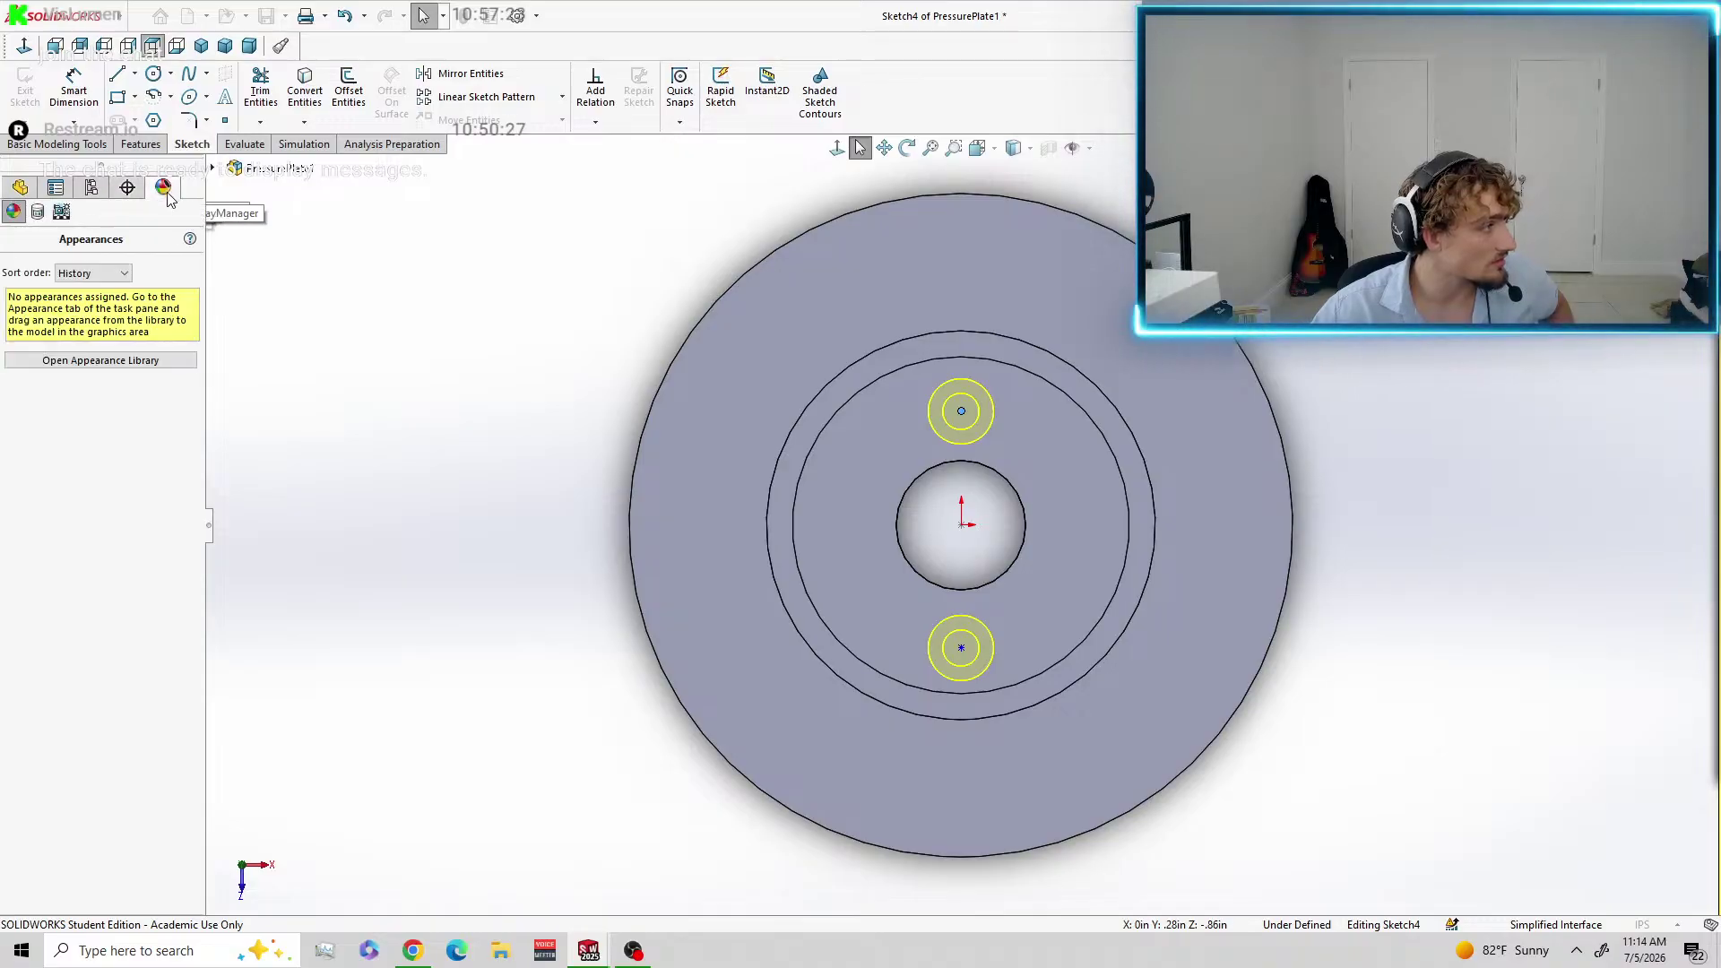
{"action": "left_click", "coordinate": [91, 186]}
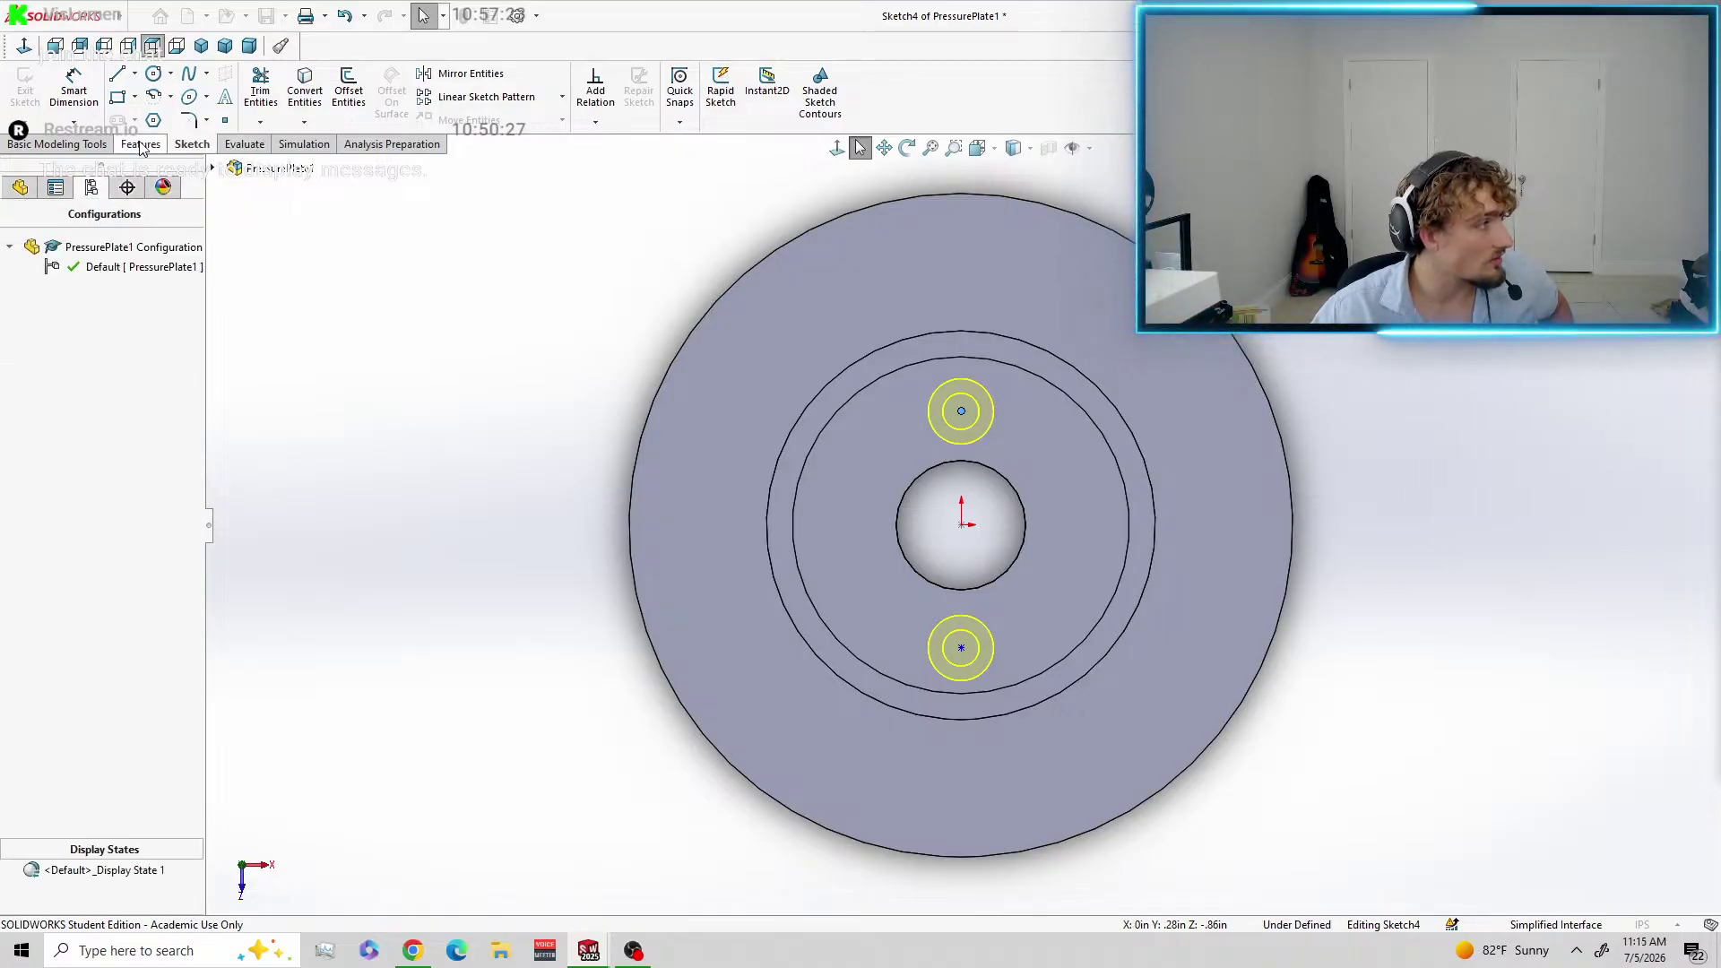
Return to the hole specification and set the countersunk flat head screw size to M4.
{"action": "left_click", "coordinate": [961, 411]}
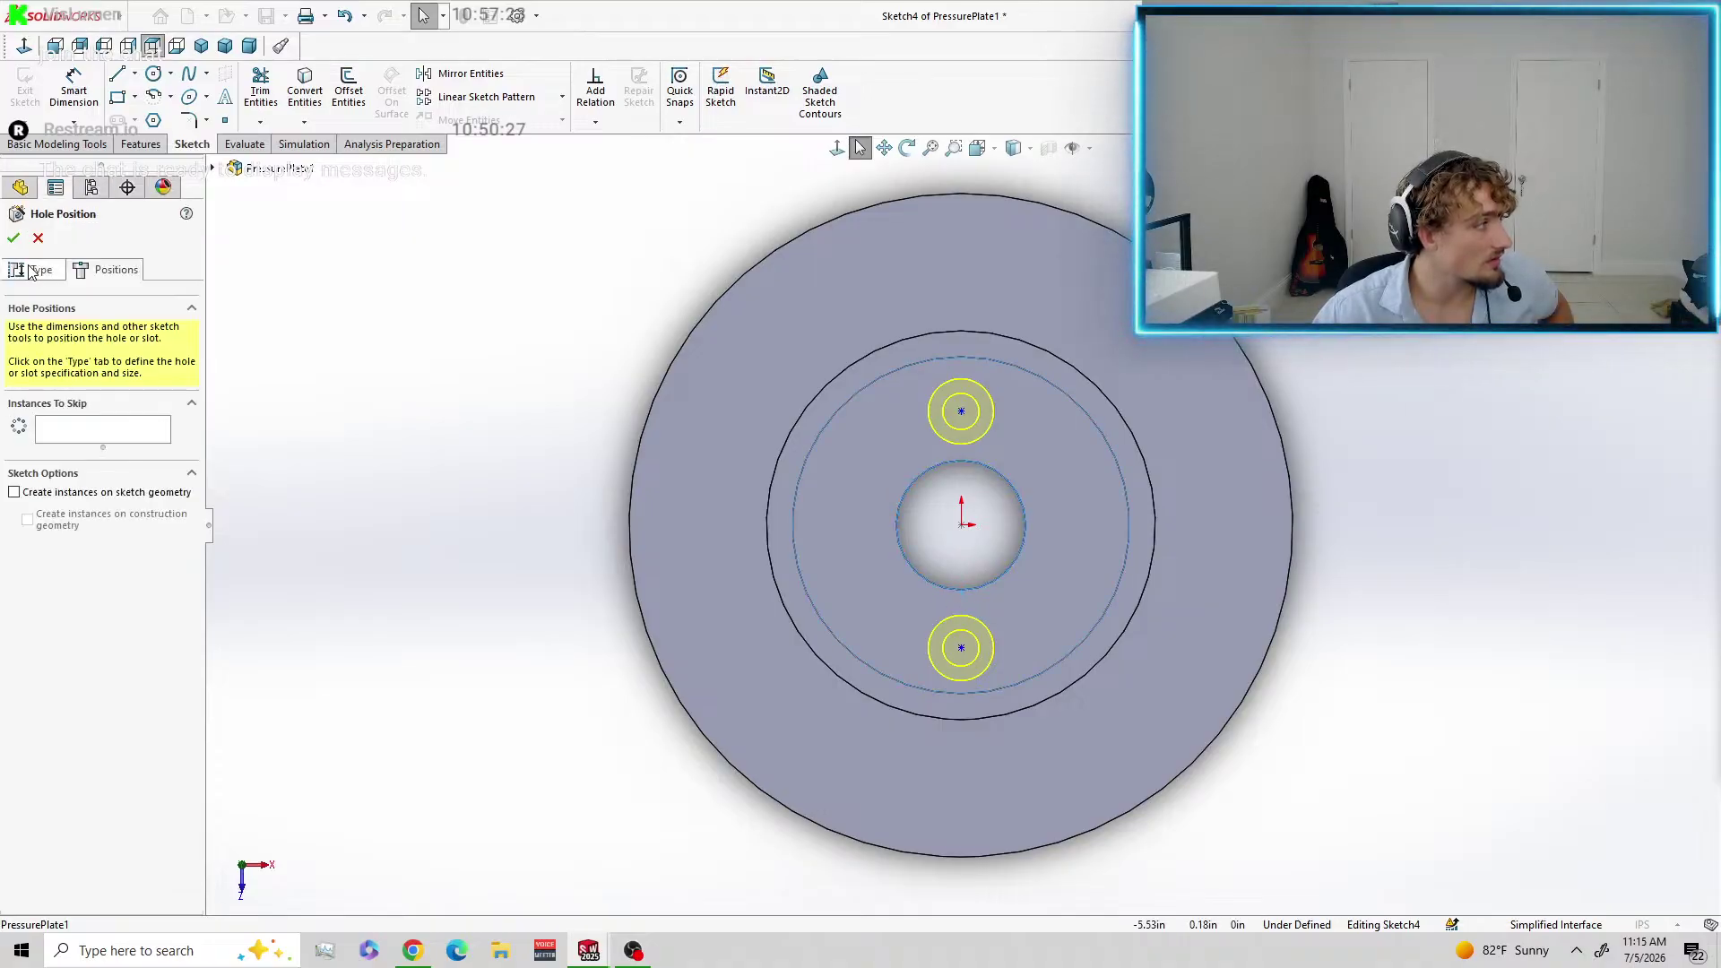
{"action": "left_click", "coordinate": [33, 271]}
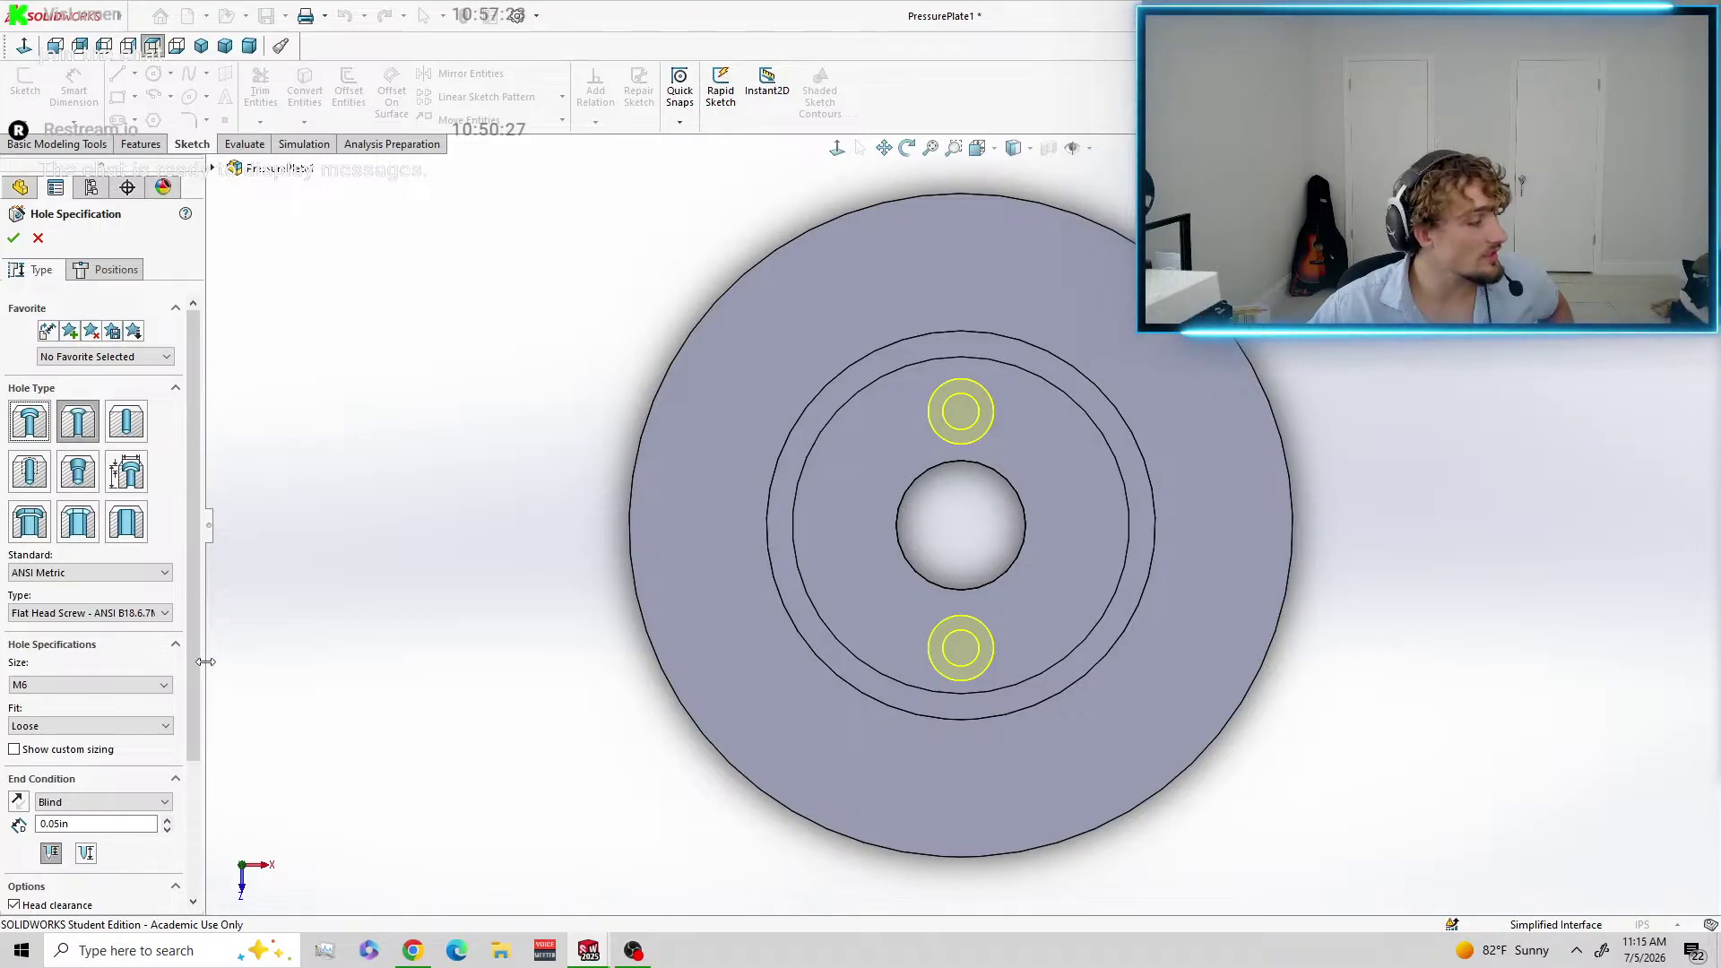
{"action": "left_click", "coordinate": [139, 686]}
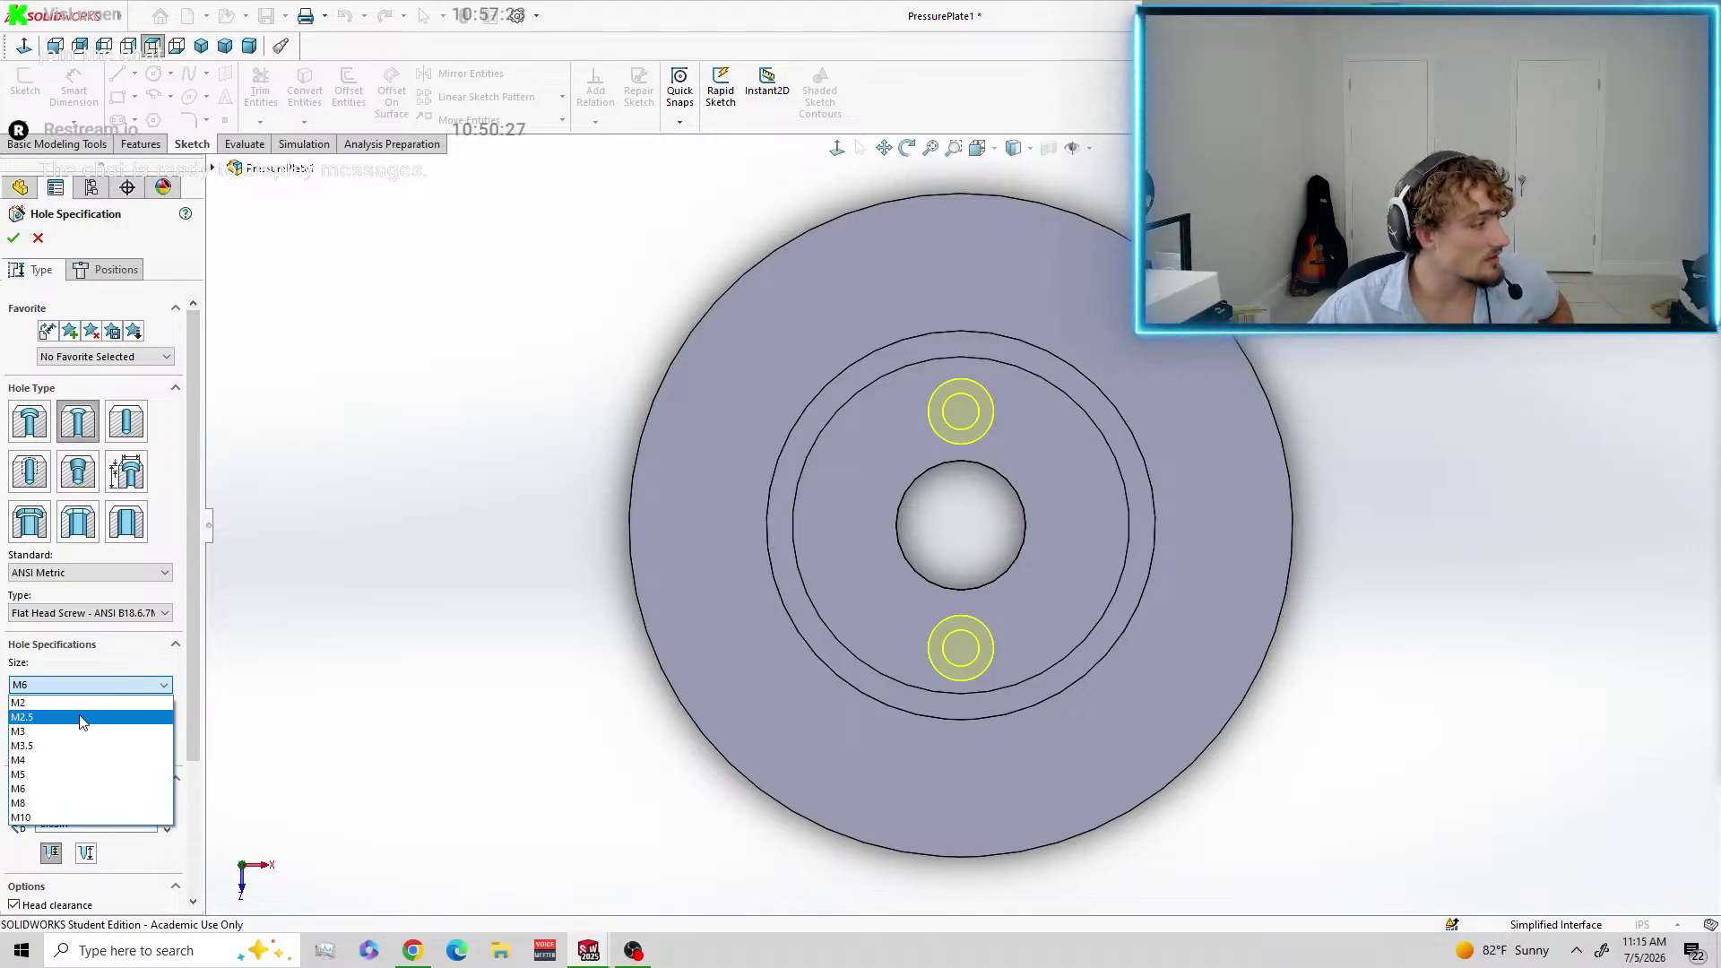
{"action": "left_click", "coordinate": [49, 761]}
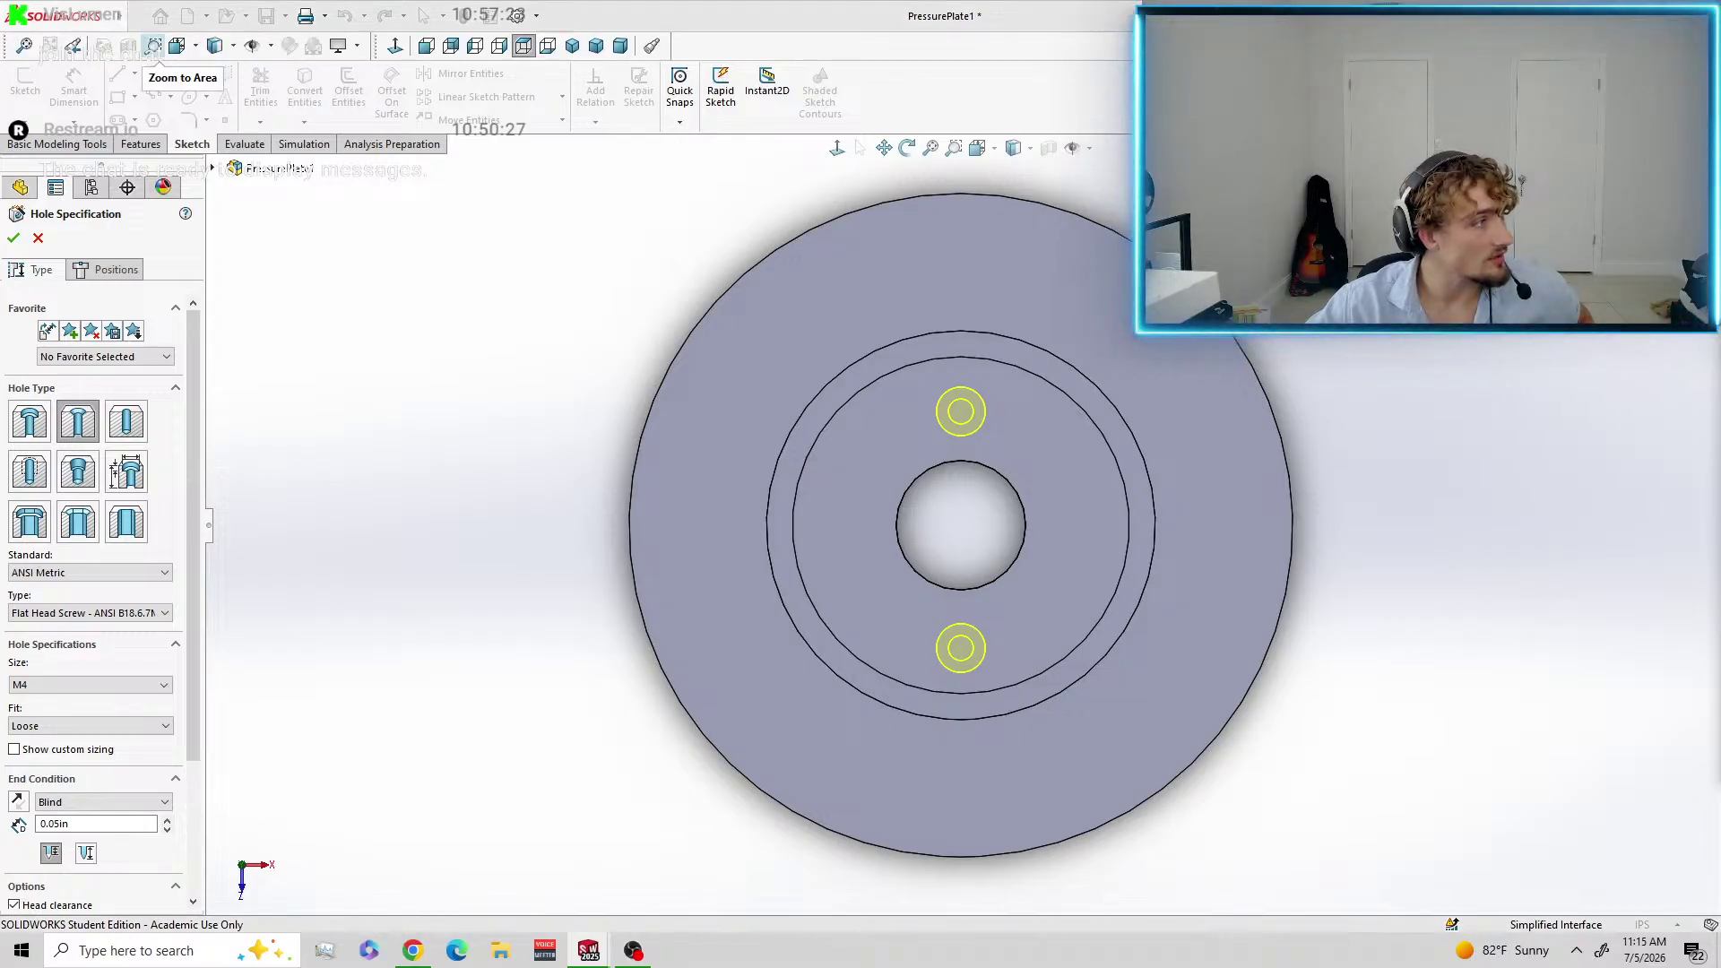
Examine the previews of the two countersunk holes around the central hole up close.
{"action": "left_click", "coordinate": [155, 46]}
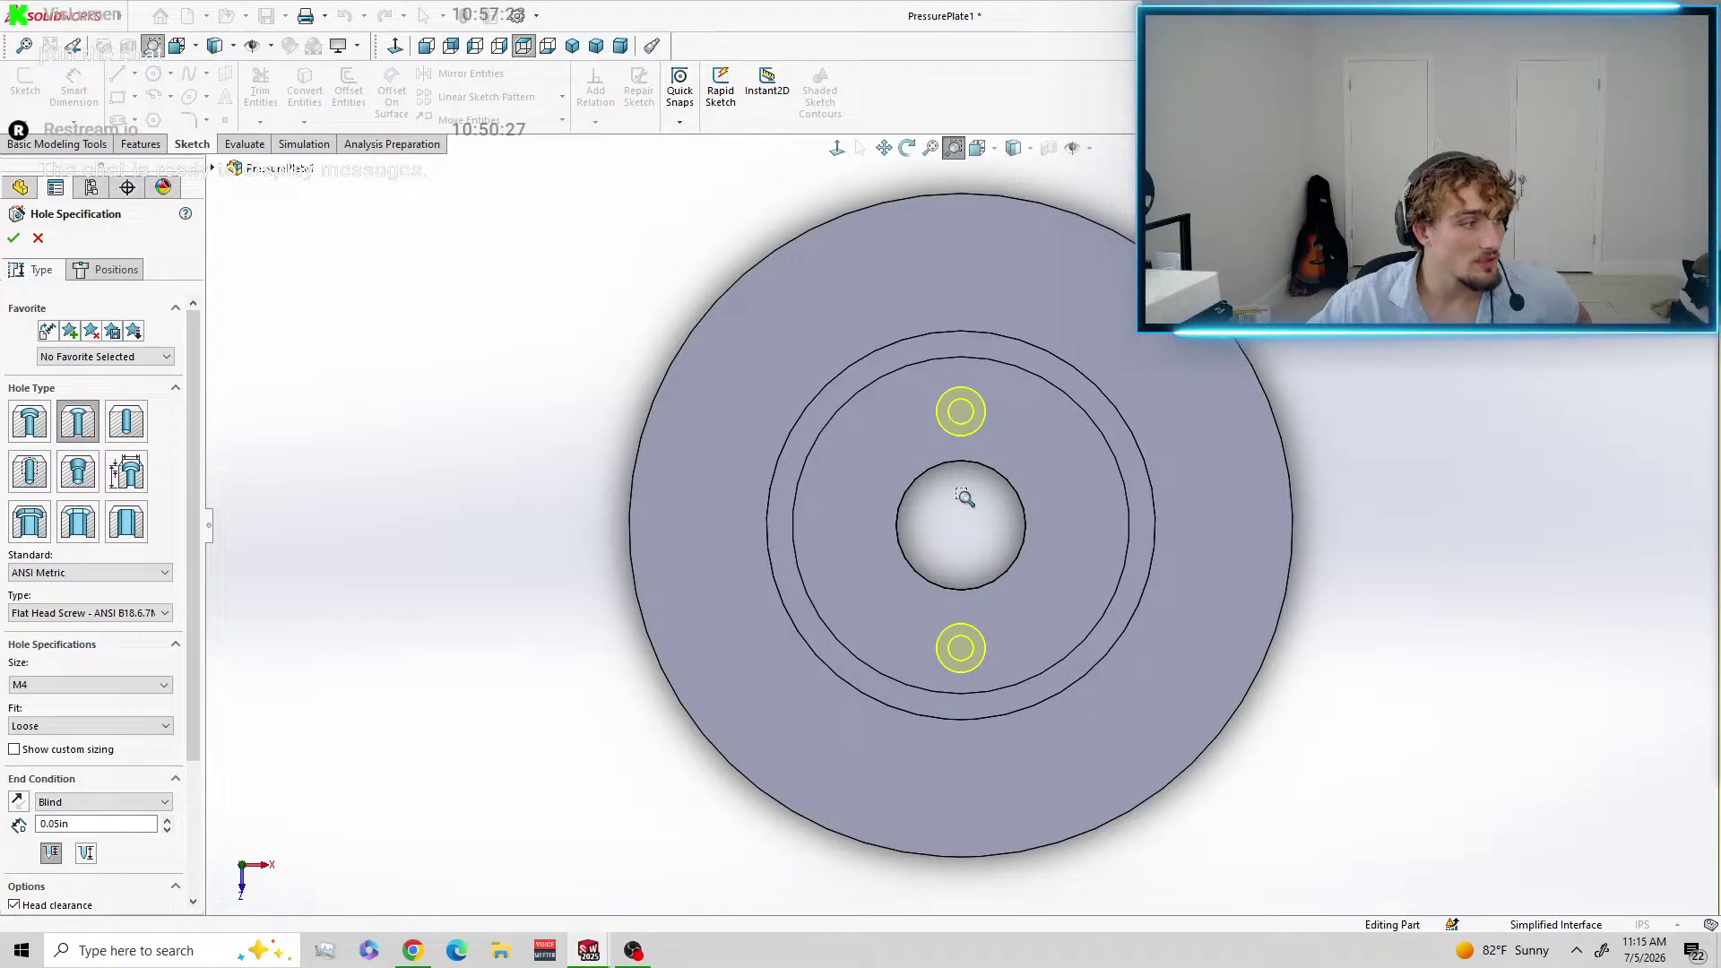
{"action": "right_click", "coordinate": [953, 467]}
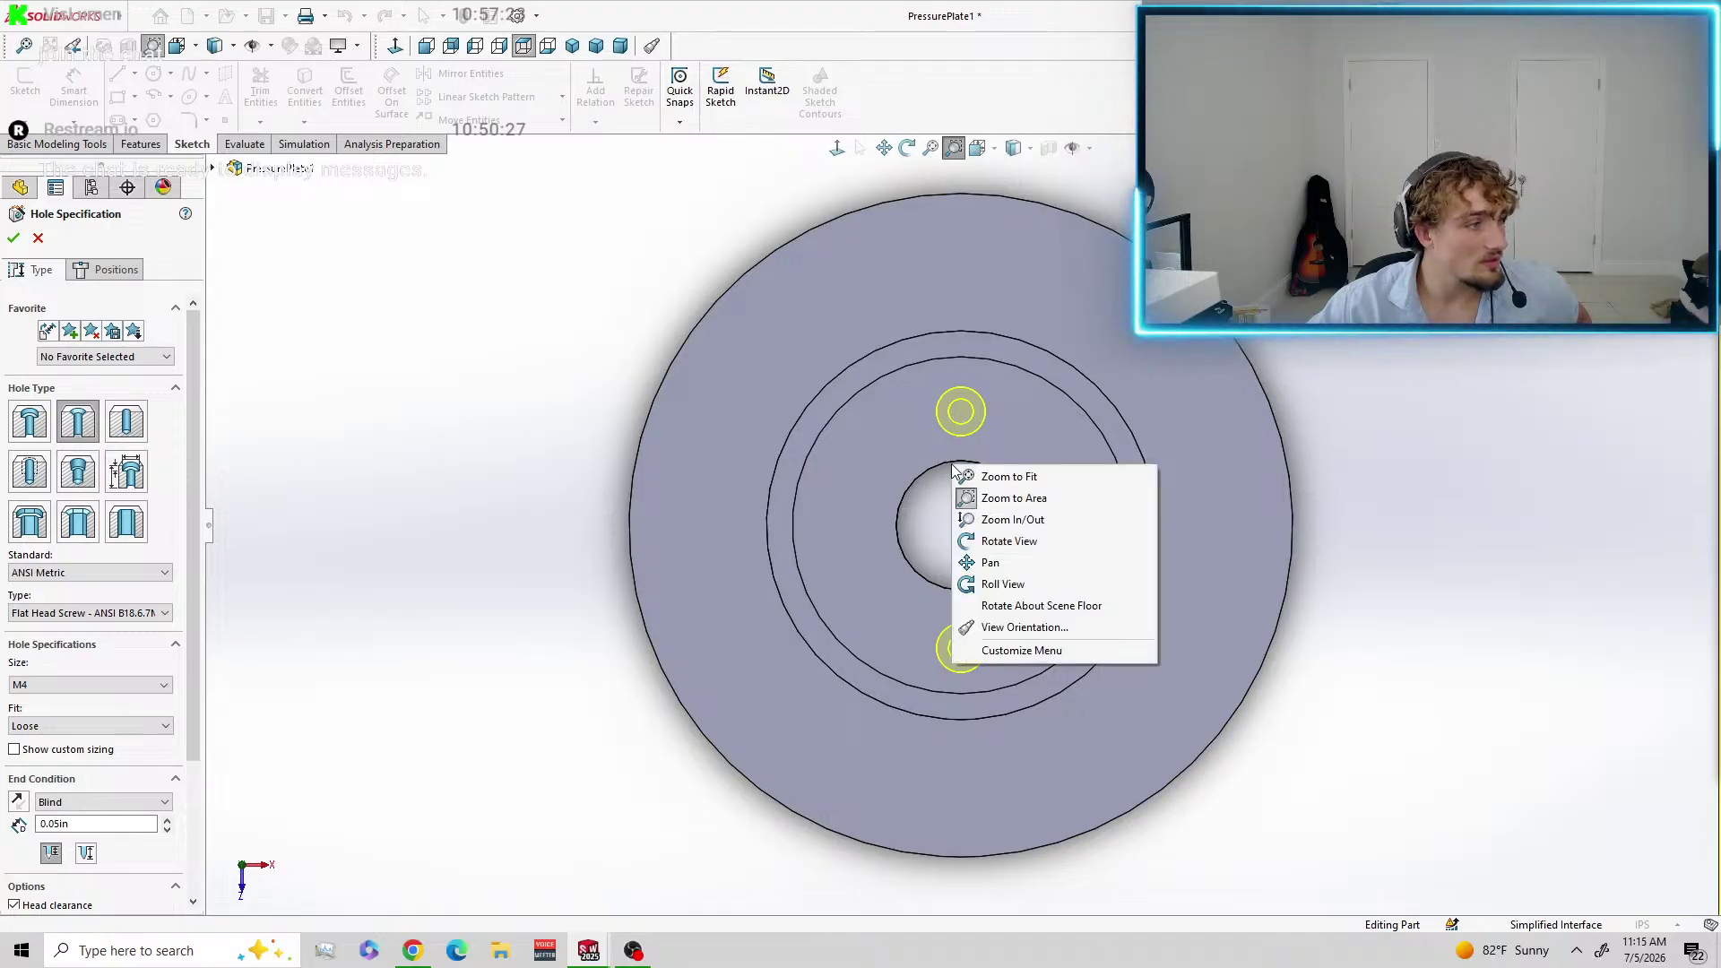
{"action": "left_click", "coordinate": [1003, 498]}
{"action": "scroll", "coordinate": [971, 526], "scroll_direction": "up", "scroll_amount": 2}
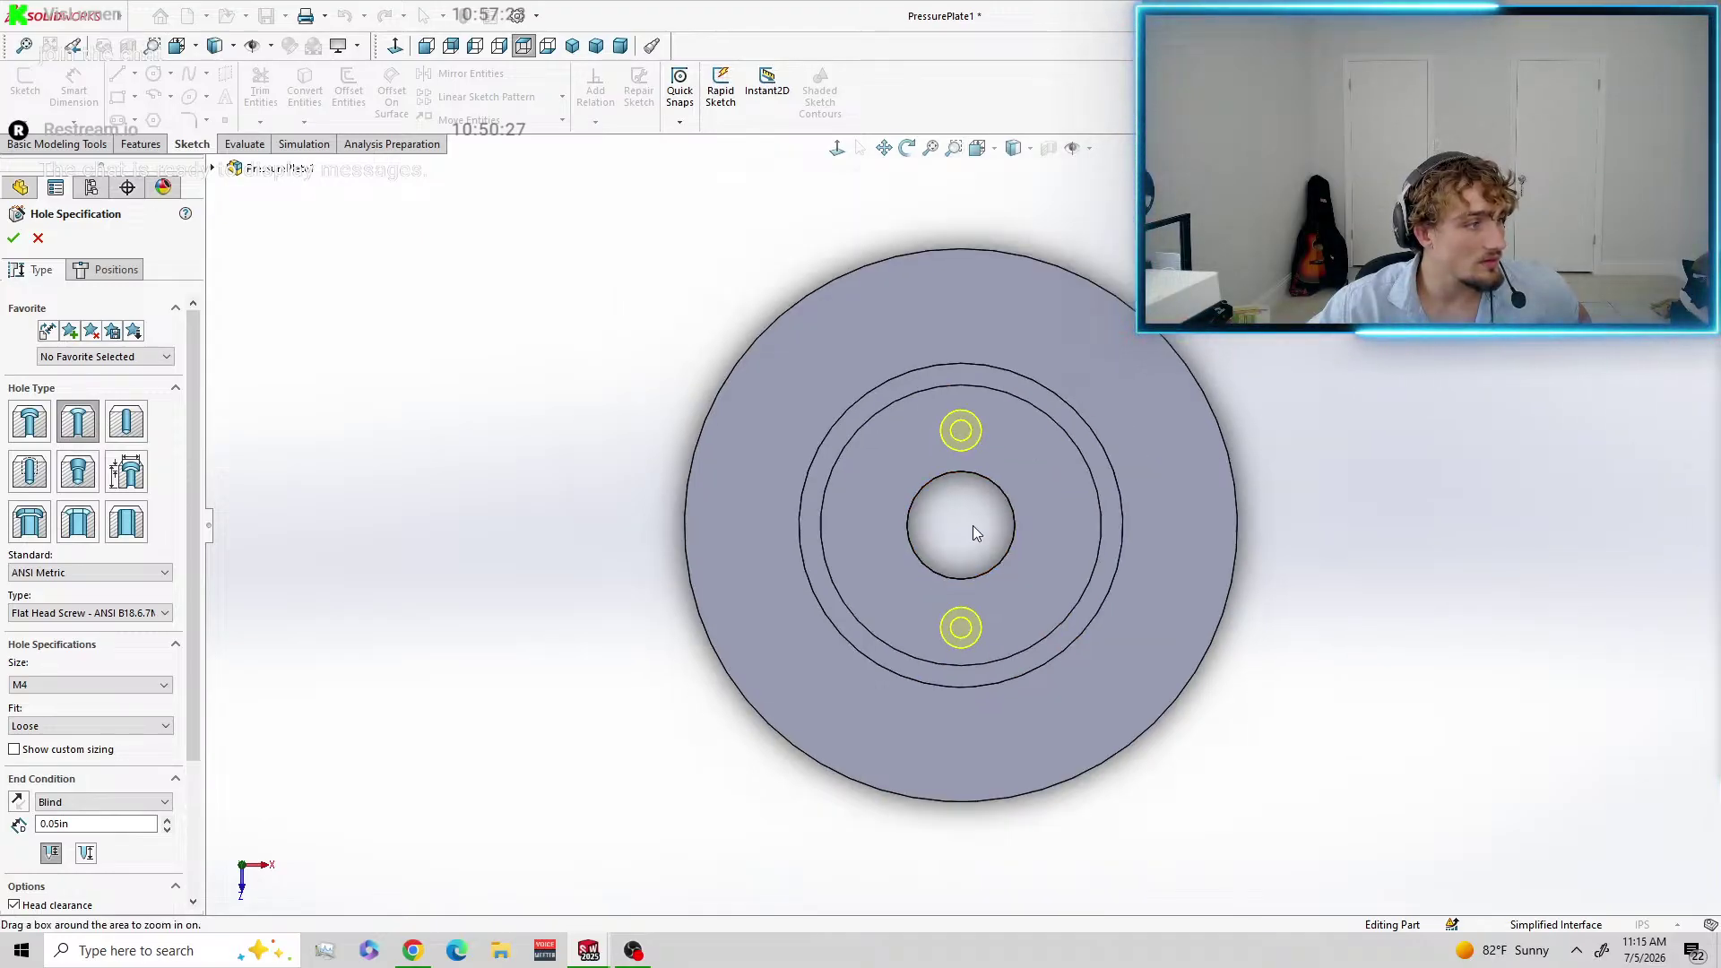
{"action": "scroll", "coordinate": [972, 525], "scroll_direction": "down", "scroll_amount": 3}
{"action": "scroll", "coordinate": [970, 520], "scroll_direction": "down", "scroll_amount": 3}
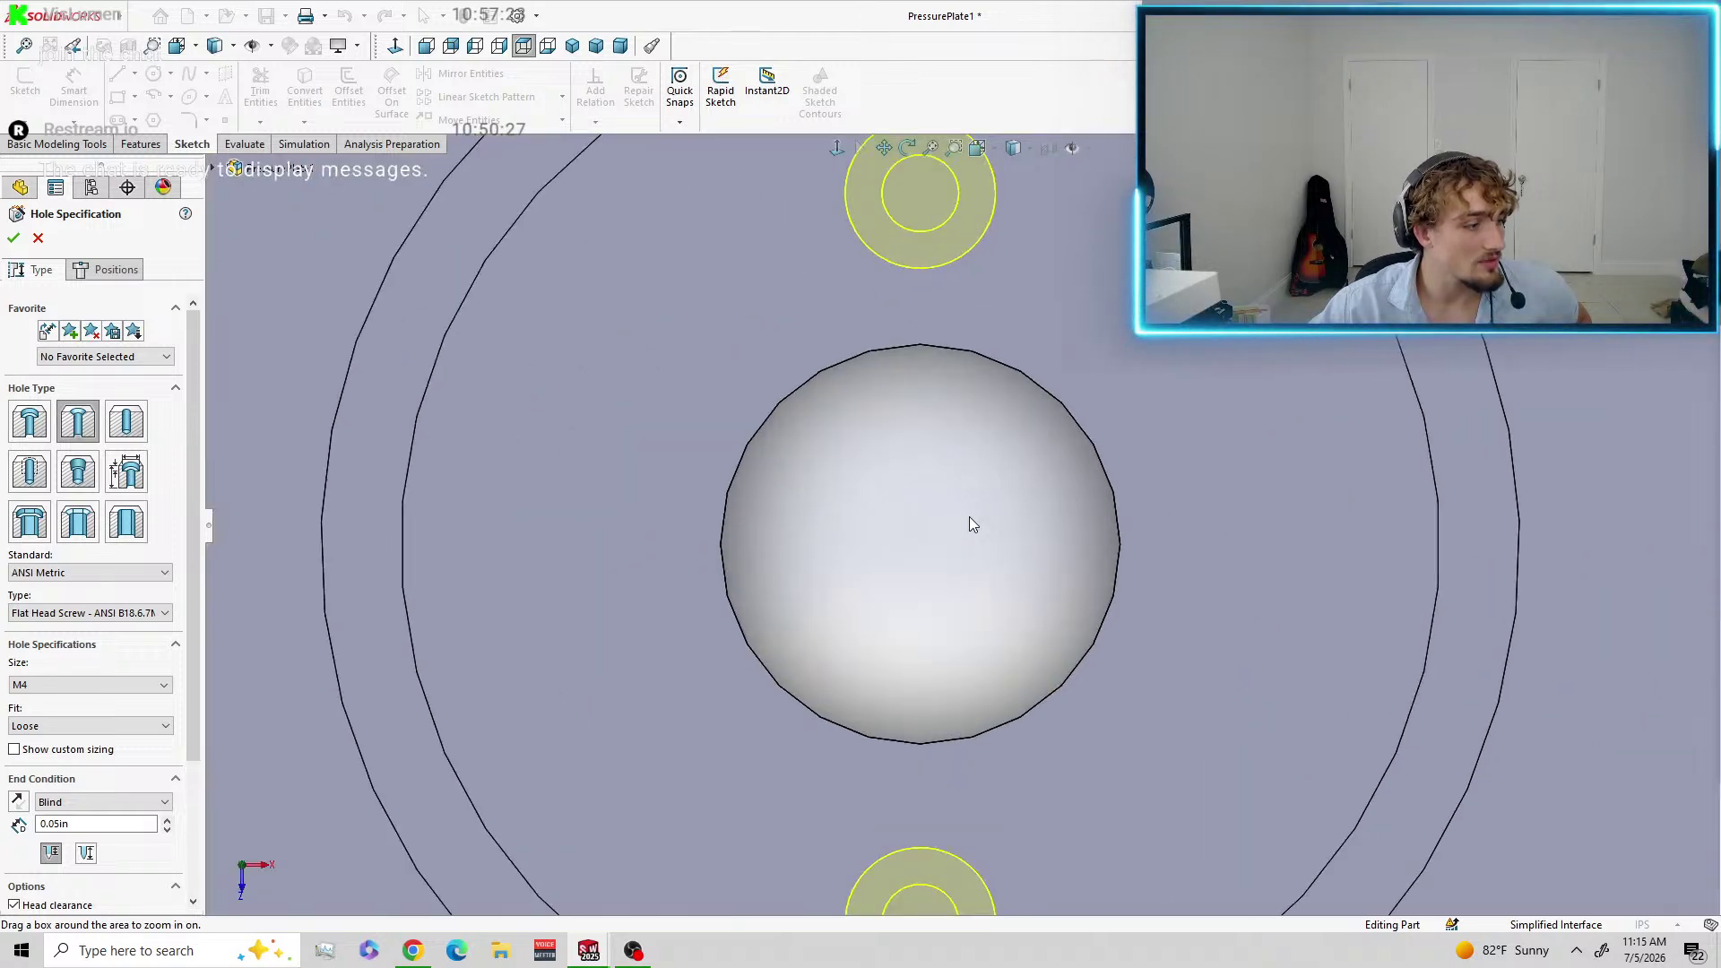
{"action": "scroll", "coordinate": [973, 524], "scroll_direction": "down", "scroll_amount": 2}
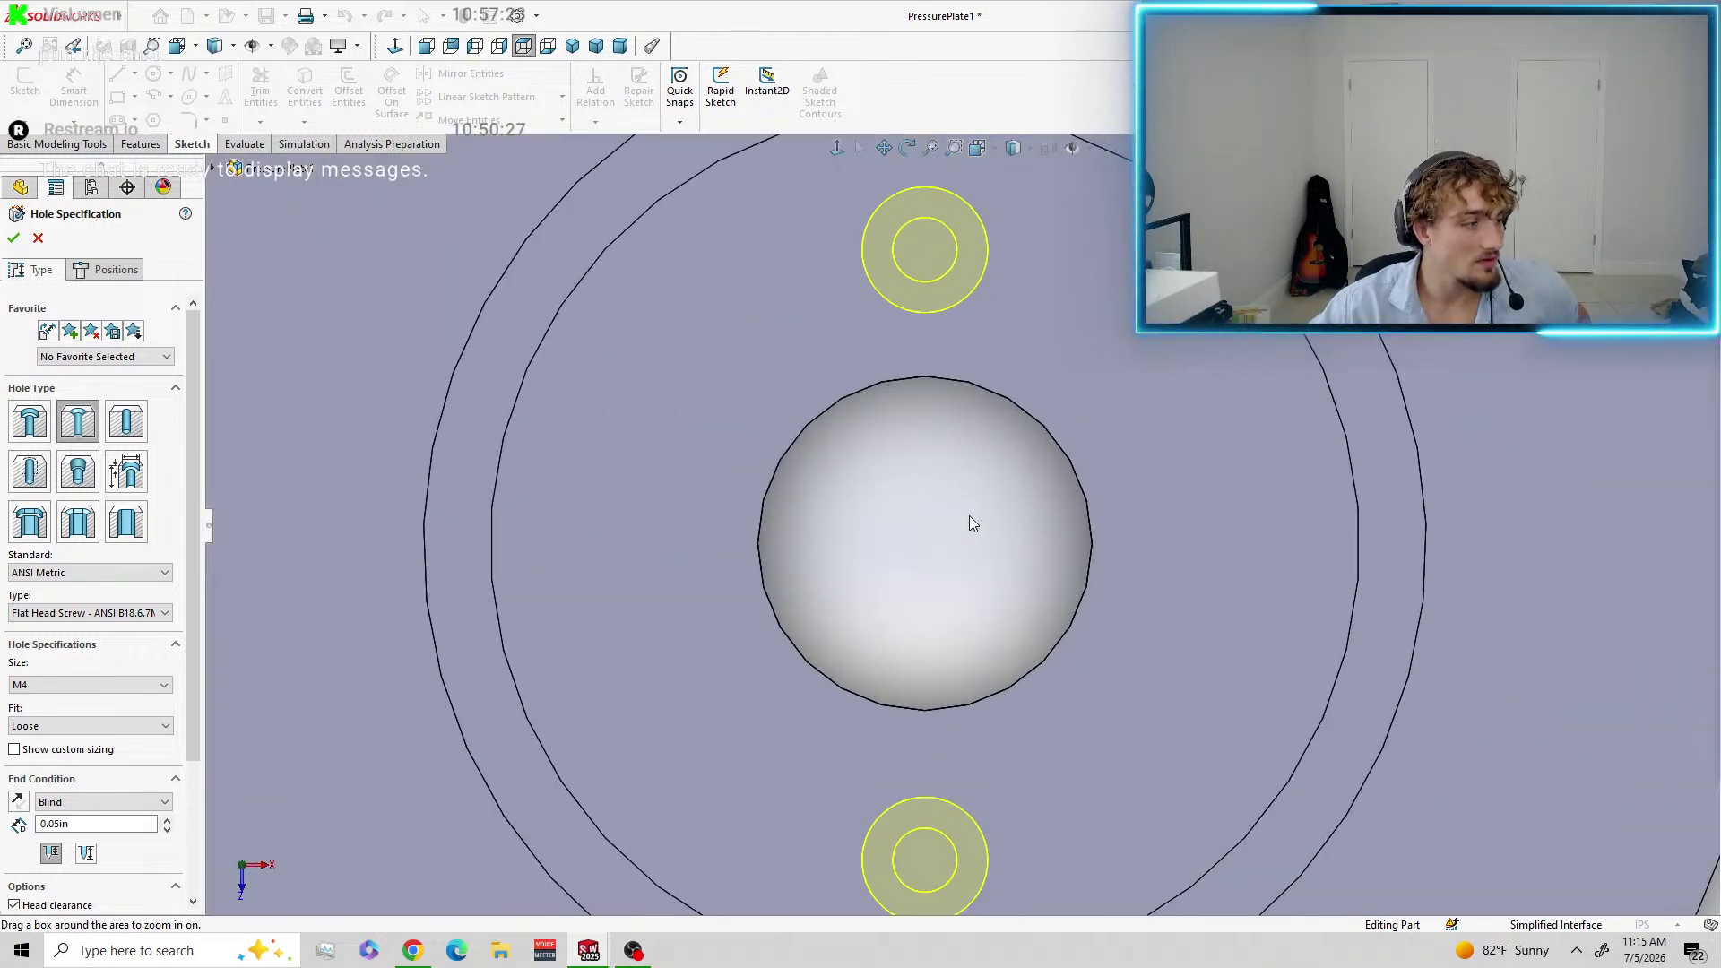
{"action": "scroll", "coordinate": [970, 515], "scroll_direction": "up", "scroll_amount": 2}
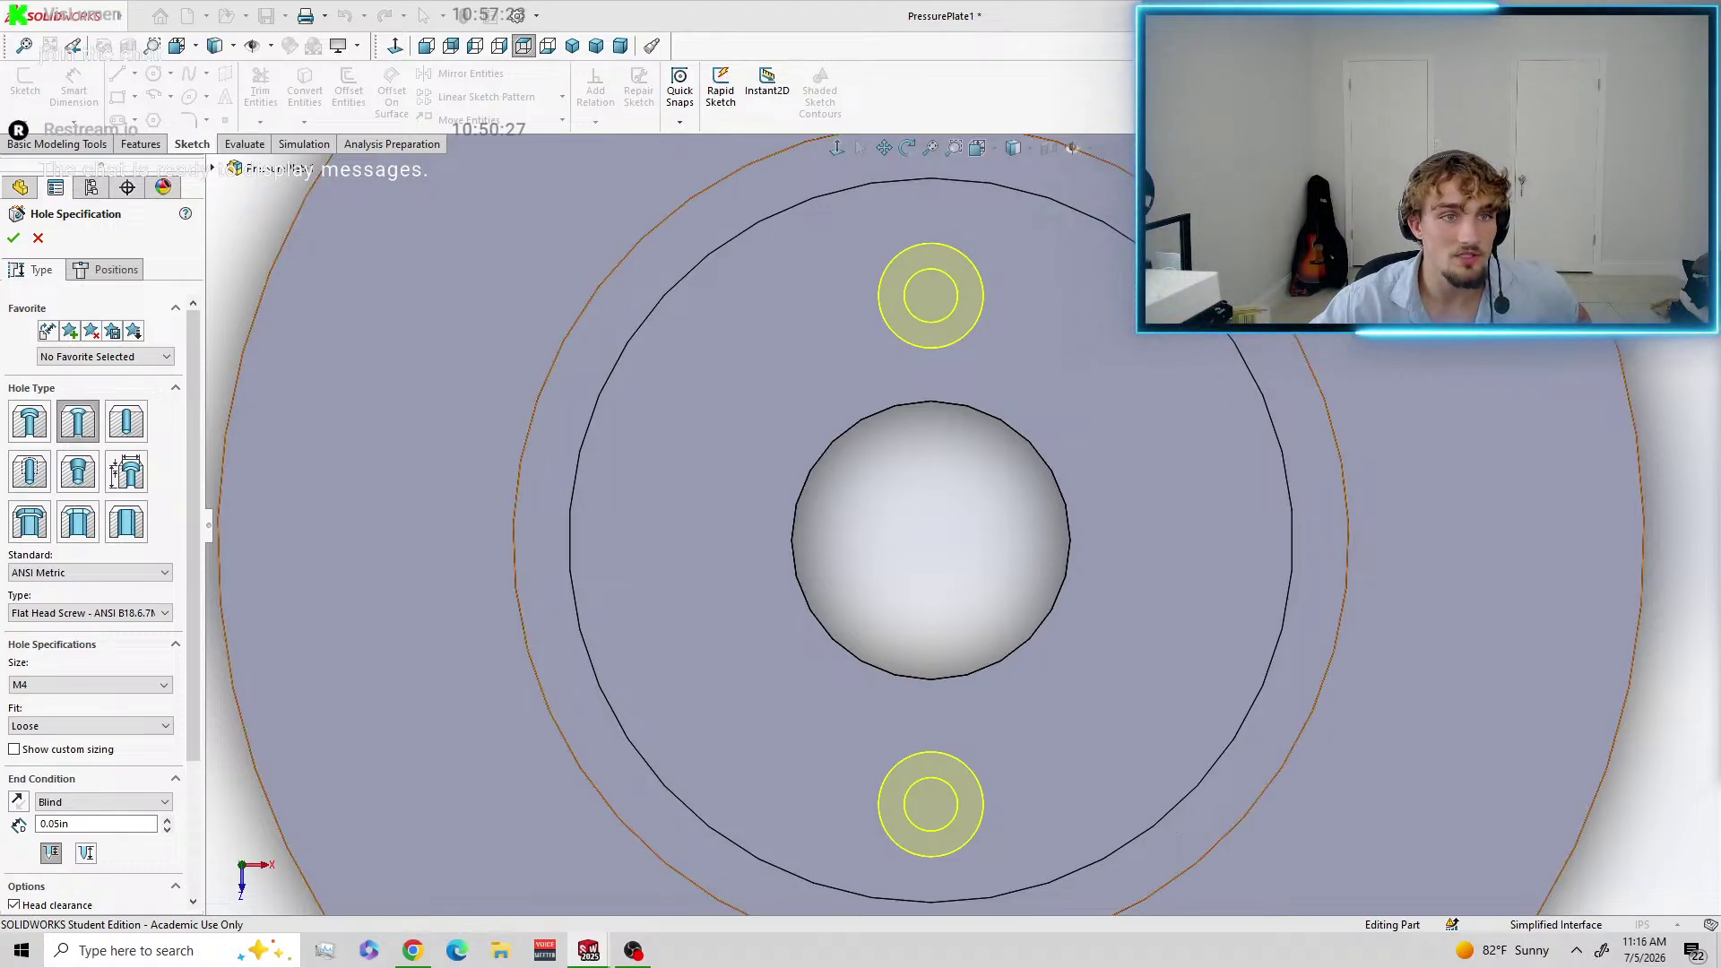
Resume editing the hole positions and show the plate in Top view.
{"action": "left_click", "coordinate": [106, 269]}
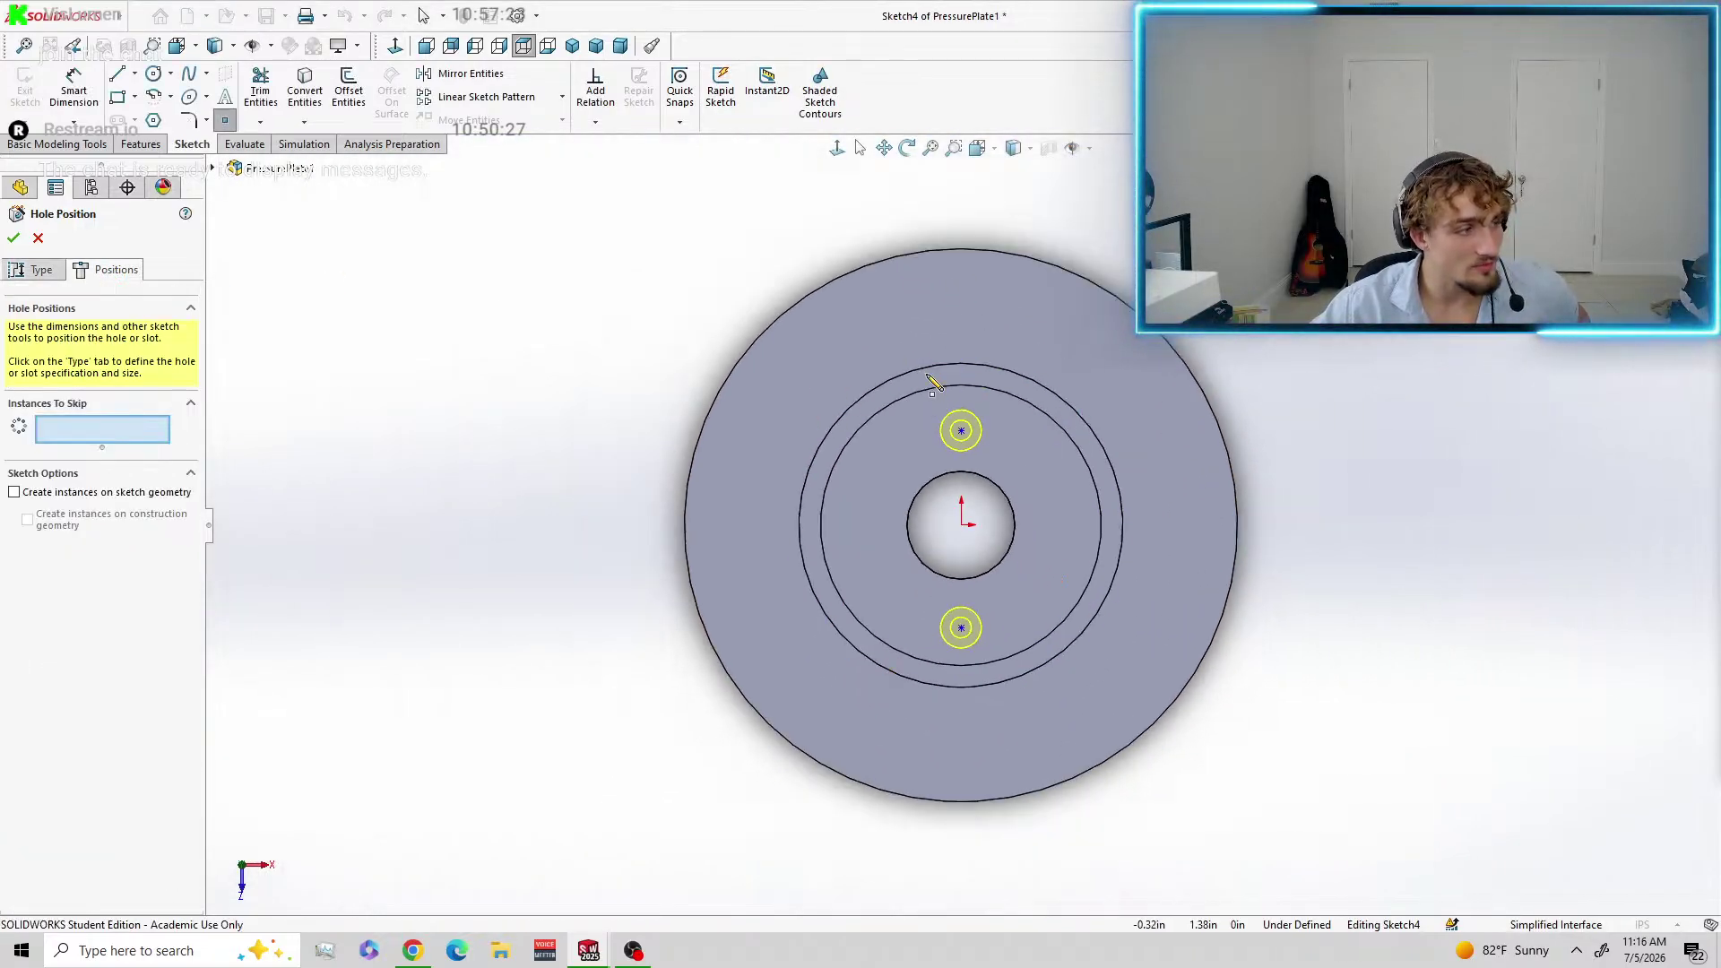
{"action": "scroll", "coordinate": [930, 357], "scroll_direction": "down", "scroll_amount": 3}
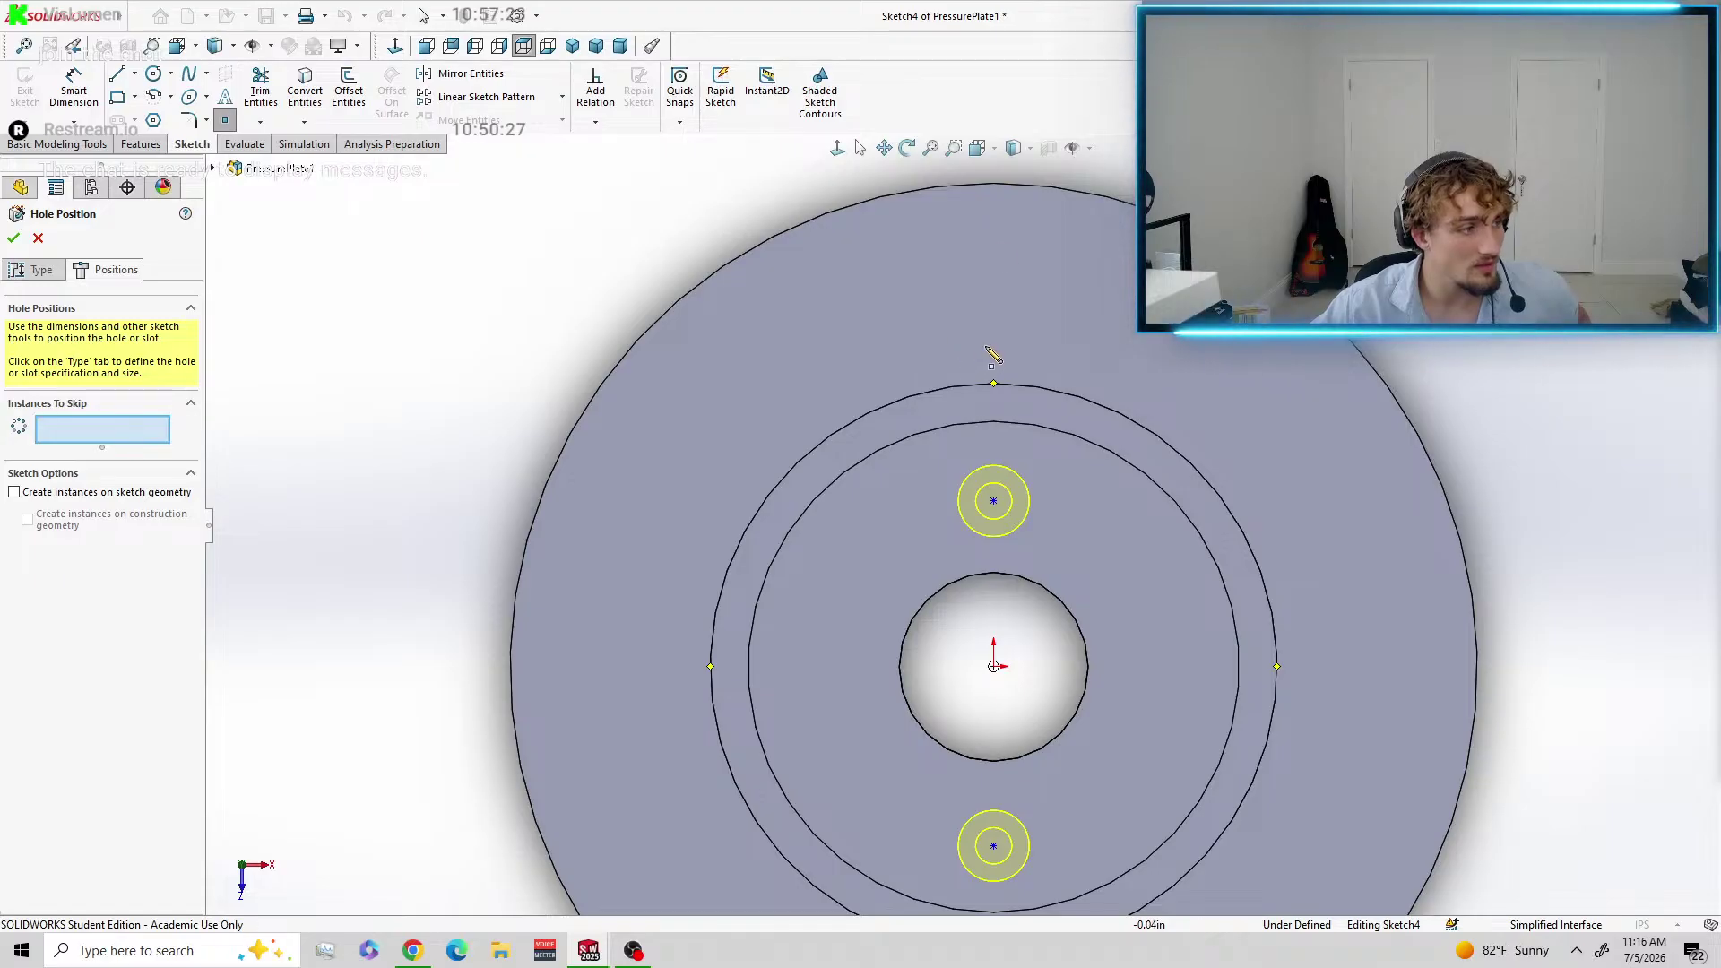
{"action": "left_click", "coordinate": [953, 148]}
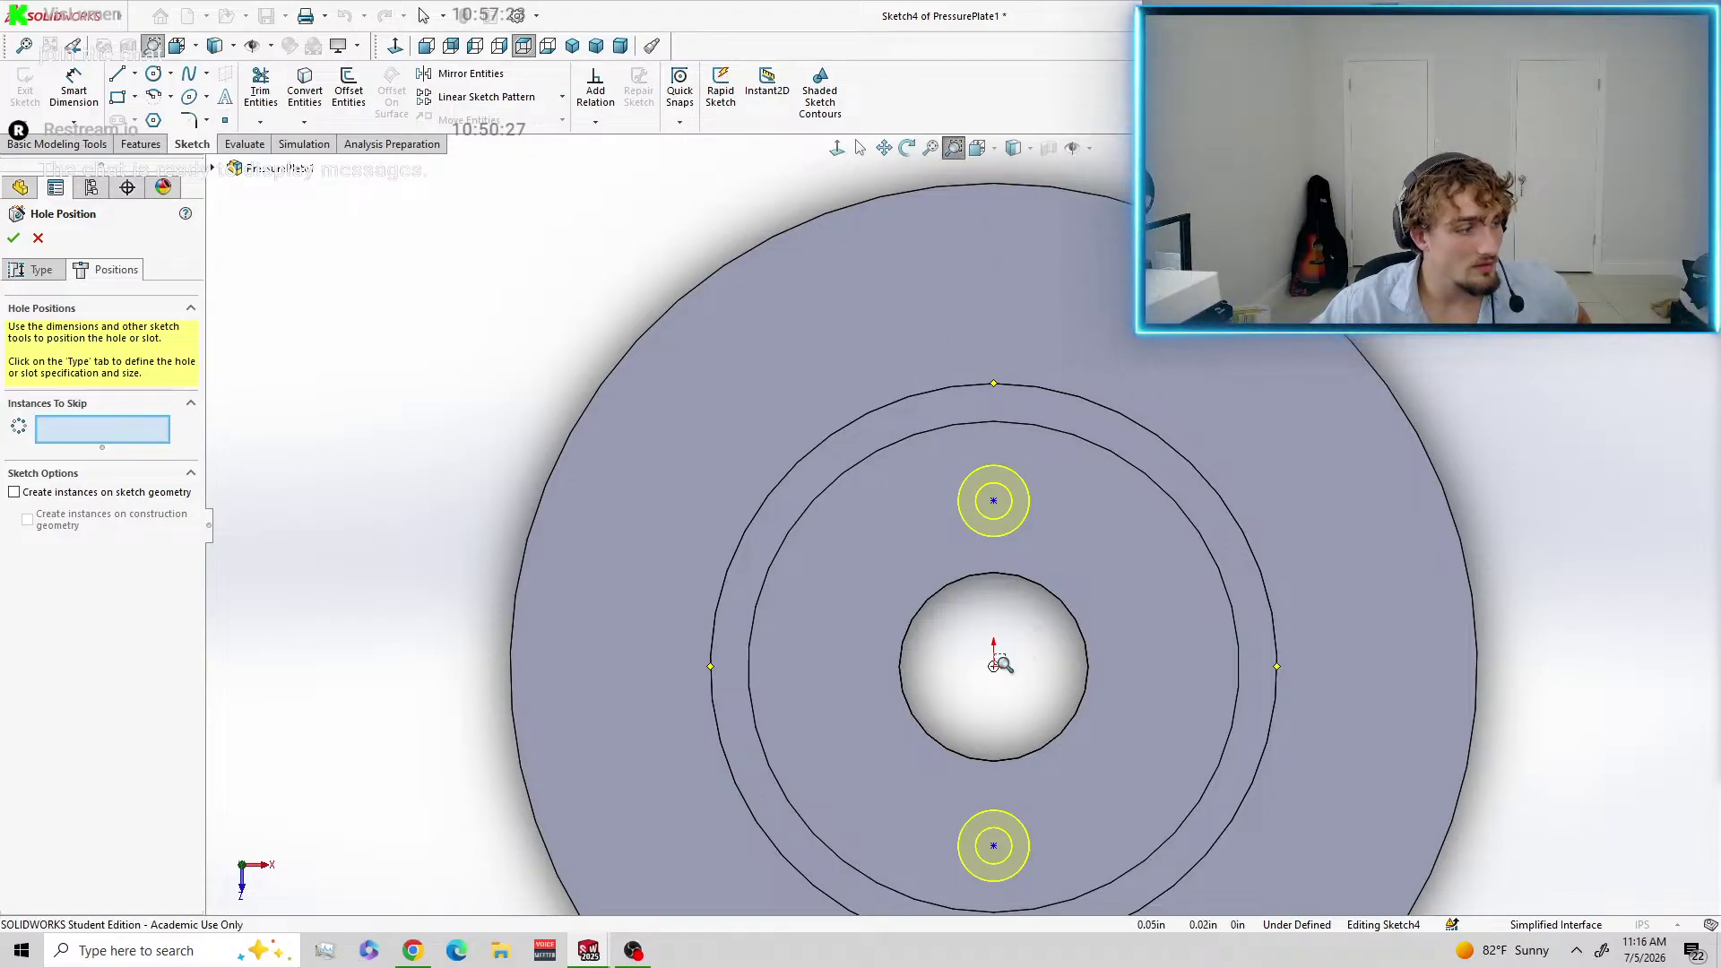
{"action": "scroll", "coordinate": [995, 659], "scroll_direction": "down", "scroll_amount": 2}
{"action": "scroll", "coordinate": [992, 626], "scroll_direction": "up", "scroll_amount": 1}
{"action": "mouse_move", "coordinate": [992, 623]}
{"action": "middle_mouse_down"}
{"action": "mouse_move", "coordinate": [995, 561]}
{"action": "mouse_move", "coordinate": [1015, 621]}
{"action": "middle_mouse_up"}
{"action": "key", "text": "Escape"}
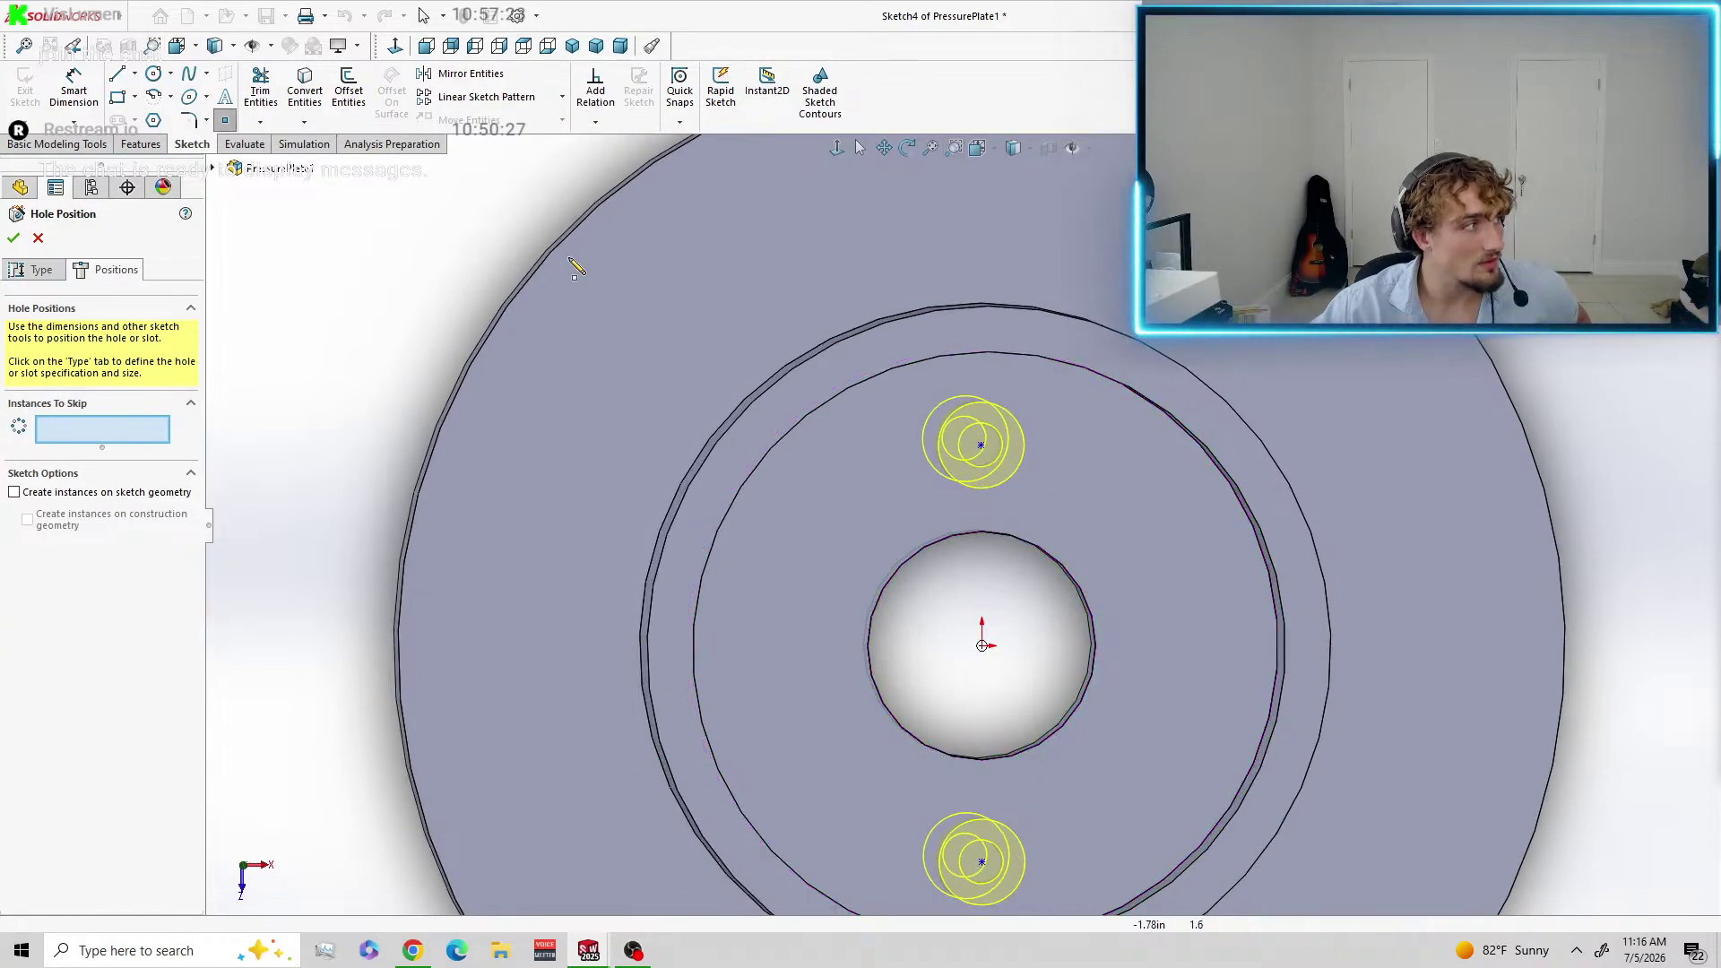
{"action": "left_click", "coordinate": [522, 47]}
{"action": "scroll", "coordinate": [1004, 504], "scroll_direction": "down", "scroll_amount": 2}
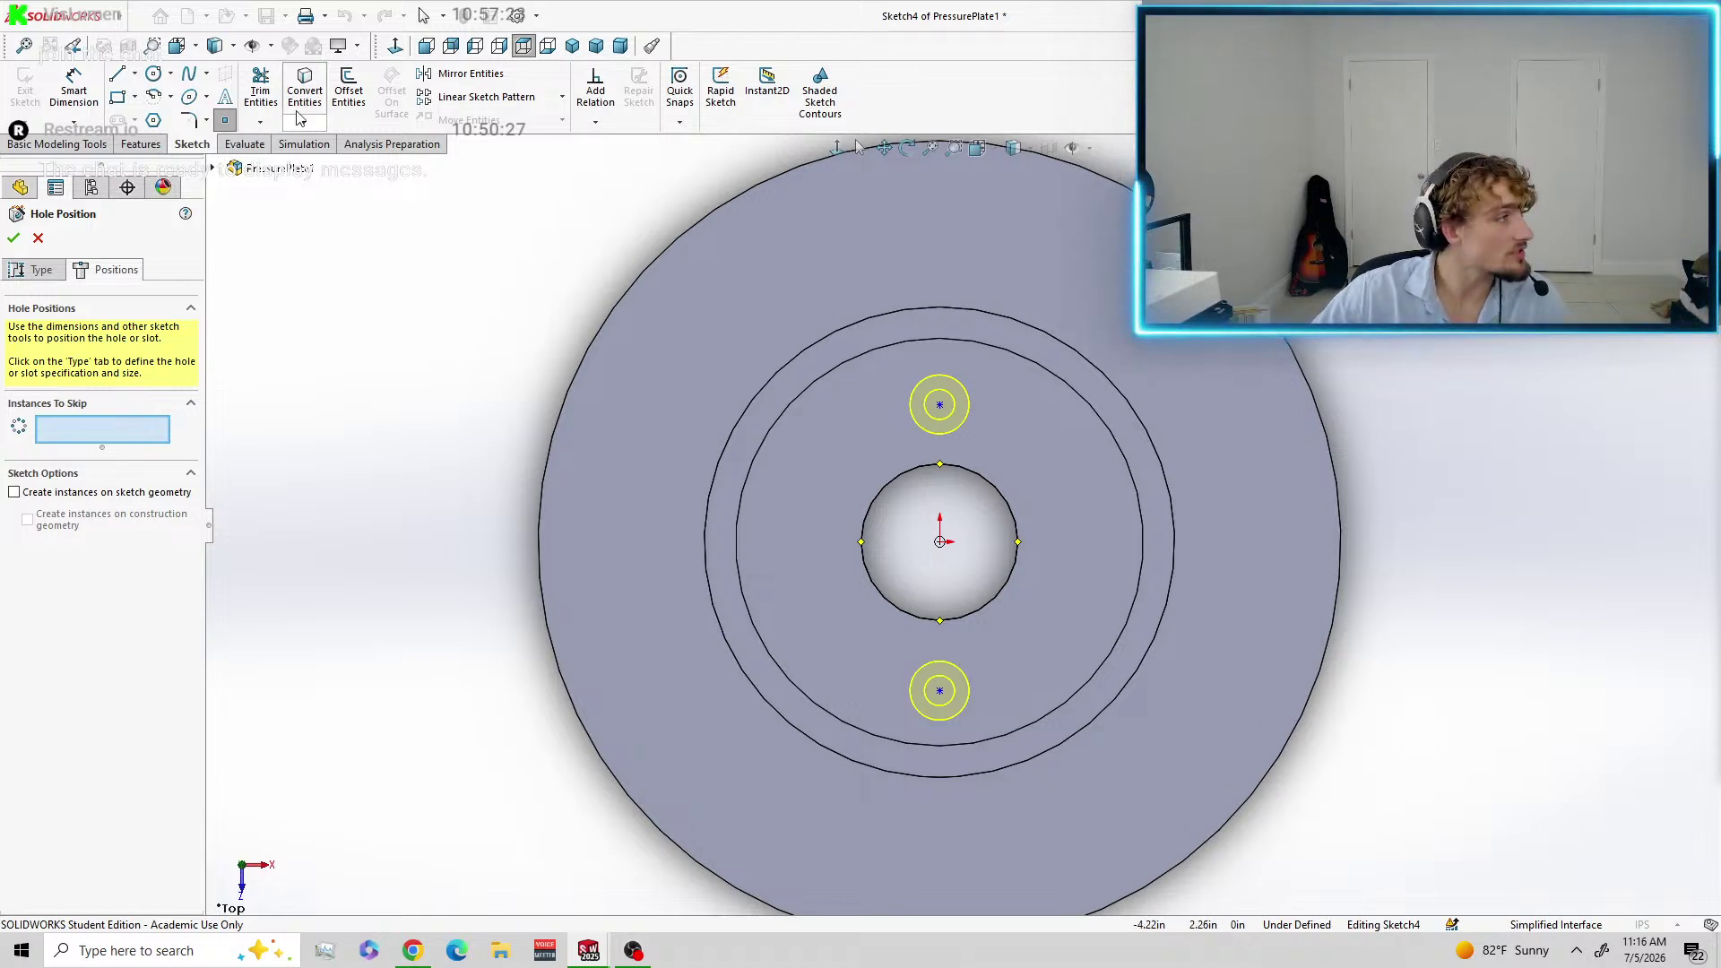
Dimension the upper hole point 22 mm vertically from the origin with Smart Dimension.
{"action": "left_click", "coordinate": [155, 149]}
{"action": "left_click", "coordinate": [199, 147]}
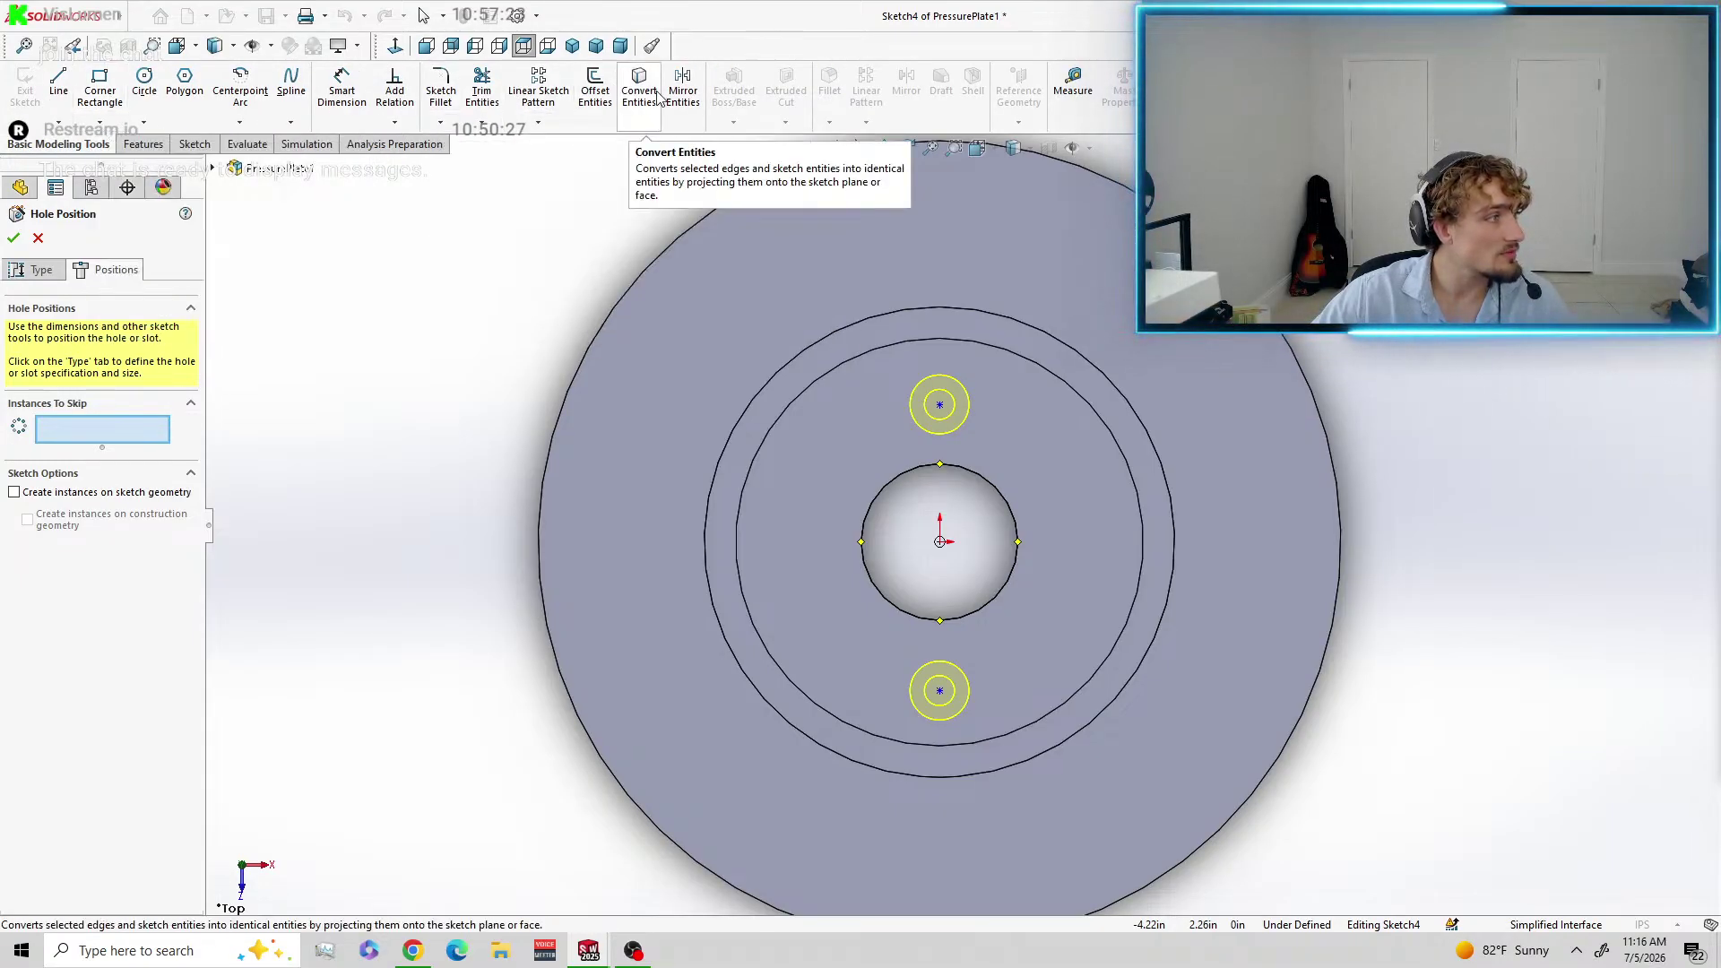
{"action": "left_click", "coordinate": [179, 147]}
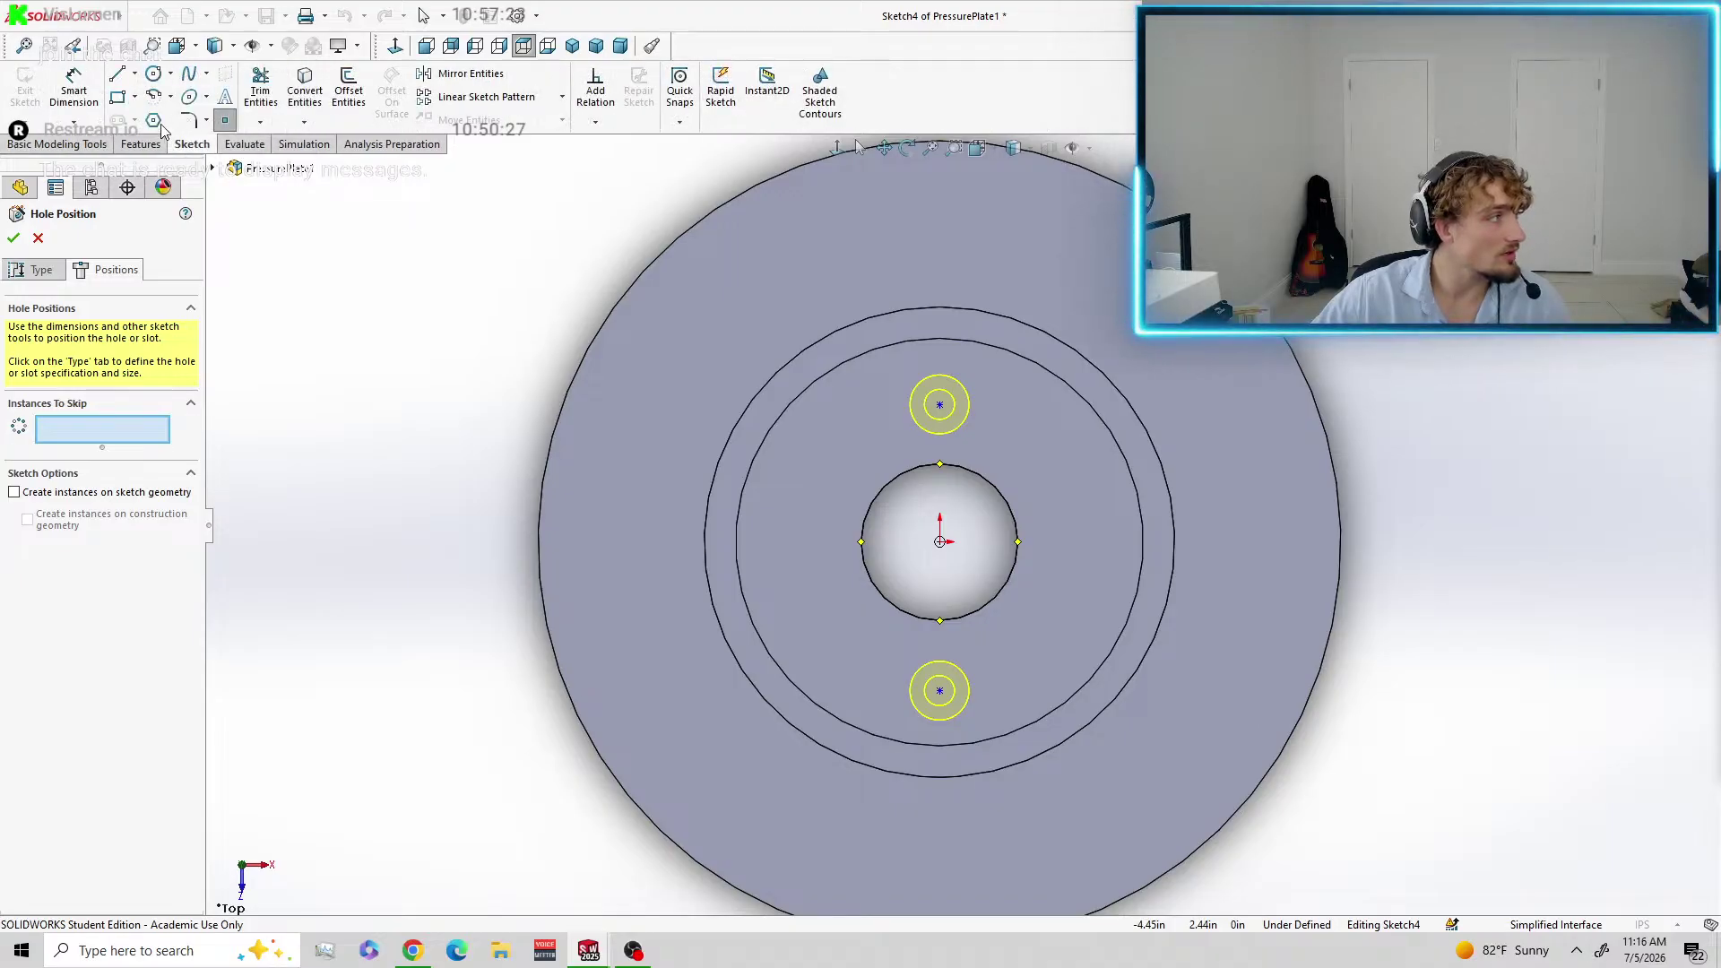
{"action": "left_click", "coordinate": [73, 97]}
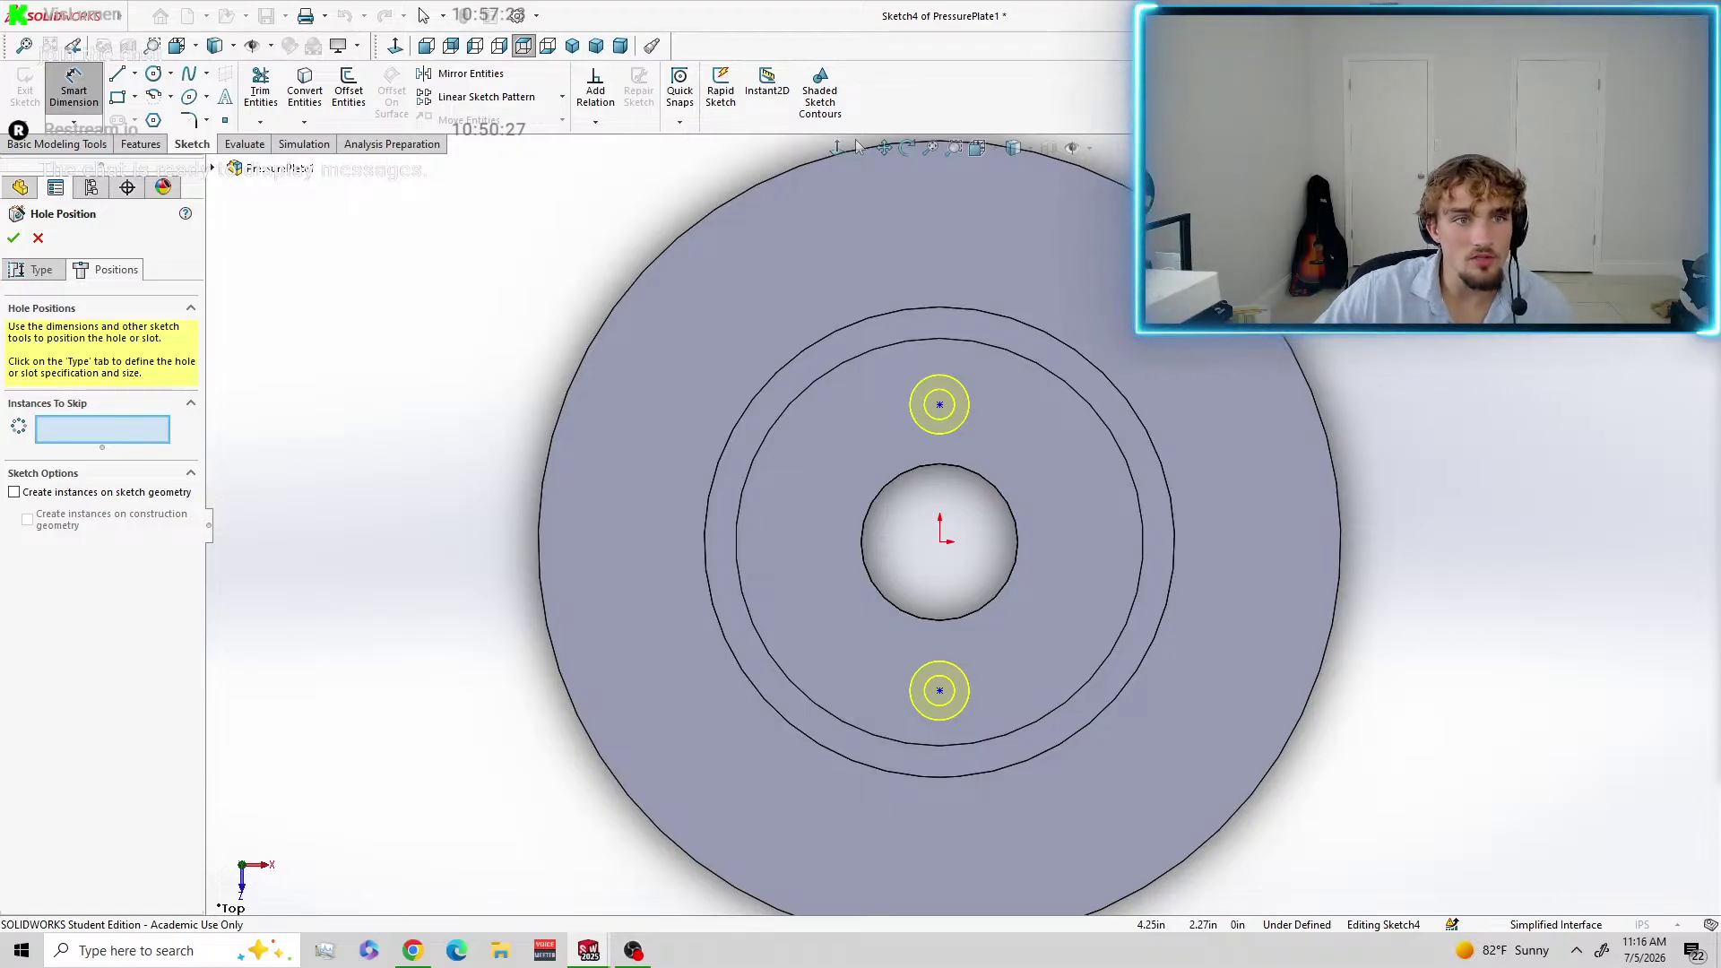
{"action": "left_click", "coordinate": [939, 407]}
{"action": "left_click", "coordinate": [939, 542]}
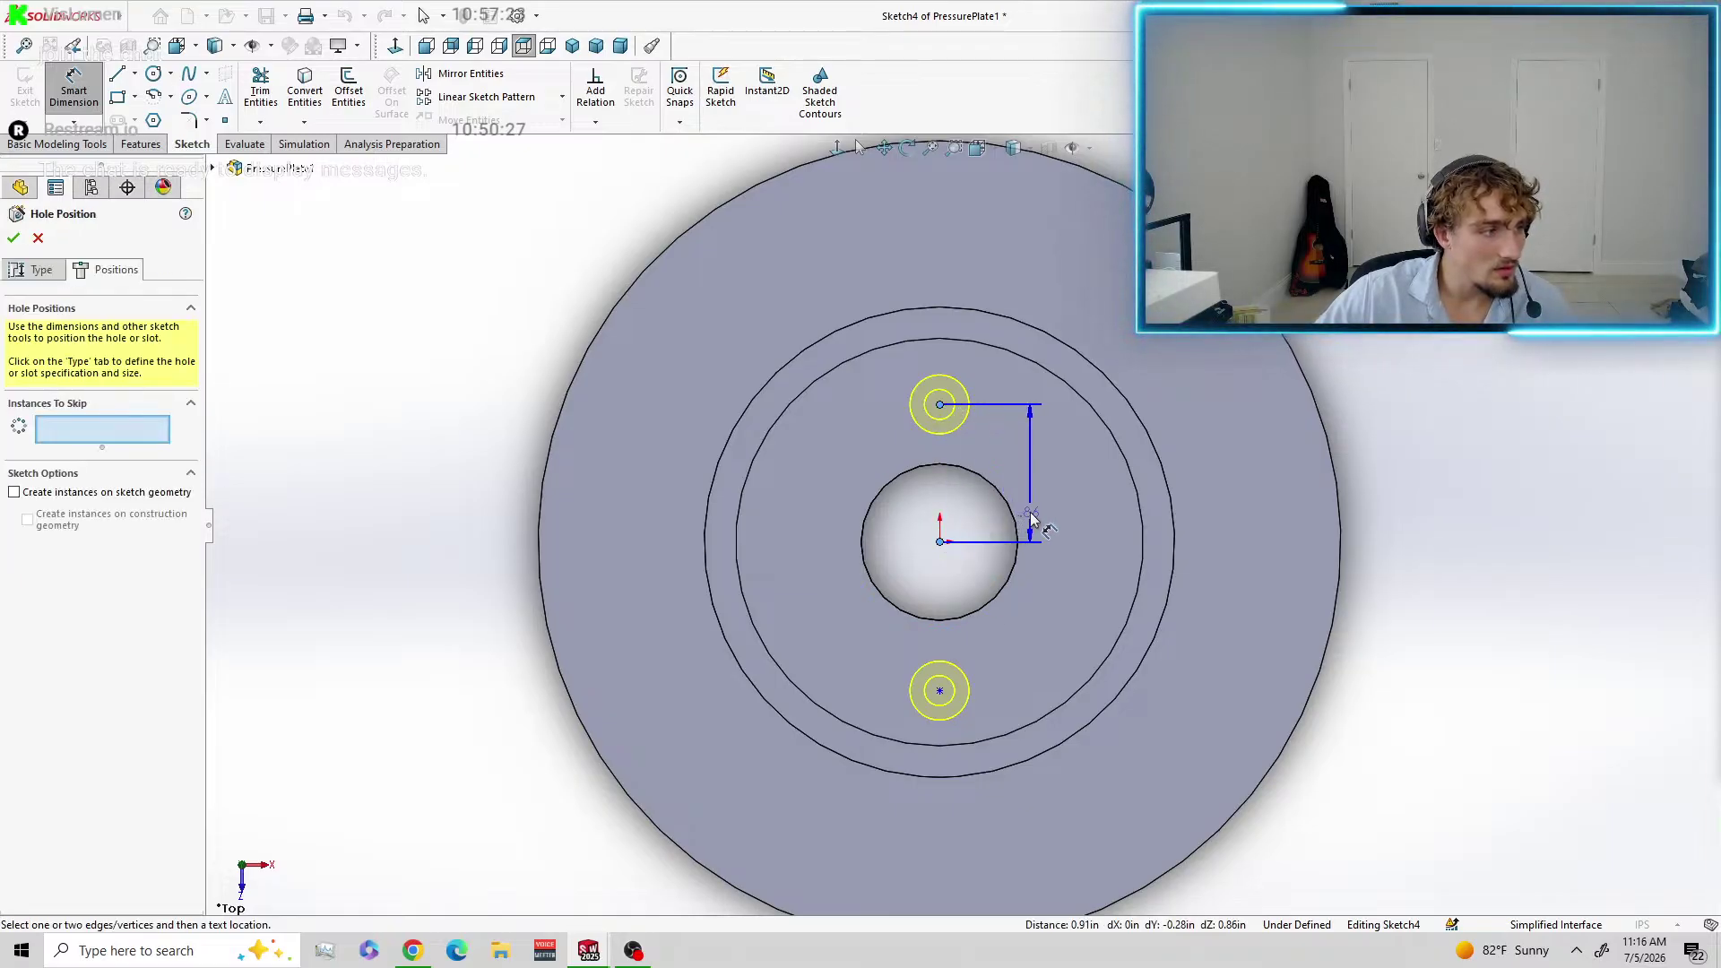
{"action": "left_click", "coordinate": [1031, 519]}
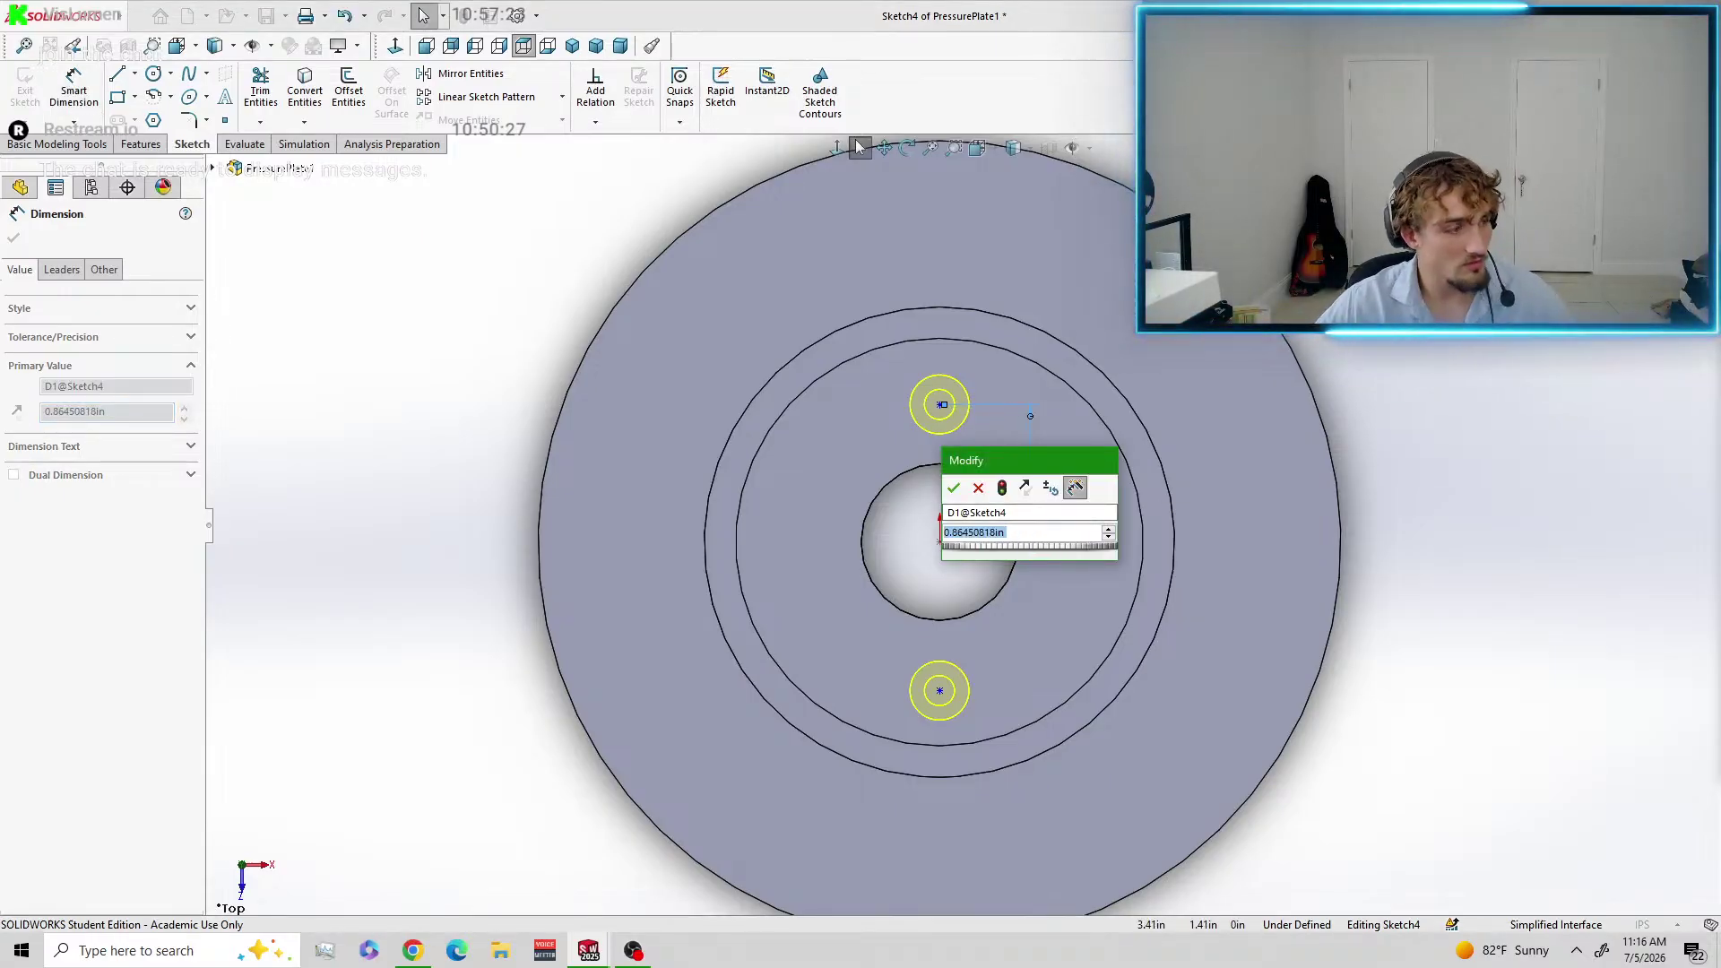
{"action": "type", "text": "22mm"}
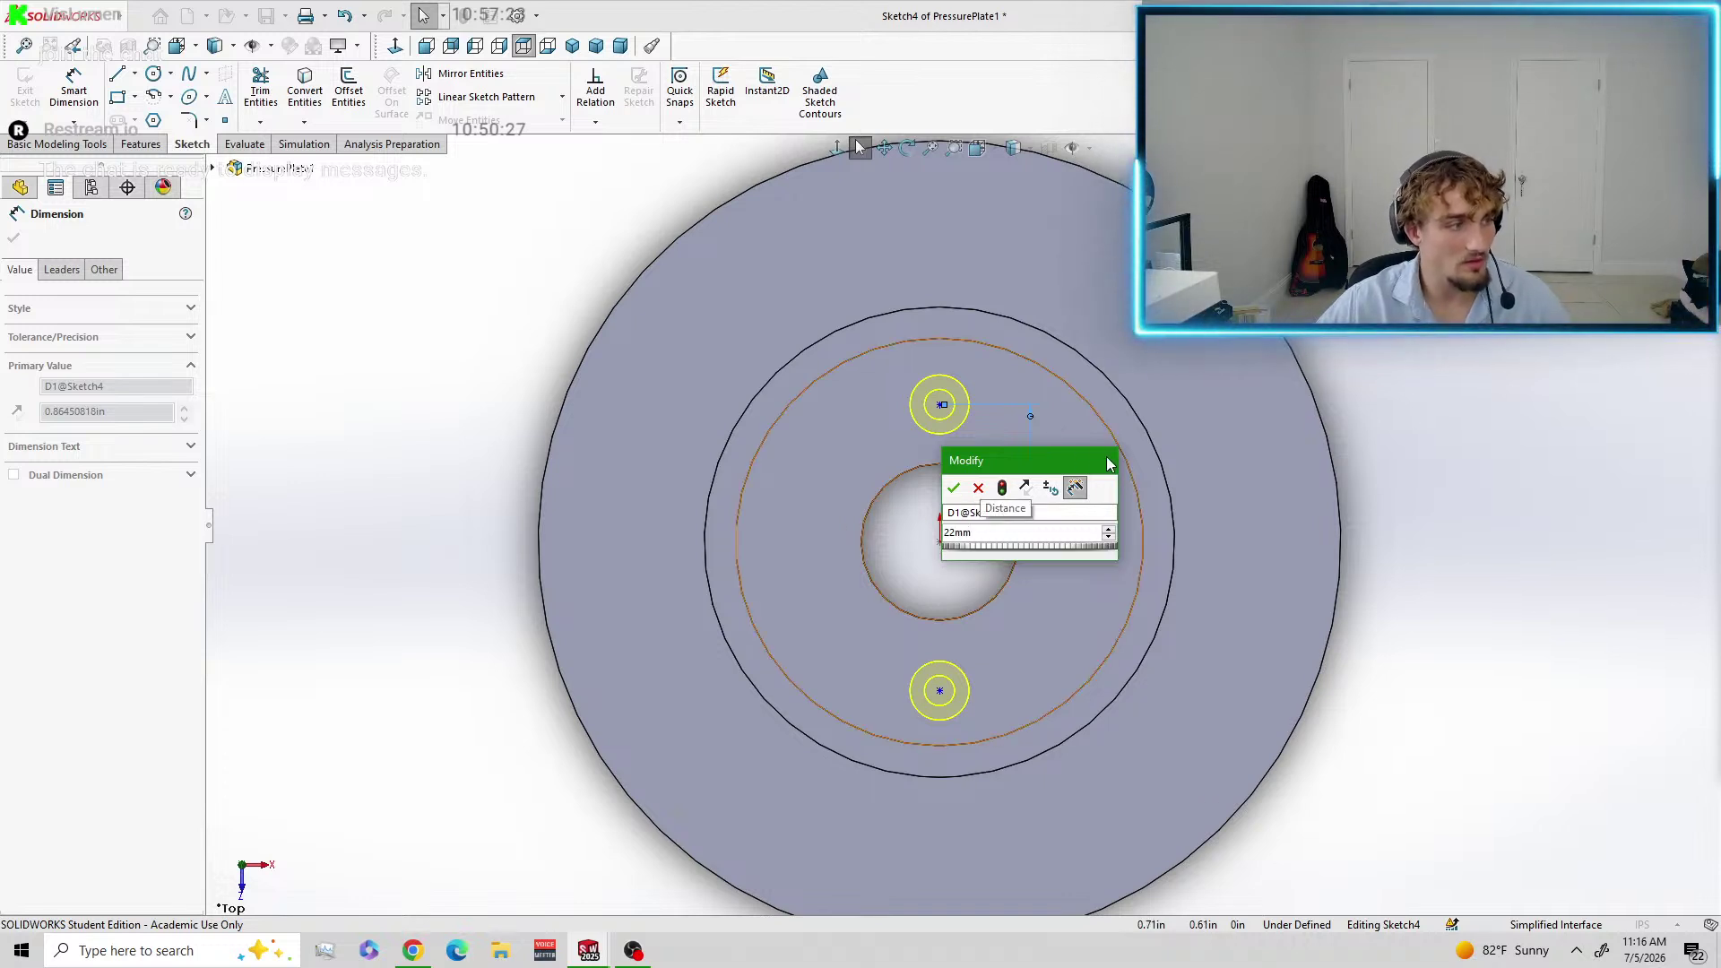
{"action": "left_click", "coordinate": [955, 488]}
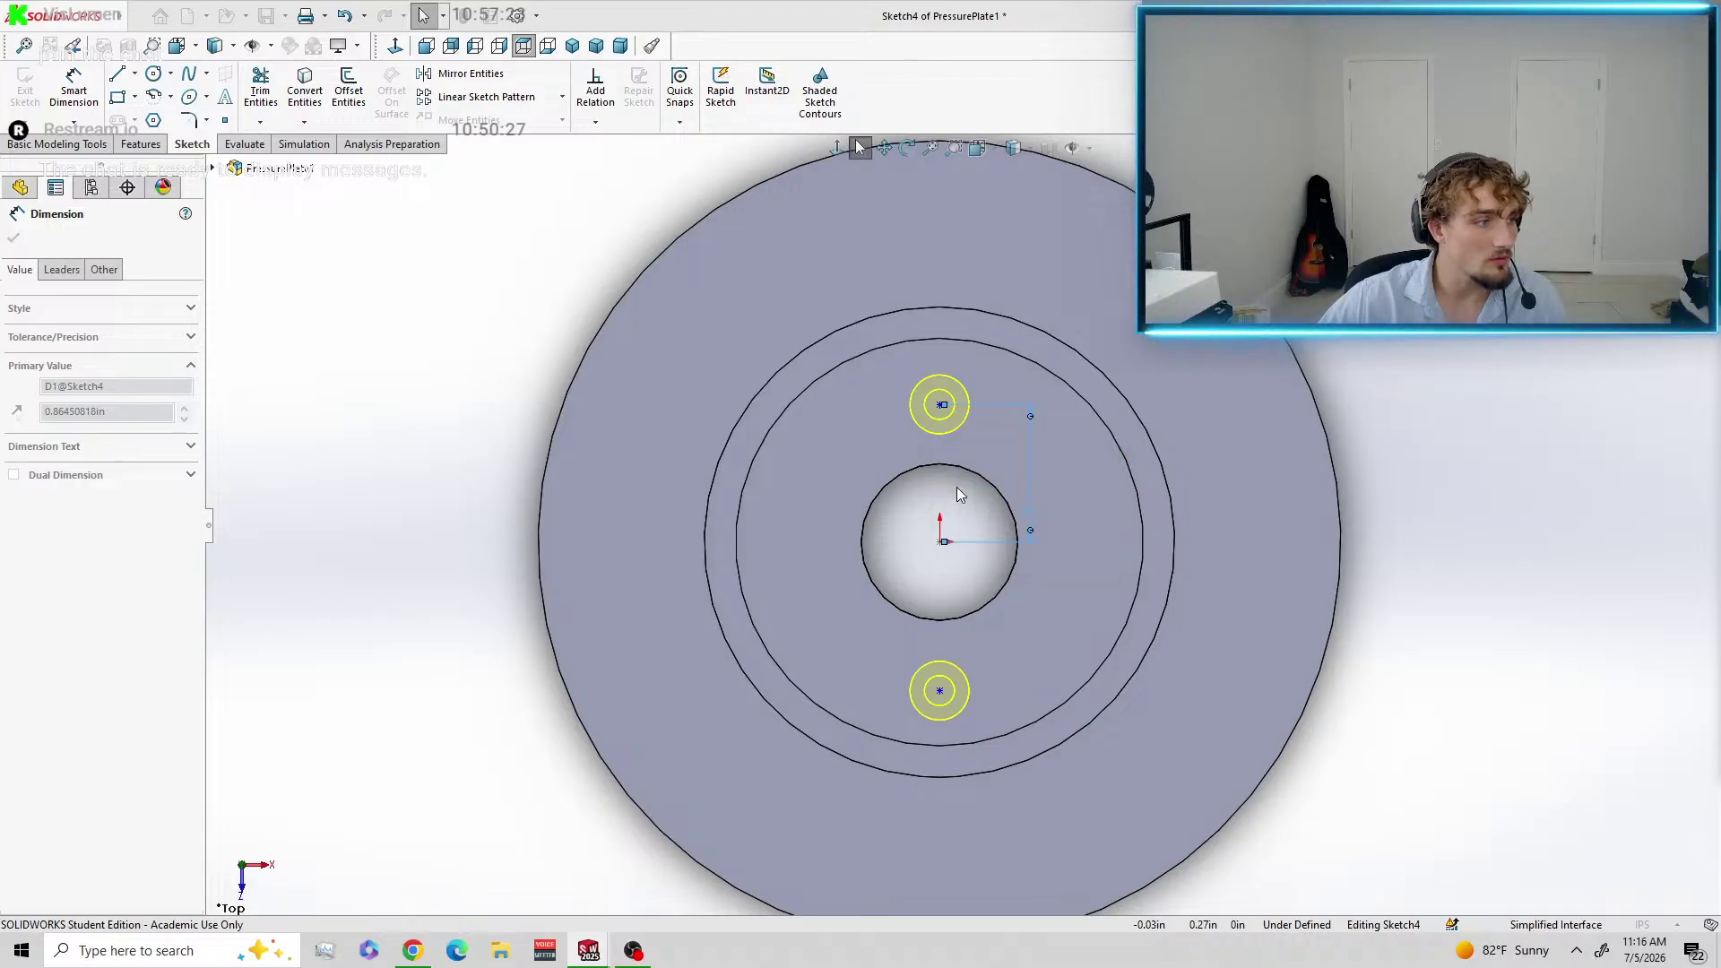
Dimension the lower hole point 22 mm vertically from the origin and finish the countersunk holes.
{"action": "left_click", "coordinate": [940, 691]}
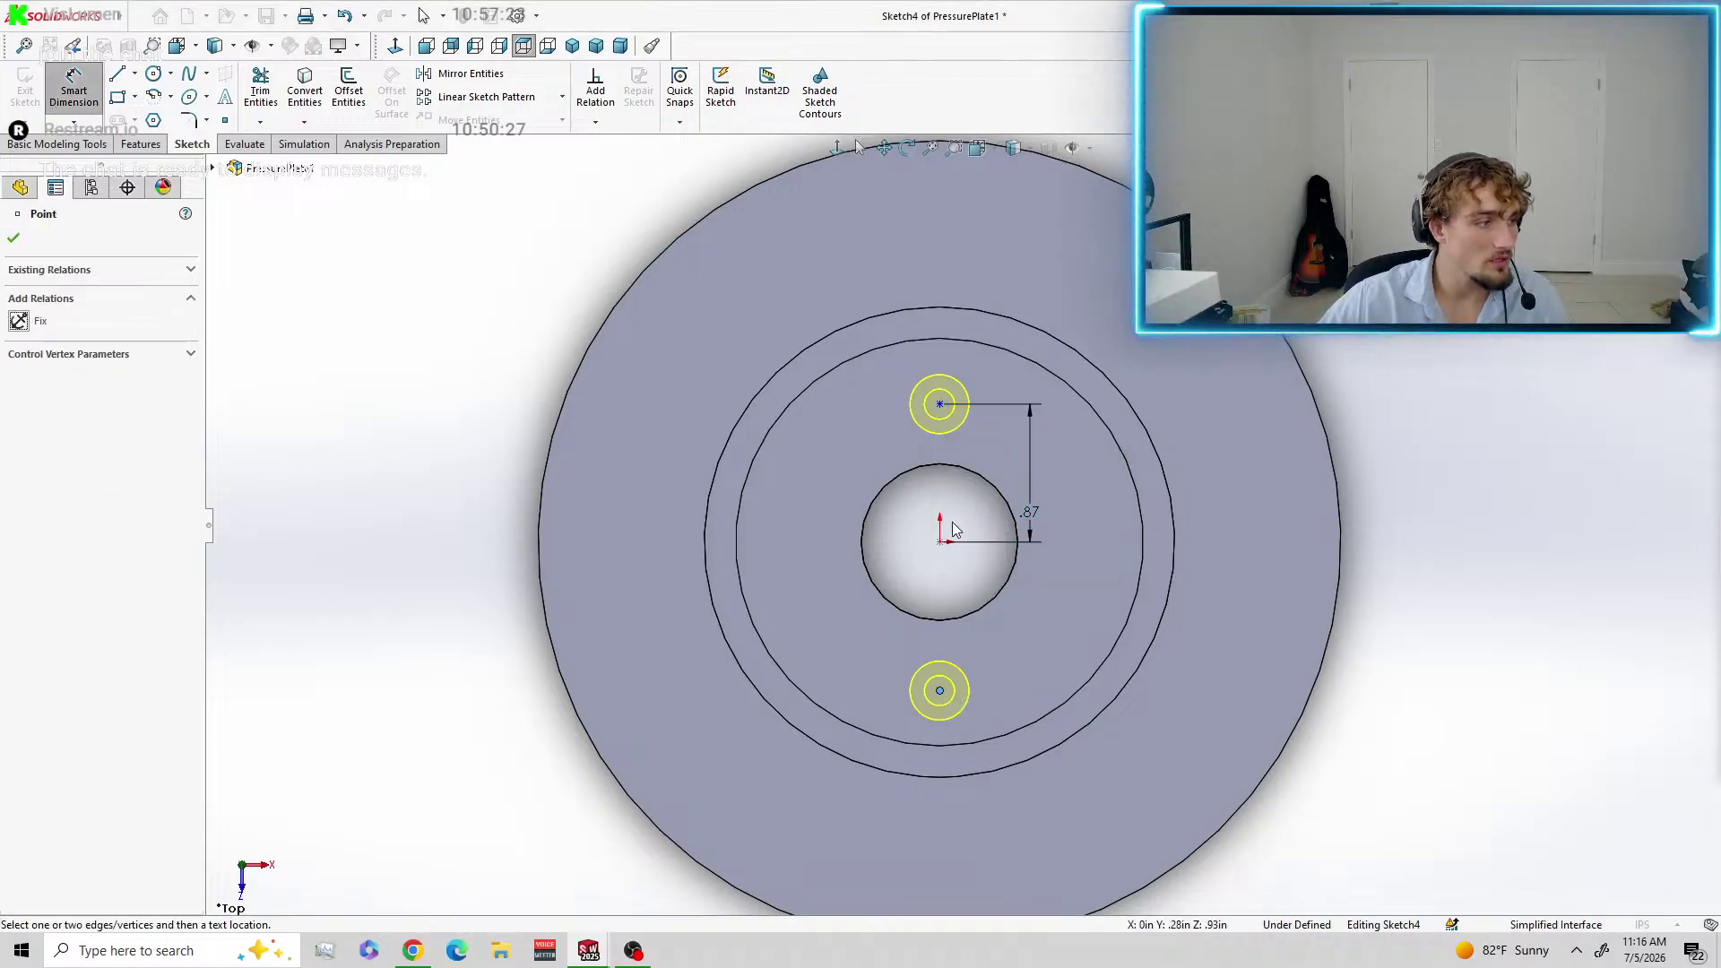
{"action": "left_click", "coordinate": [940, 542]}
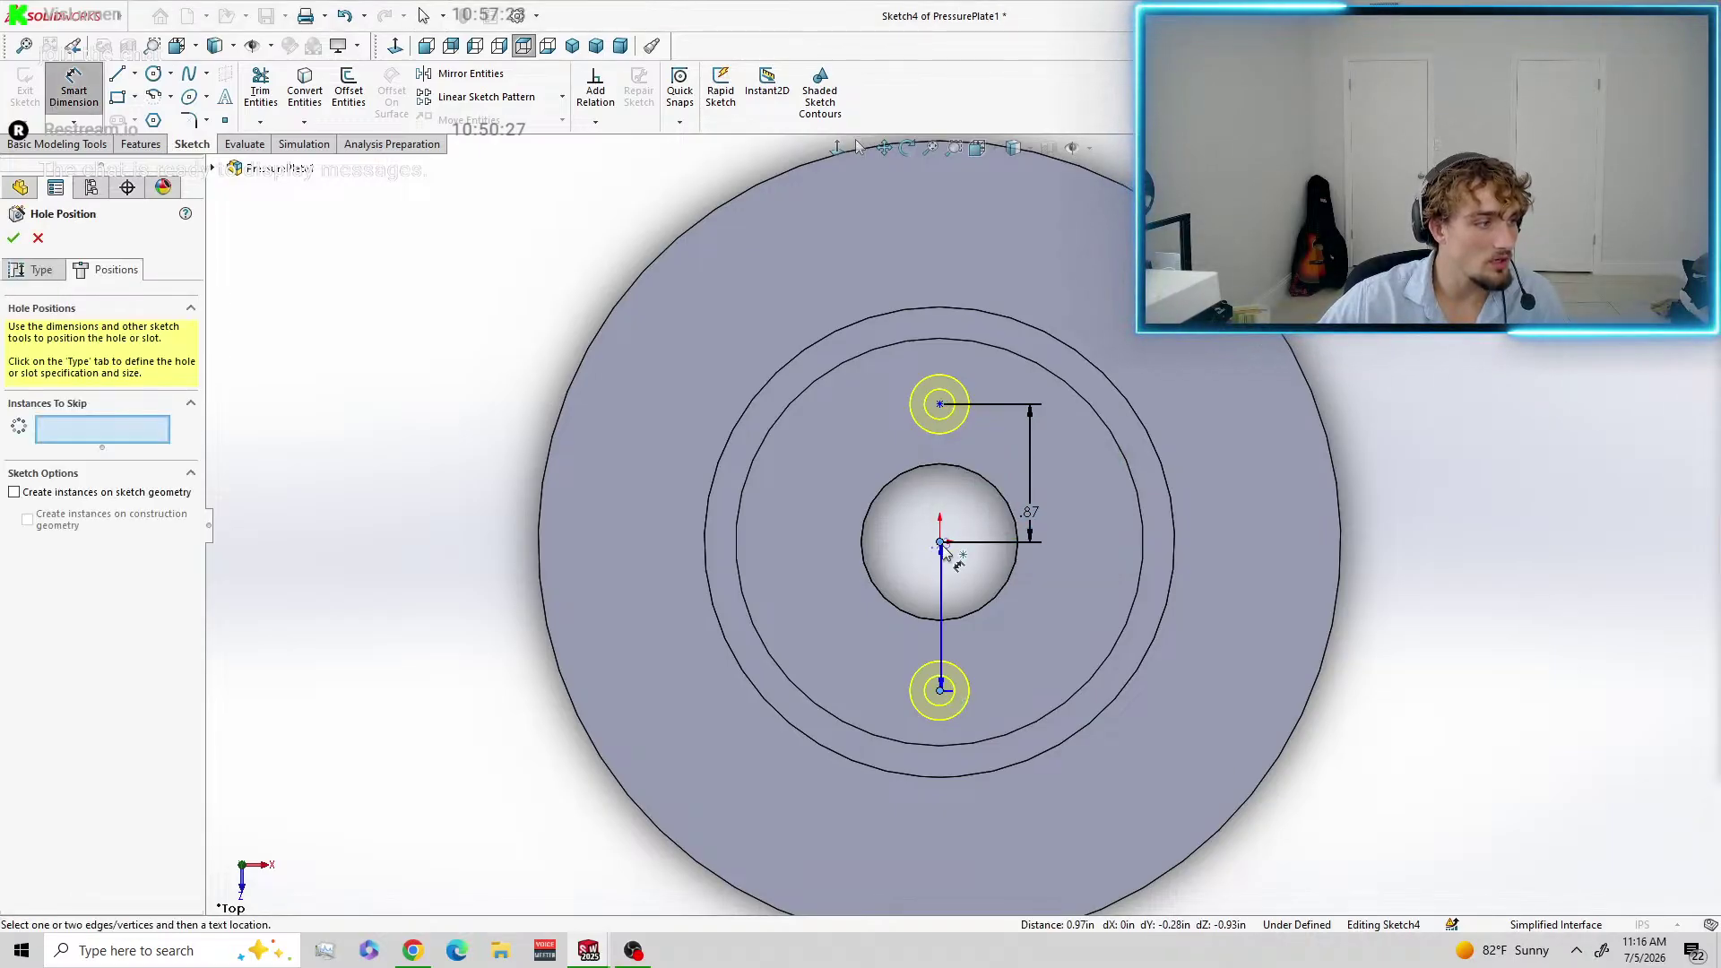
{"action": "left_click", "coordinate": [1051, 586]}
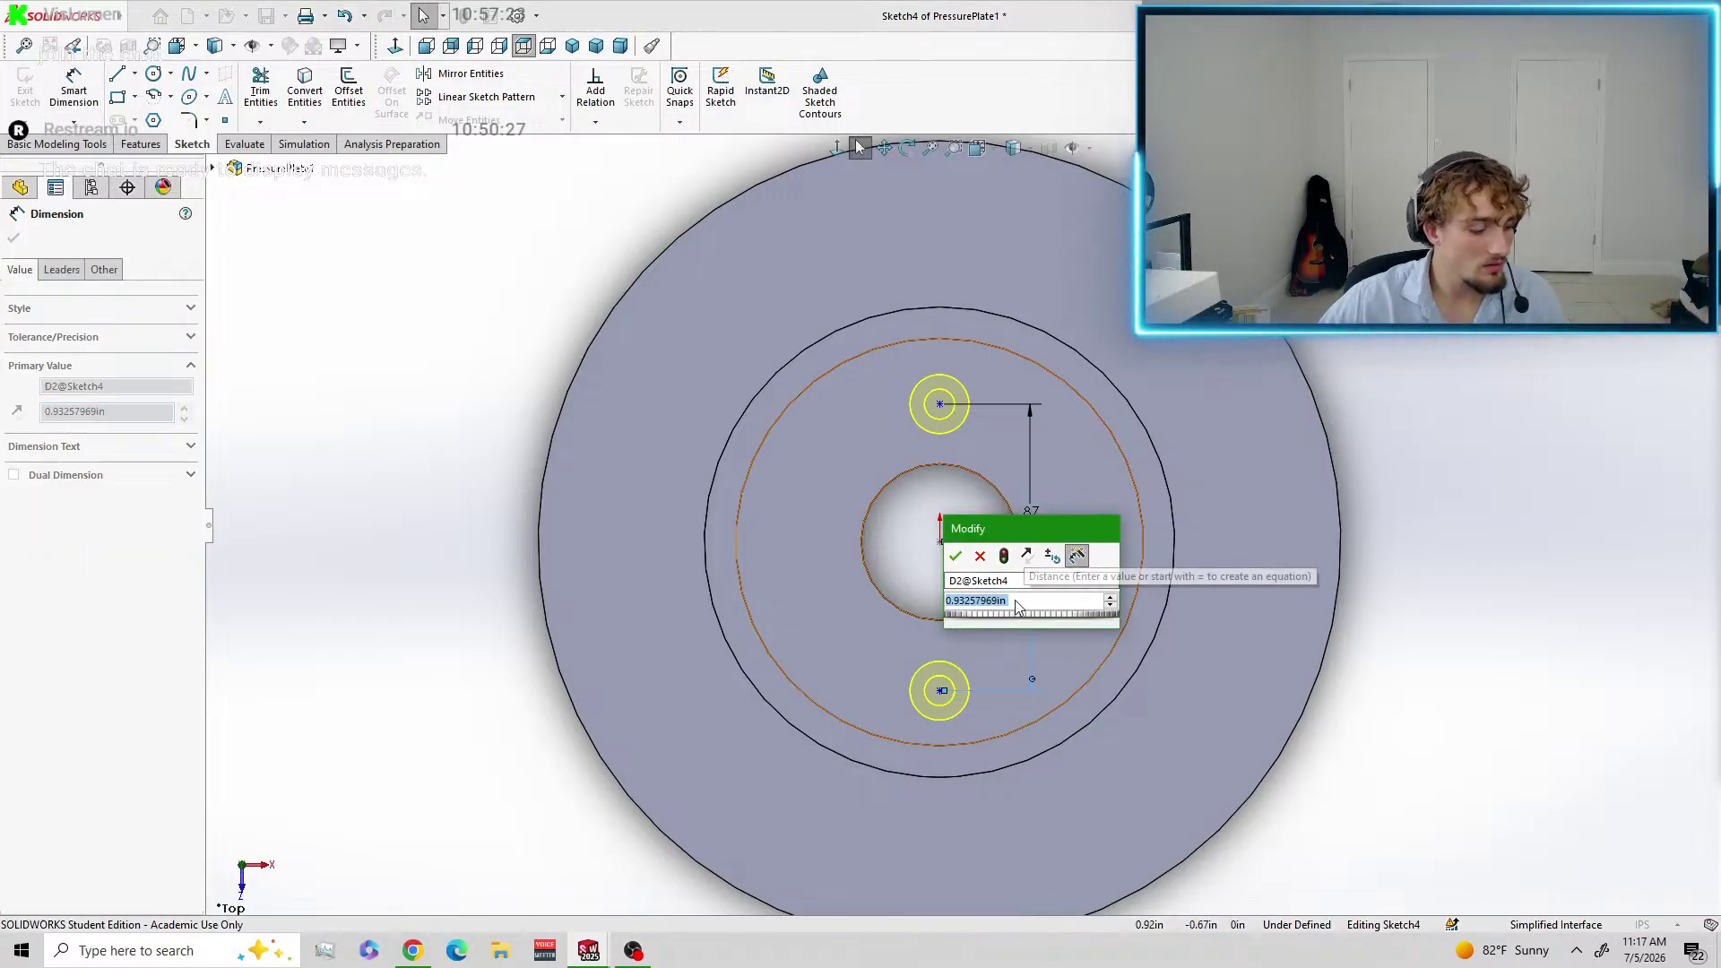
{"action": "type", "text": "22mm"}
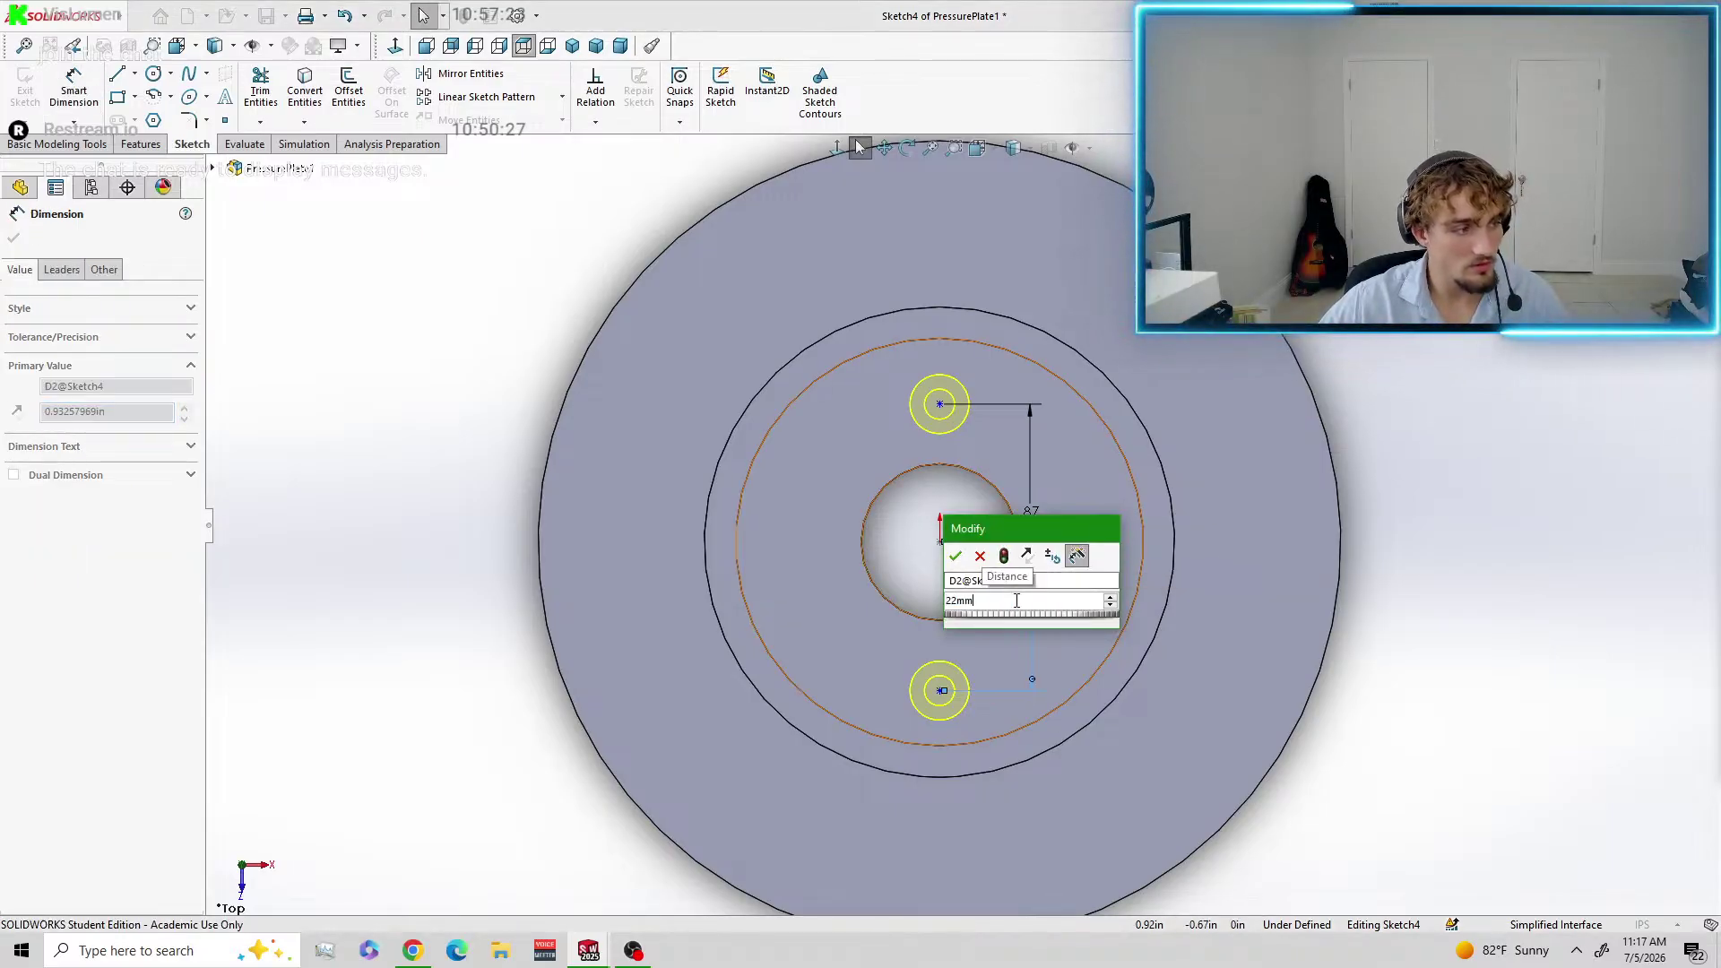
{"action": "left_click", "coordinate": [955, 556]}
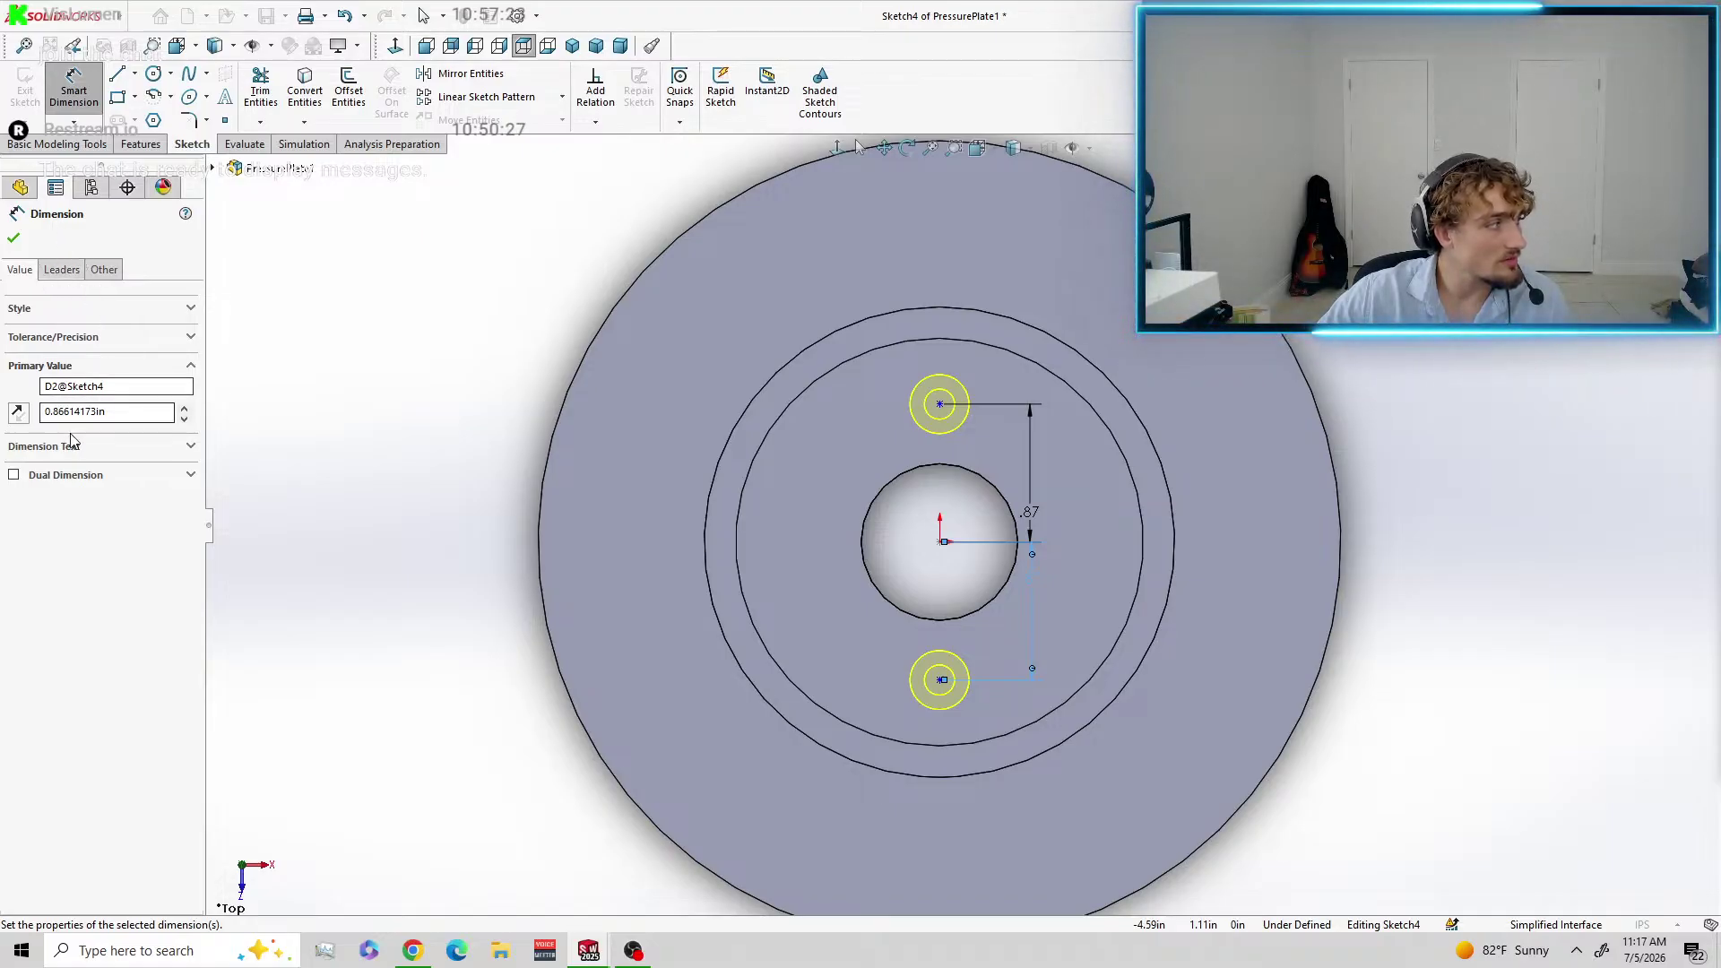
{"action": "left_click", "coordinate": [14, 241]}
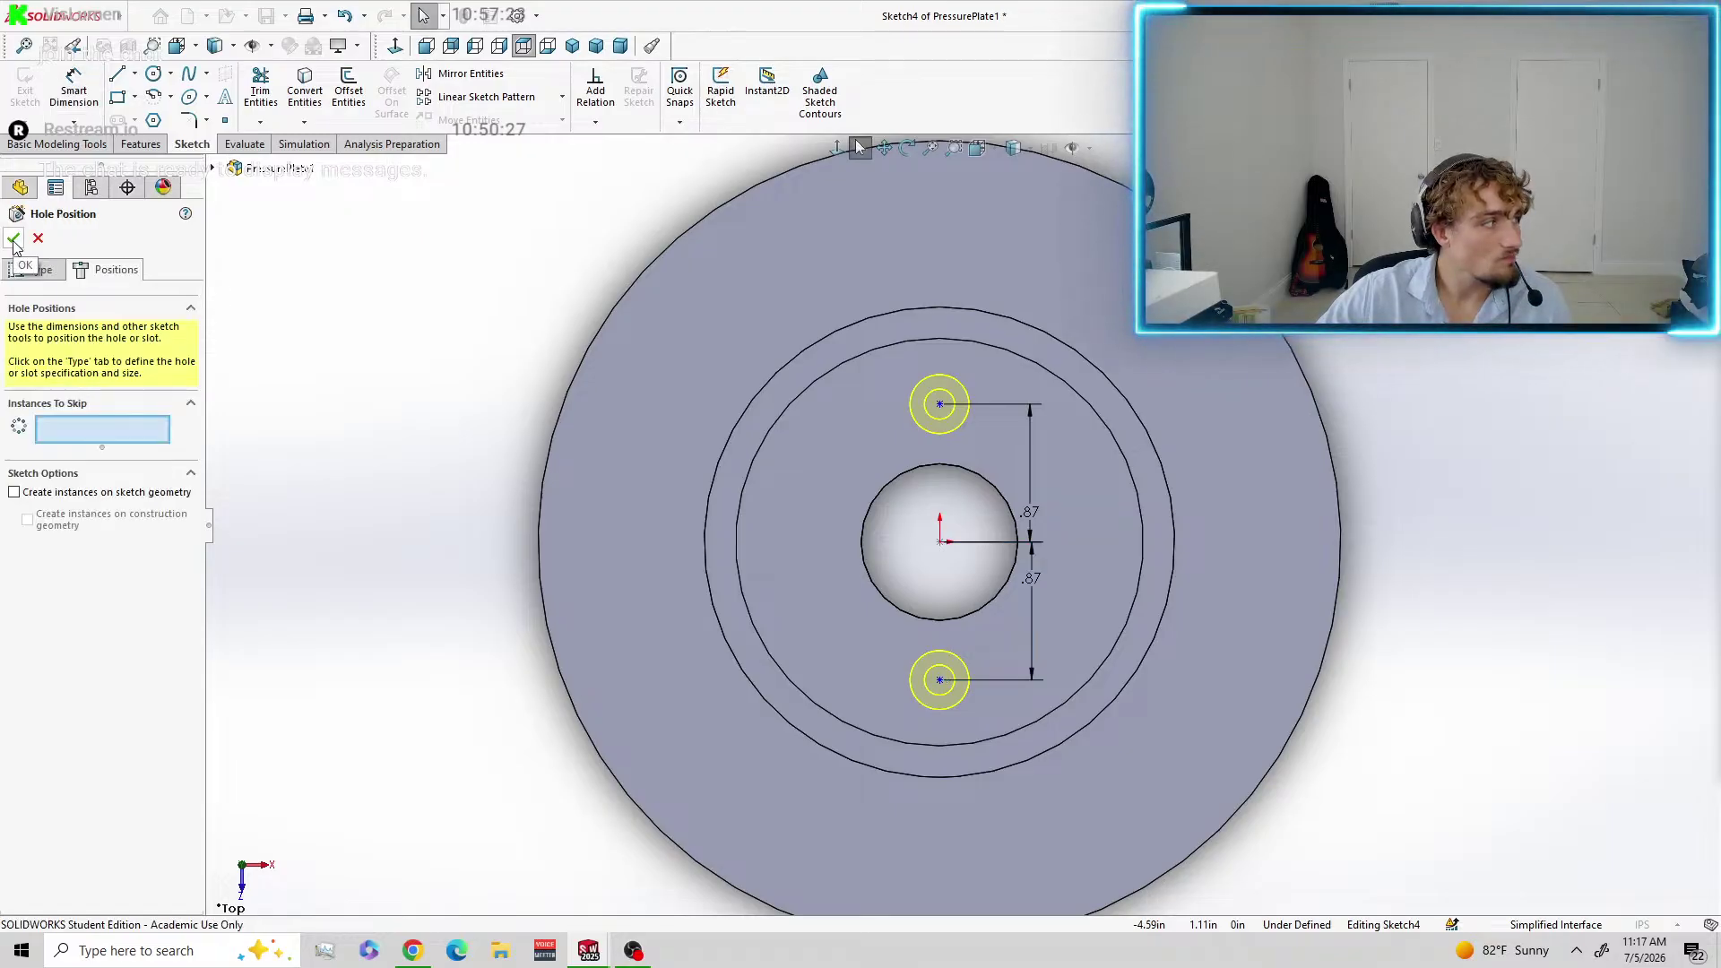
{"action": "left_click", "coordinate": [13, 240]}
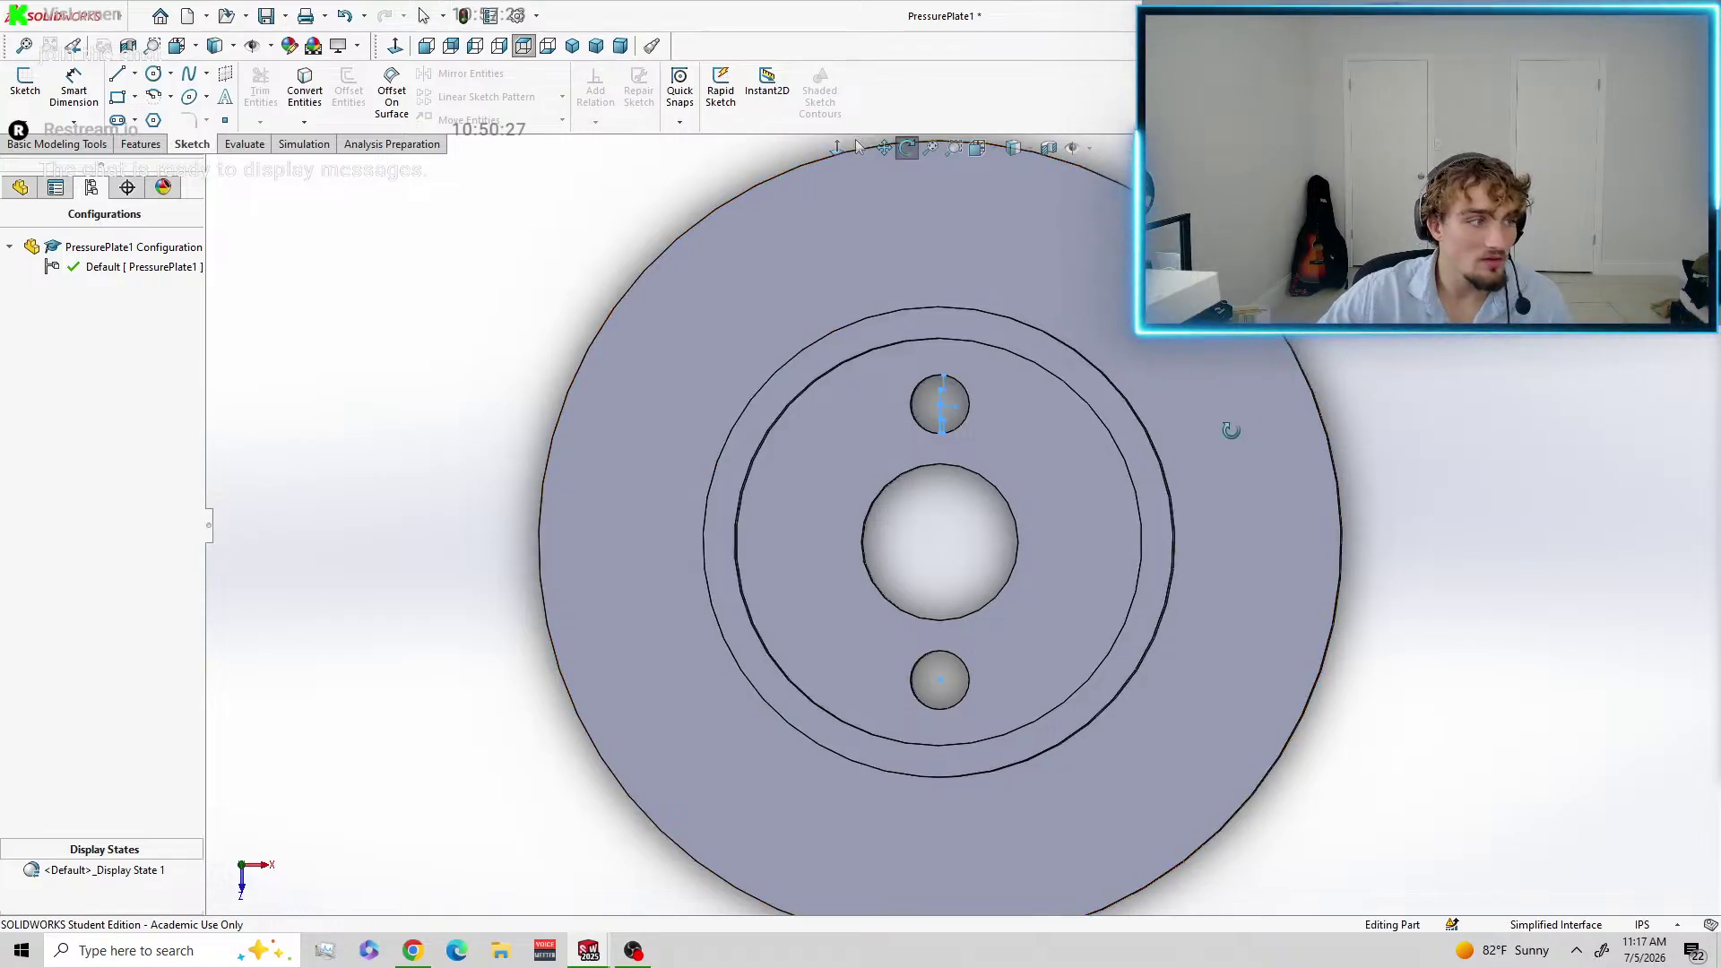
Examine the two finished countersunk holes in the recessed inner face from several angles, including the Trimetric view.
{"action": "middle_click_drag", "start_coordinate": [1229, 426], "coordinate": [834, 511]}
{"action": "mouse_move", "coordinate": [262, 371]}
{"action": "middle_mouse_down"}
{"action": "mouse_move", "coordinate": [244, 339]}
{"action": "mouse_move", "coordinate": [263, 360]}
{"action": "middle_mouse_up"}
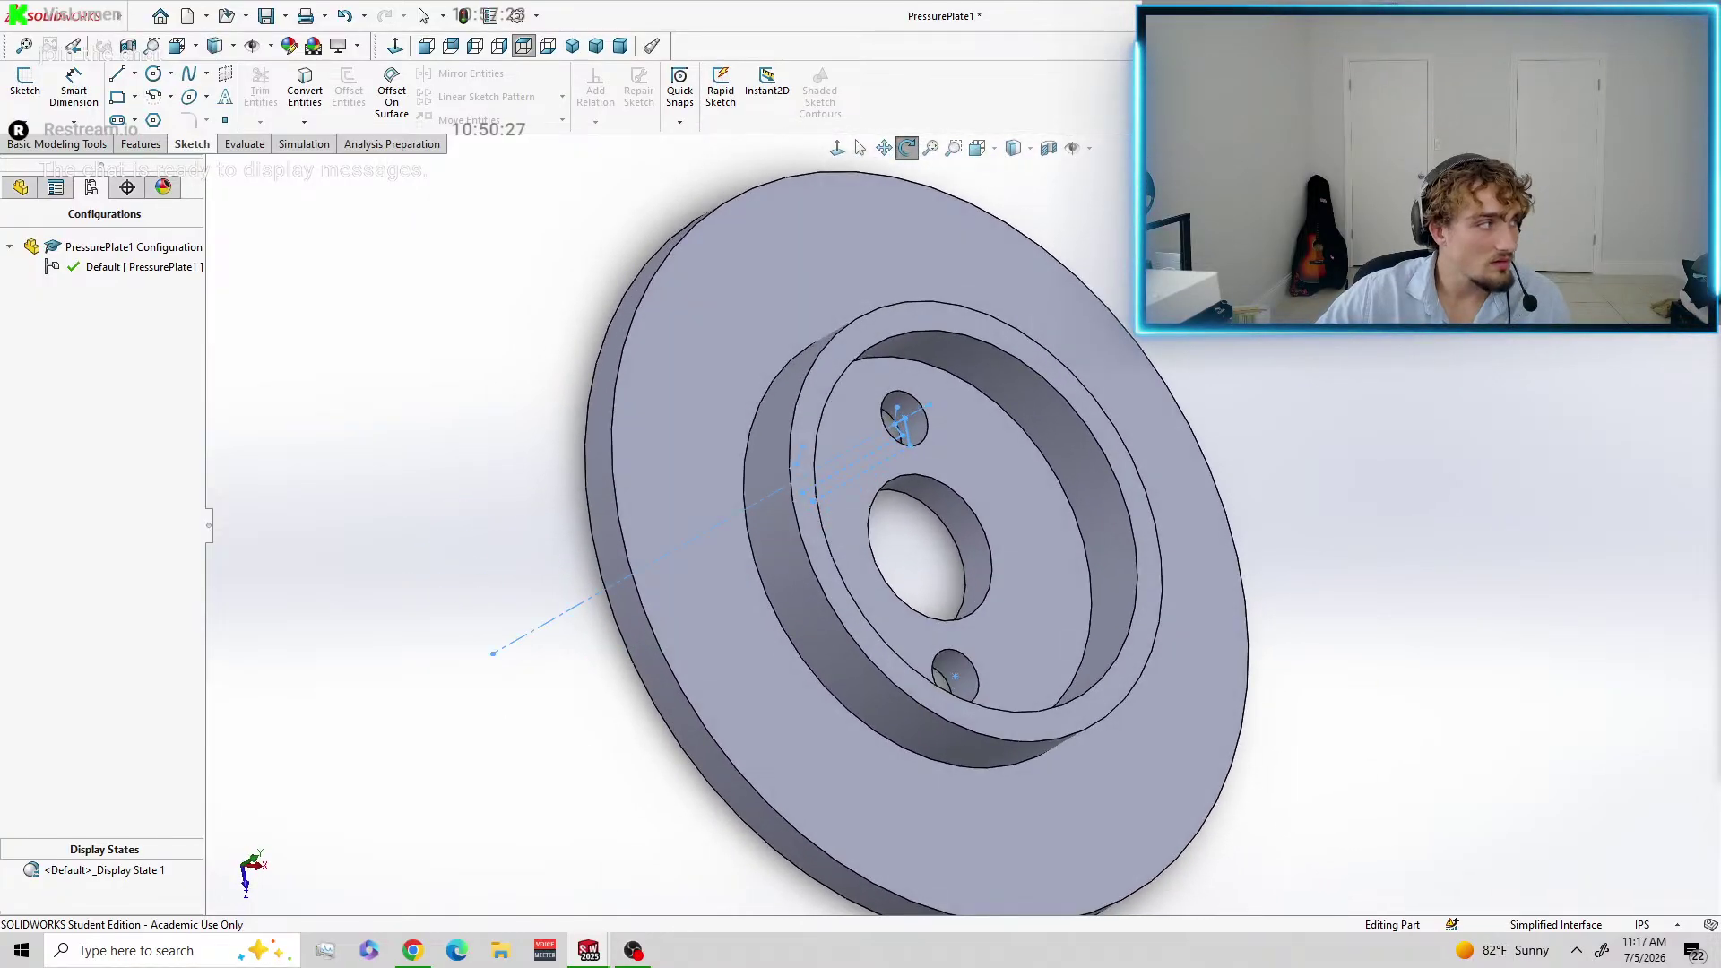
{"action": "left_click", "coordinate": [993, 482]}
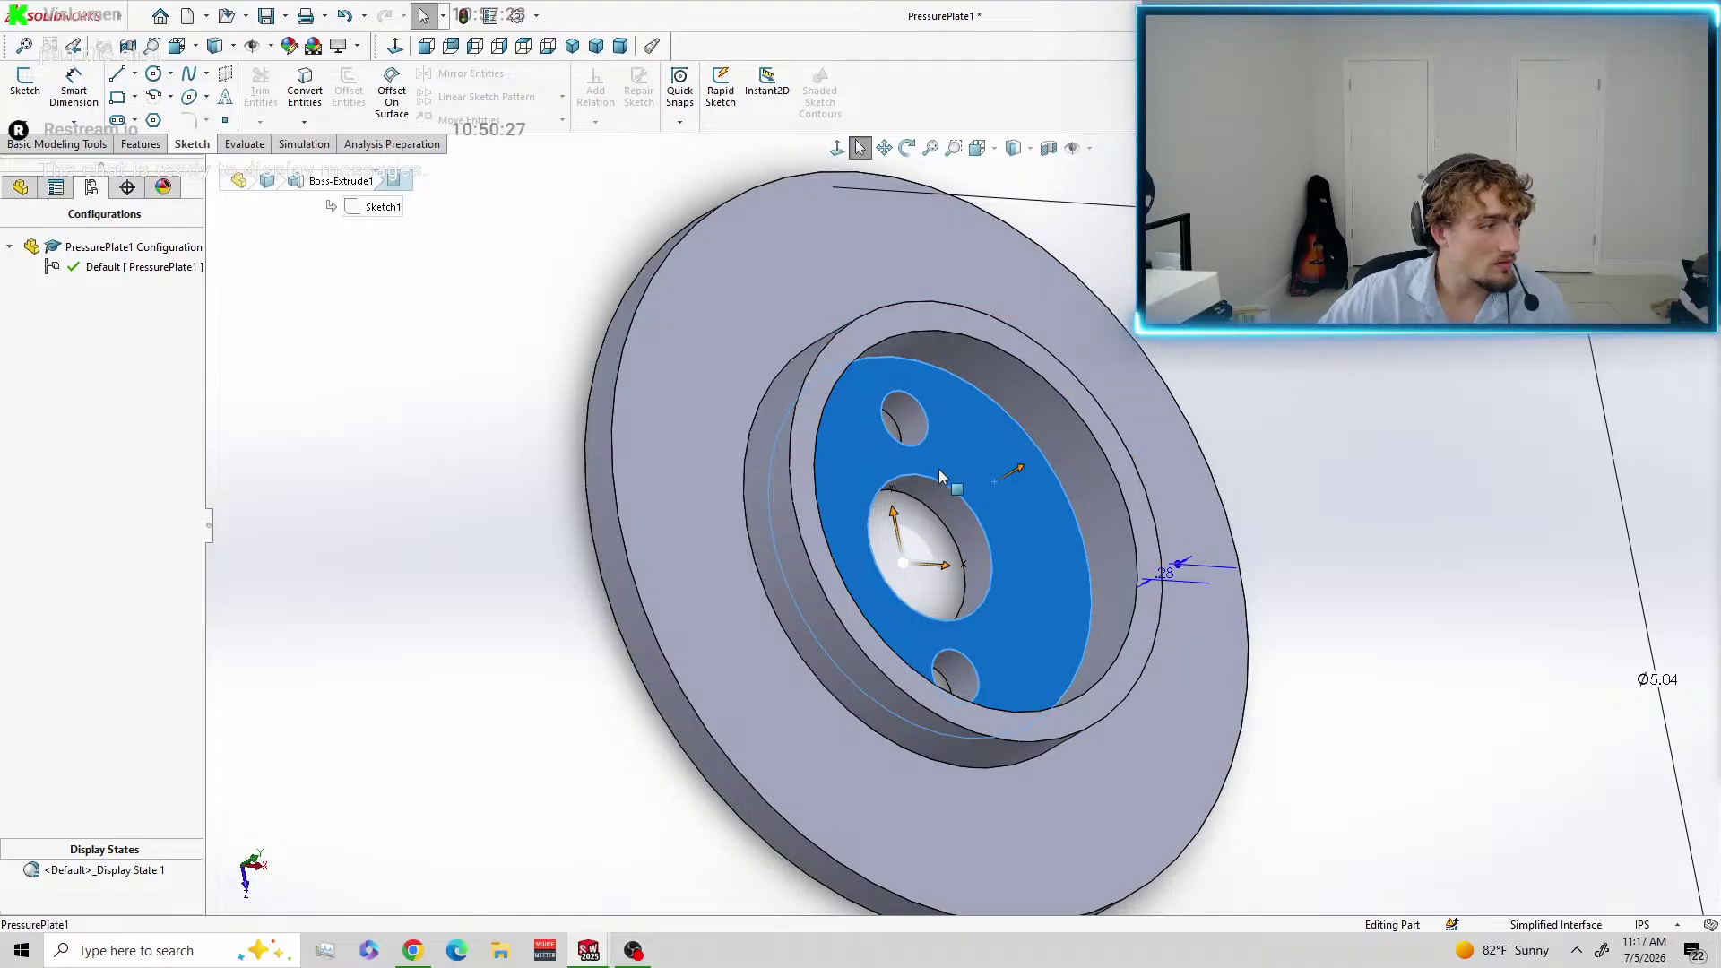
{"action": "left_click", "coordinate": [405, 387]}
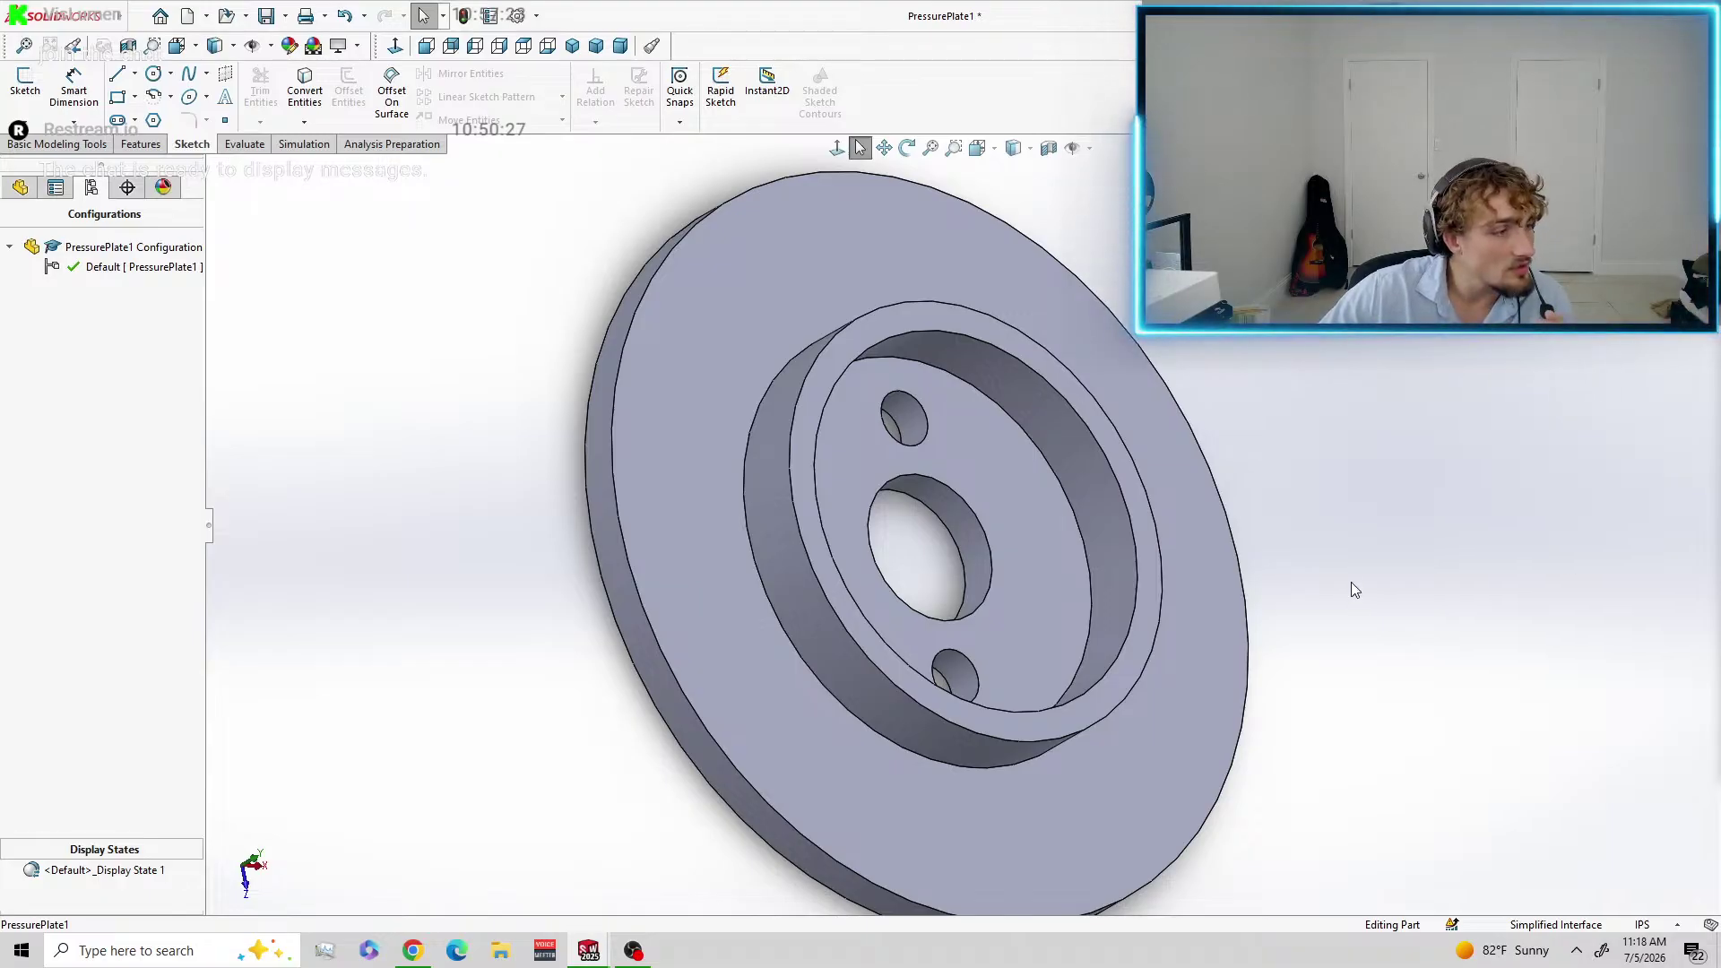
{"action": "middle_click_drag", "start_coordinate": [1353, 589], "coordinate": [1336, 524]}
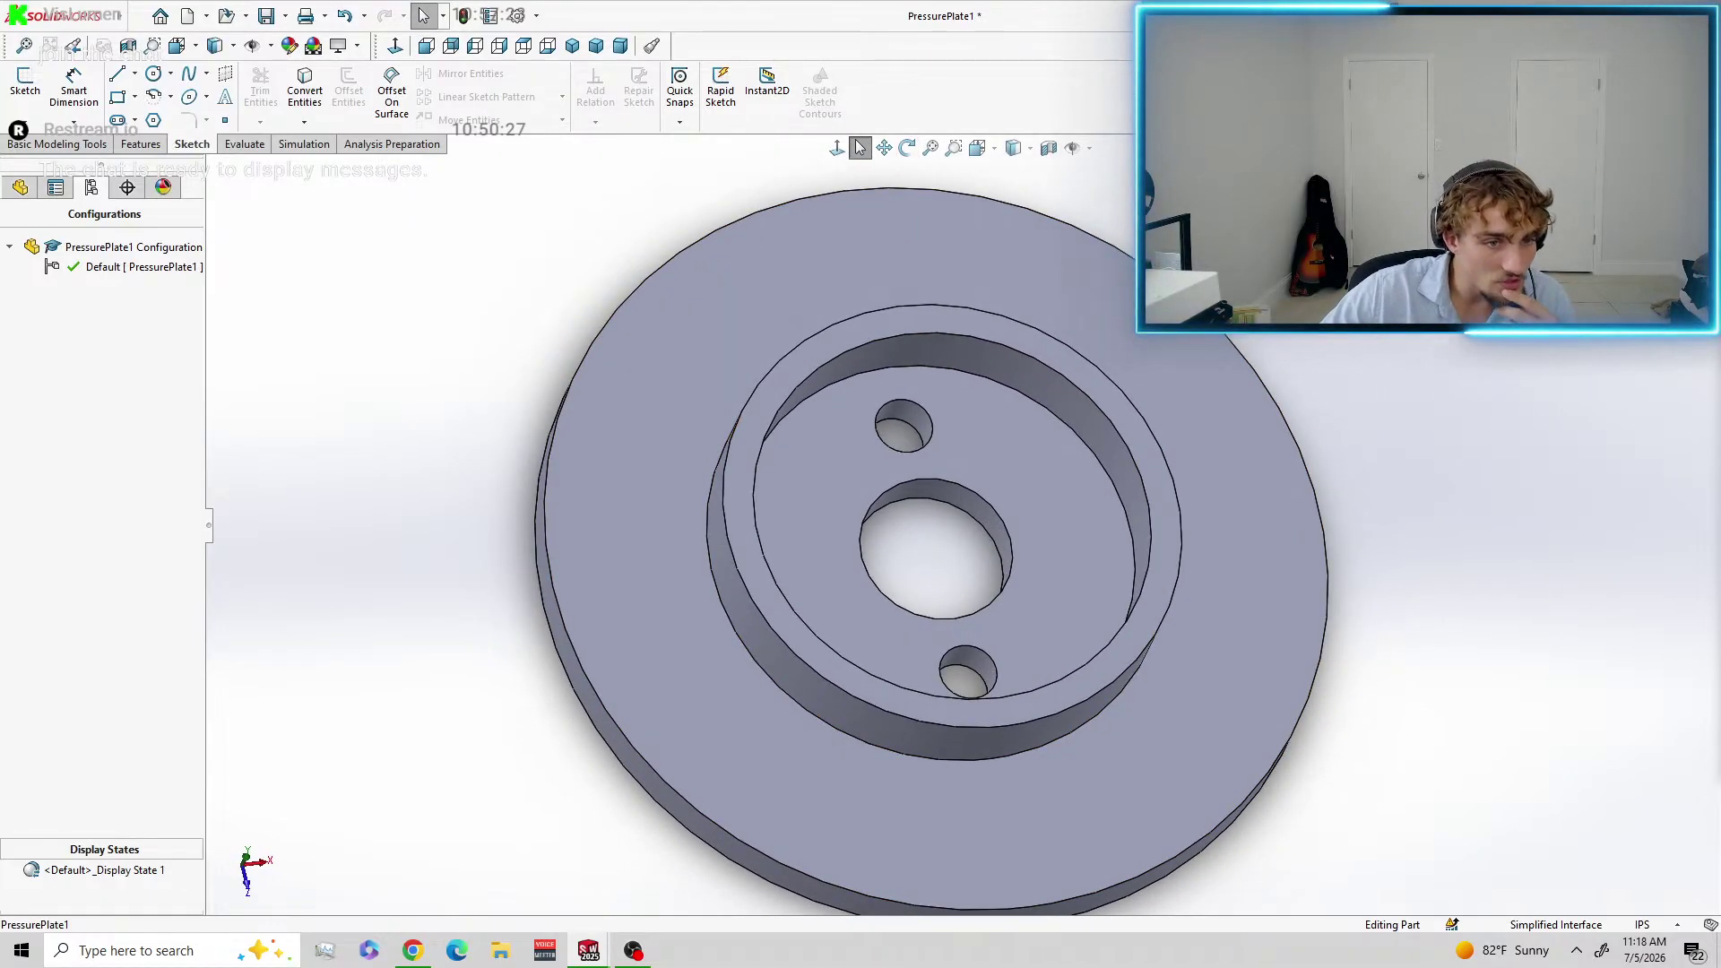
{"action": "left_click", "coordinate": [598, 52]}
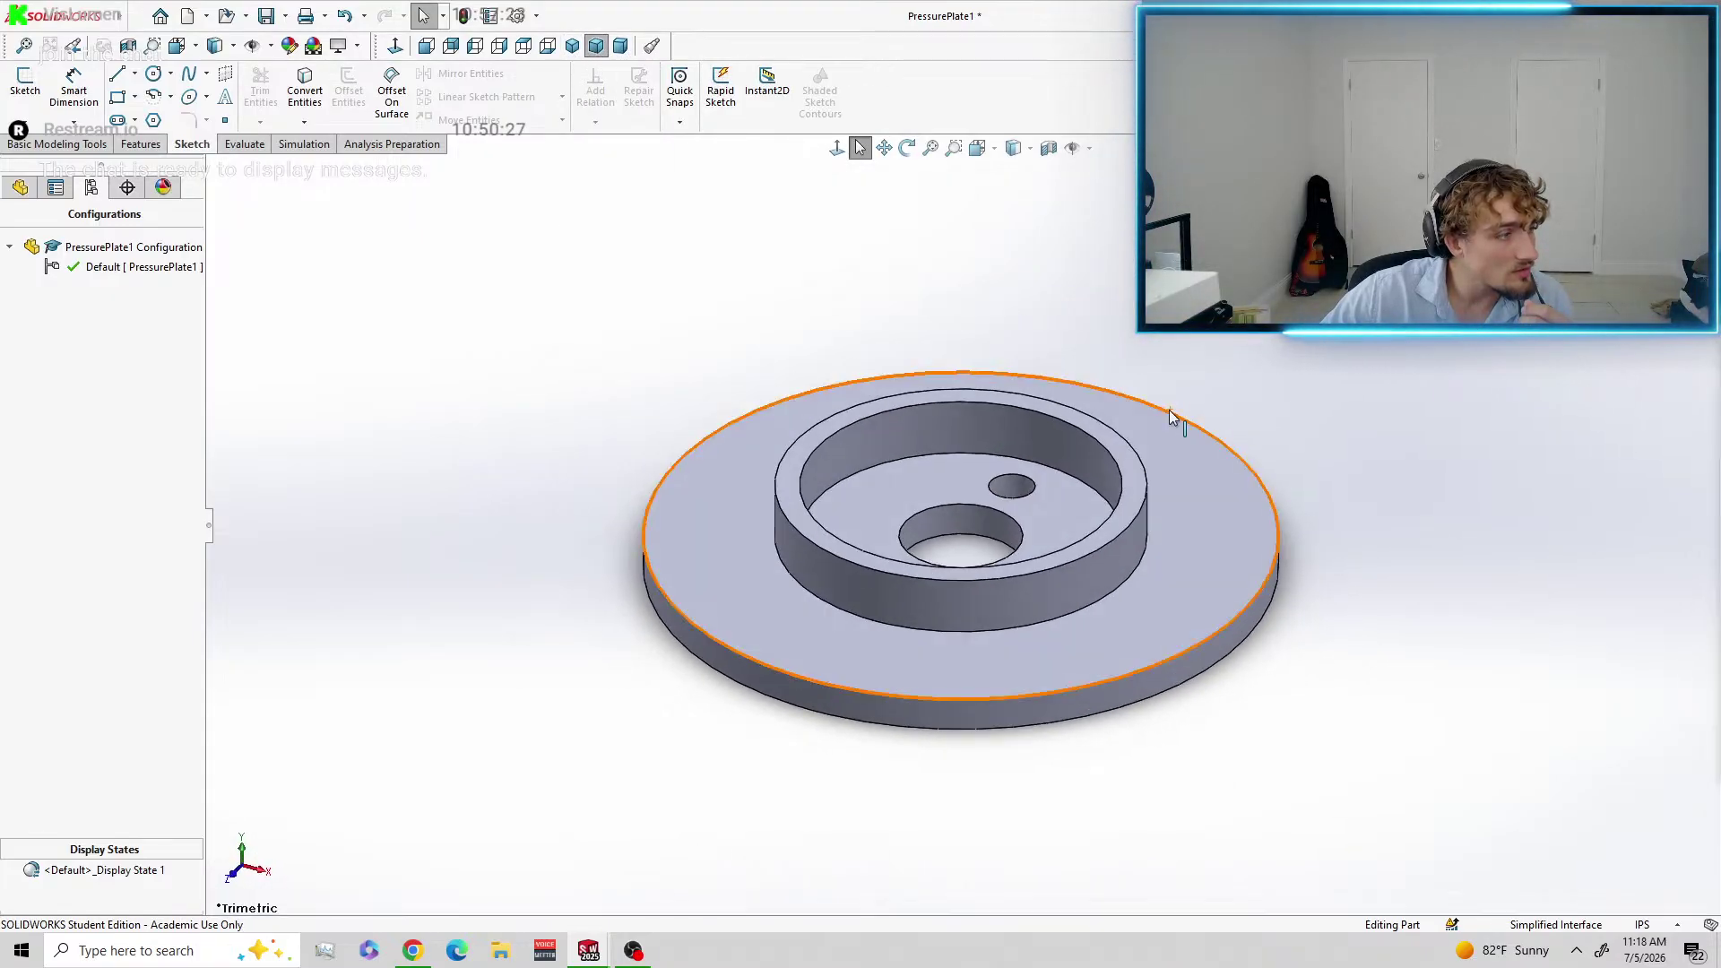
{"action": "scroll", "coordinate": [1182, 400], "scroll_direction": "down", "scroll_amount": 1}
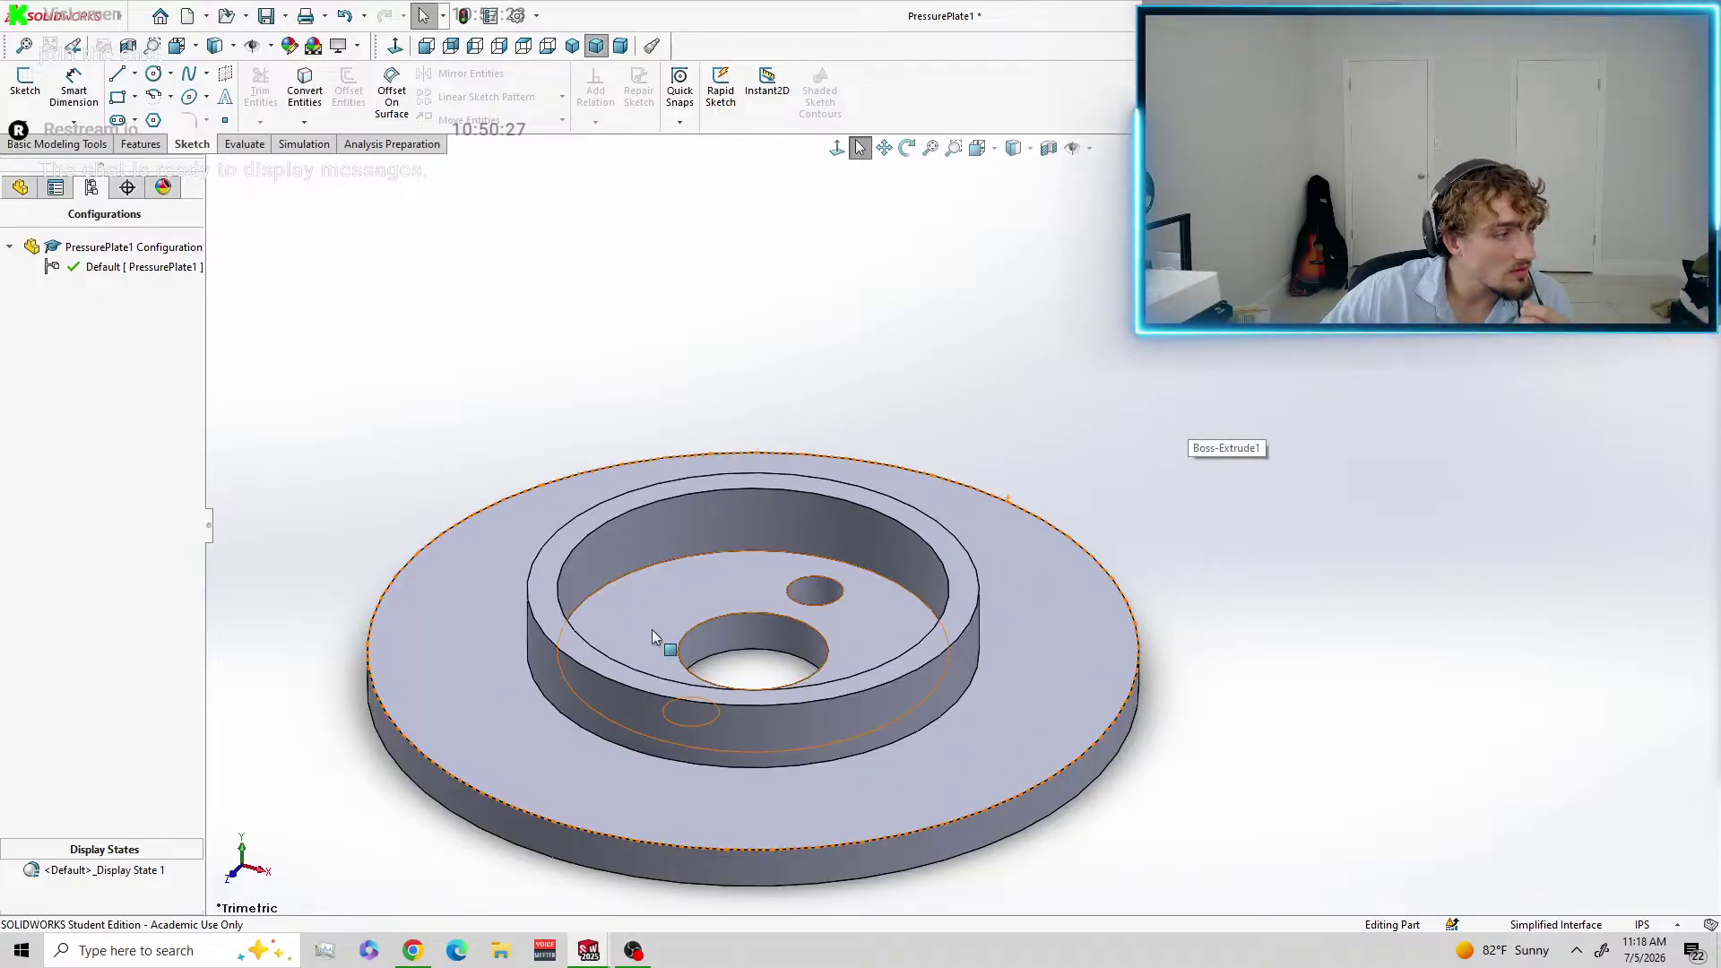
{"action": "scroll", "coordinate": [653, 630], "scroll_direction": "up", "scroll_amount": 1}
{"action": "scroll", "coordinate": [723, 611], "scroll_direction": "down", "scroll_amount": 2}
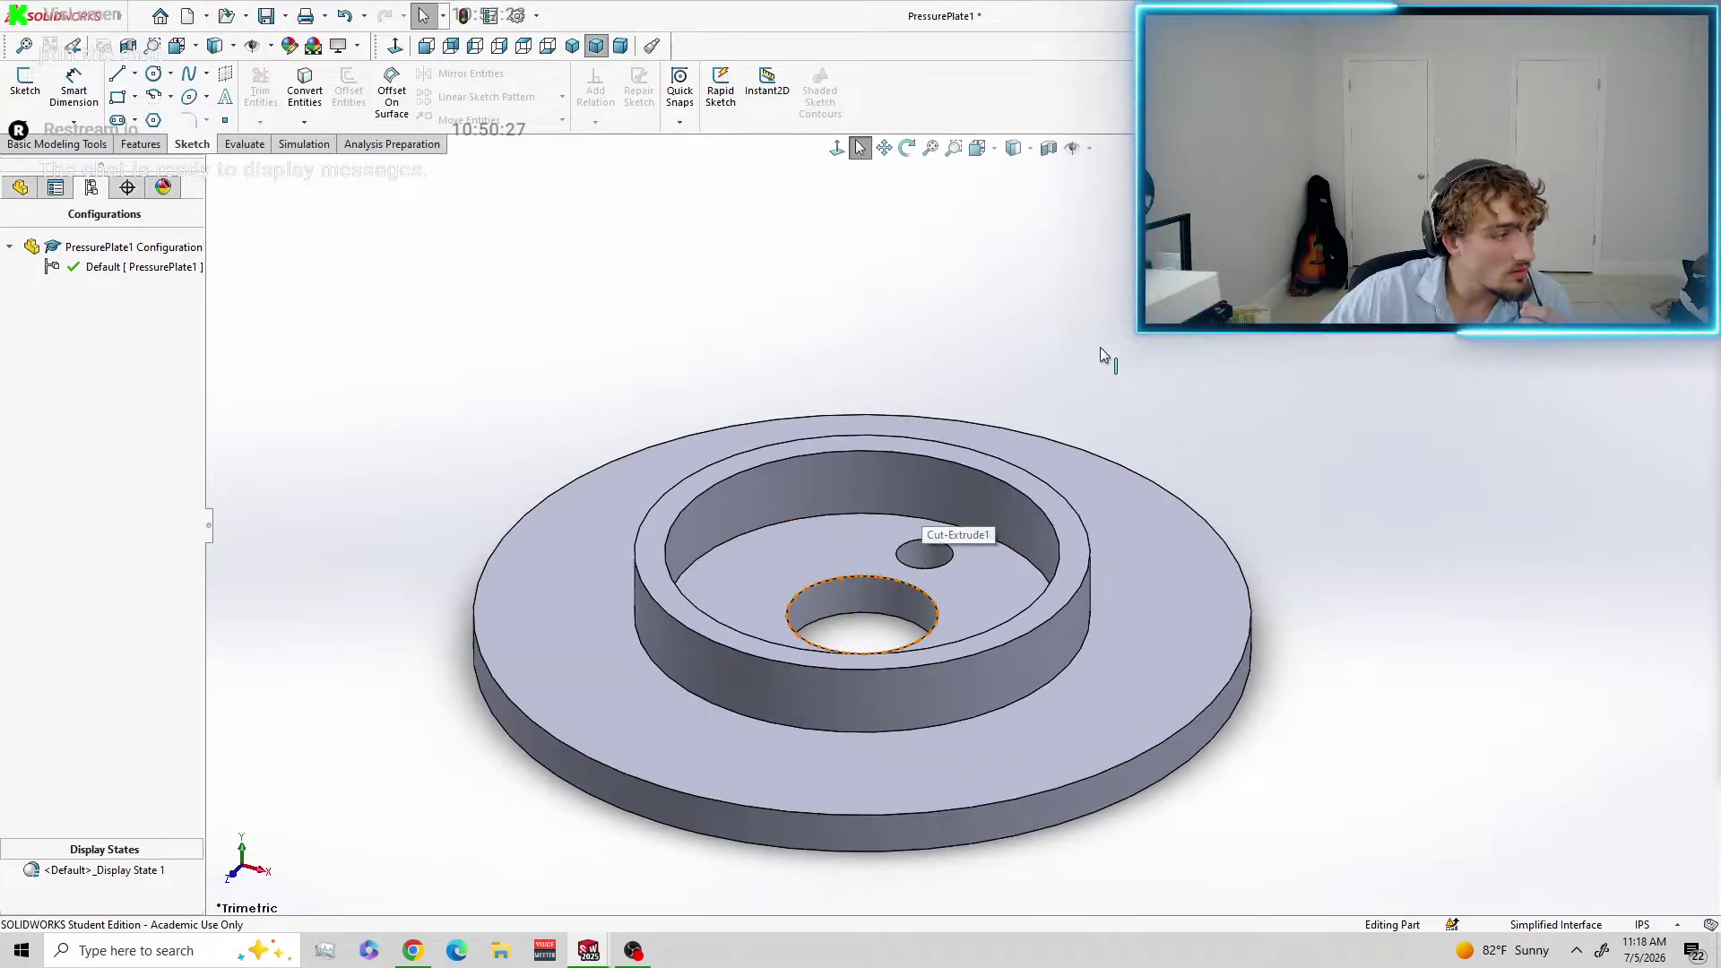
{"action": "middle_click_drag", "start_coordinate": [1103, 355], "coordinate": [953, 388]}
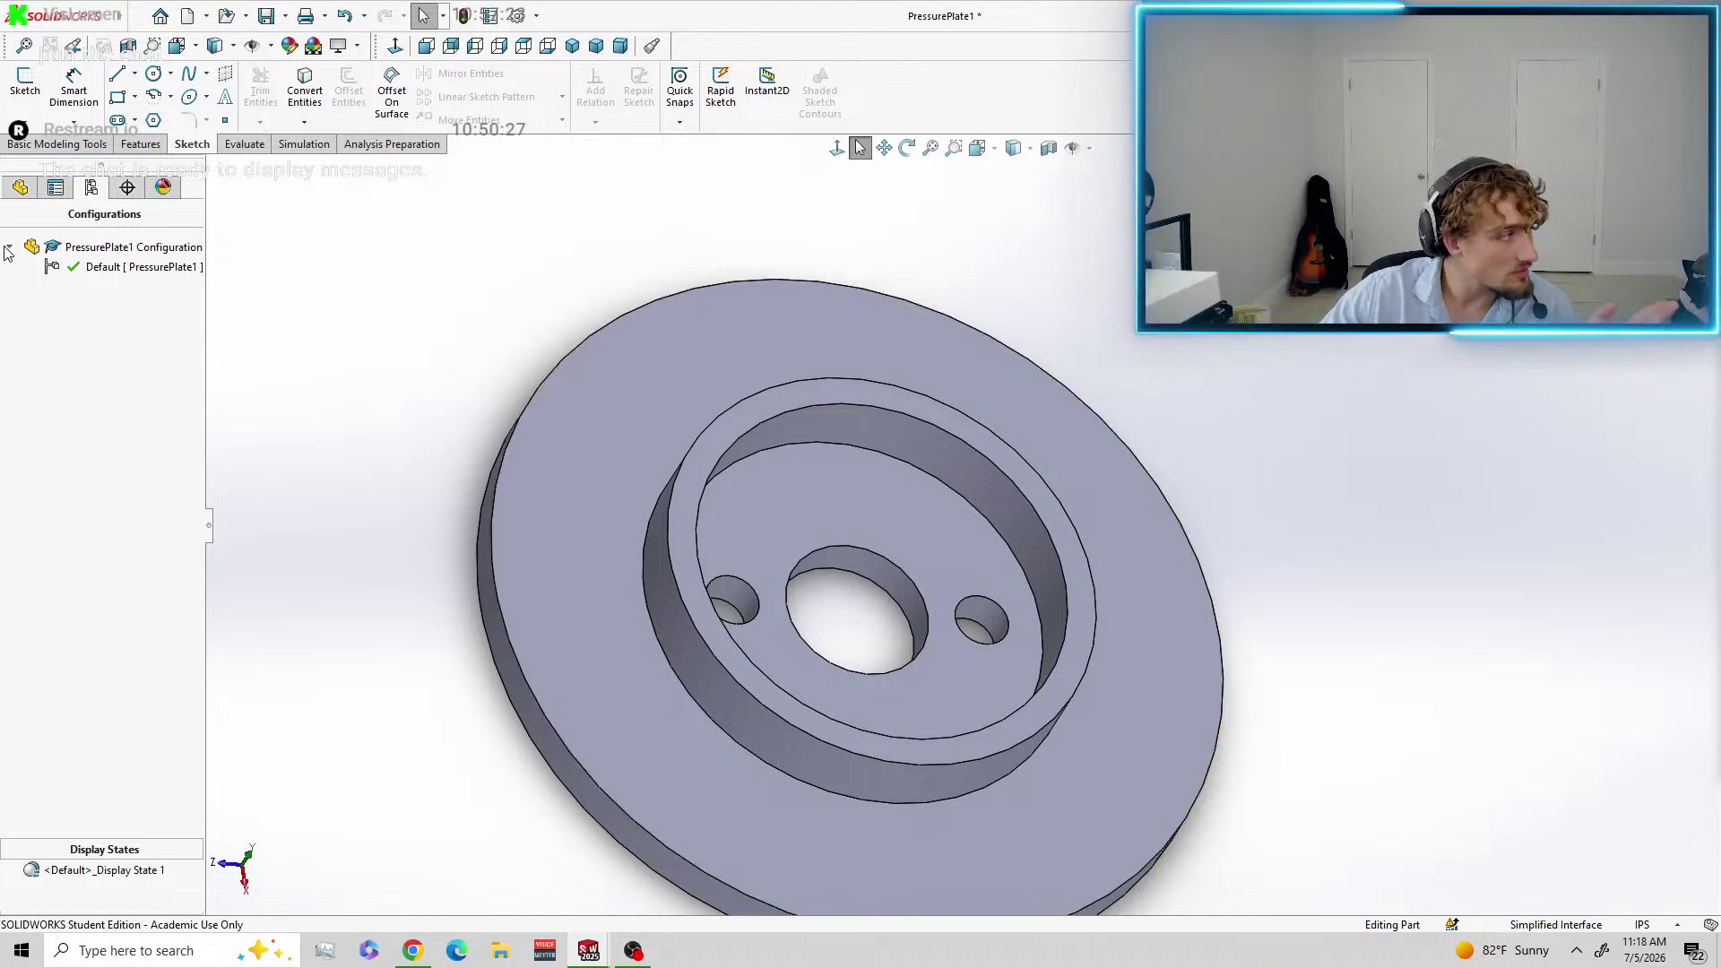
Delete the M4 flat head countersunk hole feature together with its dependent sketches.
{"action": "left_click", "coordinate": [20, 186]}
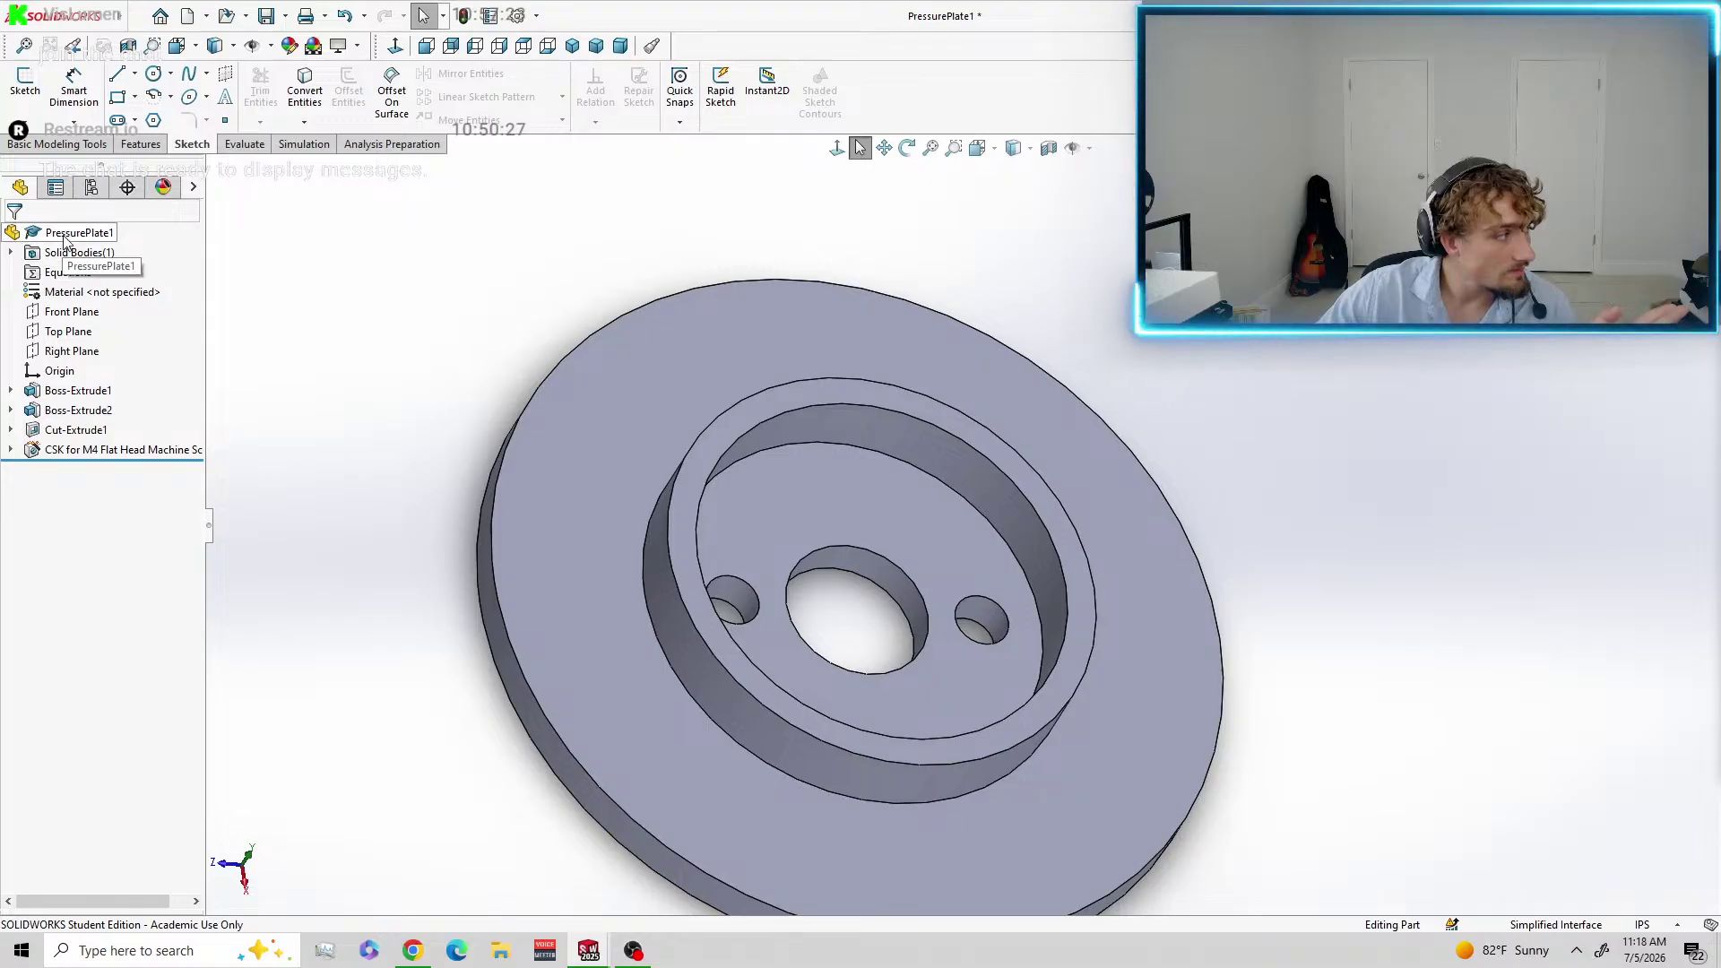
{"action": "right_click", "coordinate": [97, 455]}
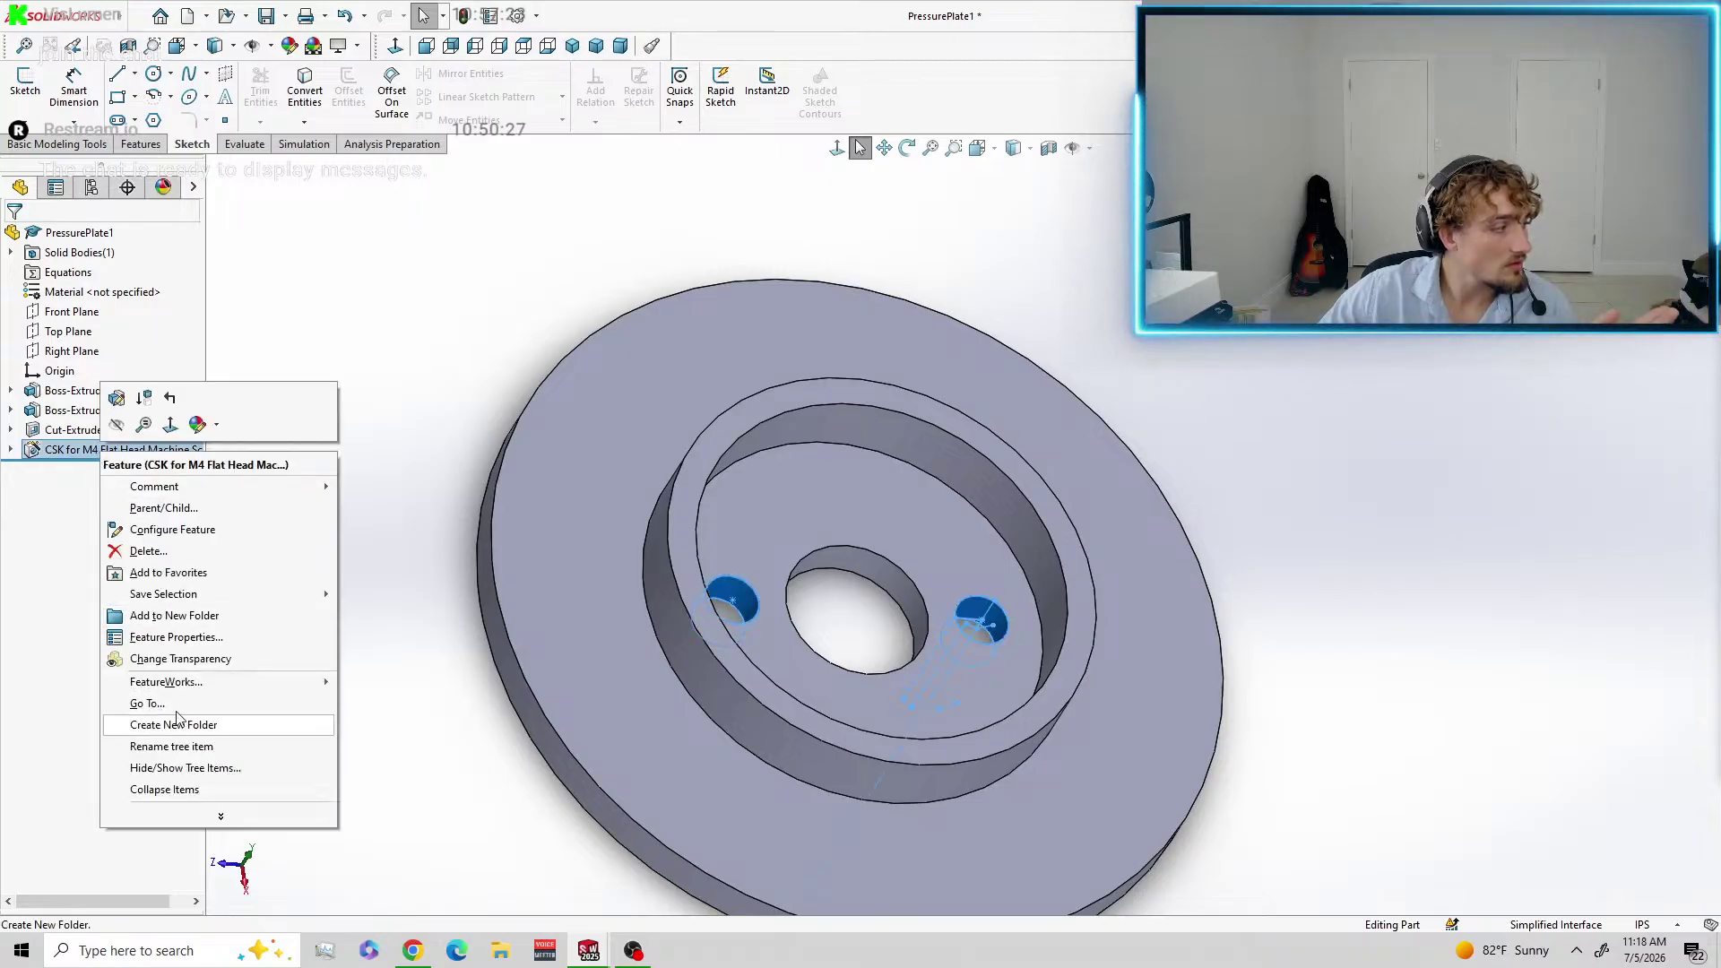
{"action": "left_click", "coordinate": [145, 551]}
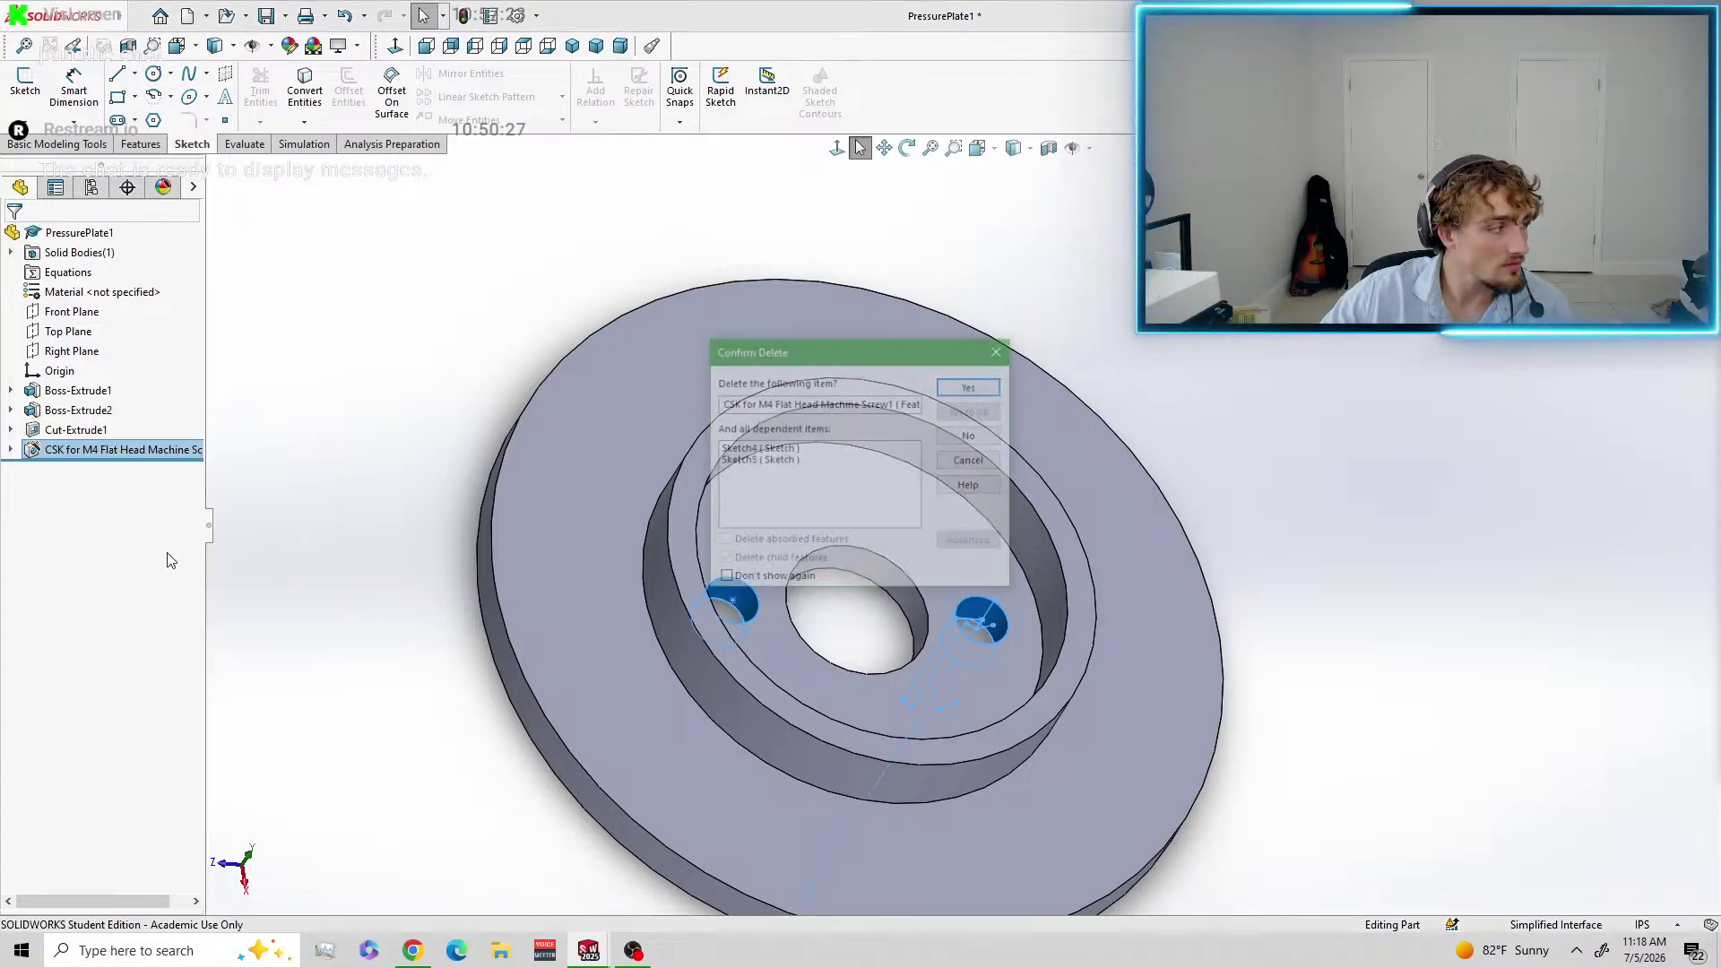
{"action": "left_click", "coordinate": [971, 386]}
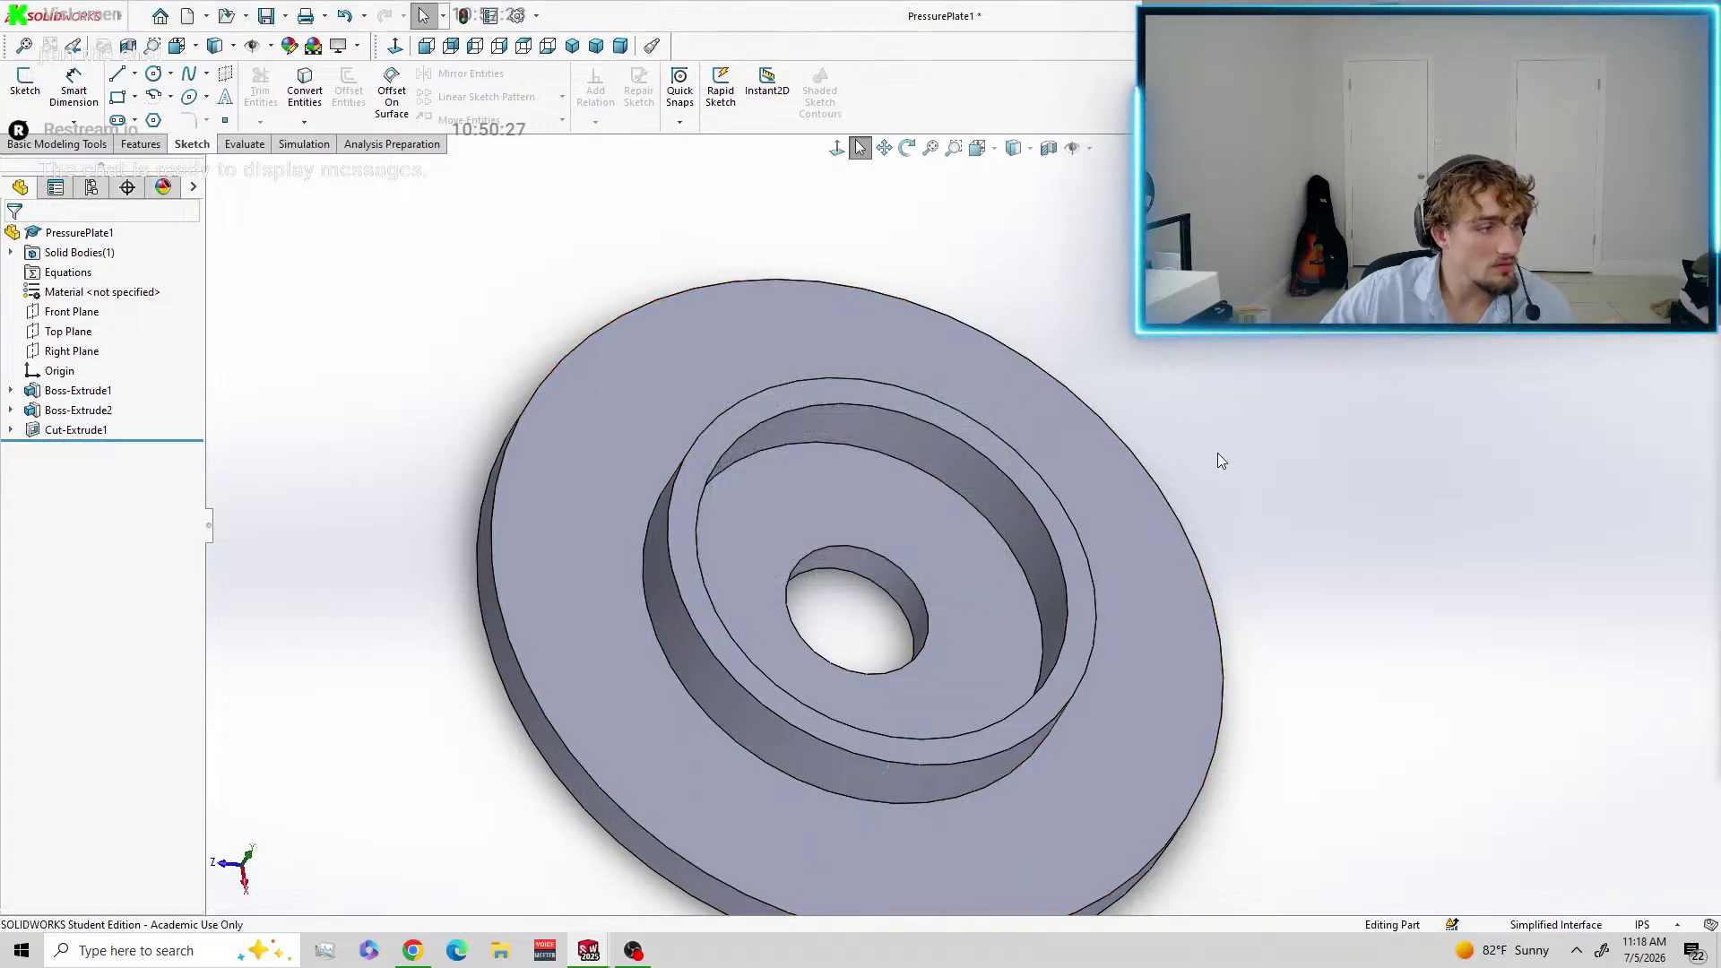
Fillet the edges of the raised ring's top face and the disc's outer side face with a 2 mm radius.
{"action": "key", "text": "f"}
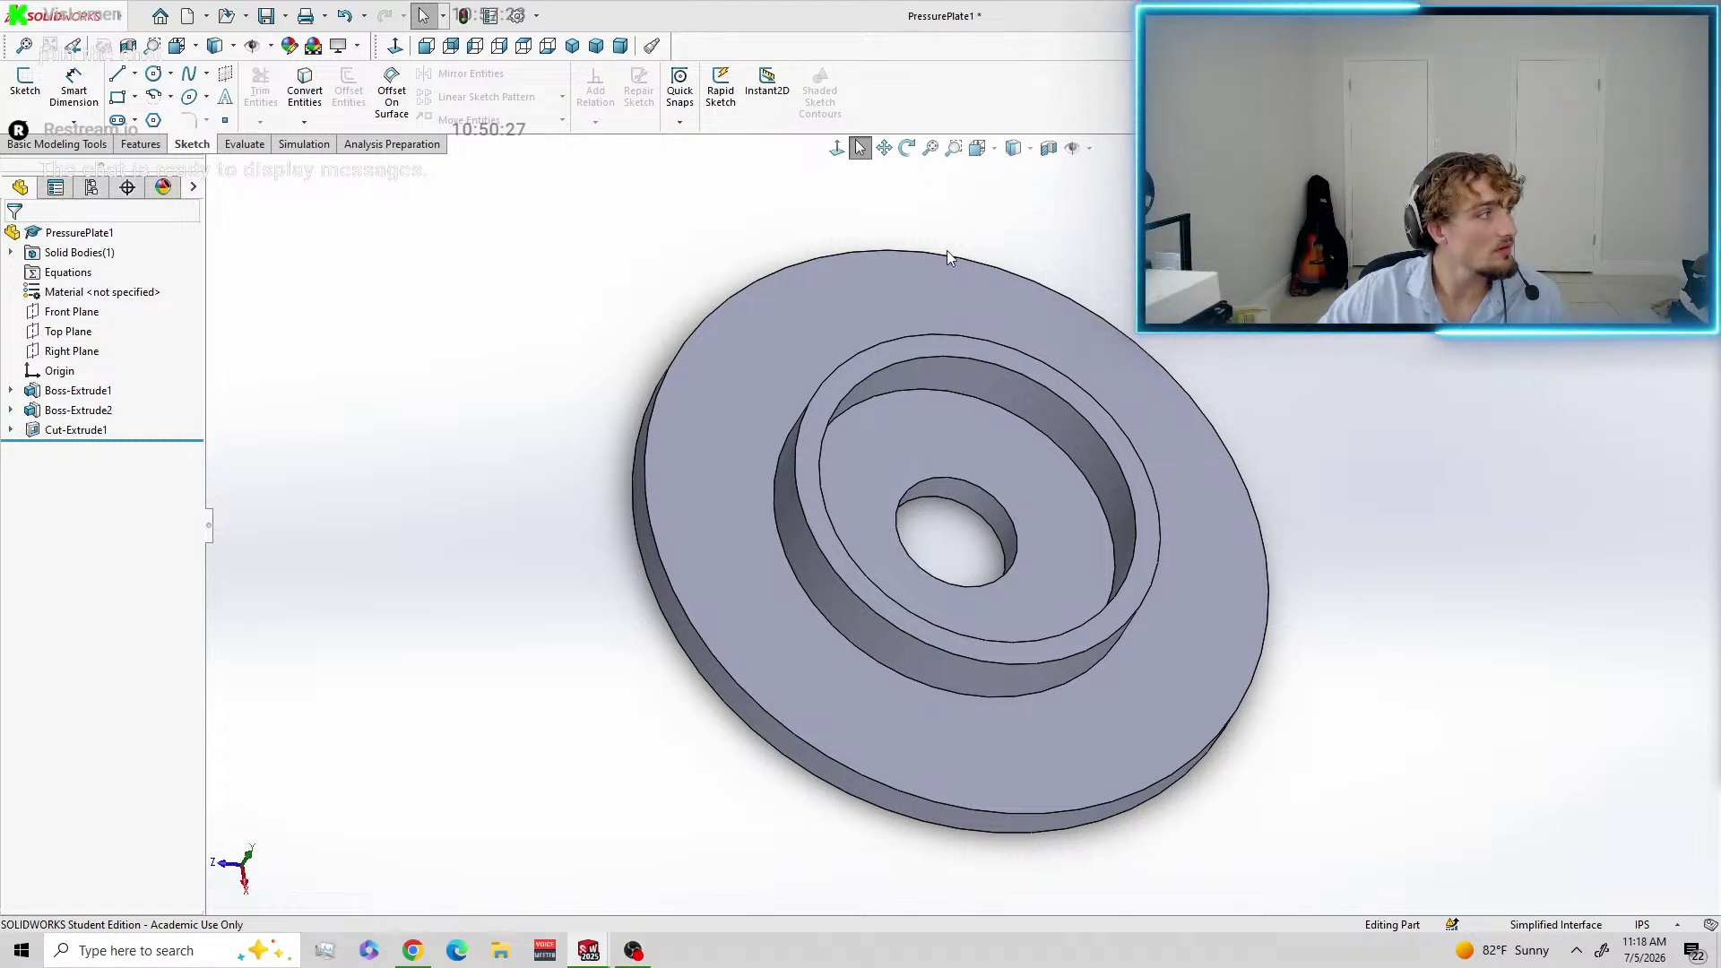
{"action": "left_click", "coordinate": [140, 145]}
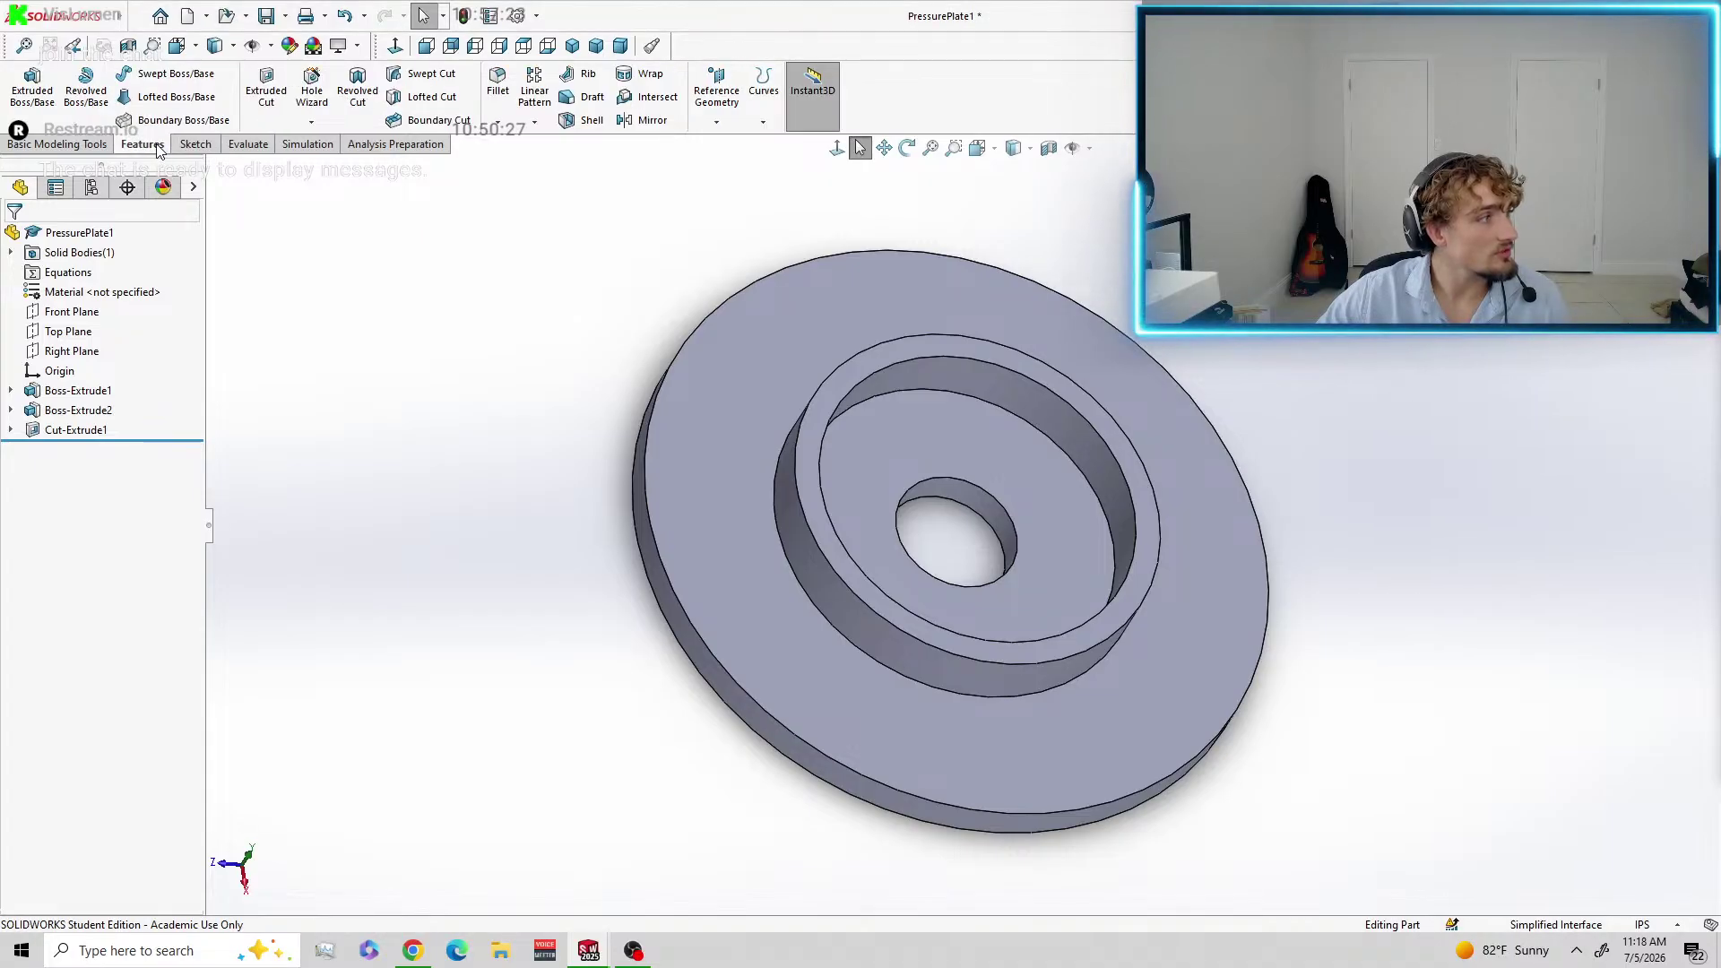
{"action": "left_click", "coordinate": [497, 83]}
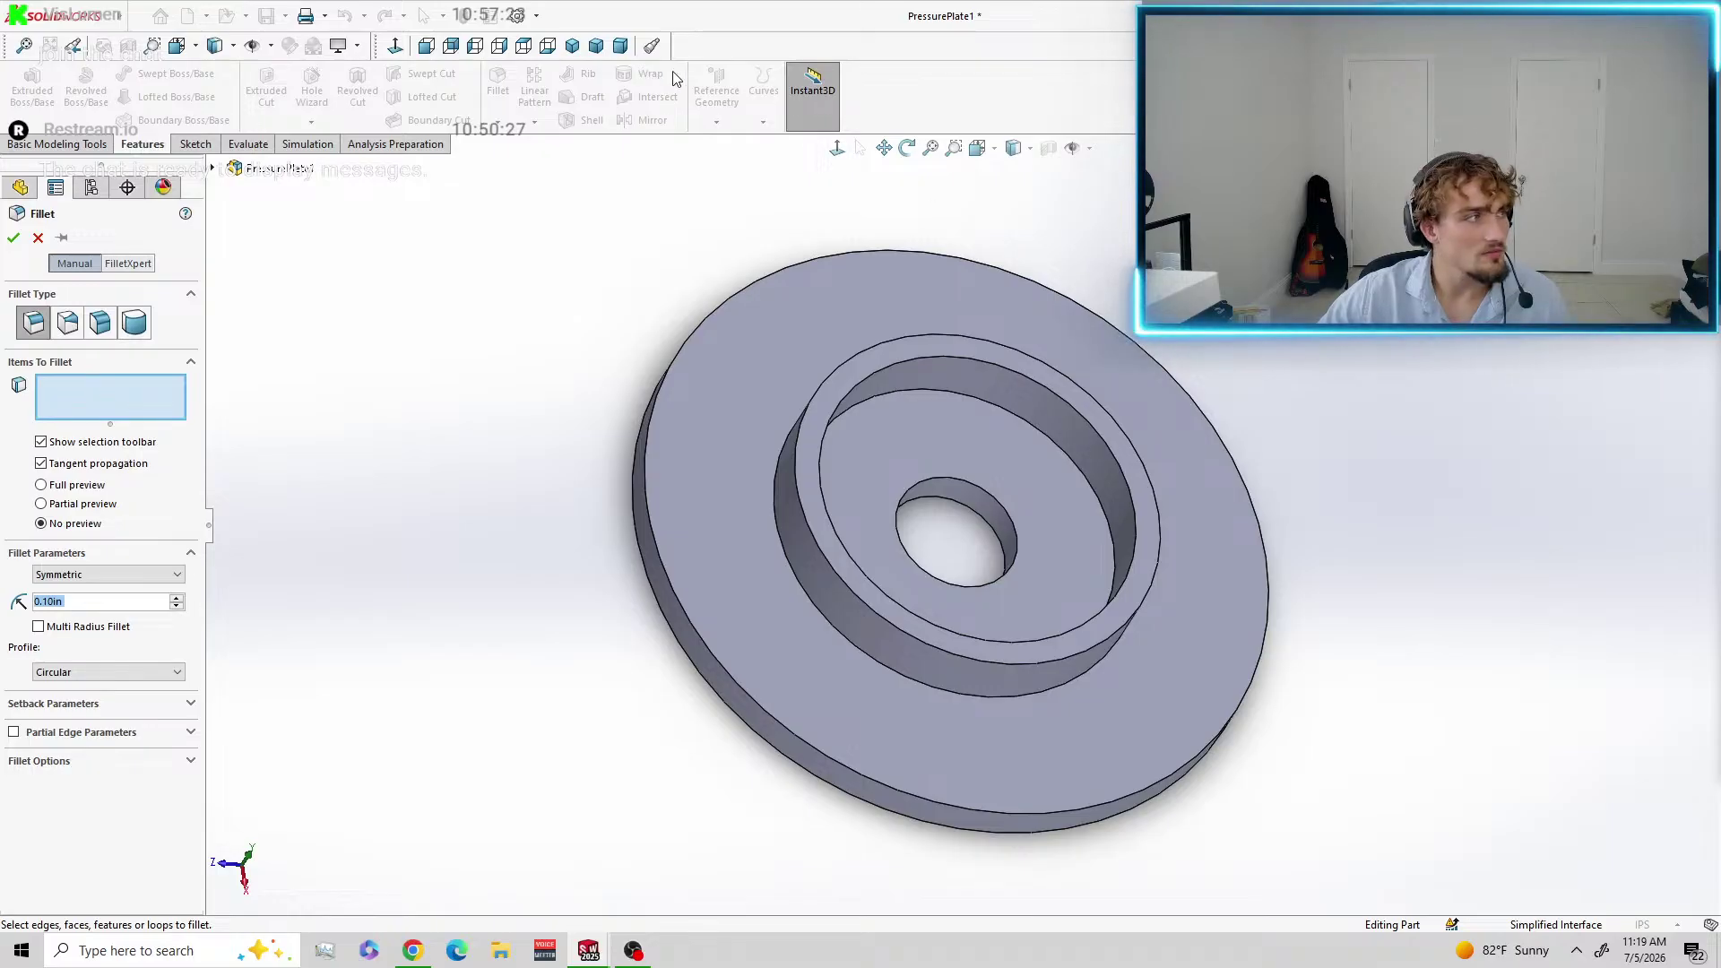
{"action": "left_click", "coordinate": [597, 47]}
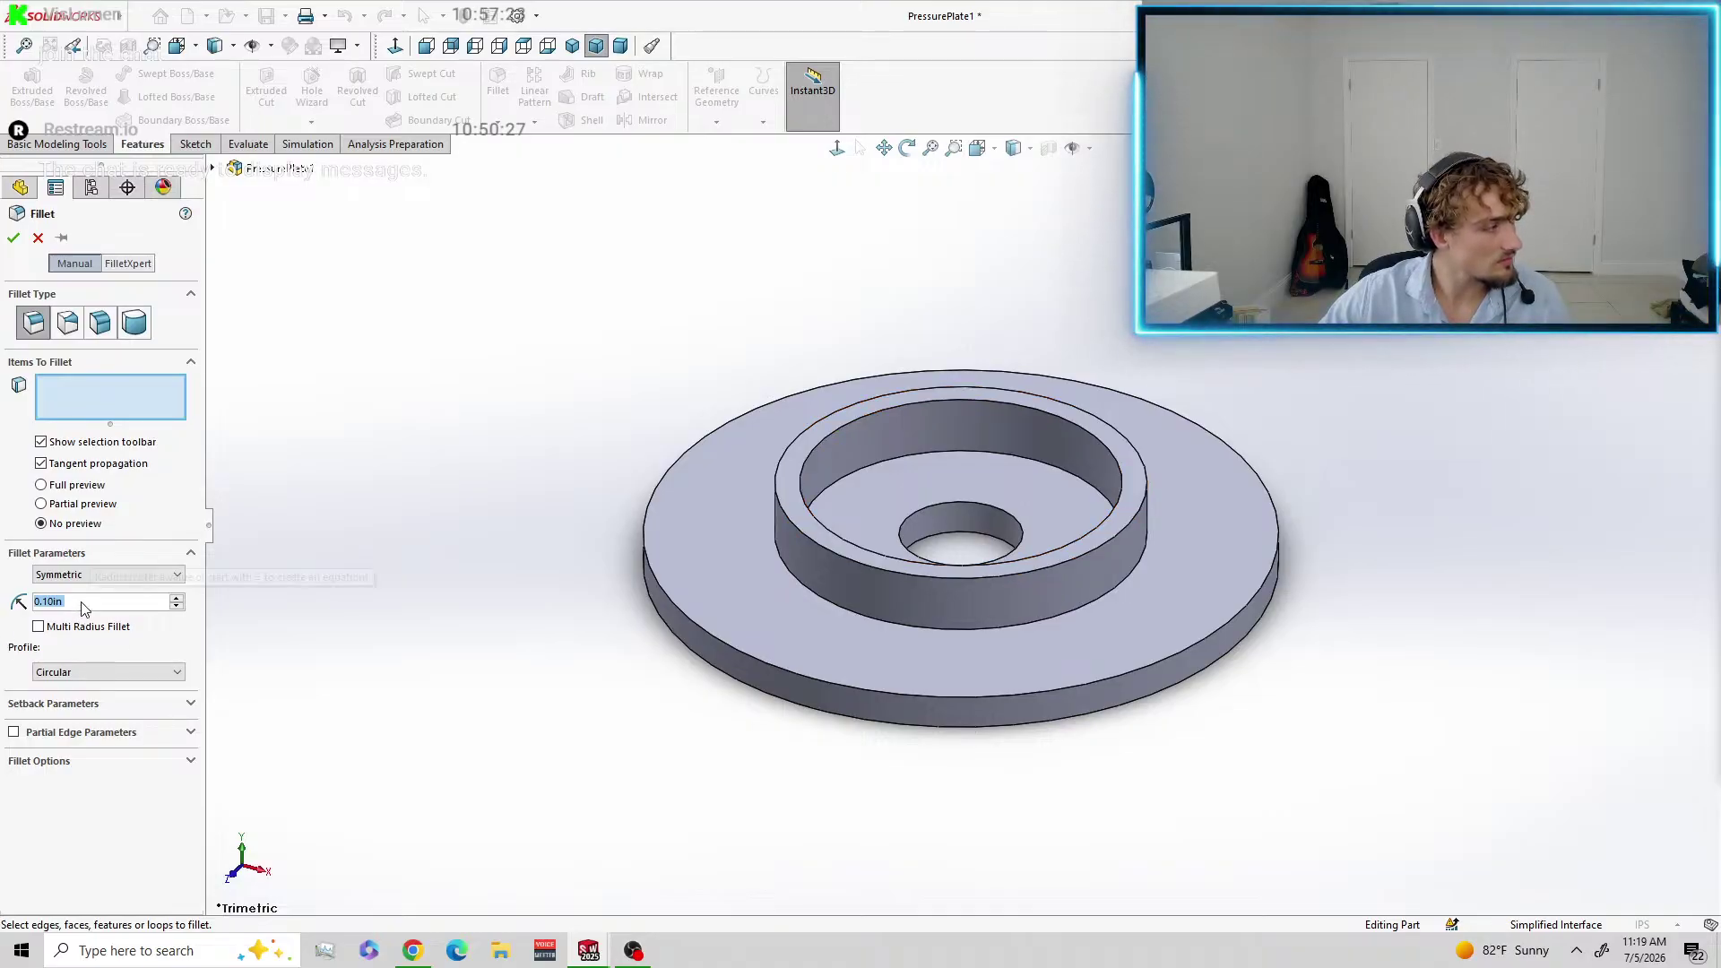
{"action": "type", "text": "2mm"}
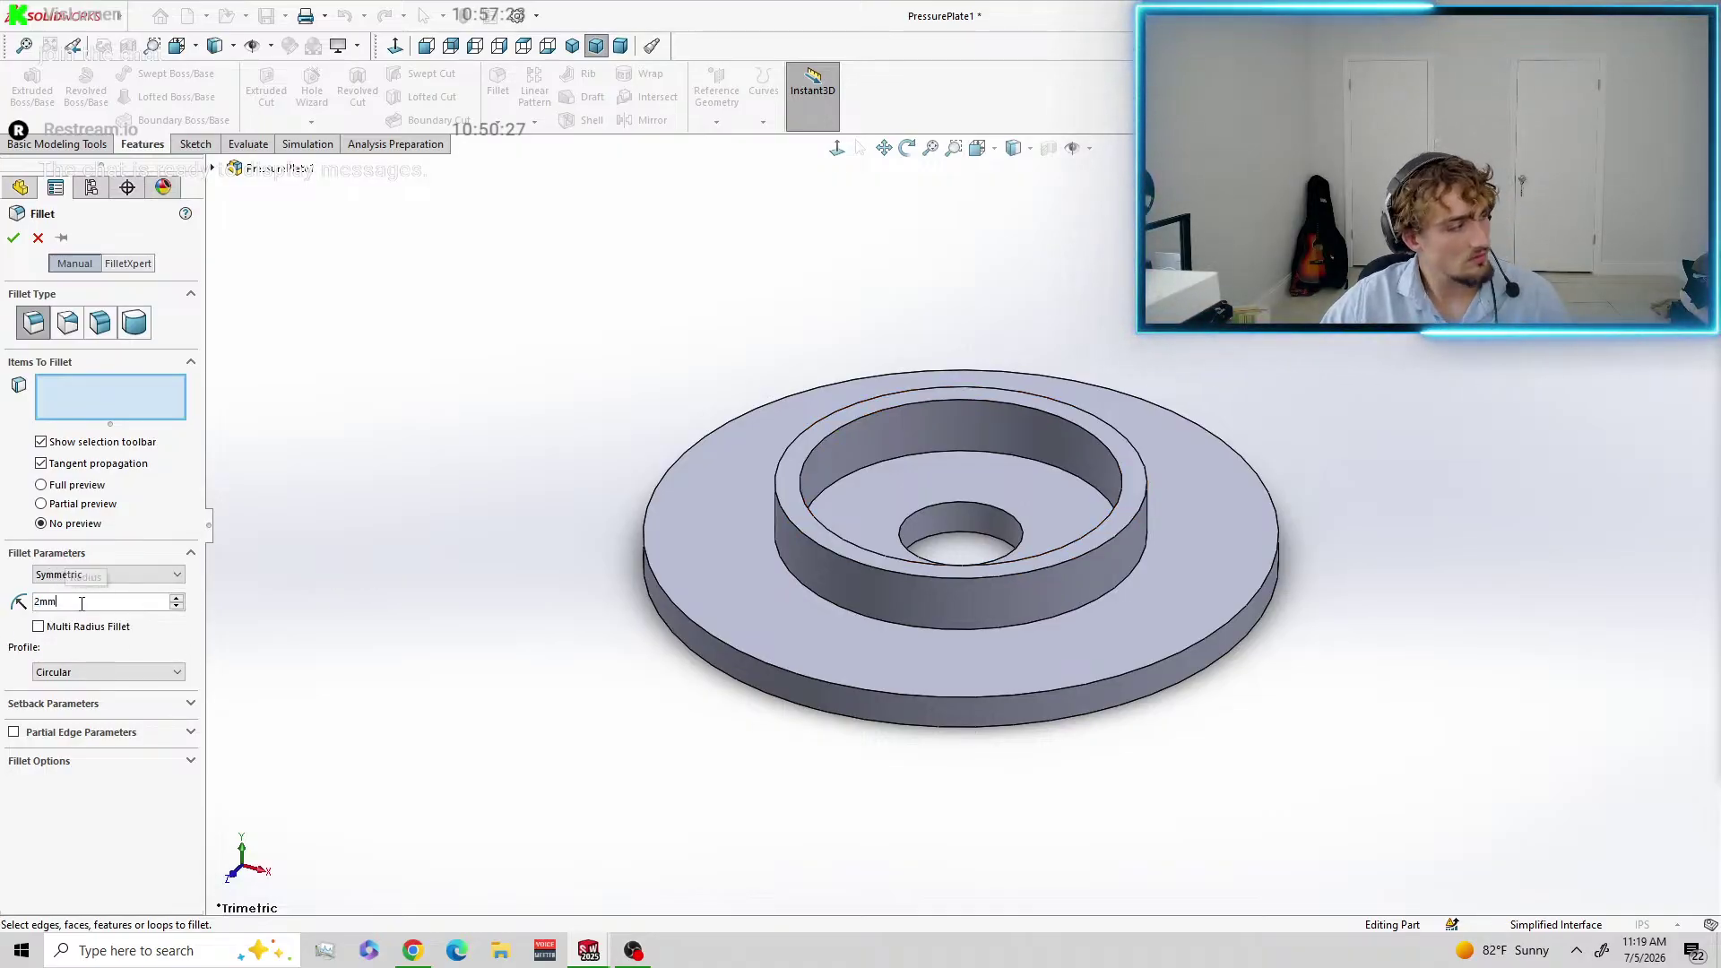
{"action": "left_click", "coordinate": [858, 563]}
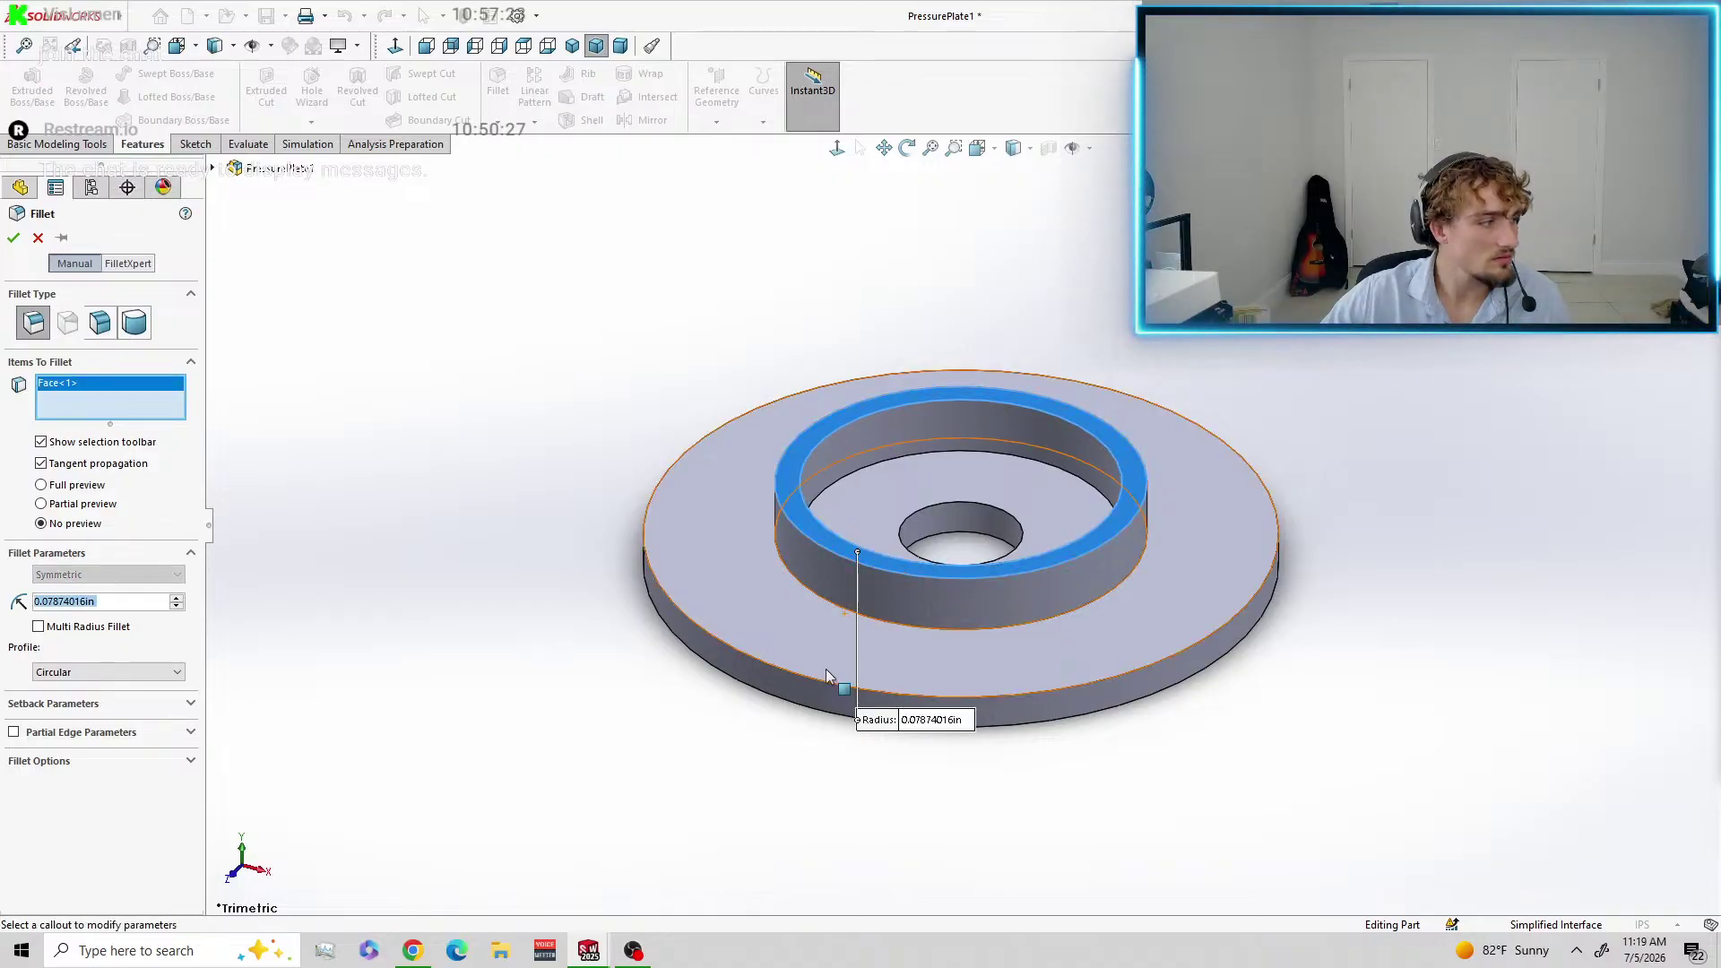
{"action": "left_click", "coordinate": [822, 696]}
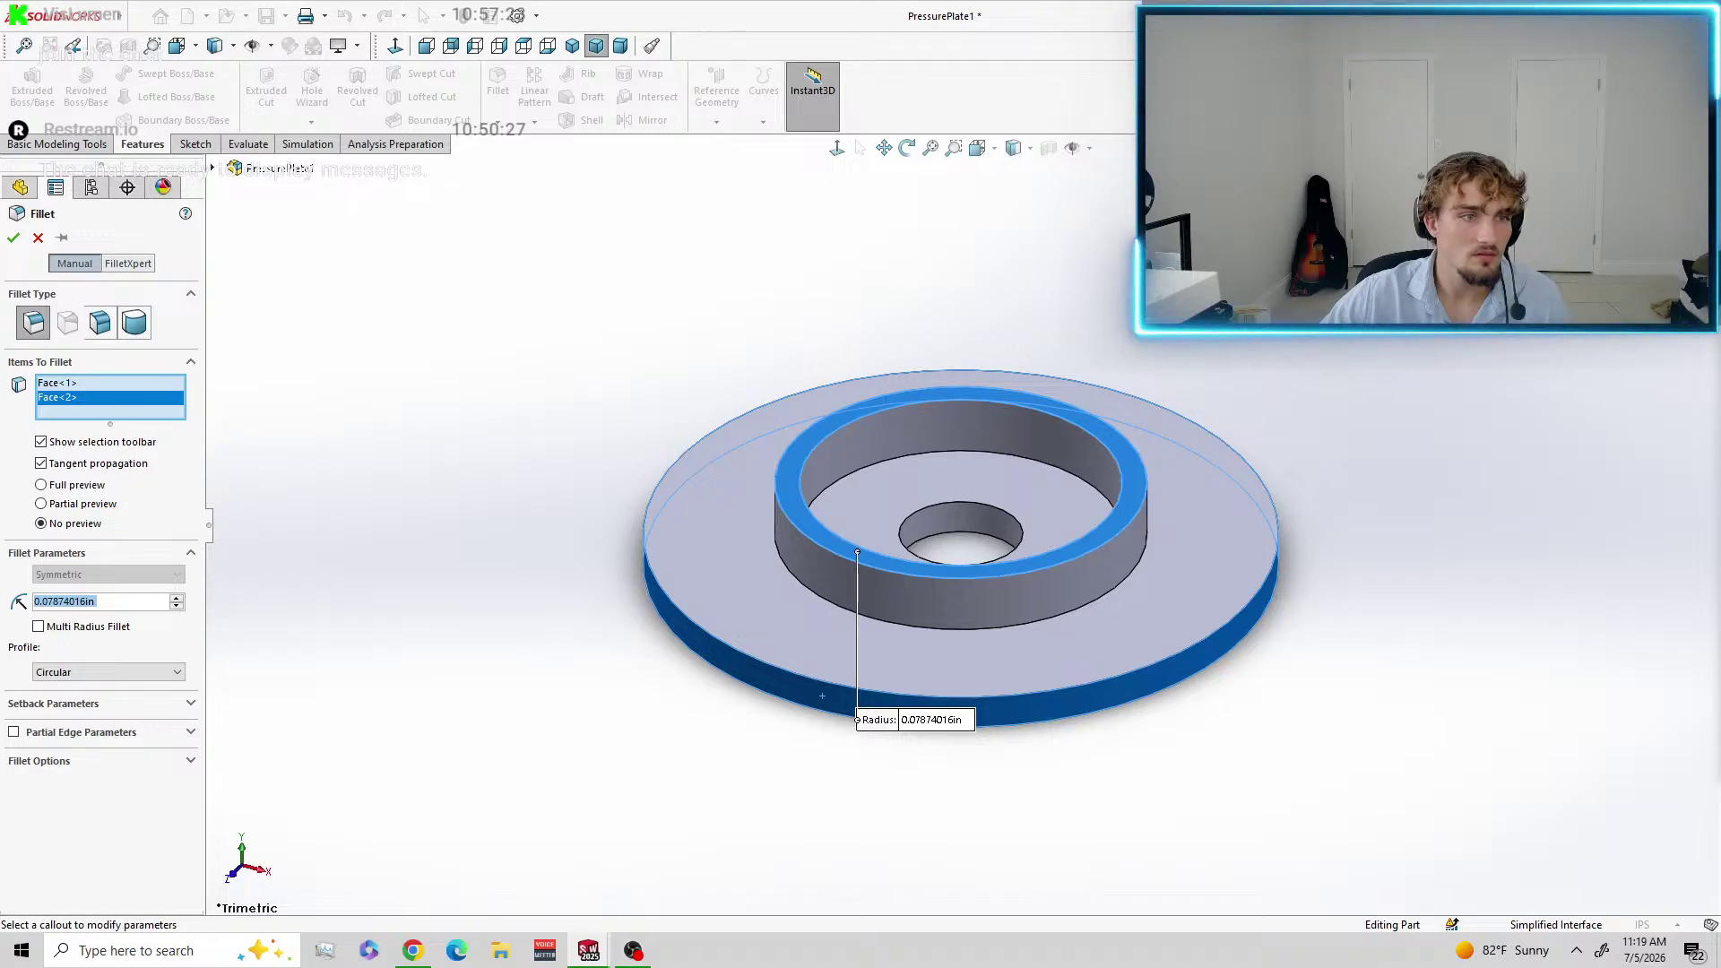
{"action": "left_click", "coordinate": [13, 239]}
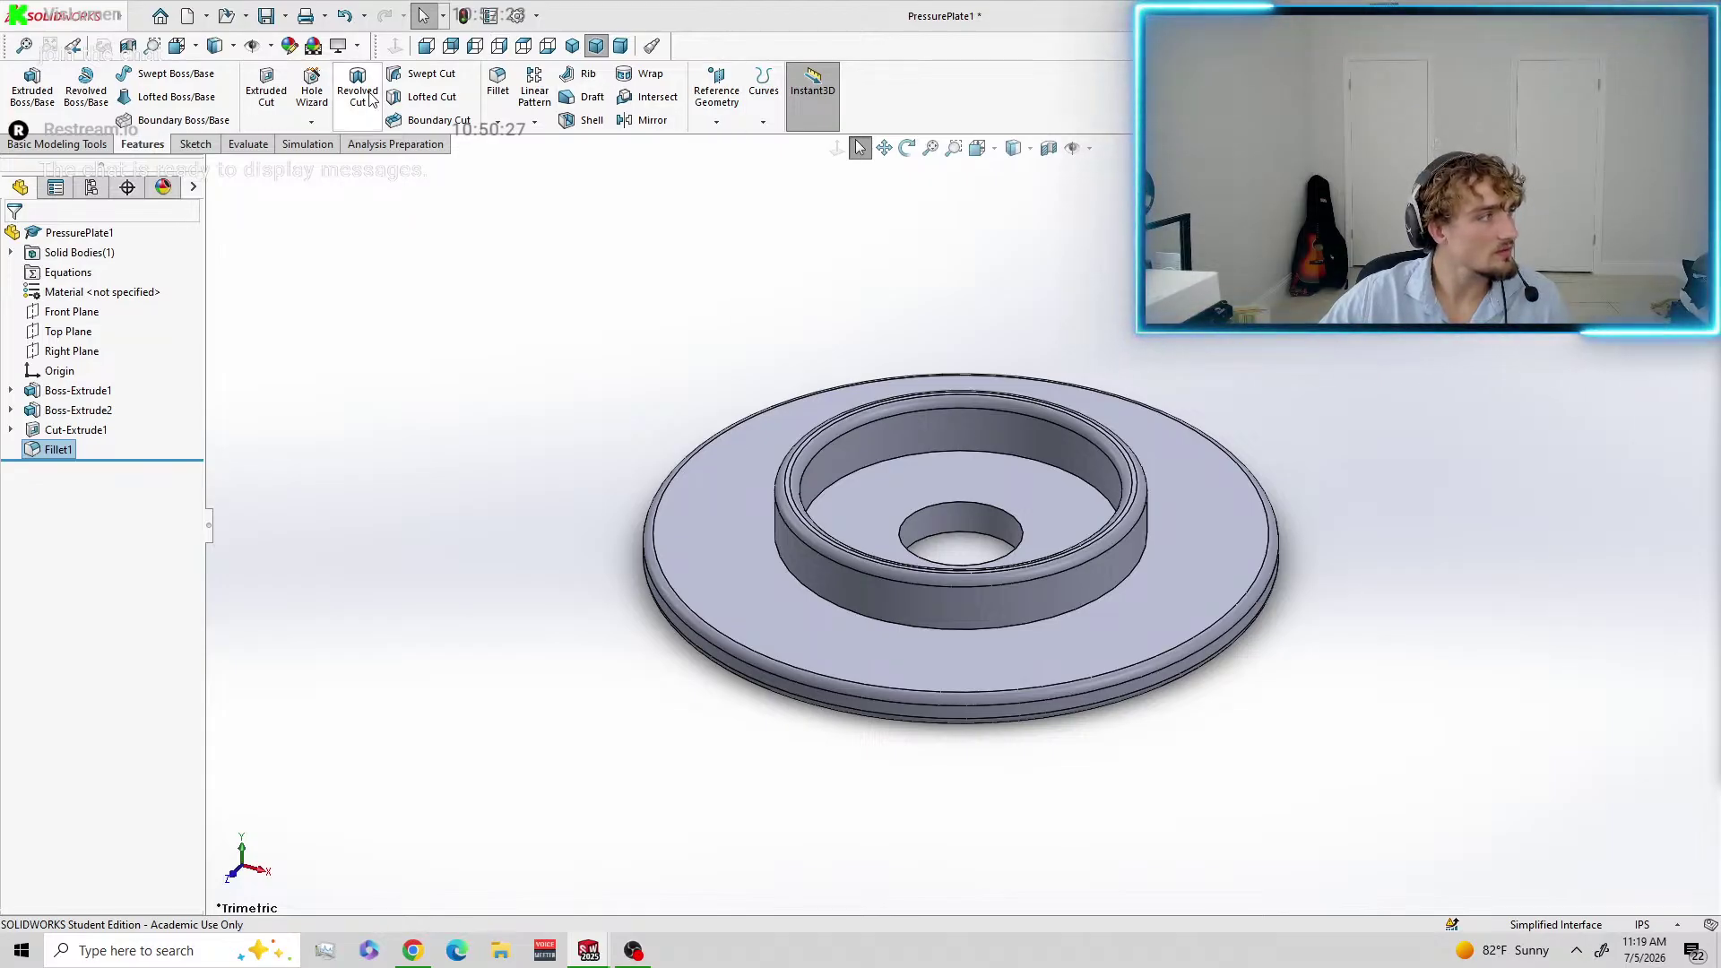
{"action": "left_click", "coordinate": [36, 97]}
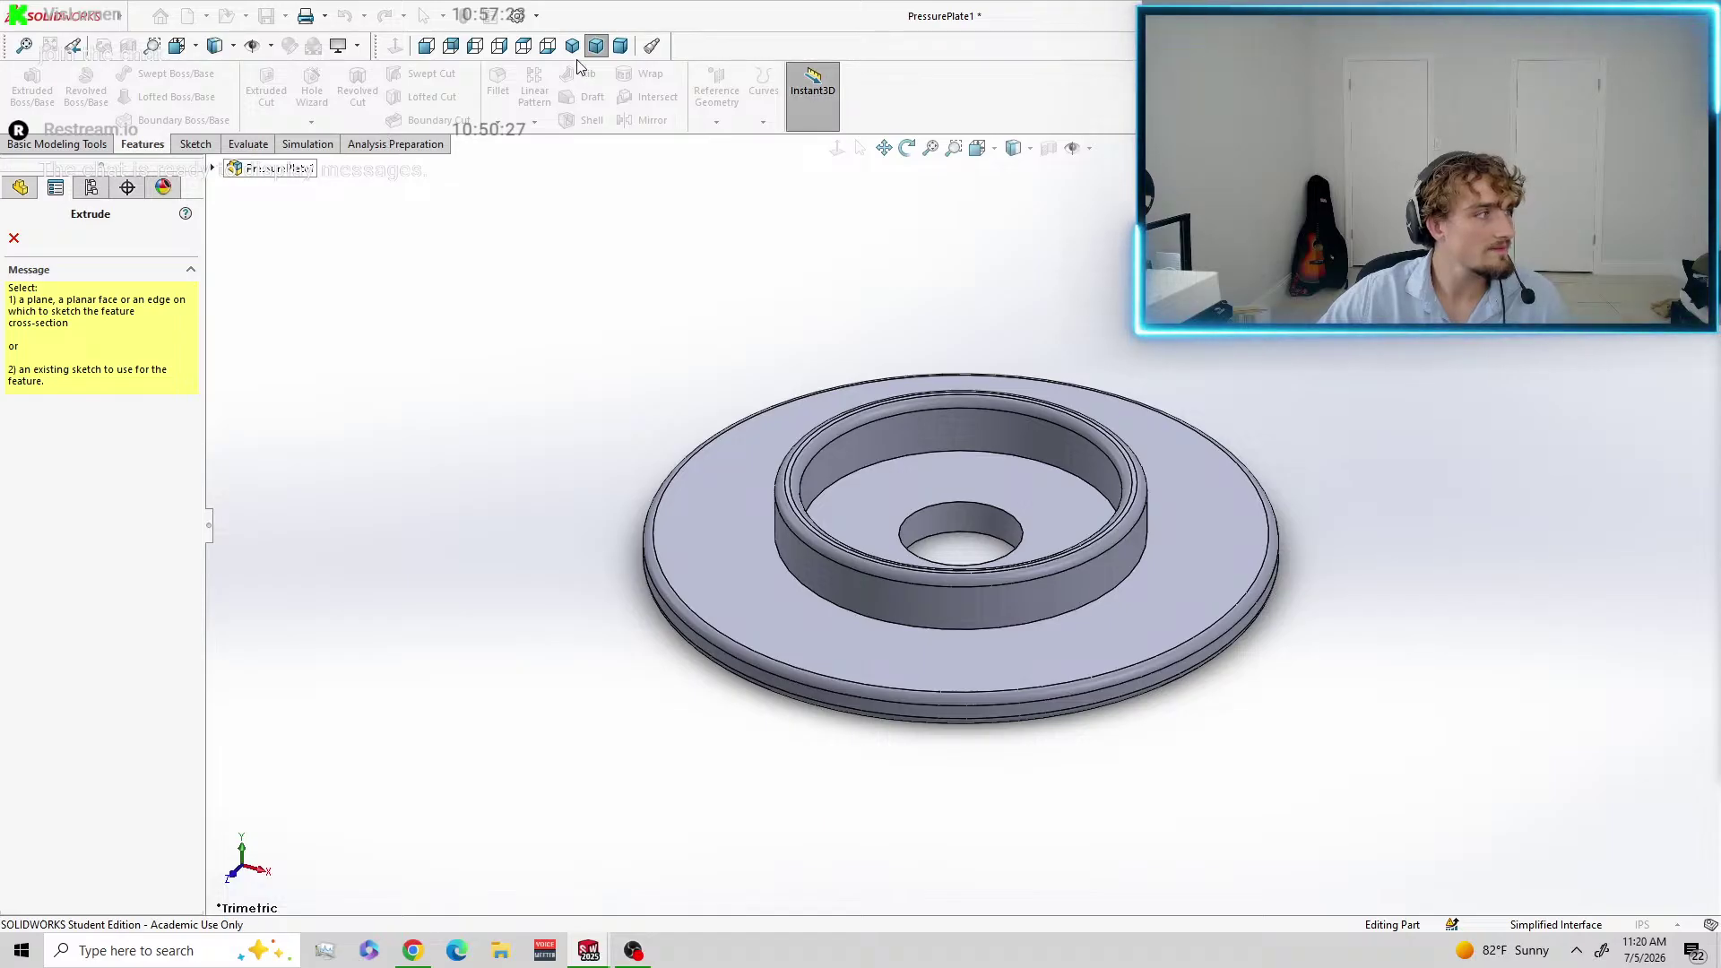
{"action": "left_click", "coordinate": [523, 47]}
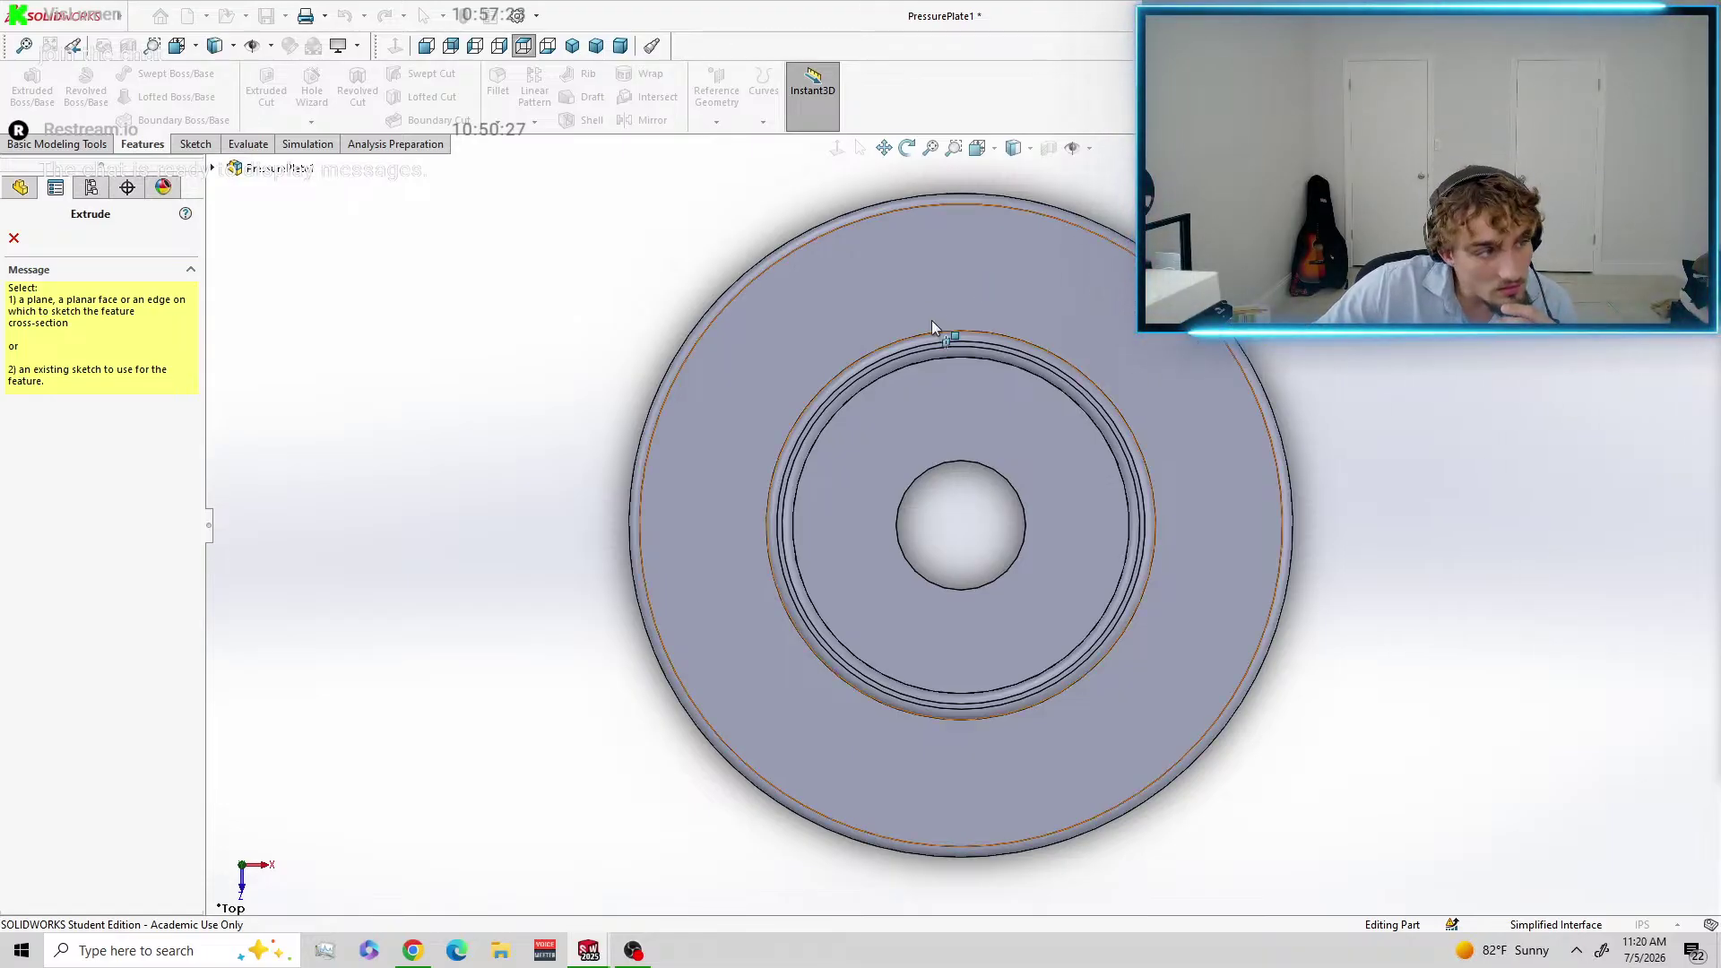
{"action": "left_click", "coordinate": [938, 343]}
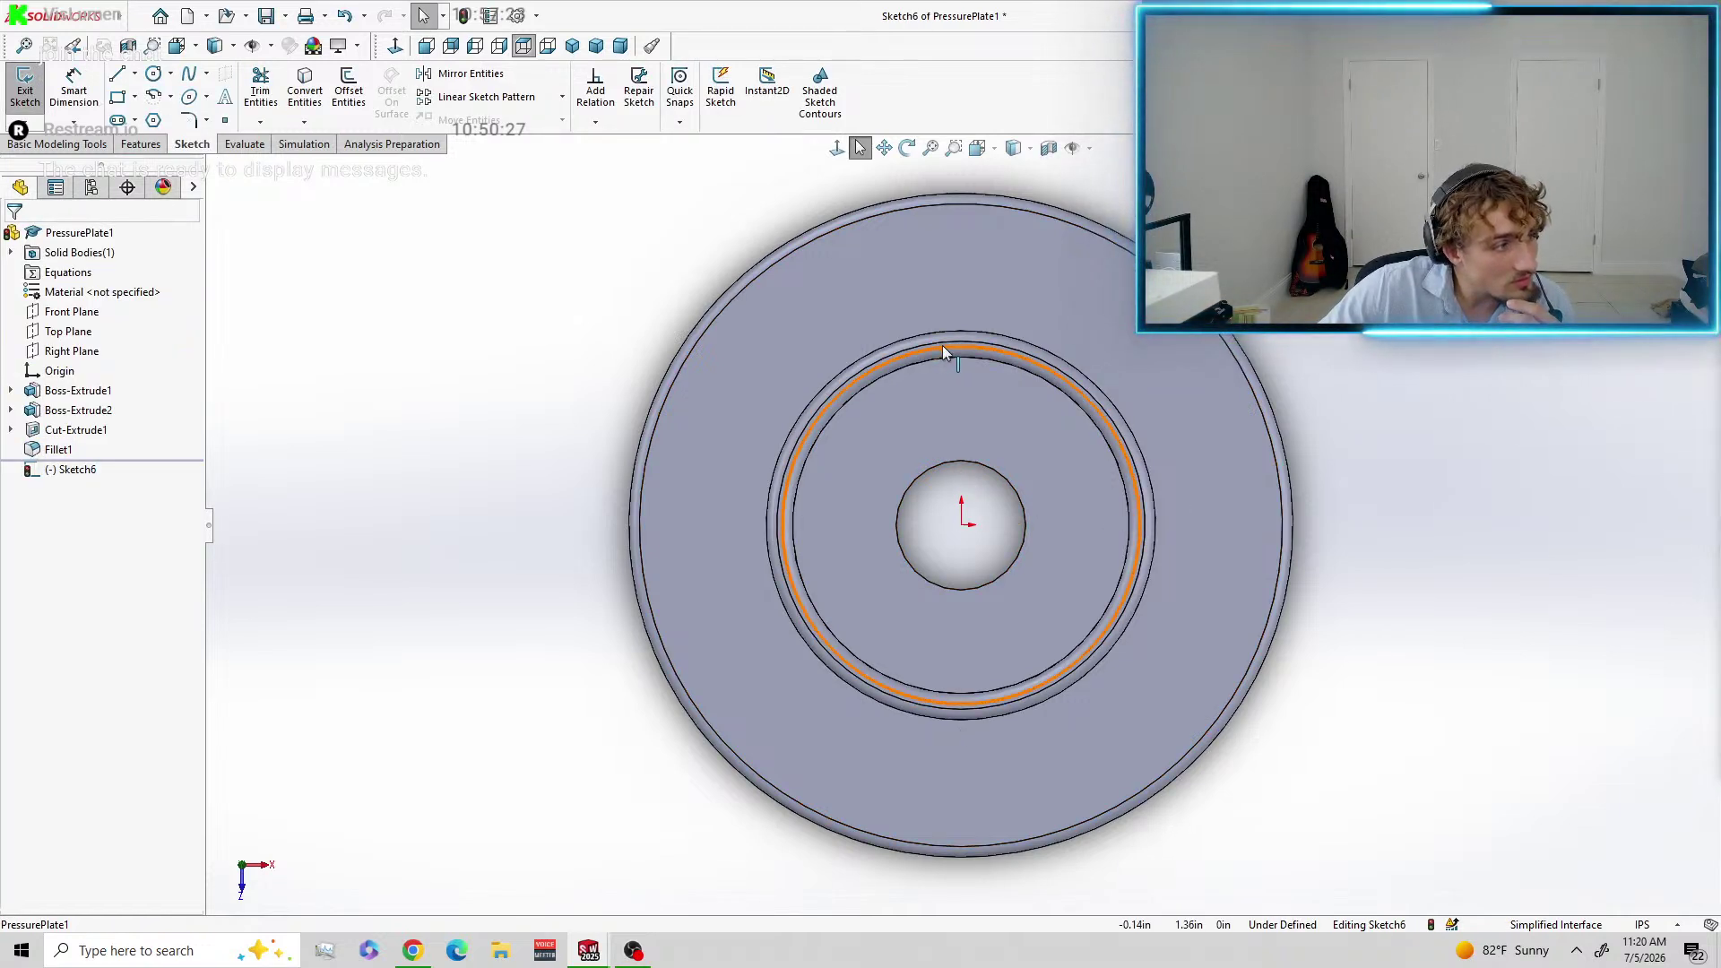
{"action": "left_click", "coordinate": [943, 343]}
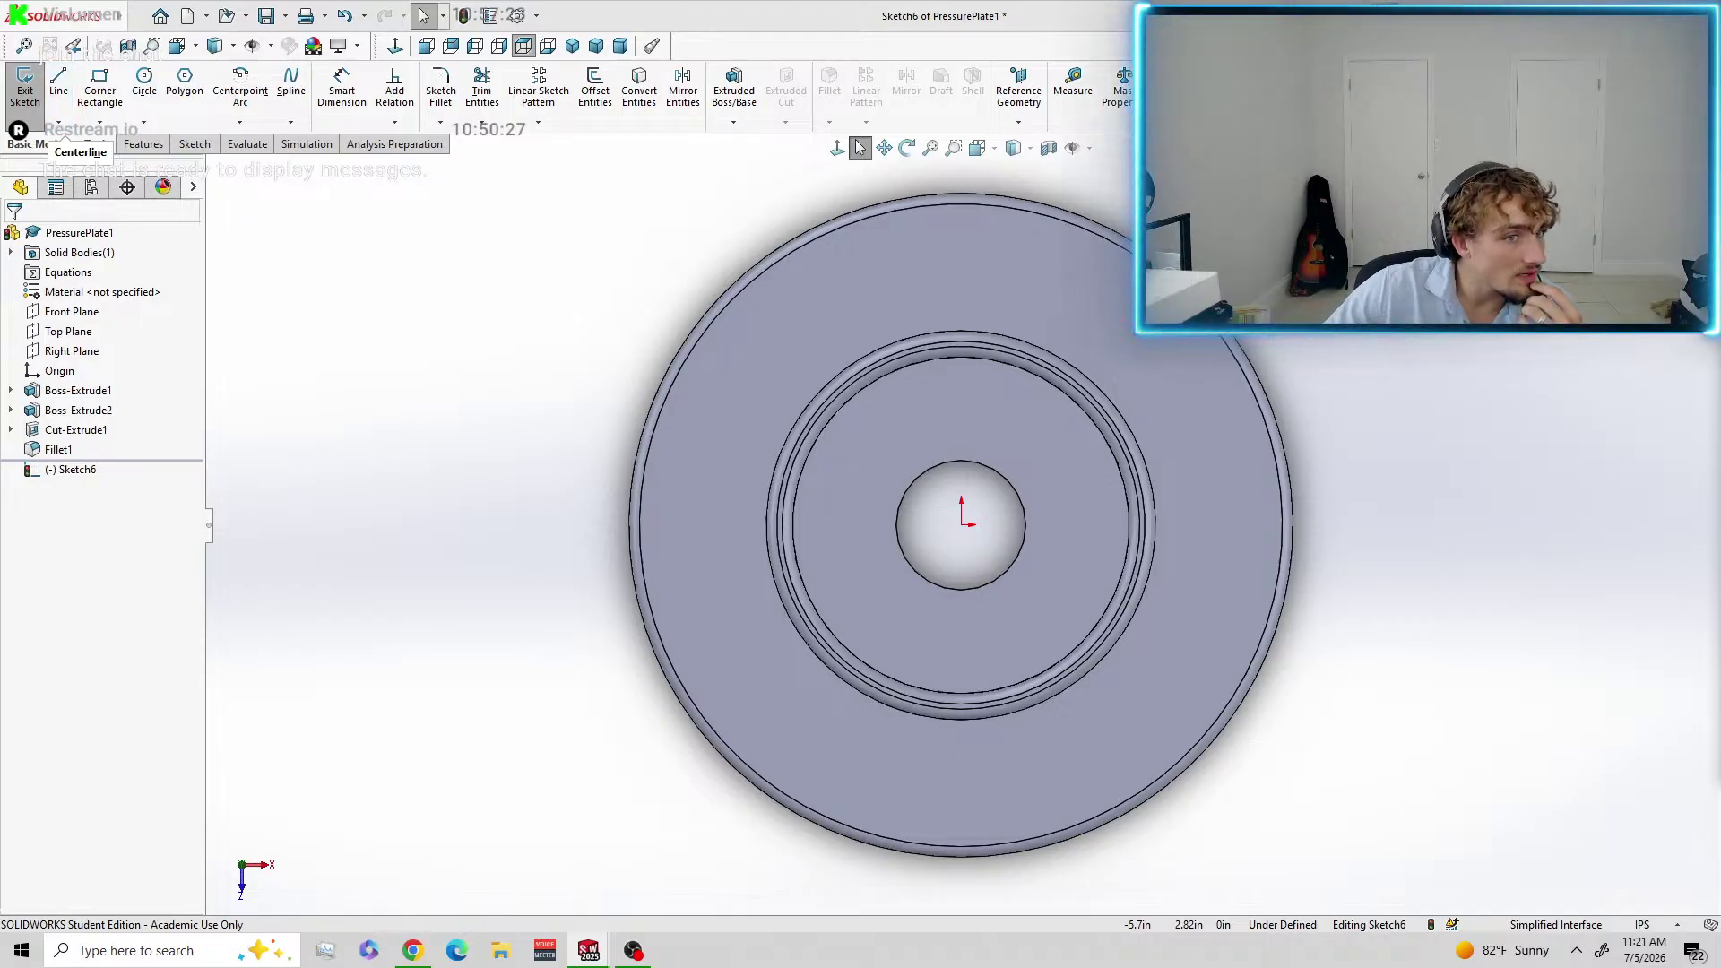
{"action": "left_click", "coordinate": [194, 144]}
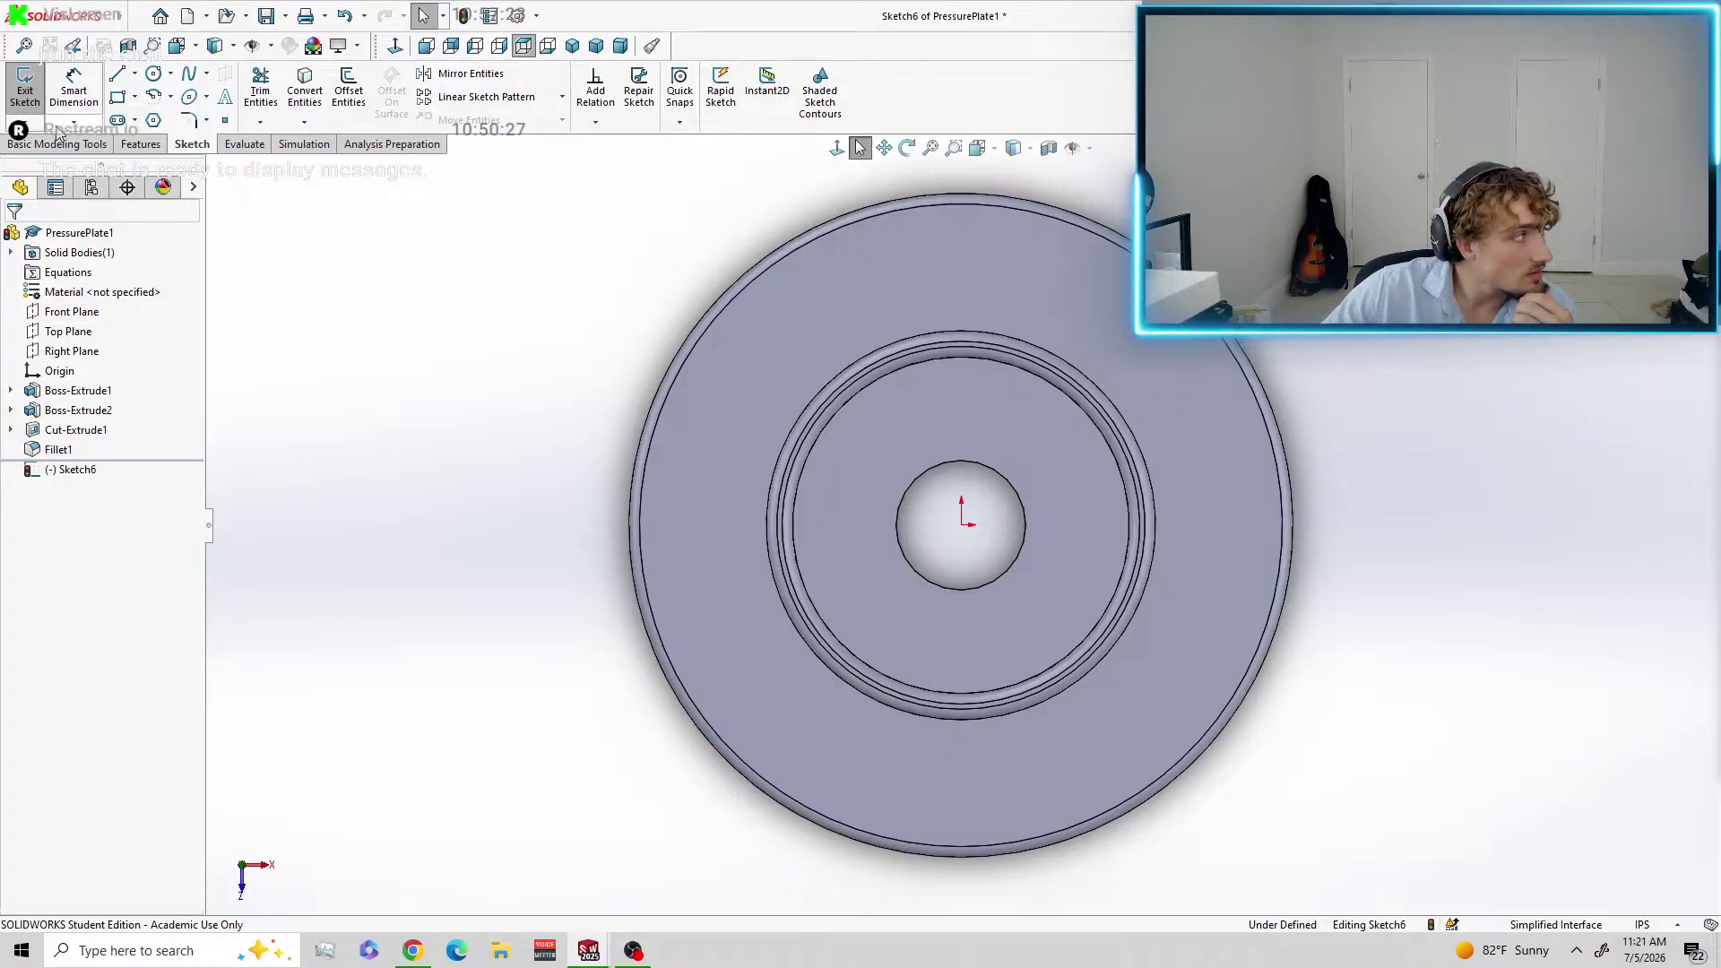
{"action": "left_click", "coordinate": [135, 75]}
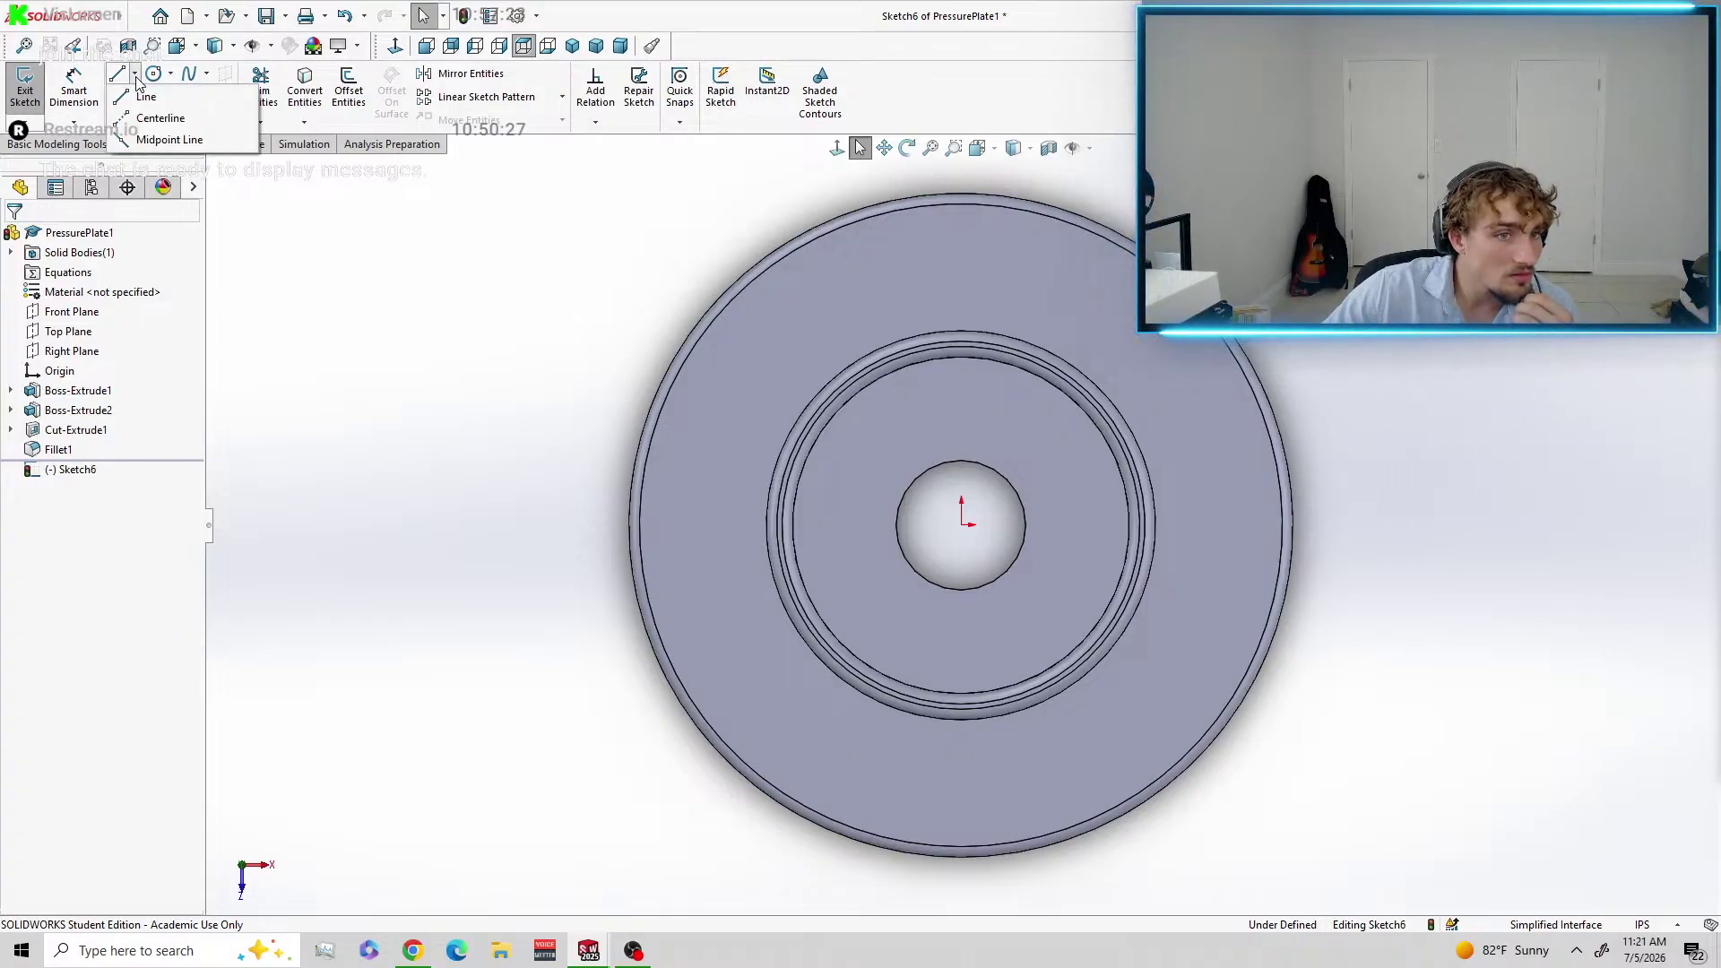
{"action": "left_click", "coordinate": [153, 118]}
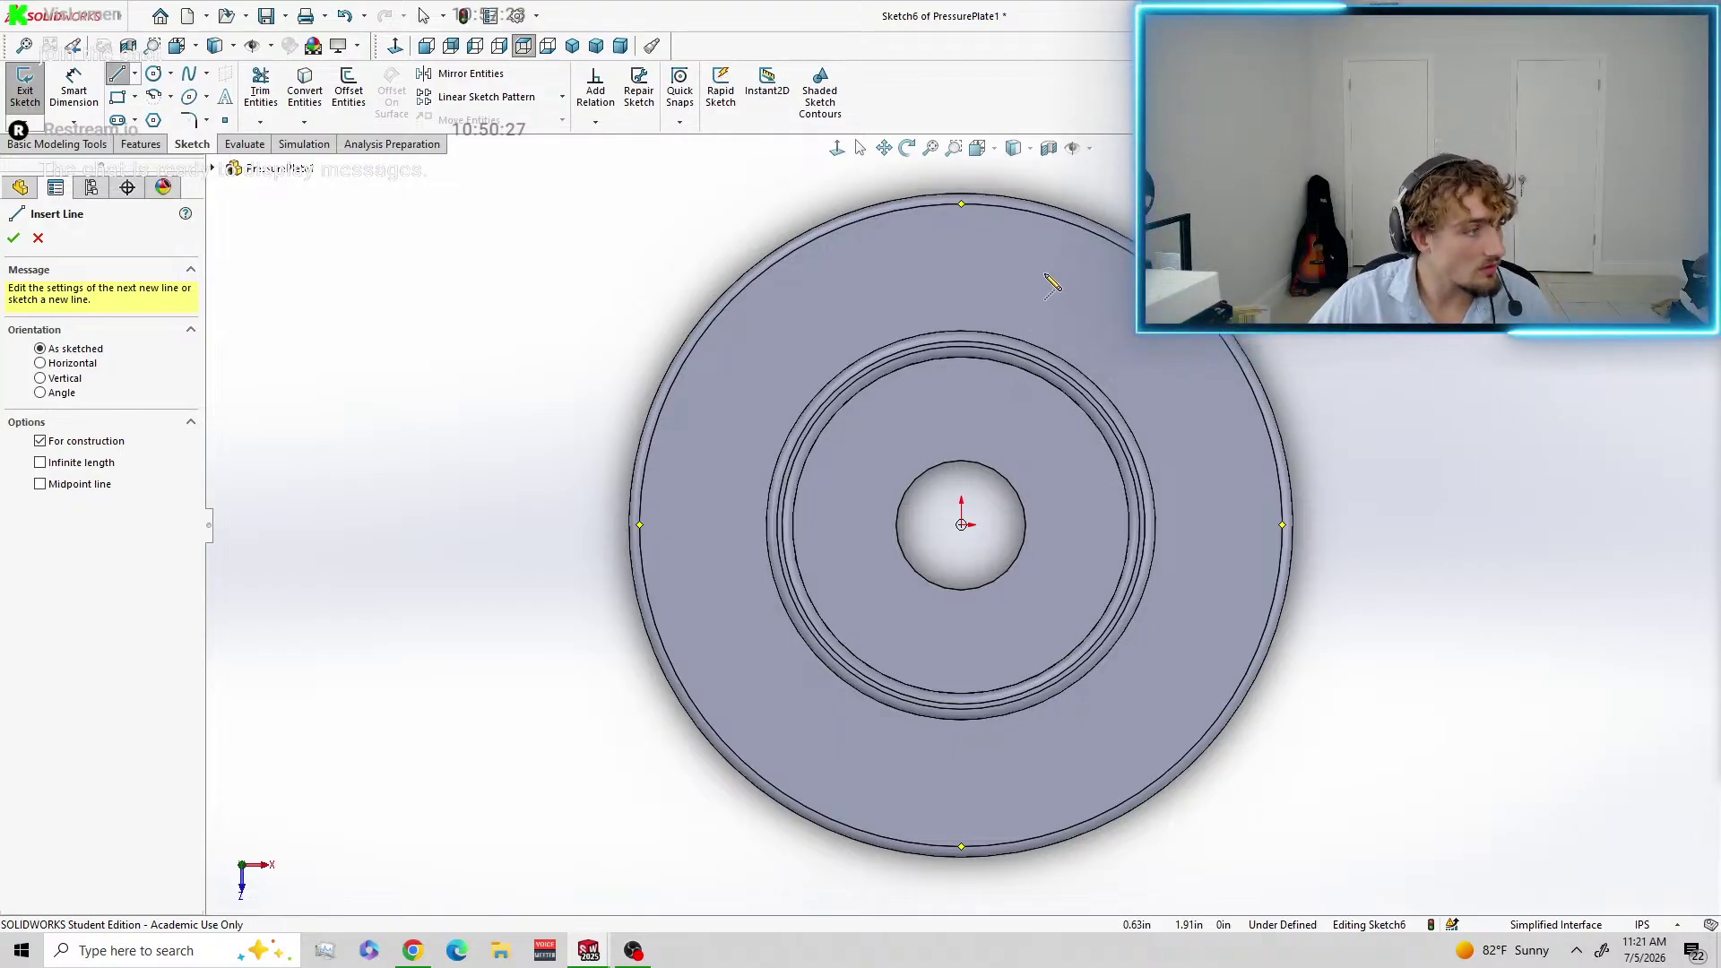
{"action": "key", "text": "Escape"}
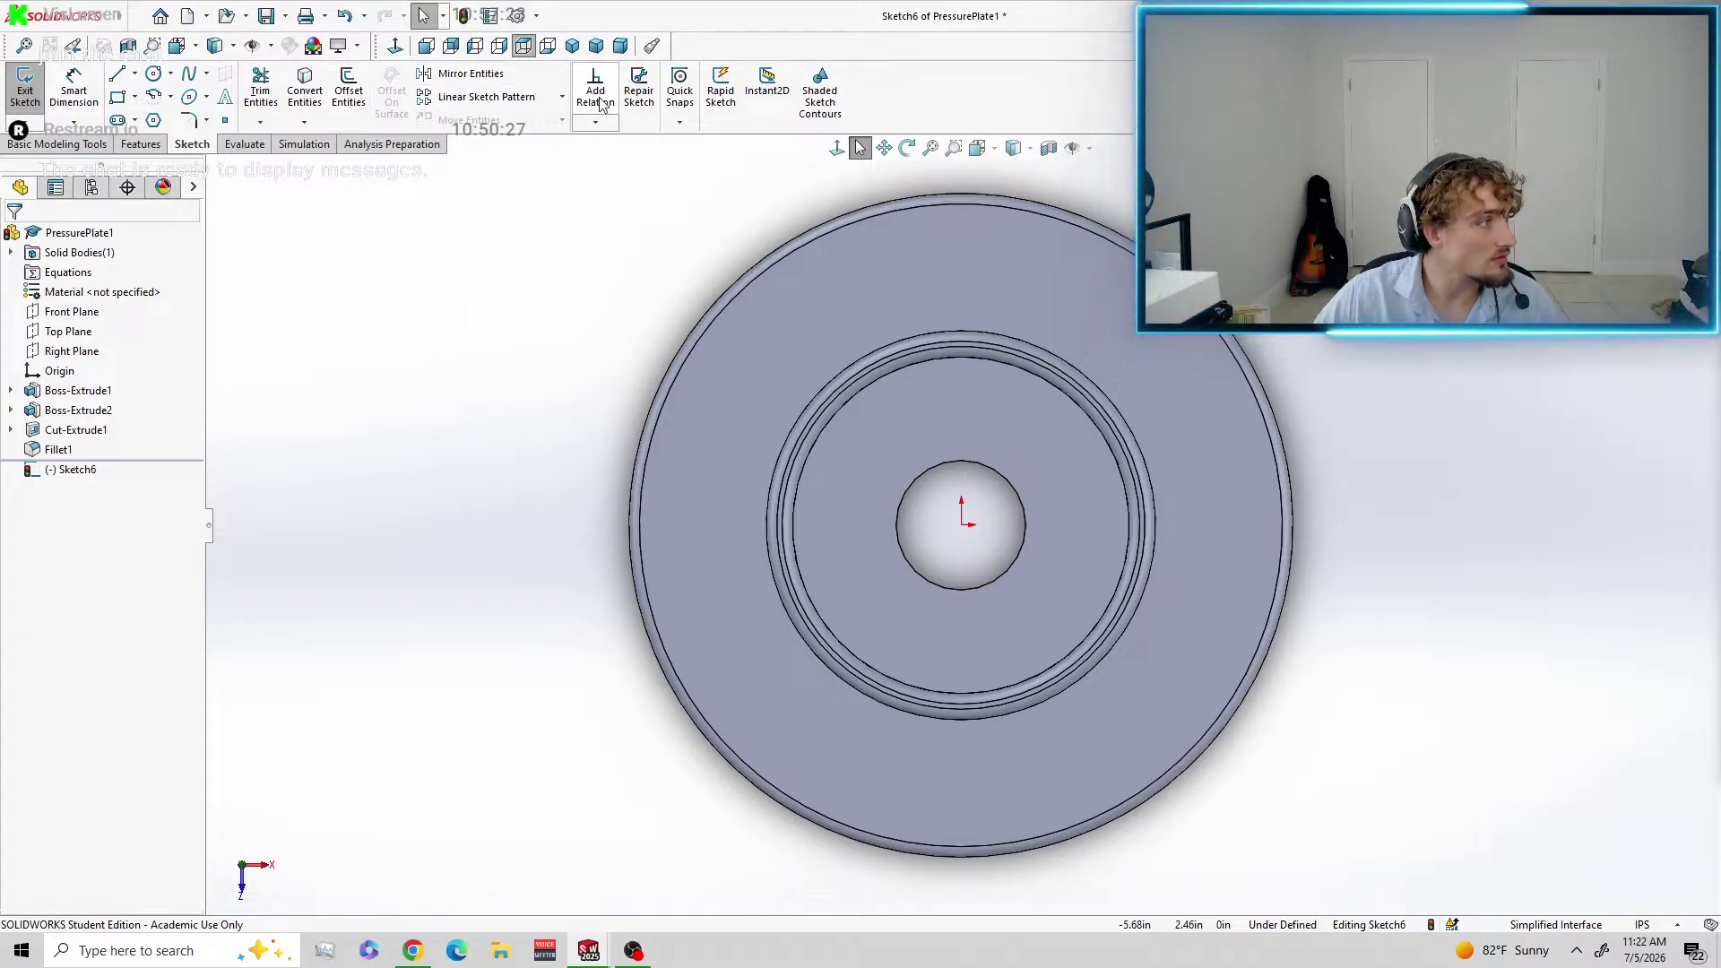
{"action": "left_click", "coordinate": [12, 105]}
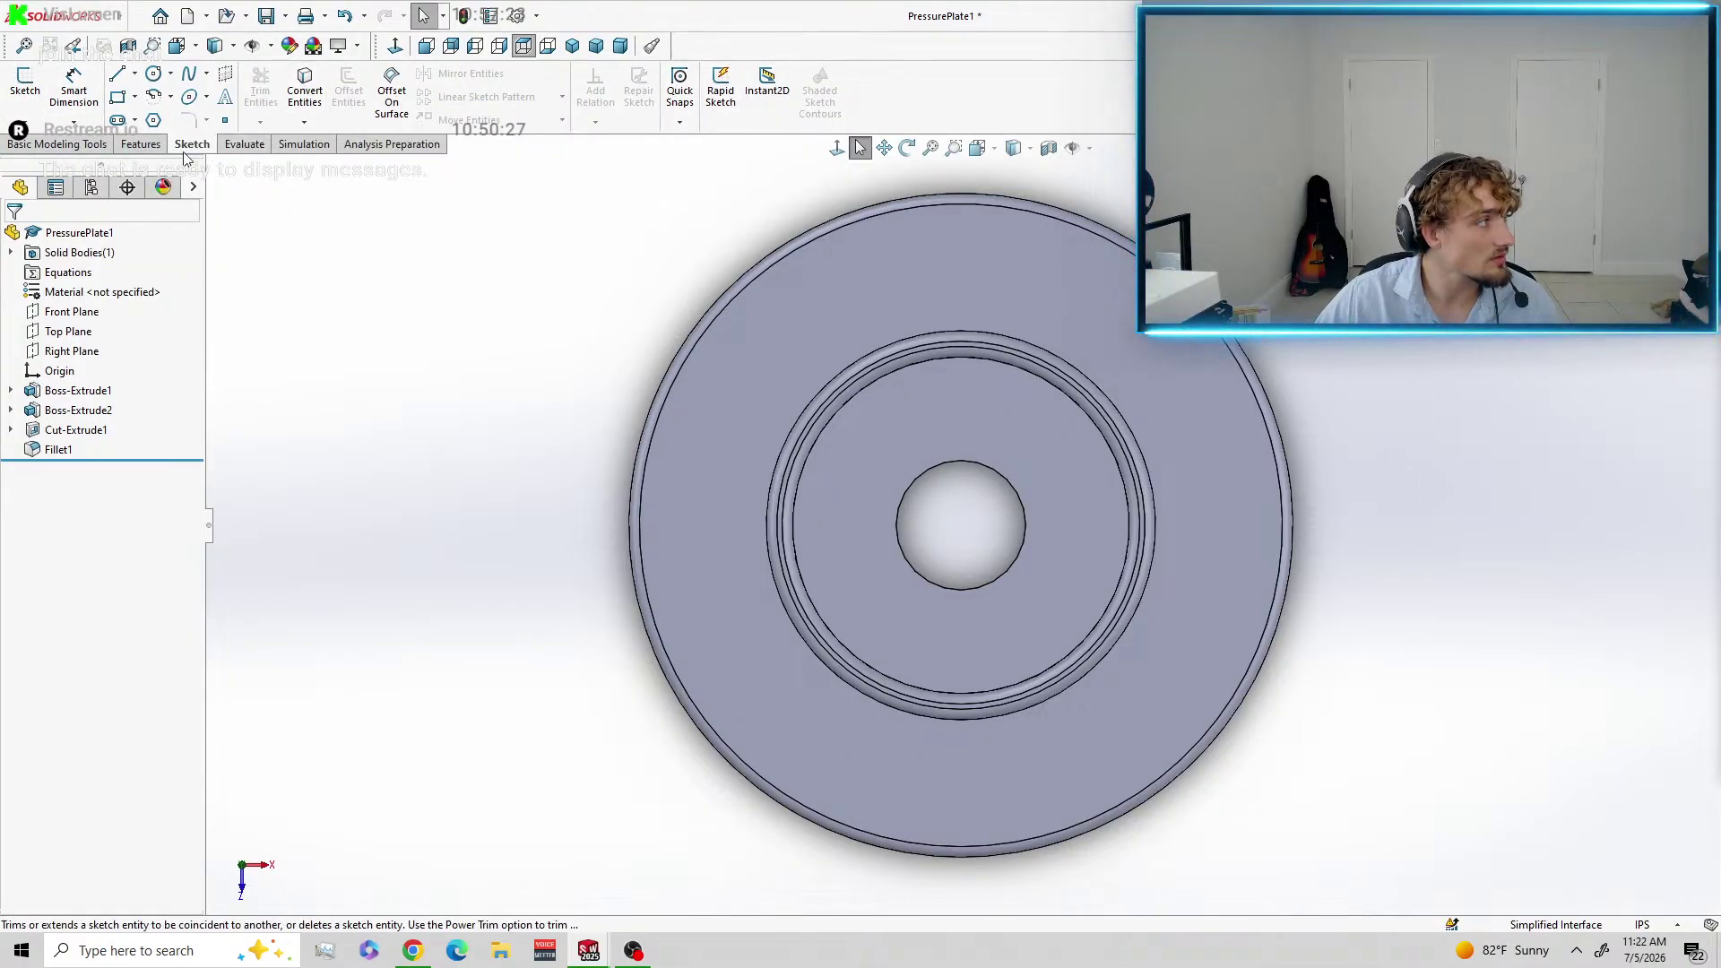
Start an Extruded Boss sketch on the outer flange face and draw a vertical centerline about 1.96 in long upward from the origin.
{"action": "left_click", "coordinate": [140, 144]}
{"action": "left_click", "coordinate": [27, 90]}
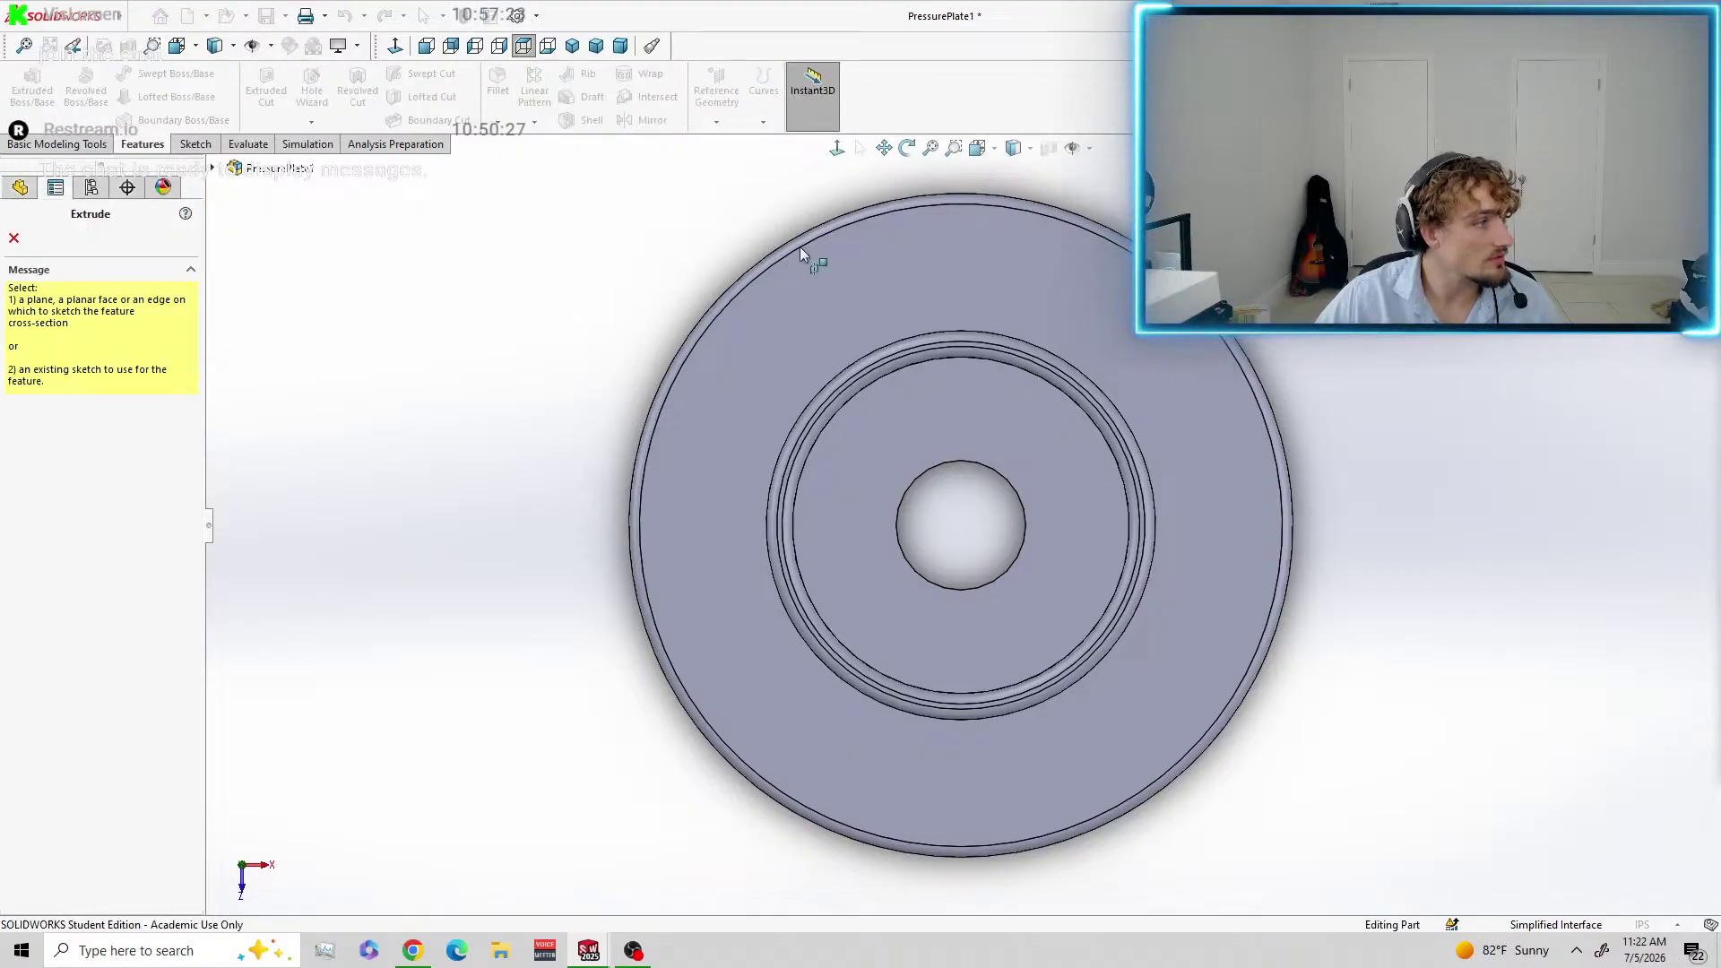
{"action": "left_click", "coordinate": [826, 283]}
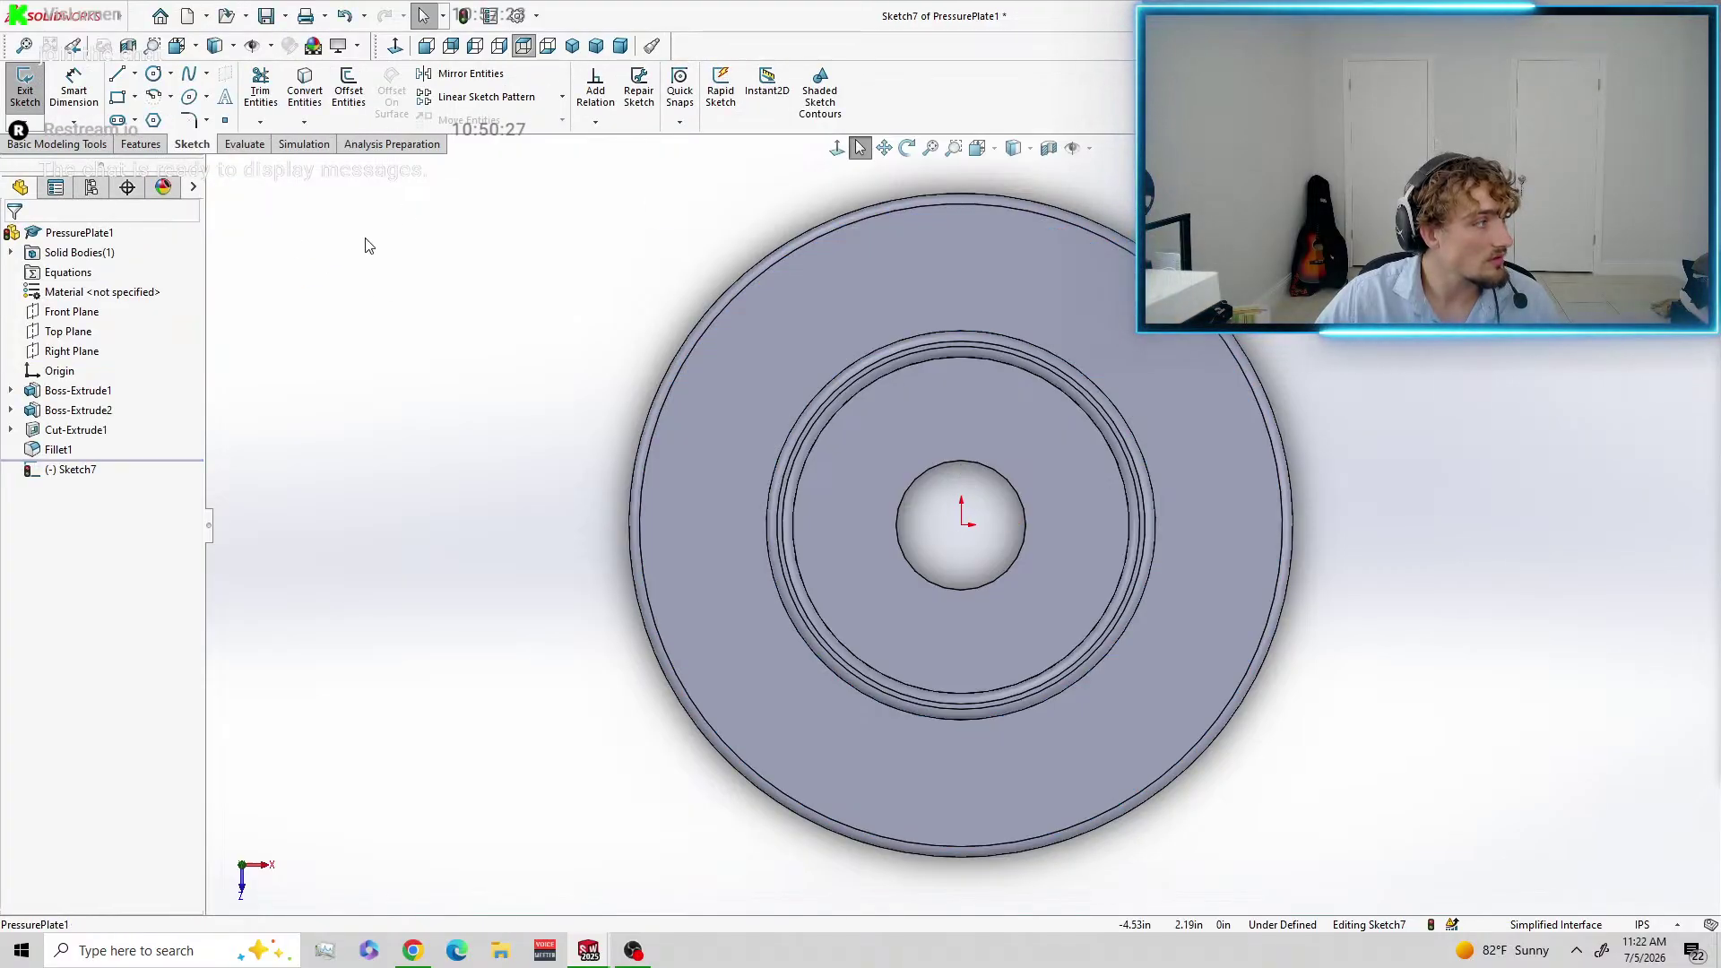
{"action": "left_click", "coordinate": [136, 76]}
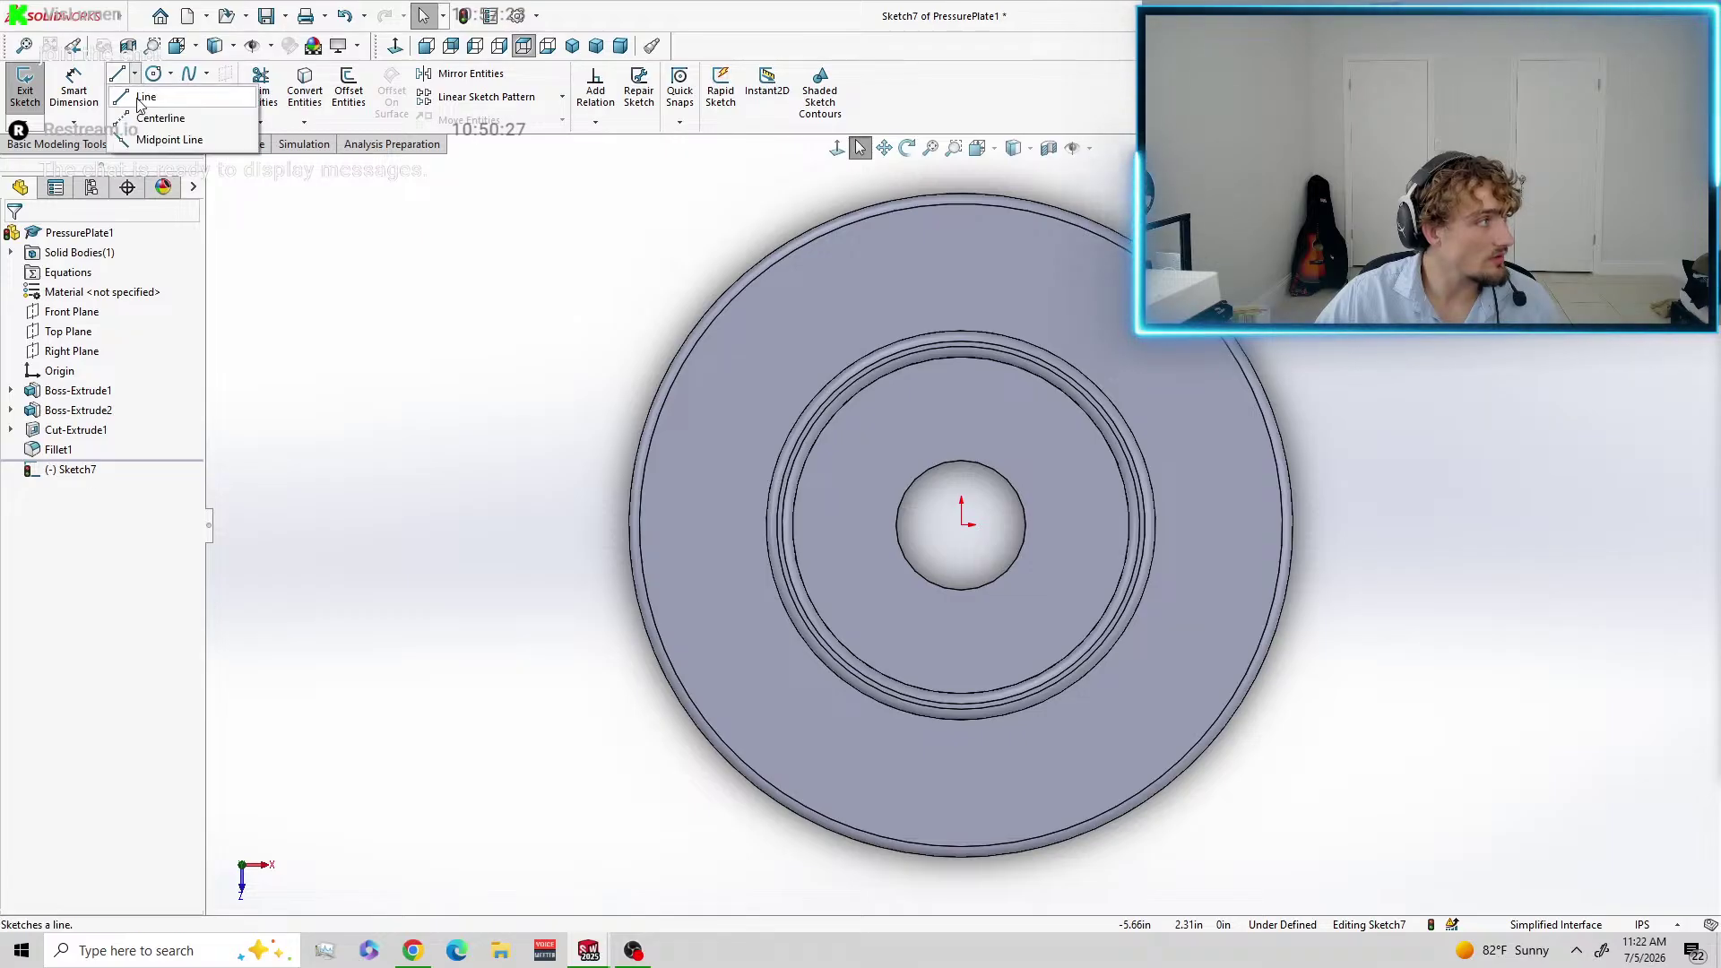
{"action": "left_click", "coordinate": [170, 111]}
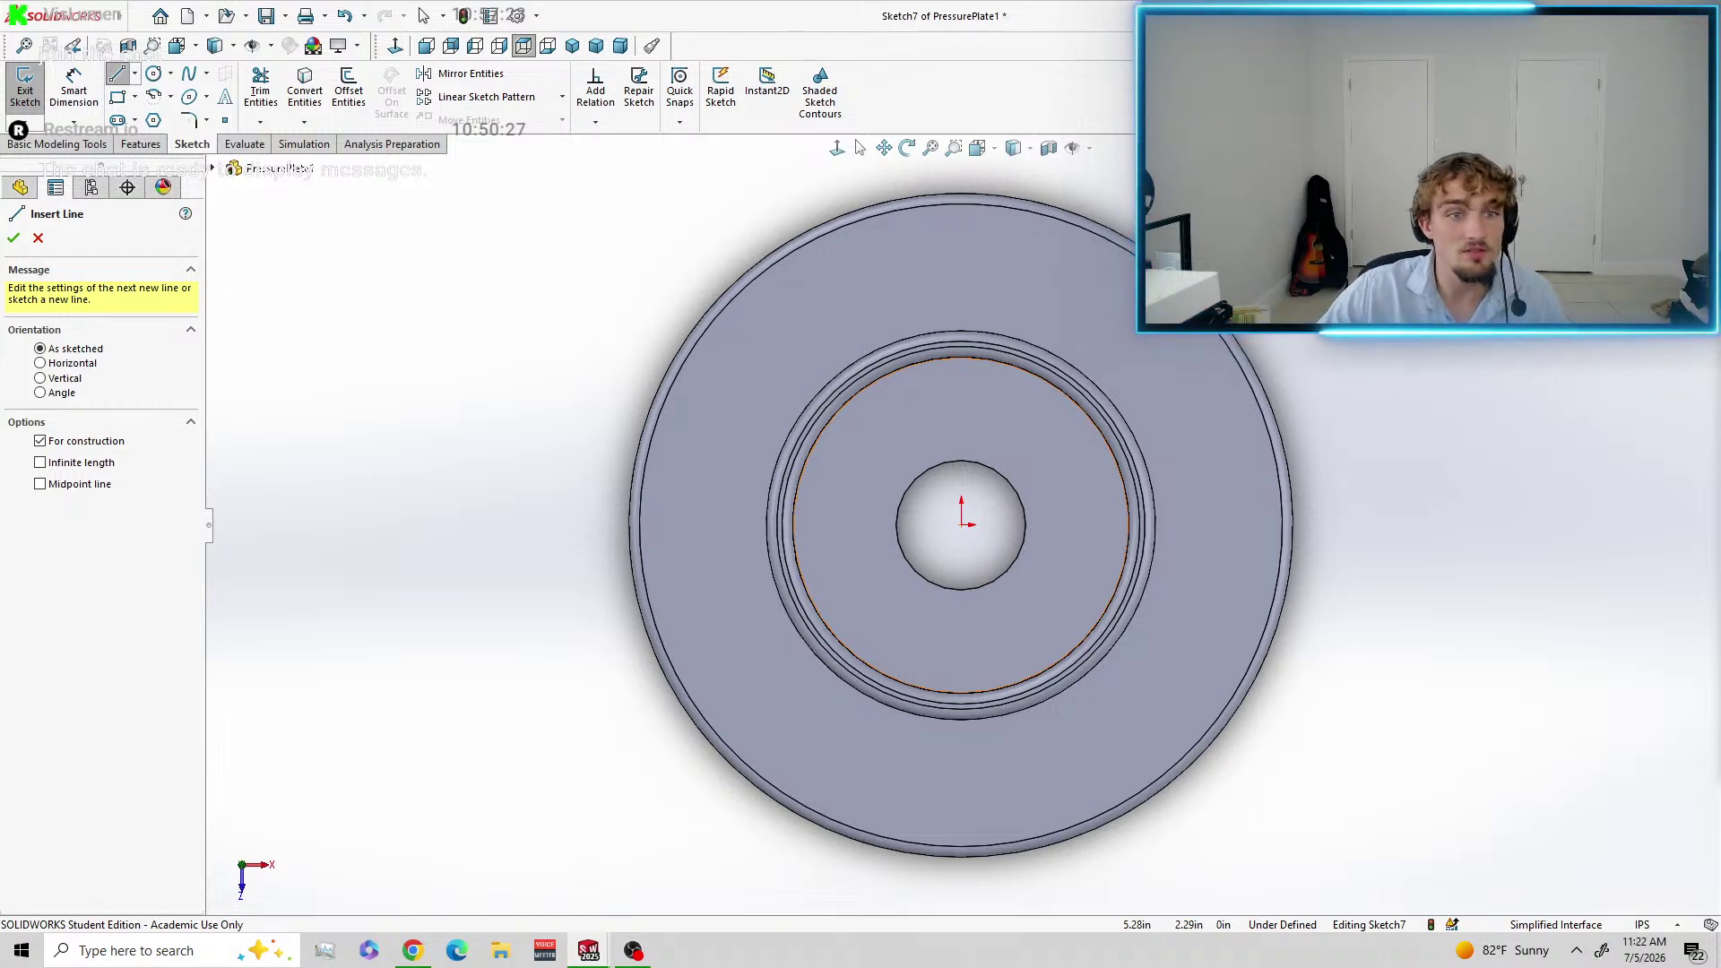
{"action": "left_click", "coordinate": [961, 524]}
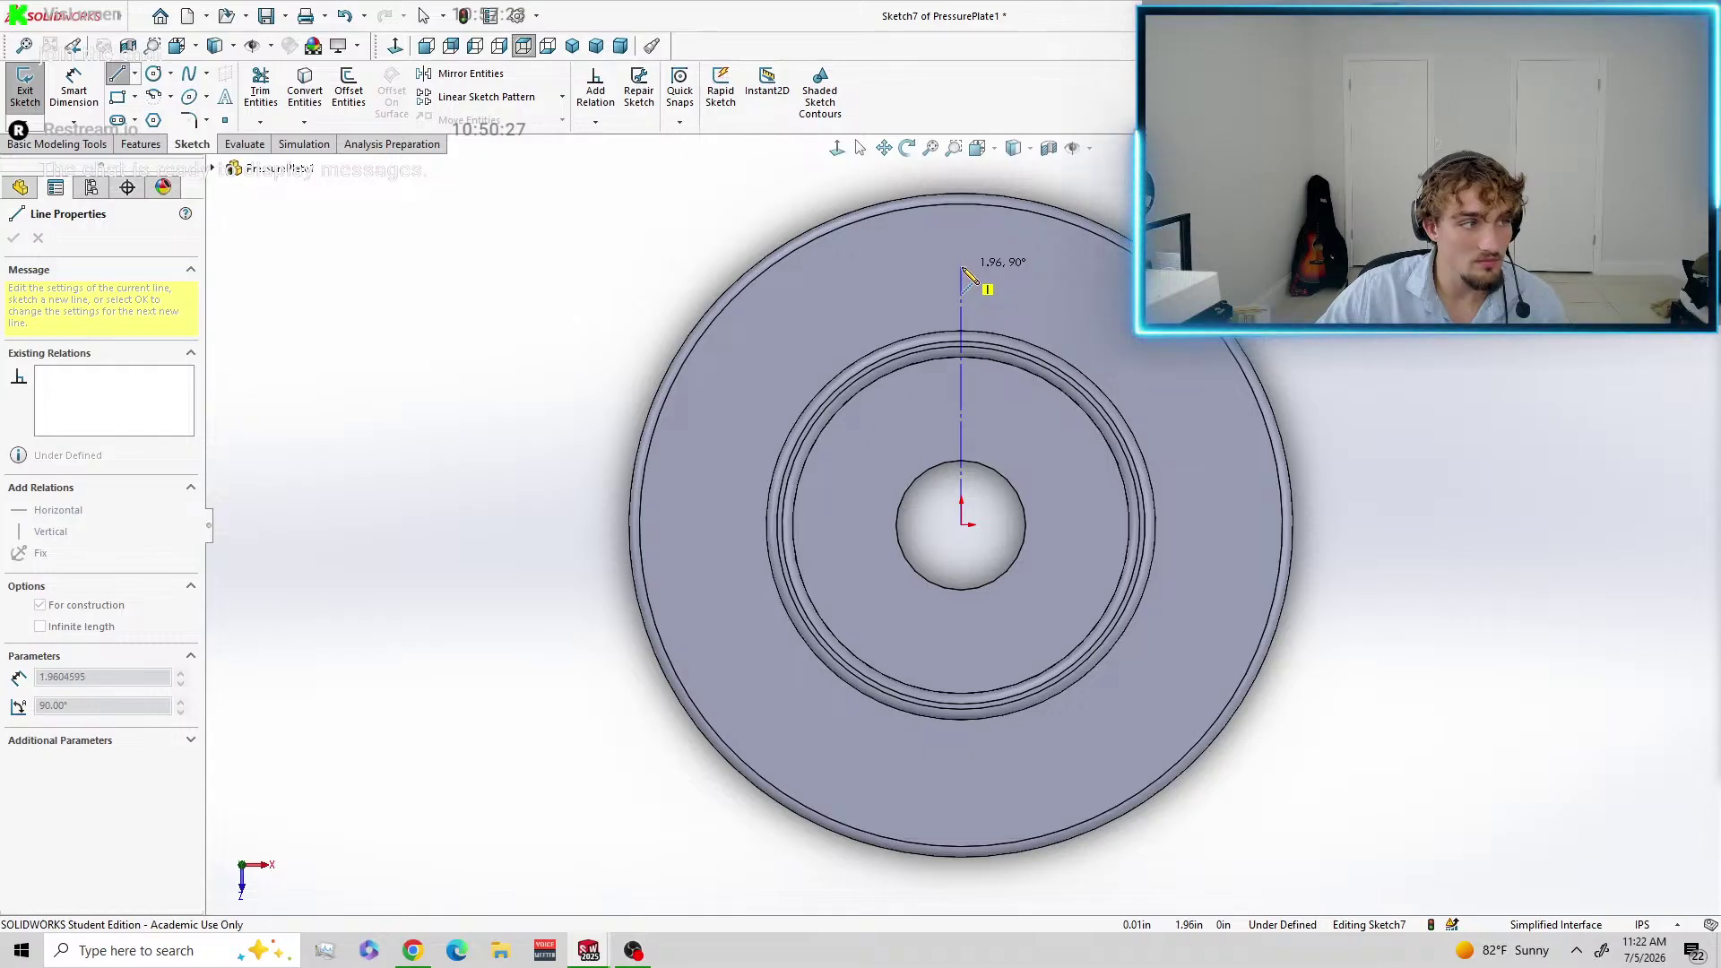
{"action": "left_click", "coordinate": [962, 267]}
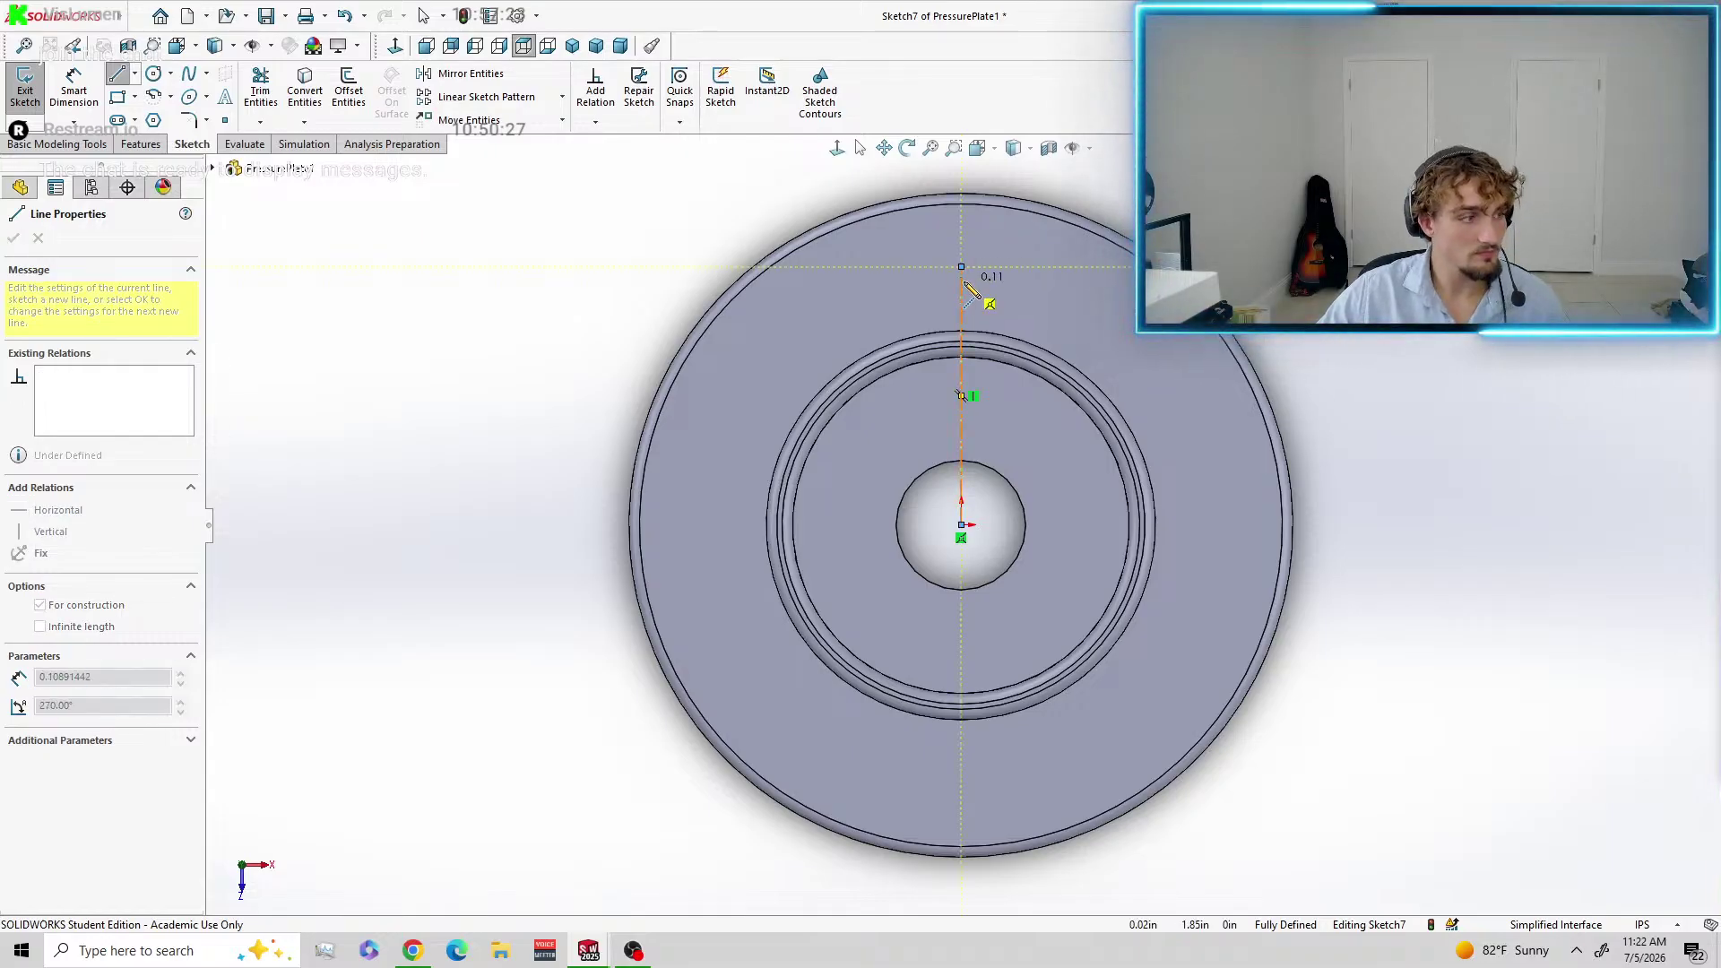
{"action": "key", "text": "Escape"}
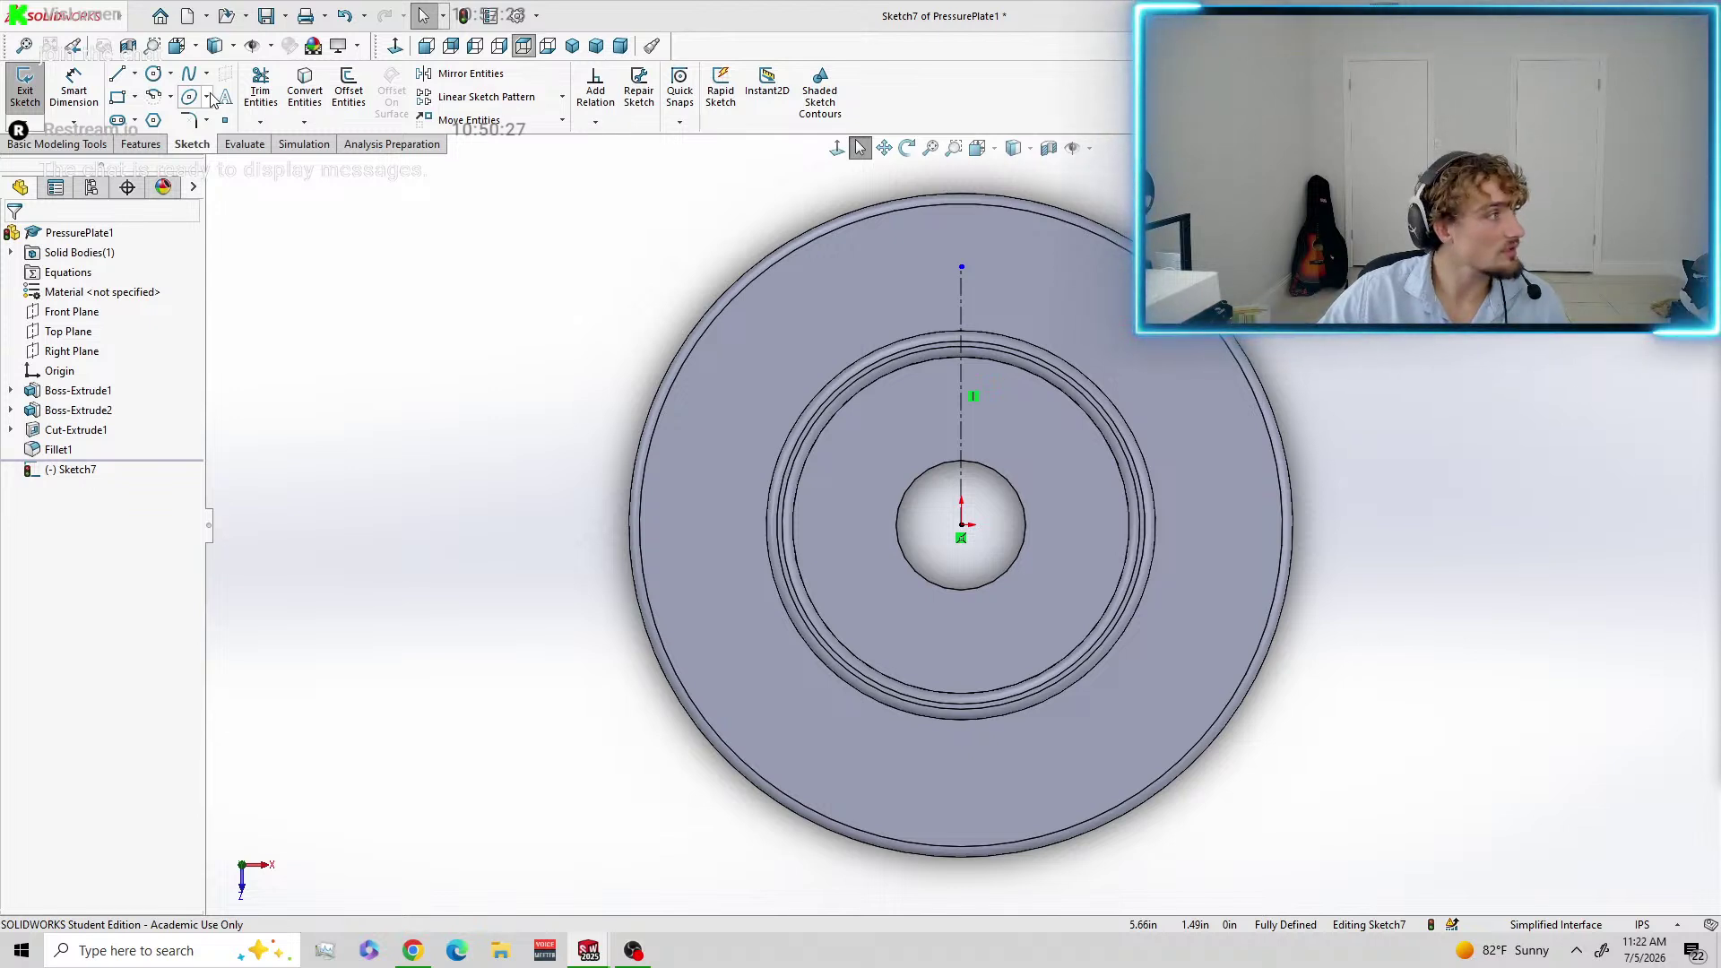
{"action": "left_click", "coordinate": [153, 73]}
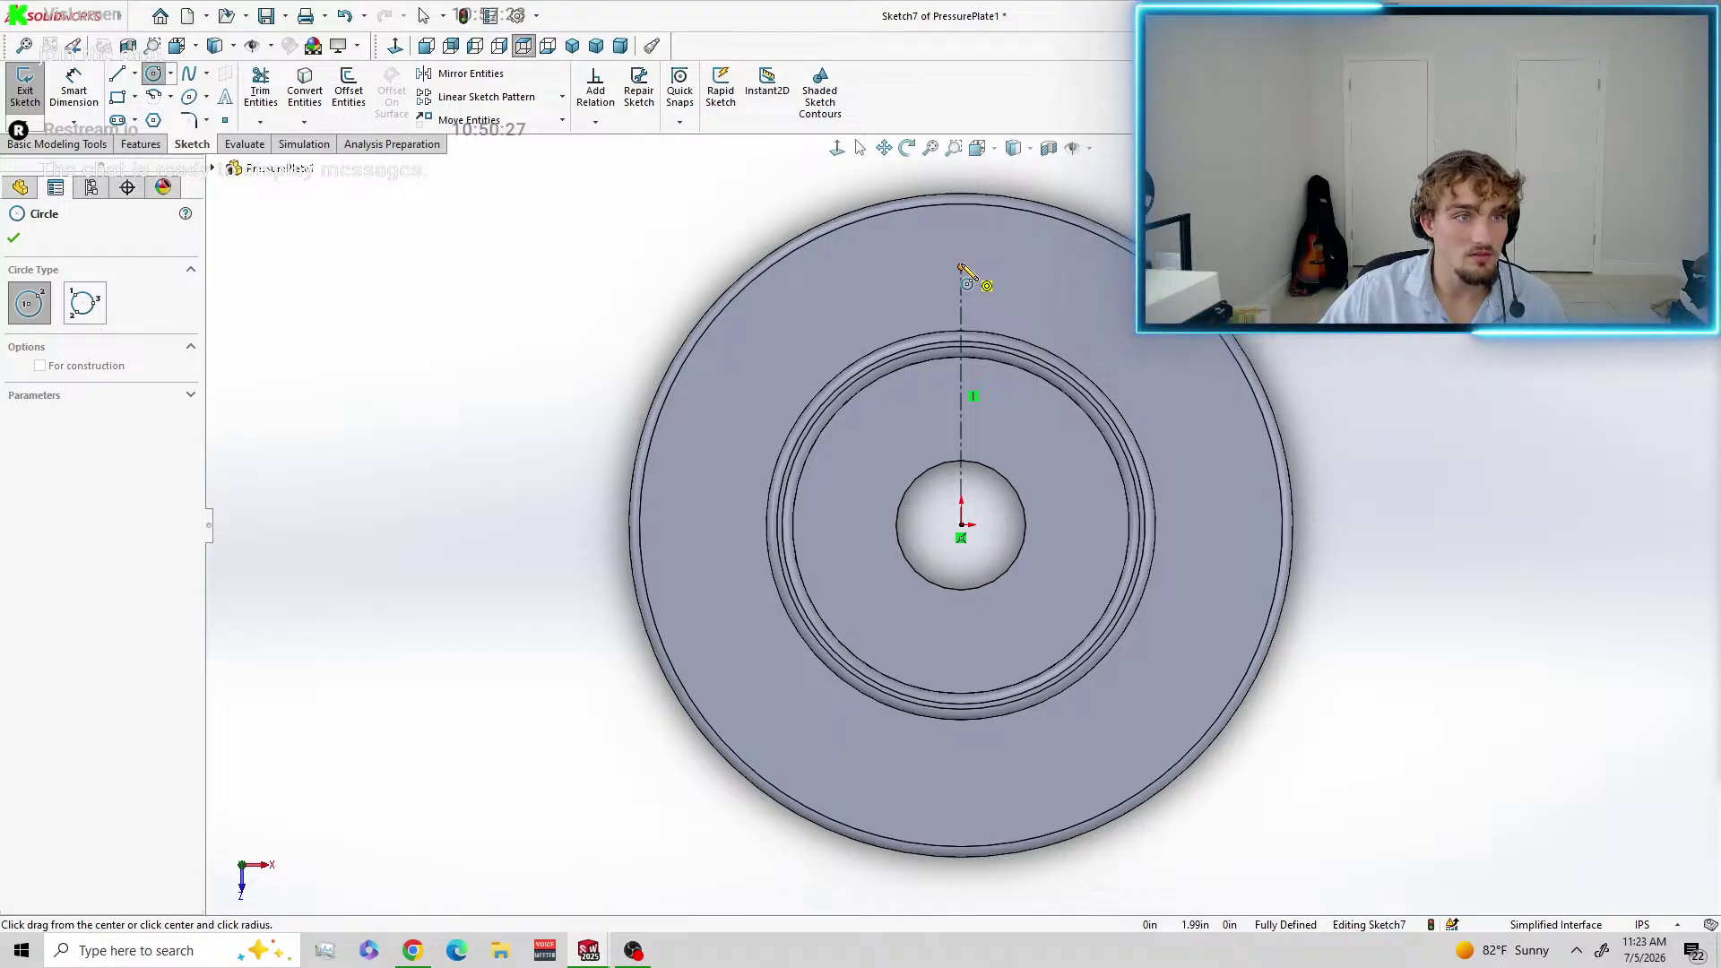
{"action": "left_click", "coordinate": [961, 266]}
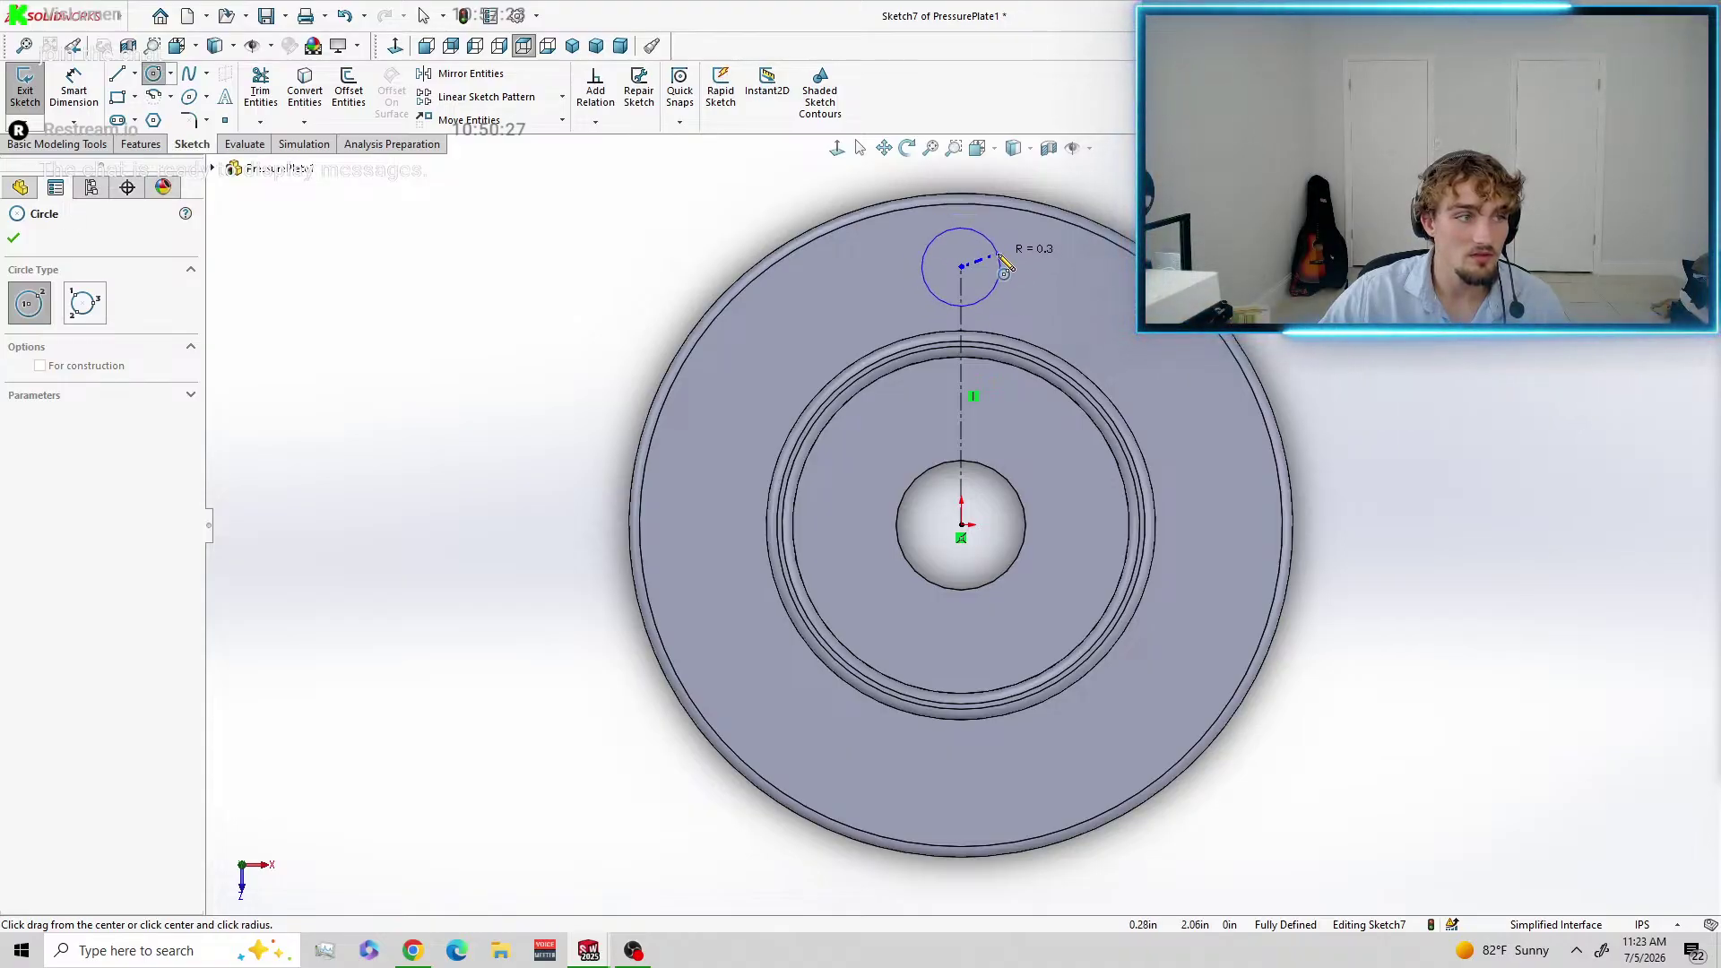
{"action": "left_click", "coordinate": [1004, 267]}
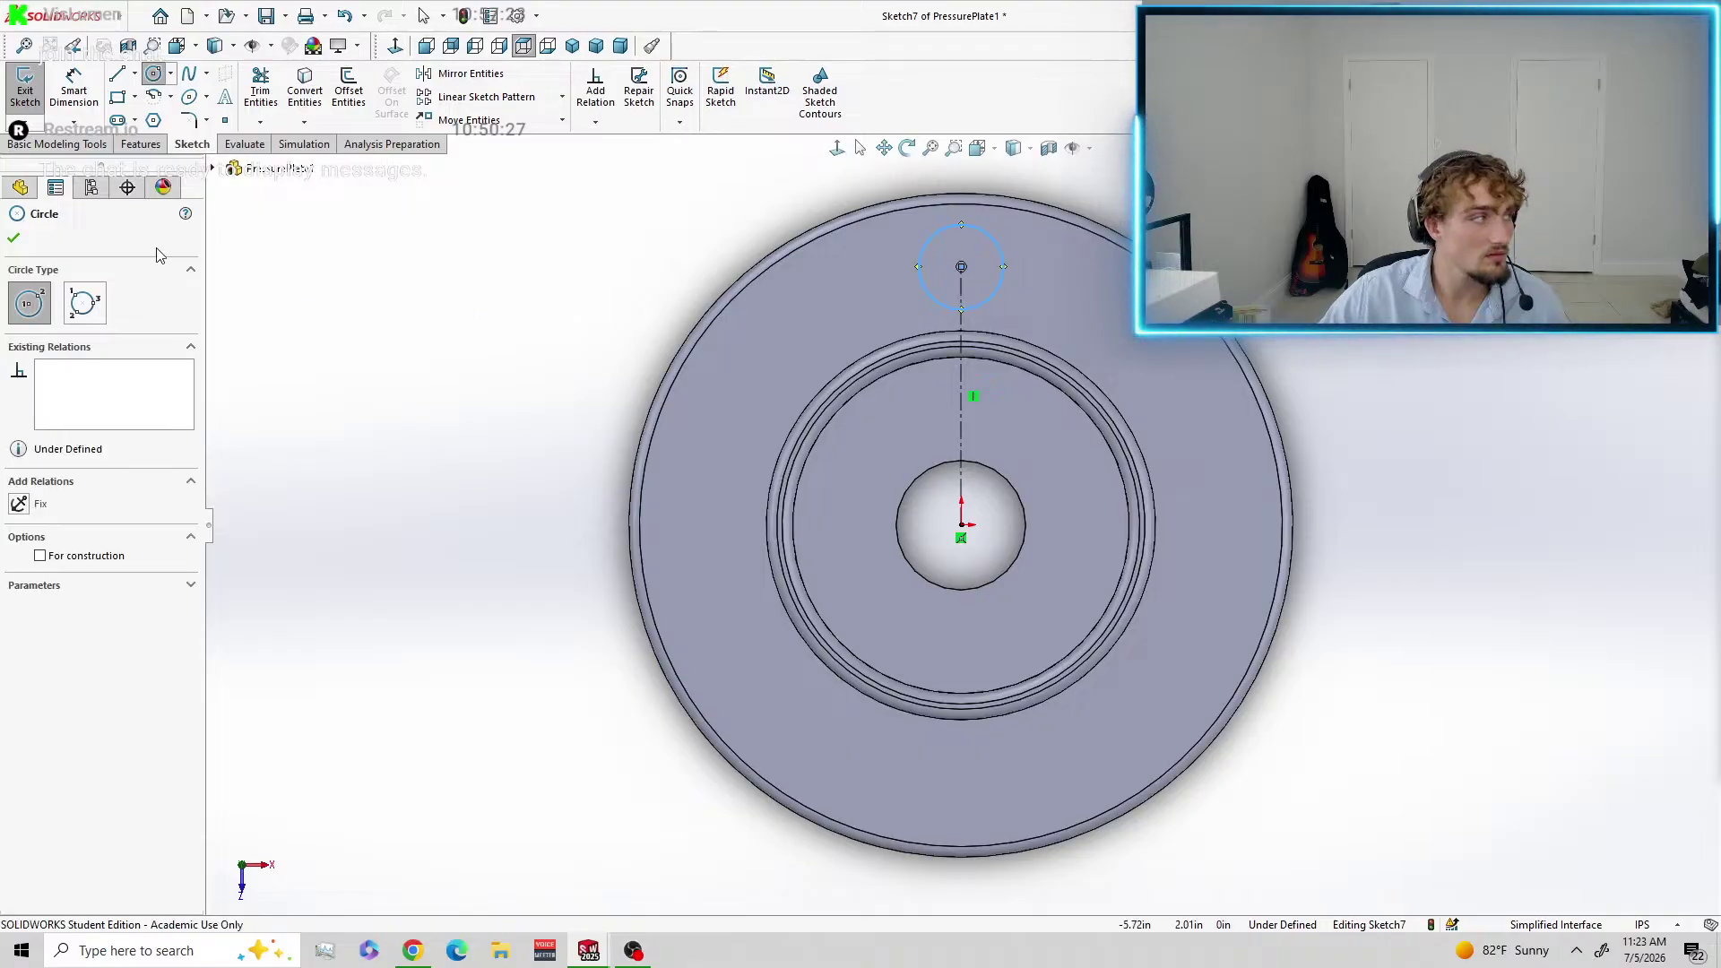
{"action": "left_click", "coordinate": [13, 238]}
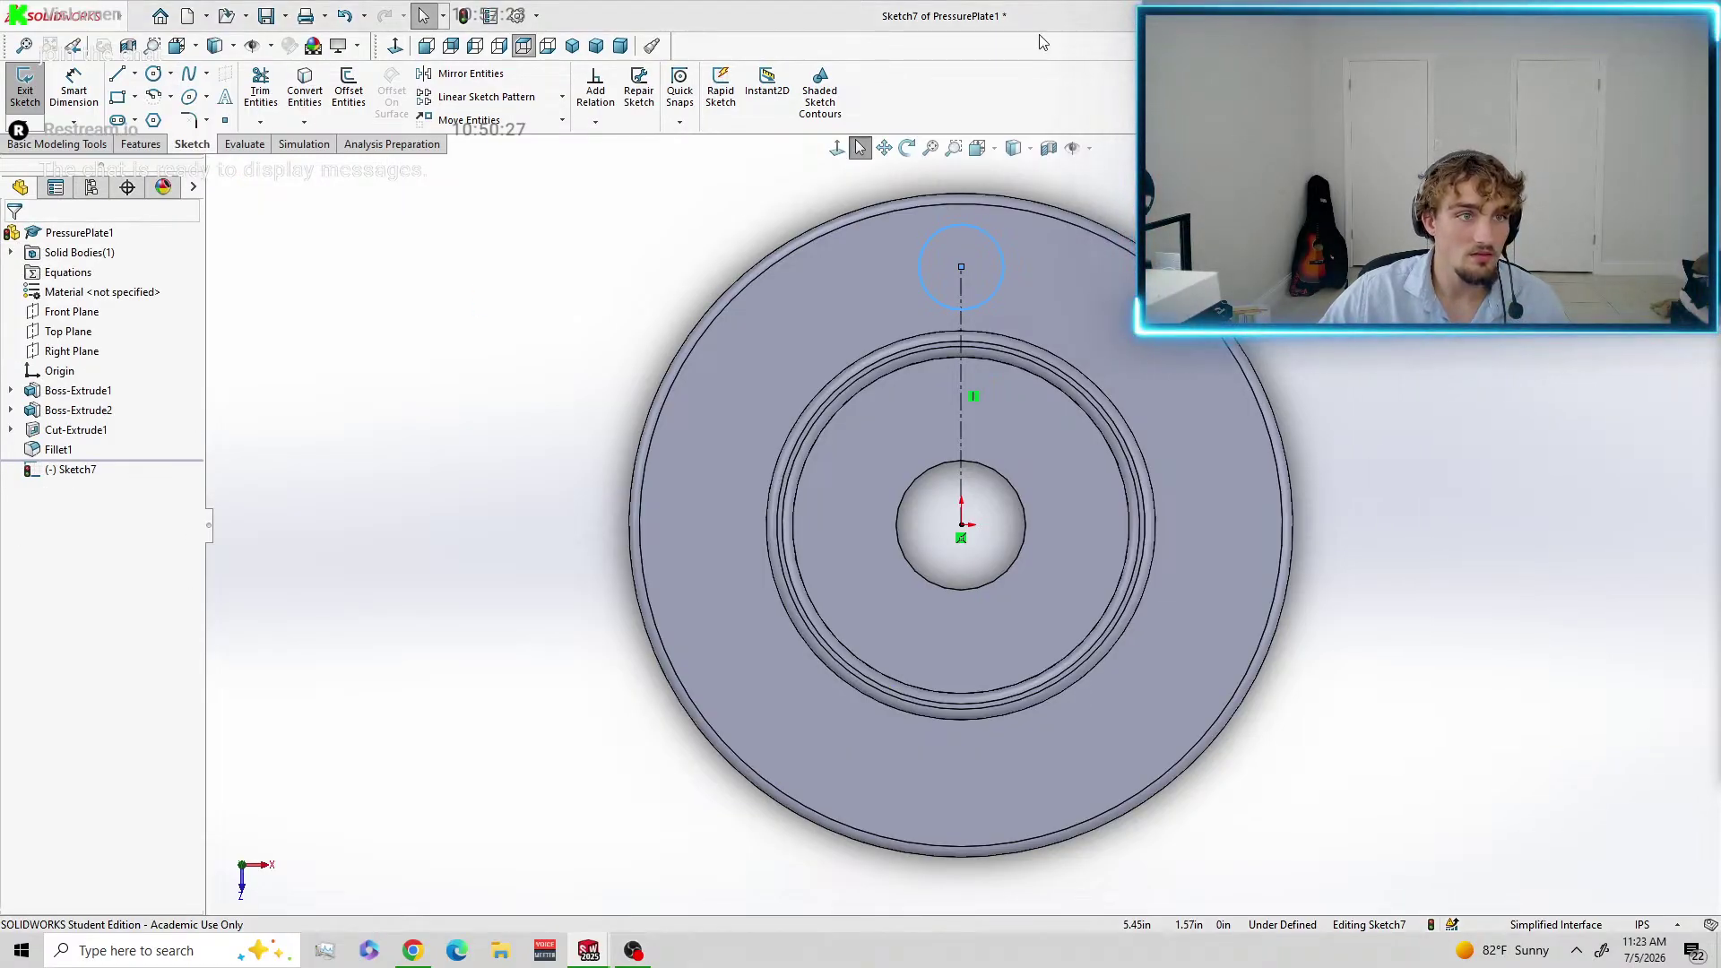
{"action": "left_click", "coordinate": [74, 89]}
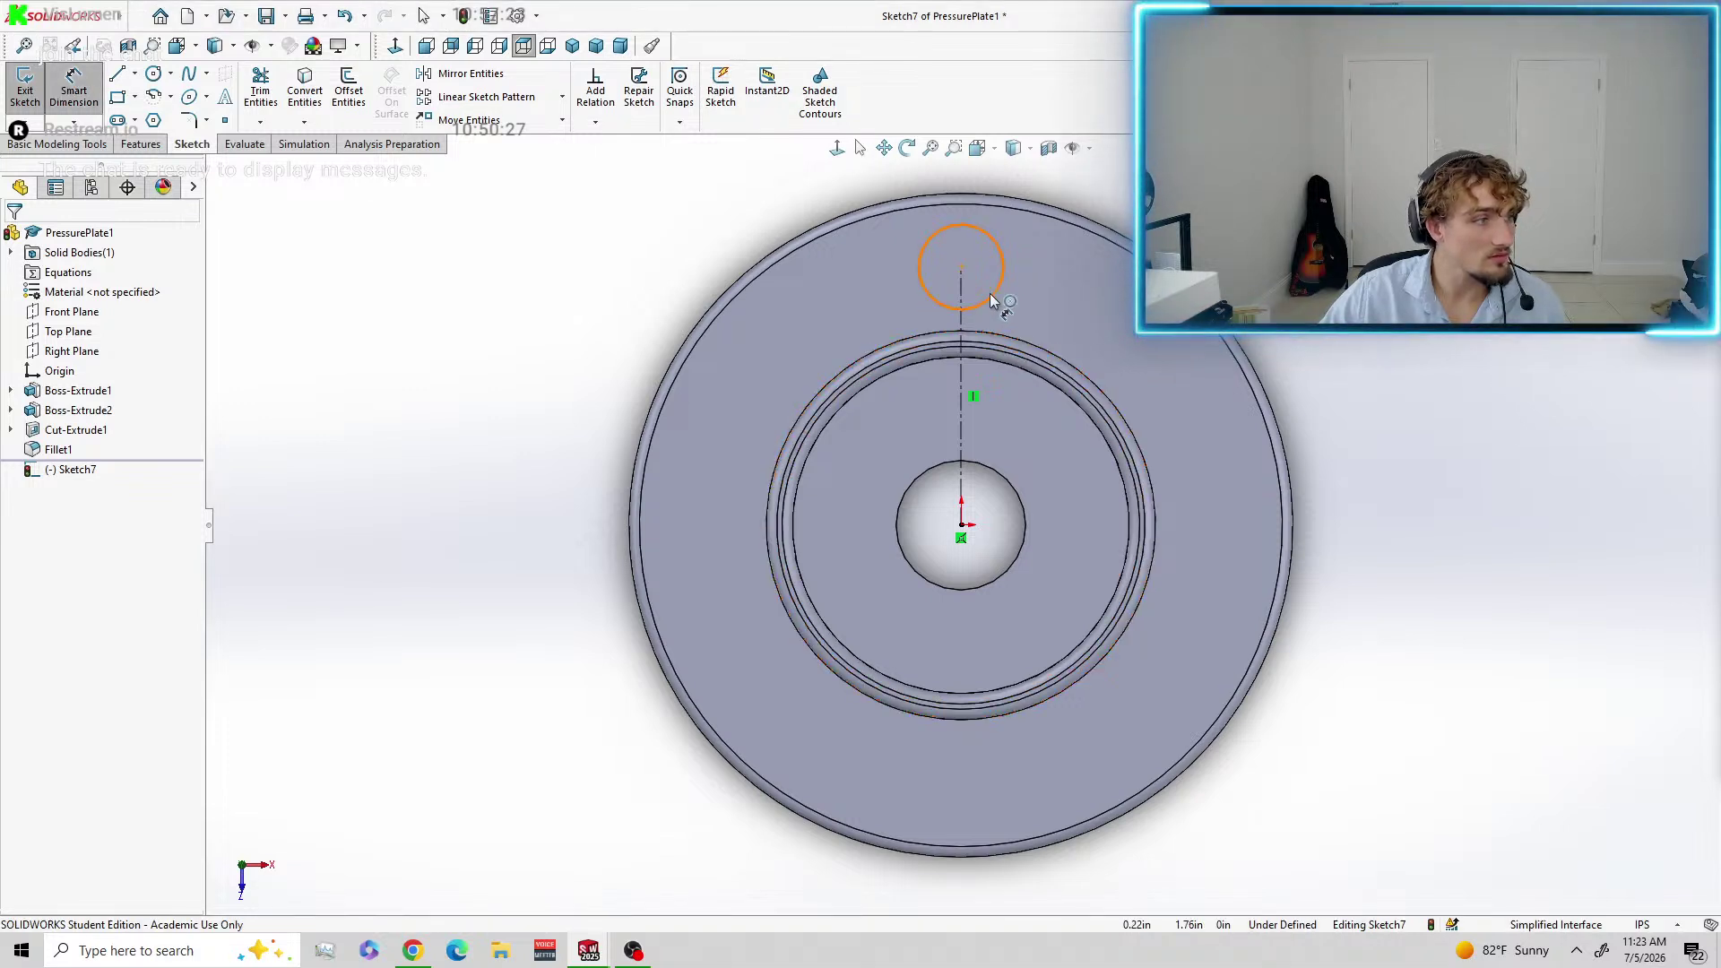
{"action": "left_click", "coordinate": [961, 268]}
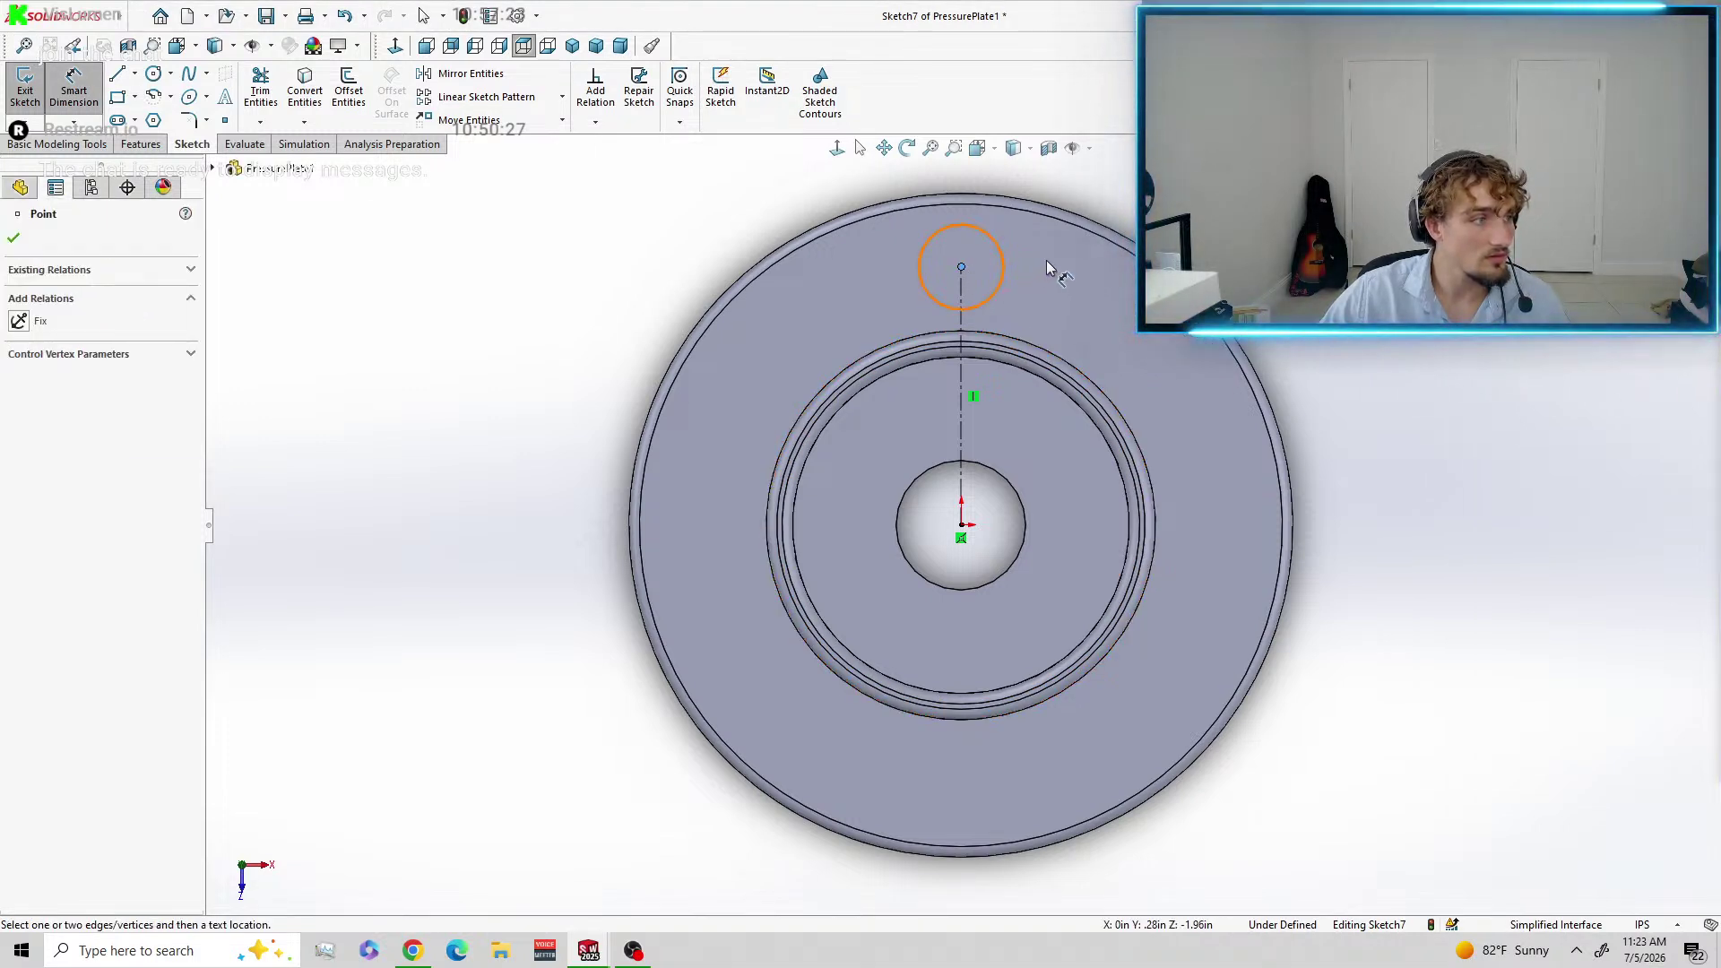
{"action": "left_click", "coordinate": [995, 288]}
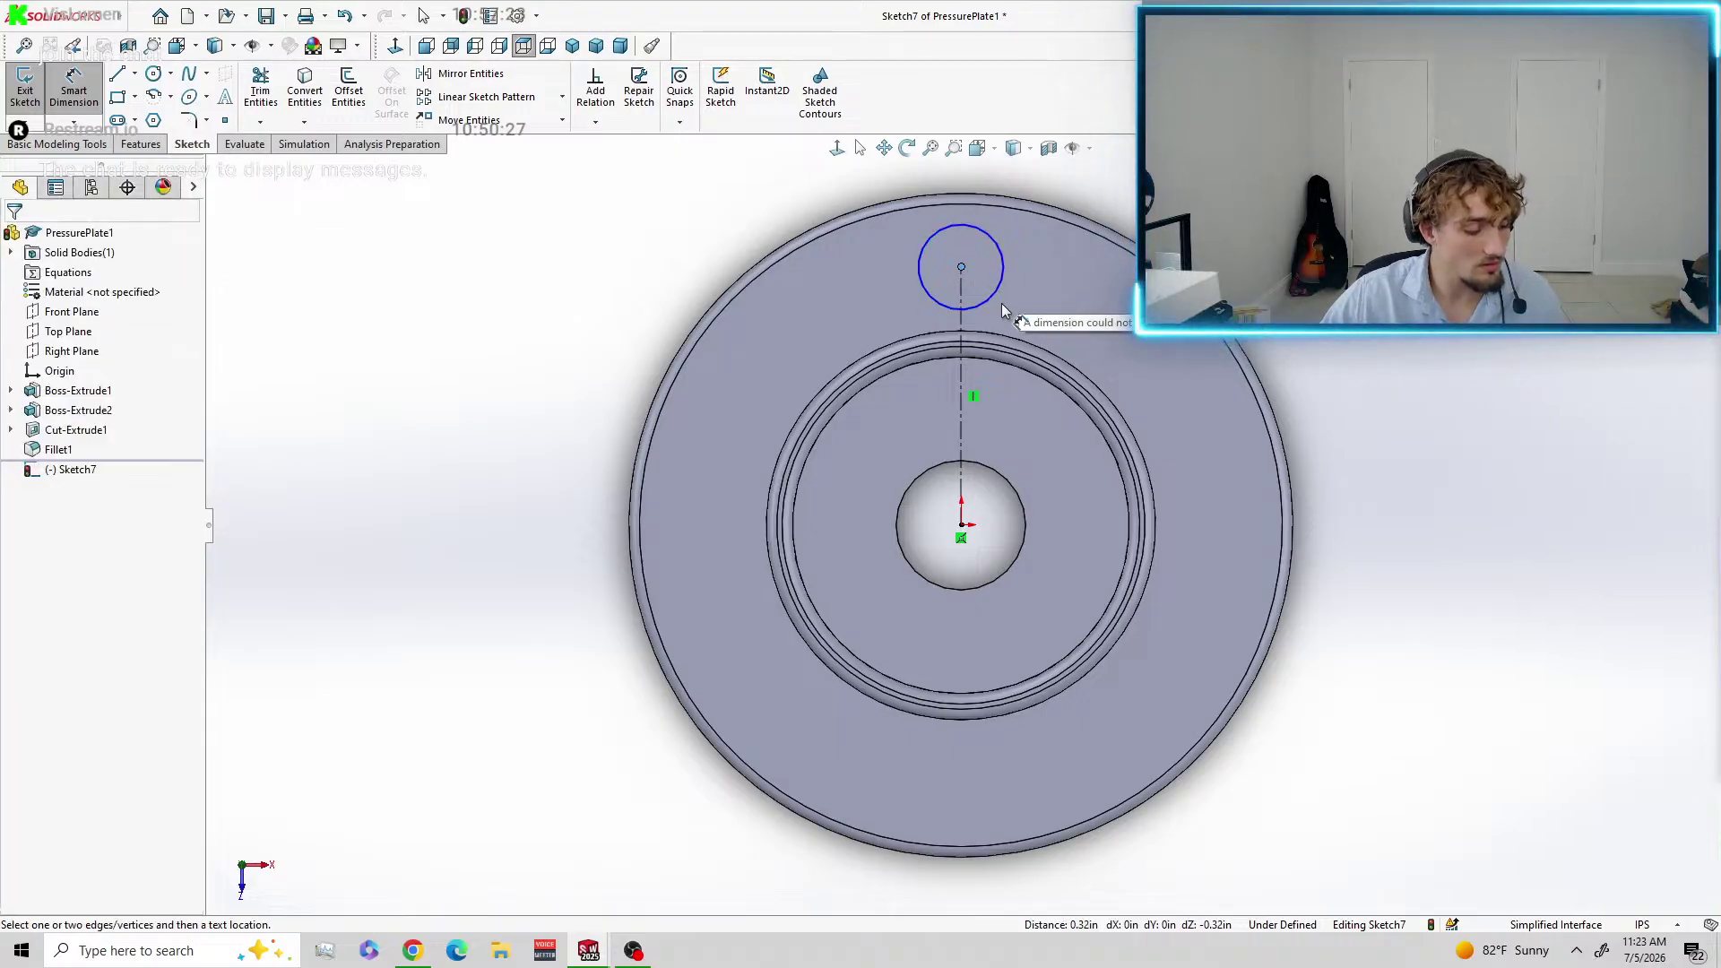
{"action": "key", "text": "ctrl+z"}
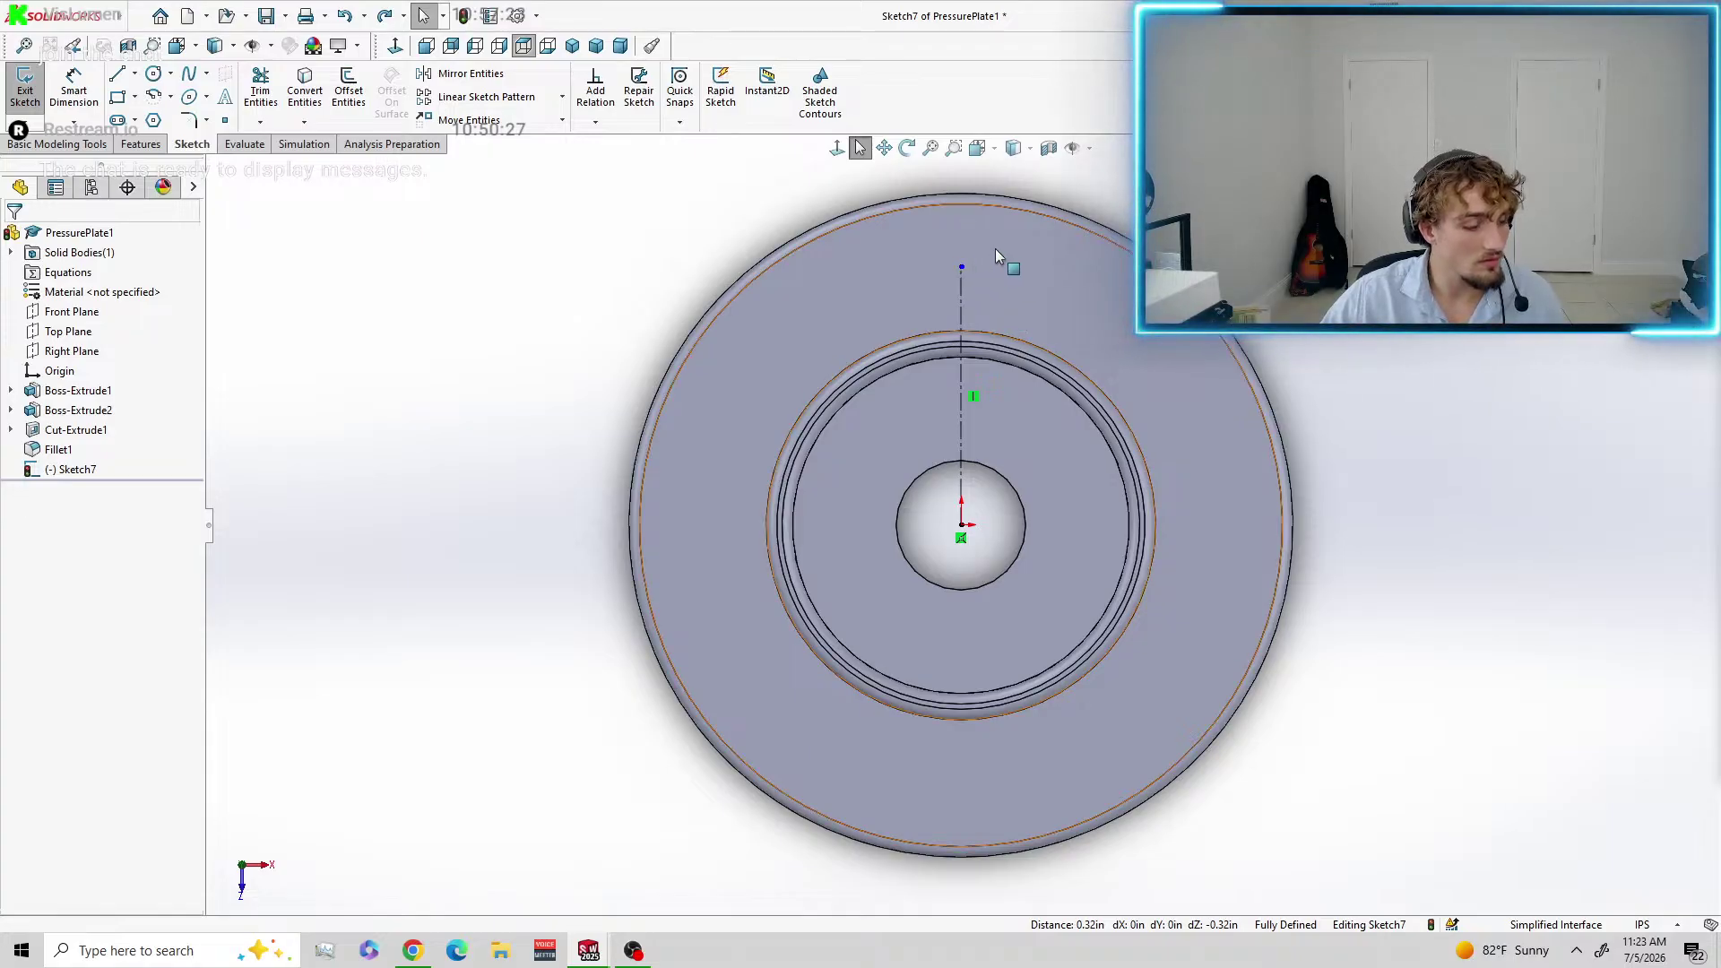
Draw a circle about 0.70 in in diameter centered on the upper endpoint of the vertical centerline.
{"action": "left_click", "coordinate": [961, 267]}
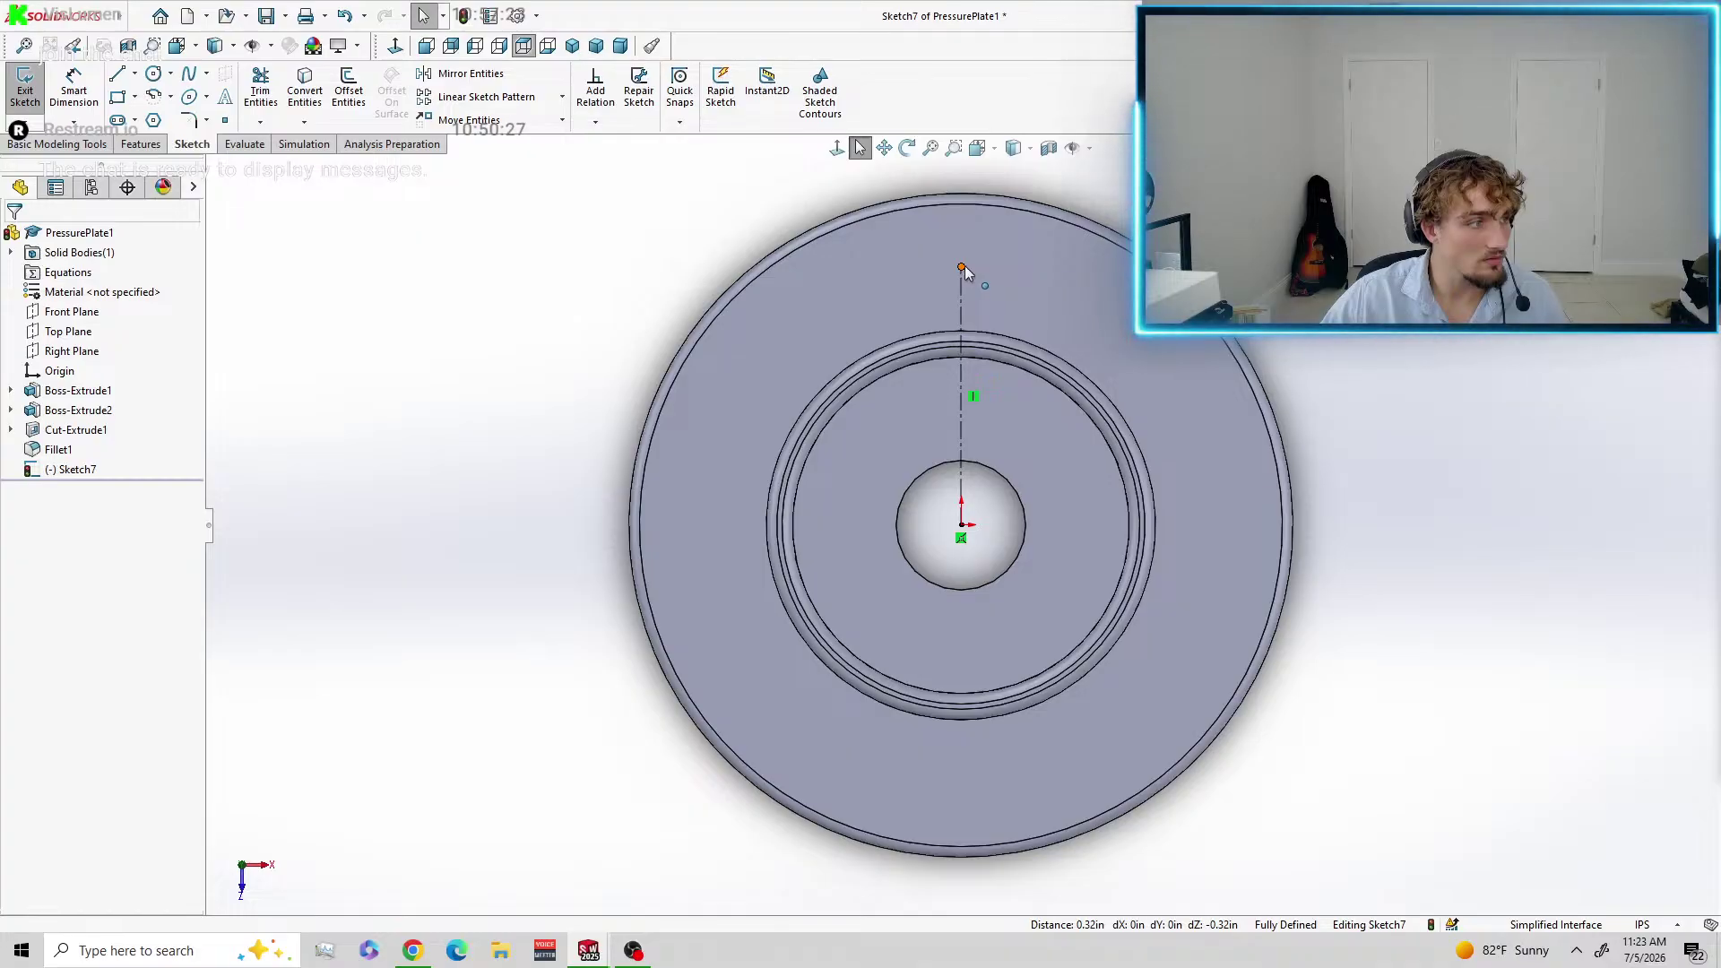
{"action": "scroll", "coordinate": [976, 276], "scroll_direction": "down", "scroll_amount": 5}
{"action": "scroll", "coordinate": [896, 646], "scroll_direction": "down", "scroll_amount": 3}
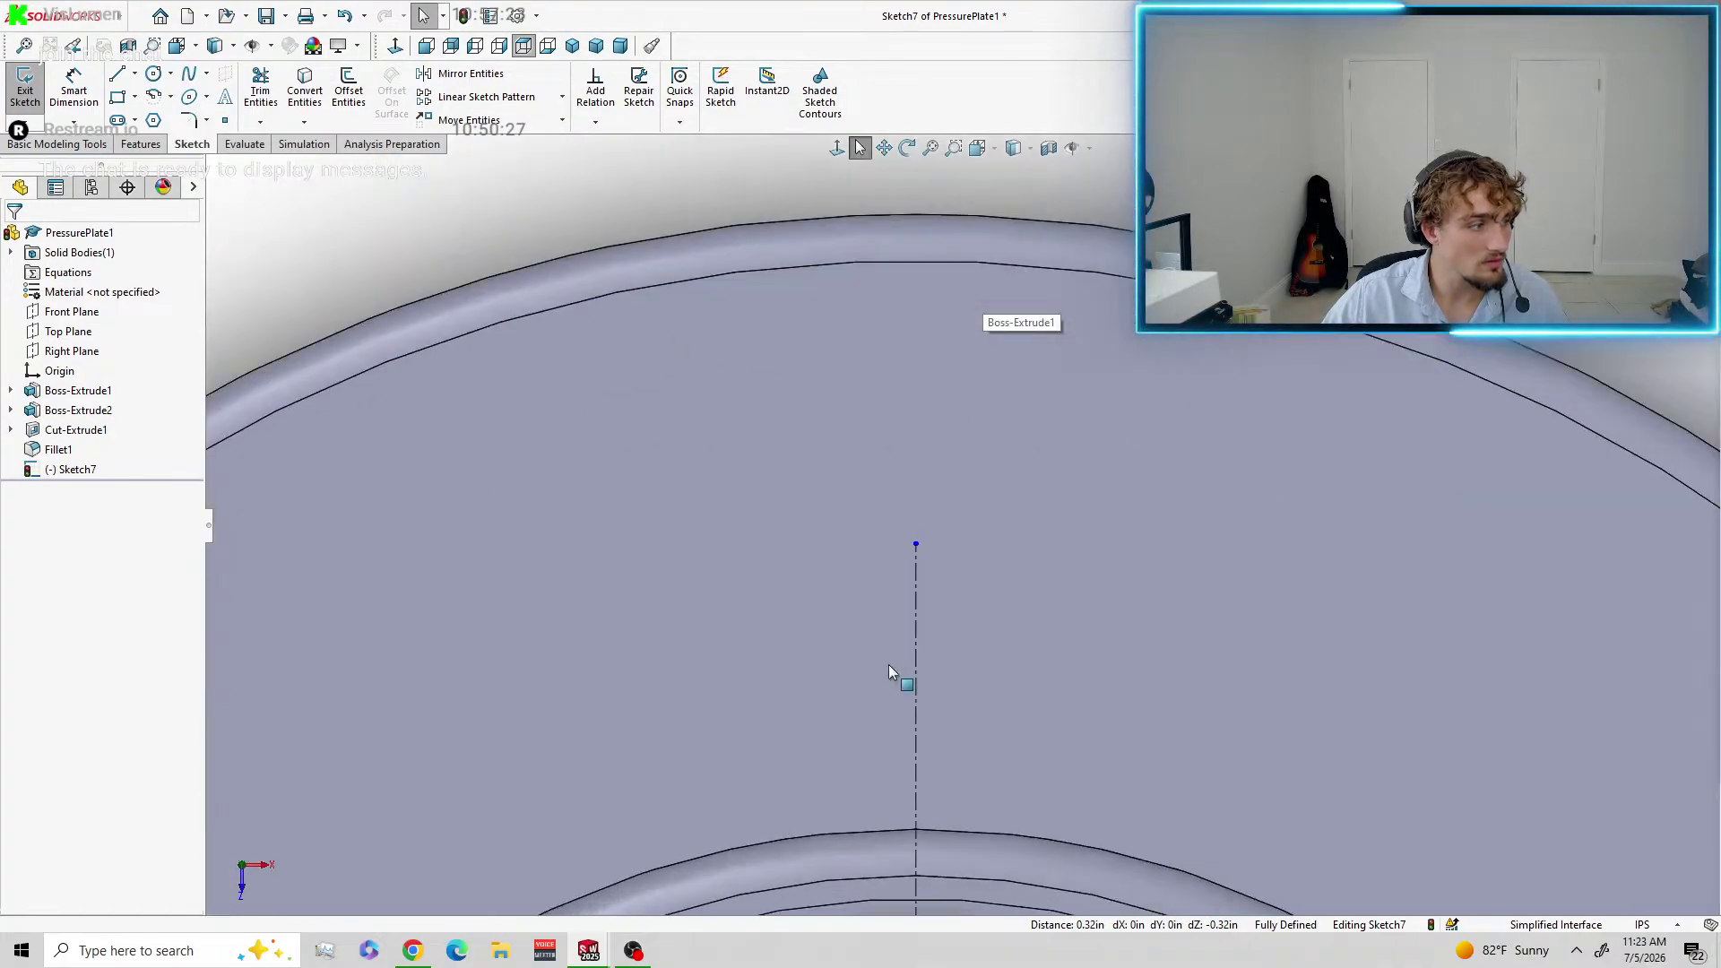
{"action": "scroll", "coordinate": [930, 530], "scroll_direction": "up", "scroll_amount": 6}
{"action": "scroll", "coordinate": [949, 582], "scroll_direction": "up", "scroll_amount": 3}
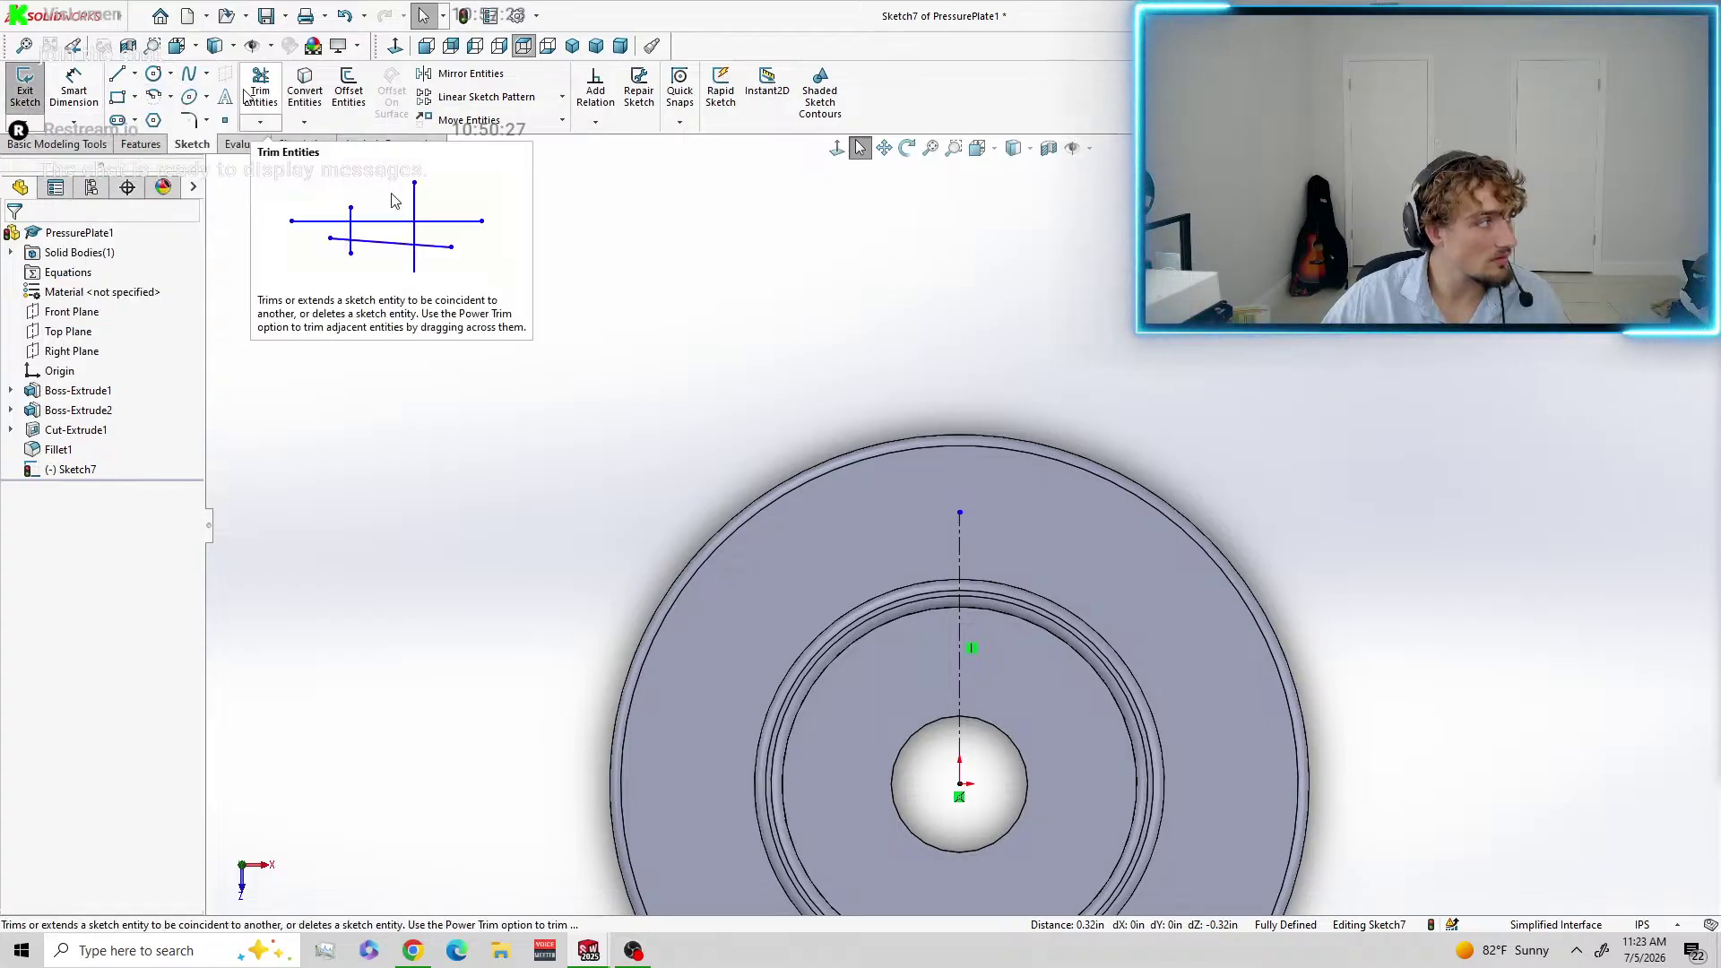
{"action": "left_click", "coordinate": [153, 73]}
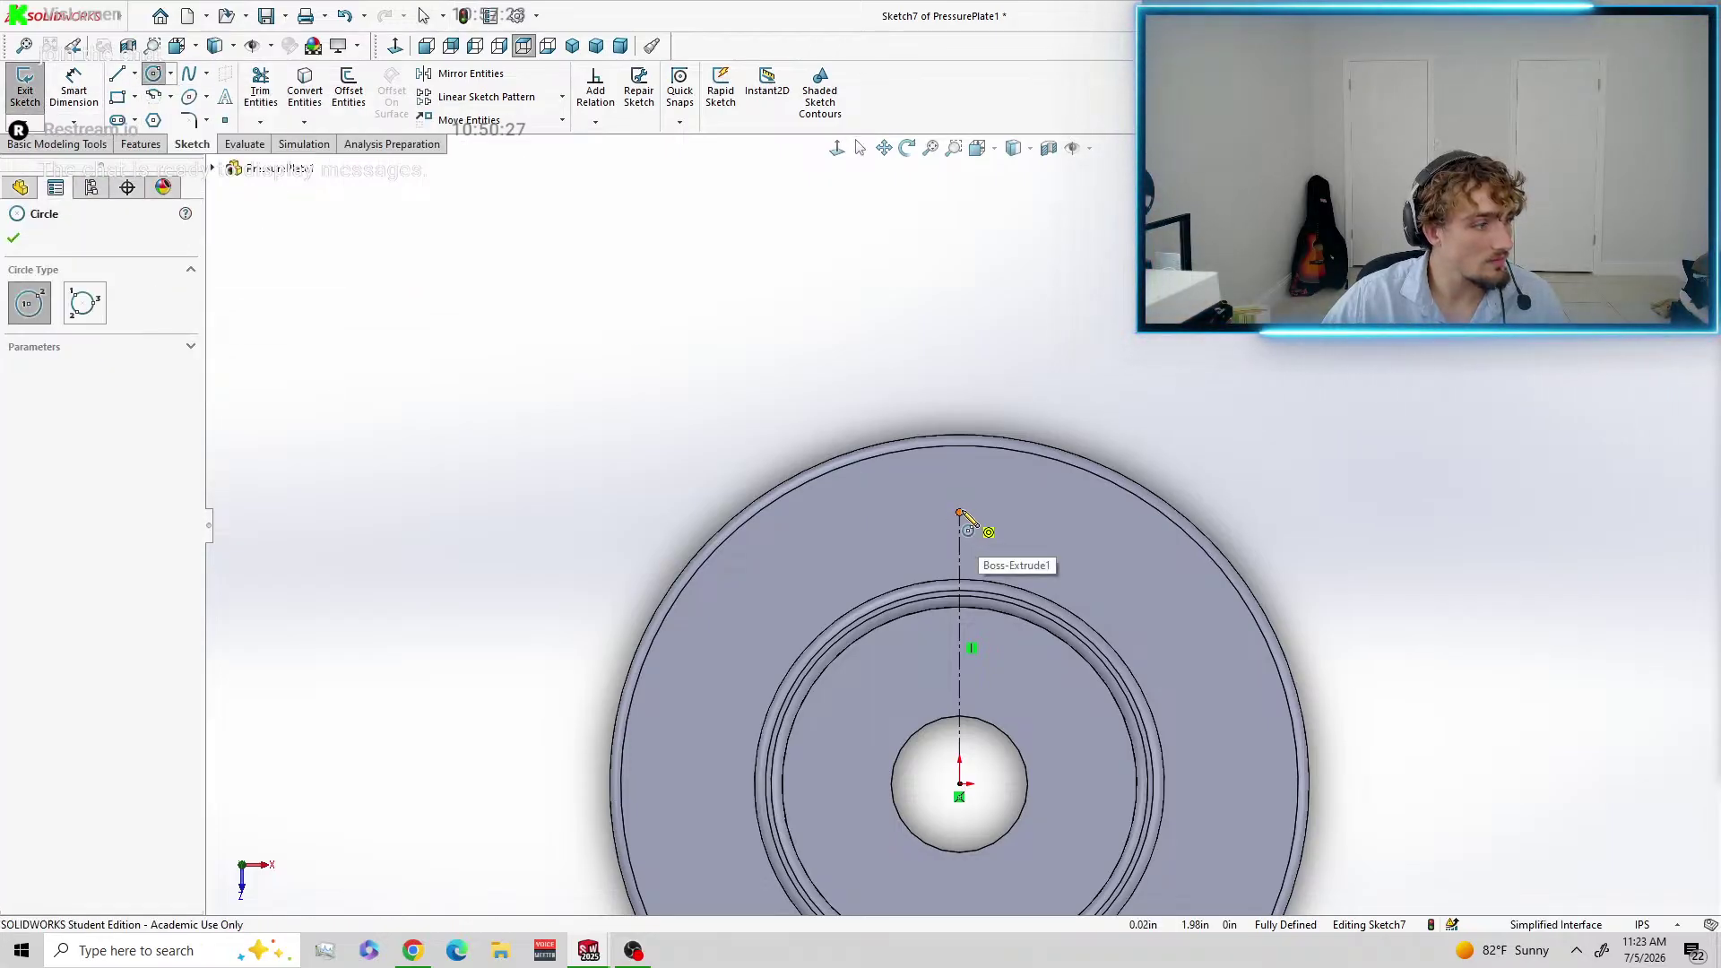
{"action": "left_click", "coordinate": [960, 512]}
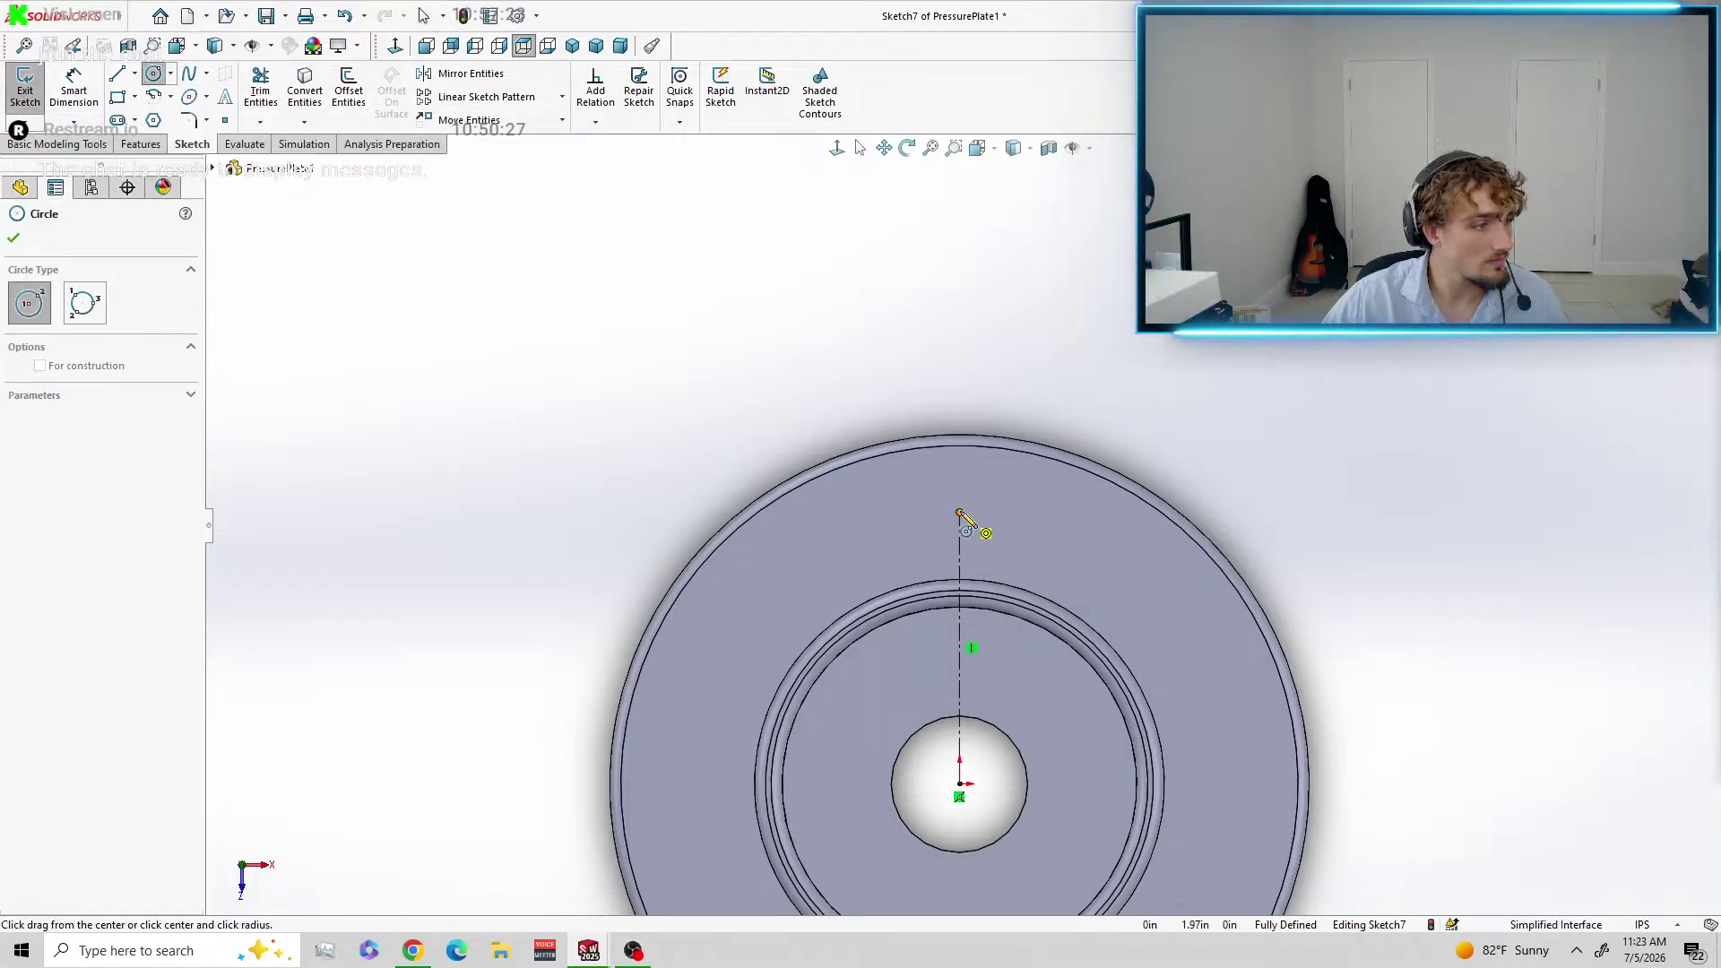
{"action": "left_click", "coordinate": [993, 549]}
Dimension the circle's diameter and set it to 27 mm.
{"action": "left_click", "coordinate": [73, 89]}
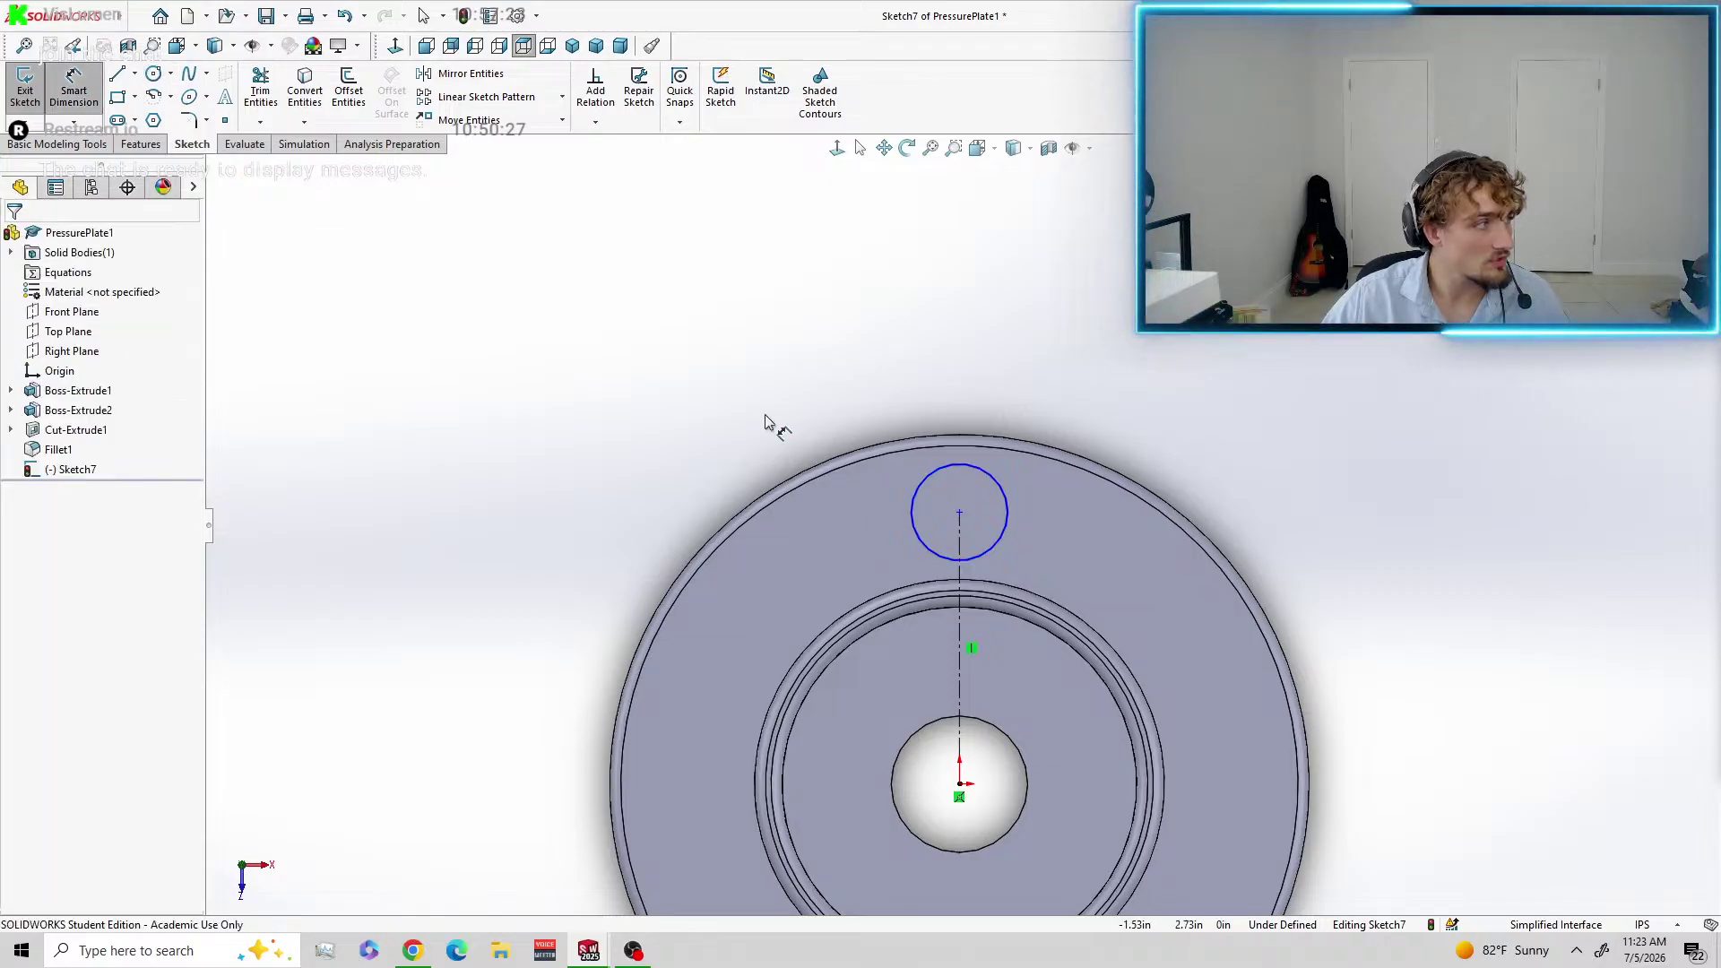
{"action": "left_click", "coordinate": [1006, 541]}
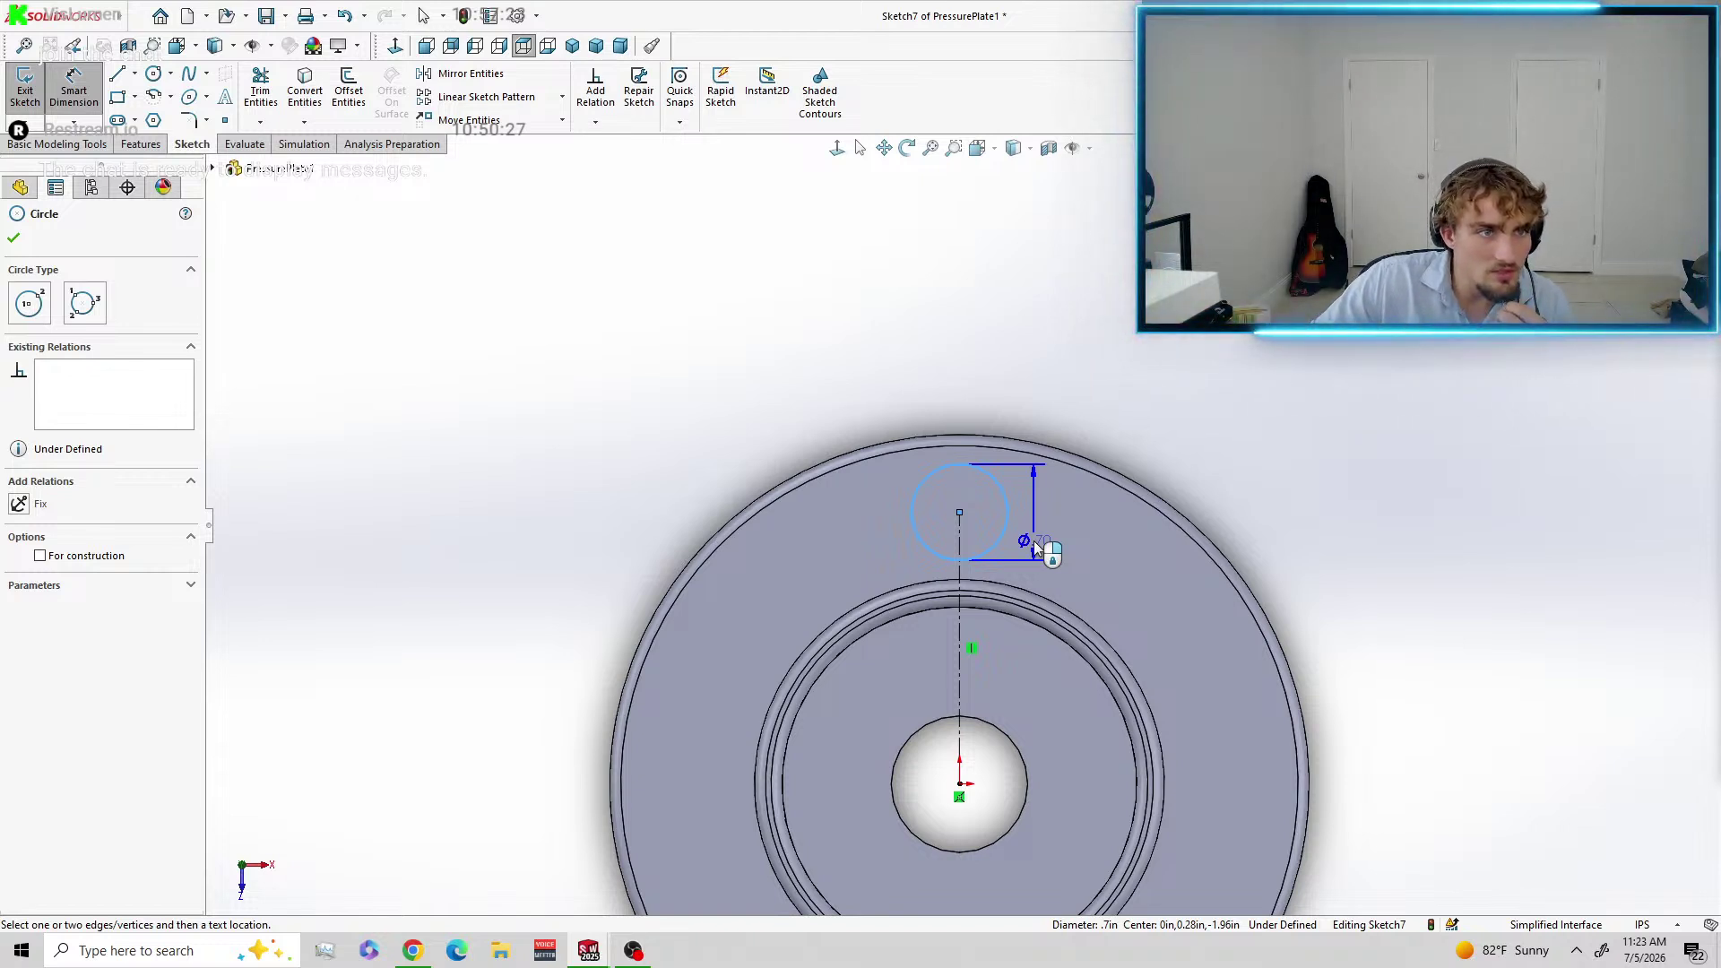
{"action": "left_click", "coordinate": [1034, 540]}
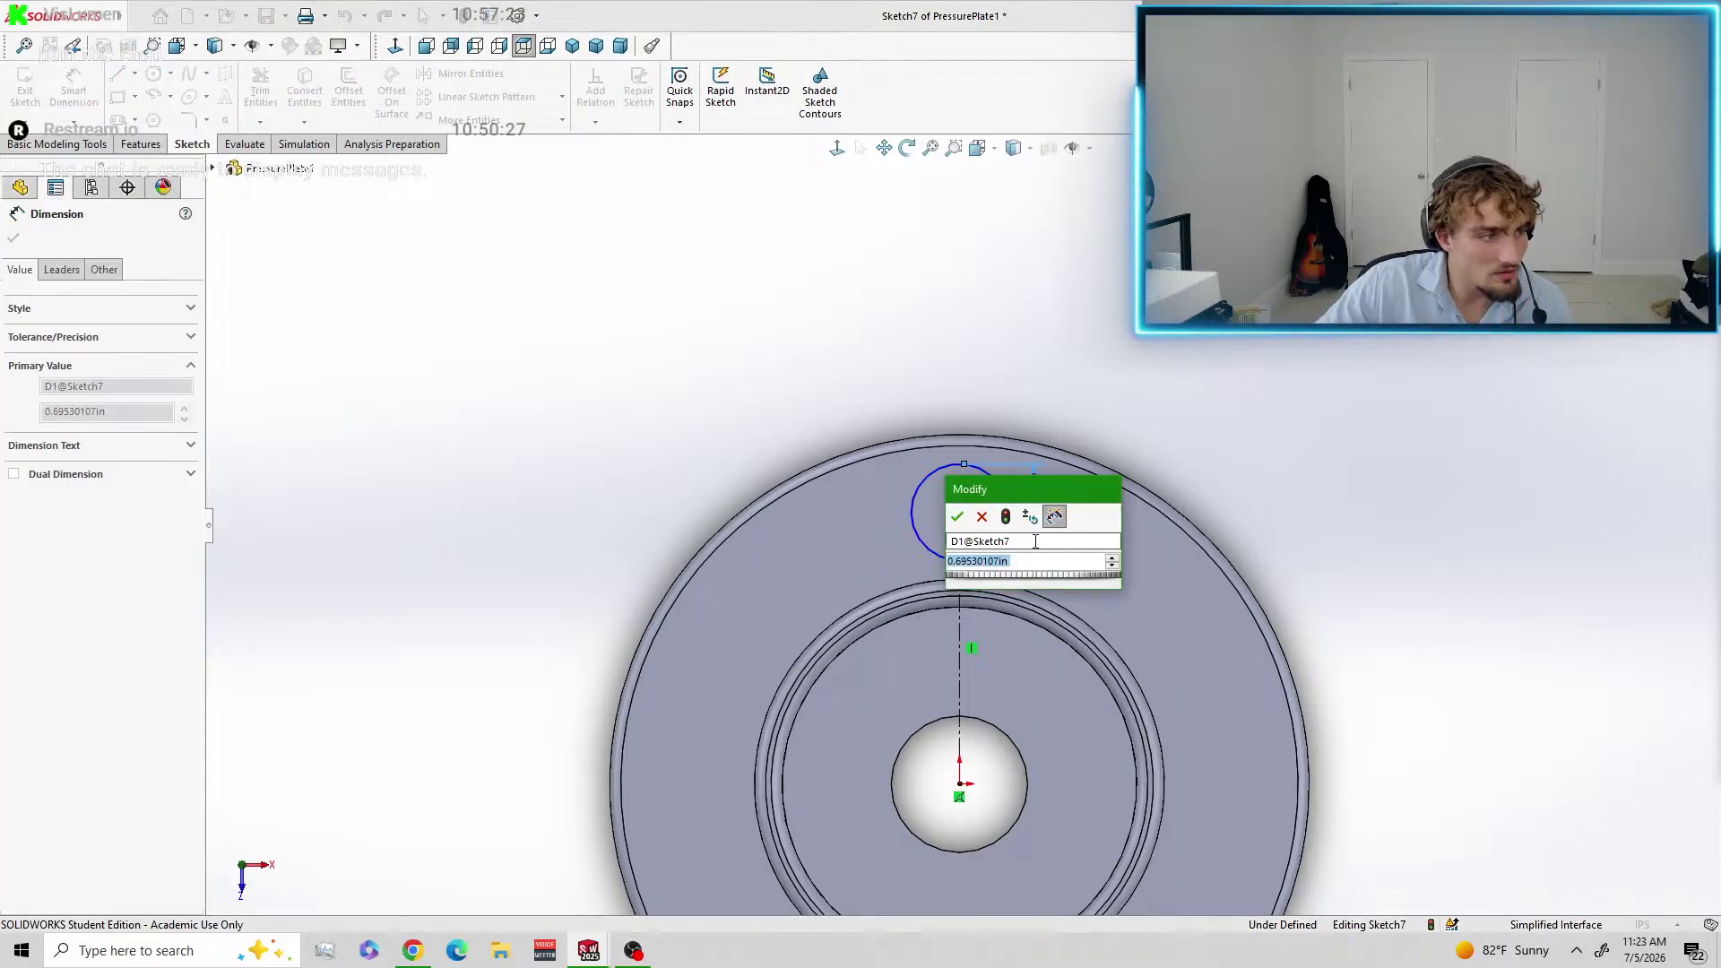
{"action": "type", "text": "27mm"}
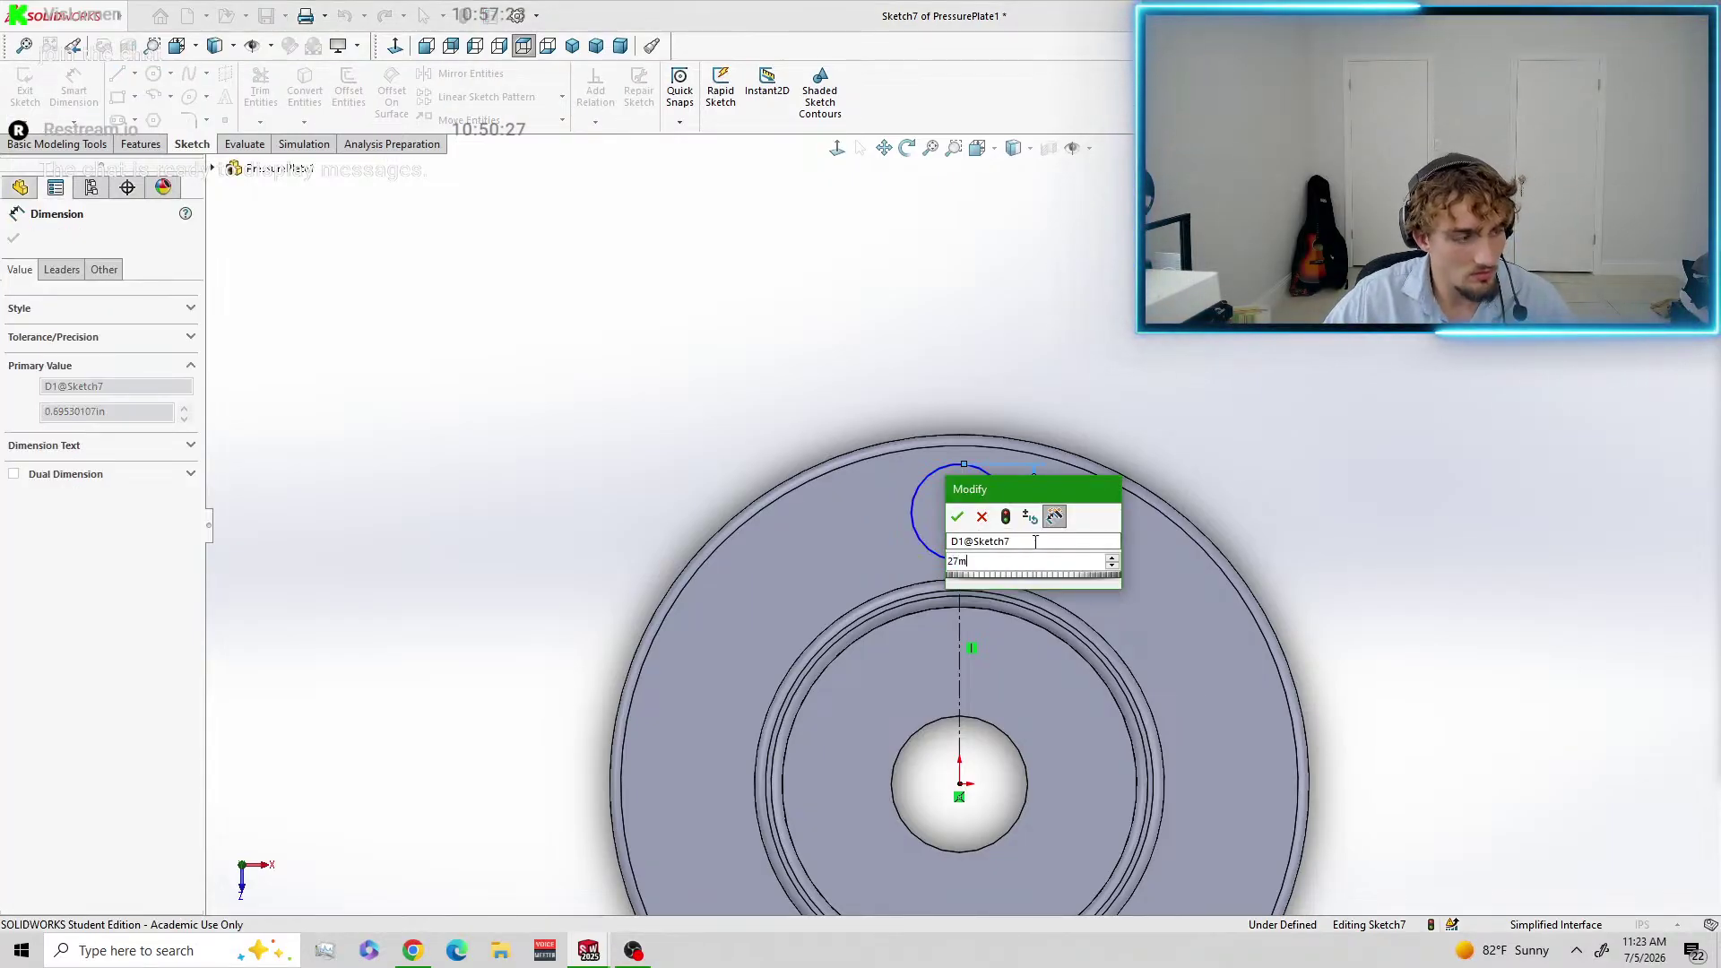
{"action": "left_click", "coordinate": [957, 517]}
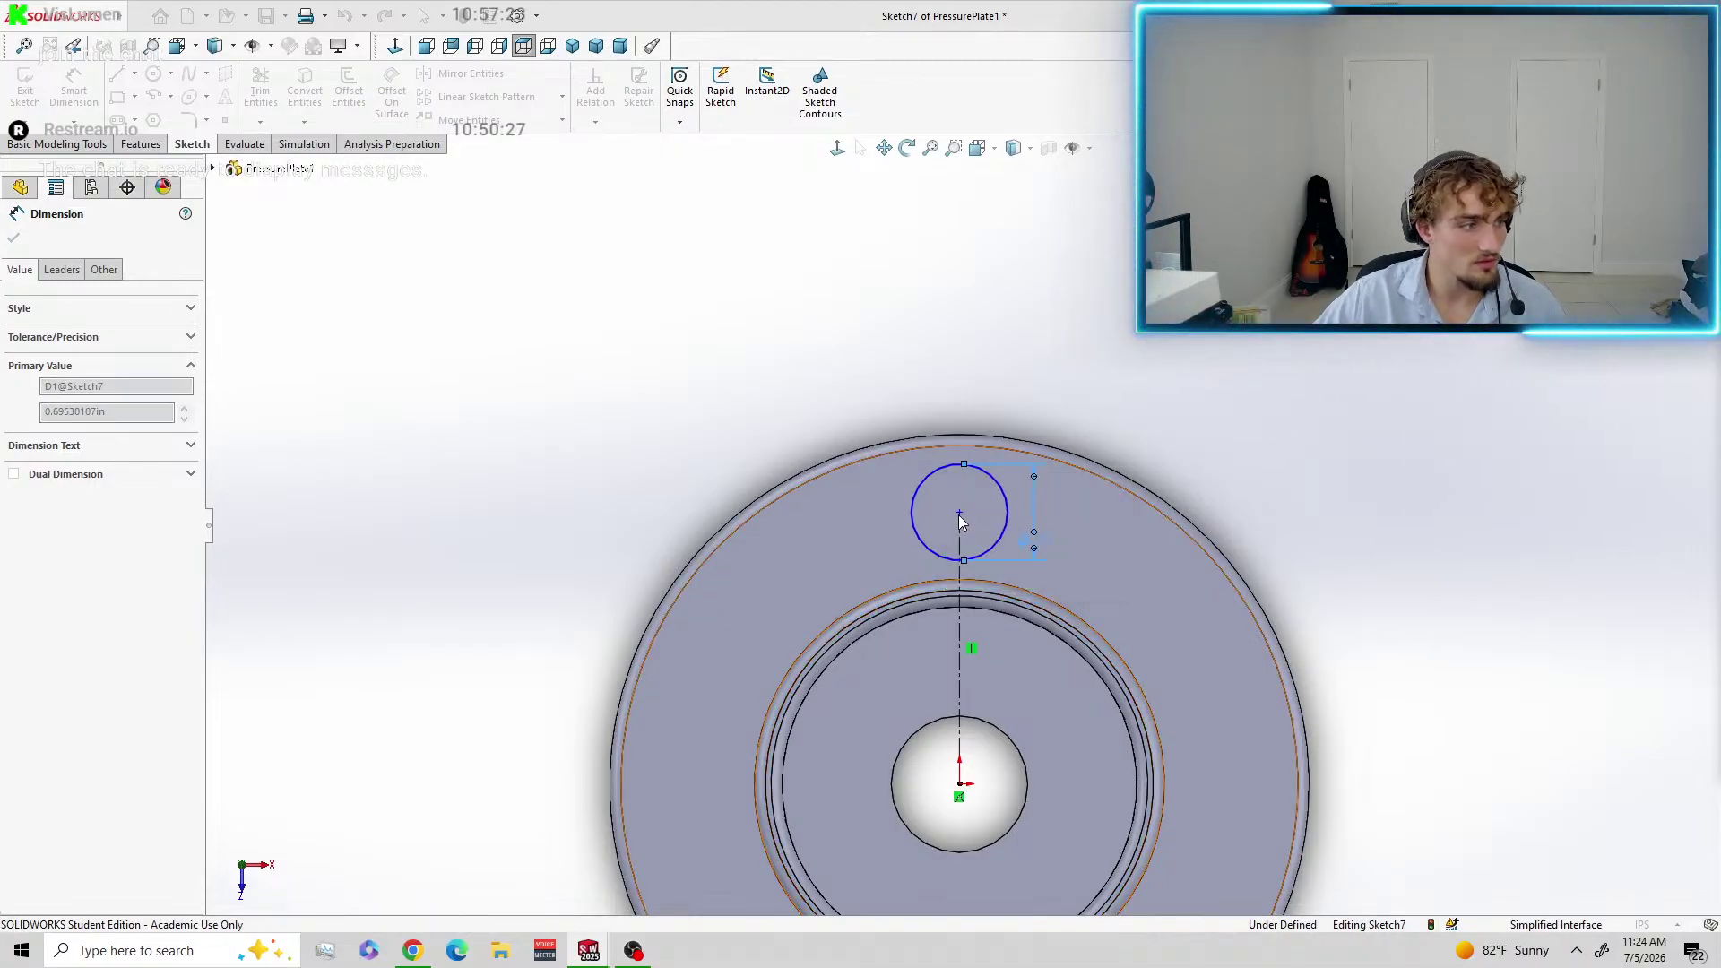
Dimension the vertical centerline from the origin to the circle's center and set its length to 35 mm.
{"action": "left_click", "coordinate": [961, 644]}
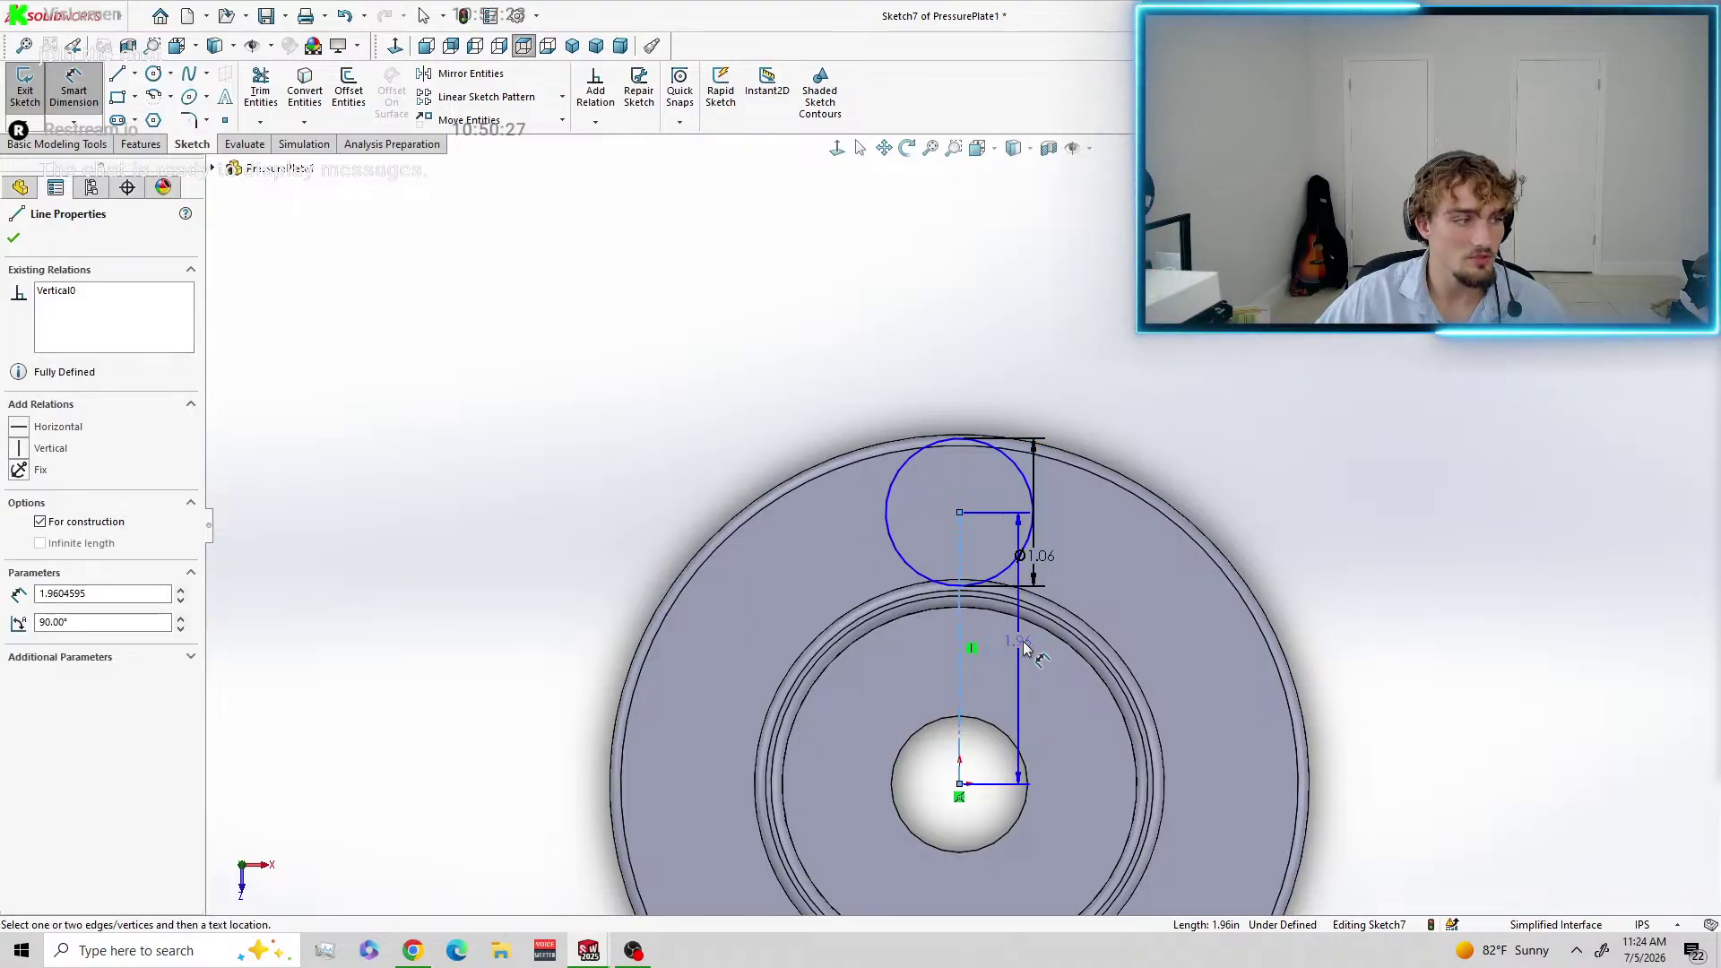
{"action": "left_click", "coordinate": [1112, 632]}
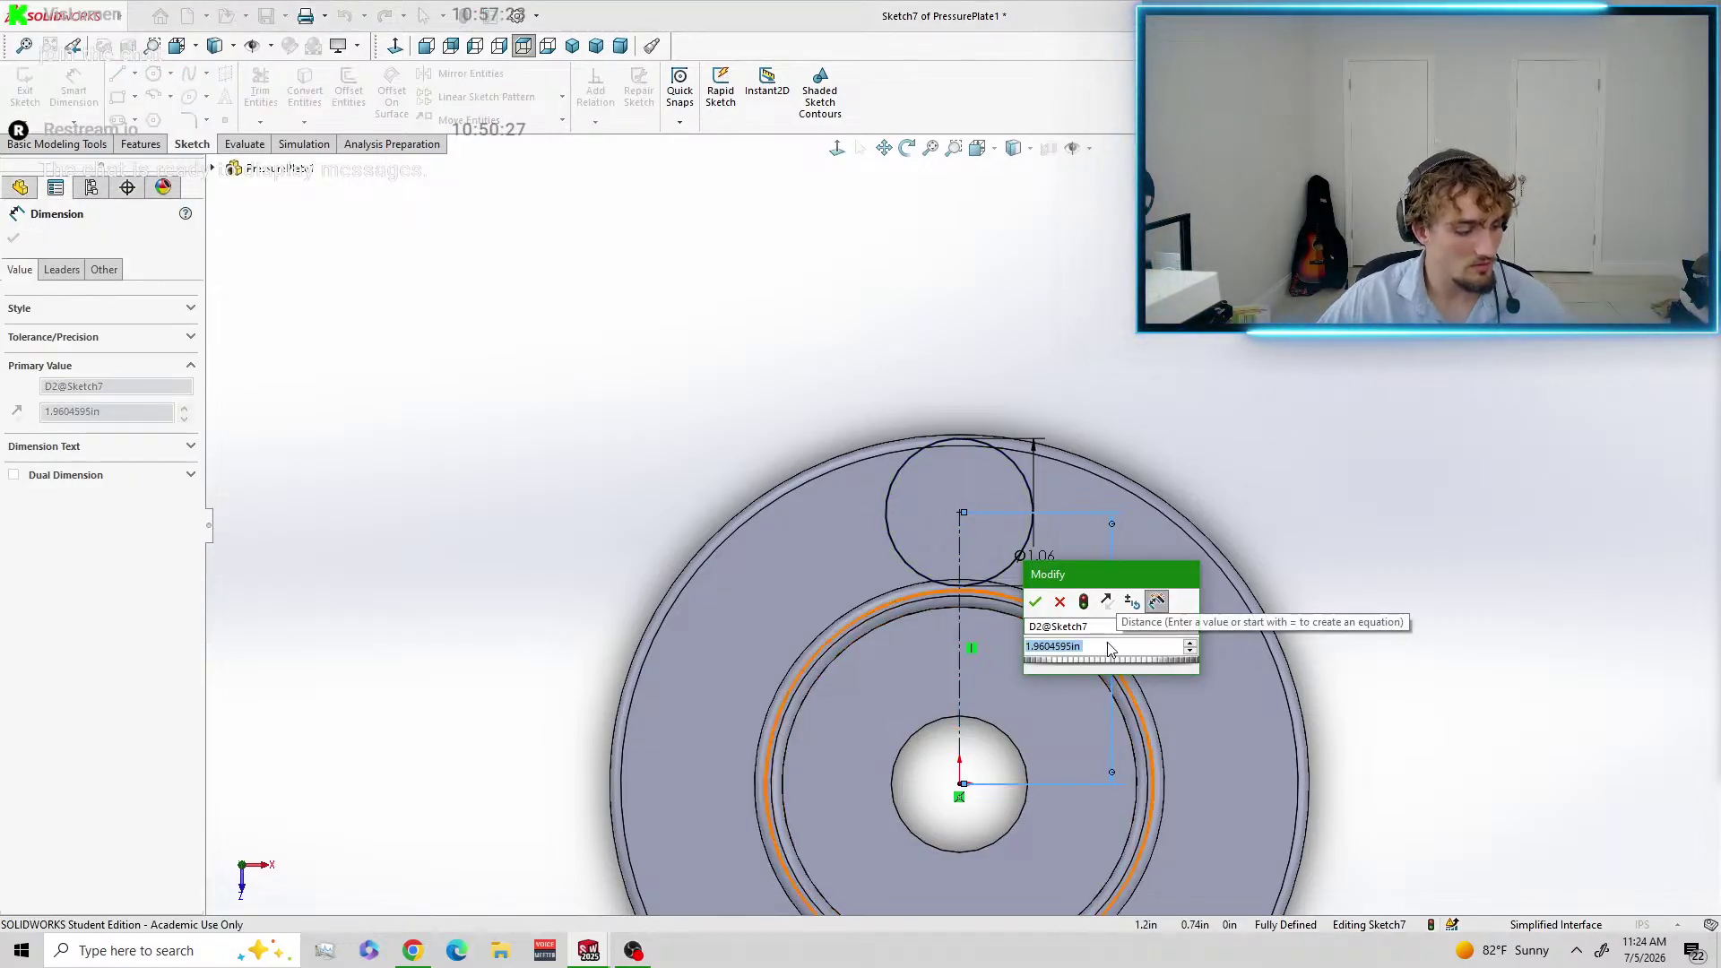
{"action": "type", "text": "35mm"}
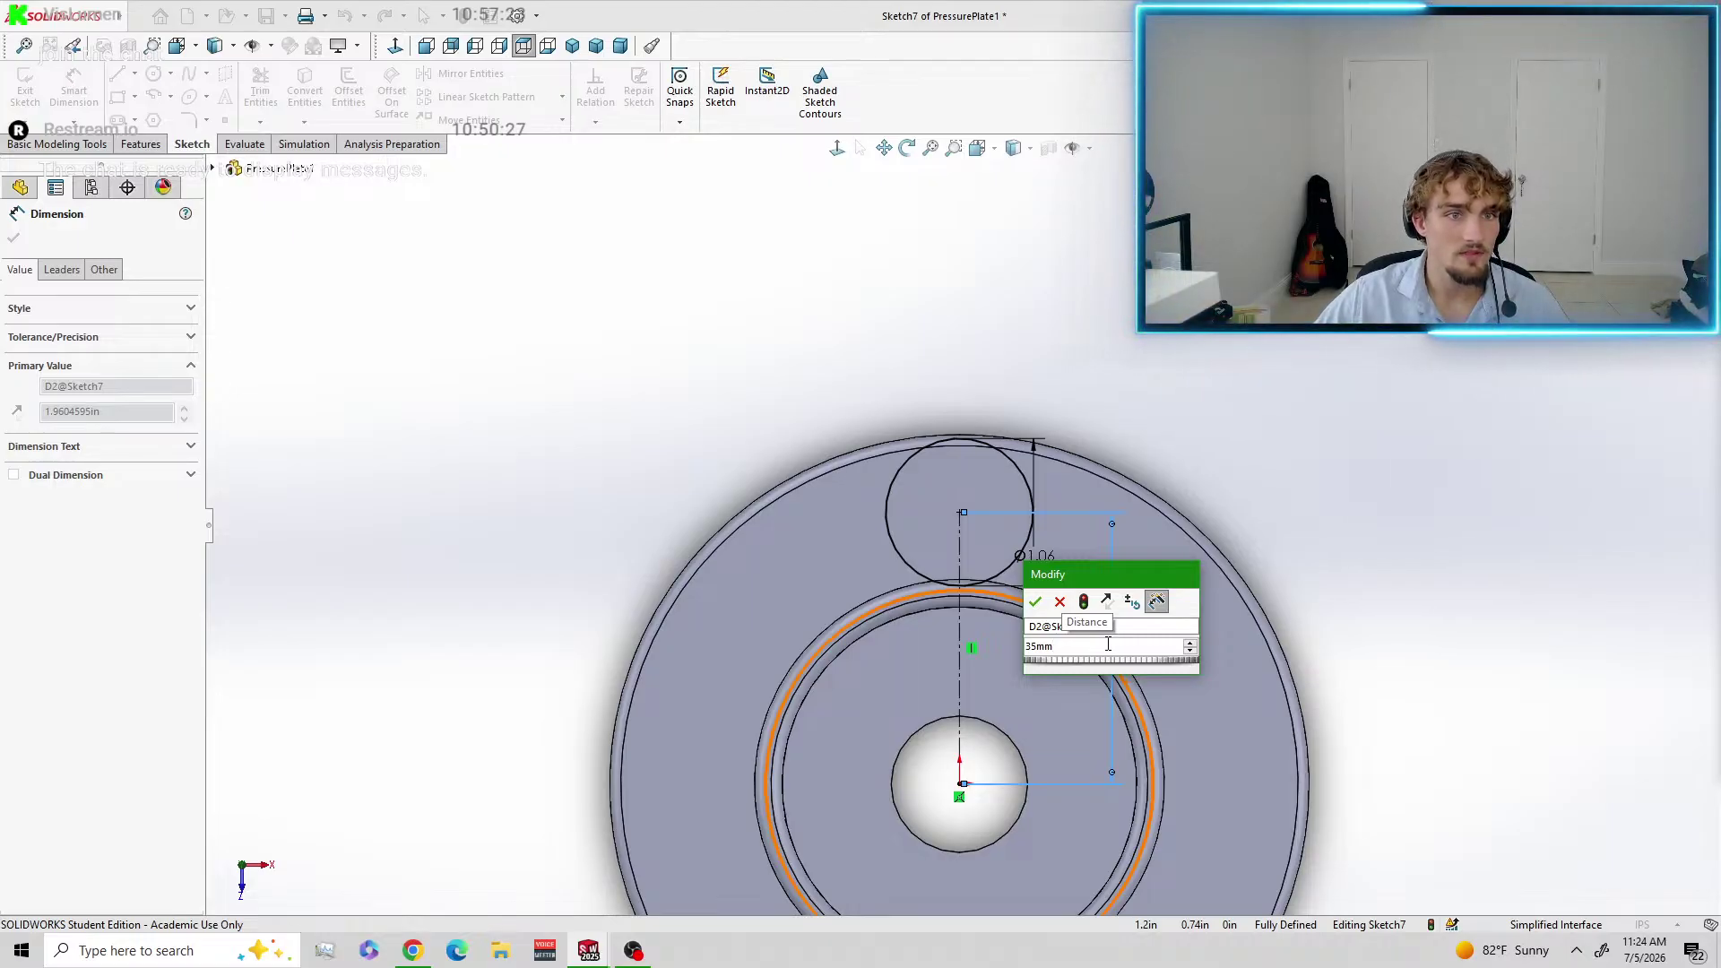
{"action": "key", "text": "Return"}
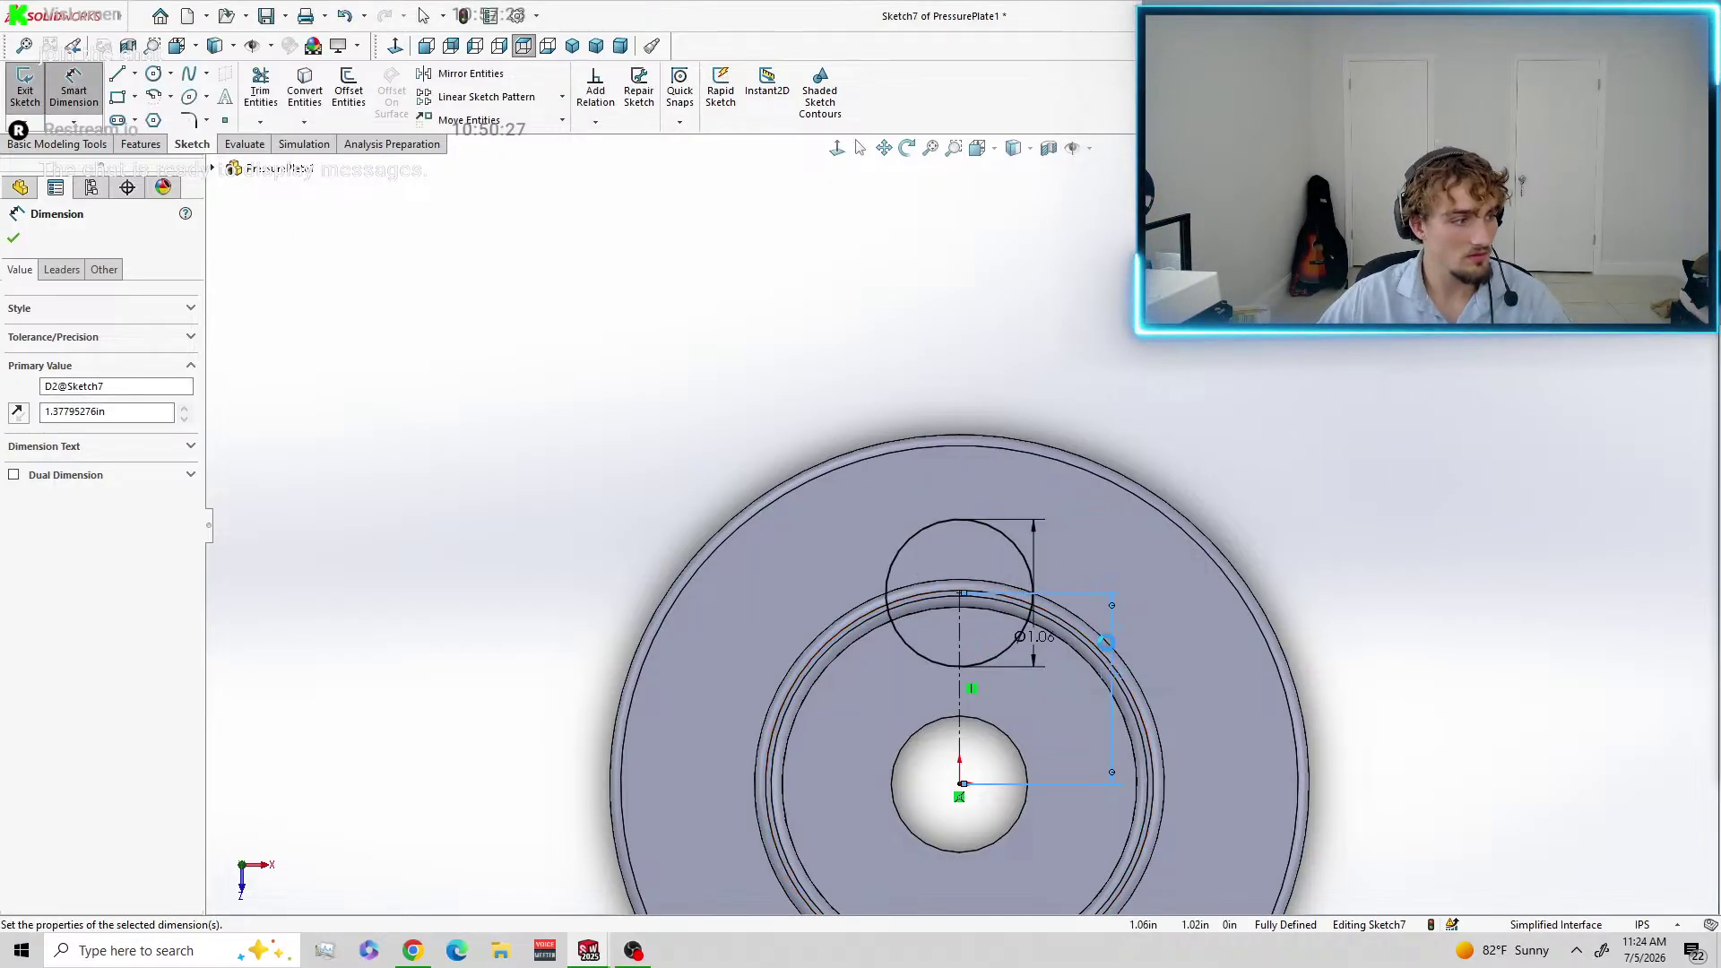
{"action": "left_click", "coordinate": [13, 238]}
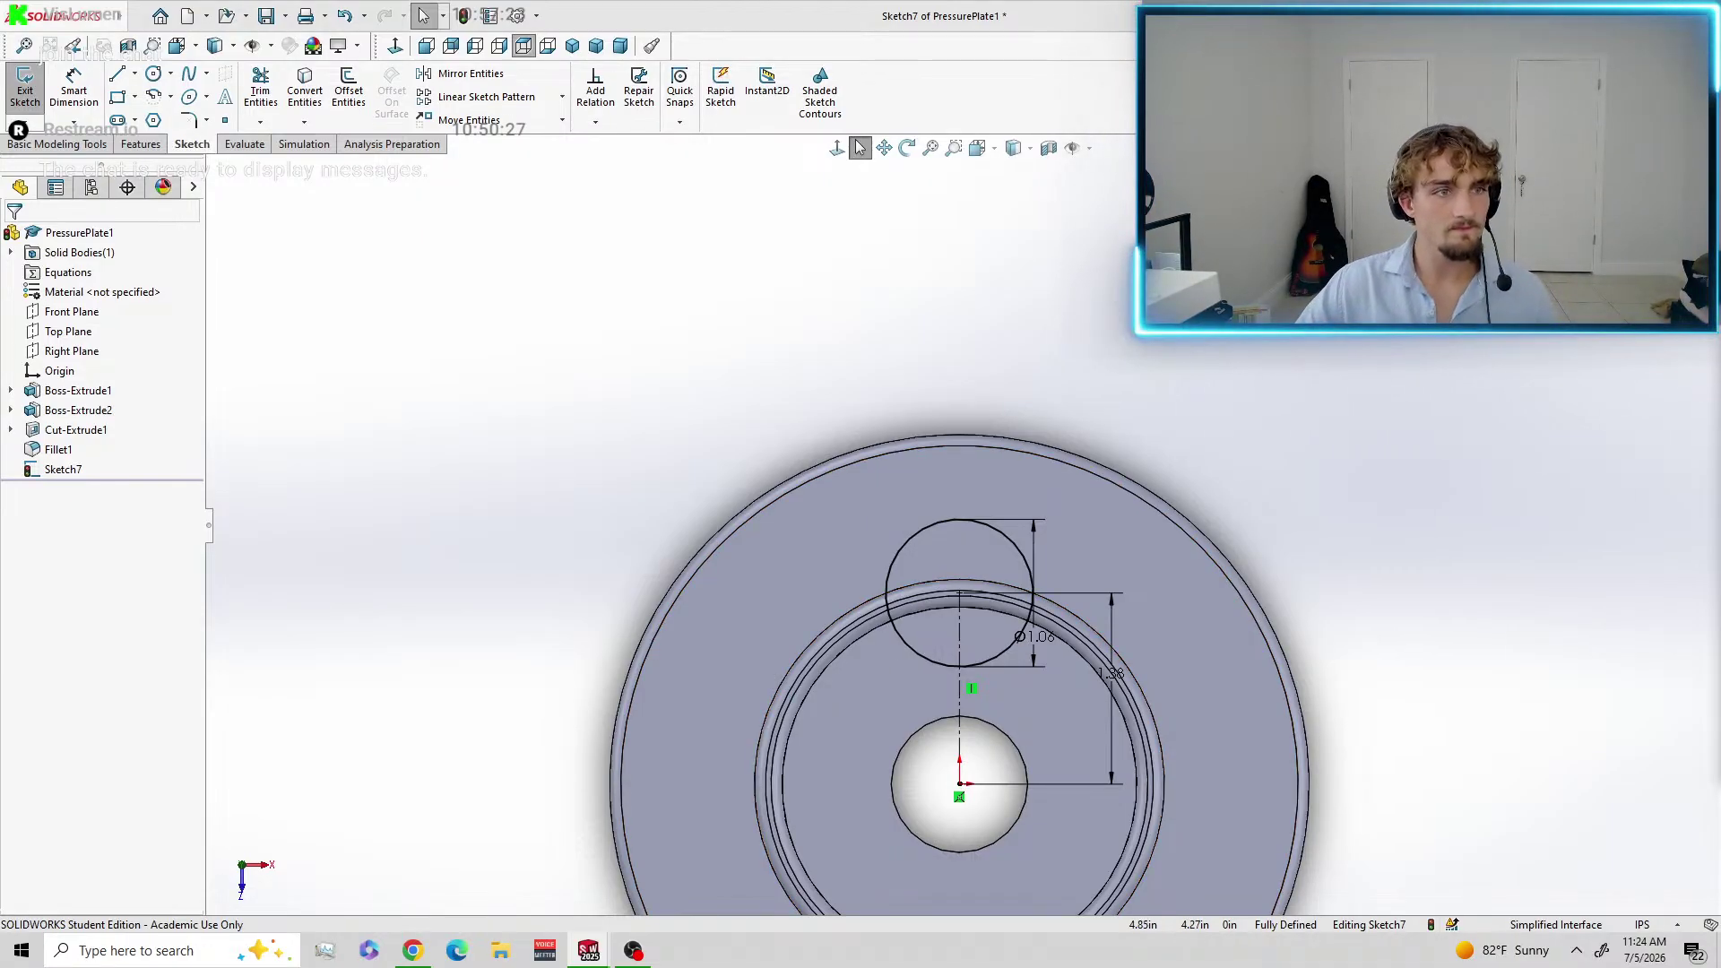
Extrude the 27 mm circle as a Blind boss with a depth of 30 mm, merged with the plate.
{"action": "scroll", "coordinate": [1367, 288], "scroll_direction": "down", "scroll_amount": 3}
{"action": "scroll", "coordinate": [1367, 289], "scroll_direction": "up", "scroll_amount": 2}
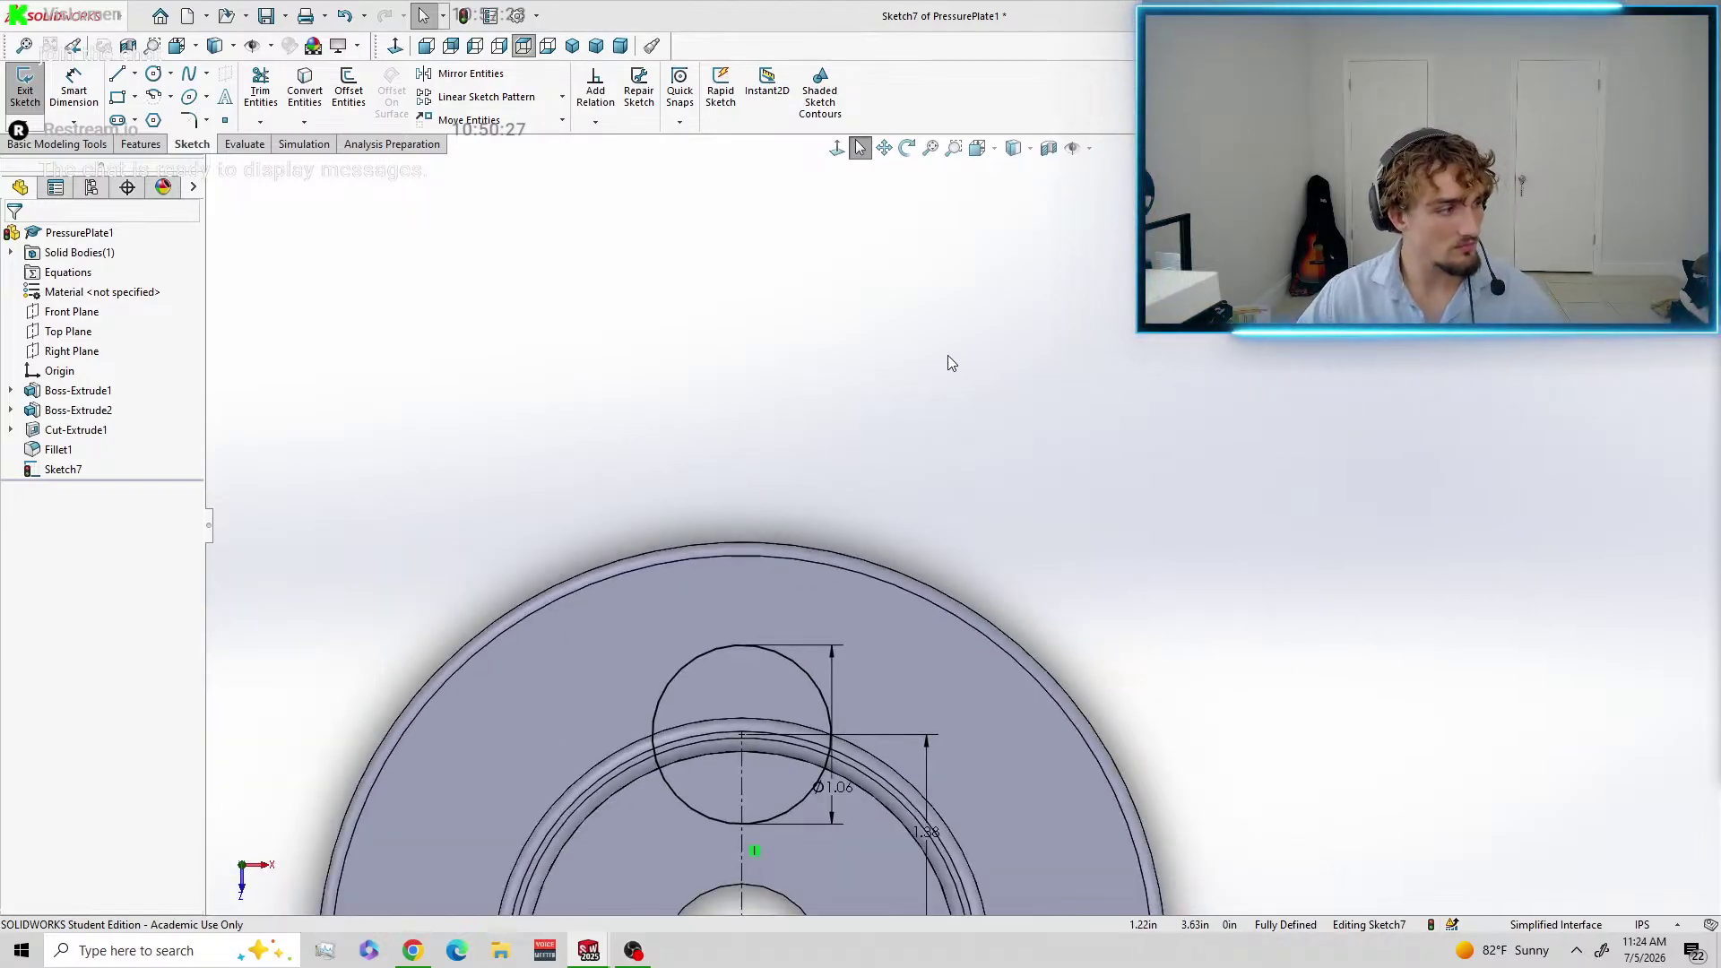
{"action": "key", "text": "f"}
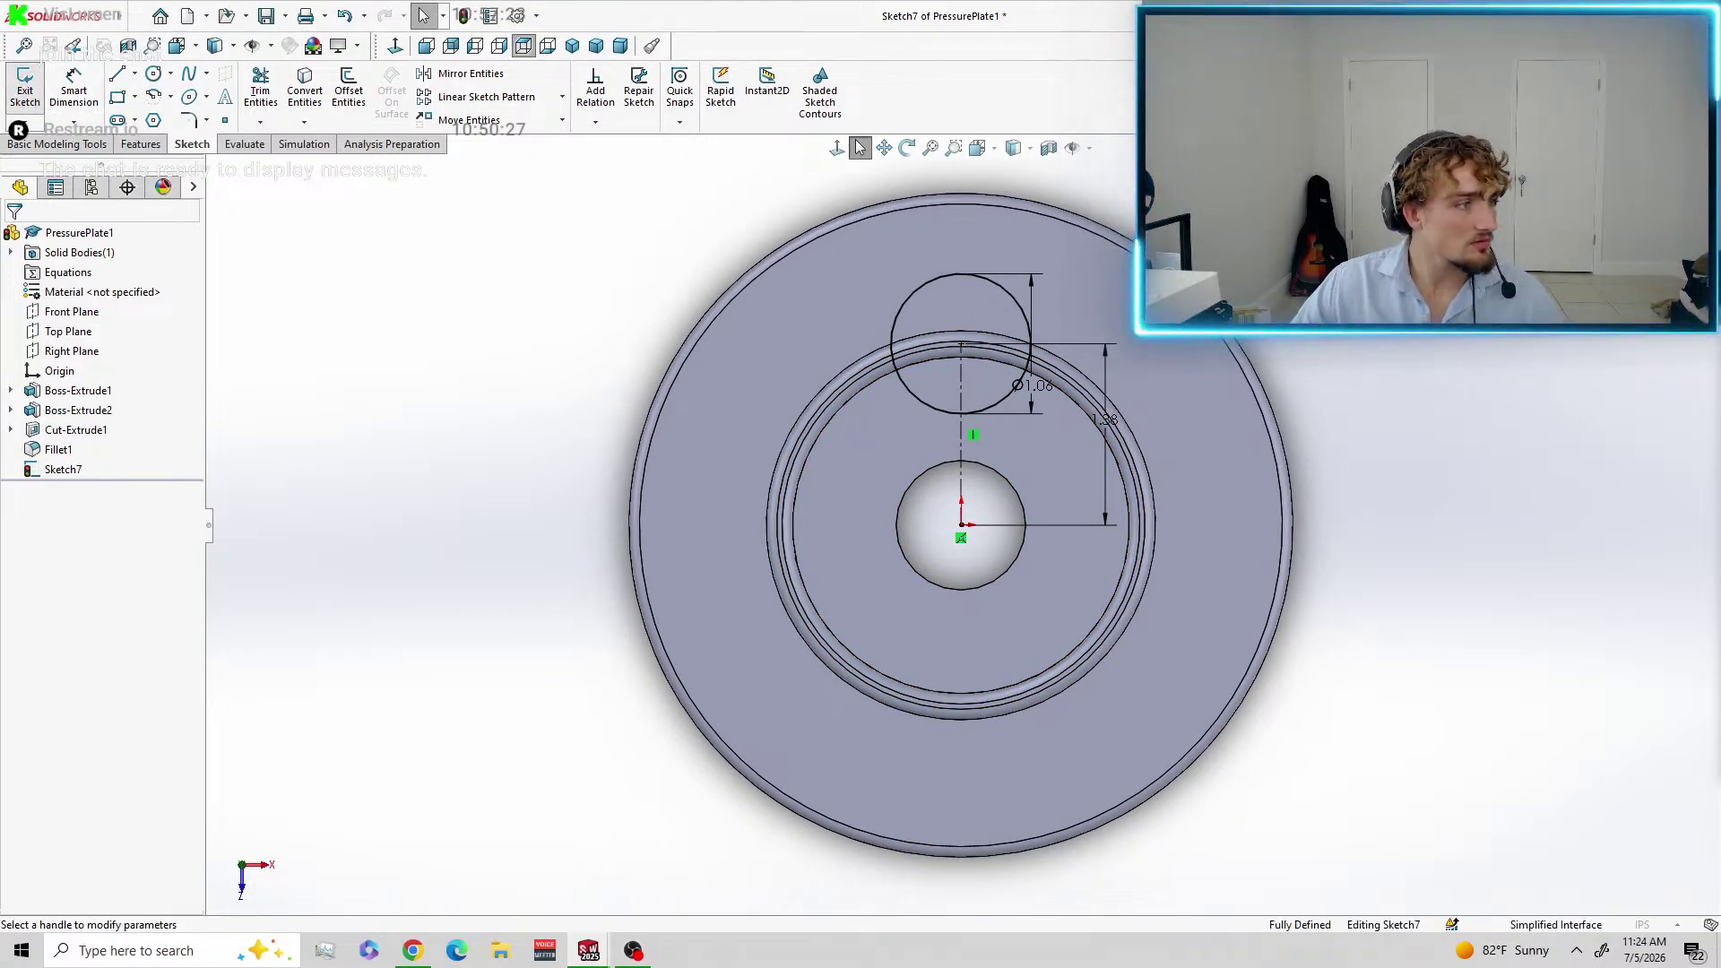
{"action": "key", "text": "e"}
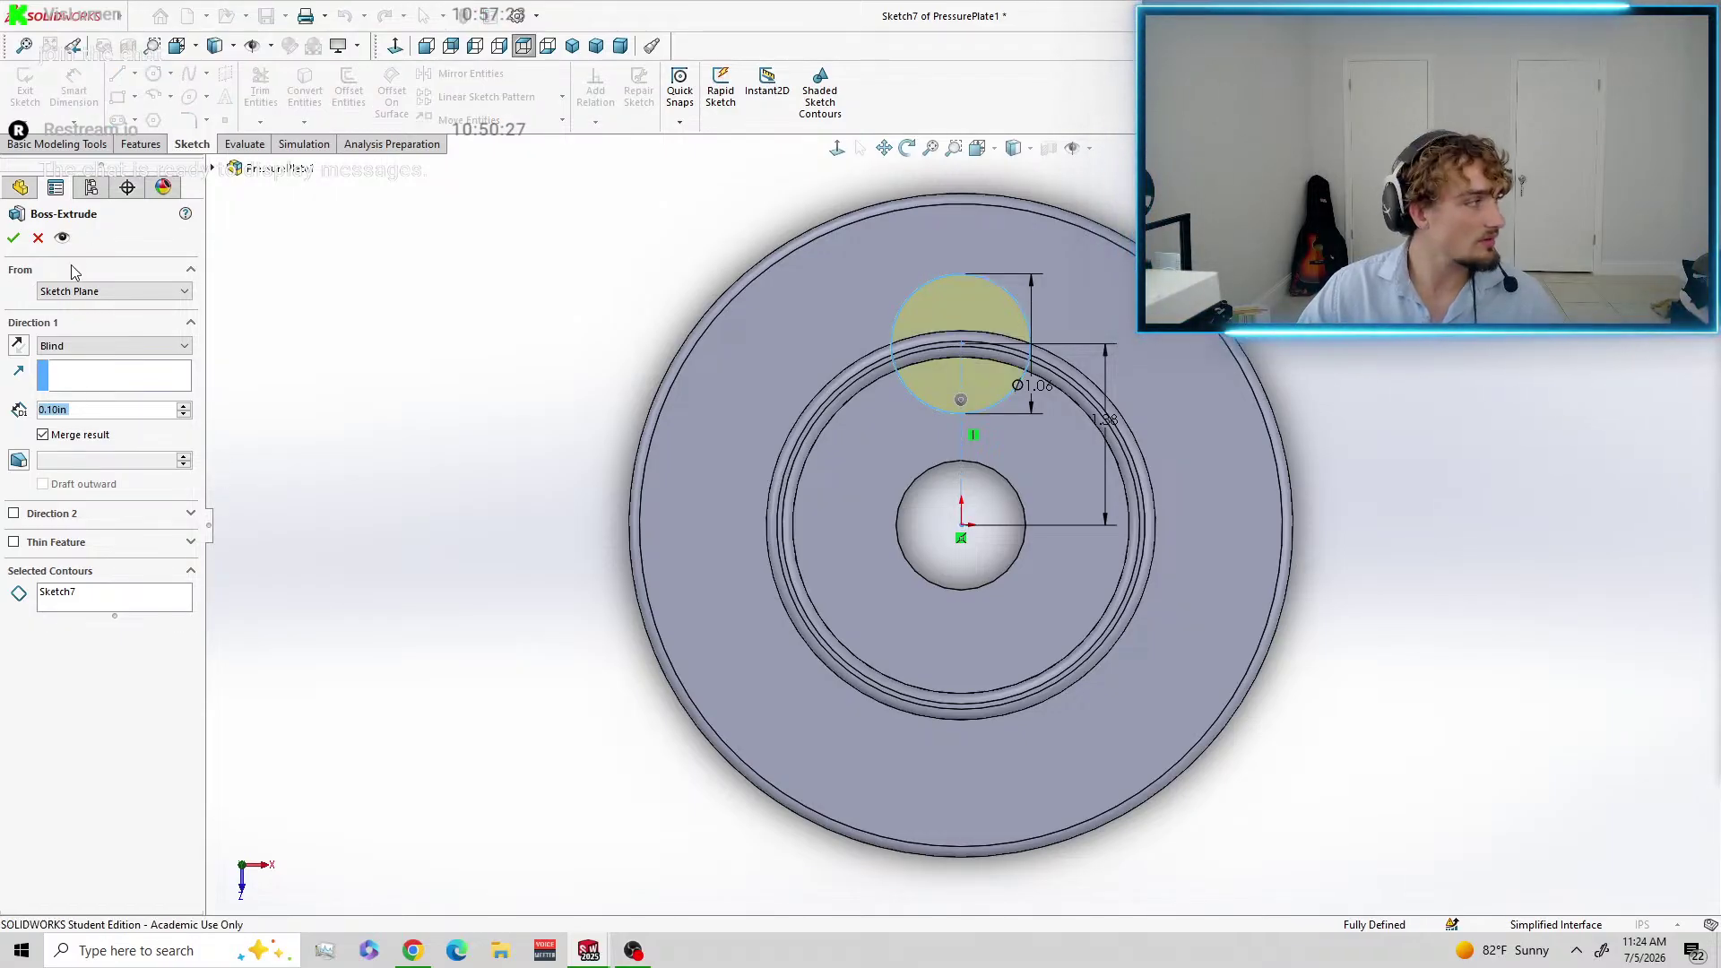
{"action": "left_click", "coordinate": [82, 348]}
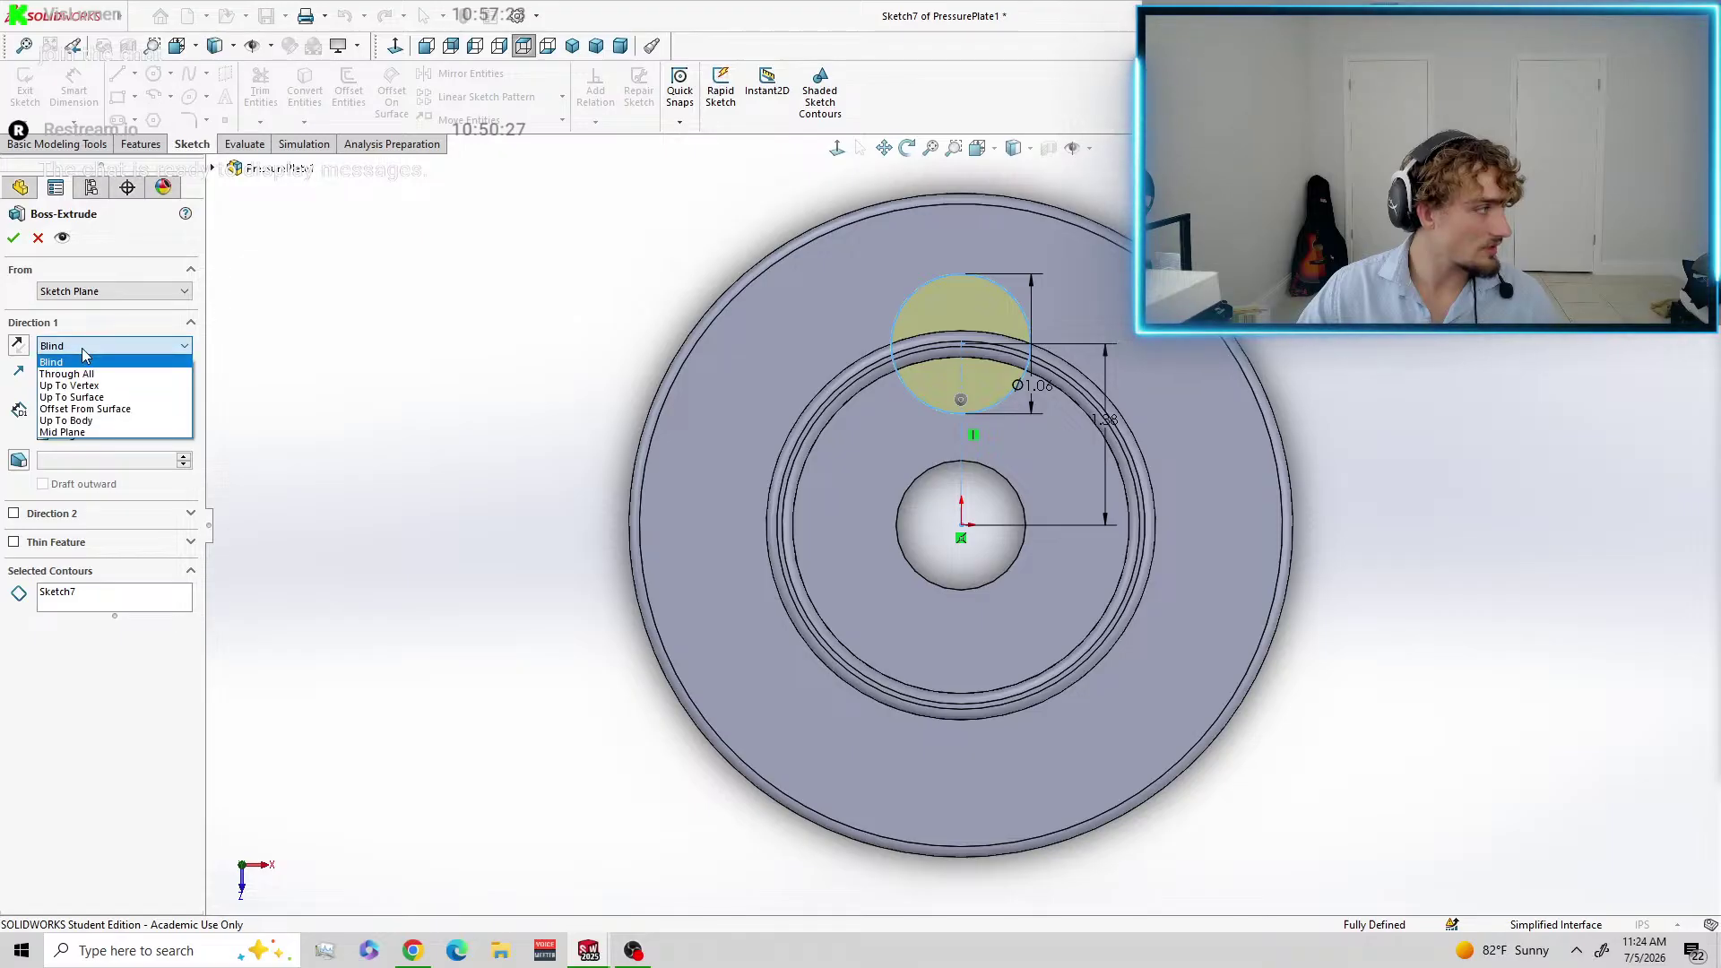
{"action": "left_click", "coordinate": [83, 348]}
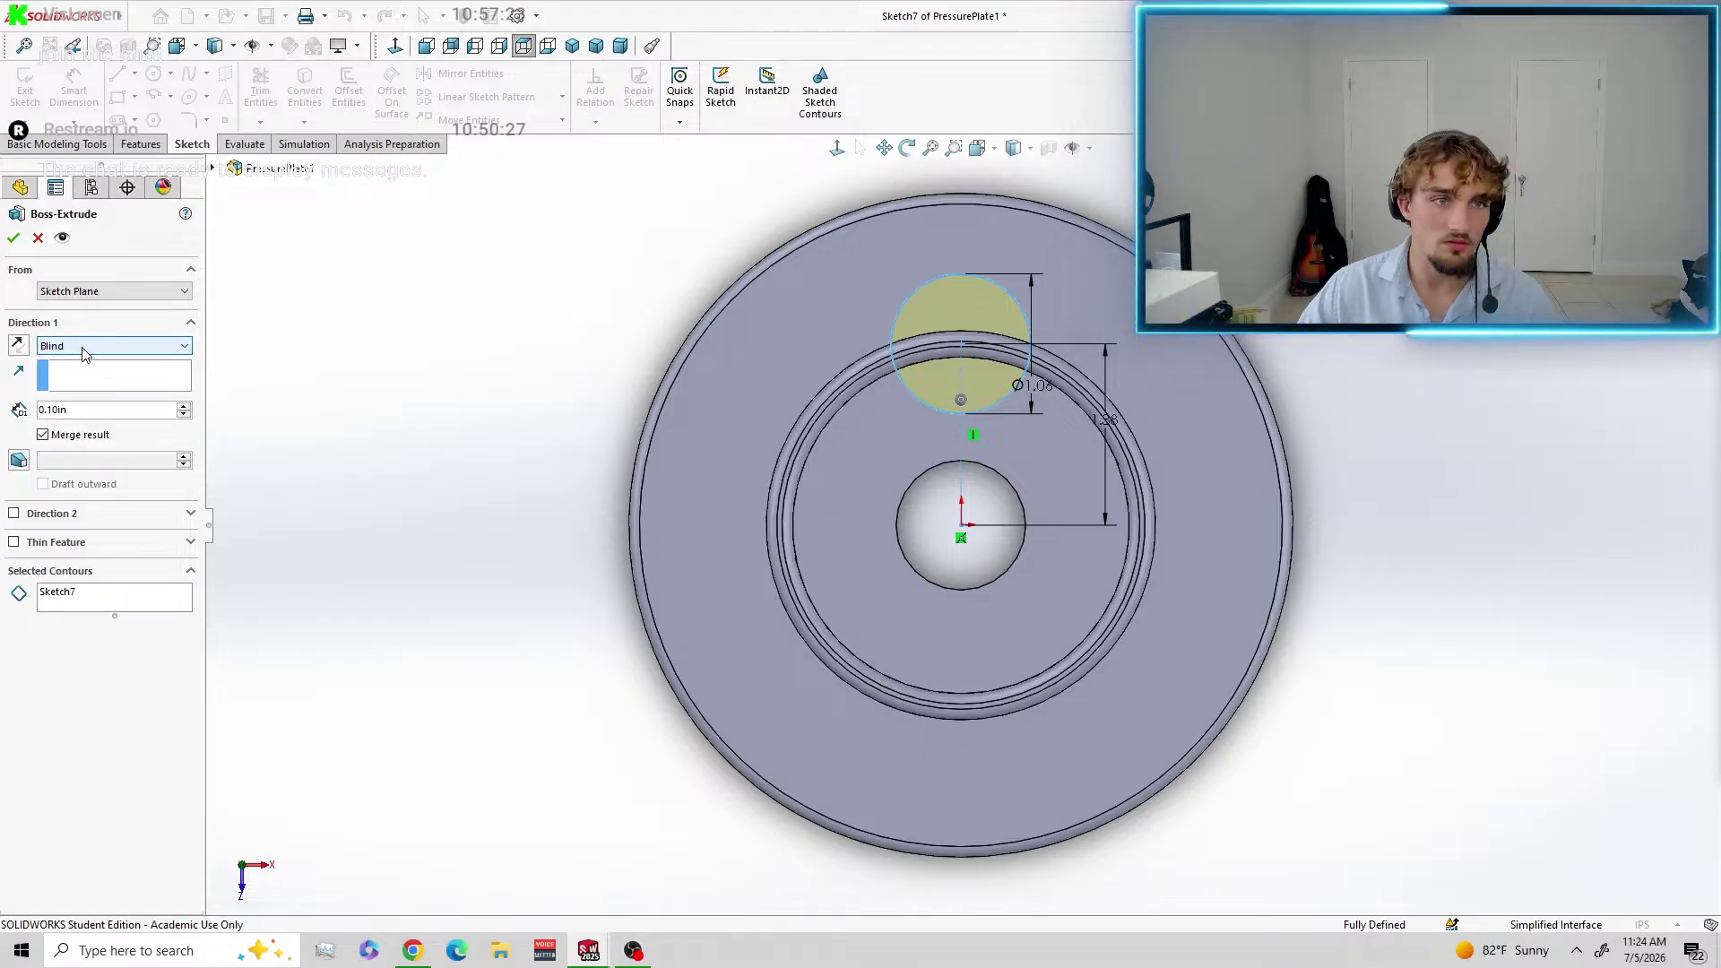
{"action": "left_click", "coordinate": [89, 410]}
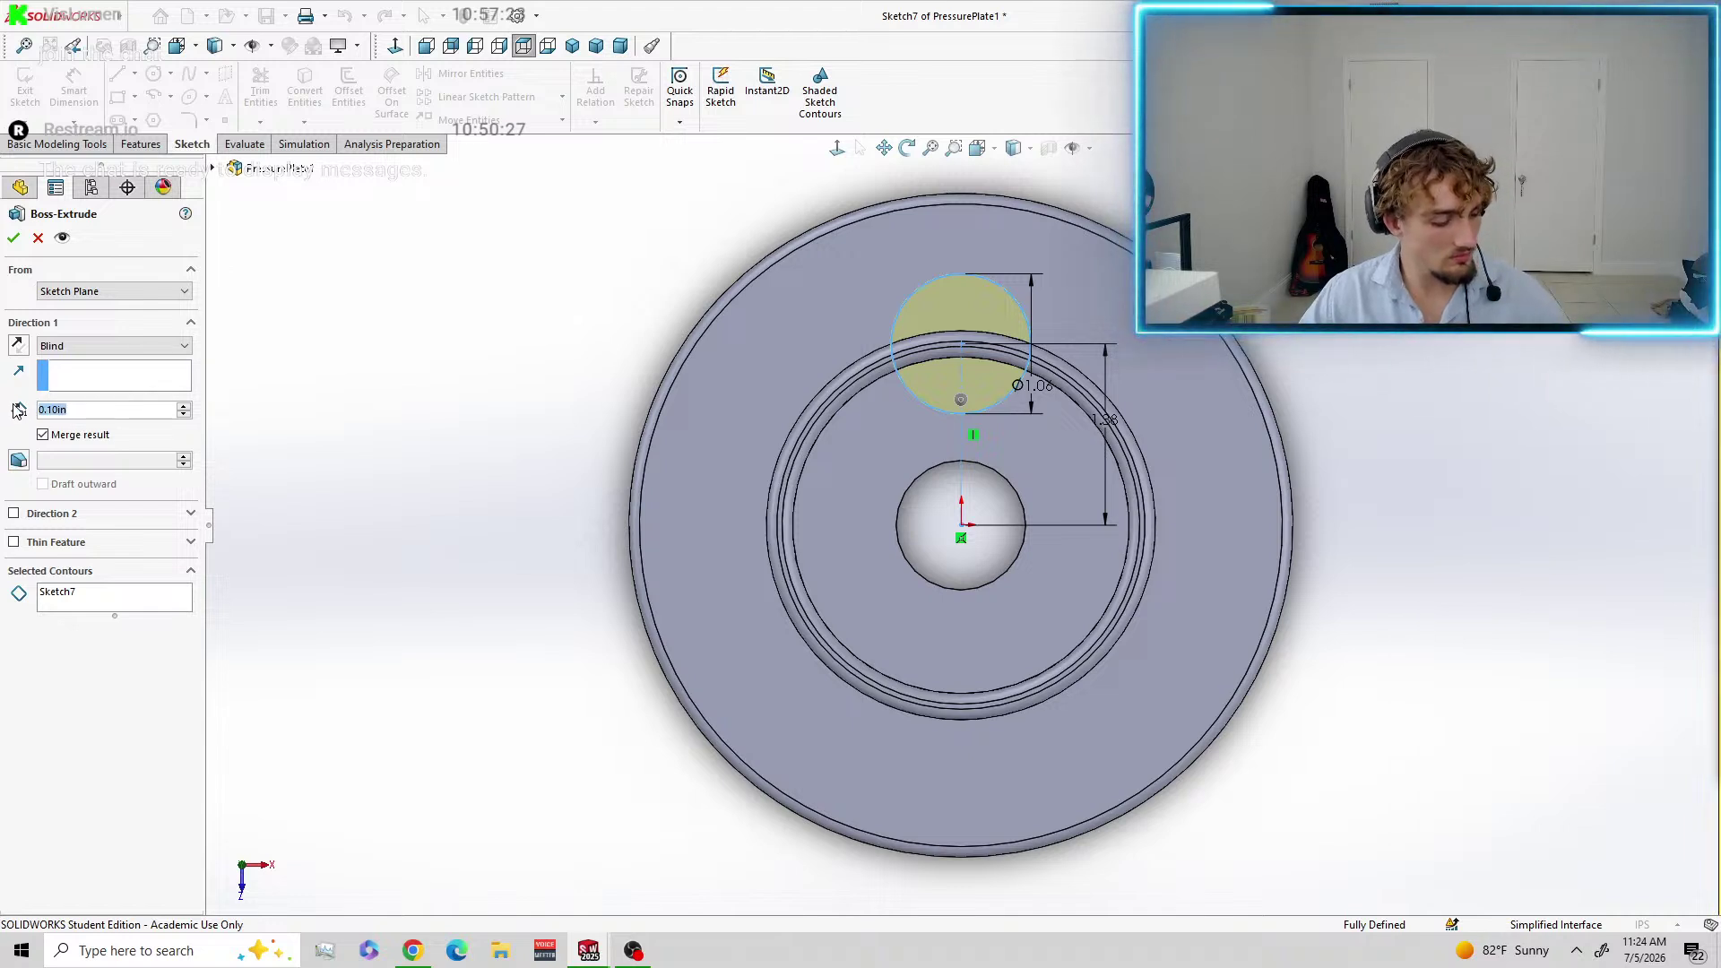
{"action": "type", "text": "30mm"}
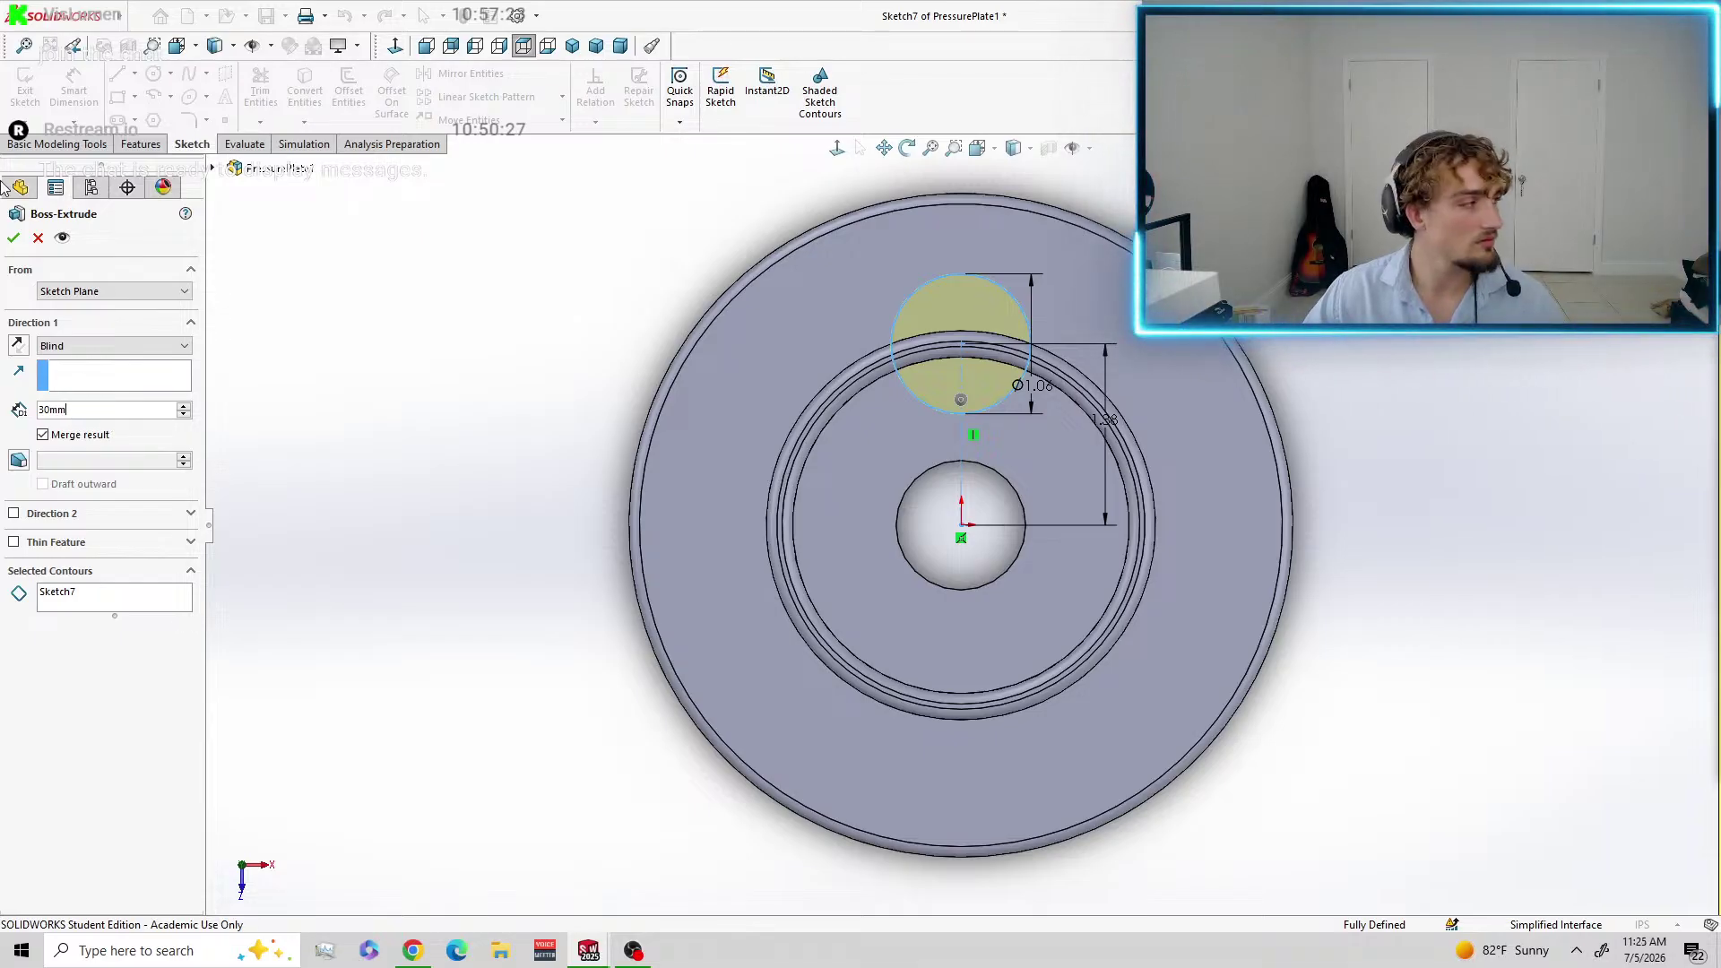
{"action": "left_click", "coordinate": [14, 237]}
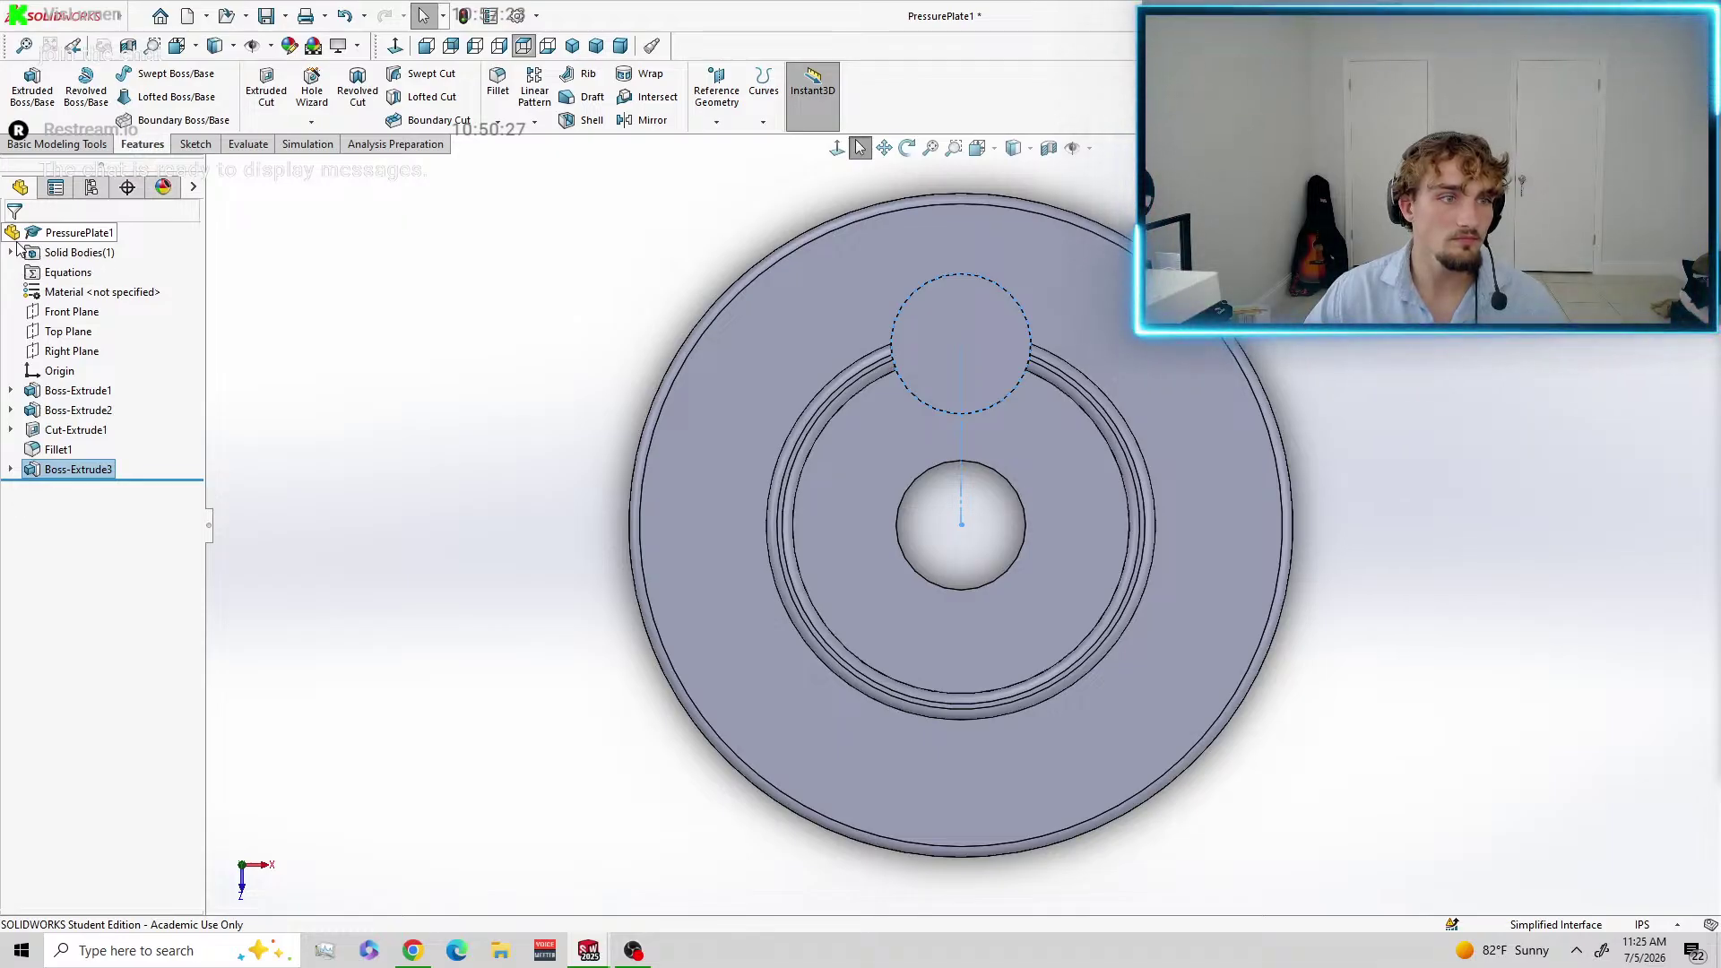
Start an extruded cut sketch on the cylindrical boss's top face and draw a concentric circle about 0.56 in in diameter.
{"action": "left_click", "coordinate": [596, 49]}
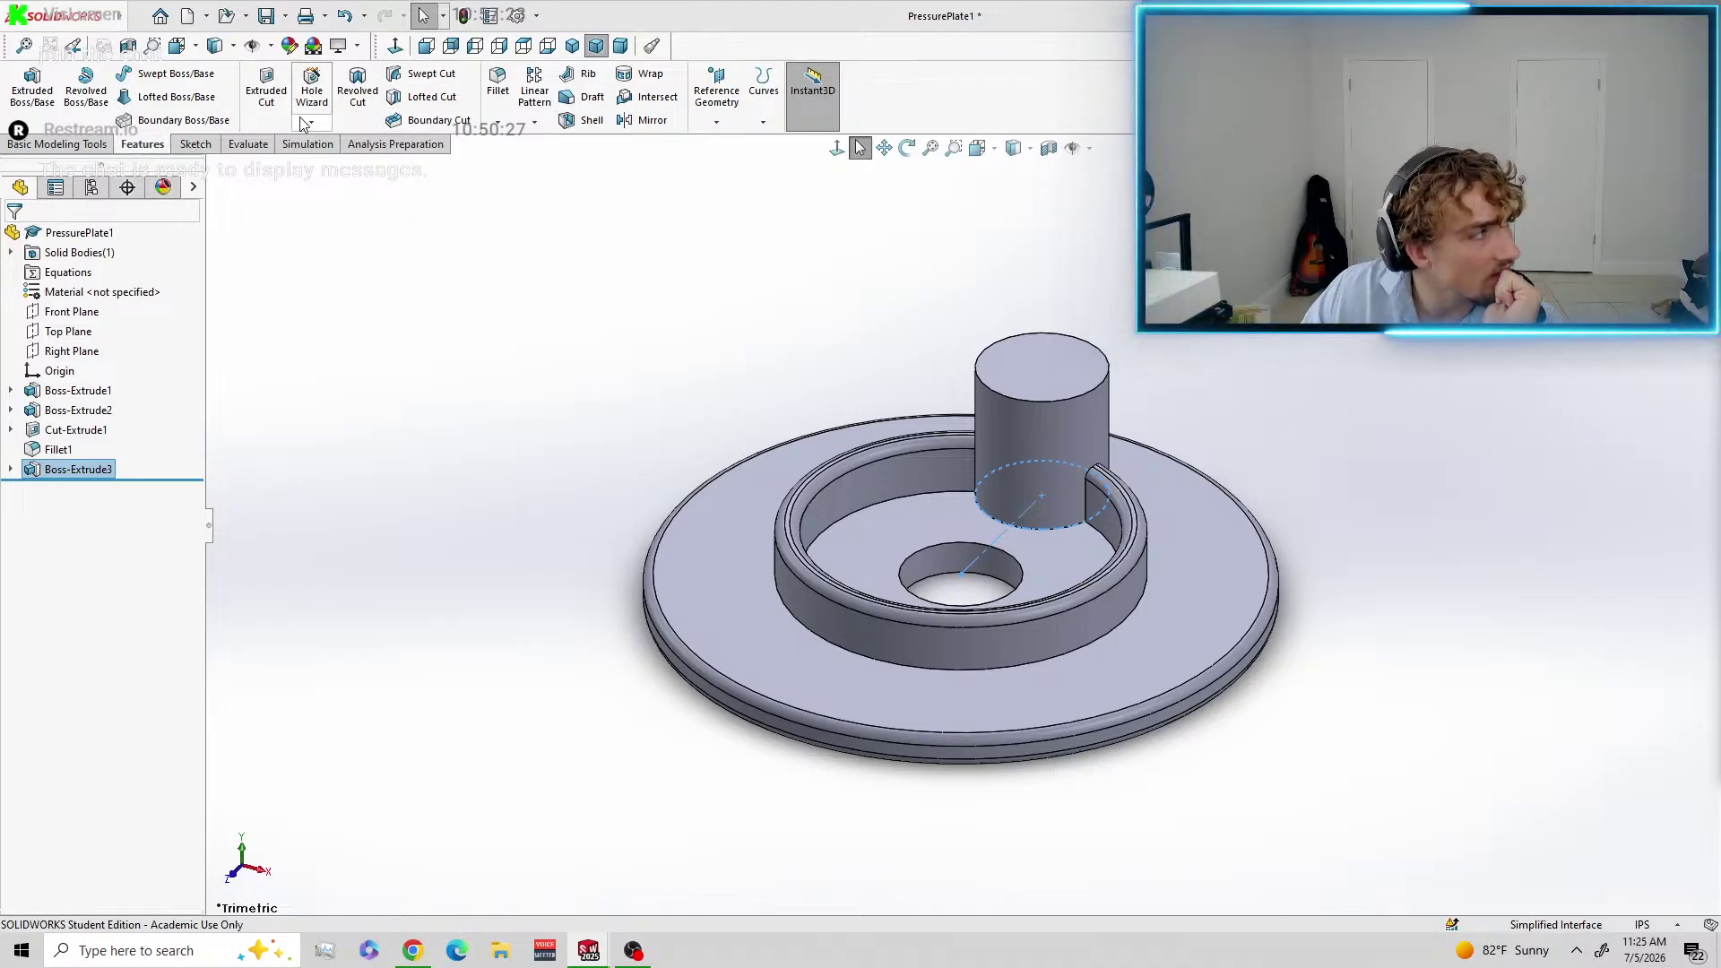
{"action": "left_click", "coordinate": [267, 91]}
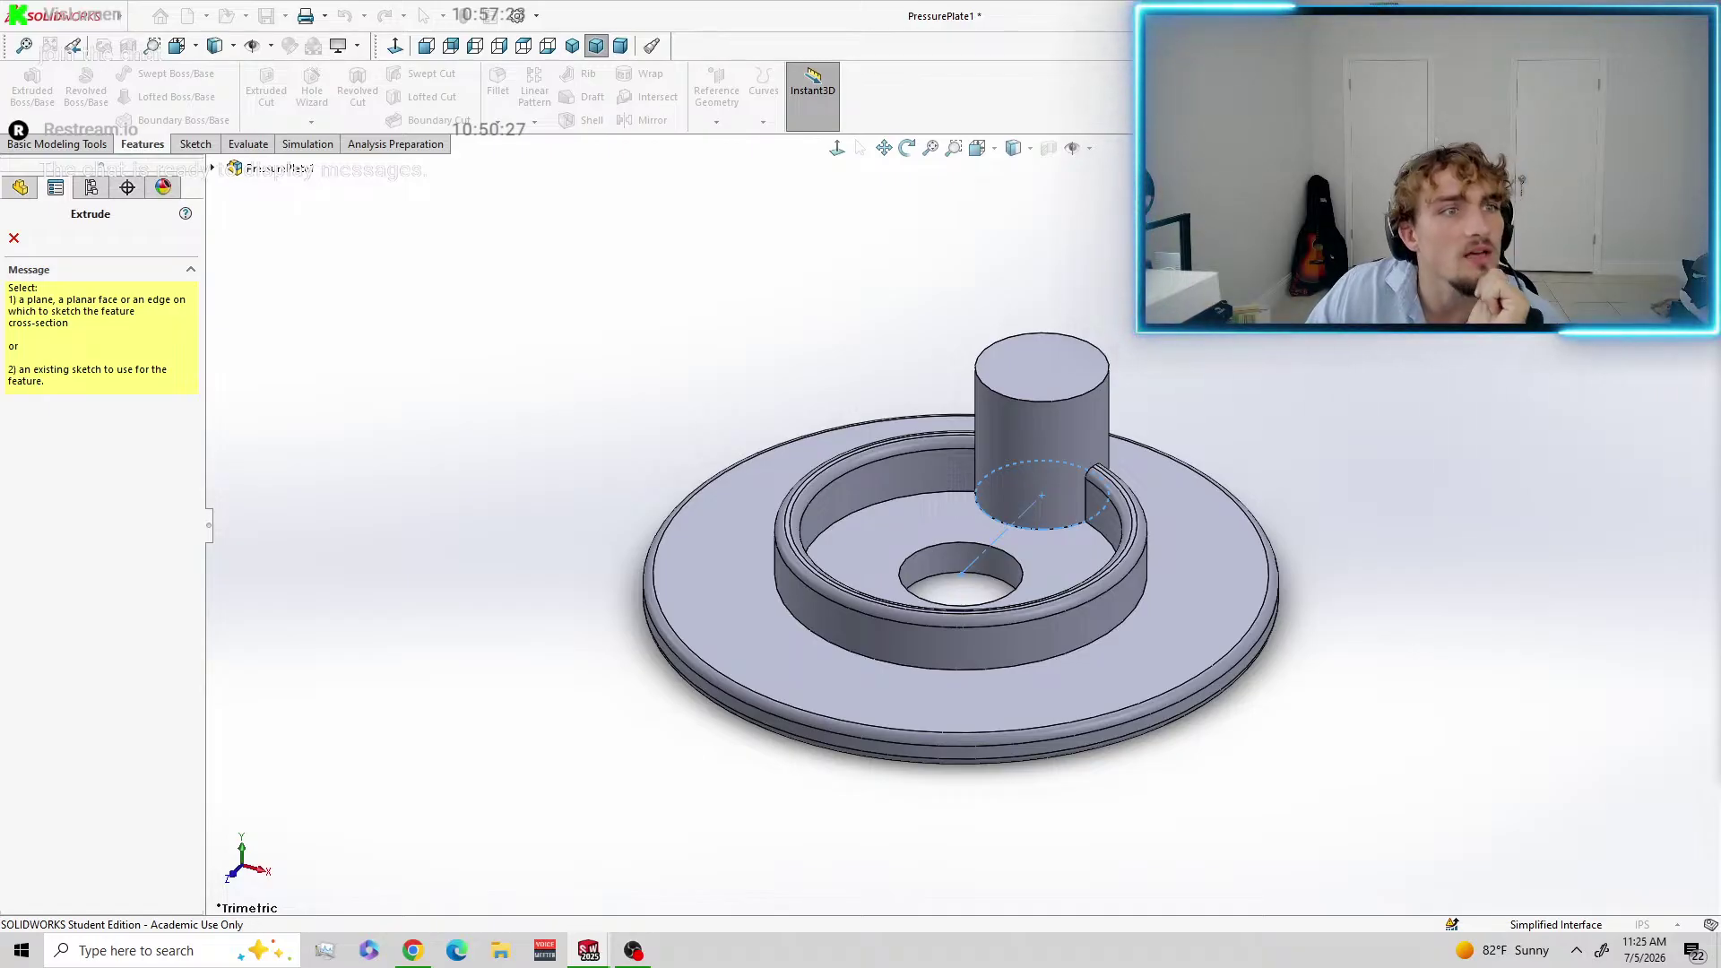
{"action": "left_click", "coordinate": [1053, 357]}
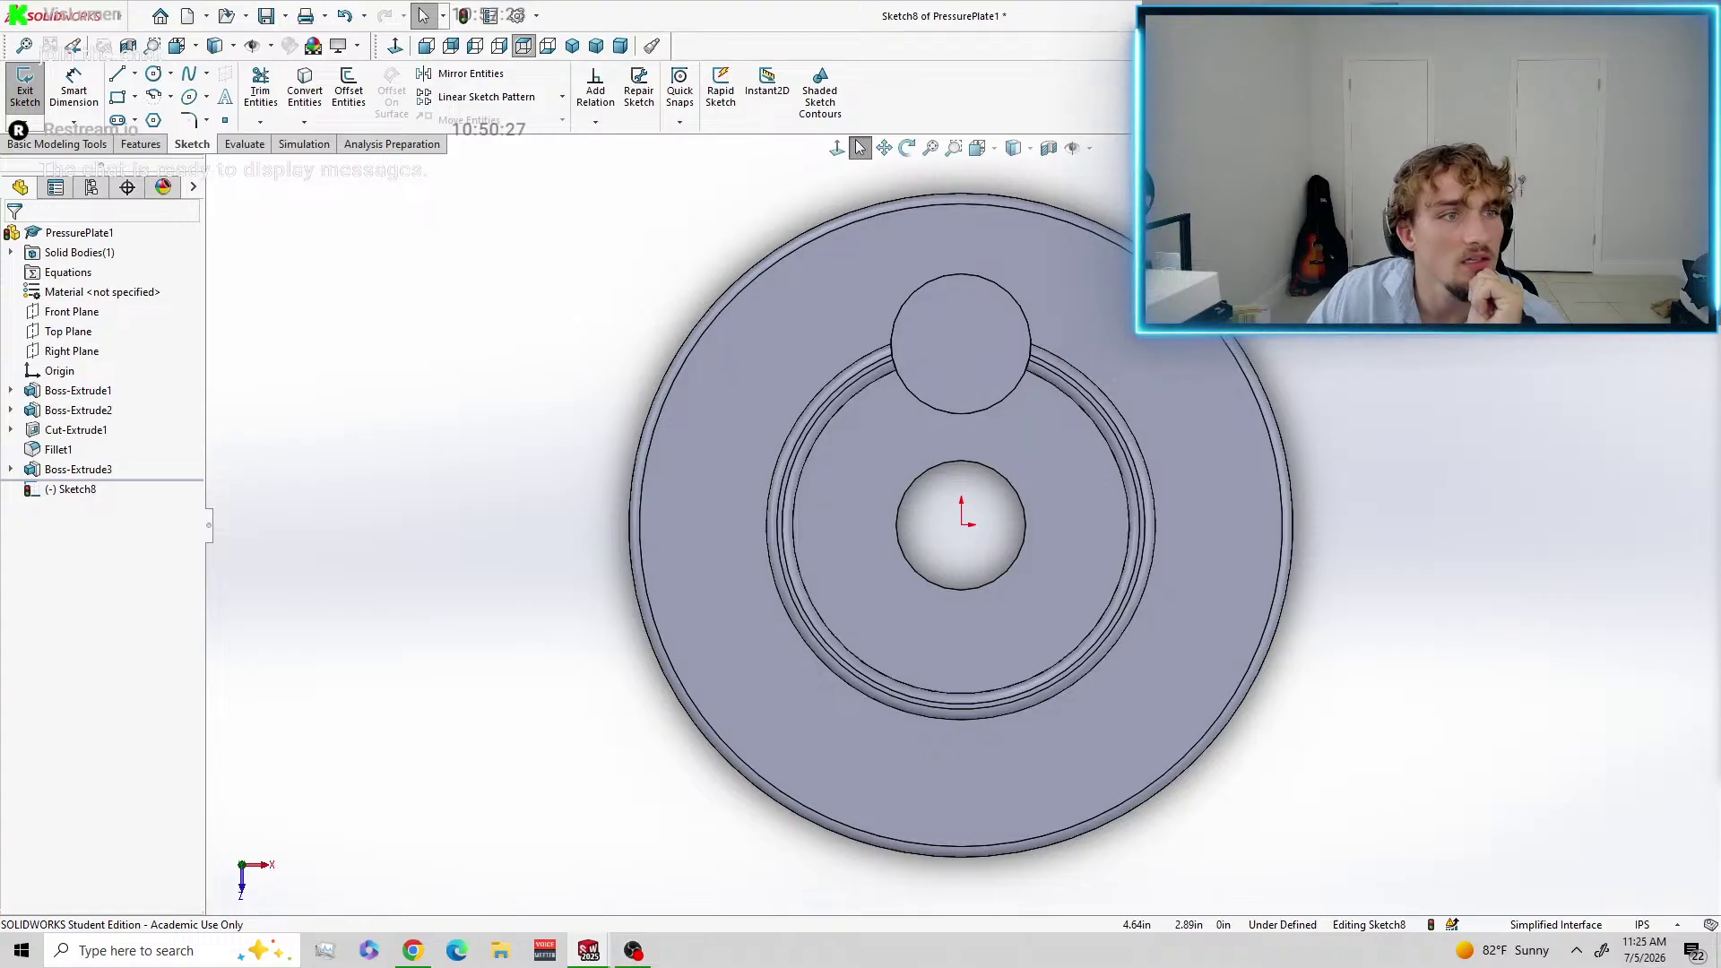
{"action": "left_click", "coordinate": [153, 73]}
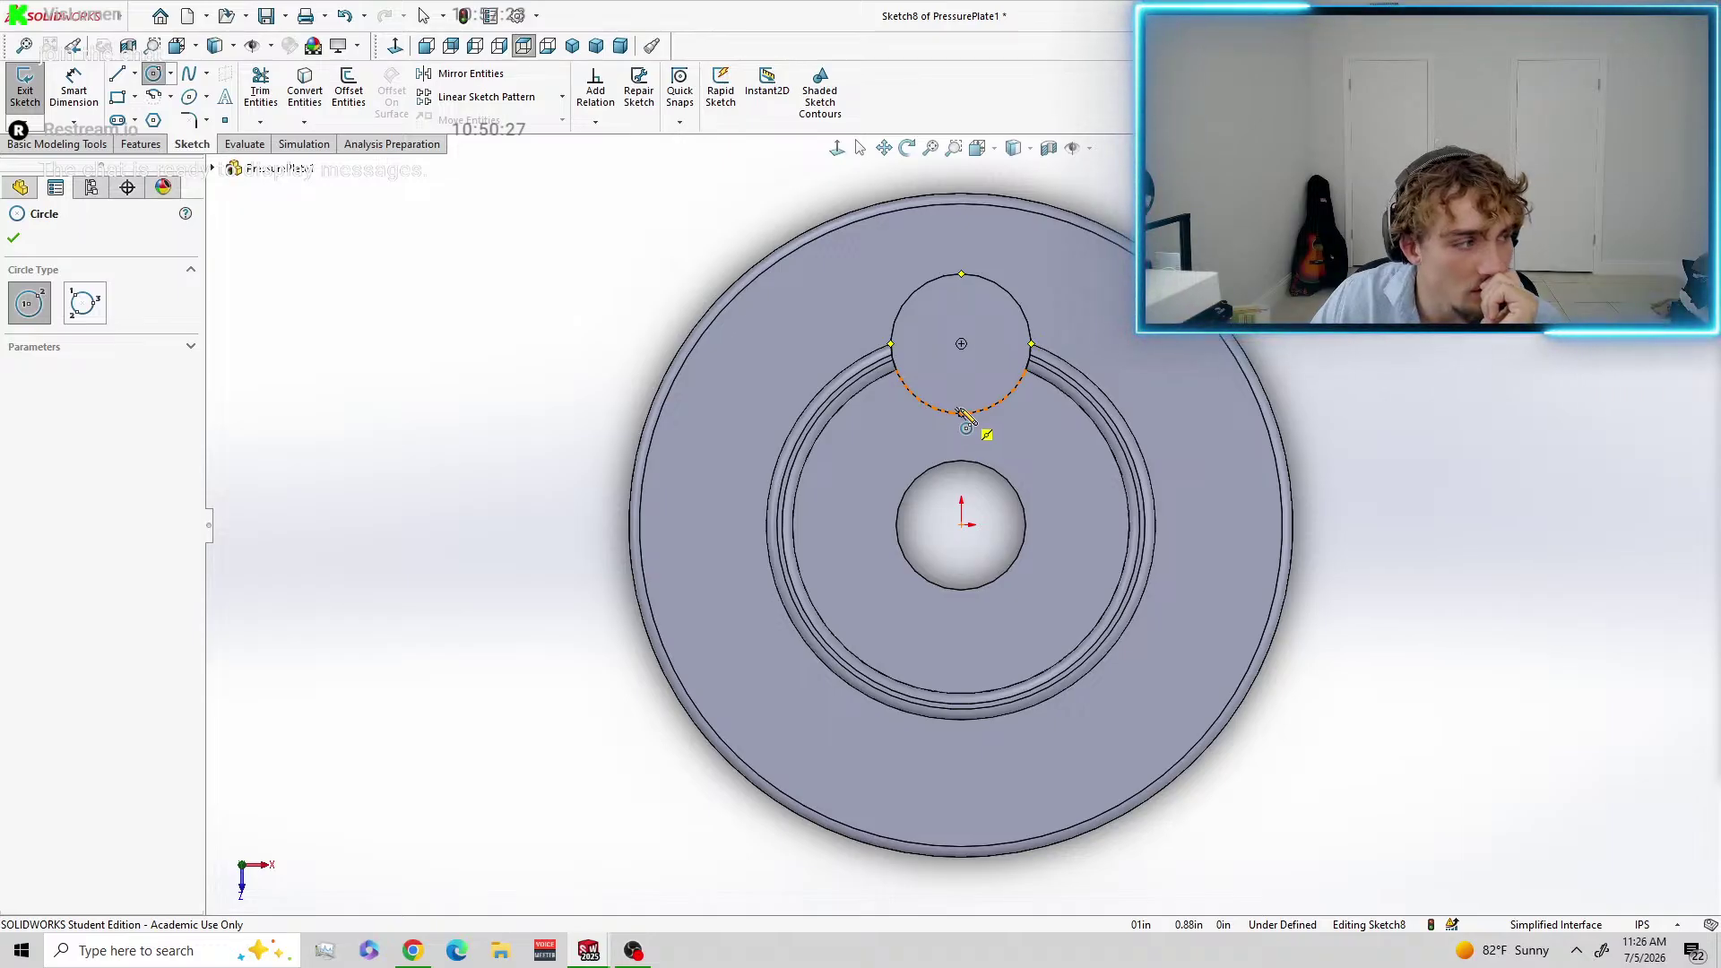
{"action": "left_click", "coordinate": [962, 344]}
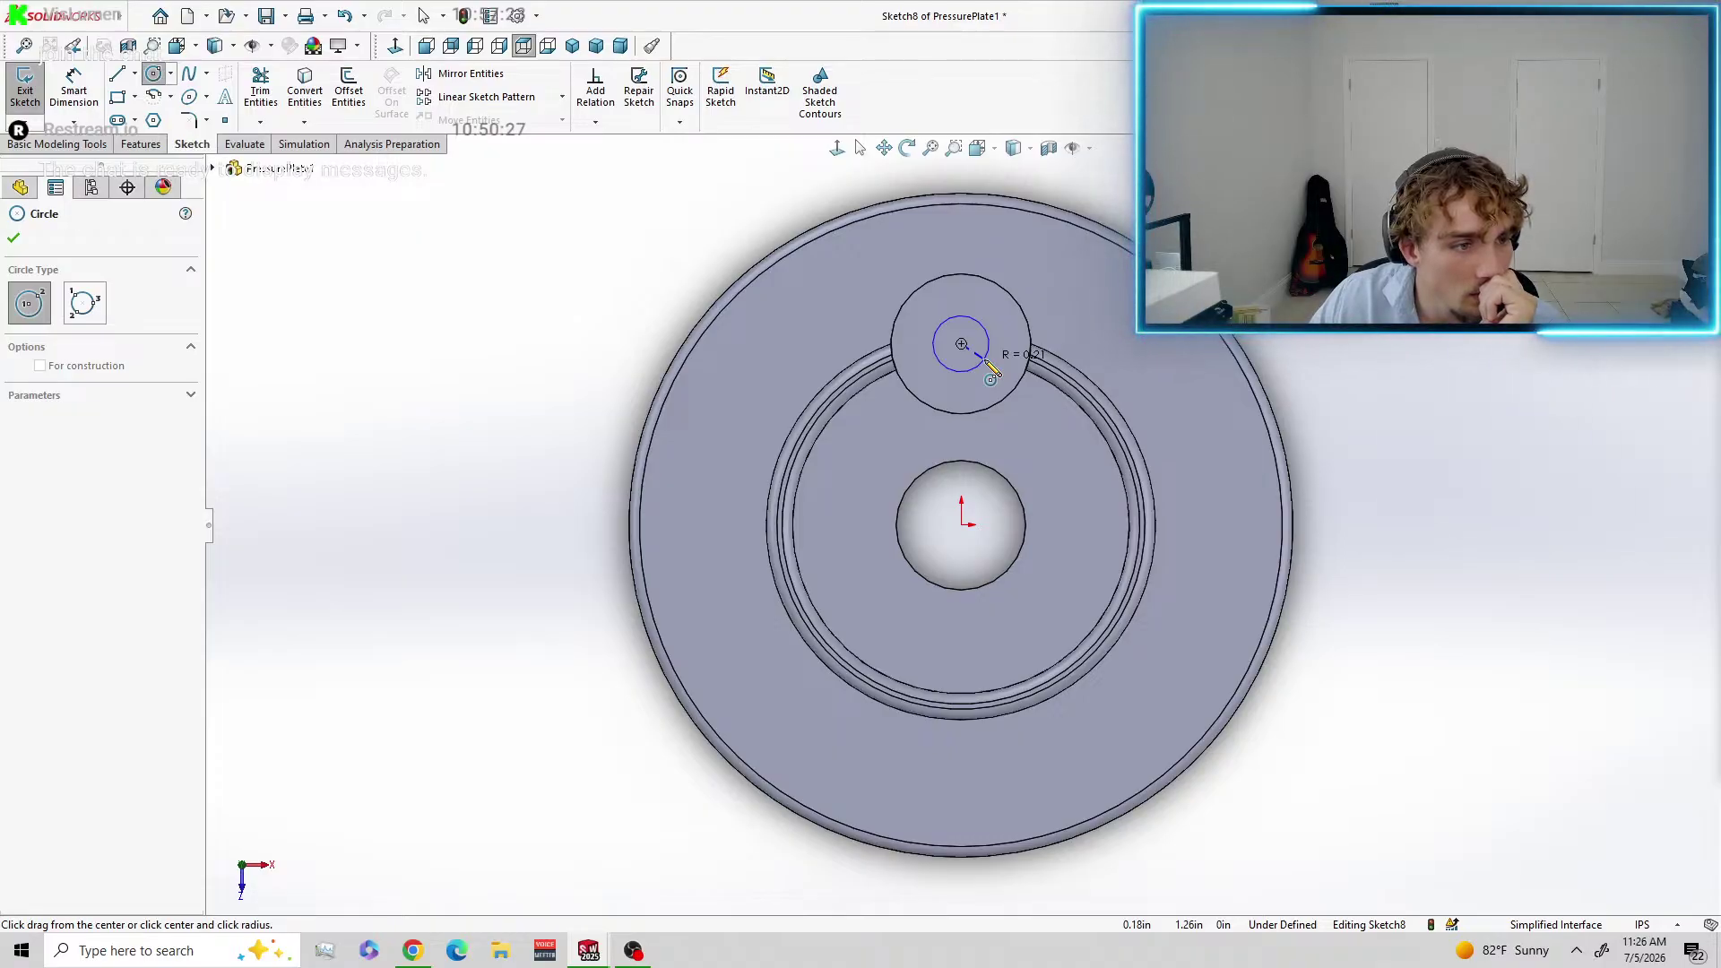
{"action": "left_click", "coordinate": [989, 368]}
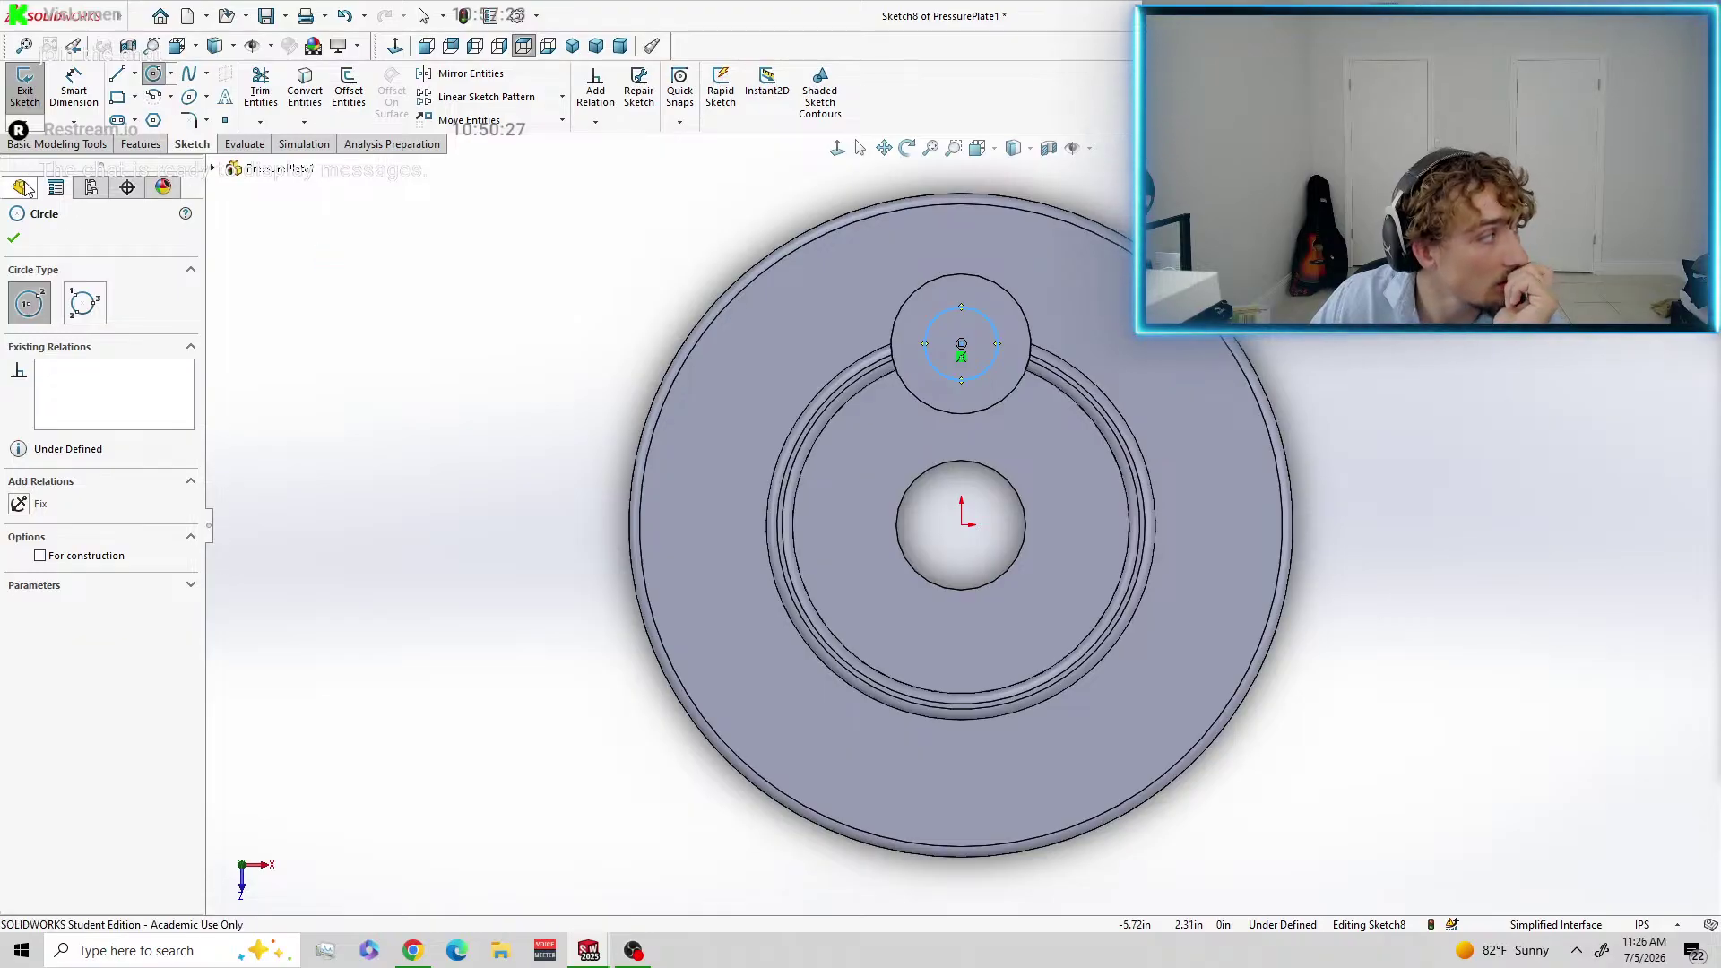
{"action": "left_click", "coordinate": [16, 238]}
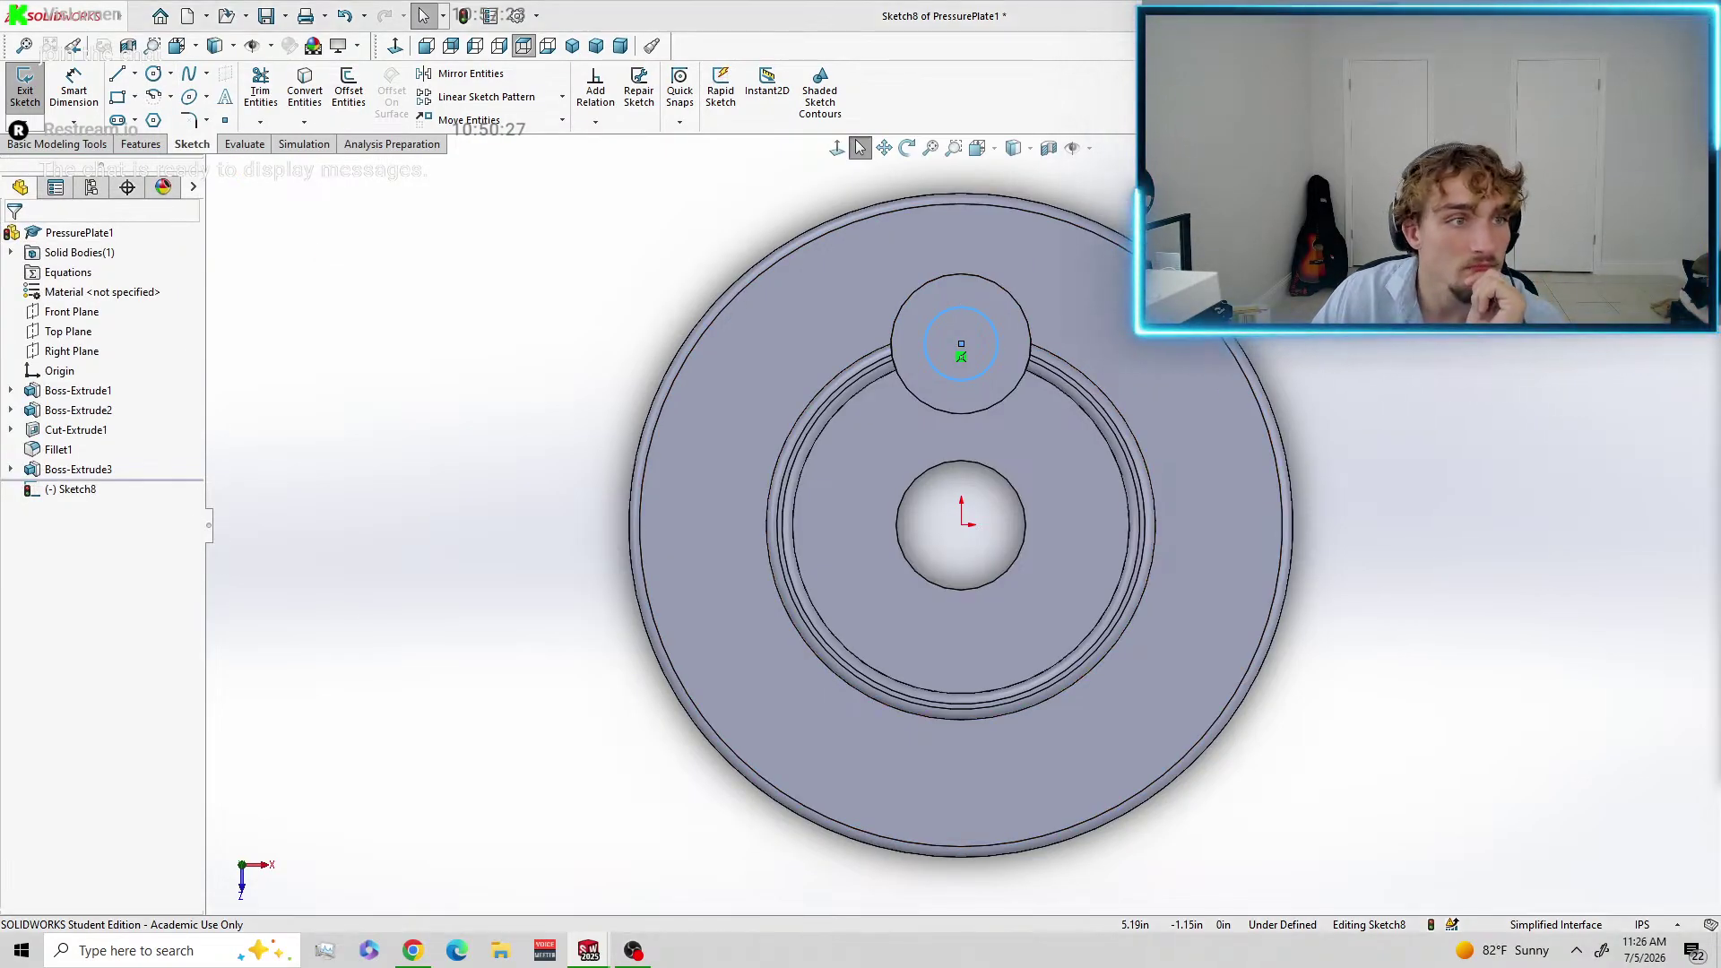
Dimension the inner circle's diameter and set it to 15 mm.
{"action": "left_click", "coordinate": [73, 87]}
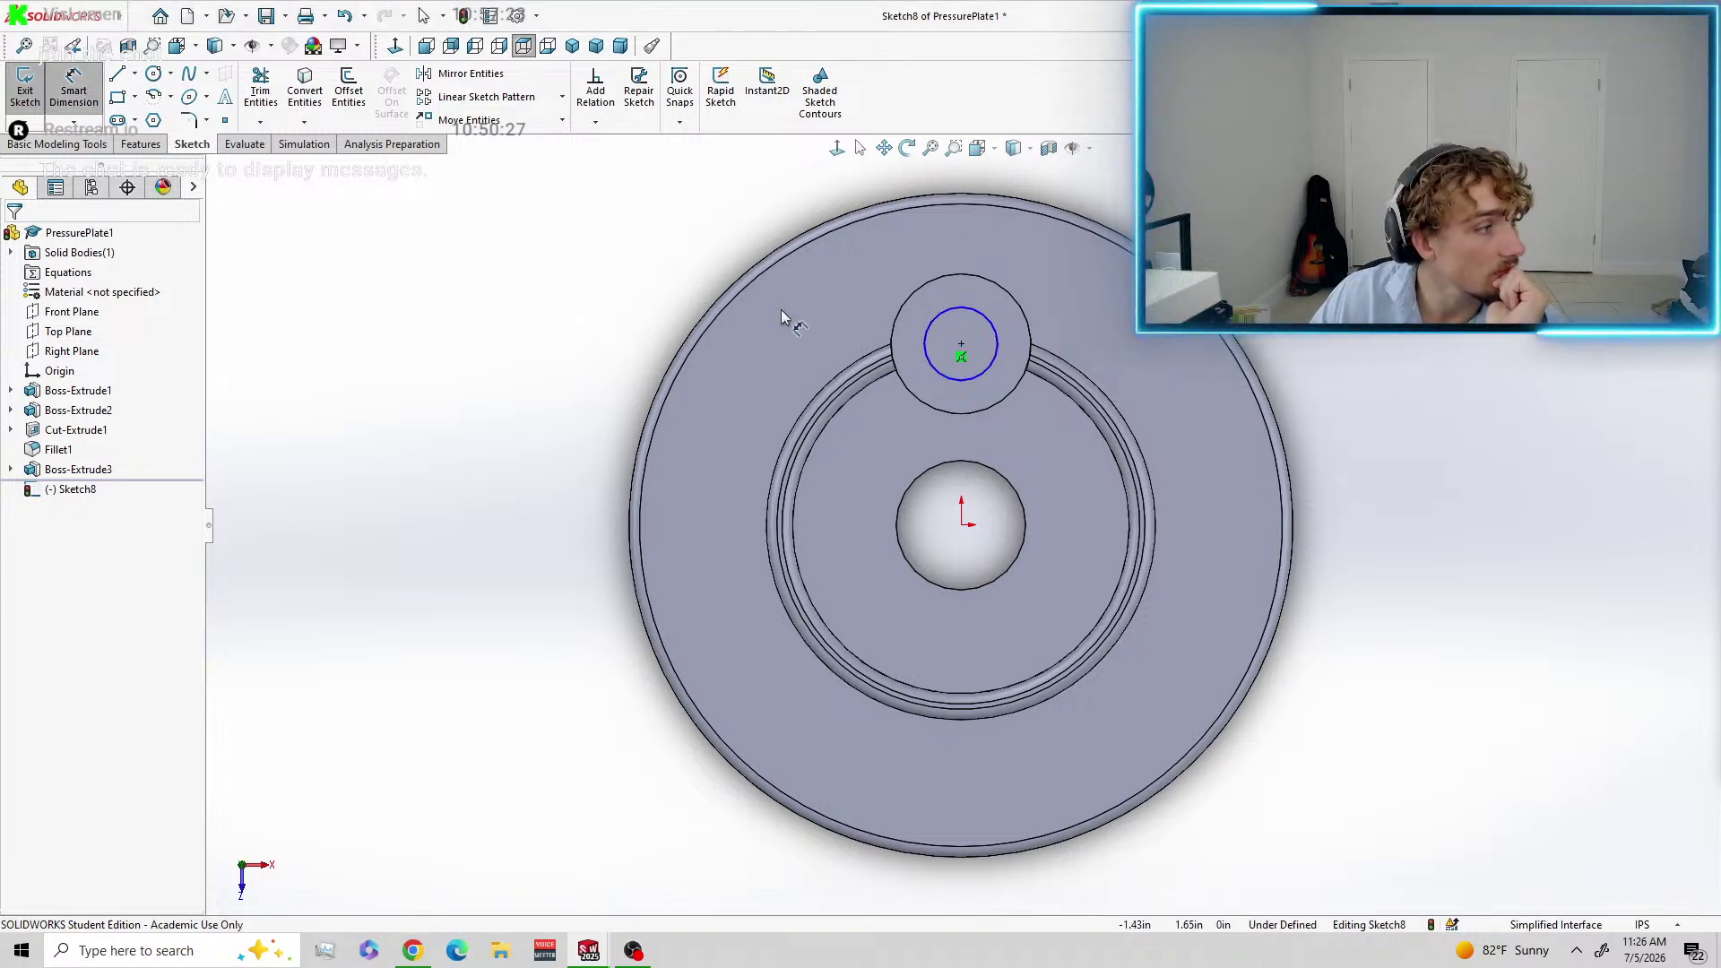
{"action": "left_click", "coordinate": [979, 378]}
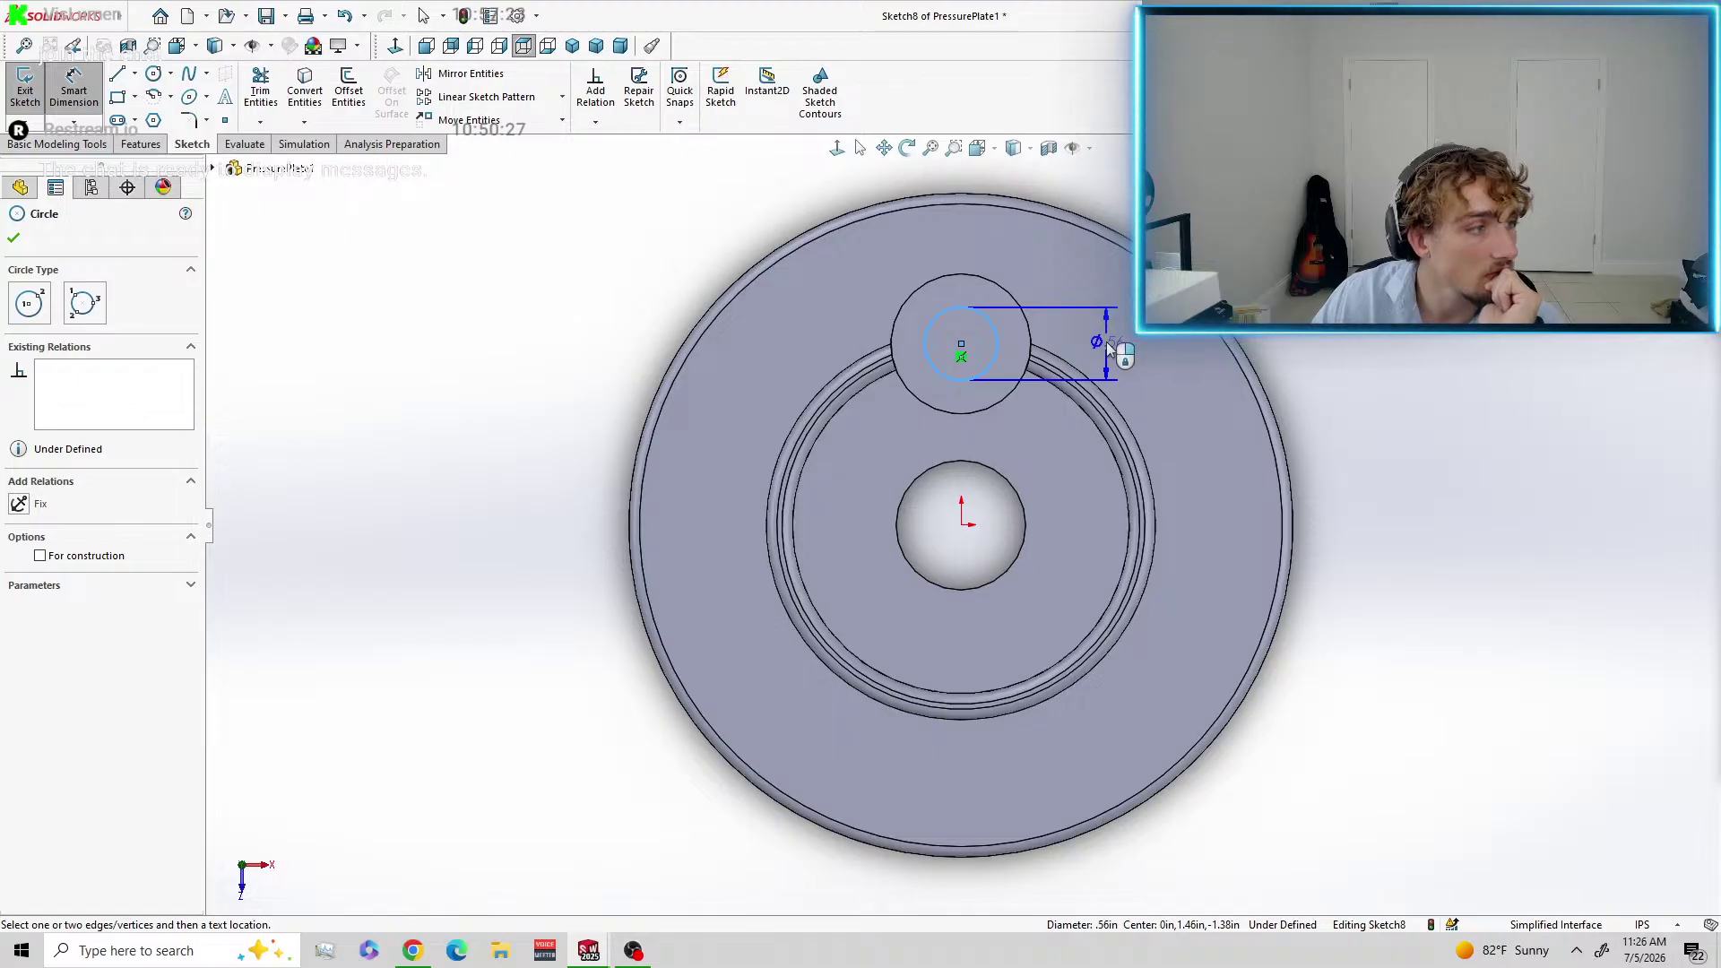
{"action": "left_click", "coordinate": [1108, 346]}
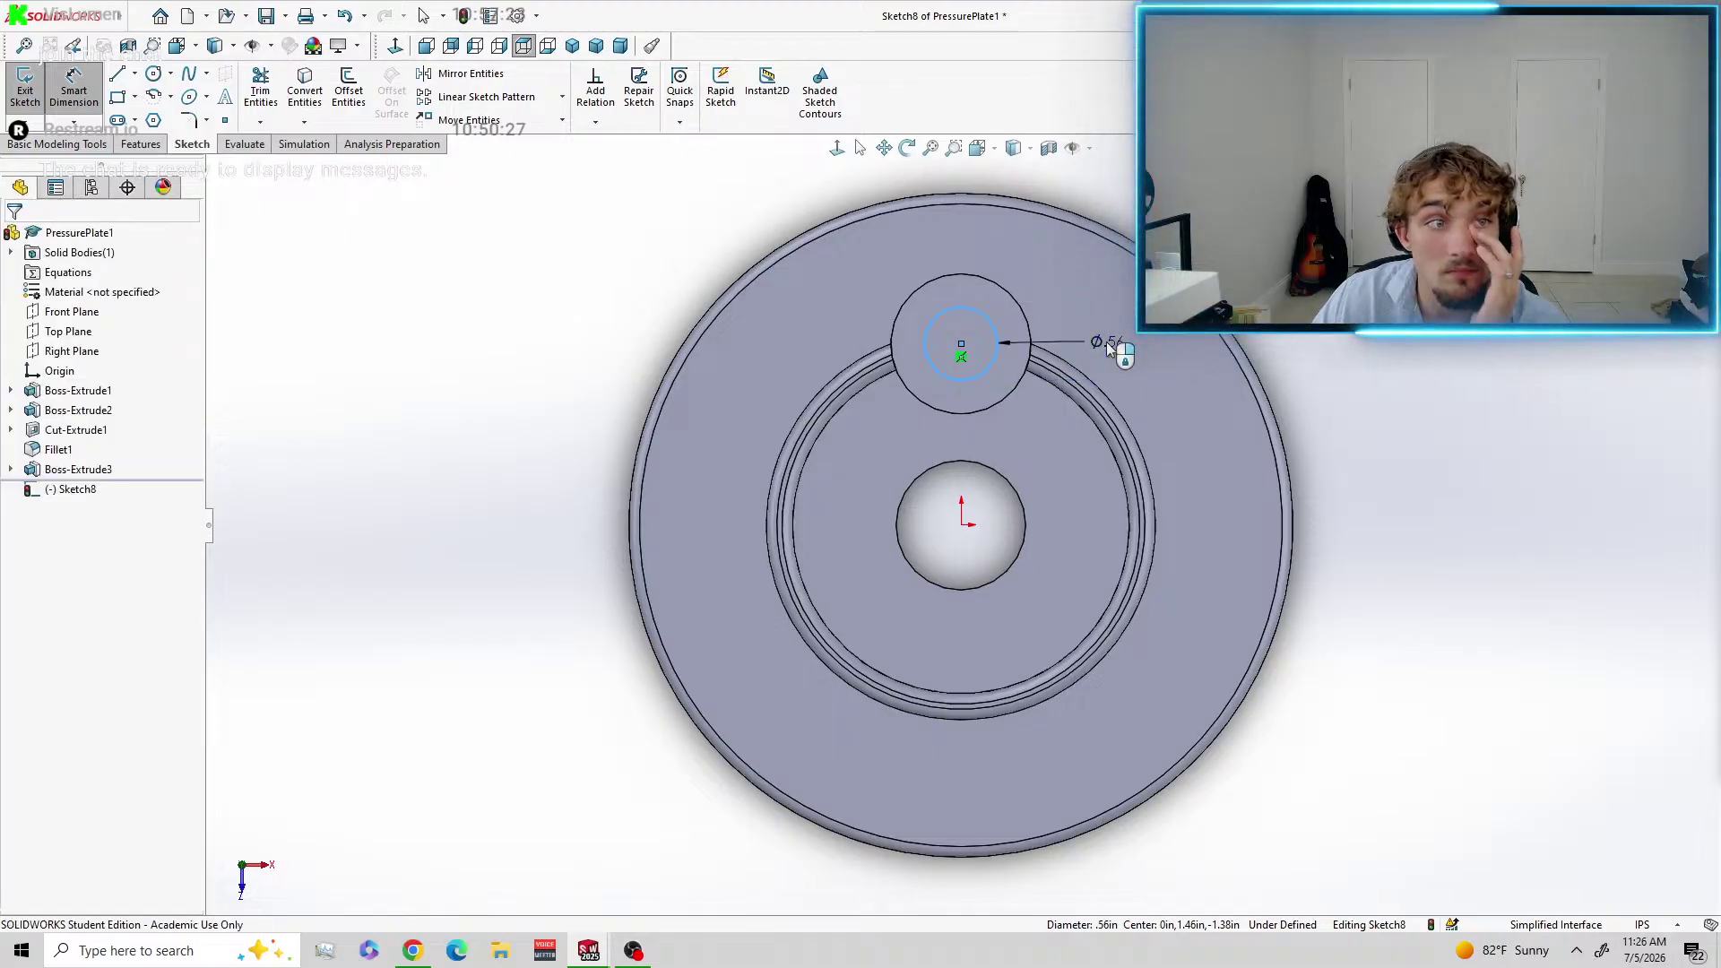
{"action": "type", "text": "1"}
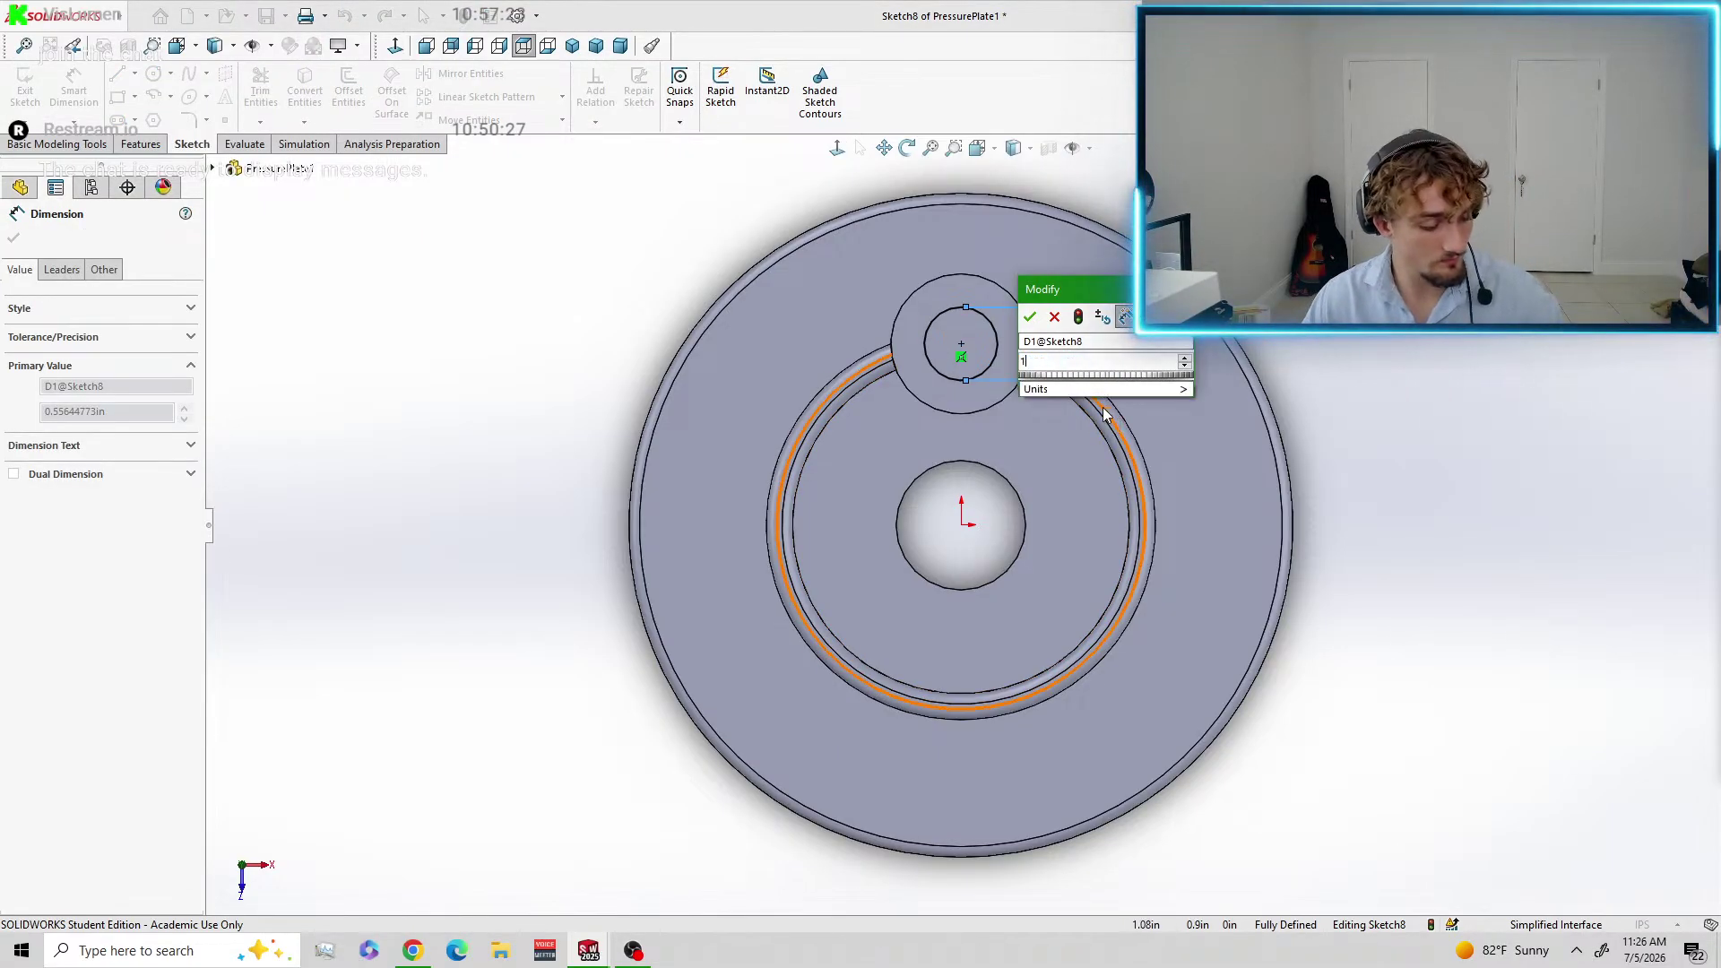
{"action": "type", "text": "5mm"}
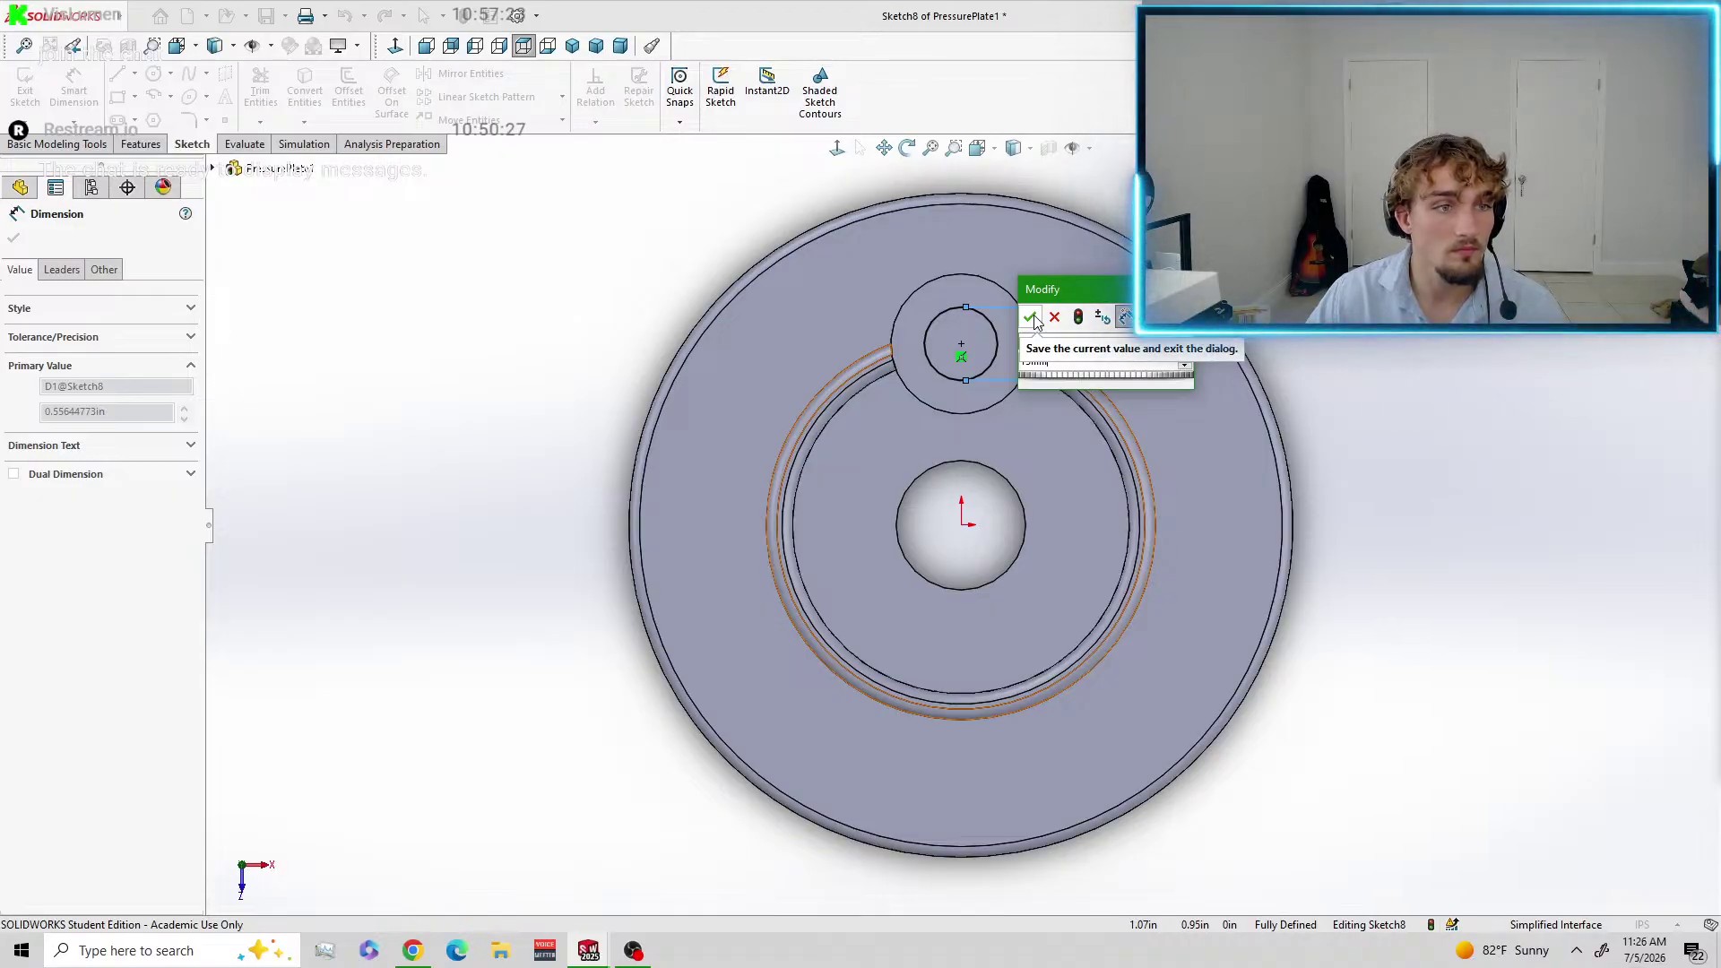
{"action": "left_click", "coordinate": [1032, 319]}
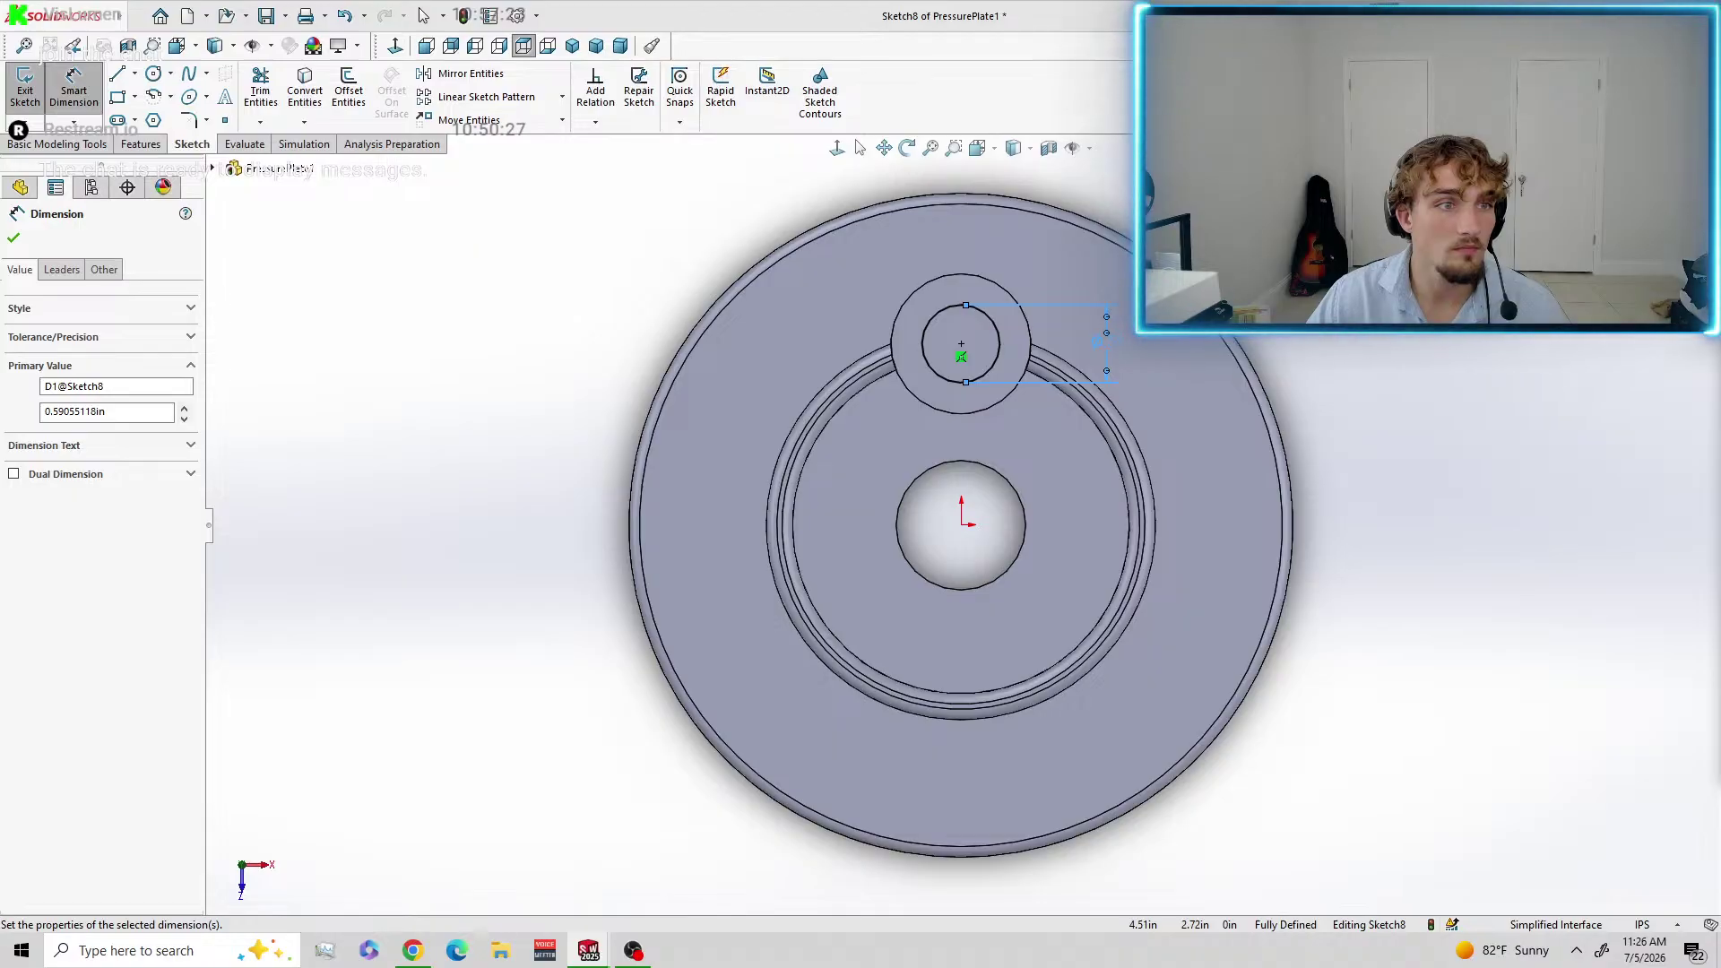
Finish the sketch and cut the 15 mm circle Through All the boss and plate.
{"action": "left_click", "coordinate": [27, 105]}
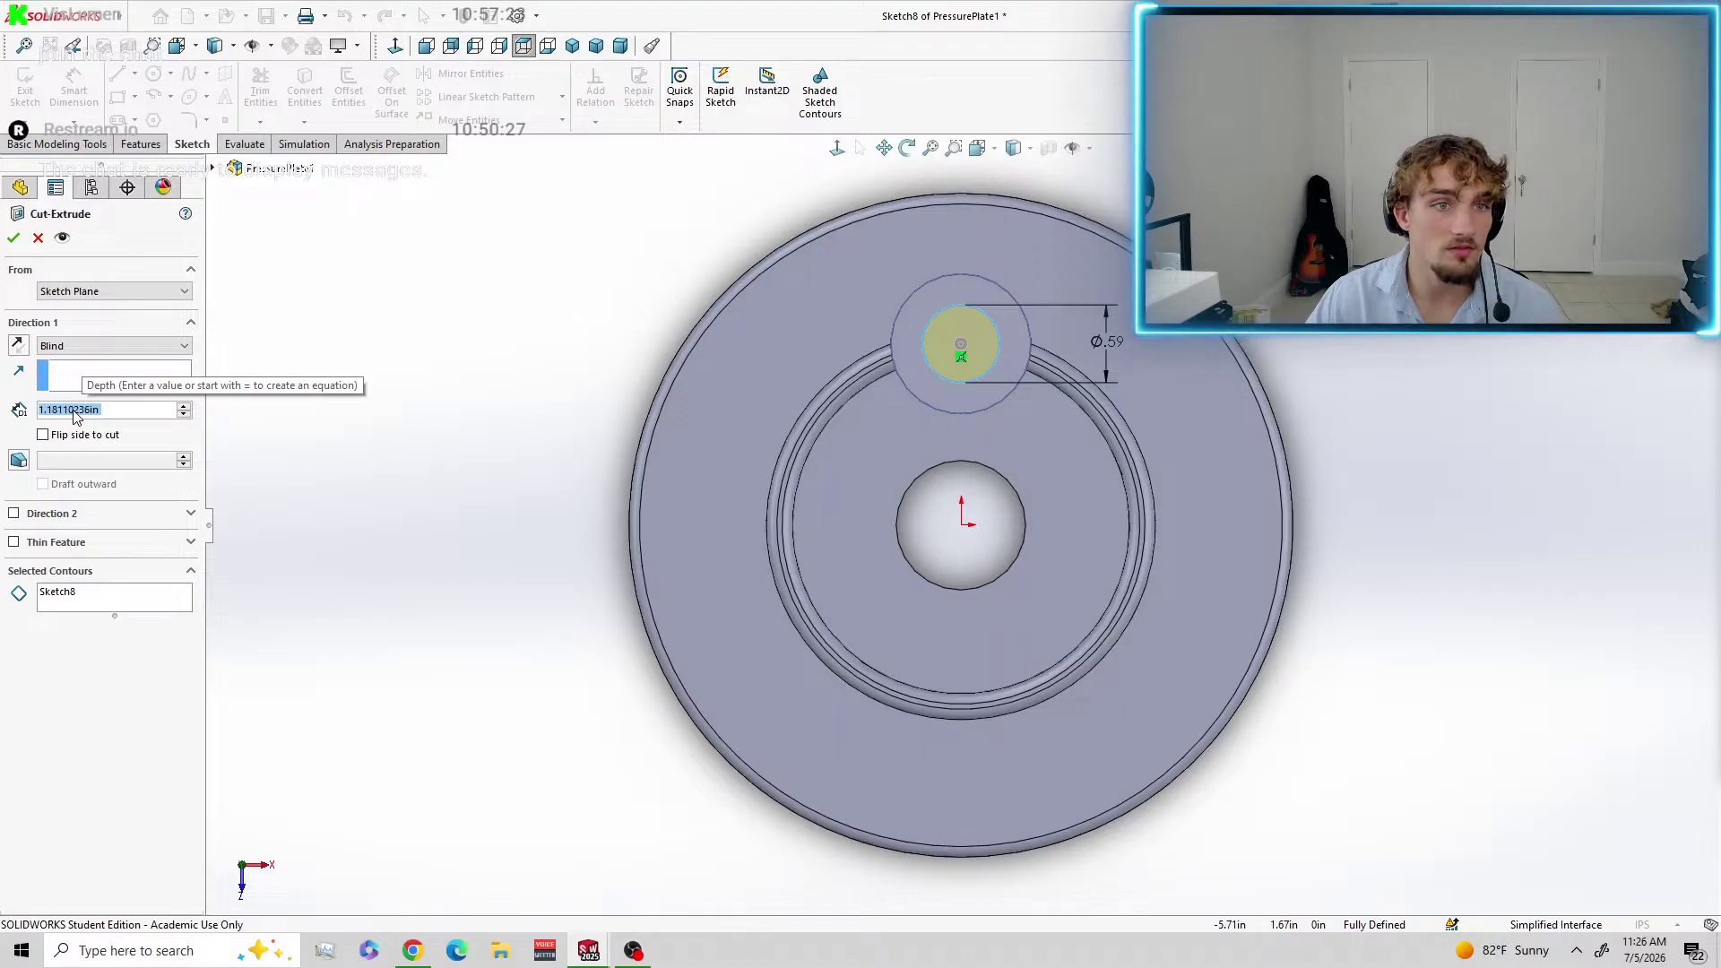
{"action": "left_click", "coordinate": [102, 347]}
{"action": "left_click", "coordinate": [101, 378]}
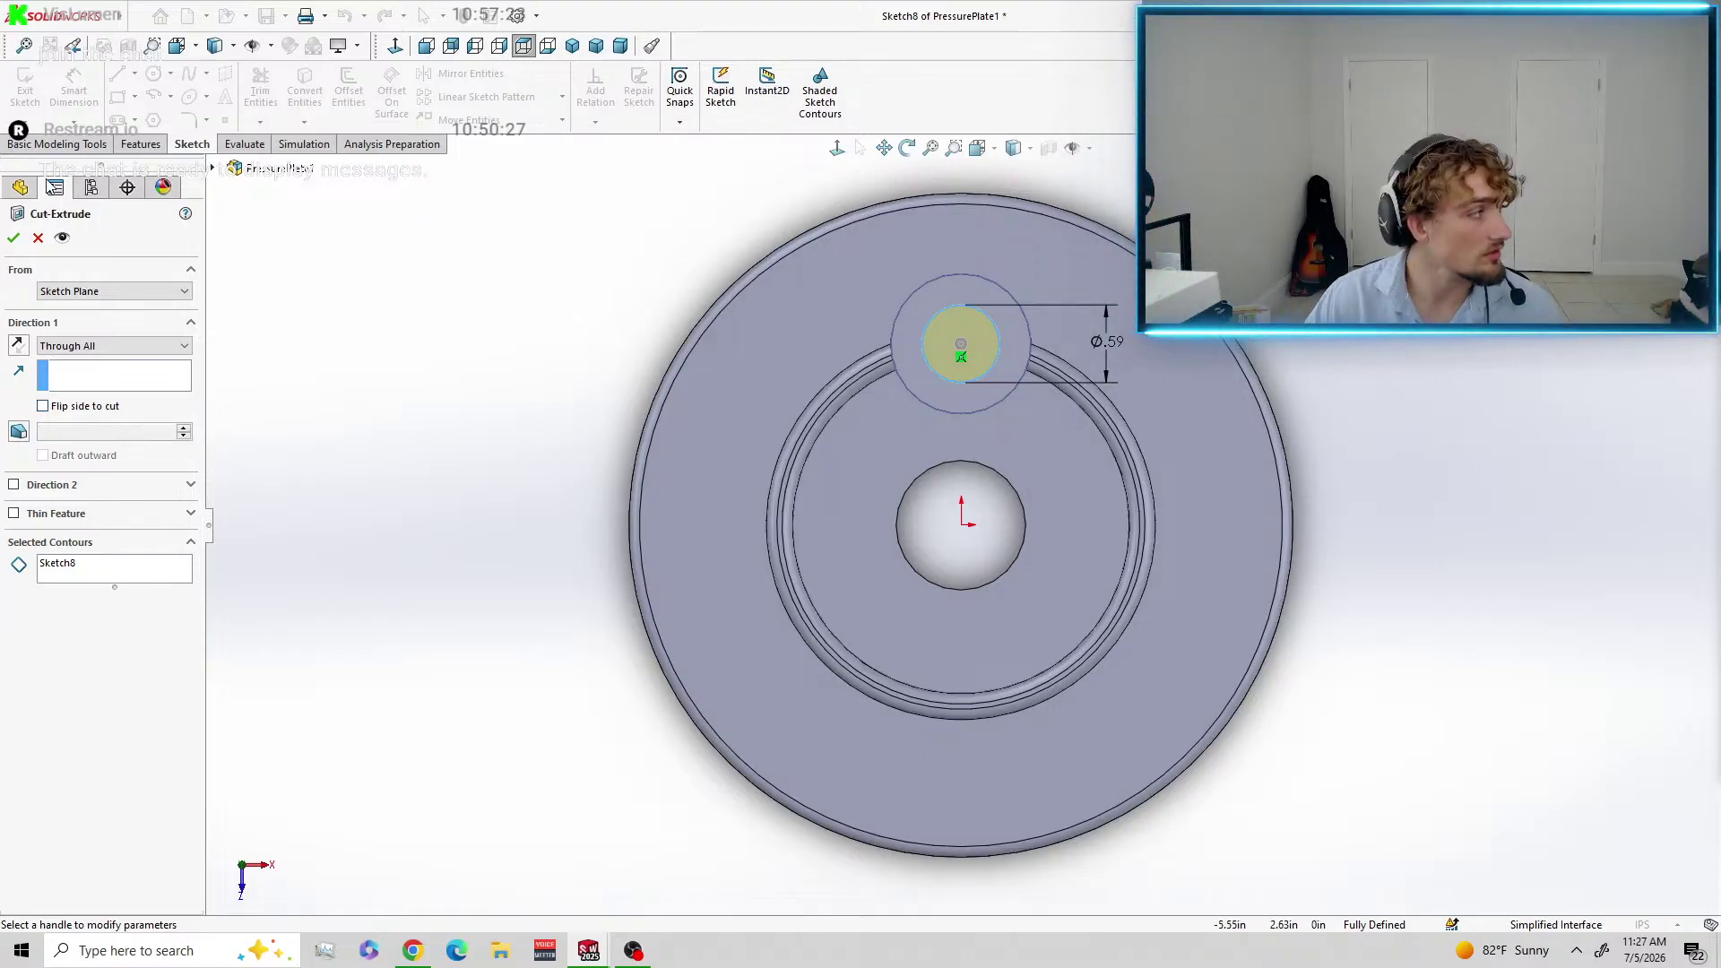
{"action": "left_click", "coordinate": [13, 239]}
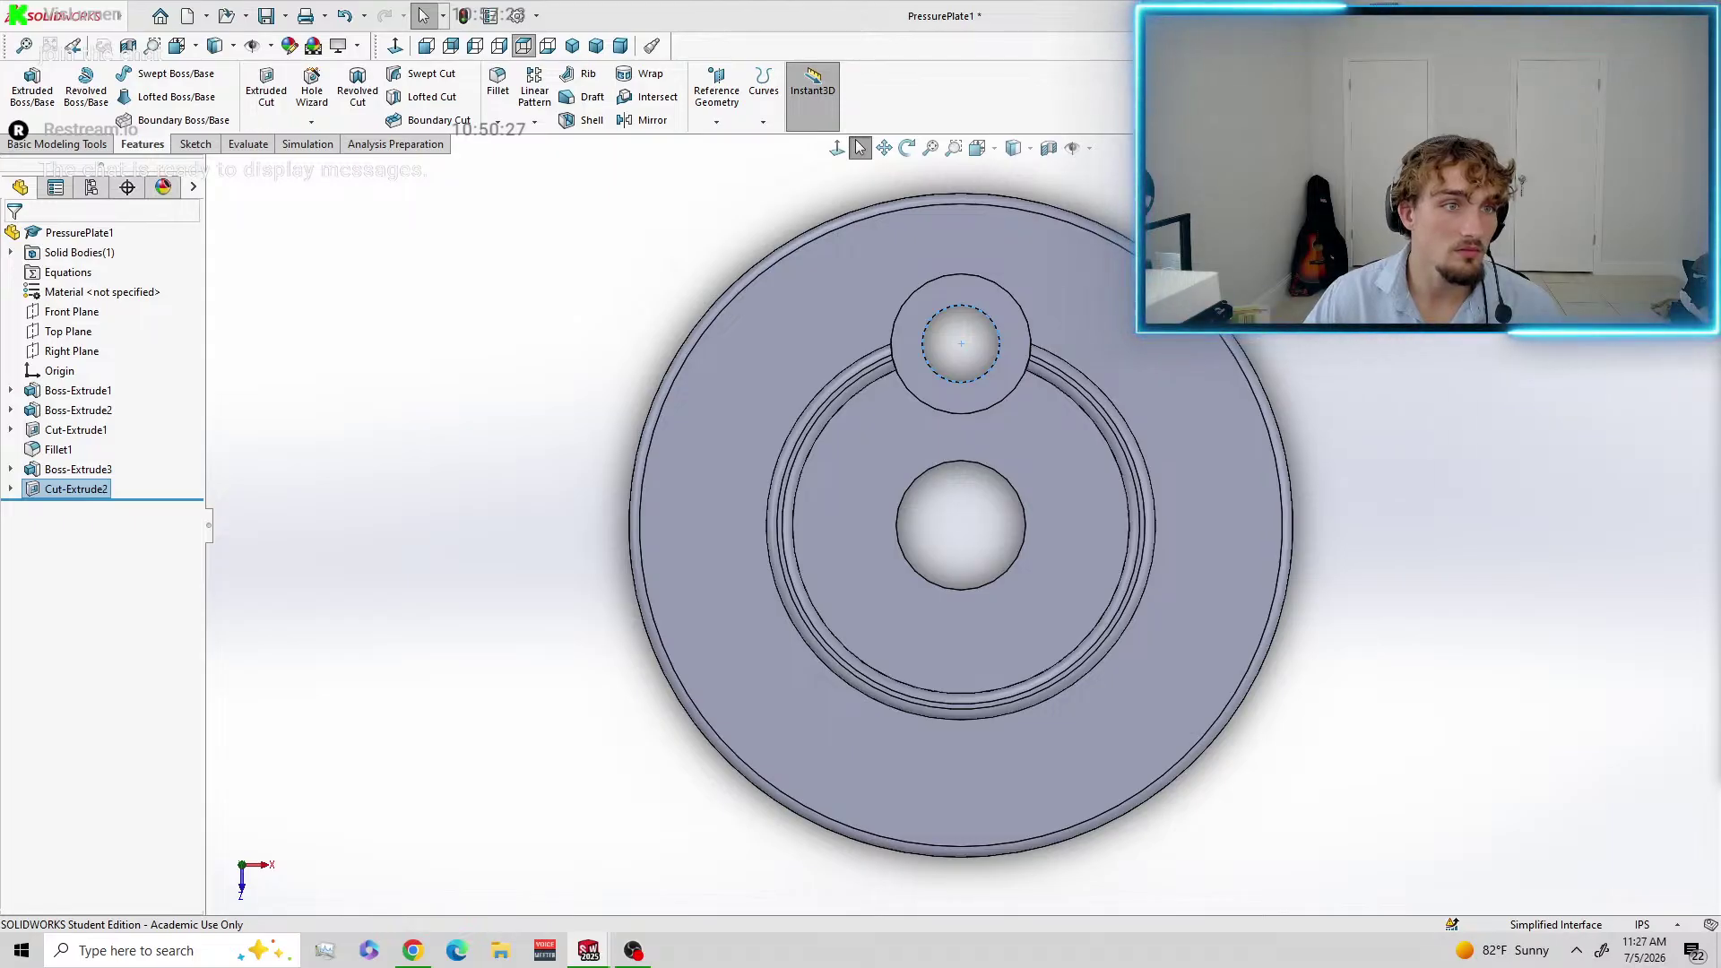
Display the part with hidden lines visible in a trimetric view.
{"action": "left_click", "coordinate": [1031, 158]}
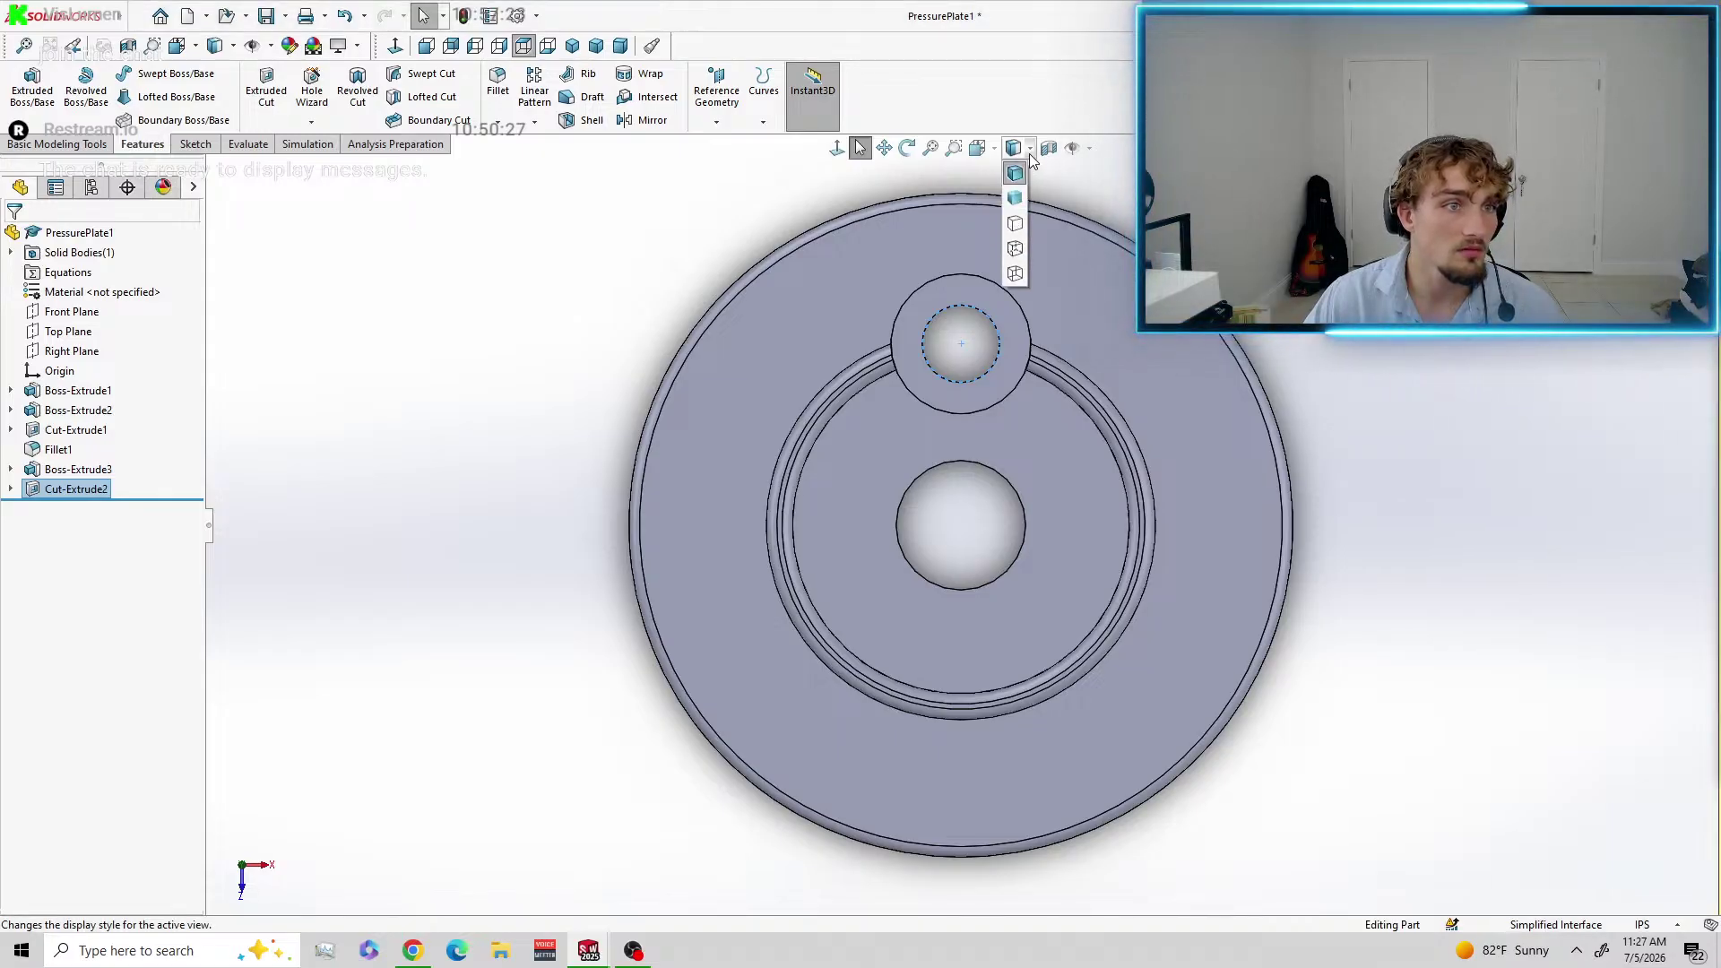
{"action": "left_click", "coordinate": [1017, 249]}
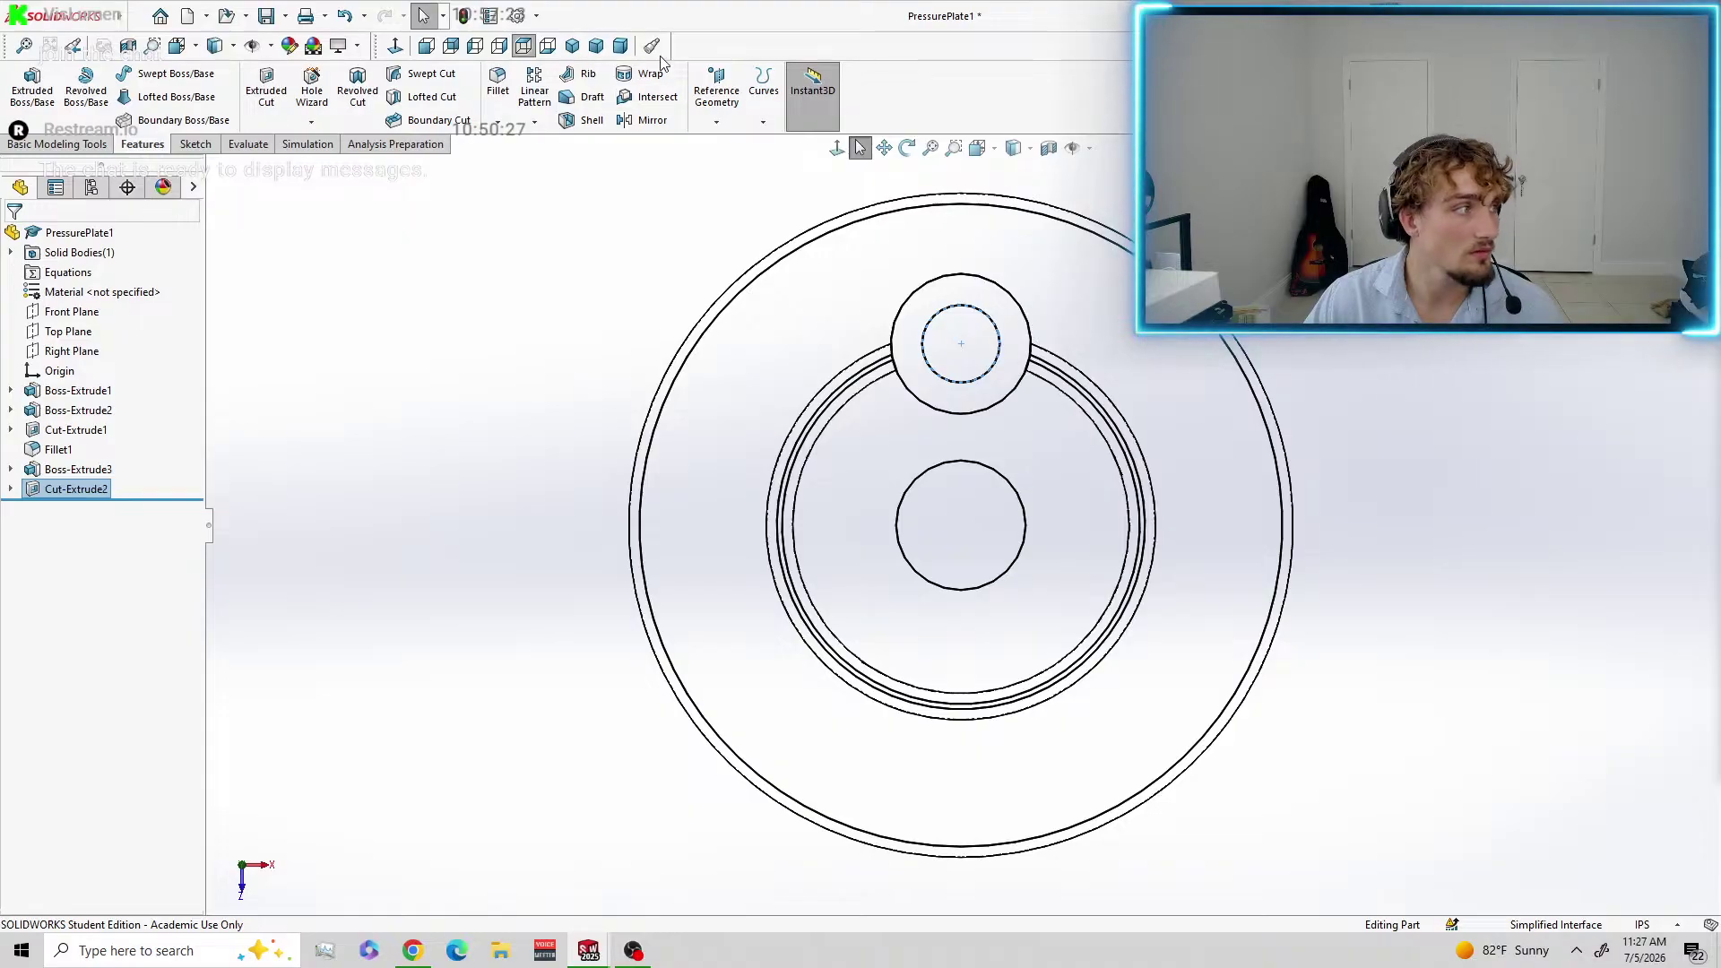
{"action": "left_click", "coordinate": [596, 47]}
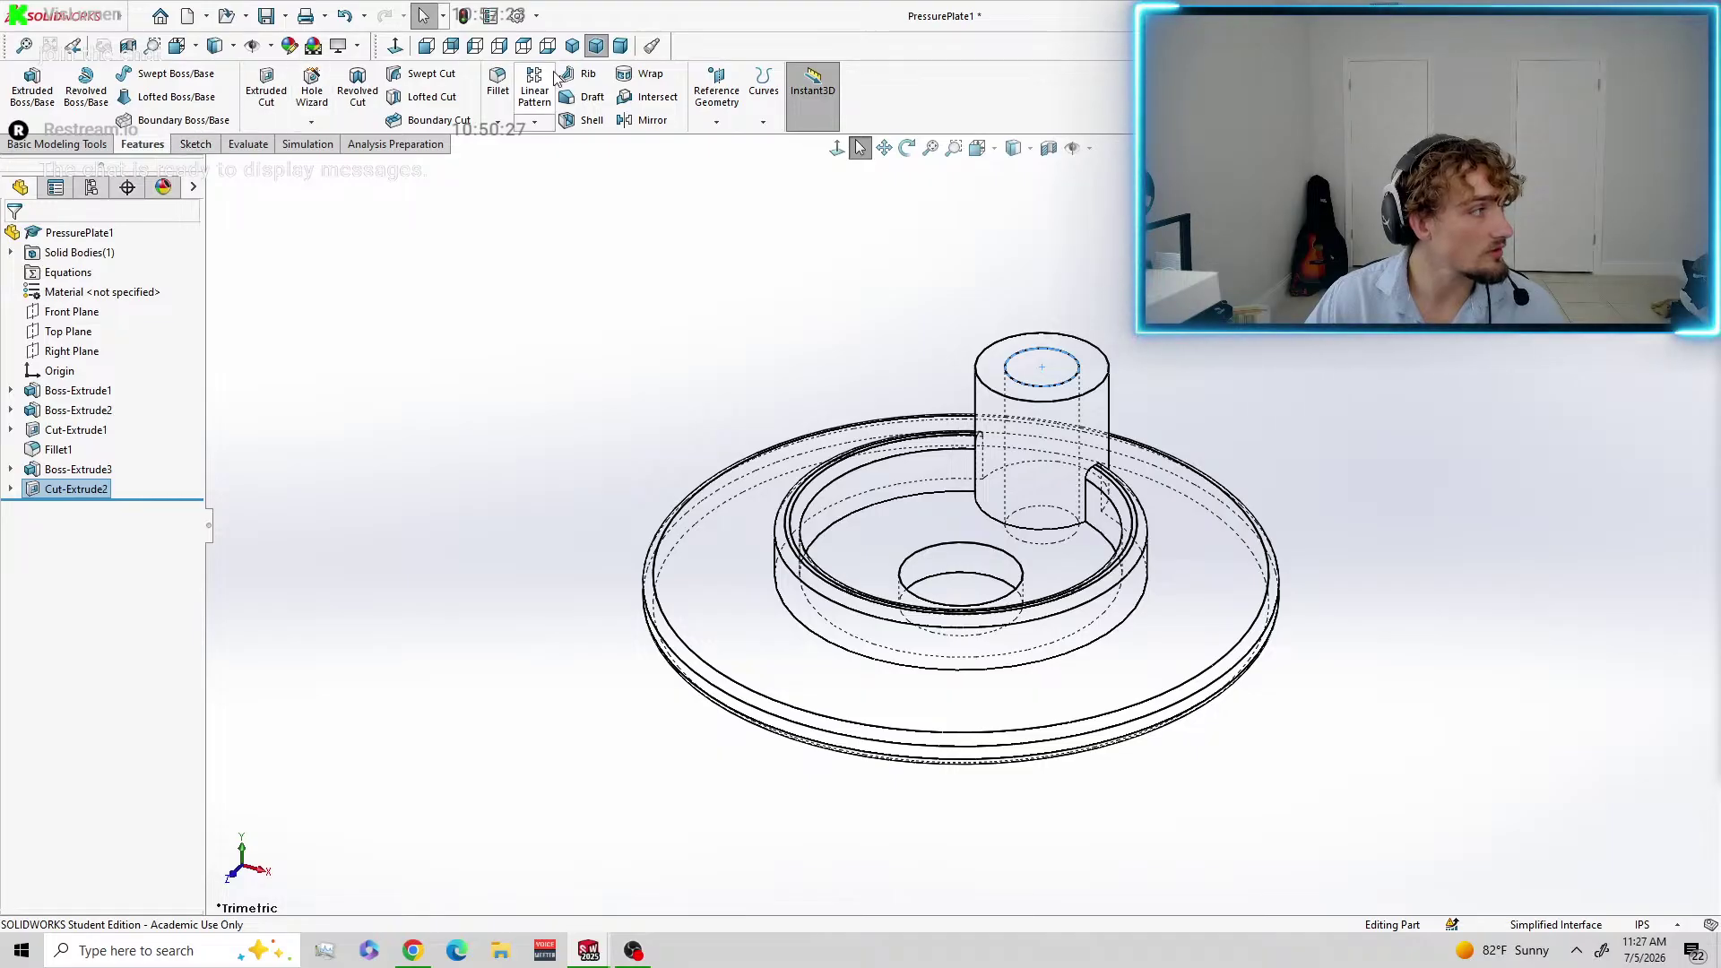
Fillet the boss's top face, both edges where it meets the ring, and the hole's lower edge with a 0.07874016 in radius.
{"action": "left_click", "coordinate": [496, 84]}
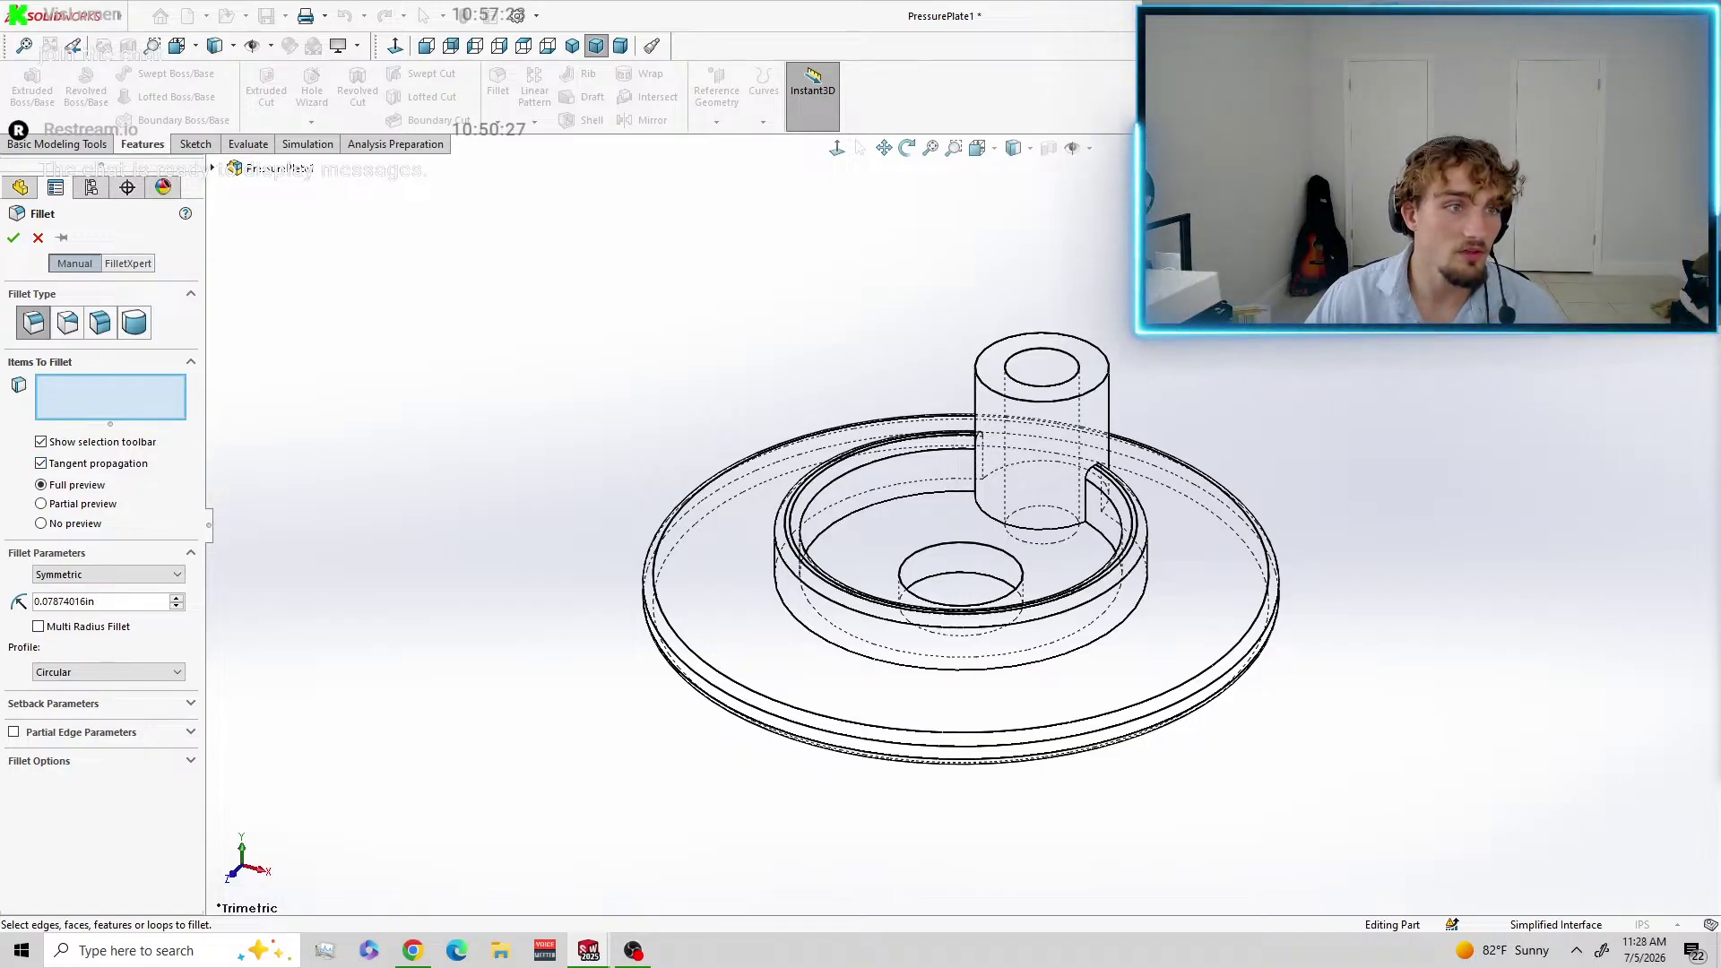
{"action": "left_click", "coordinate": [1090, 372]}
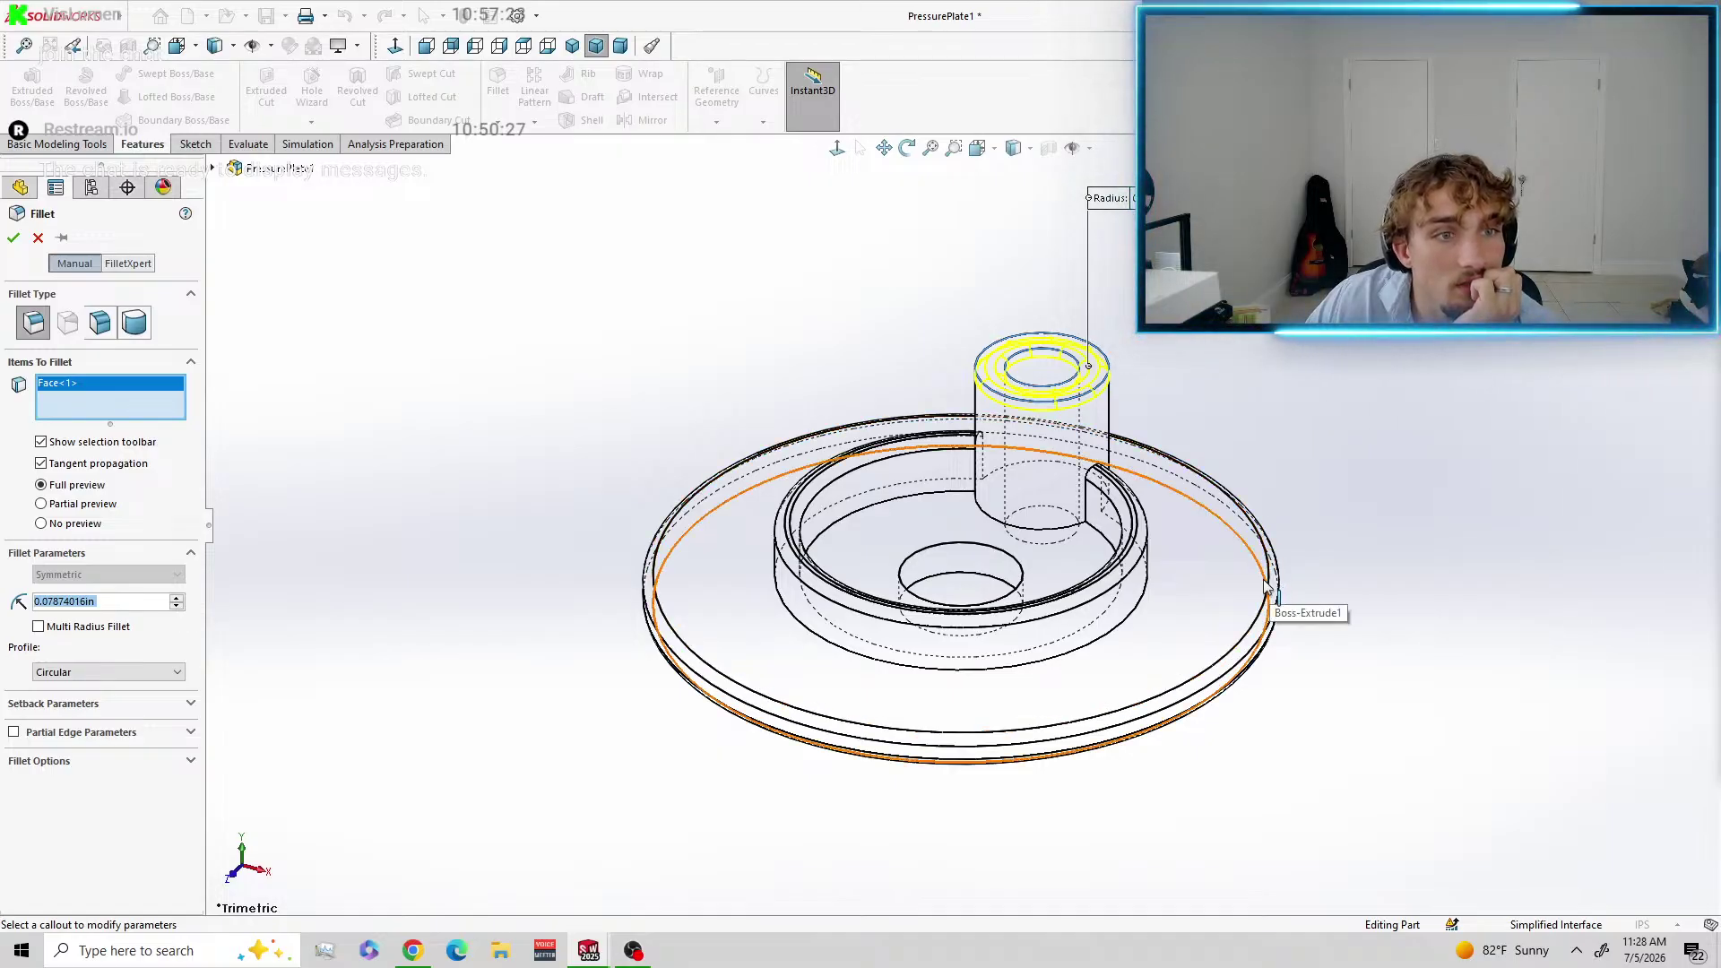
{"action": "scroll", "coordinate": [1069, 529], "scroll_direction": "down", "scroll_amount": 2}
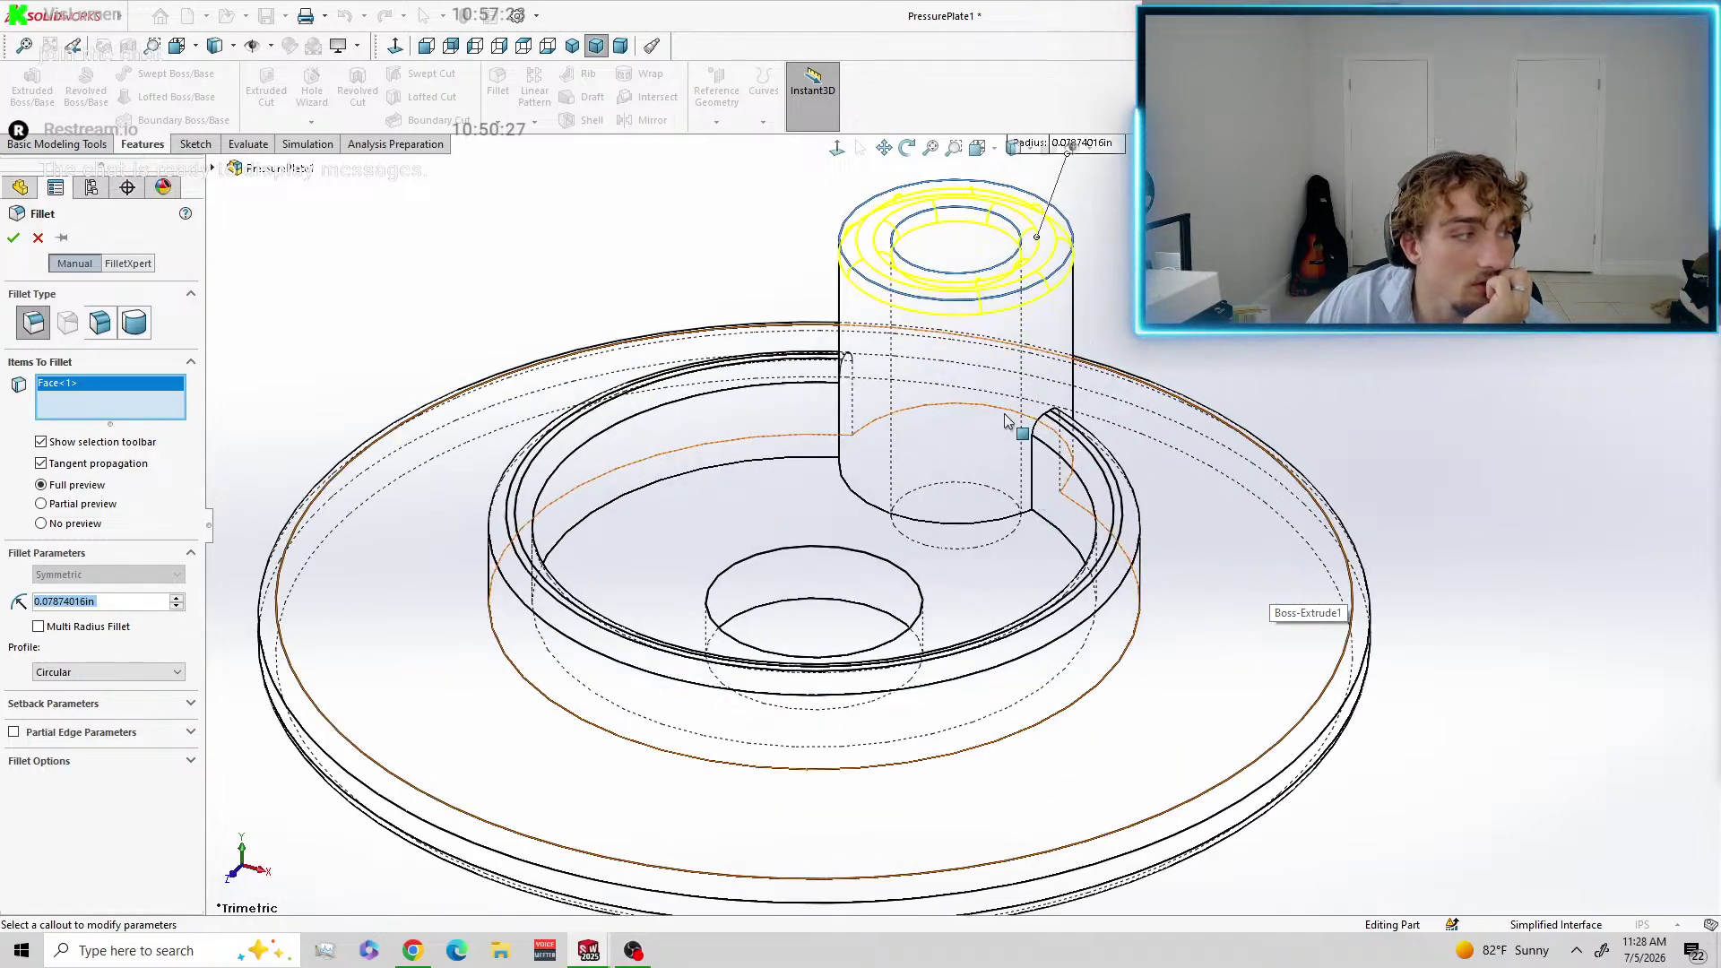
{"action": "scroll", "coordinate": [1013, 426], "scroll_direction": "down", "scroll_amount": 2}
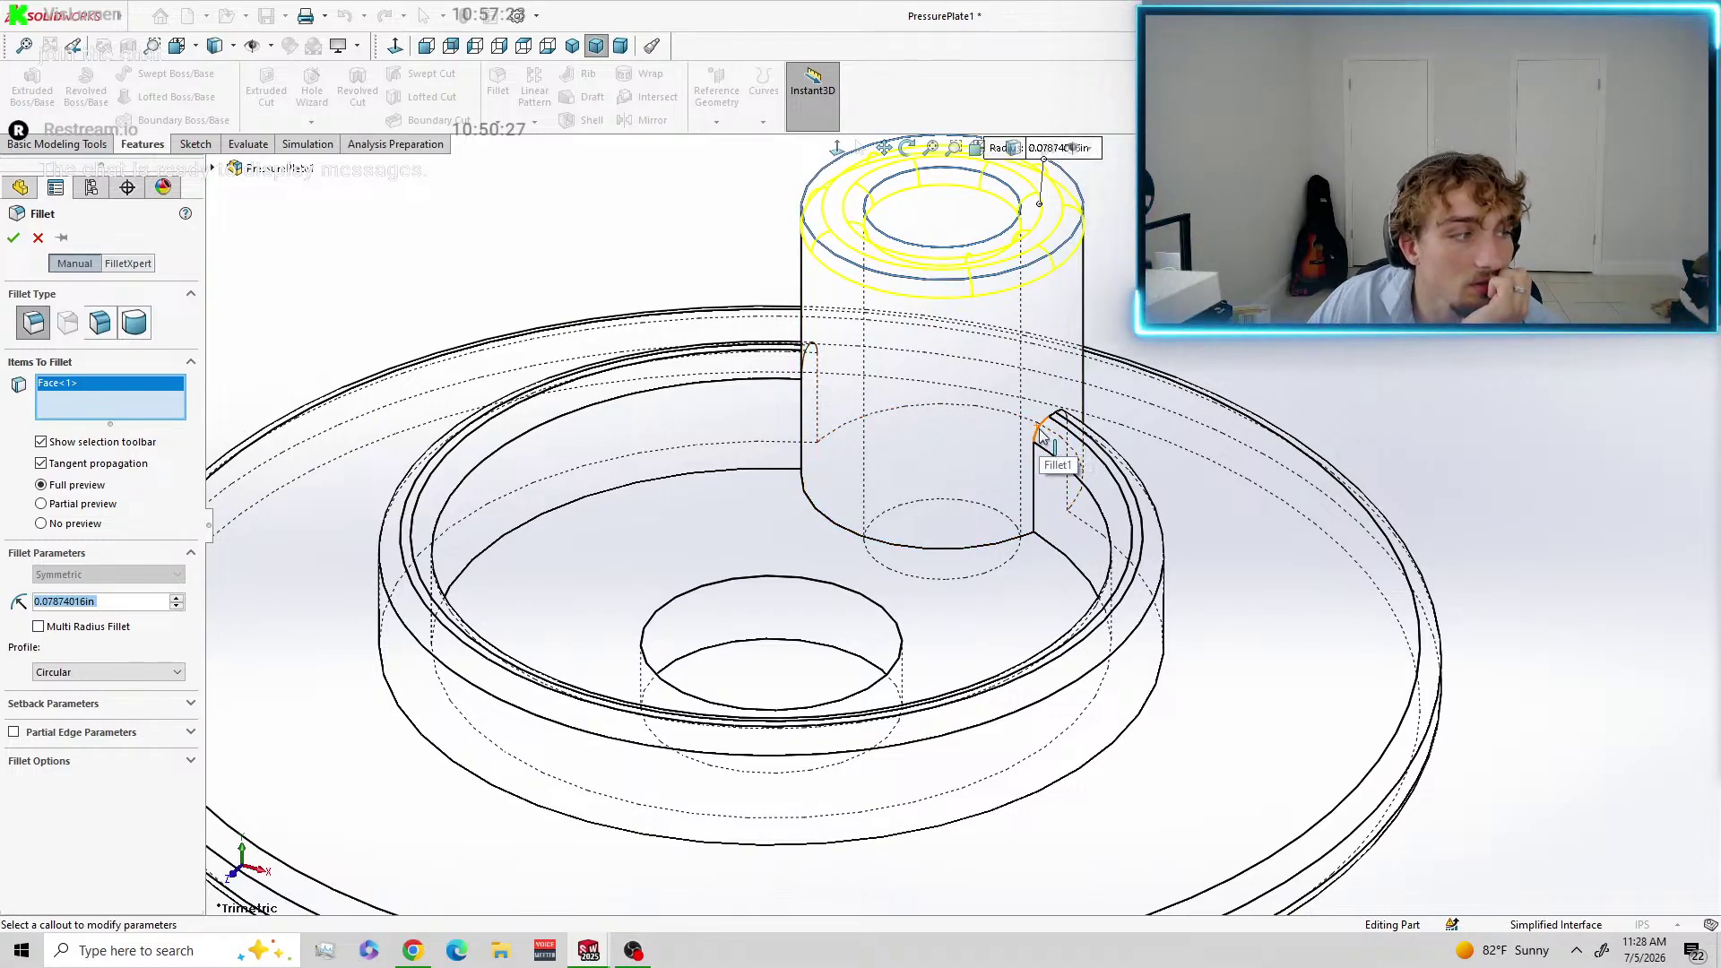
{"action": "left_click", "coordinate": [1041, 435]}
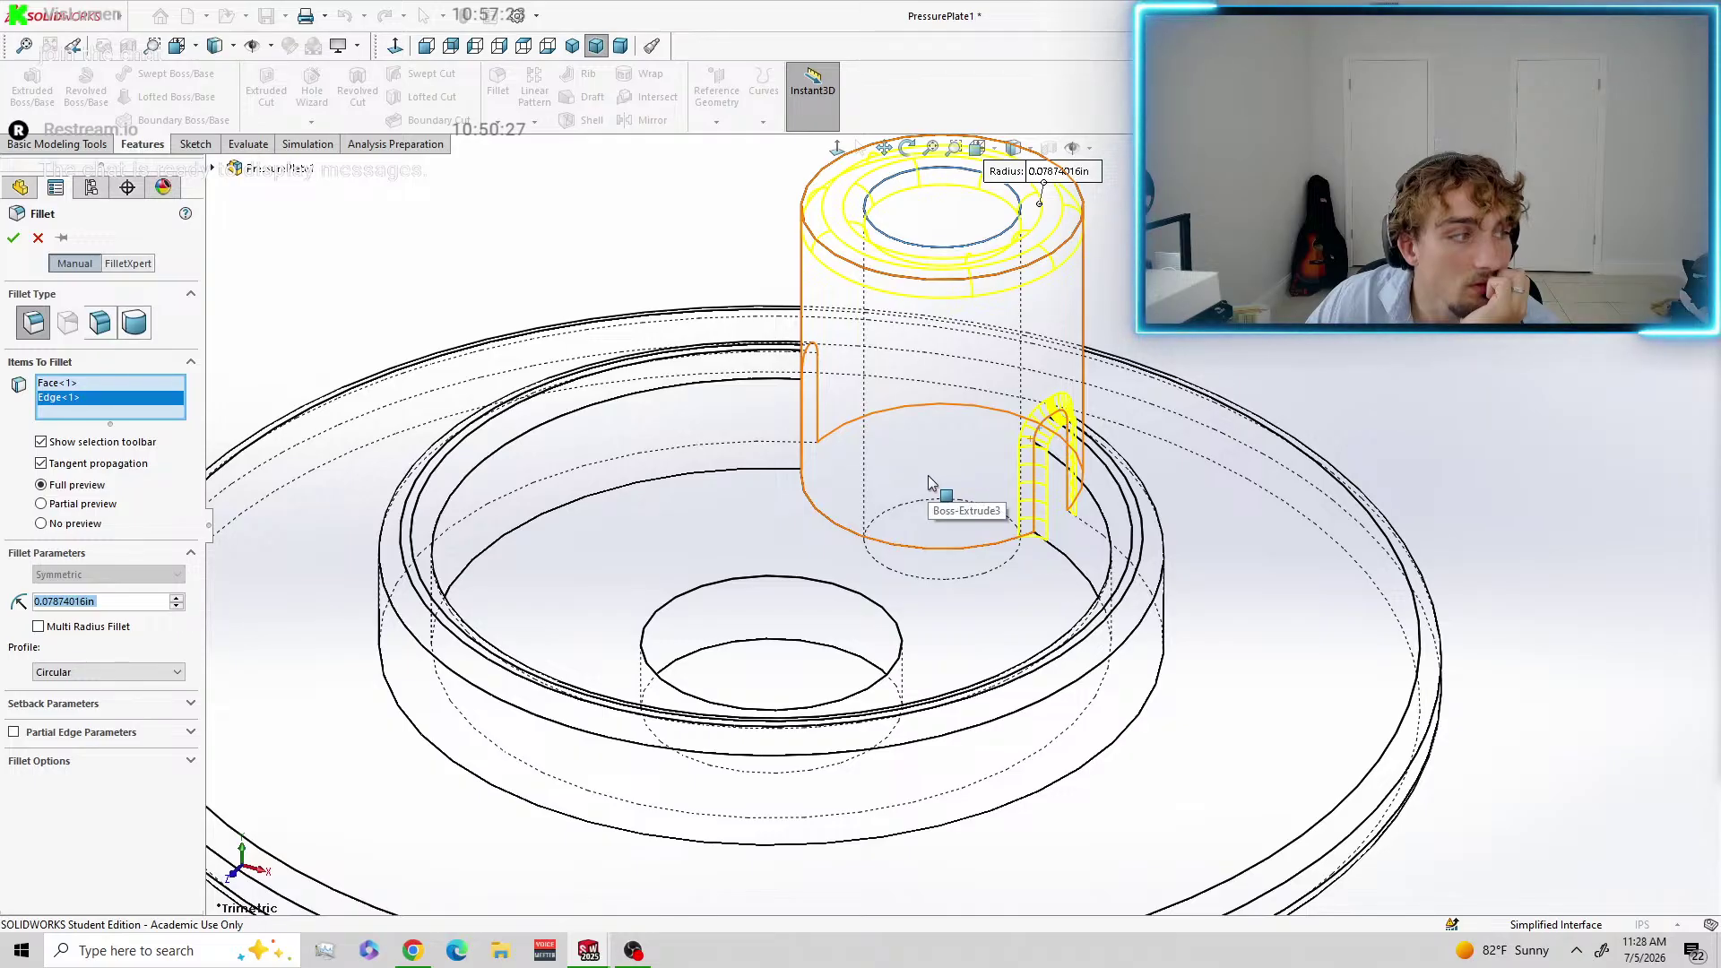
{"action": "left_click", "coordinate": [806, 367]}
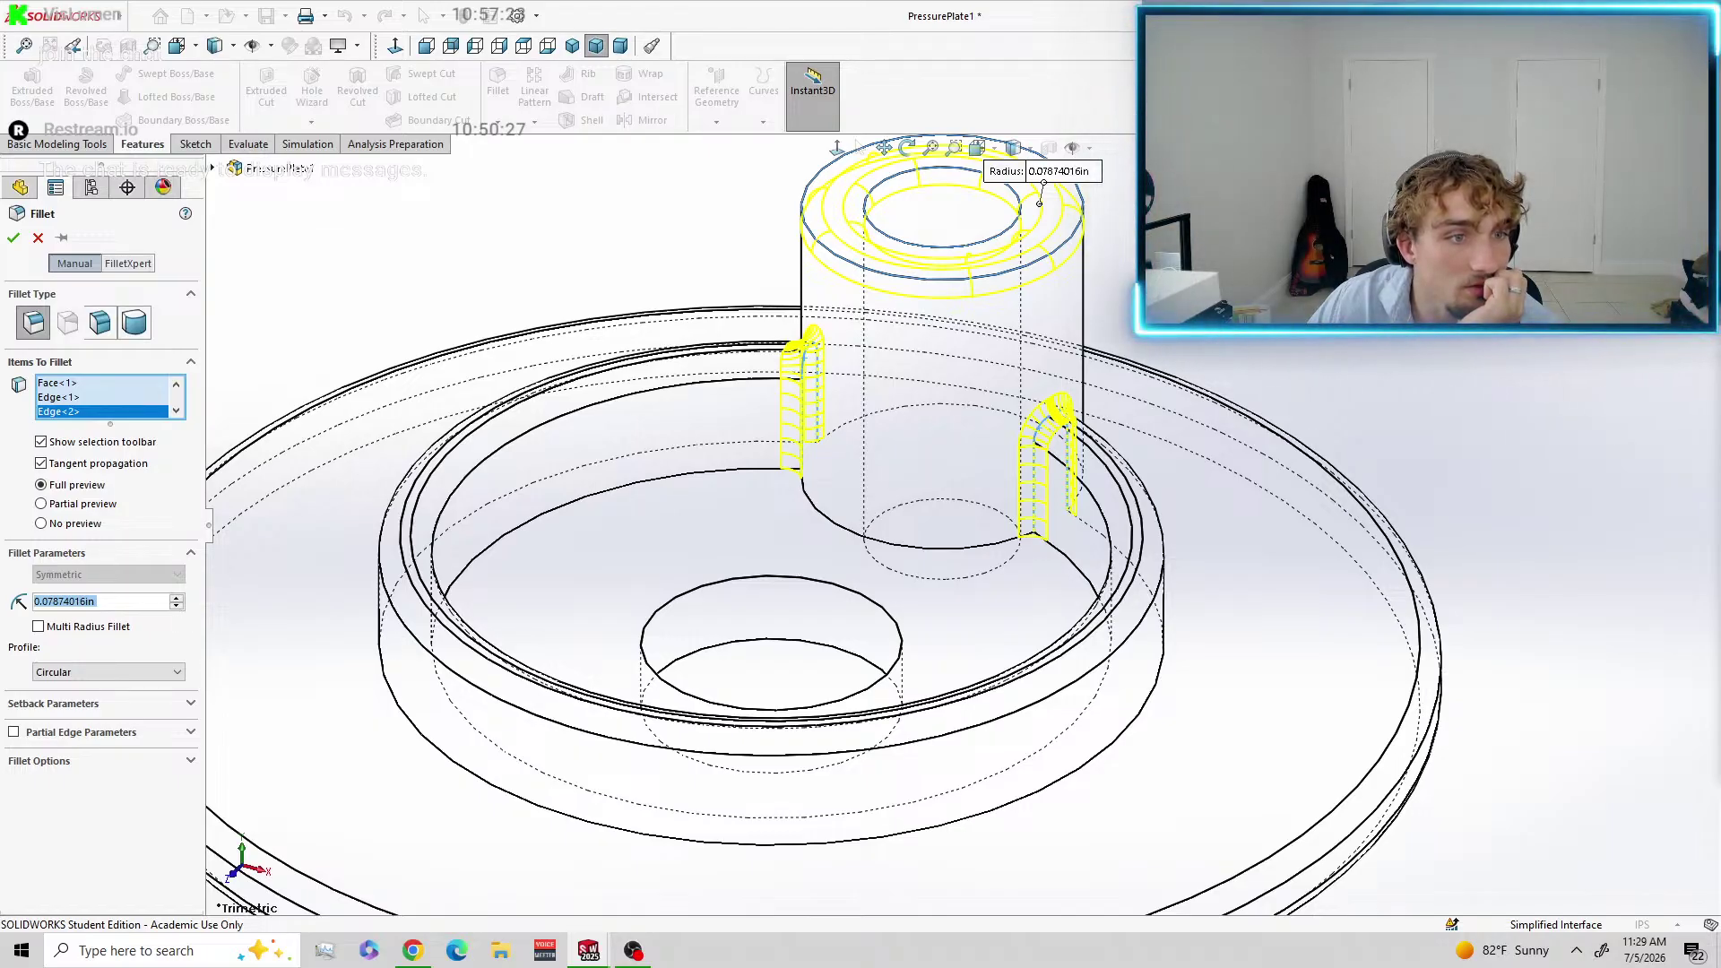
{"action": "left_click", "coordinate": [952, 588]}
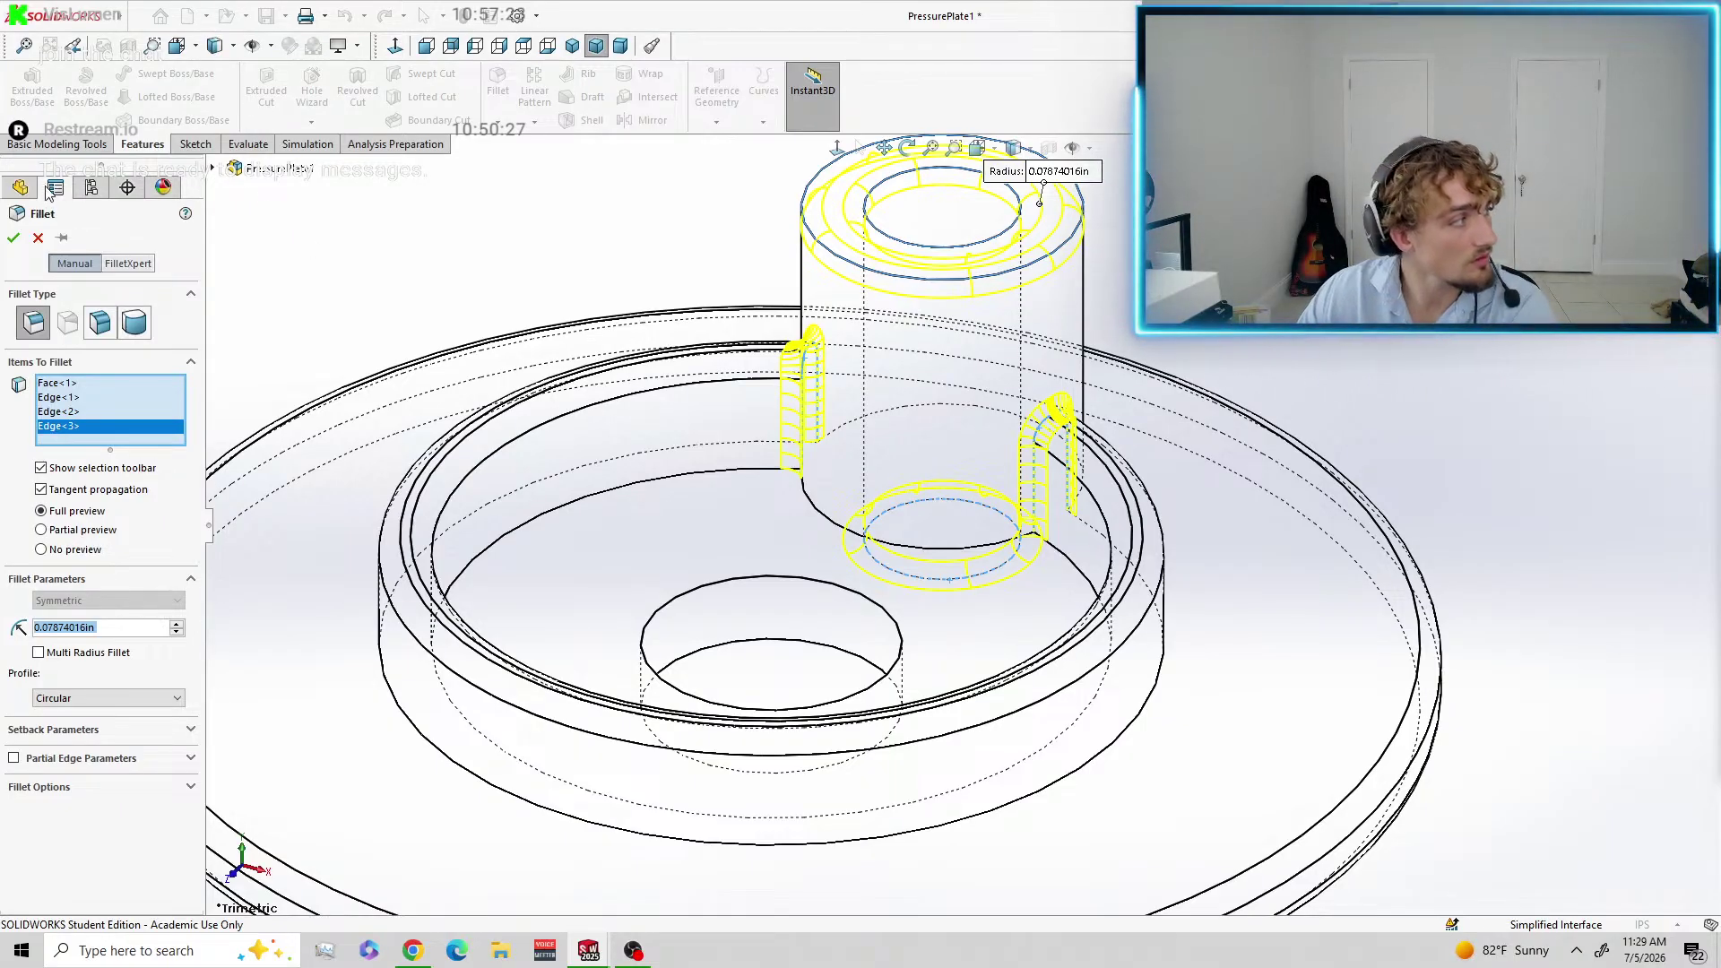
{"action": "left_click", "coordinate": [12, 238]}
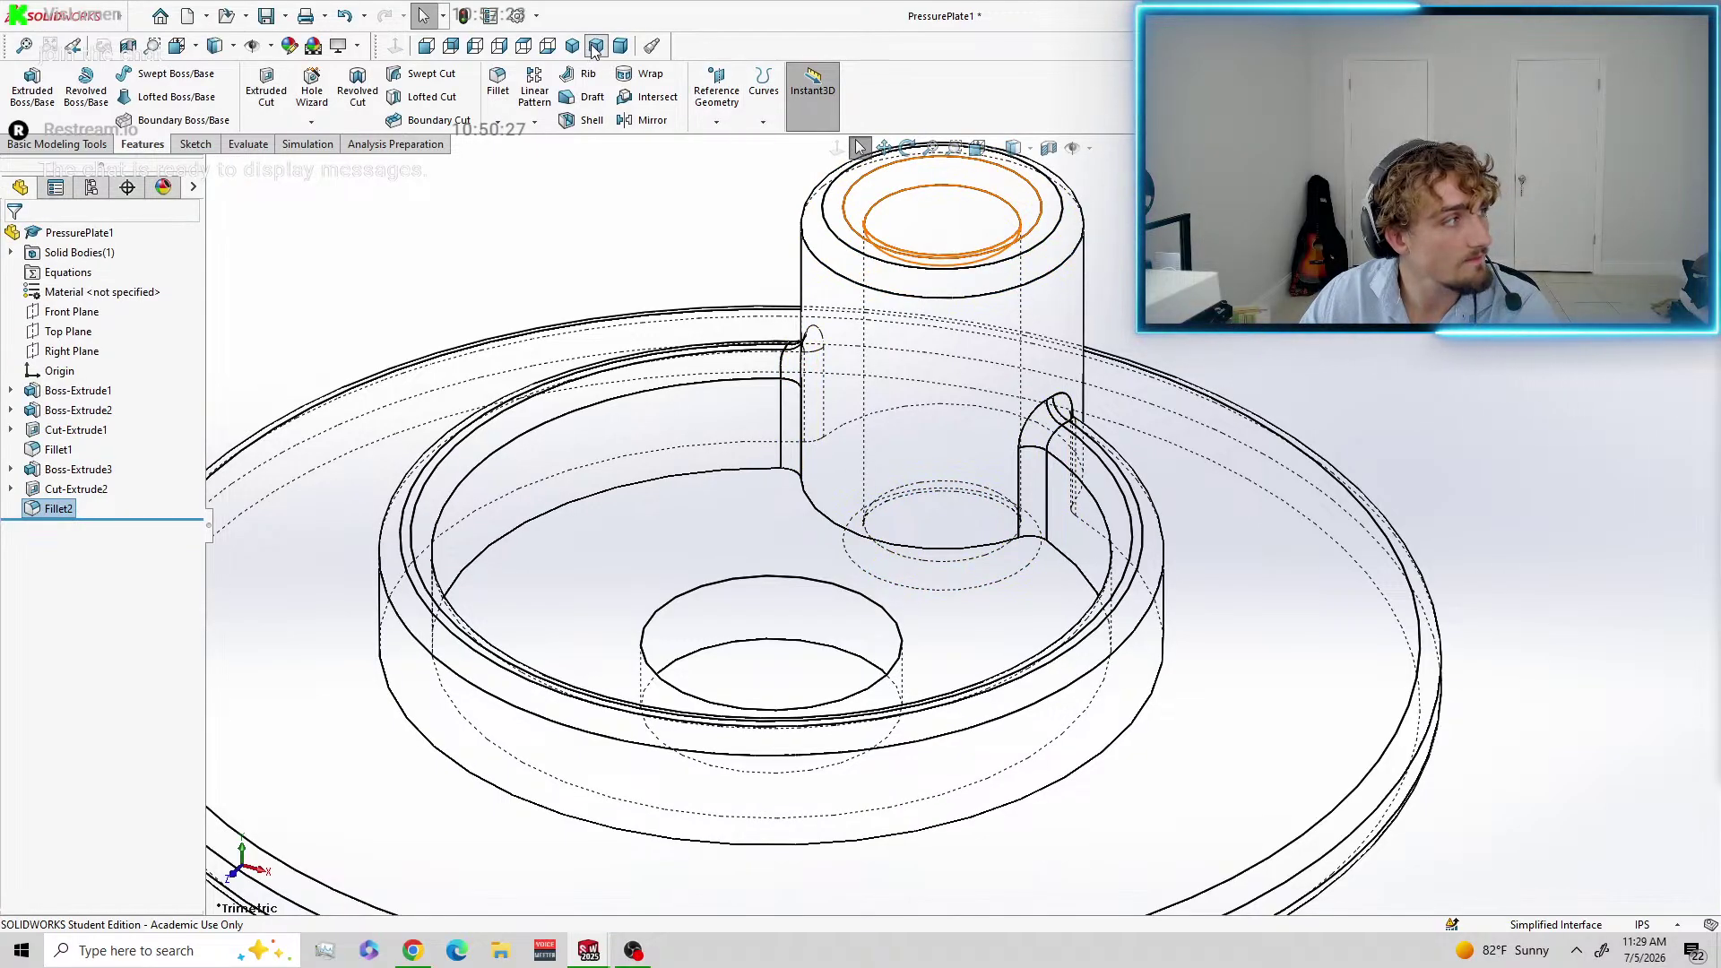
Switch the display to shaded with edges and inspect the fillets where the boss meets the ring.
{"action": "left_click", "coordinate": [1013, 148]}
{"action": "left_click", "coordinate": [1015, 182]}
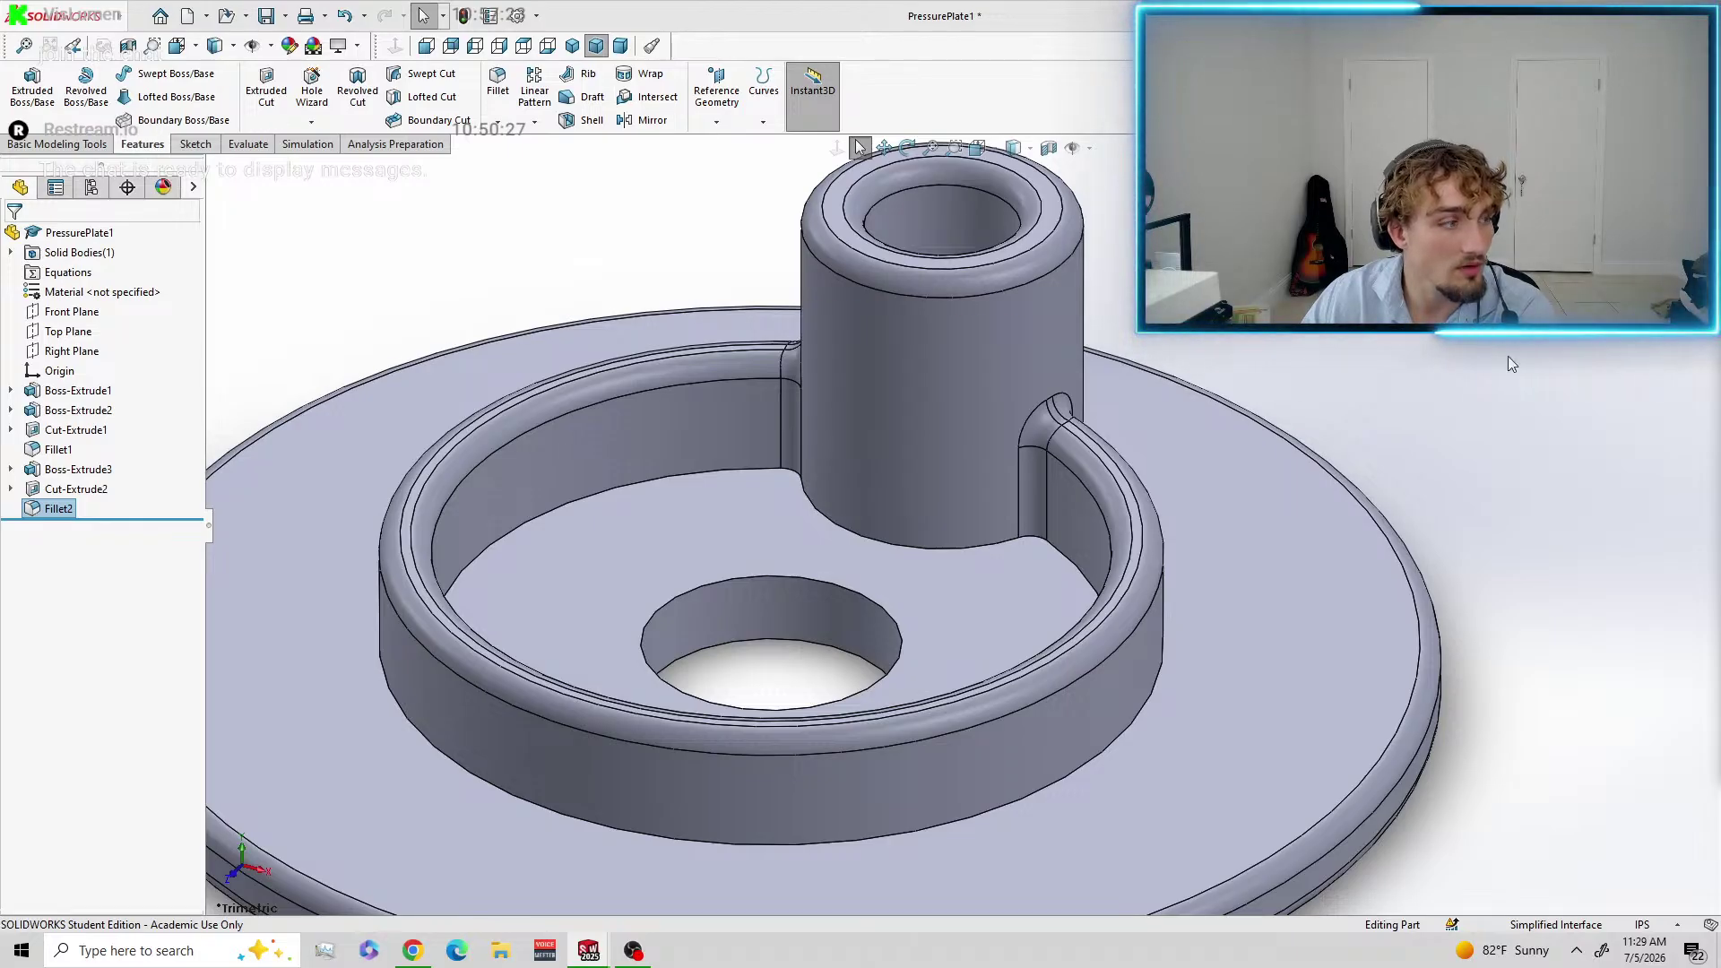
{"action": "middle_click_drag", "start_coordinate": [1196, 353], "coordinate": [1487, 432]}
{"action": "scroll", "coordinate": [1434, 403], "scroll_direction": "down", "scroll_amount": 4}
{"action": "scroll", "coordinate": [1356, 374], "scroll_direction": "up", "scroll_amount": 3}
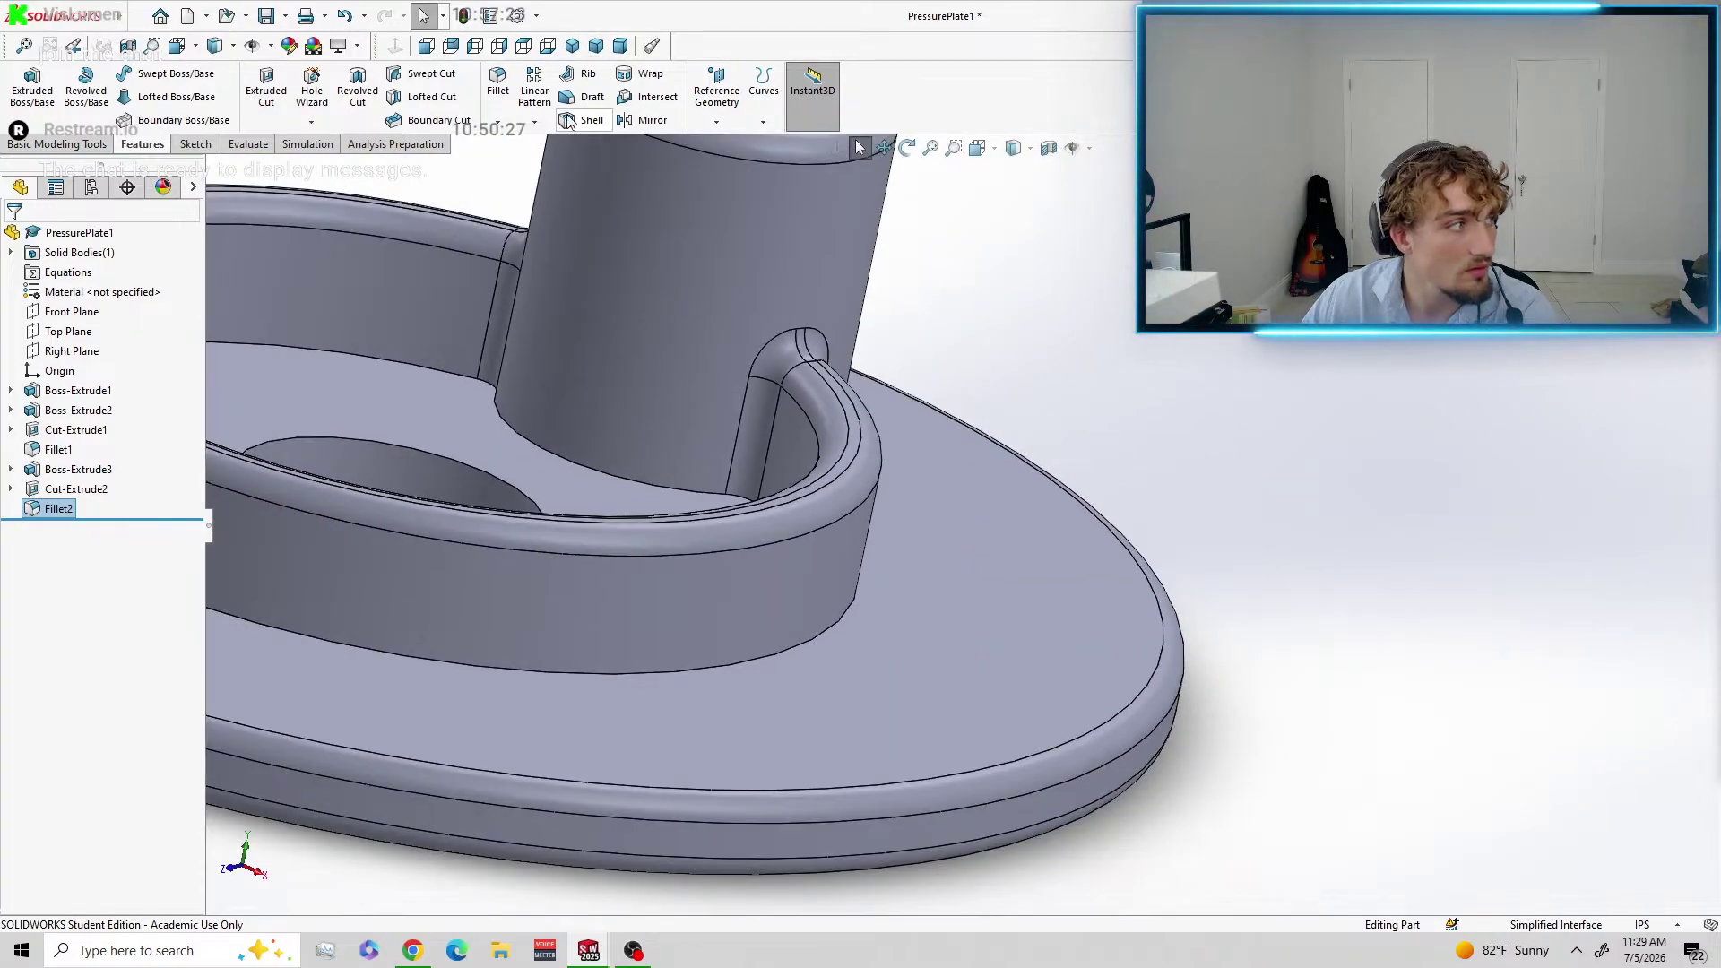
{"action": "left_click", "coordinate": [596, 47]}
{"action": "mouse_move", "coordinate": [1368, 411]}
{"action": "middle_mouse_down"}
{"action": "mouse_move", "coordinate": [1291, 607]}
{"action": "mouse_move", "coordinate": [1344, 661]}
{"action": "mouse_move", "coordinate": [1175, 622]}
{"action": "mouse_move", "coordinate": [1040, 422]}
{"action": "mouse_move", "coordinate": [1307, 343]}
{"action": "mouse_move", "coordinate": [1011, 399]}
{"action": "middle_mouse_up"}
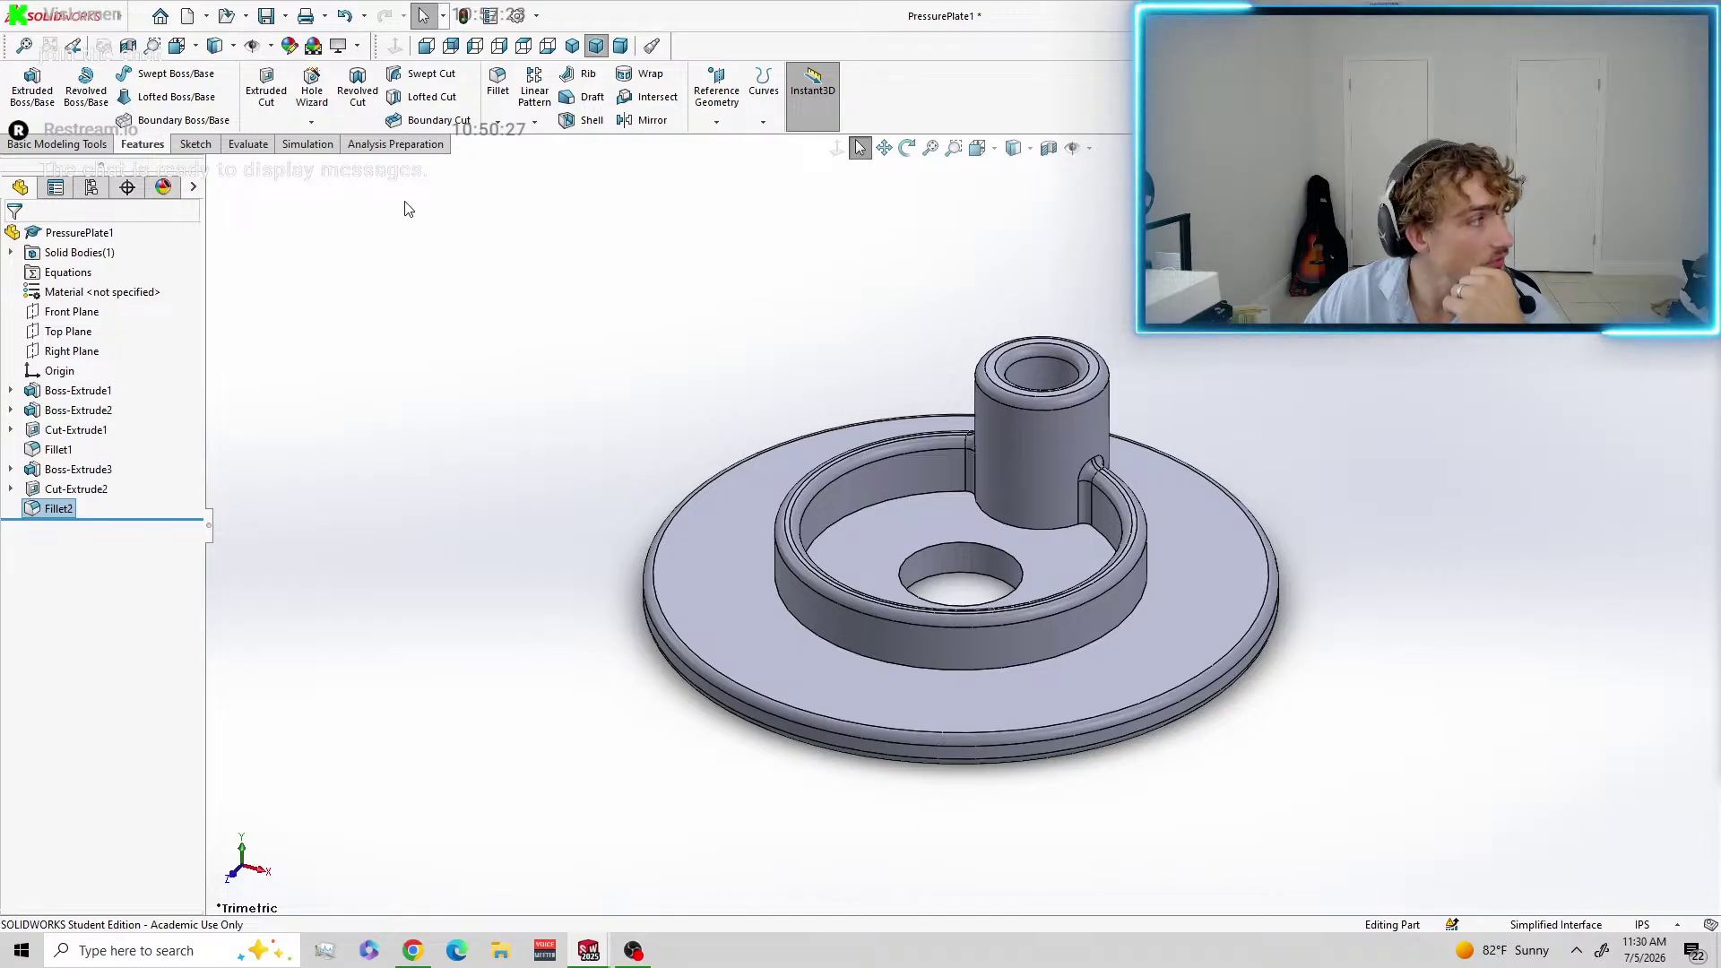
Show the temporary axes of the part's cylindrical features.
{"action": "mouse_move", "coordinate": [86, 18]}
{"action": "left_click", "coordinate": [279, 17]}
{"action": "mouse_move", "coordinate": [201, 17]}
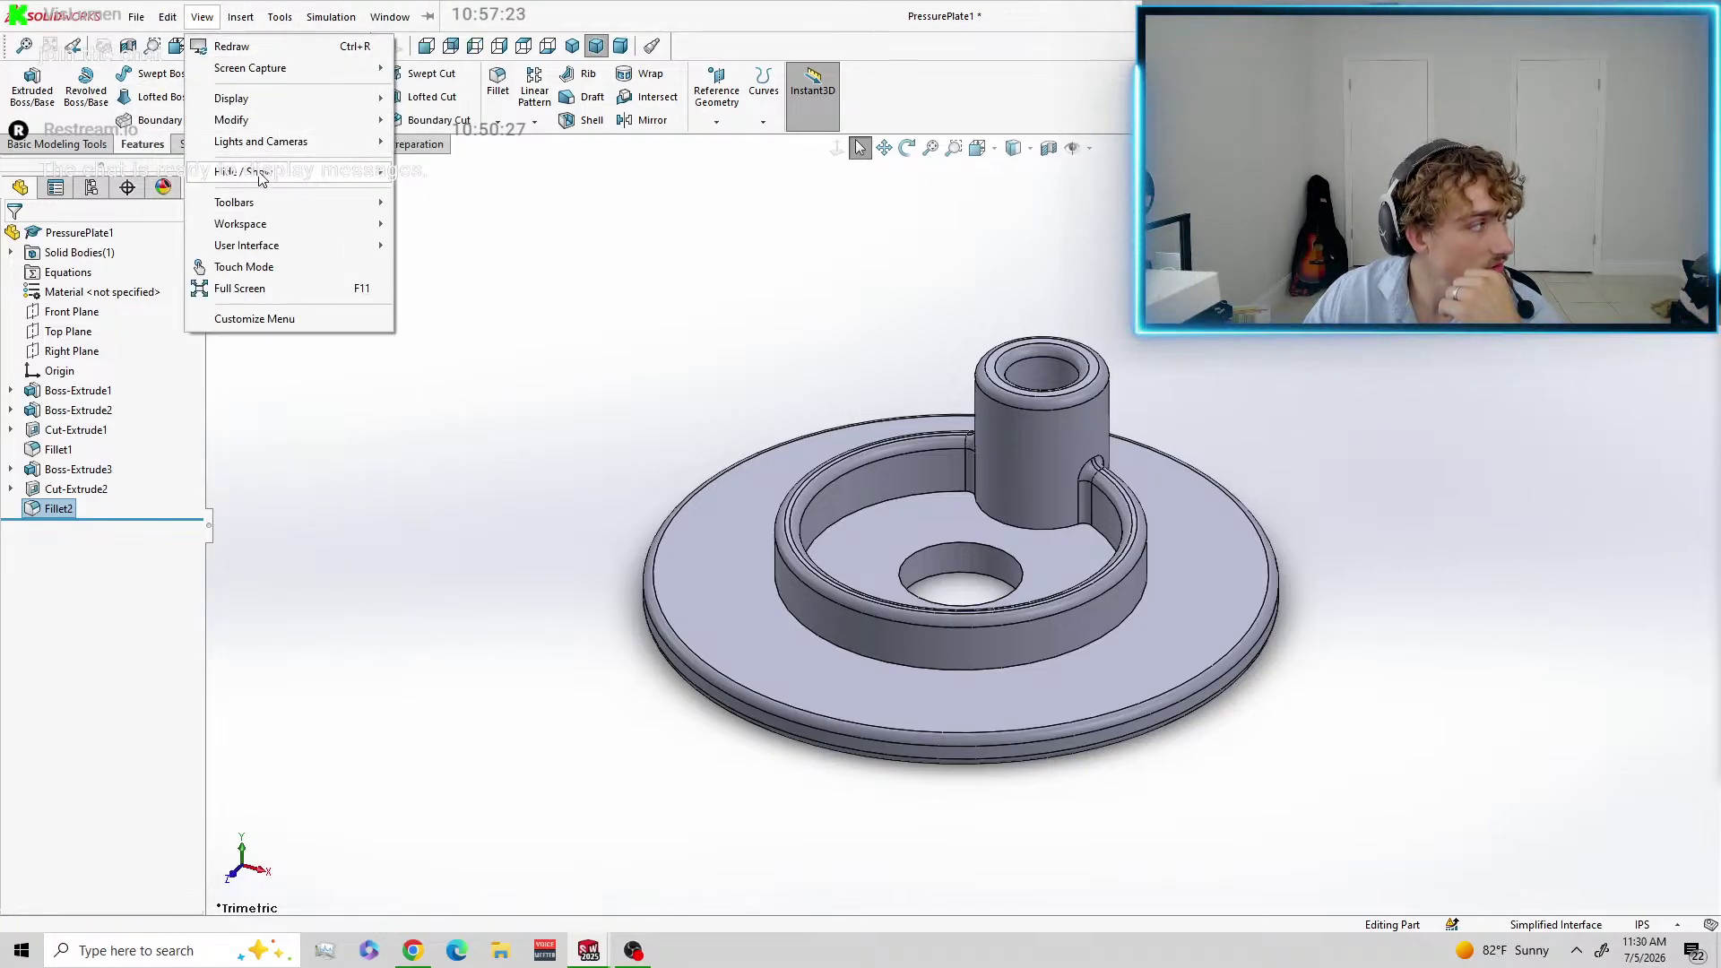
{"action": "mouse_move", "coordinate": [255, 171]}
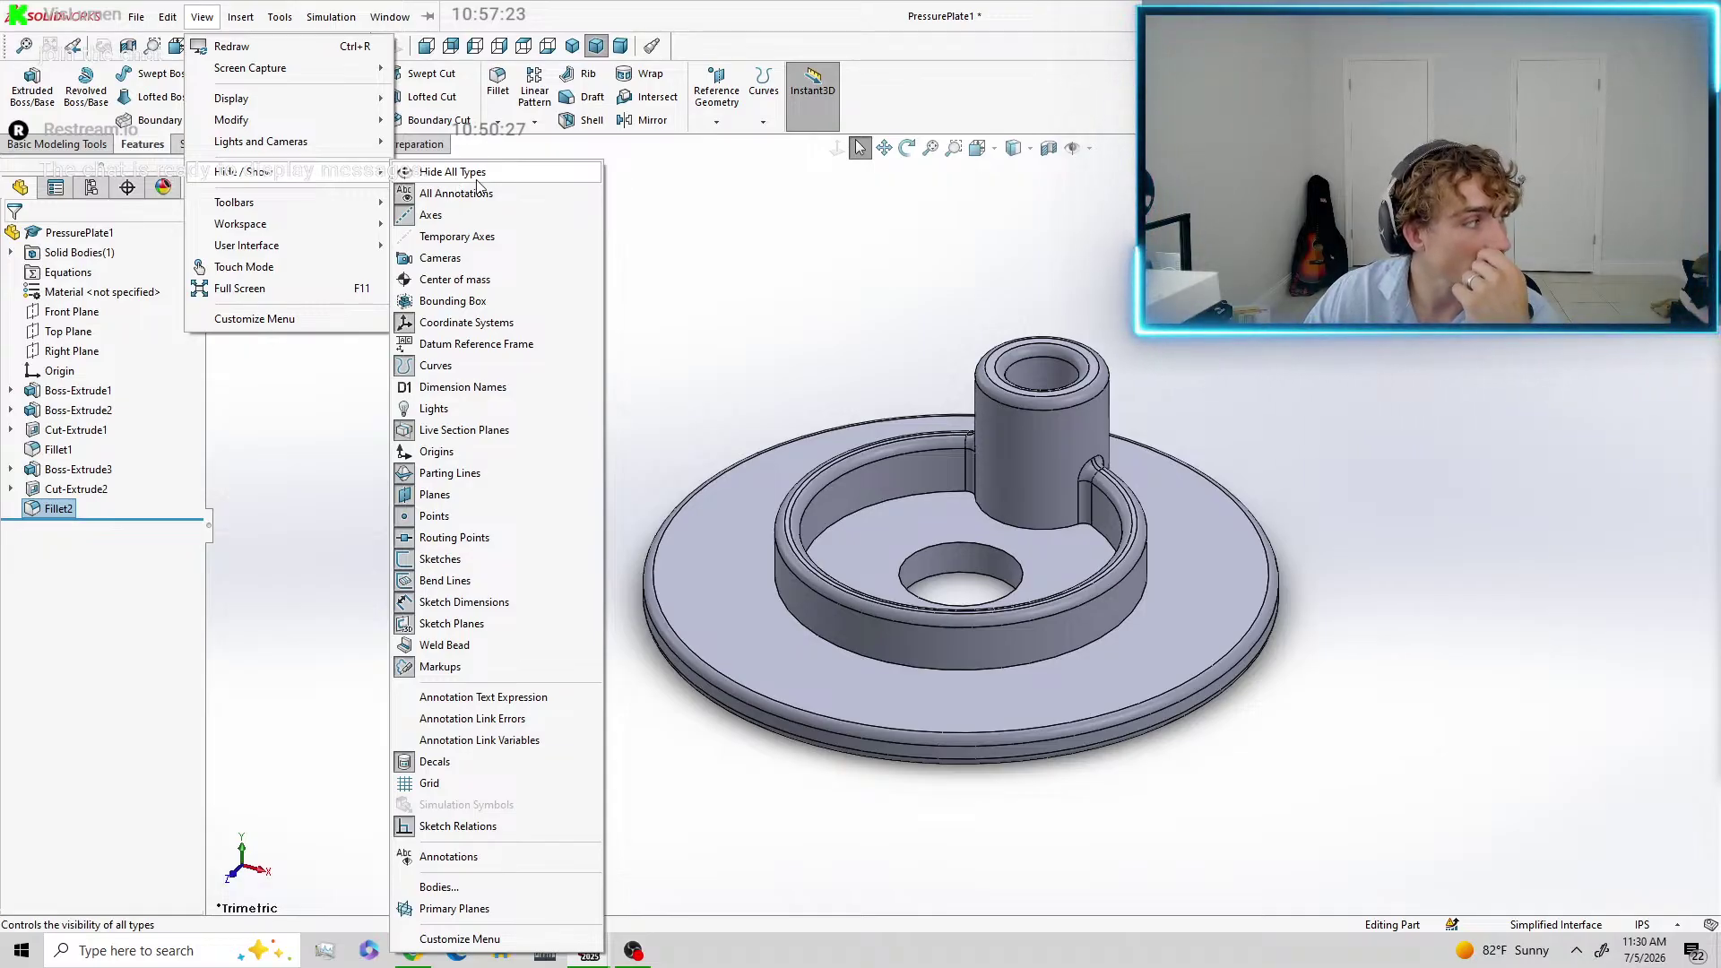
{"action": "left_click", "coordinate": [484, 240]}
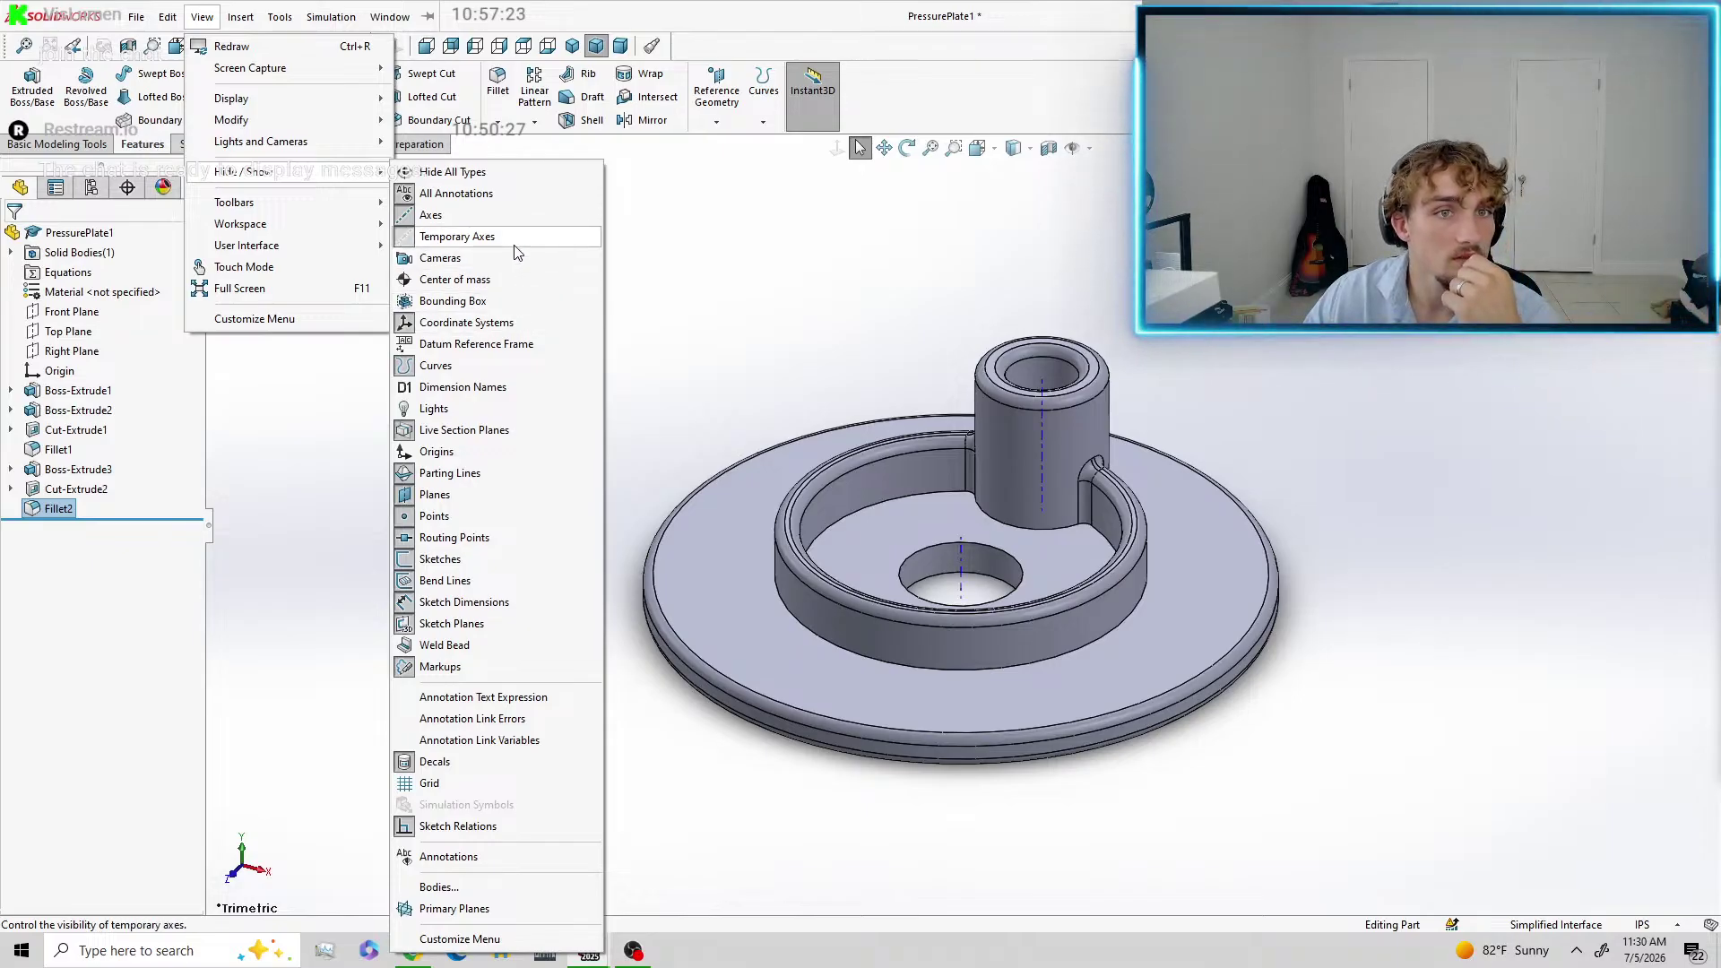
{"action": "left_click", "coordinate": [1546, 422]}
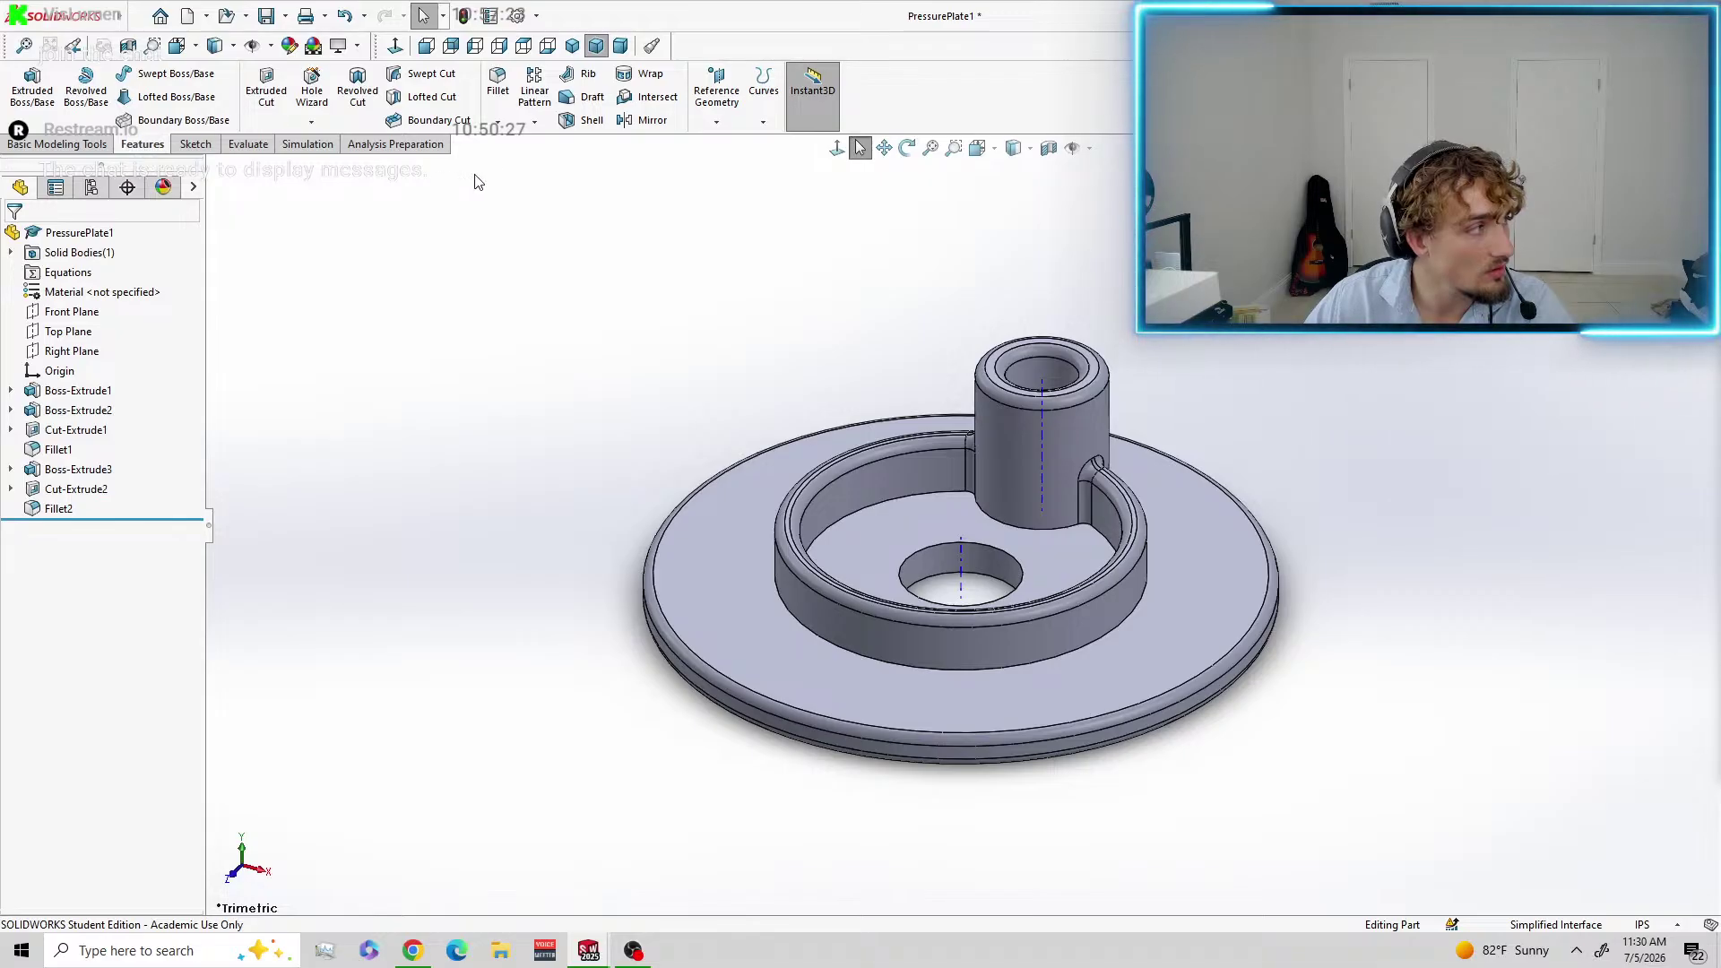
Set up a circular pattern about the central hole's axis with six instances equally spaced over 360 degrees.
{"action": "left_click", "coordinate": [534, 125]}
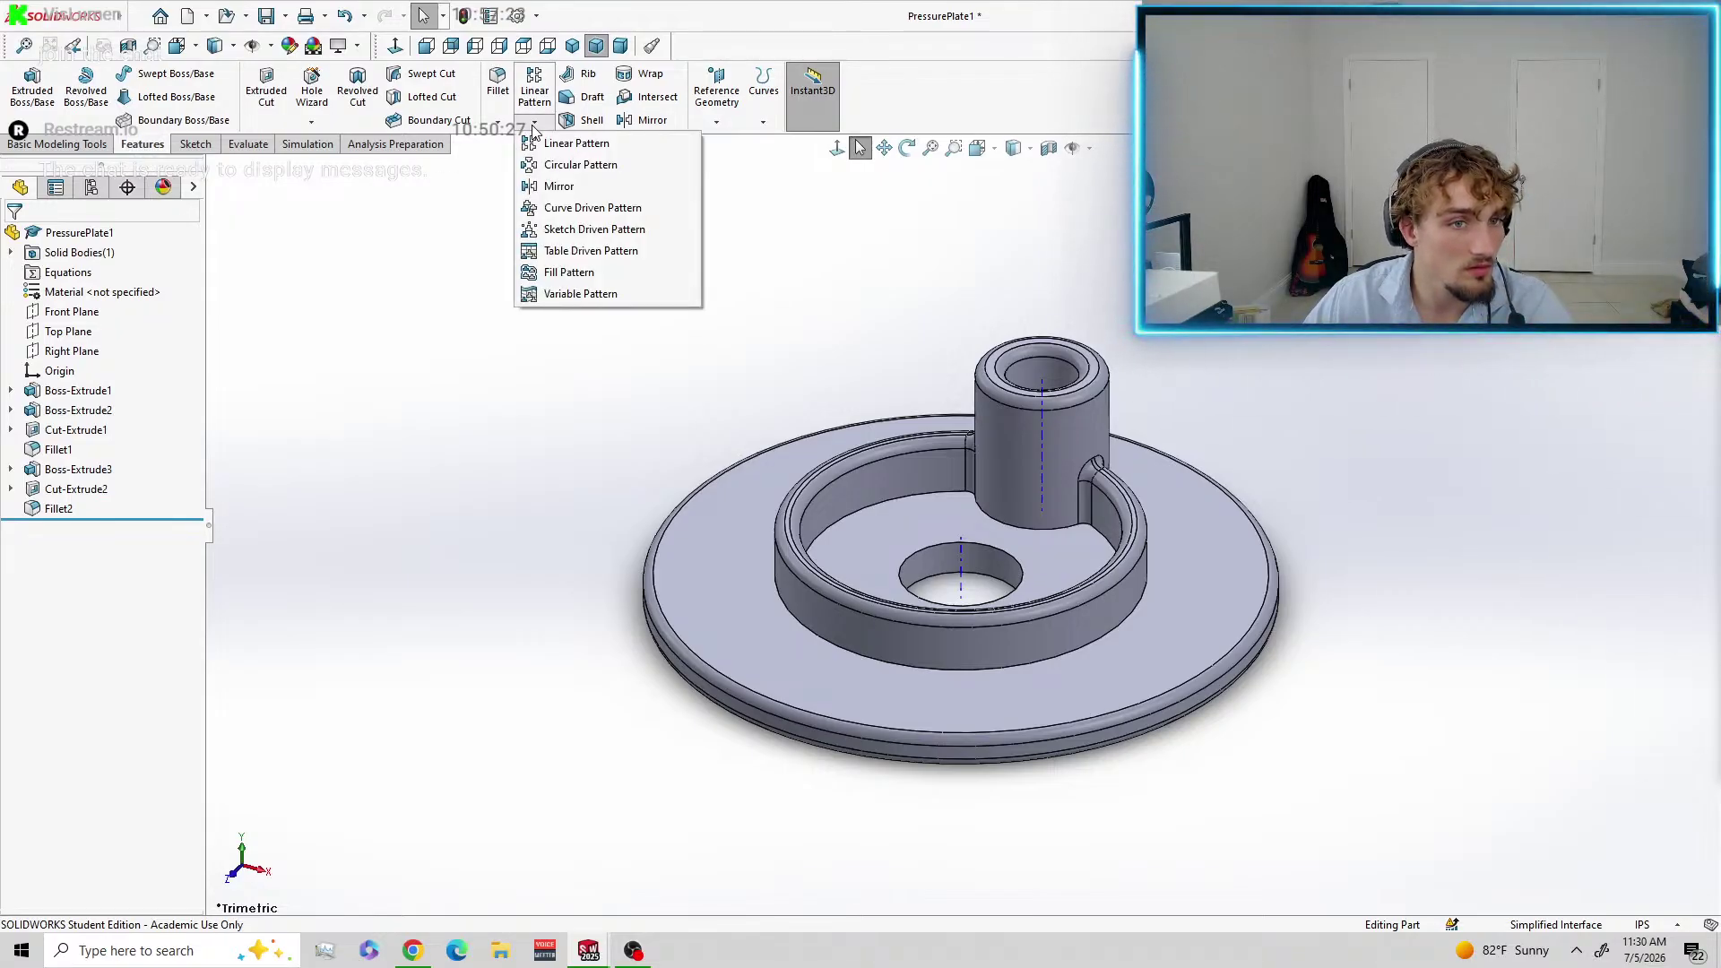
{"action": "left_click", "coordinate": [551, 169]}
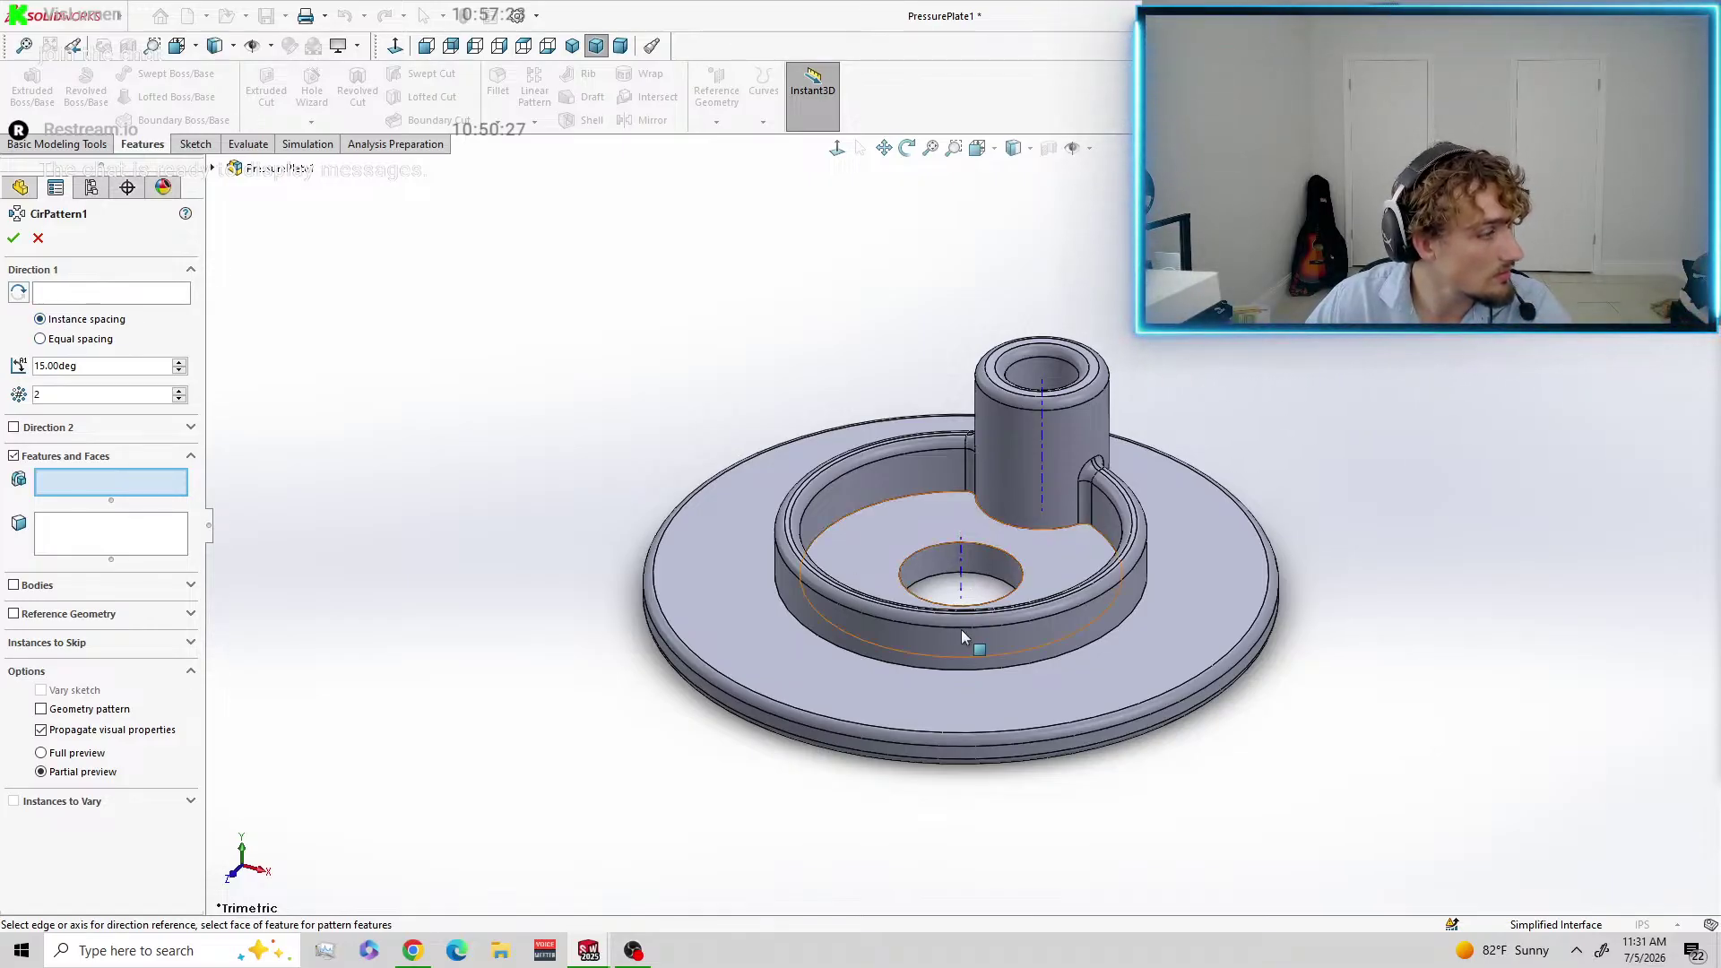
{"action": "left_click", "coordinate": [962, 575]}
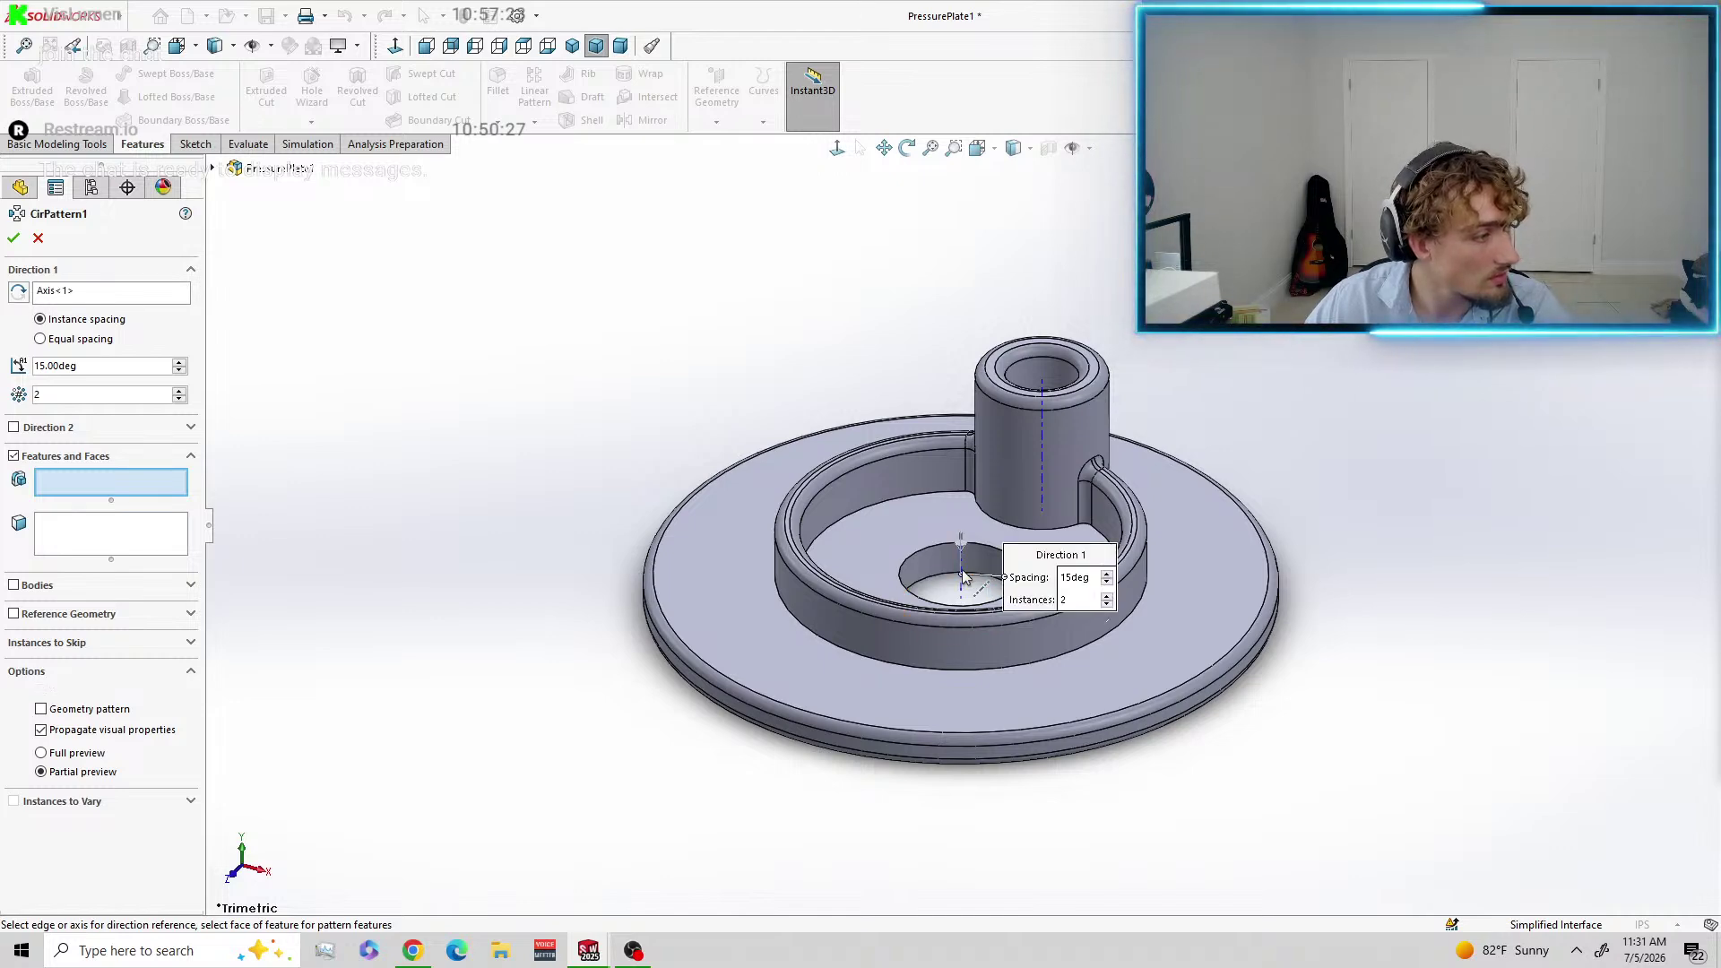
{"action": "middle_click_drag", "start_coordinate": [1257, 495], "coordinate": [1317, 469]}
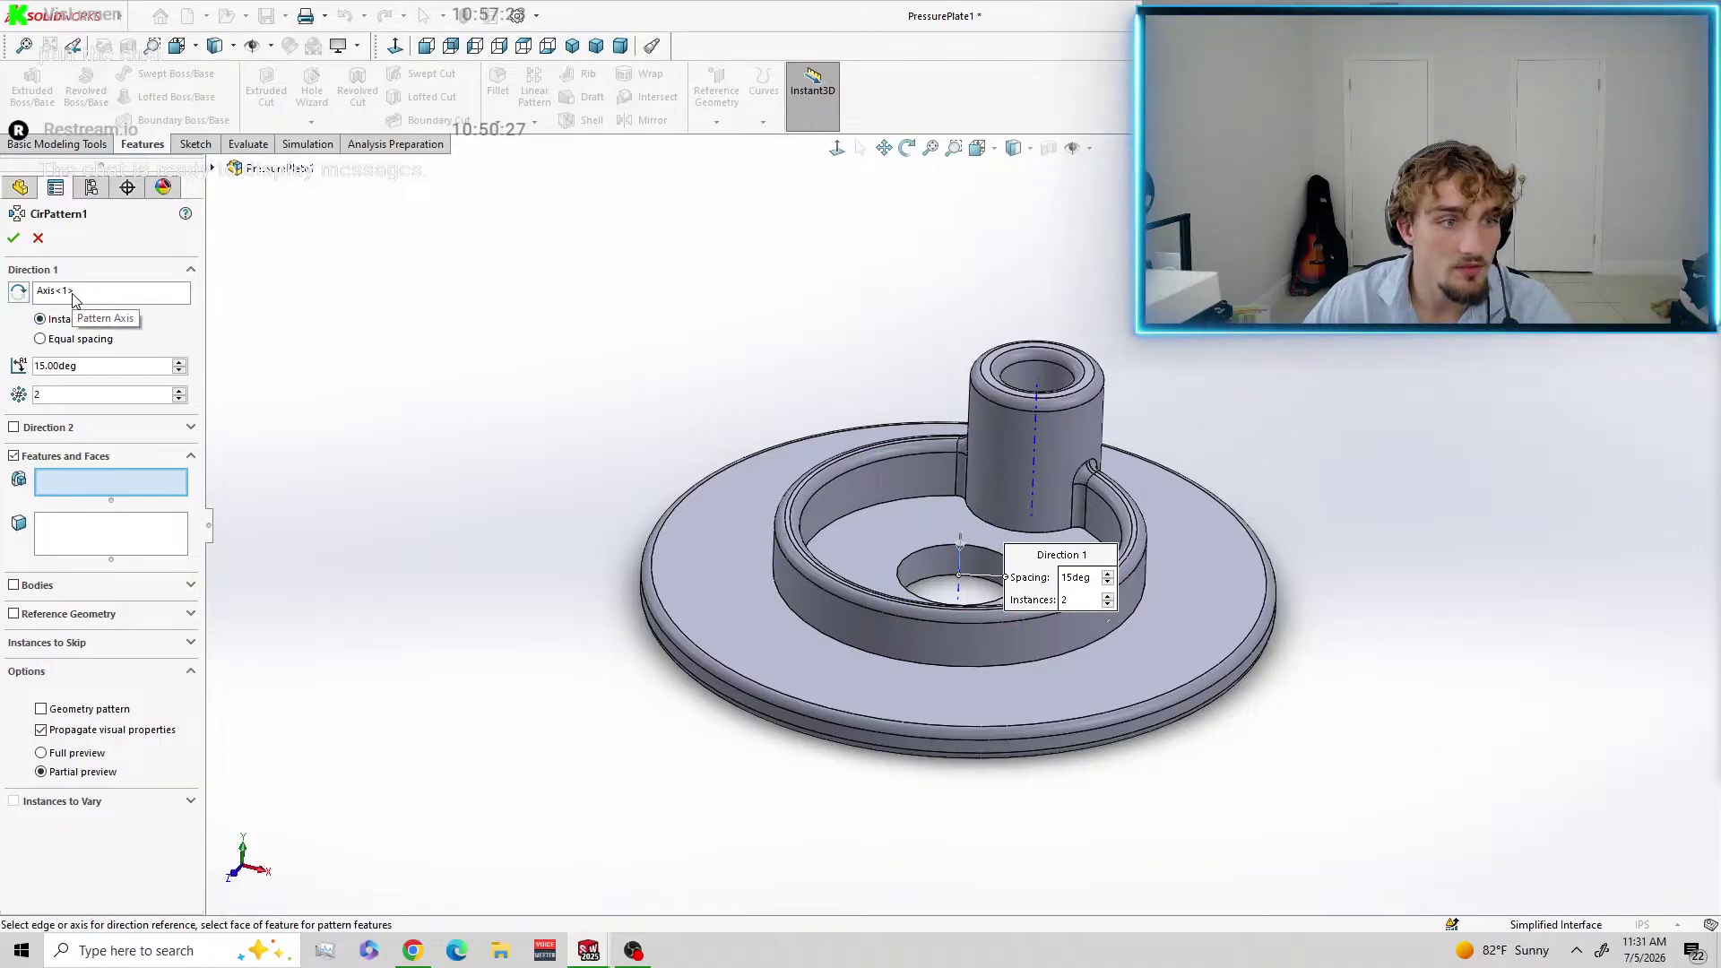
{"action": "left_click", "coordinate": [66, 346]}
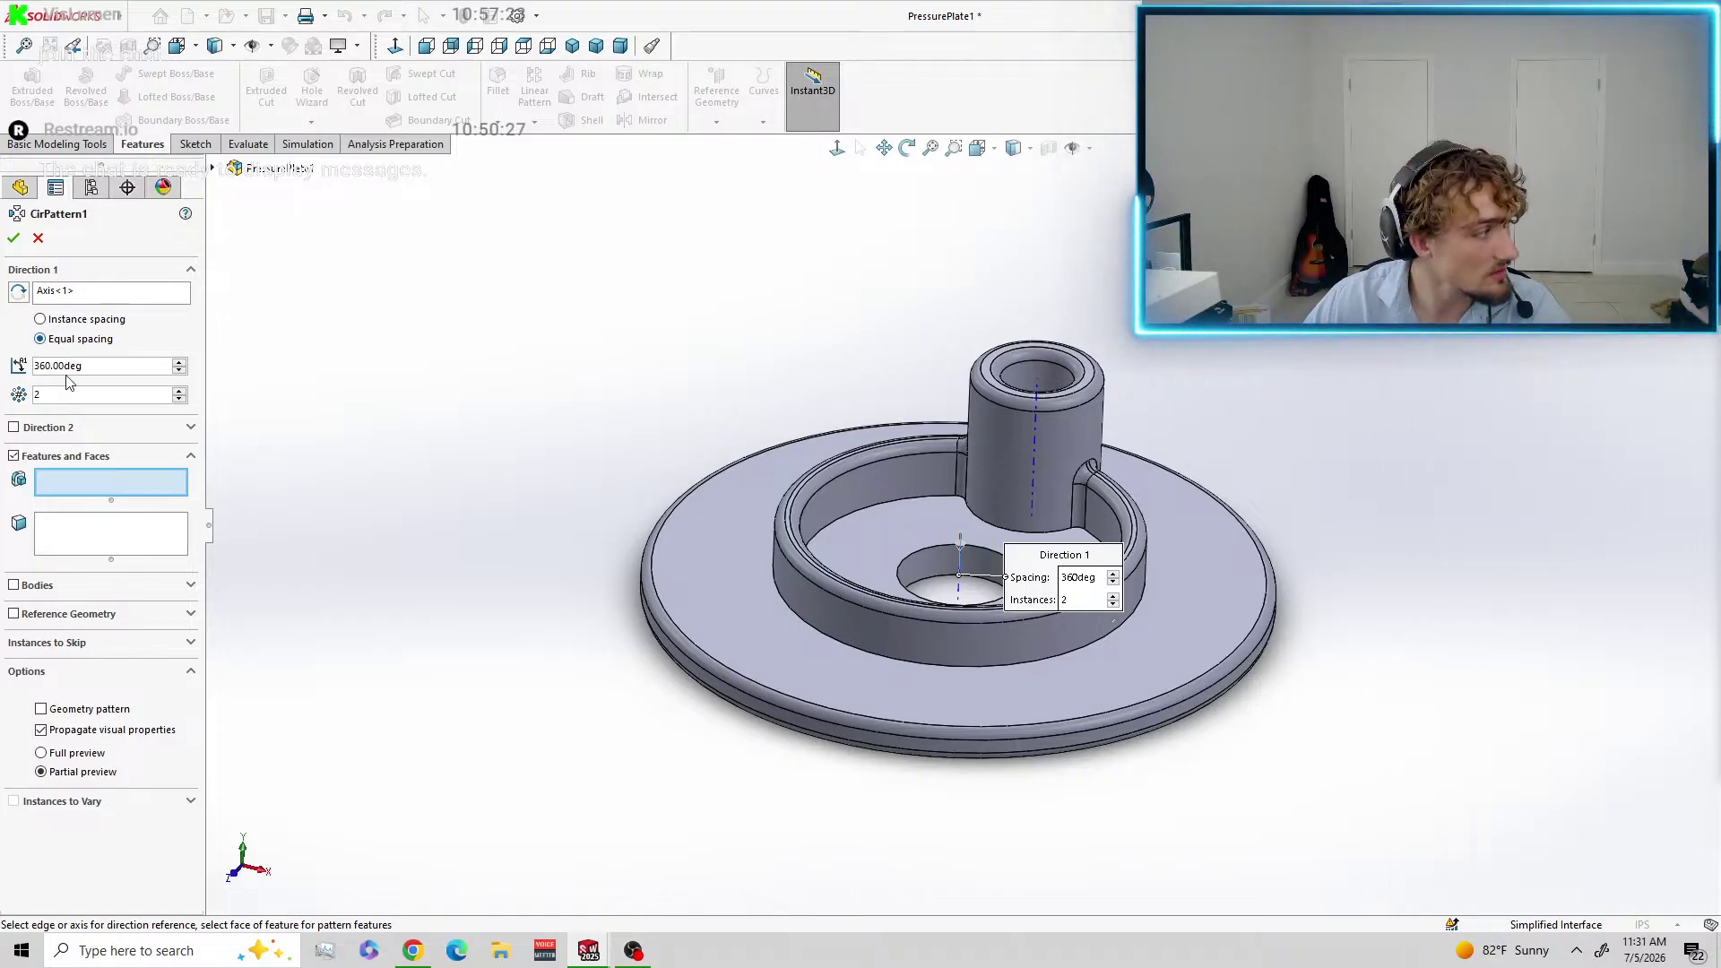
{"action": "key", "text": "BackSpace"}
{"action": "type", "text": "6"}
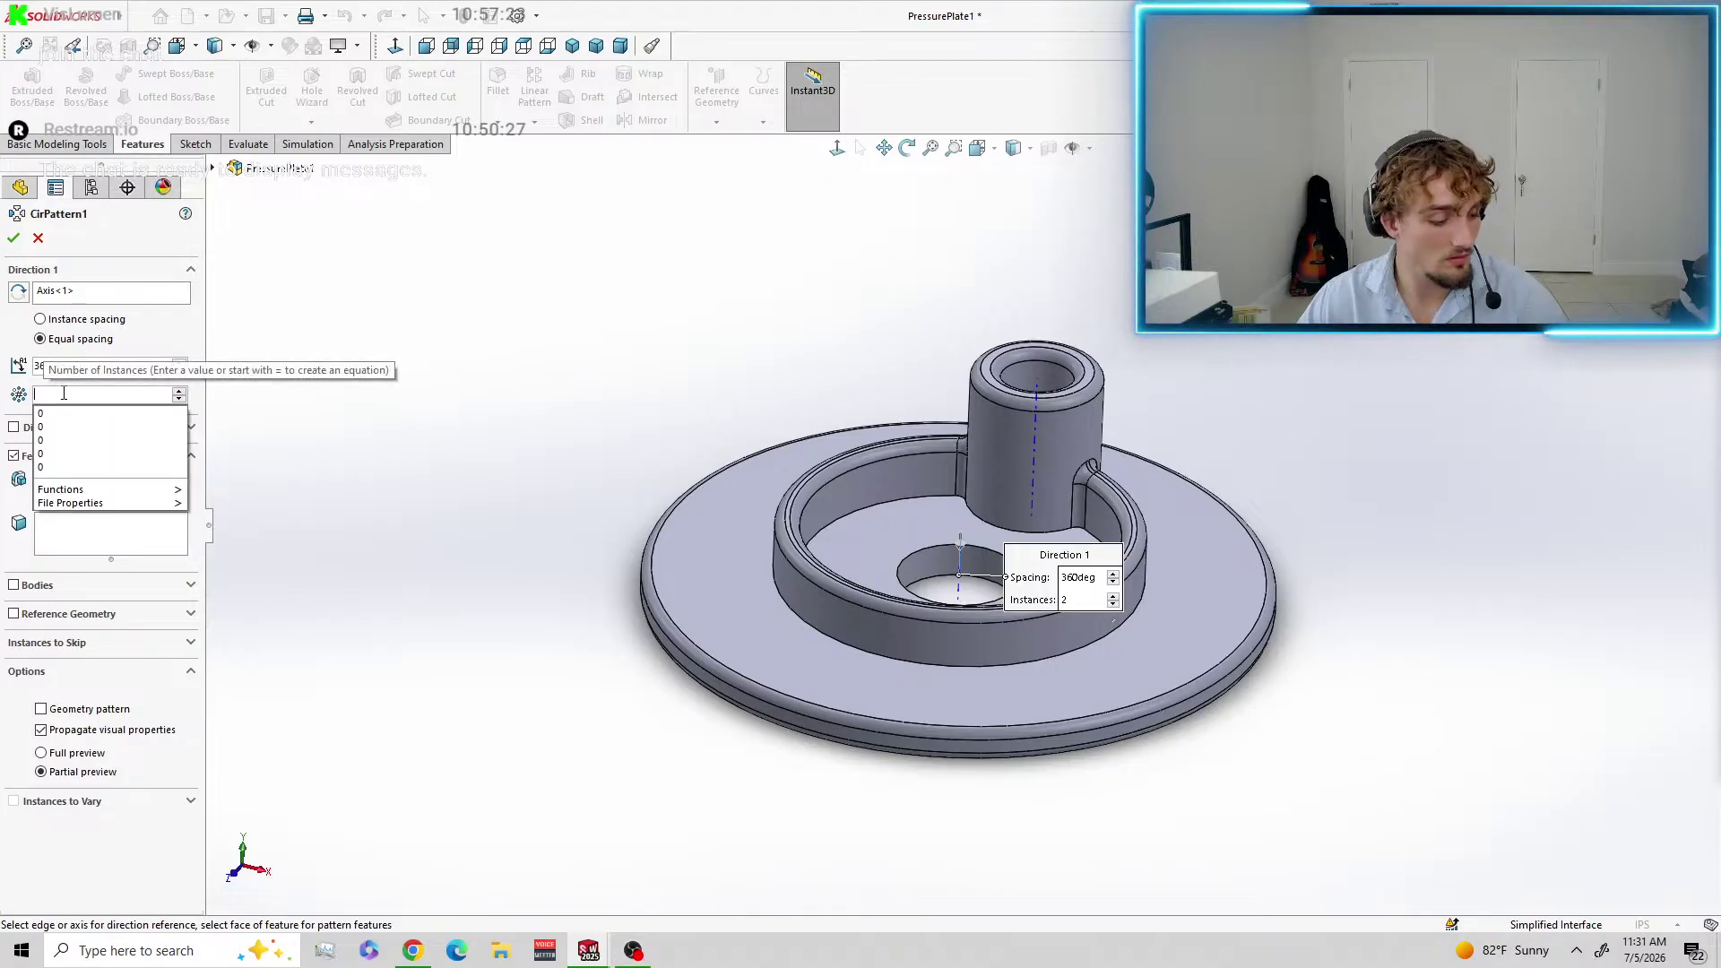
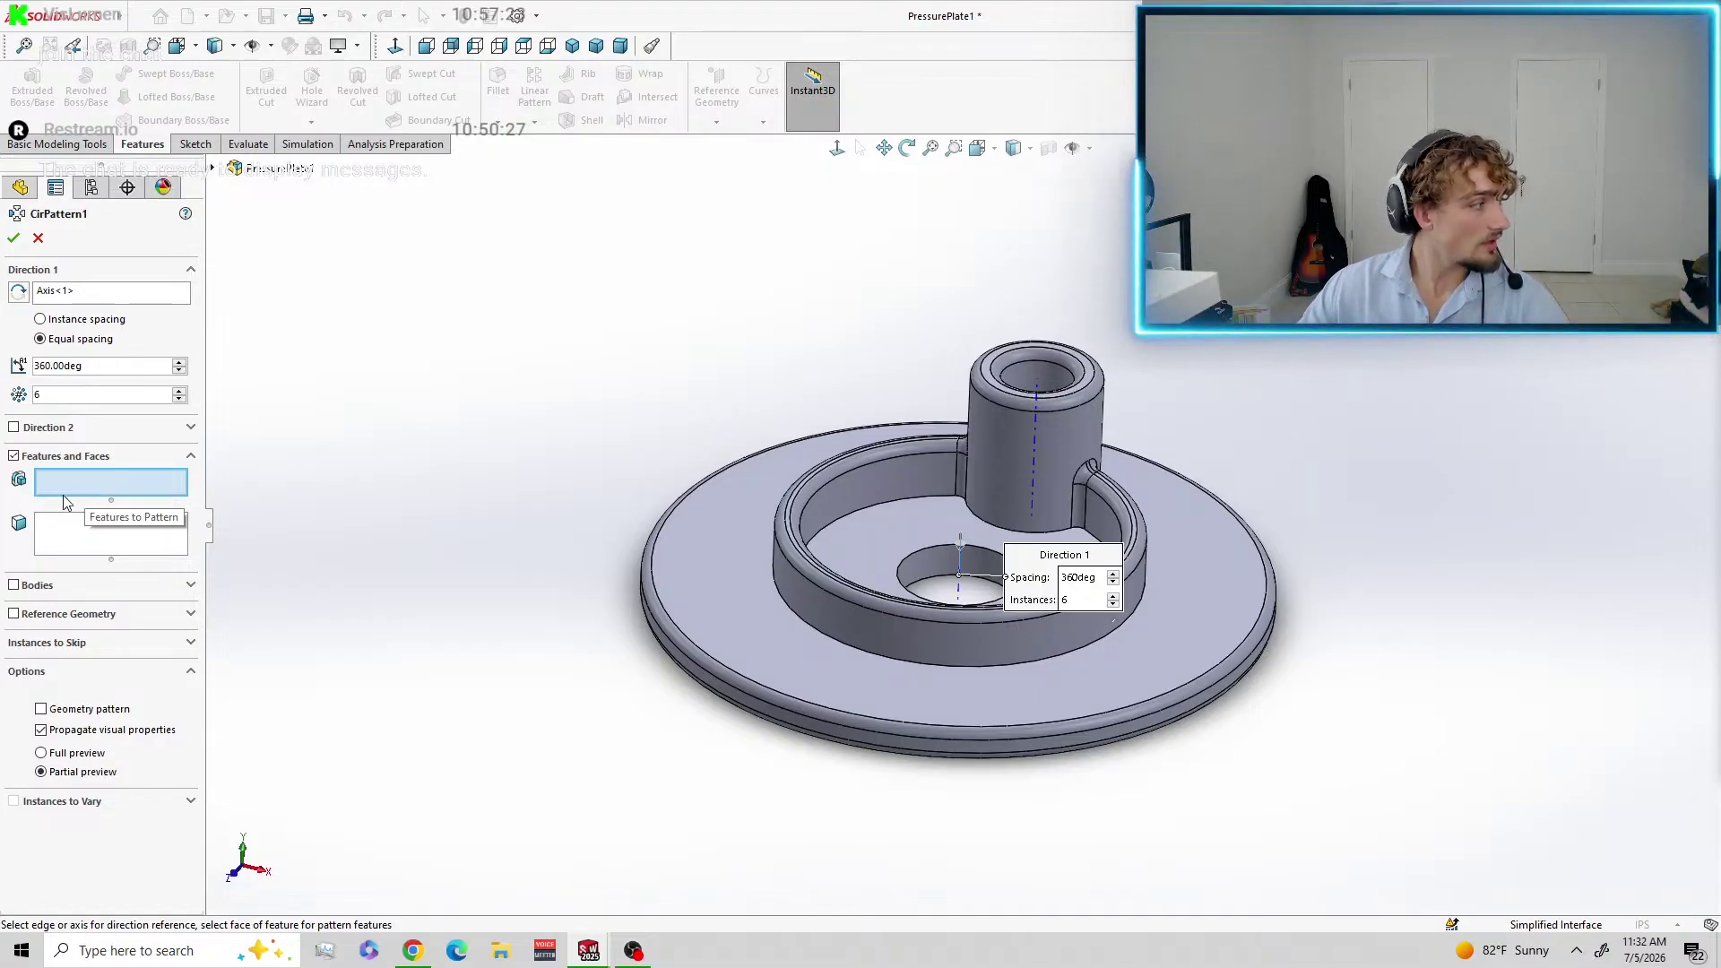
Include Fillet2, Cut-Extrude2 and Boss-Extrude3 as the features to pattern and create the circular pattern.
{"action": "left_click", "coordinate": [20, 187]}
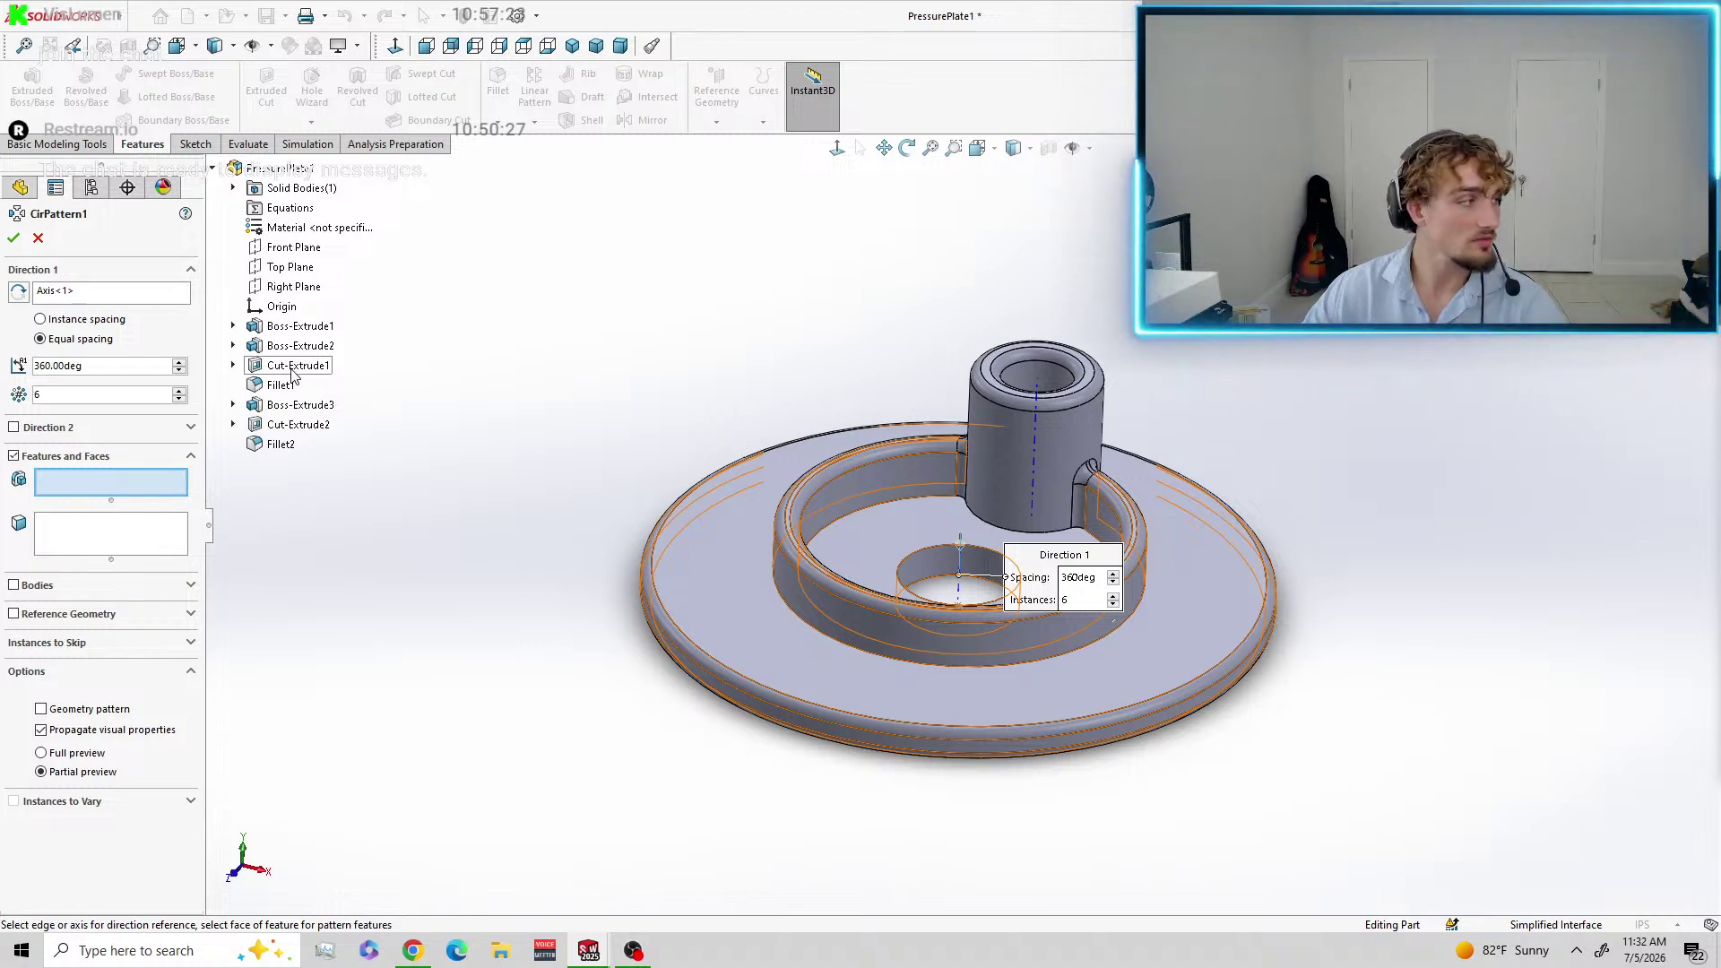
{"action": "left_click", "coordinate": [287, 447]}
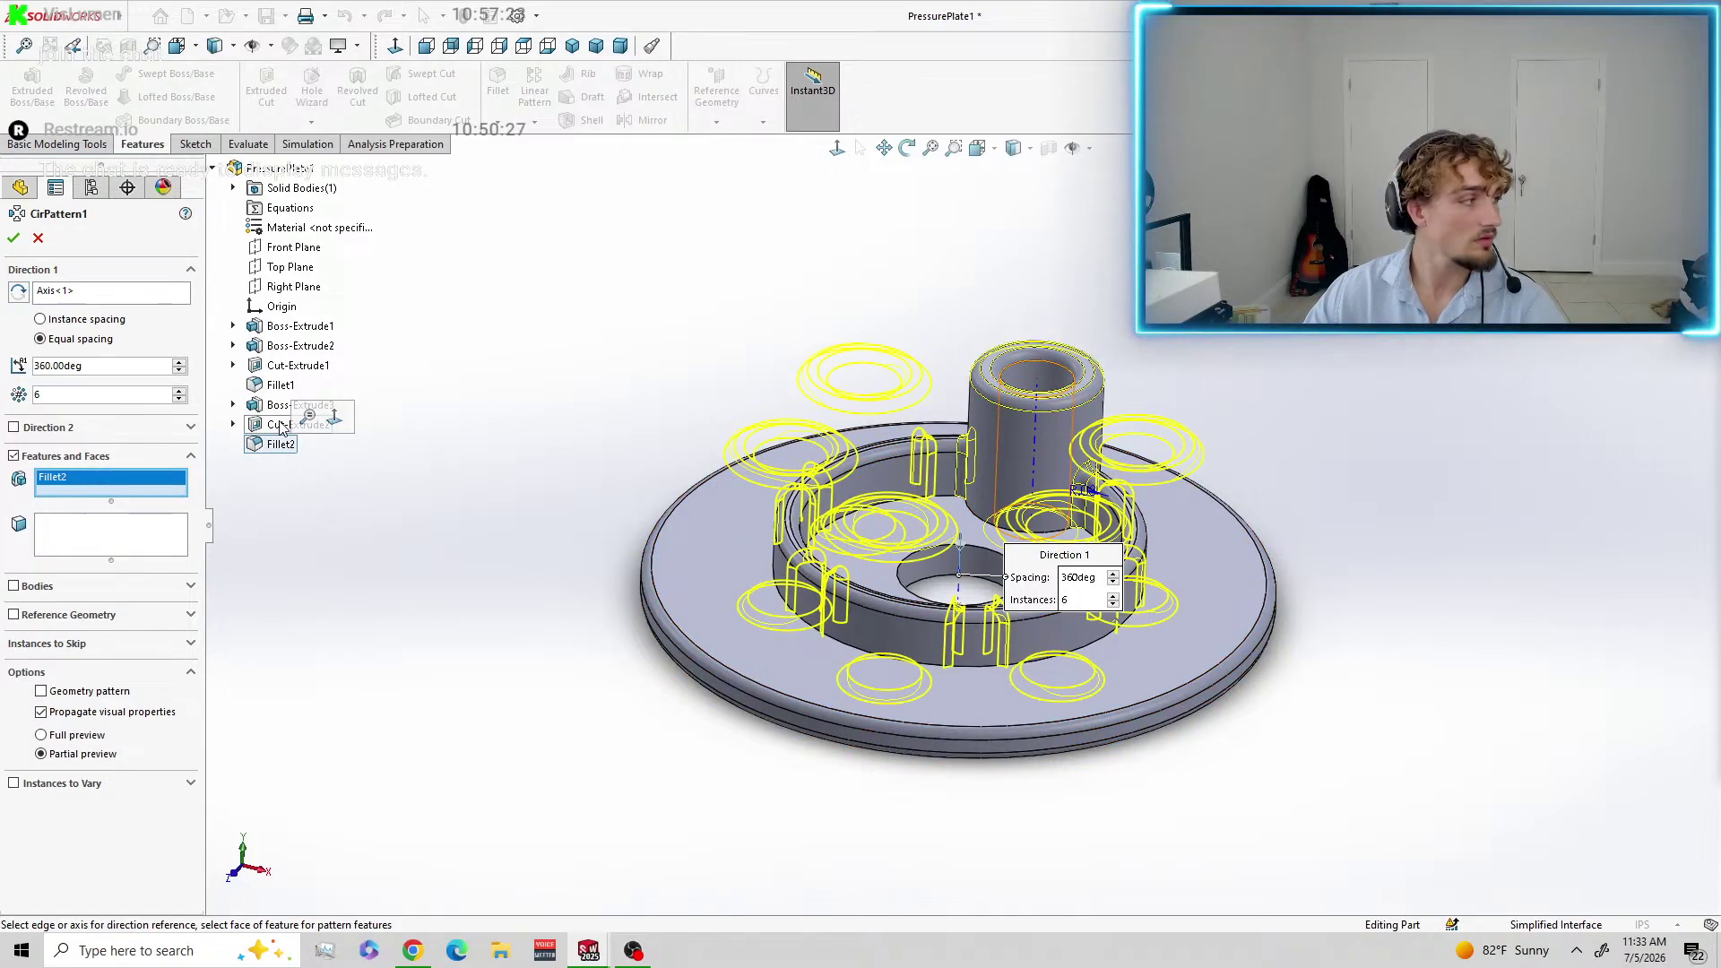
{"action": "left_click", "coordinate": [281, 427]}
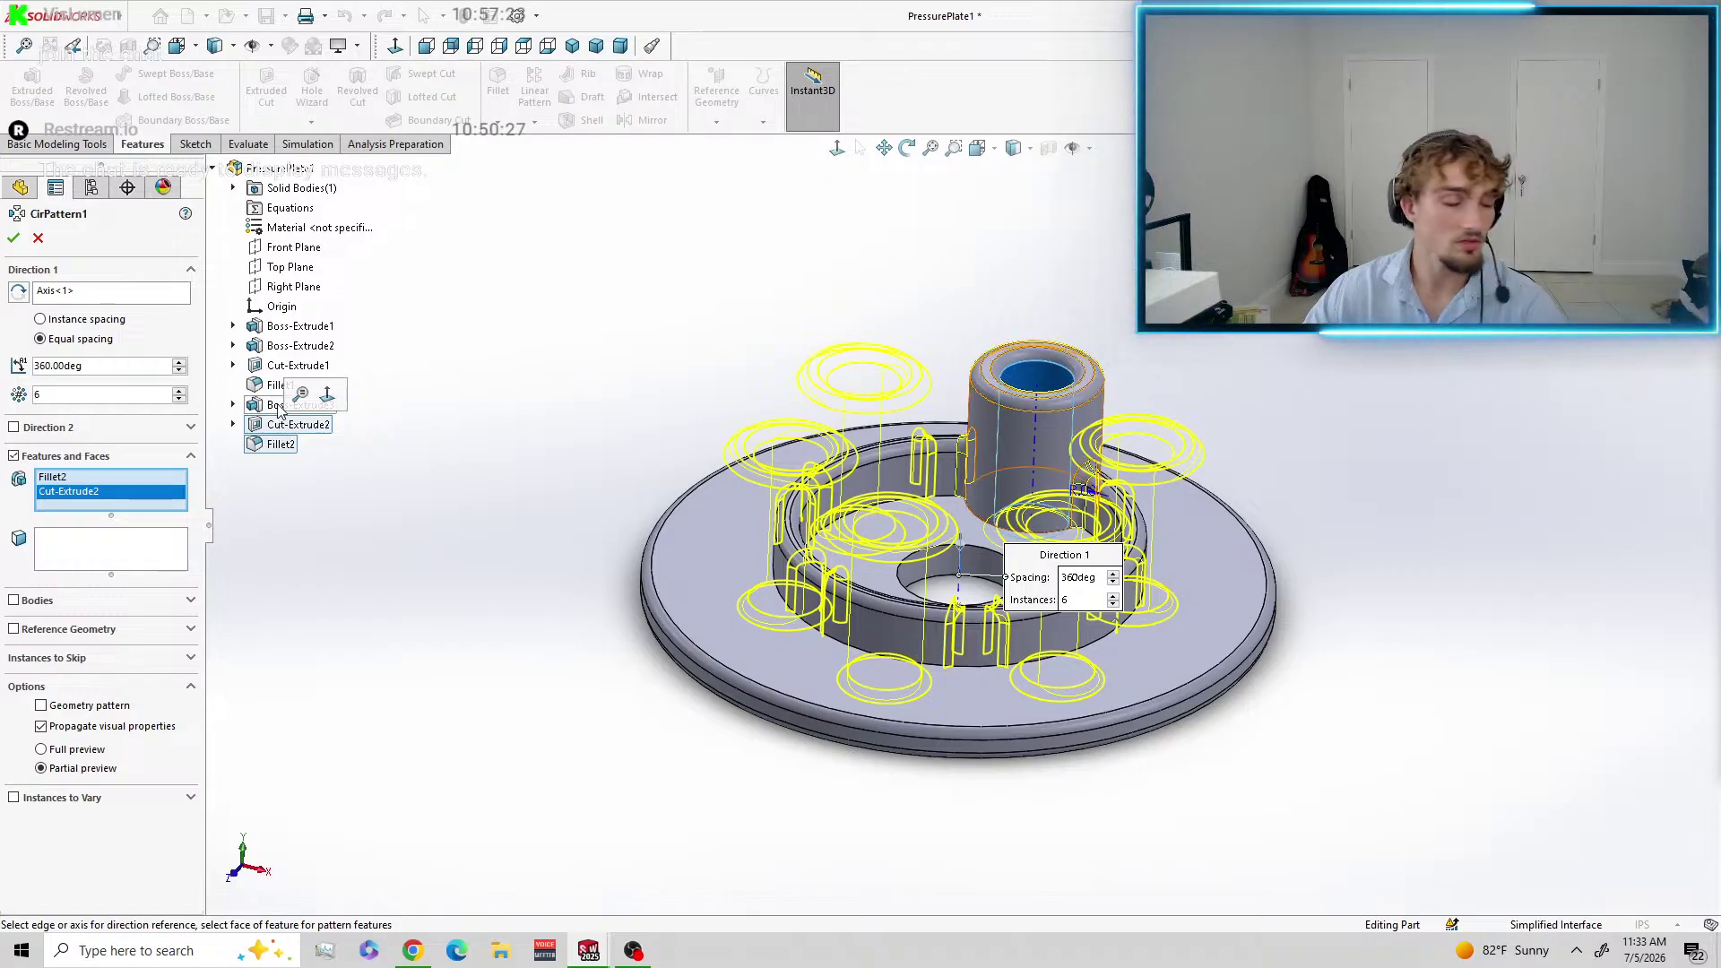
{"action": "left_click", "coordinate": [281, 406]}
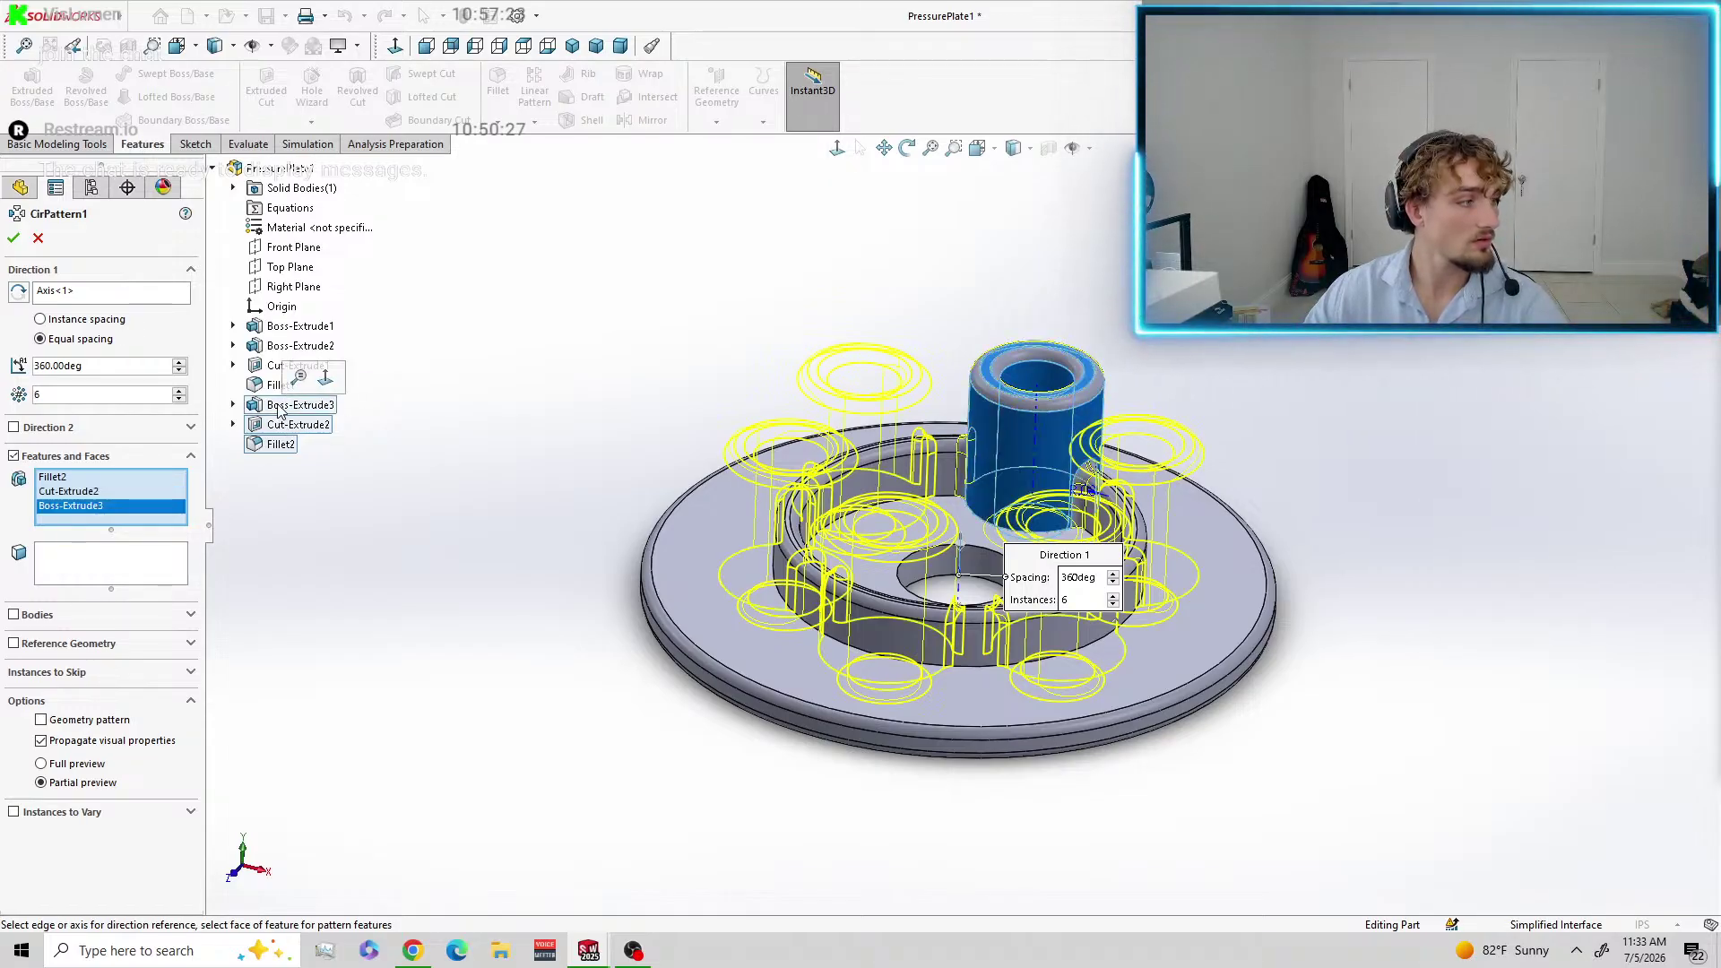
{"action": "left_click", "coordinate": [12, 238]}
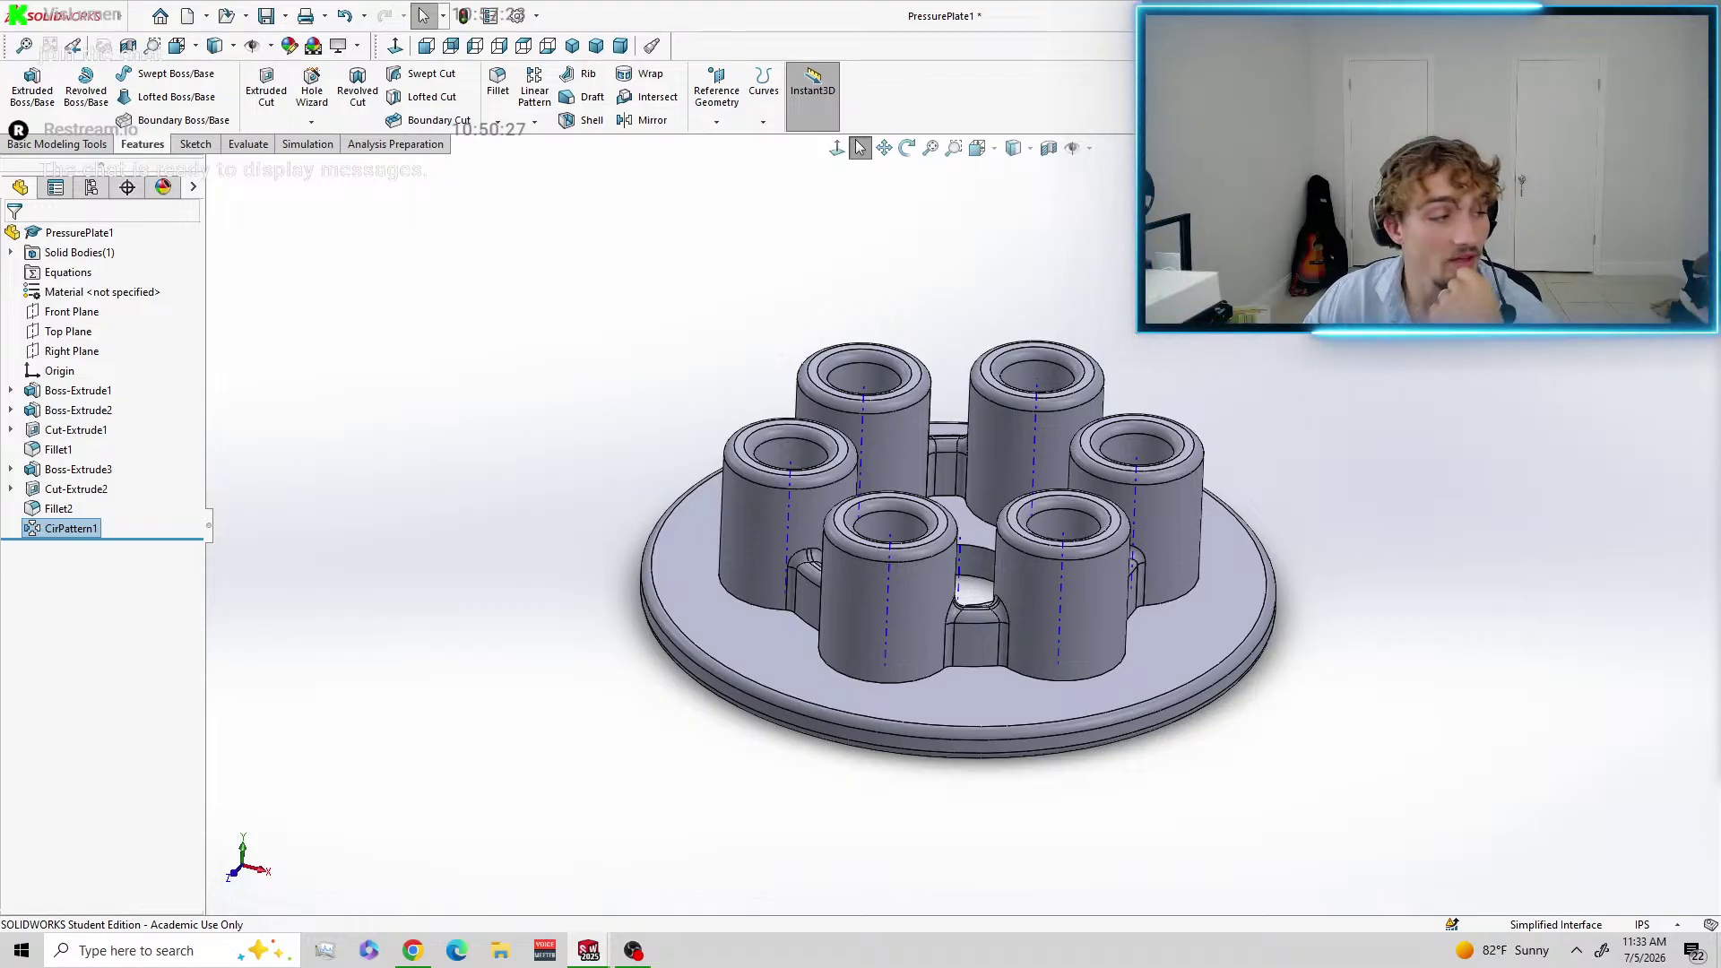
Hide the temporary axes of the patterned part.
{"action": "middle_click_drag", "start_coordinate": [1455, 385], "coordinate": [1561, 606]}
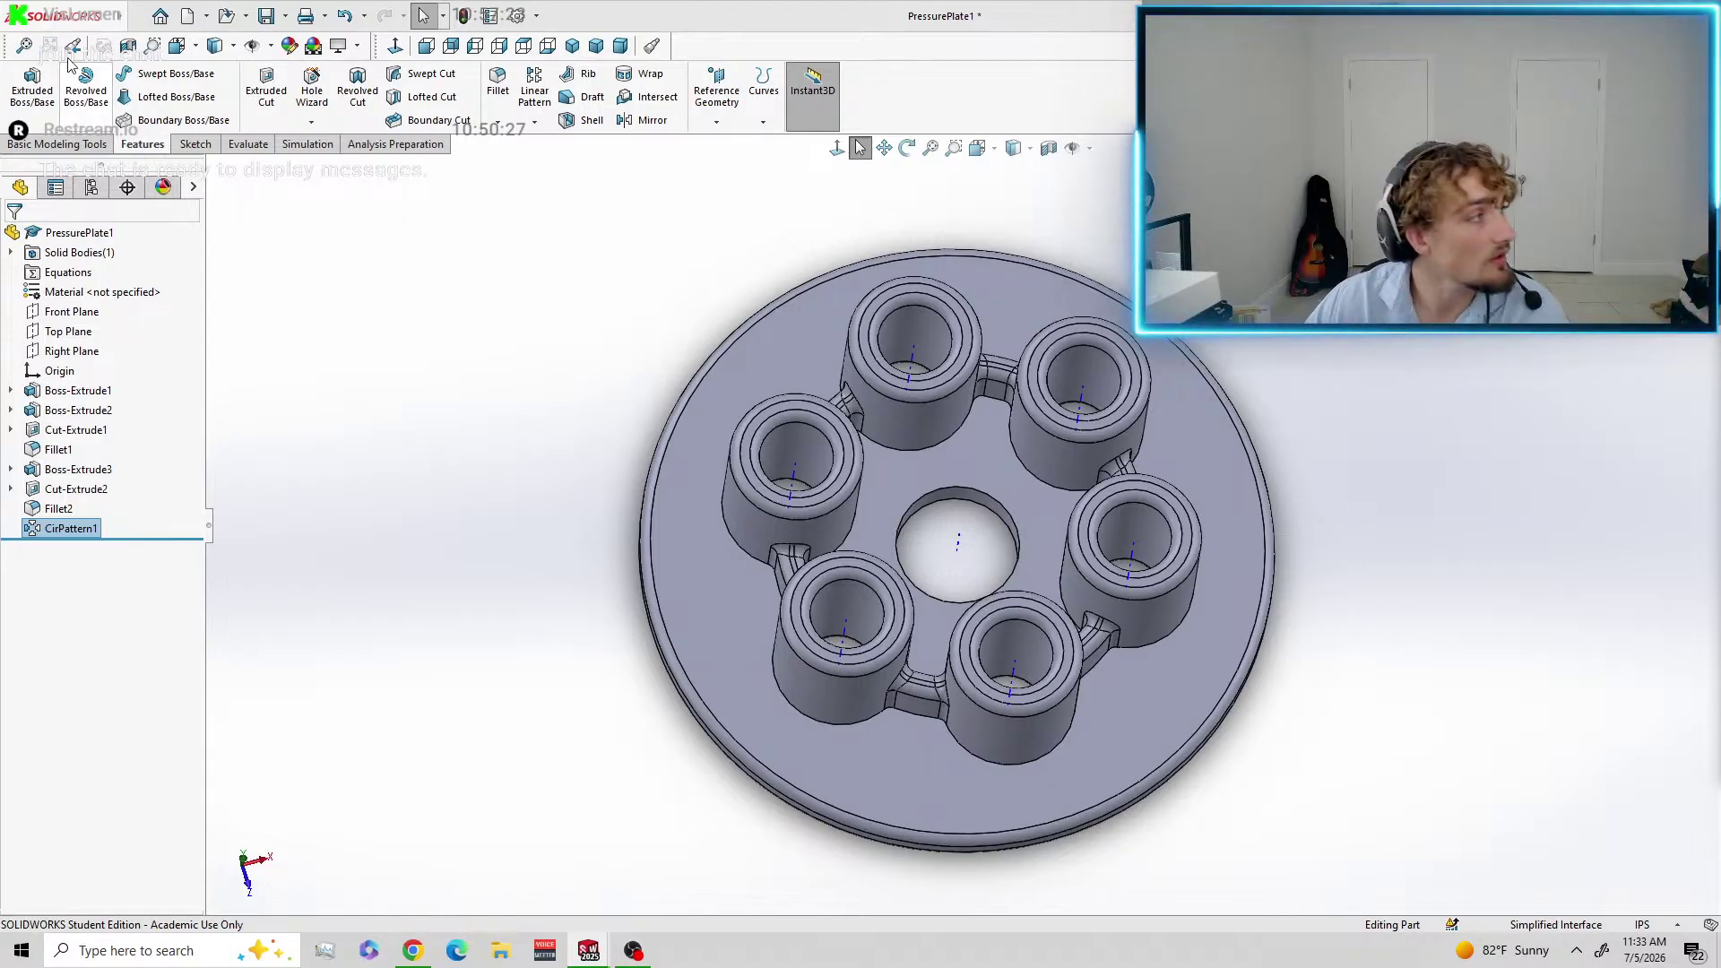
{"action": "mouse_move", "coordinate": [102, 20]}
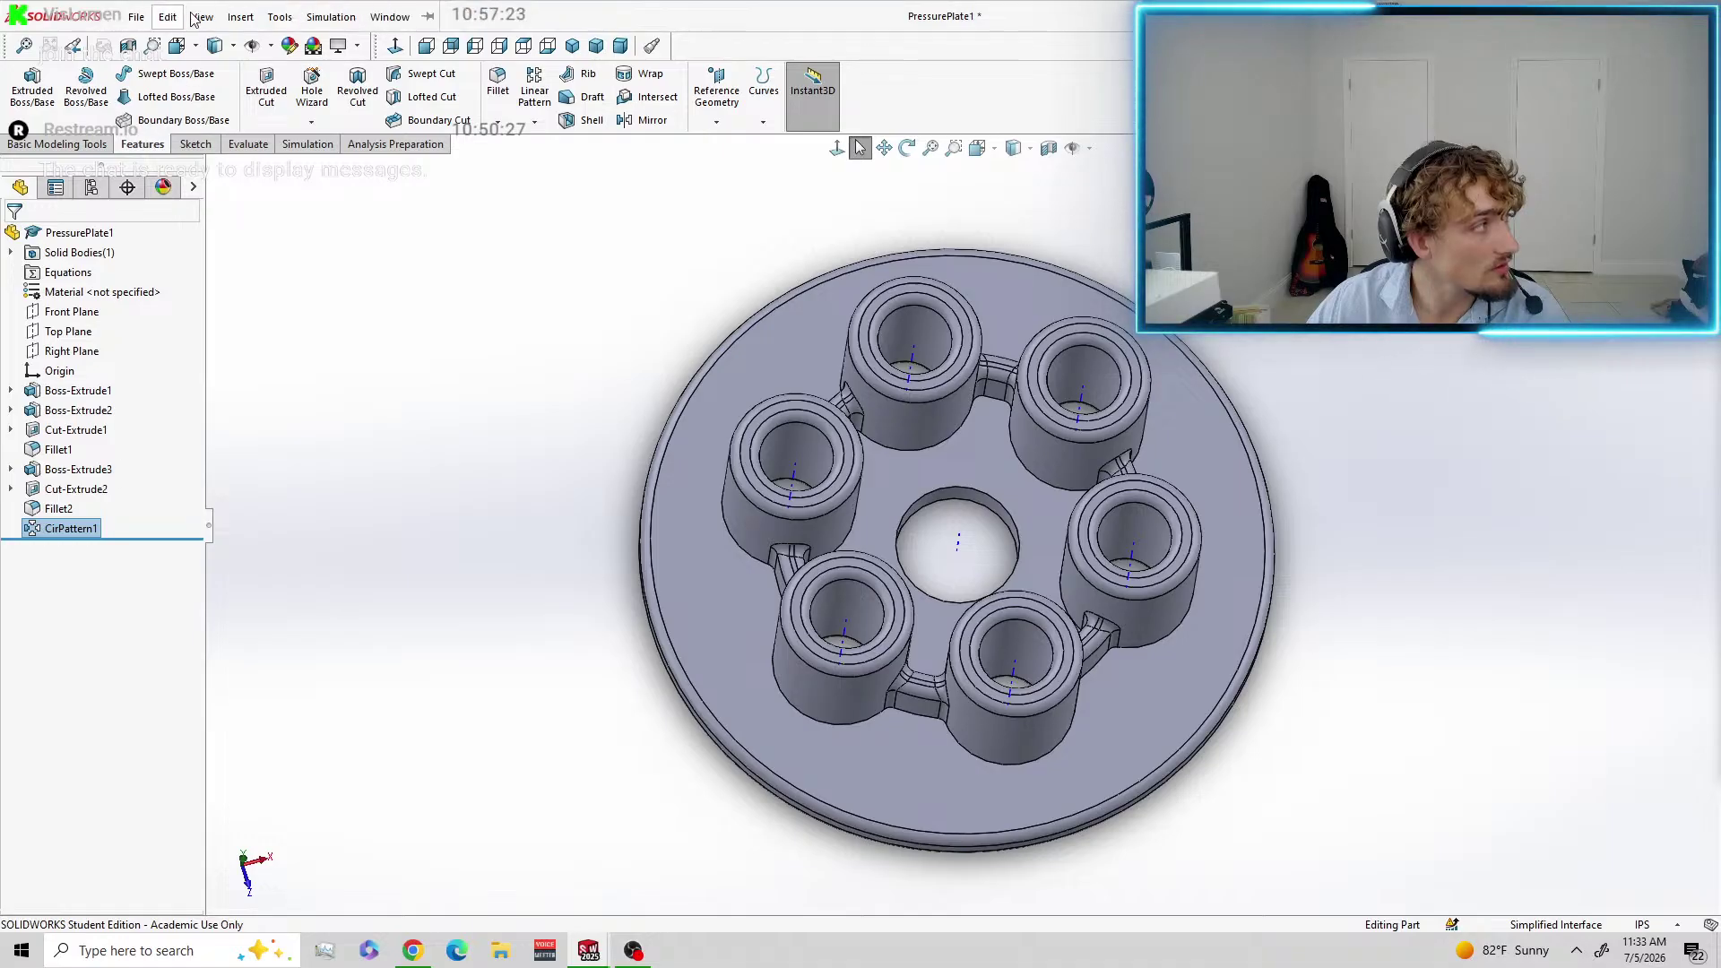
{"action": "left_click", "coordinate": [168, 16]}
{"action": "mouse_move", "coordinate": [202, 16]}
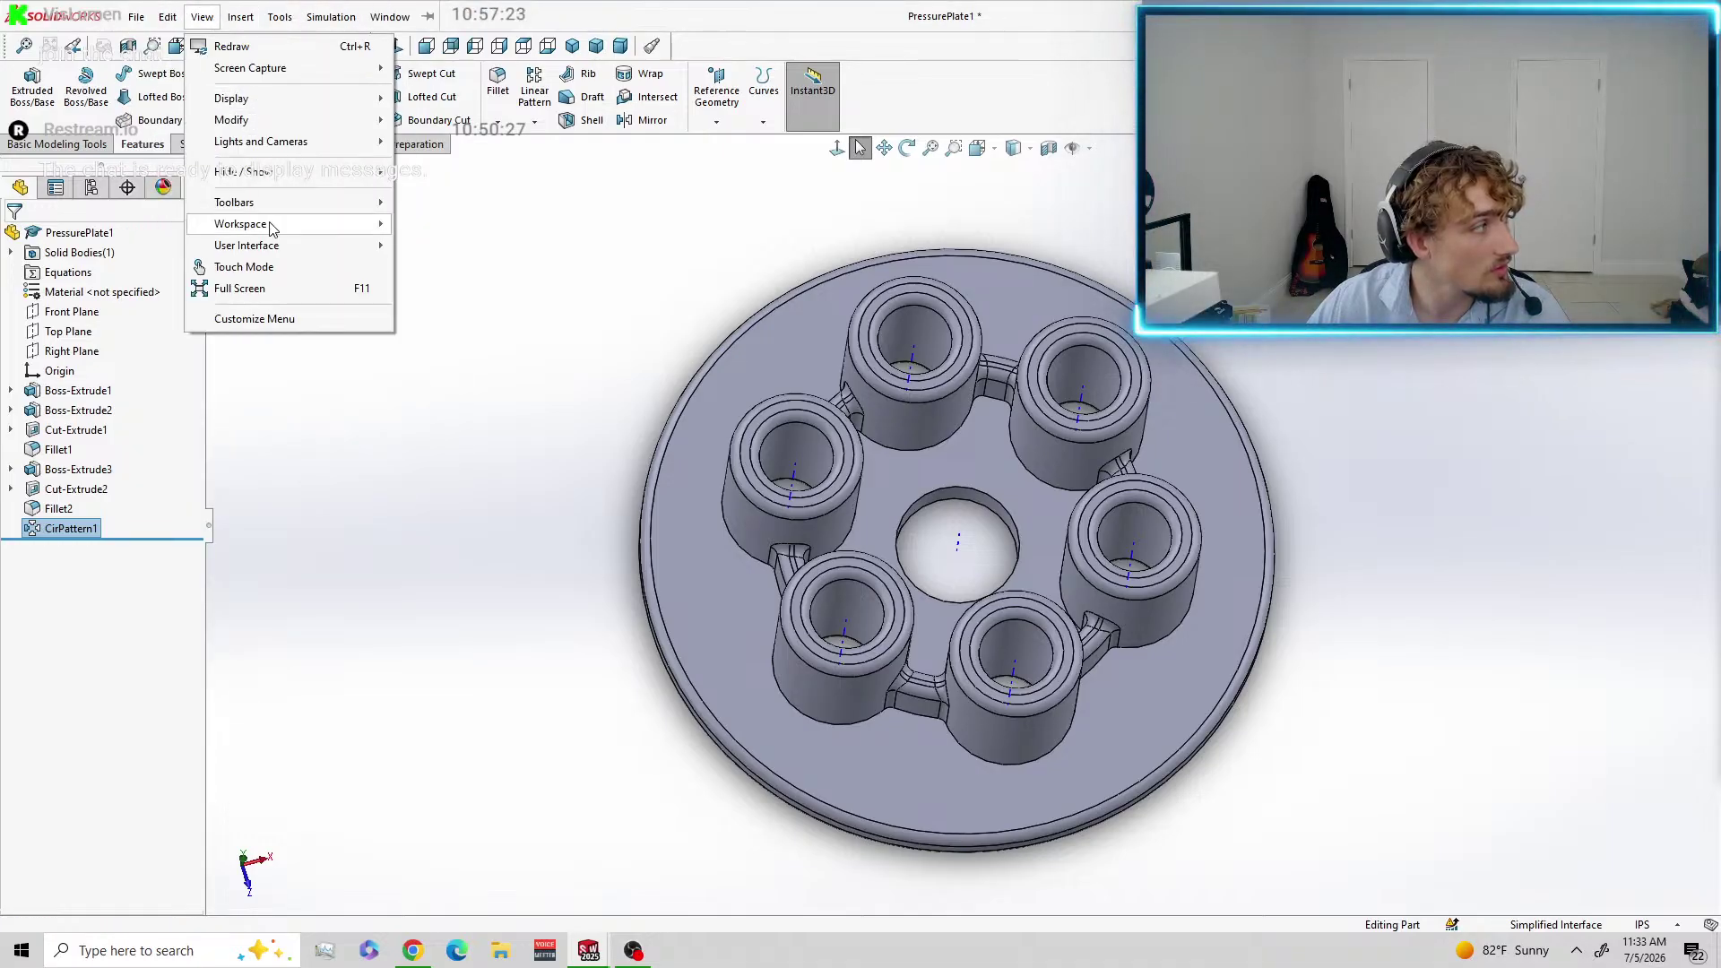
{"action": "mouse_move", "coordinate": [269, 171]}
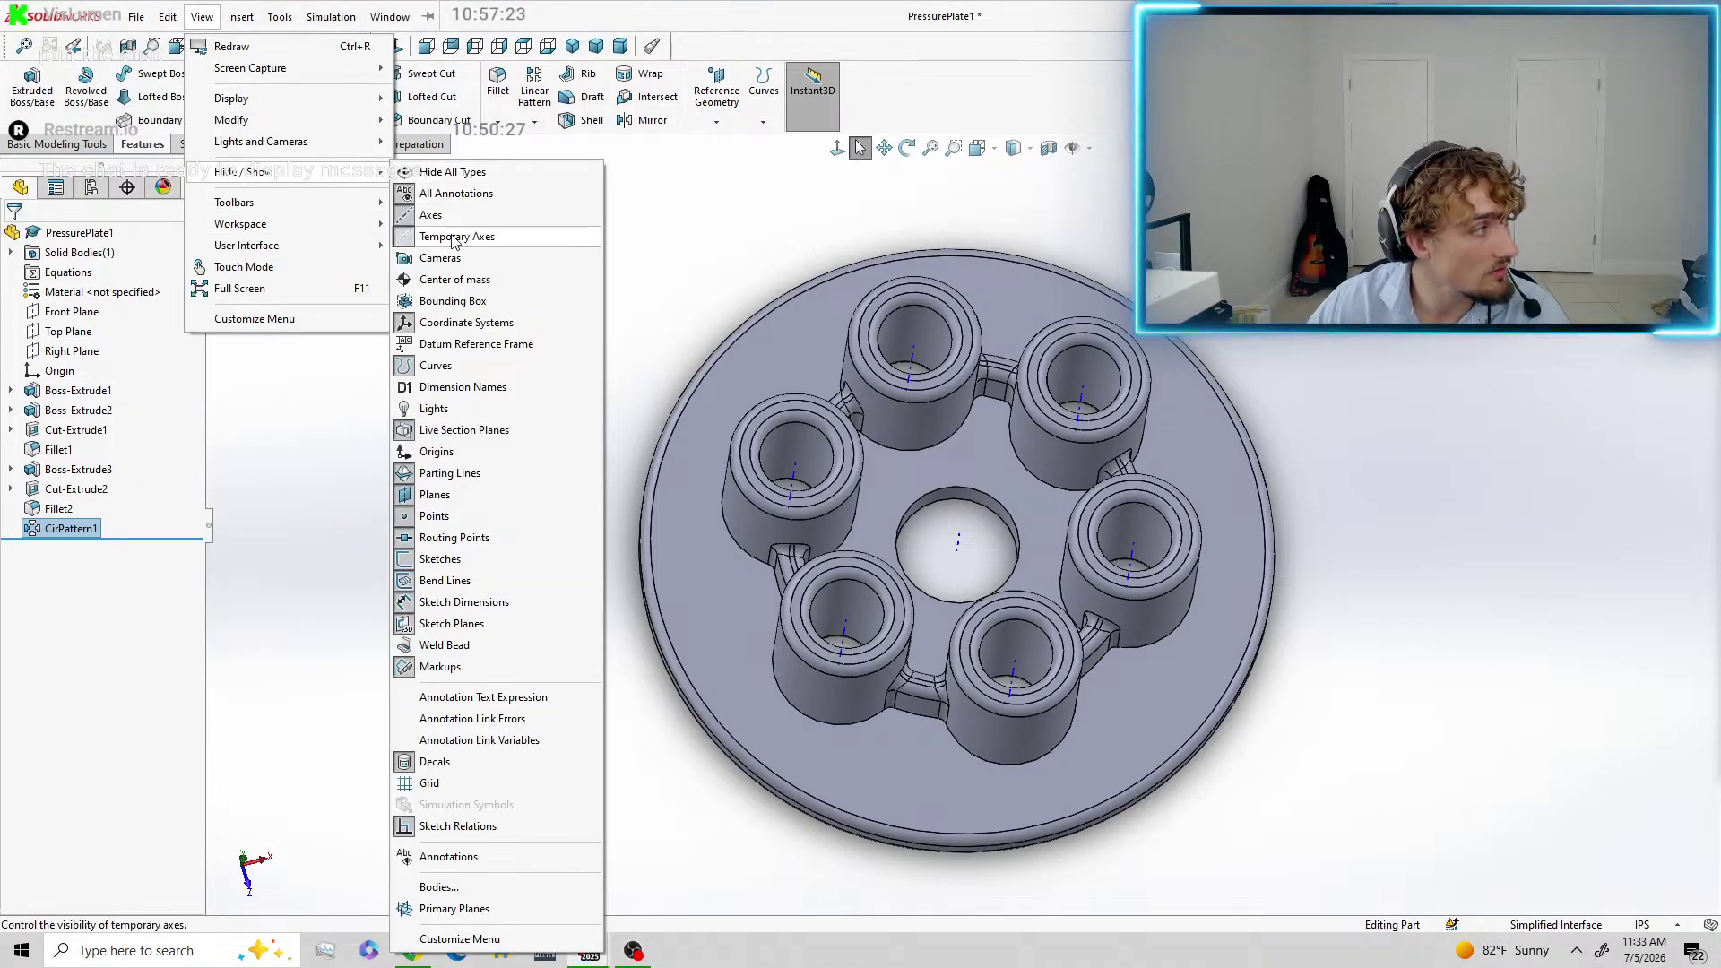
{"action": "left_click", "coordinate": [456, 237]}
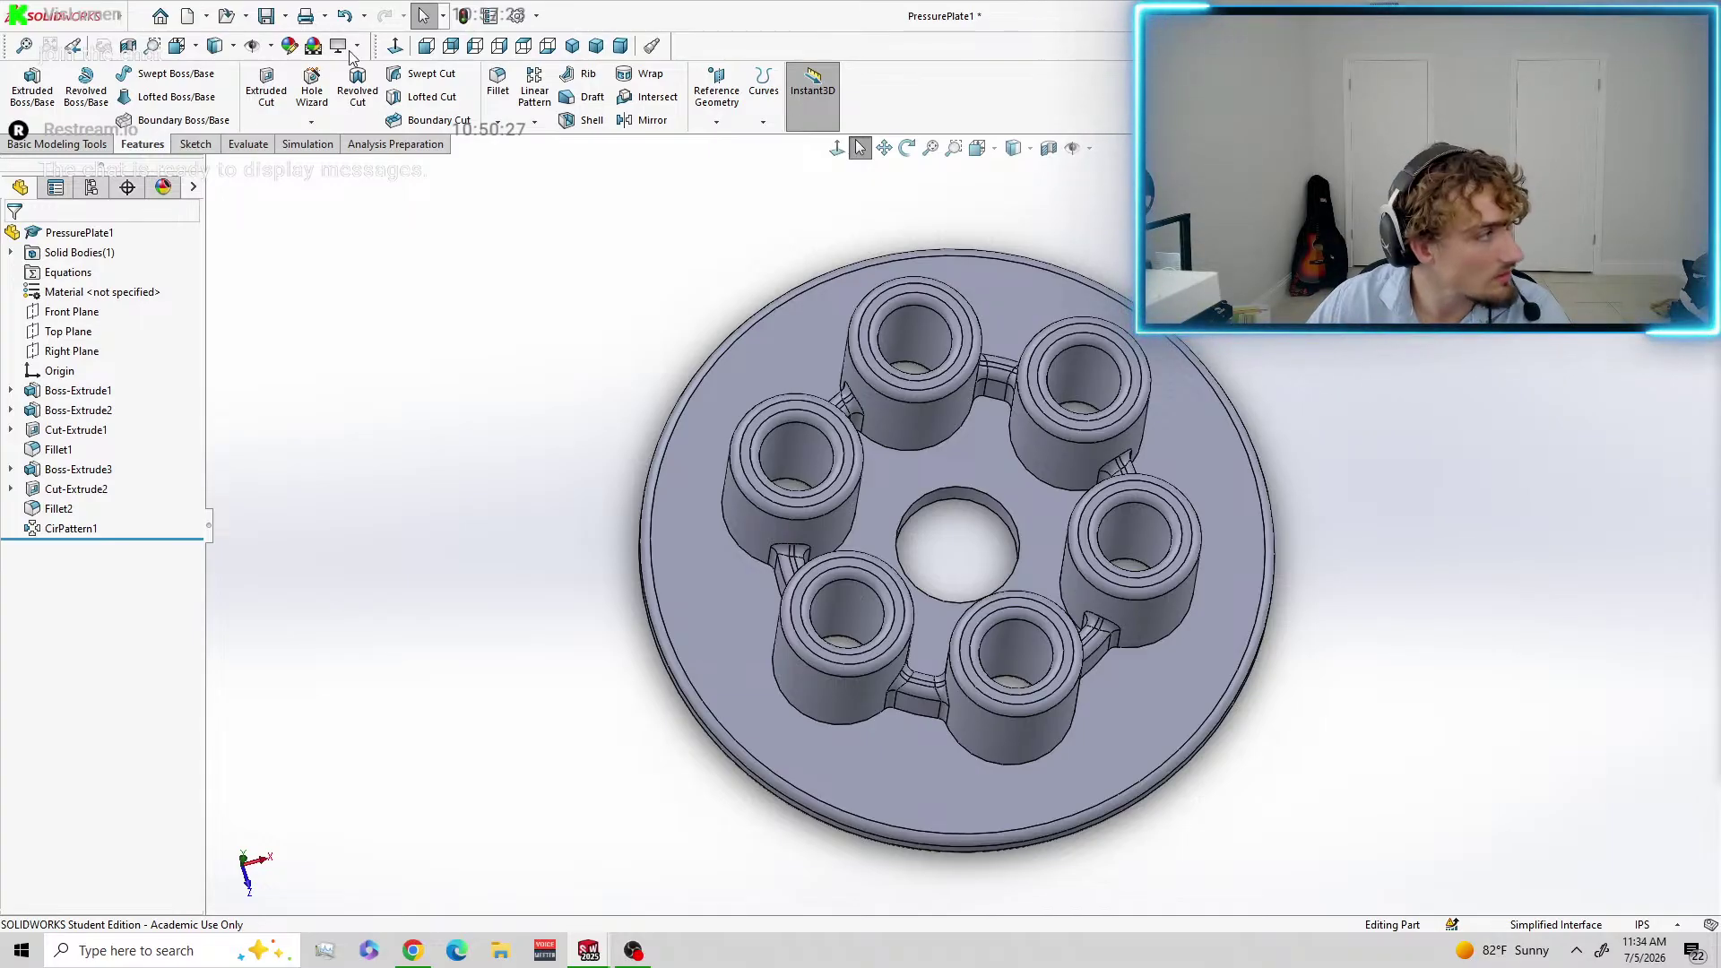
Fillet the inner and outer base edges where the bosses and ring meet the plate with a 0.07874016 in radius, and save the part.
{"action": "left_click", "coordinate": [500, 80]}
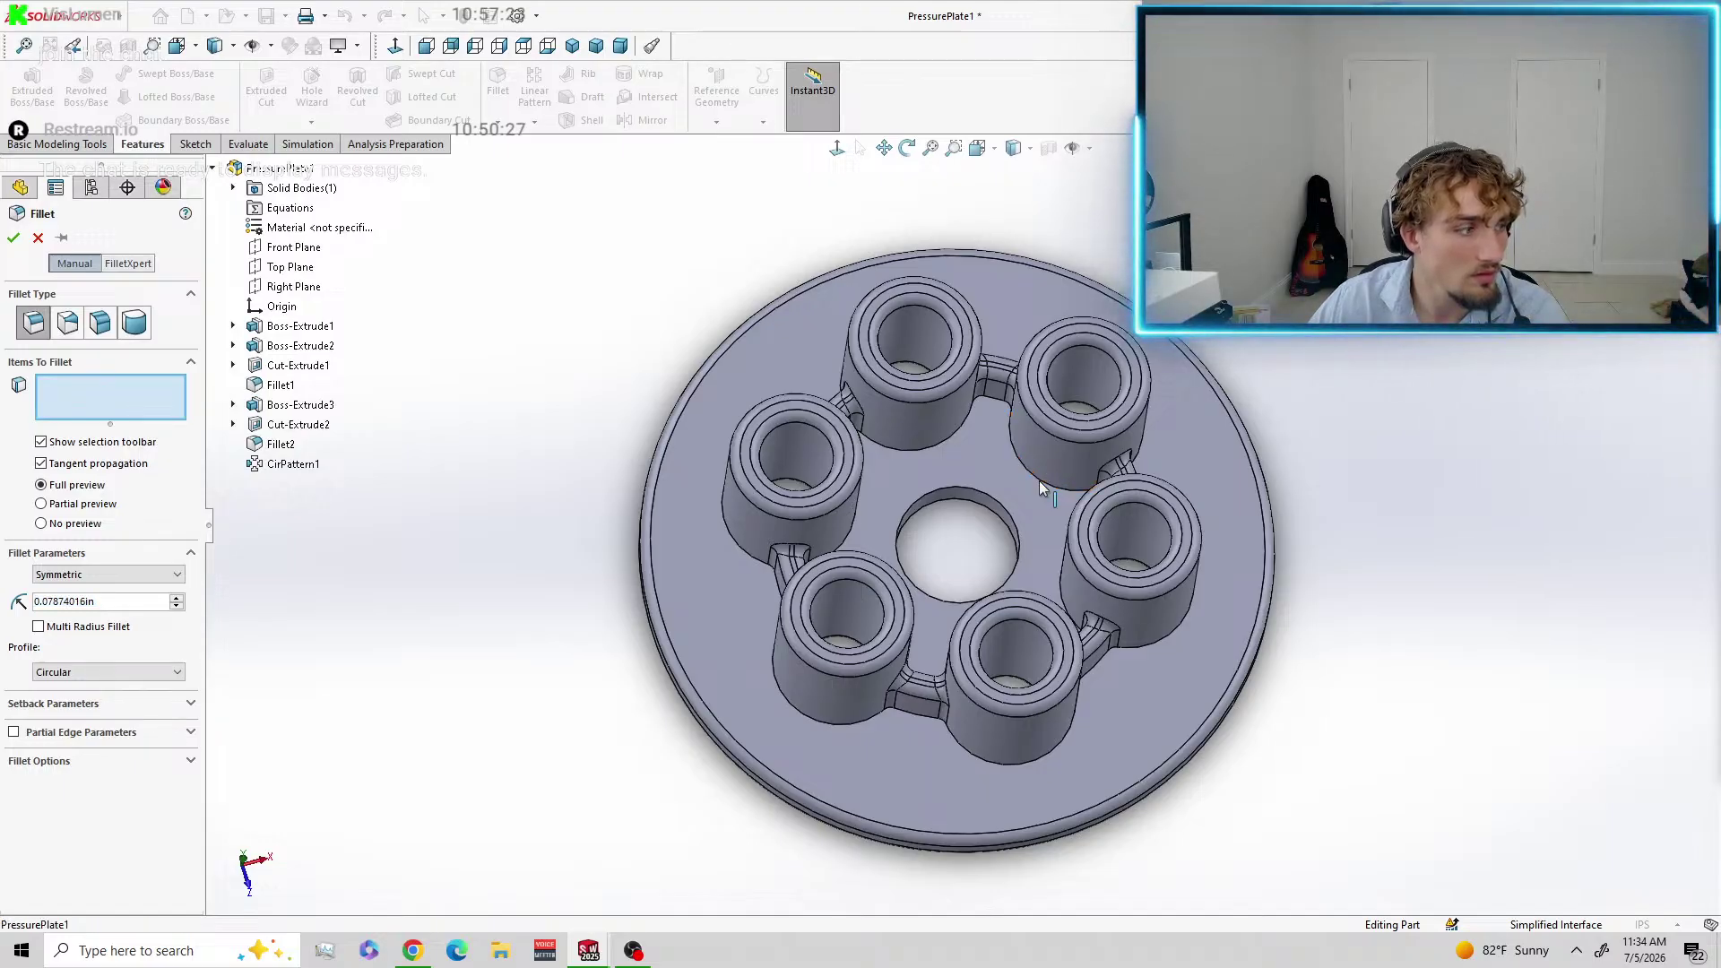
{"action": "left_click", "coordinate": [1042, 489]}
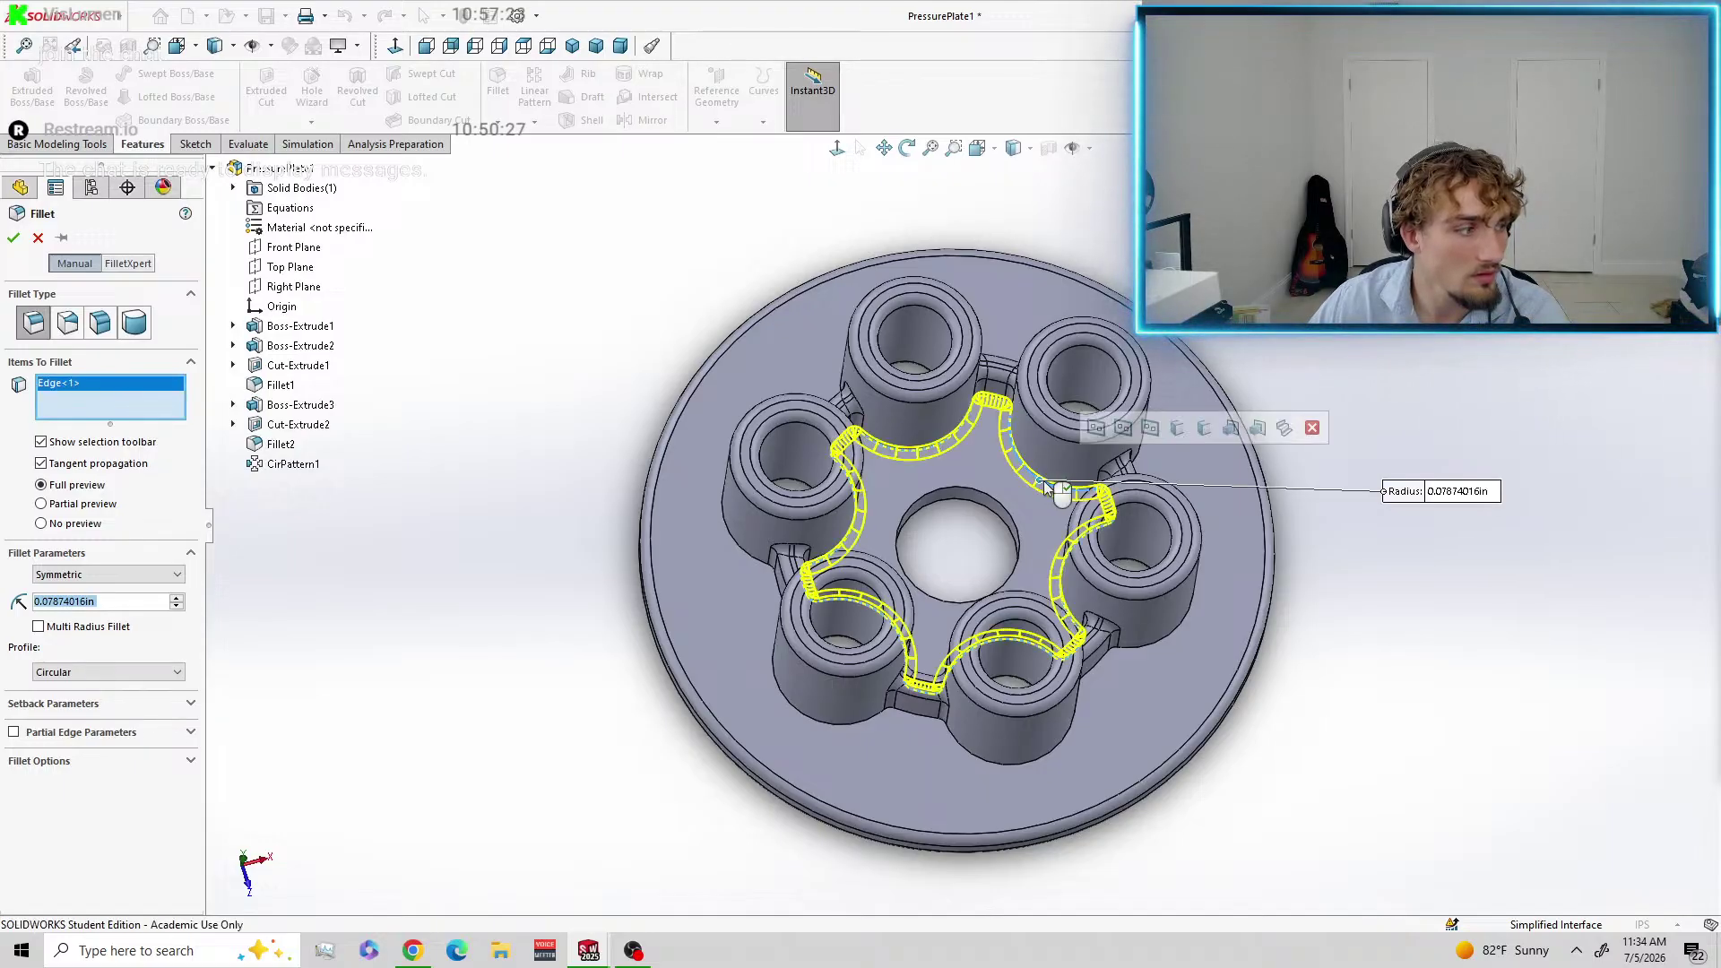
{"action": "left_click", "coordinate": [1141, 462]}
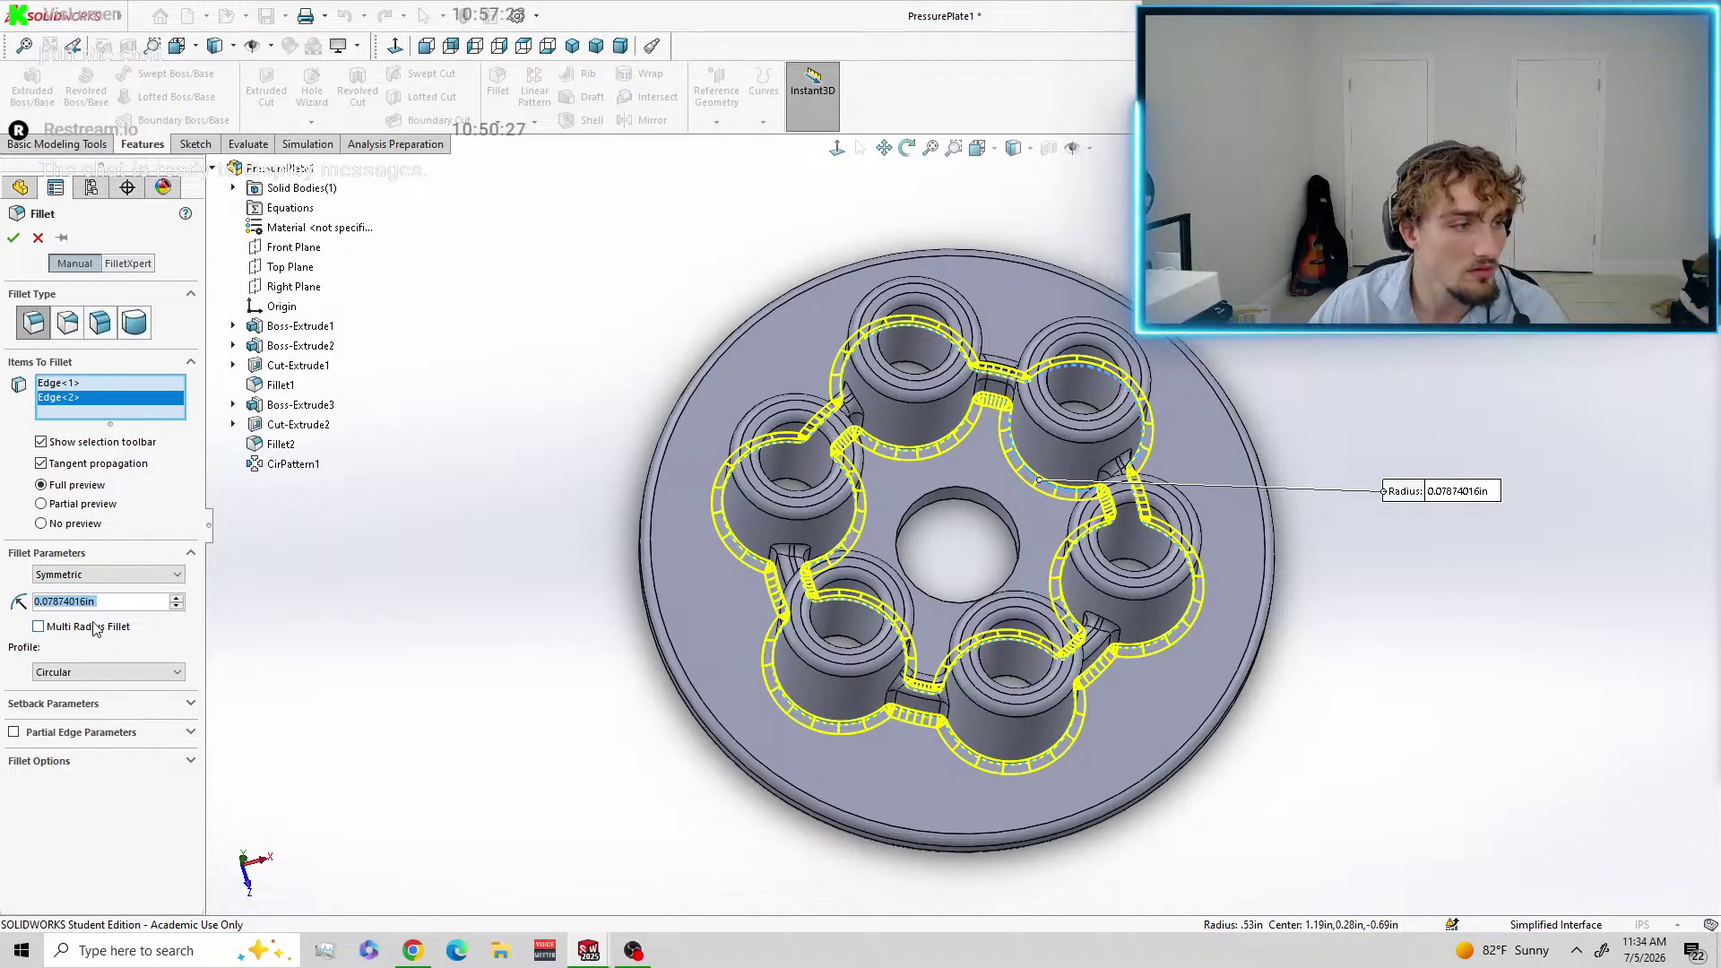
{"action": "left_click", "coordinate": [13, 238]}
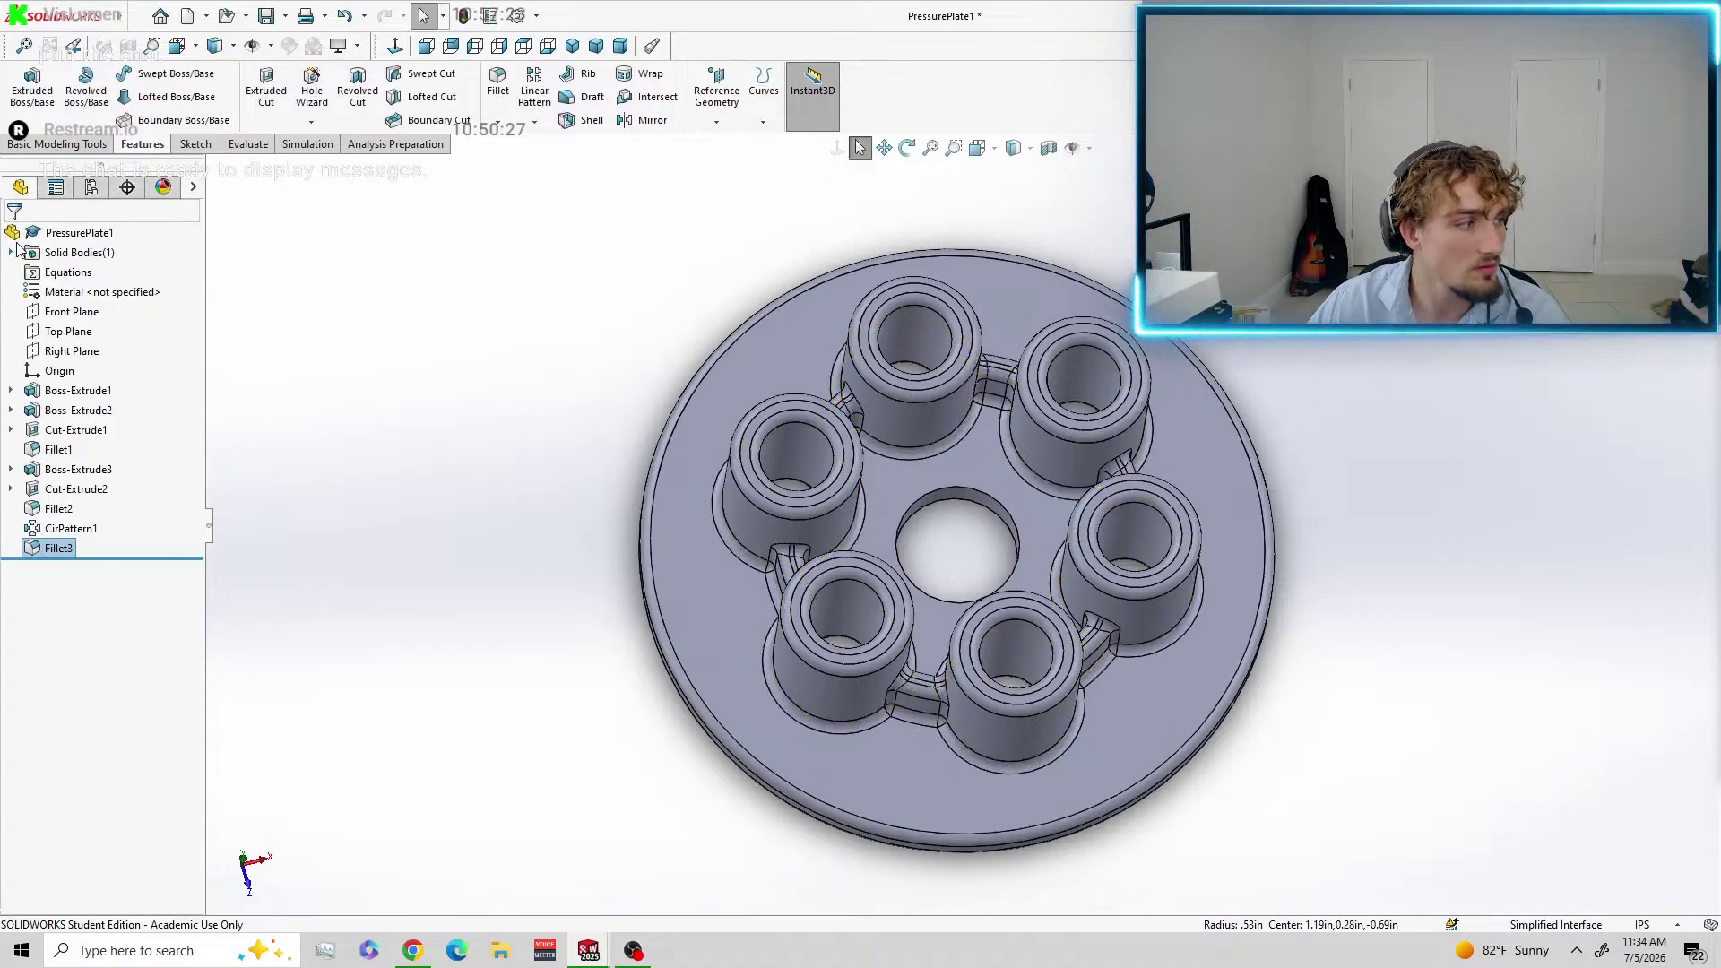
{"action": "middle_click_drag", "start_coordinate": [1429, 589], "coordinate": [1447, 431]}
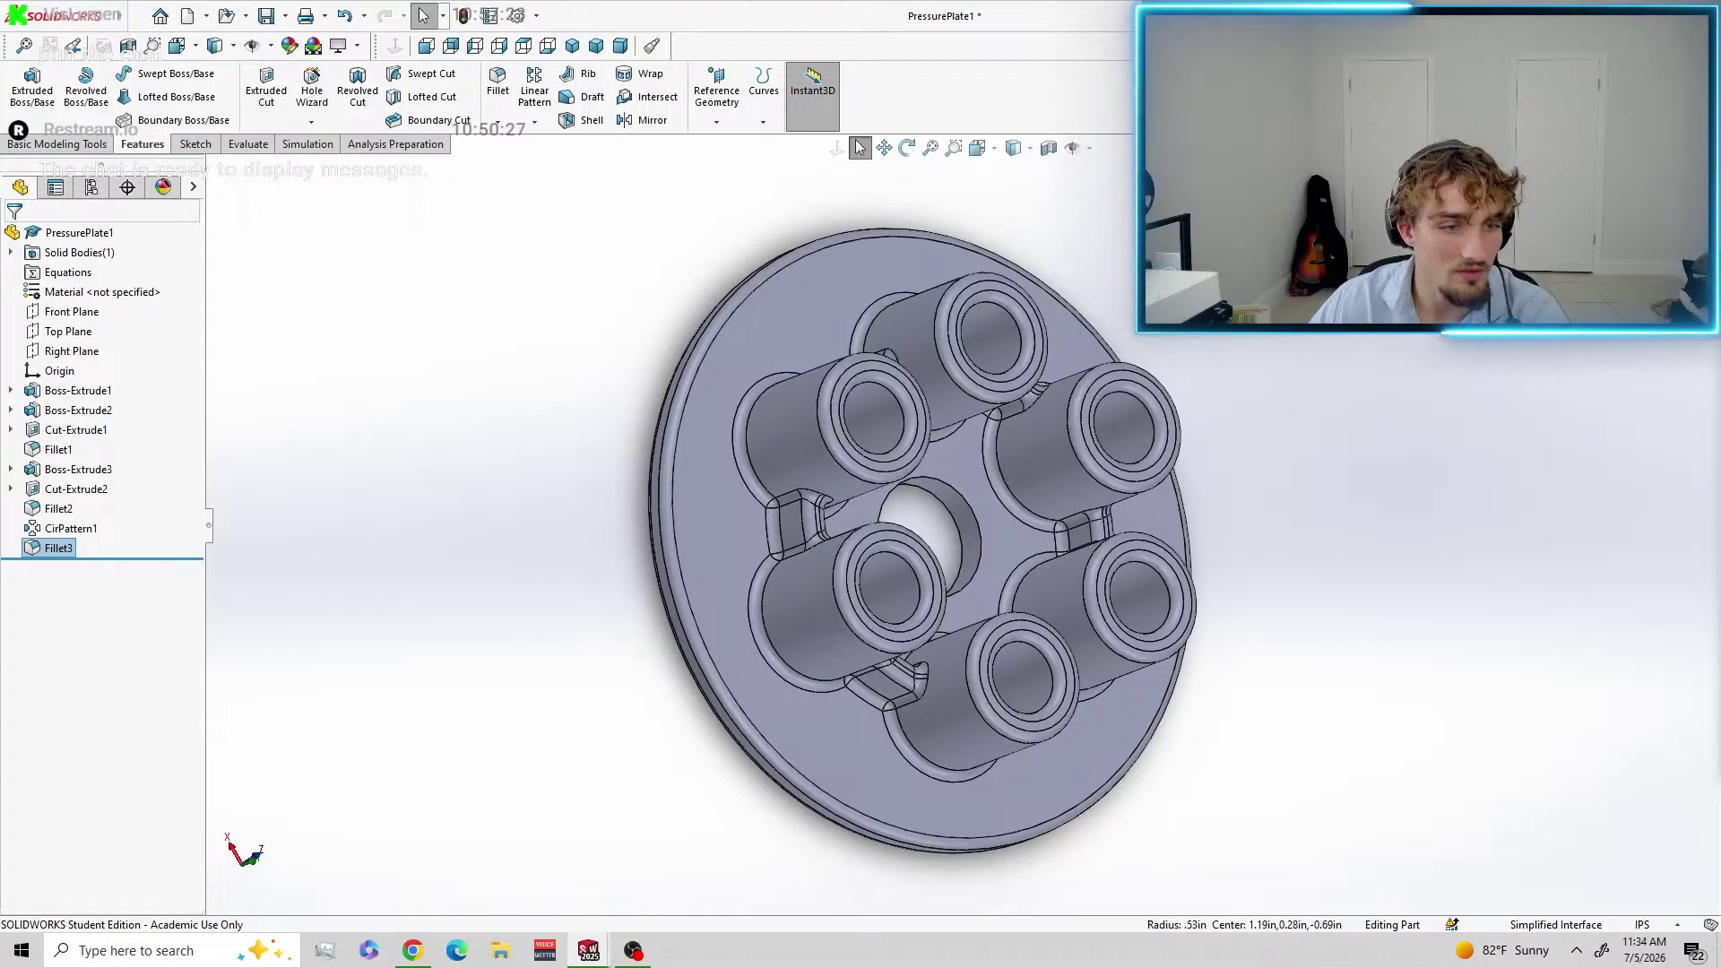
{"action": "left_click", "coordinate": [267, 16]}
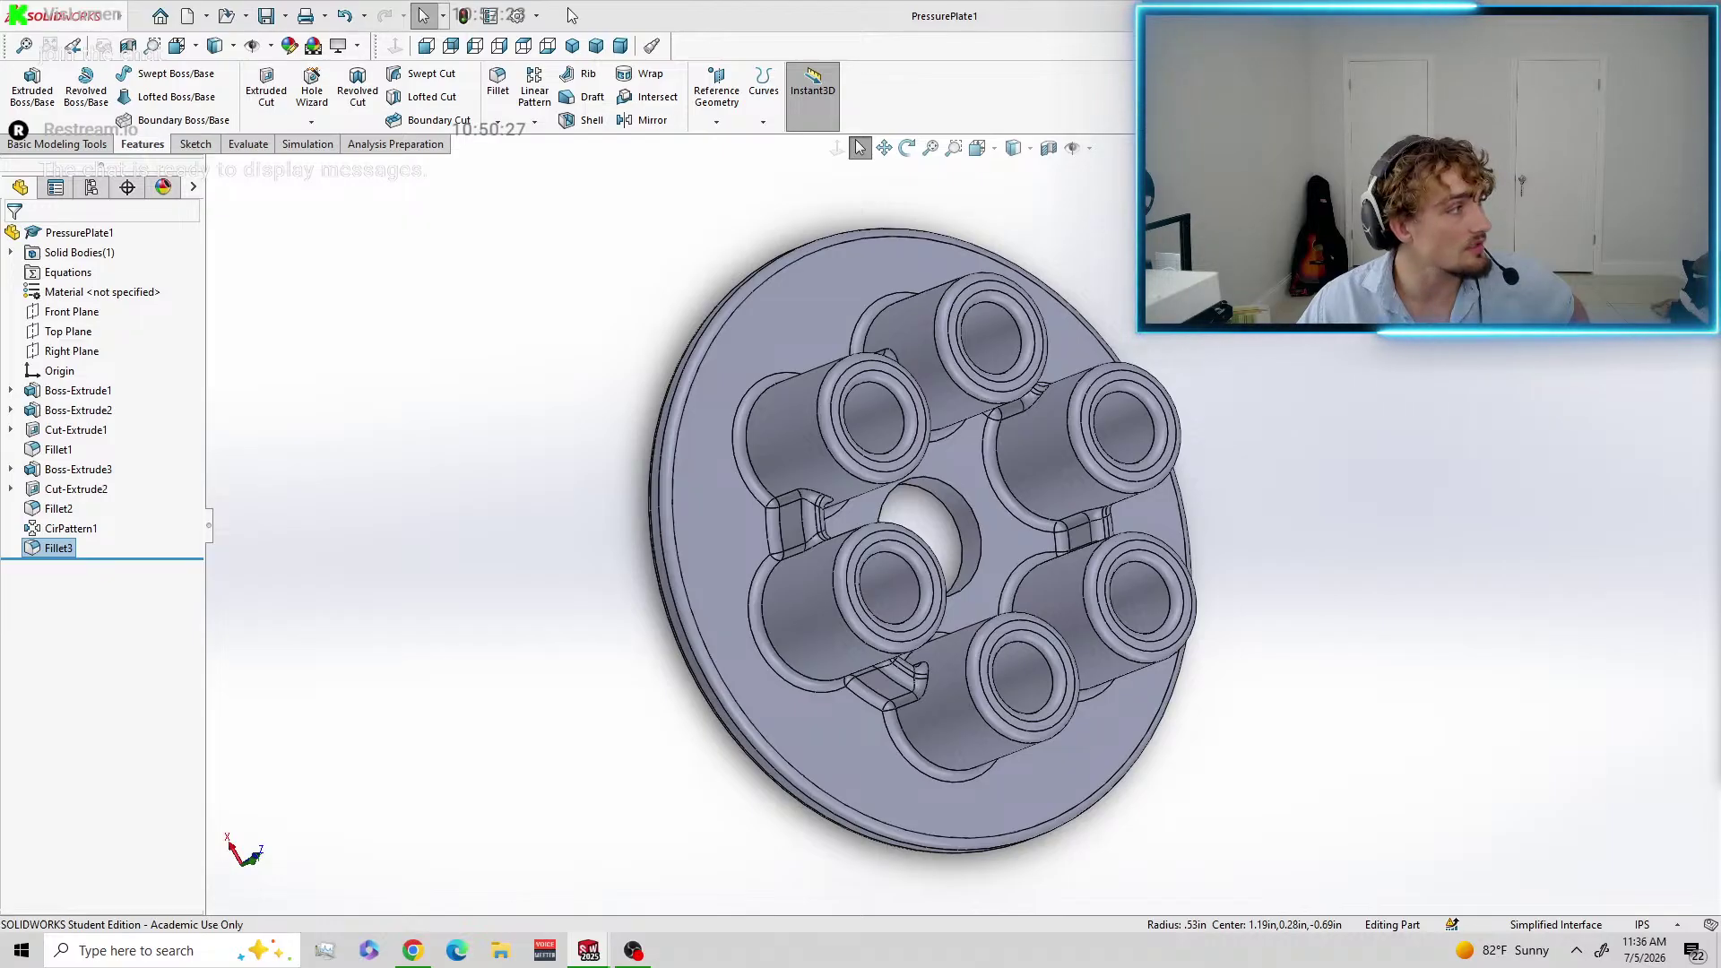
Set the default tangent edge display for drawings to Removed in the system options.
{"action": "left_click", "coordinate": [536, 18]}
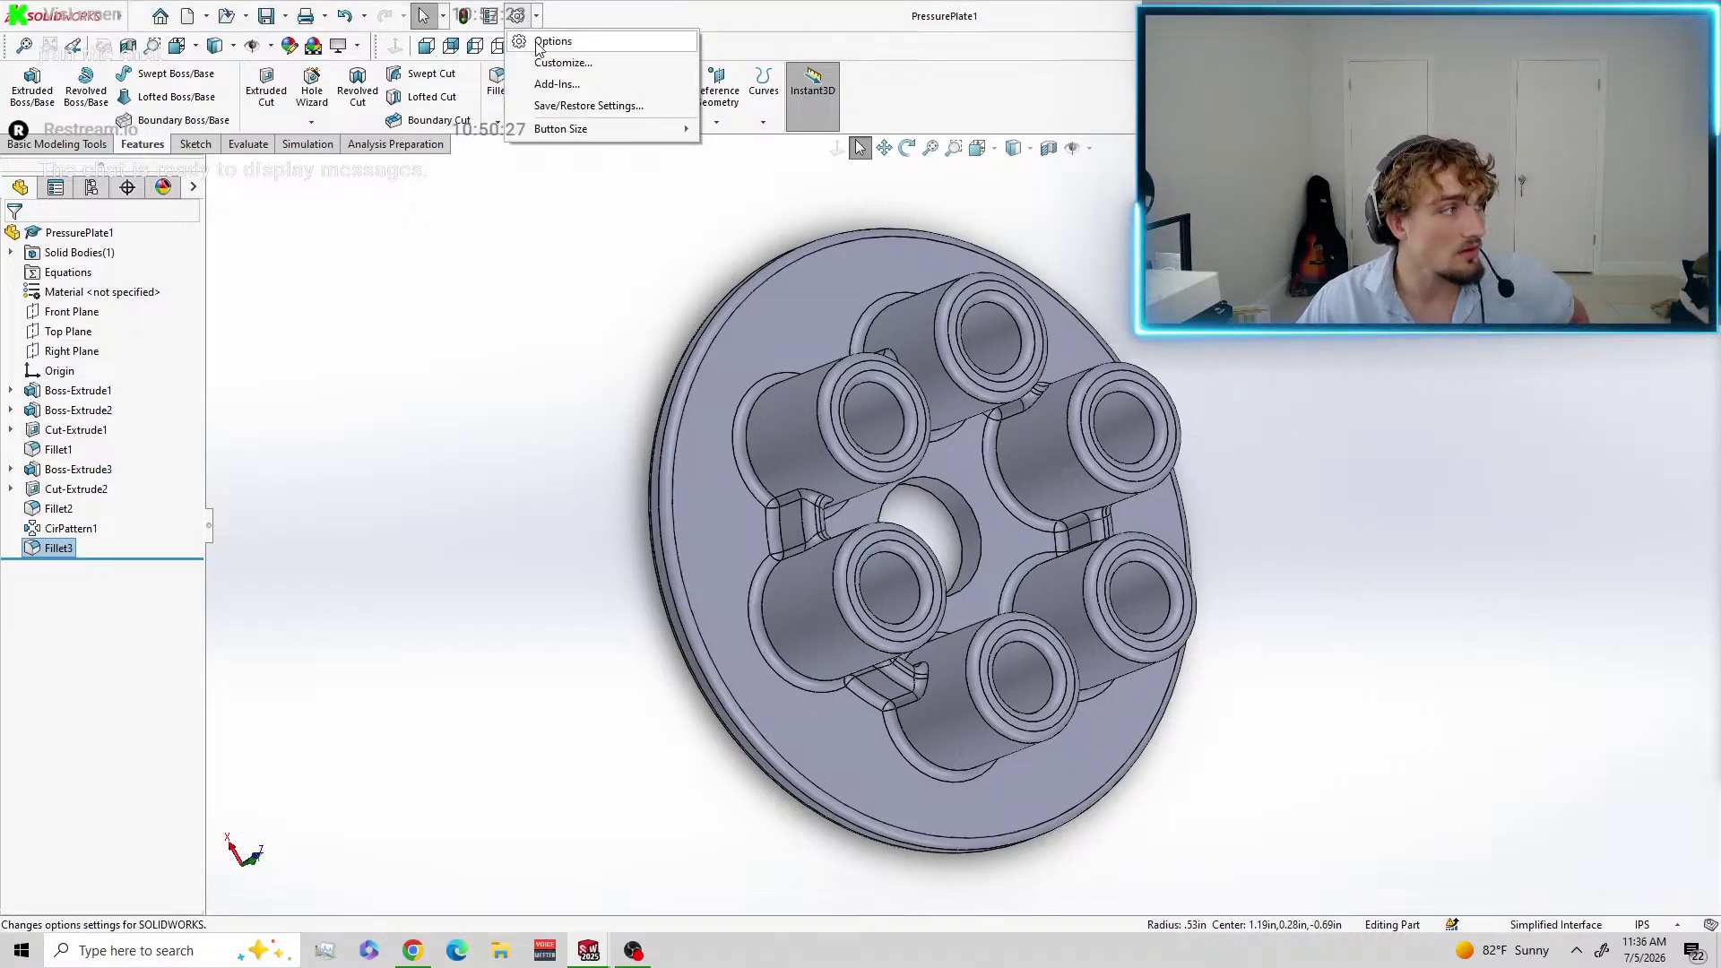
{"action": "left_click", "coordinate": [538, 45]}
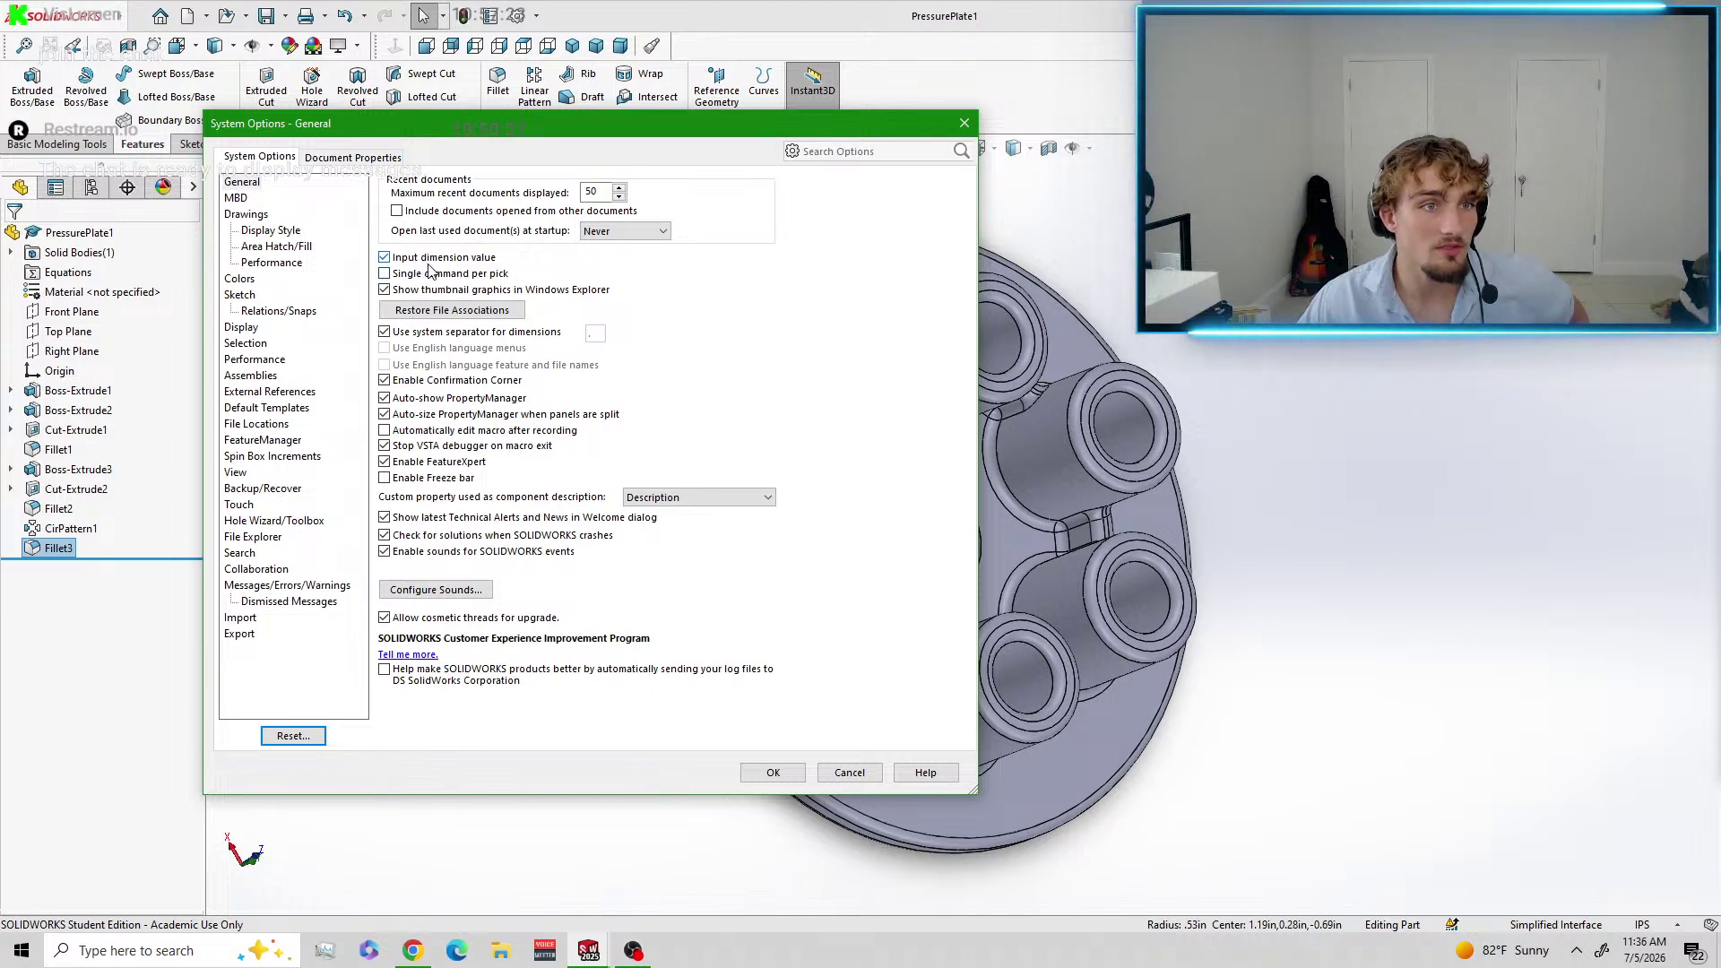
{"action": "left_click", "coordinate": [271, 234]}
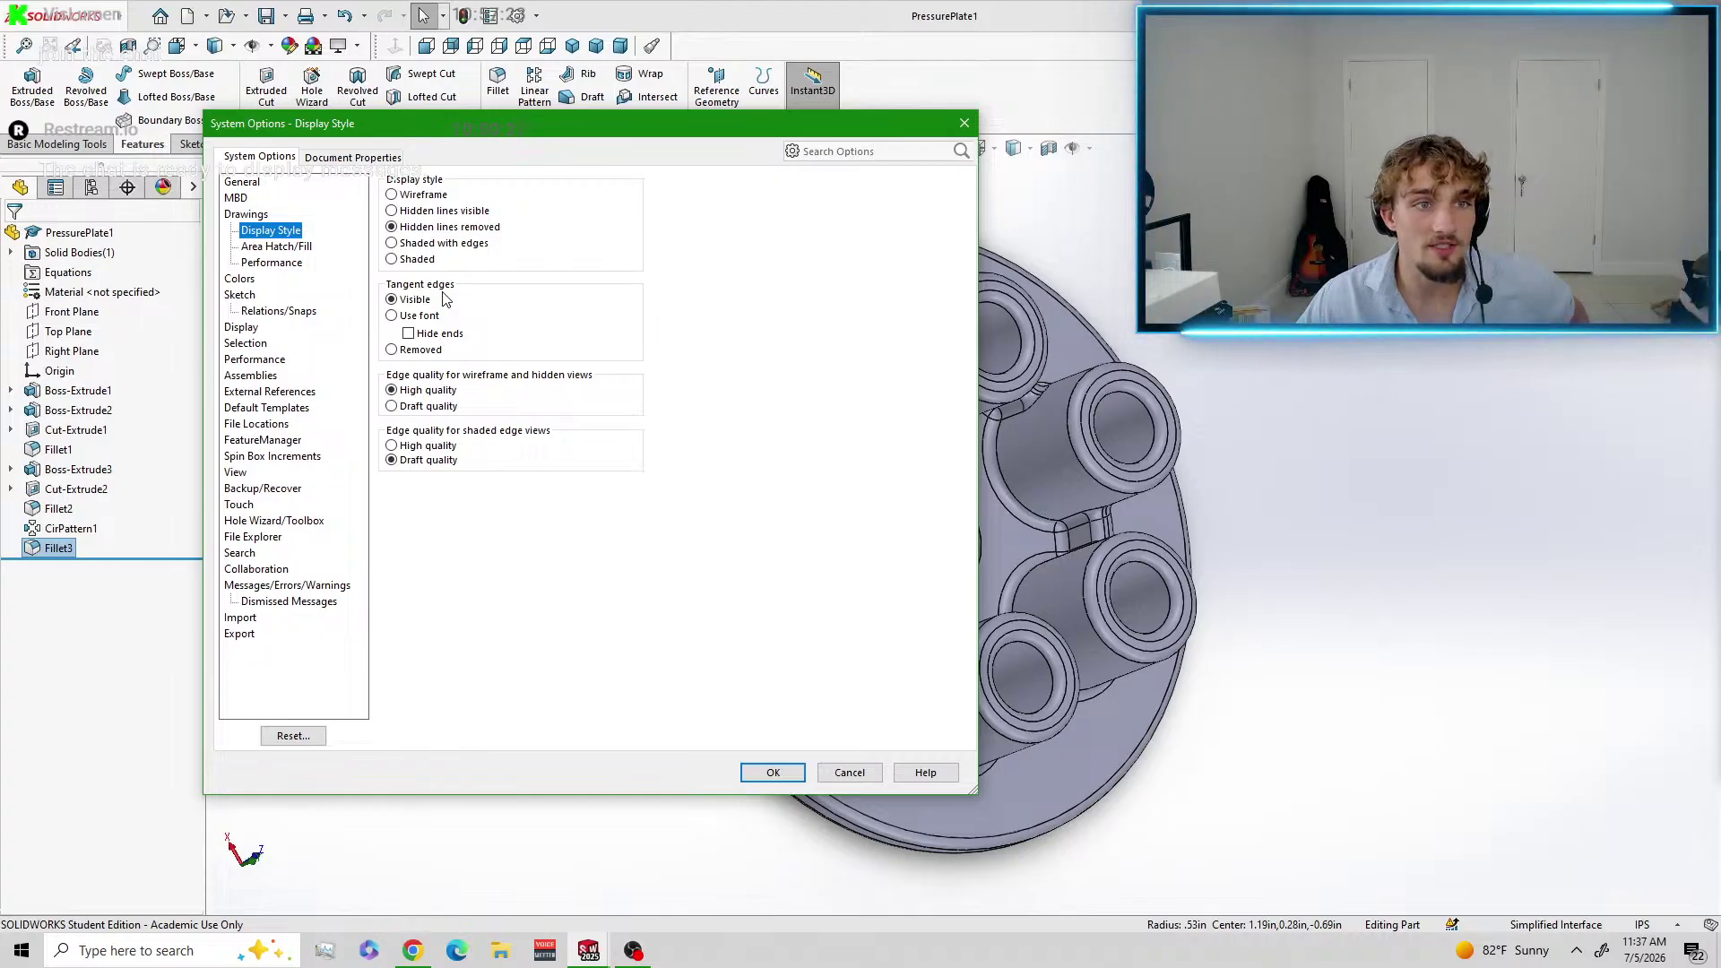
{"action": "left_click", "coordinate": [395, 351]}
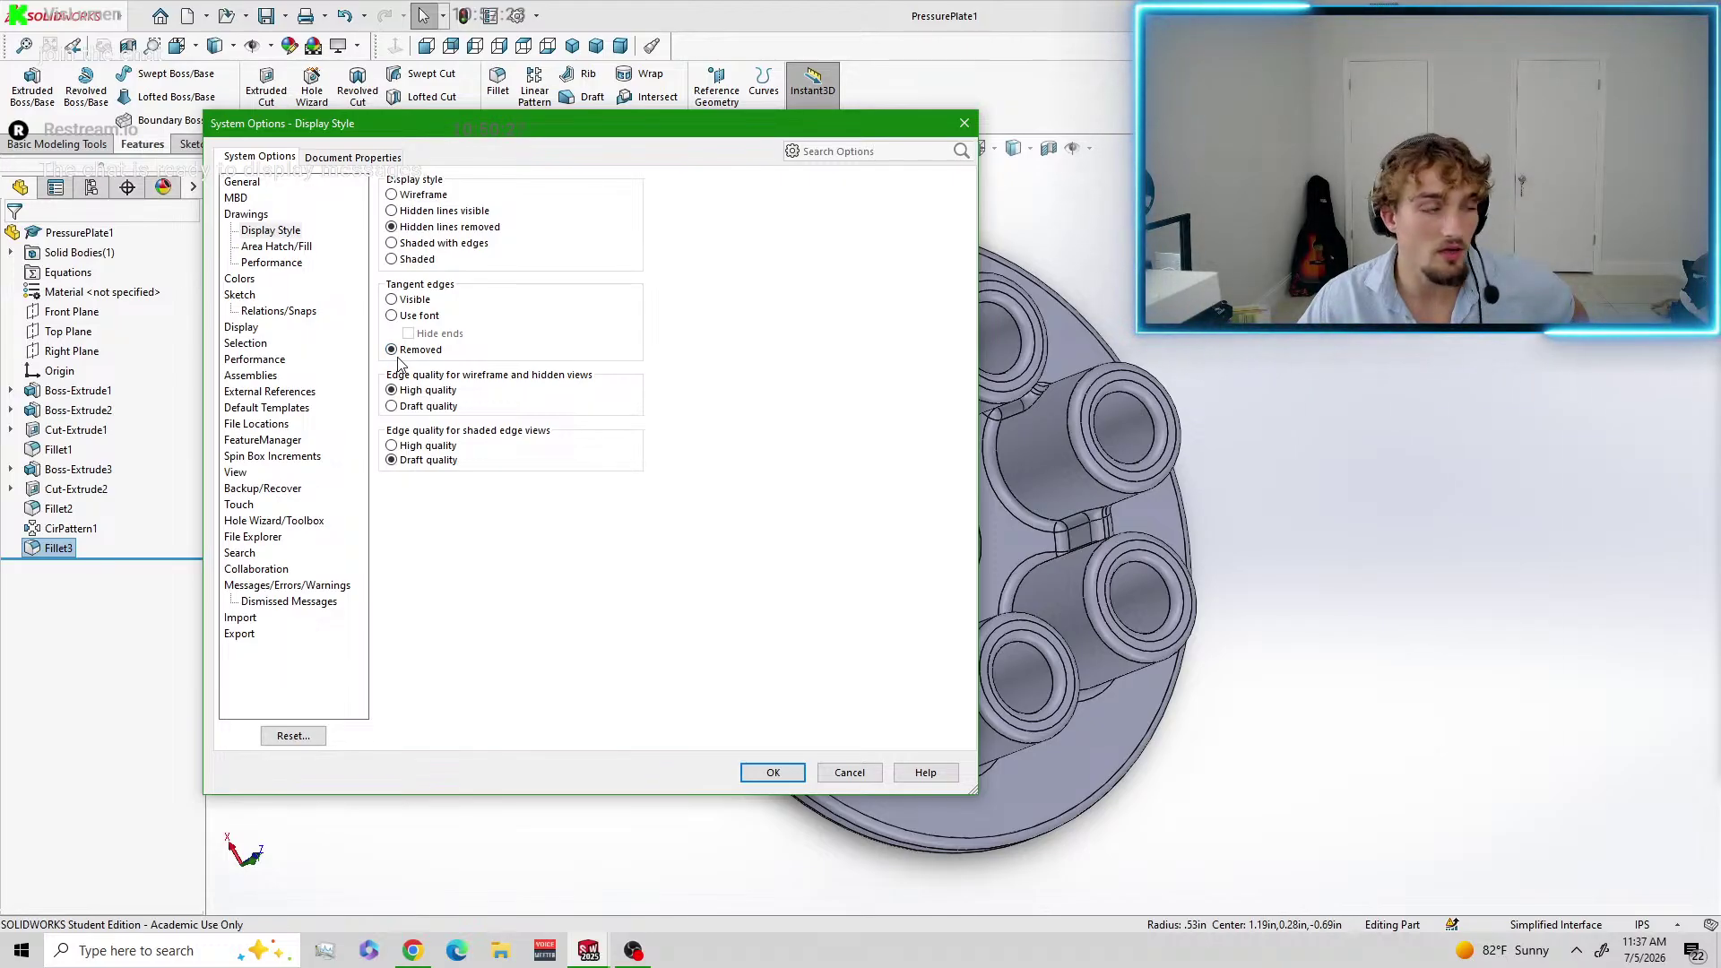
{"action": "left_click", "coordinate": [772, 772]}
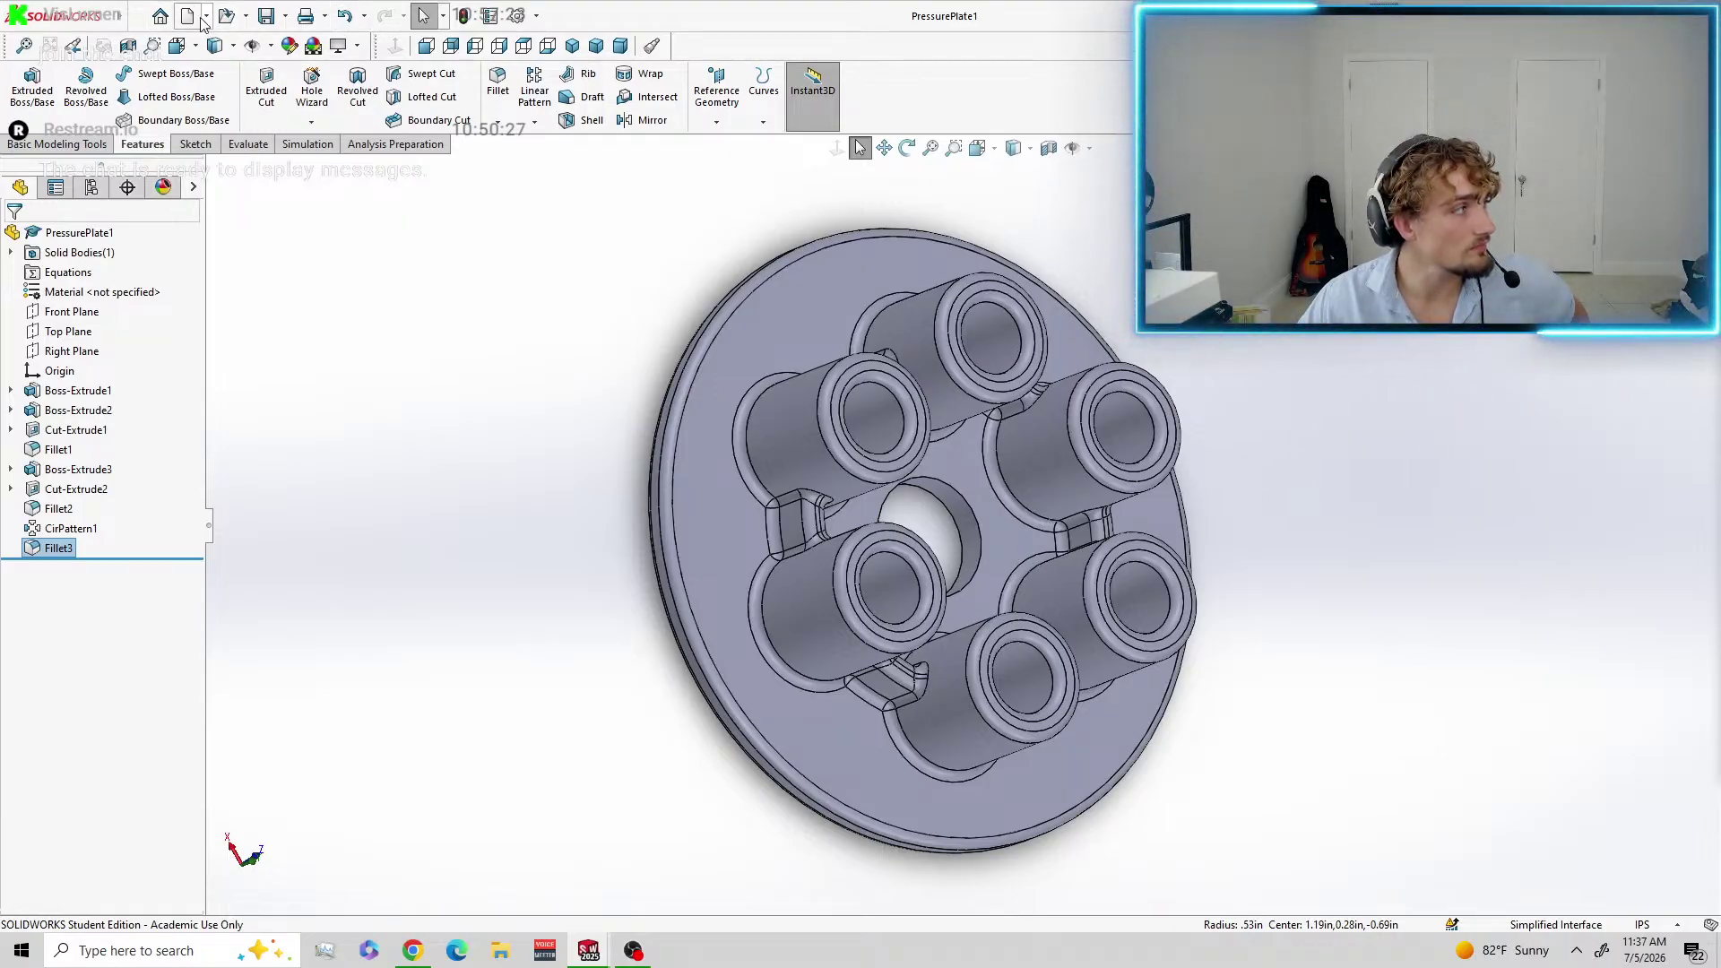
Make a drawing from the part on an A (ANSI) Landscape sheet, without limiting the list to standard formats.
{"action": "left_click", "coordinate": [114, 18]}
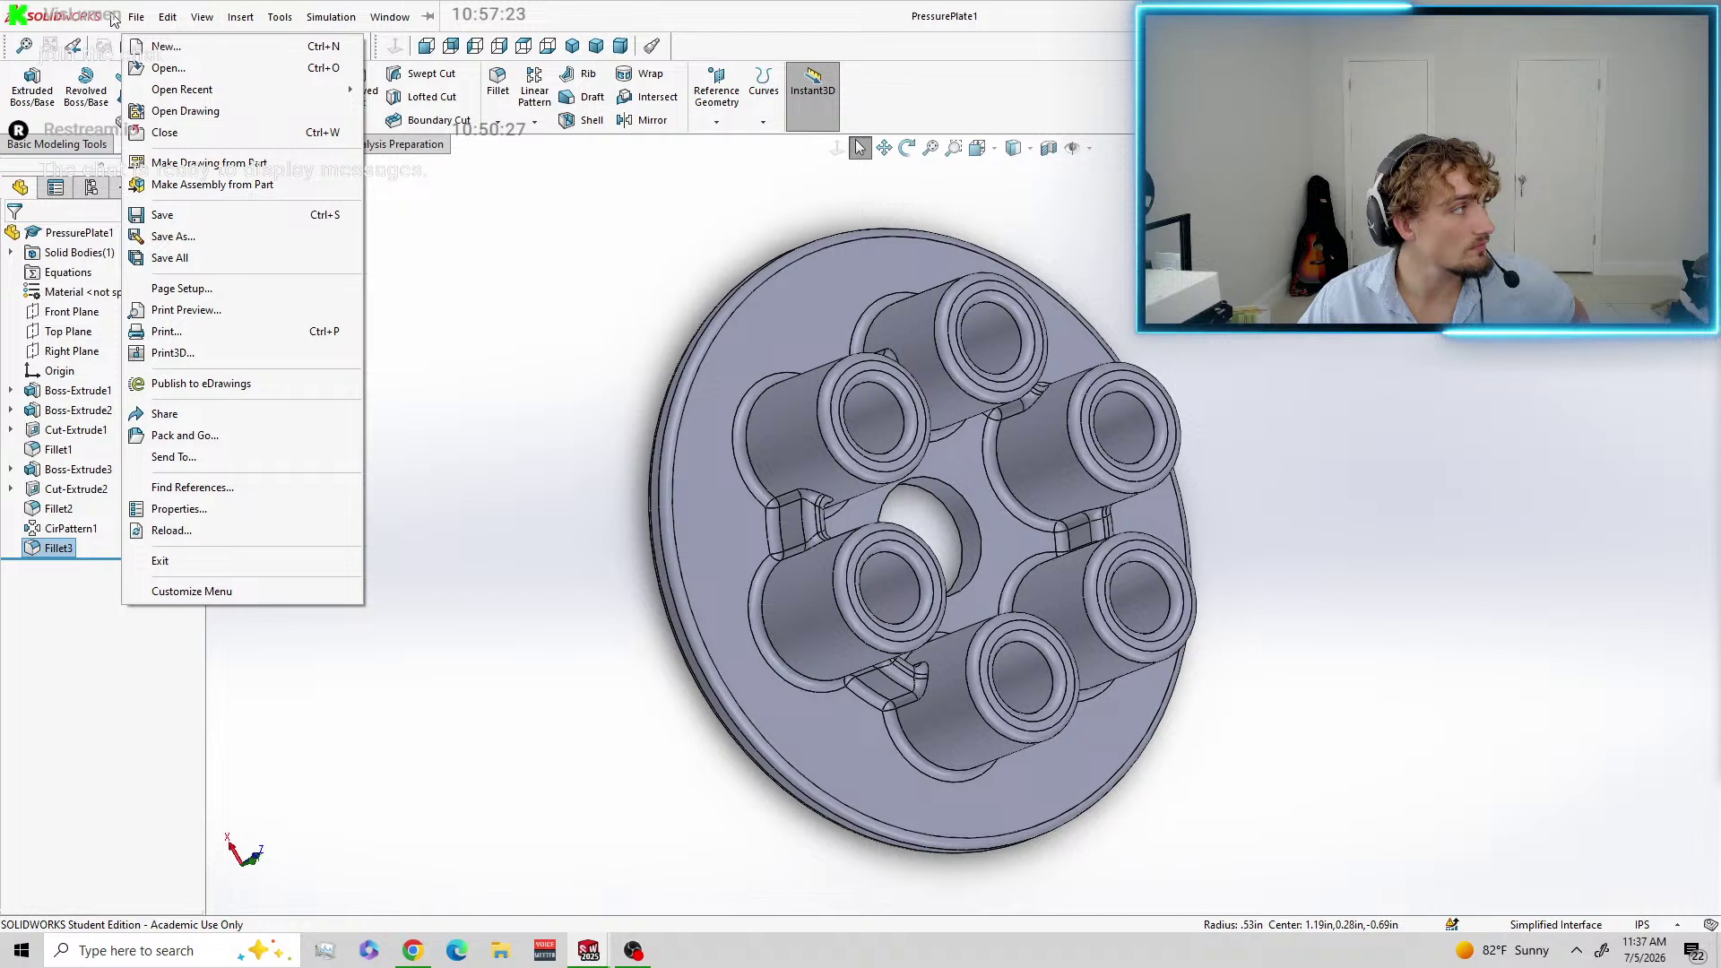
{"action": "left_click", "coordinate": [214, 165]}
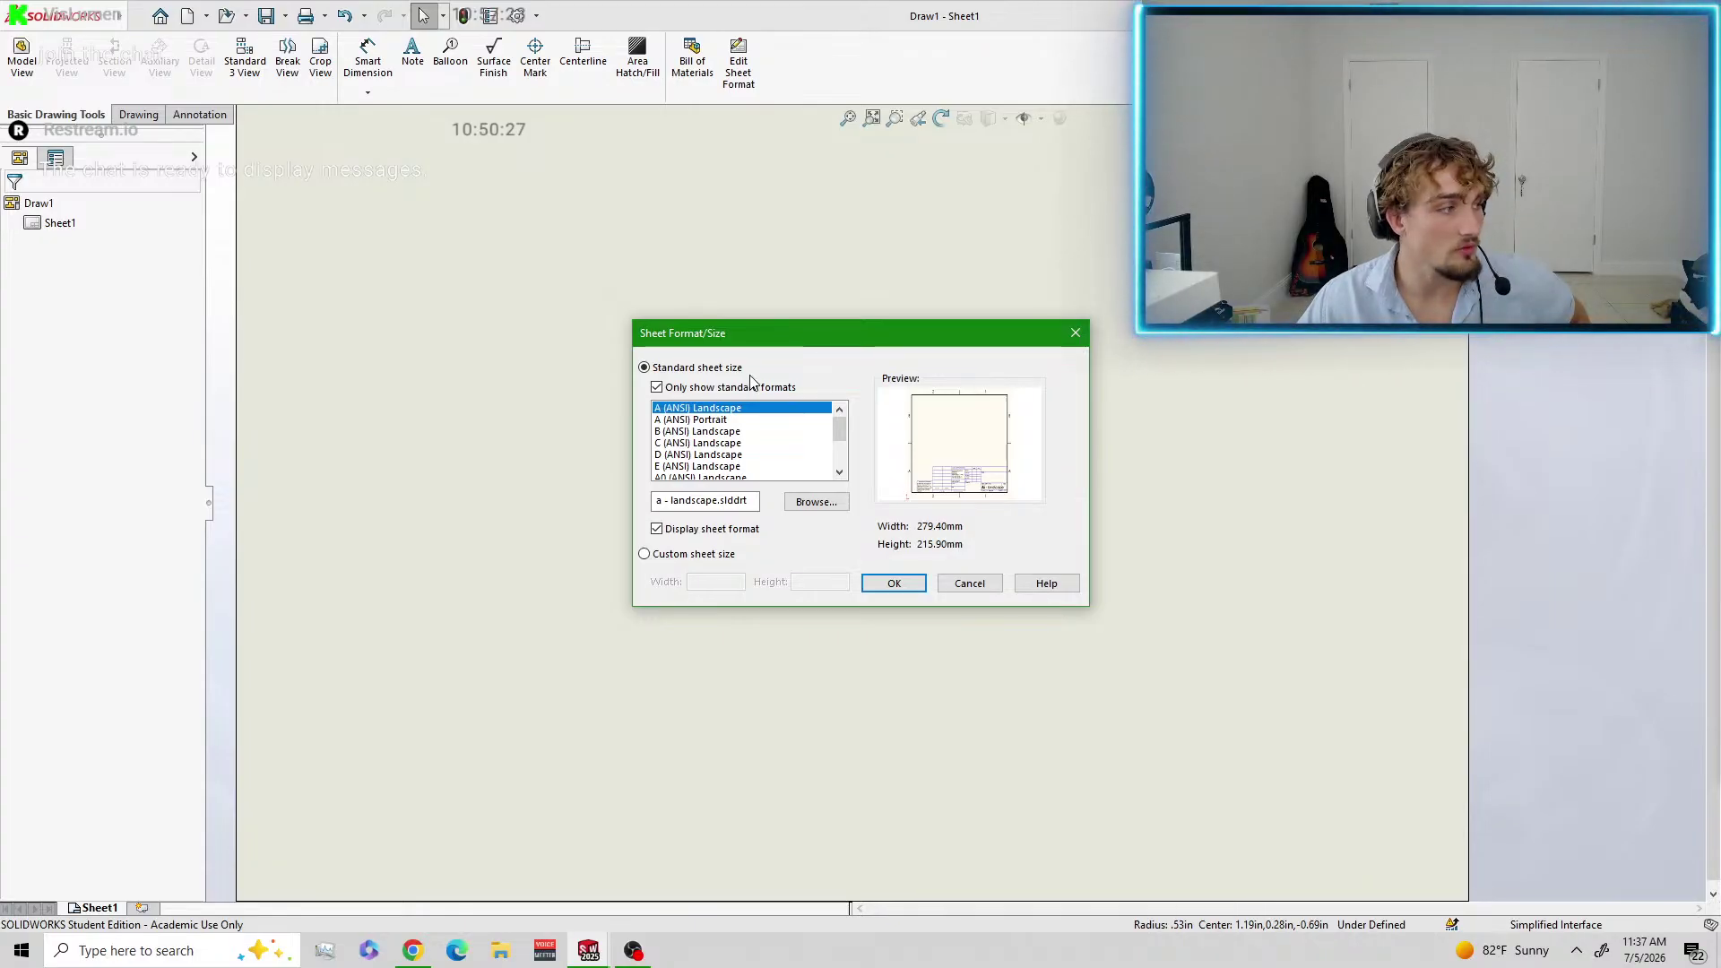
{"action": "left_click", "coordinate": [659, 390]}
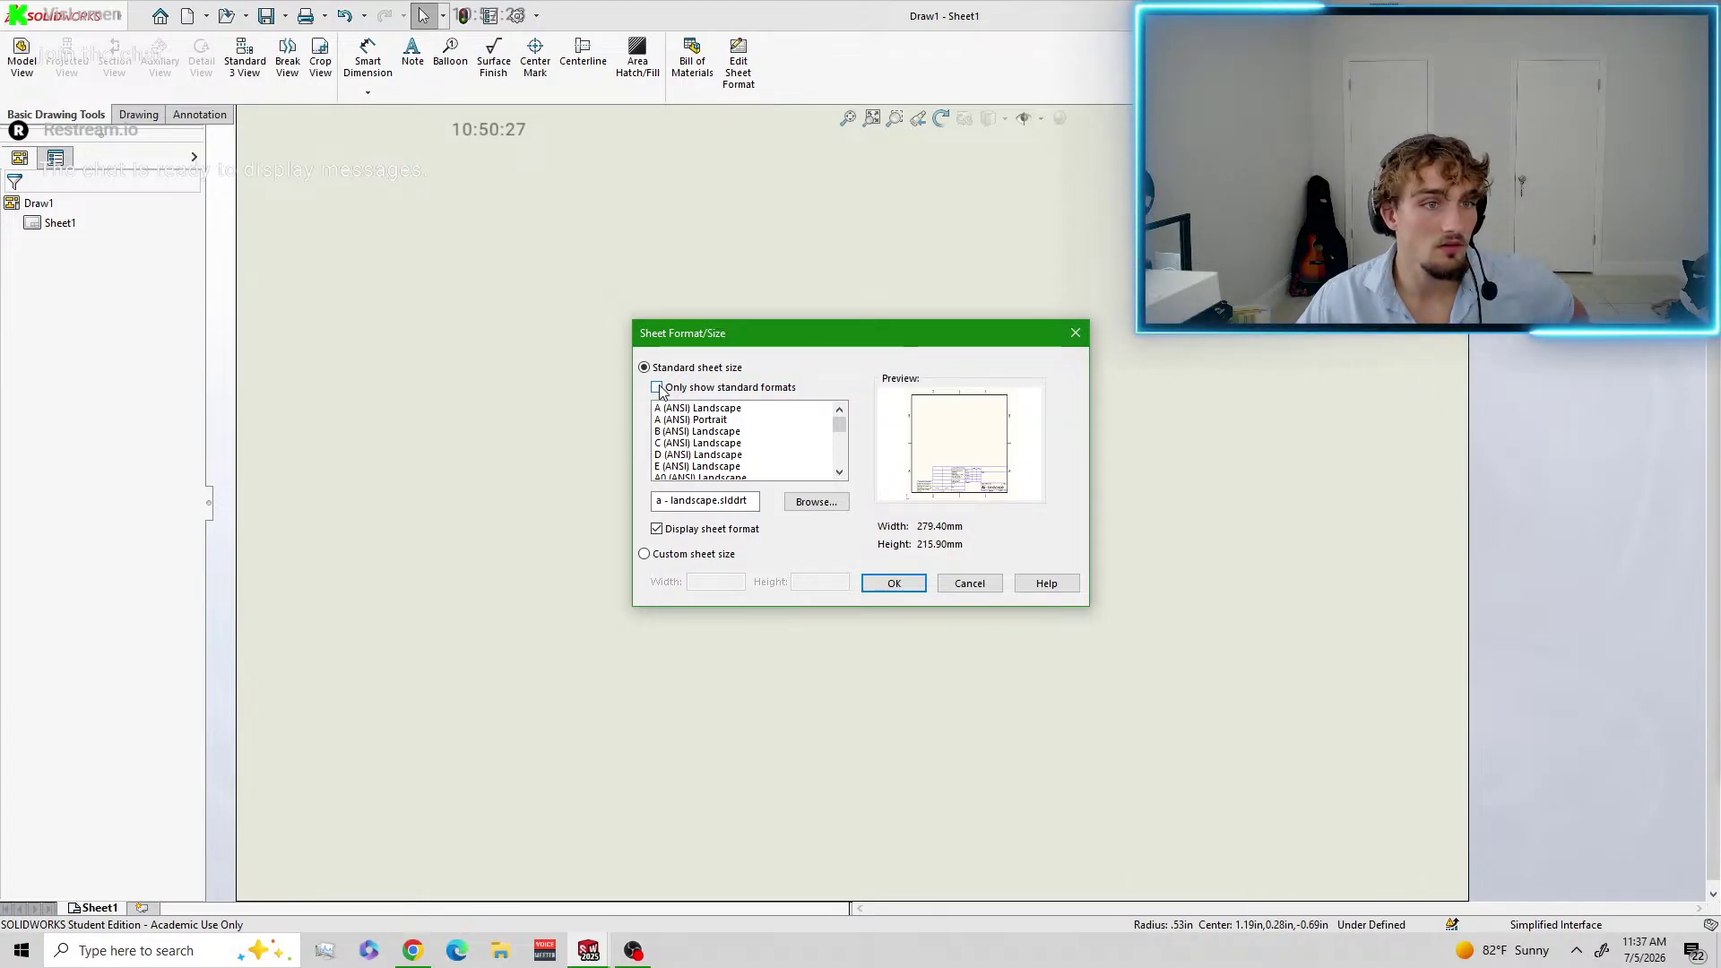
{"action": "left_click", "coordinate": [678, 410]}
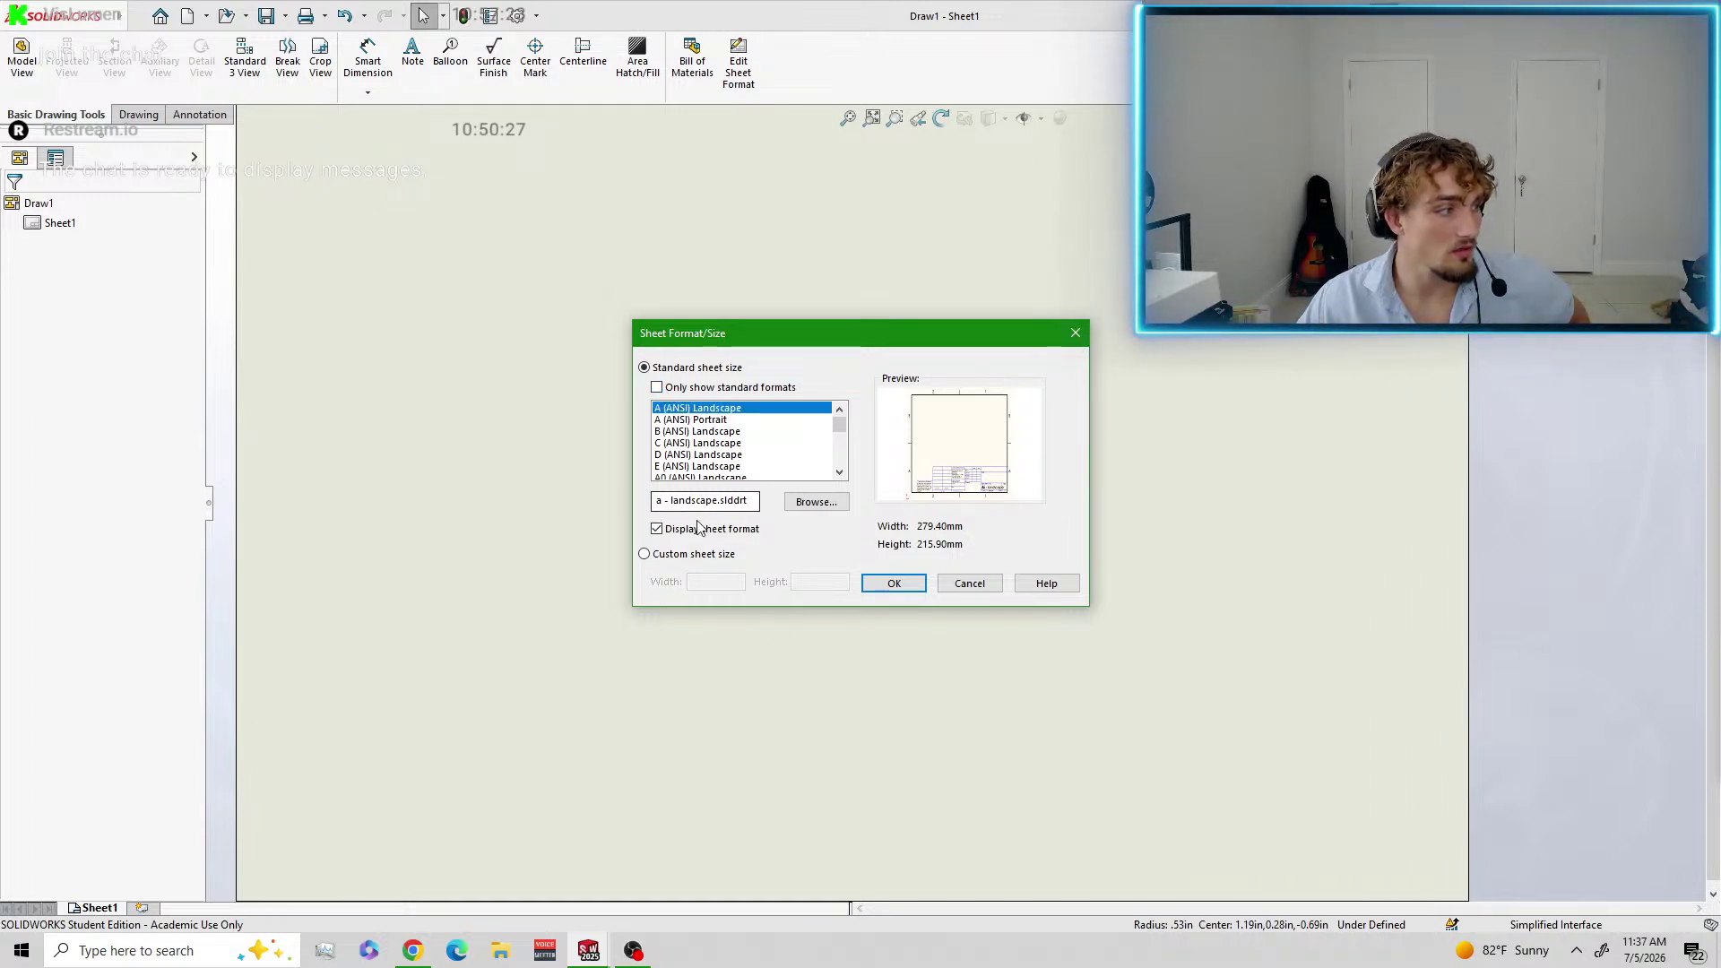
{"action": "left_click", "coordinate": [897, 584]}
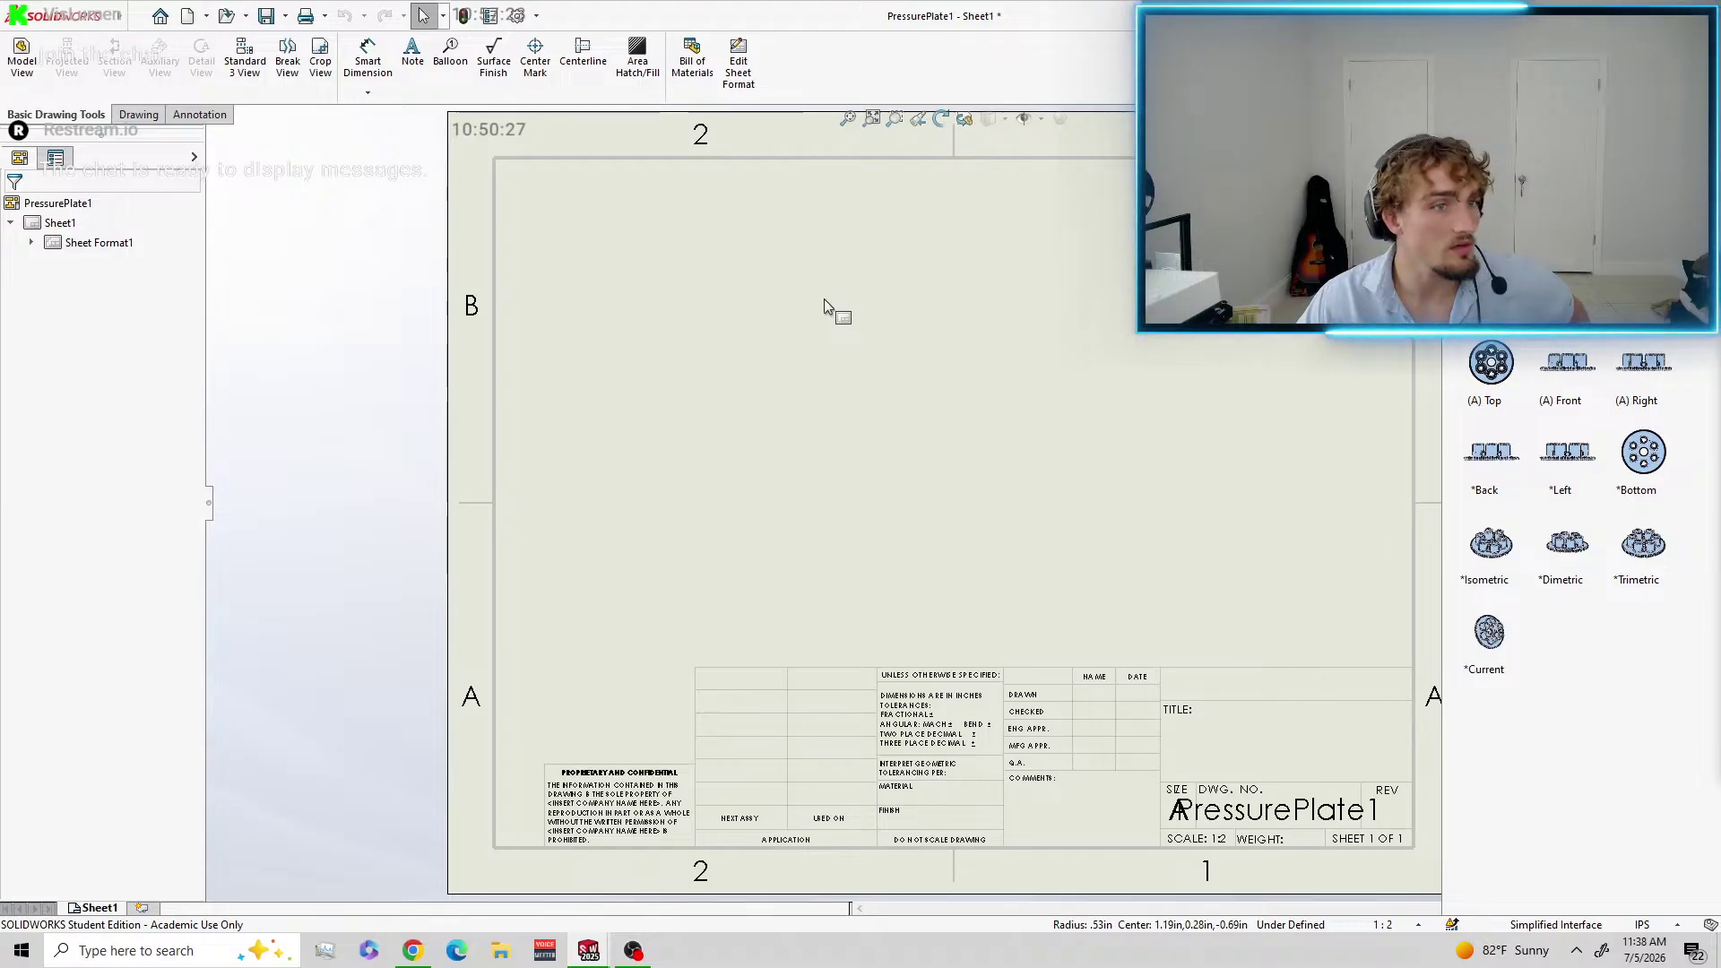
Turn off automatic center marks for part holes in the drawing's document detailing properties.
{"action": "left_click", "coordinate": [202, 16]}
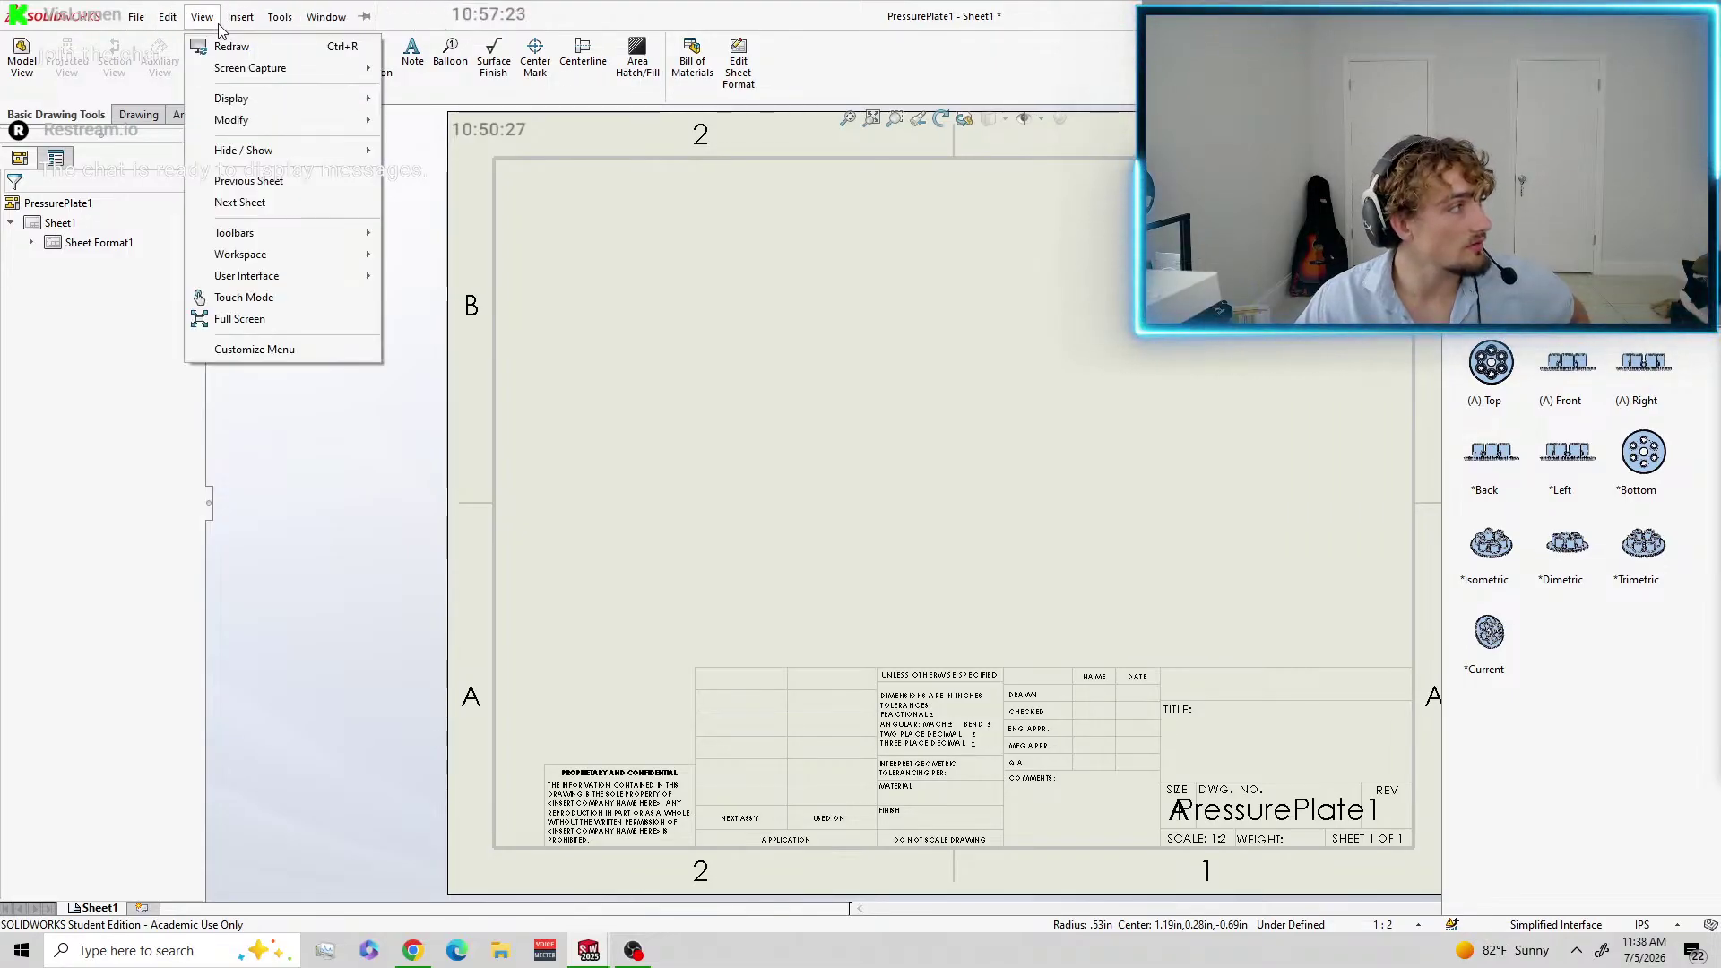
{"action": "mouse_move", "coordinate": [280, 18]}
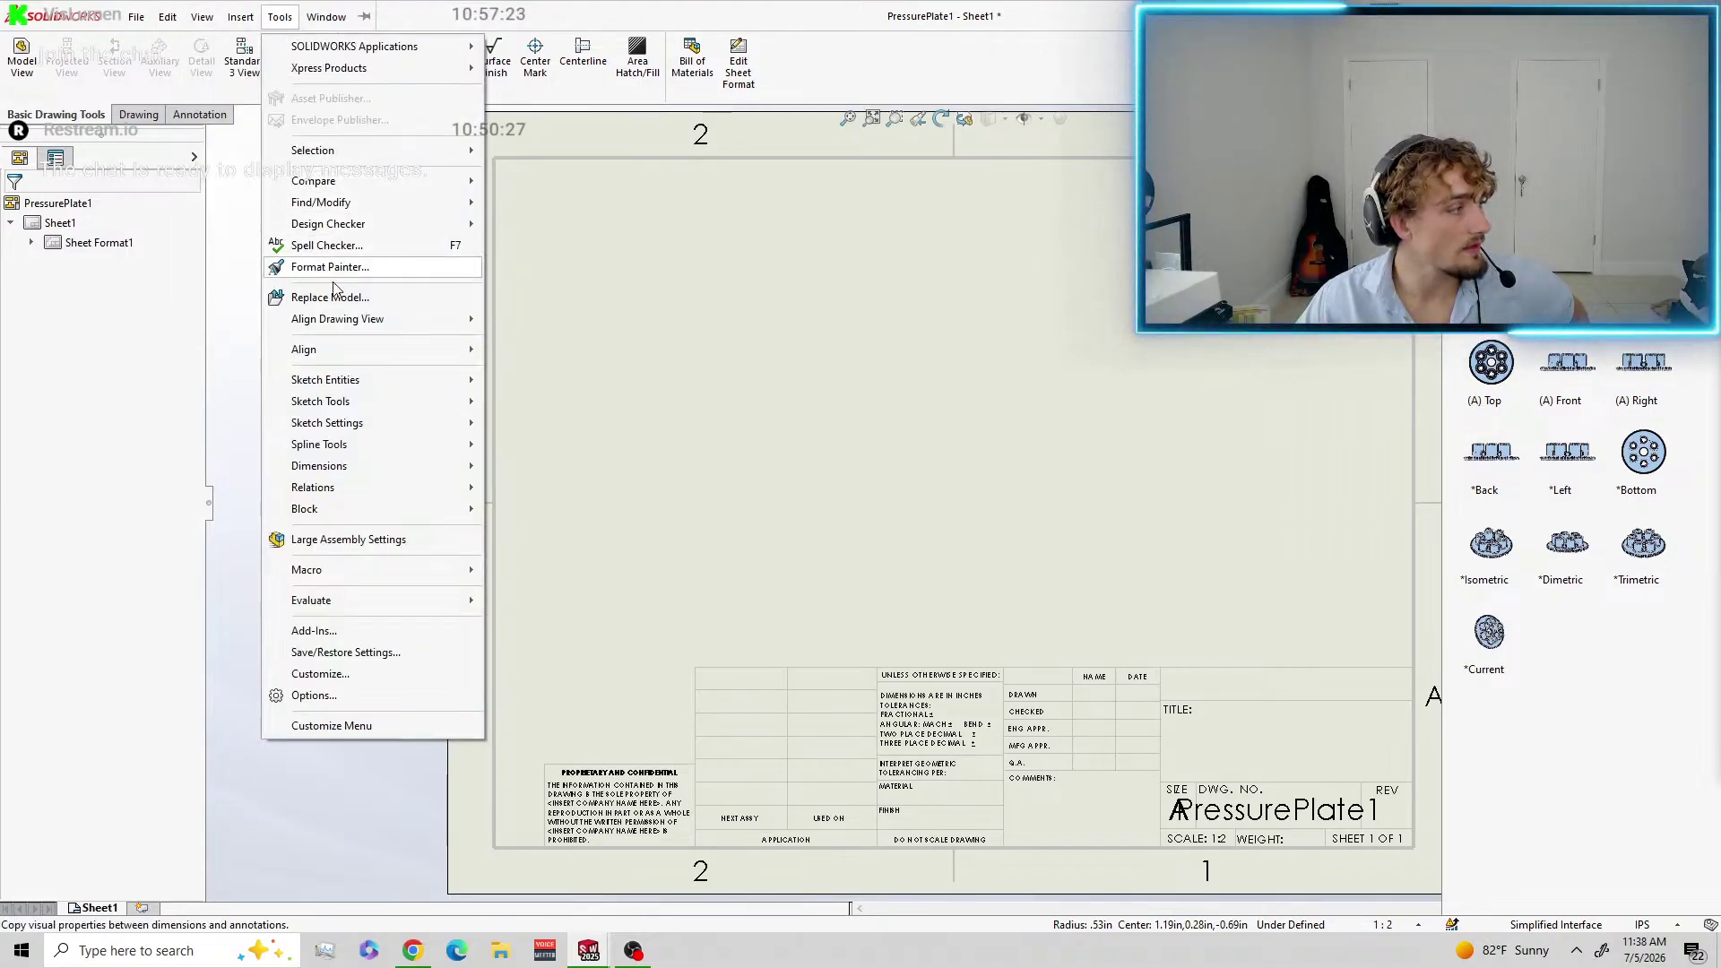
{"action": "left_click", "coordinate": [343, 698]}
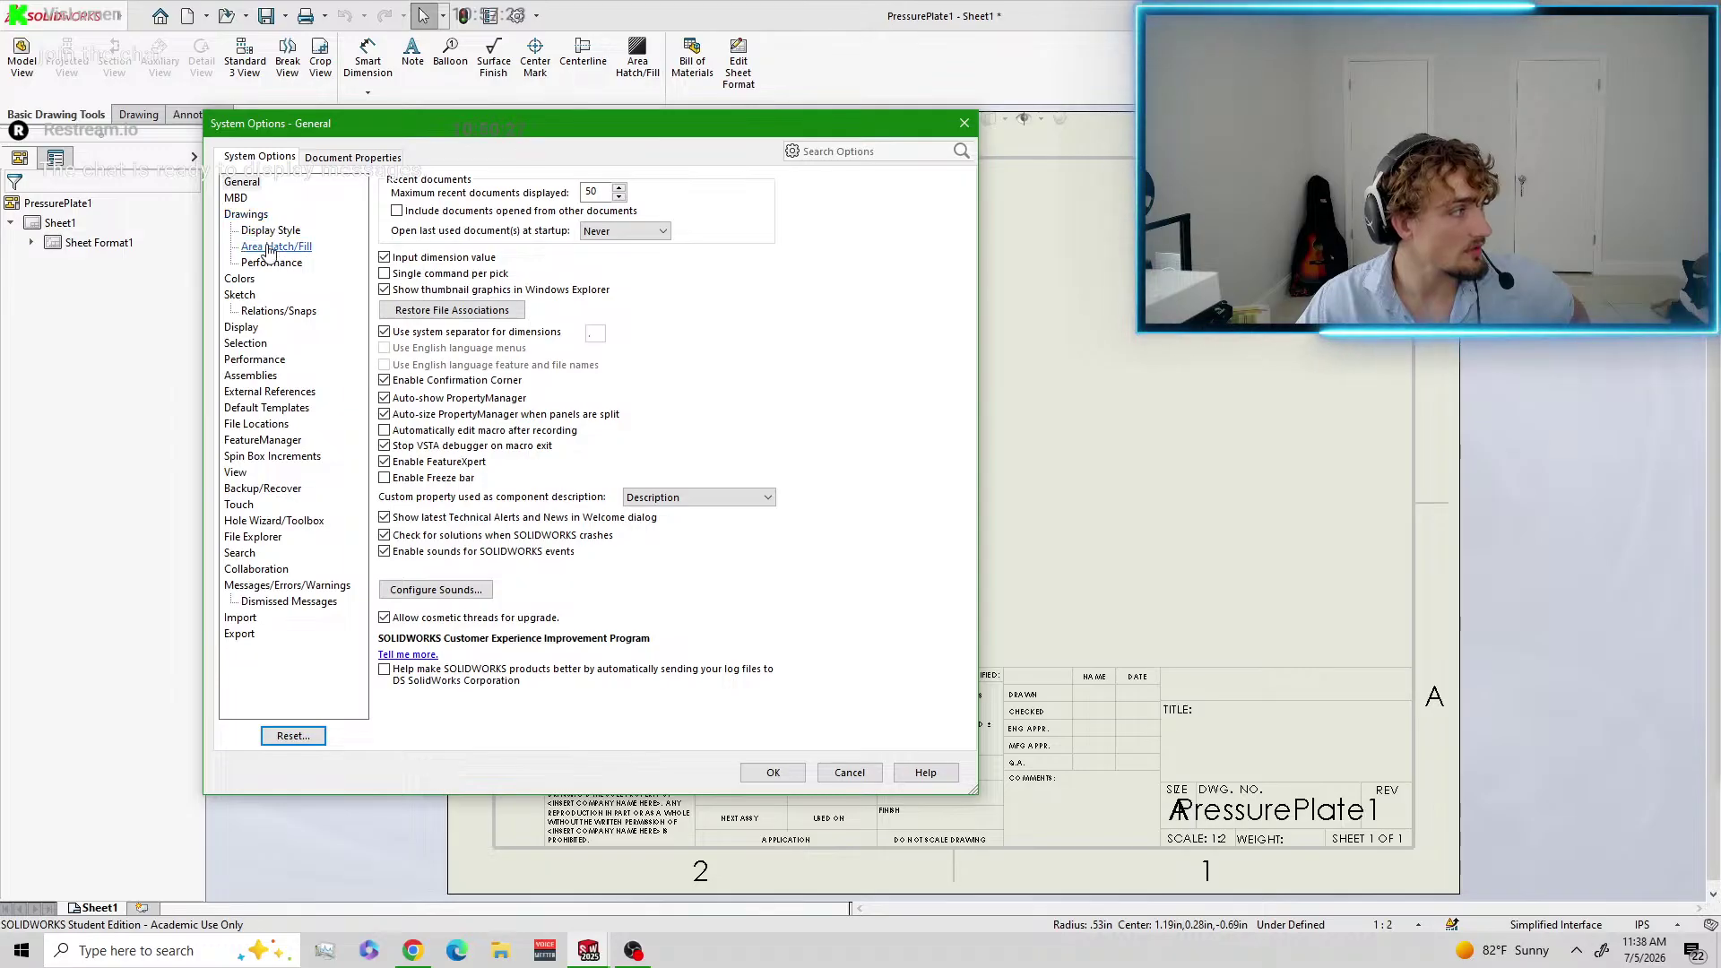
{"action": "left_click", "coordinate": [338, 161]}
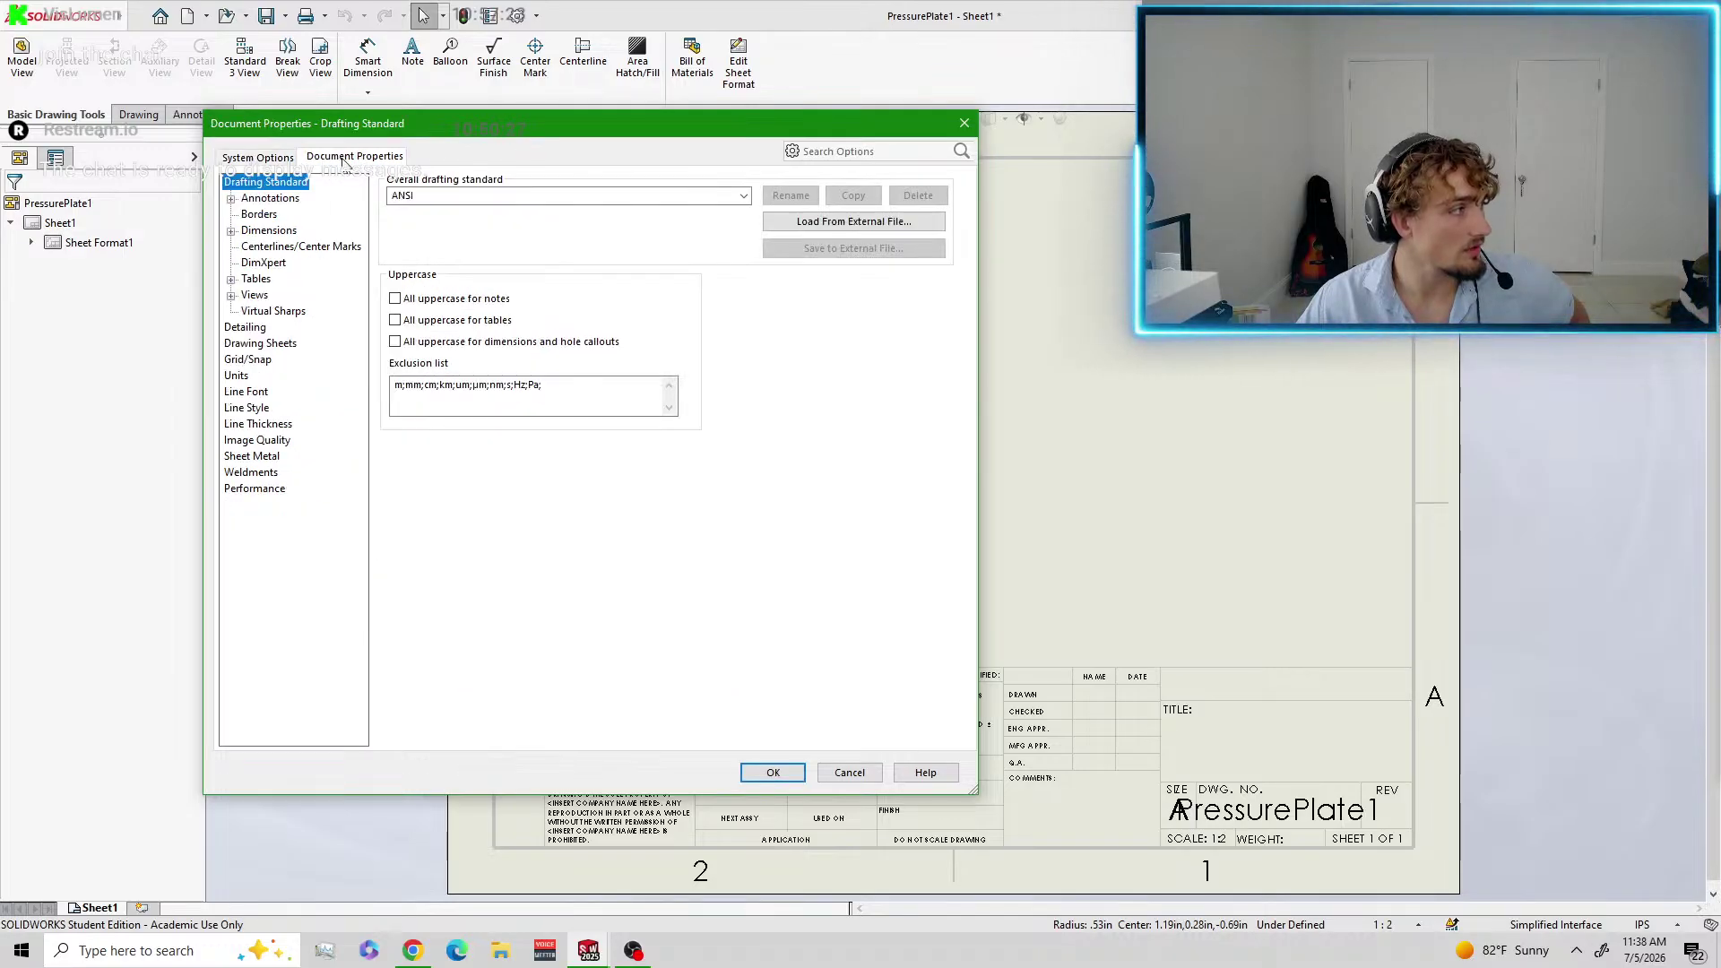
{"action": "left_click", "coordinate": [243, 328]}
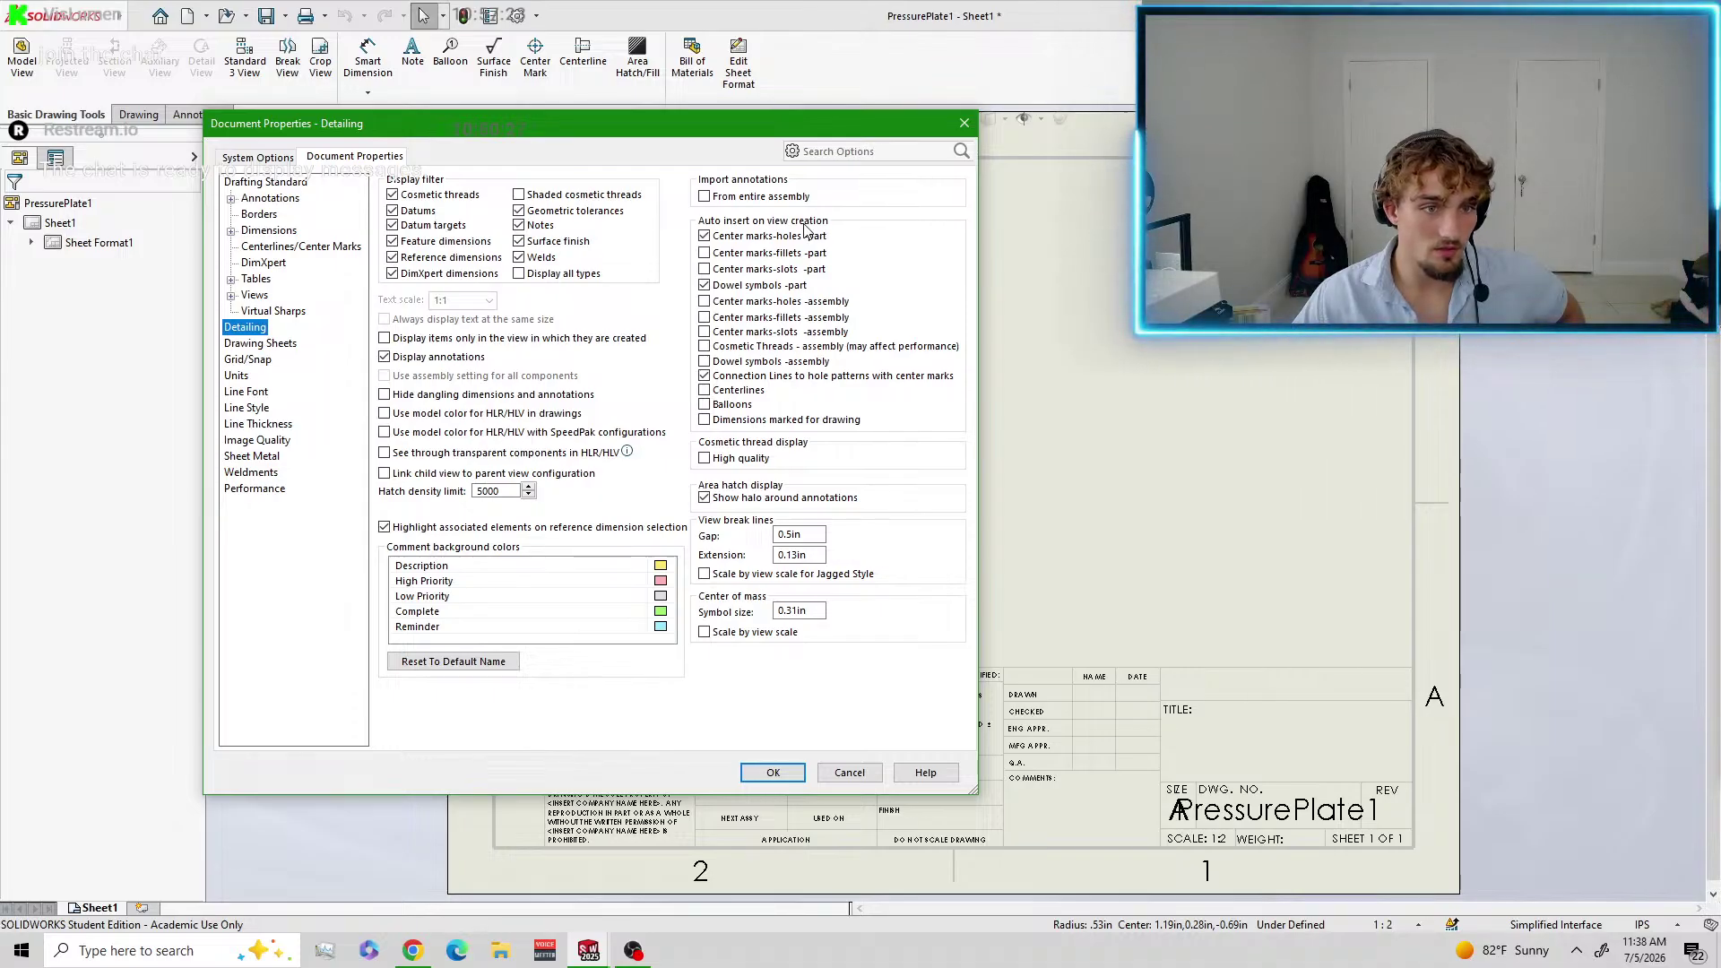
{"action": "left_click", "coordinate": [713, 237]}
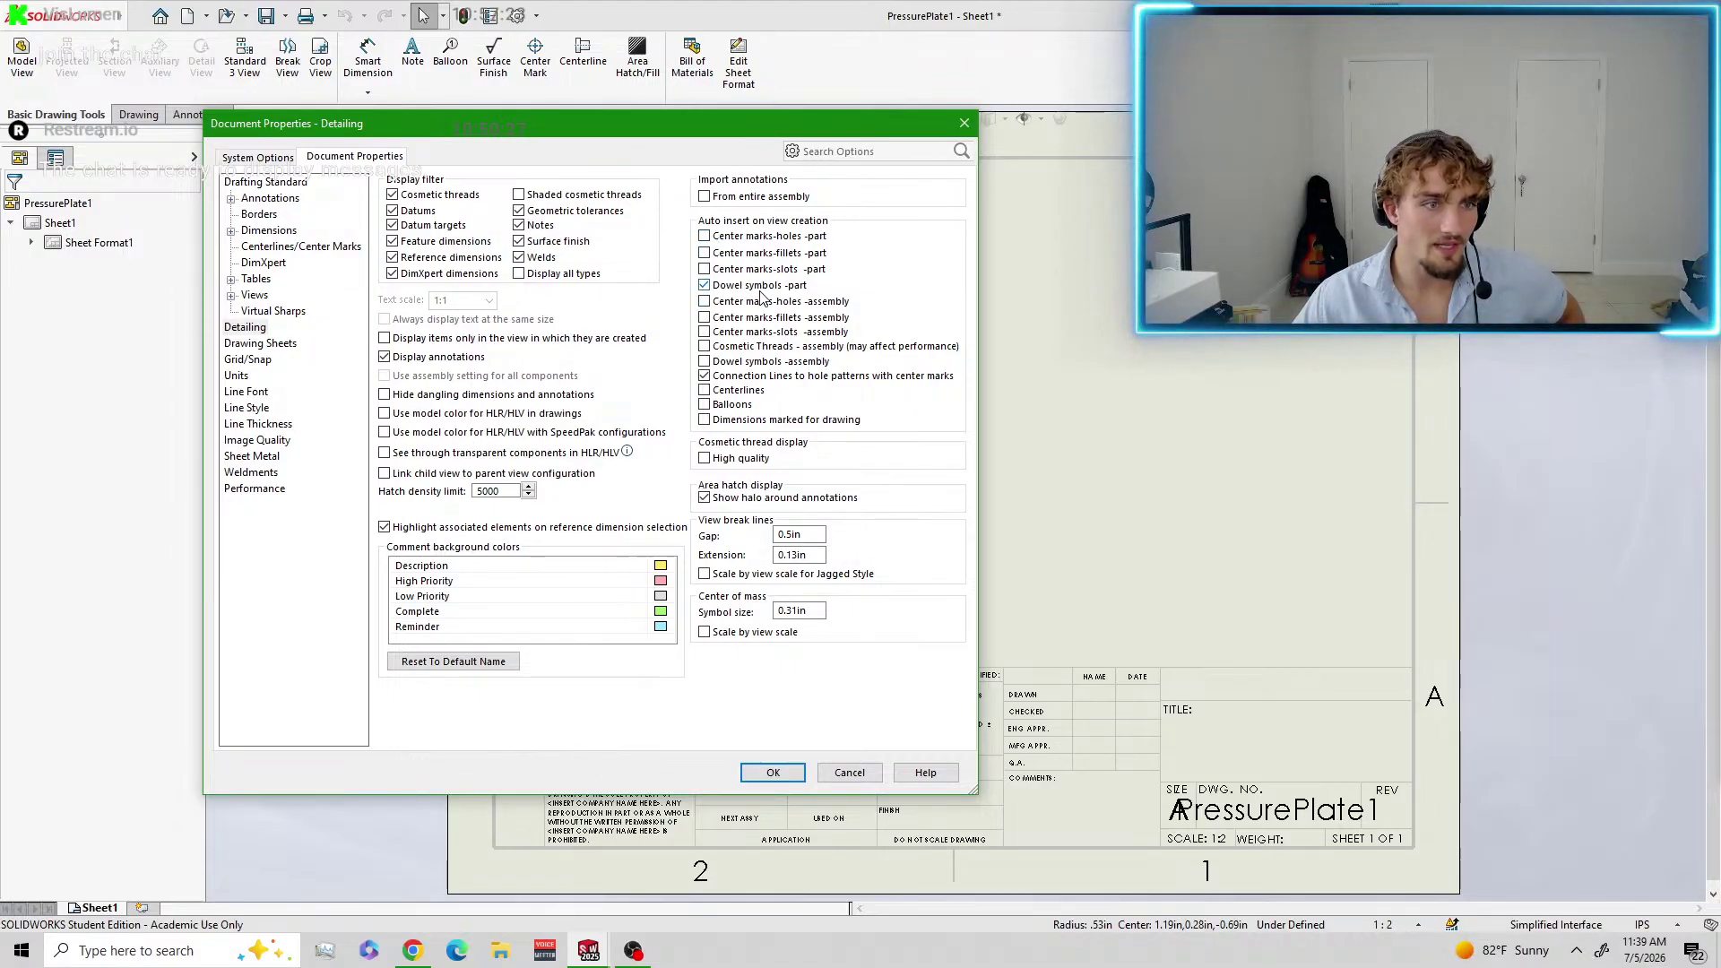
{"action": "left_click", "coordinate": [773, 772]}
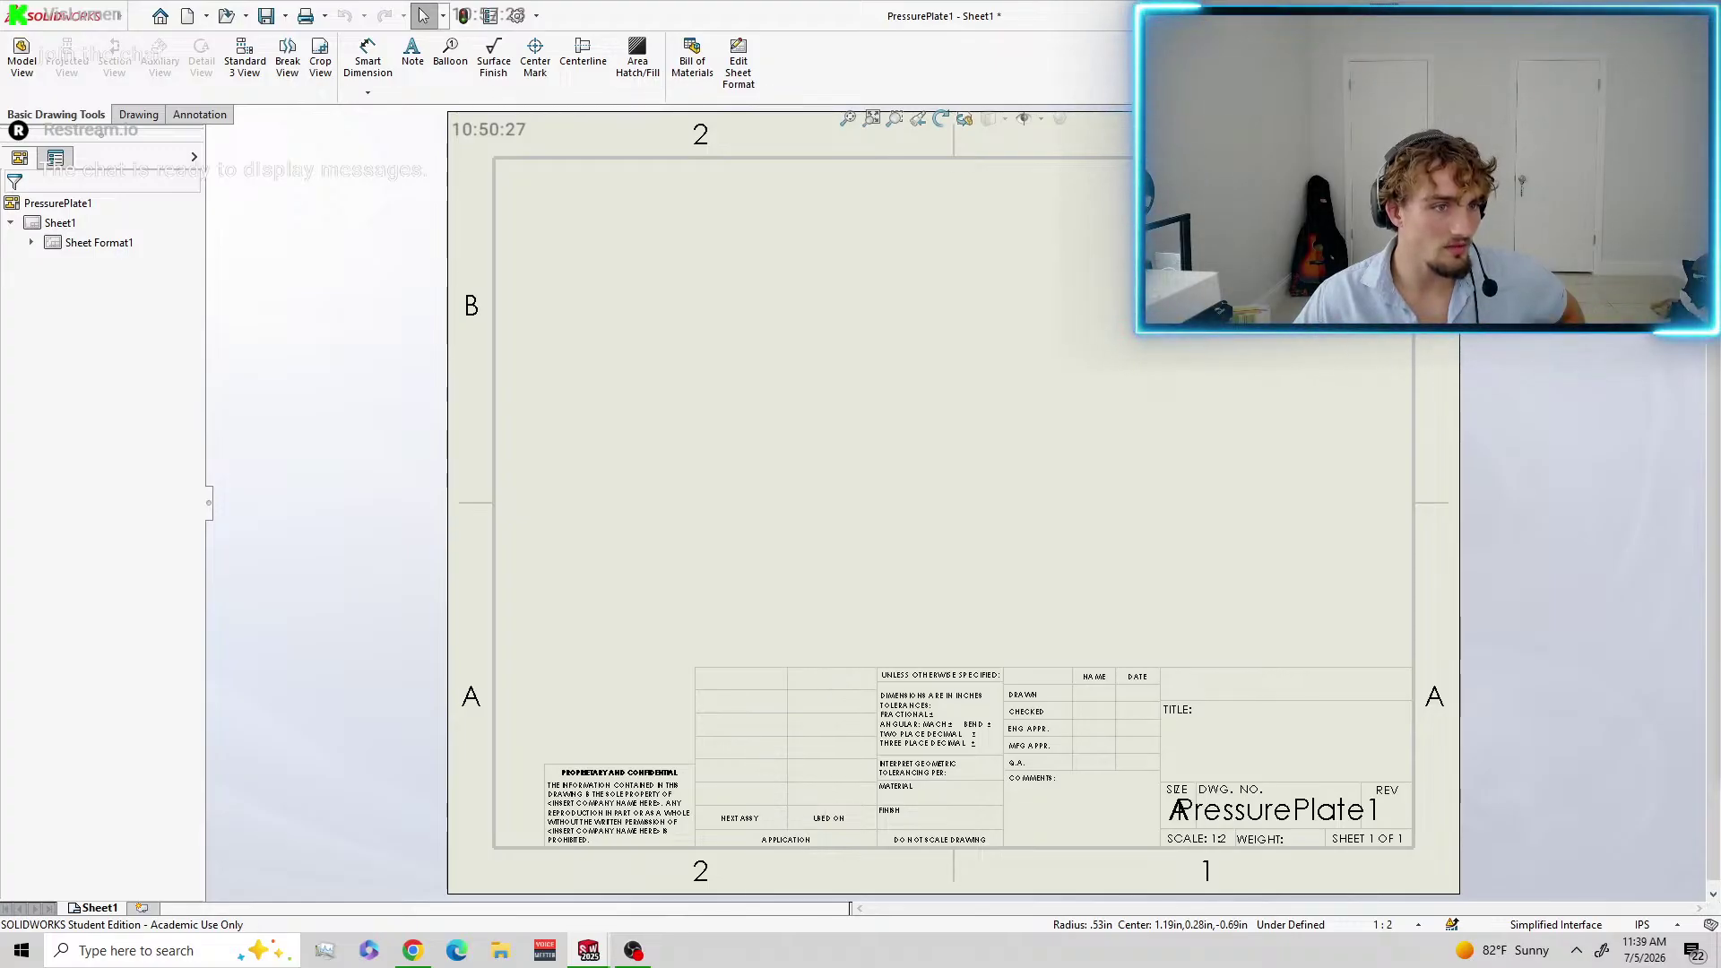
Place the part's top view on the sheet and position it at mid-height near the left border.
{"action": "left_click", "coordinate": [1711, 220]}
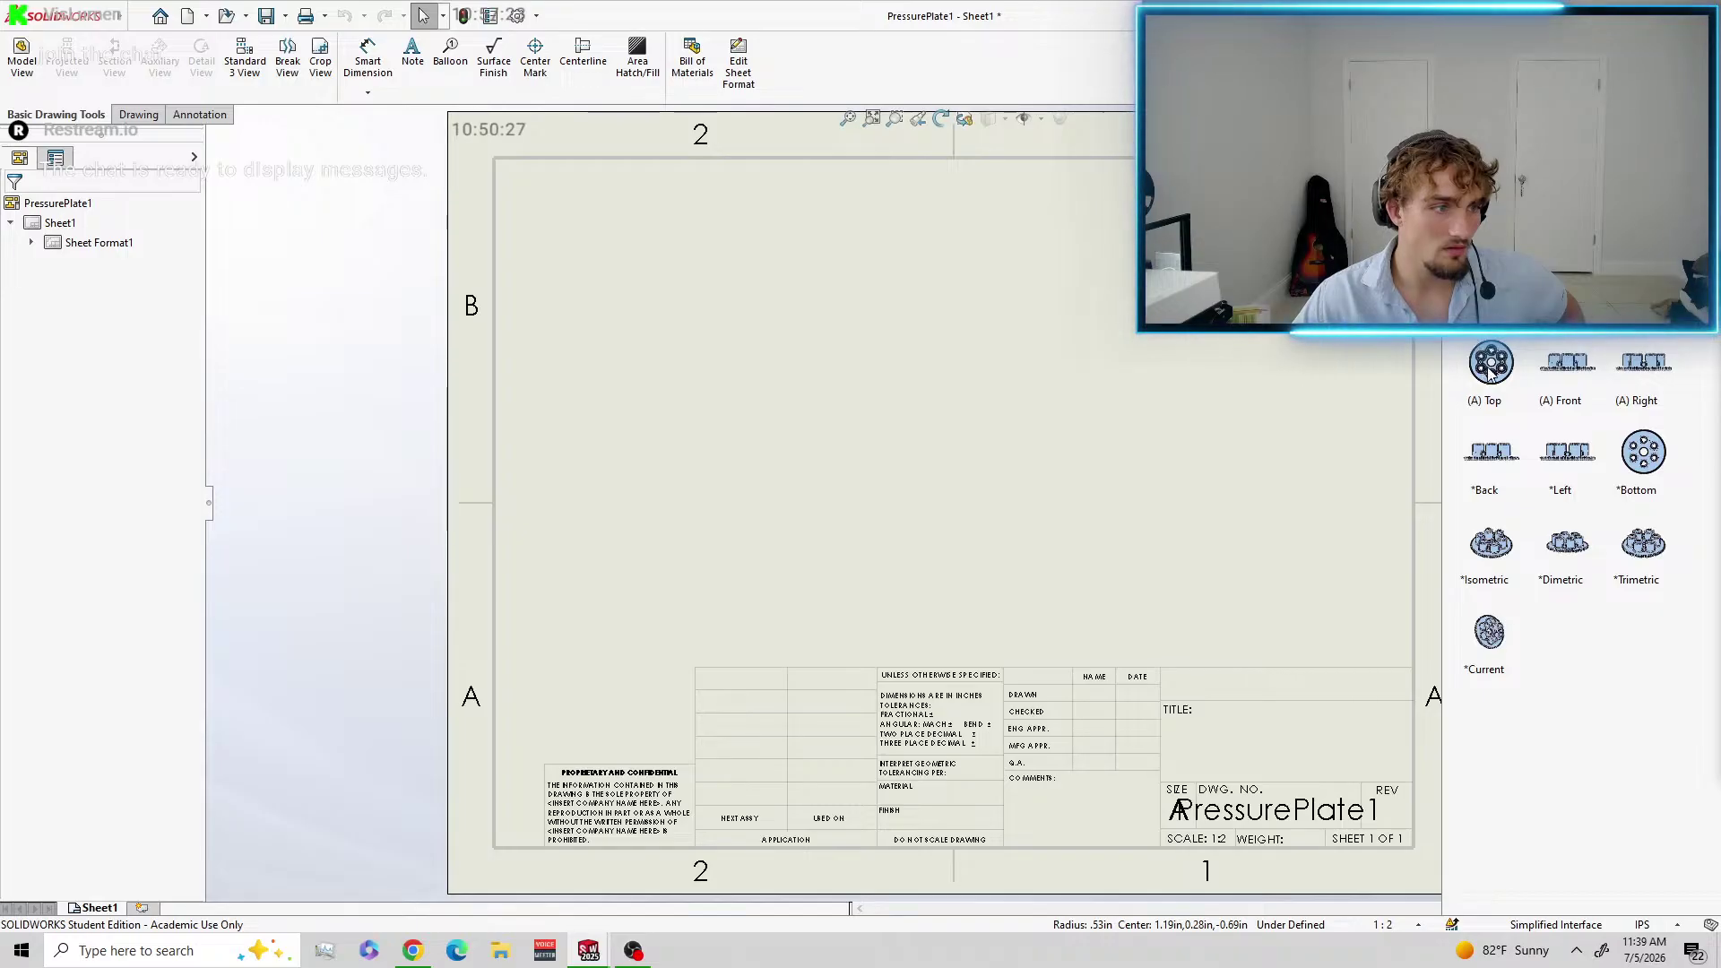
{"action": "mouse_move", "coordinate": [1490, 372]}
{"action": "left_mouse_down"}
{"action": "mouse_move", "coordinate": [1272, 441]}
{"action": "mouse_move", "coordinate": [949, 448]}
{"action": "mouse_move", "coordinate": [934, 444]}
{"action": "mouse_move", "coordinate": [991, 419]}
{"action": "mouse_move", "coordinate": [685, 337]}
{"action": "left_mouse_up"}
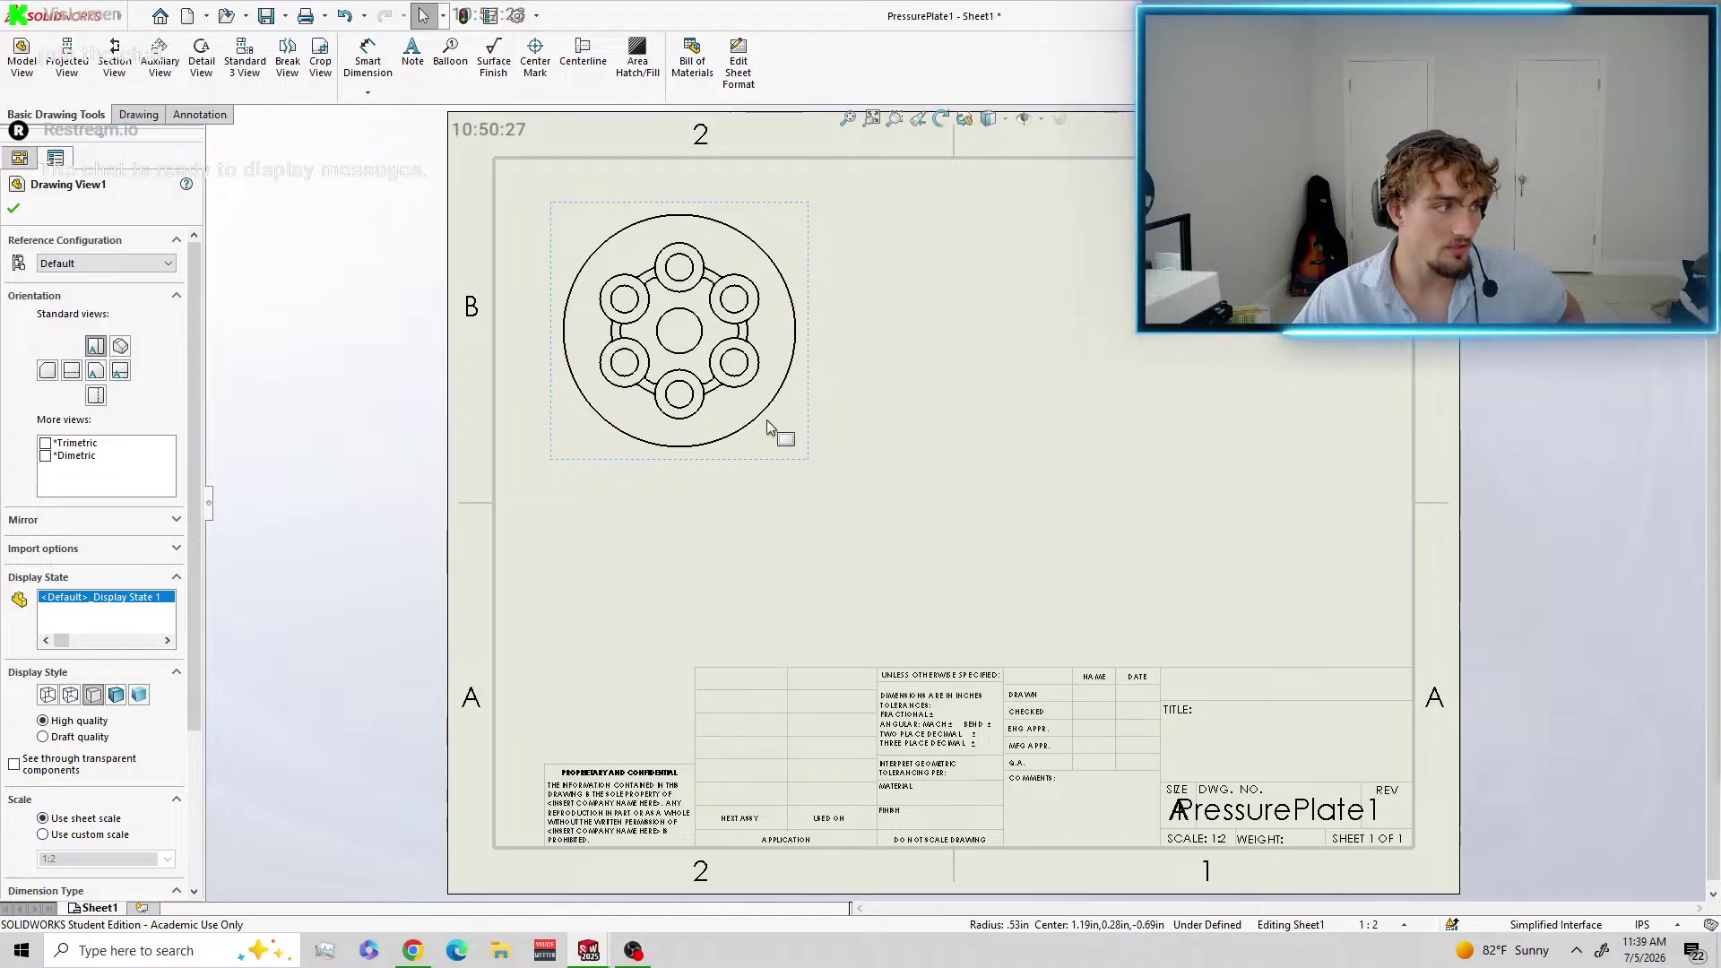
{"action": "mouse_move", "coordinate": [768, 437]}
{"action": "left_mouse_down"}
{"action": "mouse_move", "coordinate": [750, 488]}
{"action": "mouse_move", "coordinate": [755, 609]}
{"action": "mouse_move", "coordinate": [714, 593]}
{"action": "left_mouse_up"}
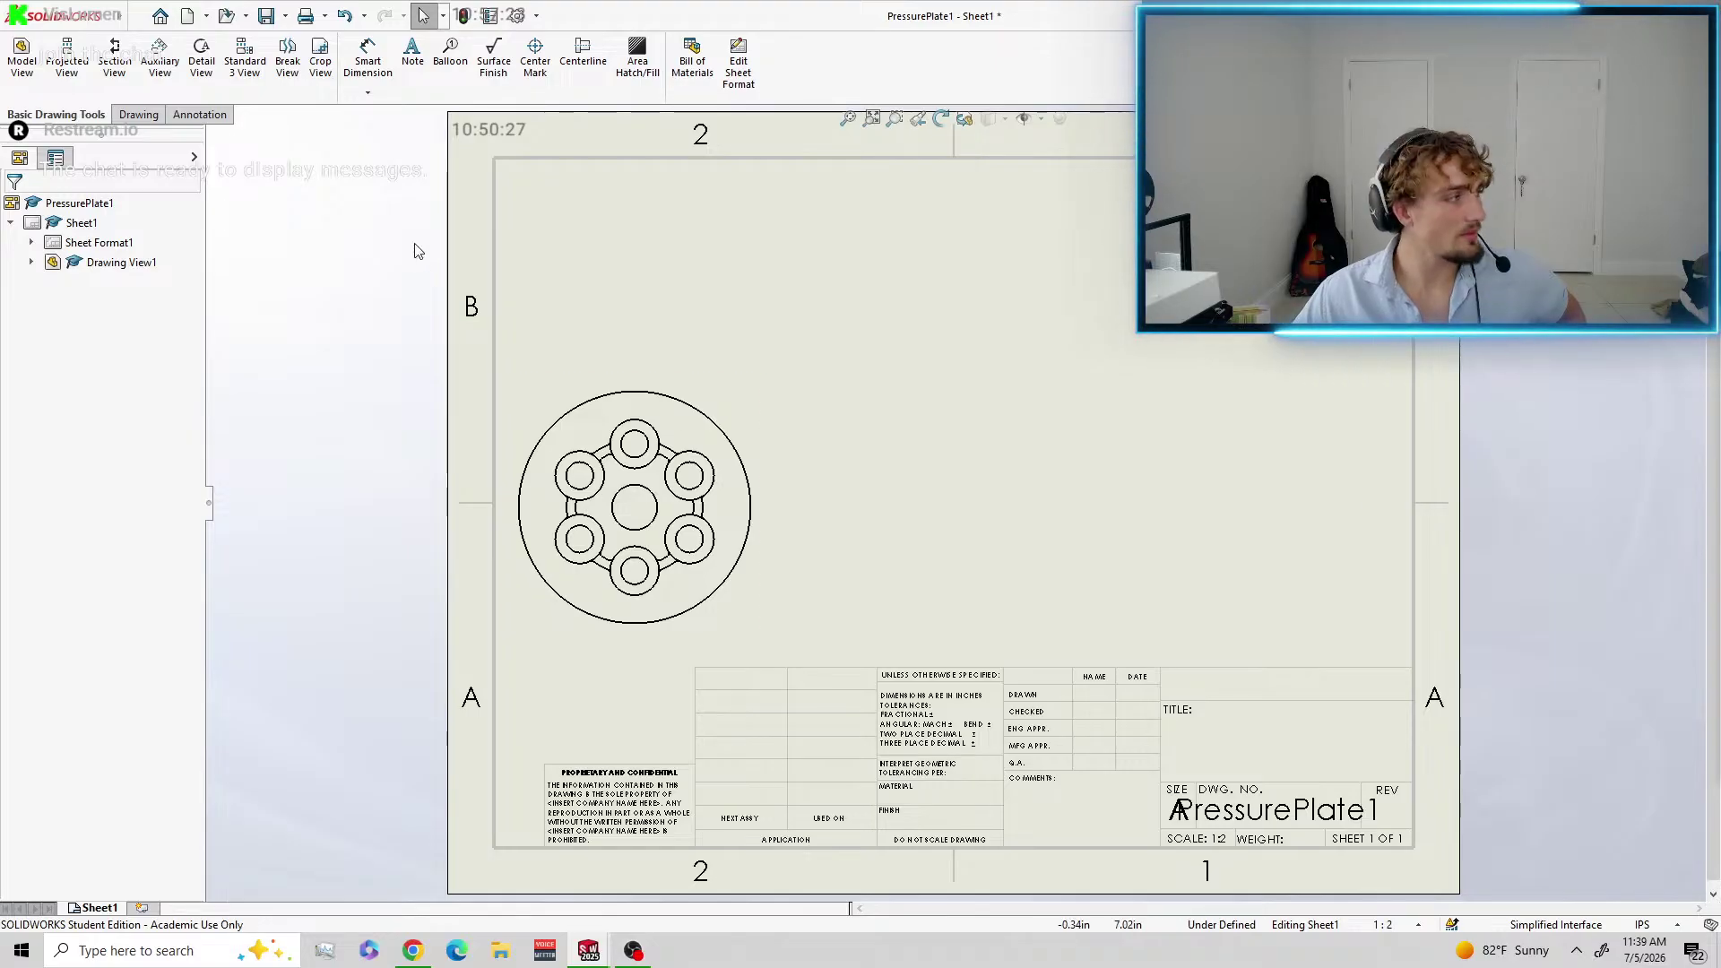
Switch the top view from the sheet scale to a custom scale of 1:2.
{"action": "left_click", "coordinate": [58, 159]}
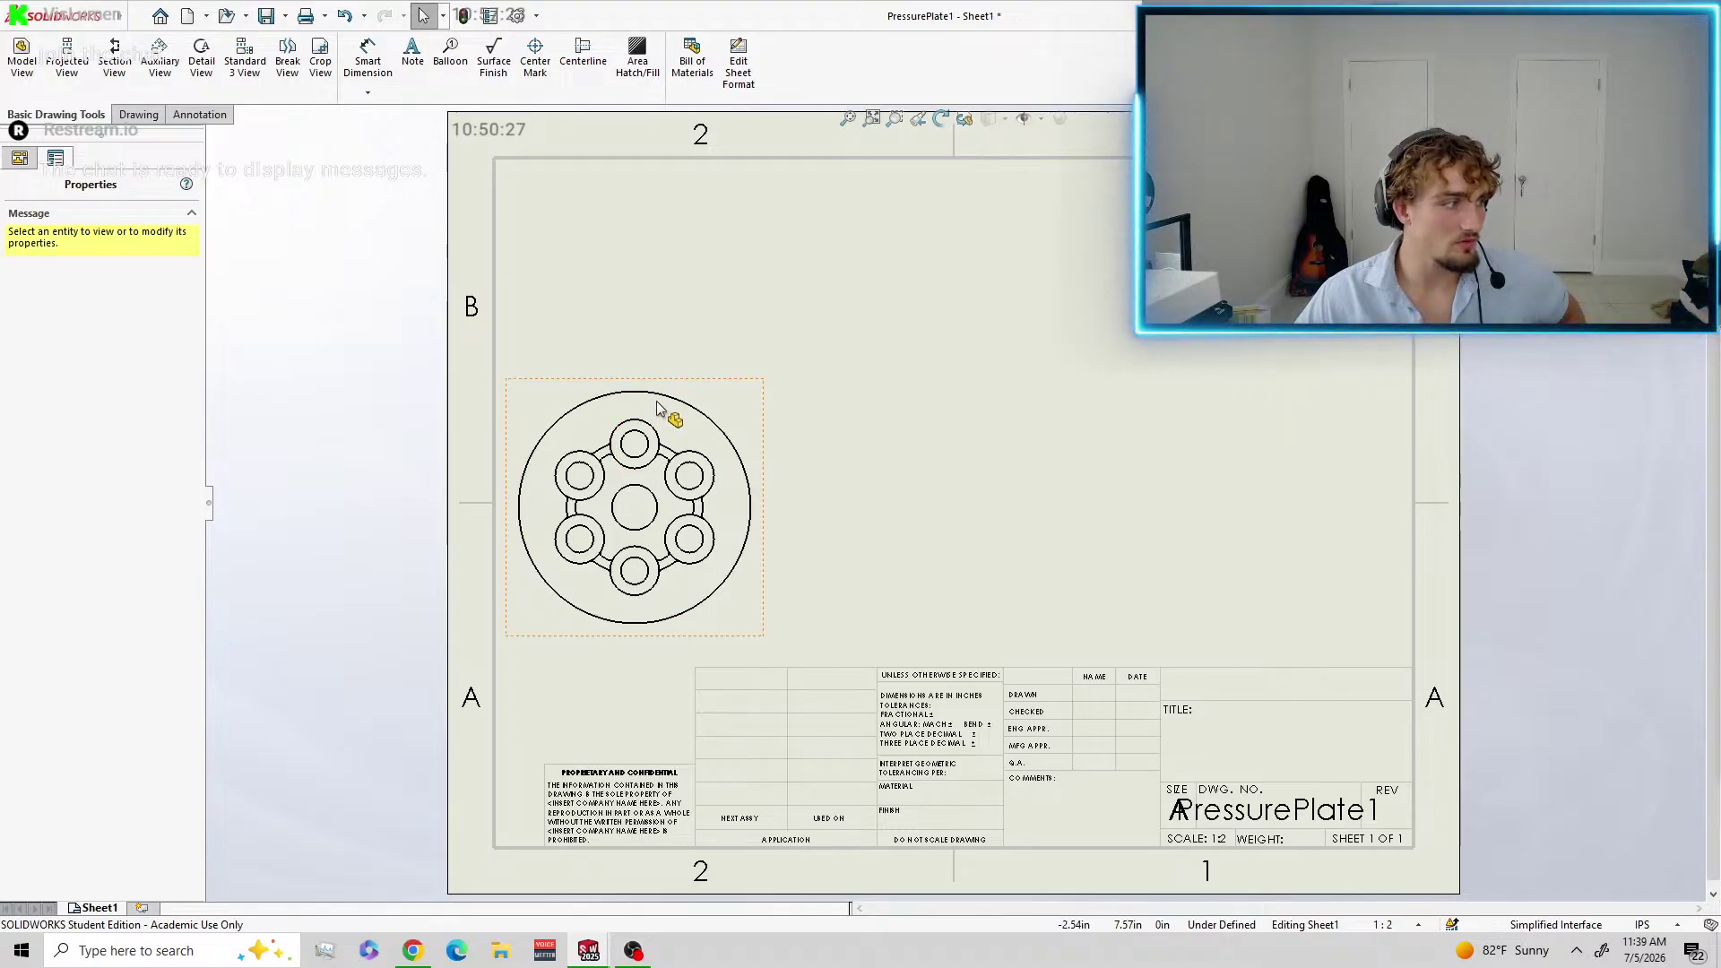
{"action": "left_click", "coordinate": [731, 396]}
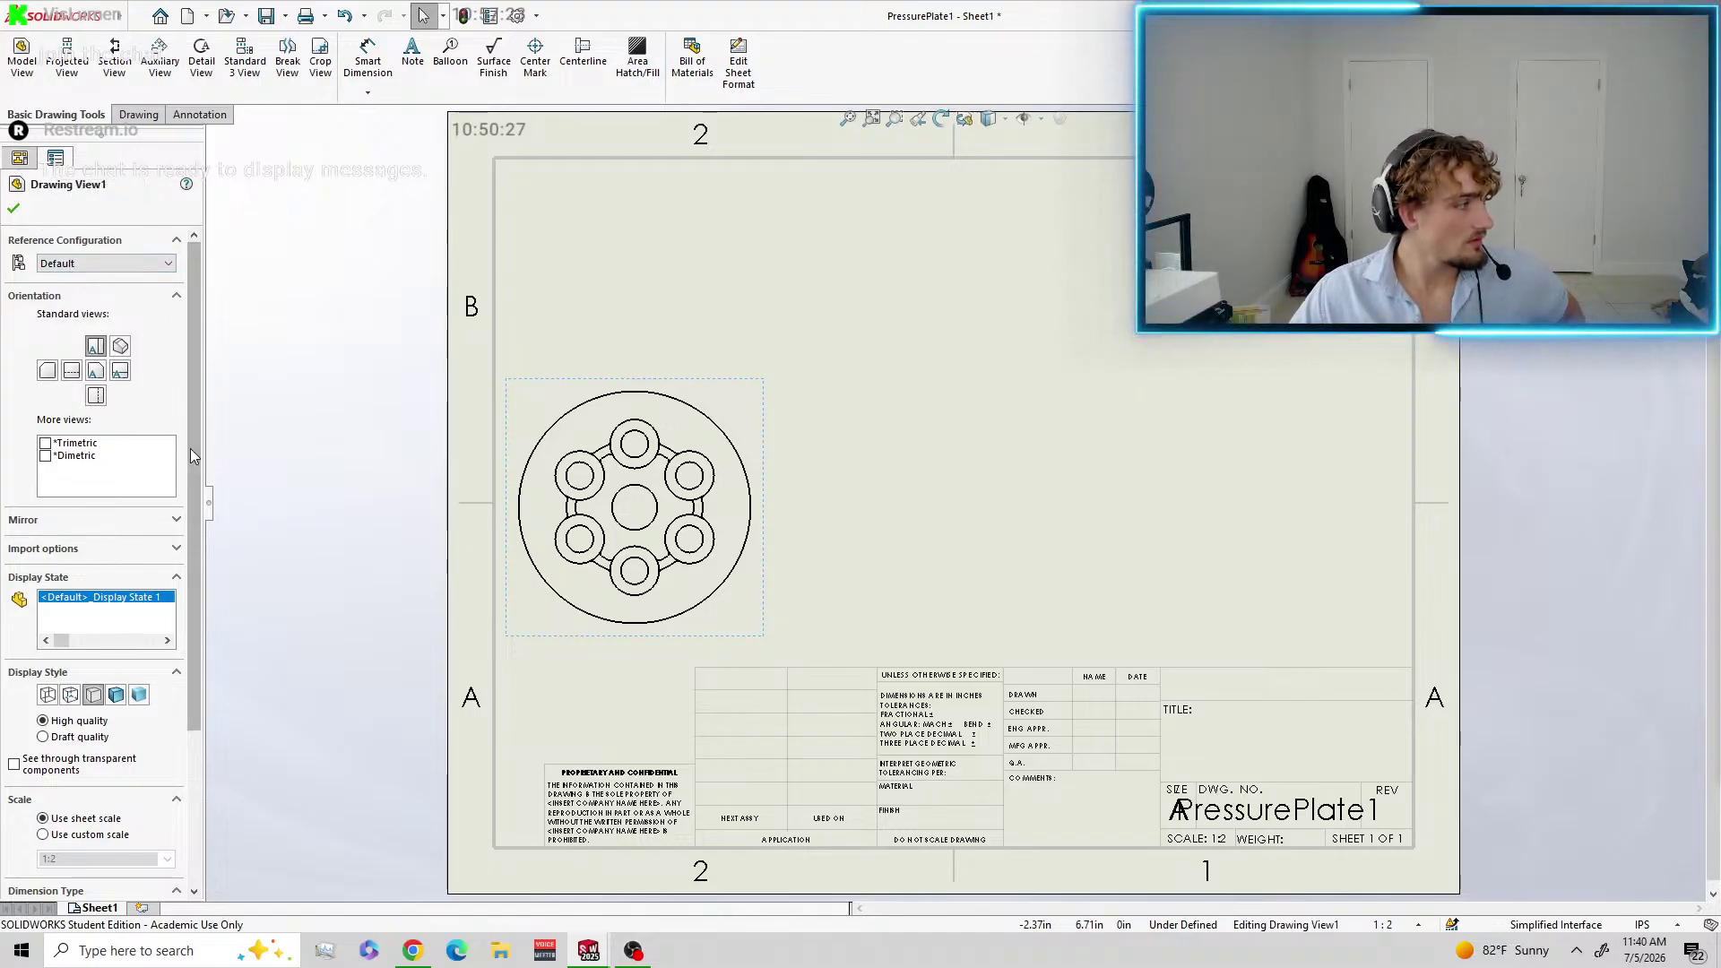
{"action": "scroll", "coordinate": [197, 463], "scroll_direction": "down", "scroll_amount": 5}
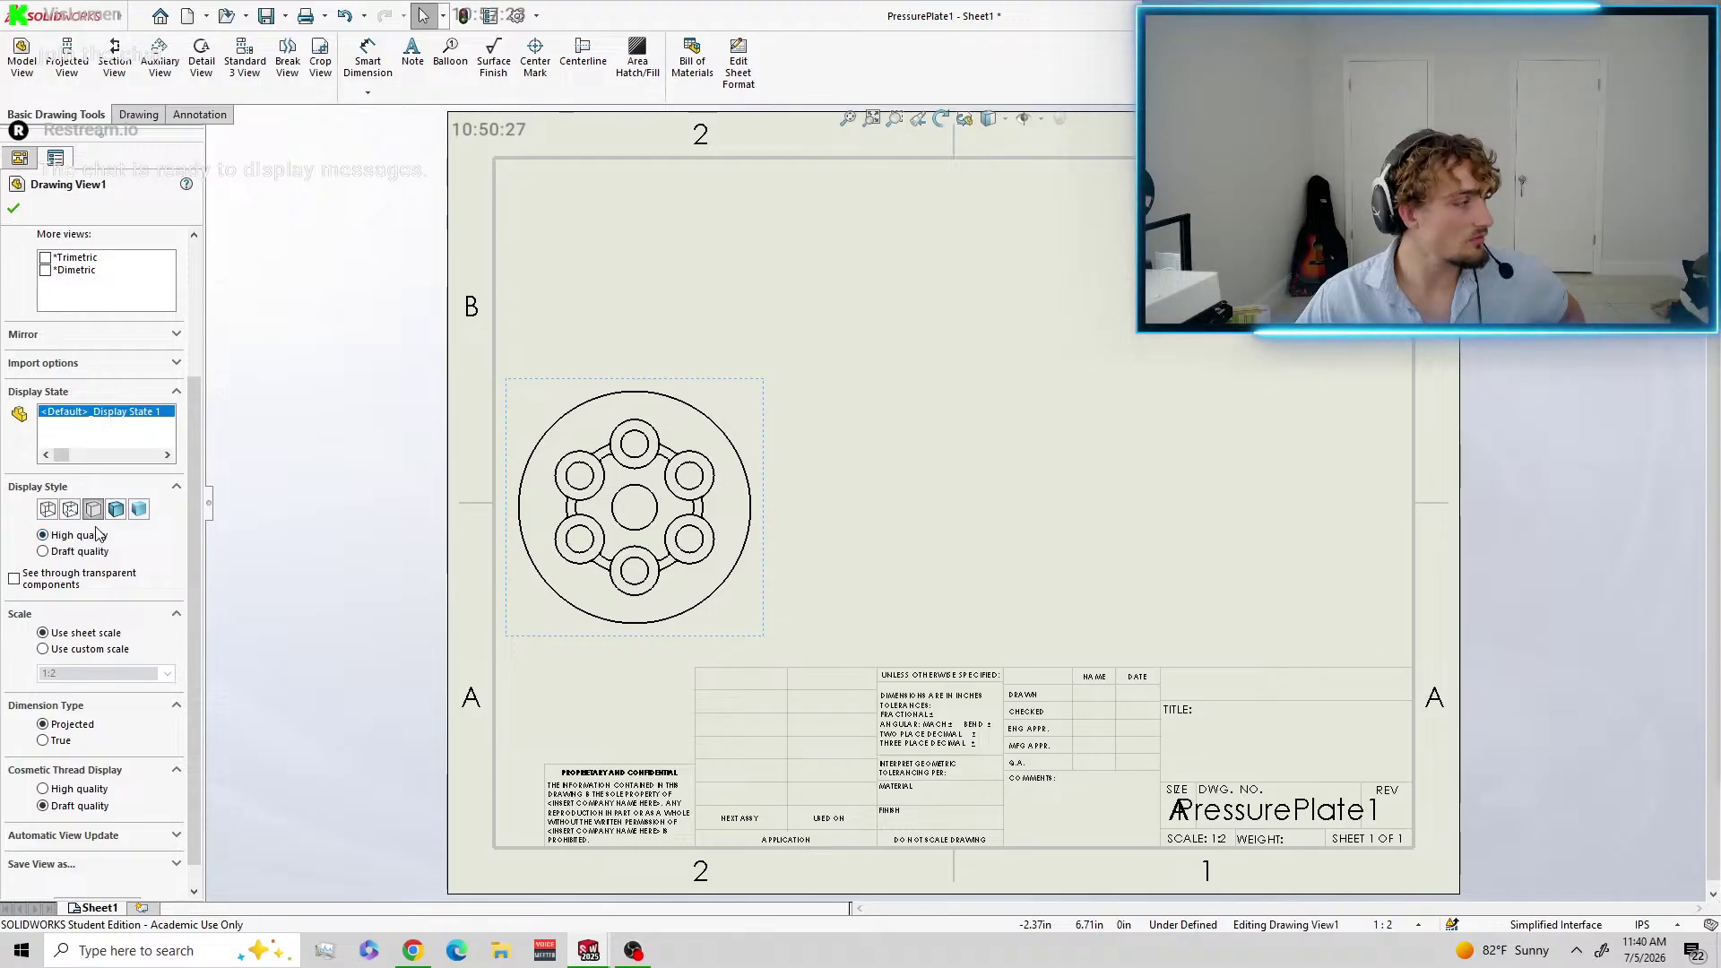
{"action": "left_click", "coordinate": [42, 649]}
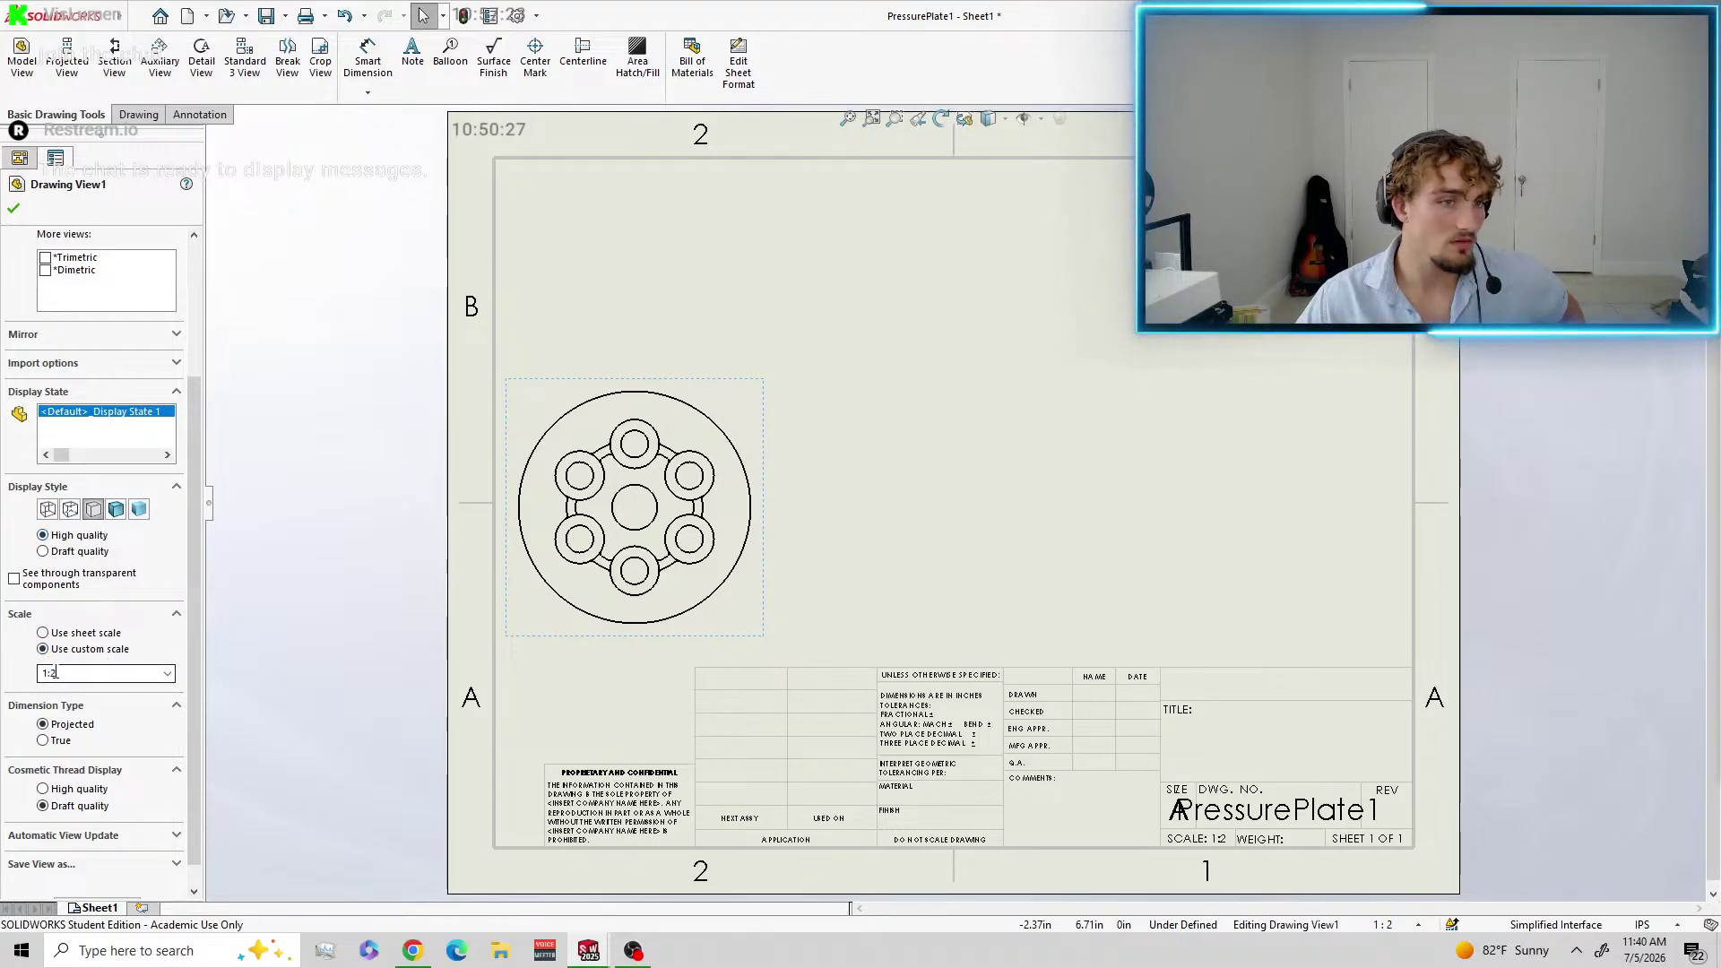
{"action": "left_click", "coordinate": [14, 210]}
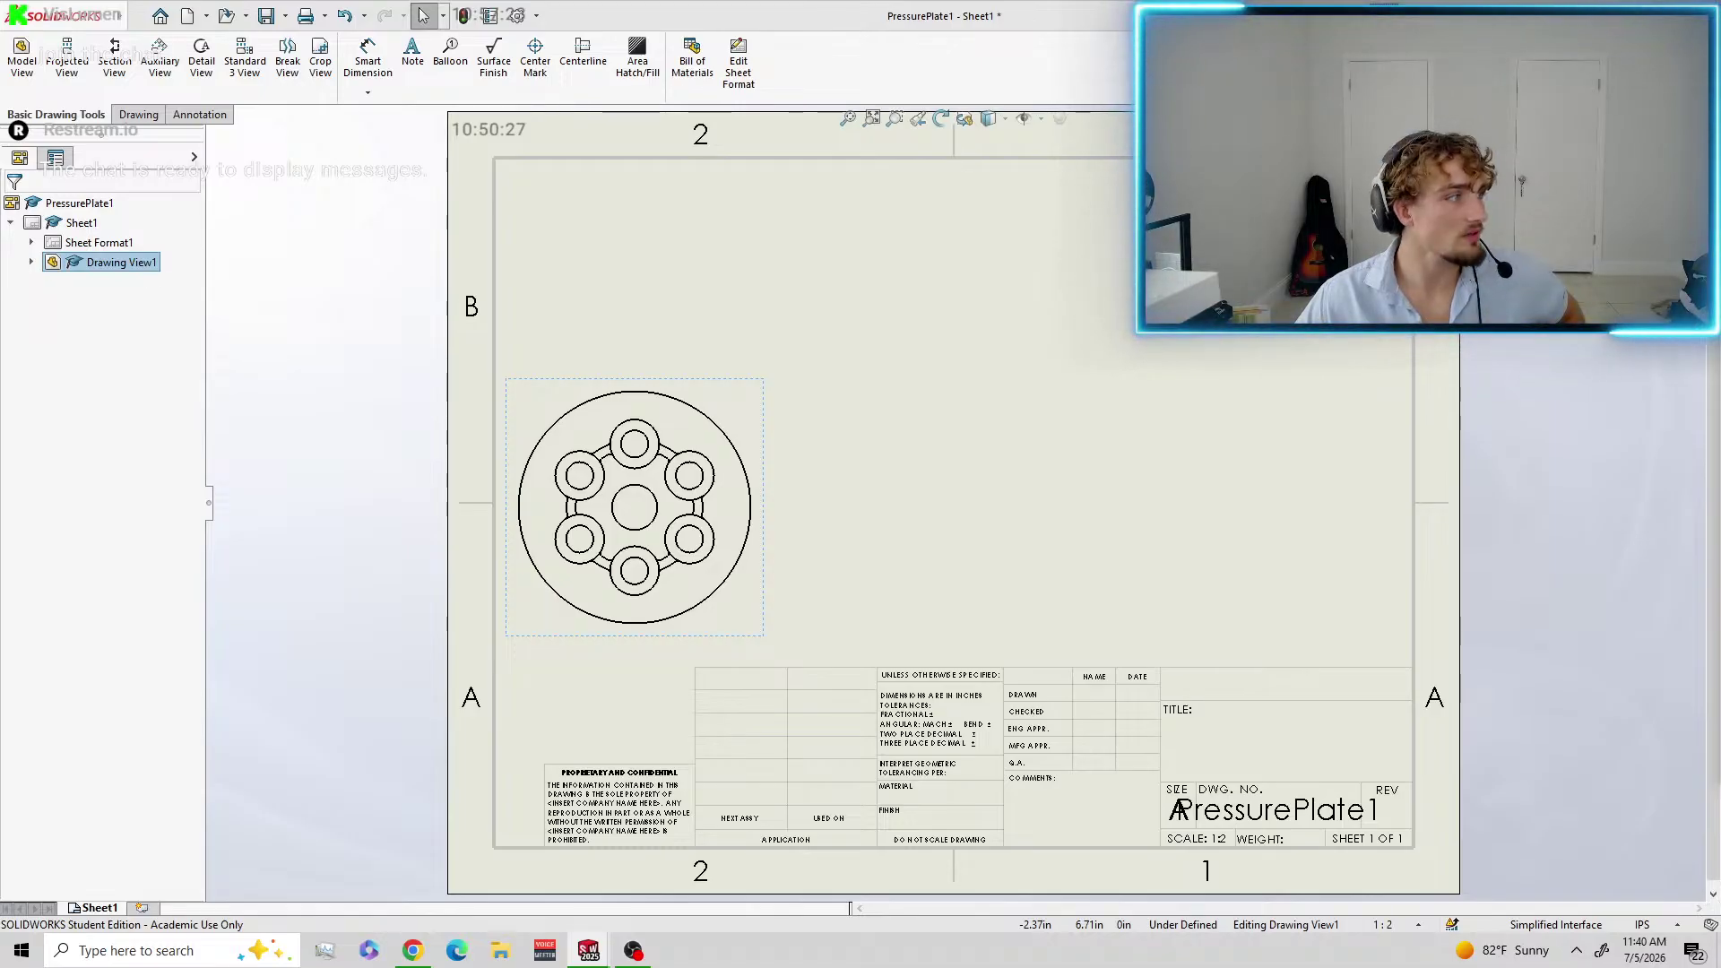
Create a vertical section view through the plate's center, place it to the right of the top view, and flip its cutting direction.
{"action": "left_click", "coordinate": [115, 54]}
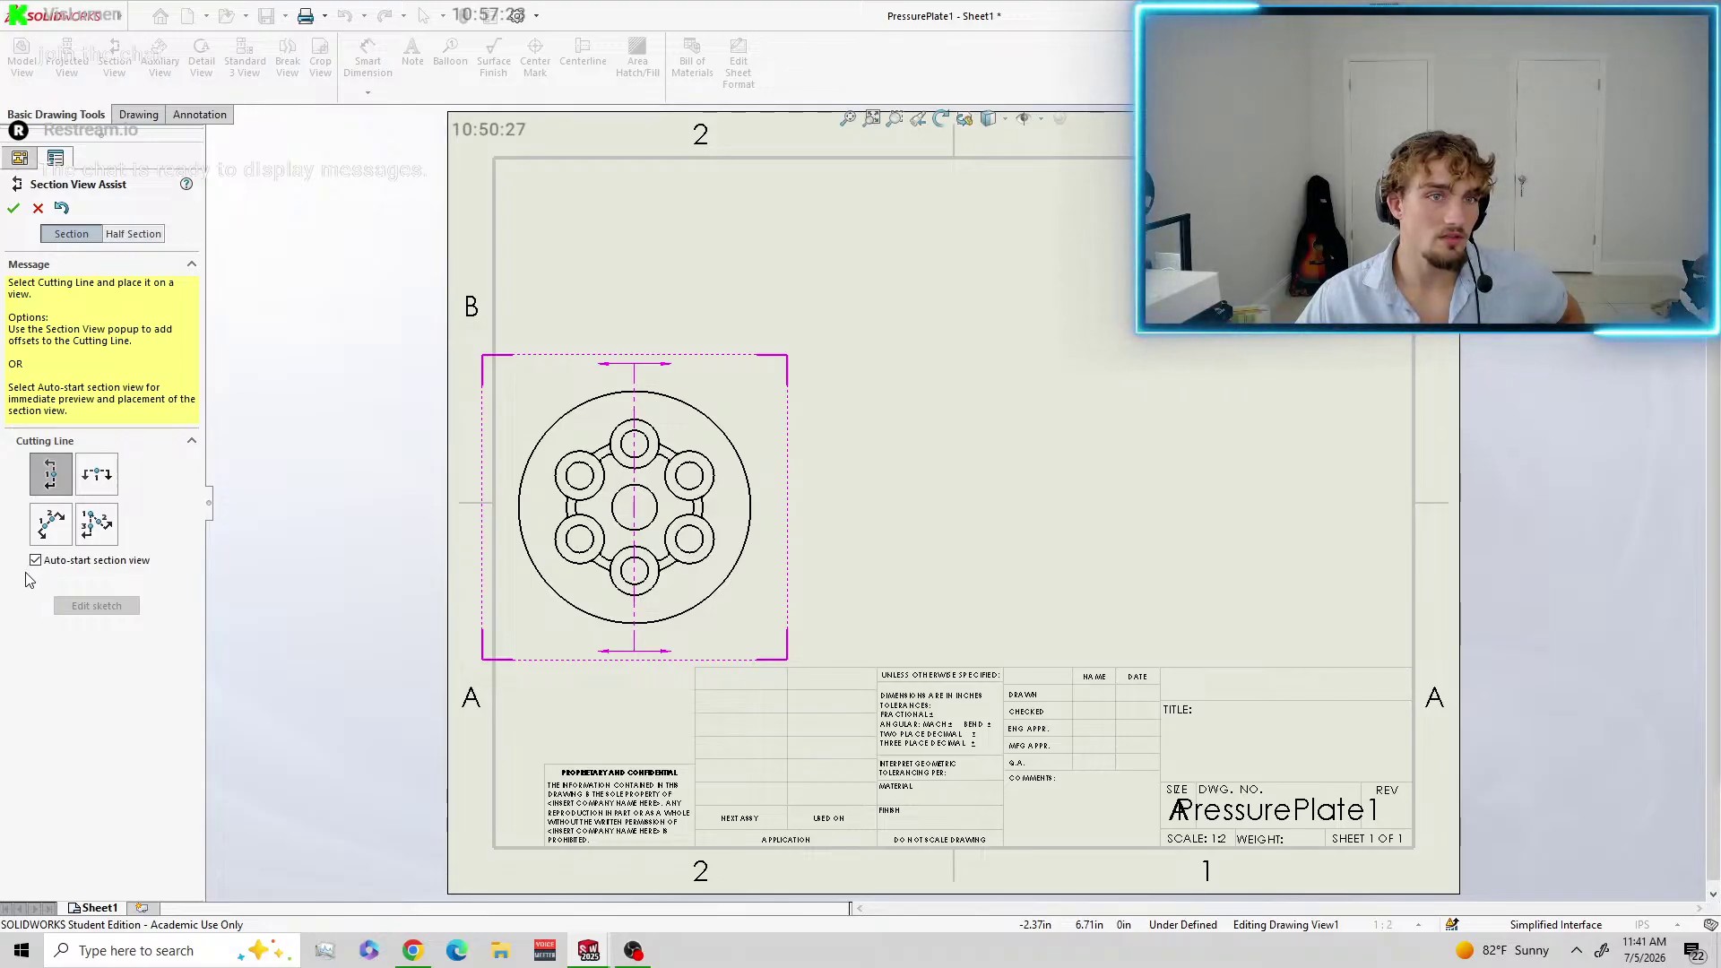
{"action": "left_click", "coordinate": [635, 509]}
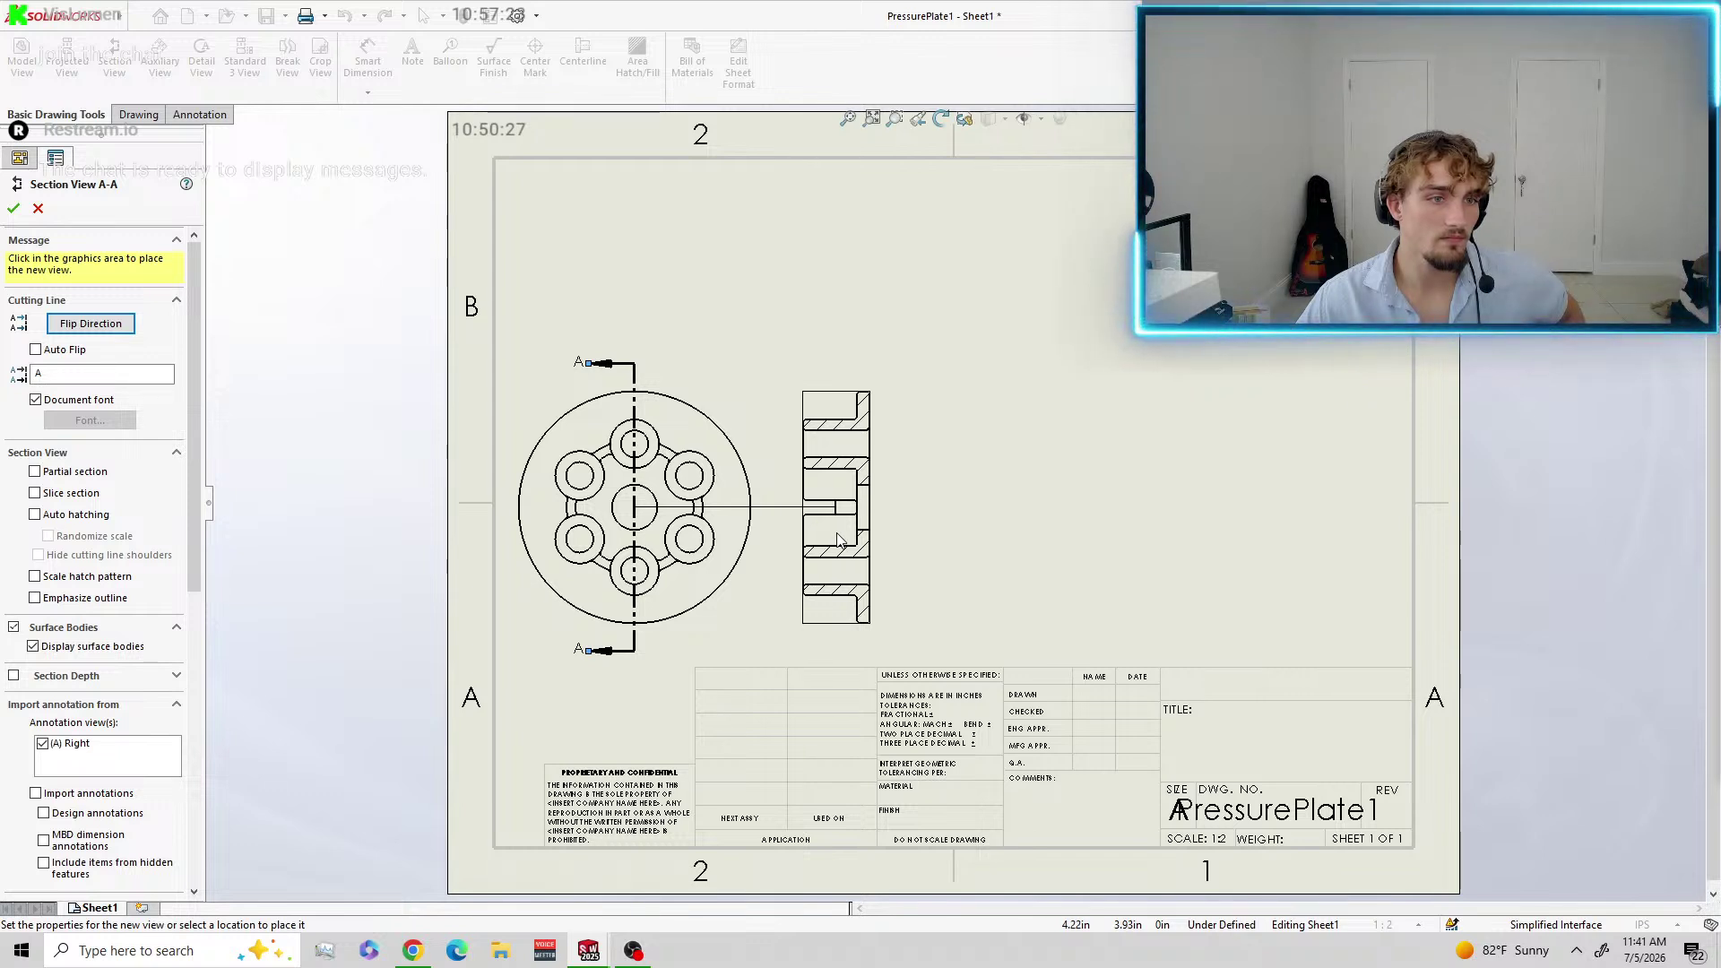
{"action": "left_click", "coordinate": [839, 539]}
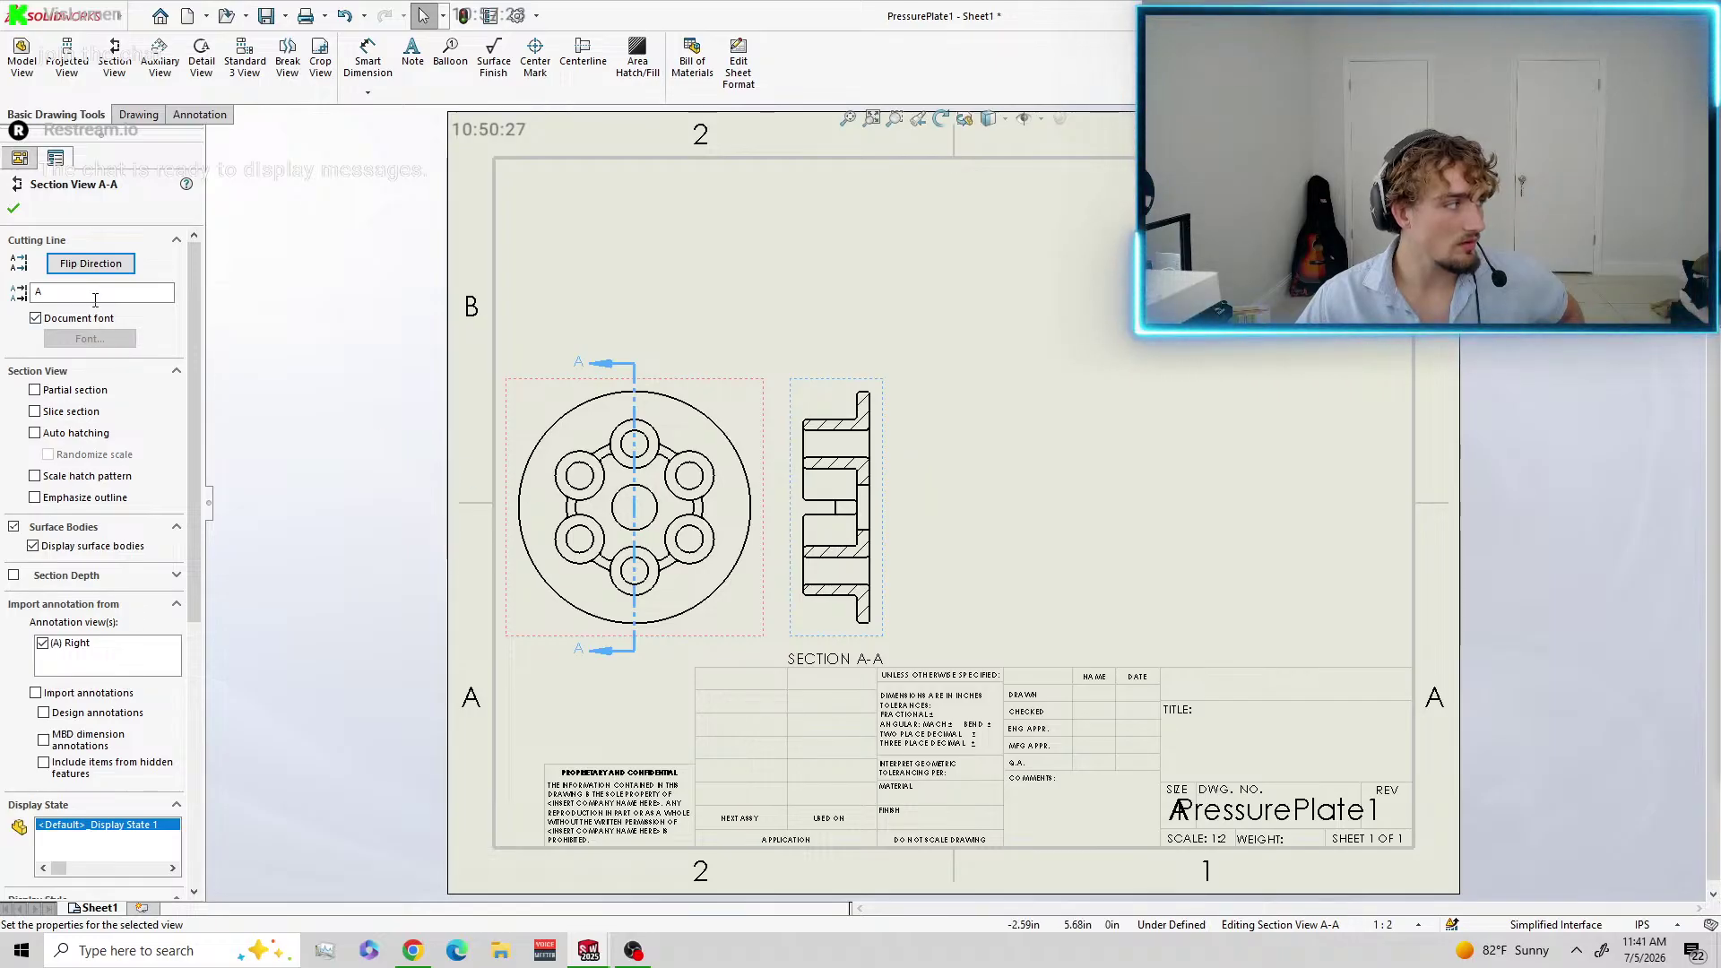
{"action": "left_click", "coordinate": [93, 266]}
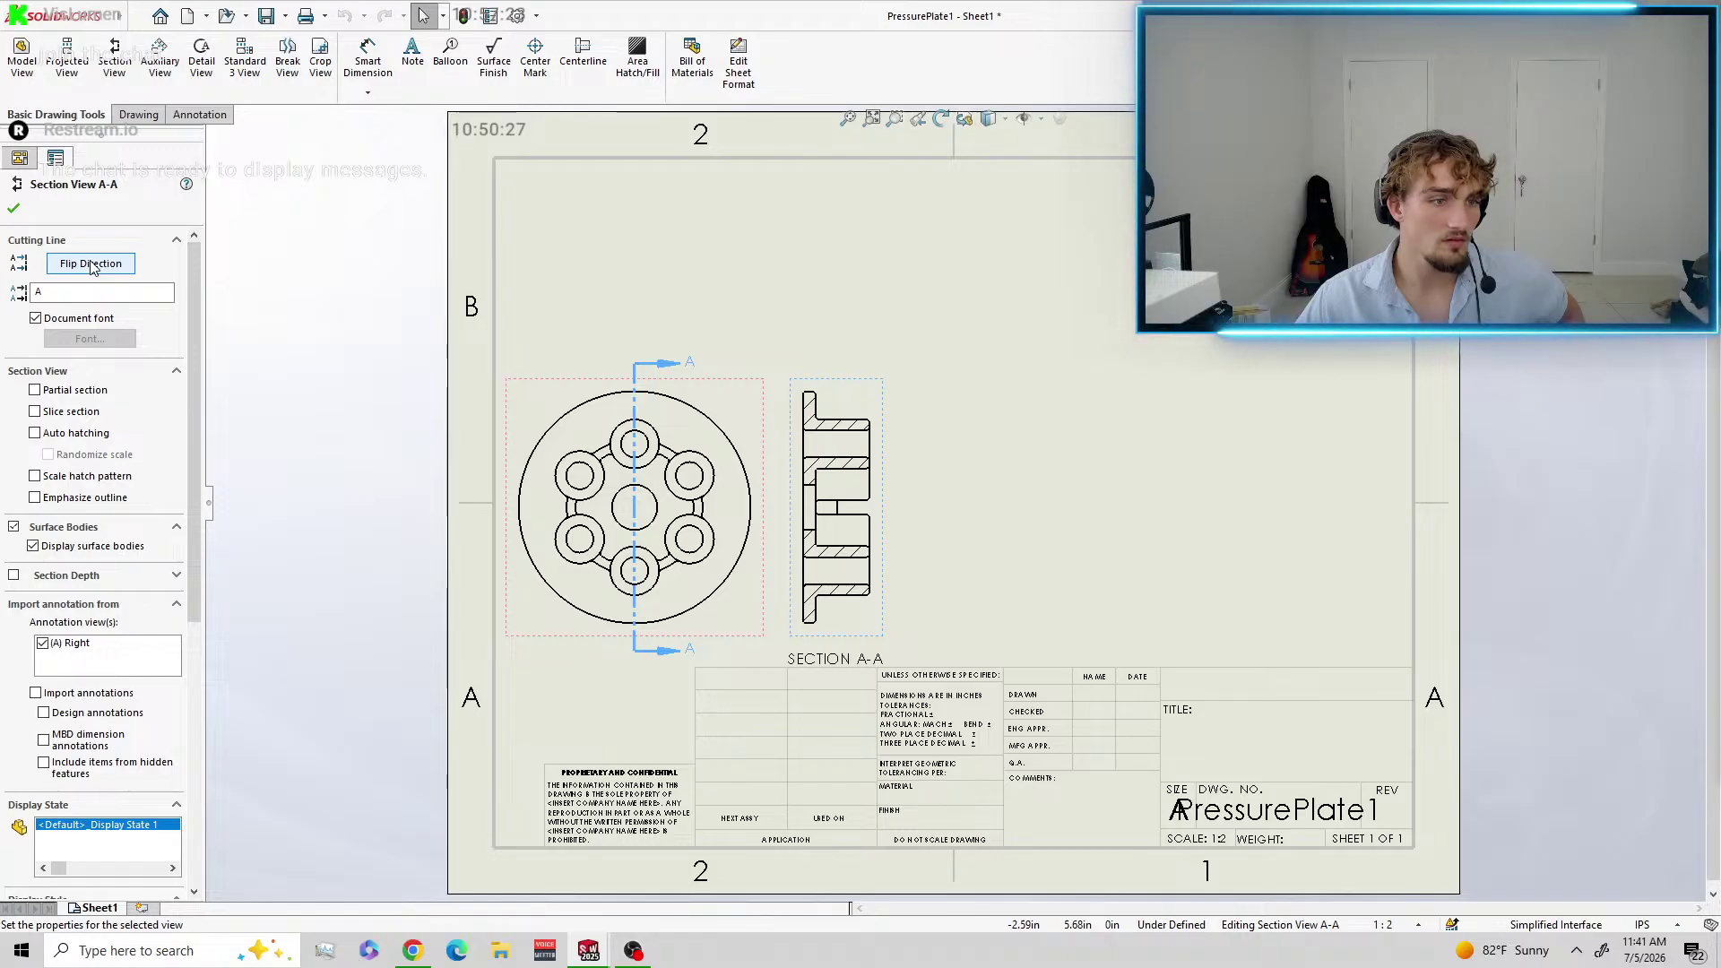
{"action": "left_click", "coordinate": [14, 210]}
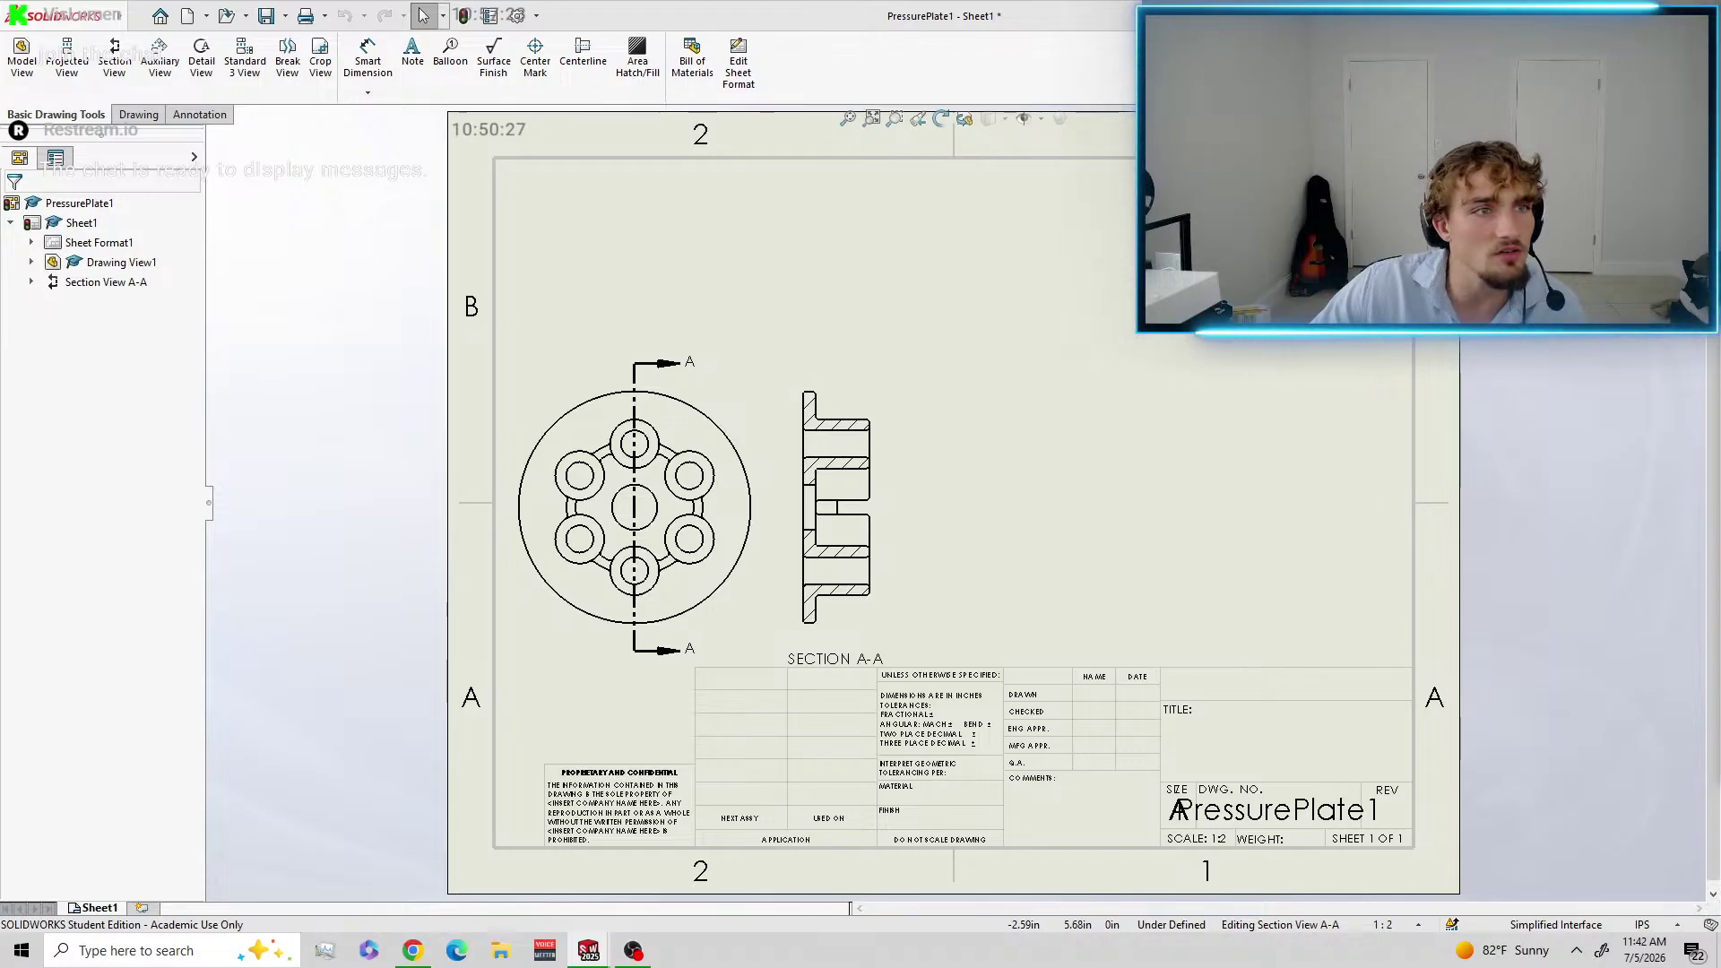
Create a detail view of the section's upper boss with a circle of about 1.41 in radius, placed to the right of the section view.
{"action": "left_click", "coordinate": [200, 56]}
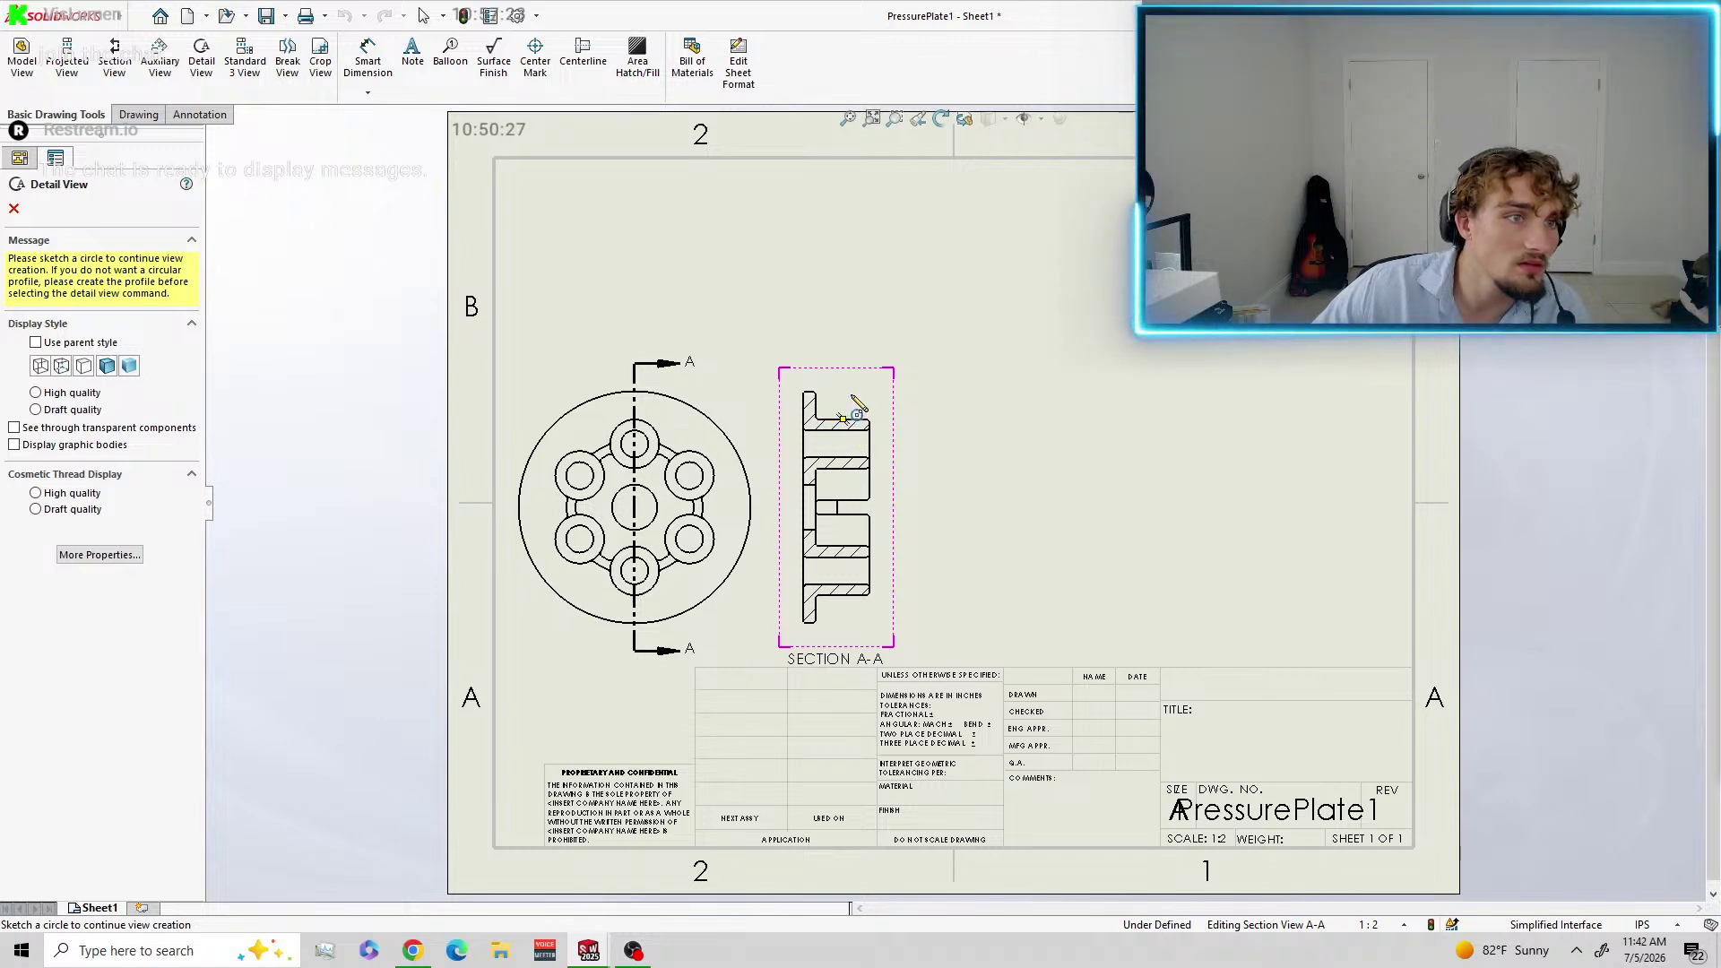
{"action": "left_click", "coordinate": [837, 443]}
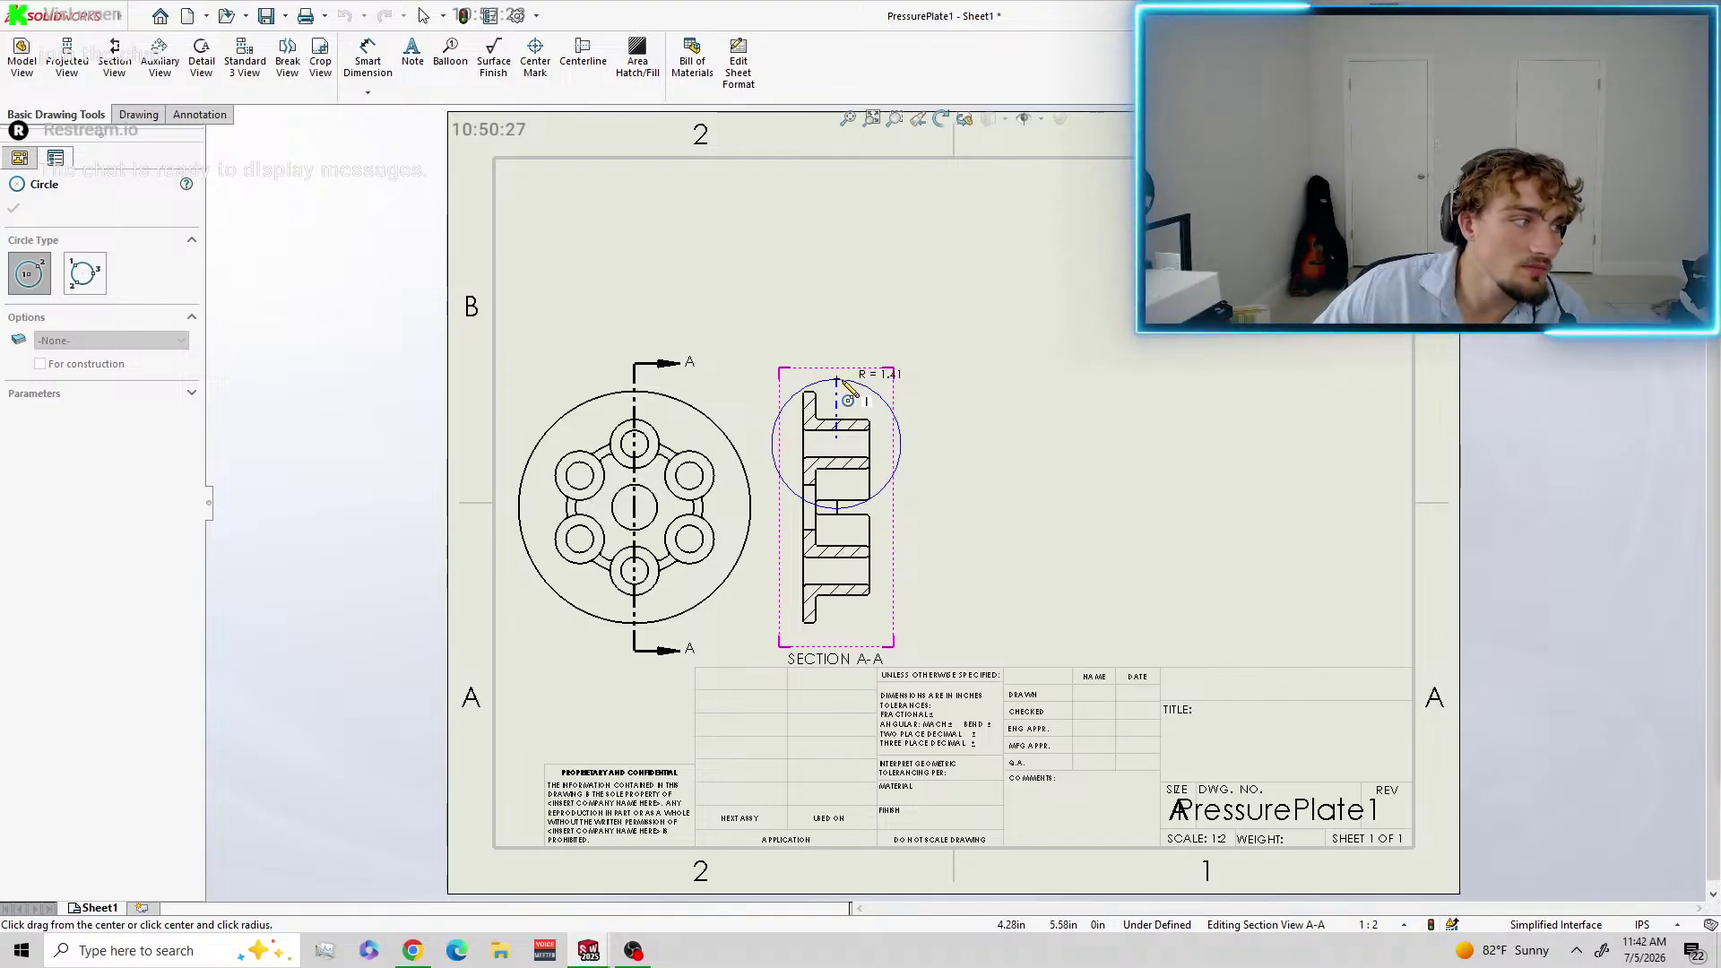
{"action": "key", "text": "Escape"}
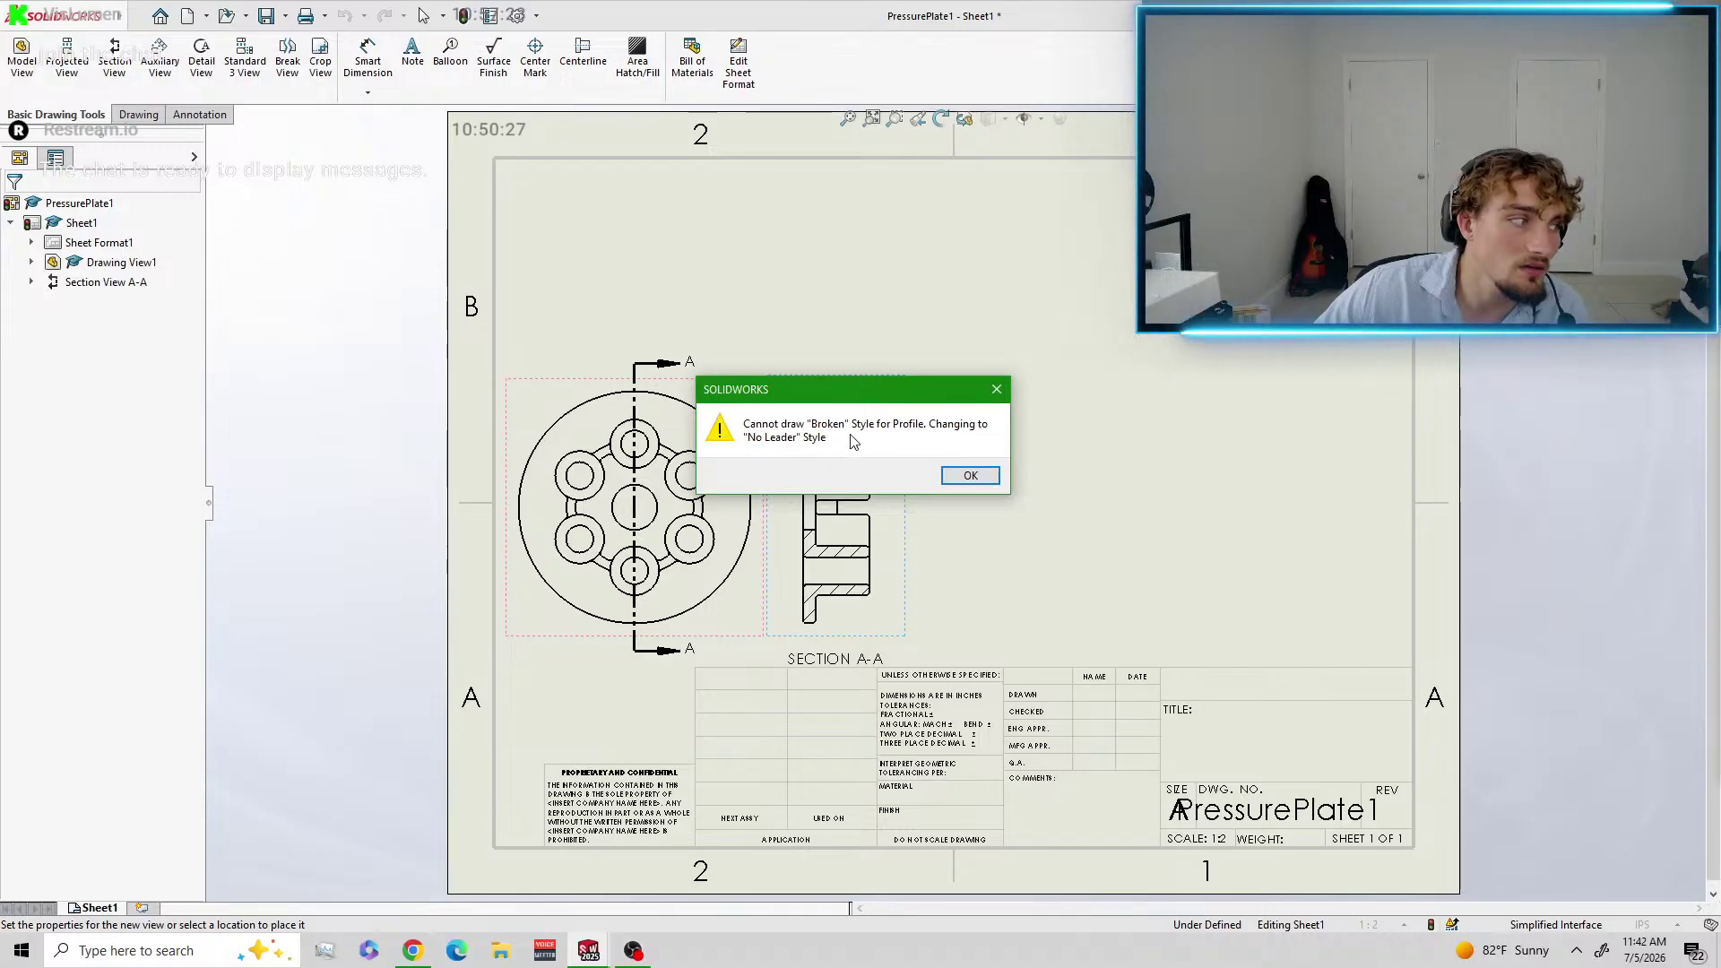
{"action": "left_click", "coordinate": [975, 481]}
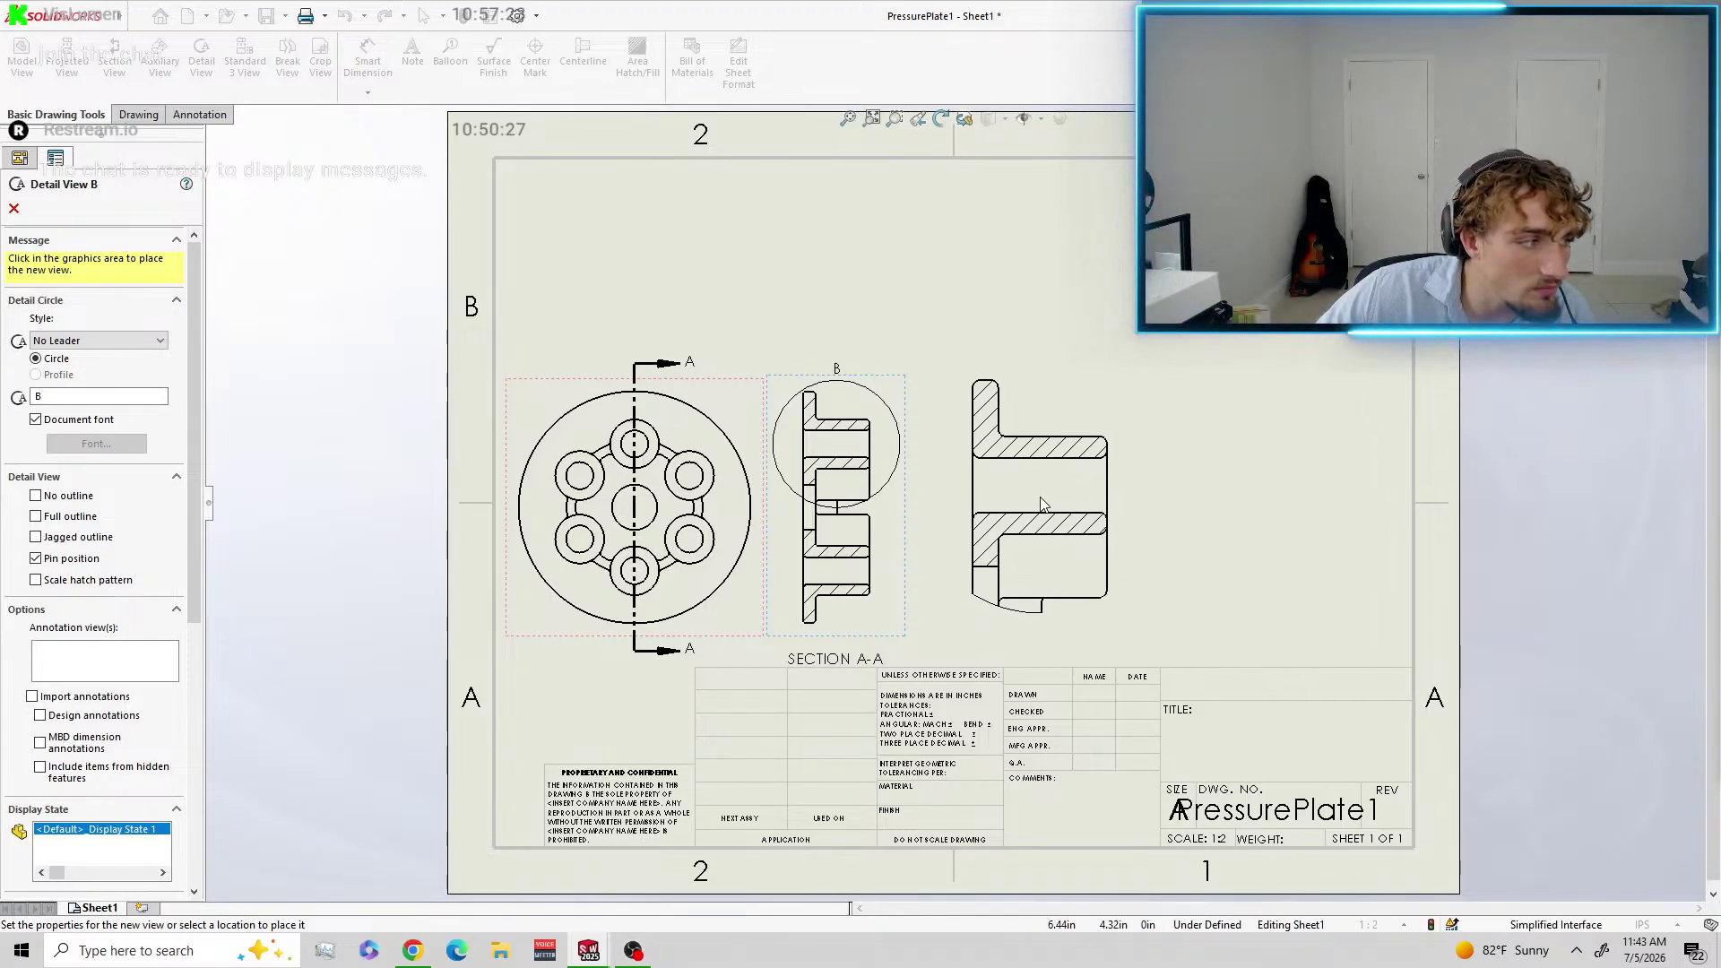
{"action": "left_click", "coordinate": [1043, 504]}
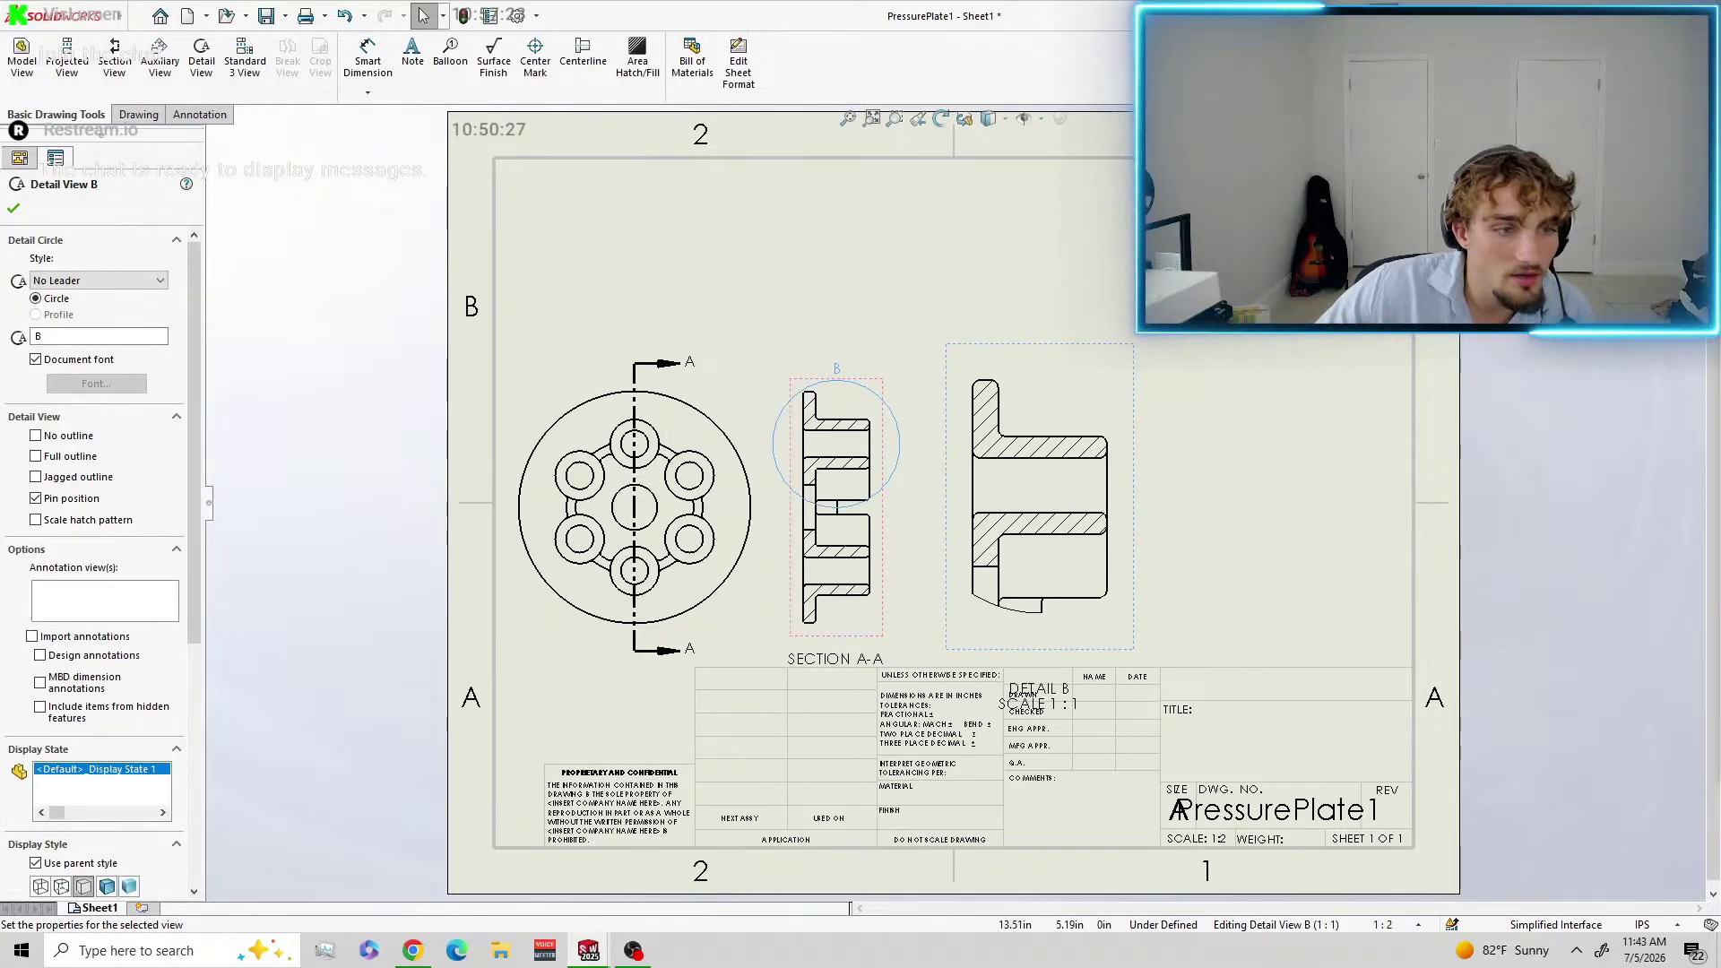
{"action": "left_click", "coordinate": [13, 208]}
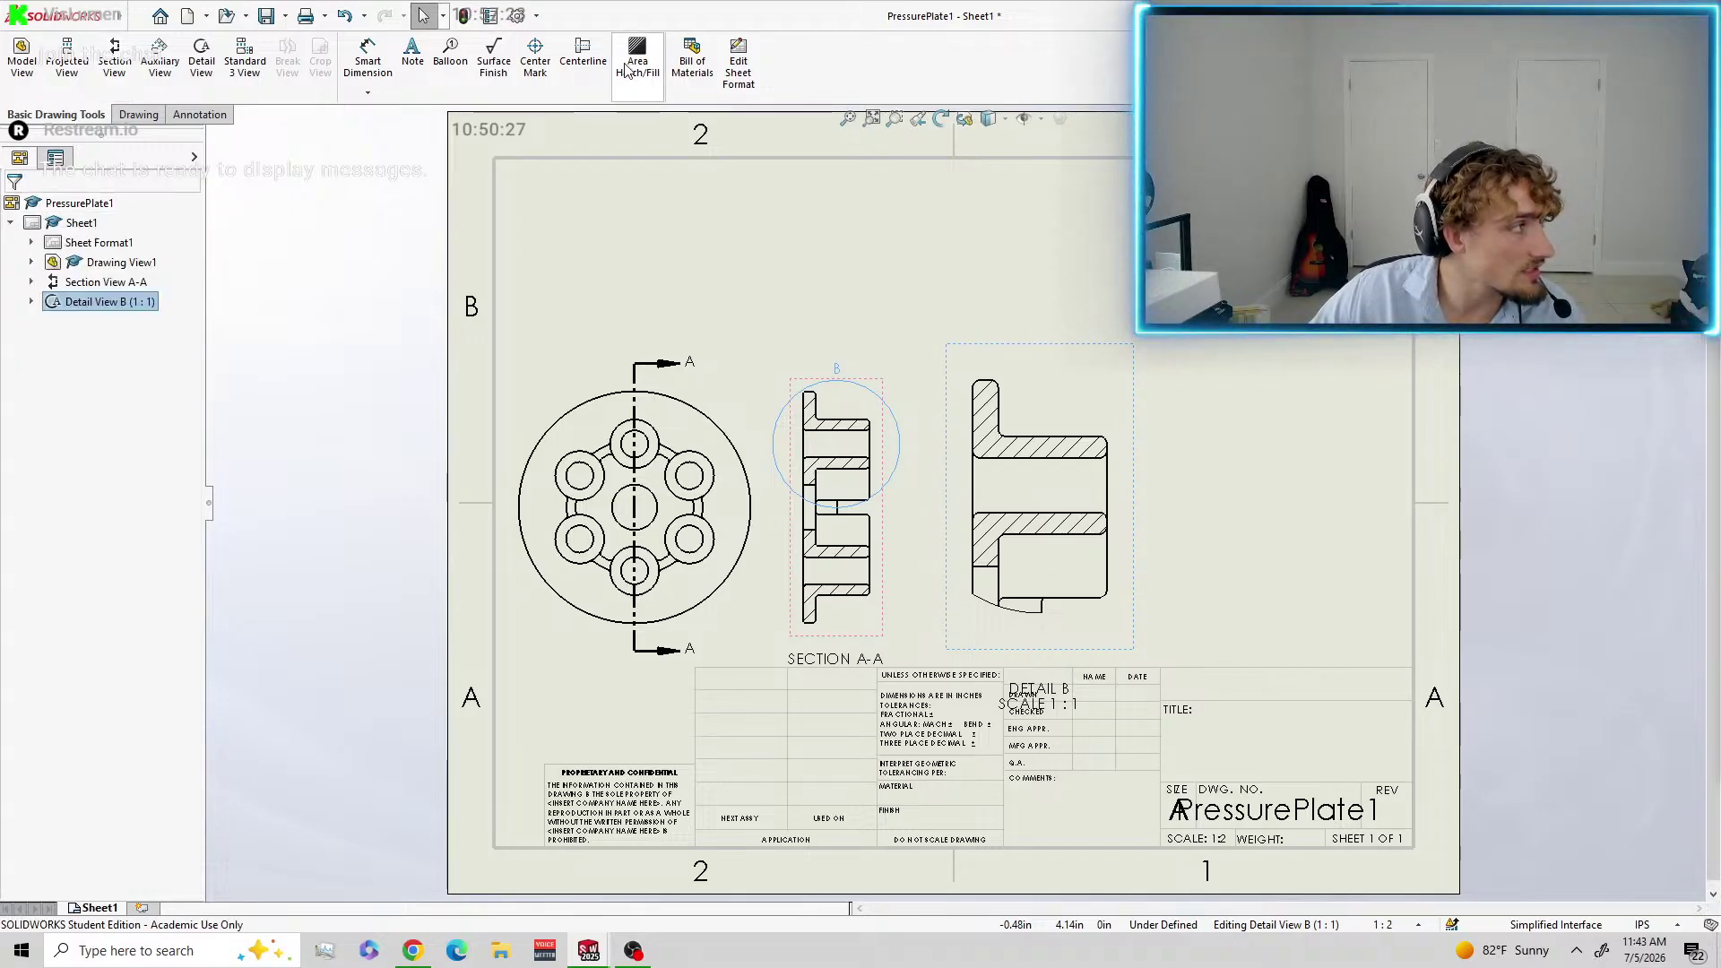
Save the drawing as PressurePlate1 in the Projects folder.
{"action": "left_click", "coordinate": [266, 16]}
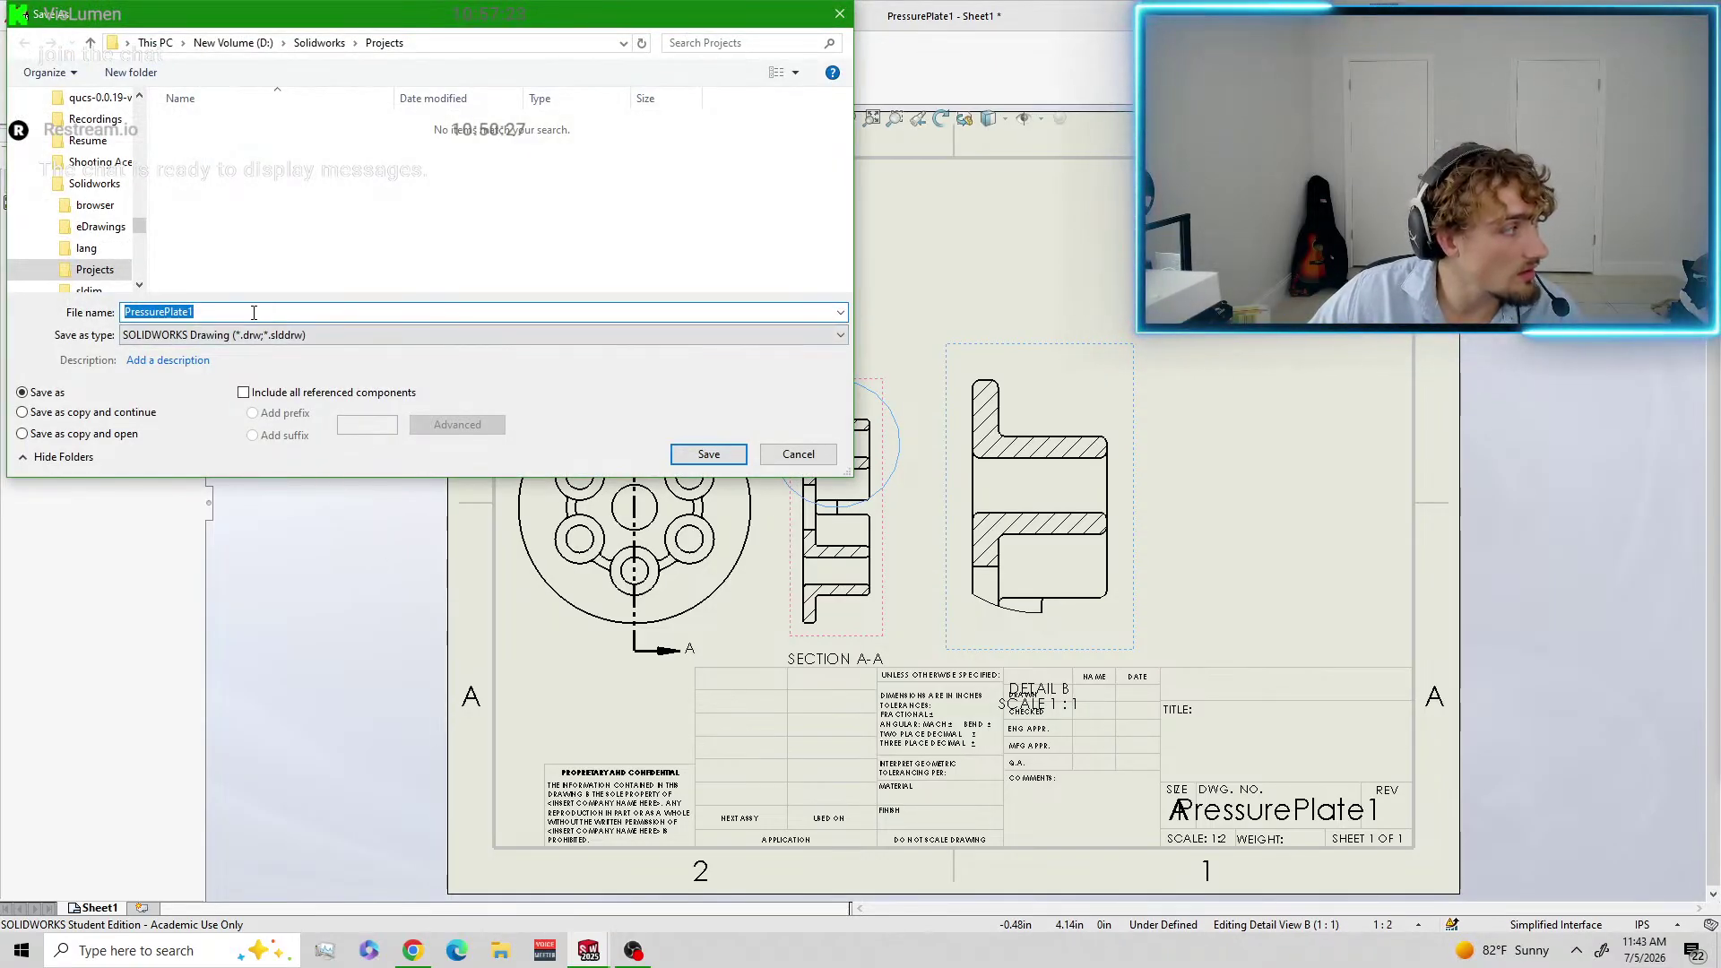
{"action": "left_click", "coordinate": [708, 454]}
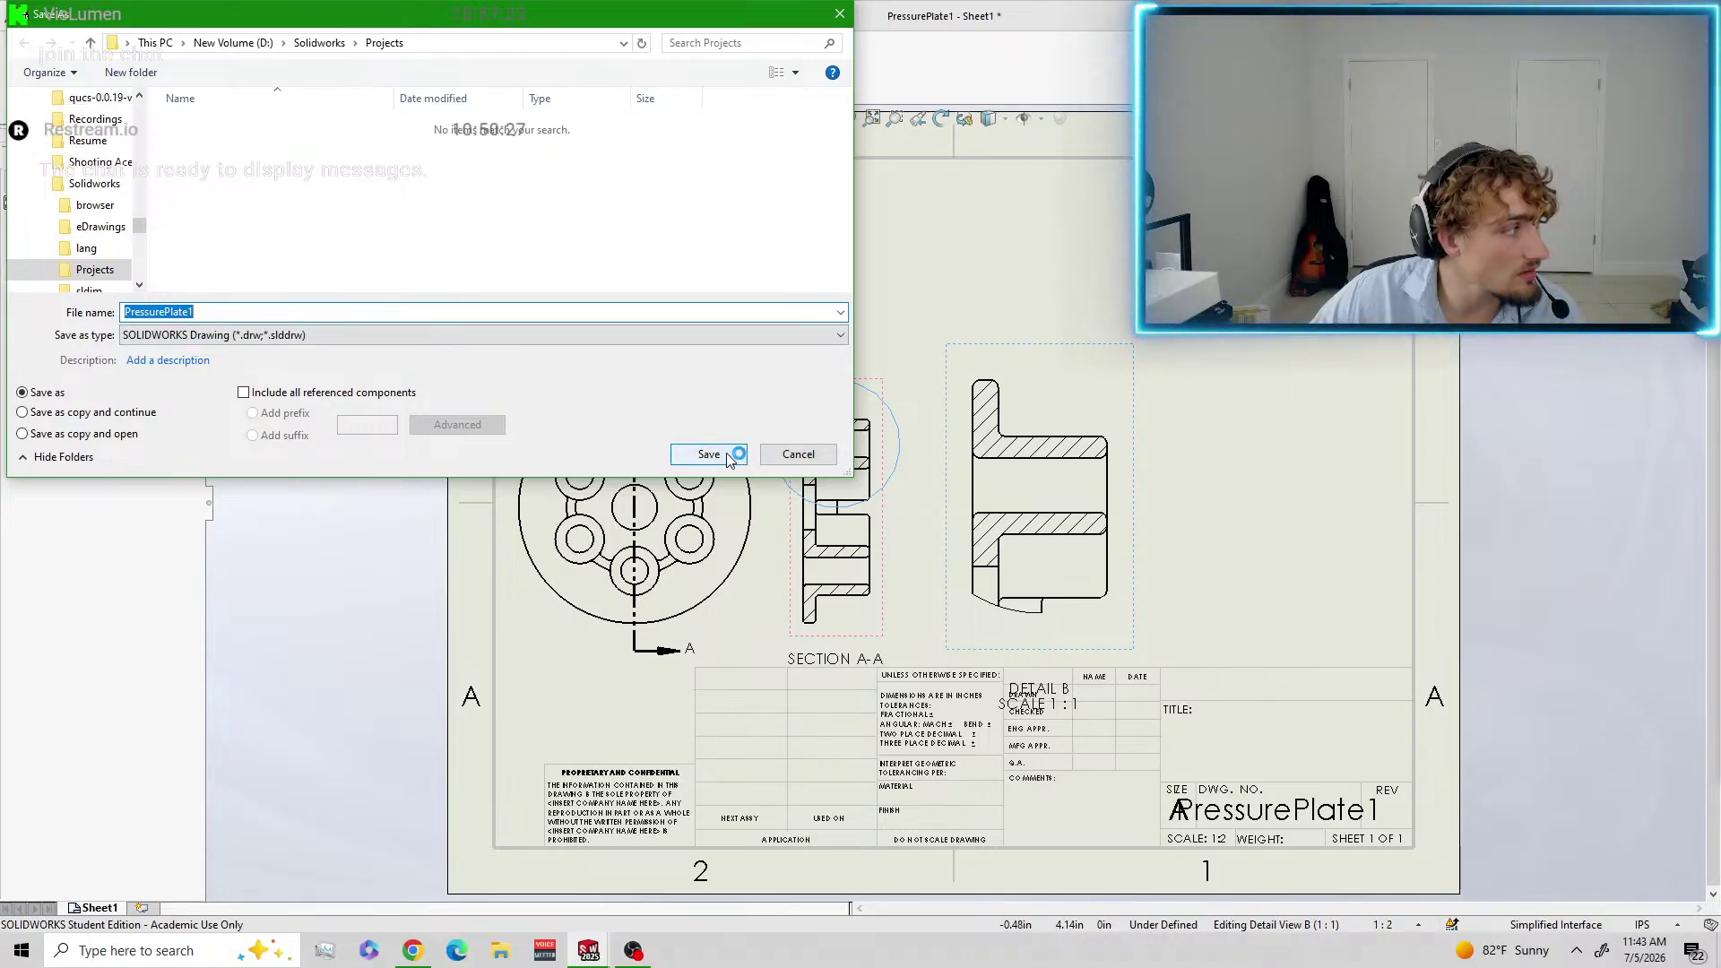
{"action": "left_click", "coordinate": [729, 456]}
{"action": "left_click", "coordinate": [725, 456]}
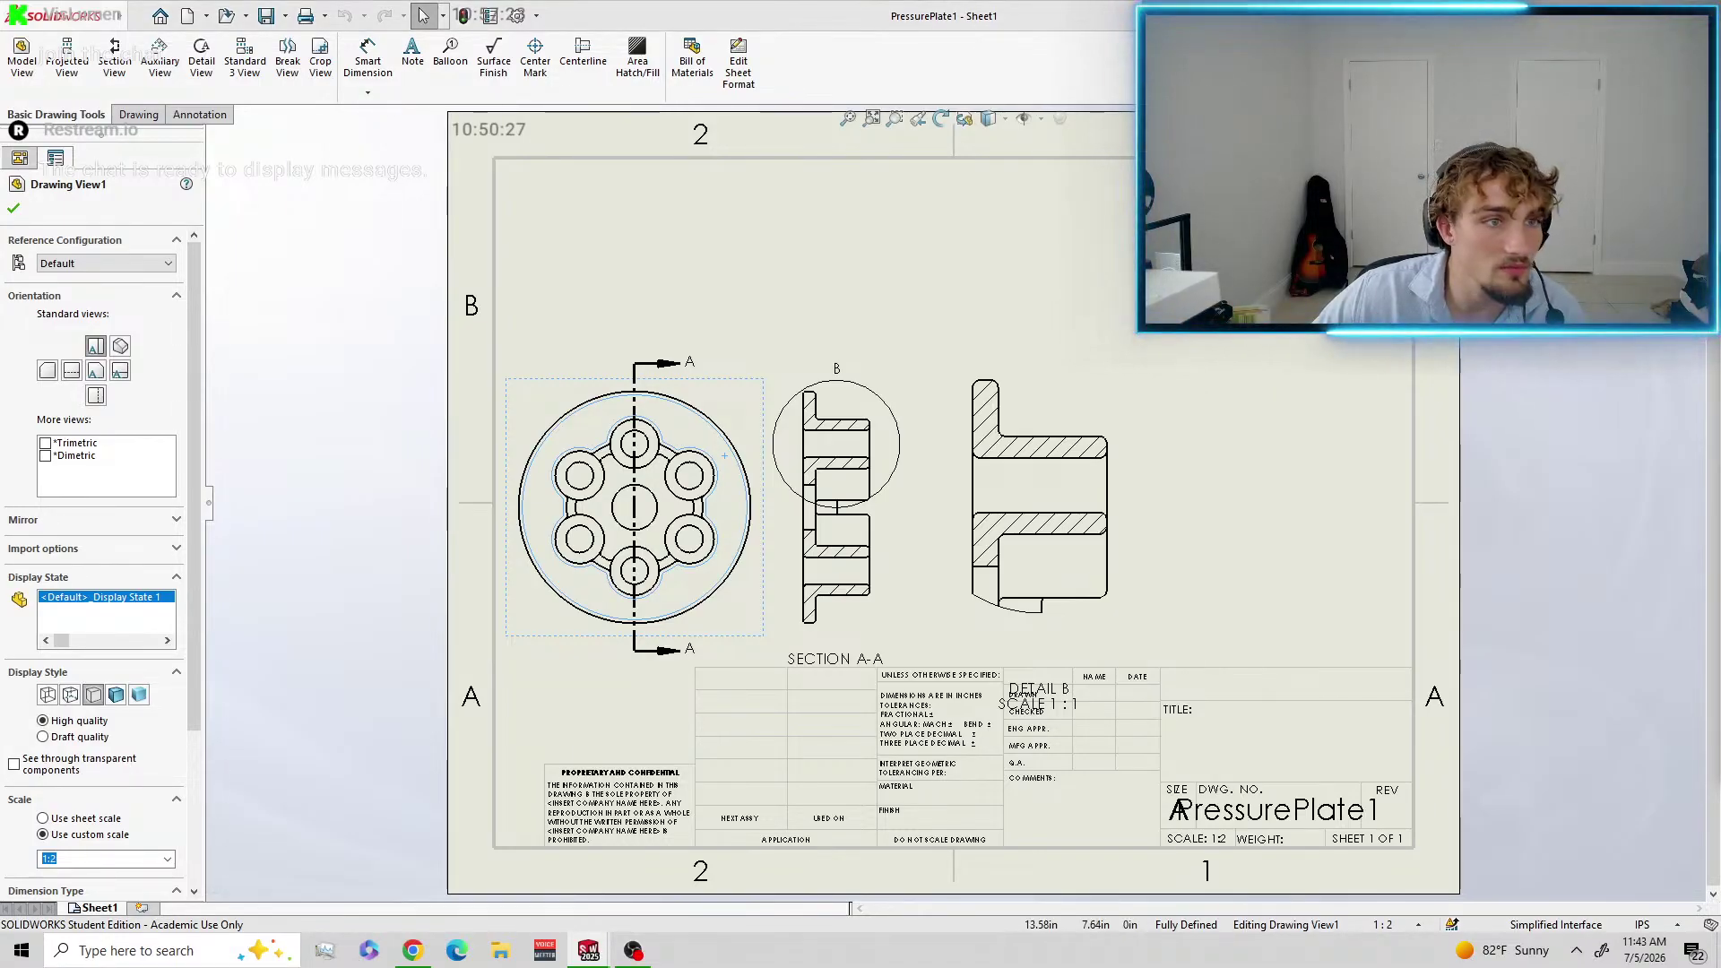
Insert a shaded isometric model view of PressurePlate1 at a custom scale of 1:2 in the sheet's upper-right area.
{"action": "left_click", "coordinate": [22, 56]}
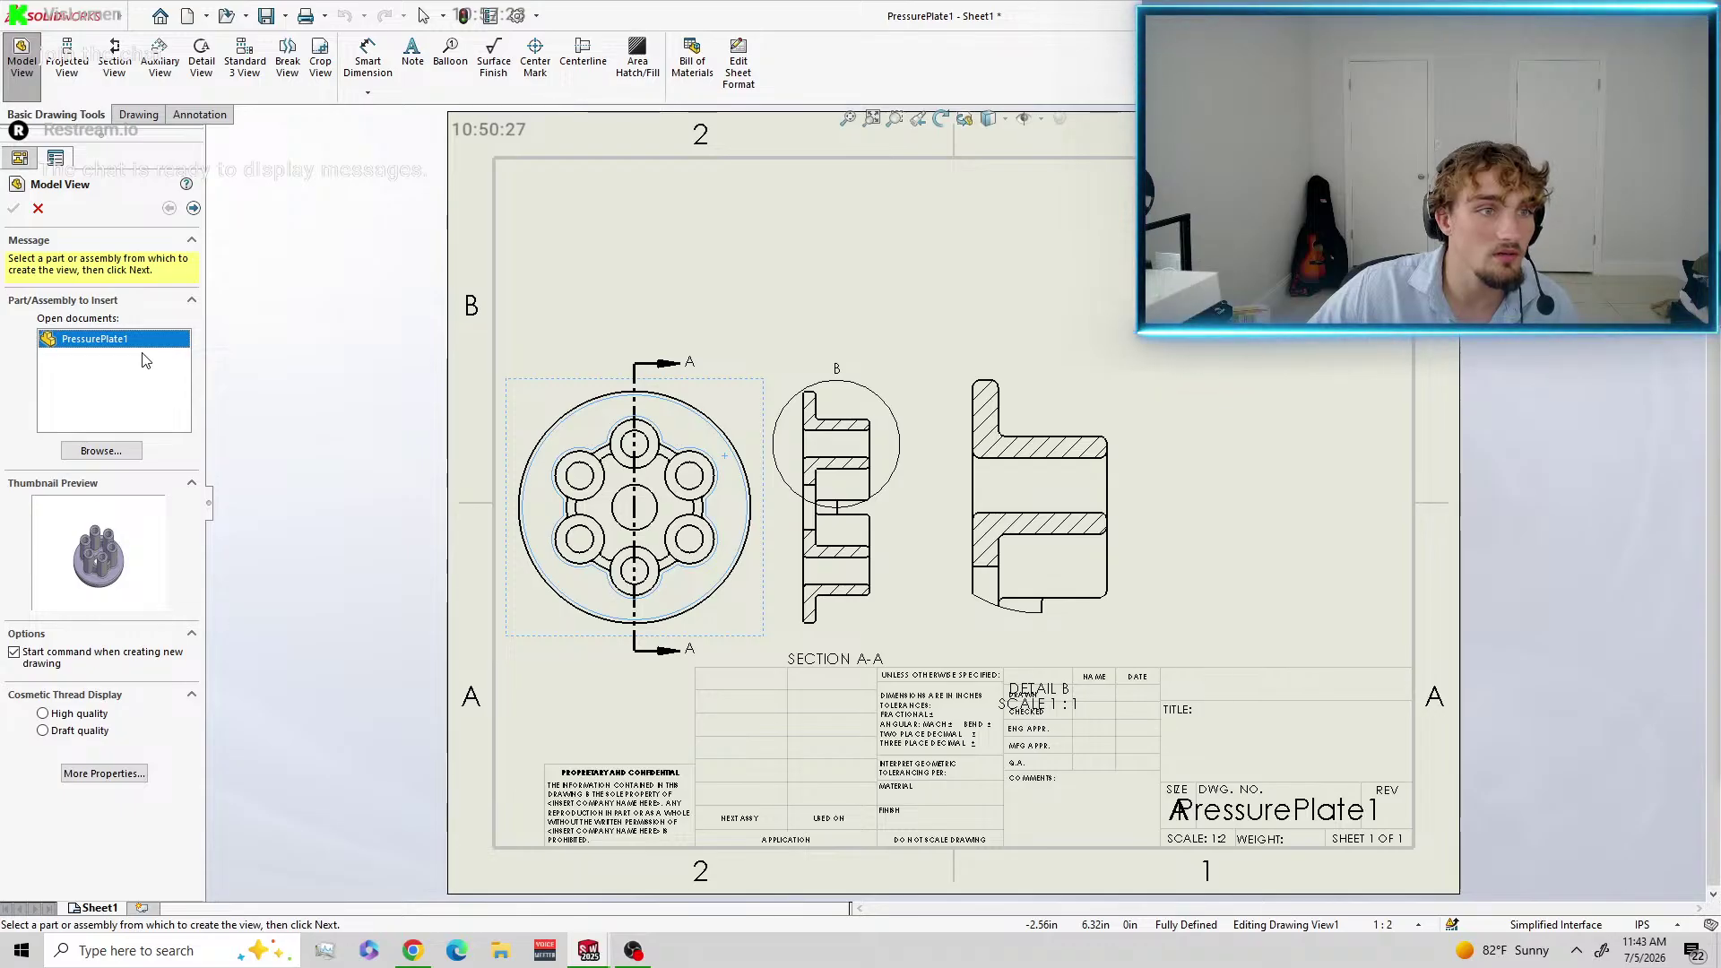
{"action": "left_click", "coordinate": [192, 209]}
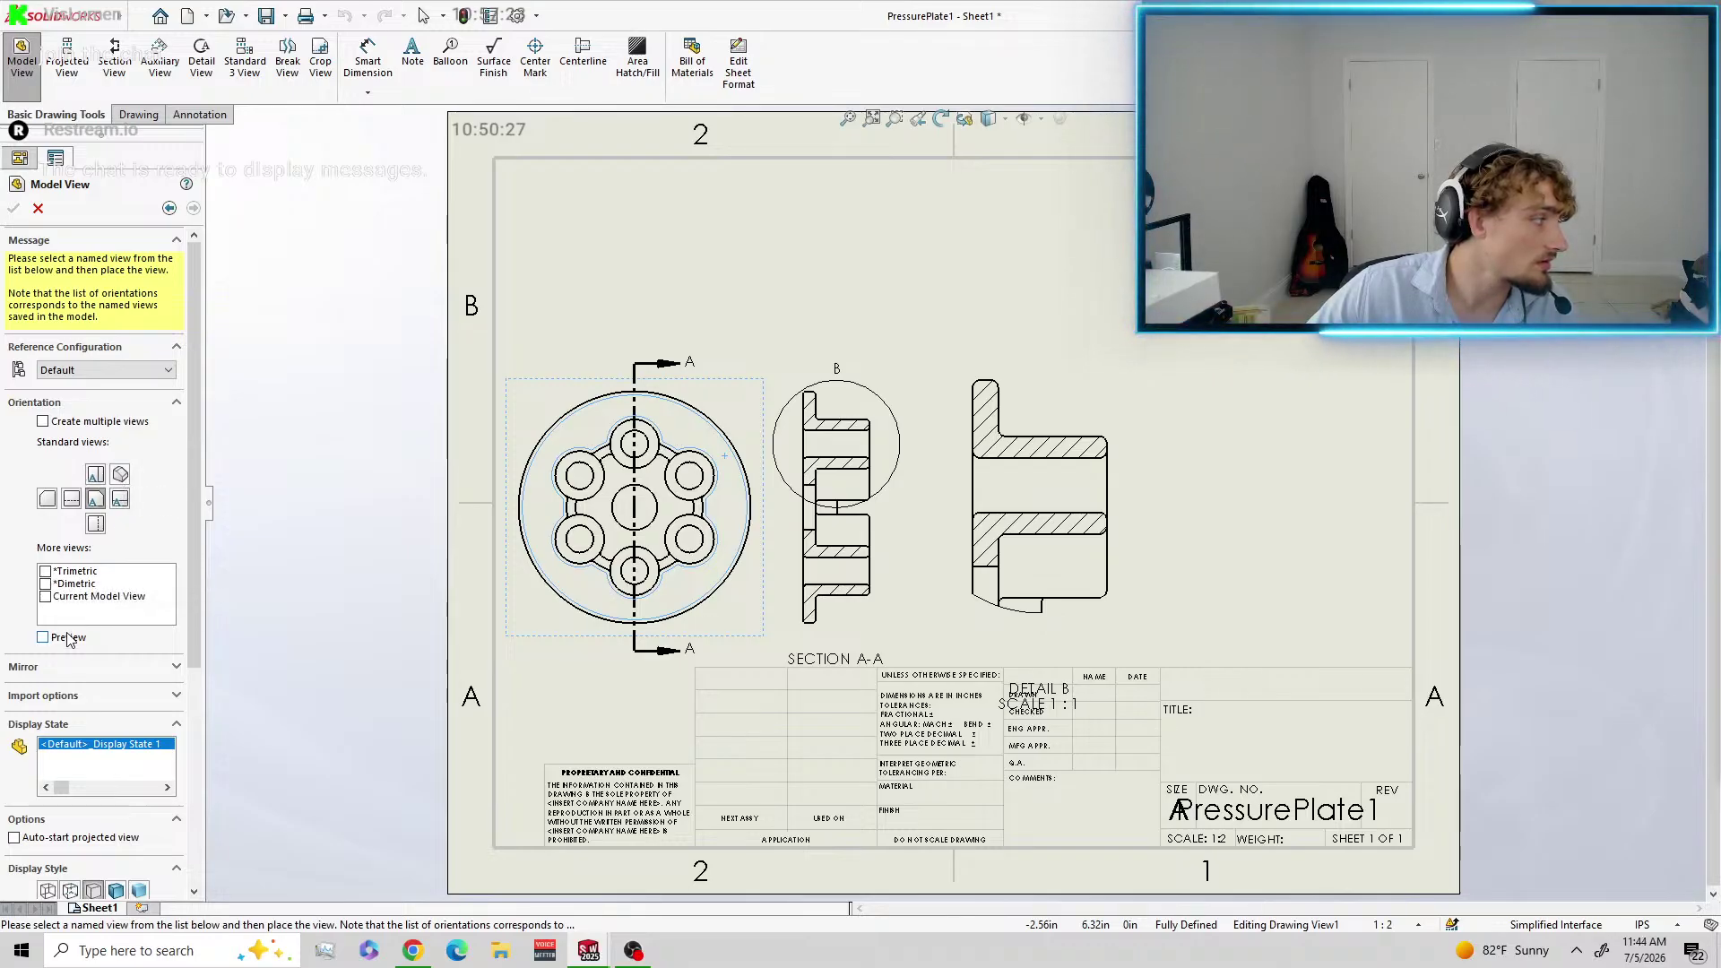
{"action": "left_click", "coordinate": [121, 476]}
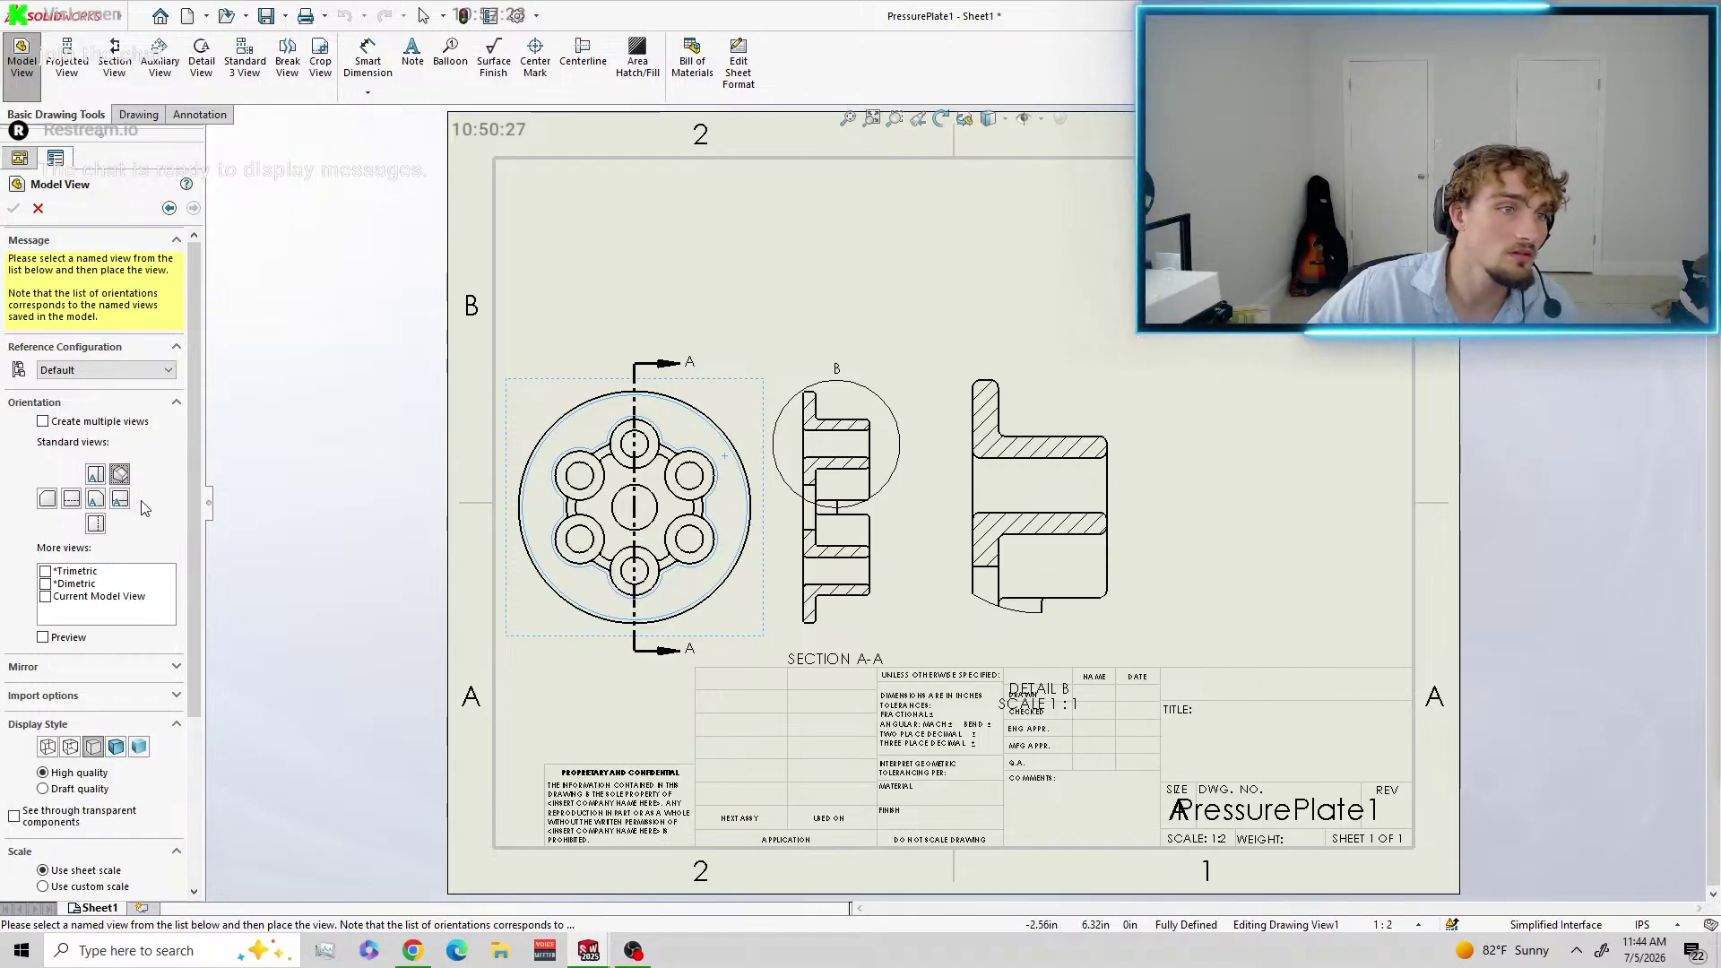
{"action": "left_click", "coordinate": [138, 748]}
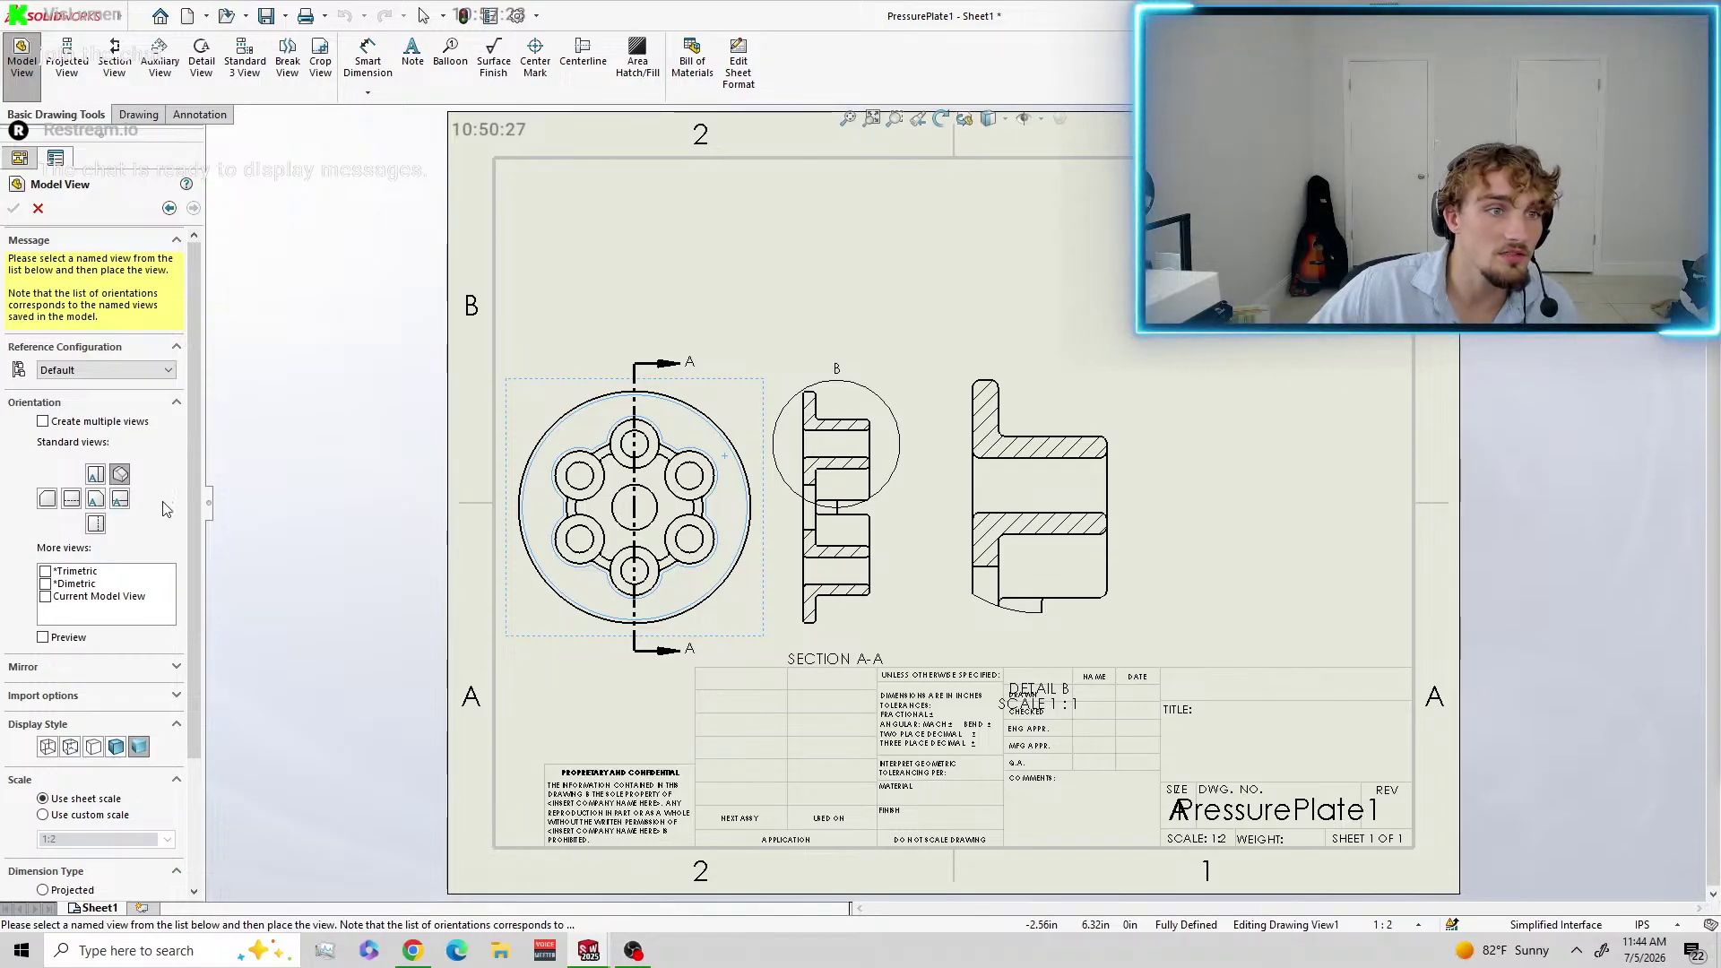
{"action": "scroll", "coordinate": [82, 533], "scroll_direction": "down", "scroll_amount": 3}
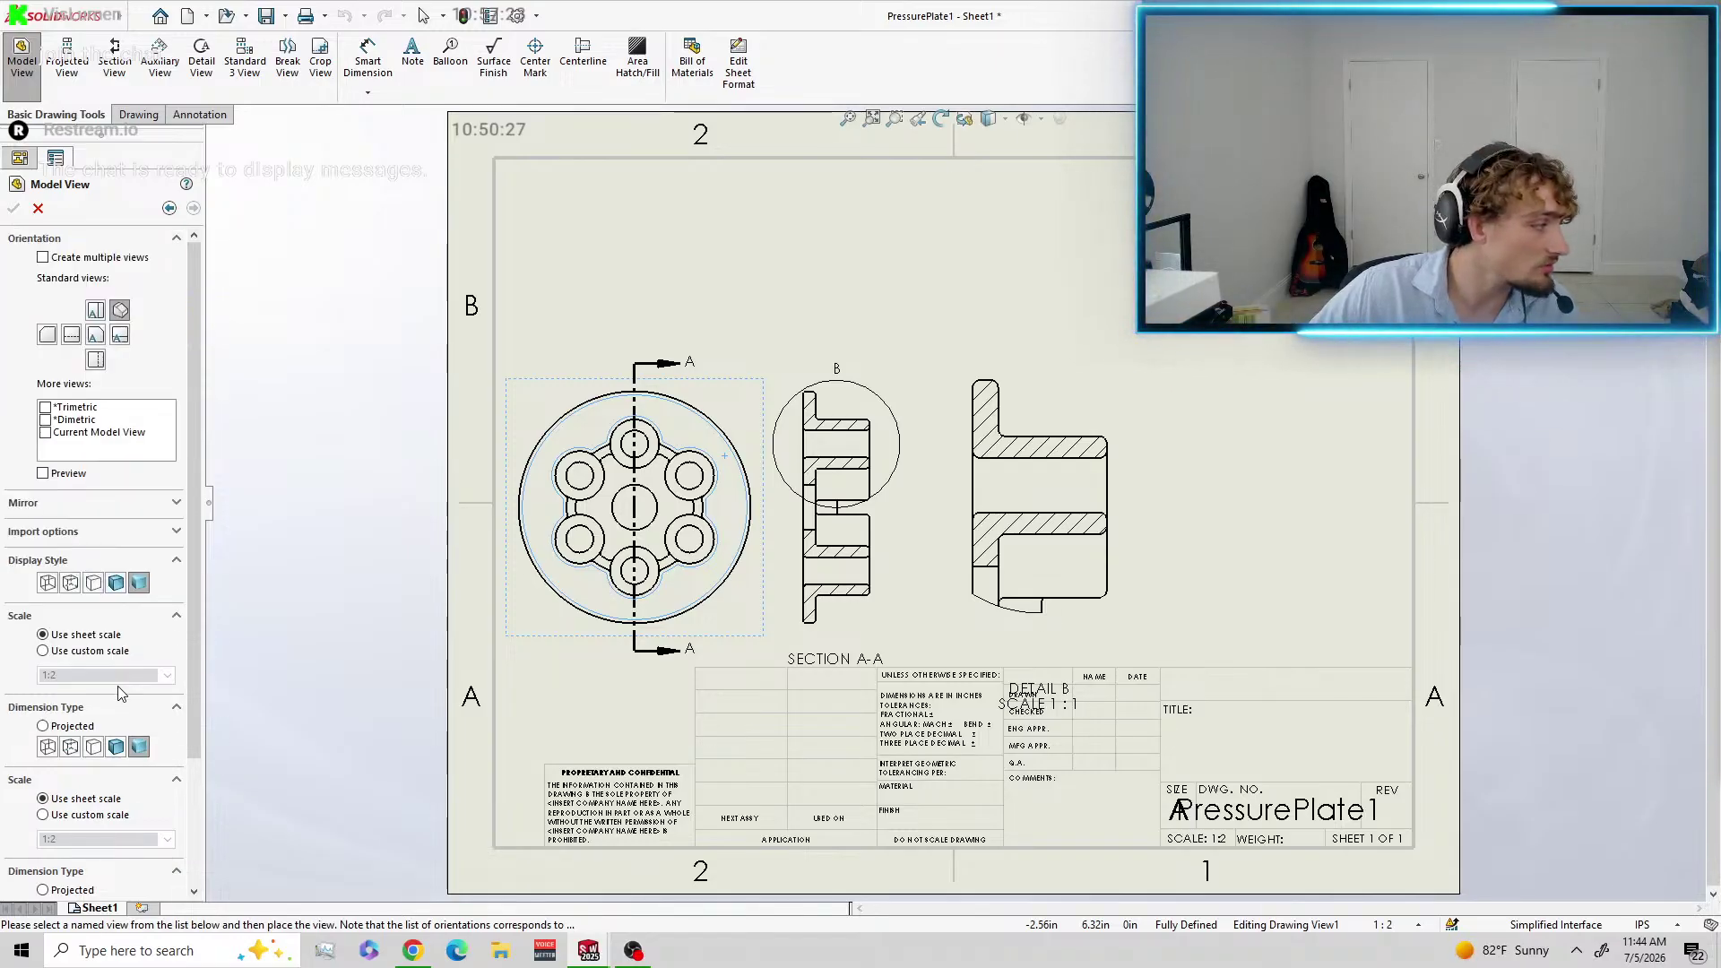
{"action": "left_click", "coordinate": [47, 654]}
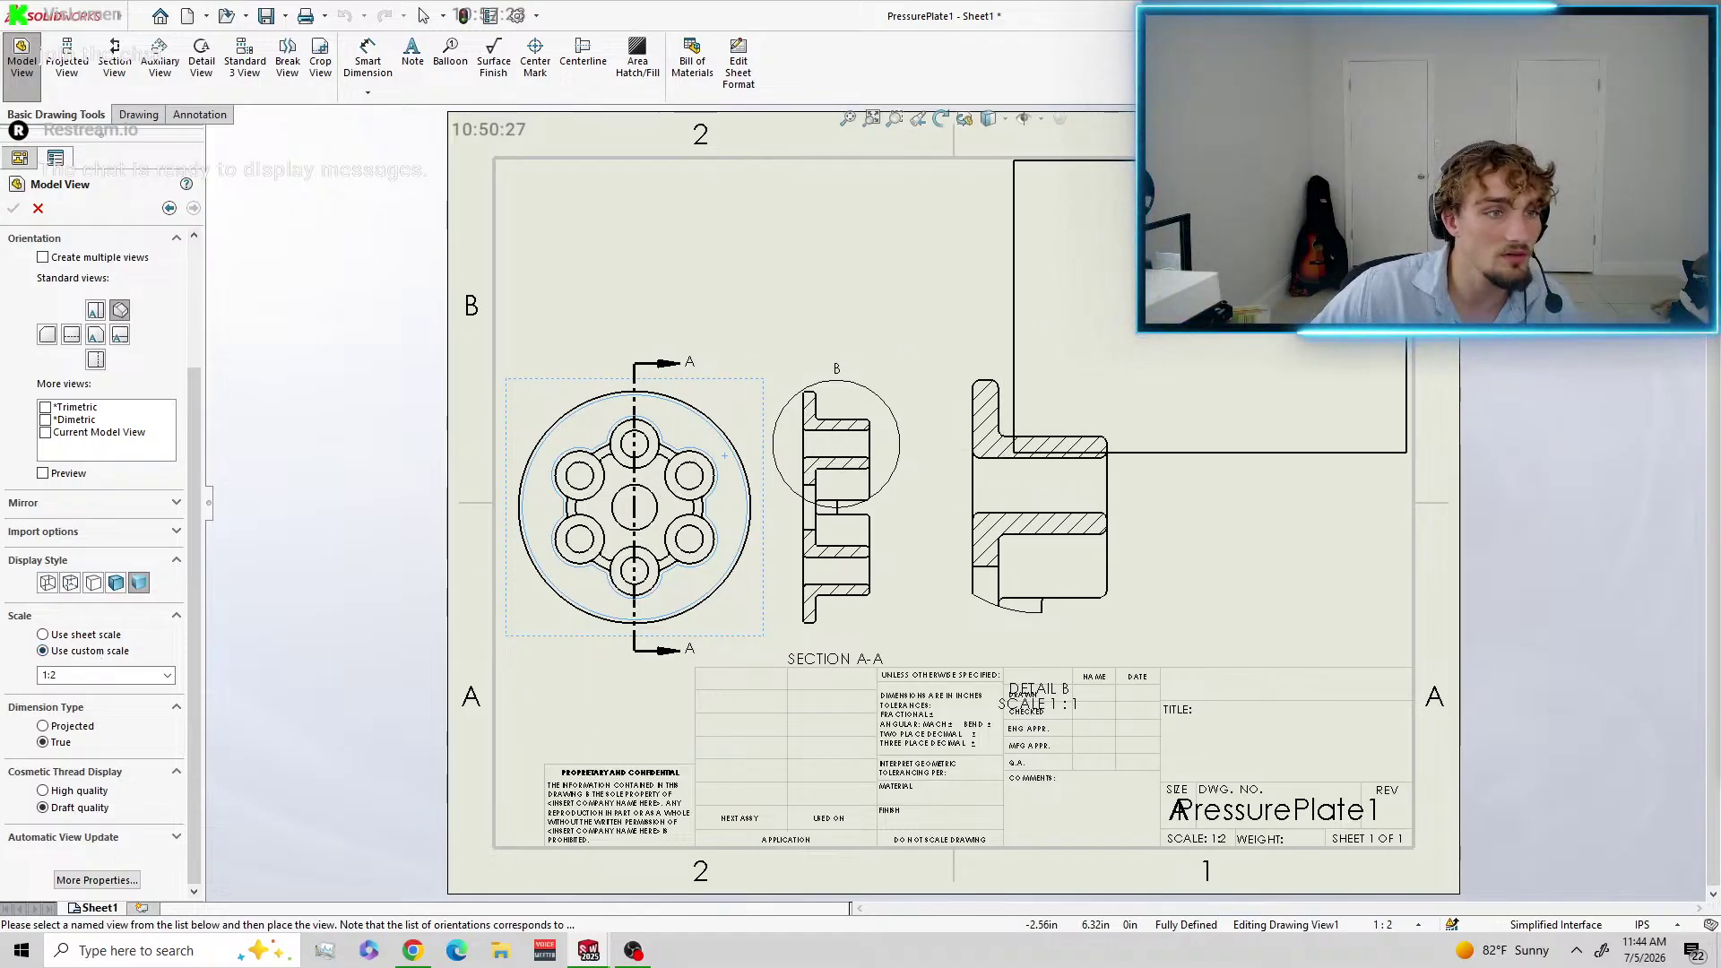
{"action": "left_click", "coordinate": [1211, 307]}
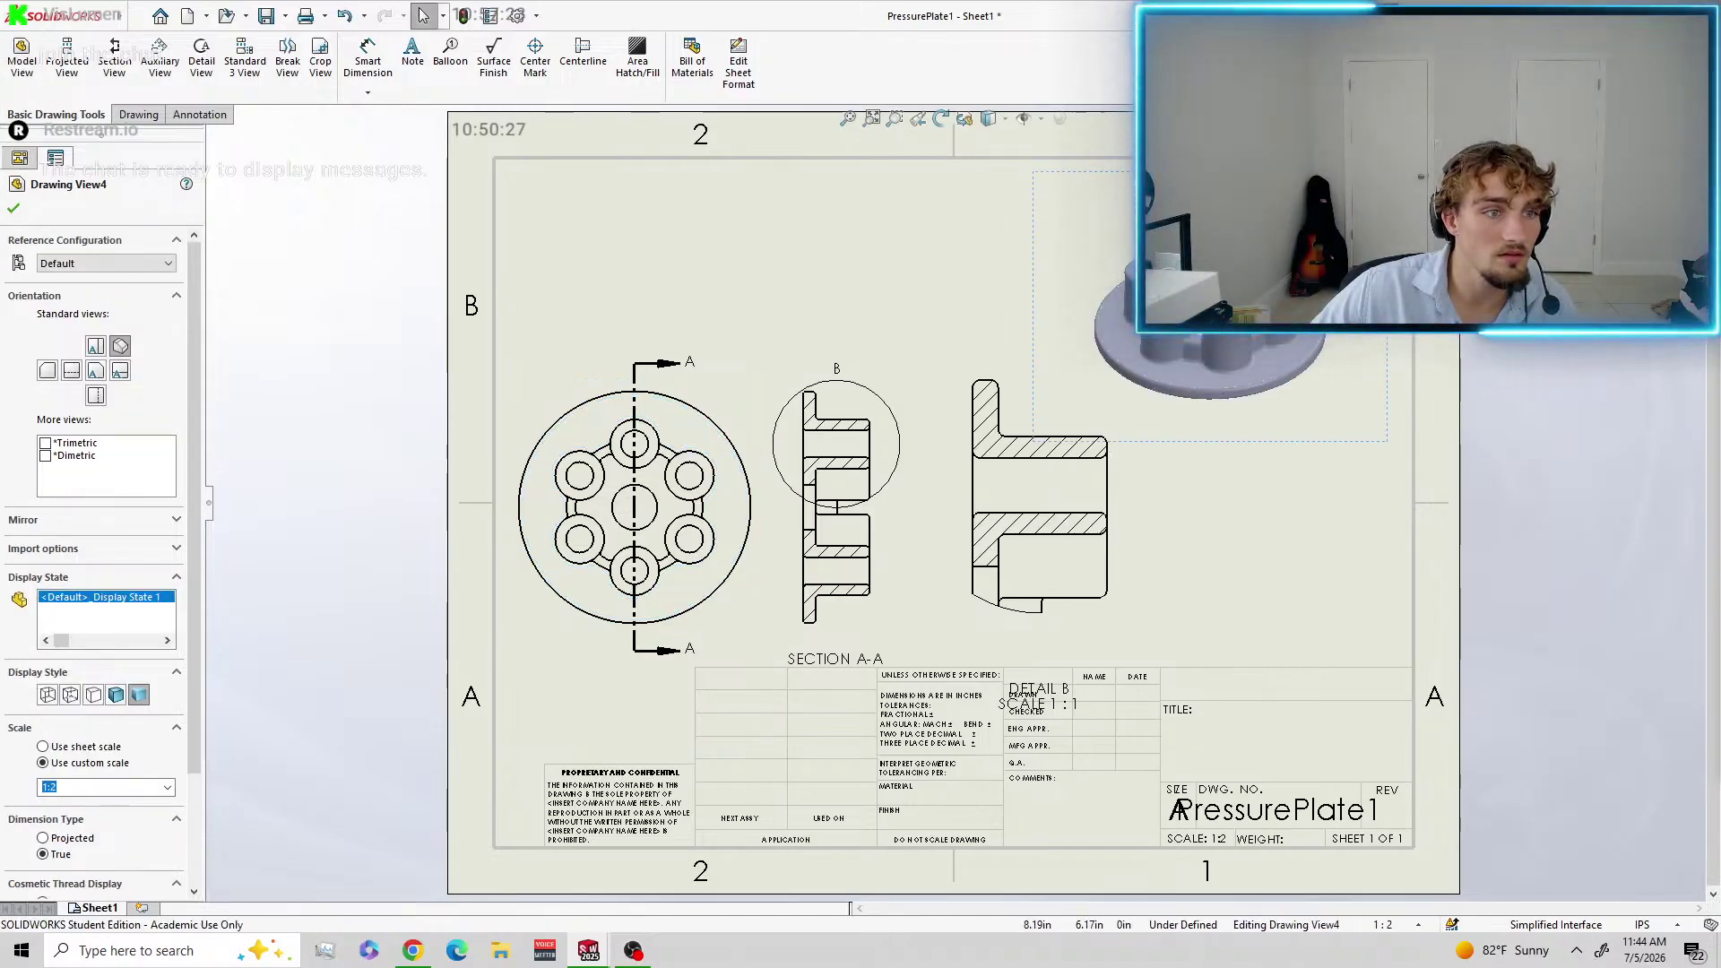
{"action": "left_click", "coordinate": [14, 209]}
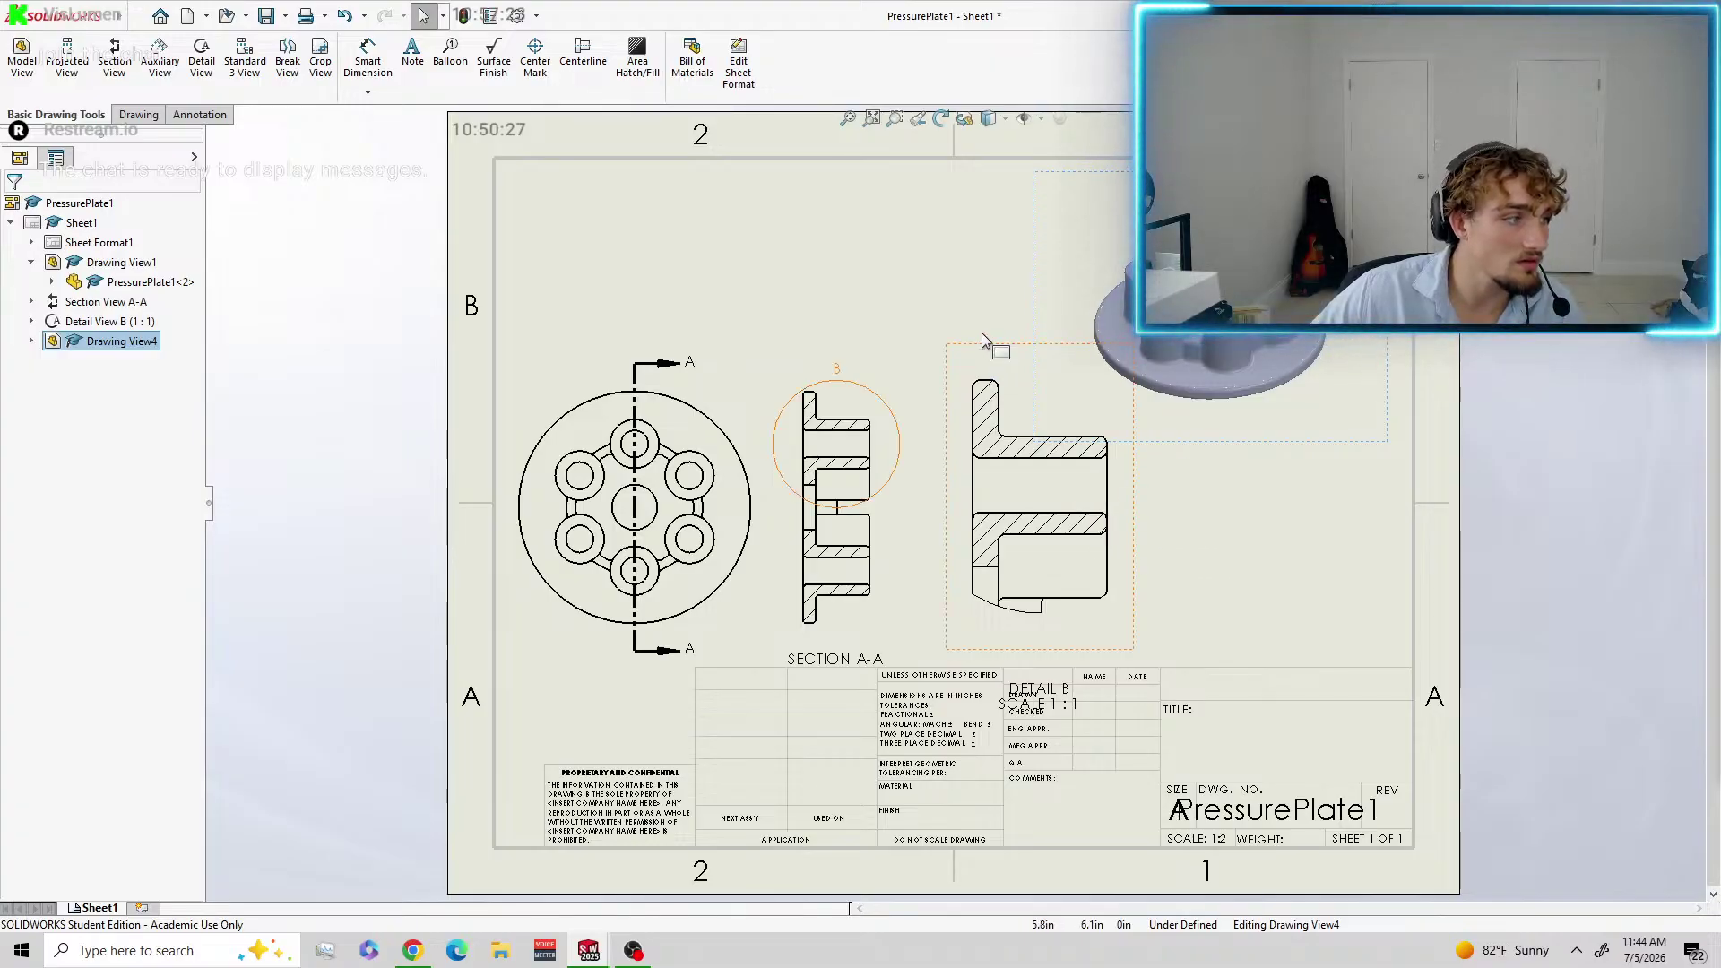
Shift the top view slightly left and move Detail B up and left so its label clears the title block.
{"action": "mouse_move", "coordinate": [727, 384]}
{"action": "left_mouse_down"}
{"action": "mouse_move", "coordinate": [699, 159]}
{"action": "mouse_move", "coordinate": [728, 216]}
{"action": "mouse_move", "coordinate": [714, 186]}
{"action": "mouse_move", "coordinate": [715, 381]}
{"action": "left_mouse_up"}
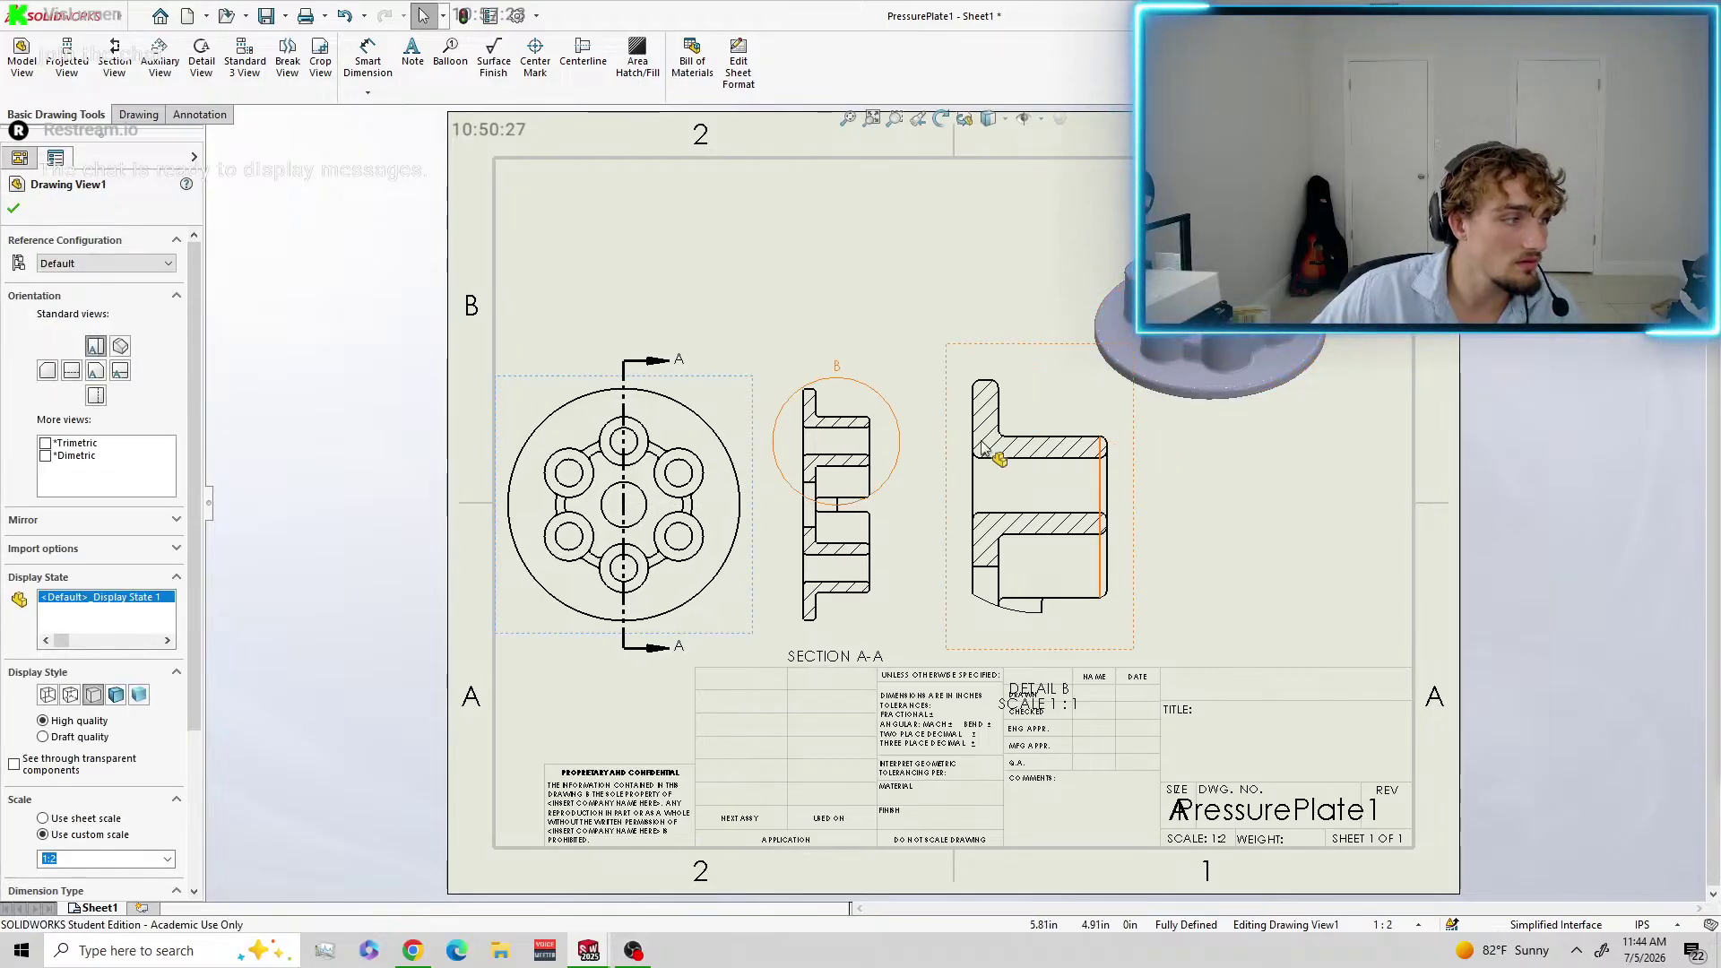
{"action": "mouse_move", "coordinate": [1008, 351]}
{"action": "left_mouse_down"}
{"action": "mouse_move", "coordinate": [811, 157]}
{"action": "mouse_move", "coordinate": [713, 141]}
{"action": "mouse_move", "coordinate": [980, 219]}
{"action": "mouse_move", "coordinate": [990, 262]}
{"action": "left_mouse_up"}
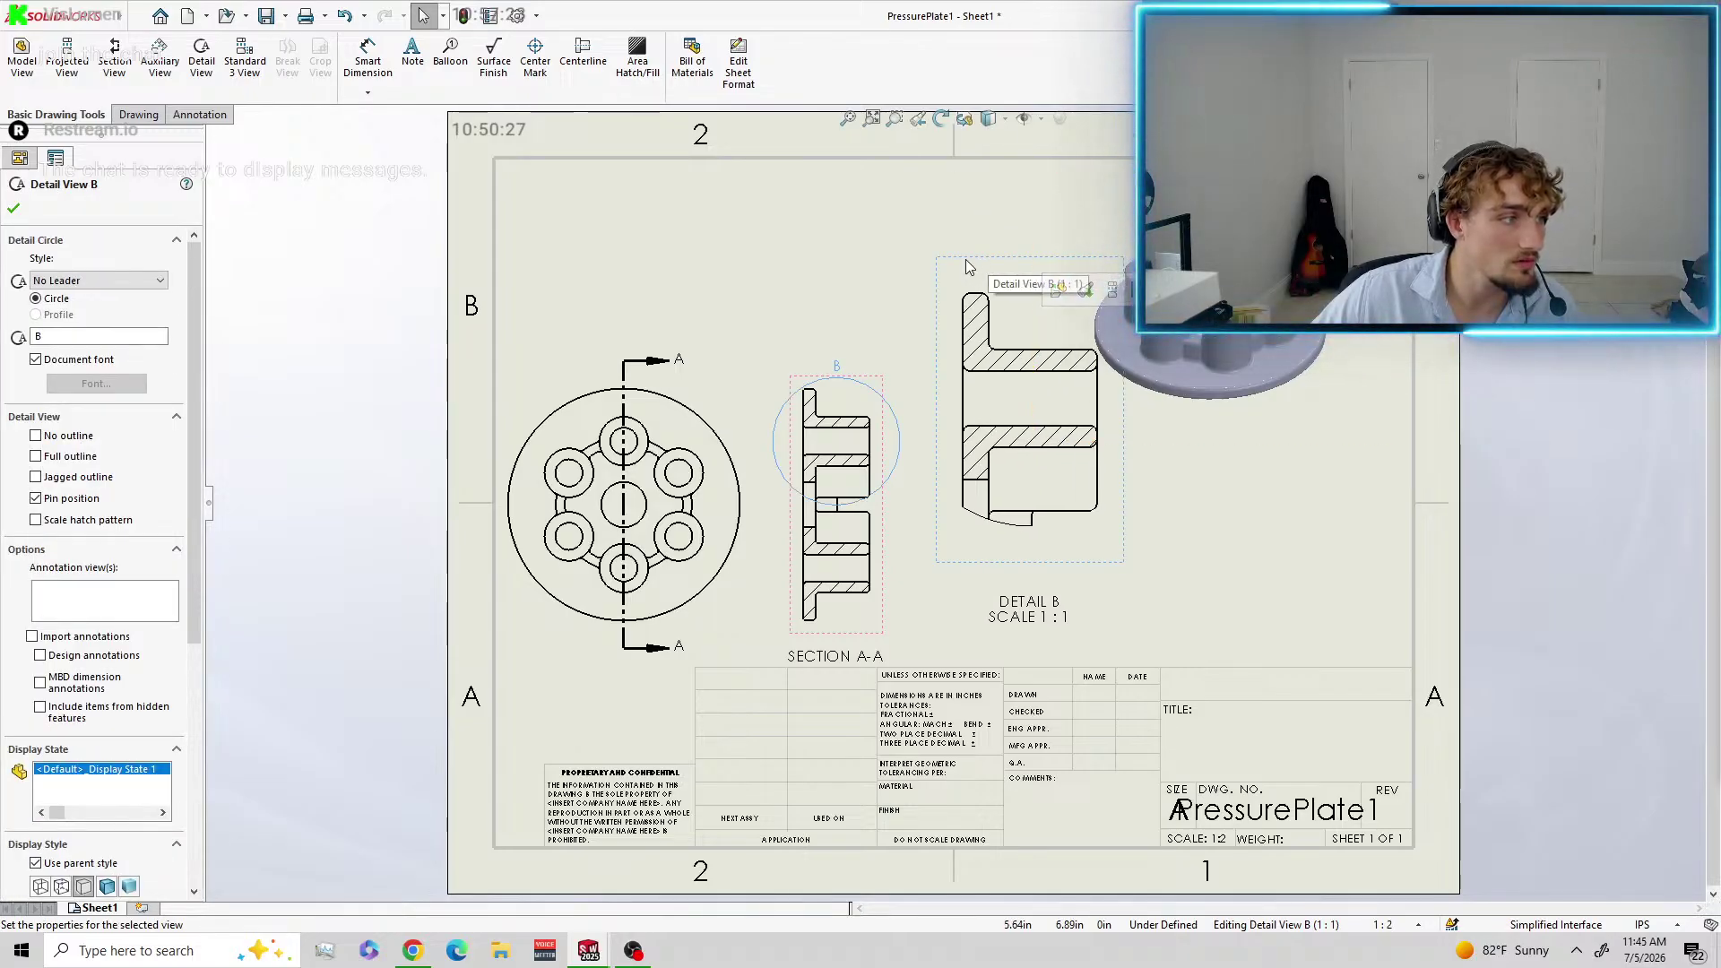
{"action": "mouse_move", "coordinate": [967, 263]}
{"action": "left_mouse_down"}
{"action": "mouse_move", "coordinate": [954, 319]}
{"action": "mouse_move", "coordinate": [929, 227]}
{"action": "mouse_move", "coordinate": [870, 150]}
{"action": "mouse_move", "coordinate": [955, 197]}
{"action": "mouse_move", "coordinate": [944, 260]}
{"action": "mouse_move", "coordinate": [940, 220]}
{"action": "mouse_move", "coordinate": [1111, 308]}
{"action": "mouse_move", "coordinate": [1198, 378]}
{"action": "mouse_move", "coordinate": [943, 305]}
{"action": "mouse_move", "coordinate": [935, 266]}
{"action": "left_mouse_up"}
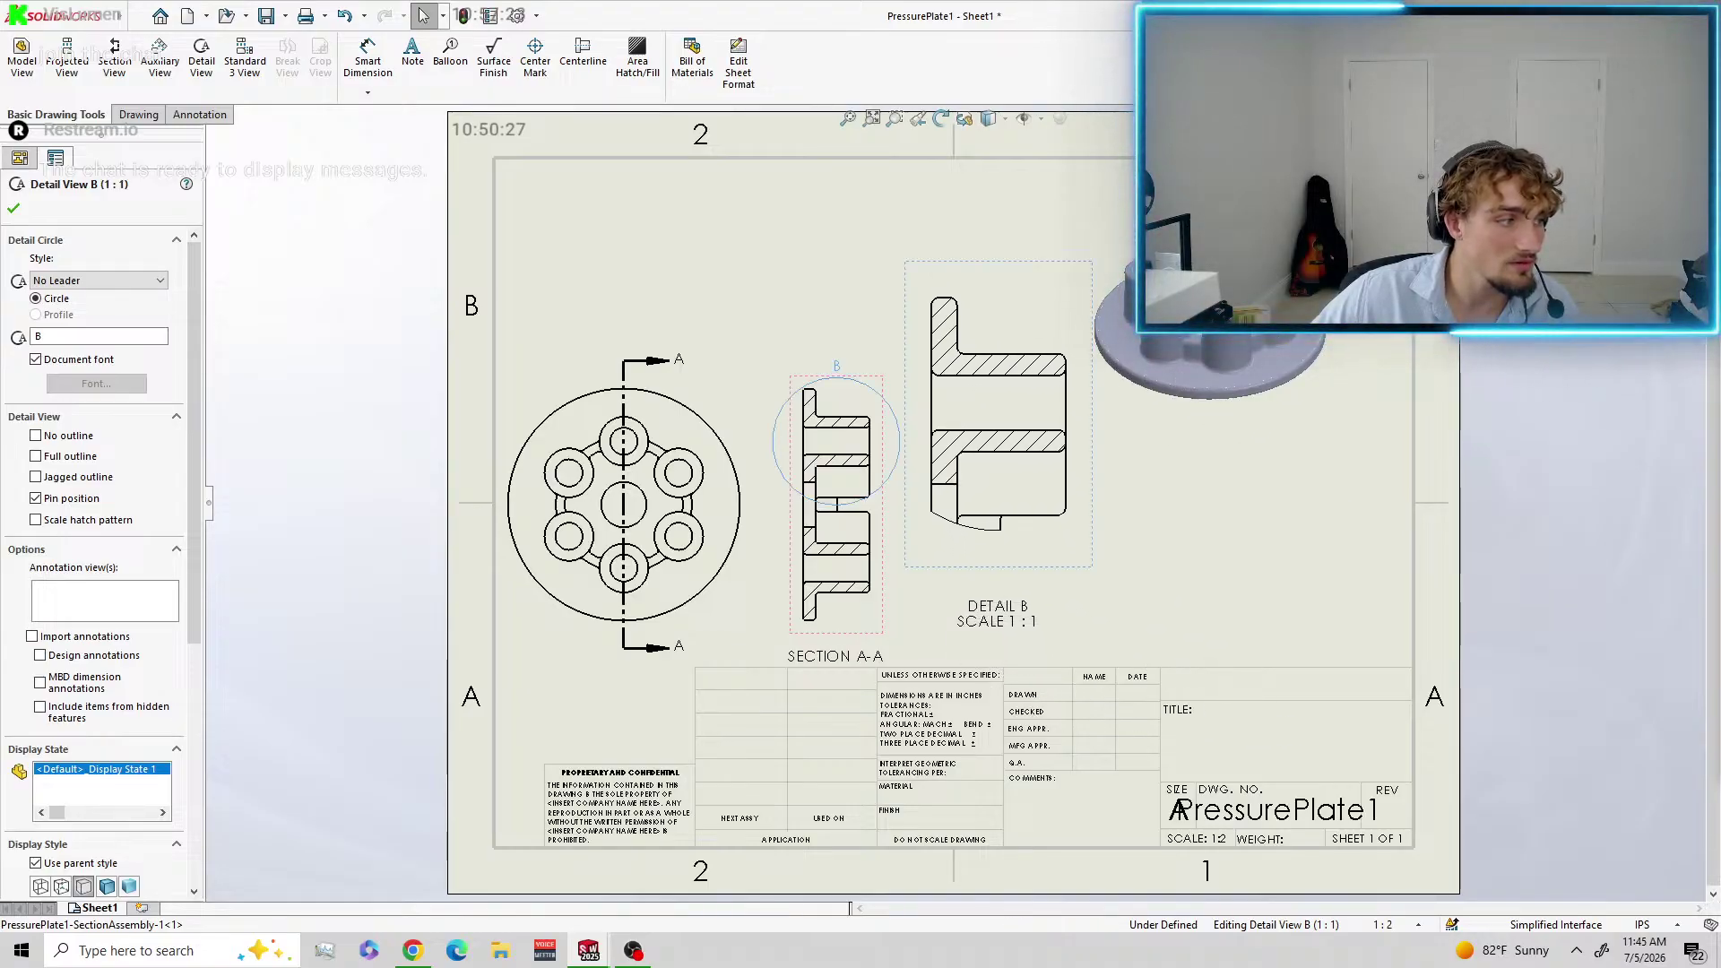
{"action": "left_click", "coordinate": [984, 264]}
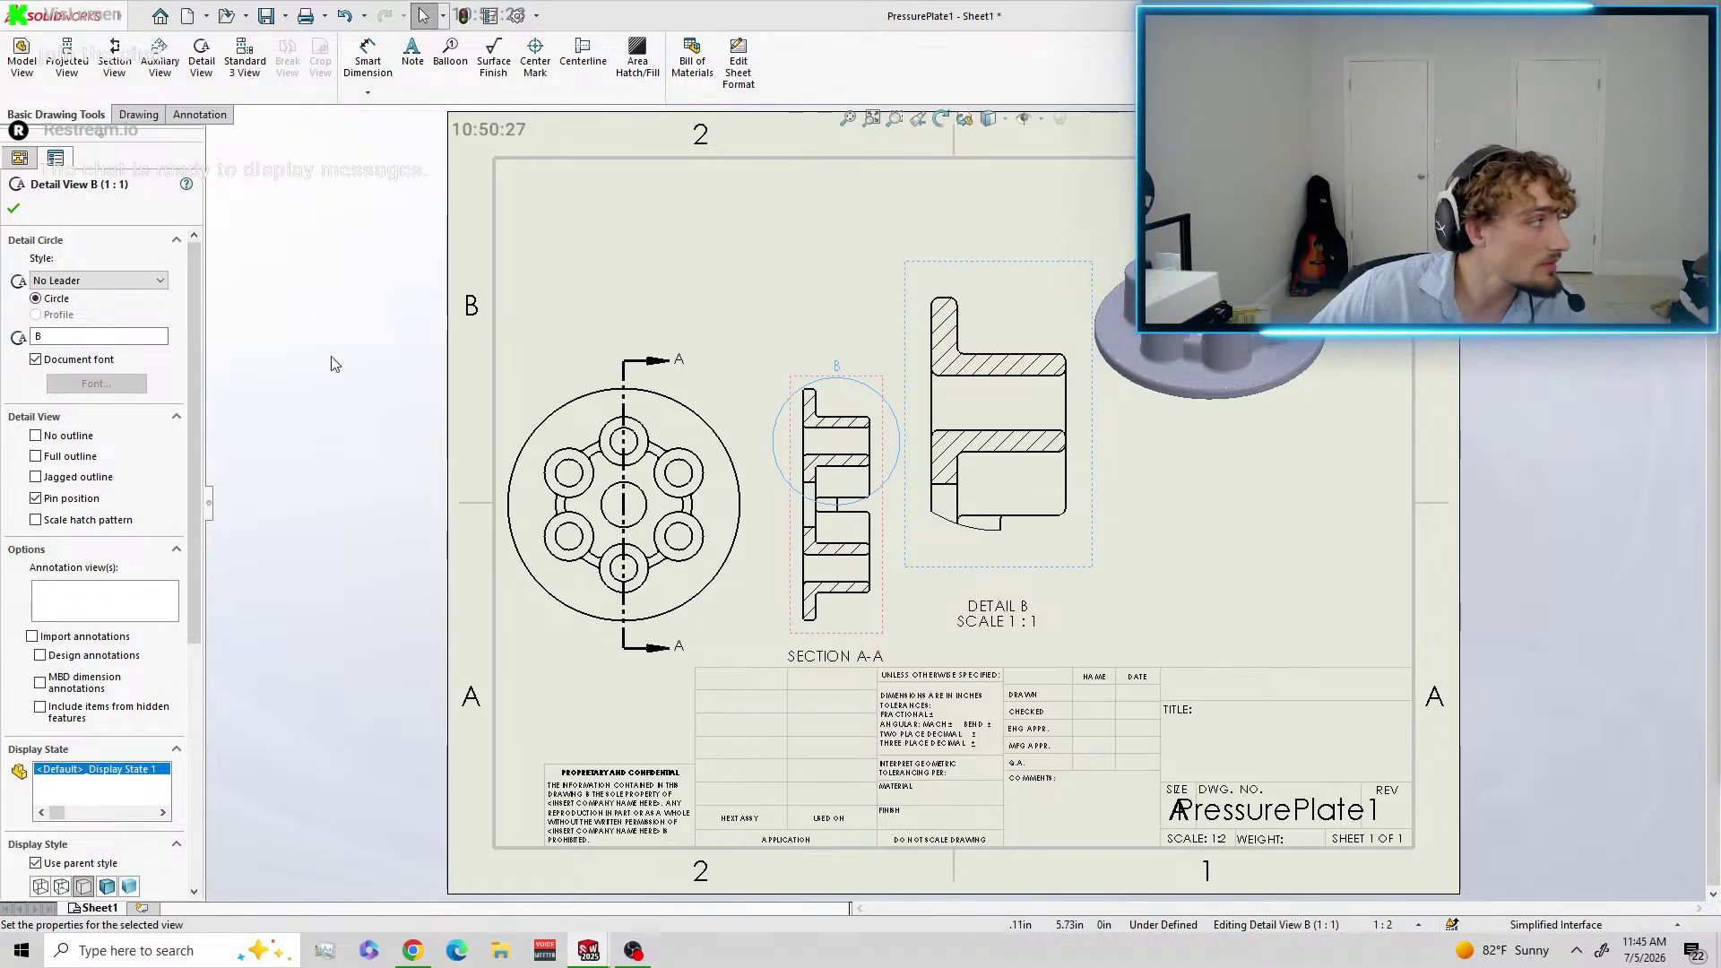
{"action": "left_click", "coordinate": [22, 215]}
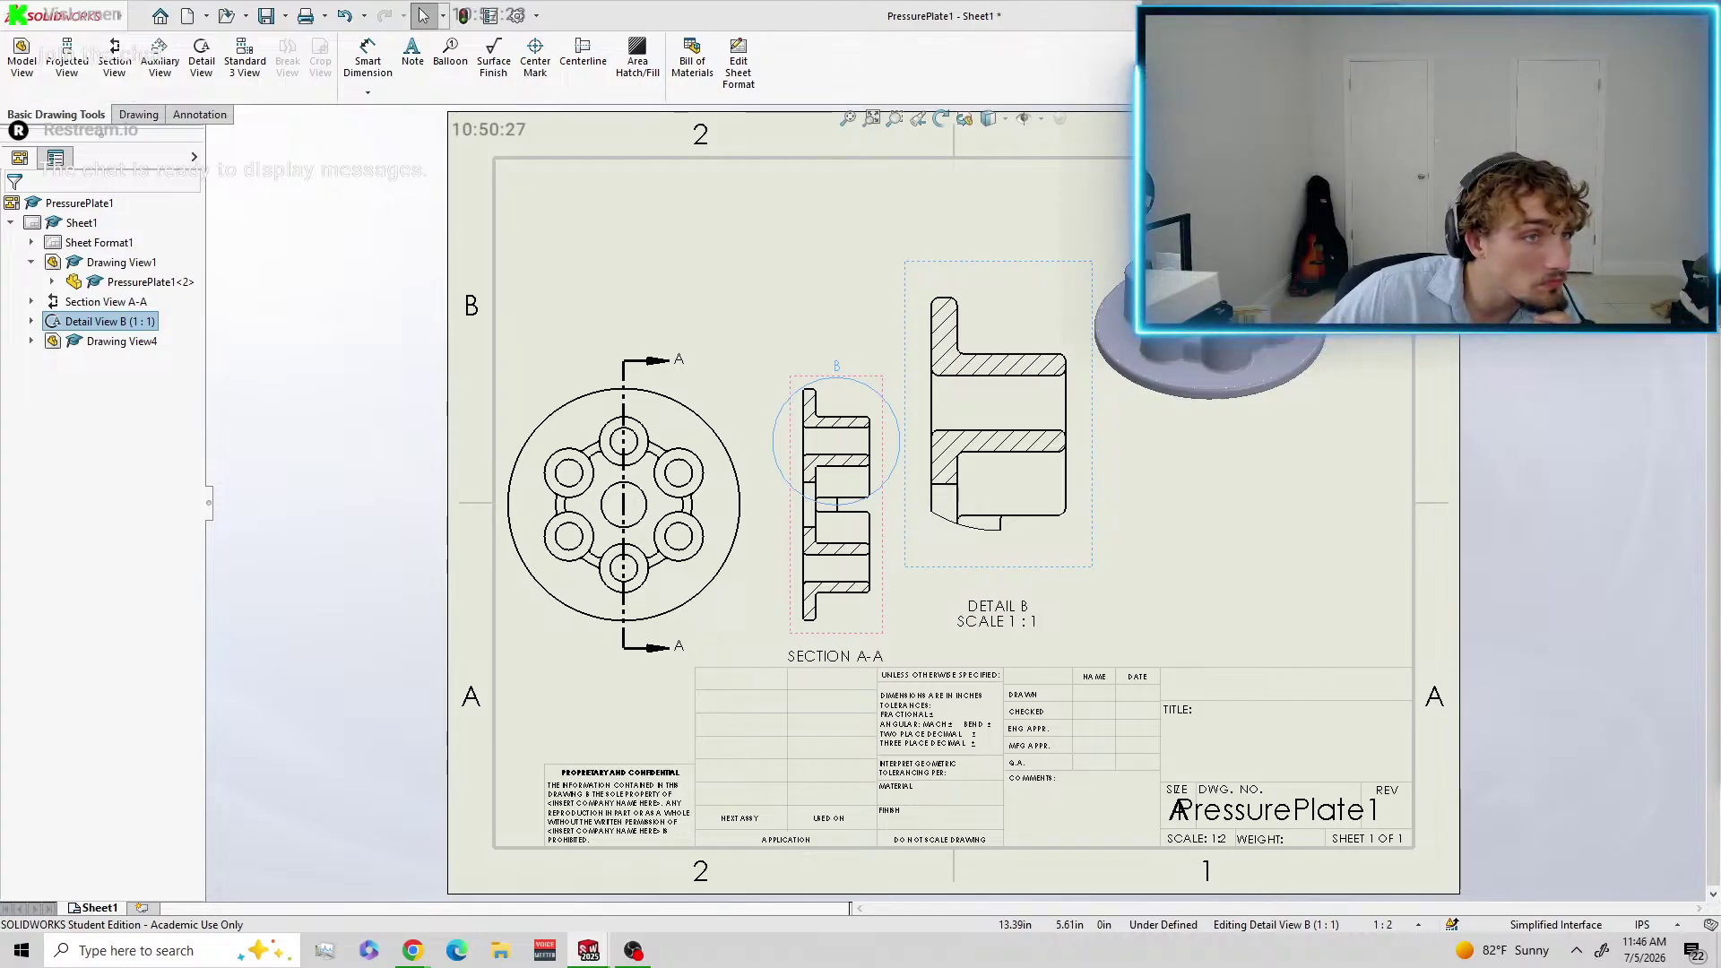
Add a circular center mark pattern with circular lines to the six bosses in the top view.
{"action": "left_click", "coordinate": [223, 117]}
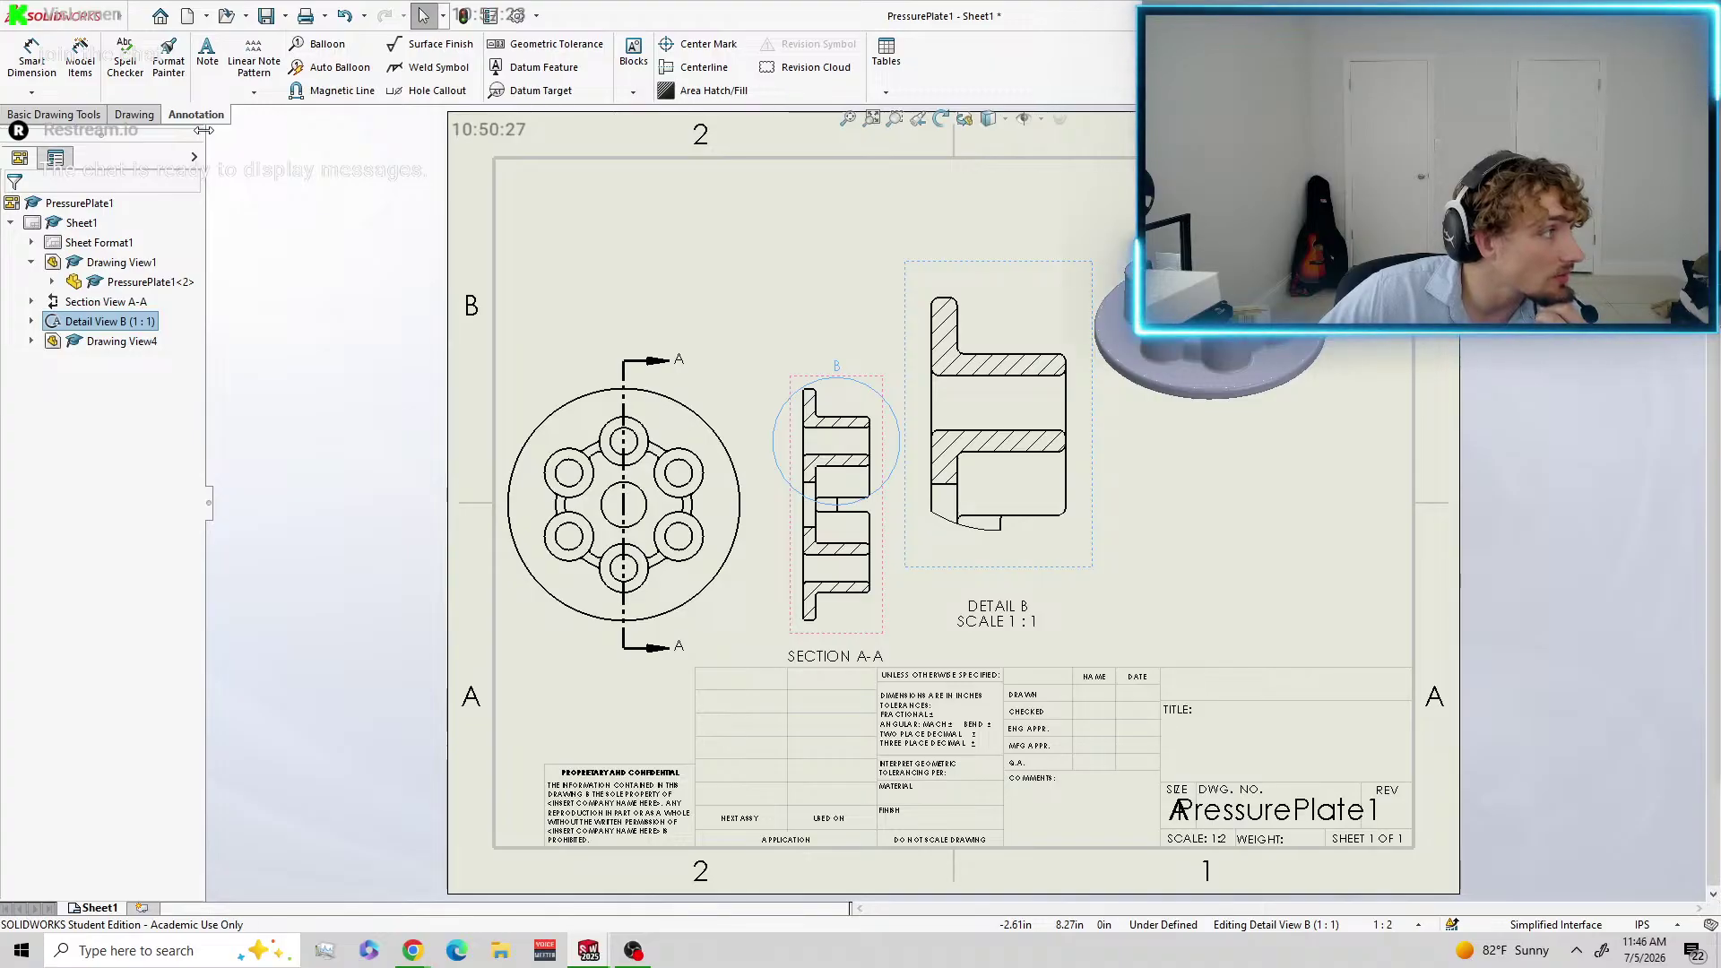
{"action": "left_click", "coordinate": [676, 46]}
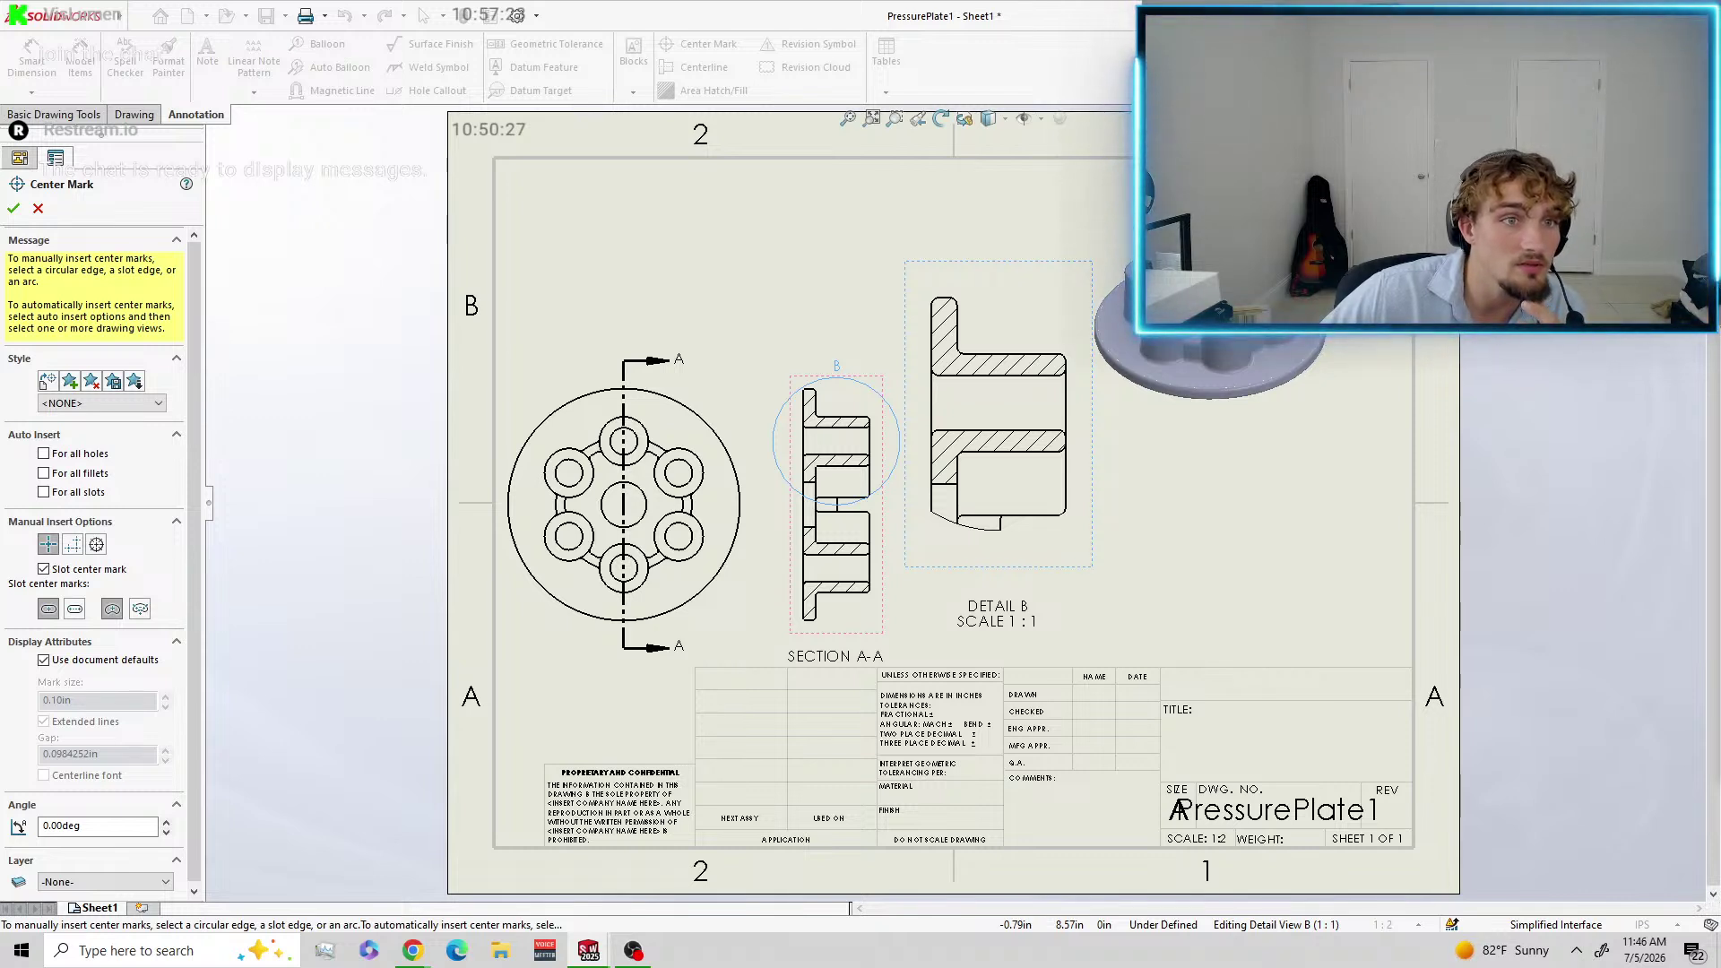
{"action": "left_click", "coordinate": [701, 494]}
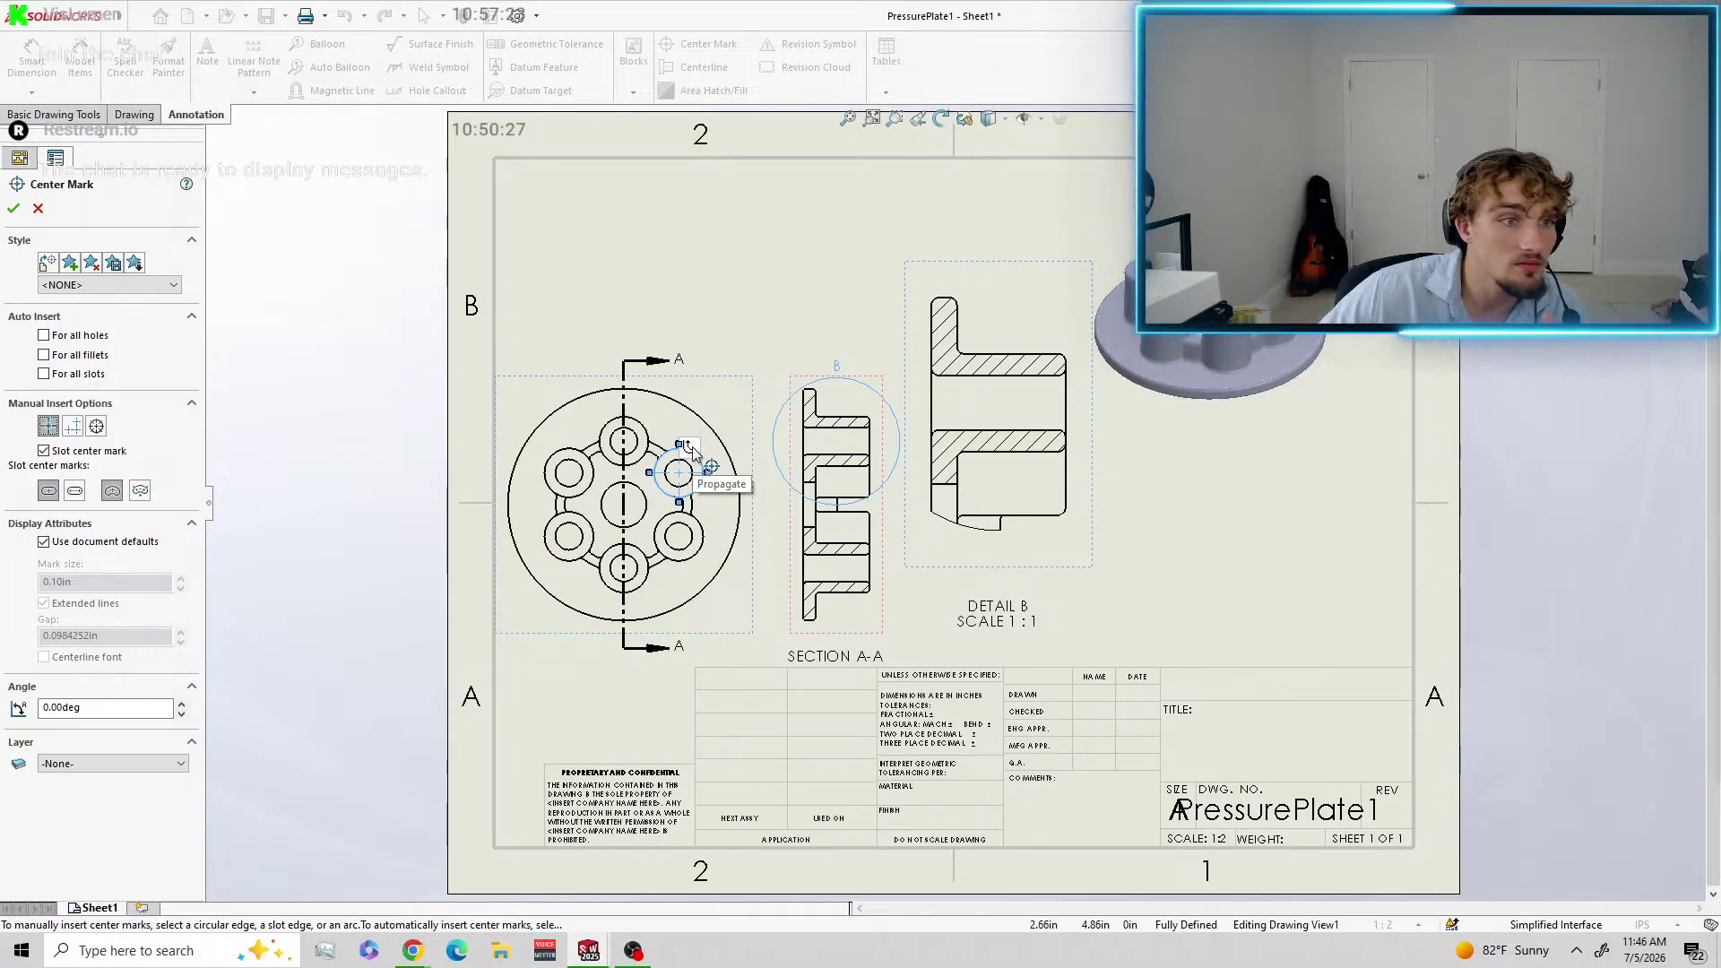
{"action": "left_click", "coordinate": [709, 466]}
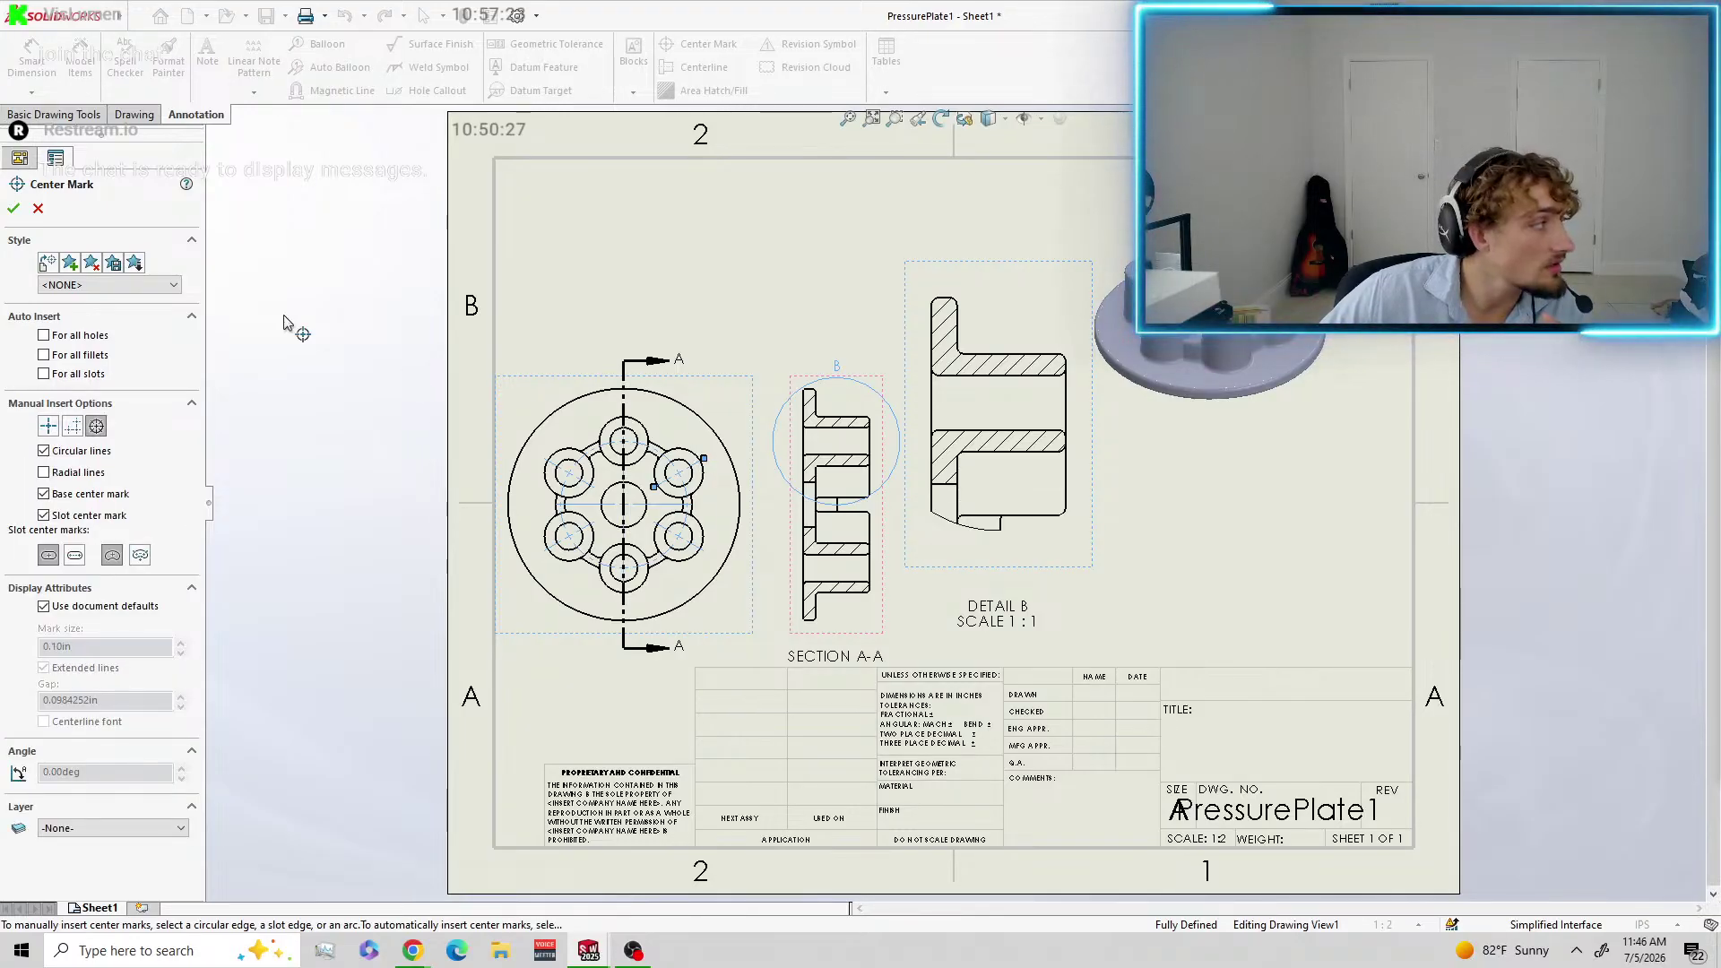
{"action": "left_click", "coordinate": [14, 209]}
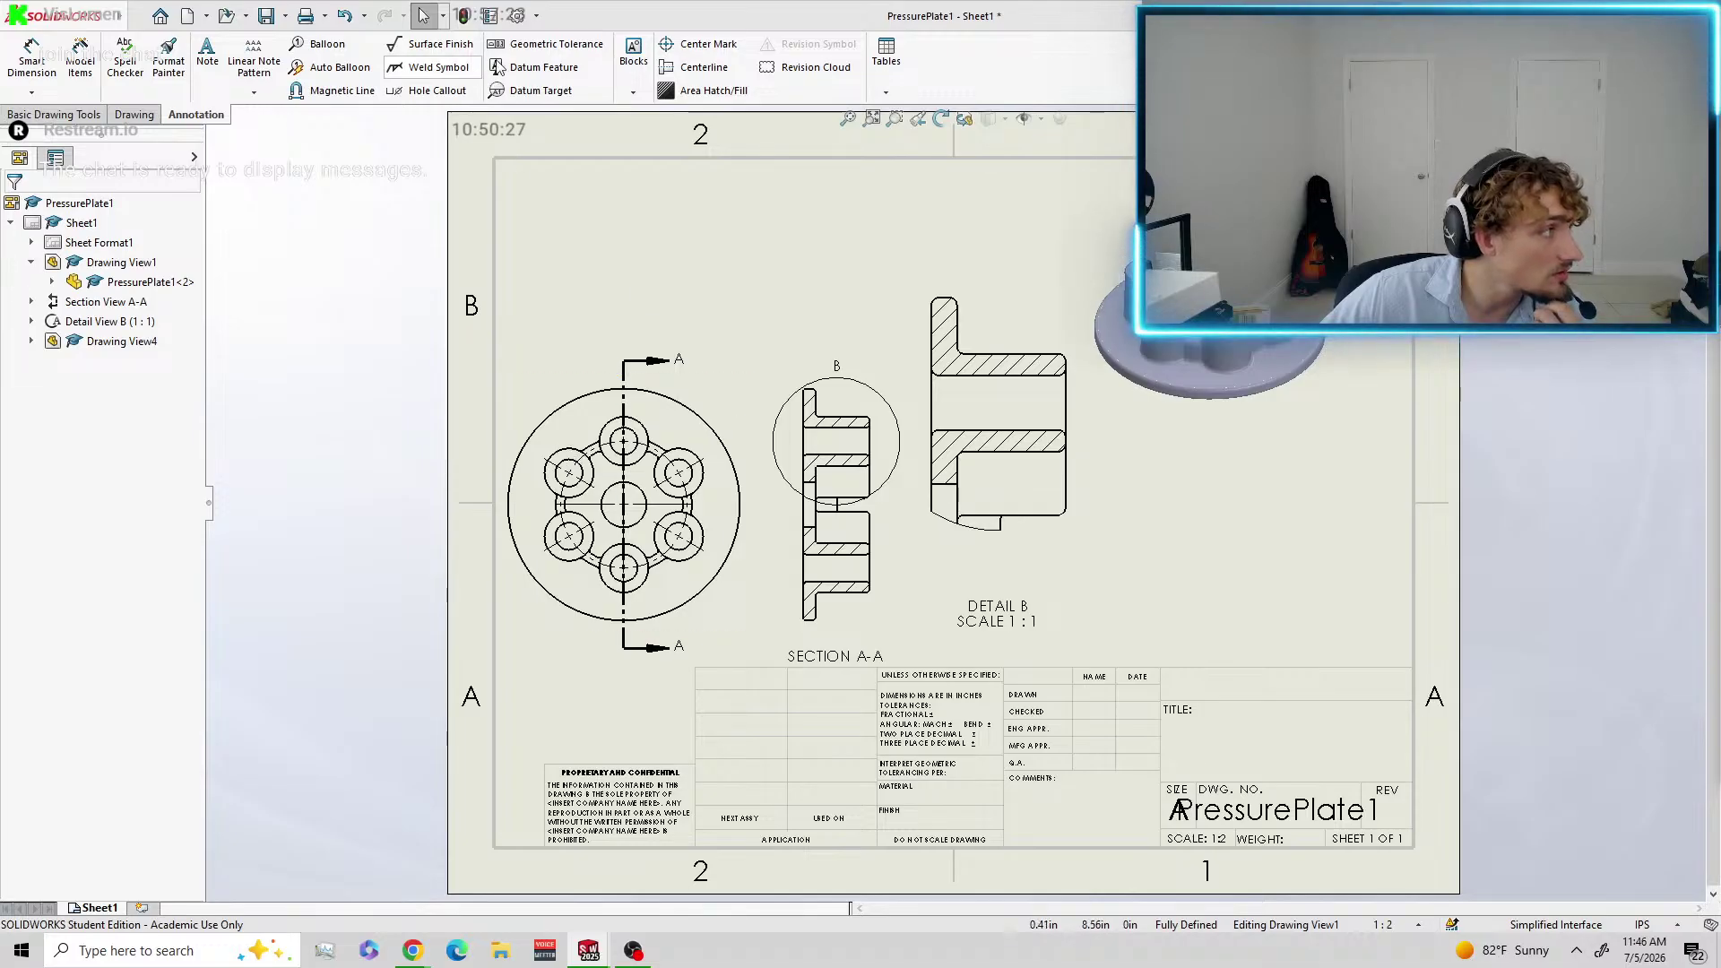
Add centerlines through the boss hole in Detail B and through the upper and lower boss holes in Section A-A.
{"action": "left_click", "coordinate": [708, 76]}
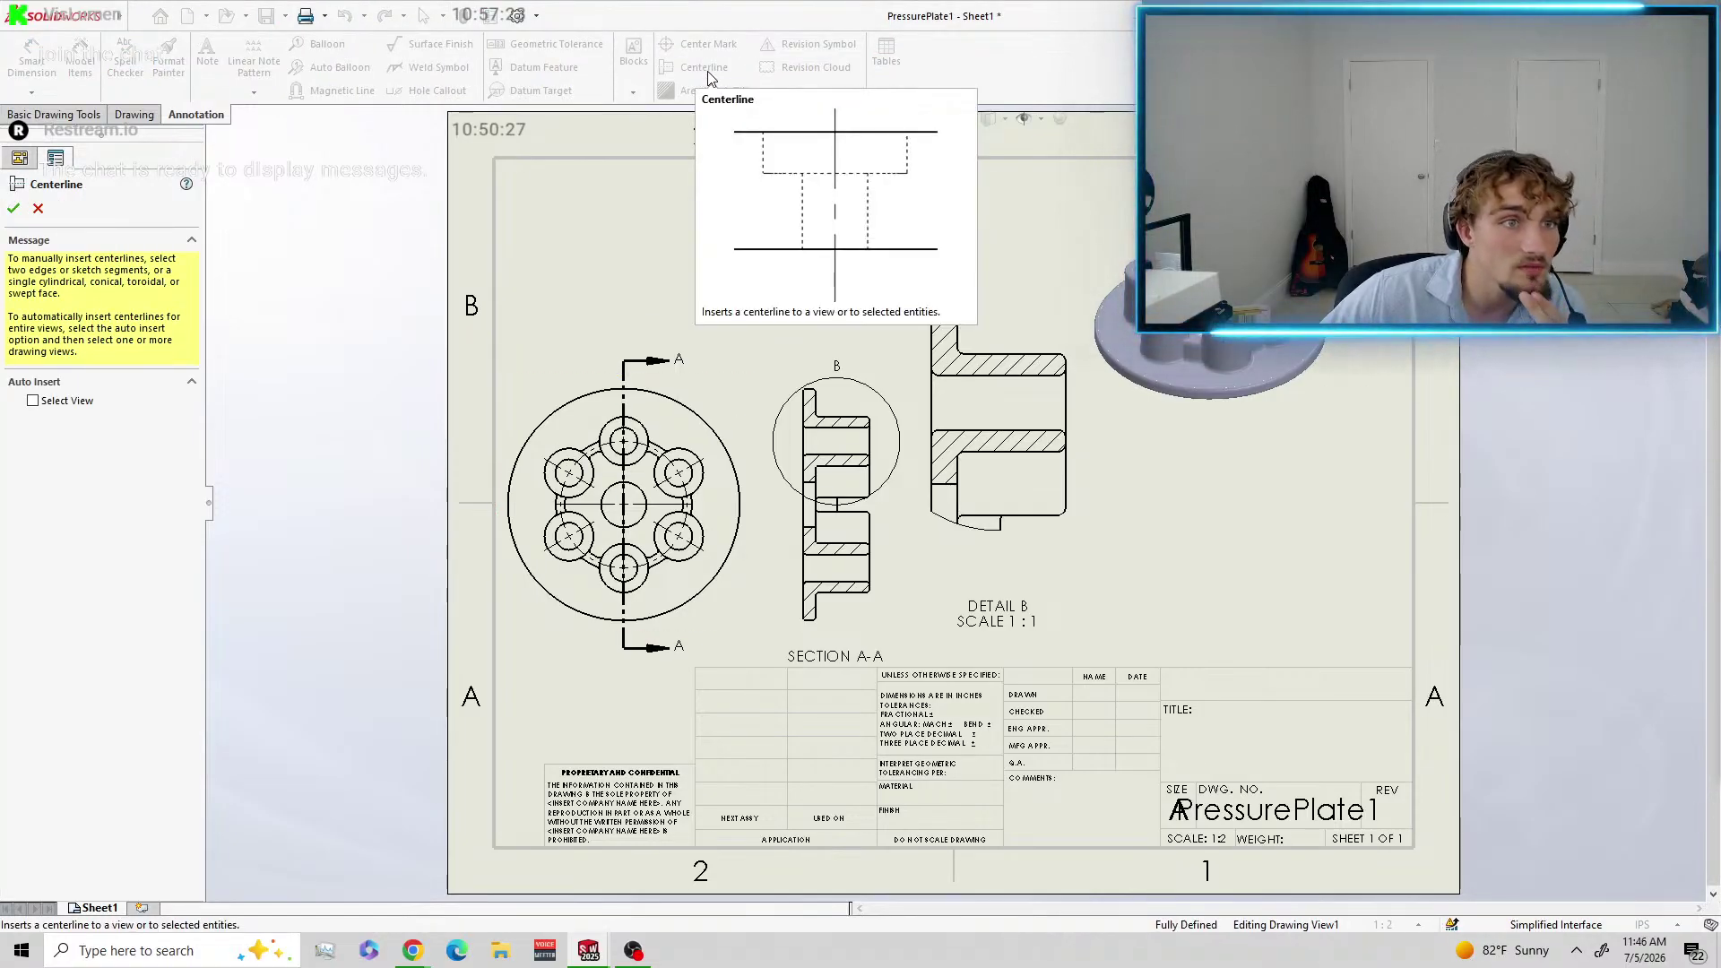
{"action": "left_click", "coordinate": [982, 377]}
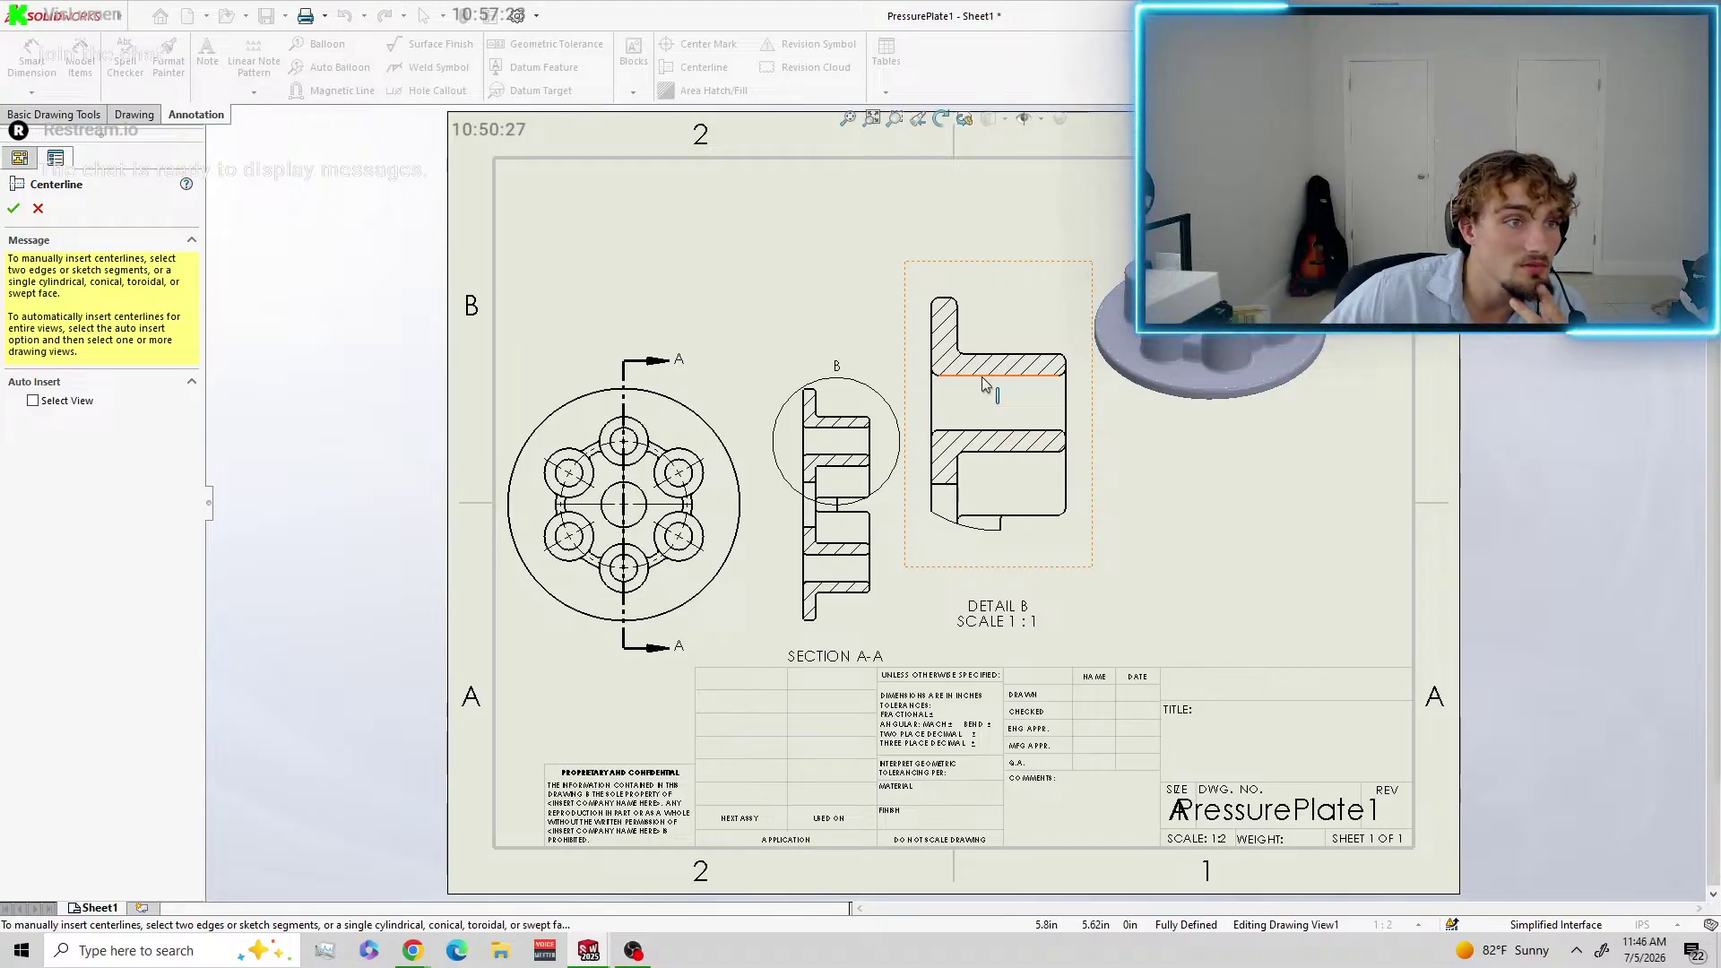
{"action": "left_click", "coordinate": [998, 432]}
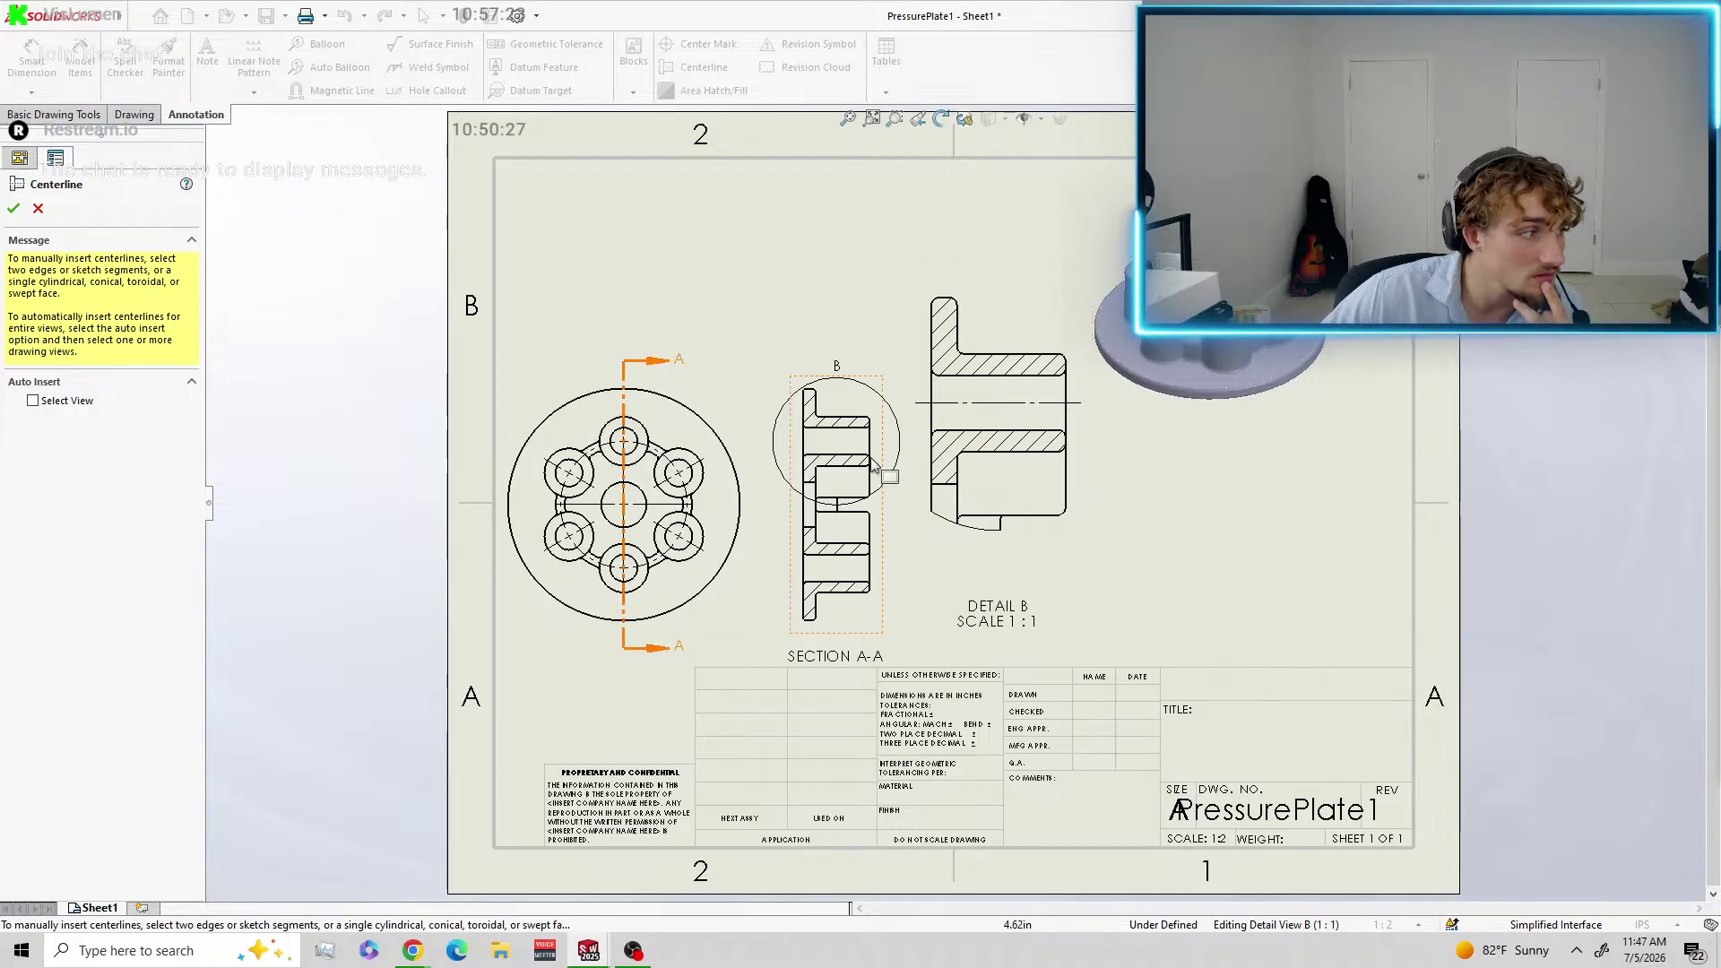
{"action": "left_click", "coordinate": [838, 455]}
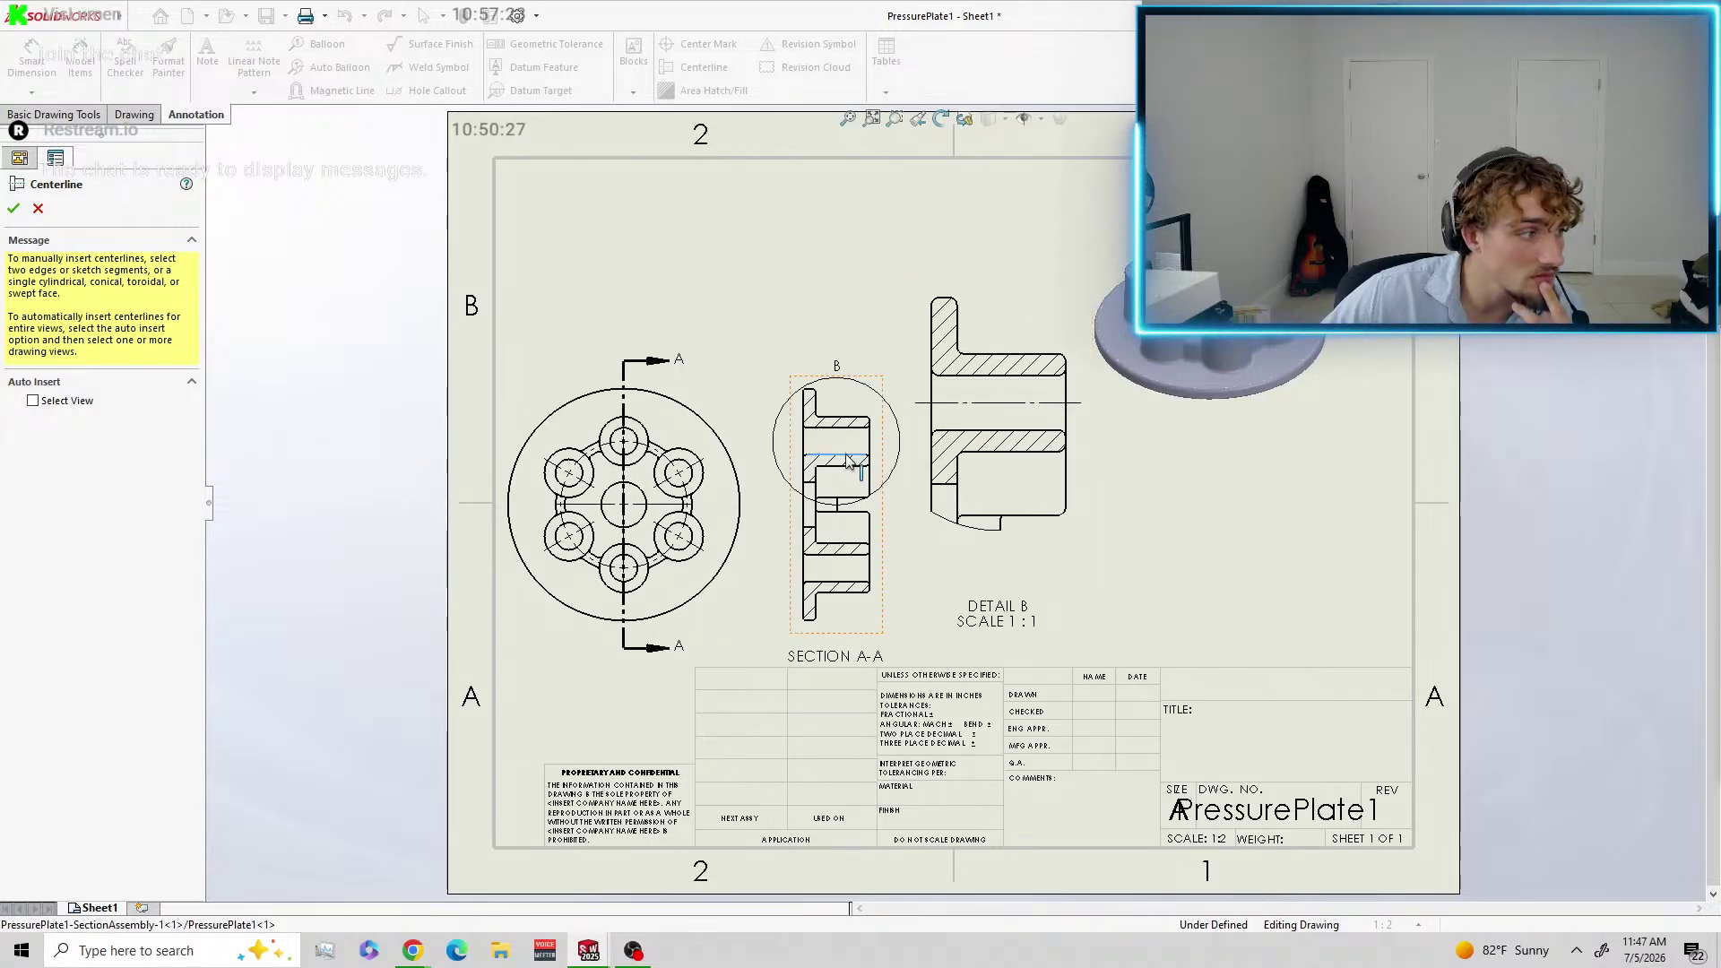
{"action": "left_click", "coordinate": [843, 555]}
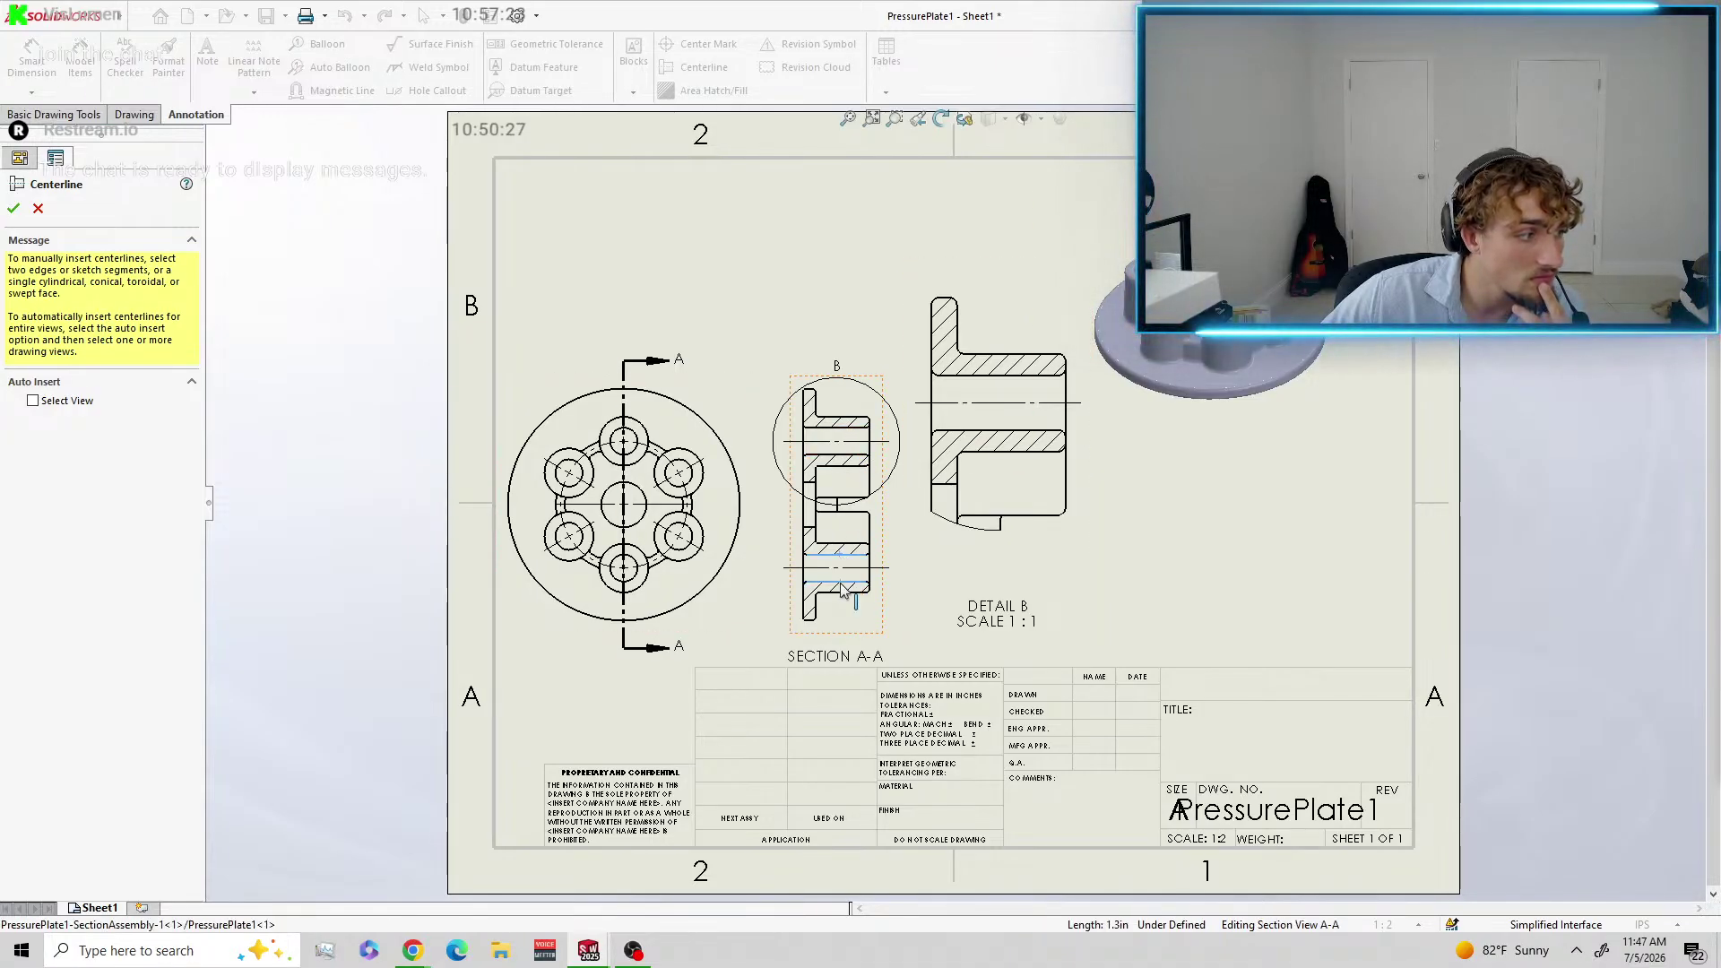
Add centerlines for the plate's central axis and the intermediate bosses in Section A-A, and finish the Centerline command.
{"action": "left_click", "coordinate": [848, 512]}
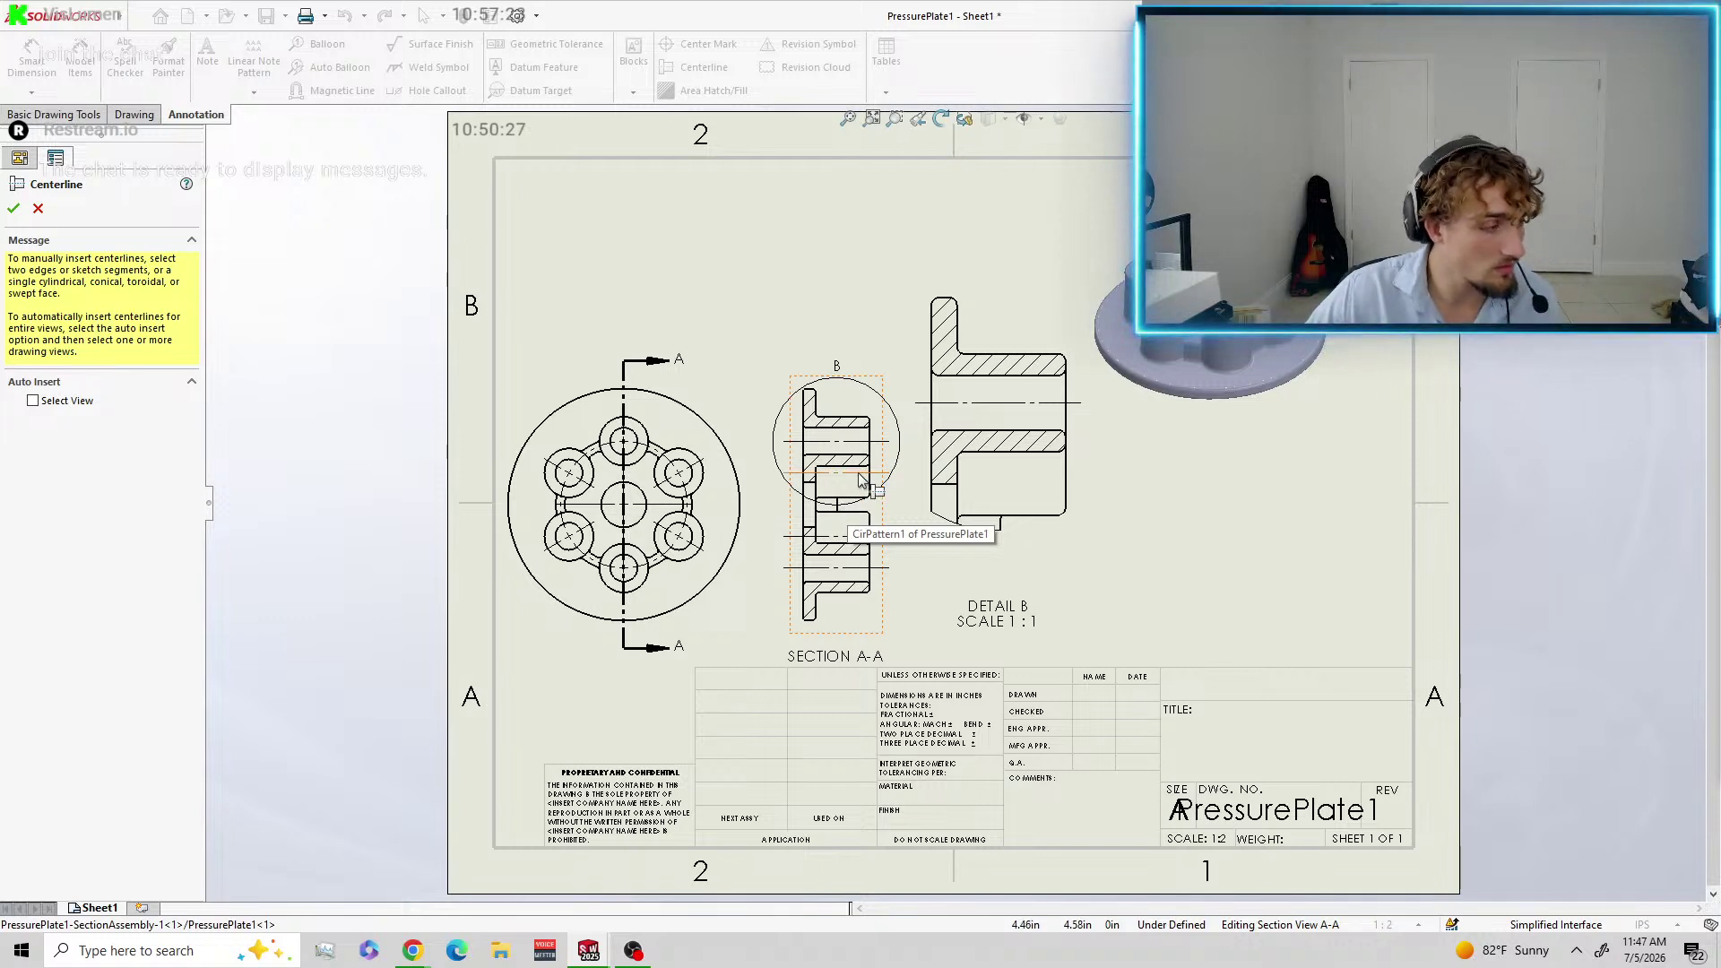
{"action": "left_click", "coordinate": [850, 519]}
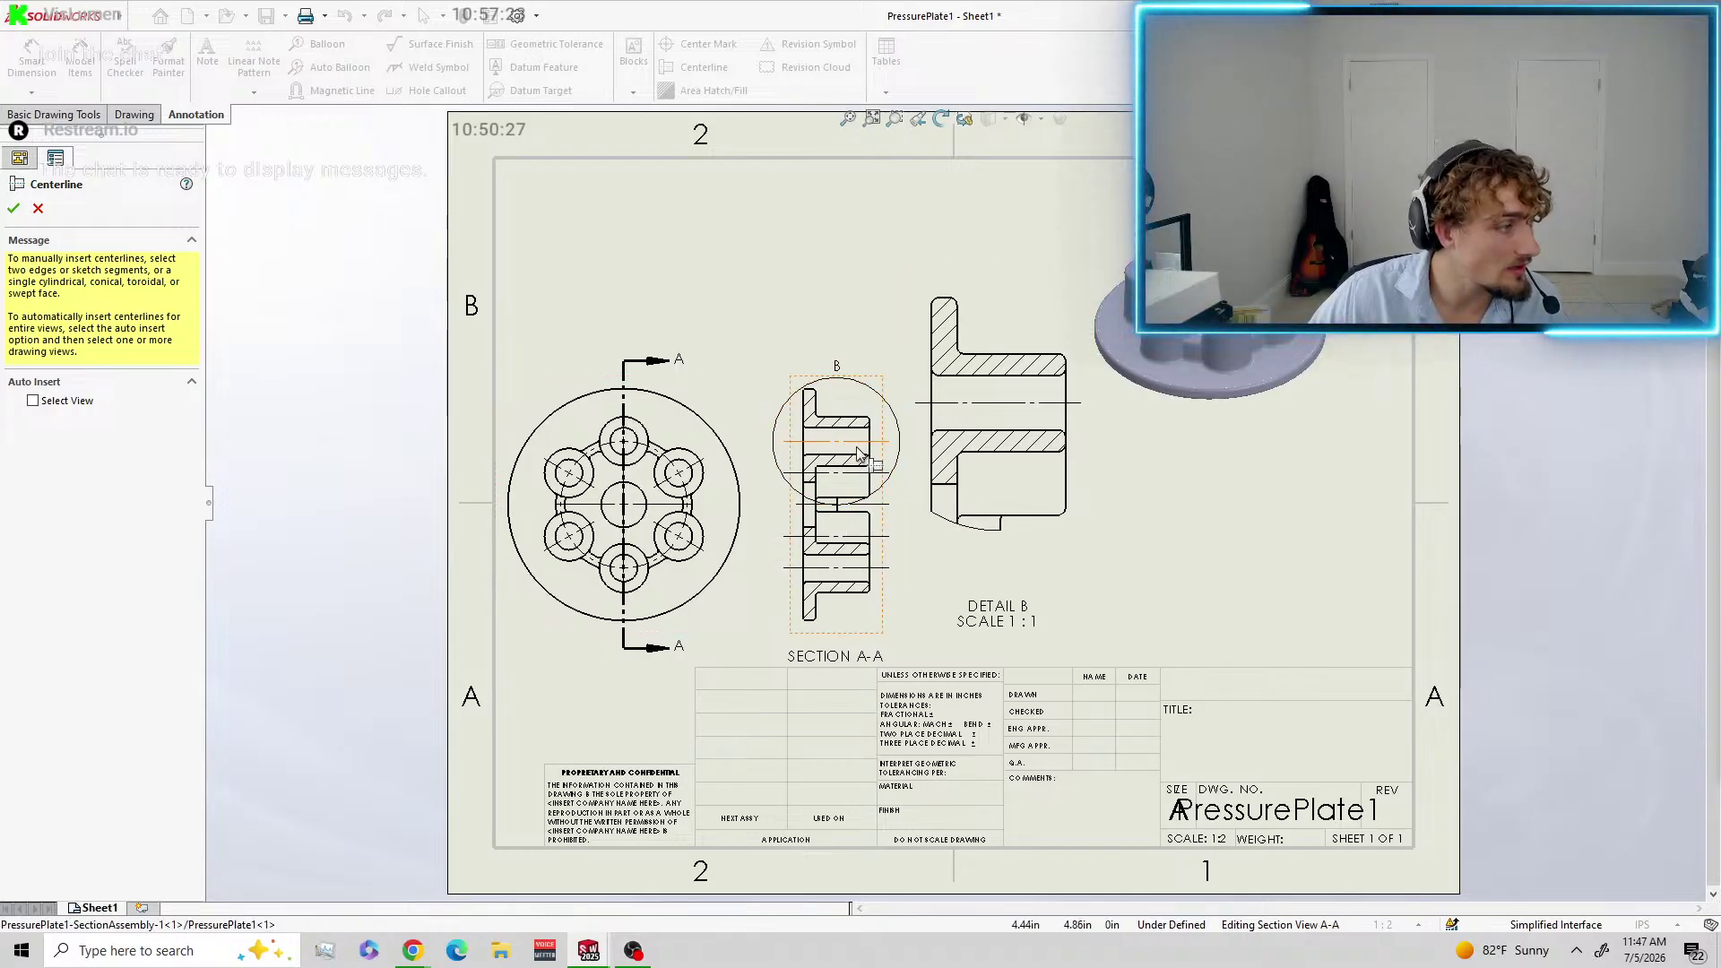
{"action": "right_click", "coordinate": [851, 481]}
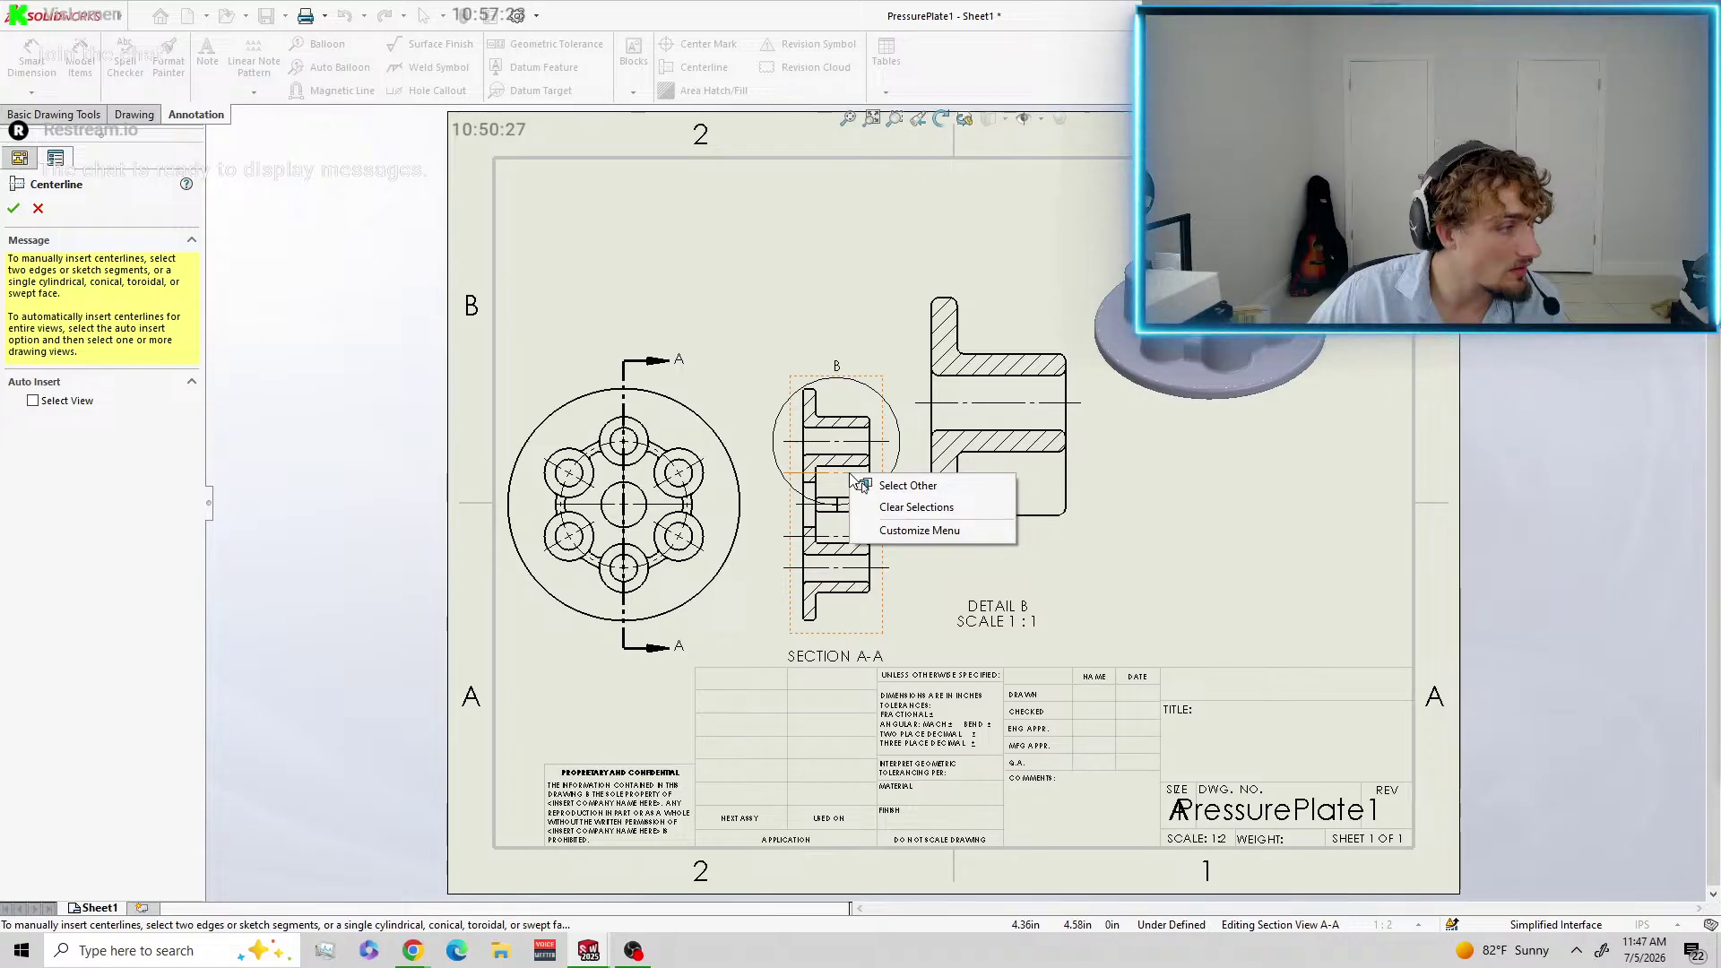
{"action": "left_click", "coordinate": [891, 511]}
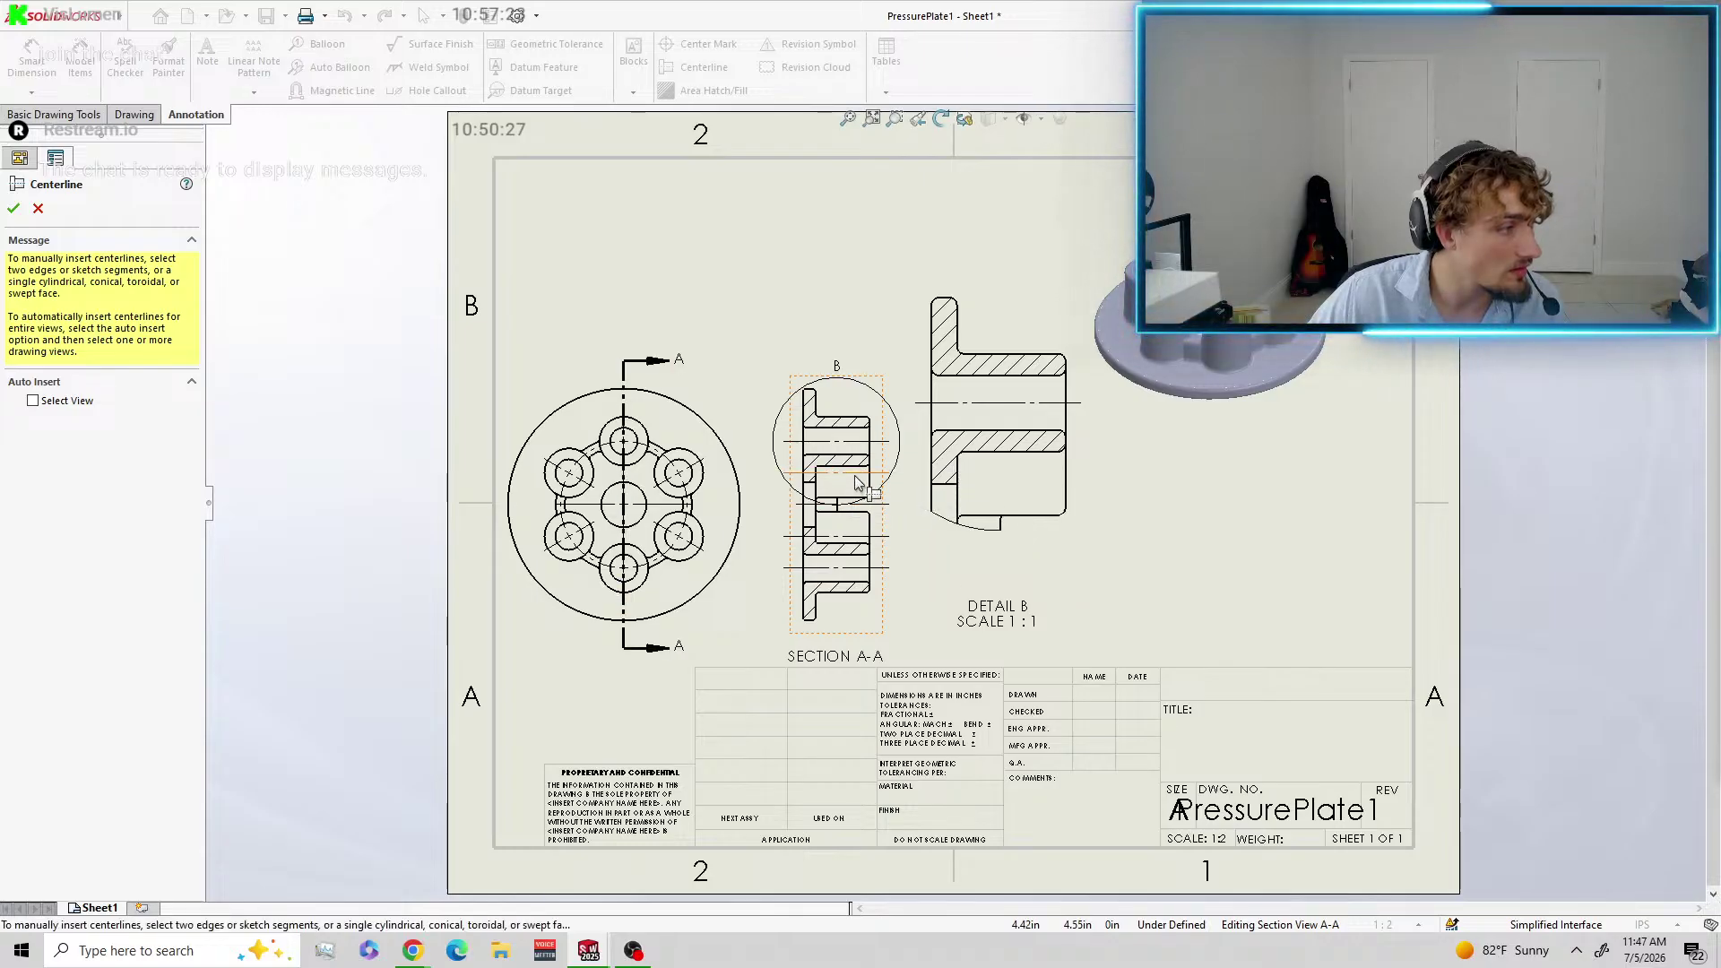
{"action": "key", "text": "Escape"}
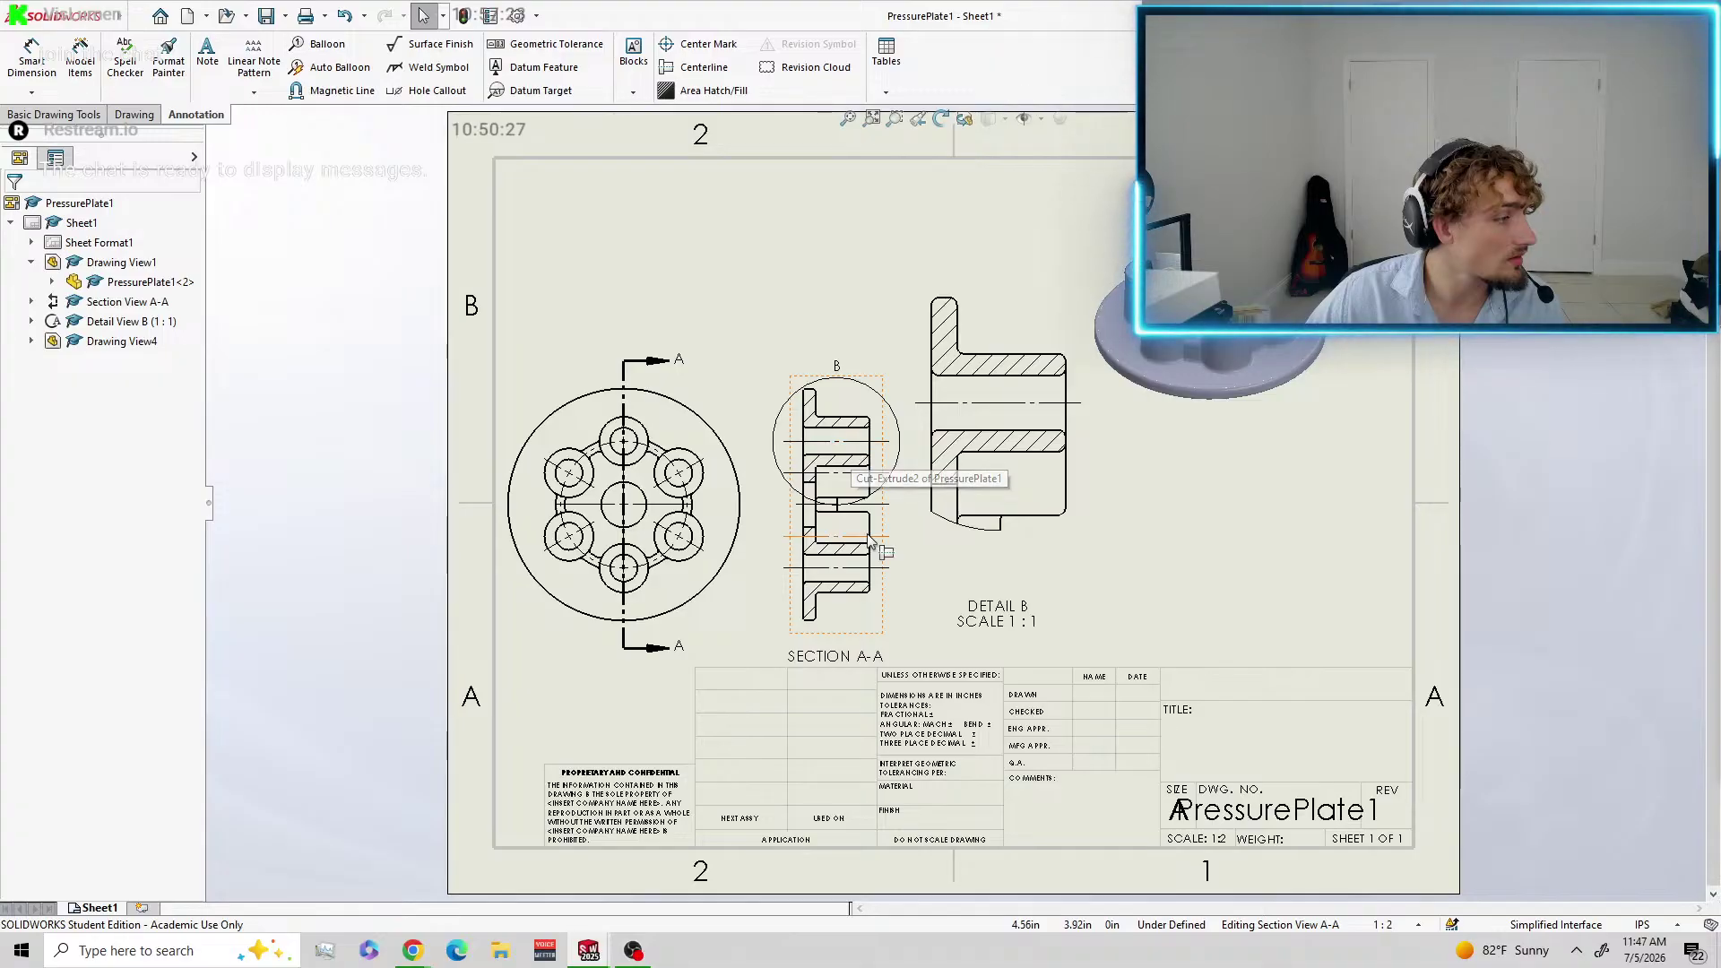
{"action": "left_click", "coordinate": [861, 450]}
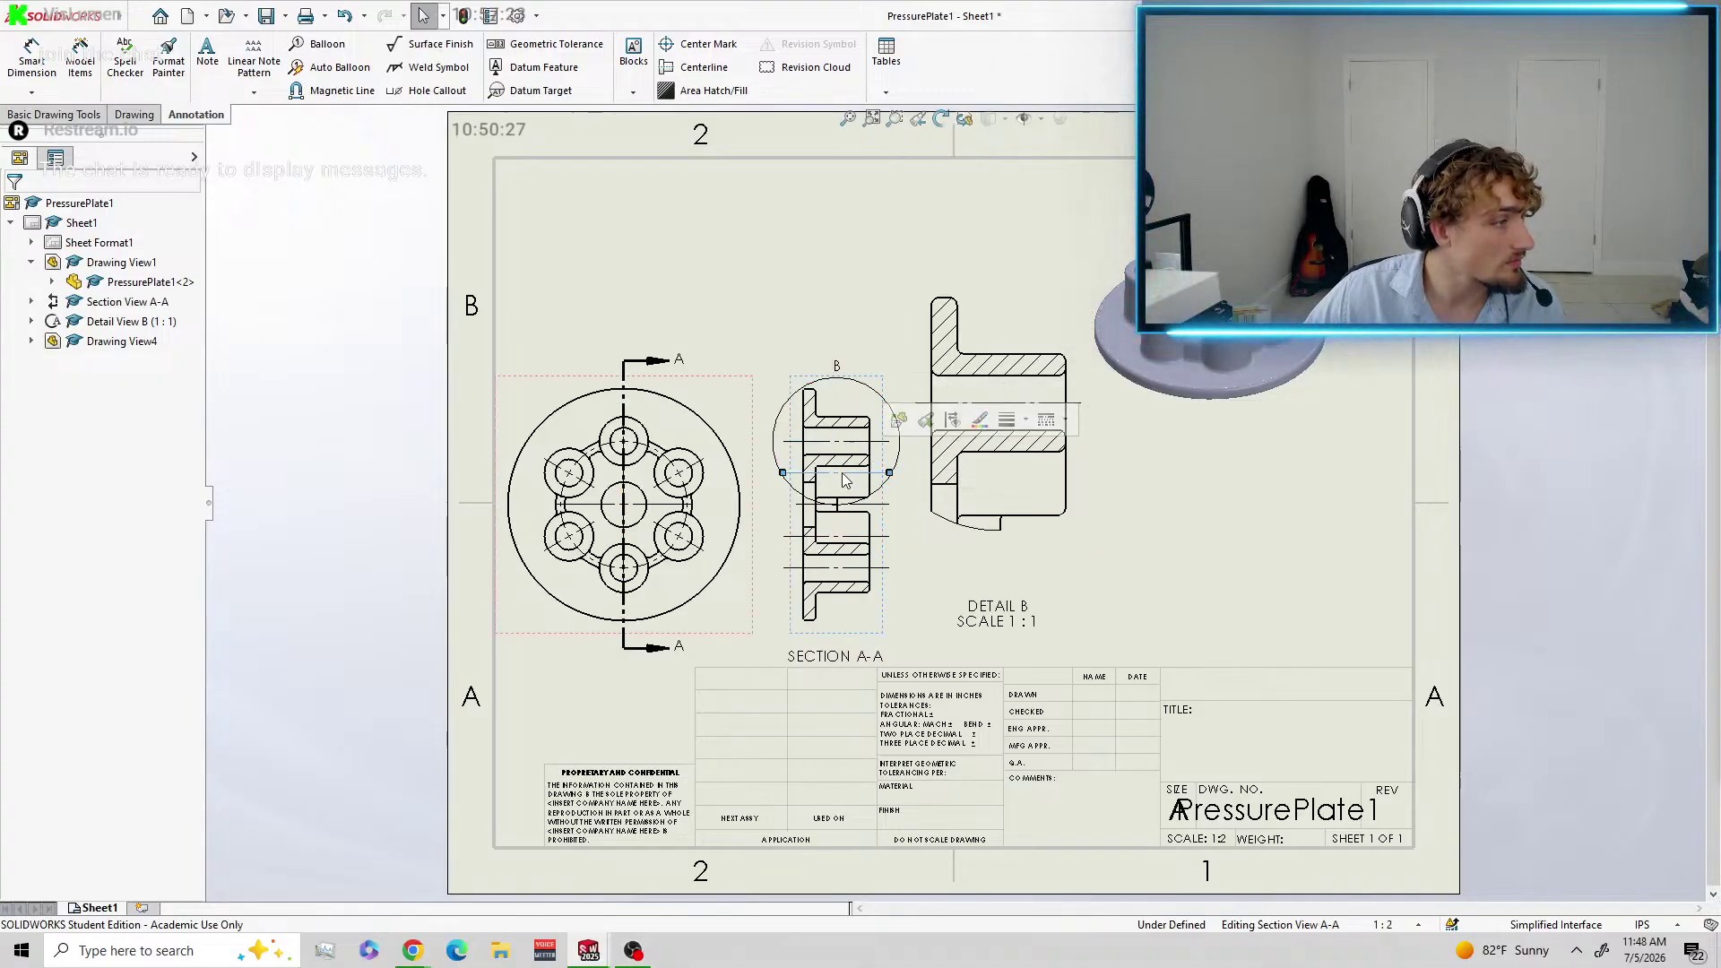
{"action": "left_click", "coordinate": [857, 472]}
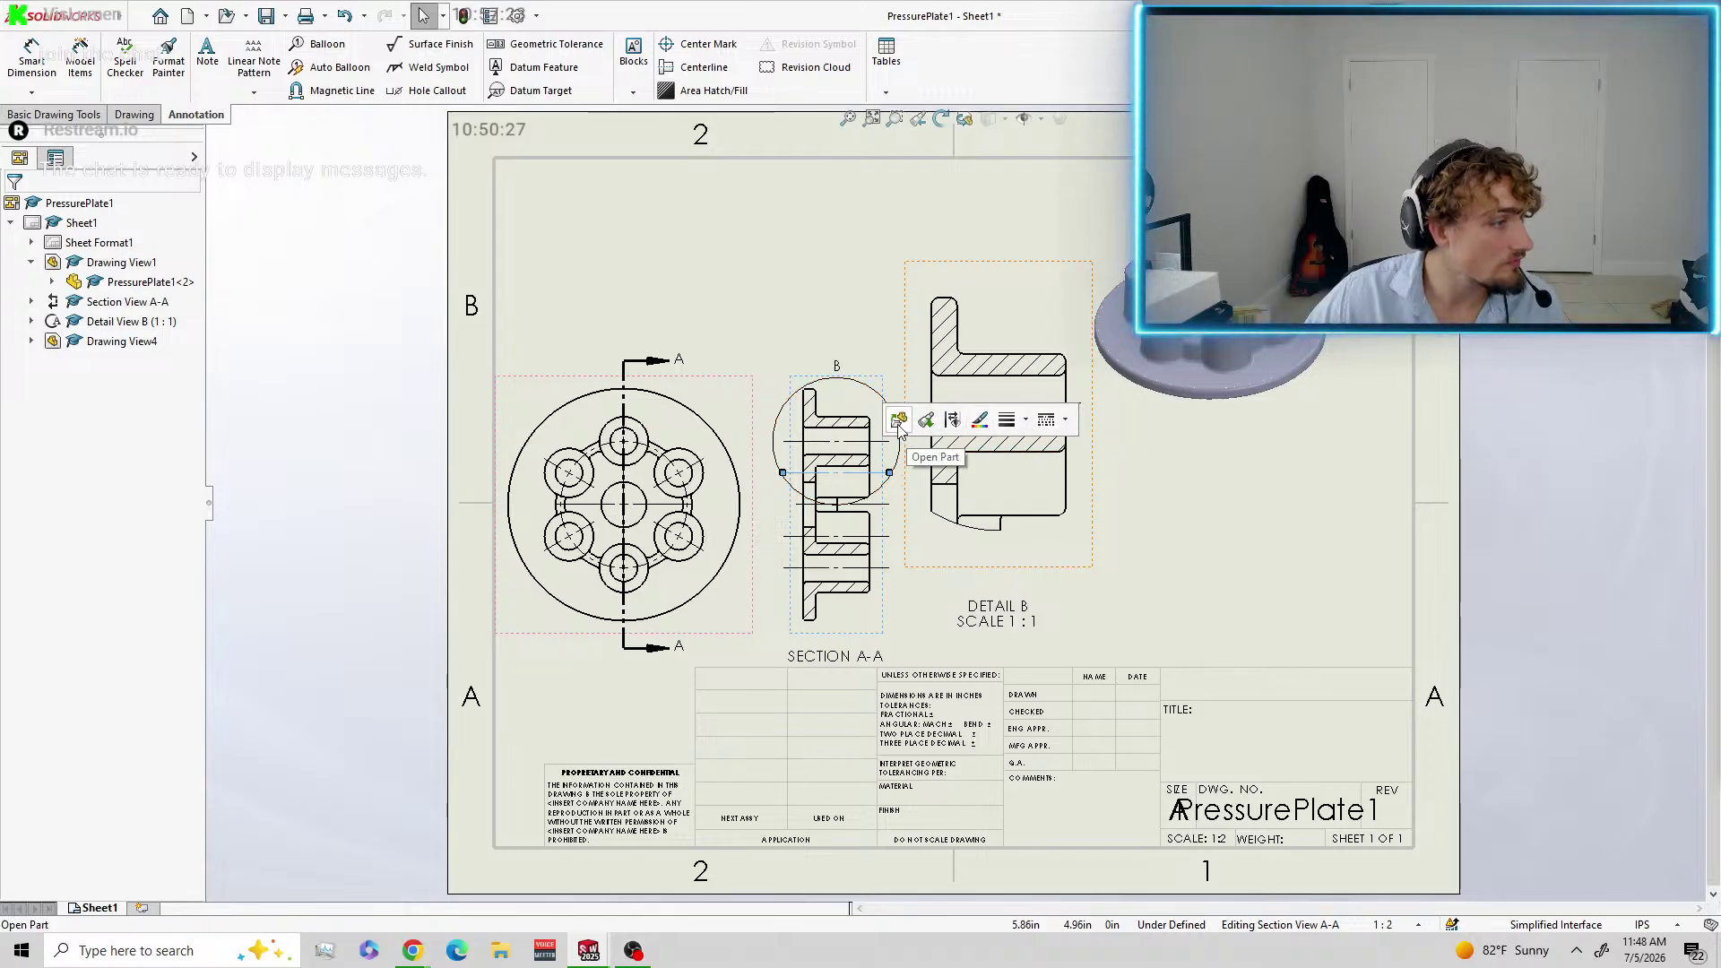
{"action": "right_click", "coordinate": [855, 481]}
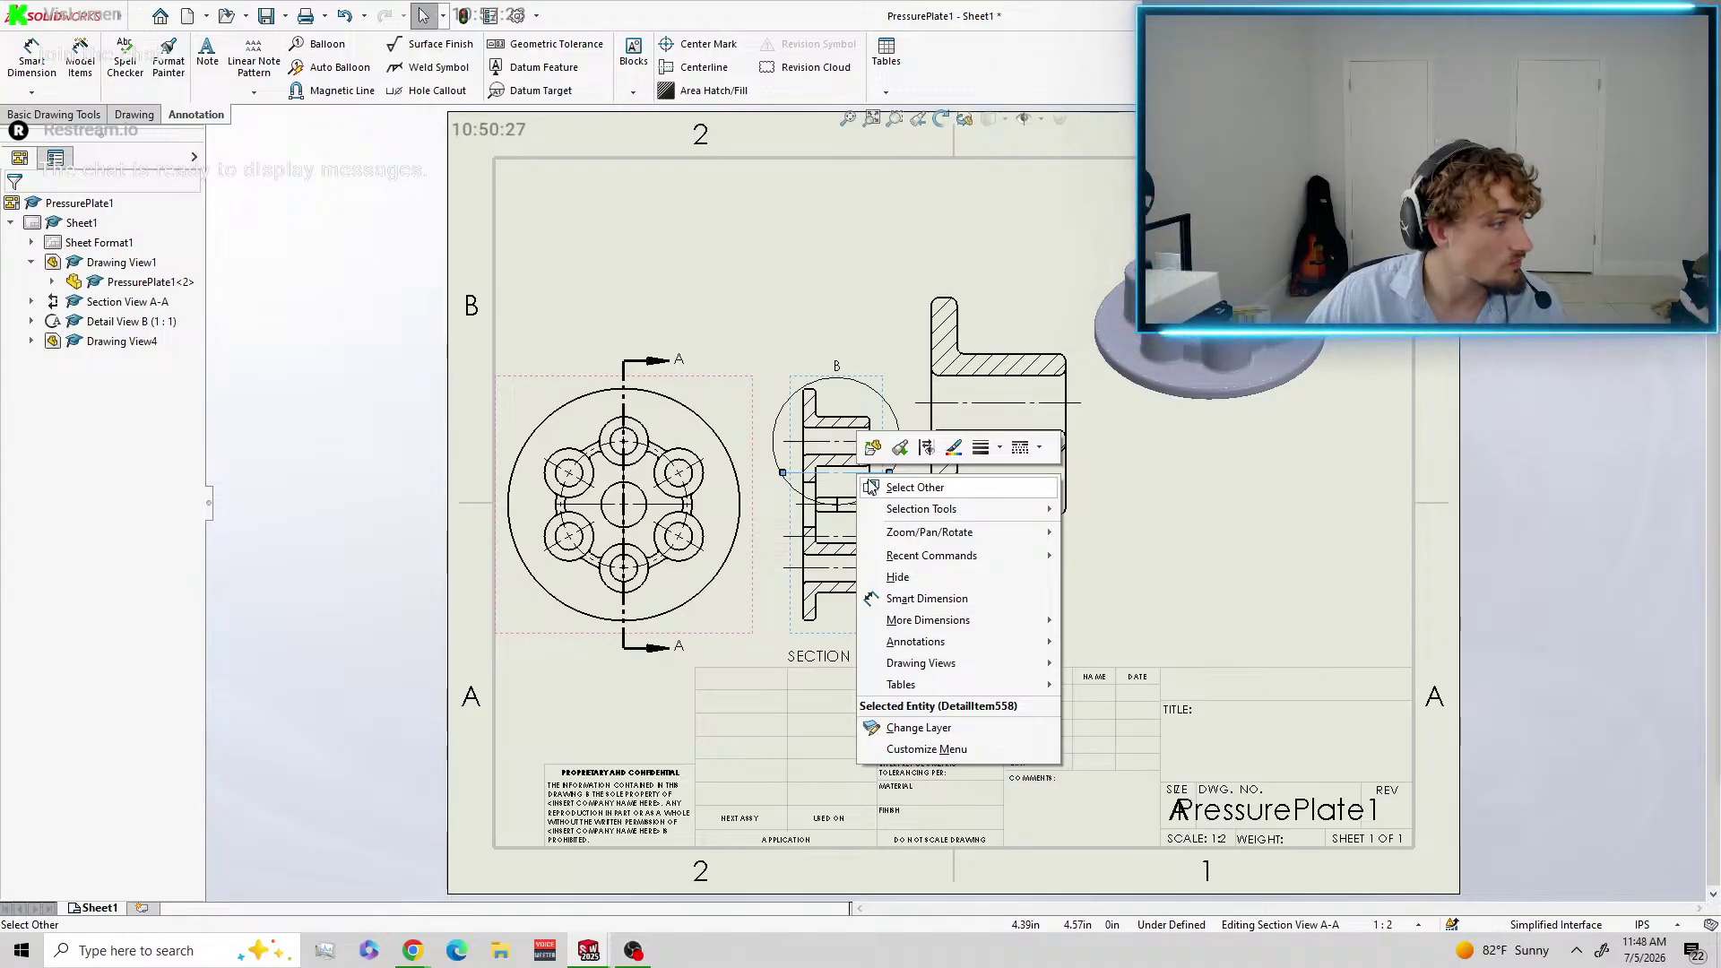
{"action": "mouse_move", "coordinate": [933, 520]}
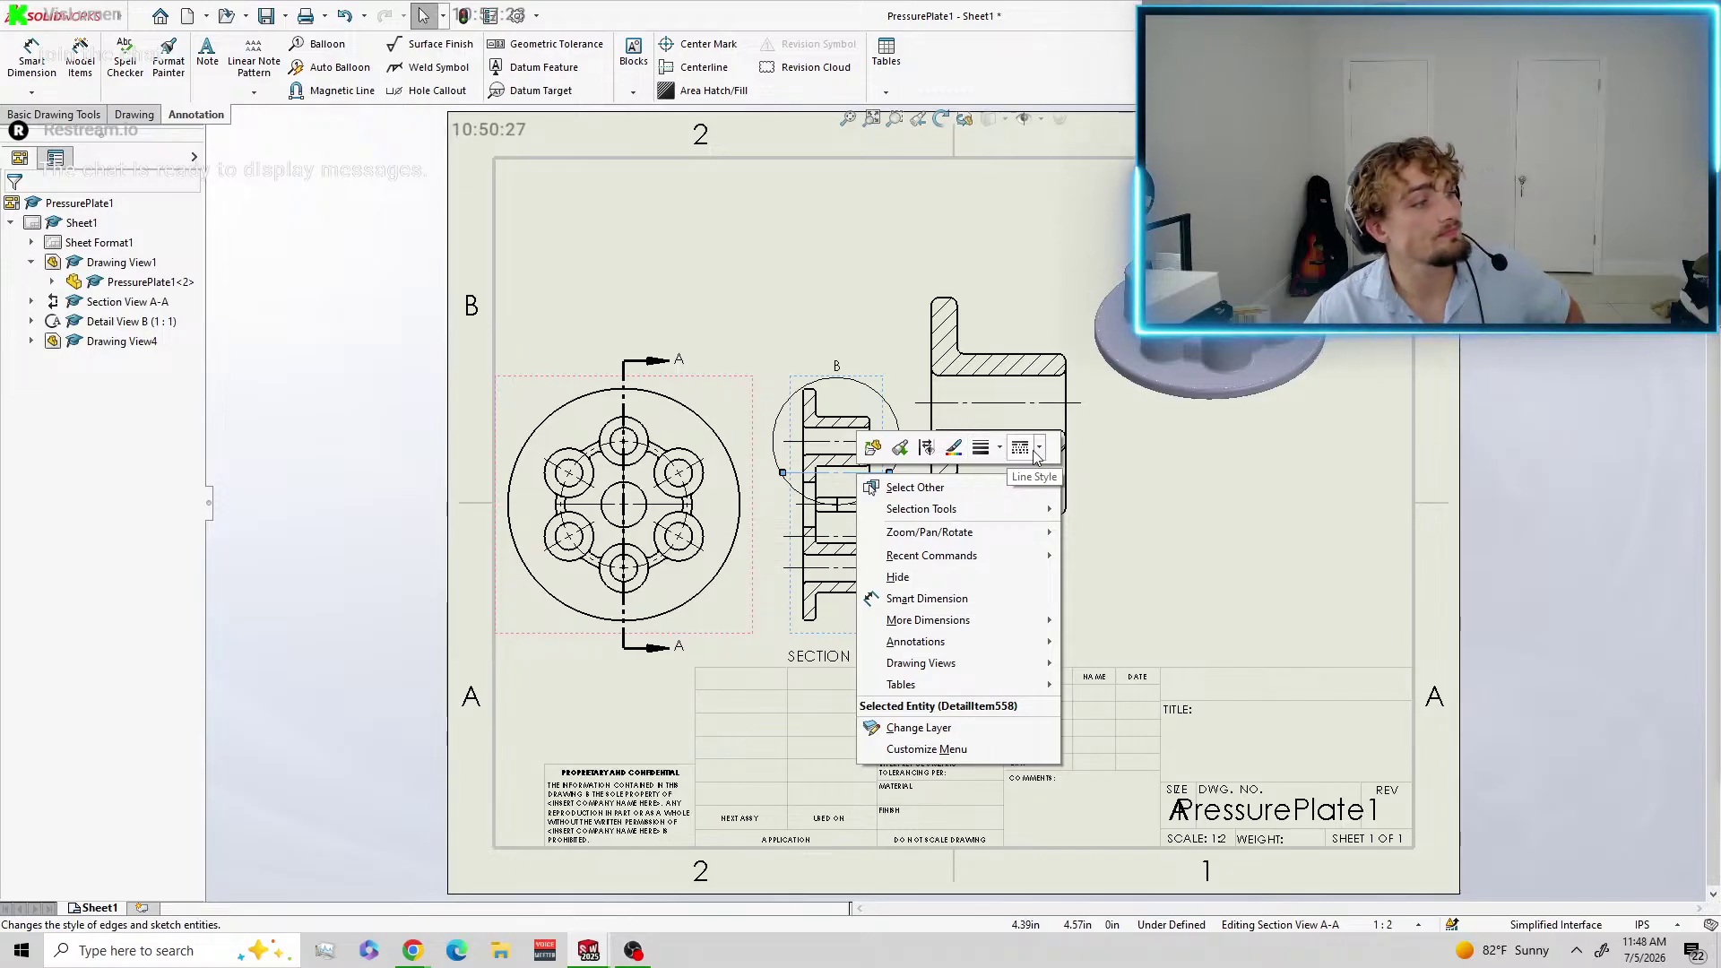
{"action": "left_click", "coordinate": [1133, 477]}
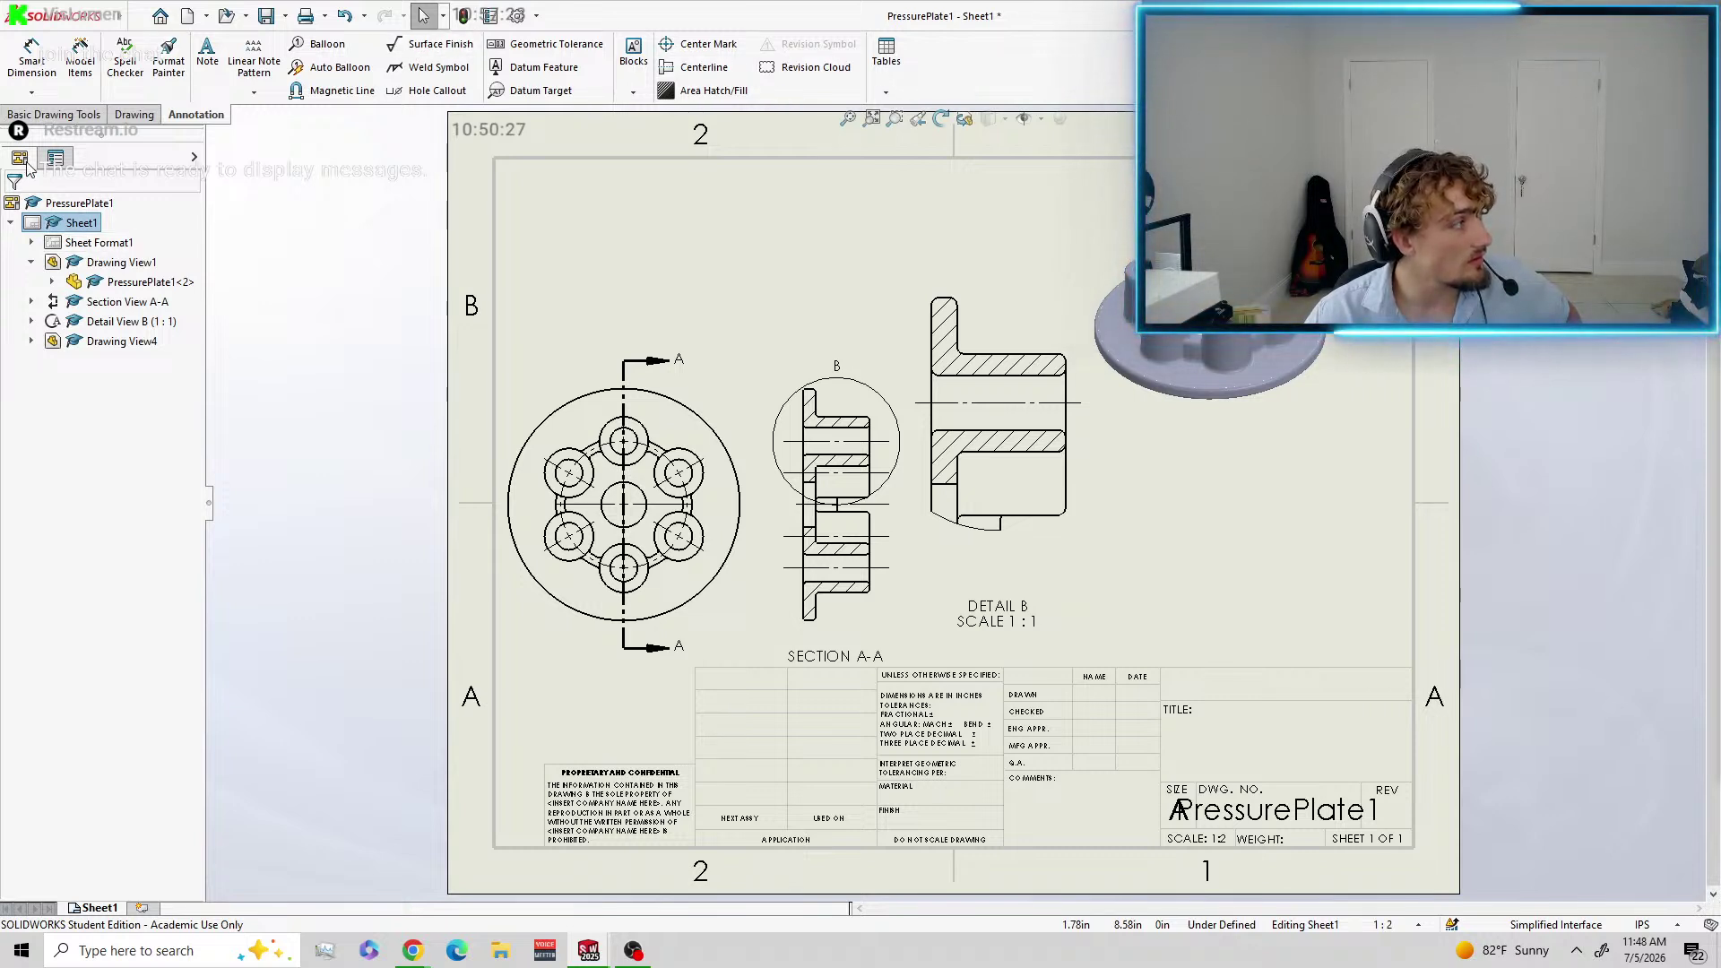
{"action": "left_click", "coordinate": [48, 117]}
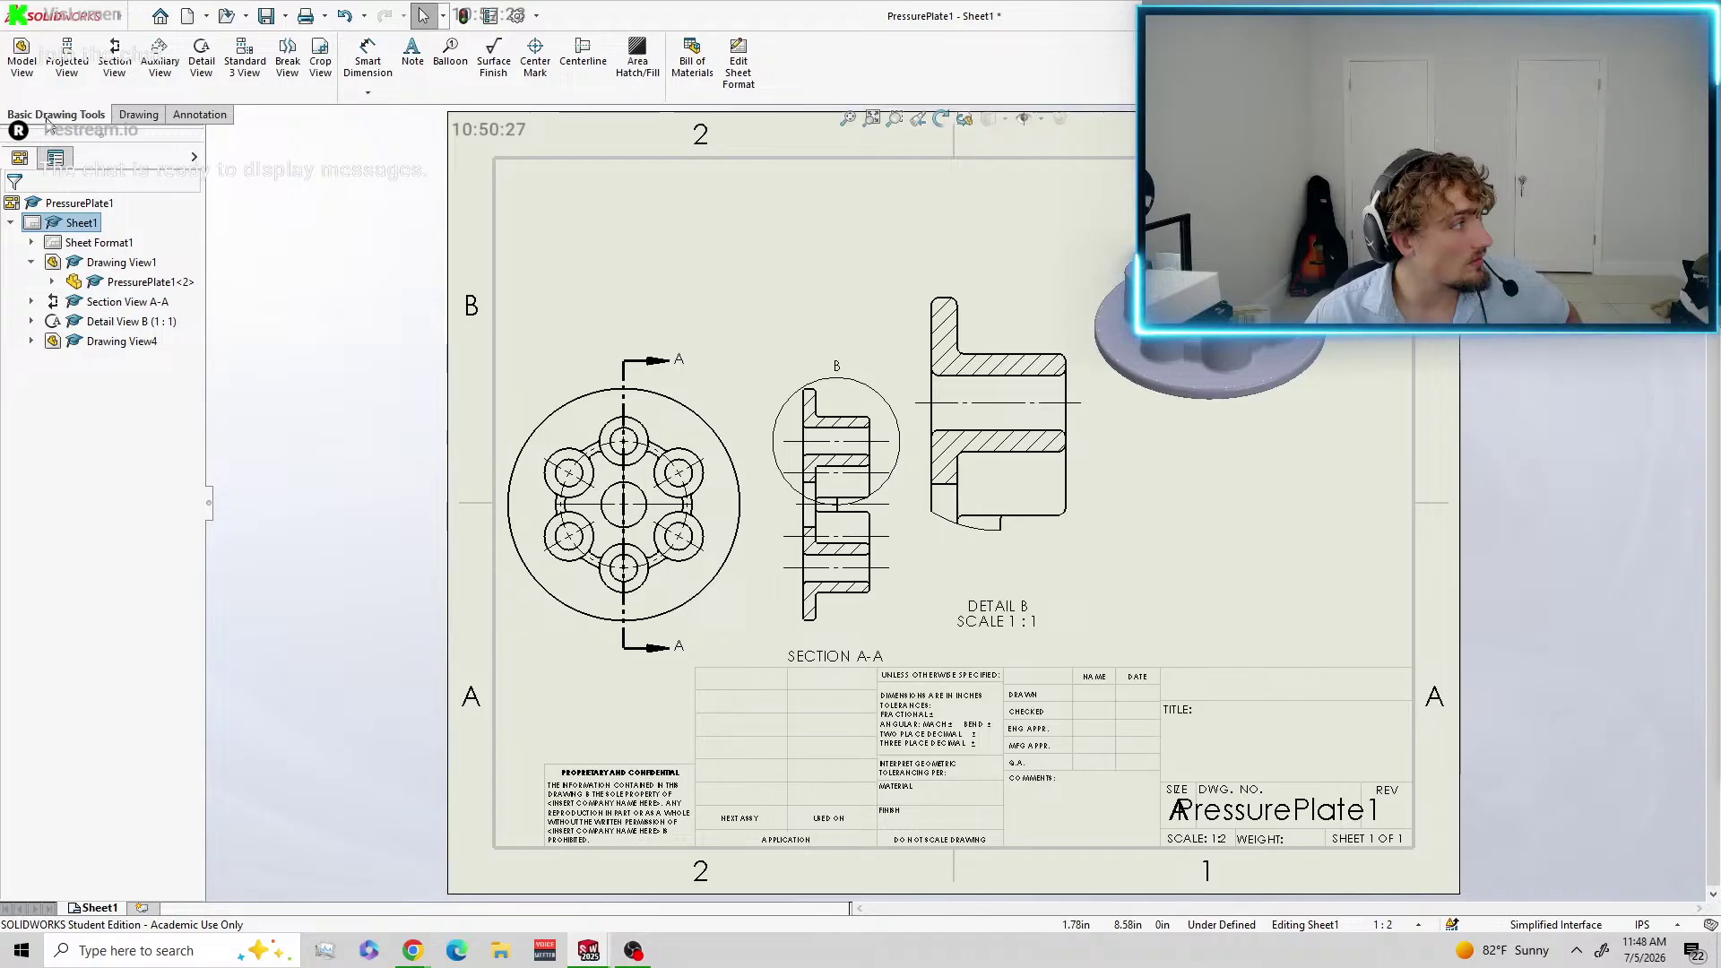
{"action": "left_click", "coordinate": [182, 118]}
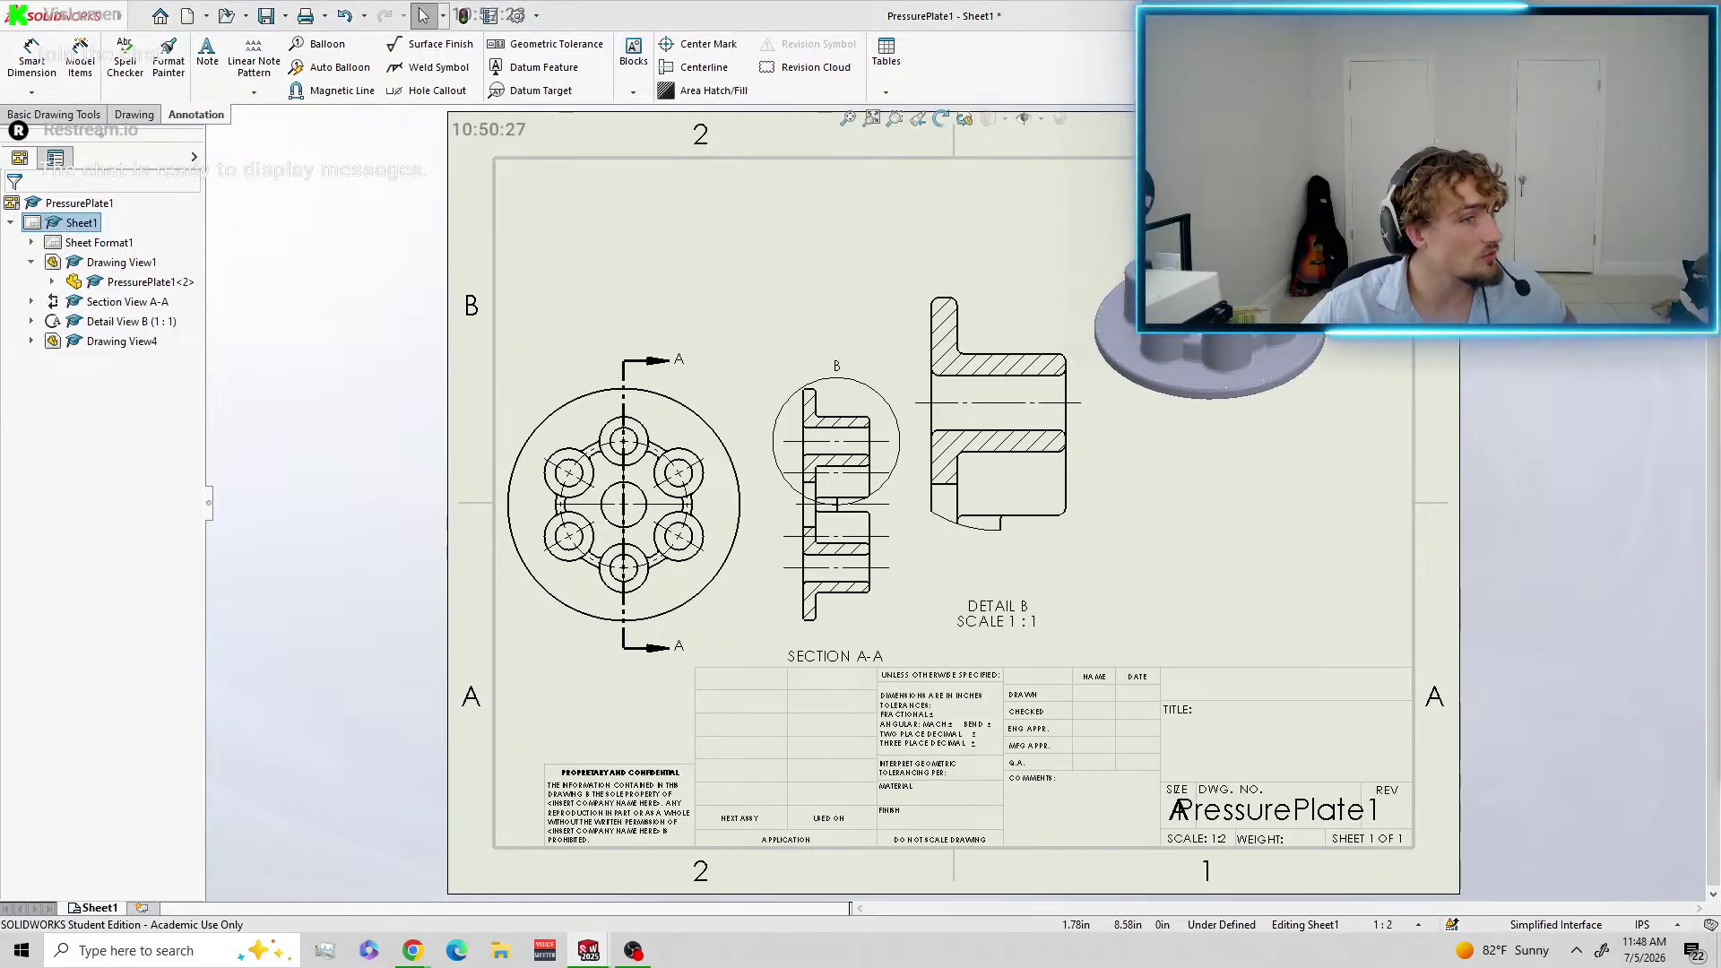
Set the drawing document's unit system to MMGS (millimeter, gram, second).
{"action": "left_click", "coordinate": [537, 16]}
{"action": "left_click", "coordinate": [564, 41]}
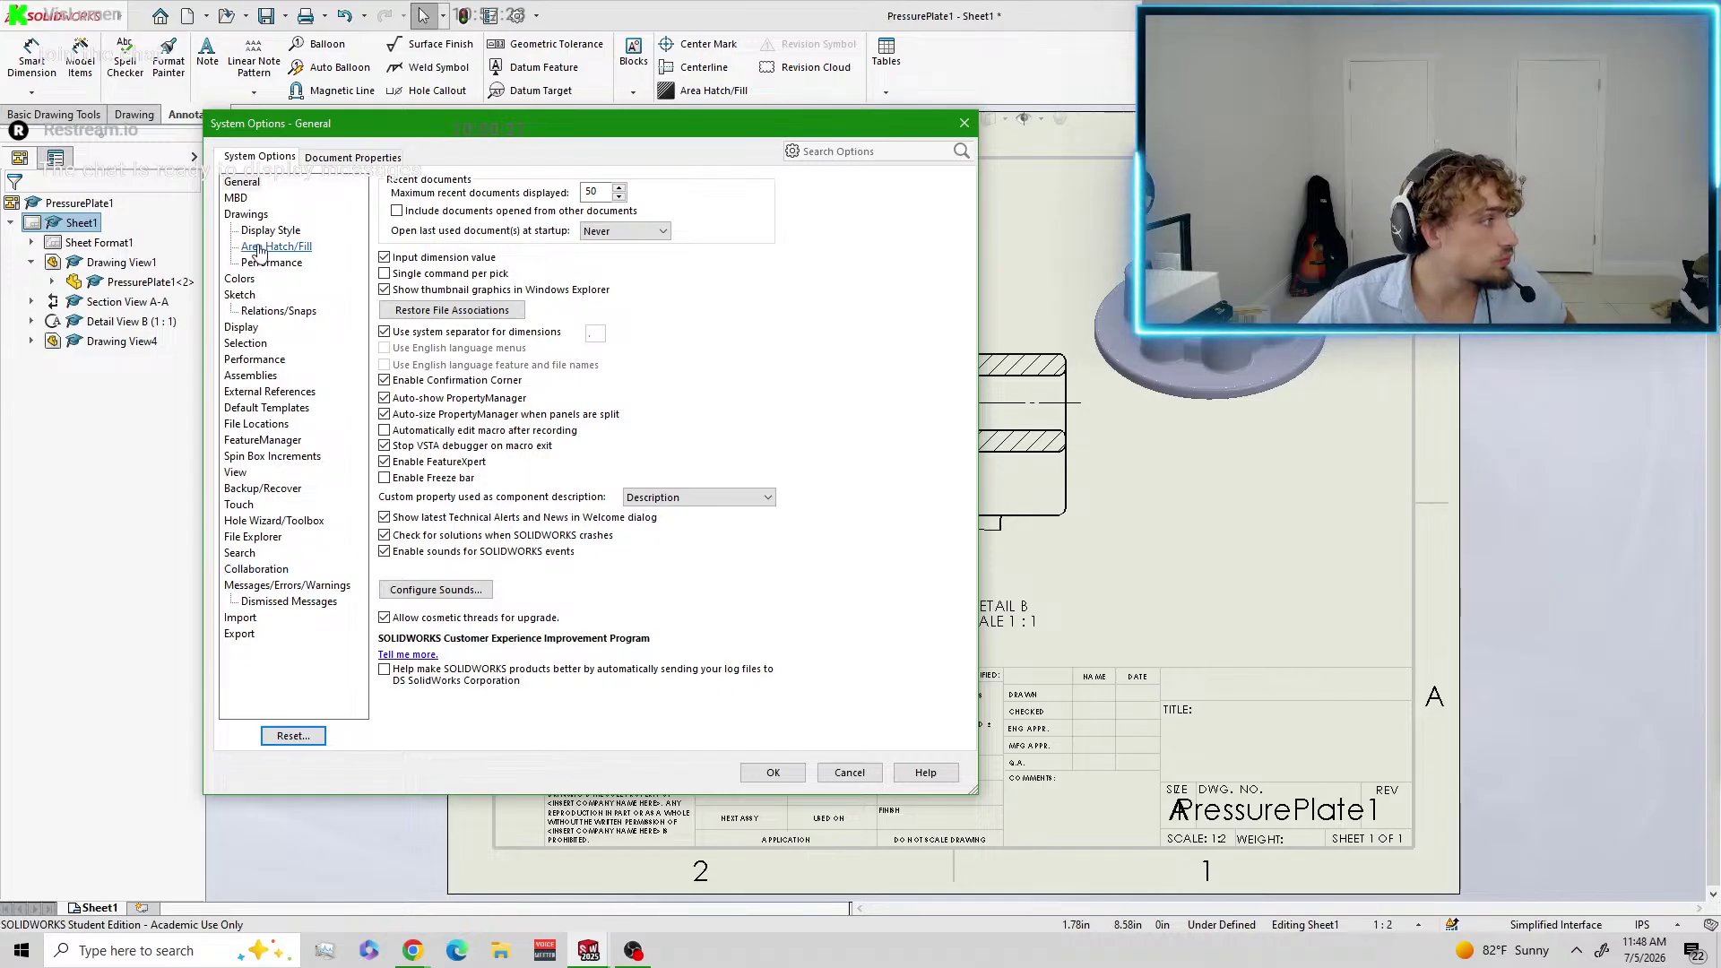
{"action": "left_click", "coordinate": [346, 162]}
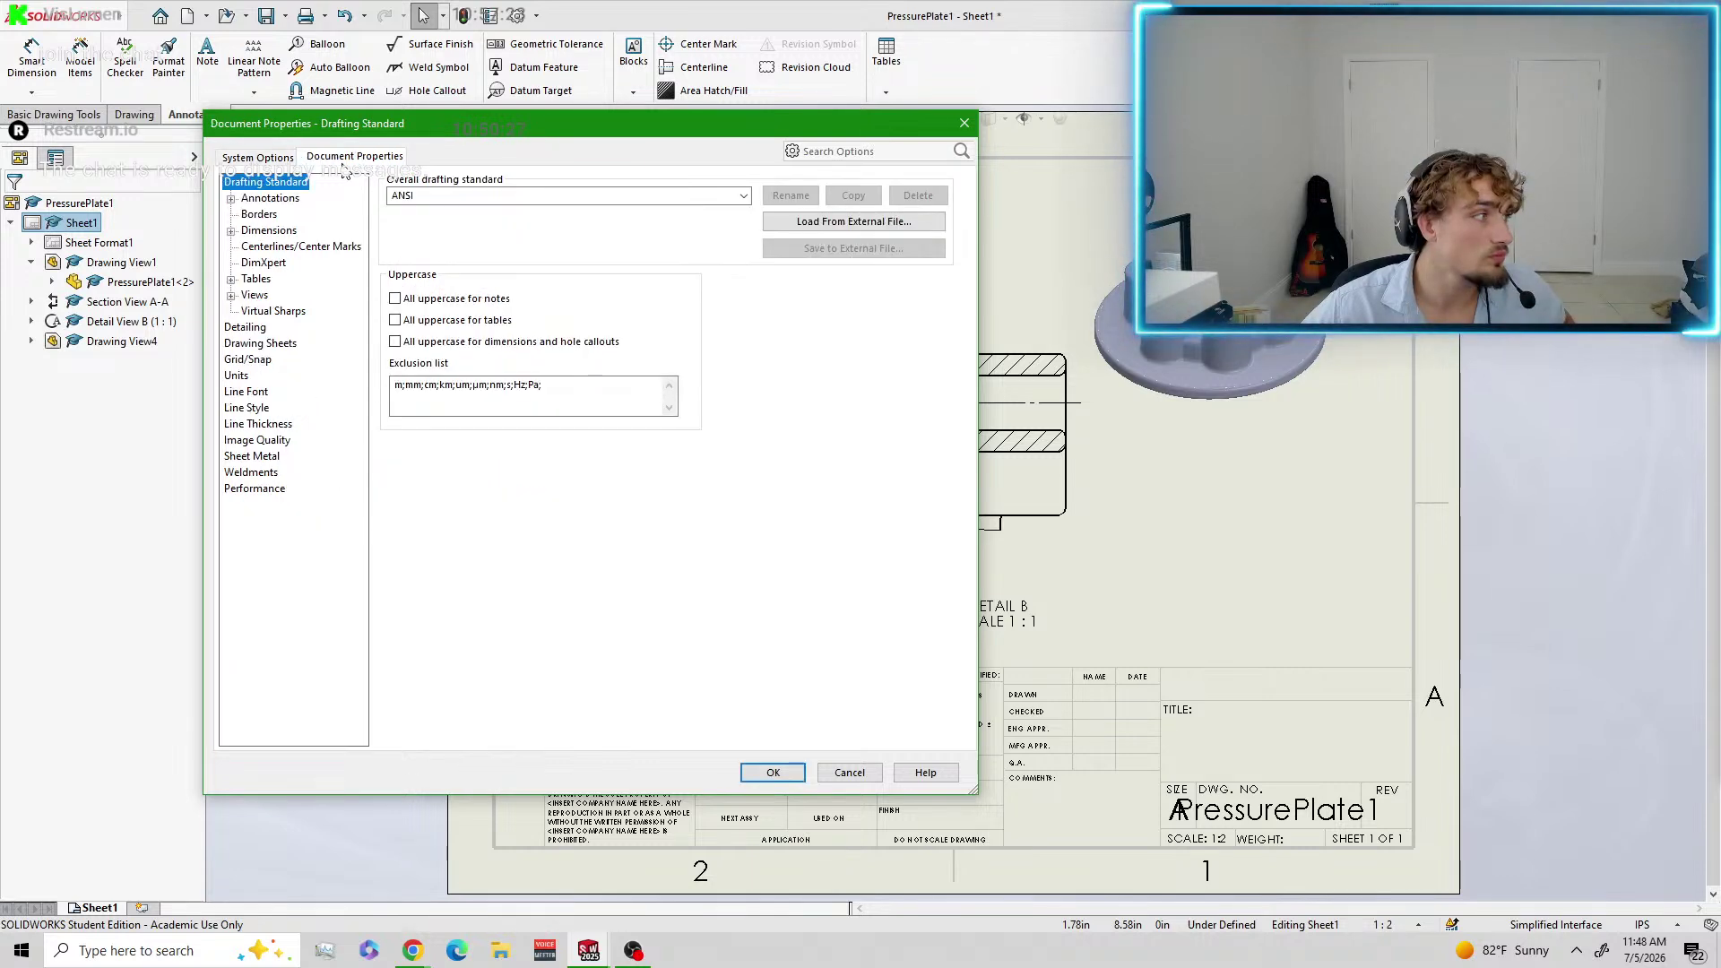
{"action": "left_click", "coordinate": [236, 376]}
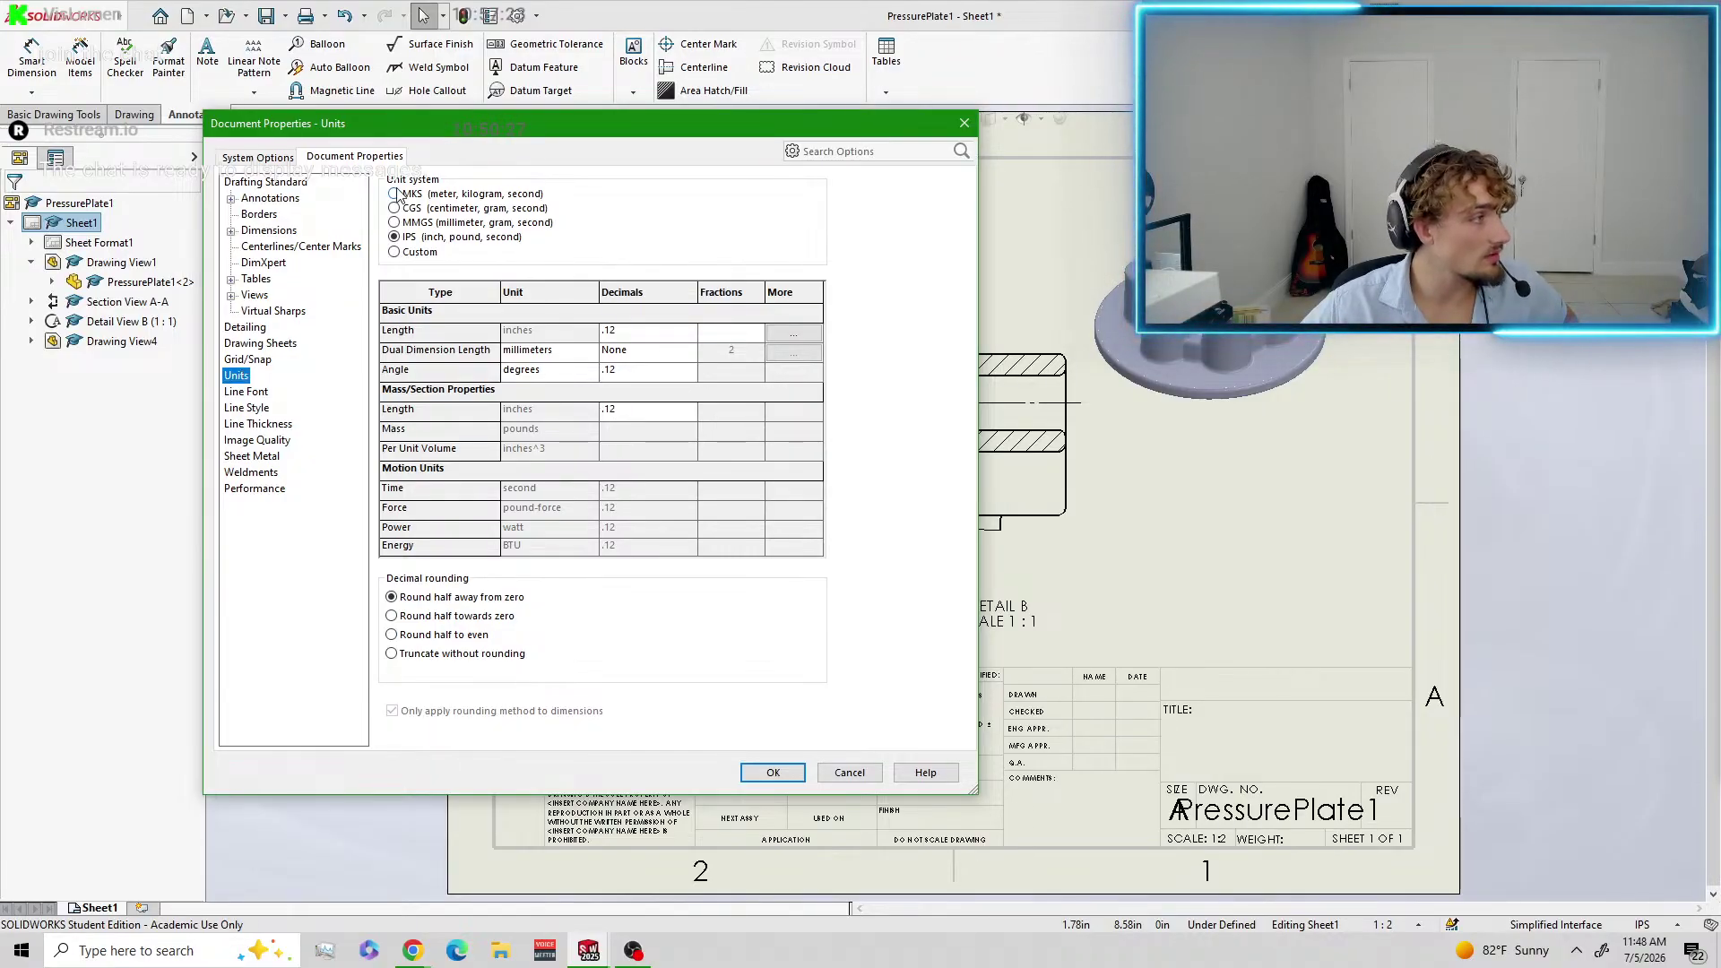
{"action": "left_click", "coordinate": [395, 223]}
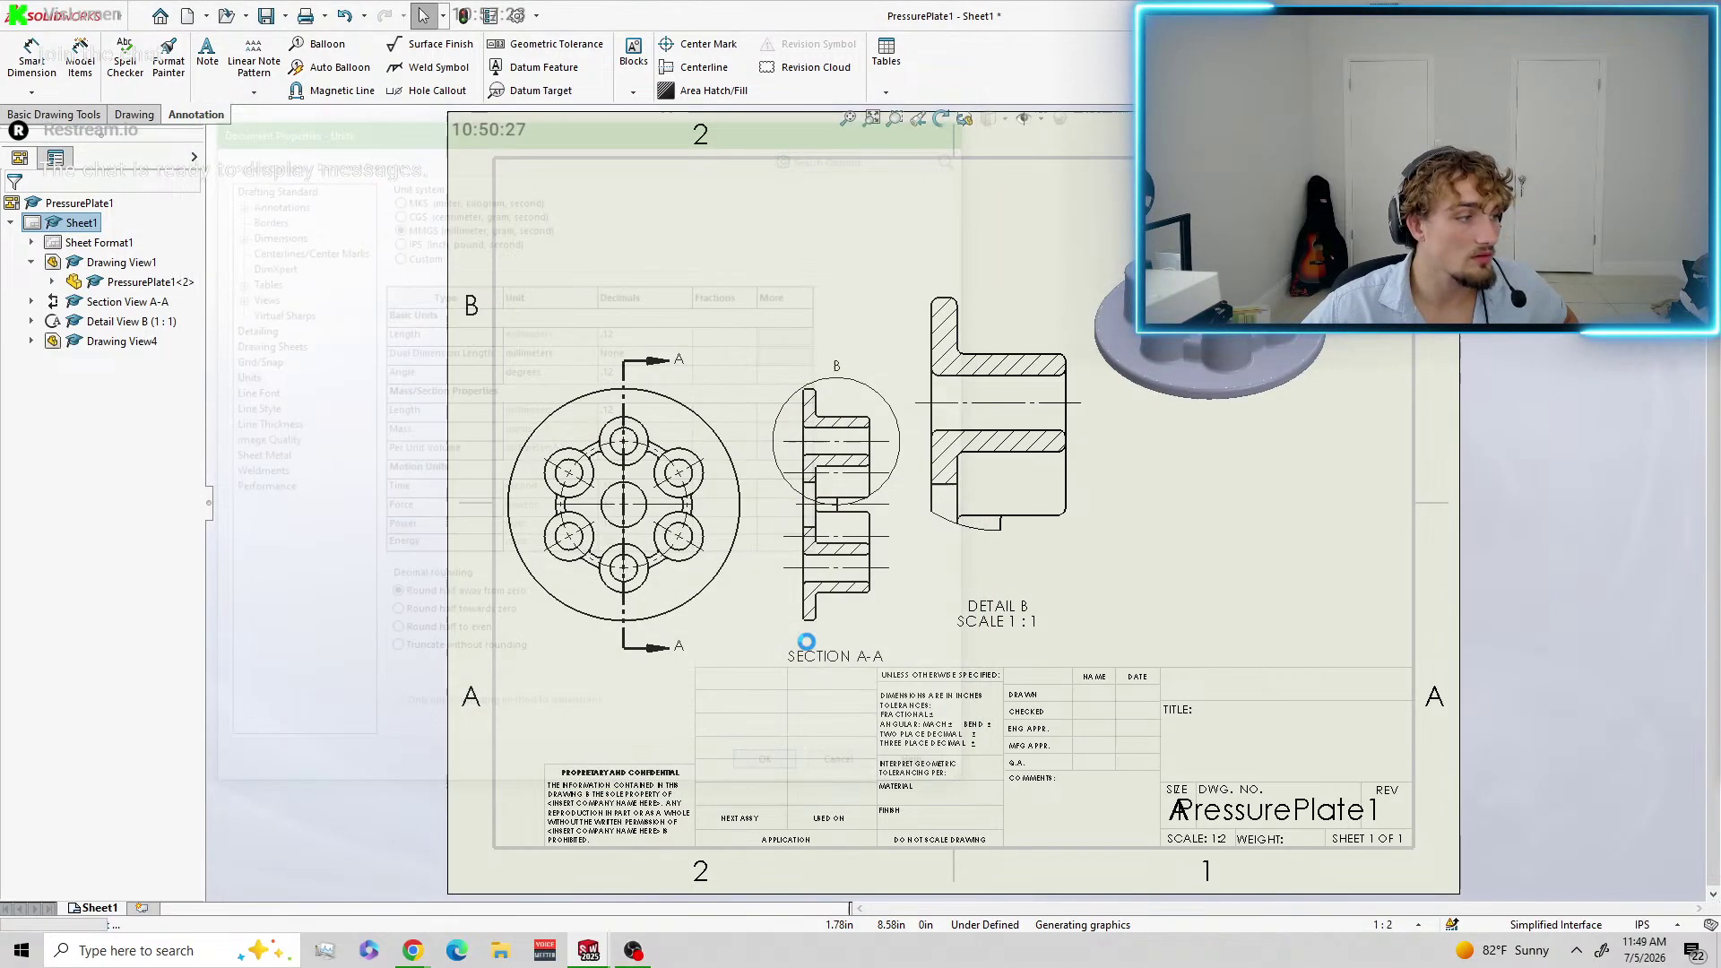
{"action": "left_click", "coordinate": [772, 771]}
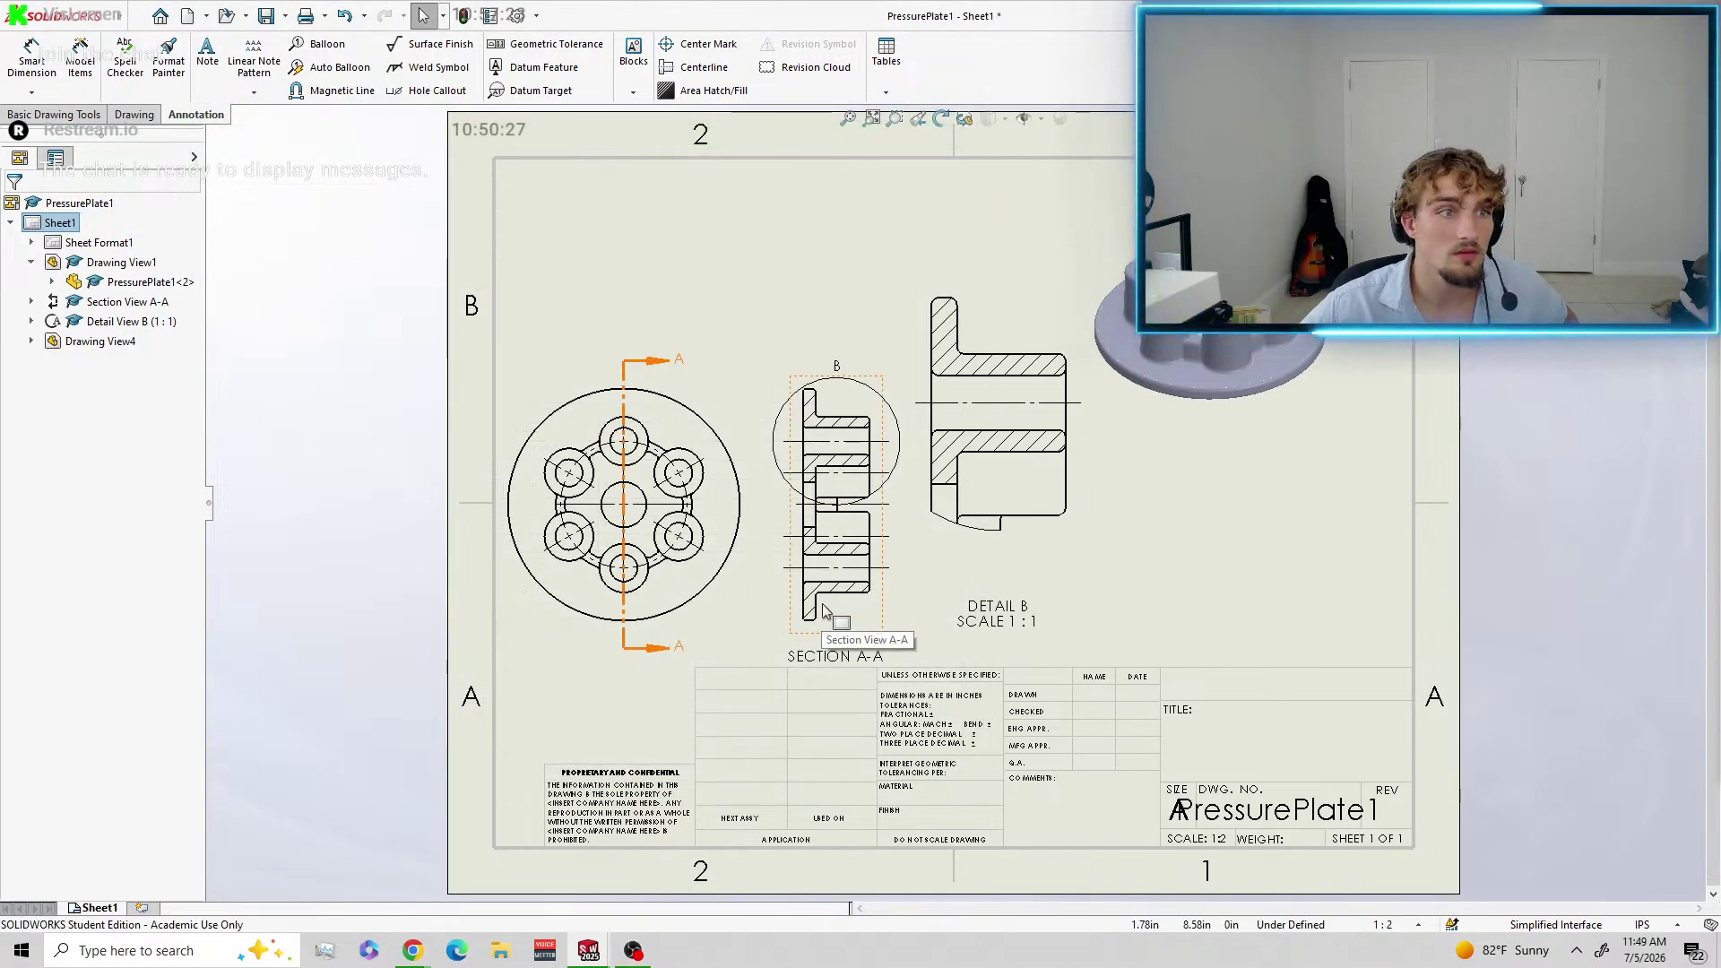
{"action": "left_click", "coordinate": [36, 65]}
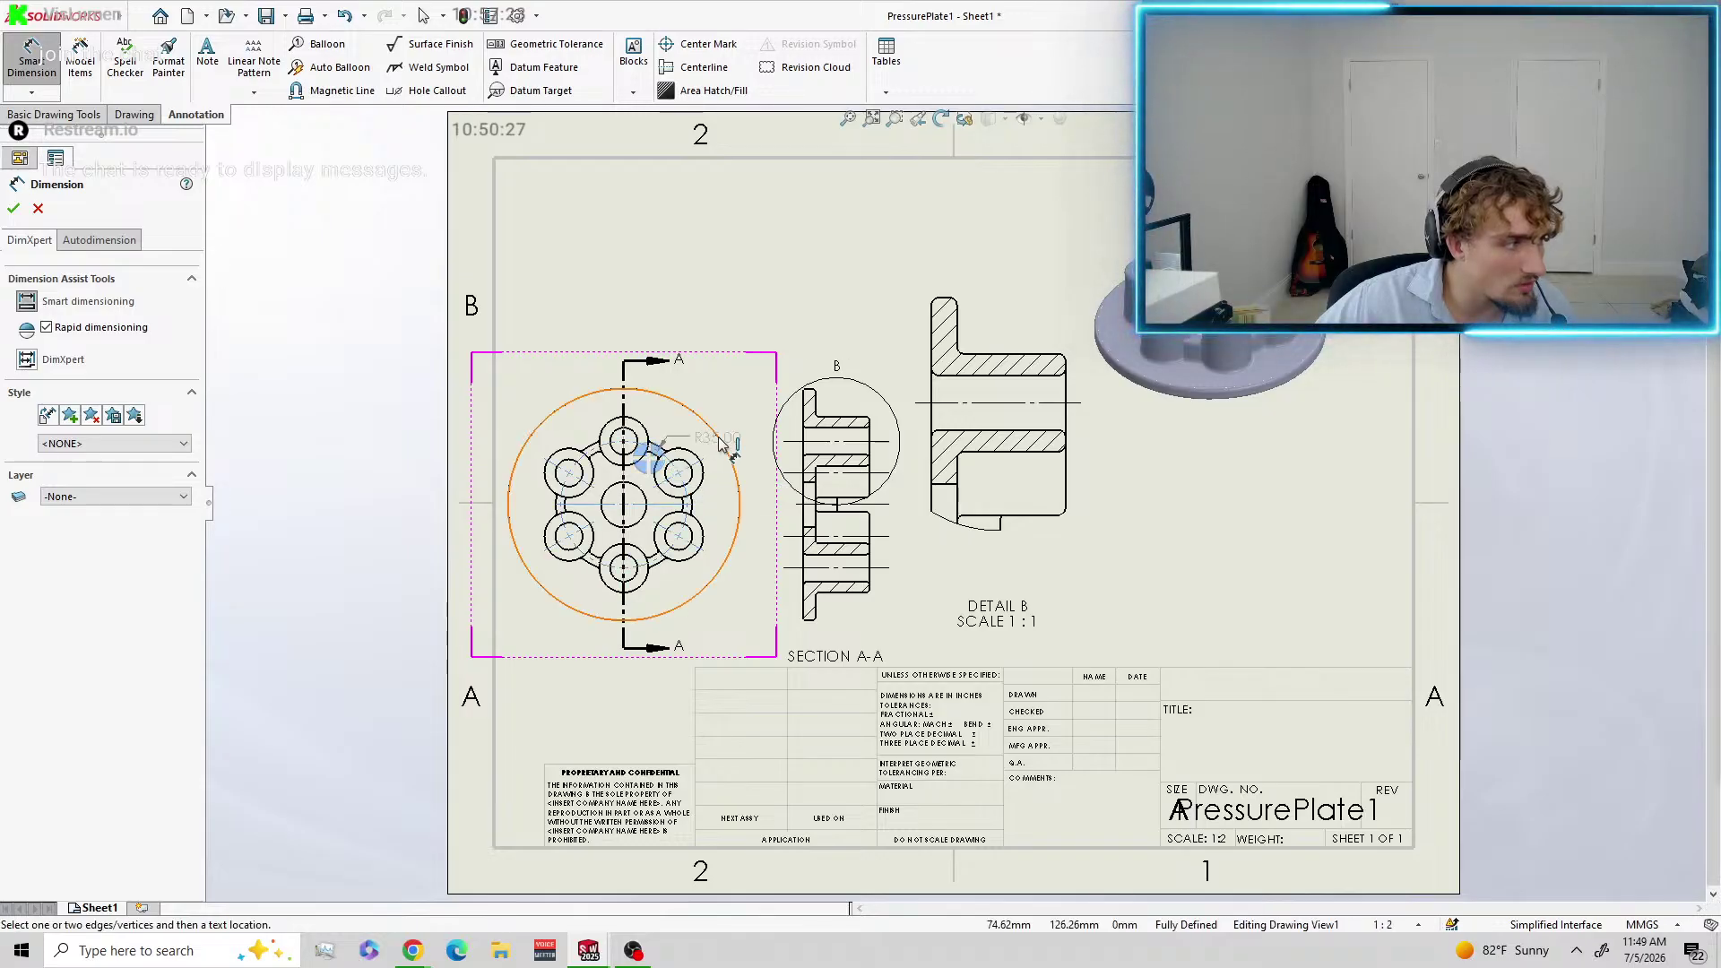
{"action": "left_click", "coordinate": [650, 457]}
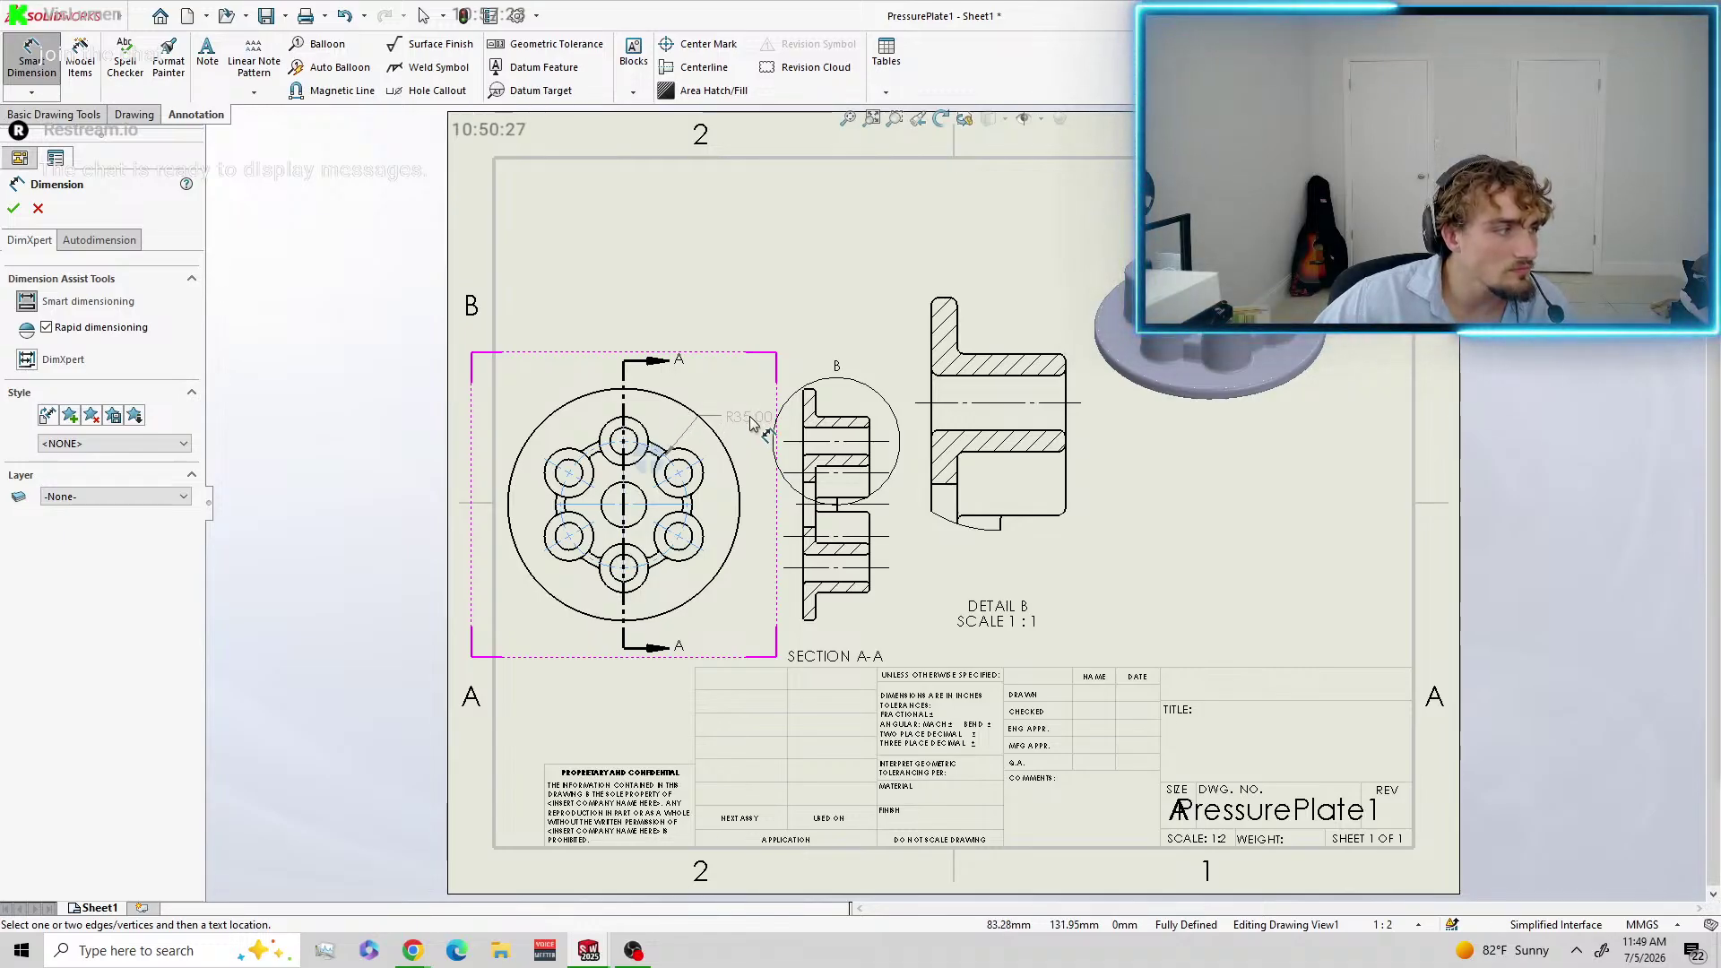
{"action": "key", "text": "Escape"}
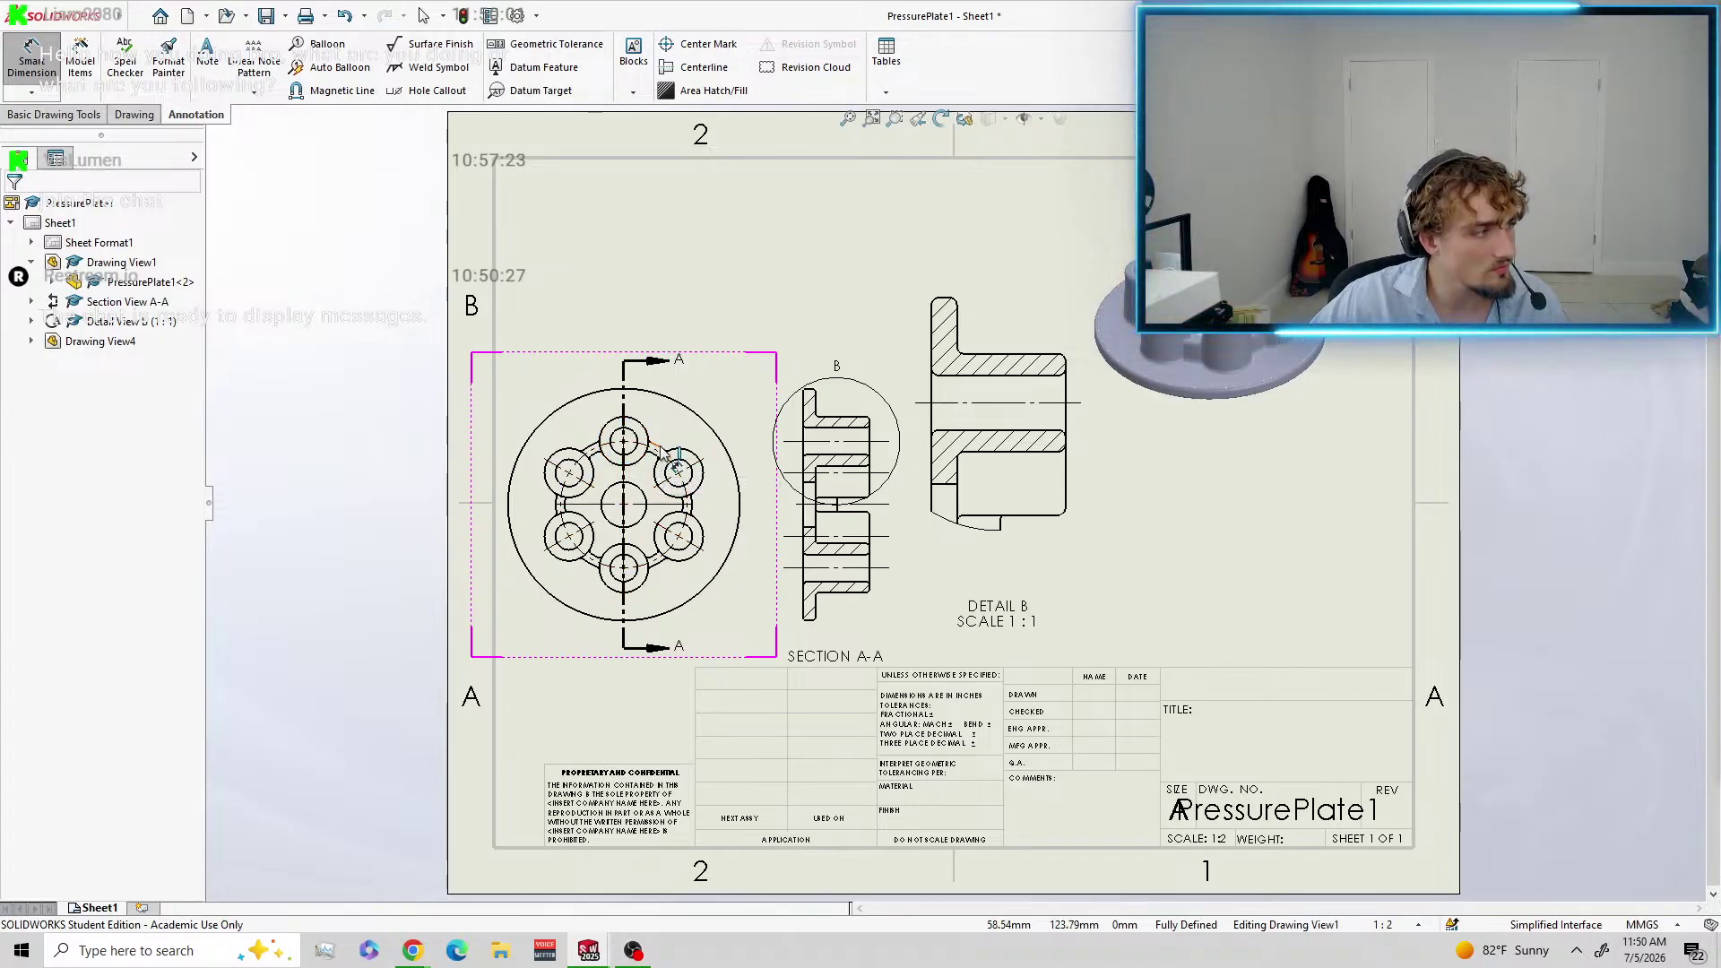
{"action": "left_click", "coordinate": [691, 507]}
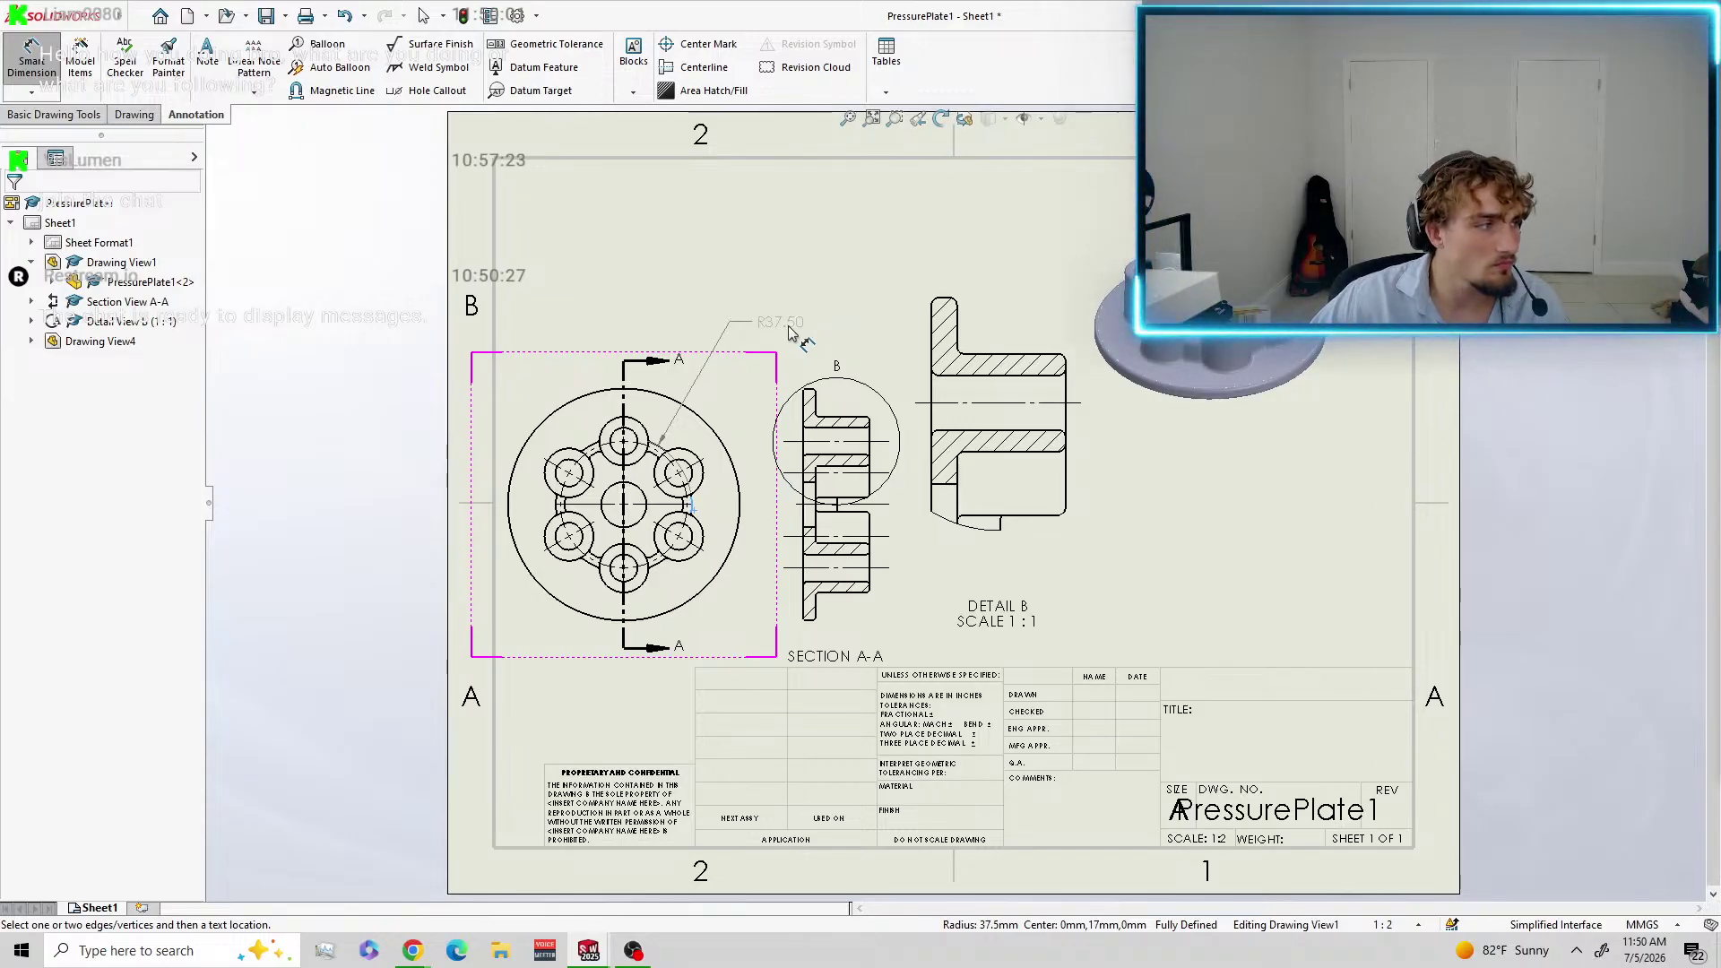
{"action": "key", "text": "Escape"}
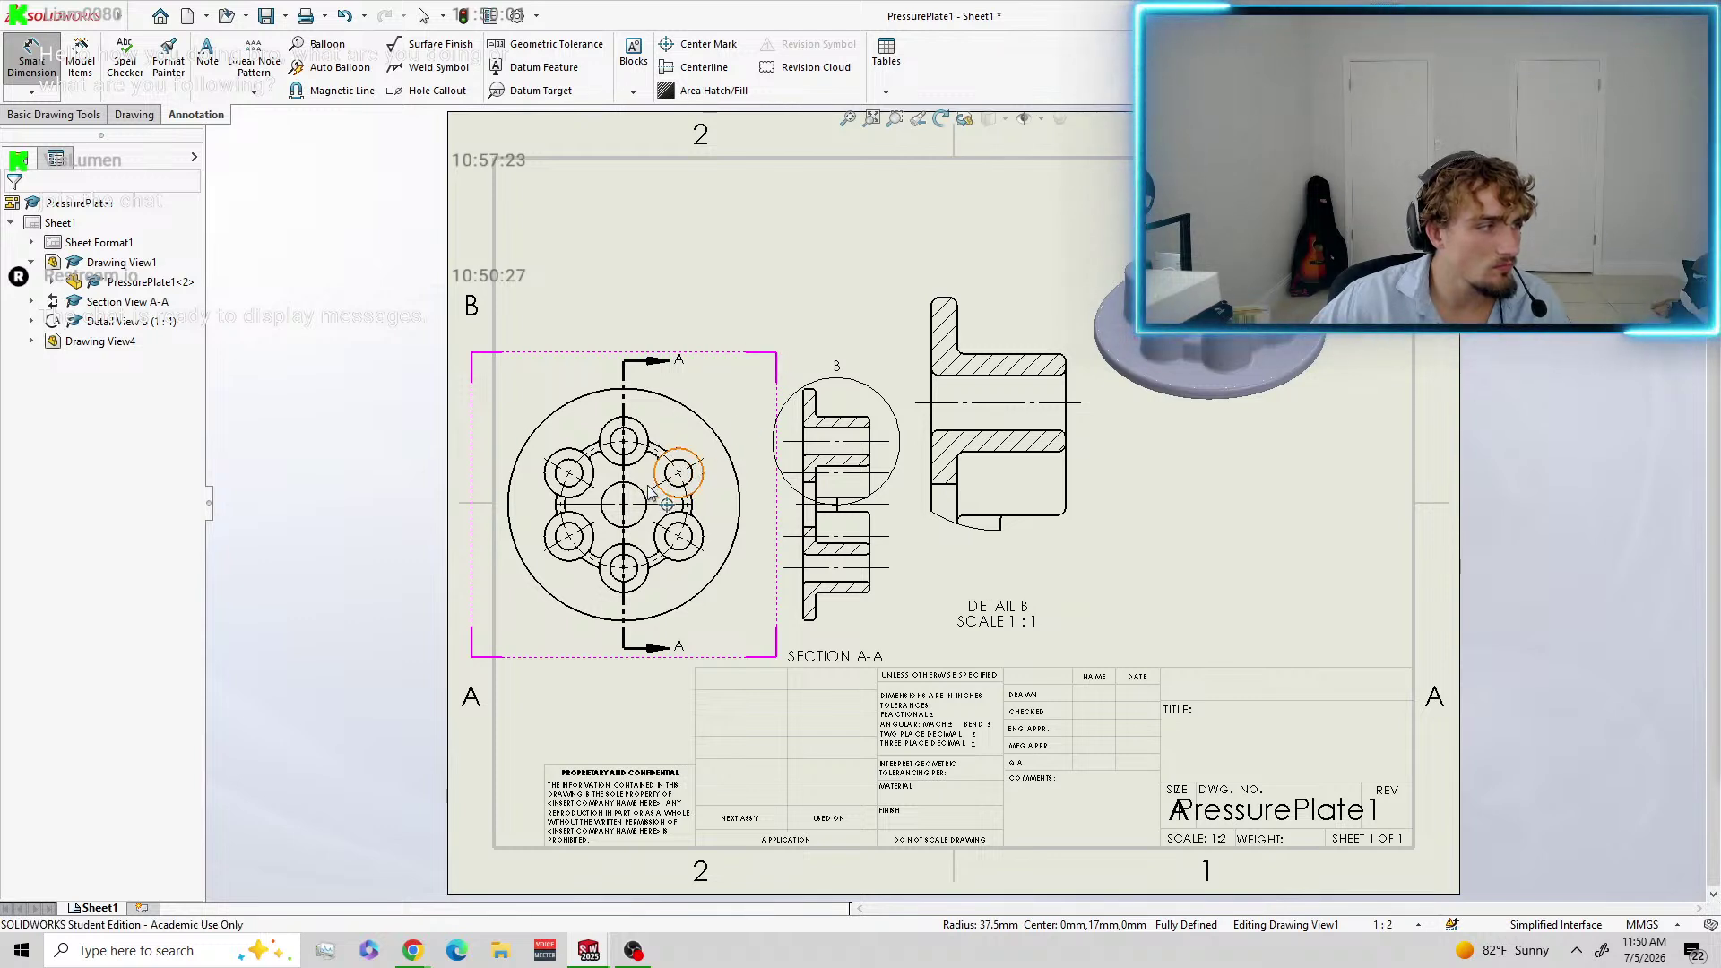
Dimension the plate's outer diameter in the top view and set that dimension's precision to None.
{"action": "left_click", "coordinate": [717, 434]}
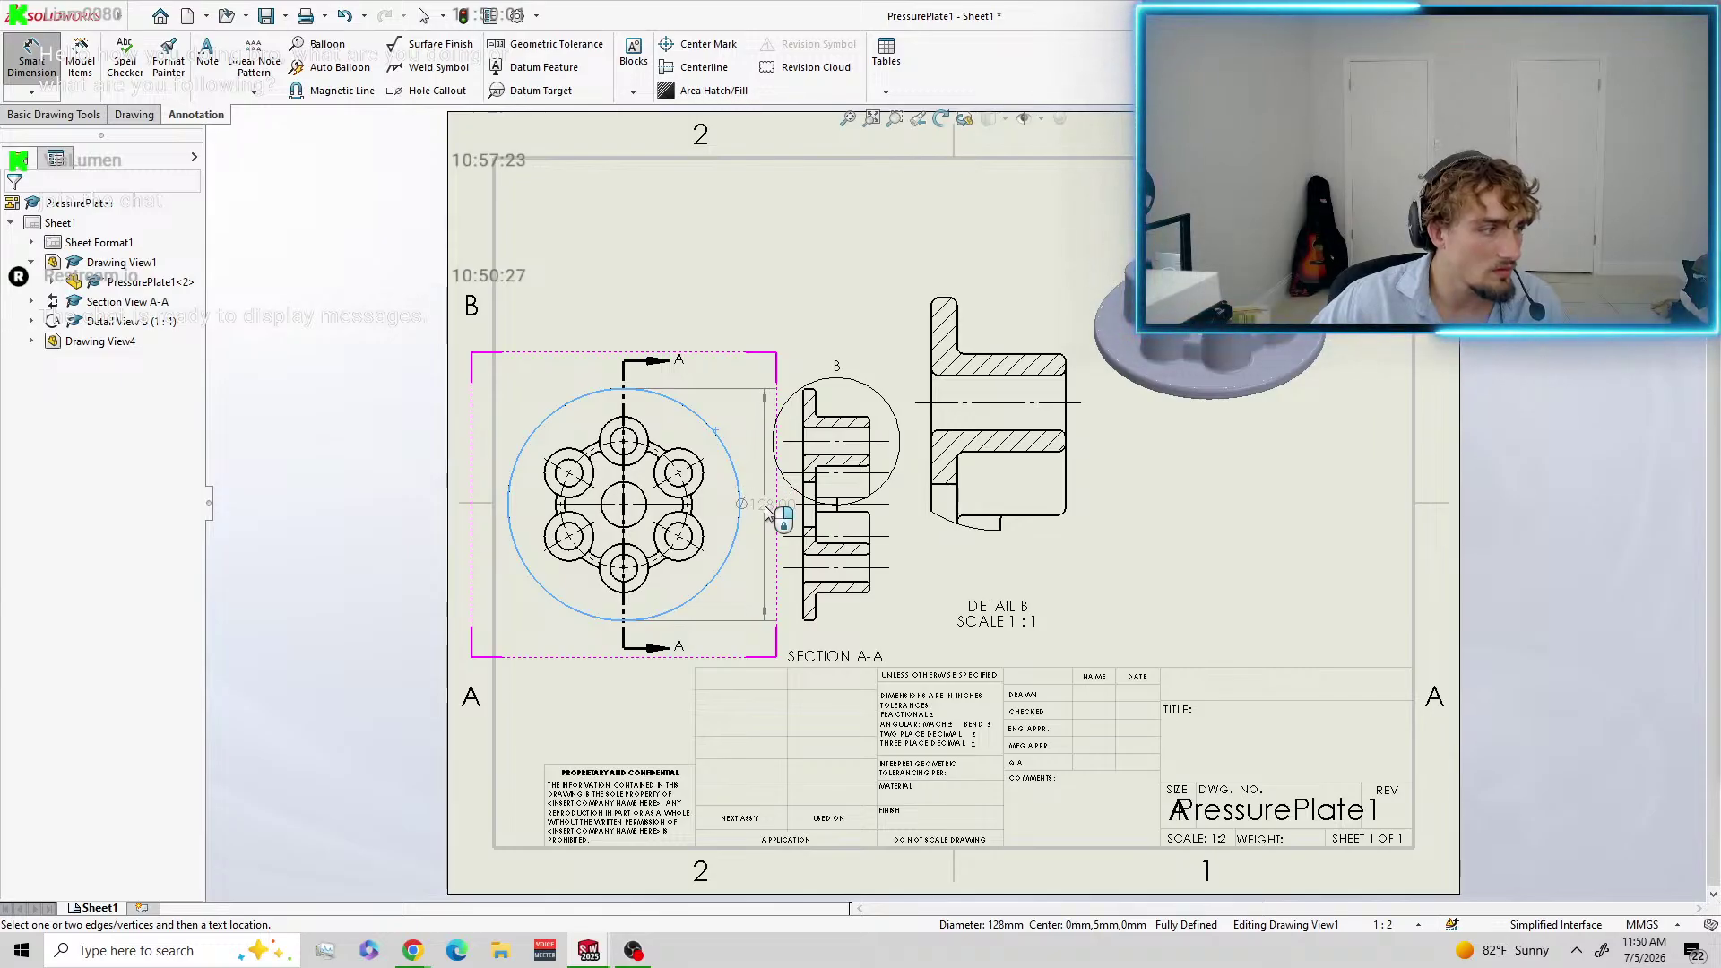
{"action": "left_click", "coordinate": [751, 598]}
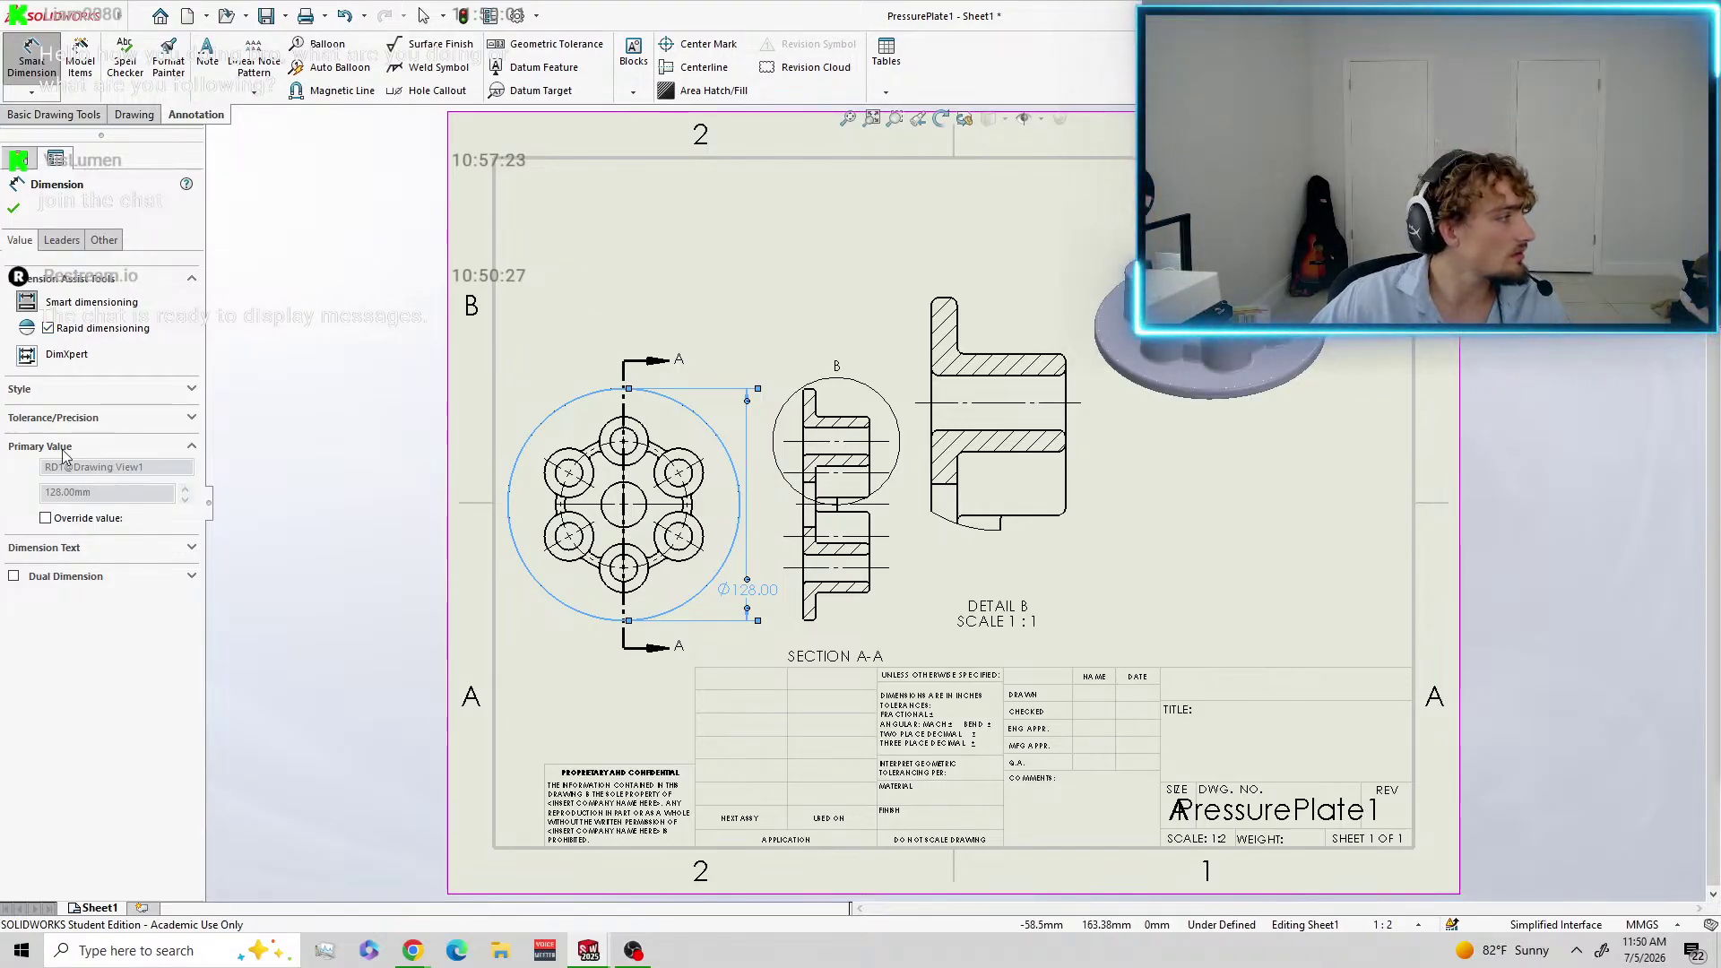
{"action": "left_click", "coordinate": [191, 419]}
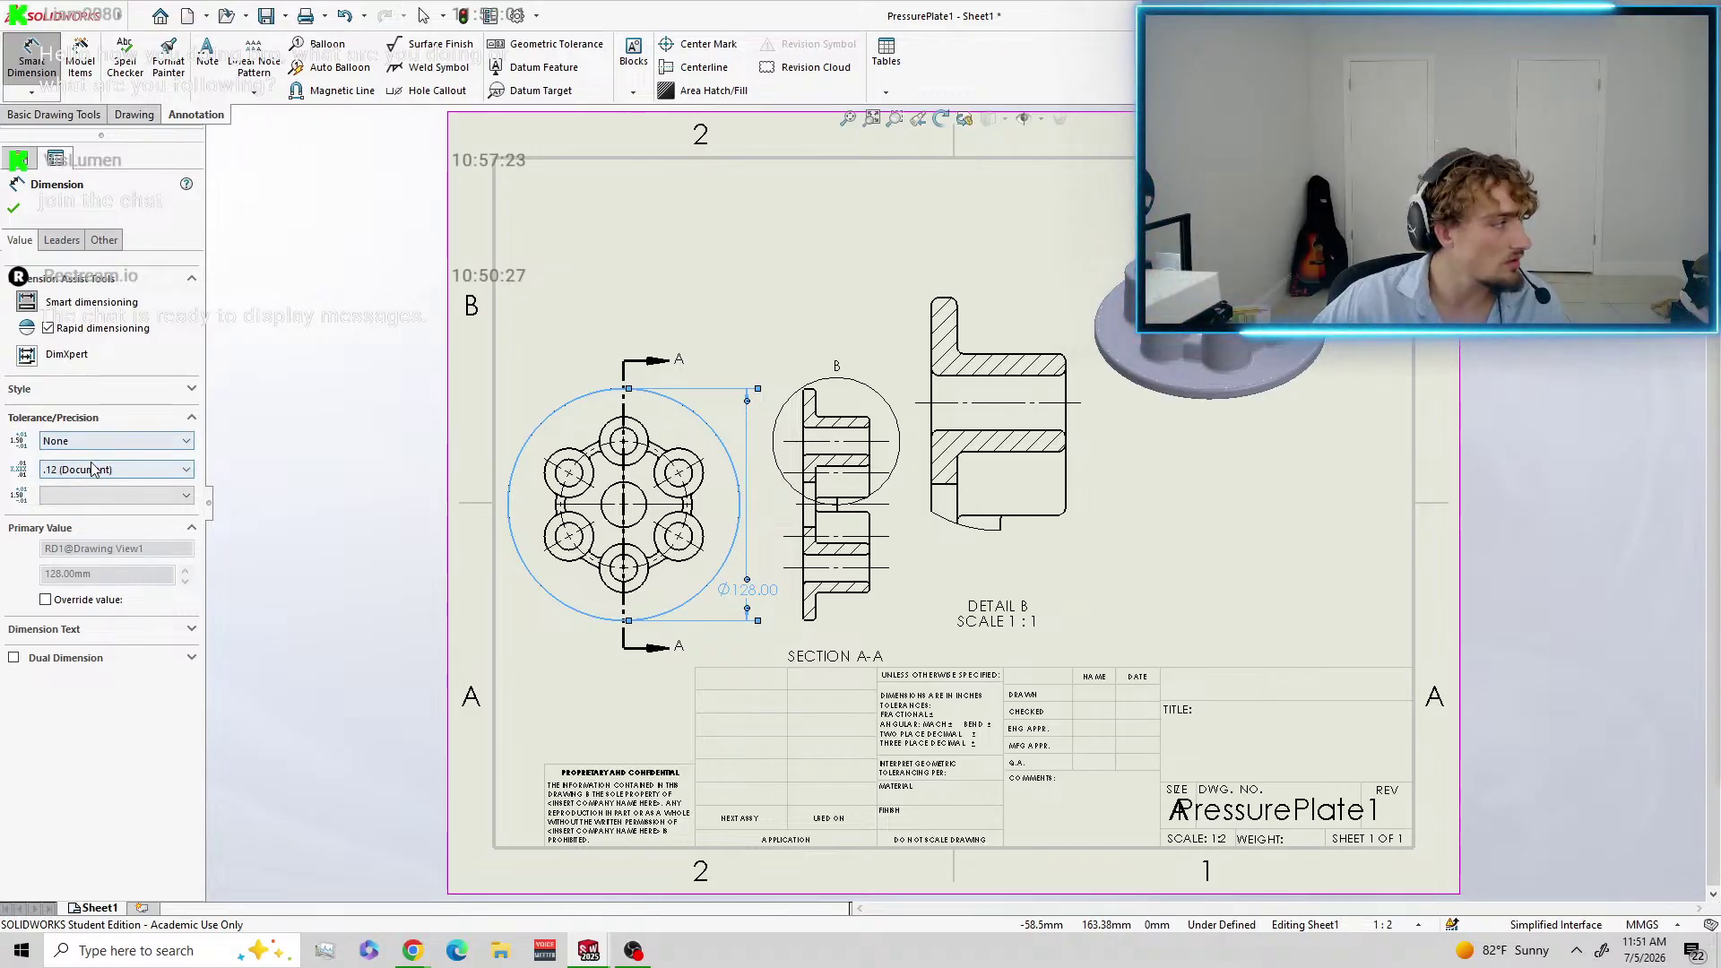
{"action": "left_click", "coordinate": [133, 469]}
{"action": "left_click", "coordinate": [115, 485]}
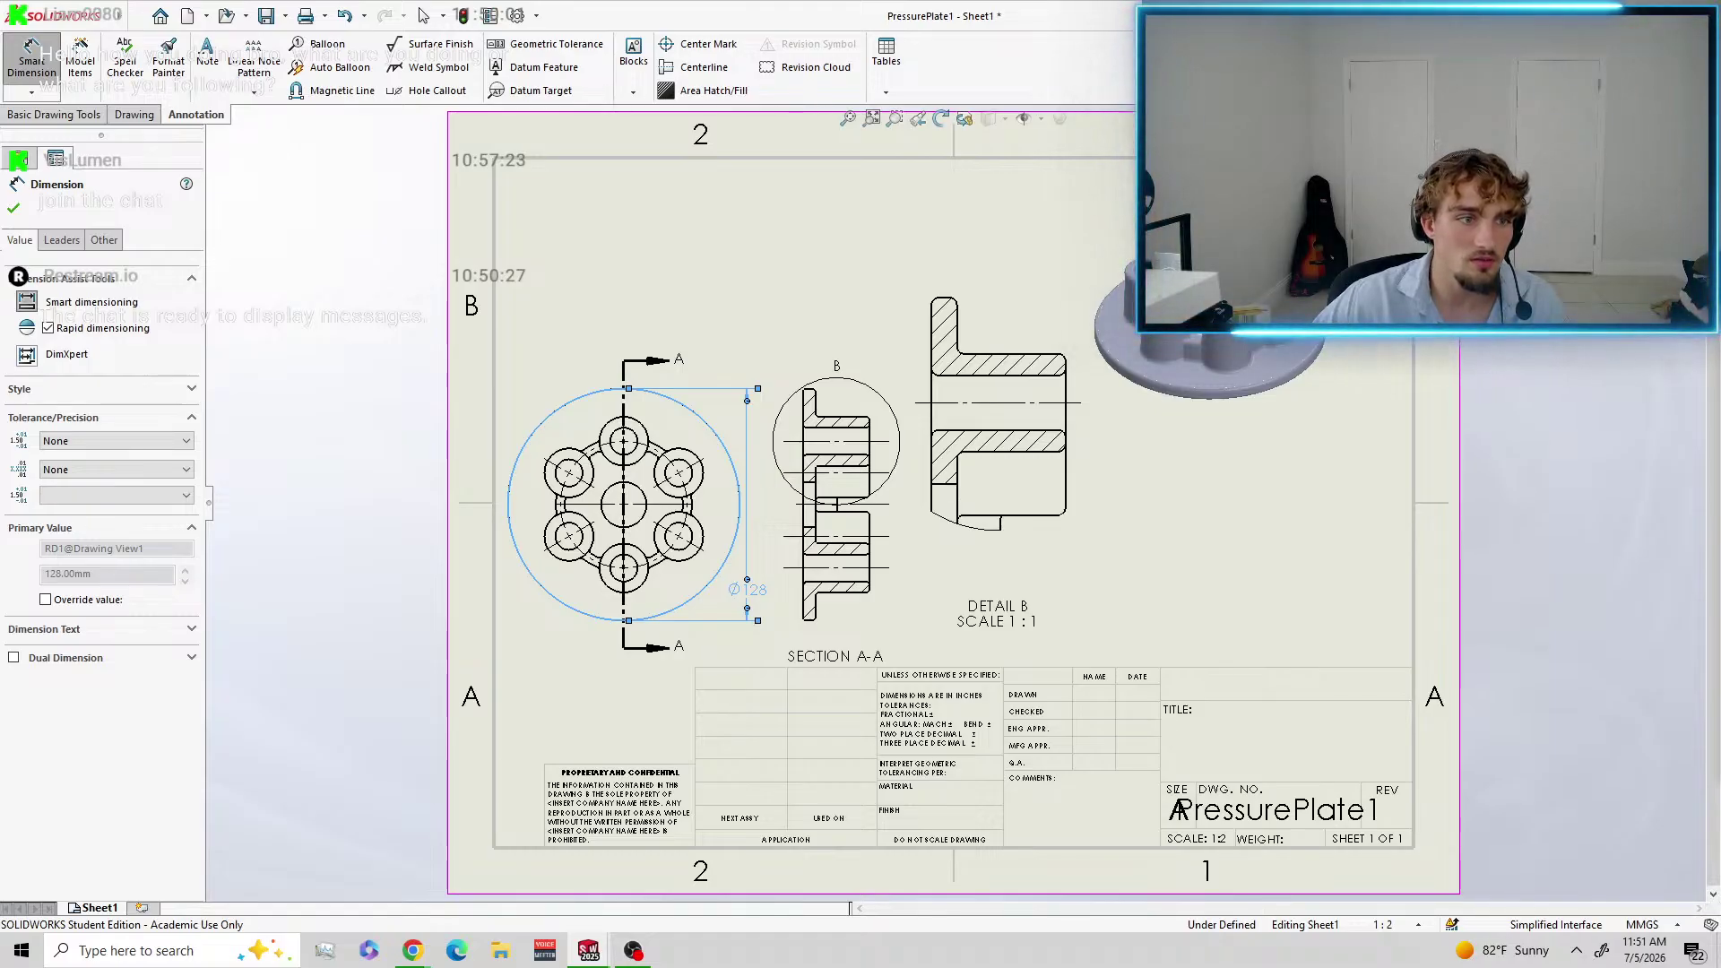
Dimension the diameters of the central hole, the upper-right boss and that boss's hole in the top view.
{"action": "left_click", "coordinate": [644, 502]}
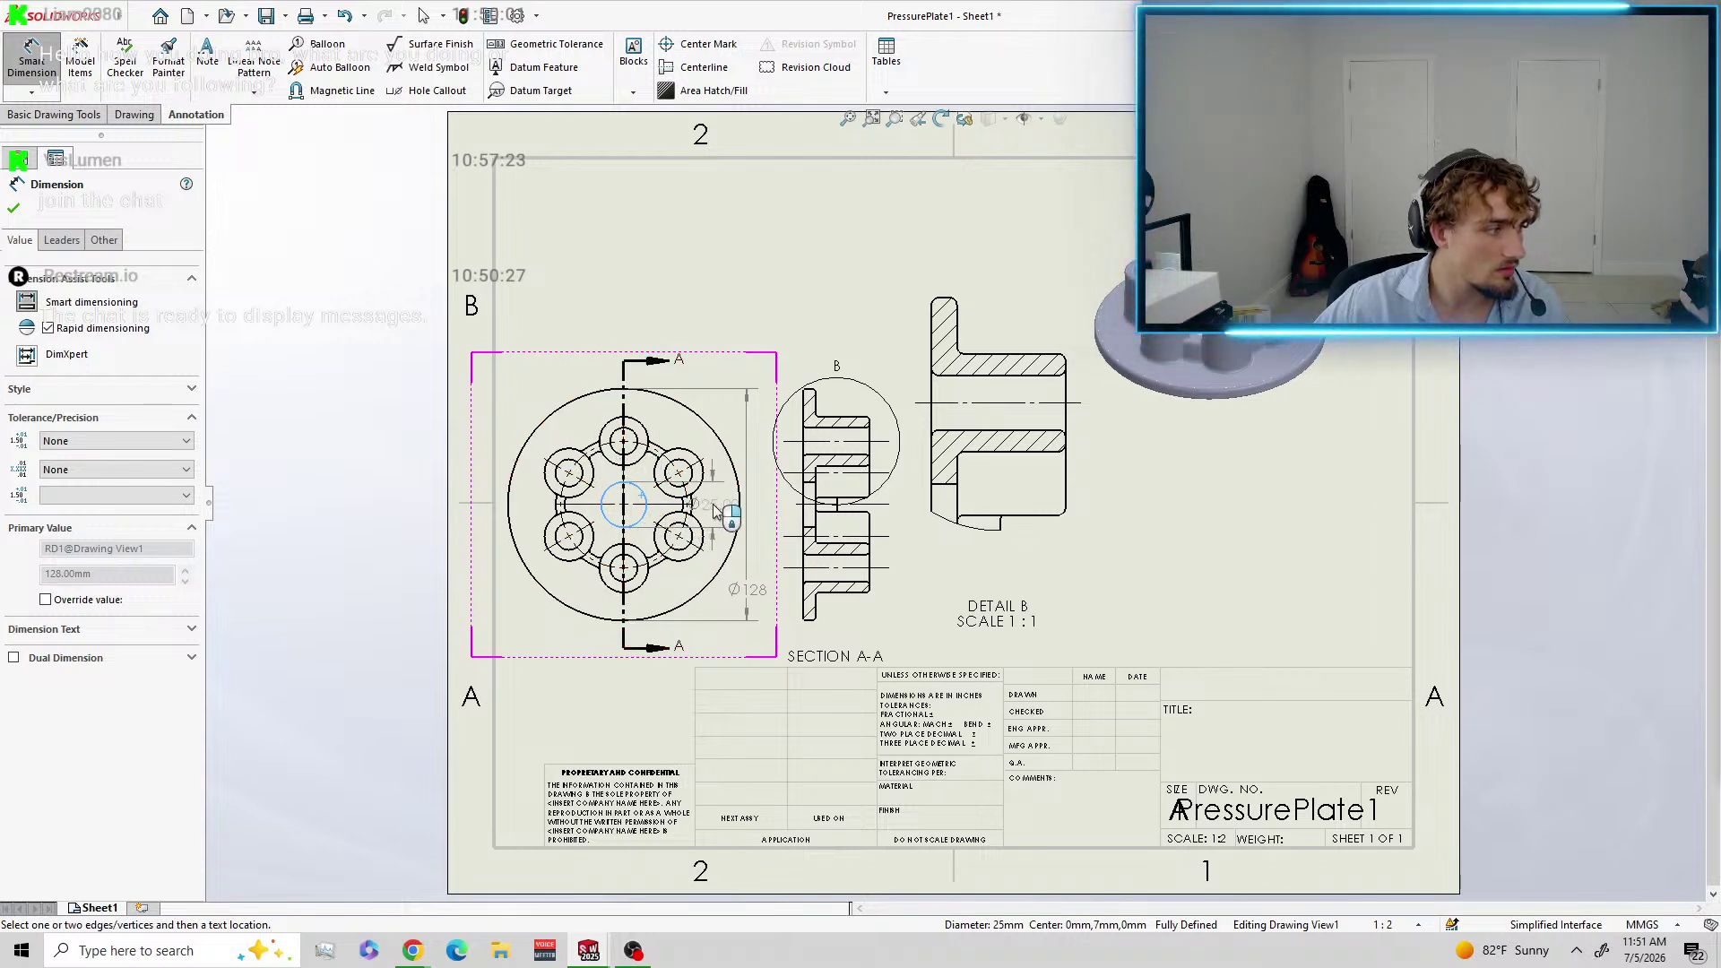
{"action": "left_click", "coordinate": [726, 505]}
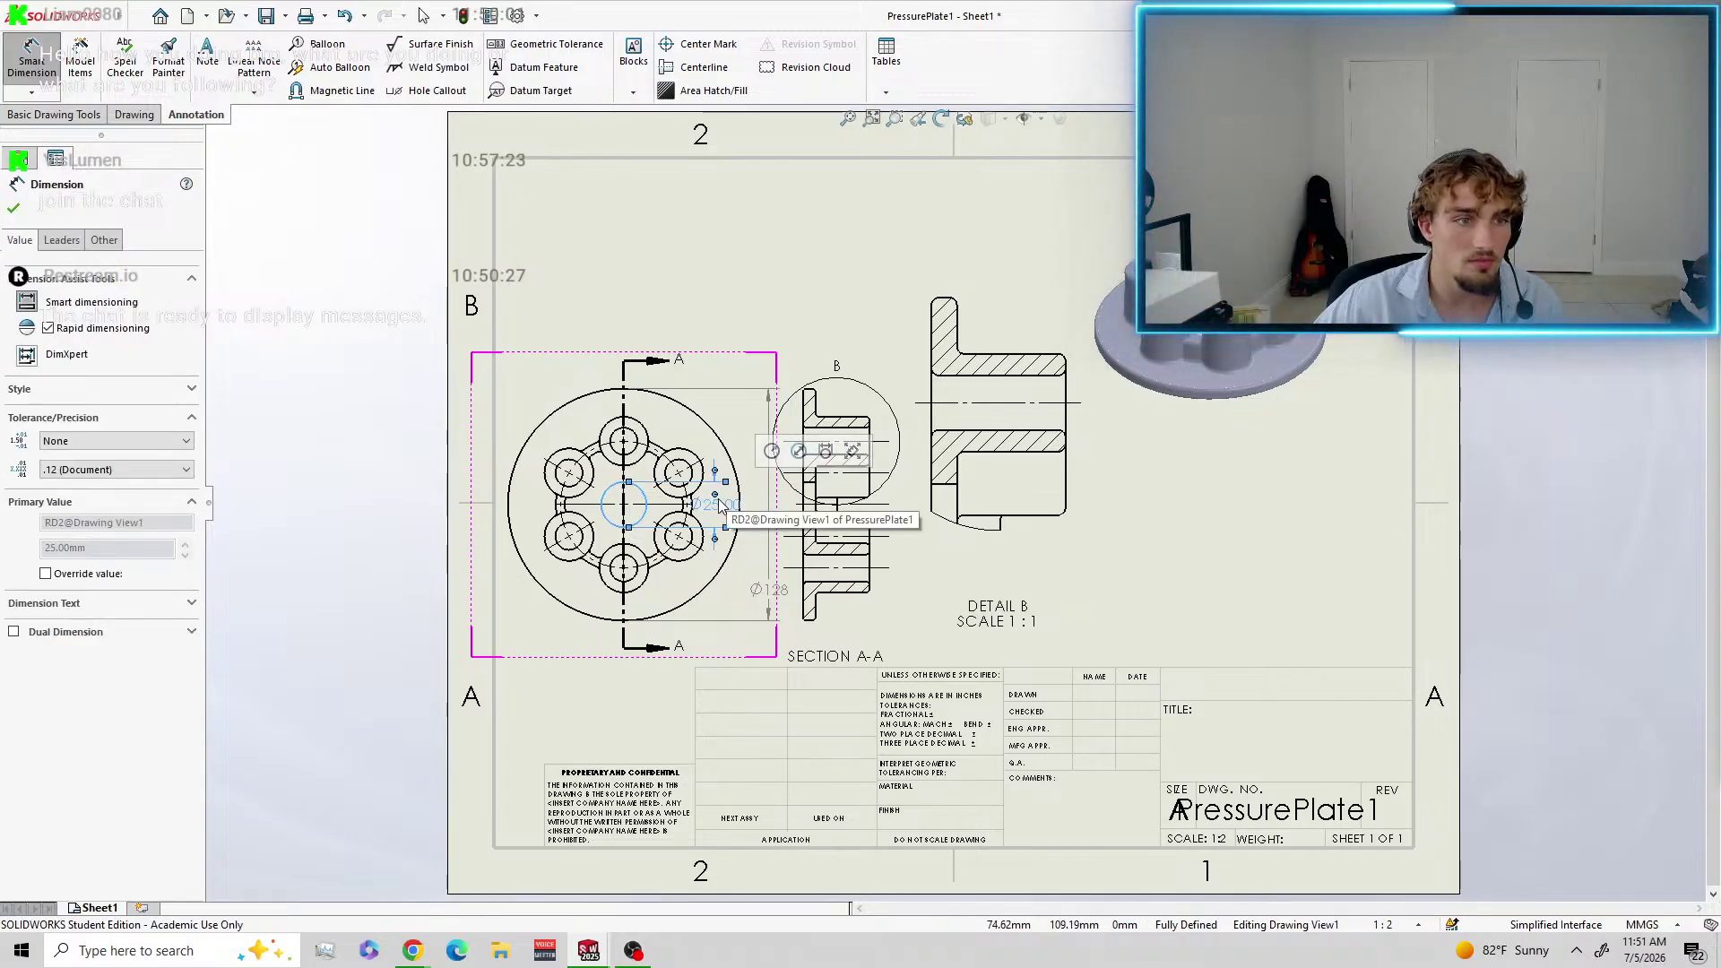
{"action": "left_click", "coordinate": [683, 458]}
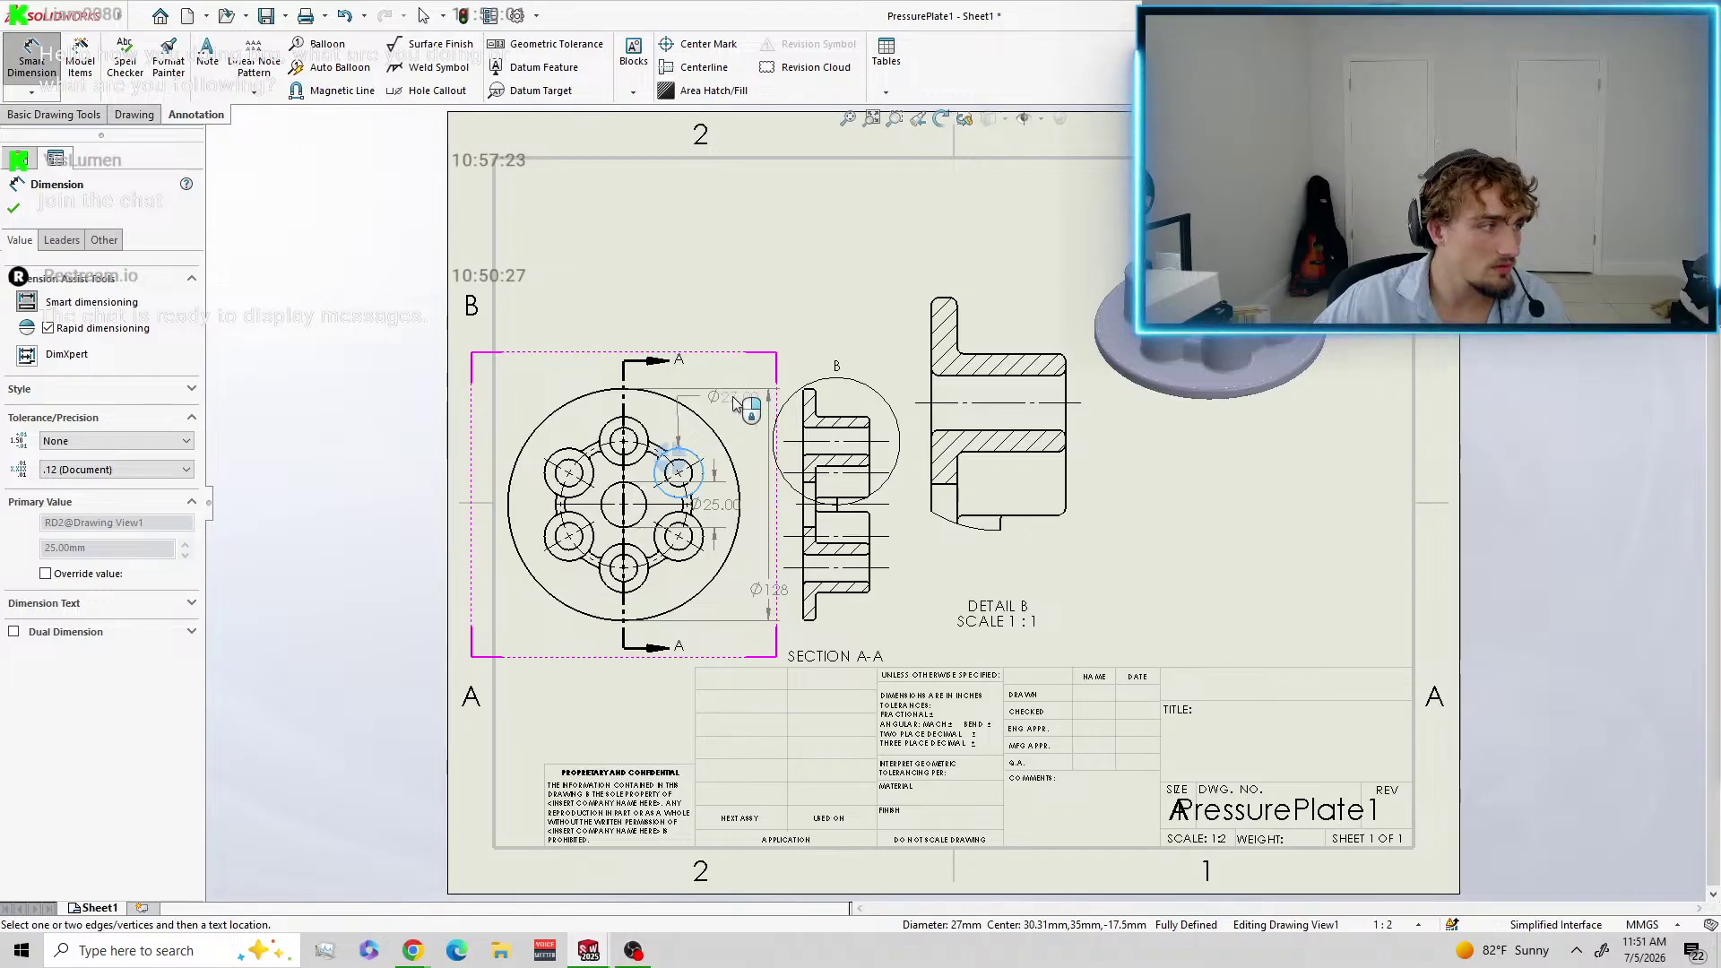
{"action": "left_click", "coordinate": [737, 405]}
{"action": "key", "text": "Escape"}
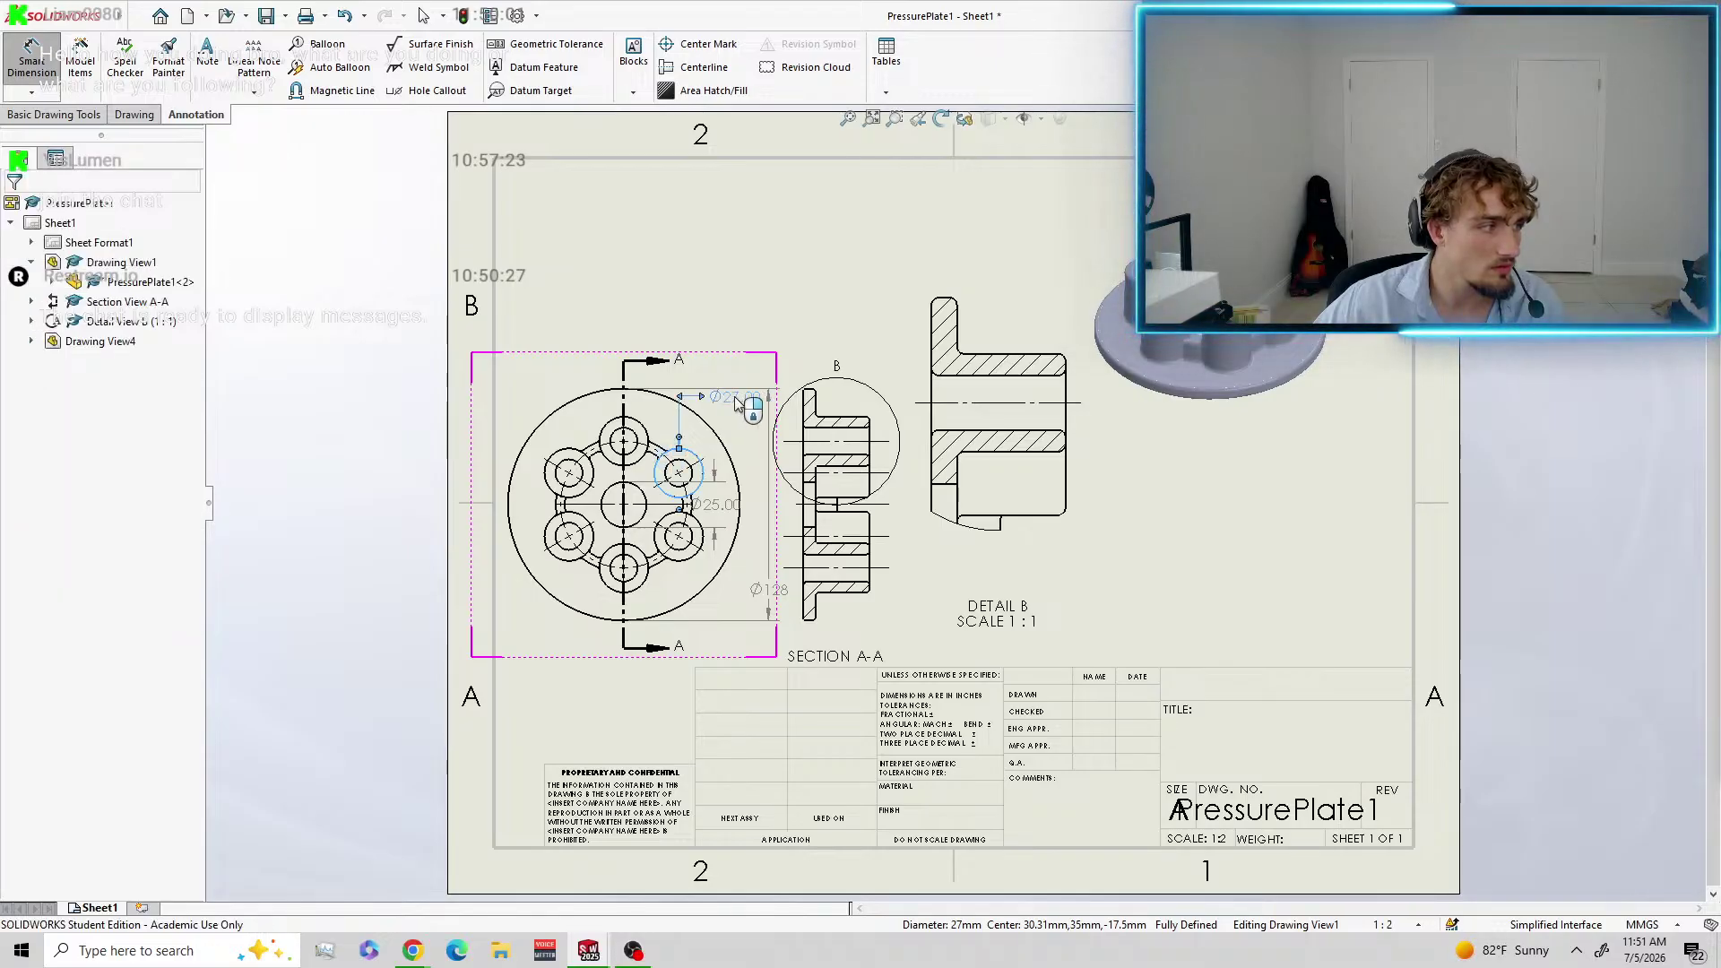
{"action": "left_click", "coordinate": [688, 465]}
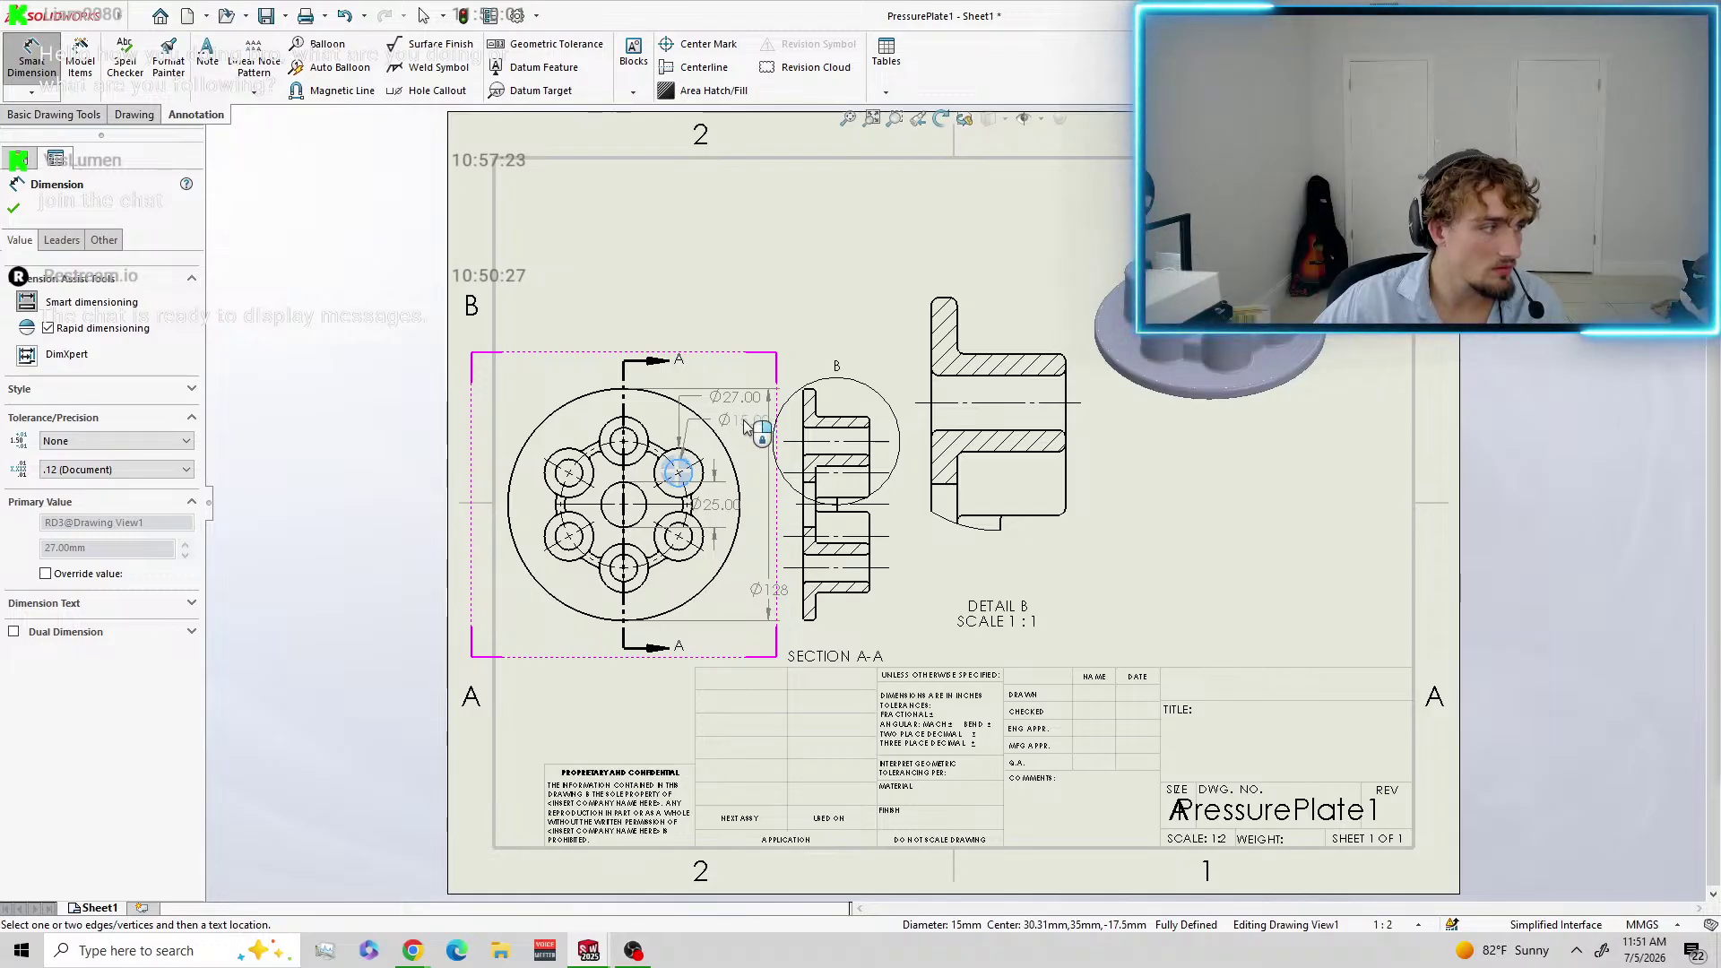
{"action": "left_click", "coordinate": [751, 425]}
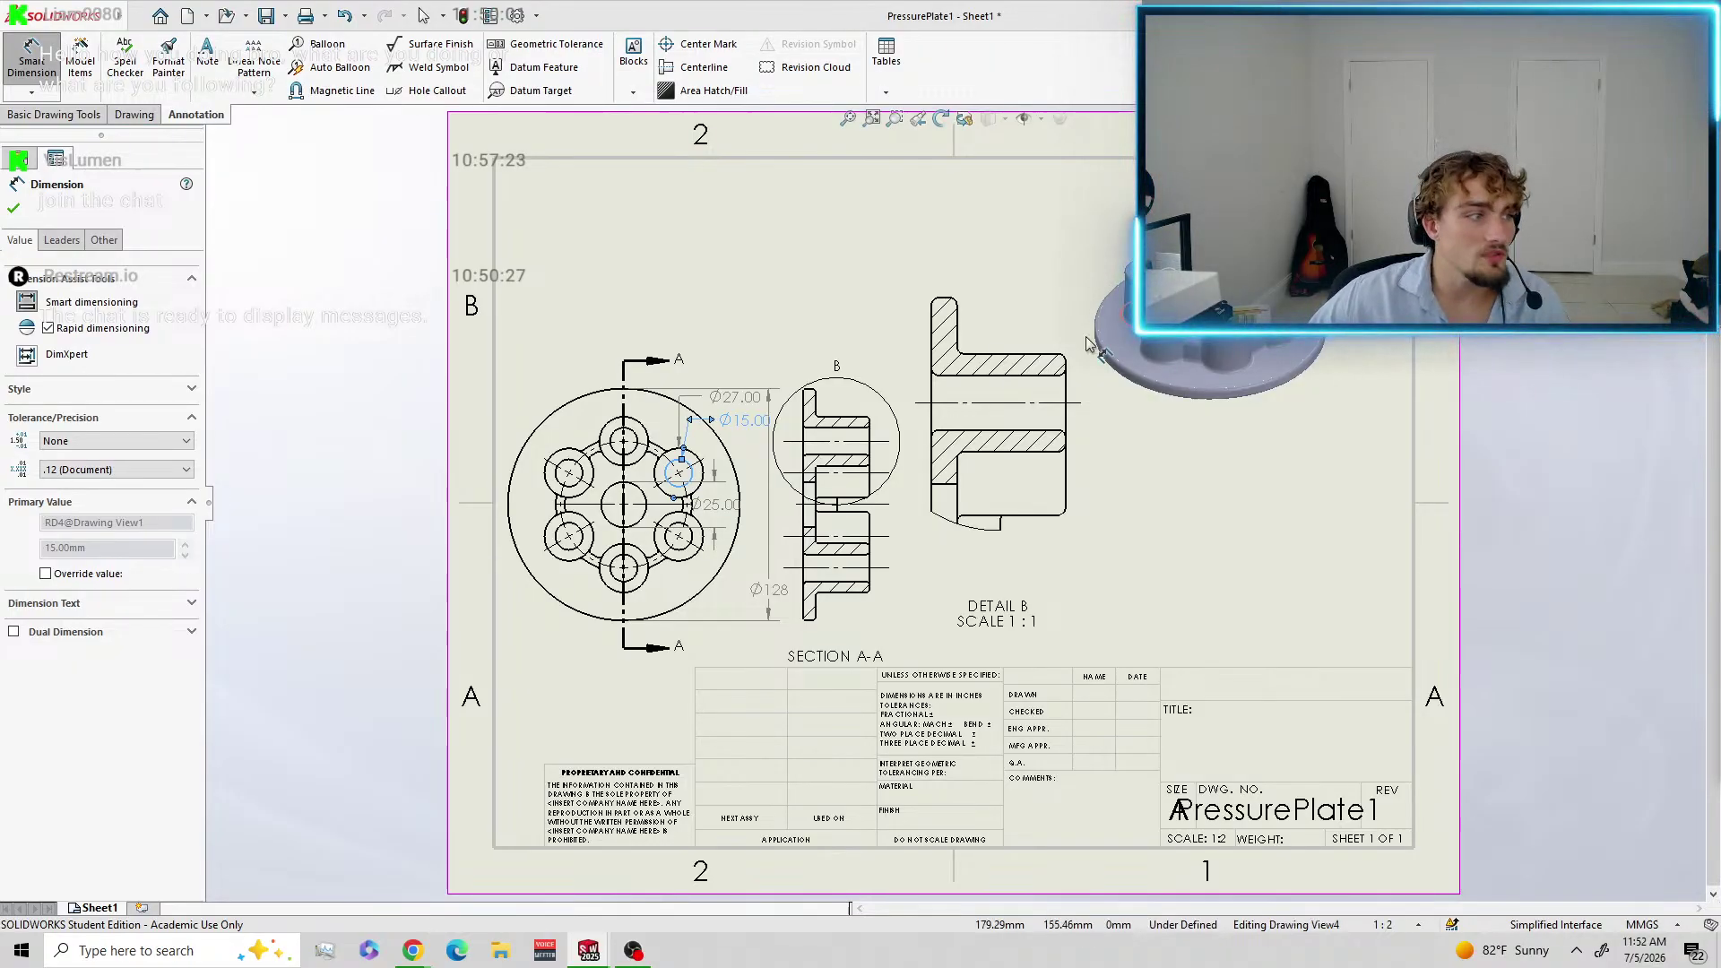
Dimension the flange's outer face edge length and the overall width from that face to the boss end in Detail B.
{"action": "left_click", "coordinate": [937, 363]}
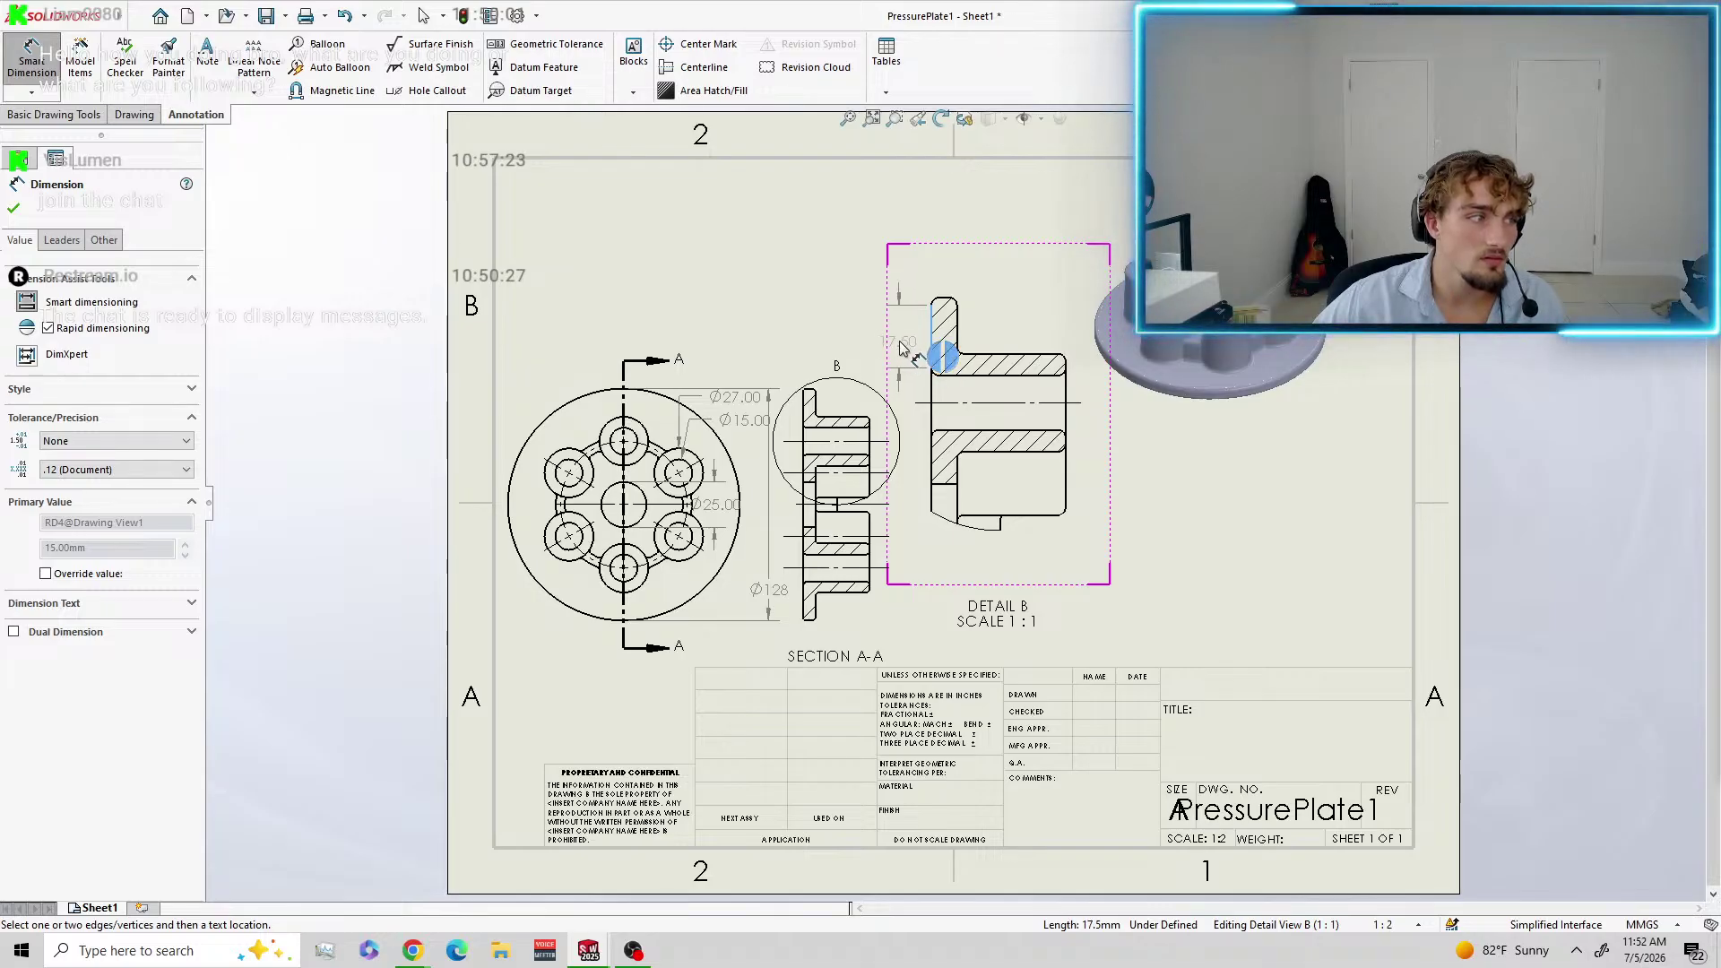
{"action": "left_click", "coordinate": [903, 339]}
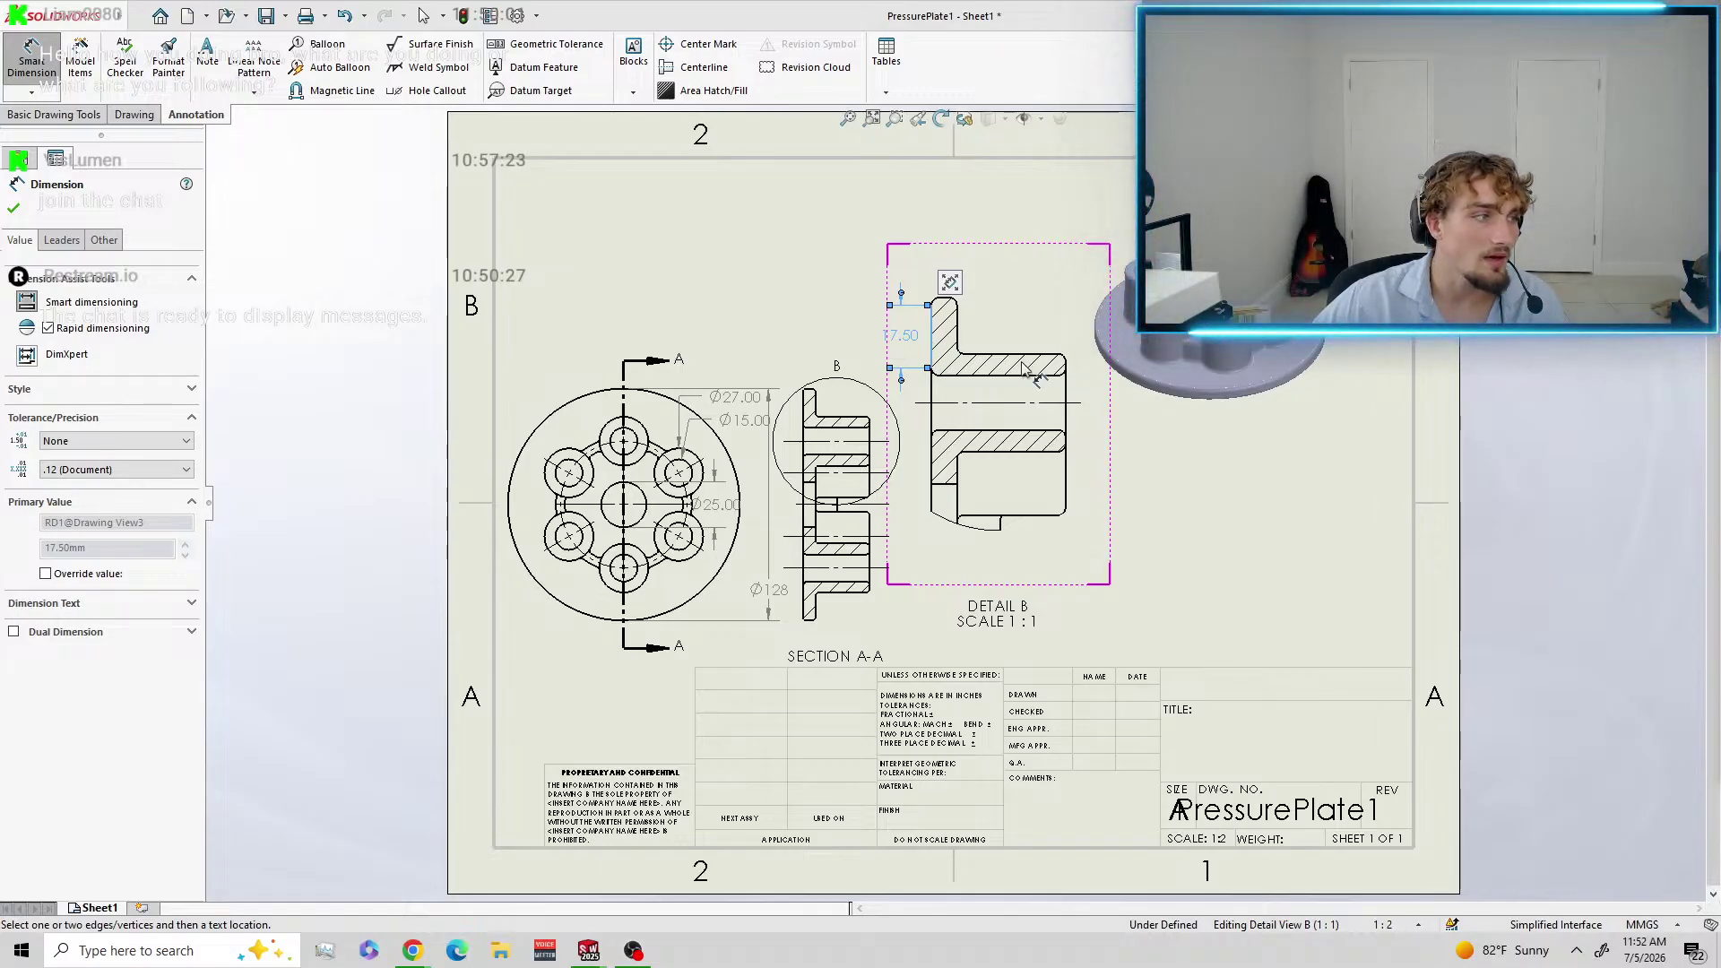
{"action": "left_click", "coordinate": [933, 343]}
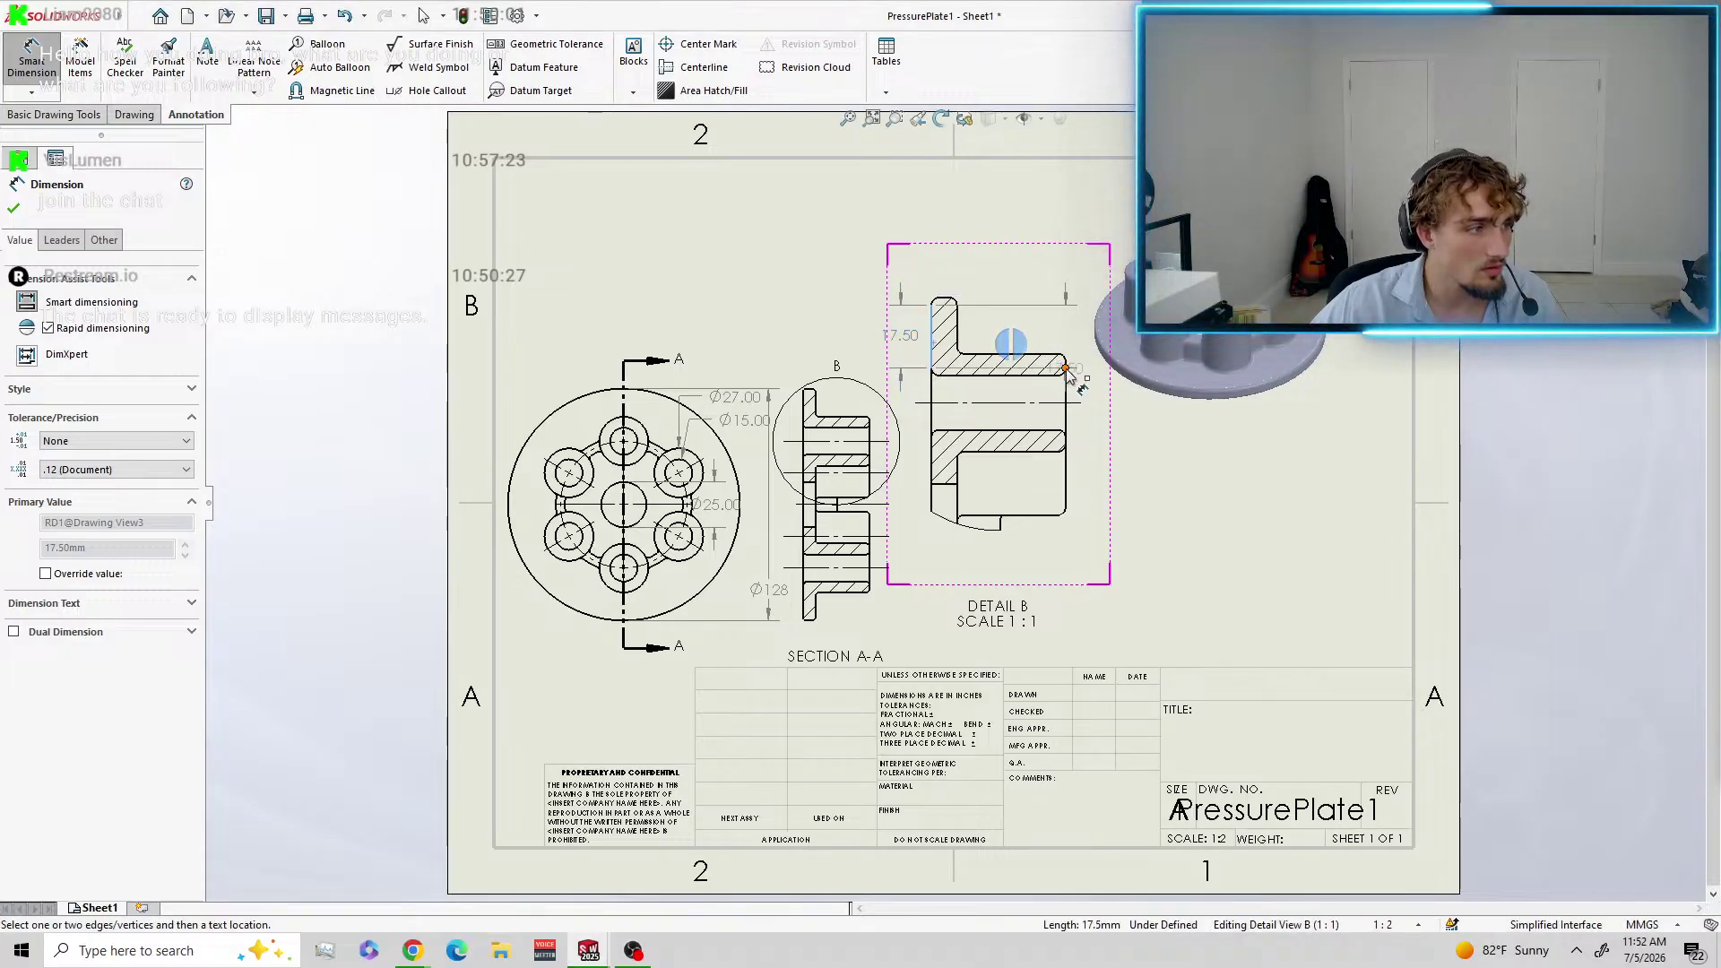
{"action": "left_click", "coordinate": [1066, 369]}
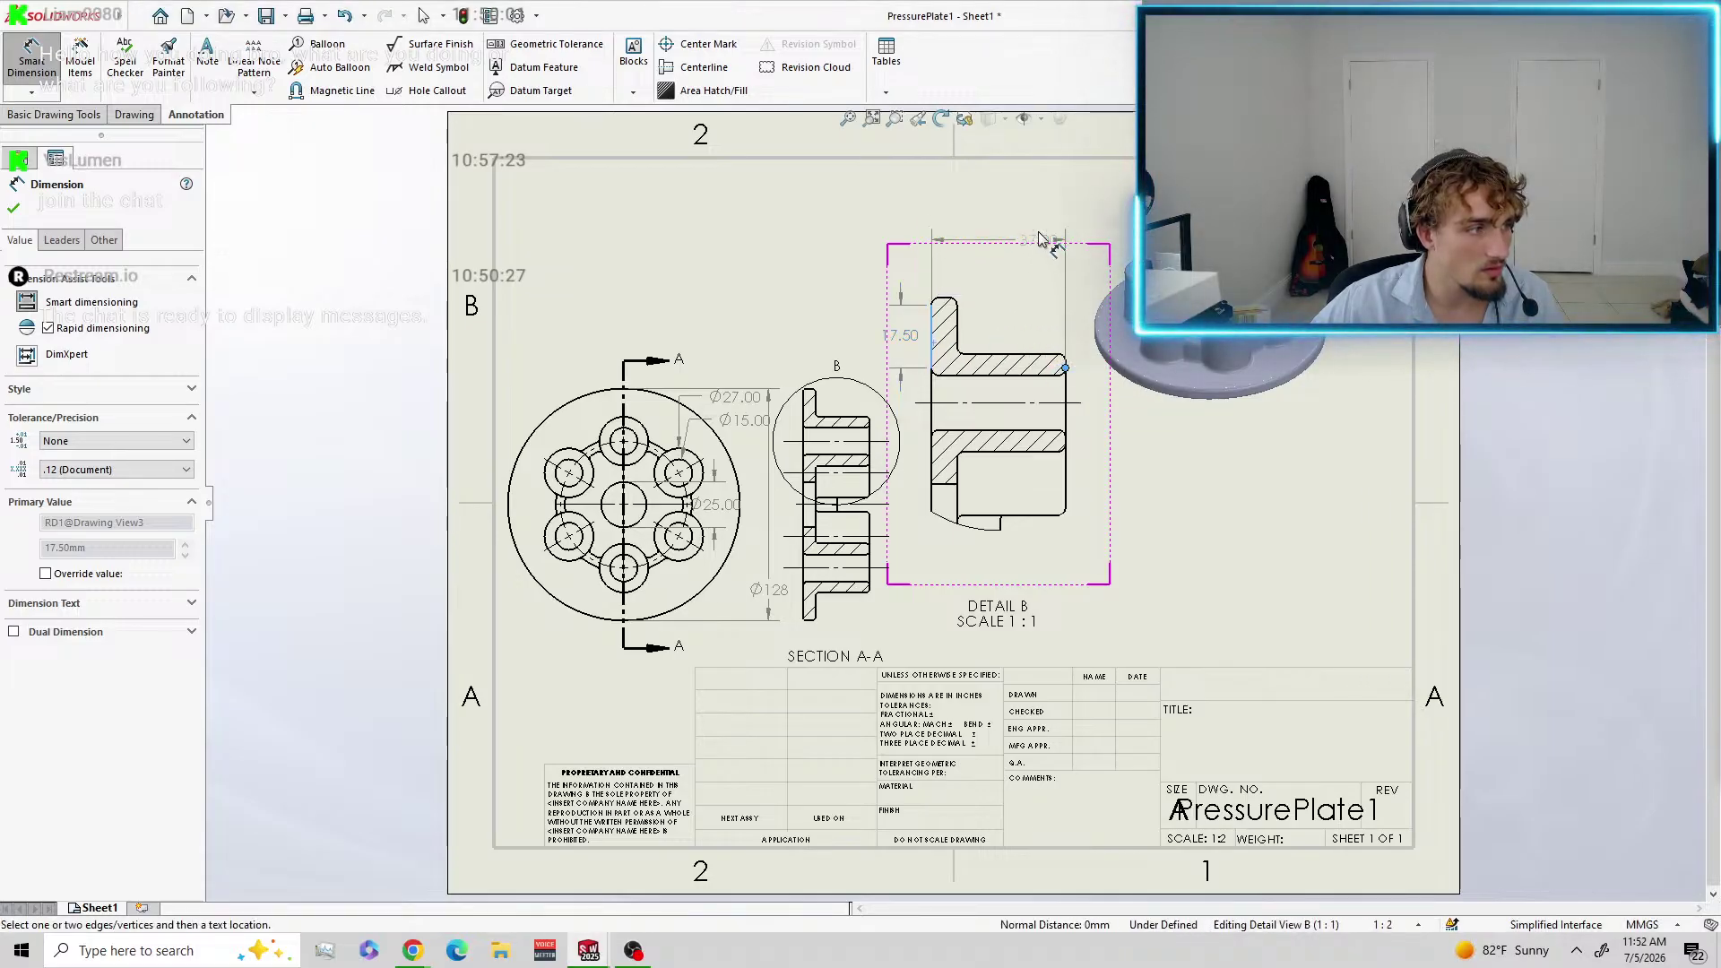
{"action": "left_click", "coordinate": [995, 199]}
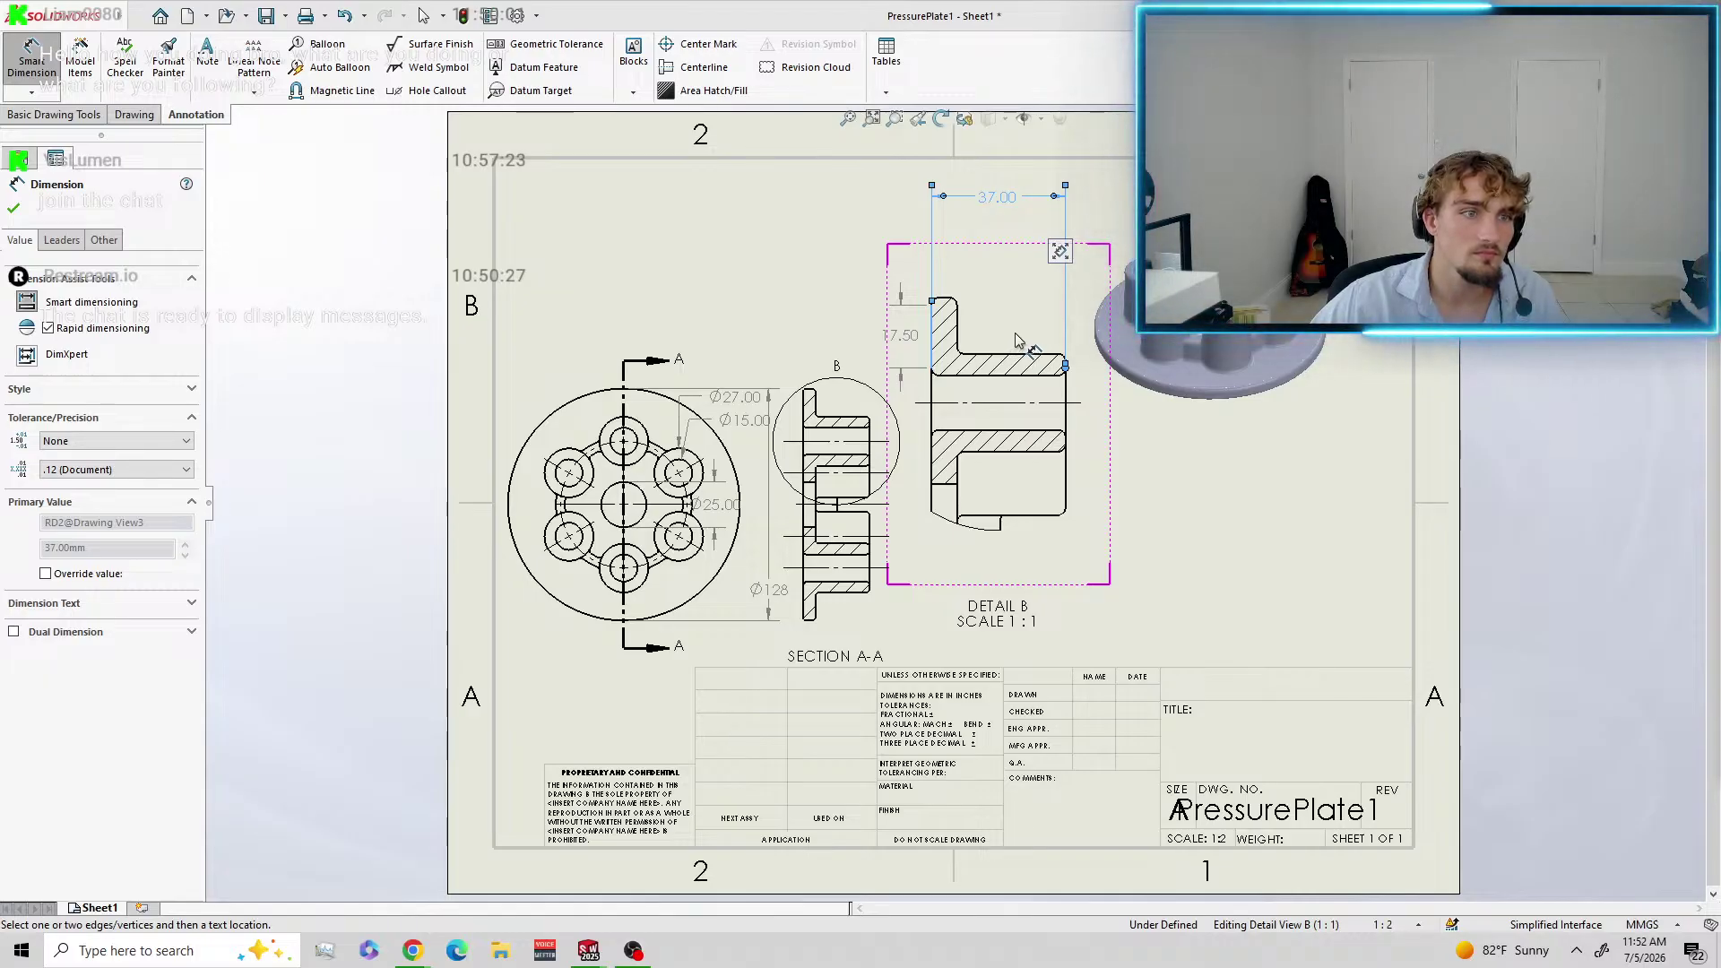
Dimension the fillet radius between flange and boss and the flange thickness in Detail B.
{"action": "left_click", "coordinate": [963, 348]}
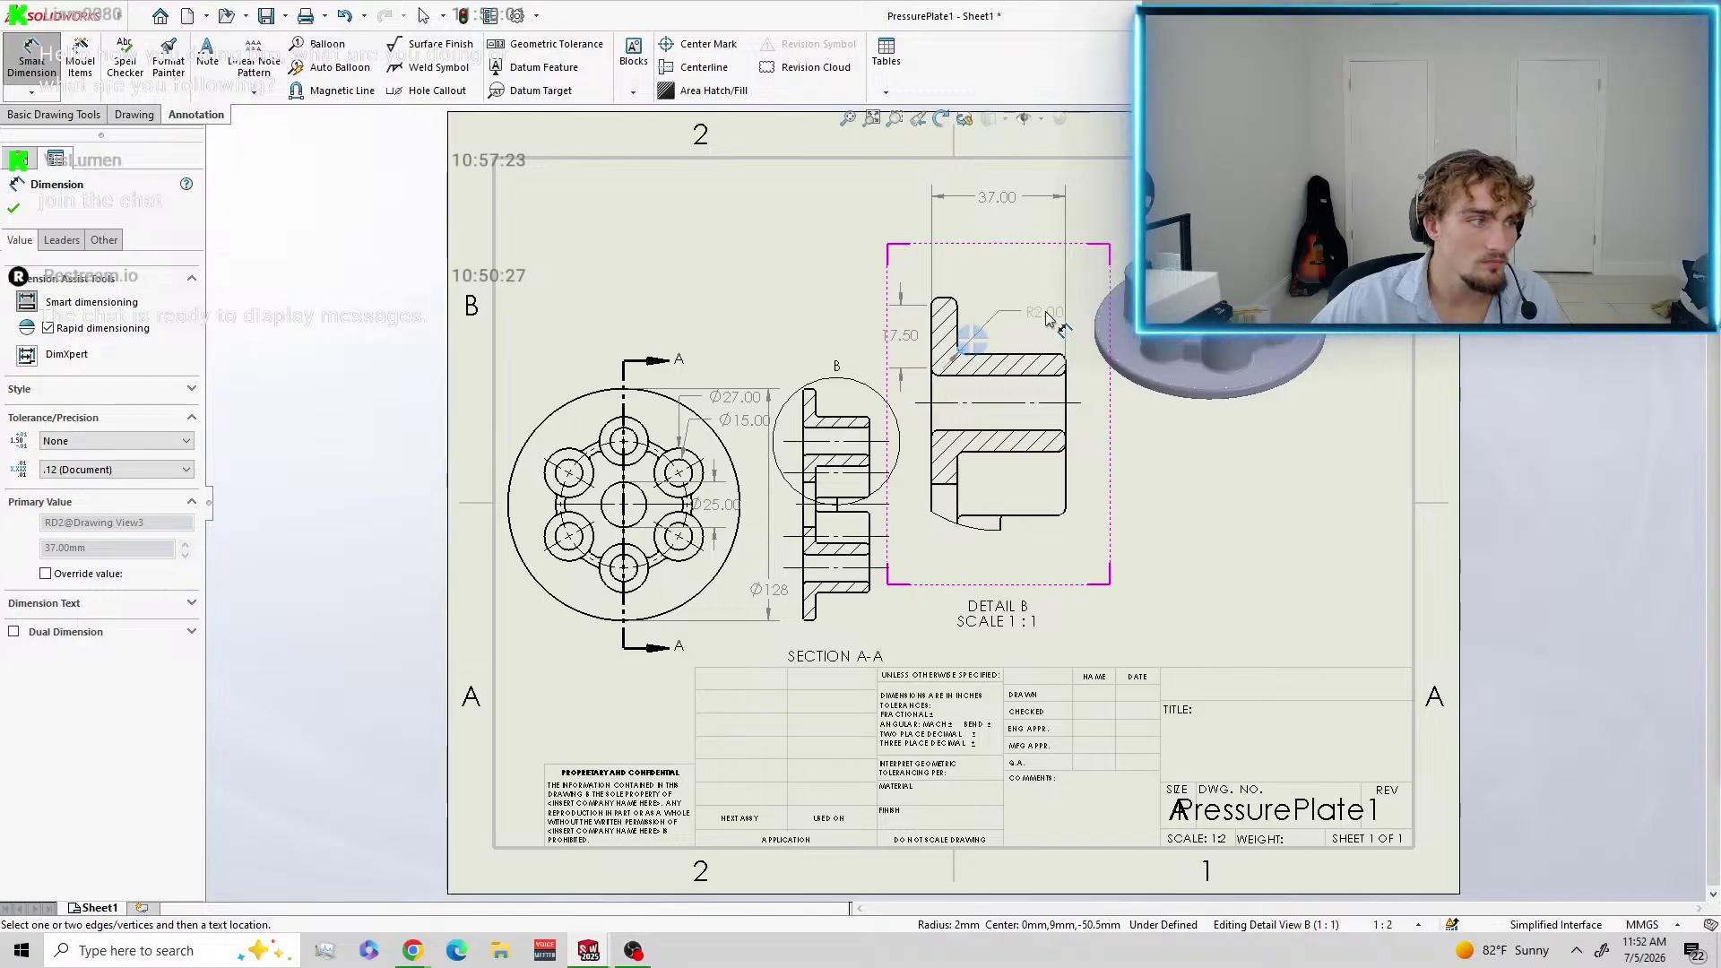
{"action": "left_click", "coordinate": [1047, 318]}
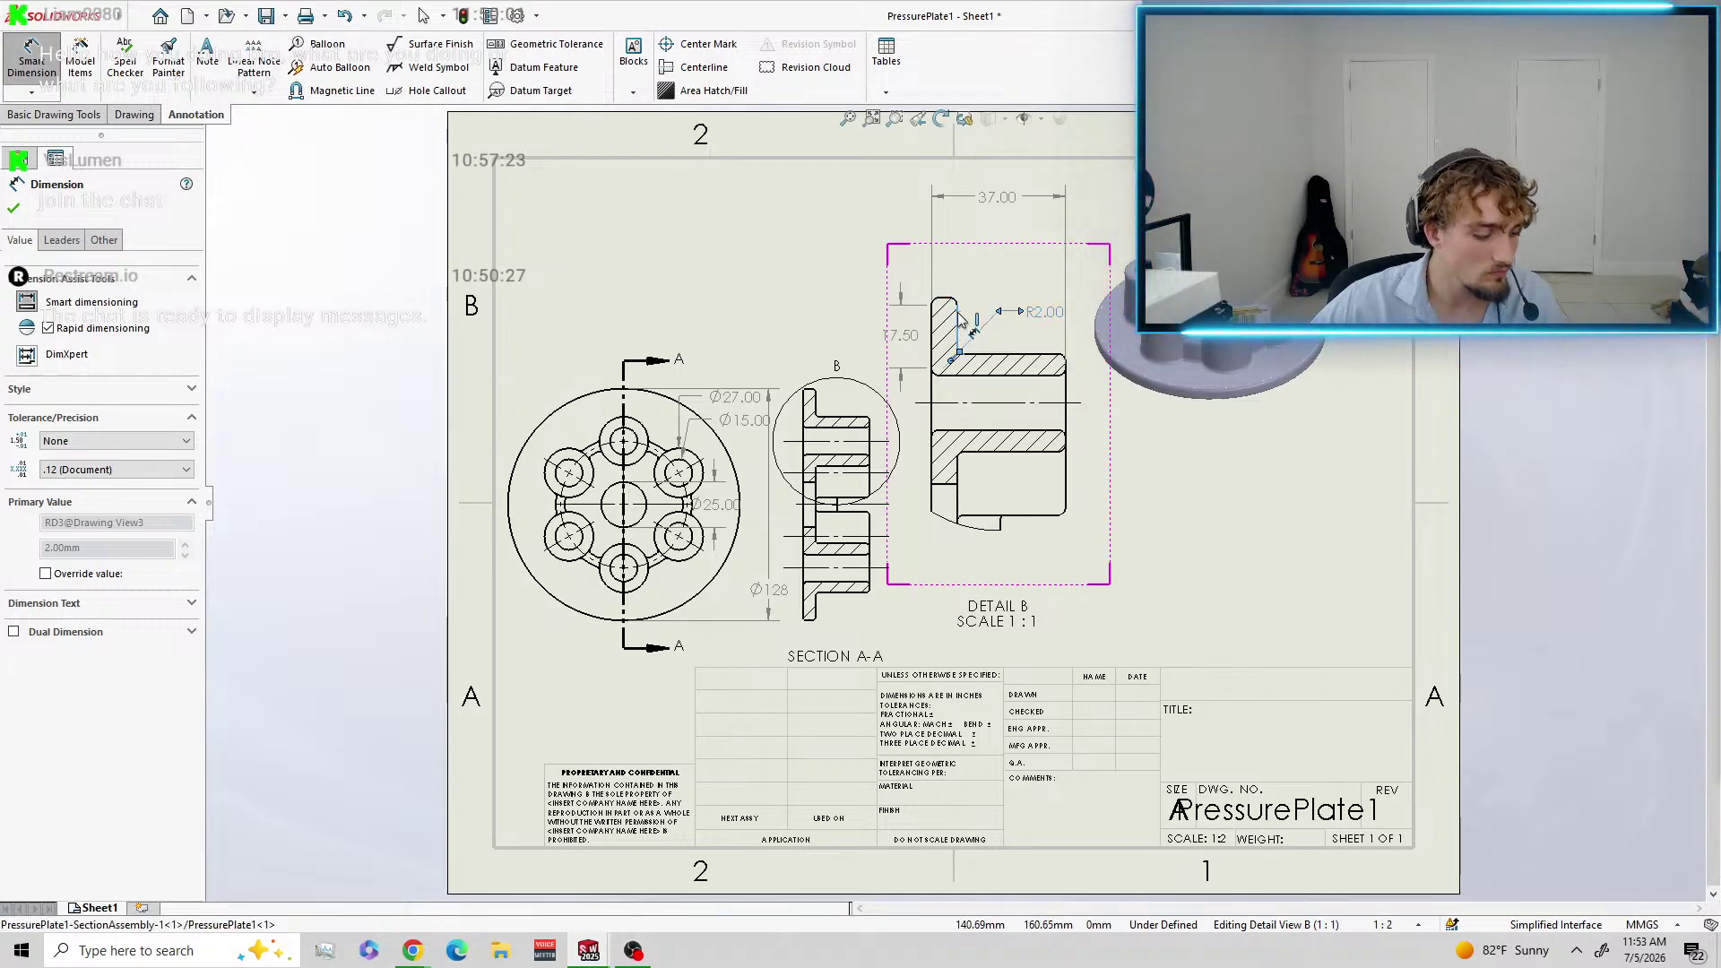
{"action": "left_click", "coordinate": [959, 320]}
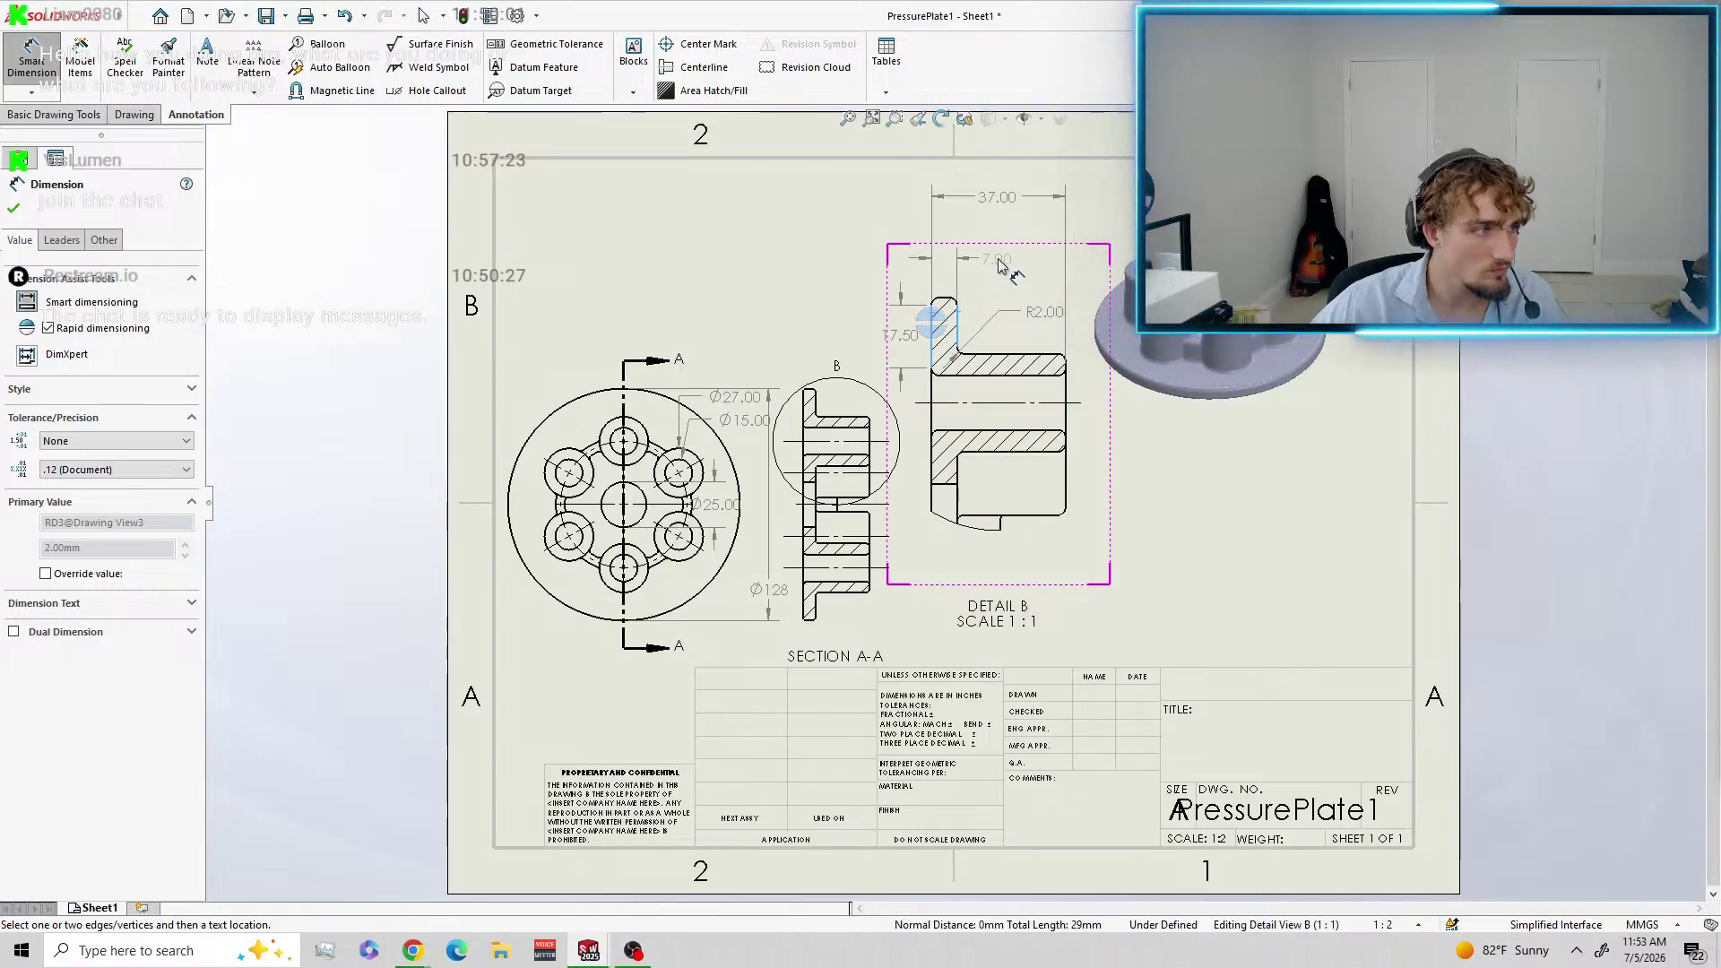
{"action": "left_click", "coordinate": [1002, 260]}
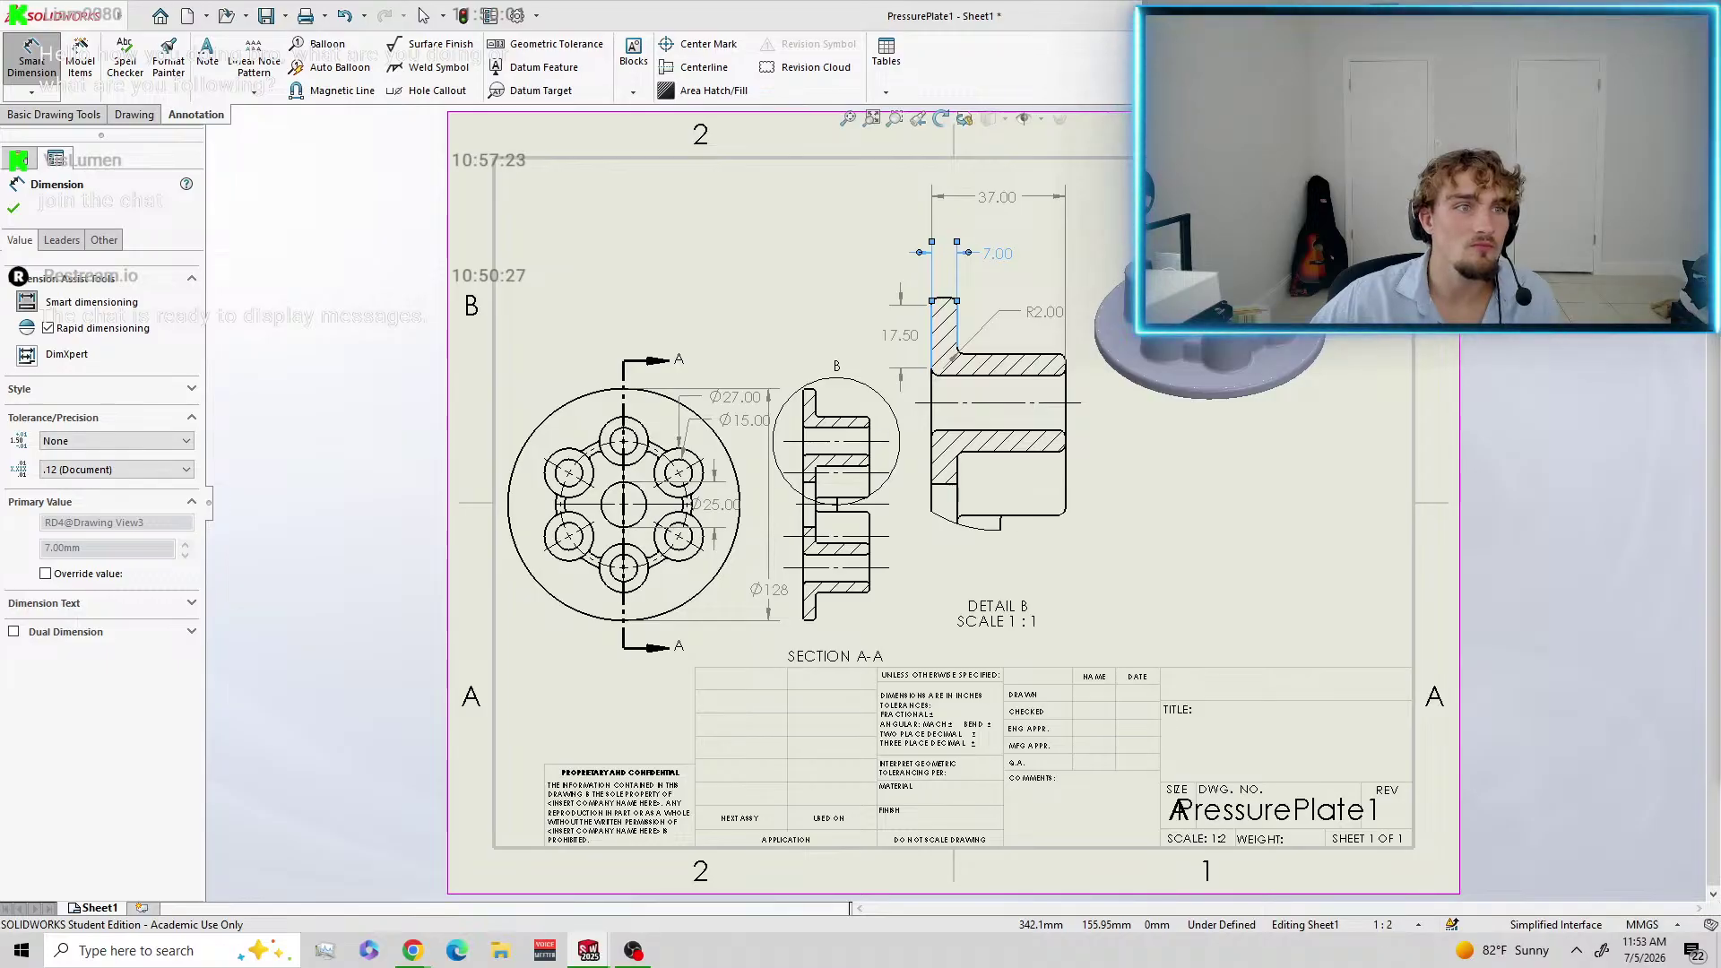
Add the prefix "6x" to the upper-right boss's outer diameter dimension in the top view.
{"action": "left_click", "coordinate": [746, 417]}
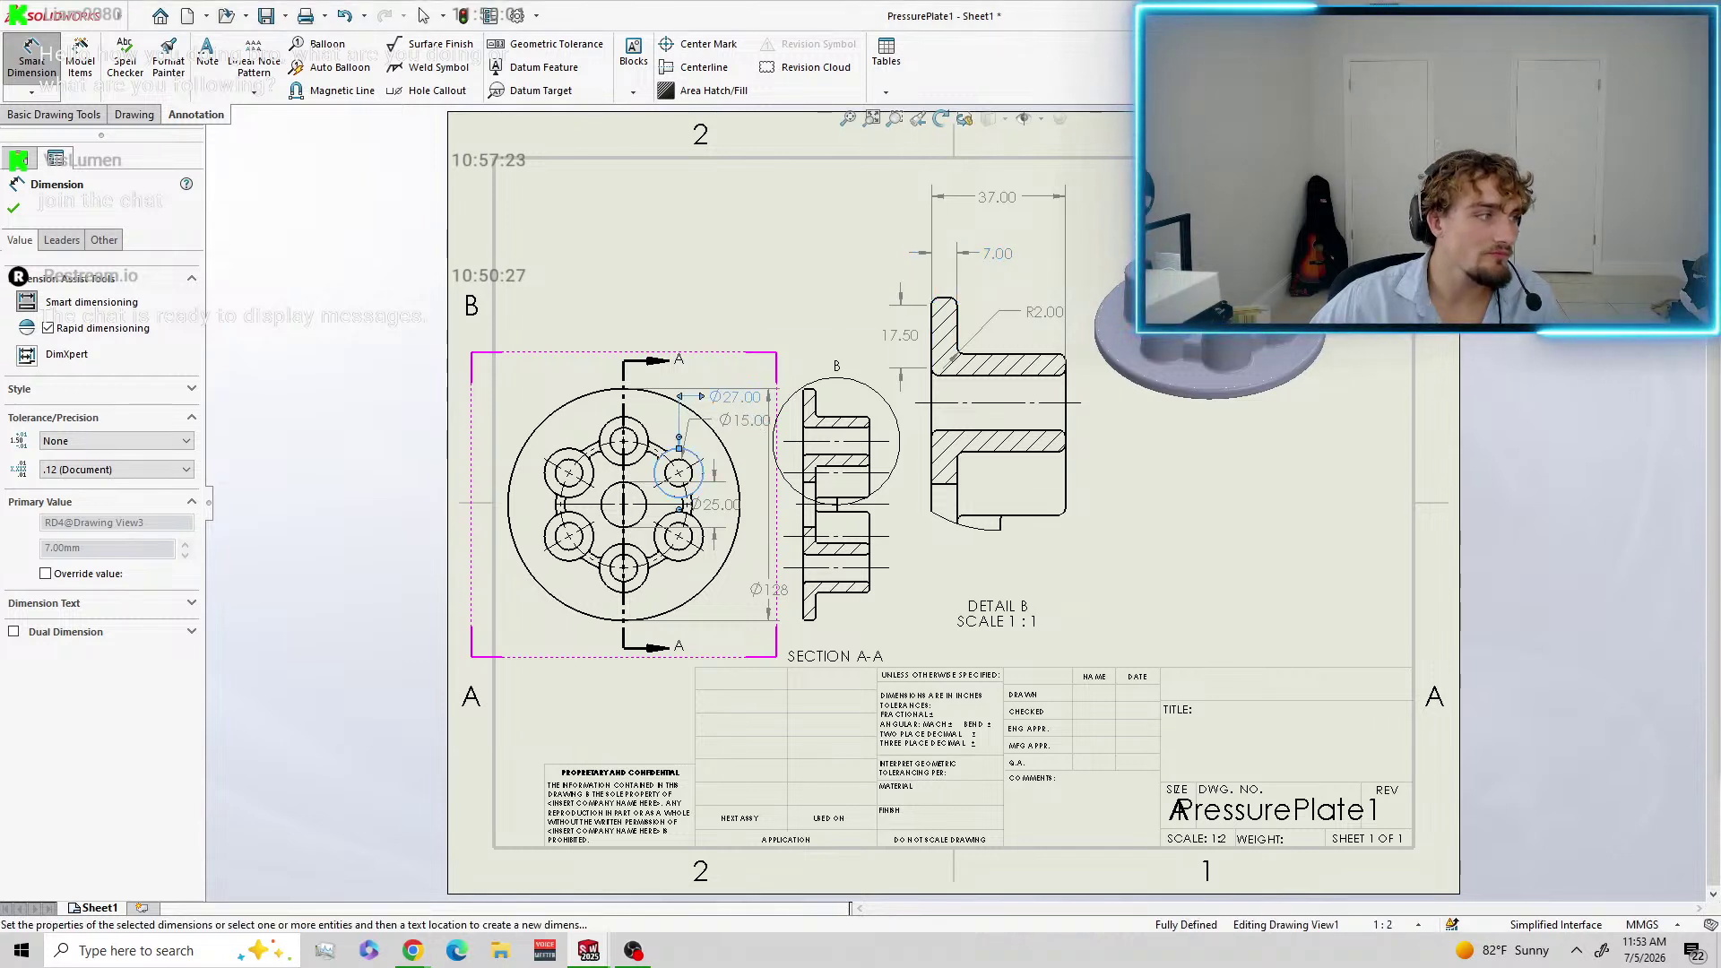
{"action": "left_click", "coordinate": [726, 401]}
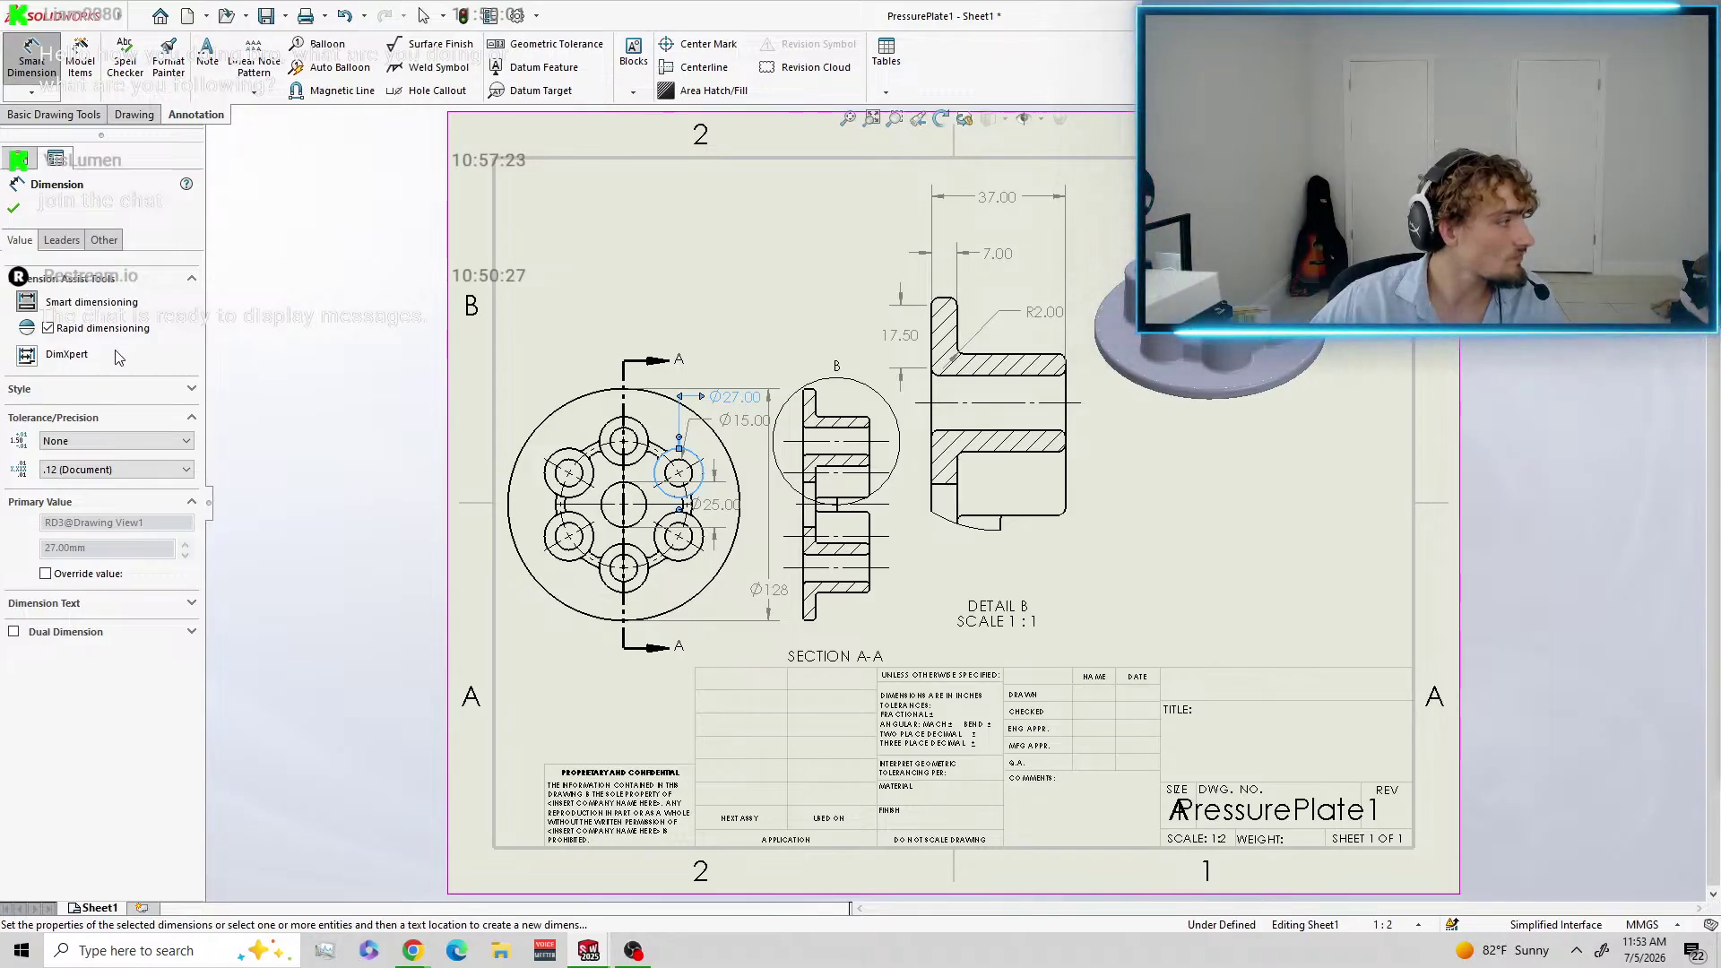
{"action": "left_click", "coordinate": [191, 603]}
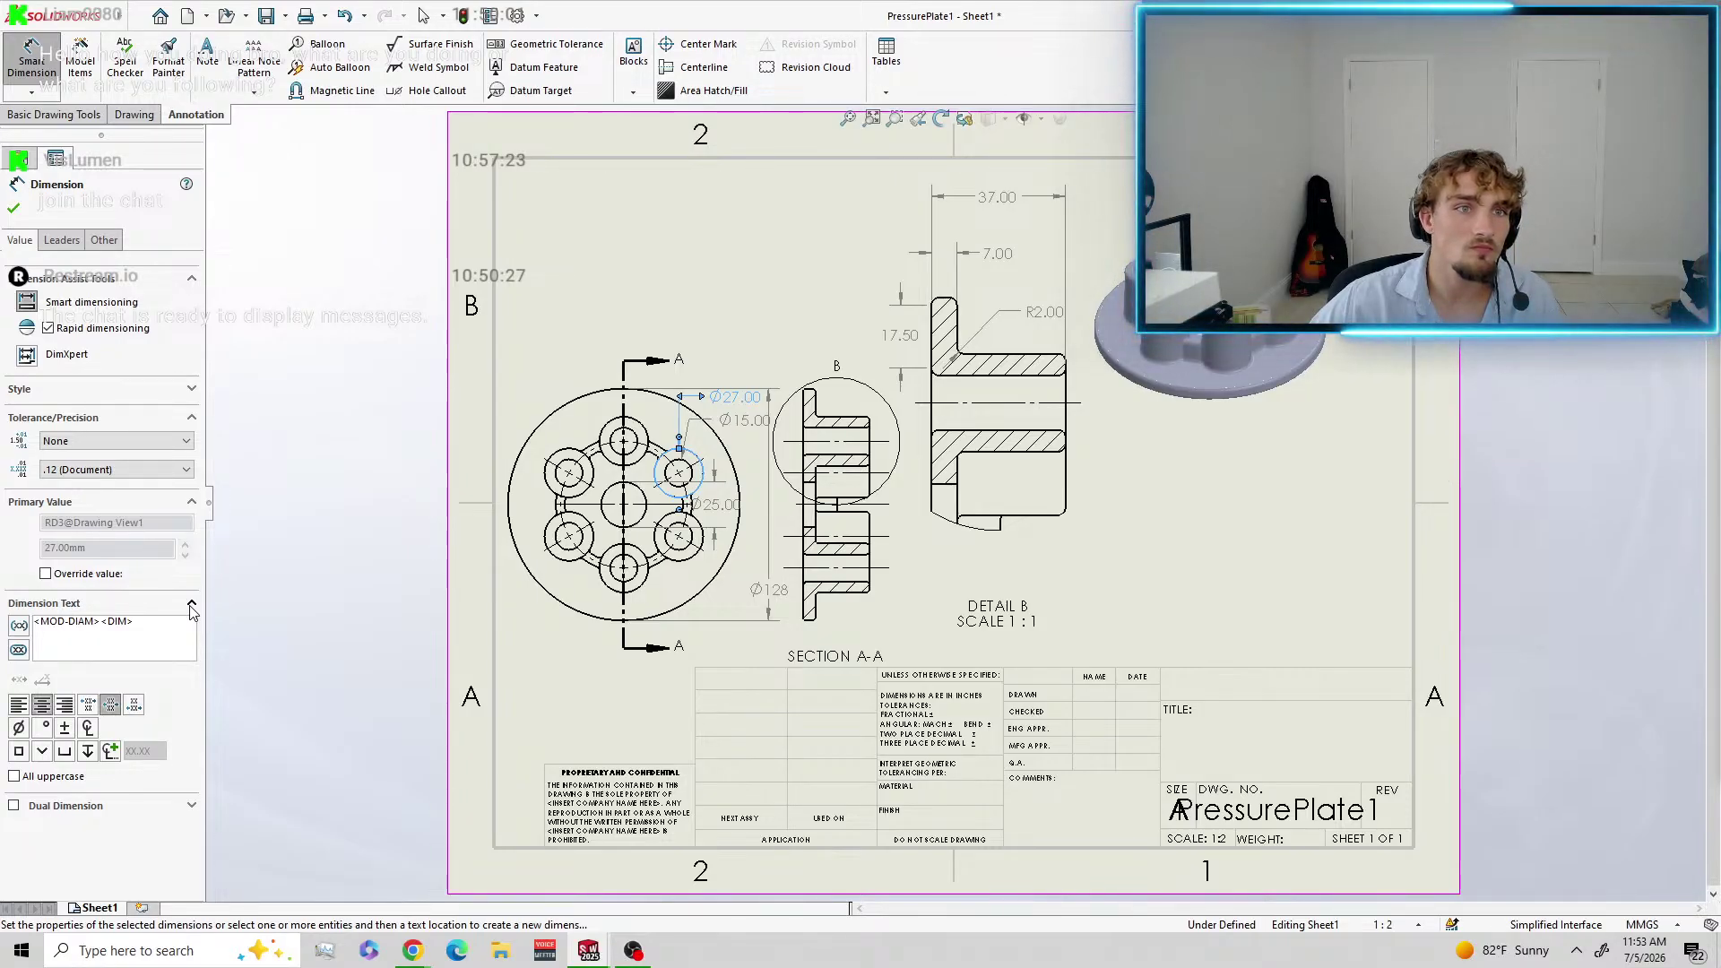
{"action": "left_click", "coordinate": [89, 620]}
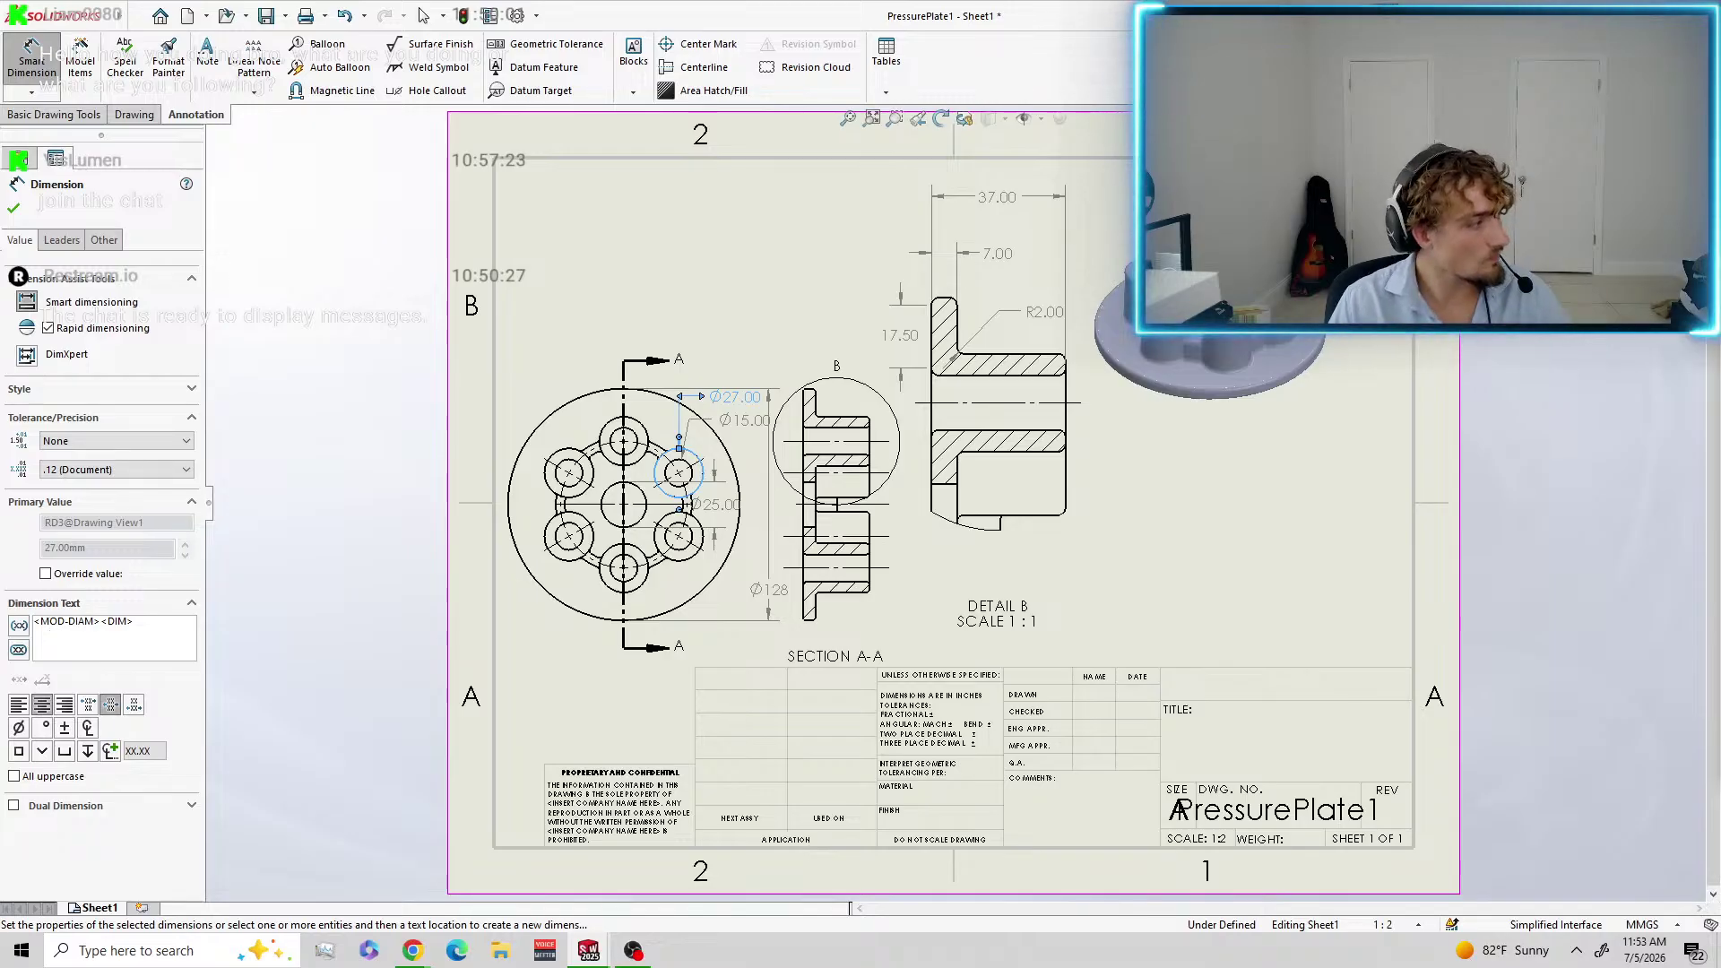
{"action": "left_click", "coordinate": [52, 625]}
{"action": "type", "text": "6"}
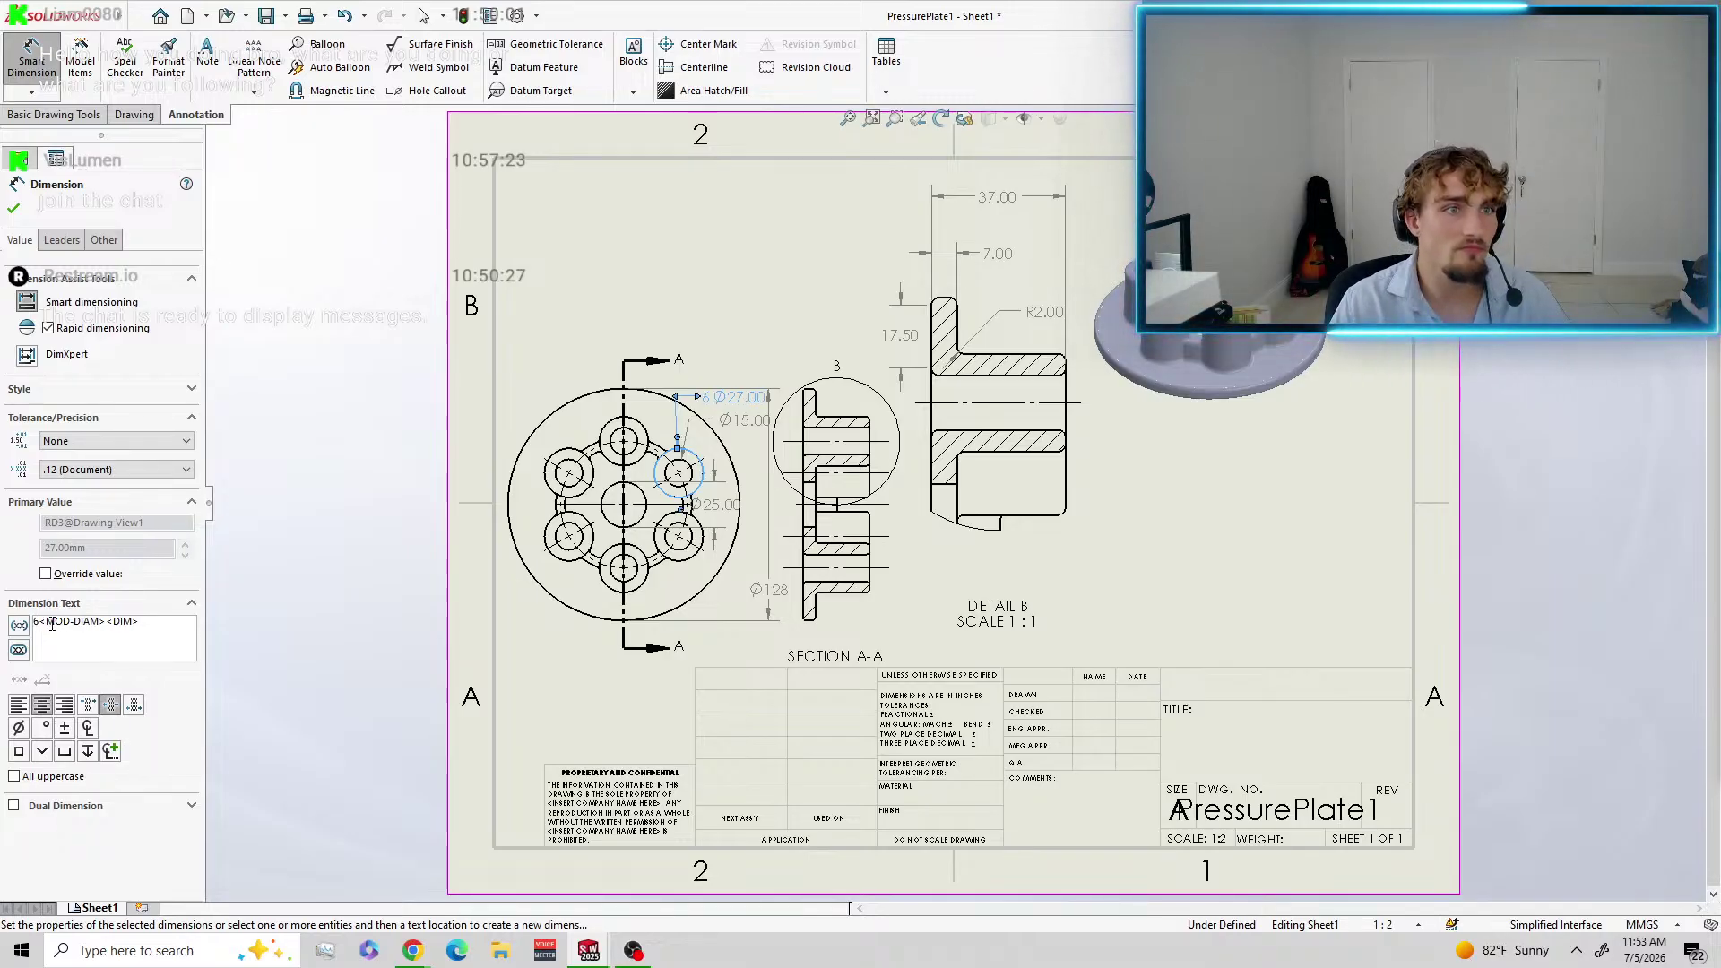
{"action": "type", "text": "x"}
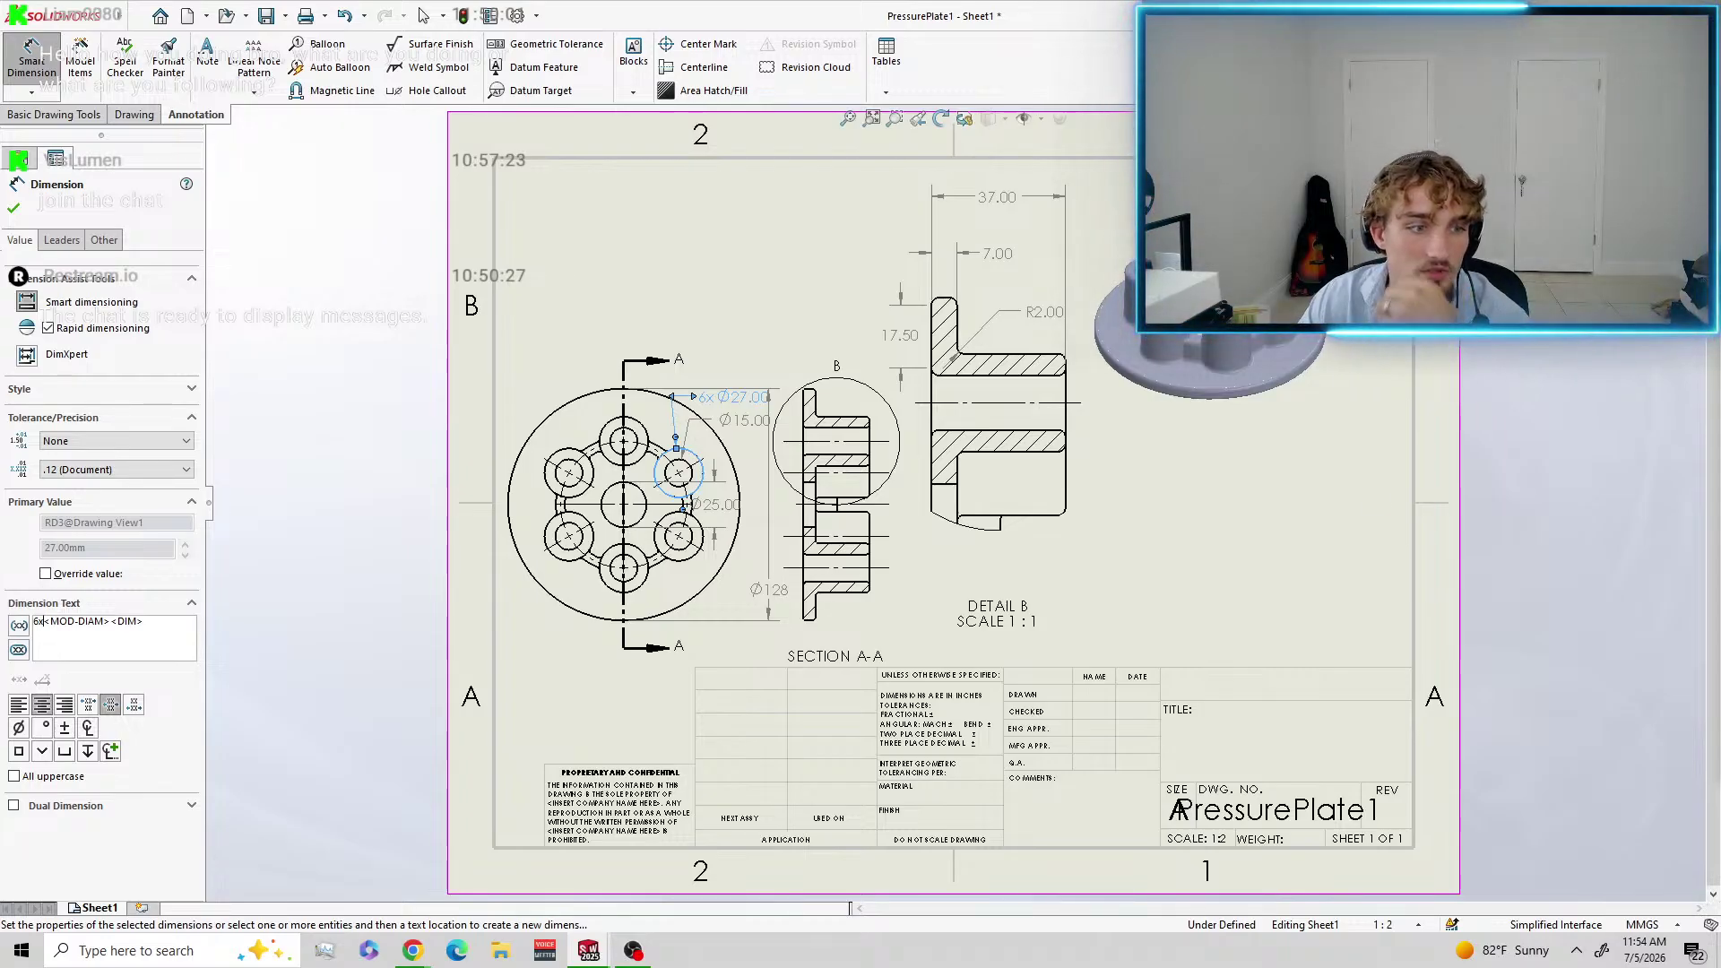
Save the drawing and reposition the isometric view above the top view and Detail B near the sheet's right border.
{"action": "key", "text": "ctrl+s"}
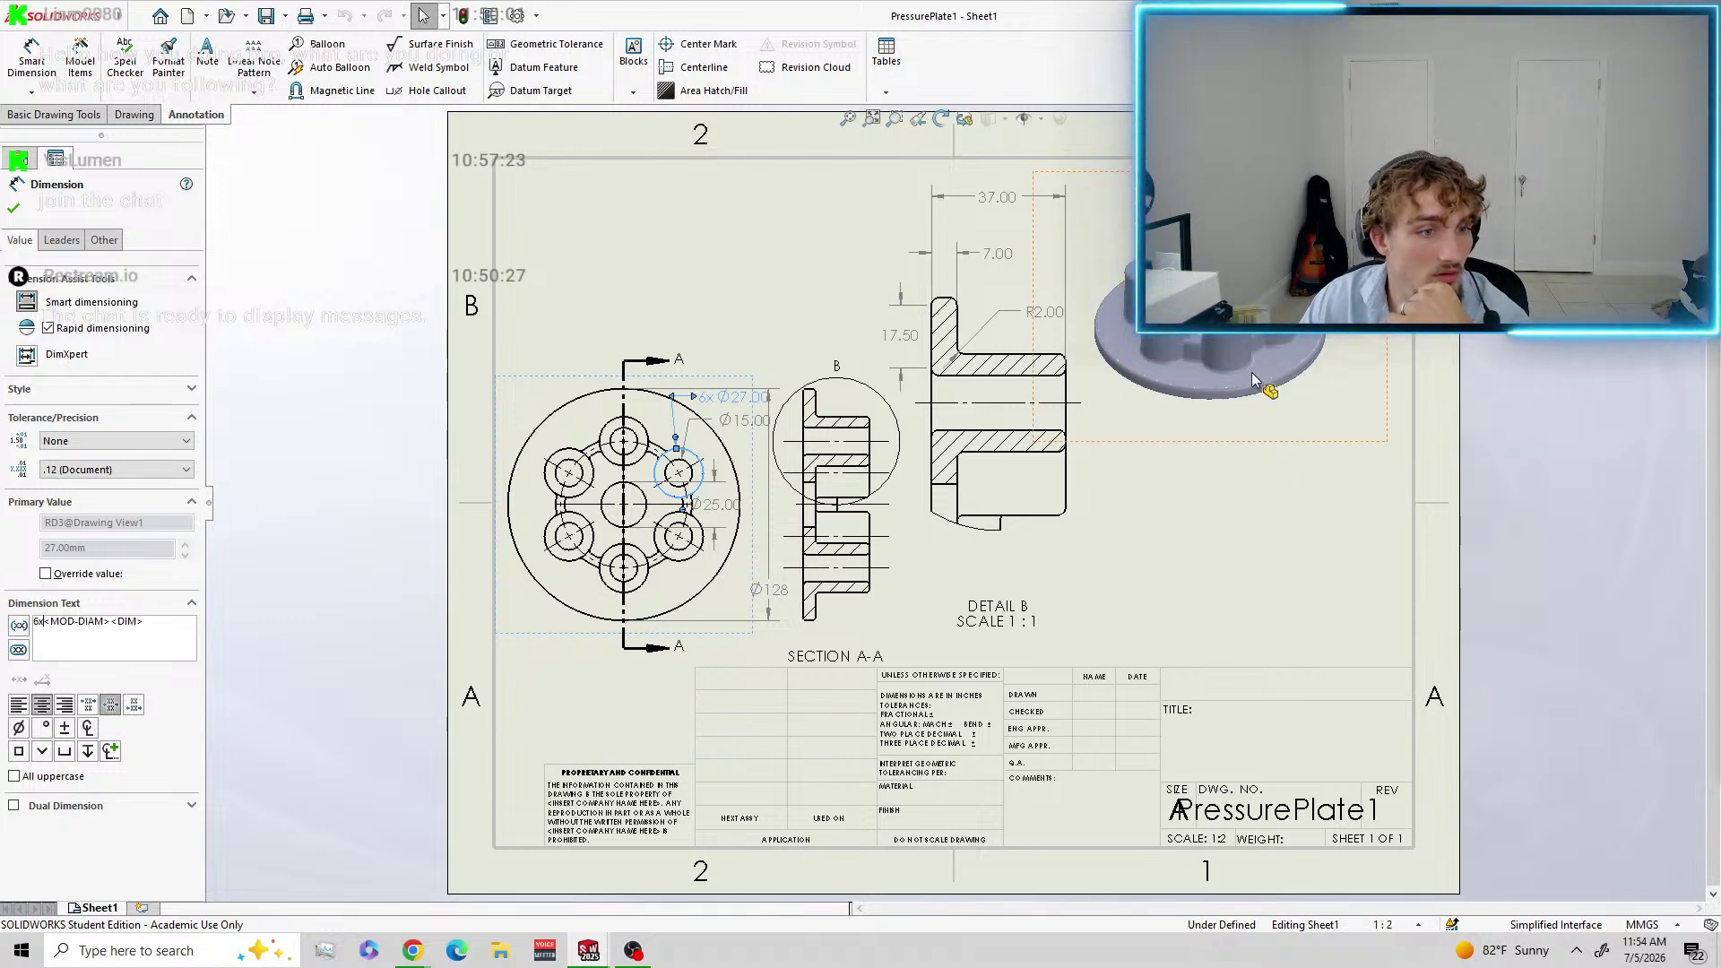
{"action": "left_click_drag", "start_coordinate": [1202, 453], "coordinate": [664, 382]}
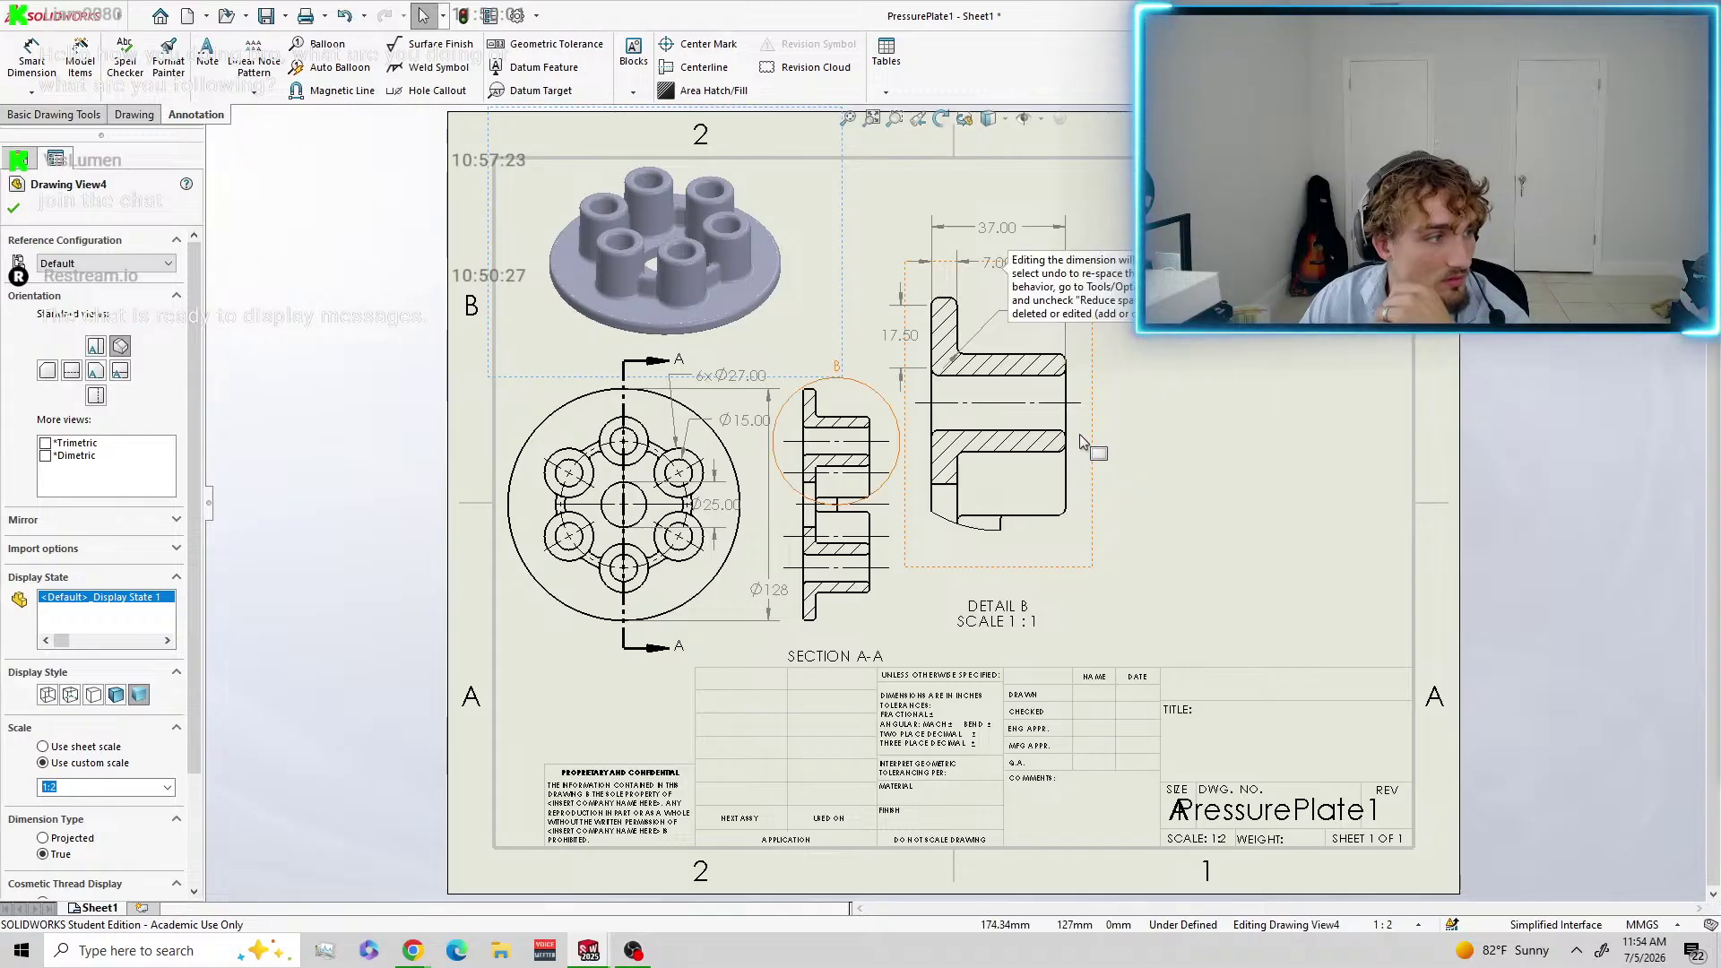
{"action": "left_click_drag", "start_coordinate": [1094, 453], "coordinate": [1409, 429]}
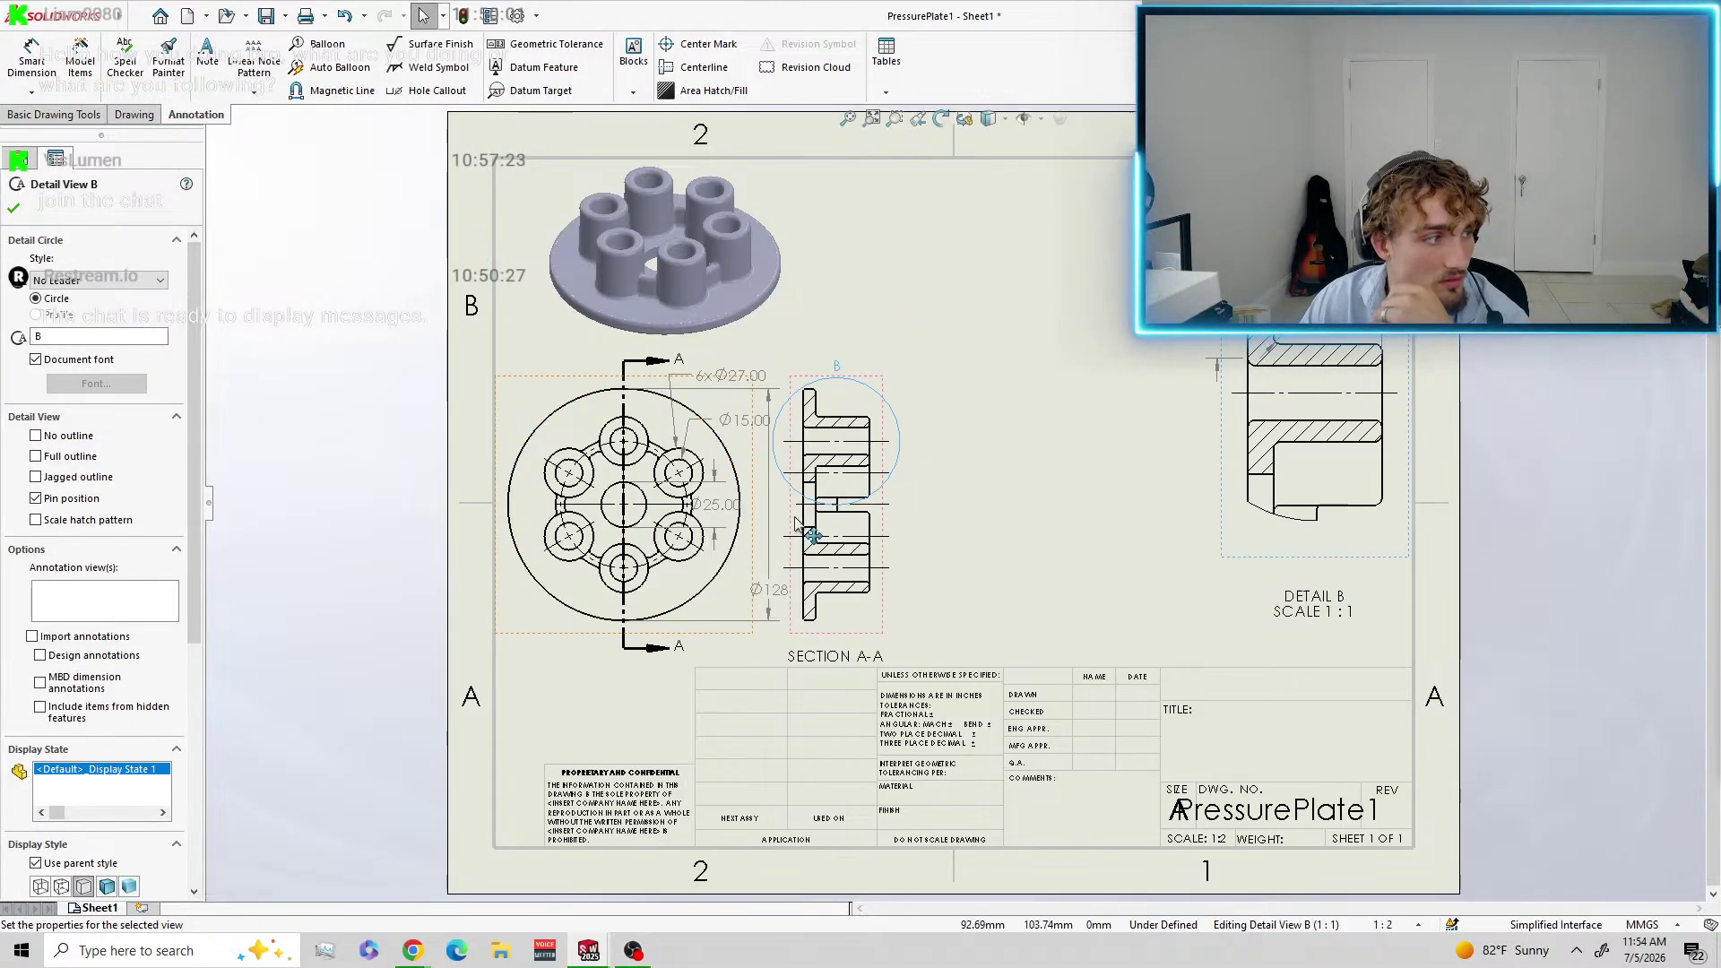
Move Section A-A close to Detail B and bring the top view across beside the section, leaving room for its dimensions.
{"action": "mouse_move", "coordinate": [890, 522]}
{"action": "left_mouse_down"}
{"action": "mouse_move", "coordinate": [1131, 535]}
{"action": "mouse_move", "coordinate": [1138, 422]}
{"action": "mouse_move", "coordinate": [1112, 466]}
{"action": "mouse_move", "coordinate": [941, 529]}
{"action": "mouse_move", "coordinate": [895, 523]}
{"action": "left_mouse_up"}
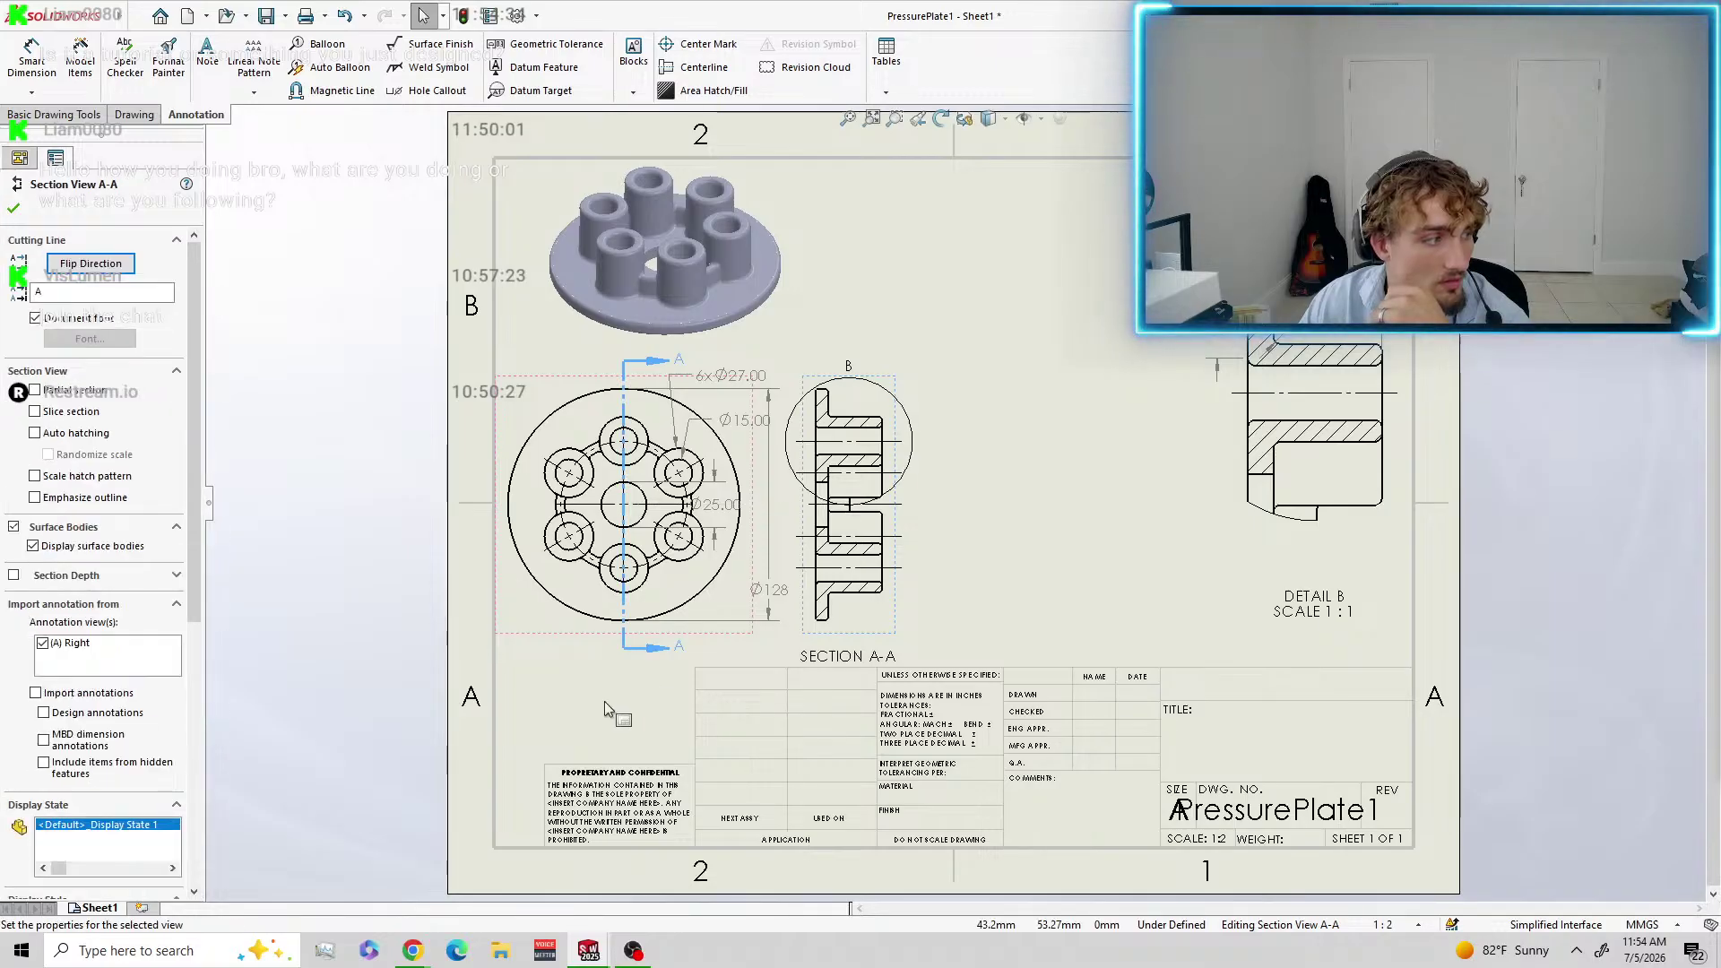
{"action": "mouse_move", "coordinate": [696, 633]}
{"action": "left_mouse_down"}
{"action": "mouse_move", "coordinate": [1050, 624]}
{"action": "mouse_move", "coordinate": [699, 587]}
{"action": "mouse_move", "coordinate": [1102, 623]}
{"action": "mouse_move", "coordinate": [563, 628]}
{"action": "mouse_move", "coordinate": [690, 633]}
{"action": "mouse_move", "coordinate": [675, 632]}
{"action": "left_mouse_up"}
{"action": "left_click", "coordinate": [891, 594]}
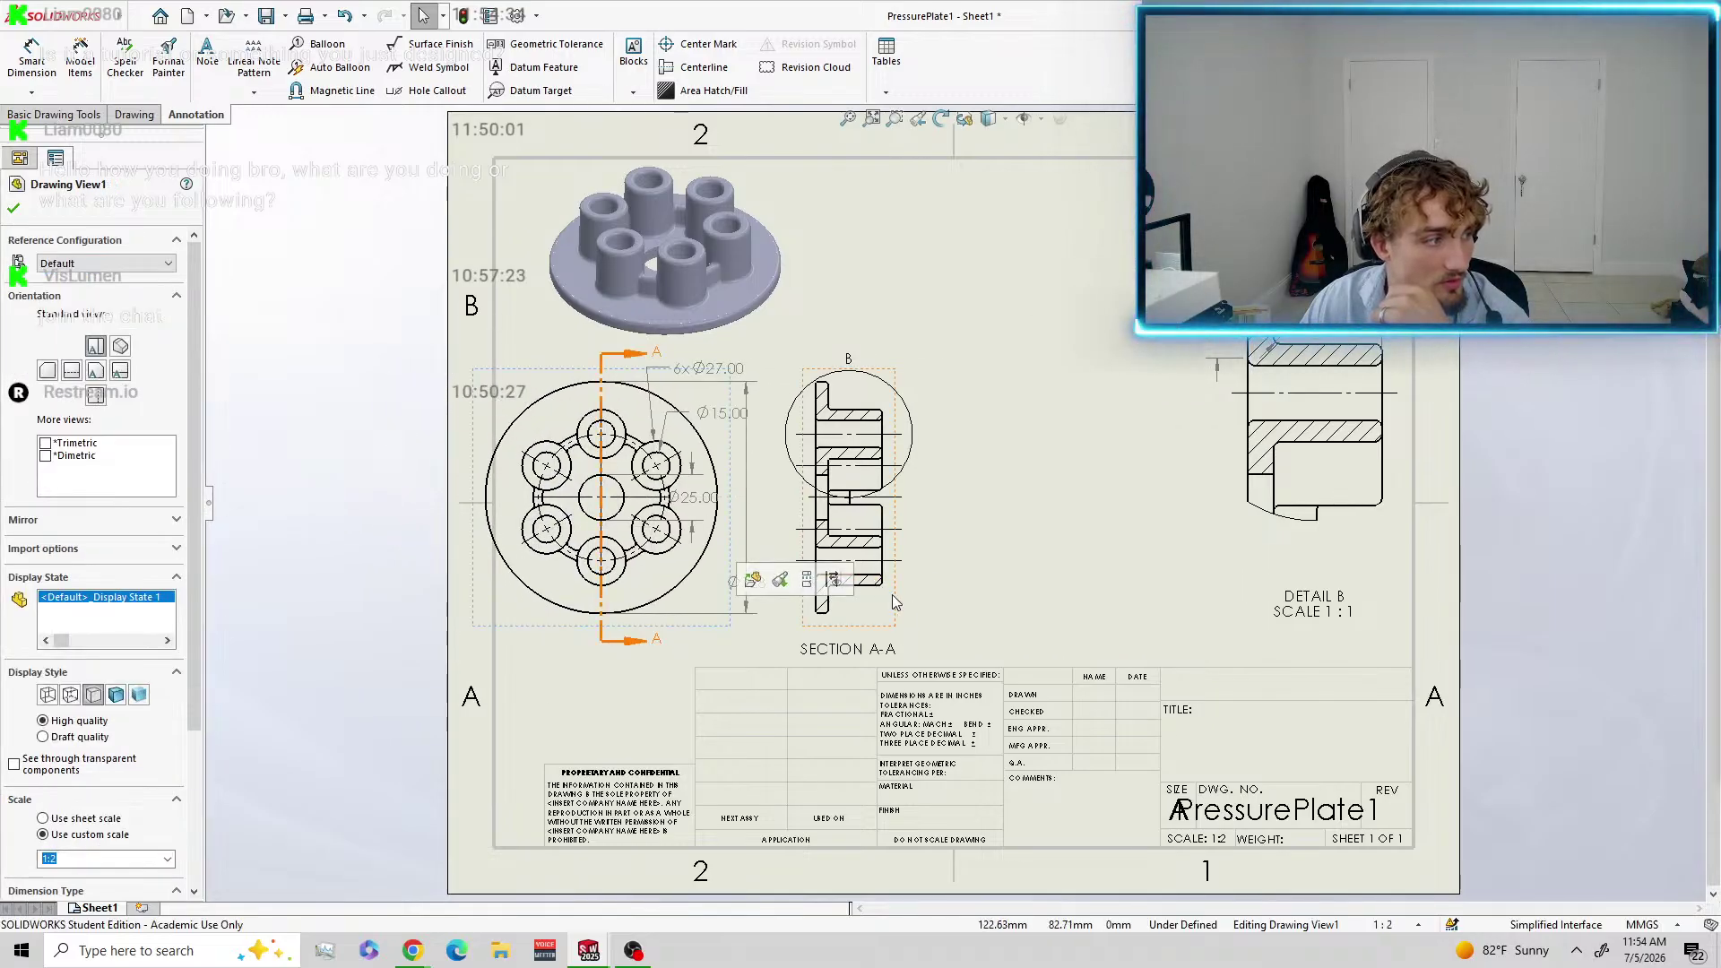
{"action": "mouse_move", "coordinate": [899, 603]}
{"action": "left_mouse_down"}
{"action": "mouse_move", "coordinate": [1224, 615]}
{"action": "mouse_move", "coordinate": [1174, 612]}
{"action": "left_mouse_up"}
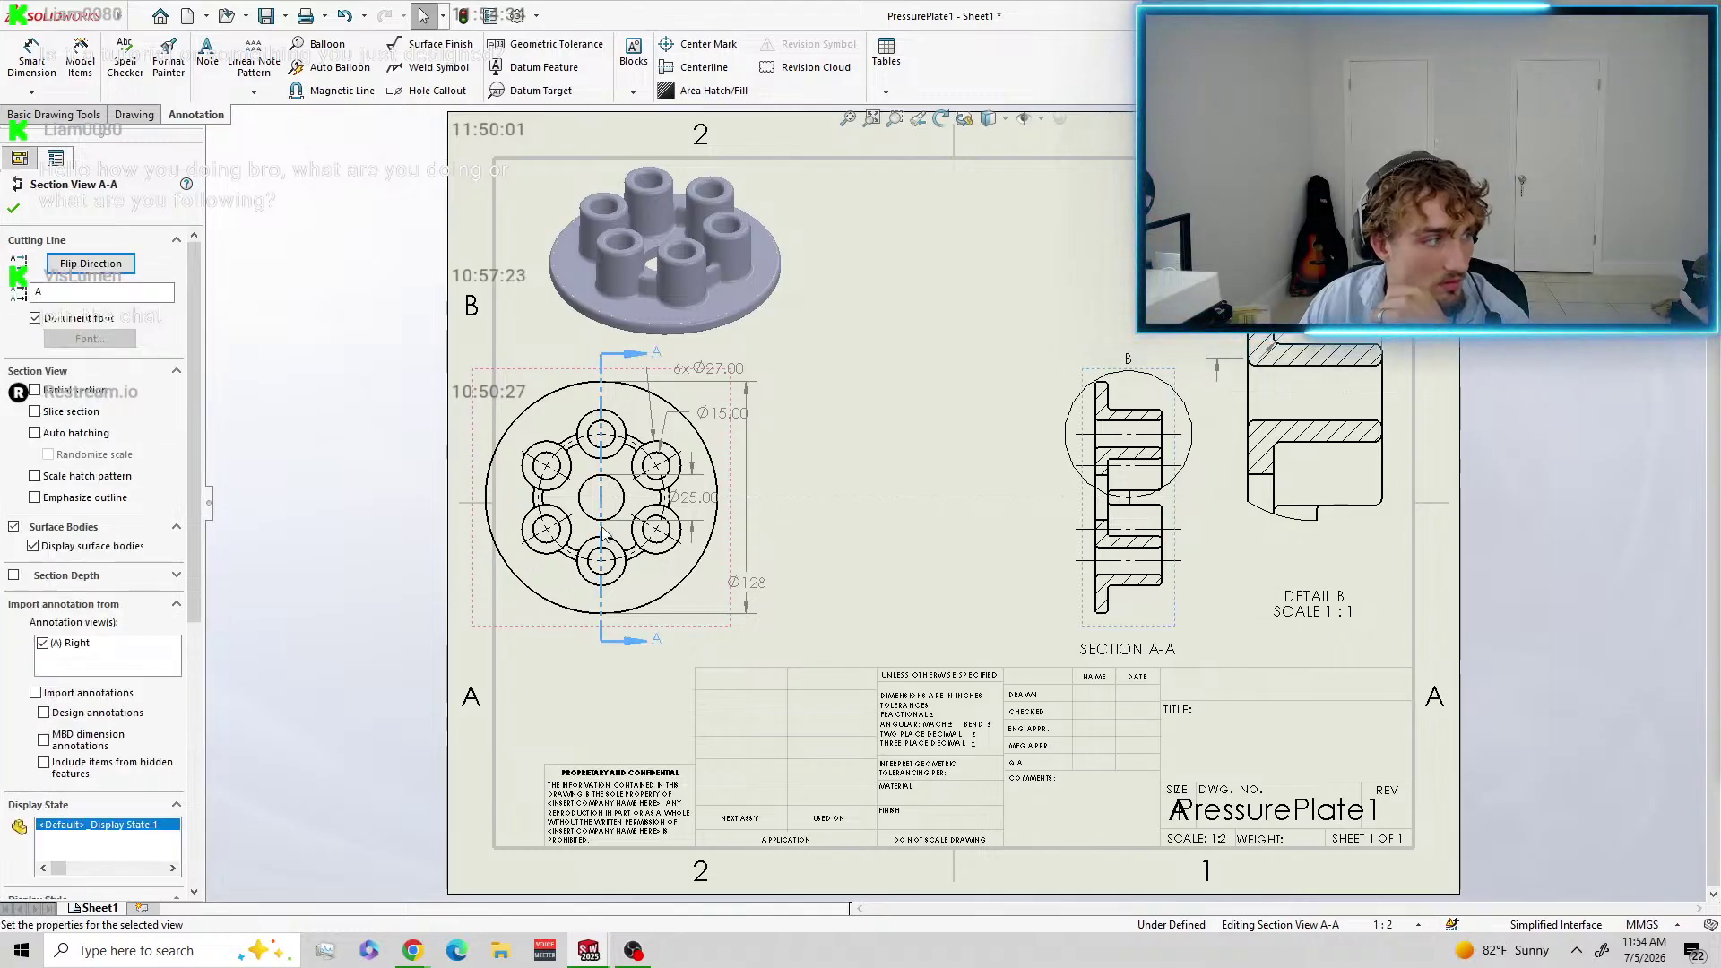
{"action": "mouse_move", "coordinate": [731, 562]}
{"action": "left_mouse_down"}
{"action": "mouse_move", "coordinate": [950, 592]}
{"action": "mouse_move", "coordinate": [1008, 583]}
{"action": "mouse_move", "coordinate": [1000, 553]}
{"action": "left_mouse_up"}
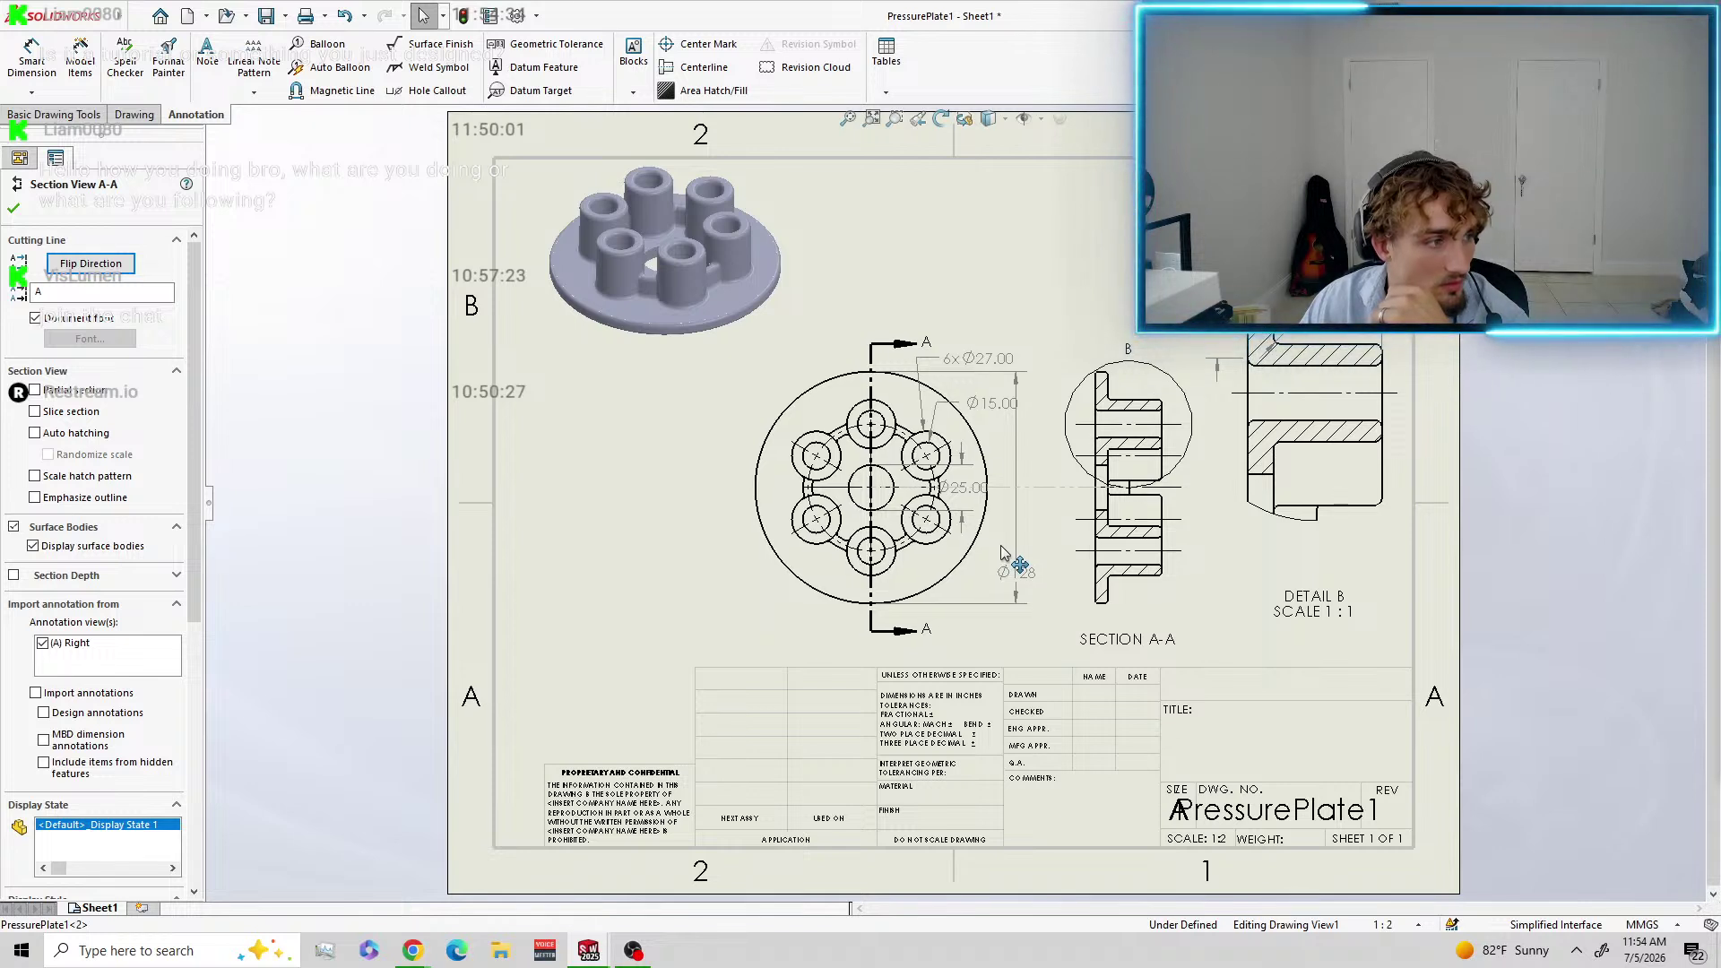
{"action": "left_click_drag", "start_coordinate": [1000, 545], "coordinate": [994, 546]}
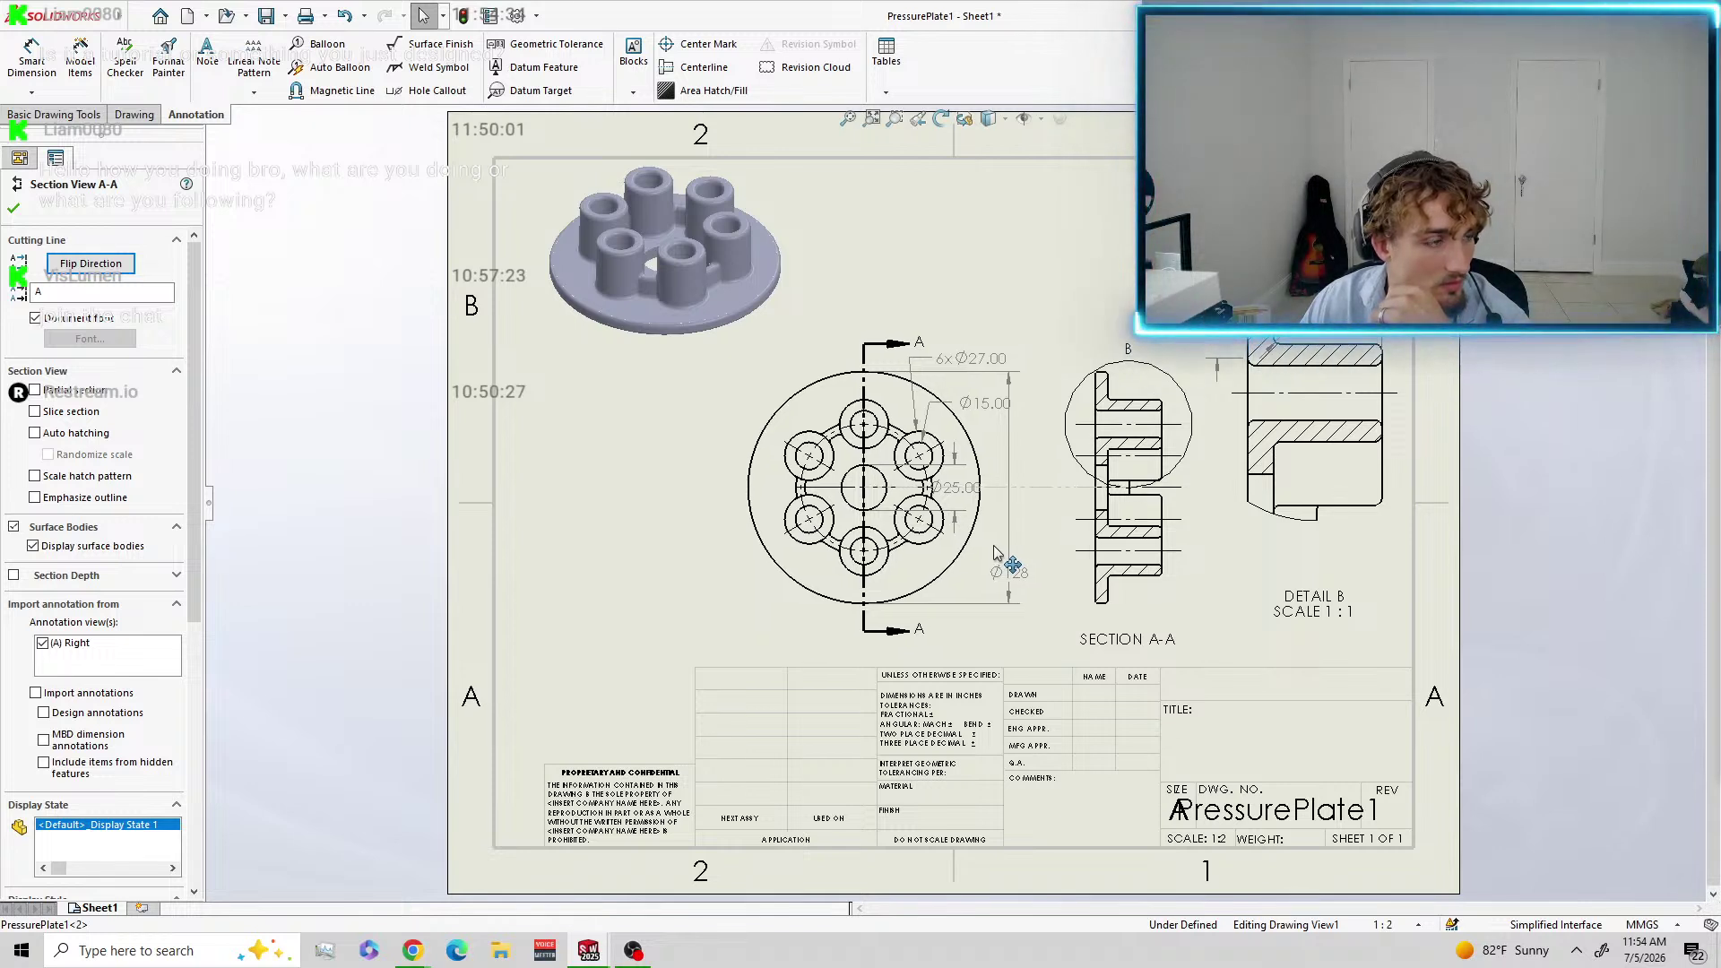
Shift the isometric view slightly down and left within the upper-left area of the sheet, and clear the selection.
{"action": "left_click", "coordinate": [583, 273]}
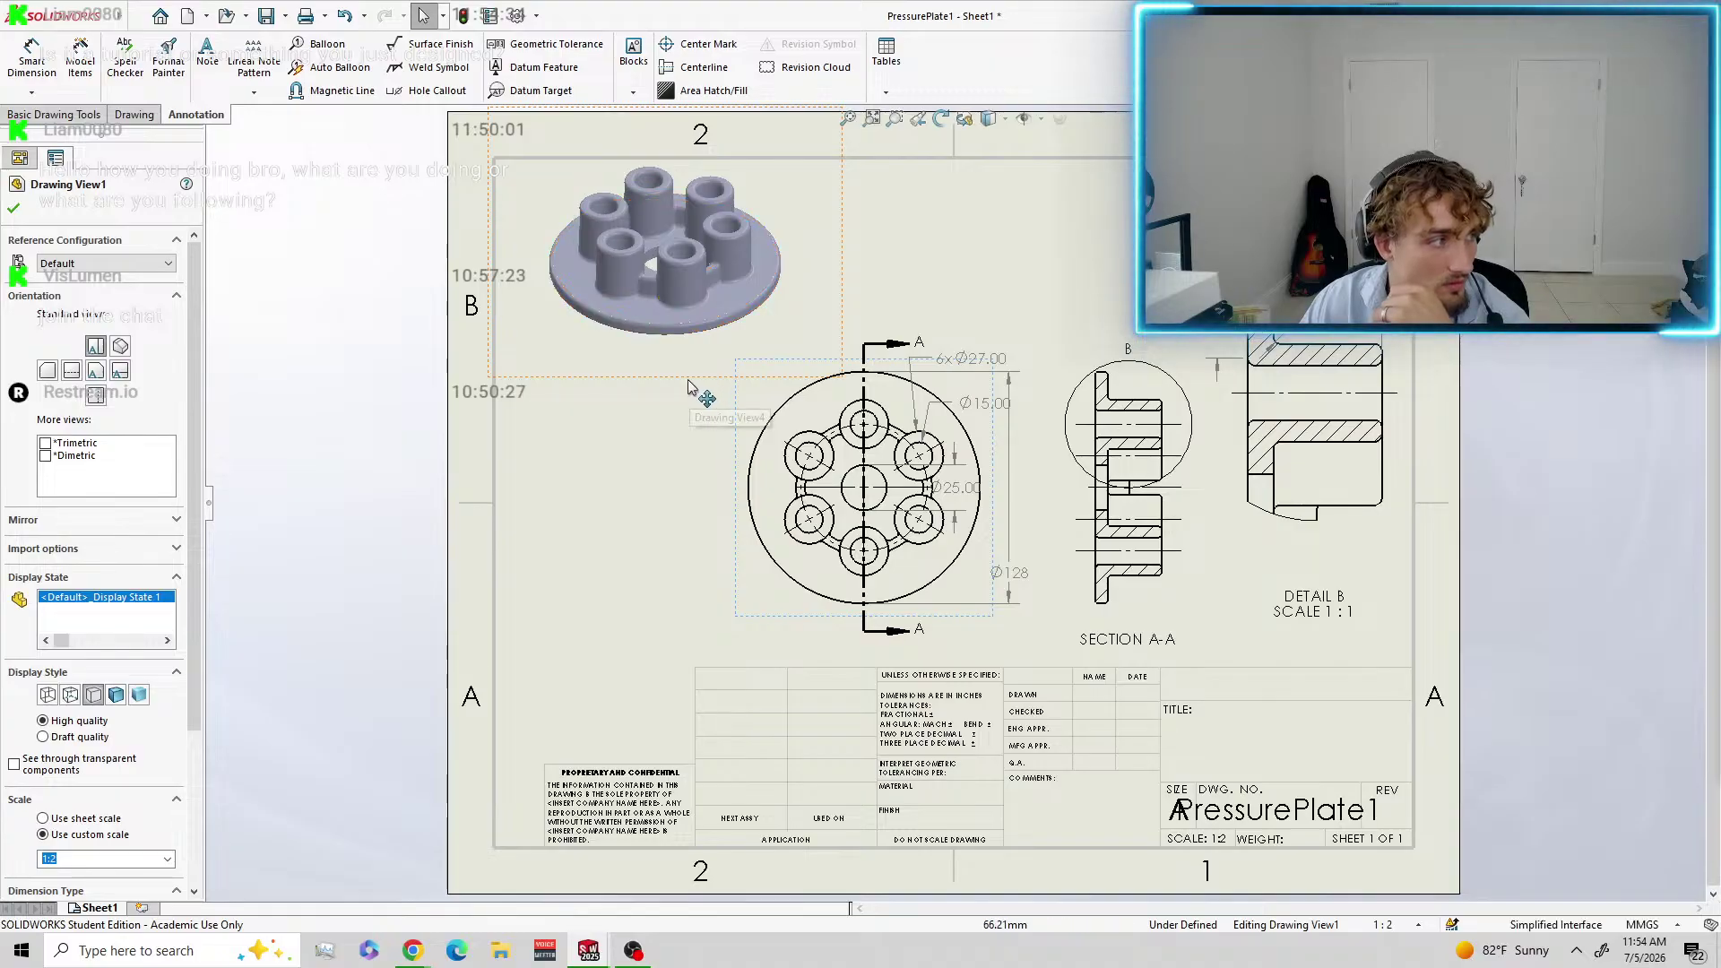
{"action": "mouse_move", "coordinate": [695, 388]}
{"action": "left_mouse_down"}
{"action": "mouse_move", "coordinate": [691, 453]}
{"action": "mouse_move", "coordinate": [675, 425]}
{"action": "left_mouse_up"}
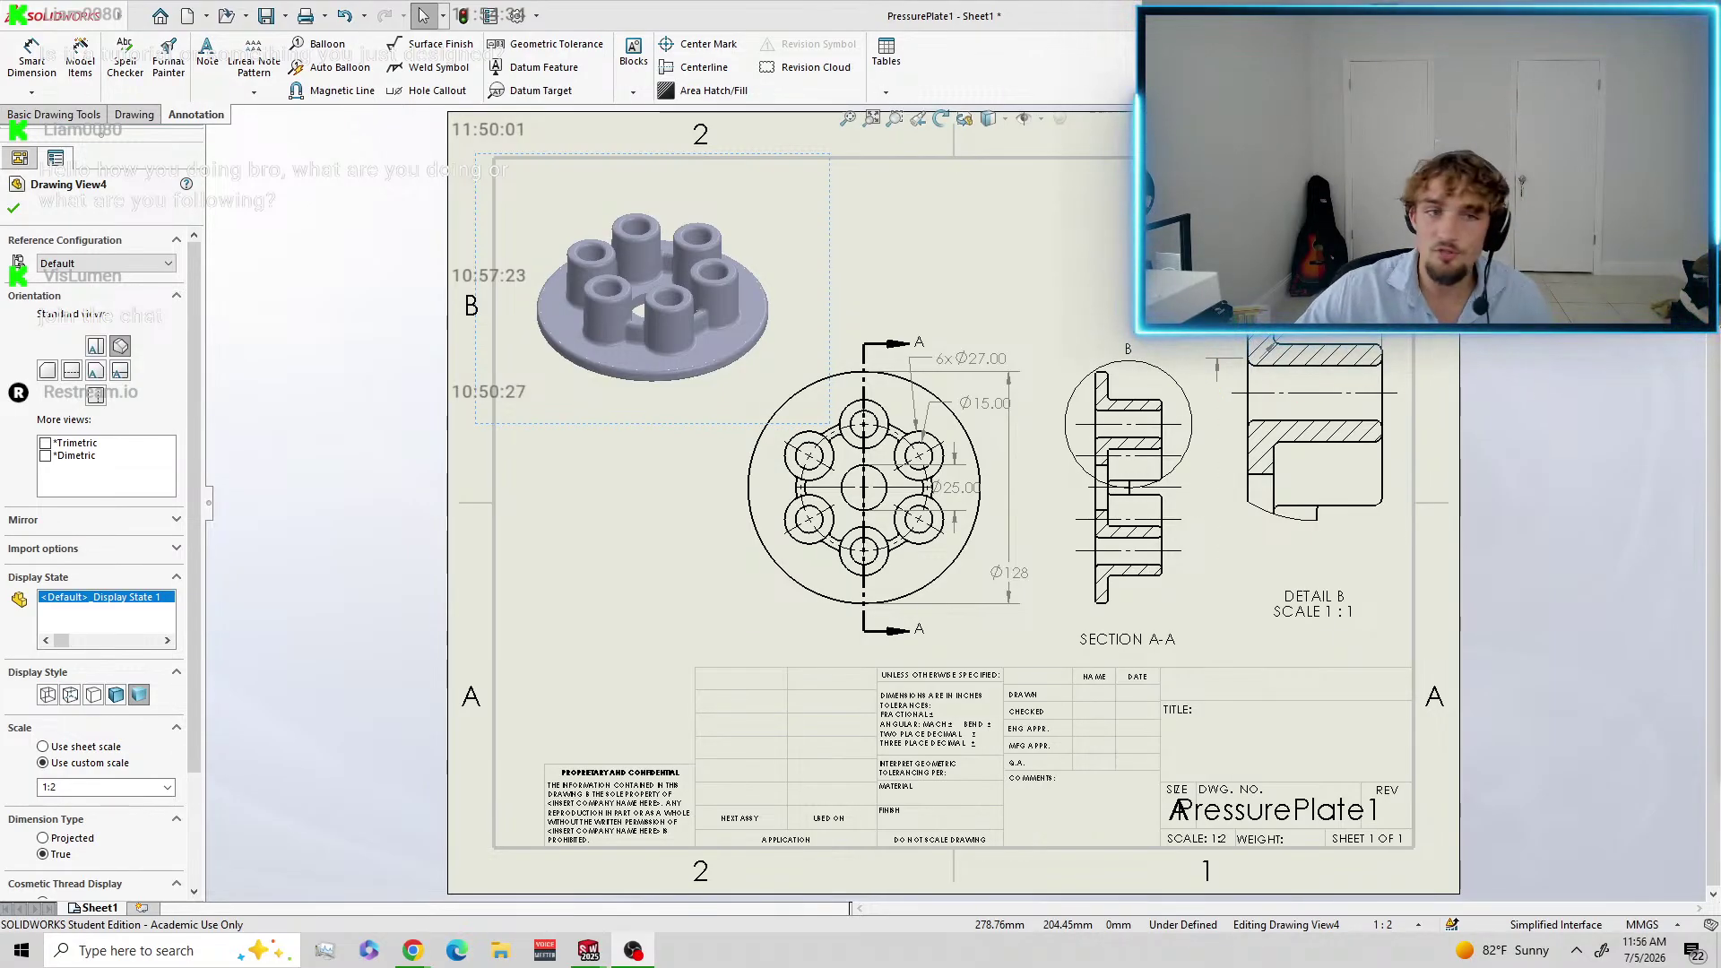
{"action": "left_click", "coordinate": [921, 261]}
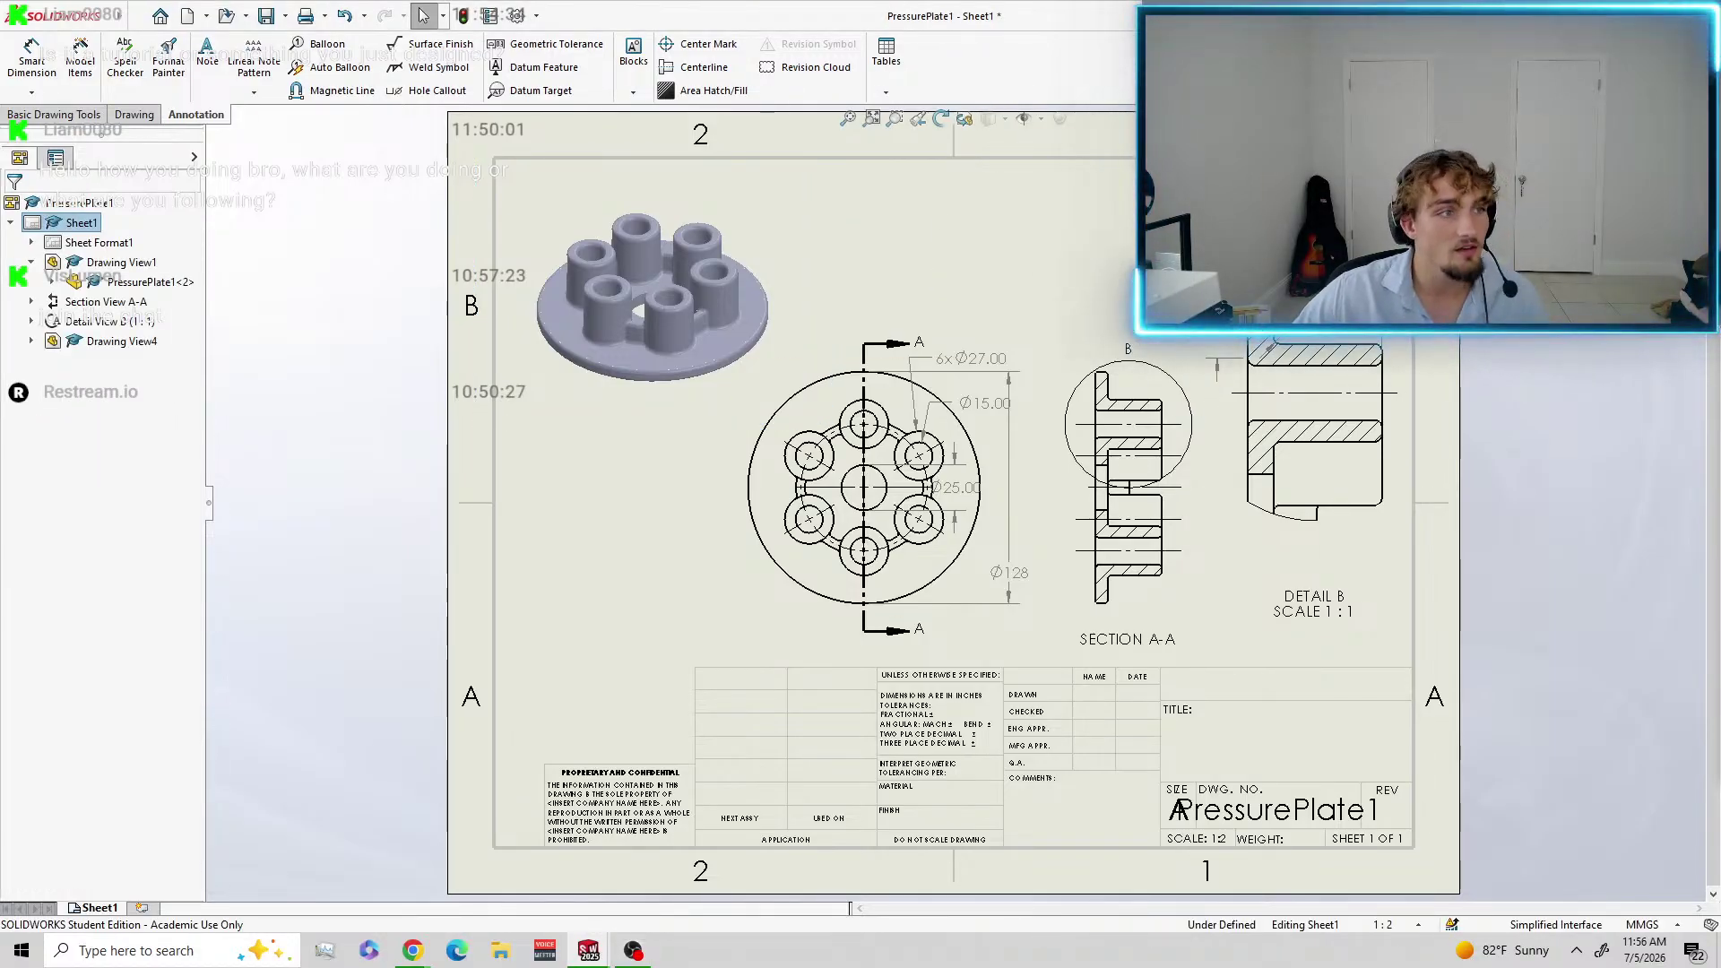
Shrink the drawing window to part of the screen and place the SOLIDWORKS tutorials window beside it.
{"action": "left_click", "coordinate": [1676, 208]}
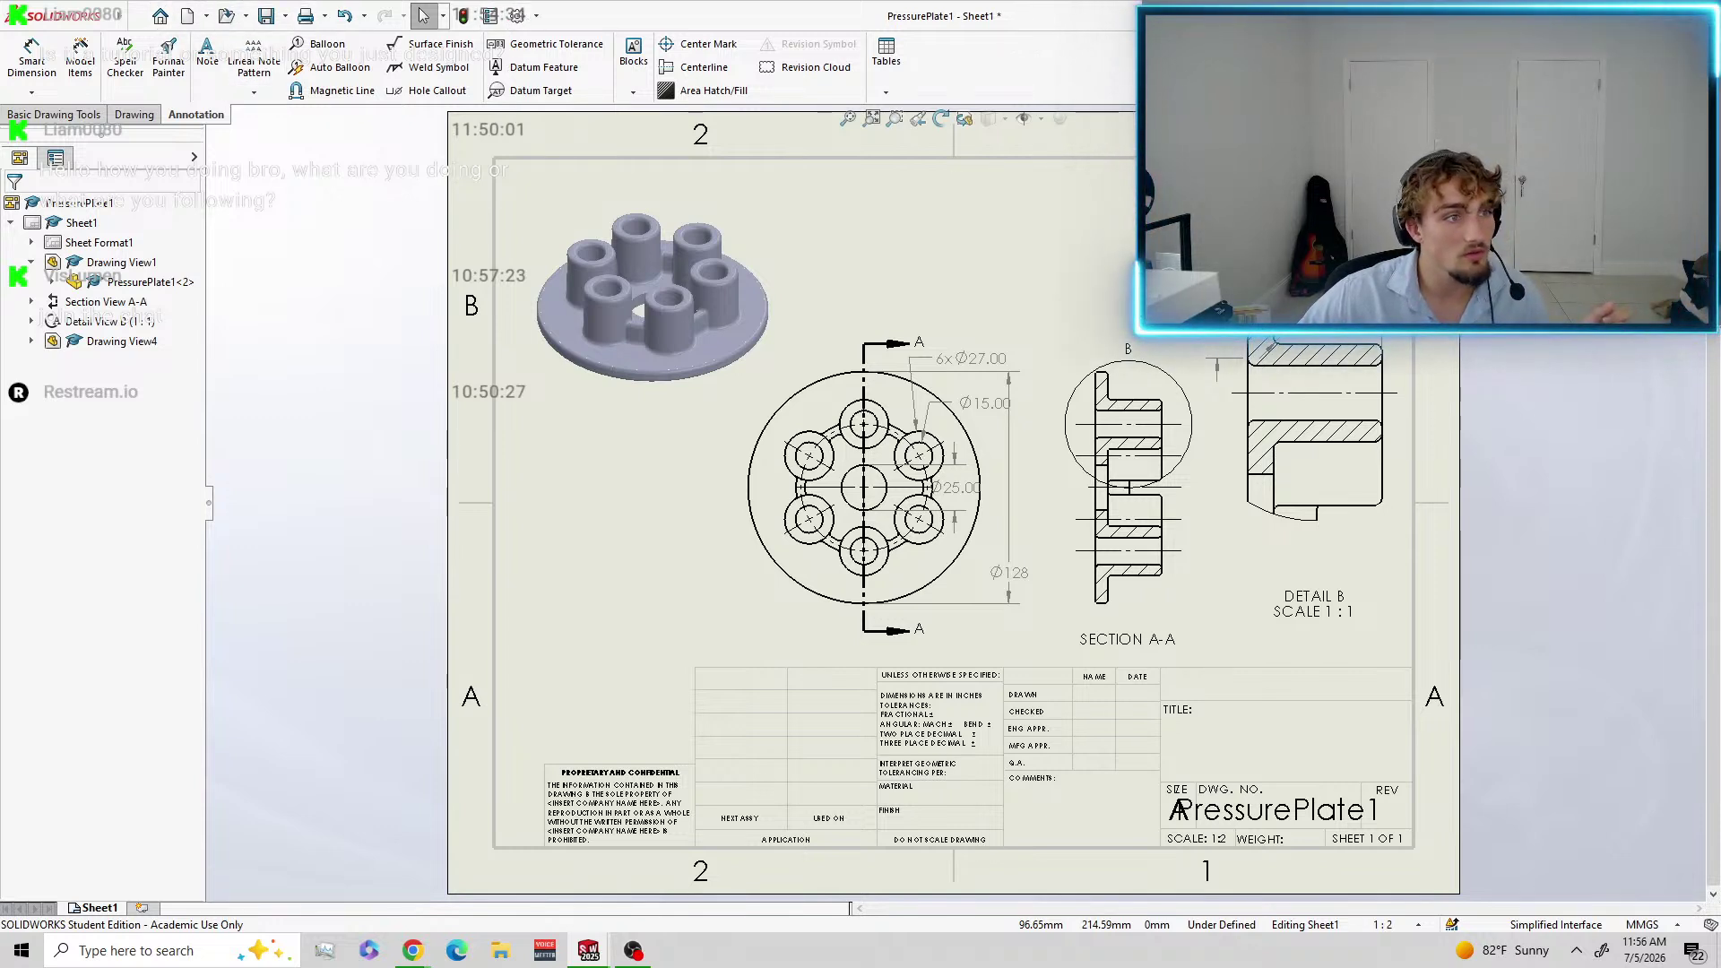
{"action": "left_click", "coordinate": [1580, 17]}
{"action": "left_click", "coordinate": [1560, 64]}
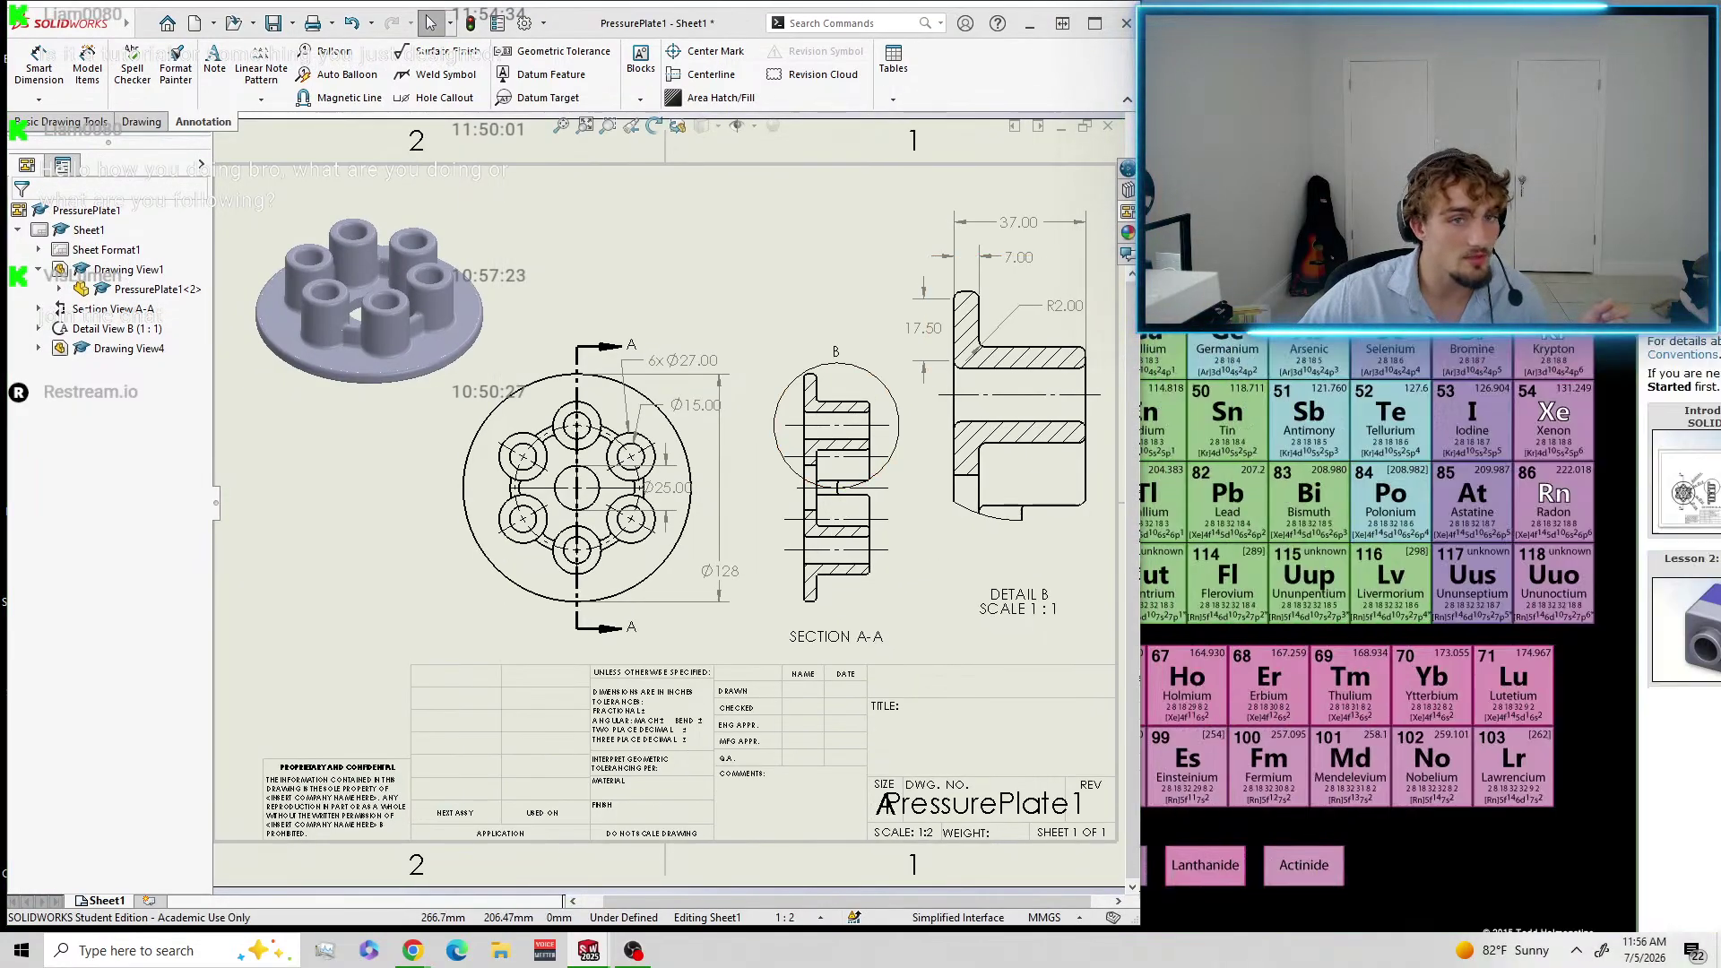
{"action": "left_click_drag", "start_coordinate": [1658, 210], "coordinate": [1435, 16]}
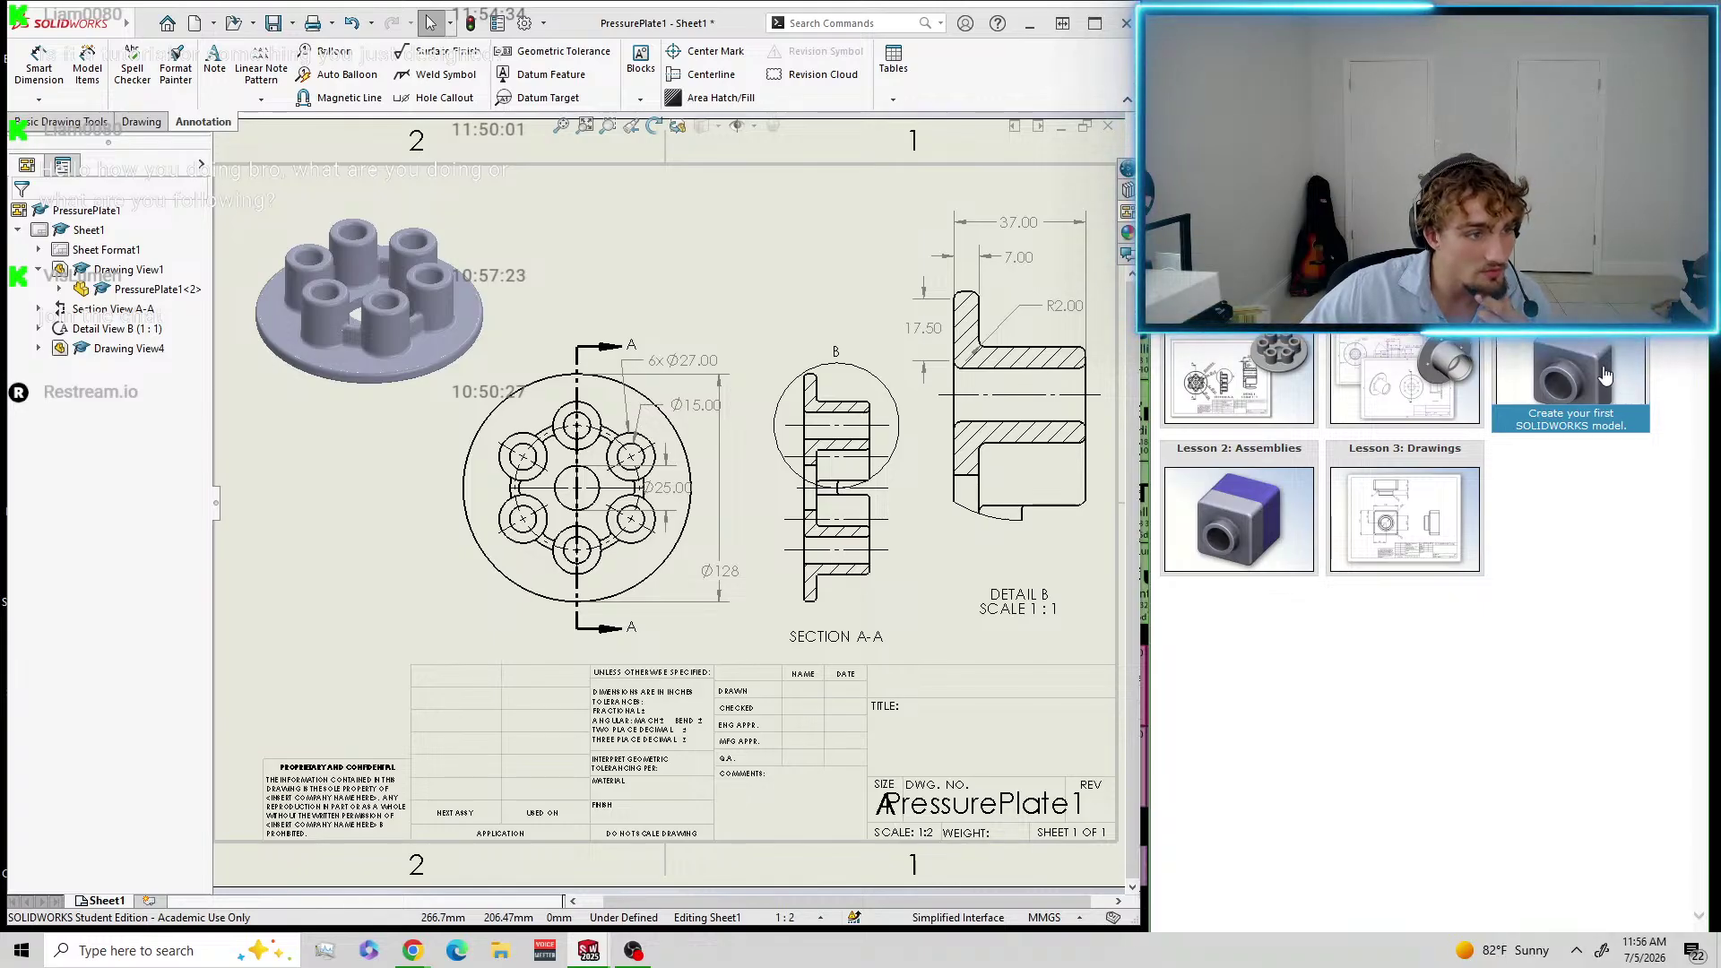
Open Lesson 2: Assemblies and look through its topics from Creating the Base Feature to Using Display States.
{"action": "left_click", "coordinate": [1258, 526]}
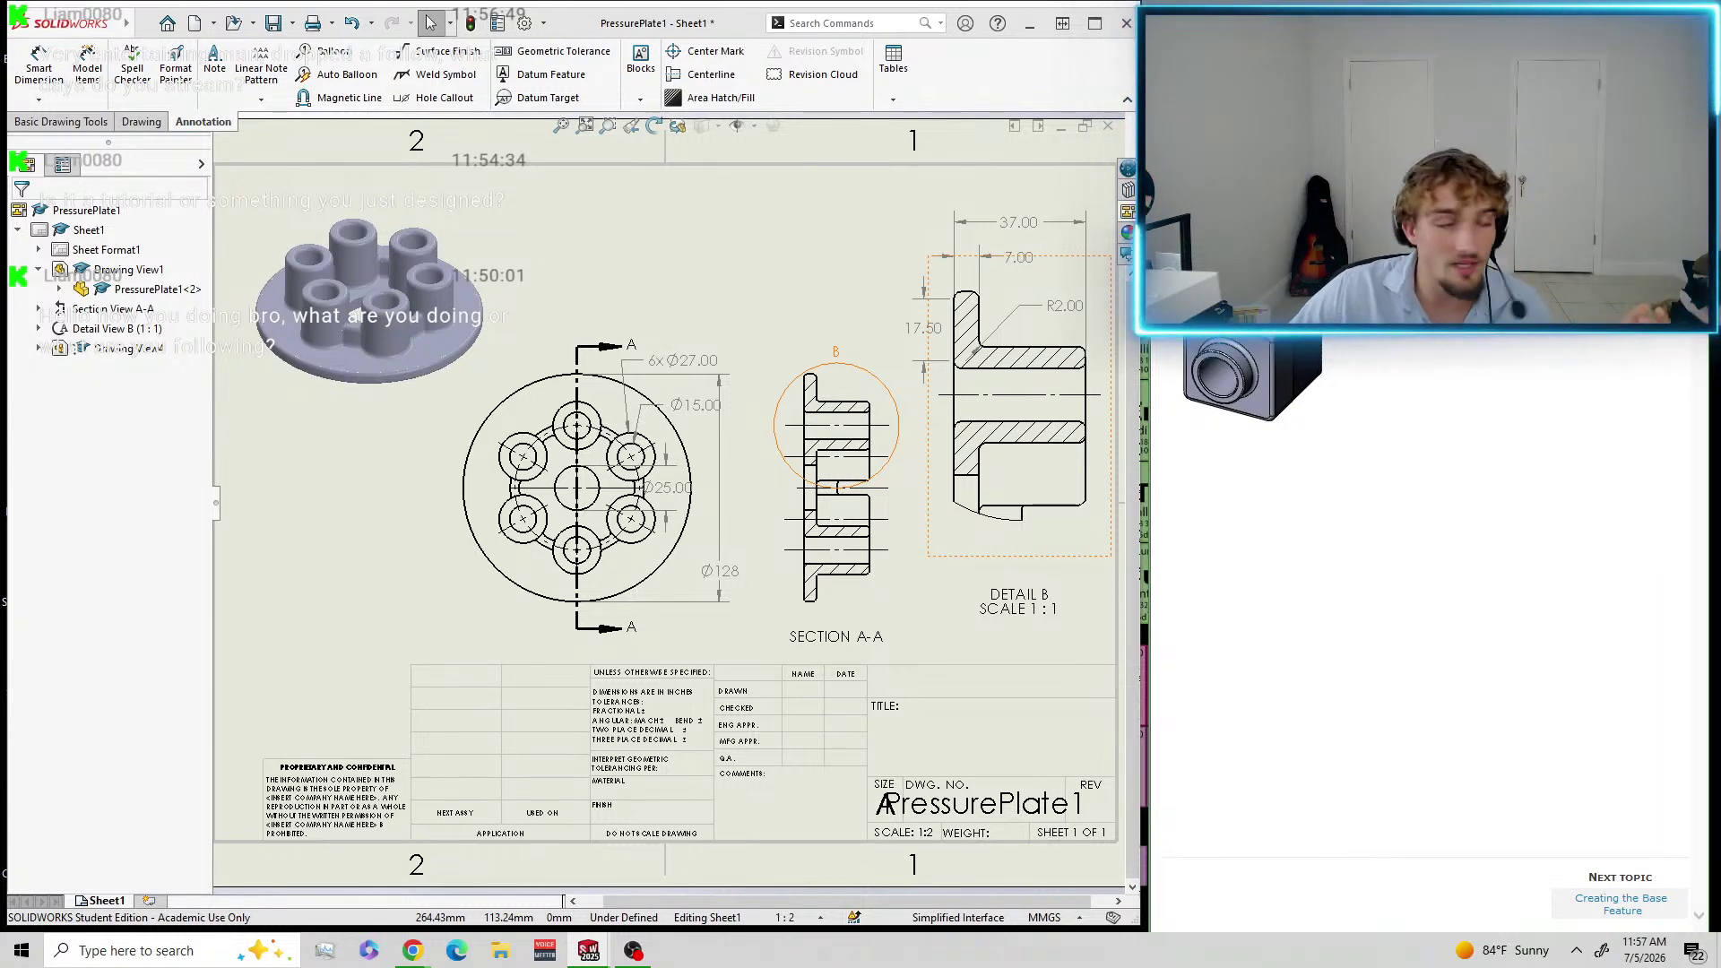
{"action": "mouse_move", "coordinate": [1411, 28]}
{"action": "left_mouse_down"}
{"action": "mouse_move", "coordinate": [1347, 75]}
{"action": "mouse_move", "coordinate": [529, 106]}
{"action": "mouse_move", "coordinate": [623, 48]}
{"action": "mouse_move", "coordinate": [673, 44]}
{"action": "mouse_move", "coordinate": [687, 72]}
{"action": "mouse_move", "coordinate": [741, 45]}
{"action": "mouse_move", "coordinate": [1076, 190]}
{"action": "mouse_move", "coordinate": [880, 136]}
{"action": "mouse_move", "coordinate": [887, 64]}
{"action": "mouse_move", "coordinate": [971, 40]}
{"action": "mouse_move", "coordinate": [1412, 37]}
{"action": "left_mouse_up"}
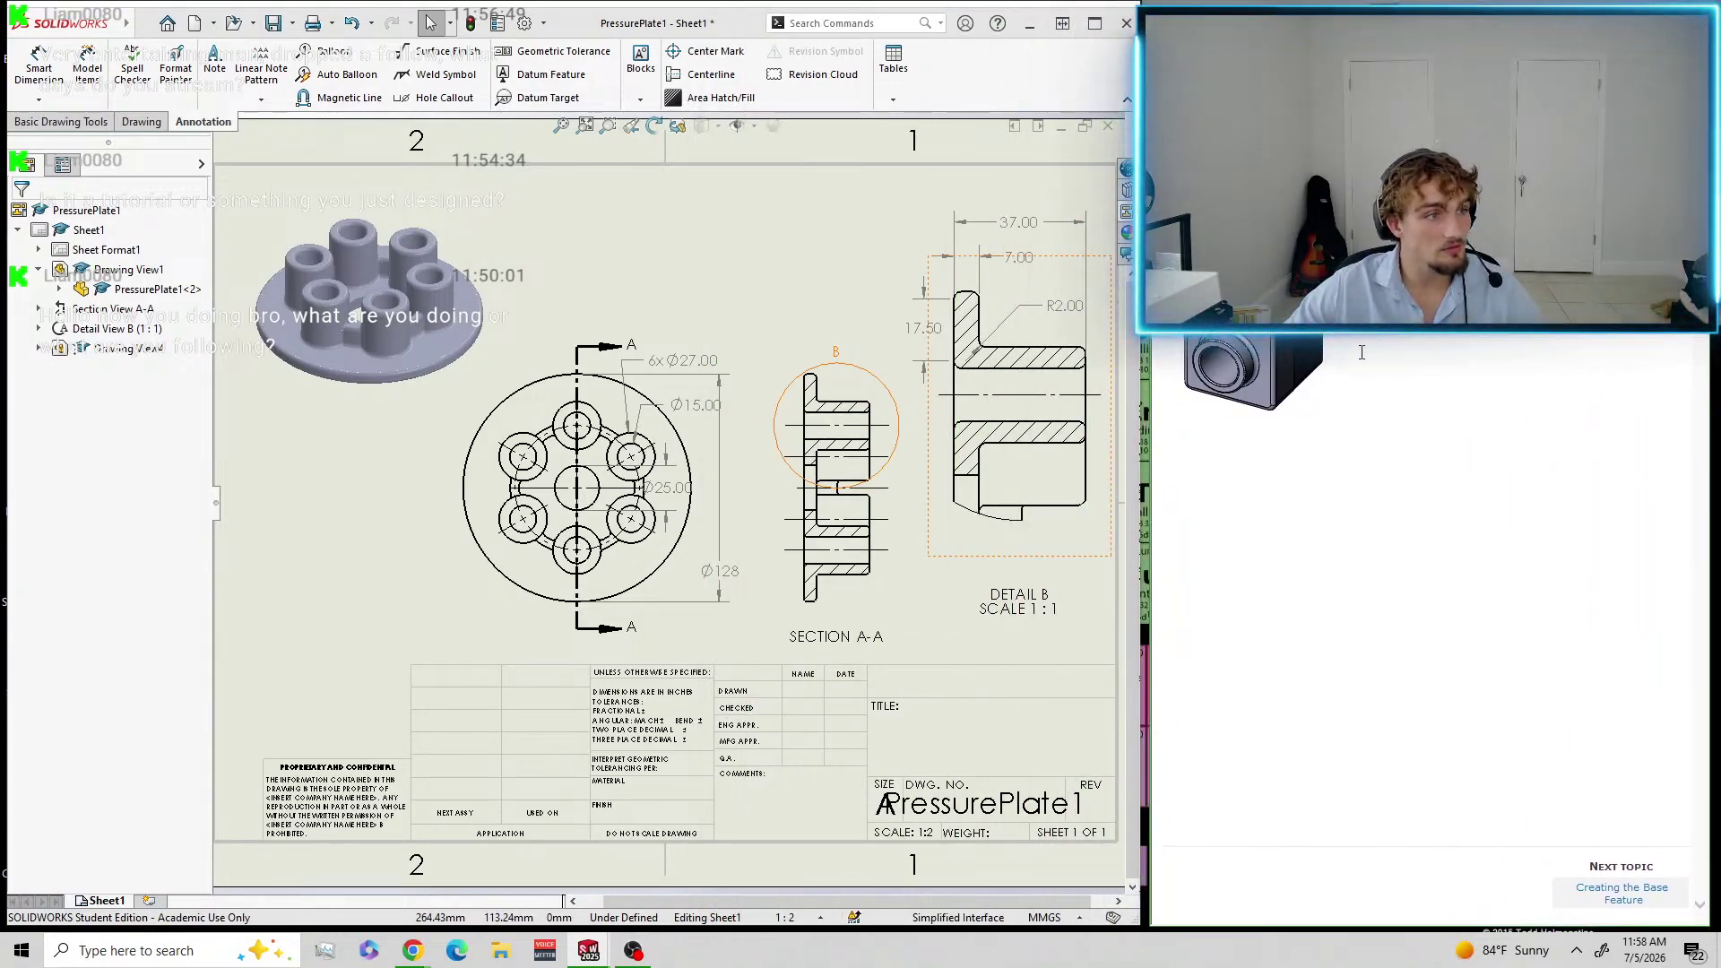
{"action": "left_click", "coordinate": [1641, 894]}
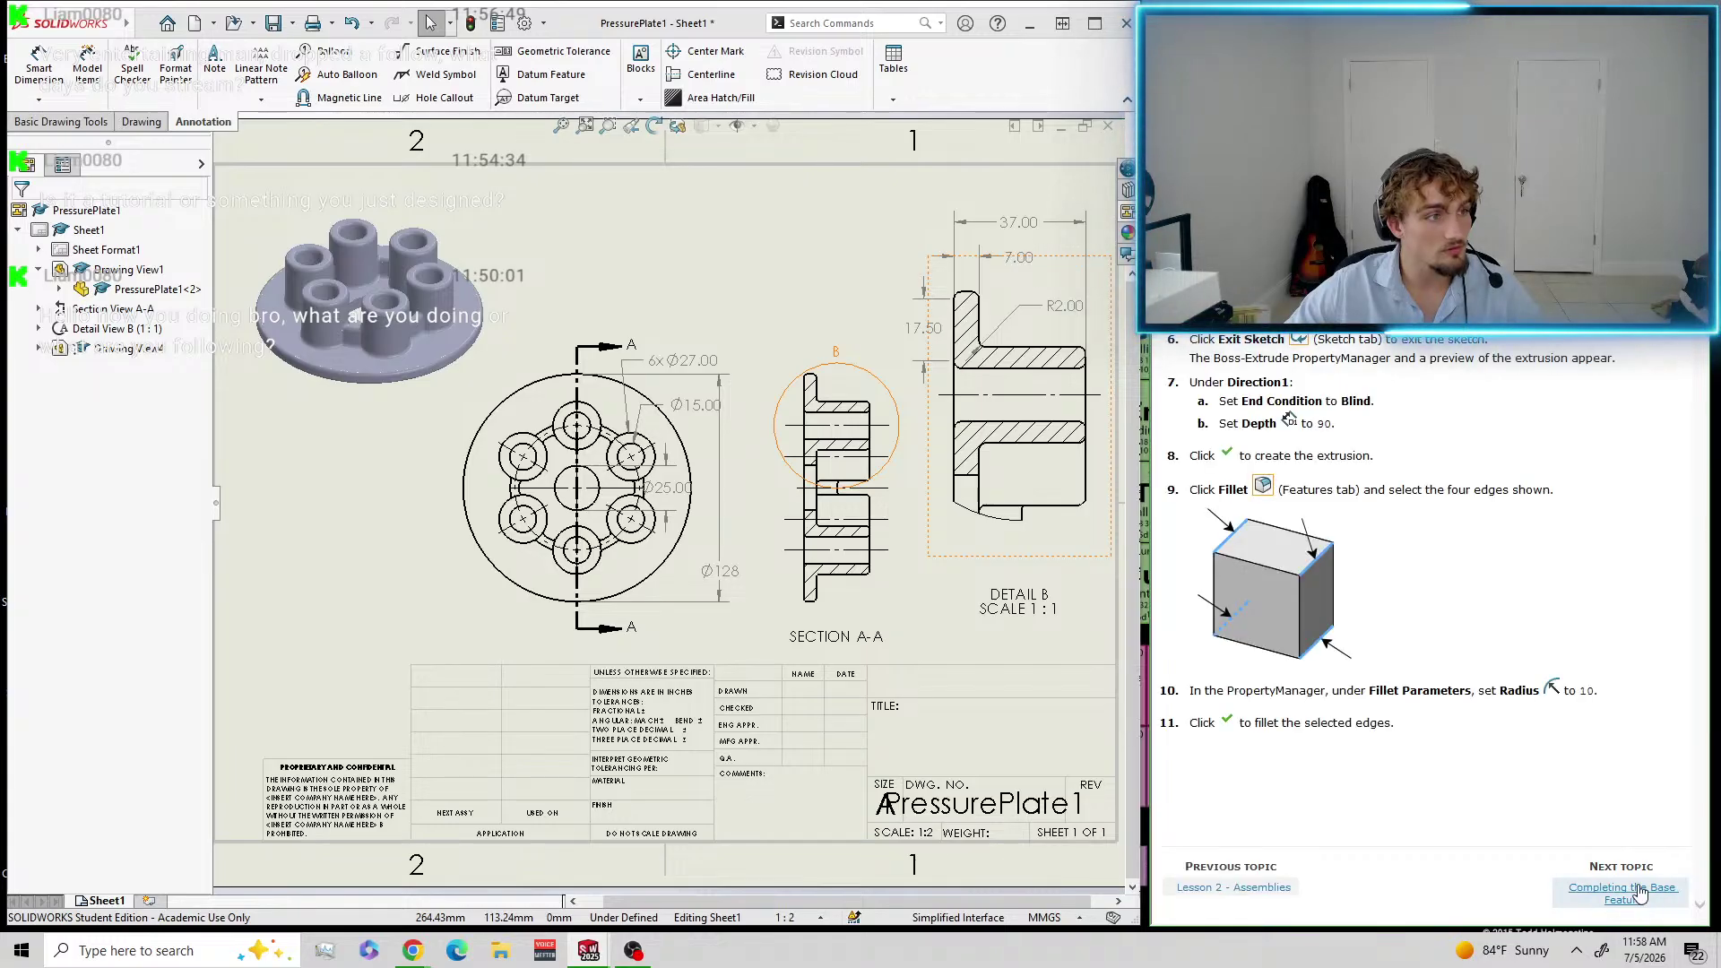
{"action": "left_click", "coordinate": [1624, 896]}
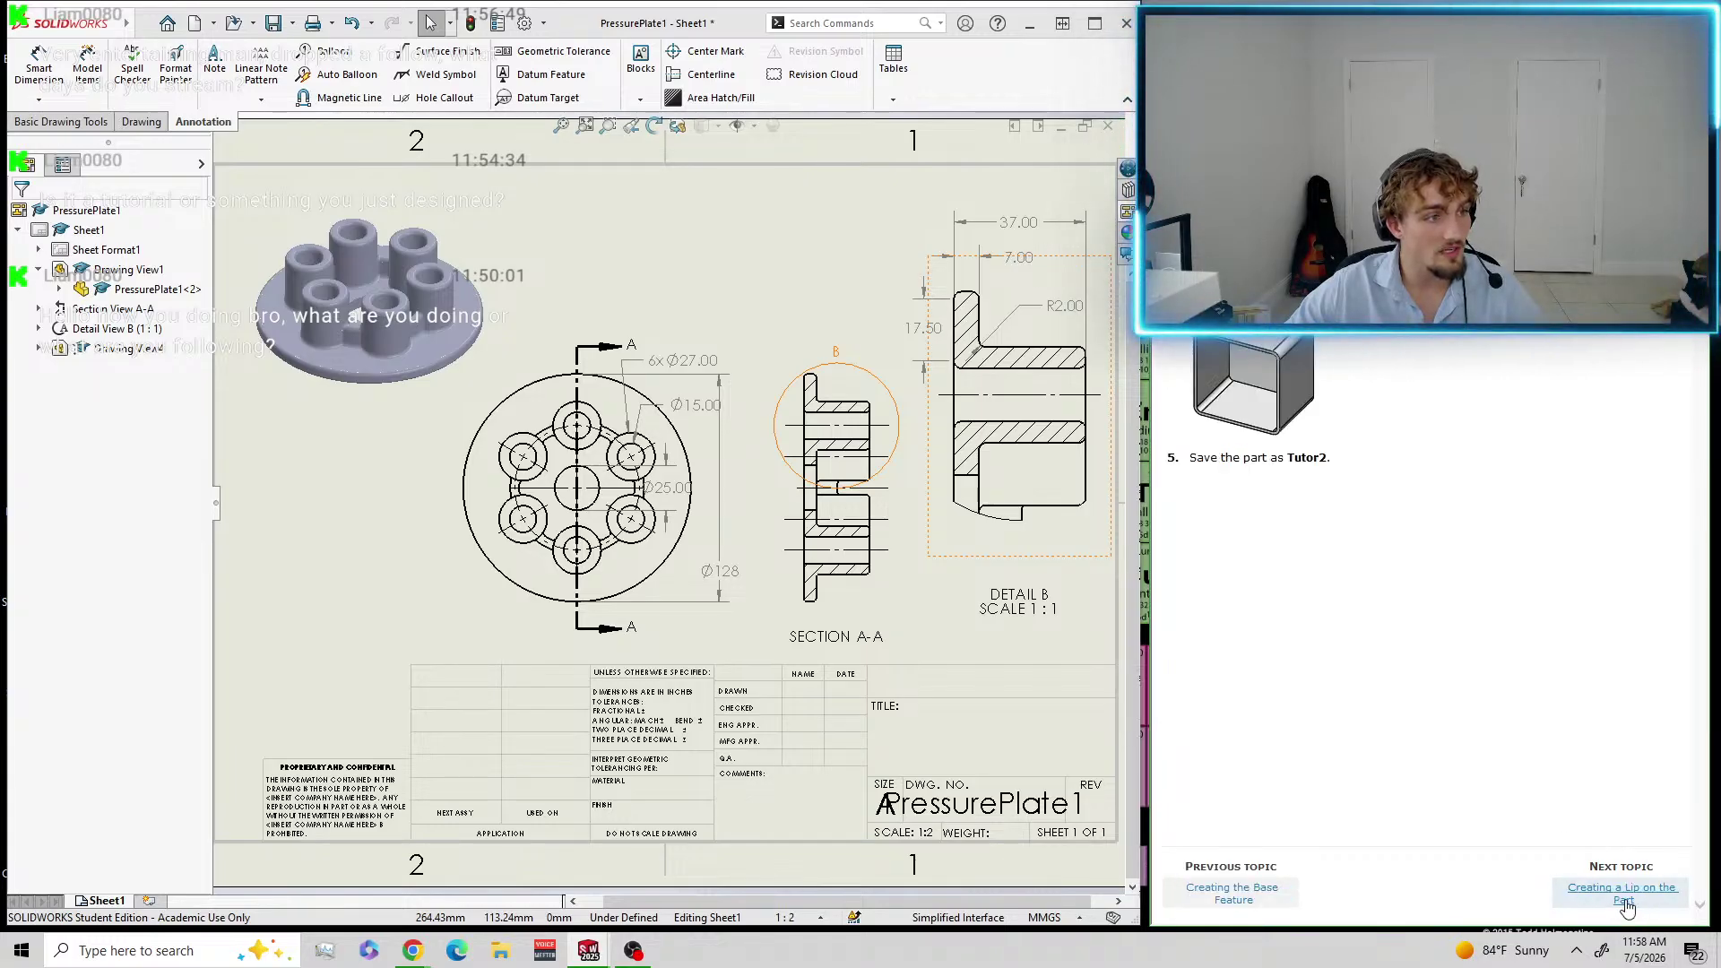
{"action": "left_click", "coordinate": [1629, 900]}
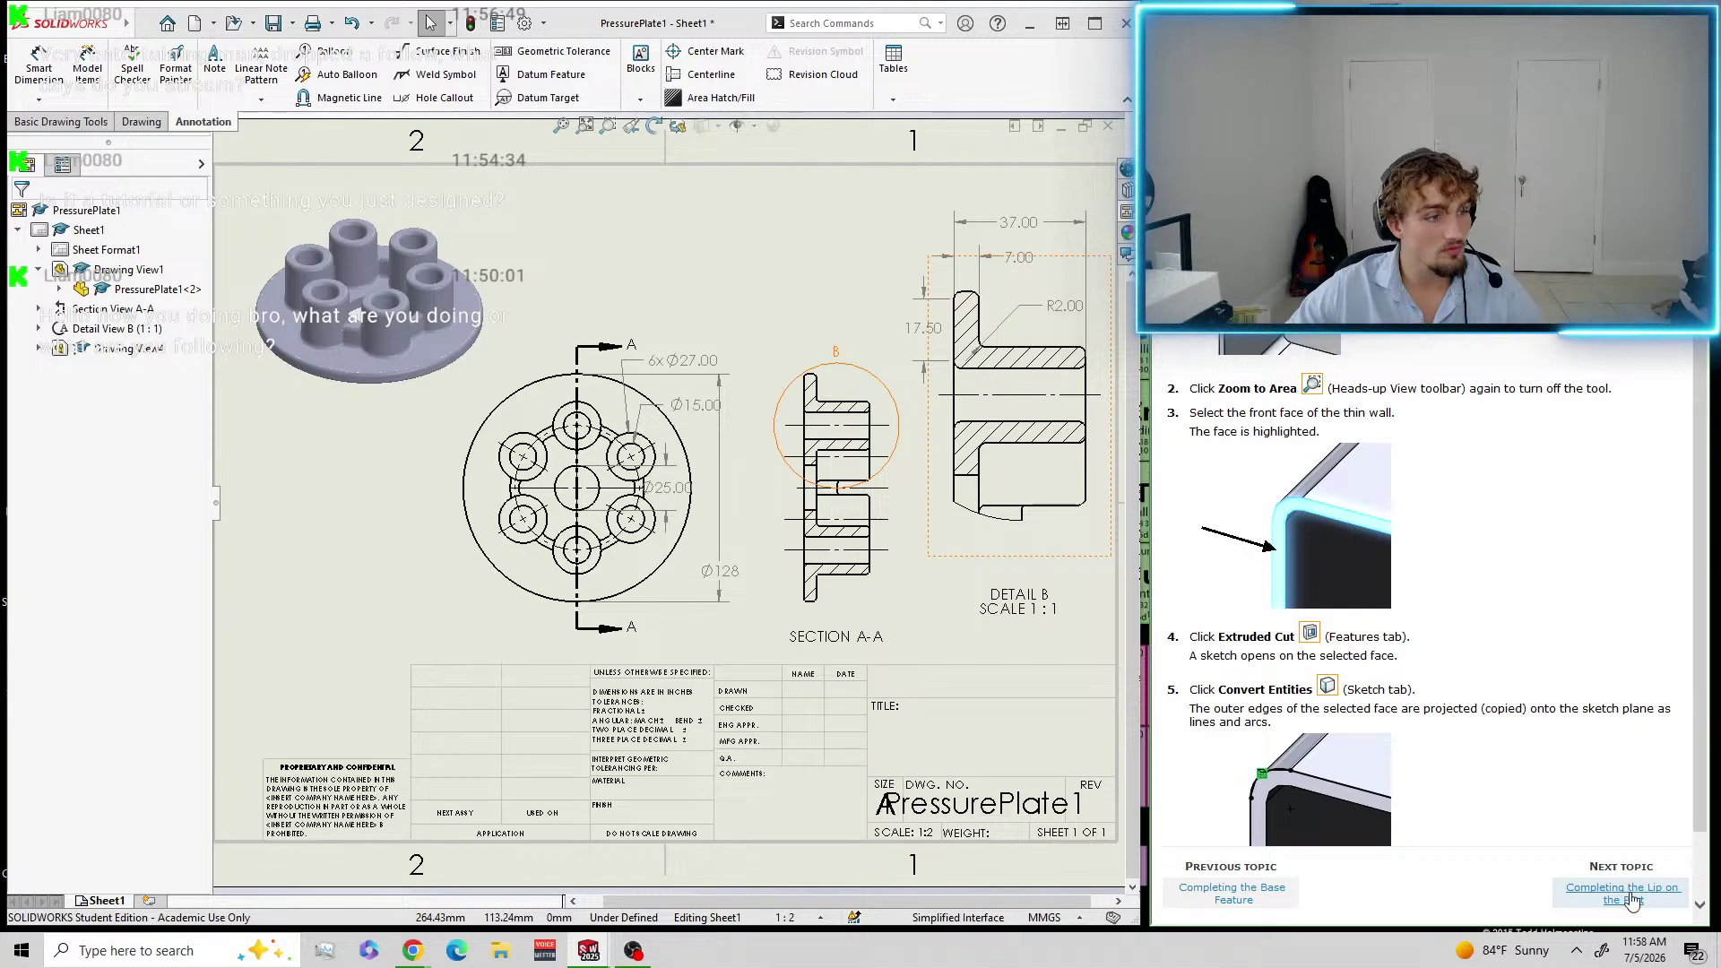
{"action": "left_click", "coordinate": [1632, 897]}
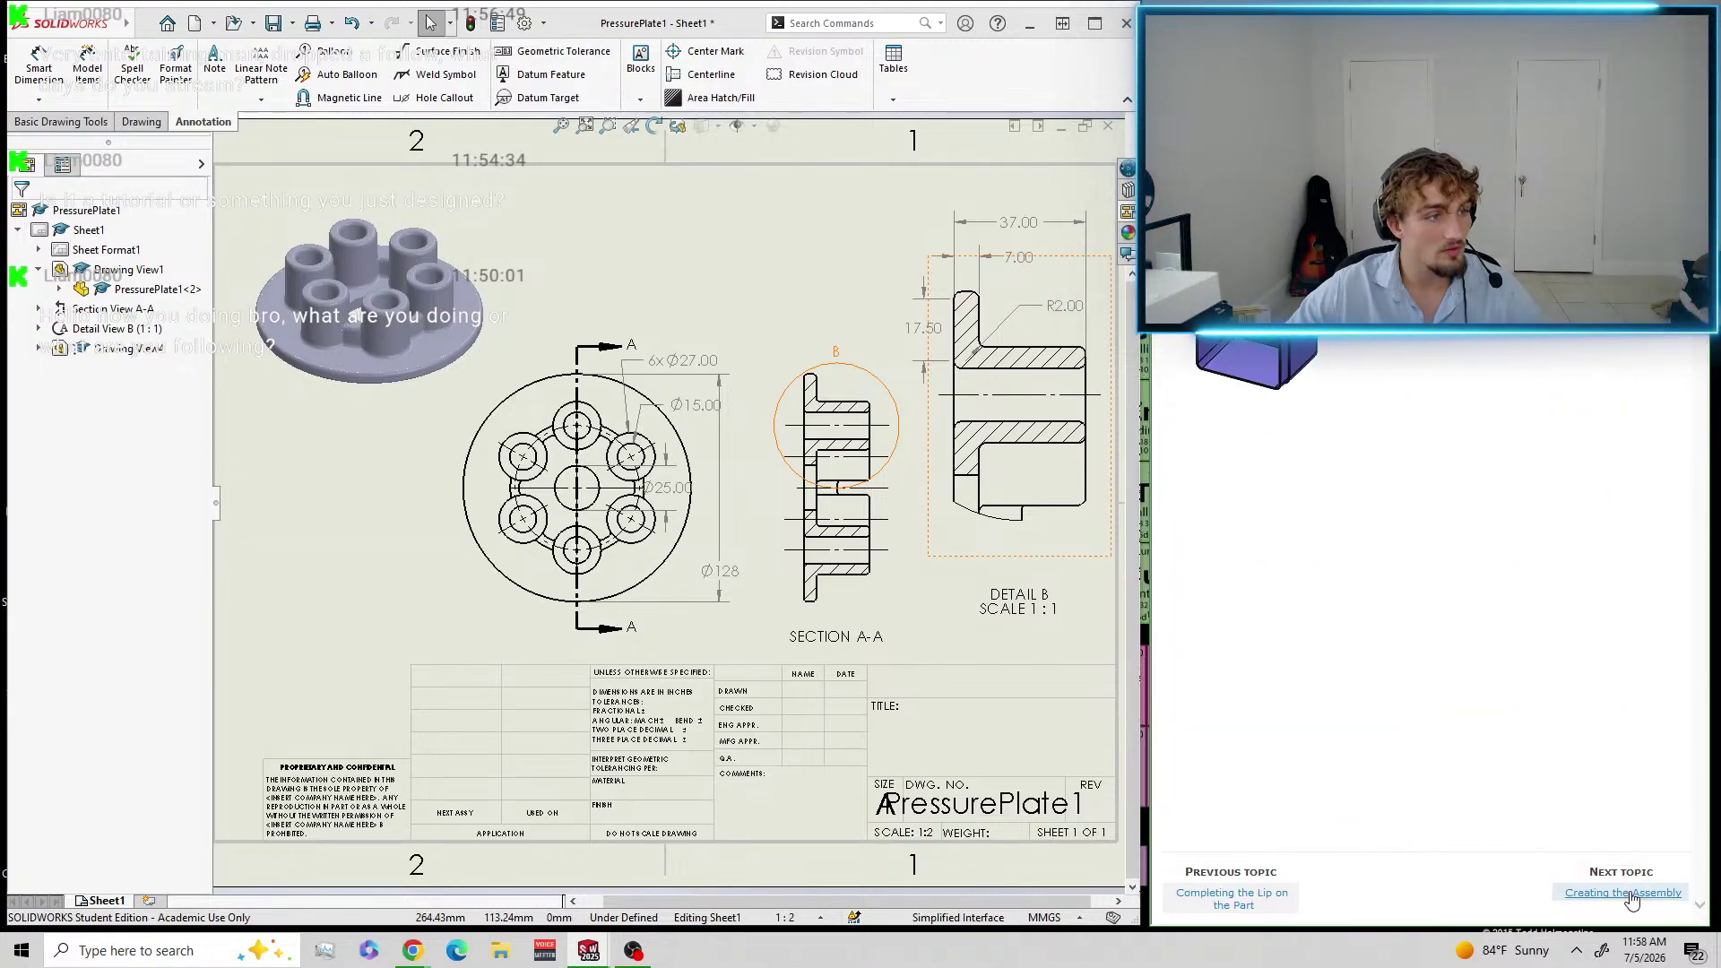
{"action": "left_click", "coordinate": [1631, 894]}
{"action": "left_click", "coordinate": [1632, 897]}
{"action": "left_click", "coordinate": [1632, 900]}
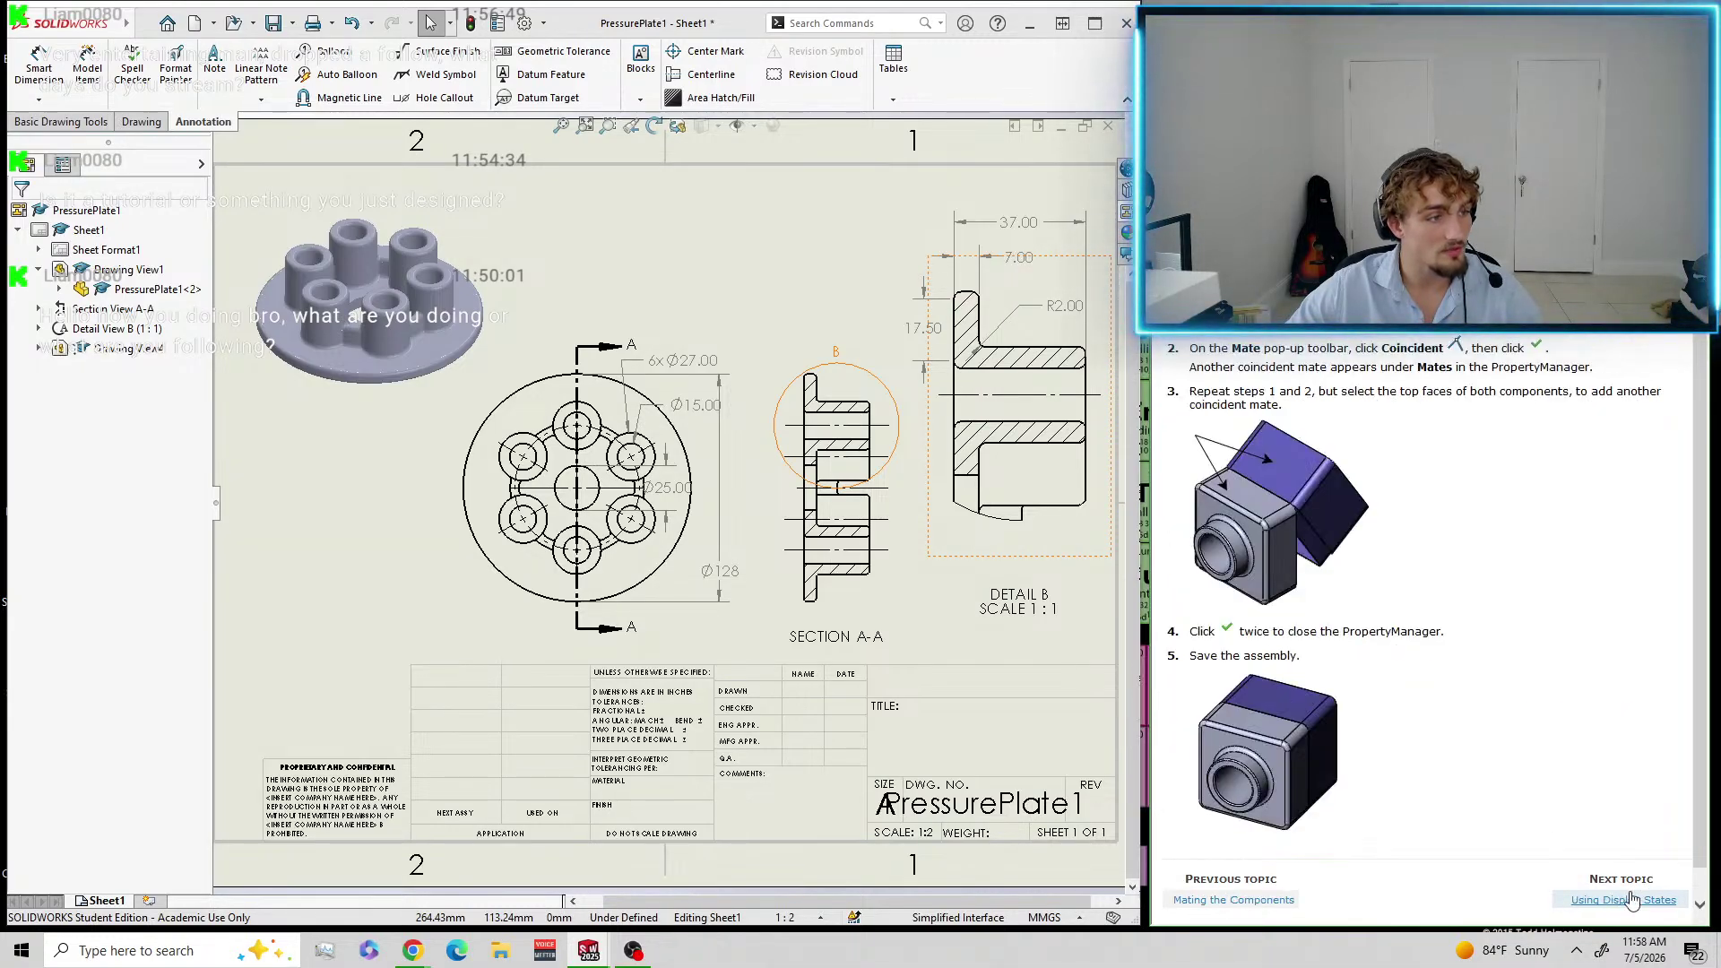
{"action": "left_click", "coordinate": [1631, 899]}
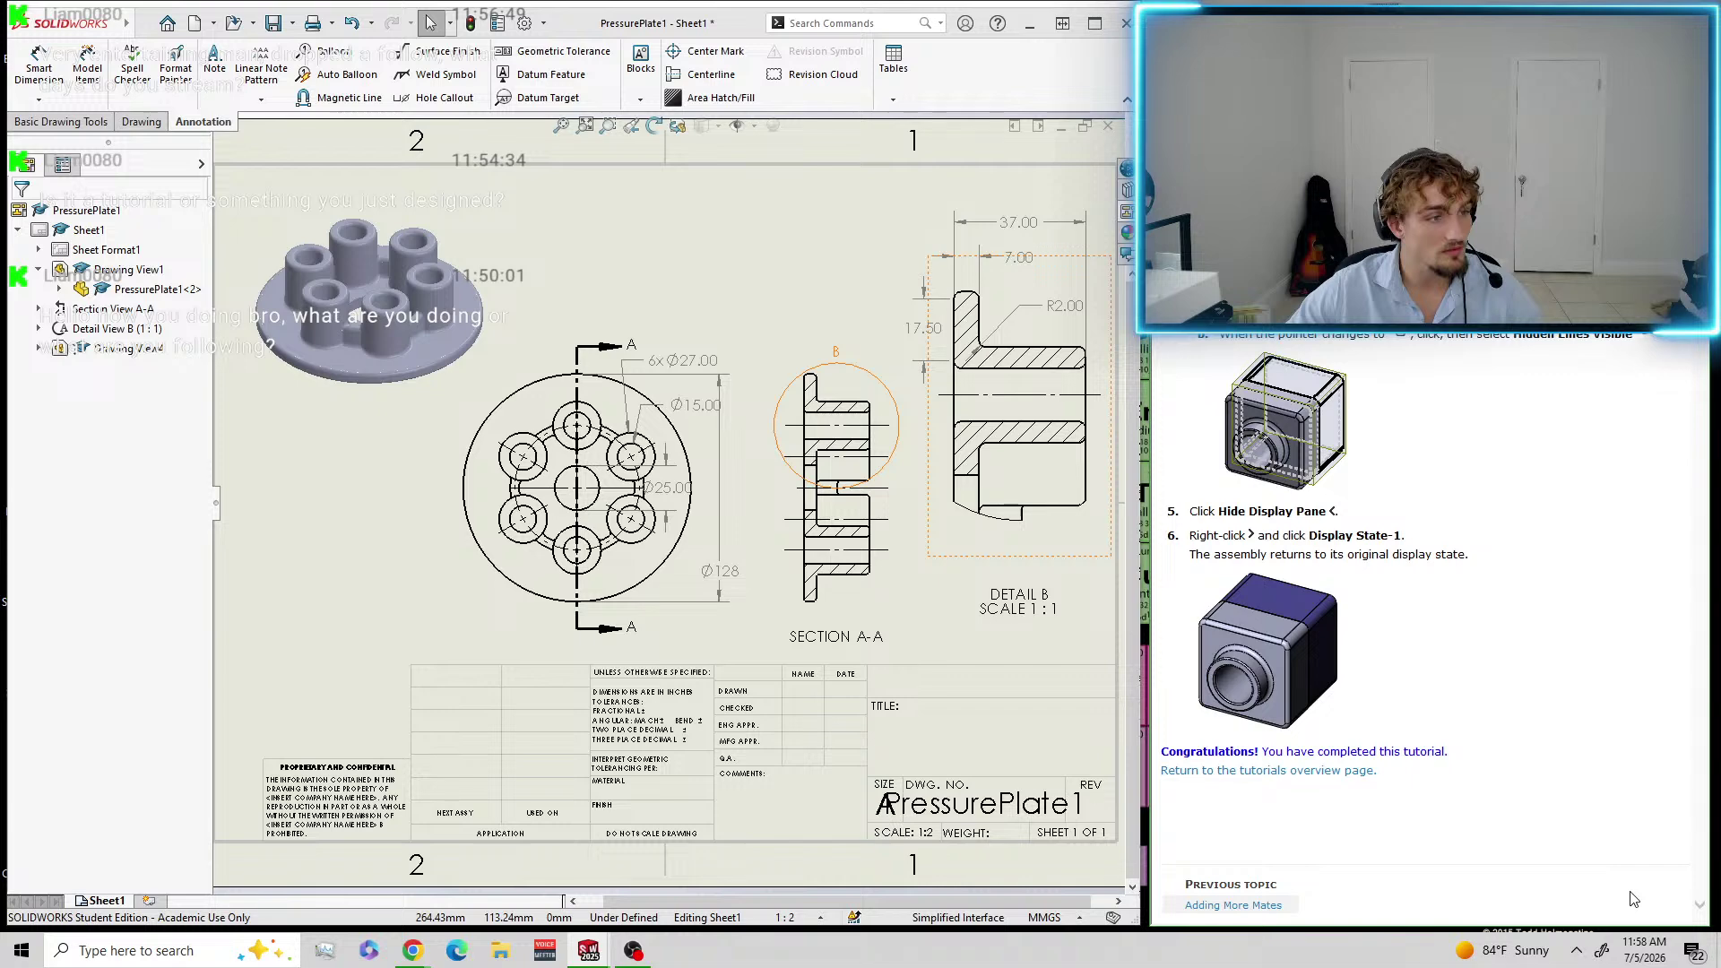
Go back through the lesson's topics to Changing the Color of a Part.
{"action": "left_click", "coordinate": [1251, 905]}
{"action": "left_click", "coordinate": [1247, 905]}
{"action": "left_click", "coordinate": [1246, 902]}
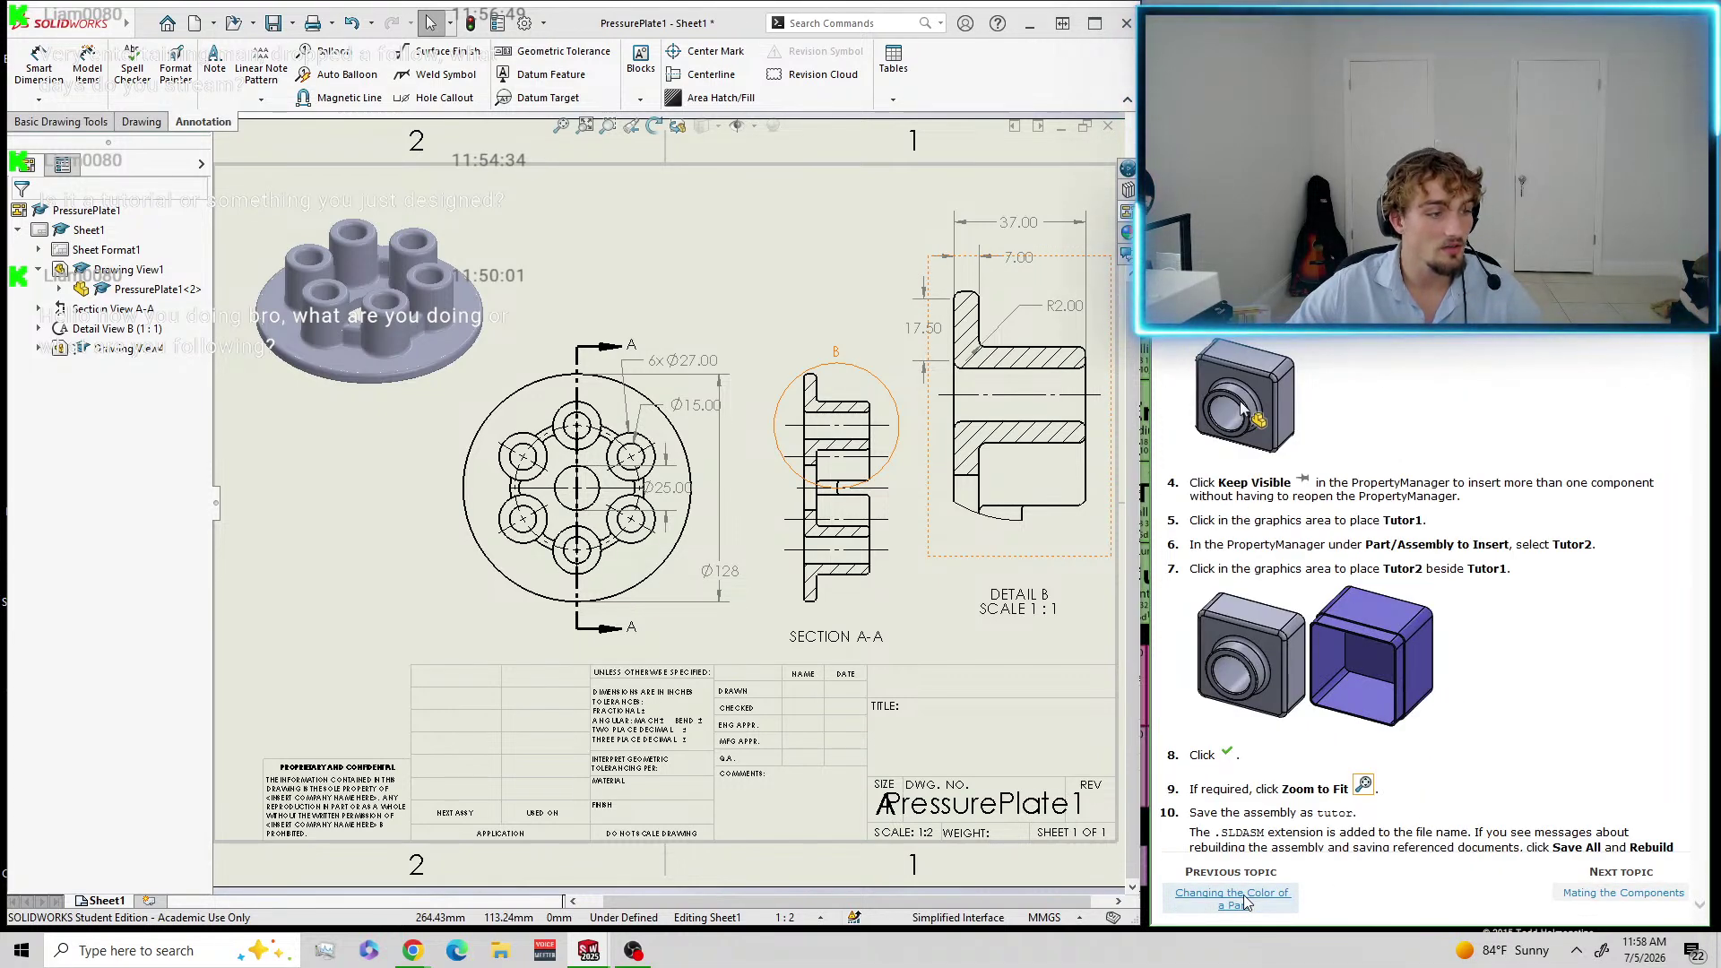
{"action": "left_click", "coordinate": [1246, 902]}
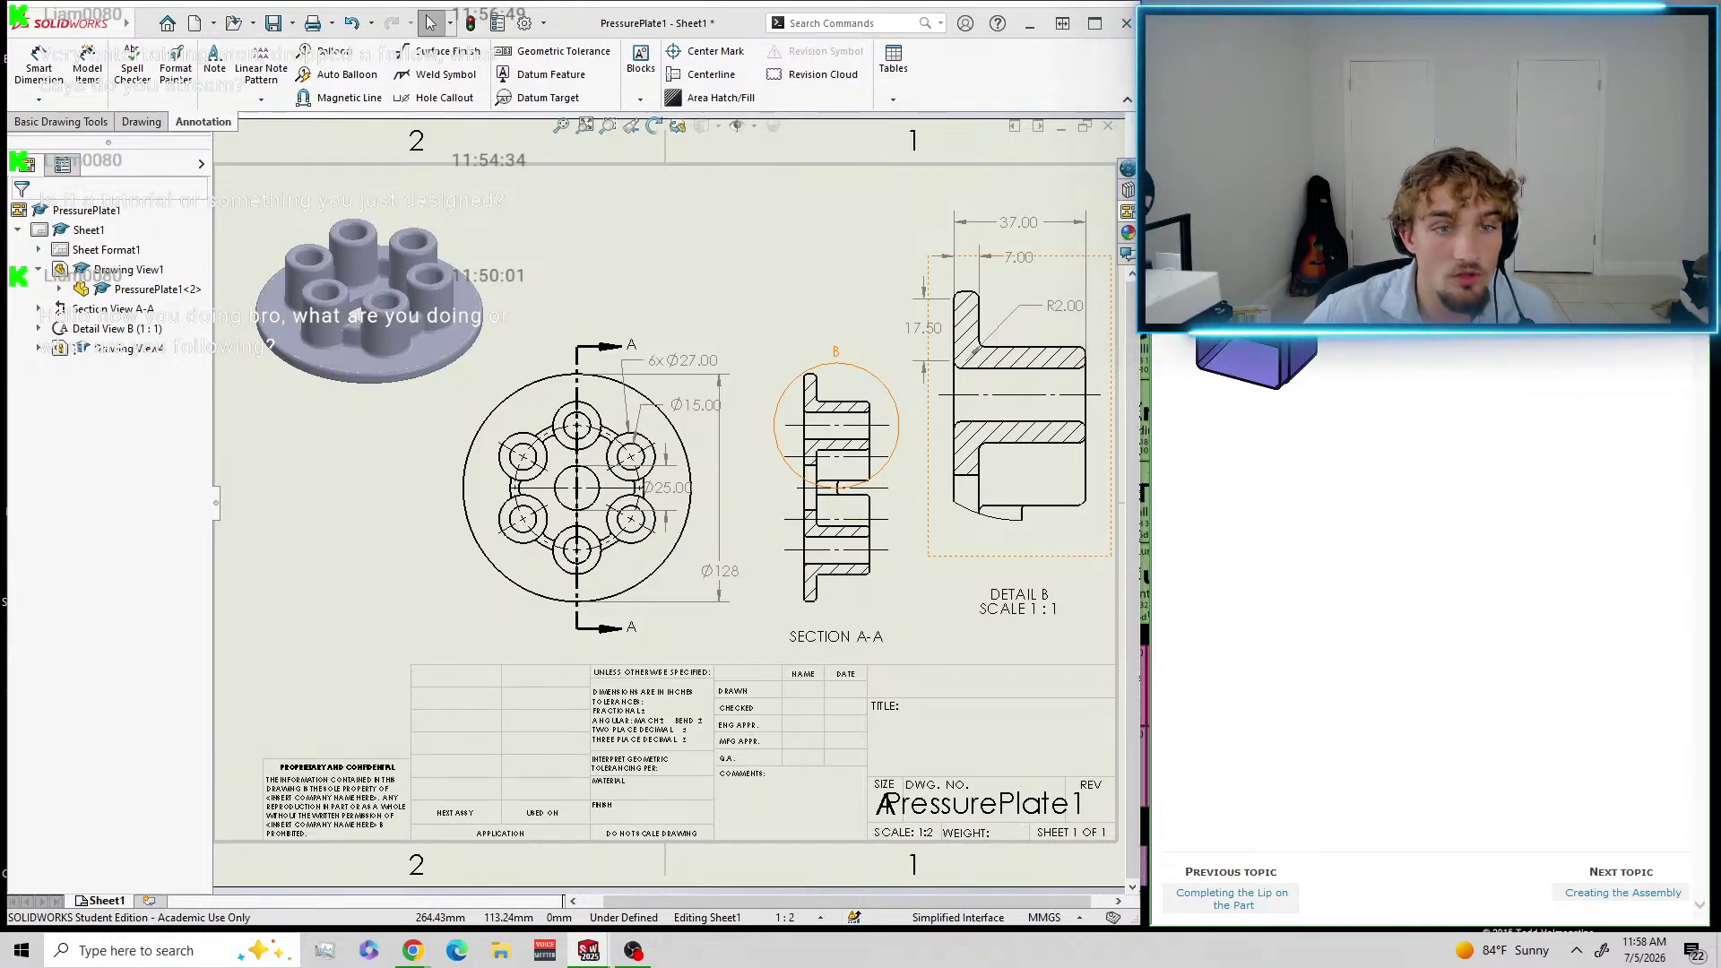
Save the PressurePlate1 drawing and start a new document.
{"action": "left_click", "coordinate": [772, 304]}
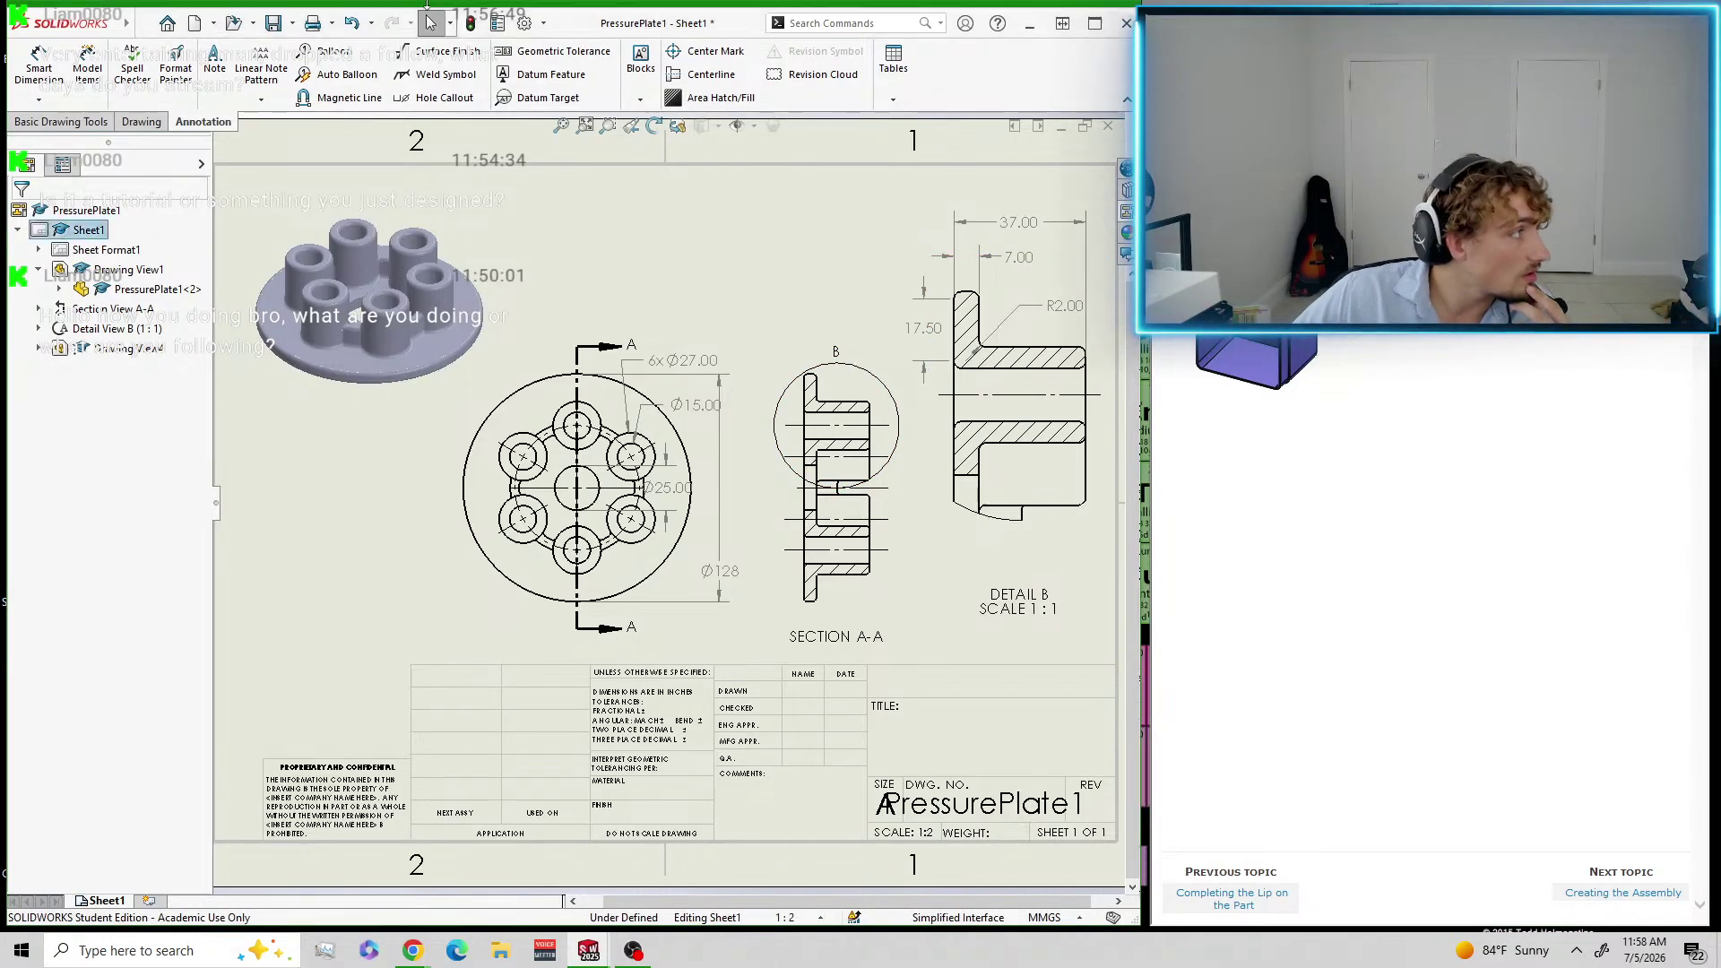
{"action": "left_click", "coordinate": [273, 22]}
{"action": "left_click", "coordinate": [195, 22]}
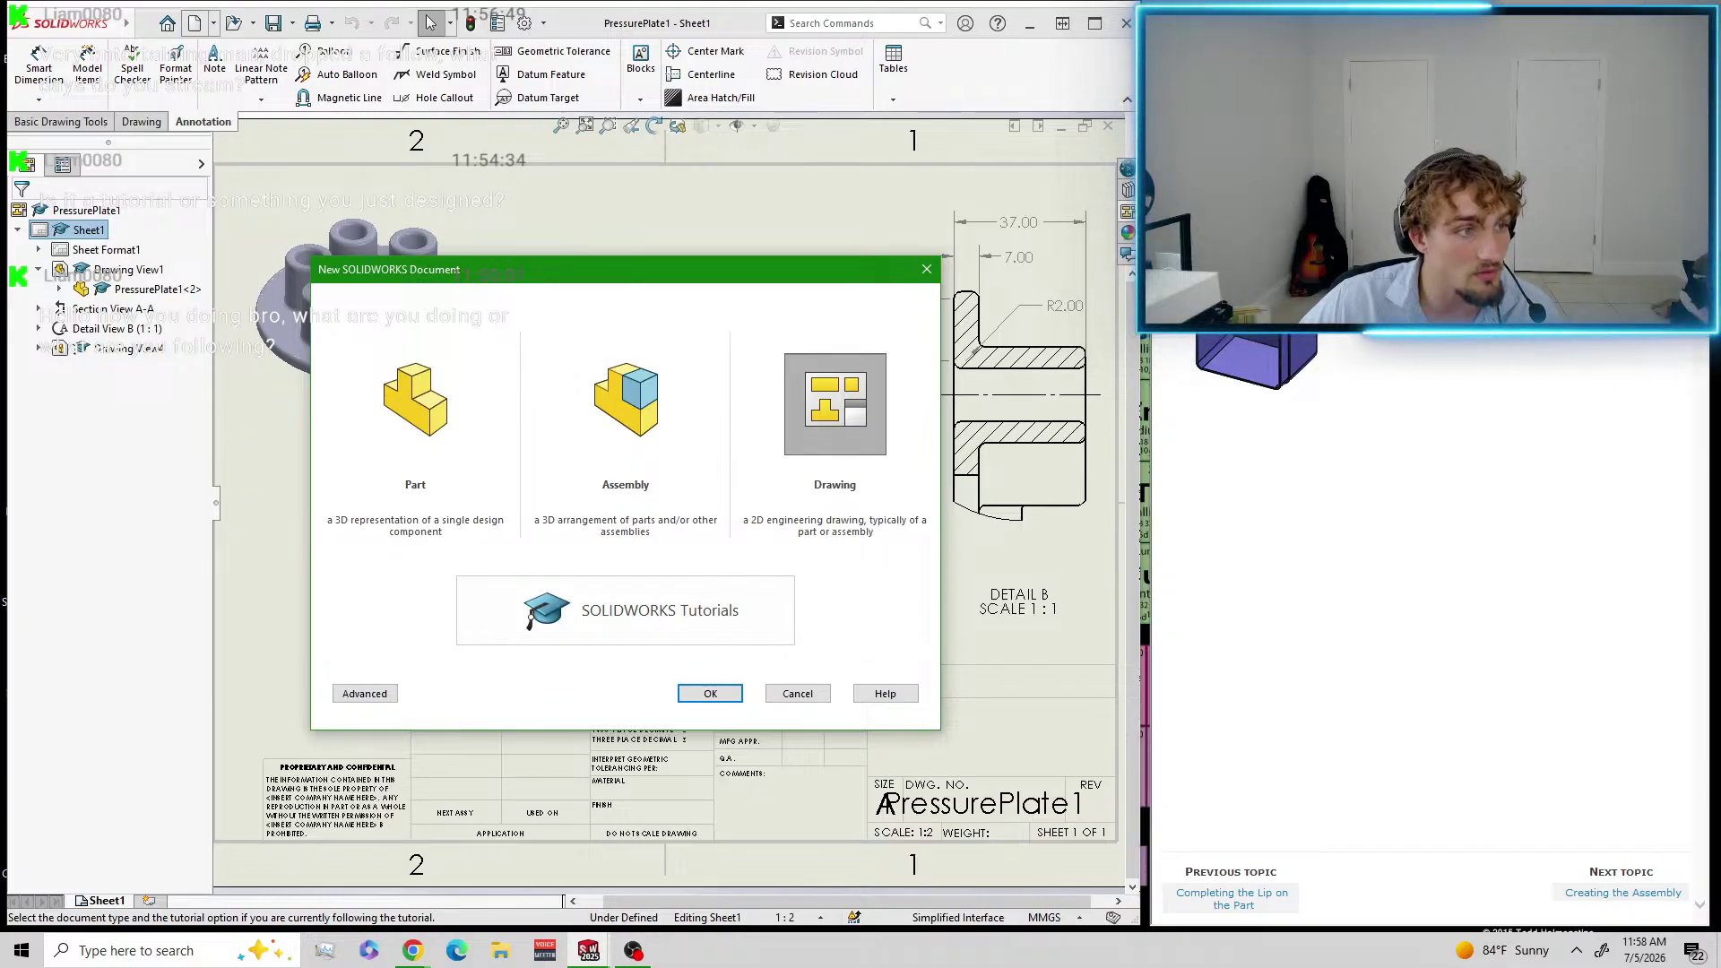
Return to the start of Lesson 2 in the tutorial and open the Creating the Base Feature topic.
{"action": "left_click", "coordinate": [1232, 898]}
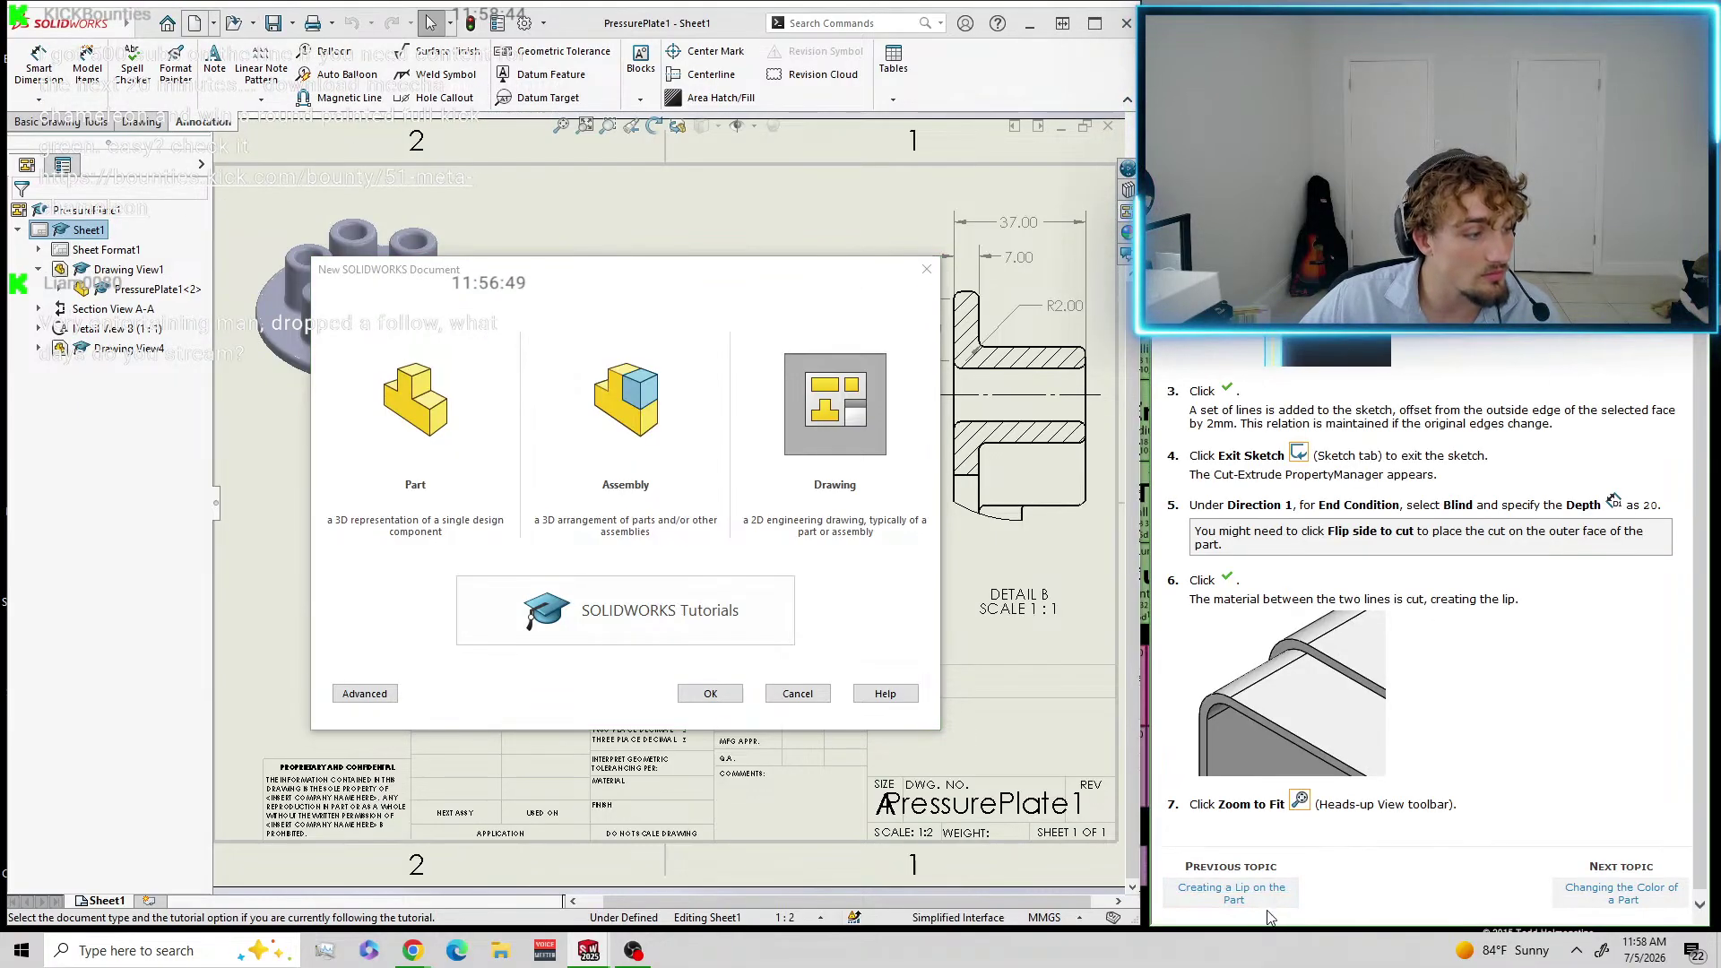
{"action": "left_click", "coordinate": [1244, 899]}
{"action": "left_click", "coordinate": [1242, 898]}
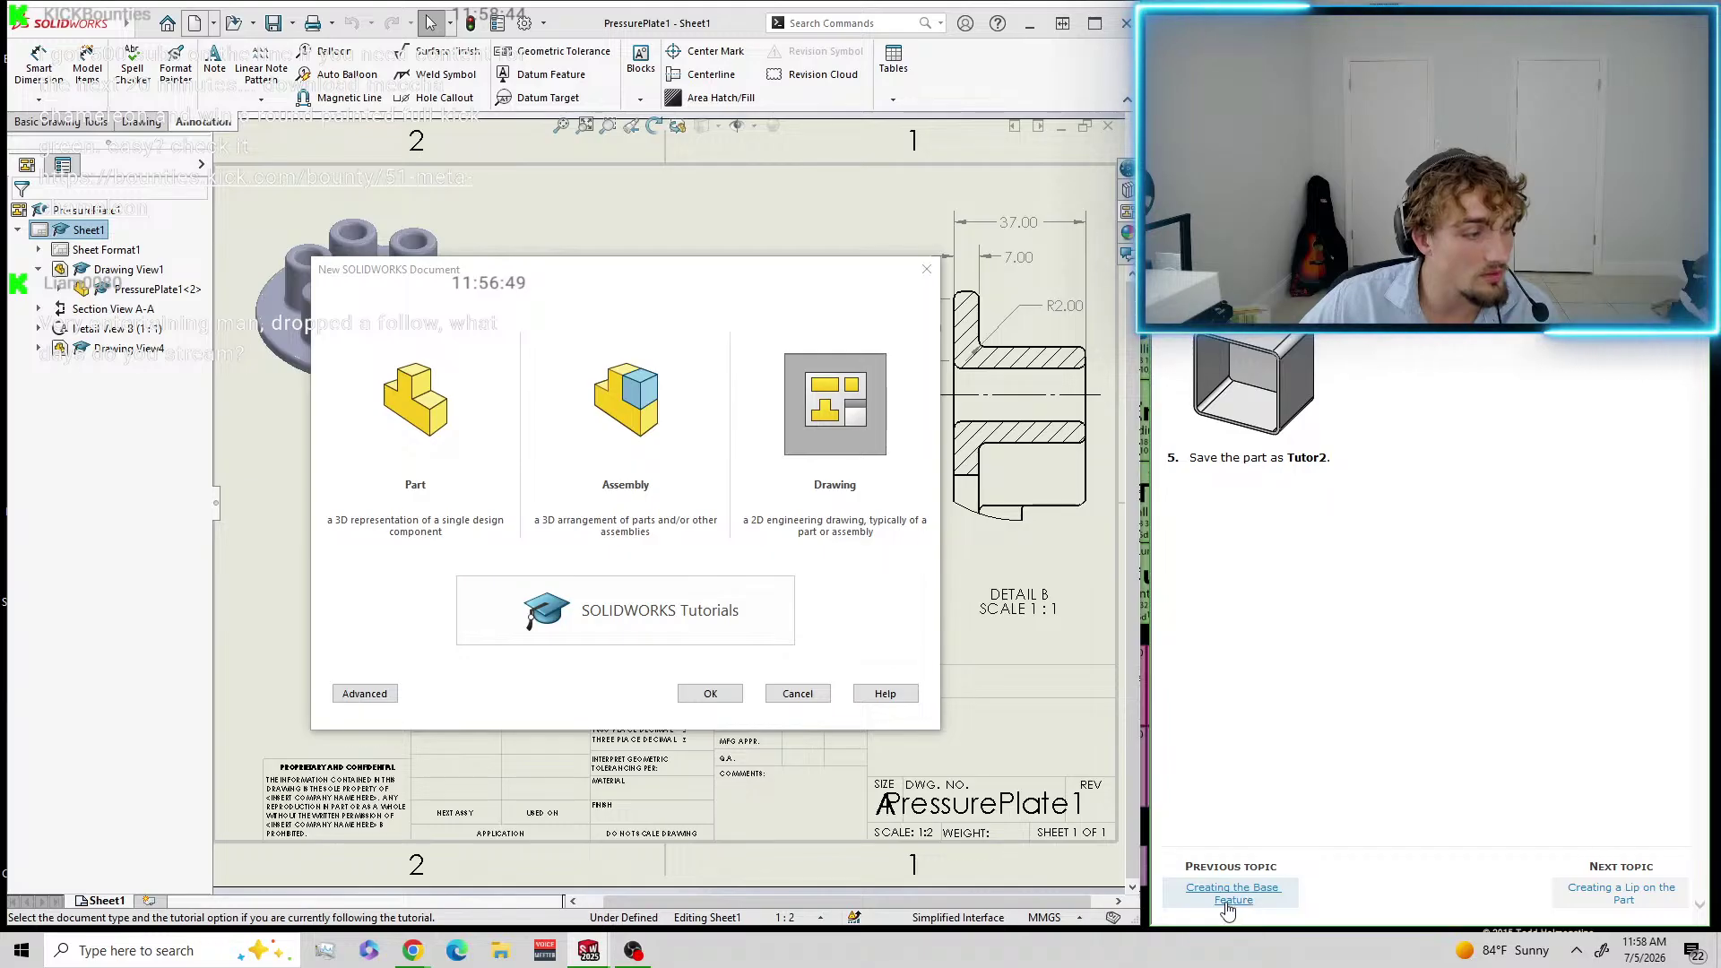
{"action": "left_click", "coordinate": [1229, 898]}
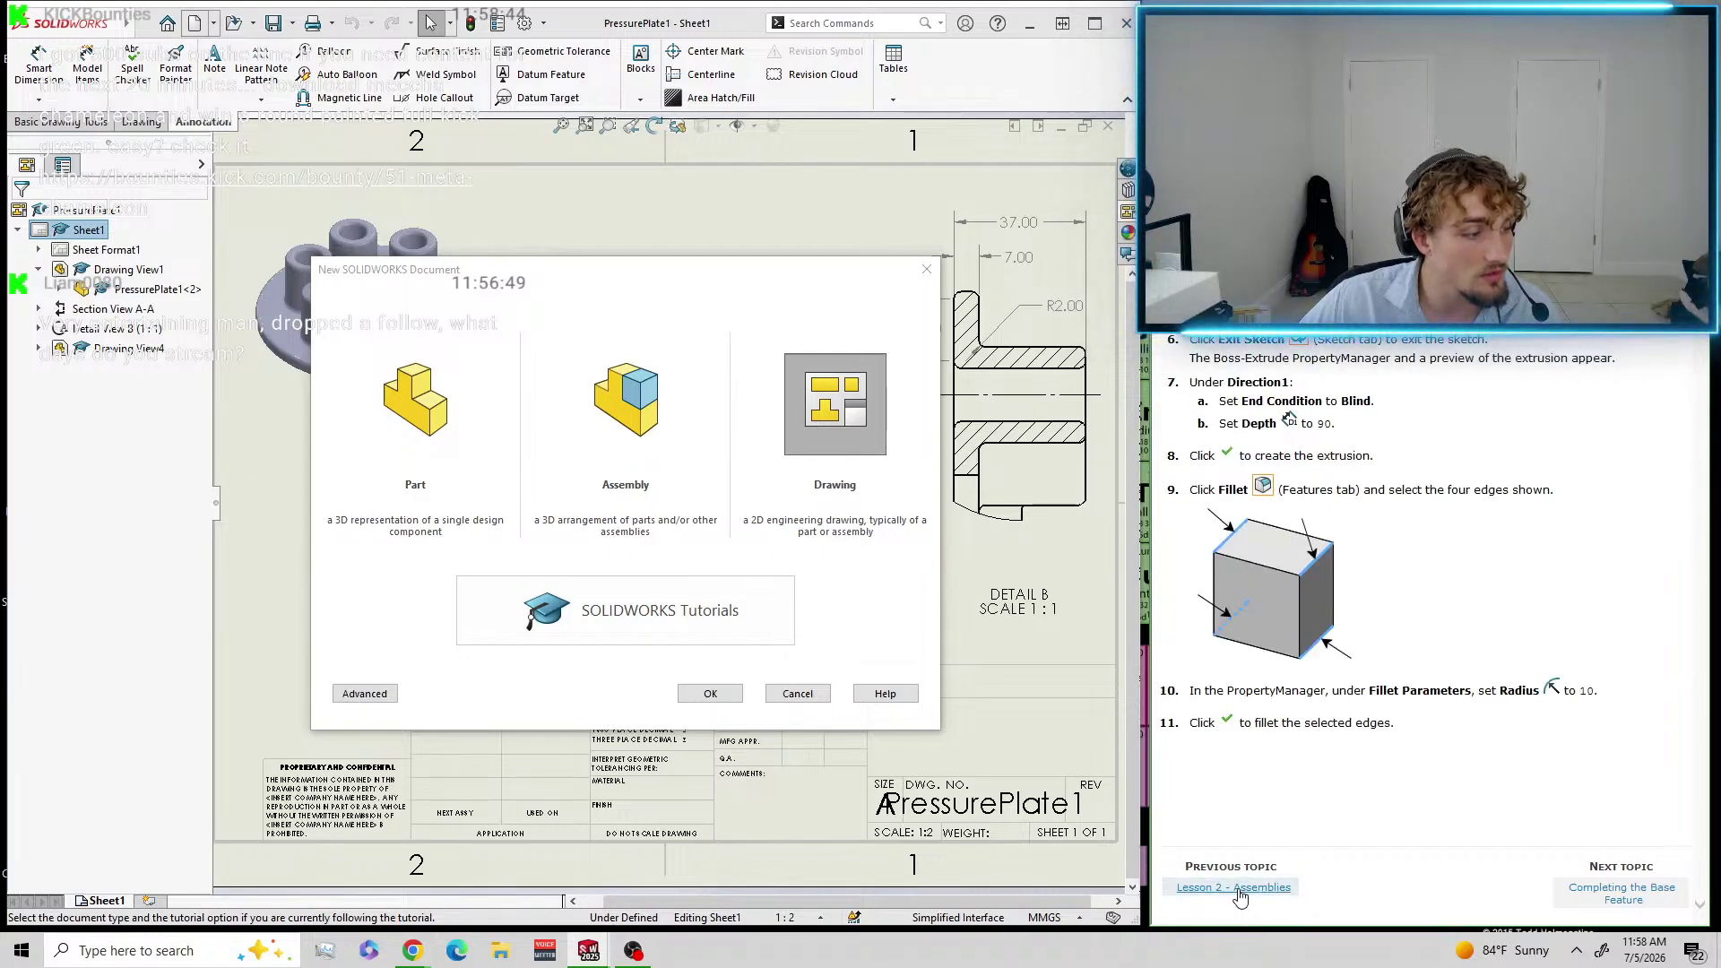
{"action": "left_click", "coordinate": [1239, 892]}
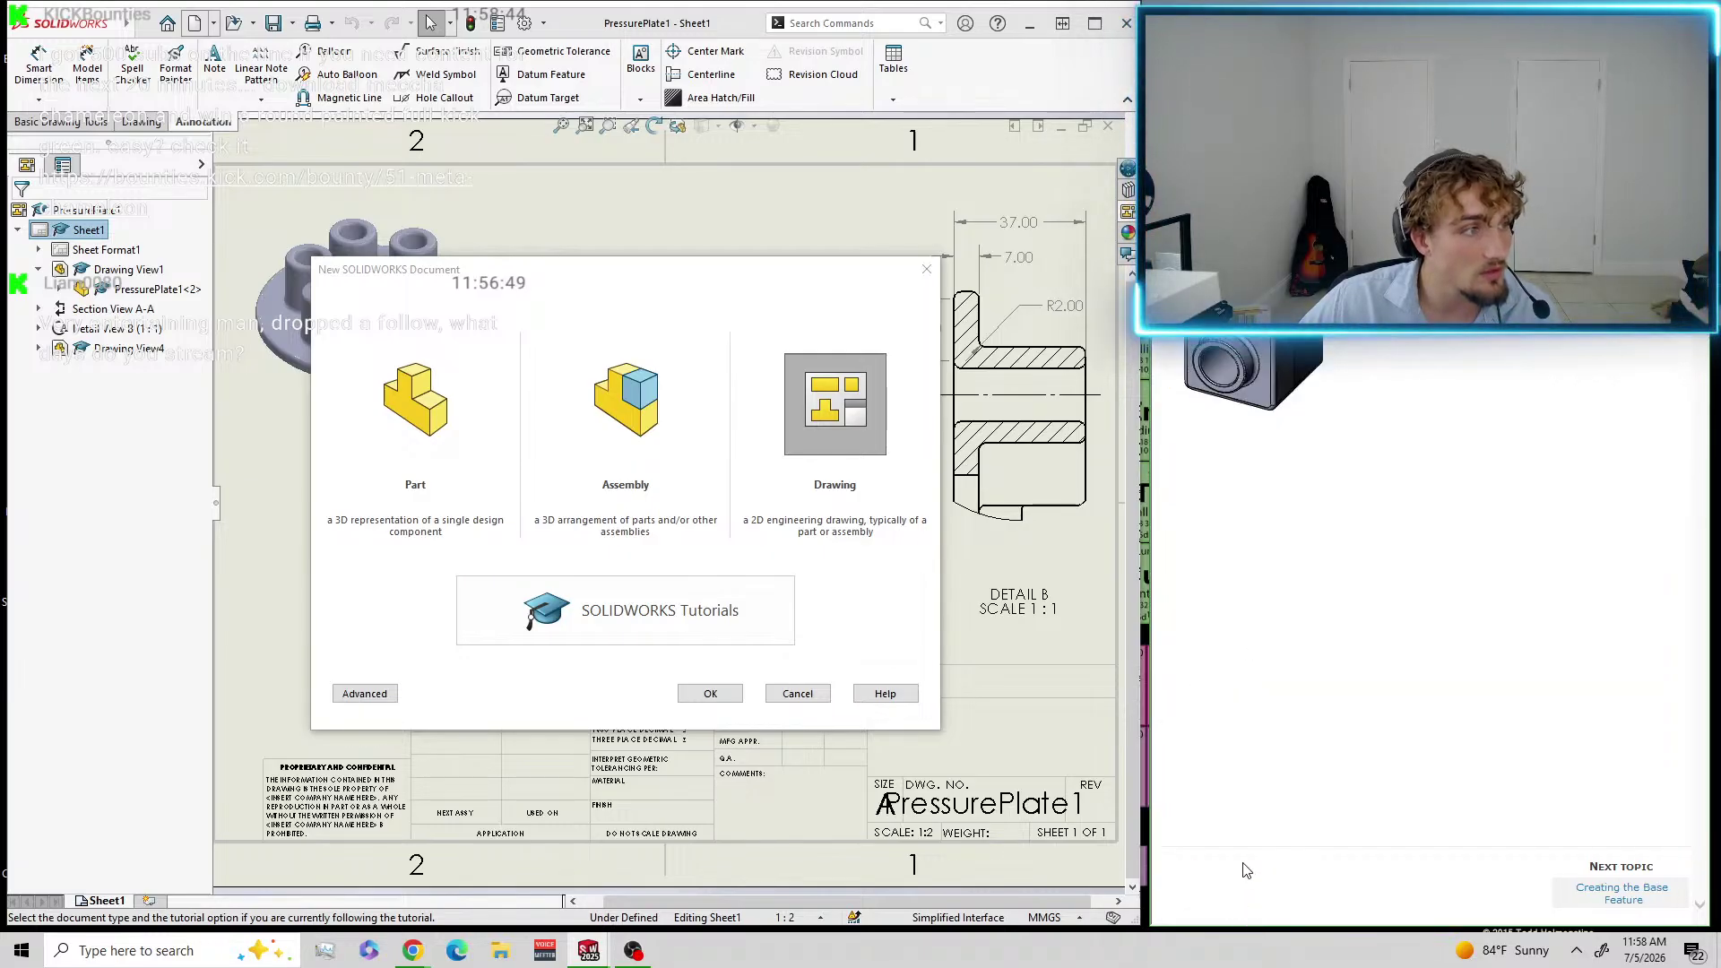
{"action": "left_click", "coordinate": [1622, 892]}
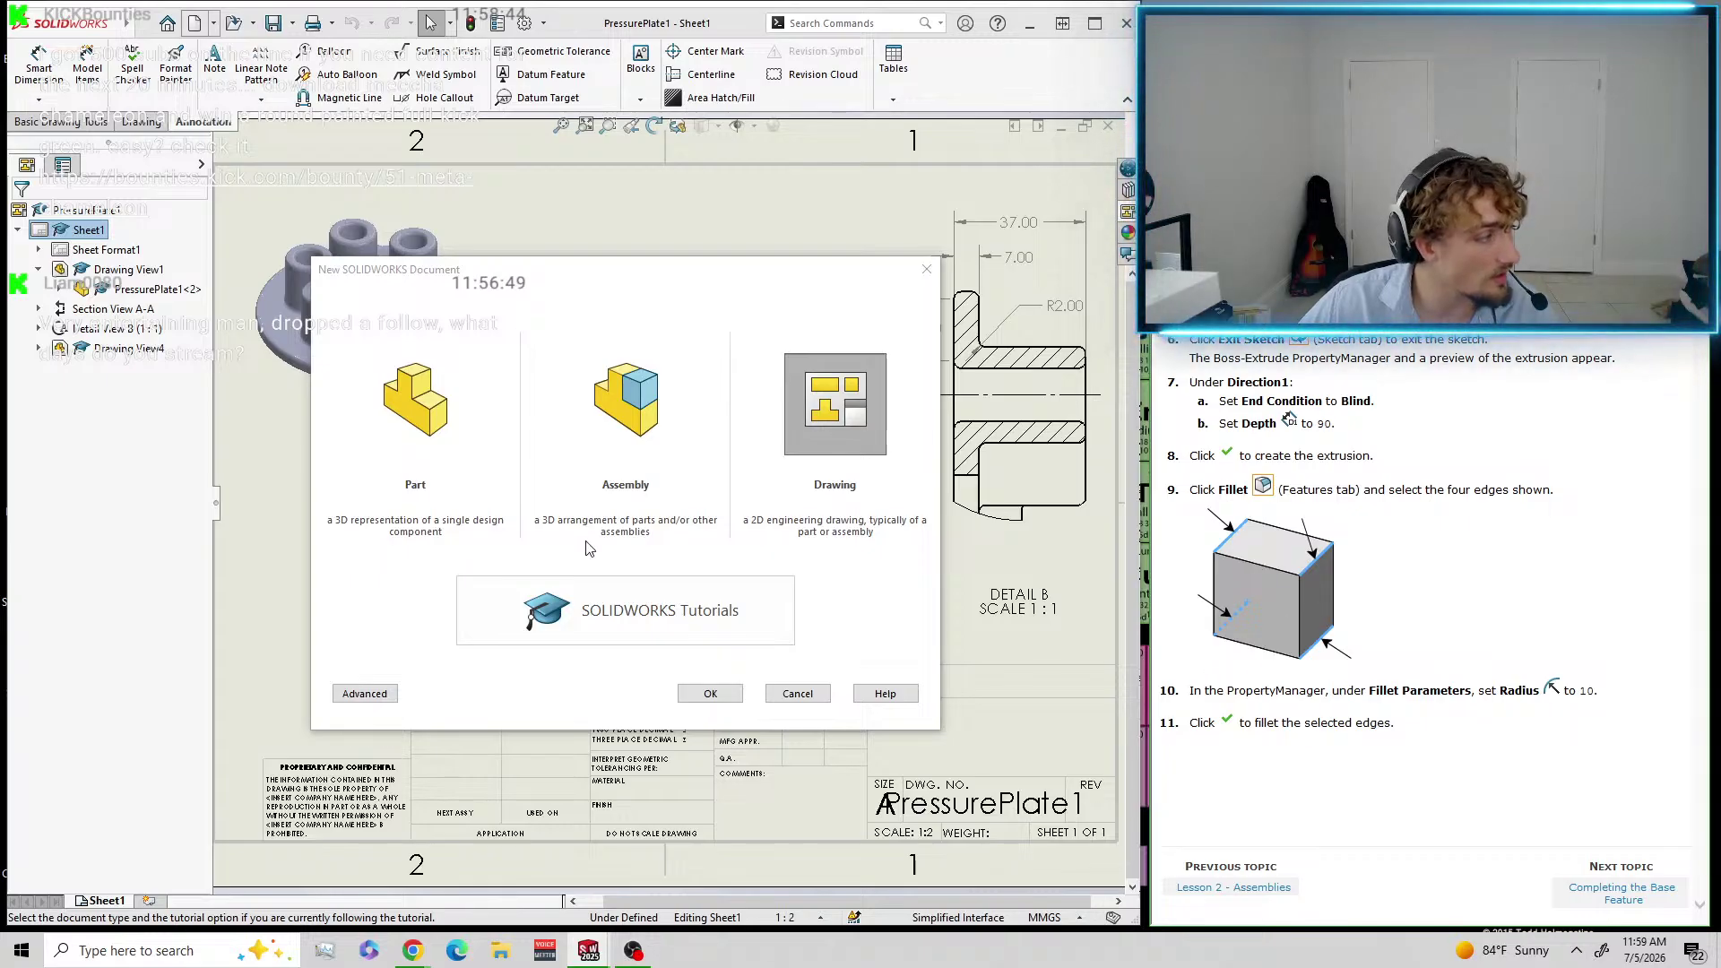
Create a new part document, and arrange the windows so the part fills the screen with the tutorial moved off it.
{"action": "left_click", "coordinate": [410, 403]}
{"action": "left_click", "coordinate": [729, 696]}
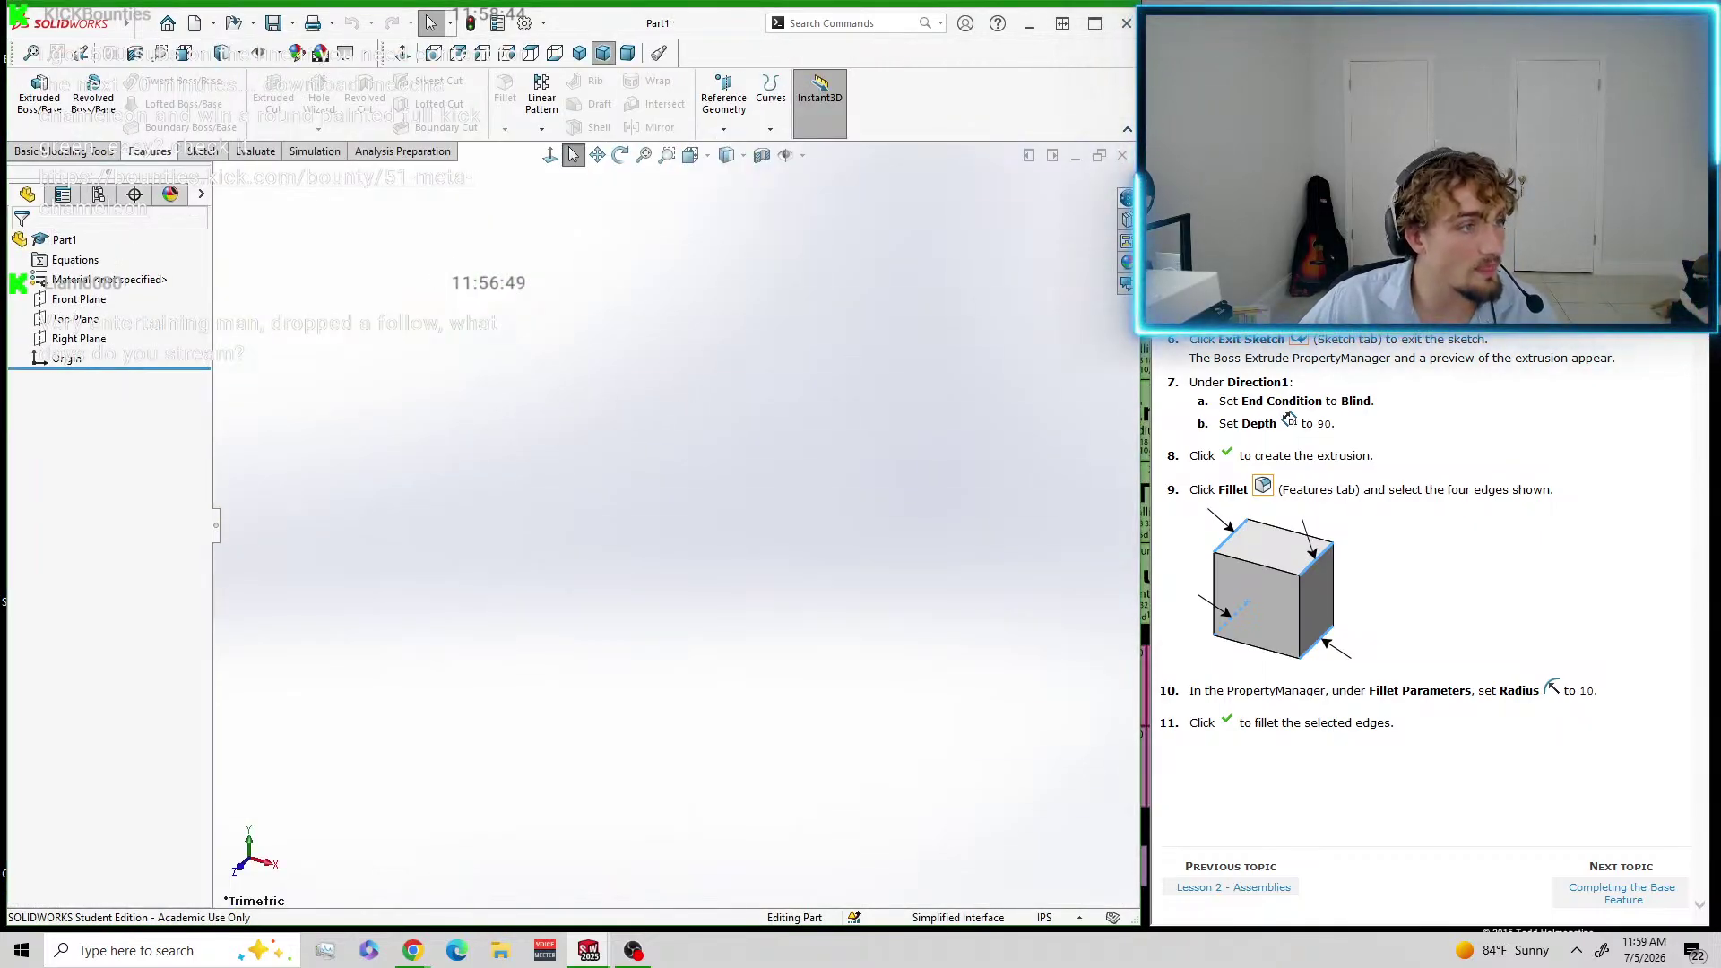
{"action": "mouse_move", "coordinate": [744, 166]}
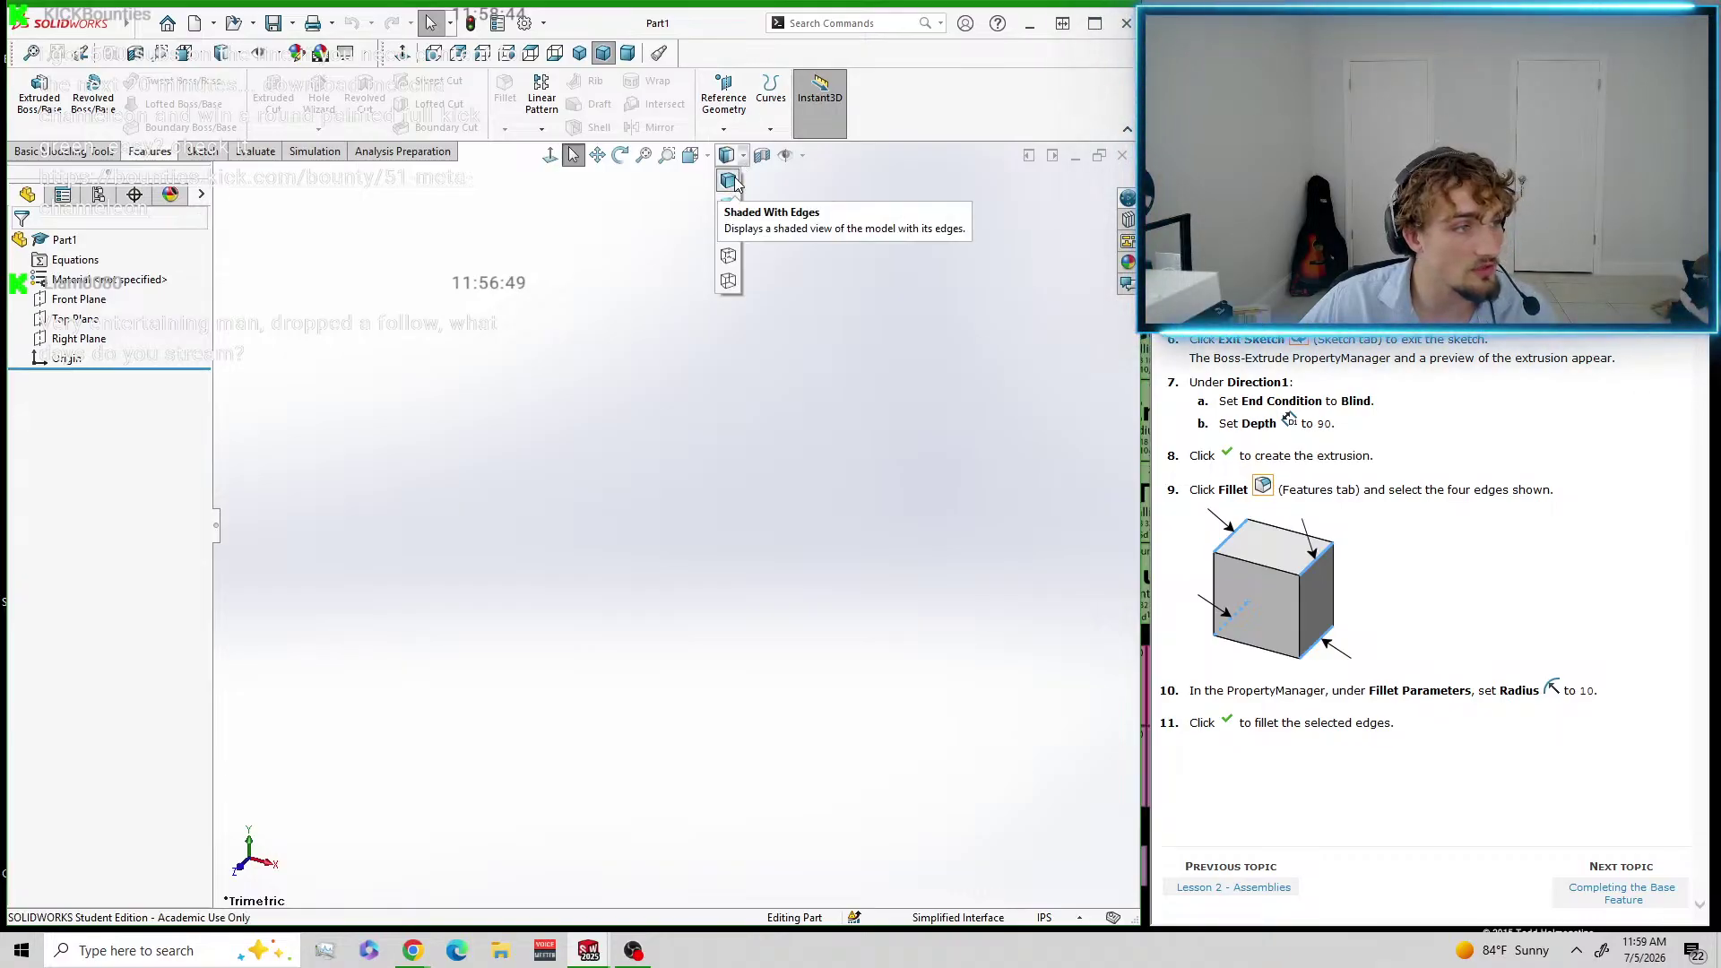
{"action": "left_click_drag", "start_coordinate": [1344, 27], "coordinate": [1720, 81]}
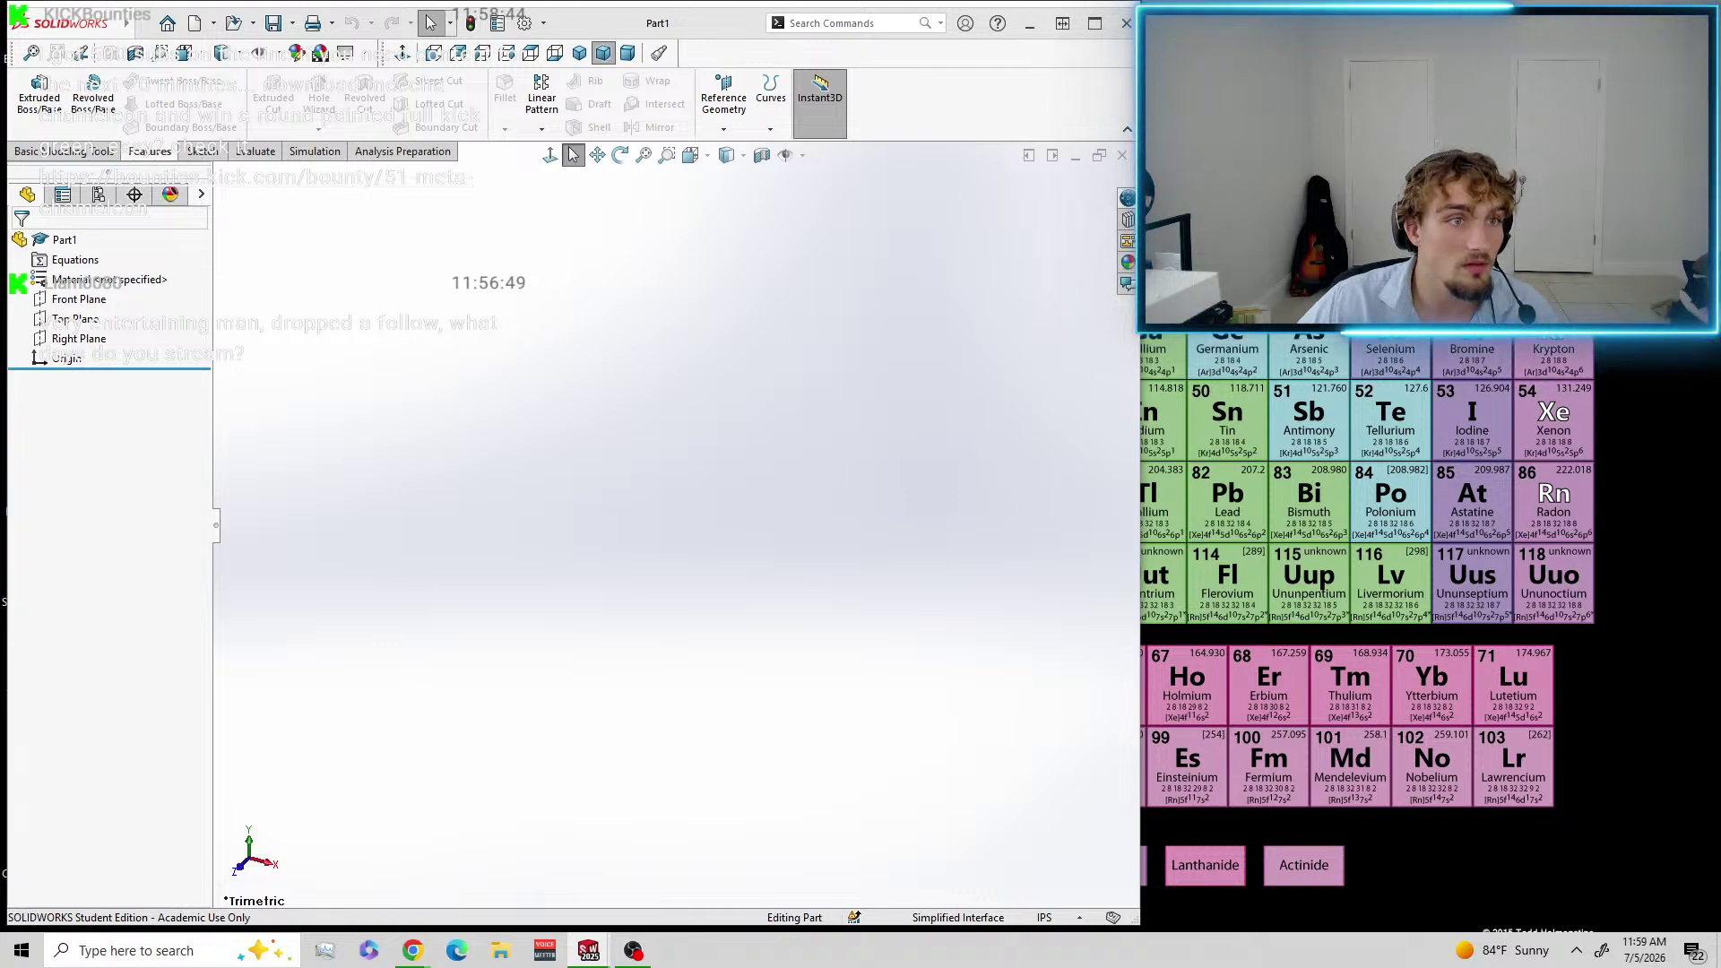
{"action": "double_click", "coordinate": [652, 27]}
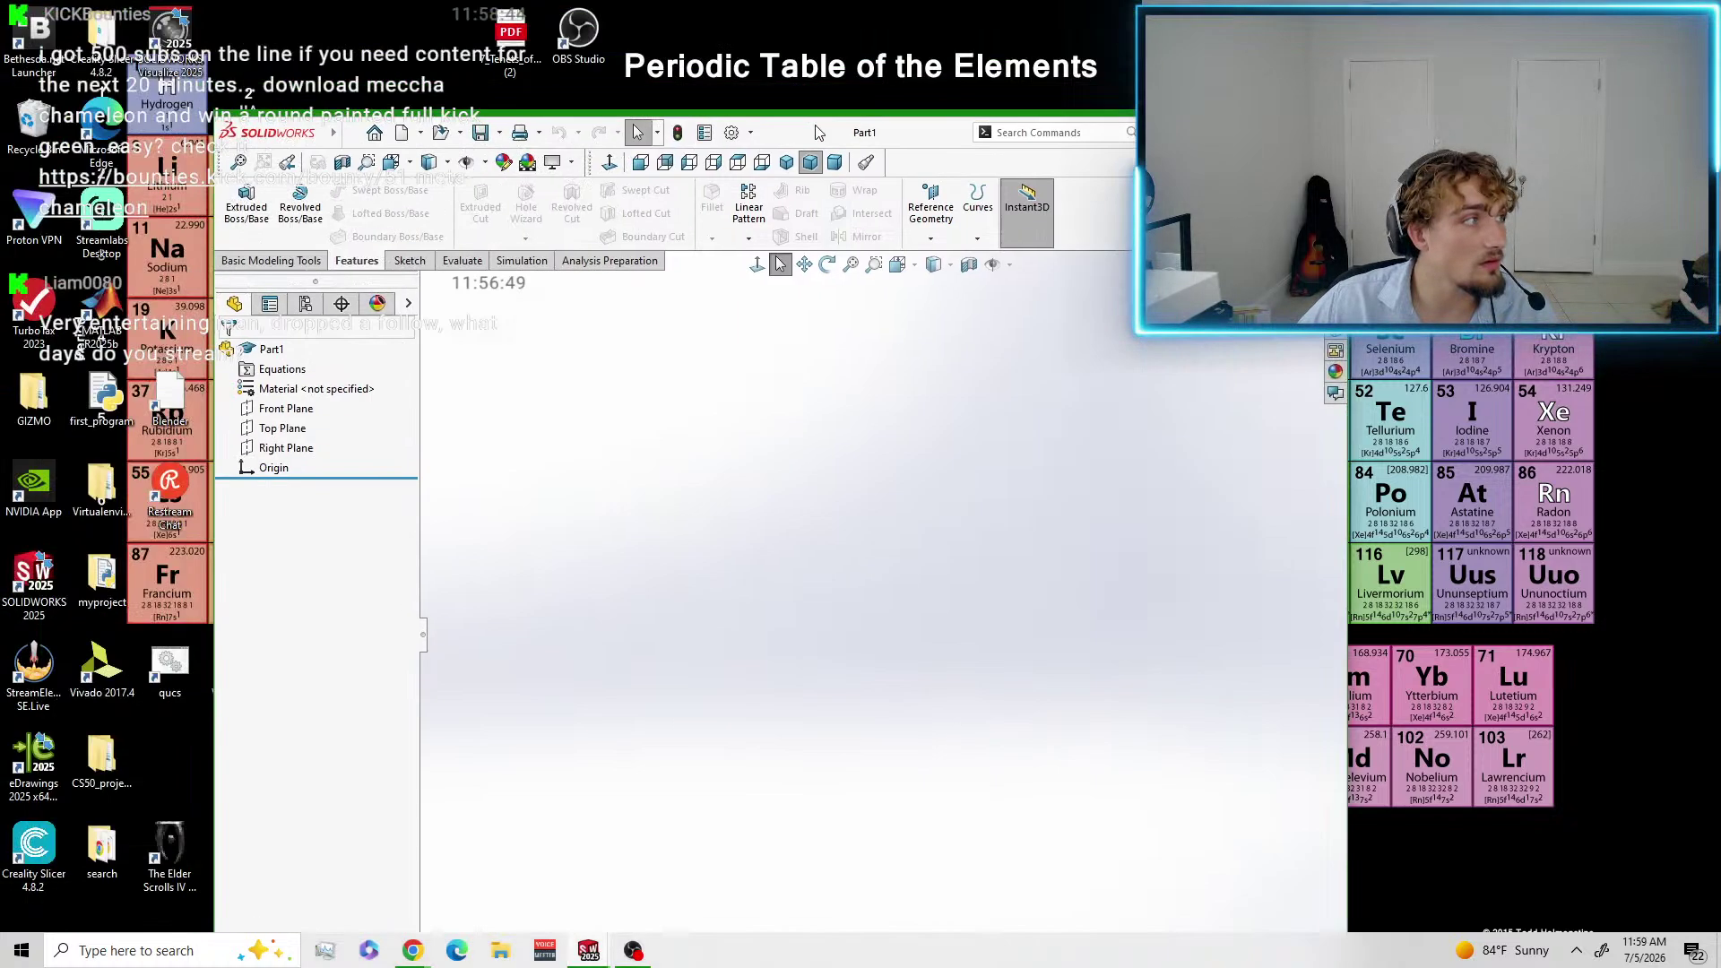
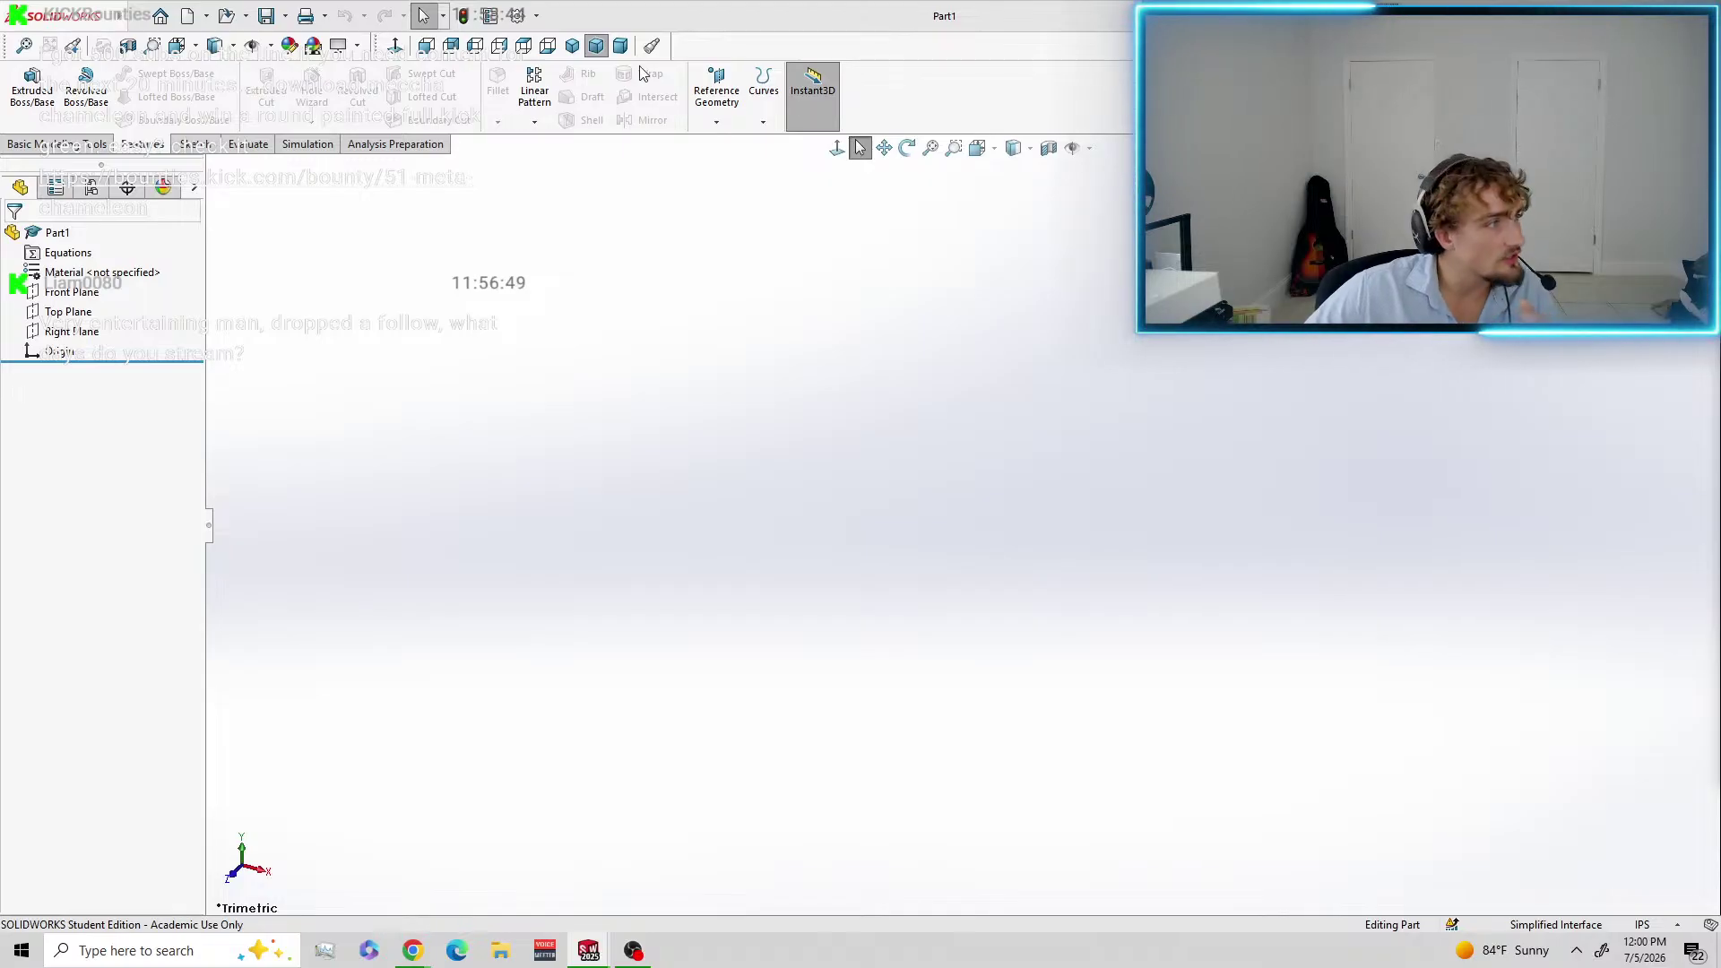
Start an Extruded Boss/Base on the Front Plane and sketch a corner rectangle about 2.23 in wide from the origin.
{"action": "left_click", "coordinate": [42, 120]}
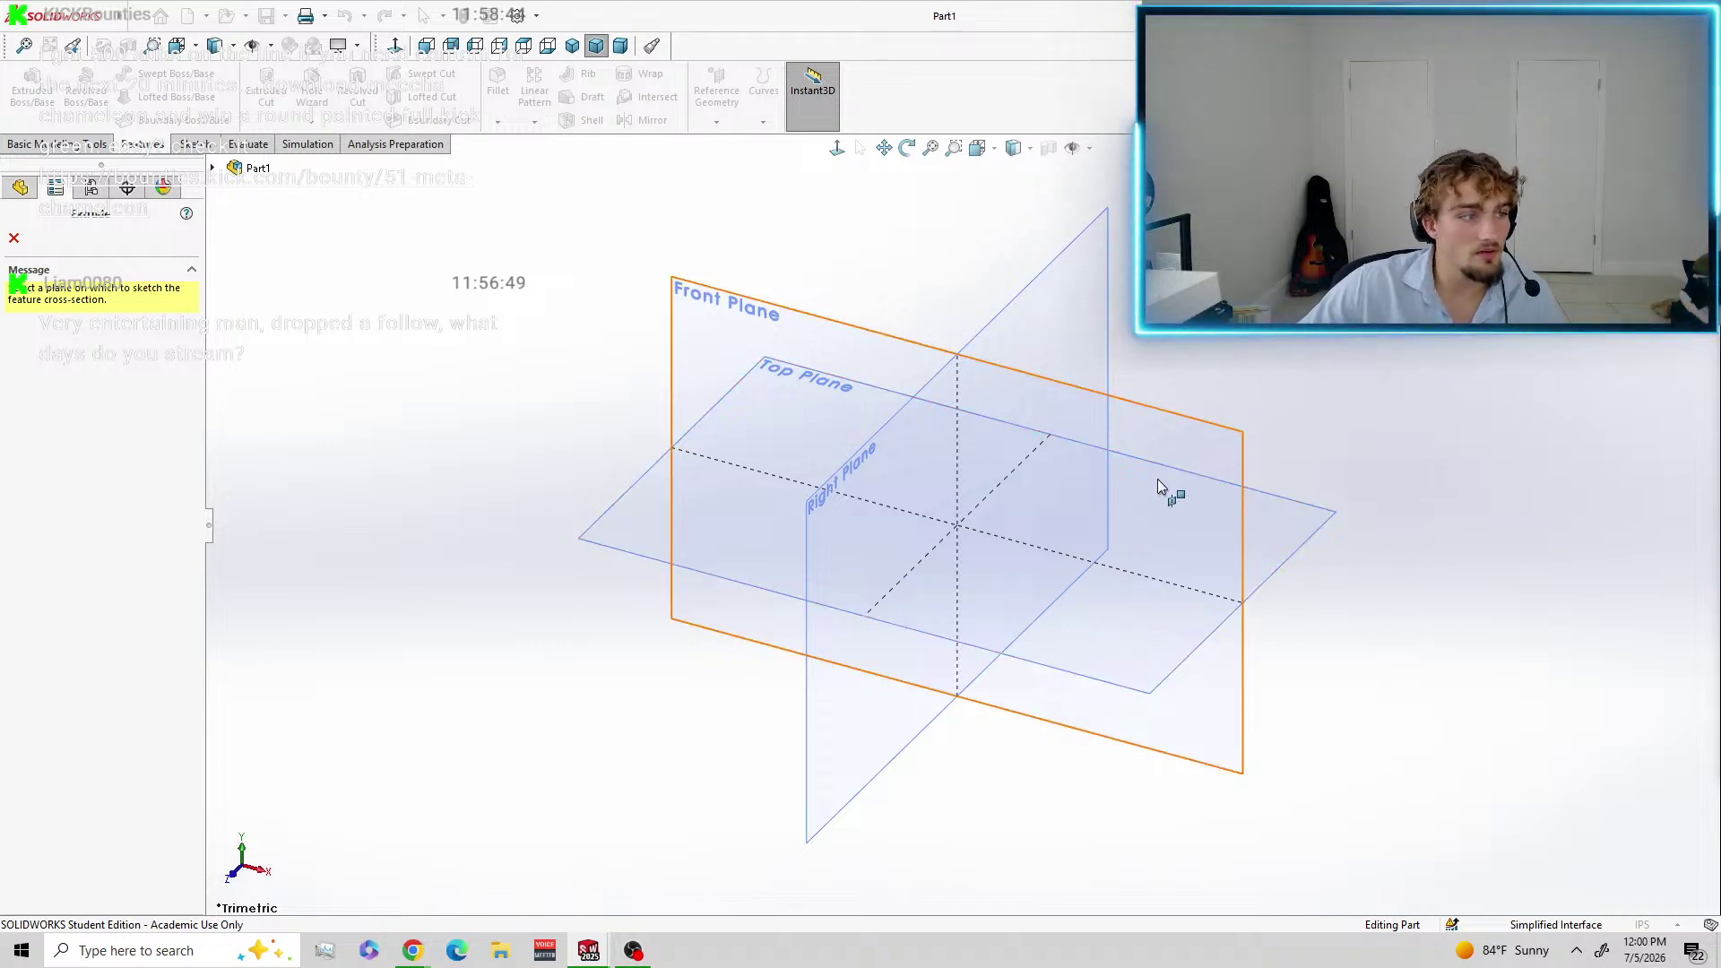
{"action": "left_click", "coordinate": [1179, 428]}
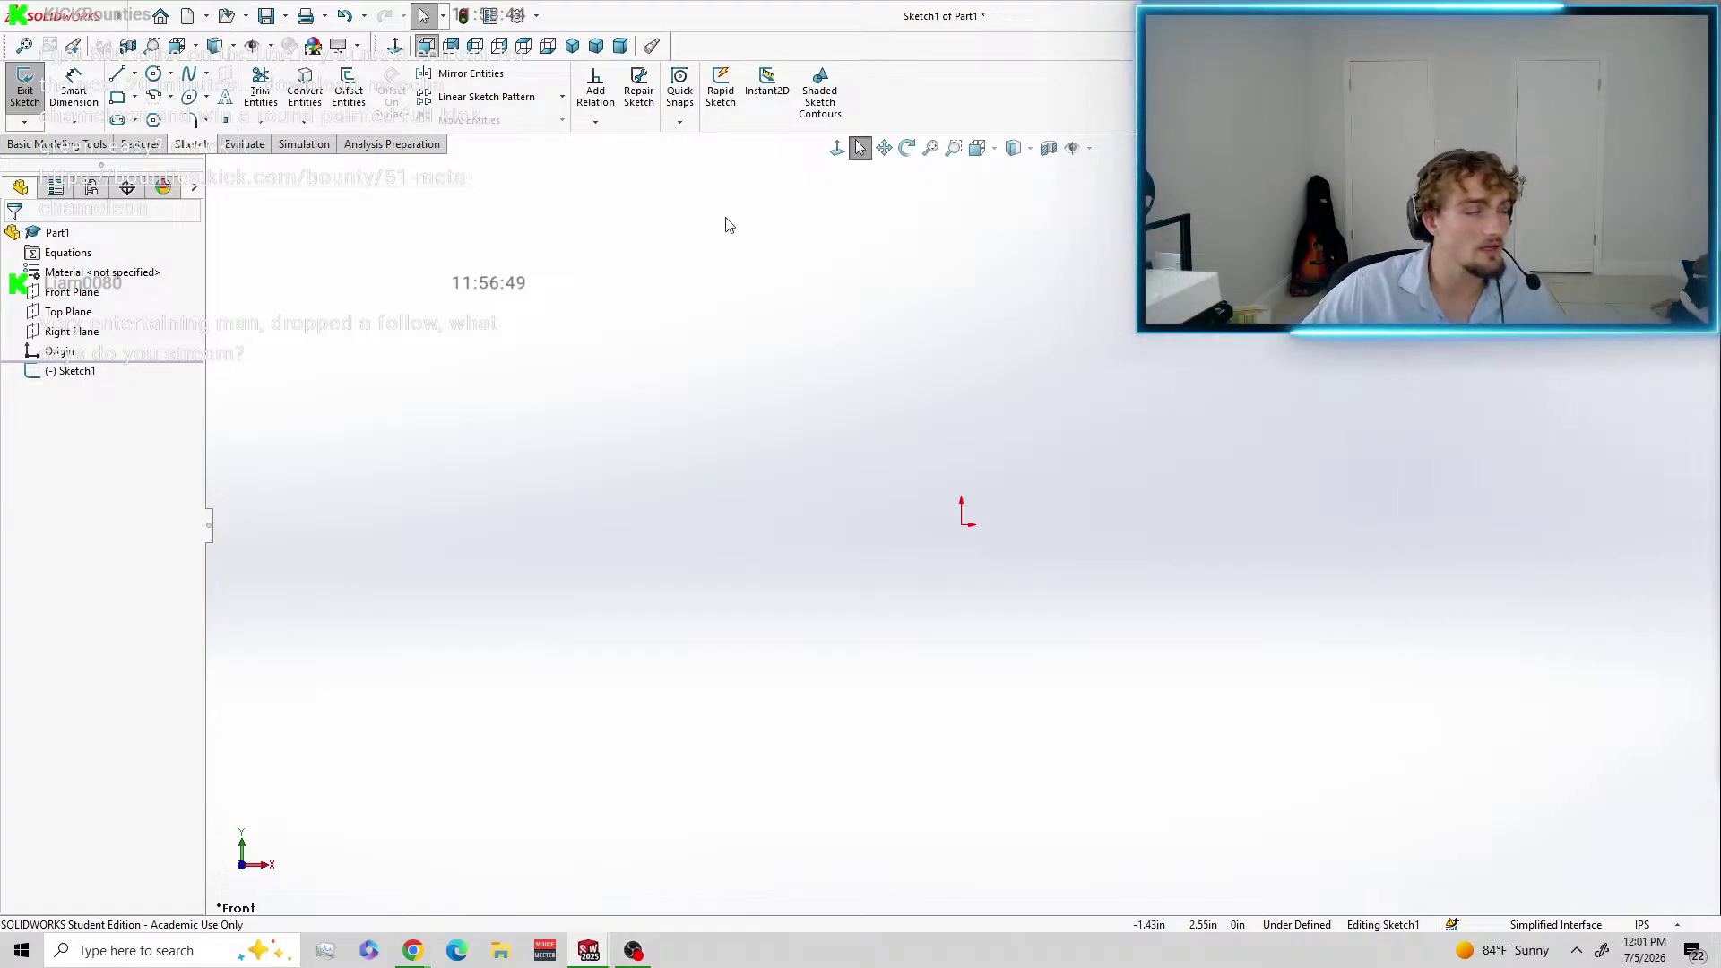
{"action": "left_click", "coordinate": [117, 102]}
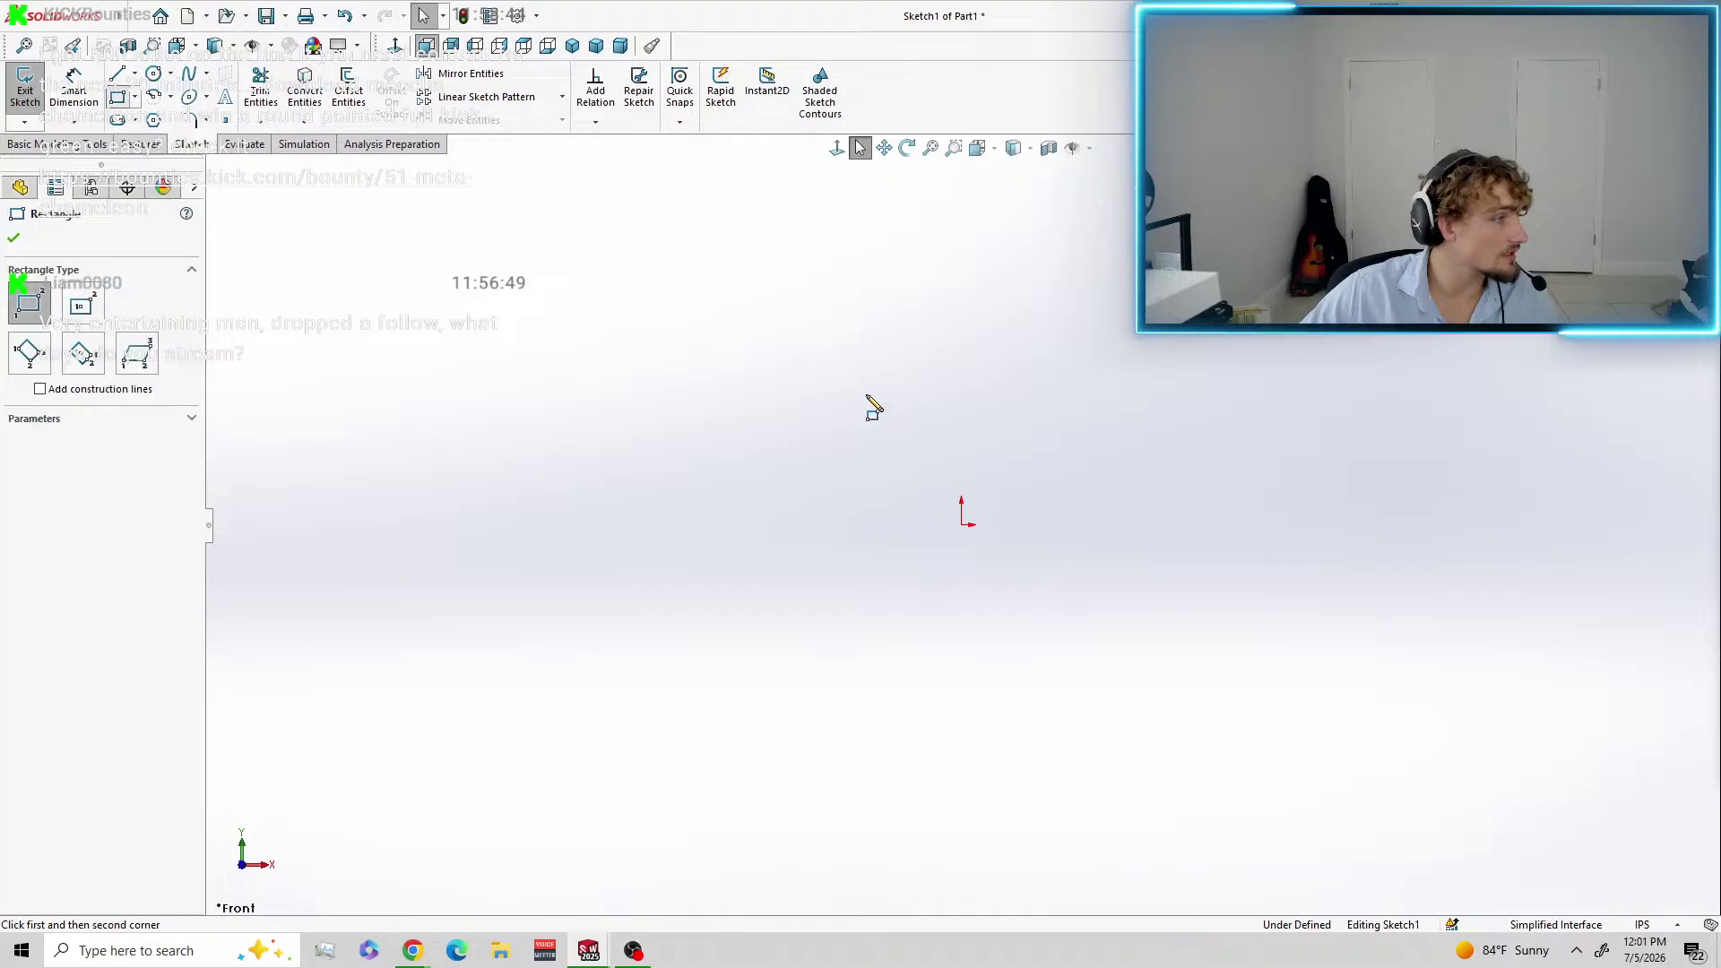
{"action": "left_click", "coordinate": [963, 524]}
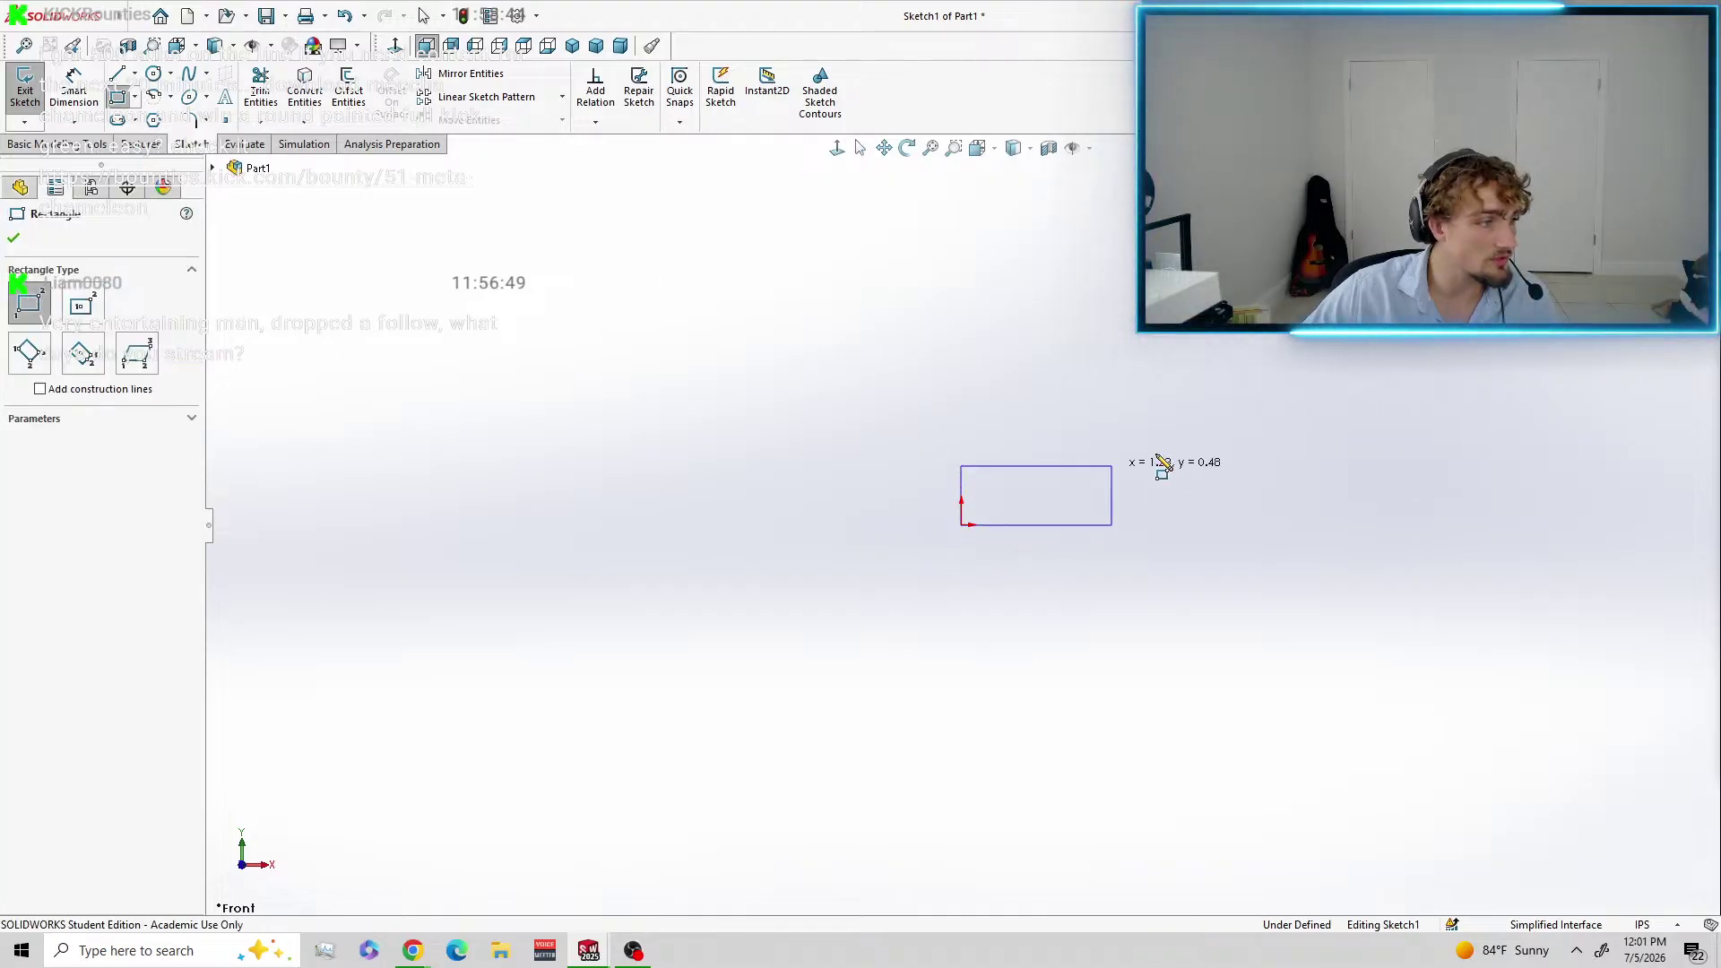
{"action": "left_click", "coordinate": [1235, 339]}
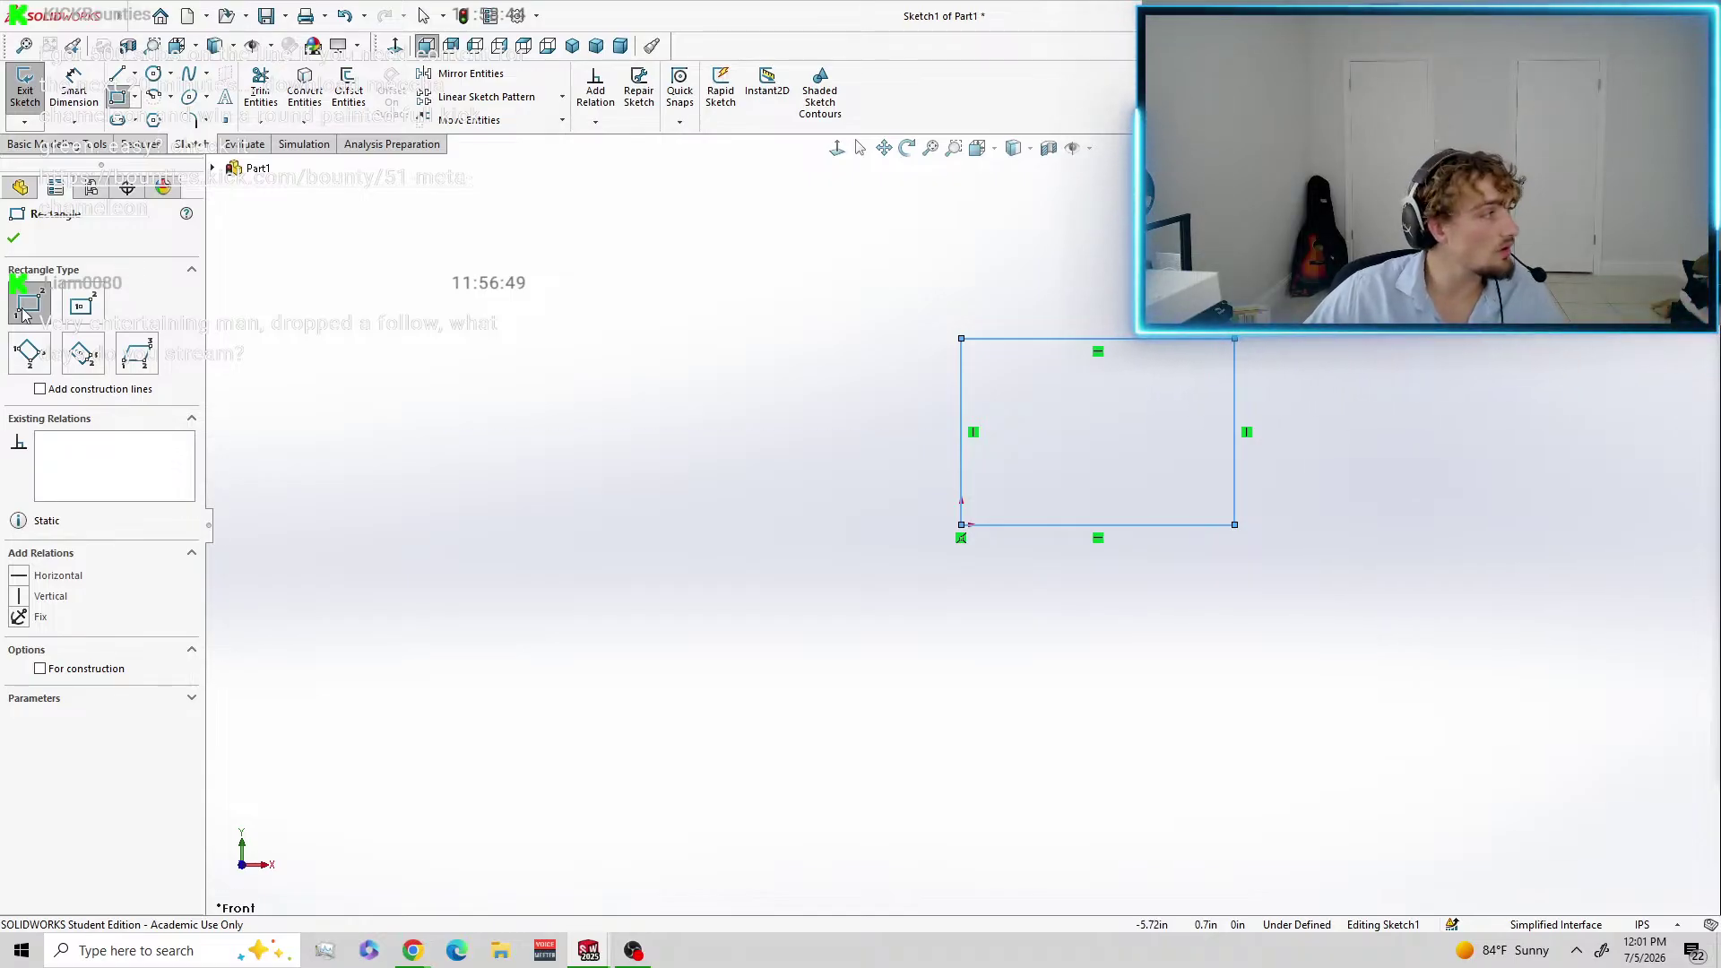
Dimension the rectangle's width and height to 120 mm each.
{"action": "left_click", "coordinate": [90, 86]}
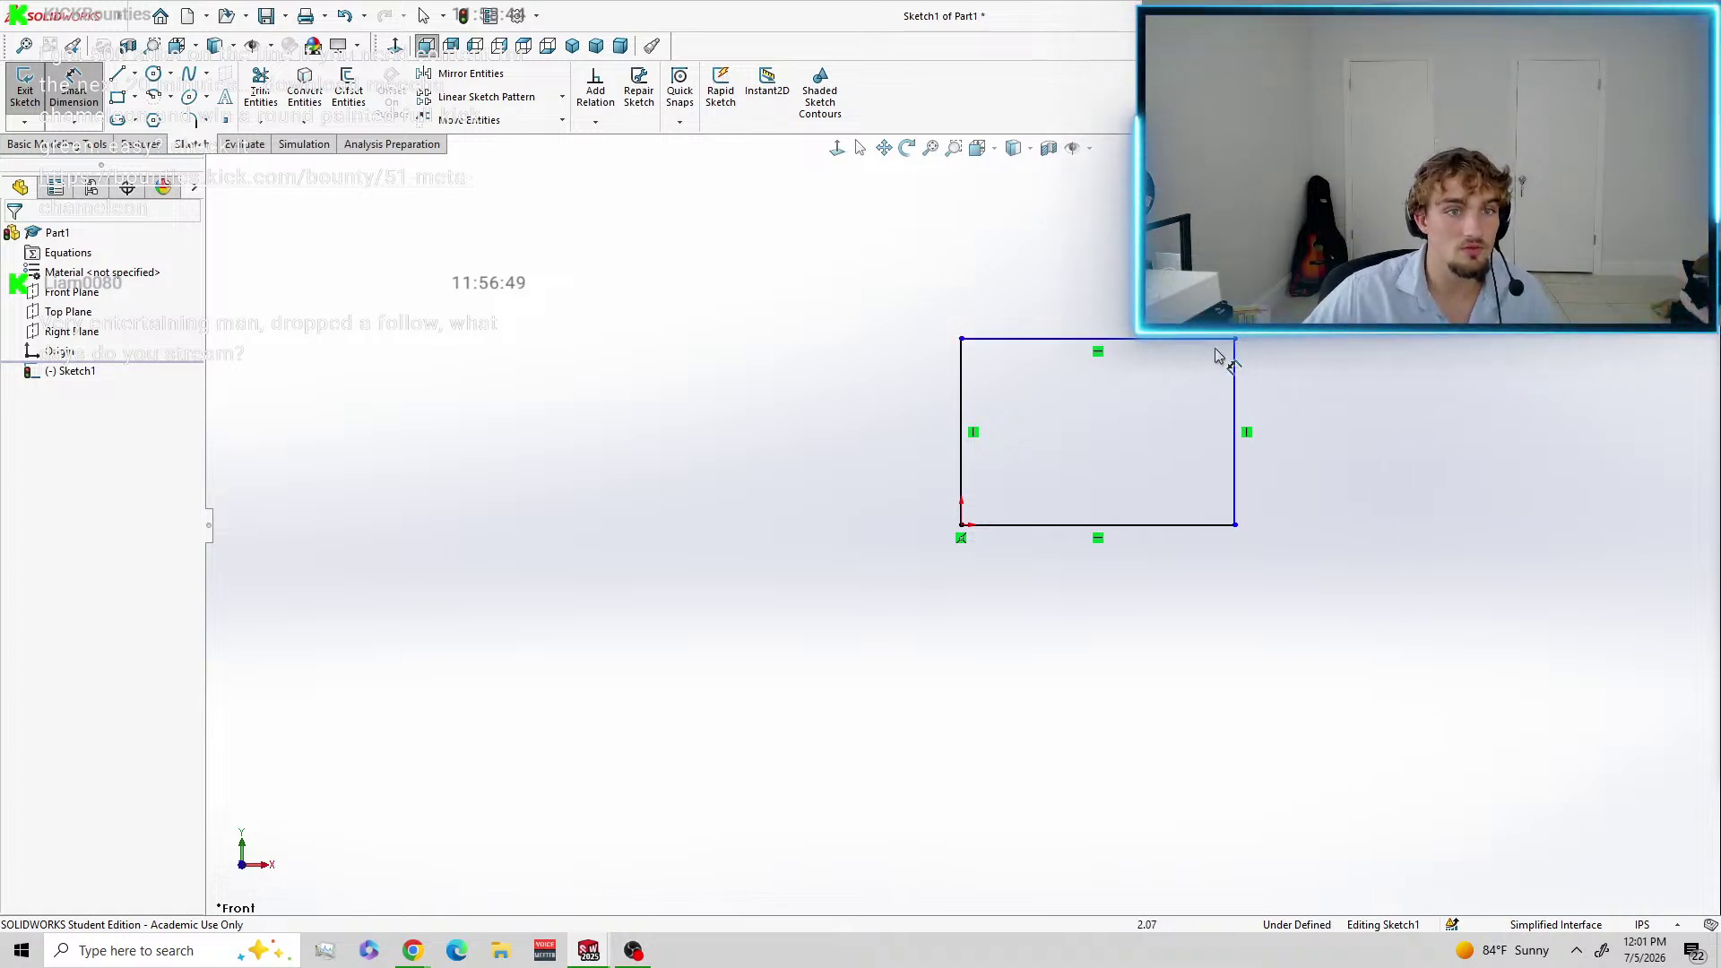
{"action": "left_click", "coordinate": [1153, 350]}
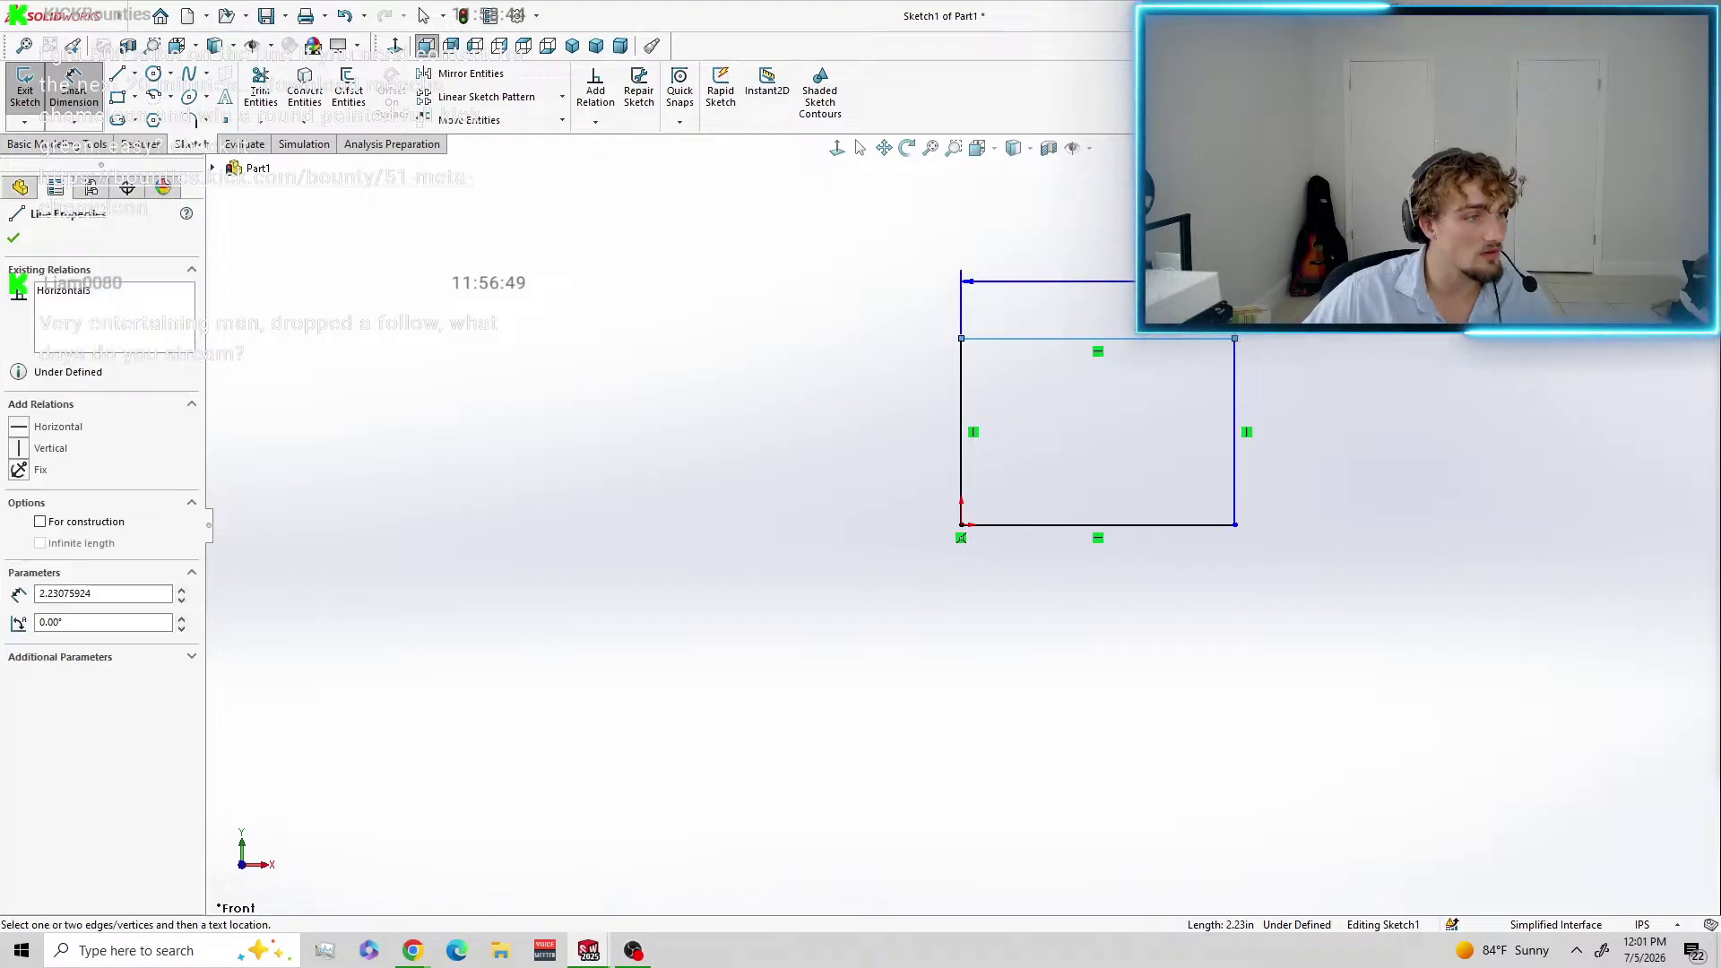
{"action": "left_click", "coordinate": [1160, 257]}
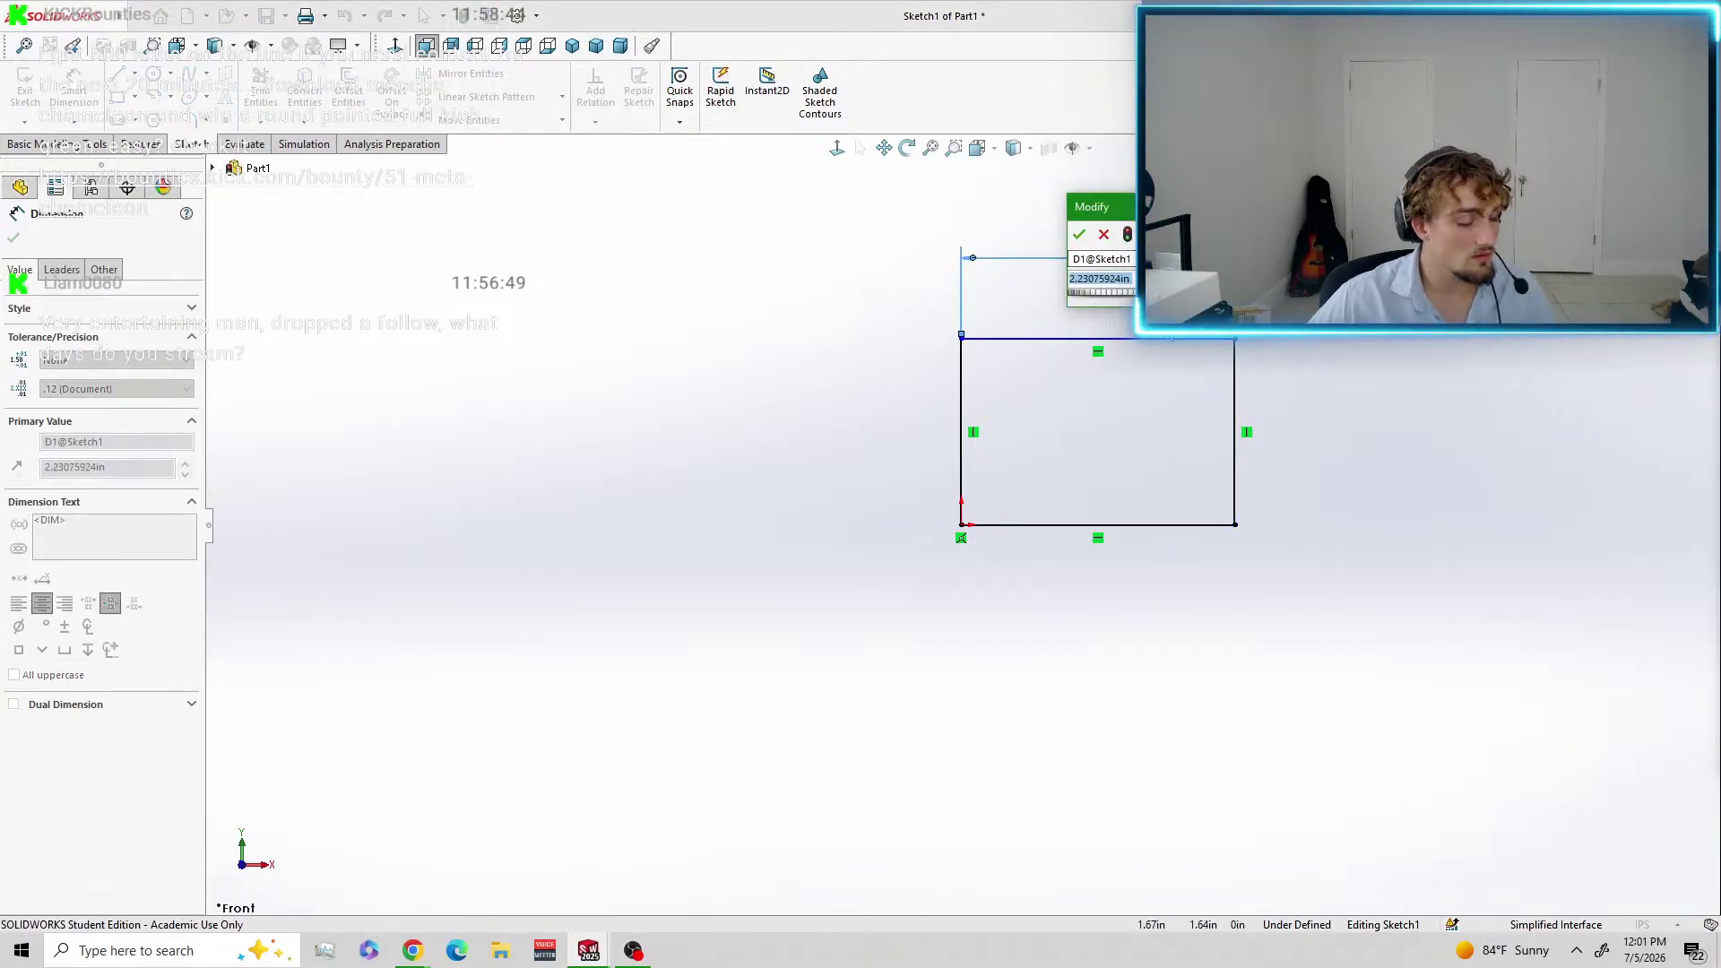
{"action": "type", "text": "120mm"}
{"action": "key", "text": "Return"}
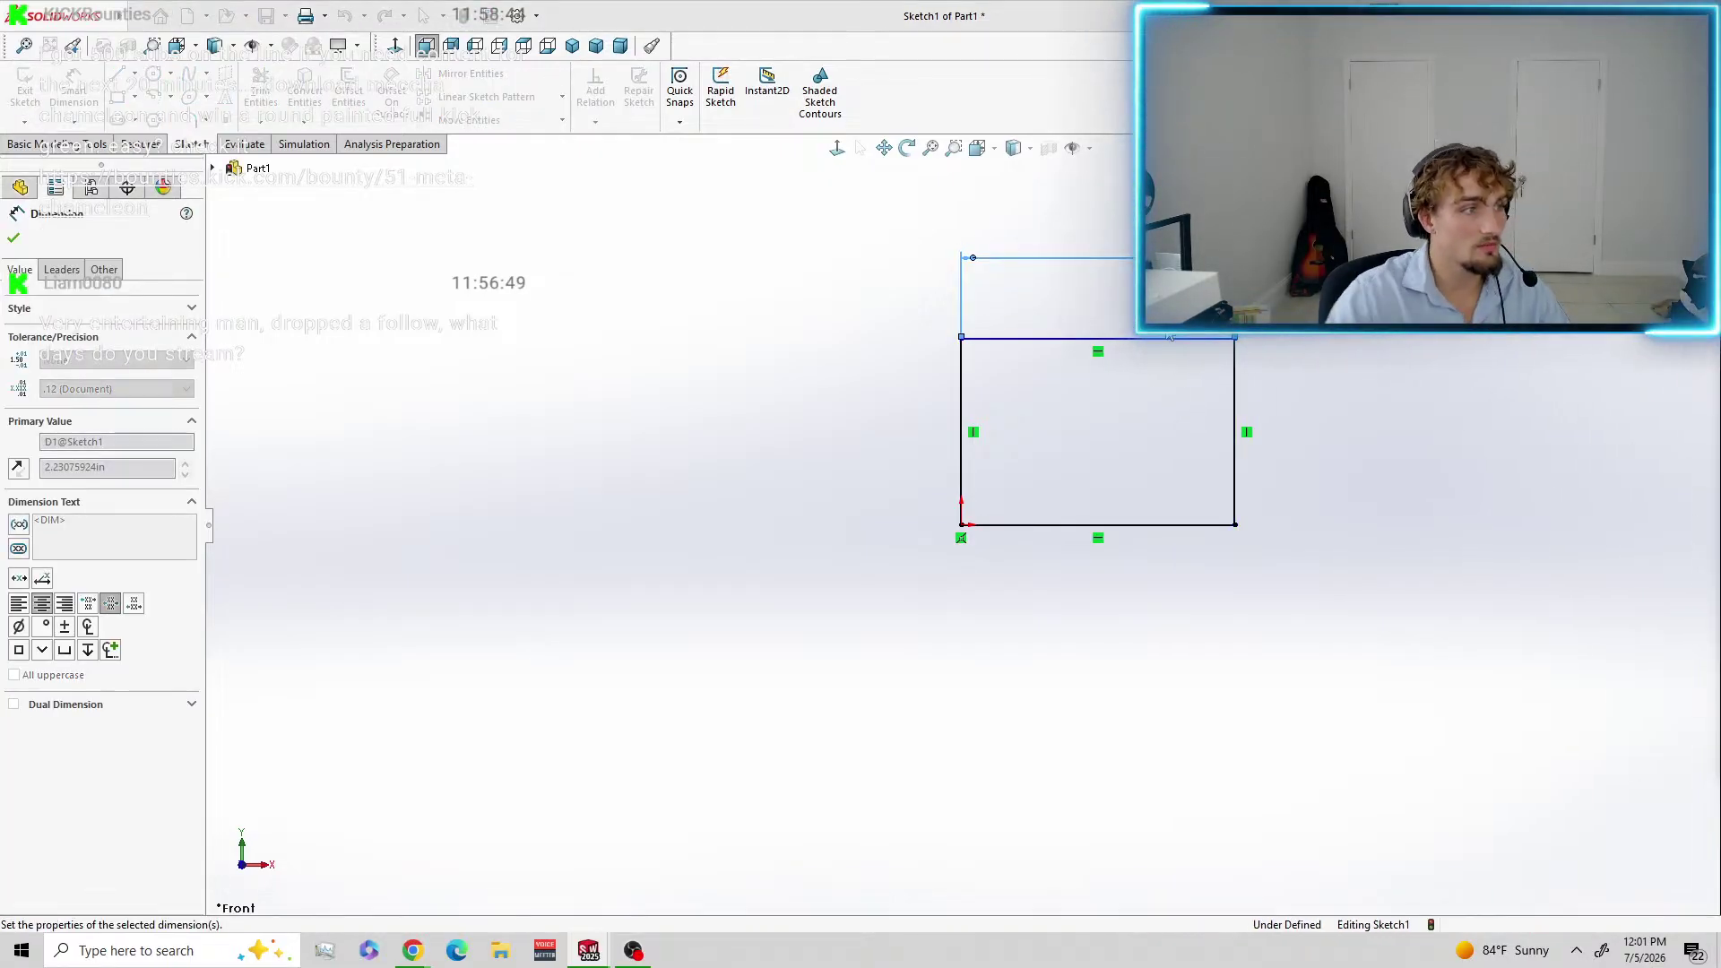
{"action": "left_click", "coordinate": [1238, 387]}
{"action": "left_click", "coordinate": [1358, 348]}
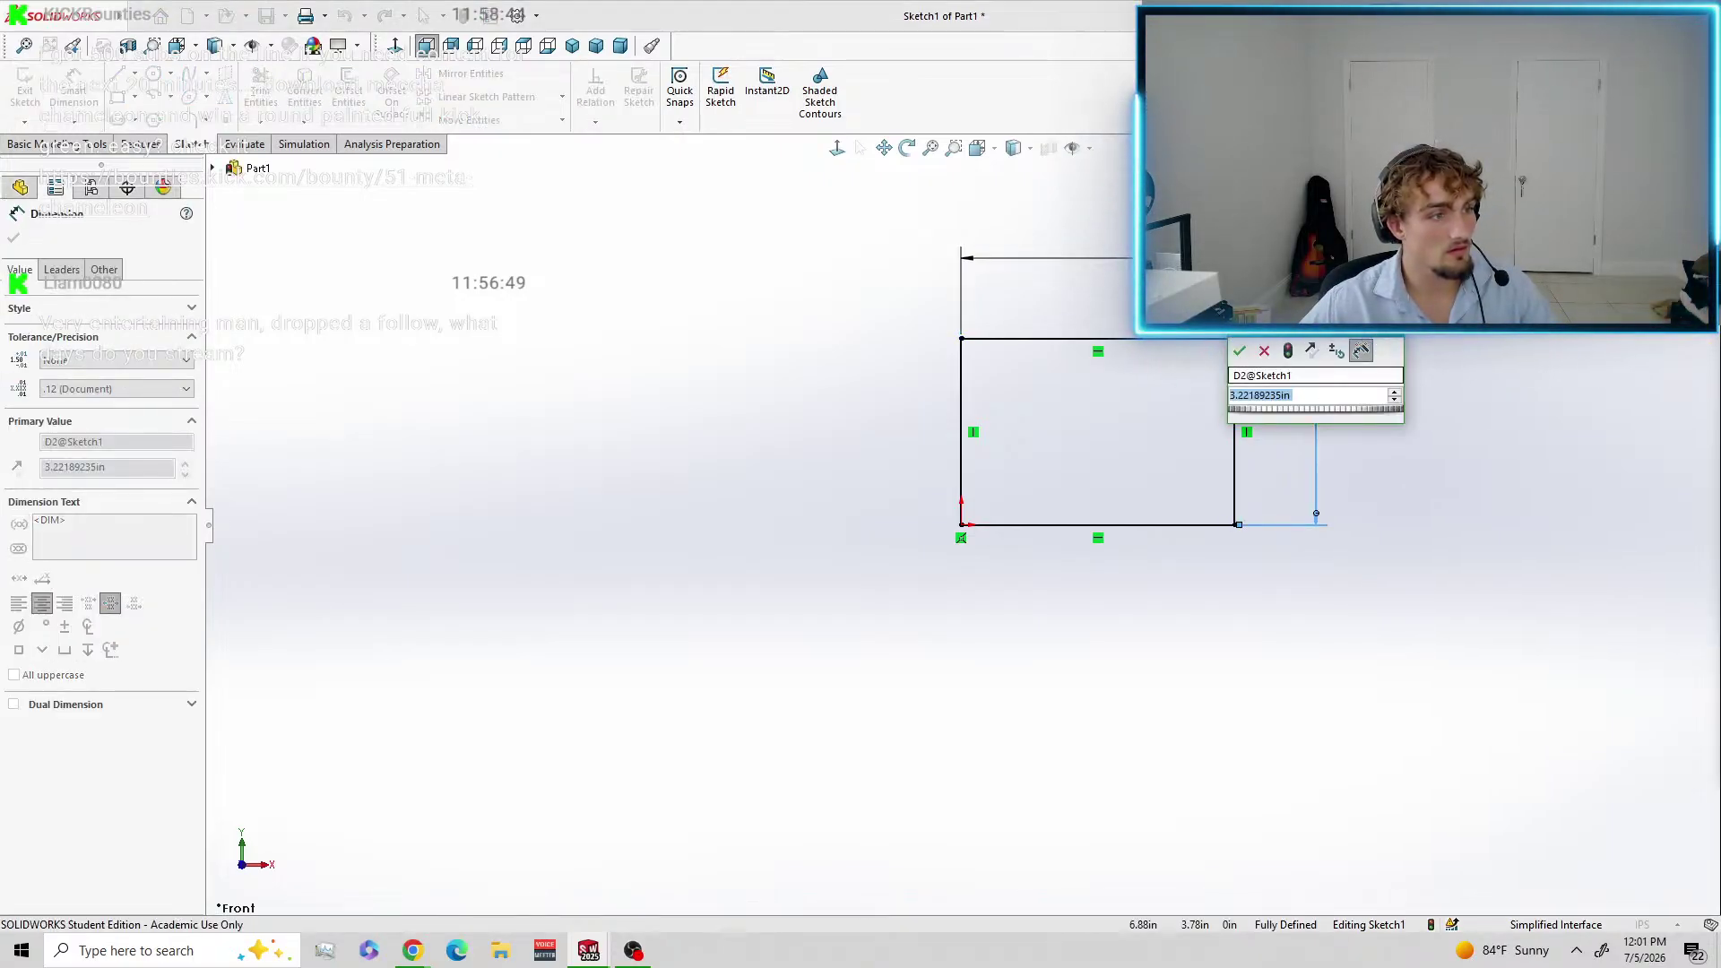
{"action": "type", "text": "120mm"}
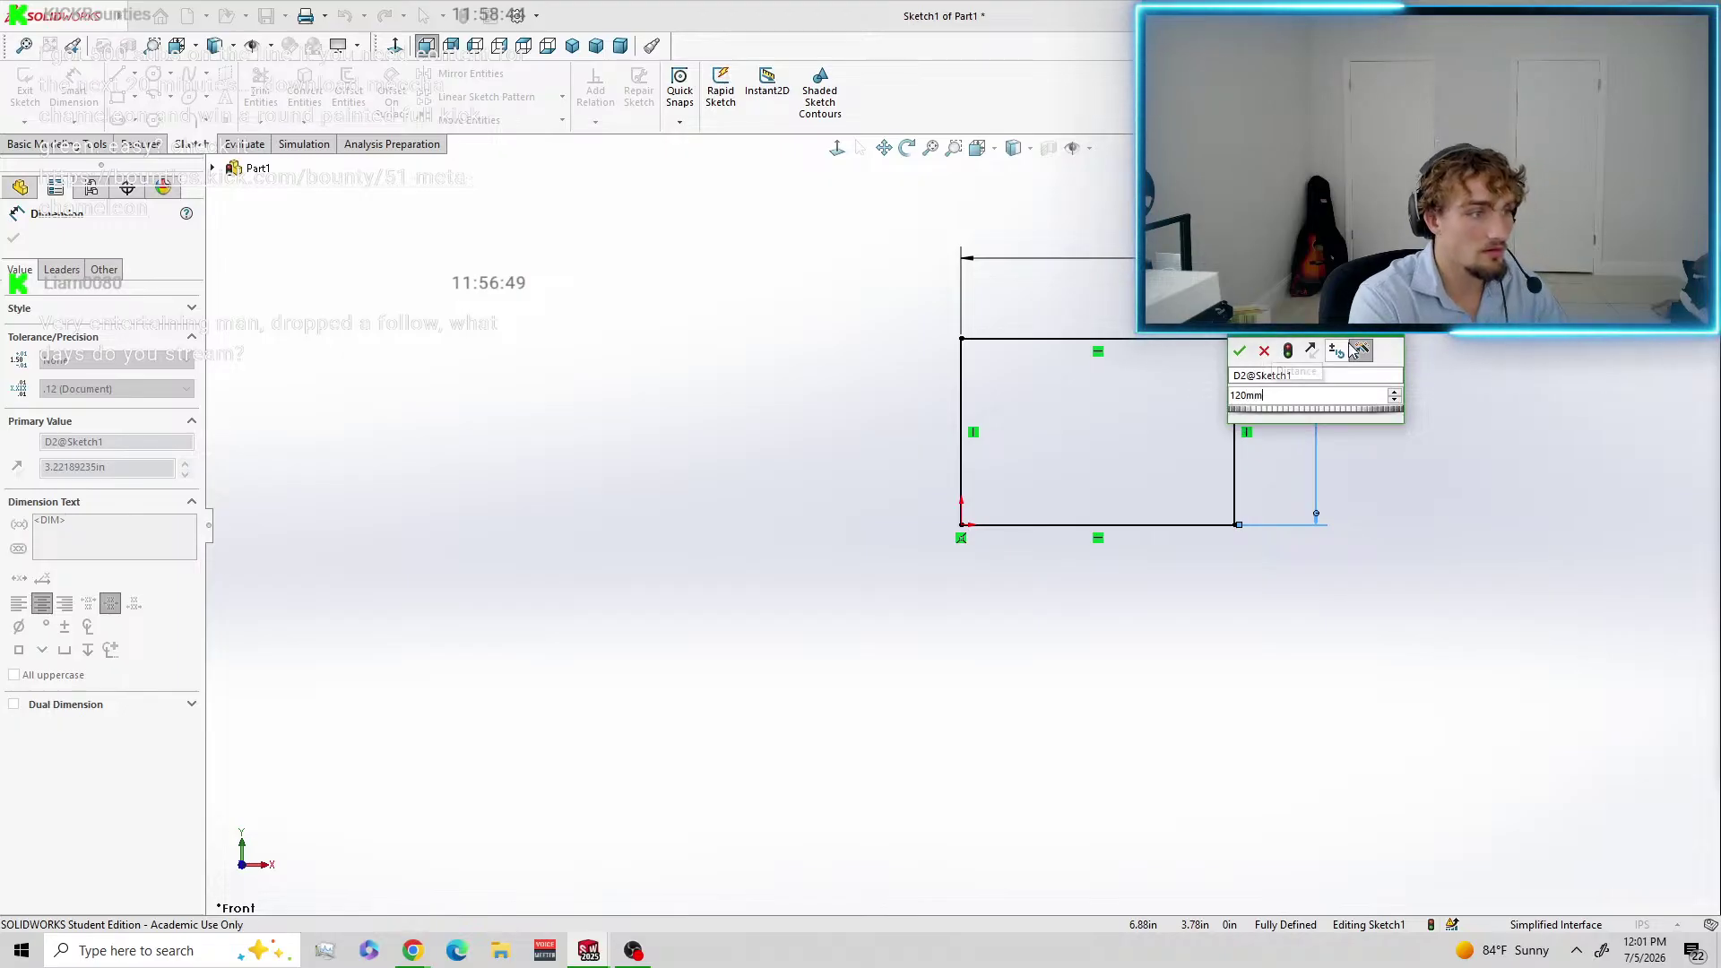
{"action": "key", "text": "Return"}
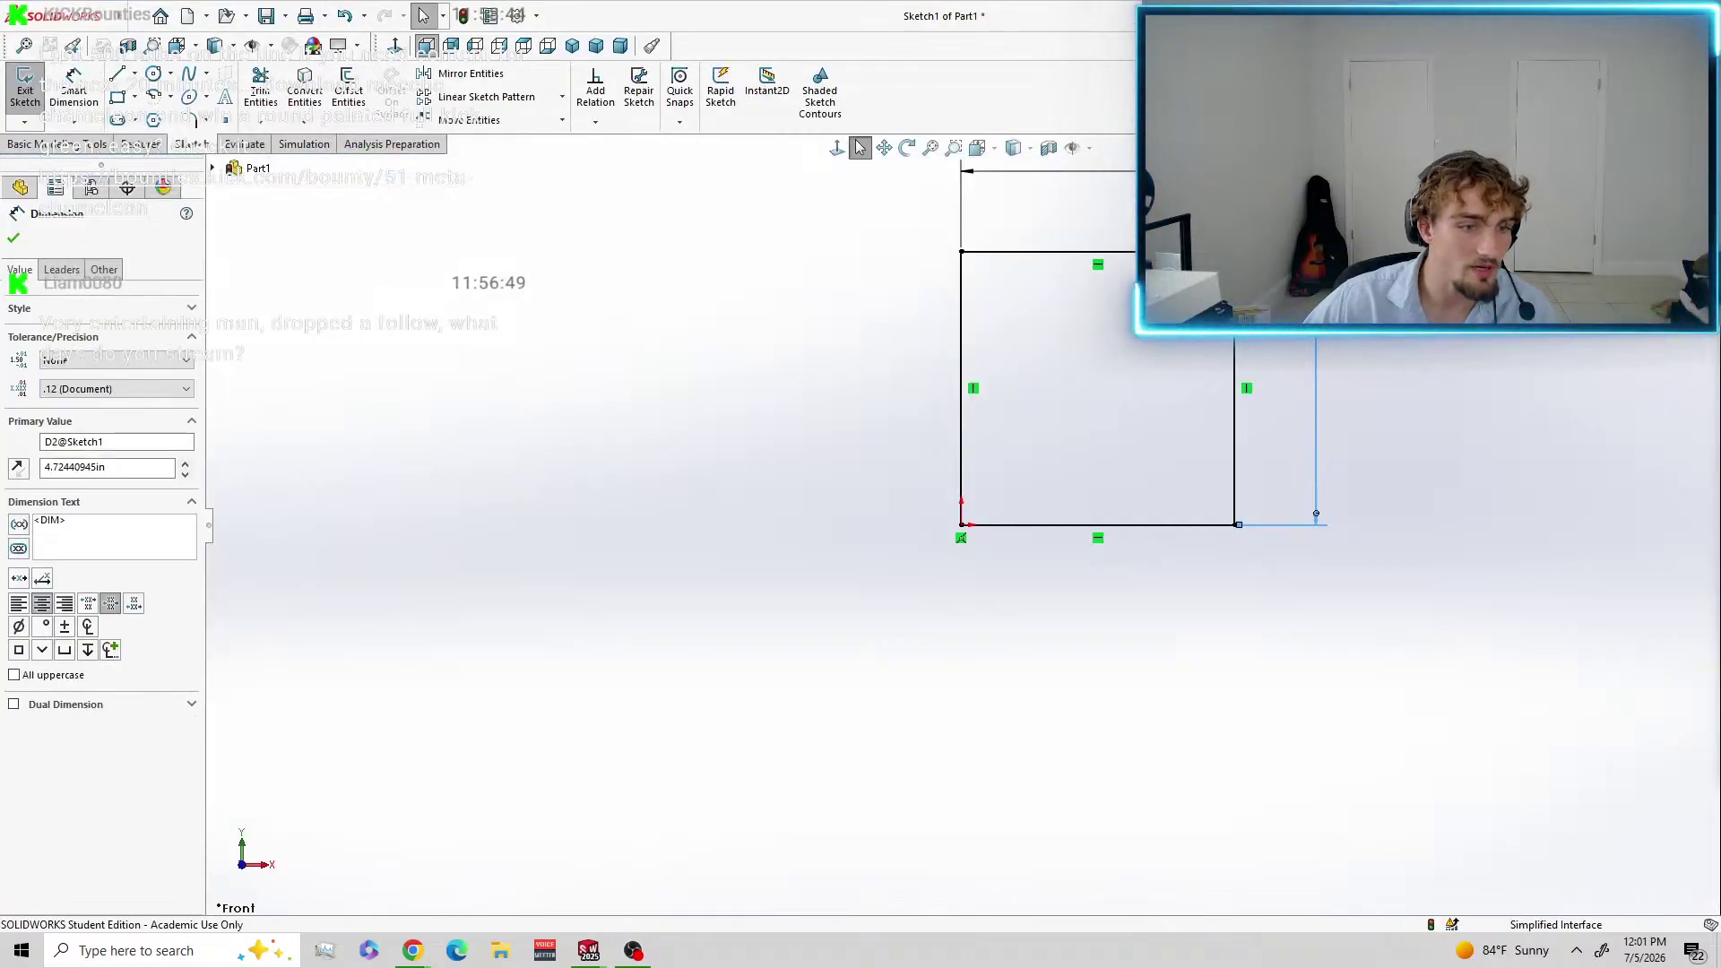
{"action": "key", "text": "super+d"}
{"action": "key", "text": "super+d"}
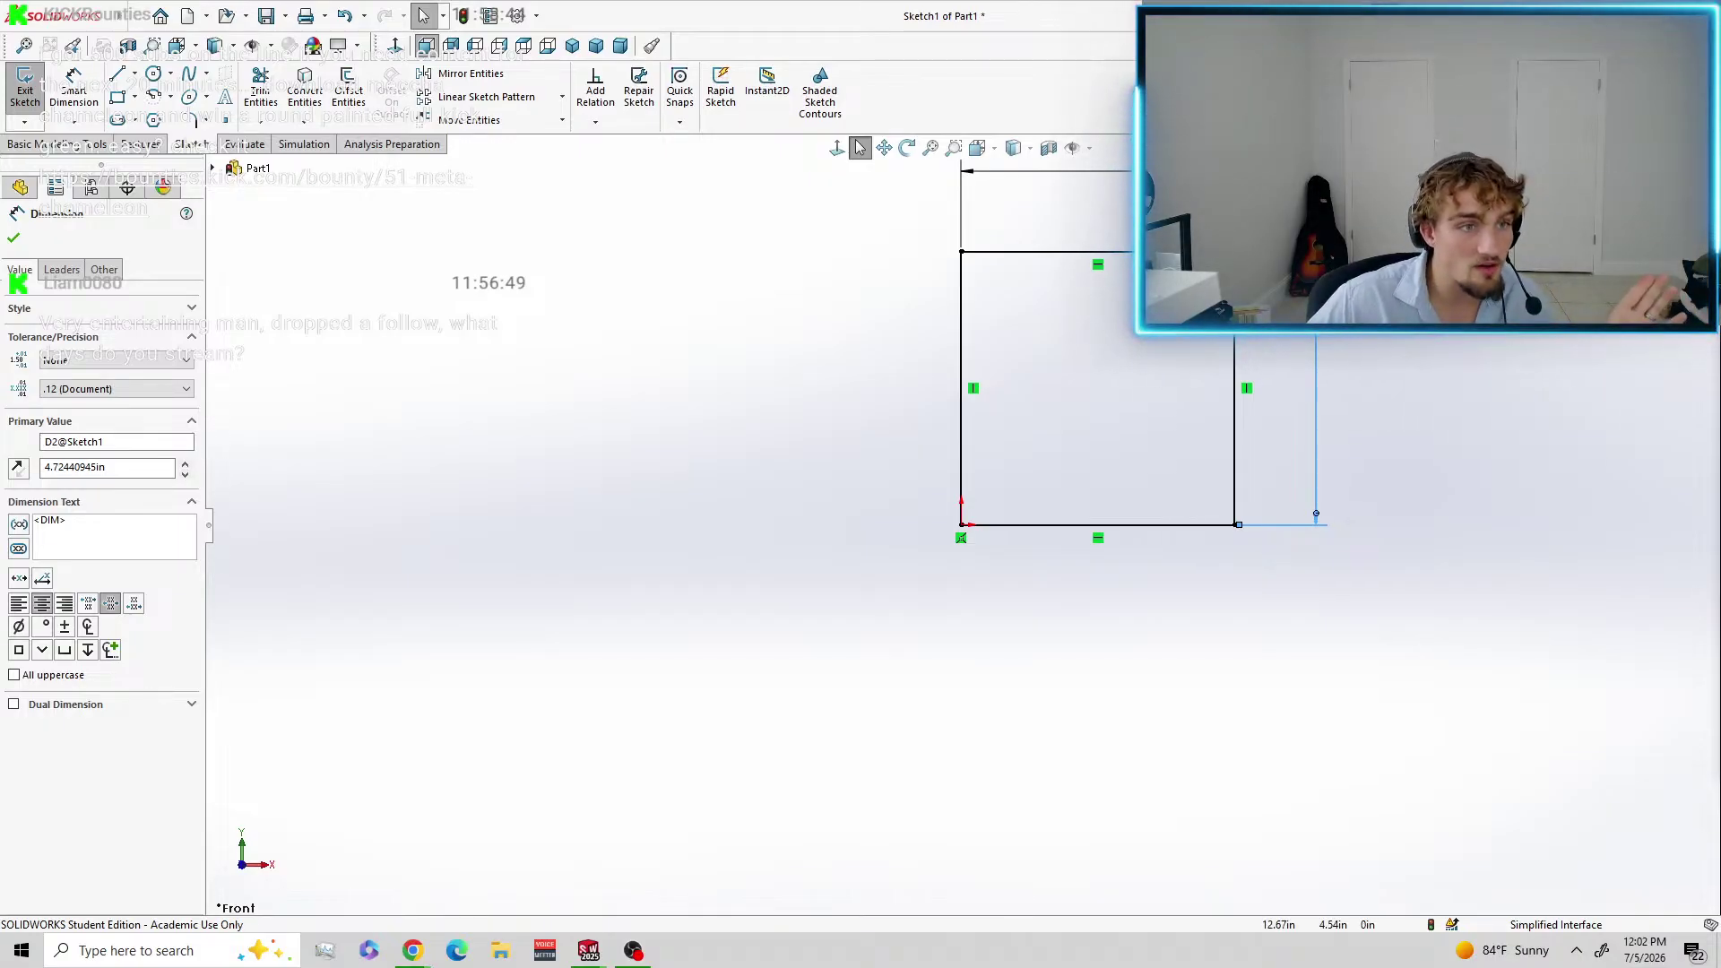
Finish the square sketch and extrude it 90 mm as a blind boss.
{"action": "left_click", "coordinate": [15, 238]}
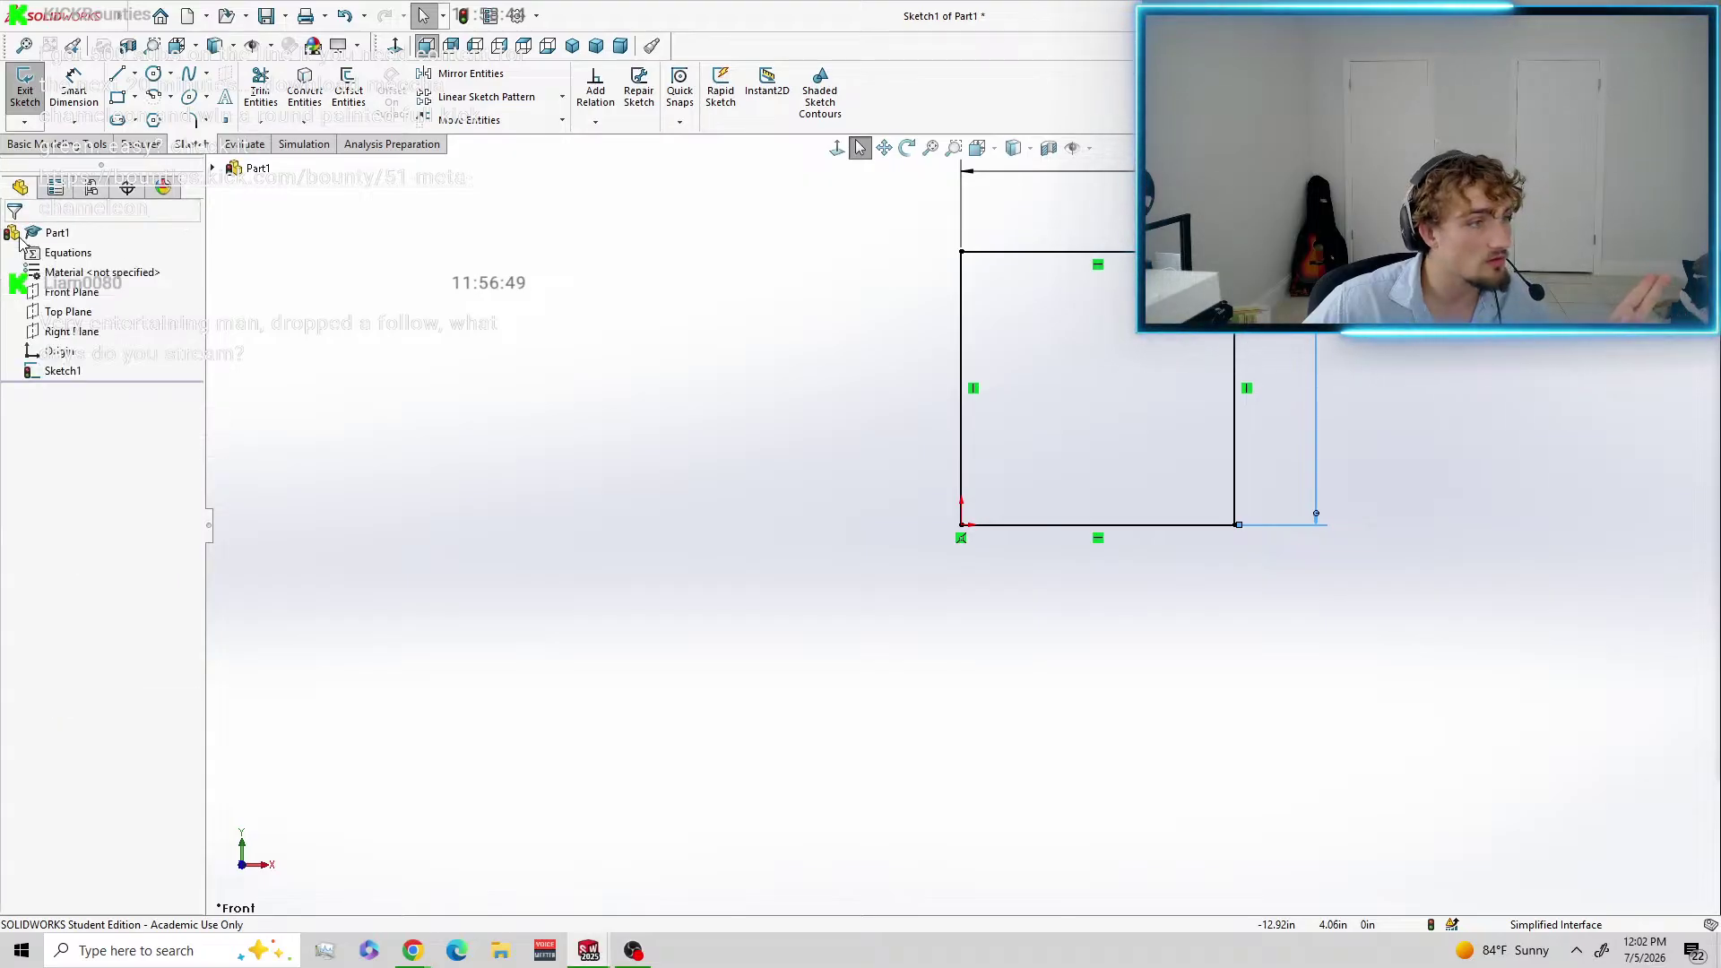
{"action": "left_click", "coordinate": [34, 107]}
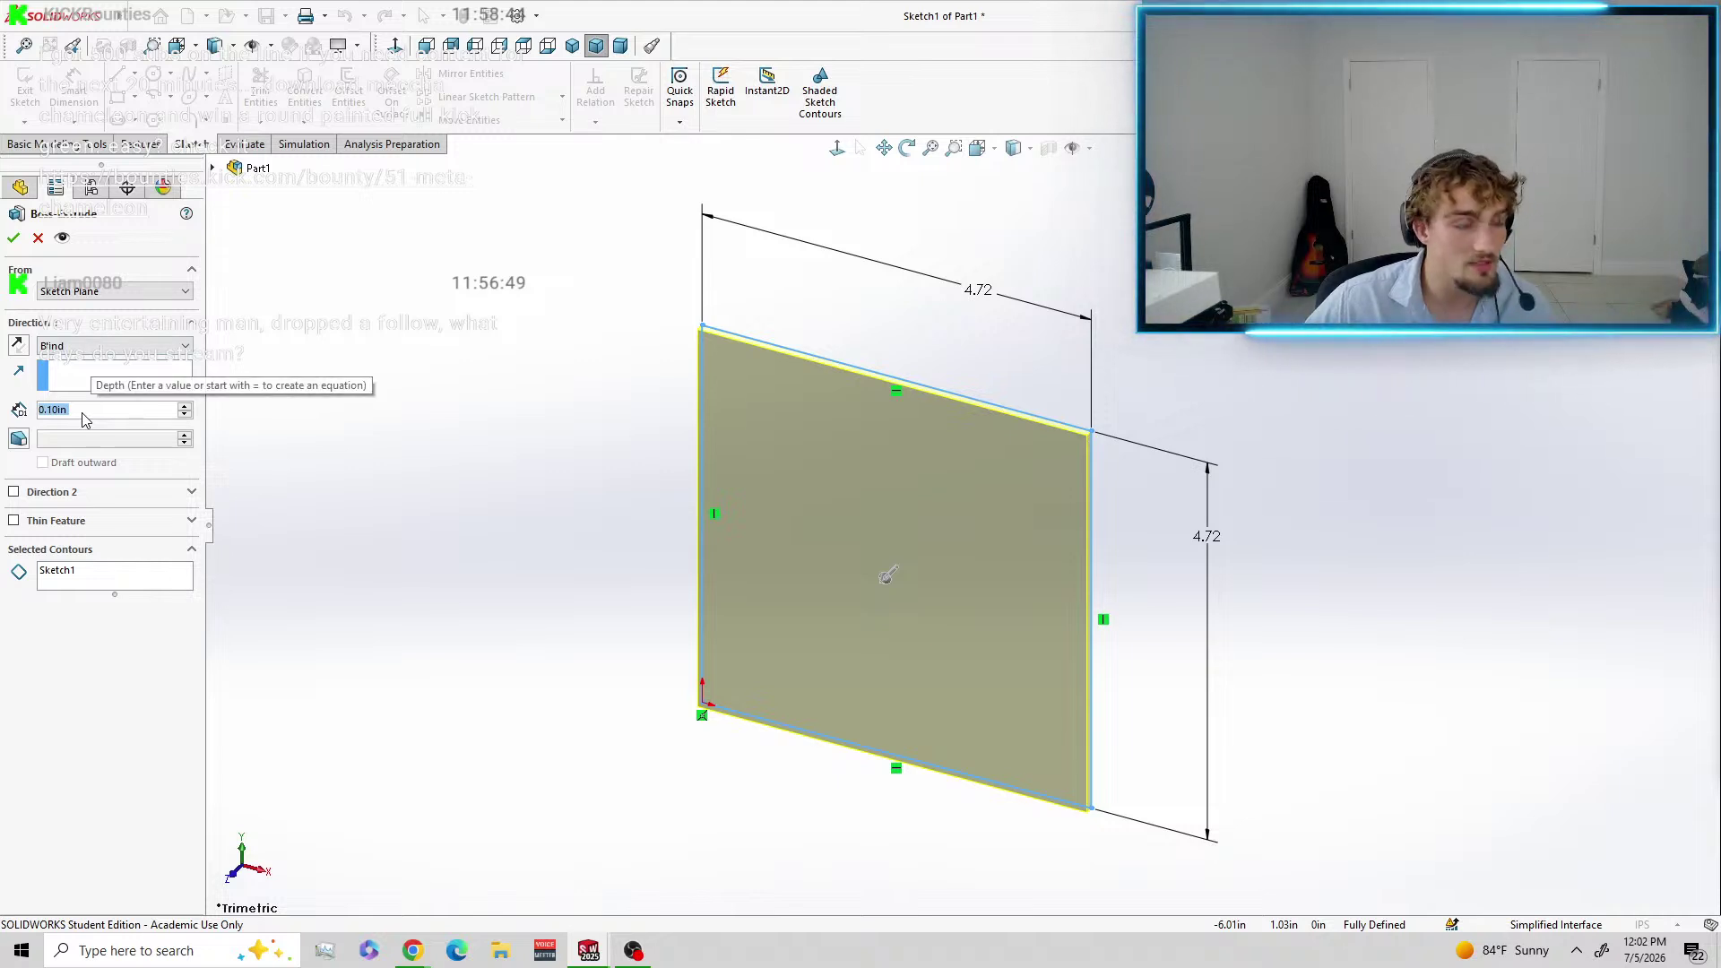
{"action": "type", "text": "90"}
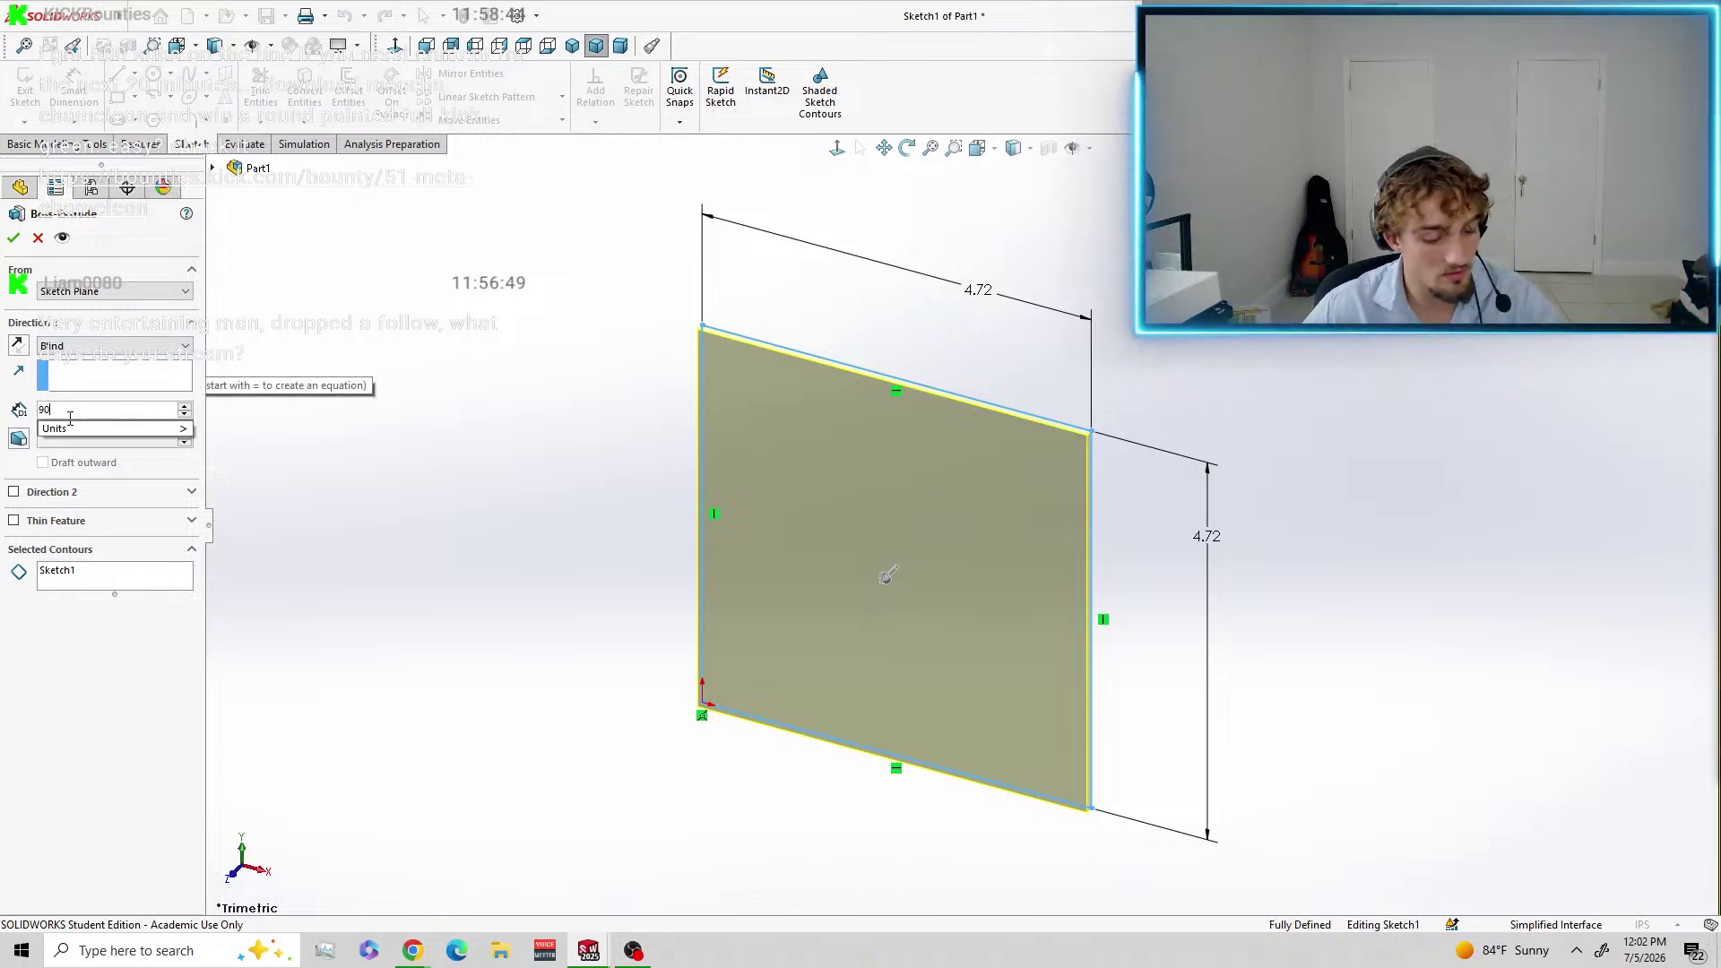
{"action": "type", "text": "mm"}
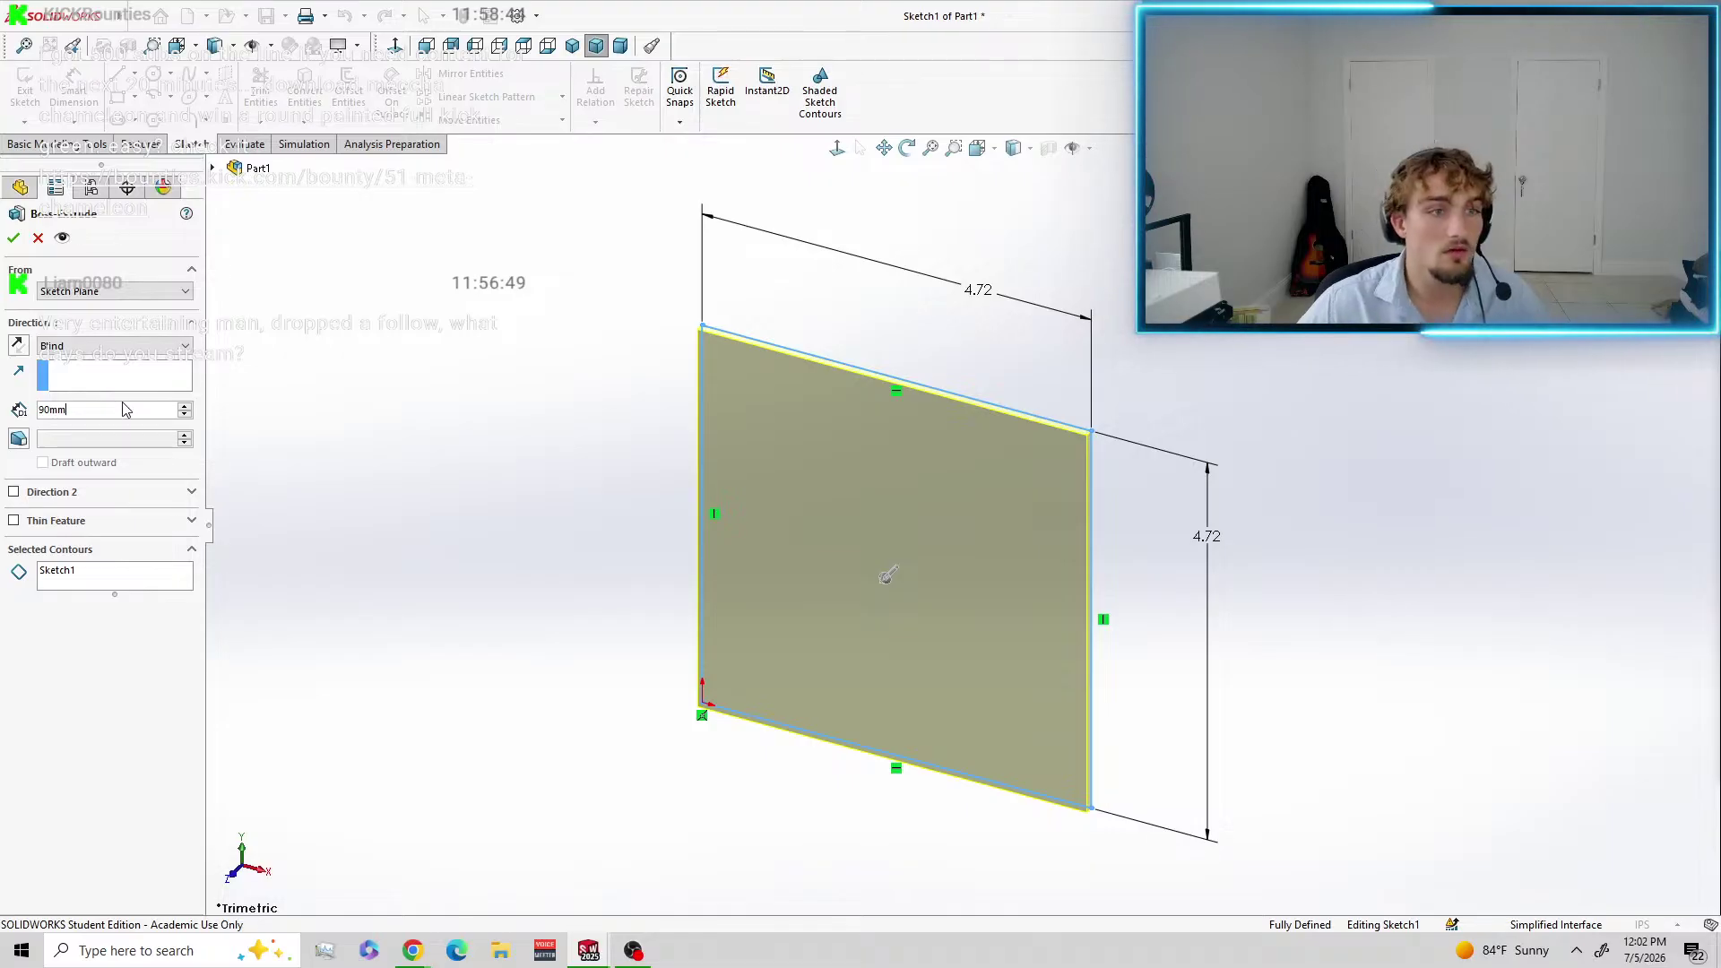
{"action": "key", "text": "Return"}
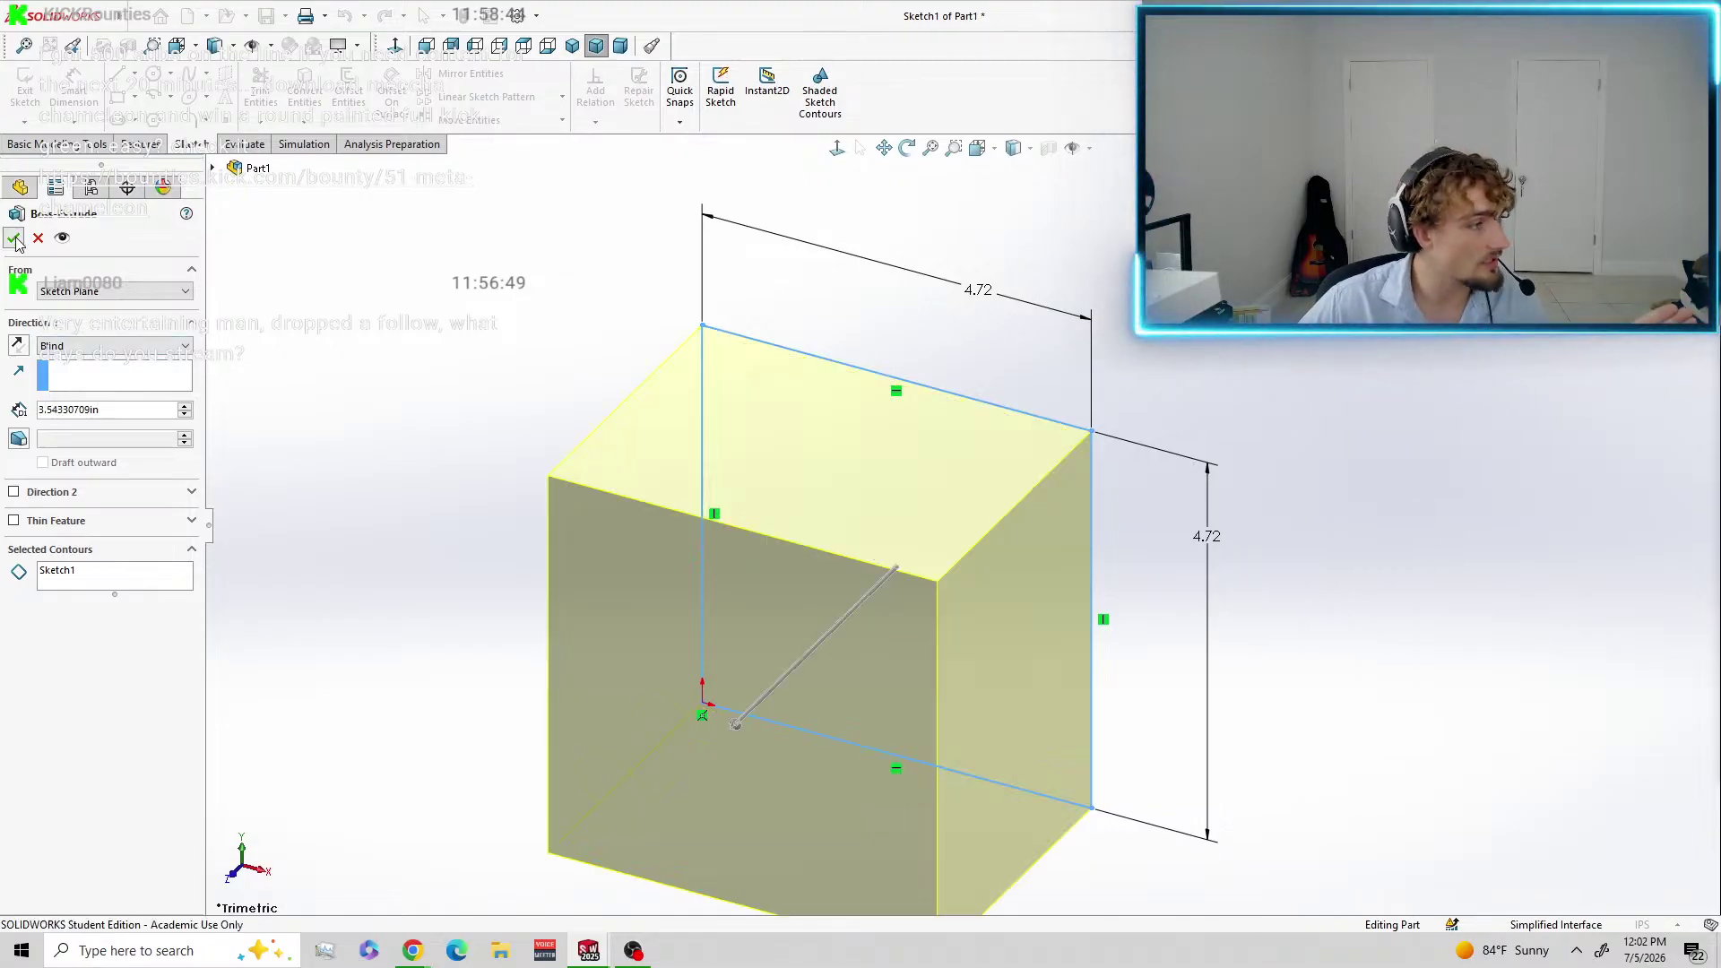
{"action": "left_click", "coordinate": [14, 239]}
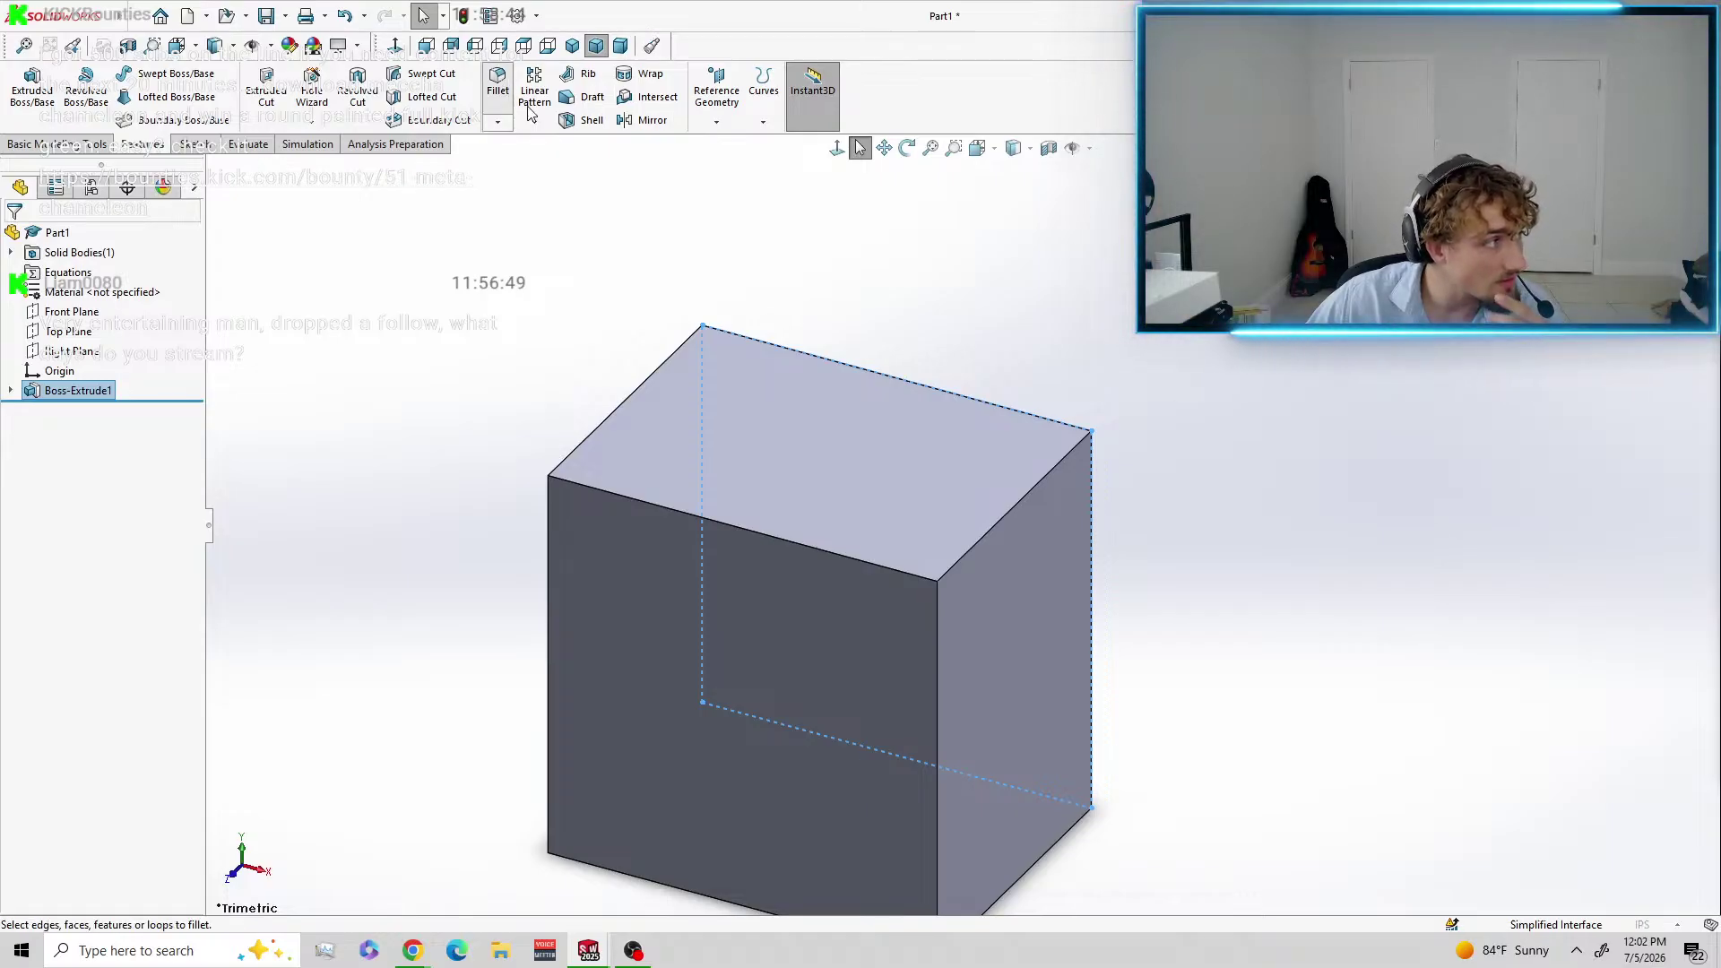
Fillet the block's four front-to-back corner edges with a 10 mm radius.
{"action": "left_click", "coordinate": [500, 90]}
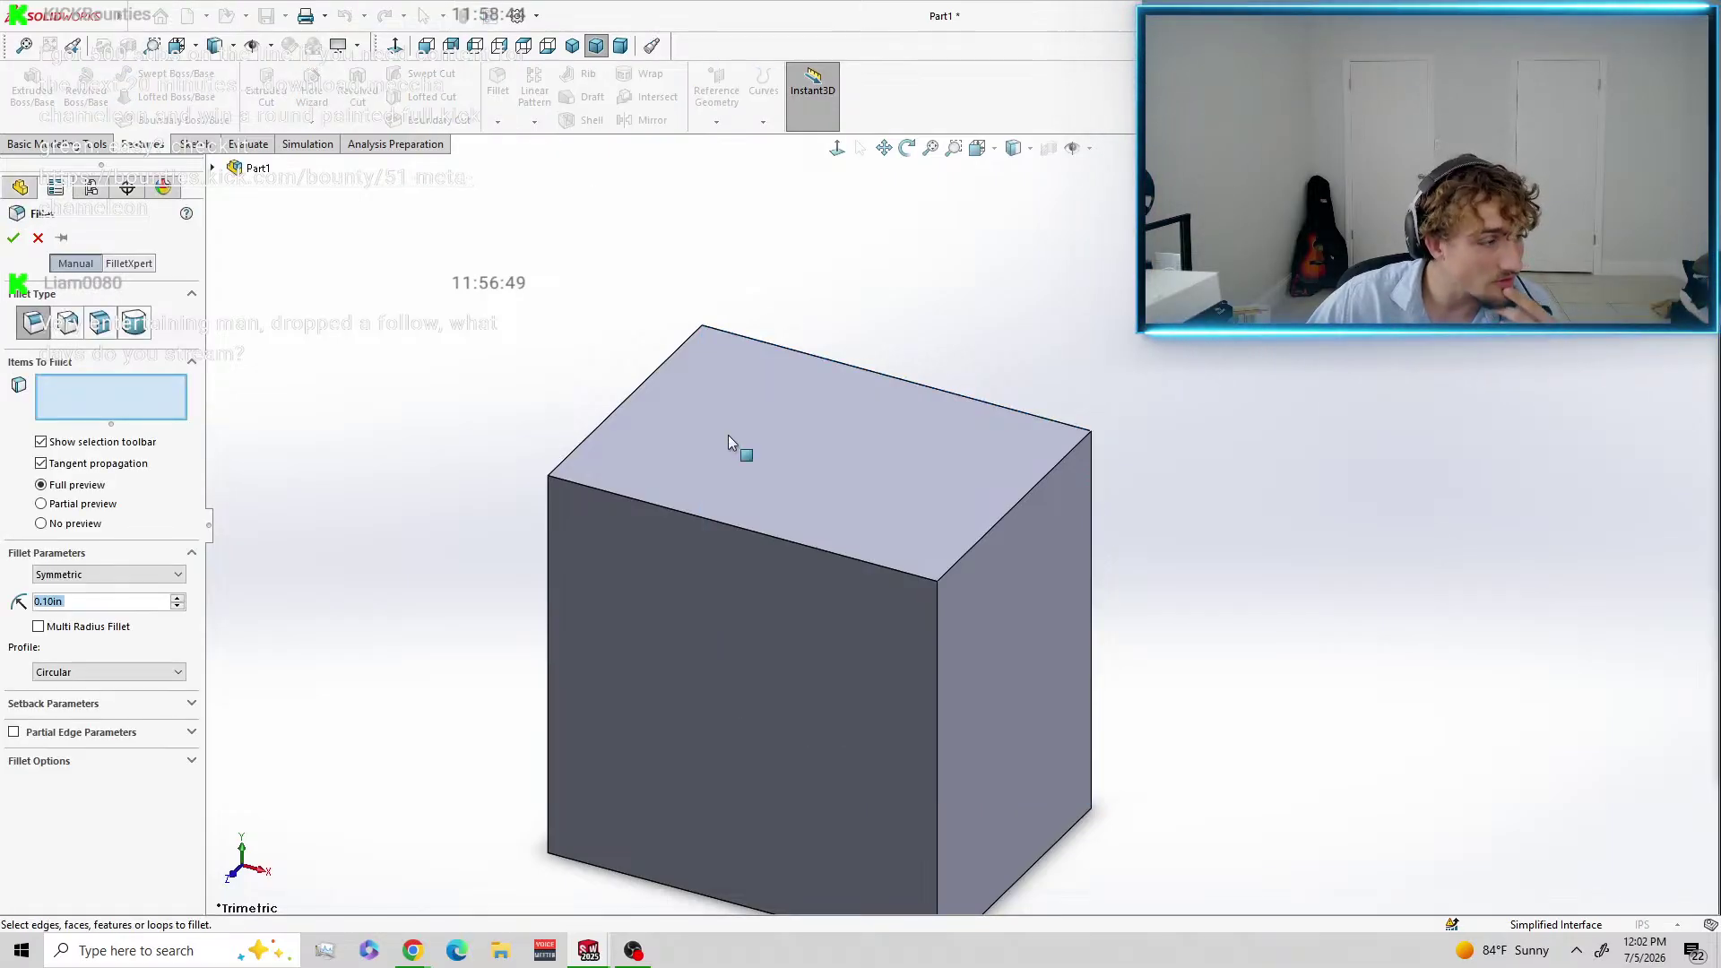
{"action": "left_click", "coordinate": [632, 398]}
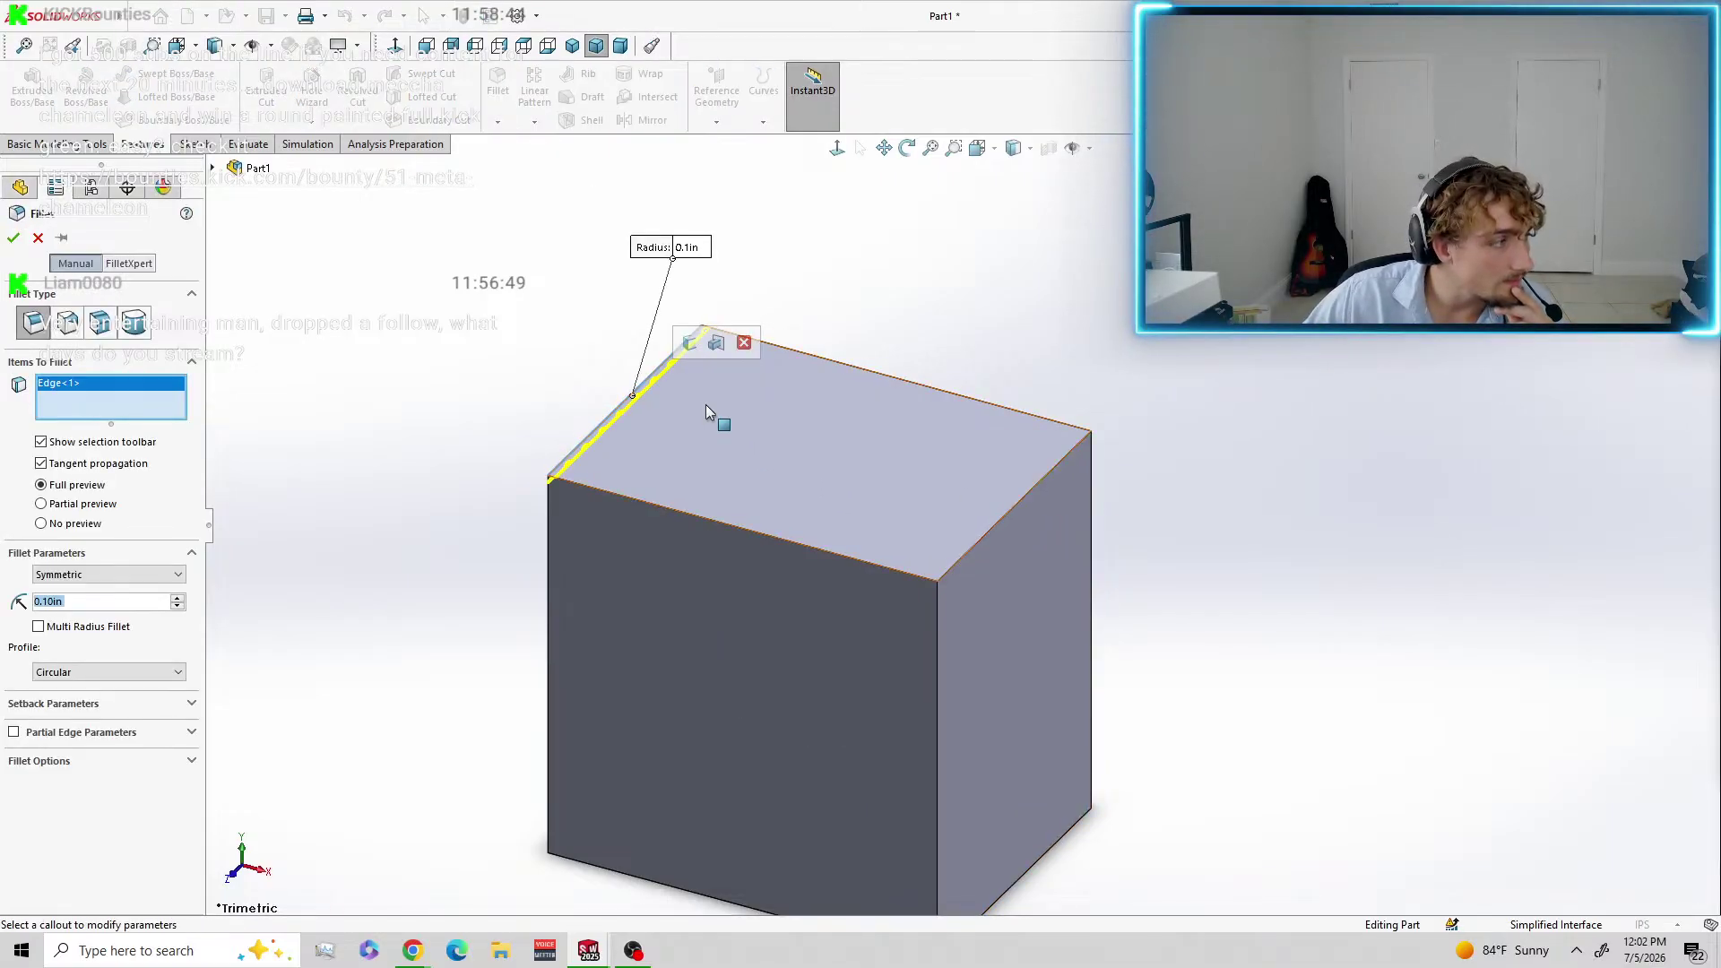
{"action": "left_click", "coordinate": [992, 534]}
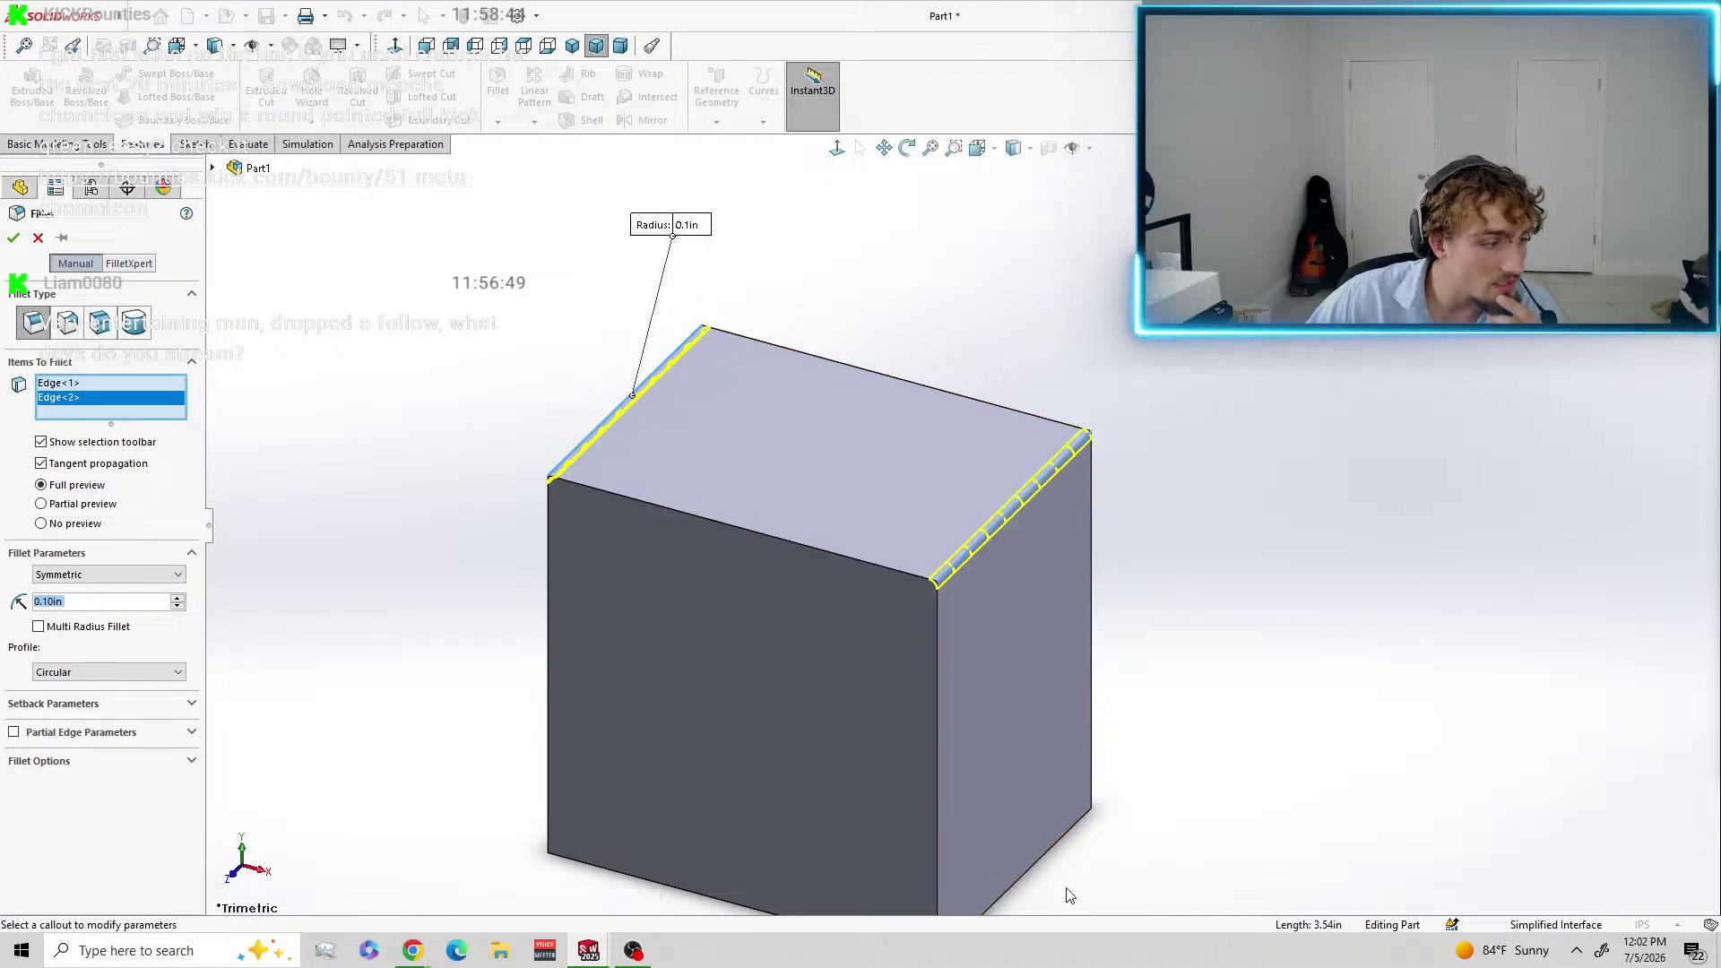
{"action": "left_click", "coordinate": [1038, 869]}
{"action": "left_click", "coordinate": [584, 815]}
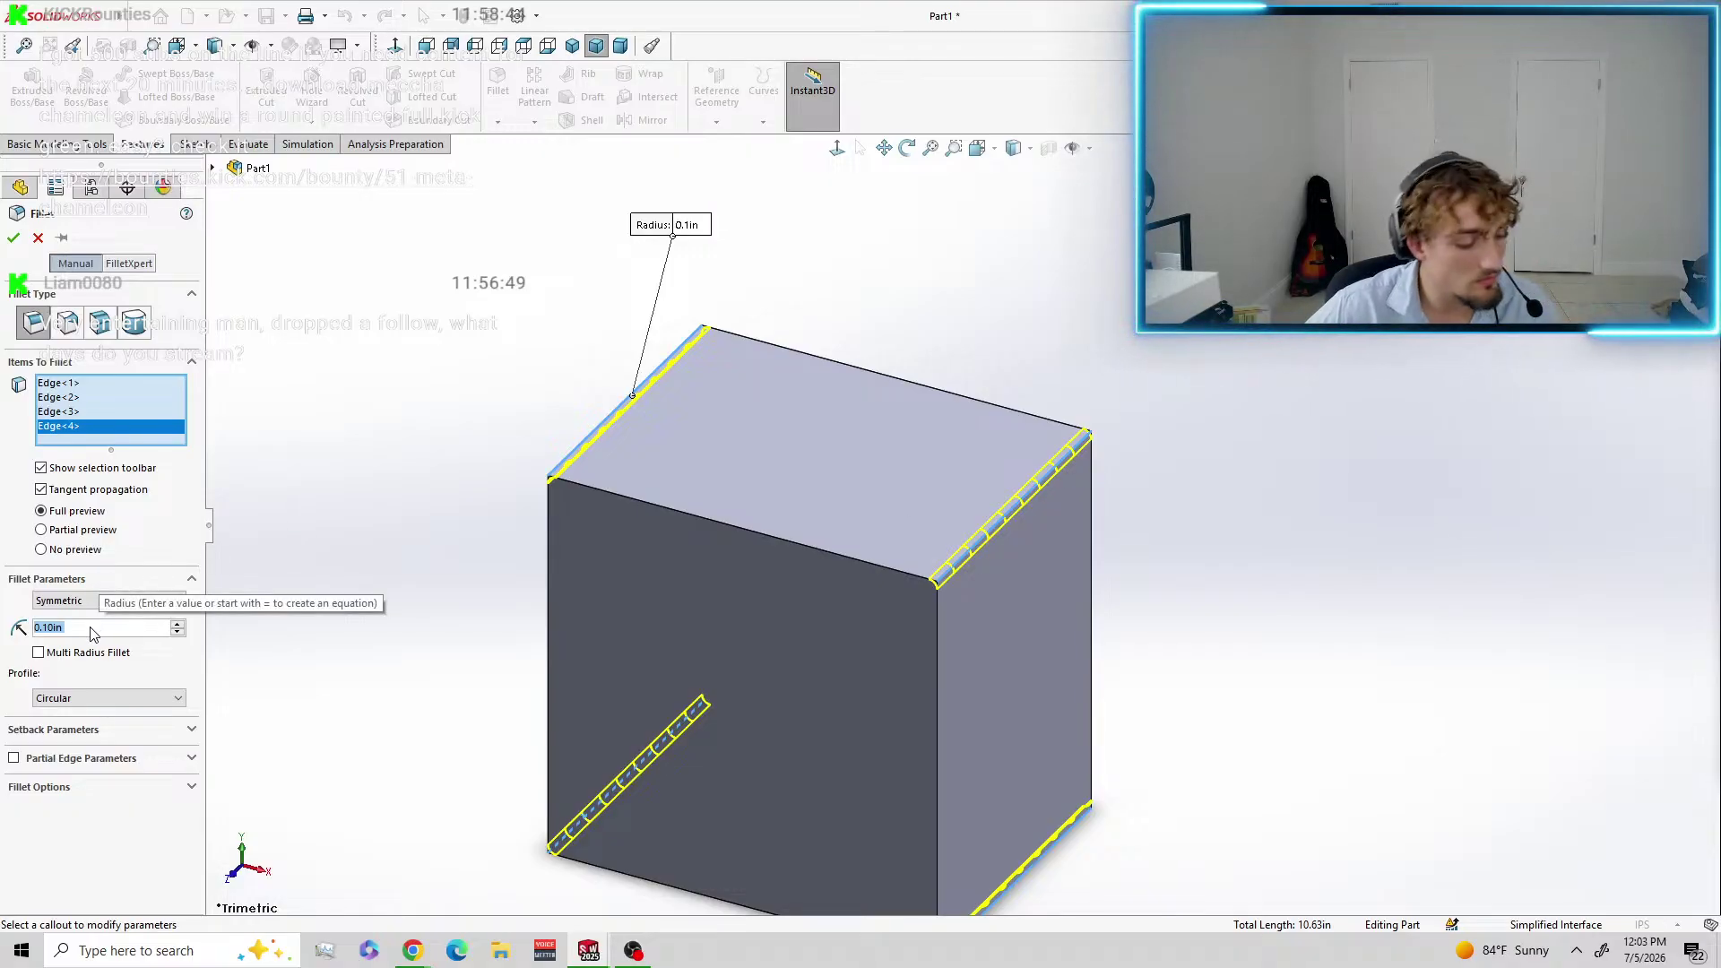
{"action": "type", "text": "10mm"}
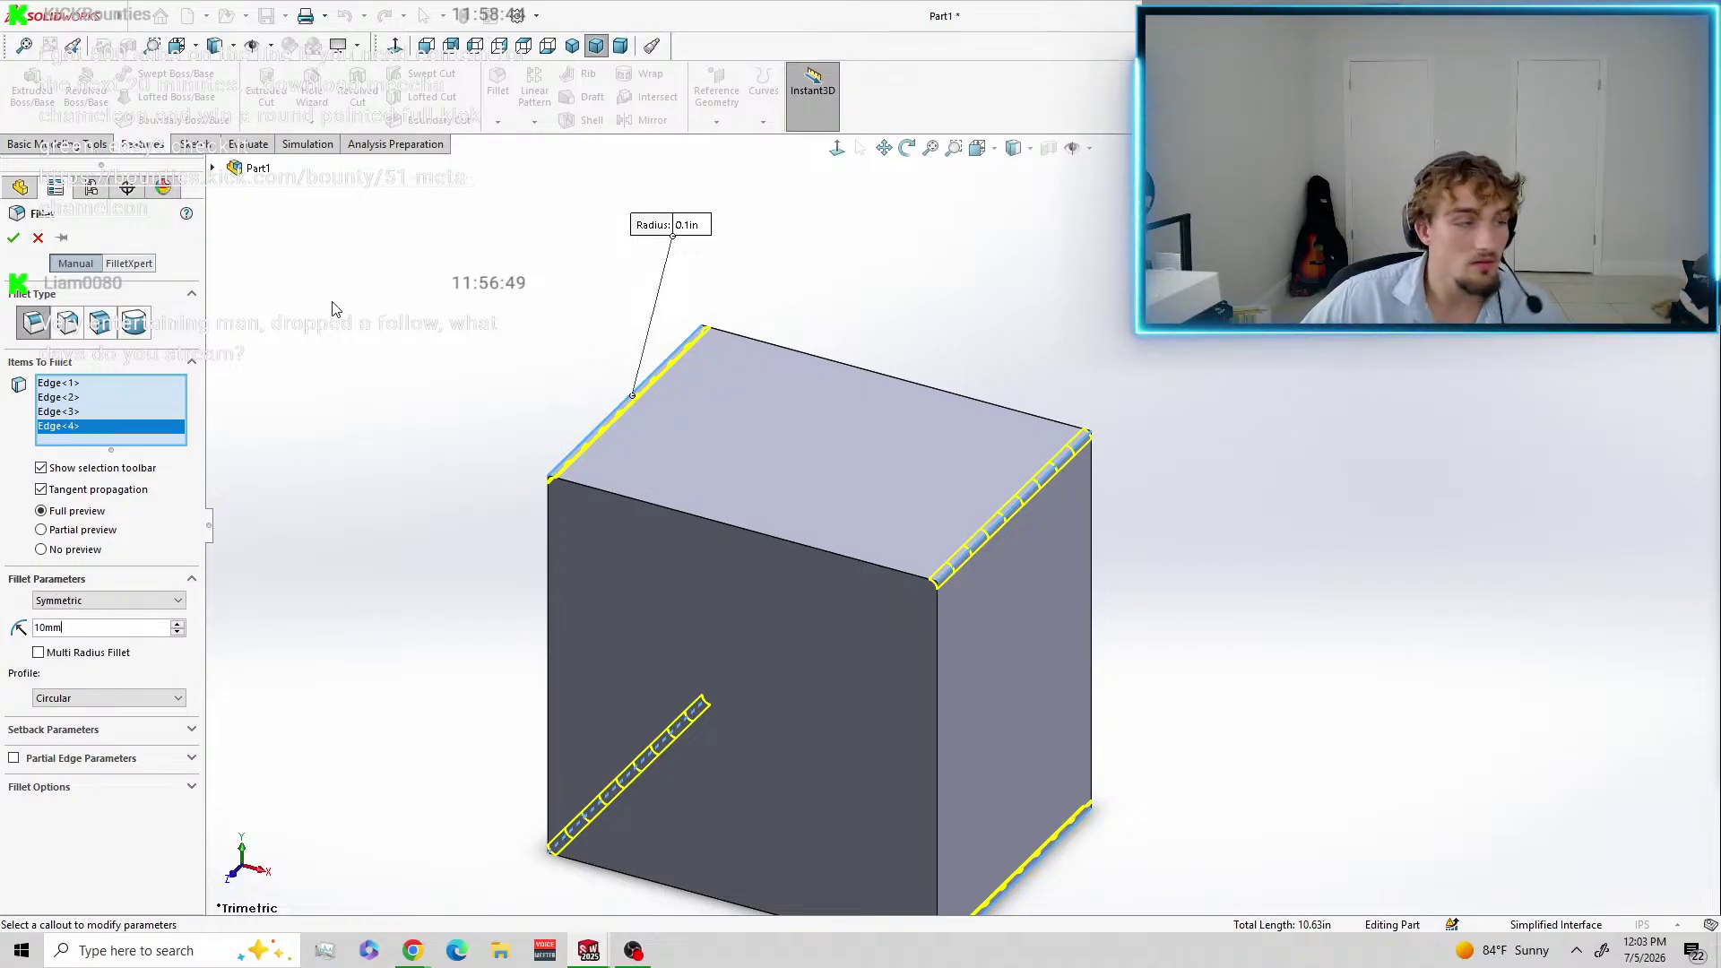
{"action": "left_click", "coordinate": [14, 237]}
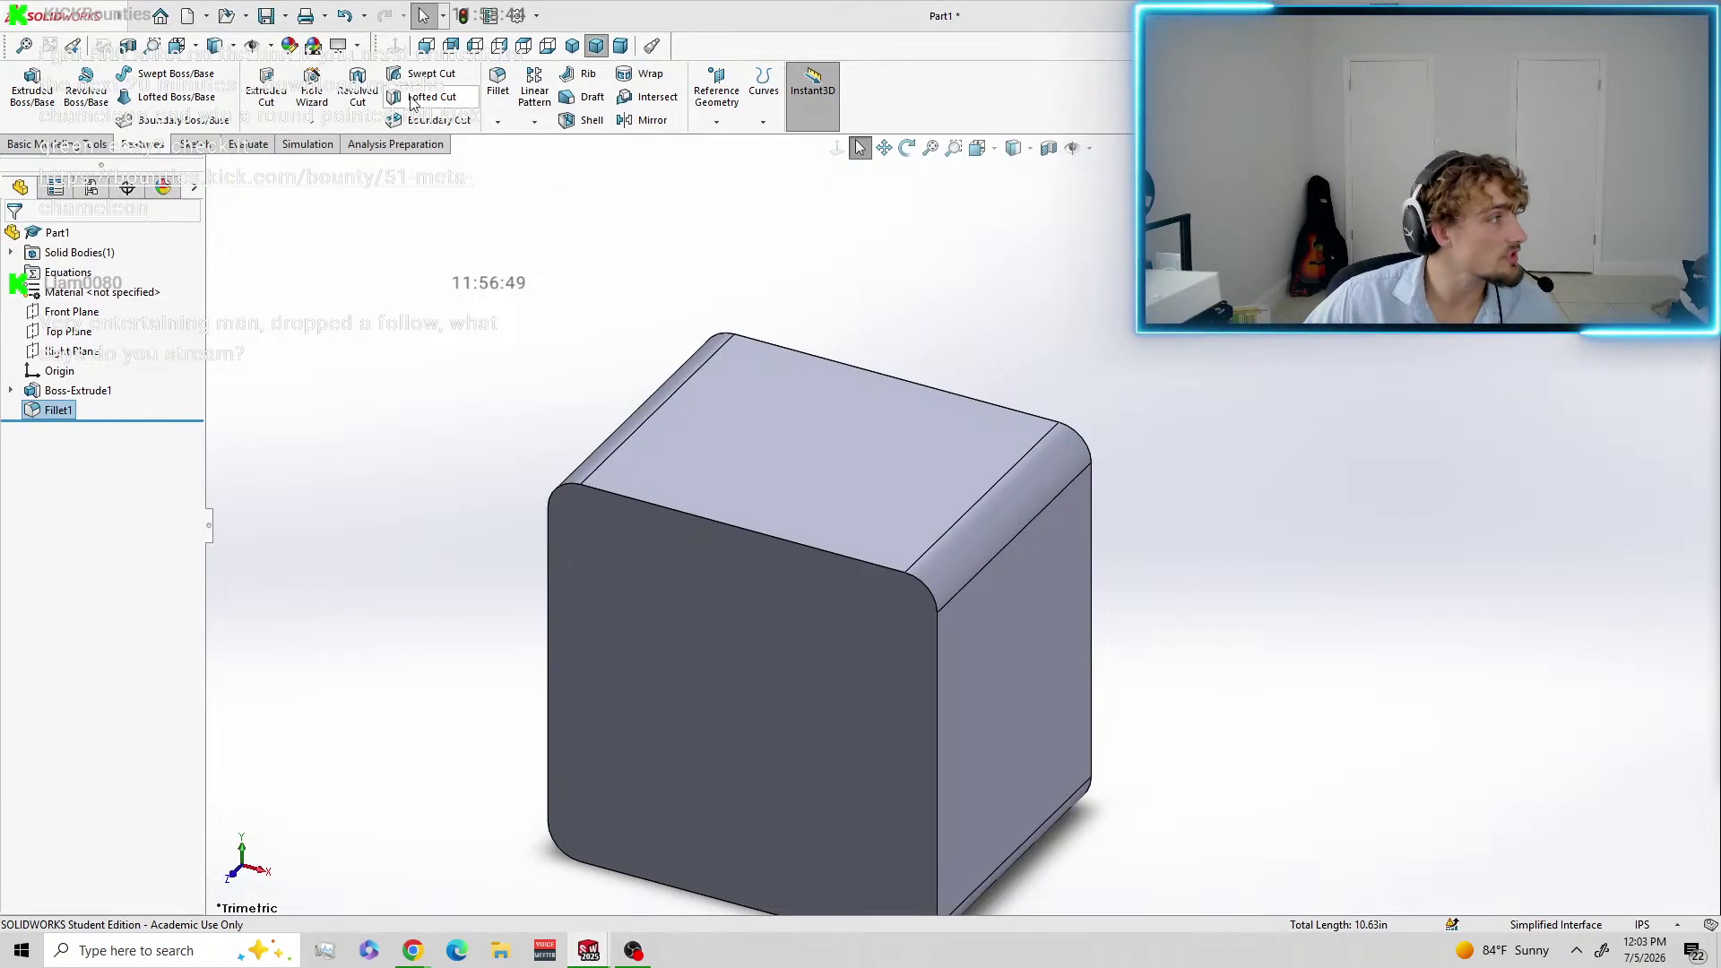
Shell the block to a 4 mm wall thickness, removing the front face.
{"action": "left_click", "coordinate": [588, 121]}
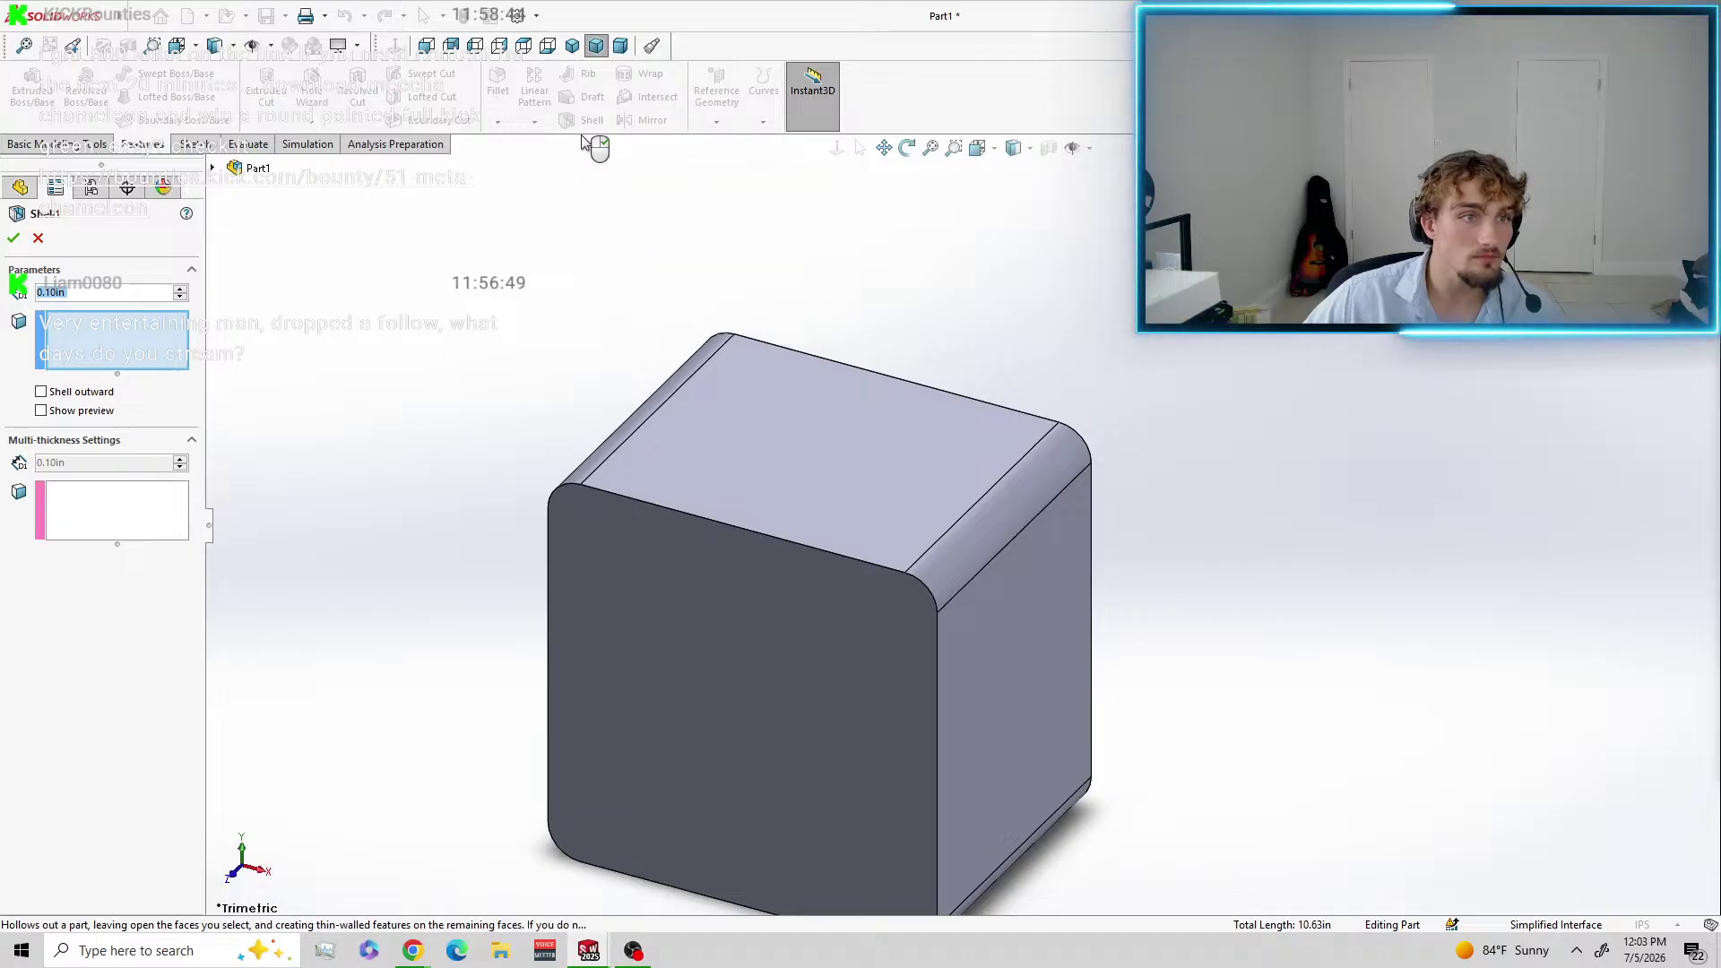
{"action": "left_click", "coordinate": [798, 673]}
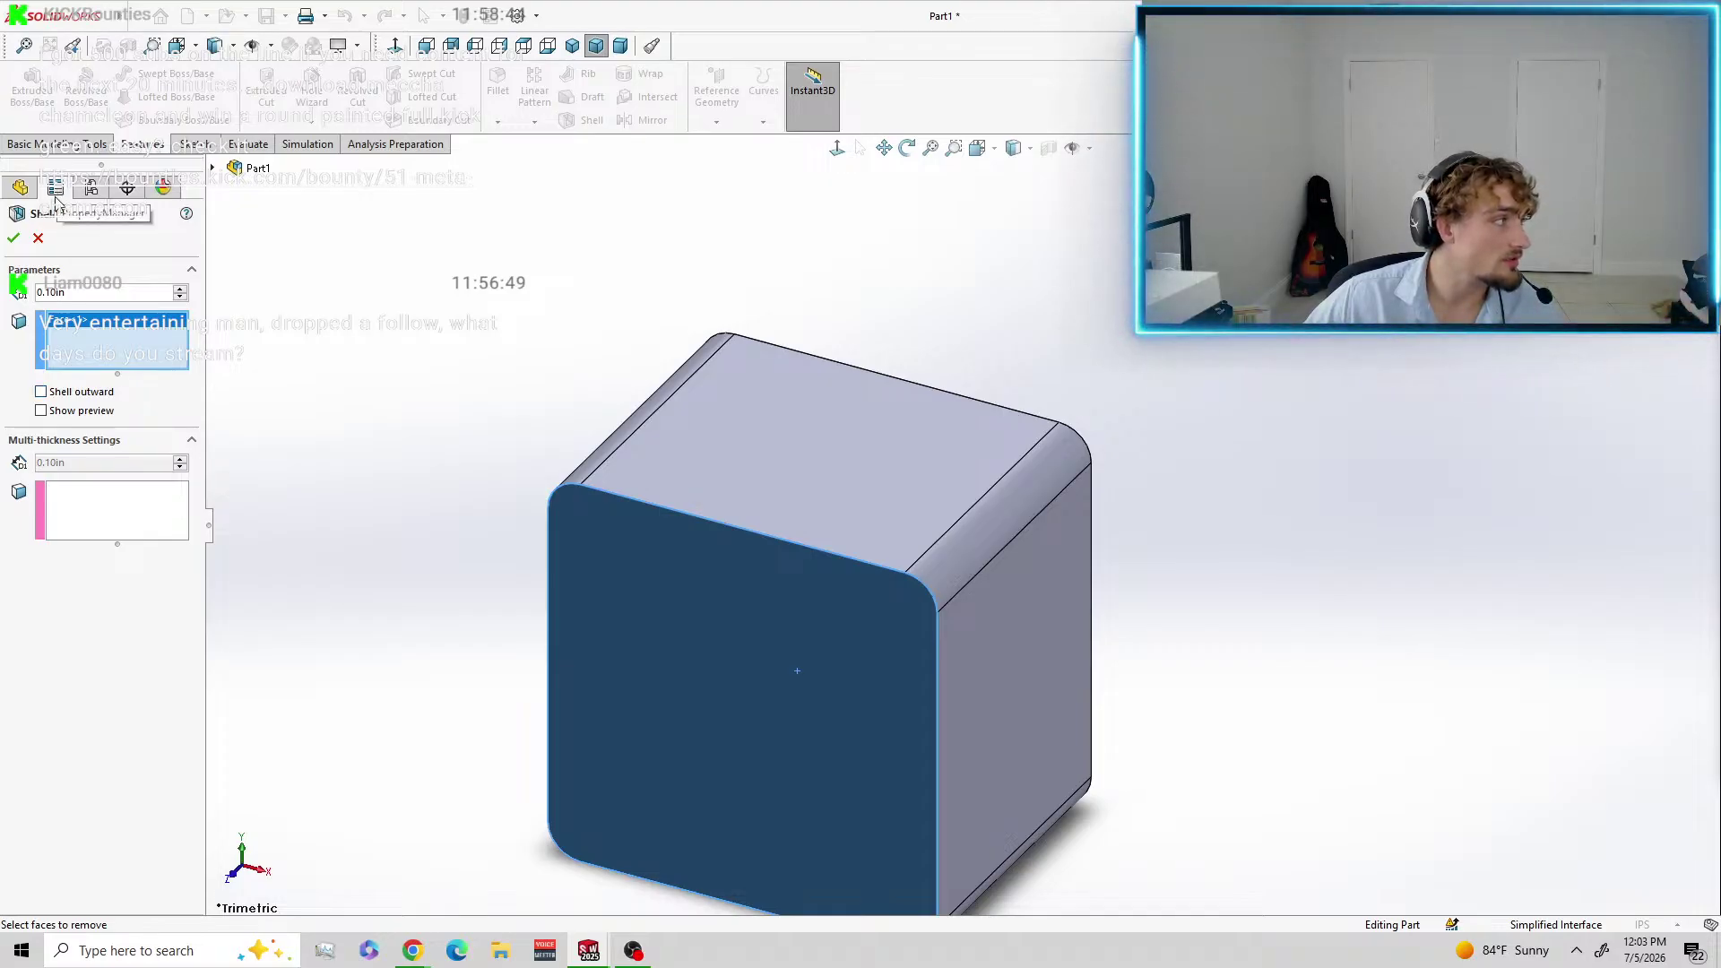
{"action": "double_click", "coordinate": [75, 294]}
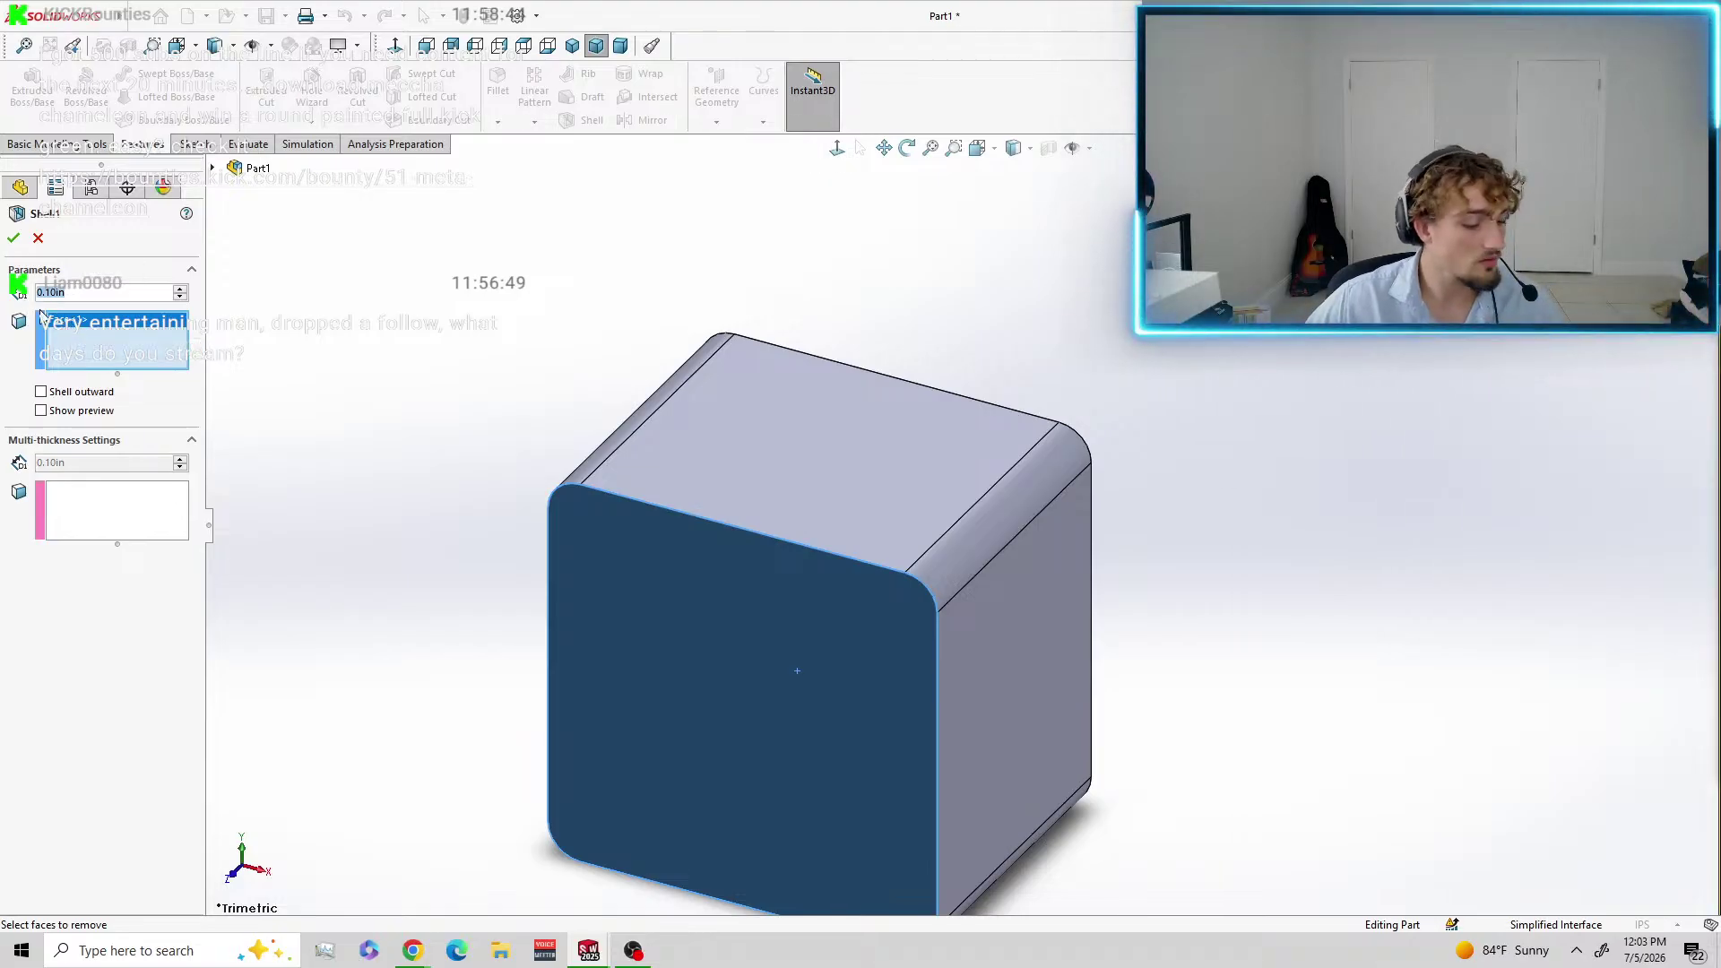
{"action": "type", "text": "4mm"}
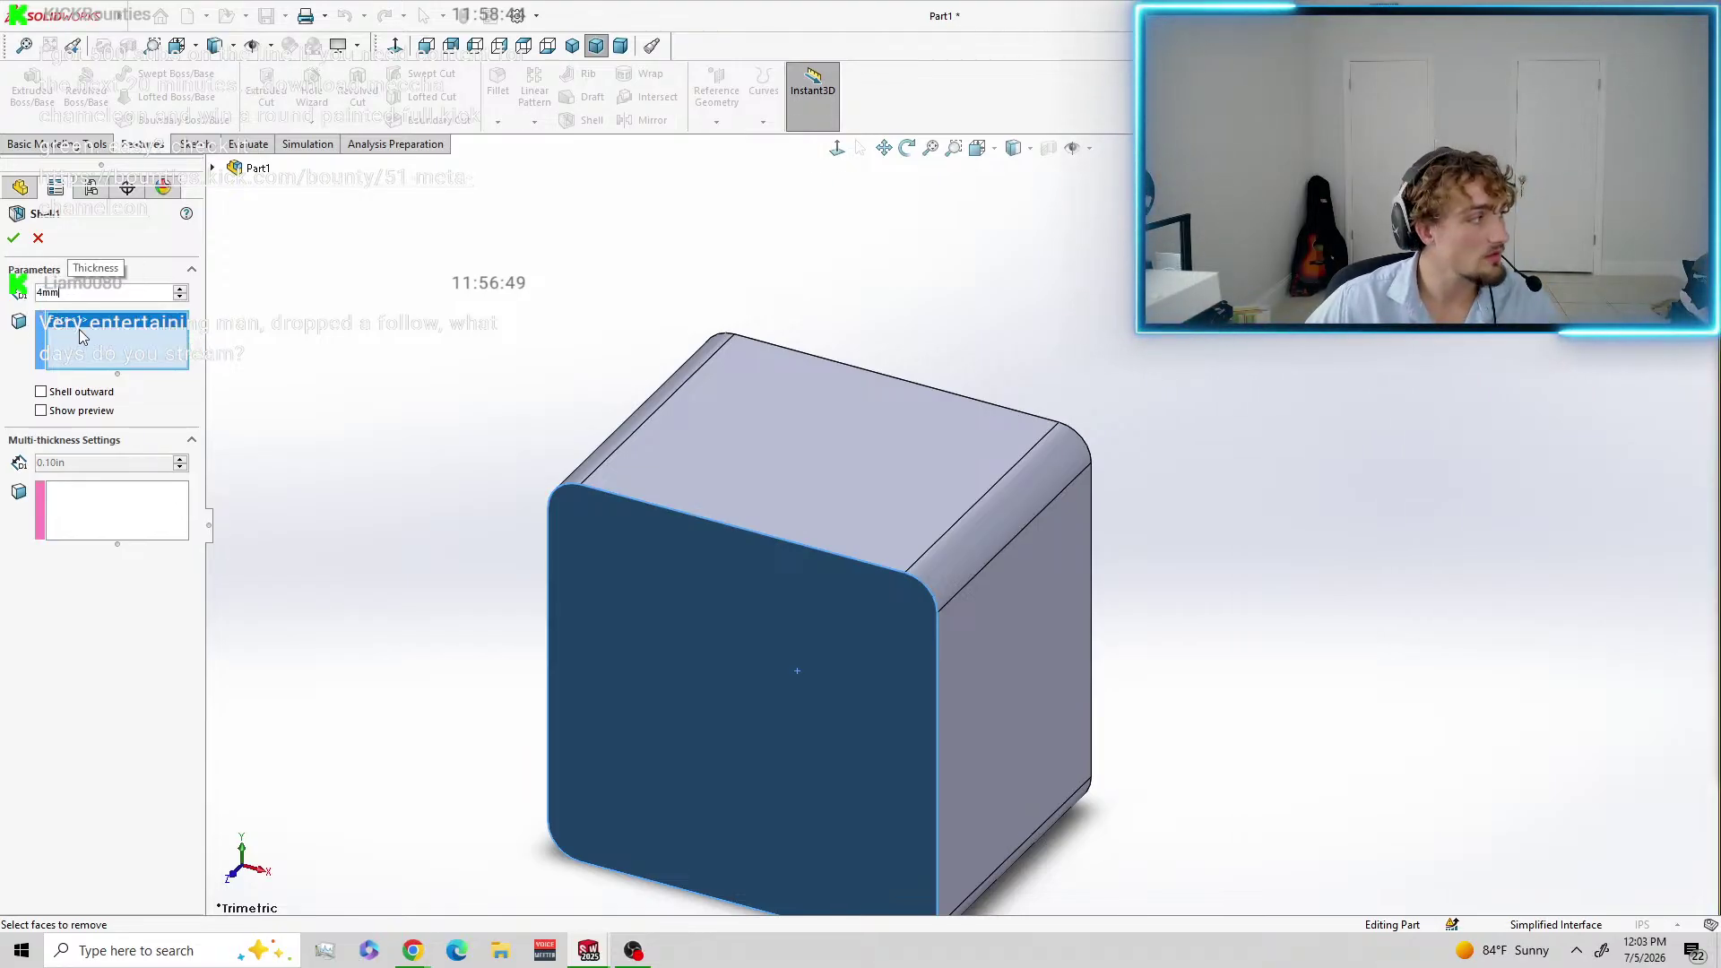
{"action": "left_click", "coordinate": [13, 239]}
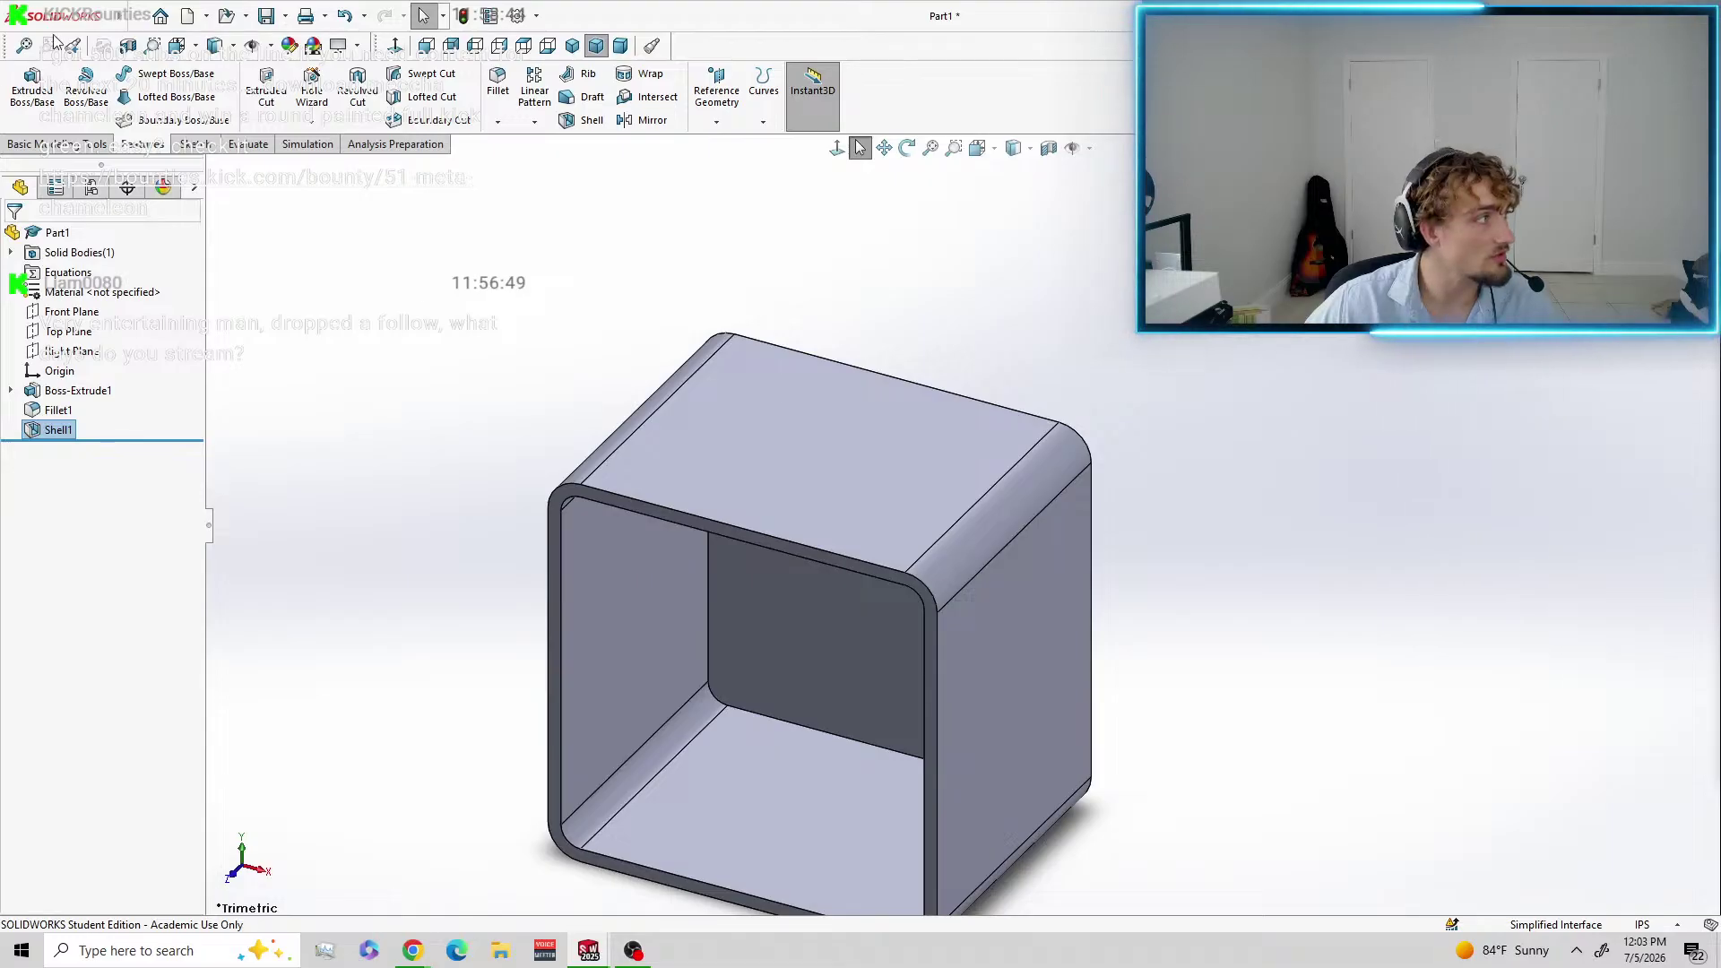
Save the part as Tutor2 in the Projects folder.
{"action": "mouse_move", "coordinate": [115, 16]}
{"action": "left_click", "coordinate": [200, 16]}
{"action": "left_click", "coordinate": [238, 48]}
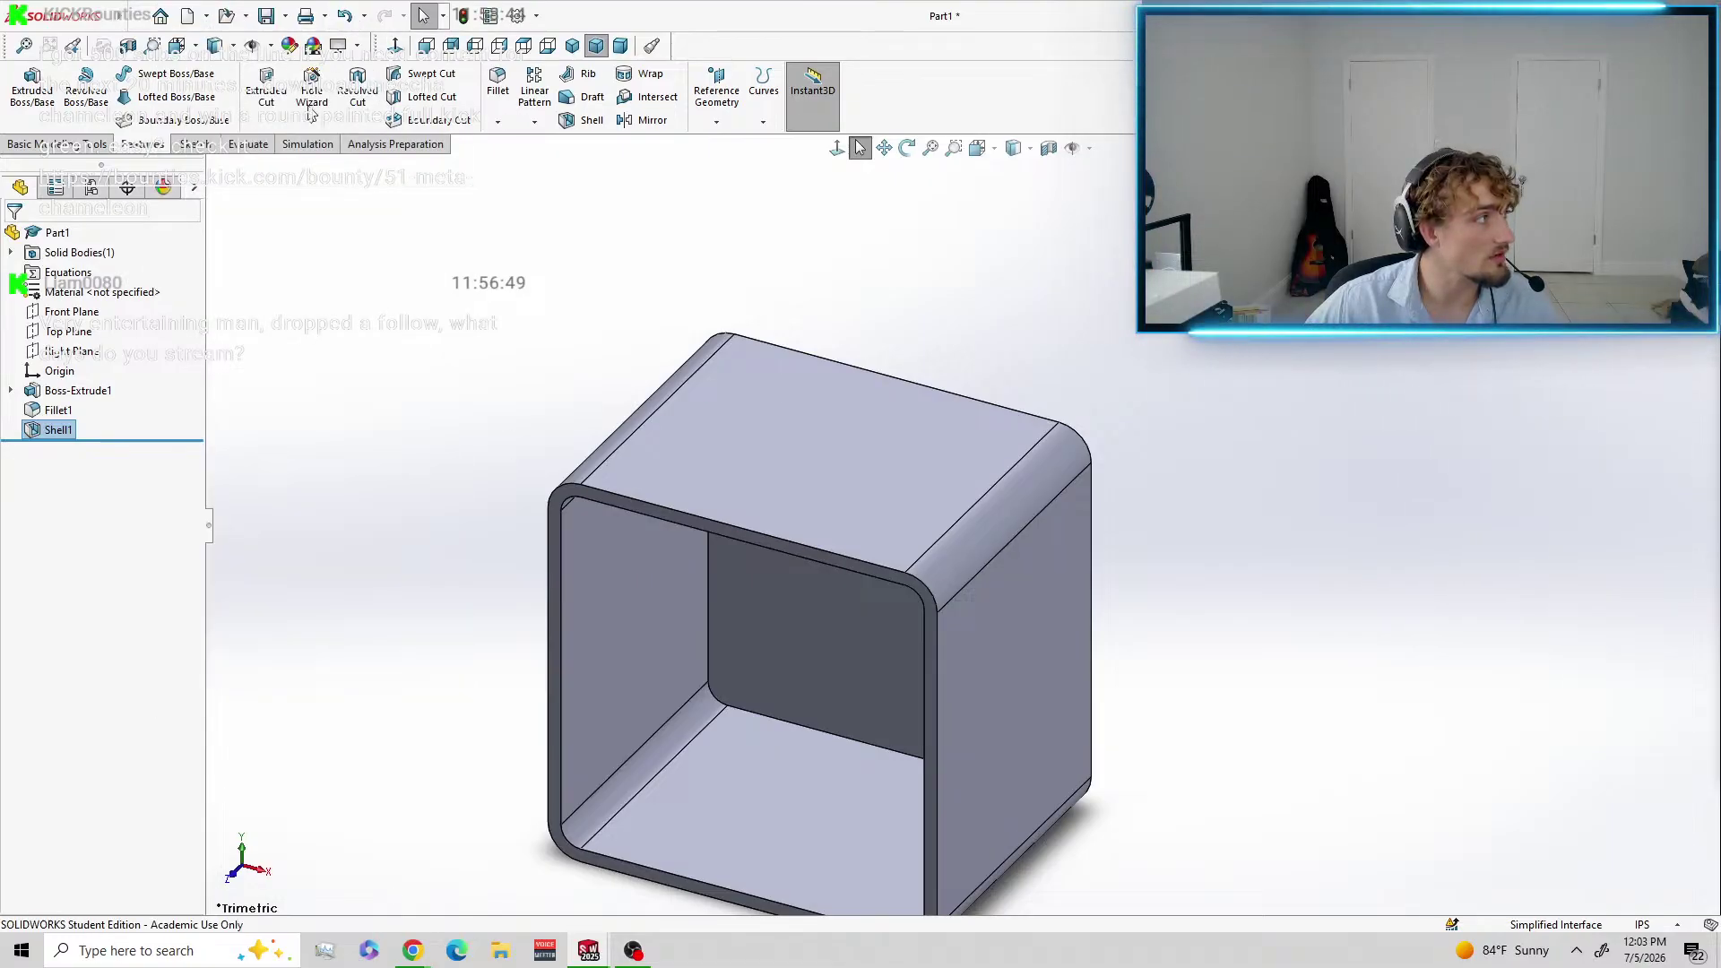
{"action": "left_click", "coordinate": [285, 18]}
{"action": "left_click", "coordinate": [288, 65]}
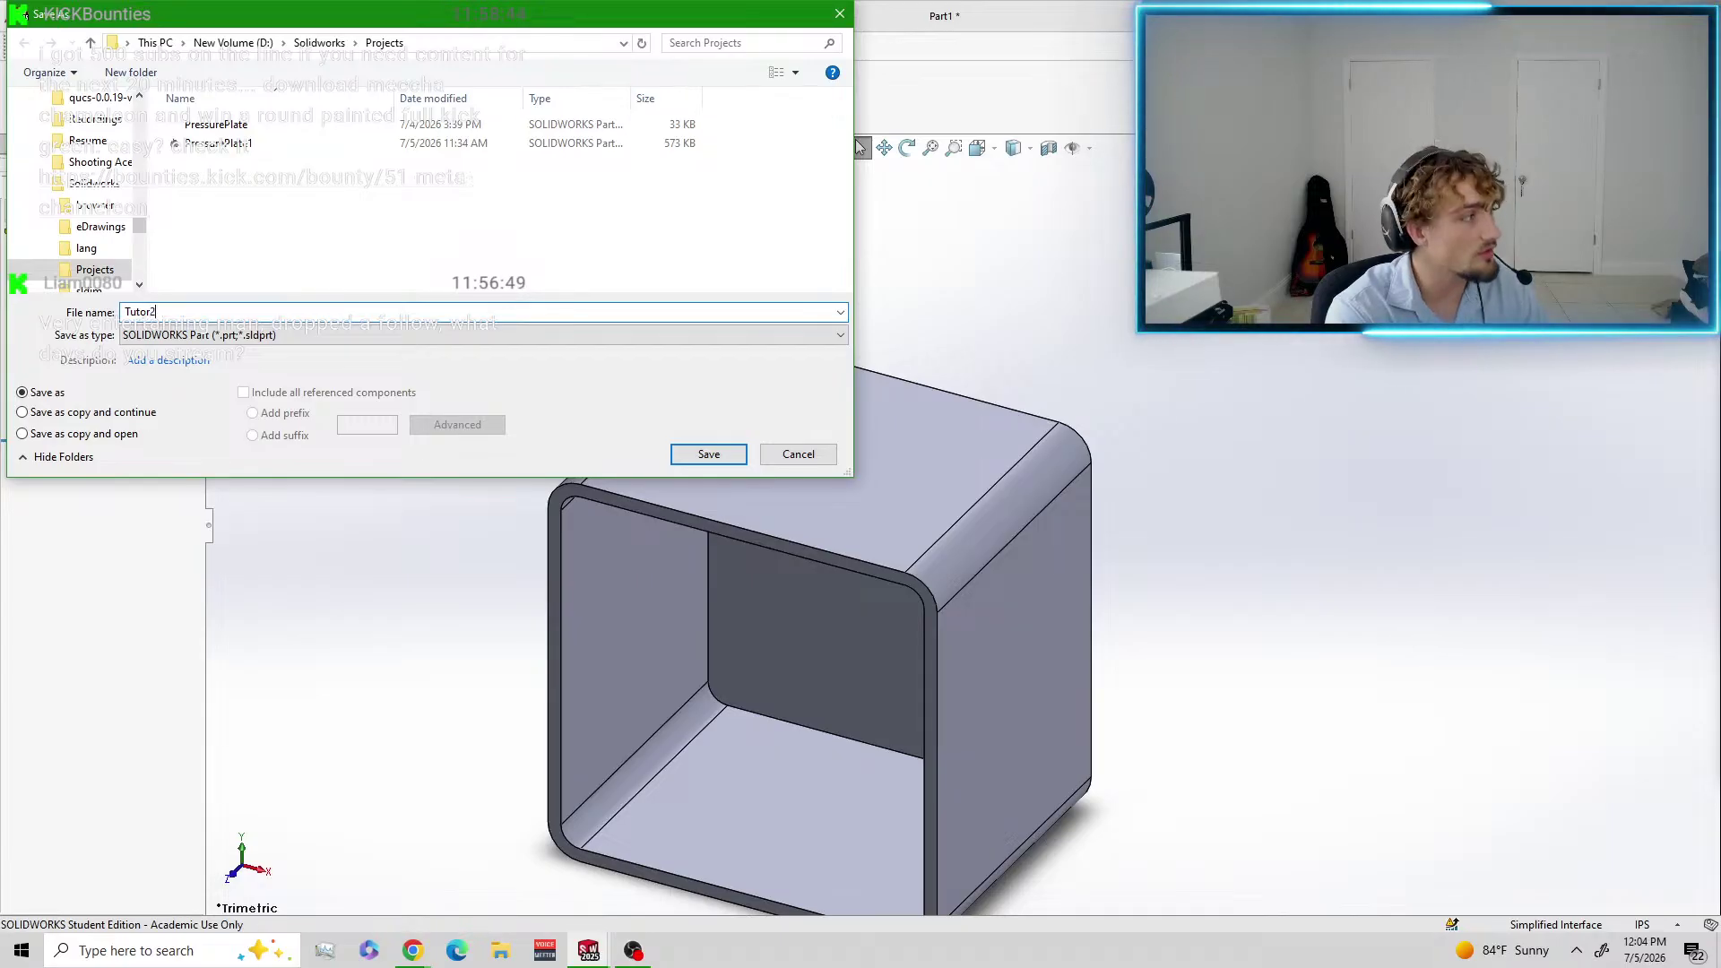
{"action": "type", "text": "Tutor2"}
{"action": "key", "text": "Return"}
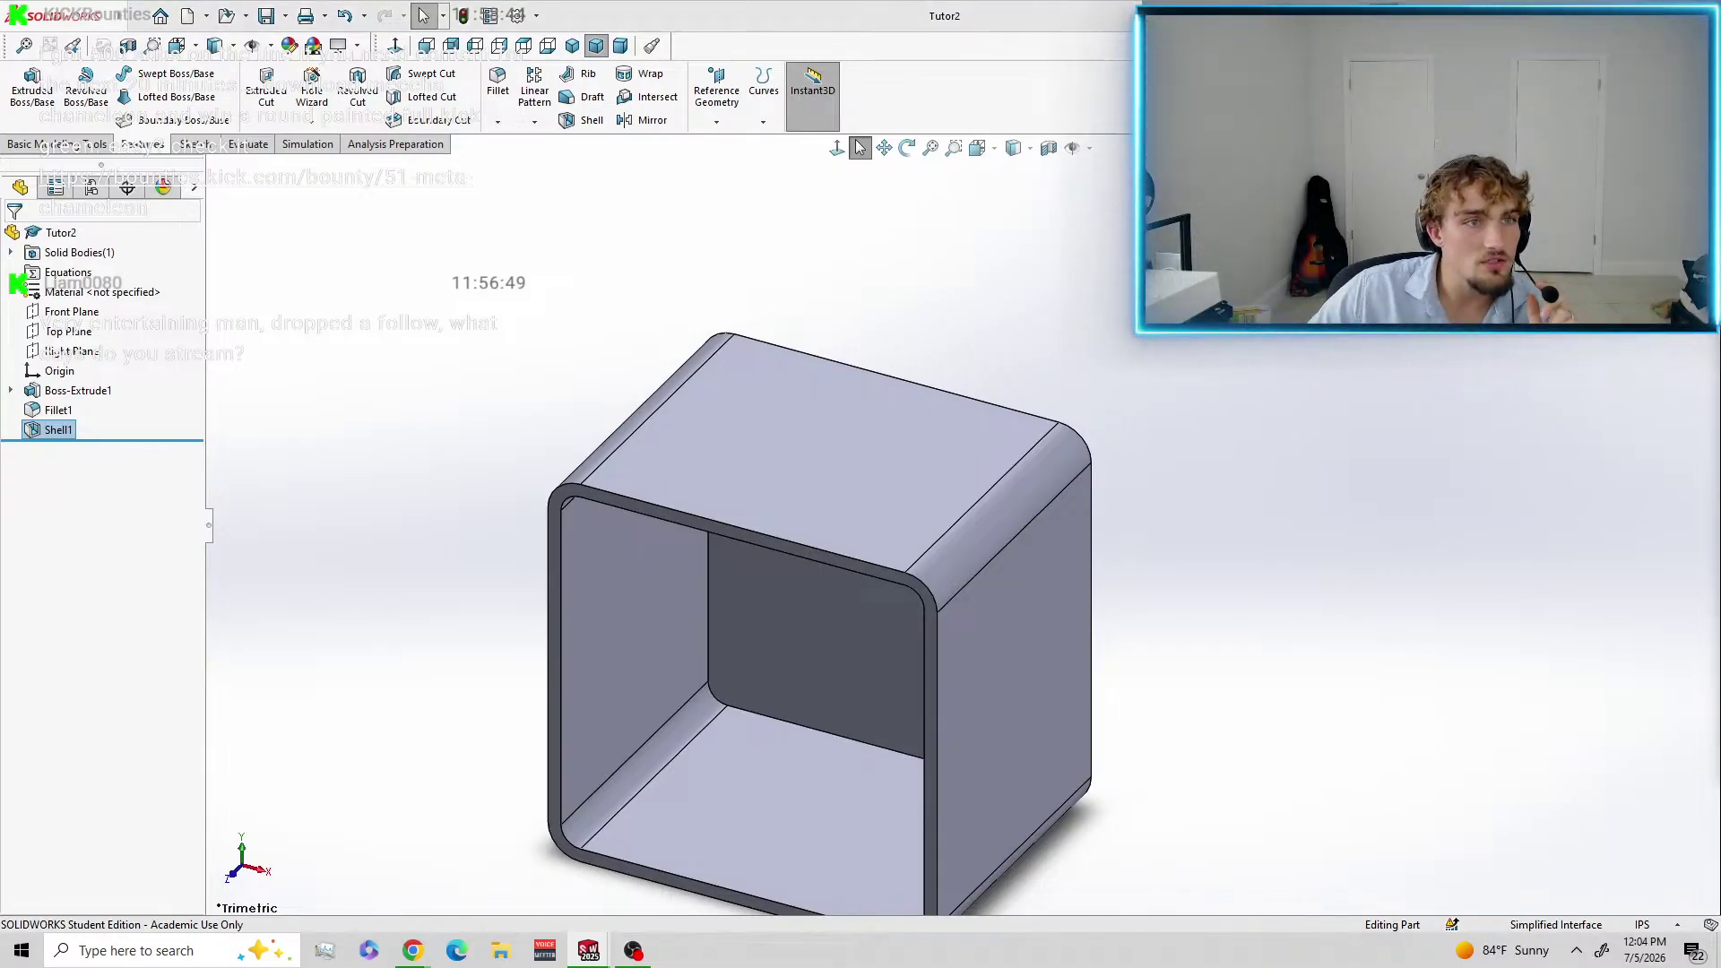
Start an Extruded Cut sketch on the thin front rim face of the shelled box.
{"action": "left_click", "coordinate": [954, 147]}
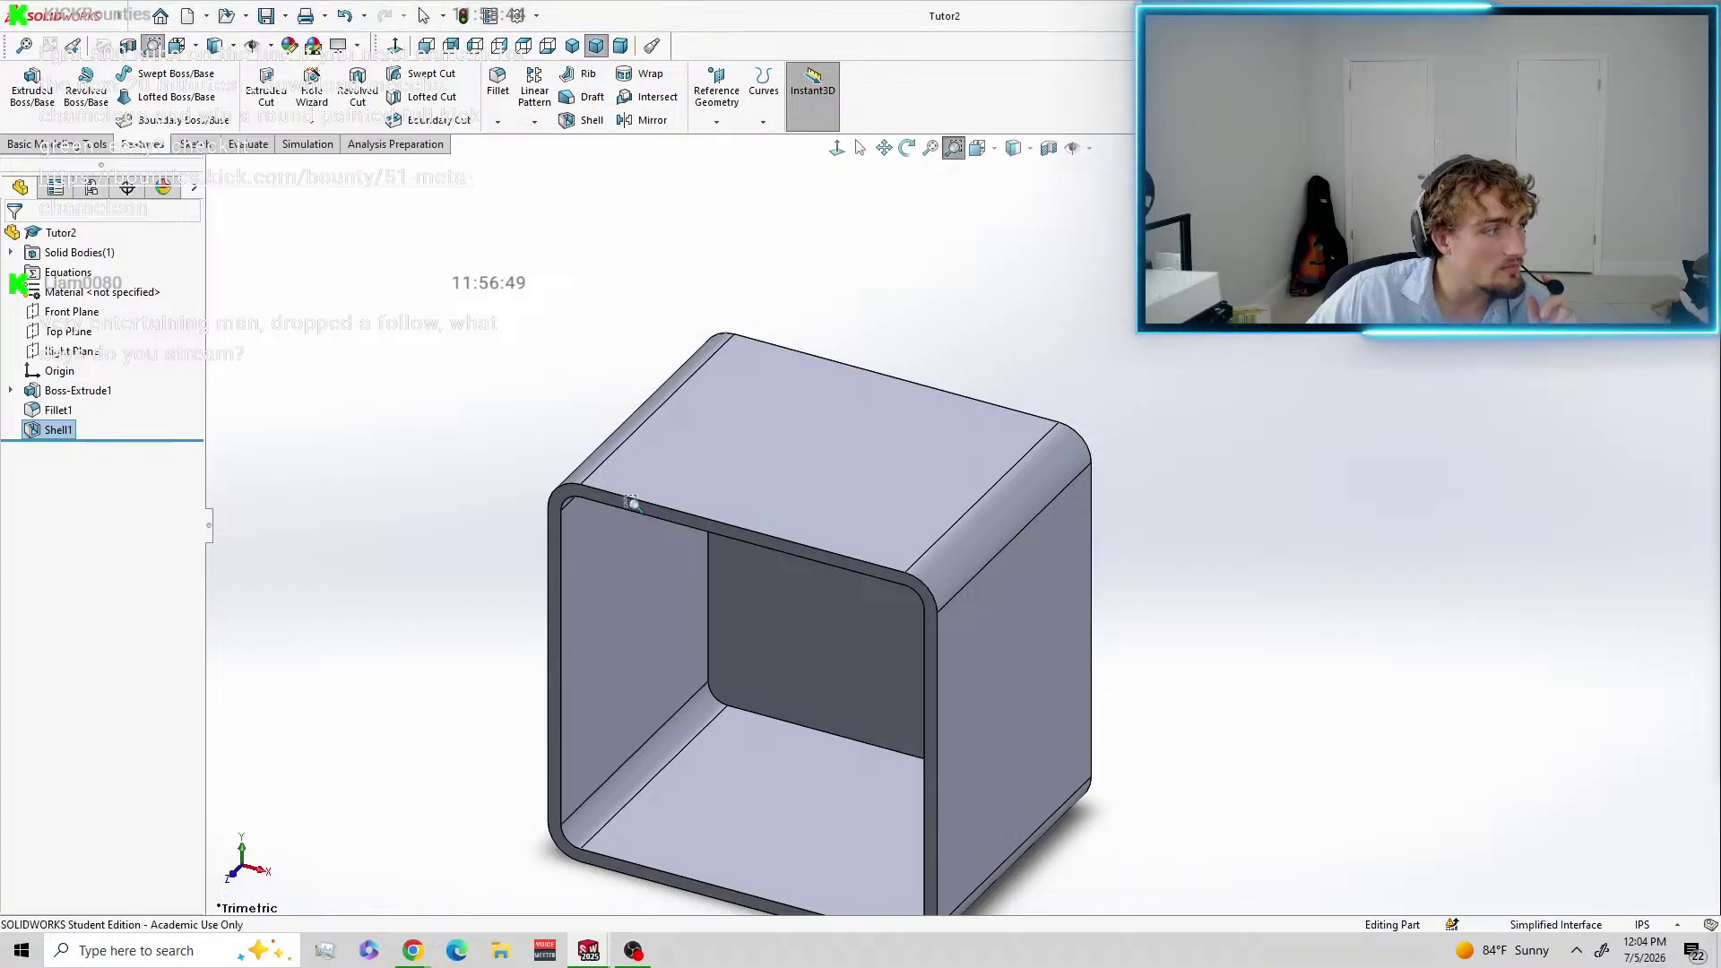
{"action": "right_click", "coordinate": [572, 498]}
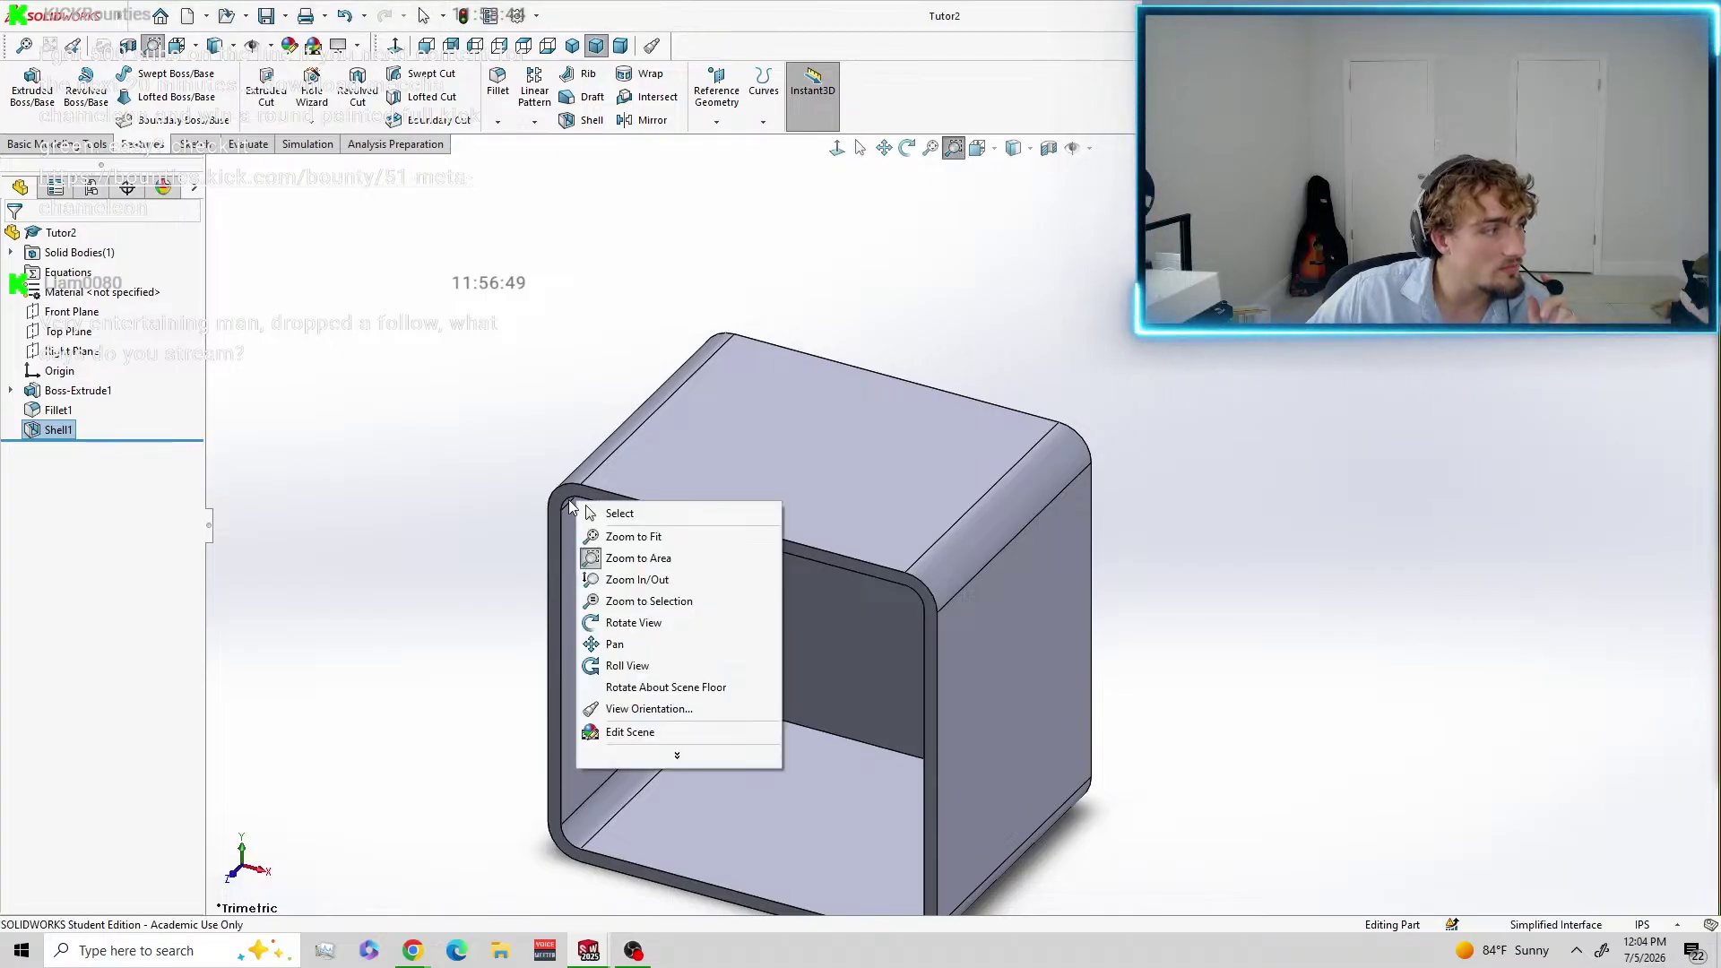
{"action": "left_click", "coordinate": [615, 558]}
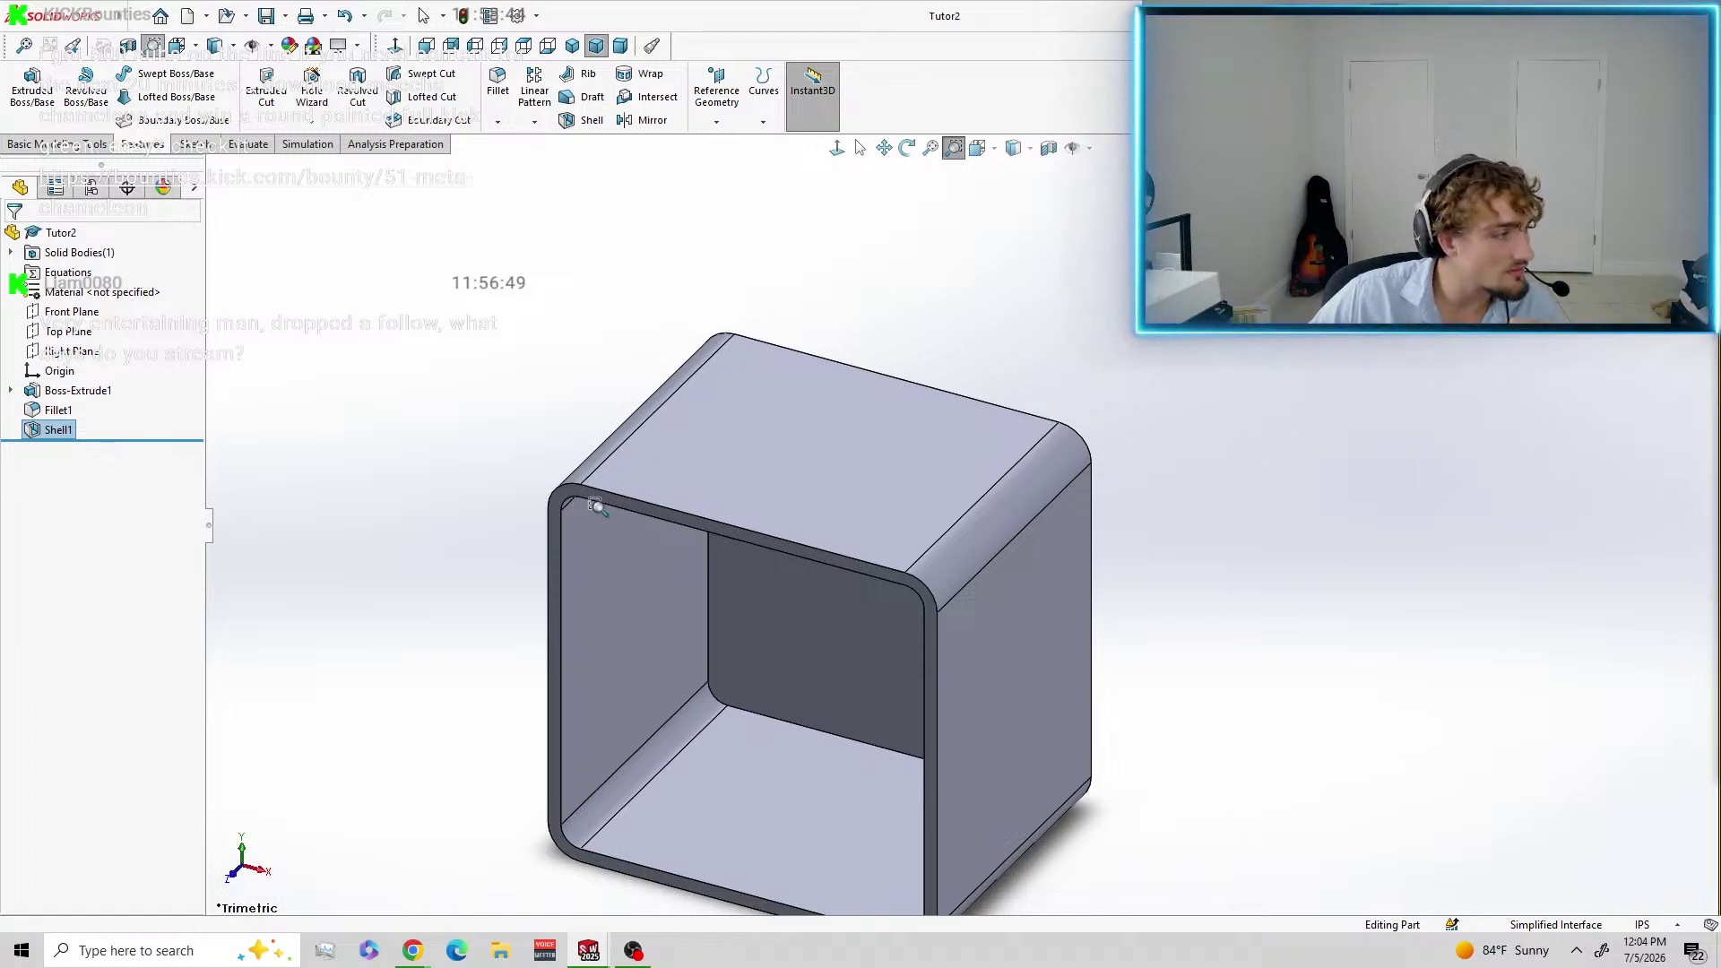
{"action": "left_click_drag", "start_coordinate": [511, 468], "coordinate": [638, 569]}
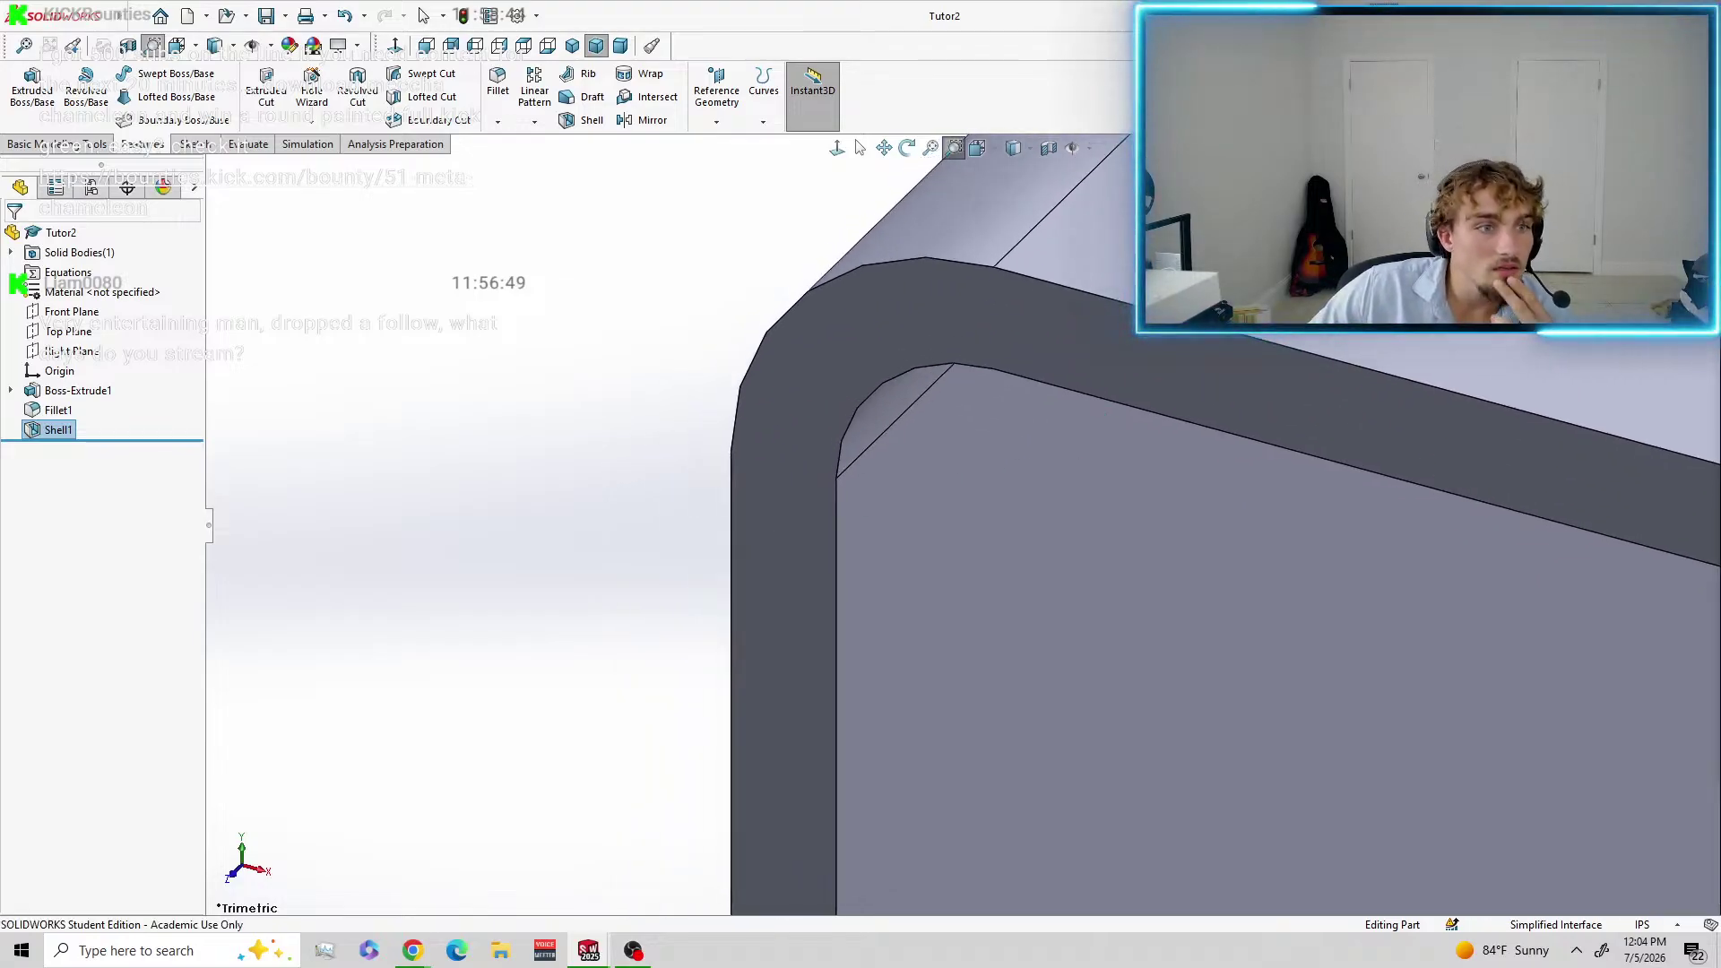
{"action": "left_click", "coordinate": [955, 153]}
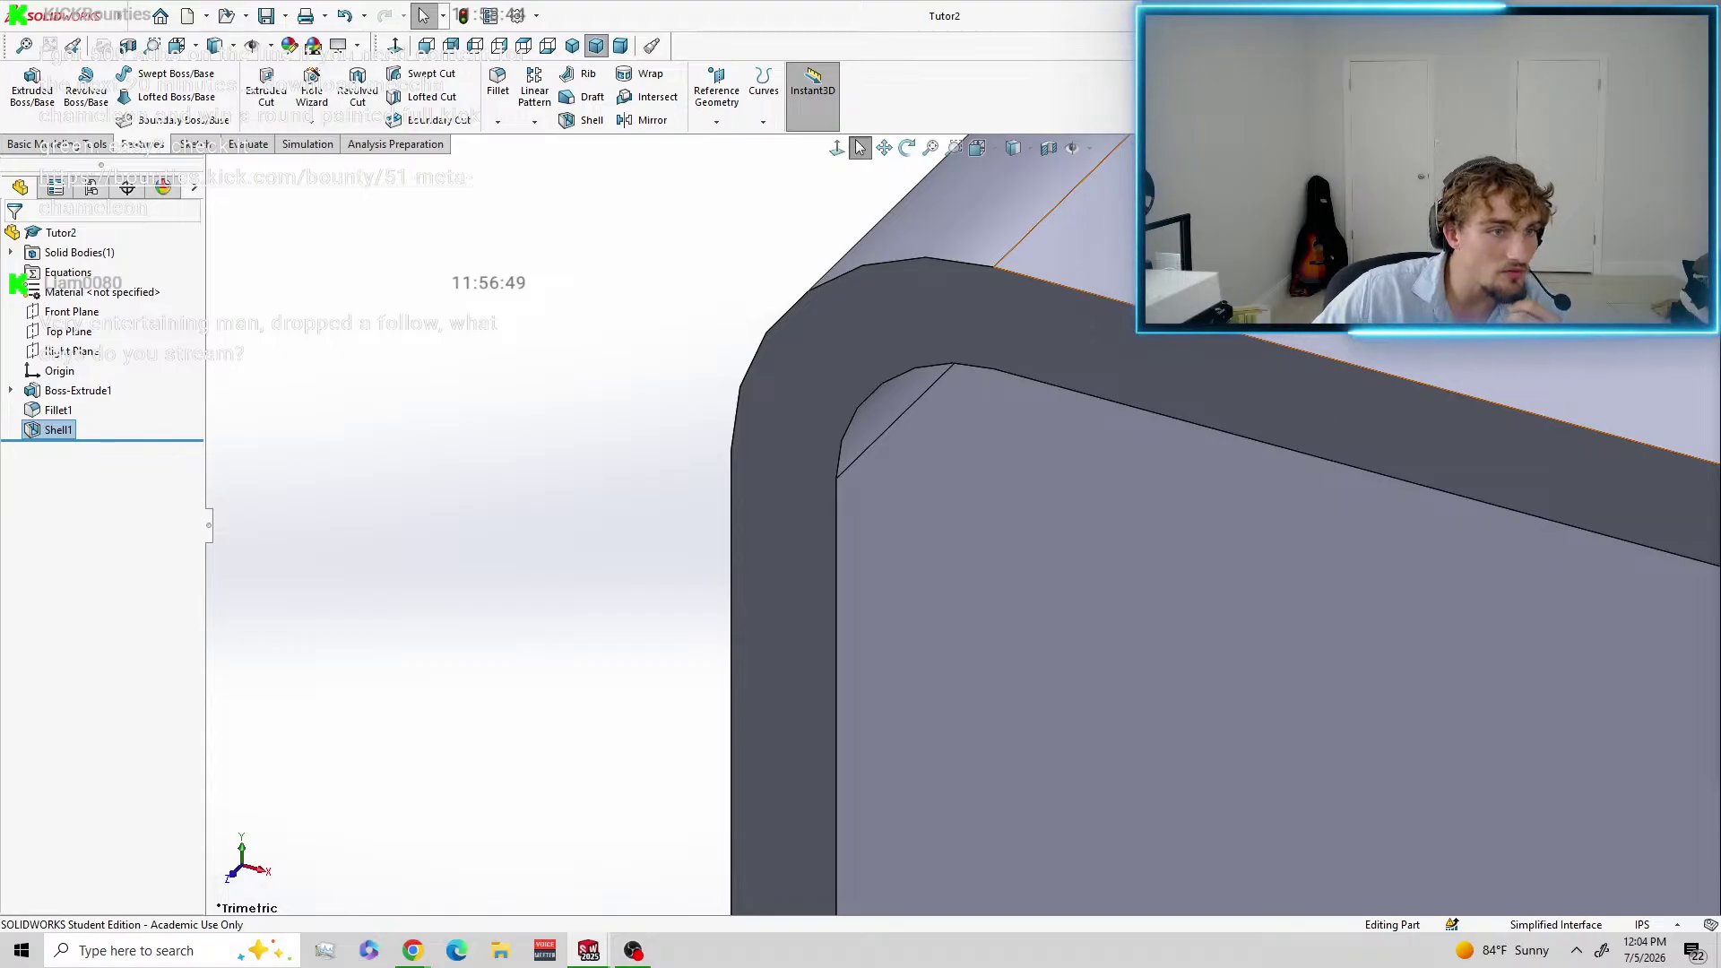
{"action": "left_click", "coordinate": [924, 332]}
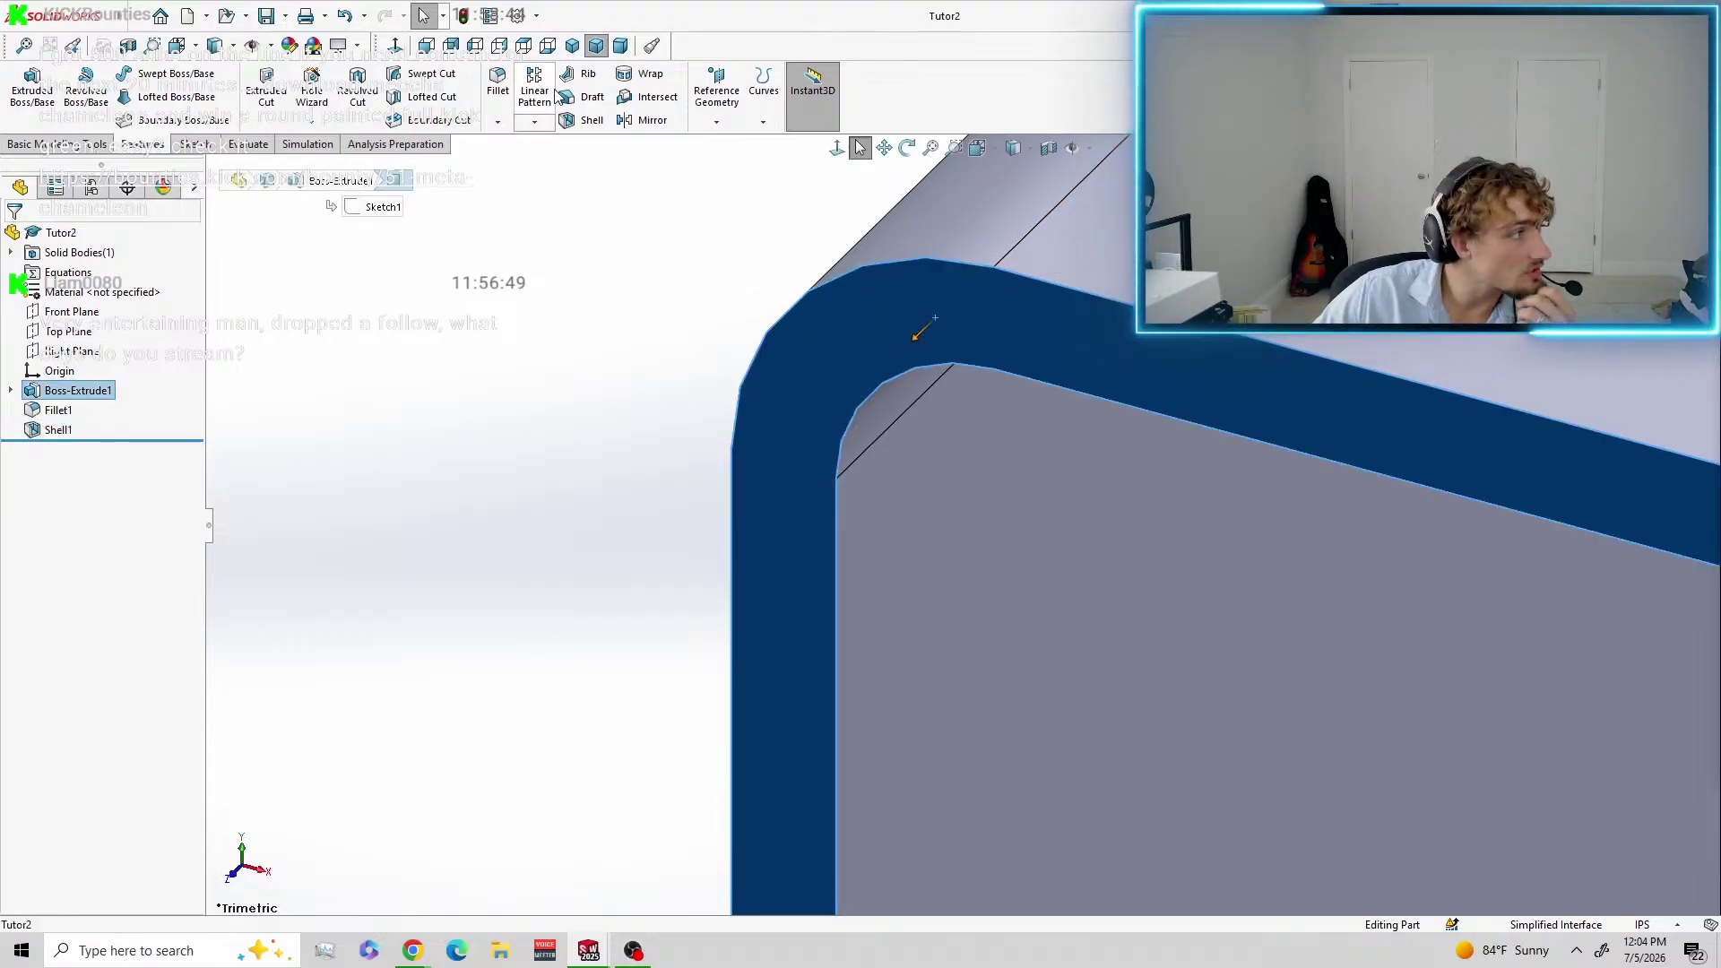
{"action": "left_click", "coordinate": [266, 89]}
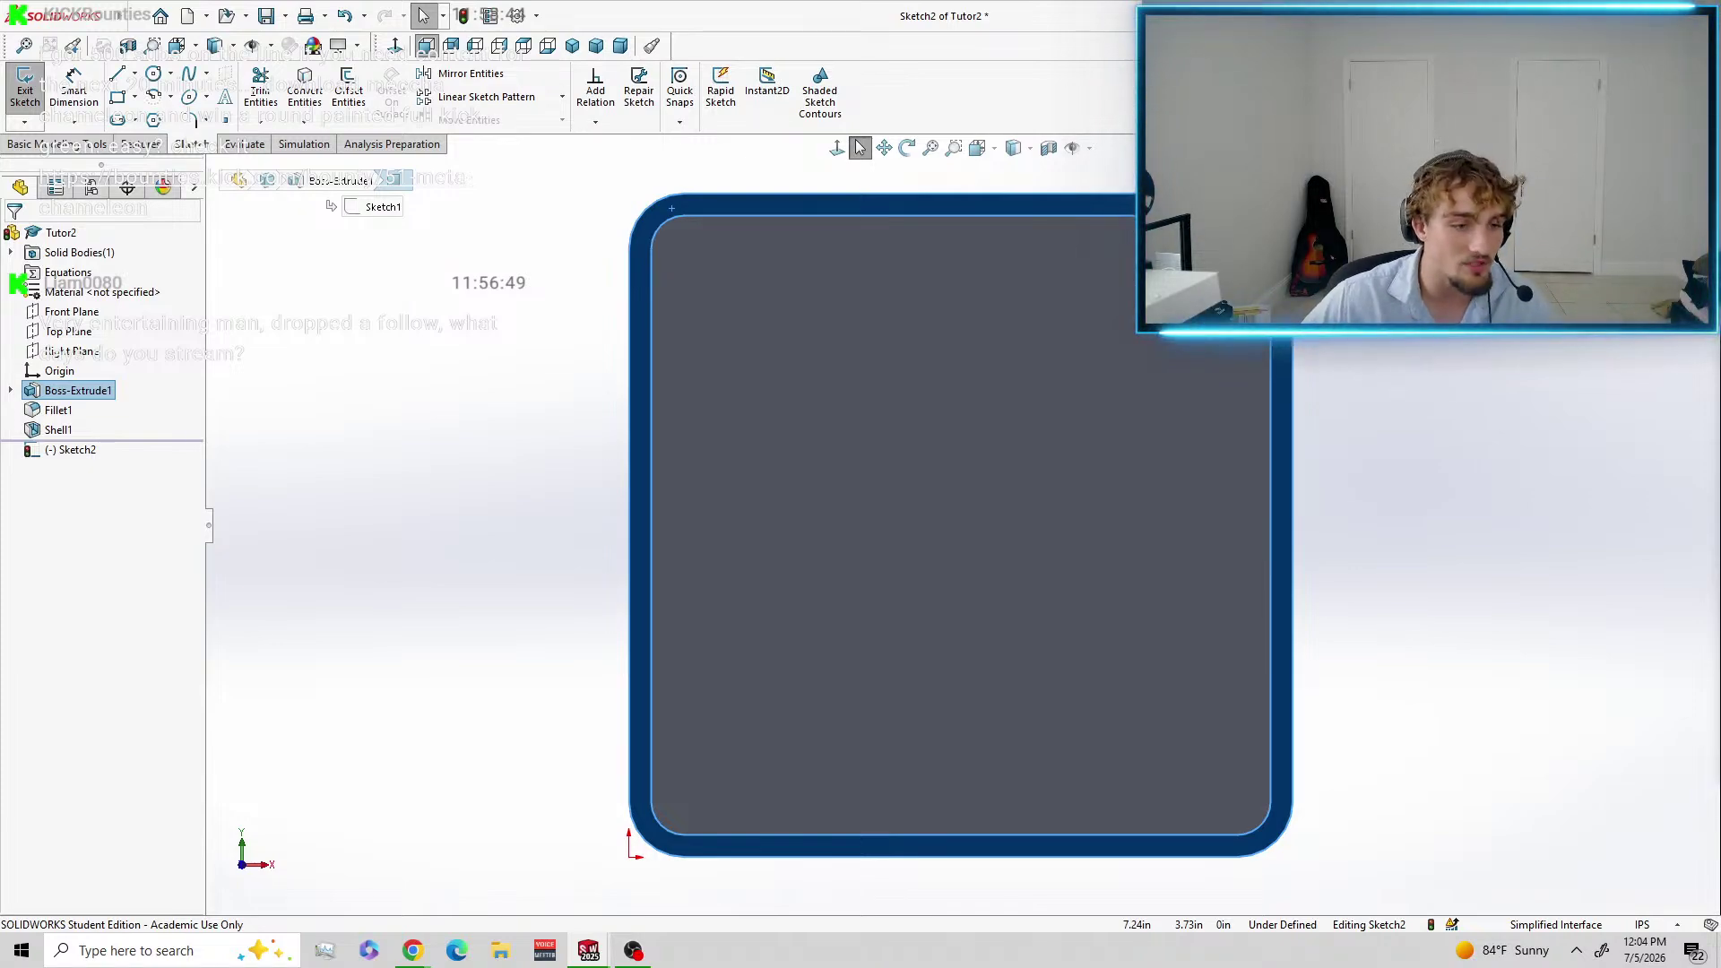
{"action": "key", "text": "super+d"}
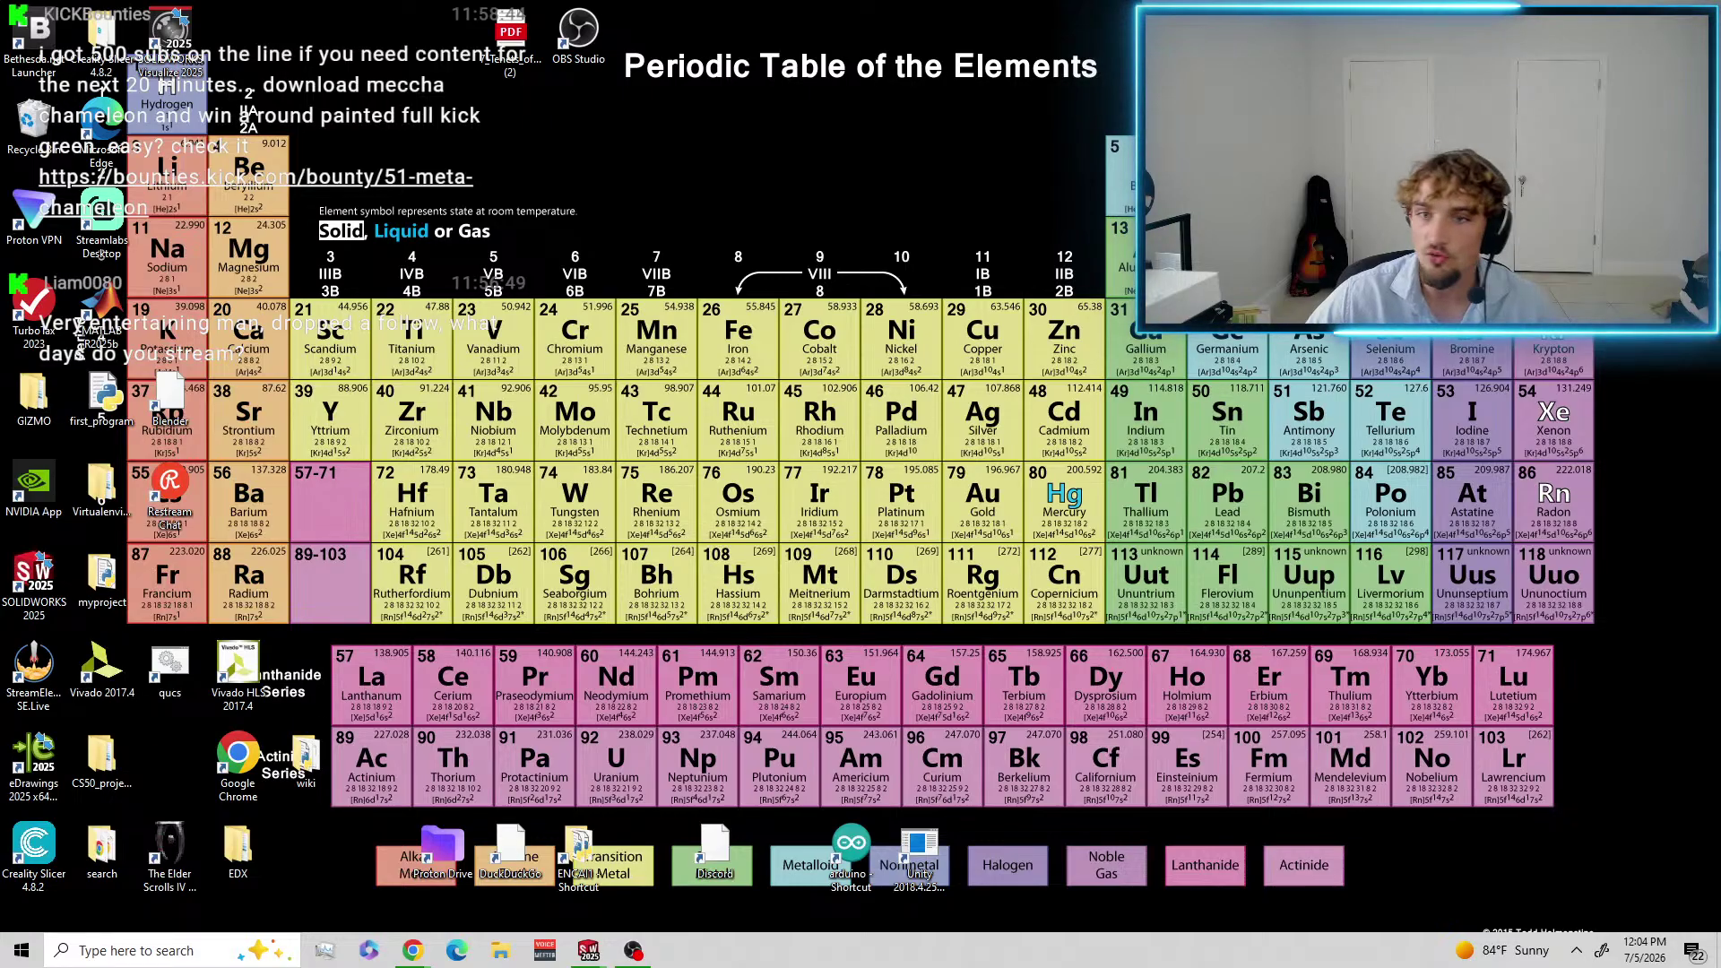
{"action": "key", "text": "super+d"}
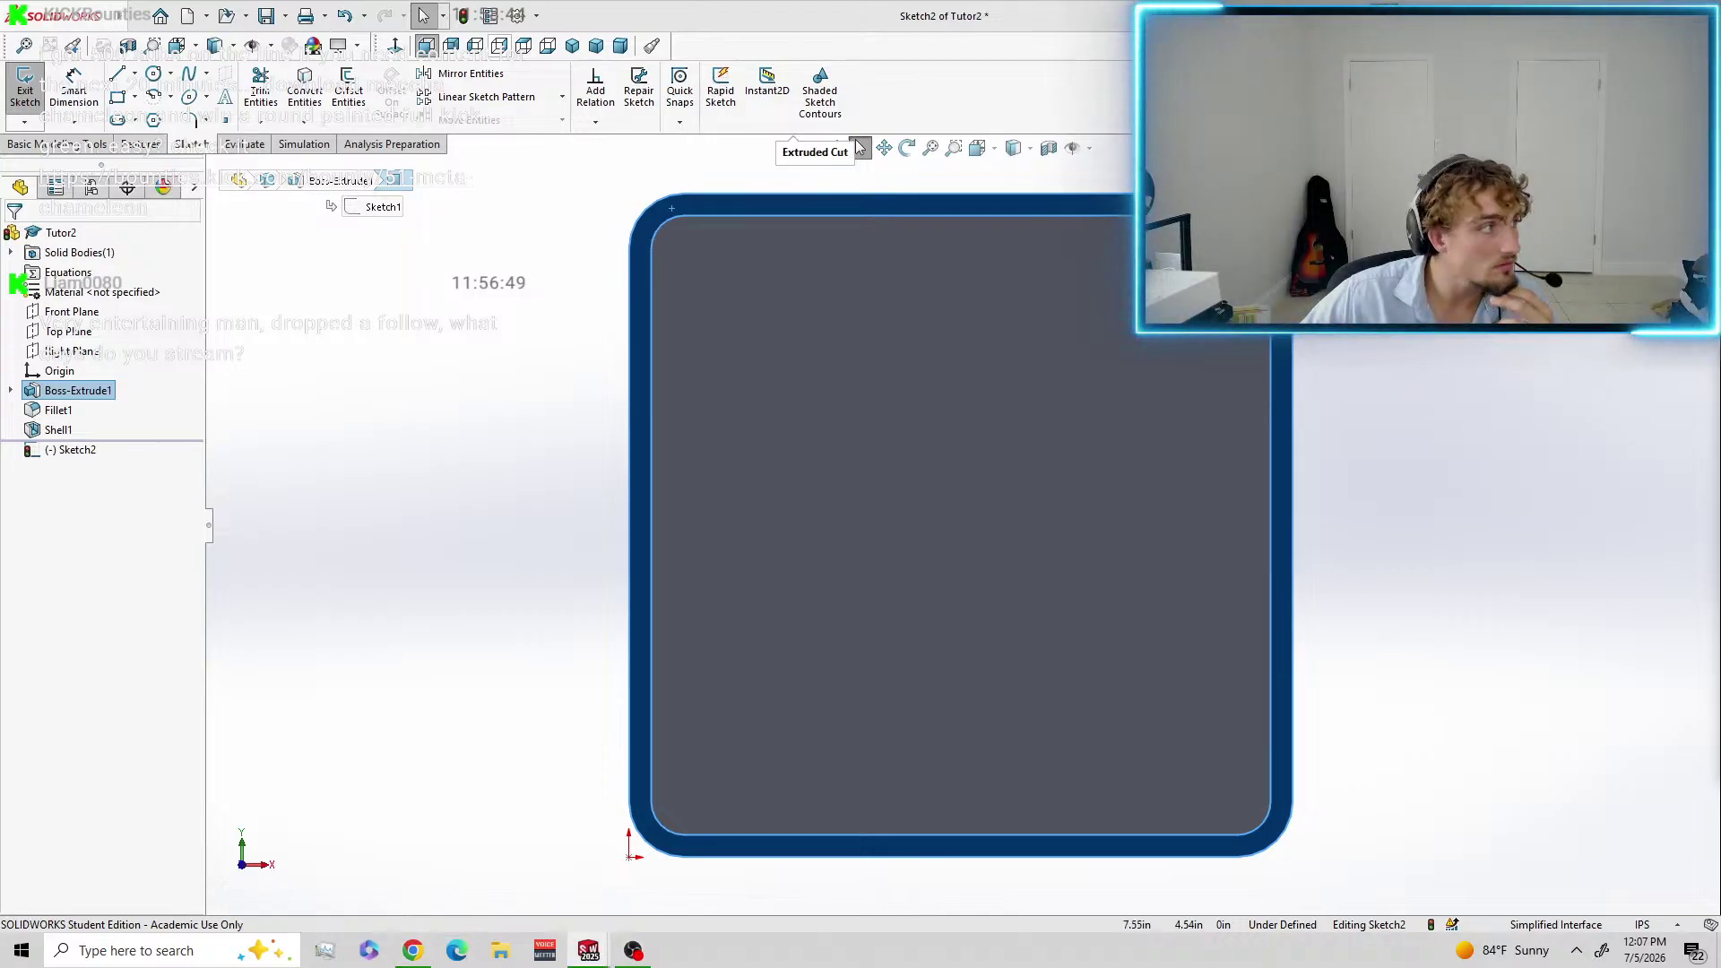
Convert the front rim face's outer edges into sketch entities.
{"action": "left_click", "coordinate": [69, 144]}
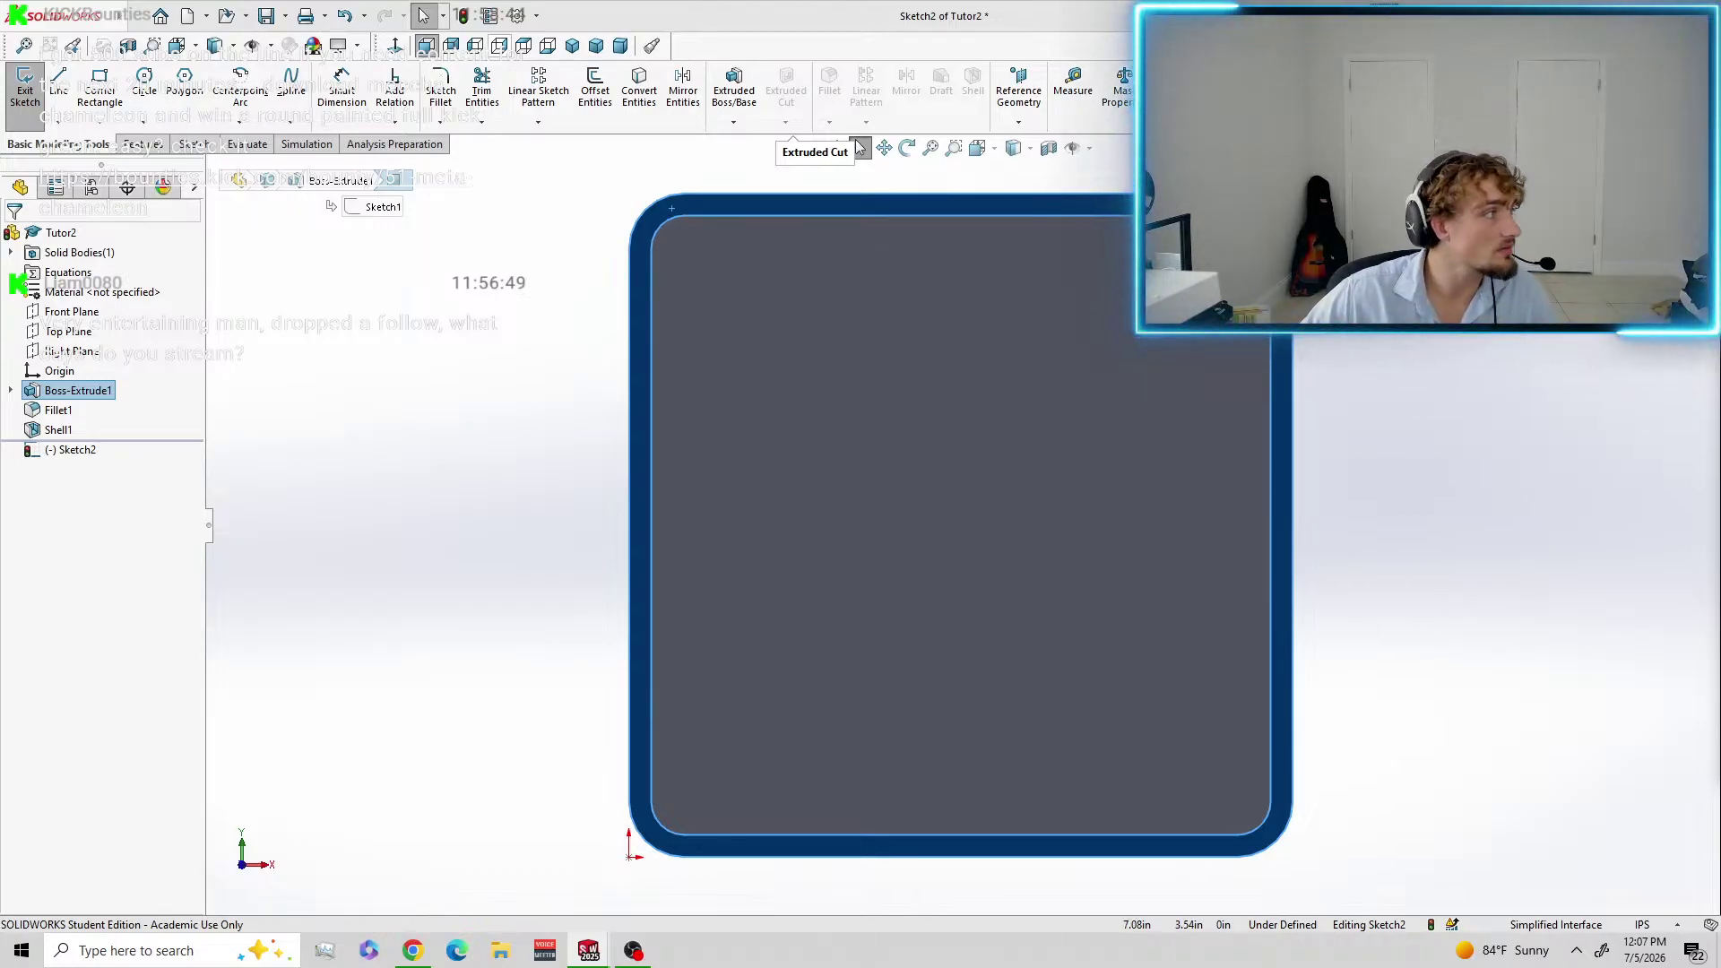
{"action": "left_click", "coordinate": [191, 144]}
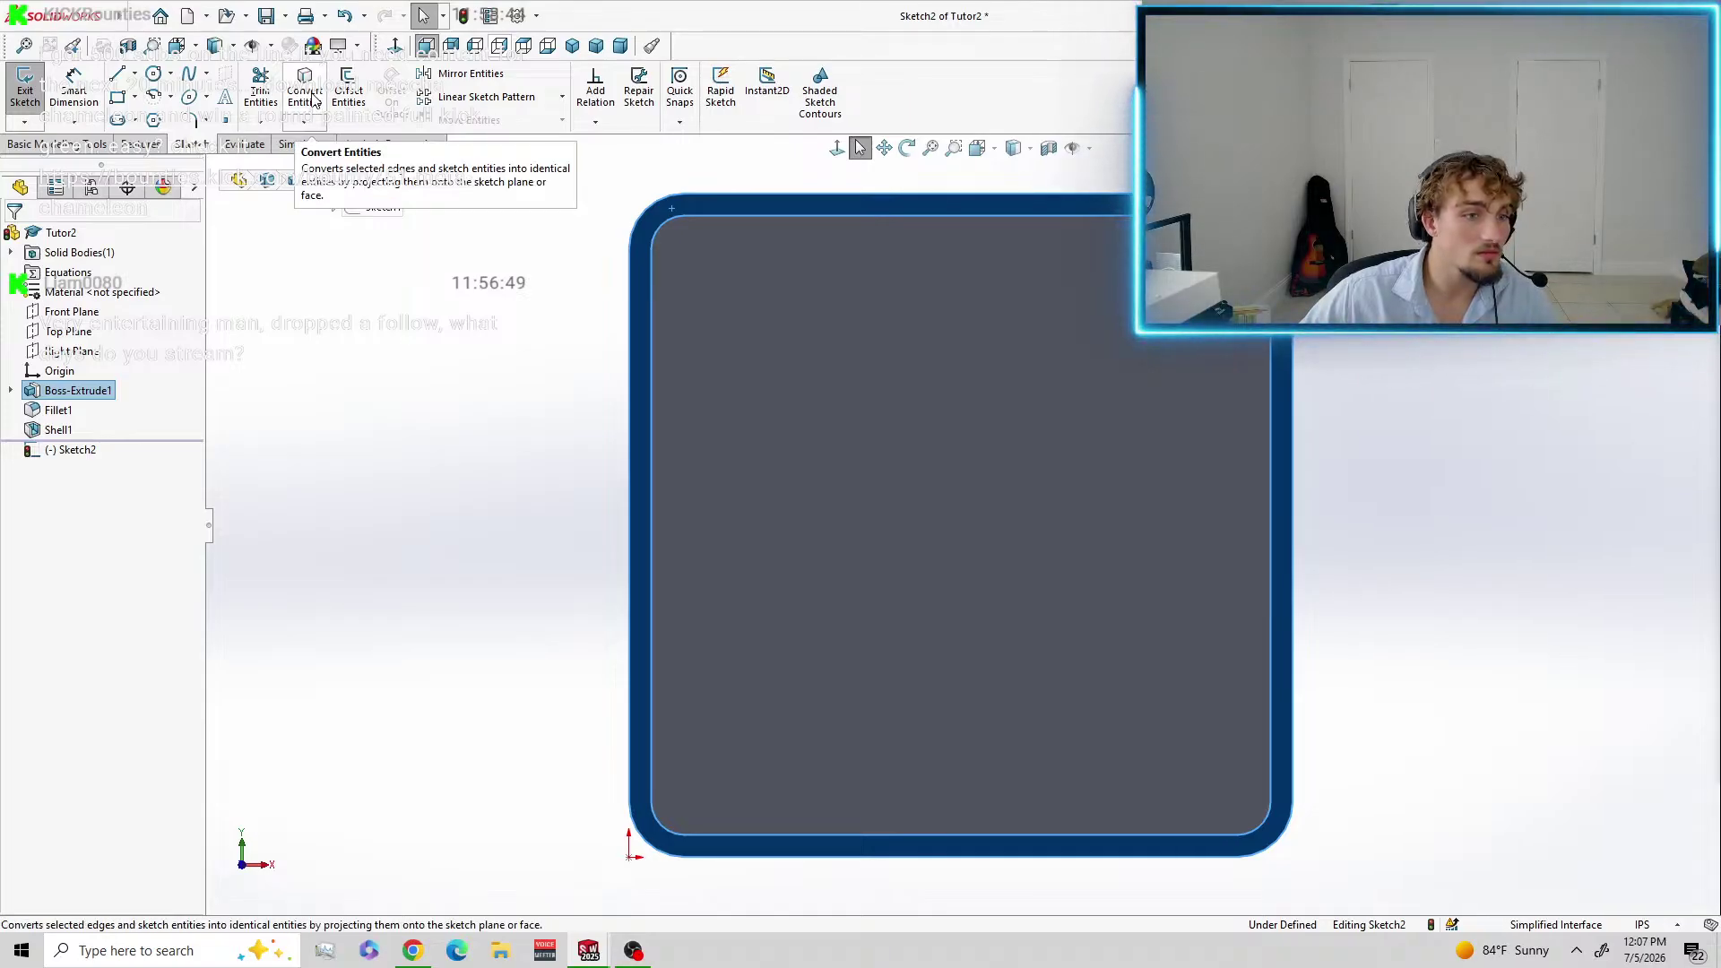
{"action": "left_click", "coordinate": [314, 100]}
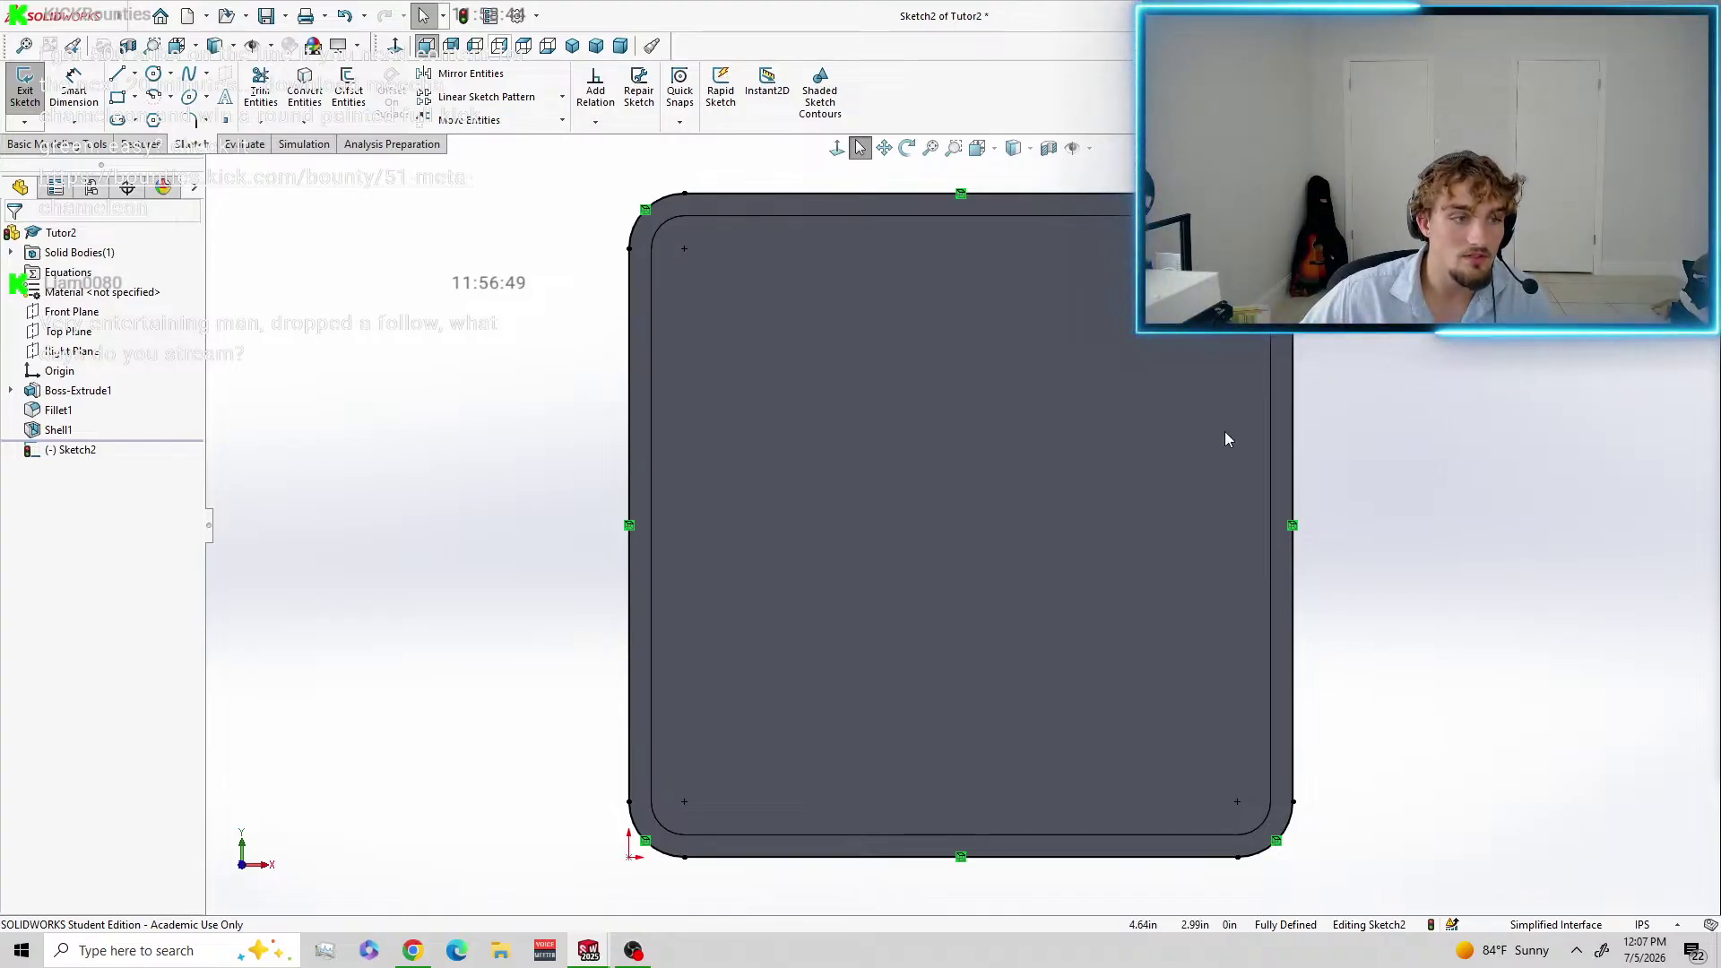
Offset the front rim face's edges inward by 2 mm in the rim sketch.
{"action": "left_click", "coordinate": [763, 205]}
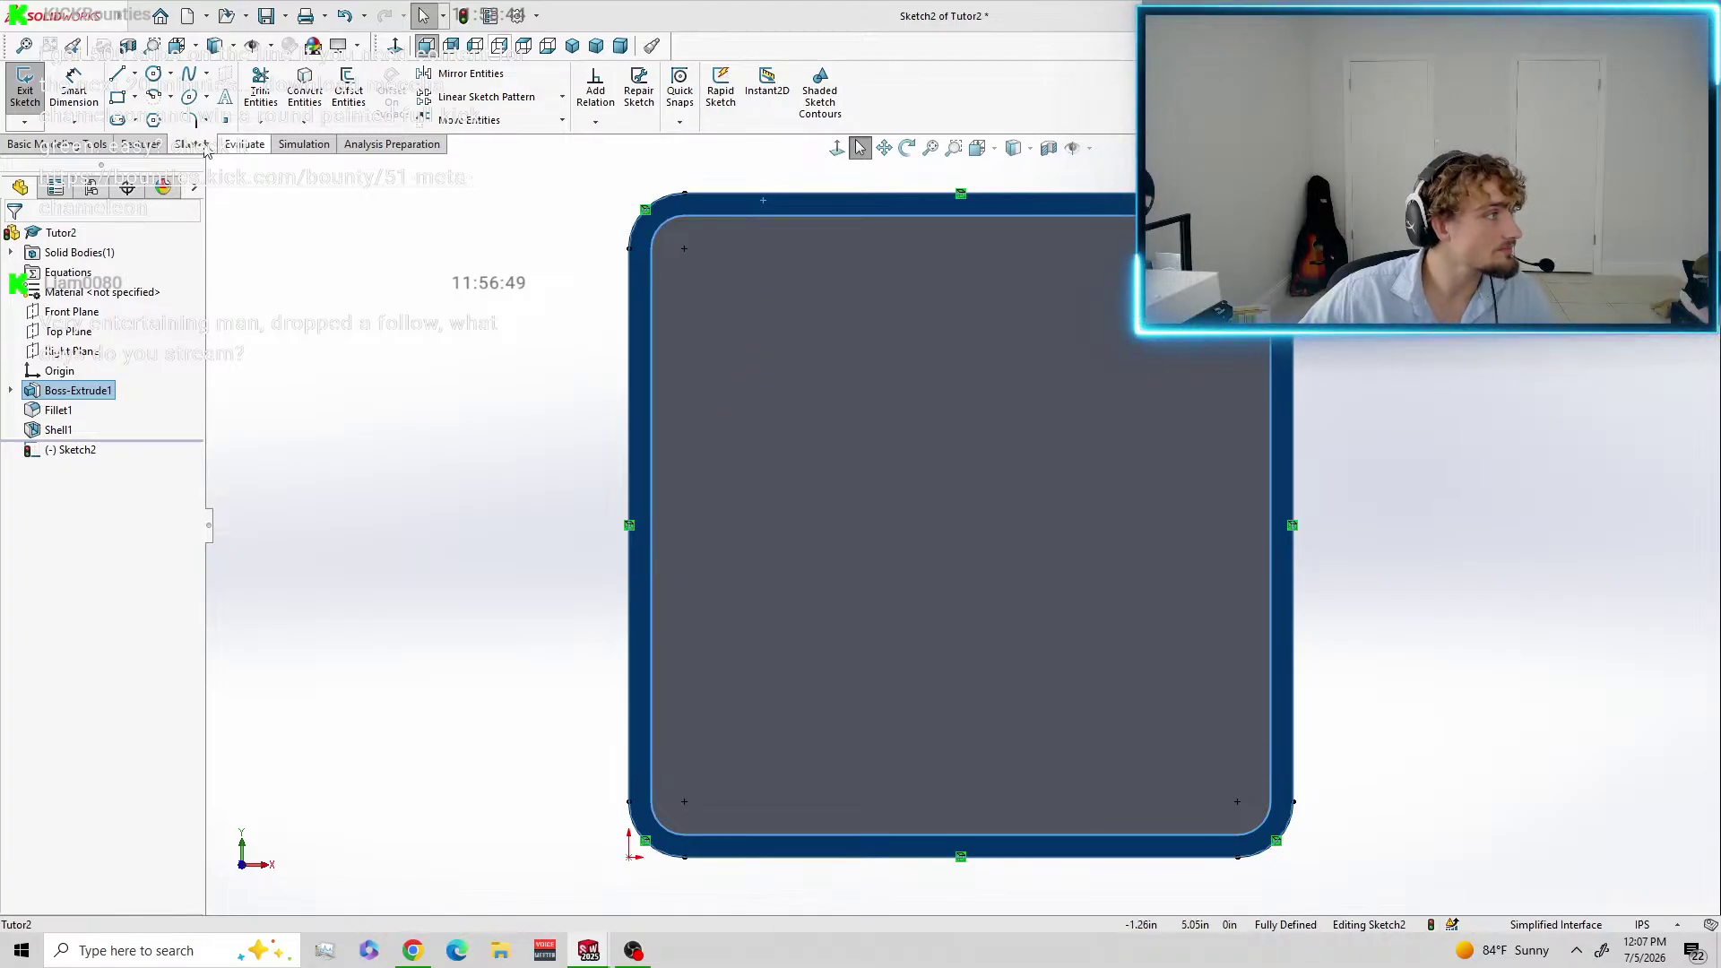
{"action": "left_click", "coordinate": [361, 93]}
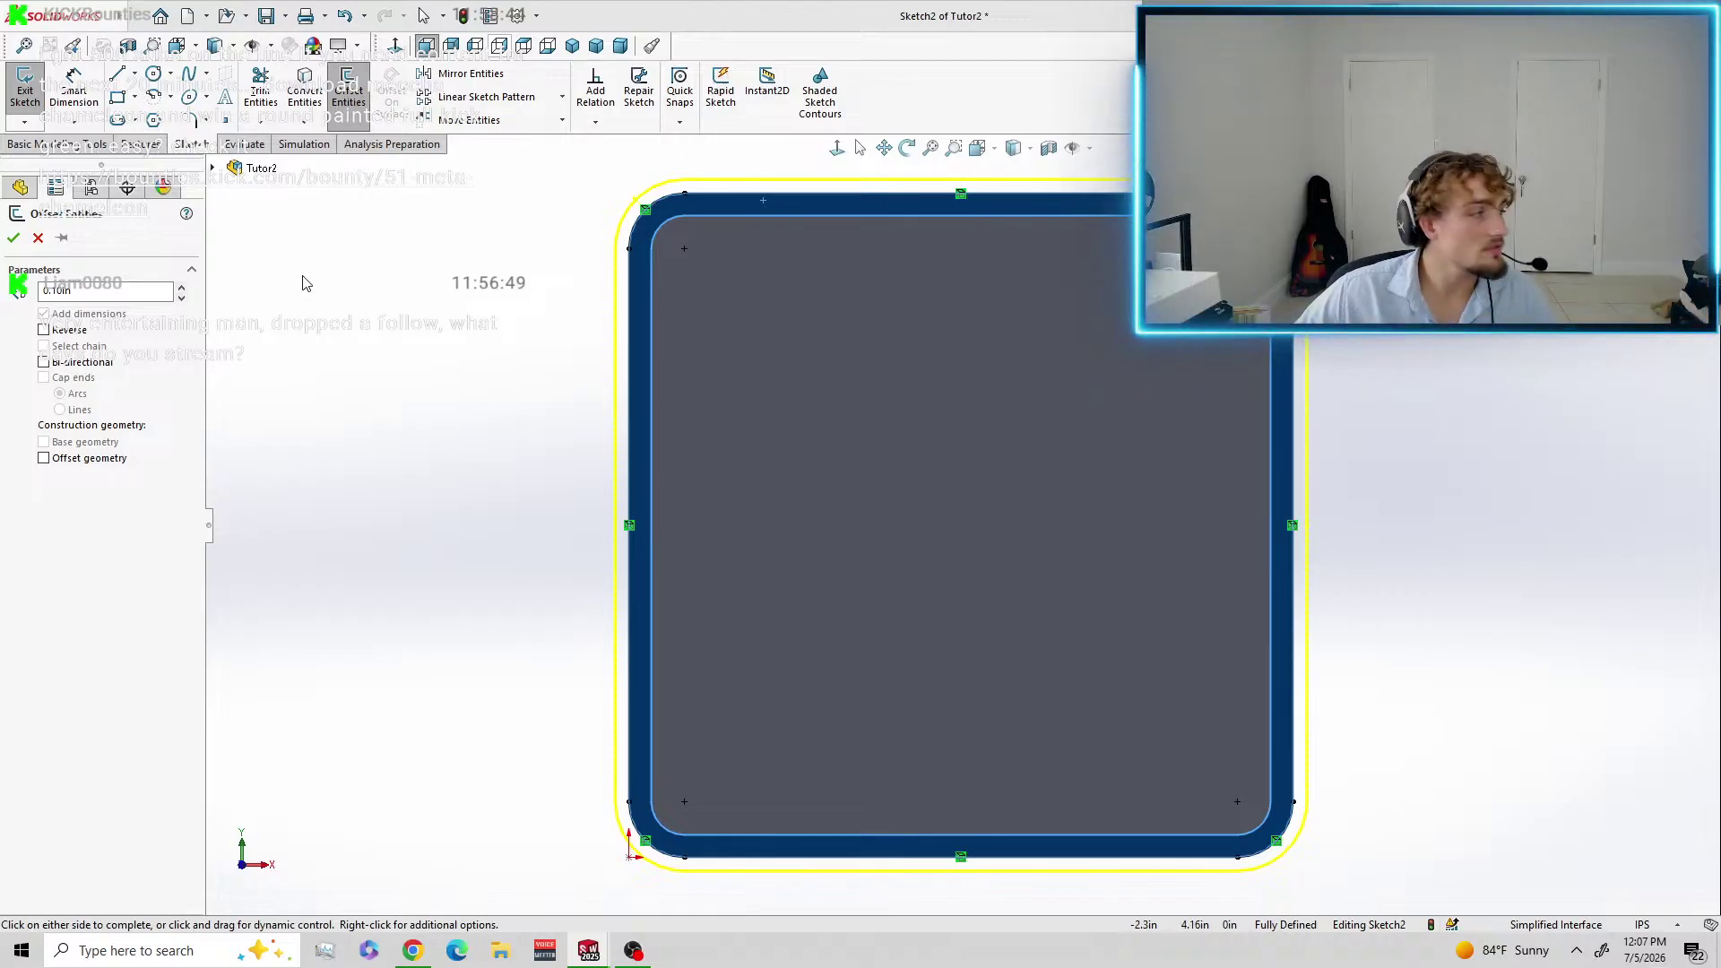
{"action": "left_click", "coordinate": [101, 289]}
{"action": "double_click", "coordinate": [101, 289]}
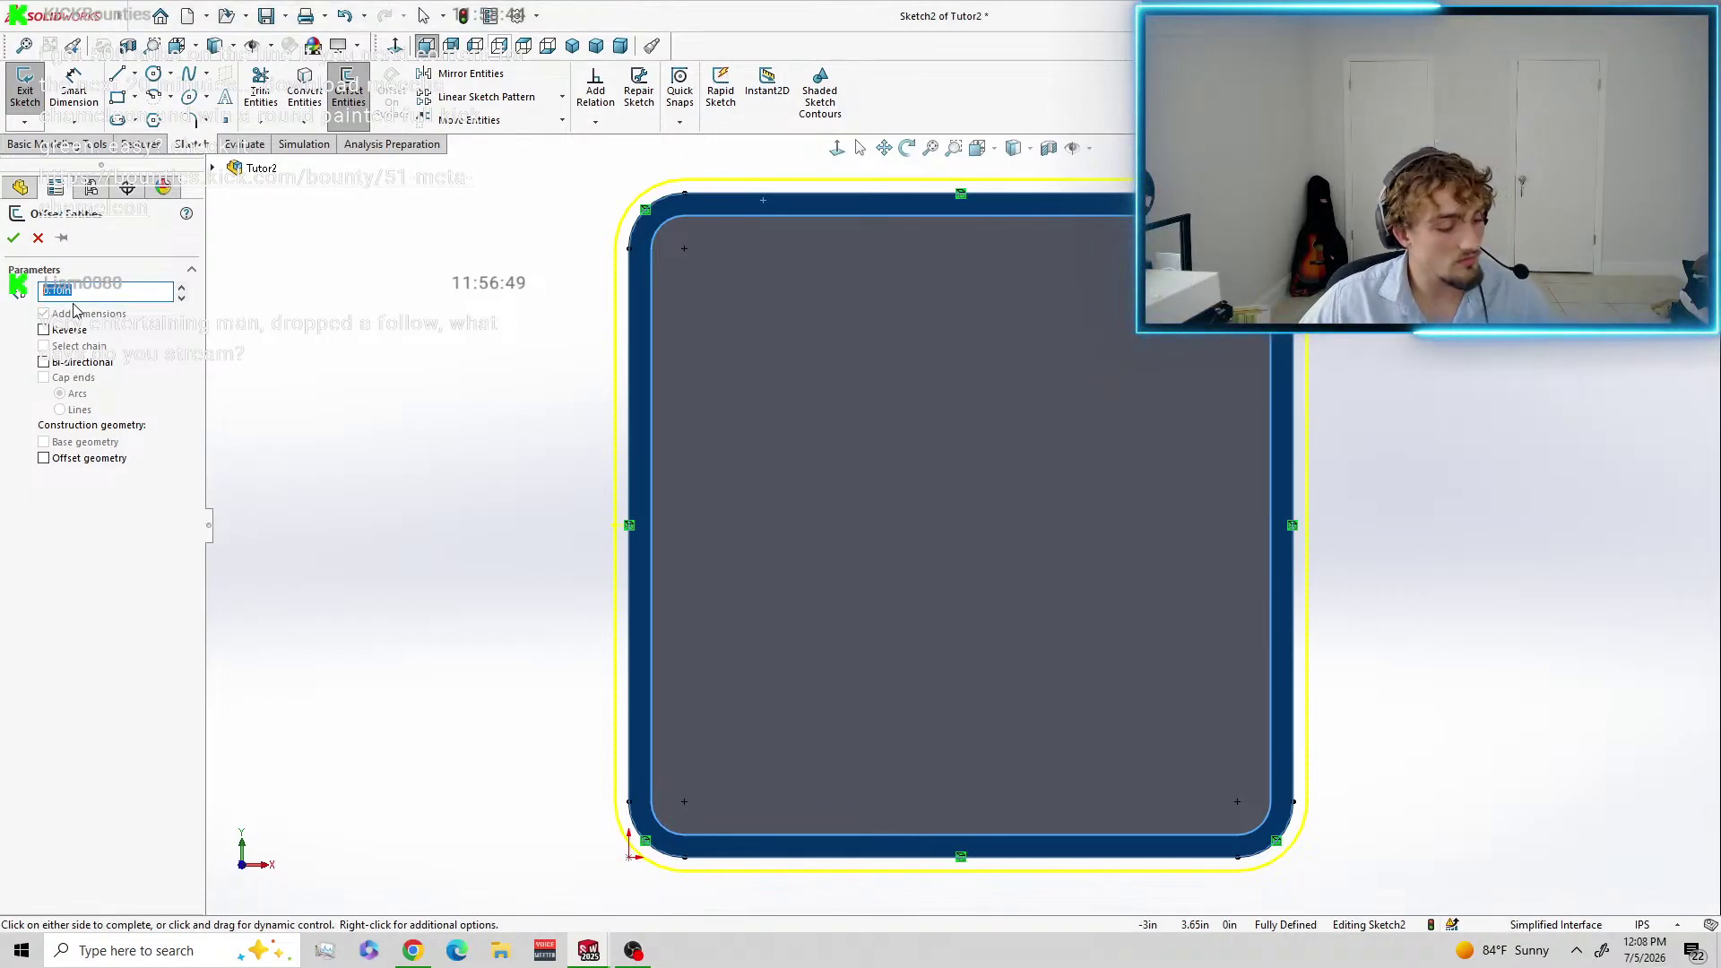
{"action": "type", "text": "2mm"}
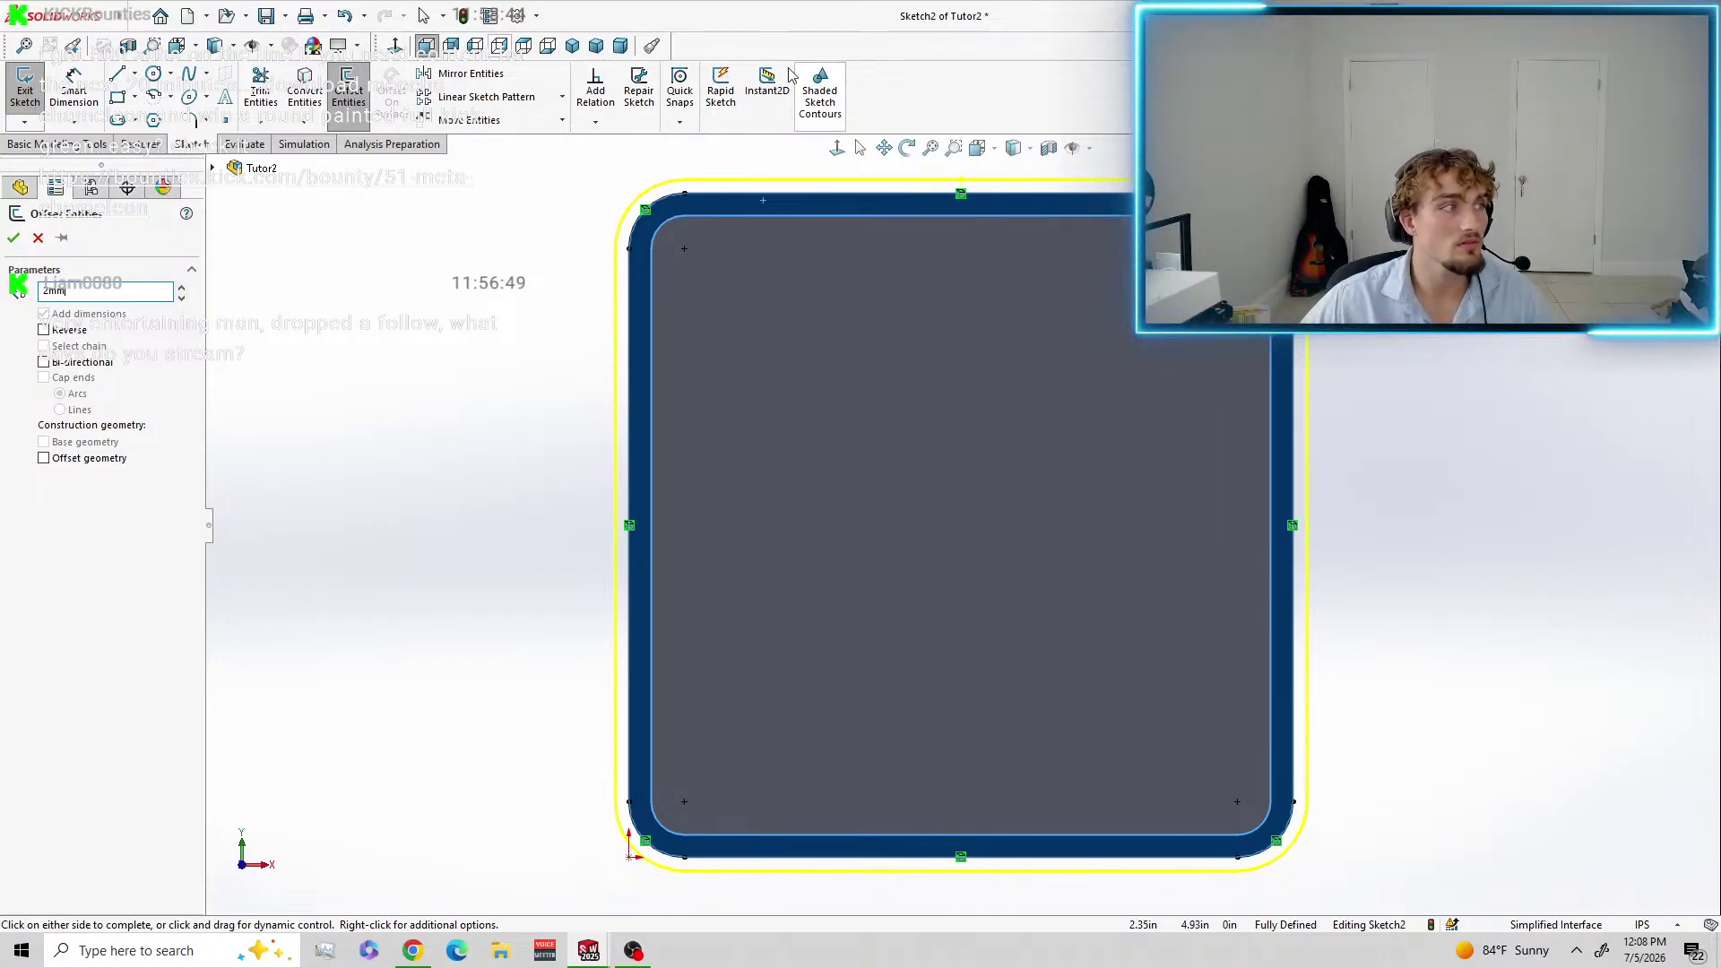
{"action": "left_click", "coordinate": [597, 47]}
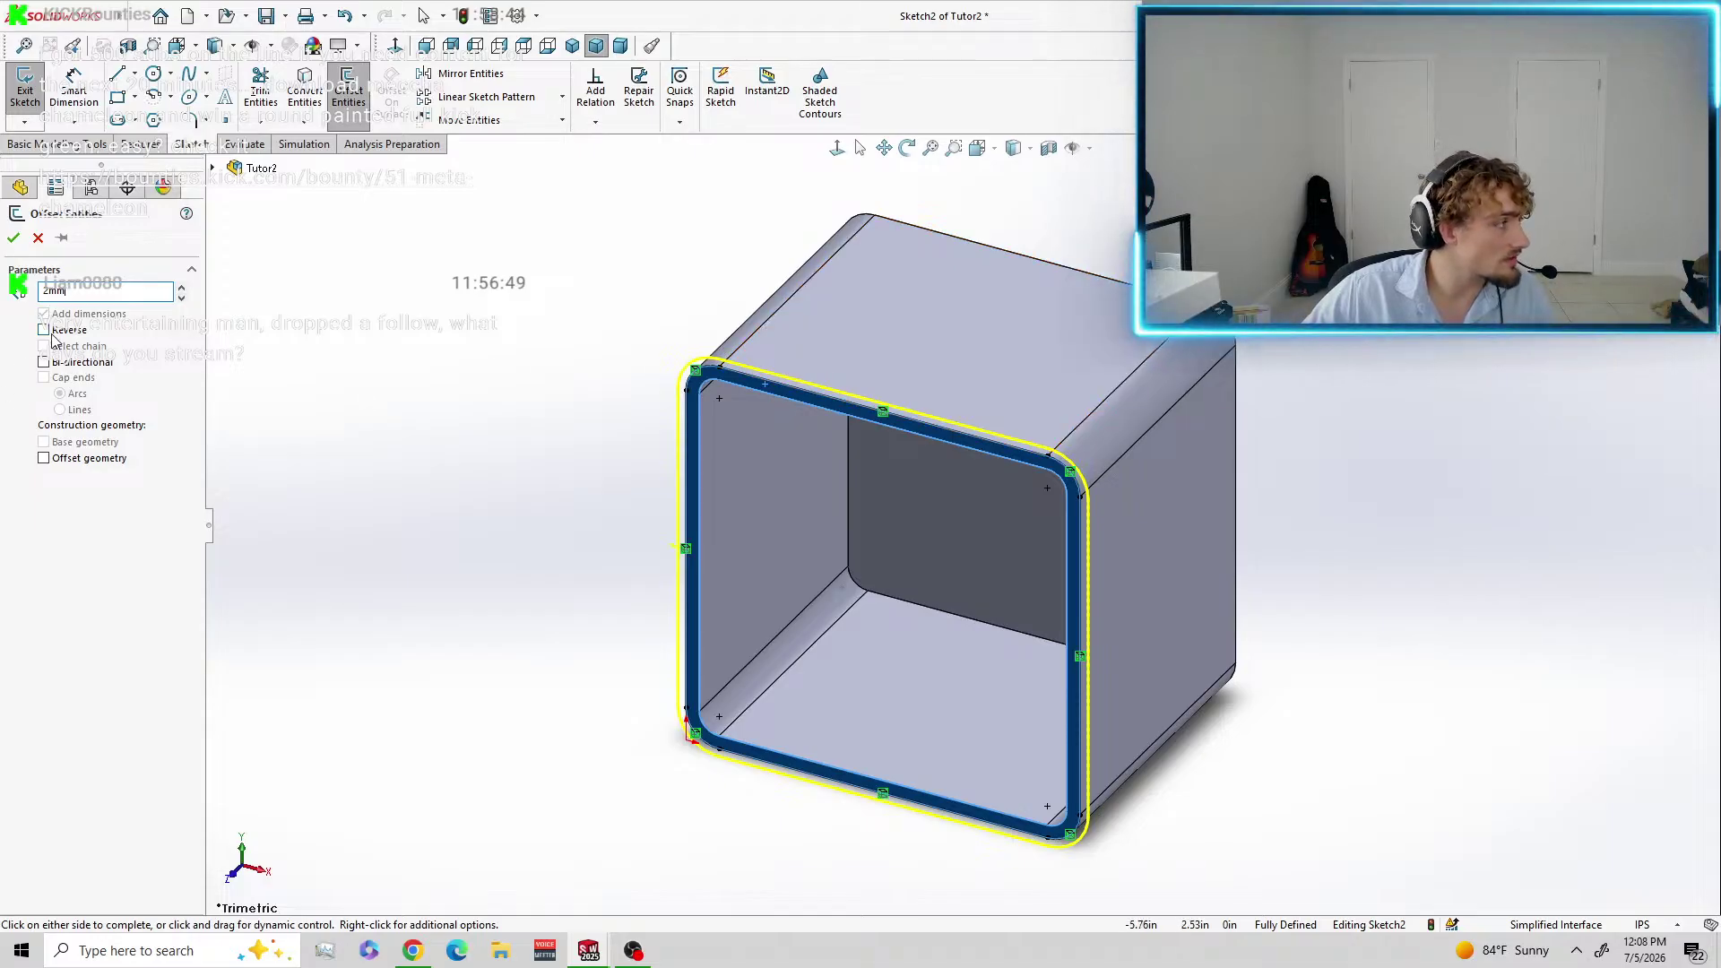
{"action": "key", "text": "Return"}
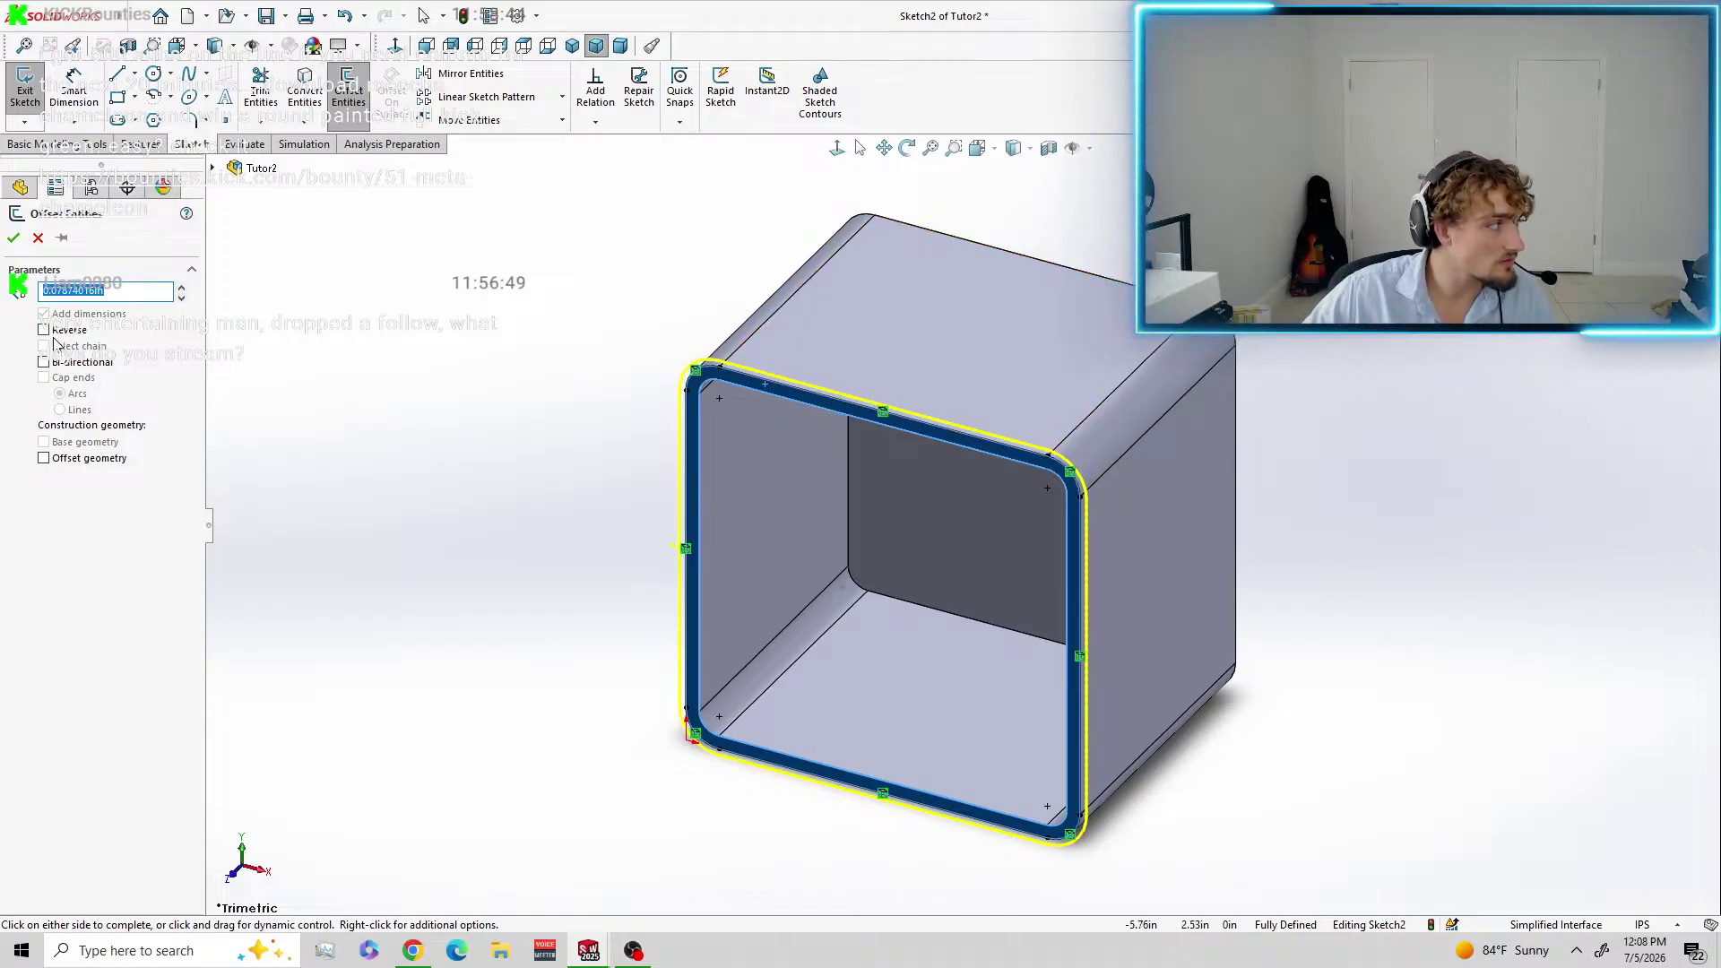
{"action": "left_click", "coordinate": [44, 330]}
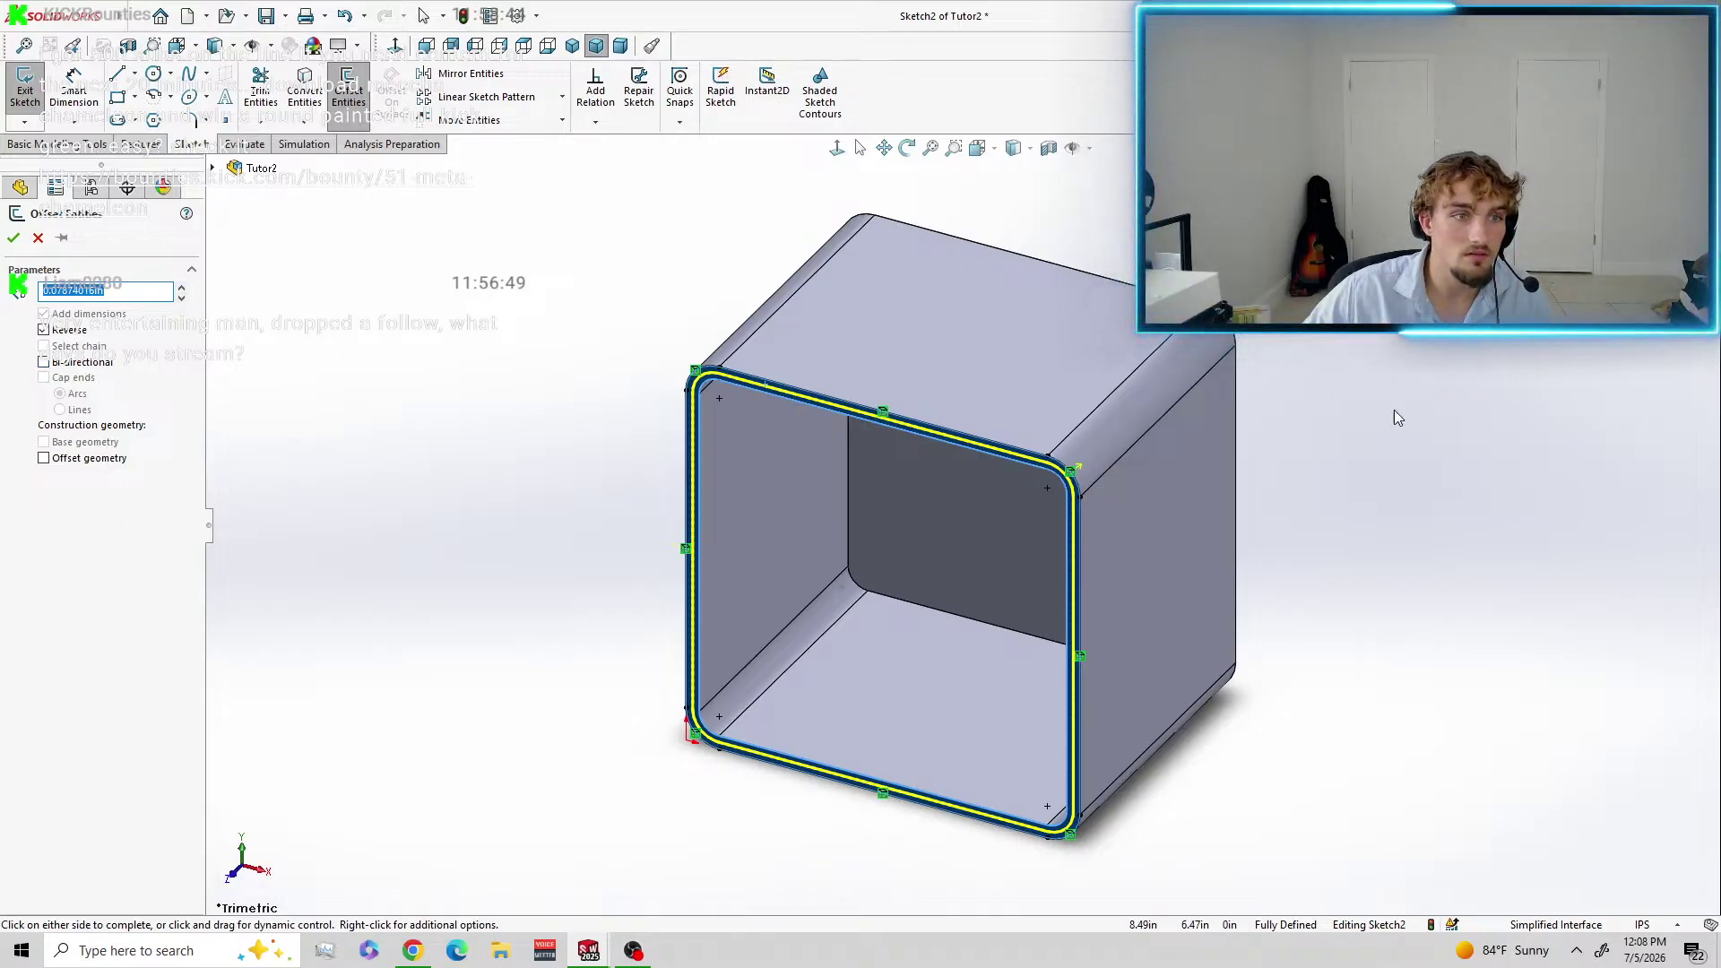
{"action": "mouse_move", "coordinate": [1380, 383]}
{"action": "middle_mouse_down"}
{"action": "mouse_move", "coordinate": [1423, 262]}
{"action": "mouse_move", "coordinate": [1412, 229]}
{"action": "mouse_move", "coordinate": [1120, 161]}
{"action": "mouse_move", "coordinate": [1350, 206]}
{"action": "mouse_move", "coordinate": [1390, 241]}
{"action": "mouse_move", "coordinate": [1376, 243]}
{"action": "middle_mouse_up"}
{"action": "scroll", "coordinate": [1151, 347], "scroll_direction": "up", "scroll_amount": 1}
{"action": "scroll", "coordinate": [1154, 346], "scroll_direction": "down", "scroll_amount": 1}
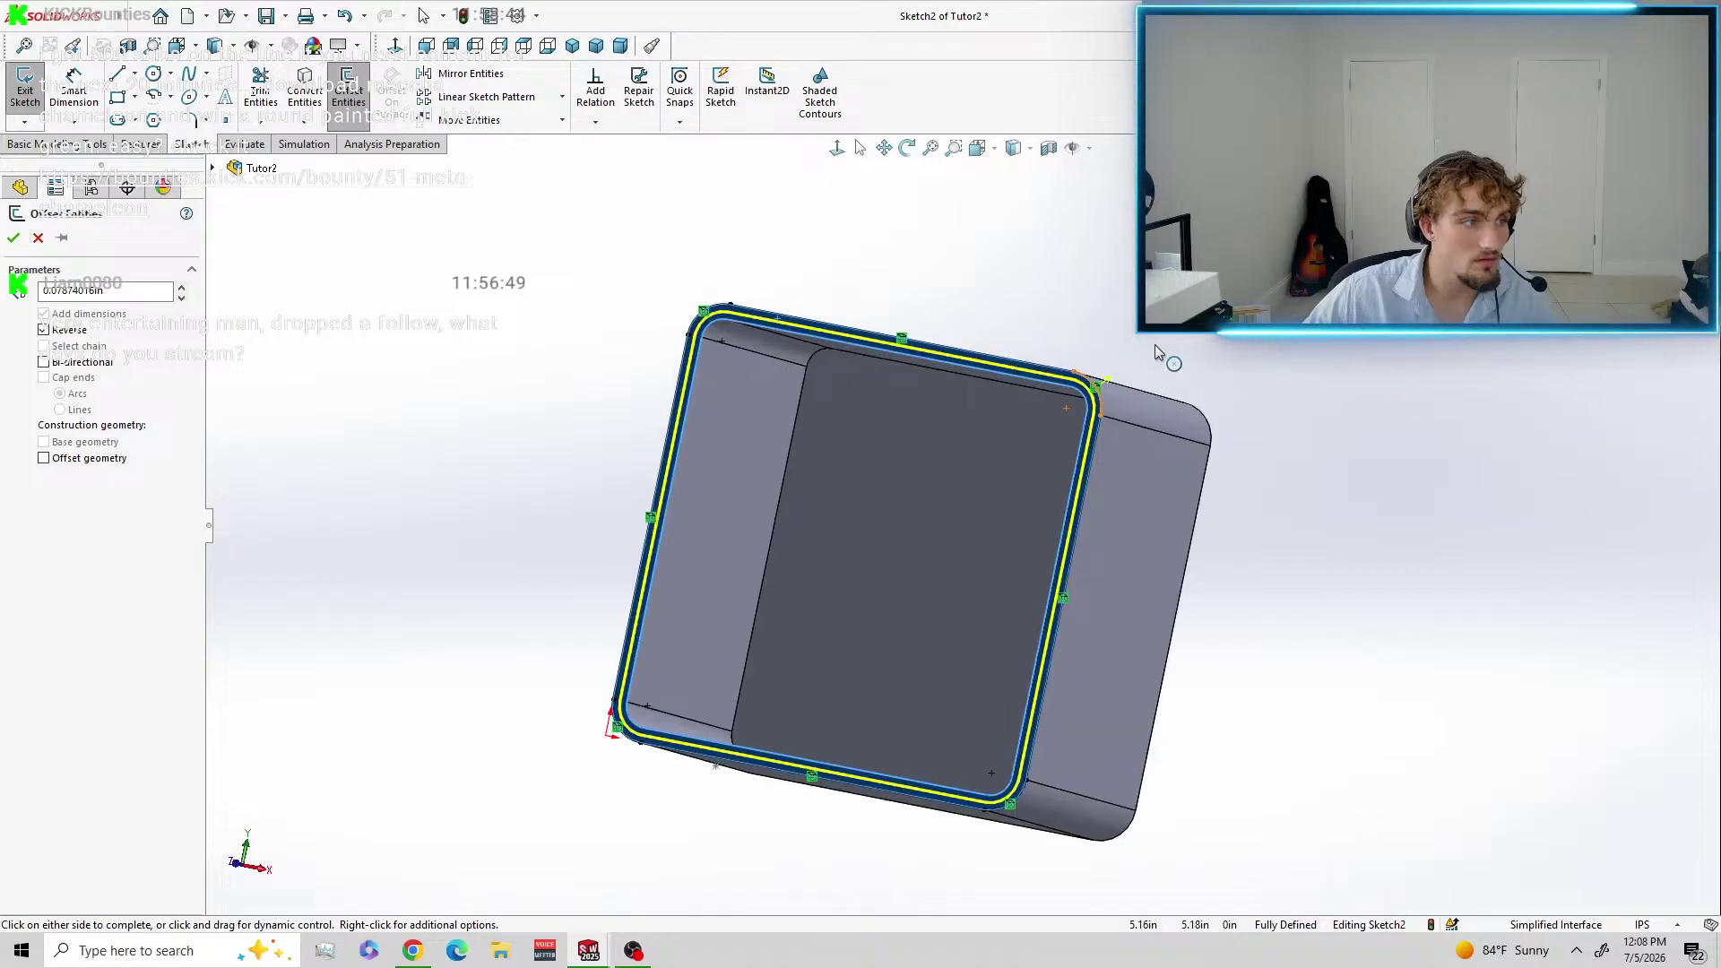
{"action": "scroll", "coordinate": [944, 432], "scroll_direction": "down", "scroll_amount": 1}
{"action": "scroll", "coordinate": [943, 429], "scroll_direction": "down", "scroll_amount": 1}
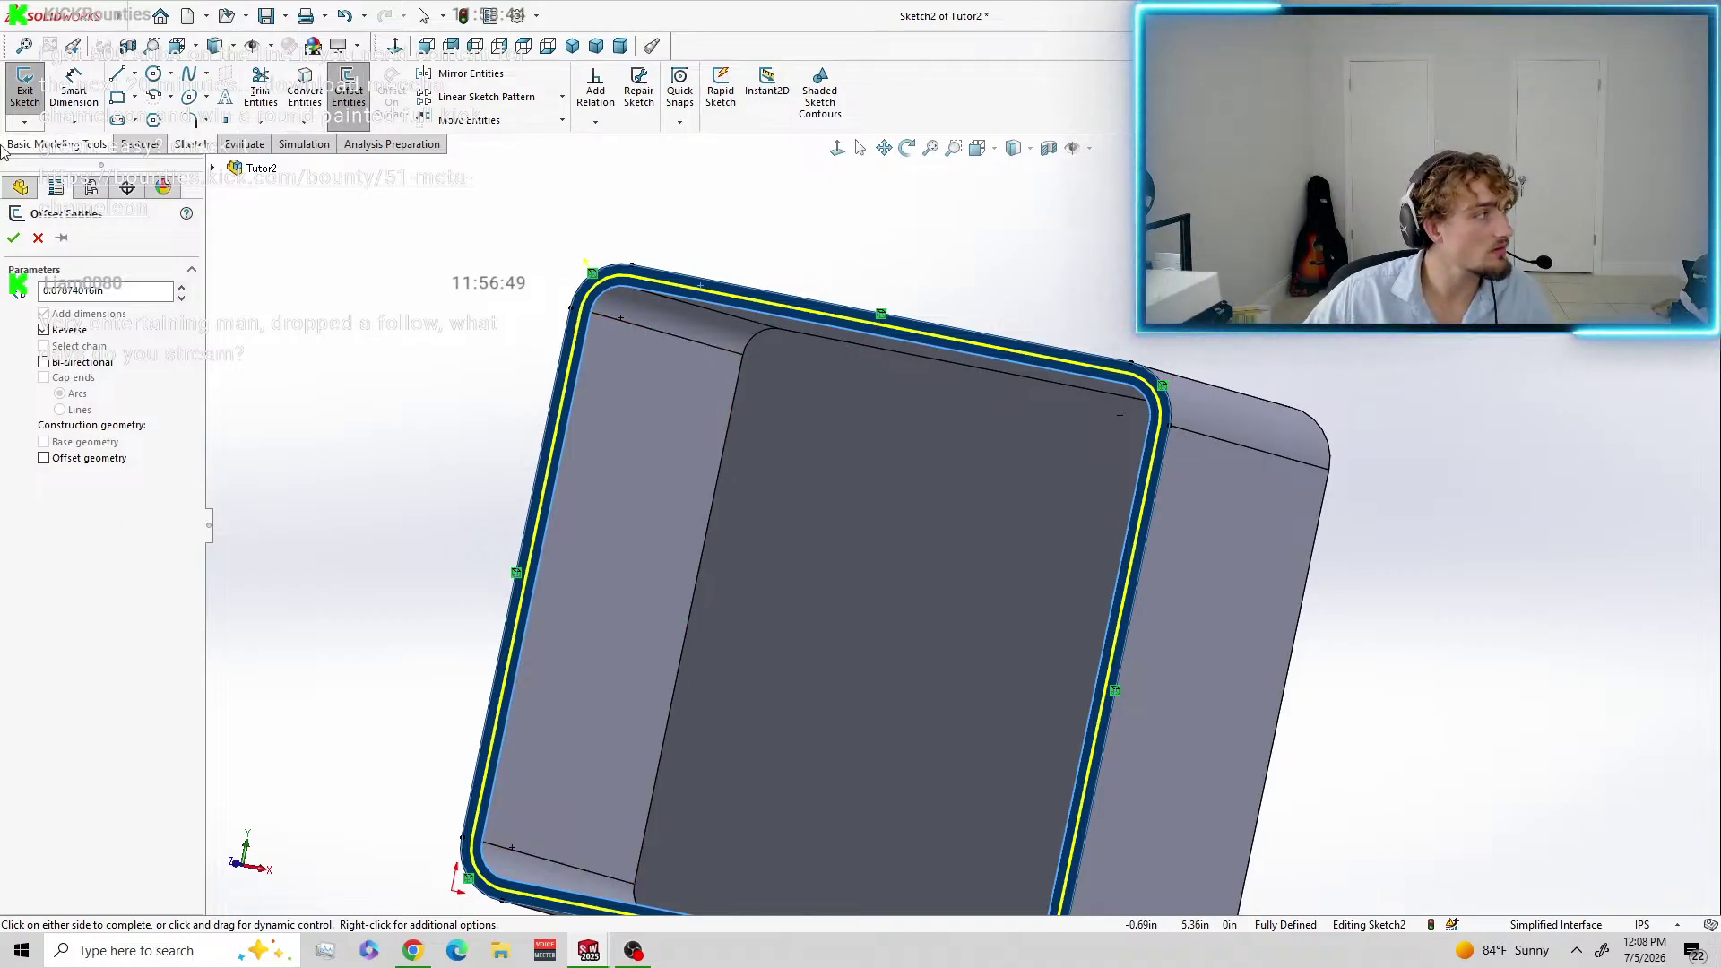
{"action": "key", "text": "Return"}
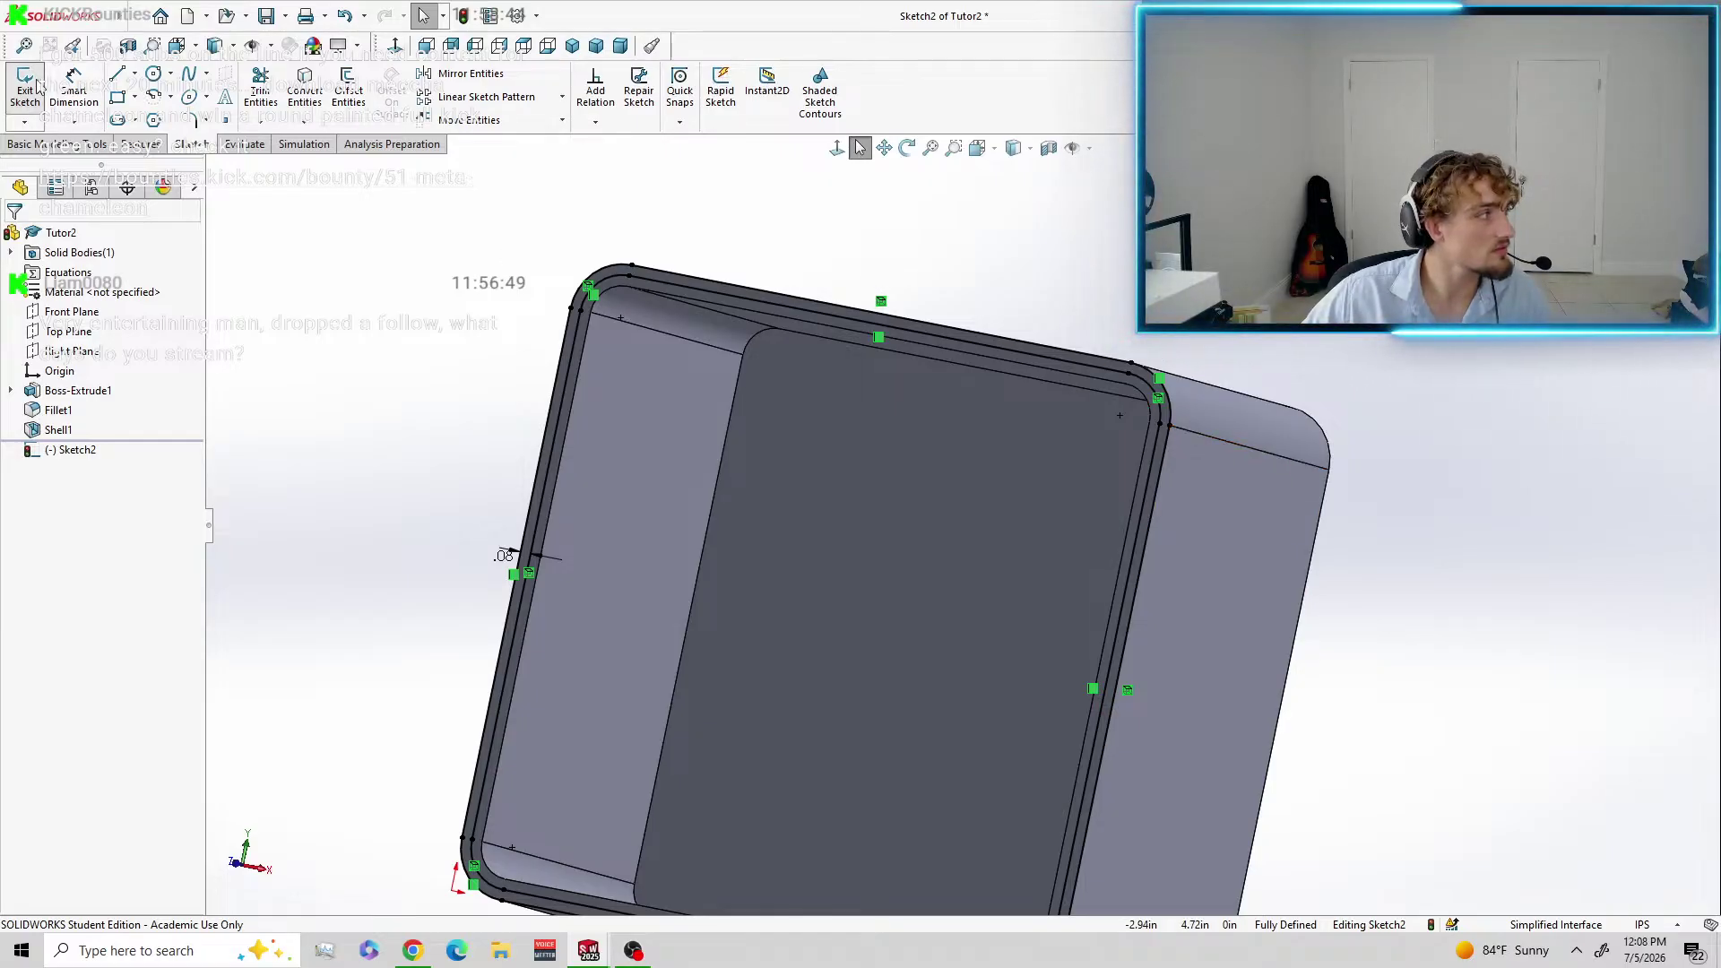
Cut the rim sketch to a Blind depth of 20 mm with the side to cut flipped.
{"action": "key", "text": "ctrl+8"}
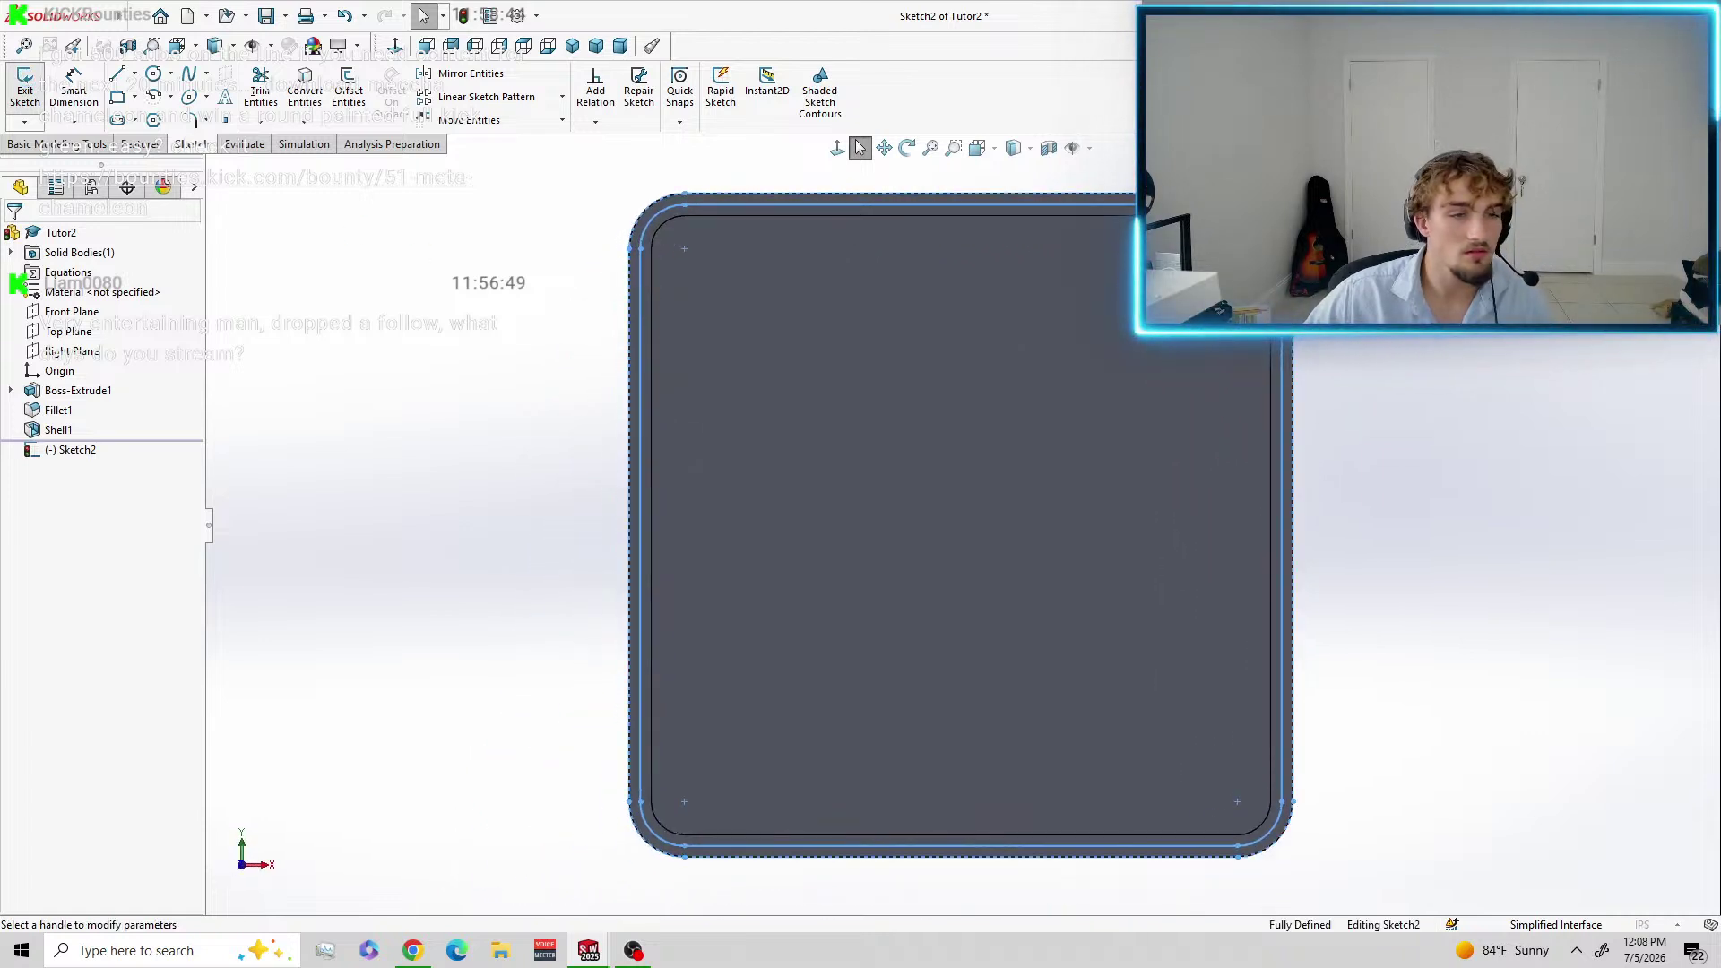
{"action": "key", "text": "c"}
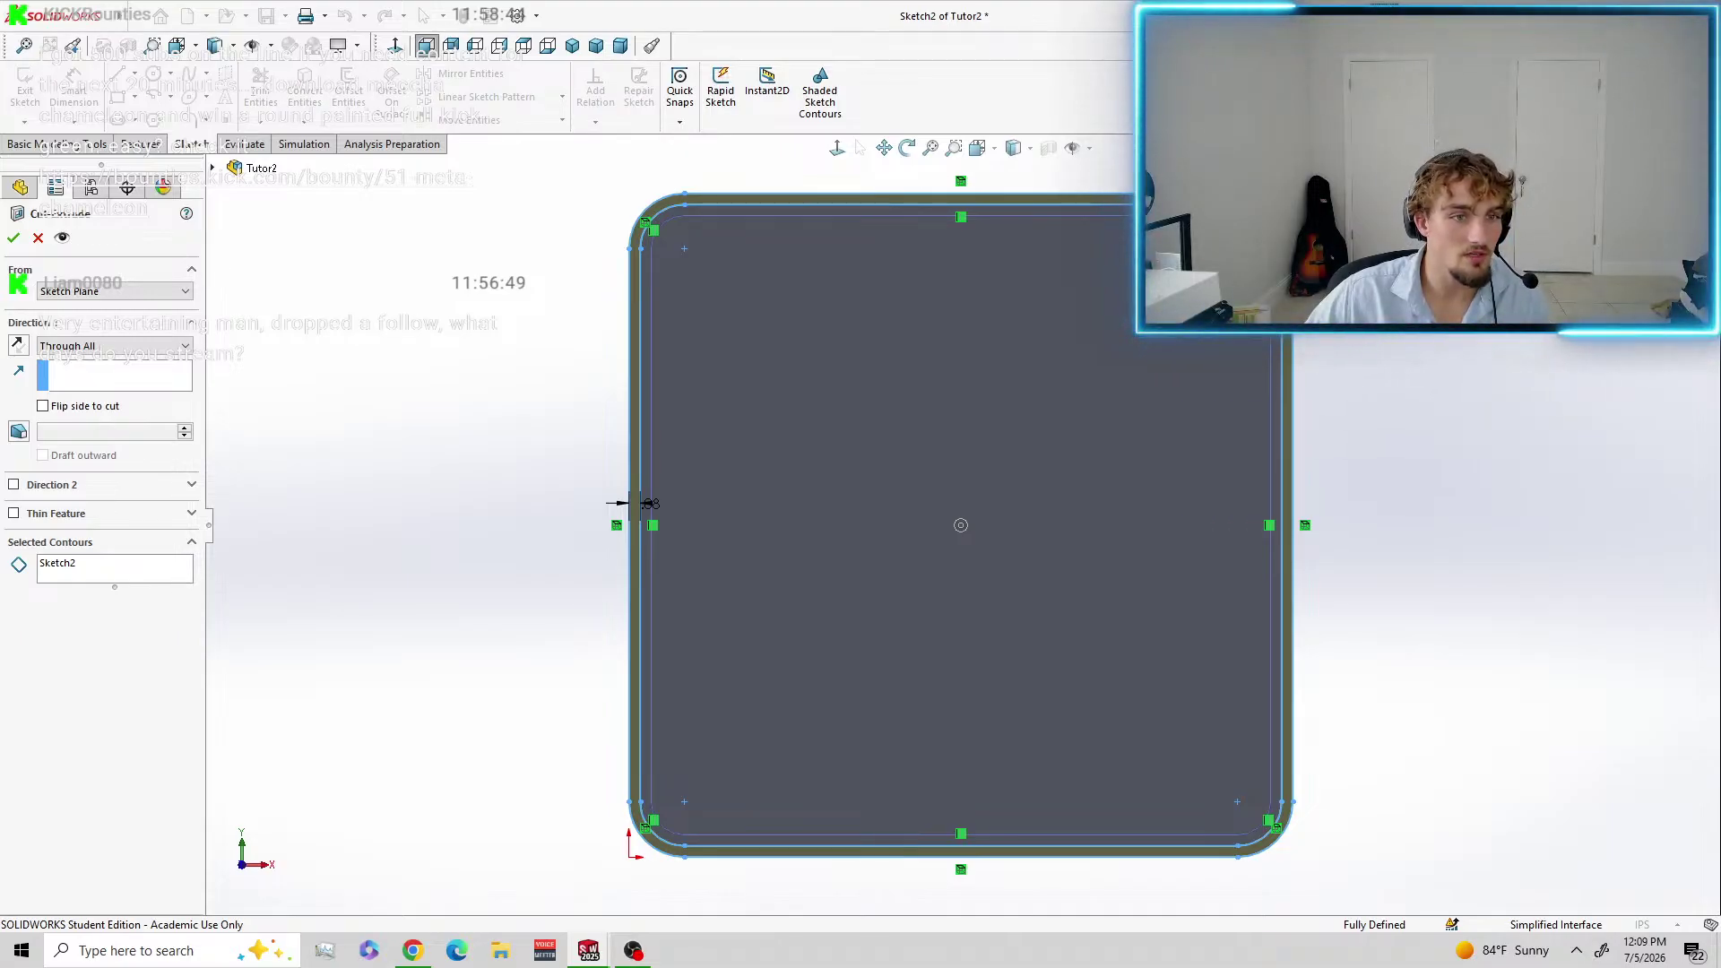
{"action": "left_click", "coordinate": [90, 346]}
{"action": "left_click", "coordinate": [85, 361]}
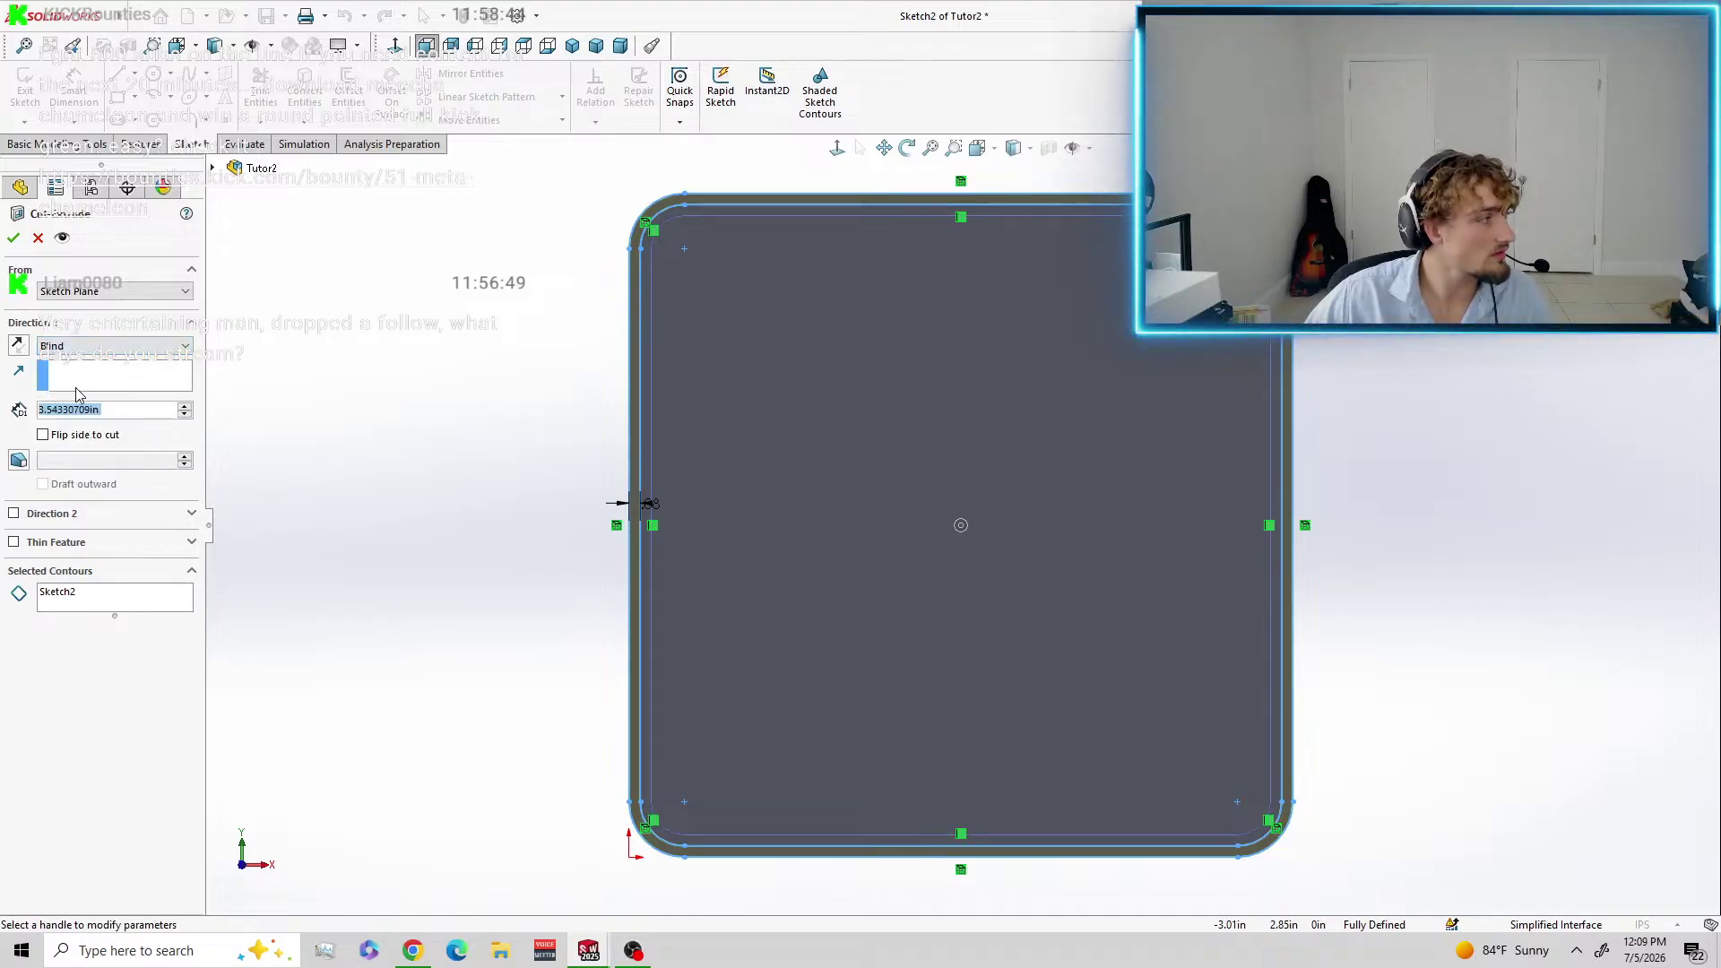
{"action": "type", "text": "20"}
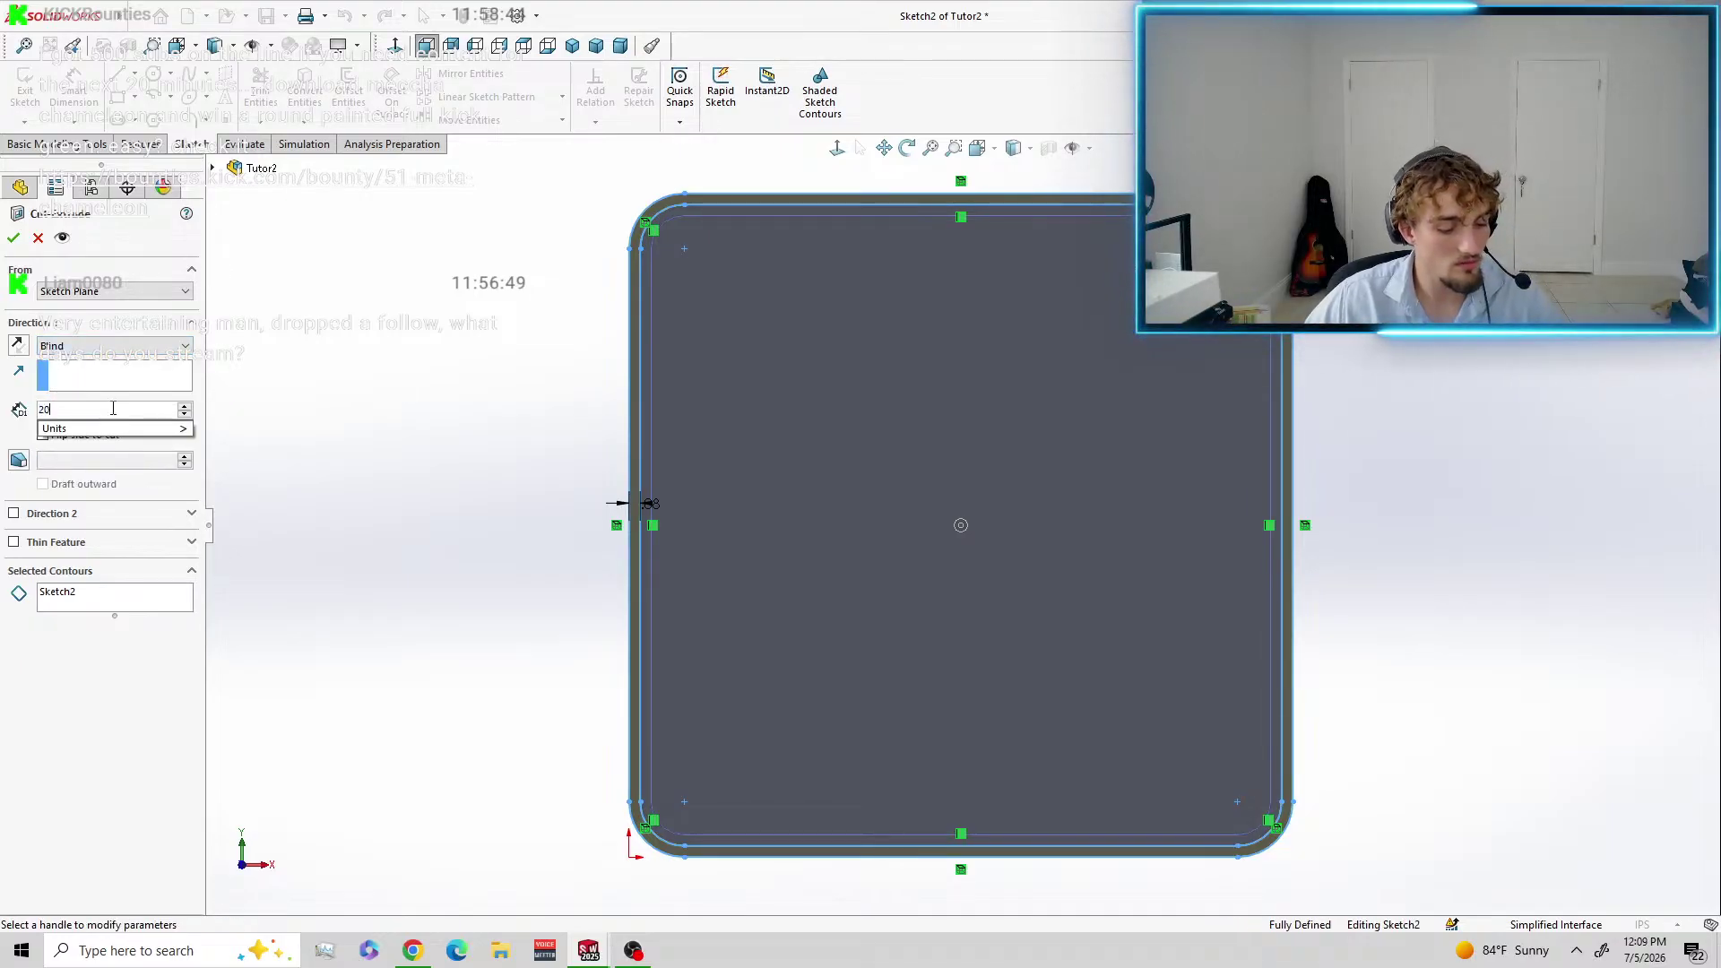
{"action": "type", "text": "mm"}
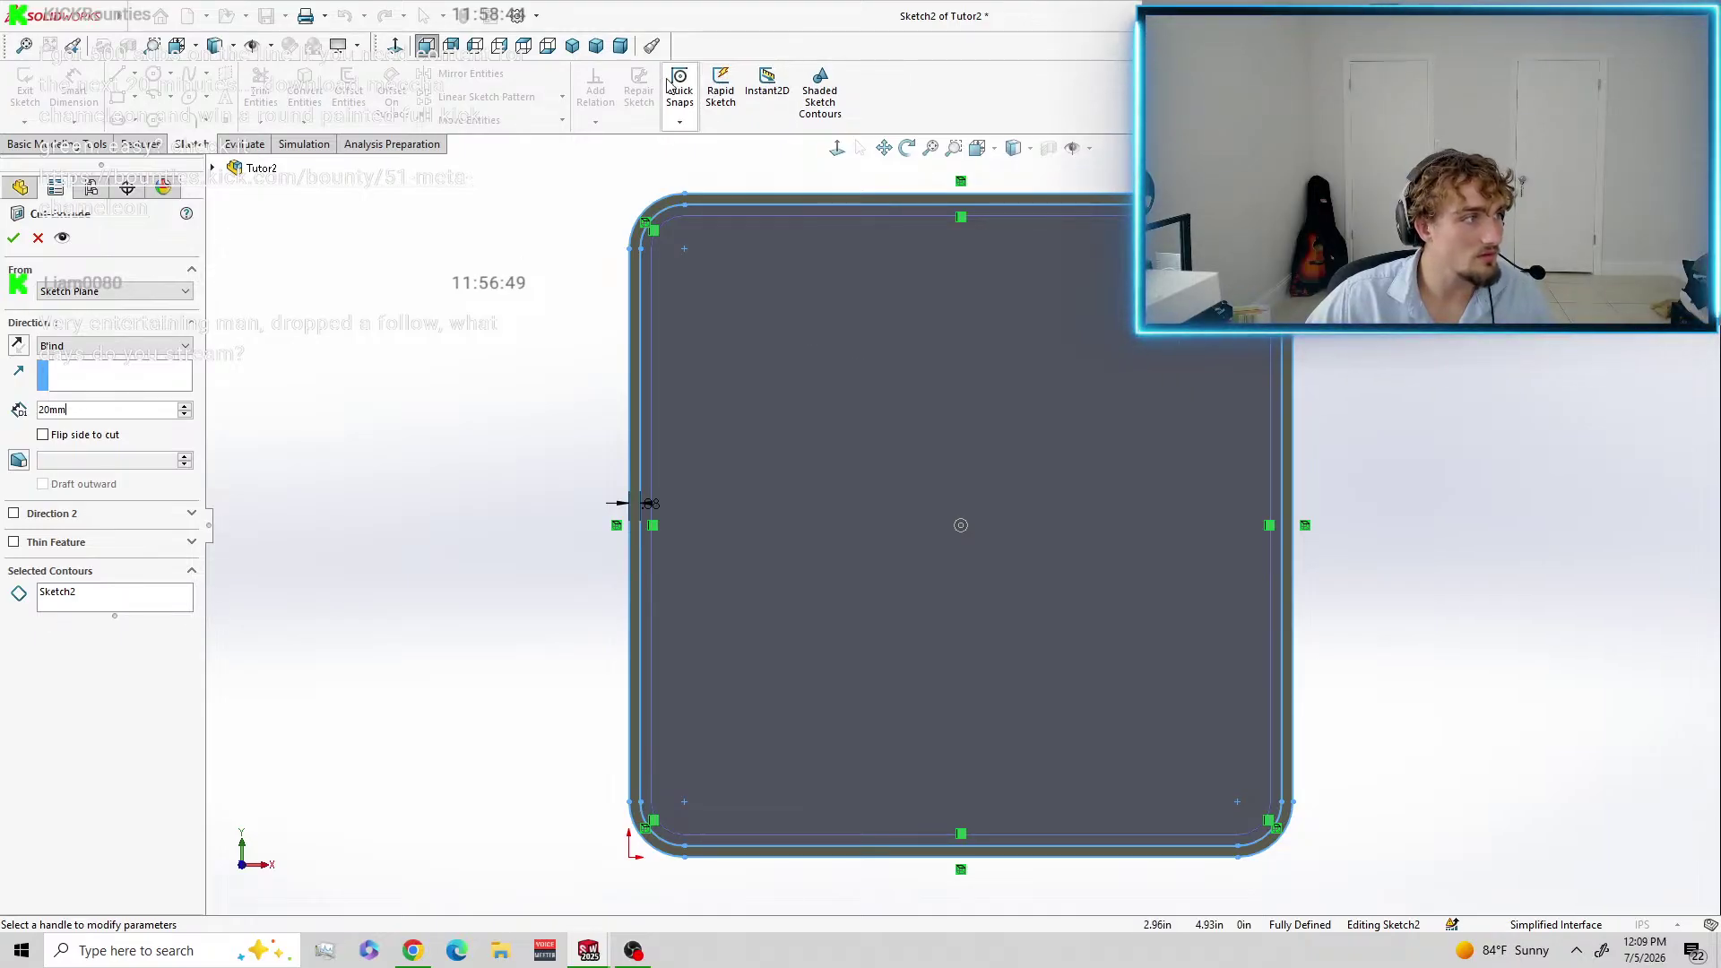
{"action": "left_click", "coordinate": [597, 47]}
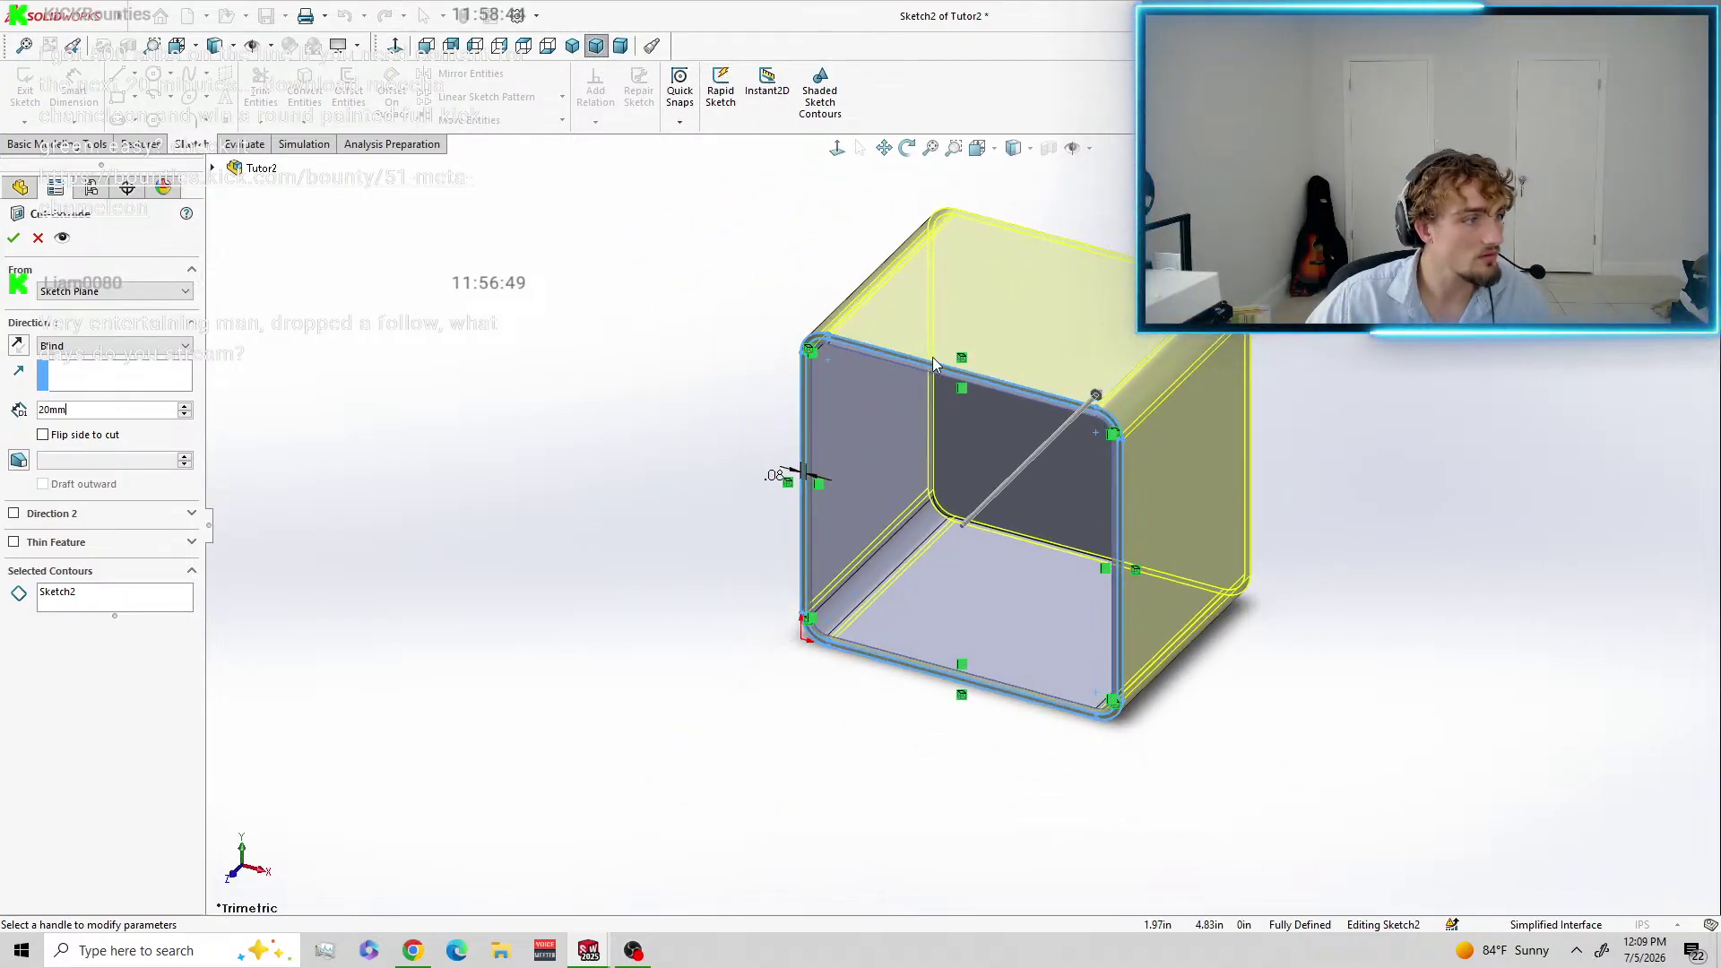
{"action": "left_click", "coordinate": [42, 435]}
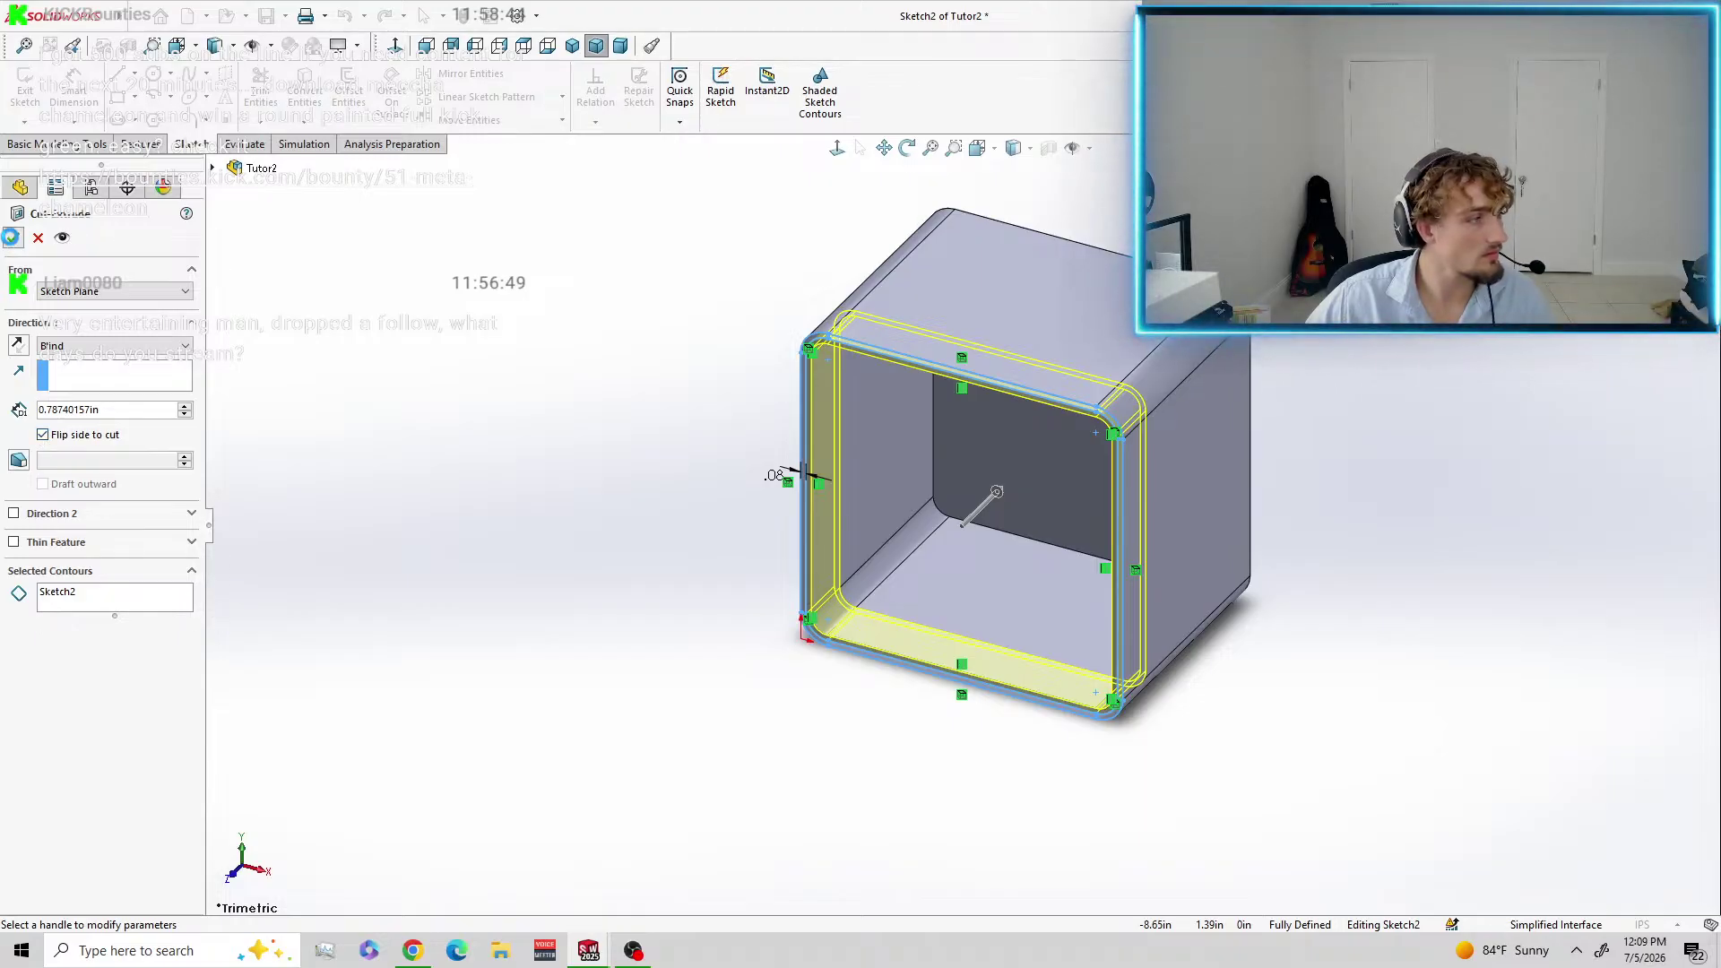
{"action": "left_click", "coordinate": [11, 238]}
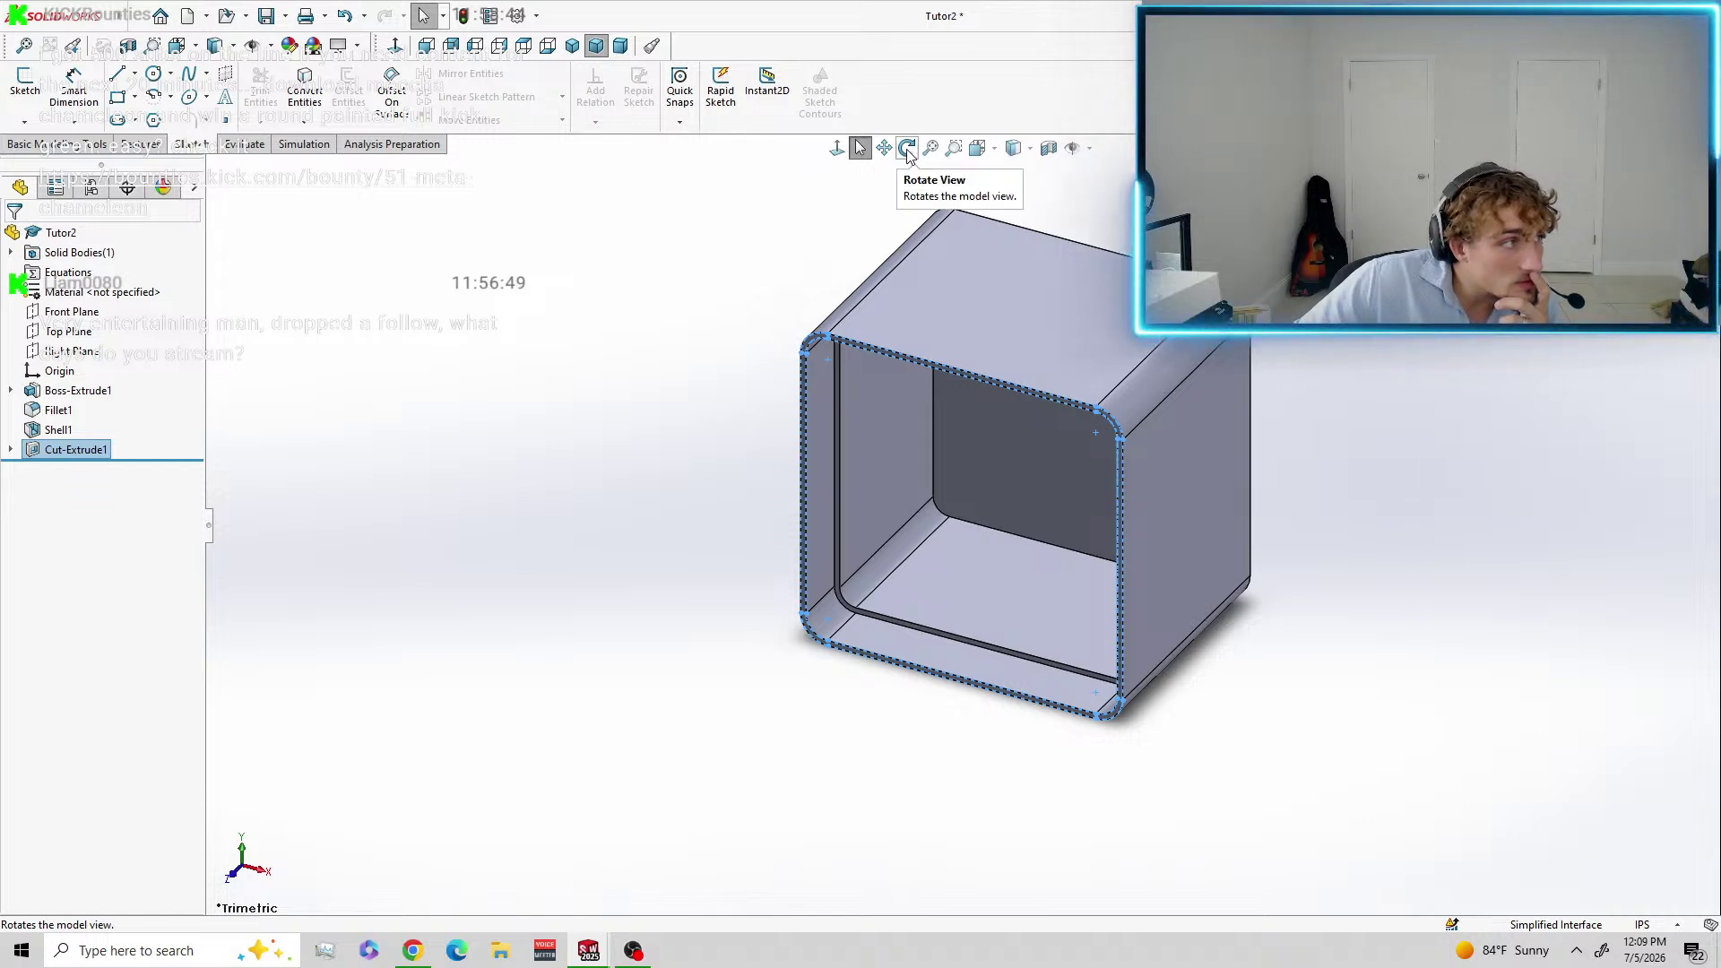
Undo the extruded cut and the offset of the rim edges.
{"action": "left_click", "coordinate": [344, 15]}
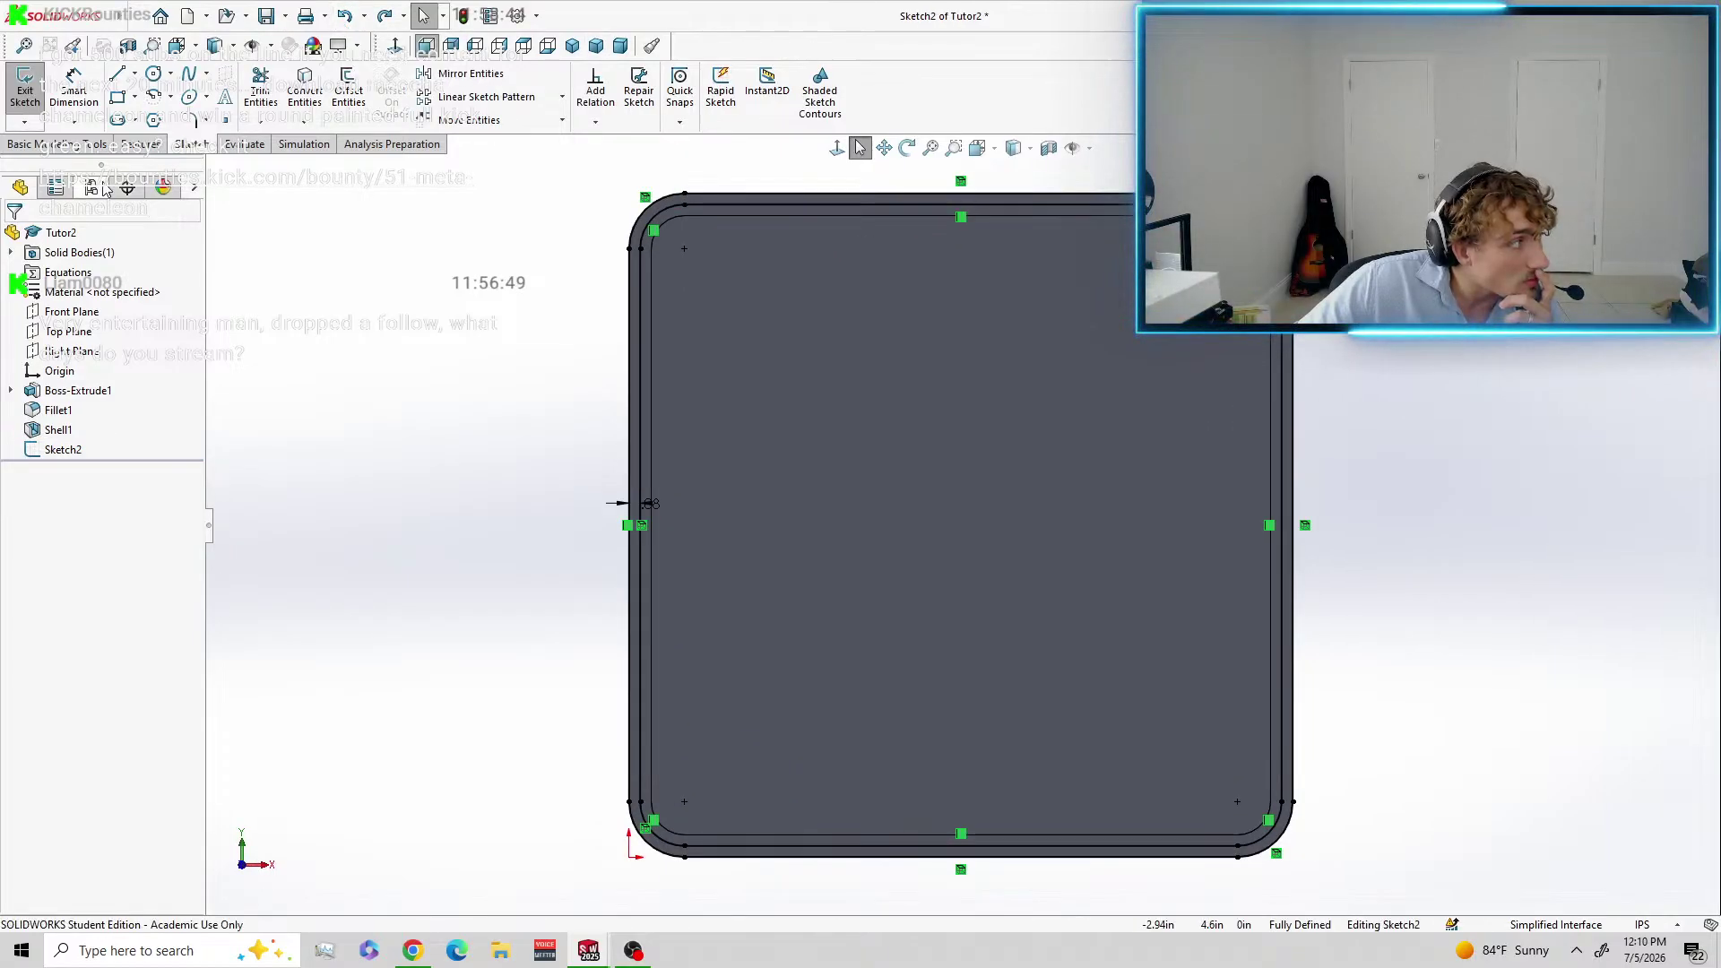
{"action": "left_click", "coordinate": [342, 18]}
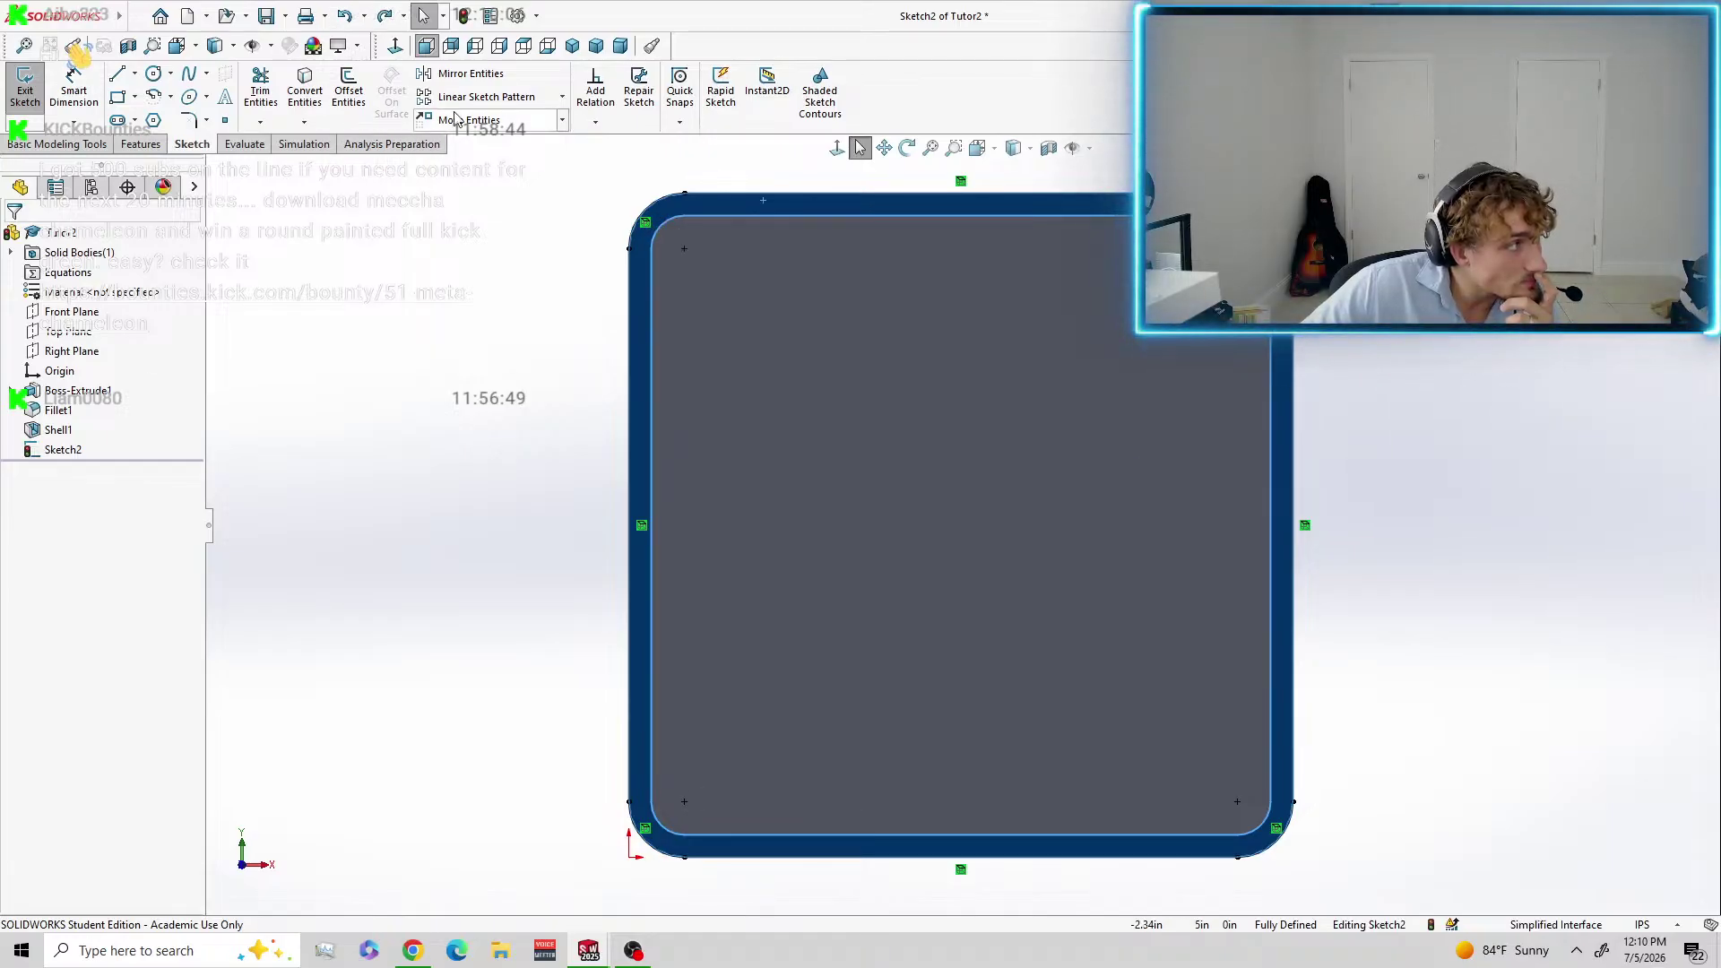
Offset the front rim face's edges inward by 2 mm with the direction reversed, and exit the sketch.
{"action": "left_click", "coordinate": [349, 89]}
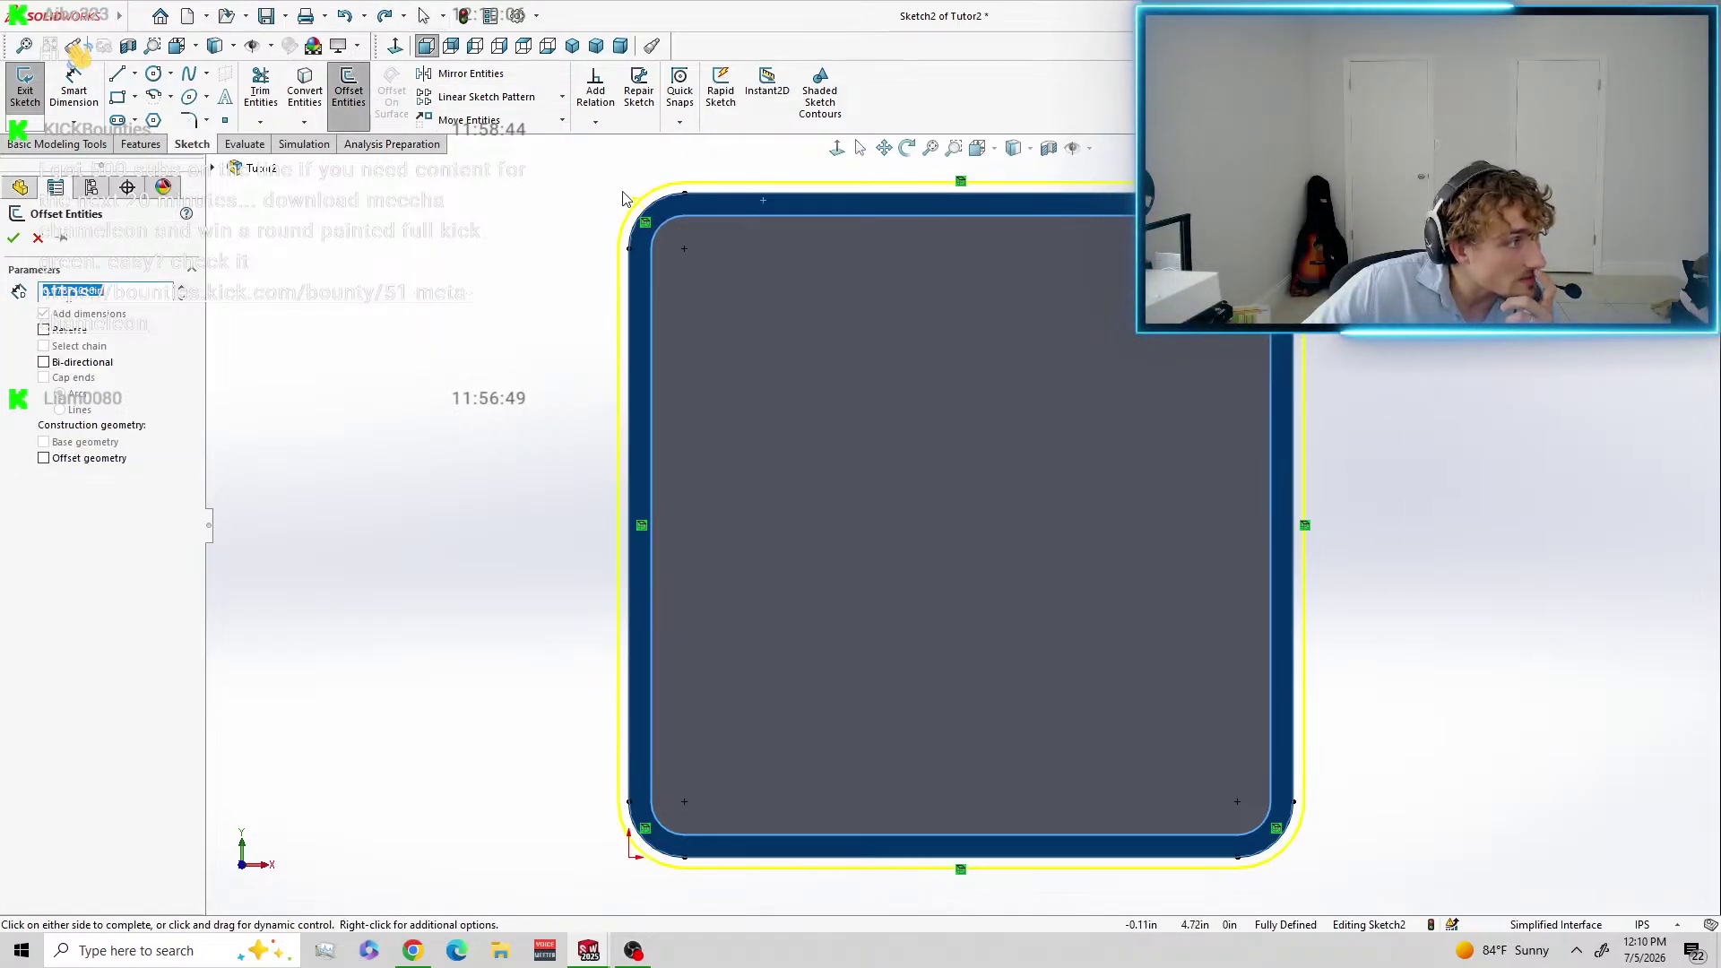
{"action": "middle_click_drag", "start_coordinate": [1434, 272], "coordinate": [1358, 309]}
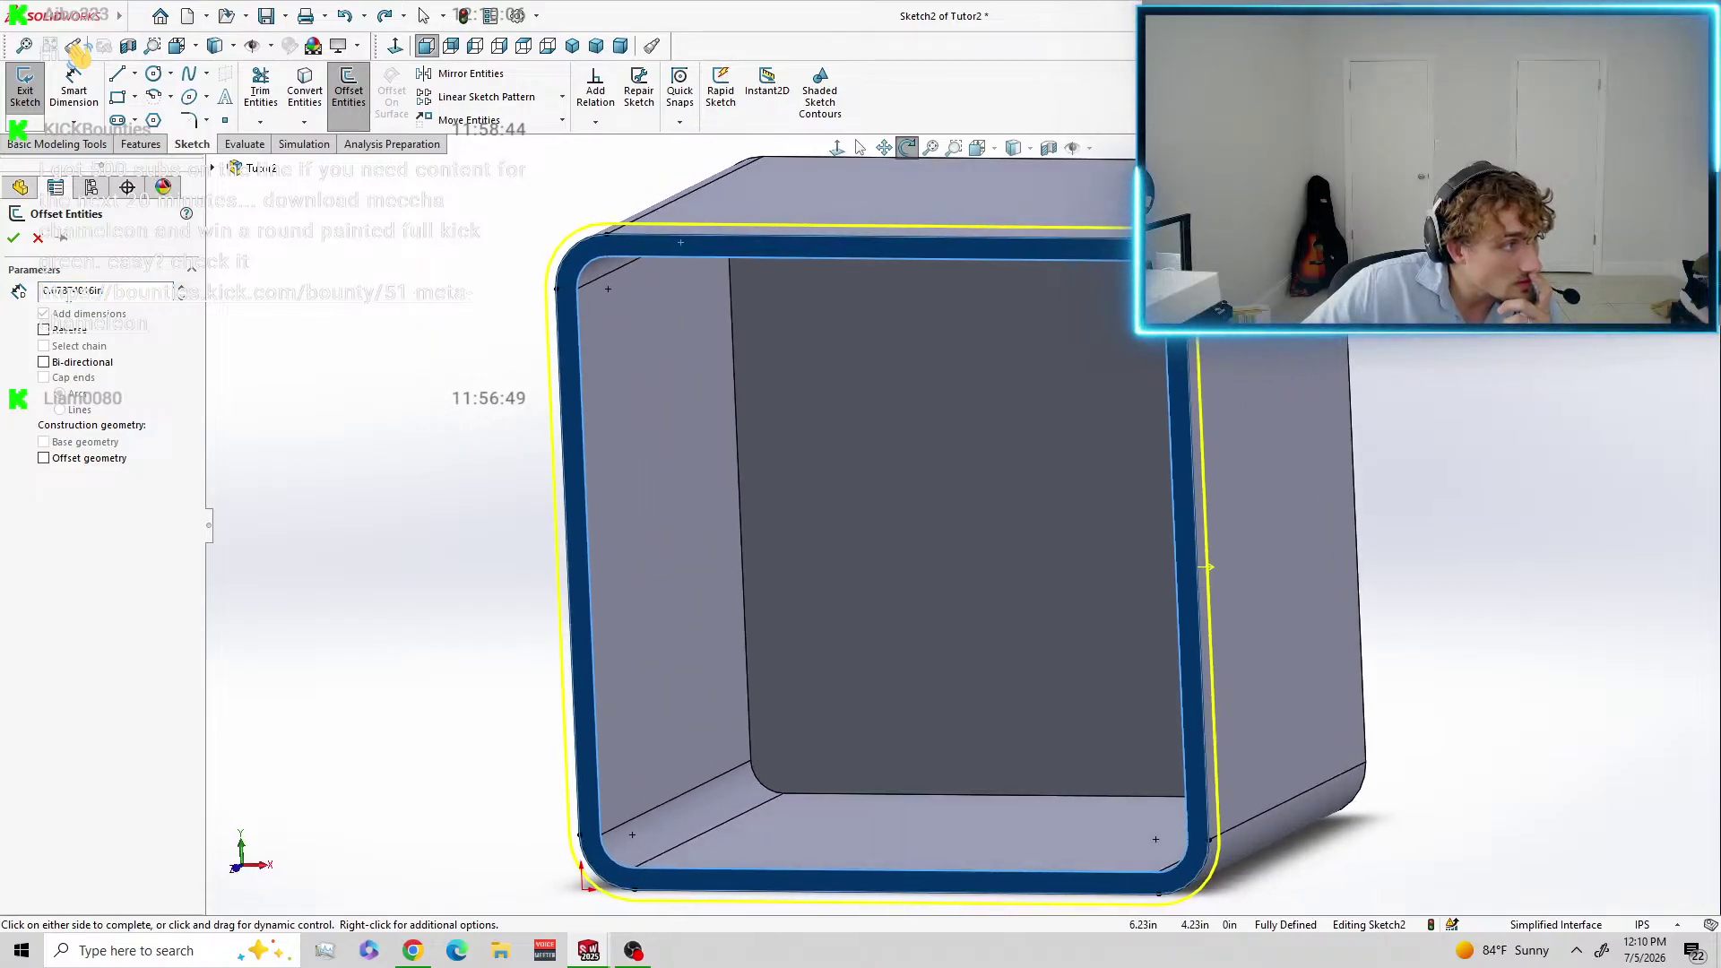
{"action": "left_click", "coordinate": [43, 330]}
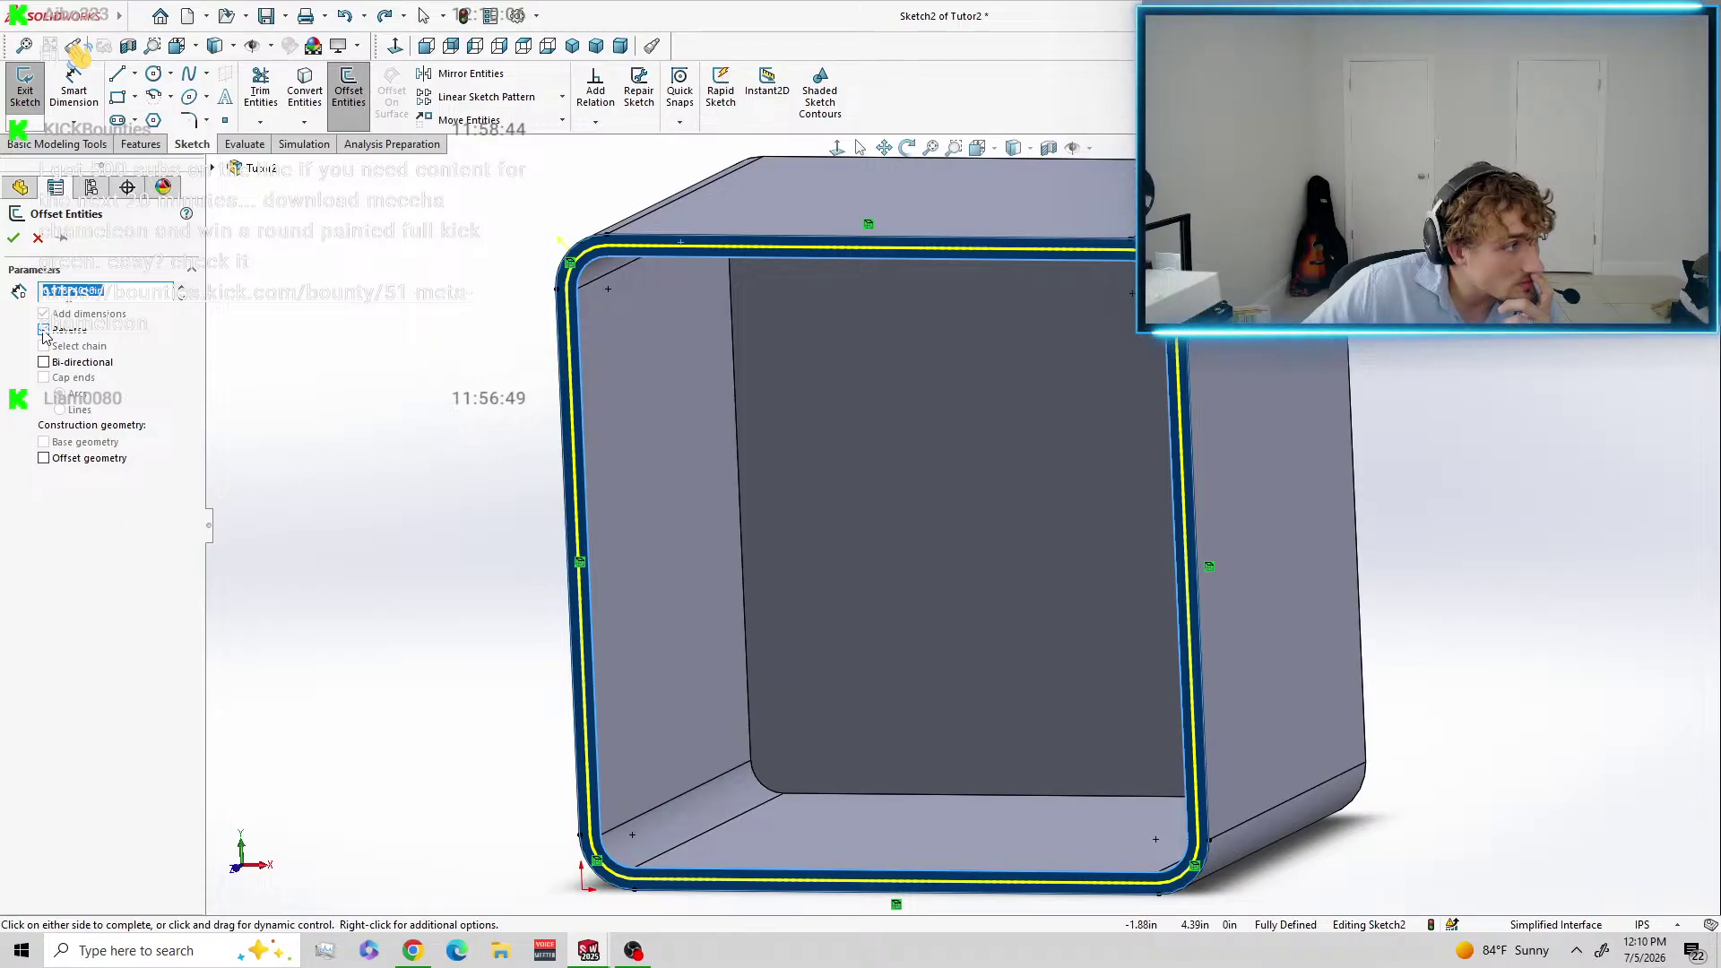
{"action": "left_click", "coordinate": [43, 330]}
{"action": "left_click", "coordinate": [43, 329]}
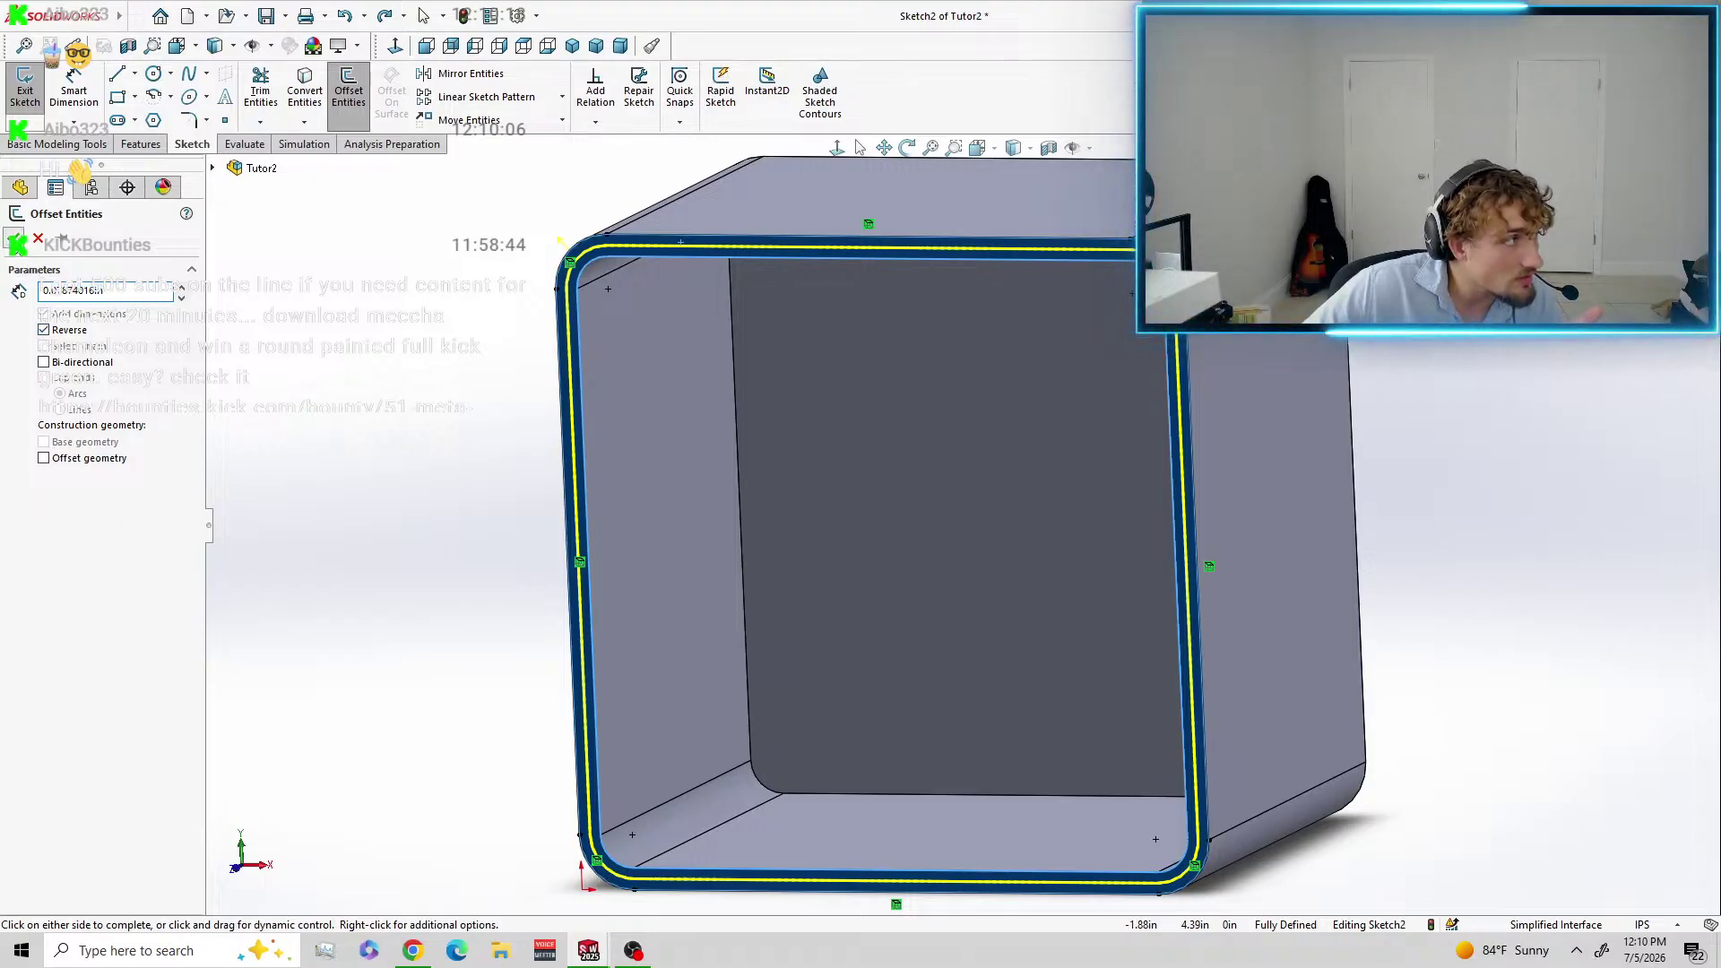
{"action": "left_click", "coordinate": [17, 240]}
{"action": "left_click", "coordinate": [25, 82]}
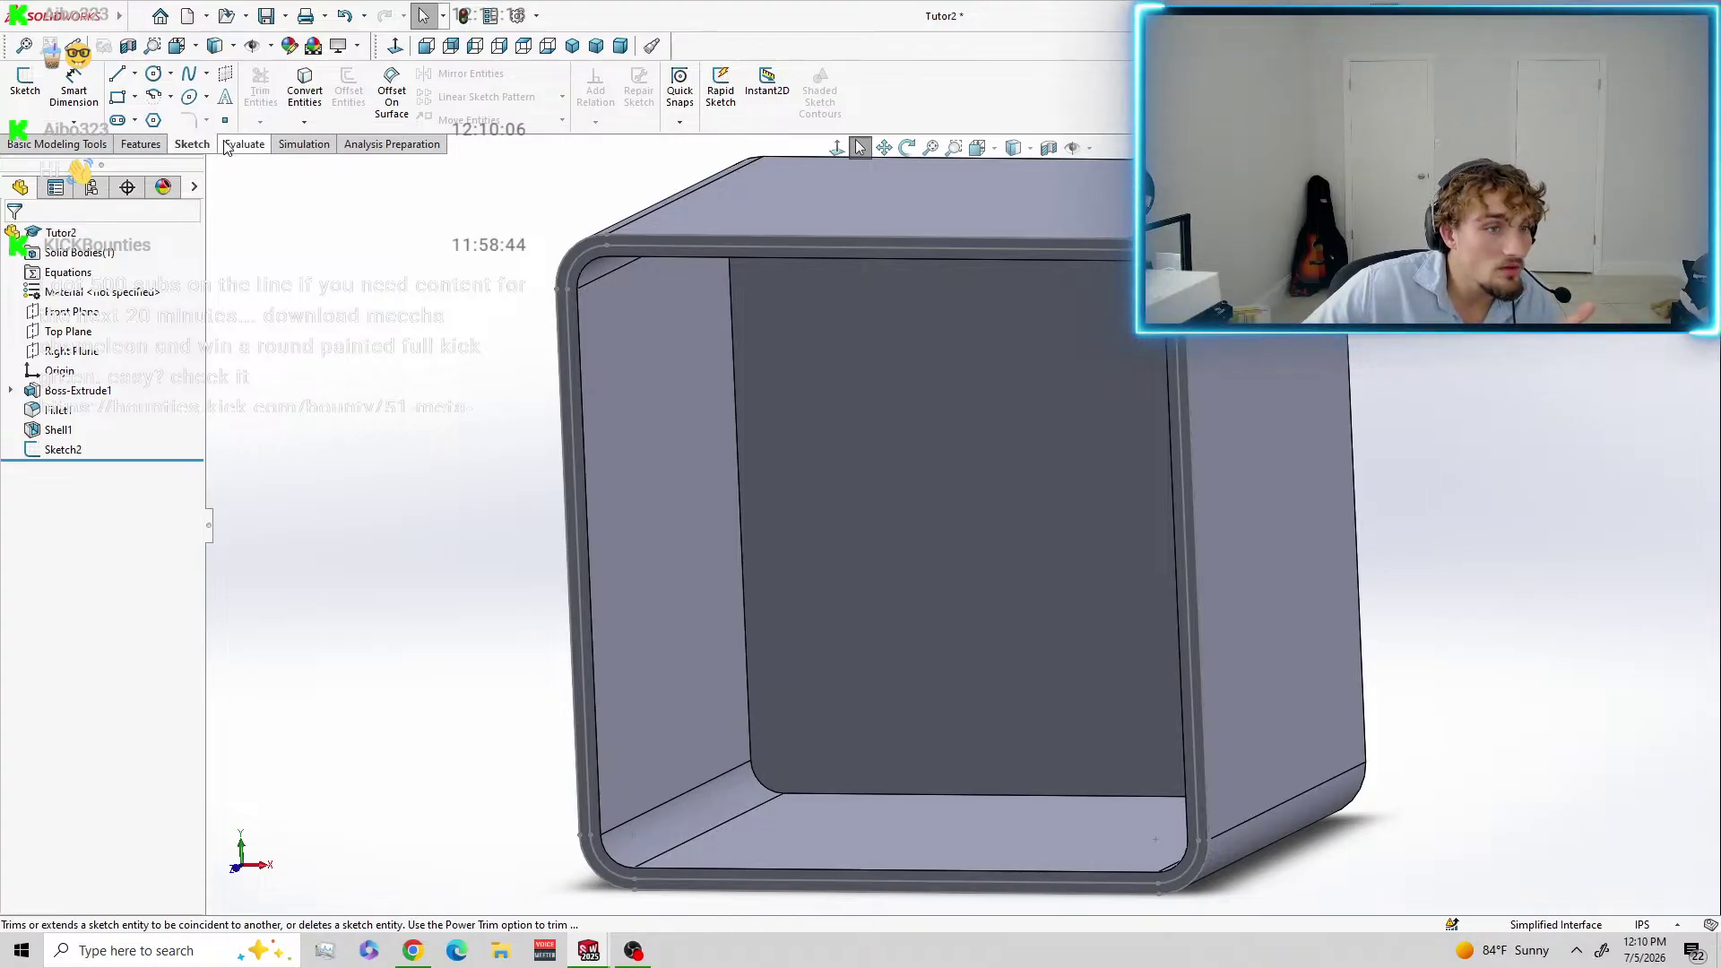
{"action": "left_click", "coordinate": [143, 145]}
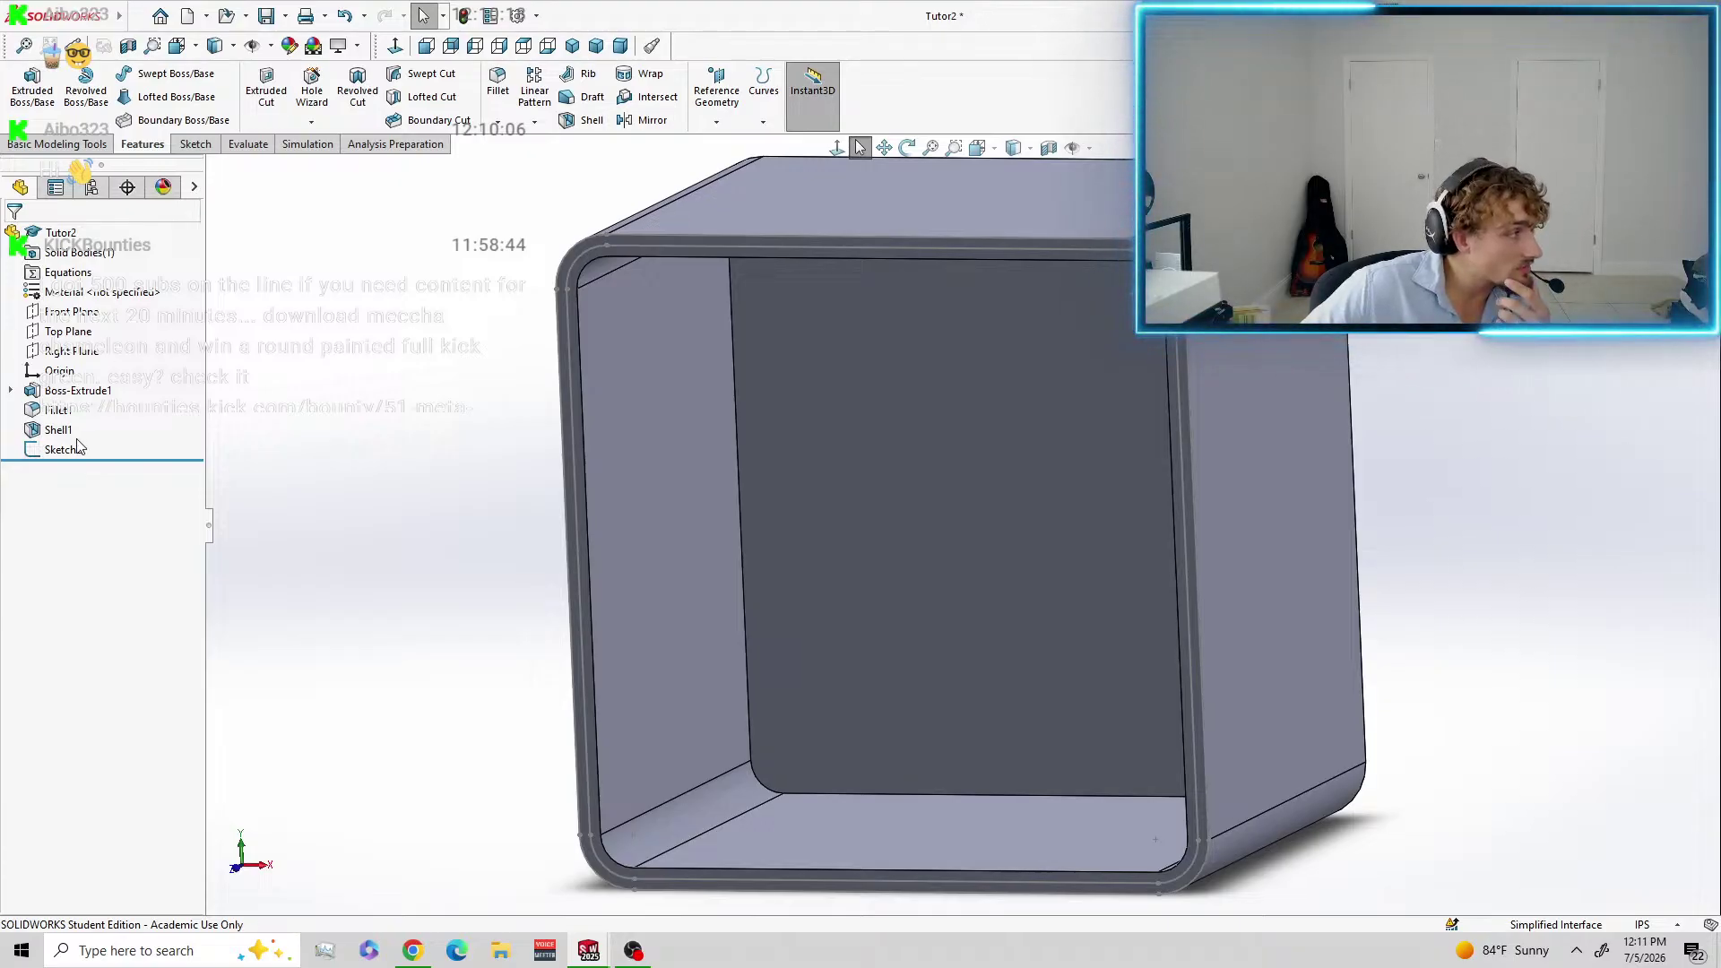
{"action": "left_click", "coordinate": [59, 192]}
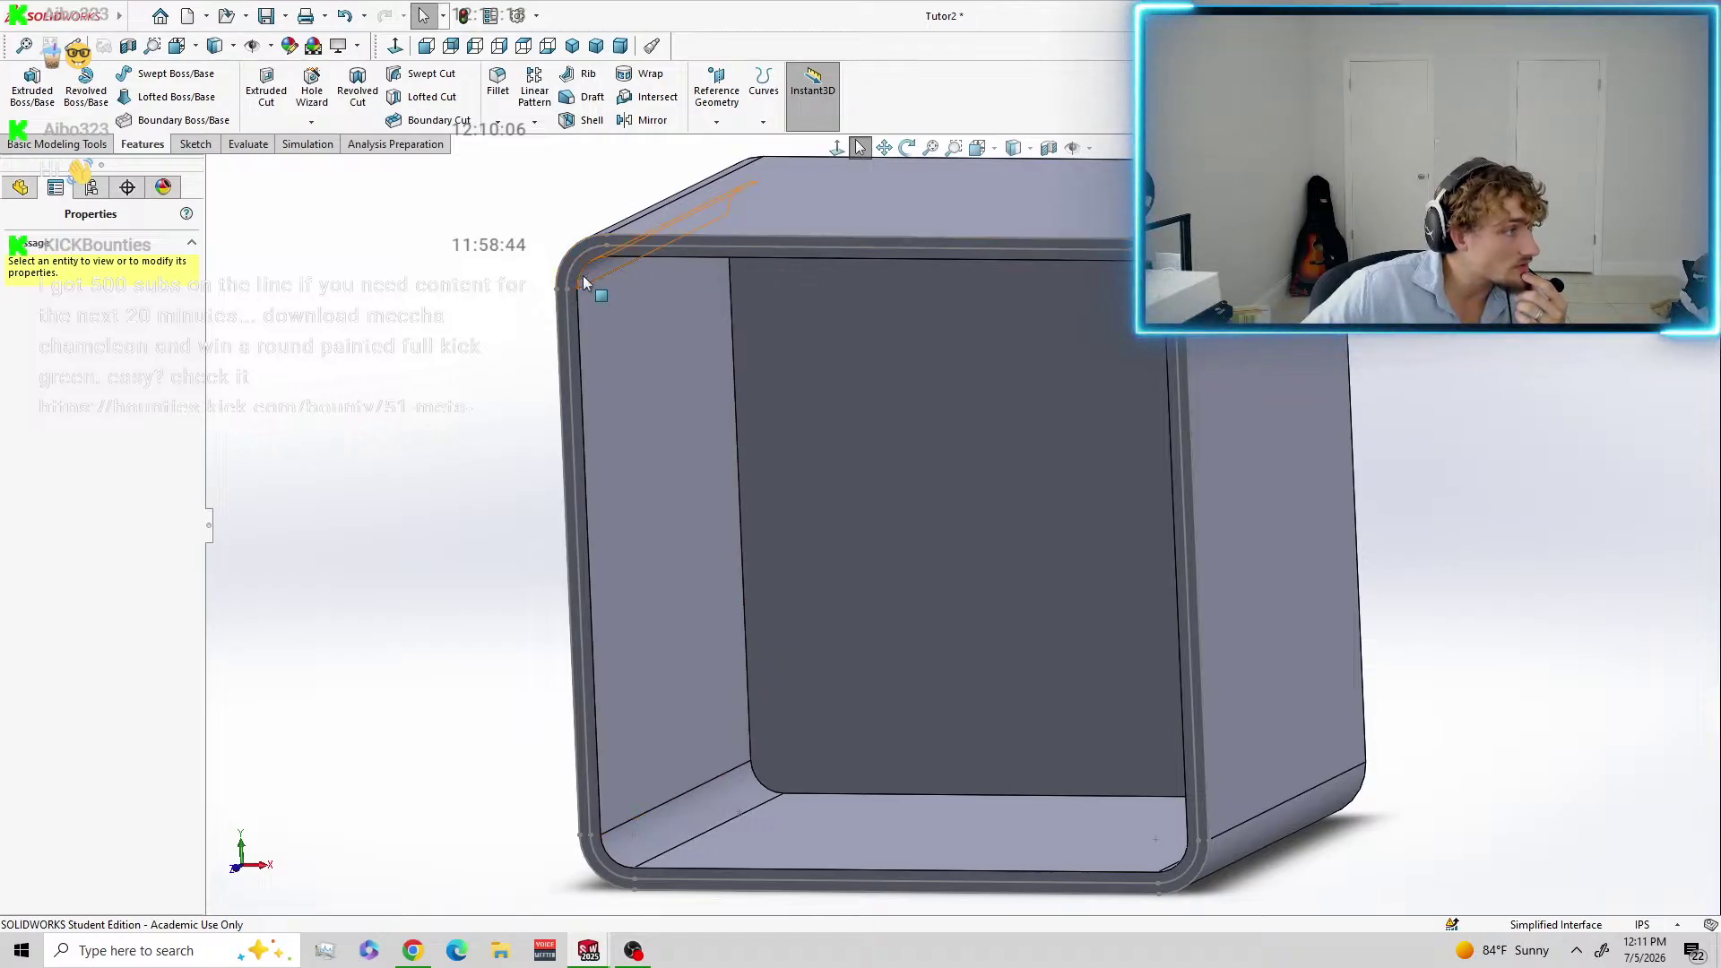
{"action": "left_click", "coordinate": [574, 322]}
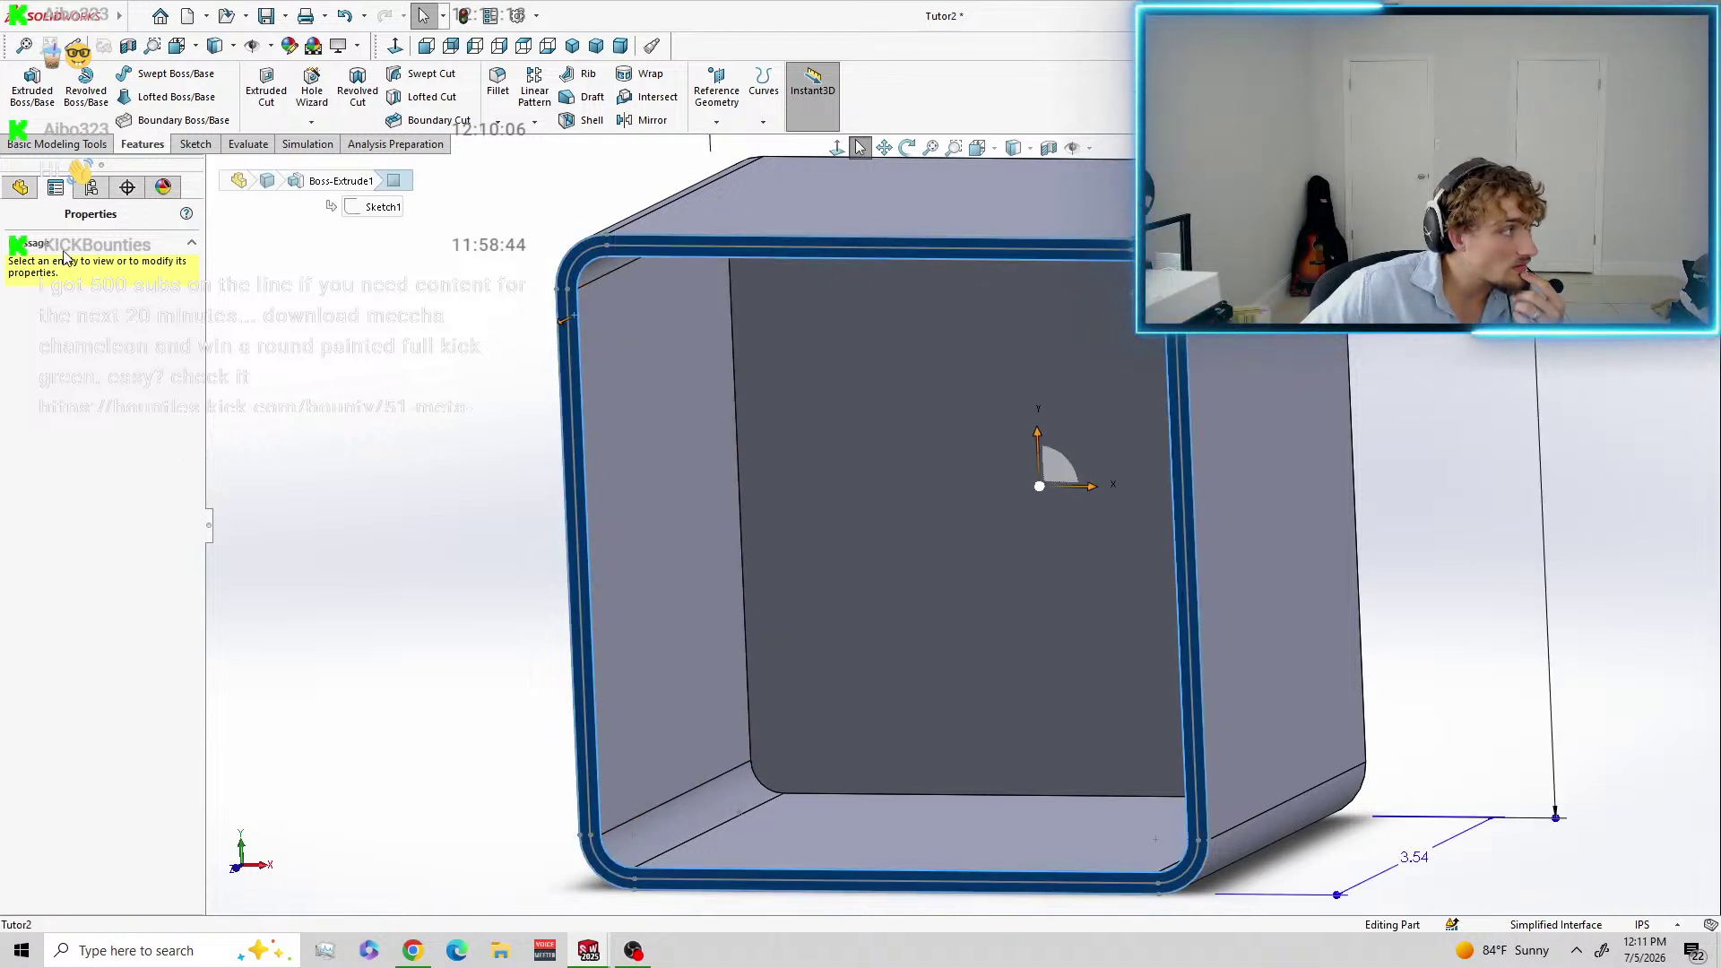
{"action": "left_click", "coordinate": [27, 190]}
{"action": "left_click", "coordinate": [54, 193]}
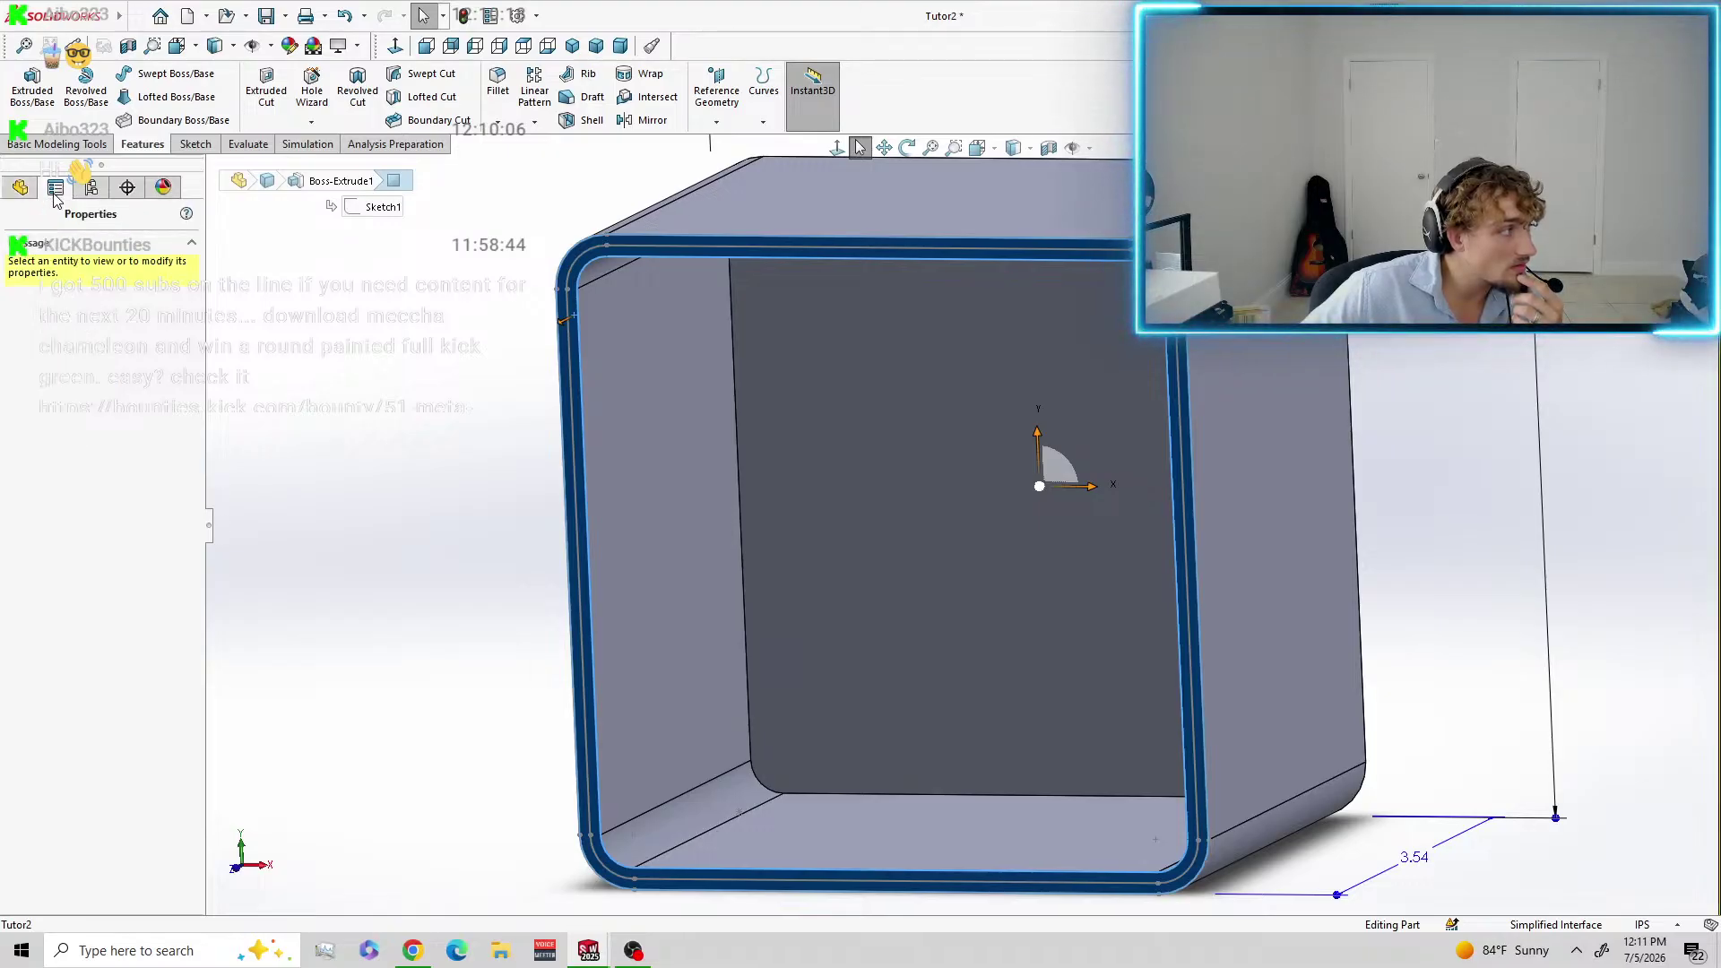
{"action": "left_click", "coordinate": [21, 189]}
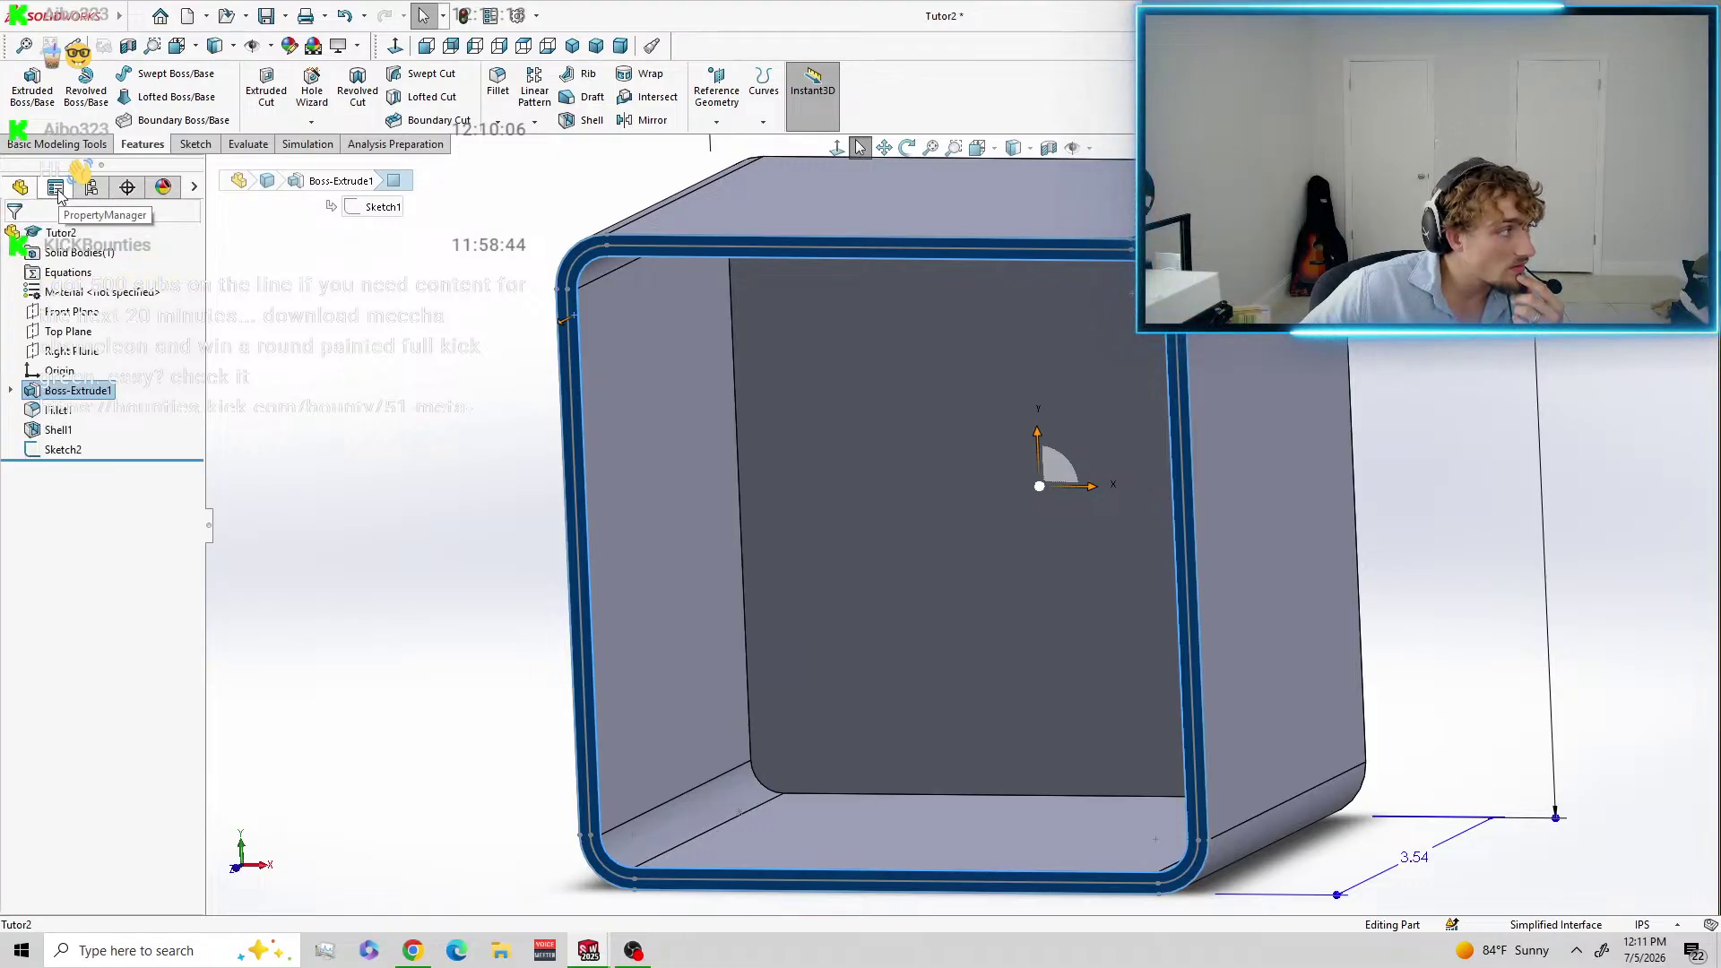
{"action": "left_click", "coordinate": [55, 190]}
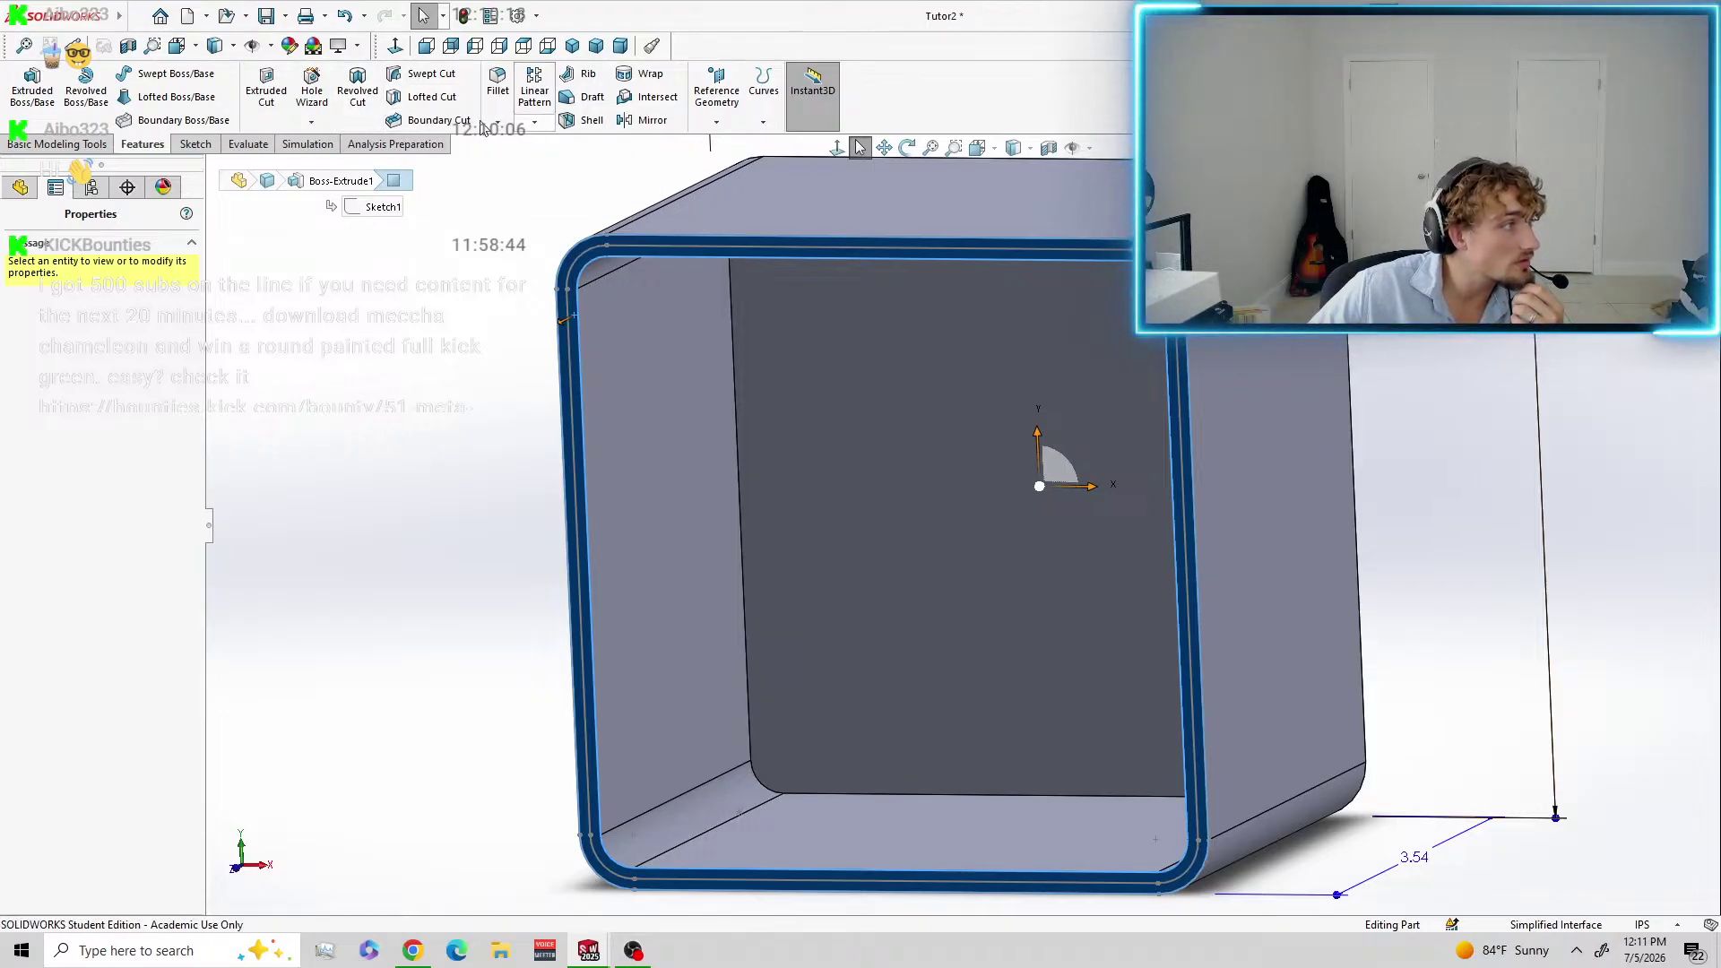
{"action": "left_click", "coordinate": [276, 102]}
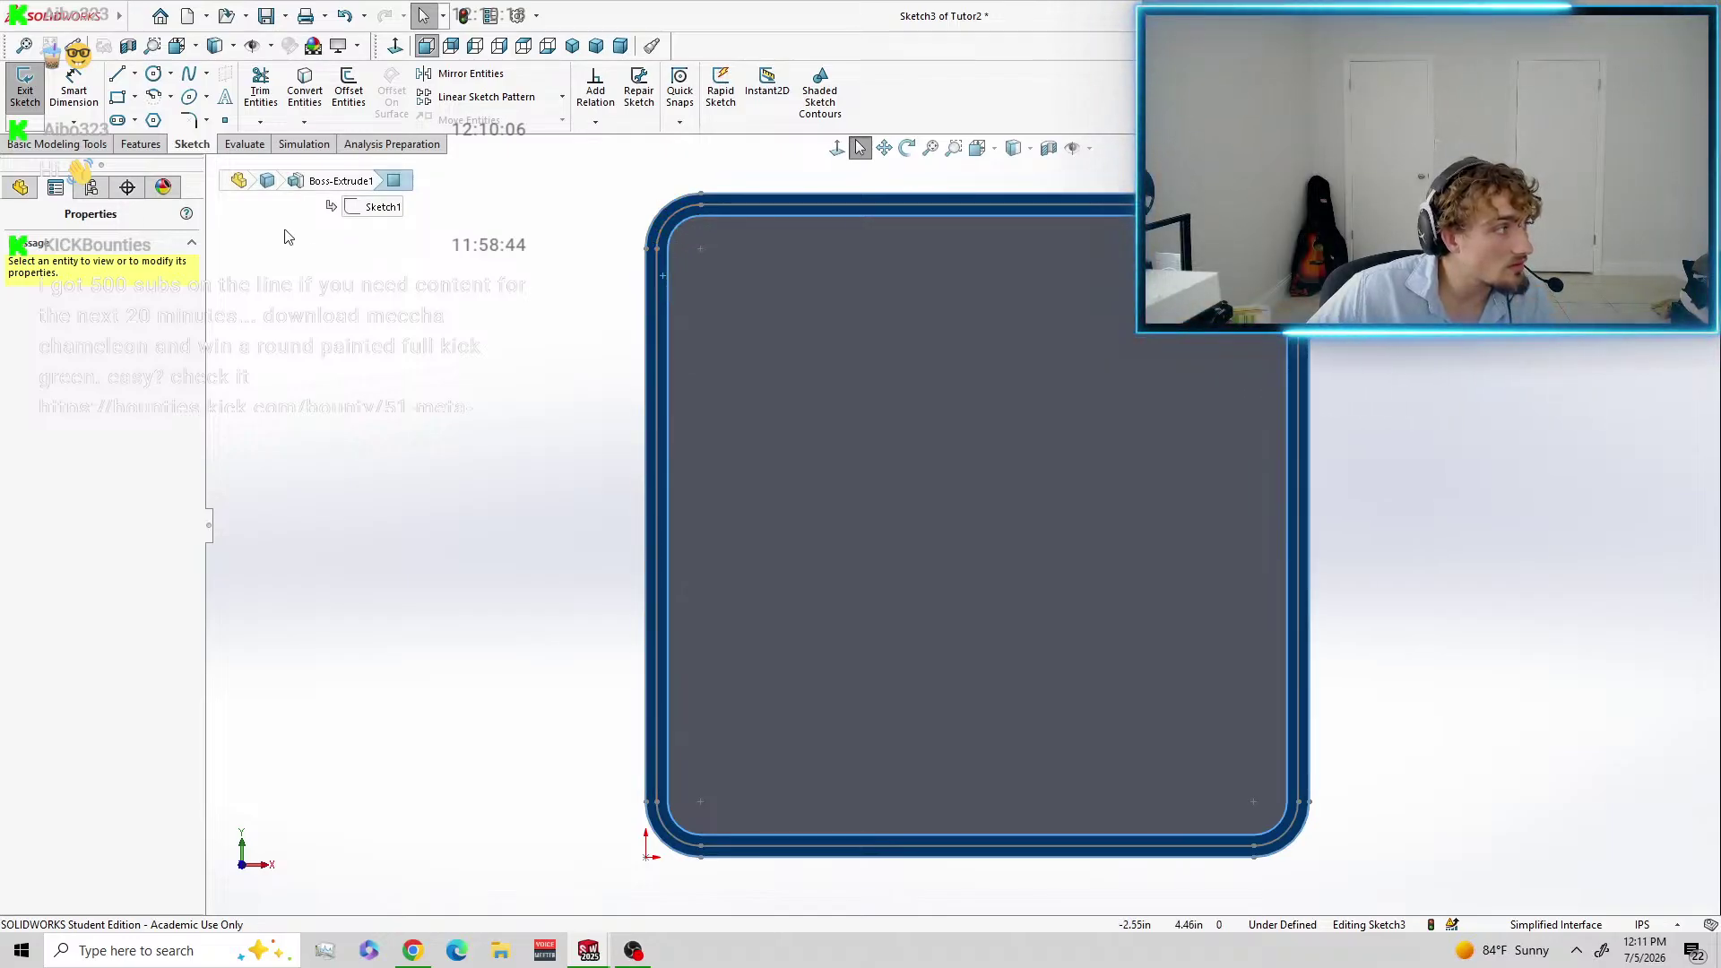
{"action": "left_click", "coordinate": [25, 89]}
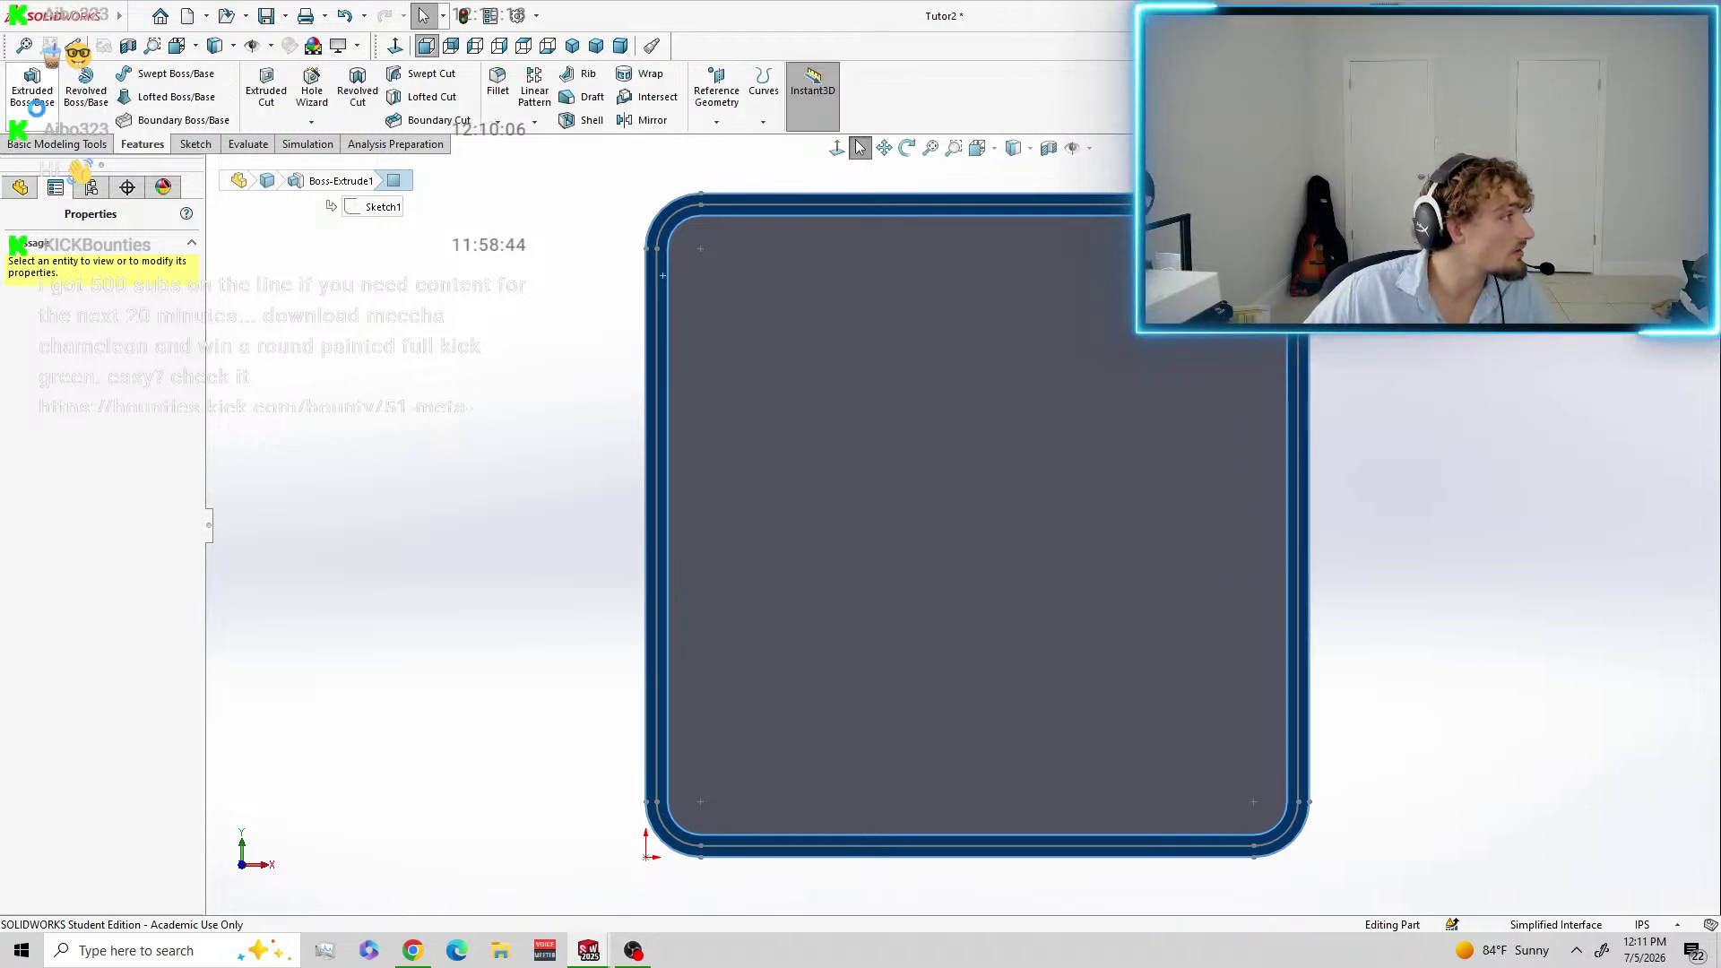
{"action": "left_click", "coordinate": [32, 195]}
{"action": "left_click", "coordinate": [51, 197]}
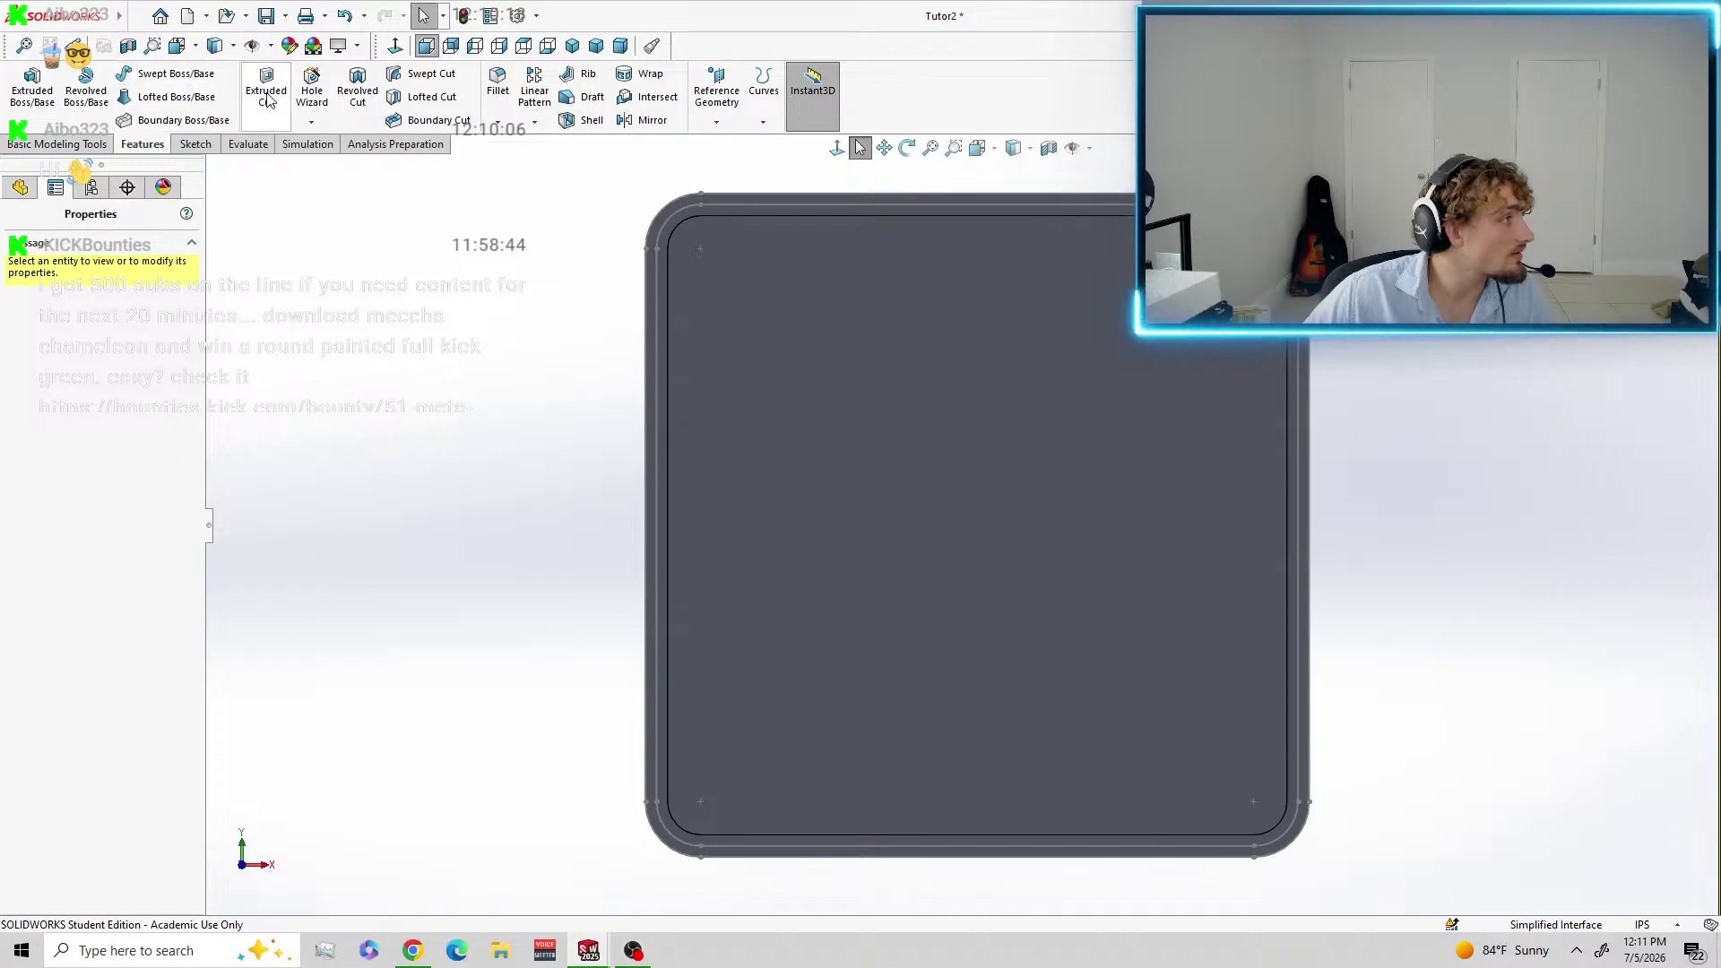
{"action": "left_click", "coordinate": [32, 87]}
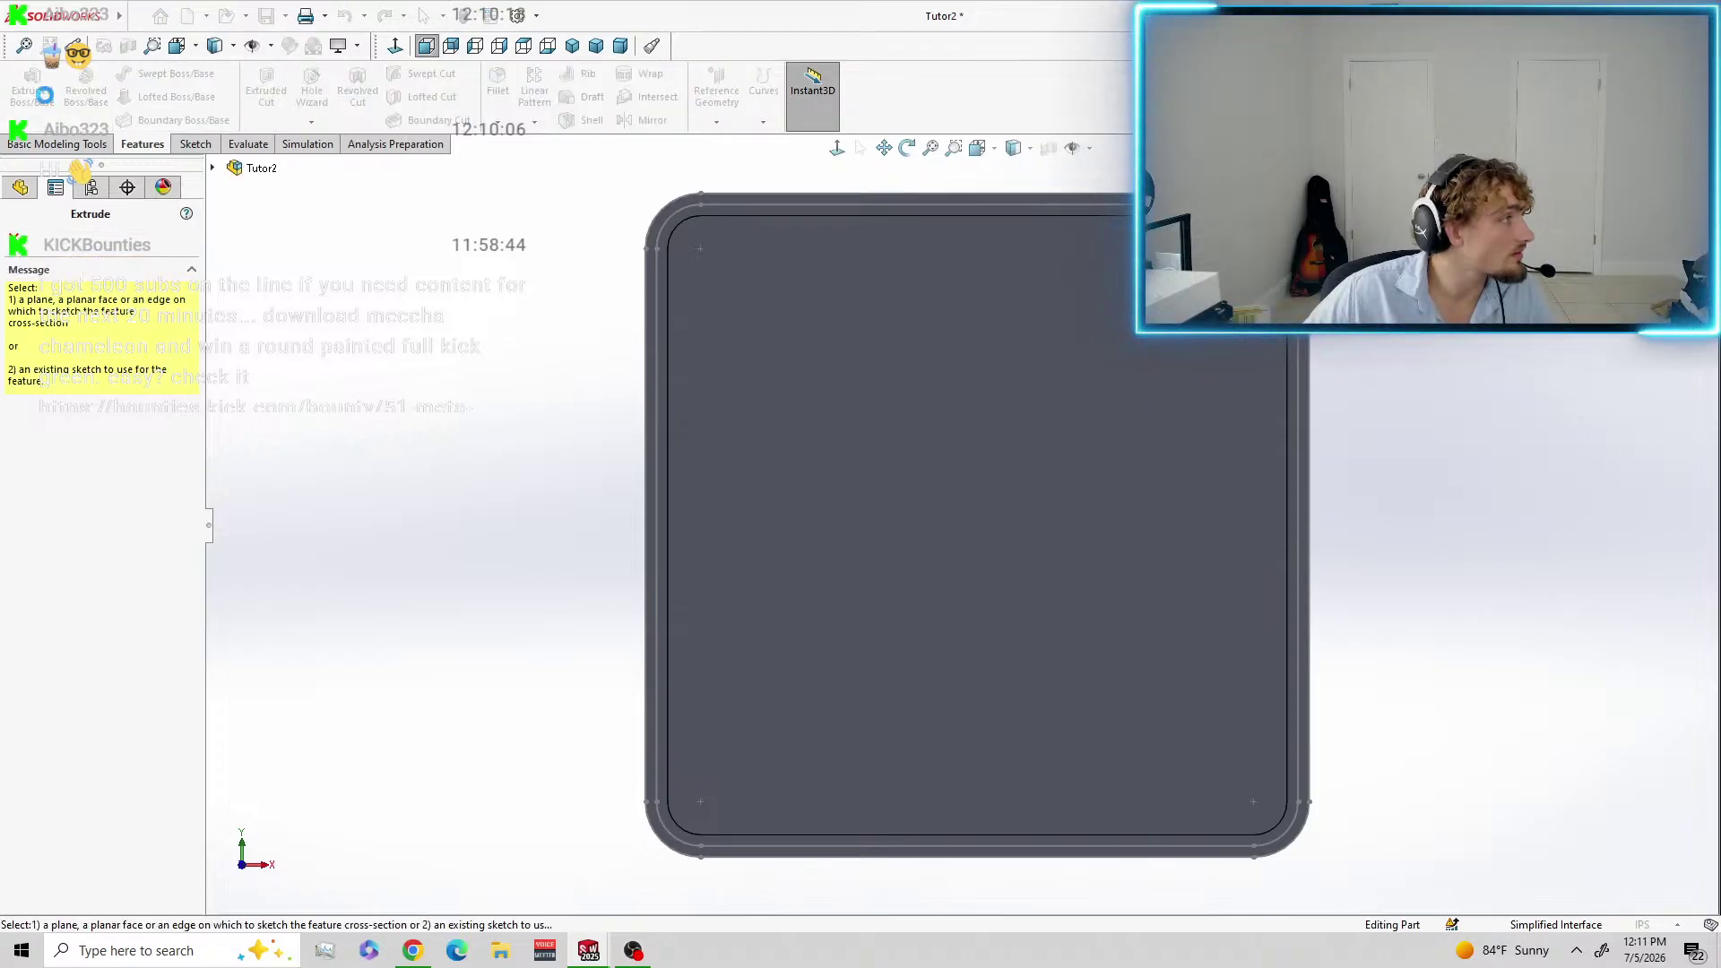
{"action": "left_click", "coordinate": [663, 256]}
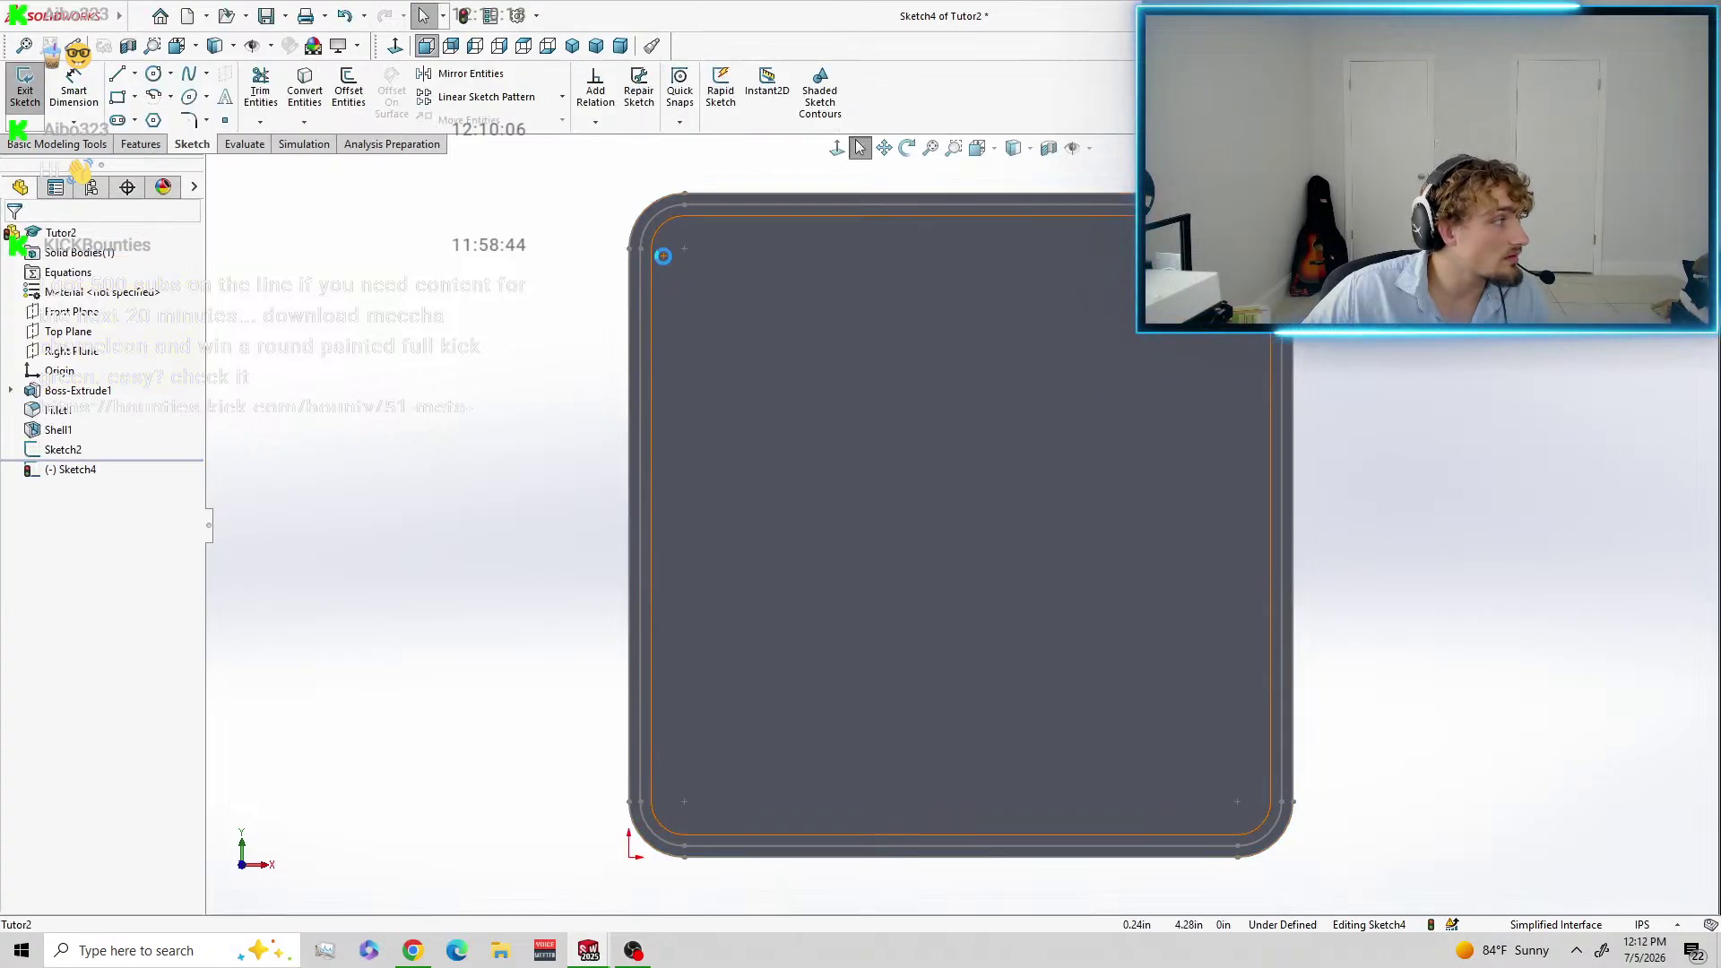
{"action": "left_click", "coordinate": [56, 188]}
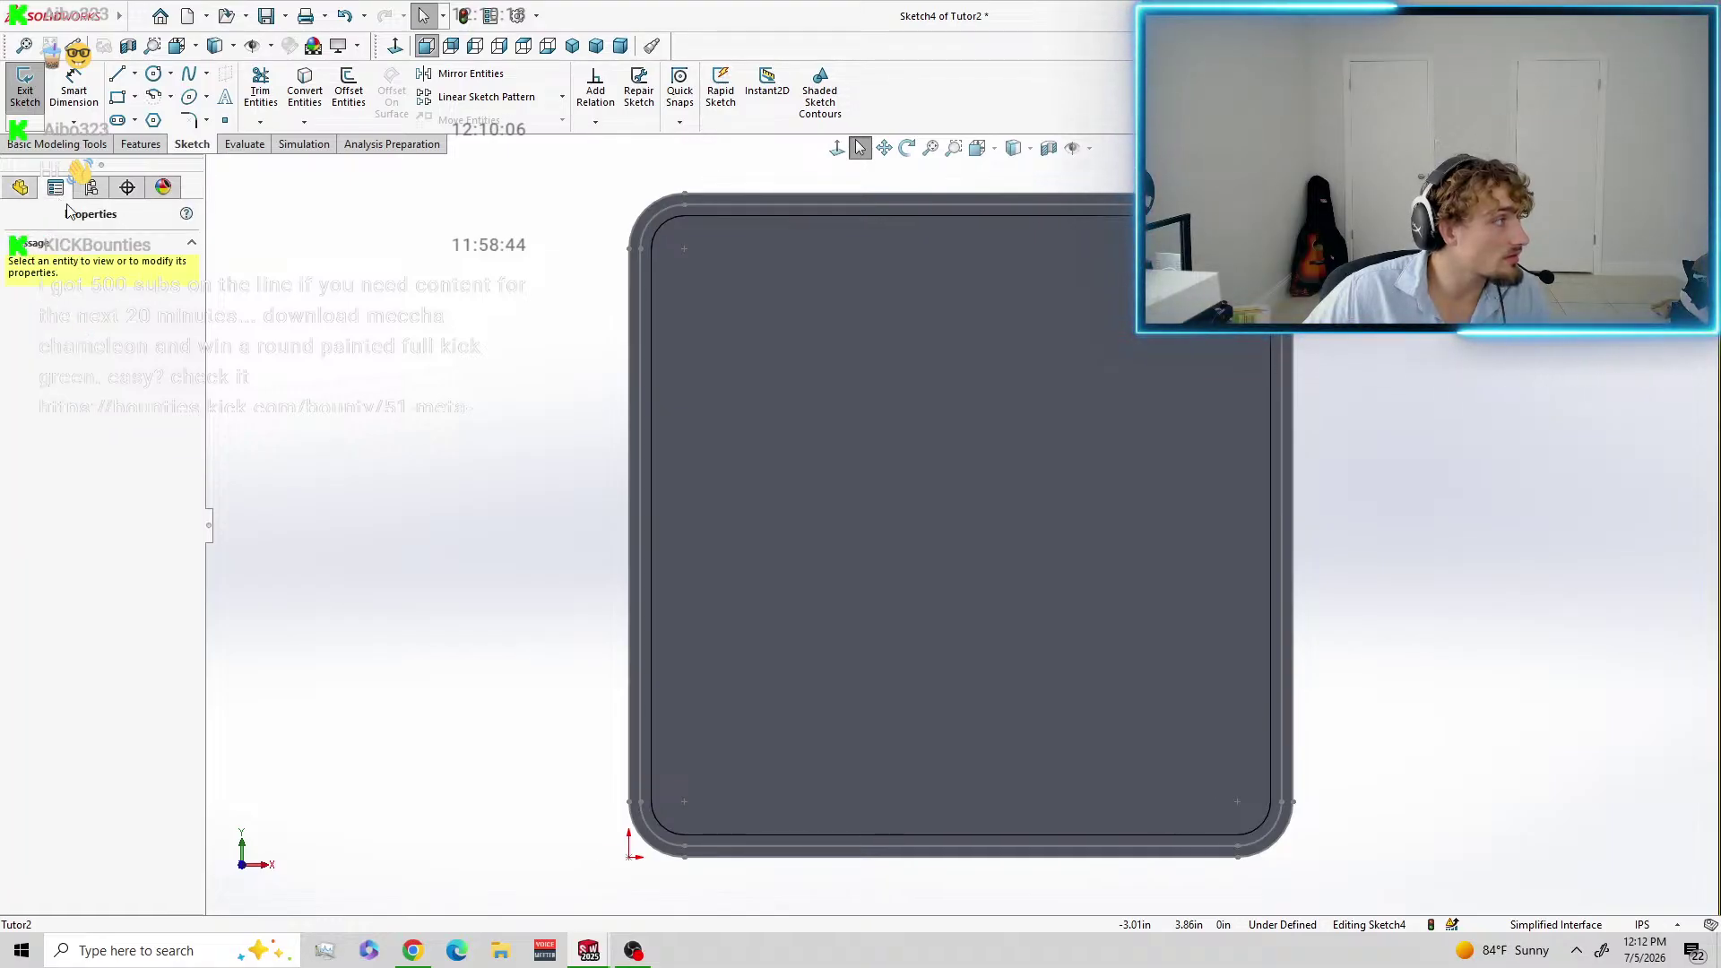
{"action": "left_click", "coordinate": [20, 187]}
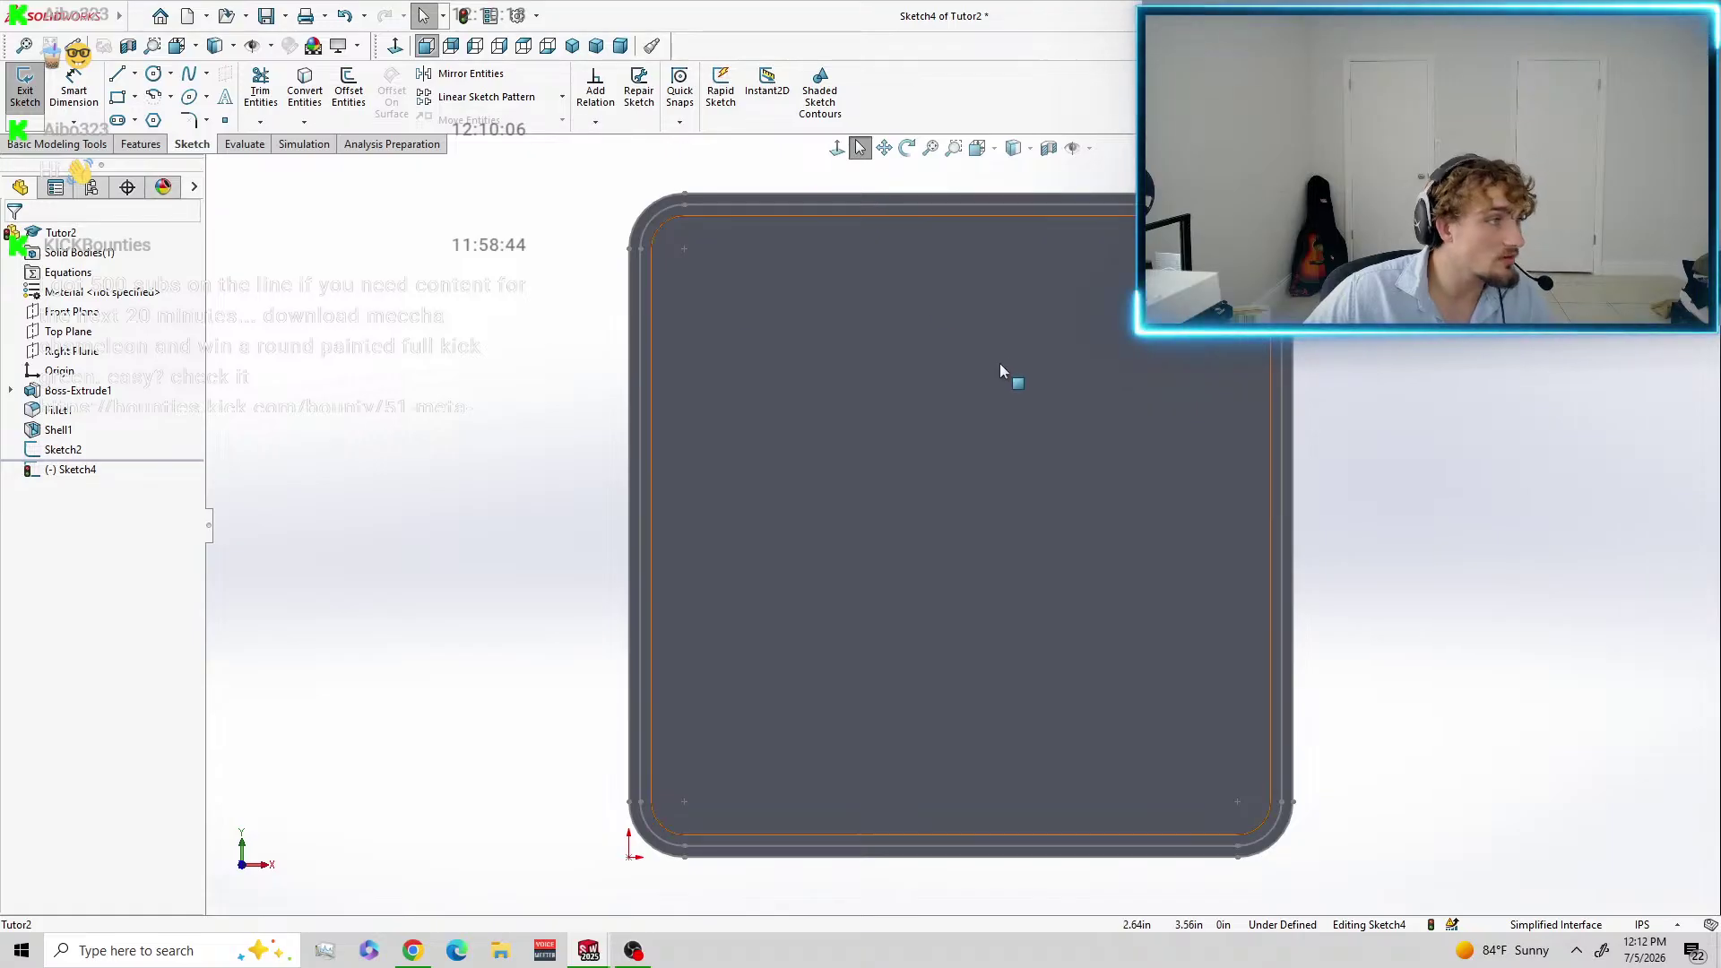
{"action": "middle_click_drag", "start_coordinate": [998, 363], "coordinate": [921, 403]}
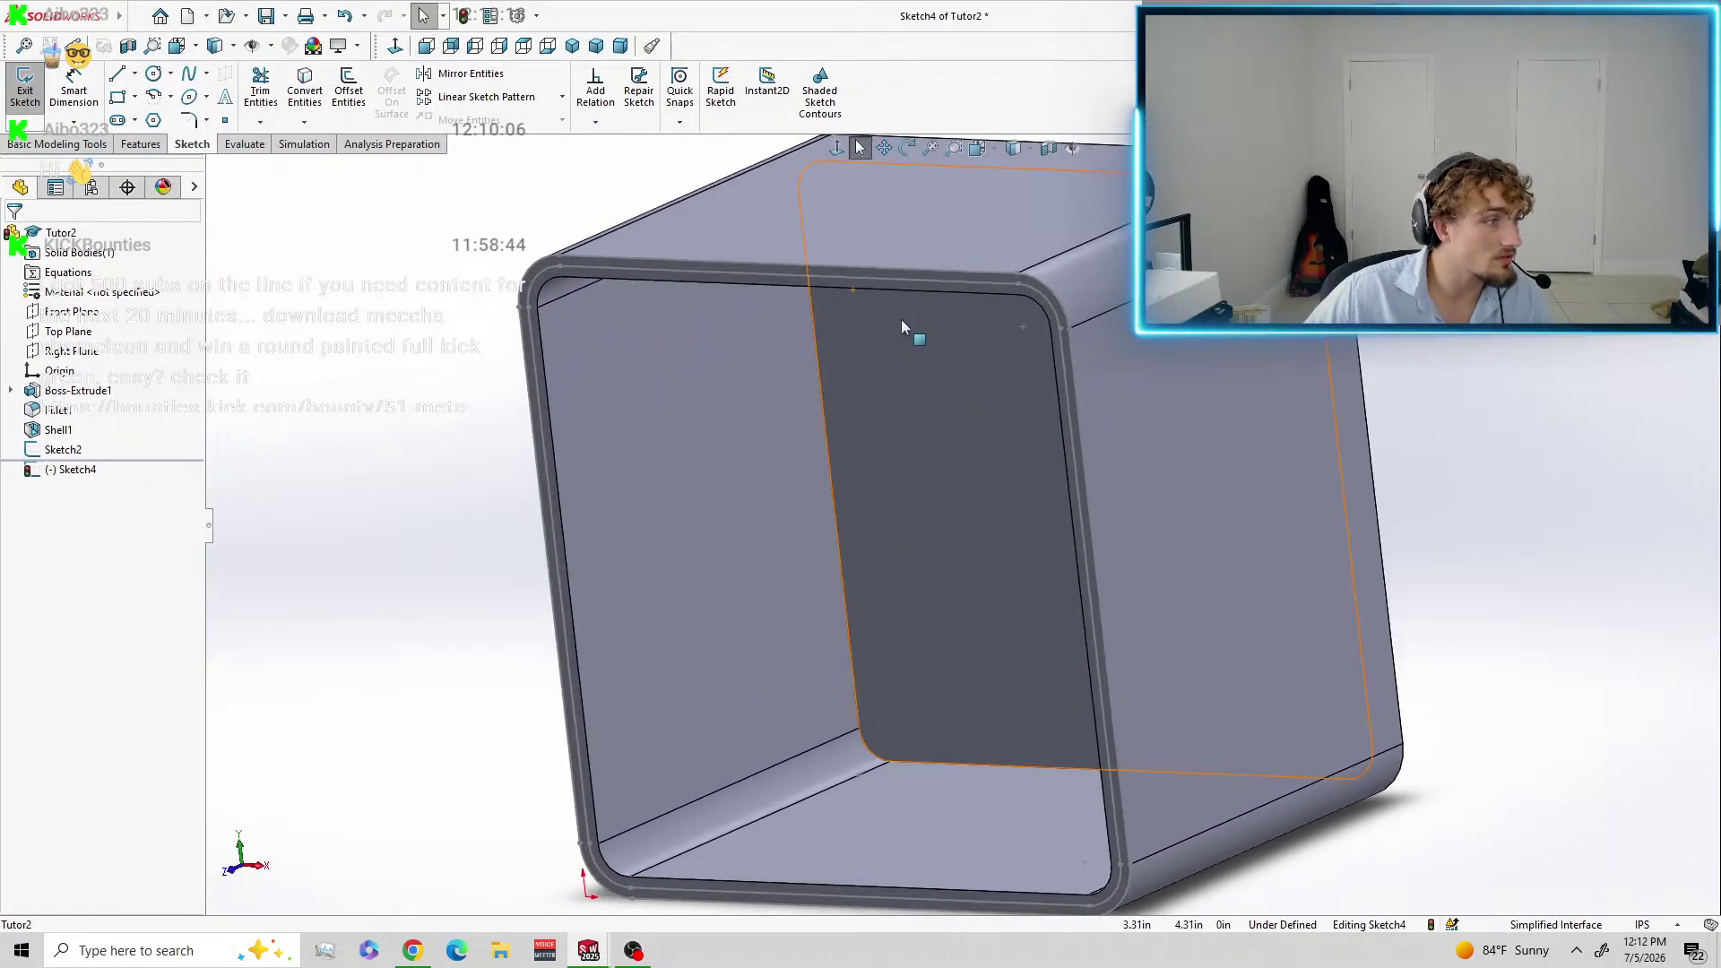
{"action": "left_click", "coordinate": [595, 47]}
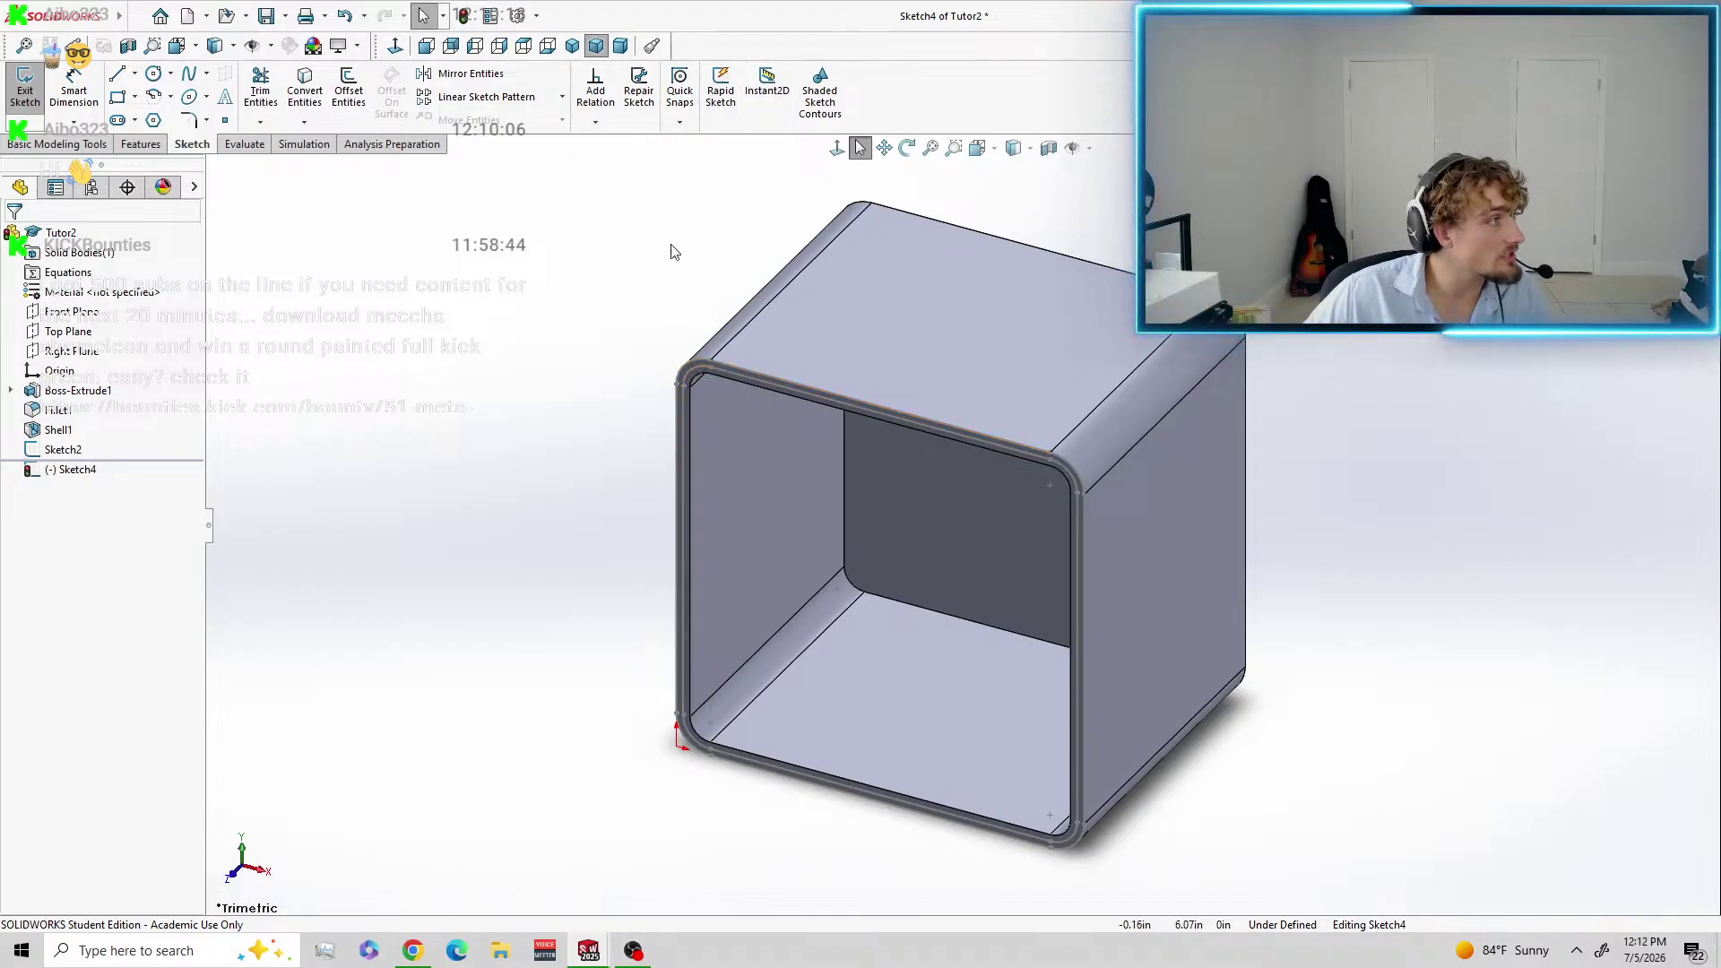
Undo the newly started sketch and the earlier rim sketch with its offset, back to the shelled box.
{"action": "left_click", "coordinate": [348, 18]}
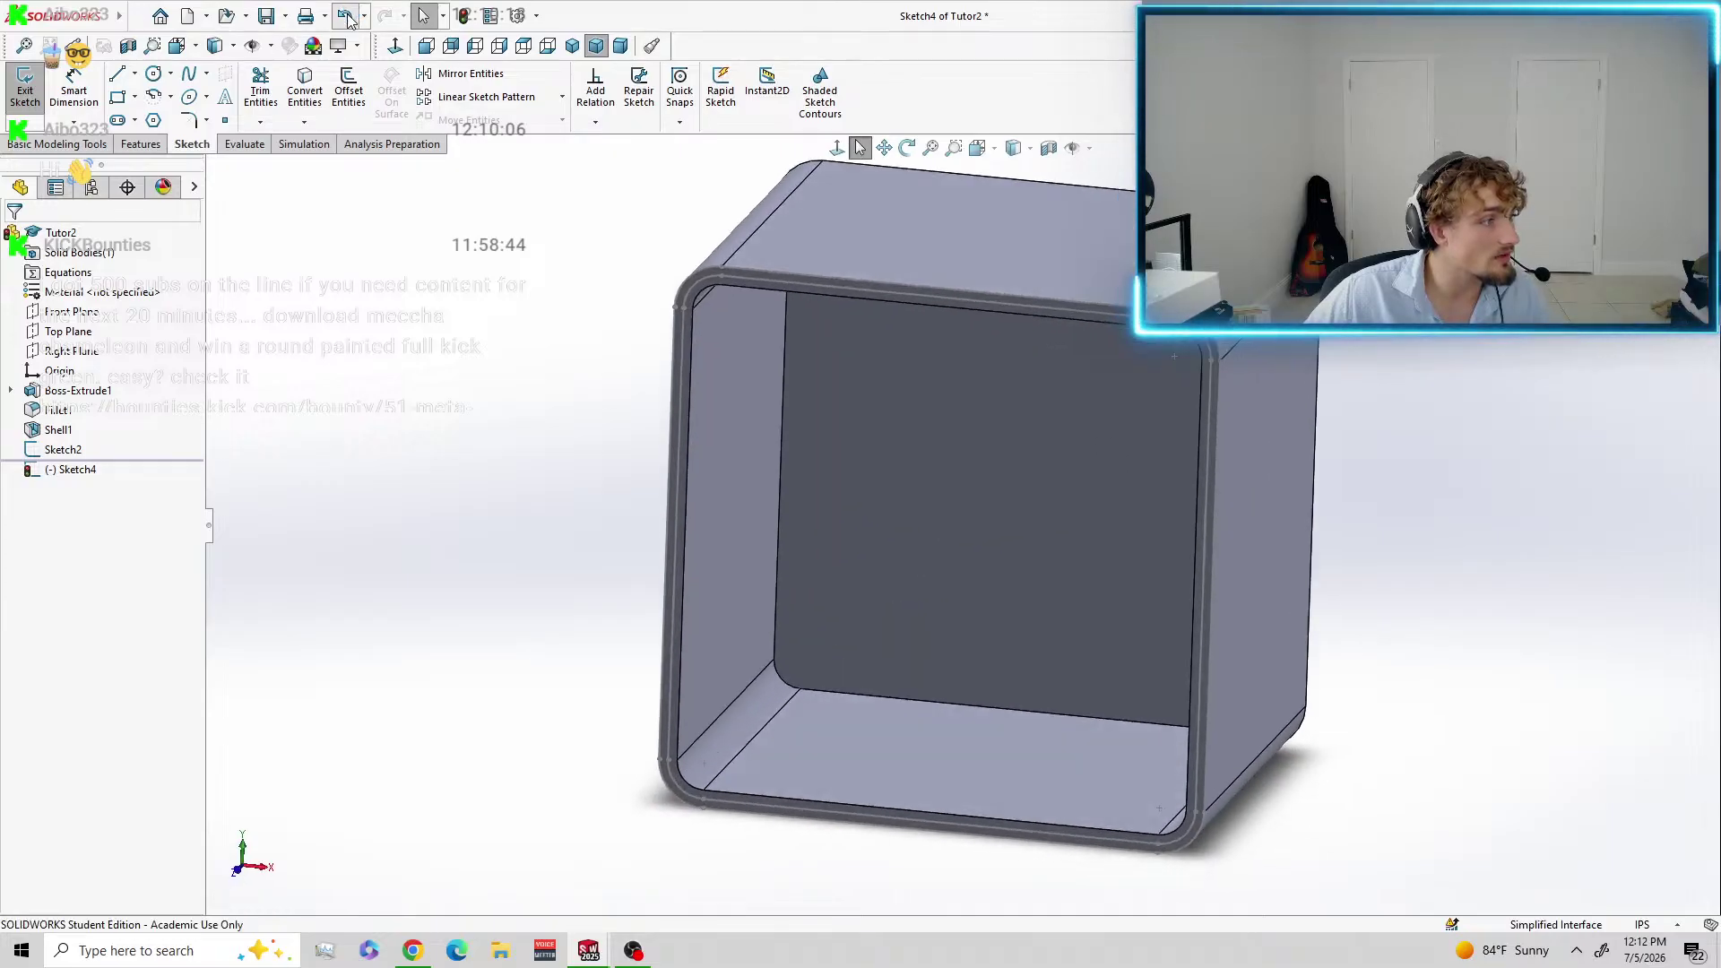
{"action": "left_click", "coordinate": [349, 20]}
{"action": "left_click", "coordinate": [349, 20]}
{"action": "left_click", "coordinate": [349, 20]}
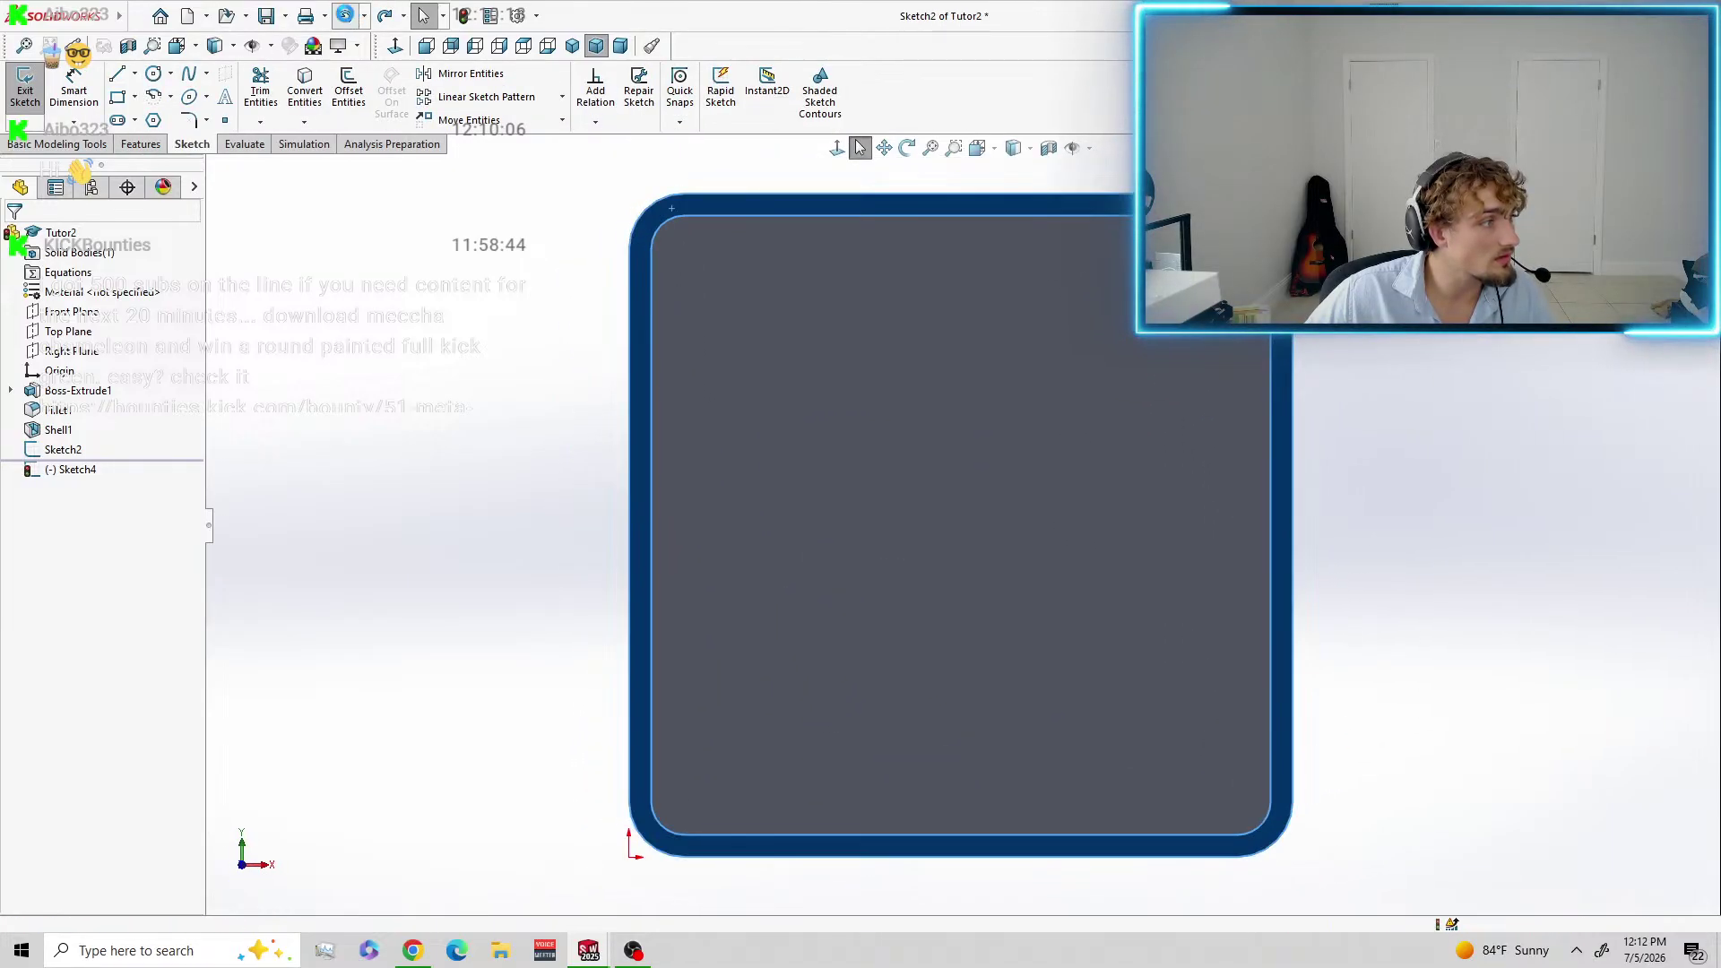
{"action": "left_click", "coordinate": [347, 16]}
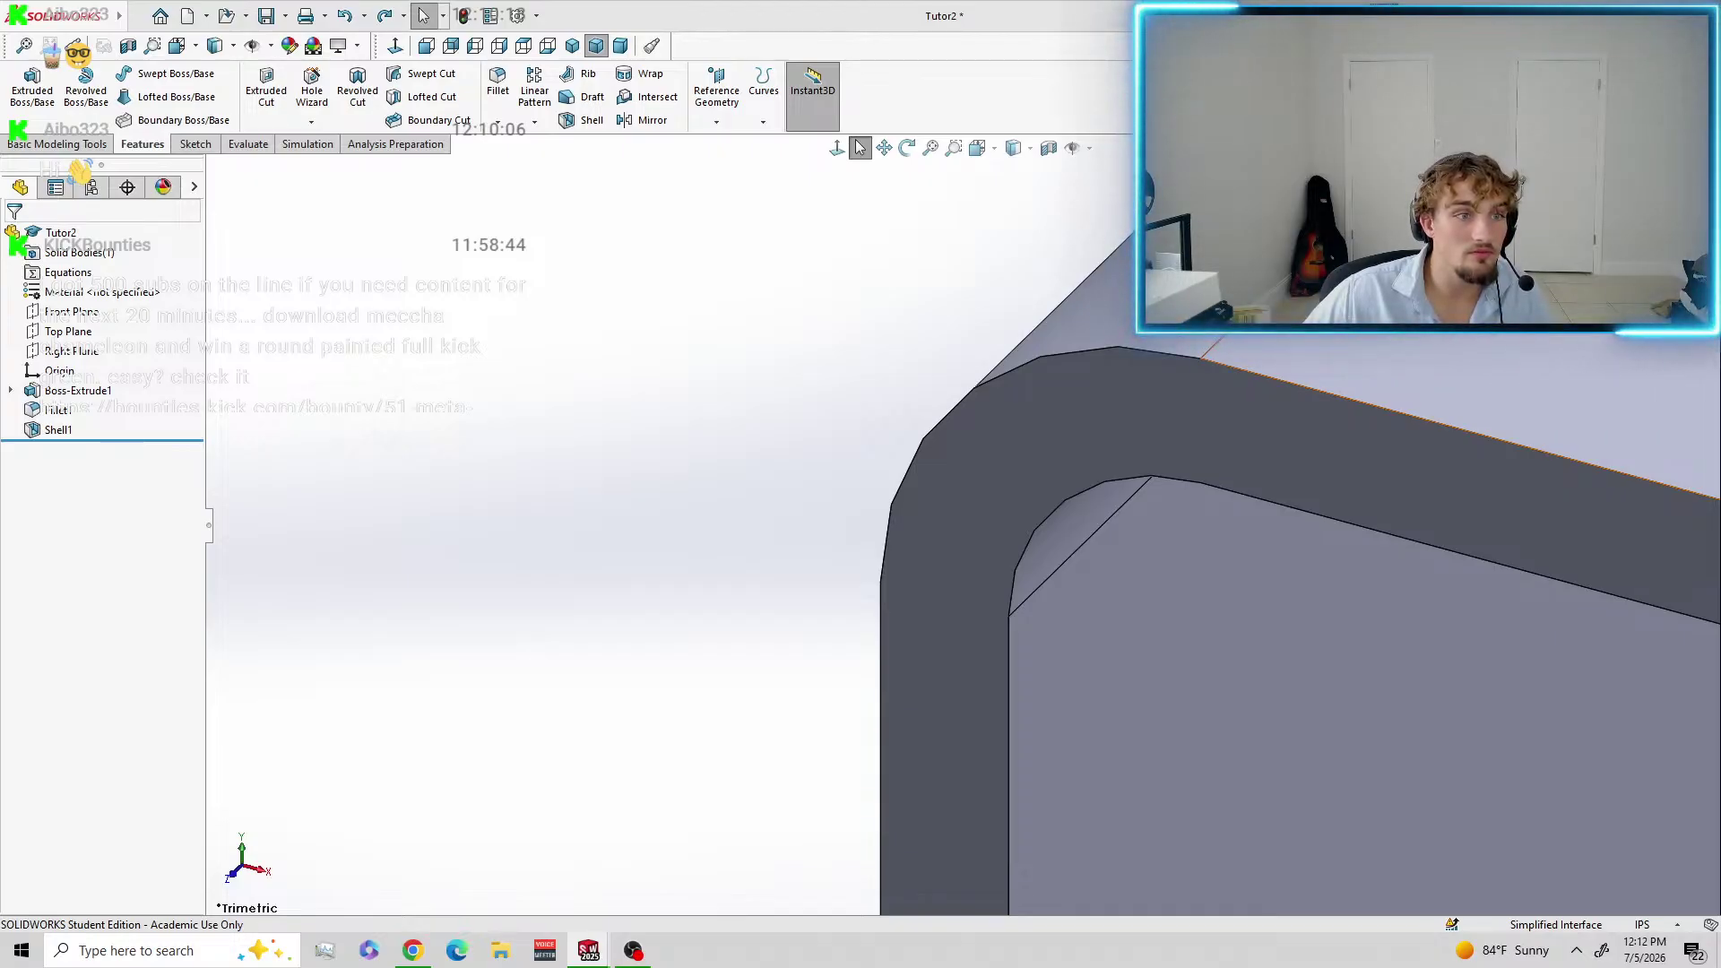
Start an extruded cut sketch on the front rim face and convert the face's outer edges into sketch entities.
{"action": "left_click", "coordinate": [1214, 450]}
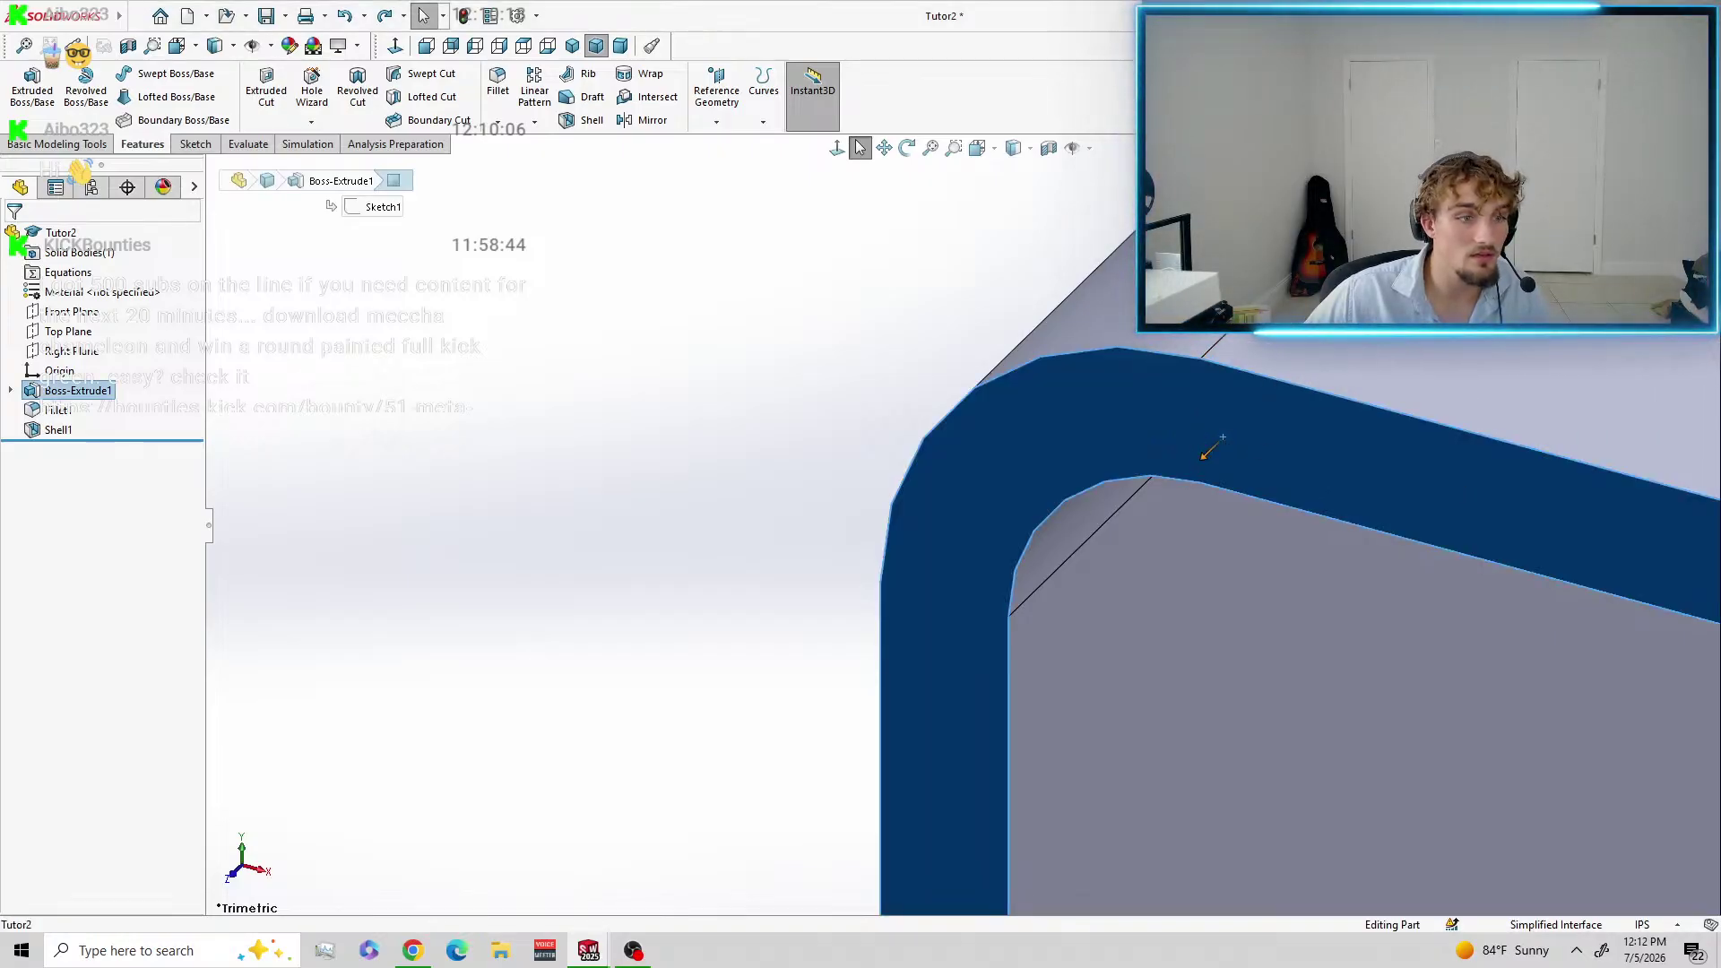
{"action": "left_click", "coordinate": [268, 90]}
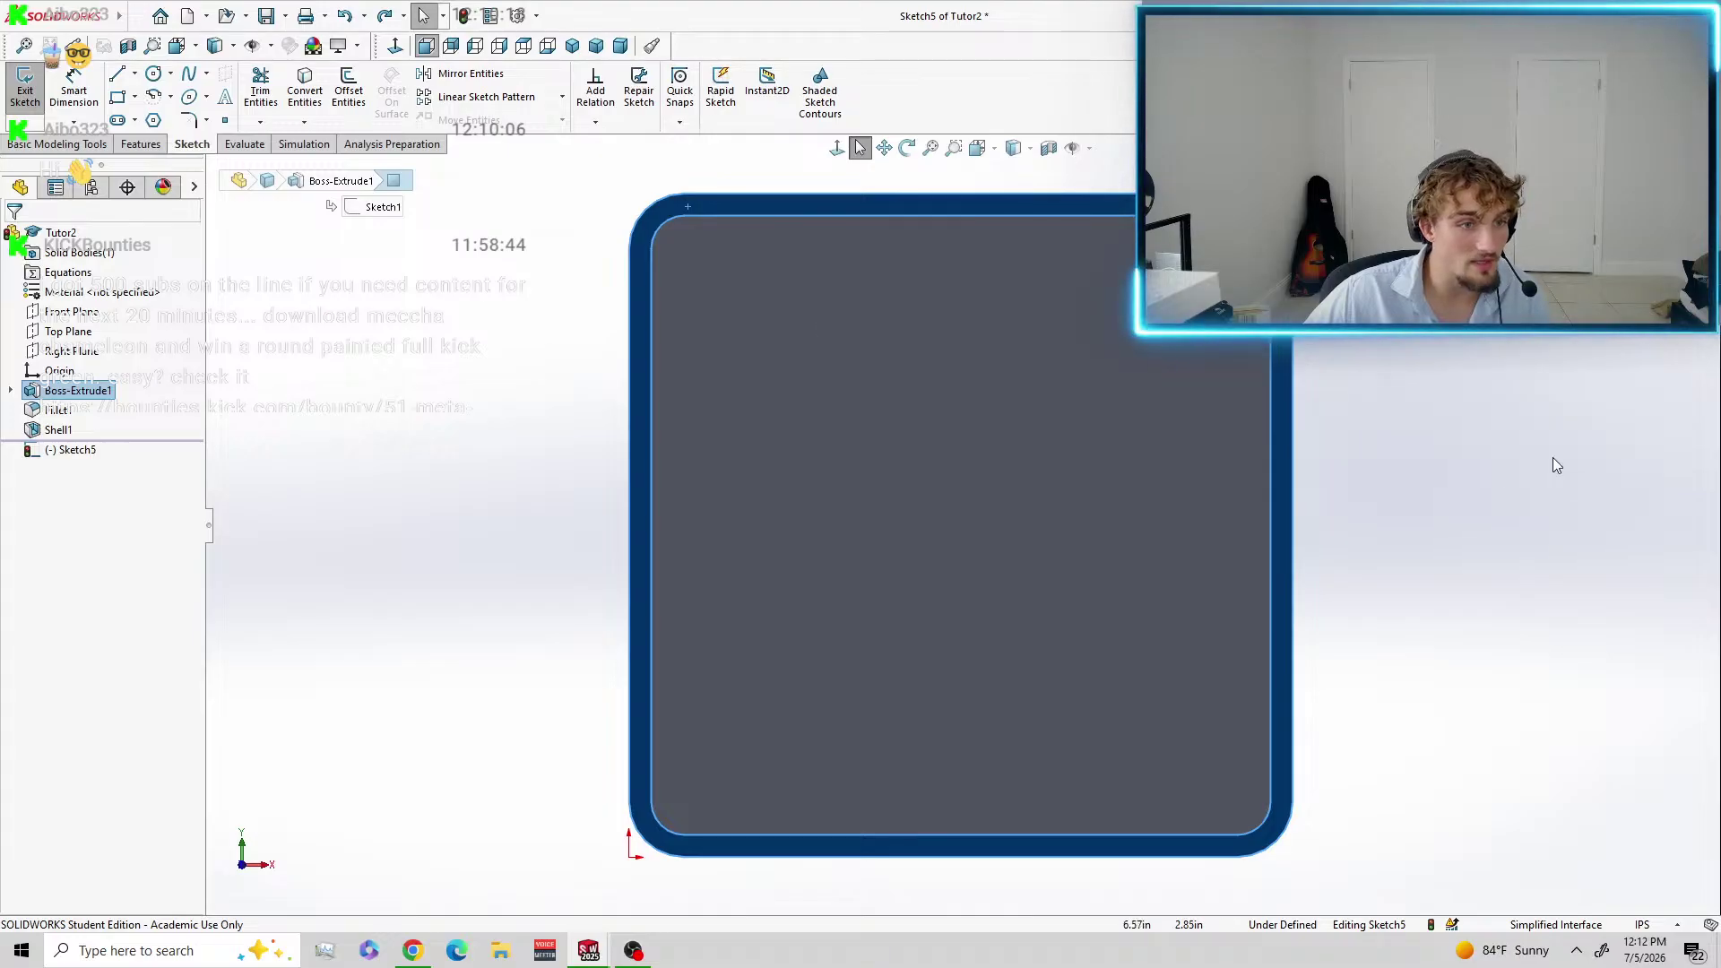
{"action": "left_click", "coordinate": [318, 95]}
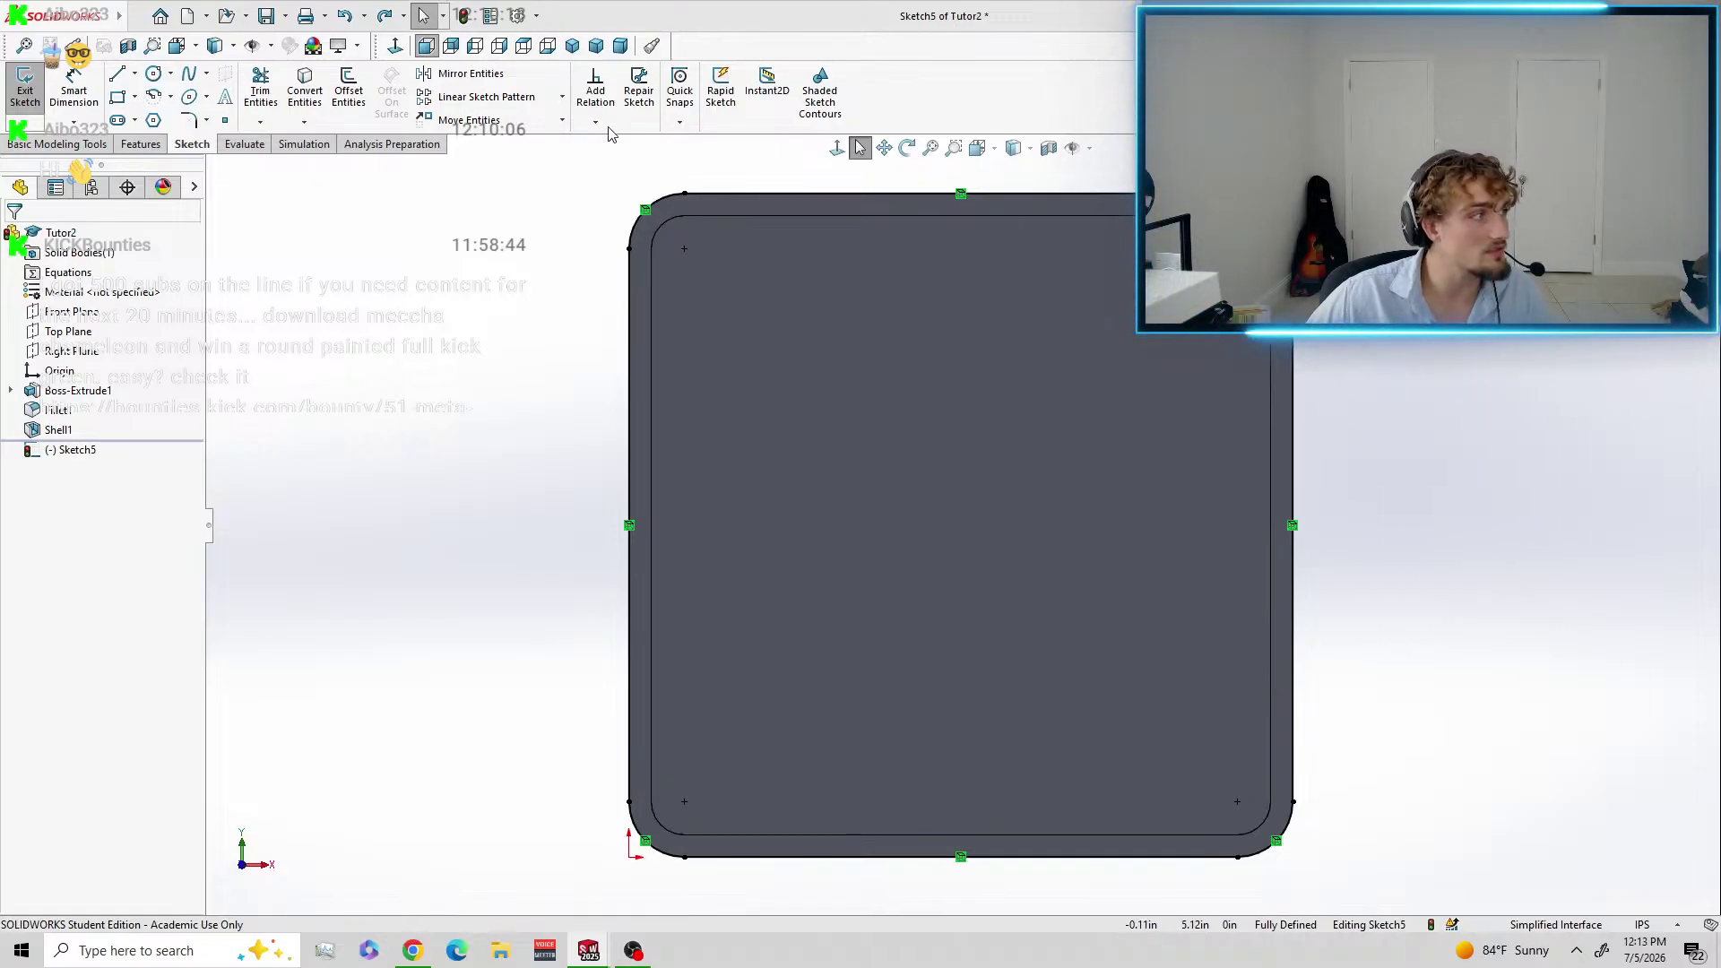
Offset the front rim face's edges inward by 2 mm with the direction reversed.
{"action": "left_click", "coordinate": [357, 90]}
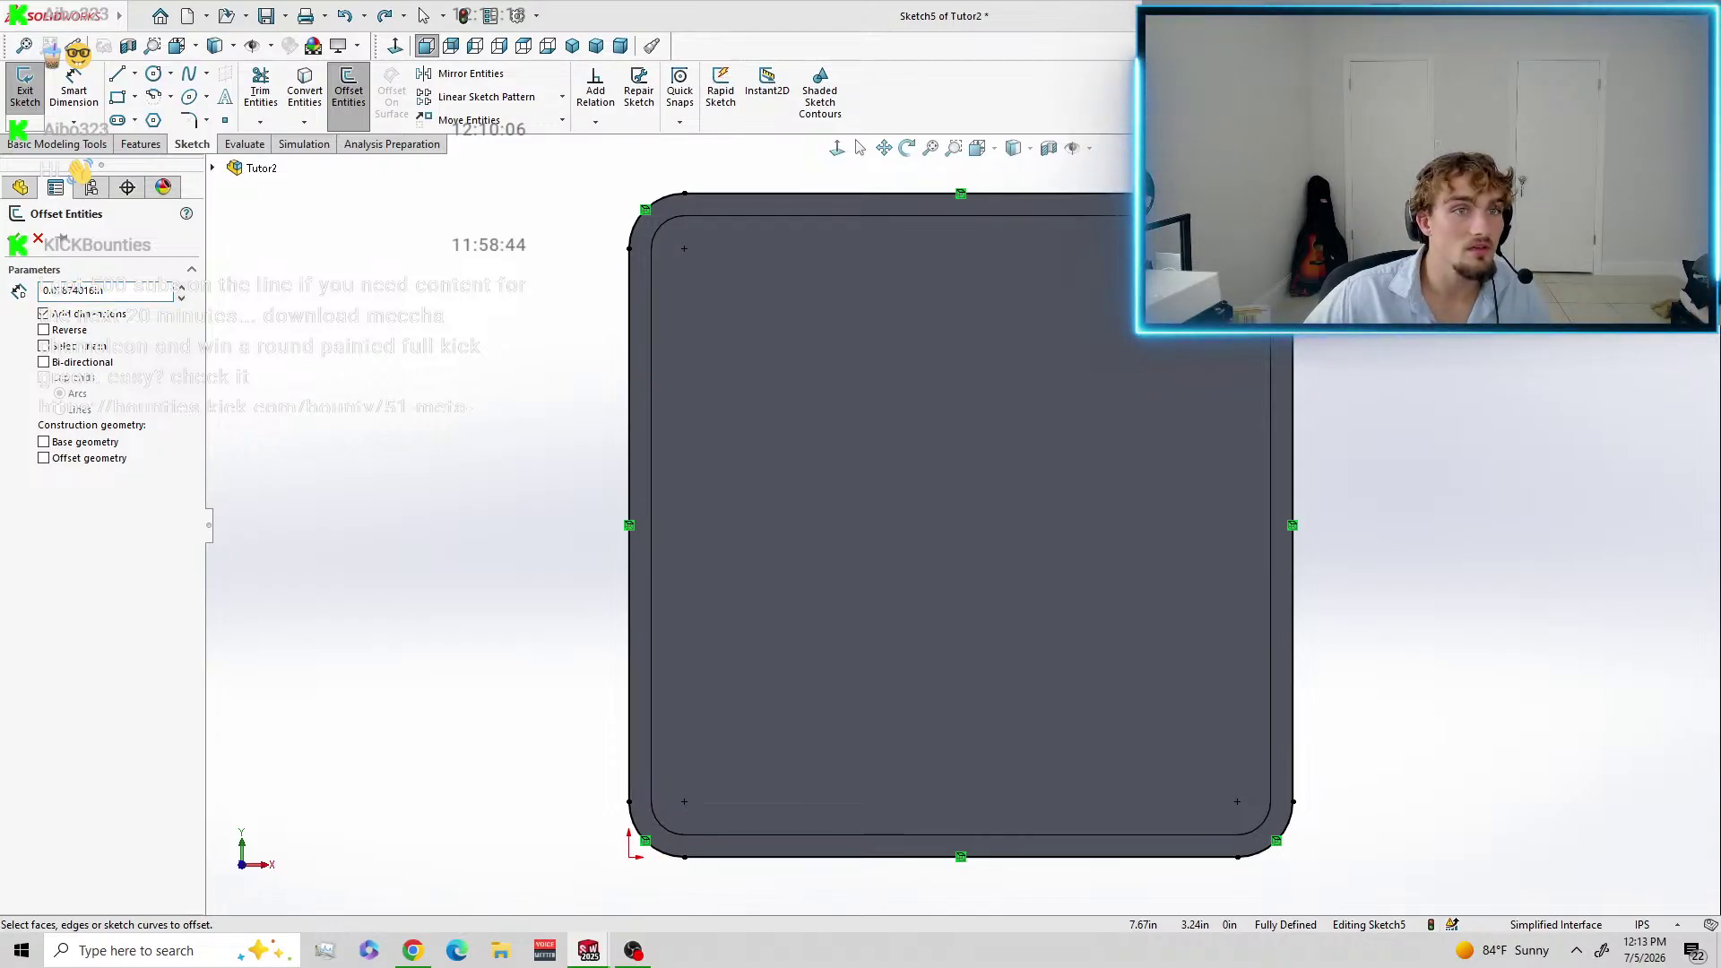
{"action": "left_click", "coordinate": [128, 287]}
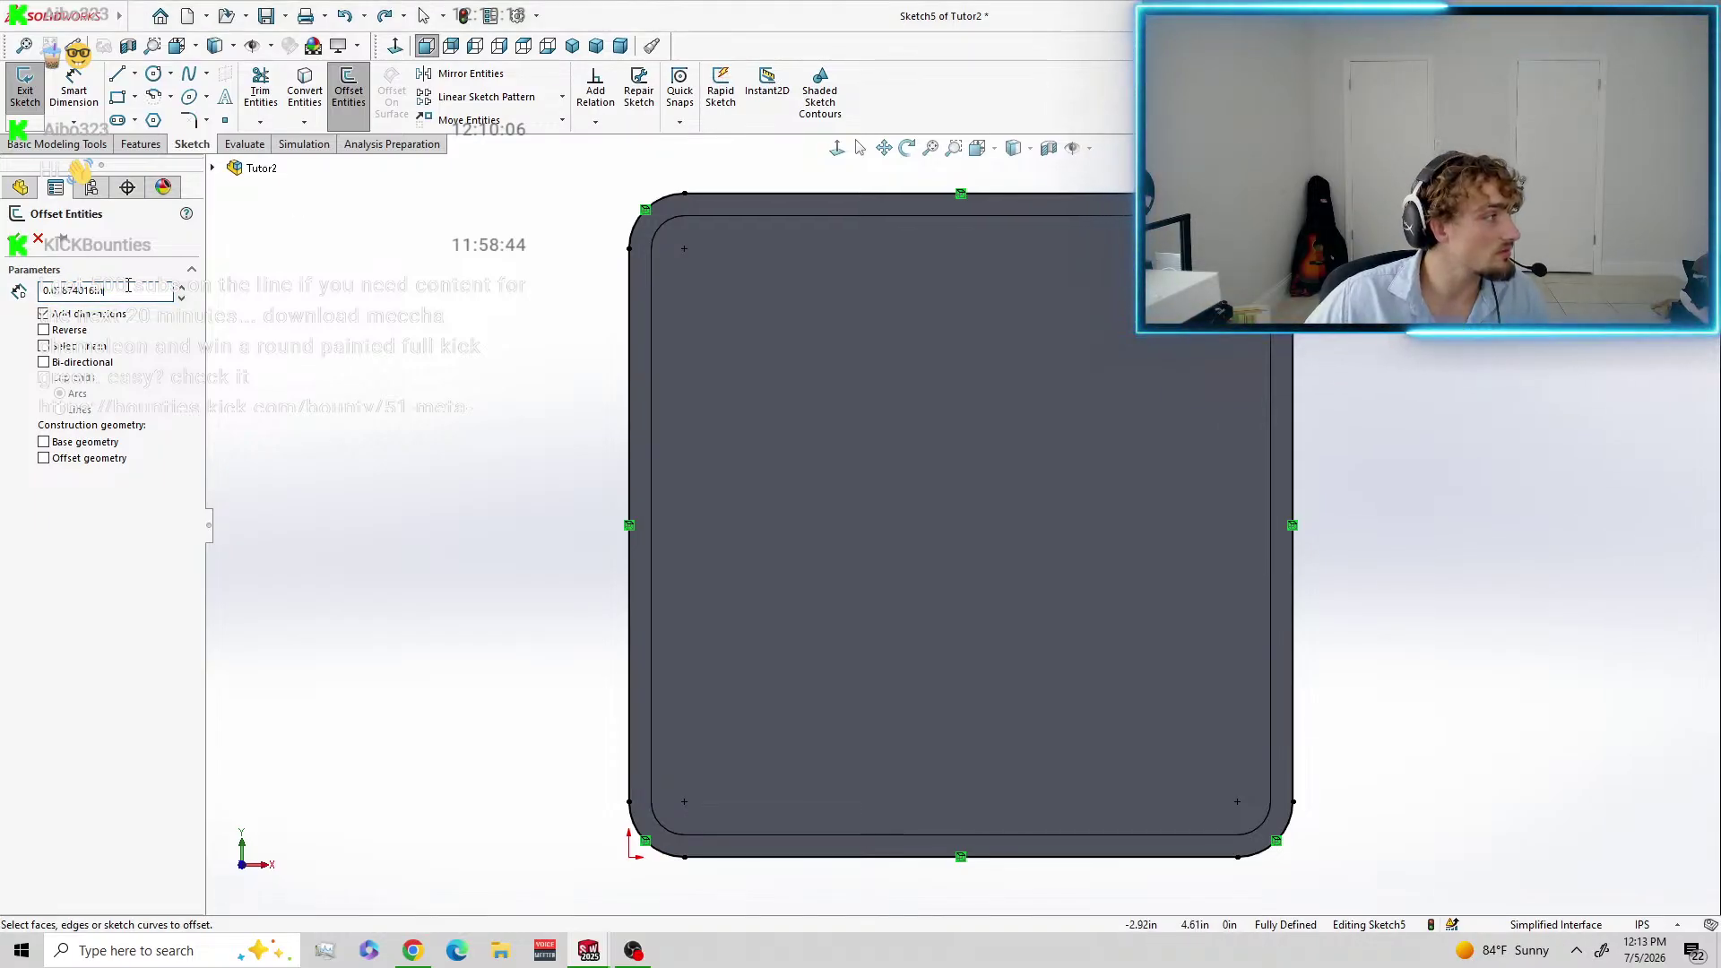
{"action": "left_click_drag", "start_coordinate": [115, 288], "coordinate": [19, 293]}
{"action": "type", "text": "2mm"}
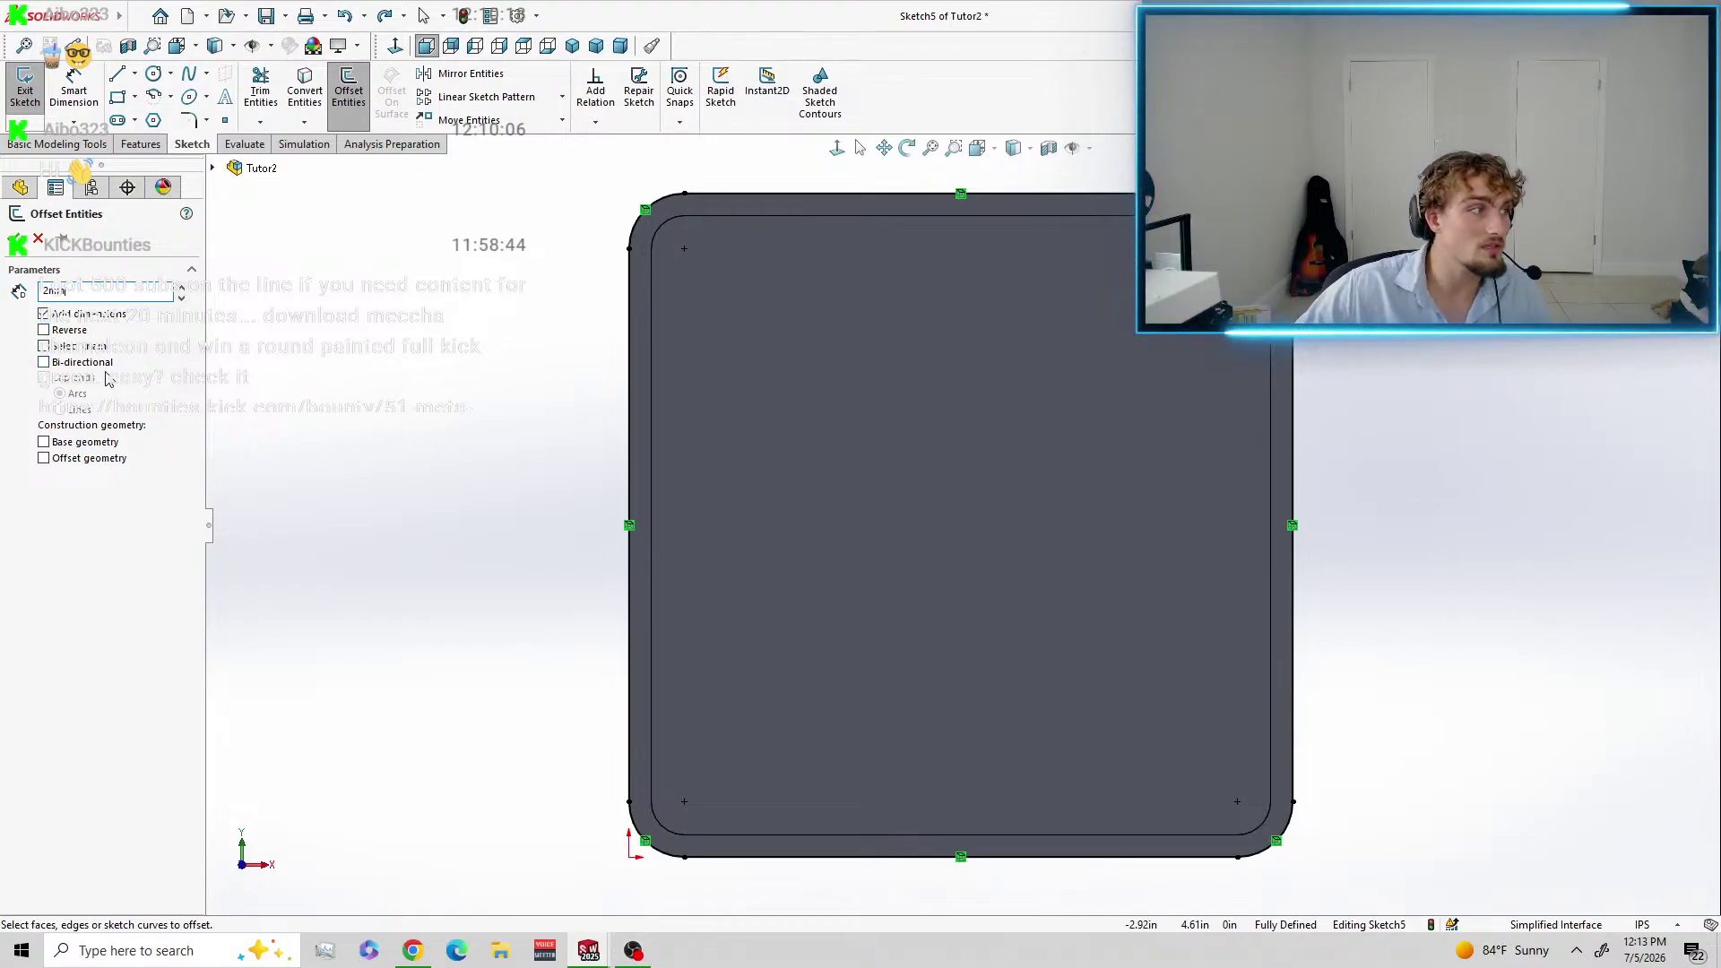
{"action": "key", "text": "Return"}
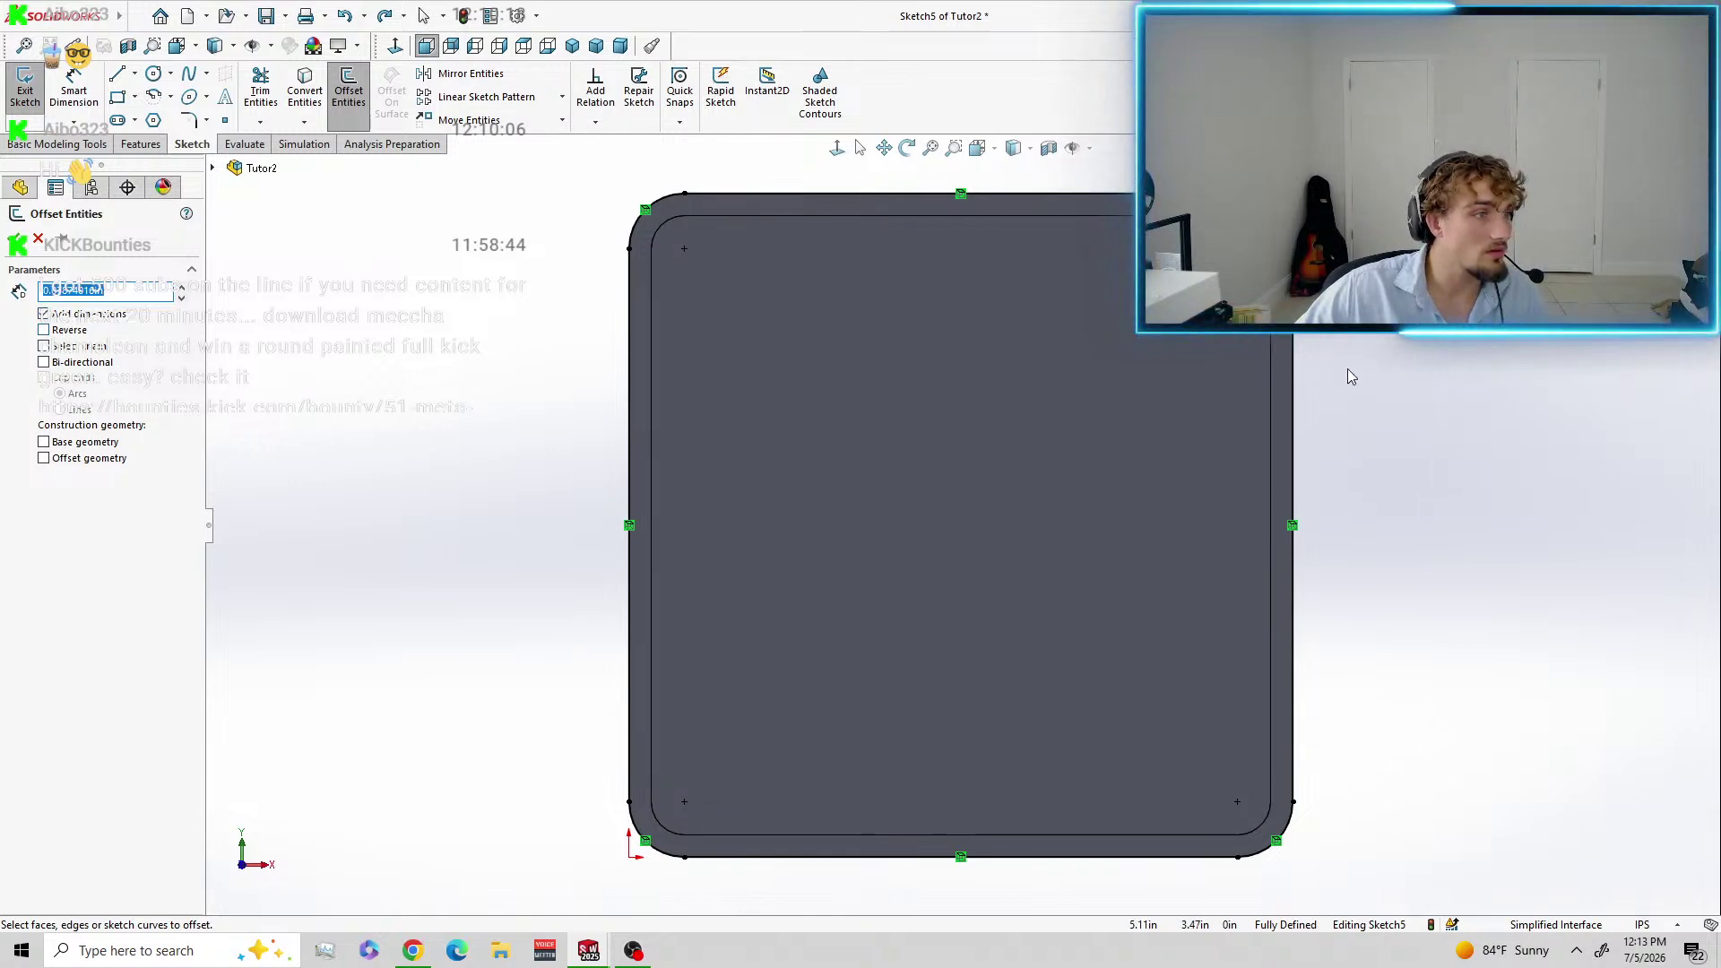
{"action": "left_click", "coordinate": [596, 46]}
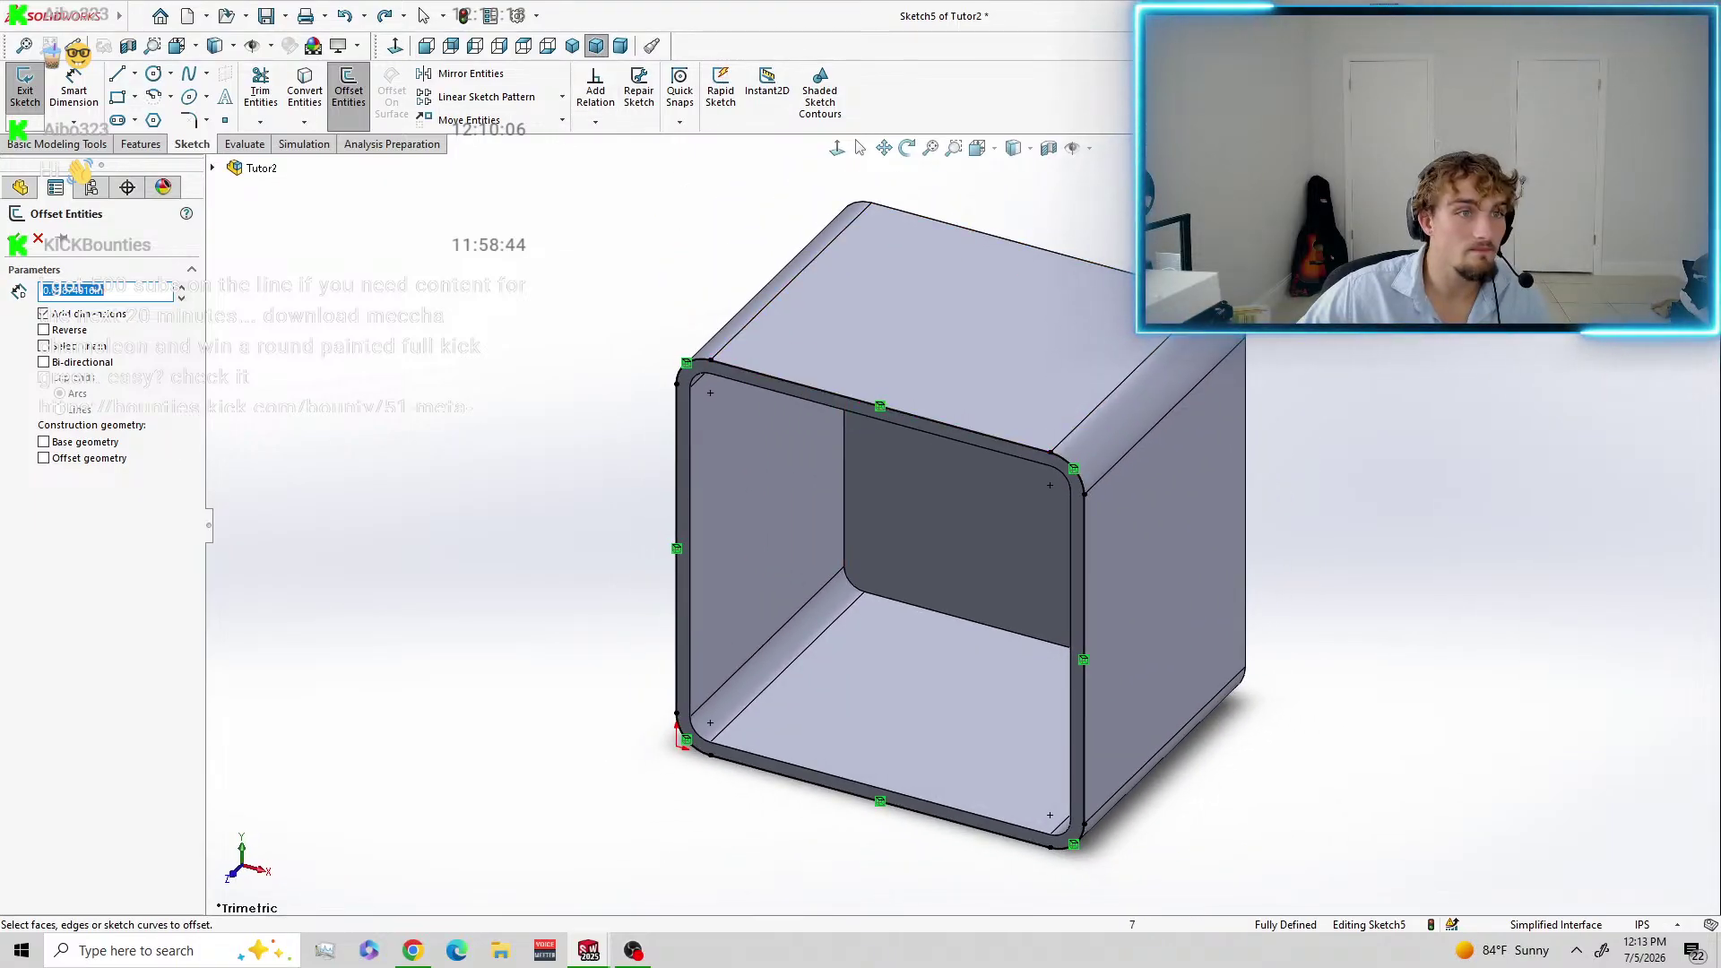
{"action": "left_click", "coordinate": [46, 331]}
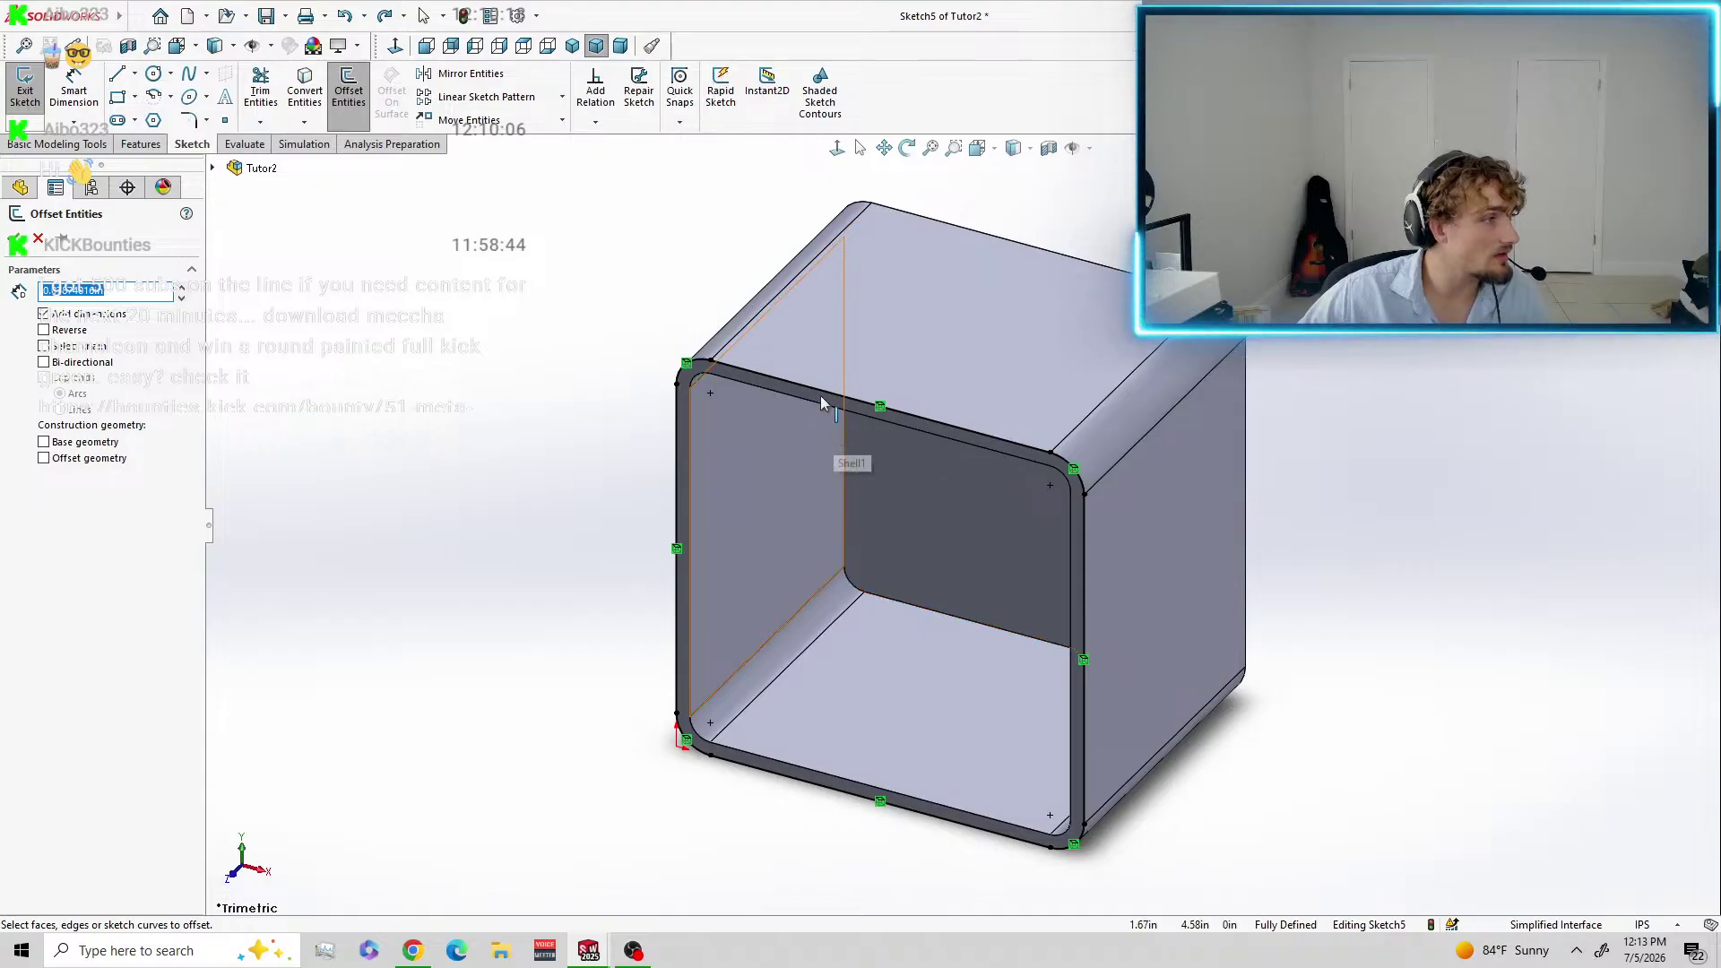
{"action": "left_click", "coordinate": [732, 379]}
{"action": "left_click", "coordinate": [730, 372]}
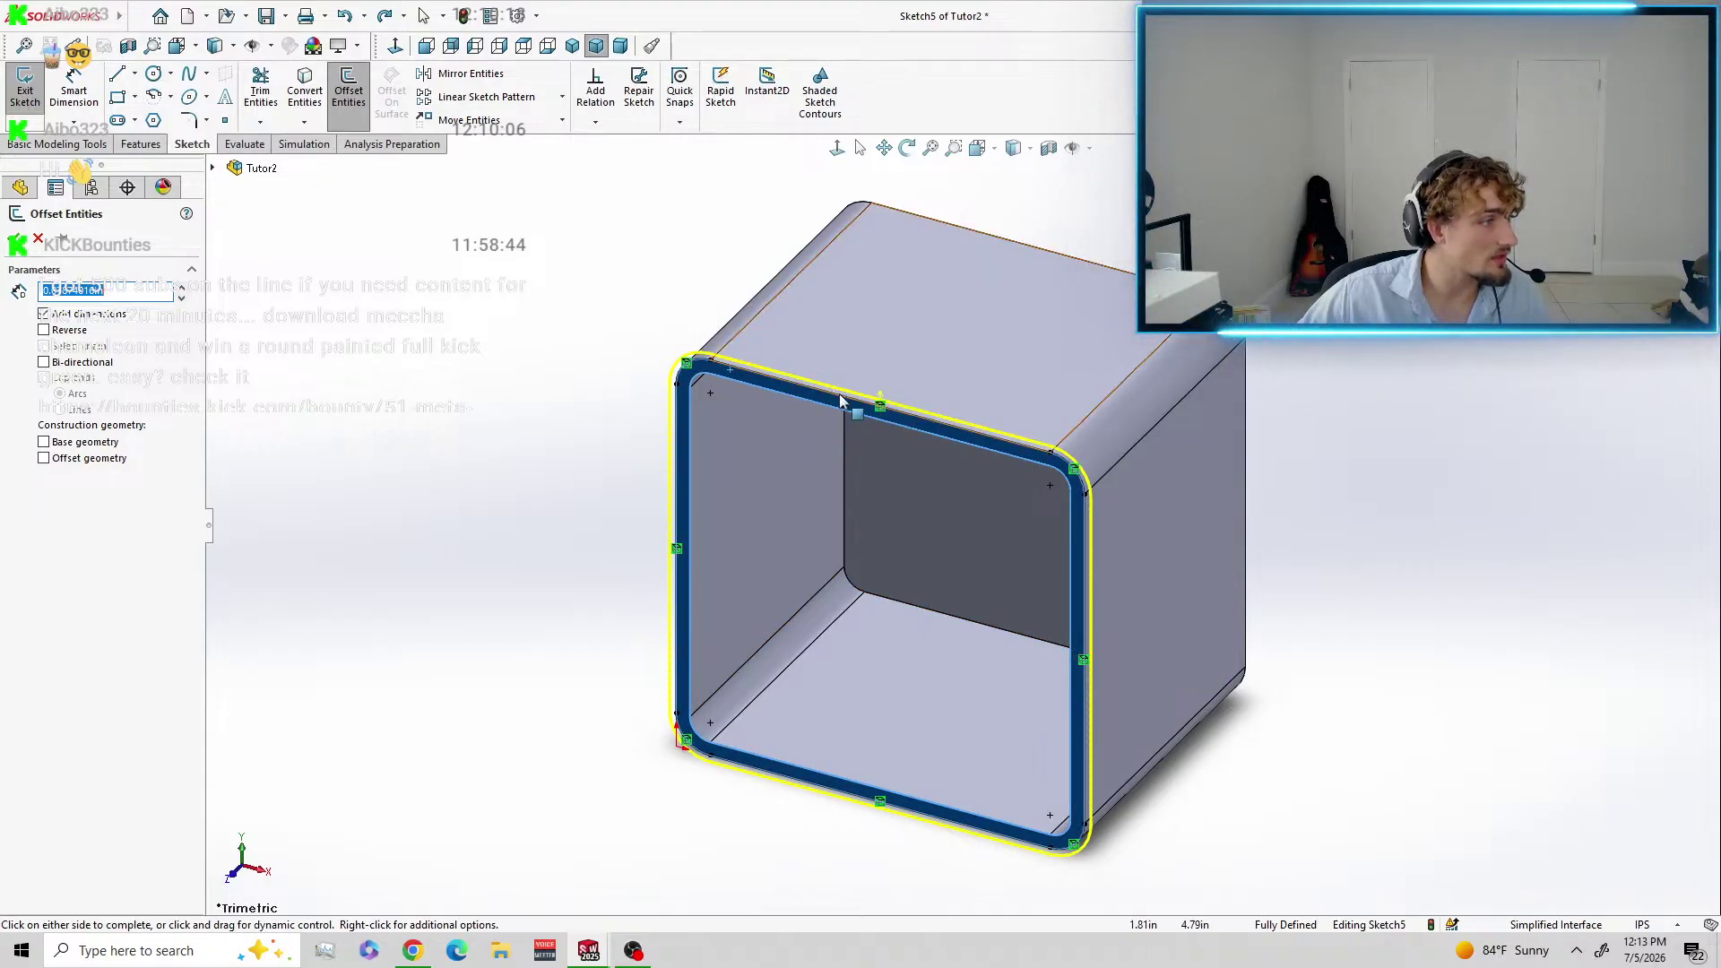
{"action": "left_click", "coordinate": [43, 330]}
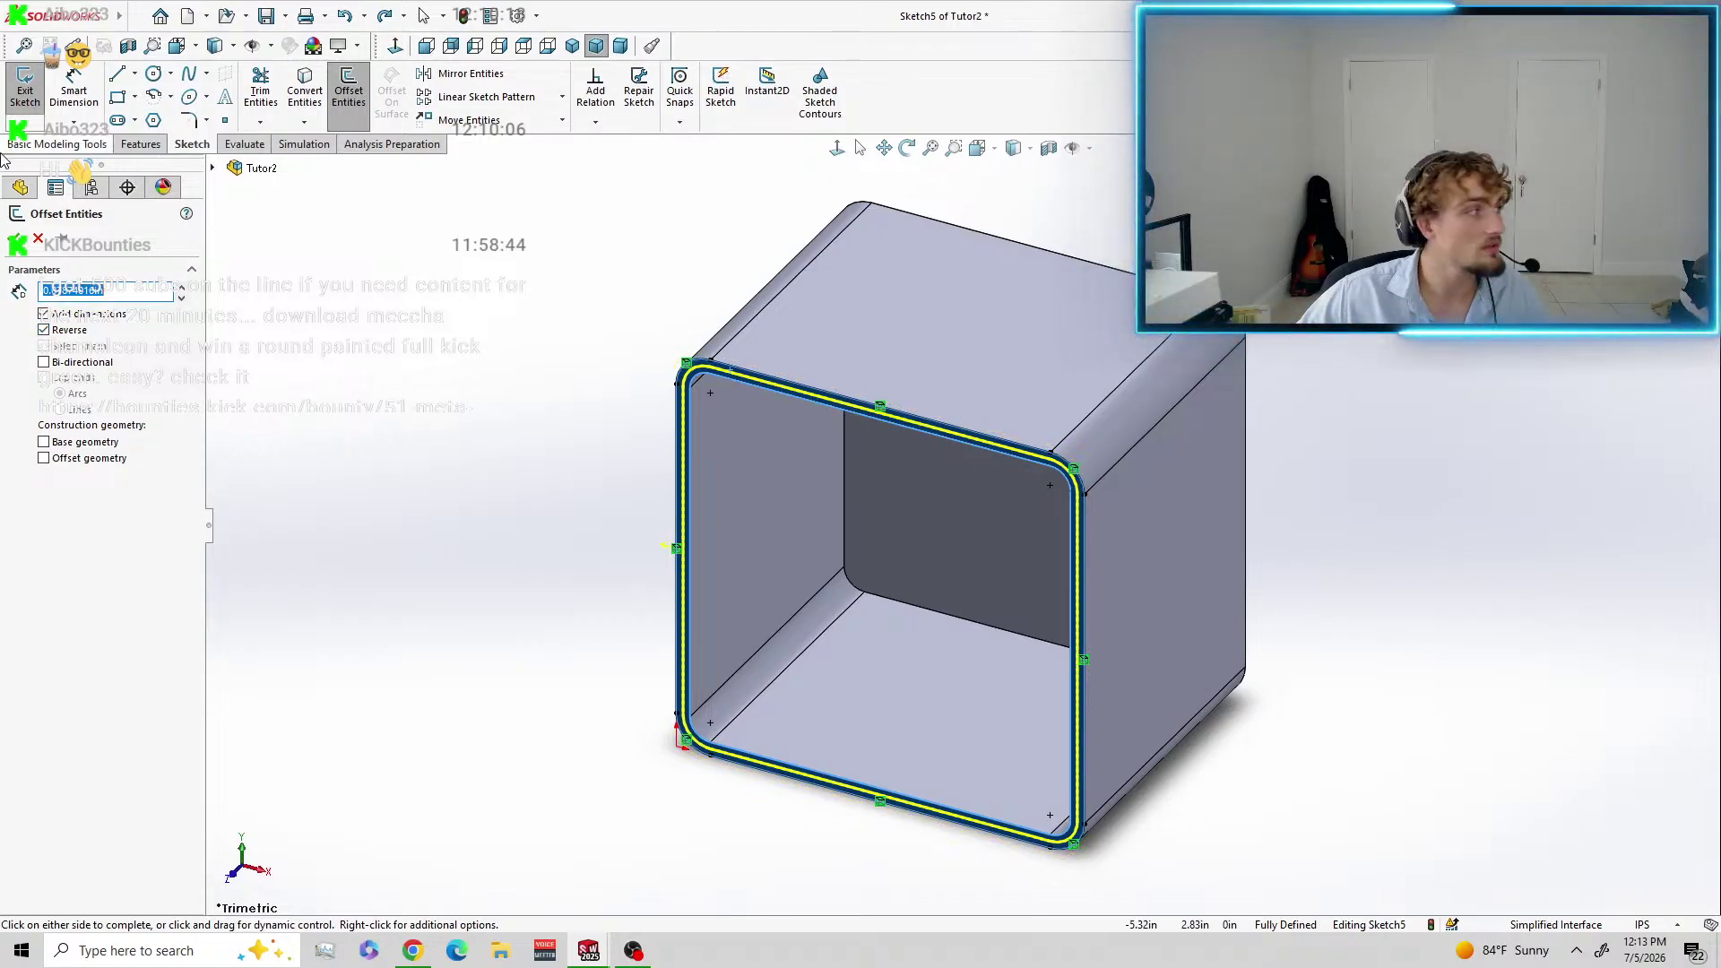
{"action": "left_click", "coordinate": [18, 245]}
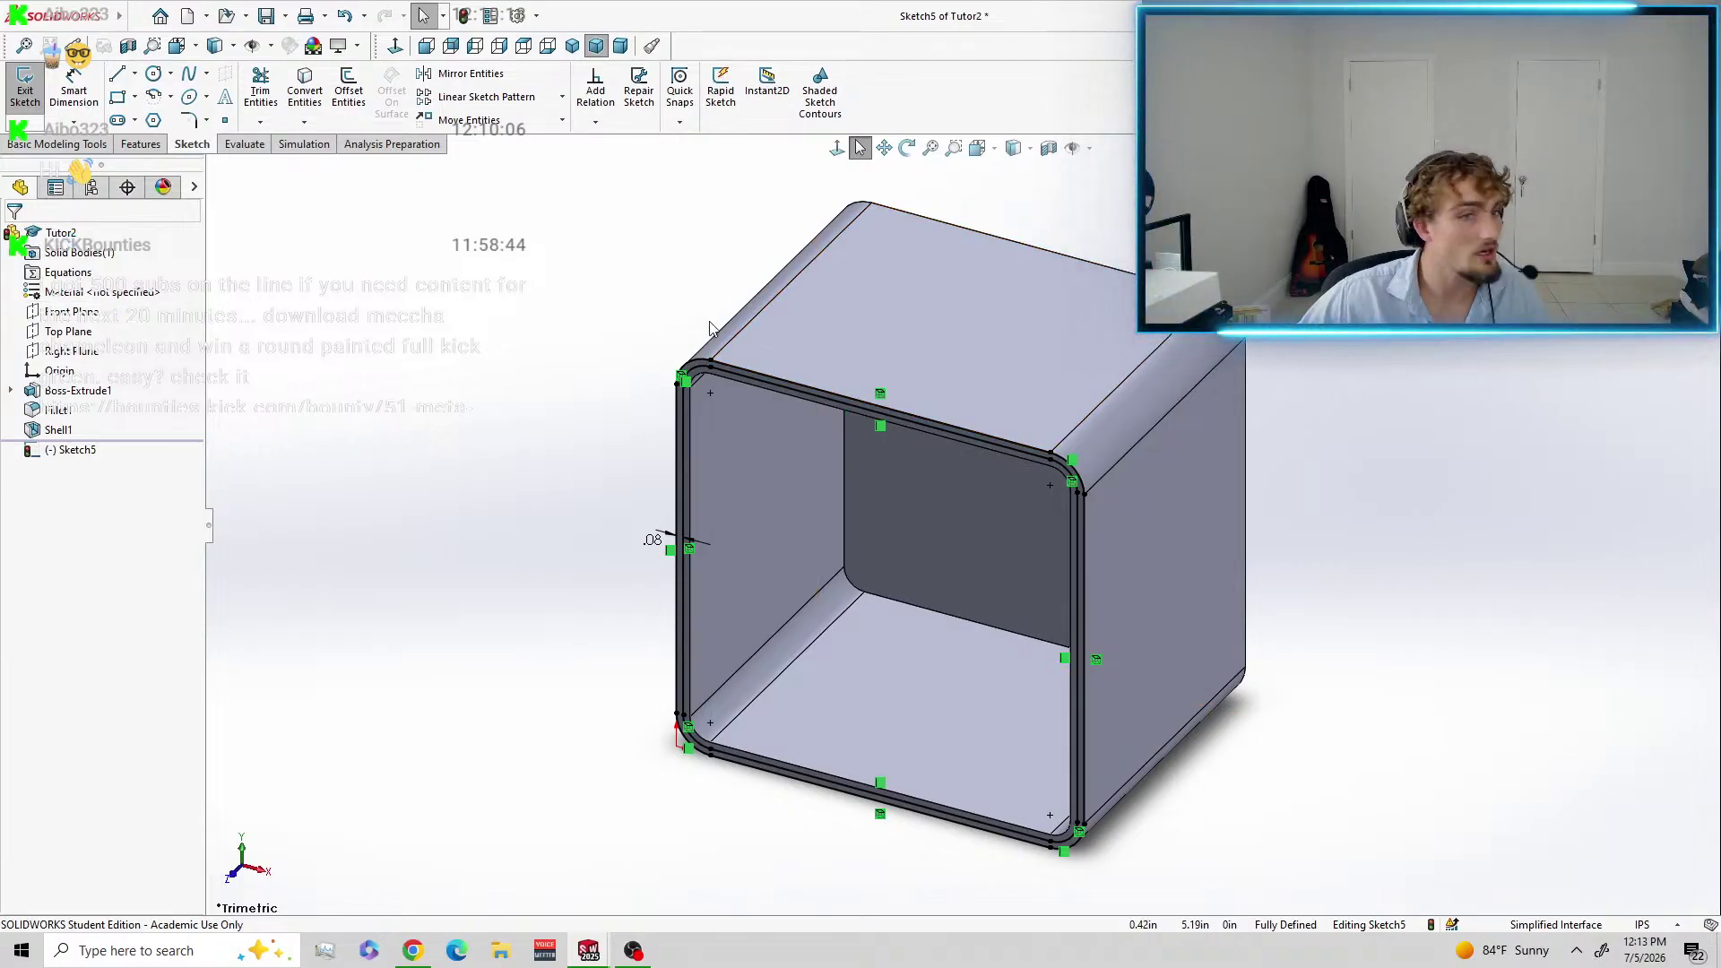
Exit the rim sketch and cut the outer band between the edge and the offset to a depth of 20 mm.
{"action": "left_click", "coordinate": [24, 87]}
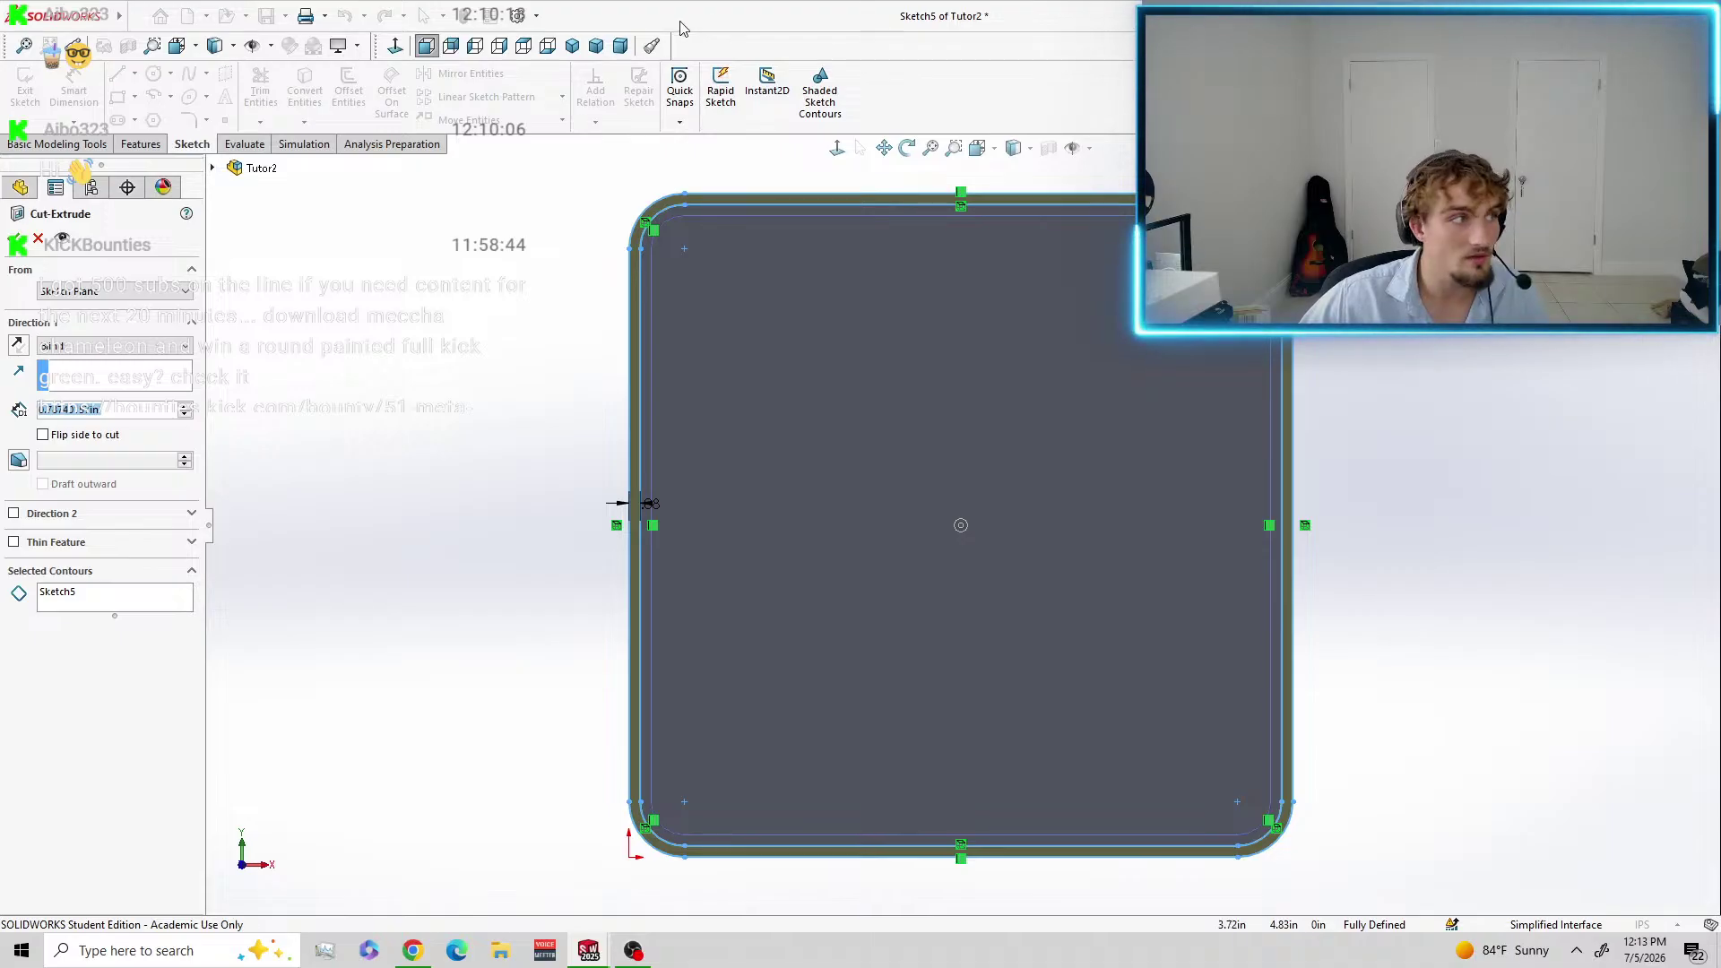
{"action": "left_click", "coordinate": [596, 46]}
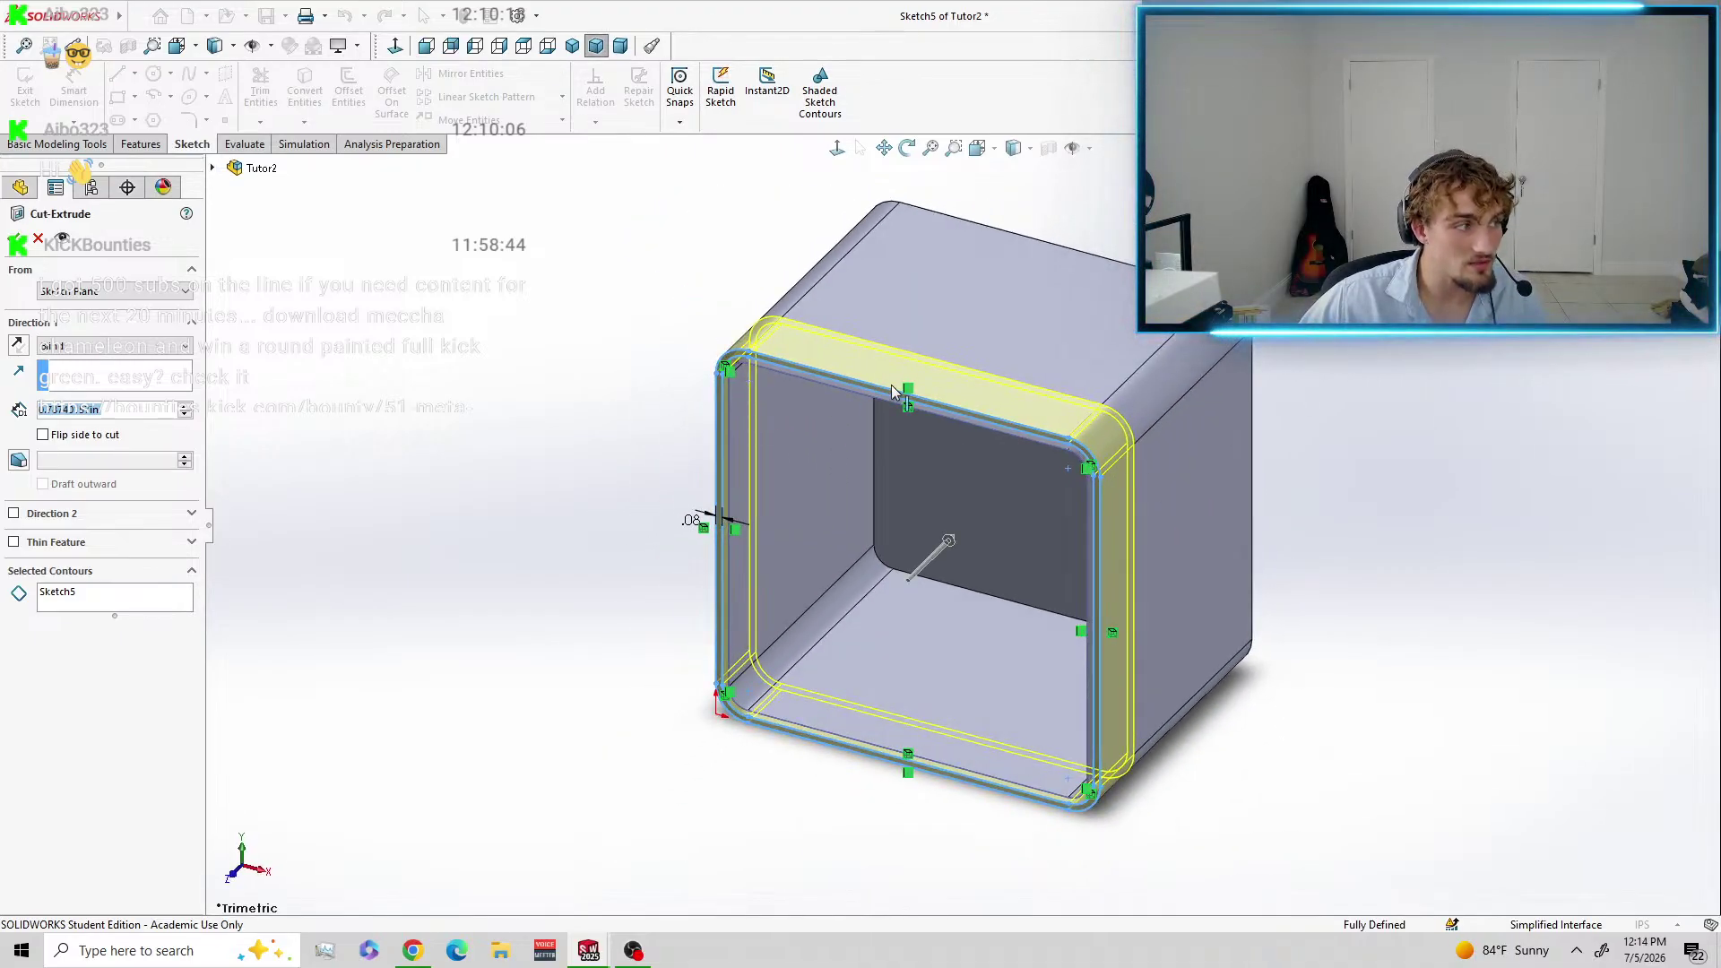
{"action": "scroll", "coordinate": [1142, 560], "scroll_direction": "up", "scroll_amount": 1}
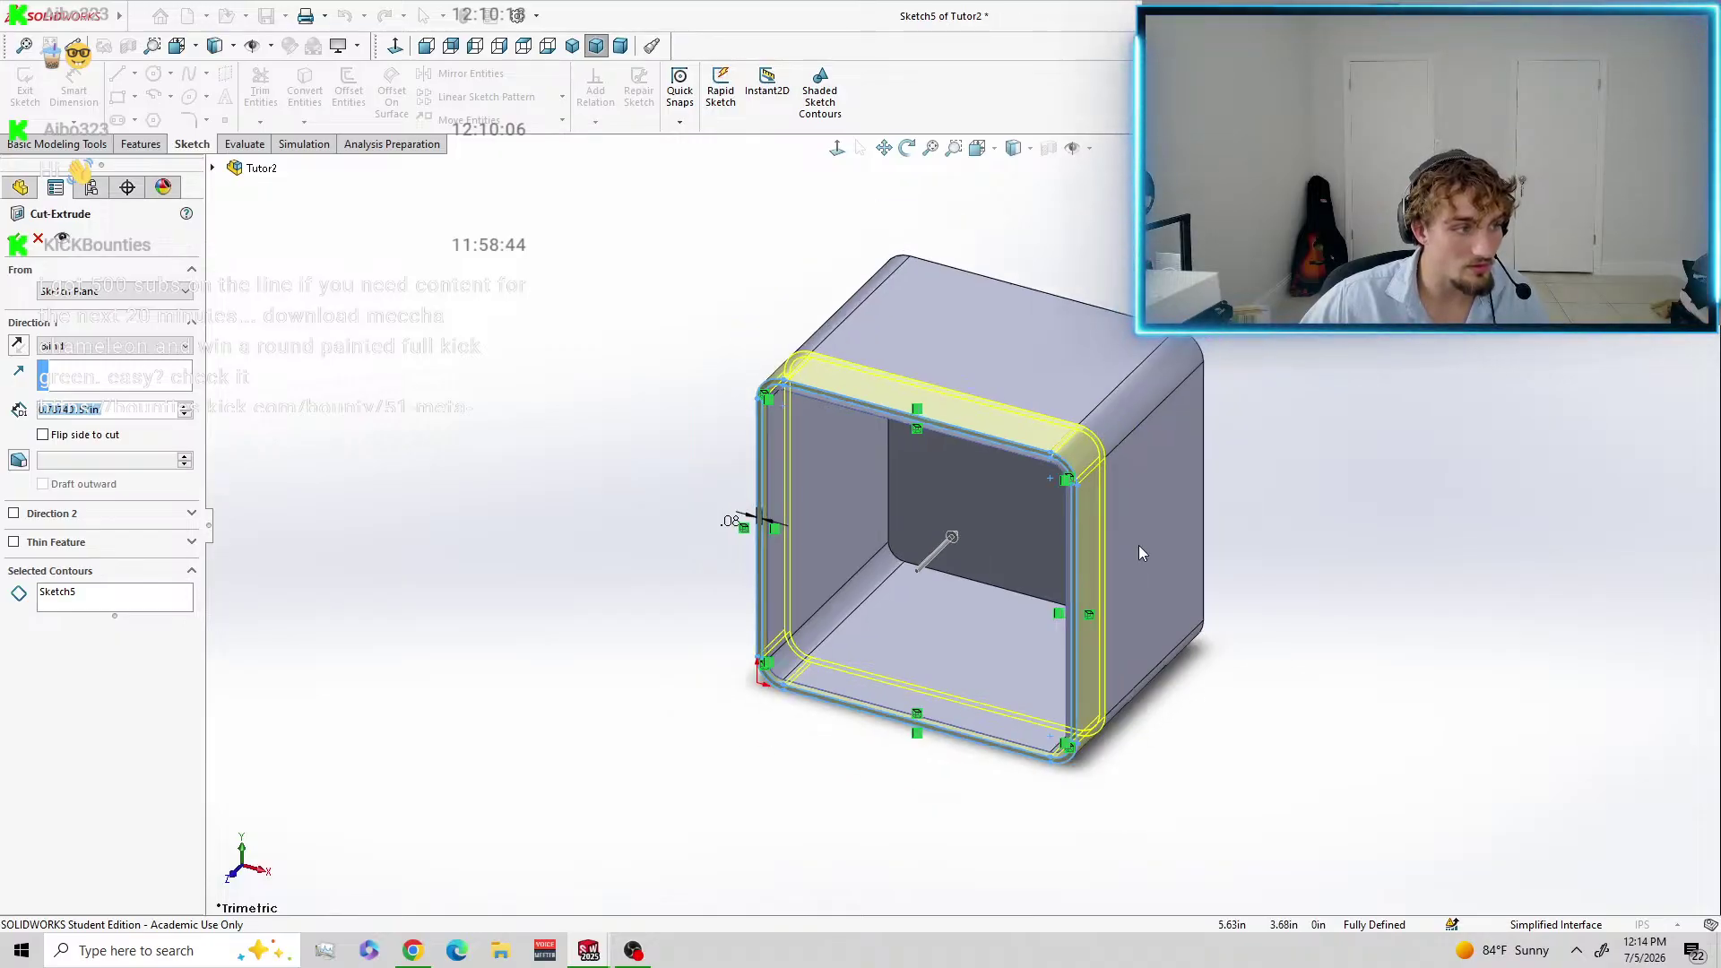
{"action": "scroll", "coordinate": [1138, 547], "scroll_direction": "down", "scroll_amount": 5}
{"action": "mouse_move", "coordinate": [993, 531]}
{"action": "middle_mouse_down"}
{"action": "mouse_move", "coordinate": [1075, 423]}
{"action": "mouse_move", "coordinate": [1064, 384]}
{"action": "mouse_move", "coordinate": [928, 457]}
{"action": "mouse_move", "coordinate": [890, 448]}
{"action": "middle_mouse_up"}
{"action": "scroll", "coordinate": [896, 448], "scroll_direction": "up", "scroll_amount": 5}
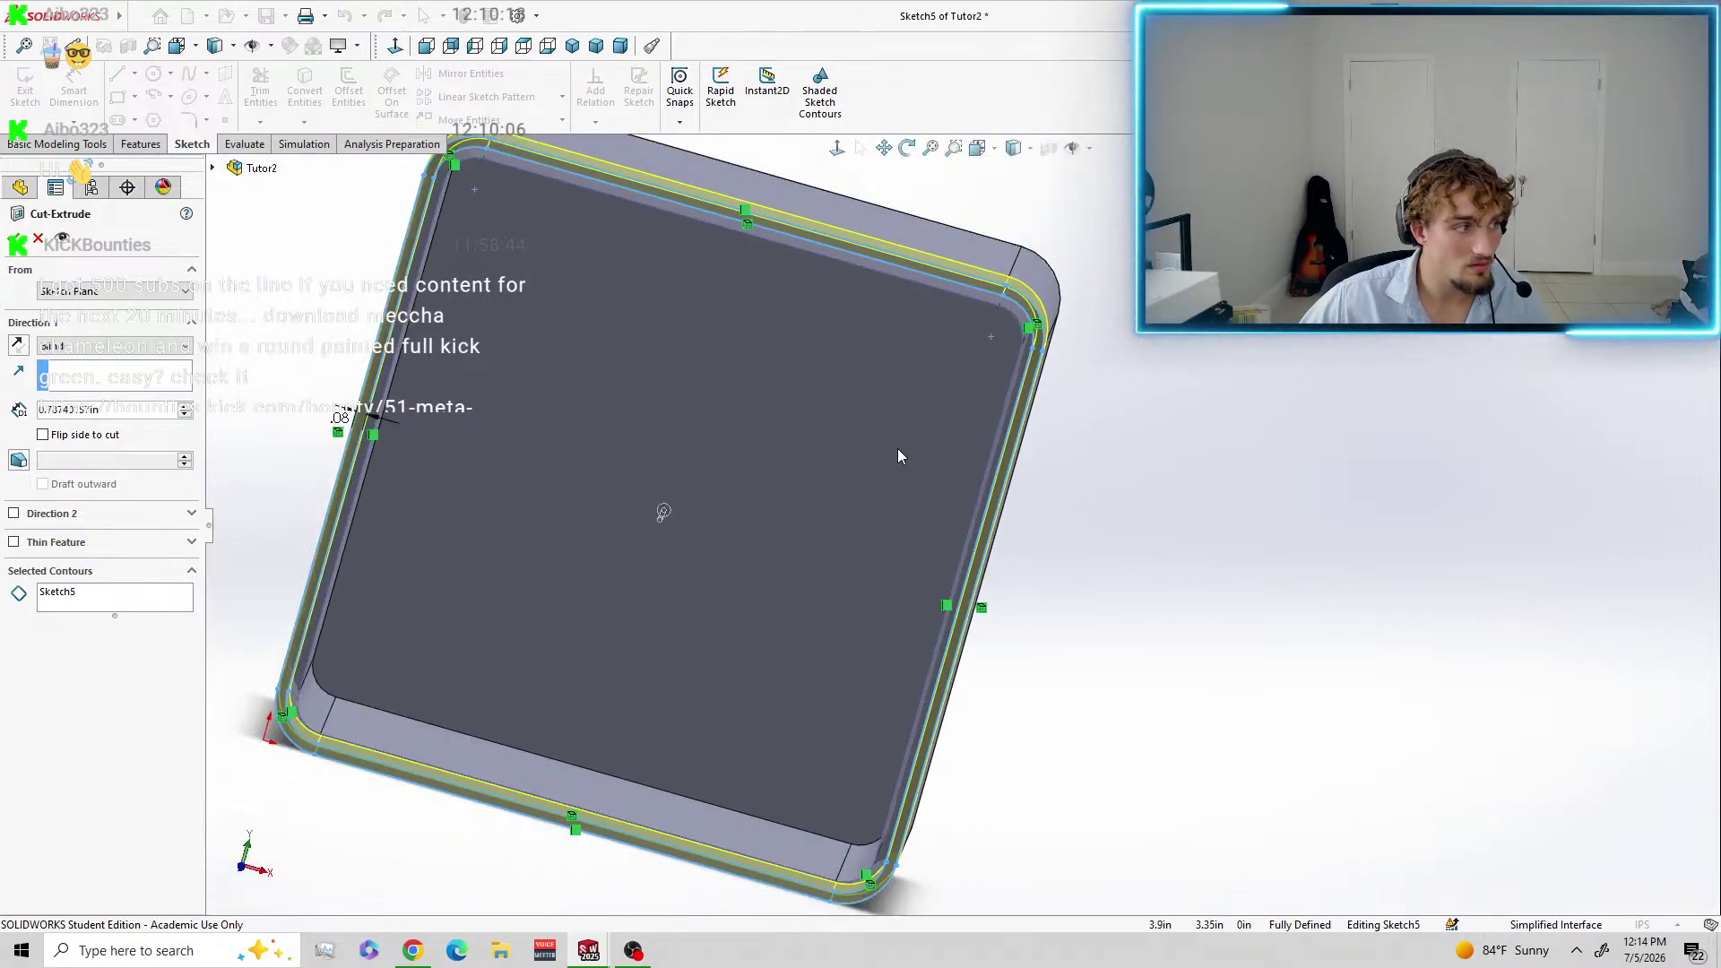
{"action": "left_click", "coordinate": [596, 46]}
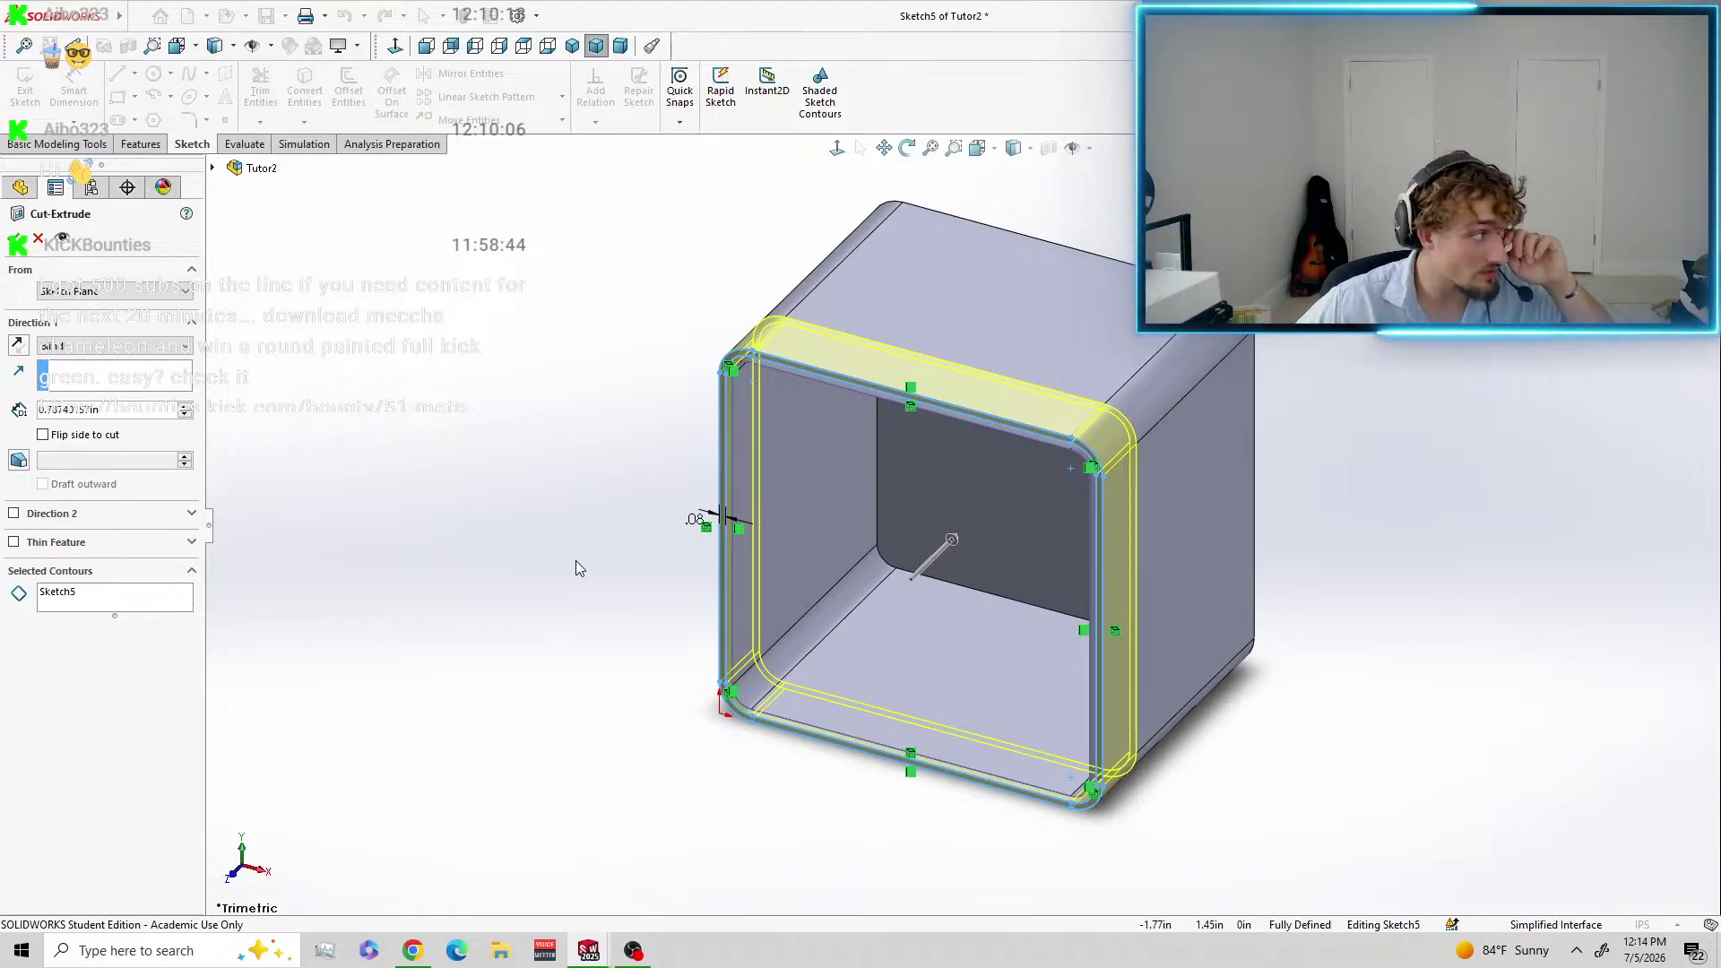
{"action": "double_click", "coordinate": [107, 411]}
{"action": "left_click", "coordinate": [108, 410]}
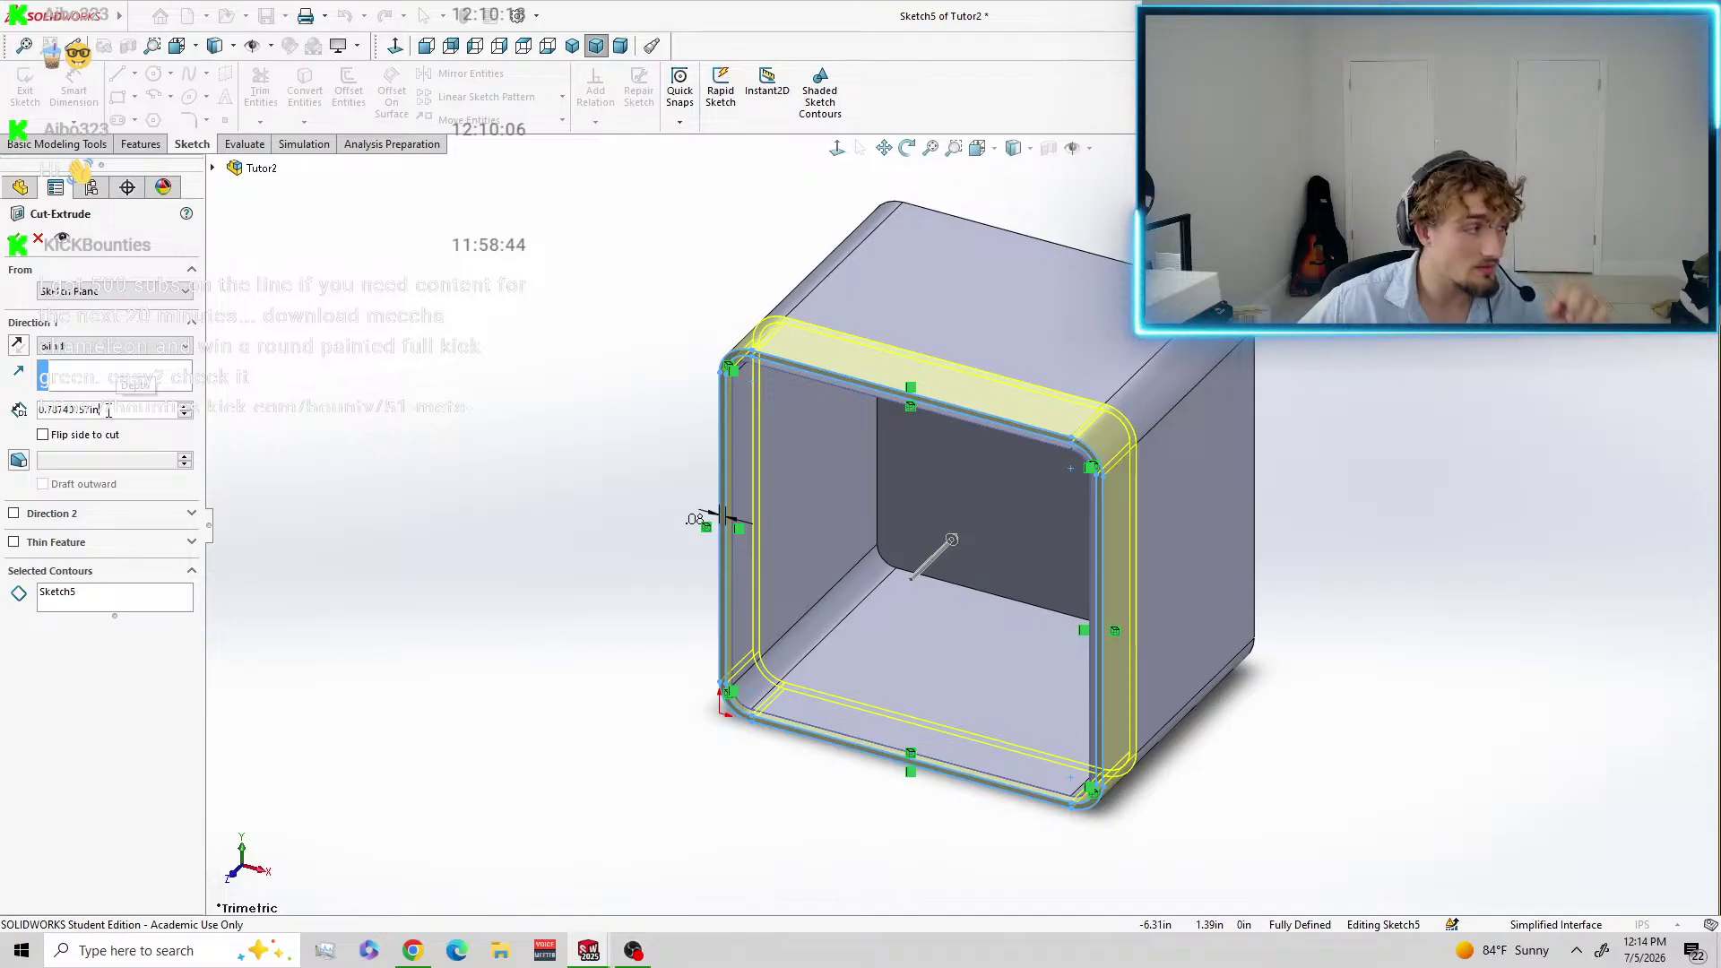
{"action": "left_click_drag", "start_coordinate": [108, 411], "coordinate": [11, 413]}
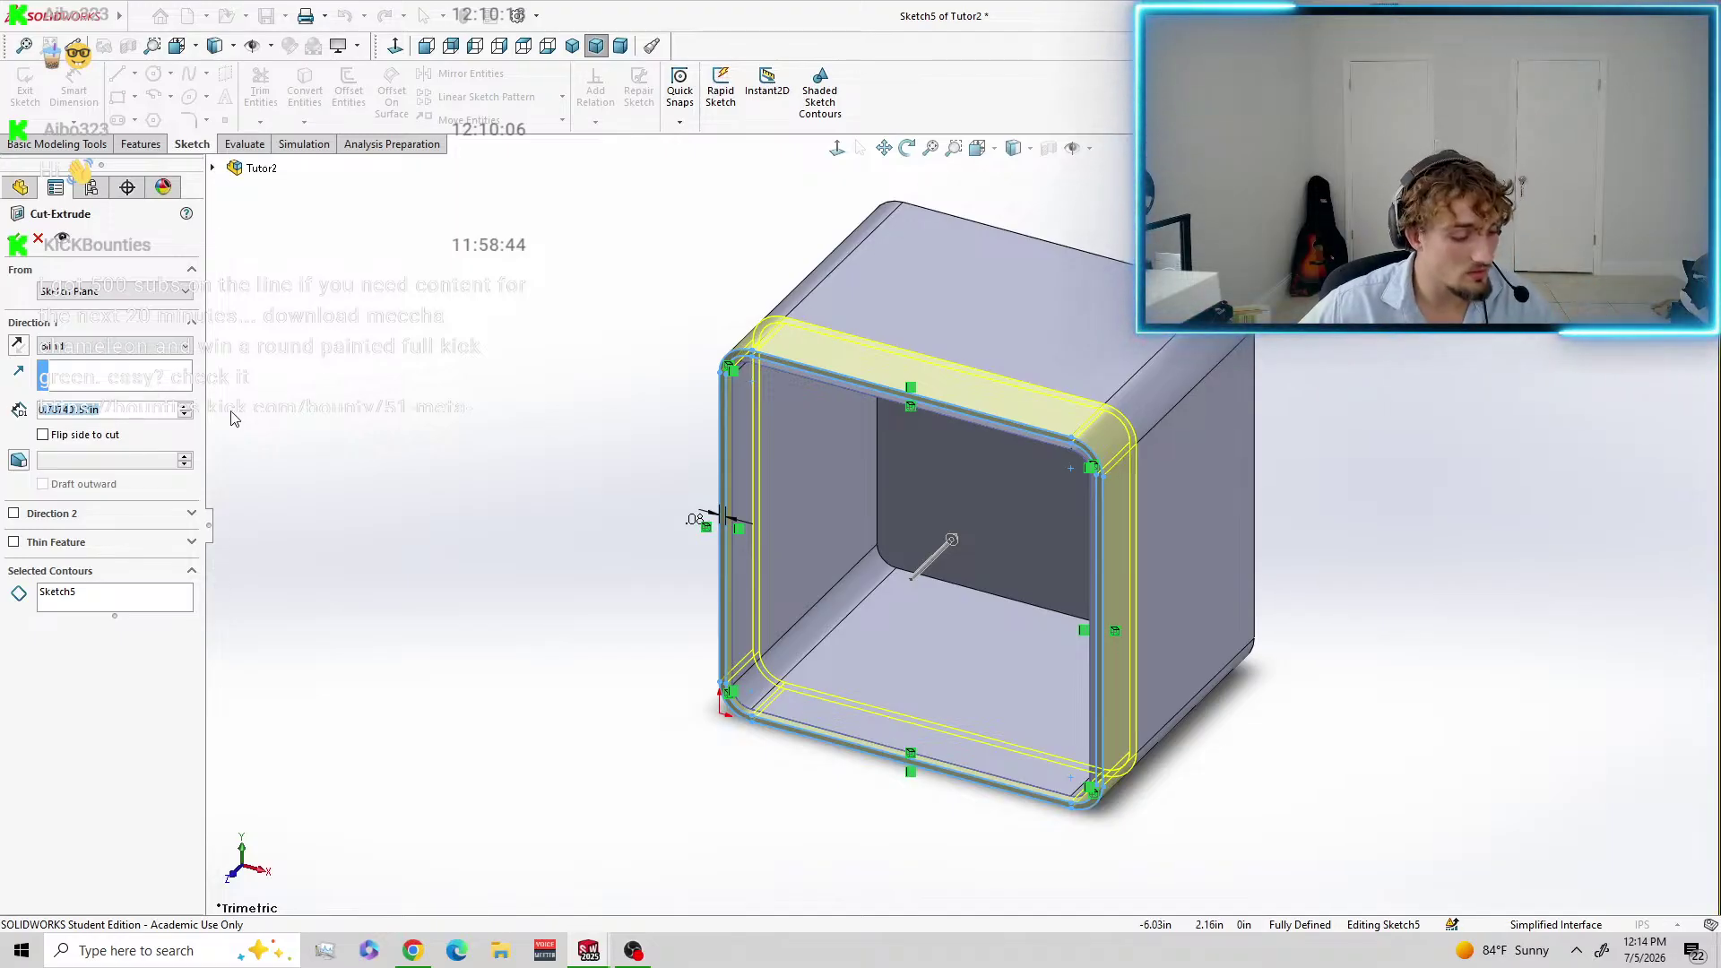
{"action": "type", "text": "20mm"}
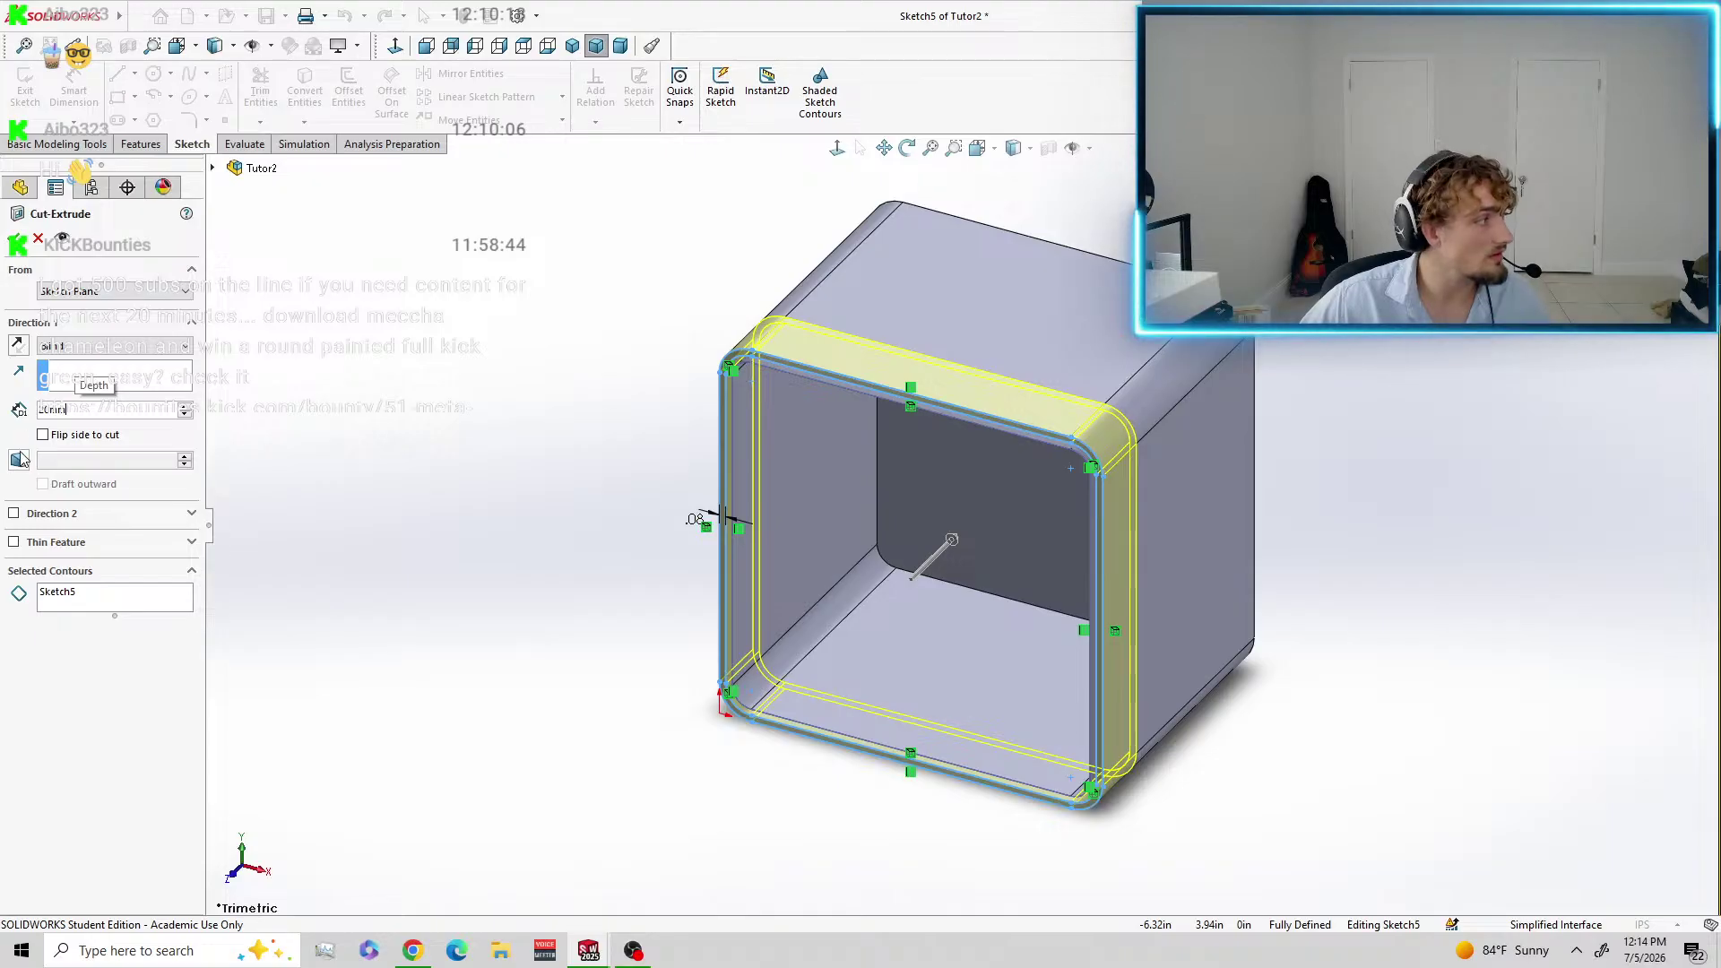
{"action": "left_click", "coordinate": [43, 436]}
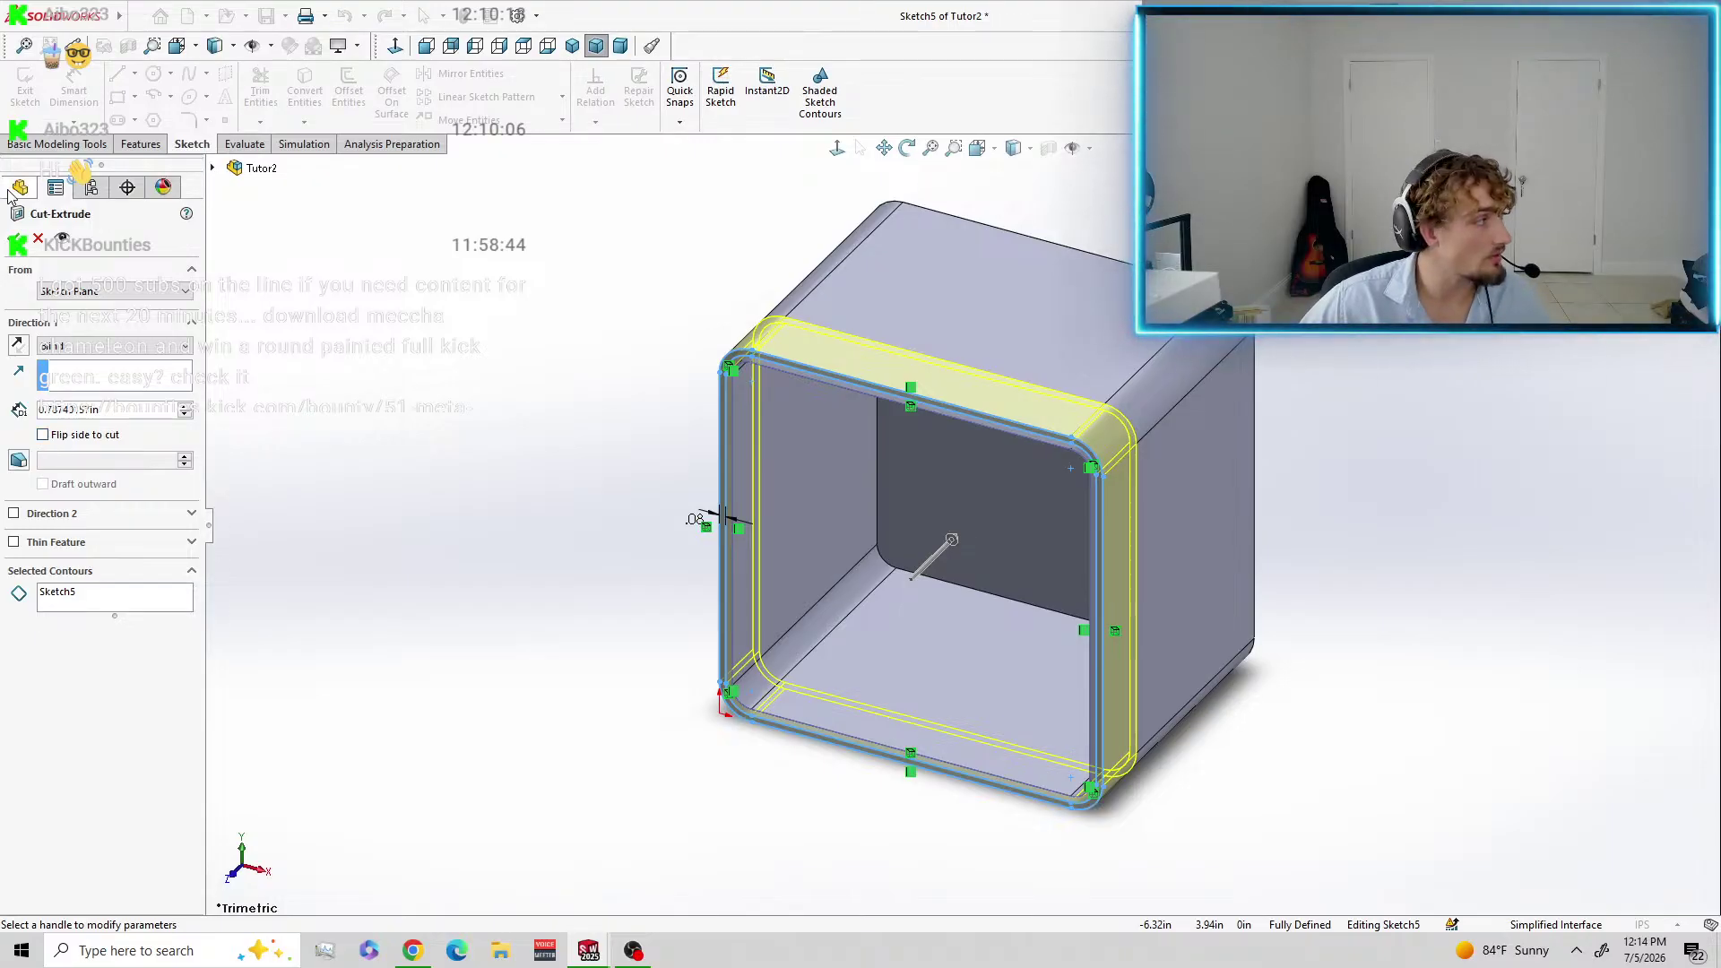
{"action": "left_click", "coordinate": [17, 238]}
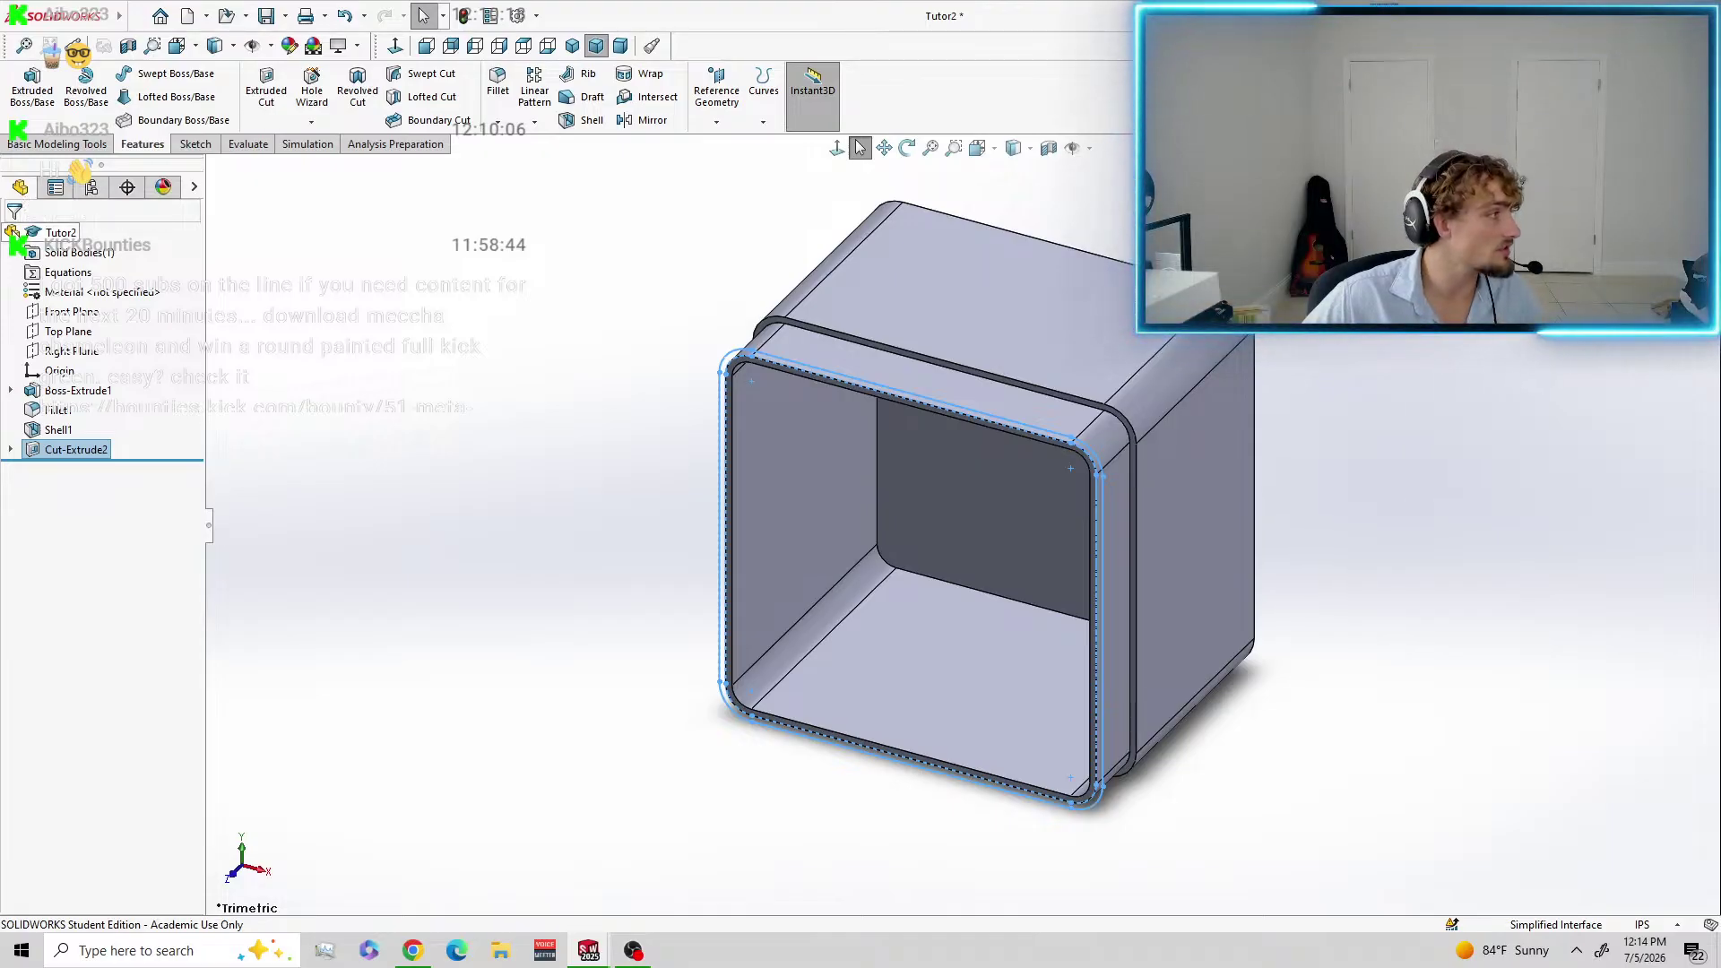
Set the whole Tutor2 part's appearance color to red, RGB 255, 0, 0, and save the part.
{"action": "right_click", "coordinate": [18, 234]}
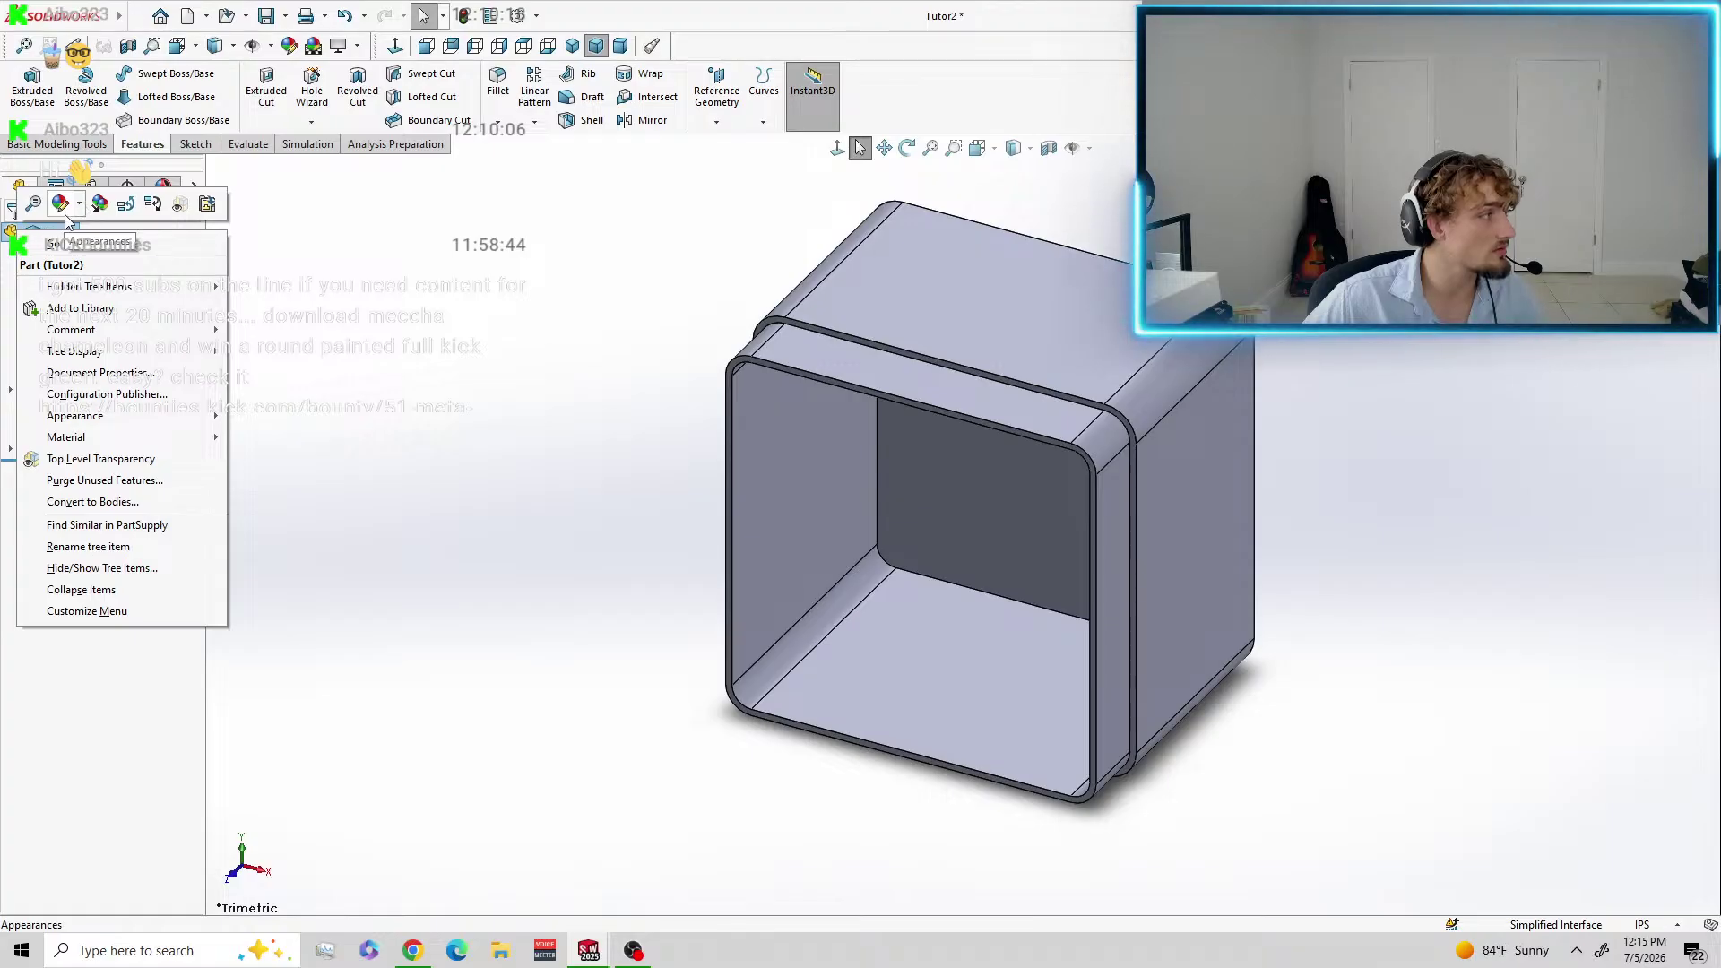
{"action": "left_click", "coordinate": [66, 216]}
{"action": "left_click", "coordinate": [74, 245]}
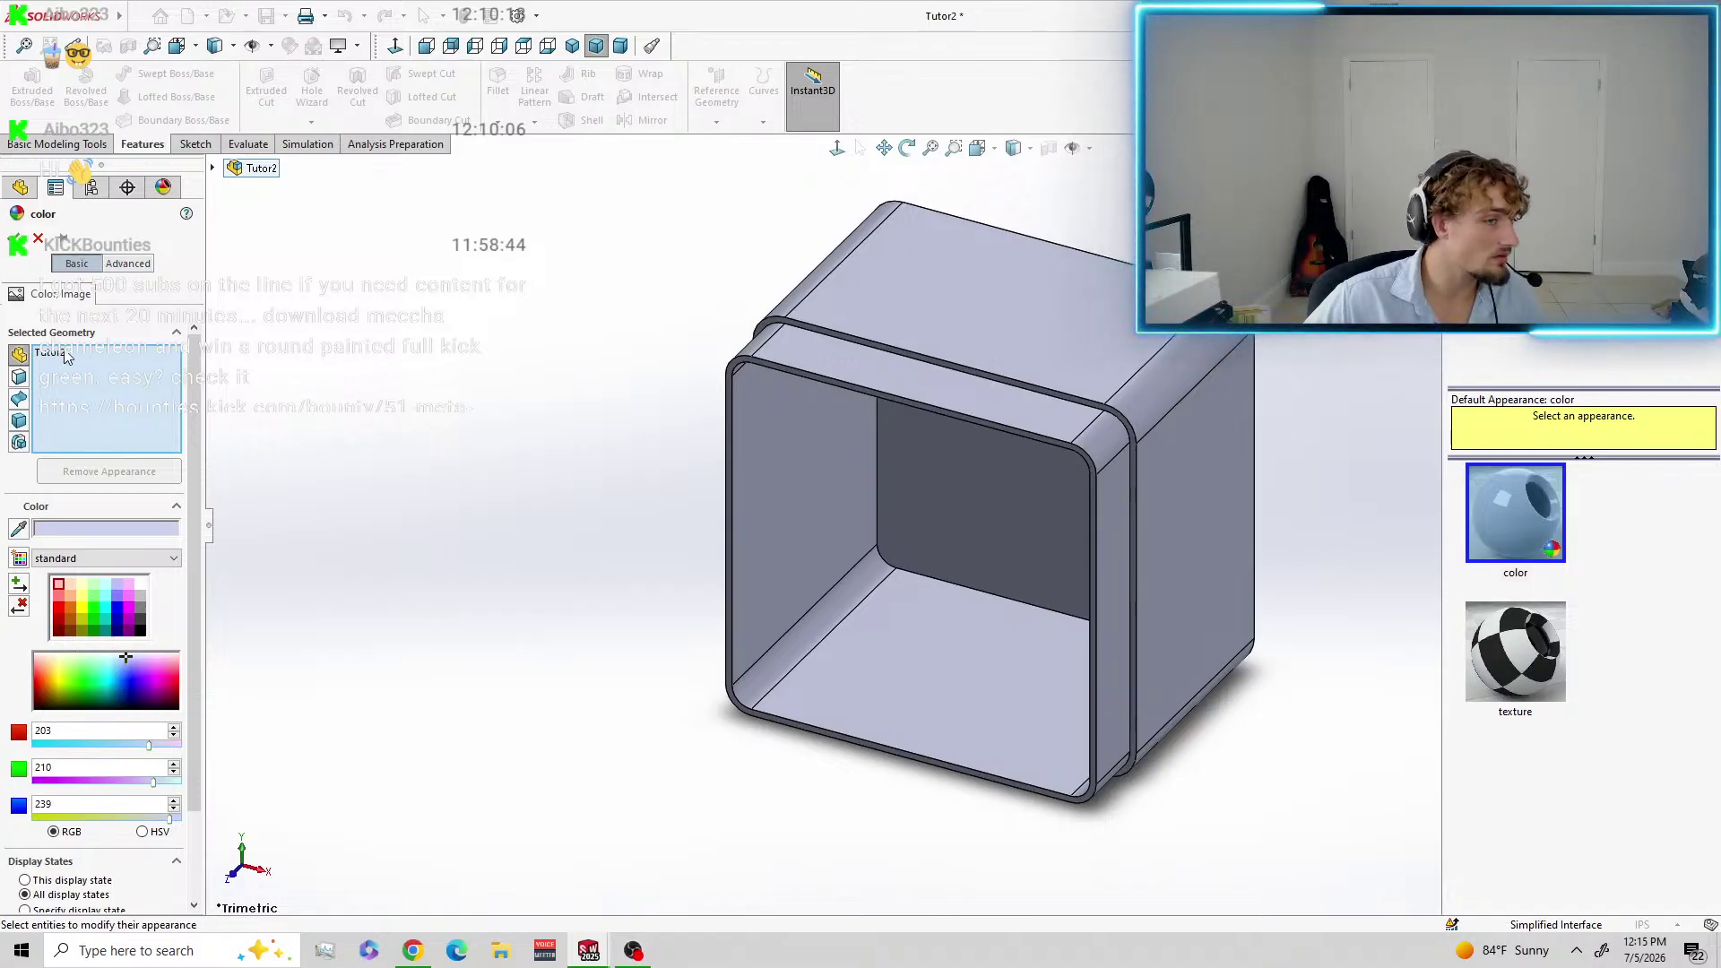
{"action": "left_click", "coordinate": [82, 596]}
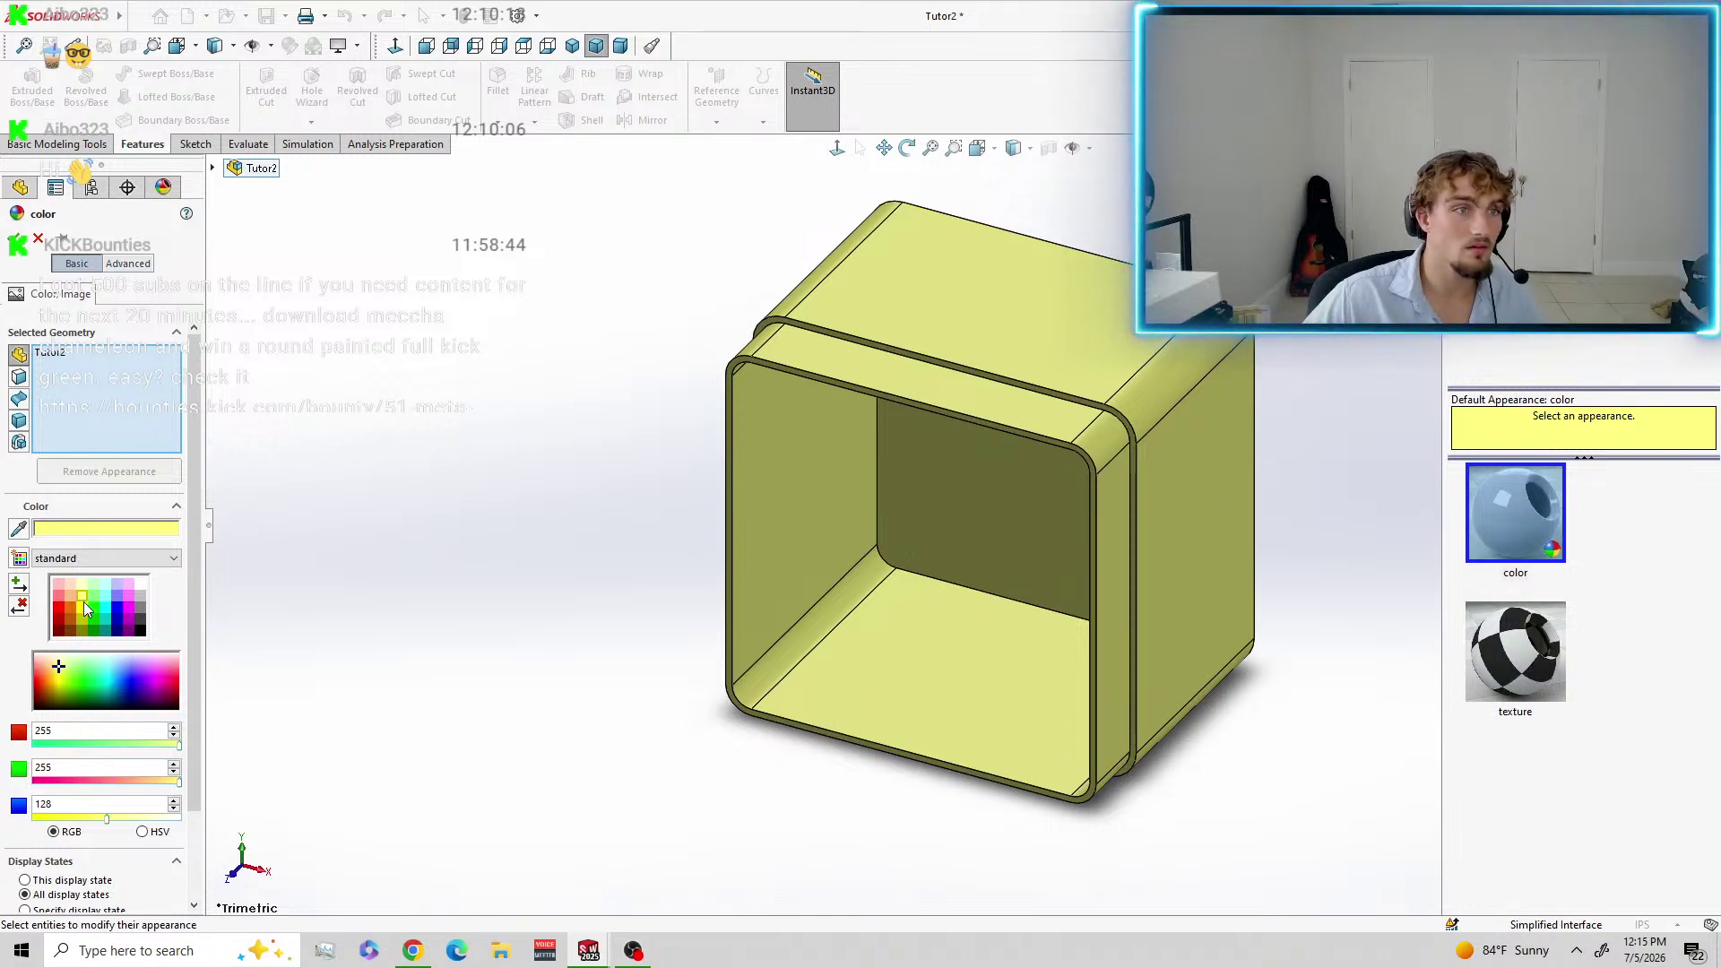
{"action": "left_click", "coordinate": [104, 607]}
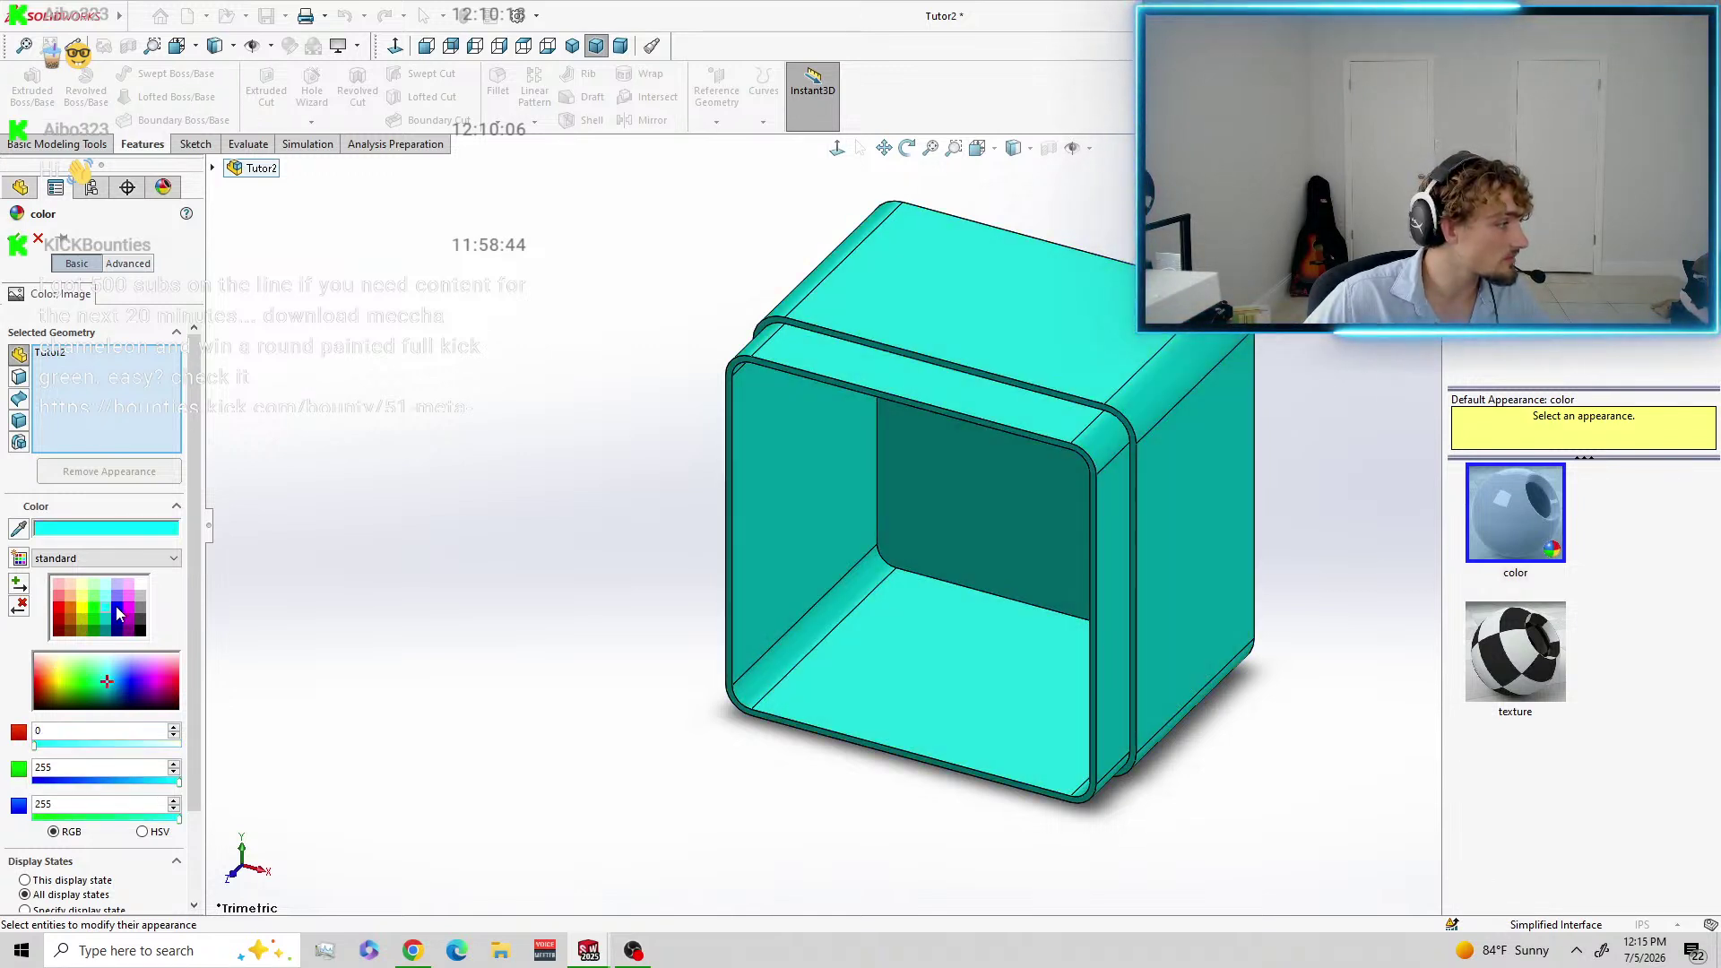
{"action": "left_click", "coordinate": [58, 595]}
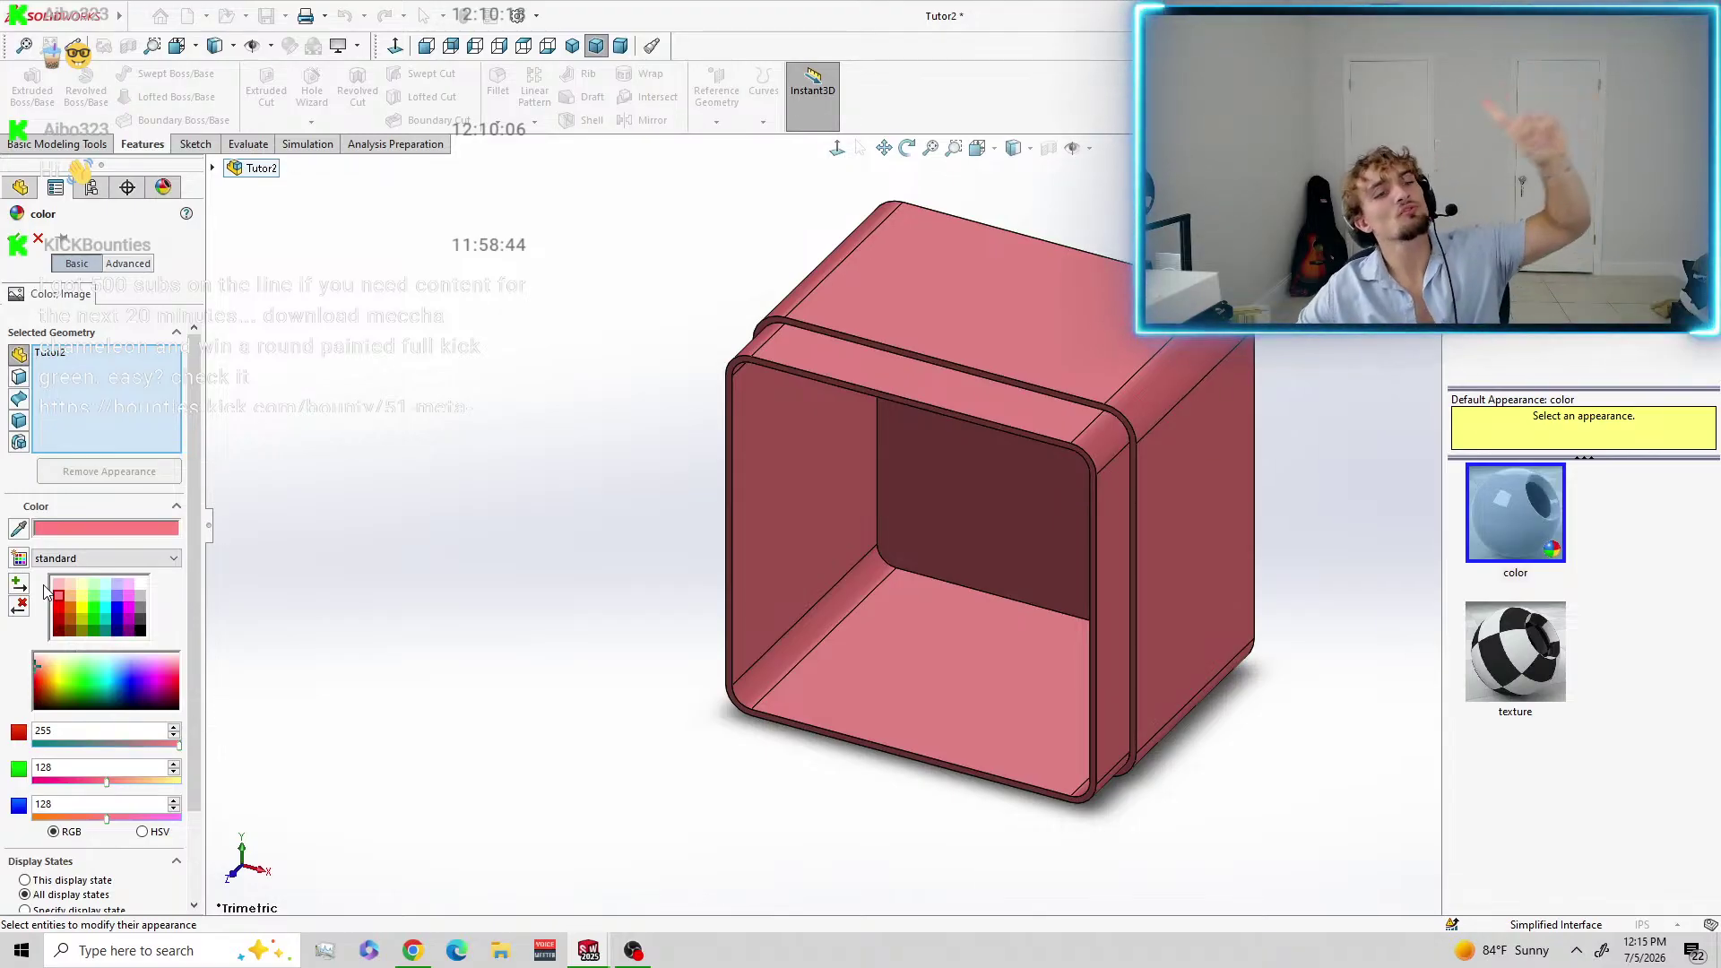
{"action": "left_click", "coordinate": [58, 607]}
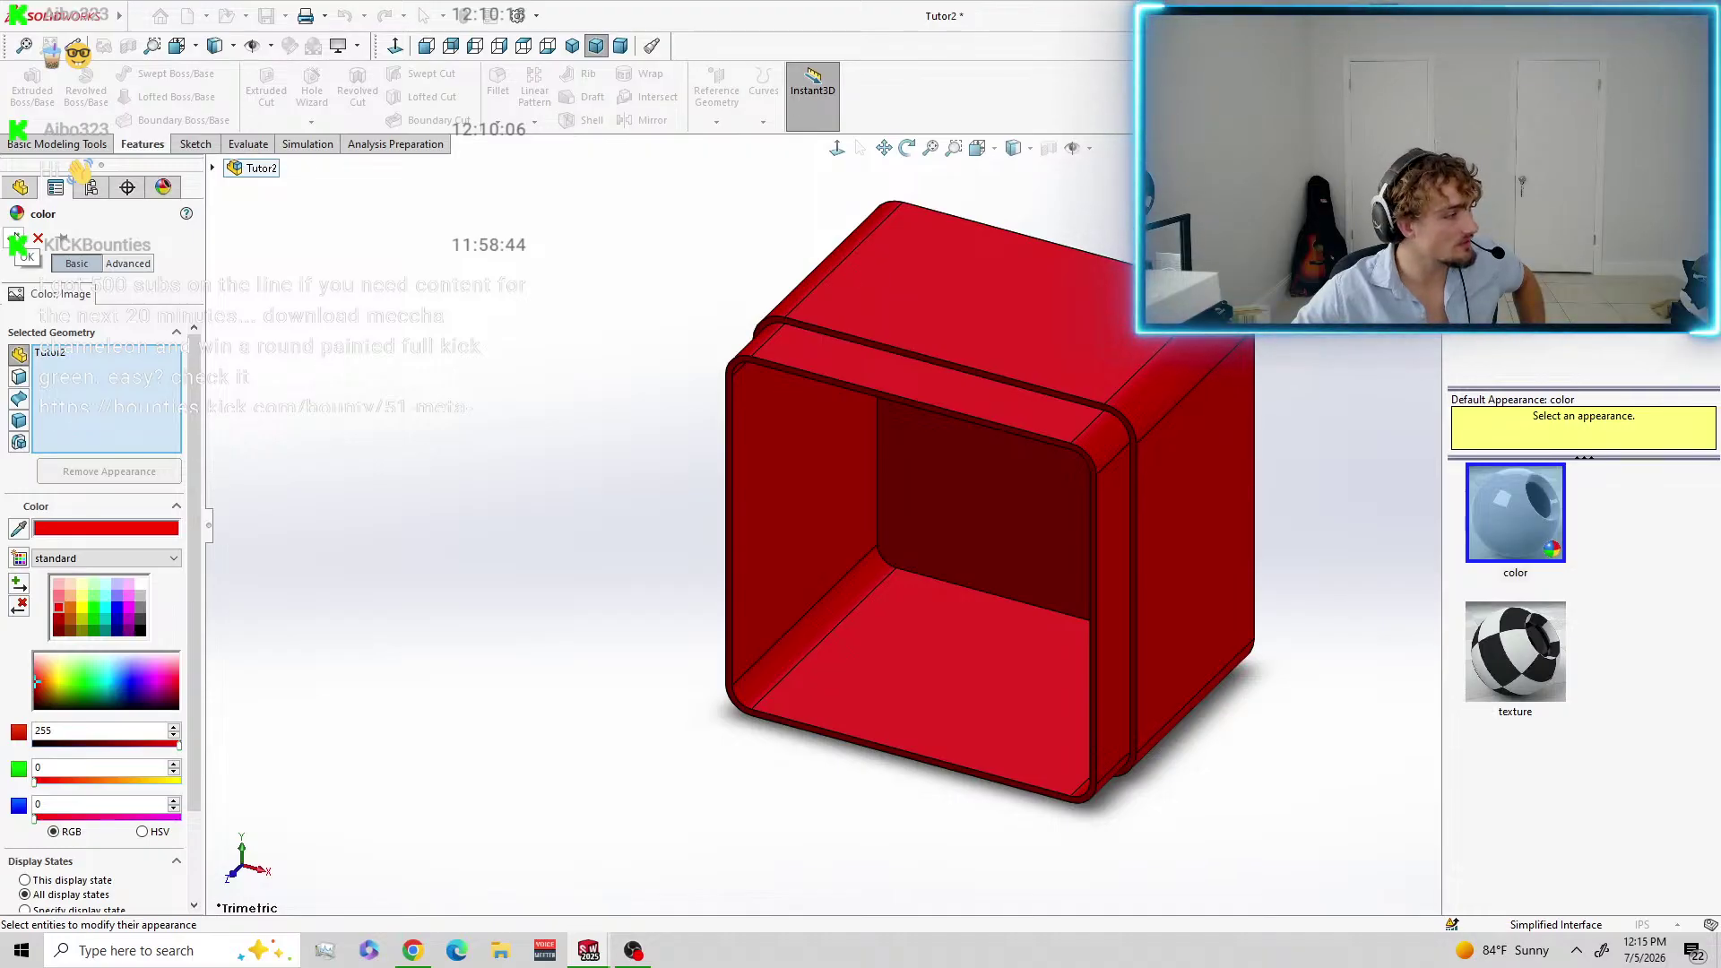
{"action": "left_click", "coordinate": [17, 237]}
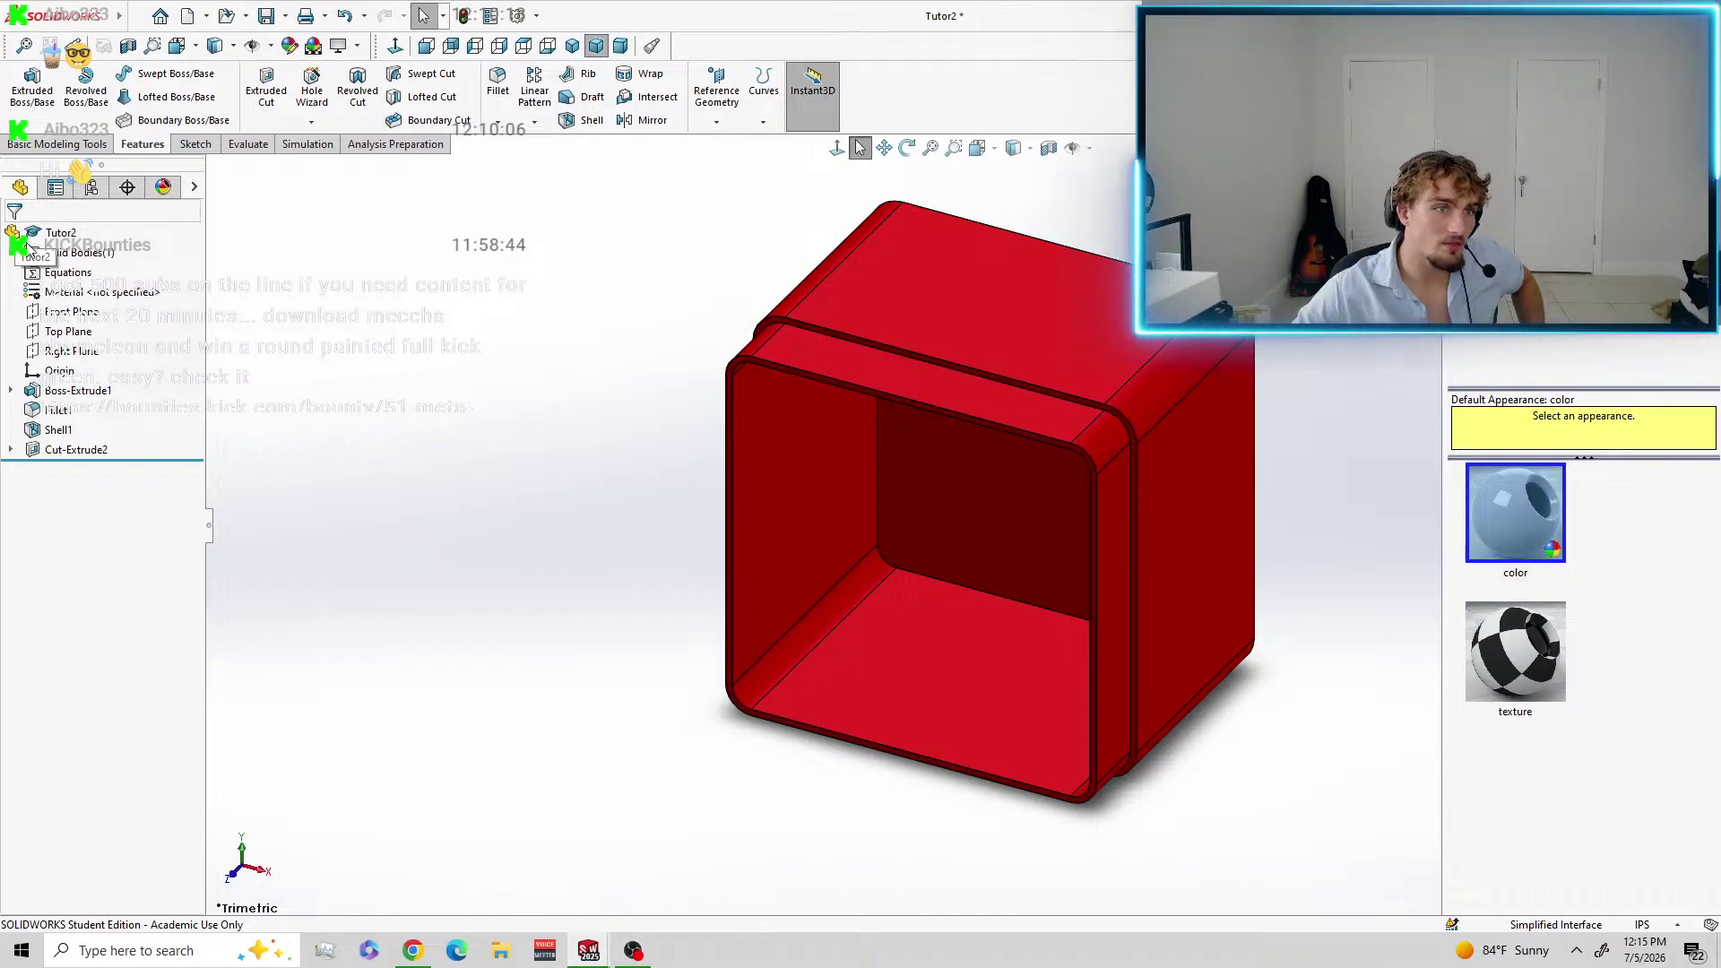
{"action": "left_click", "coordinate": [266, 17]}
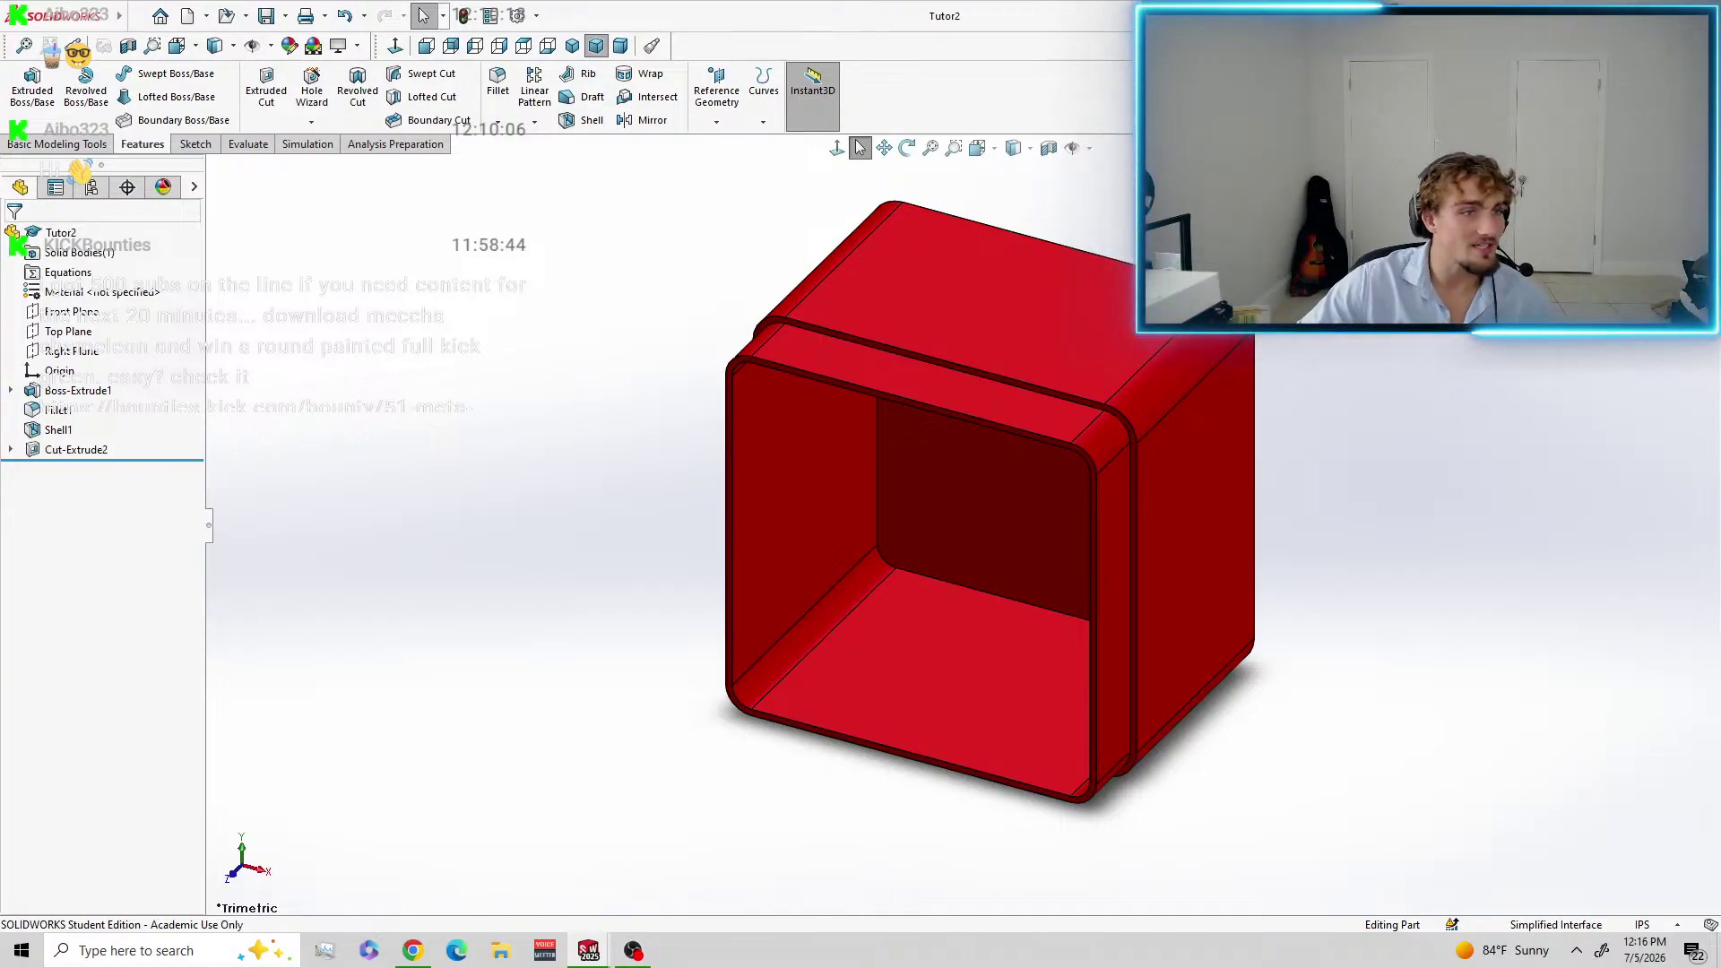
Open the part-modelling lesson in SOLIDWORKS Tutorials, move its window onto the other monitor, and return to the maximized modelling window.
{"action": "left_click", "coordinate": [536, 15]}
{"action": "left_click", "coordinate": [549, 42]}
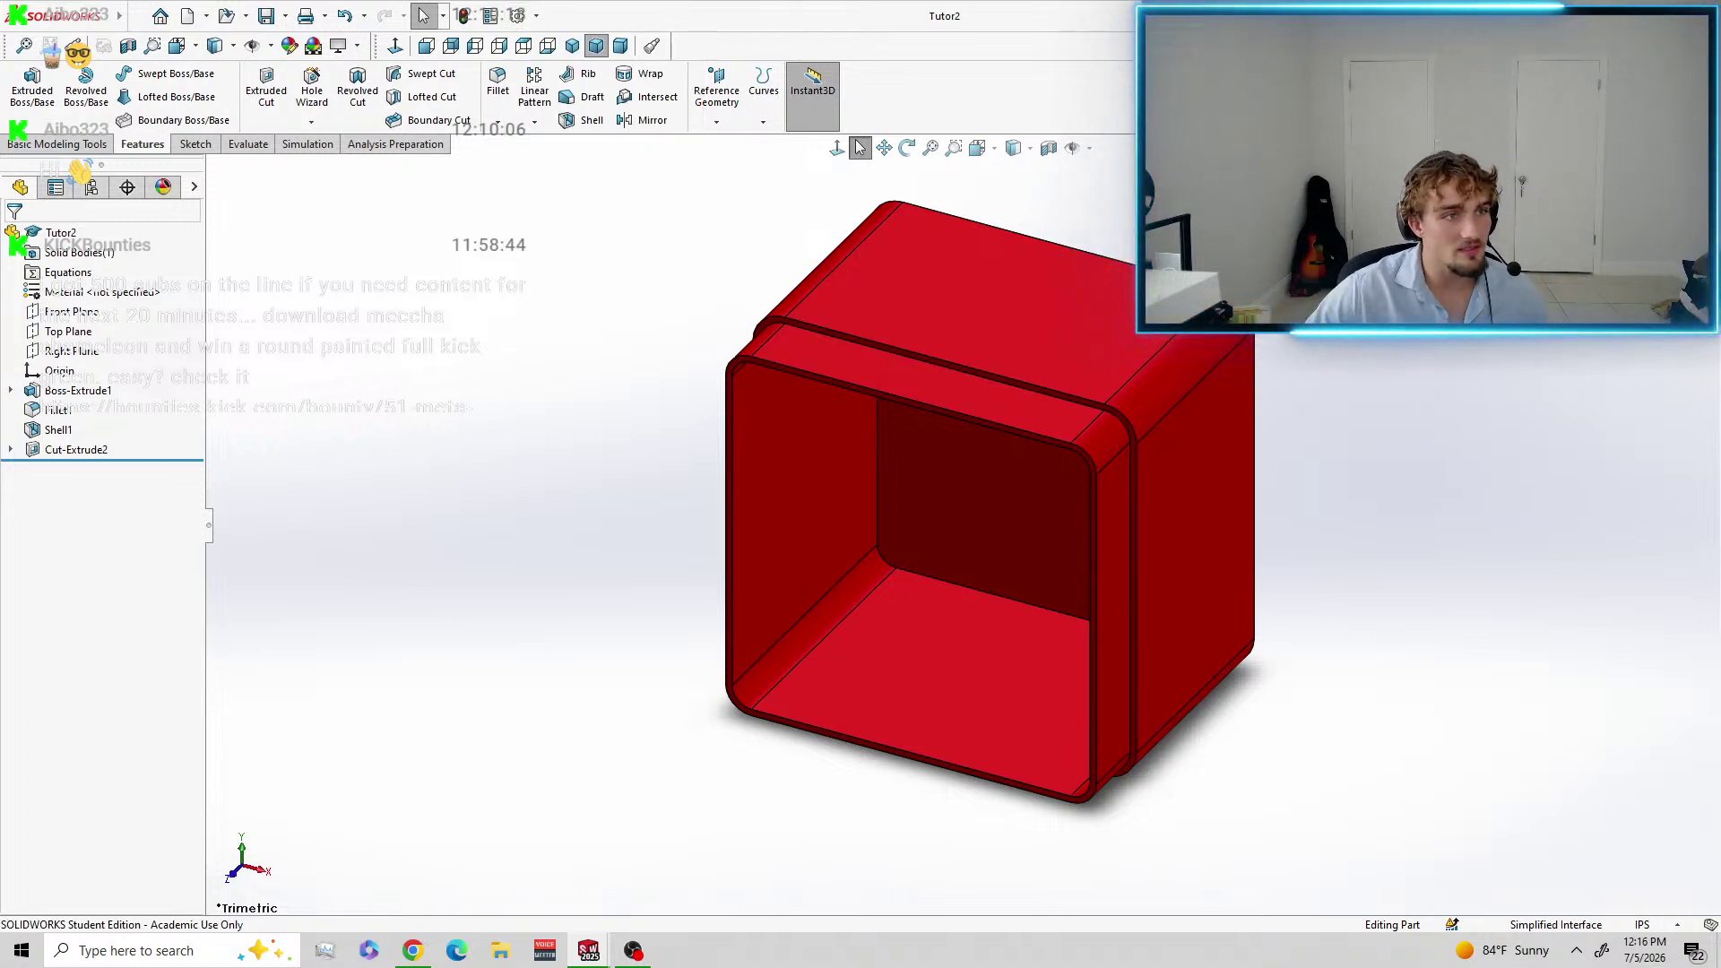
{"action": "left_click", "coordinate": [1569, 15]}
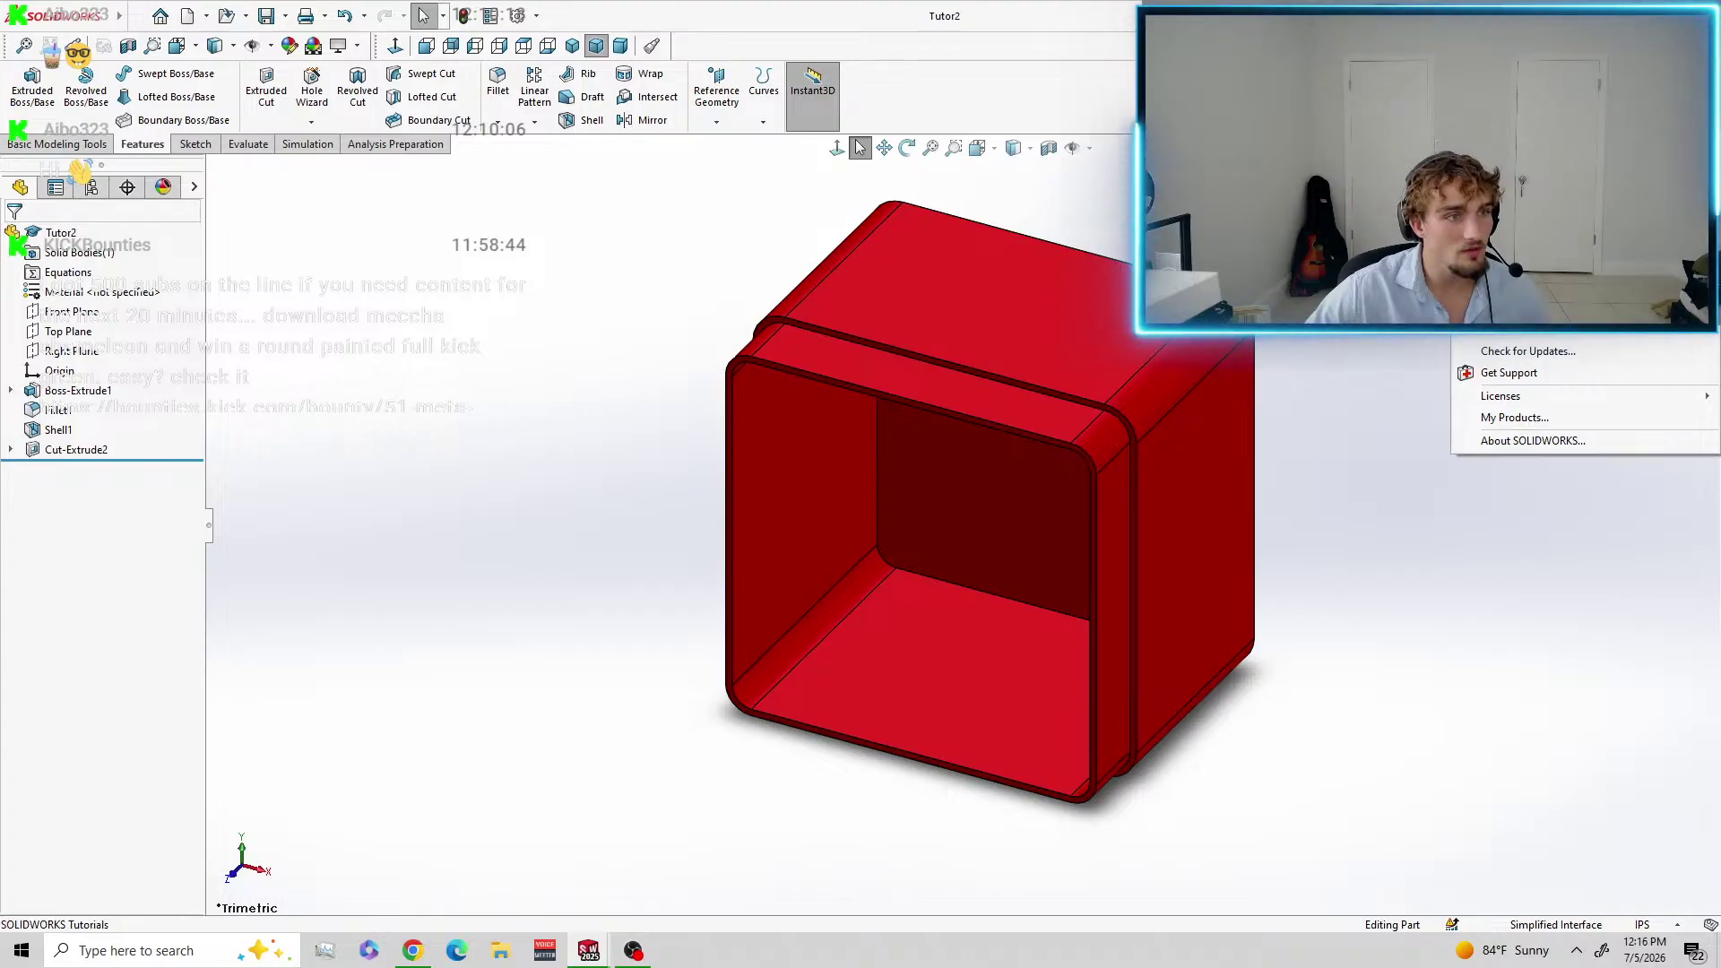
{"action": "left_click", "coordinate": [1524, 63]}
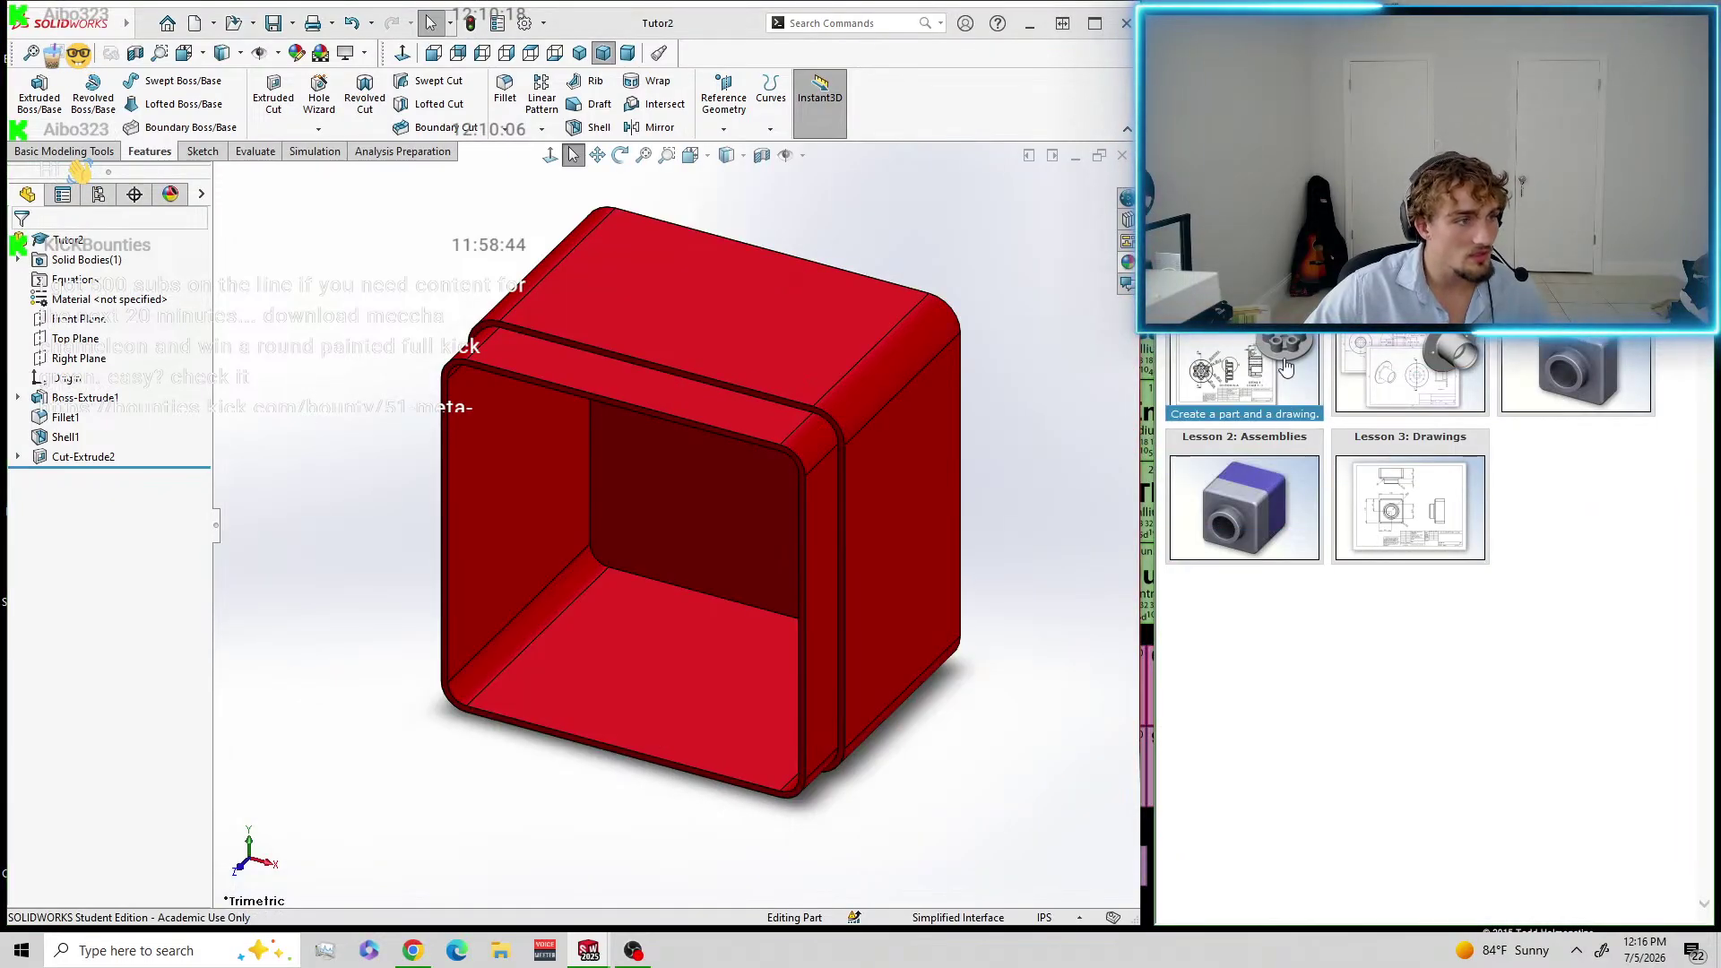
{"action": "left_click", "coordinate": [1591, 341]}
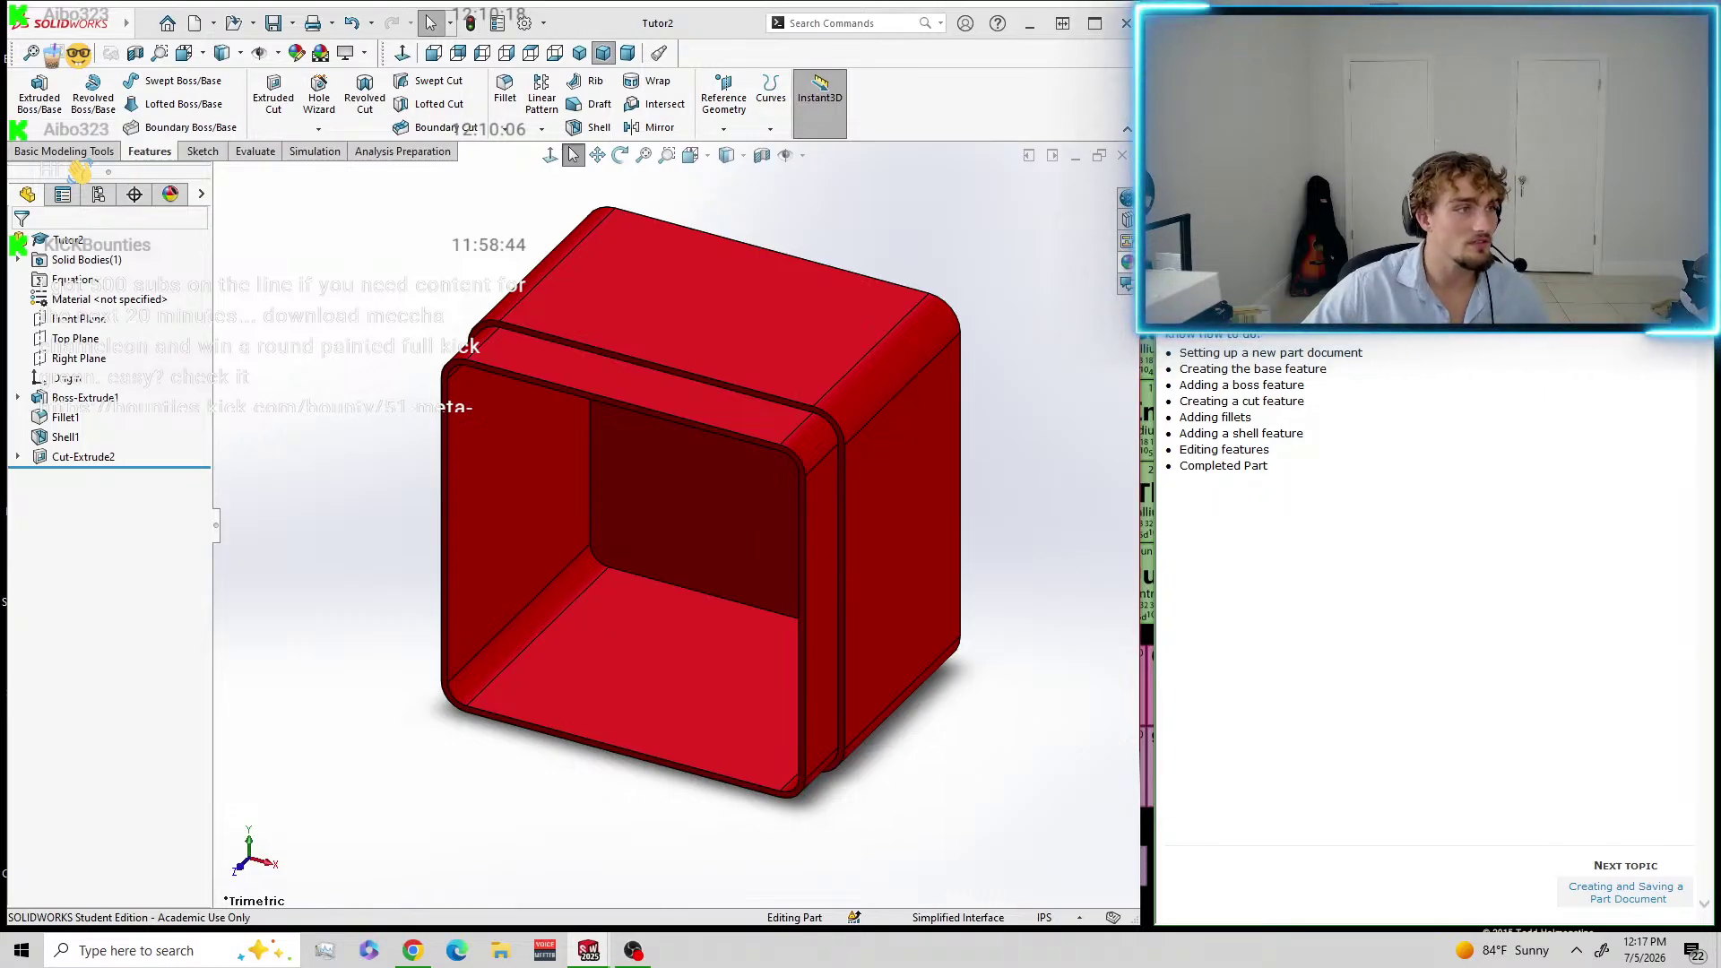
{"action": "left_click_drag", "start_coordinate": [1381, 13], "coordinate": [1720, 135]}
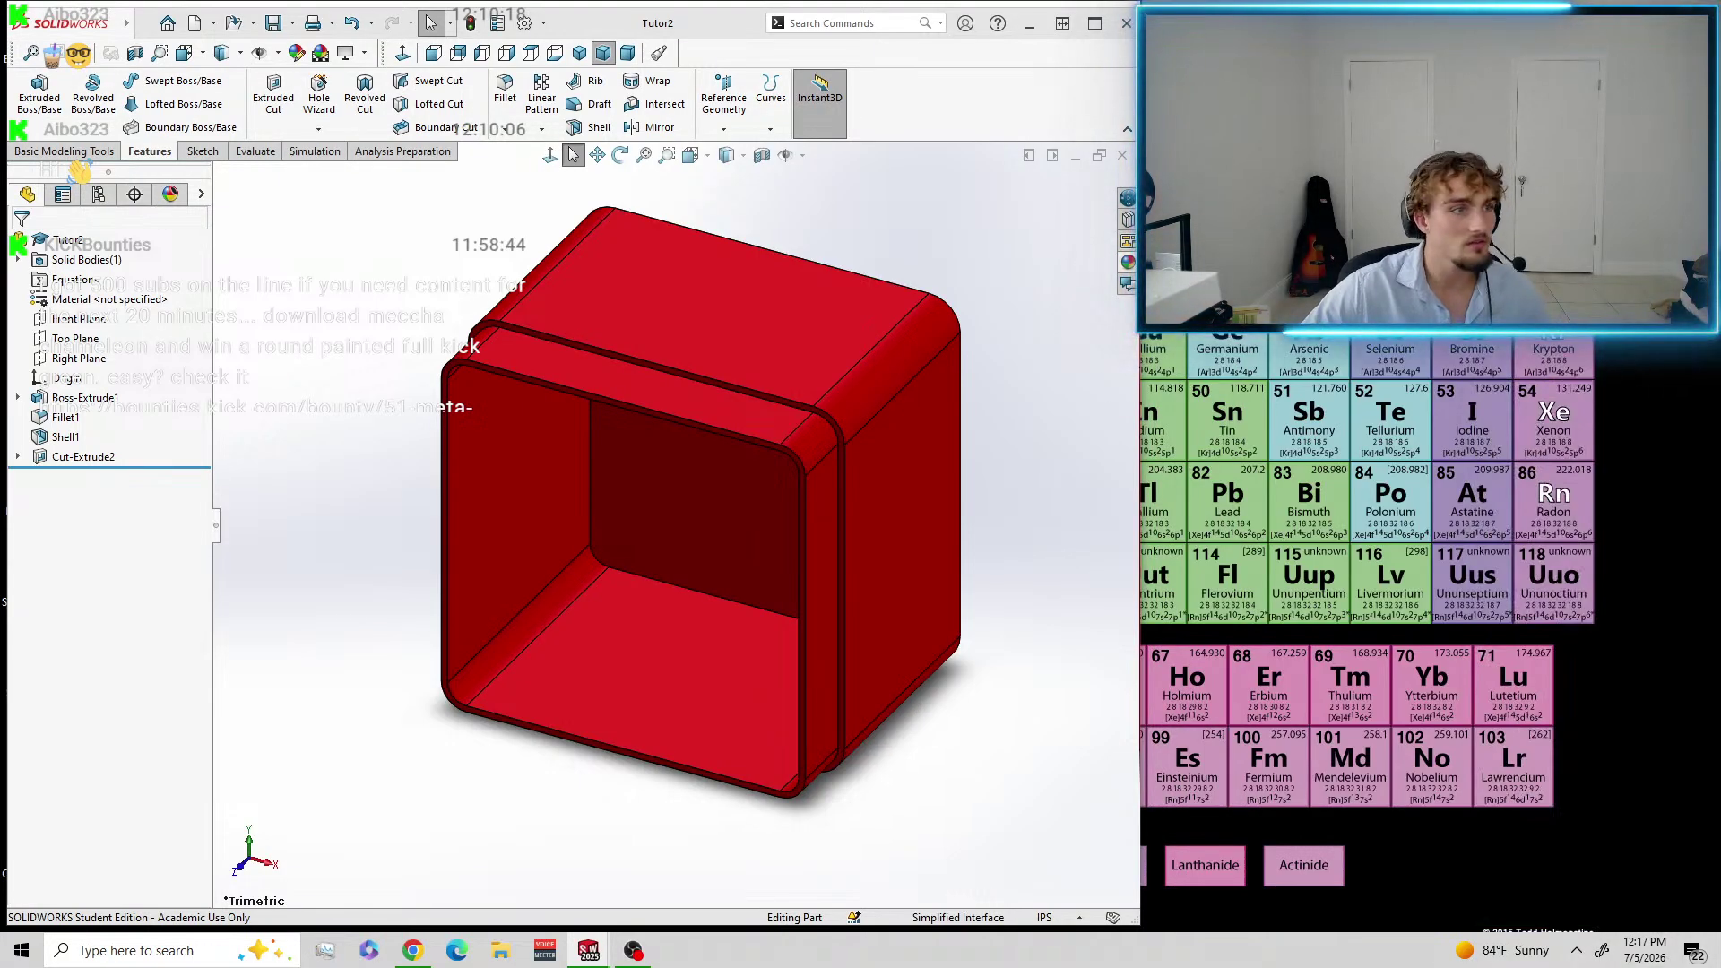
{"action": "left_click", "coordinate": [754, 39]}
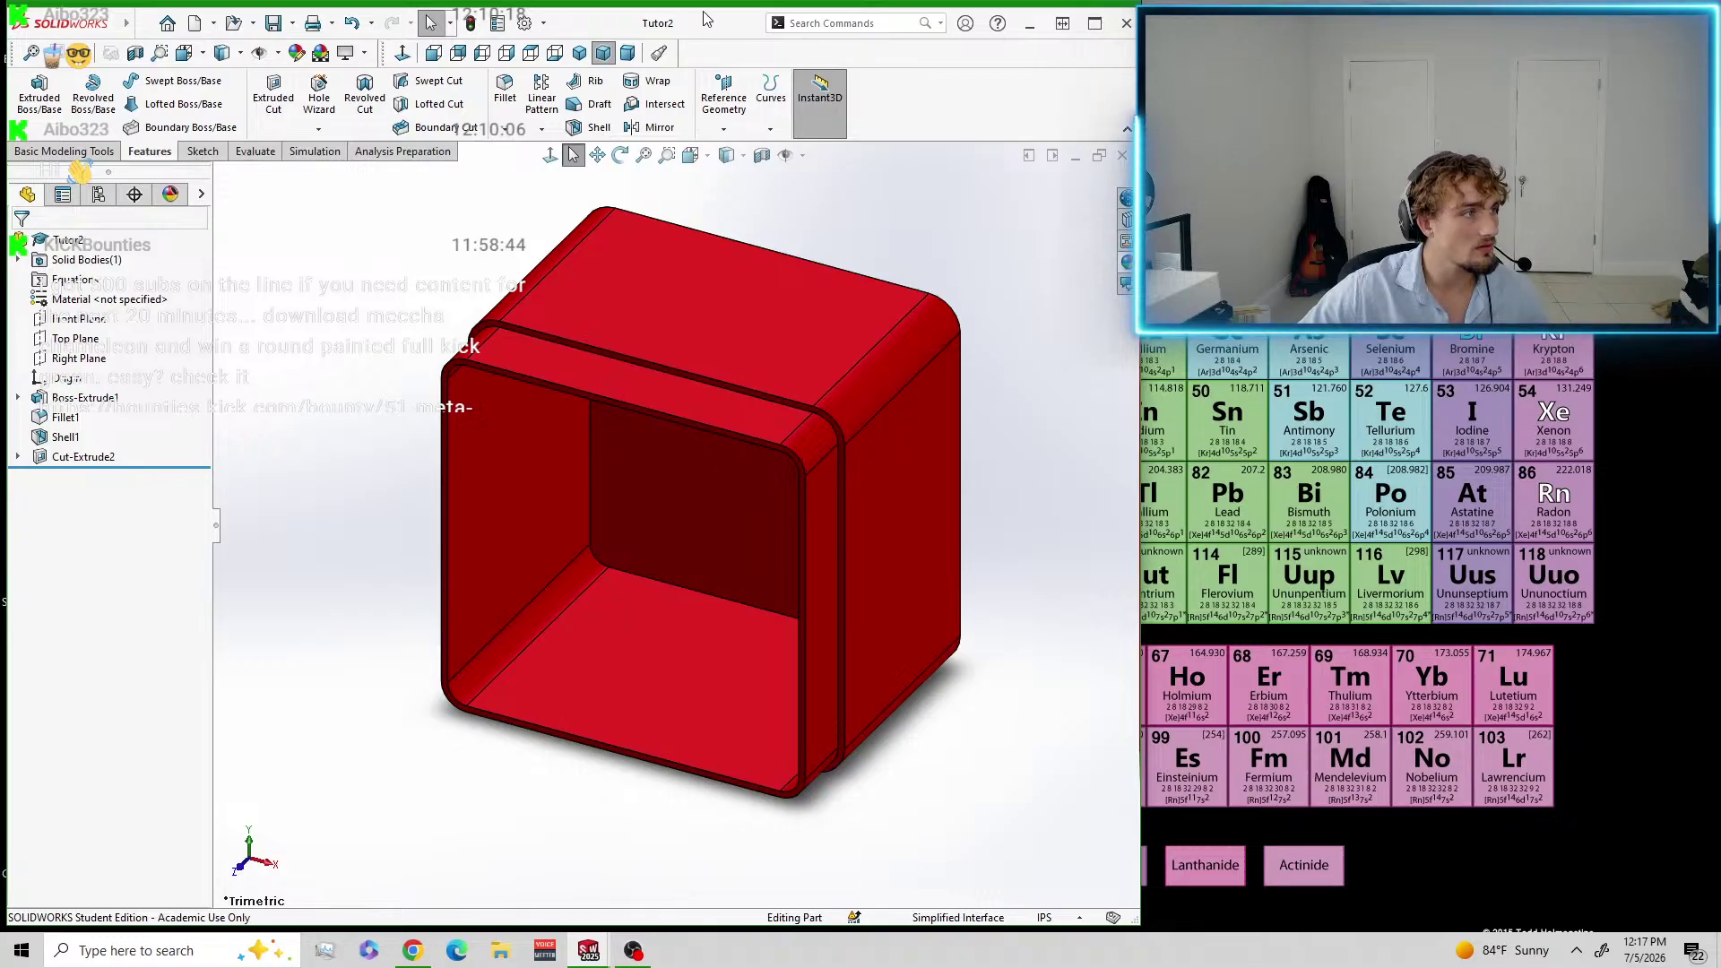
{"action": "double_click", "coordinate": [754, 40]}
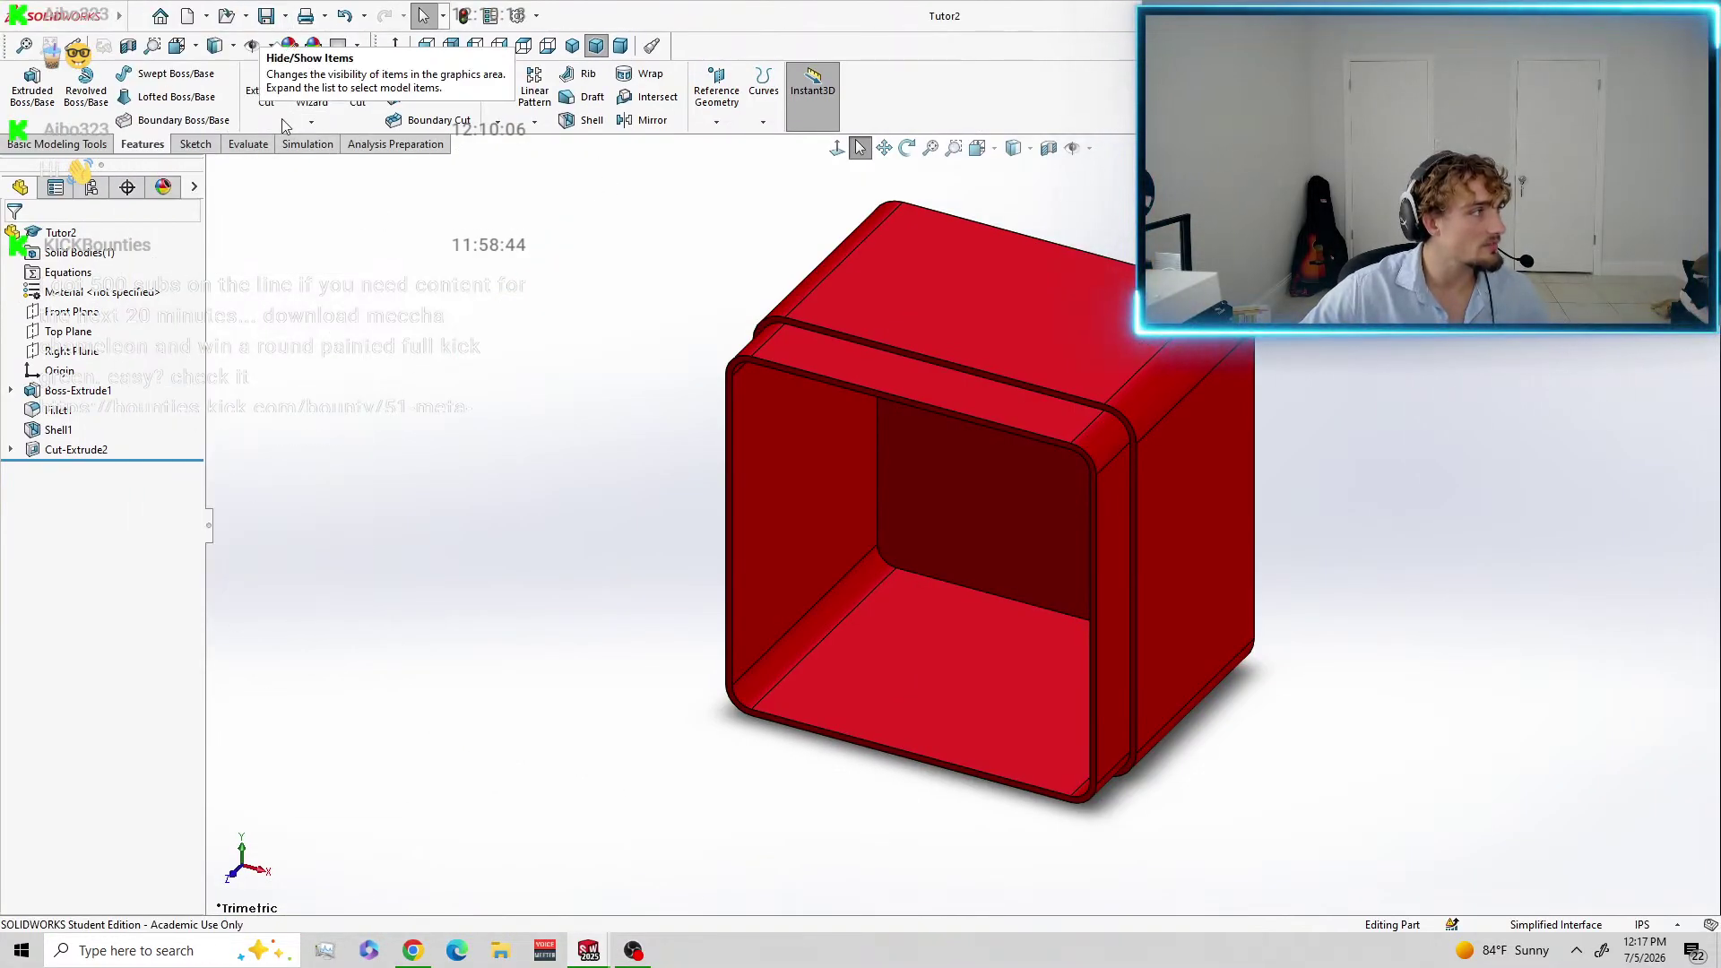
Create a new part document and start an extruded boss sketch on the Front Plane.
{"action": "left_click", "coordinate": [191, 18]}
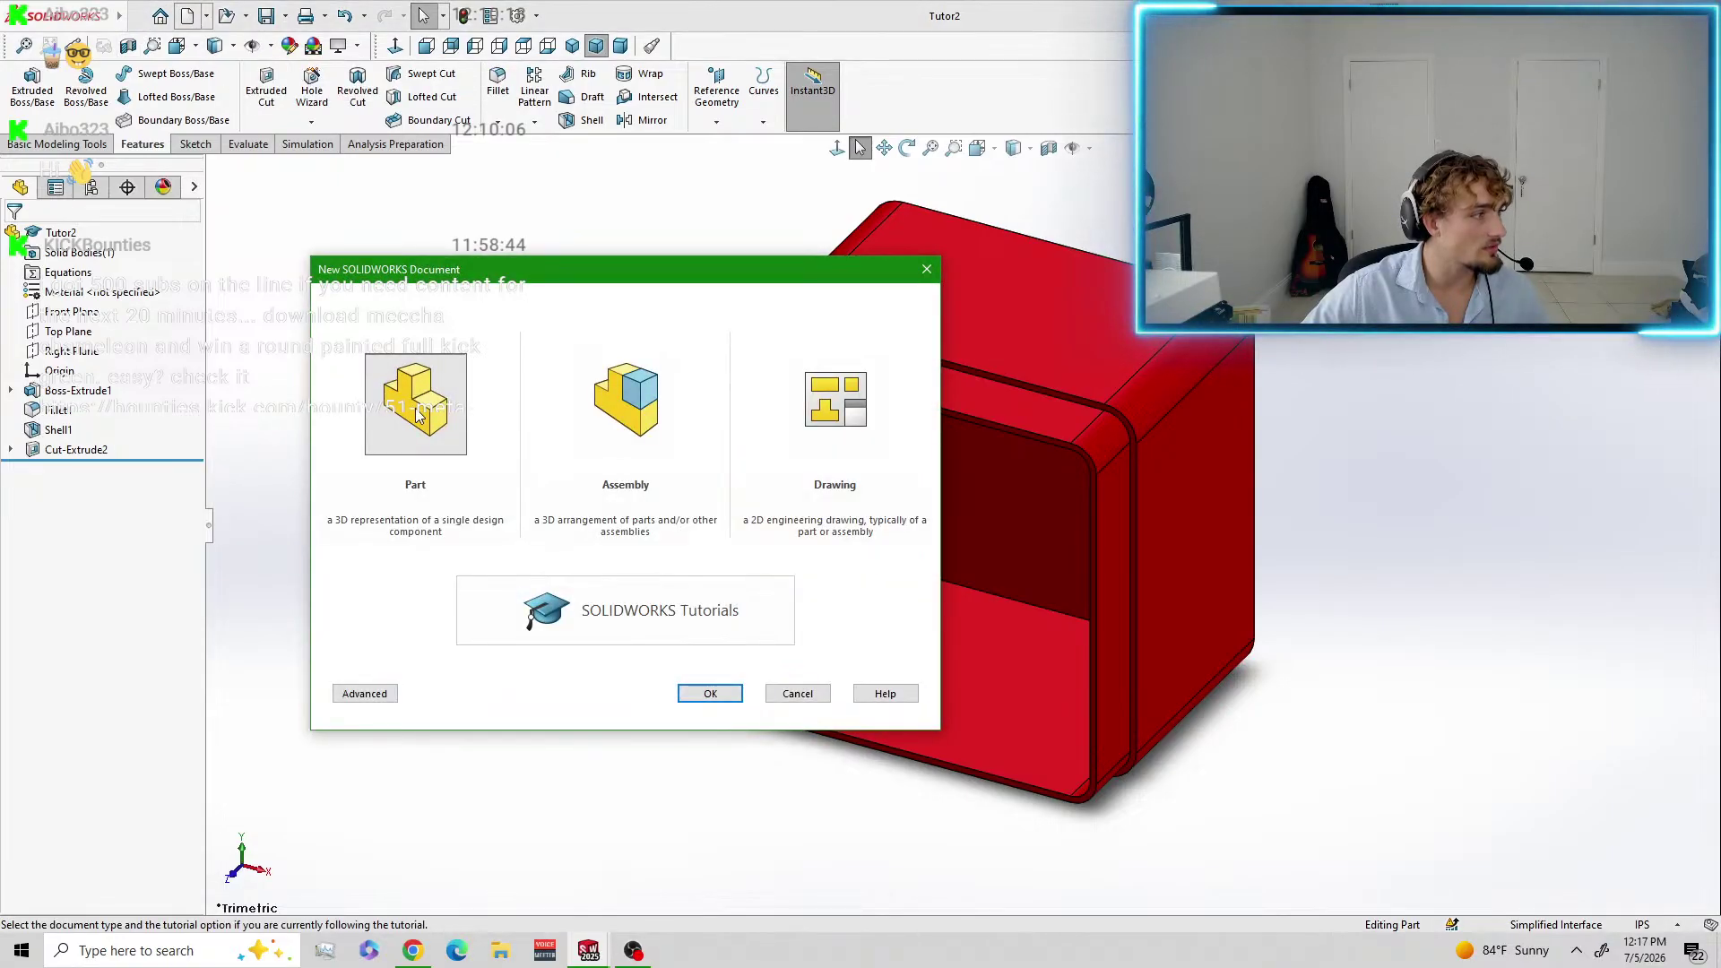
{"action": "key", "text": "Return"}
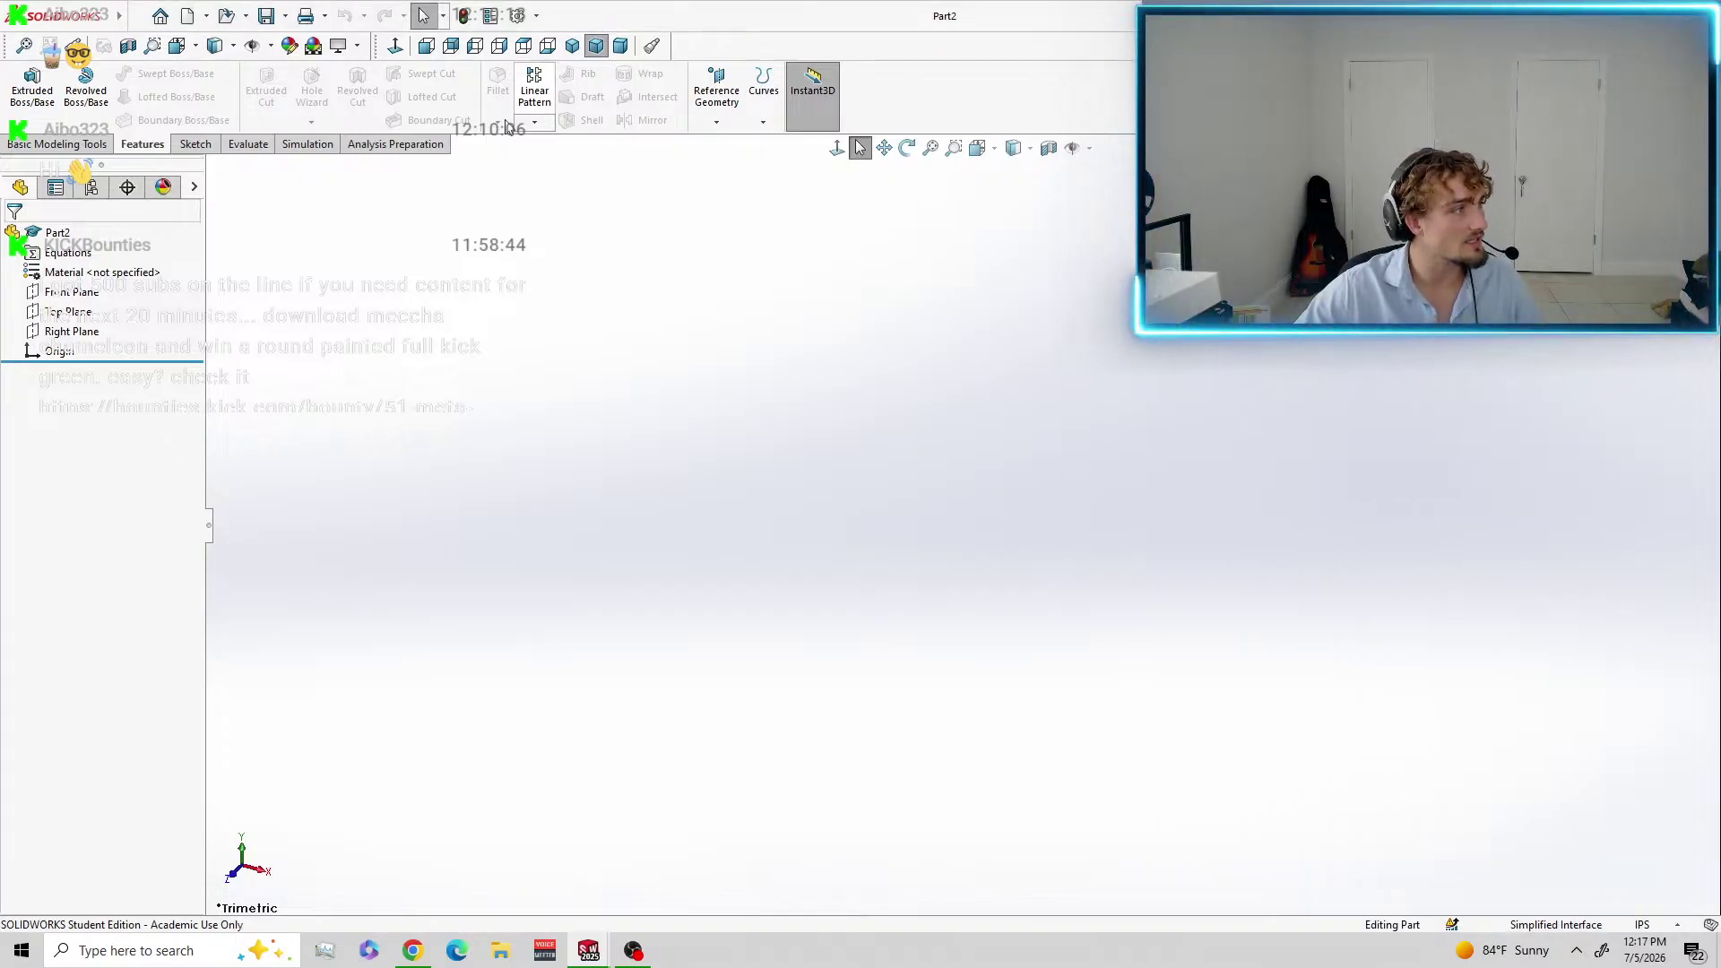
{"action": "left_click", "coordinate": [32, 87]}
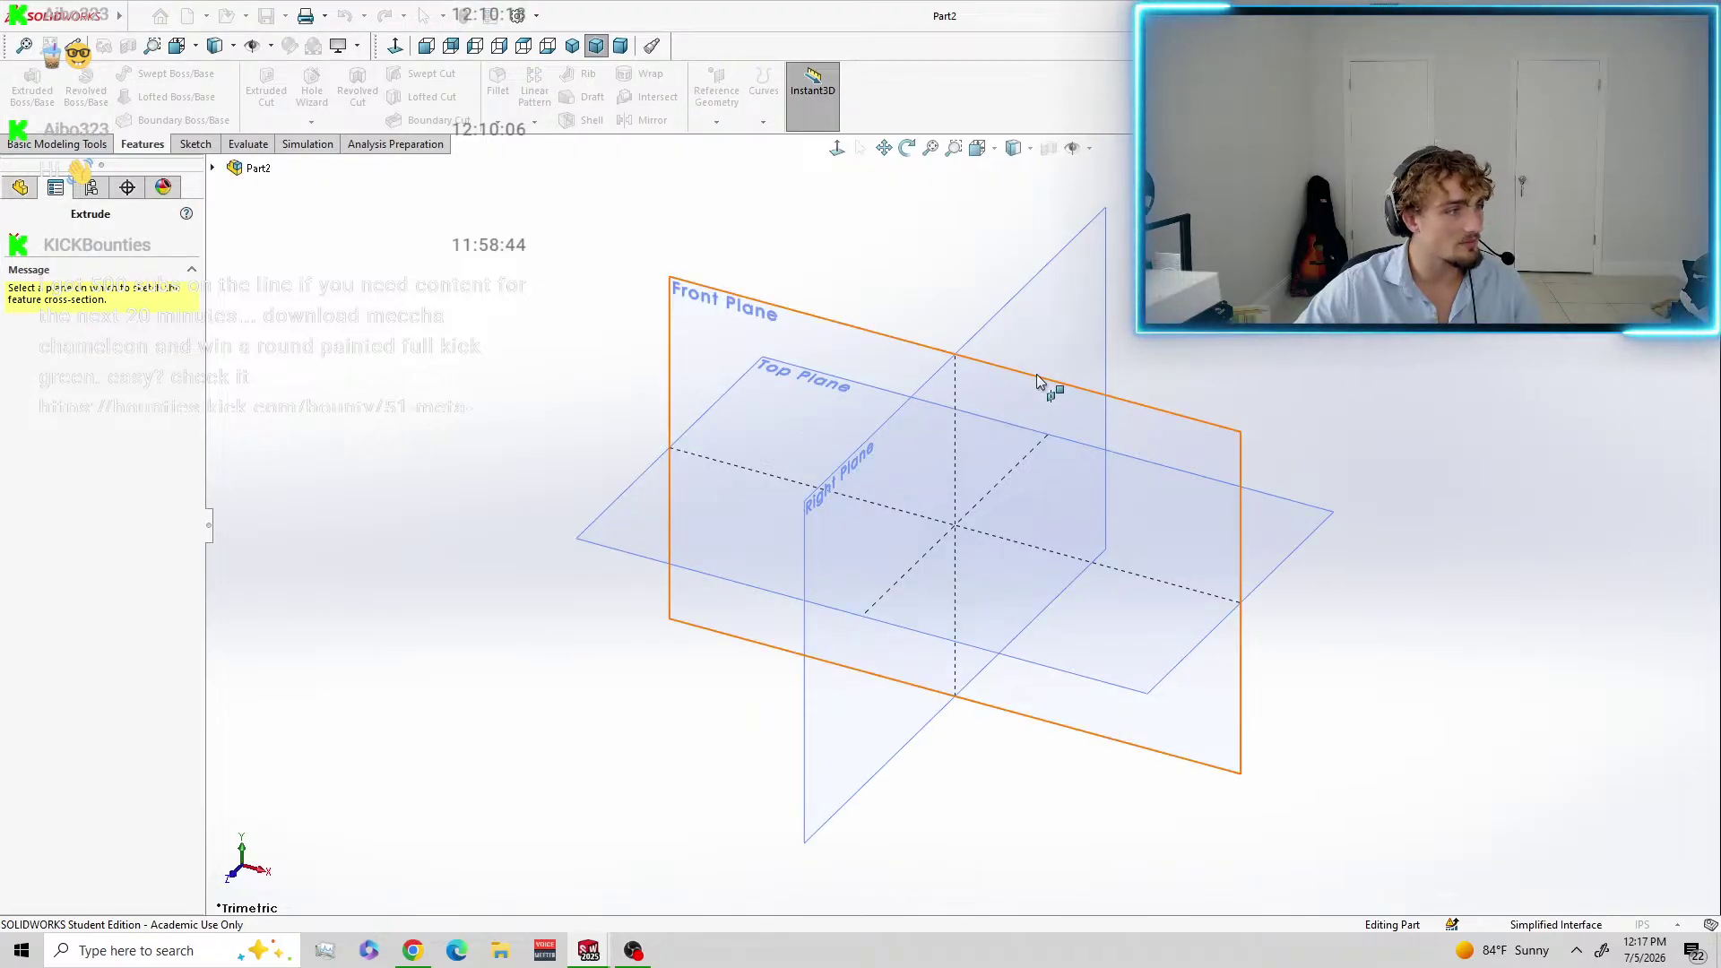
{"action": "left_click", "coordinate": [1153, 428]}
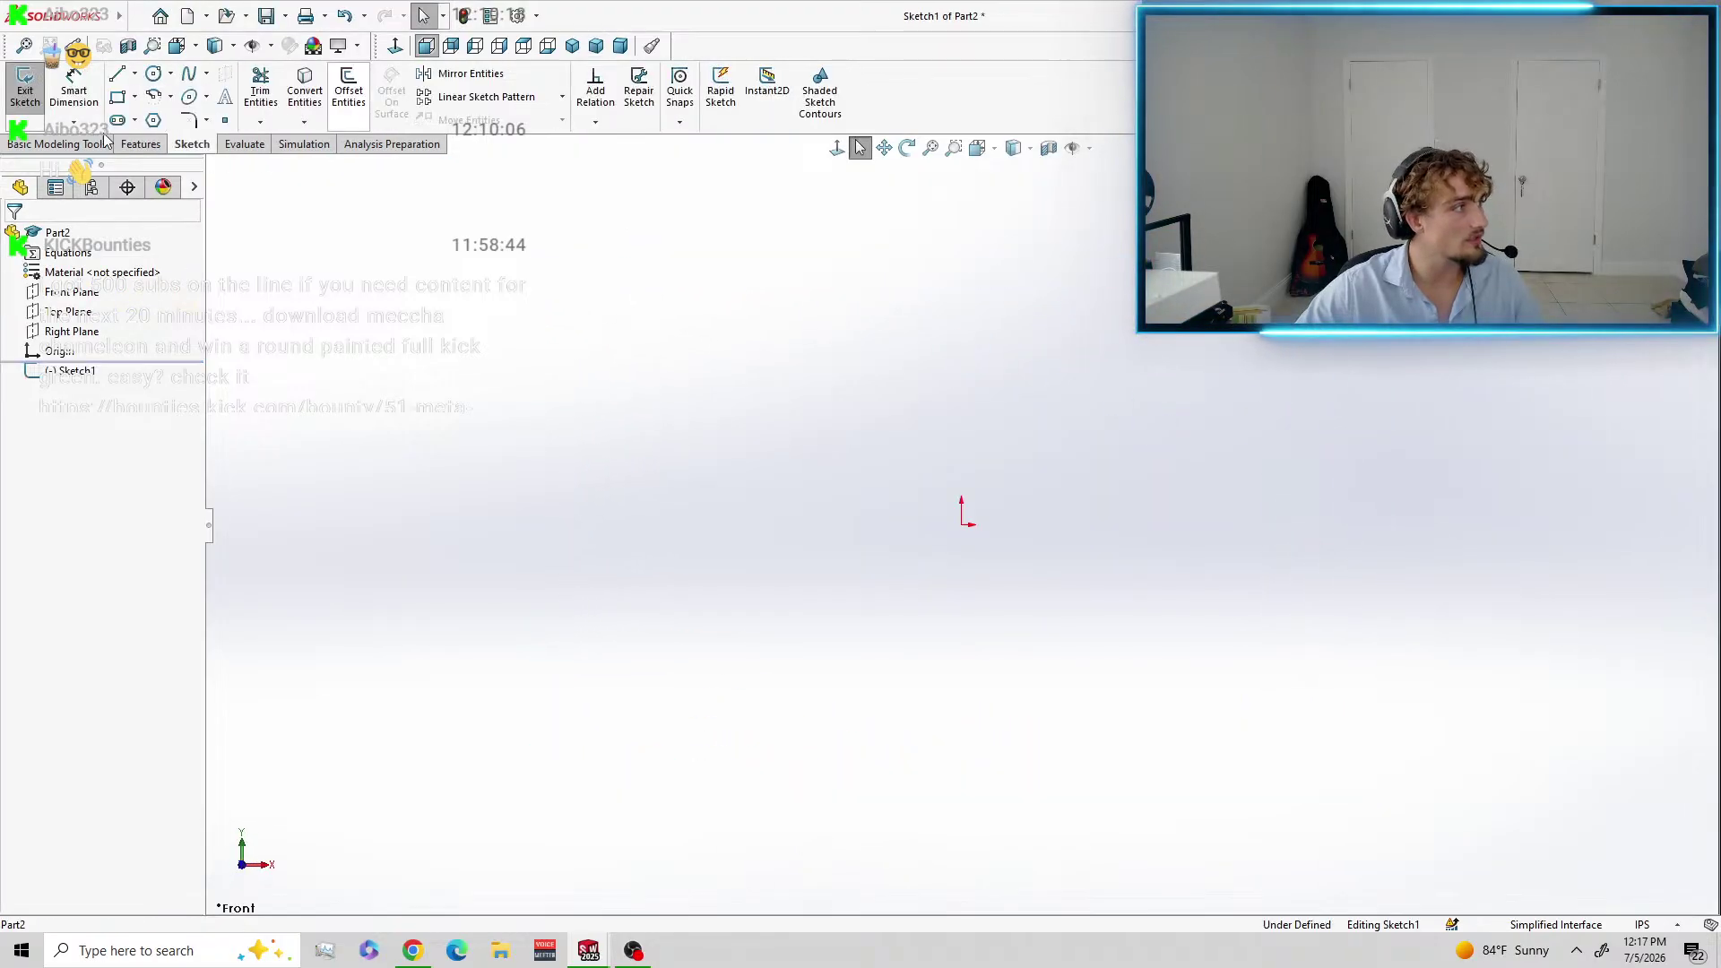
Sketch a corner rectangle about 2.14 in wide and 1.66 in high, extending up and to the right from the origin.
{"action": "left_click", "coordinate": [117, 96]}
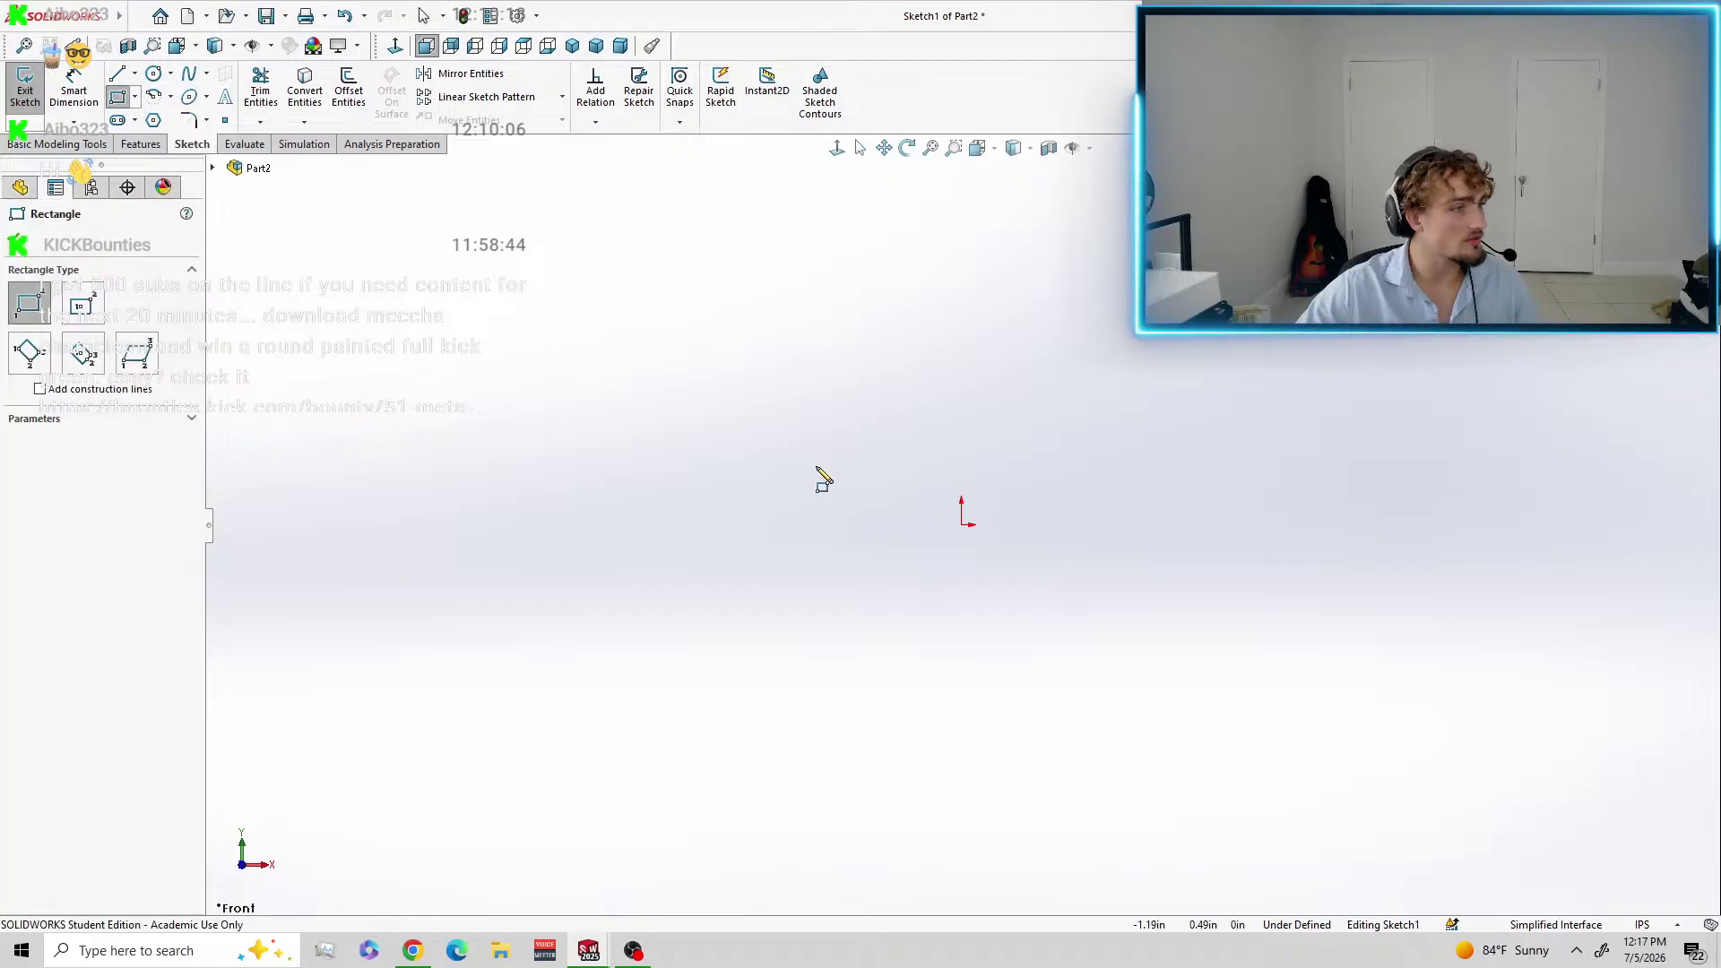
{"action": "left_click", "coordinate": [962, 524]}
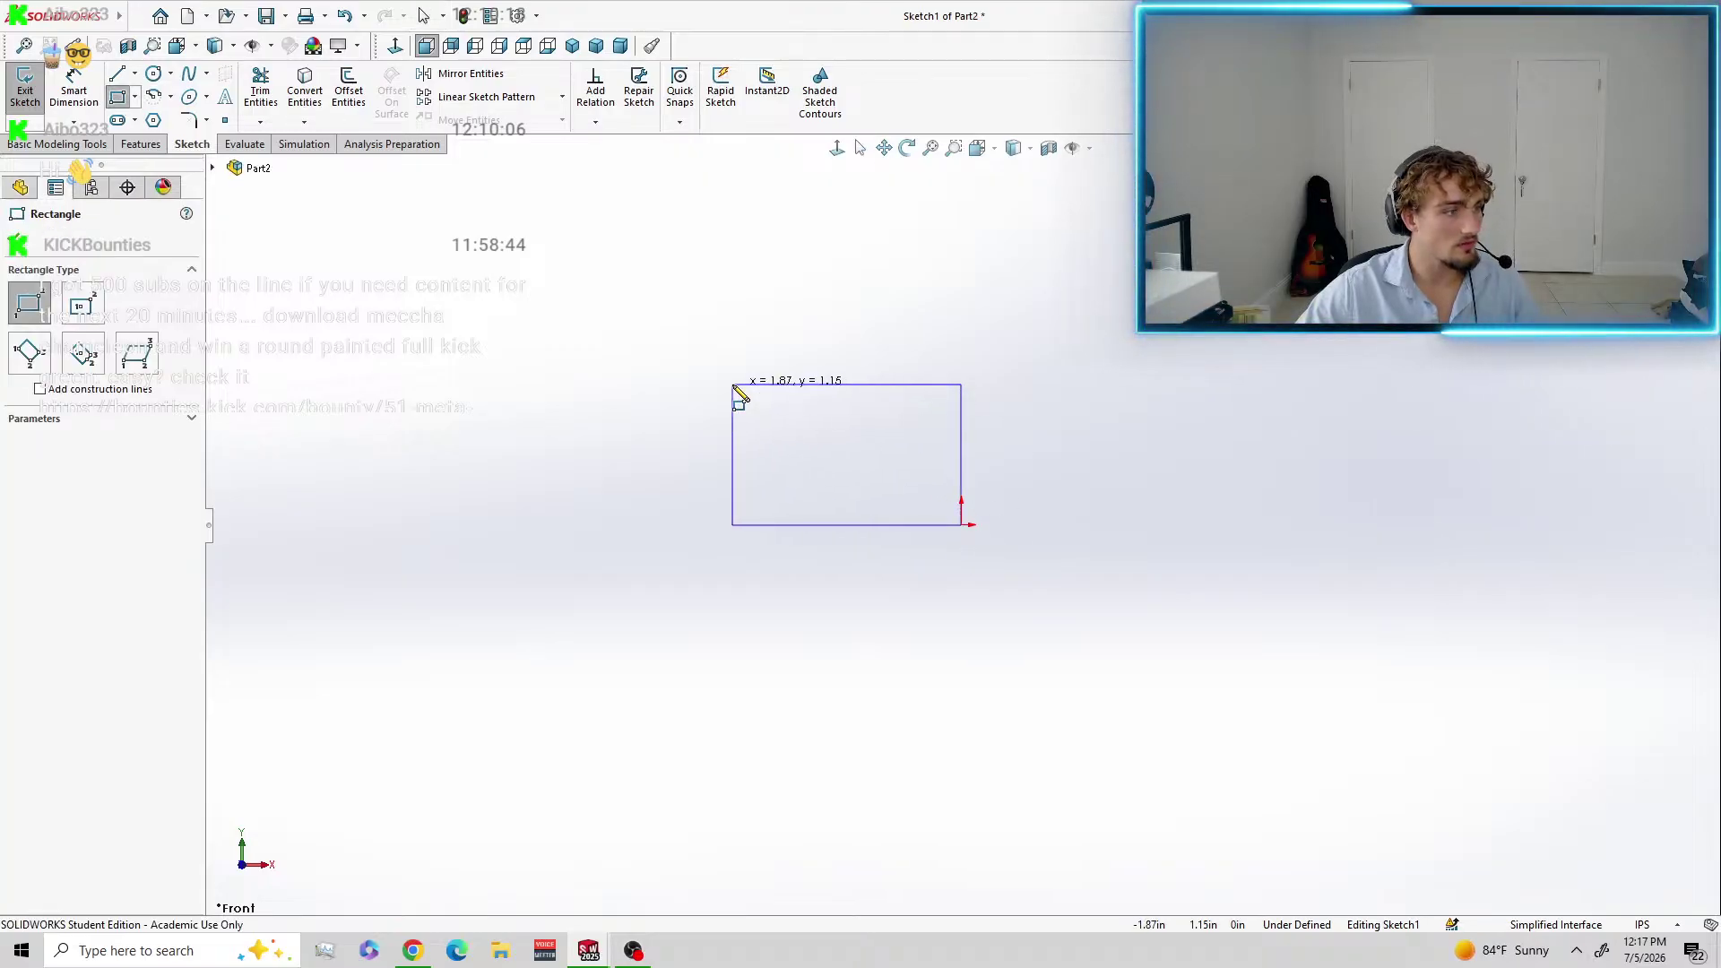
{"action": "left_click", "coordinate": [1222, 321]}
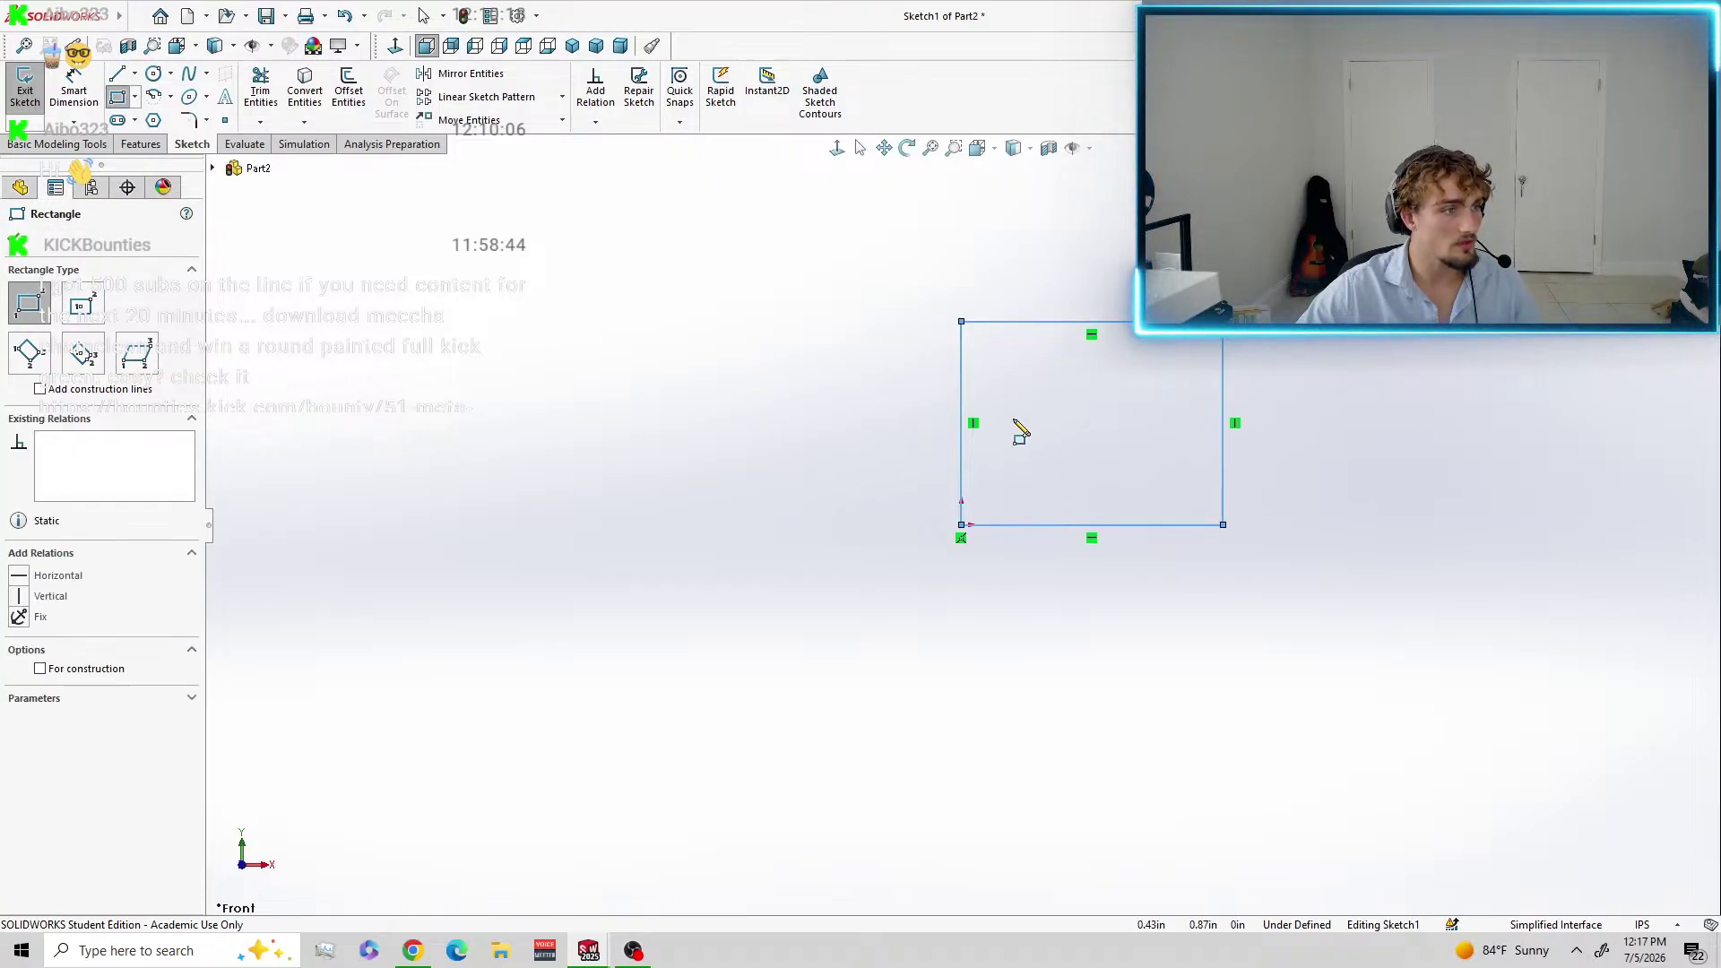
{"action": "key", "text": "Escape"}
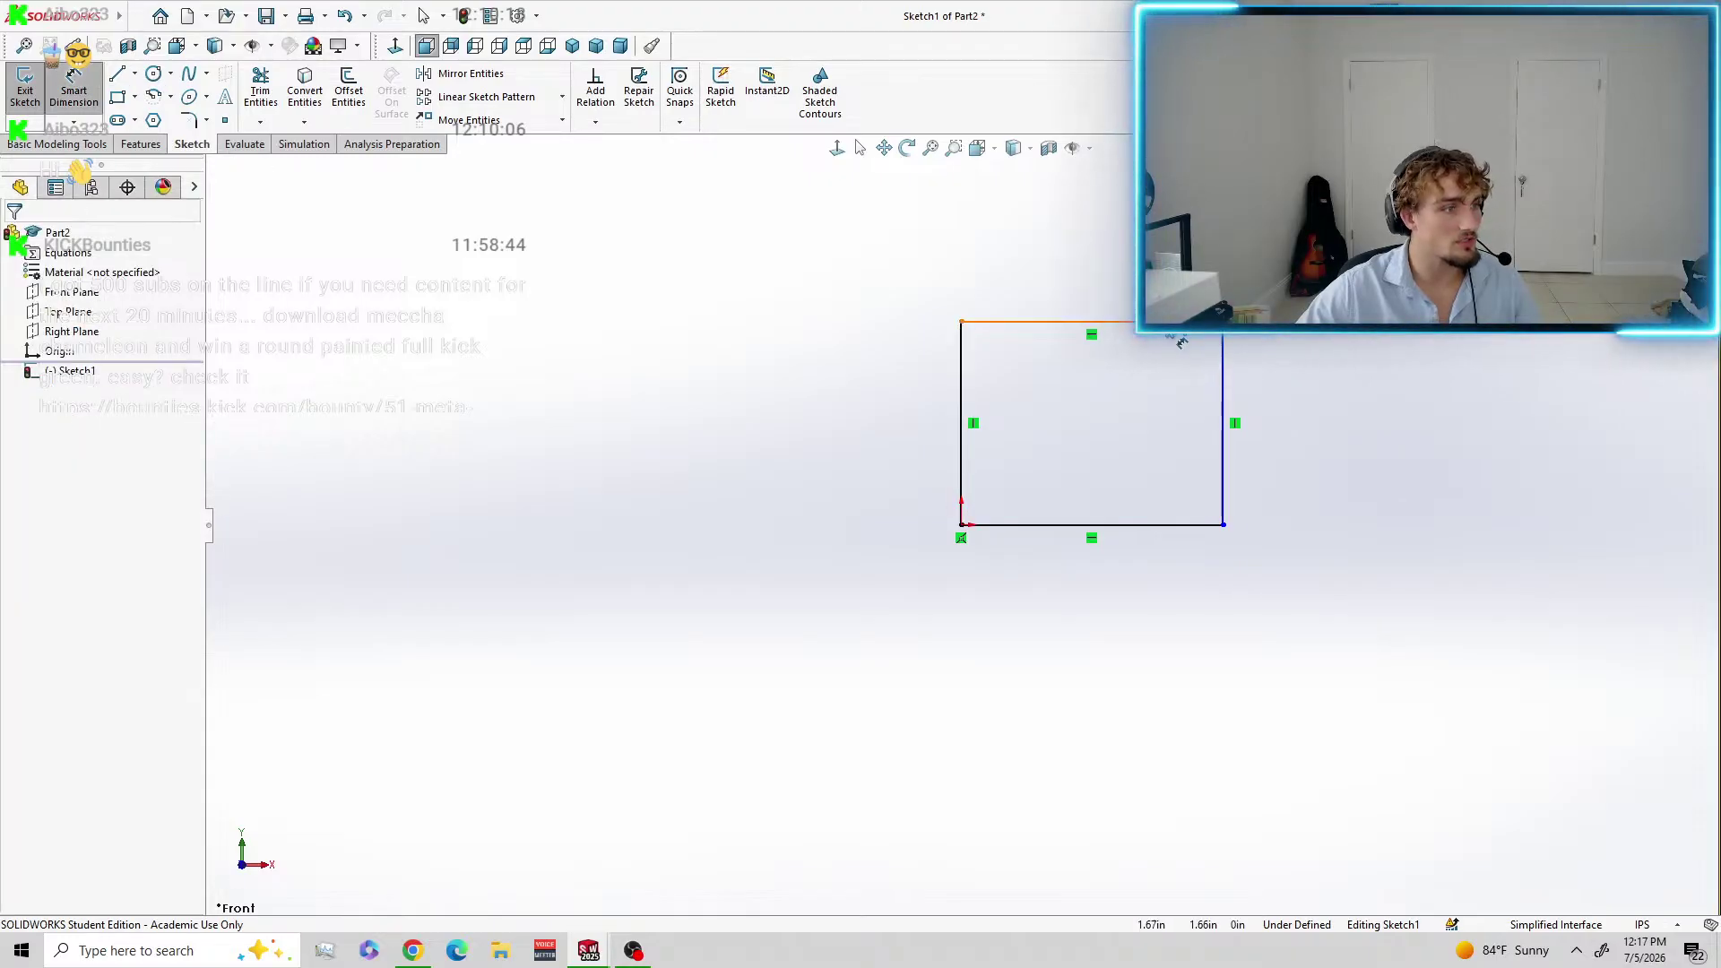
Dimension the rectangle's upper edge and right edge to 120 mm each.
{"action": "left_click", "coordinate": [1175, 323]}
{"action": "left_click", "coordinate": [1116, 256]}
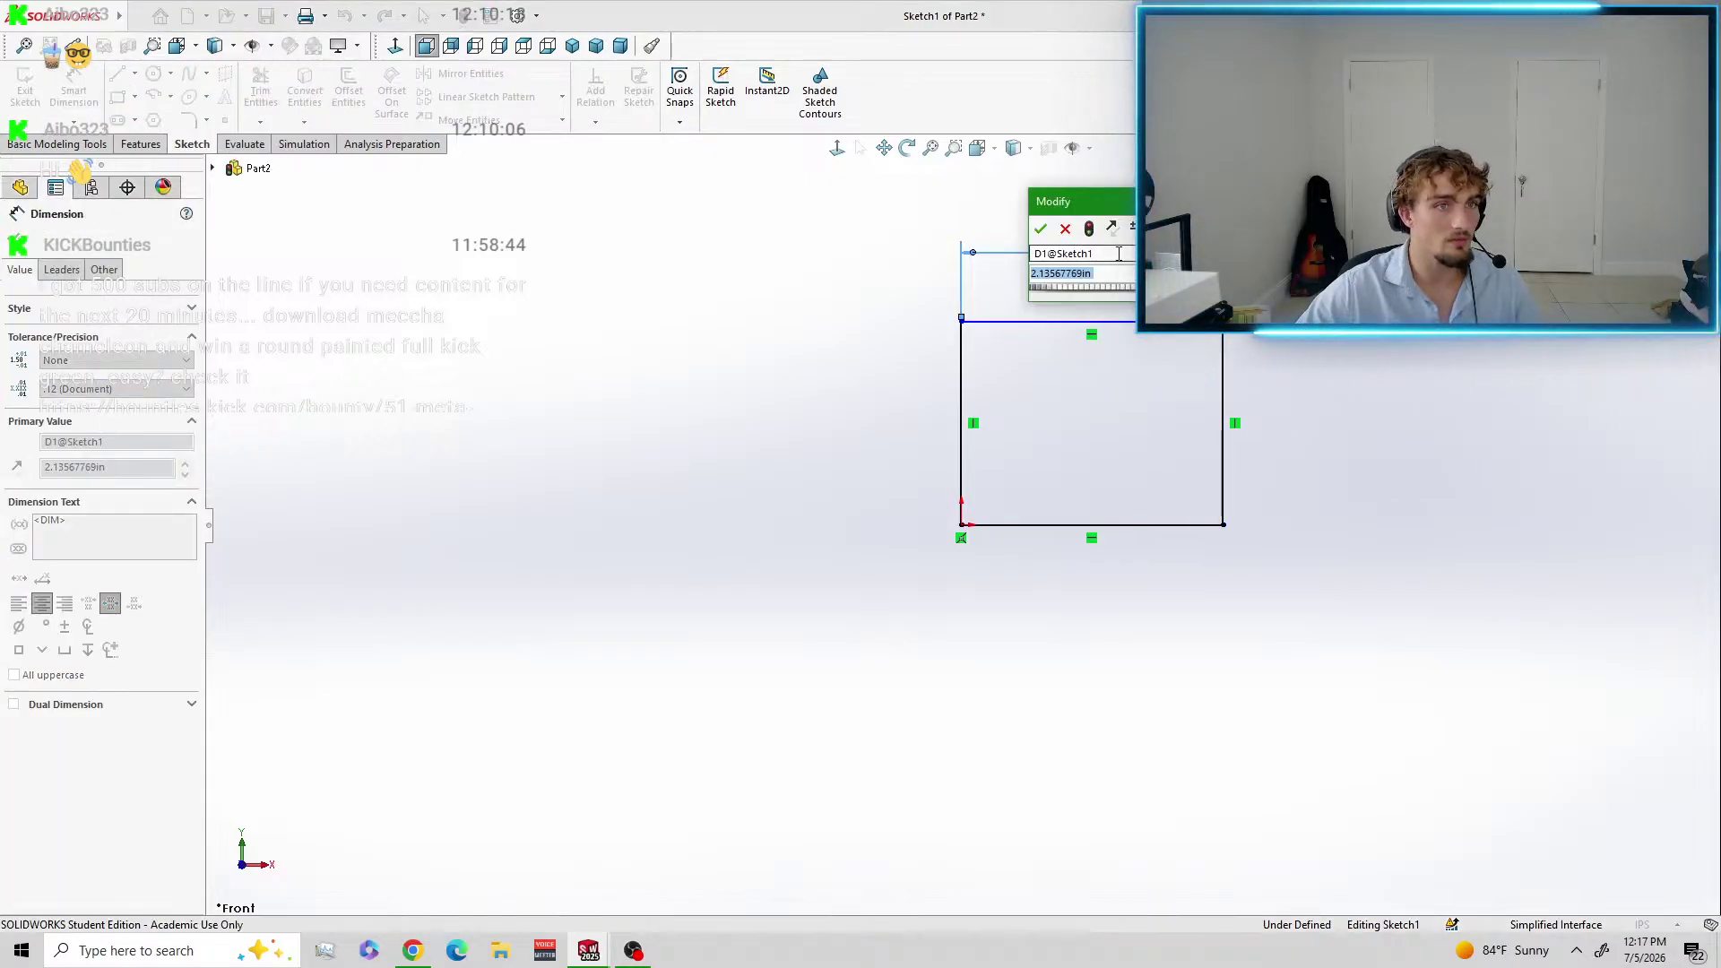
{"action": "type", "text": "120"}
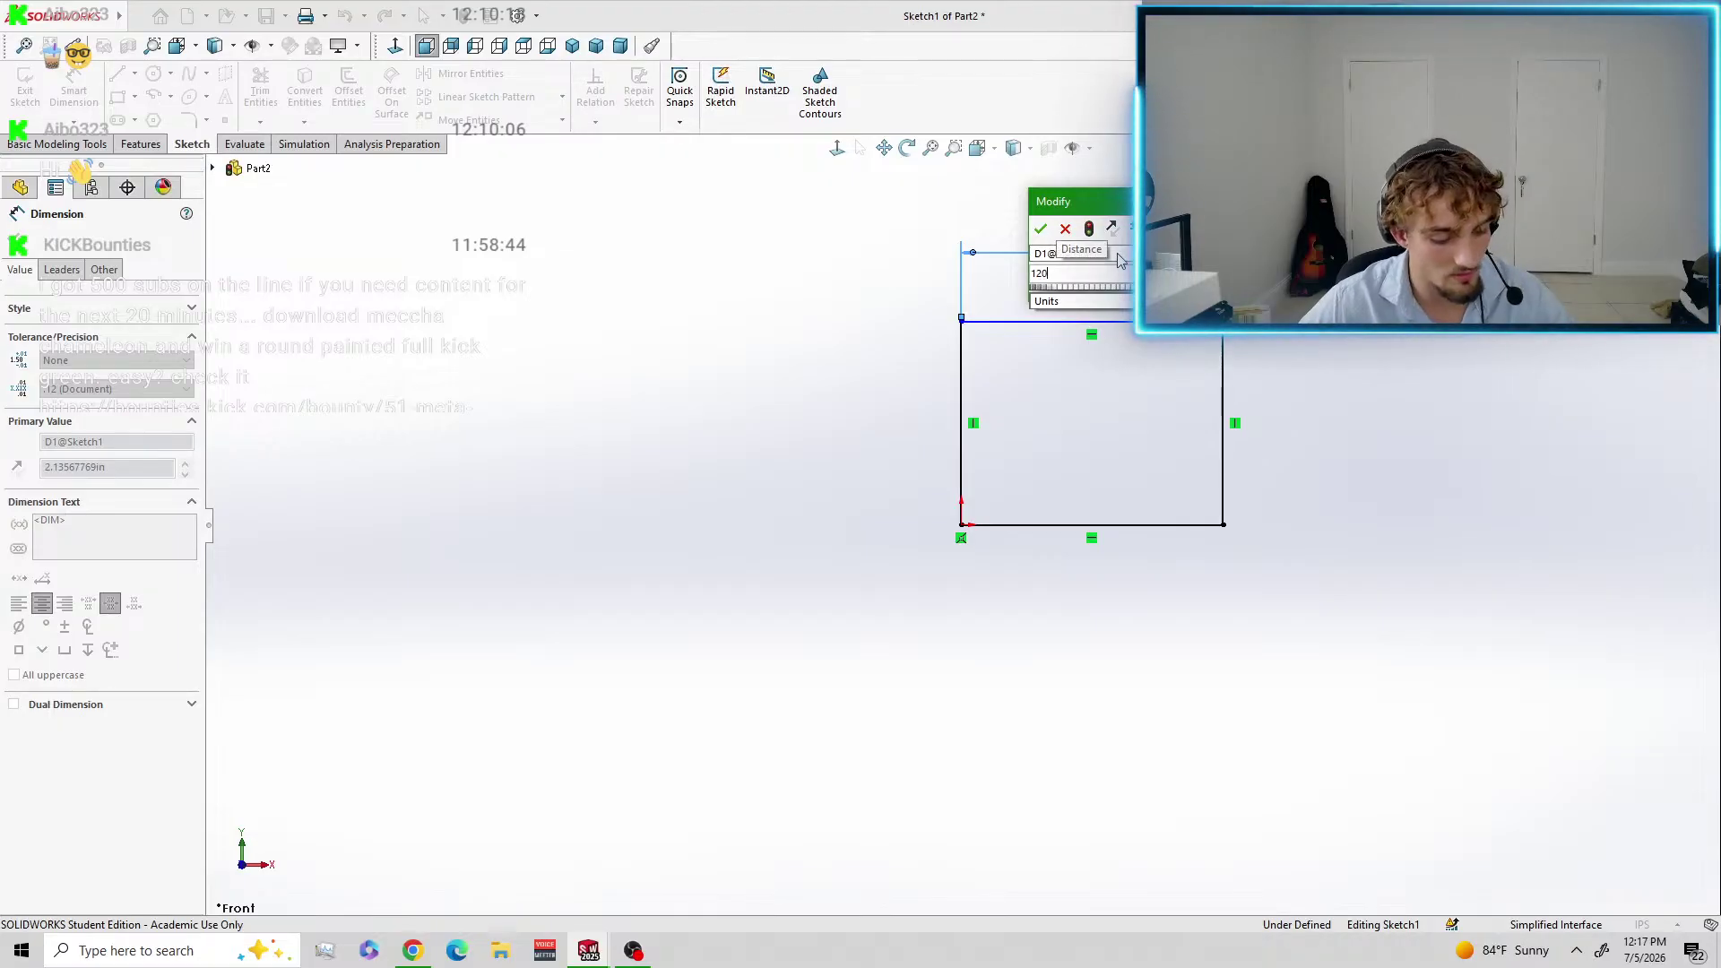
{"action": "type", "text": "mm"}
{"action": "key", "text": "Return"}
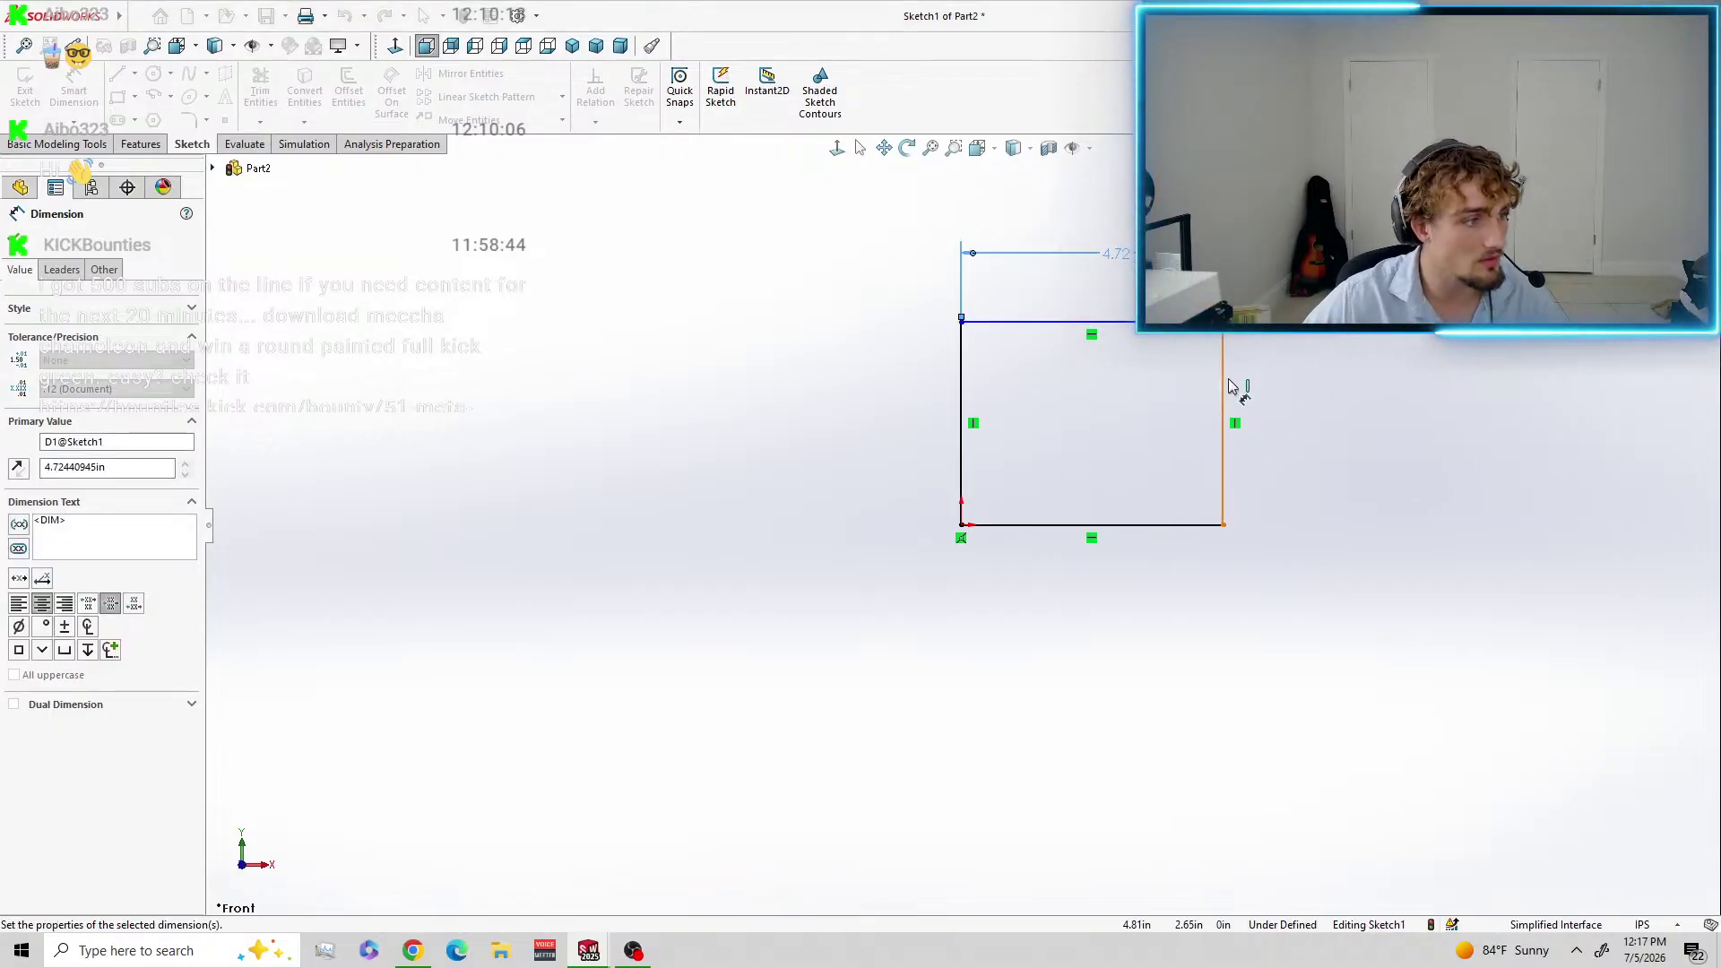
{"action": "key", "text": "Escape"}
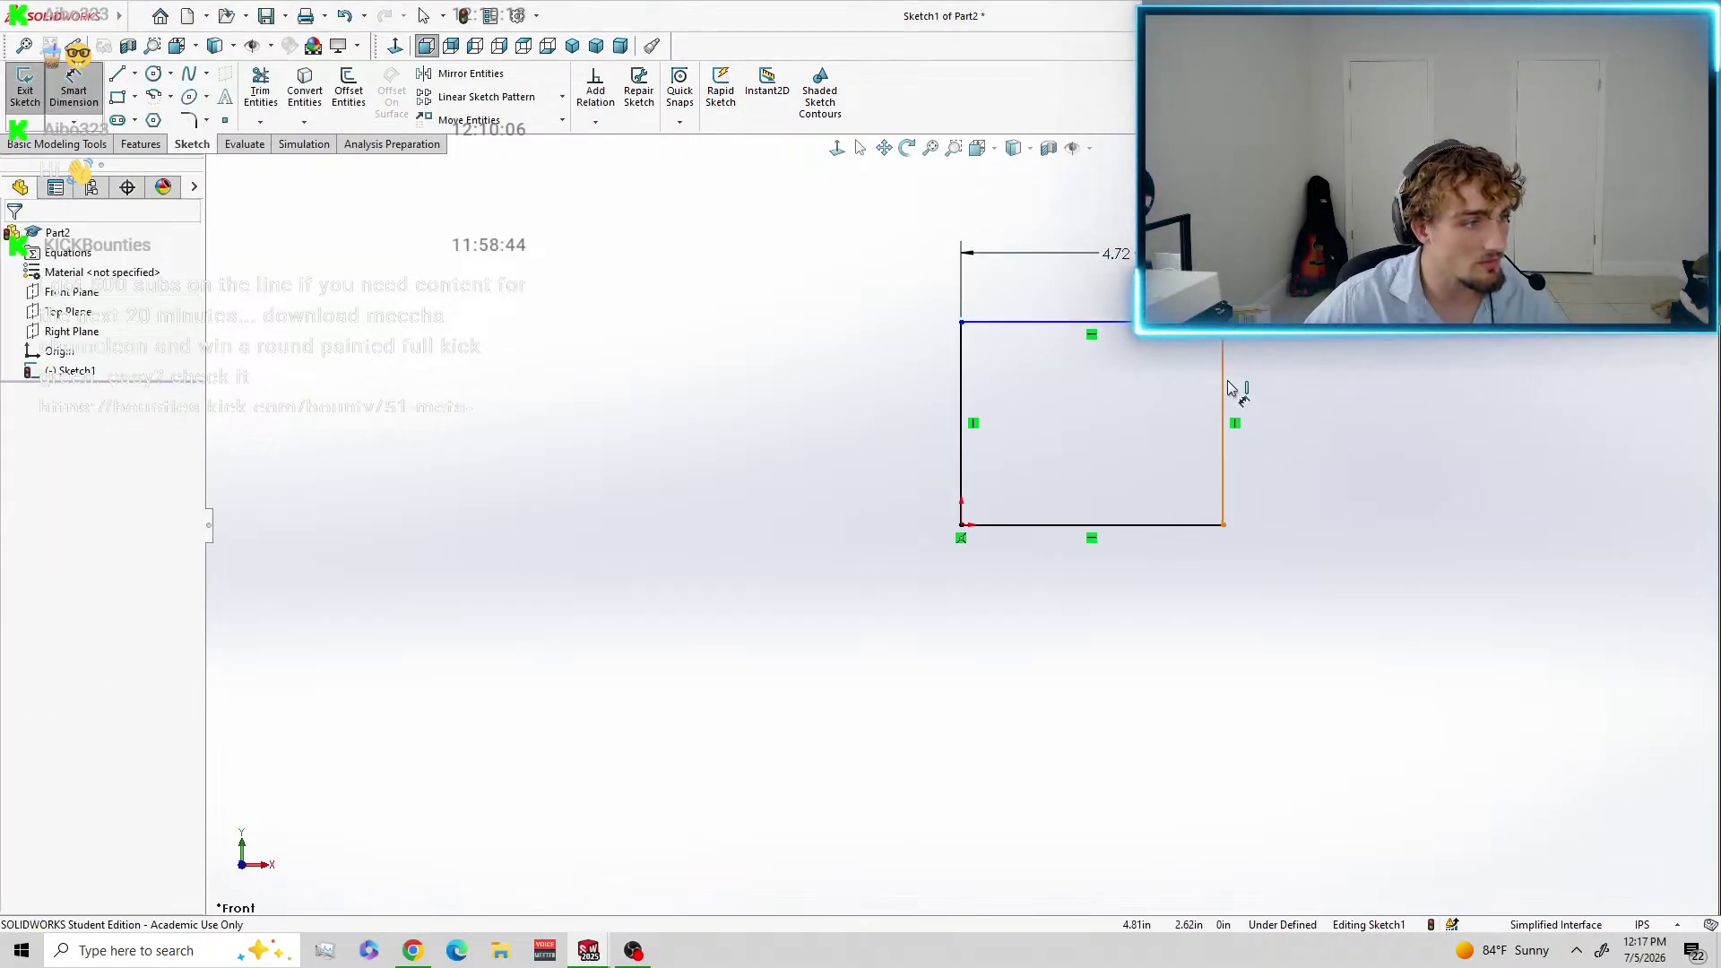
{"action": "left_click", "coordinate": [1228, 387]}
{"action": "left_click", "coordinate": [1309, 403]}
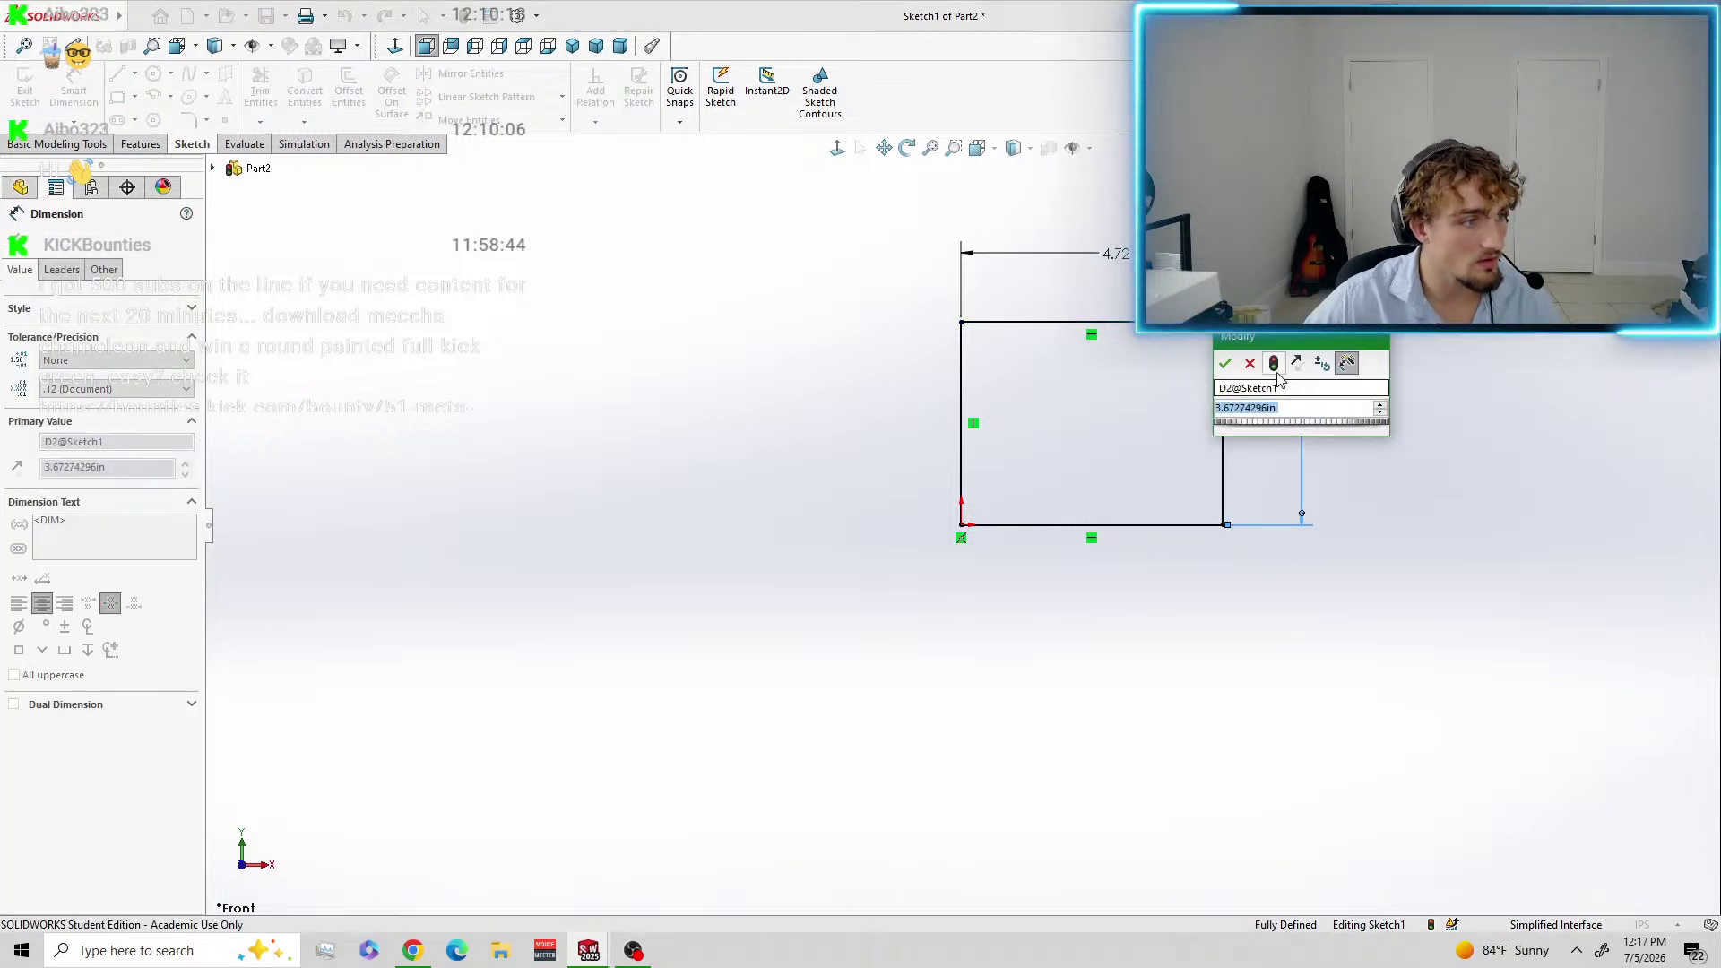
{"action": "type", "text": "120mm"}
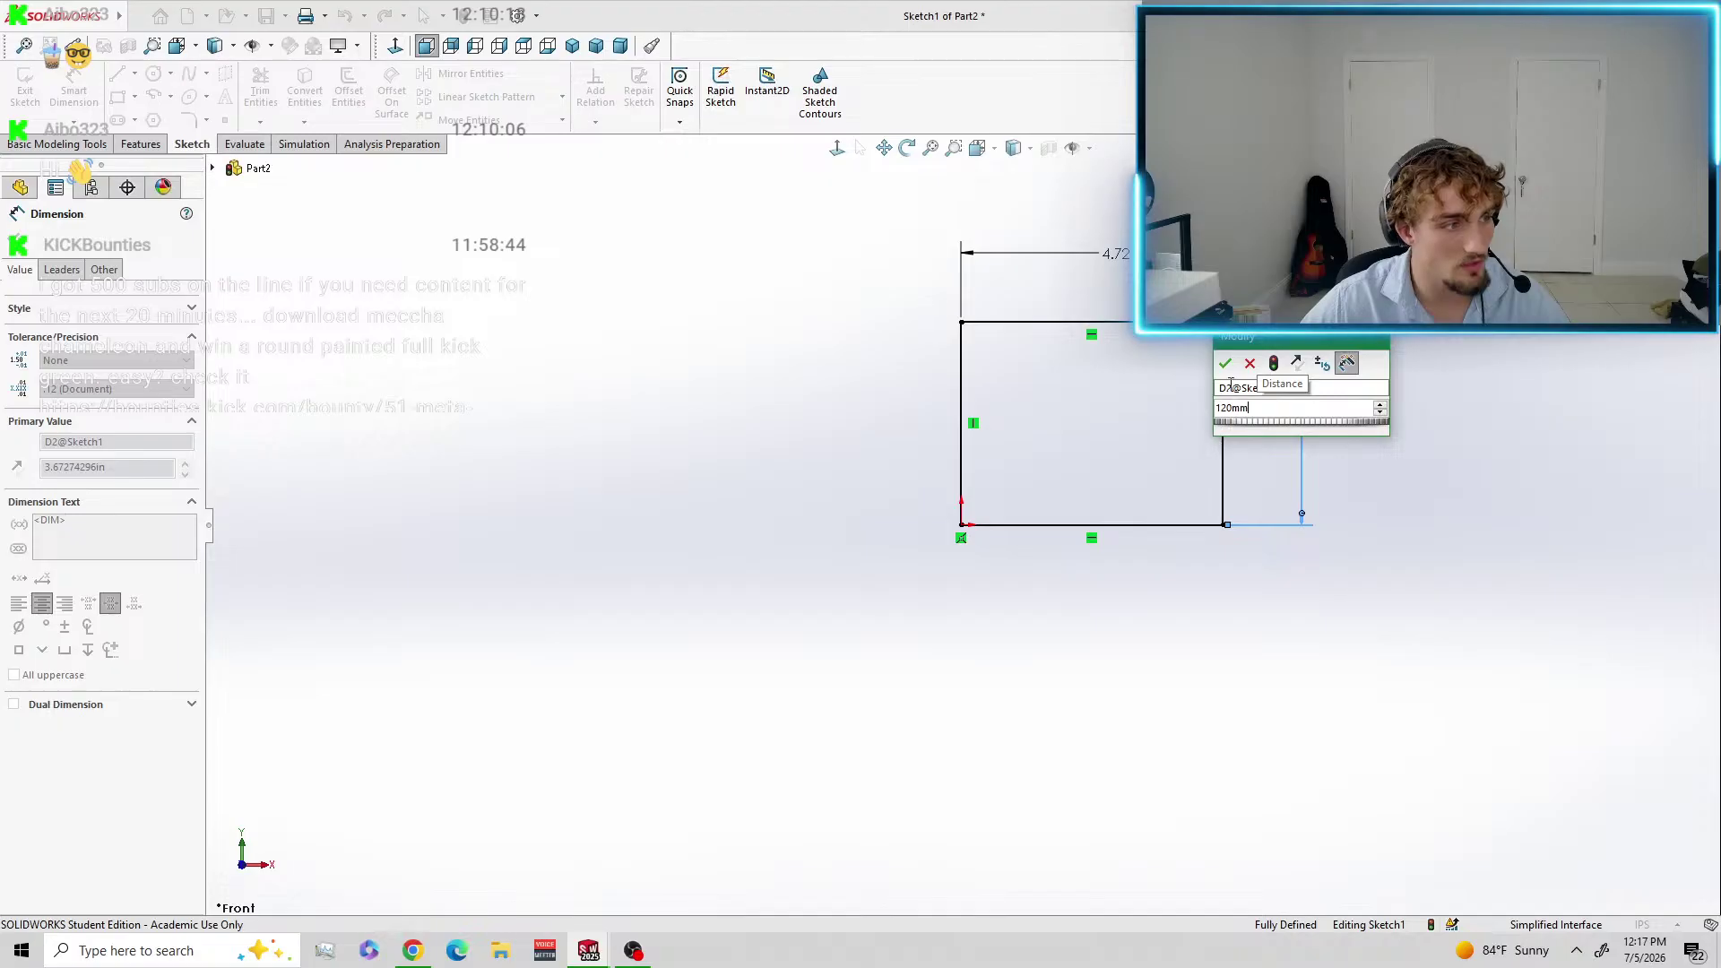
{"action": "key", "text": "Escape"}
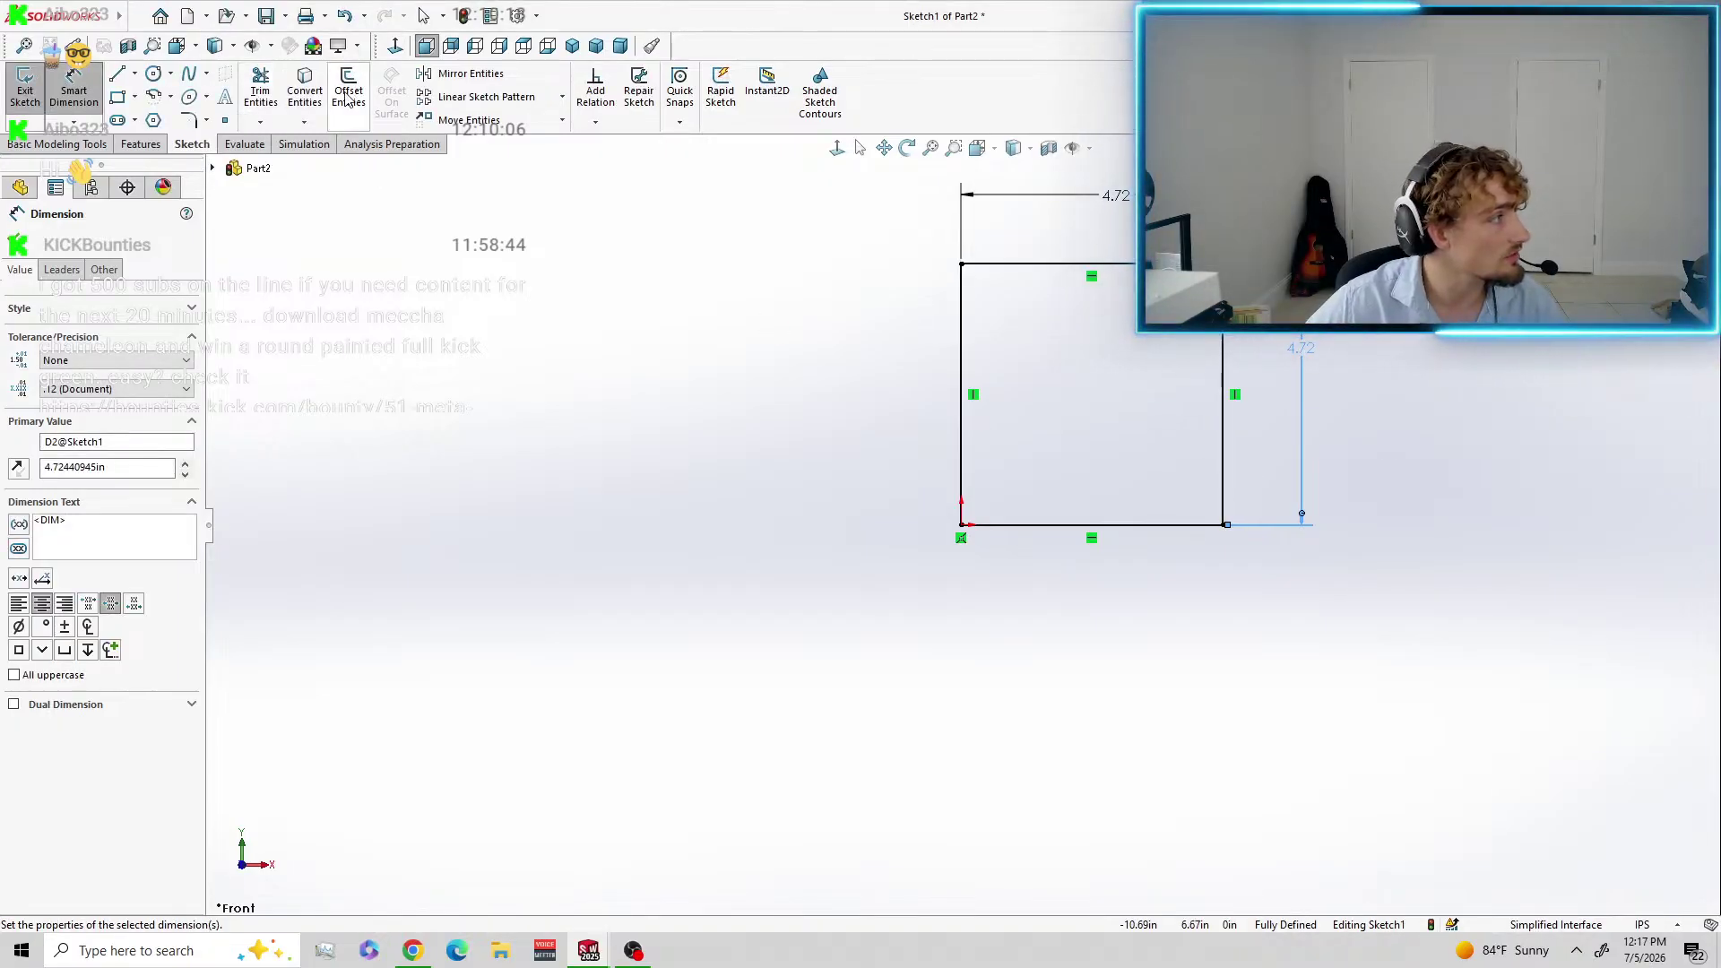
Exit the sketch and extrude the square profile to a depth of 30 mm.
{"action": "left_click", "coordinate": [25, 88]}
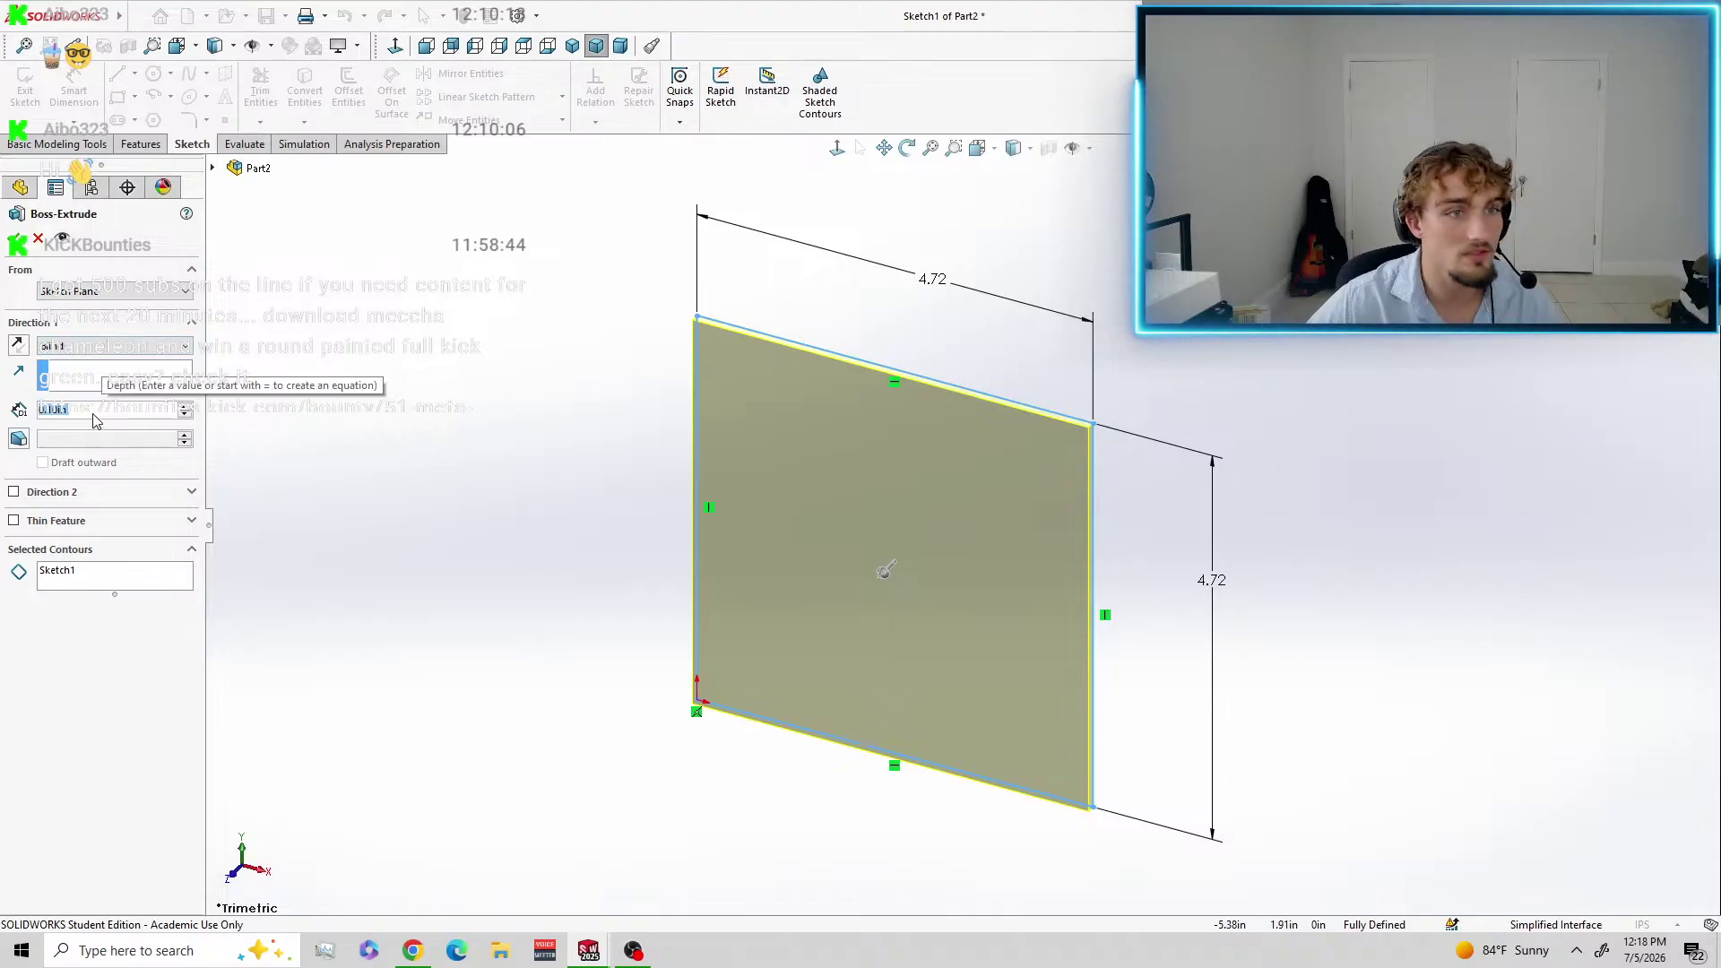
{"action": "type", "text": "10mm"}
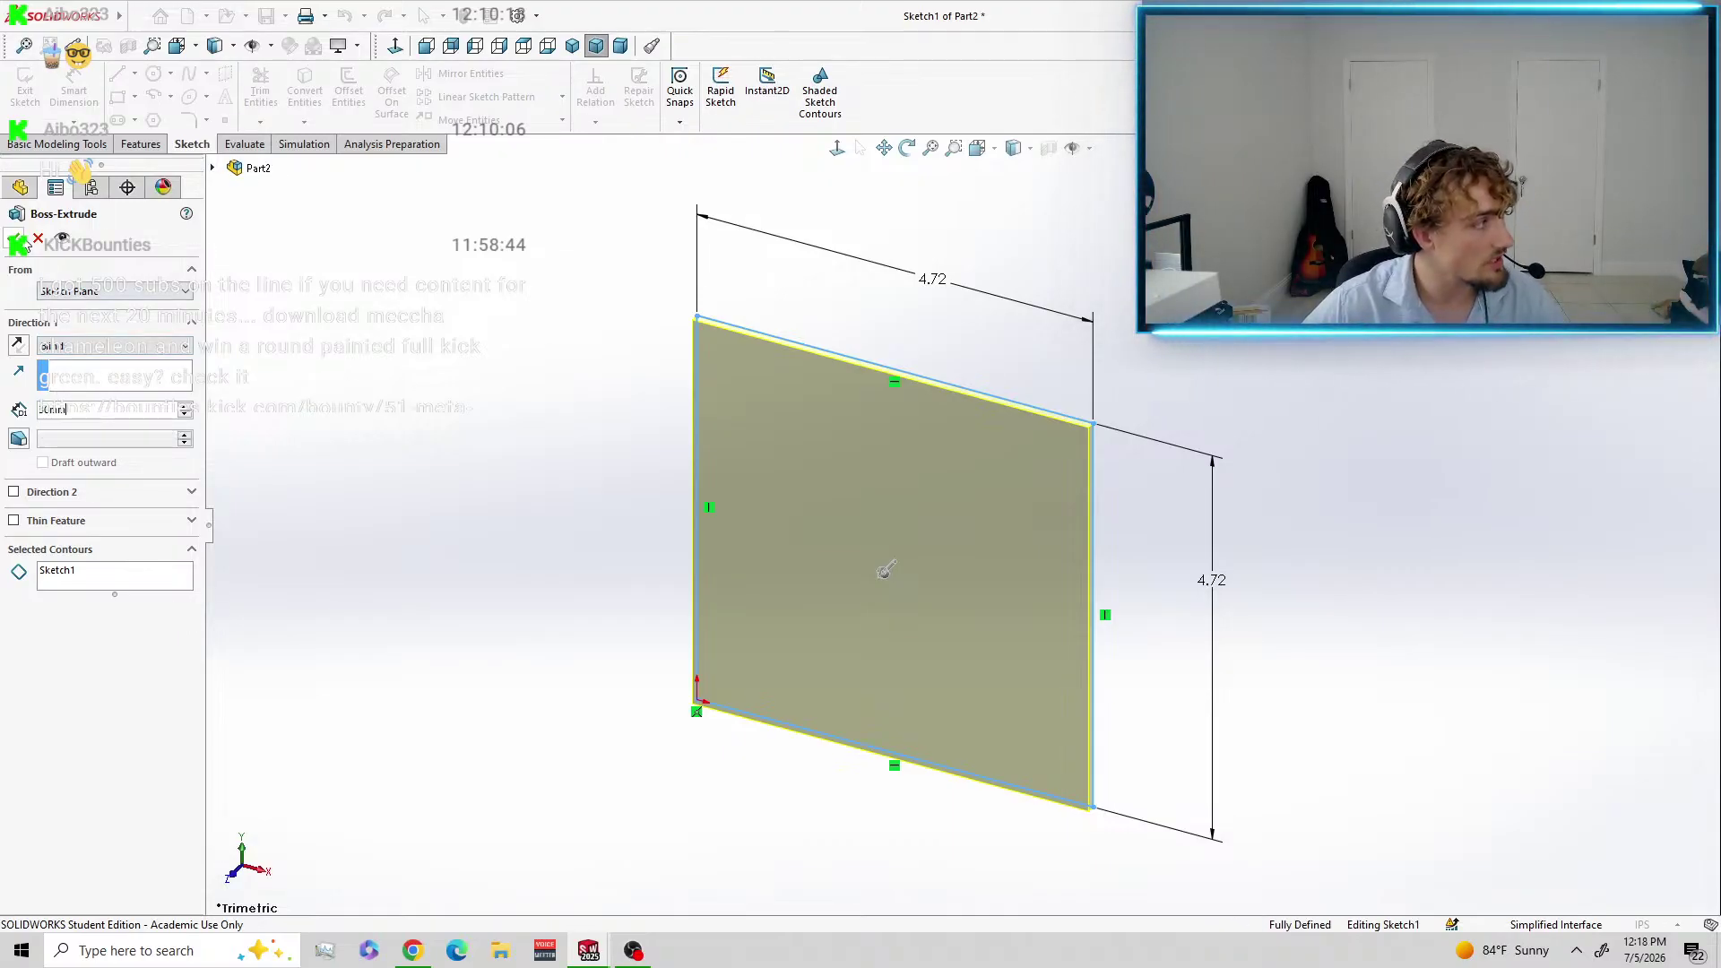
{"action": "key", "text": "Return"}
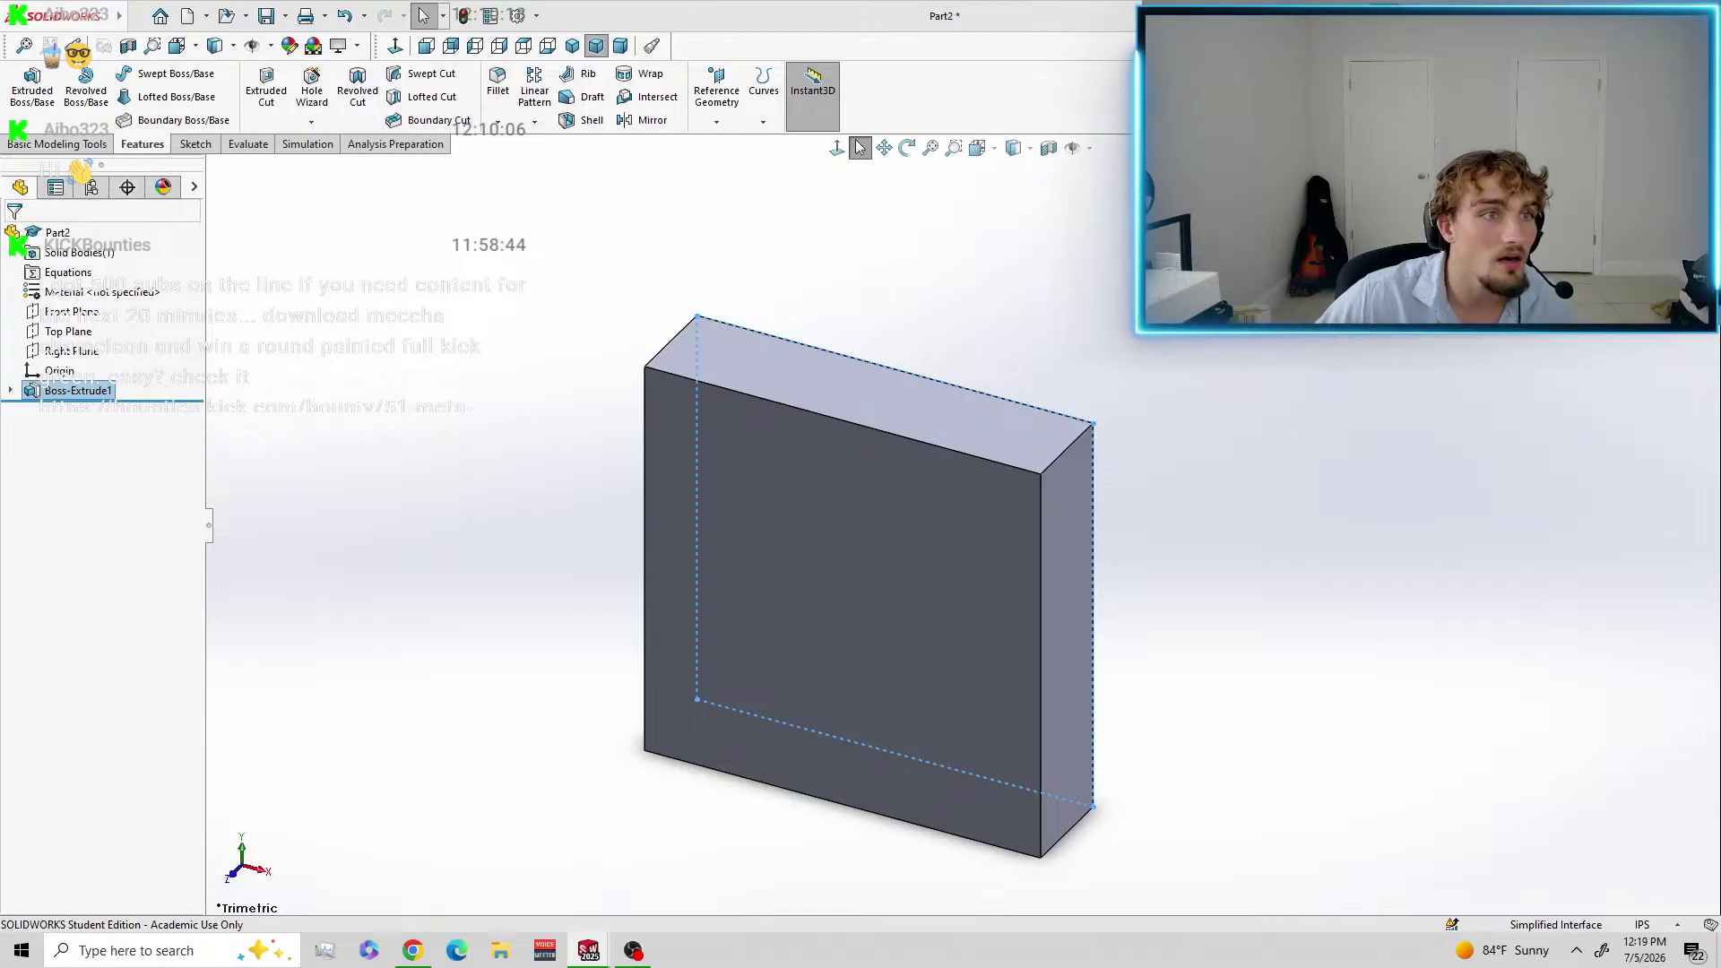
Start an extruded boss sketch on the block's front face and draw a circle about 1.93 in in diameter near its middle.
{"action": "left_click", "coordinate": [952, 544]}
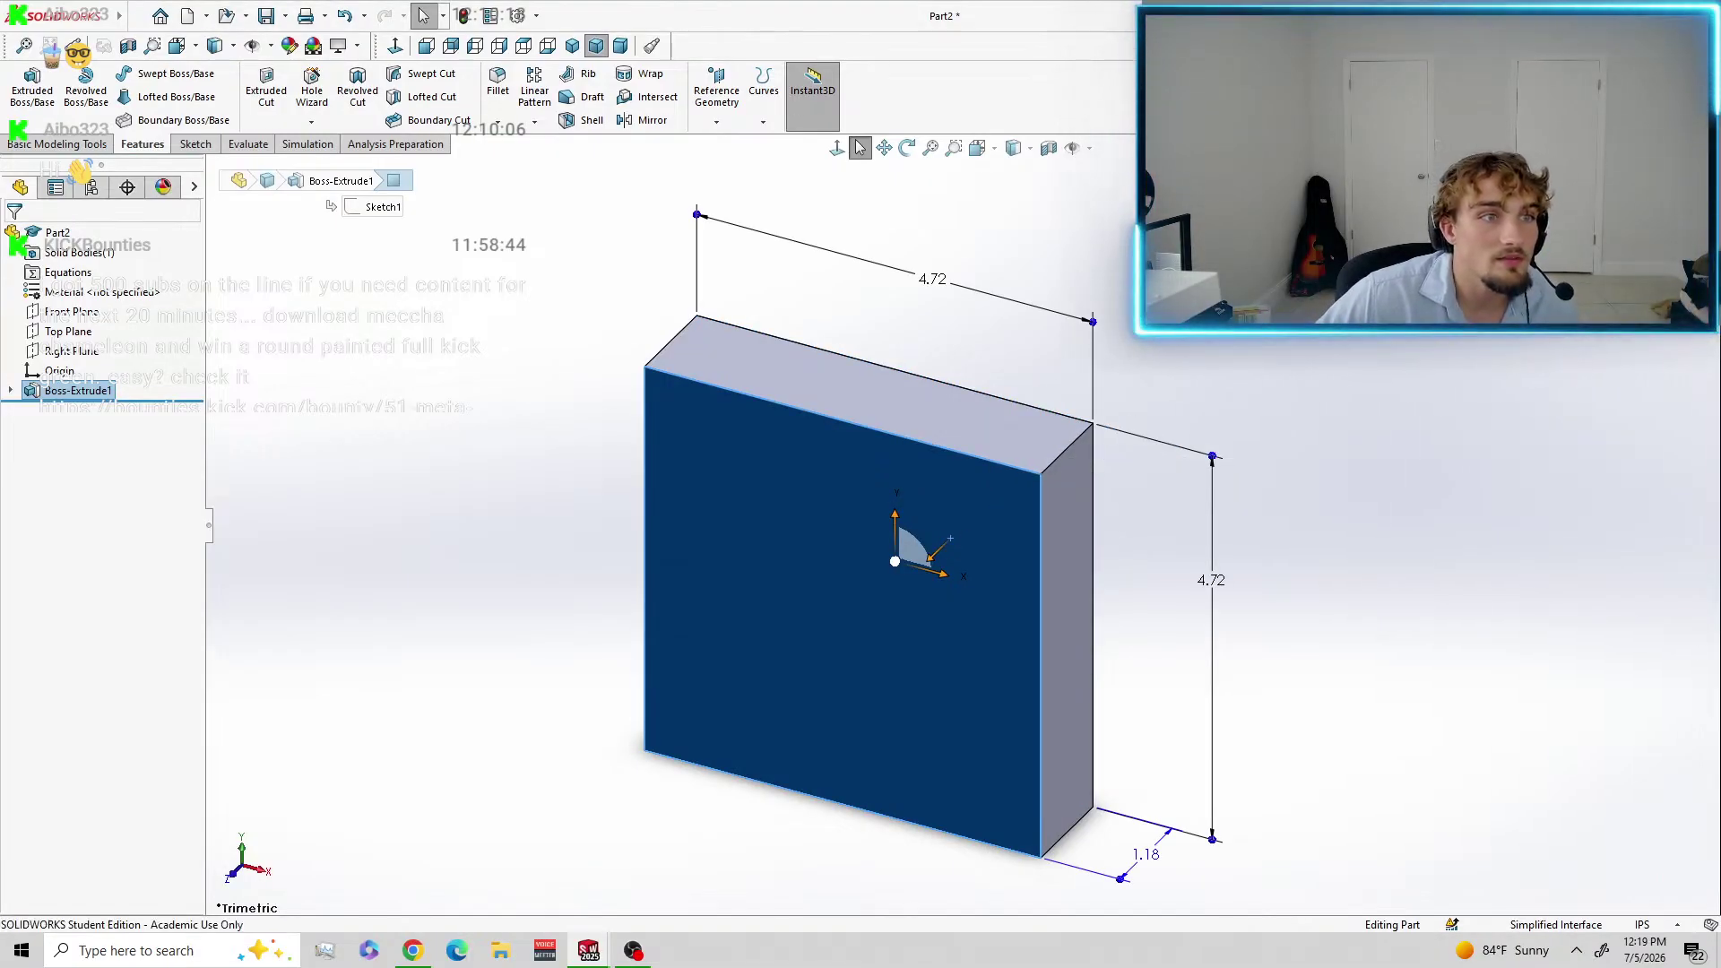
{"action": "left_click", "coordinate": [32, 87]}
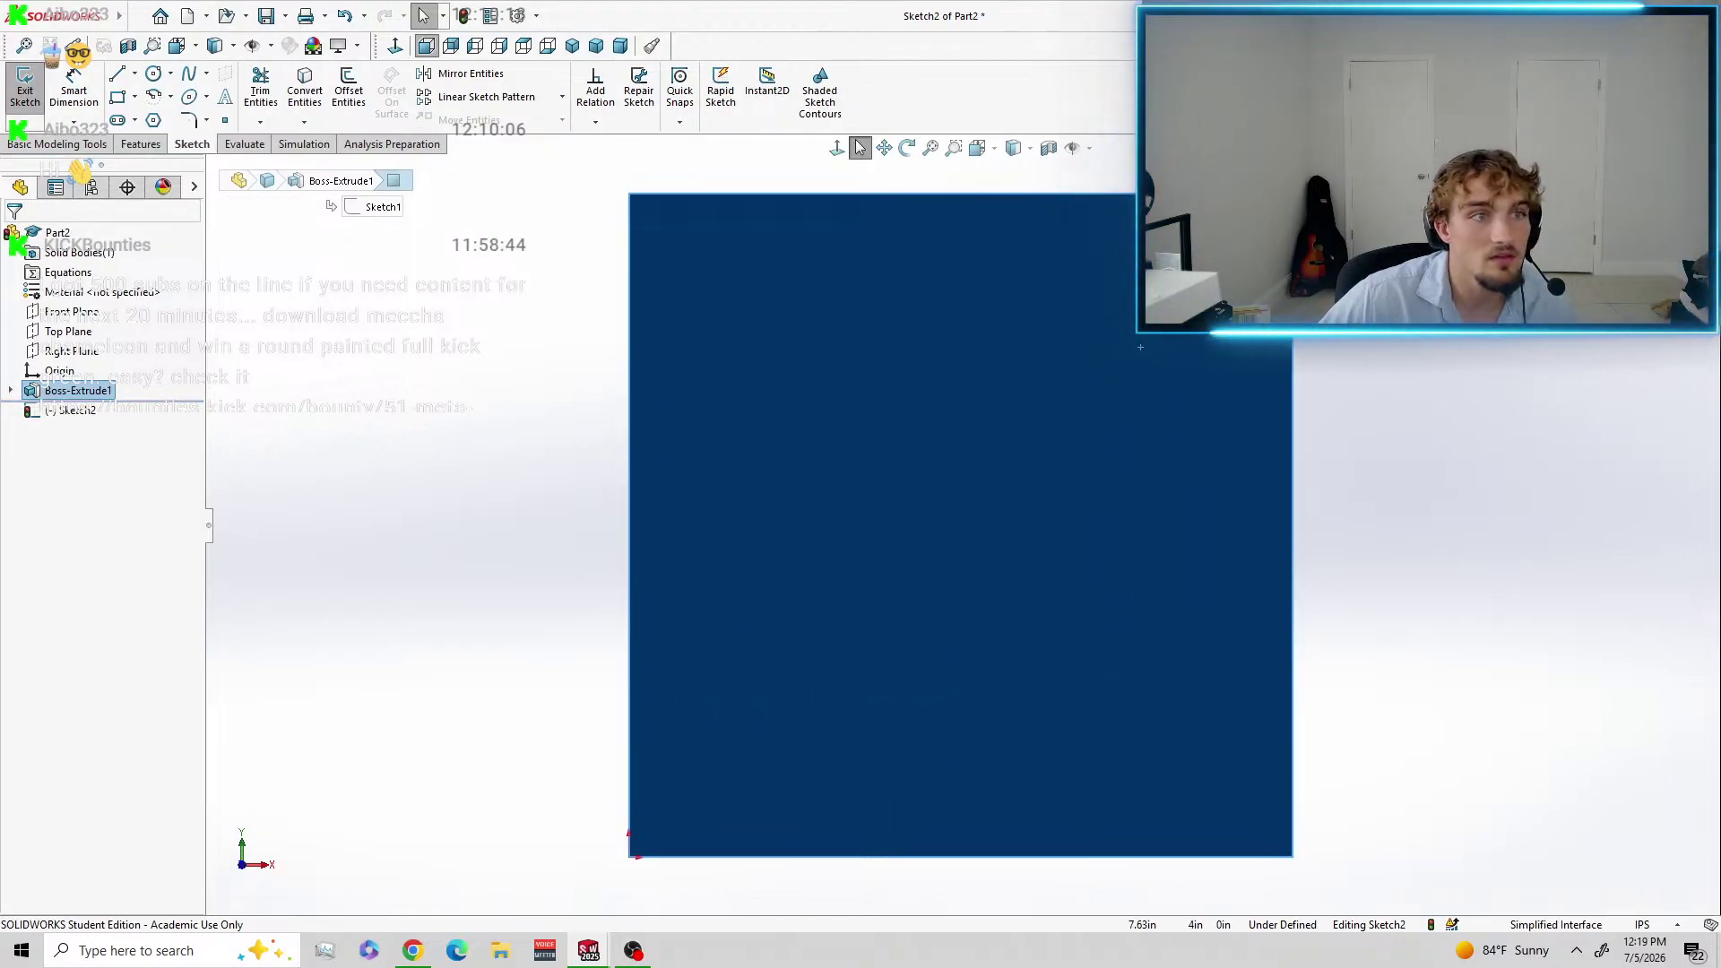
{"action": "left_click", "coordinate": [154, 76]}
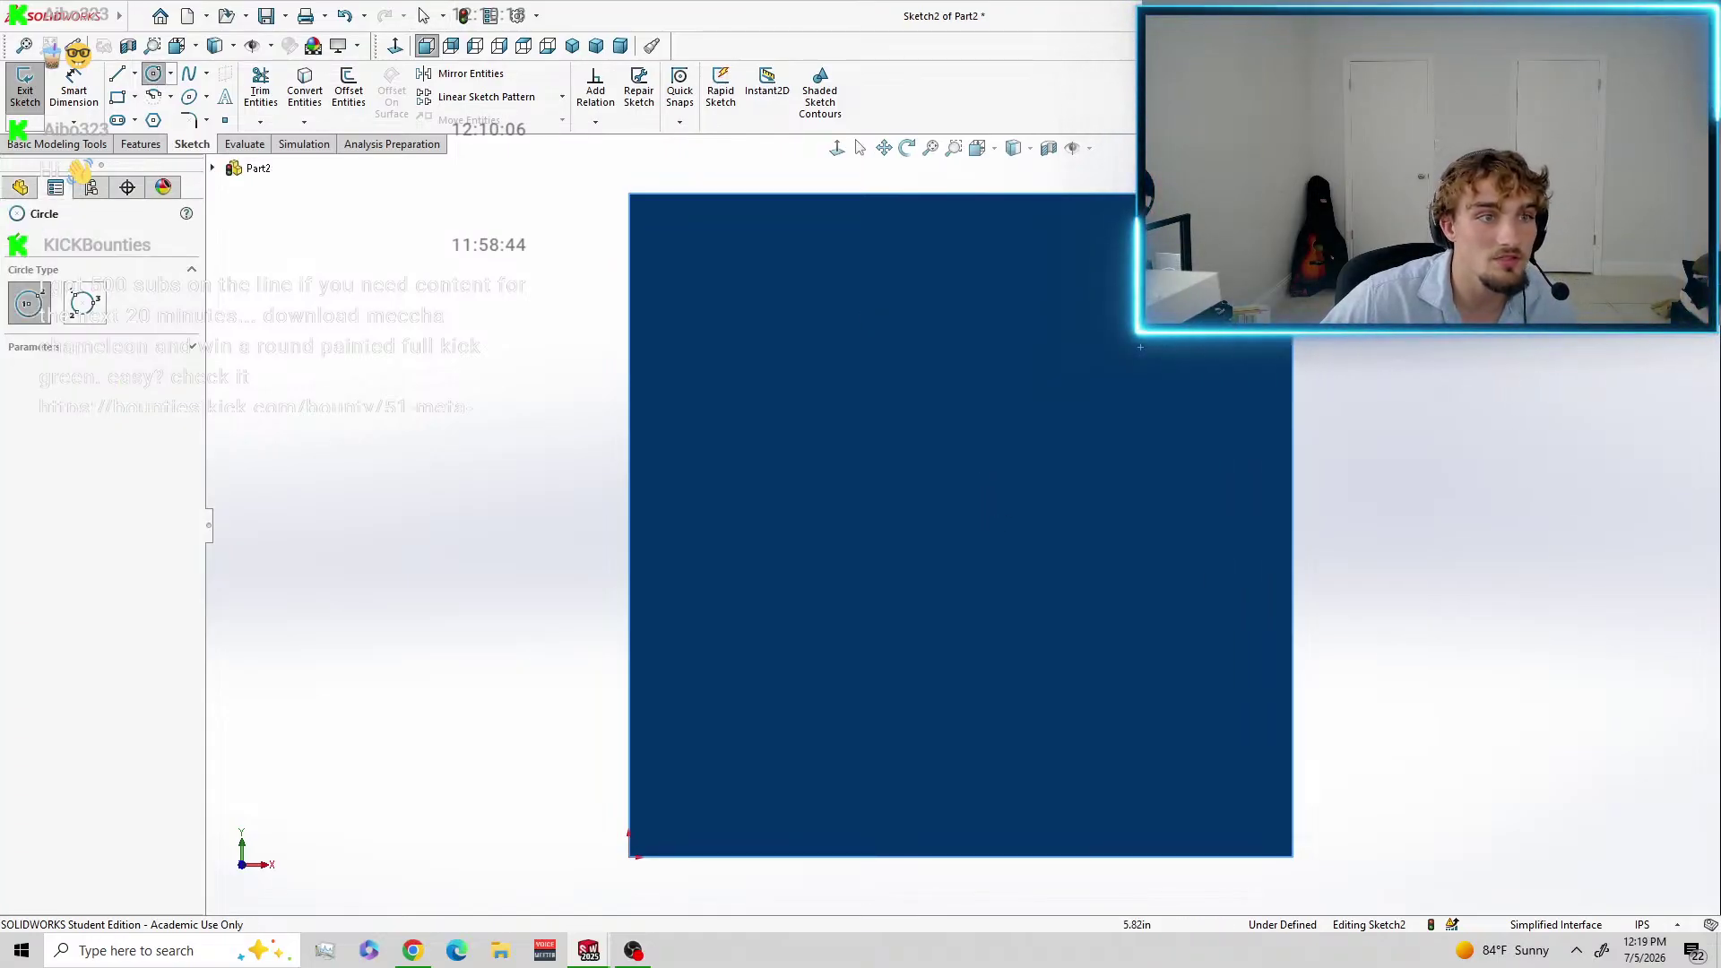
{"action": "left_click", "coordinate": [940, 535]}
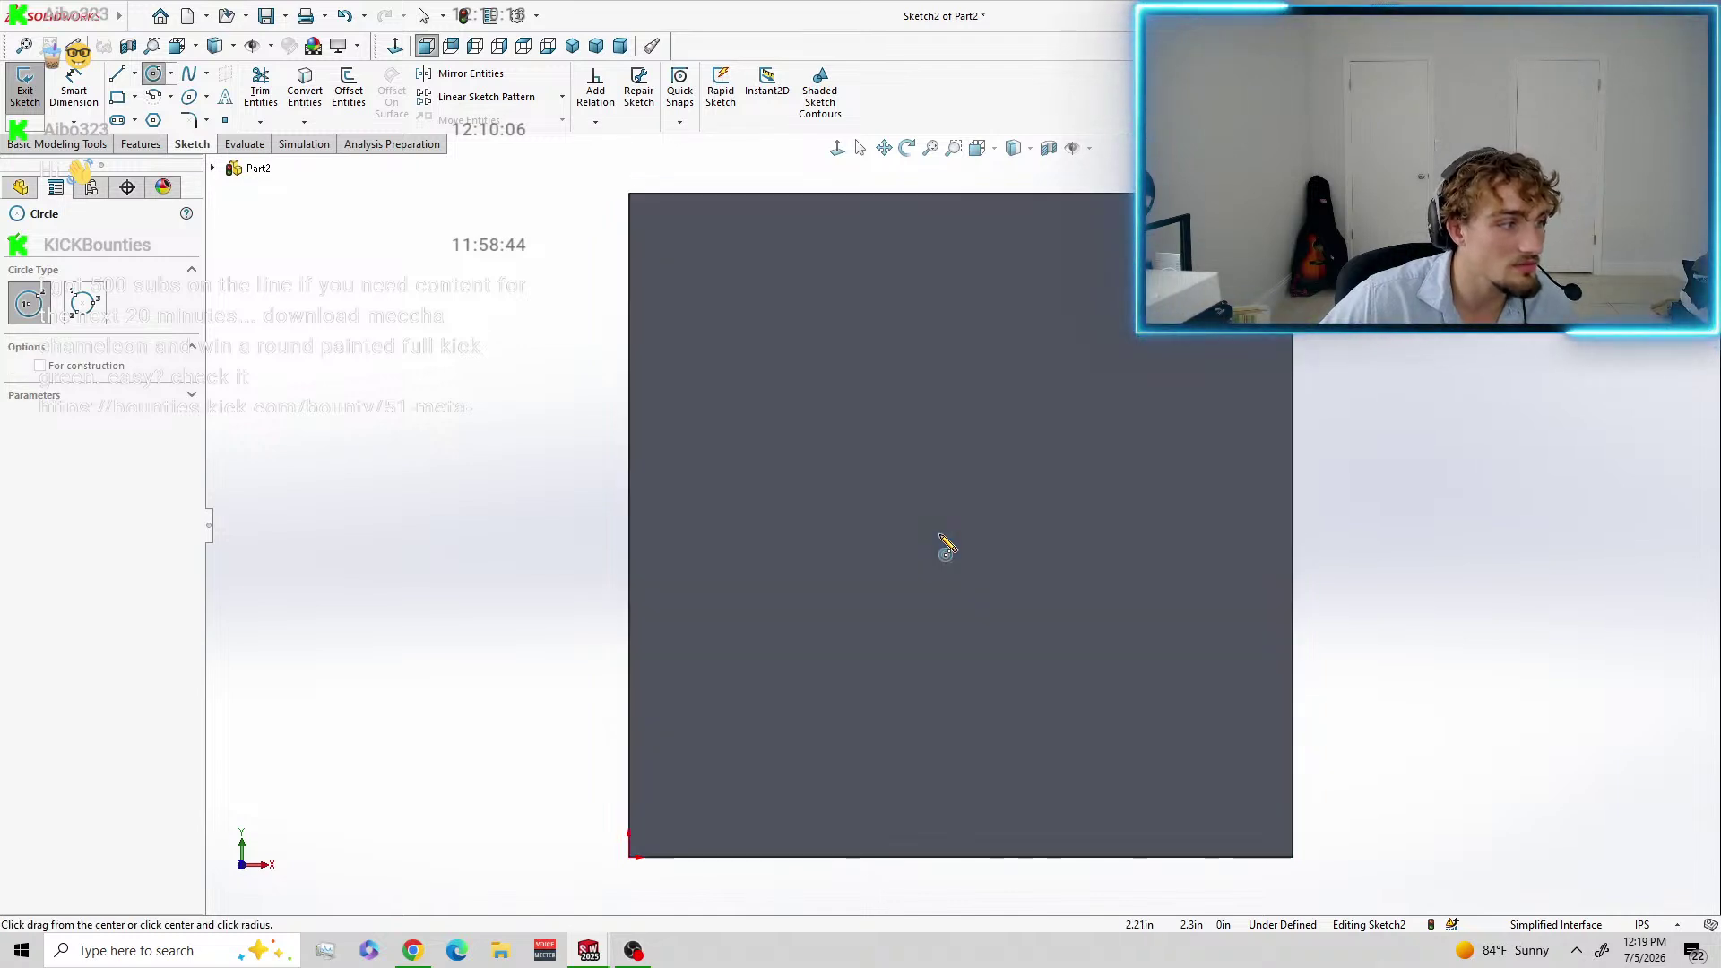
{"action": "left_click", "coordinate": [1019, 425]}
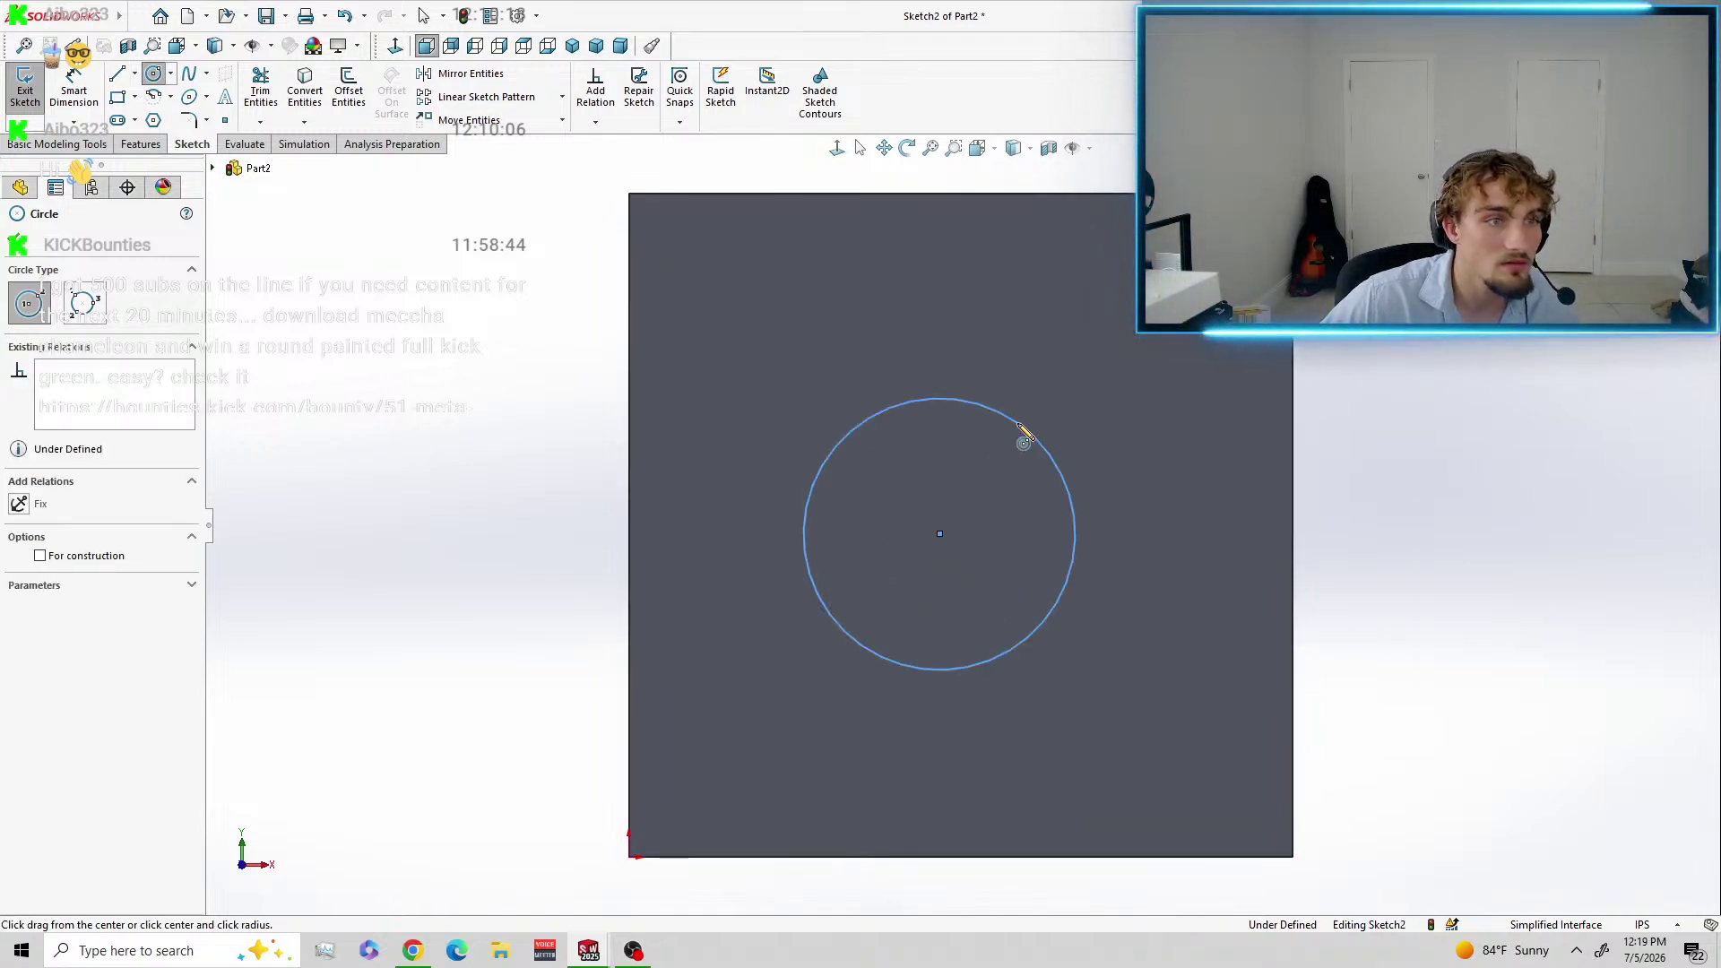
{"action": "key", "text": "Escape"}
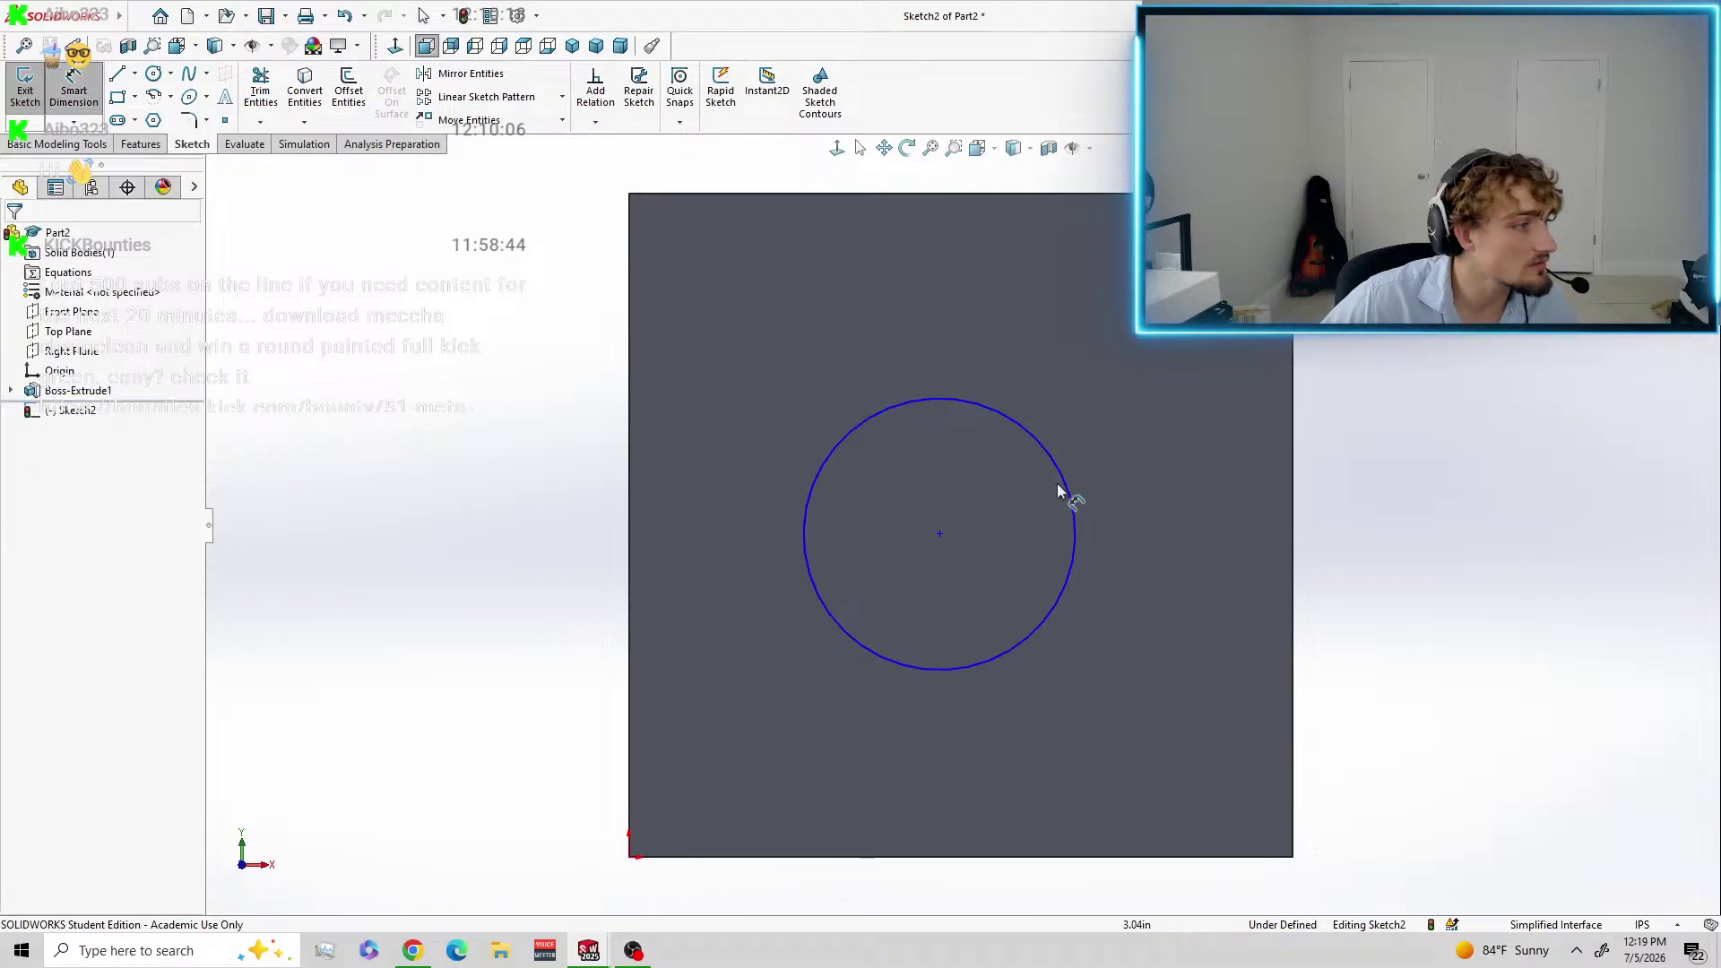
Dimension the circle's diameter to 70 mm.
{"action": "left_click", "coordinate": [1033, 432]}
{"action": "left_click", "coordinate": [1208, 443]}
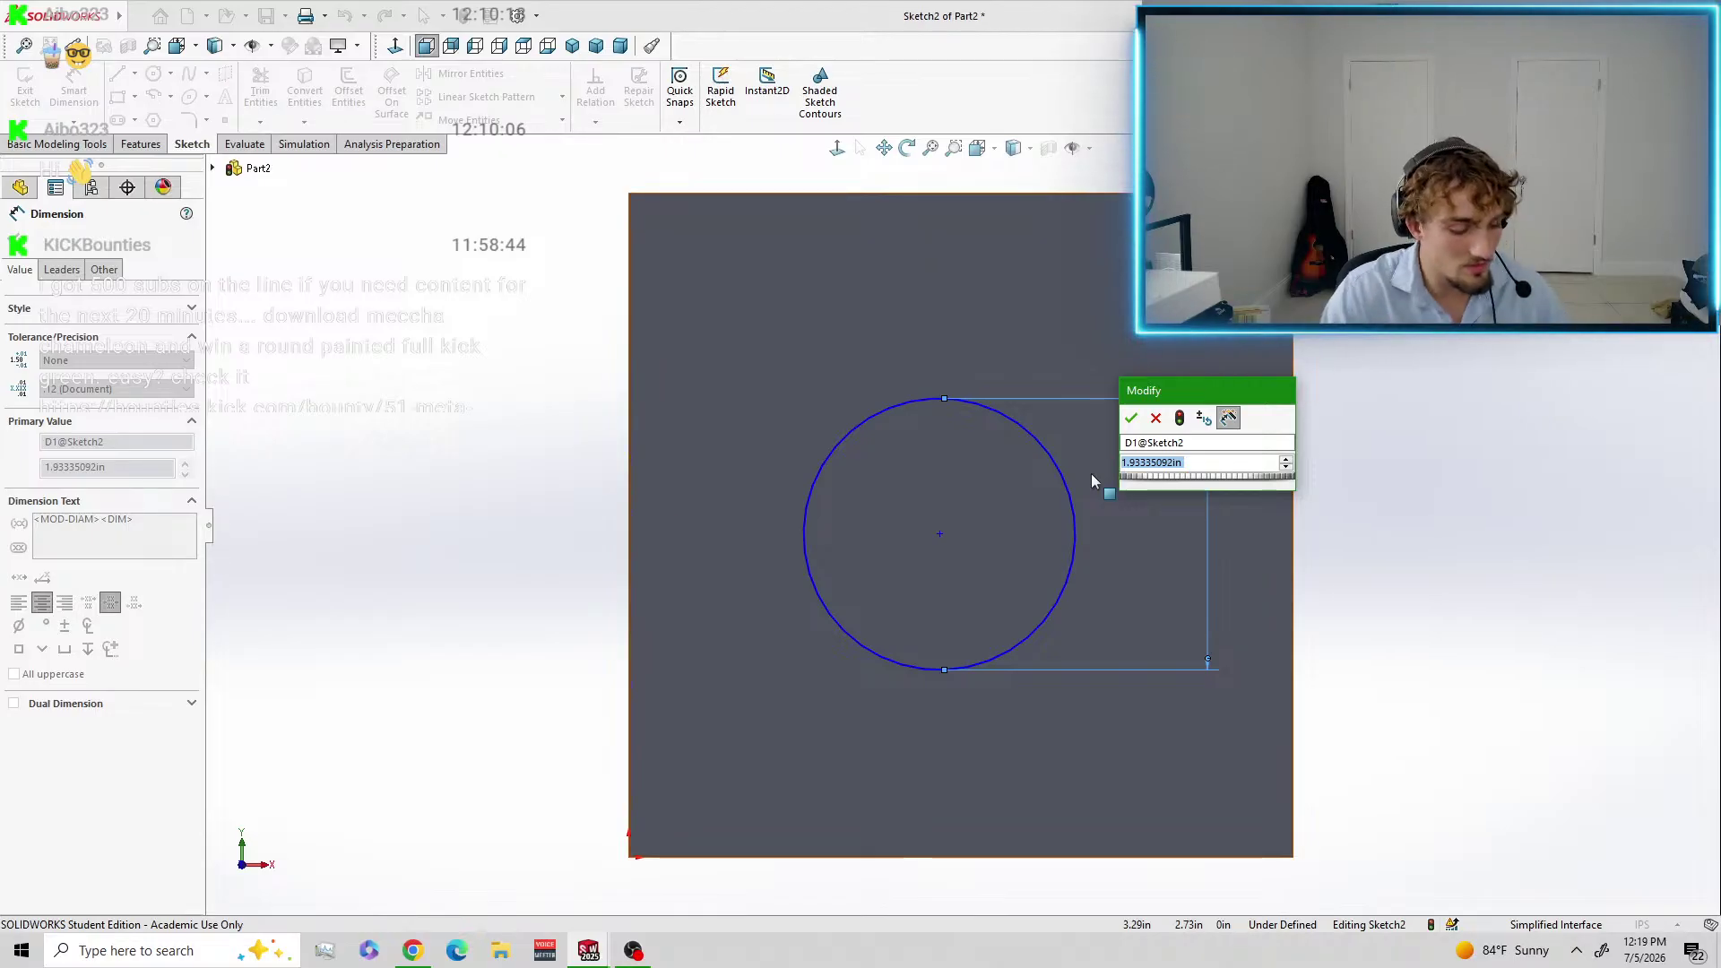
{"action": "type", "text": "70mm"}
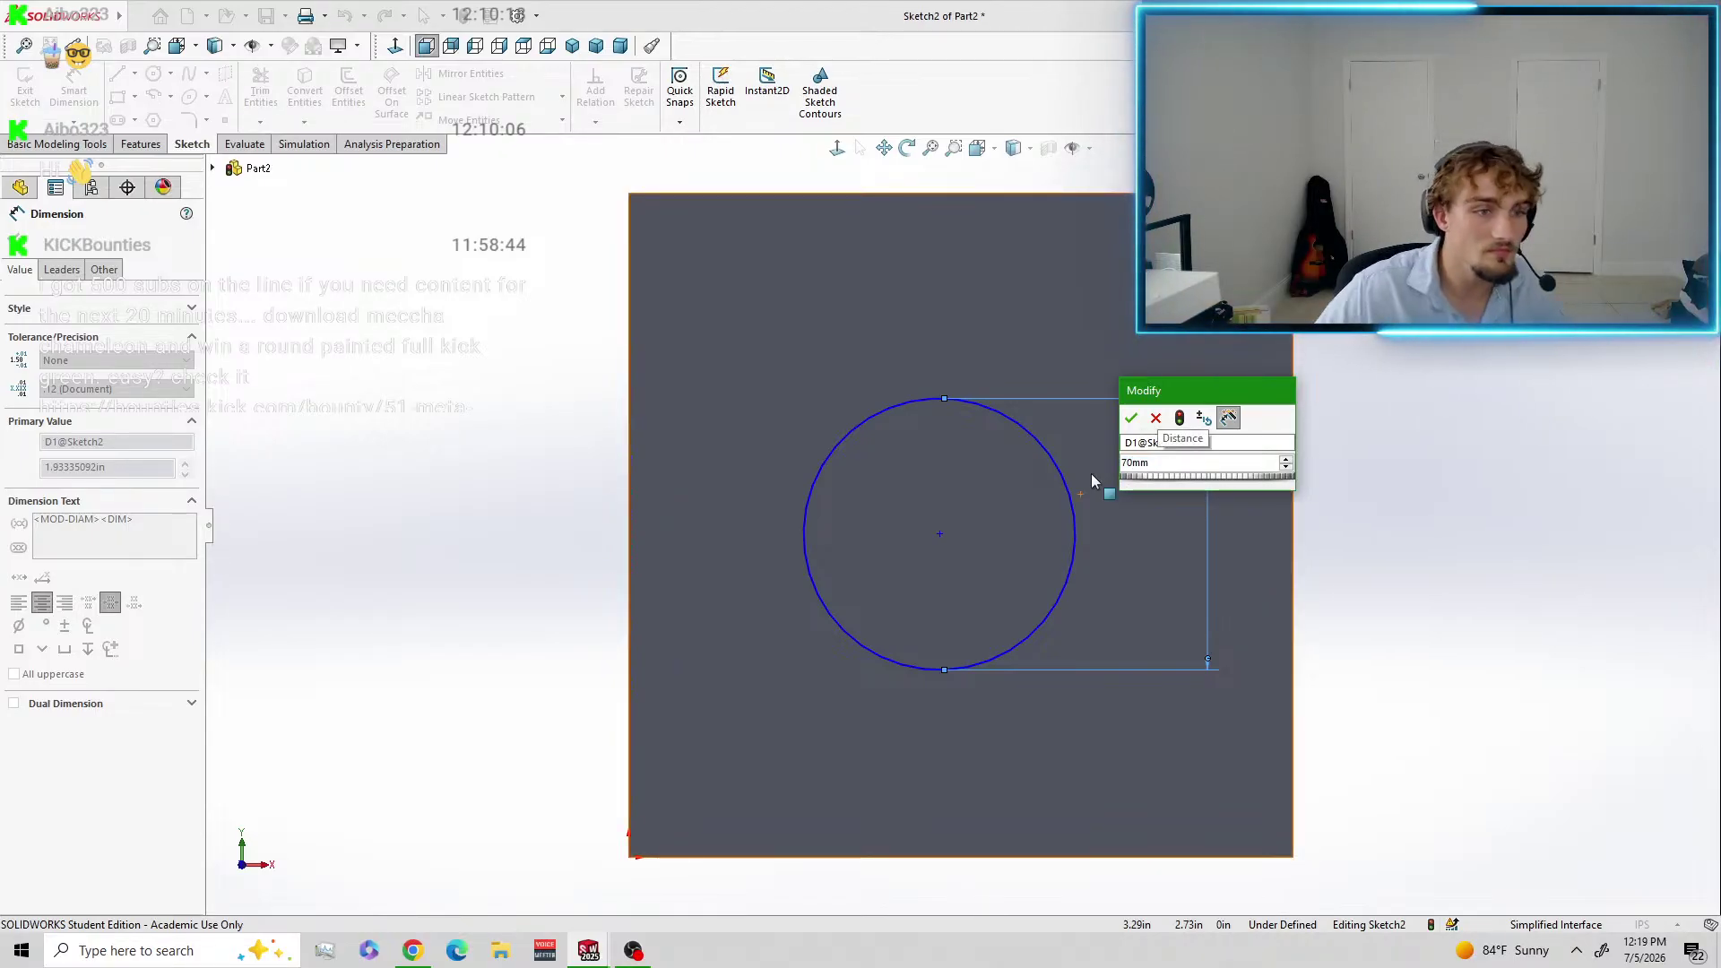
{"action": "left_click", "coordinate": [1130, 419]}
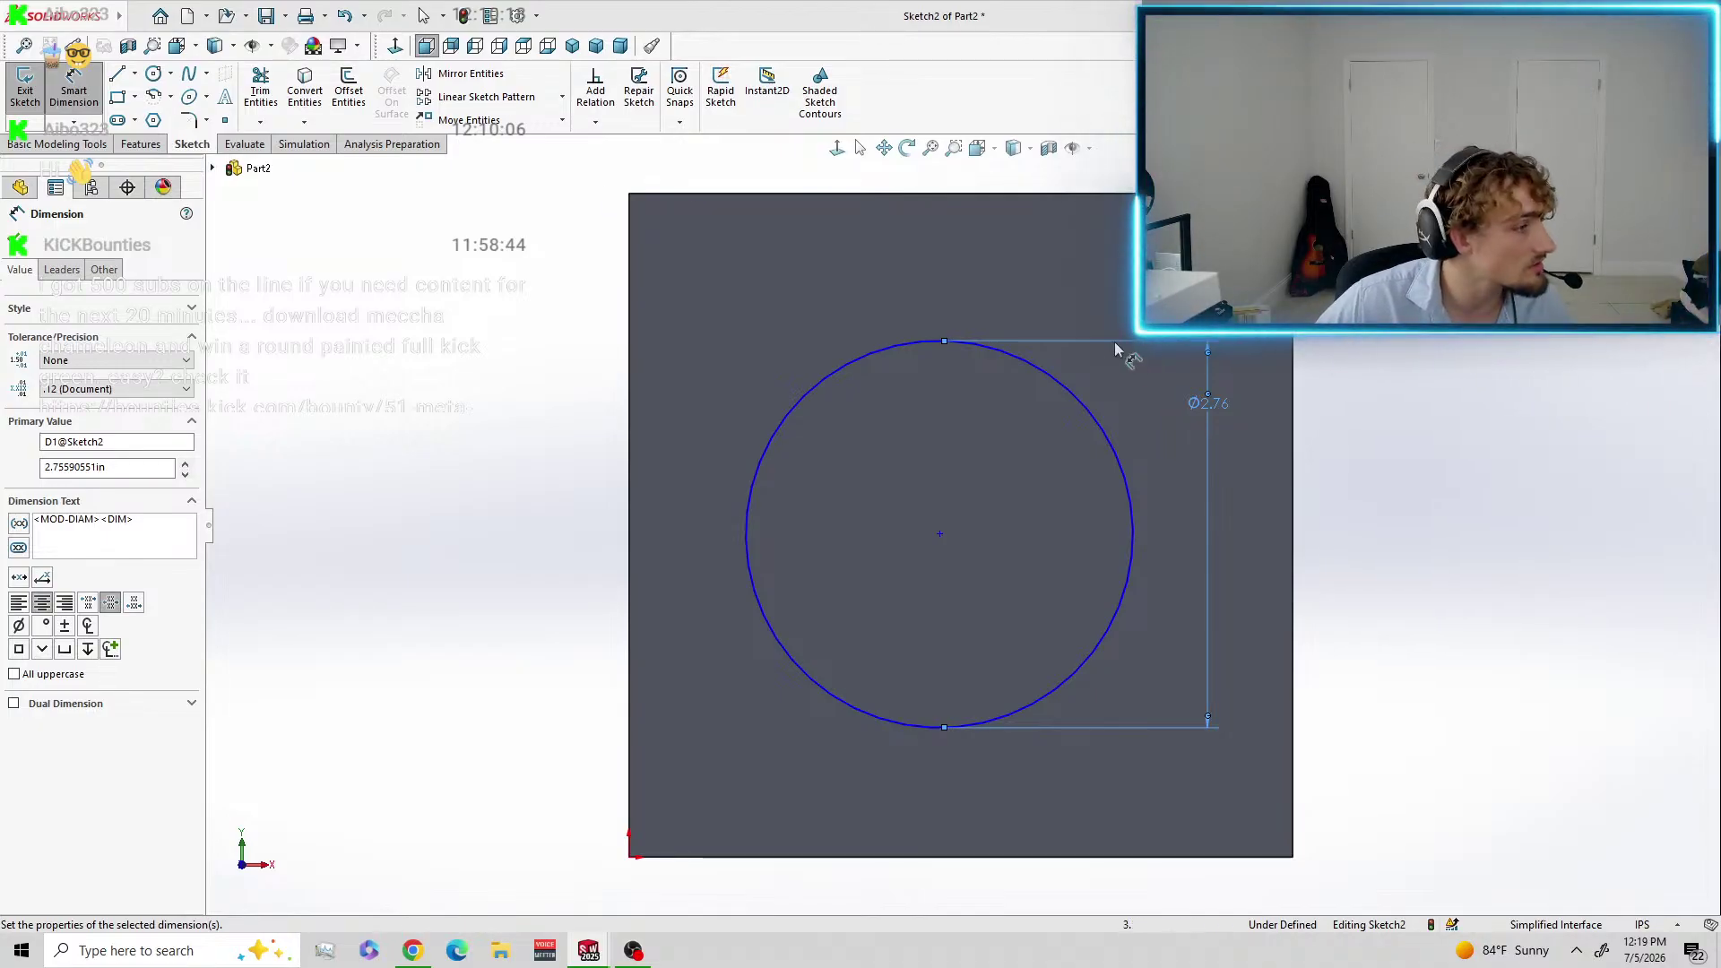
Dimension the circle's center 60 mm from the block's upper edge and 60 mm from its right edge.
{"action": "left_click", "coordinate": [937, 194]}
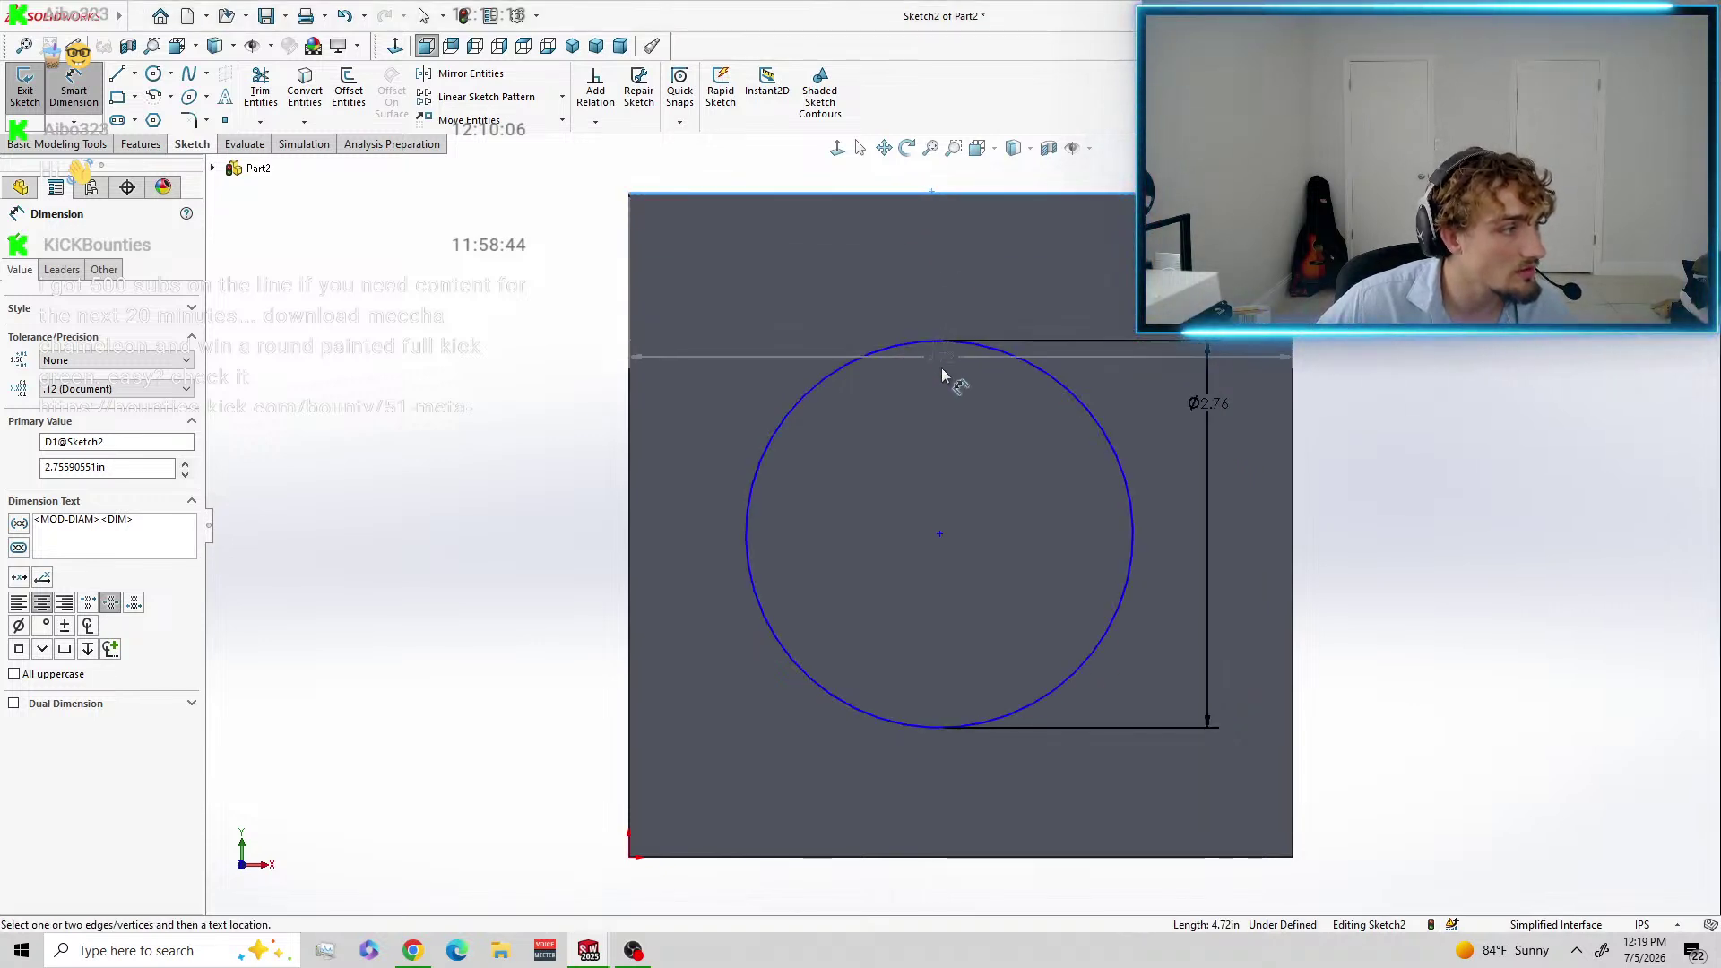
{"action": "left_click", "coordinate": [939, 536]}
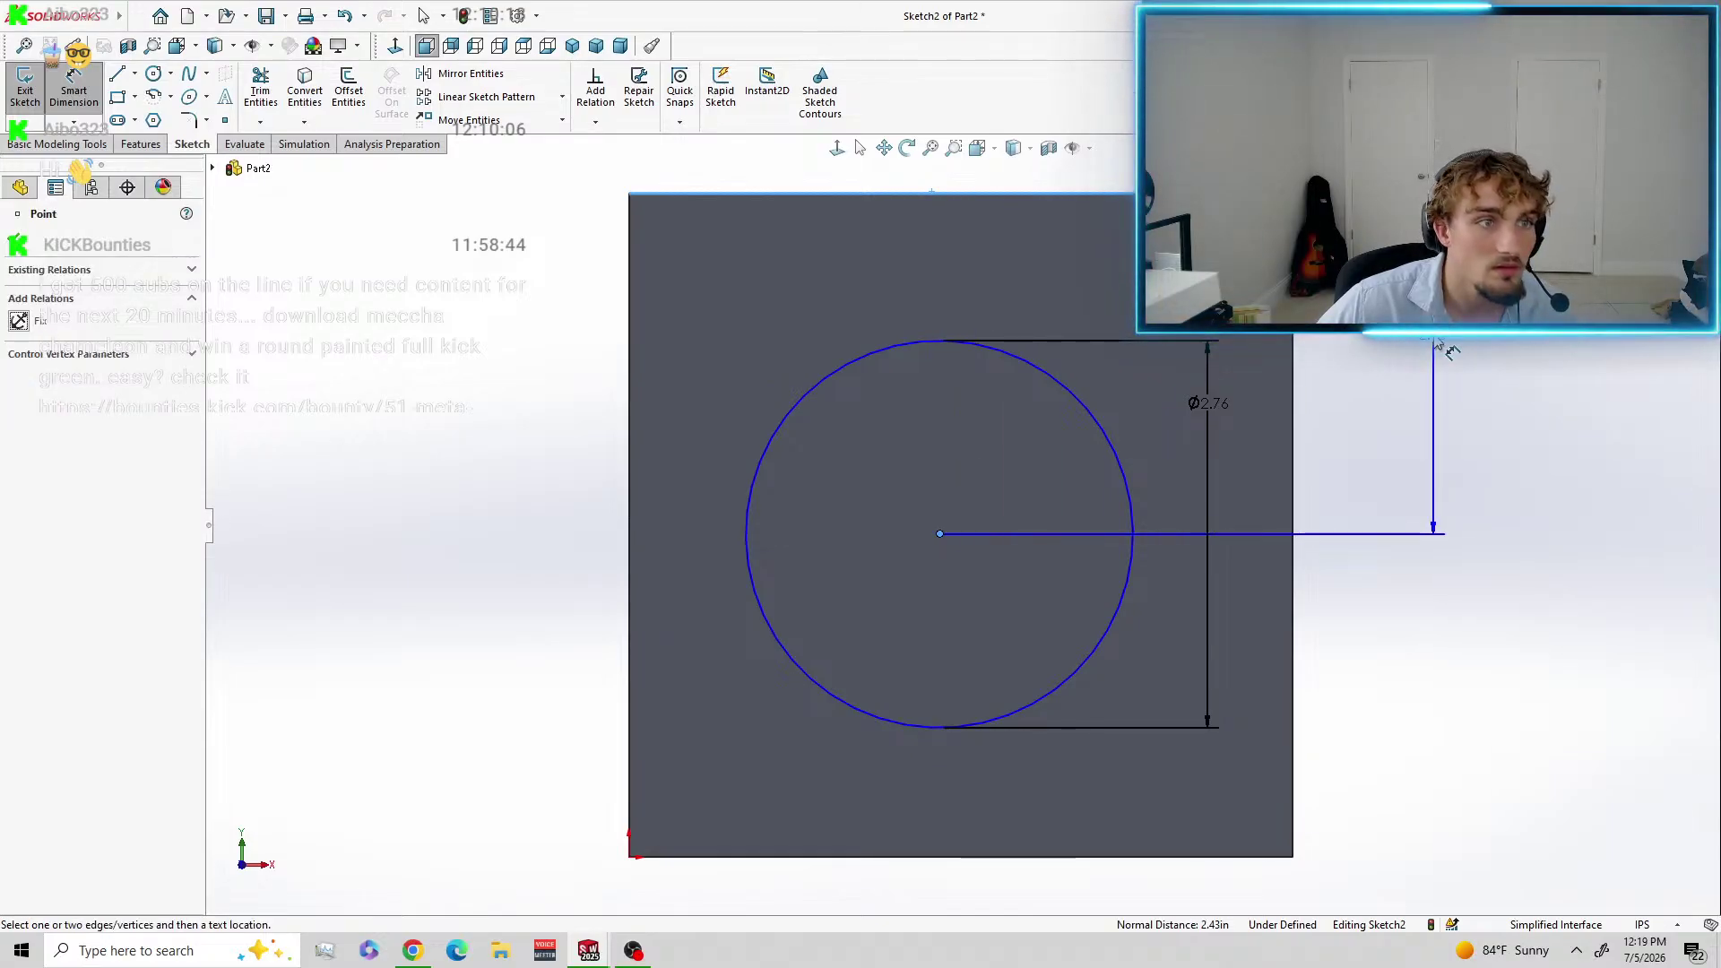
{"action": "left_click", "coordinate": [1434, 347]}
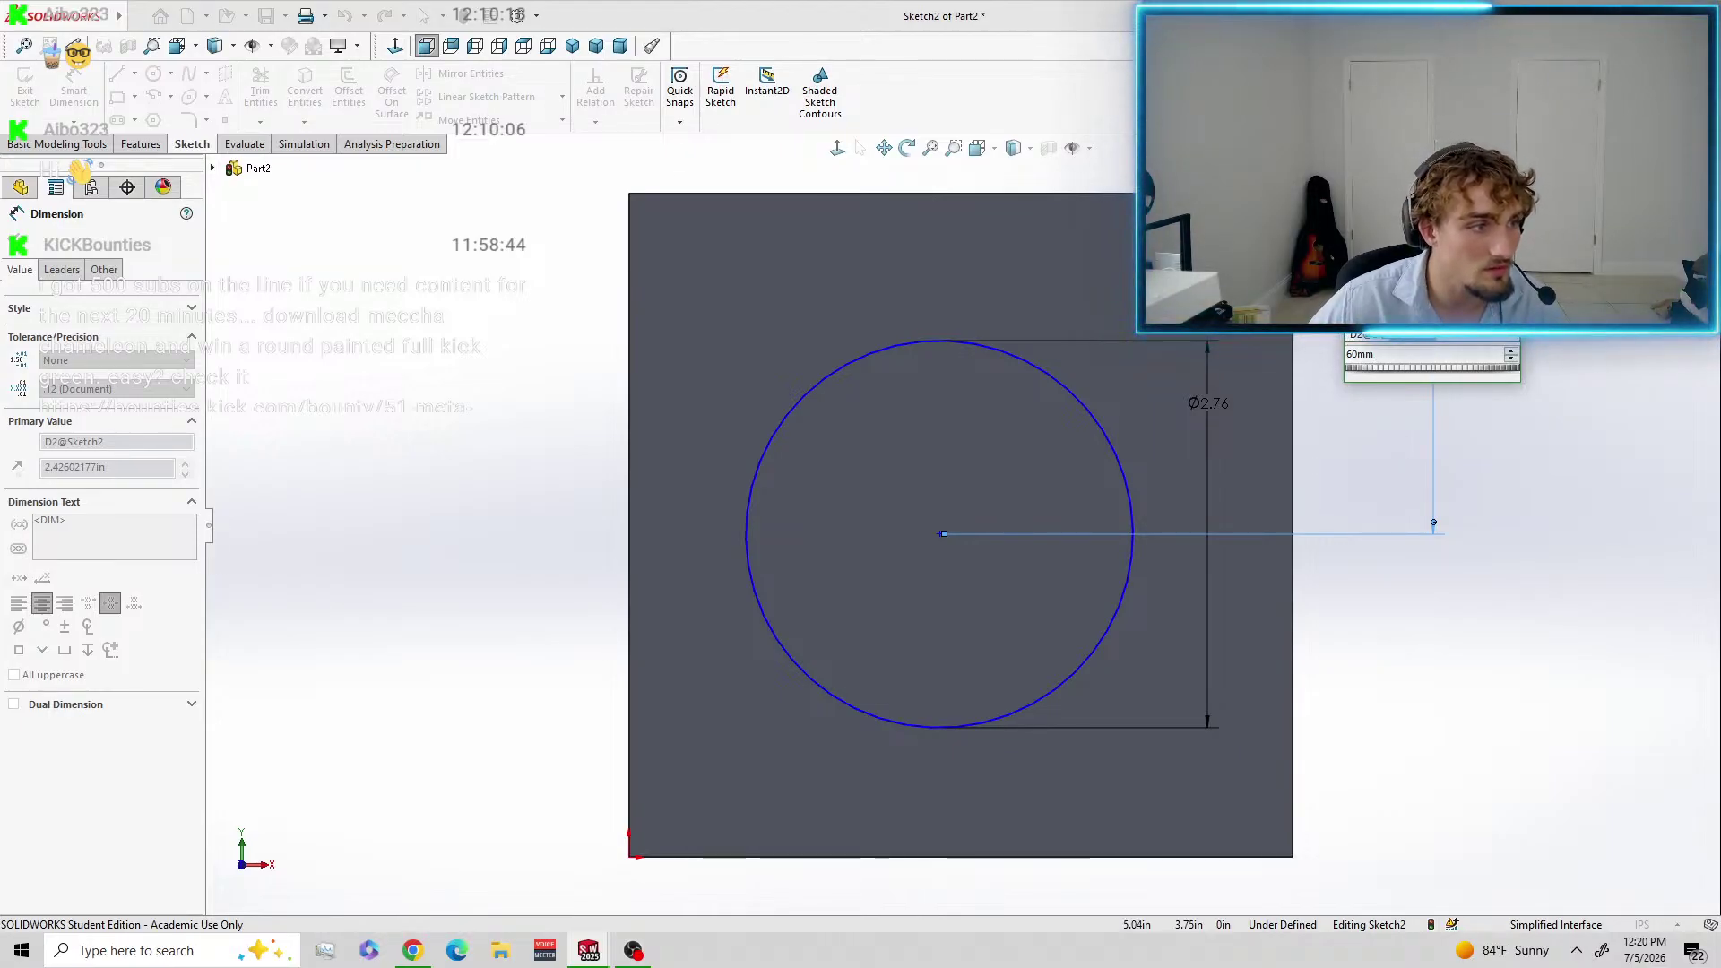
{"action": "key", "text": "Return"}
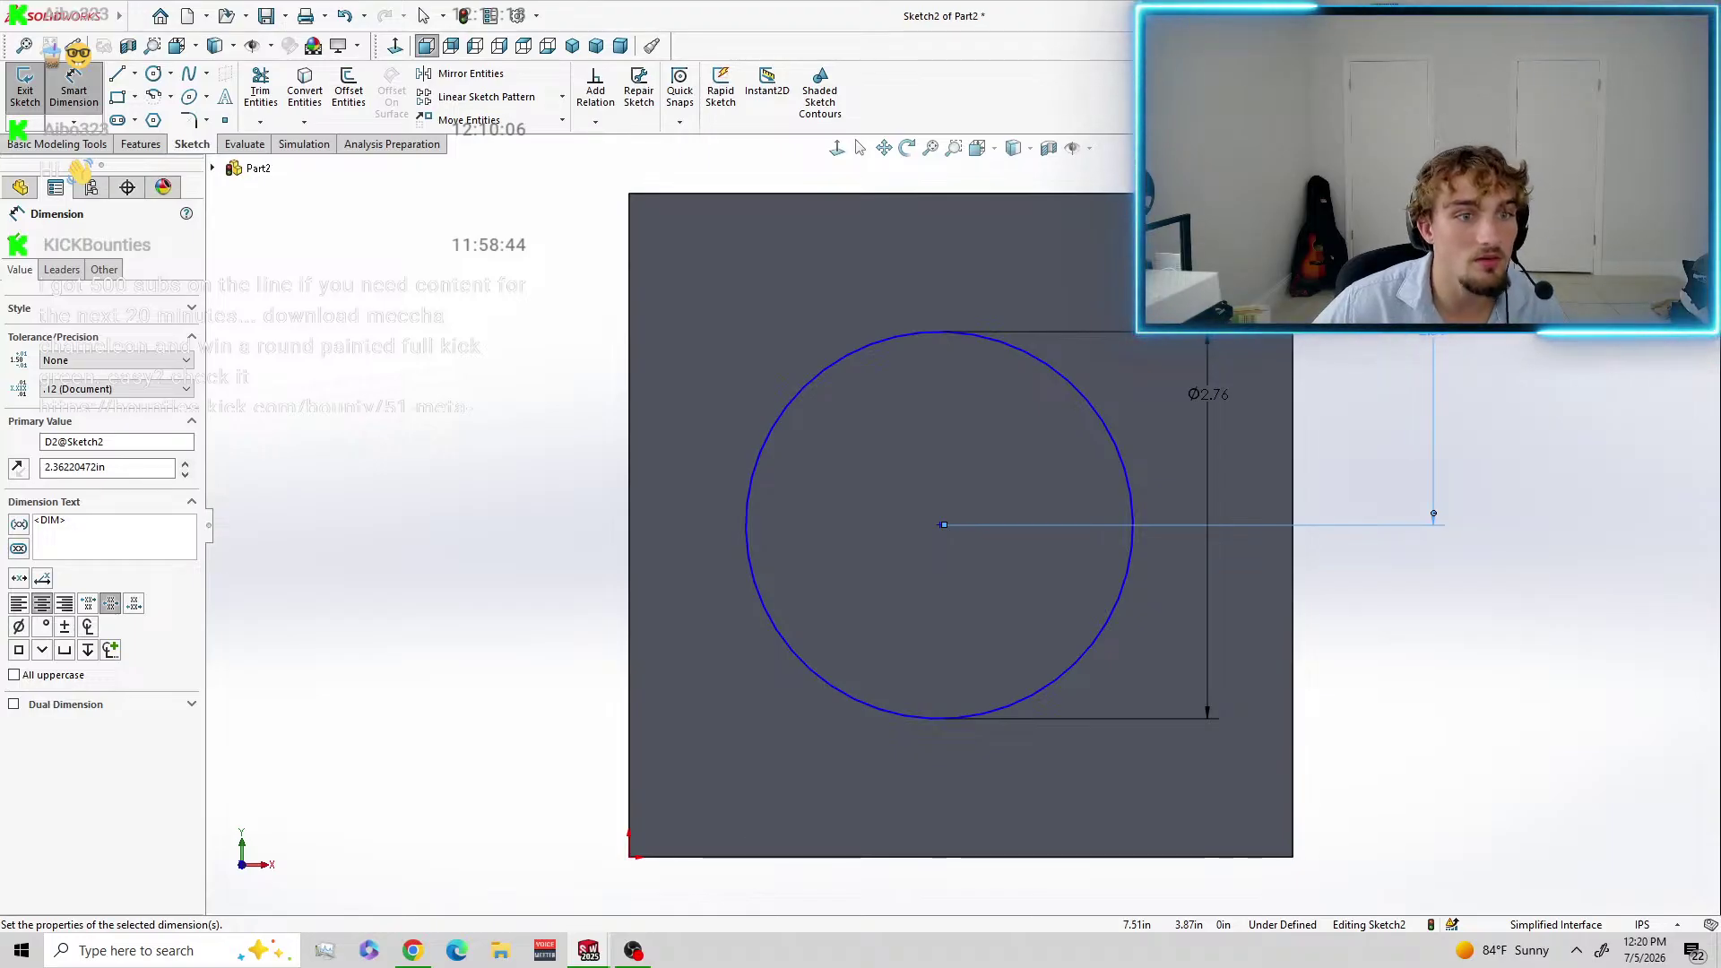
{"action": "left_click", "coordinate": [1294, 575]}
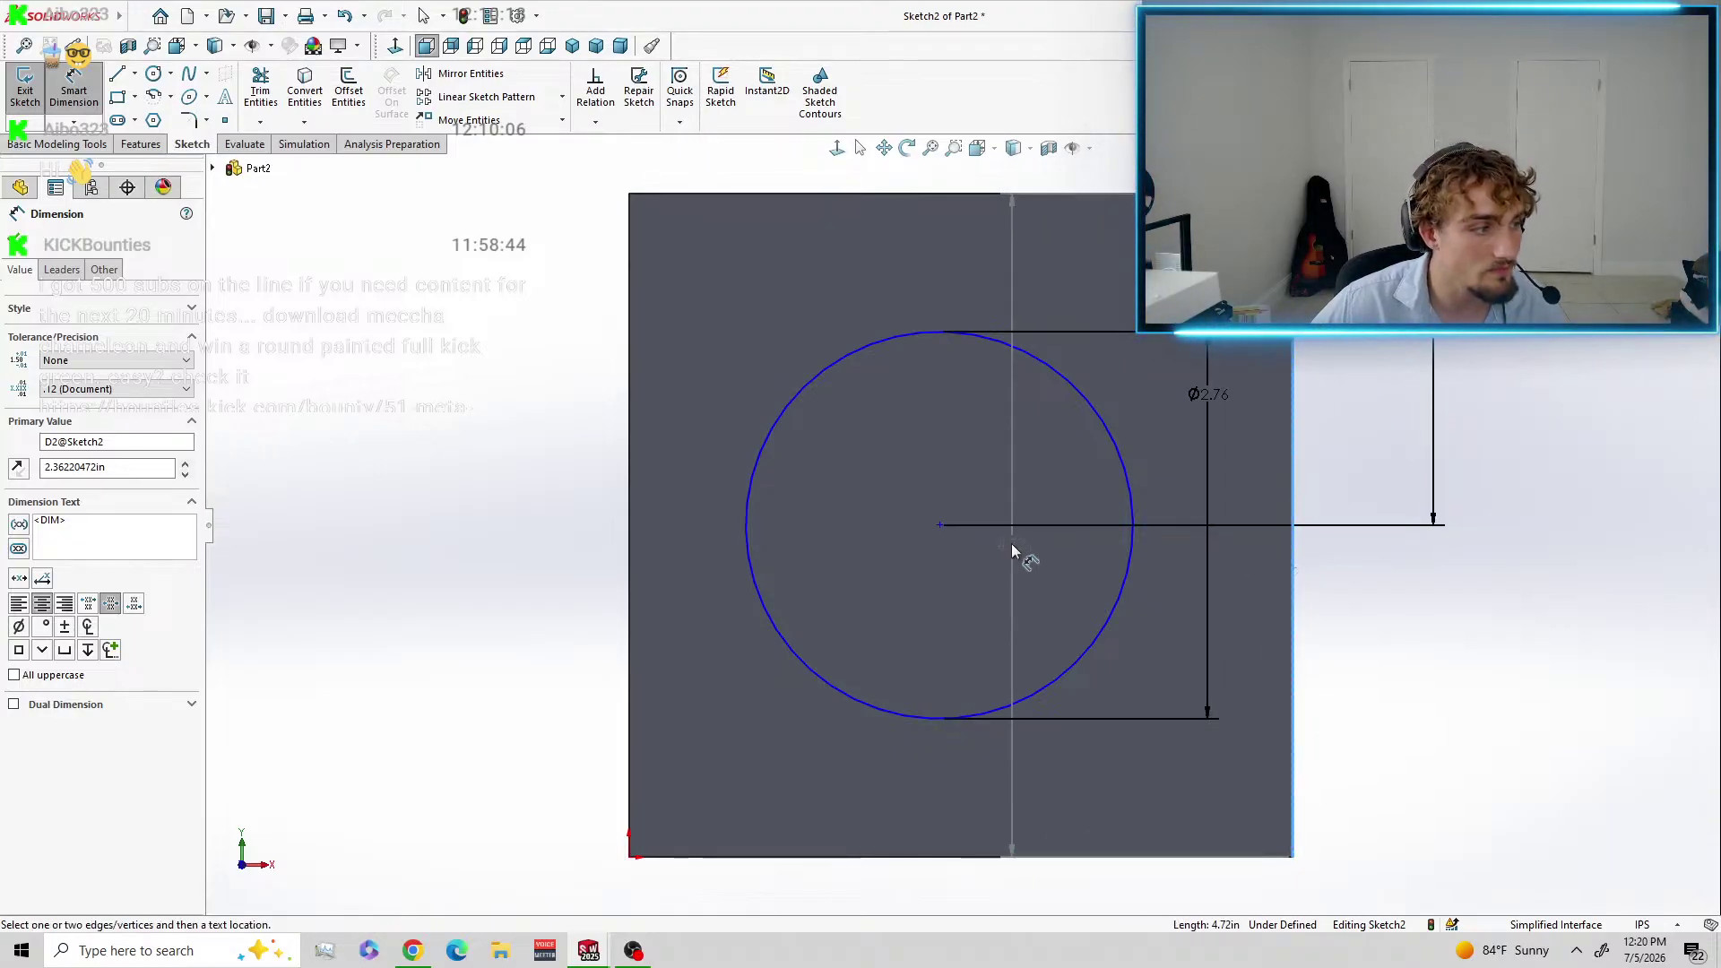
{"action": "left_click", "coordinate": [939, 525]}
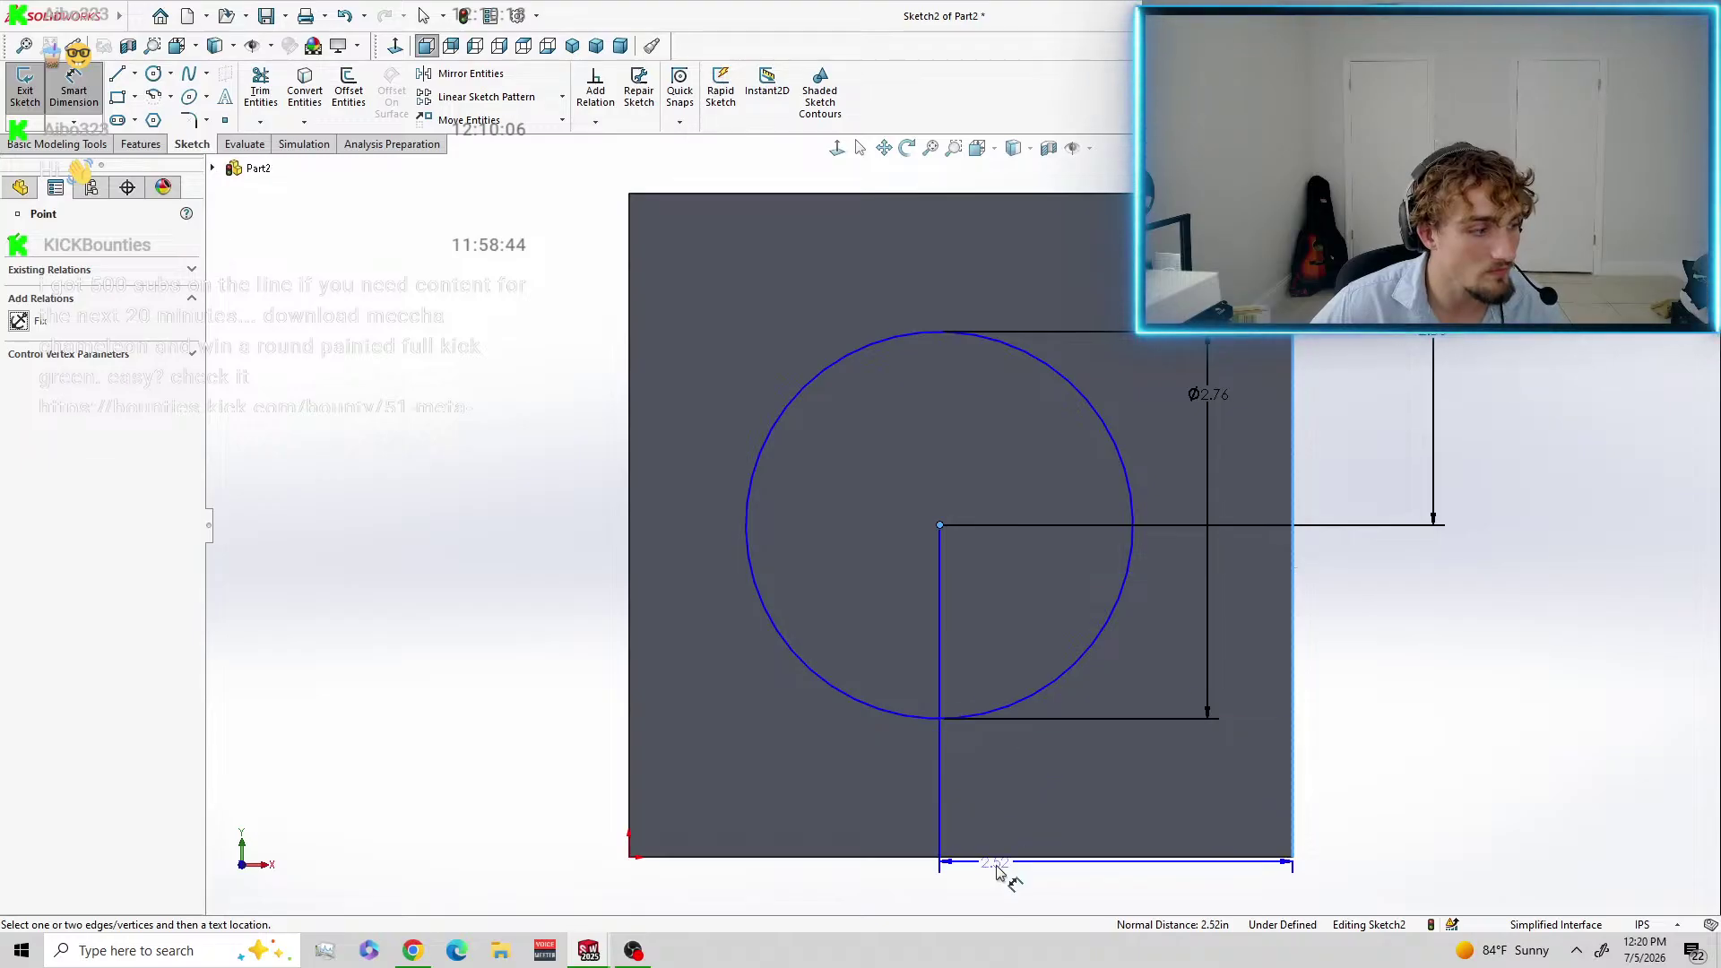
{"action": "left_click", "coordinate": [992, 891]}
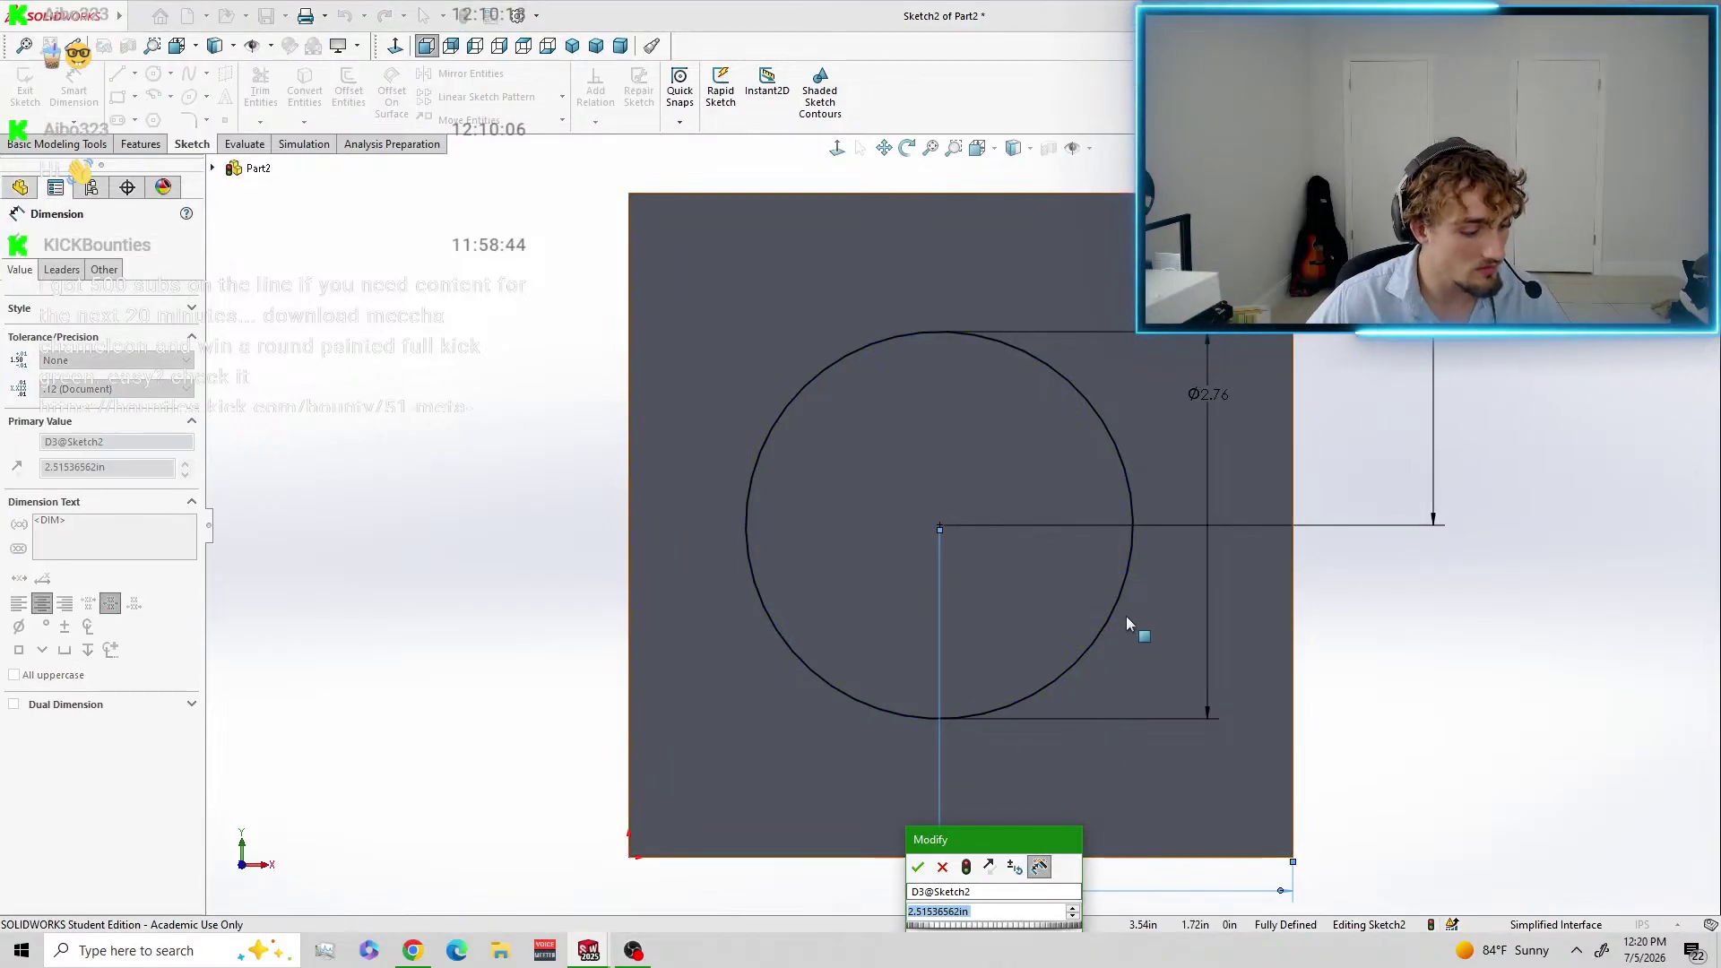
{"action": "type", "text": "60mm"}
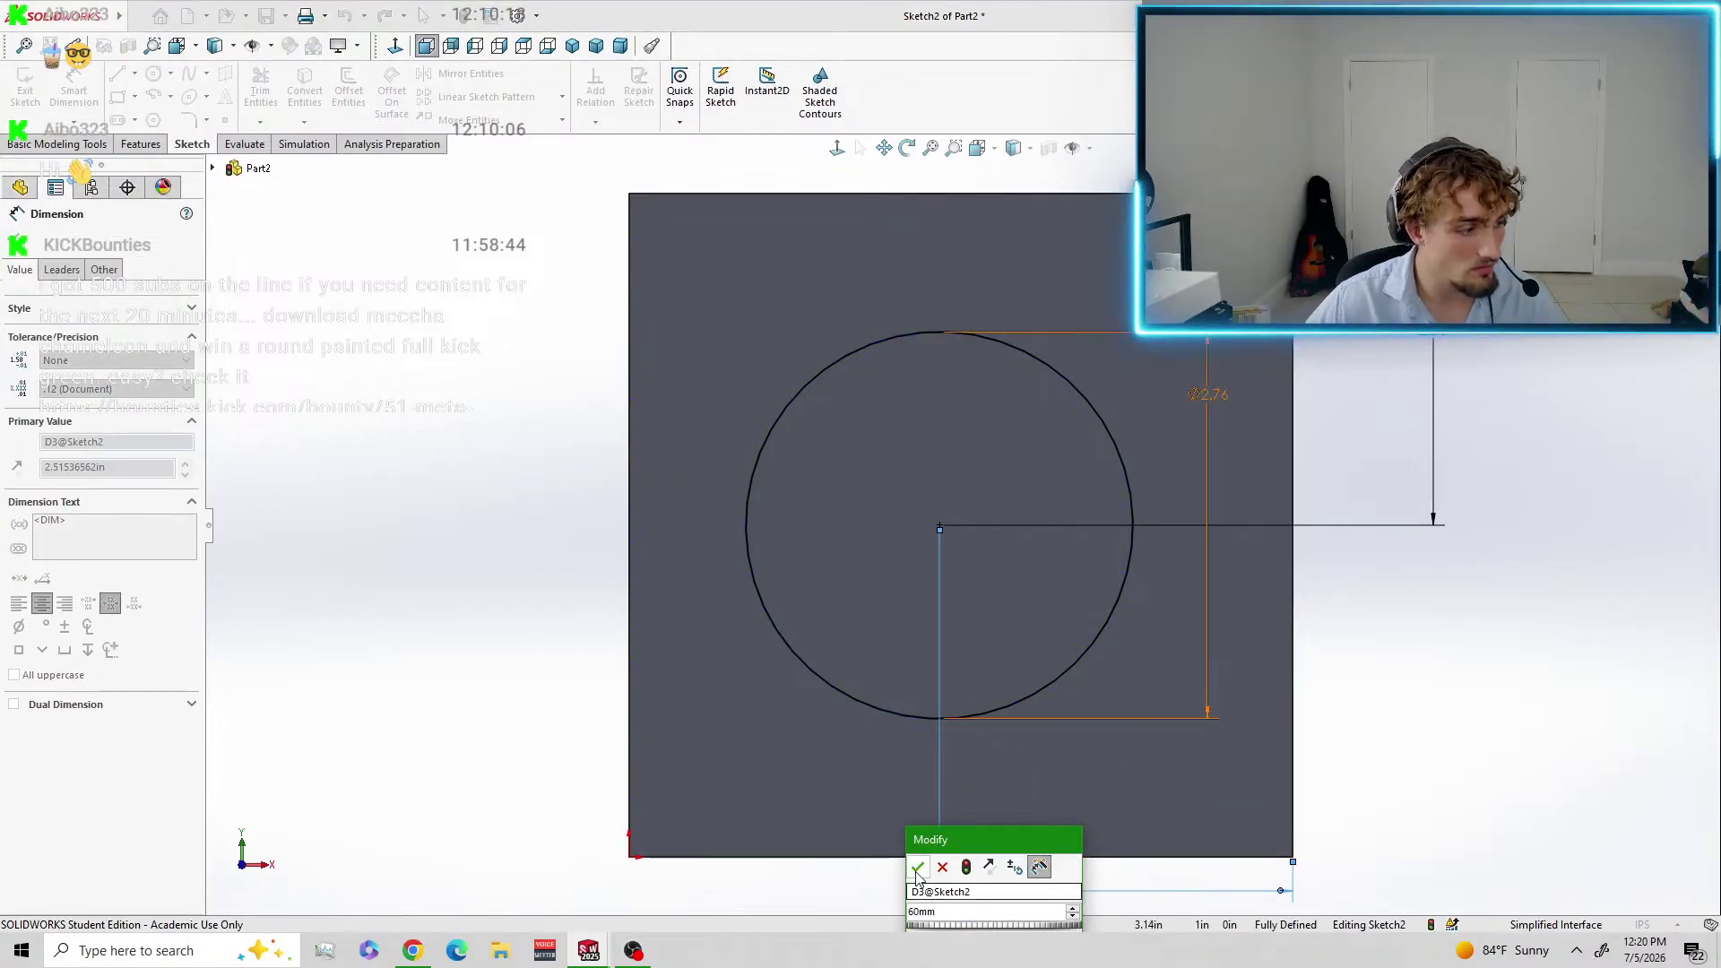
{"action": "left_click", "coordinate": [917, 868]}
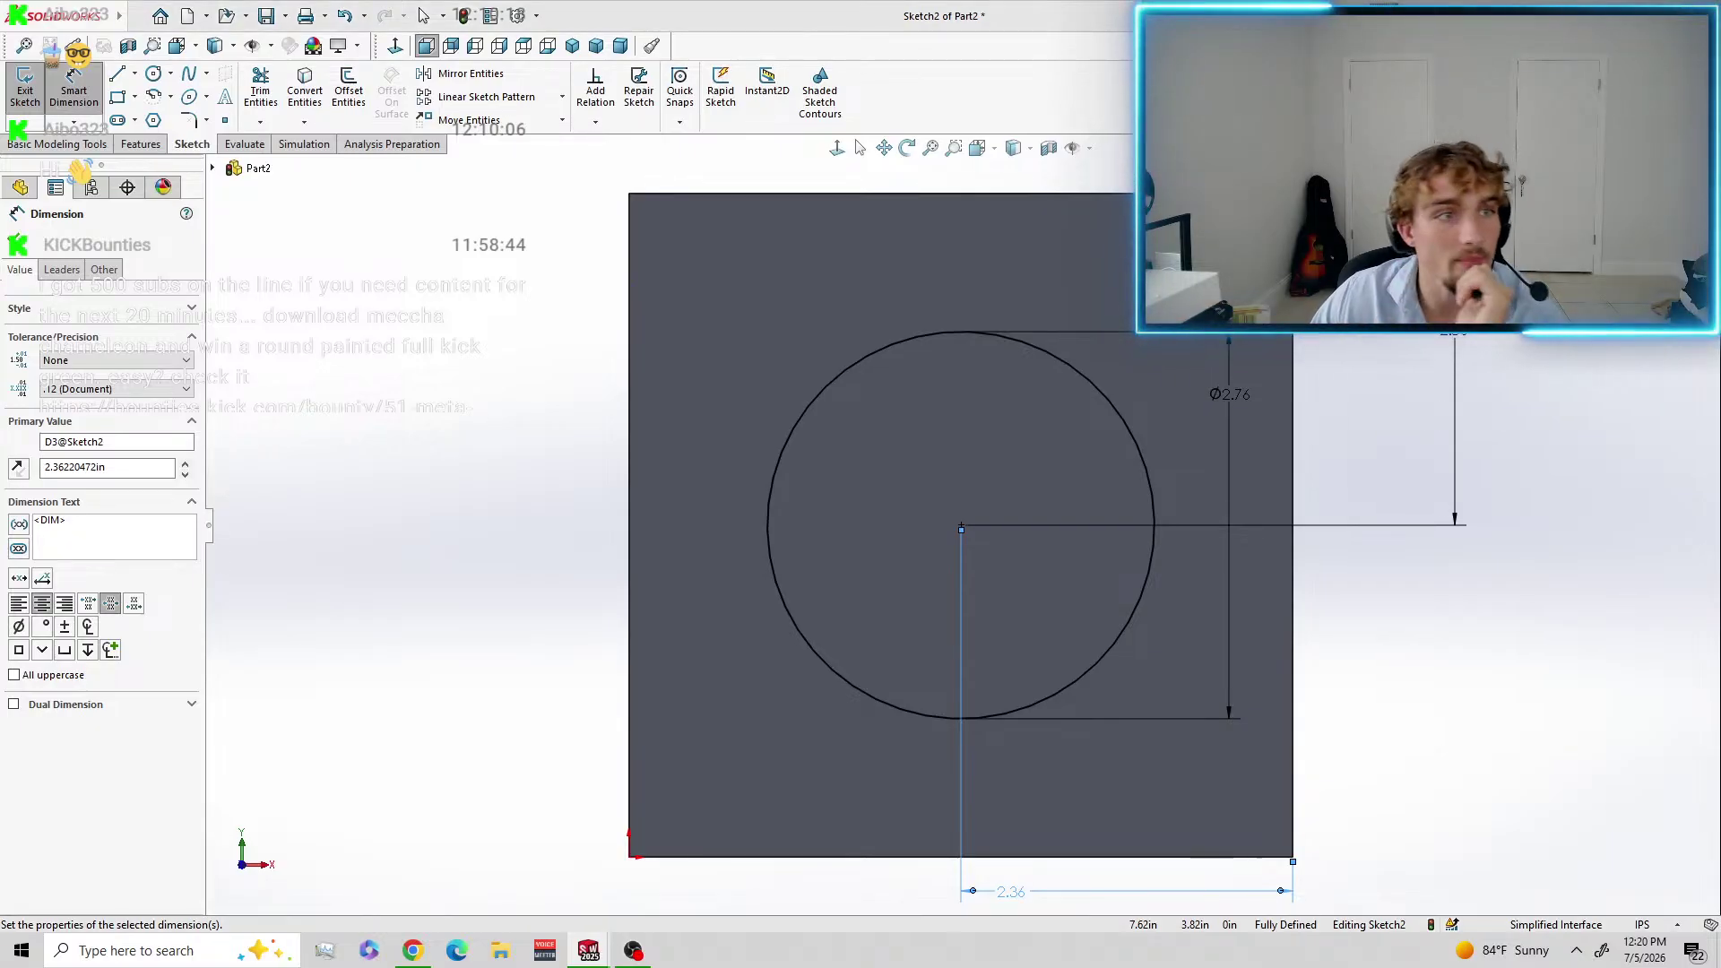
Exit the sketch and extrude the circle 25 mm outward as a boss merged with the block.
{"action": "left_click", "coordinate": [25, 88]}
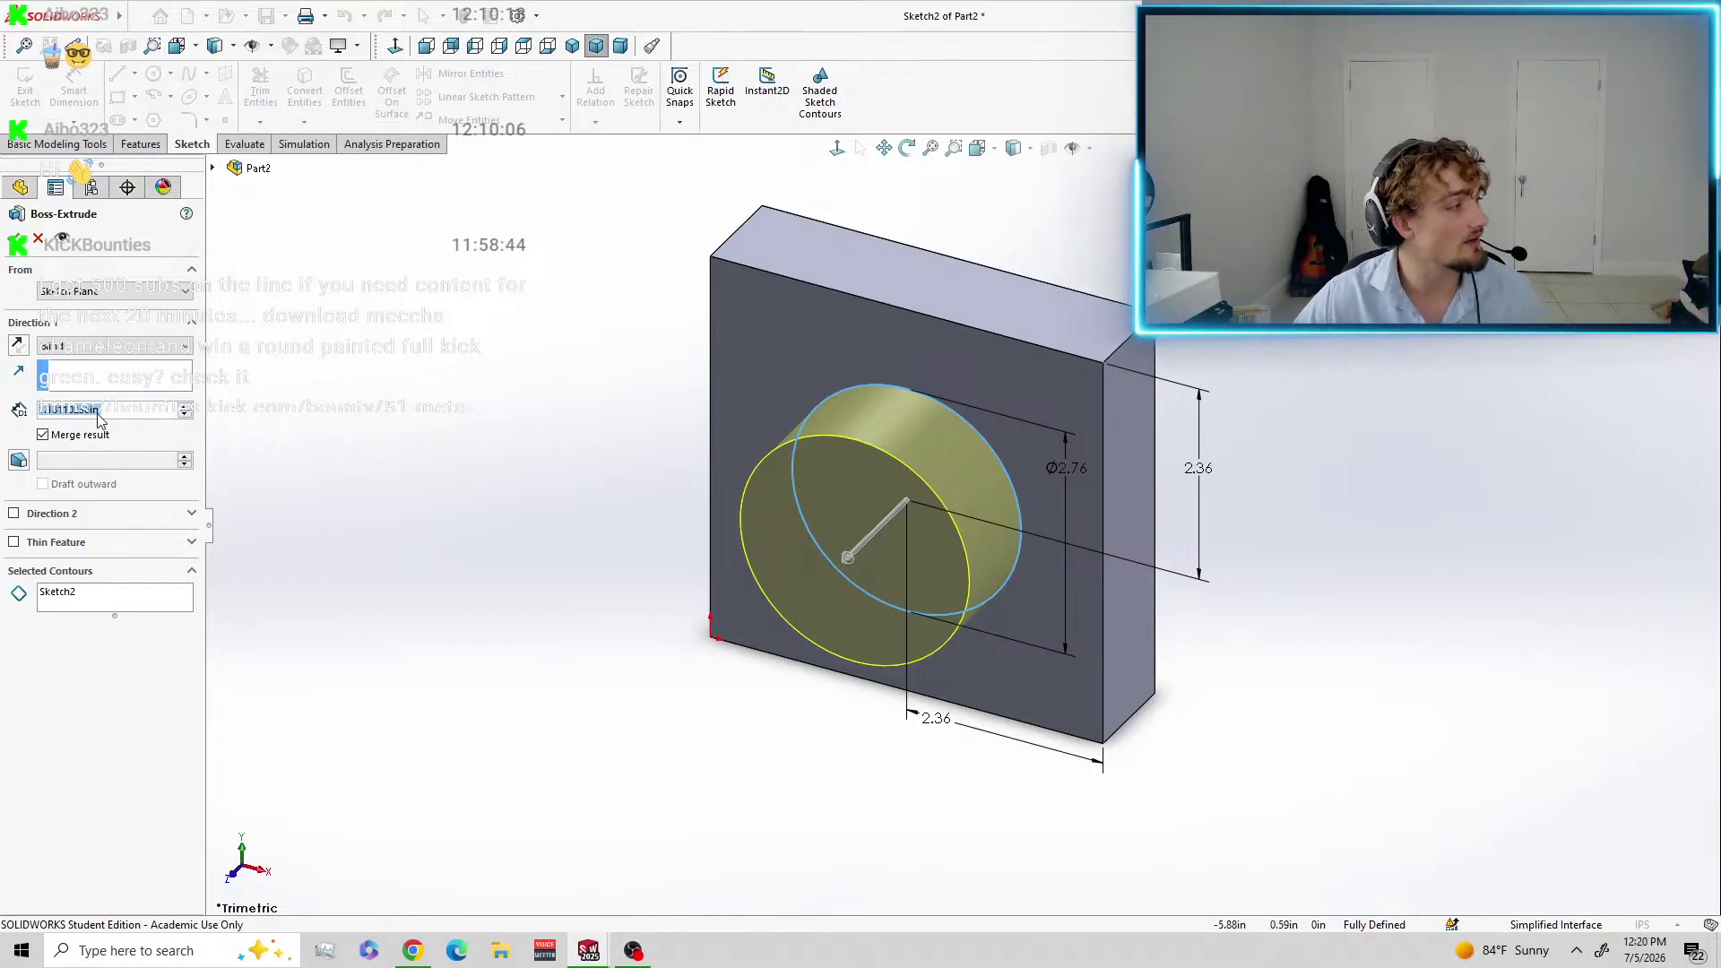
{"action": "type", "text": "25mm"}
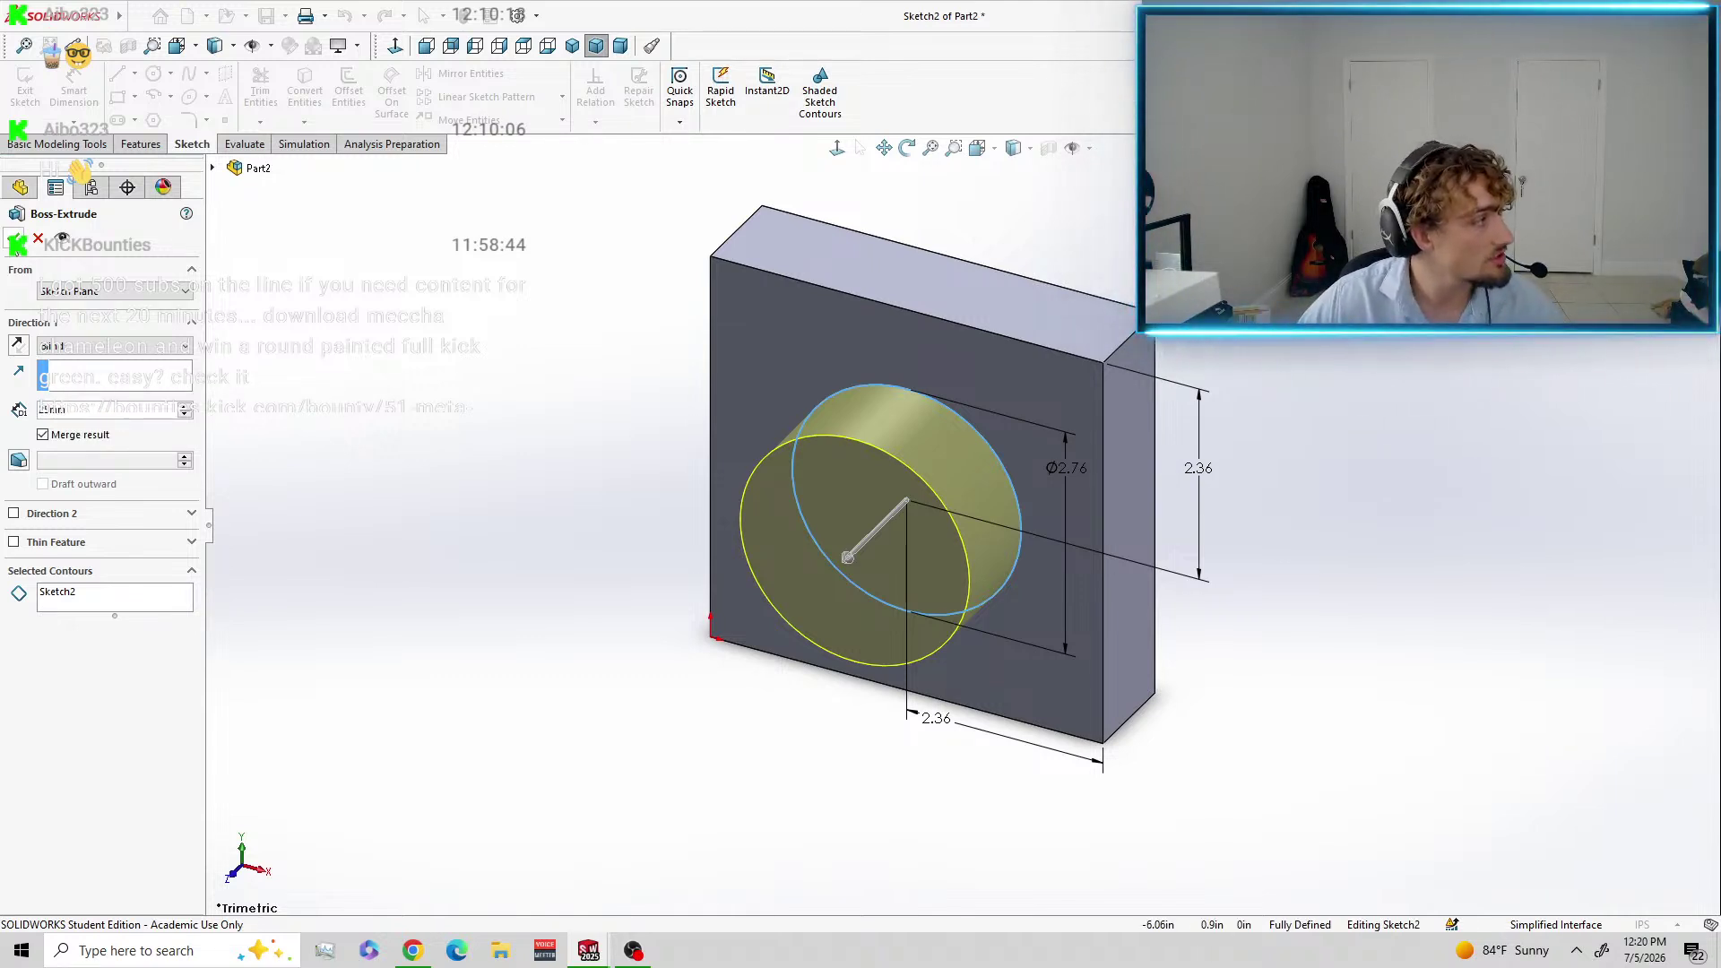
{"action": "left_click", "coordinate": [17, 240]}
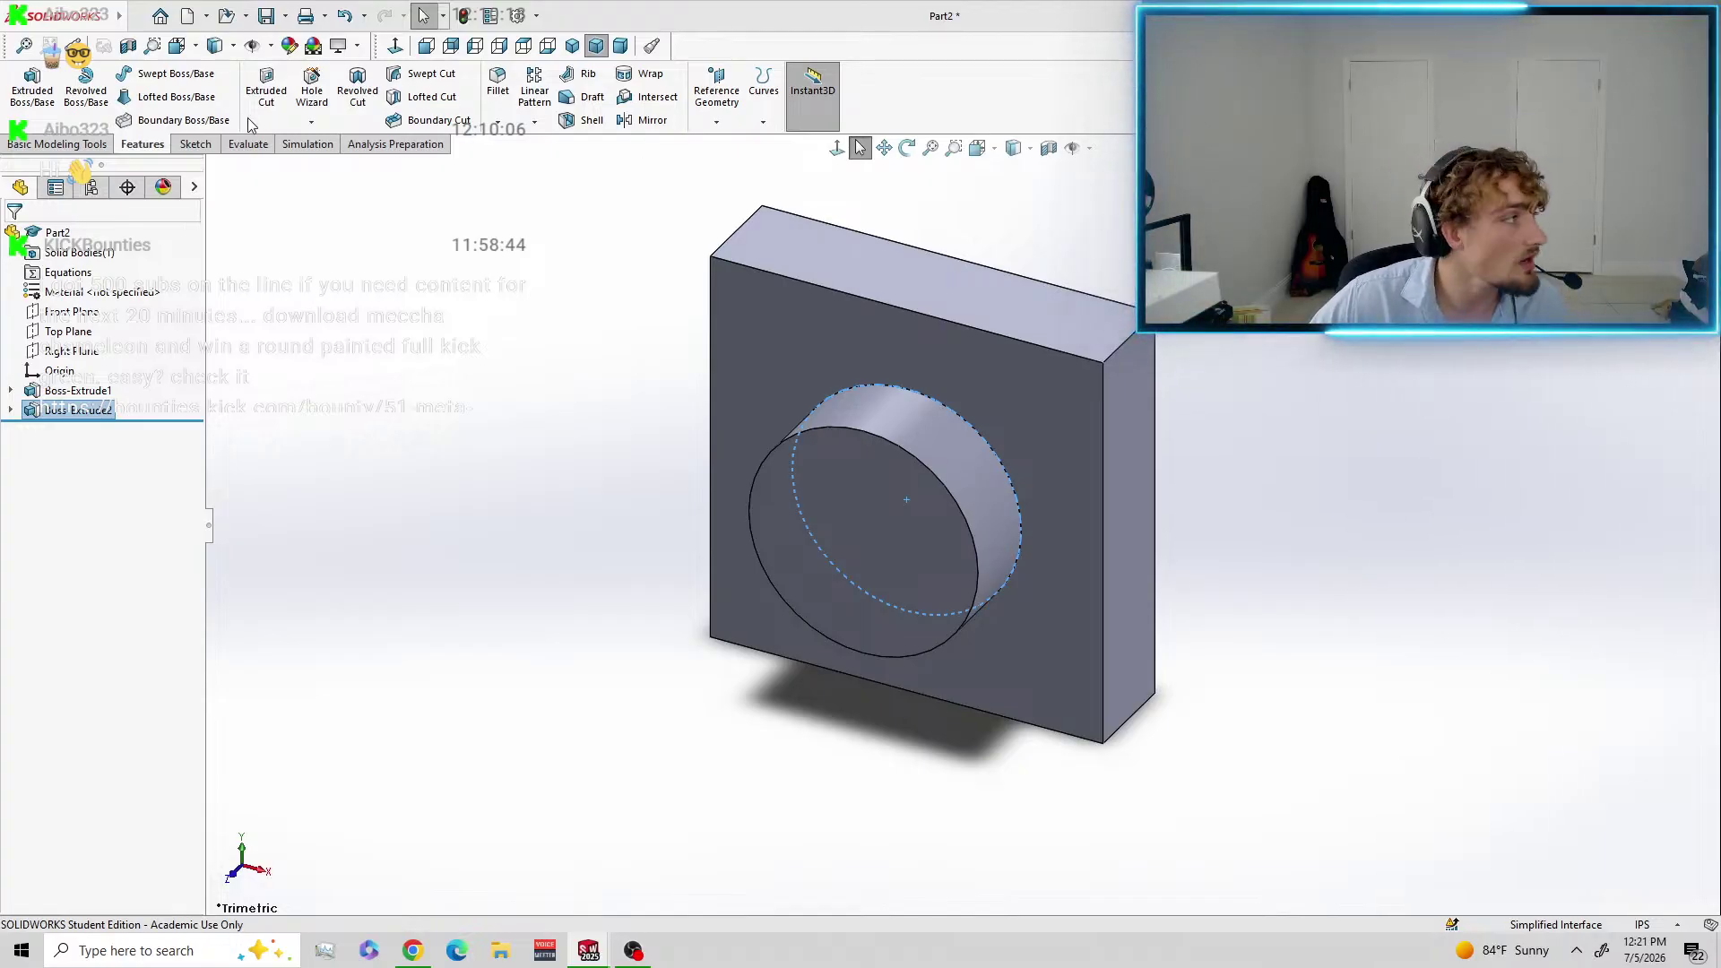
Save the part as Tutor1 in the Projects folder.
{"action": "left_click", "coordinate": [285, 17]}
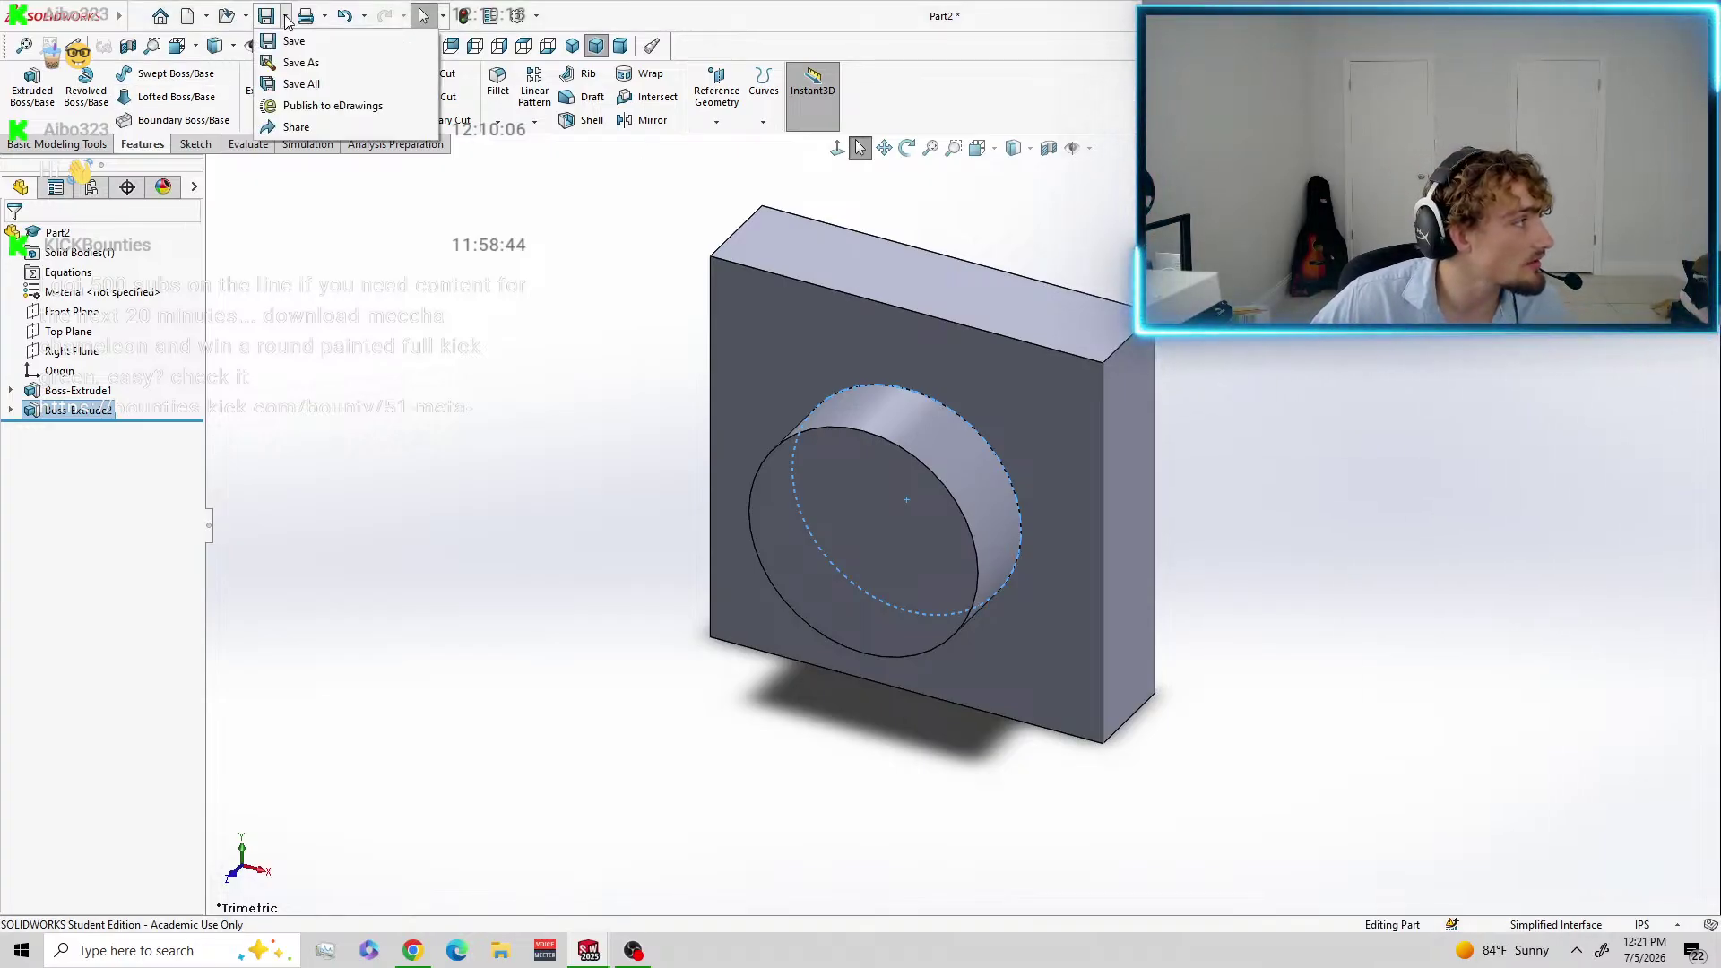
{"action": "left_click", "coordinate": [297, 63]}
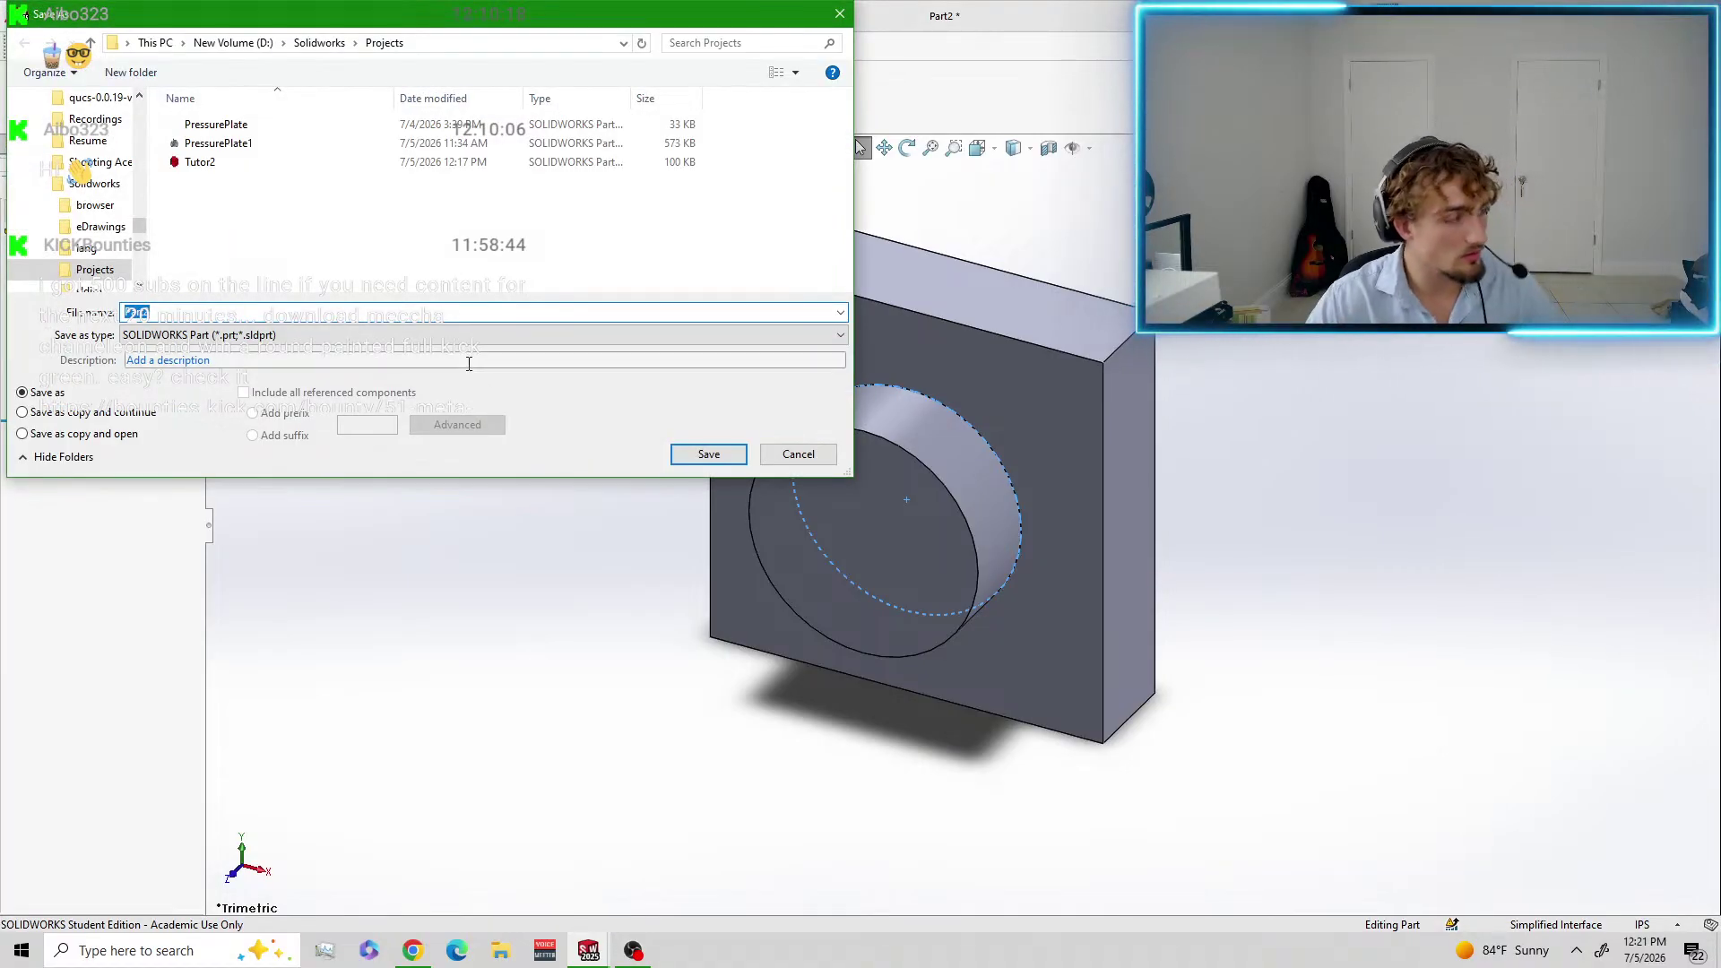
{"action": "type", "text": "Tut"}
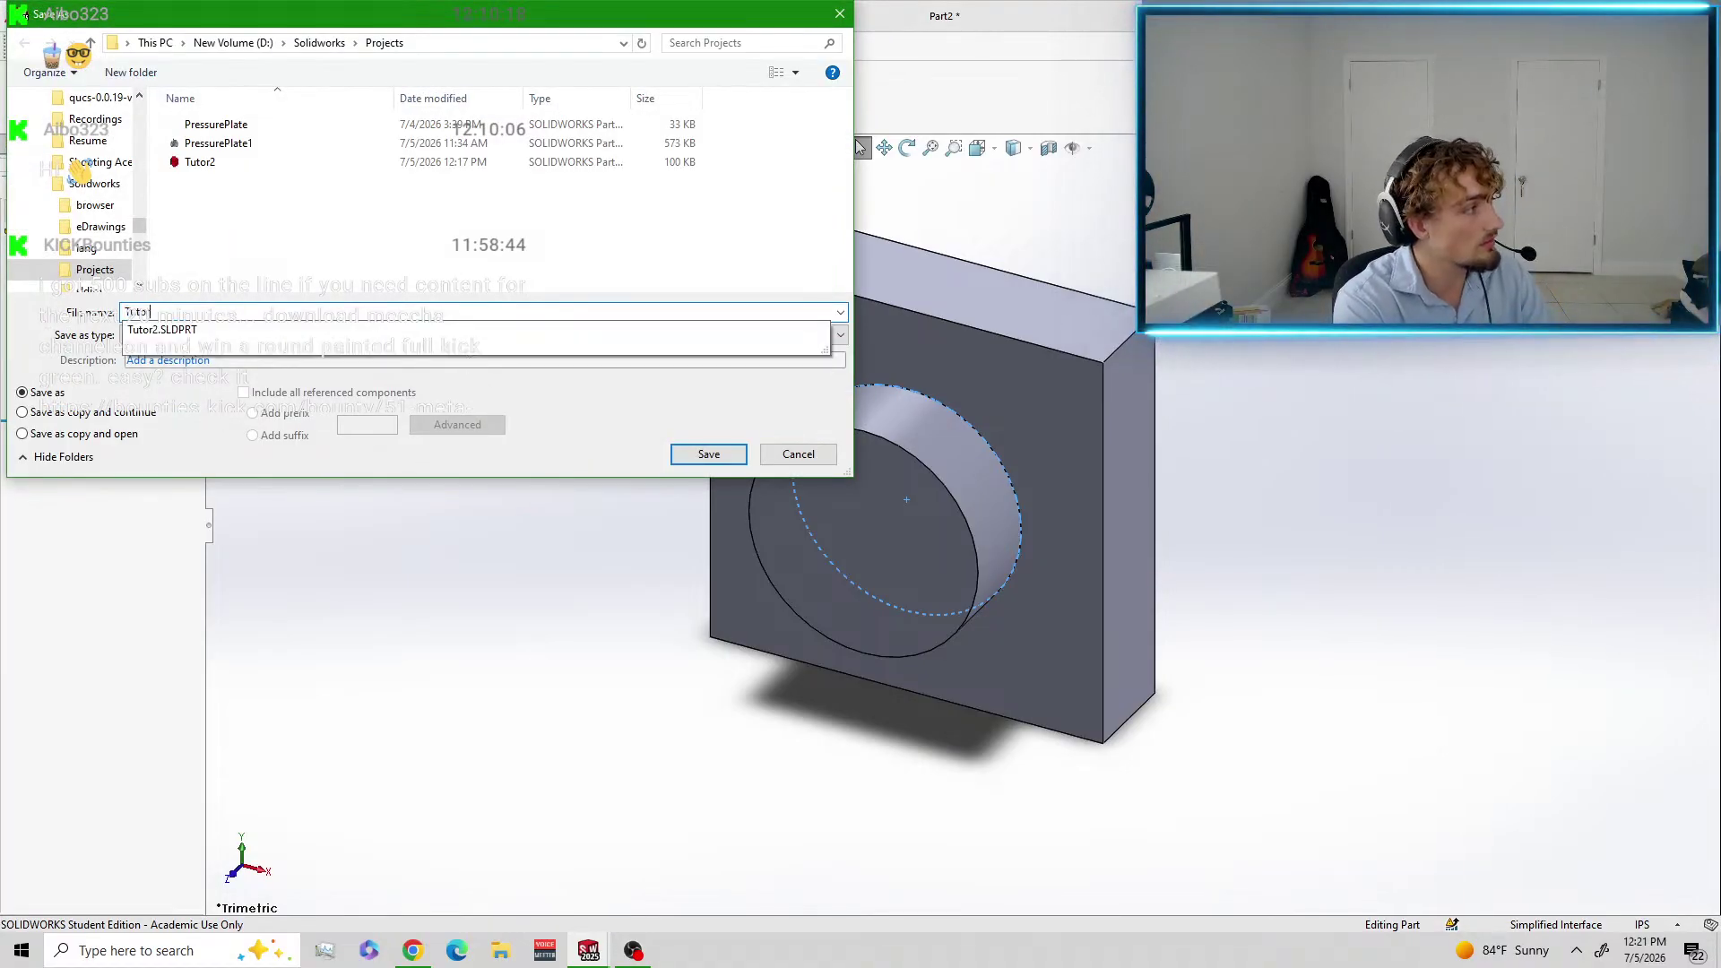
{"action": "type", "text": "or1"}
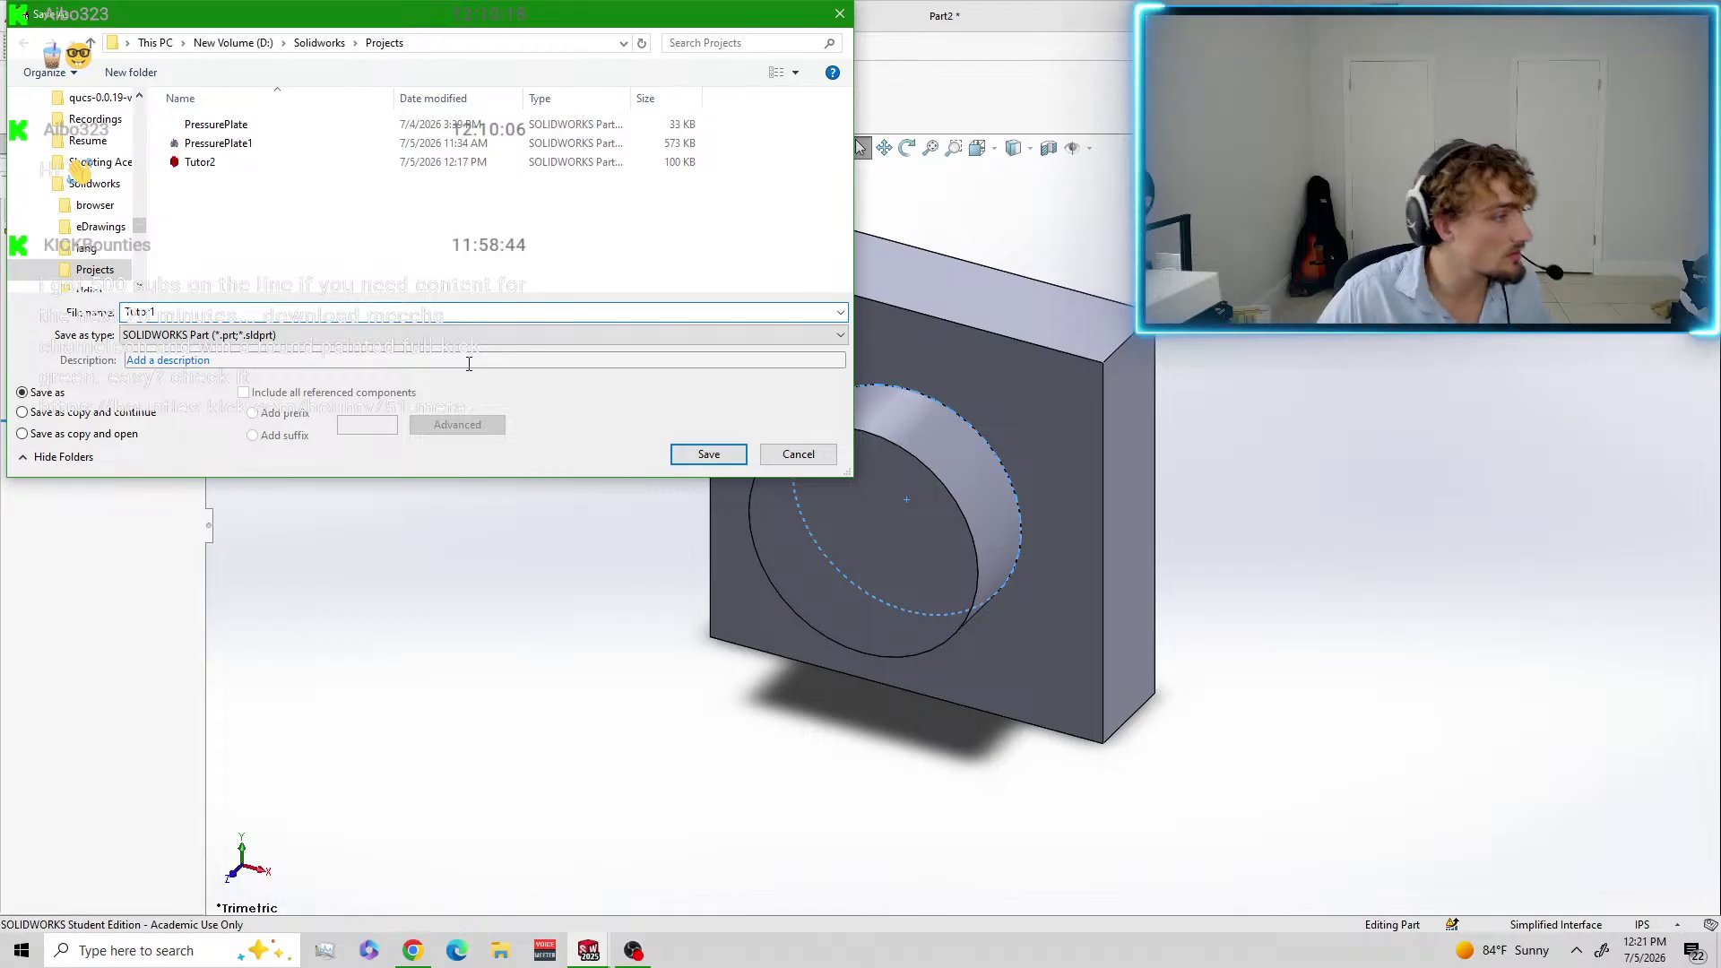
{"action": "left_click", "coordinate": [722, 456]}
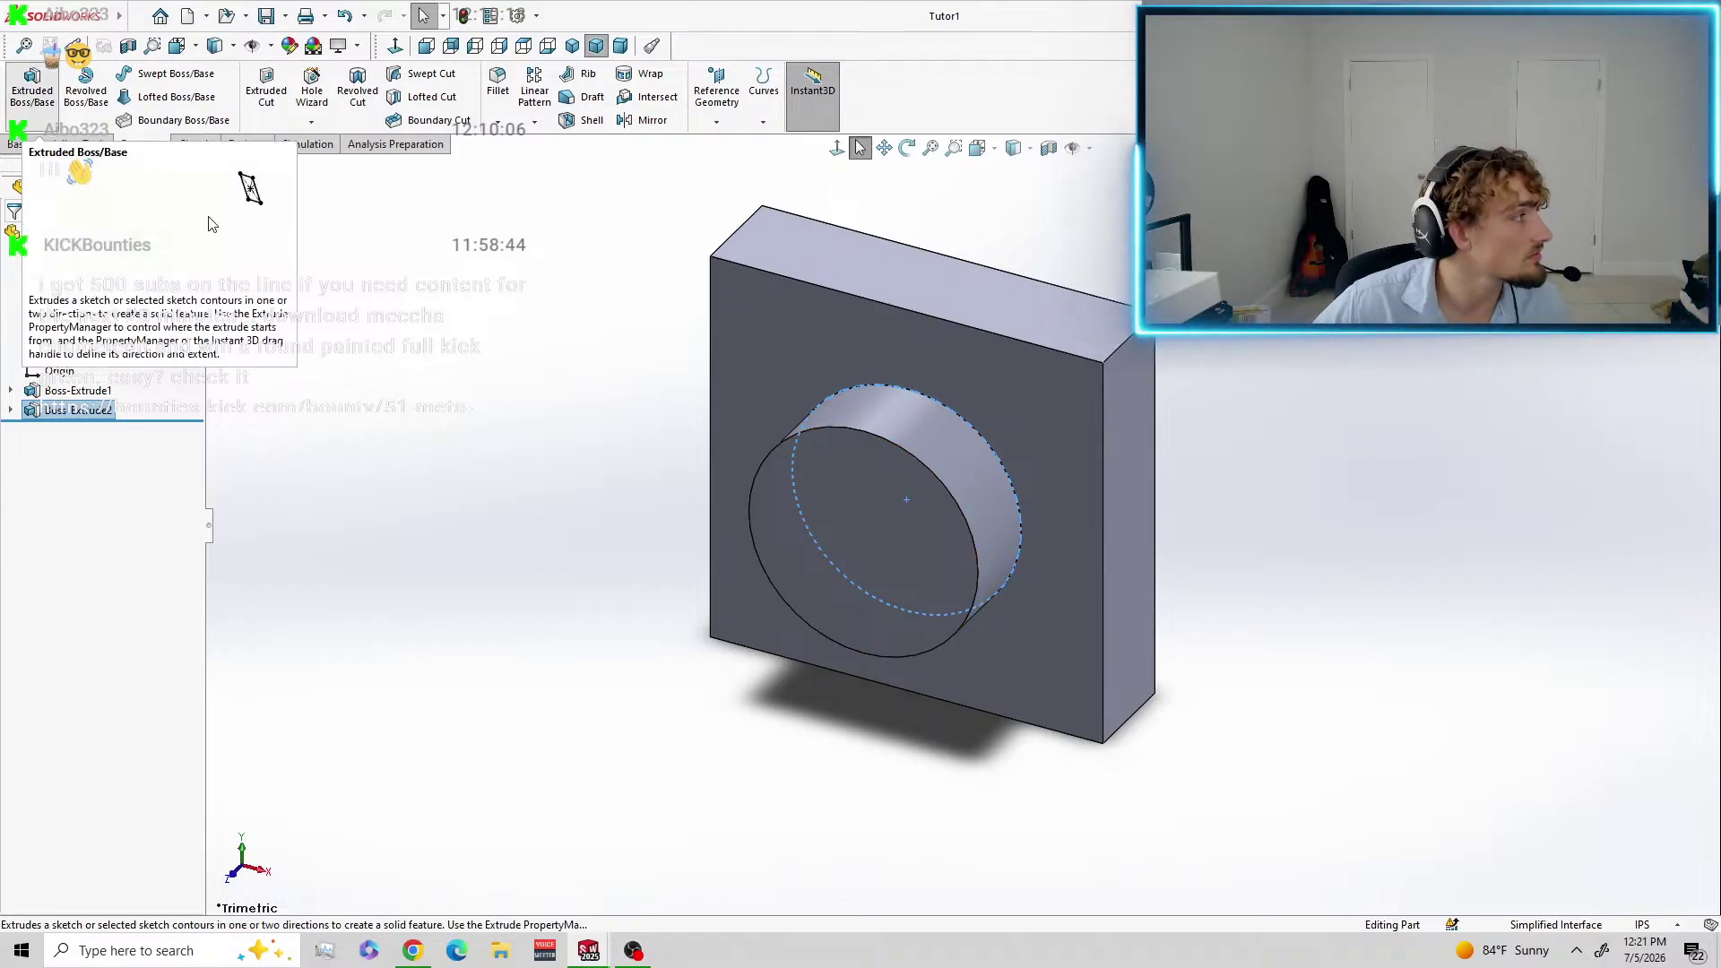
Start an extruded cut sketch on the boss's circular front face and draw a concentric circle about 1.24 in in diameter.
{"action": "left_click", "coordinate": [266, 89]}
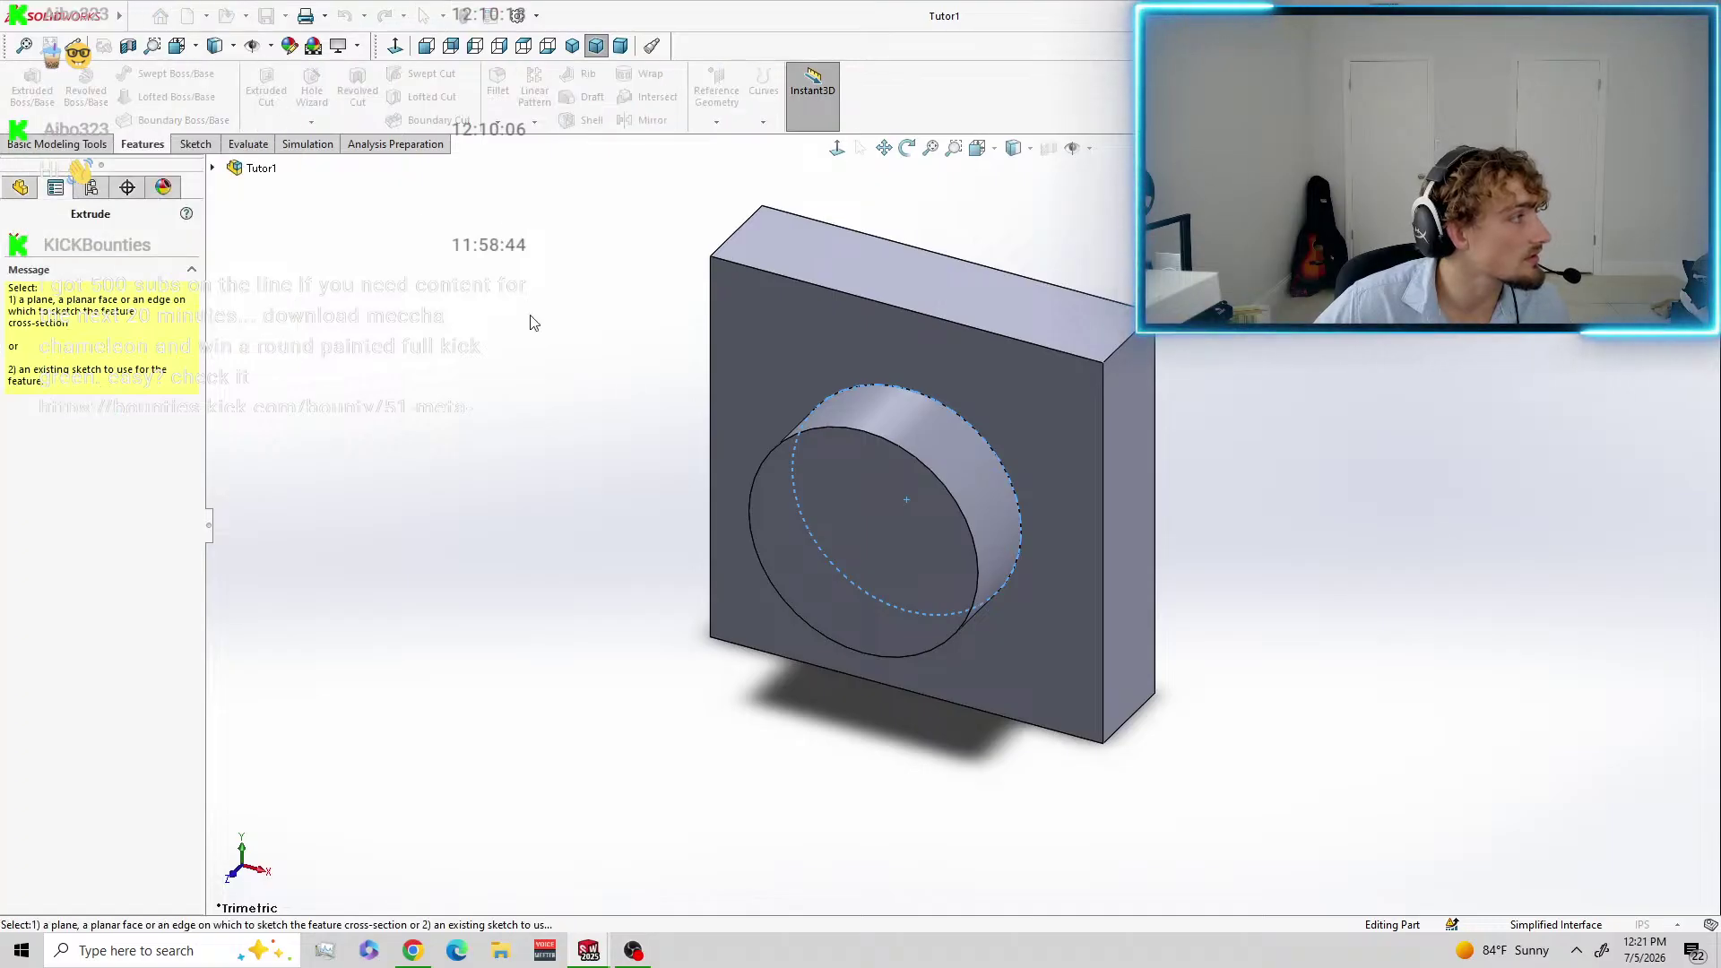
{"action": "left_click", "coordinate": [880, 472]}
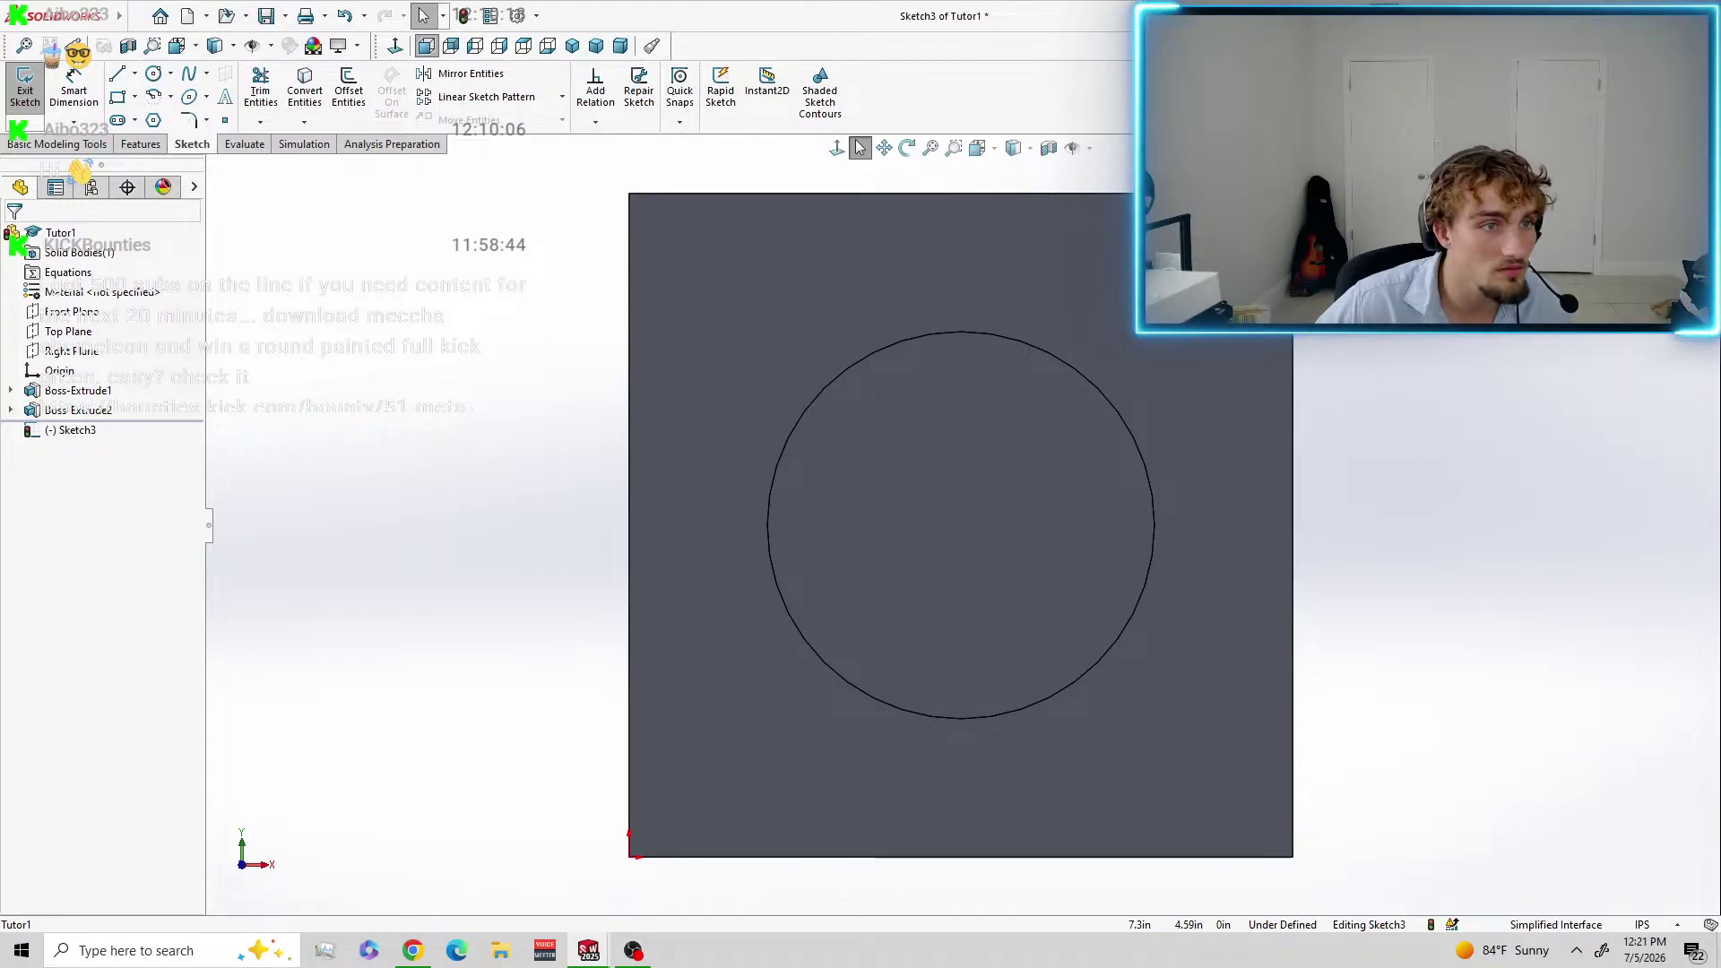
{"action": "left_click", "coordinate": [153, 73]}
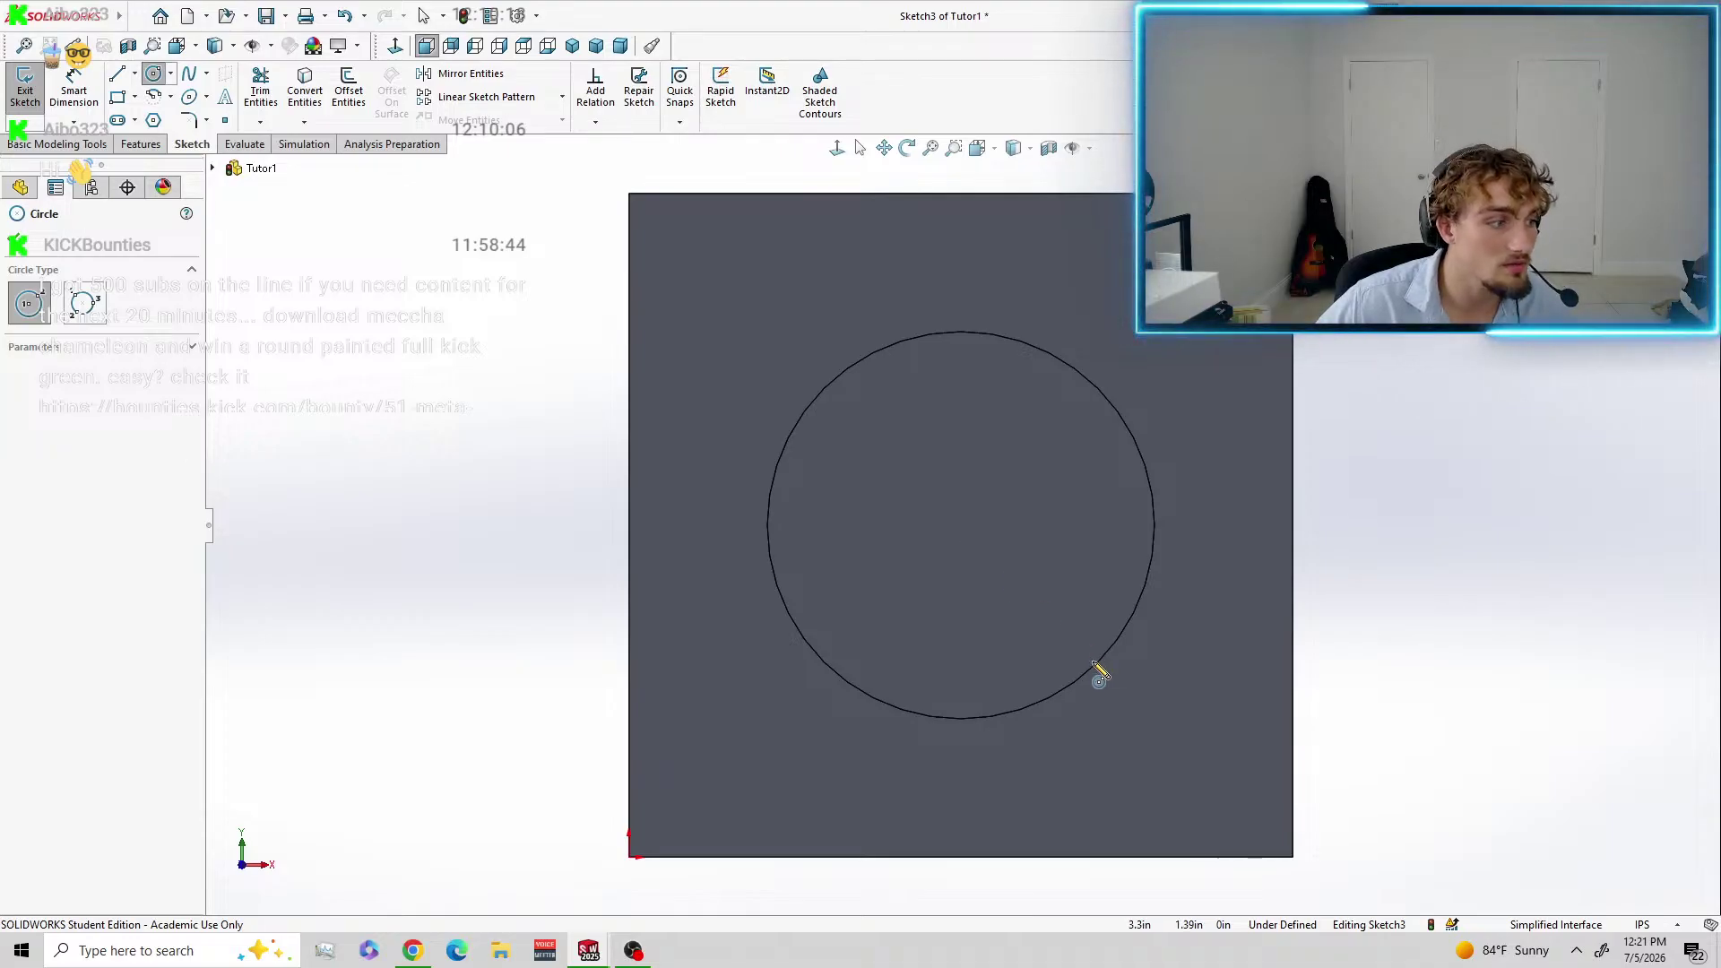
{"action": "left_click", "coordinate": [962, 525]}
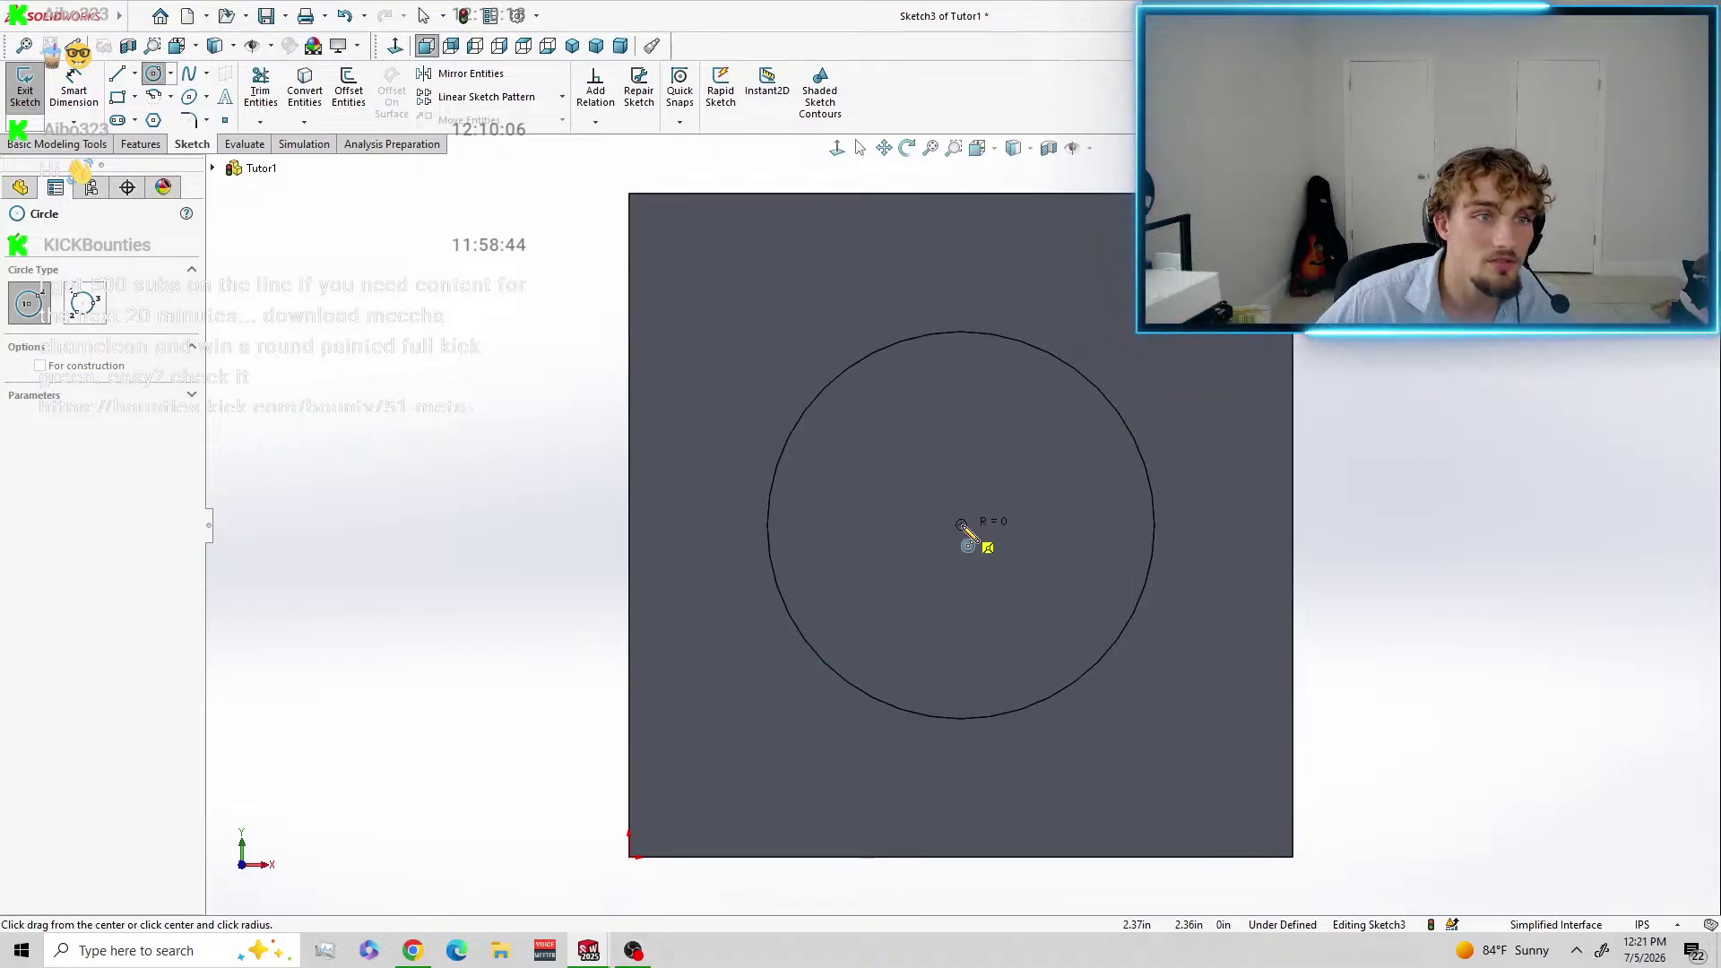
{"action": "left_click", "coordinate": [1030, 582]}
Dimension the concentric circle's diameter to 50 mm.
{"action": "mouse_move", "coordinate": [66, 4]}
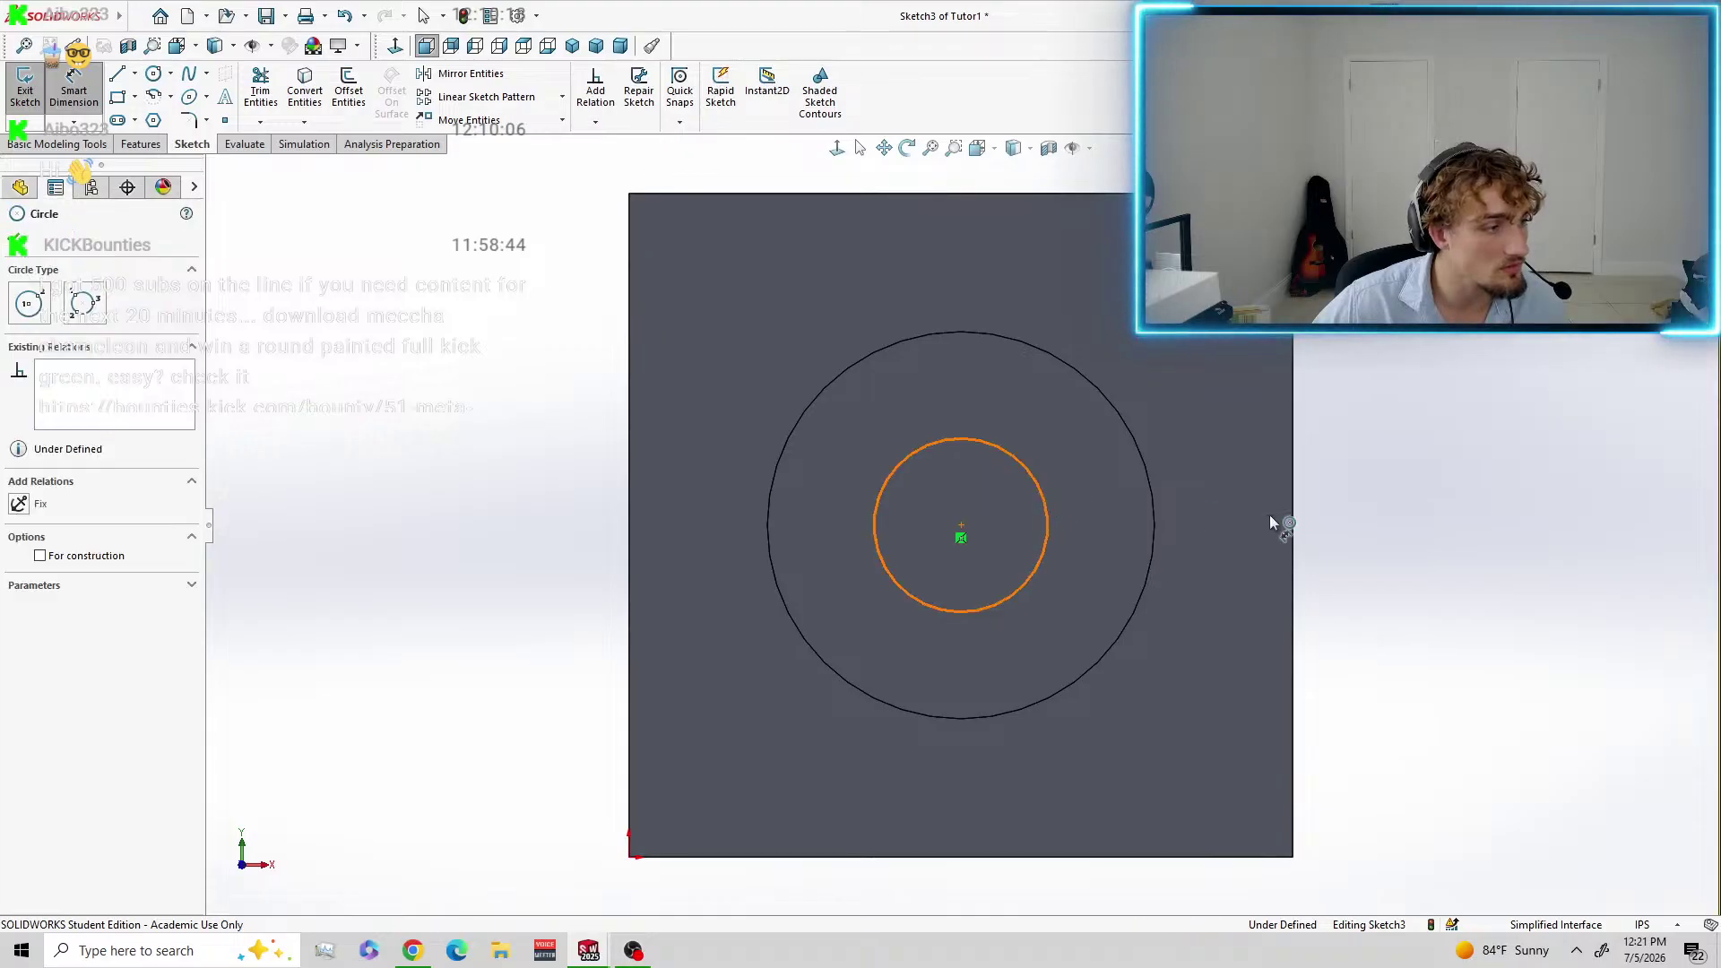
{"action": "left_click", "coordinate": [1506, 529]}
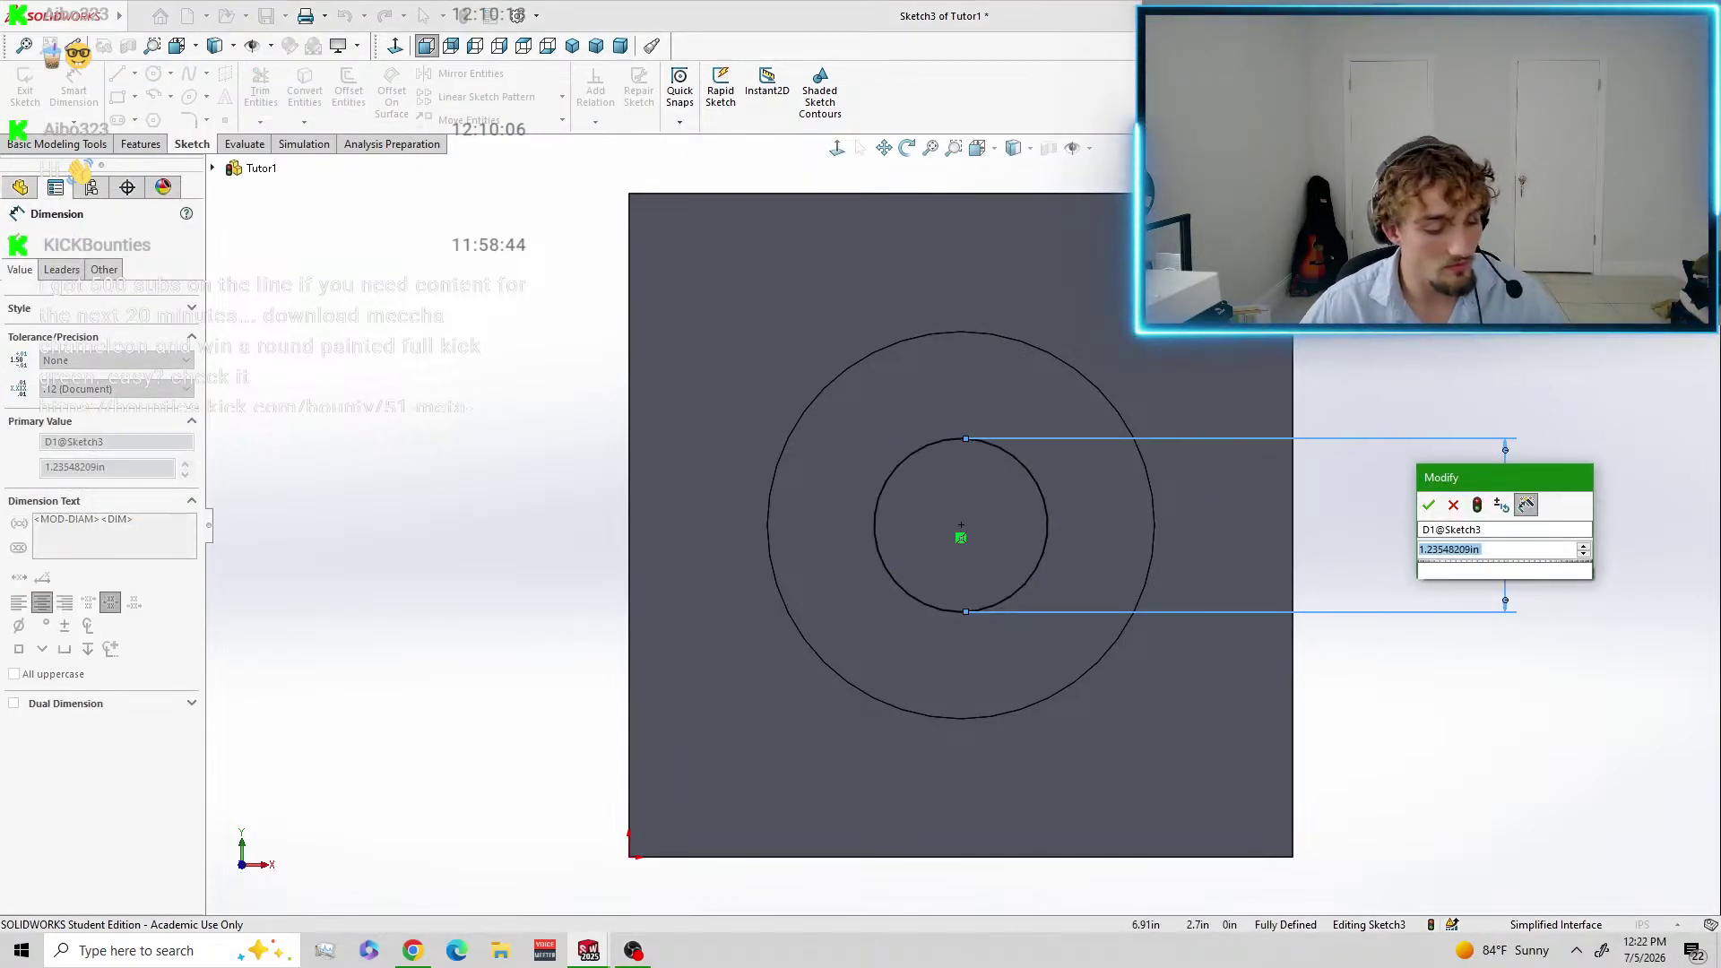
{"action": "type", "text": "50mm"}
{"action": "left_click", "coordinate": [1431, 506]}
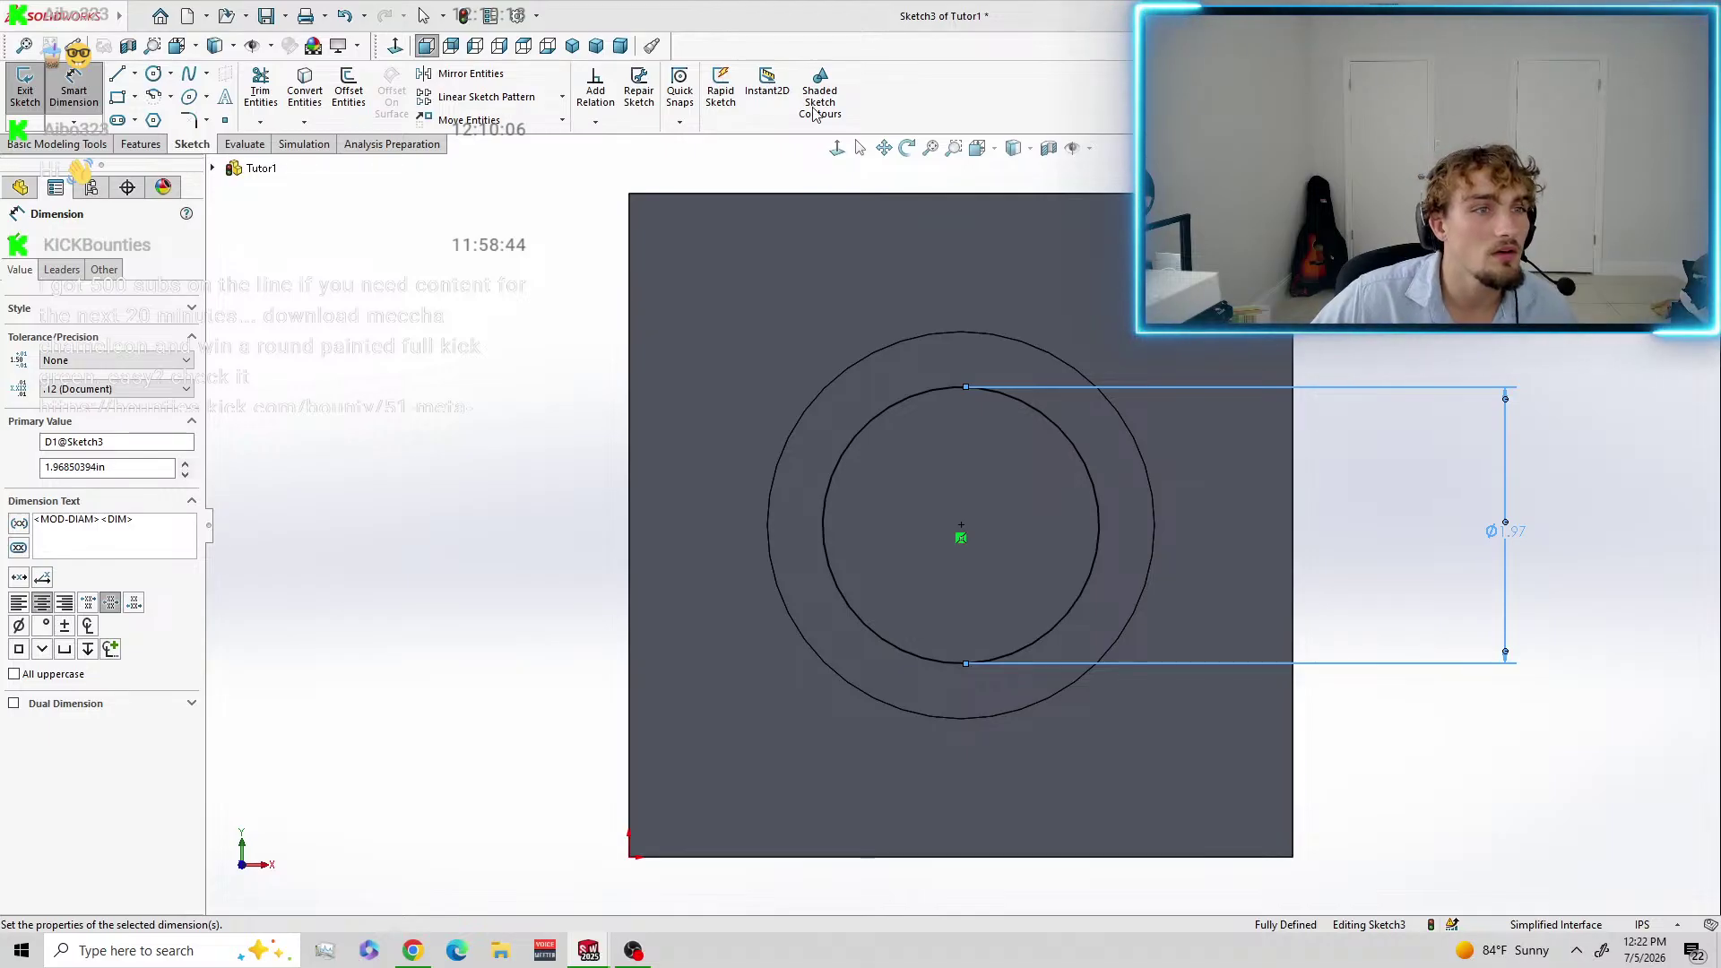
Exit the sketch and cut the 50 mm circle Through All the boss and block.
{"action": "left_click", "coordinate": [23, 87]}
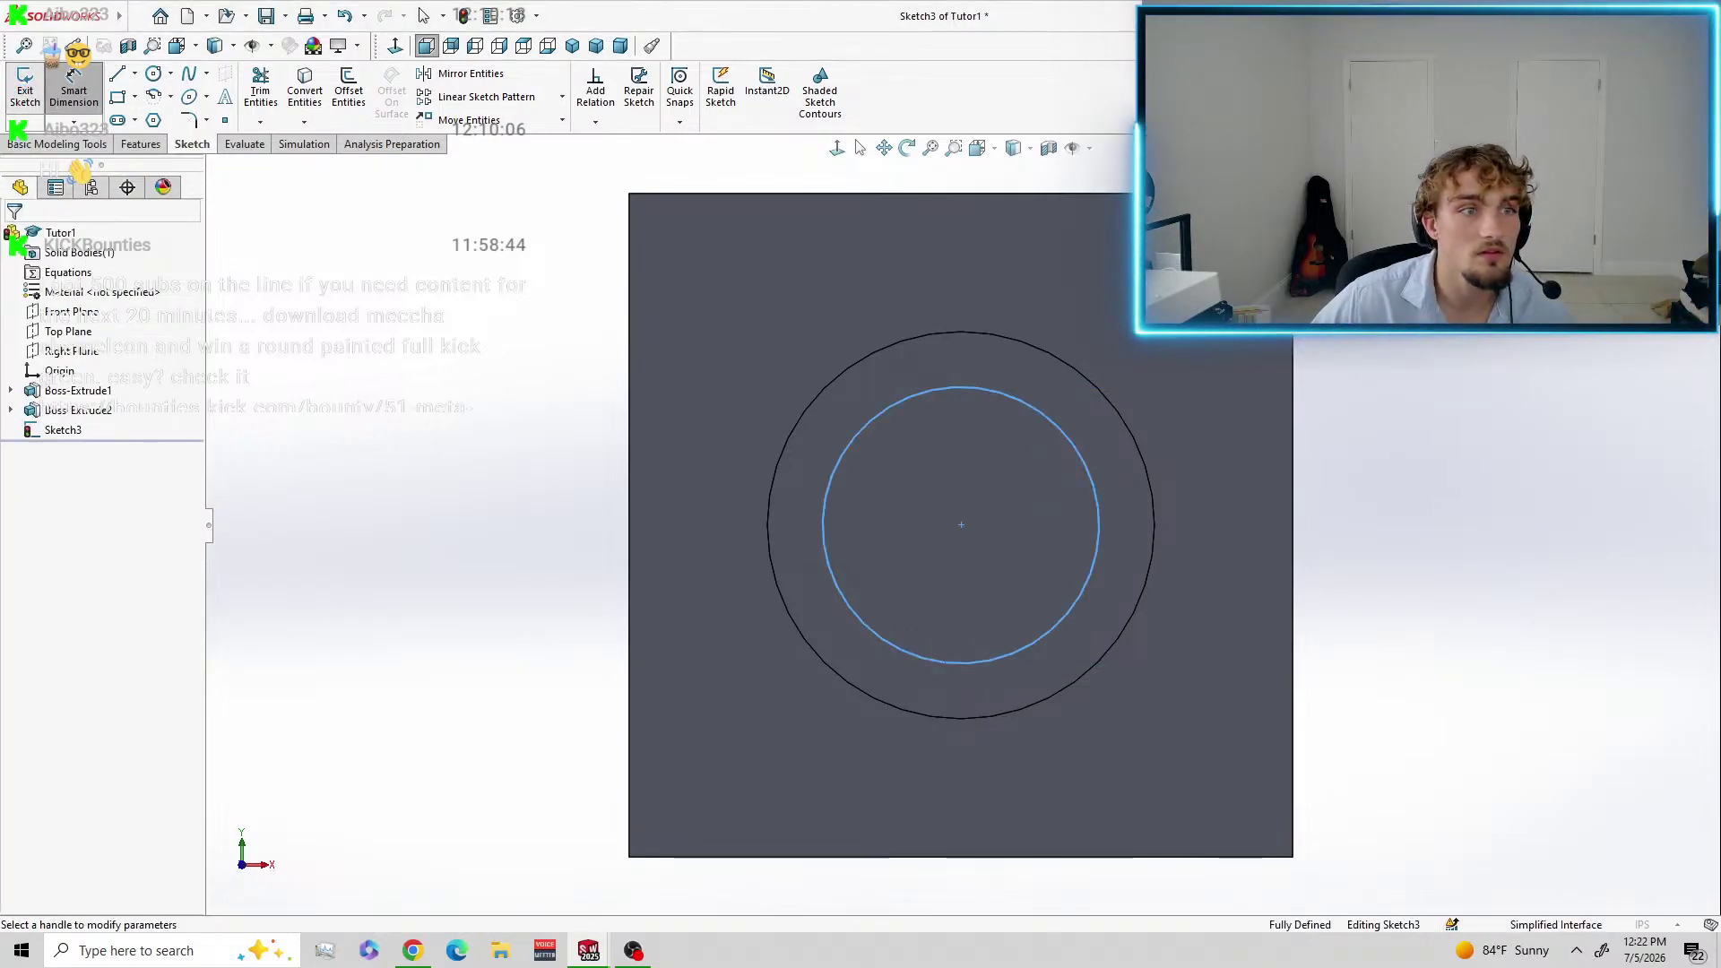
{"action": "left_click", "coordinate": [516, 109]}
{"action": "left_click", "coordinate": [596, 46]}
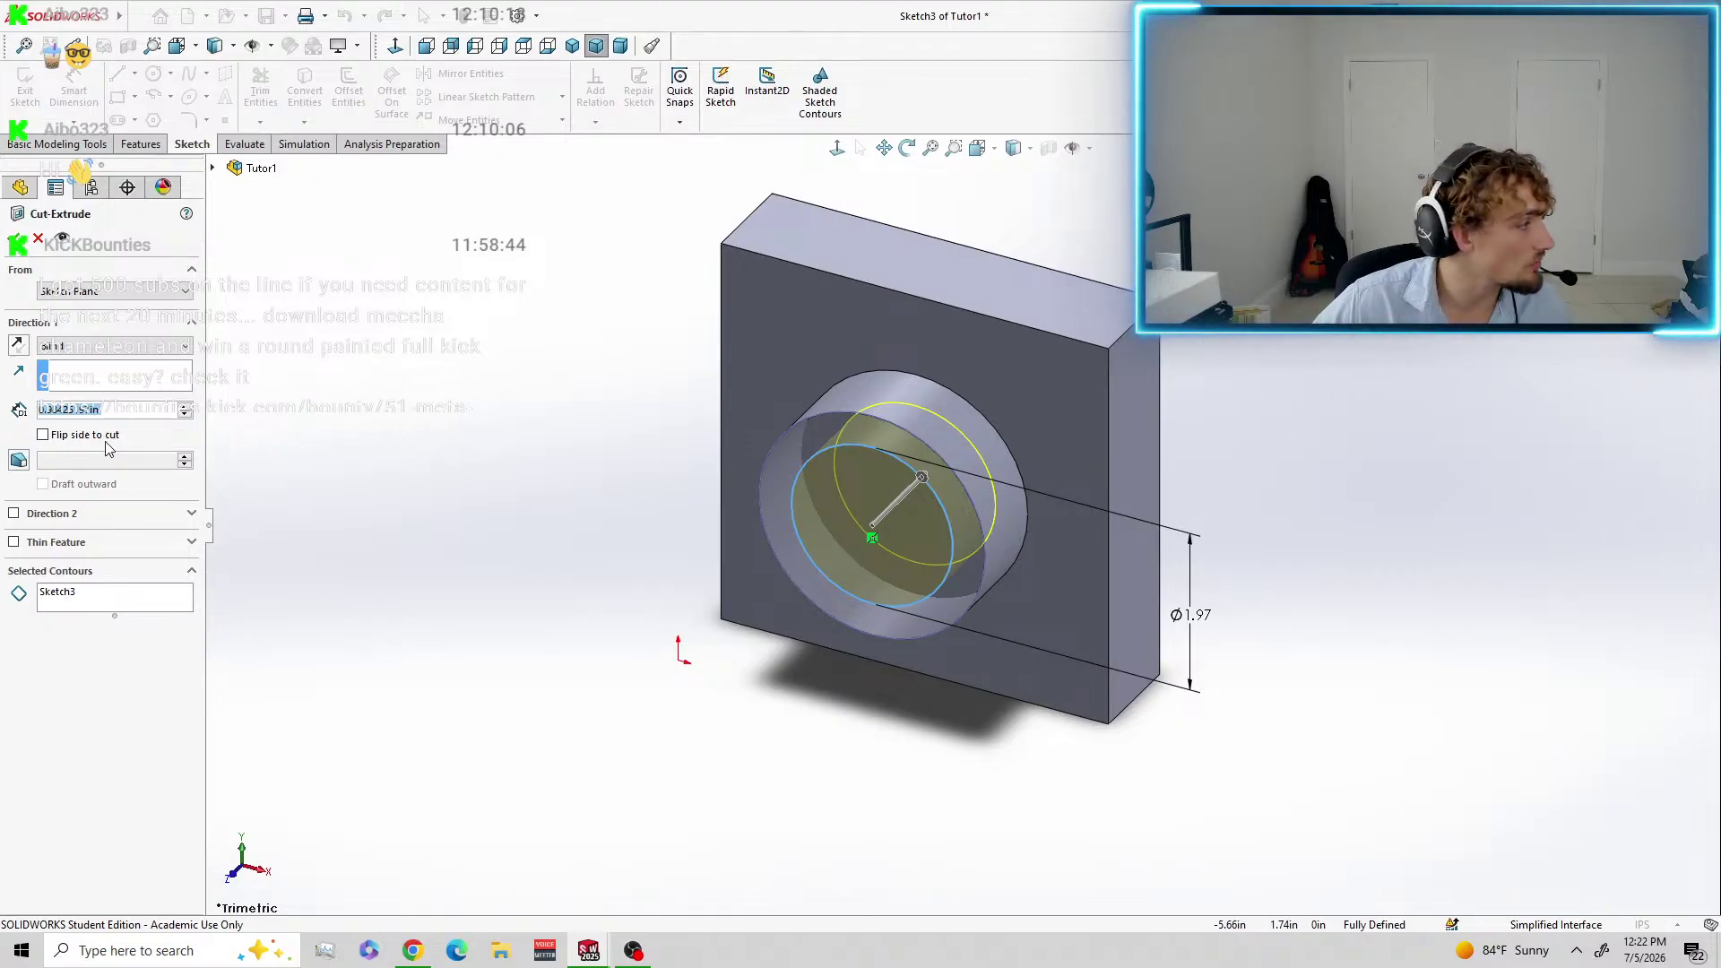
{"action": "left_click", "coordinate": [101, 348]}
{"action": "left_click", "coordinate": [81, 375]}
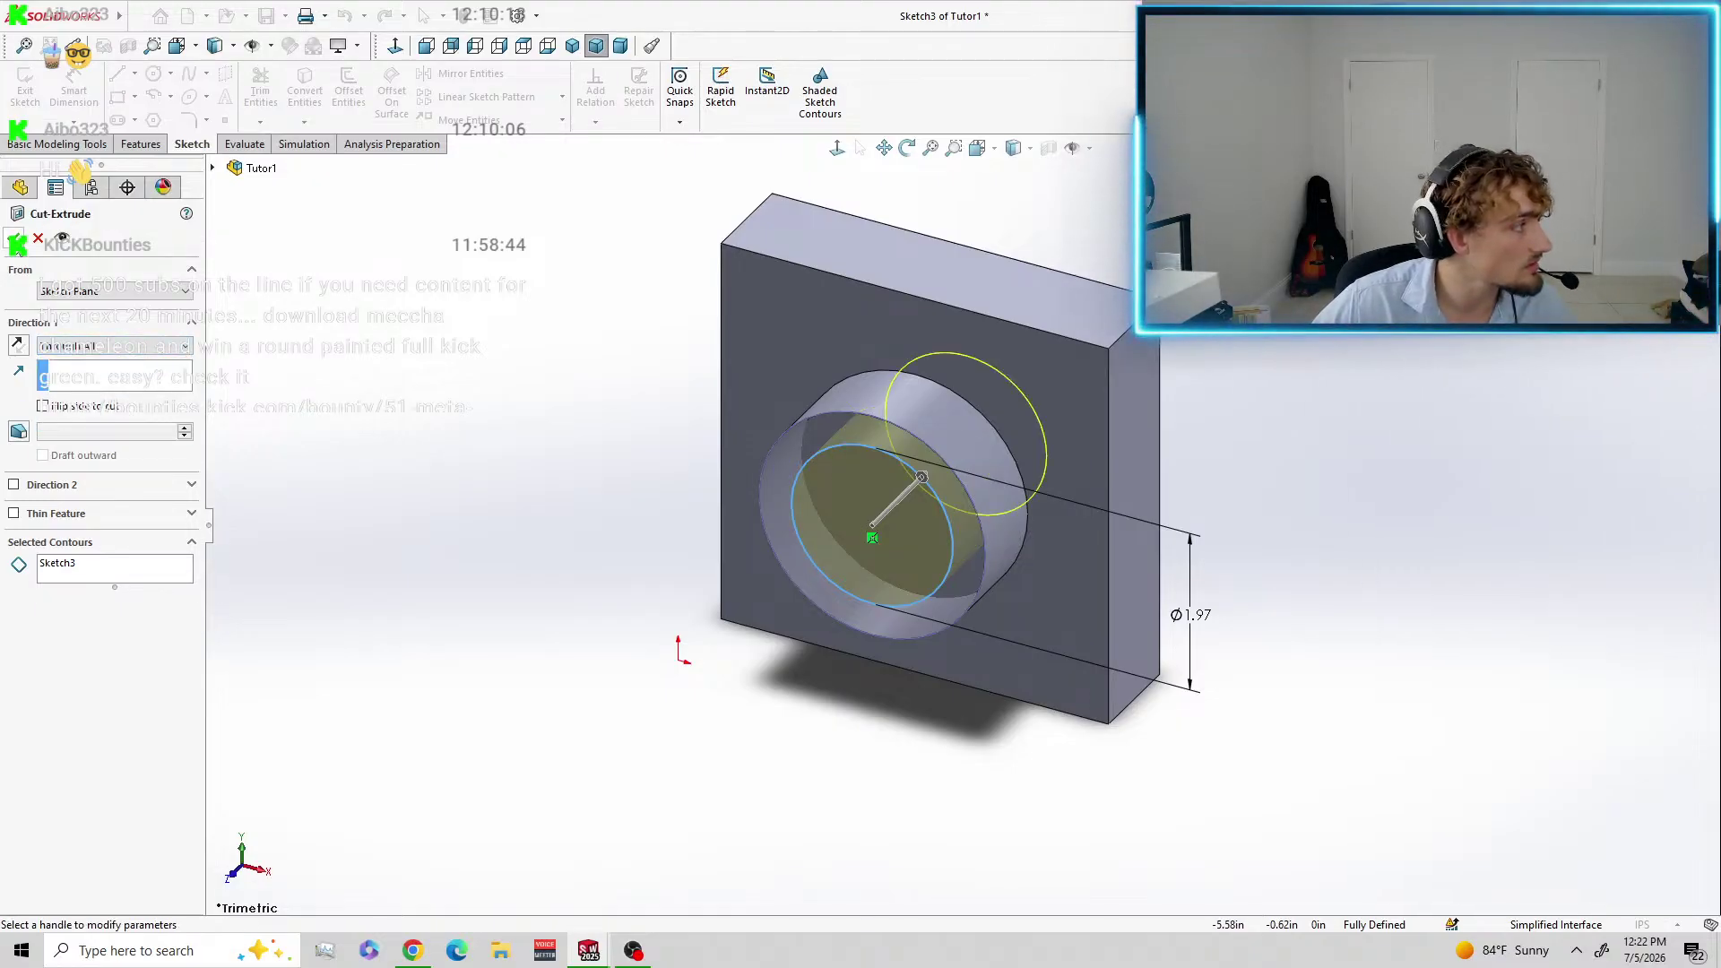
{"action": "left_click", "coordinate": [18, 240]}
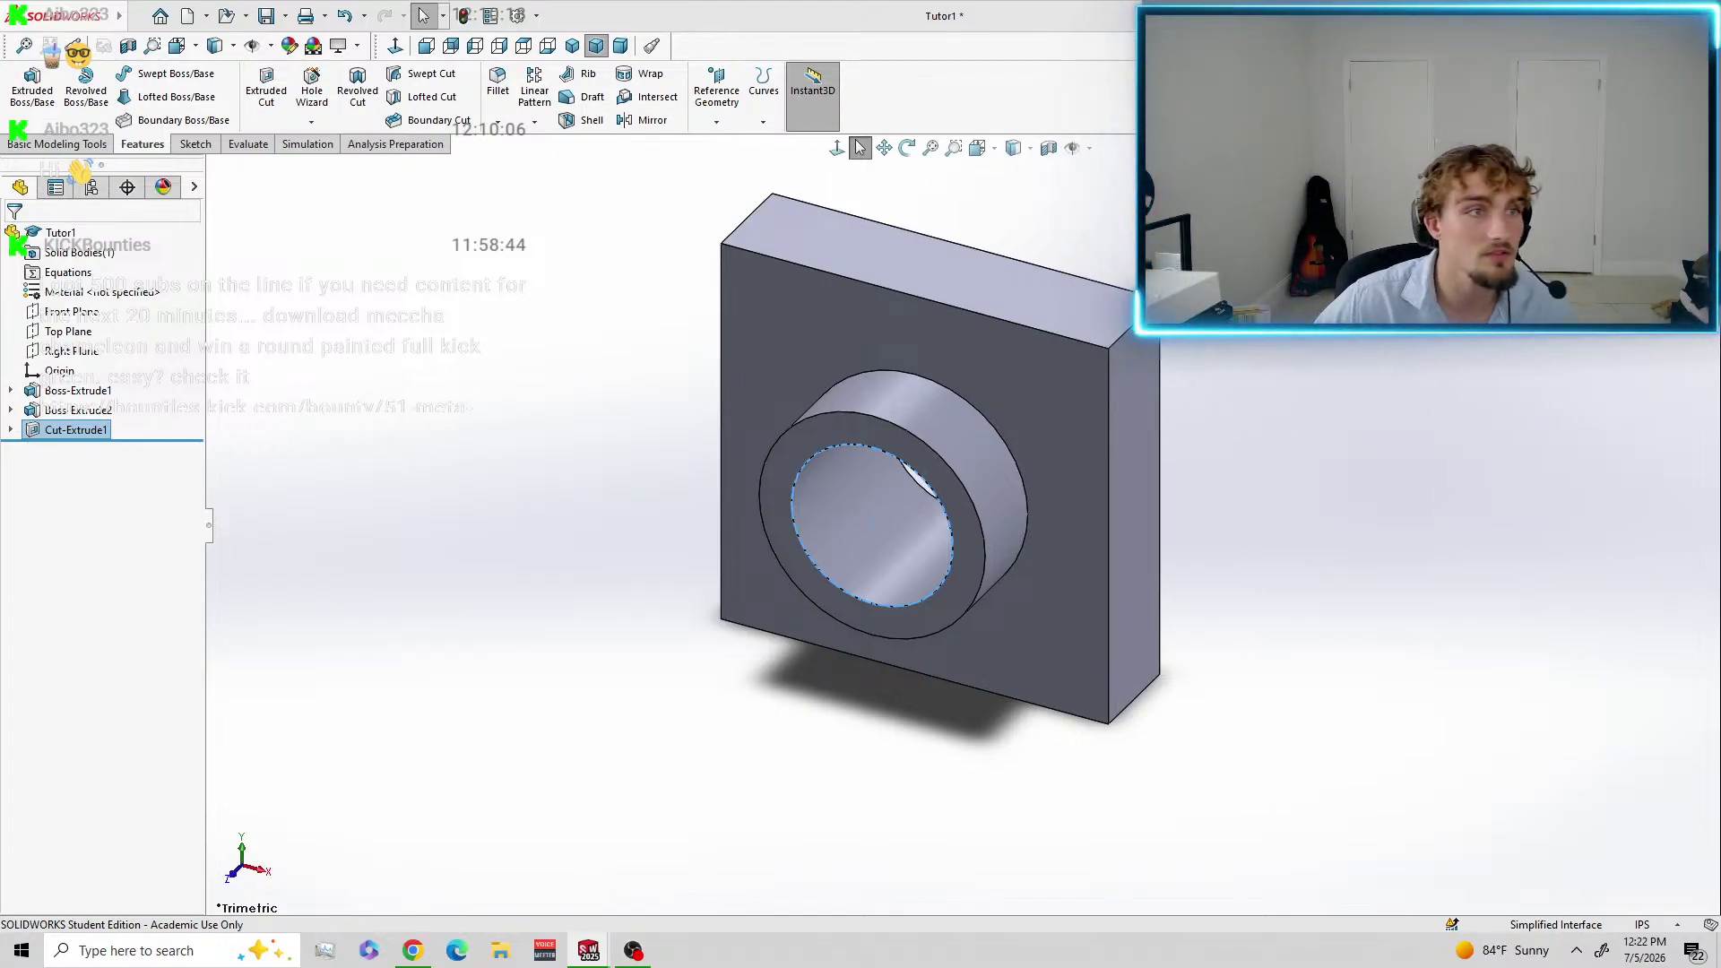
Fillet the block's front face and its four short corner edges with a 5 mm radius.
{"action": "left_click", "coordinate": [498, 85]}
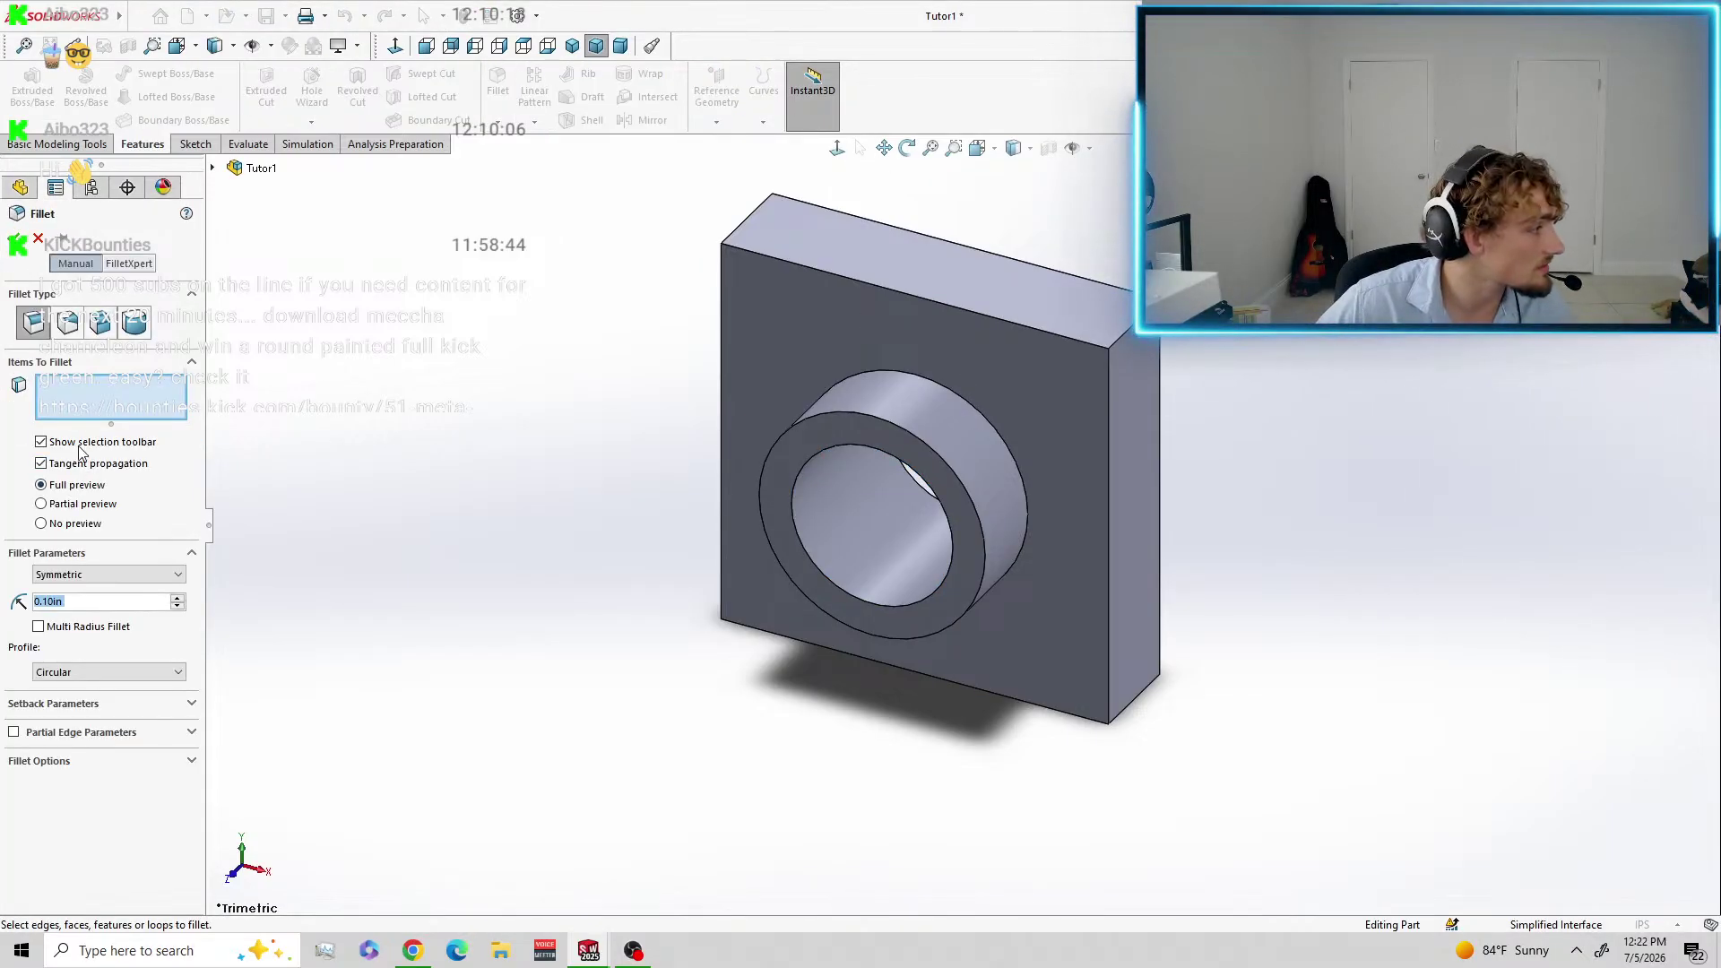
{"action": "left_click", "coordinate": [1023, 373]}
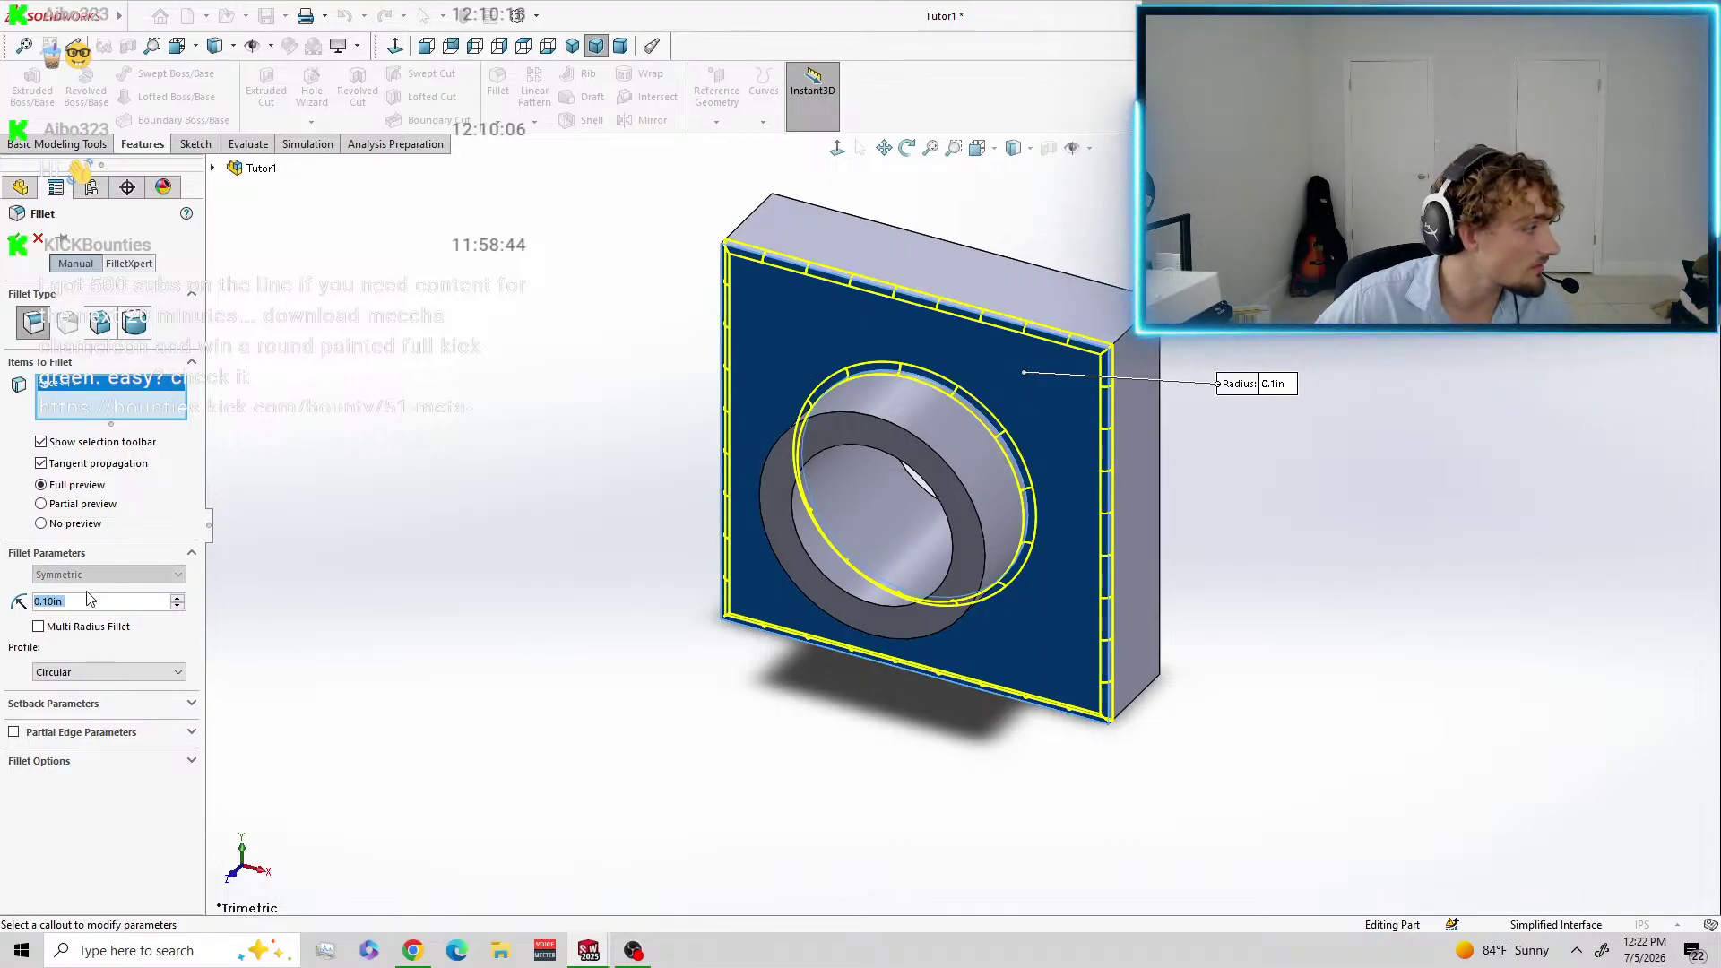
{"action": "type", "text": "5mm"}
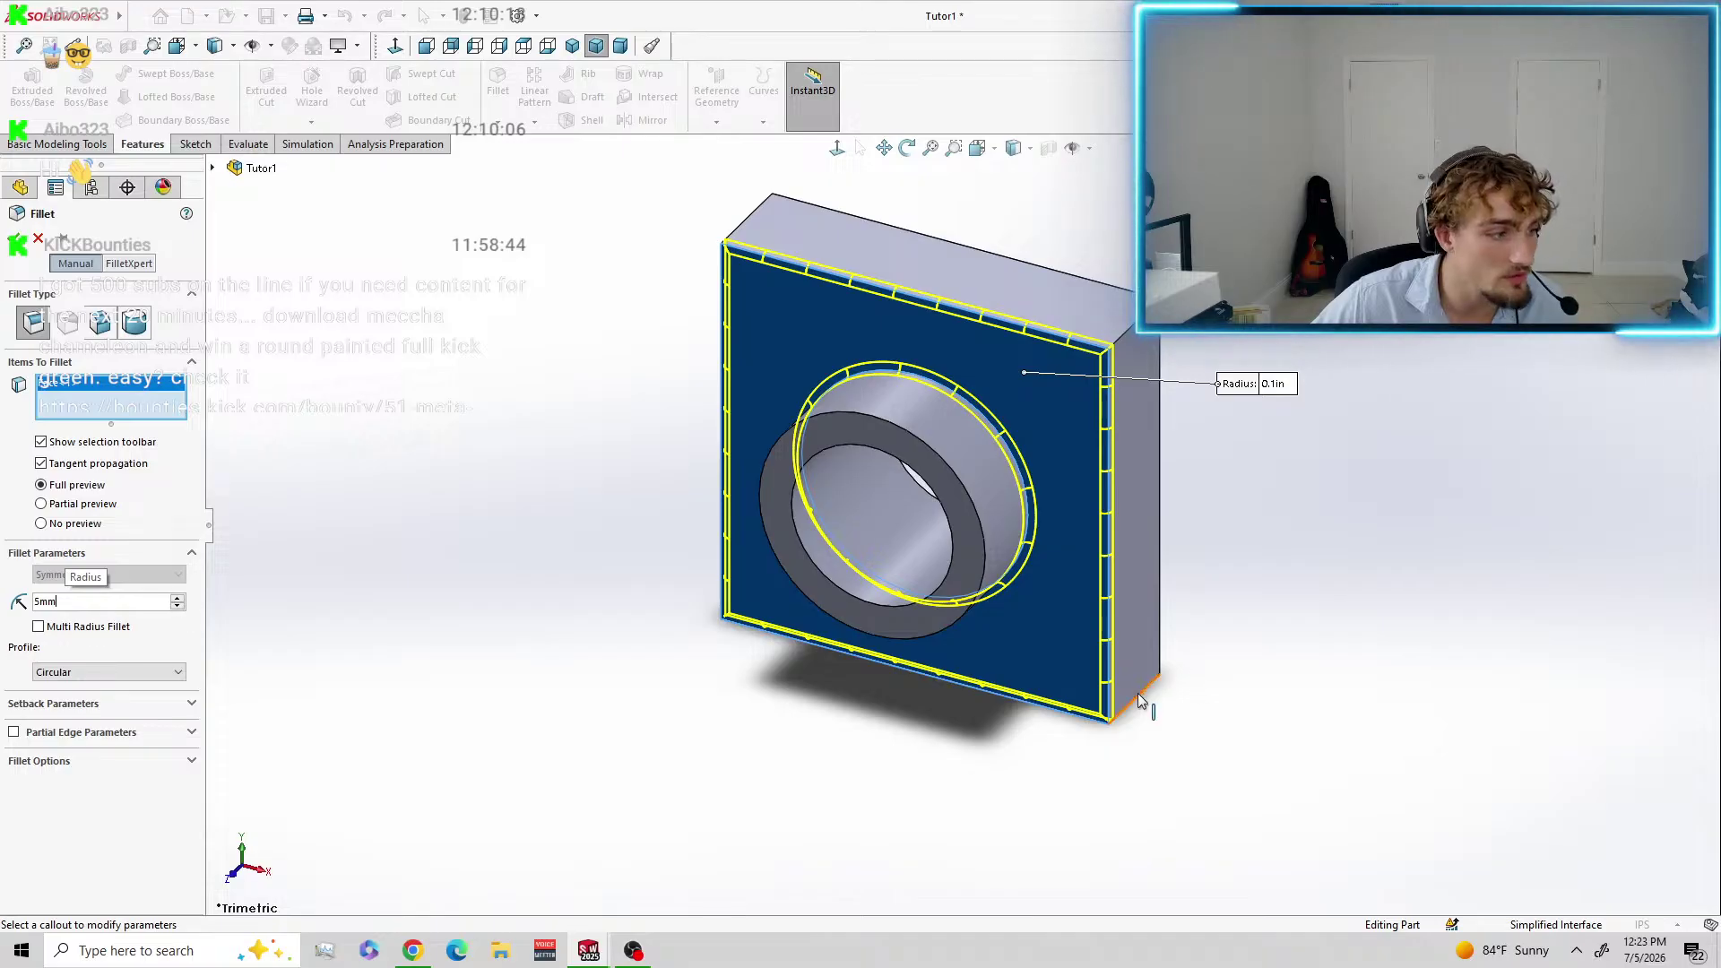
{"action": "key", "text": "Return"}
{"action": "left_click", "coordinate": [1130, 334]}
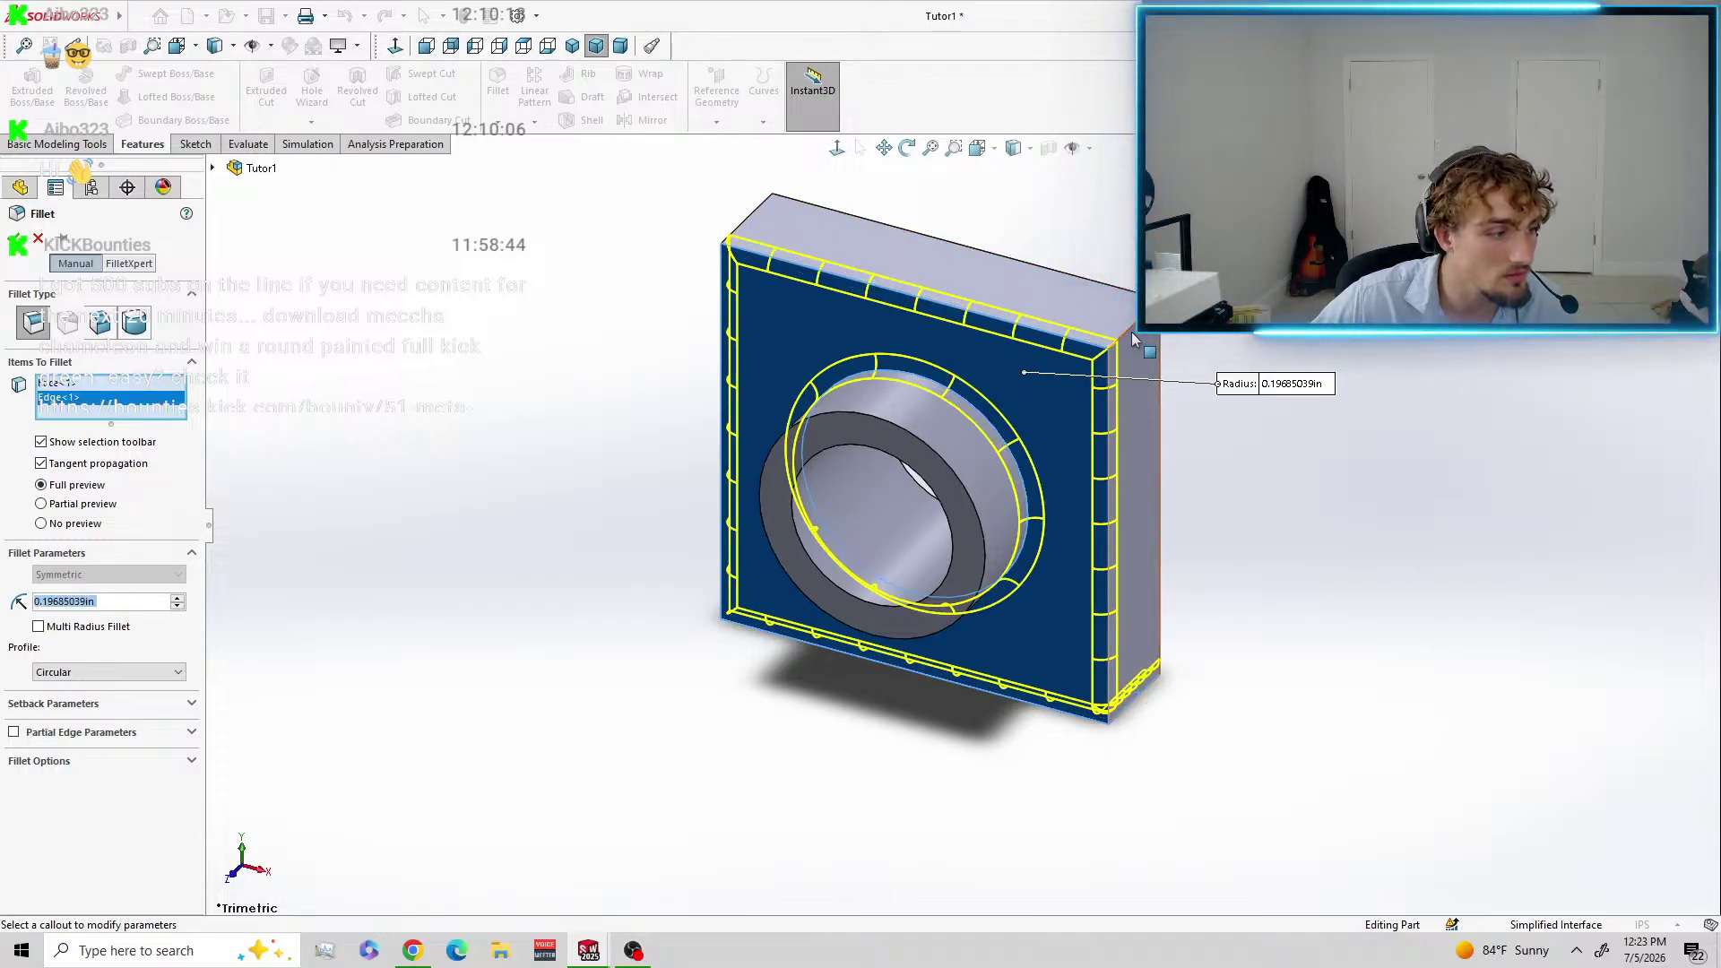
{"action": "left_click", "coordinate": [1131, 335]}
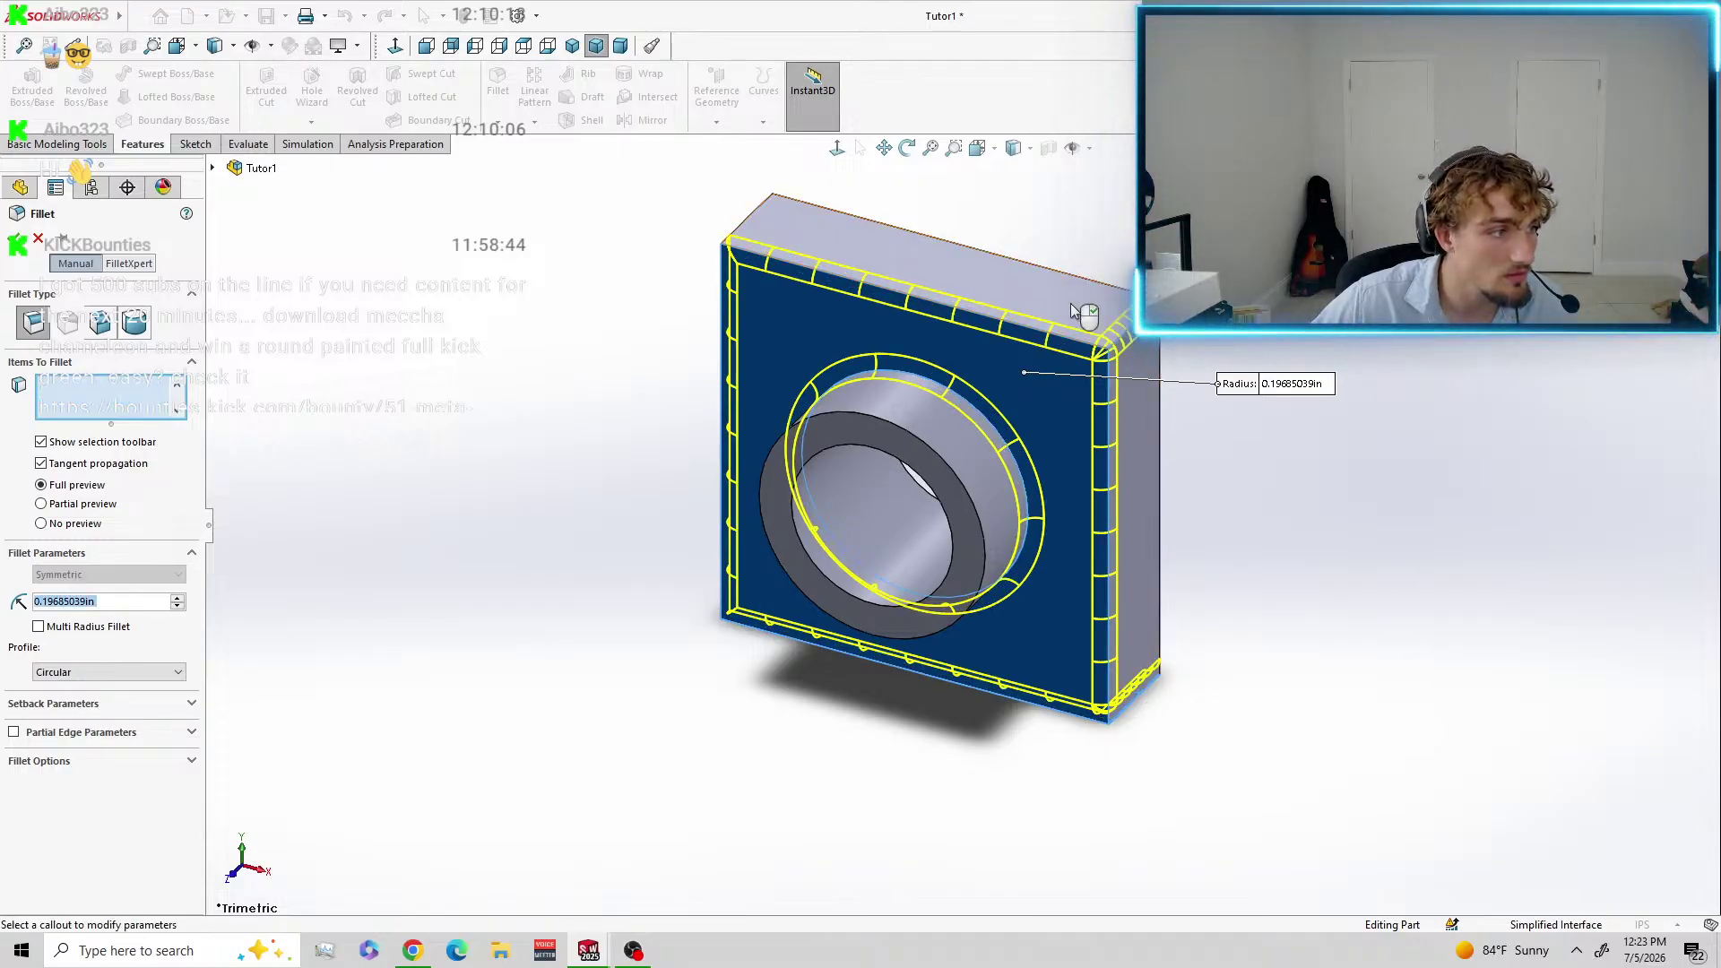
{"action": "left_click", "coordinate": [747, 229]}
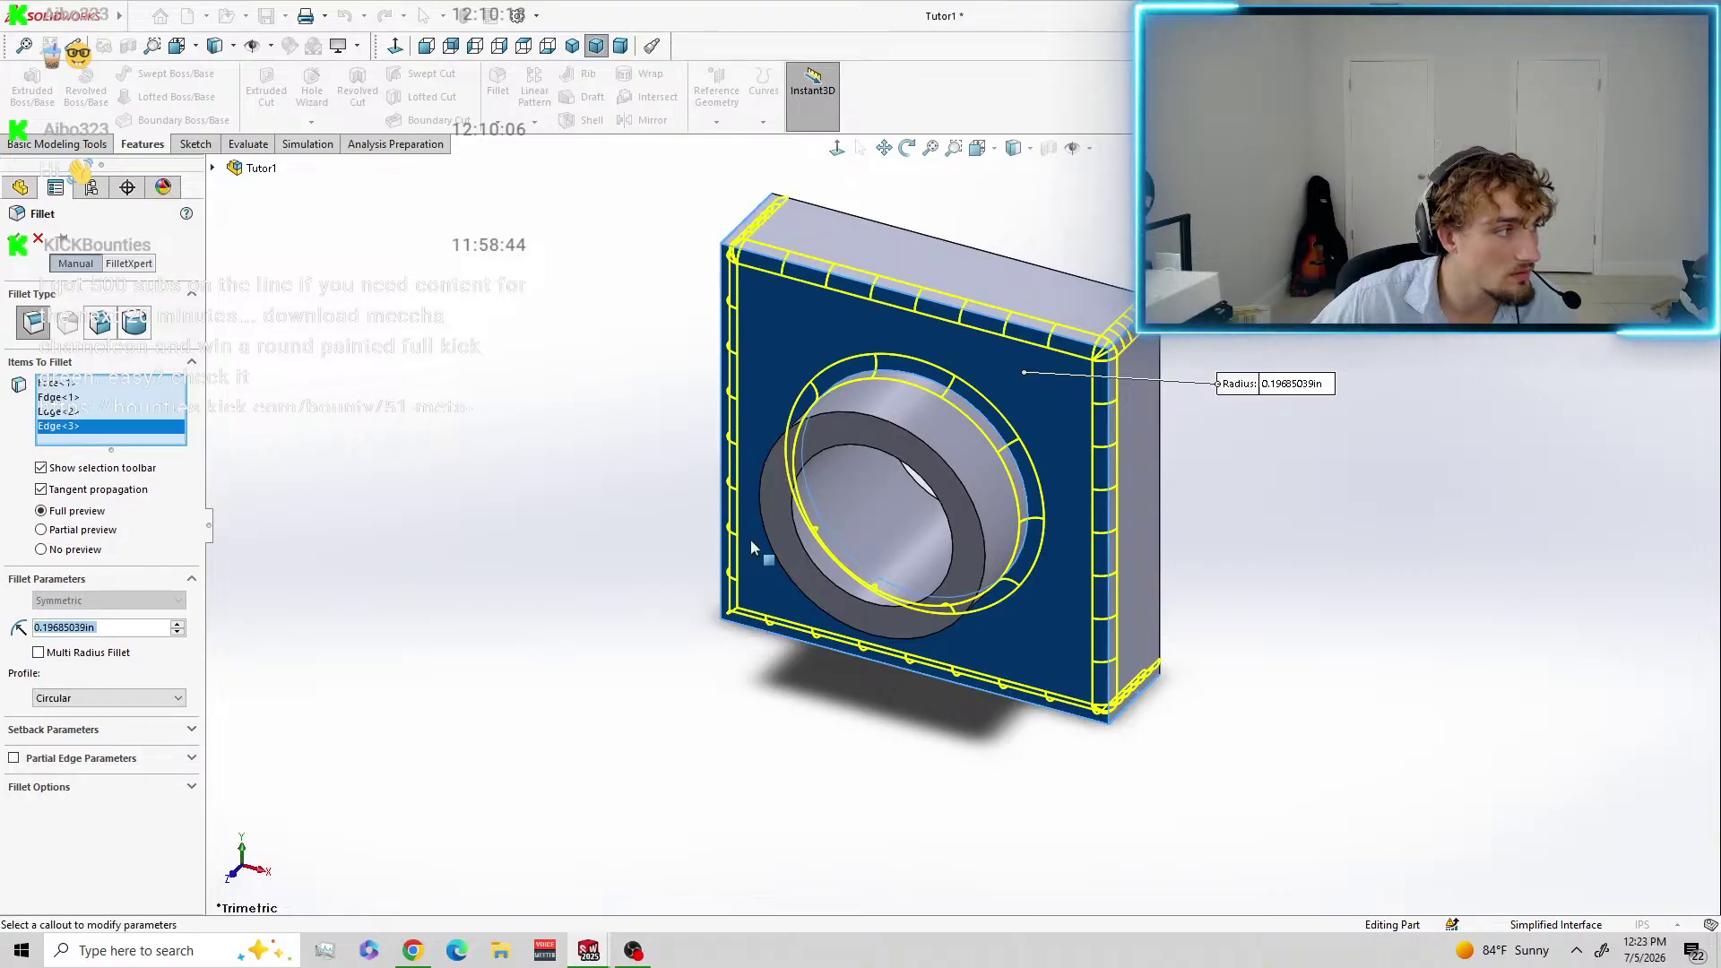
{"action": "left_click", "coordinate": [750, 595]}
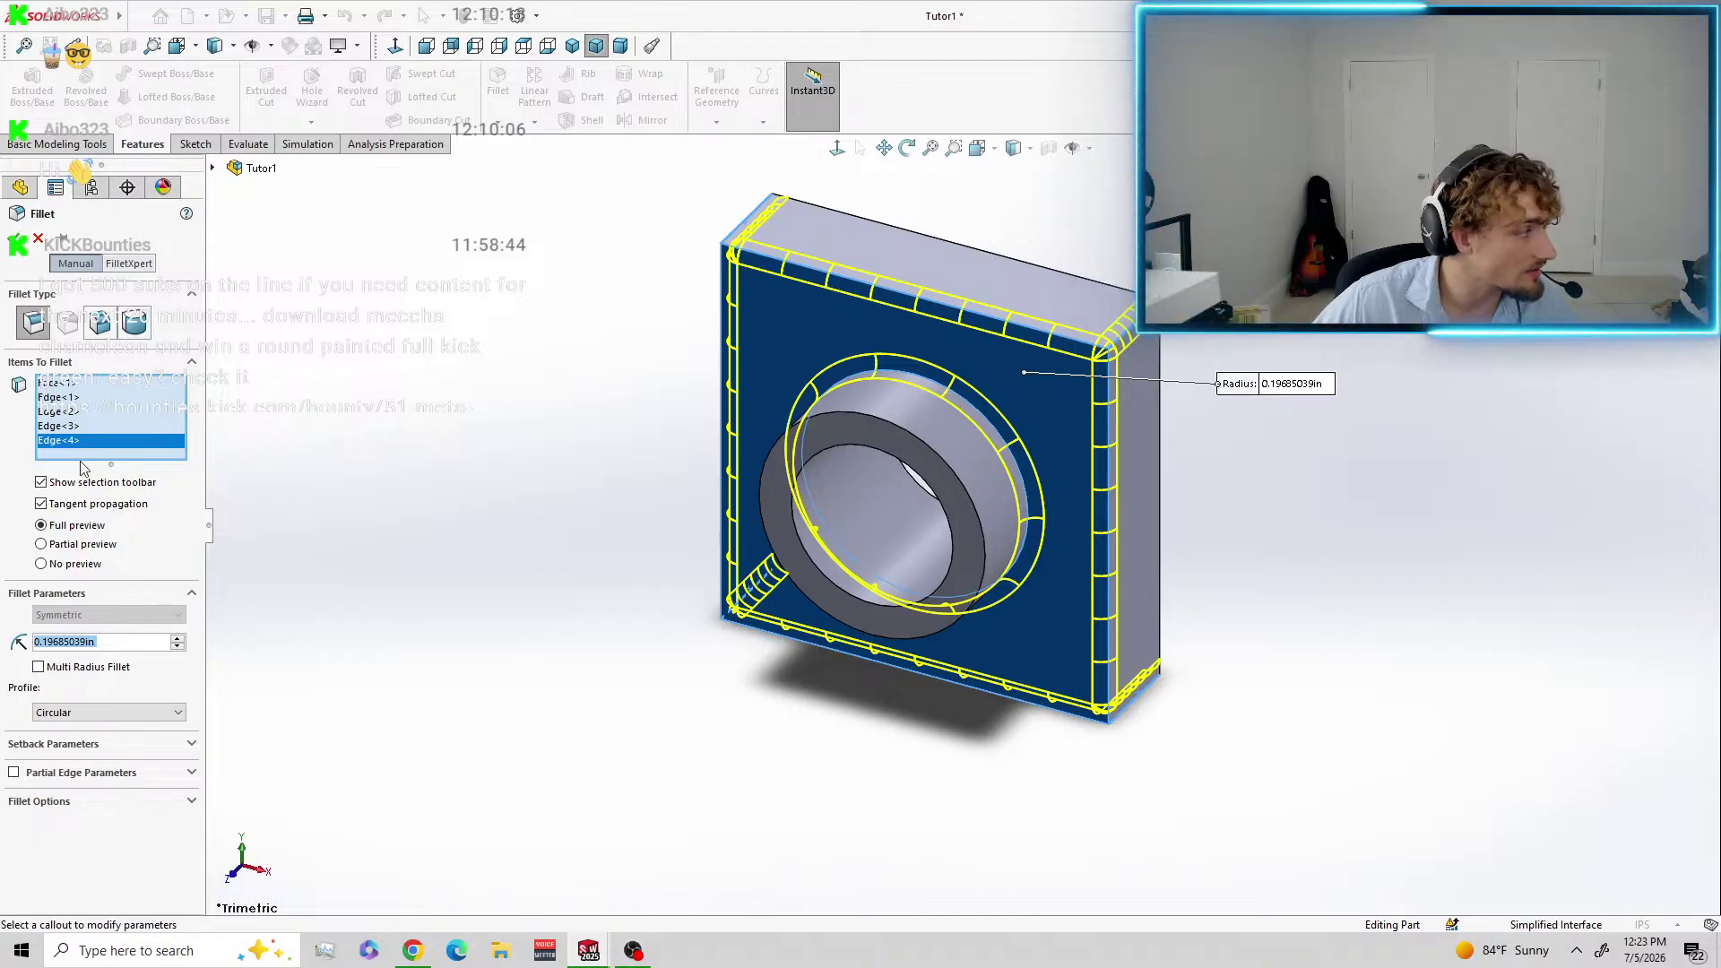
{"action": "left_click", "coordinate": [16, 241]}
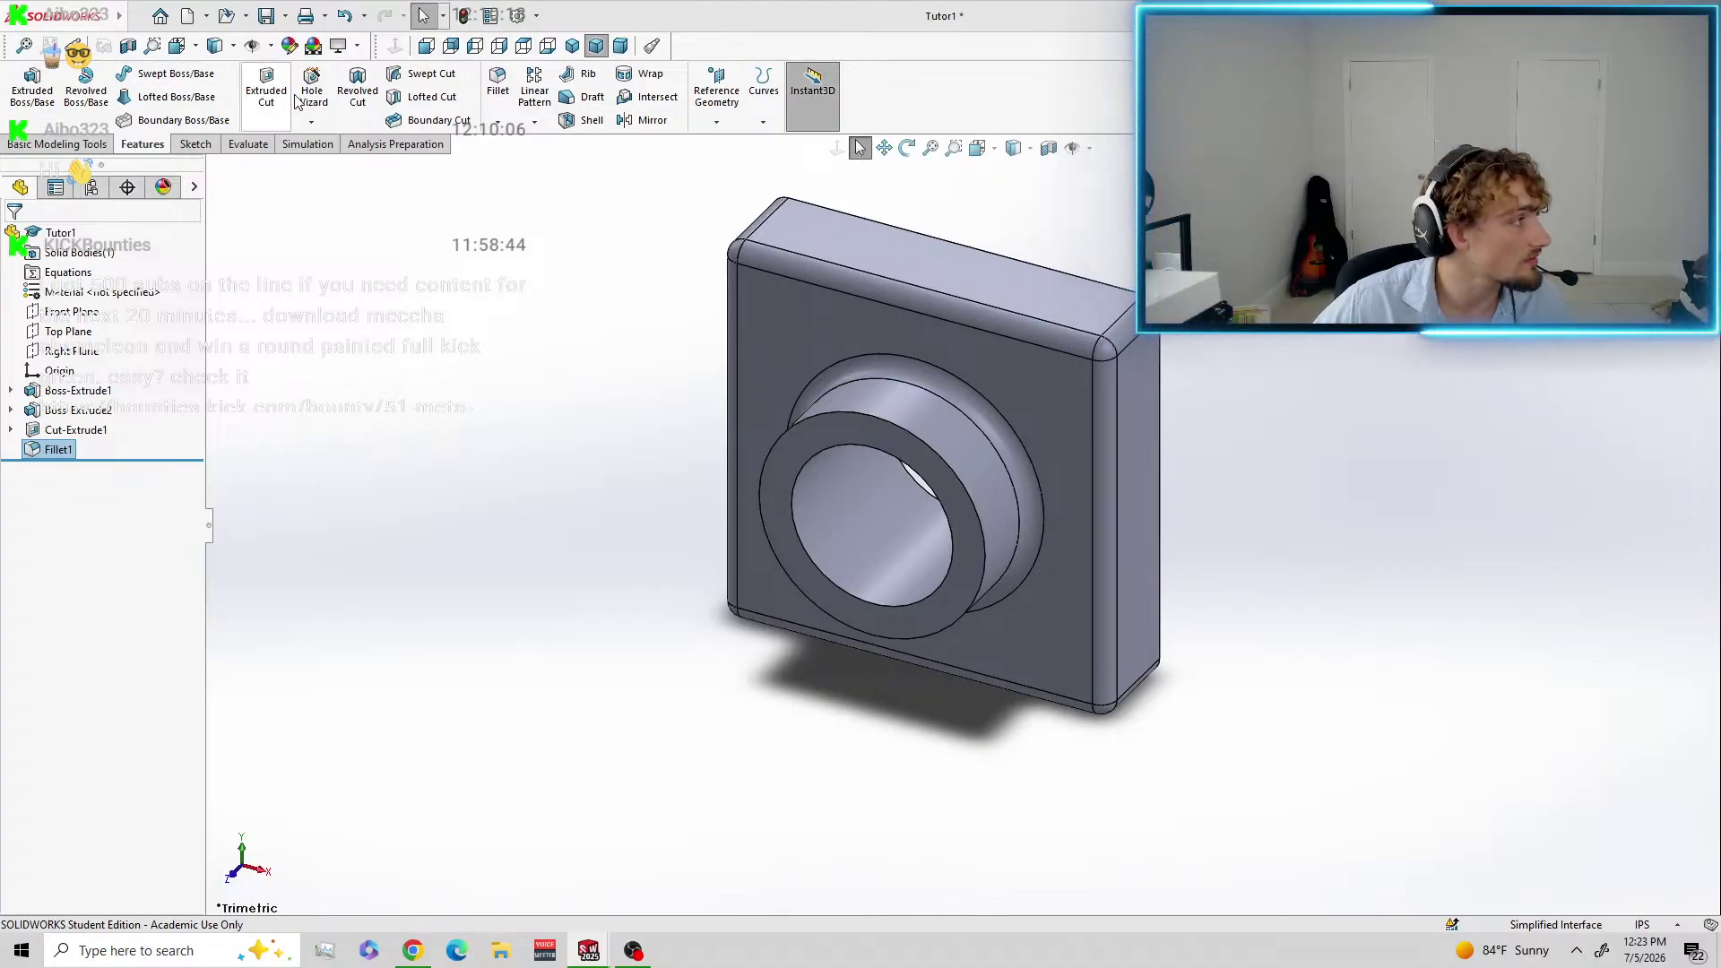
Fillet the boss's ring-shaped front face with a 1.5 mm radius.
{"action": "left_click", "coordinate": [498, 83]}
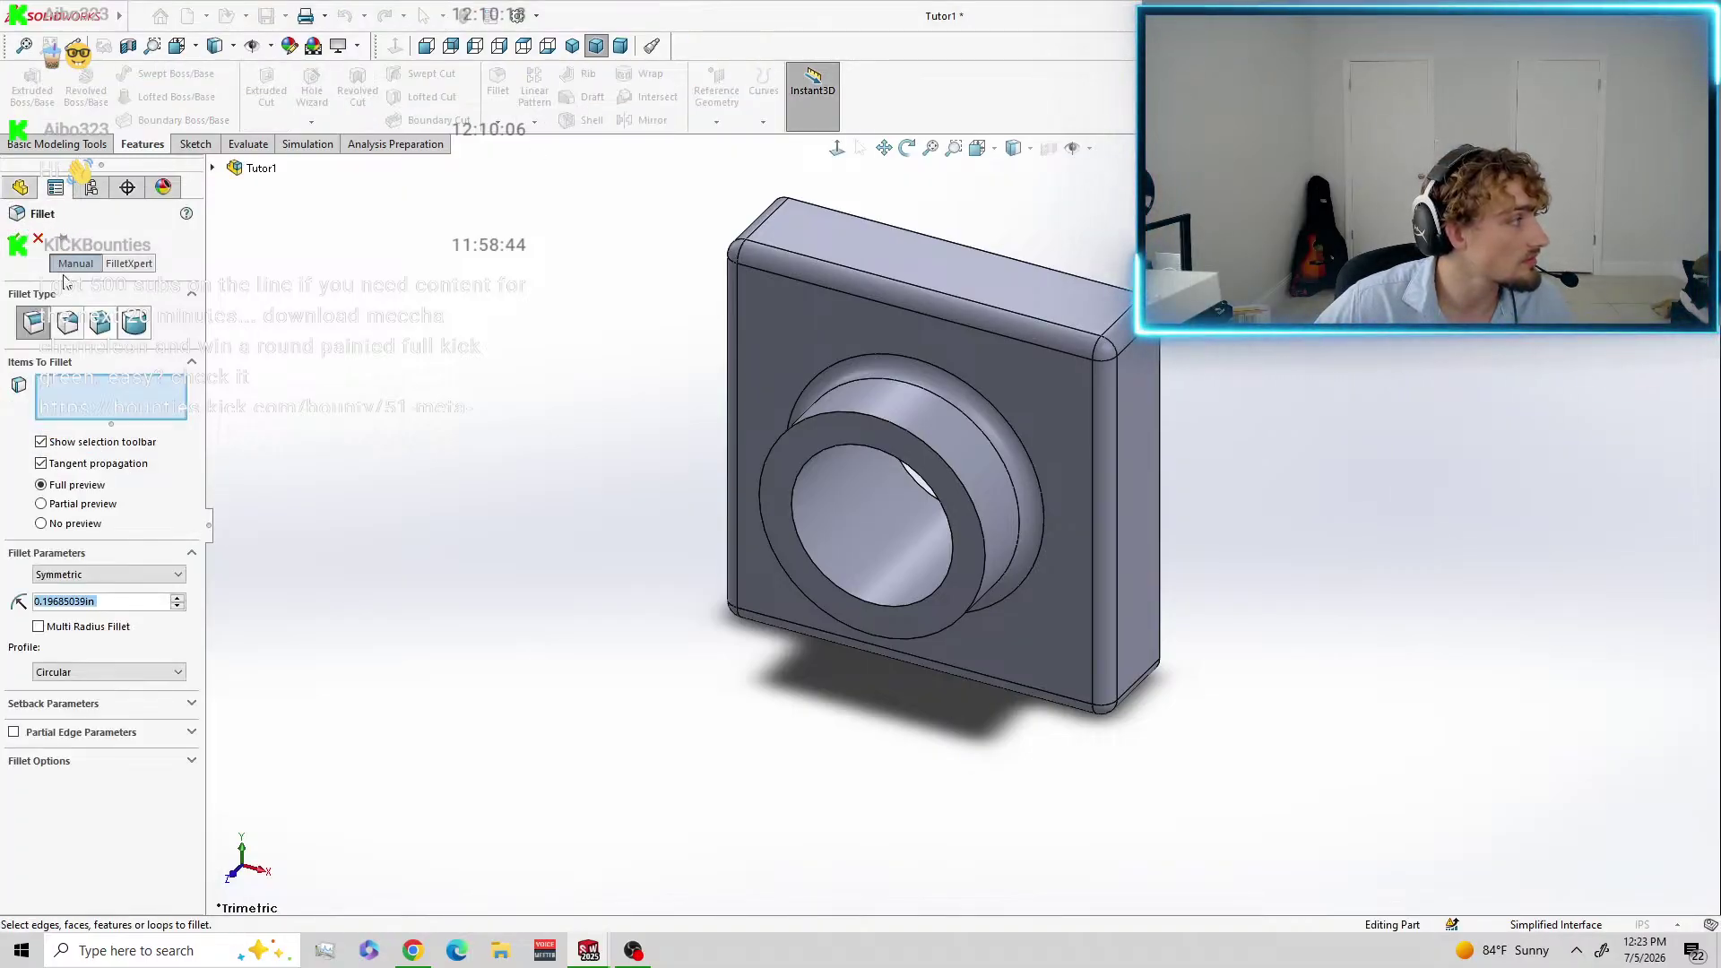
{"action": "type", "text": "1.5mm"}
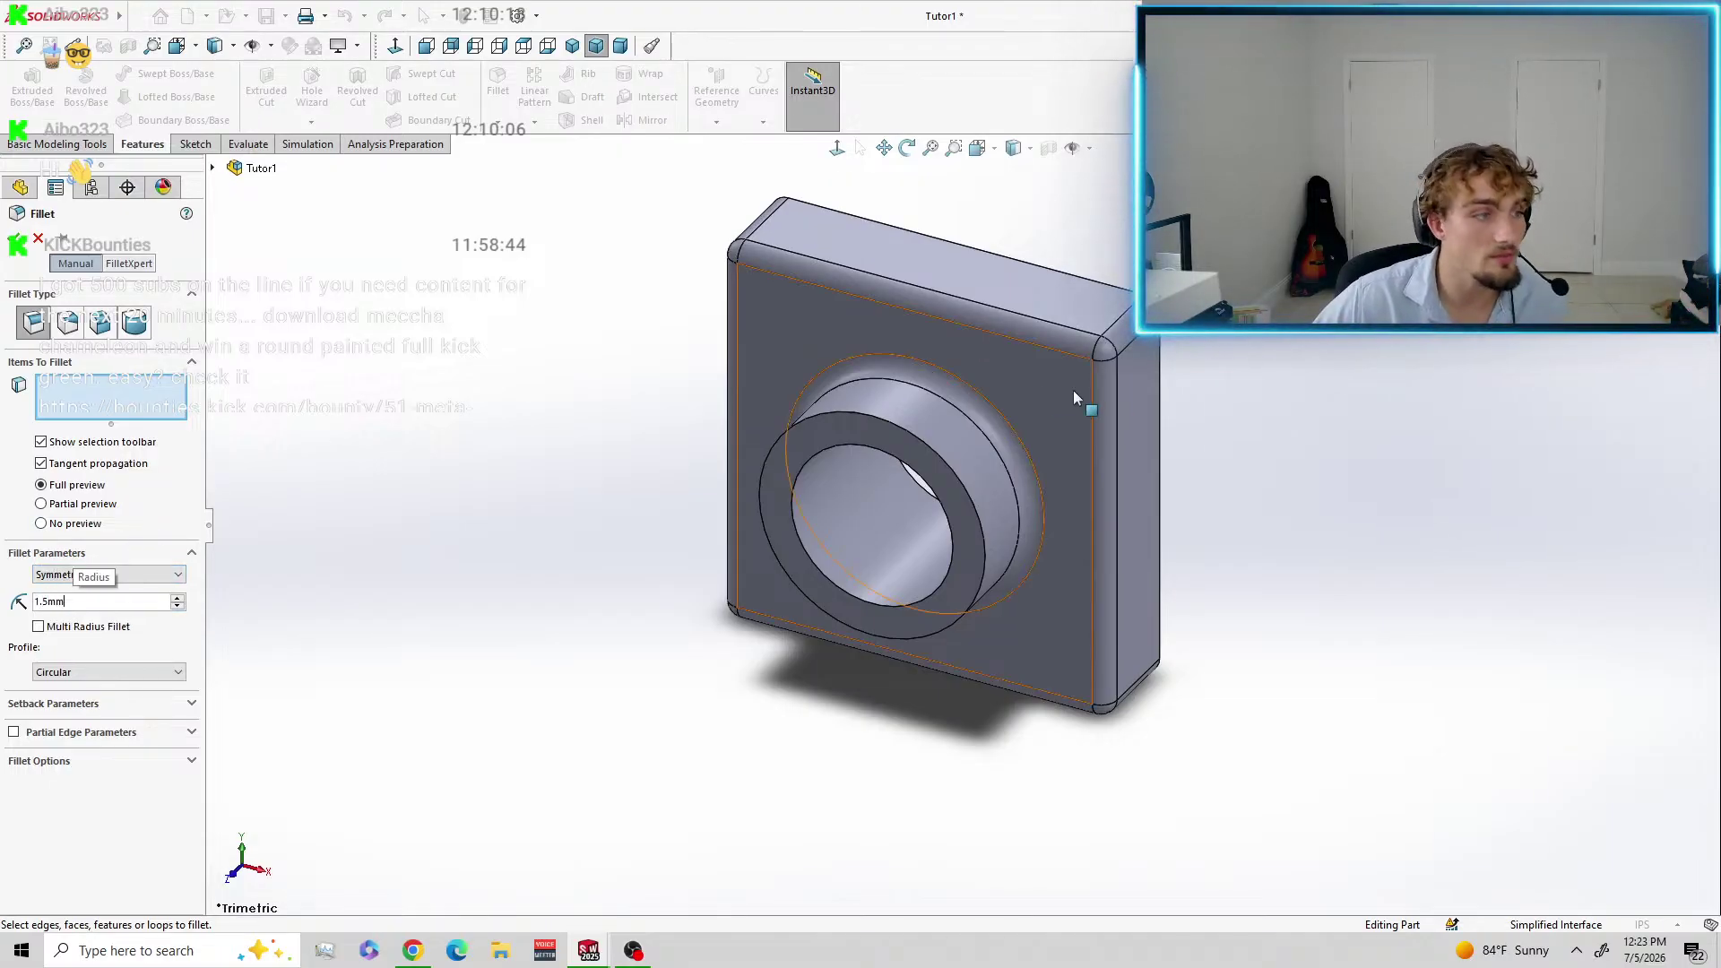
{"action": "left_click", "coordinate": [905, 444]}
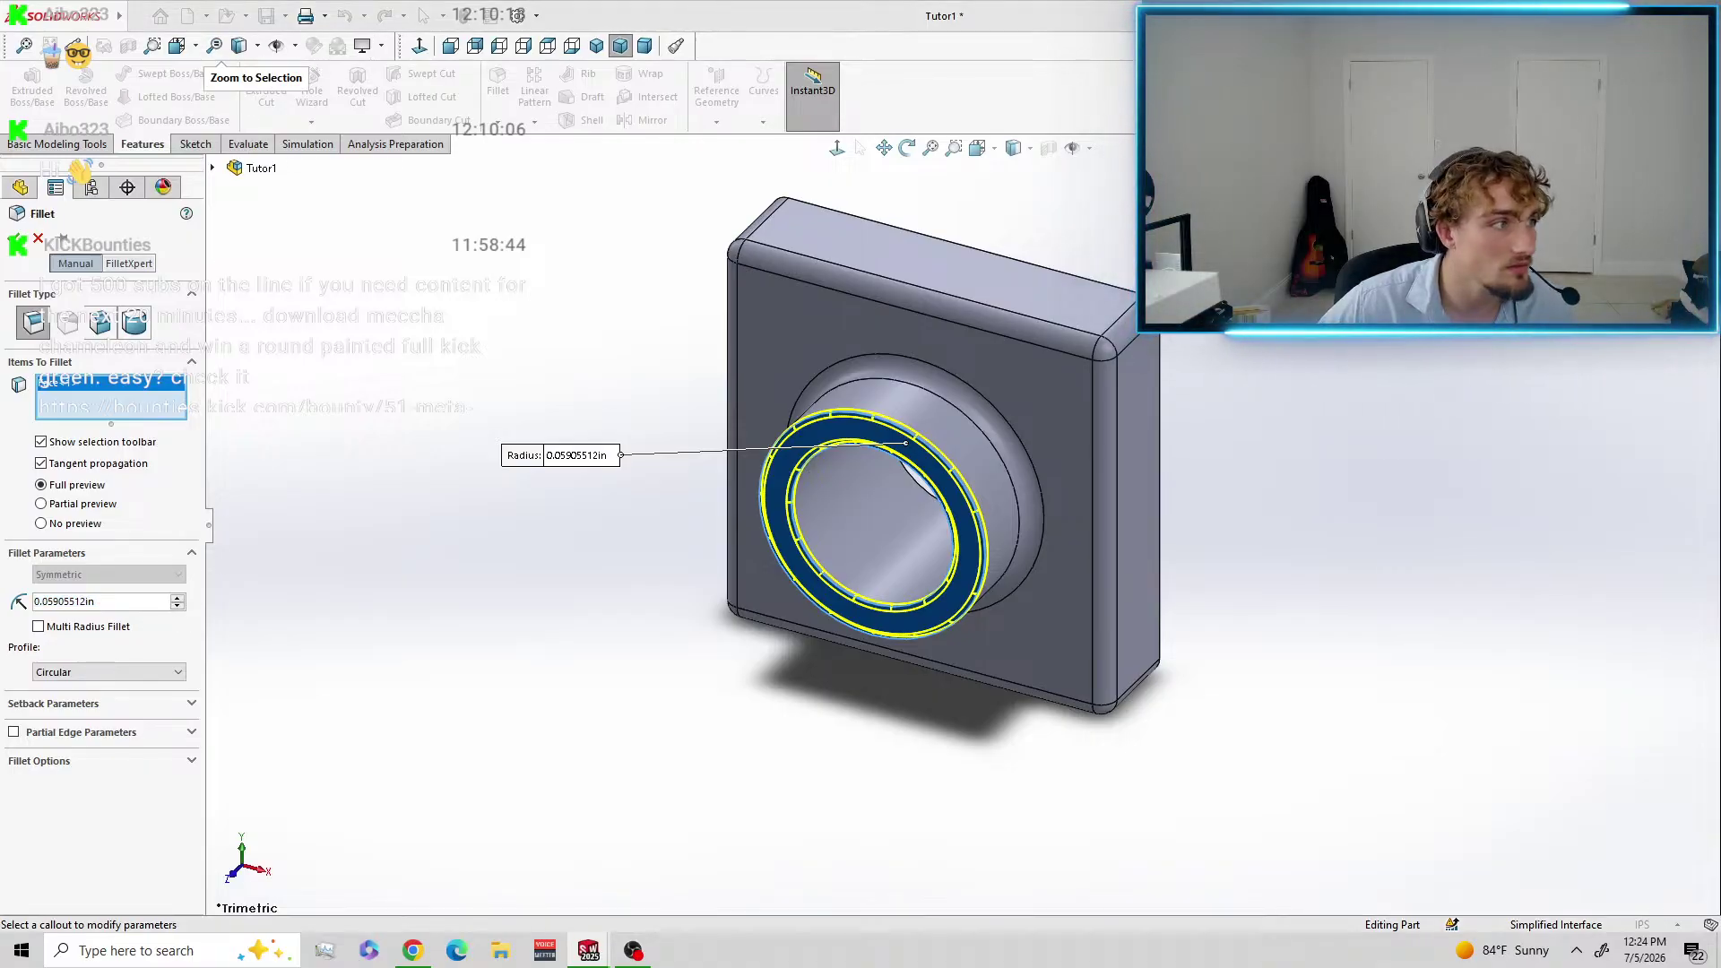
{"action": "left_click", "coordinate": [215, 45]}
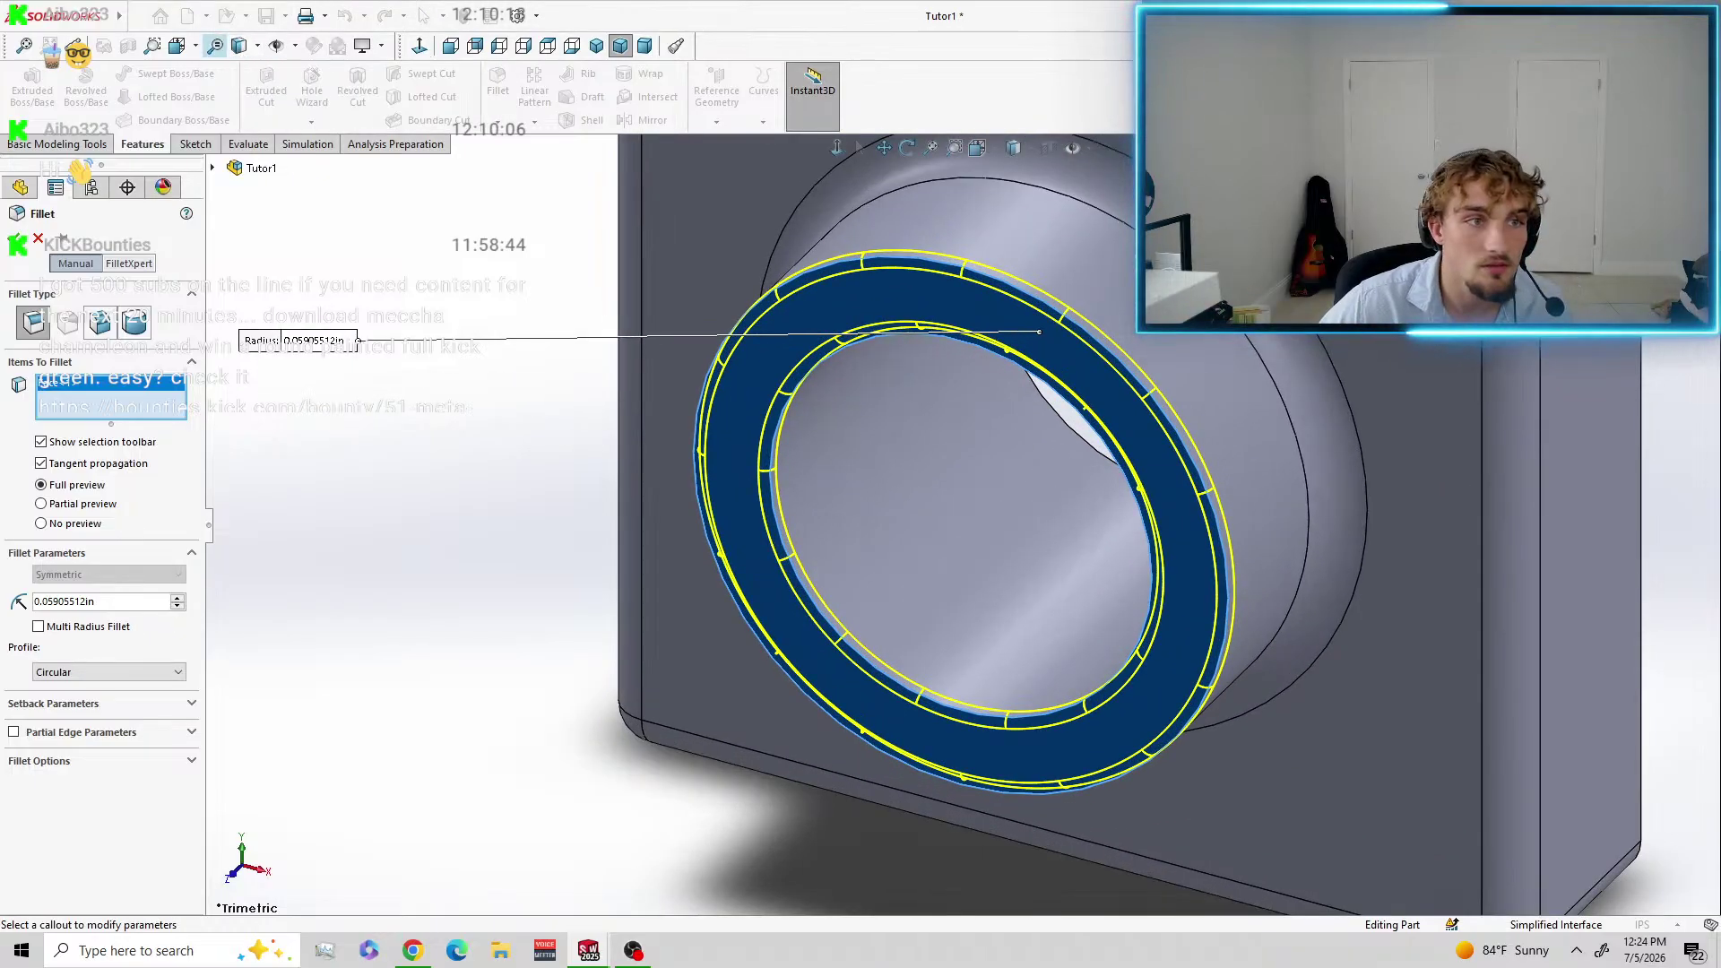
{"action": "left_click", "coordinate": [18, 239]}
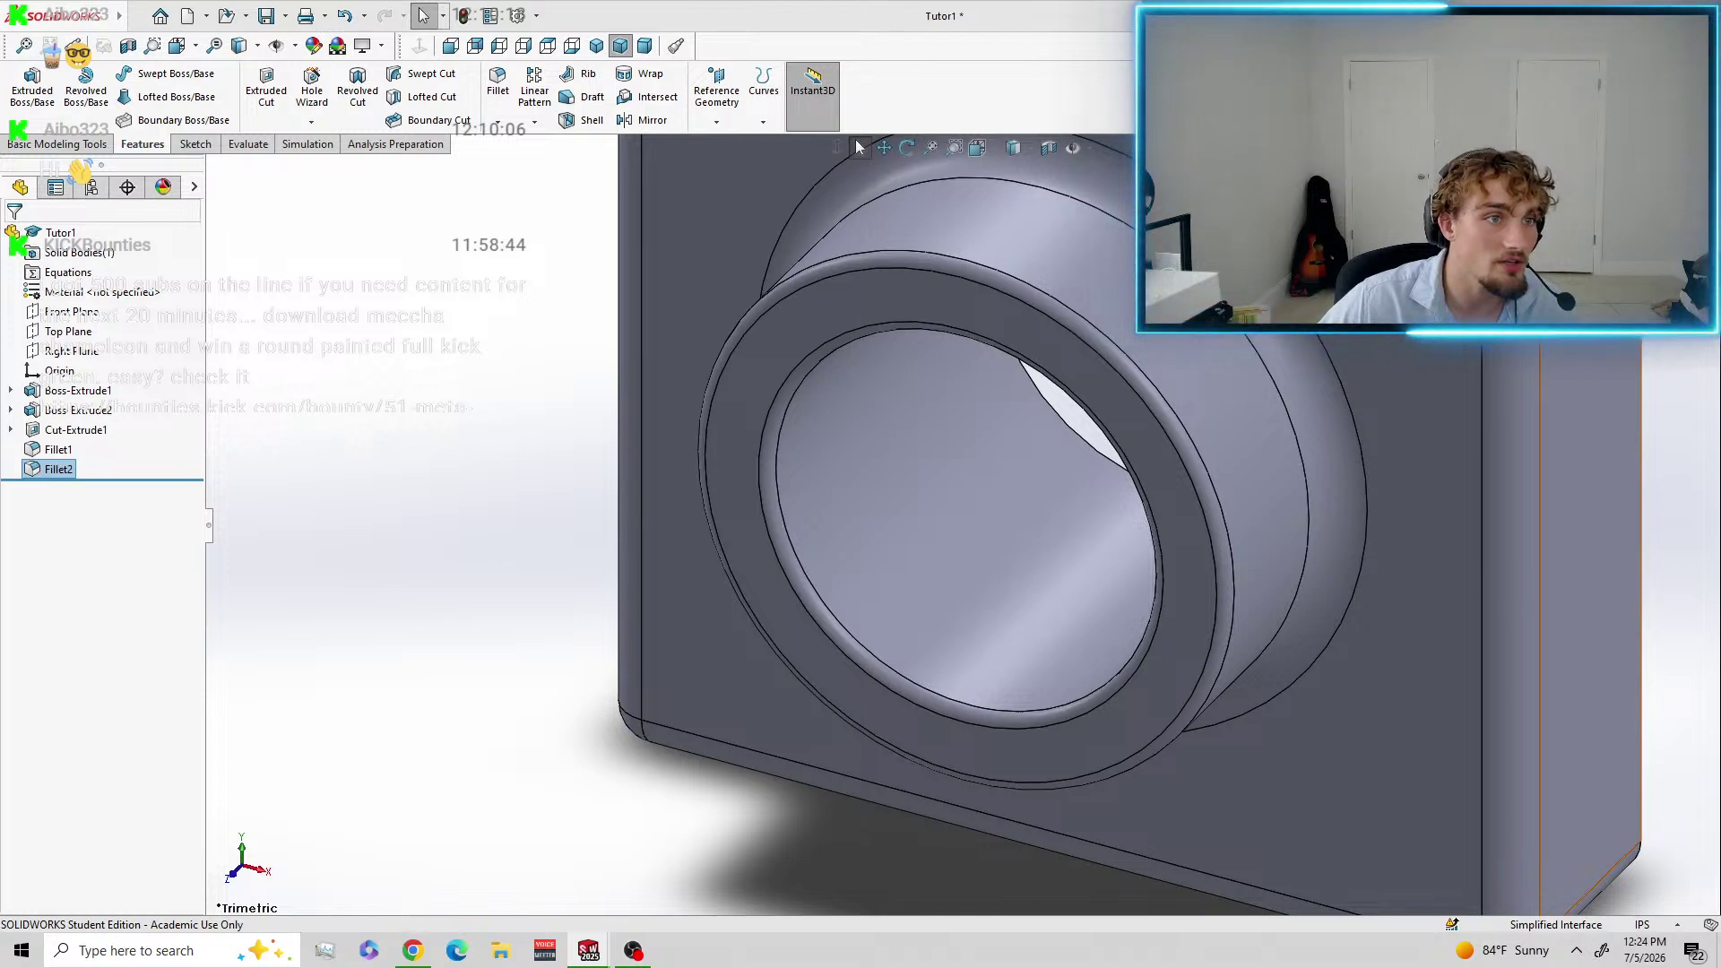
{"action": "scroll", "coordinate": [1552, 337], "scroll_direction": "down", "scroll_amount": 2}
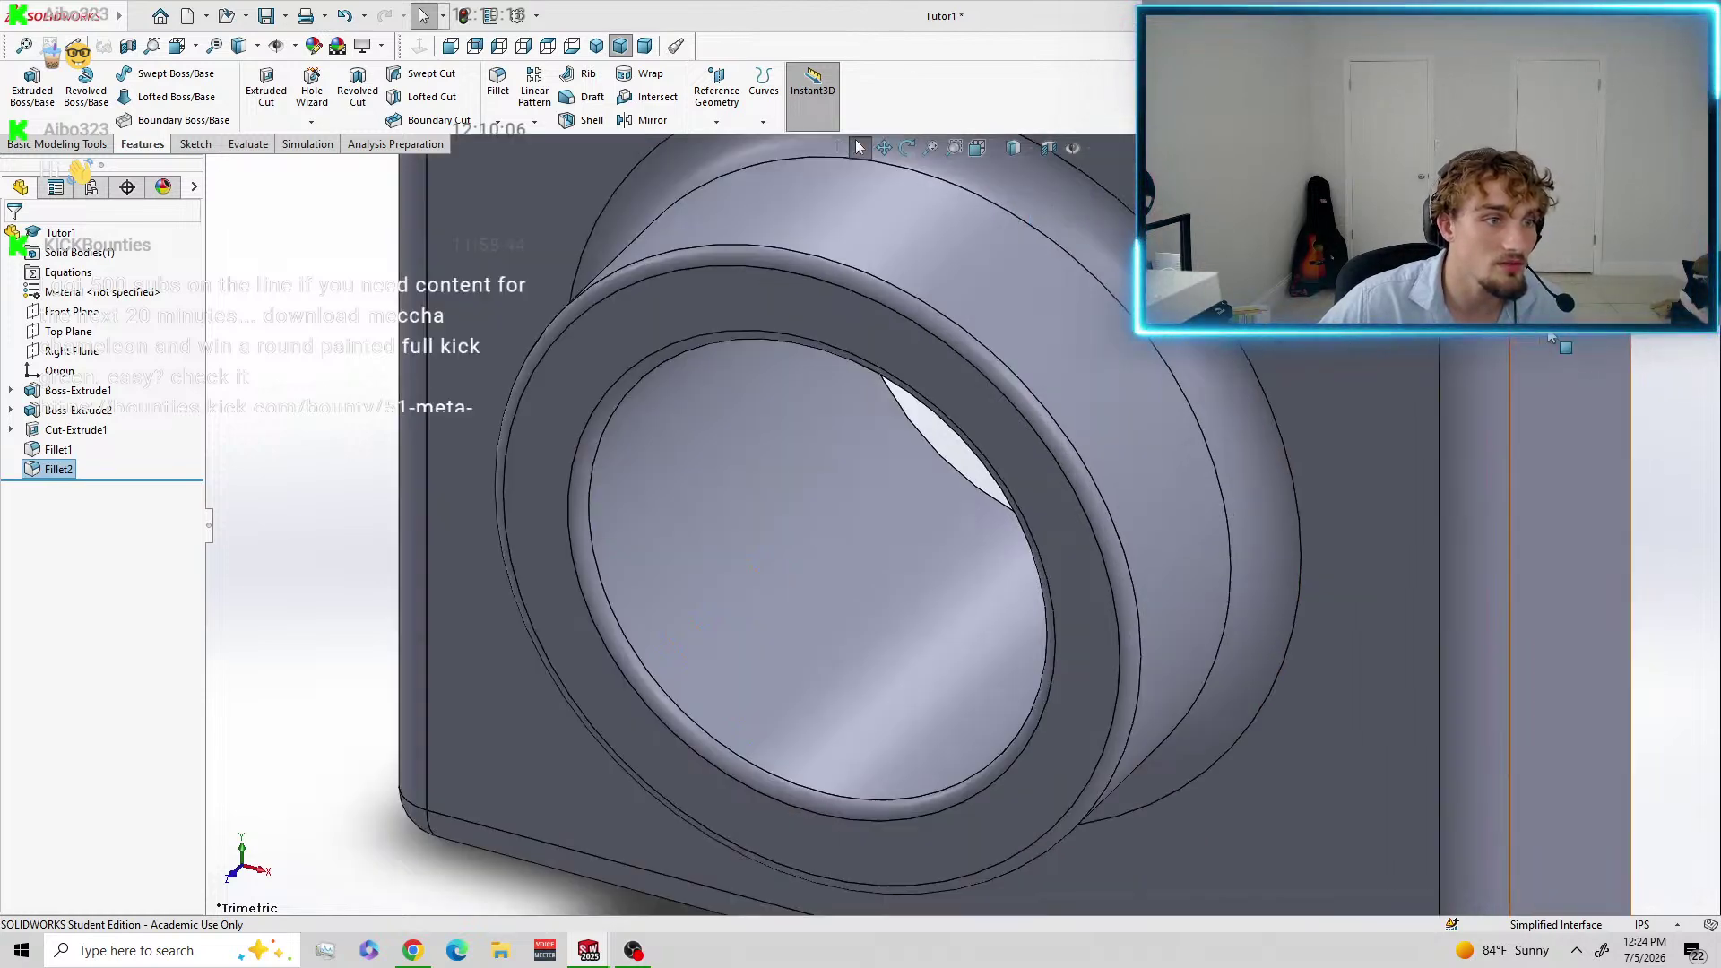
{"action": "scroll", "coordinate": [1552, 338], "scroll_direction": "up", "scroll_amount": 3}
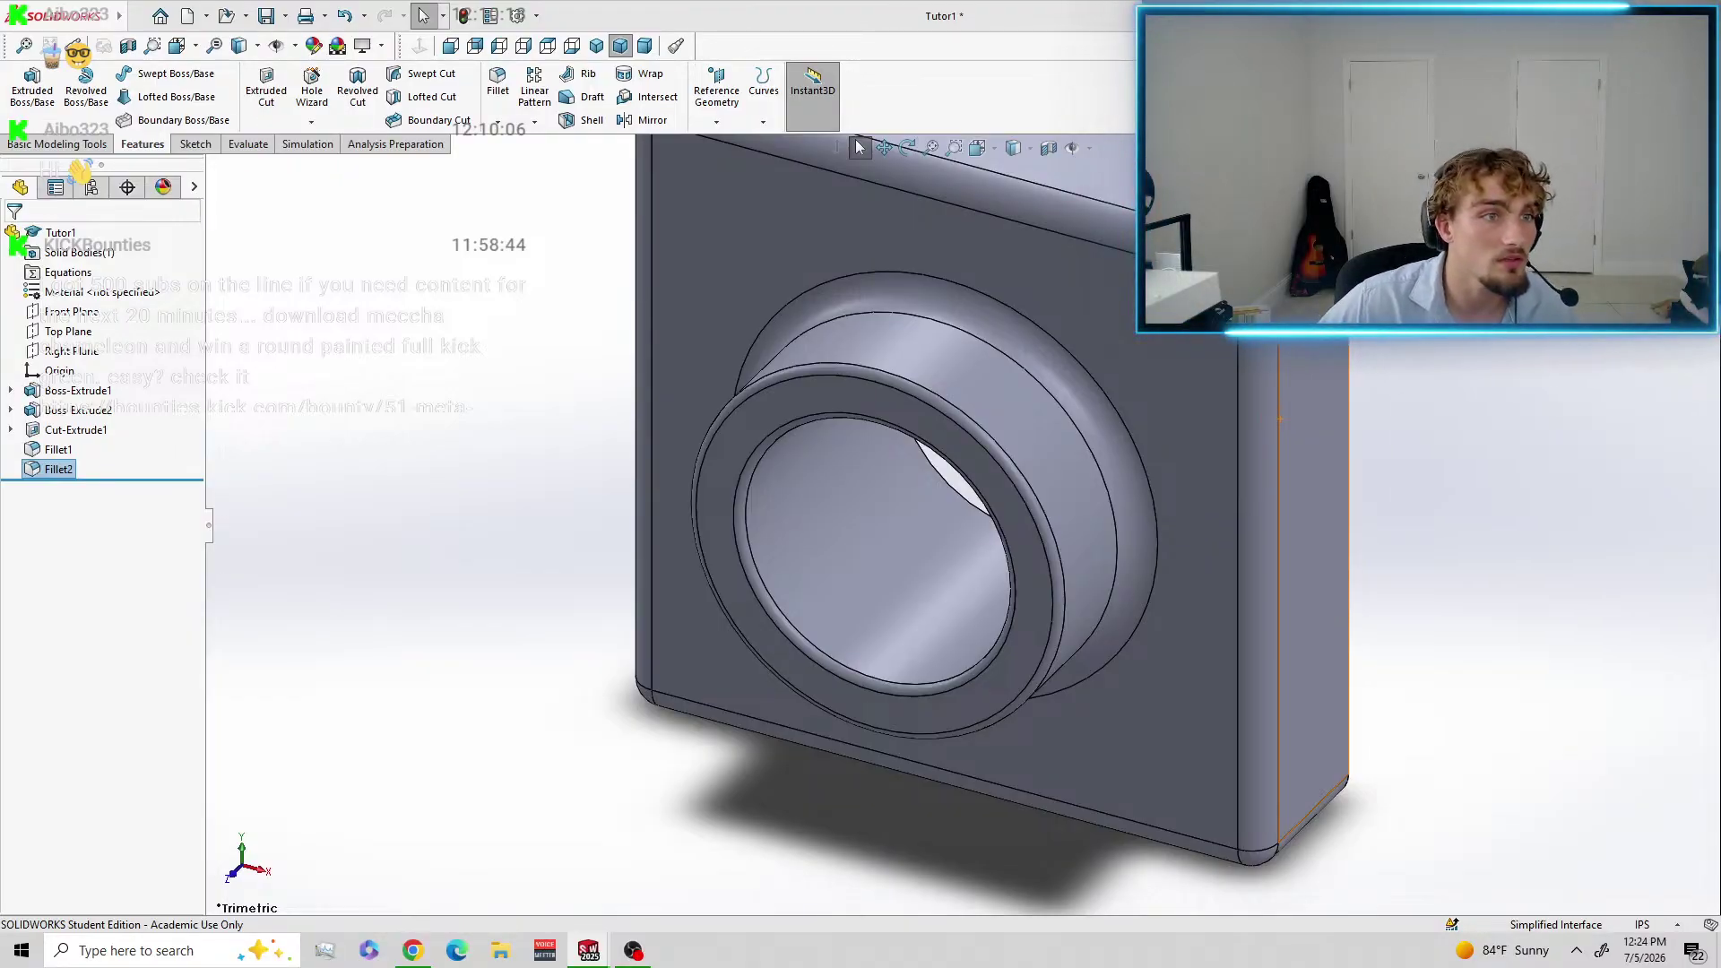
Shell the part to a 2 mm wall thickness, removing the block's flat rear face.
{"action": "left_click", "coordinate": [910, 151]}
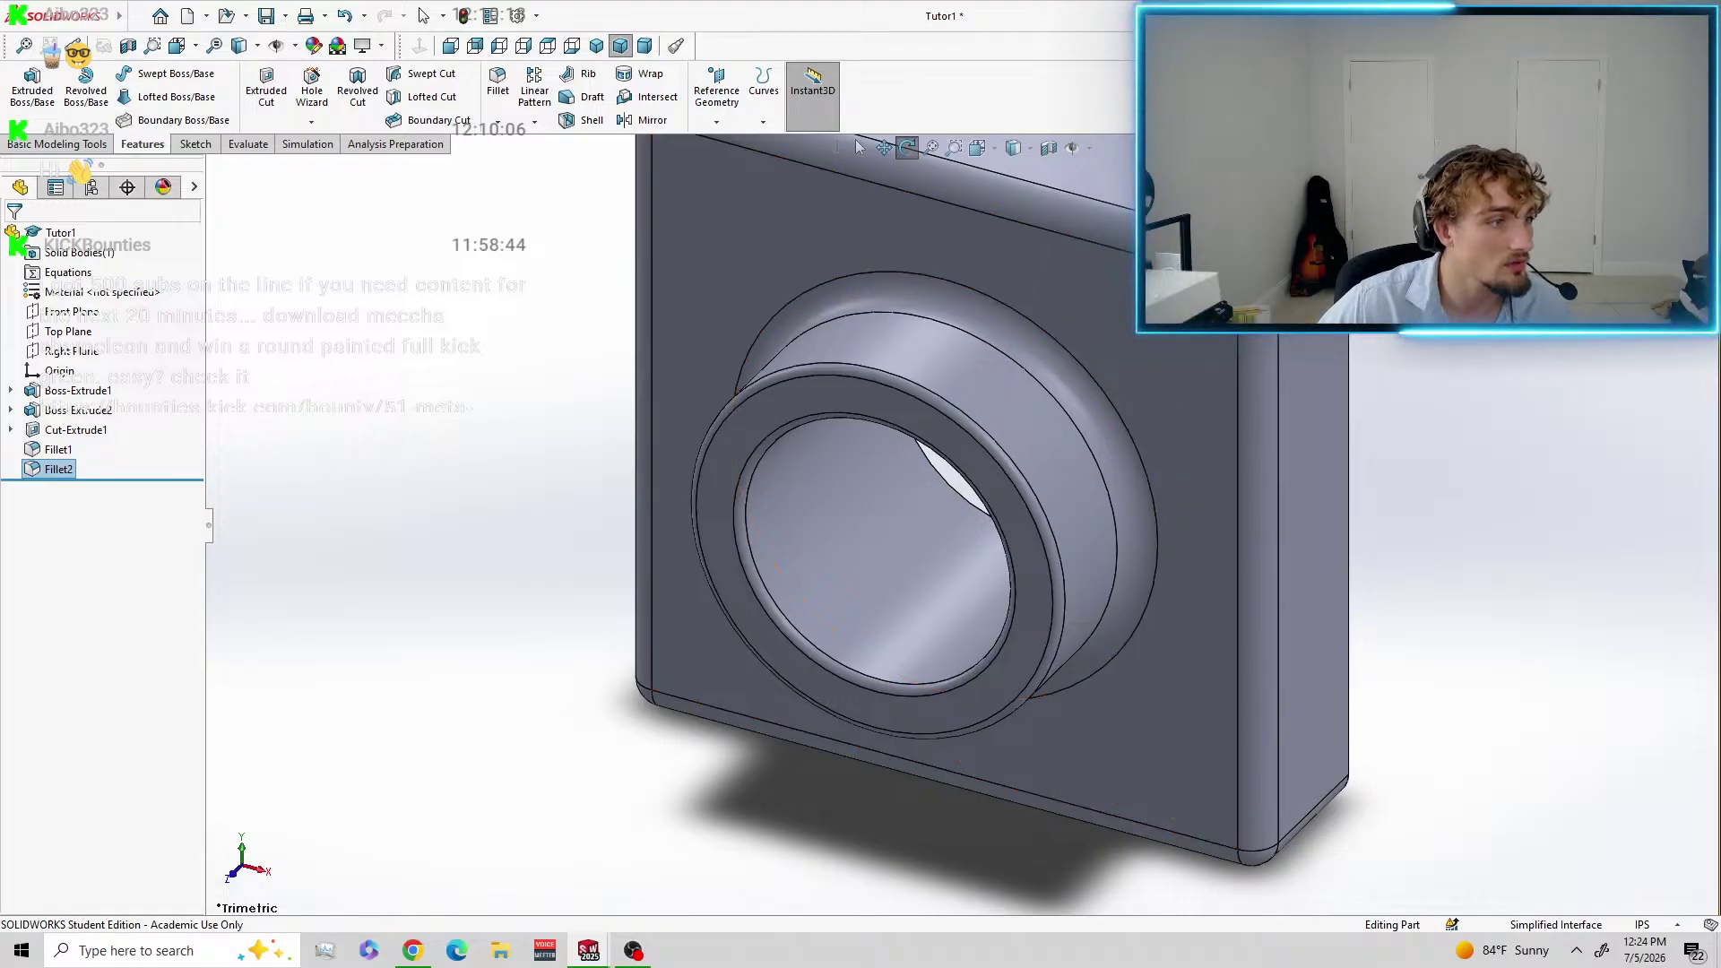
{"action": "left_click", "coordinate": [1188, 359]}
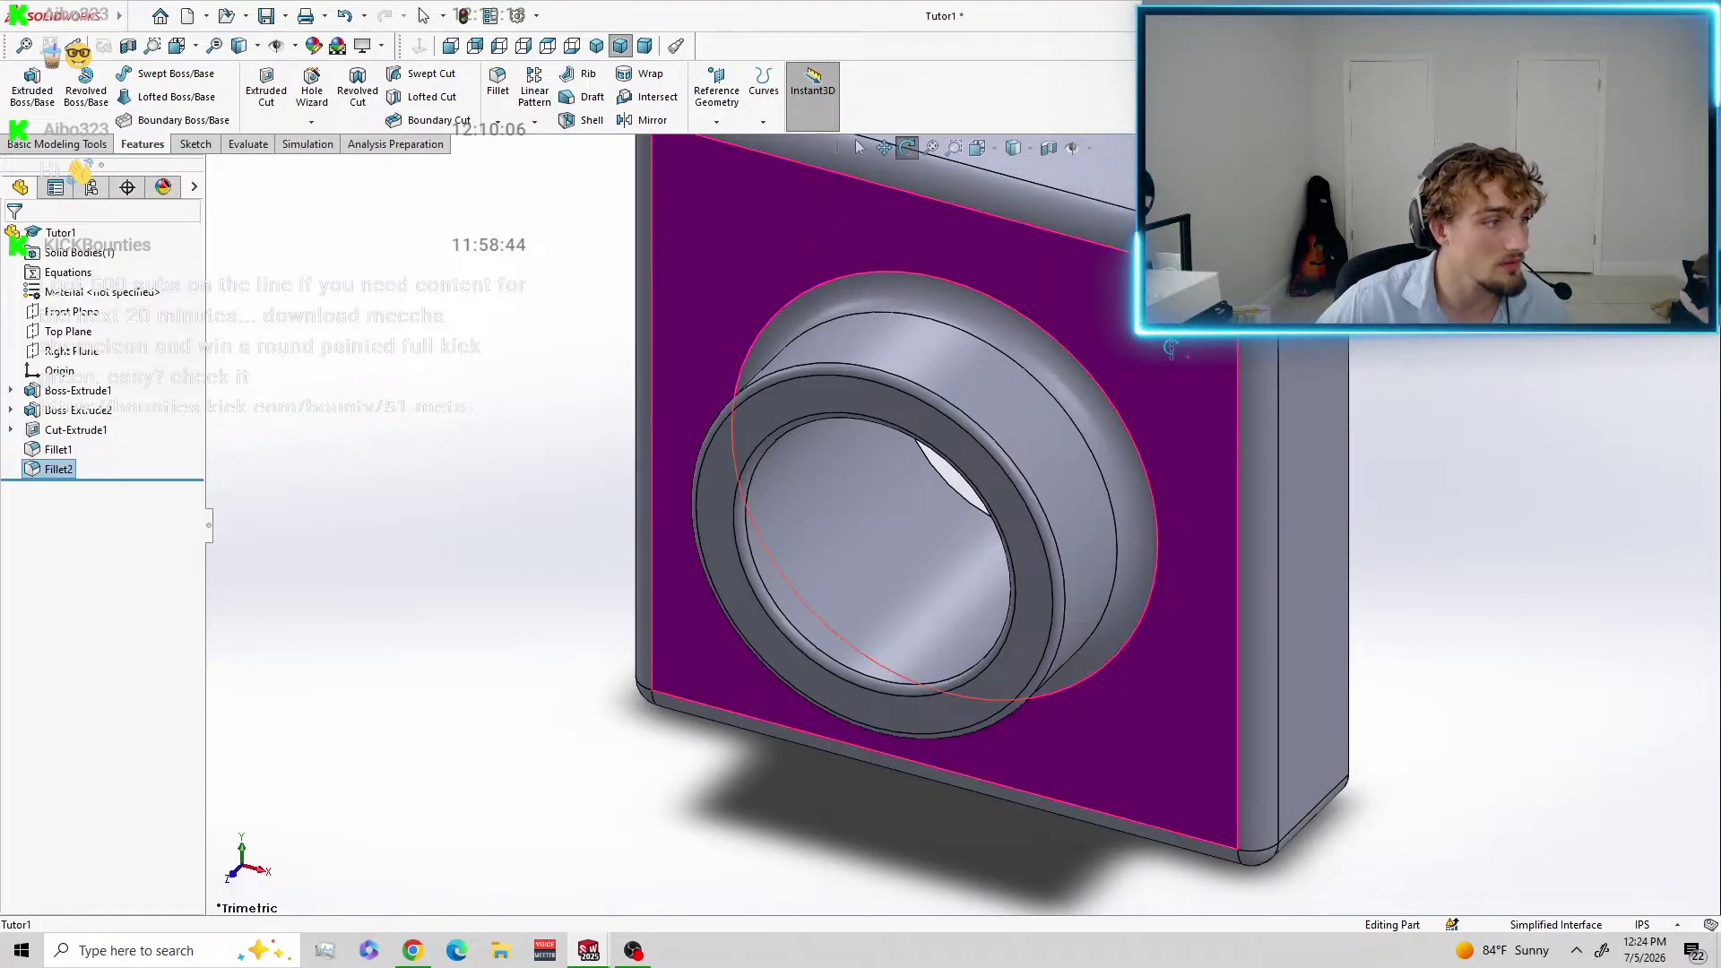
{"action": "key", "text": "Escape"}
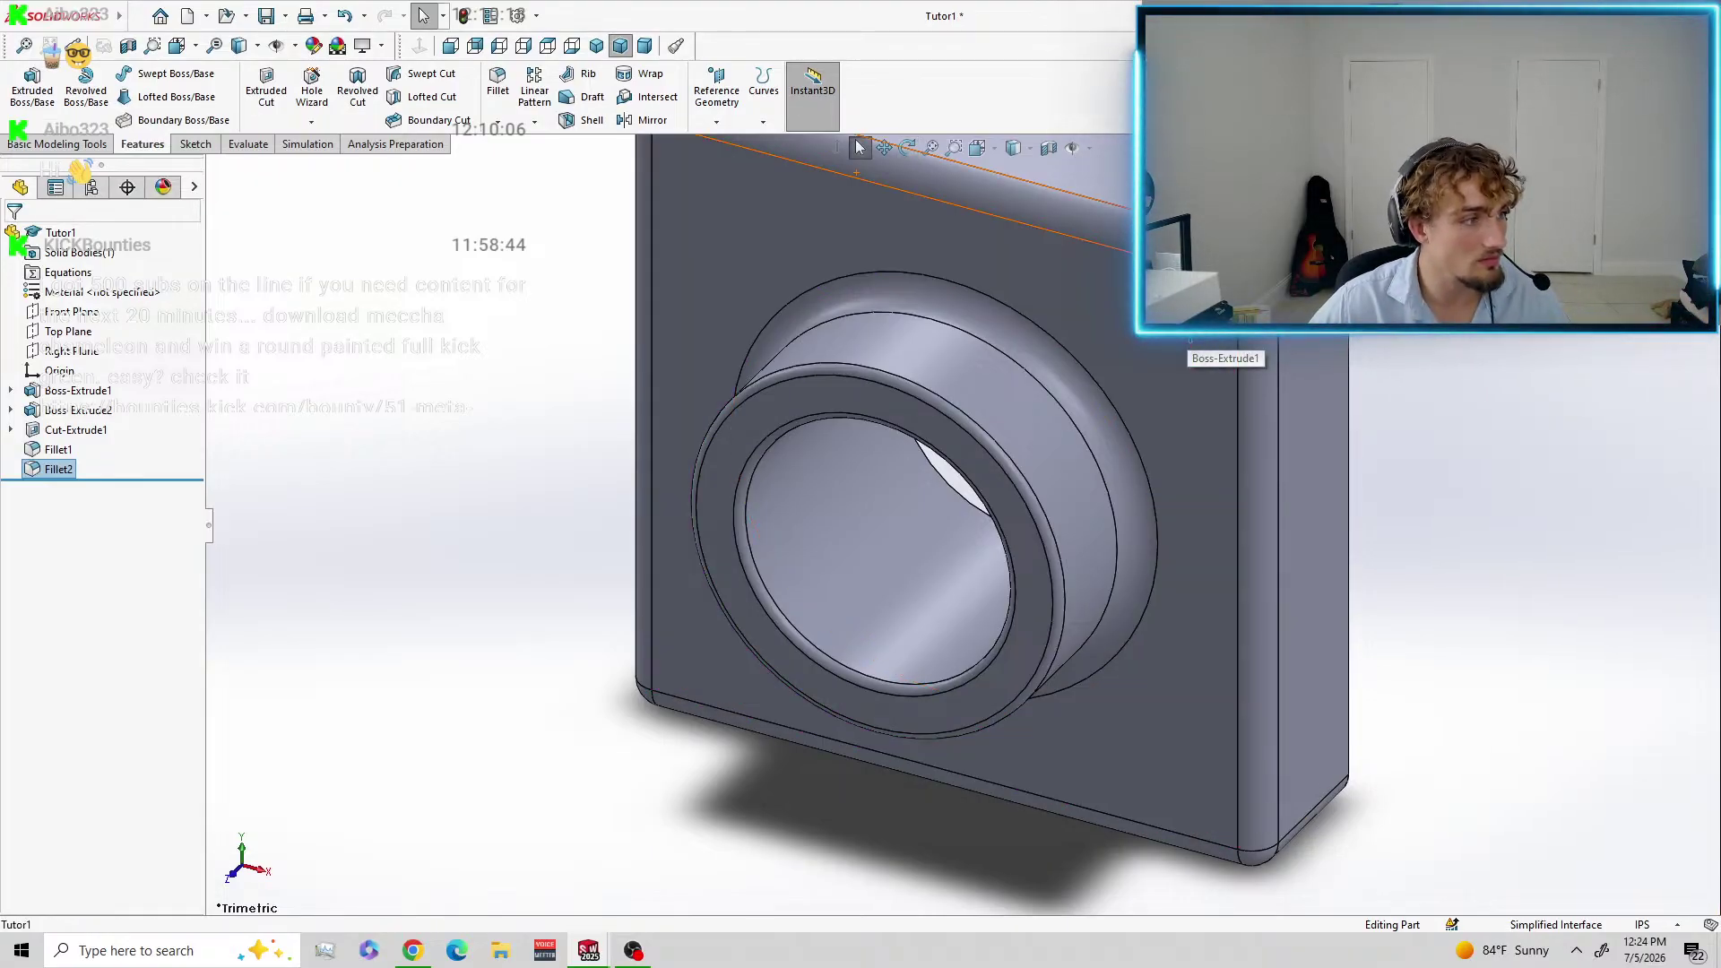
{"action": "left_click", "coordinate": [908, 152]}
{"action": "left_click_drag", "start_coordinate": [1335, 373], "coordinate": [1187, 509]}
{"action": "mouse_move", "coordinate": [1514, 553]}
{"action": "left_mouse_down"}
{"action": "mouse_move", "coordinate": [1437, 526]}
{"action": "mouse_move", "coordinate": [1511, 534]}
{"action": "left_mouse_up"}
{"action": "key", "text": "Escape"}
{"action": "key", "text": "Escape"}
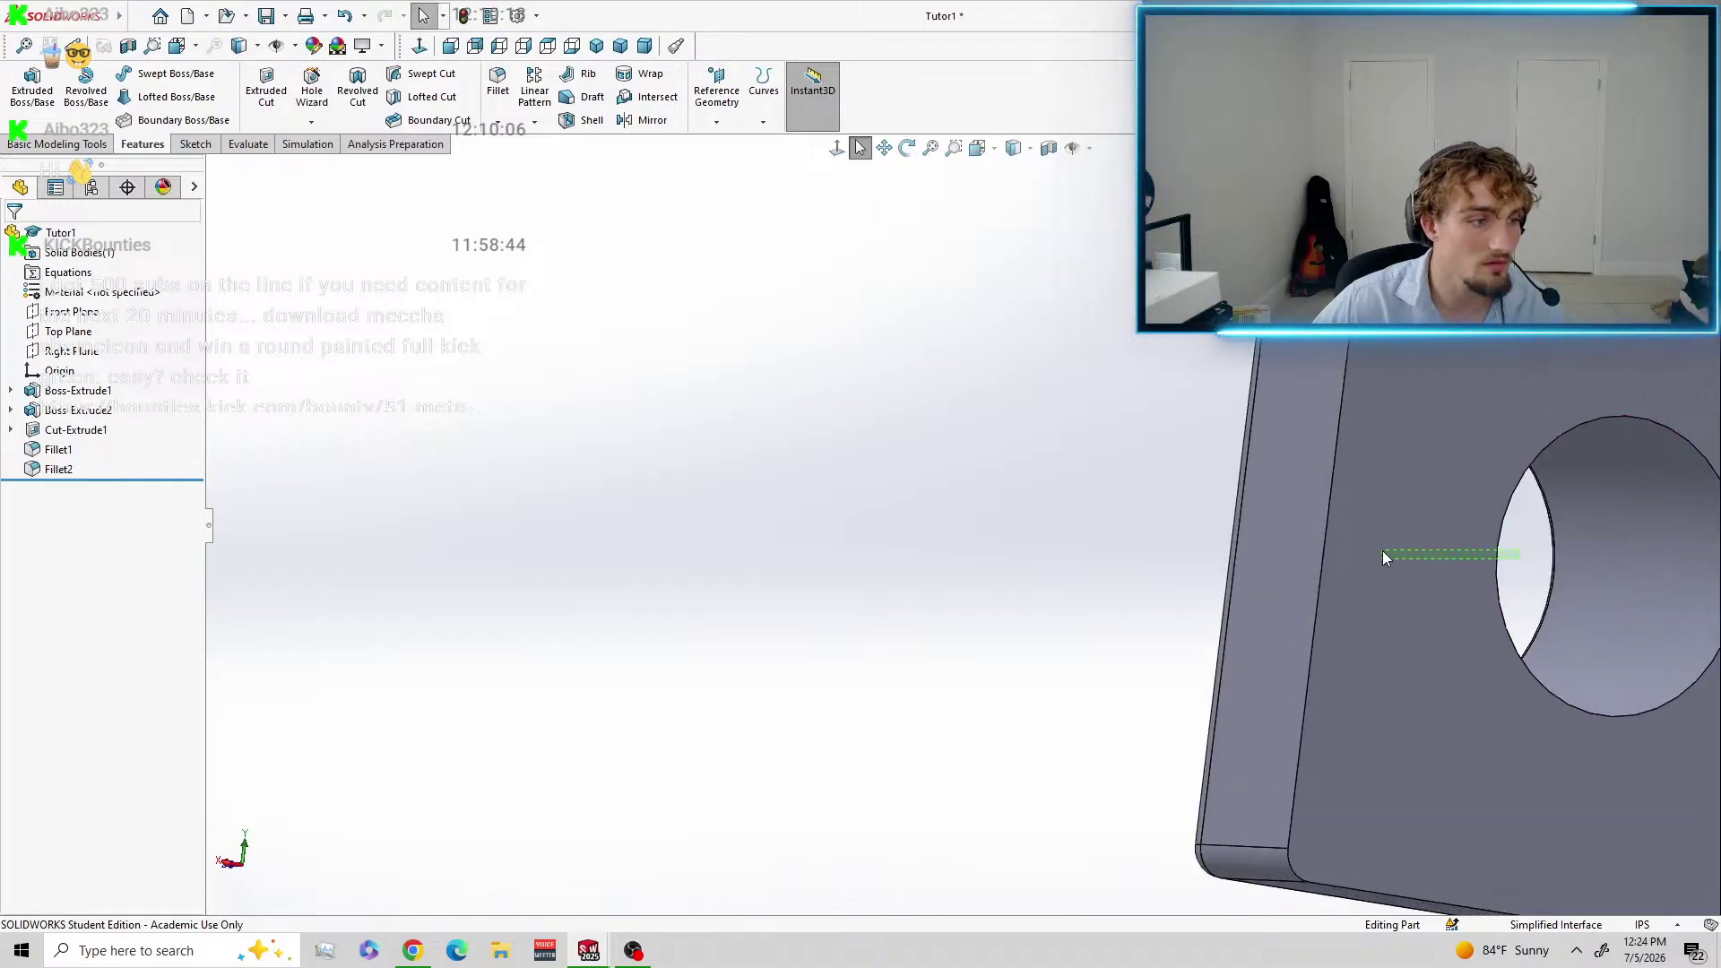
{"action": "mouse_move", "coordinate": [1515, 554]}
{"action": "middle_mouse_down"}
{"action": "mouse_move", "coordinate": [1452, 548]}
{"action": "mouse_move", "coordinate": [1549, 552]}
{"action": "middle_mouse_up"}
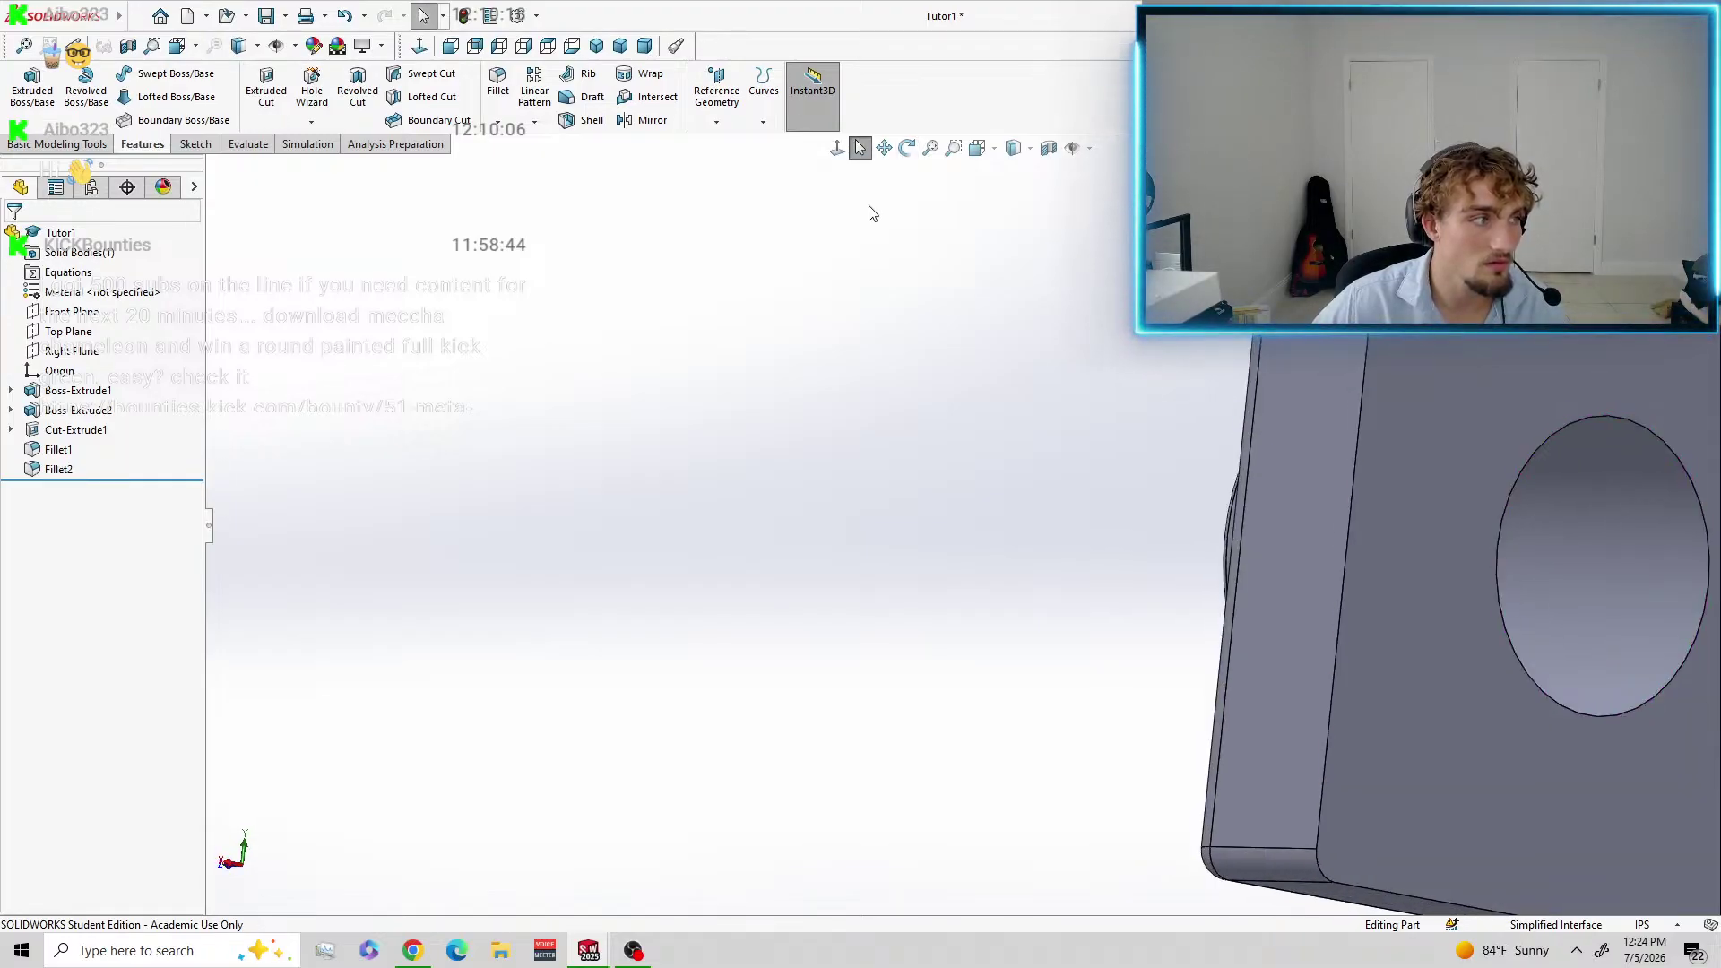
{"action": "left_click", "coordinate": [952, 154]}
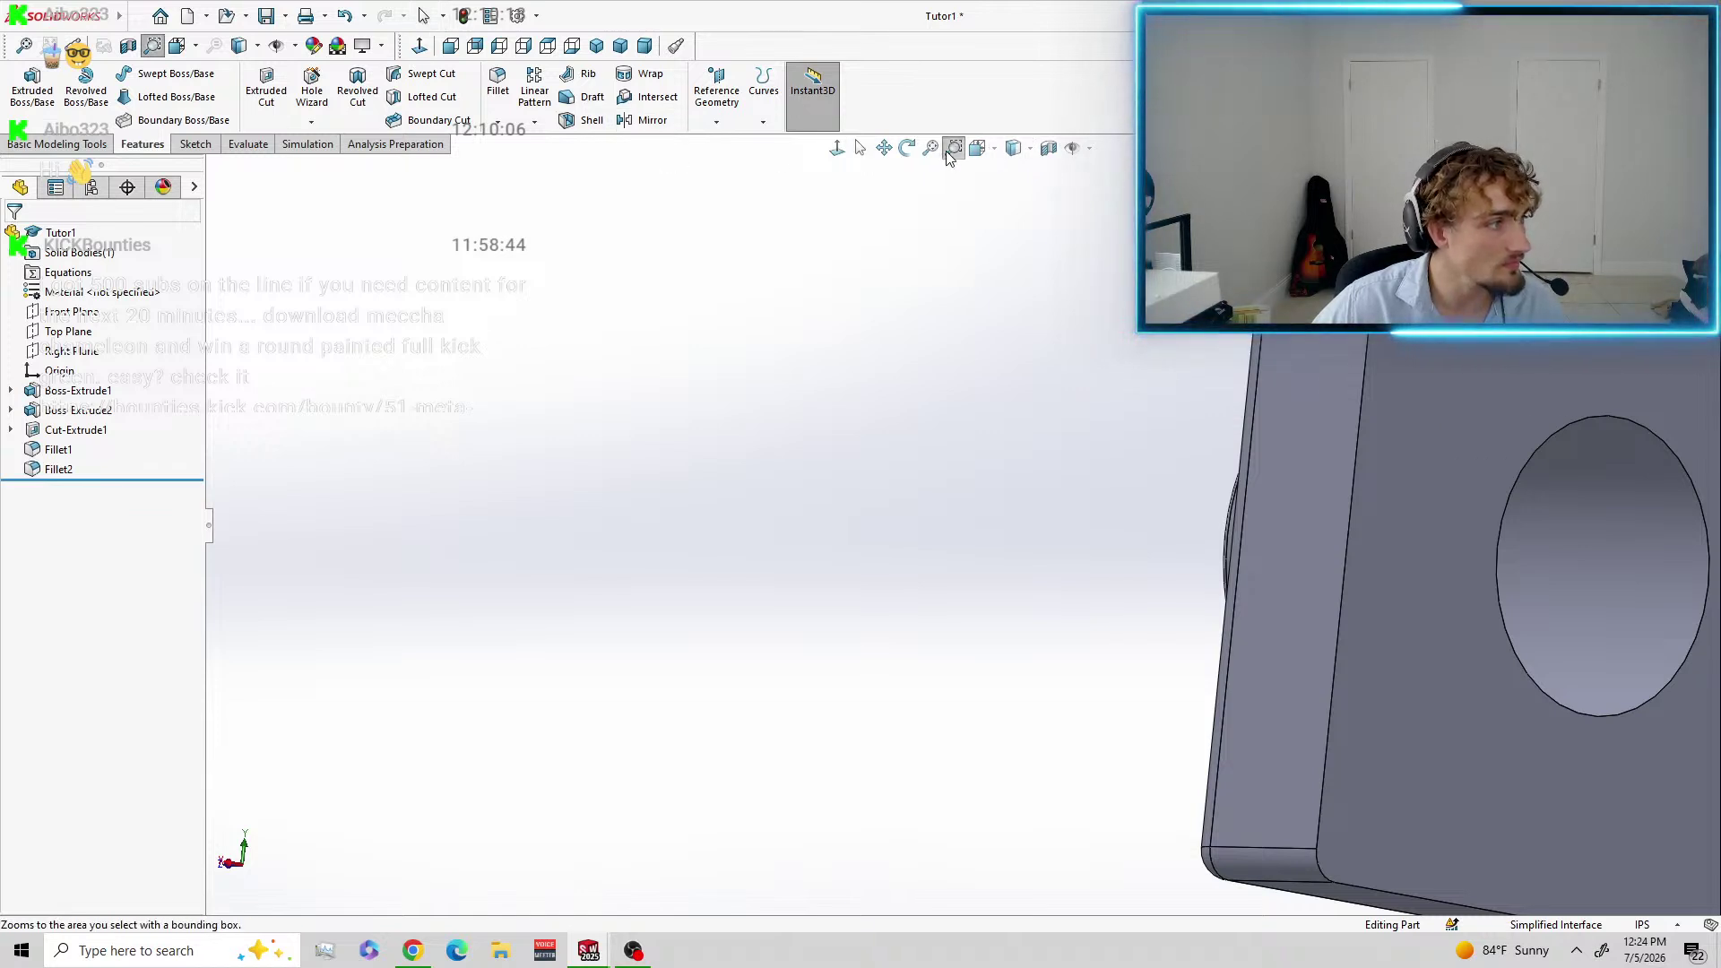
{"action": "left_click", "coordinate": [948, 156]}
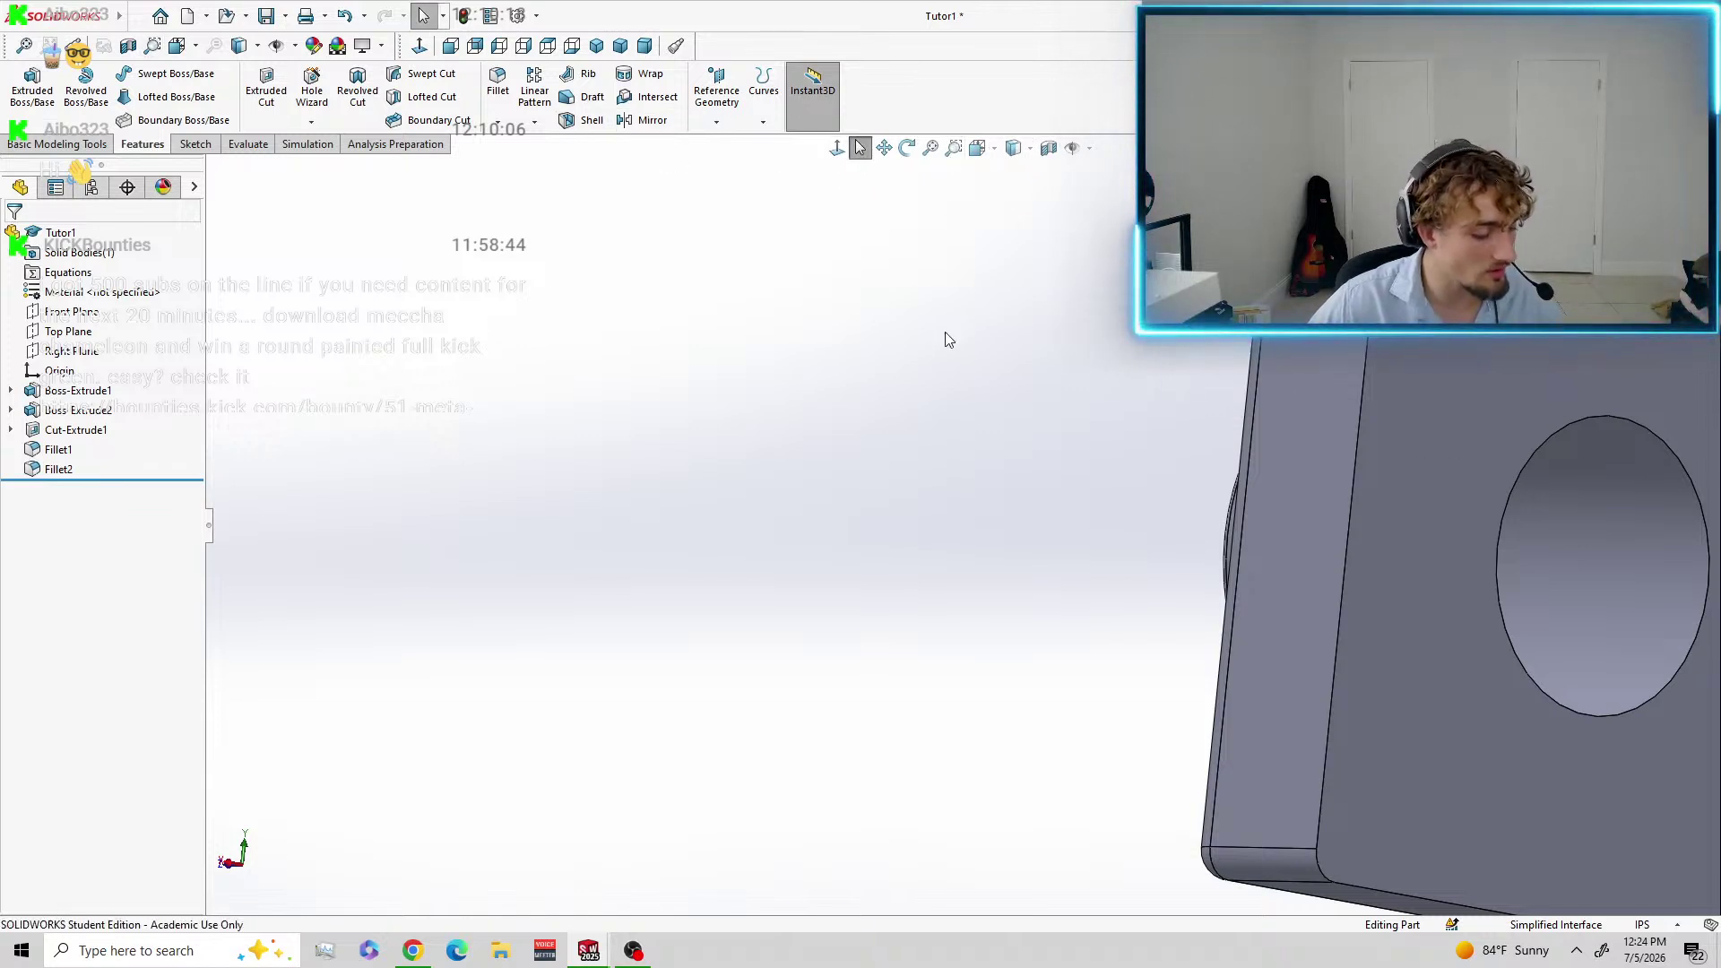
{"action": "key", "text": "f"}
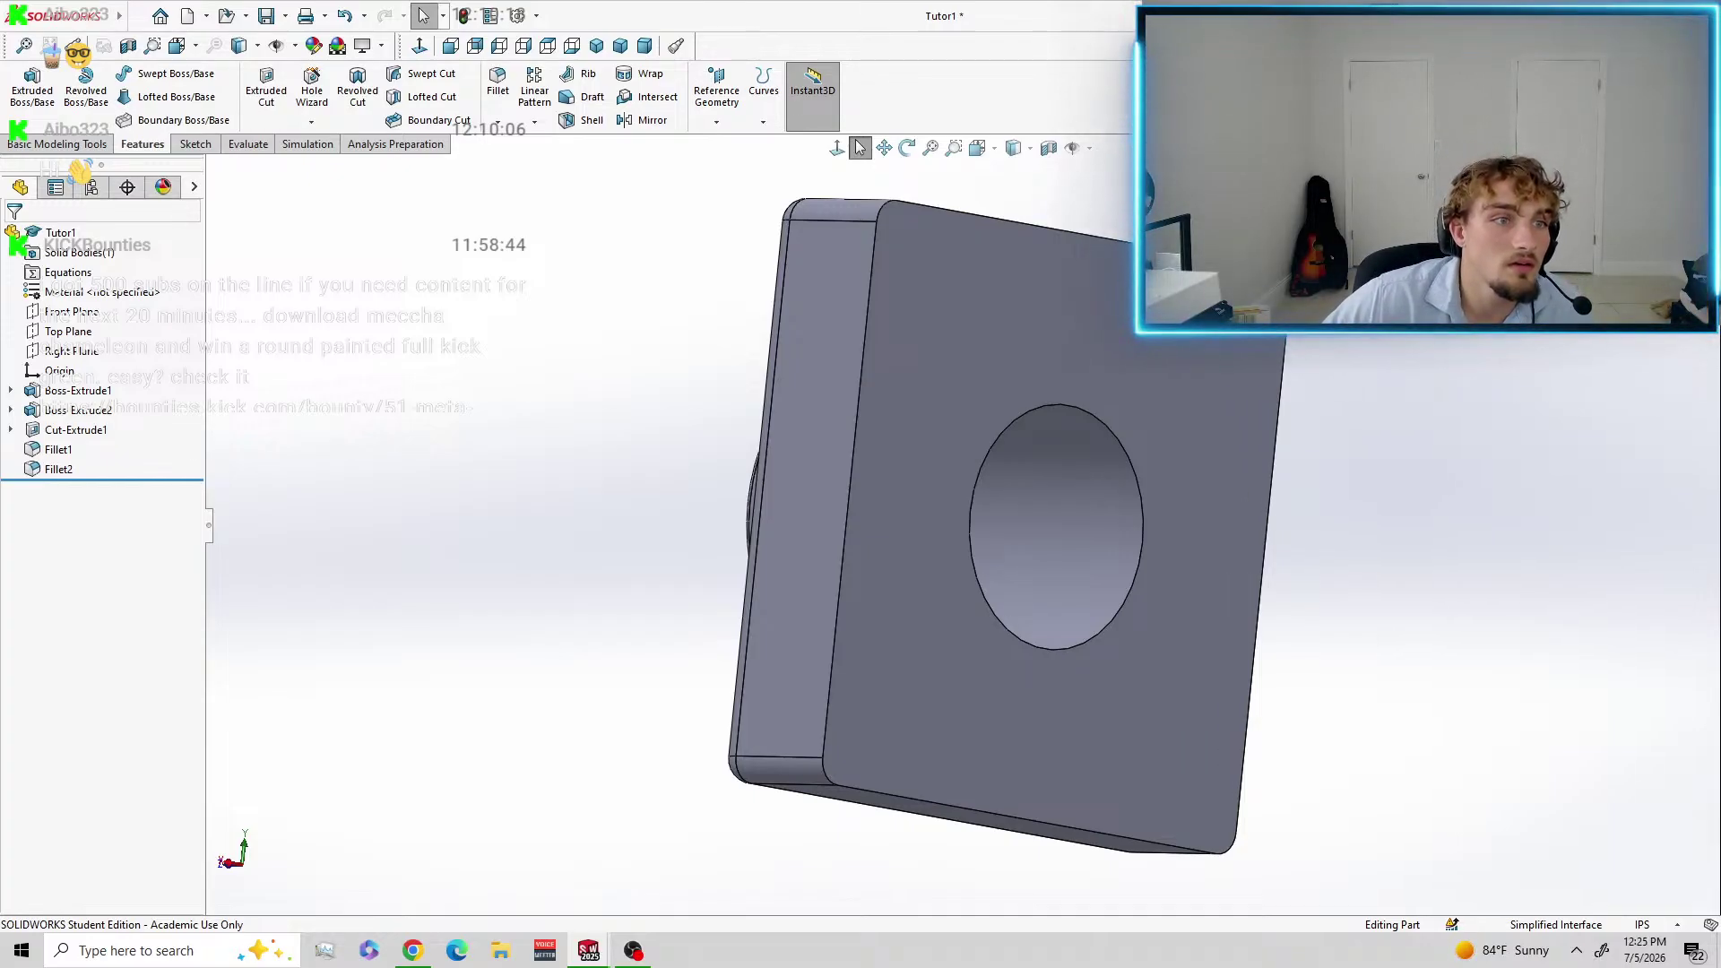
{"action": "left_click", "coordinate": [1132, 369]}
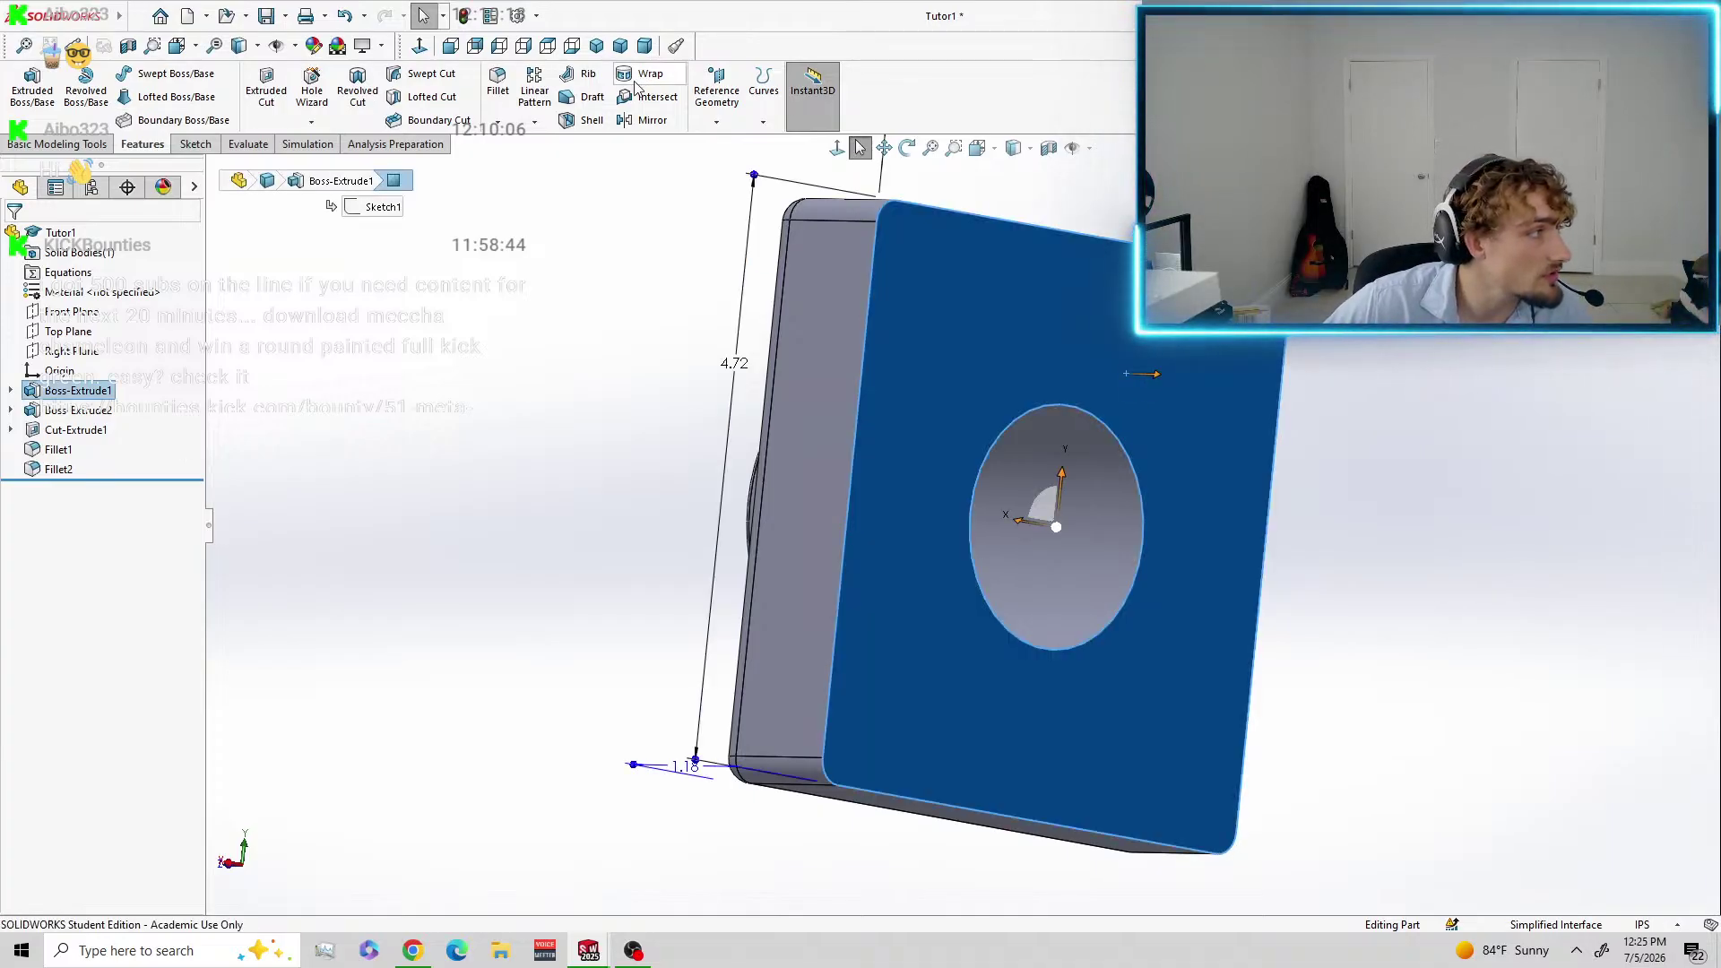
{"action": "left_click", "coordinate": [580, 121]}
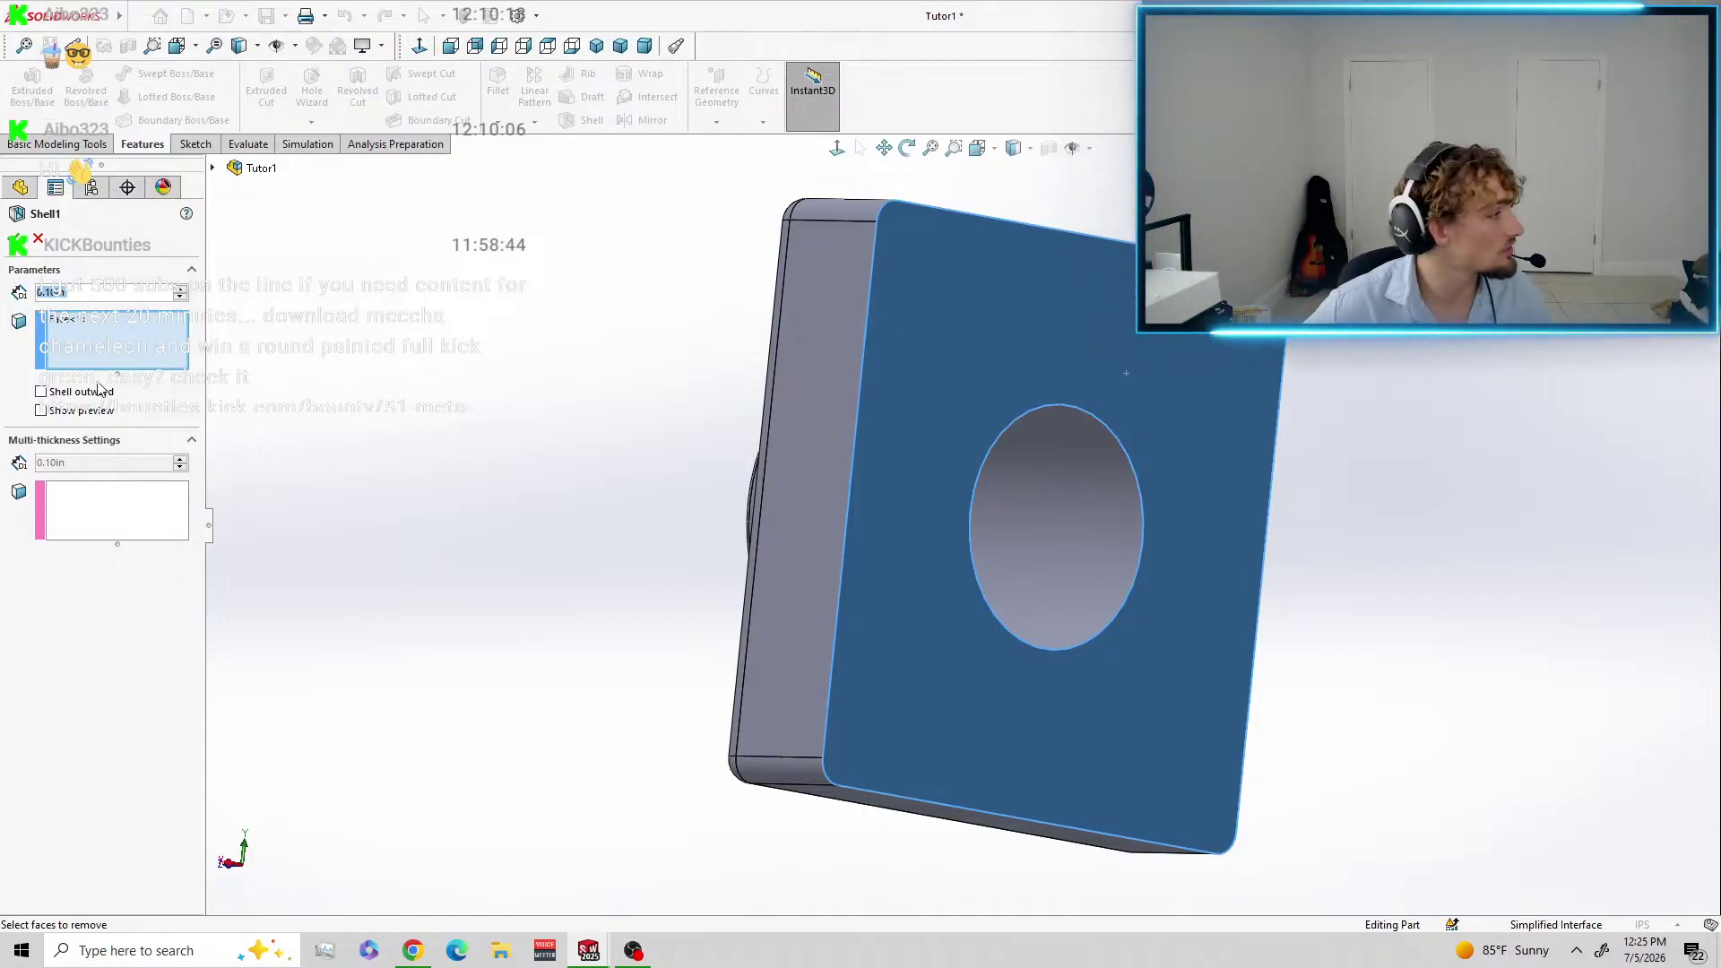
{"action": "type", "text": "2mm"}
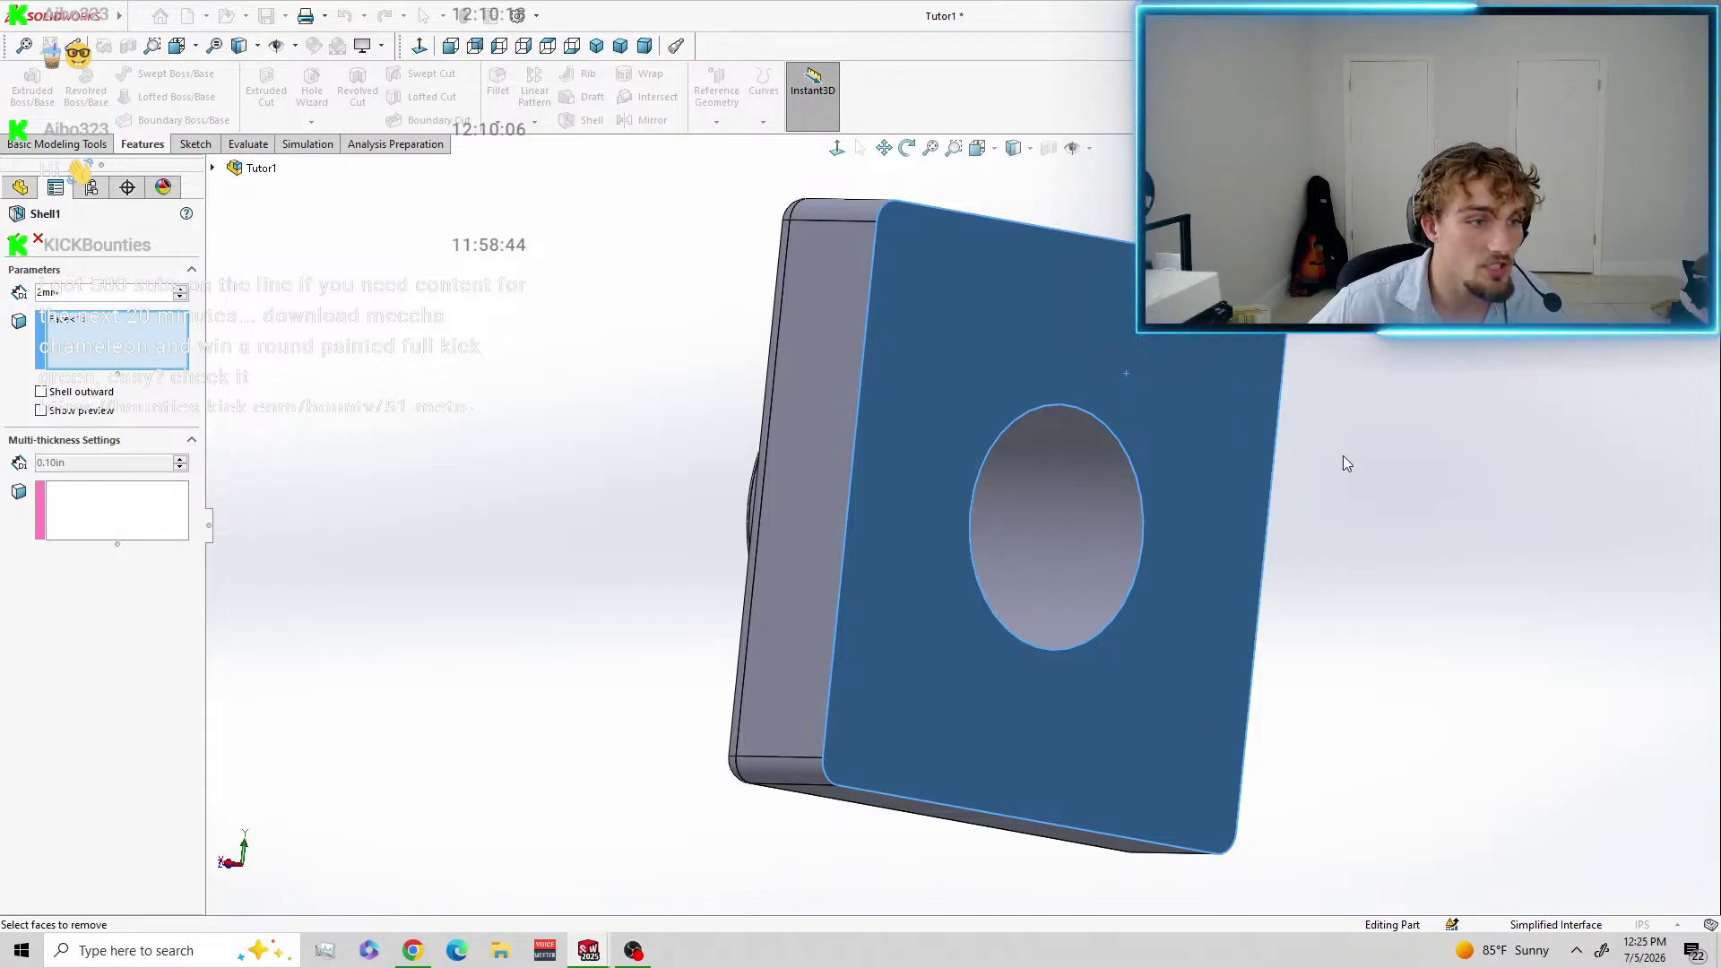
{"action": "key", "text": "Return"}
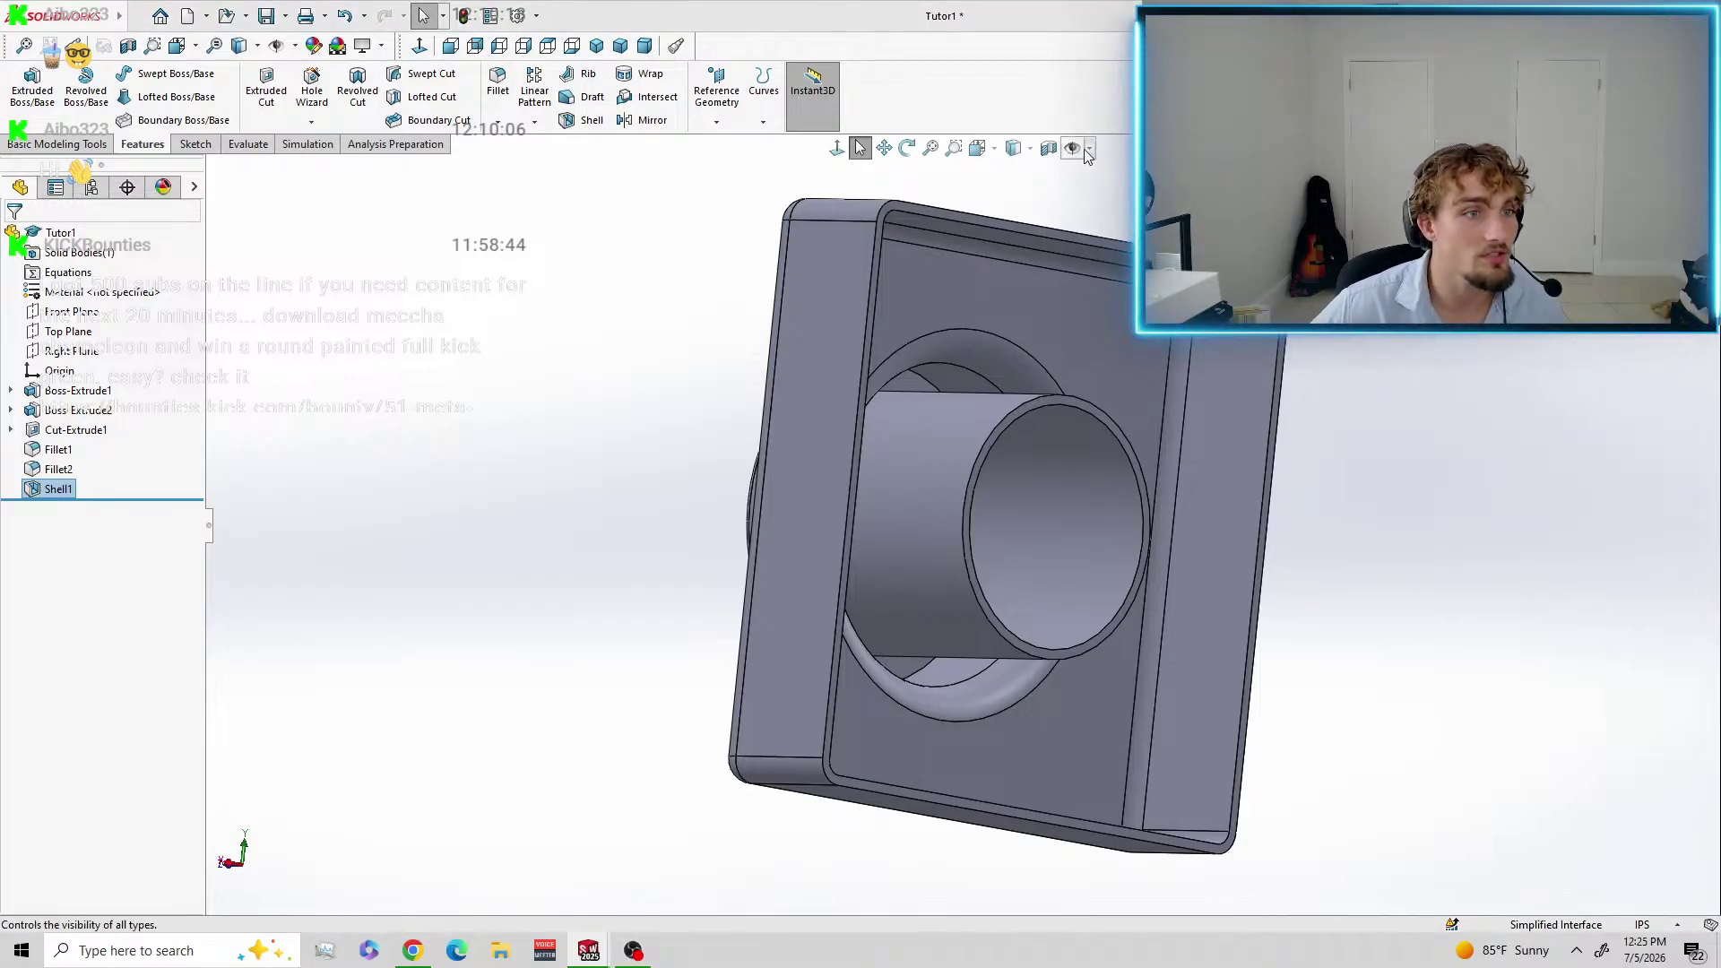
Section the part parallel to the Top Plane at an offset of about 3.29 in to examine the shelled interior.
{"action": "left_click", "coordinate": [620, 45]}
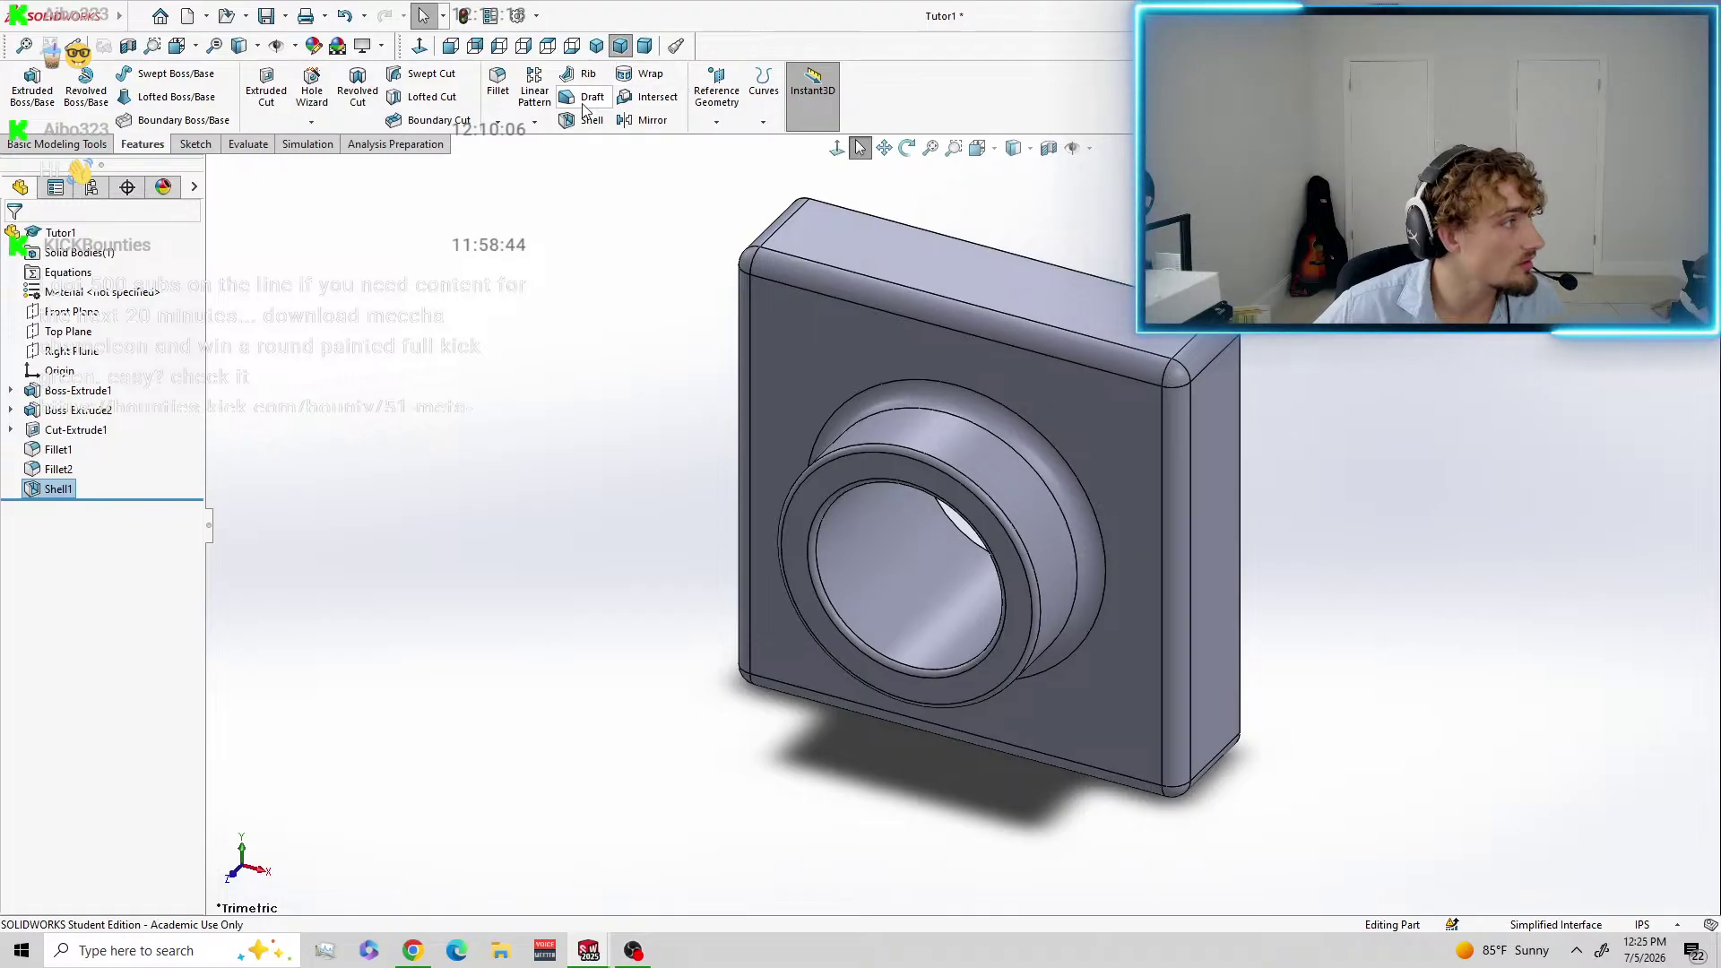
{"action": "left_click", "coordinate": [1049, 148]}
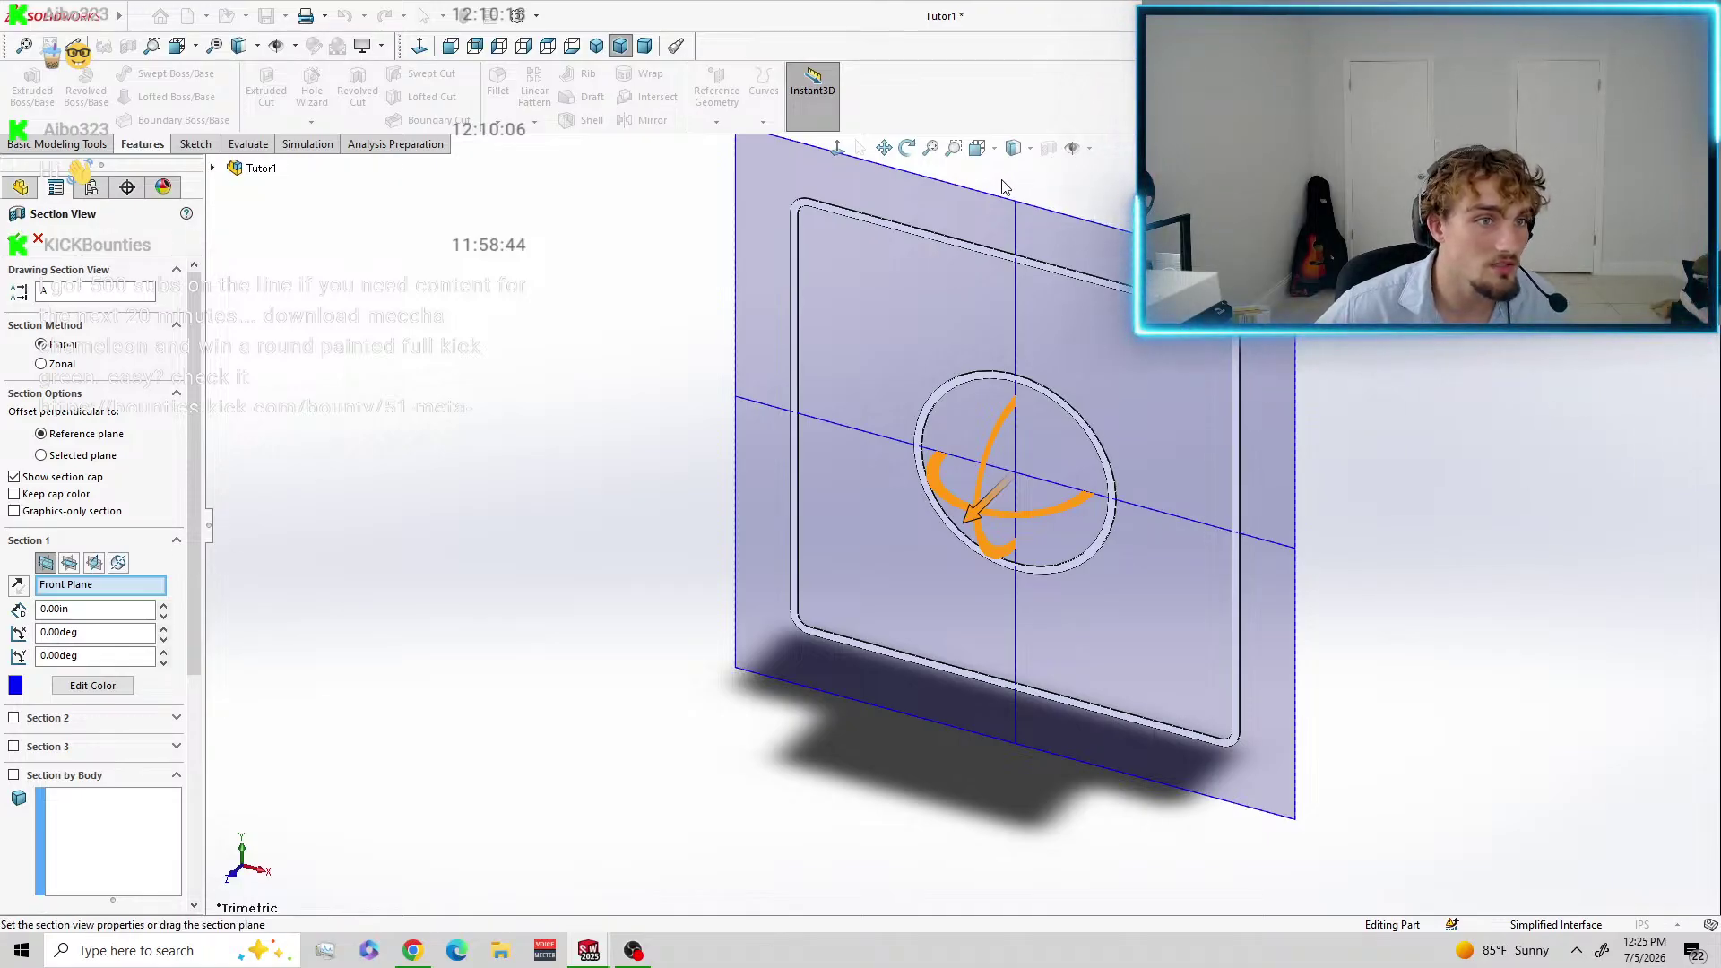
{"action": "left_click", "coordinate": [70, 565]}
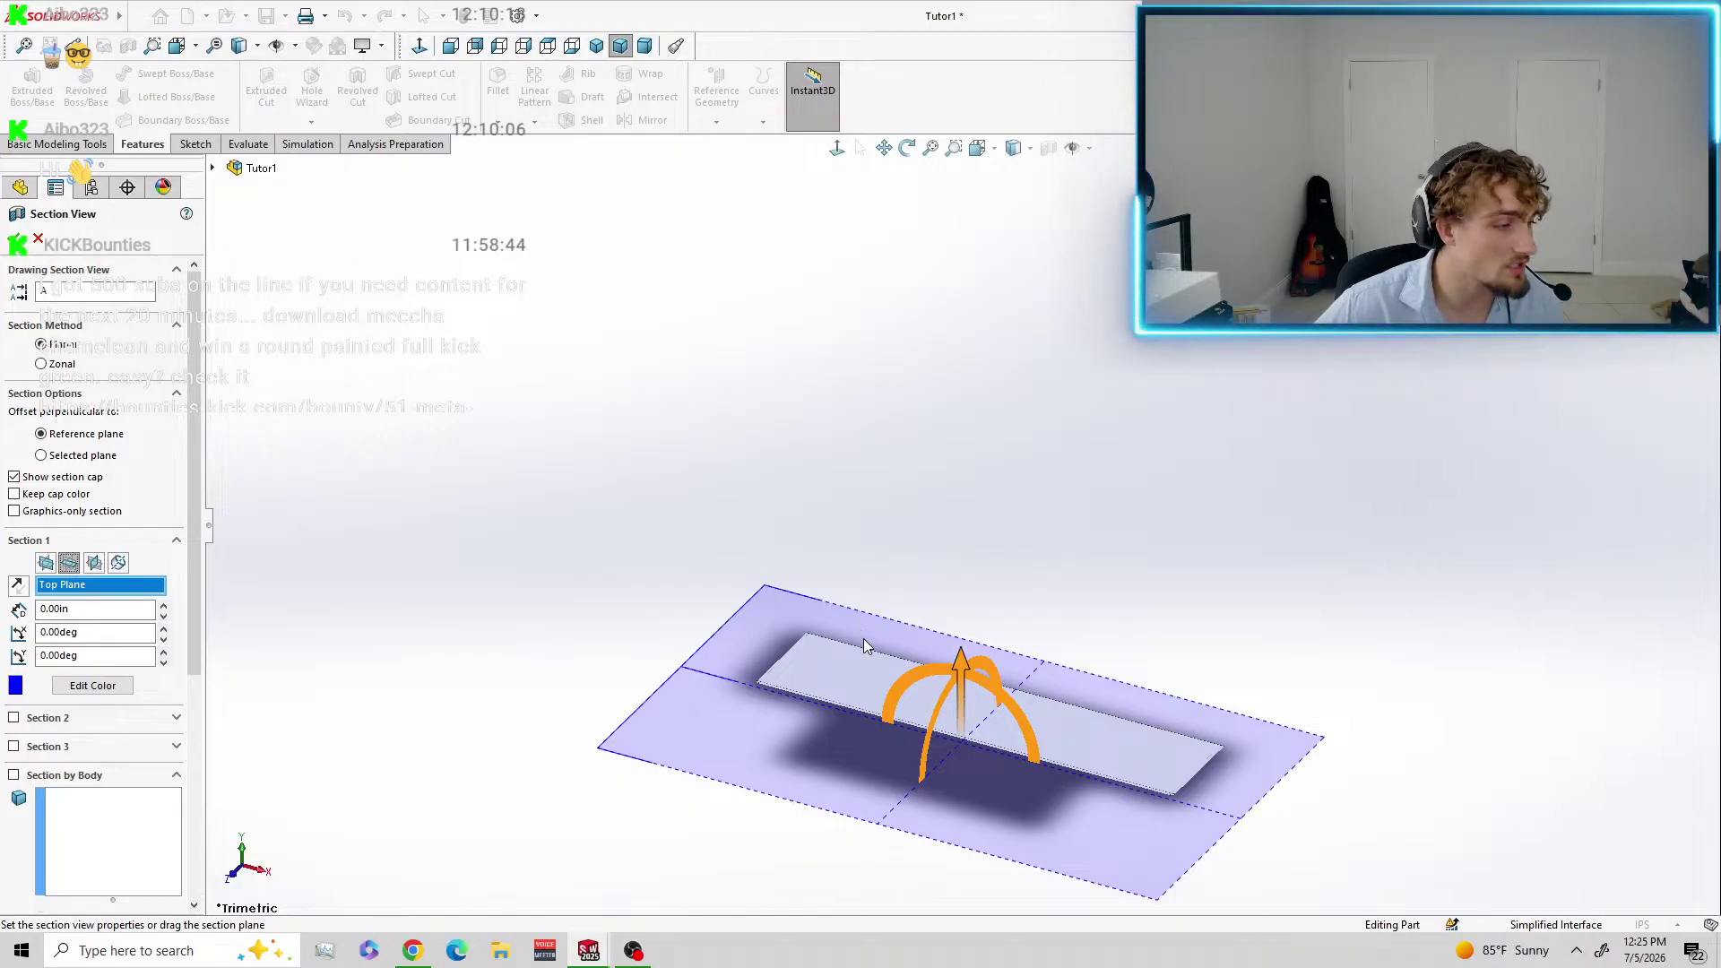
{"action": "left_click_drag", "start_coordinate": [959, 652], "coordinate": [975, 450]}
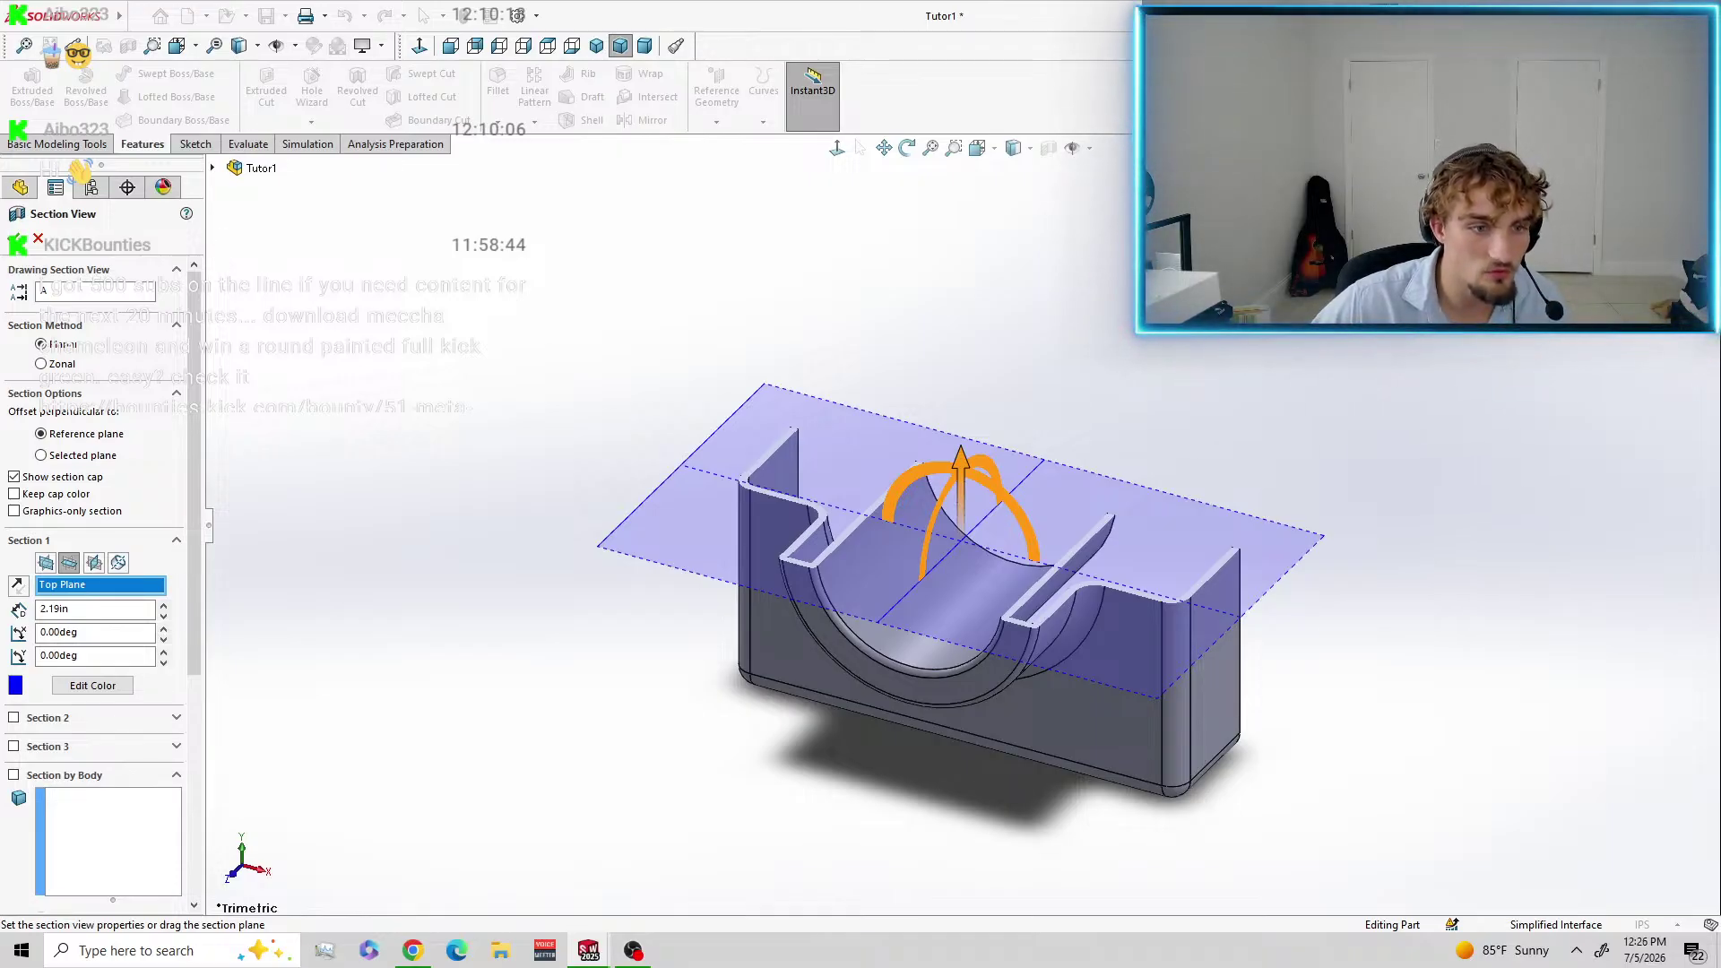
{"action": "middle_click_drag", "start_coordinate": [1264, 711], "coordinate": [1353, 588]}
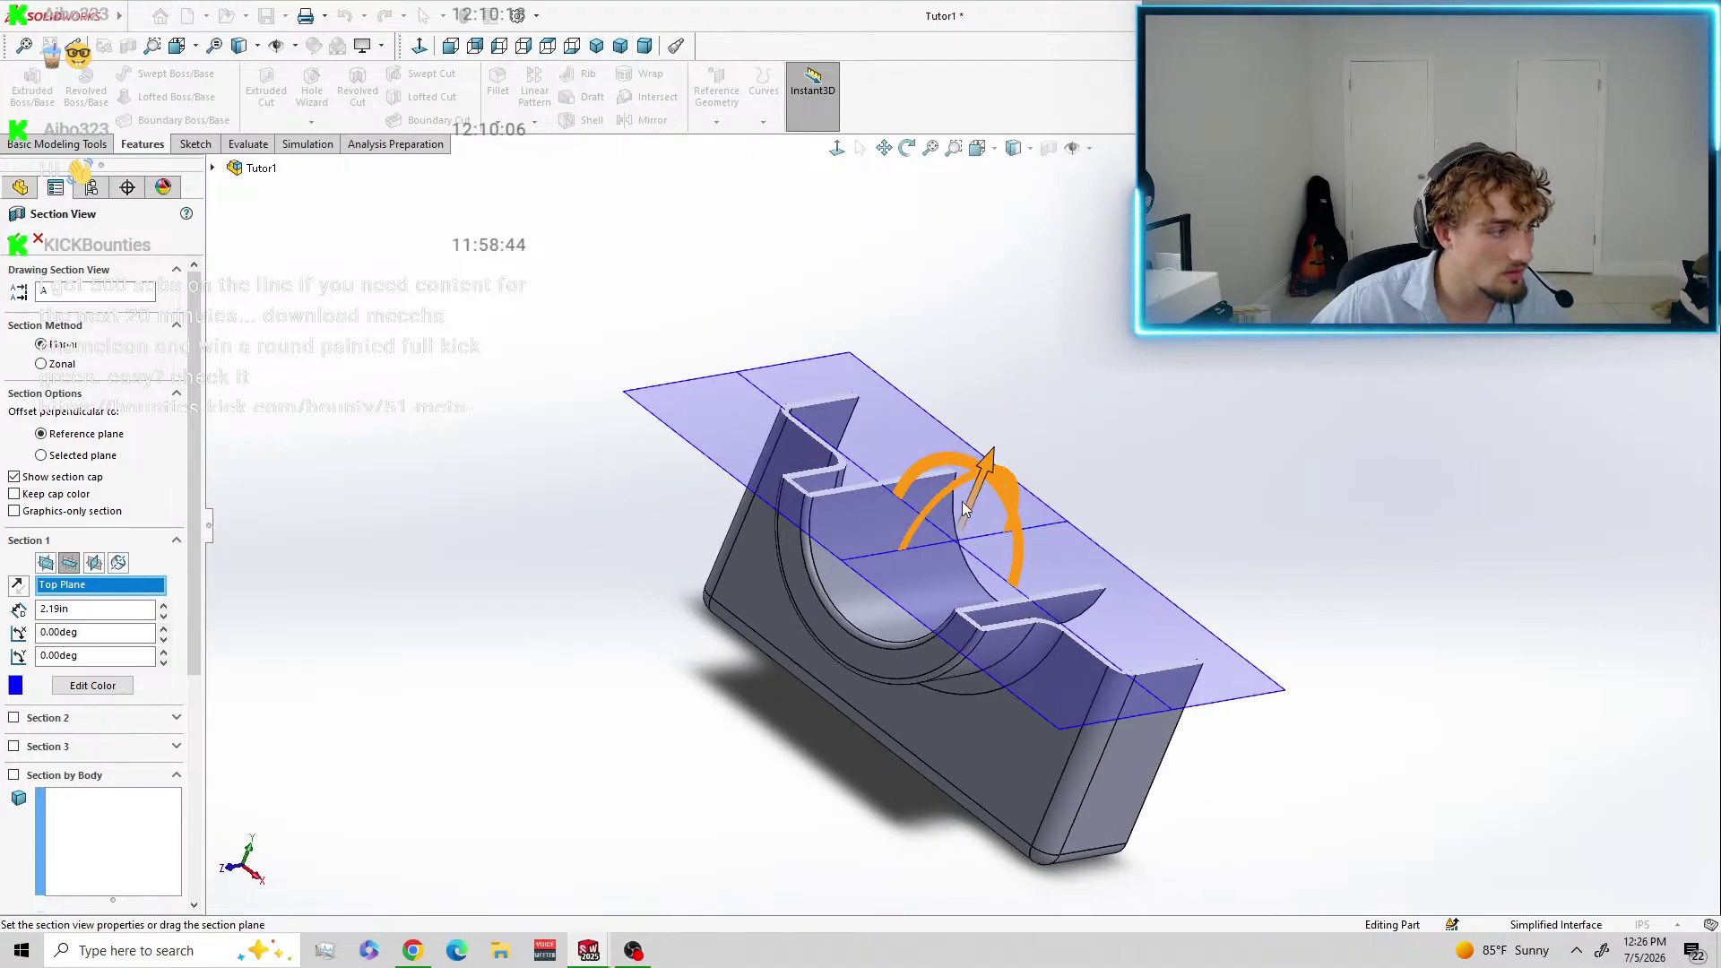
{"action": "left_click_drag", "start_coordinate": [987, 455], "coordinate": [1029, 377]}
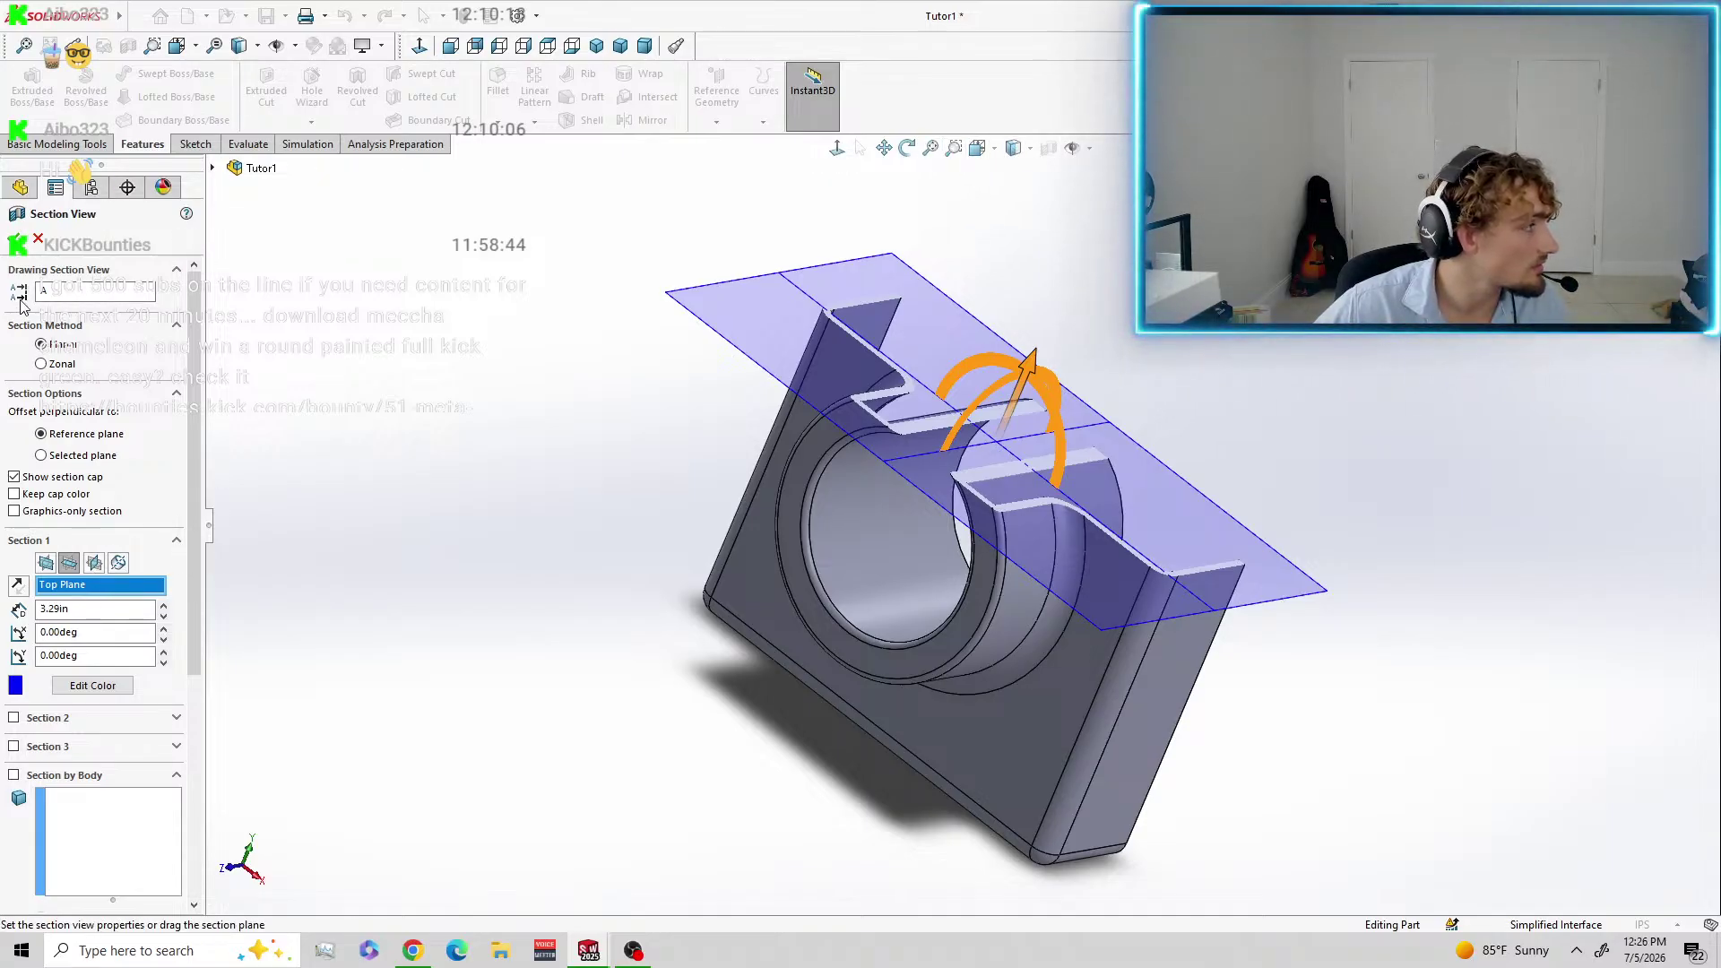
{"action": "left_click", "coordinate": [15, 241]}
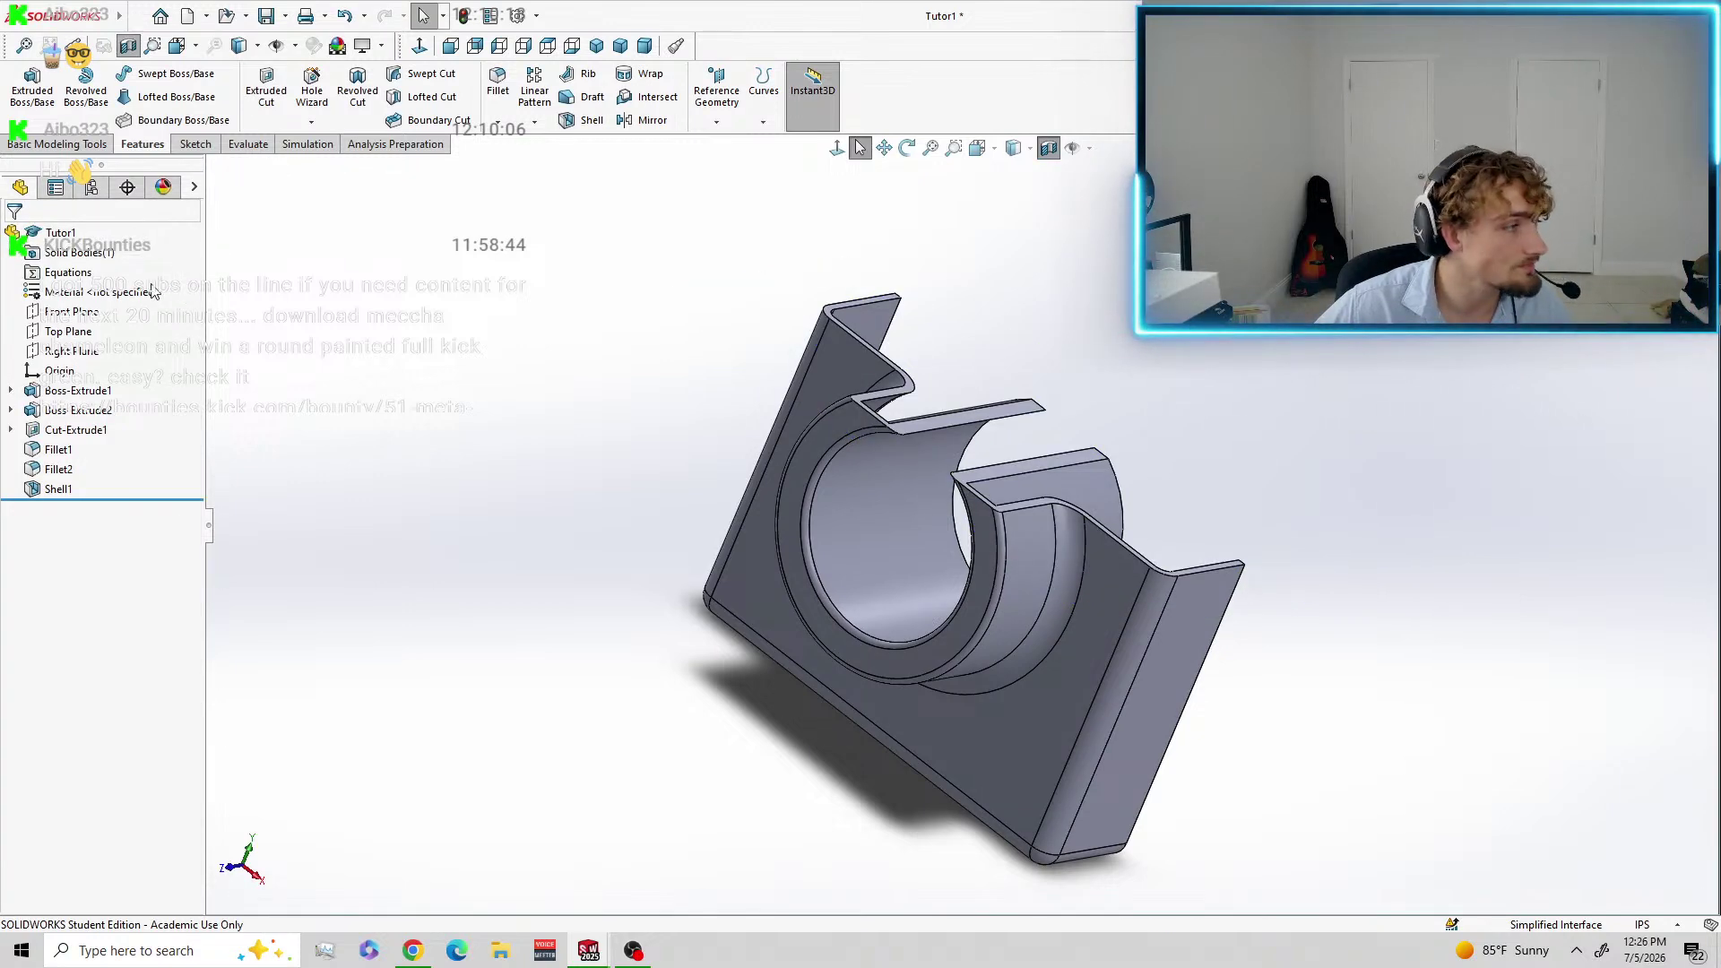
Turn off the section view and save the part.
{"action": "left_click", "coordinate": [1049, 148]}
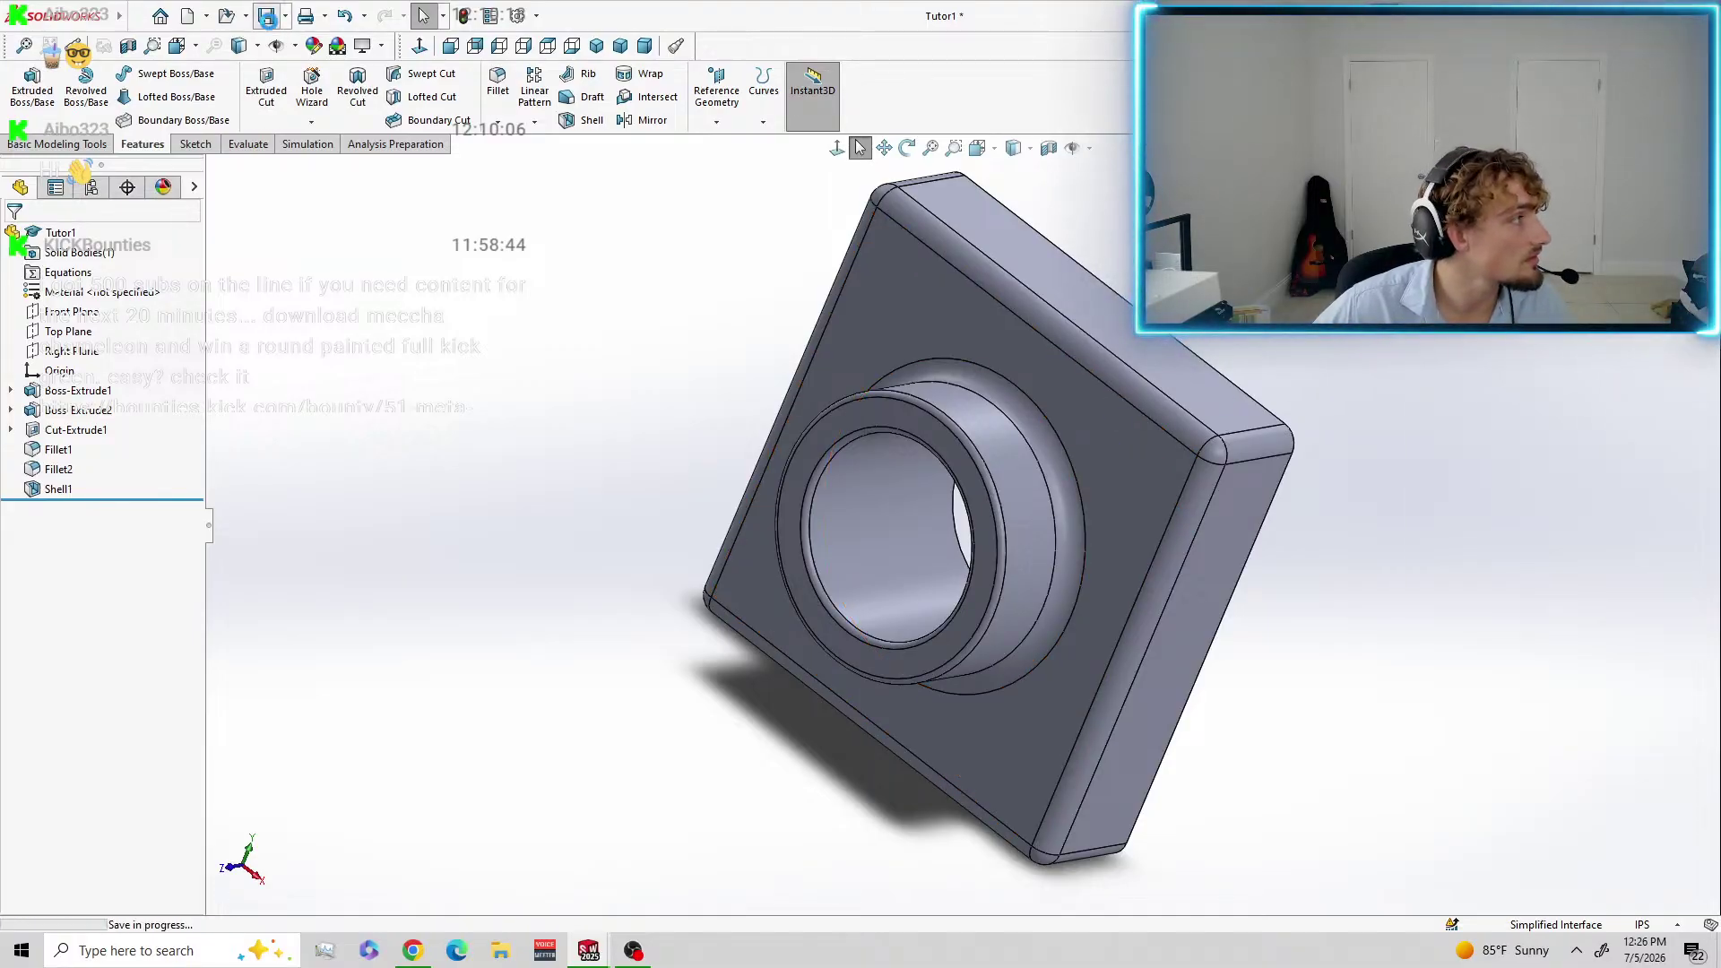
{"action": "left_click", "coordinate": [267, 16]}
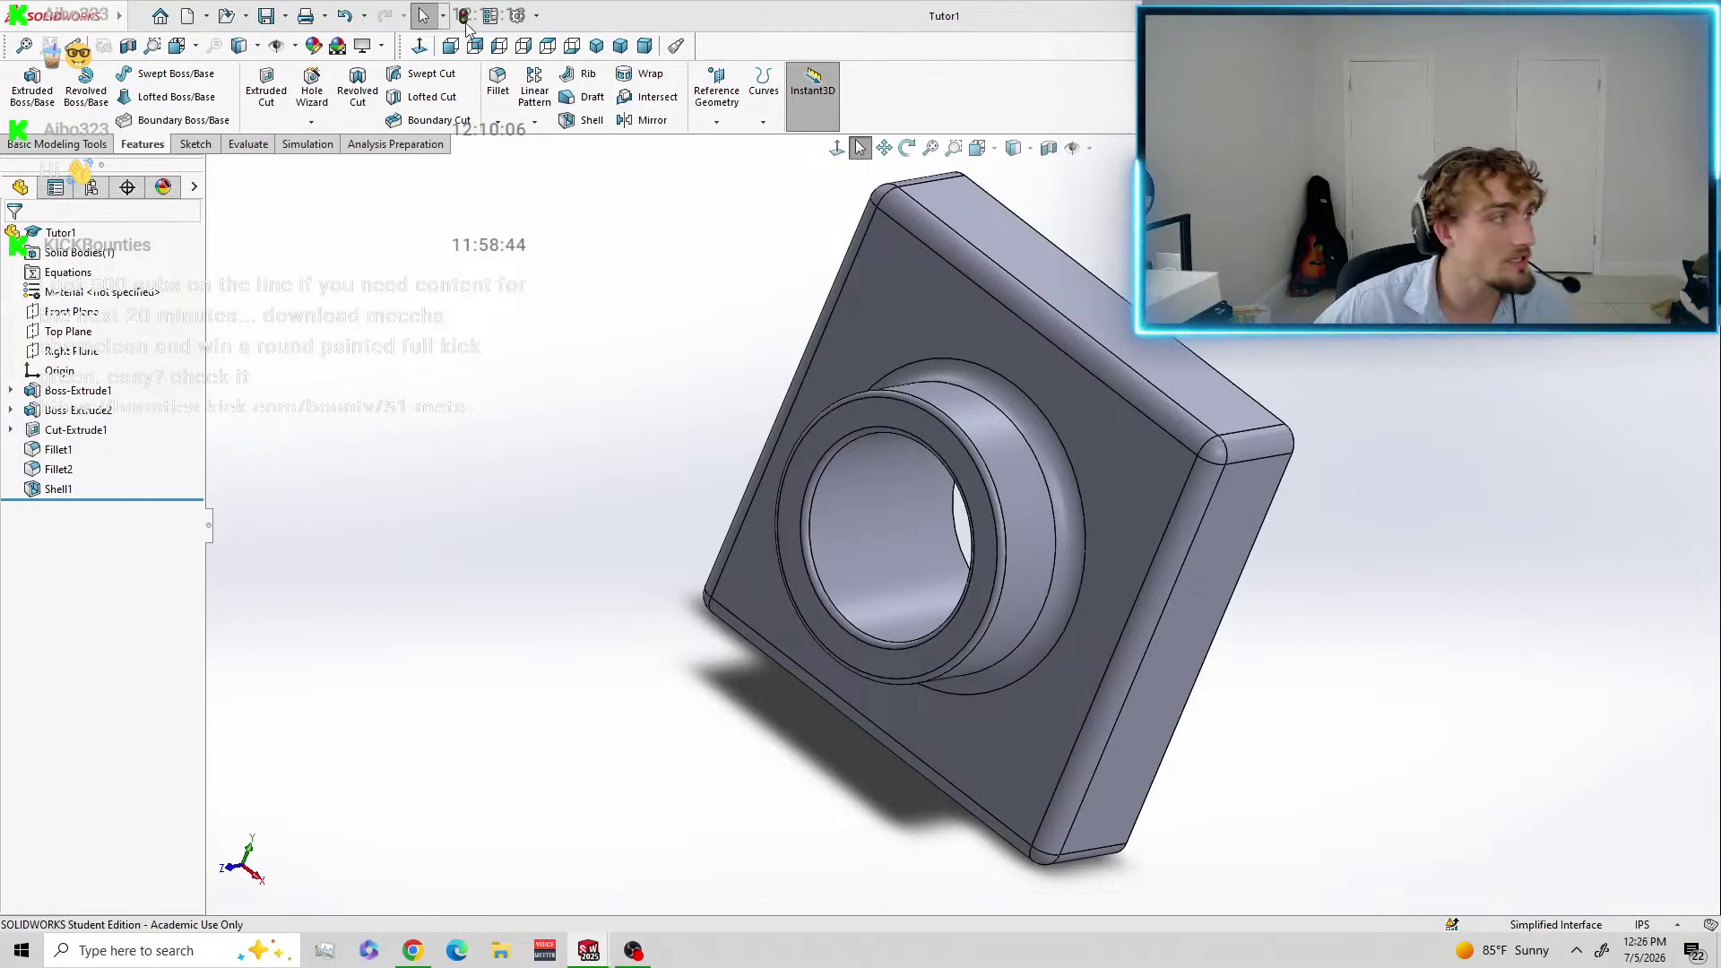
Set the extrusion depth of the base block to 50 mm and rebuild the part.
{"action": "left_click", "coordinate": [620, 45]}
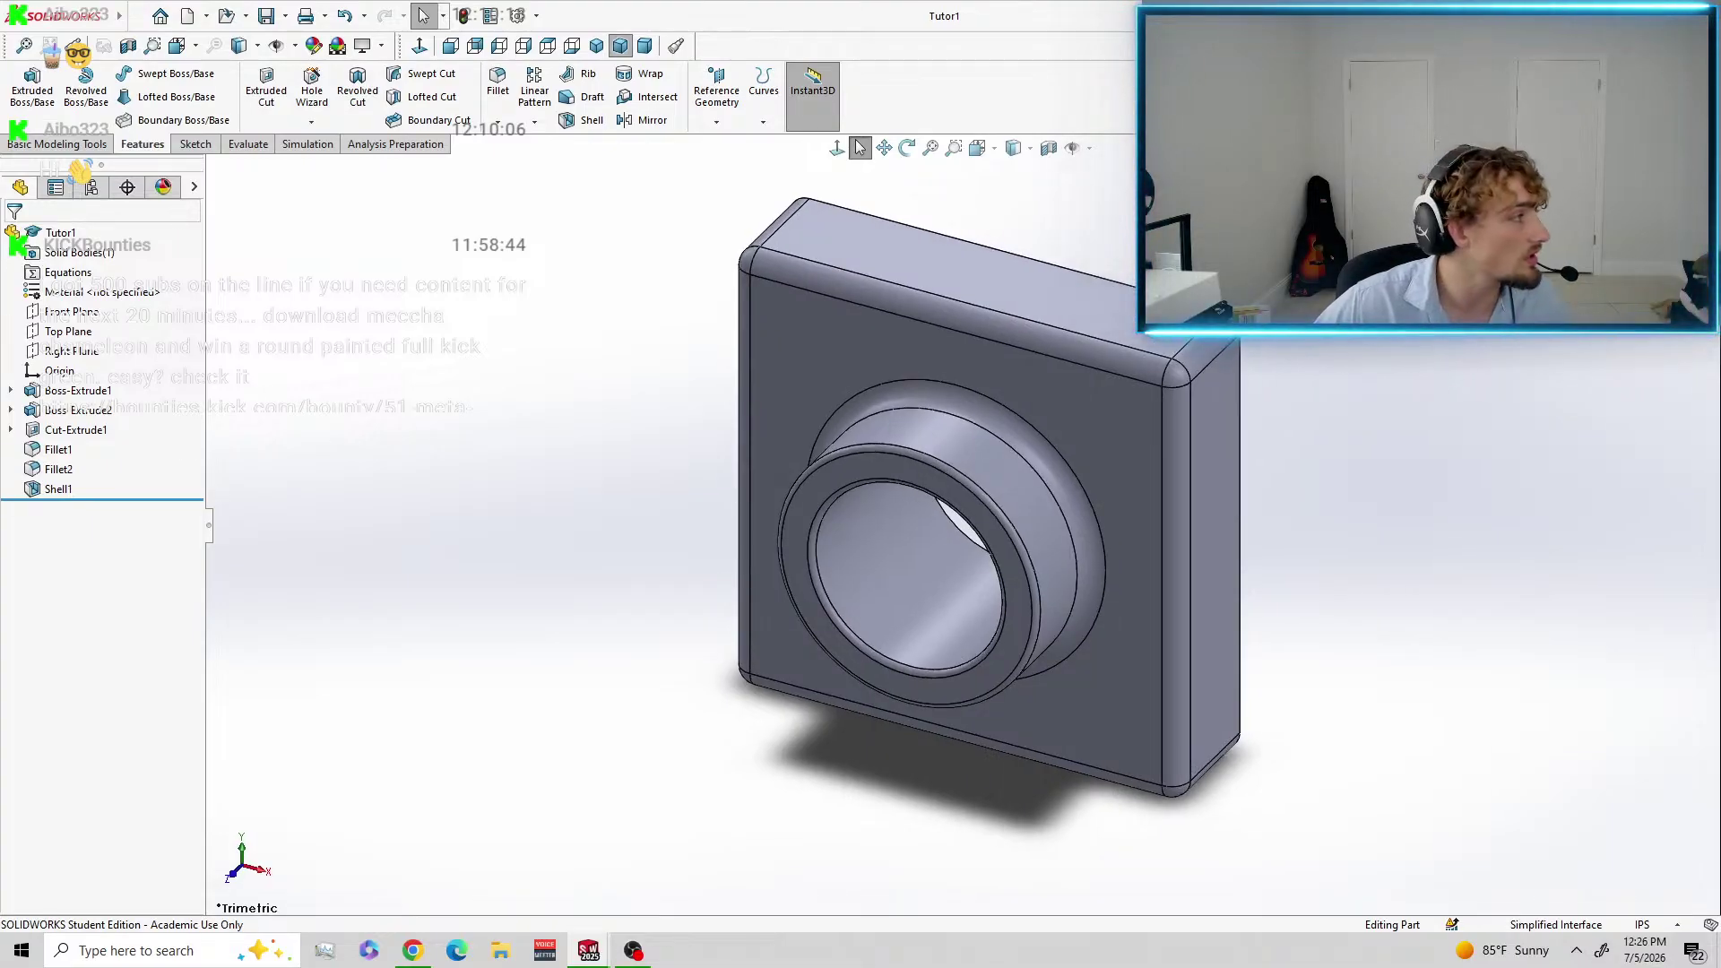
{"action": "left_click", "coordinate": [83, 393]}
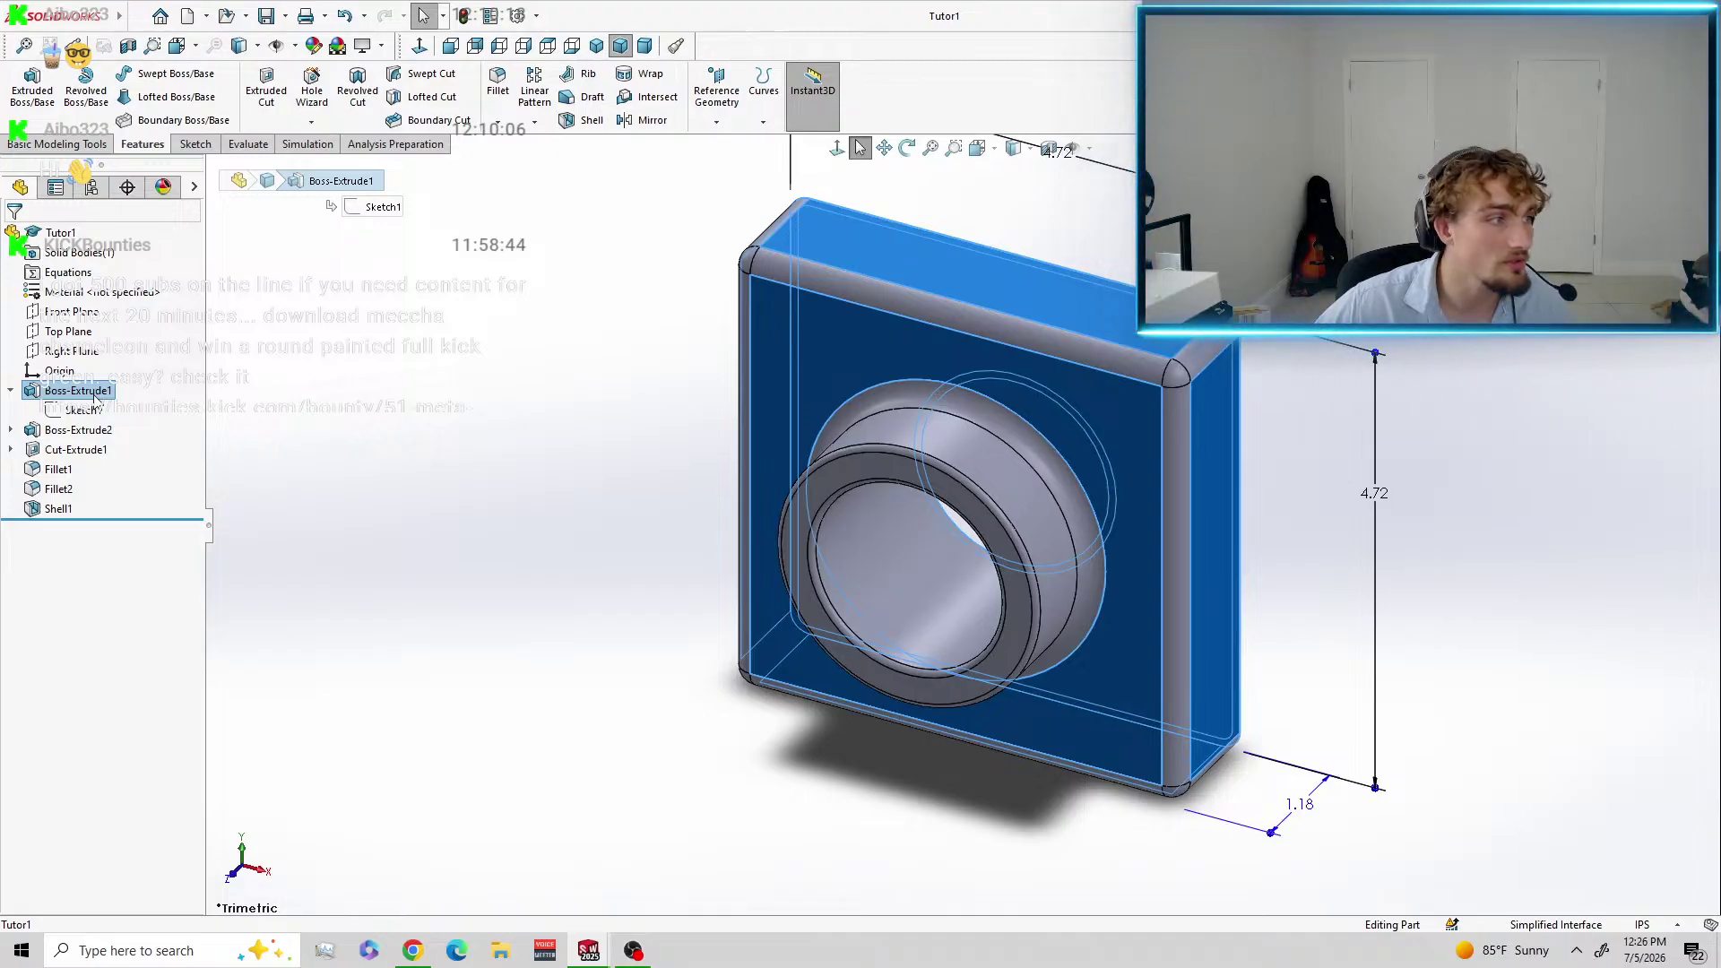
{"action": "scroll", "coordinate": [1430, 389], "scroll_direction": "down", "scroll_amount": 2}
{"action": "scroll", "coordinate": [1430, 389], "scroll_direction": "up", "scroll_amount": 3}
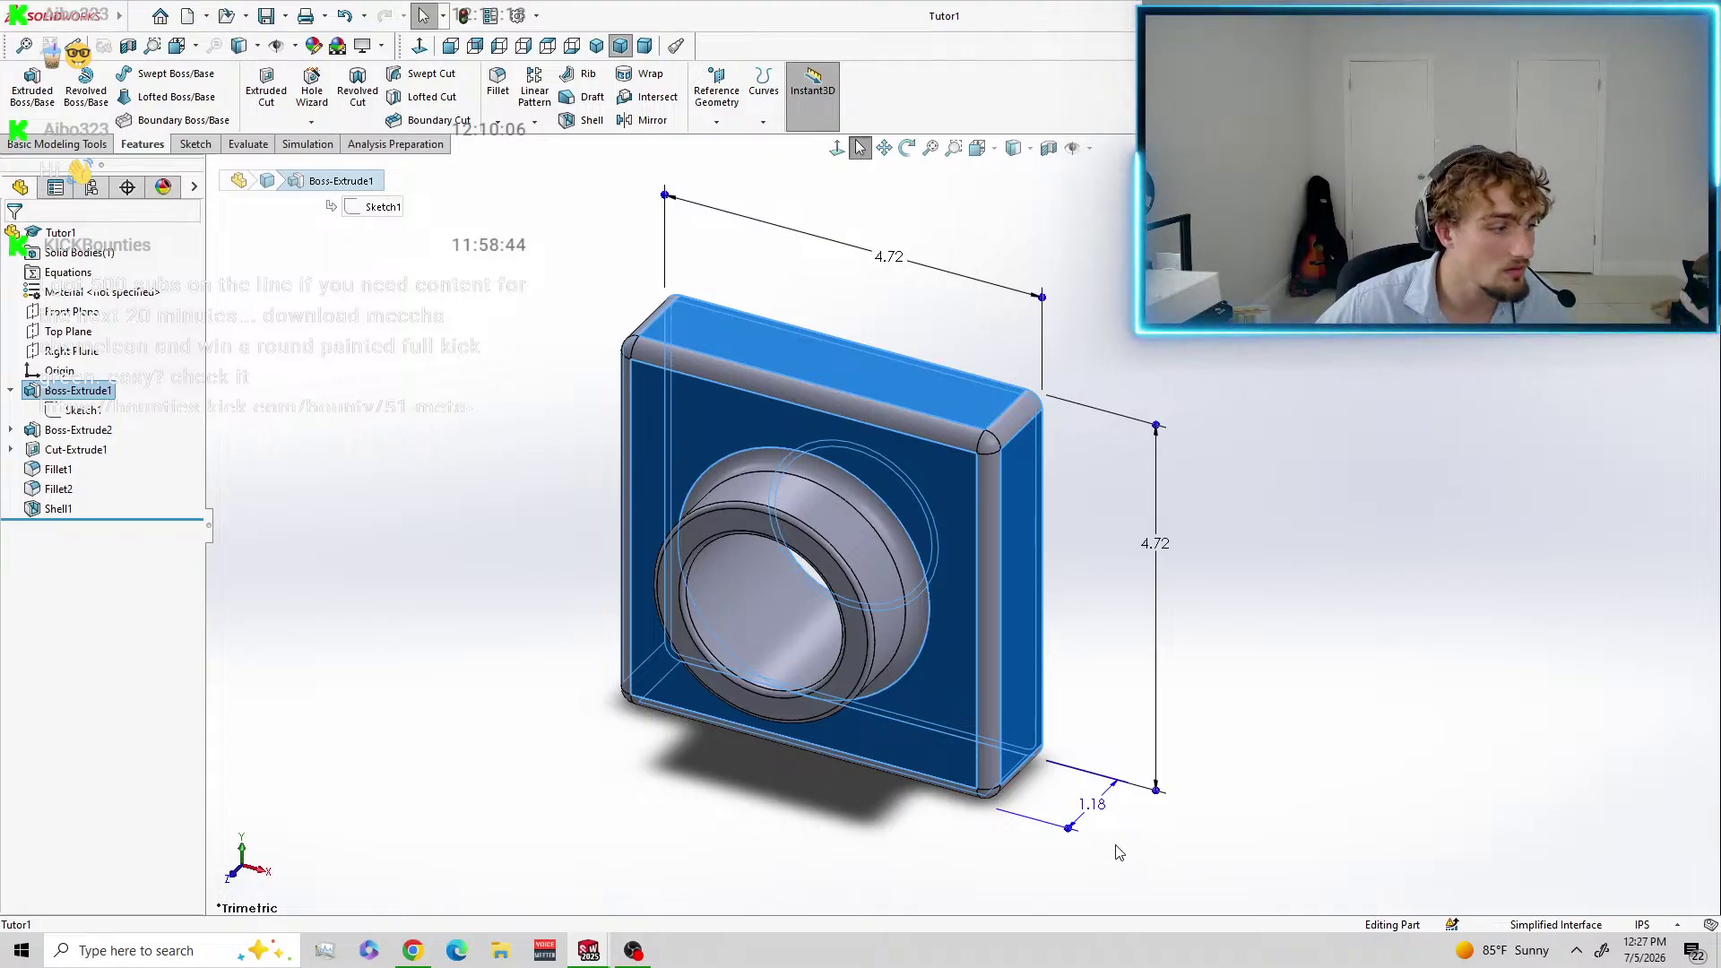
{"action": "double_click", "coordinate": [1097, 805]}
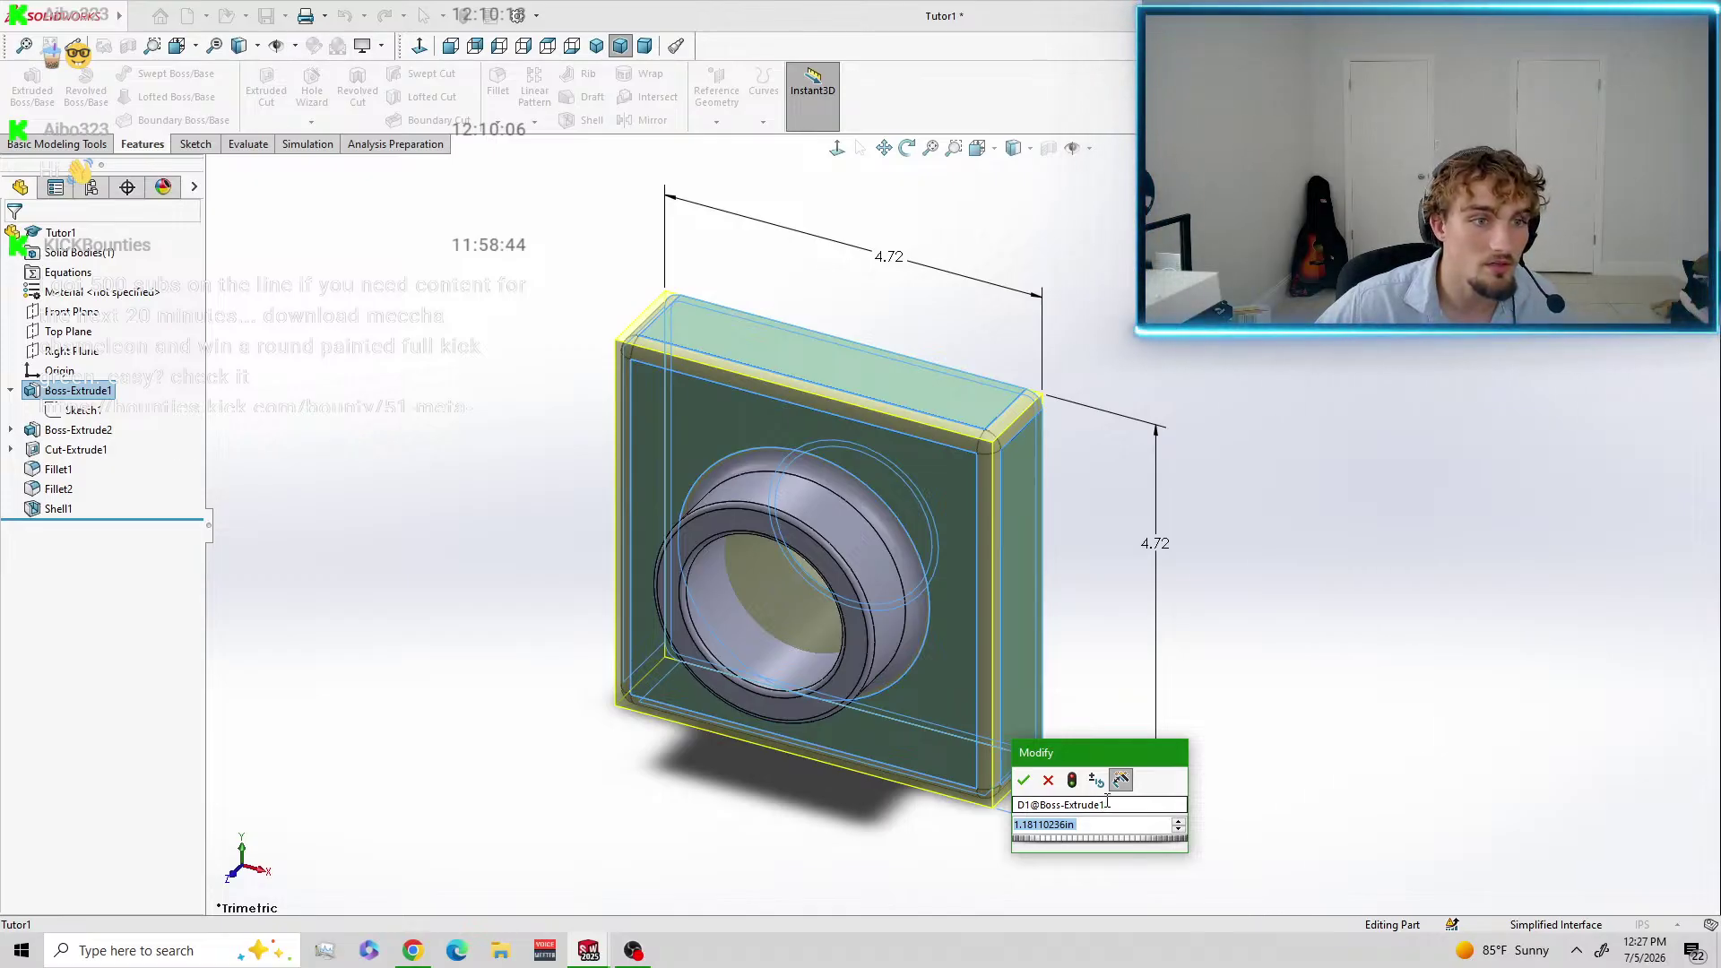
{"action": "type", "text": "50mm"}
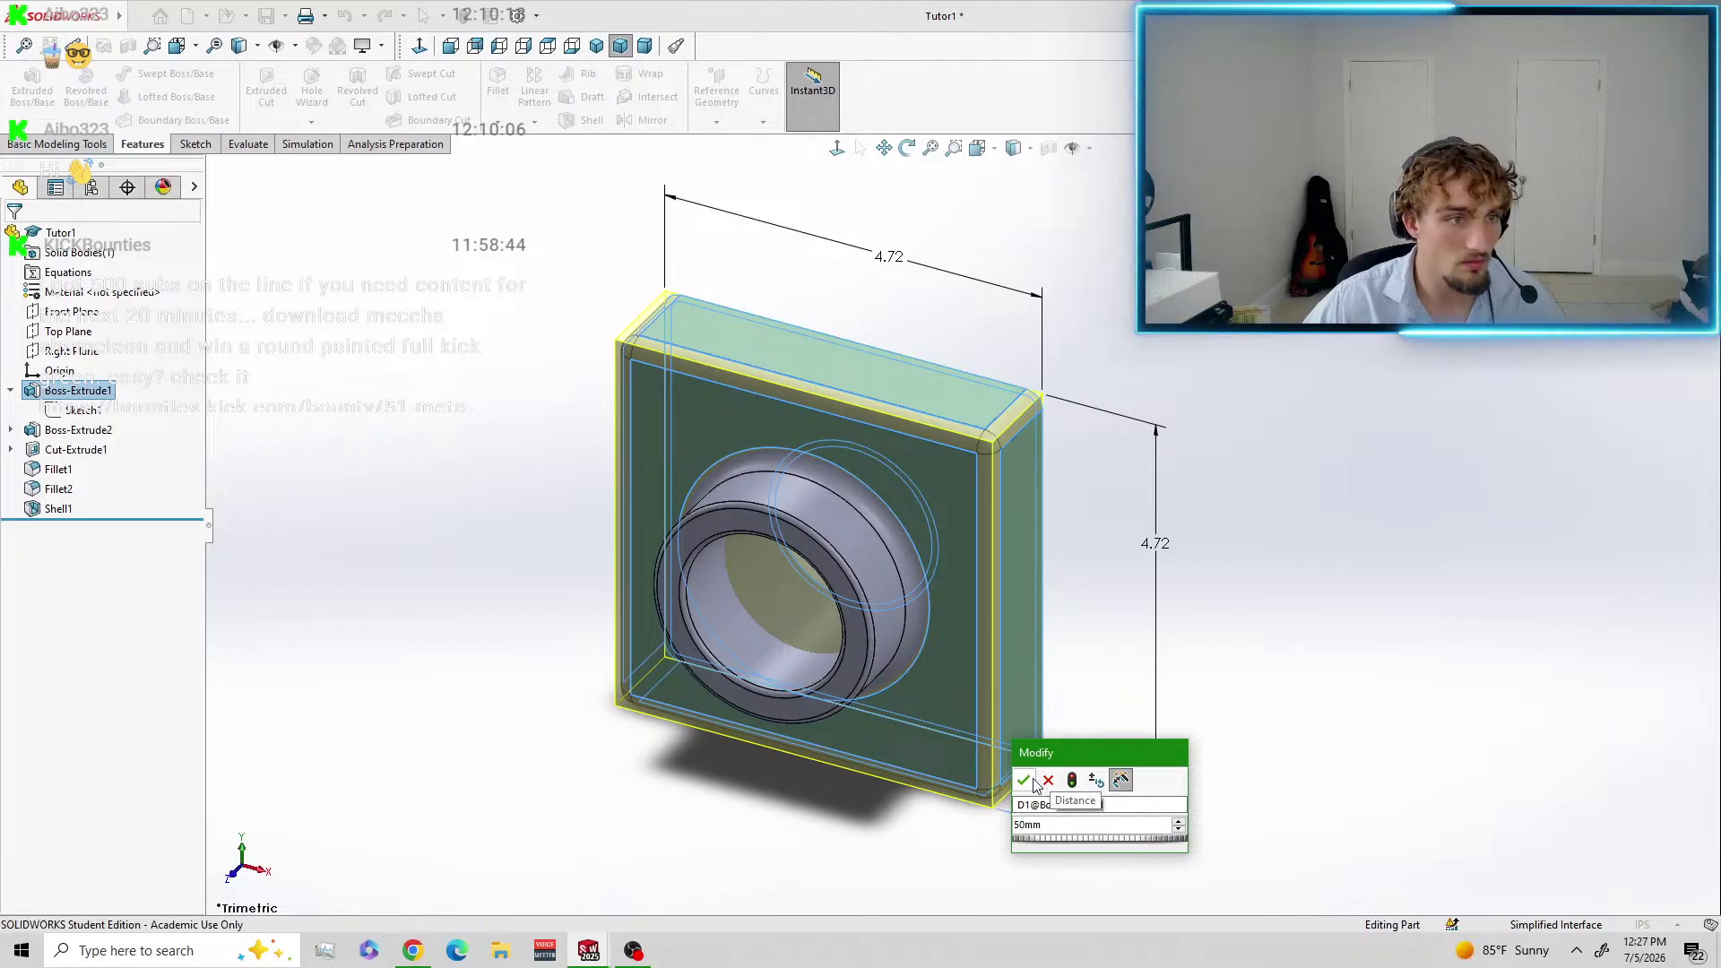
{"action": "left_click", "coordinate": [1029, 779]}
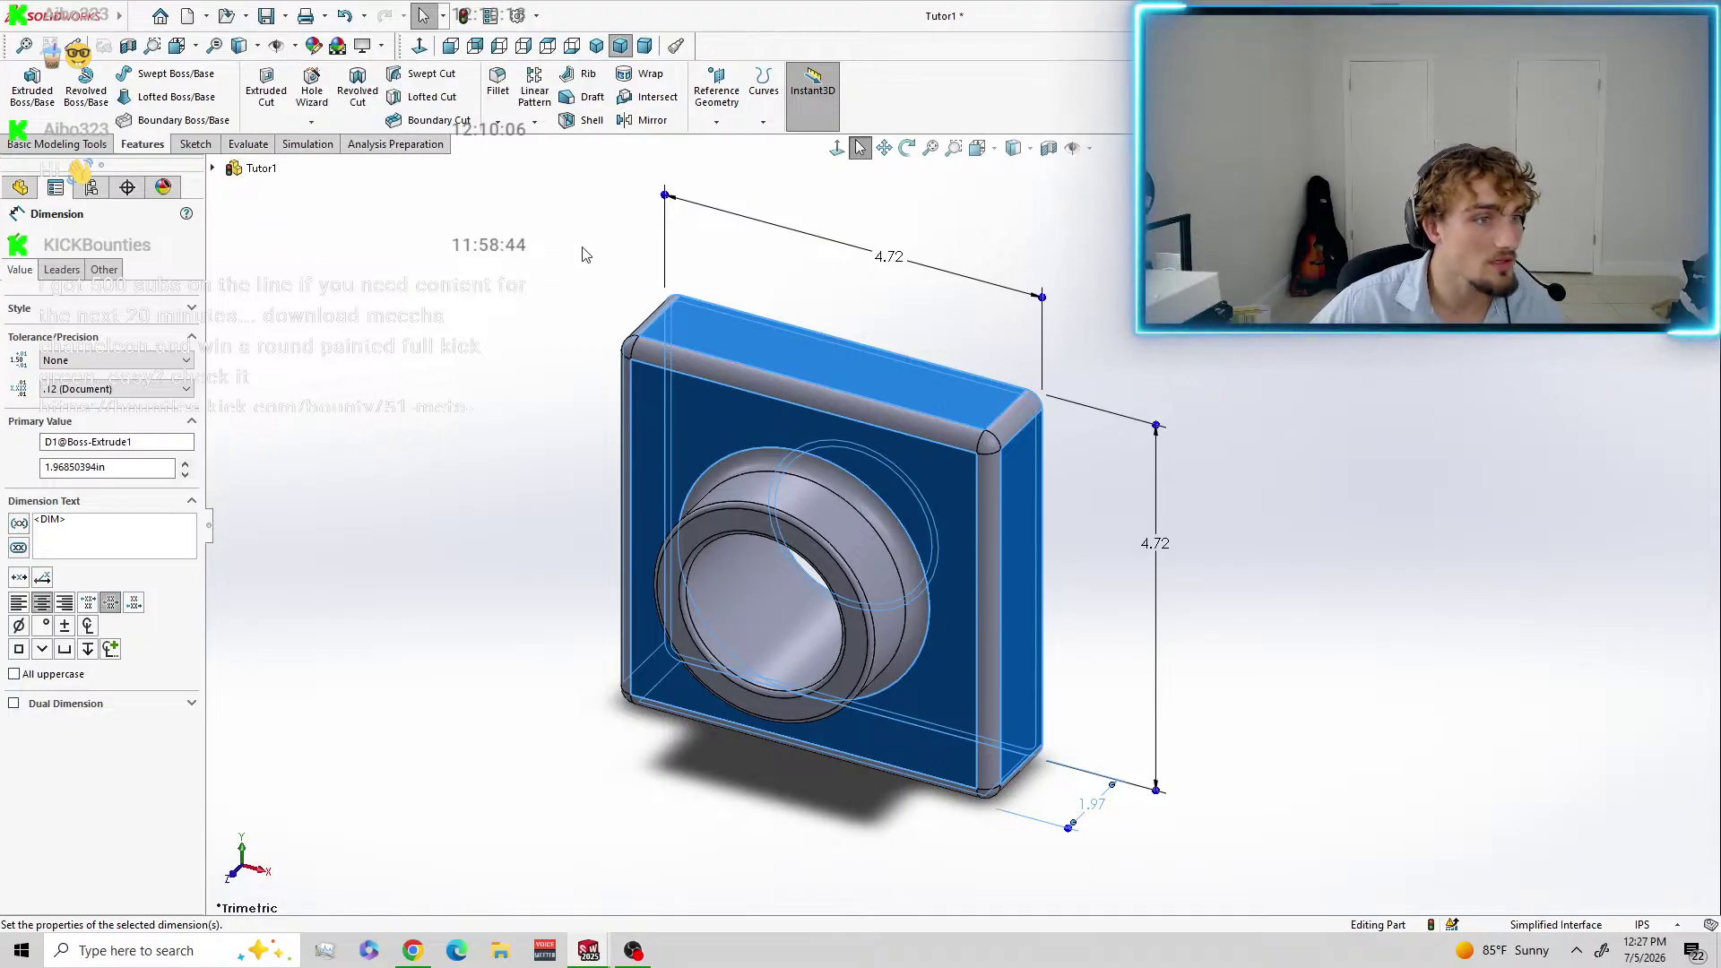
{"action": "key", "text": "Escape"}
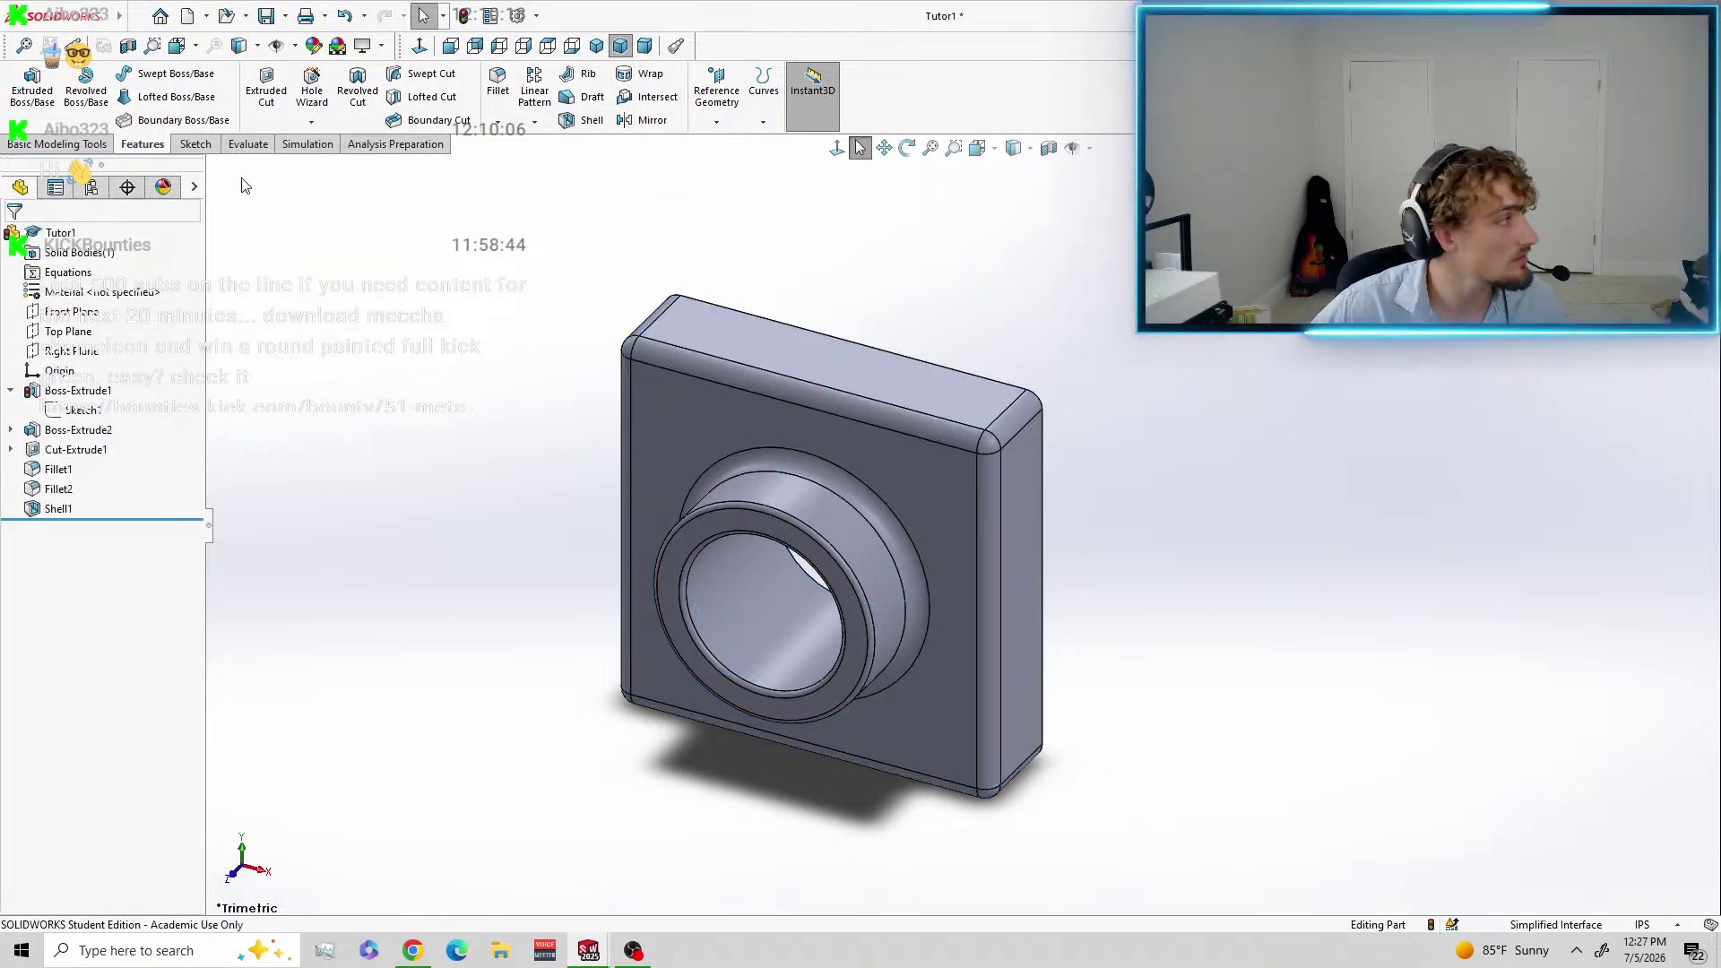
{"action": "left_click", "coordinate": [48, 145]}
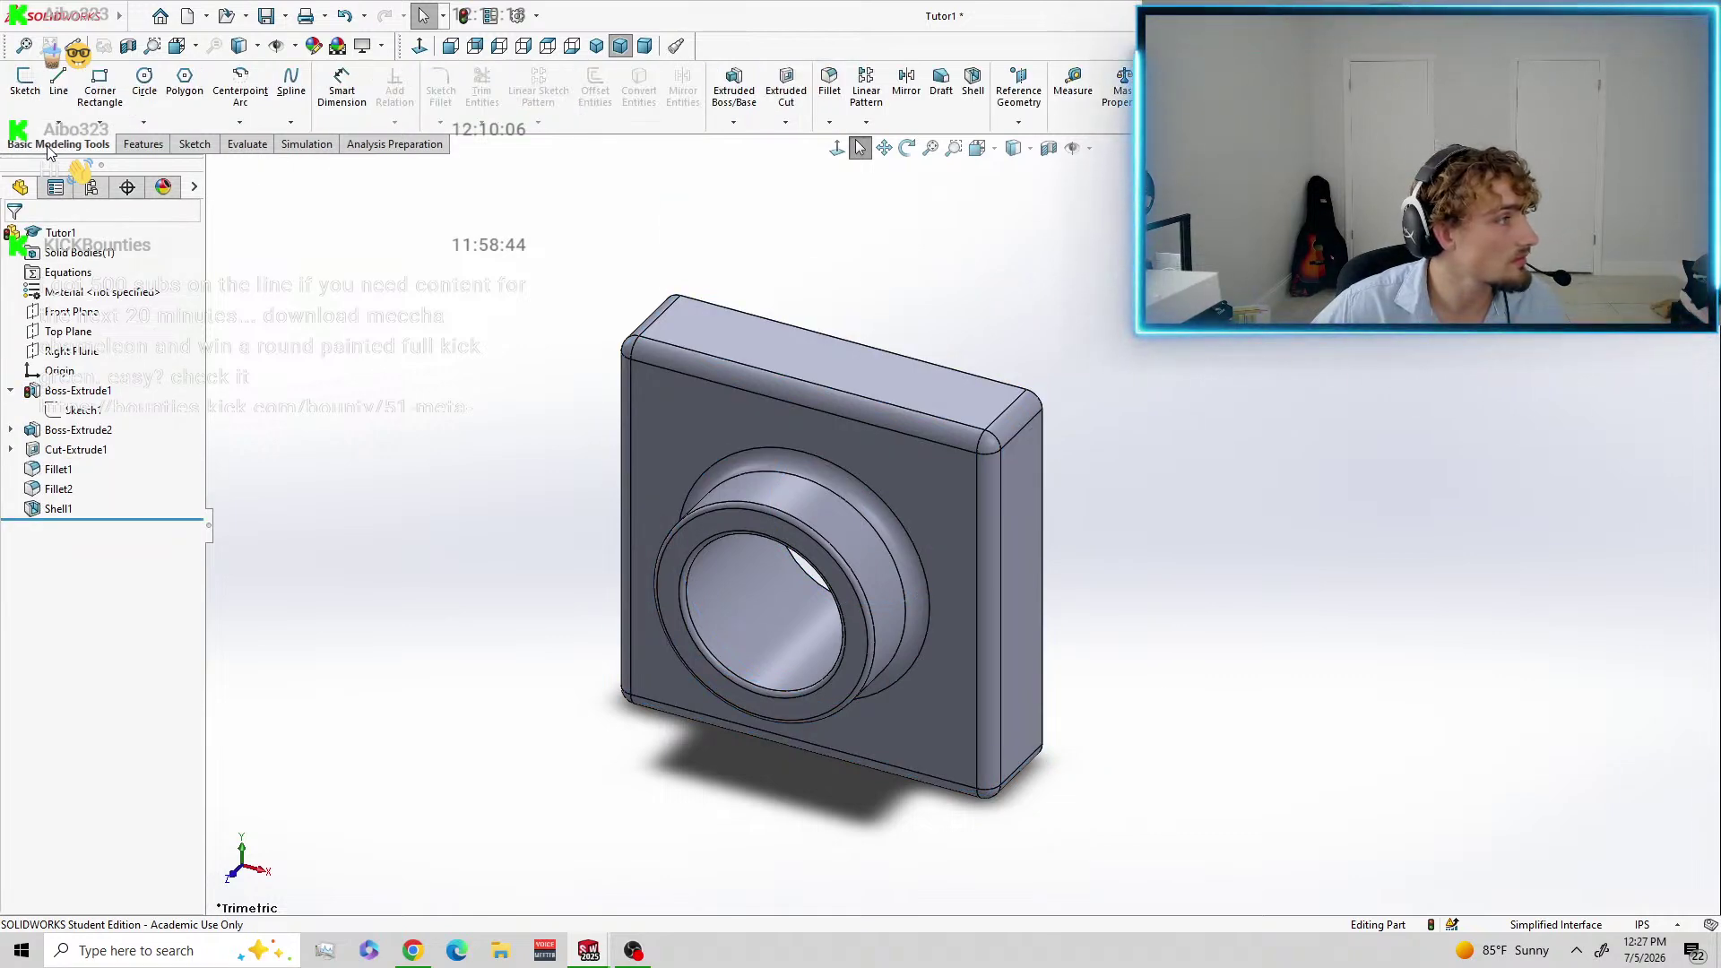
{"action": "left_click", "coordinate": [461, 16]}
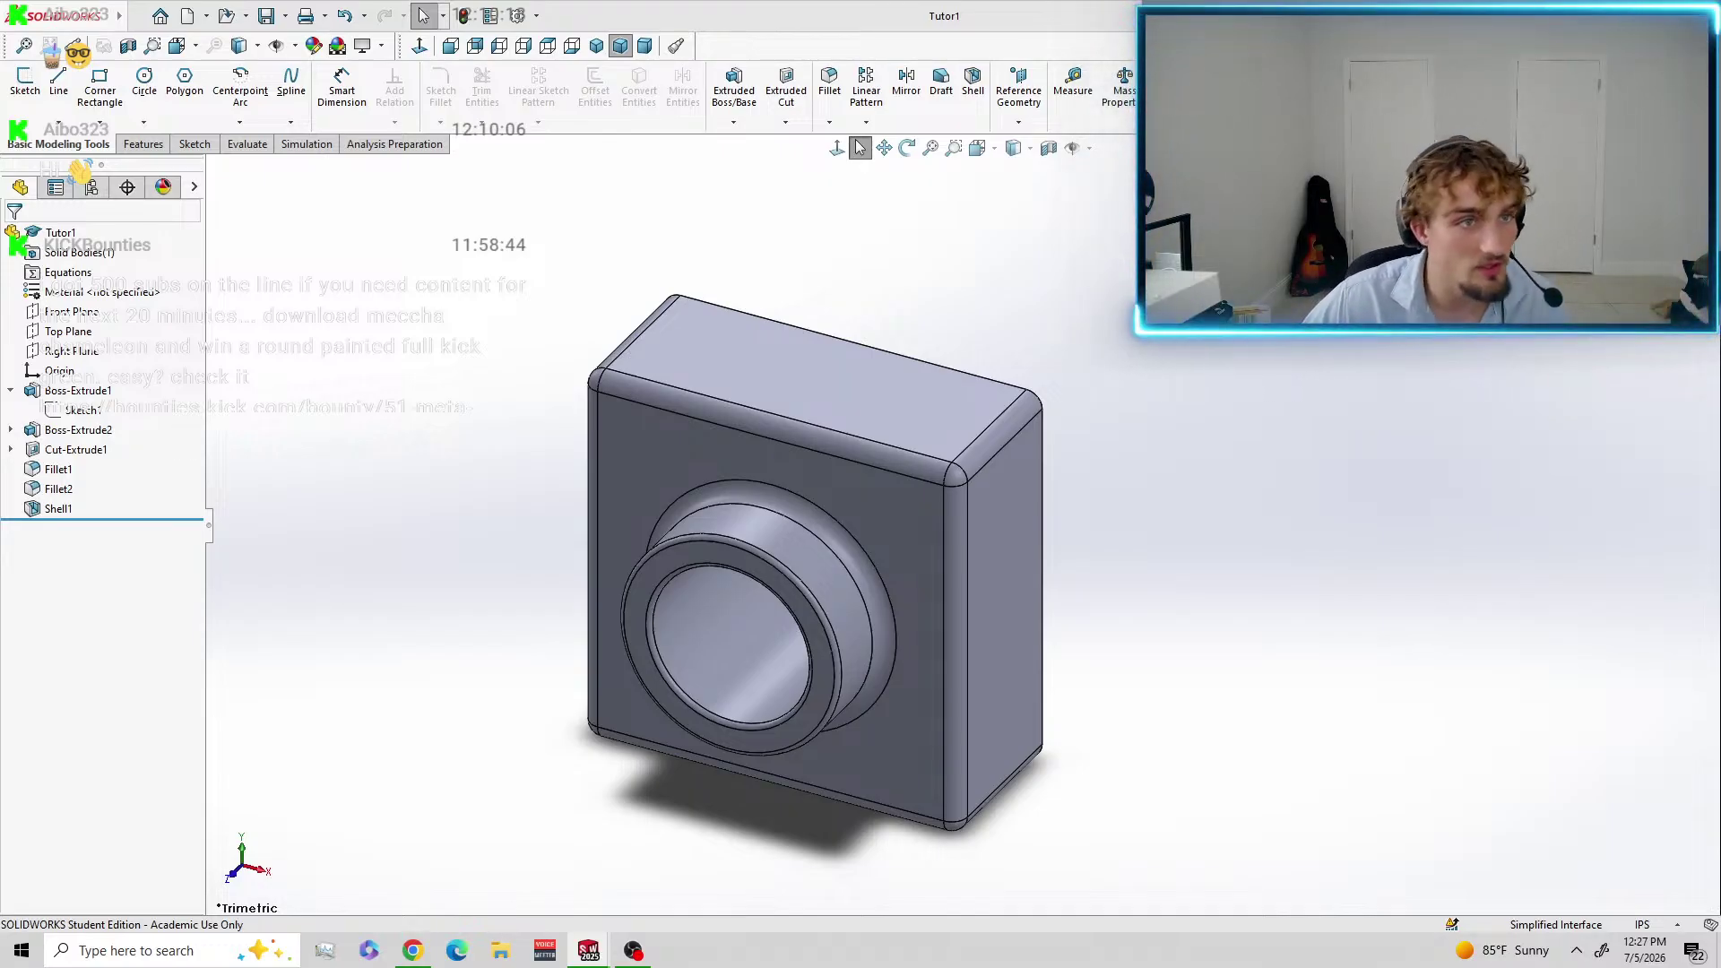
Edit the block's fillet: remove the front face from its selection and set the four corner edges' radius to 10 mm.
{"action": "right_click", "coordinate": [58, 469]}
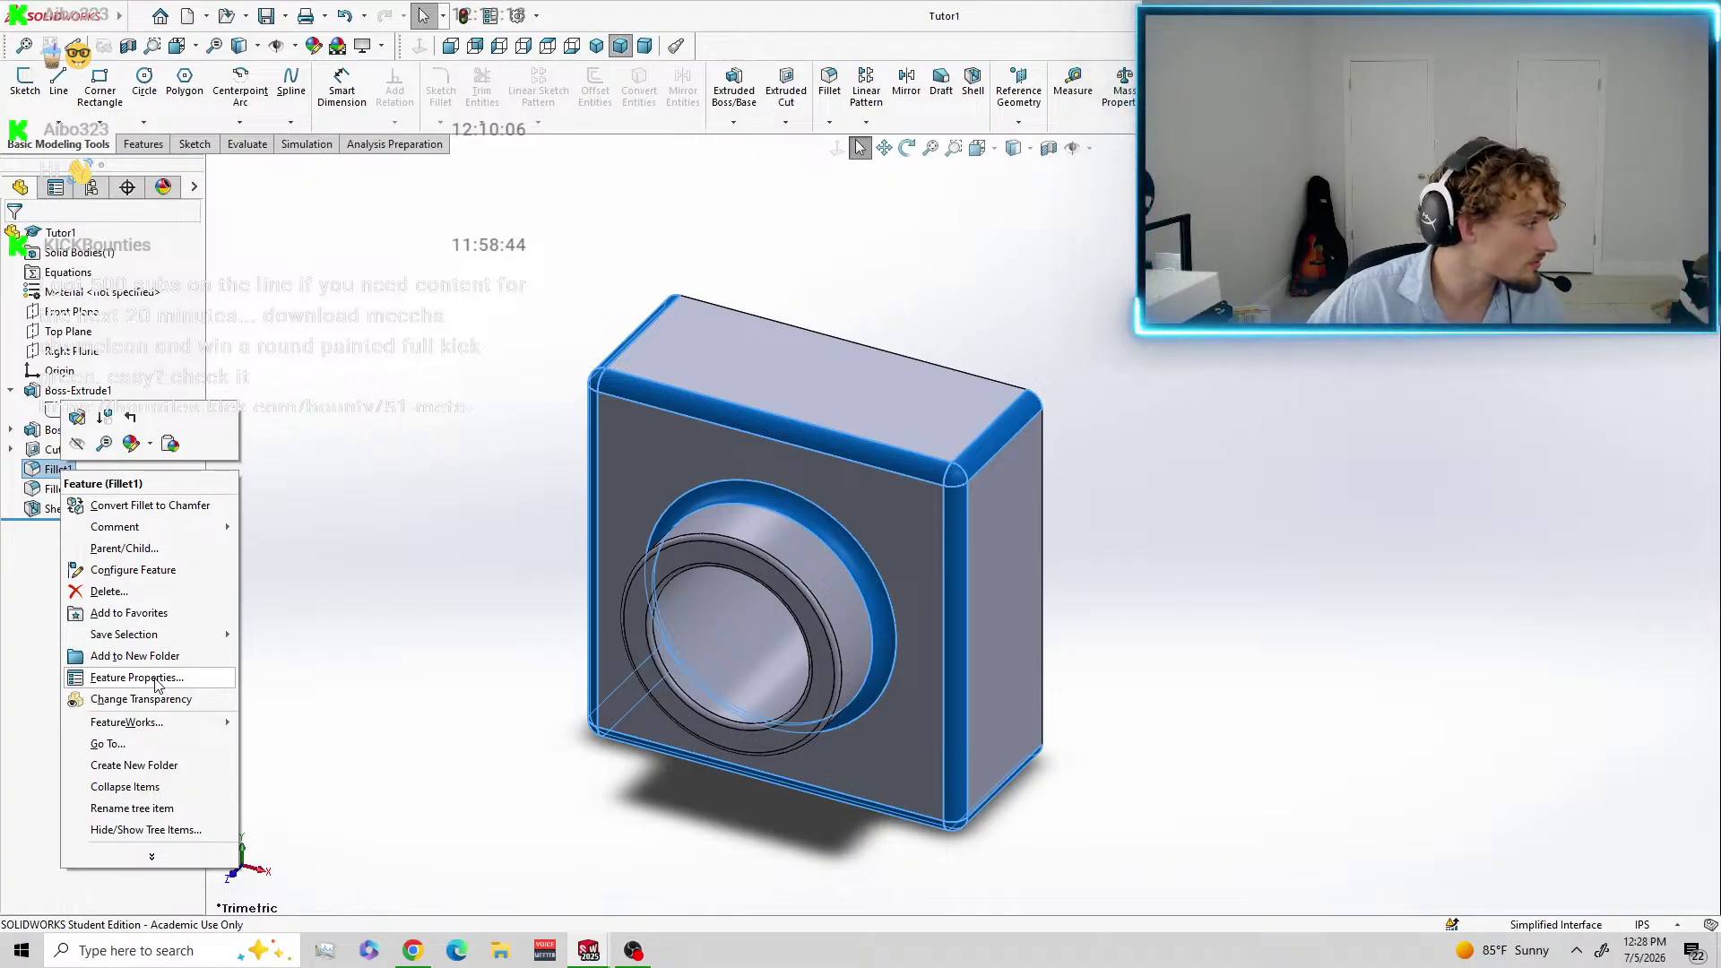
{"action": "left_click", "coordinate": [82, 416]}
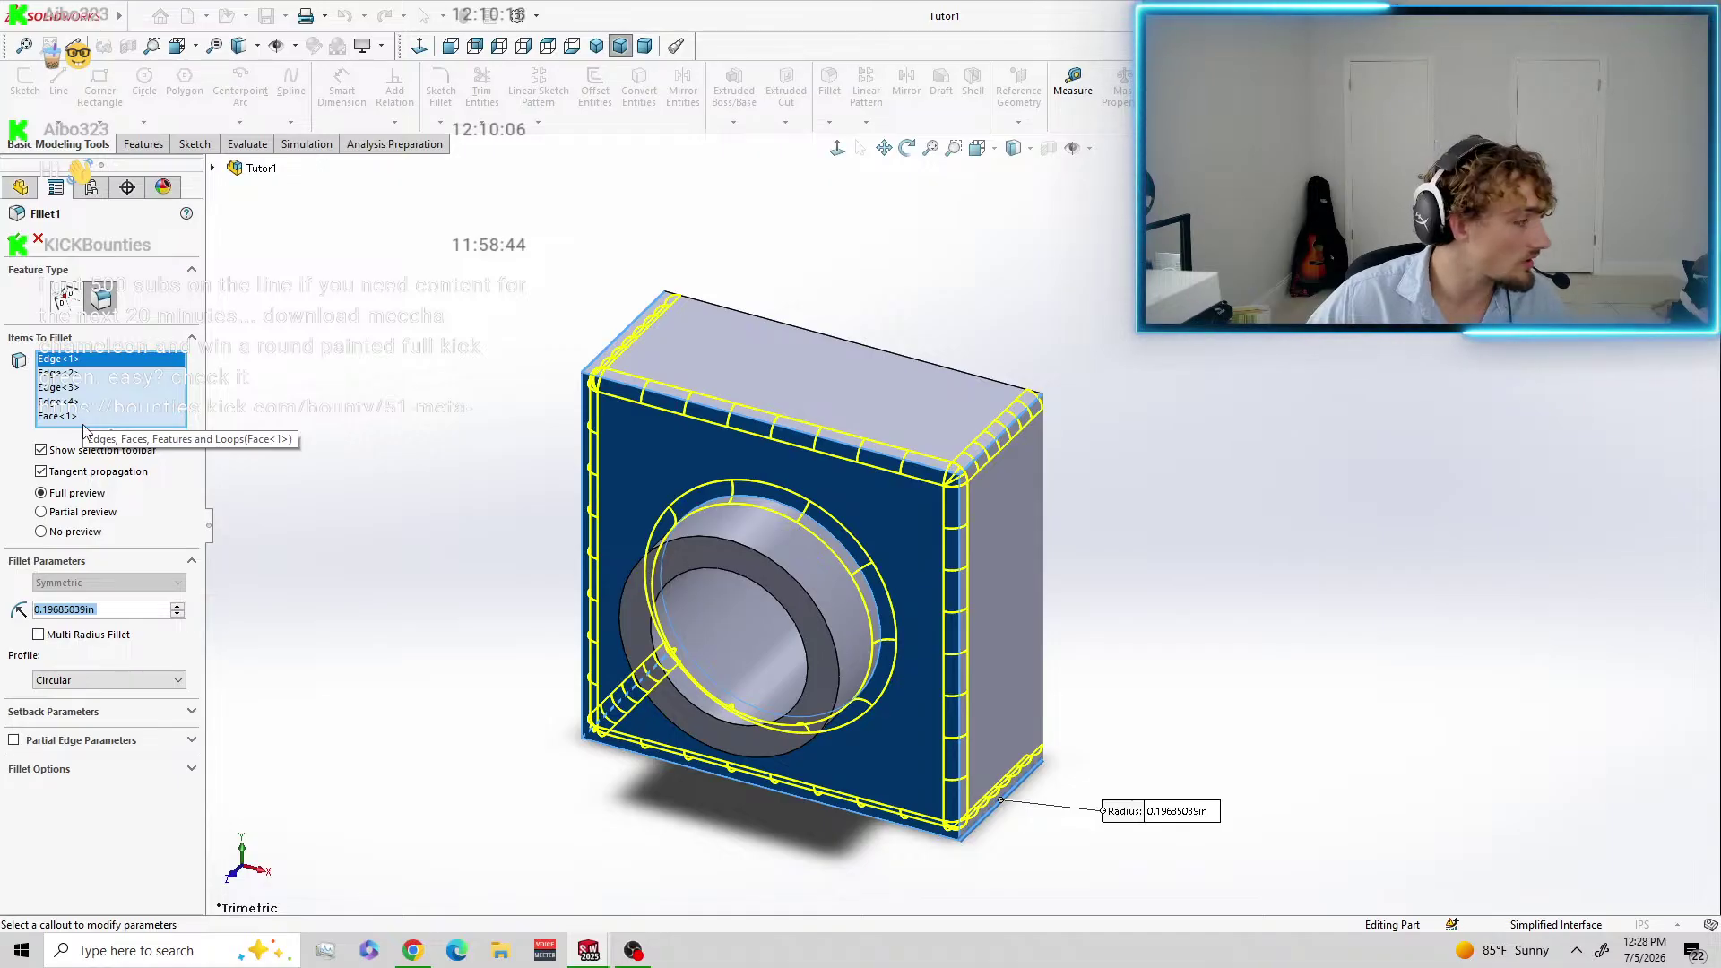
{"action": "left_click", "coordinate": [66, 417]}
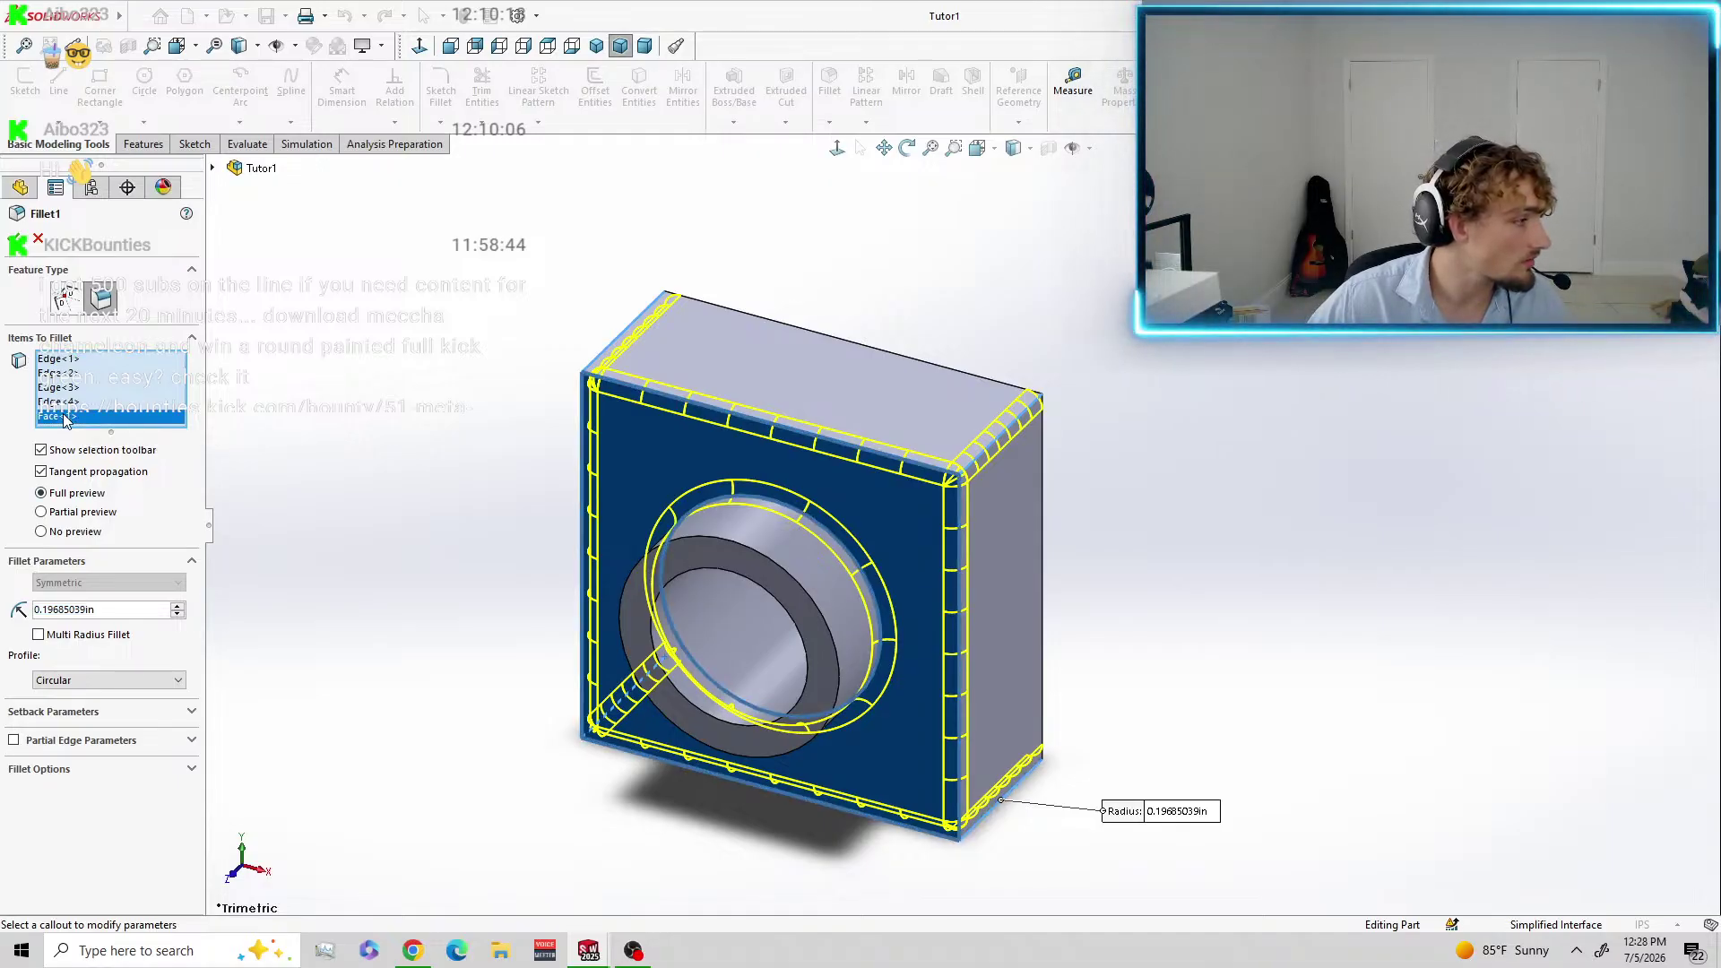
{"action": "right_click", "coordinate": [65, 420]}
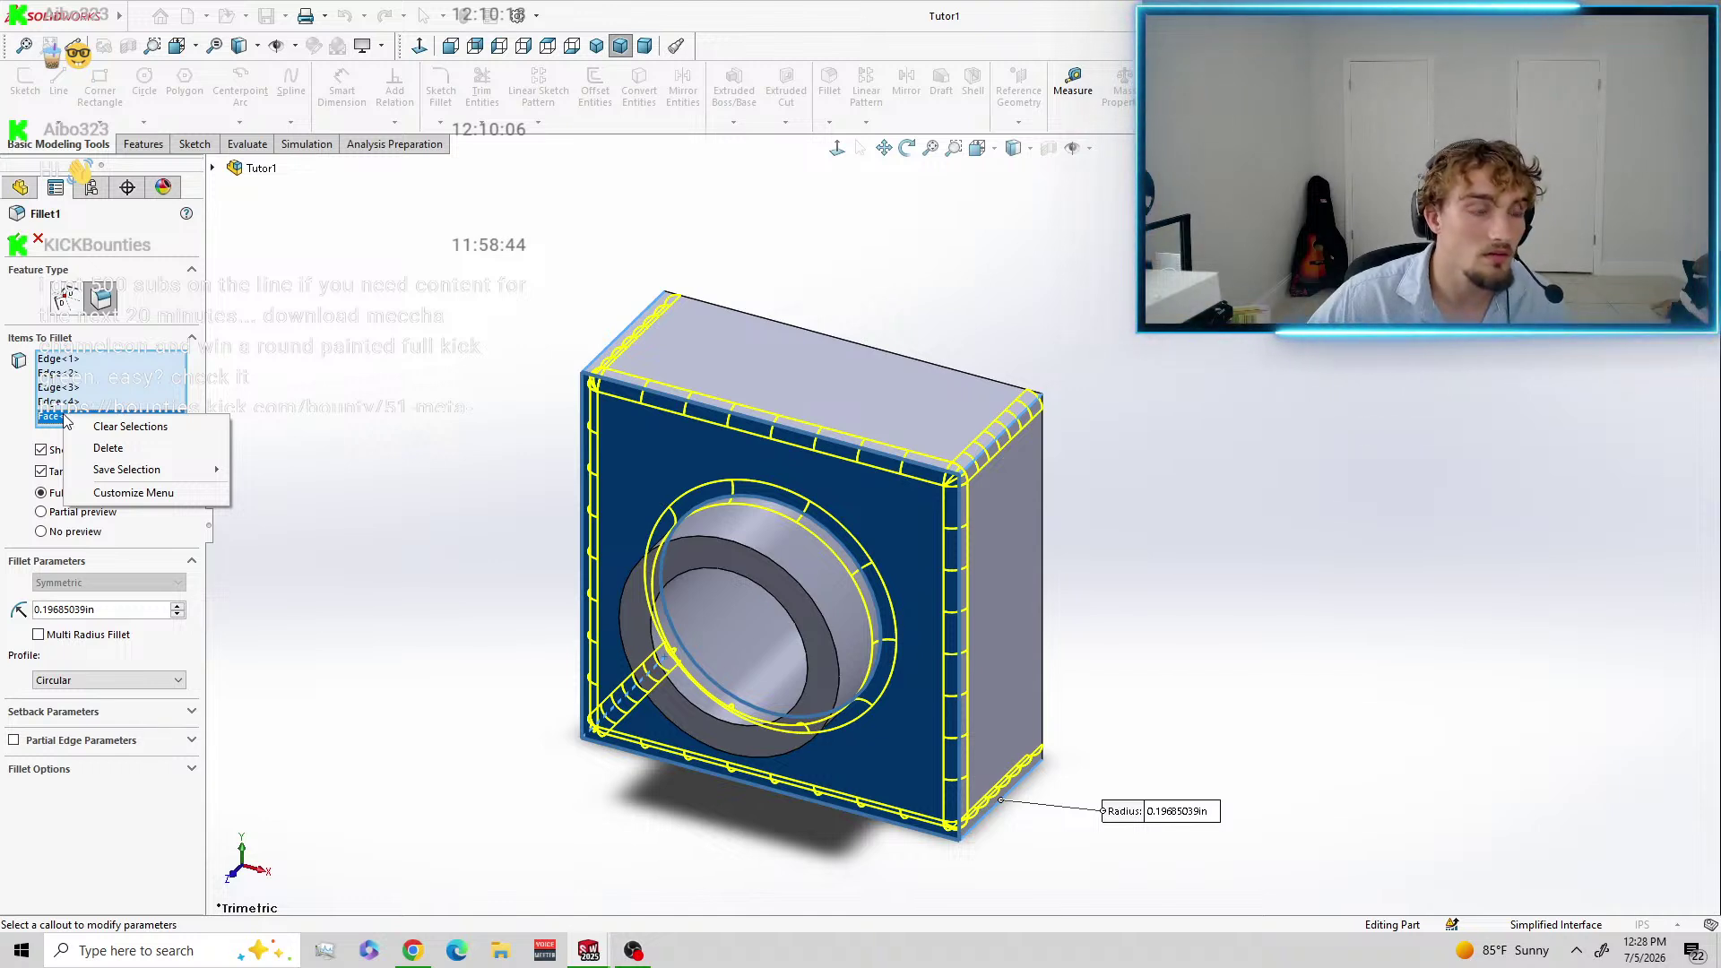
{"action": "left_click", "coordinate": [107, 447]}
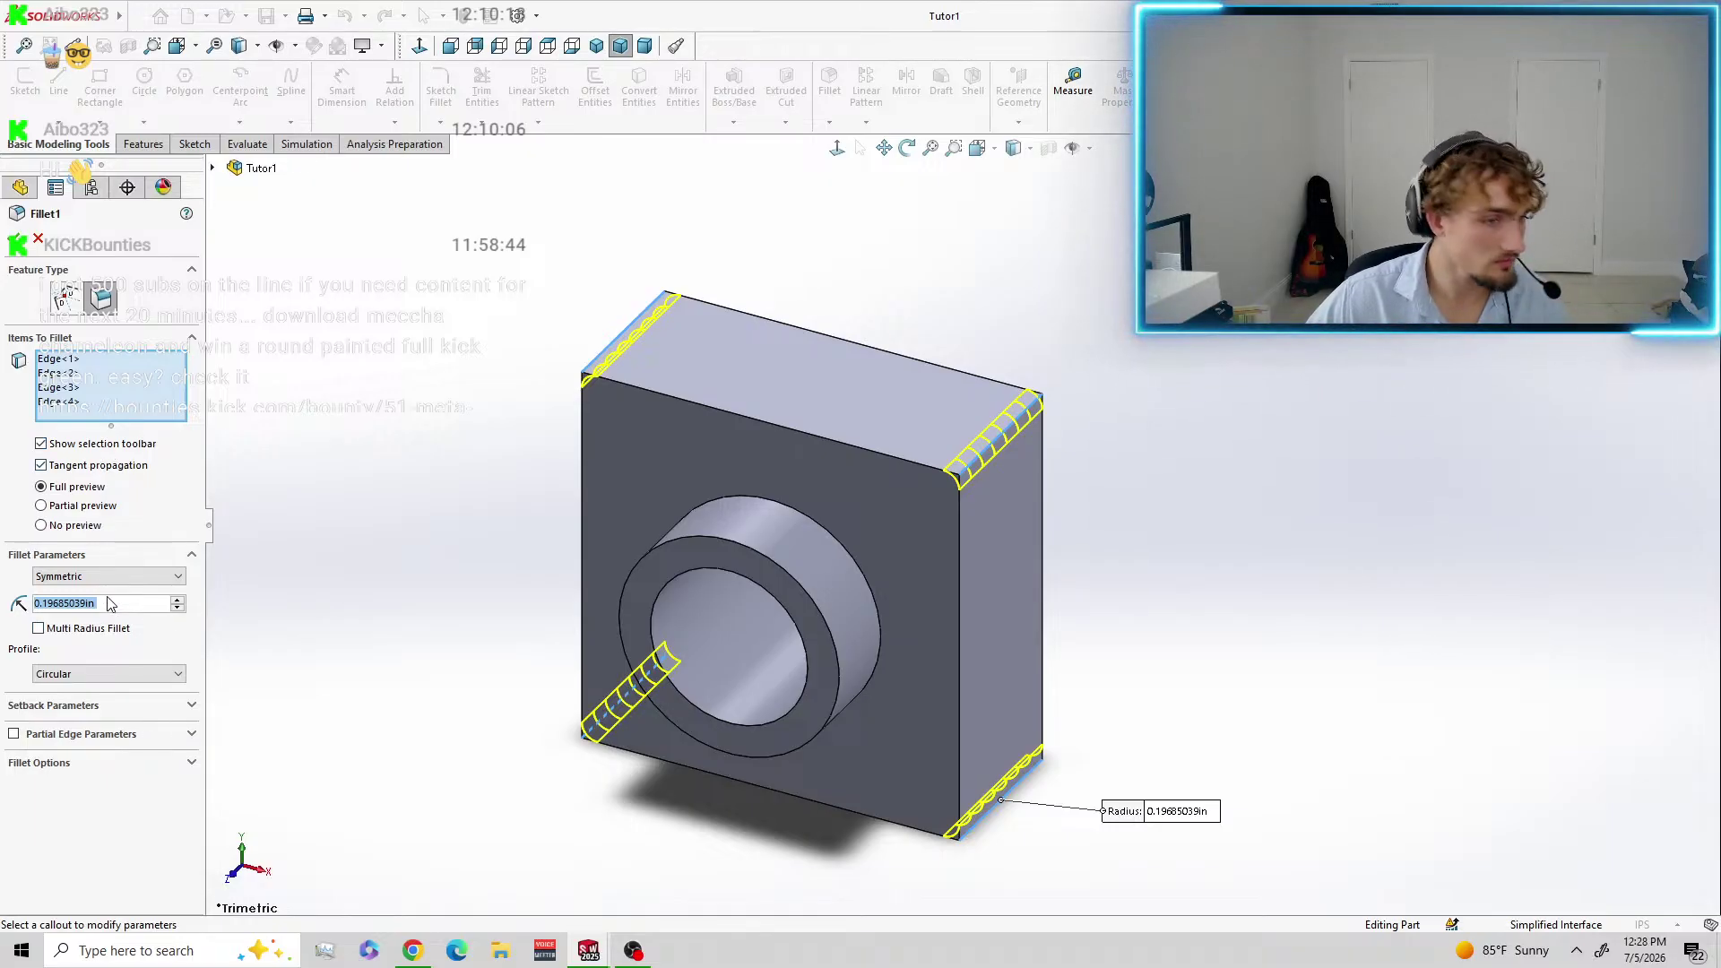
{"action": "type", "text": "10mm"}
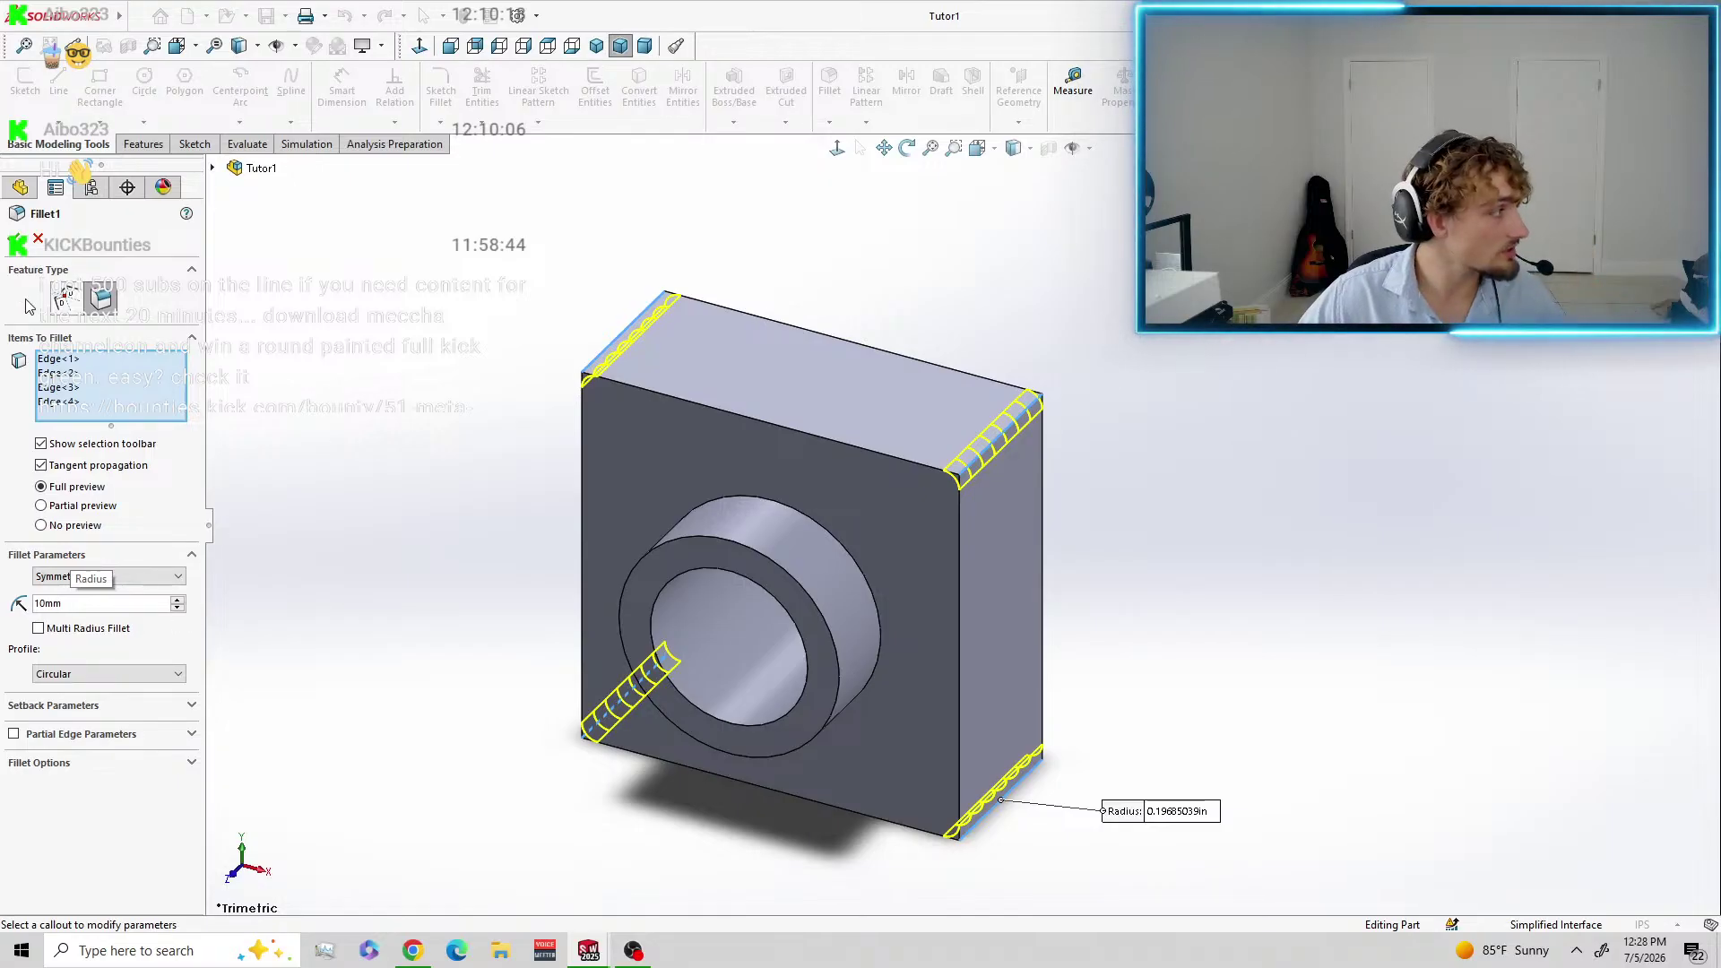
{"action": "left_click", "coordinate": [17, 240]}
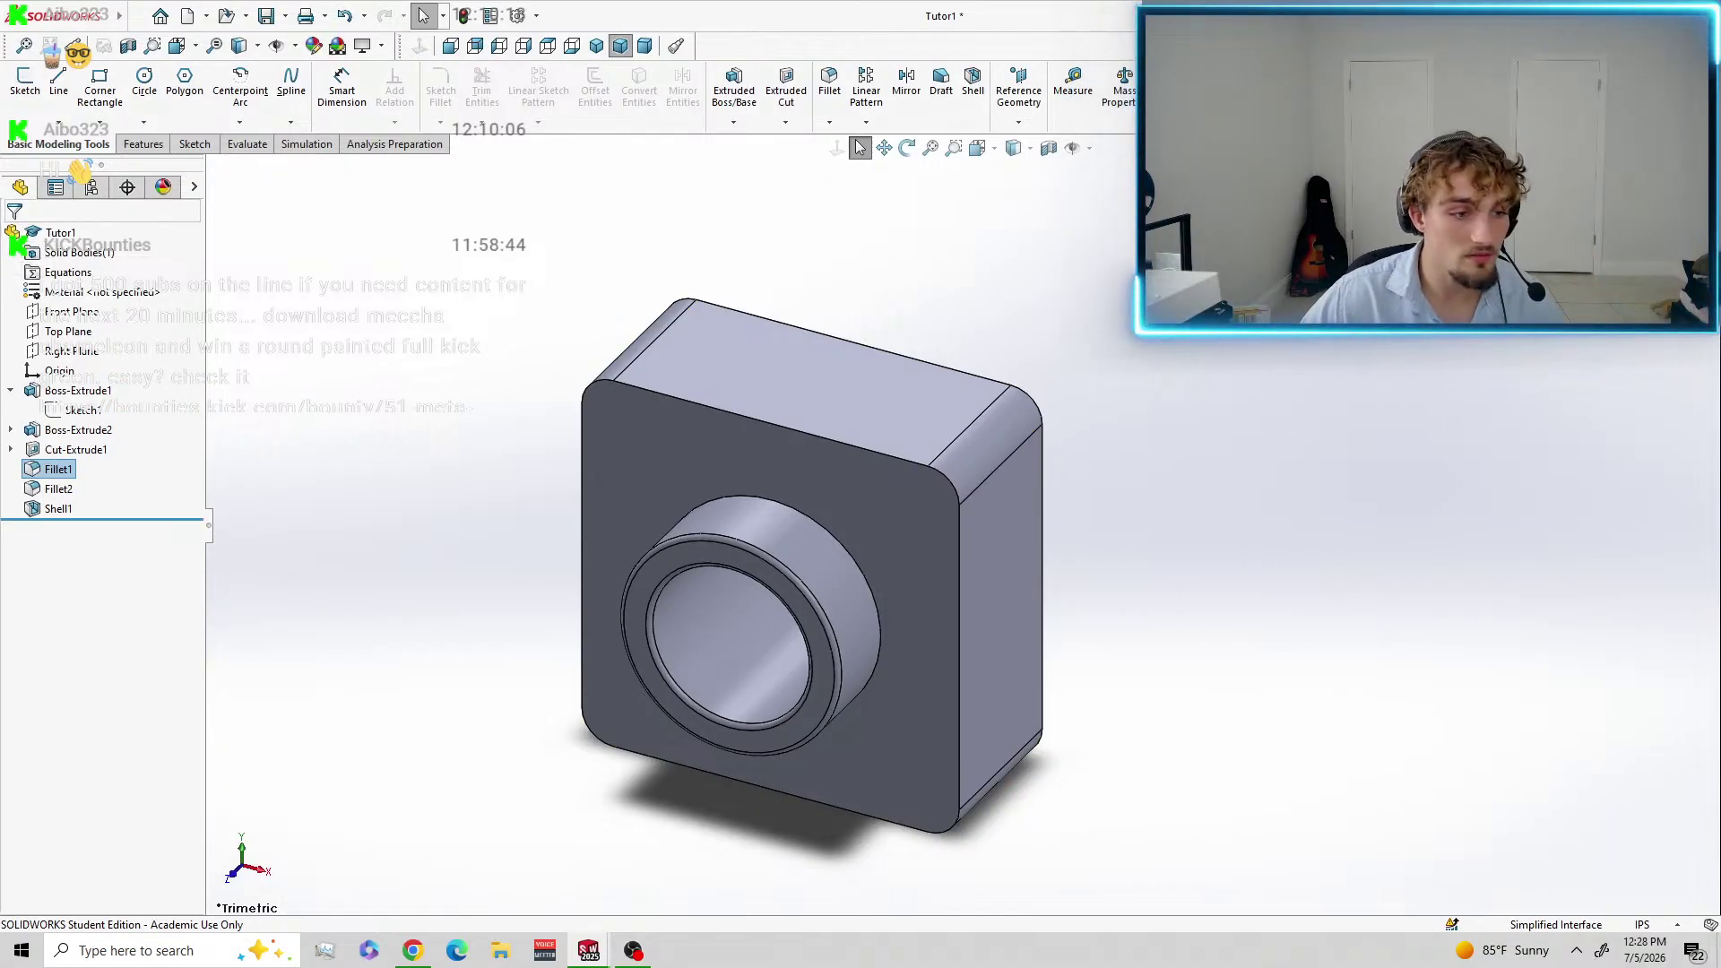
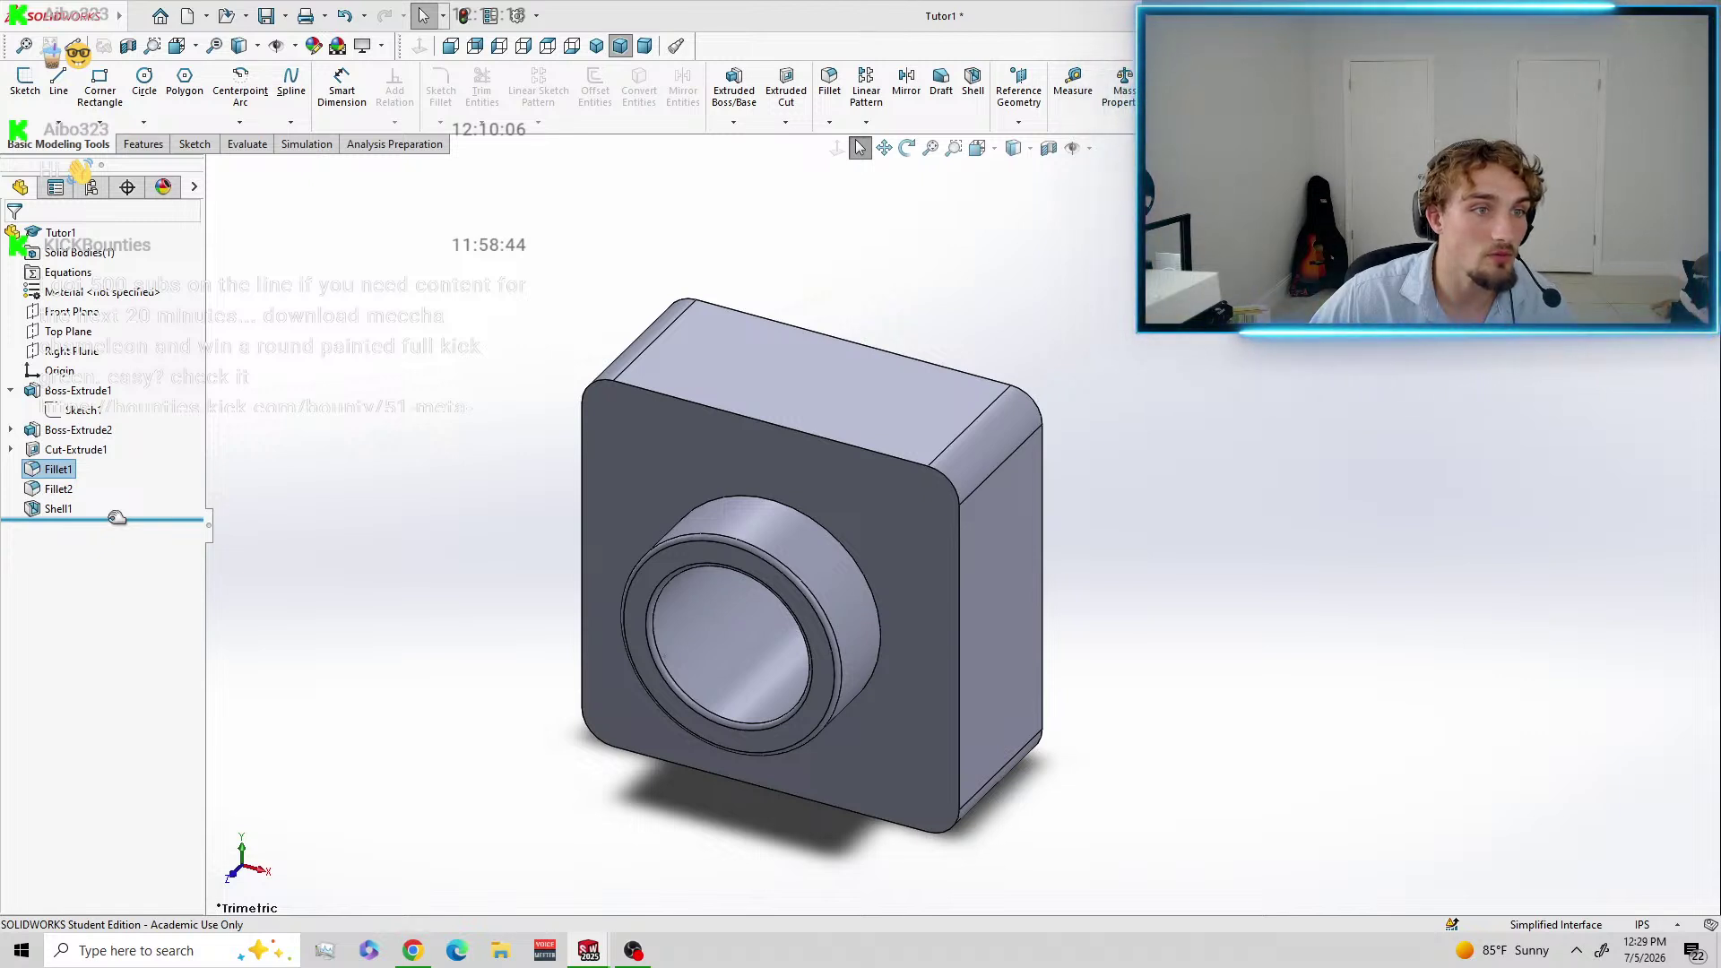
Insert a 5 mm fillet on the block's front face ahead of the shell in the feature order, and roll forward to include the shell.
{"action": "left_click_drag", "start_coordinate": [116, 518], "coordinate": [116, 500]}
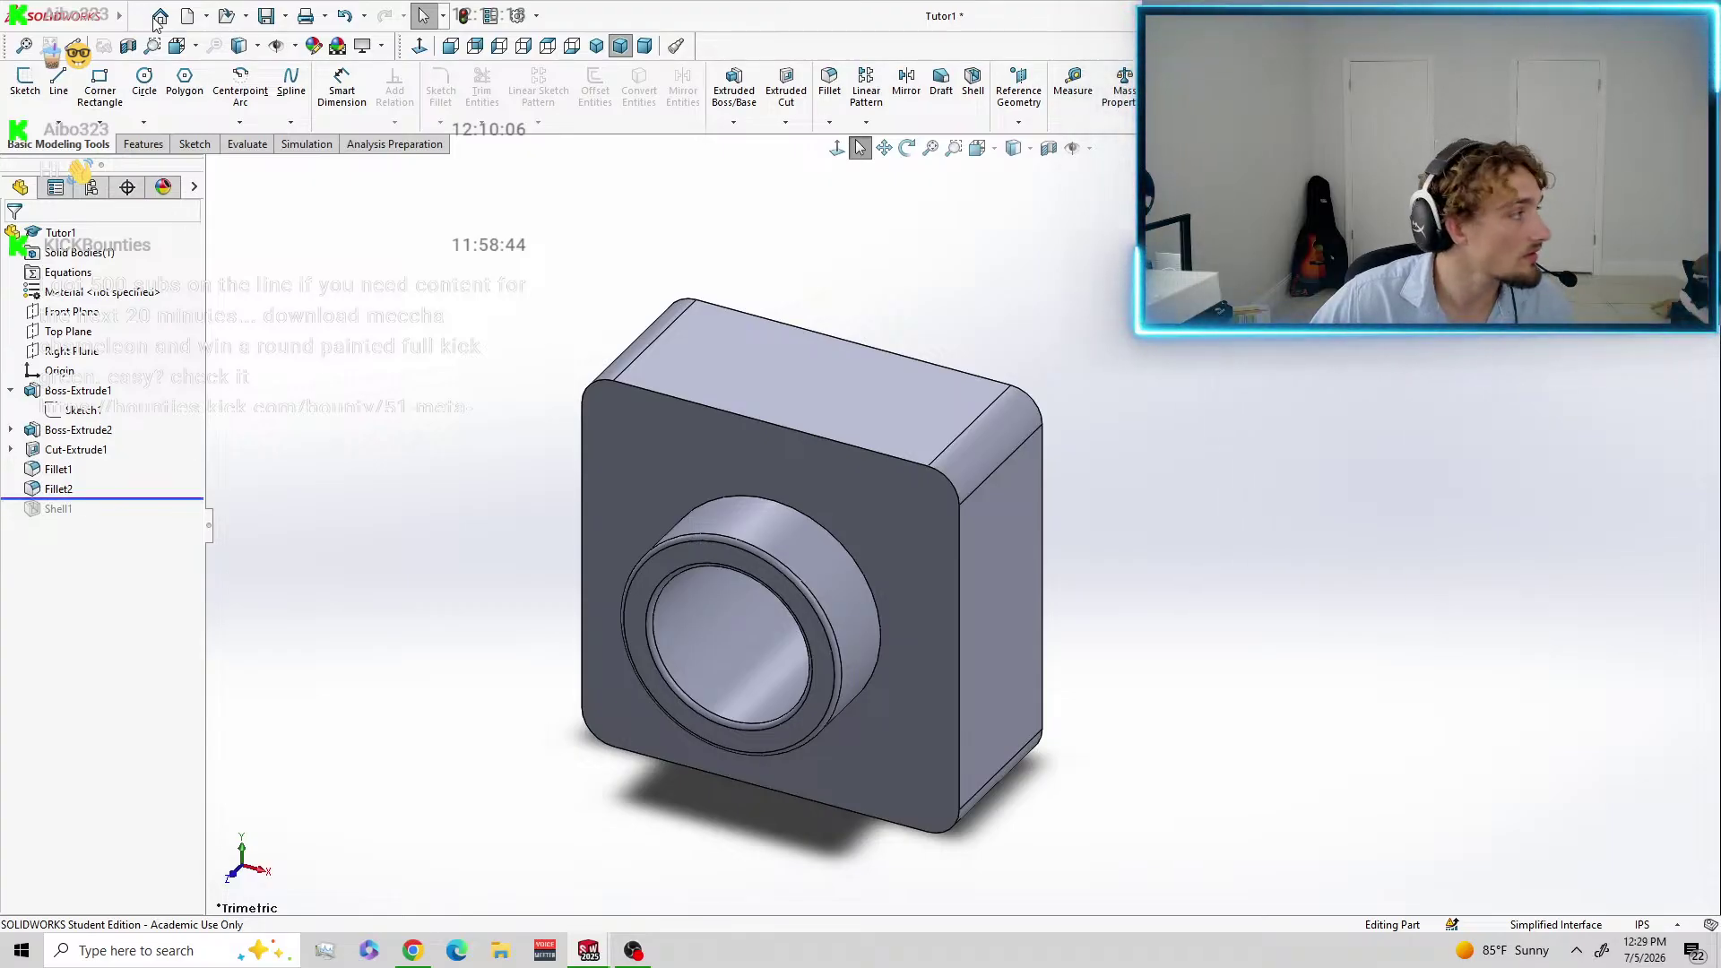
{"action": "left_click", "coordinate": [830, 95]}
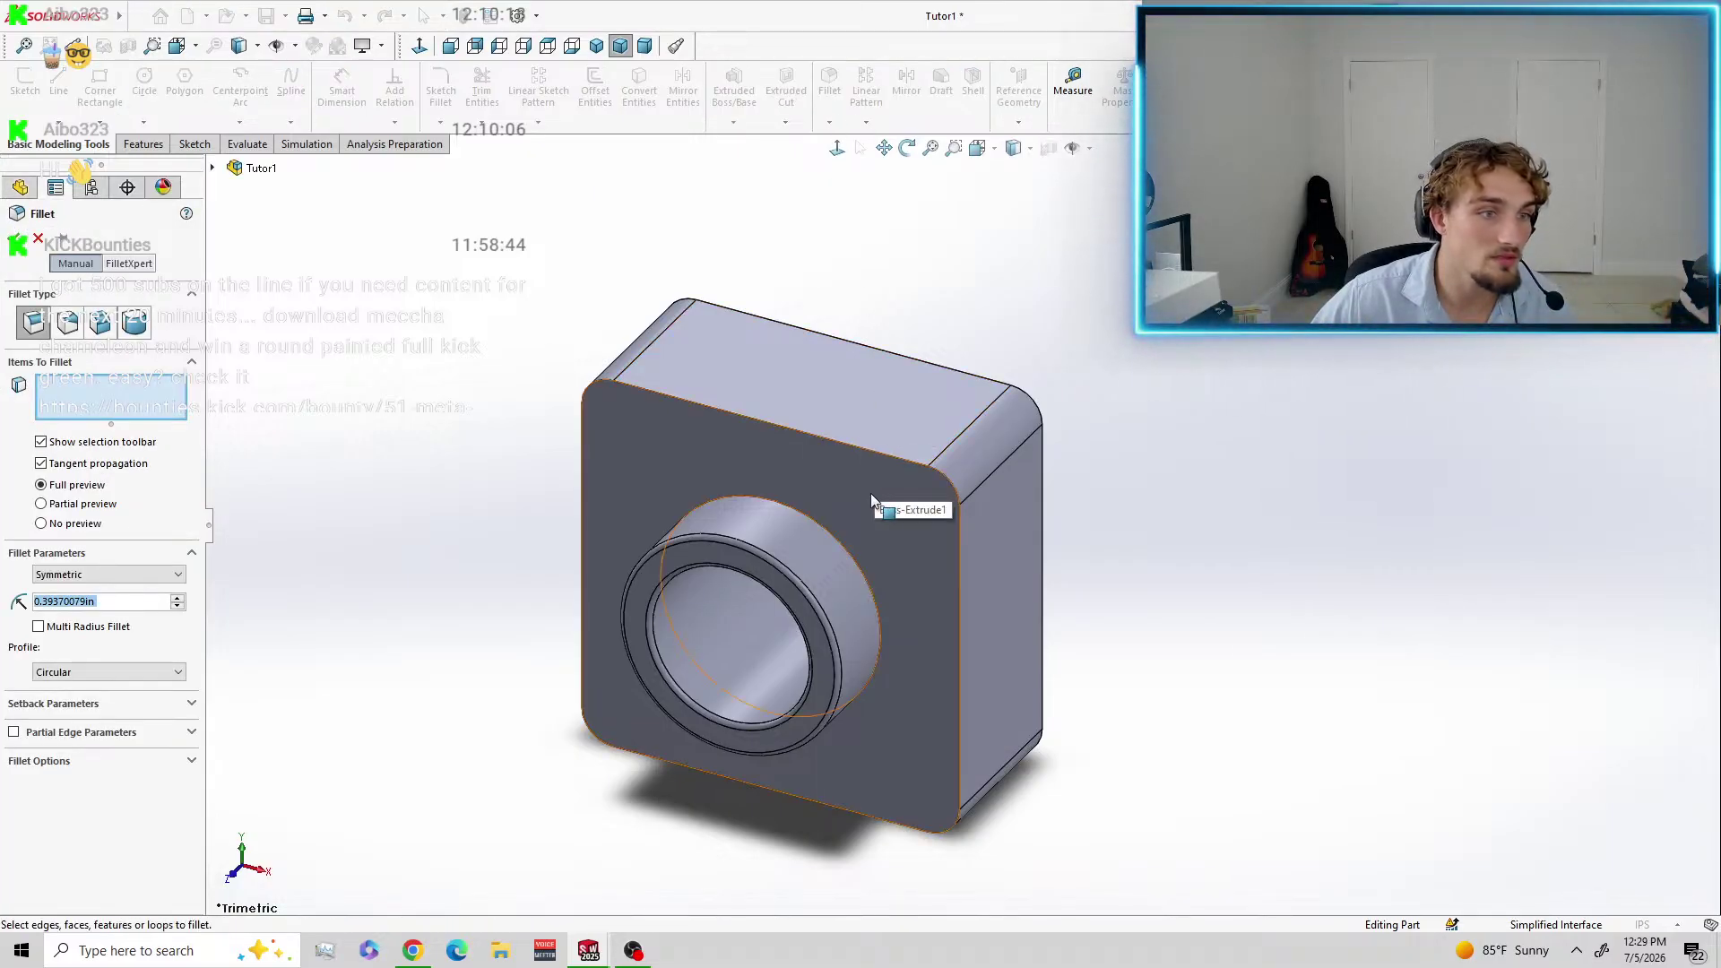
{"action": "left_click", "coordinate": [819, 472]}
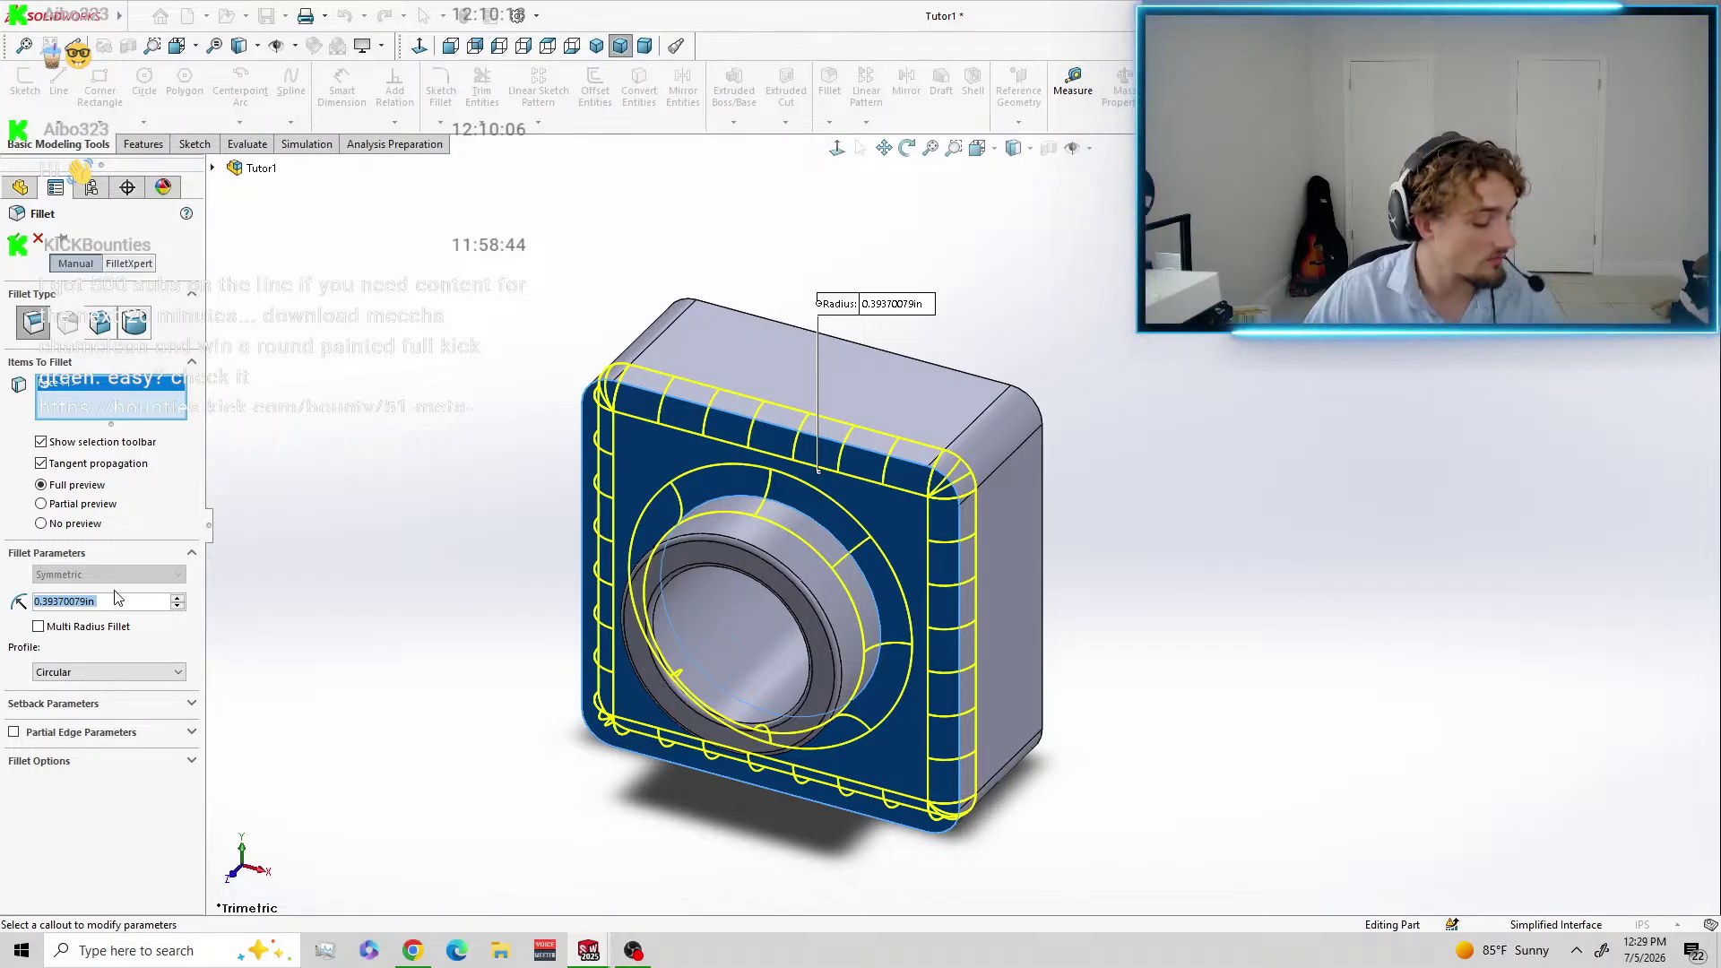
{"action": "type", "text": "5mm"}
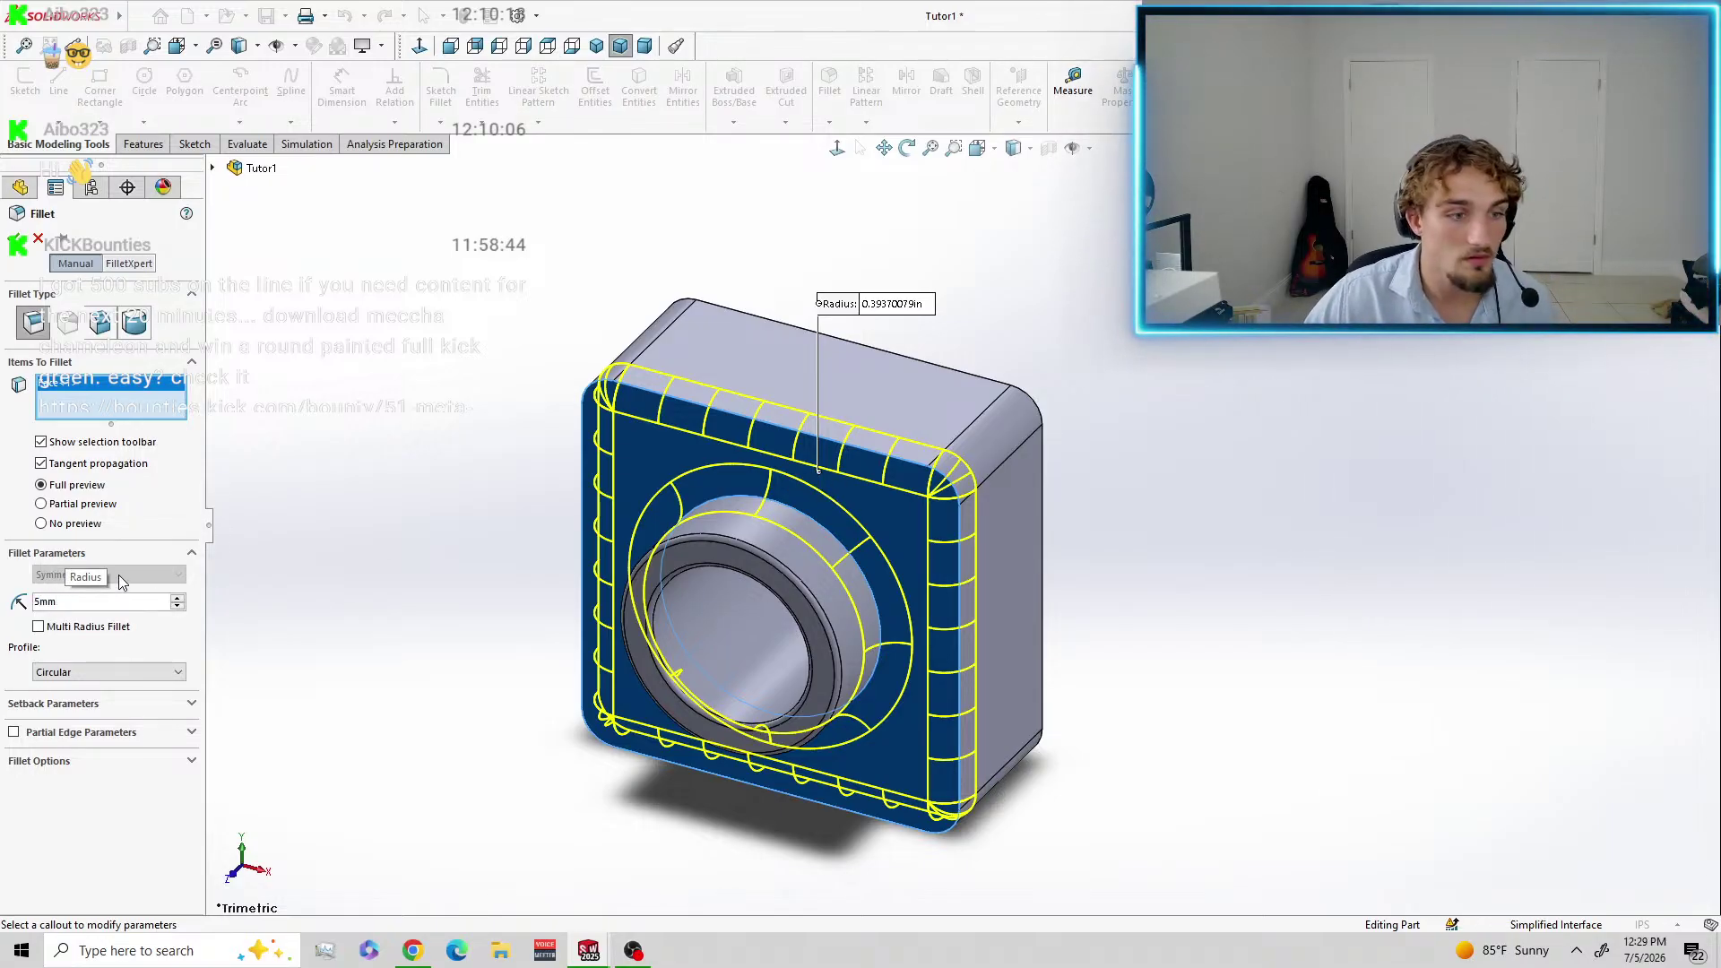
{"action": "left_click", "coordinate": [18, 240]}
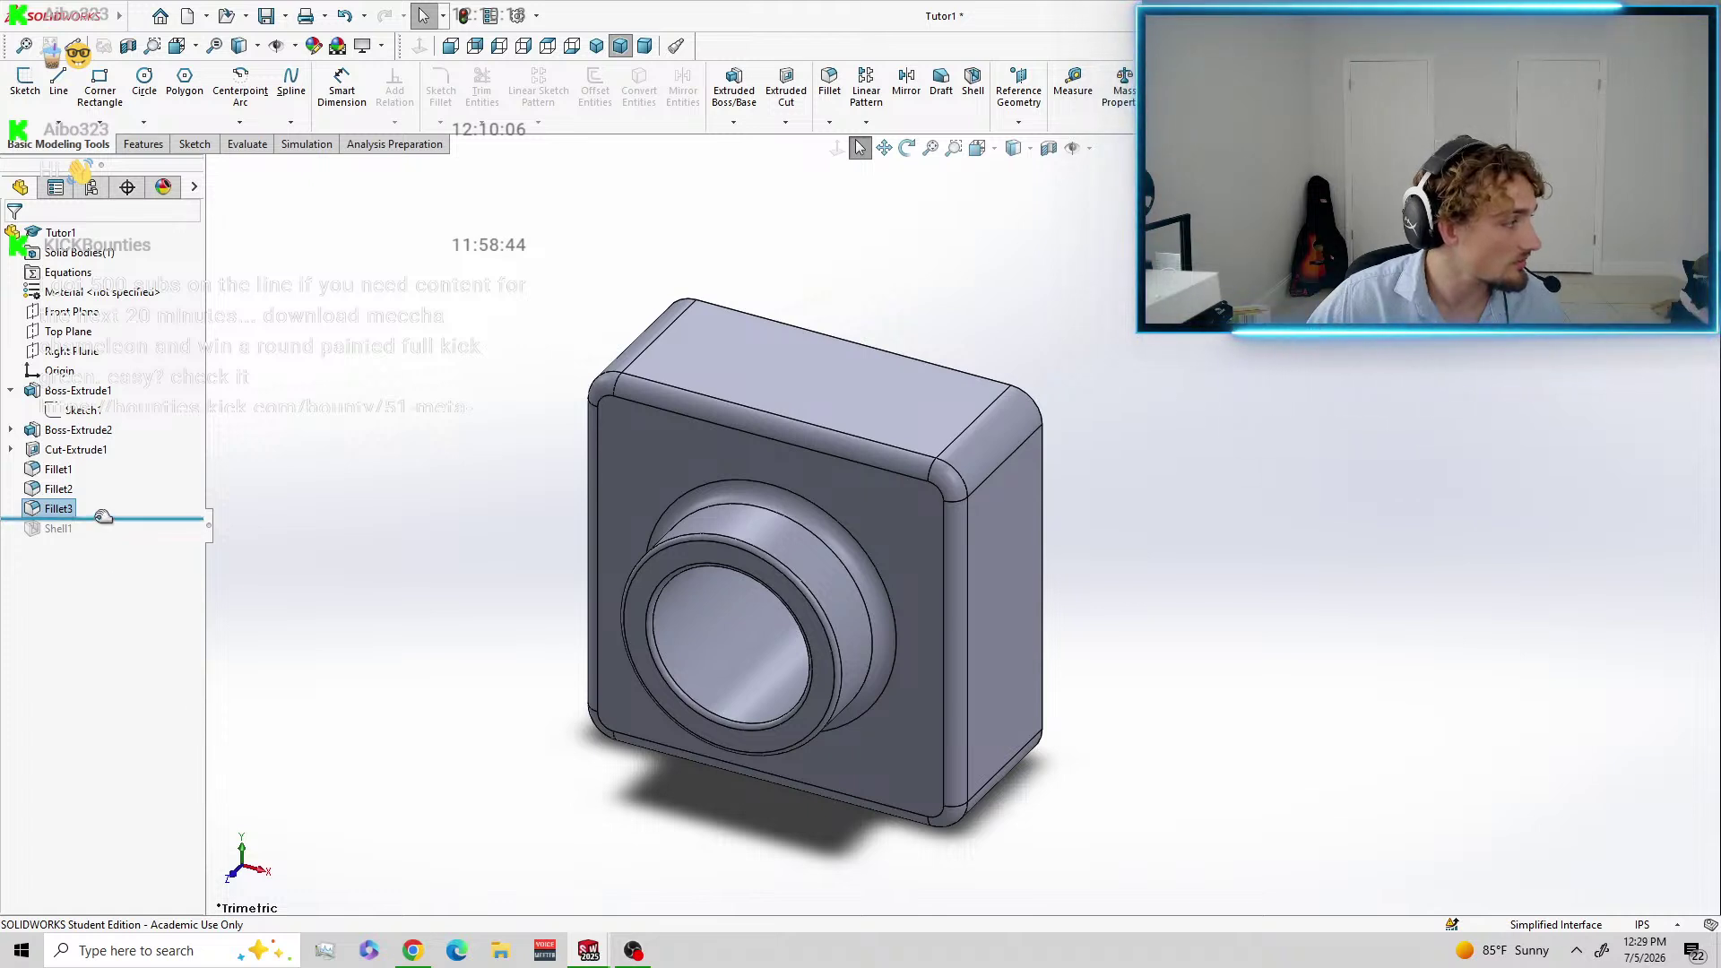
{"action": "left_click_drag", "start_coordinate": [103, 518], "coordinate": [105, 536]}
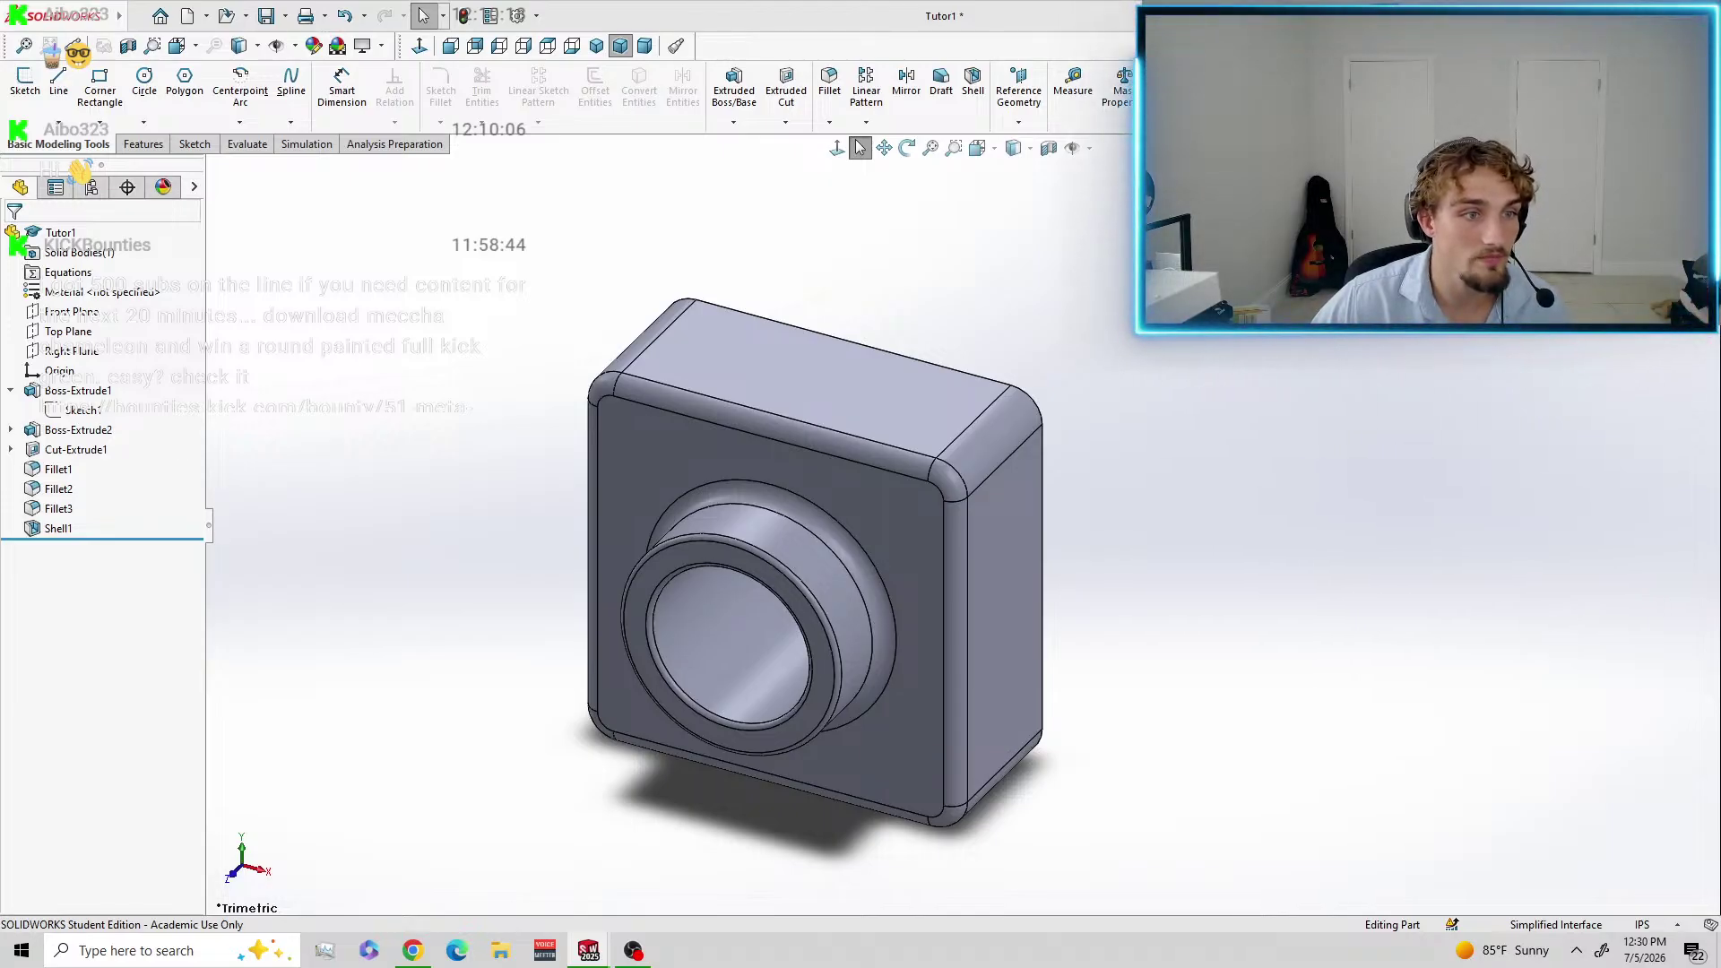
Display the part shaded without edges.
{"action": "left_click", "coordinate": [1030, 151]}
{"action": "left_click", "coordinate": [1018, 198]}
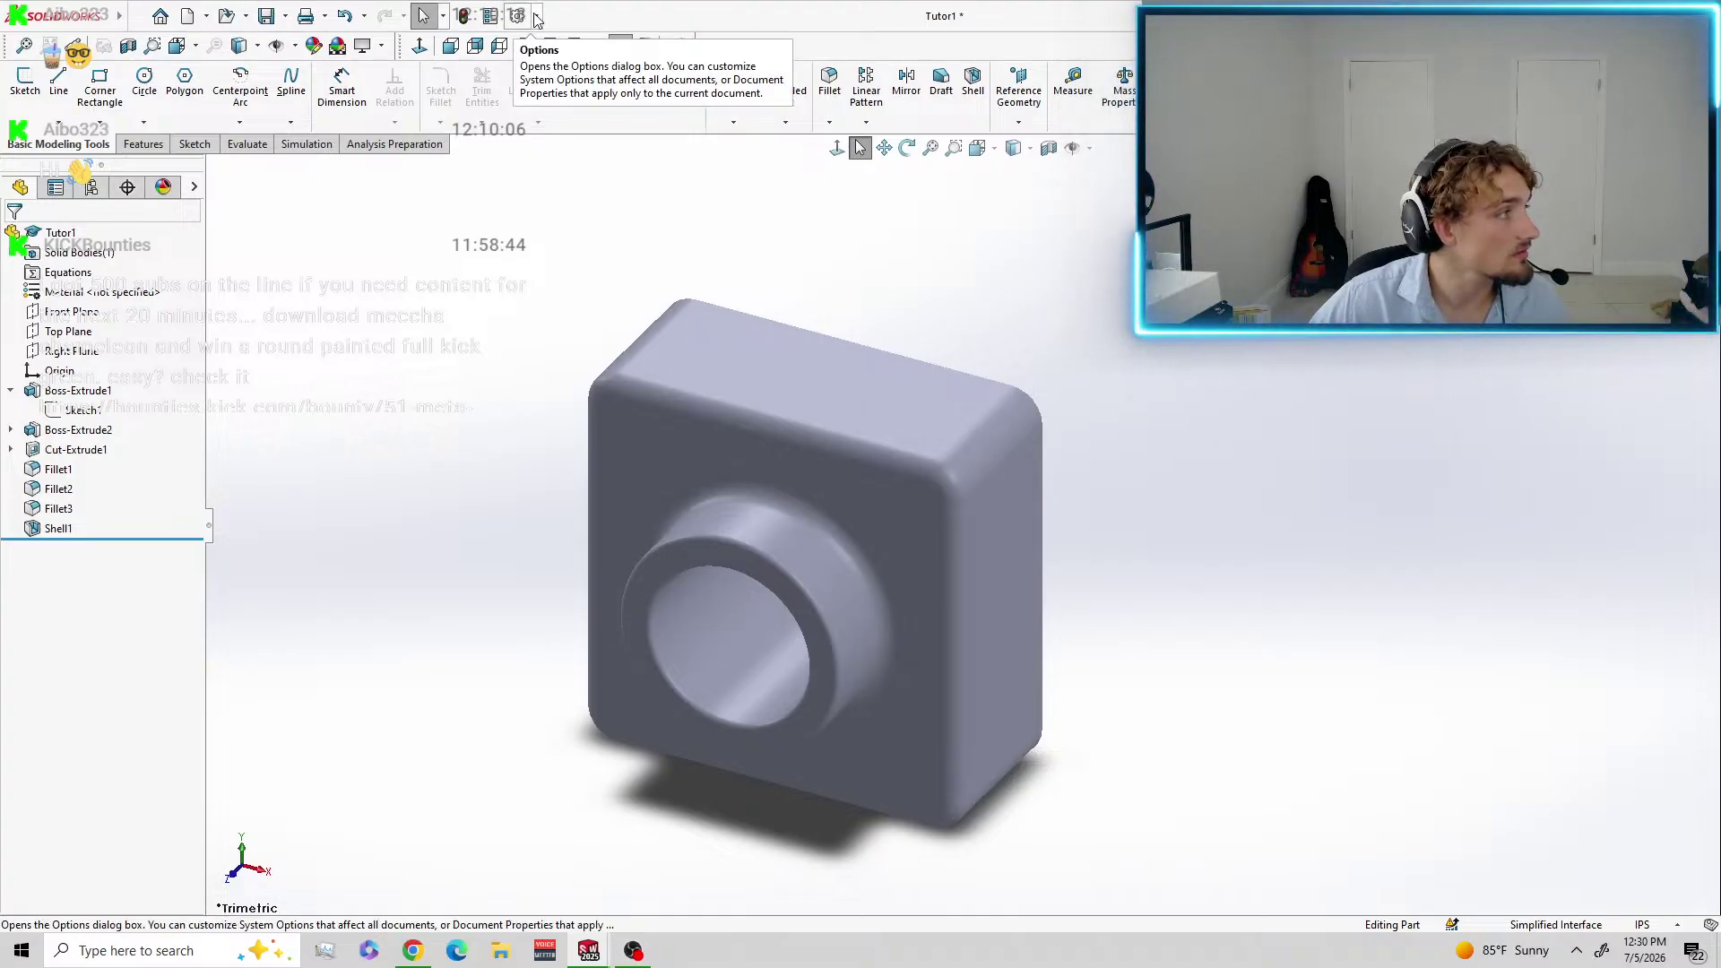
Customize the interface by adding the RealView Graphics command from the View category to the heads-up view toolbar.
{"action": "mouse_move", "coordinate": [183, 18]}
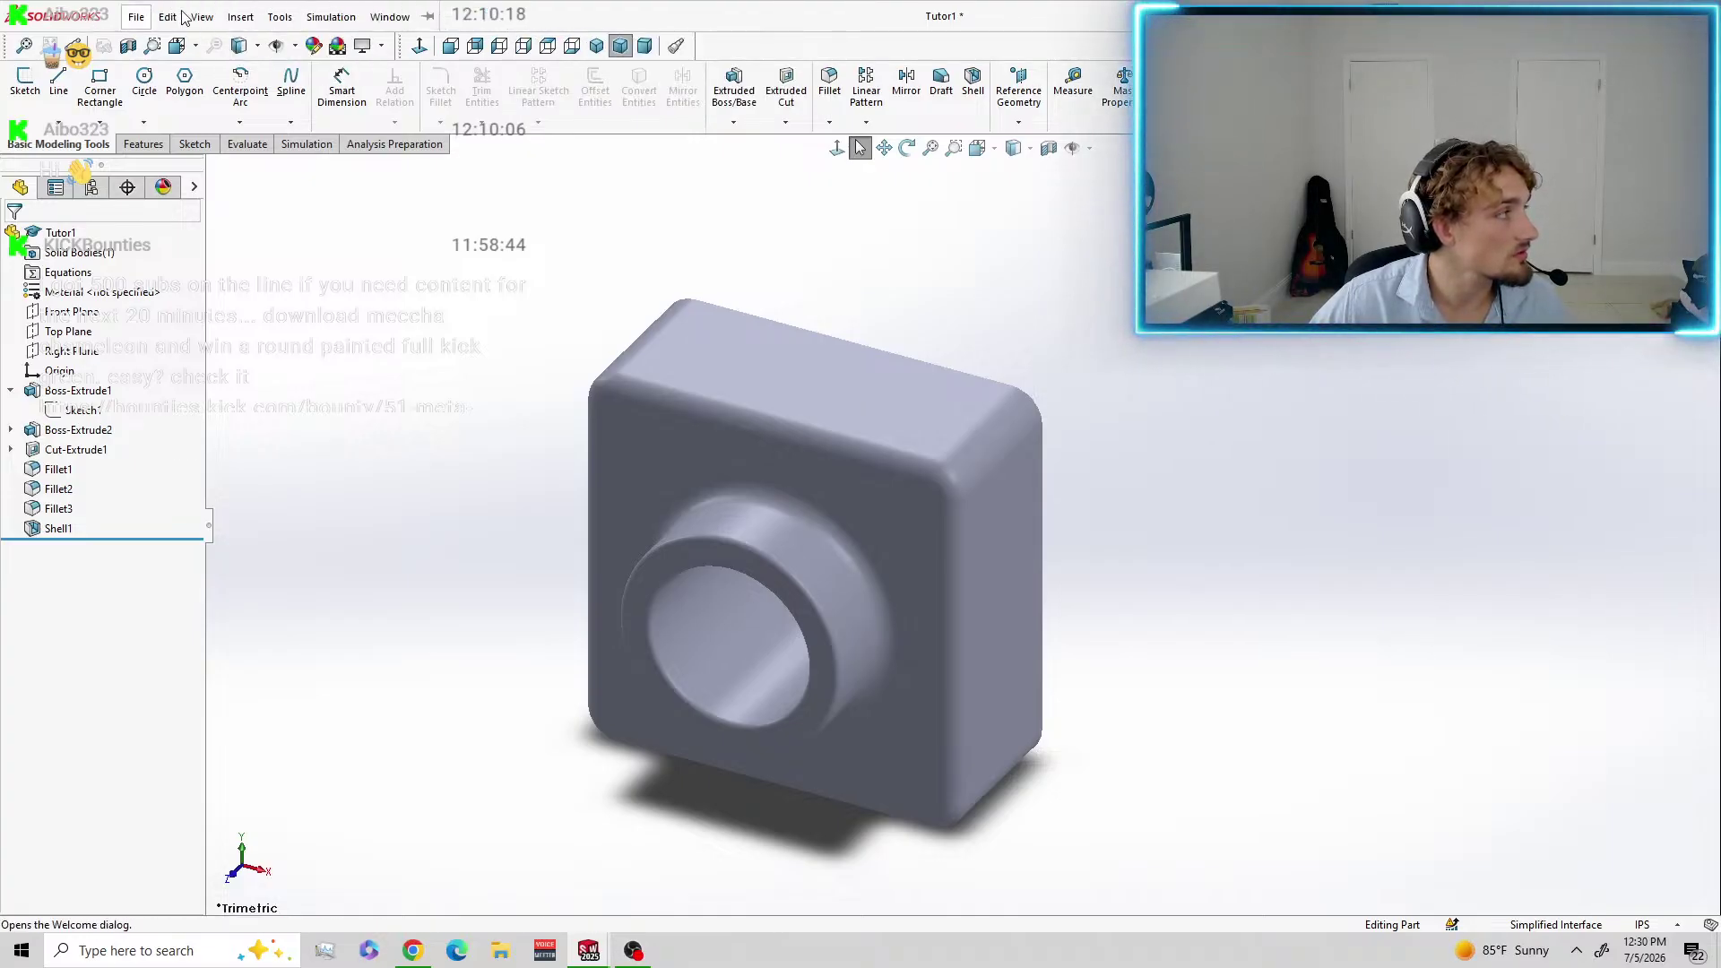
{"action": "left_click", "coordinate": [280, 16]}
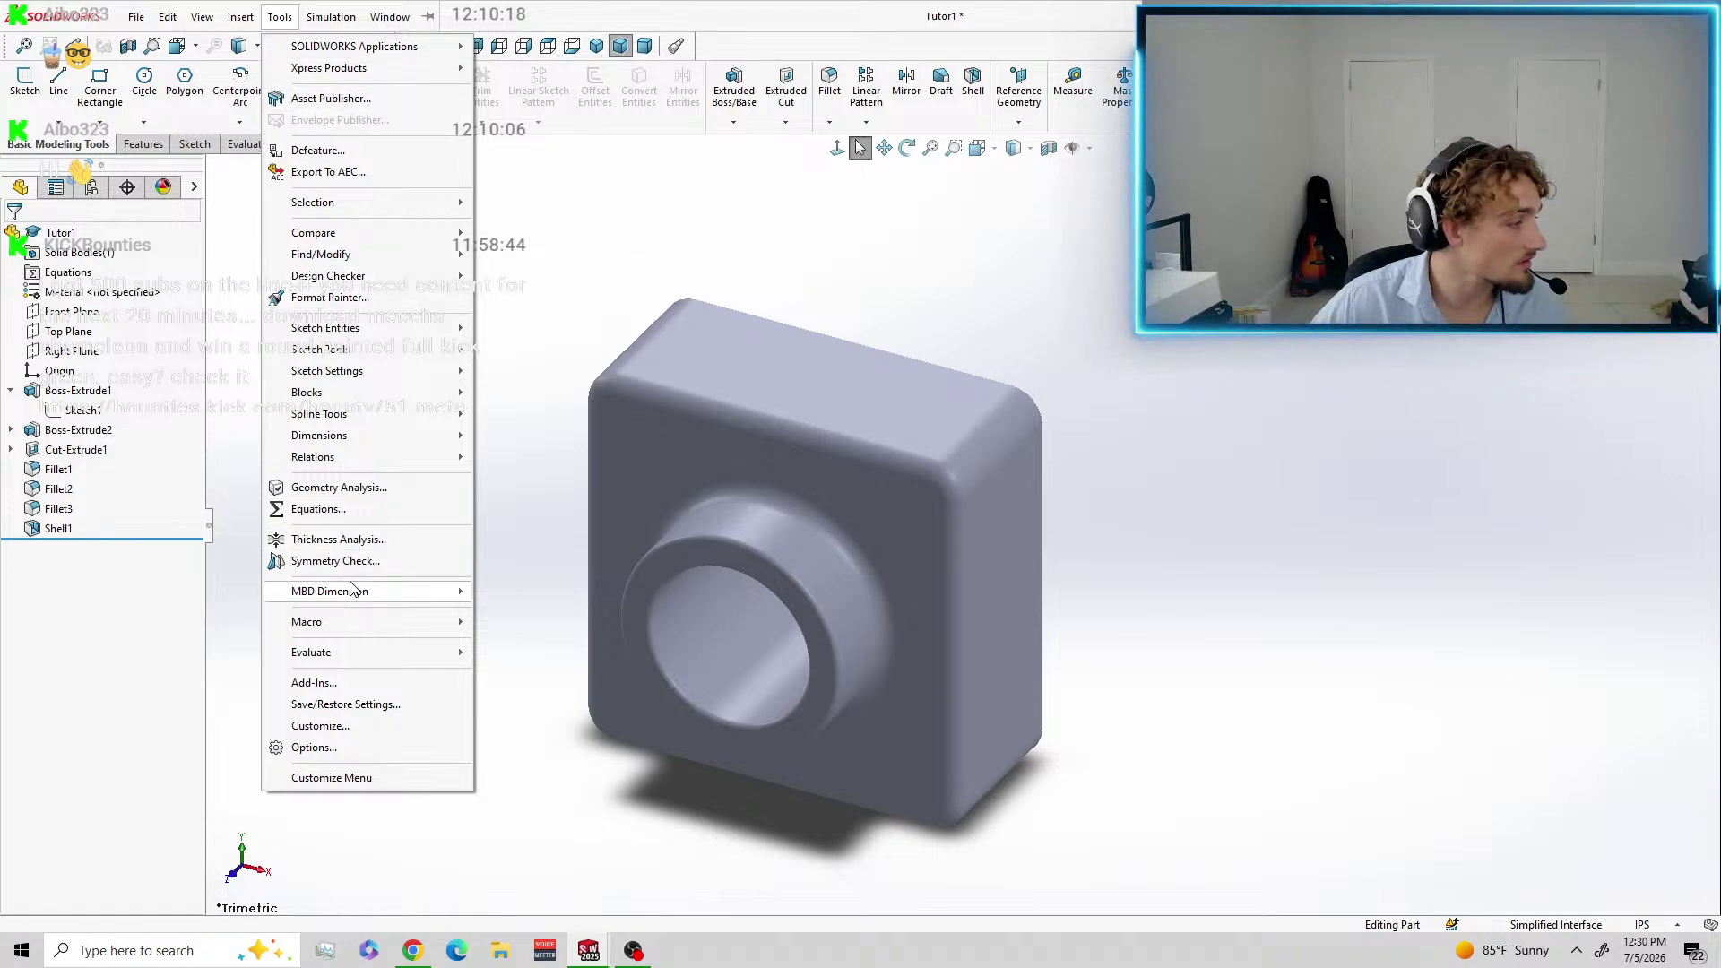
{"action": "left_click", "coordinate": [323, 726]}
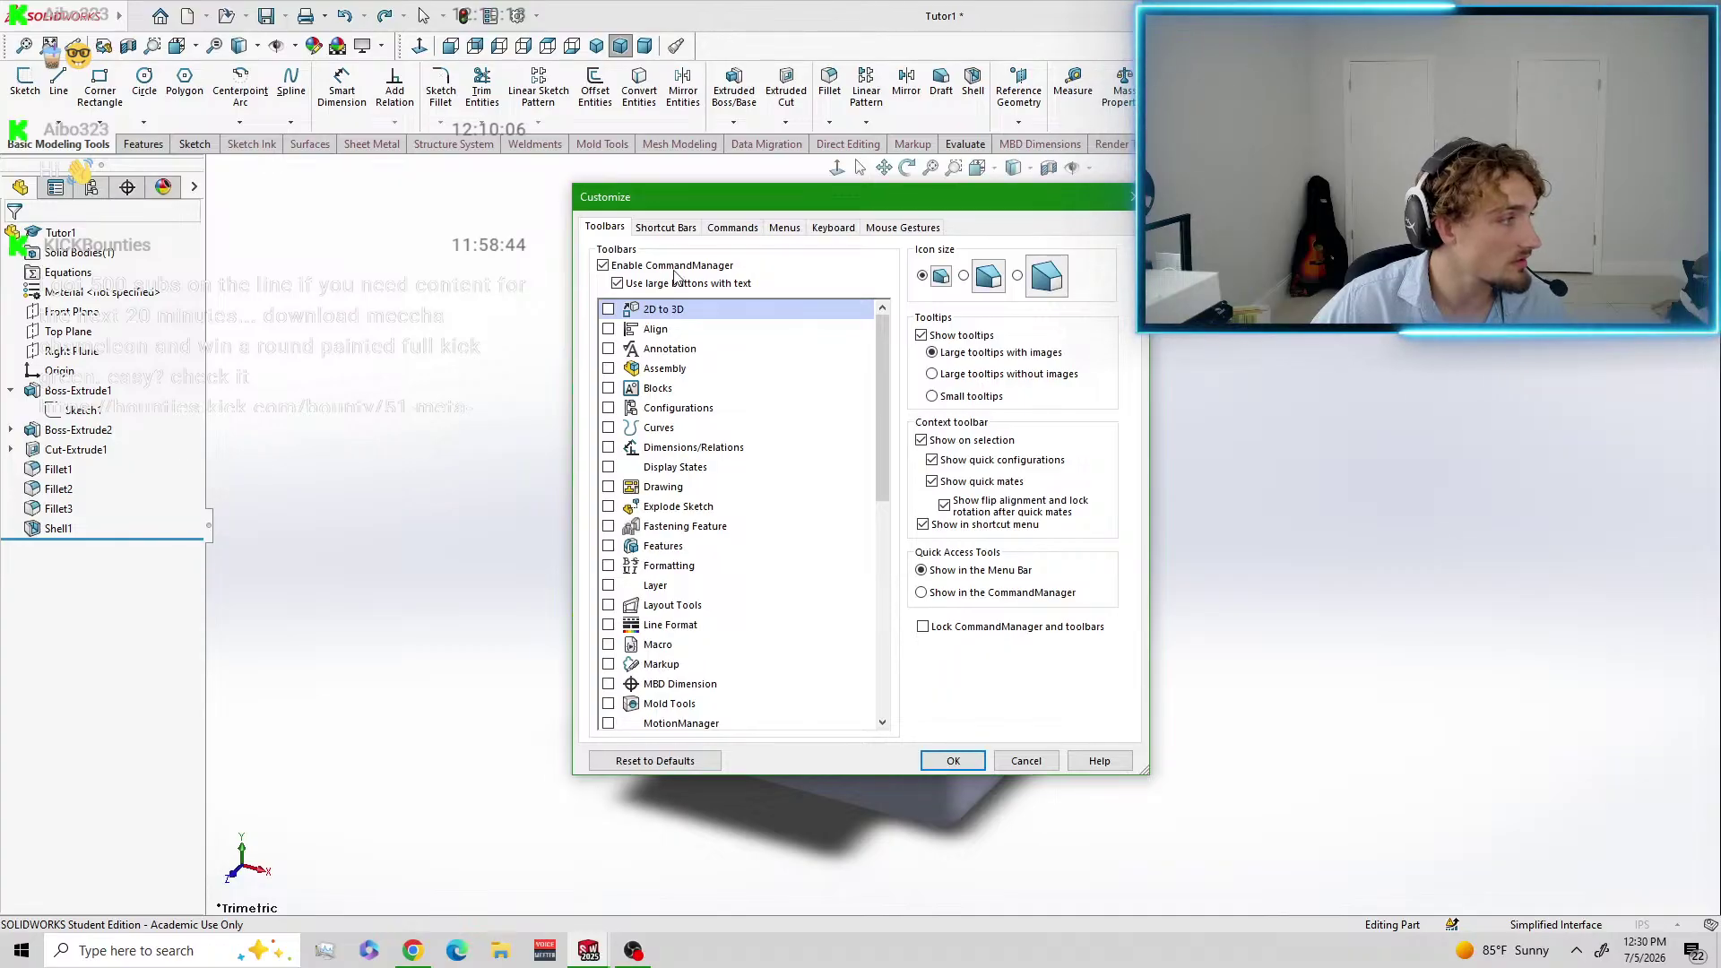
{"action": "left_click", "coordinate": [723, 229]}
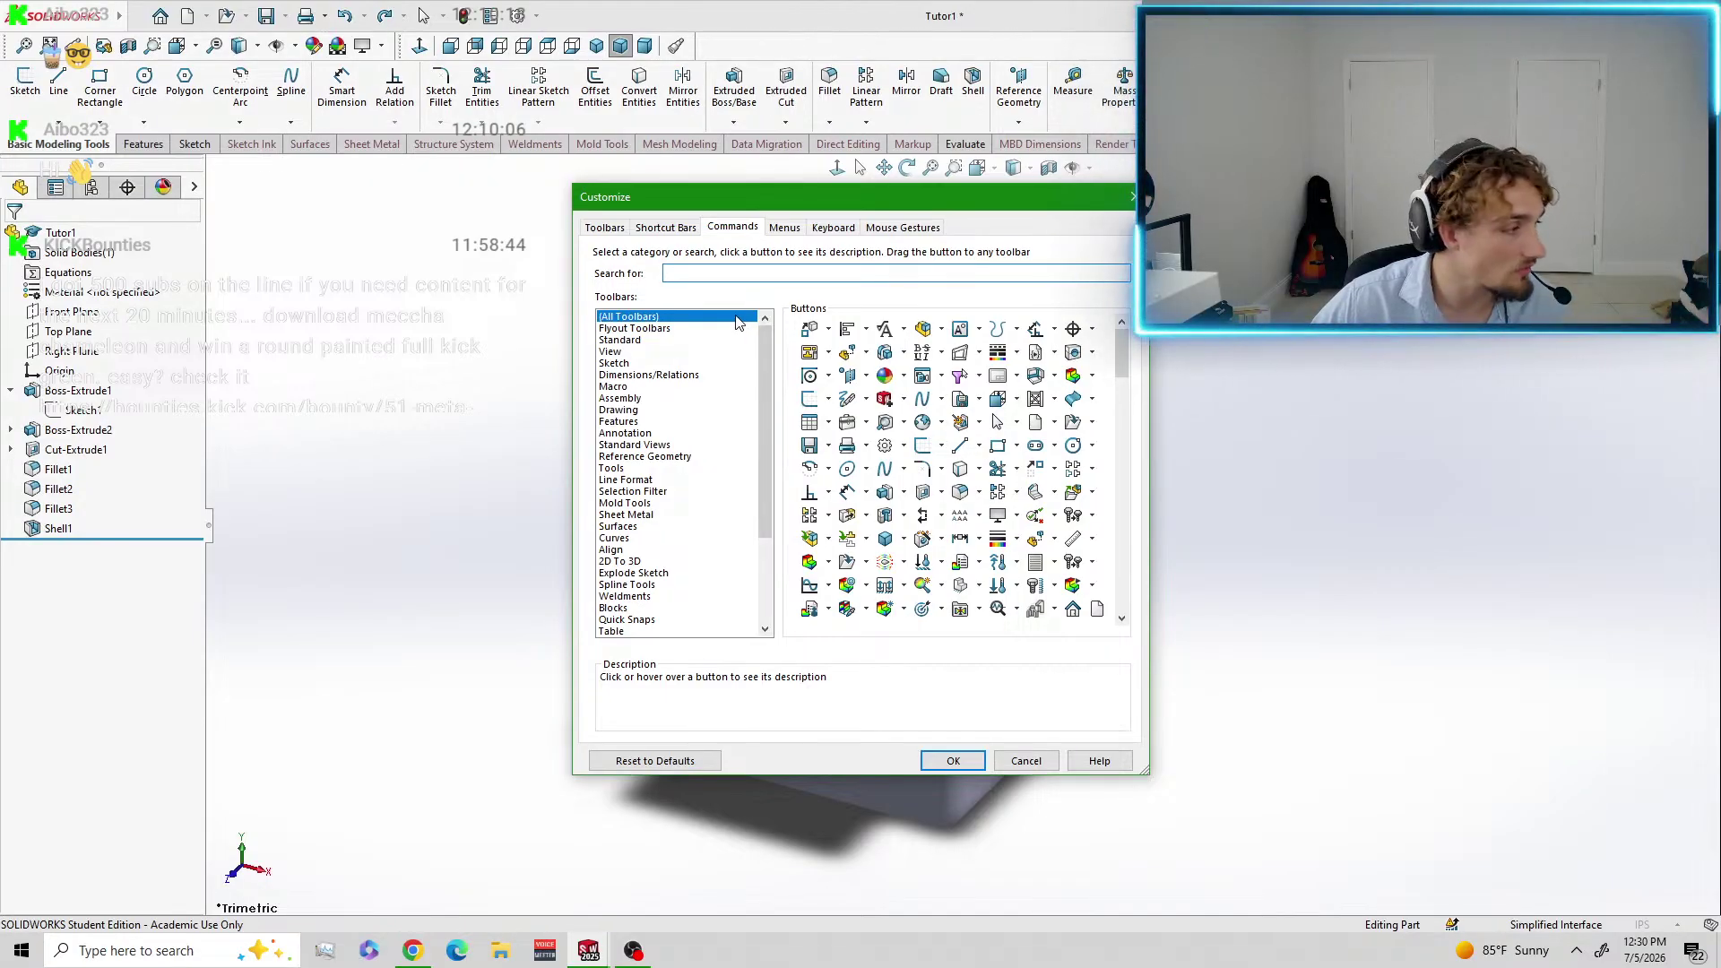
{"action": "scroll", "coordinate": [639, 610], "scroll_direction": "down", "scroll_amount": 4}
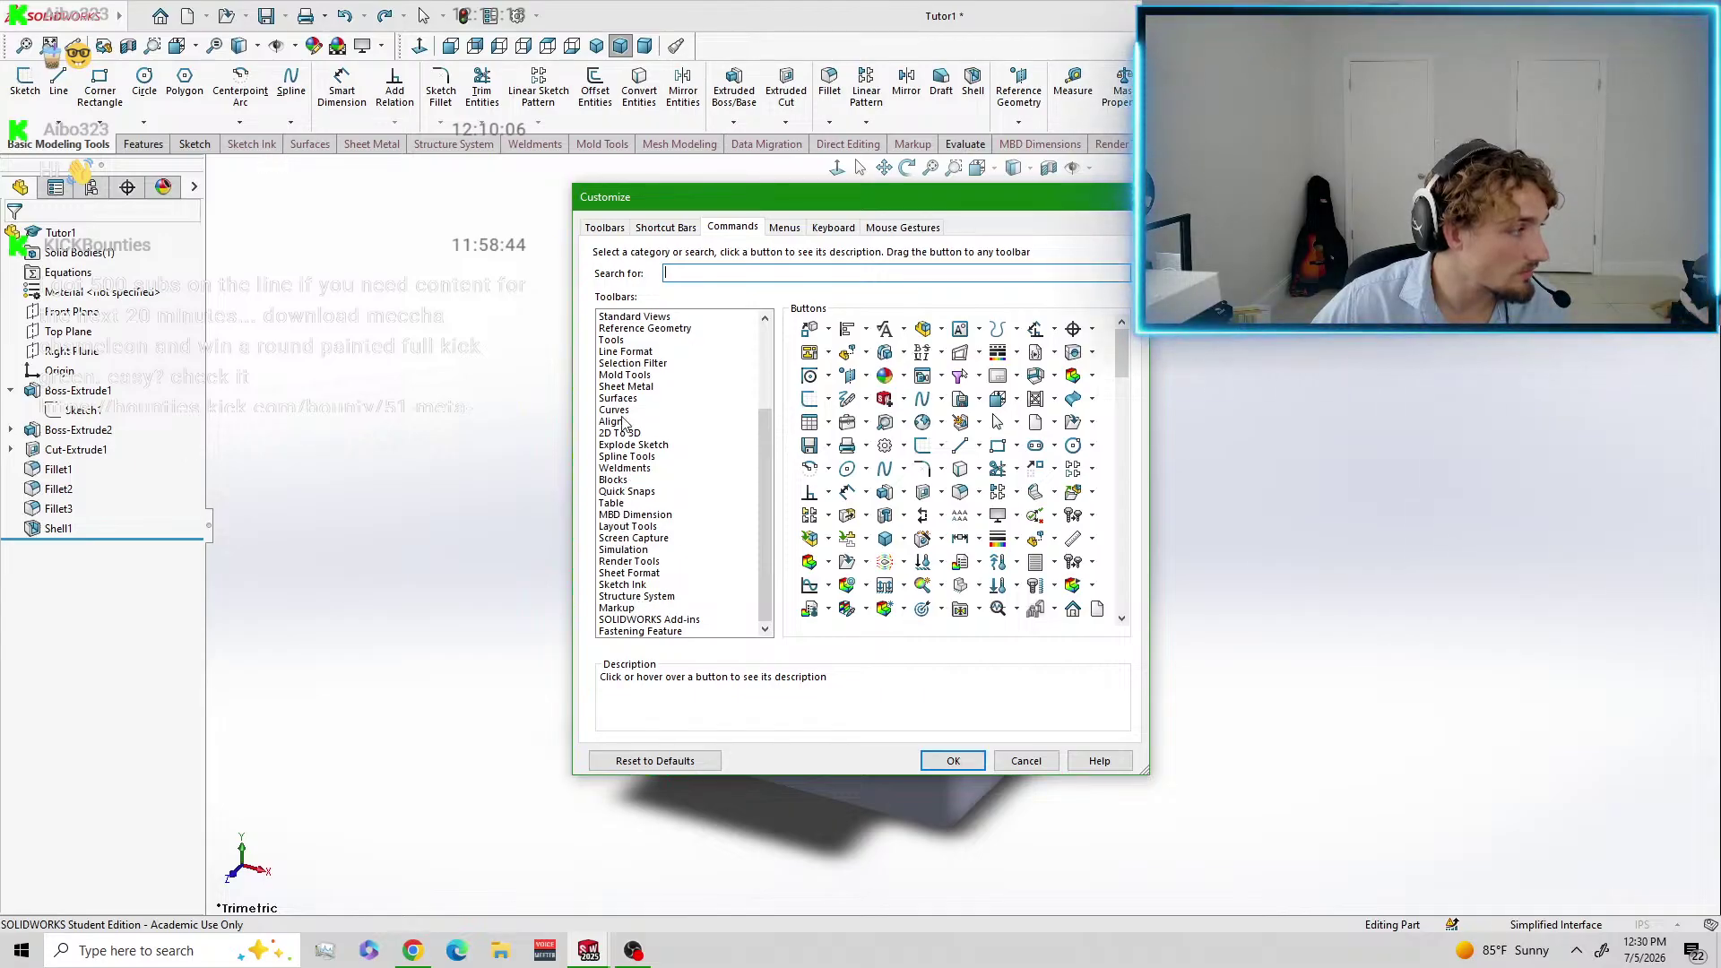
{"action": "scroll", "coordinate": [625, 423], "scroll_direction": "up", "scroll_amount": 4}
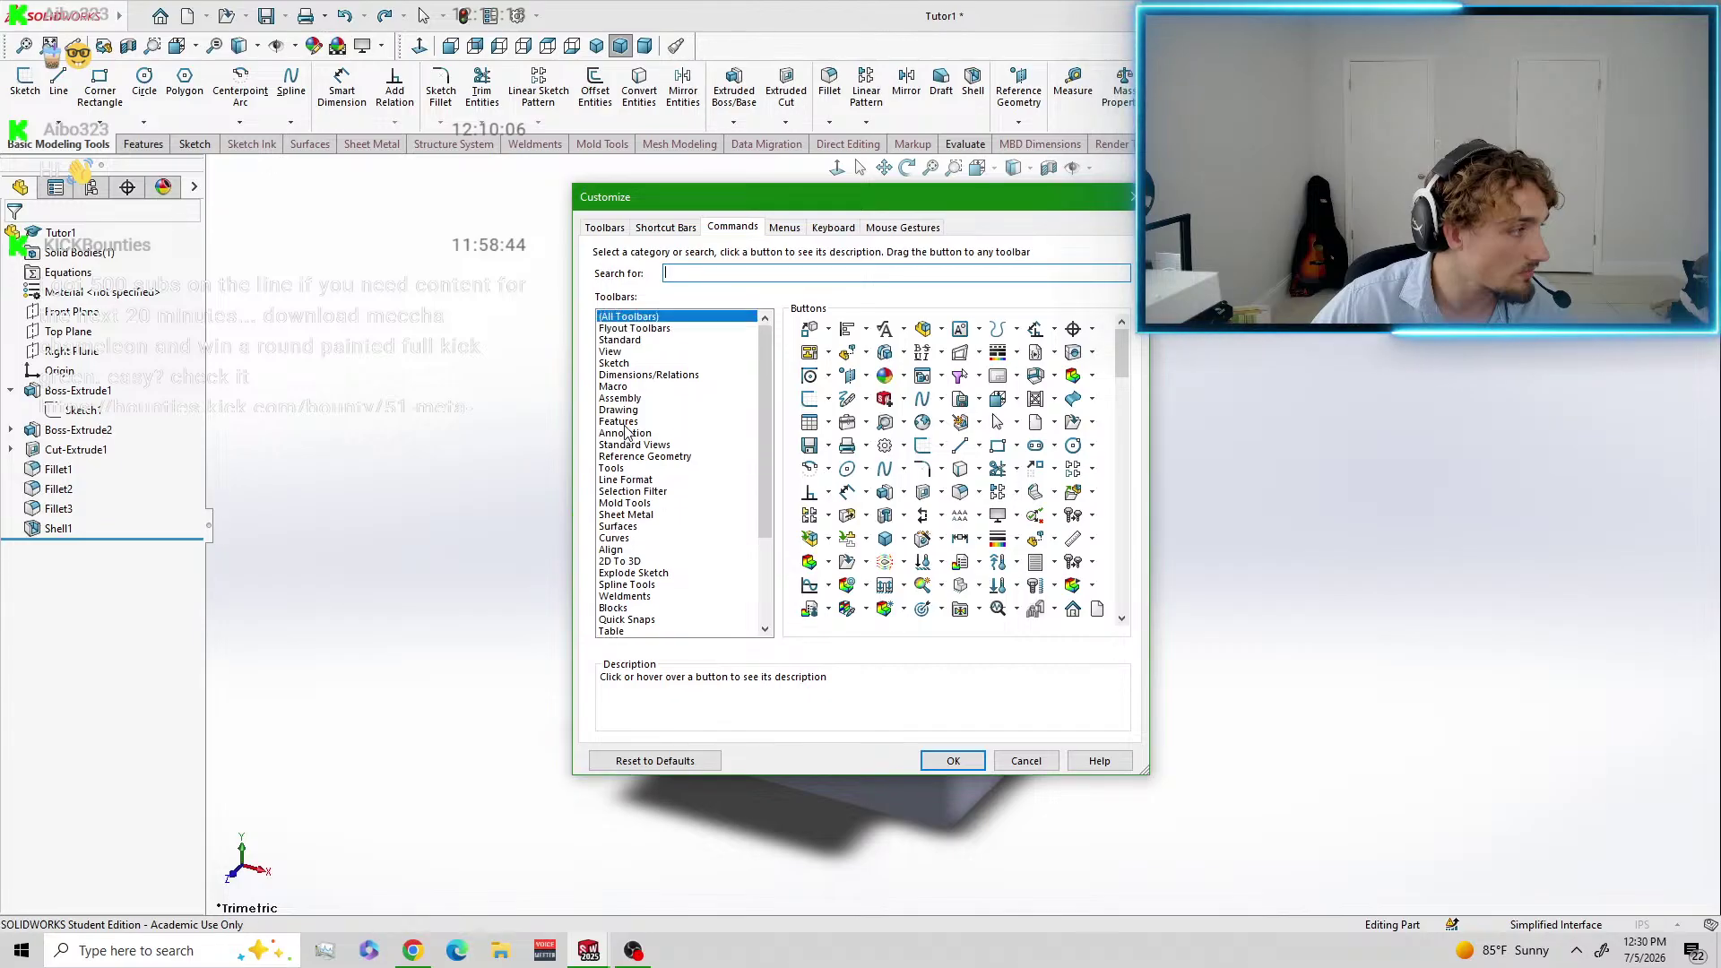
{"action": "left_click", "coordinate": [620, 352]}
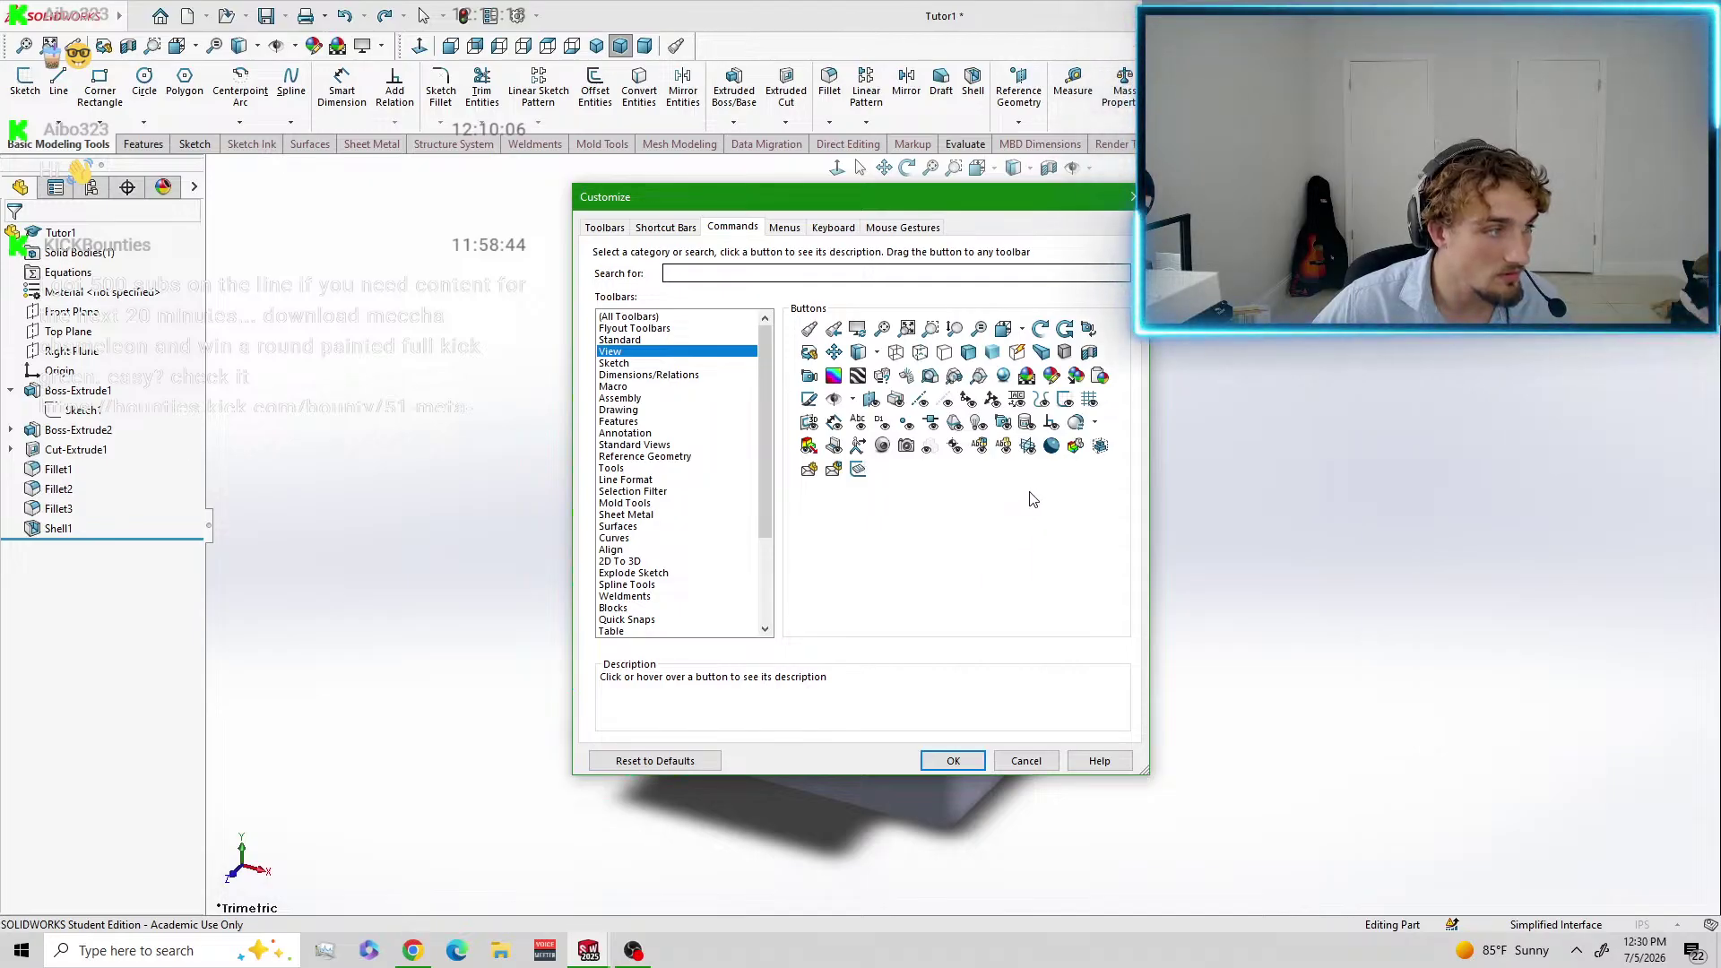
{"action": "left_click", "coordinate": [1002, 379]}
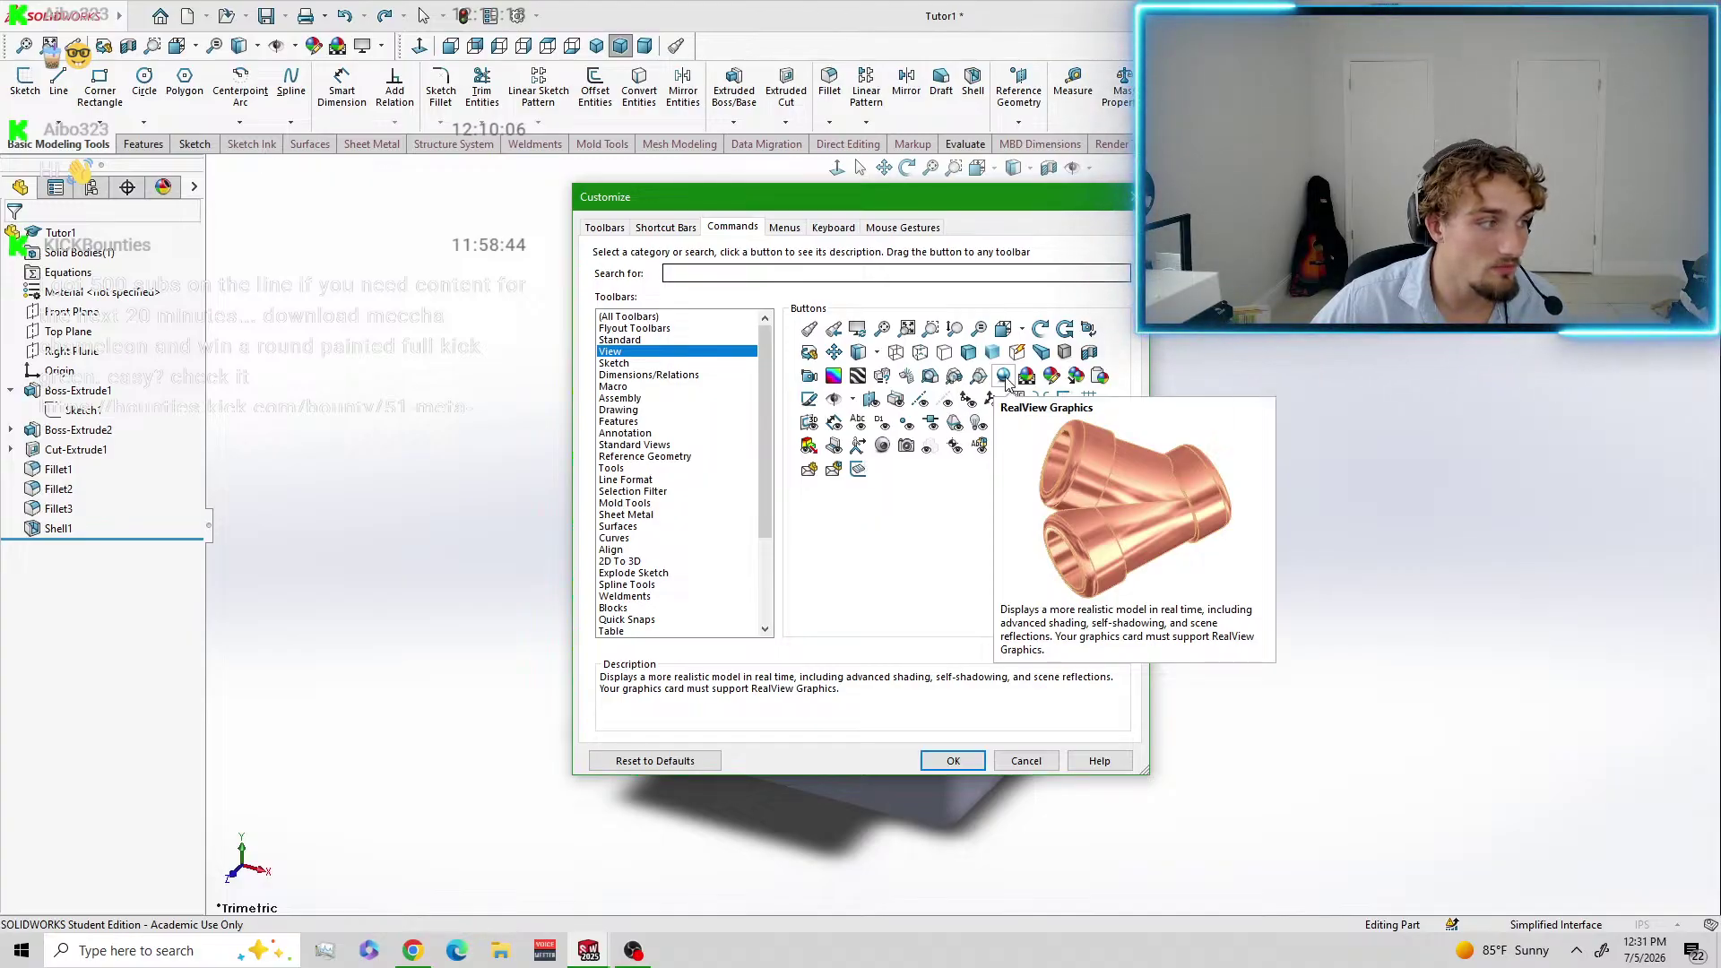
{"action": "mouse_move", "coordinate": [1004, 376]}
{"action": "left_mouse_down"}
{"action": "mouse_move", "coordinate": [991, 190]}
{"action": "mouse_move", "coordinate": [1024, 174]}
{"action": "left_mouse_up"}
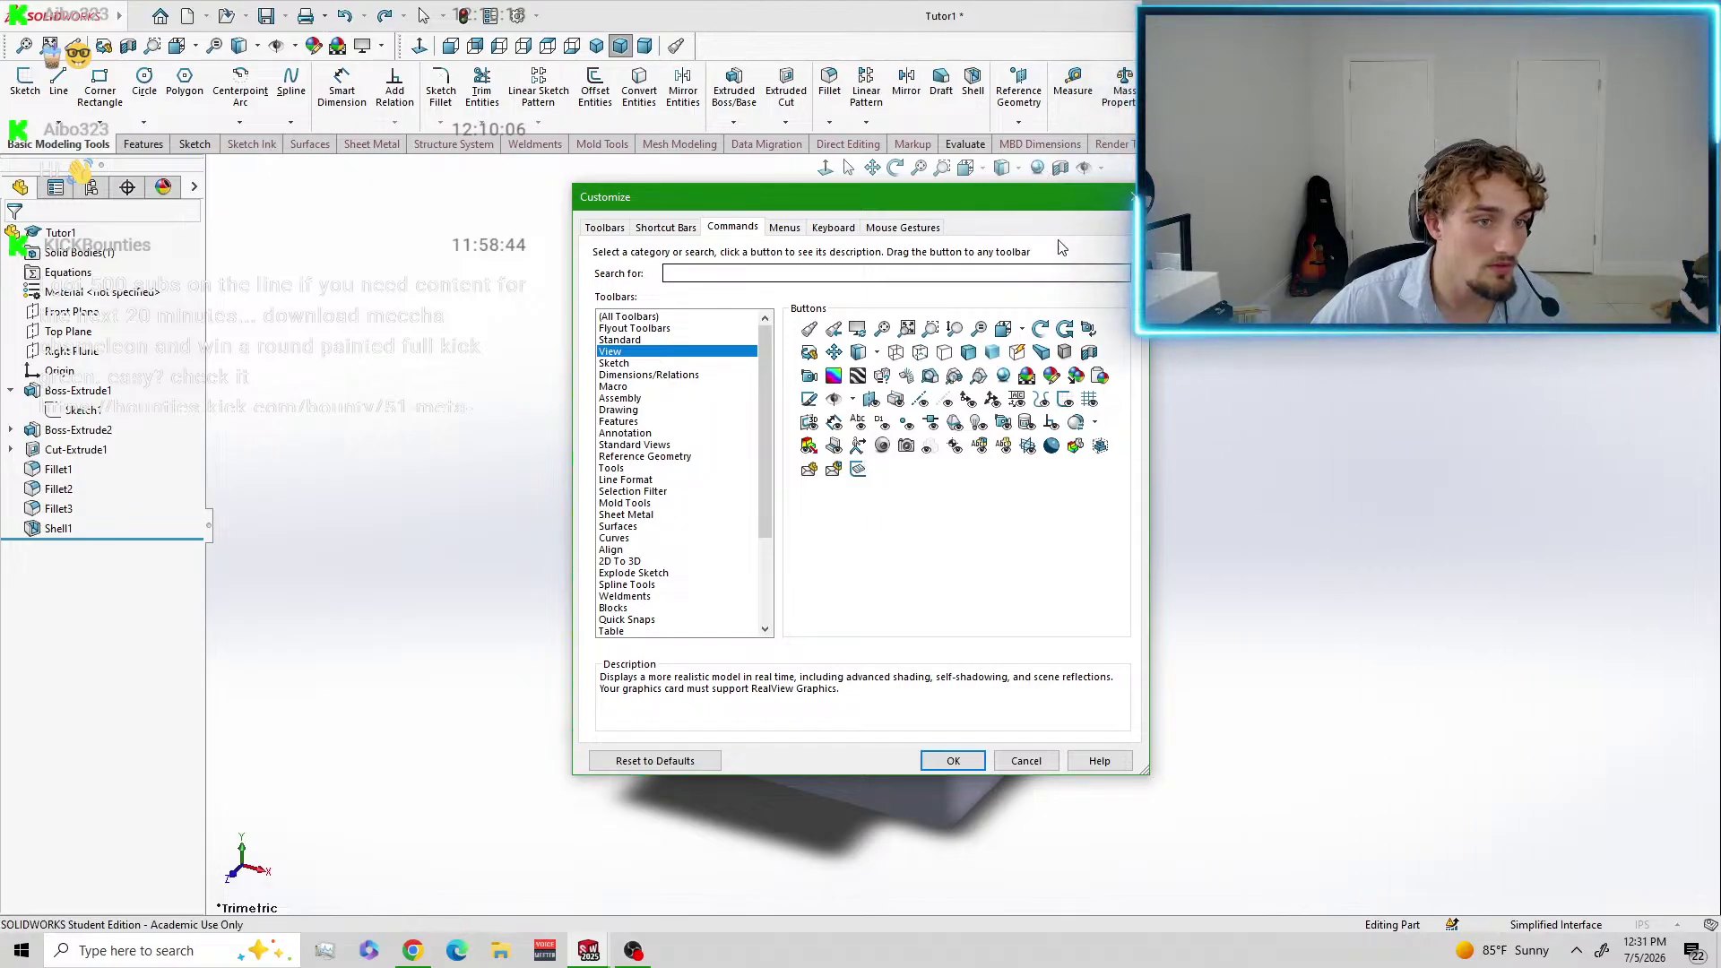
{"action": "left_click", "coordinate": [932, 764]}
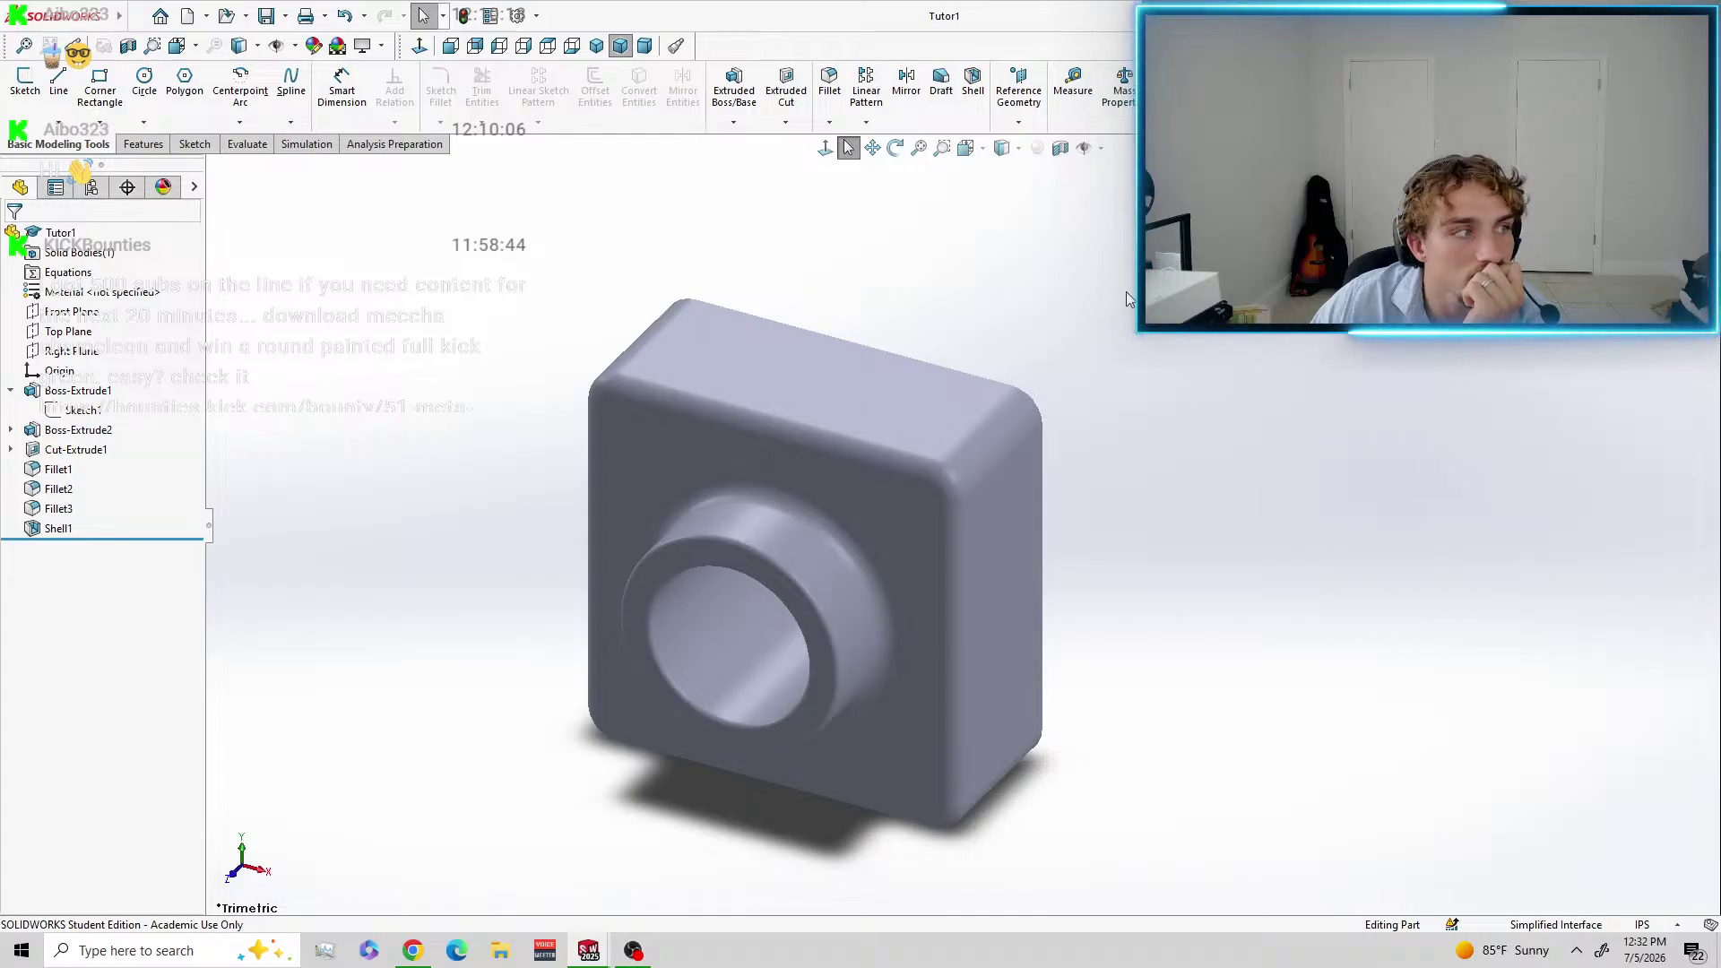
Examine the Display and View pages of the system options for graphics settings, and close the options without changes.
{"action": "left_click", "coordinate": [517, 15]}
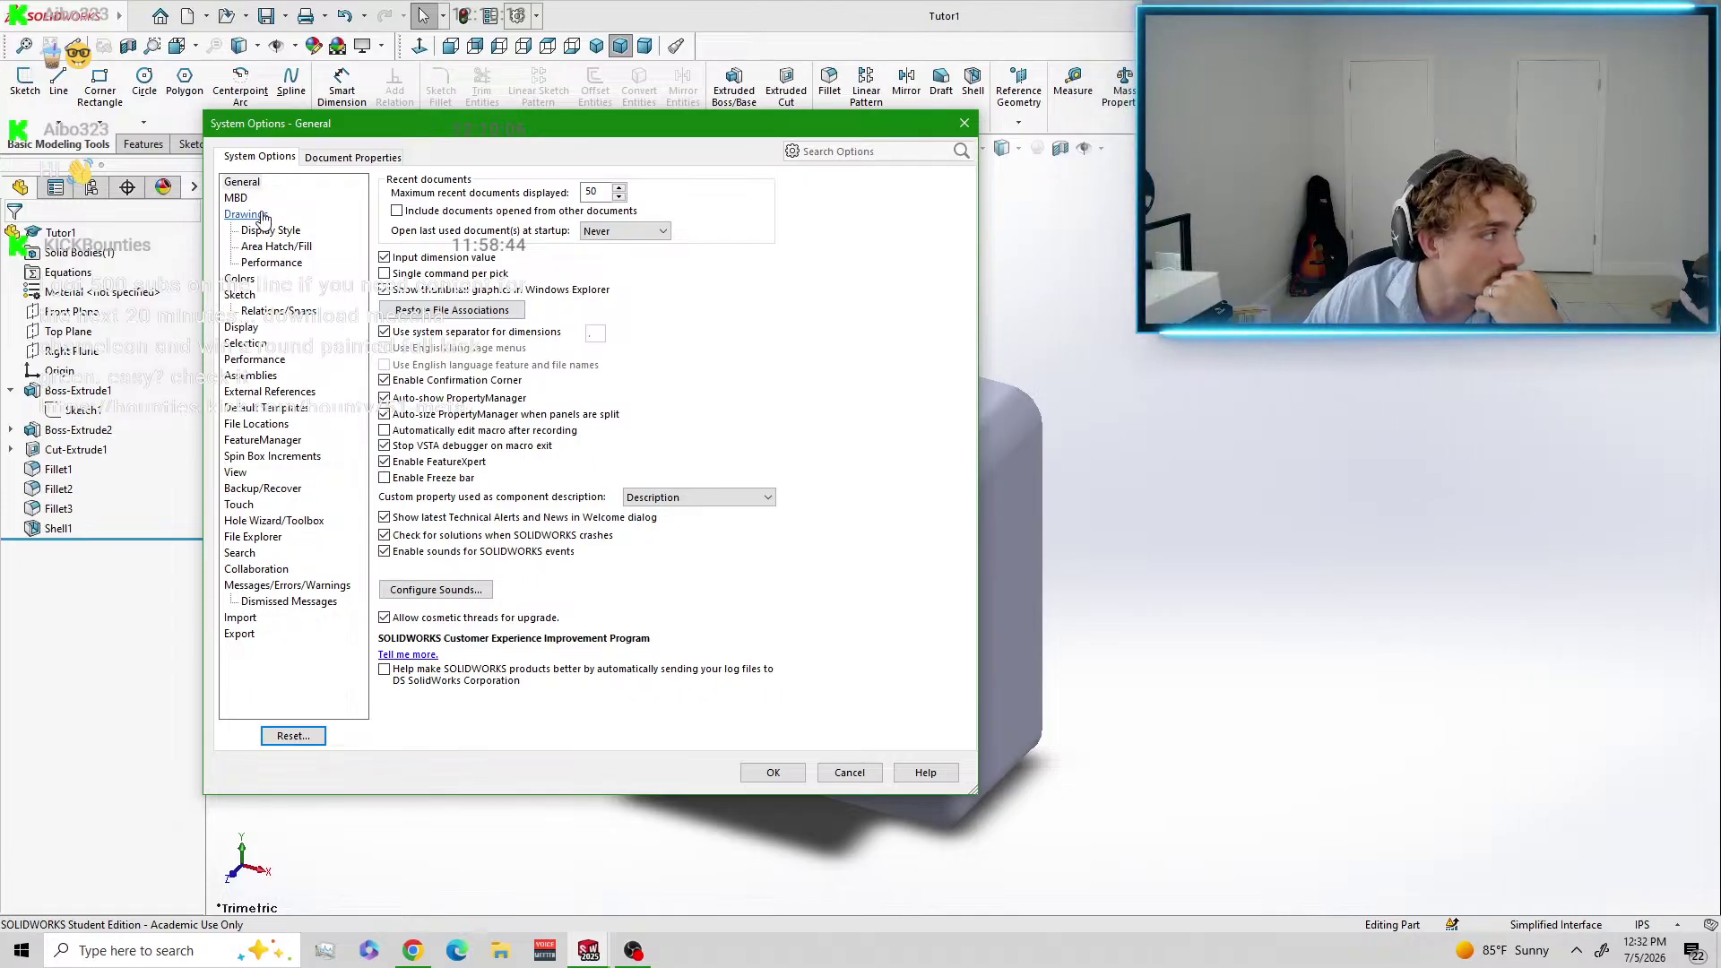
{"action": "left_click", "coordinate": [963, 124]}
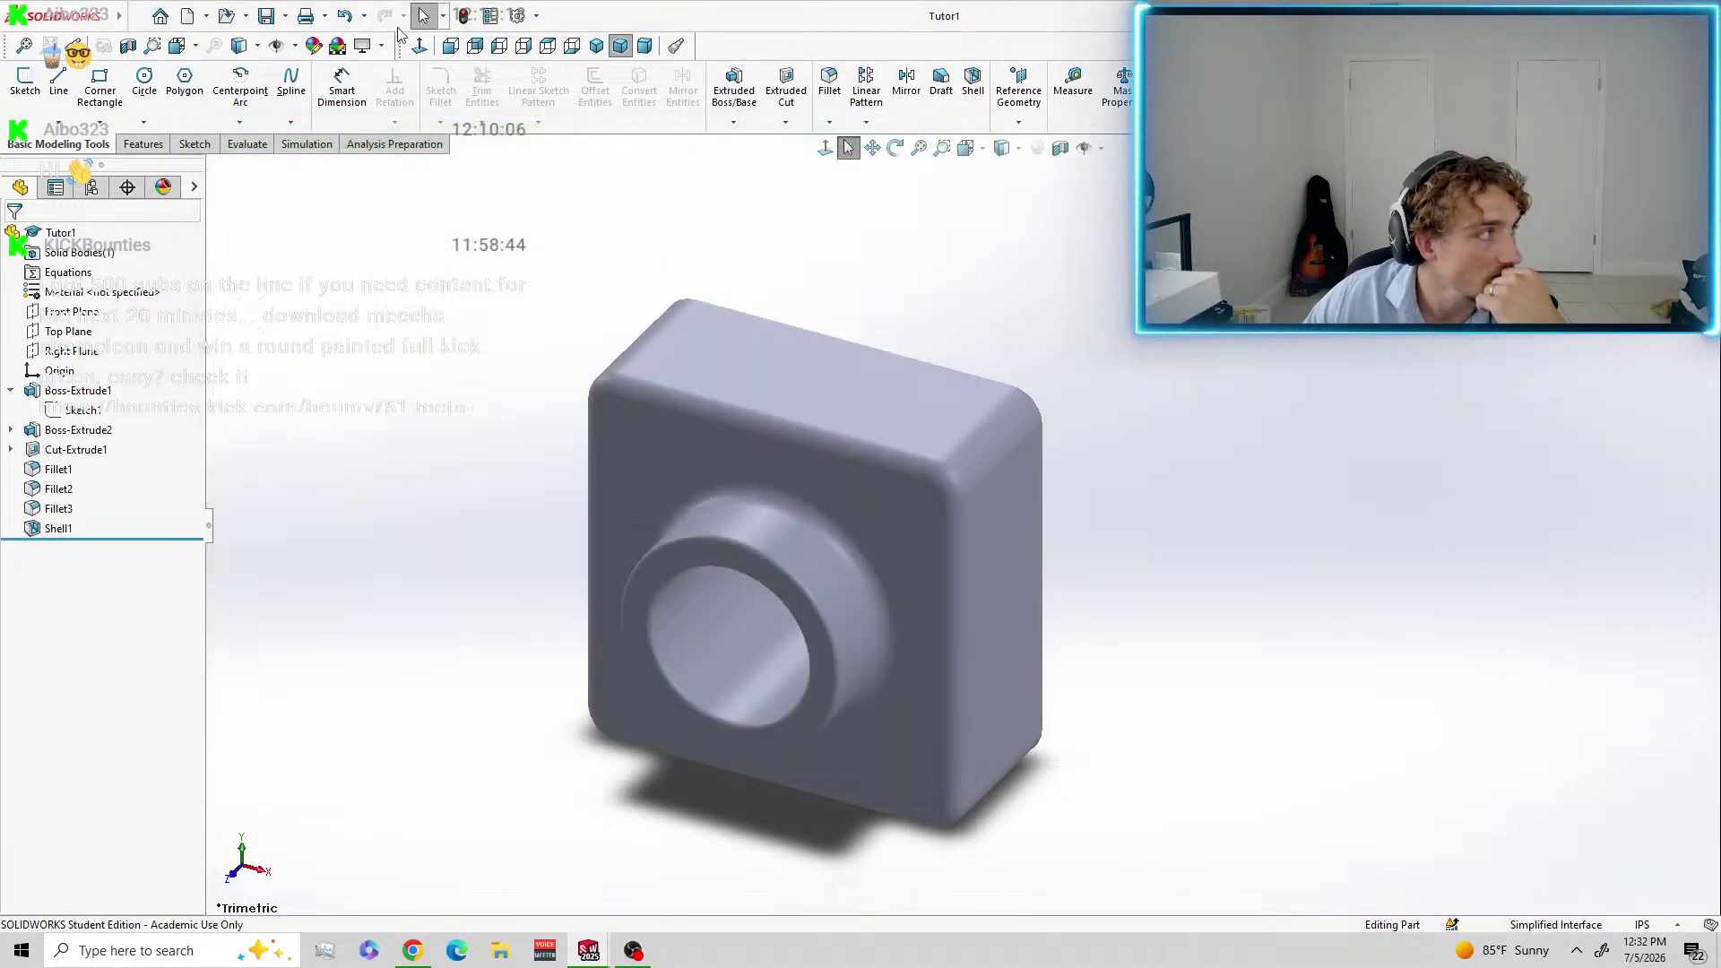
{"action": "left_click", "coordinate": [240, 17]}
{"action": "mouse_move", "coordinate": [279, 18]}
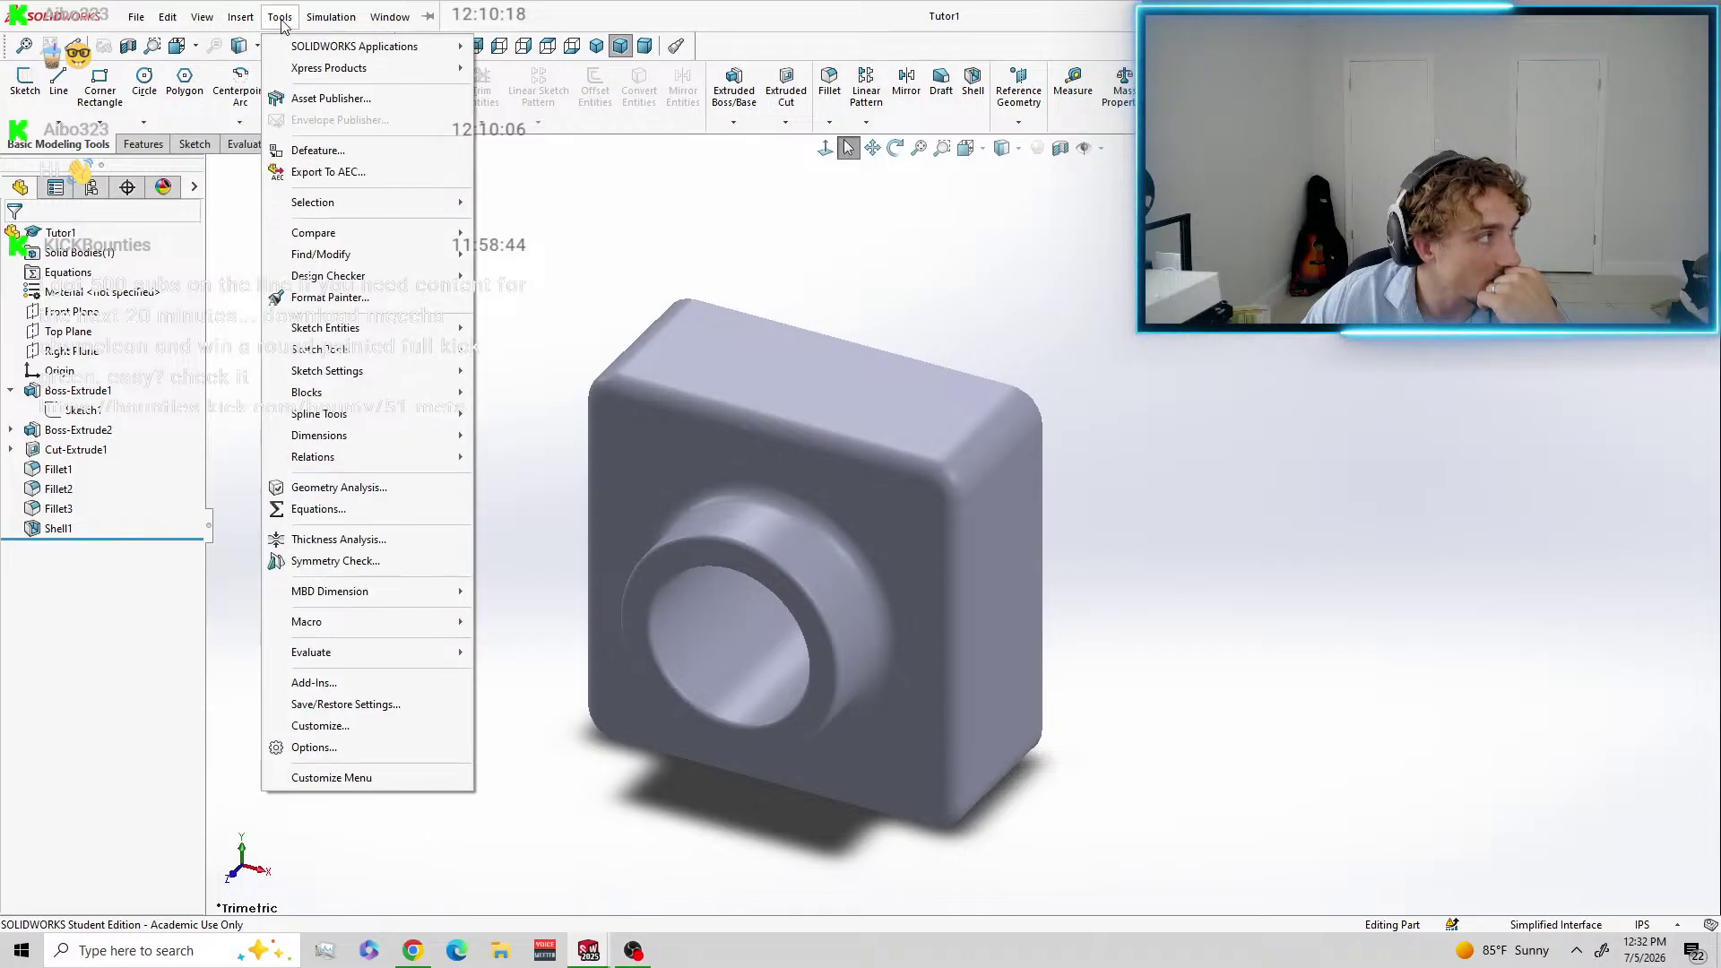
{"action": "left_click", "coordinate": [313, 747]}
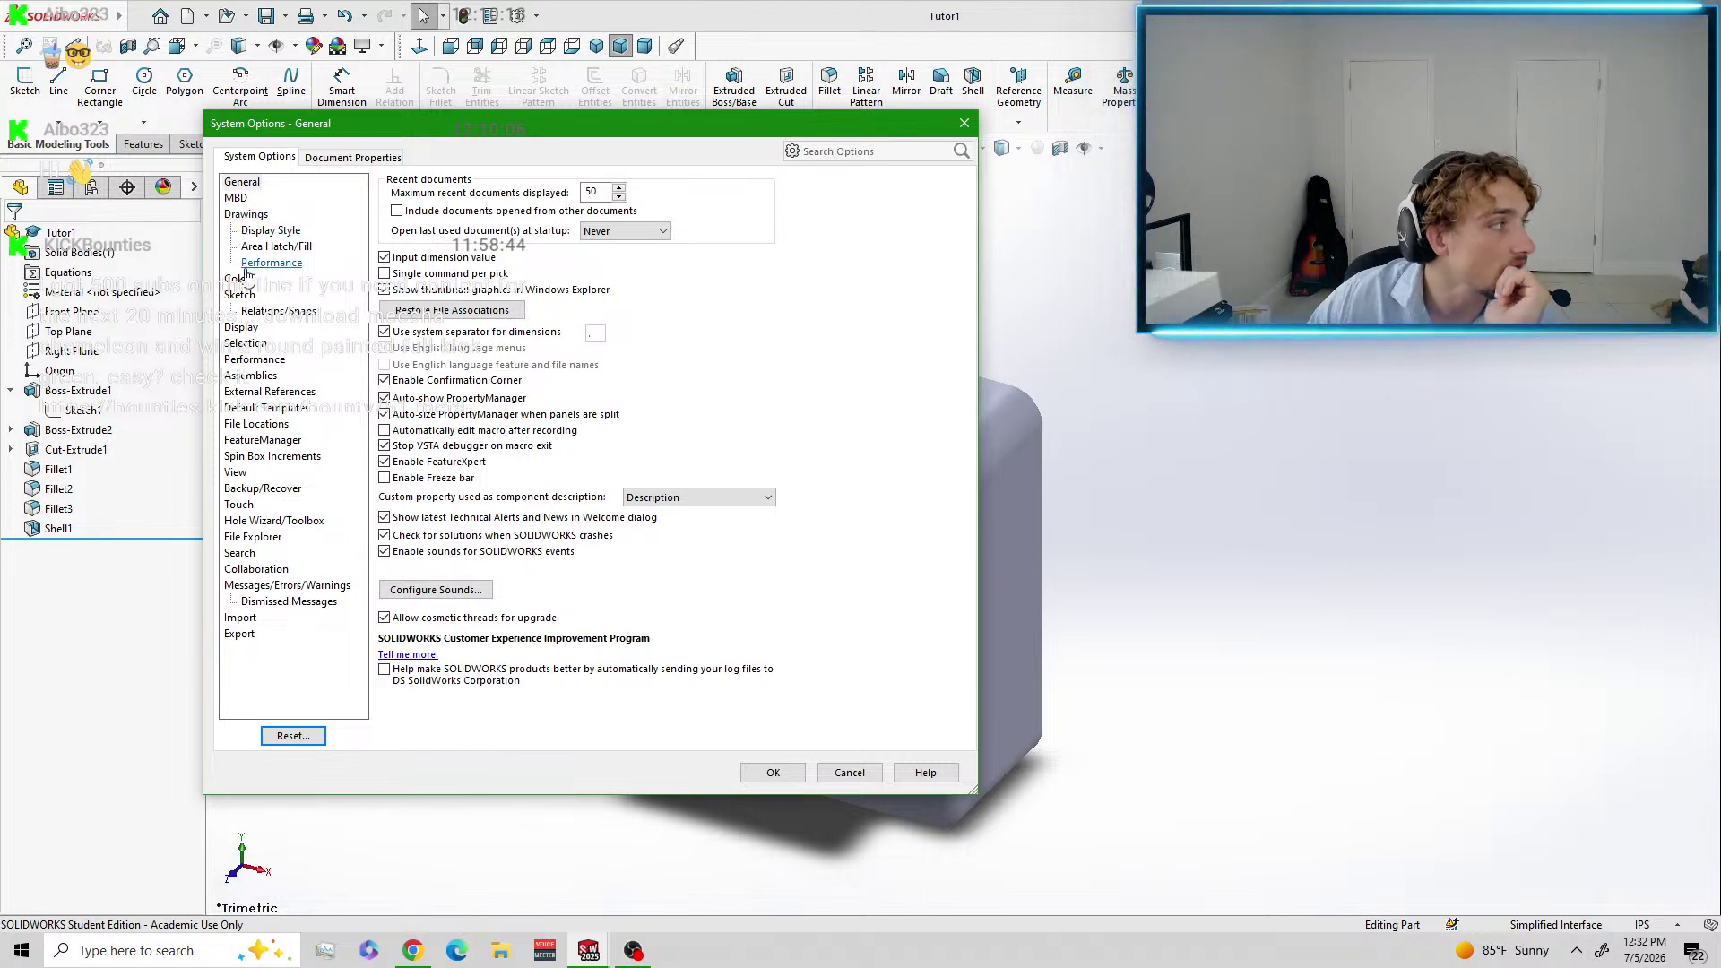
{"action": "left_click", "coordinate": [359, 159]}
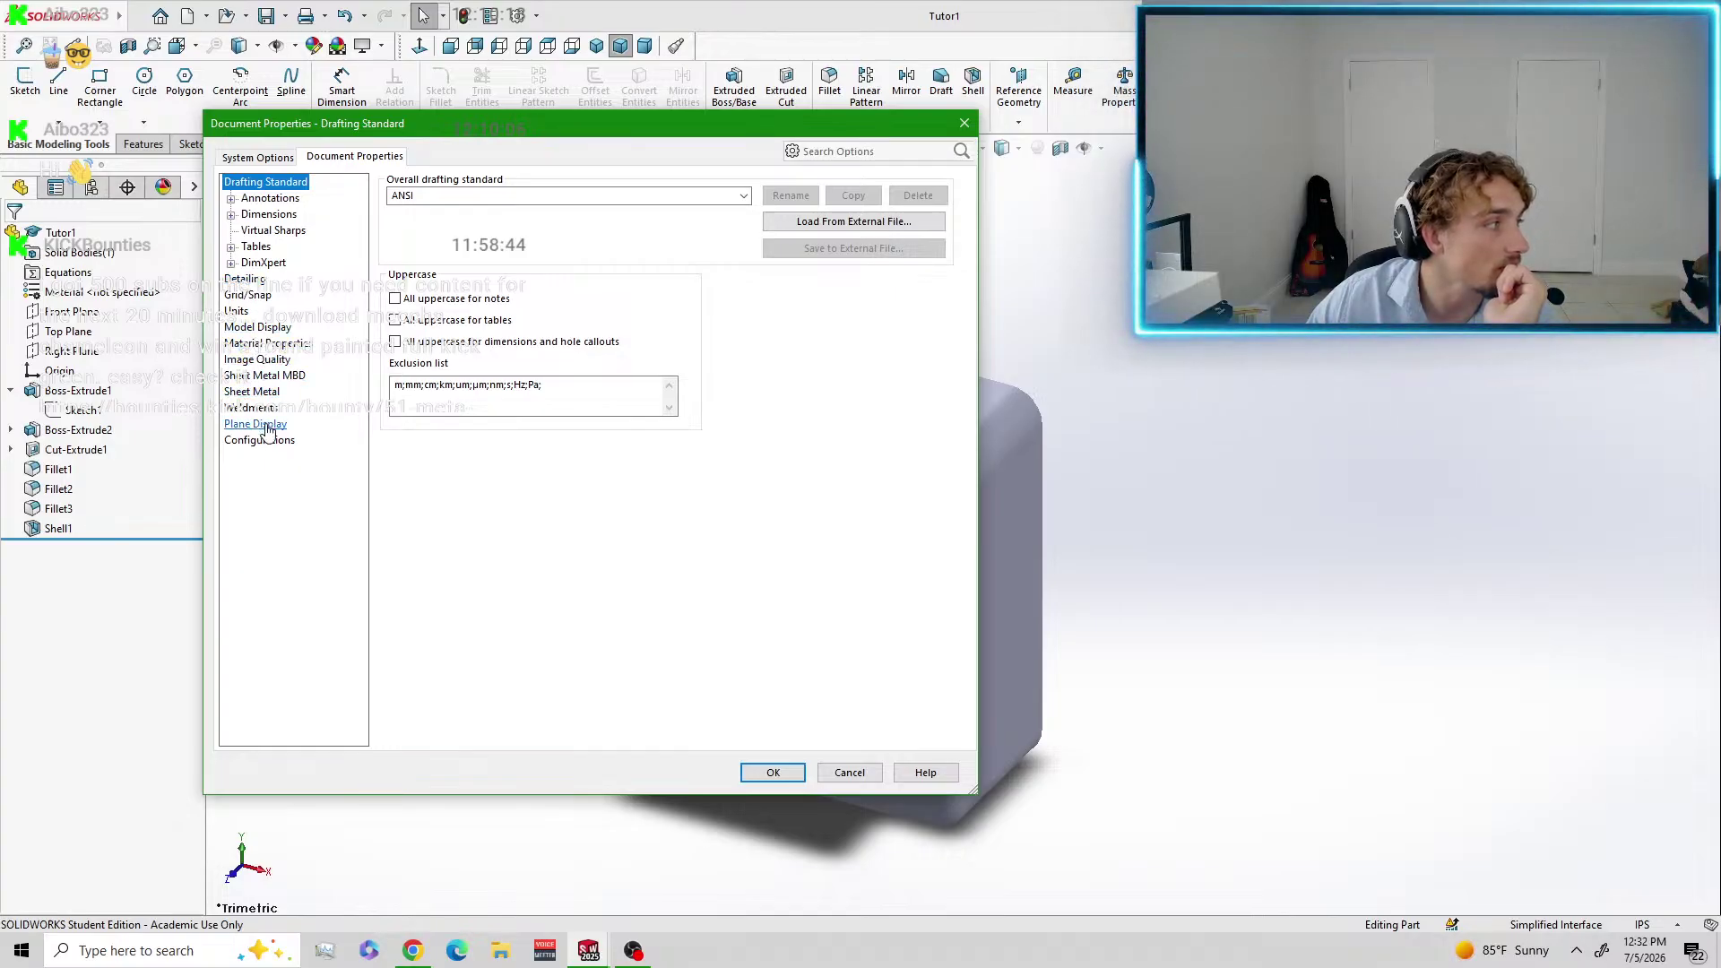
{"action": "left_click", "coordinate": [265, 158]}
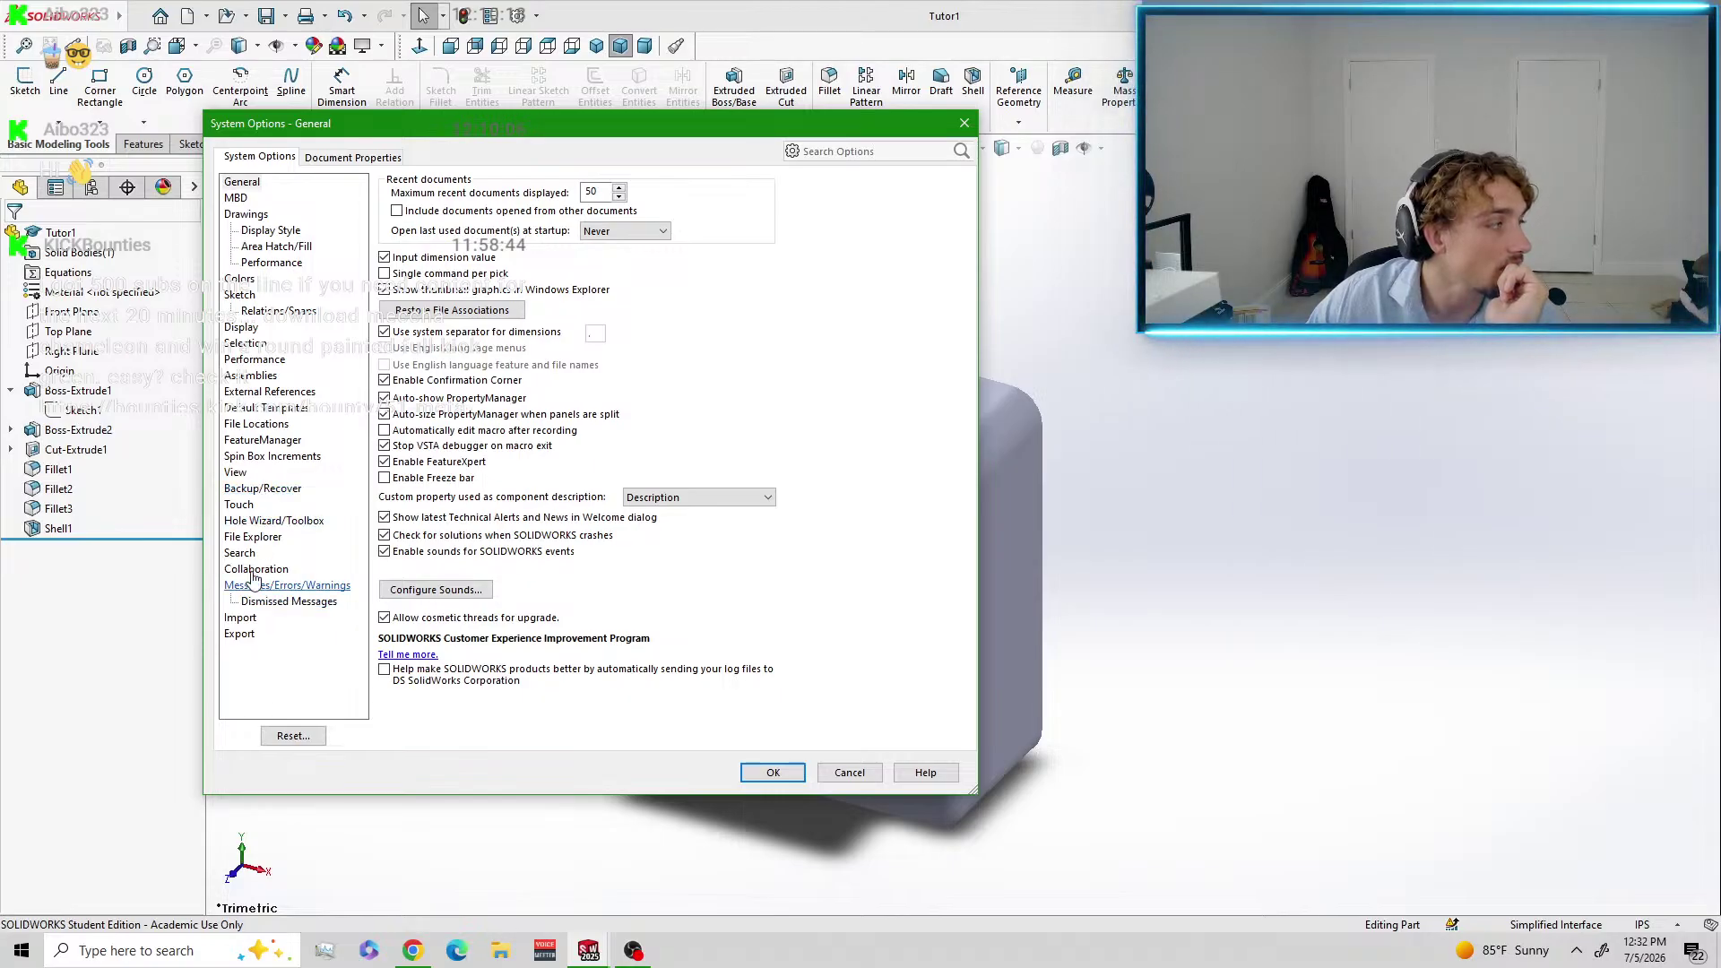
{"action": "left_click", "coordinate": [241, 328]}
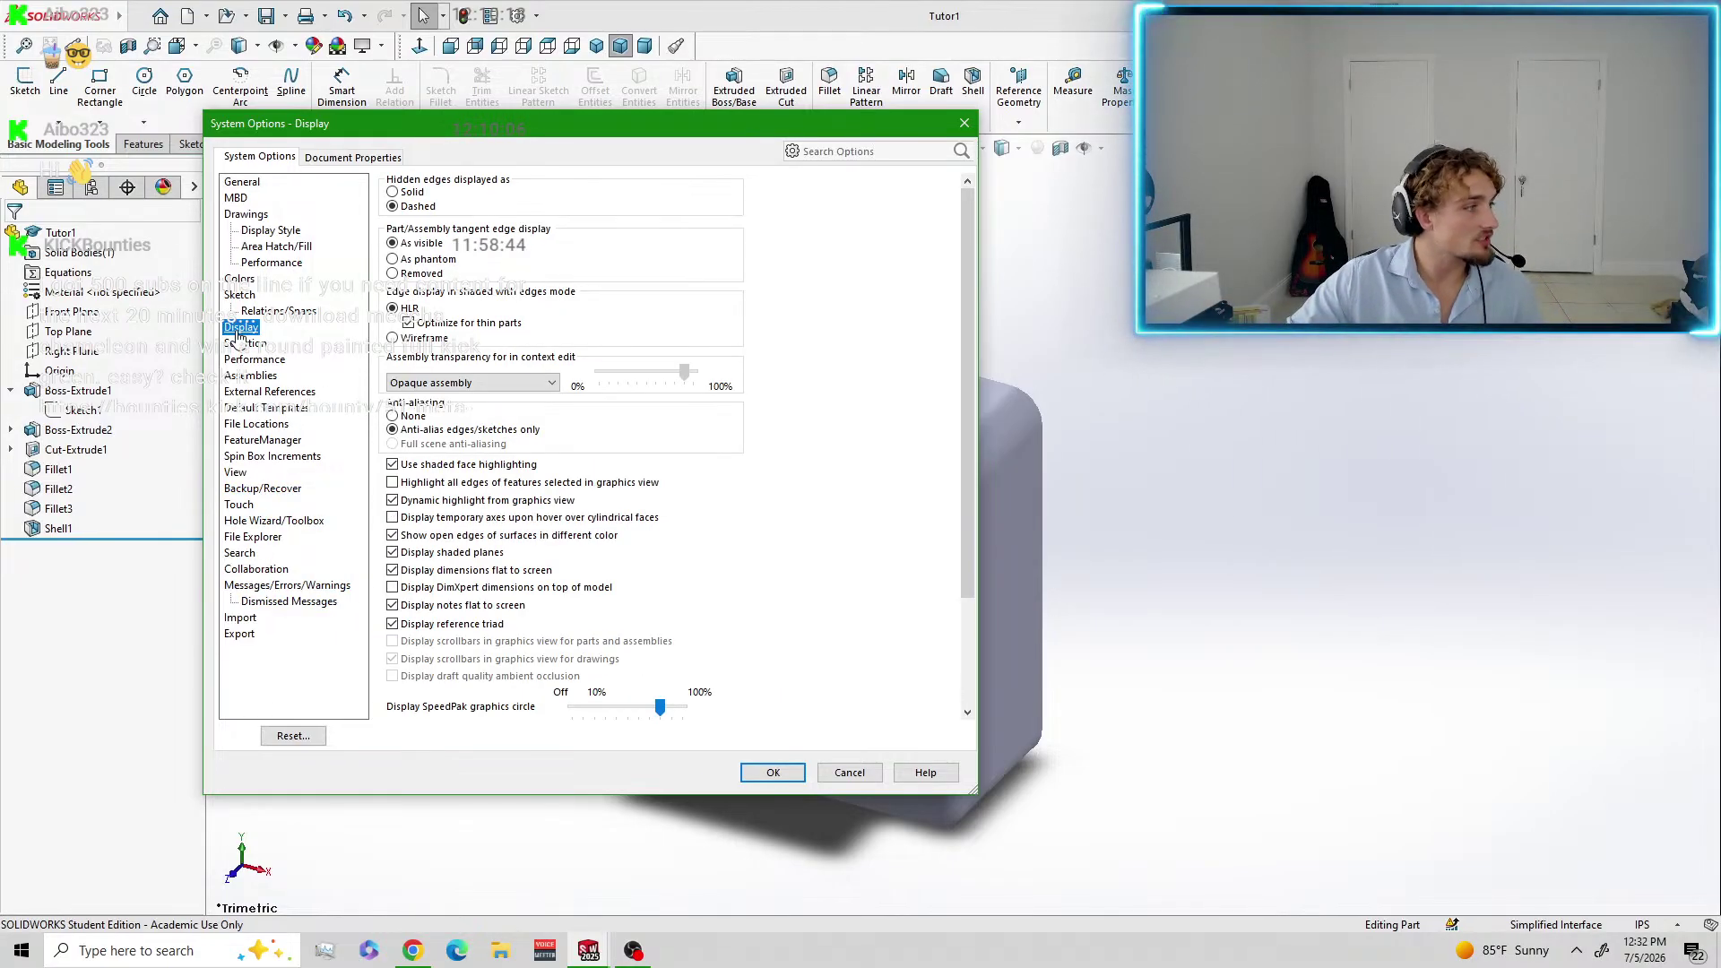
{"action": "scroll", "coordinate": [798, 645], "scroll_direction": "down", "scroll_amount": 3}
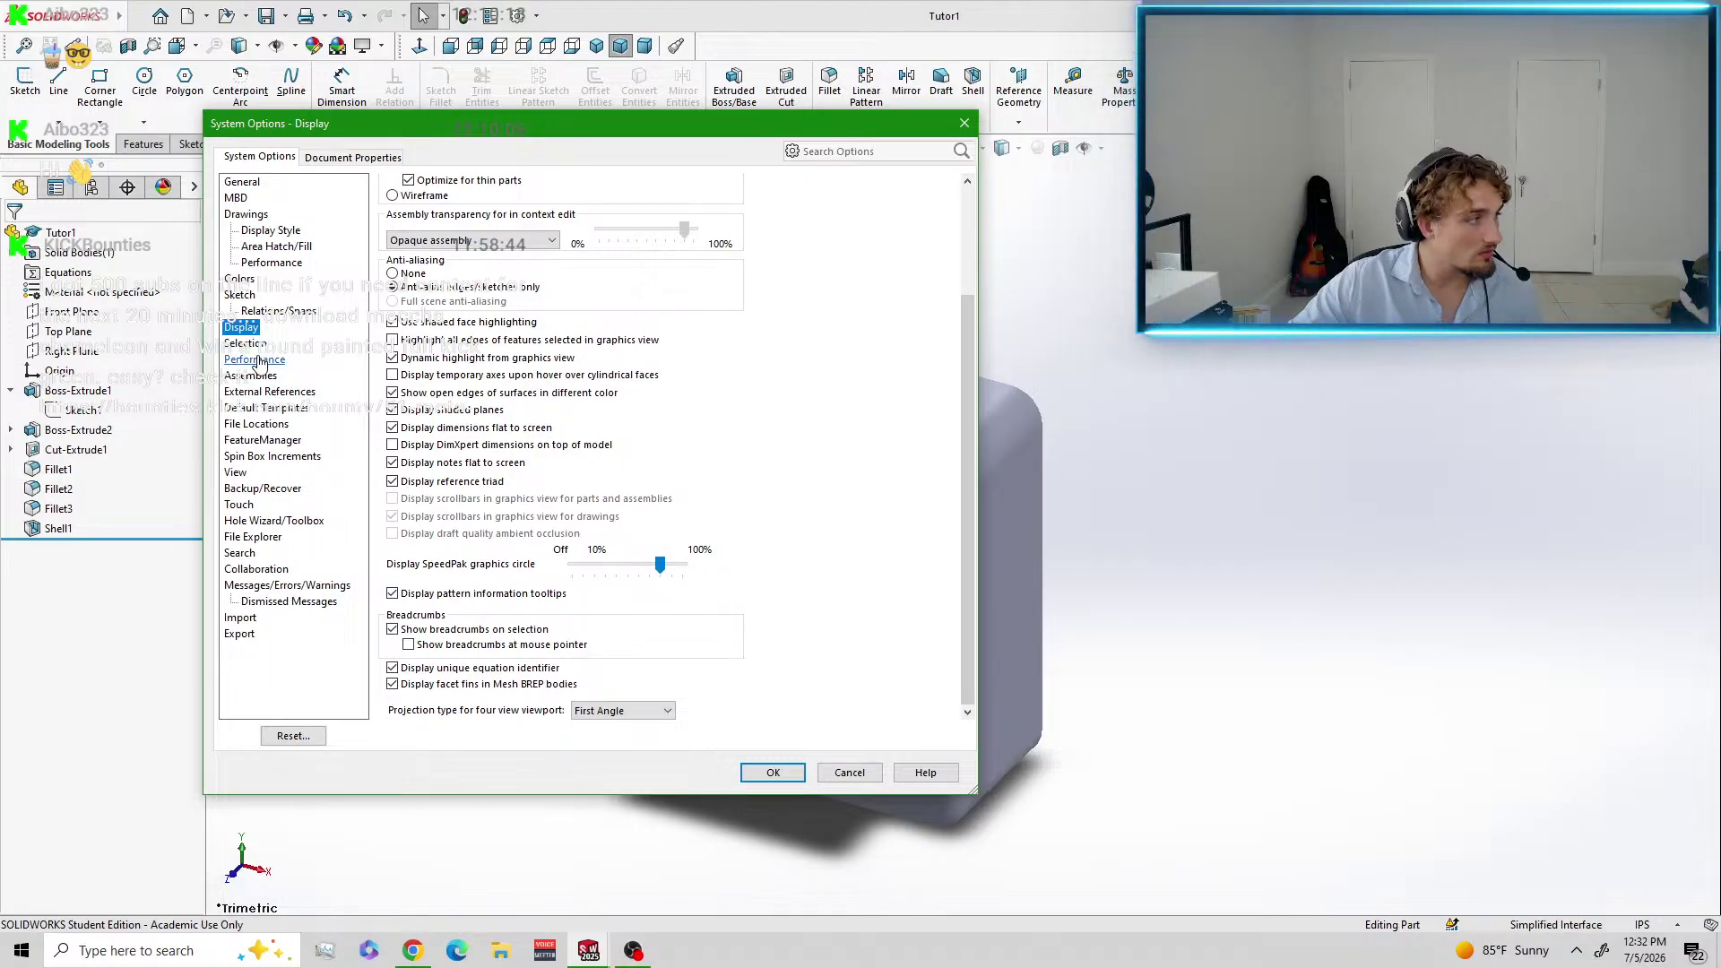
{"action": "left_click", "coordinate": [237, 474]}
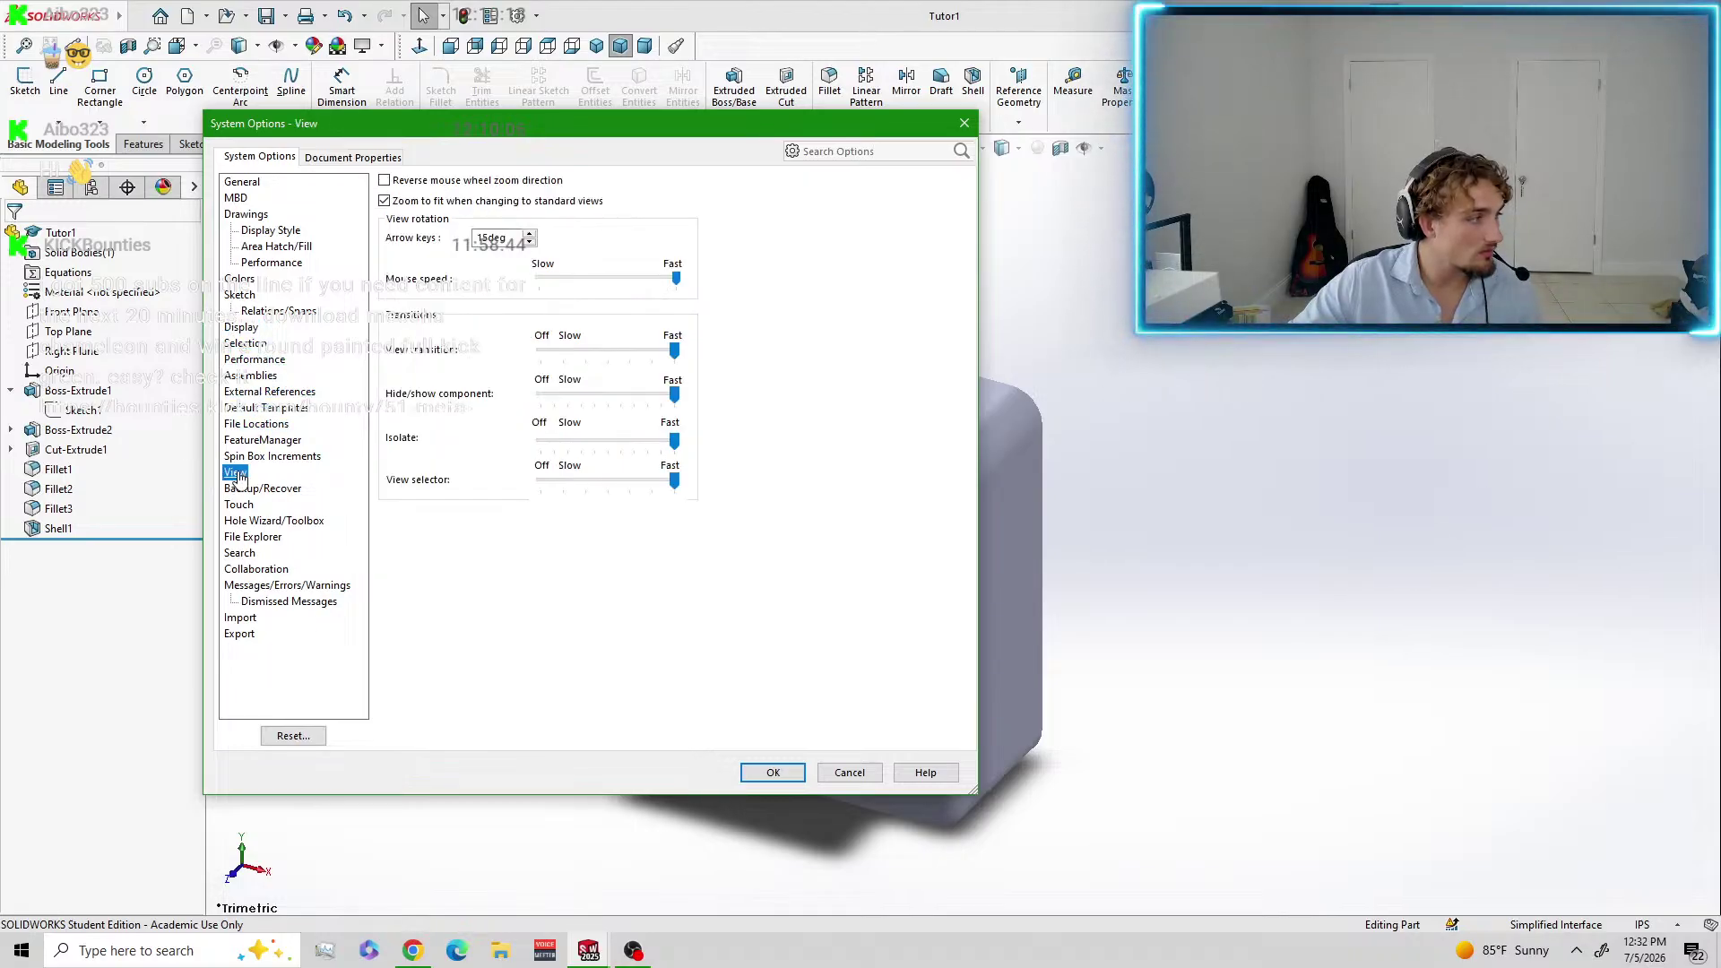
{"action": "left_click", "coordinate": [351, 158]}
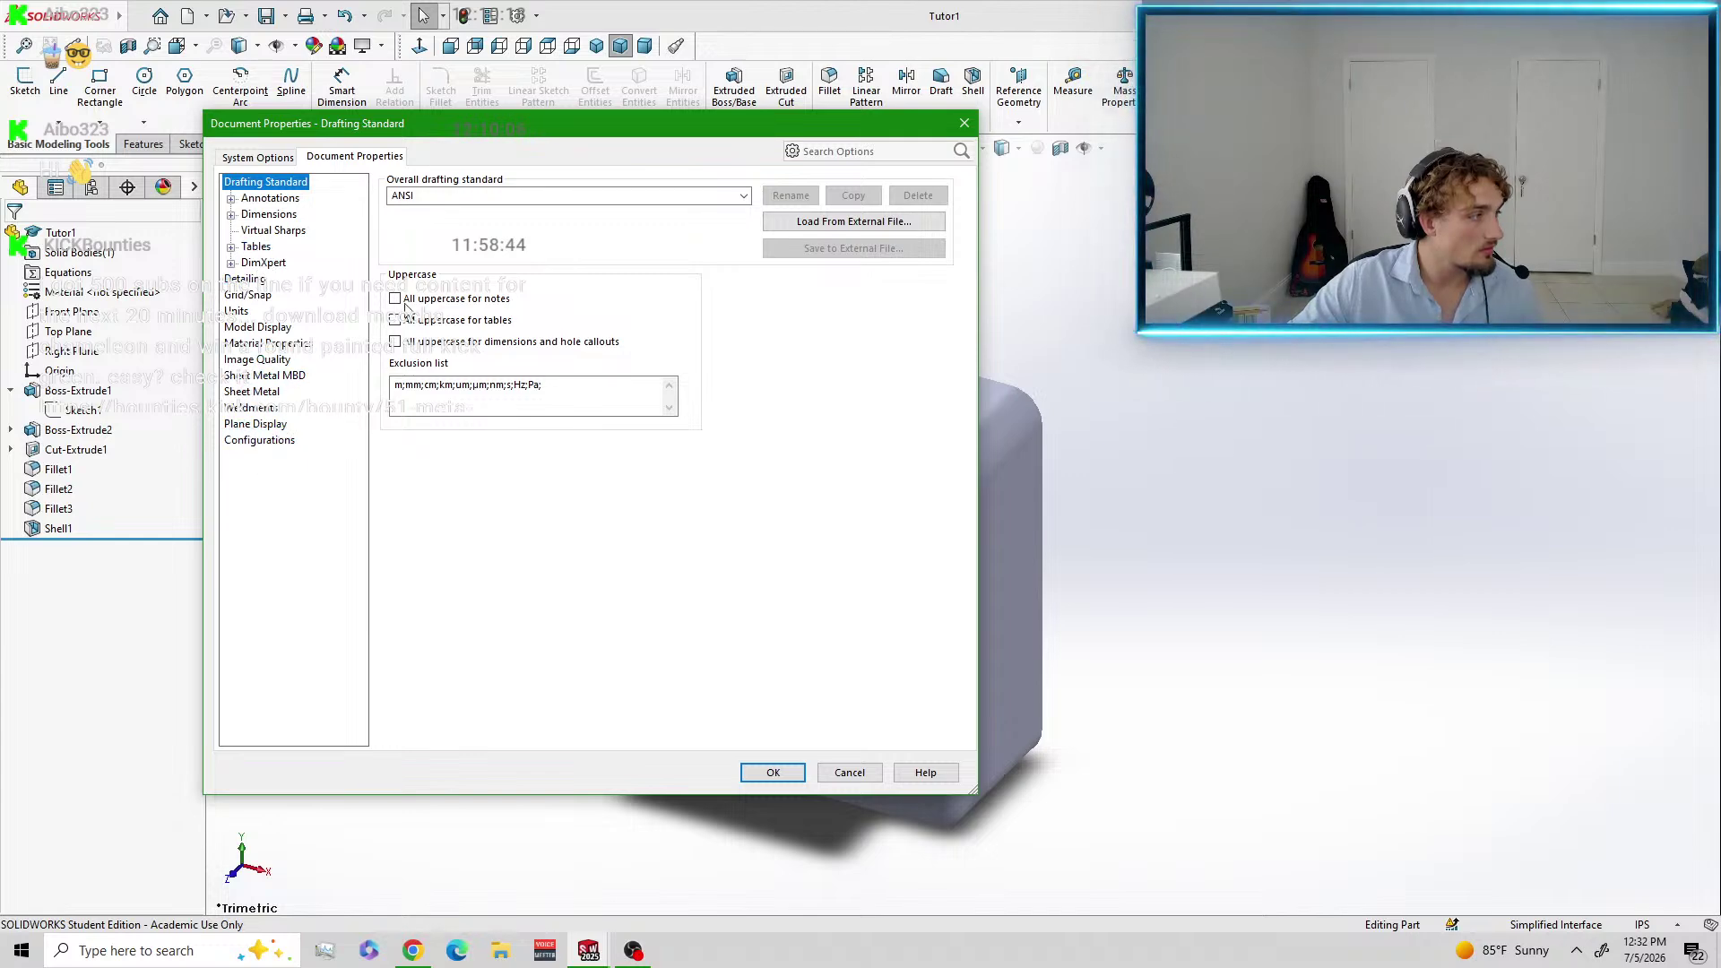
{"action": "left_click", "coordinate": [964, 123]}
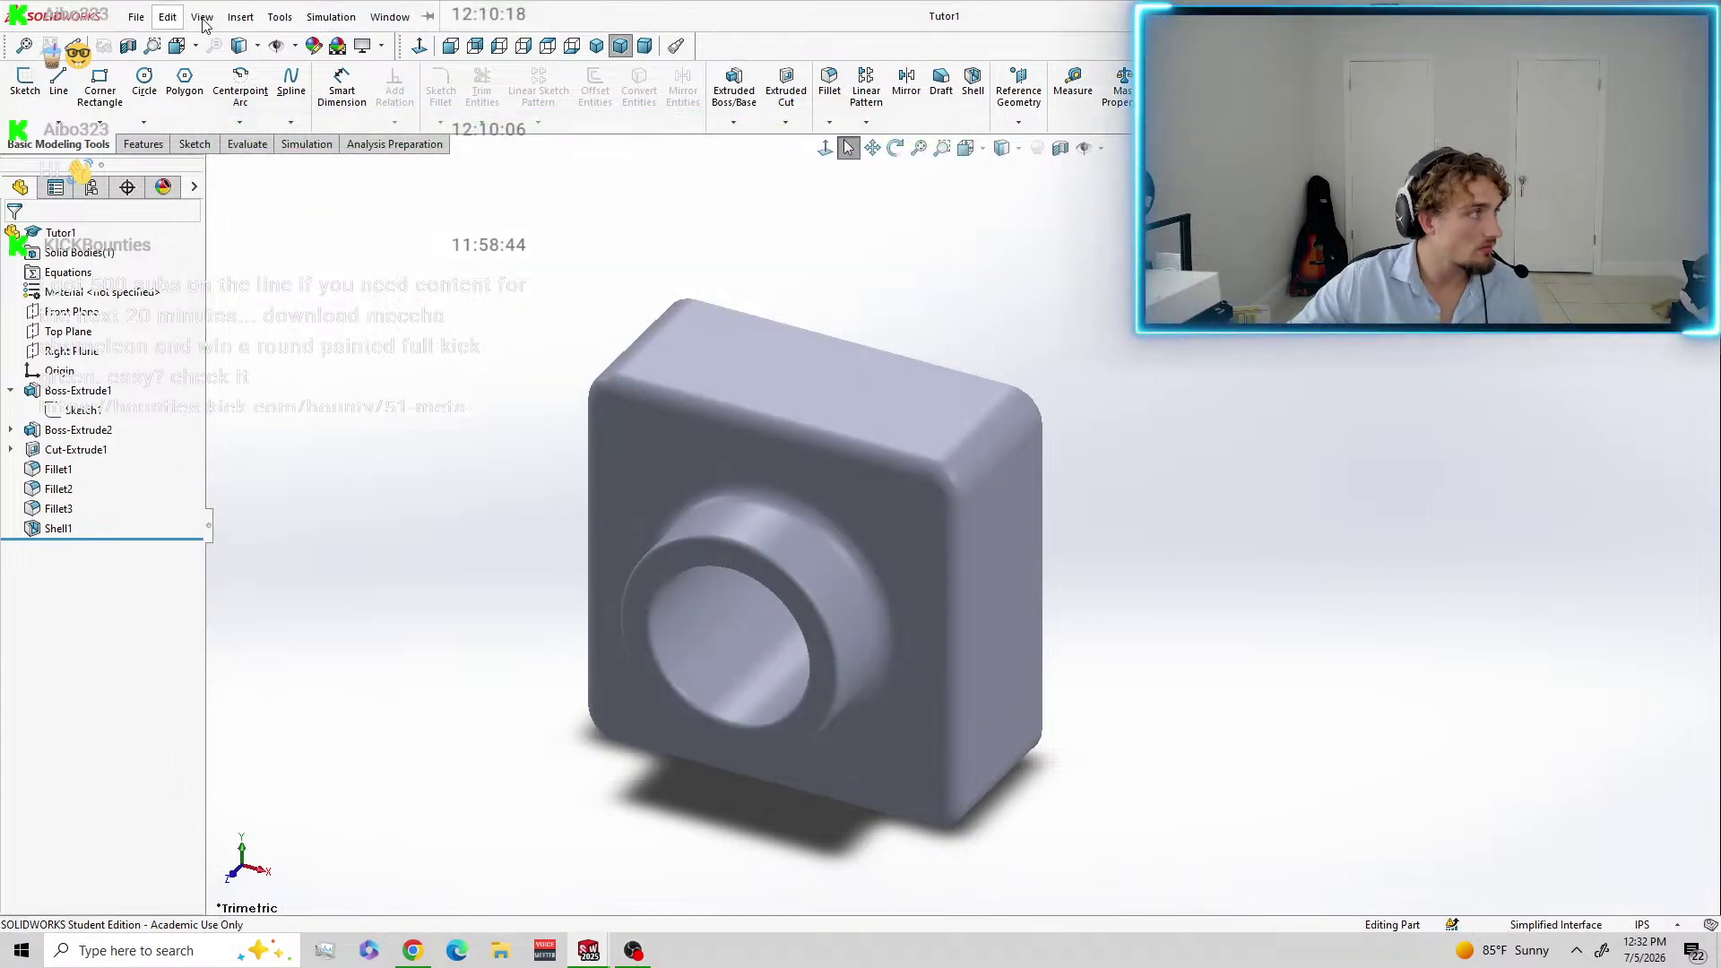
Examine the Detailing, Image Quality and Model Display pages of the document properties for graphics settings.
{"action": "left_click", "coordinate": [204, 18]}
{"action": "mouse_move", "coordinate": [260, 11]}
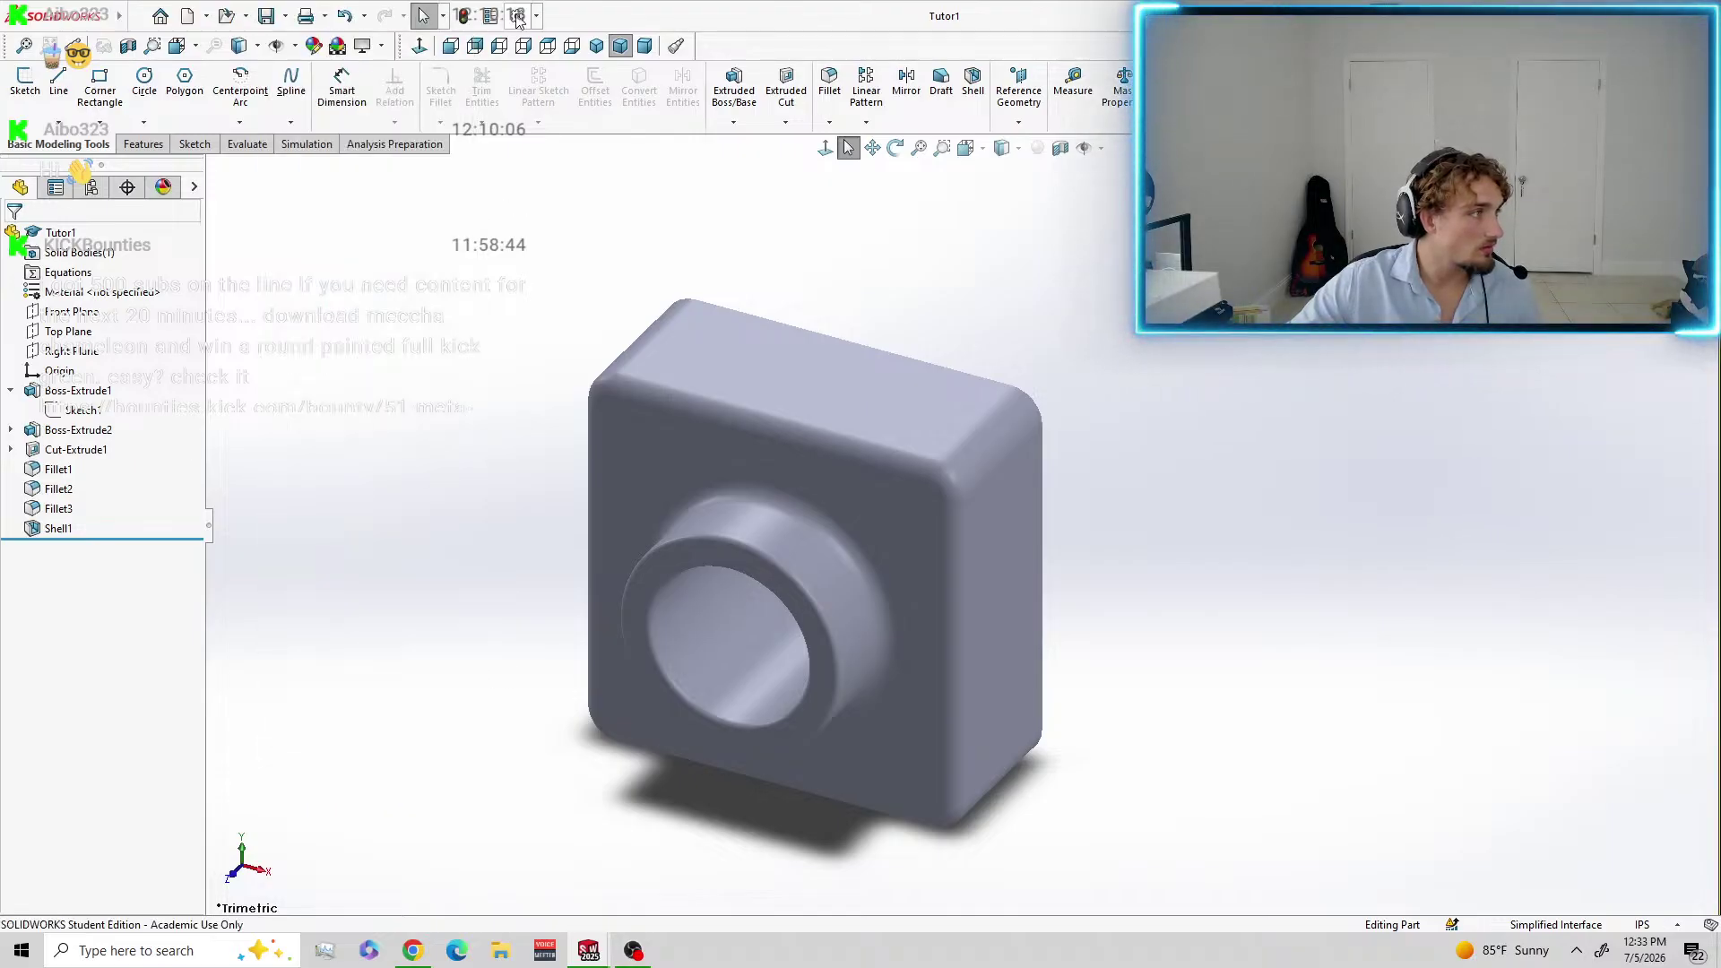
{"action": "left_click", "coordinate": [517, 17]}
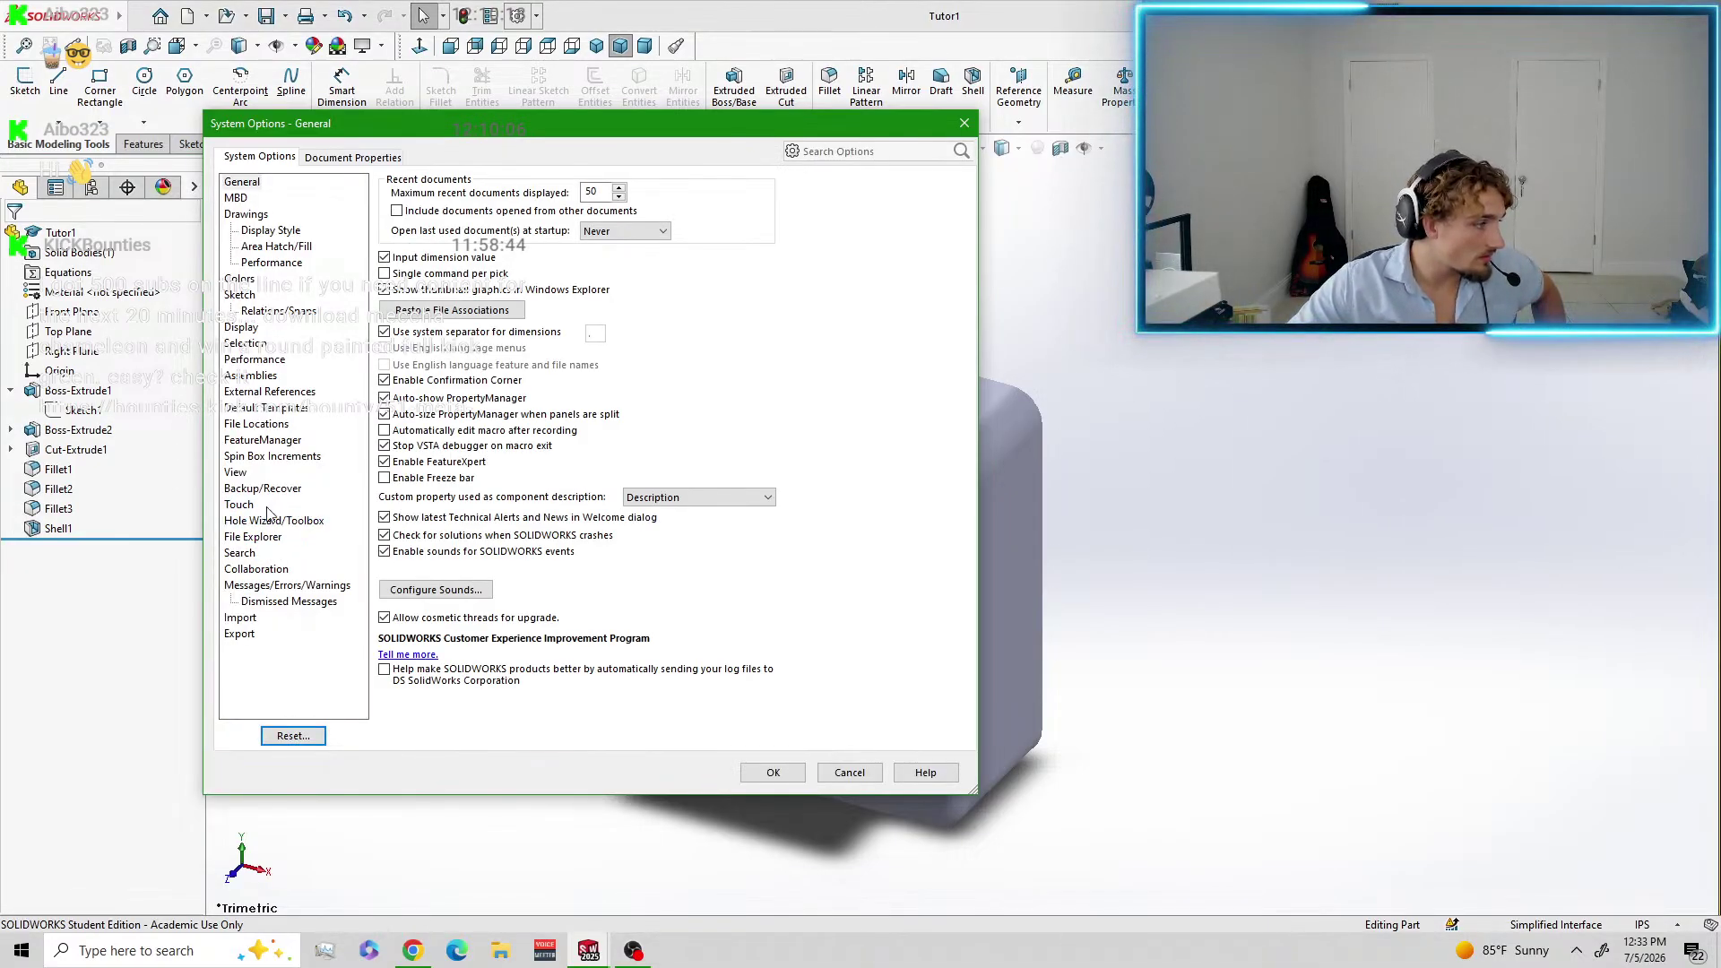
{"action": "left_click", "coordinate": [359, 158]}
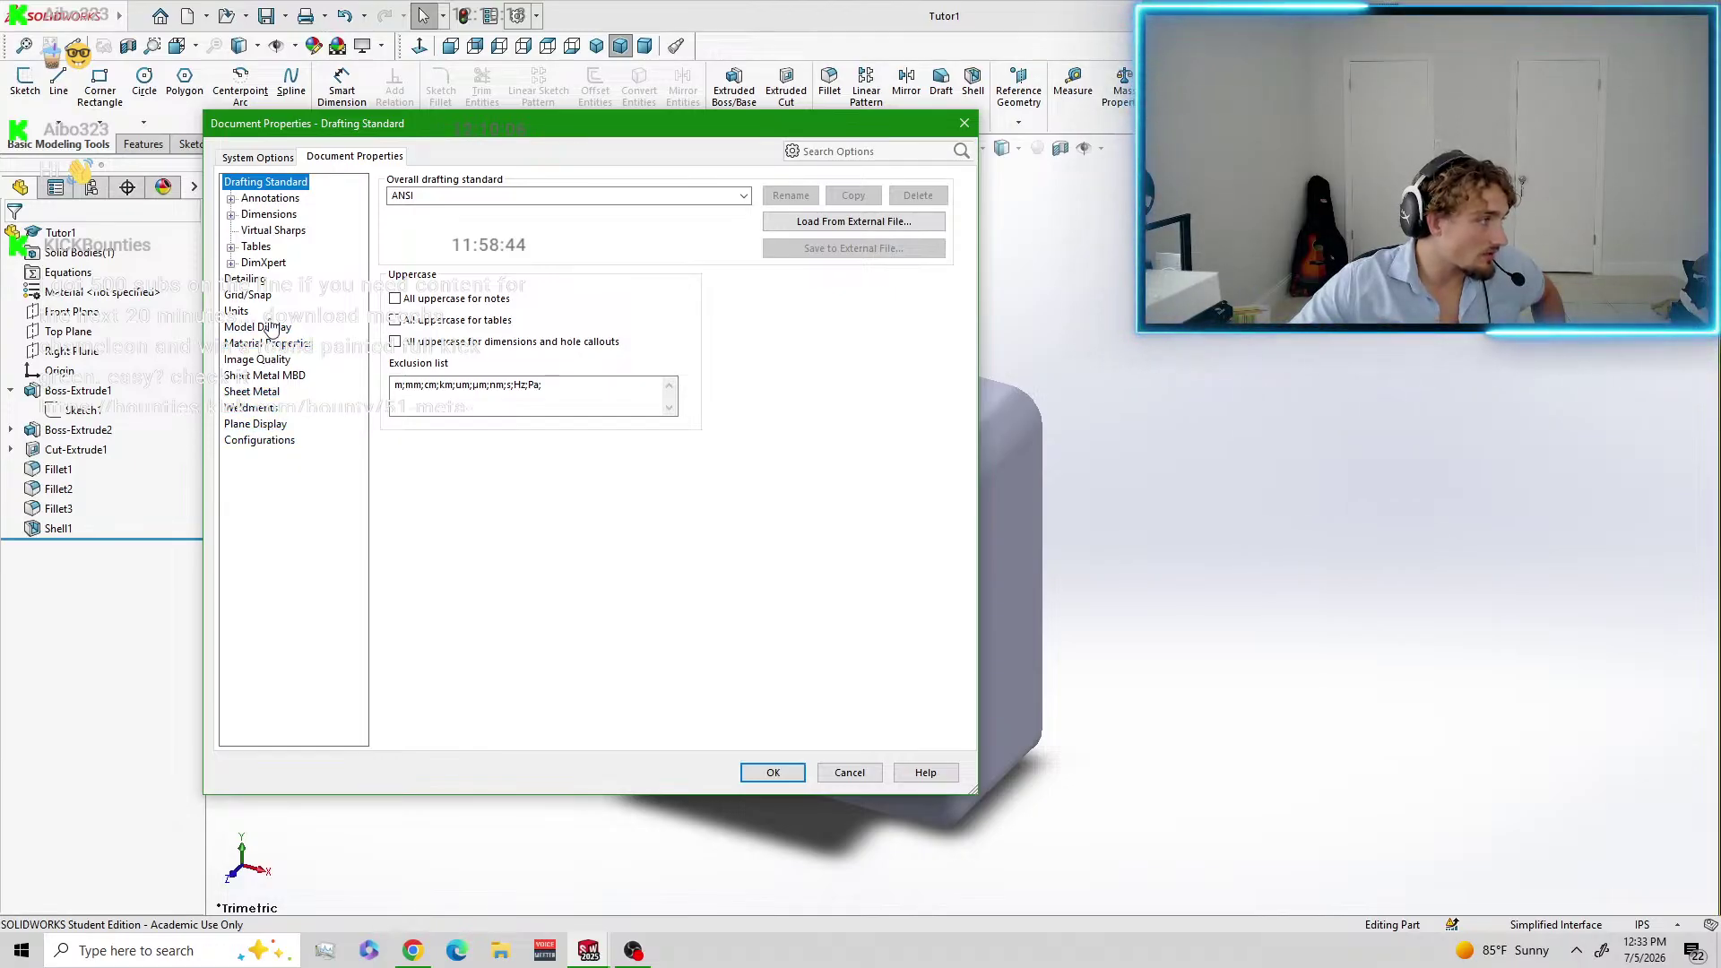
{"action": "left_click", "coordinate": [254, 280]}
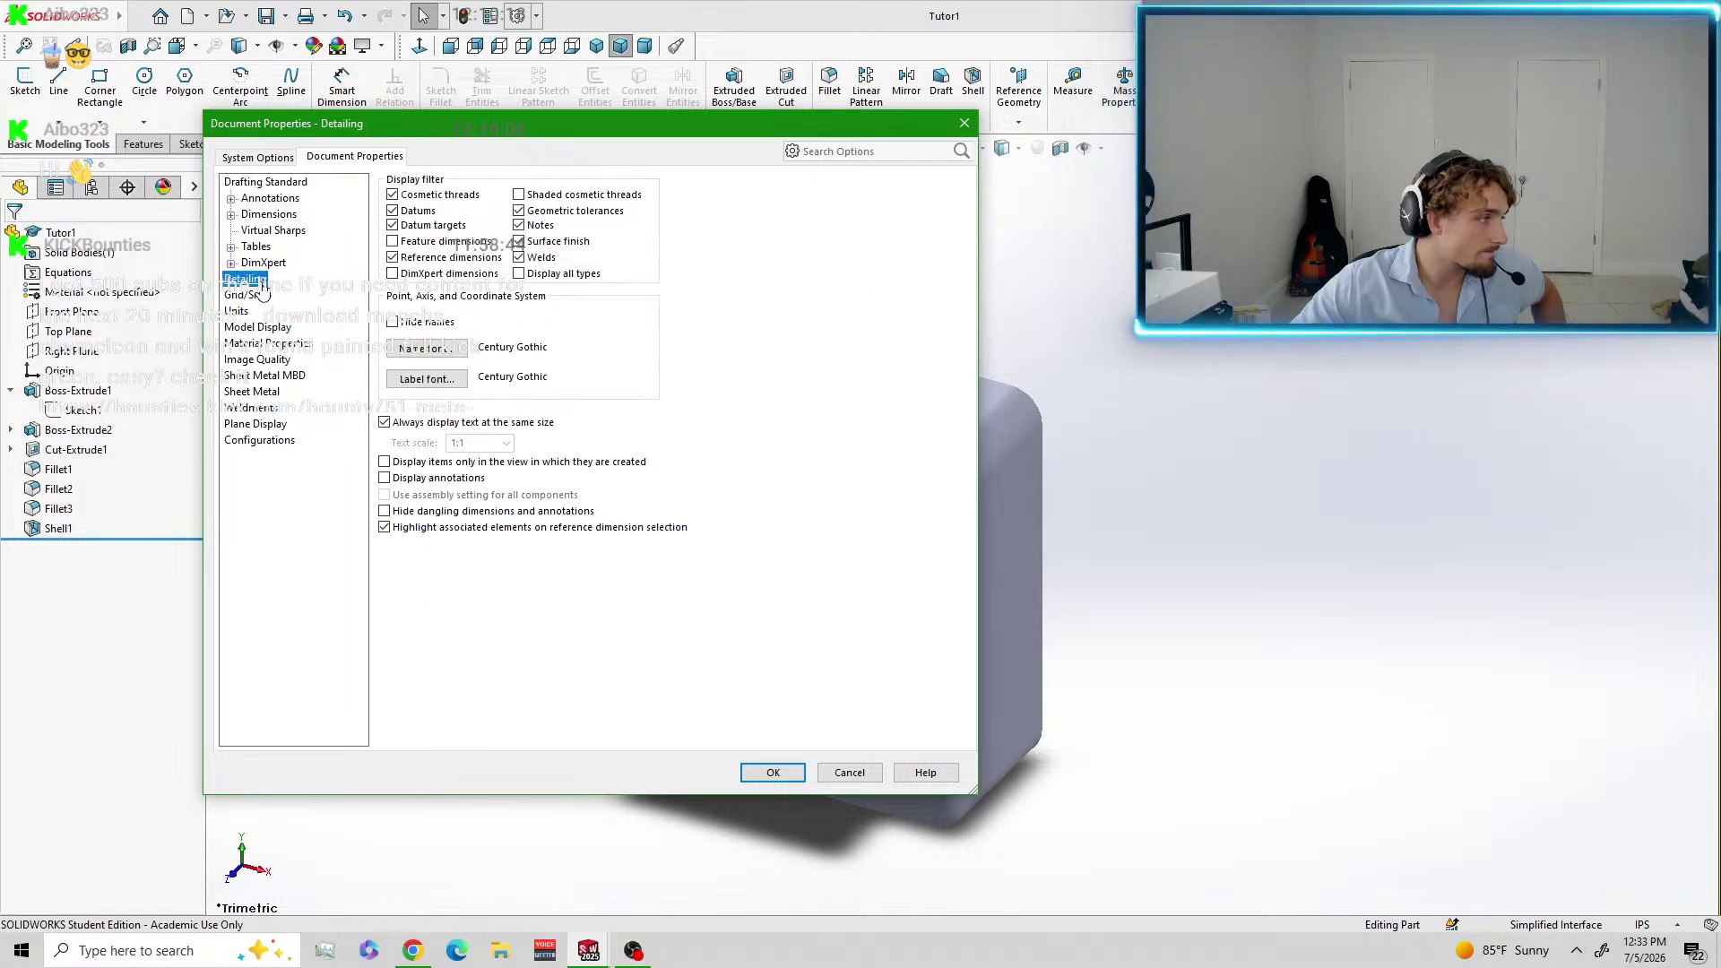
{"action": "left_click", "coordinate": [258, 359]}
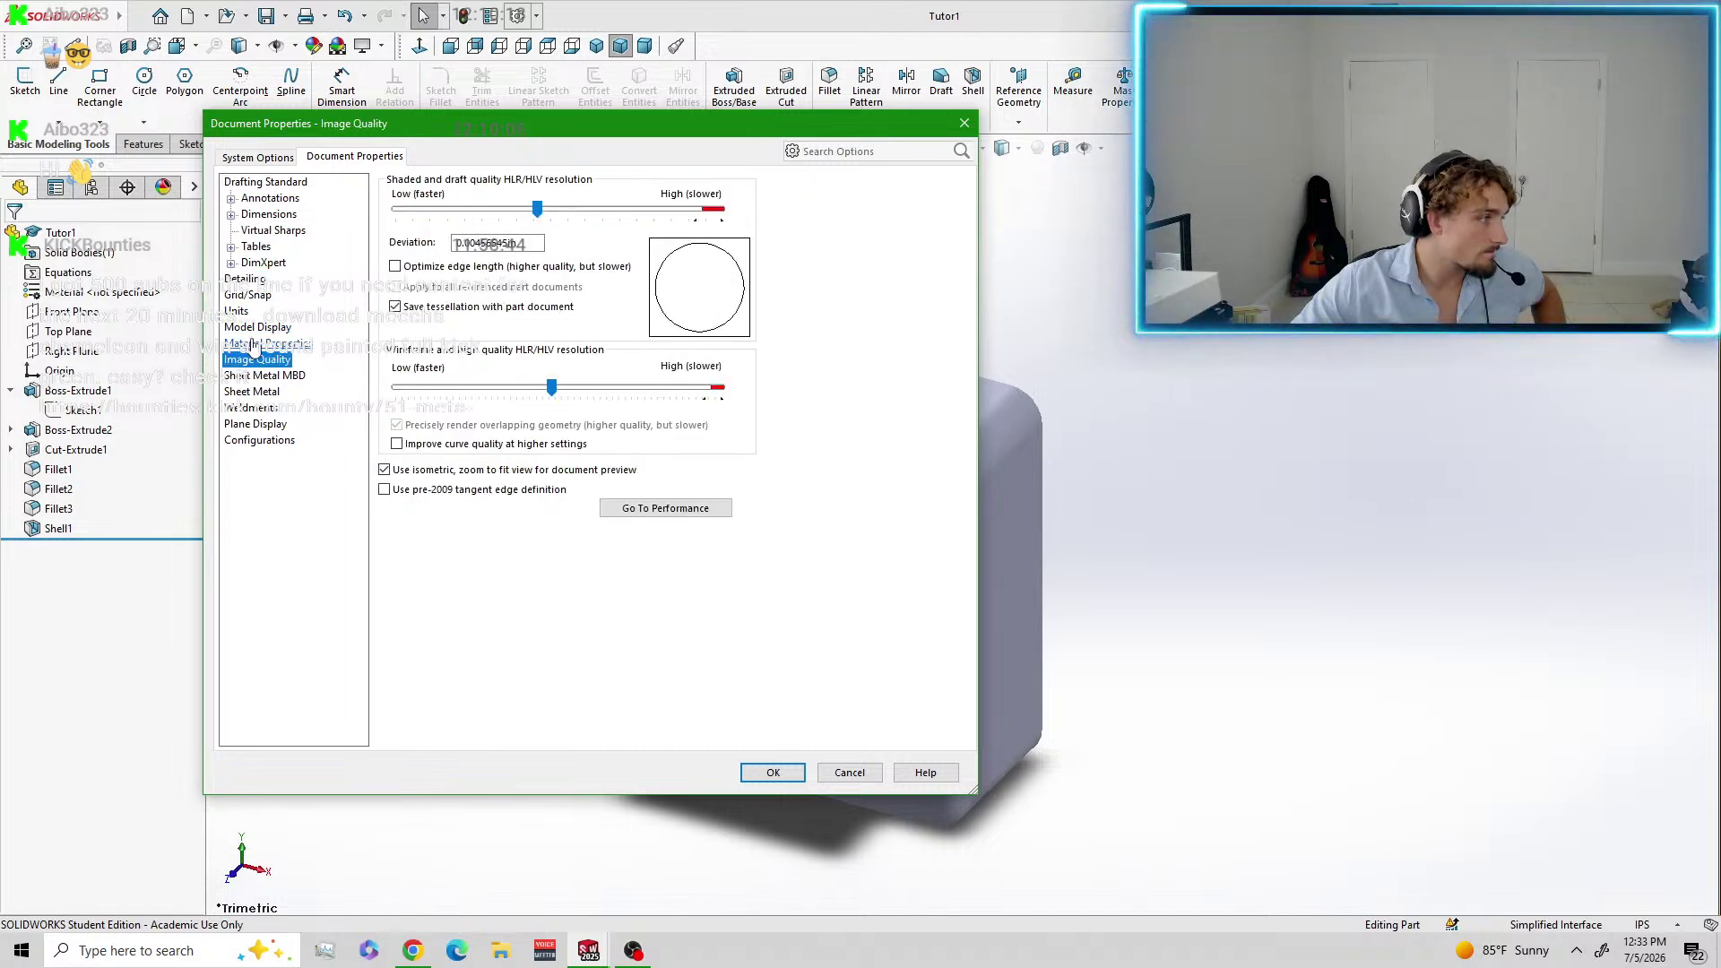
{"action": "left_click", "coordinate": [254, 328]}
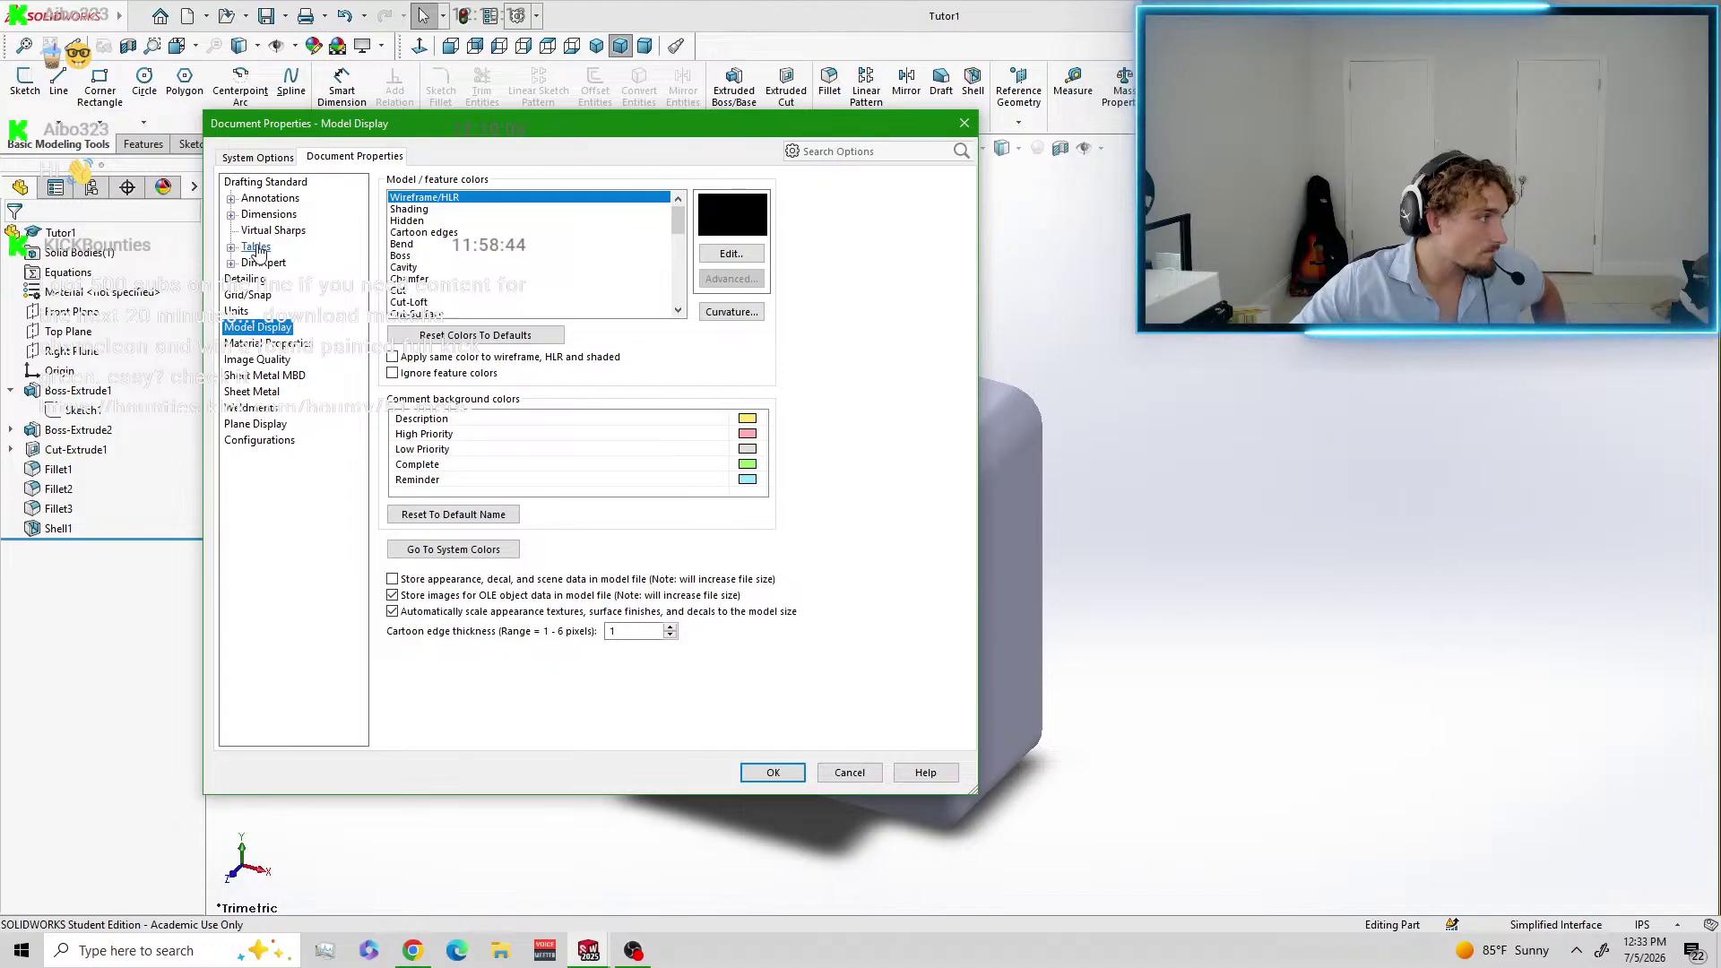
Examine the View, Display and Performance pages of the system options for graphics performance settings, and cancel the options.
{"action": "left_click", "coordinate": [268, 159]}
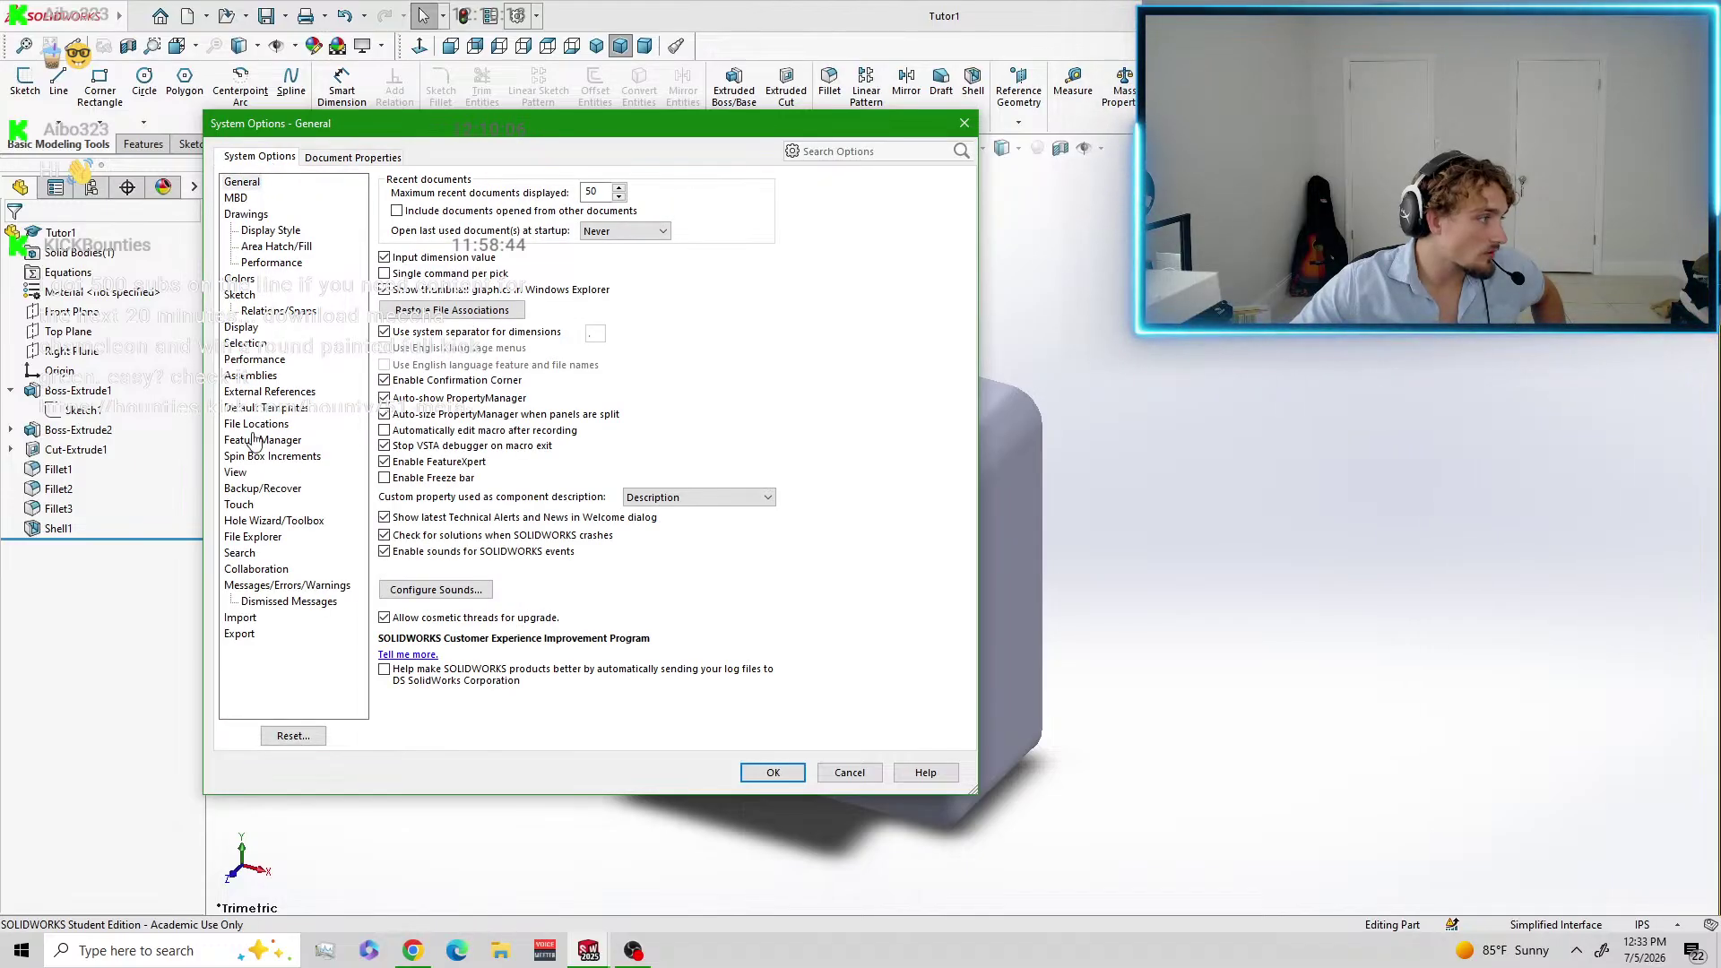
{"action": "left_click", "coordinate": [238, 472]}
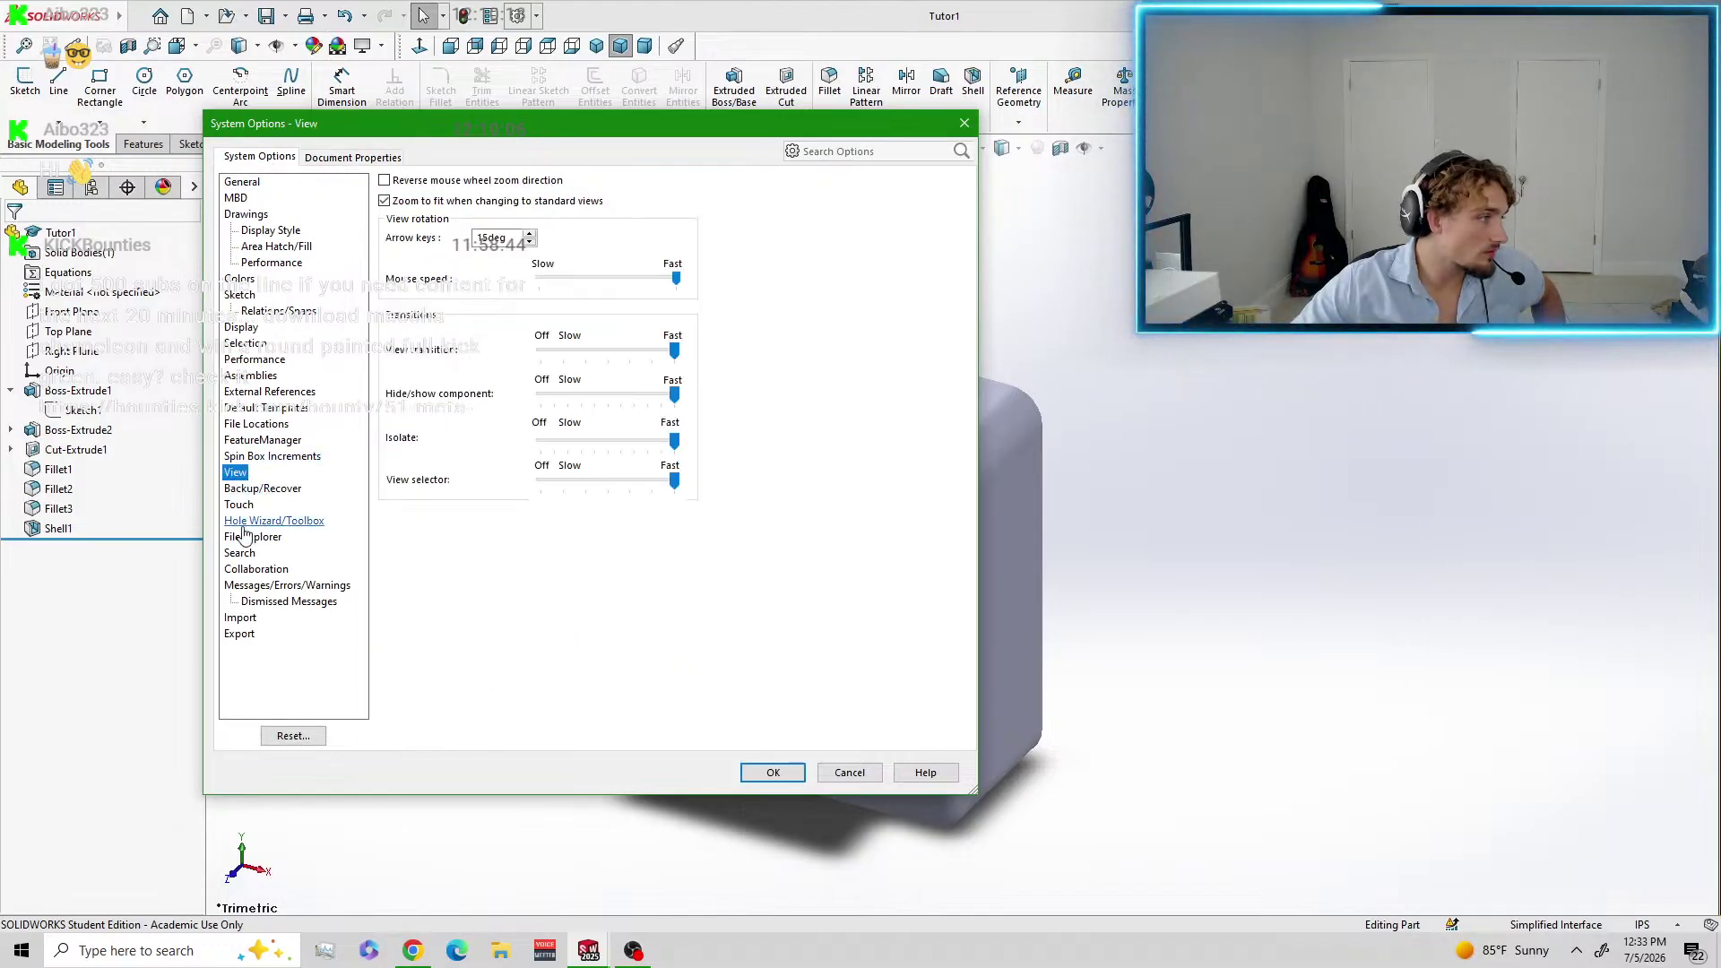
{"action": "left_click", "coordinate": [241, 327]}
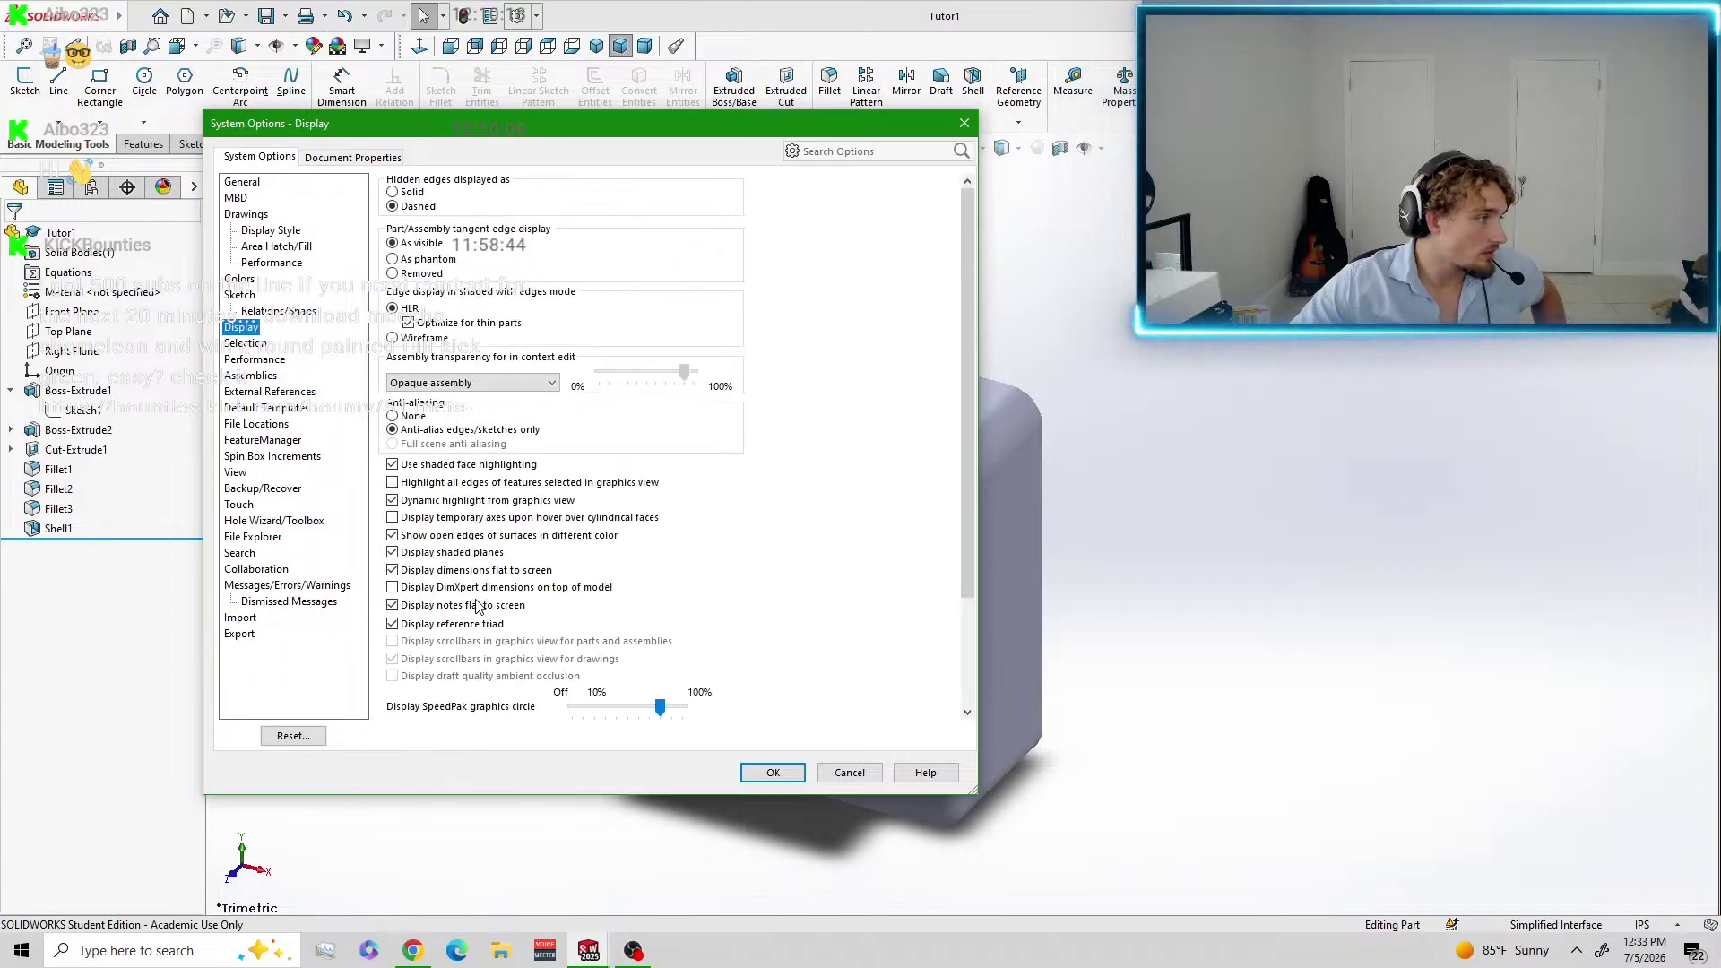
{"action": "scroll", "coordinate": [530, 592], "scroll_direction": "down", "scroll_amount": 2}
{"action": "scroll", "coordinate": [530, 592], "scroll_direction": "down", "scroll_amount": 1}
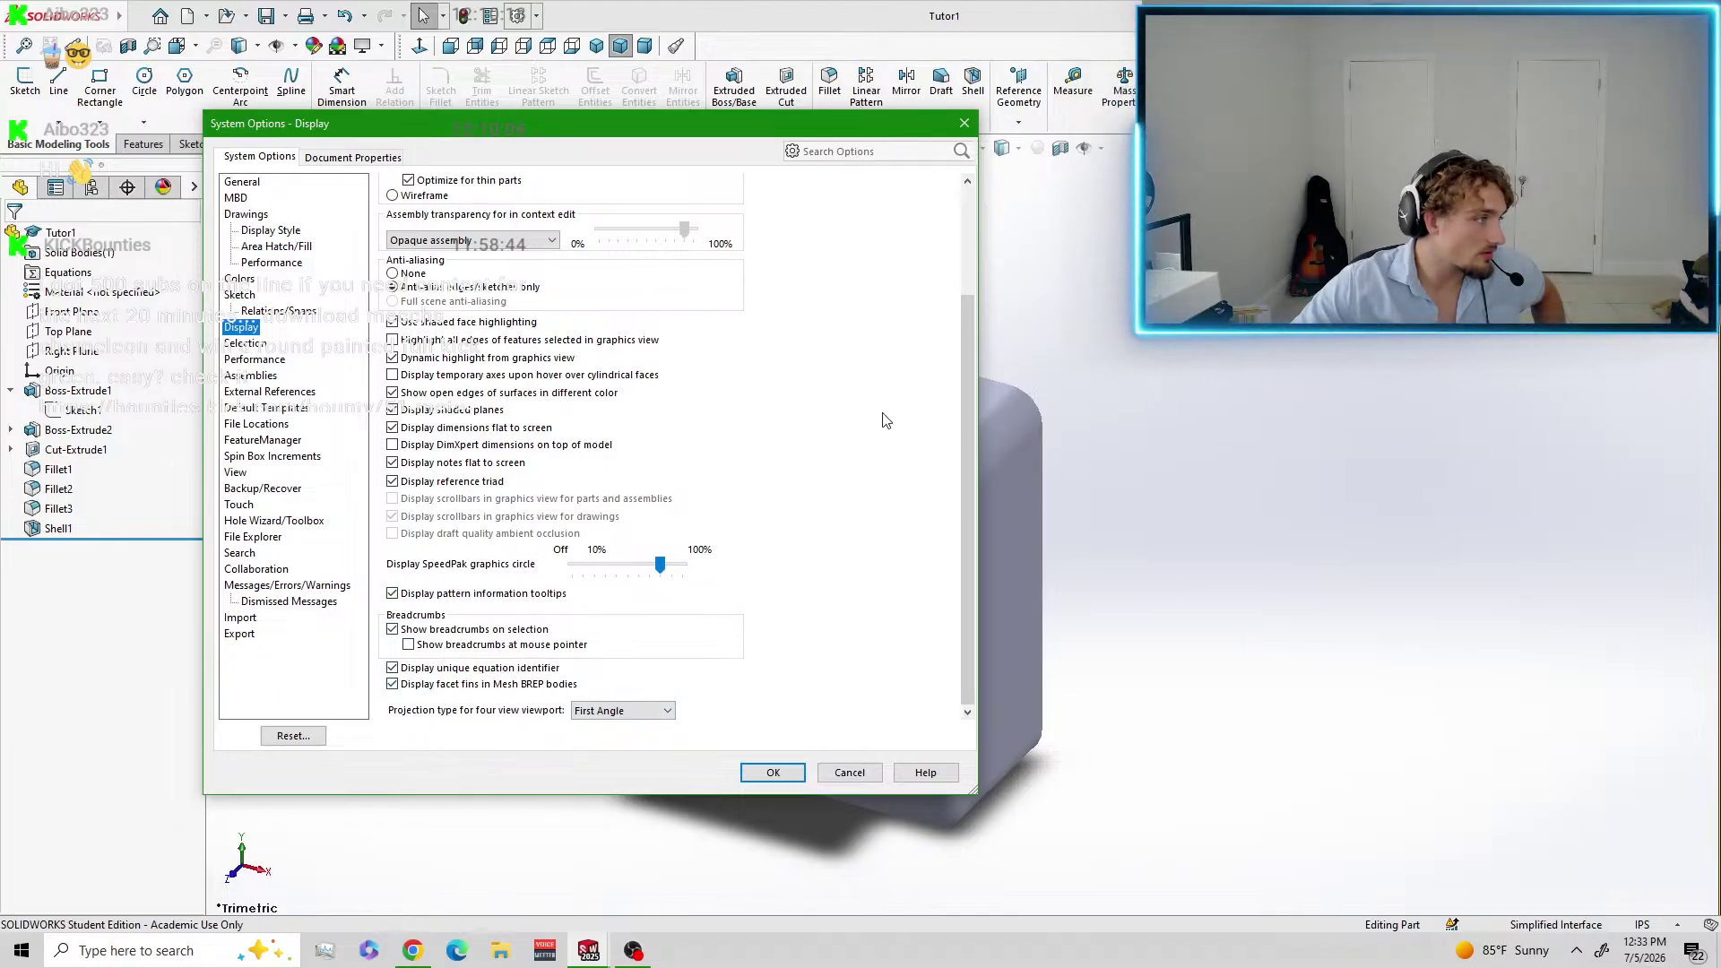
{"action": "scroll", "coordinate": [892, 434], "scroll_direction": "up", "scroll_amount": 4}
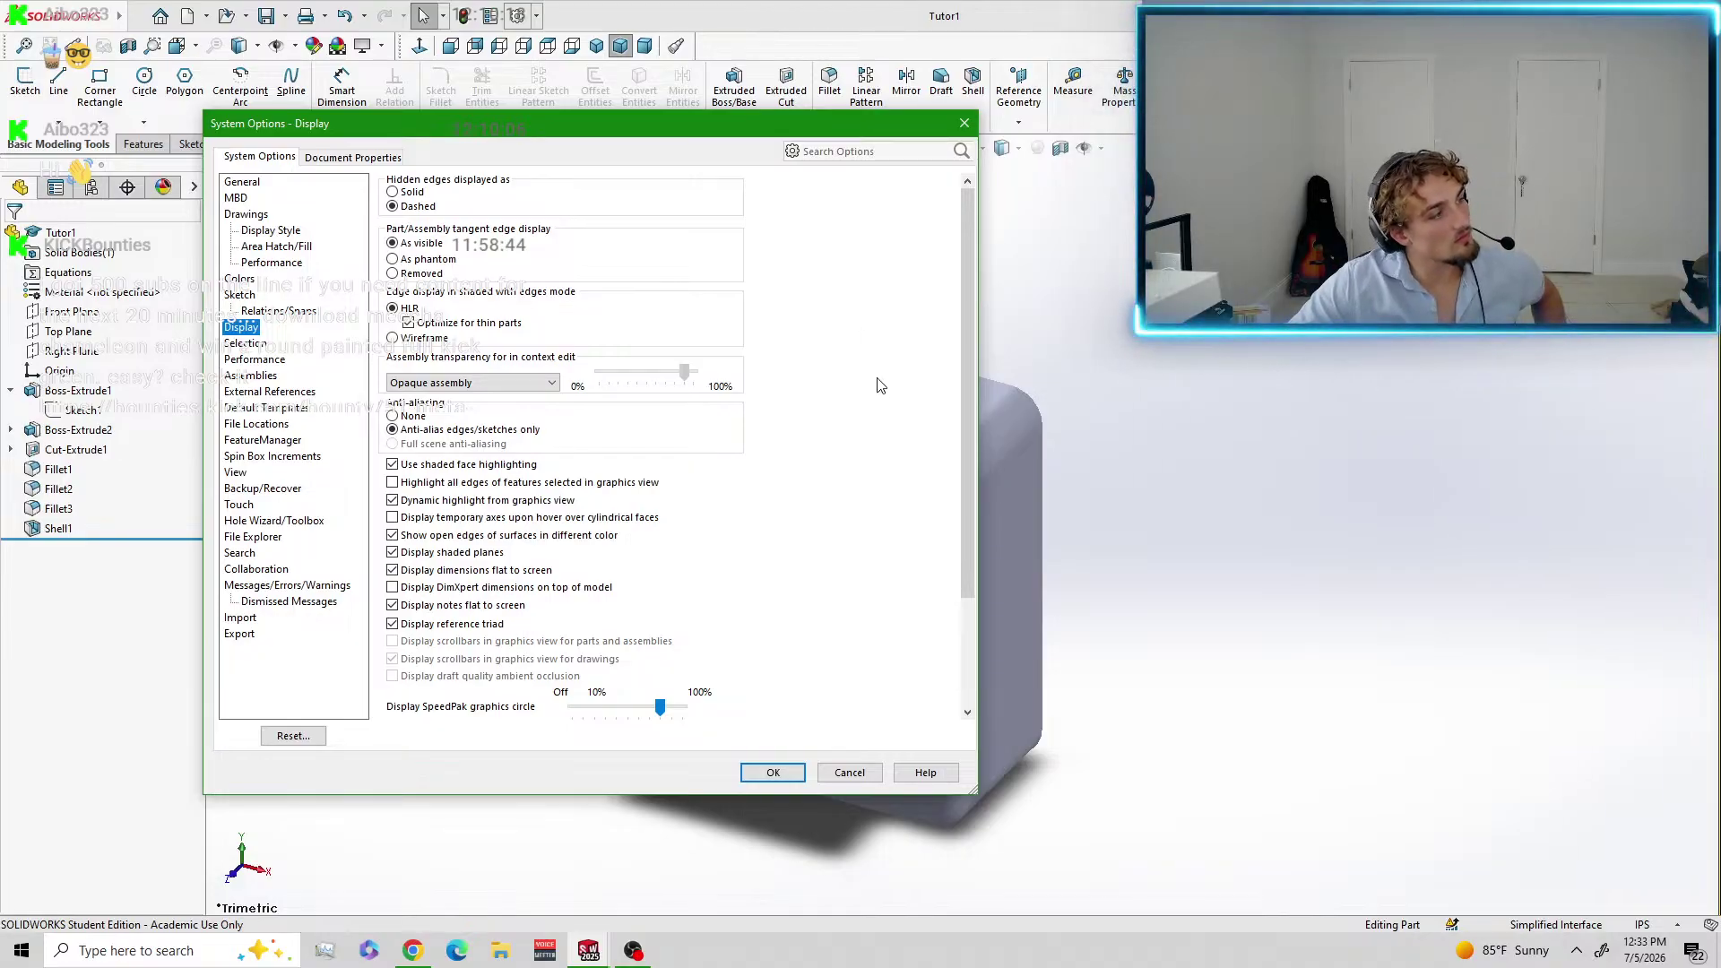
{"action": "scroll", "coordinate": [881, 385], "scroll_direction": "down", "scroll_amount": 4}
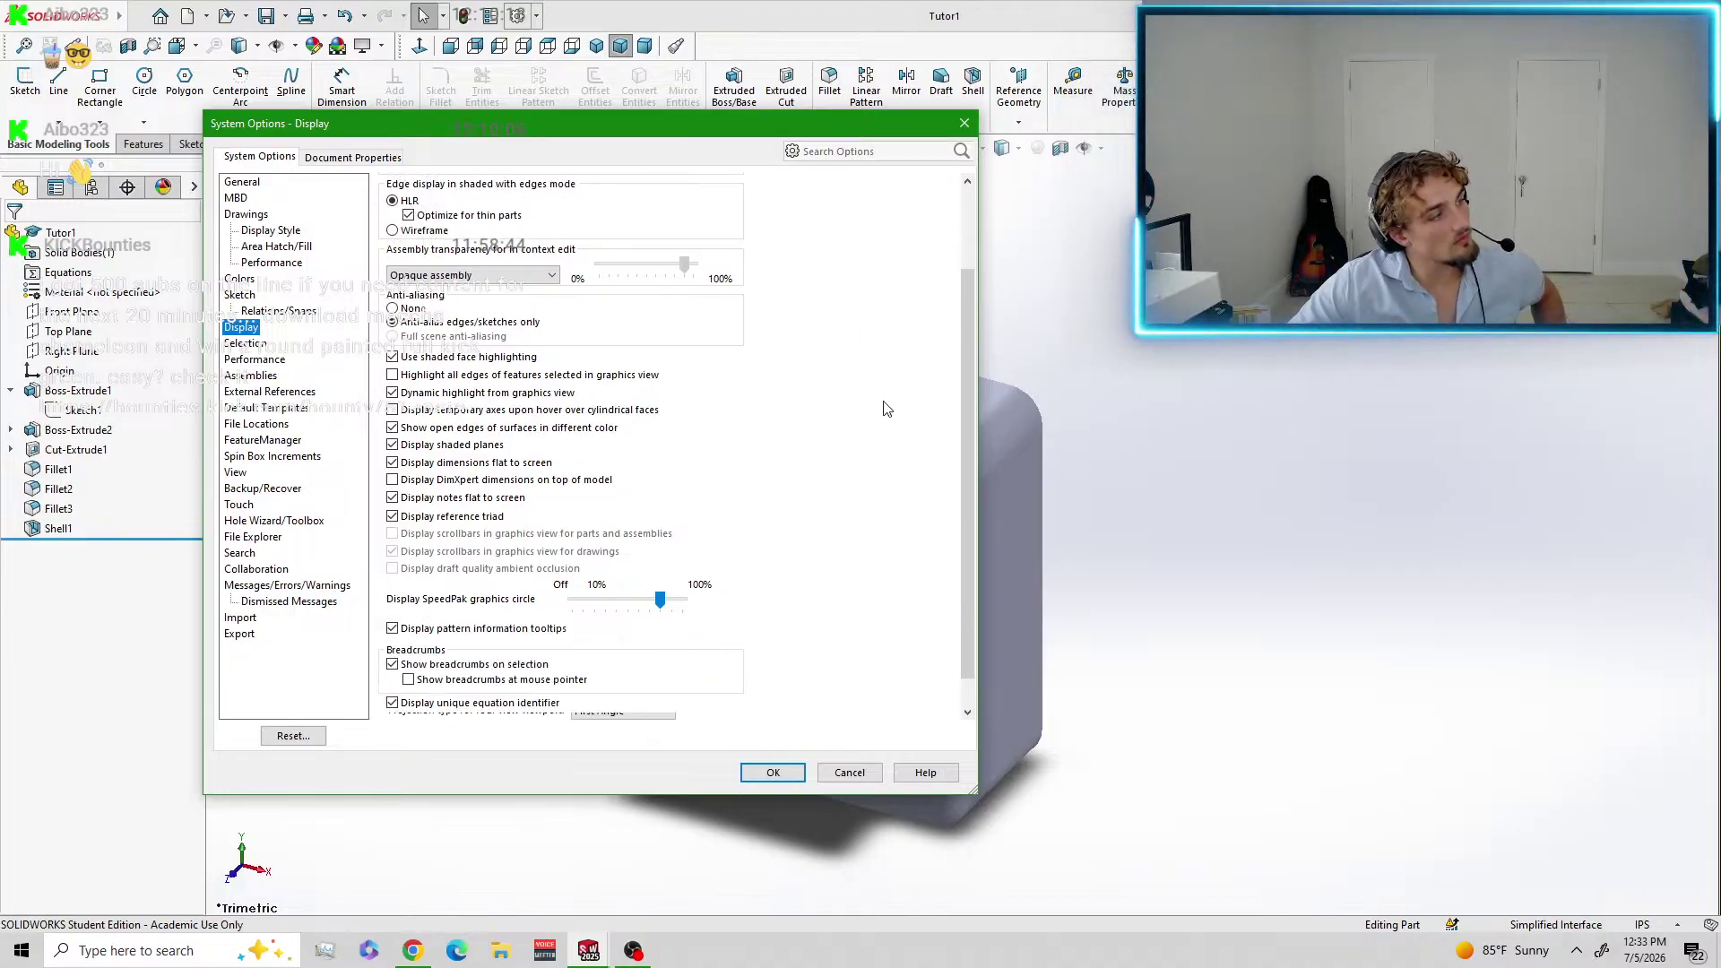
{"action": "left_click", "coordinate": [254, 358]}
{"action": "scroll", "coordinate": [826, 476], "scroll_direction": "down", "scroll_amount": 4}
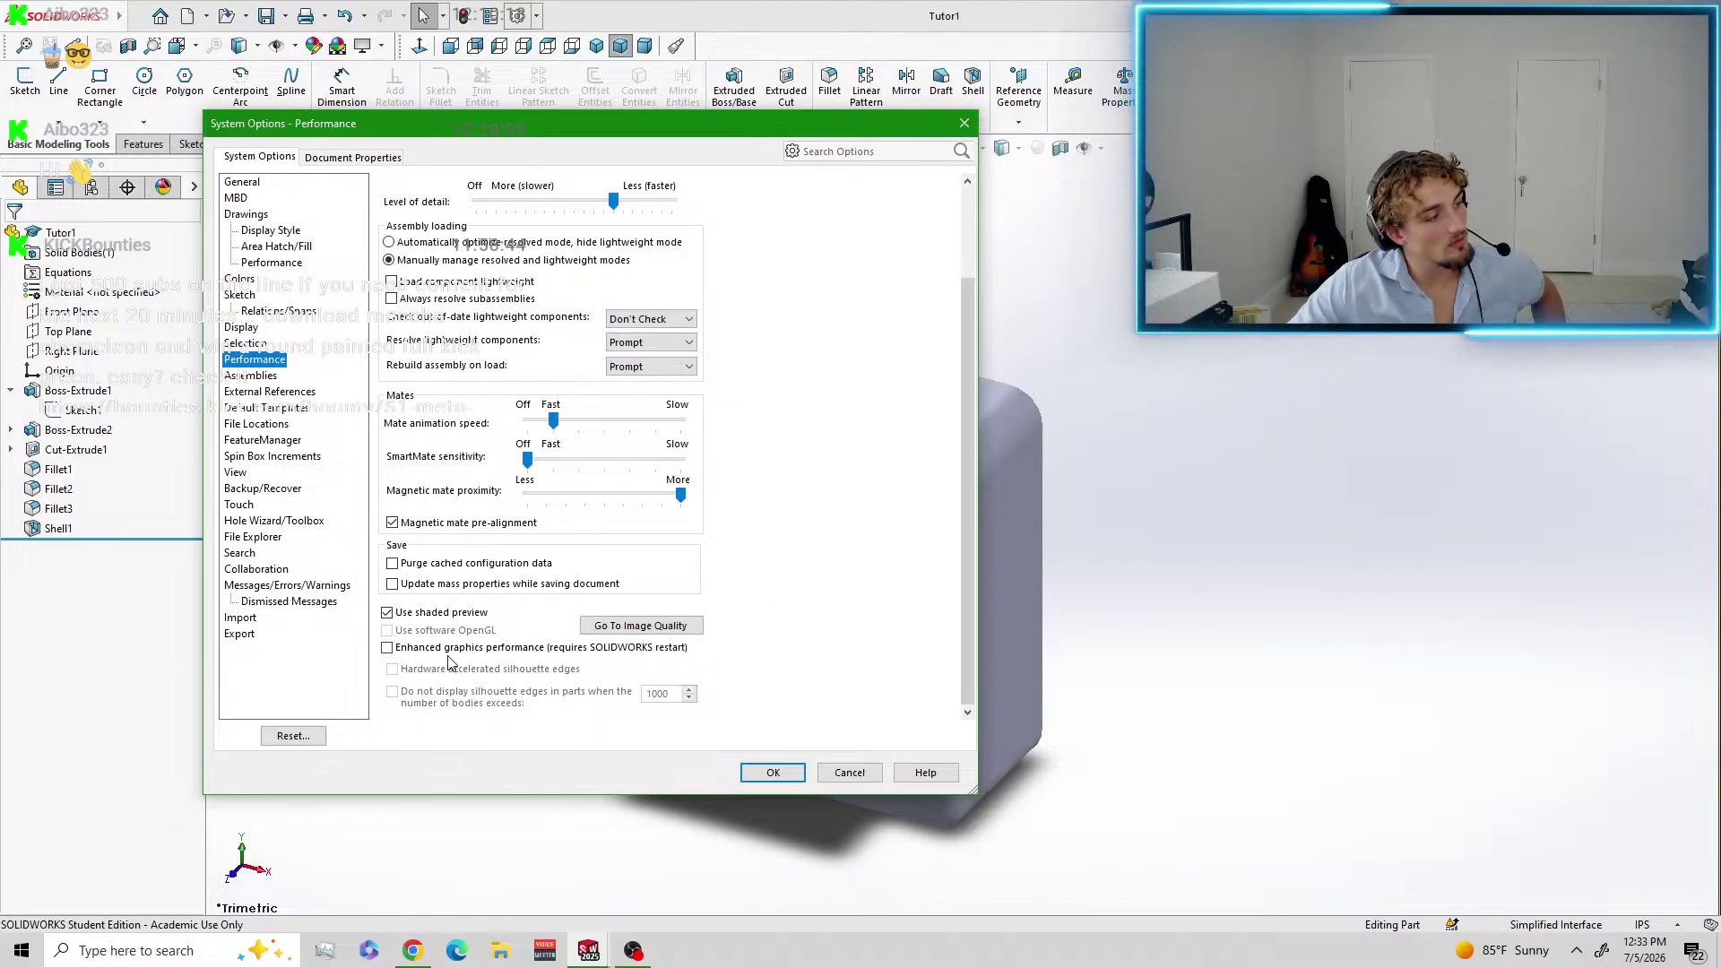
{"action": "left_click", "coordinate": [853, 769]}
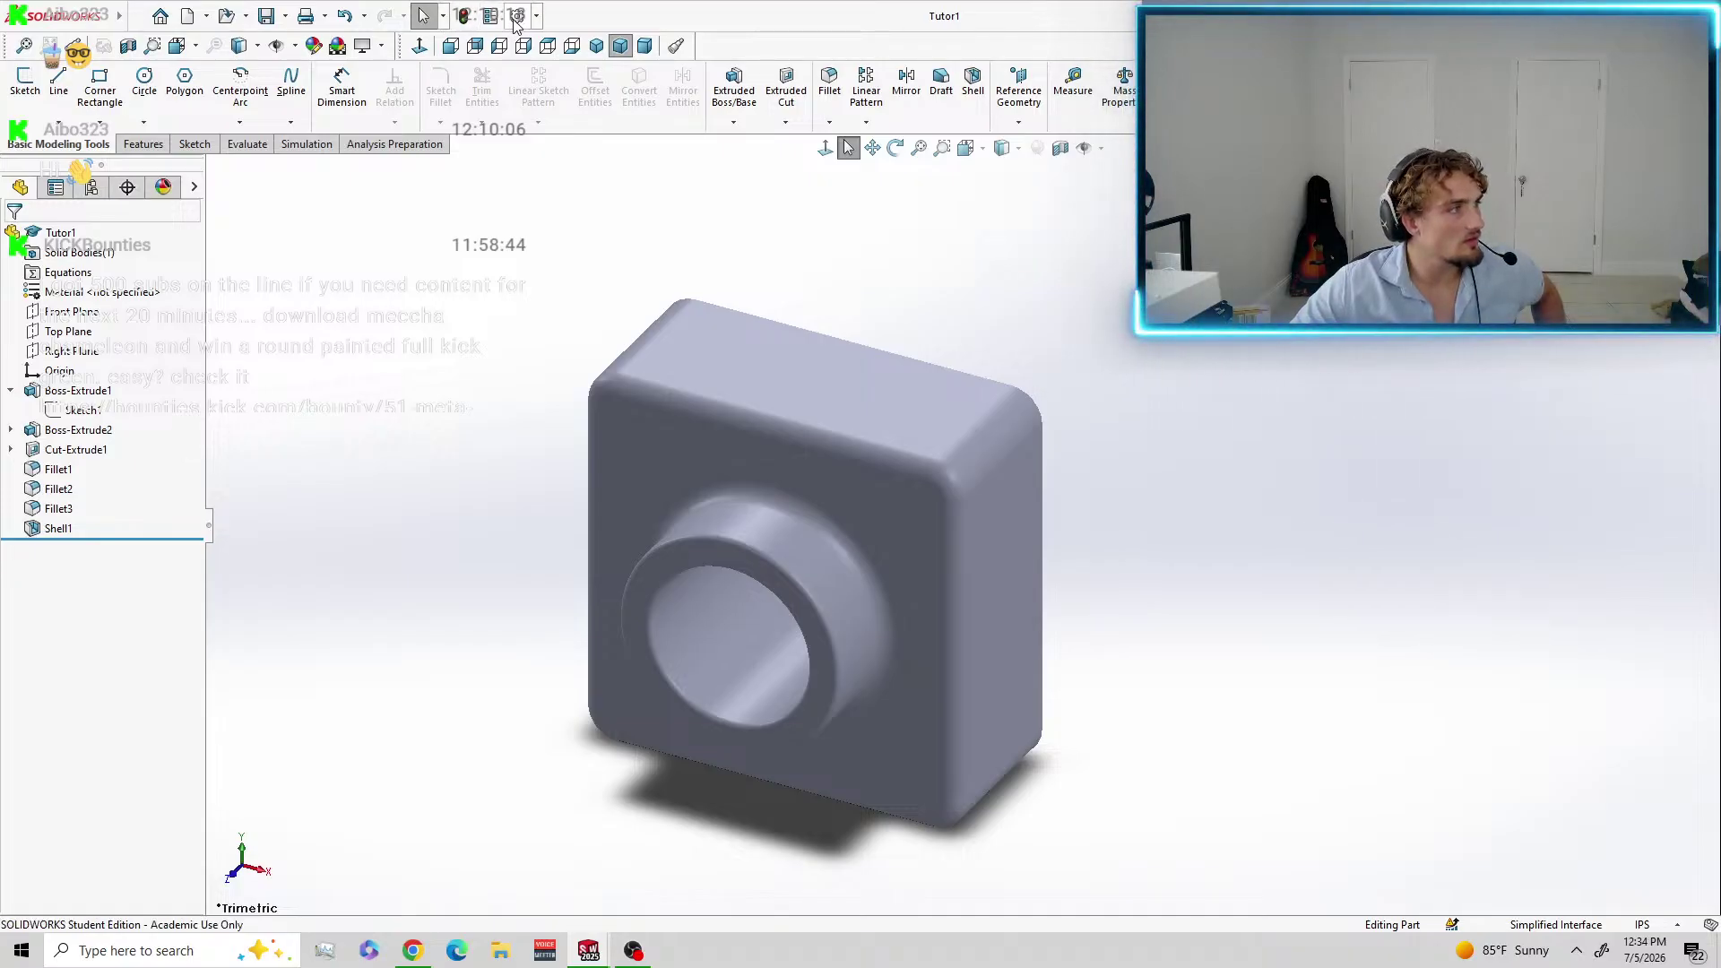
Customize the interface by adding the RealView Graphics command from the View category to the Basic Modeling Tools ribbon.
{"action": "mouse_move", "coordinate": [80, 25]}
{"action": "left_click", "coordinate": [240, 16]}
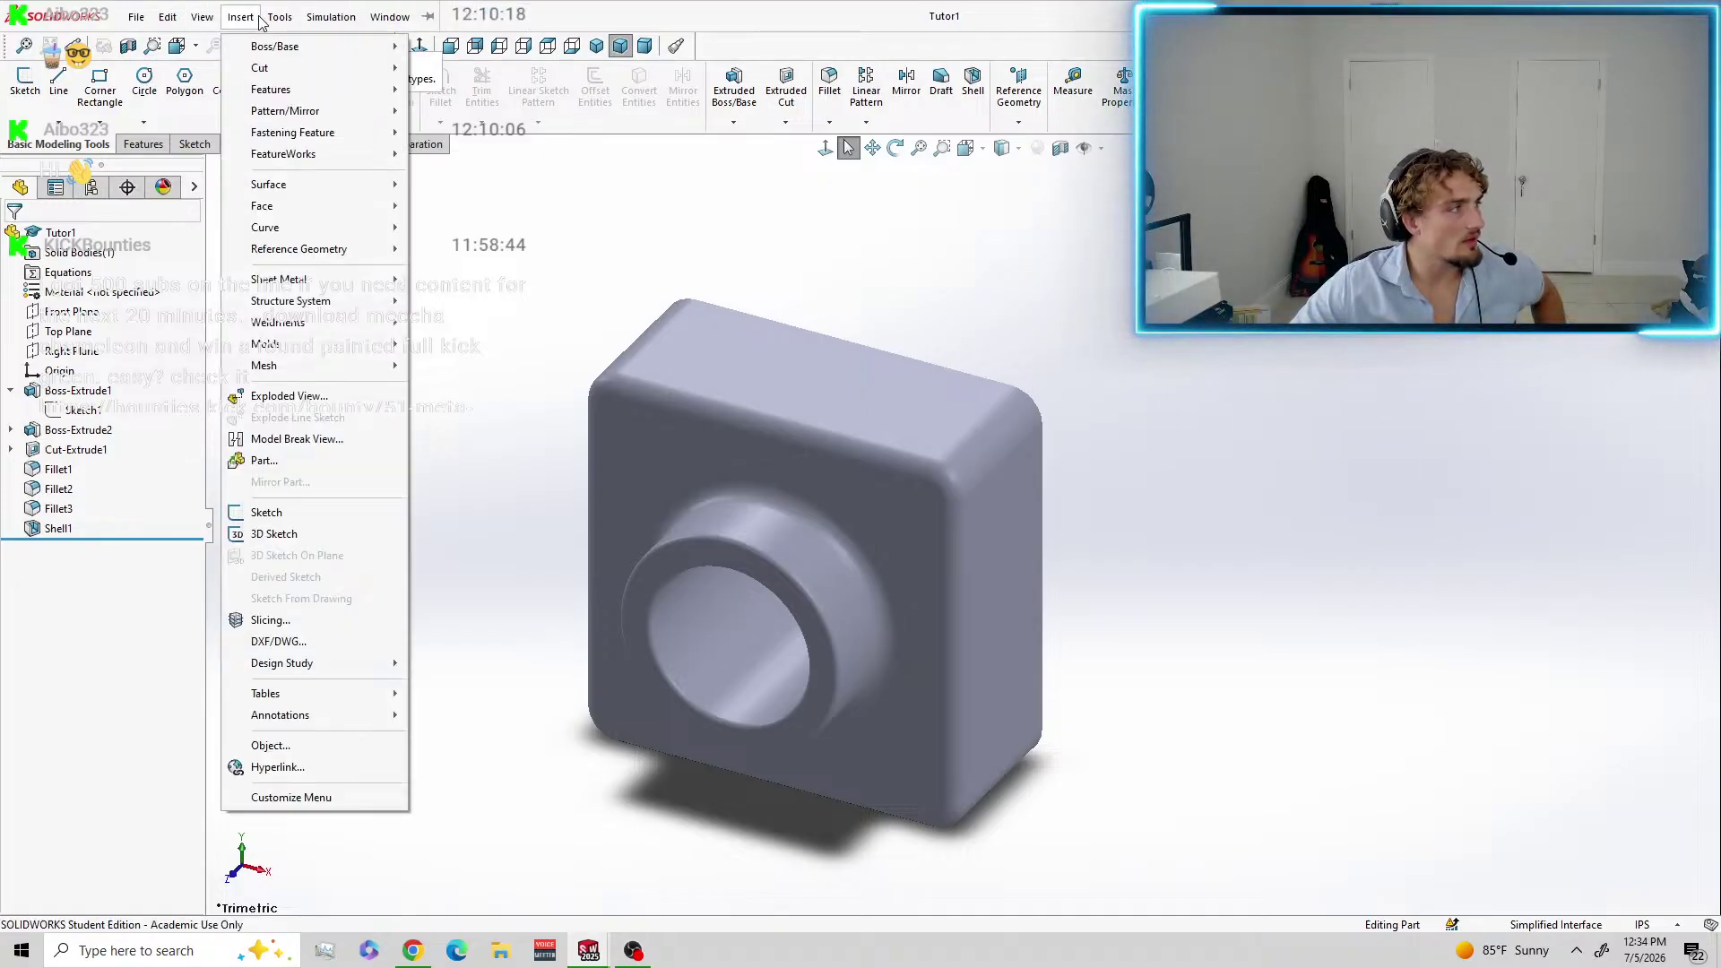
{"action": "mouse_move", "coordinate": [279, 16]}
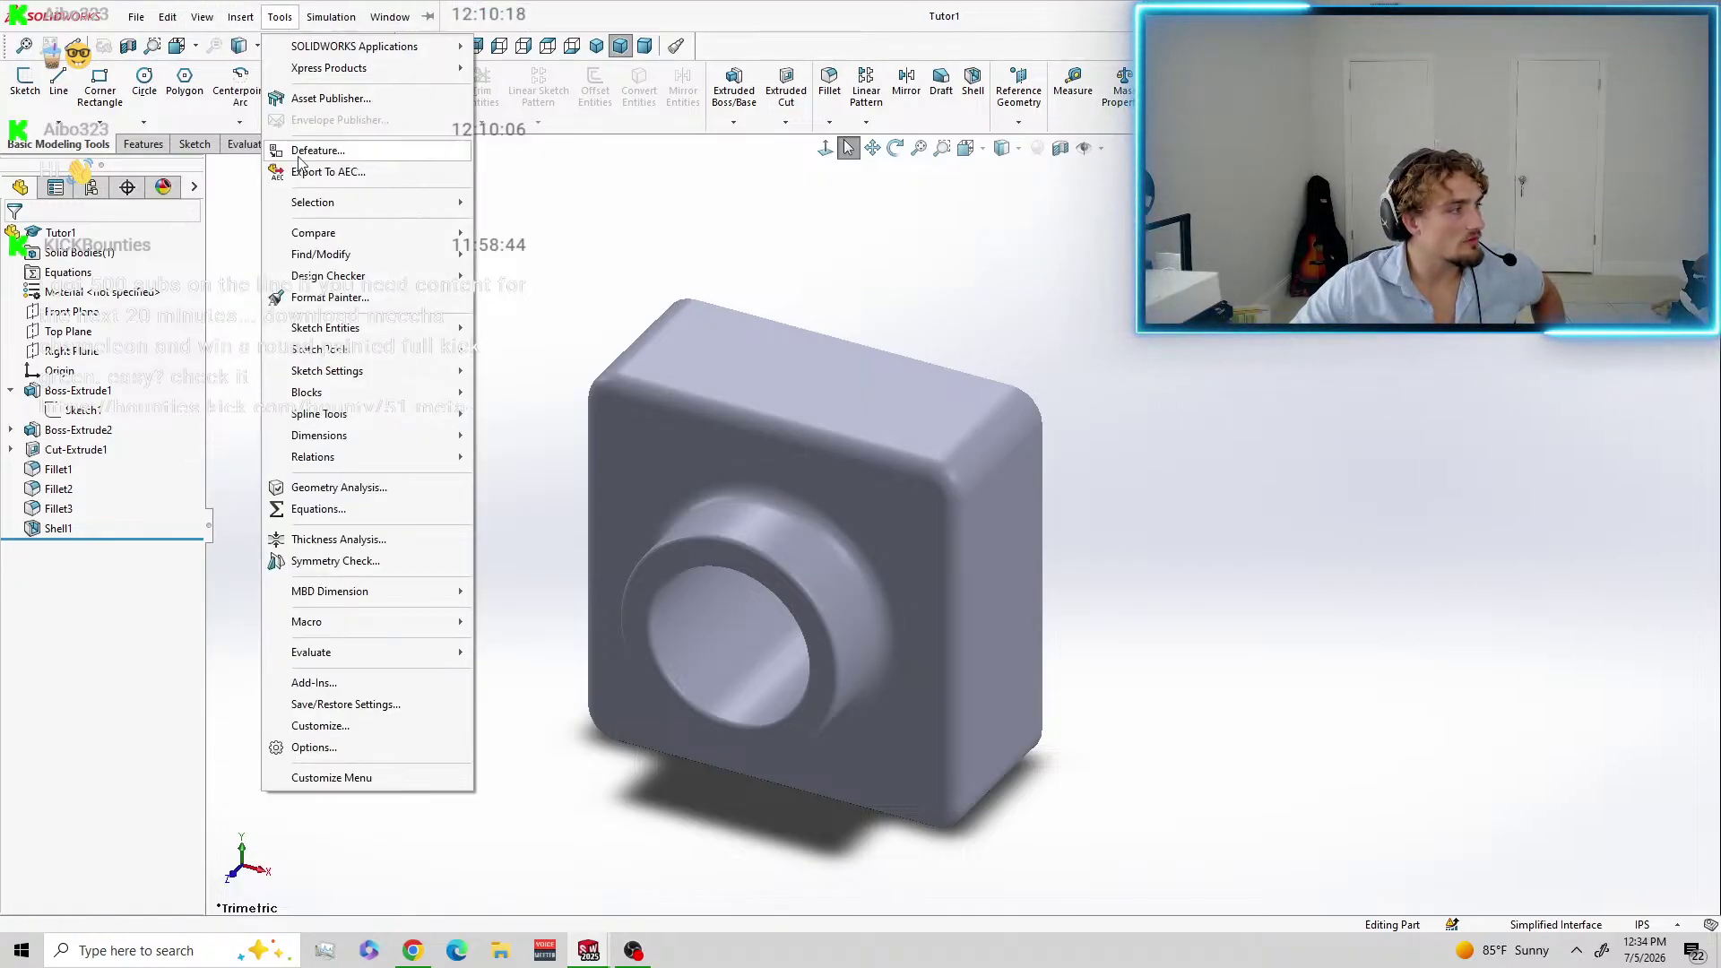
{"action": "left_click", "coordinate": [320, 725]}
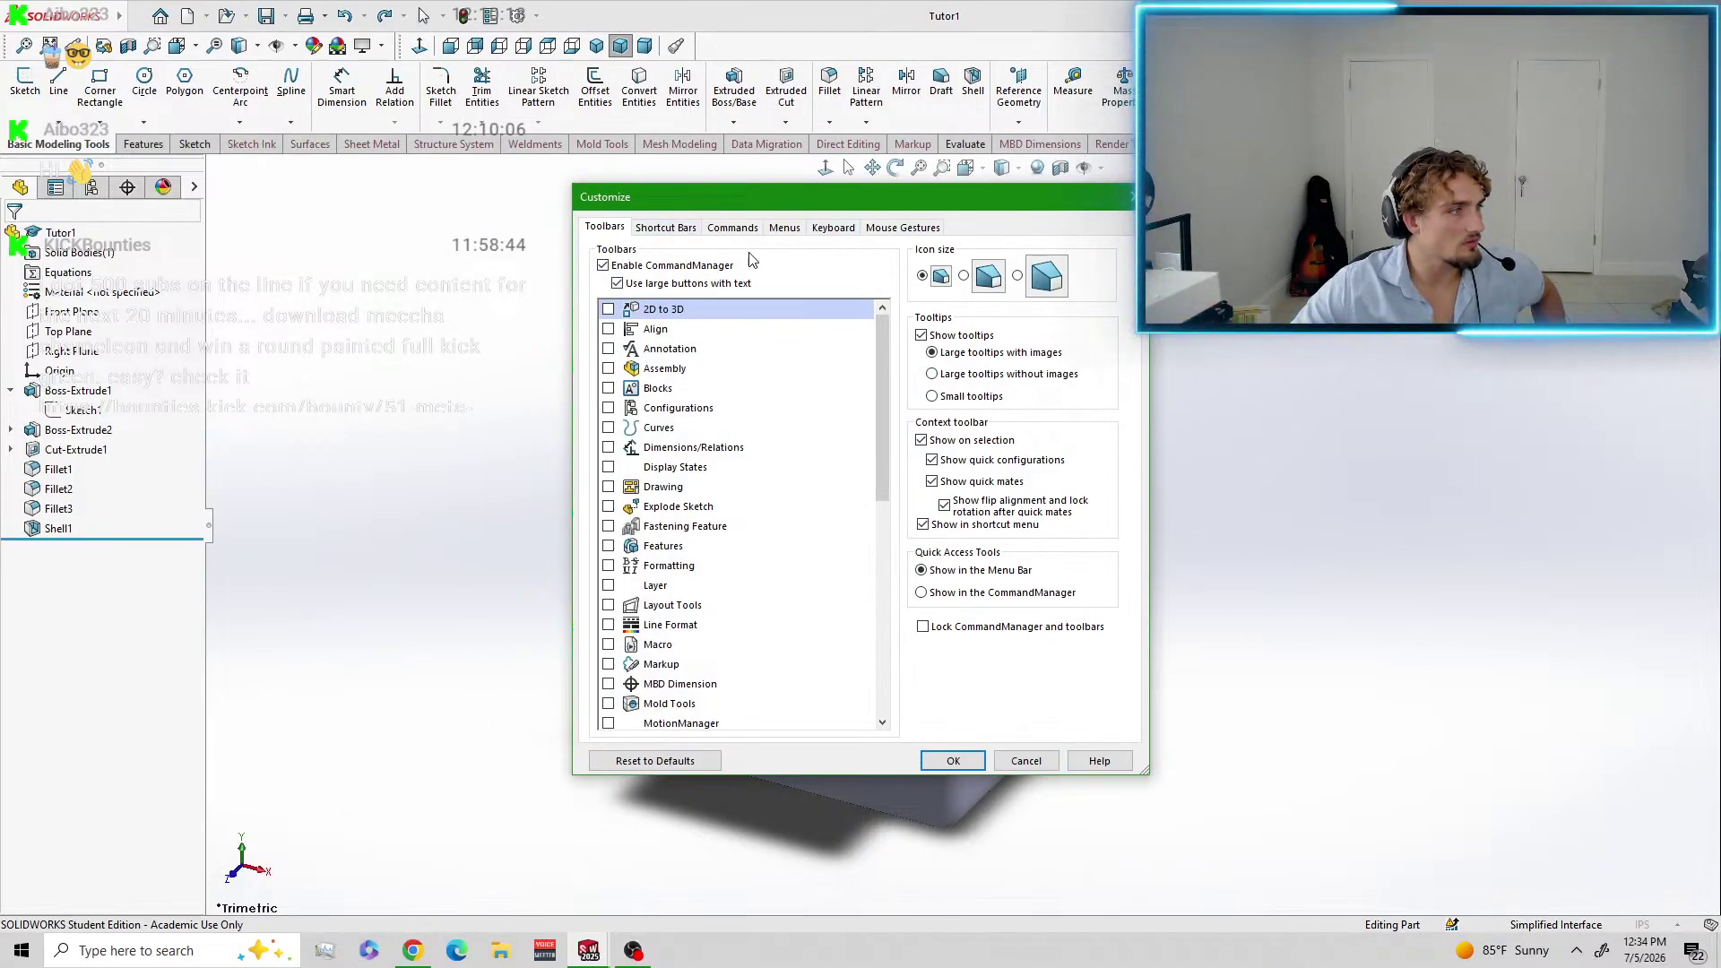
{"action": "left_click", "coordinate": [729, 230]}
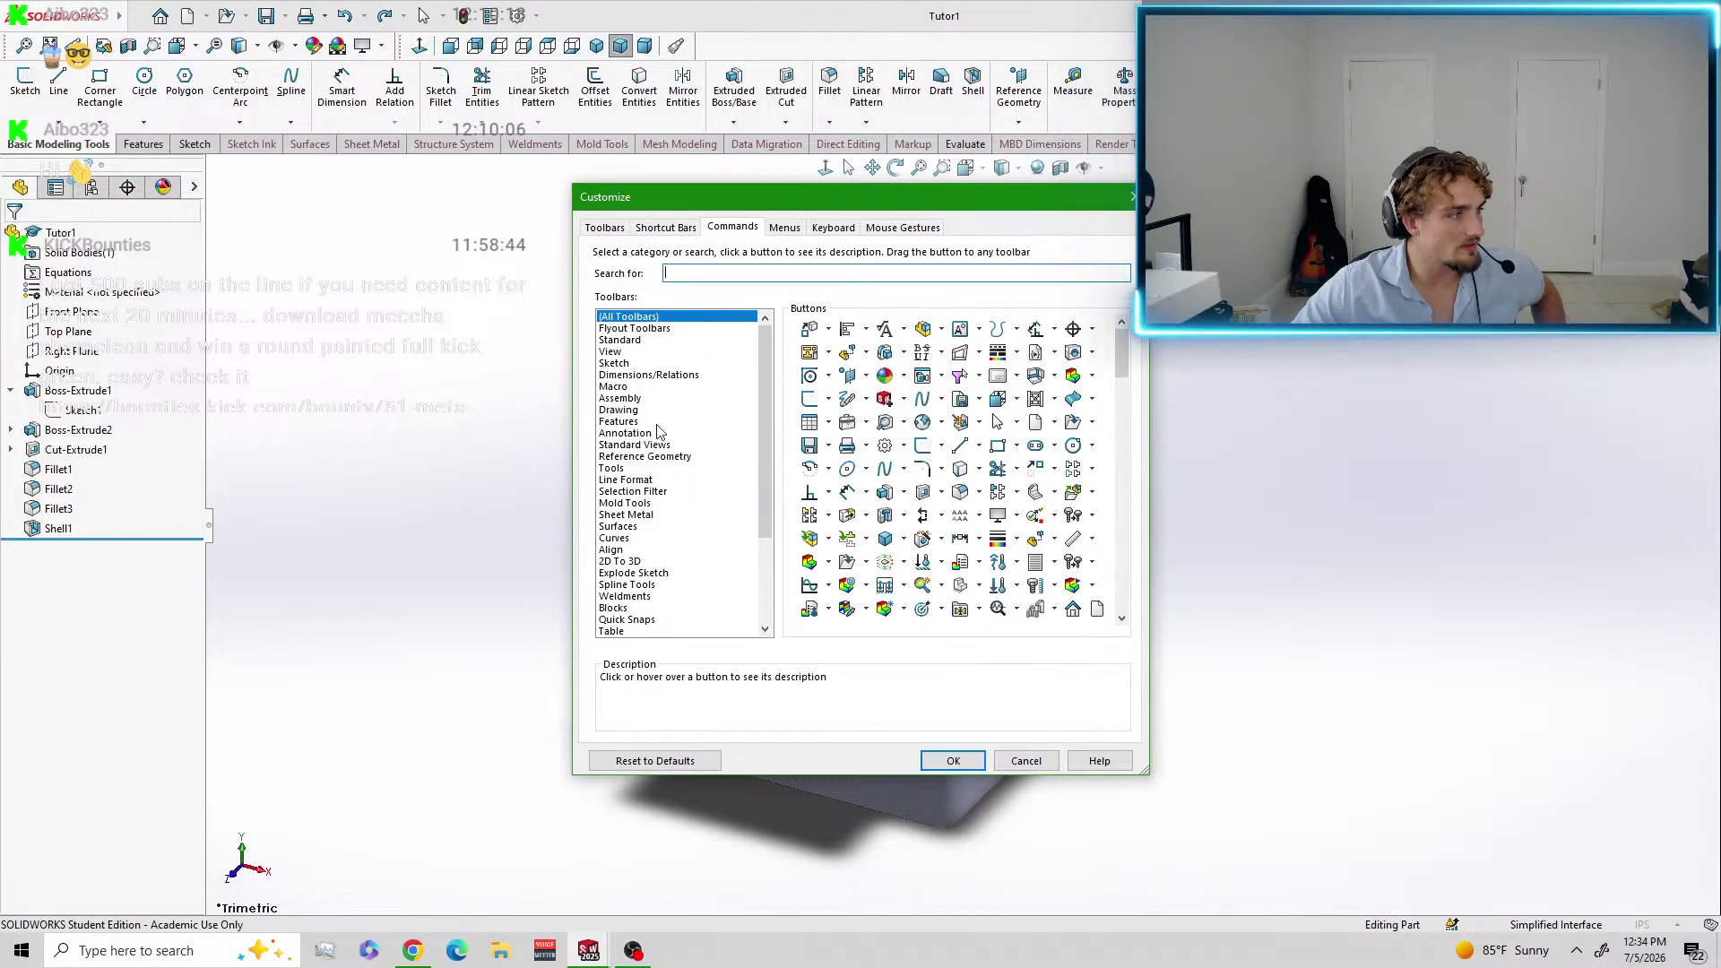
{"action": "left_click", "coordinate": [623, 352]}
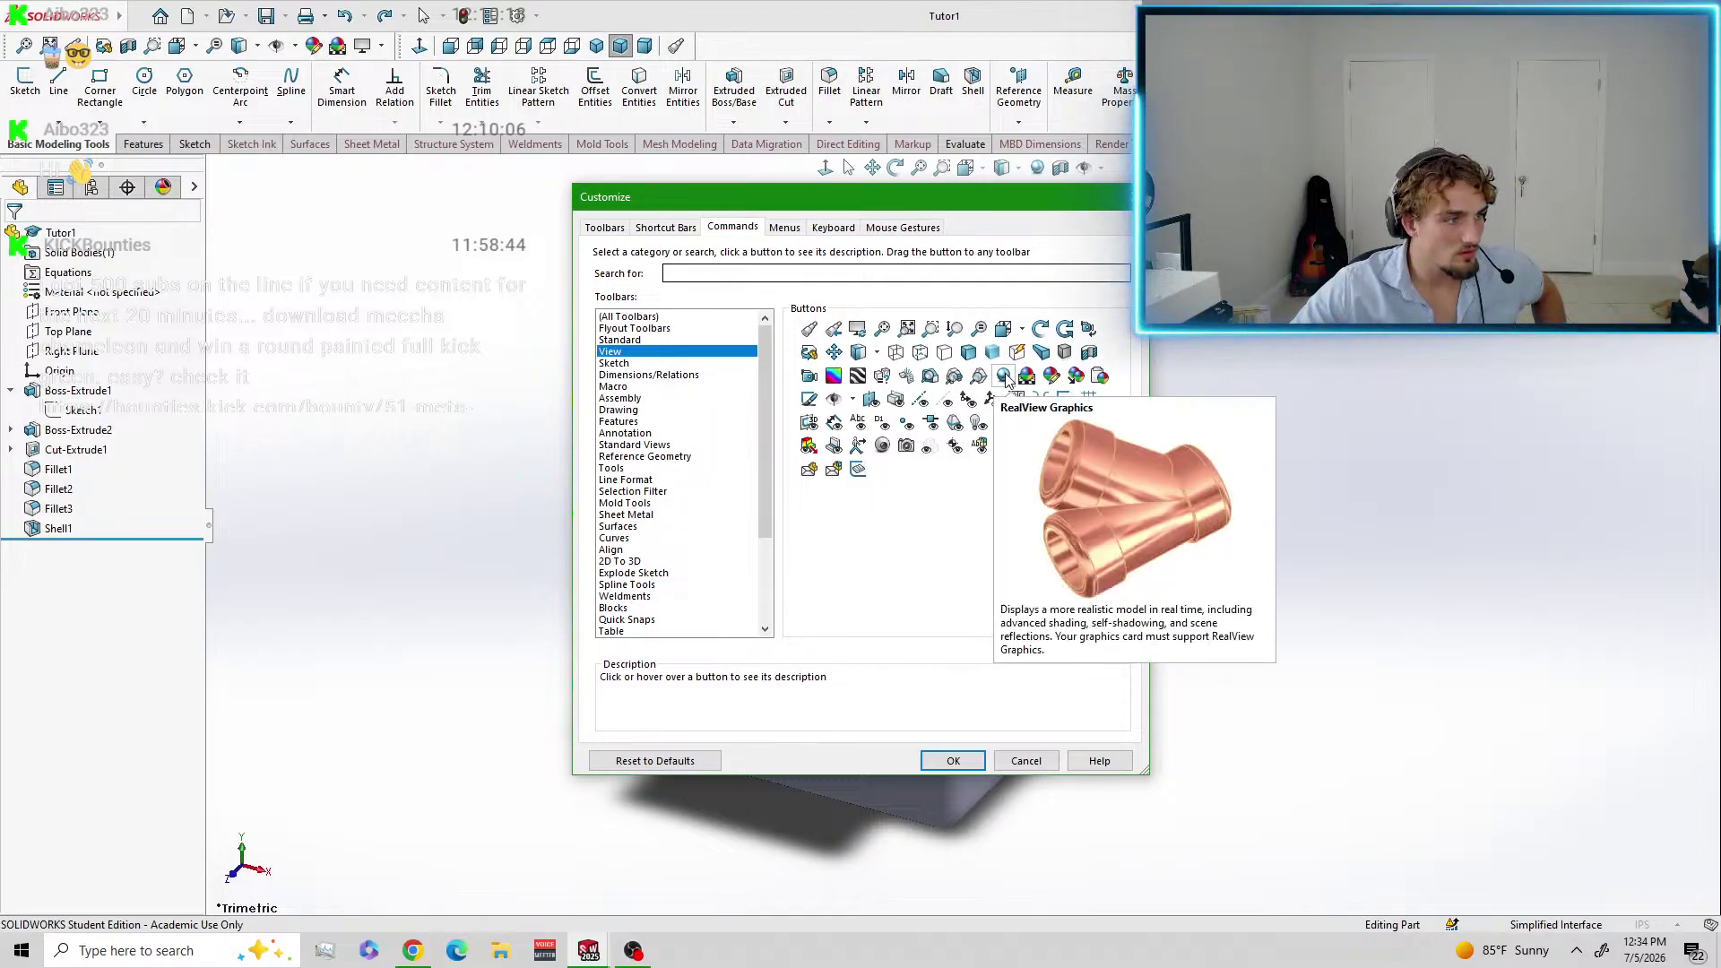
{"action": "left_click_drag", "start_coordinate": [1005, 377], "coordinate": [719, 102]}
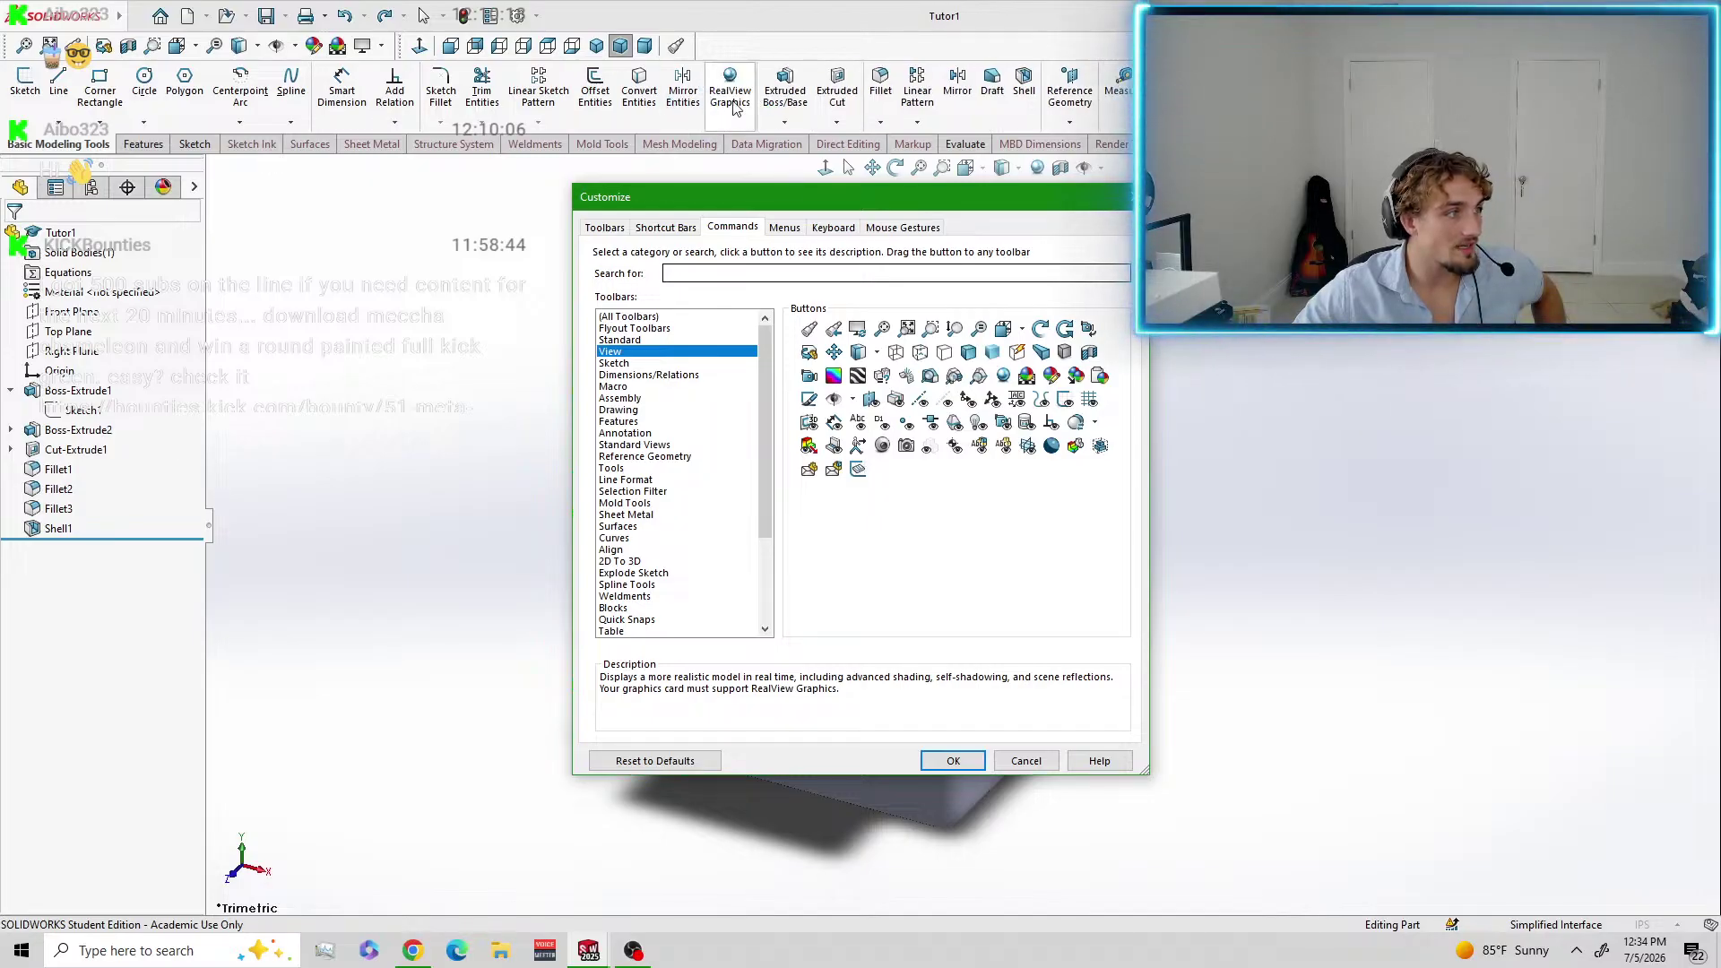
{"action": "left_click", "coordinate": [1002, 760]}
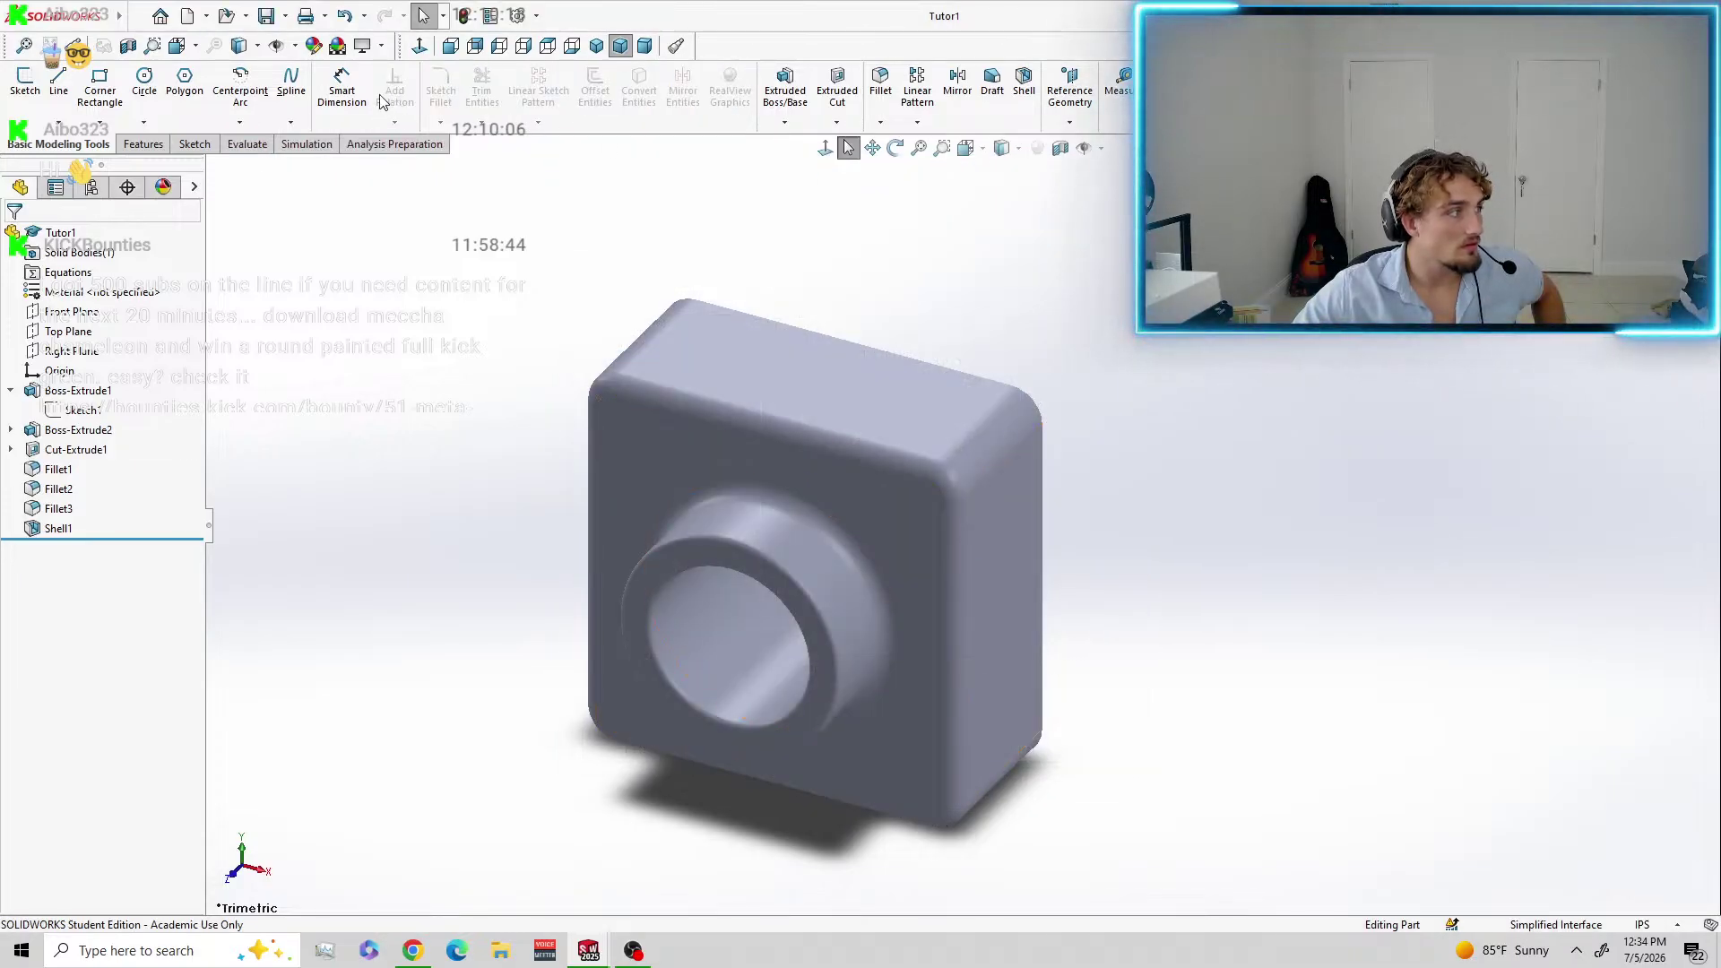
{"action": "left_click", "coordinate": [775, 447]}
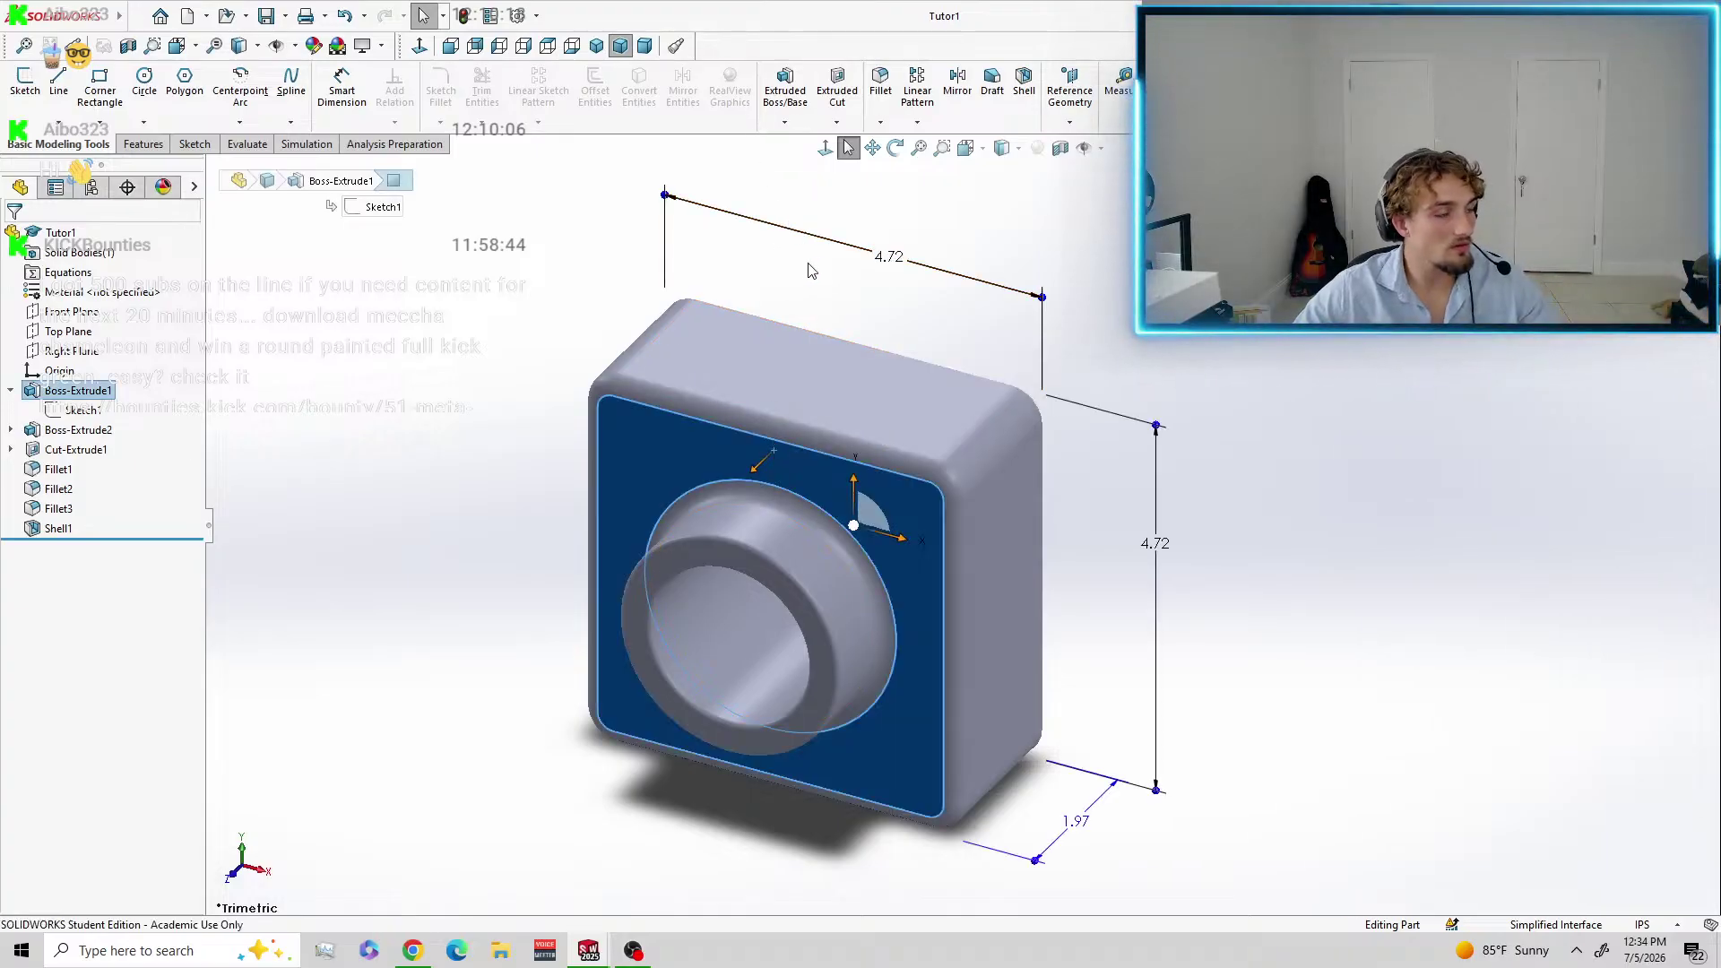
{"action": "left_click", "coordinate": [1049, 250]}
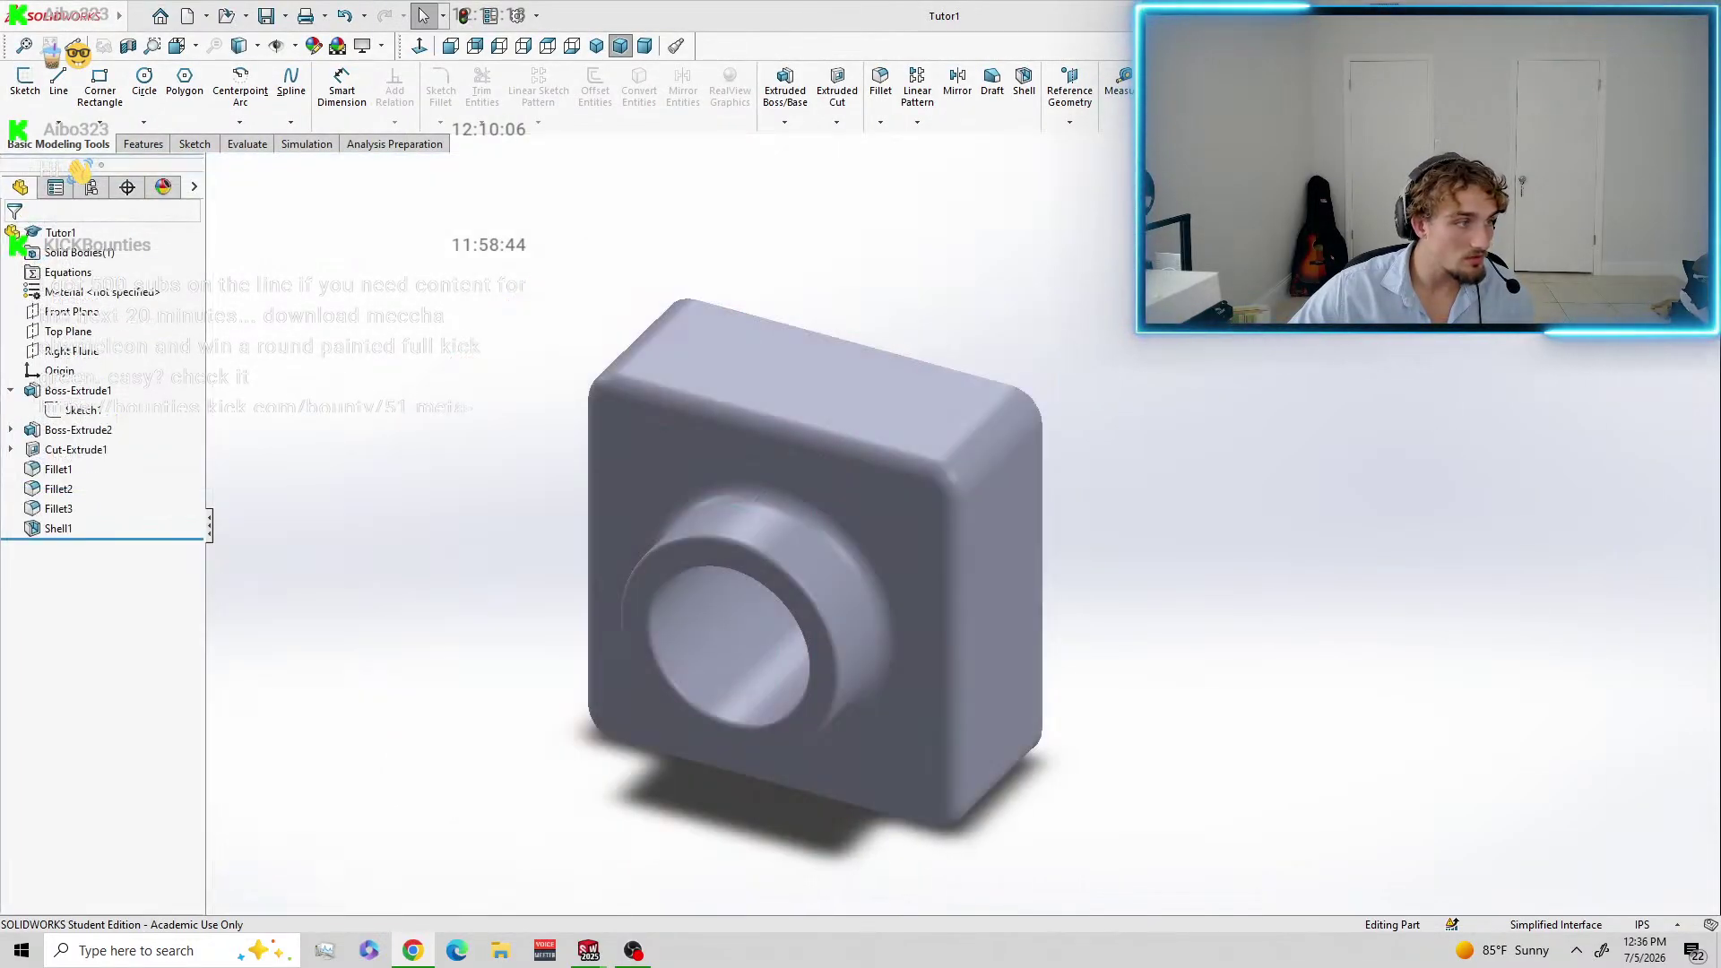
Open the color appearance settings for the whole Tutor1 part.
{"action": "left_click", "coordinate": [269, 20]}
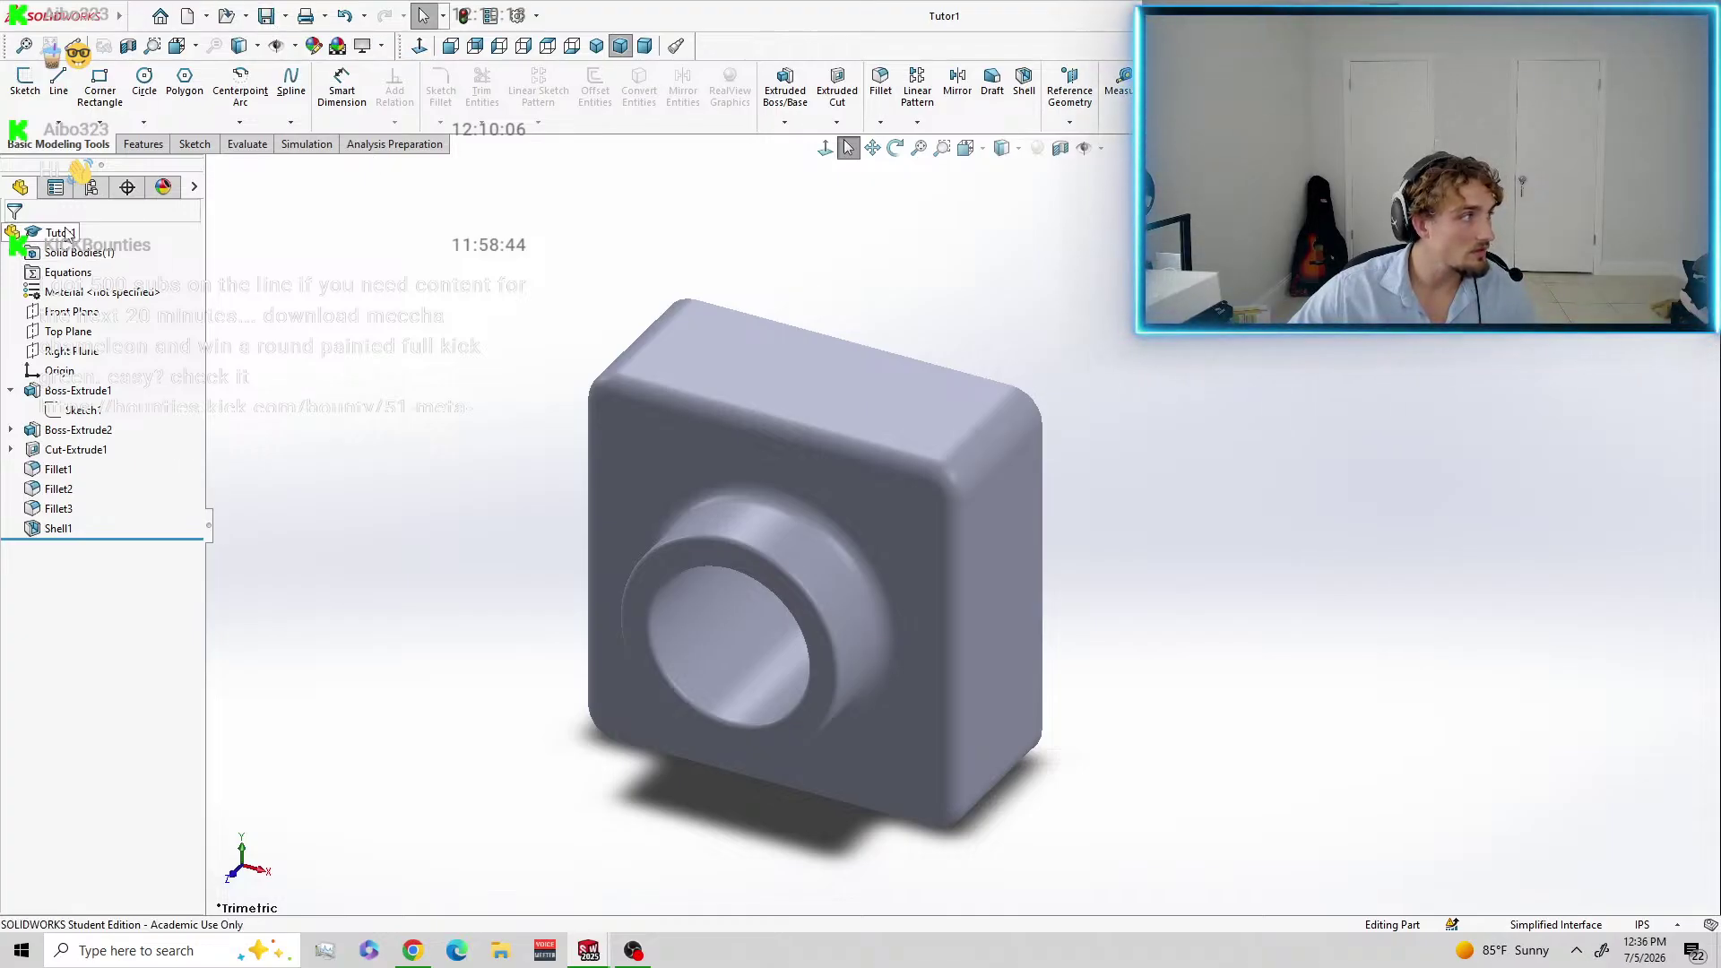
{"action": "right_click", "coordinate": [18, 234]}
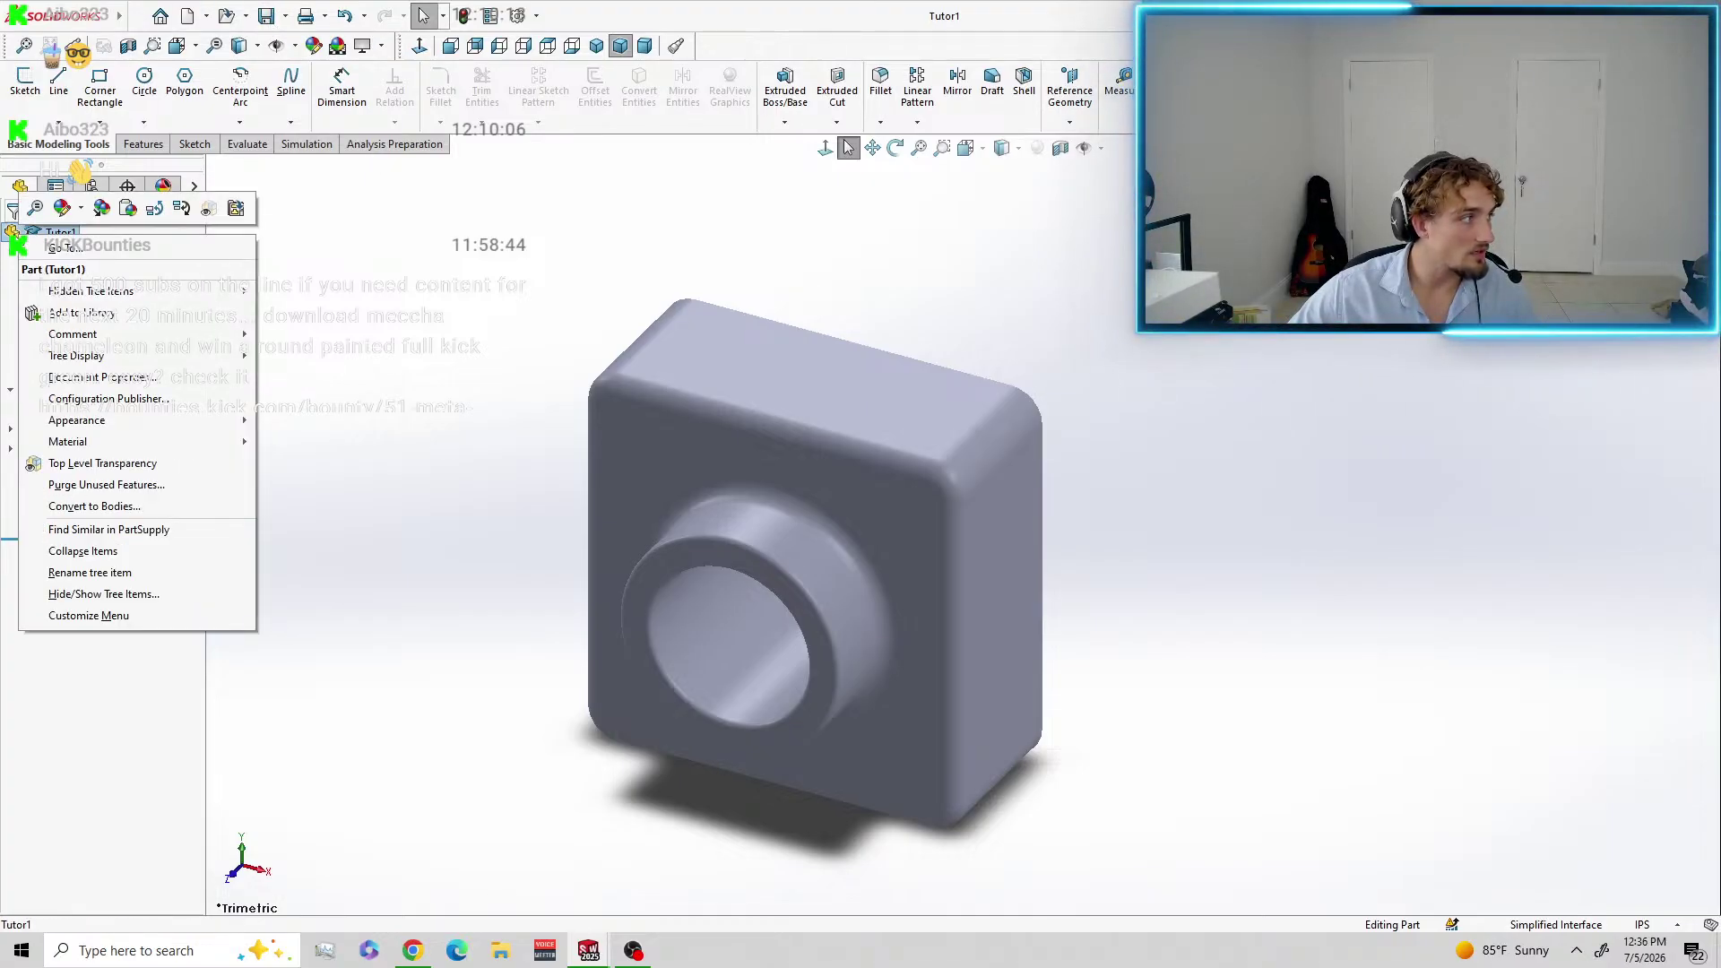
{"action": "left_click", "coordinate": [63, 210]}
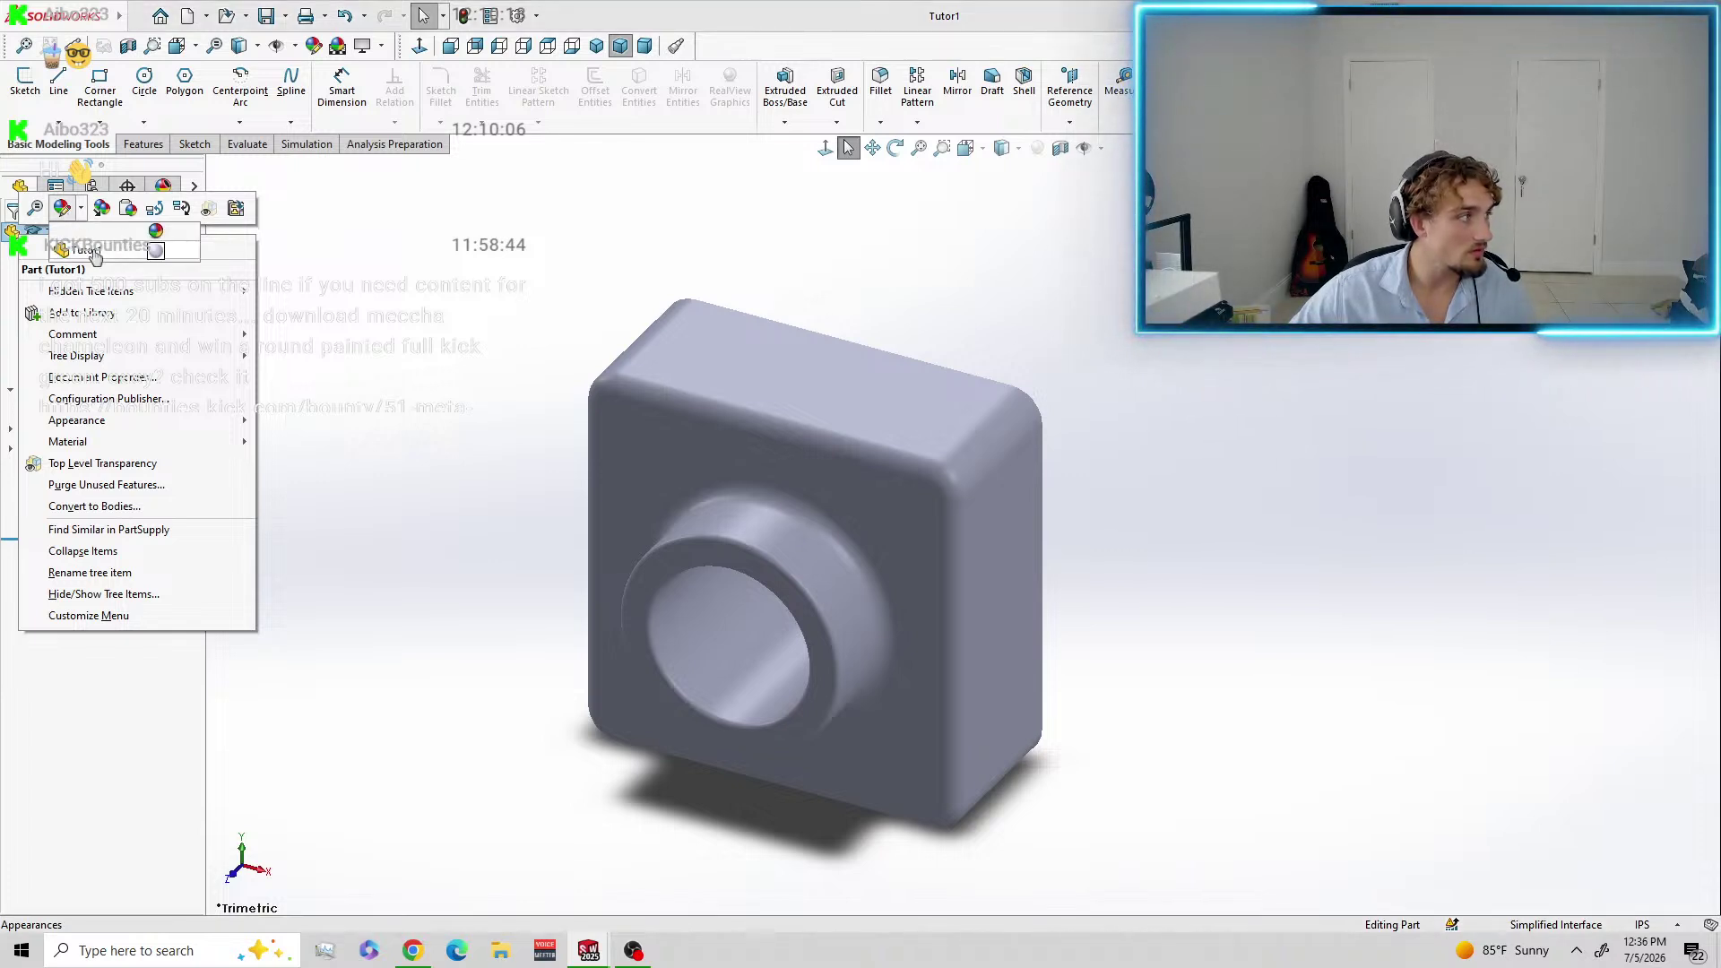
{"action": "left_click", "coordinate": [95, 254]}
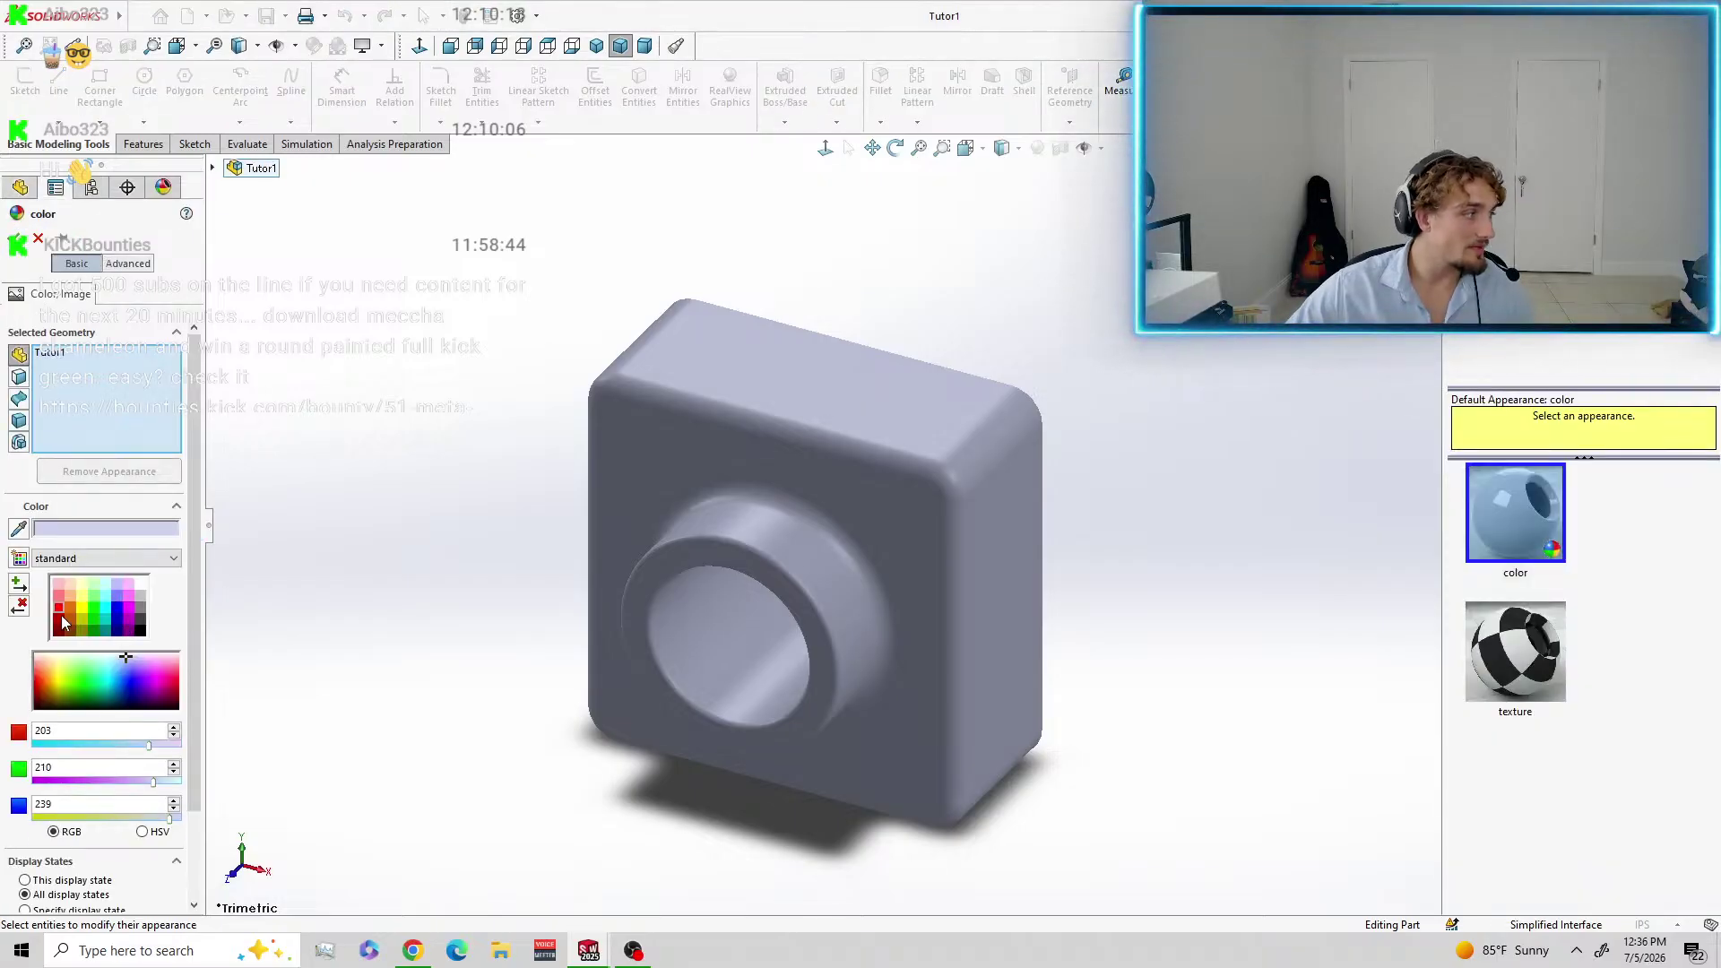
Try the orange, cyan, magenta, pink and peach standard swatches as the part color.
{"action": "left_click", "coordinate": [69, 597]}
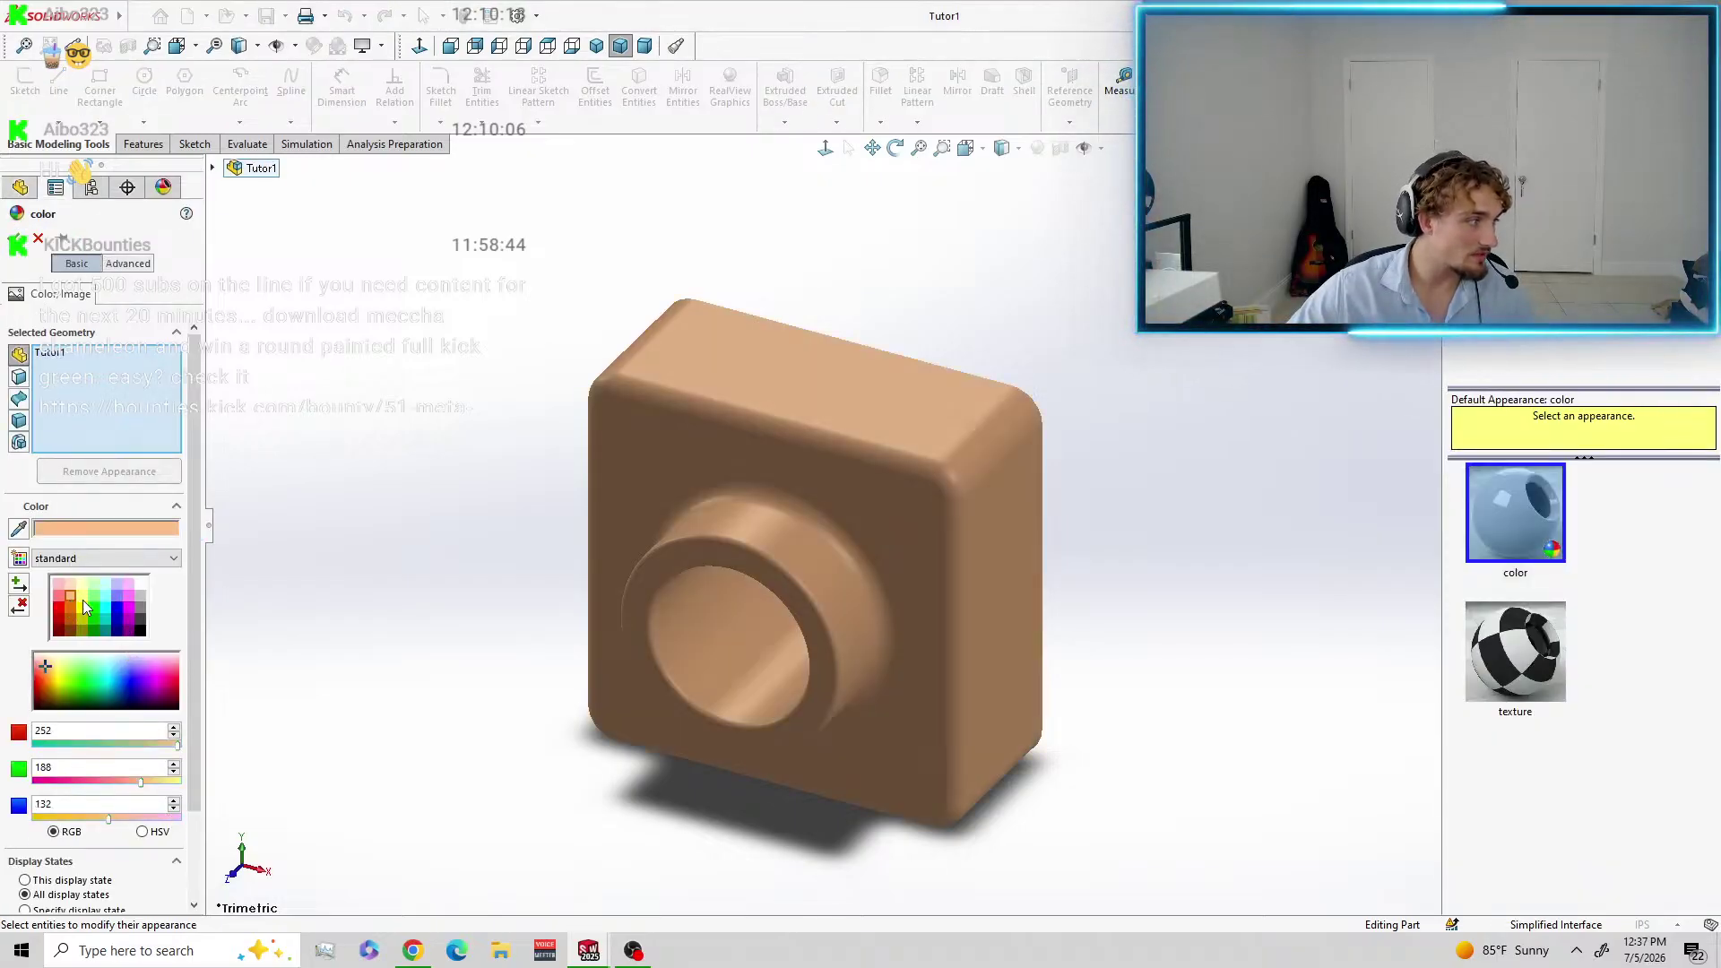
{"action": "left_click", "coordinate": [106, 598]}
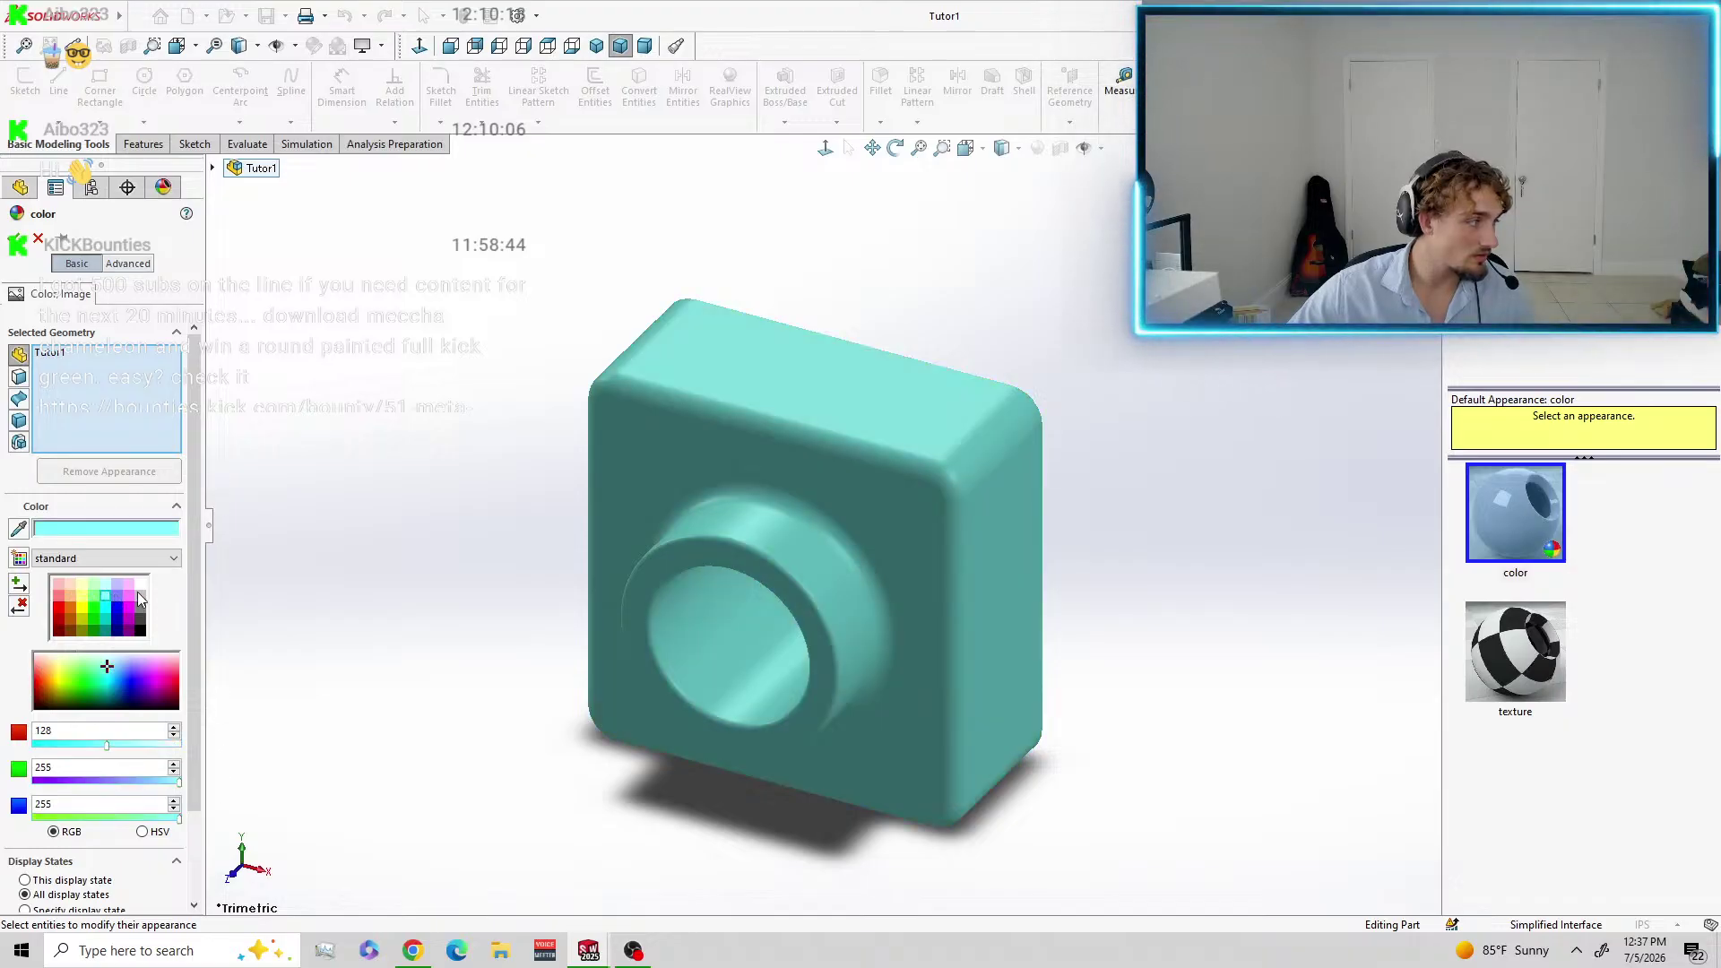
{"action": "left_click", "coordinate": [140, 586]}
{"action": "left_click", "coordinate": [130, 586]}
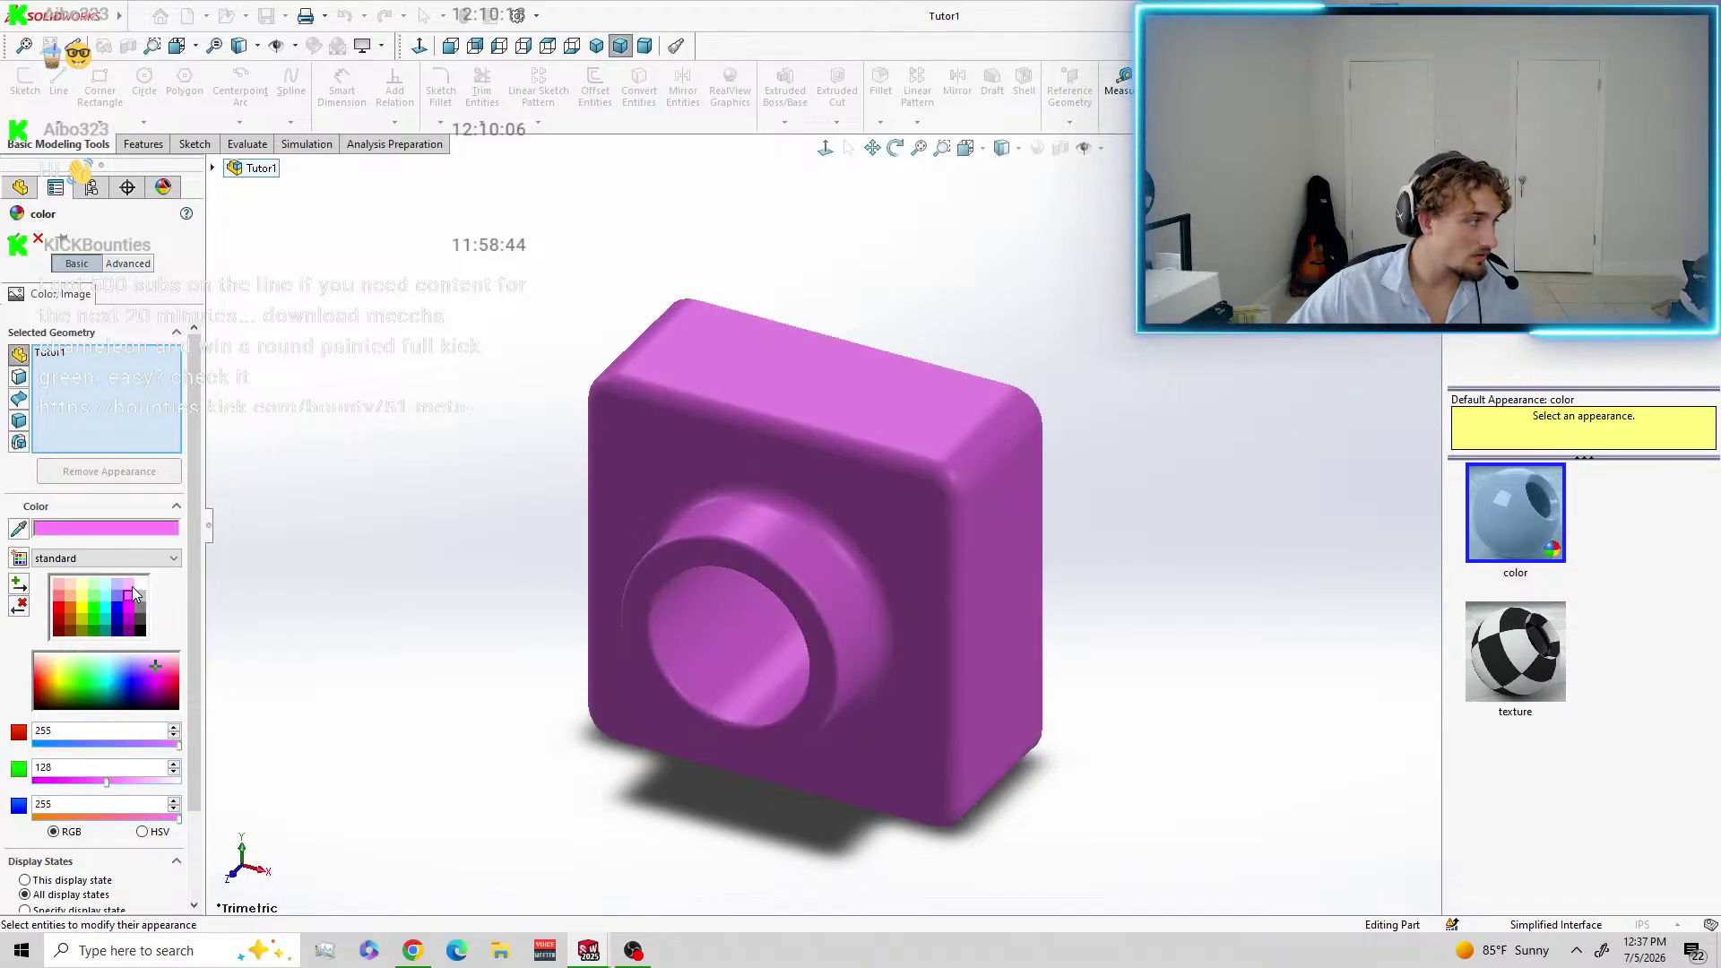
{"action": "left_click", "coordinate": [59, 587]}
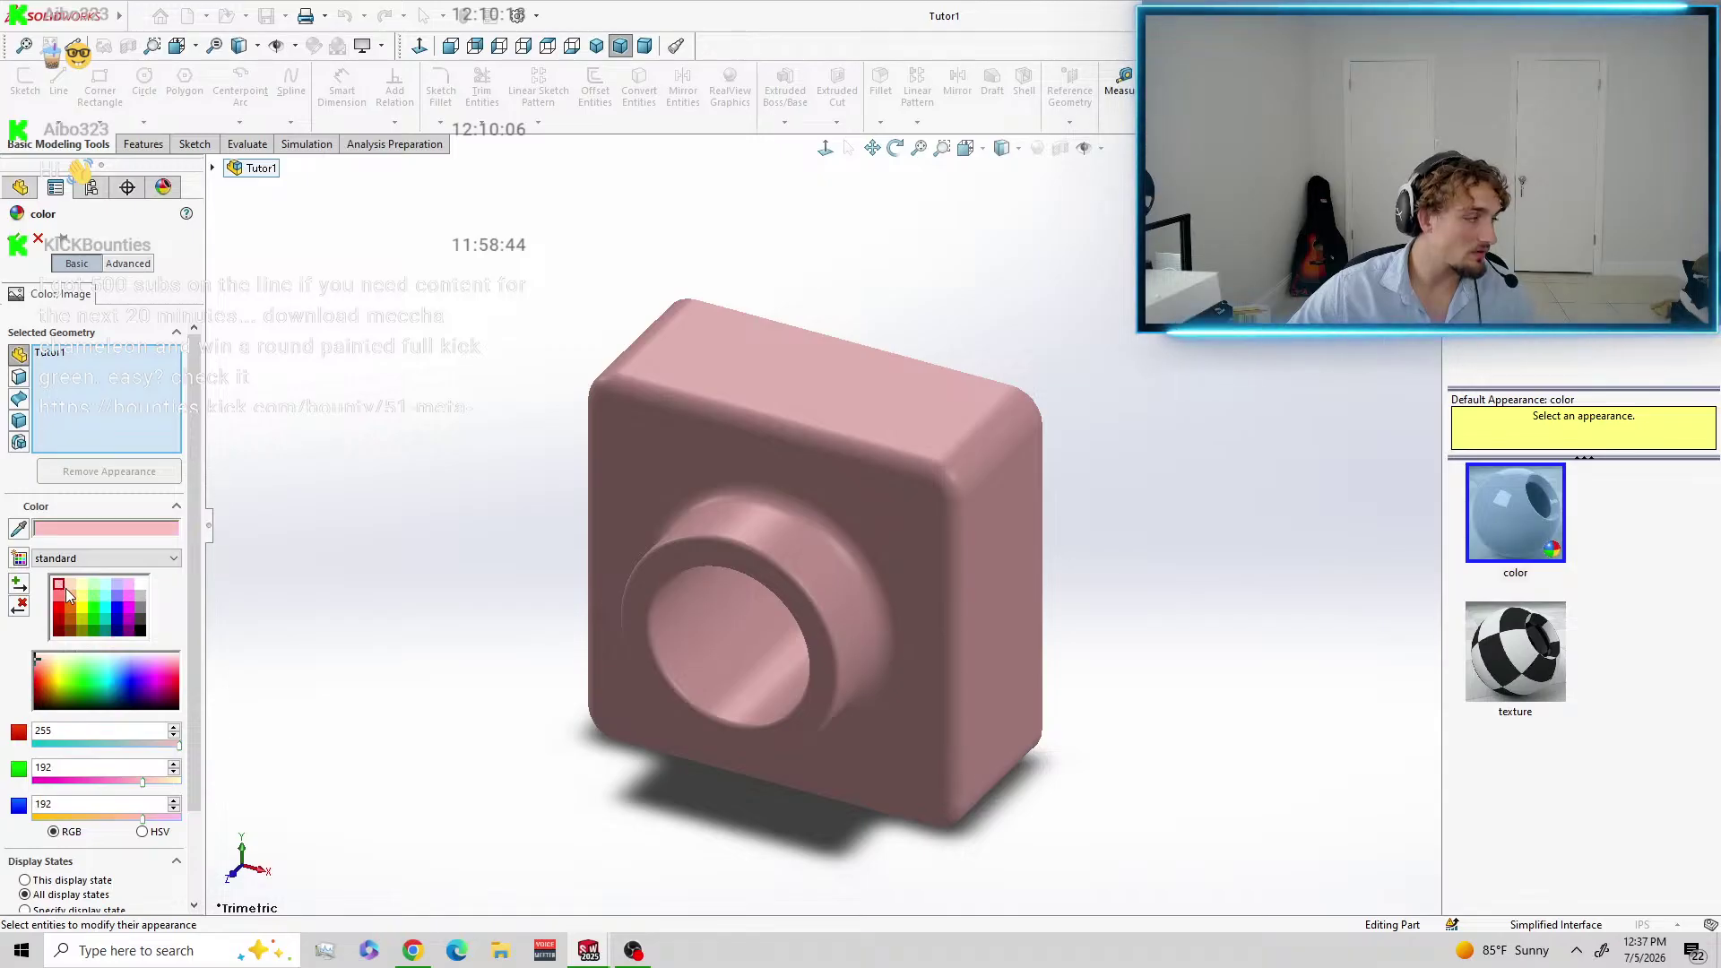
{"action": "left_click", "coordinate": [73, 585]}
Set the part color to light blue, RGB 199, 240, 255, accept the appearance and save the part.
{"action": "scroll", "coordinate": [73, 605], "scroll_direction": "down", "scroll_amount": 3}
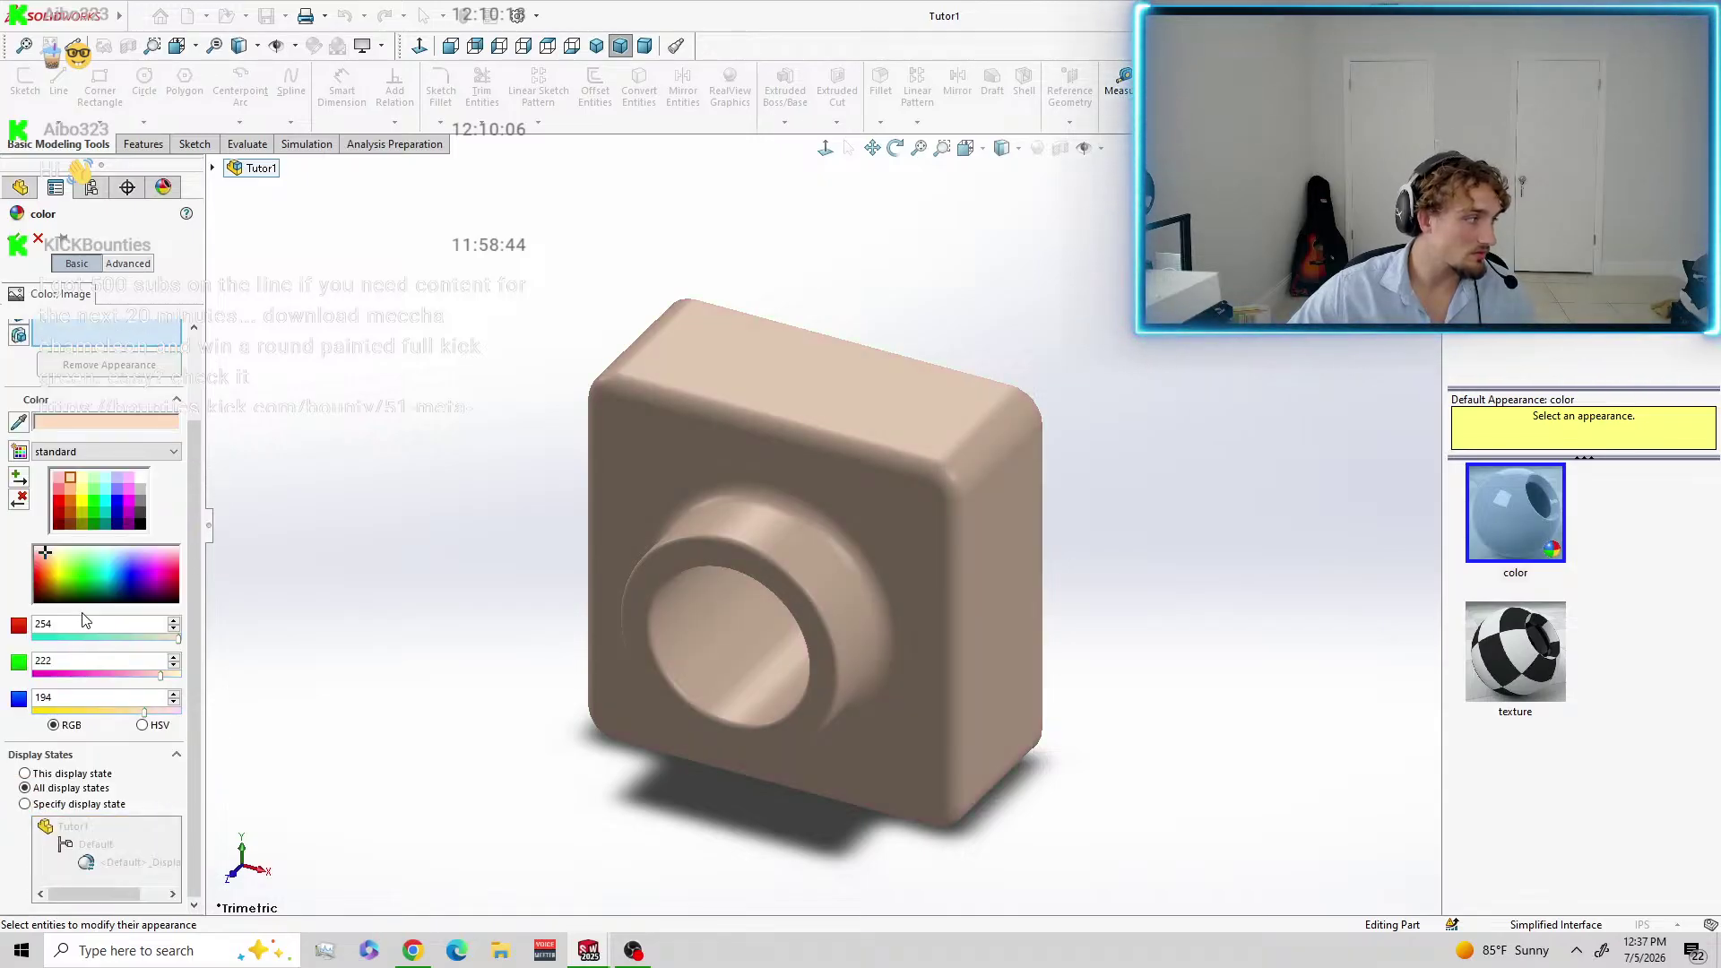
{"action": "mouse_move", "coordinate": [80, 565]}
{"action": "left_mouse_down"}
{"action": "mouse_move", "coordinate": [117, 579]}
{"action": "mouse_move", "coordinate": [113, 552]}
{"action": "left_mouse_up"}
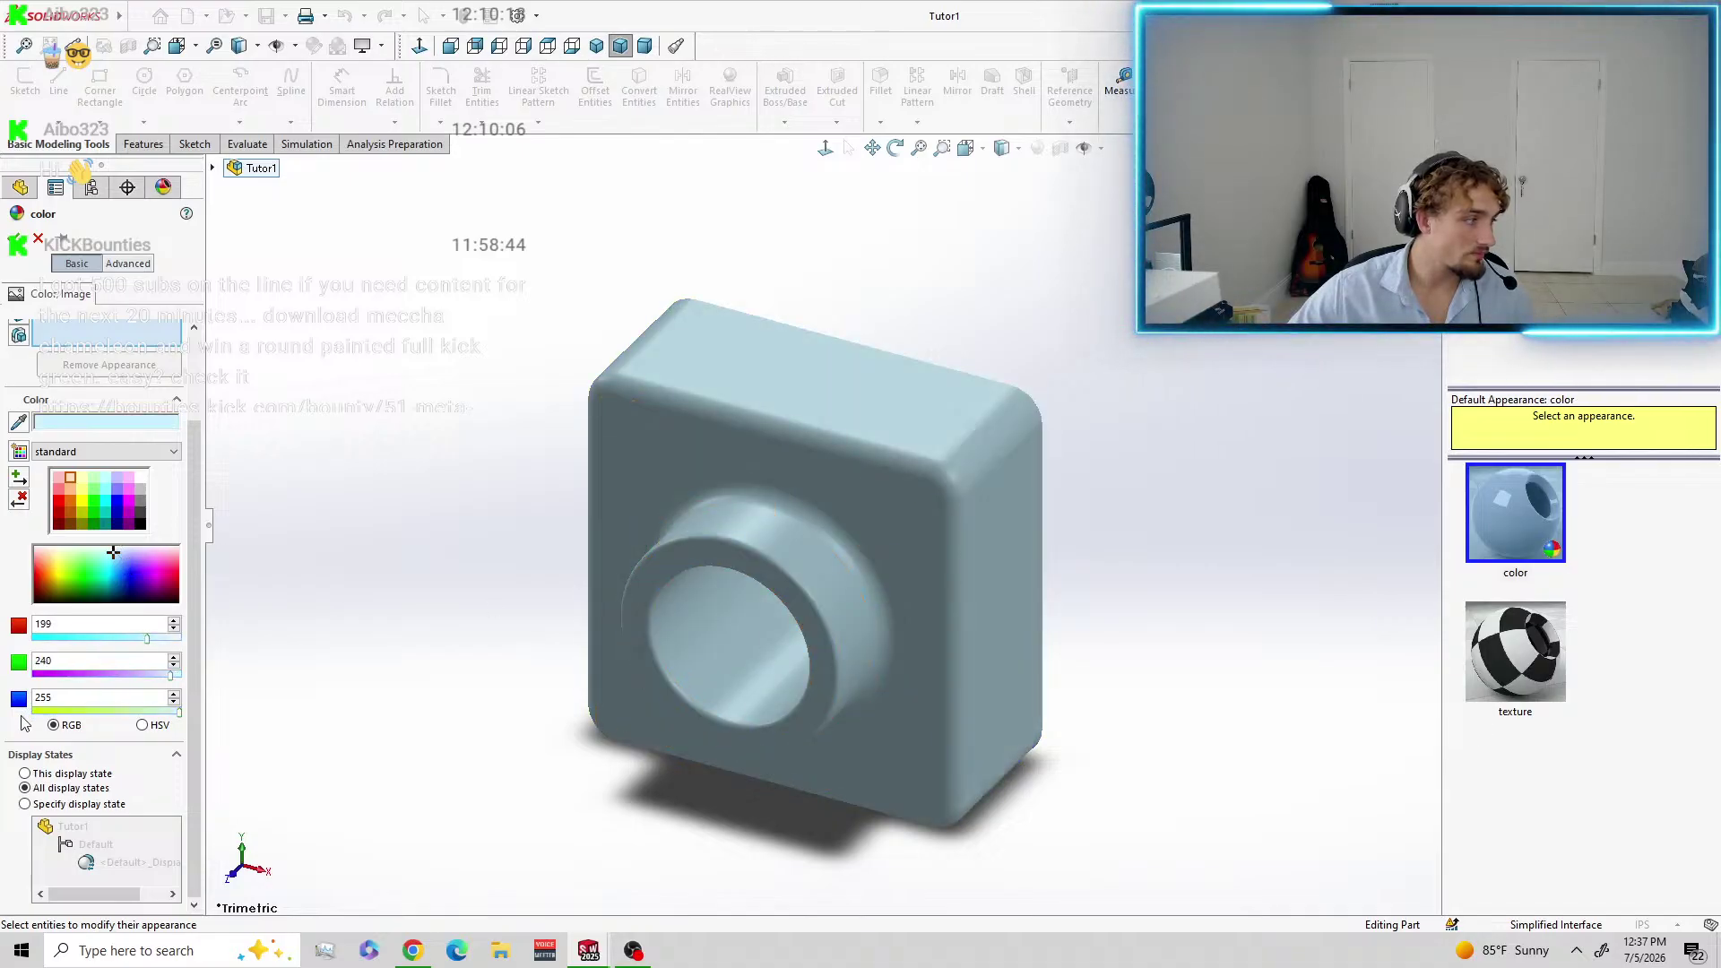
{"action": "left_click", "coordinate": [16, 244]}
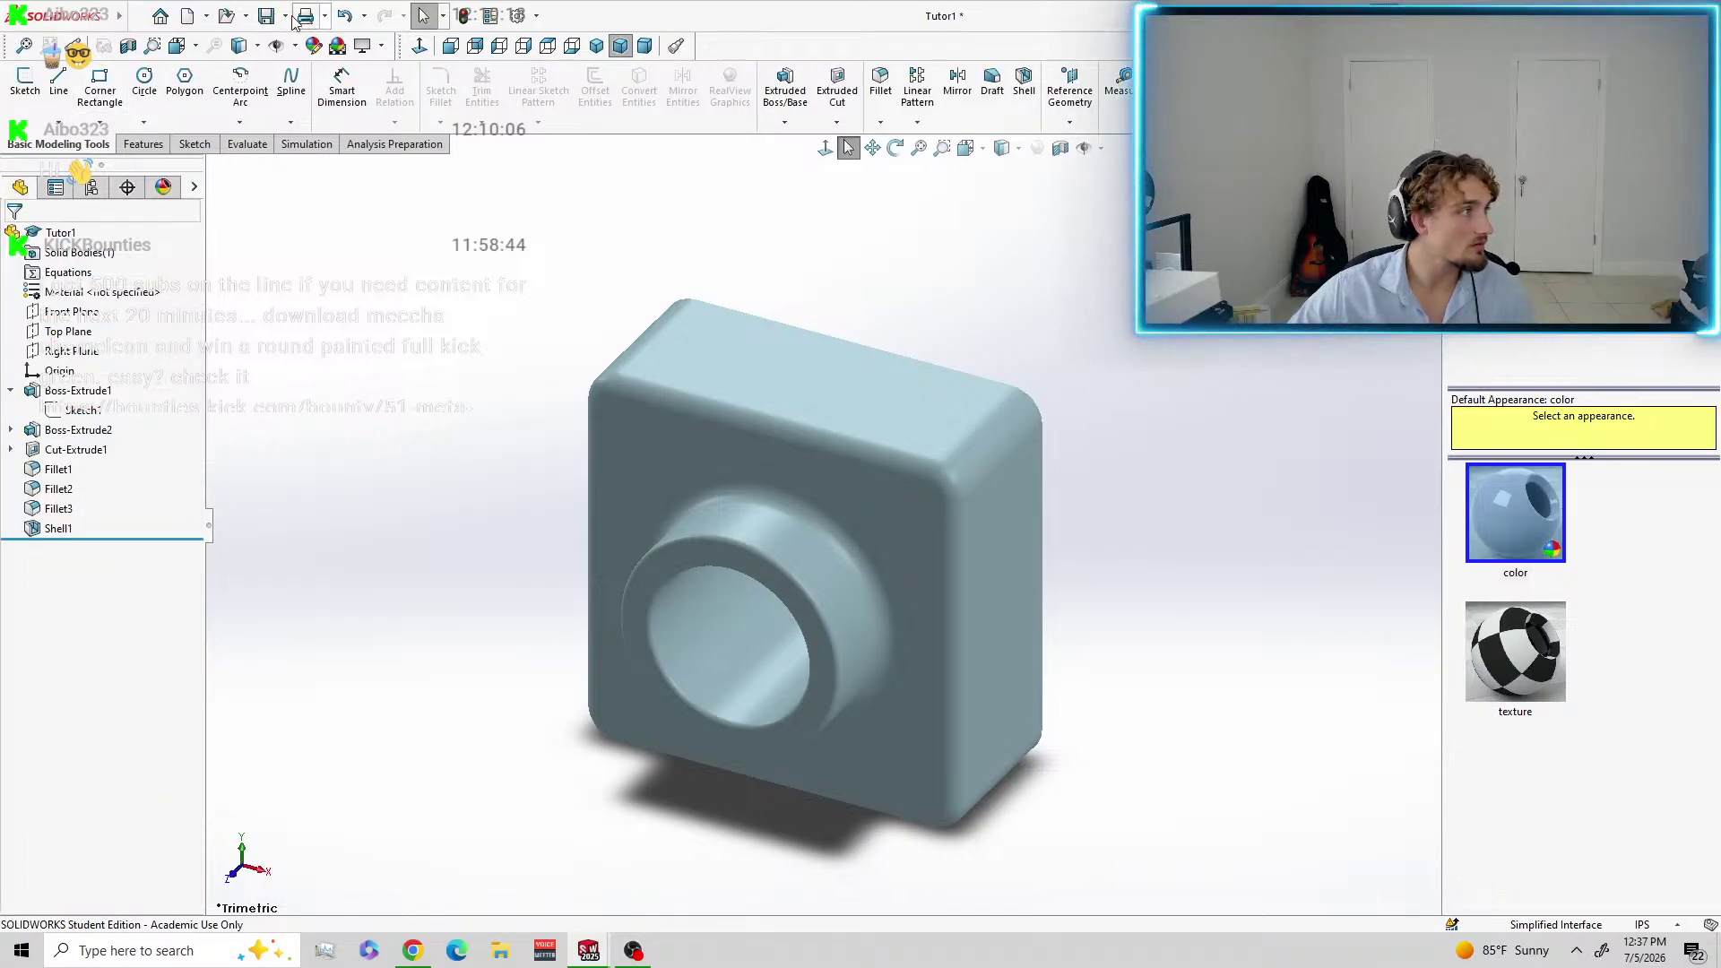
{"action": "left_click", "coordinate": [266, 15]}
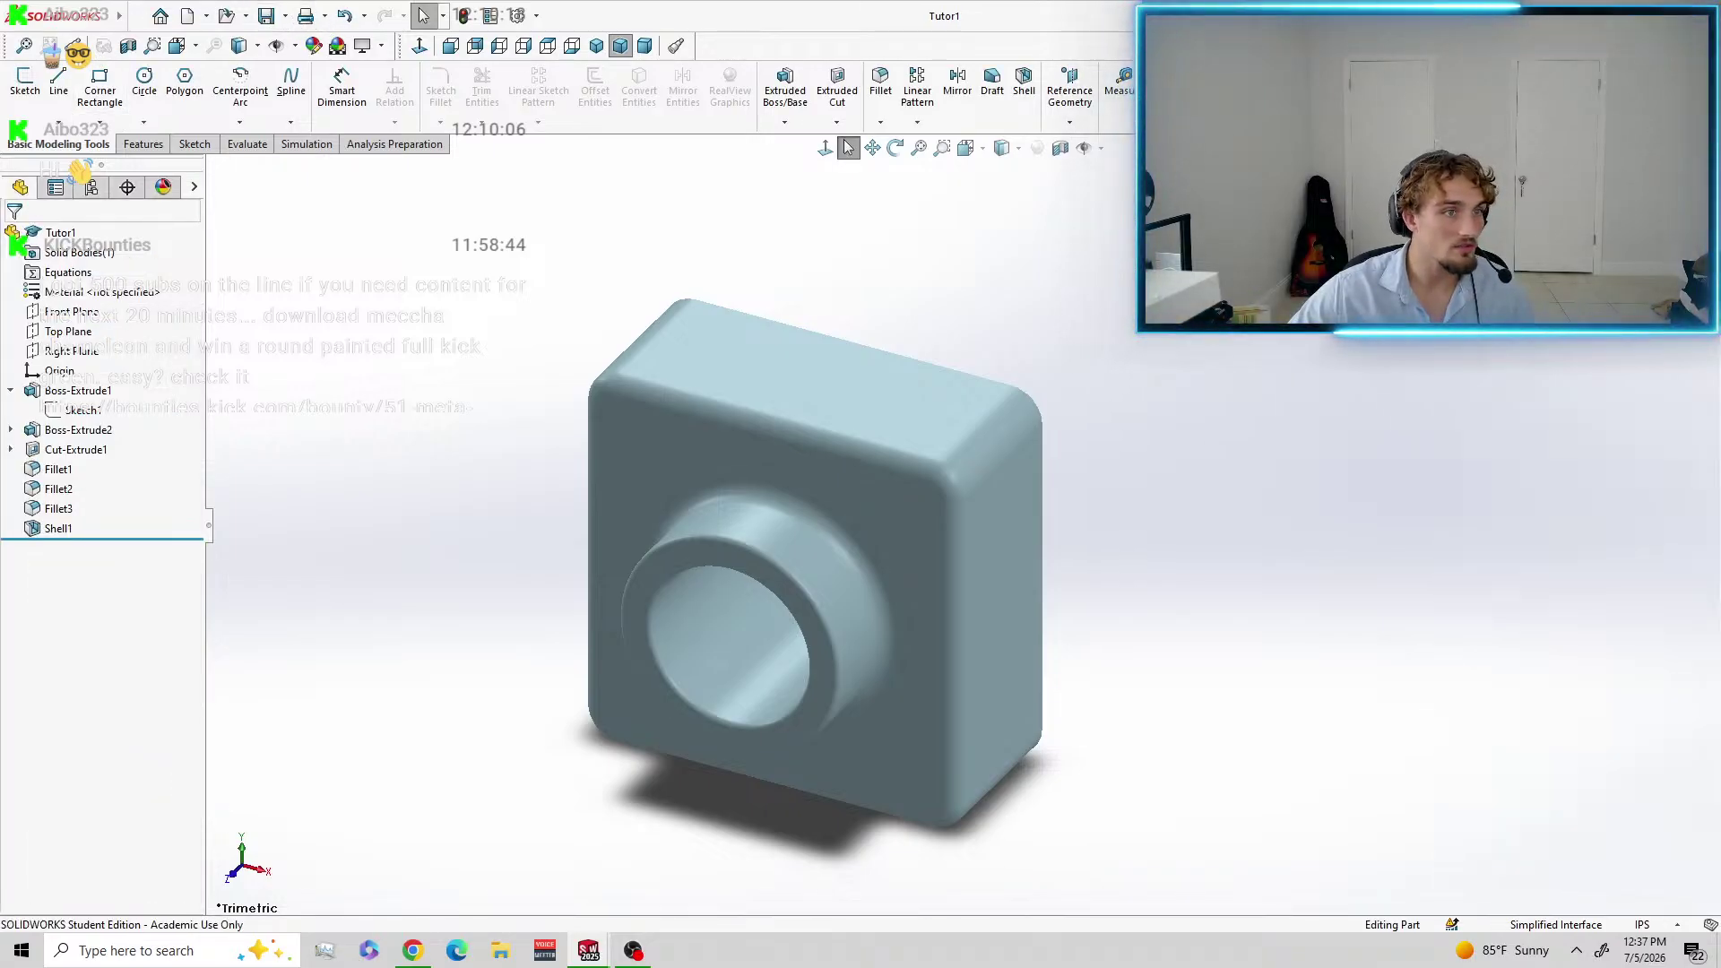
Open the recent Tutor2 part.
{"action": "left_click", "coordinate": [136, 16]}
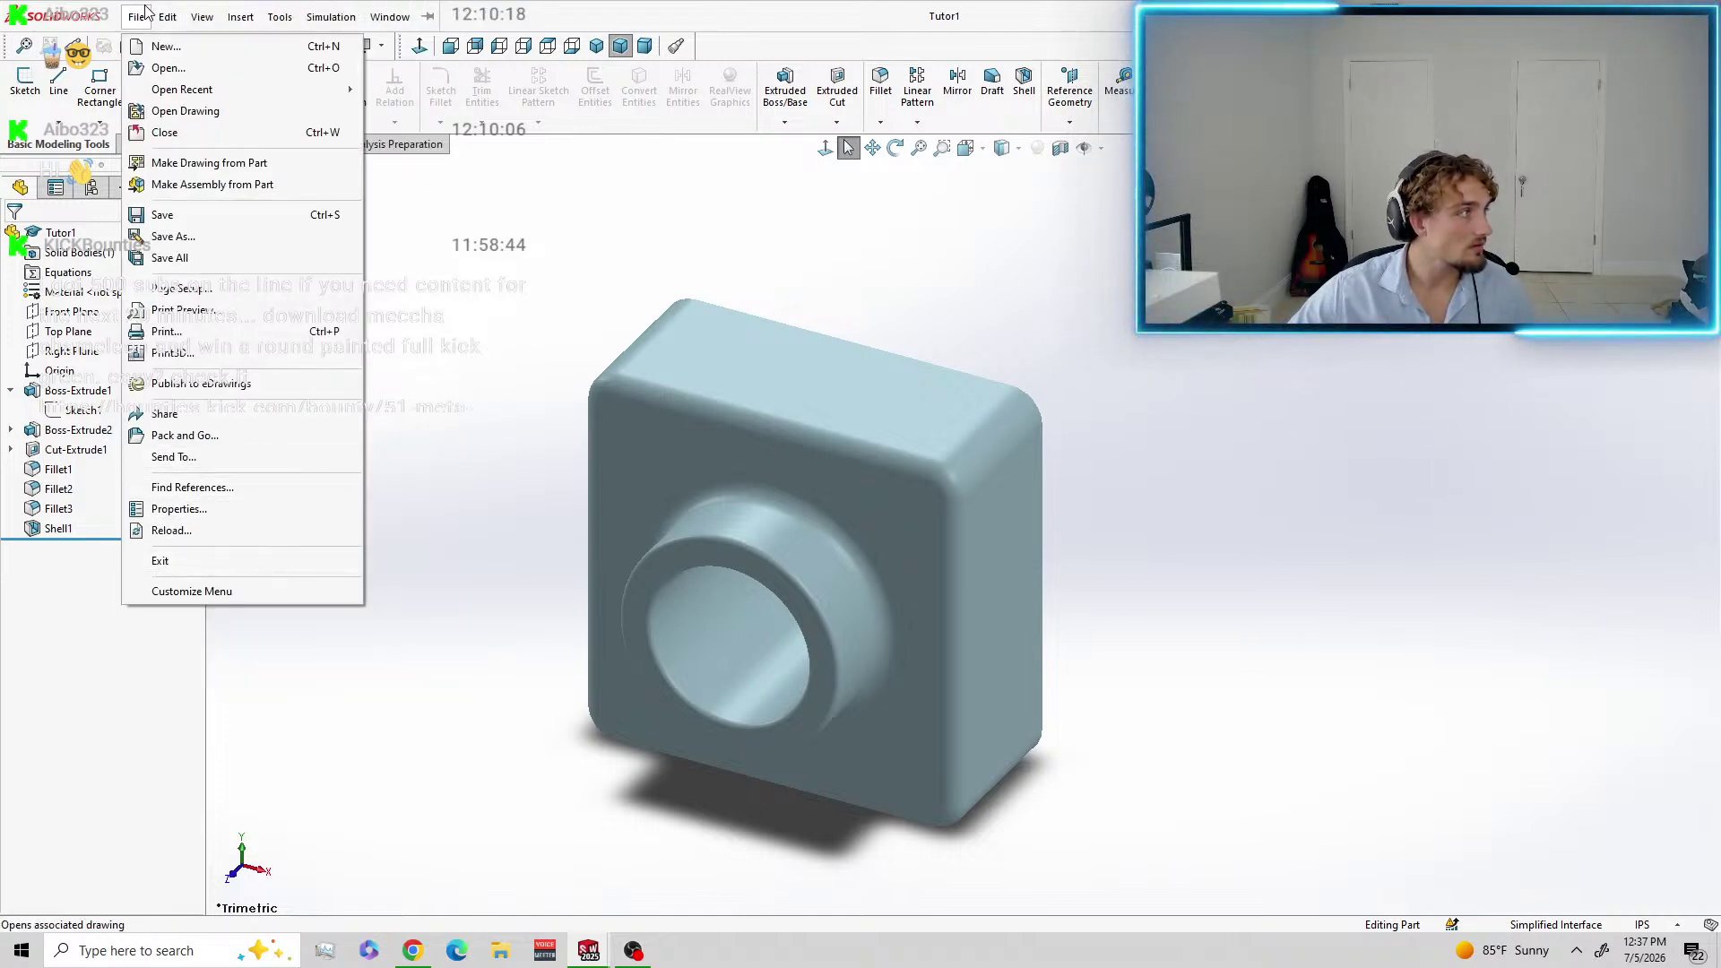
{"action": "mouse_move", "coordinate": [182, 89]}
{"action": "left_click", "coordinate": [403, 108]}
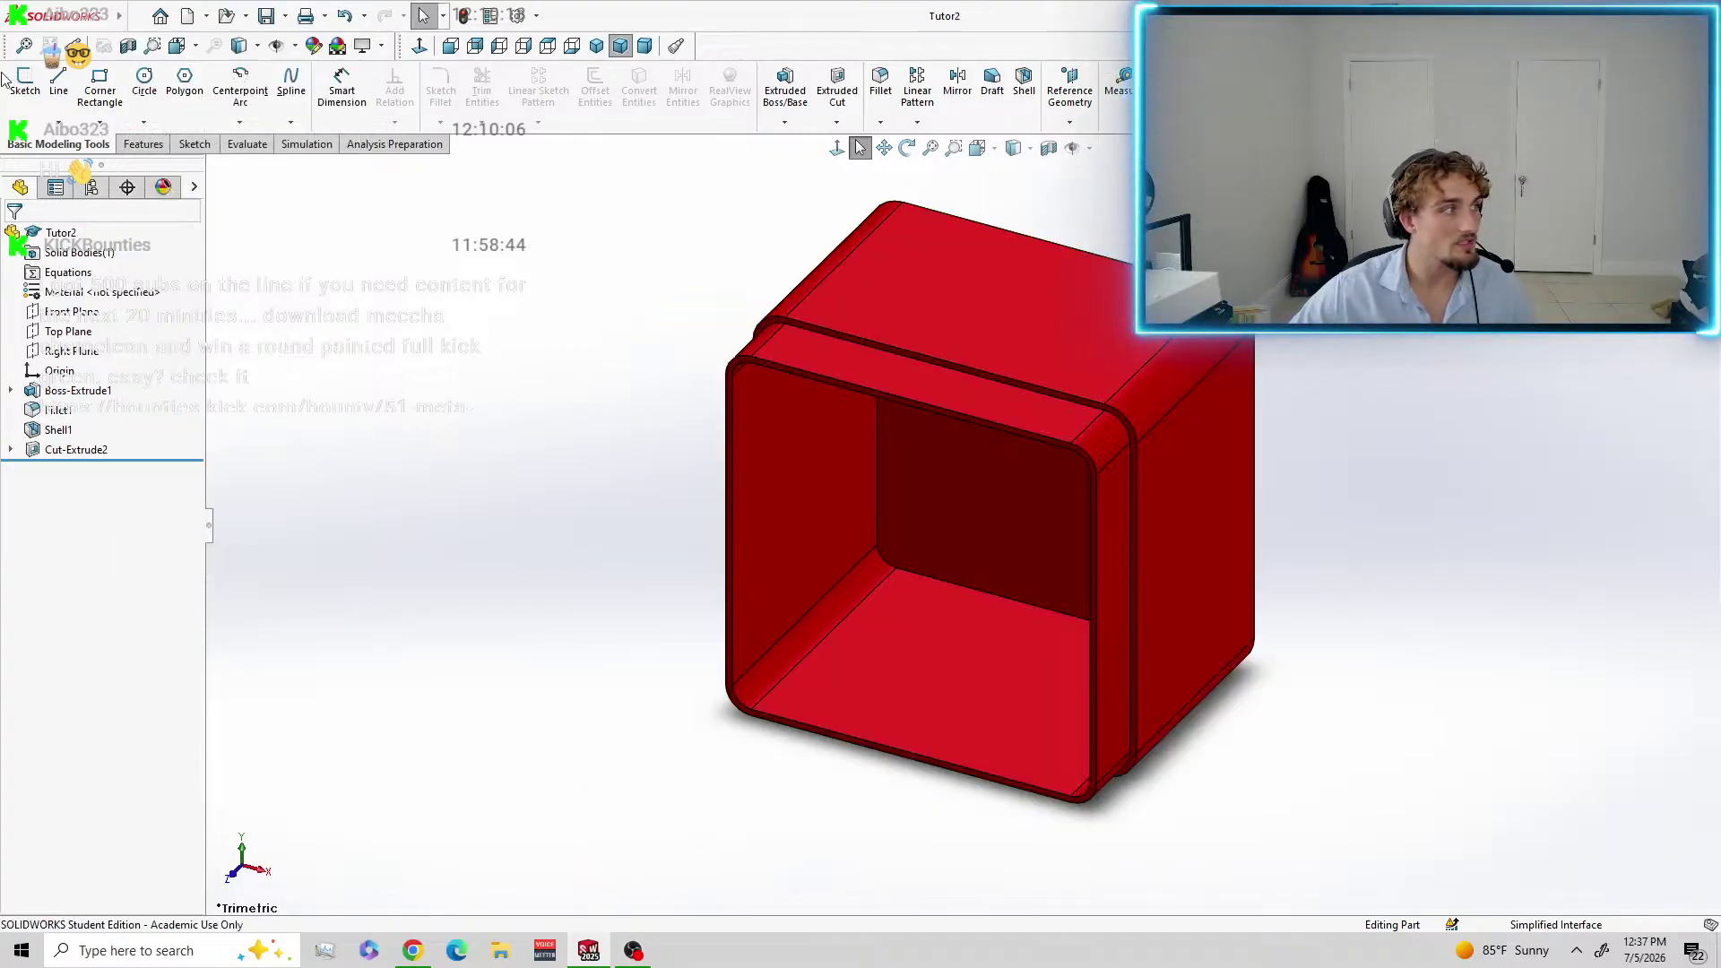
View the SOLIDWORKS Tutorials lesson overview, close it and bring the part window back to full size.
{"action": "left_click", "coordinate": [1589, 15]}
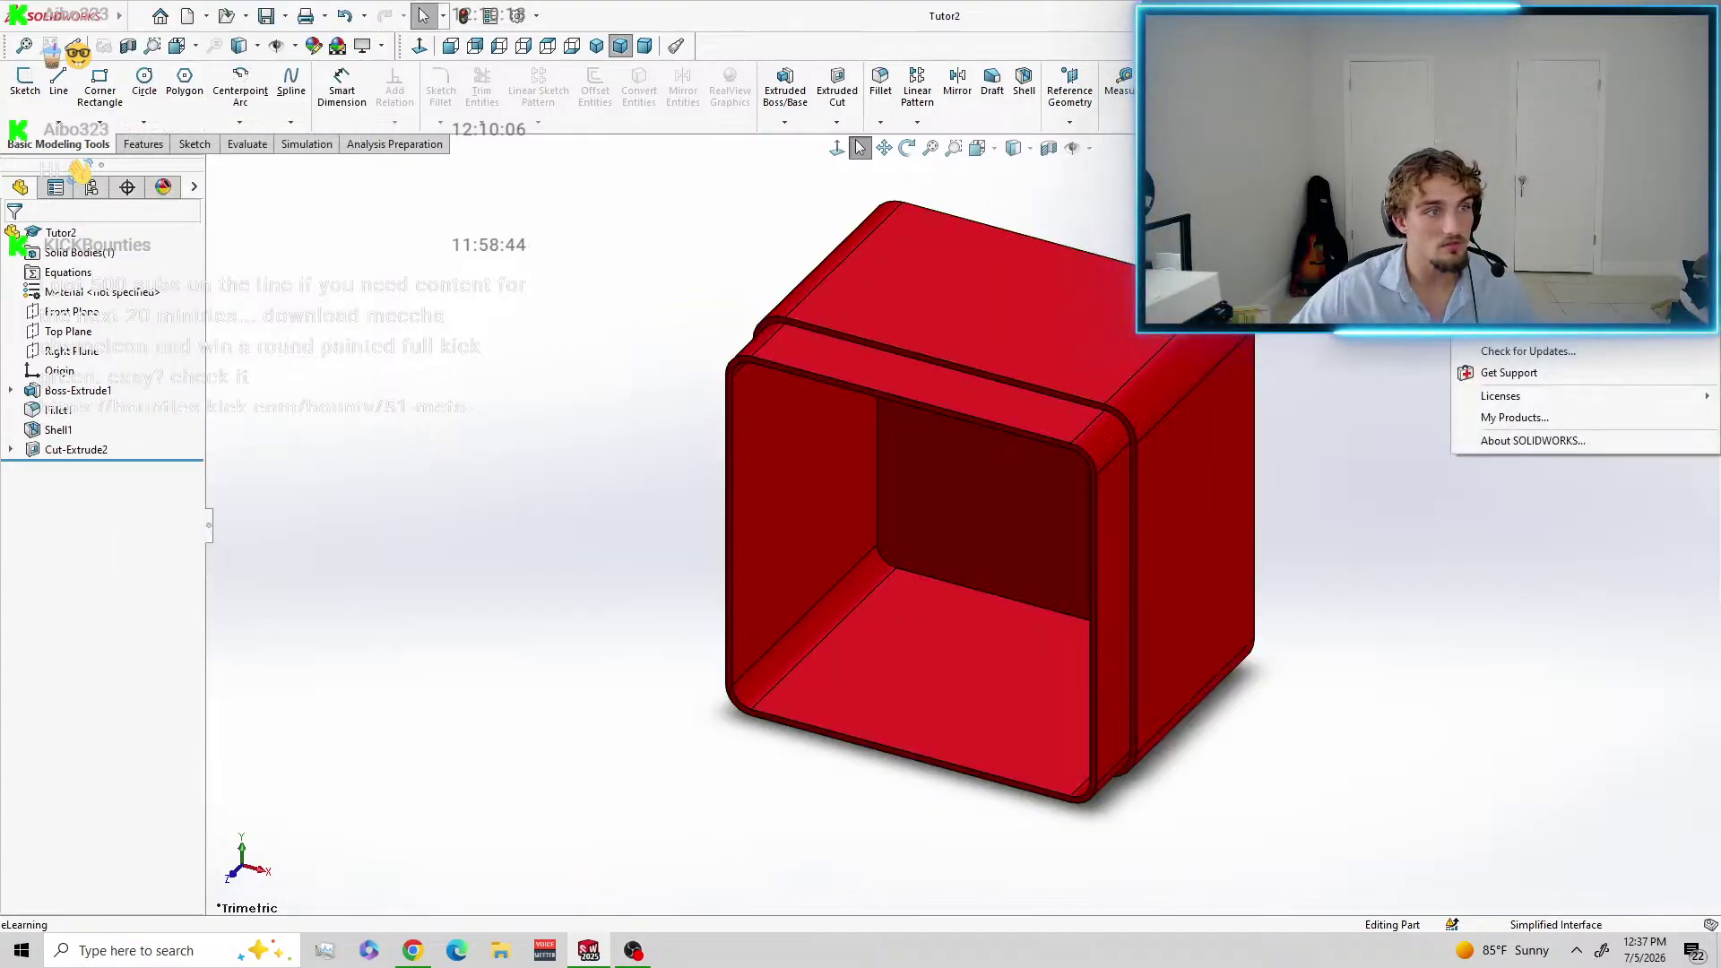
{"action": "left_click", "coordinate": [1542, 63]}
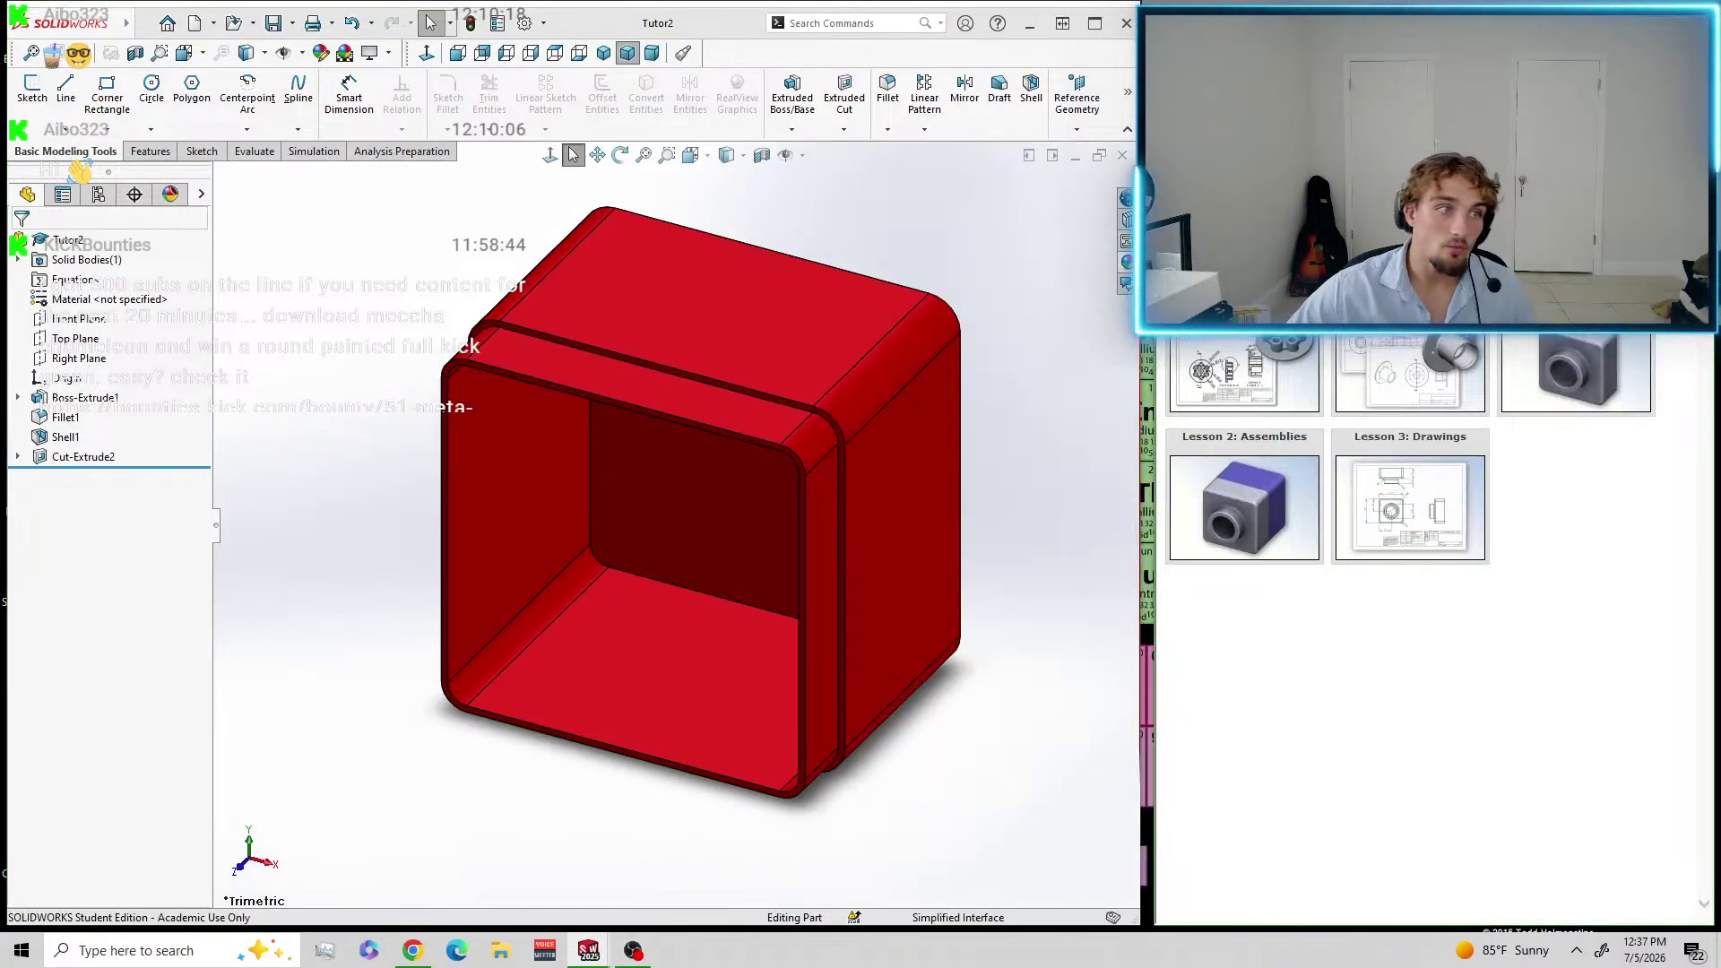
{"action": "left_click", "coordinate": [1693, 18]}
{"action": "left_click_drag", "start_coordinate": [656, 19], "coordinate": [713, 55]}
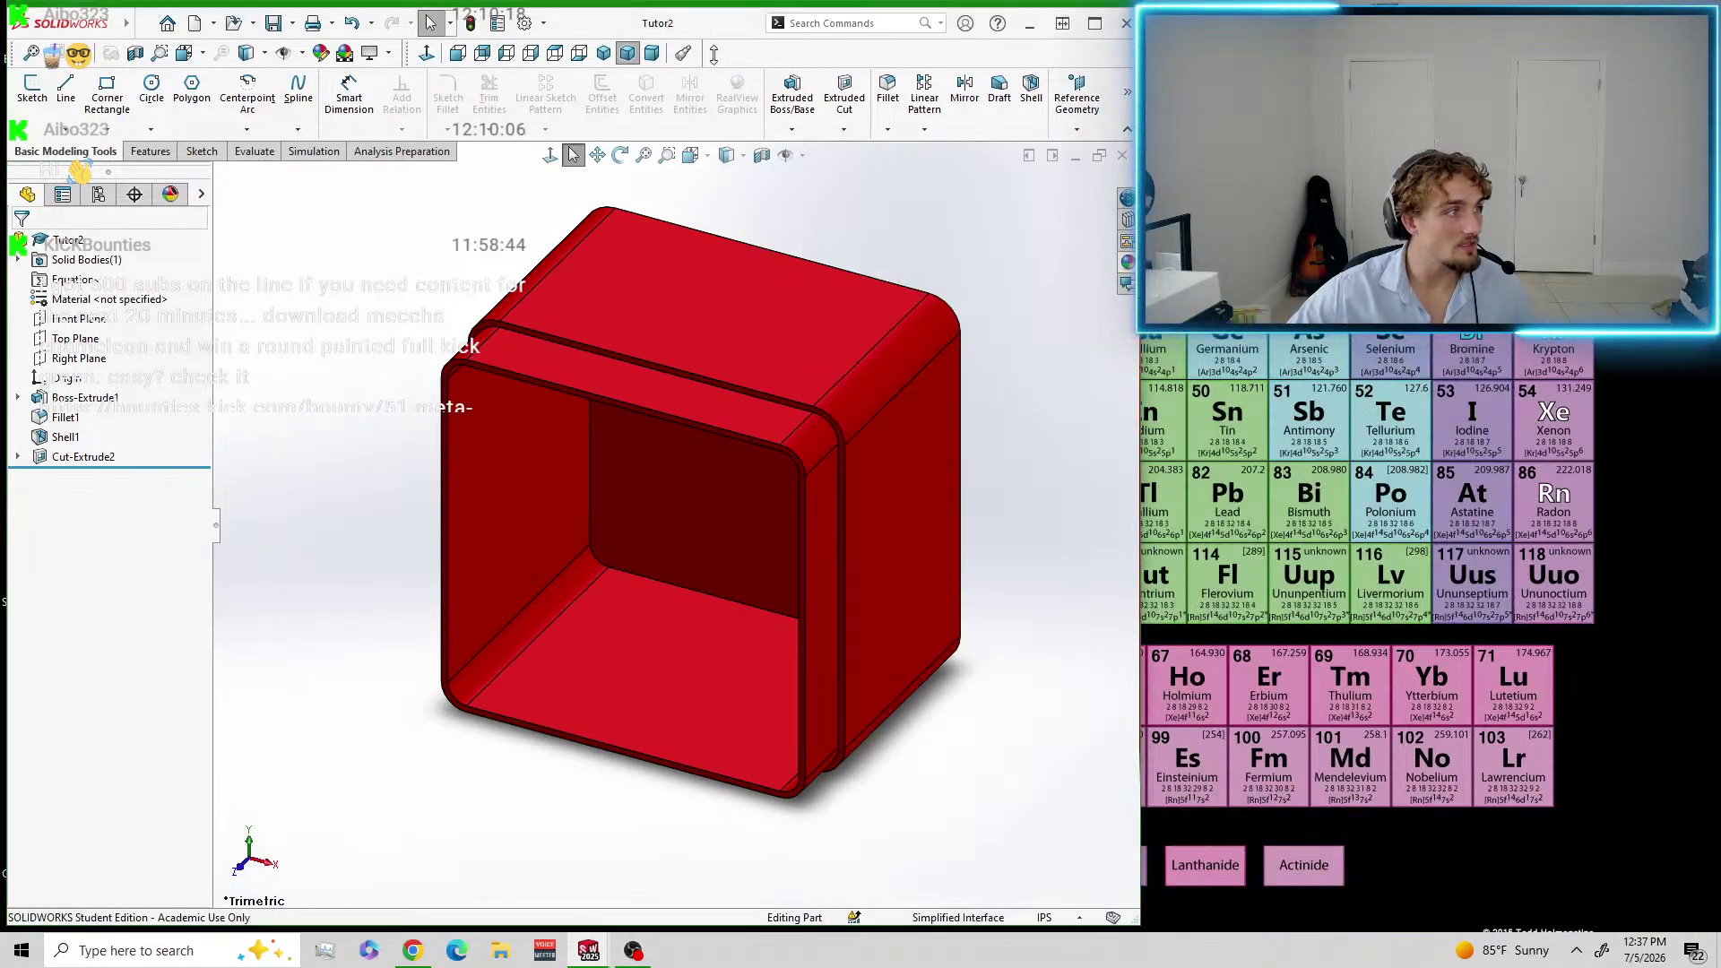
{"action": "left_click_drag", "start_coordinate": [595, 64], "coordinate": [730, 2]}
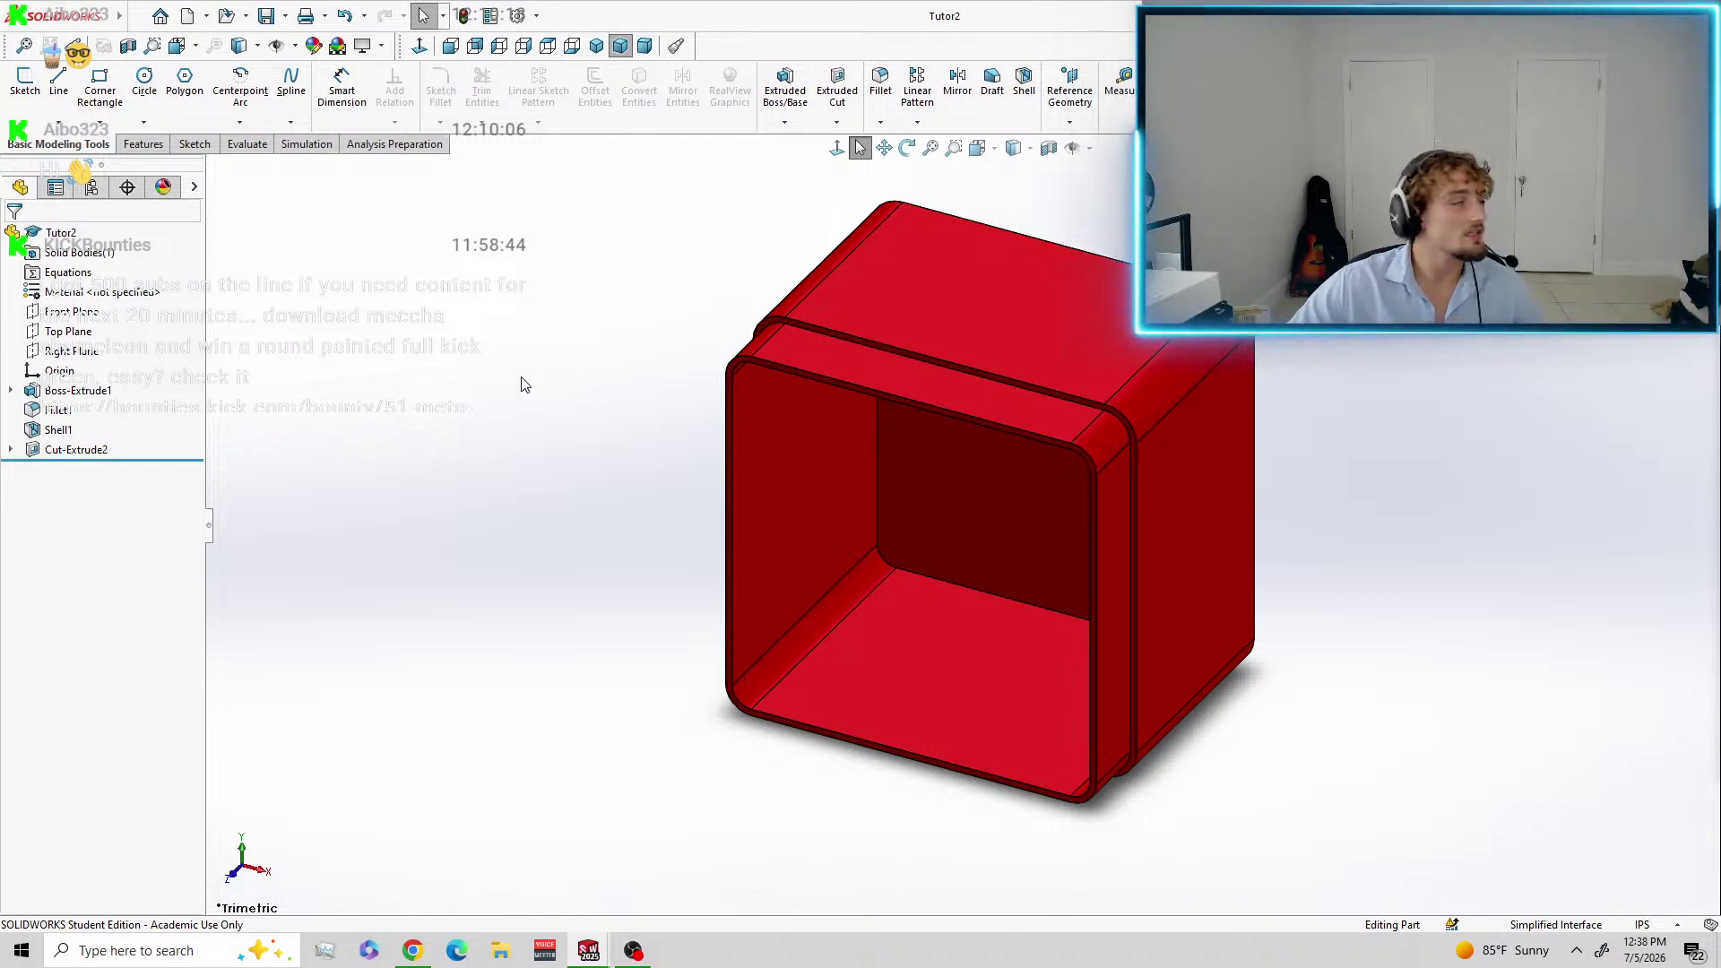
Create a new assembly document.
{"action": "left_click", "coordinate": [207, 16]}
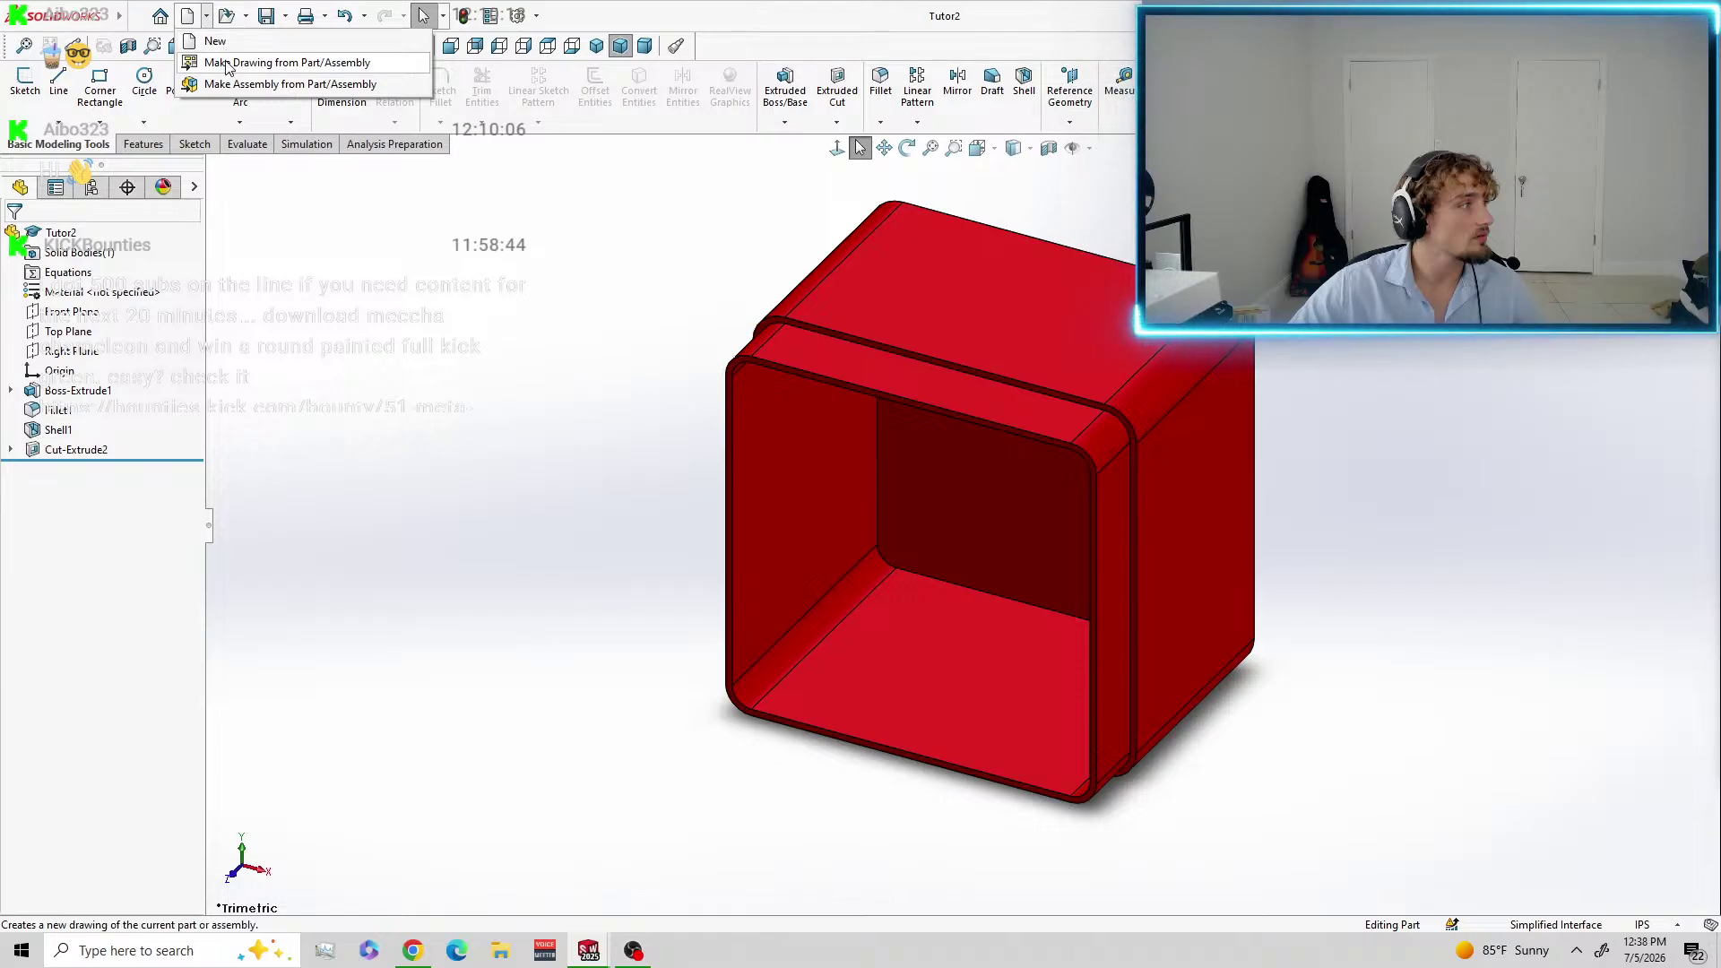
{"action": "left_click", "coordinate": [215, 40]}
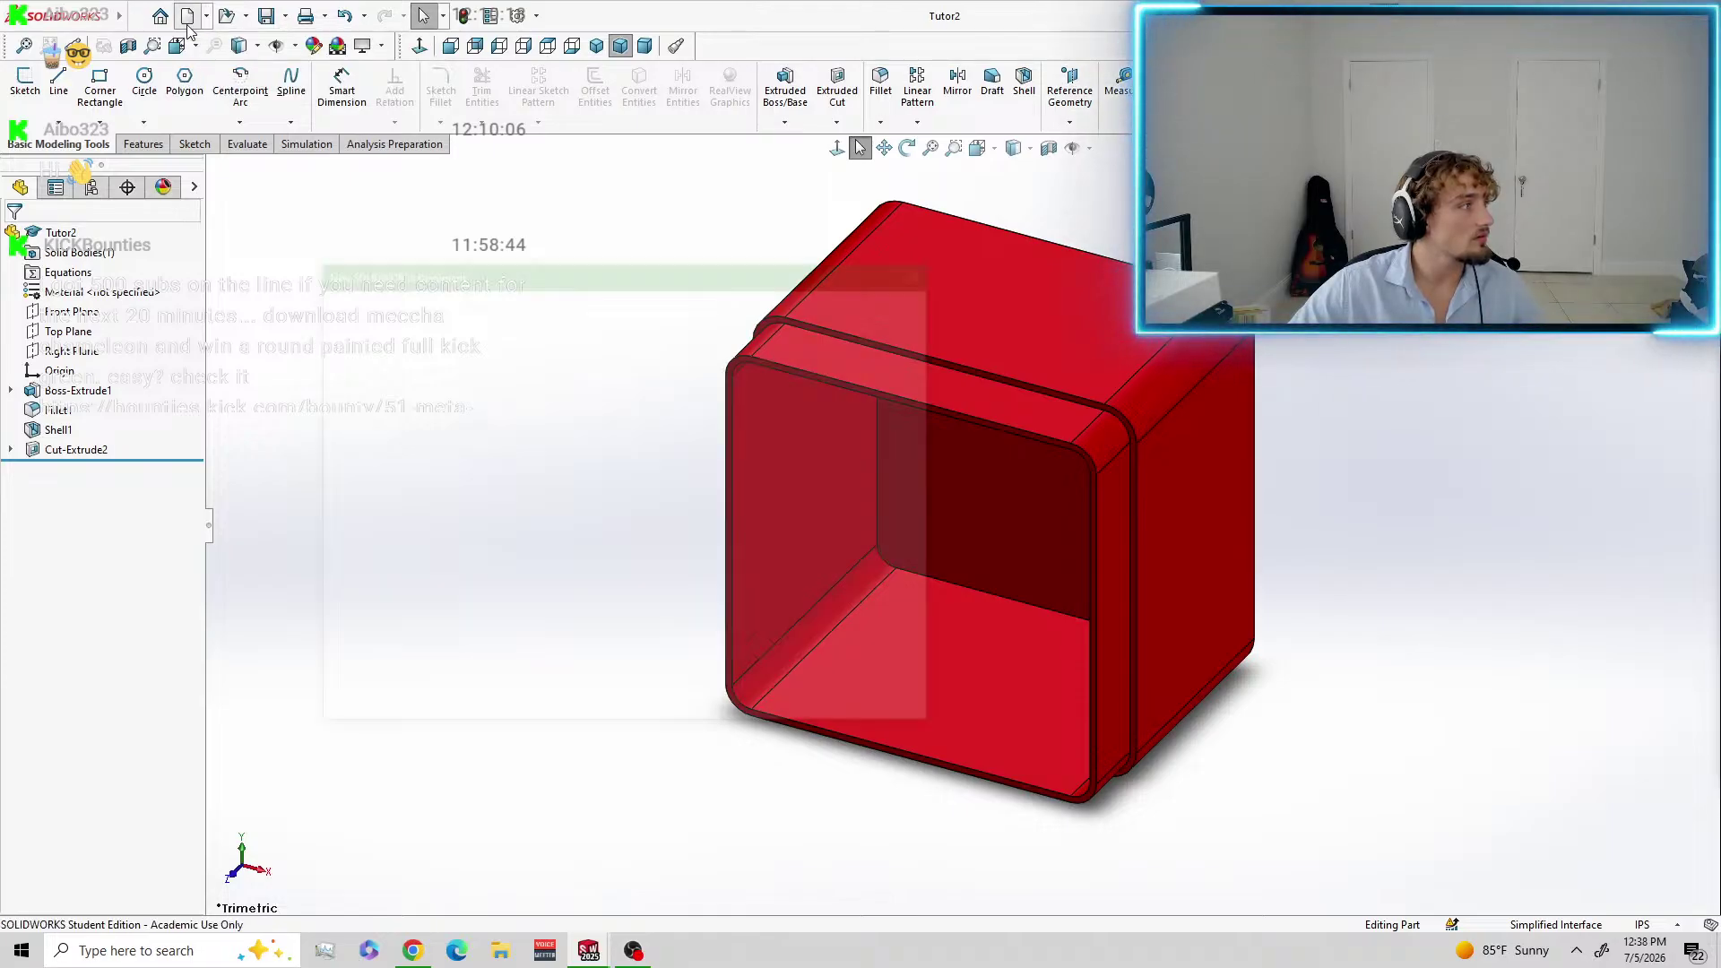
{"action": "left_click", "coordinate": [625, 403]}
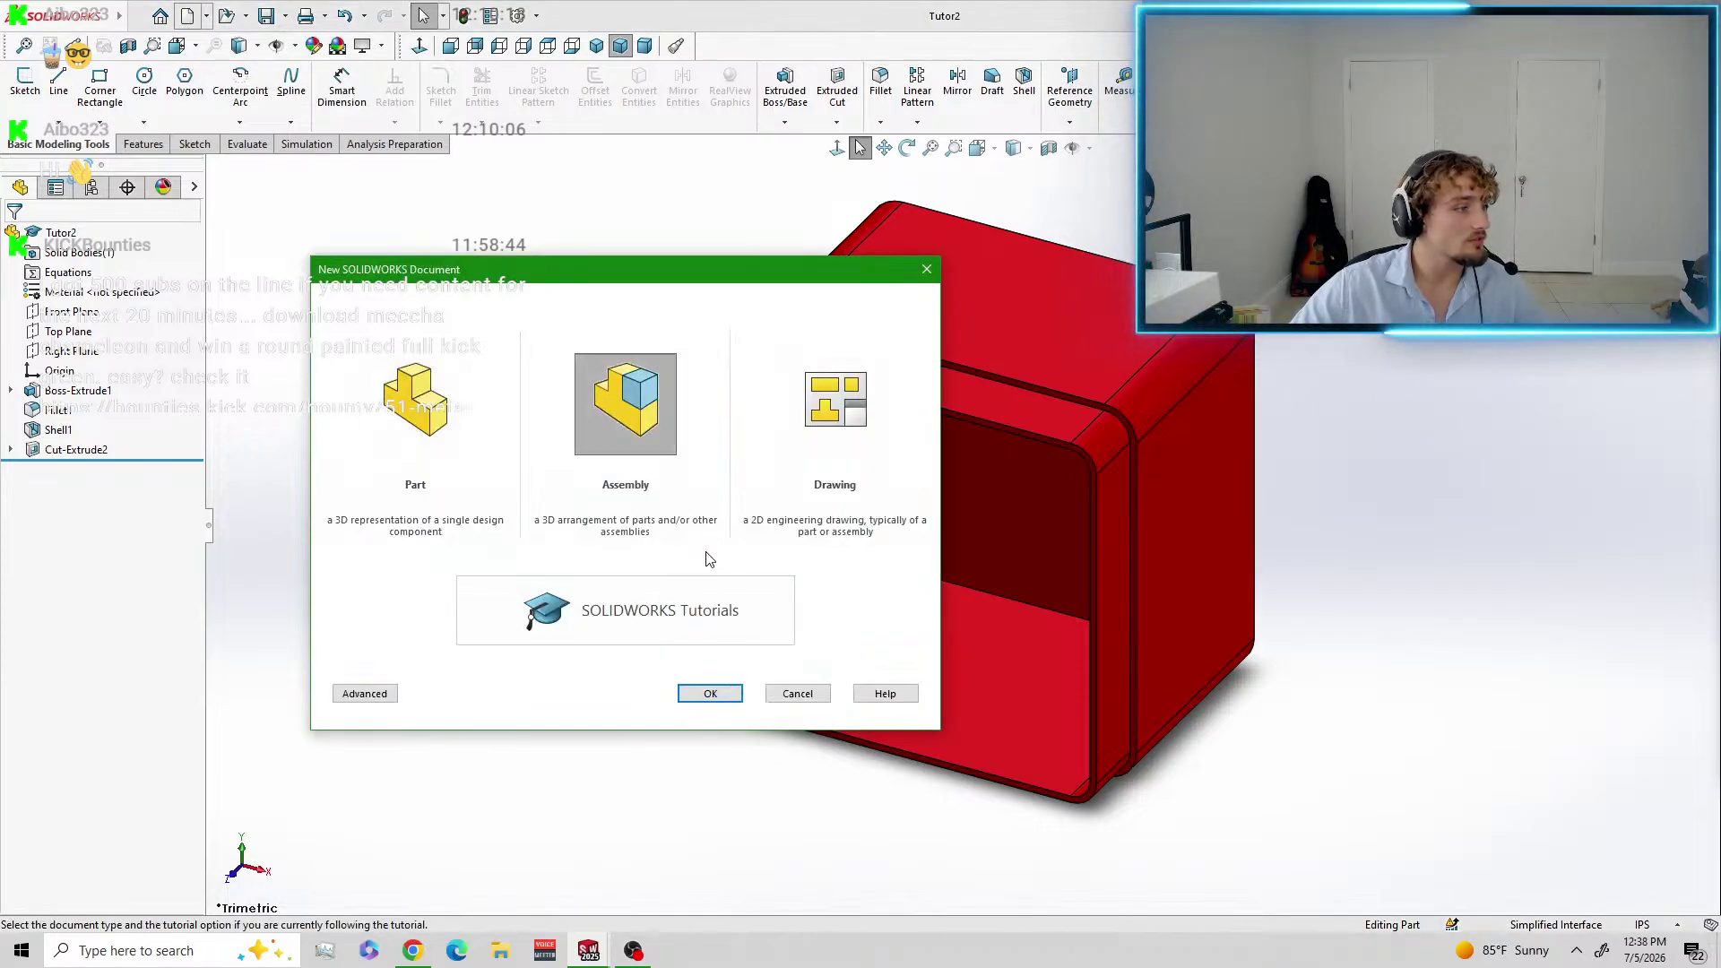
{"action": "left_click", "coordinate": [713, 694]}
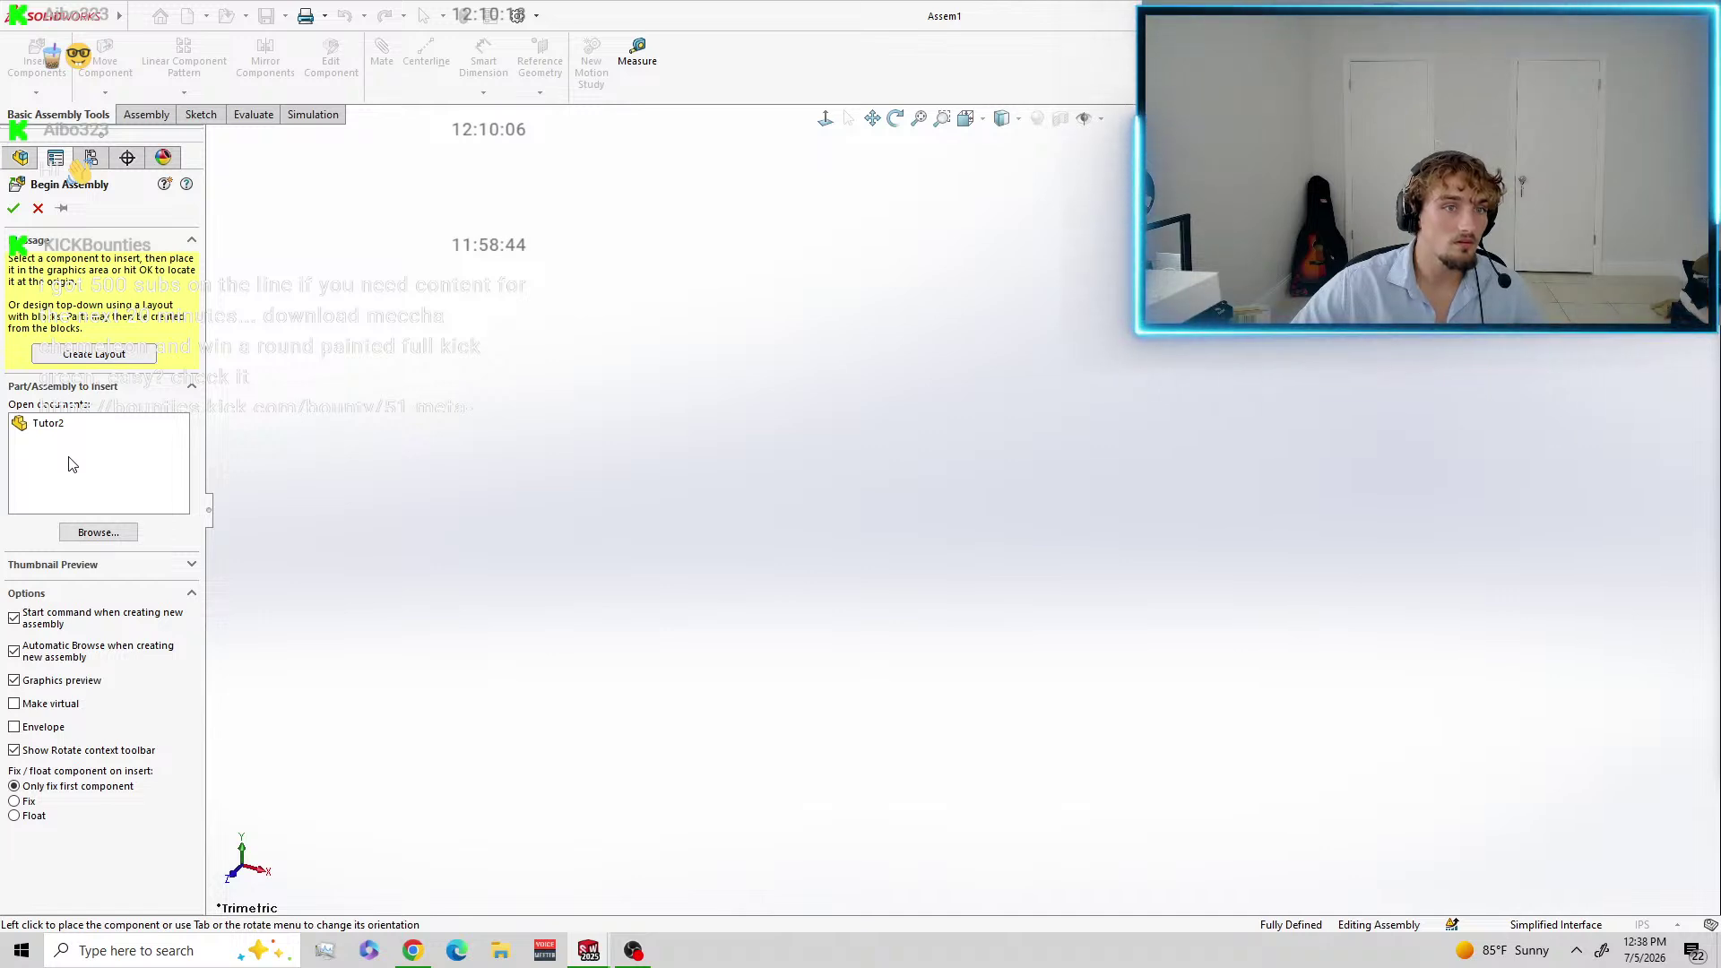
Choose the Tutor1 part from the Projects folder, keep the insertion command active, and place the part in the assembly.
{"action": "left_click", "coordinate": [101, 532]}
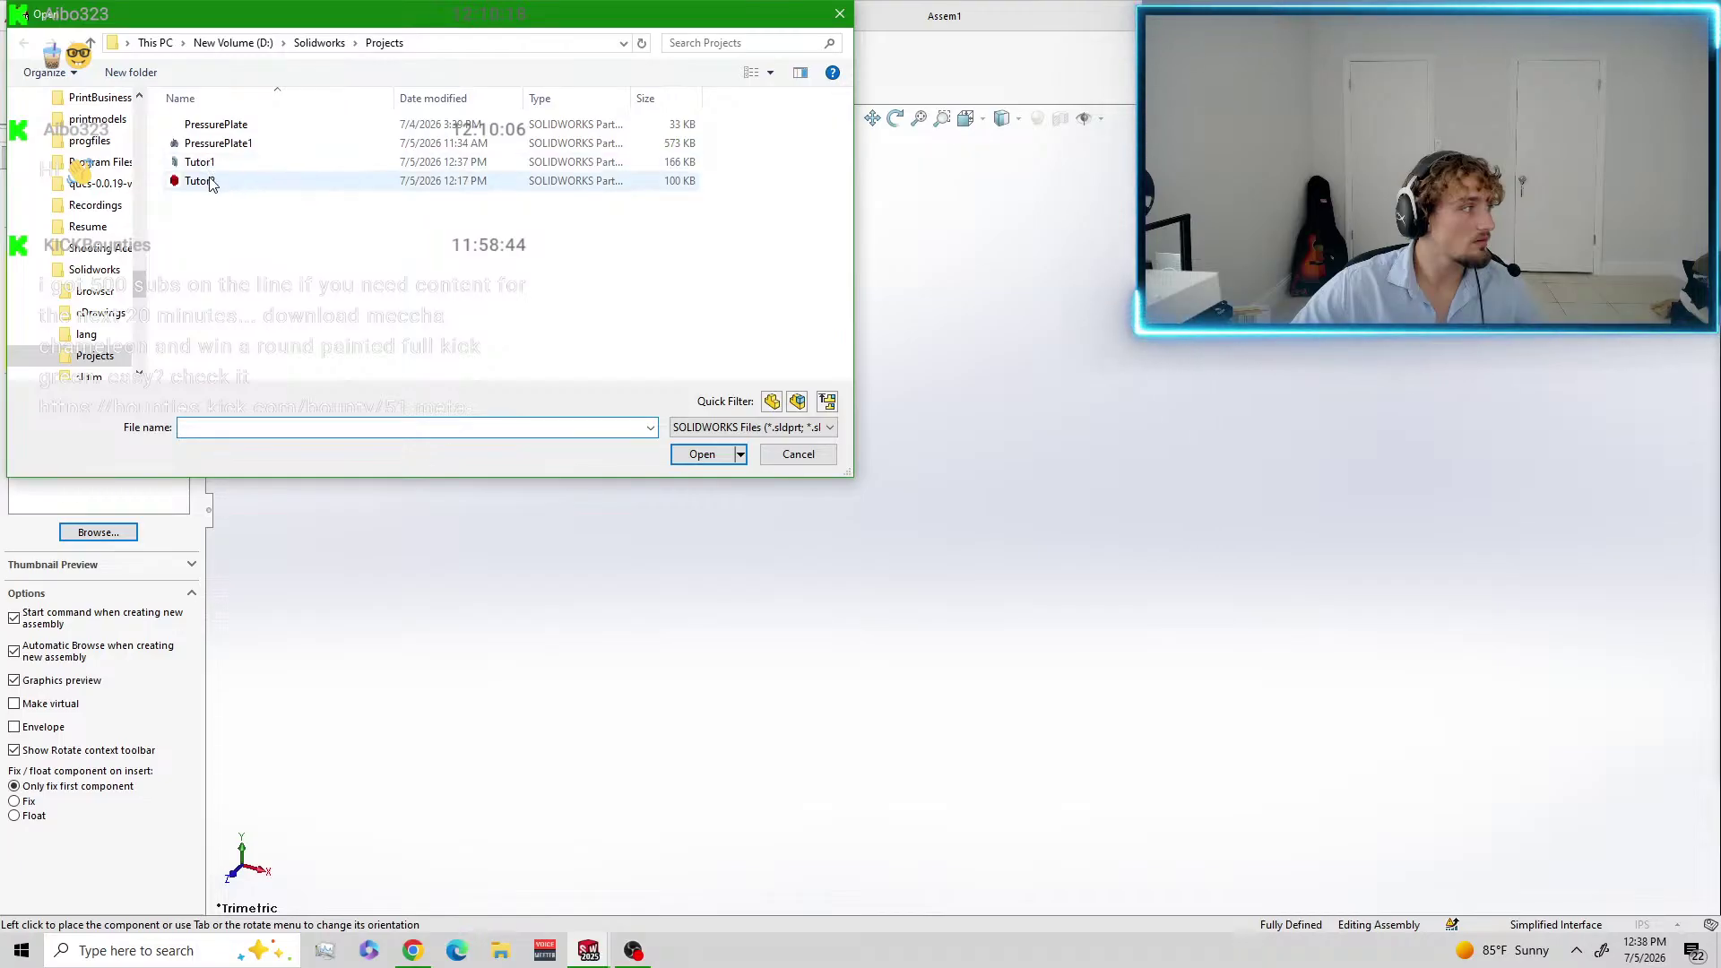
{"action": "left_click", "coordinate": [213, 167]}
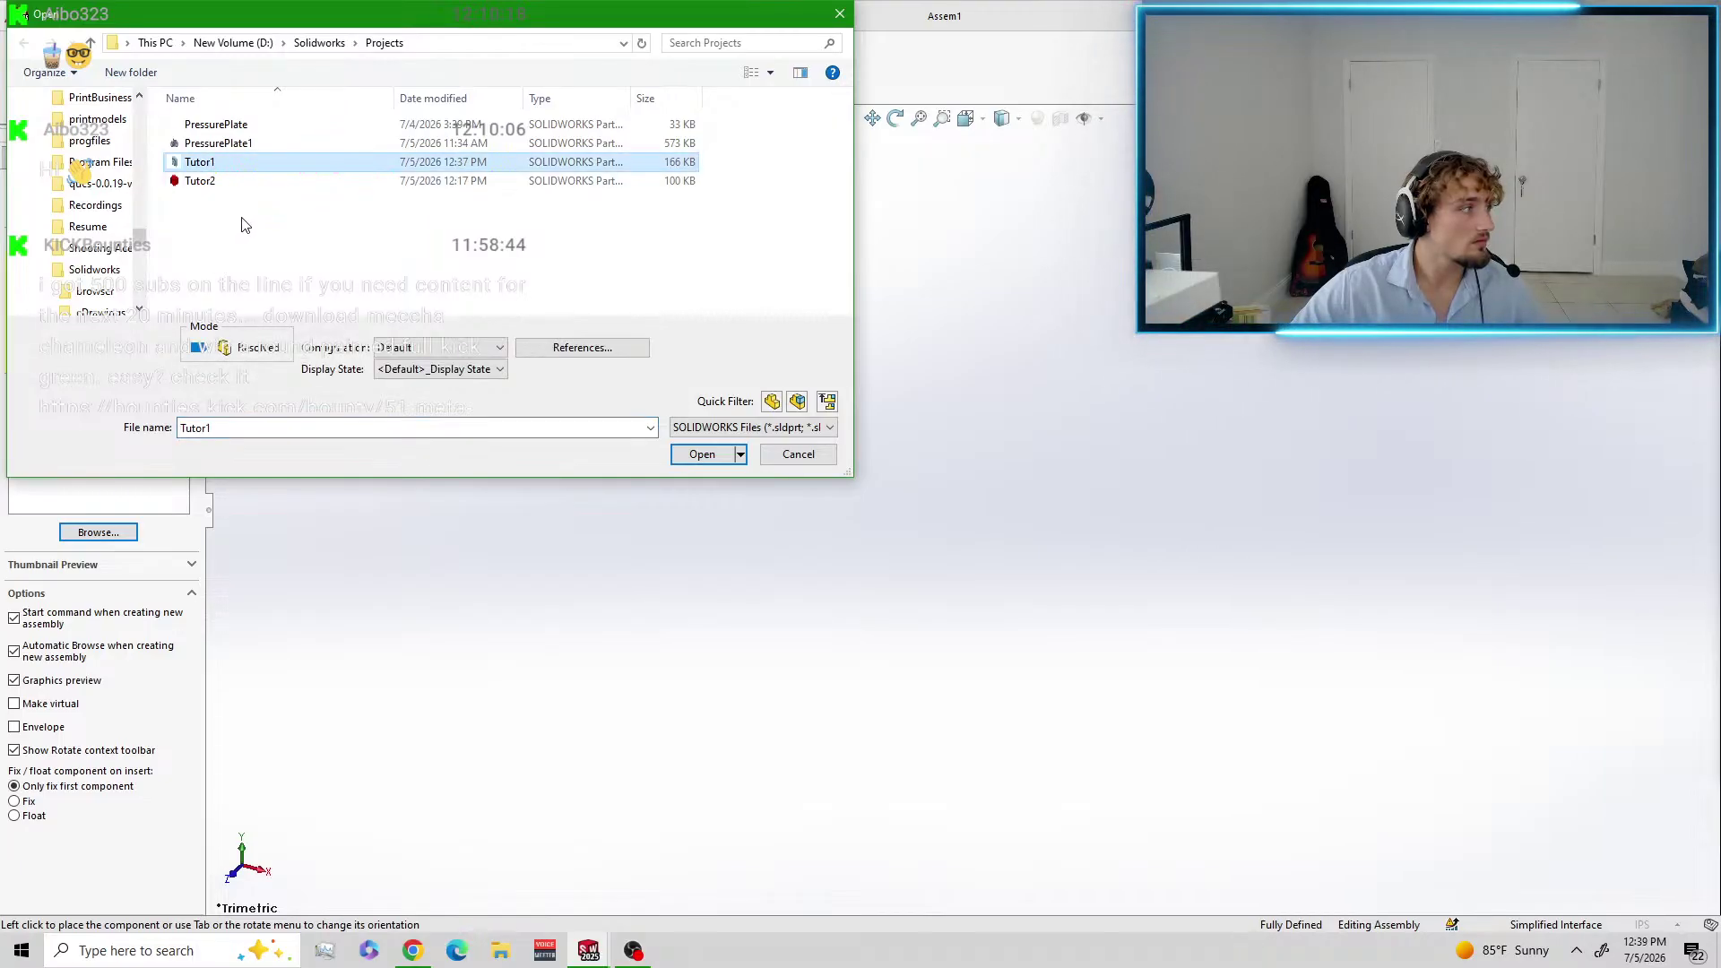
{"action": "left_click", "coordinate": [700, 456]}
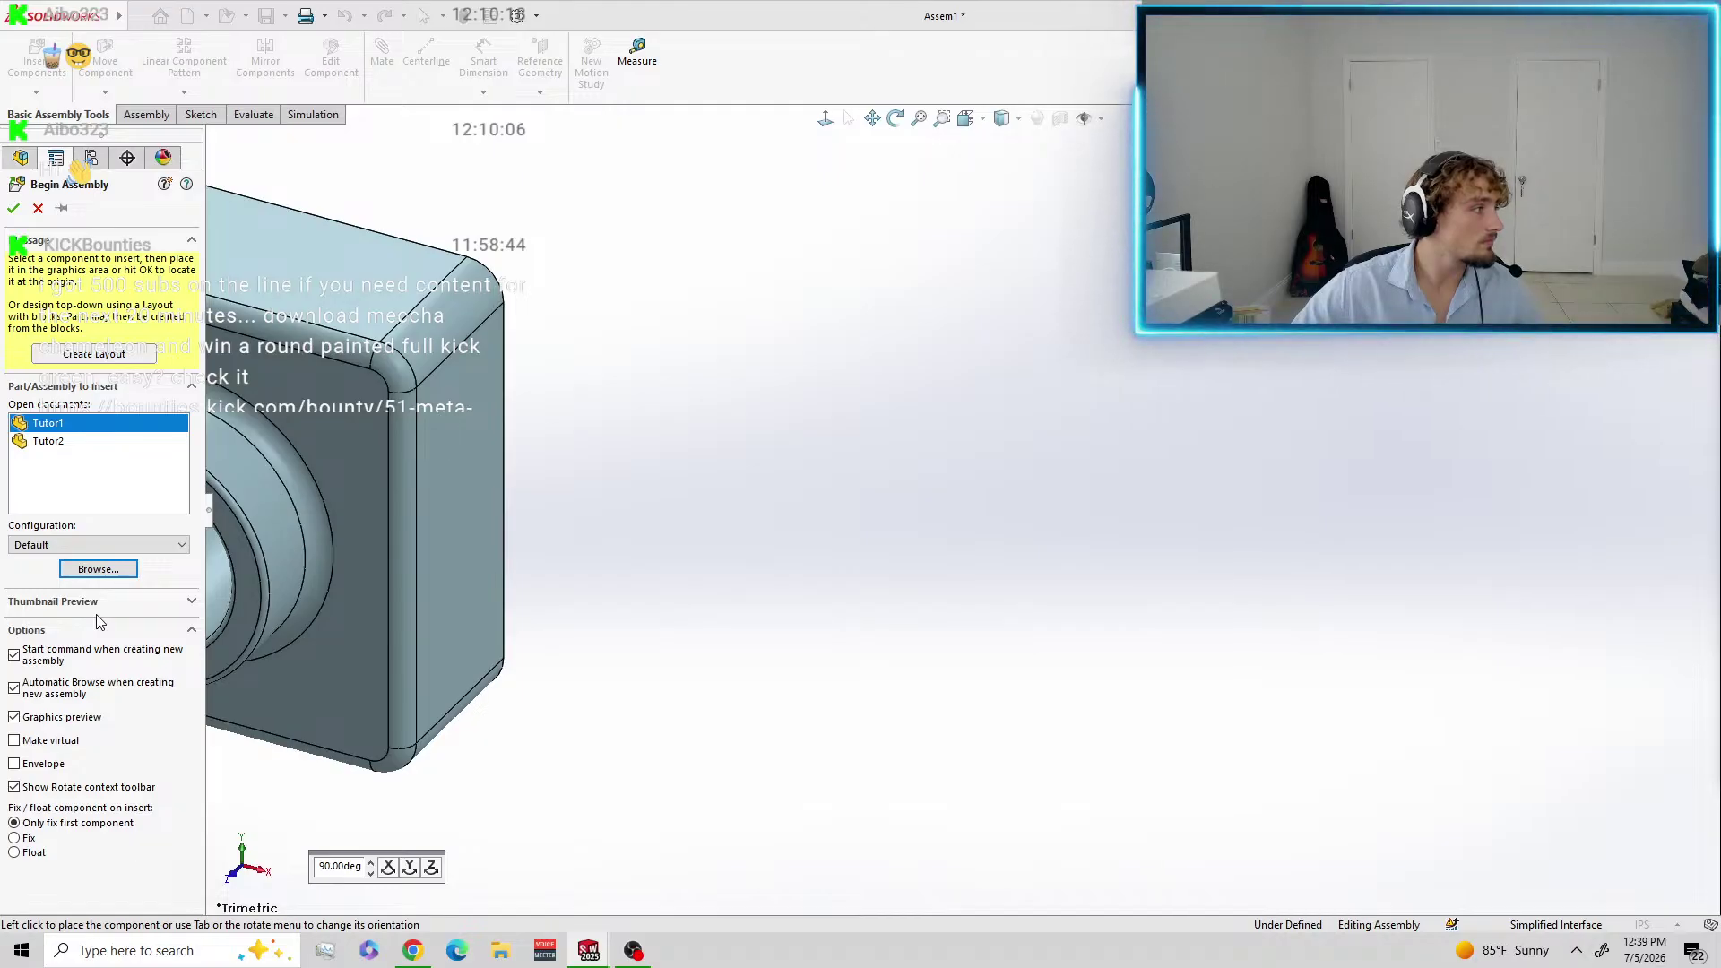
{"action": "left_click", "coordinate": [62, 210]}
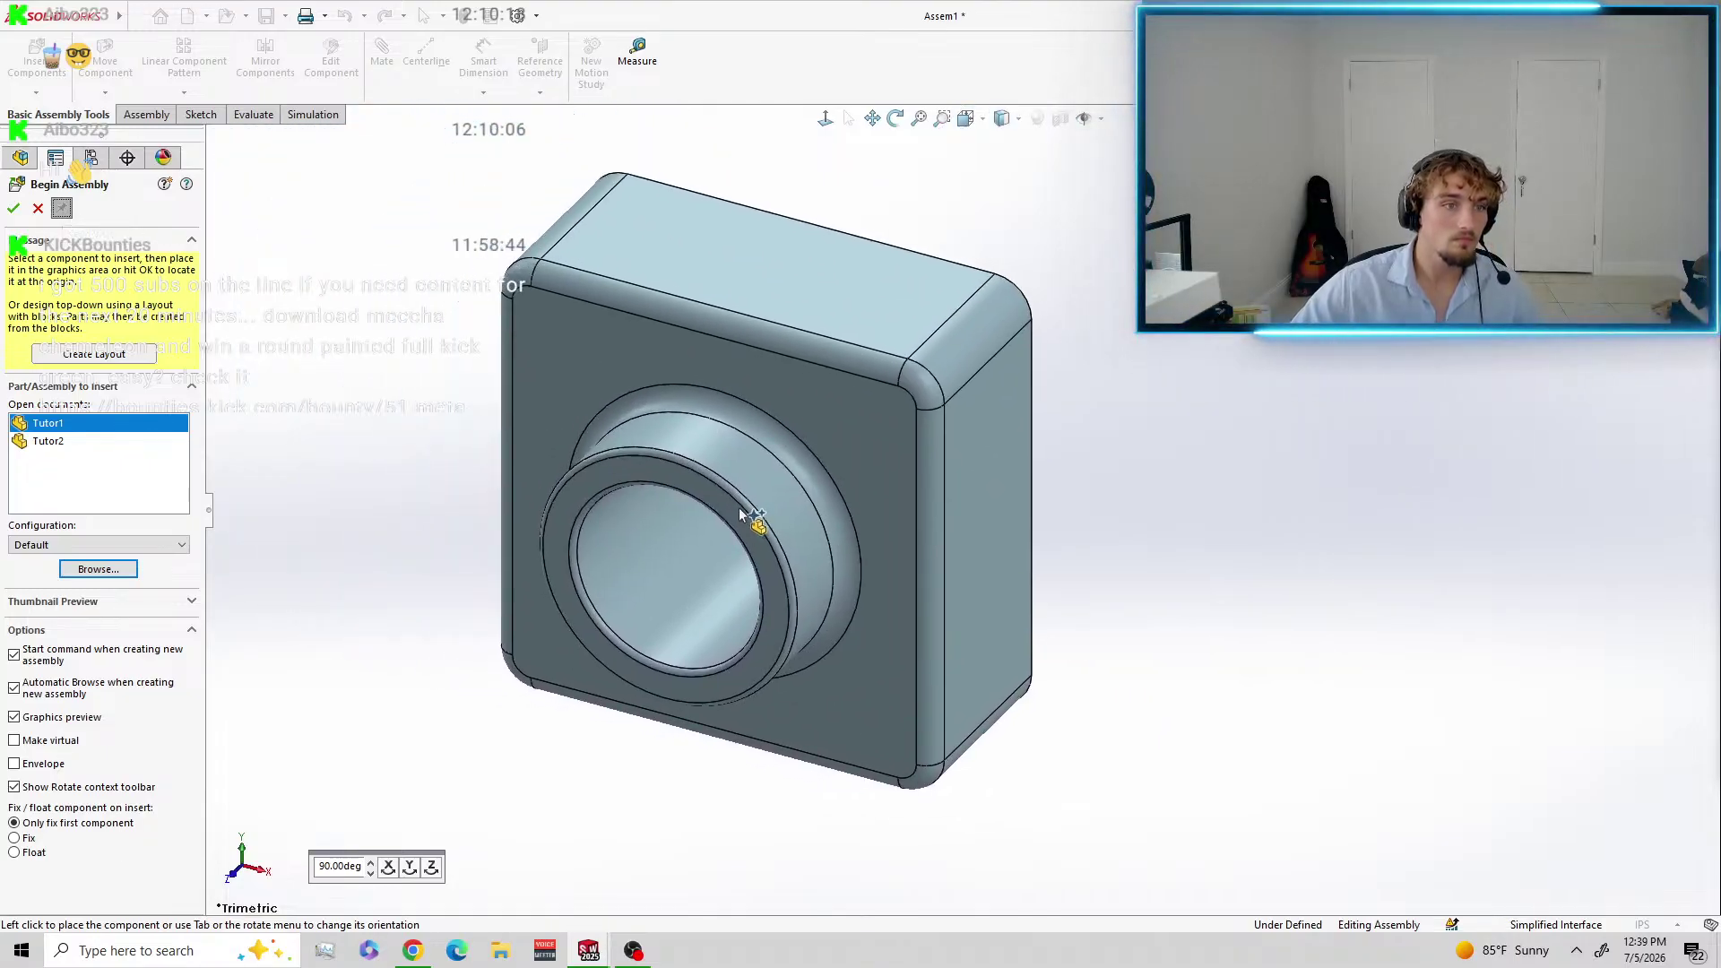
{"action": "left_click", "coordinate": [788, 518]}
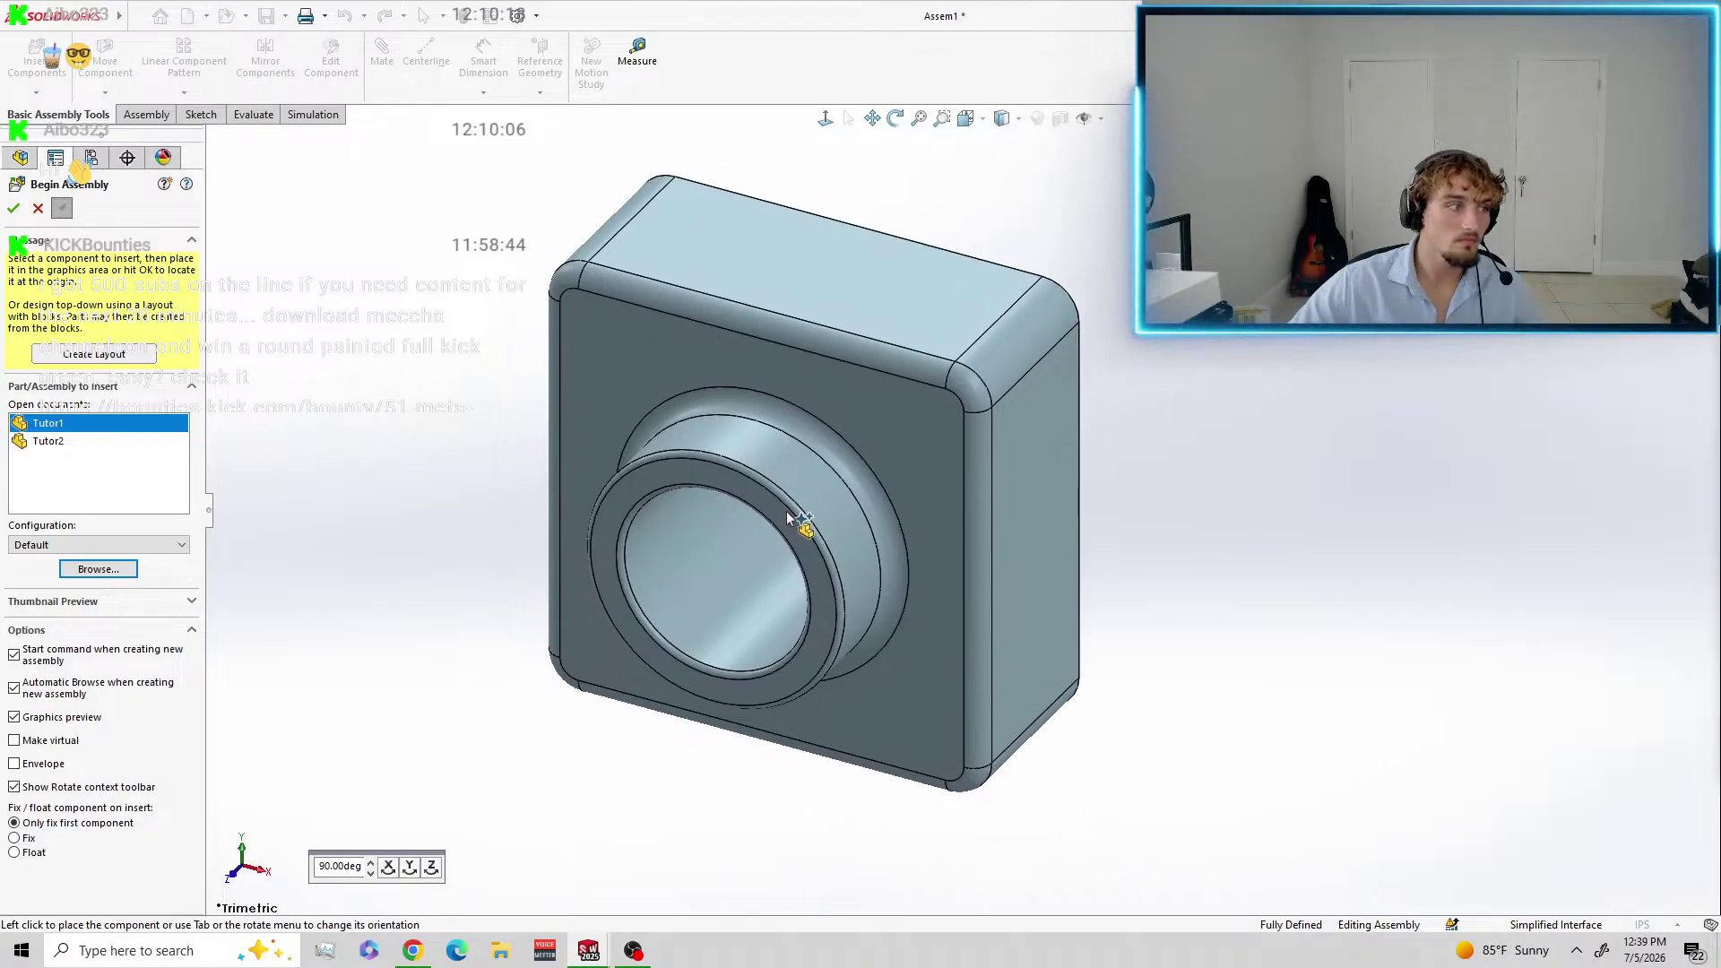
Place the Tutor2 part beside Tutor1 and finish inserting components.
{"action": "scroll", "coordinate": [794, 524], "scroll_direction": "up", "scroll_amount": 10}
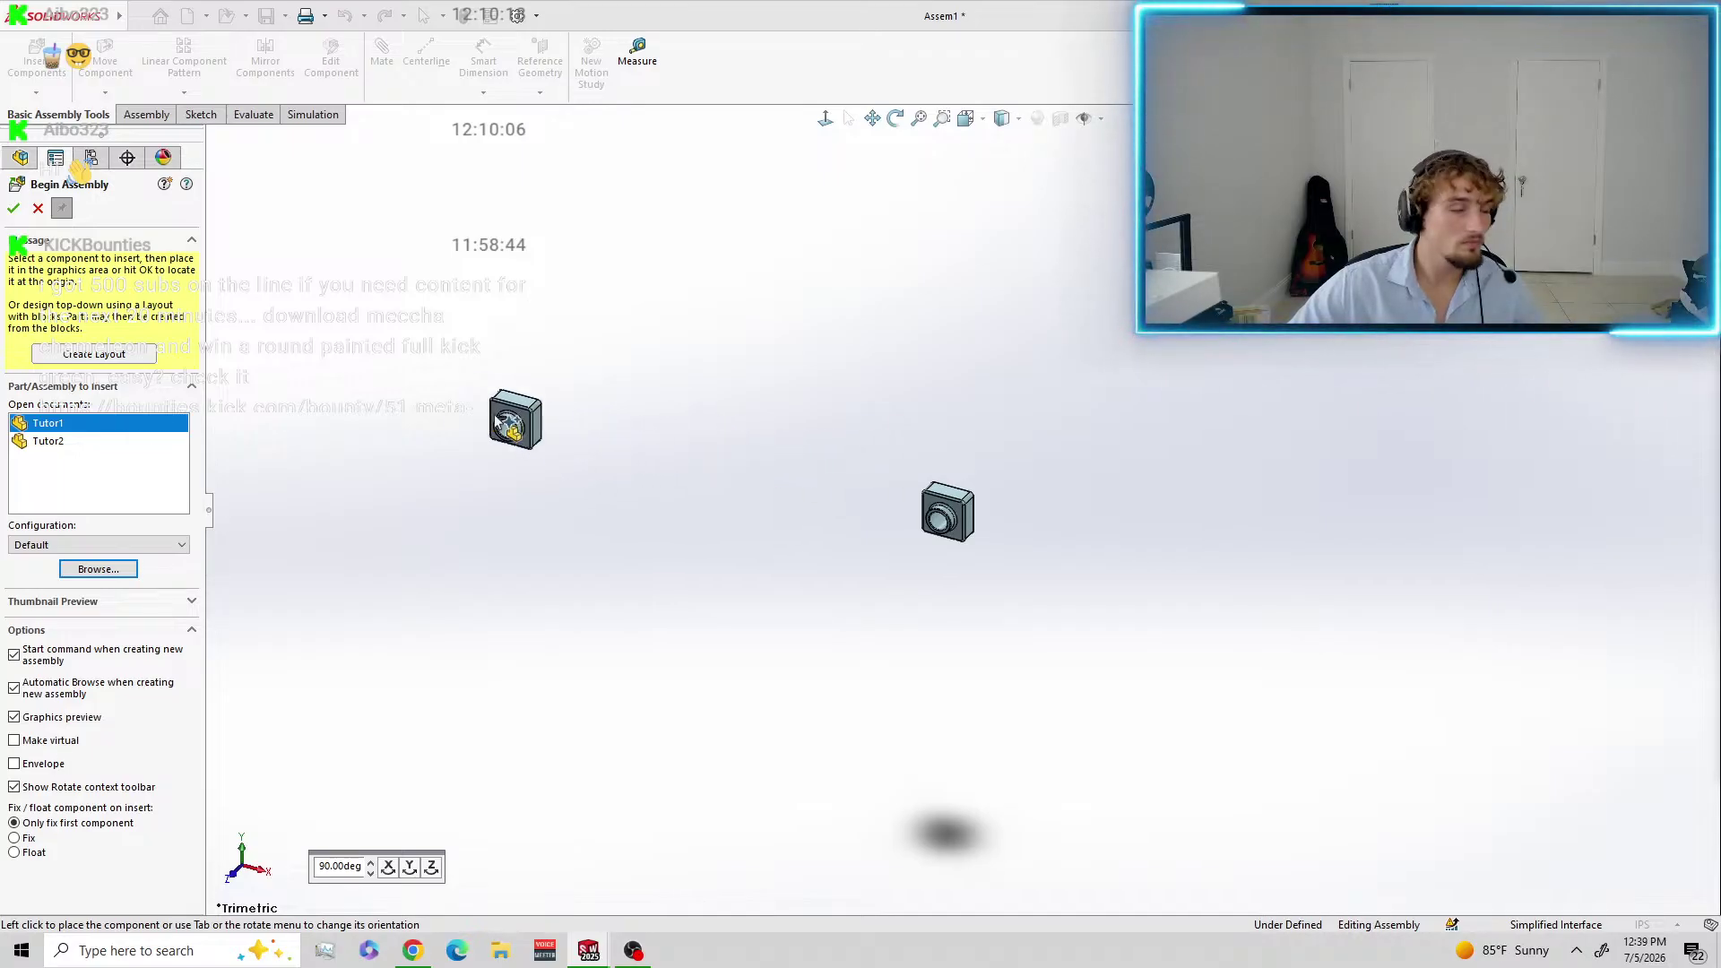
{"action": "left_click", "coordinate": [60, 444]}
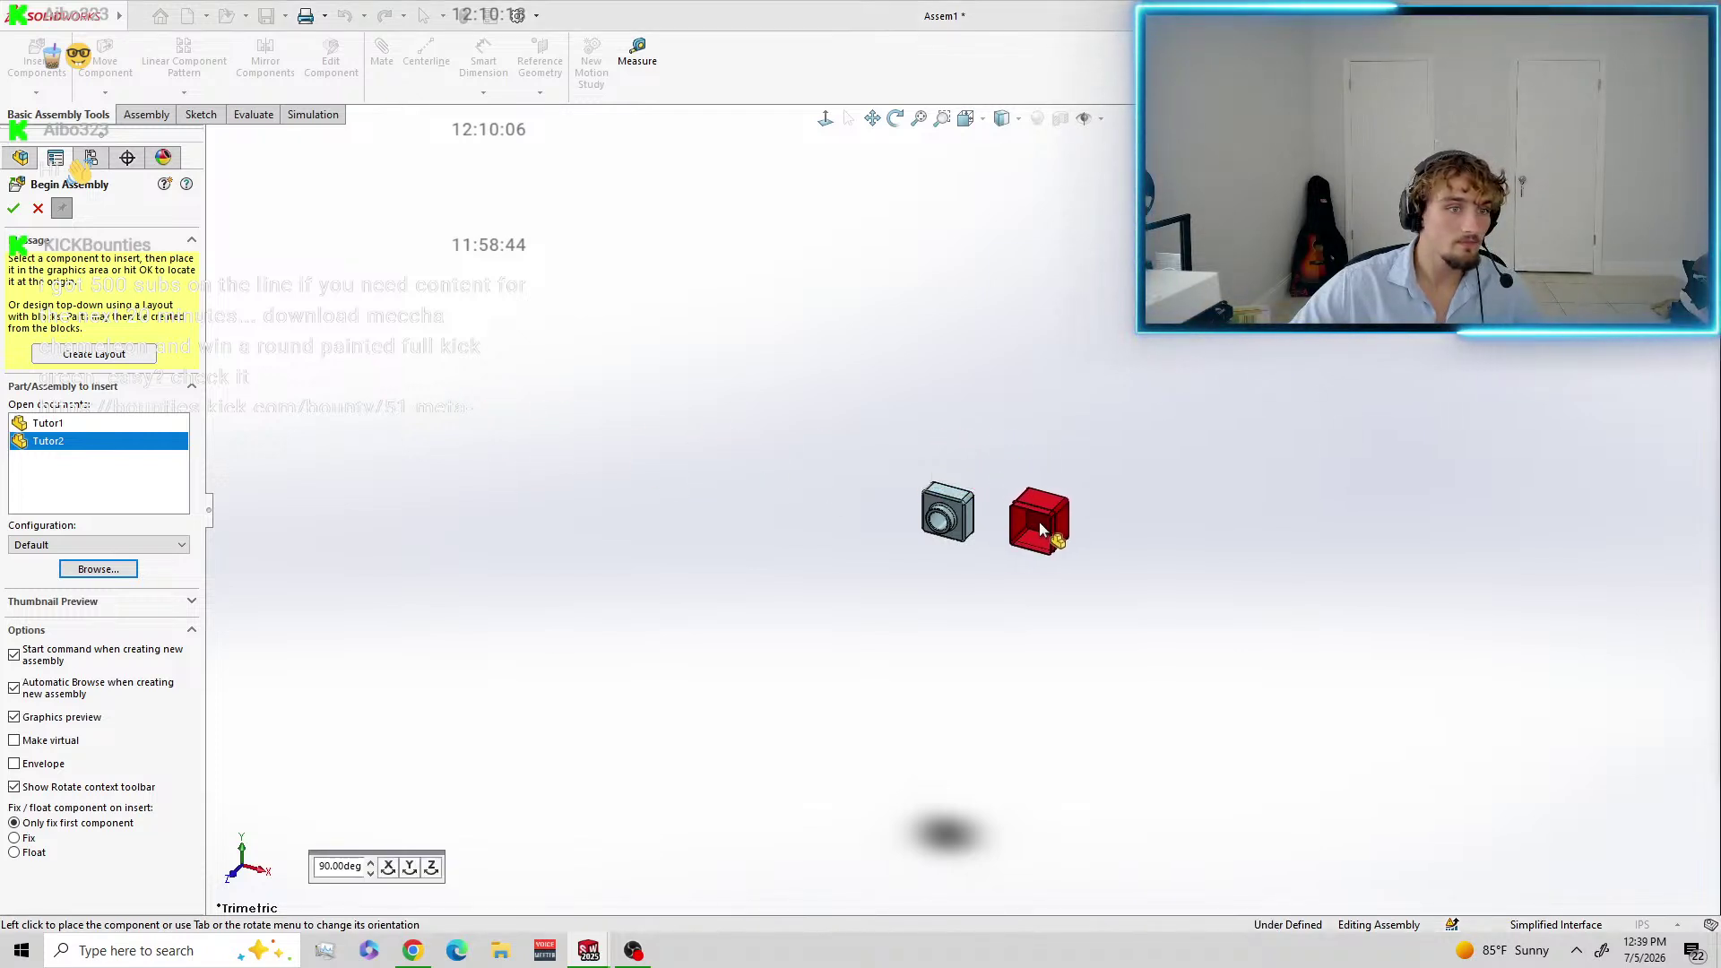
{"action": "scroll", "coordinate": [1037, 517], "scroll_direction": "down", "scroll_amount": 5}
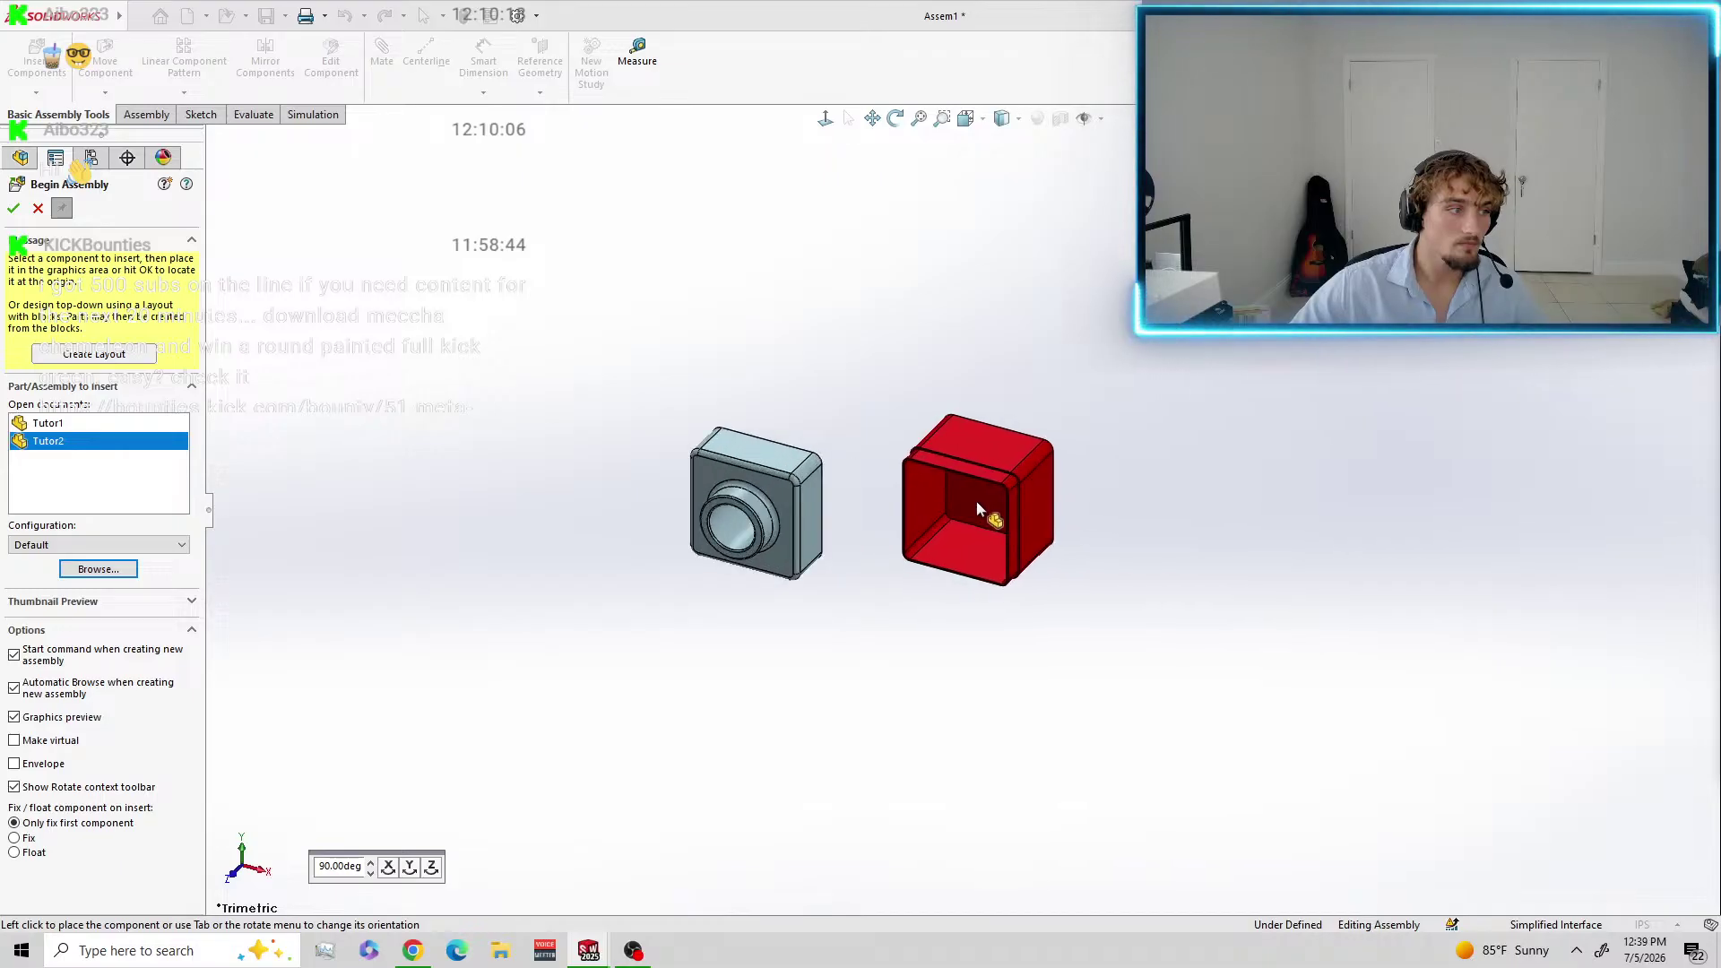
{"action": "left_click", "coordinate": [954, 512]}
{"action": "scroll", "coordinate": [910, 482], "scroll_direction": "down", "scroll_amount": 3}
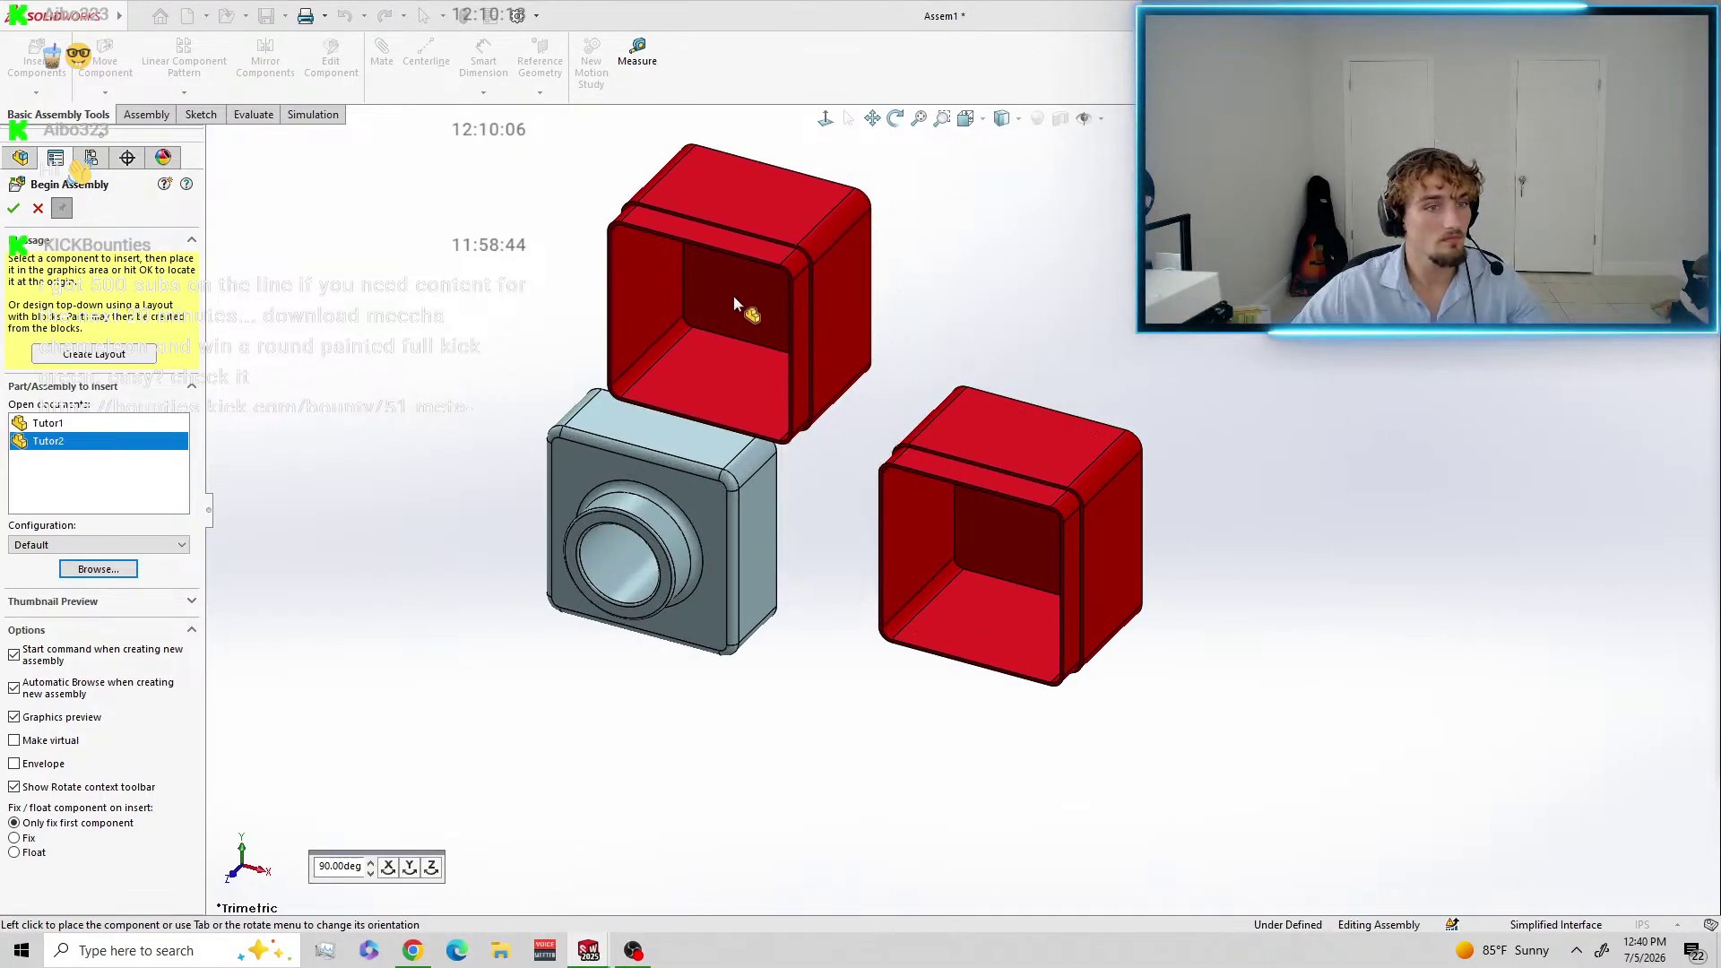
{"action": "left_click", "coordinate": [13, 208]}
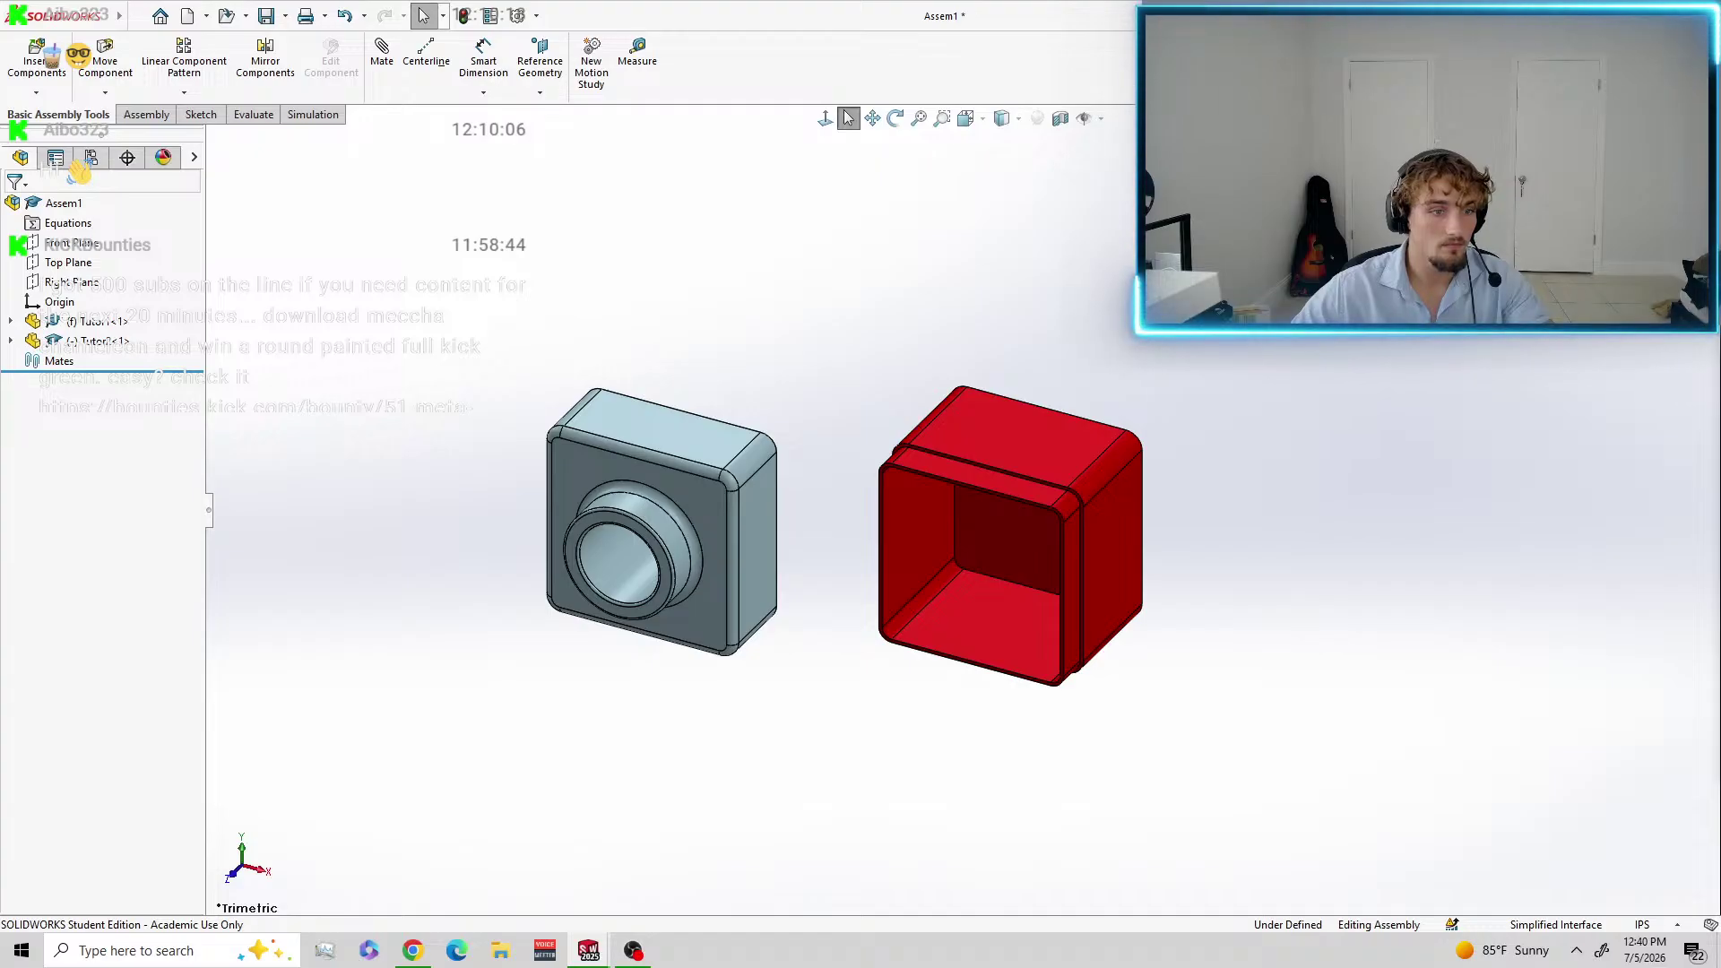
{"action": "left_click", "coordinate": [286, 18]}
{"action": "left_click", "coordinate": [305, 85]}
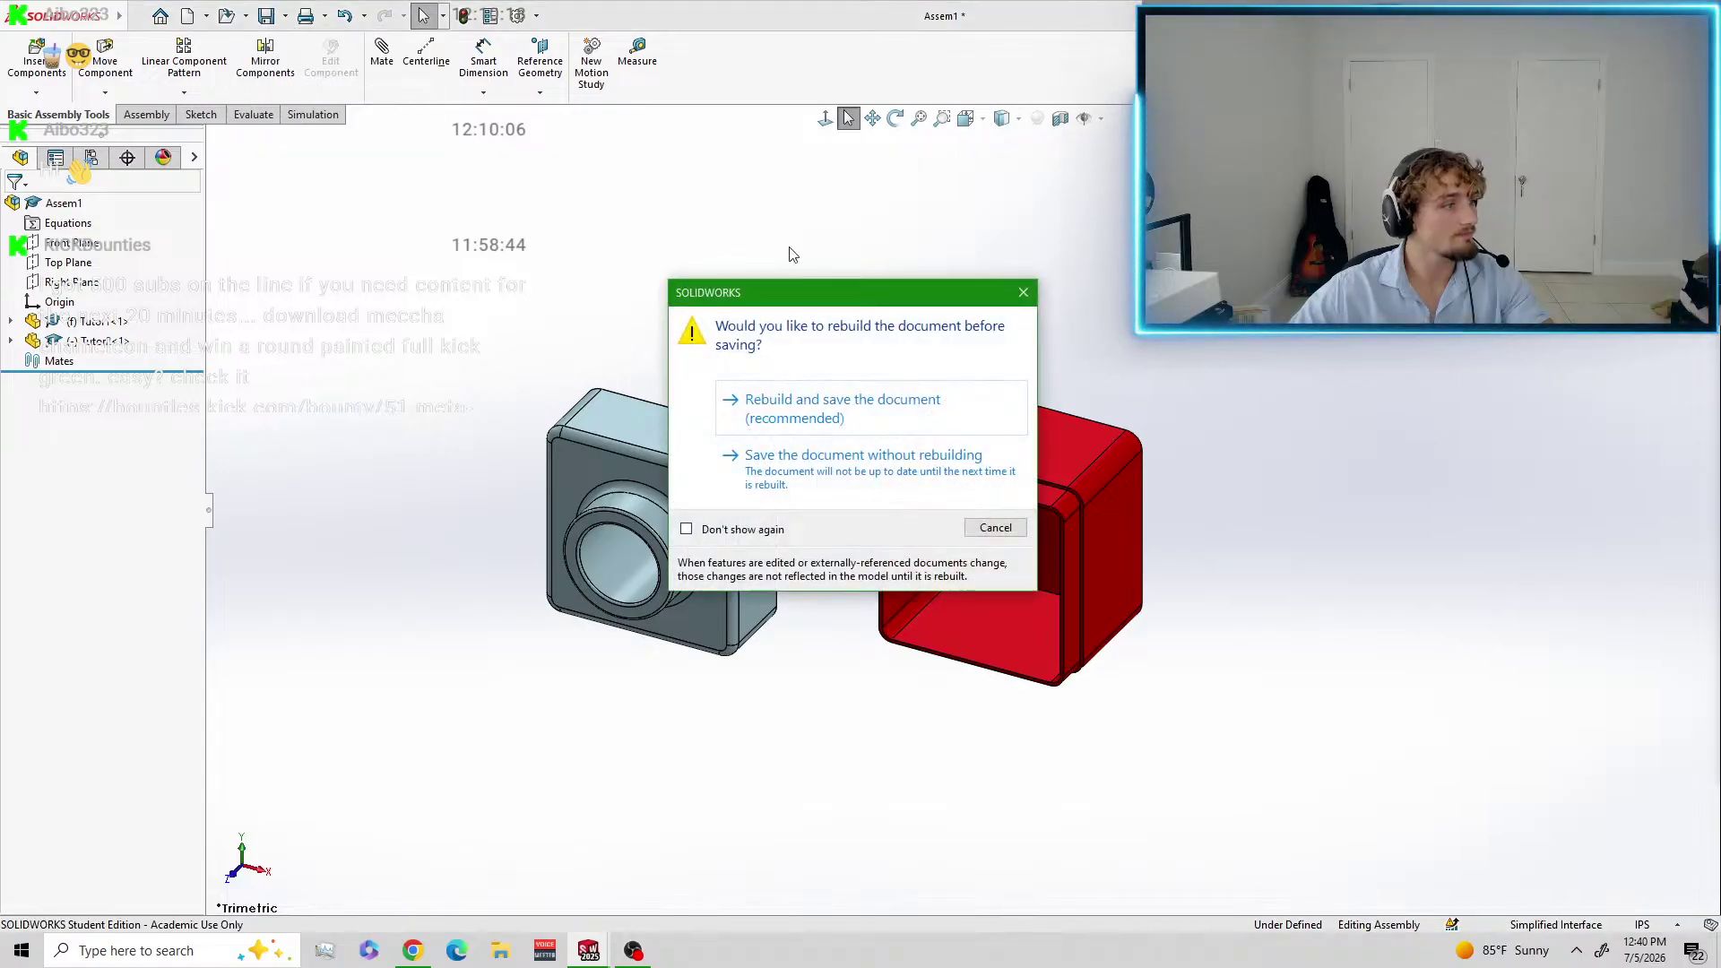
{"action": "left_click", "coordinate": [1023, 292]}
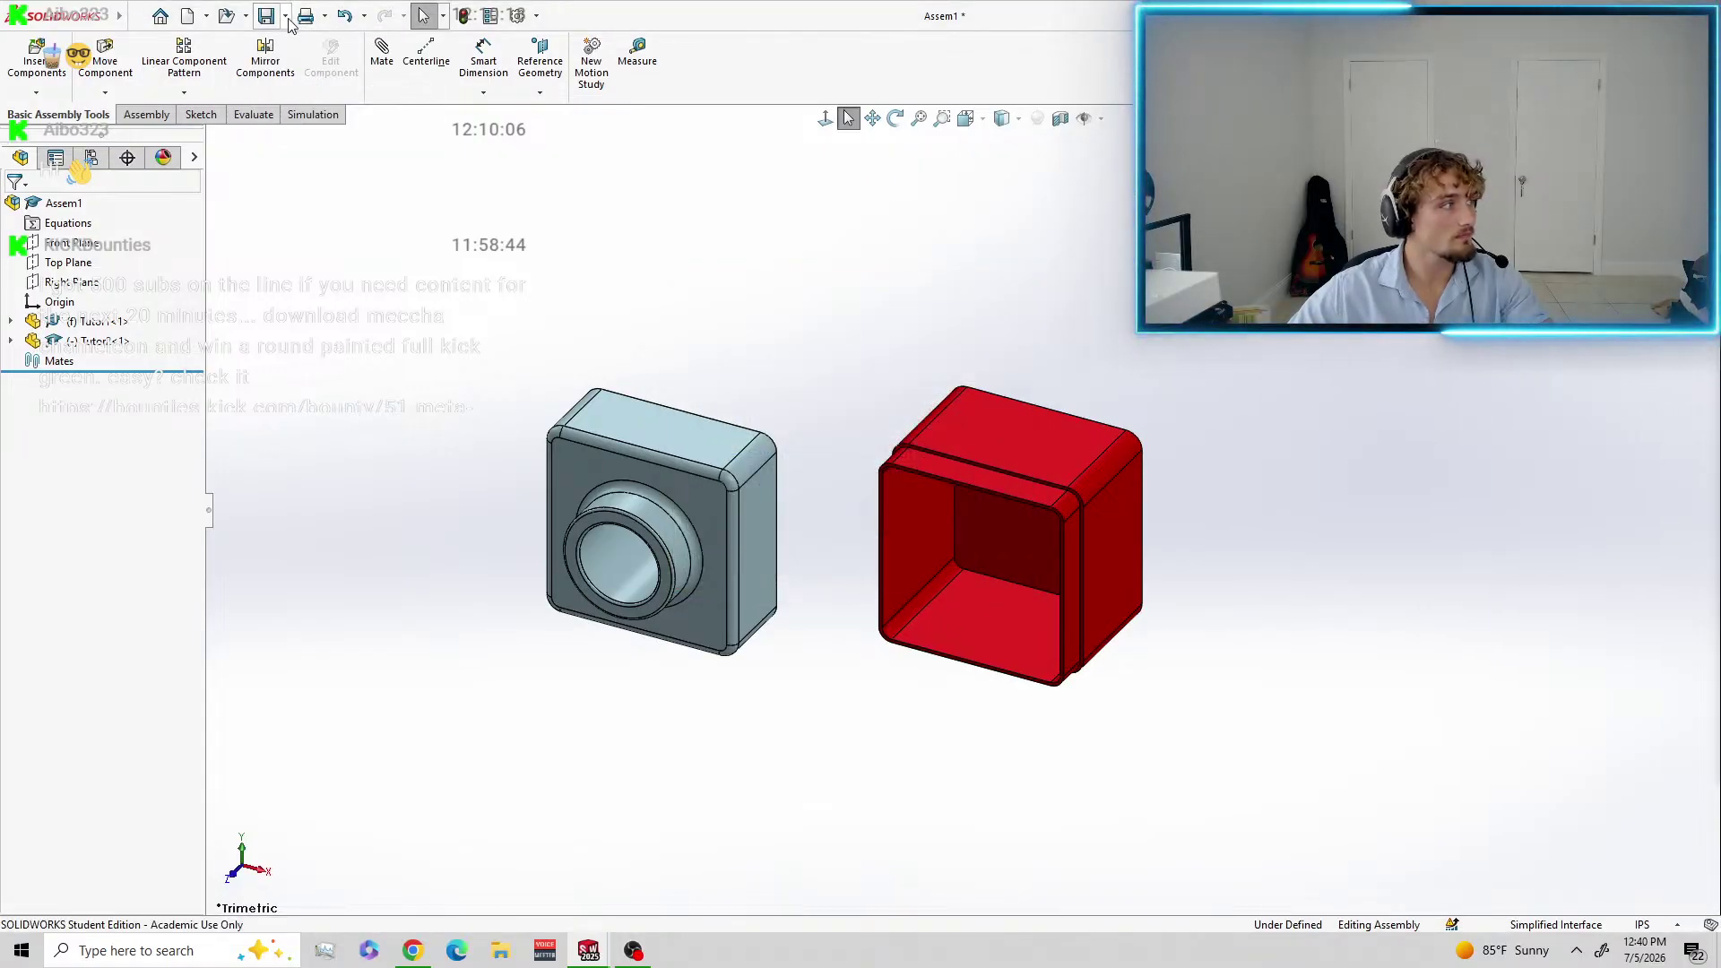
Rebuild the assembly and save it in the Projects folder under the name Tutor.
{"action": "left_click", "coordinate": [286, 17]}
{"action": "left_click", "coordinate": [294, 41]}
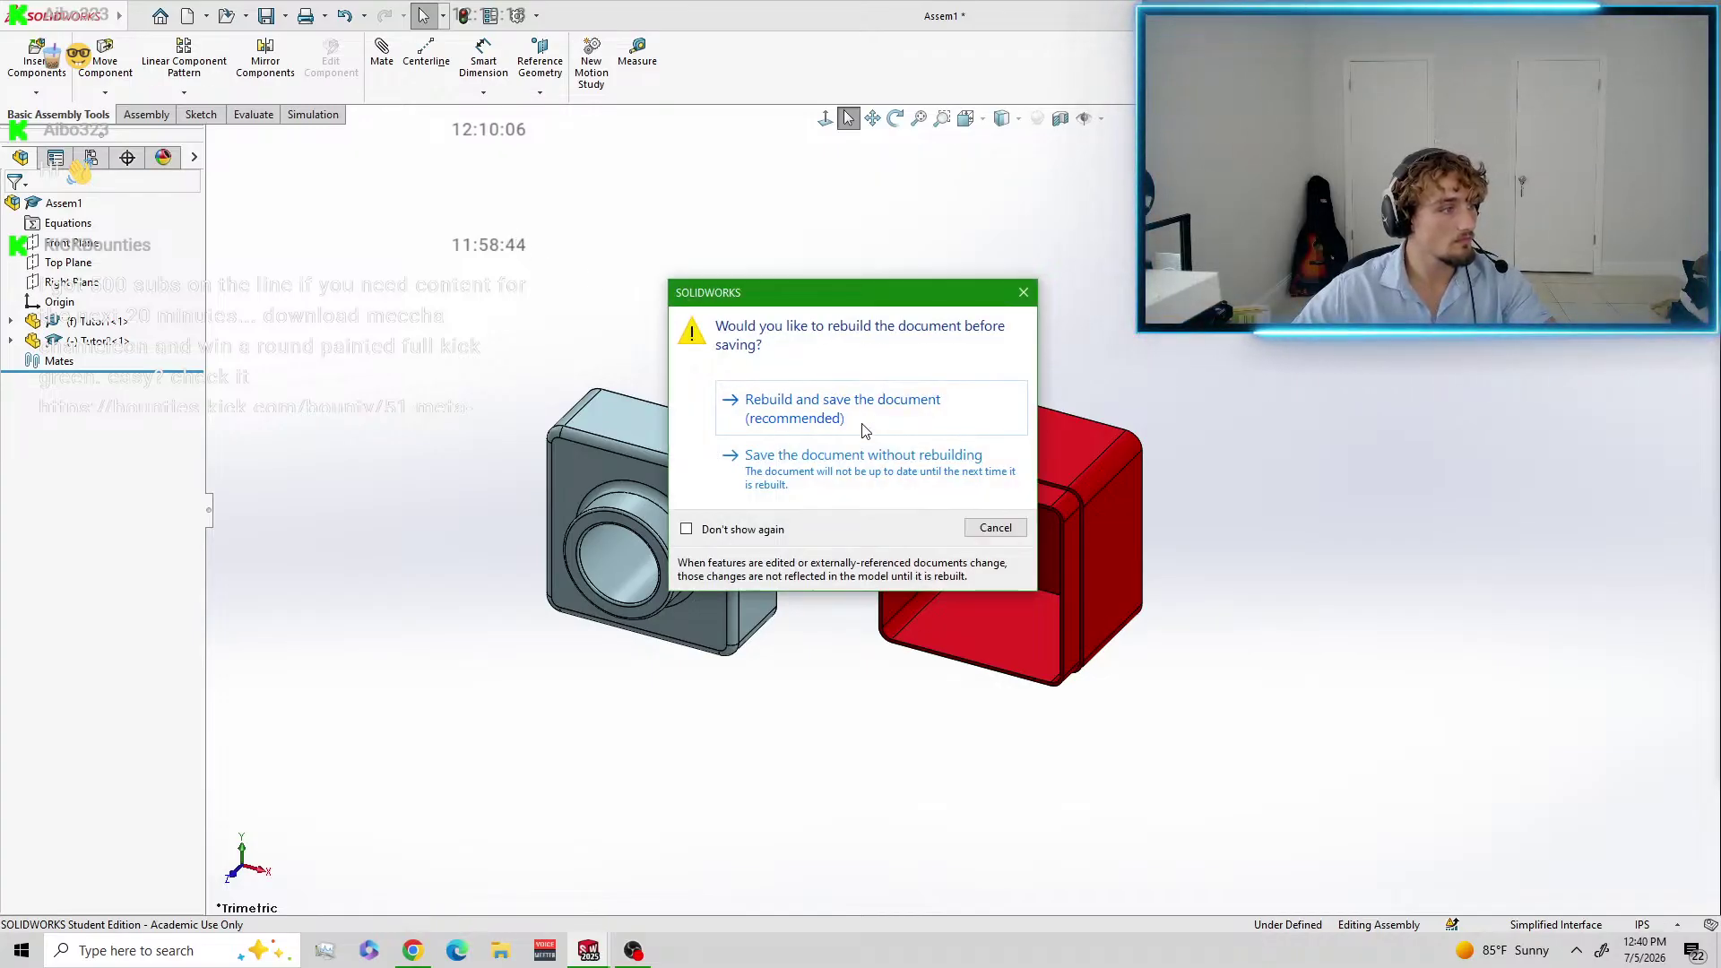
{"action": "left_click", "coordinate": [813, 410]}
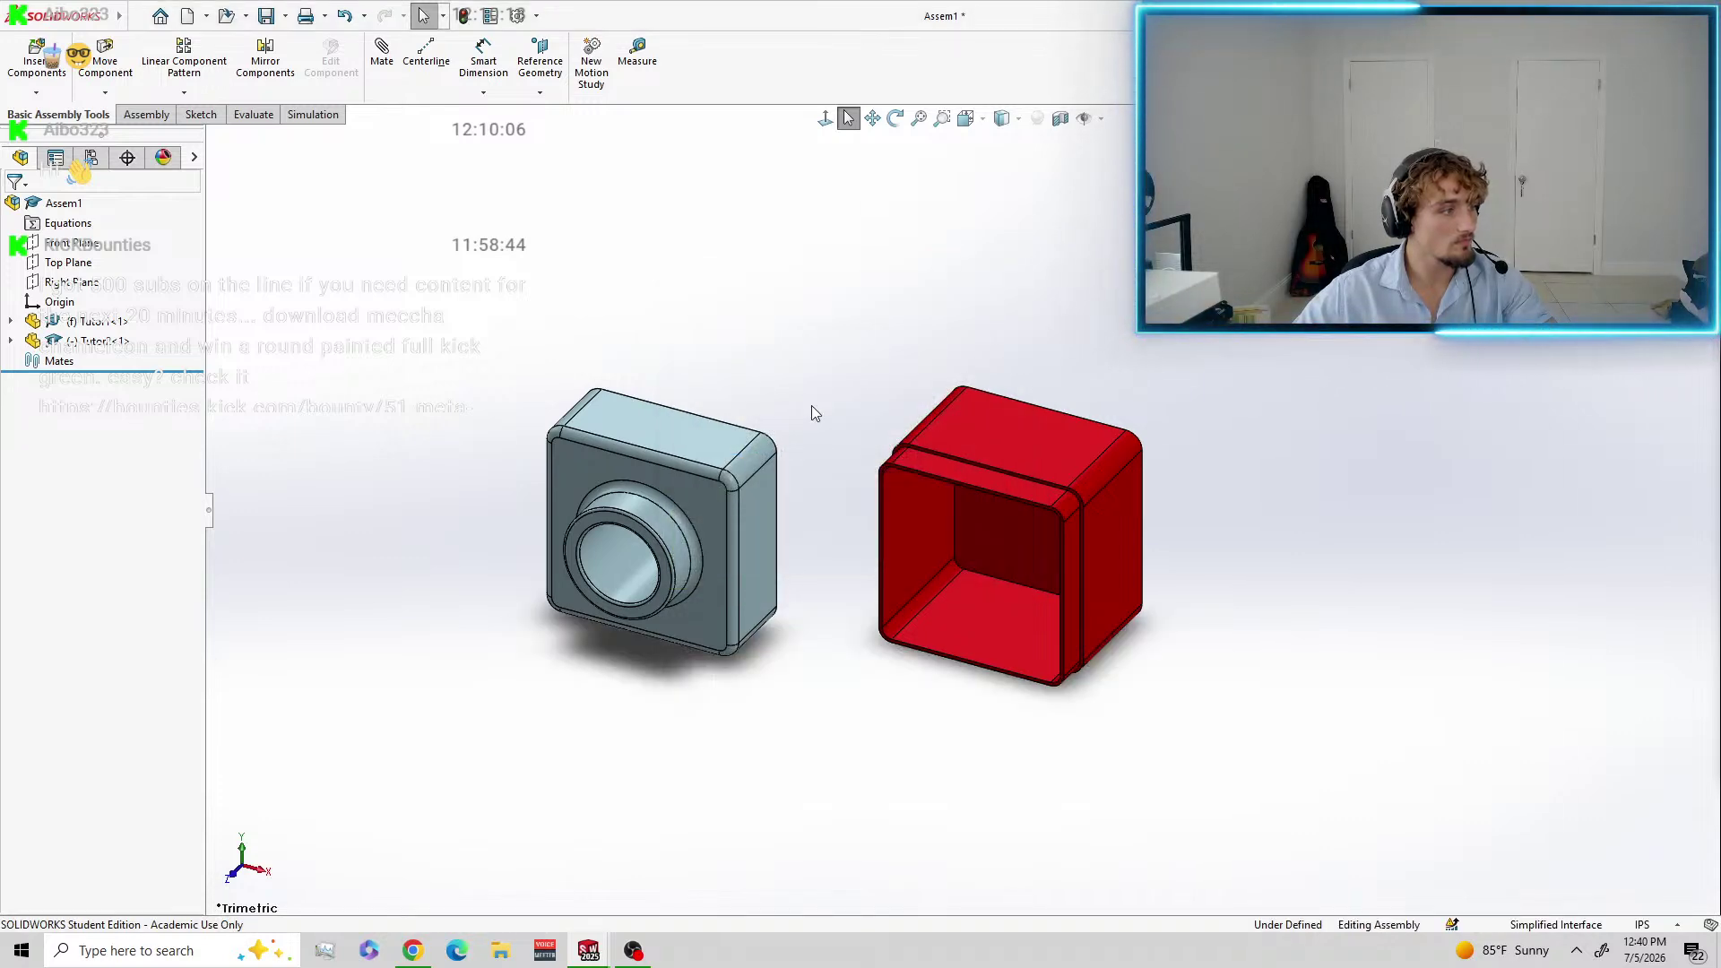
{"action": "type", "text": "Tut"}
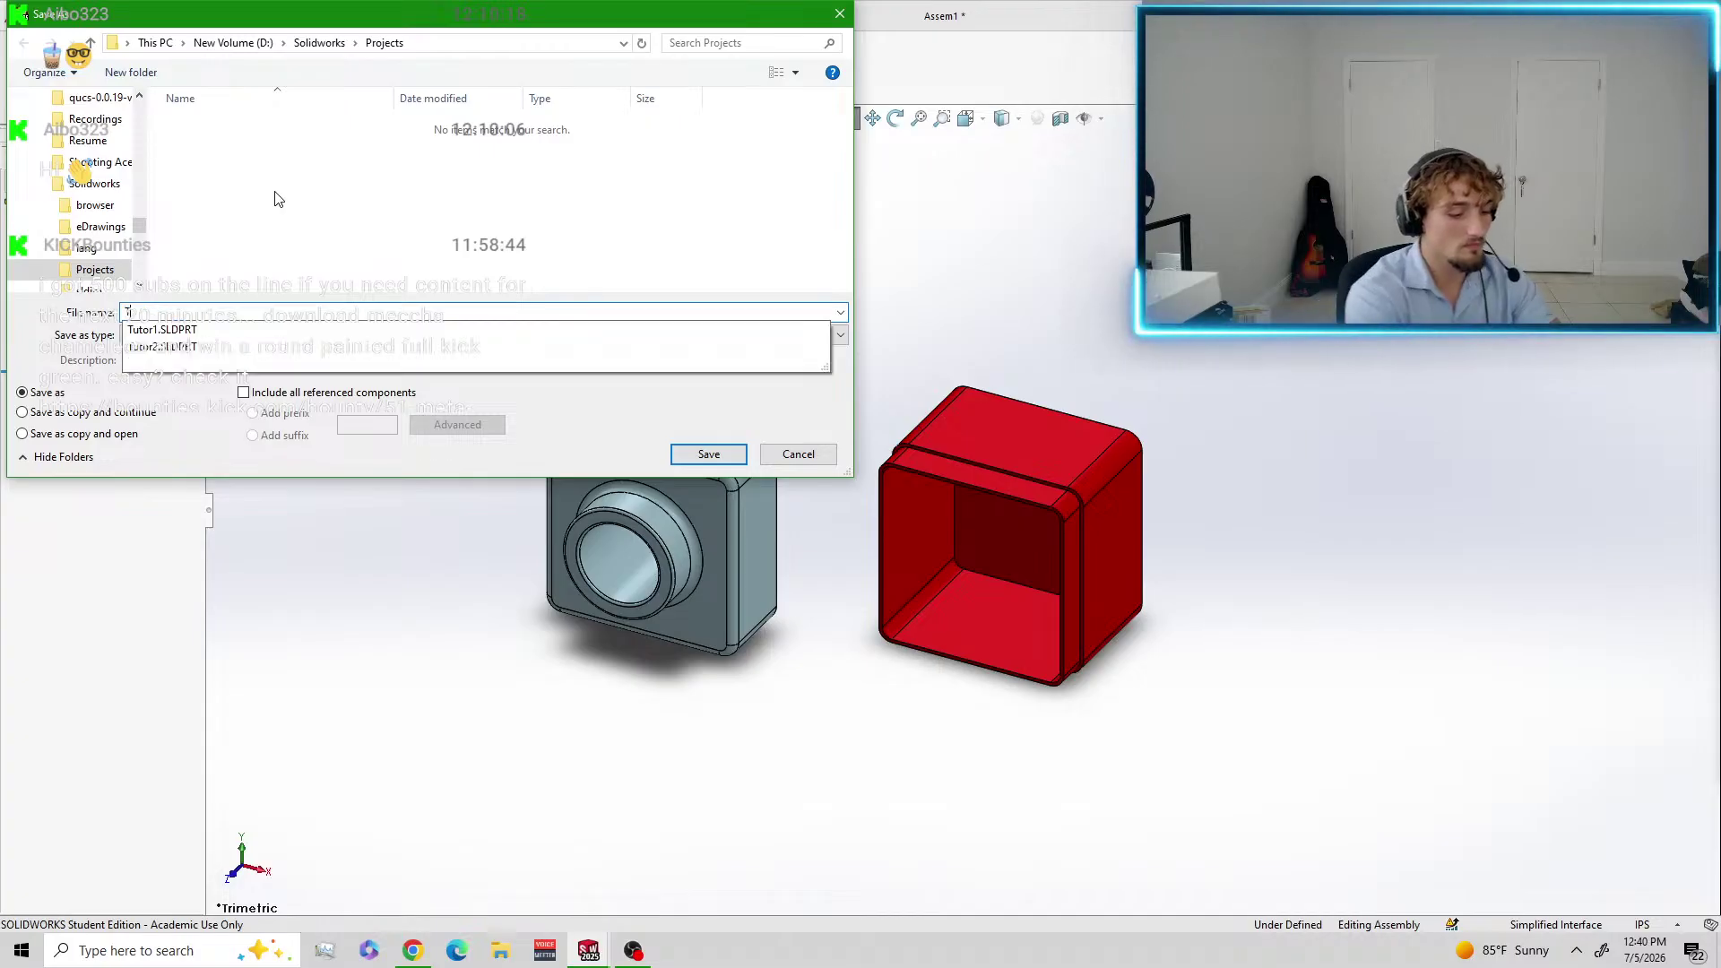
{"action": "type", "text": "ro"}
{"action": "key", "text": "BackSpace"}
{"action": "key", "text": "BackSpace"}
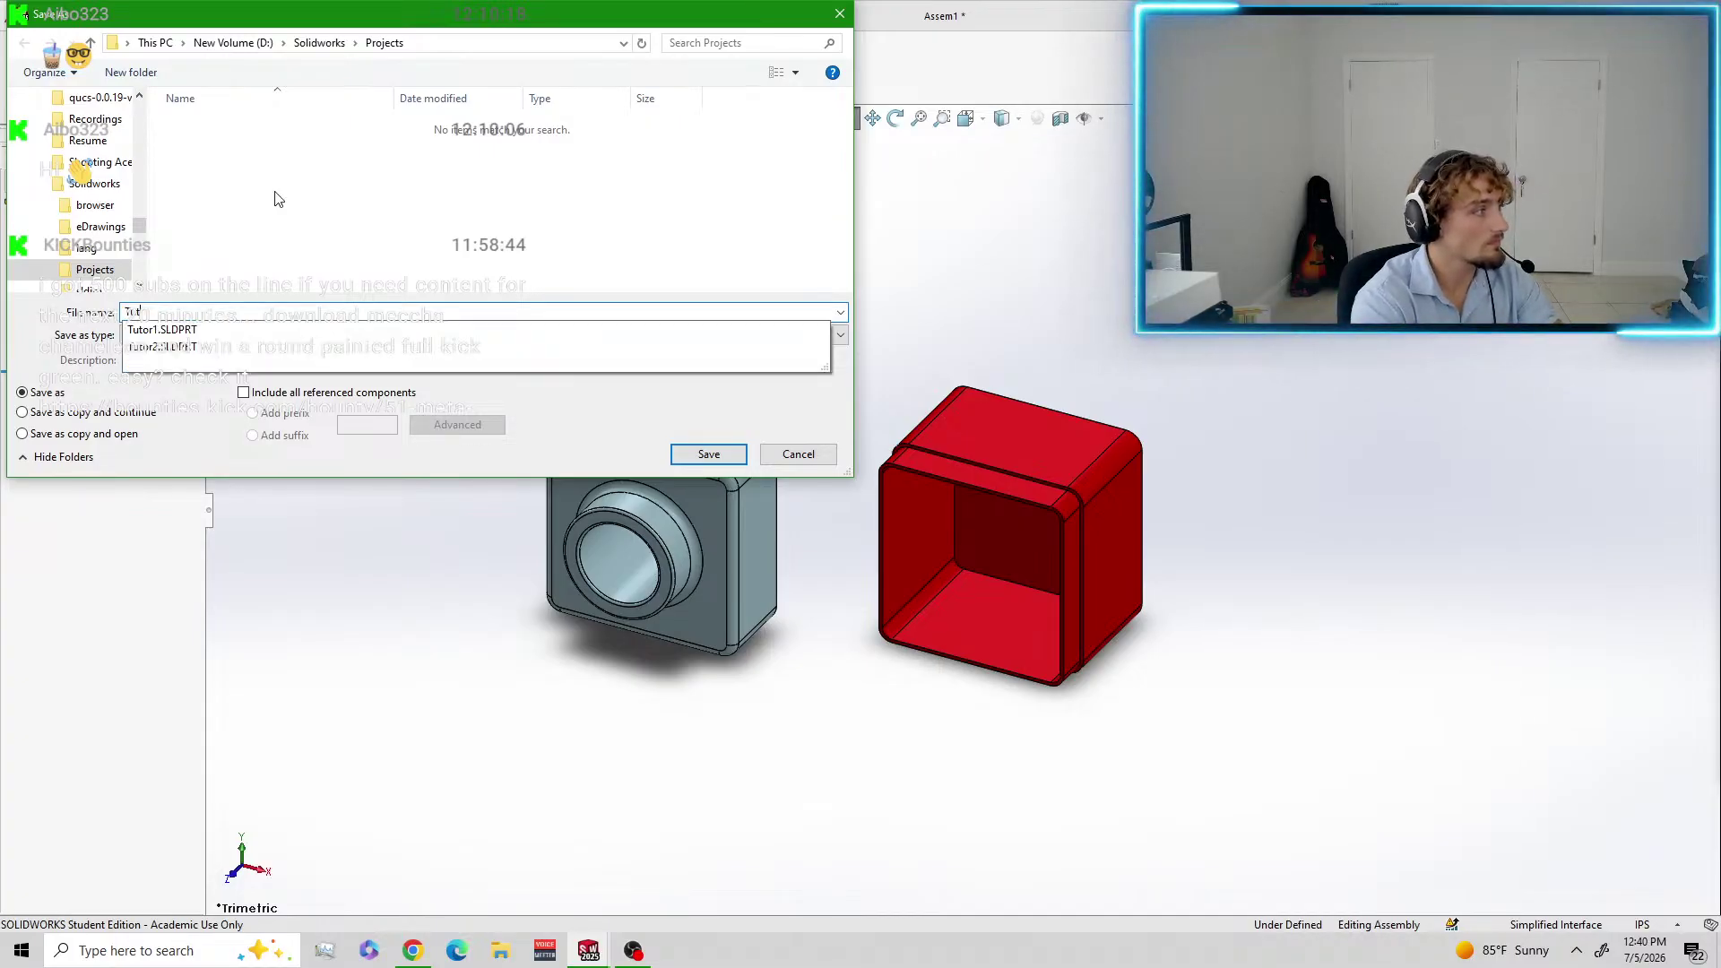
{"action": "type", "text": "ro"}
{"action": "key", "text": "BackSpace"}
{"action": "key", "text": "BackSpace"}
{"action": "type", "text": "o"}
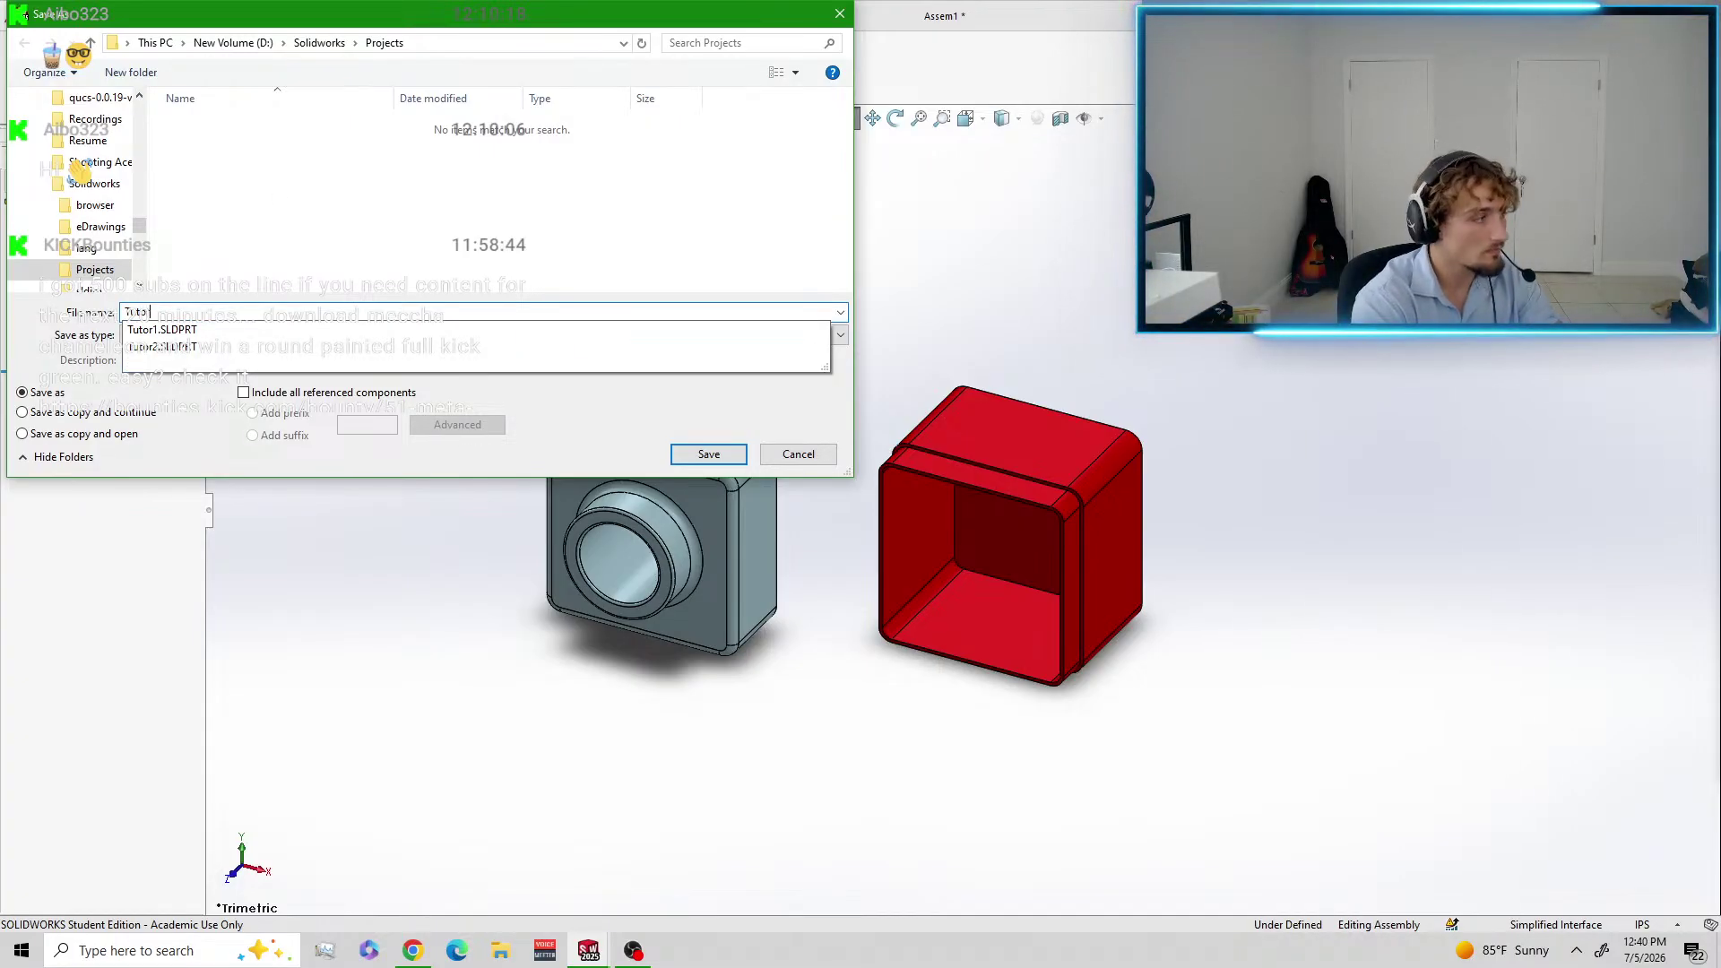
{"action": "type", "text": "r"}
{"action": "key", "text": "Return"}
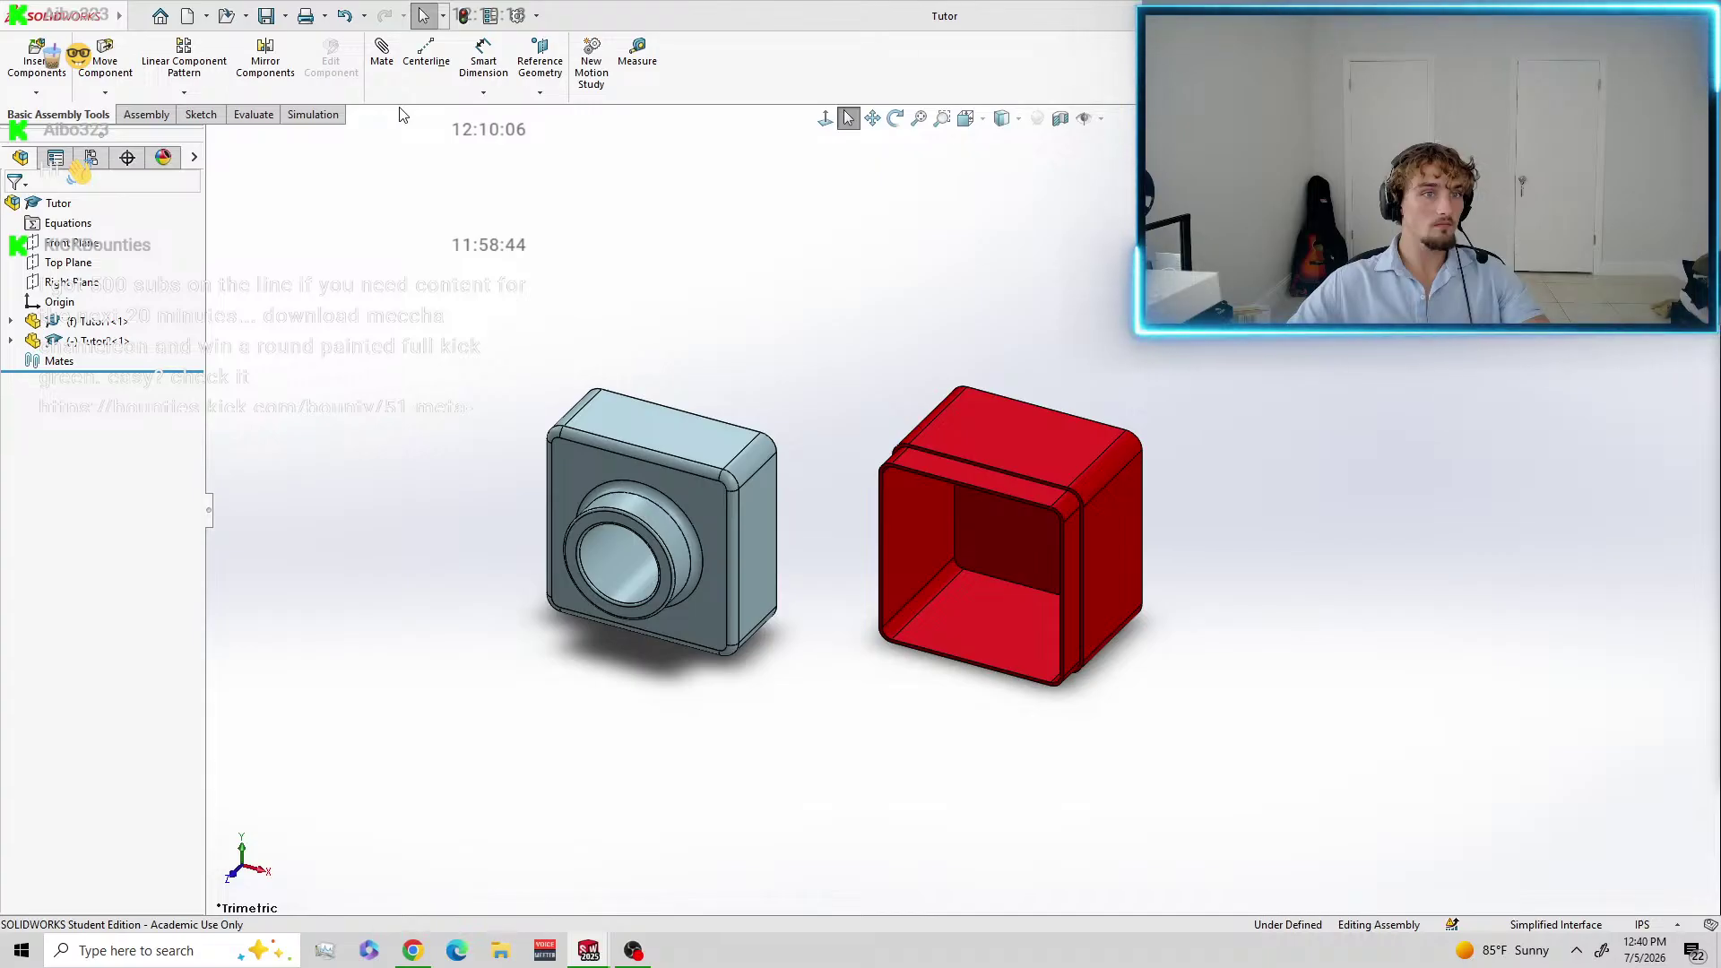
Add a coincident mate between Tutor1's top rear edge and Tutor2's outer top edge next to the lip.
{"action": "left_click", "coordinate": [383, 56]}
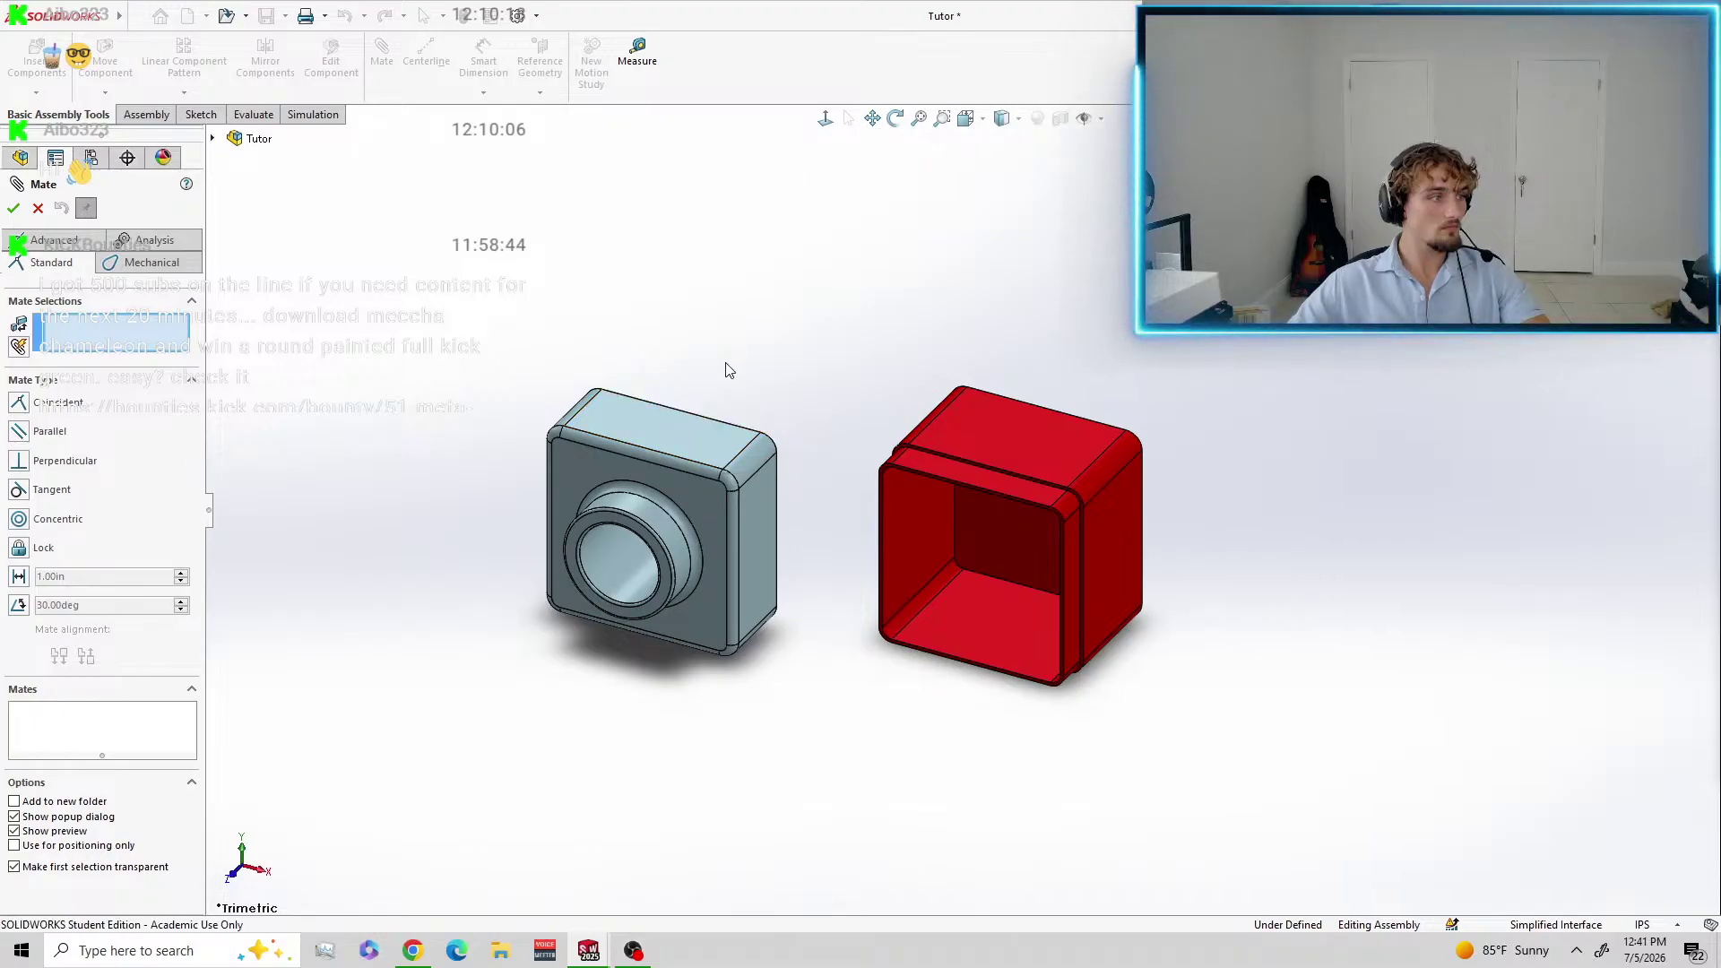
{"action": "scroll", "coordinate": [723, 385], "scroll_direction": "down", "scroll_amount": 3}
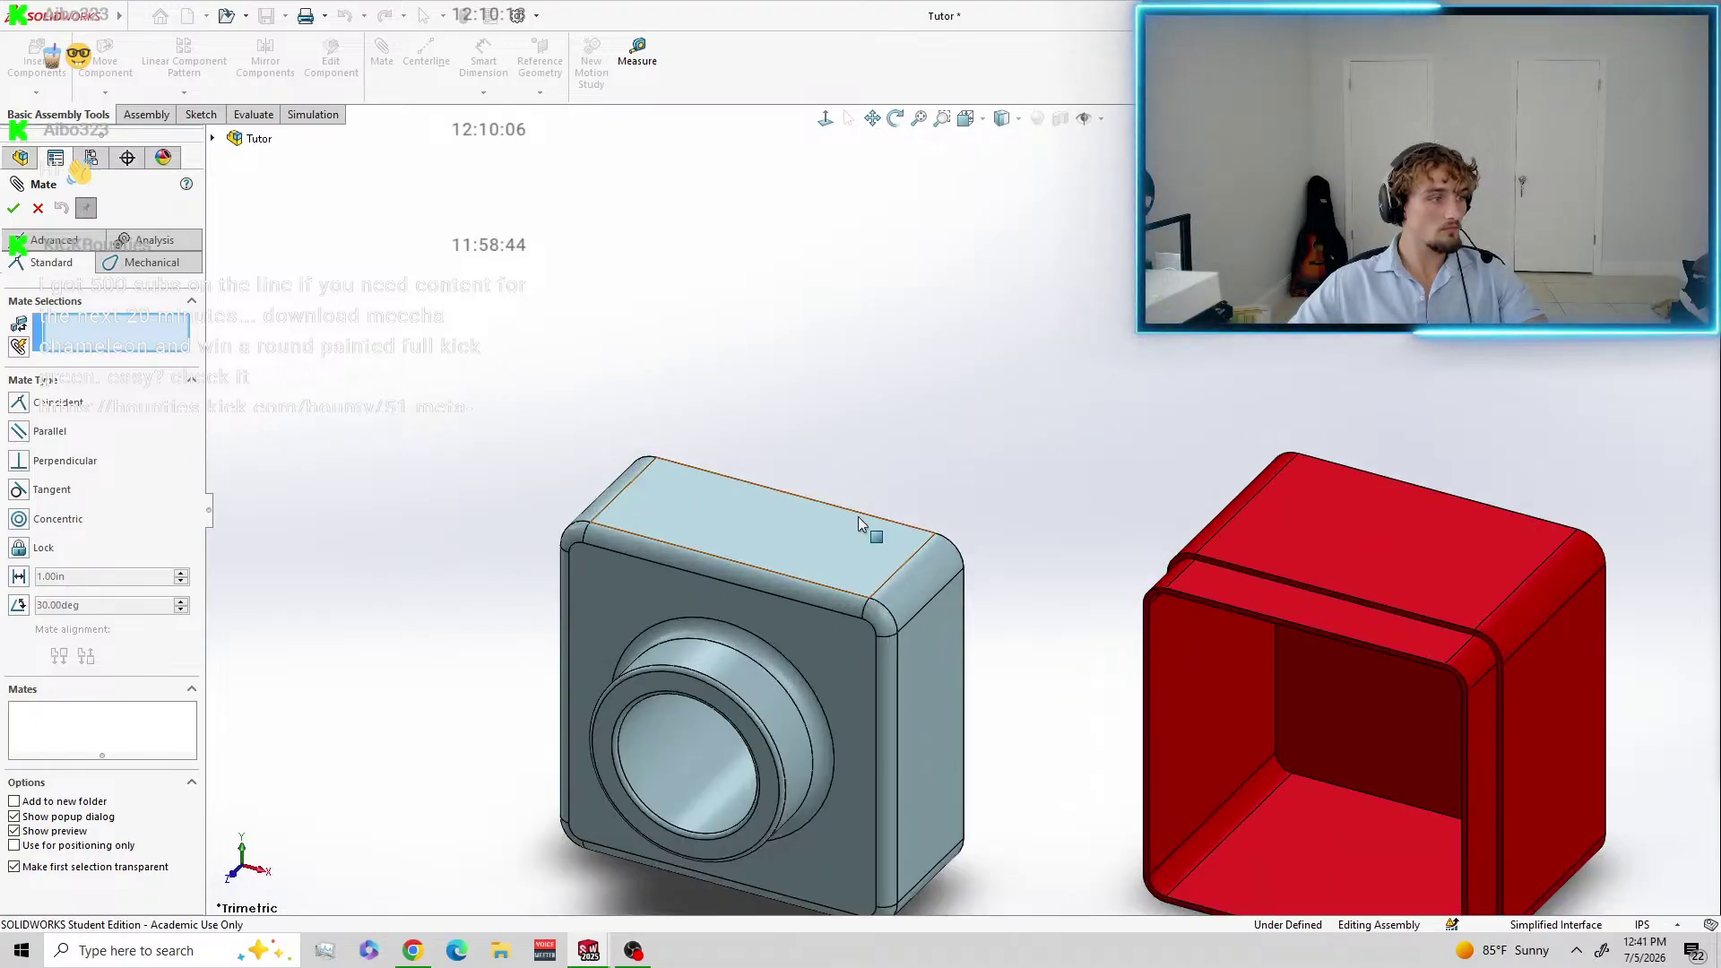
{"action": "left_click", "coordinate": [858, 516]}
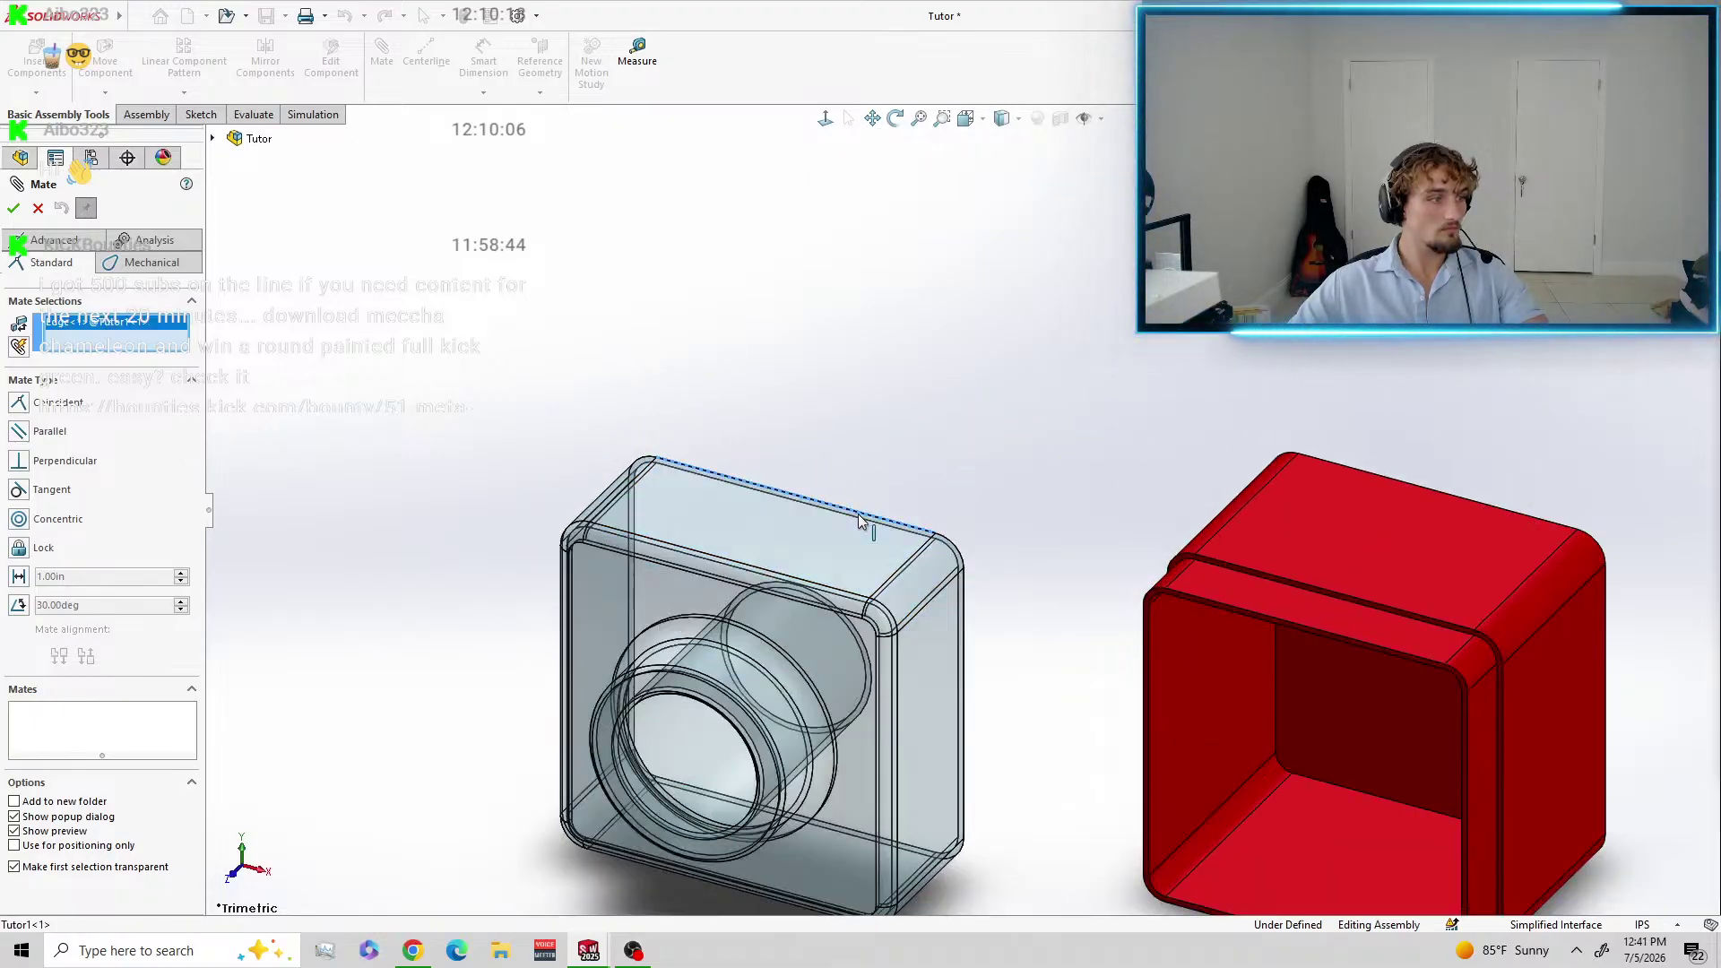
{"action": "left_click", "coordinate": [1321, 592]}
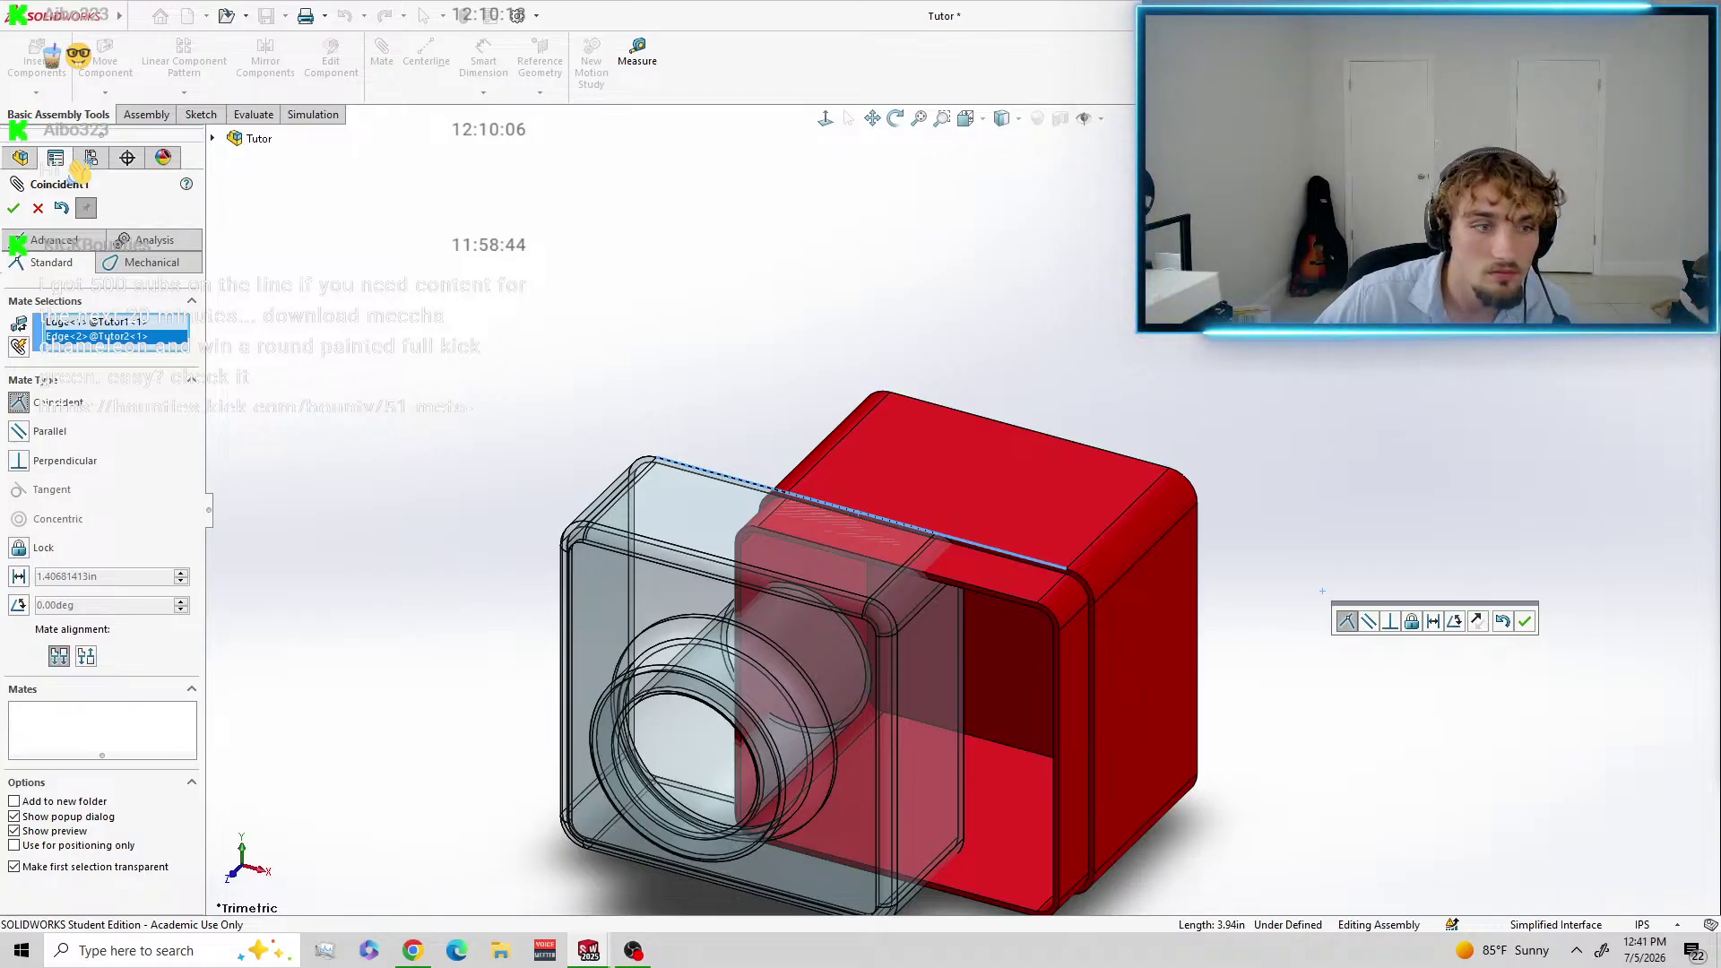
{"action": "left_click", "coordinate": [13, 208]}
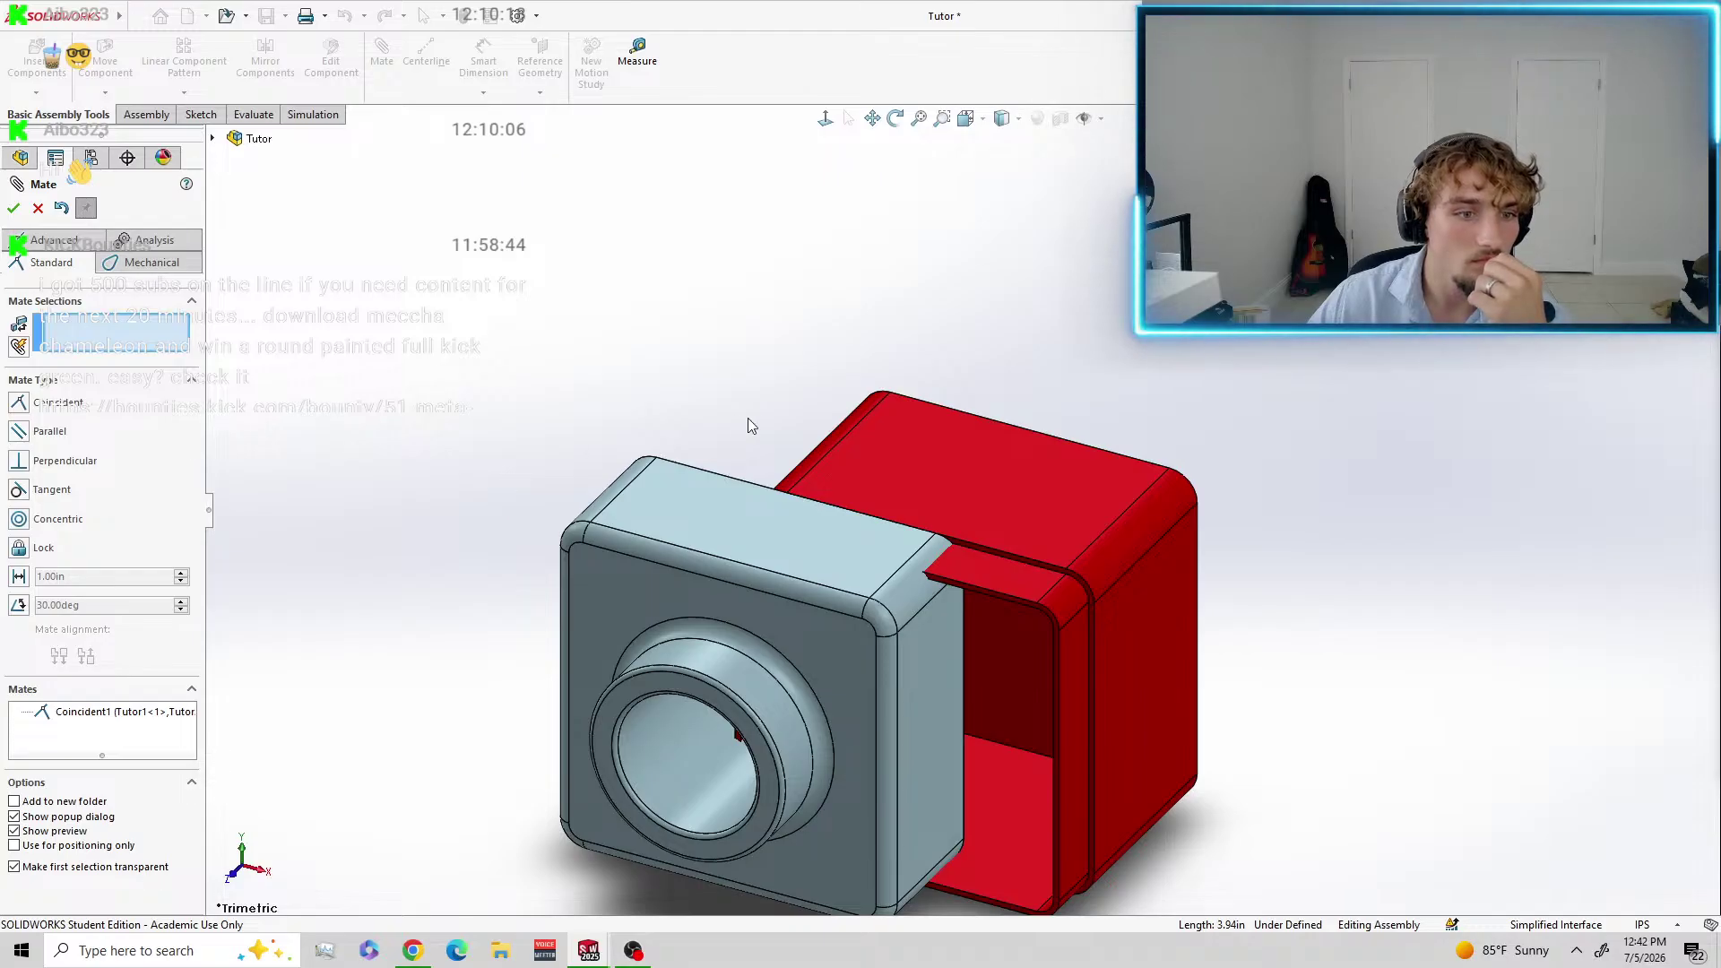
Move Tutor2 by rotating and sliding it along the mated edge to test its remaining freedom.
{"action": "middle_click_drag", "start_coordinate": [791, 348], "coordinate": [784, 269]}
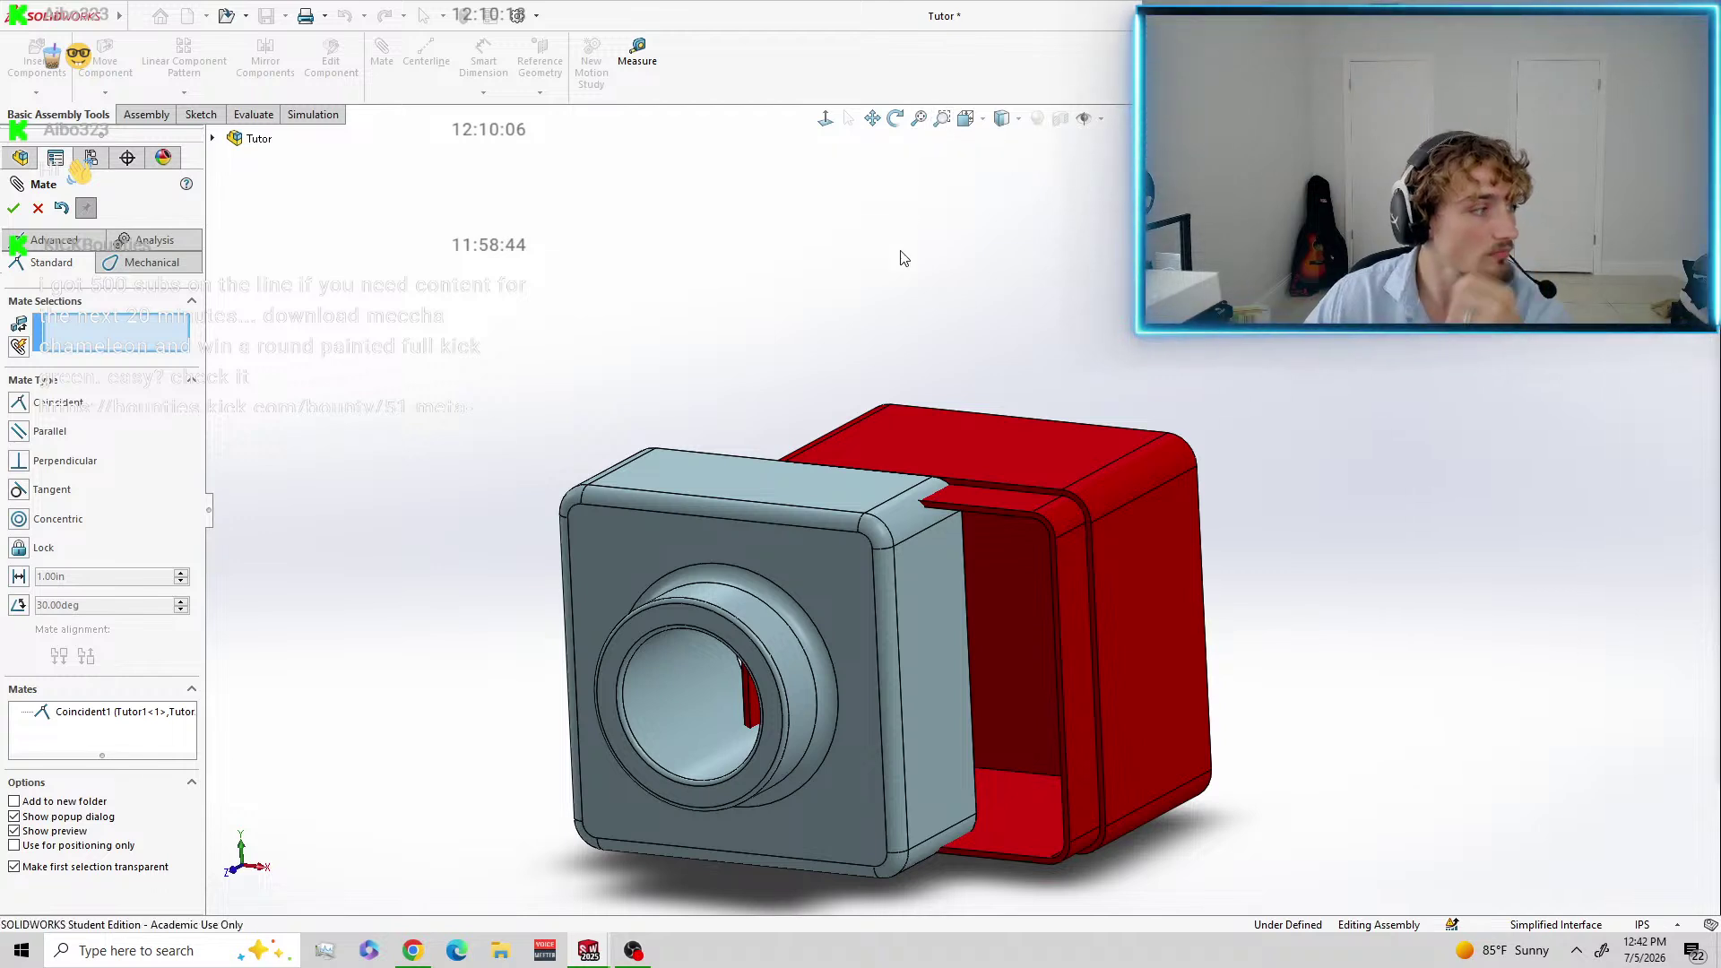
{"action": "scroll", "coordinate": [901, 273], "scroll_direction": "down", "scroll_amount": 3}
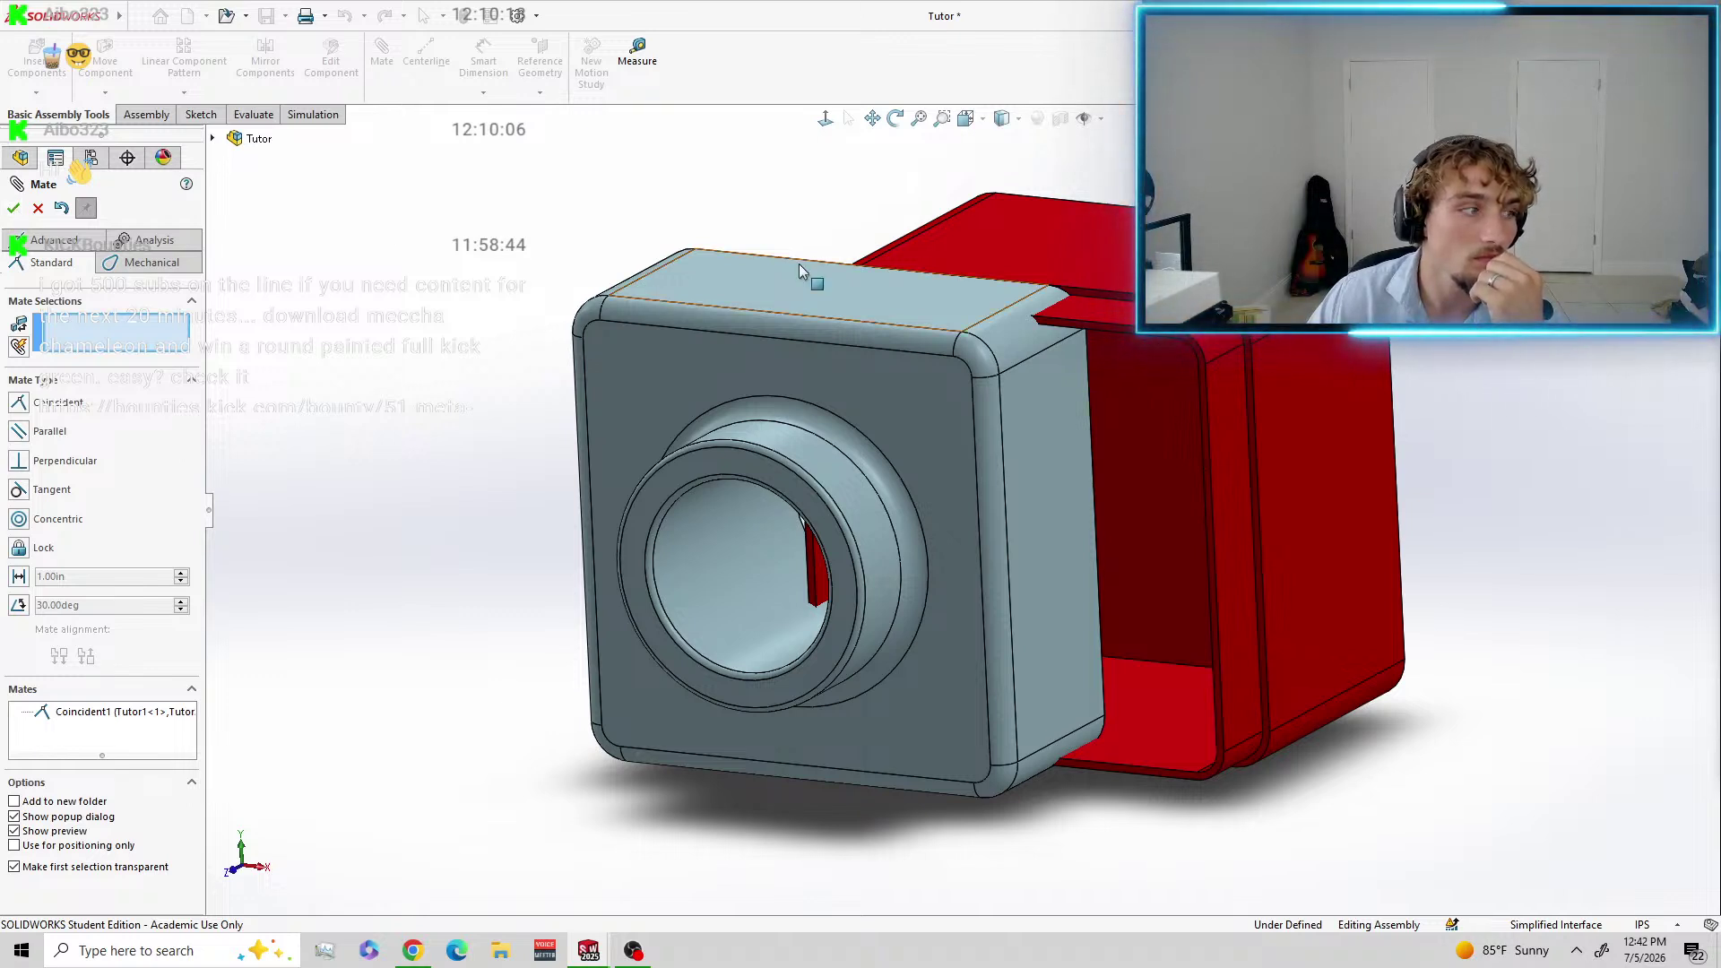
{"action": "left_click_drag", "start_coordinate": [1192, 399], "coordinate": [1357, 384]}
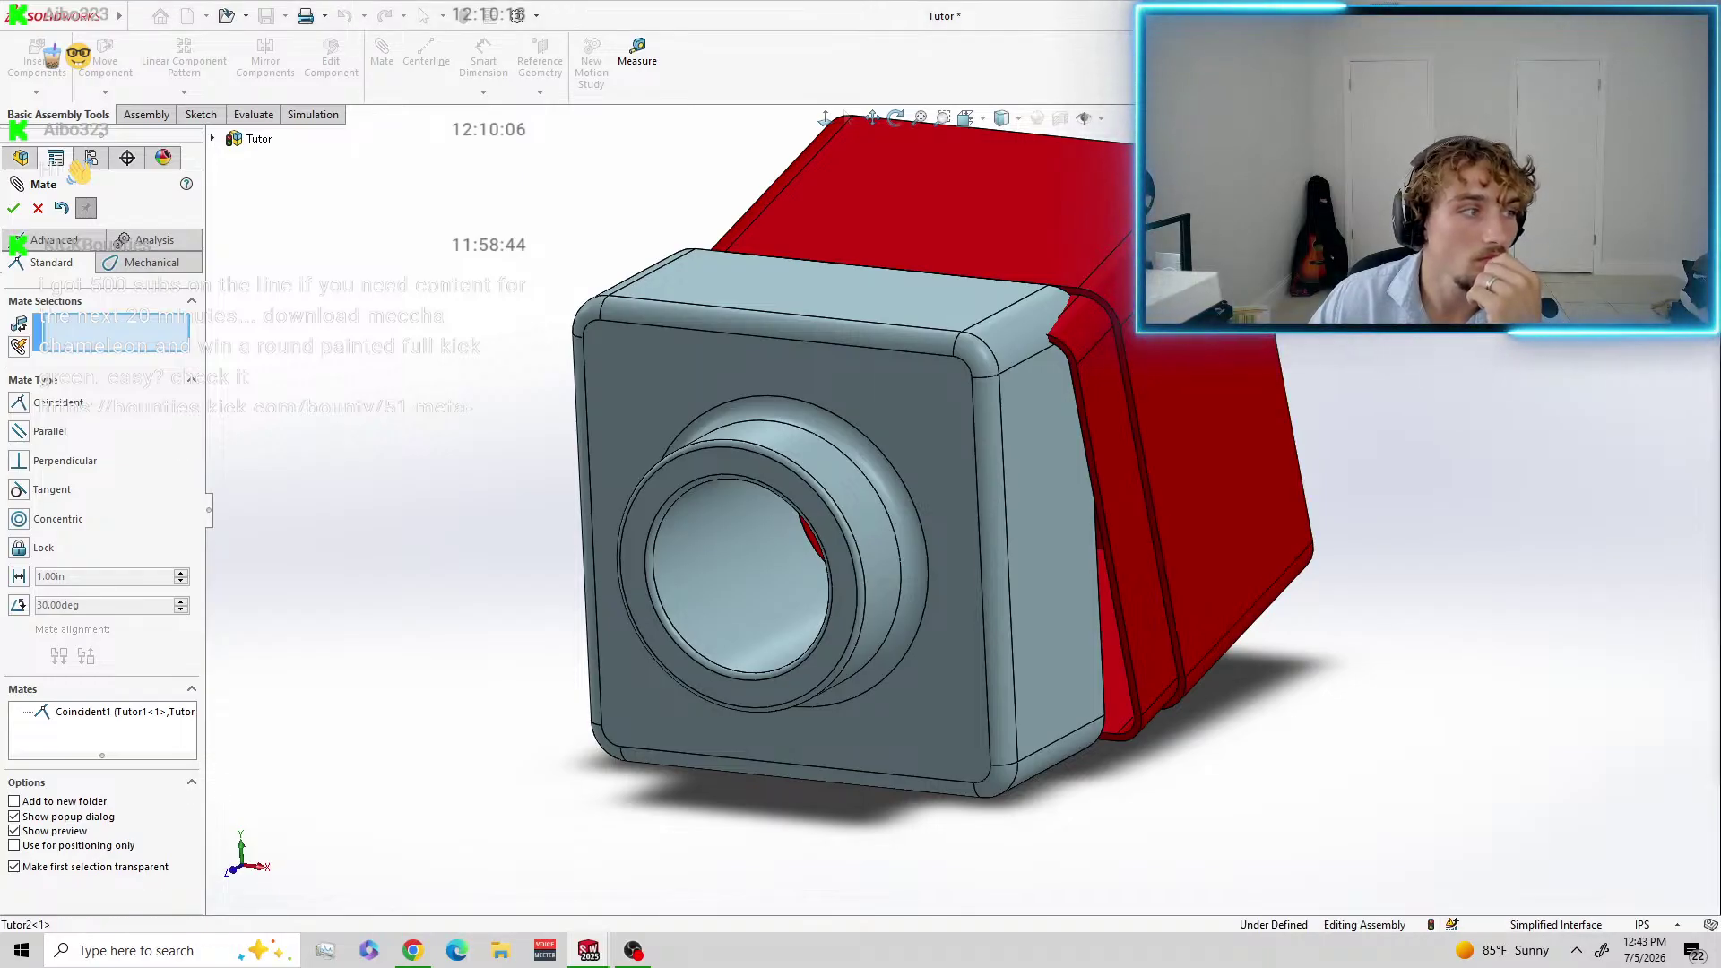
{"action": "left_click_drag", "start_coordinate": [1230, 479], "coordinate": [1463, 529]}
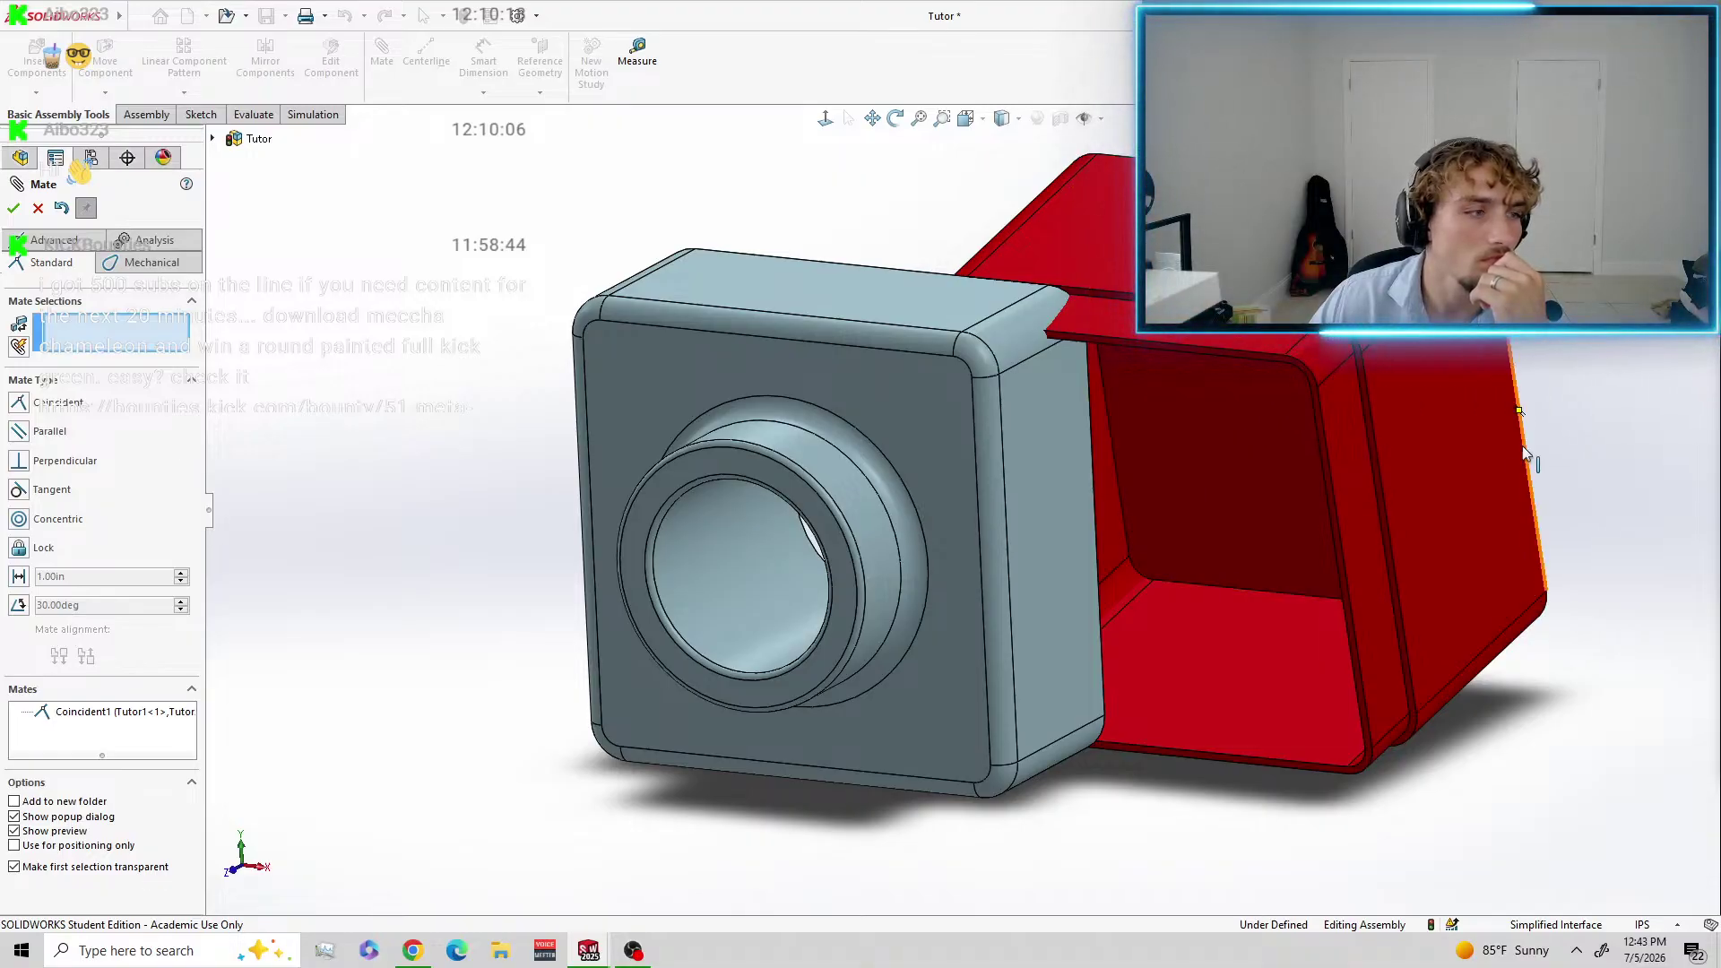
{"action": "left_click_drag", "start_coordinate": [1466, 486], "coordinate": [1020, 292]}
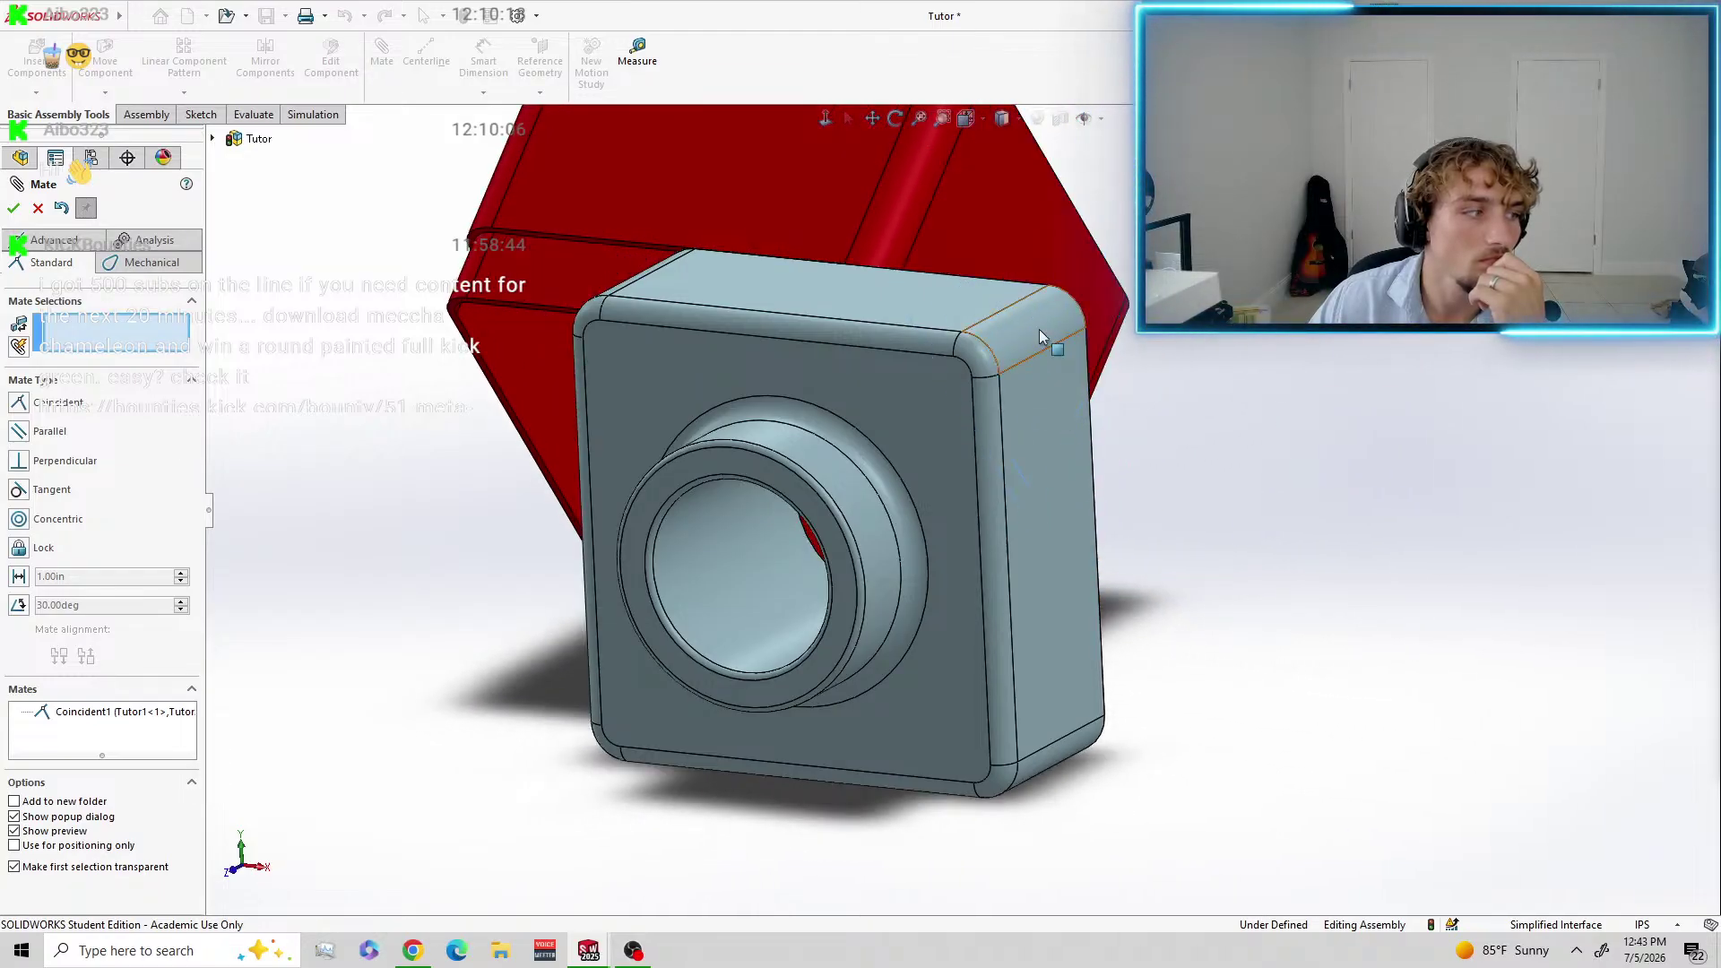
Add a coincident mate between Tutor1's flat outer side face and the matching outer side face of Tutor2.
{"action": "middle_click_drag", "start_coordinate": [1492, 370], "coordinate": [1098, 565]}
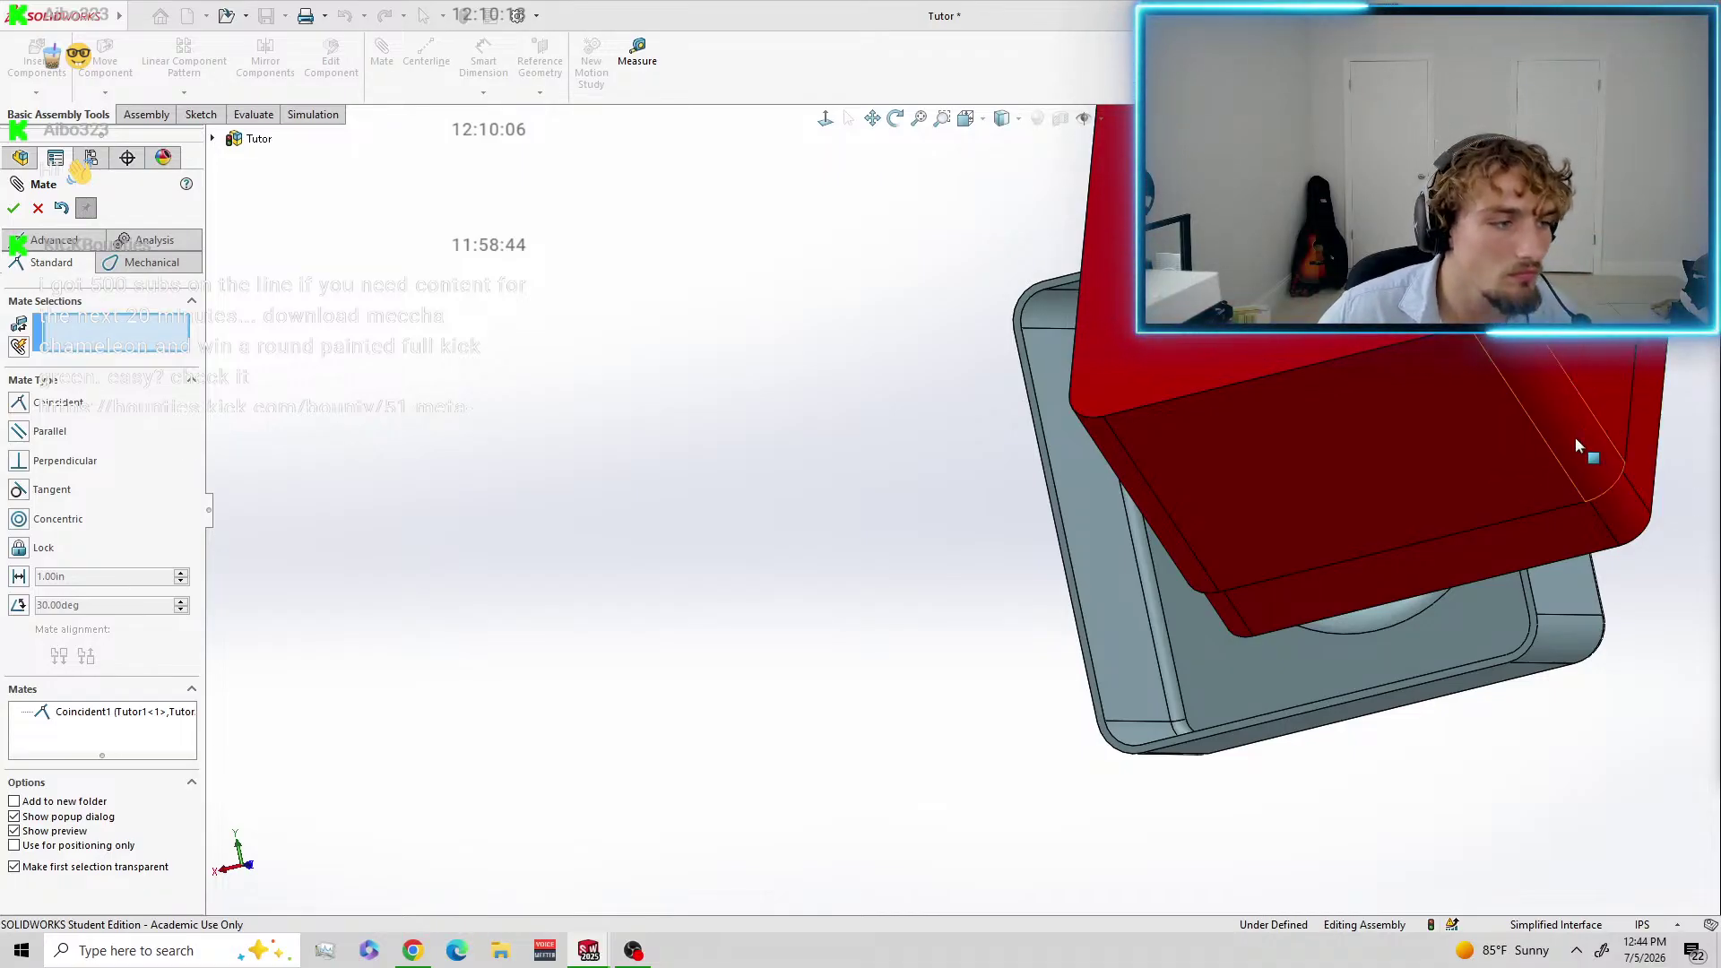
{"action": "middle_click_drag", "start_coordinate": [1586, 440], "coordinate": [1713, 462]}
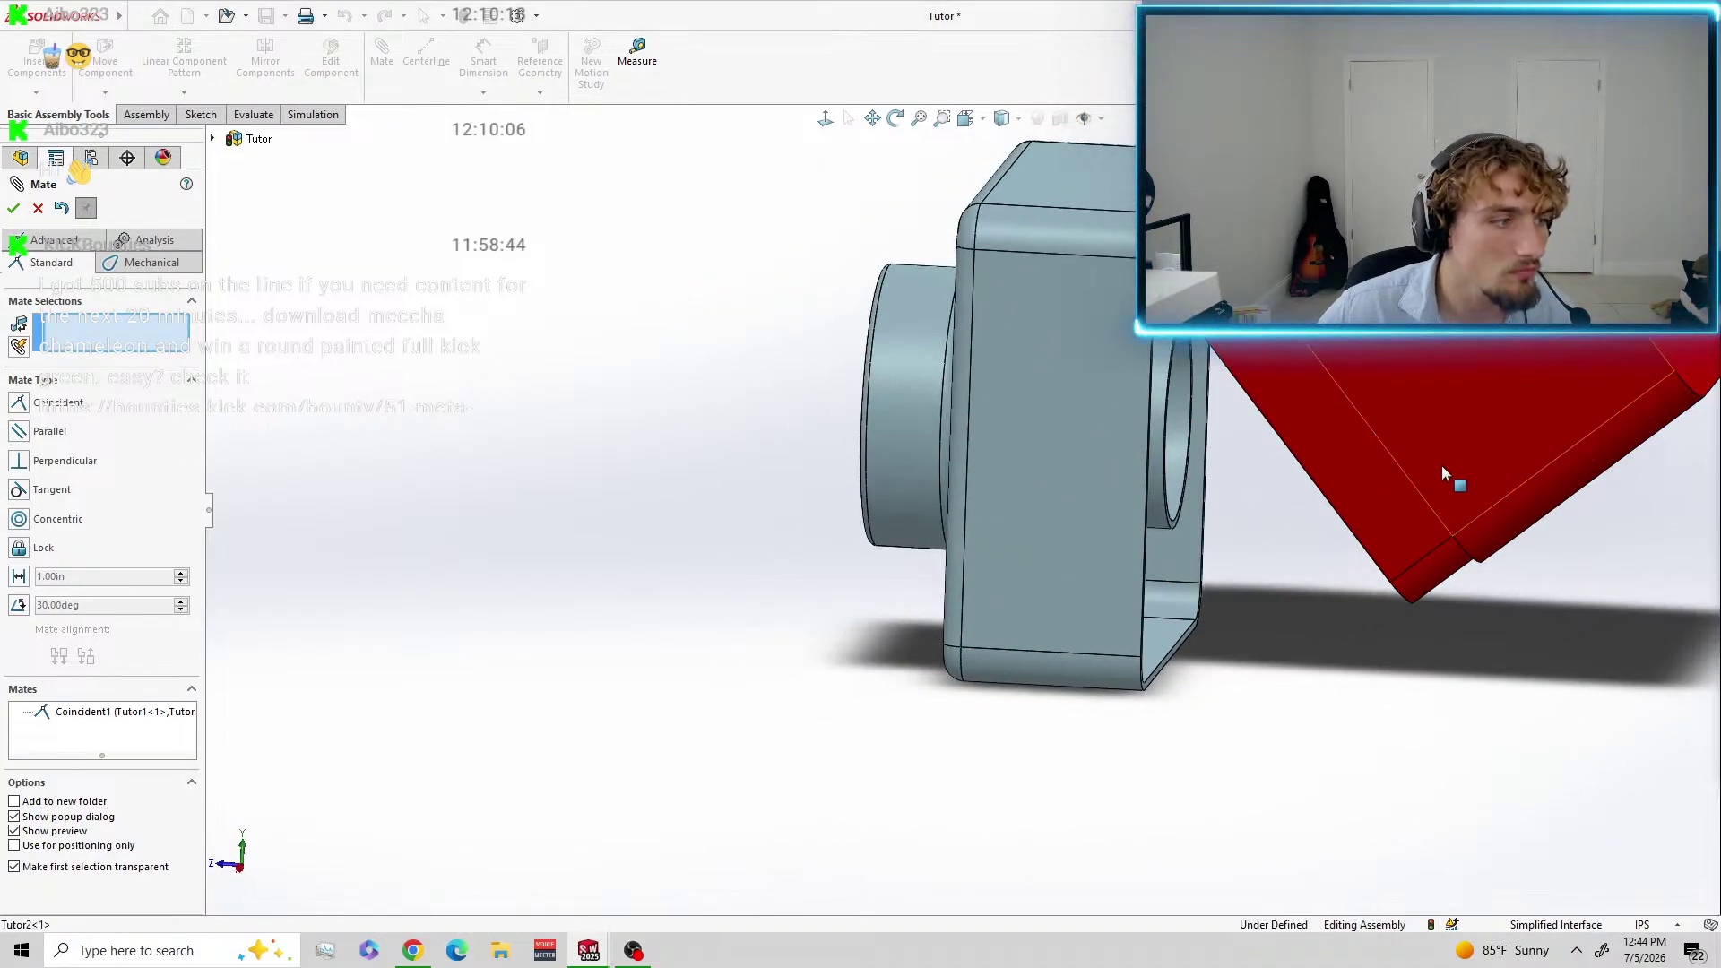
{"action": "middle_click_drag", "start_coordinate": [1442, 465], "coordinate": [1266, 427]}
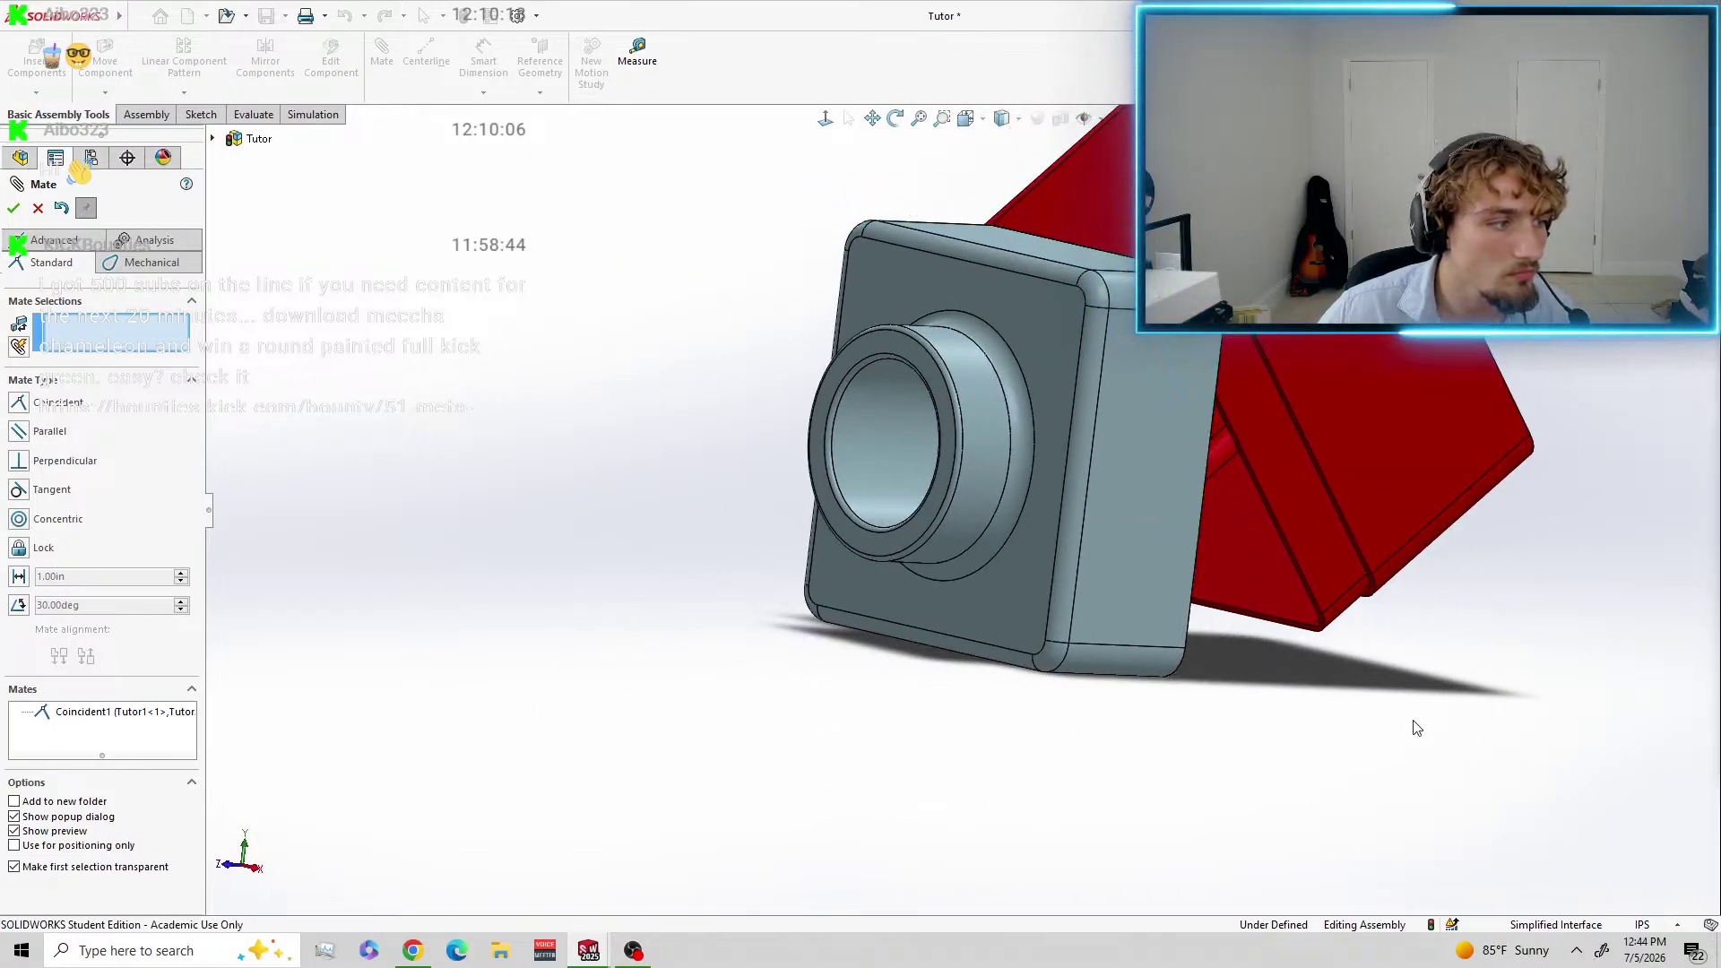
{"action": "left_click", "coordinate": [1171, 507]}
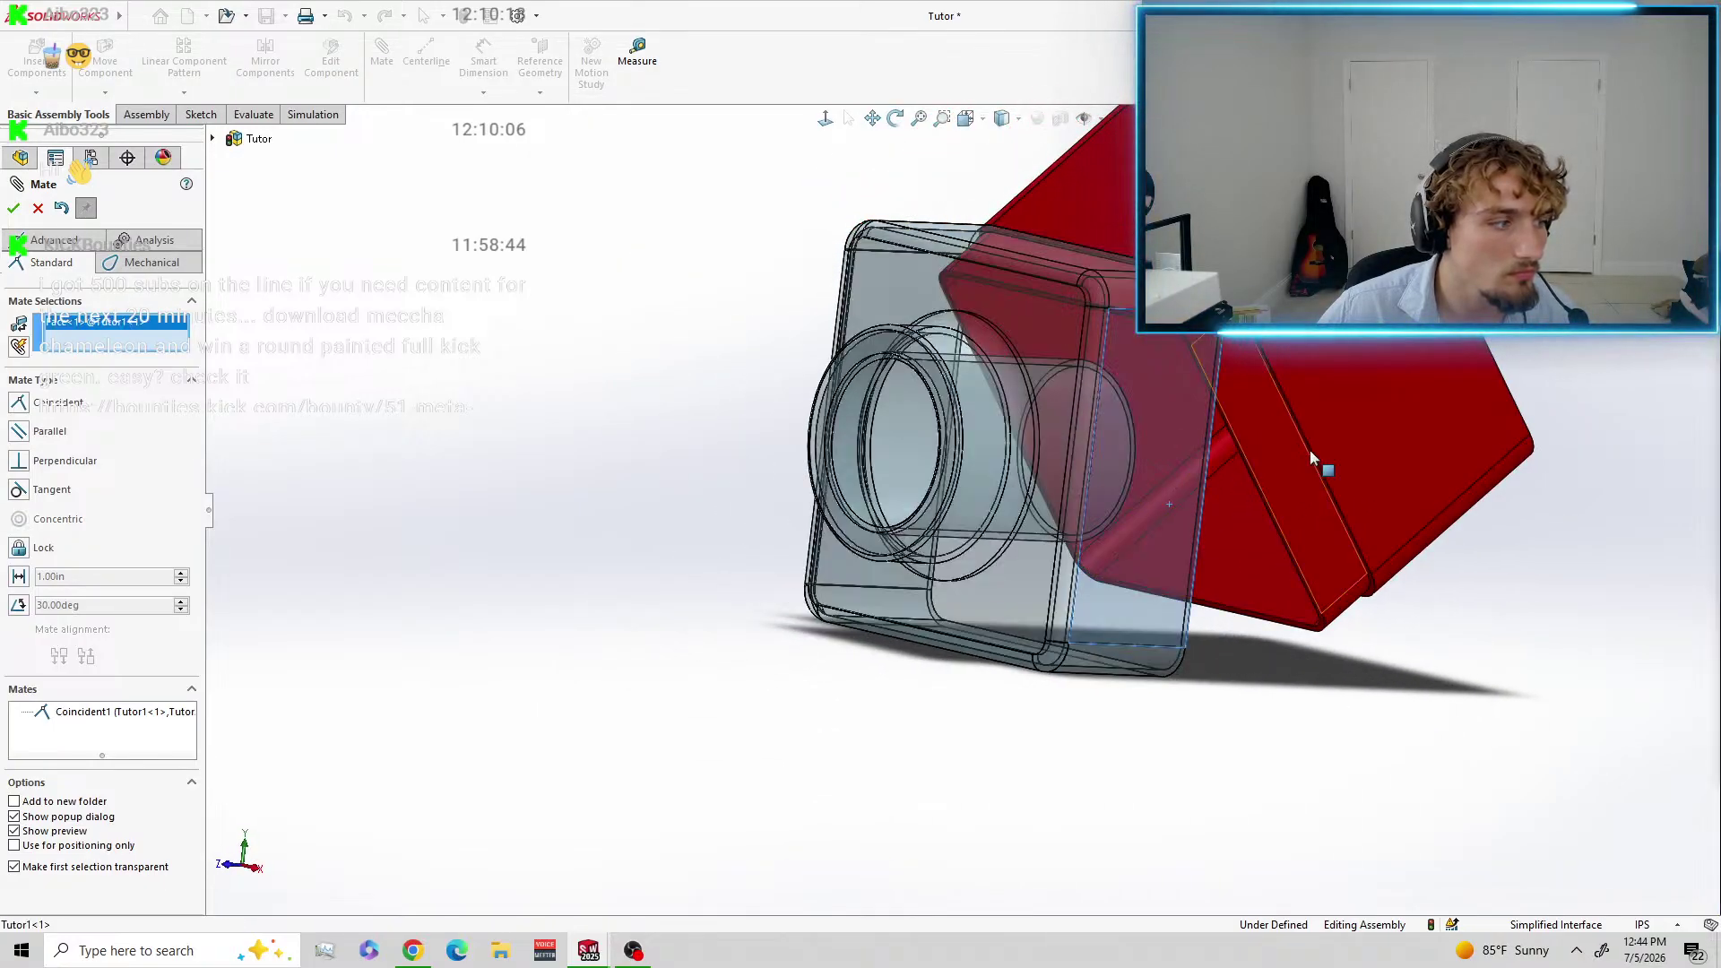
{"action": "left_click", "coordinate": [1364, 395]}
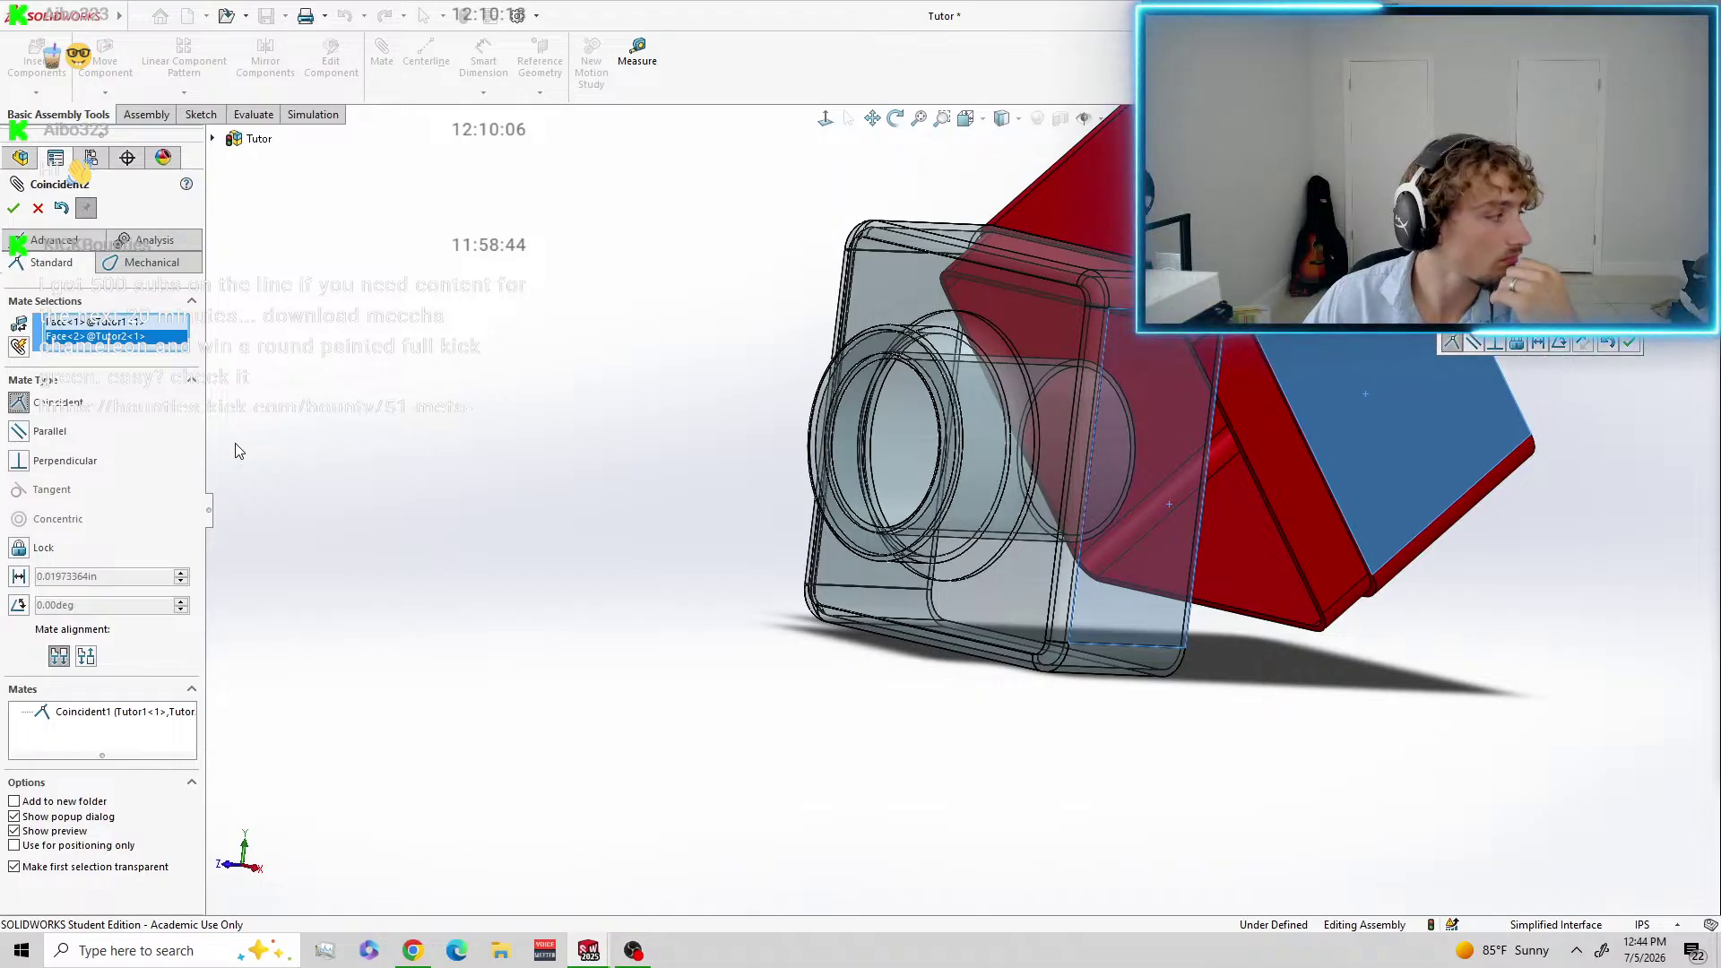
{"action": "left_click", "coordinate": [14, 208]}
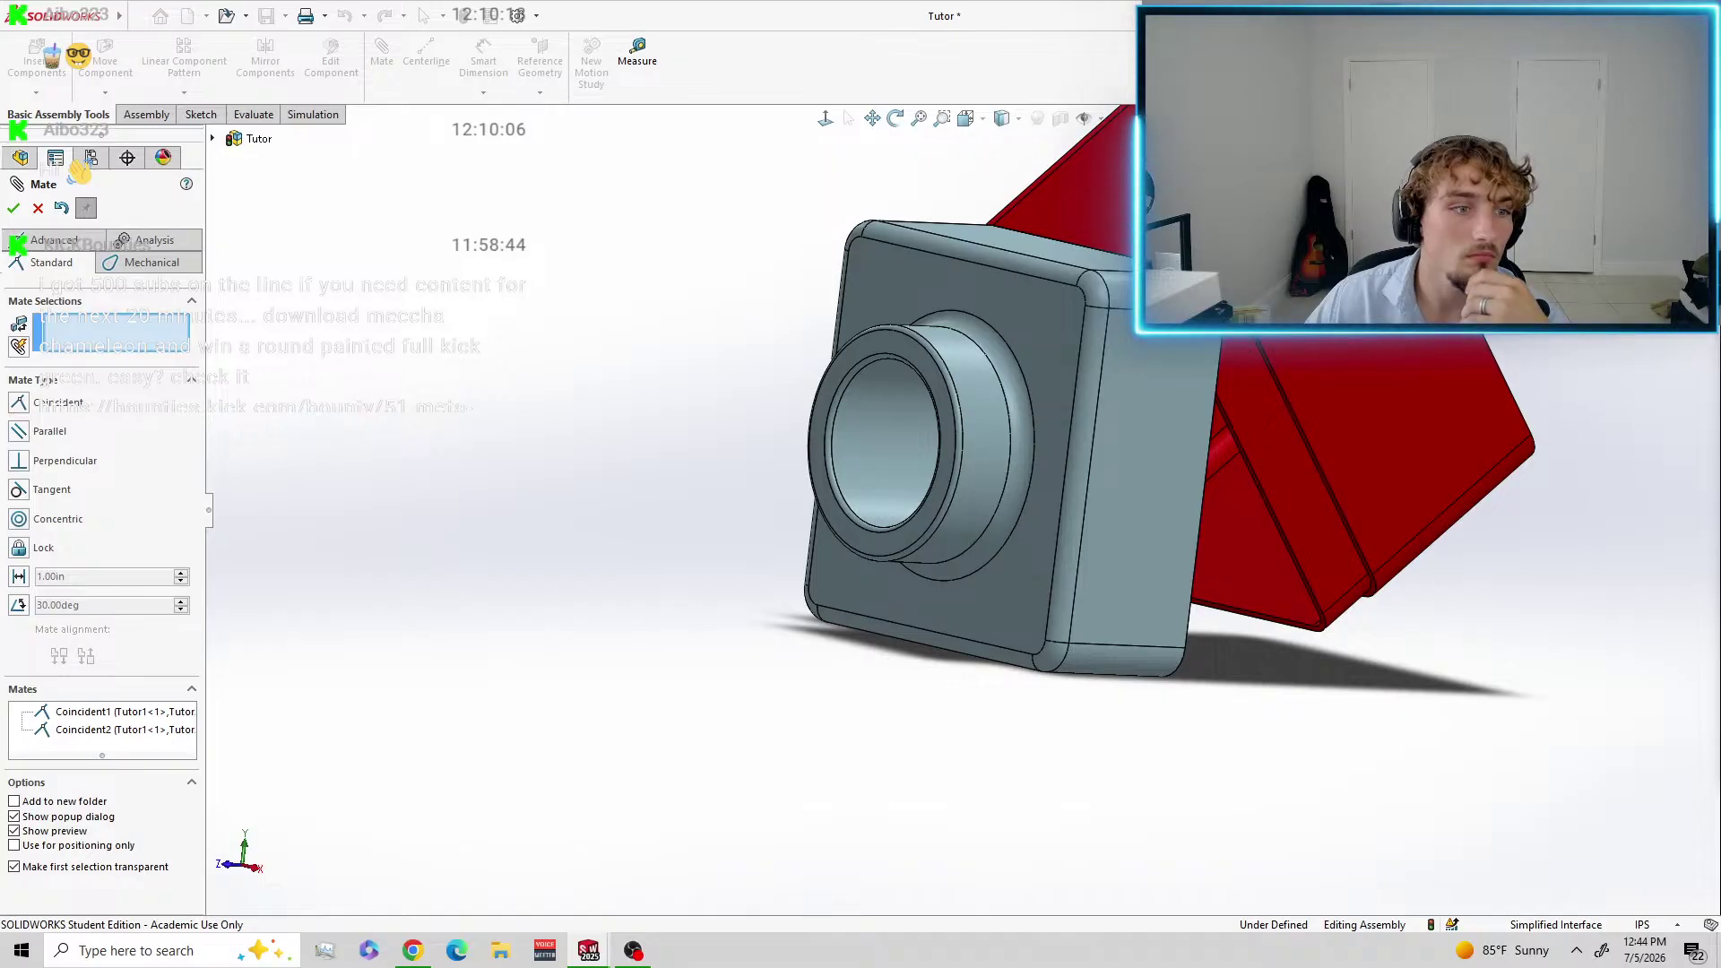
Add a coincident mate between Tutor1's top face and Tutor2's matching top face, and finish mating.
{"action": "left_click", "coordinate": [1011, 242]}
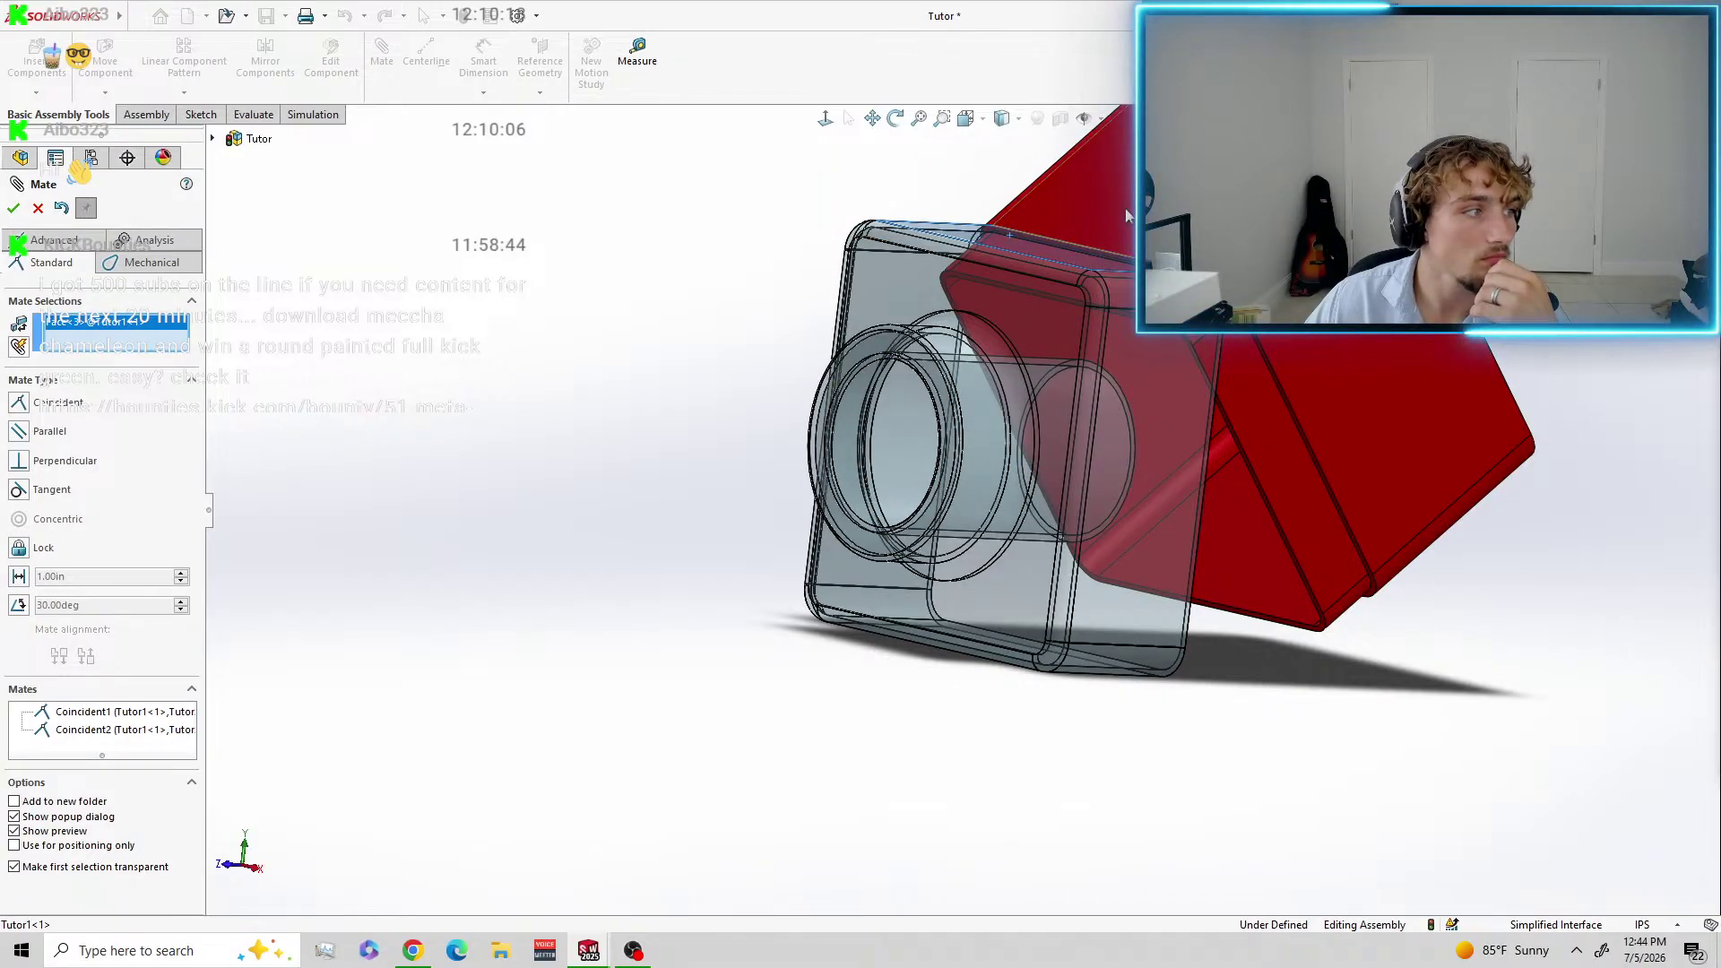
{"action": "left_click", "coordinate": [1010, 238]}
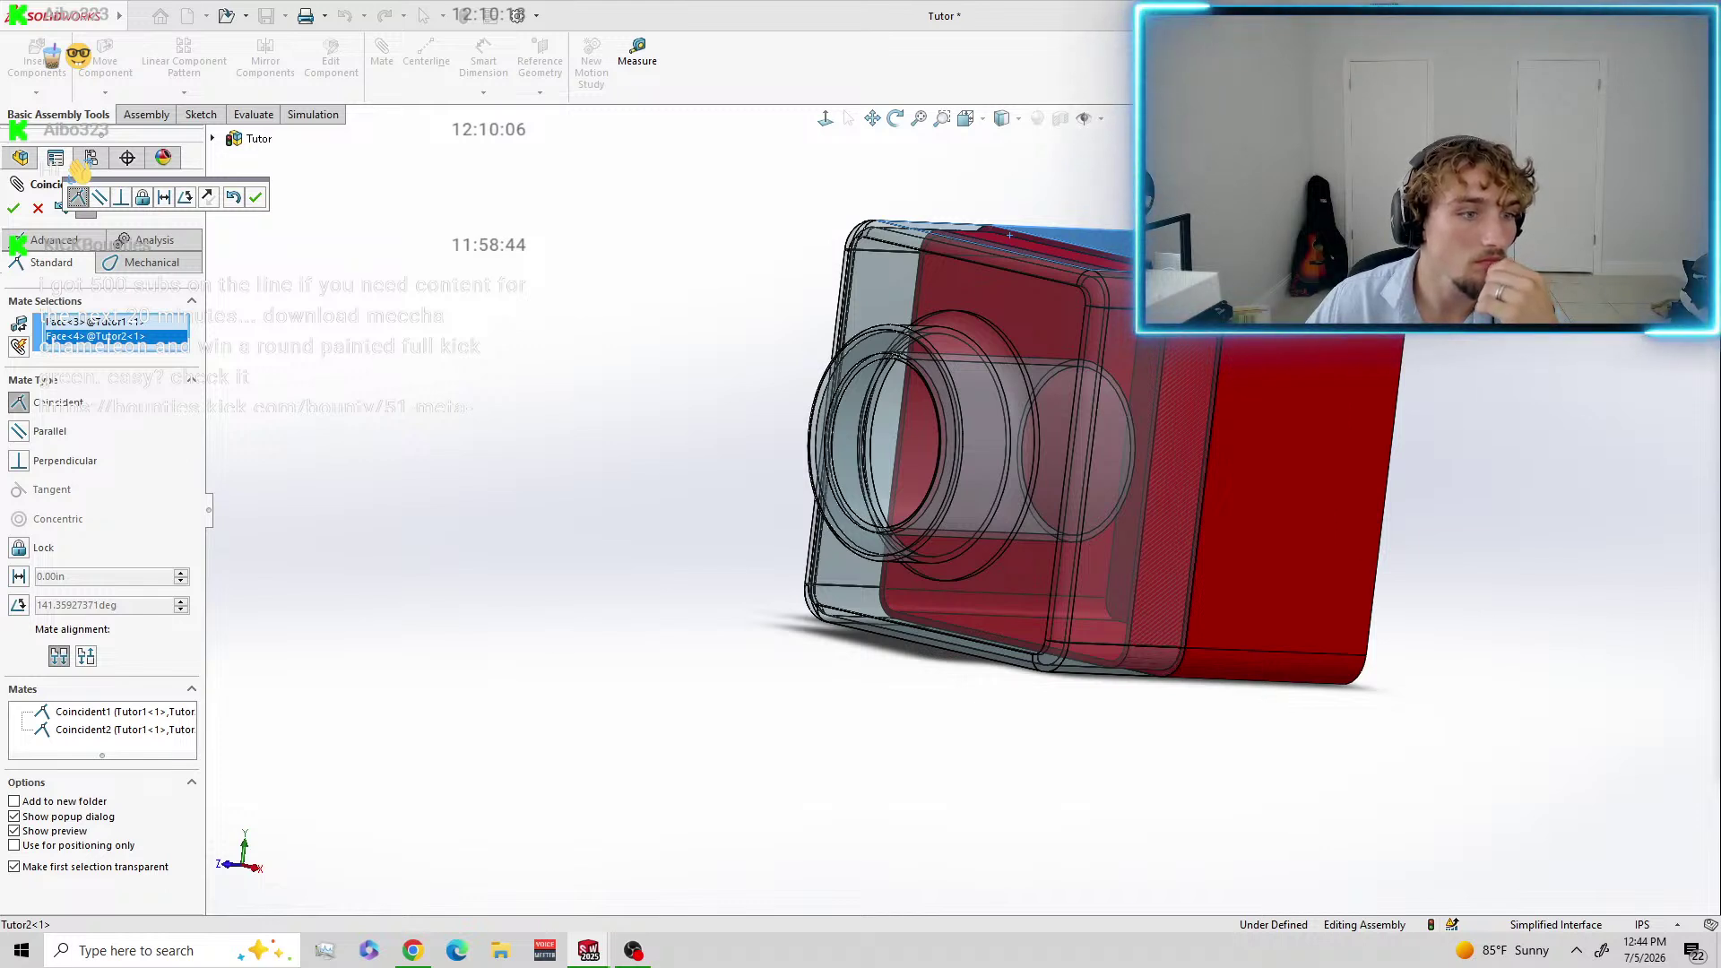
{"action": "left_click", "coordinate": [14, 208]}
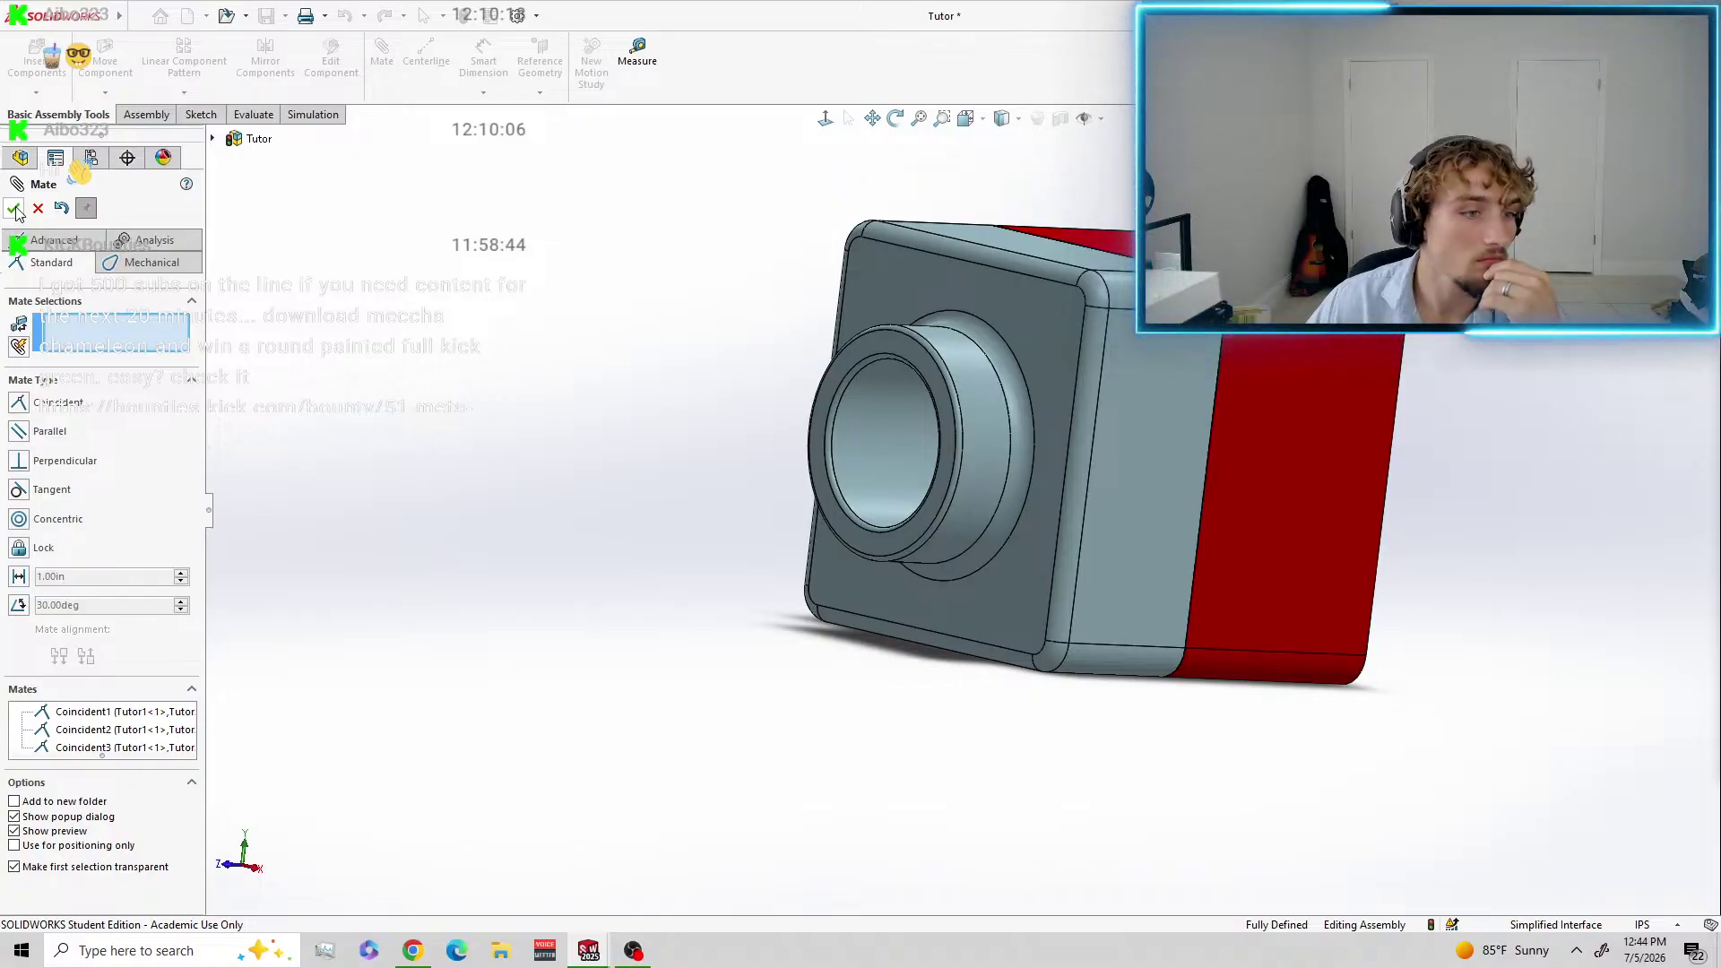
{"action": "left_click", "coordinate": [14, 209]}
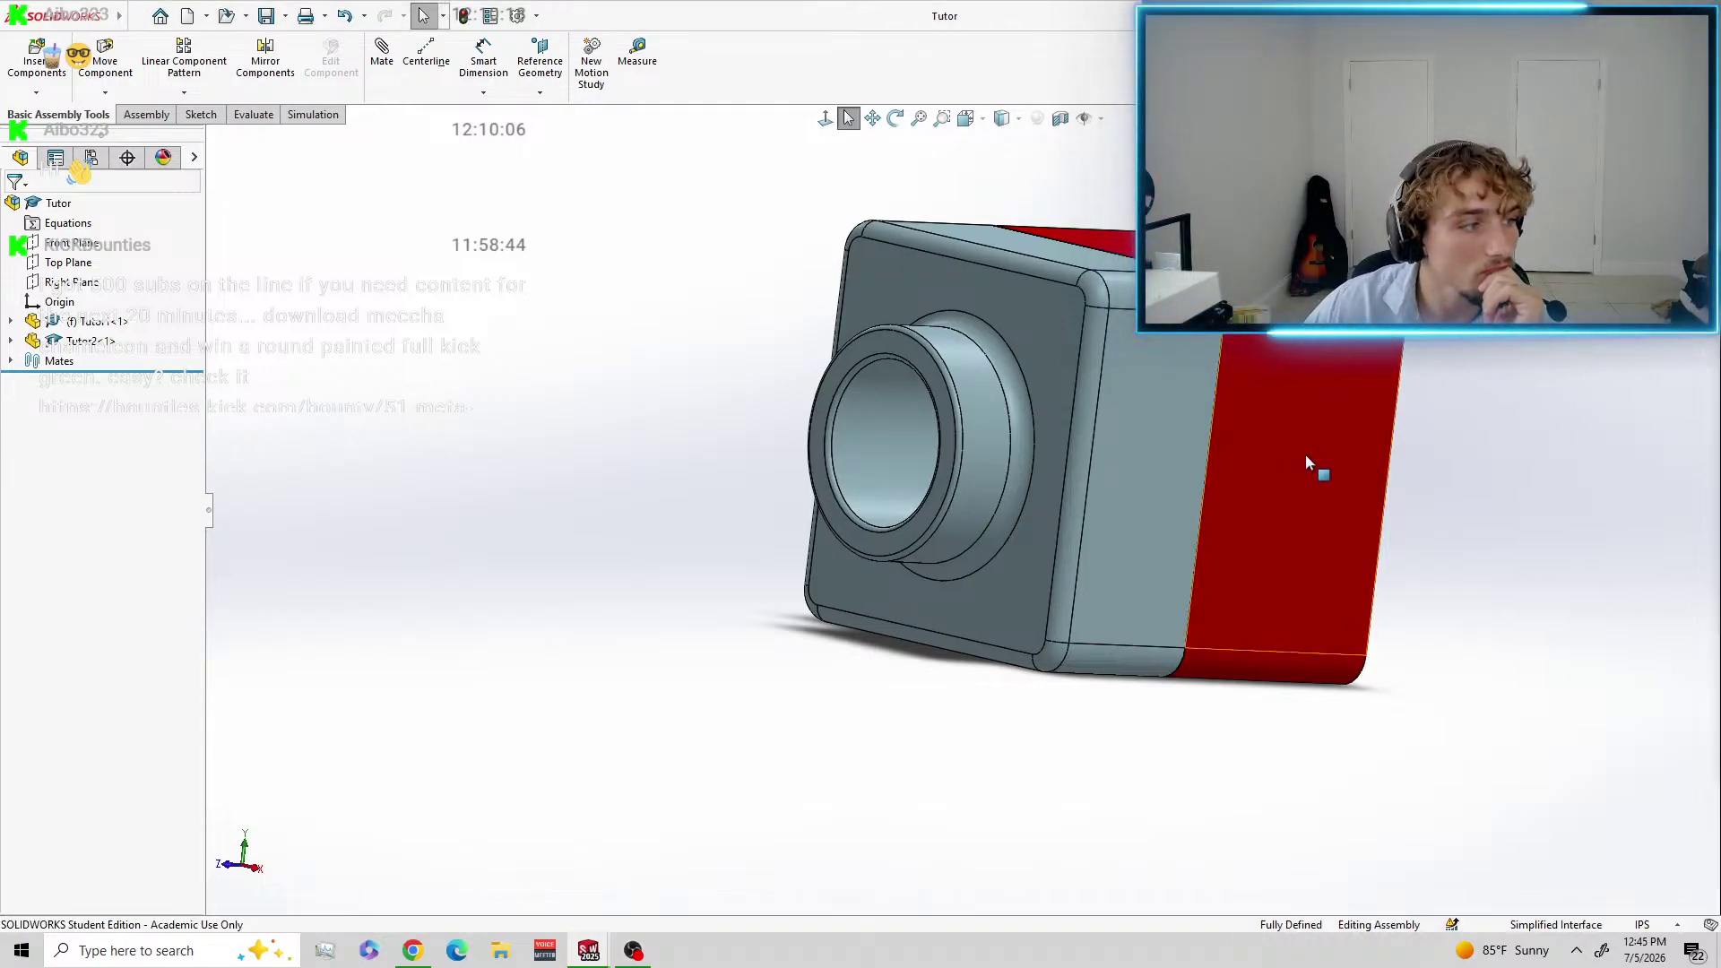
Test the mated assembly for remaining freedom by trying to move Tutor2 and Tutor1, and clear the selection.
{"action": "left_click_drag", "start_coordinate": [1305, 454], "coordinate": [1454, 451]}
{"action": "left_click", "coordinate": [1395, 472]}
{"action": "left_click_drag", "start_coordinate": [1264, 458], "coordinate": [1393, 423]}
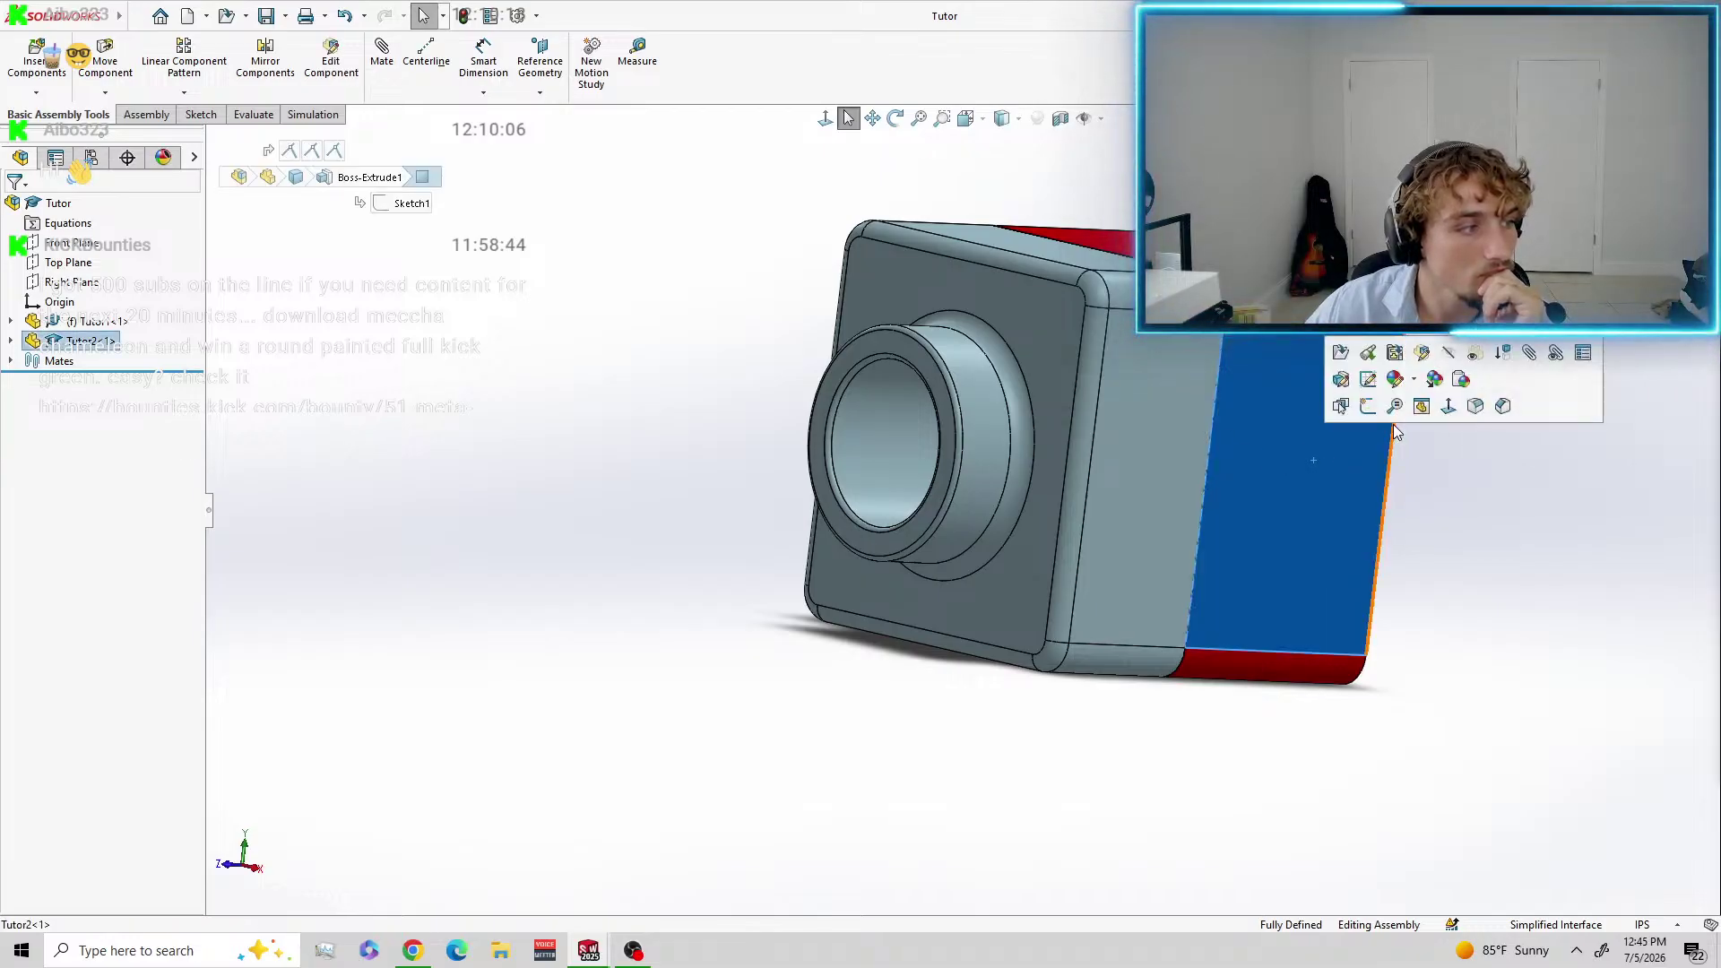
{"action": "left_click_drag", "start_coordinate": [1143, 417], "coordinate": [1000, 448]}
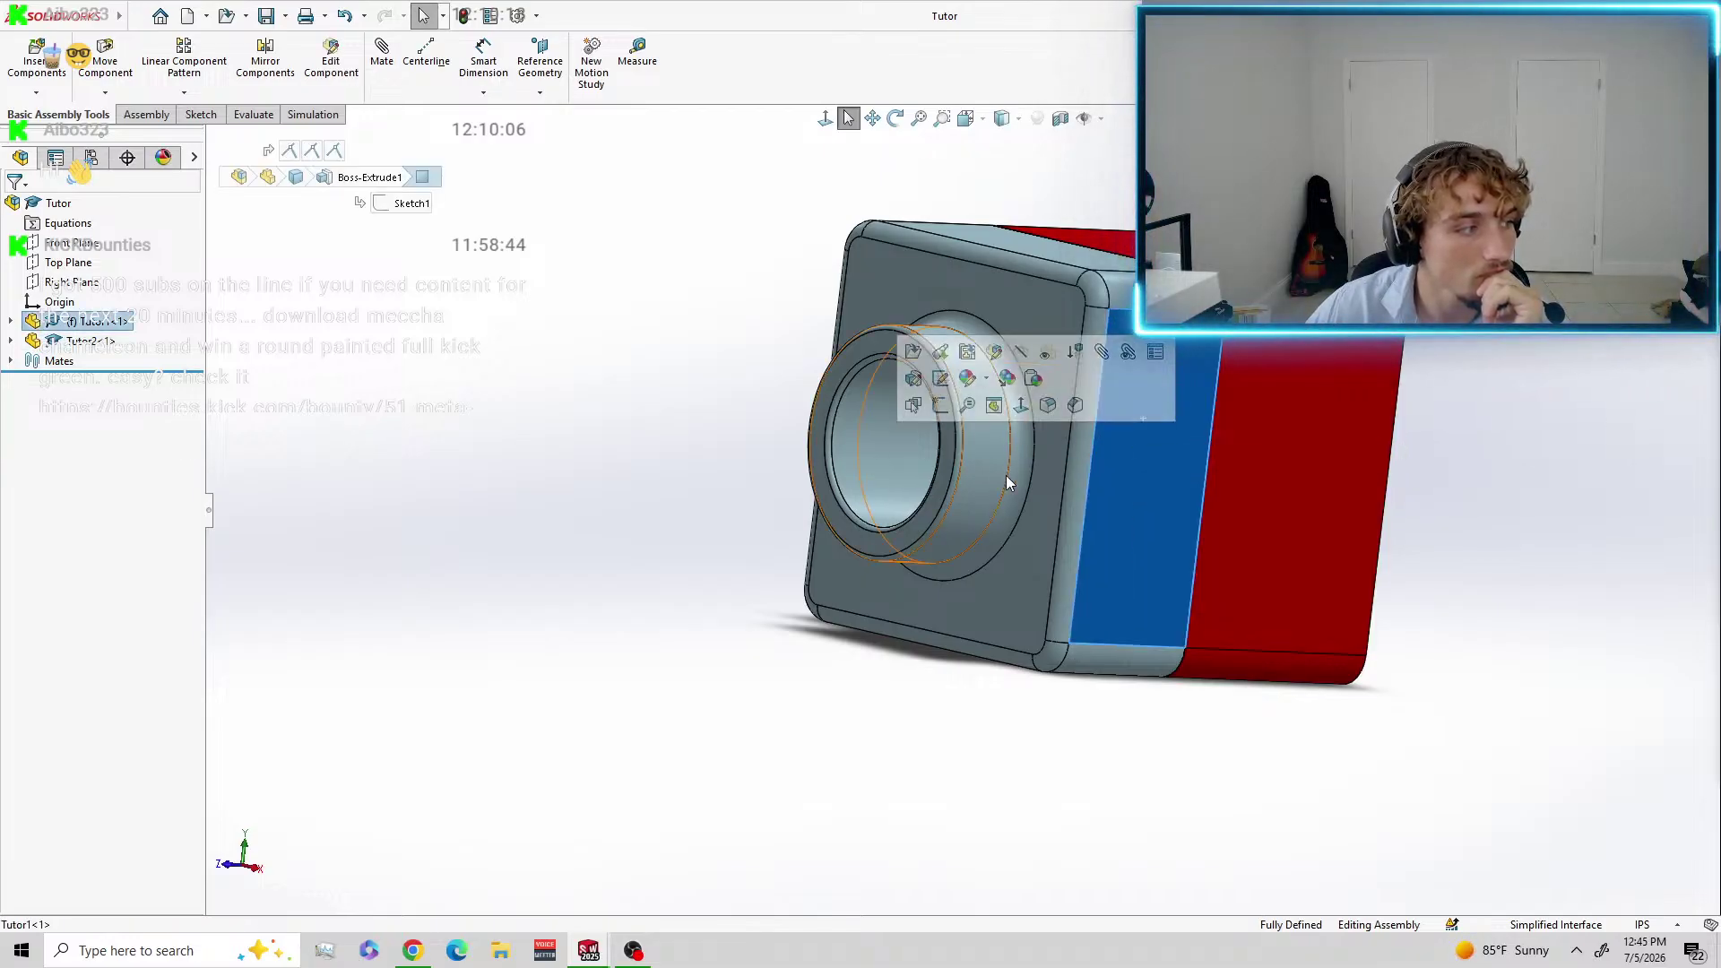
{"action": "left_click", "coordinate": [1047, 475]}
{"action": "left_click", "coordinate": [800, 751]}
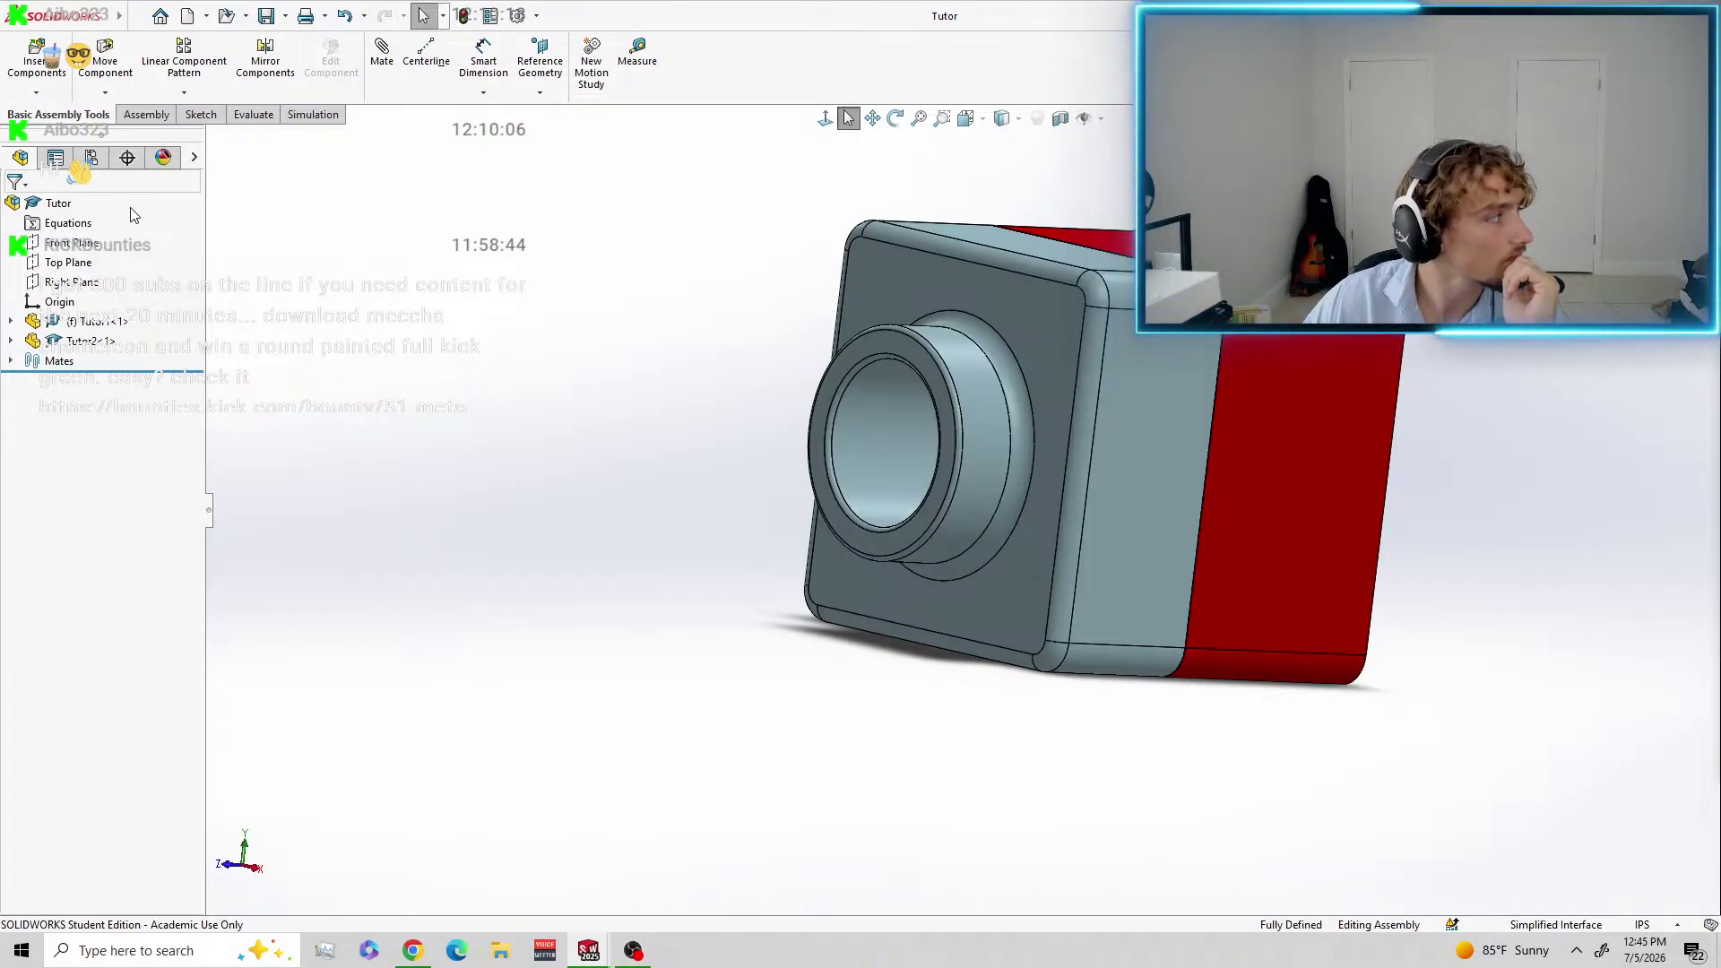
Show the assembly's display settings and add a new display state named DISP.
{"action": "left_click", "coordinate": [195, 159]}
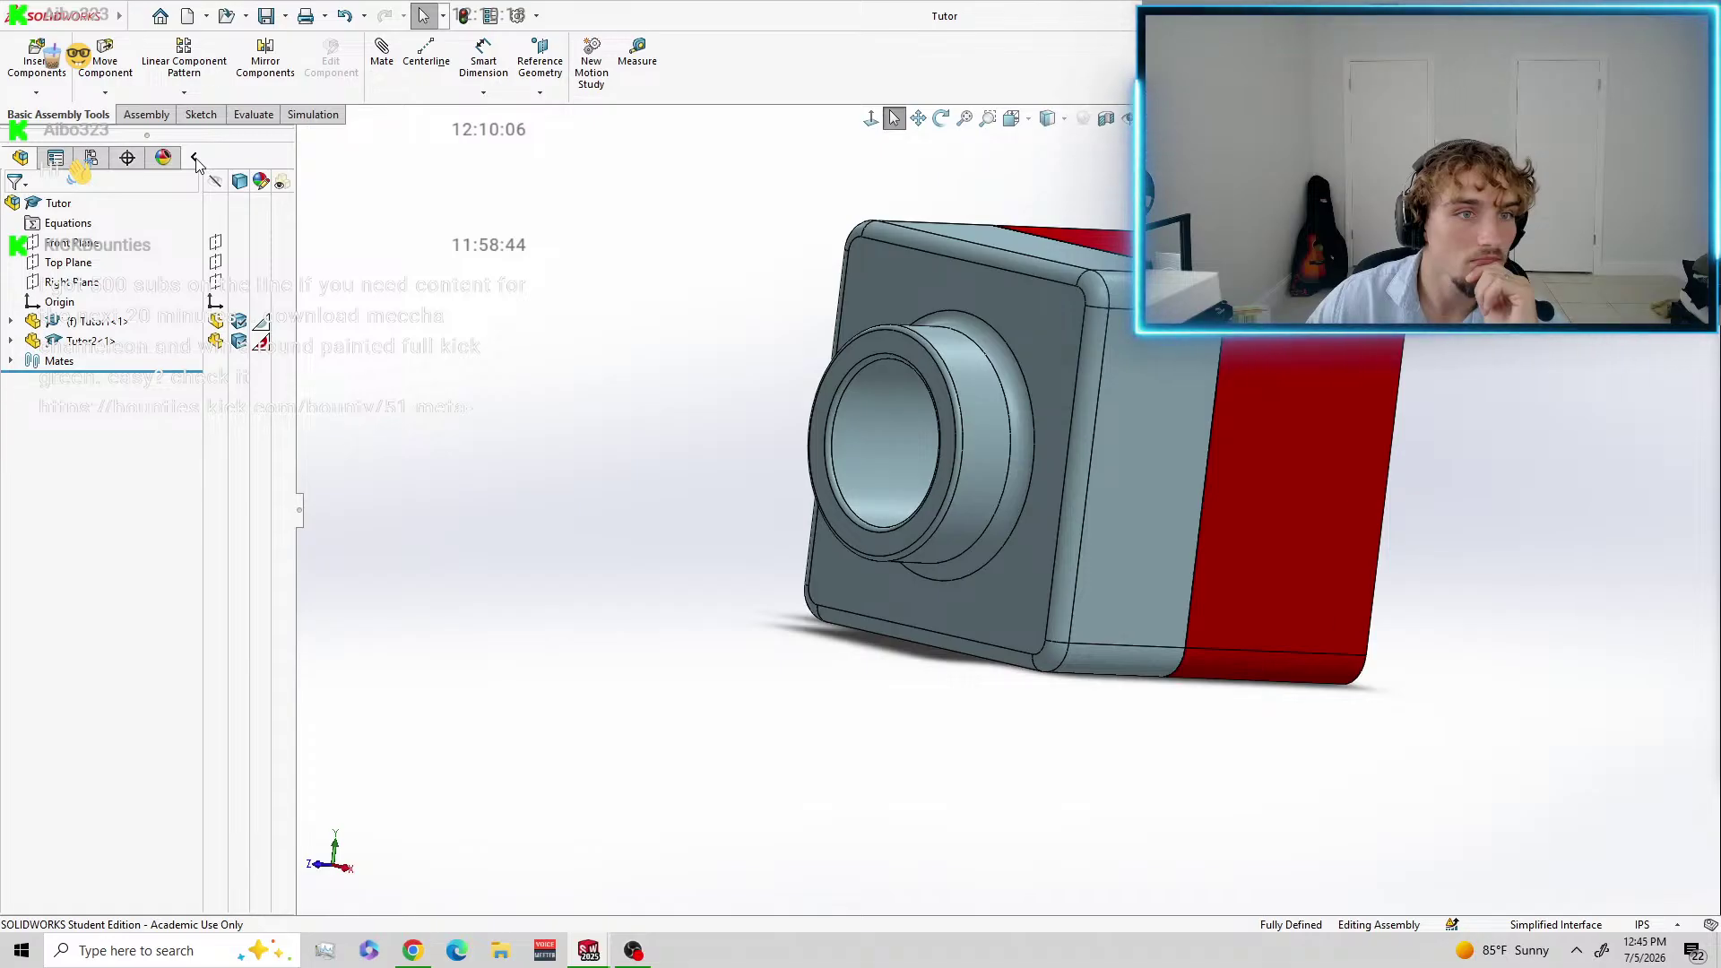
{"action": "right_click", "coordinate": [255, 221]}
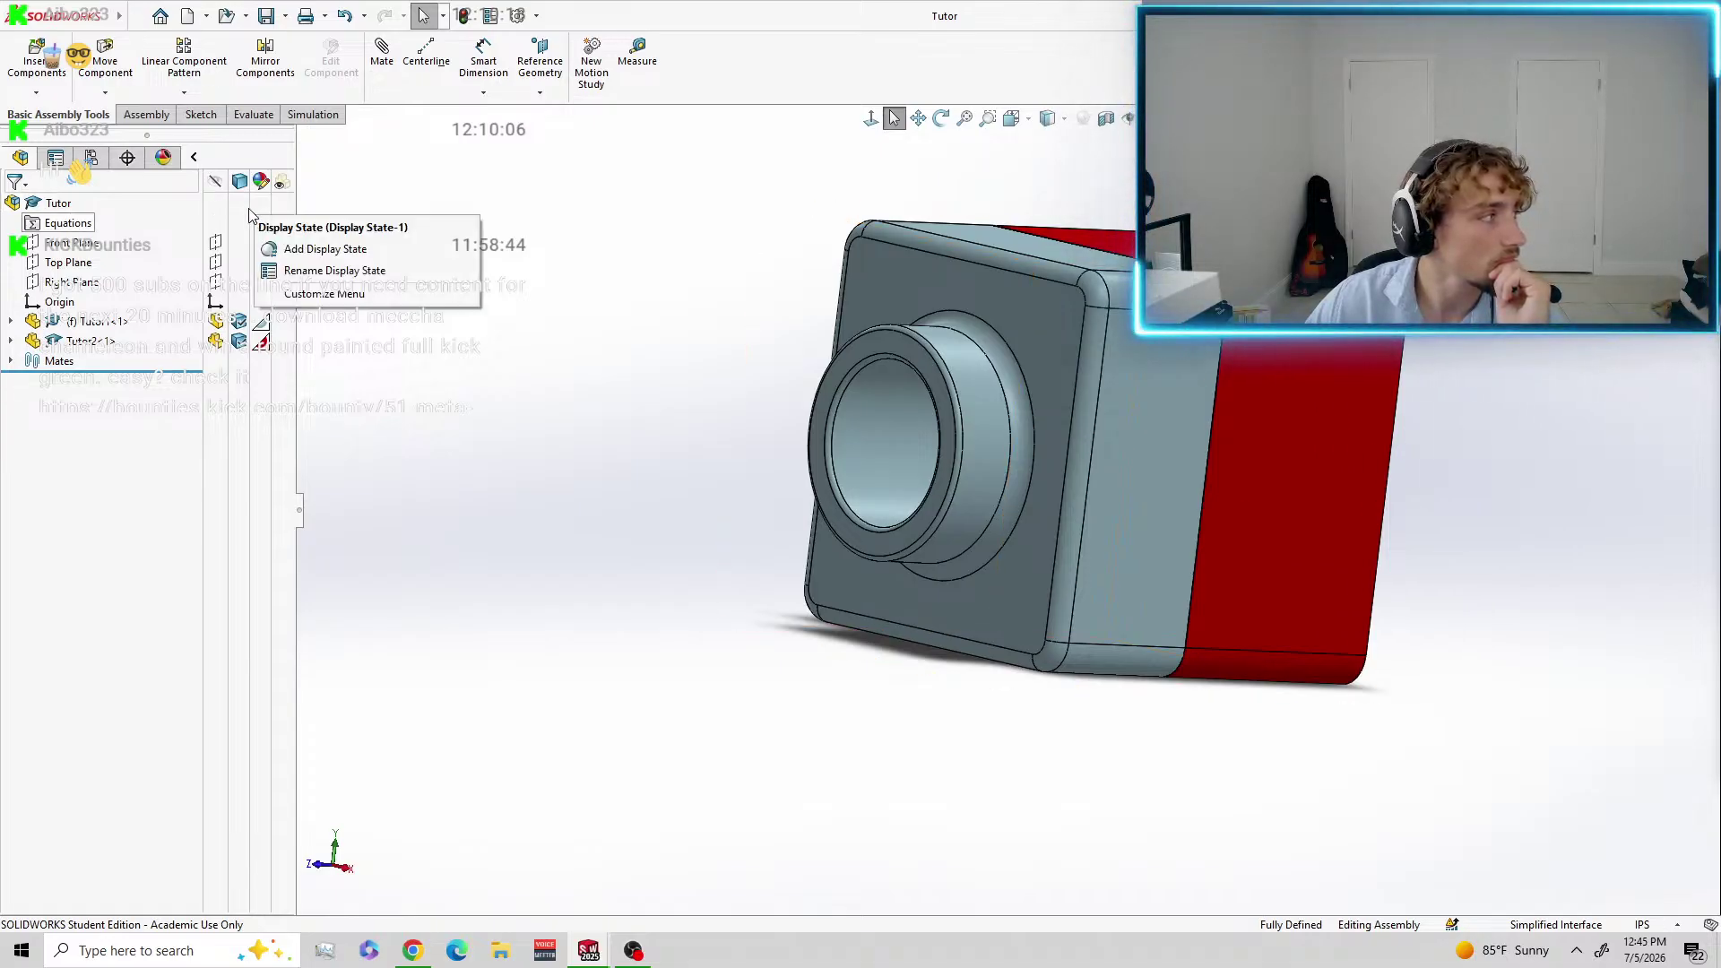
{"action": "left_click", "coordinate": [305, 253]}
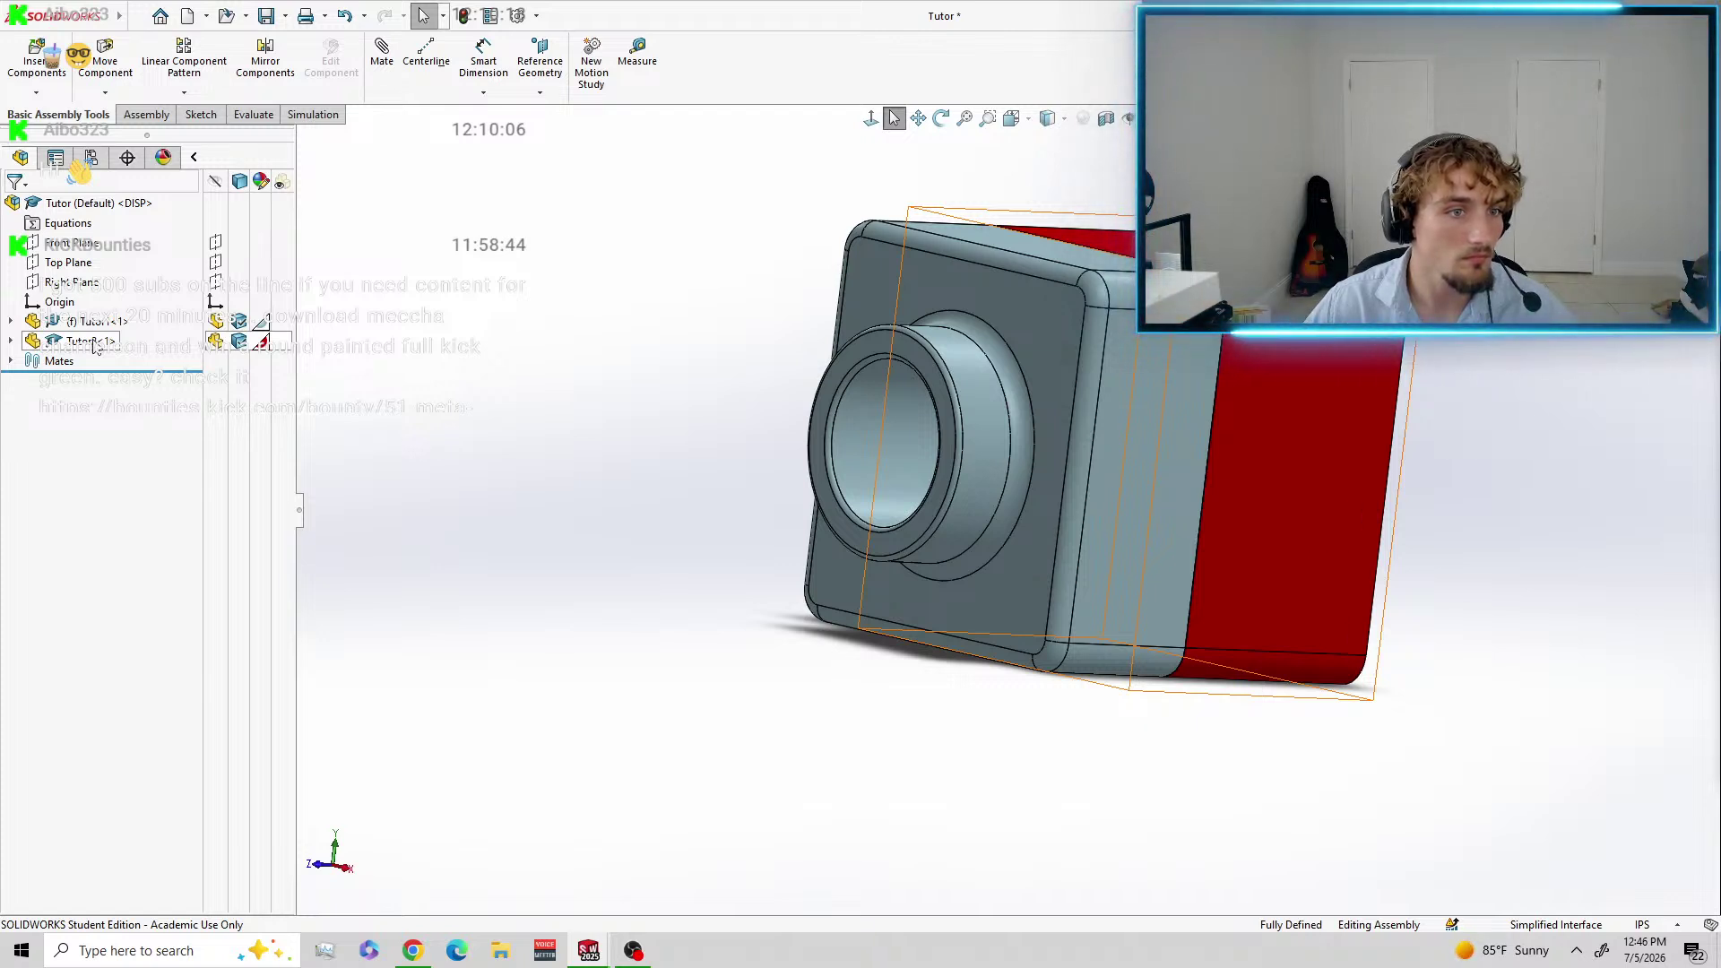
Set Tutor2's display mode to Hidden Lines Visible in the DISP display state and collapse the display settings.
{"action": "left_click", "coordinate": [238, 343]}
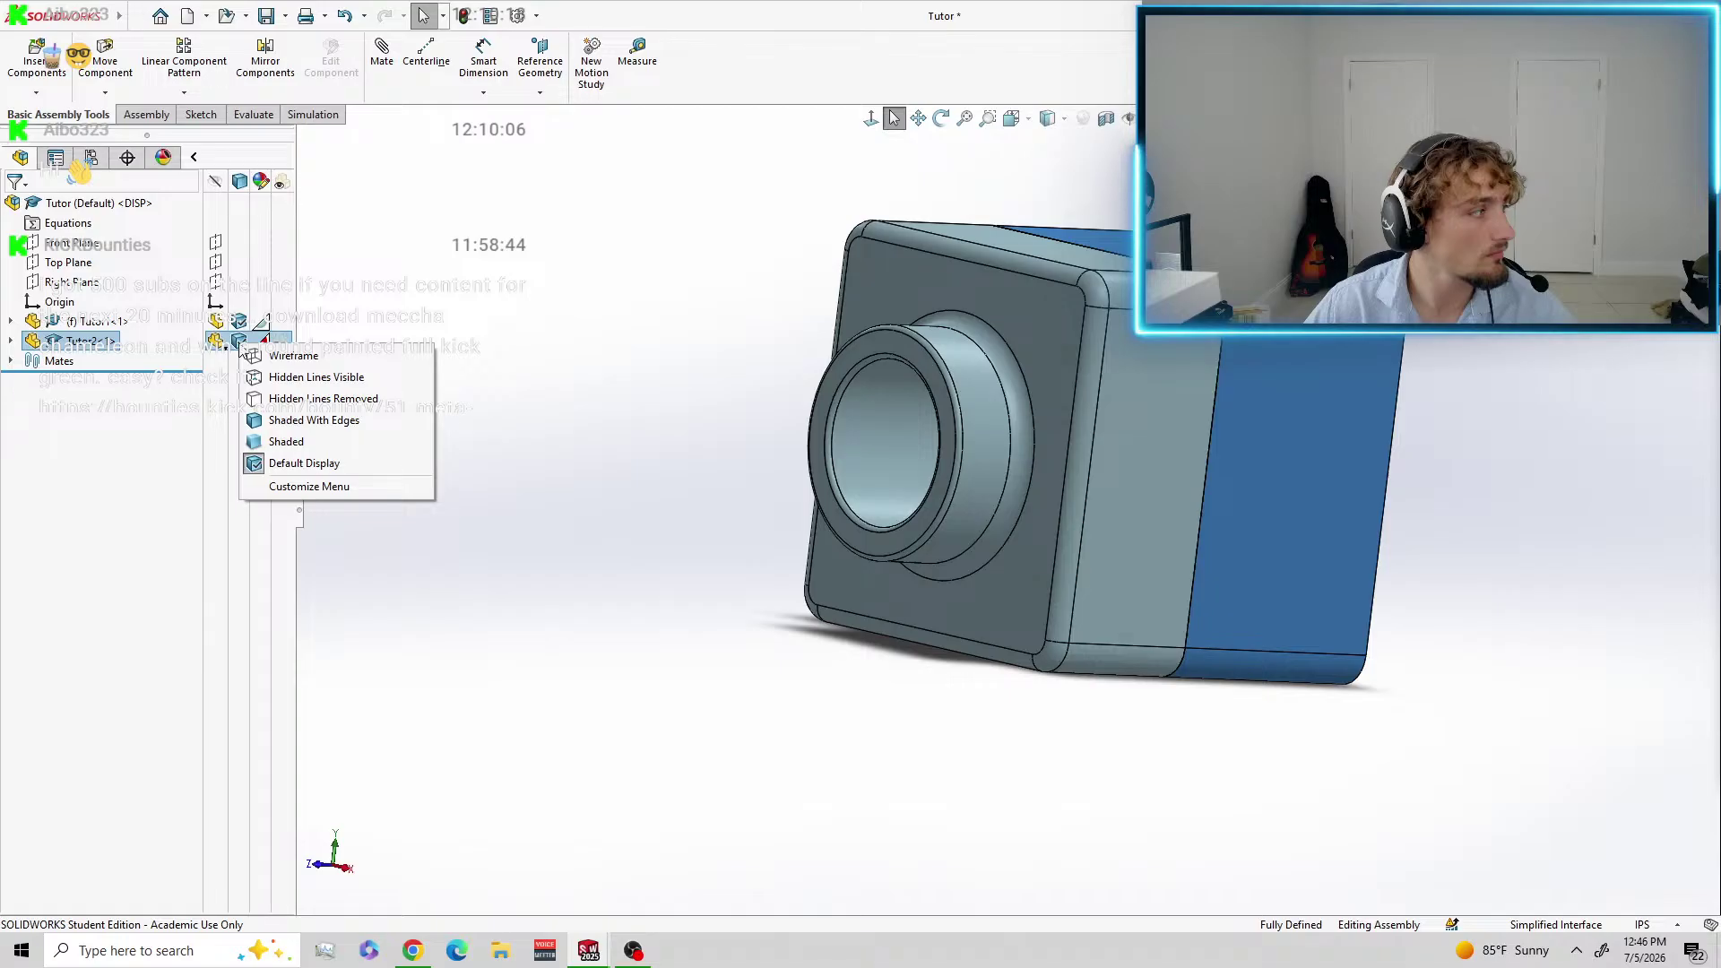
{"action": "left_click", "coordinate": [297, 380]}
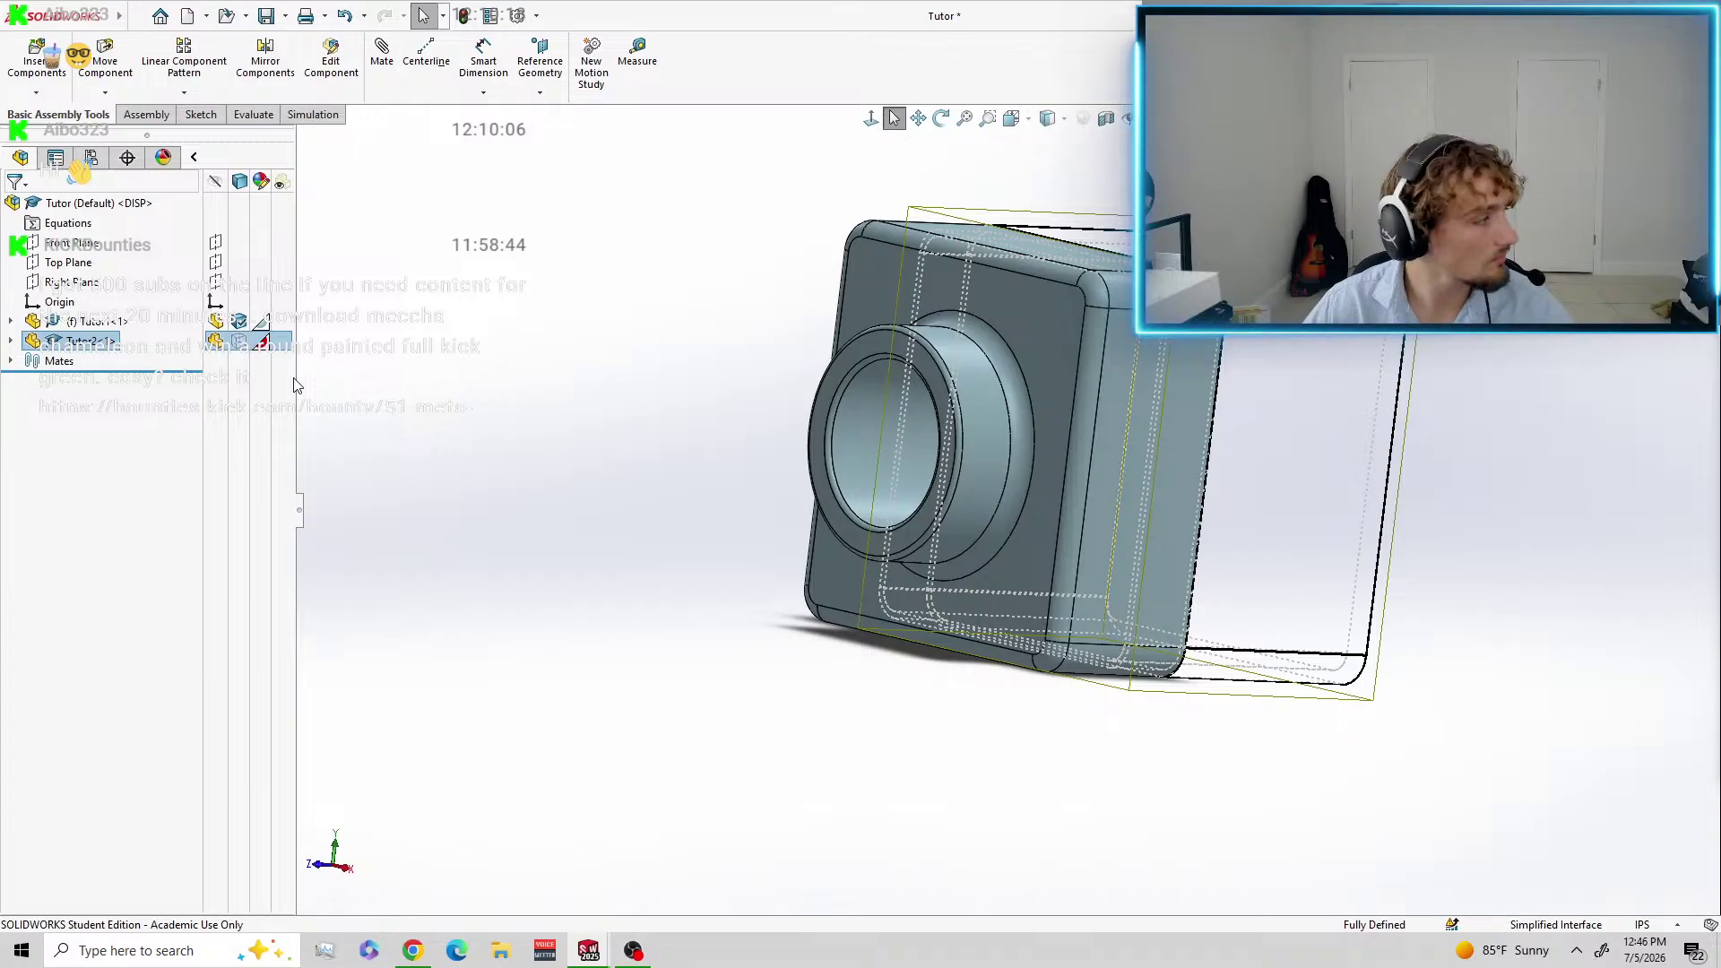
{"action": "left_click", "coordinate": [193, 159]}
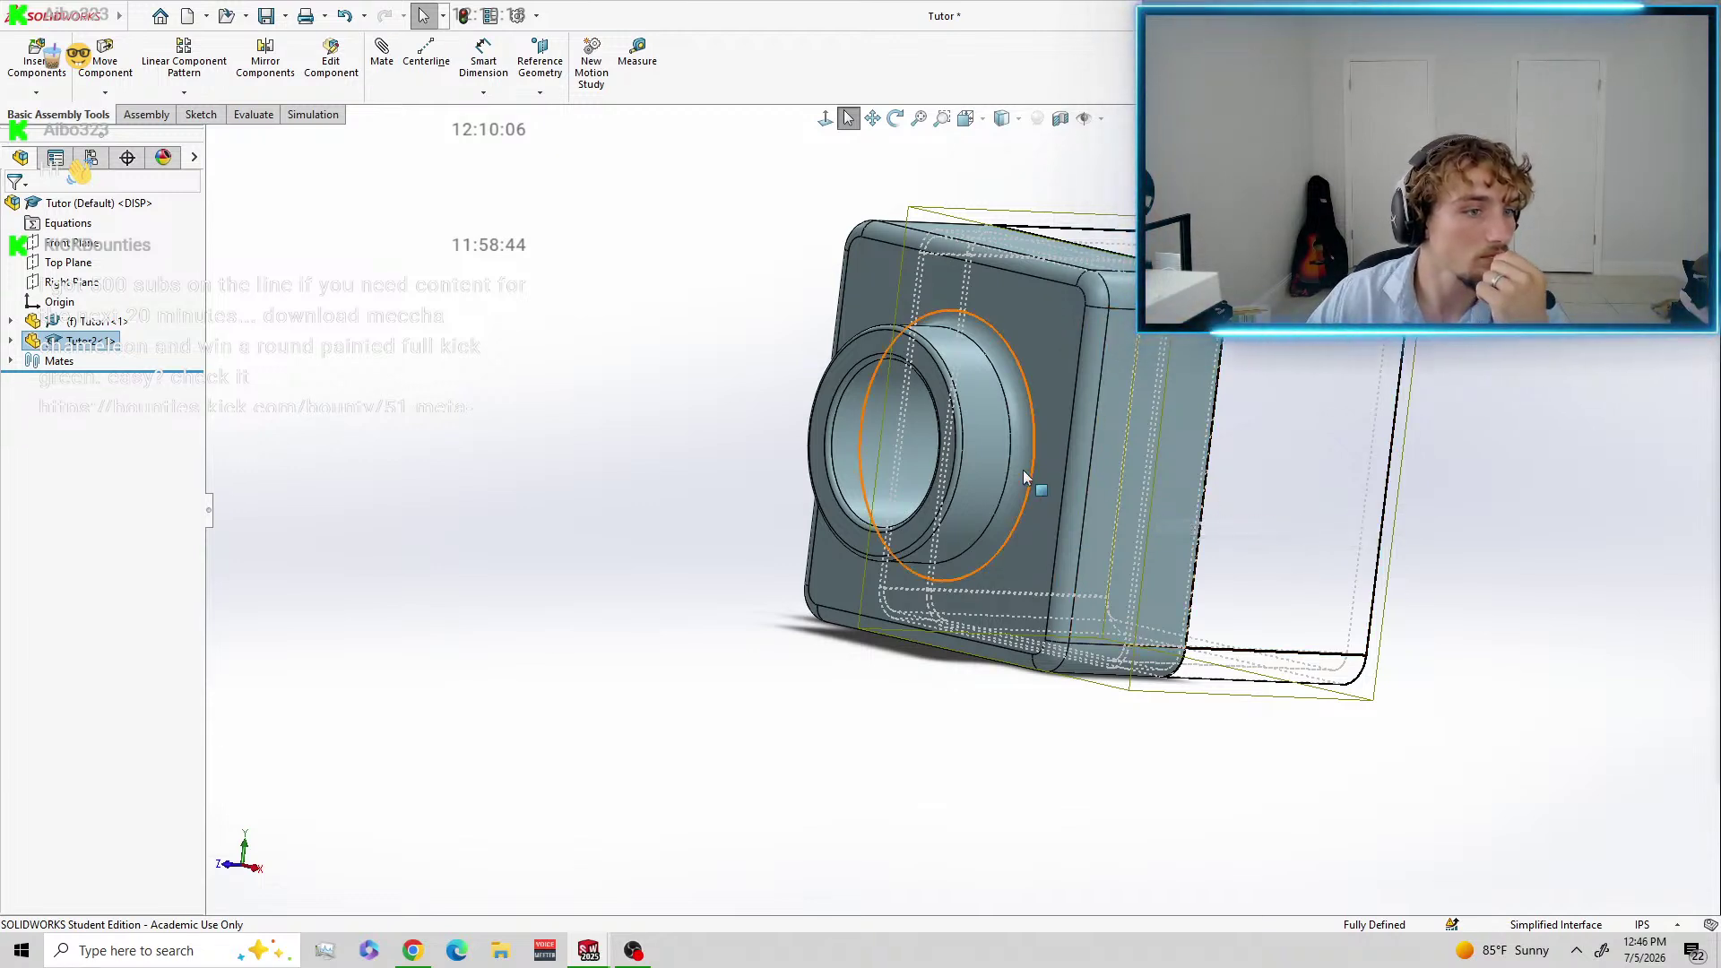
Switch the assembly to the Display State-1 display state and deselect Tutor2.
{"action": "left_click", "coordinate": [194, 158]}
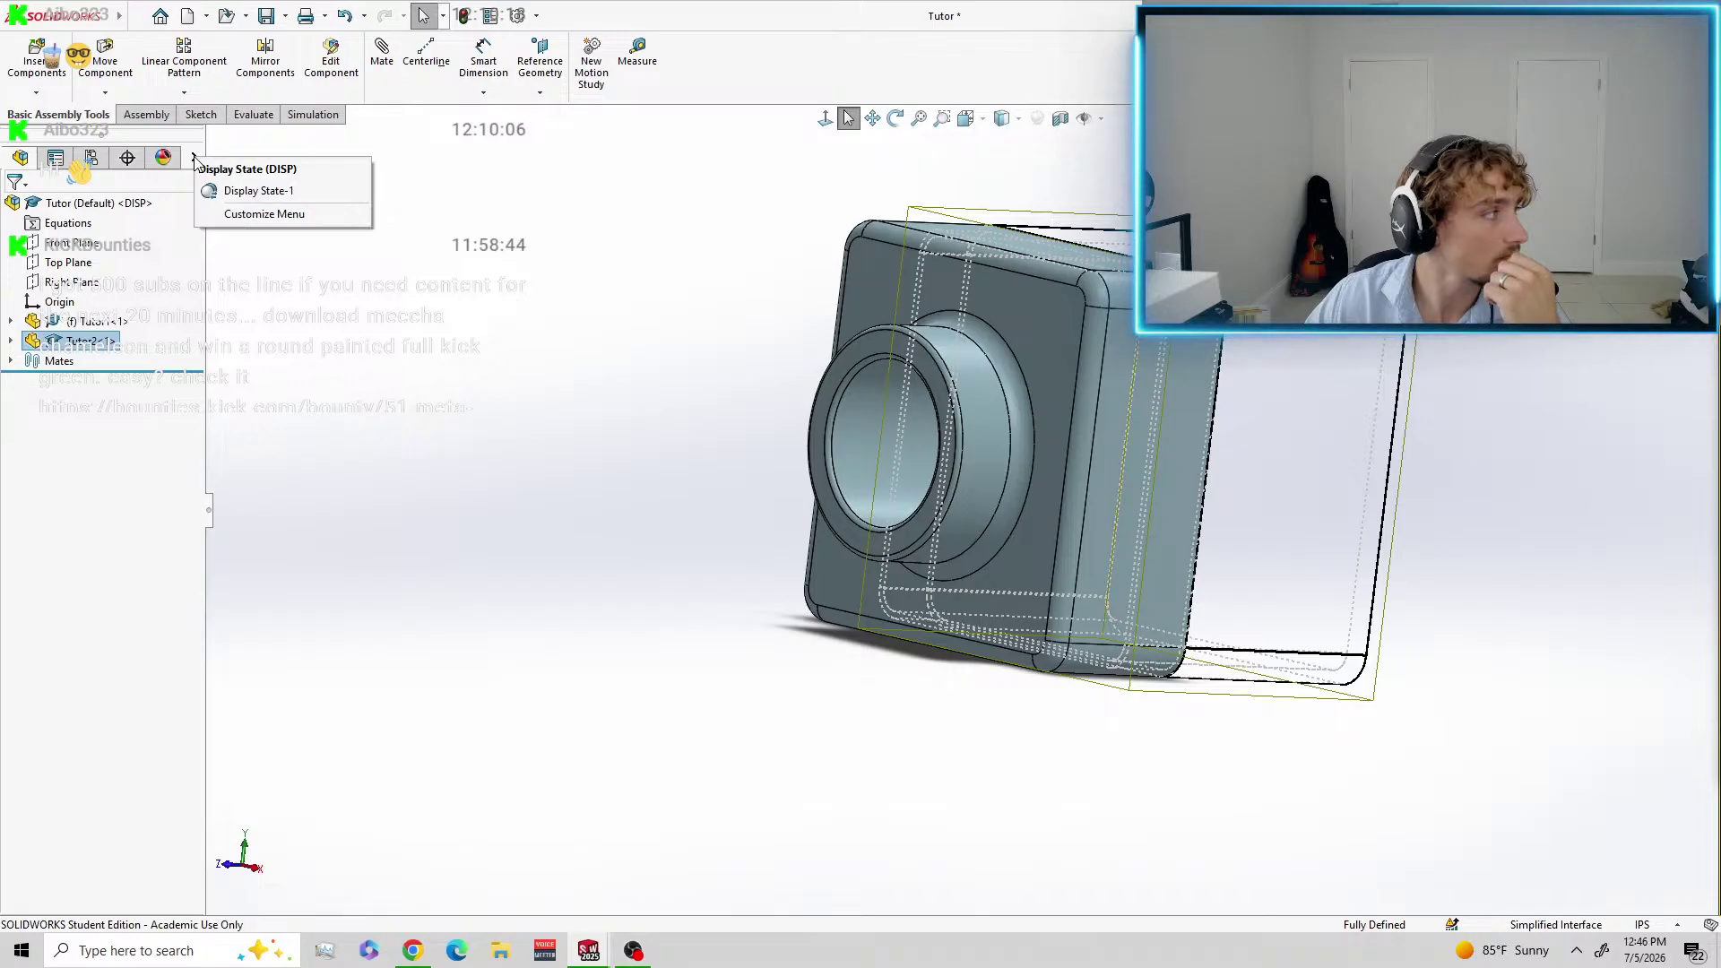
{"action": "left_click", "coordinate": [270, 196]}
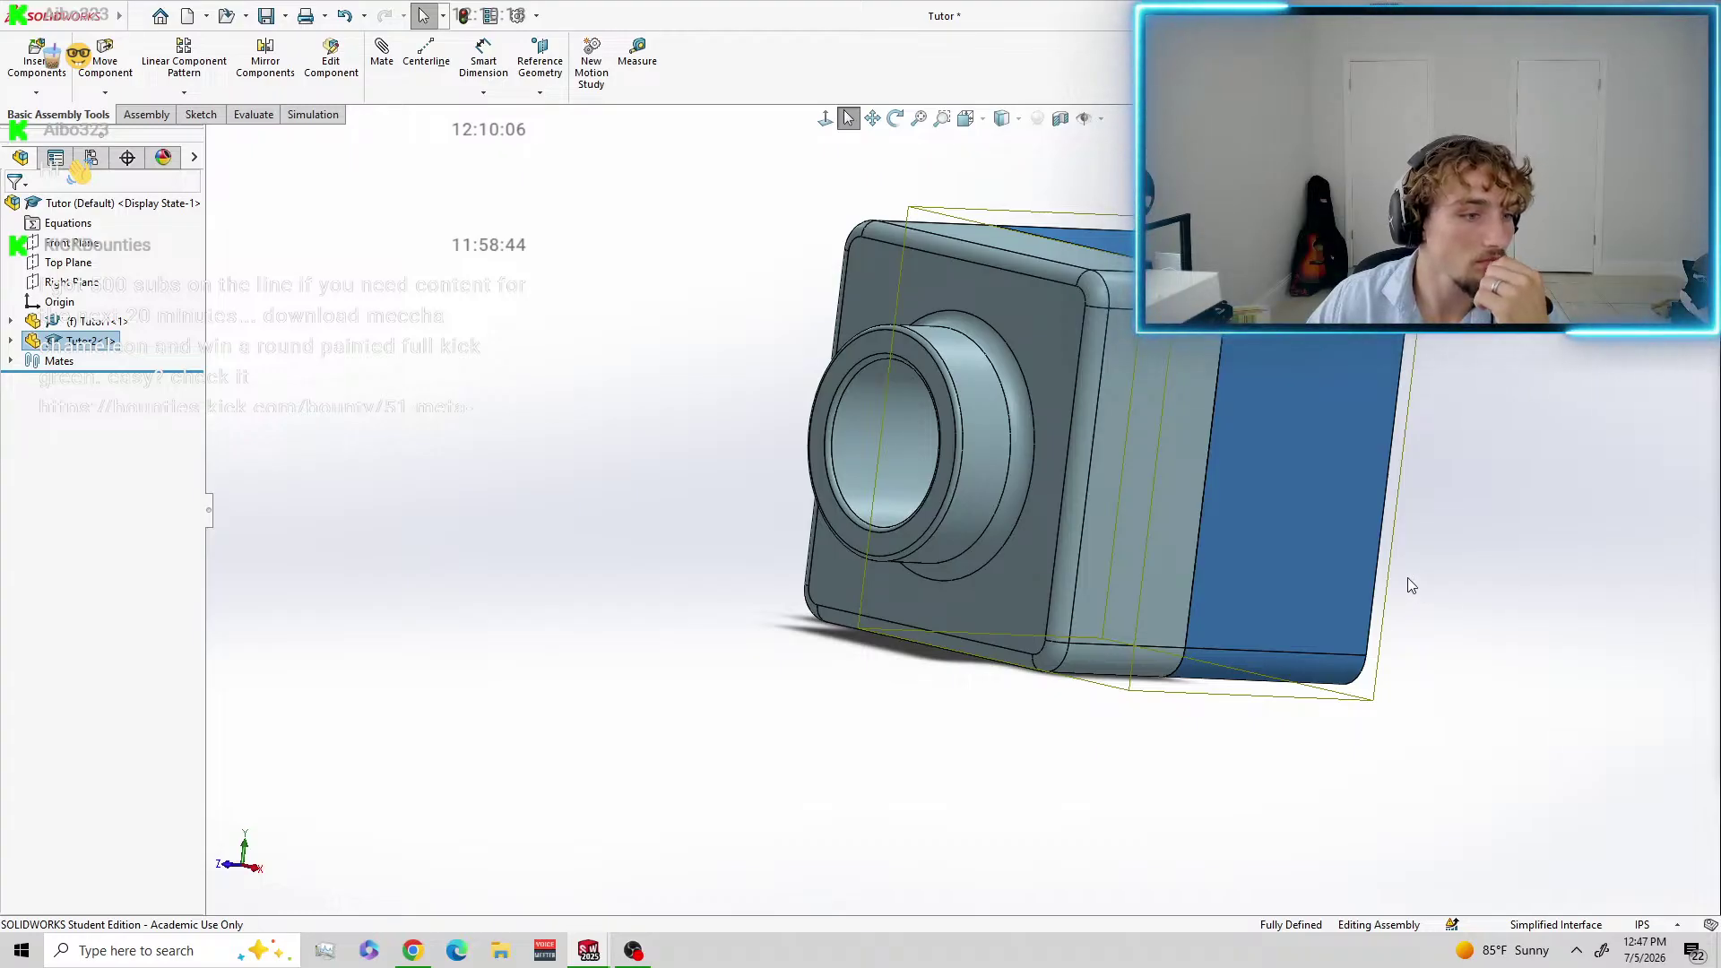
{"action": "scroll", "coordinate": [1438, 565], "scroll_direction": "down", "scroll_amount": 2}
{"action": "scroll", "coordinate": [1436, 562], "scroll_direction": "up", "scroll_amount": 2}
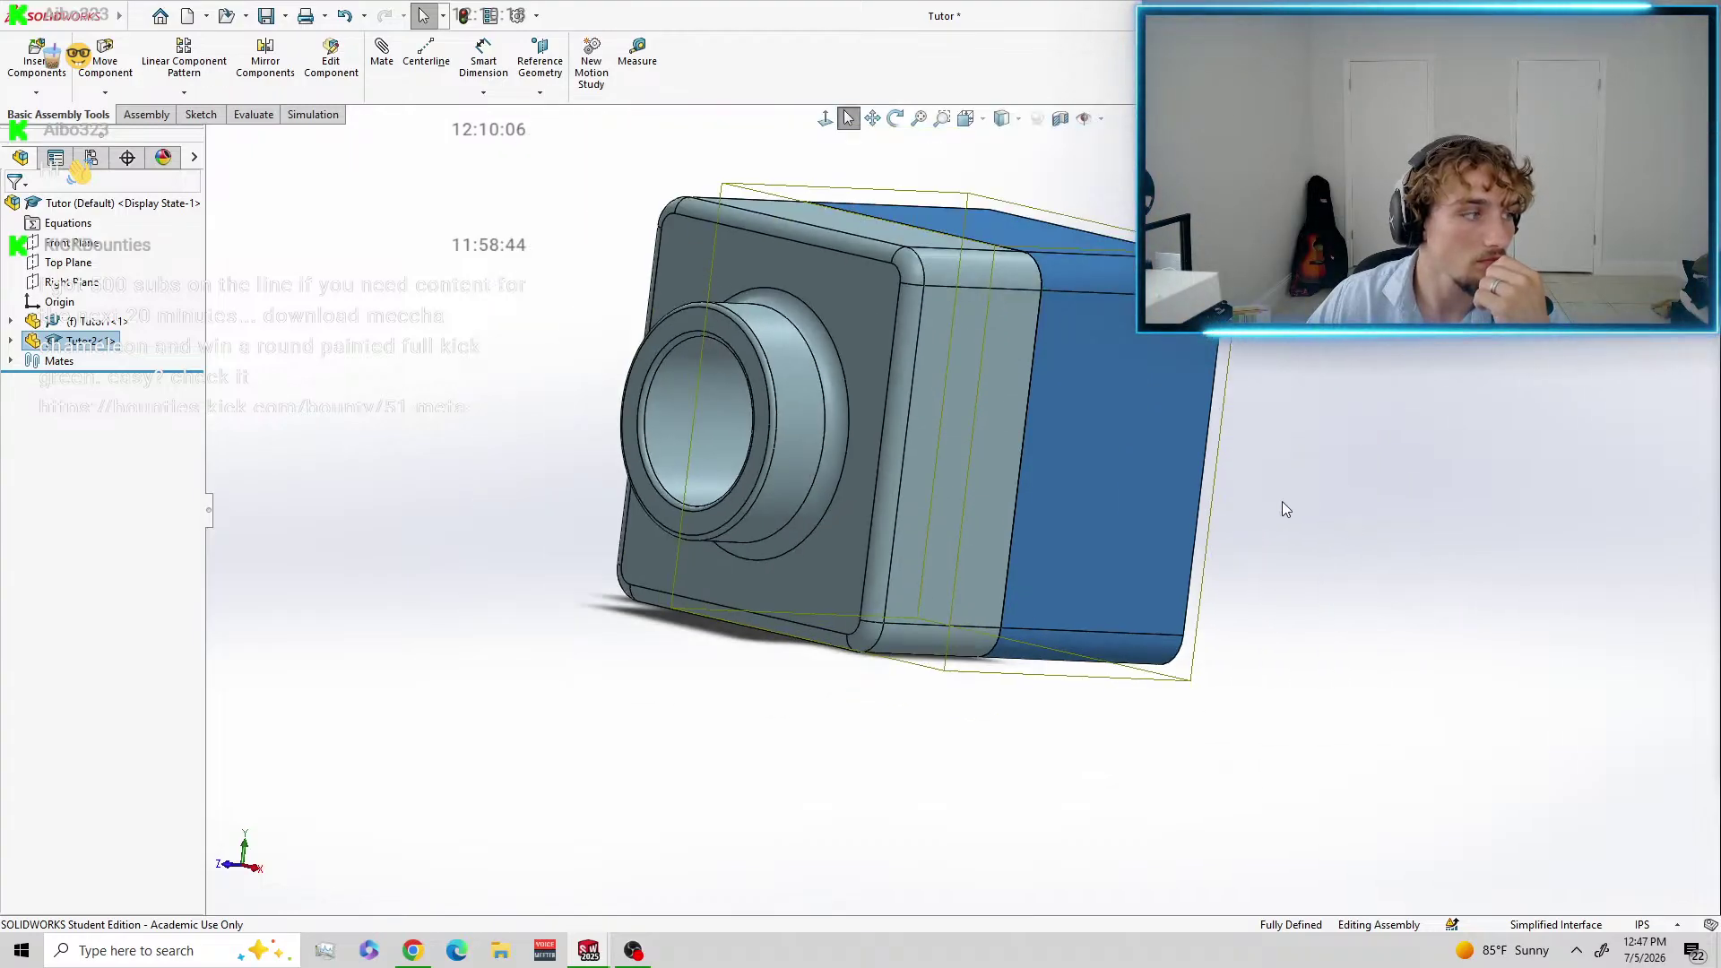
{"action": "middle_click_drag", "start_coordinate": [1492, 373], "coordinate": [1282, 486]}
{"action": "key", "text": "Escape"}
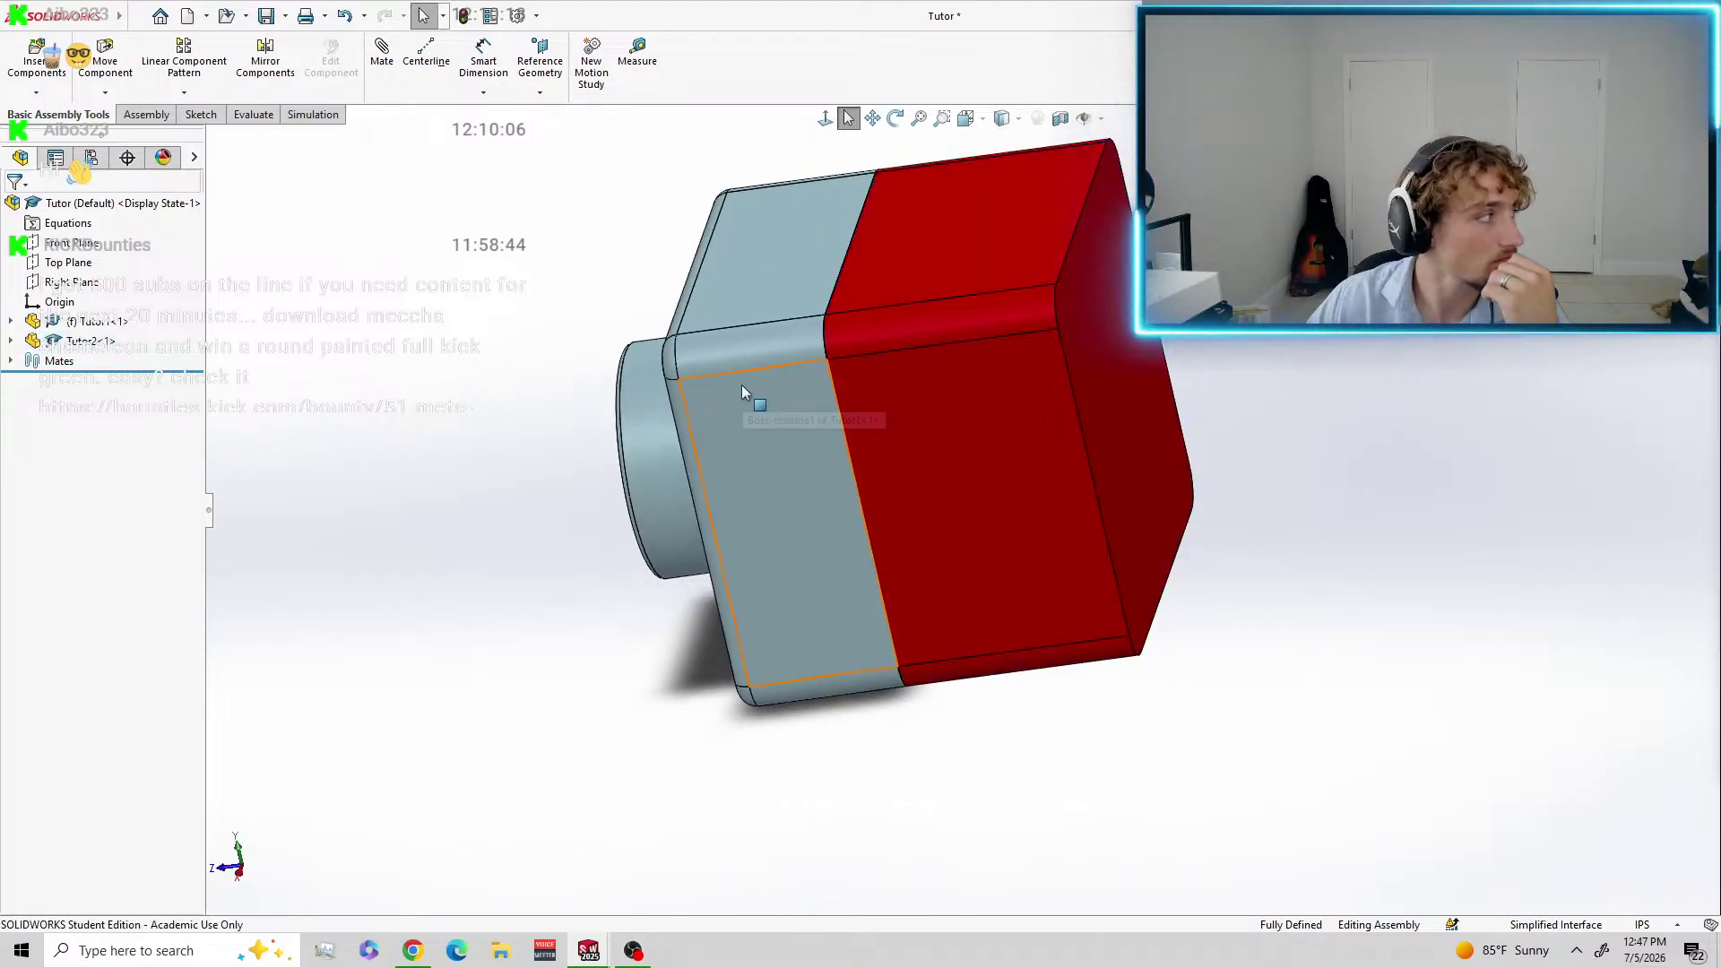
{"action": "left_click_drag", "start_coordinate": [896, 393], "coordinate": [1174, 309]}
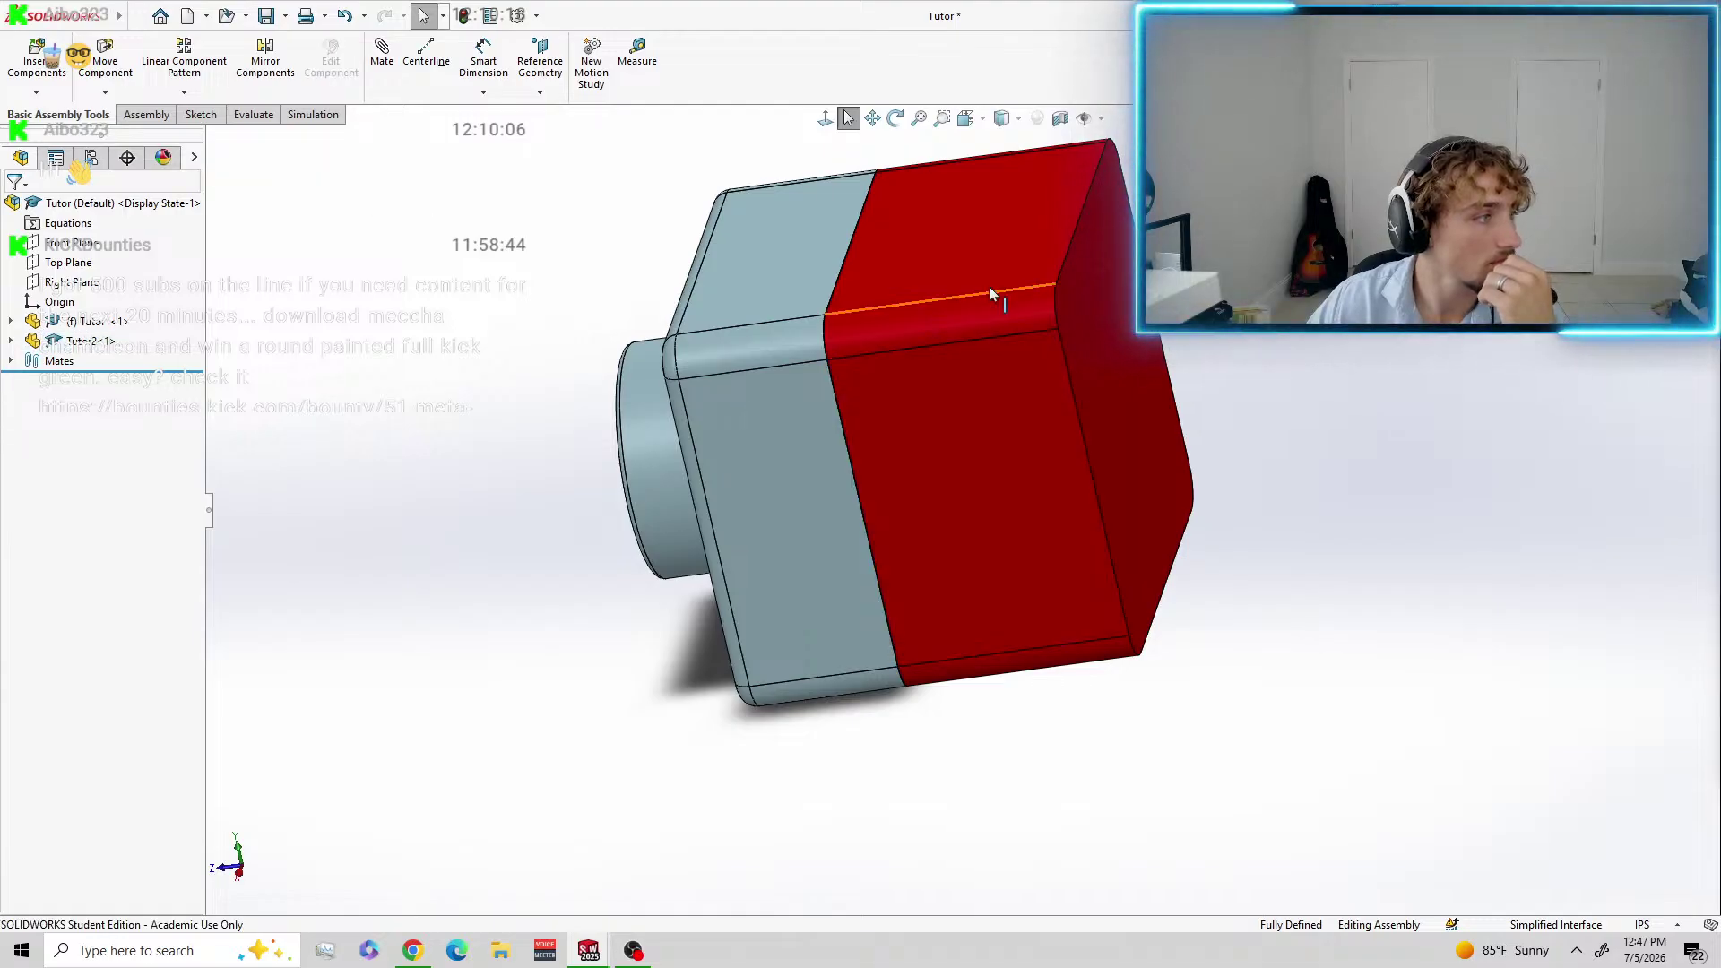
{"action": "middle_click_drag", "start_coordinate": [1175, 360], "coordinate": [1344, 309]}
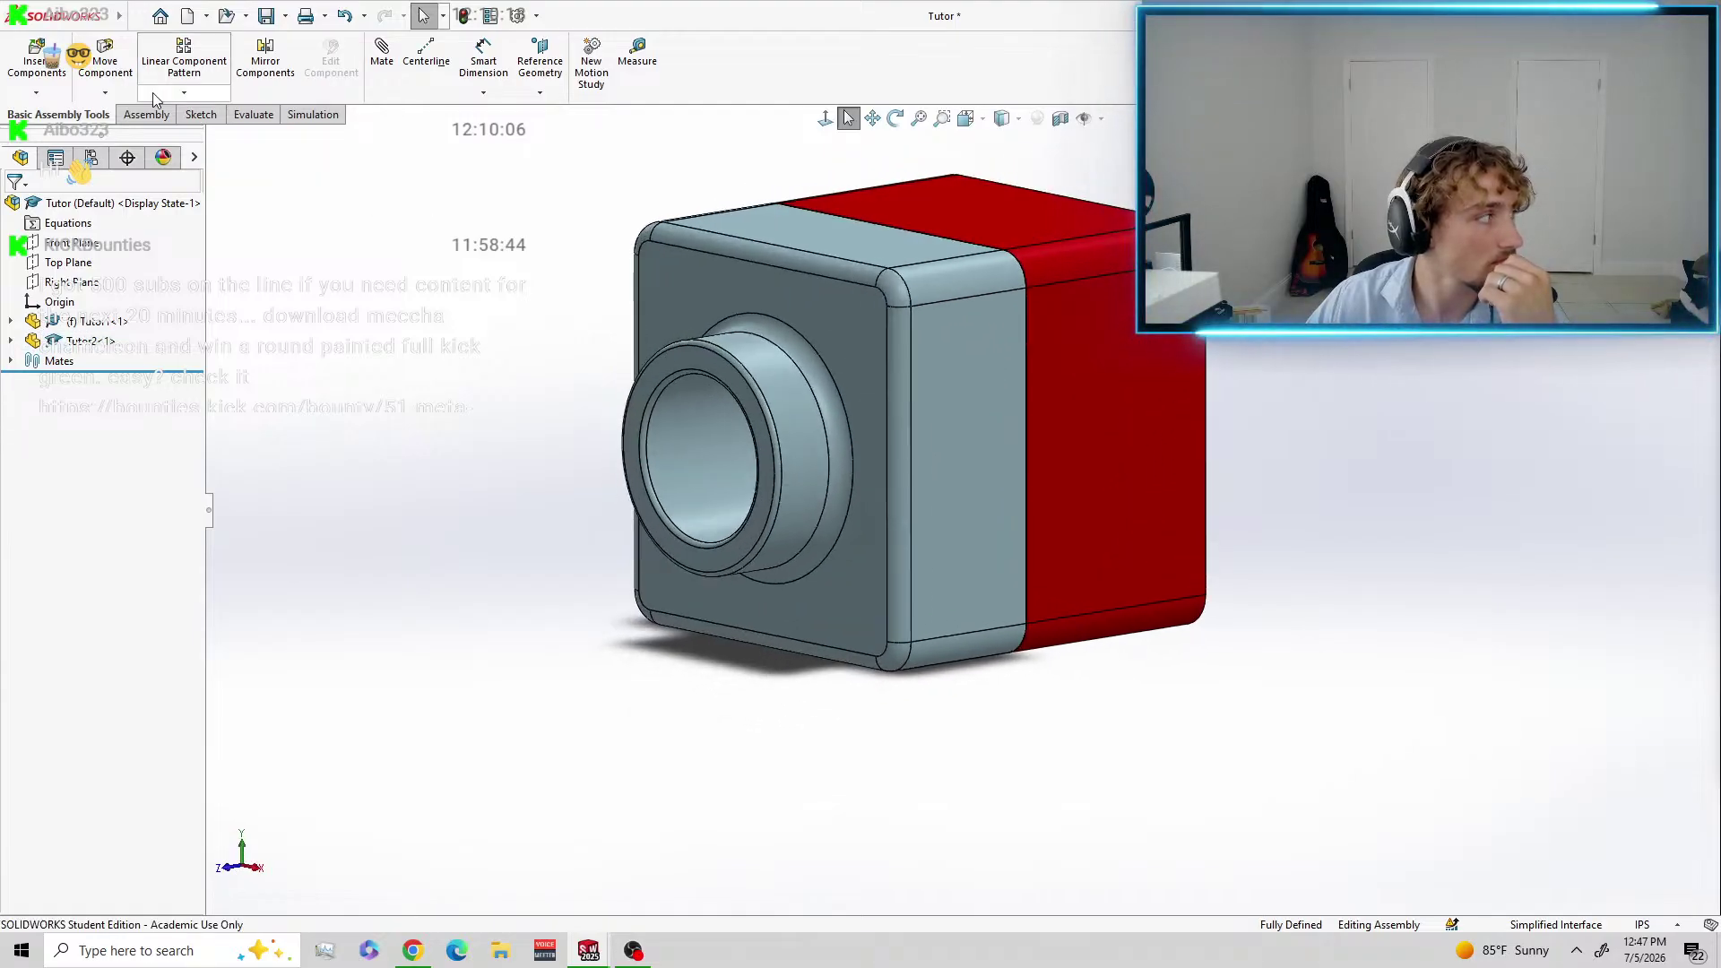
{"action": "right_click", "coordinate": [192, 158]}
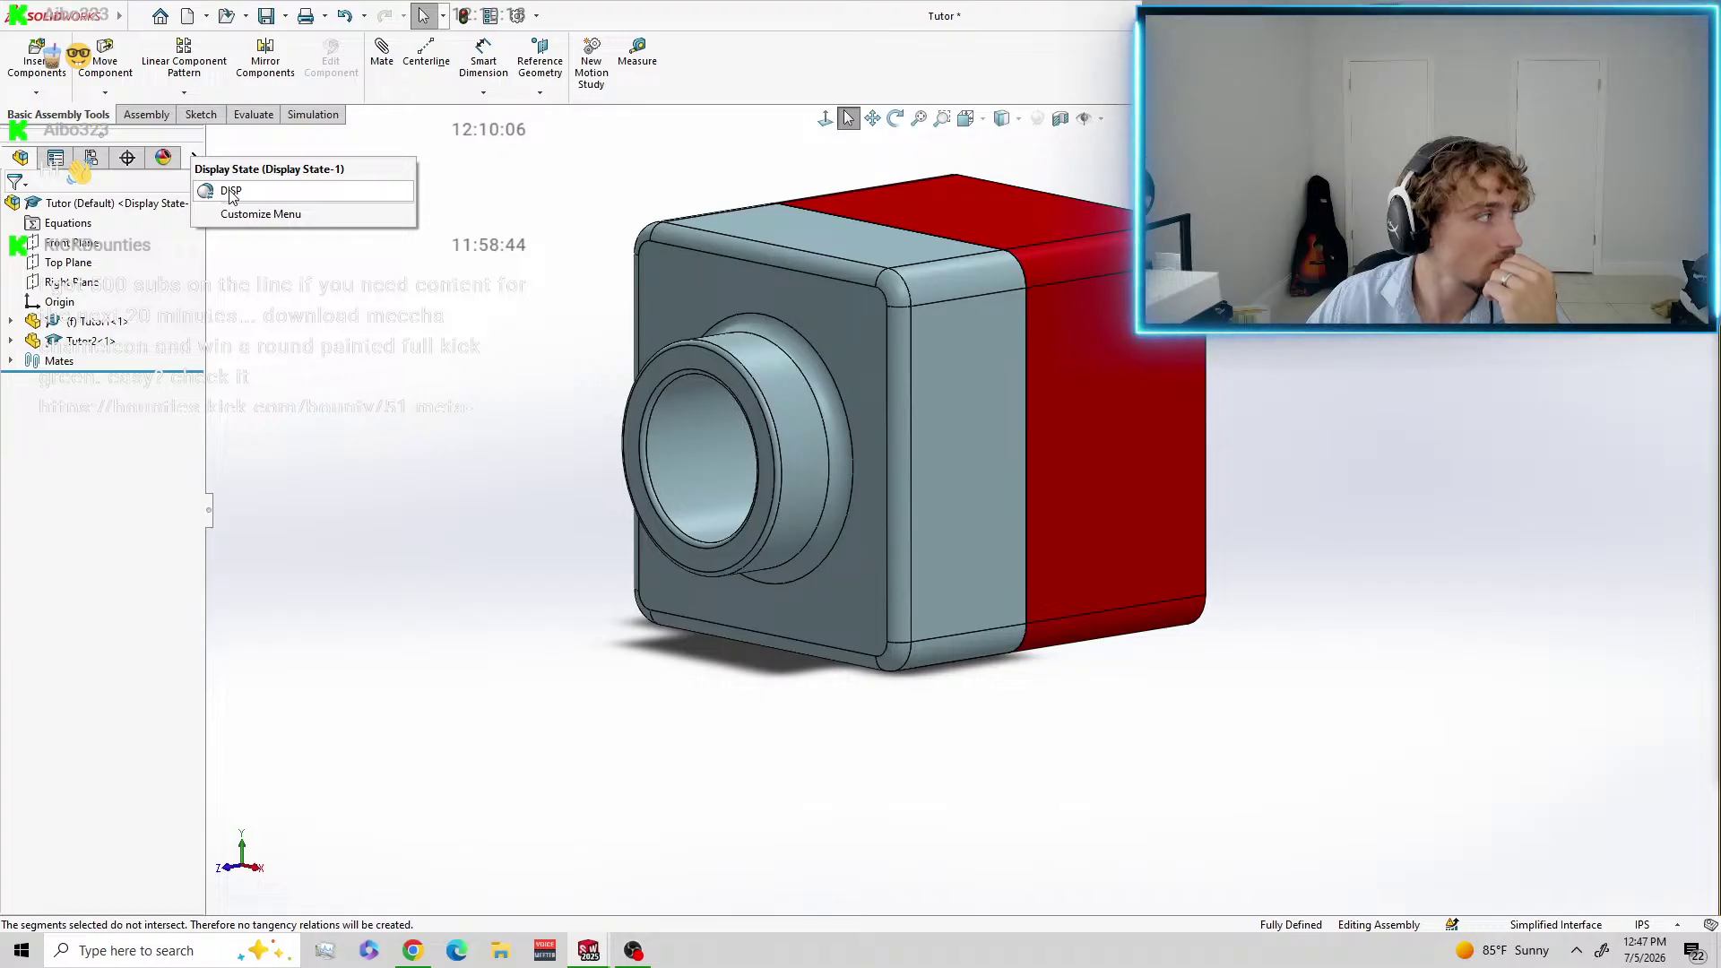
{"action": "left_click", "coordinate": [292, 143]}
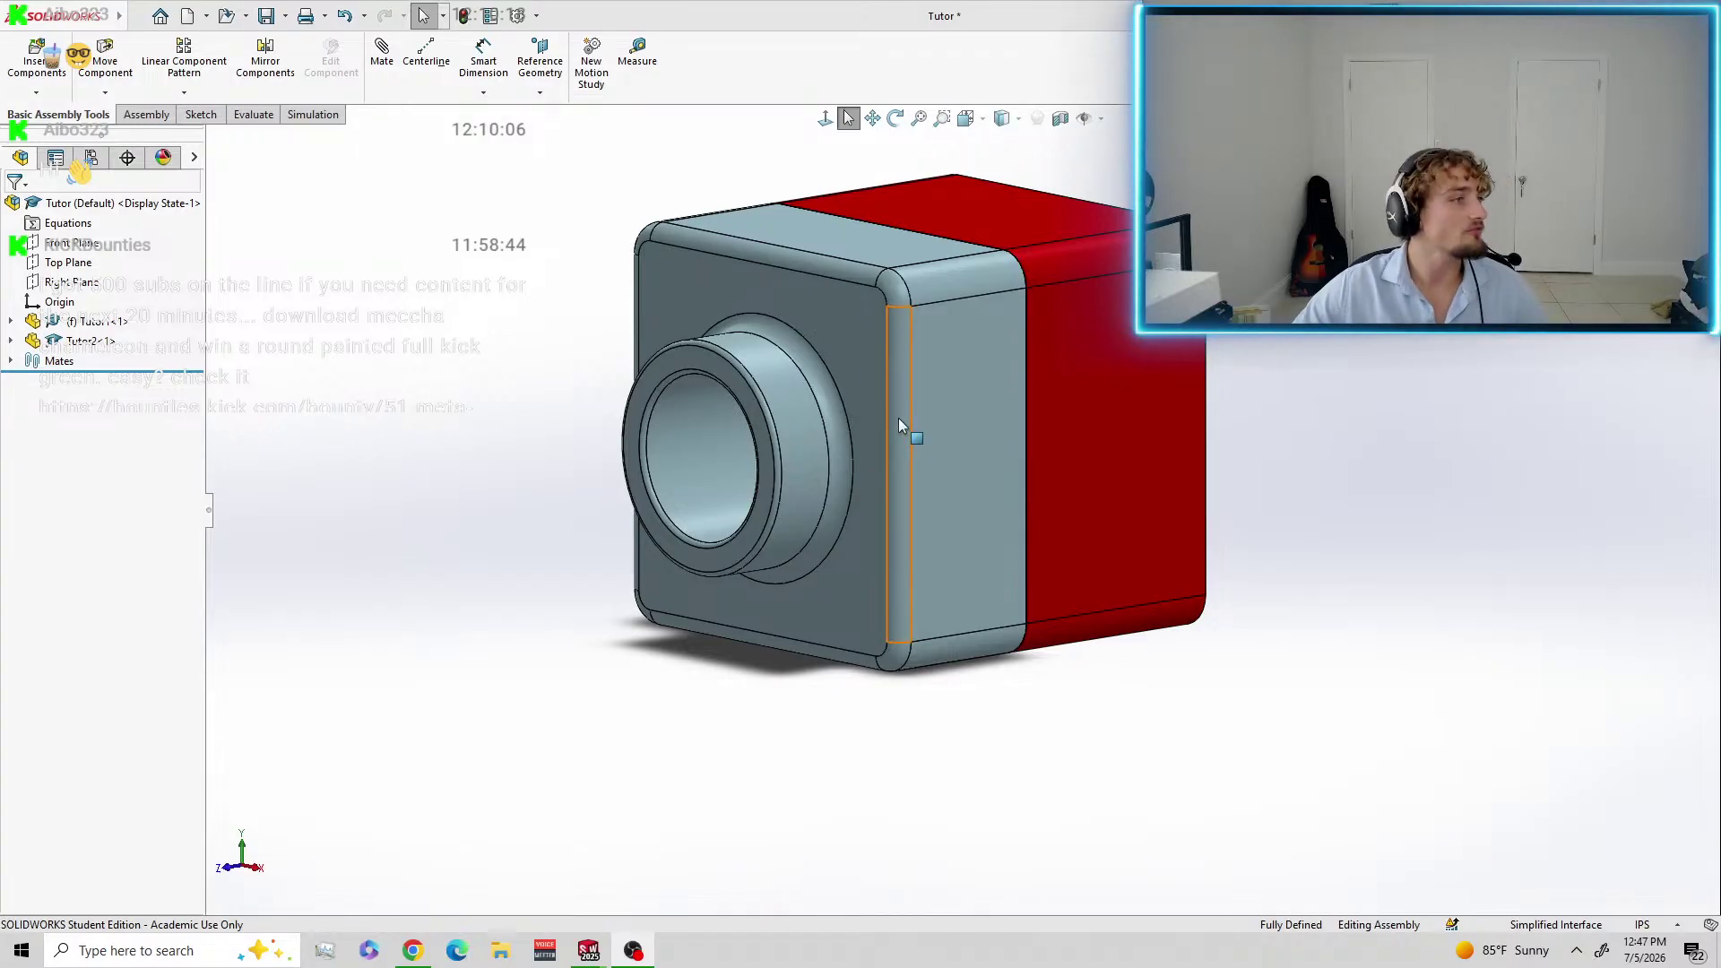
Save the Tutor assembly with Display State-1 active.
{"action": "left_click", "coordinate": [268, 16]}
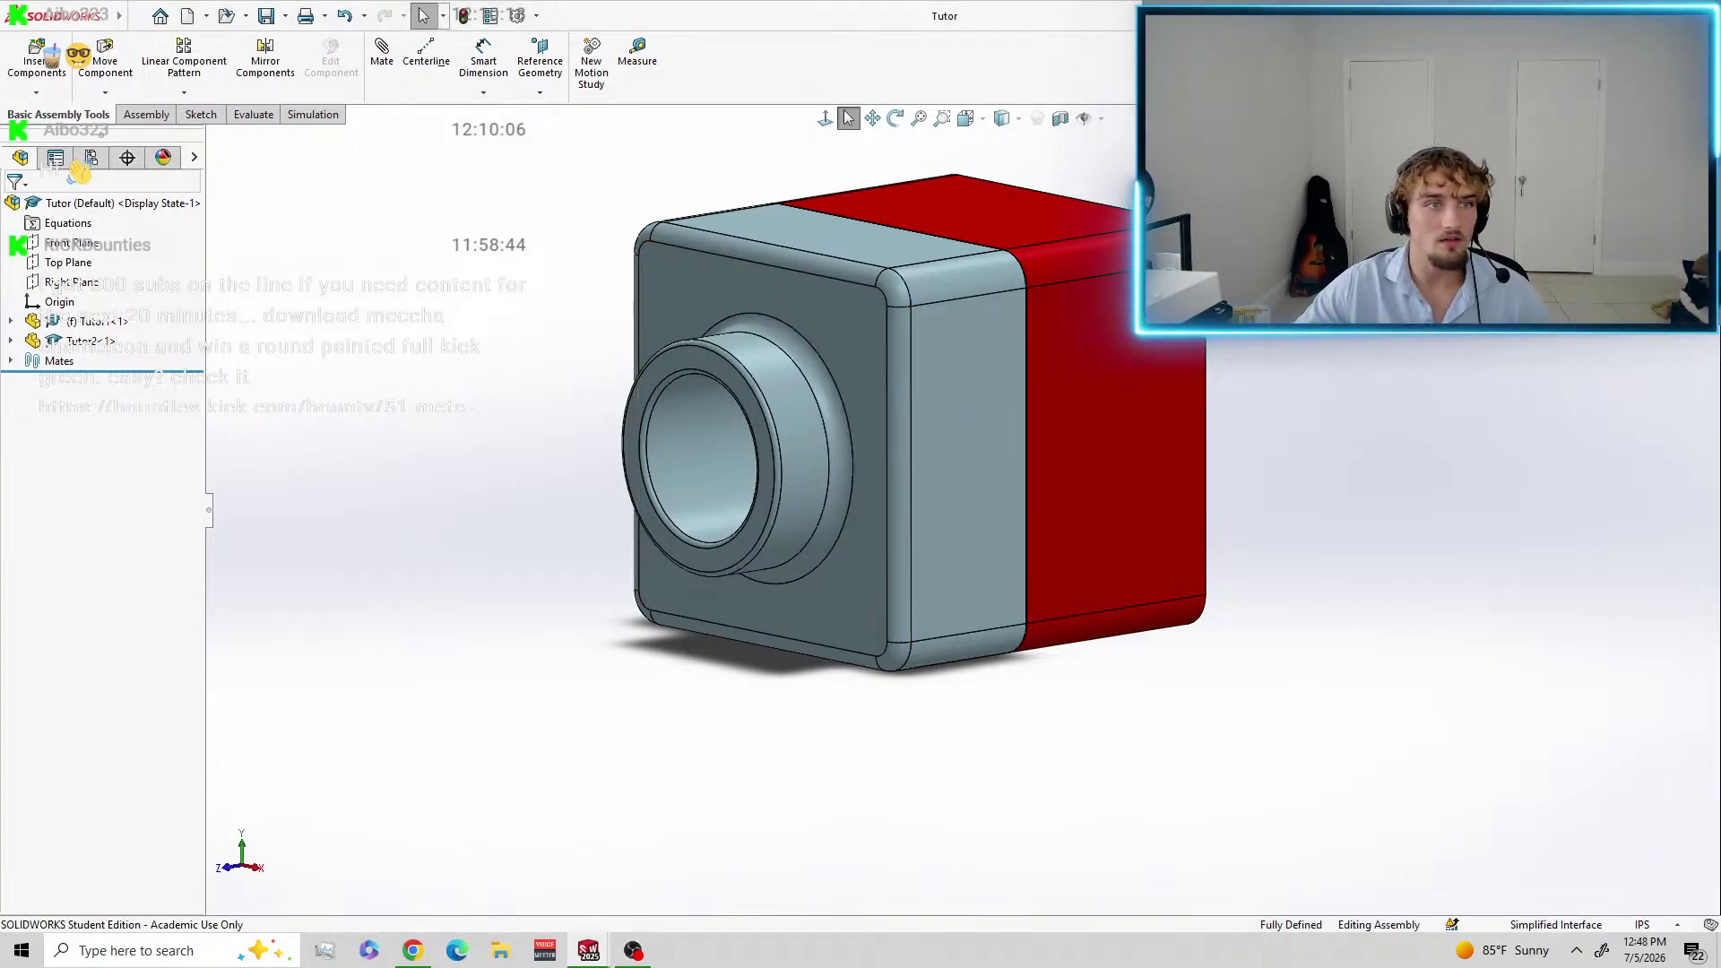
{"action": "left_click", "coordinate": [136, 16]}
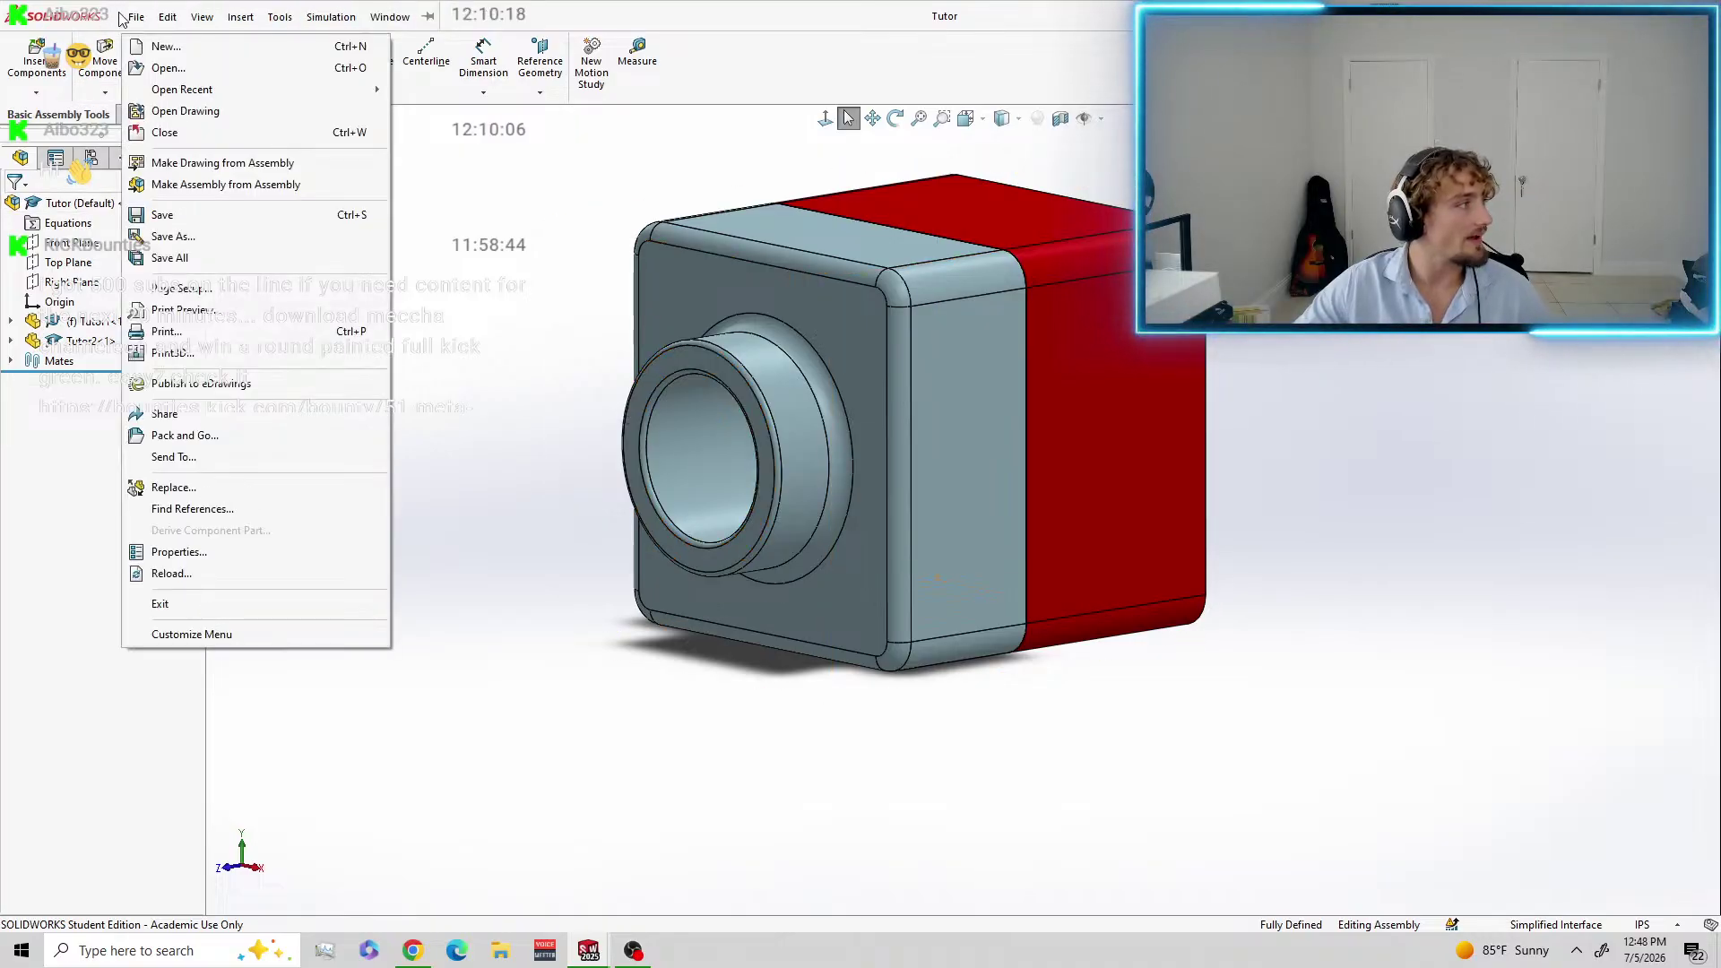
{"action": "left_click", "coordinate": [938, 500]}
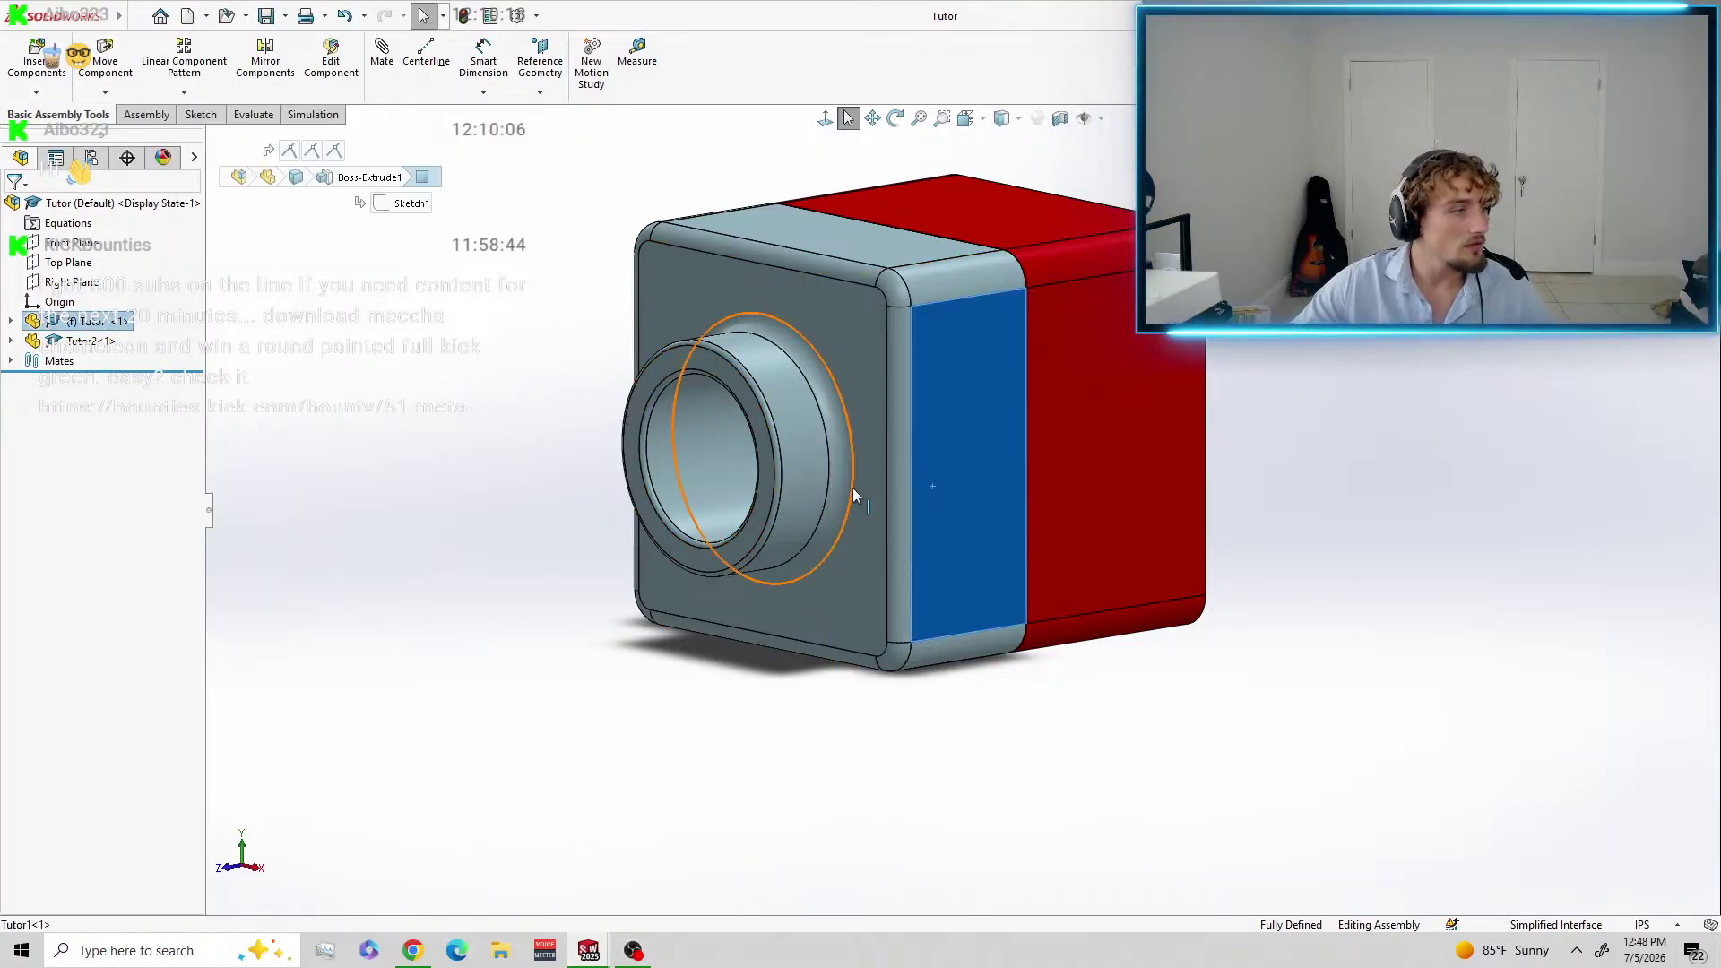
Clear the selected face and open the recent PressurePlate1 drawing.
{"action": "left_click", "coordinate": [937, 674]}
{"action": "left_click", "coordinate": [136, 16]}
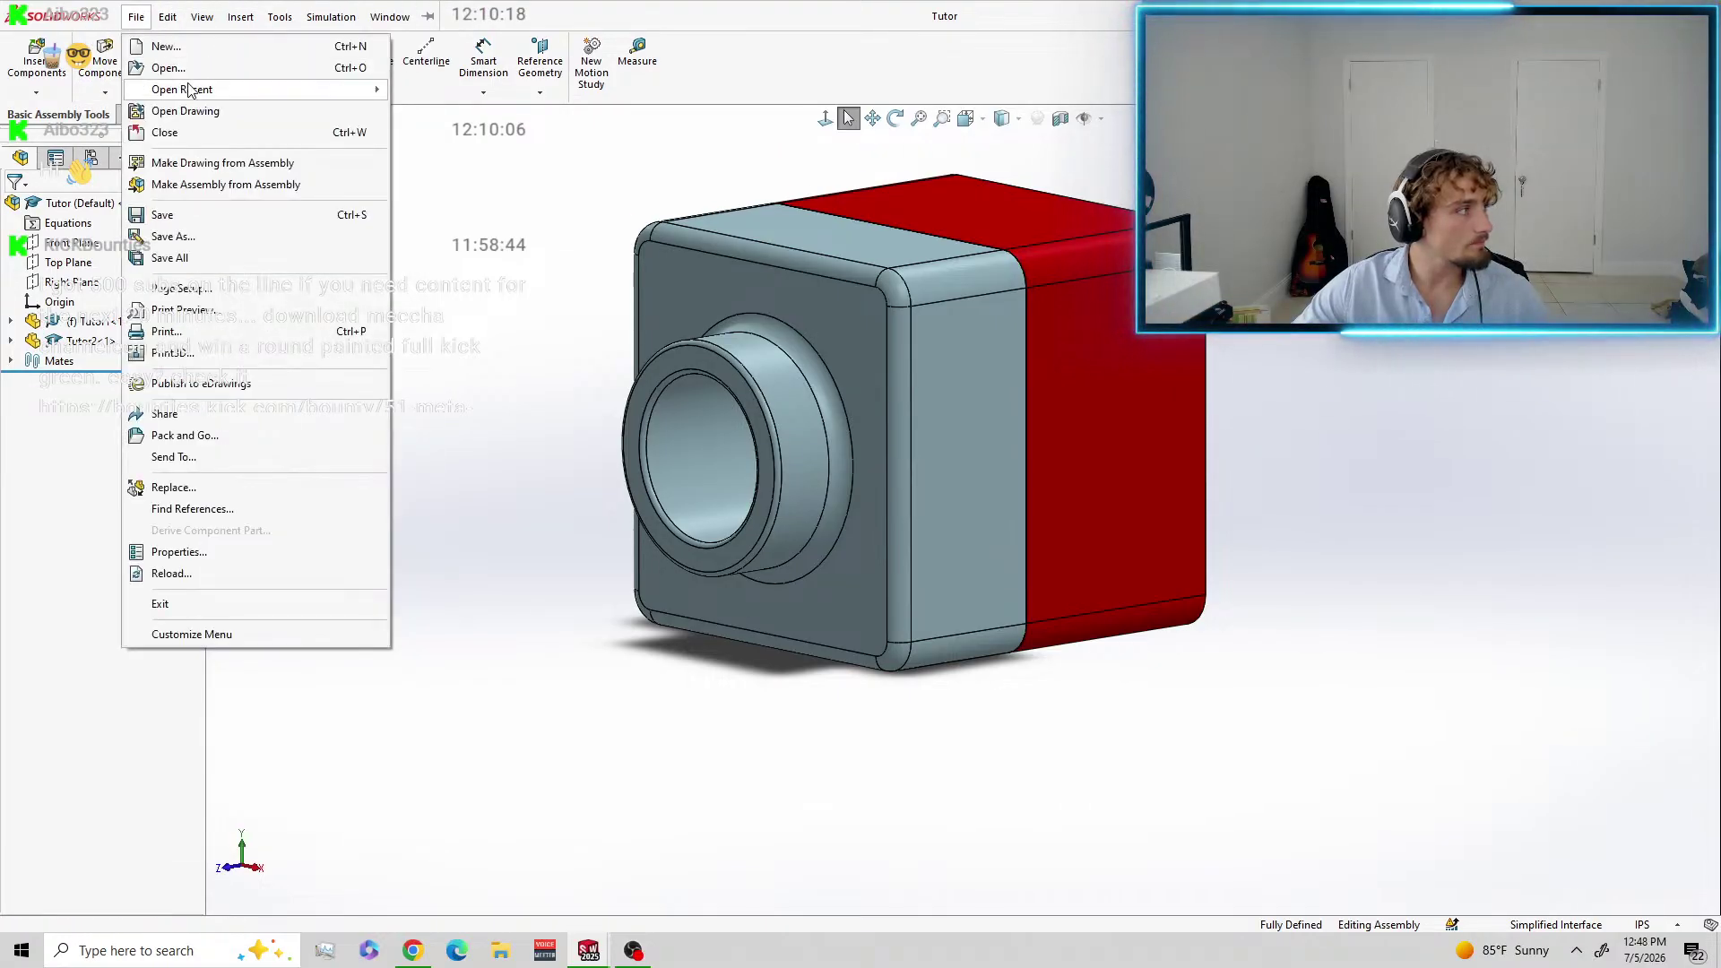
{"action": "mouse_move", "coordinate": [197, 89]}
{"action": "left_click", "coordinate": [455, 155]}
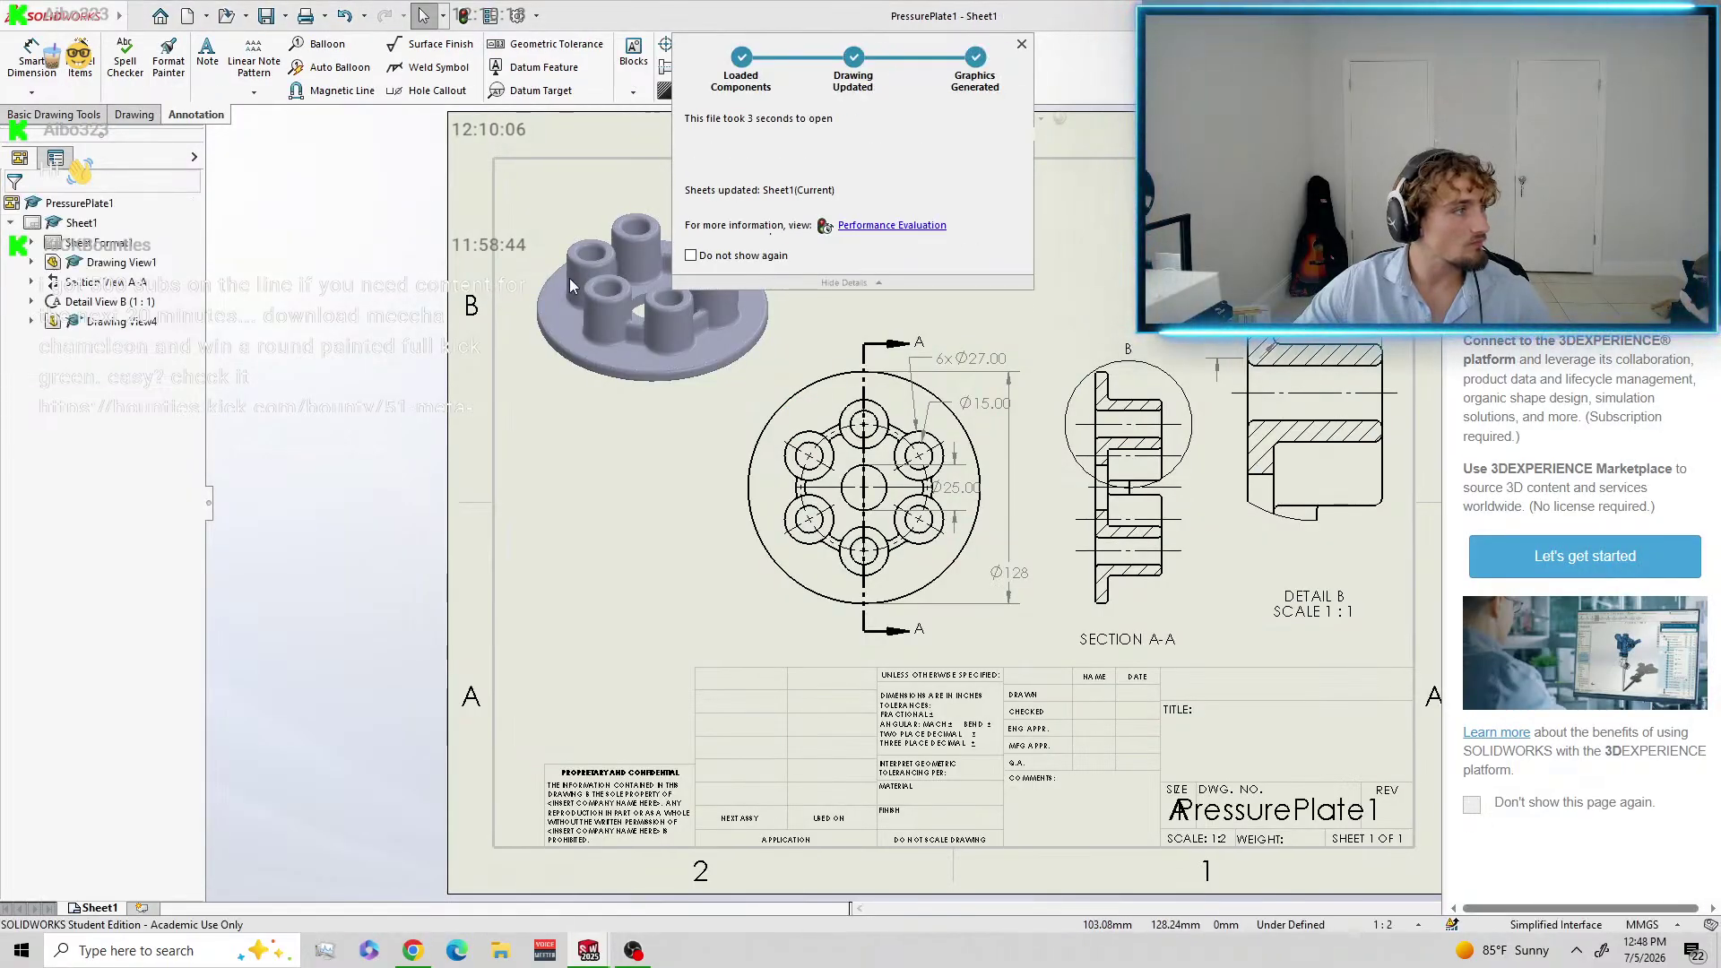
Open the recent PressurePlate1 part and examine it from the bottom, in trimetric view and from other angles.
{"action": "left_click", "coordinate": [136, 16]}
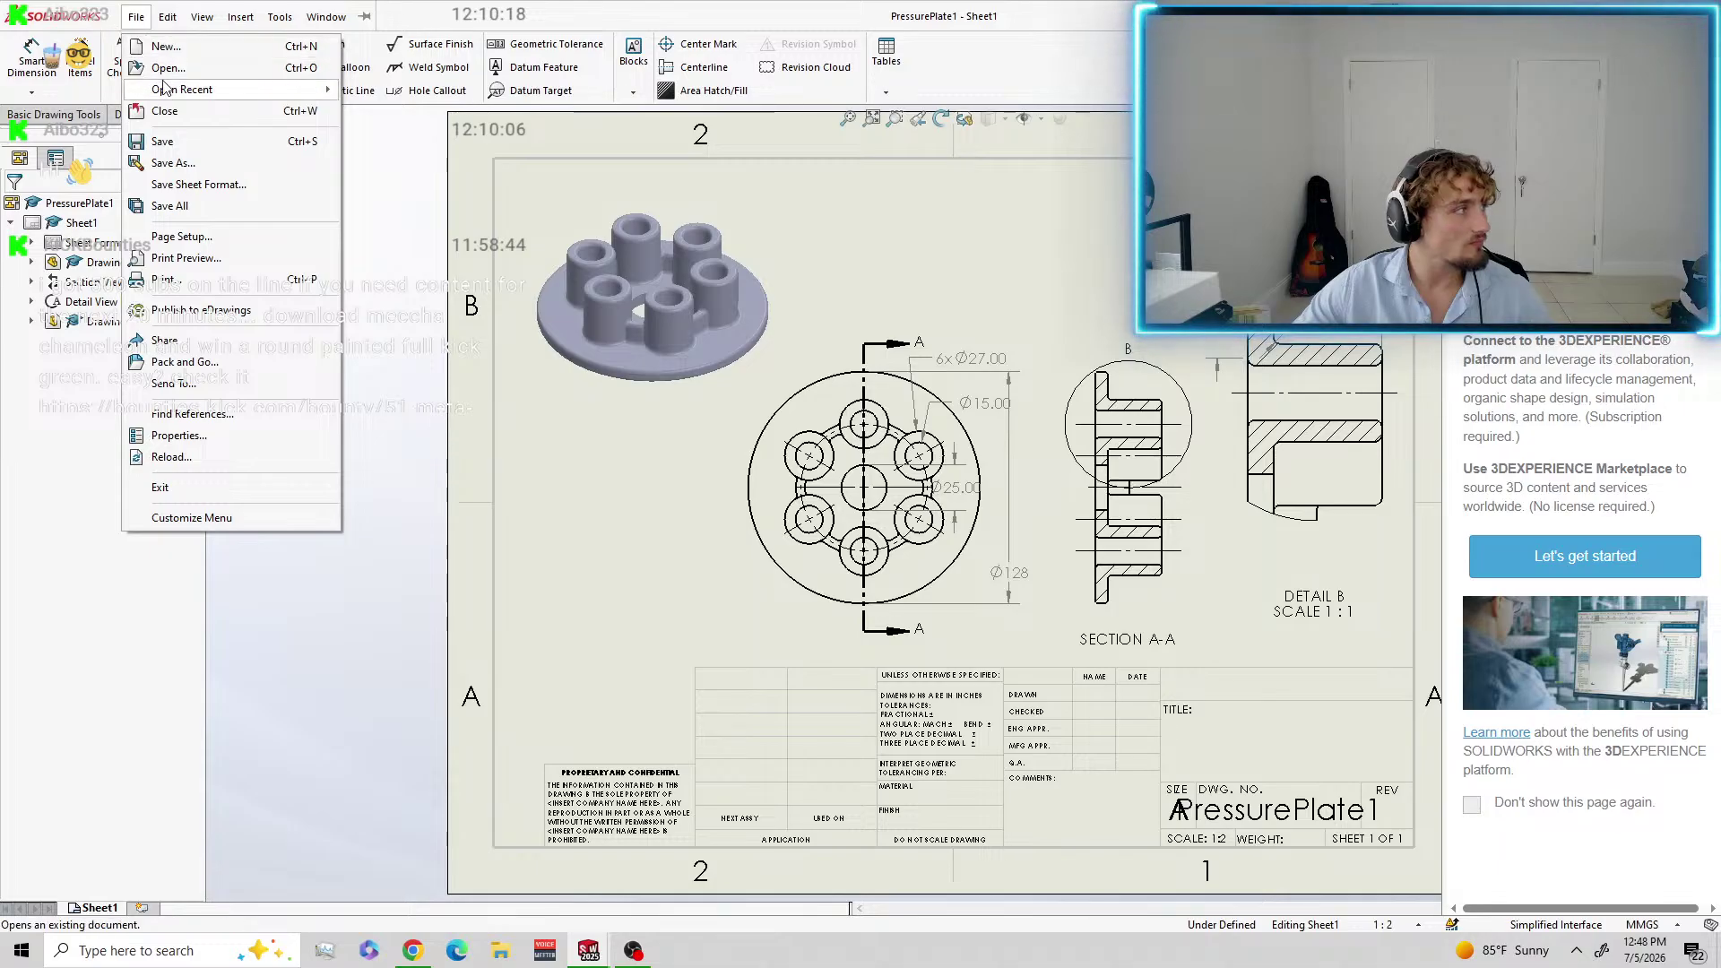
{"action": "mouse_move", "coordinate": [328, 90]}
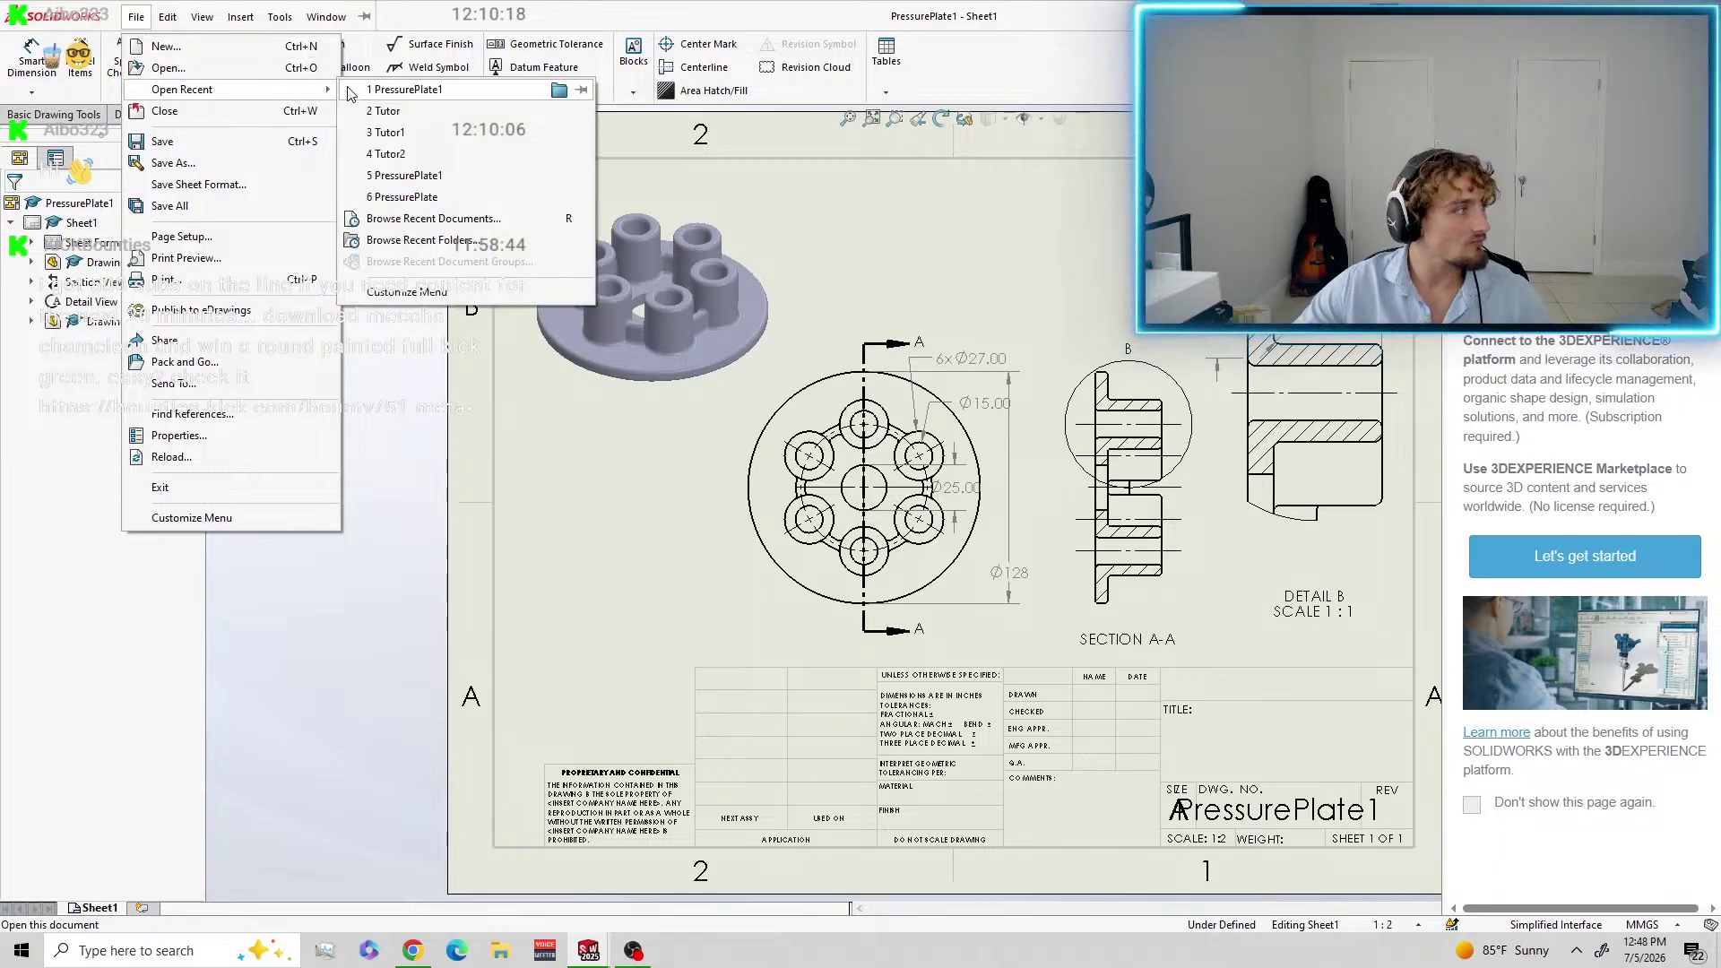
{"action": "left_click", "coordinate": [434, 177]}
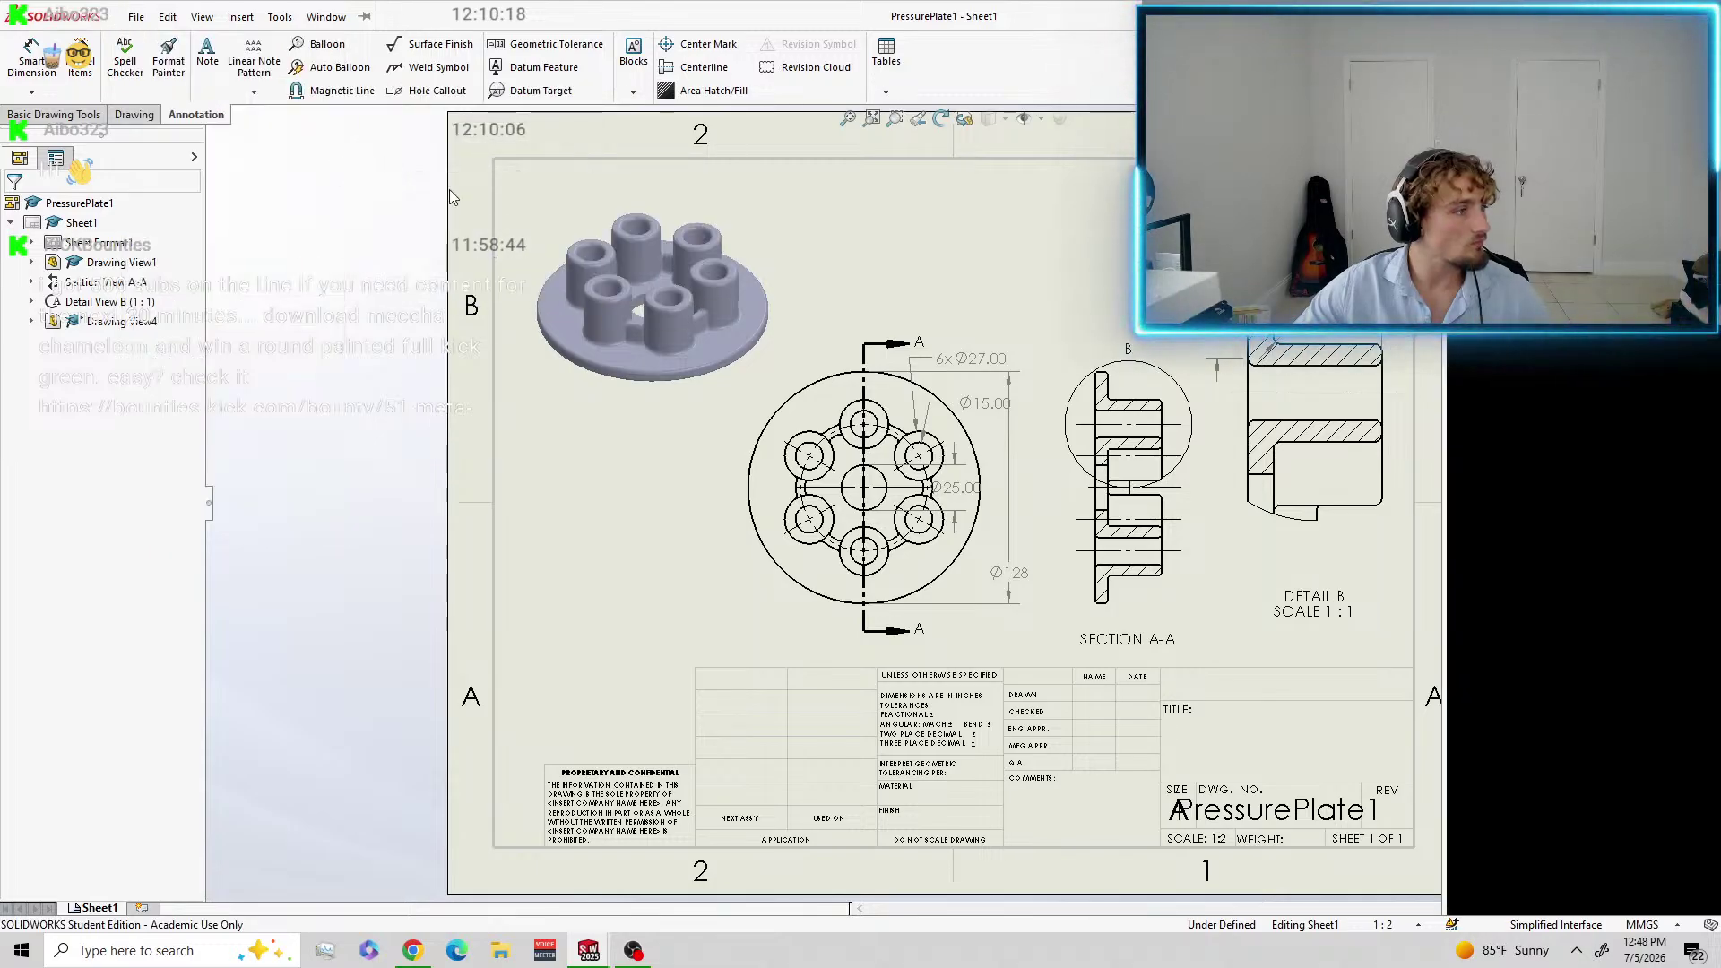
{"action": "scroll", "coordinate": [1007, 375], "scroll_direction": "down", "scroll_amount": 2}
{"action": "scroll", "coordinate": [1024, 377], "scroll_direction": "up", "scroll_amount": 4}
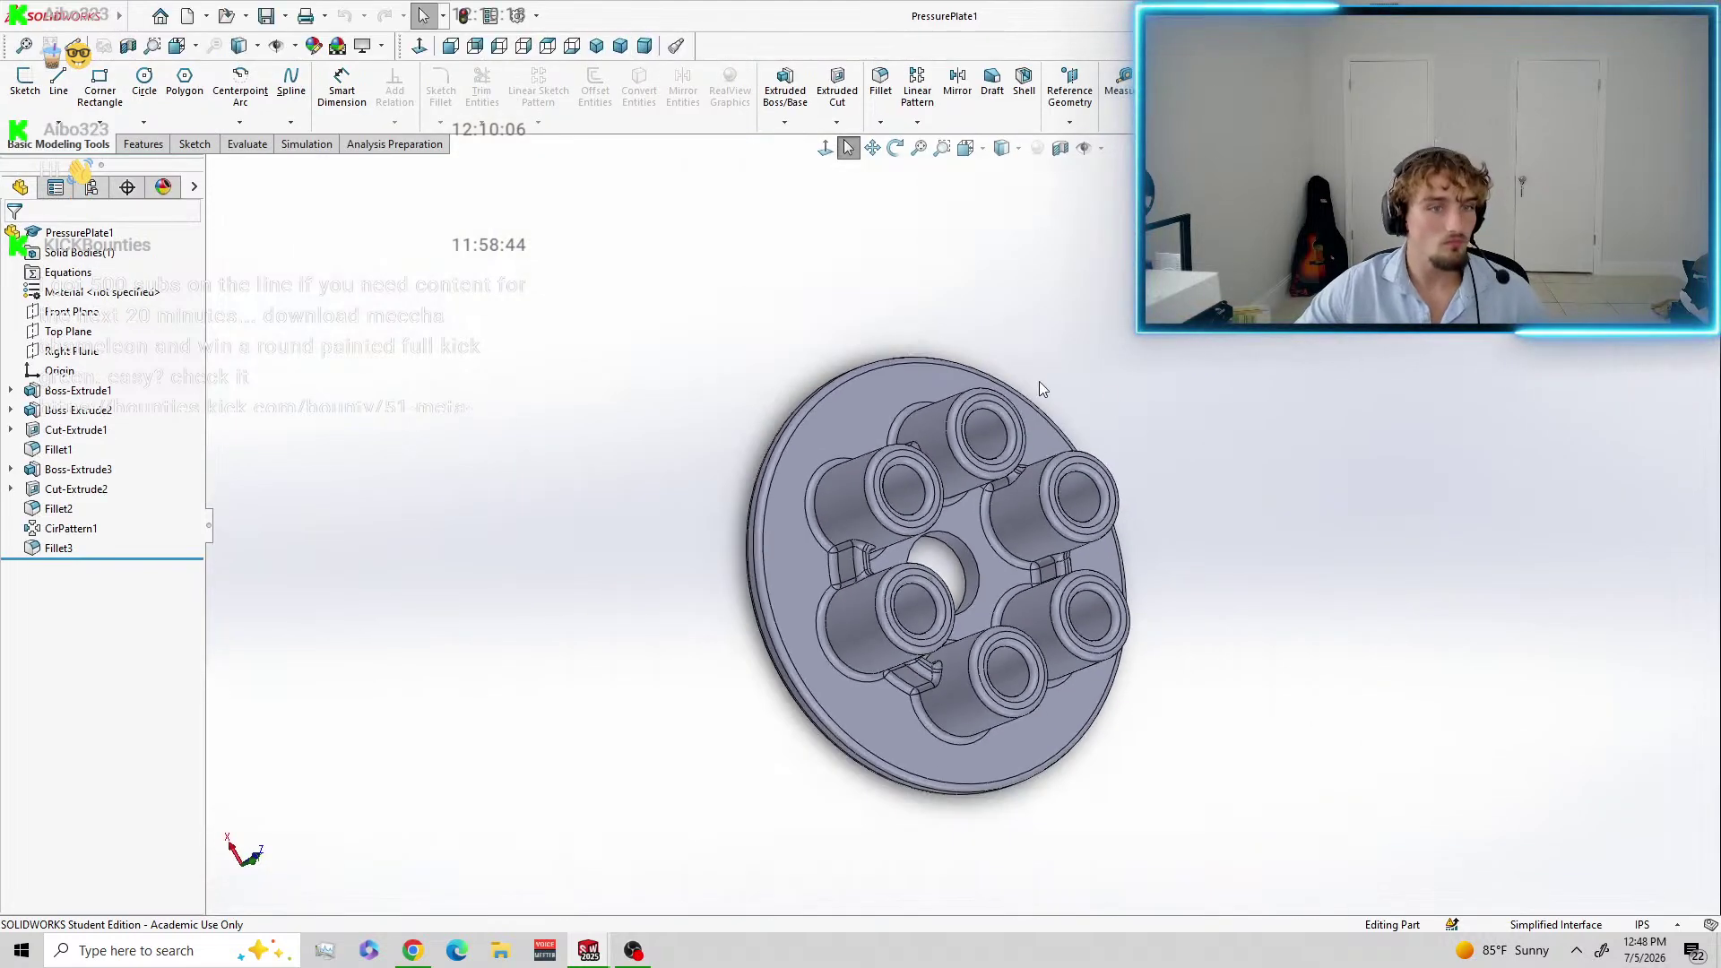
{"action": "right_click_drag", "start_coordinate": [1235, 563], "coordinate": [1133, 701]}
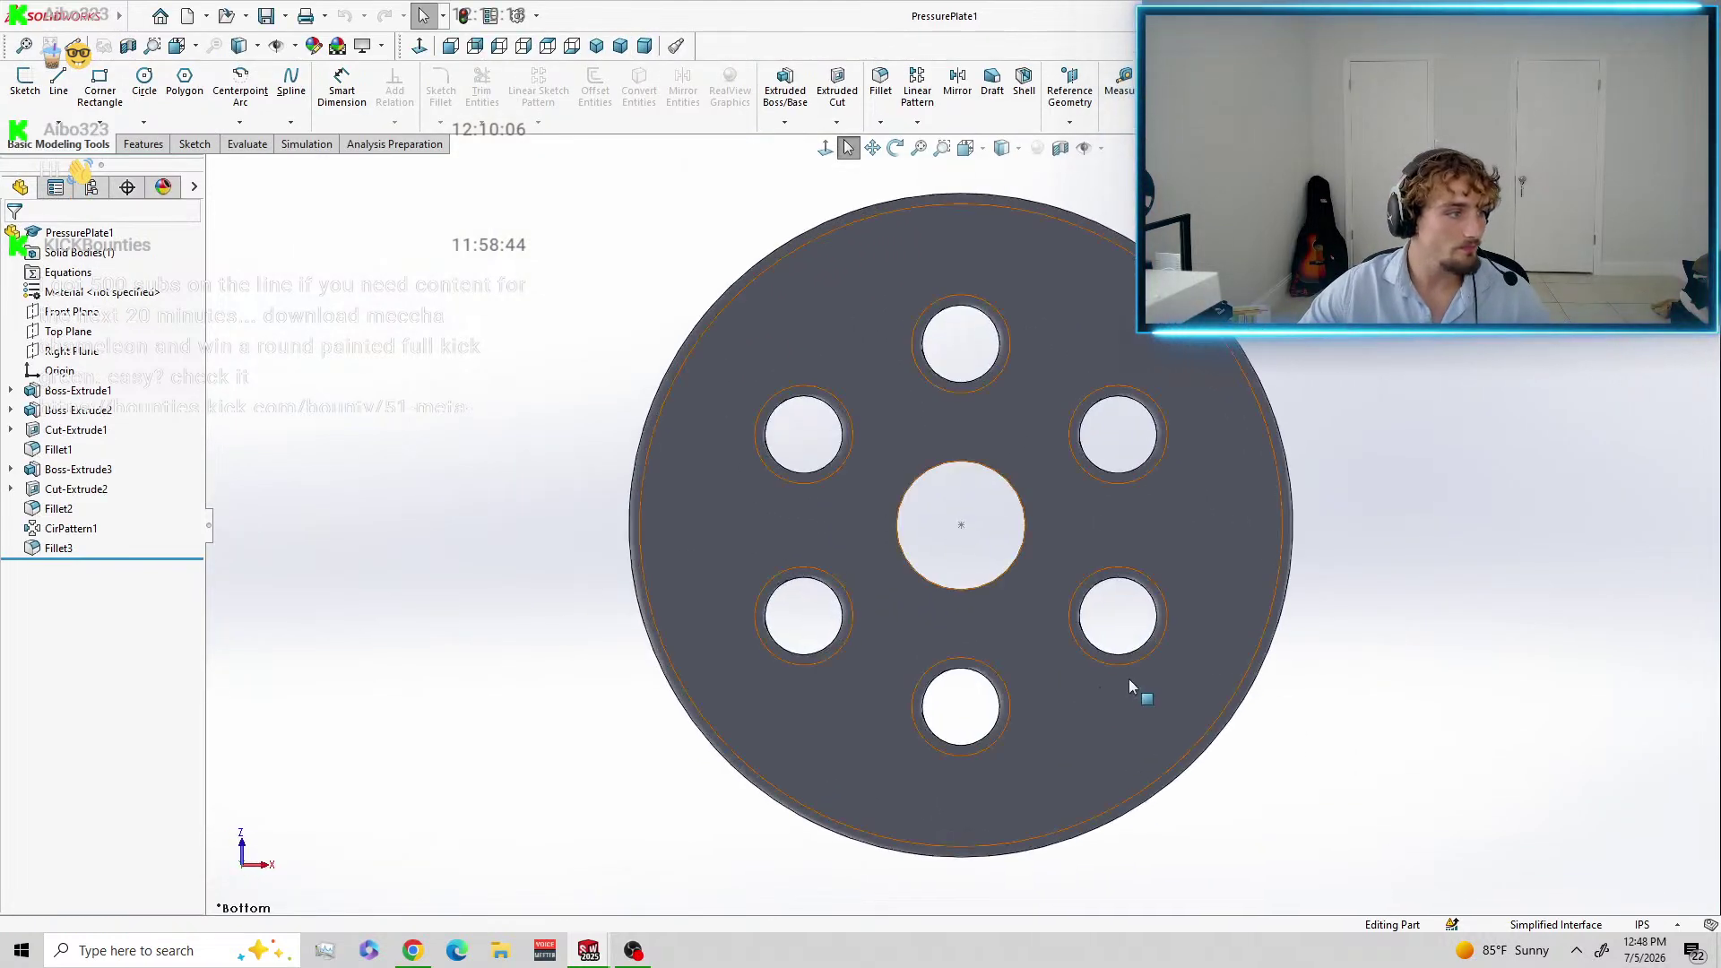
{"action": "middle_click_drag", "start_coordinate": [1400, 562], "coordinate": [811, 838]}
{"action": "left_click", "coordinate": [620, 46]}
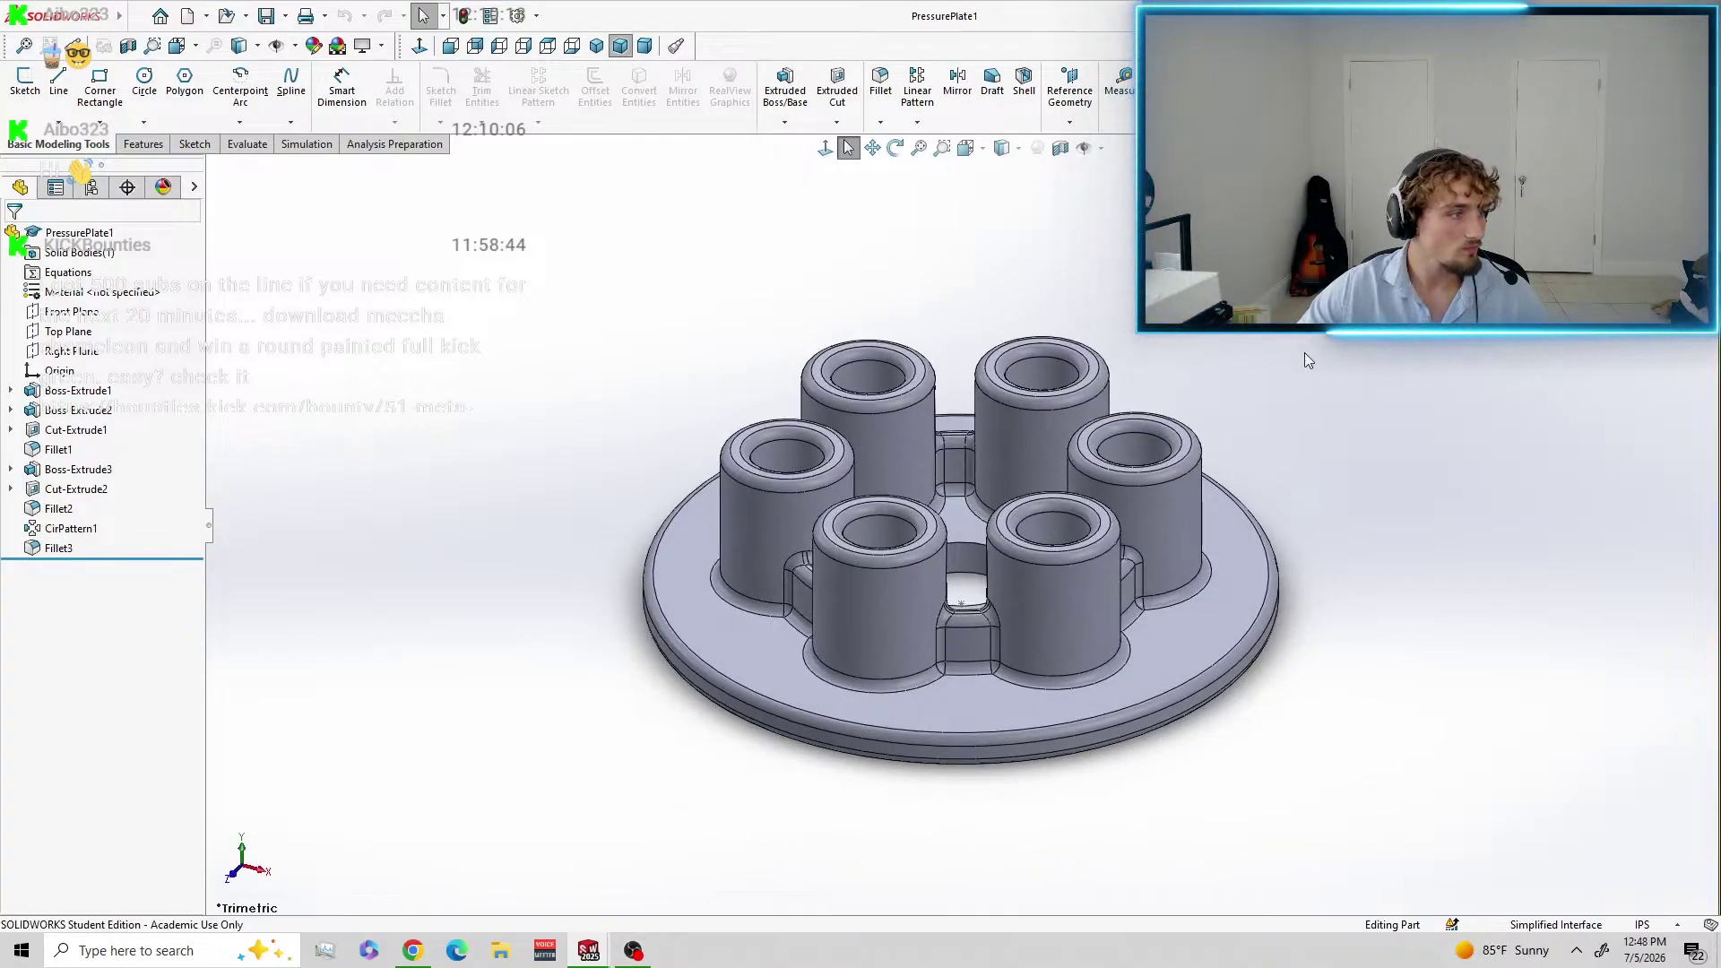
{"action": "middle_click_drag", "start_coordinate": [1307, 561], "coordinate": [1180, 371]}
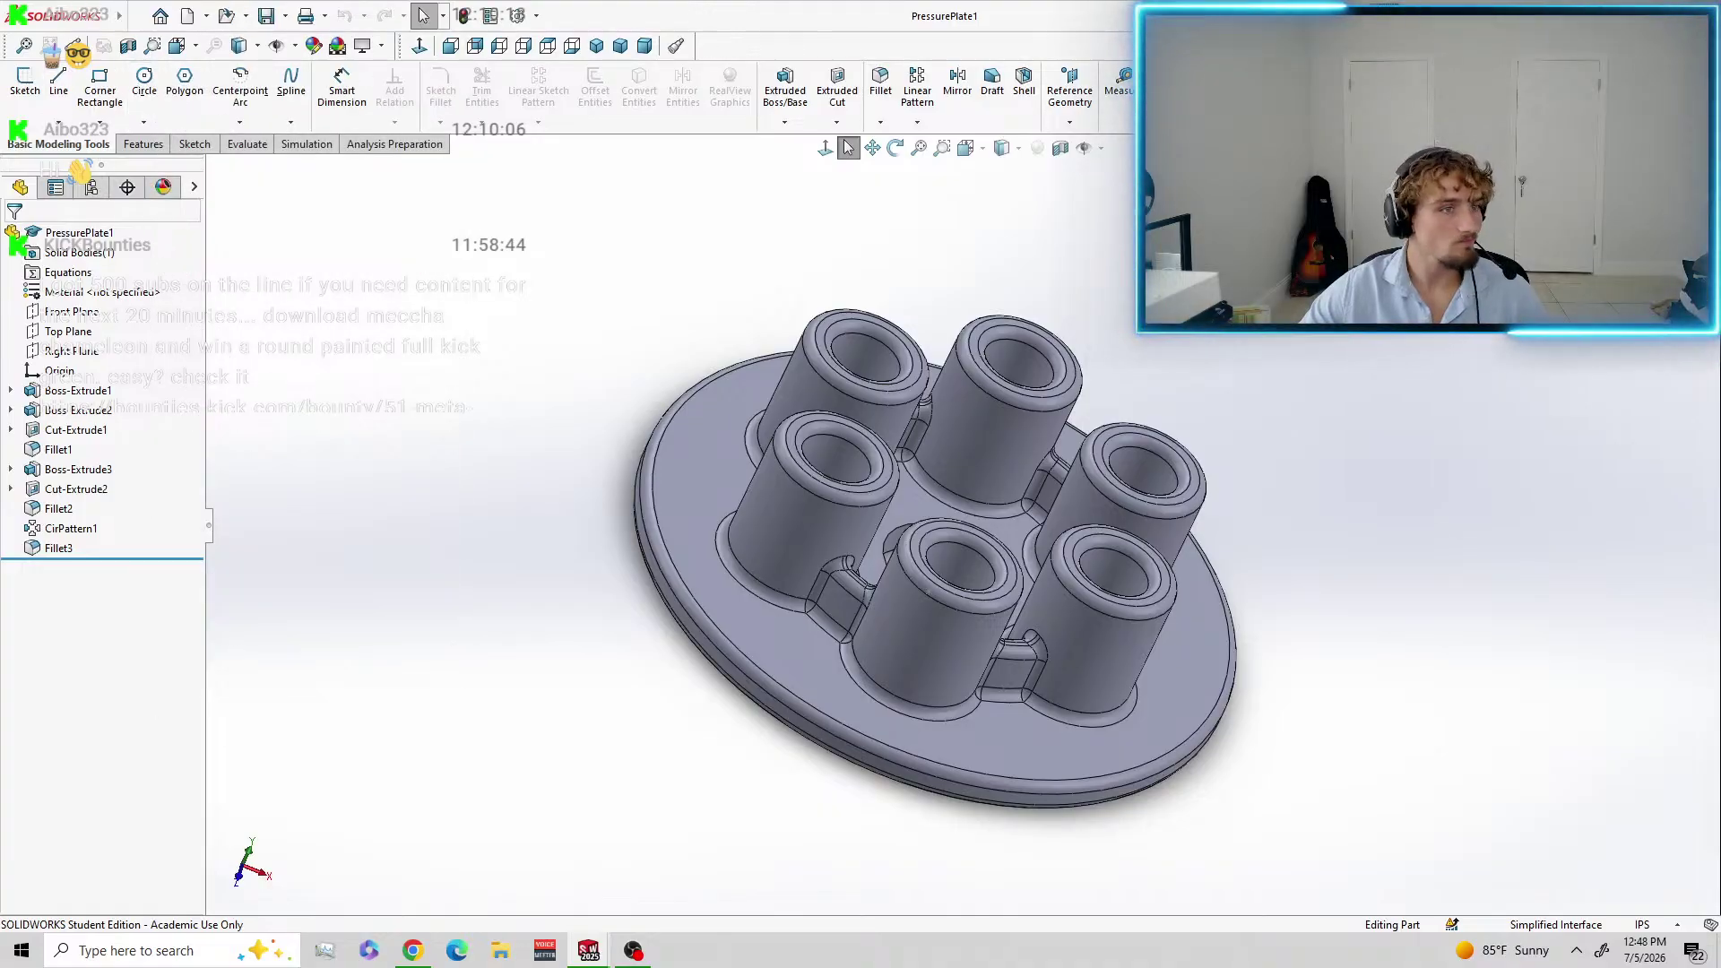
Close the PressurePlate1 part and its drawing.
{"action": "left_click", "coordinate": [136, 14]}
{"action": "left_click", "coordinate": [179, 111]}
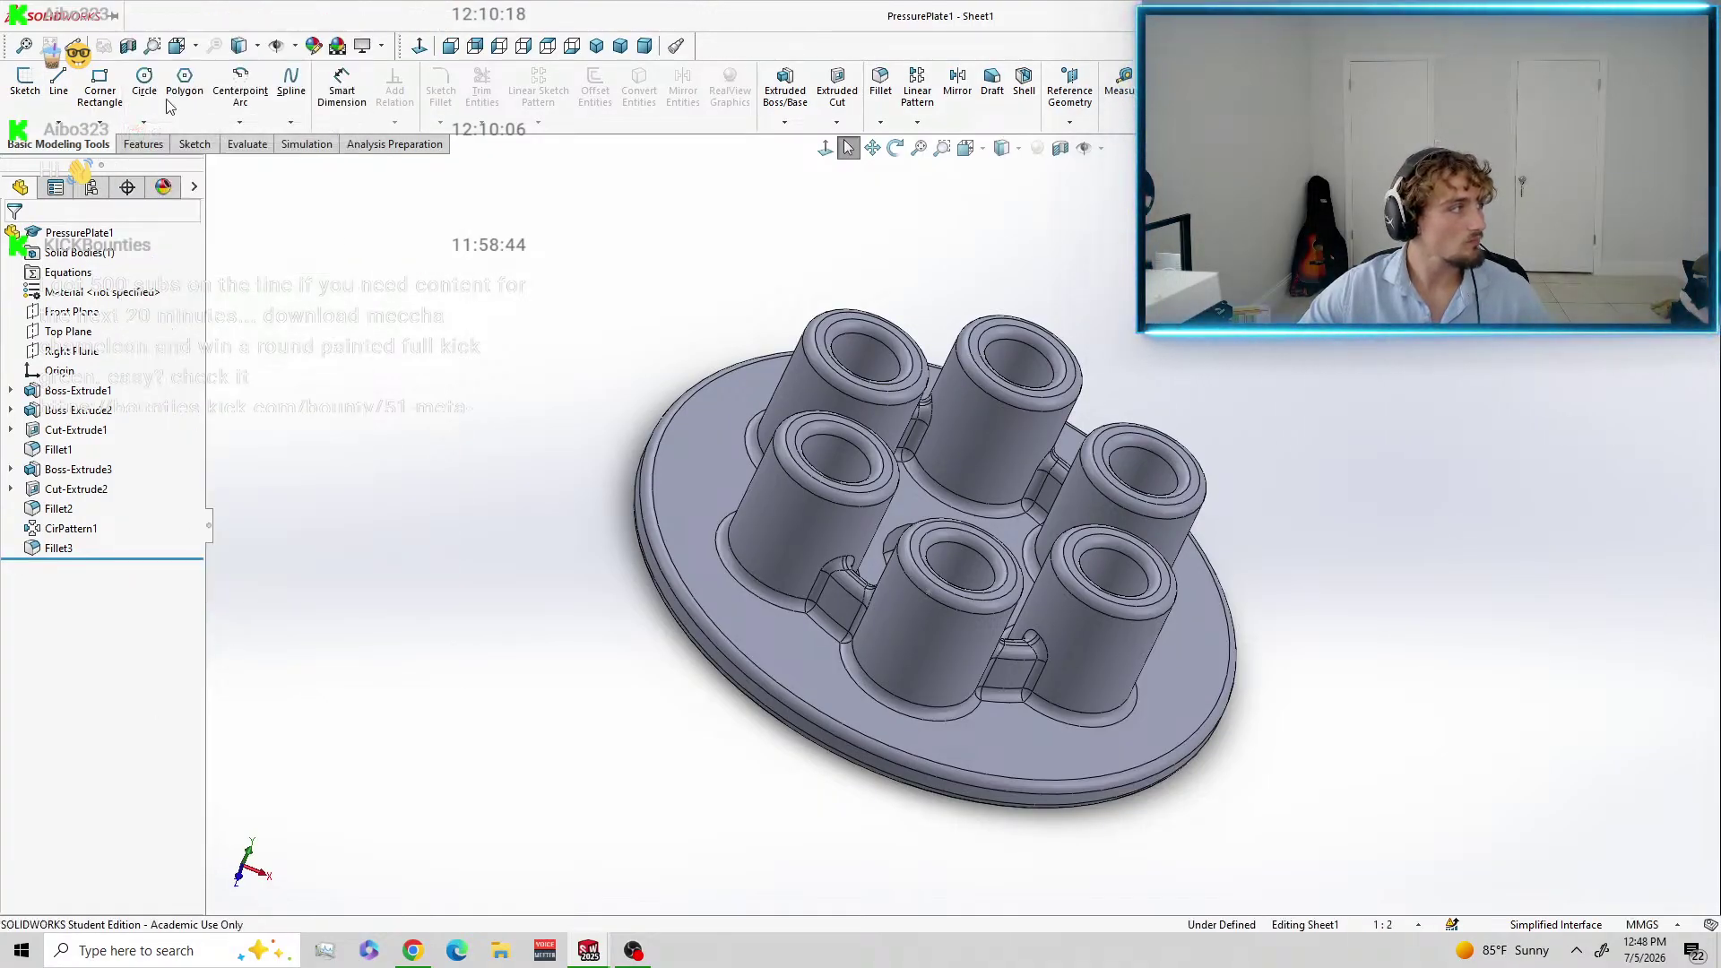
{"action": "left_click", "coordinate": [136, 15]}
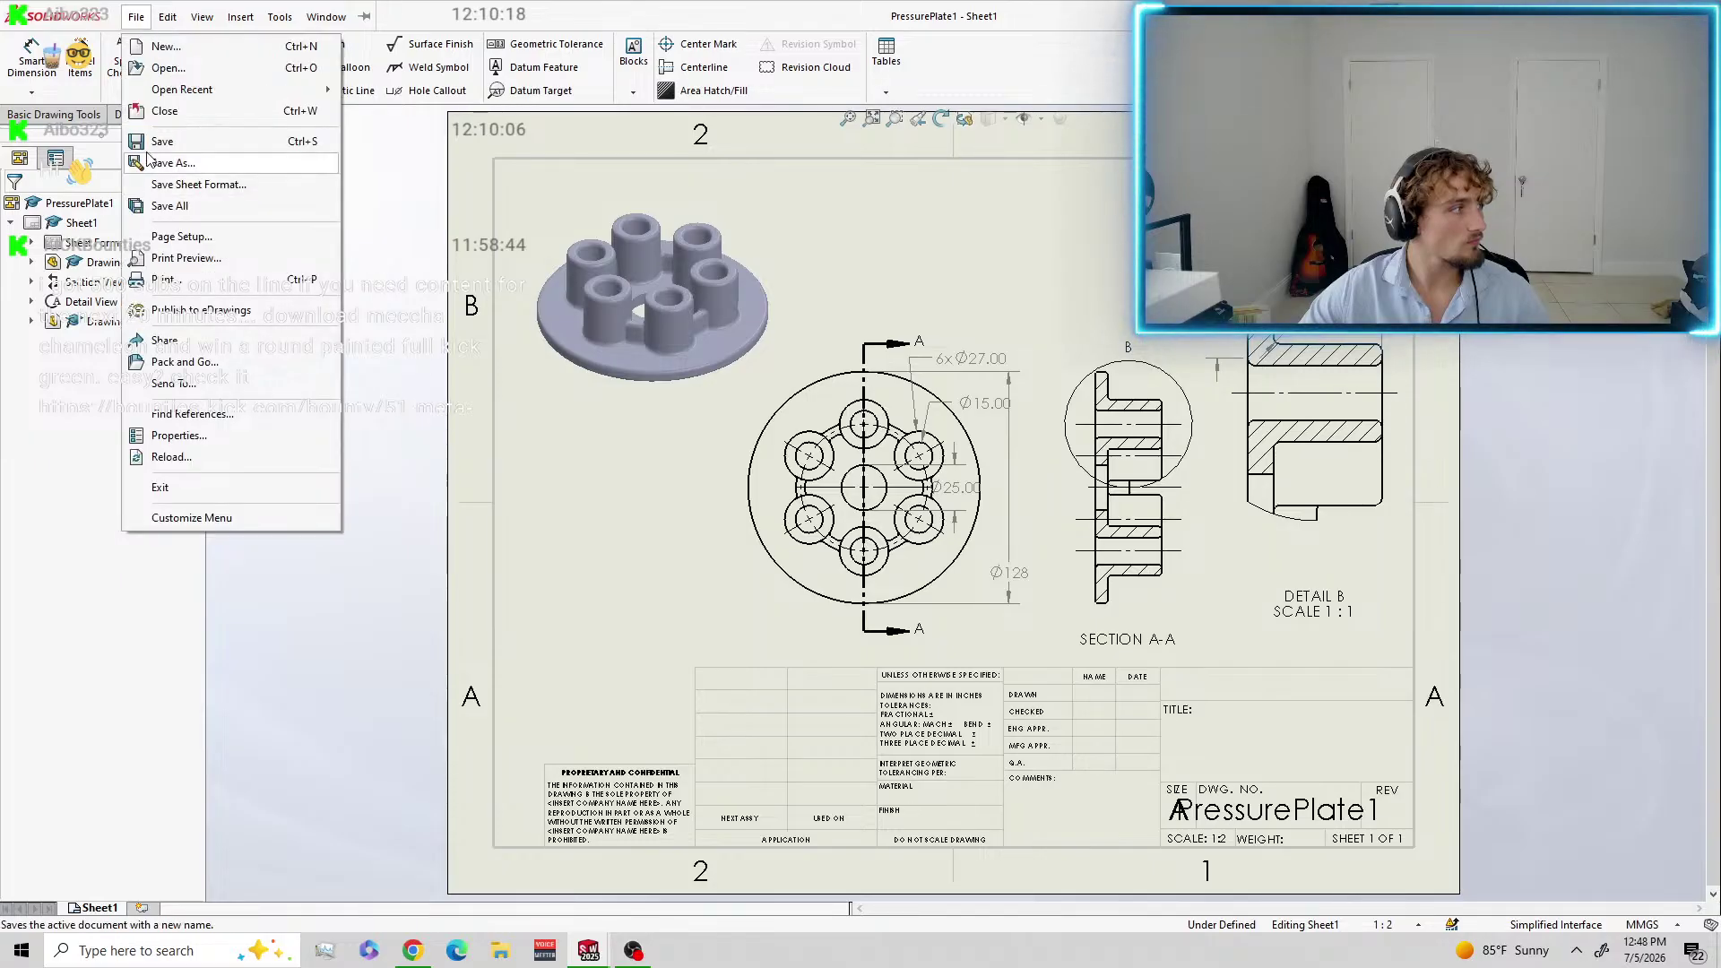
{"action": "left_click", "coordinate": [153, 112]}
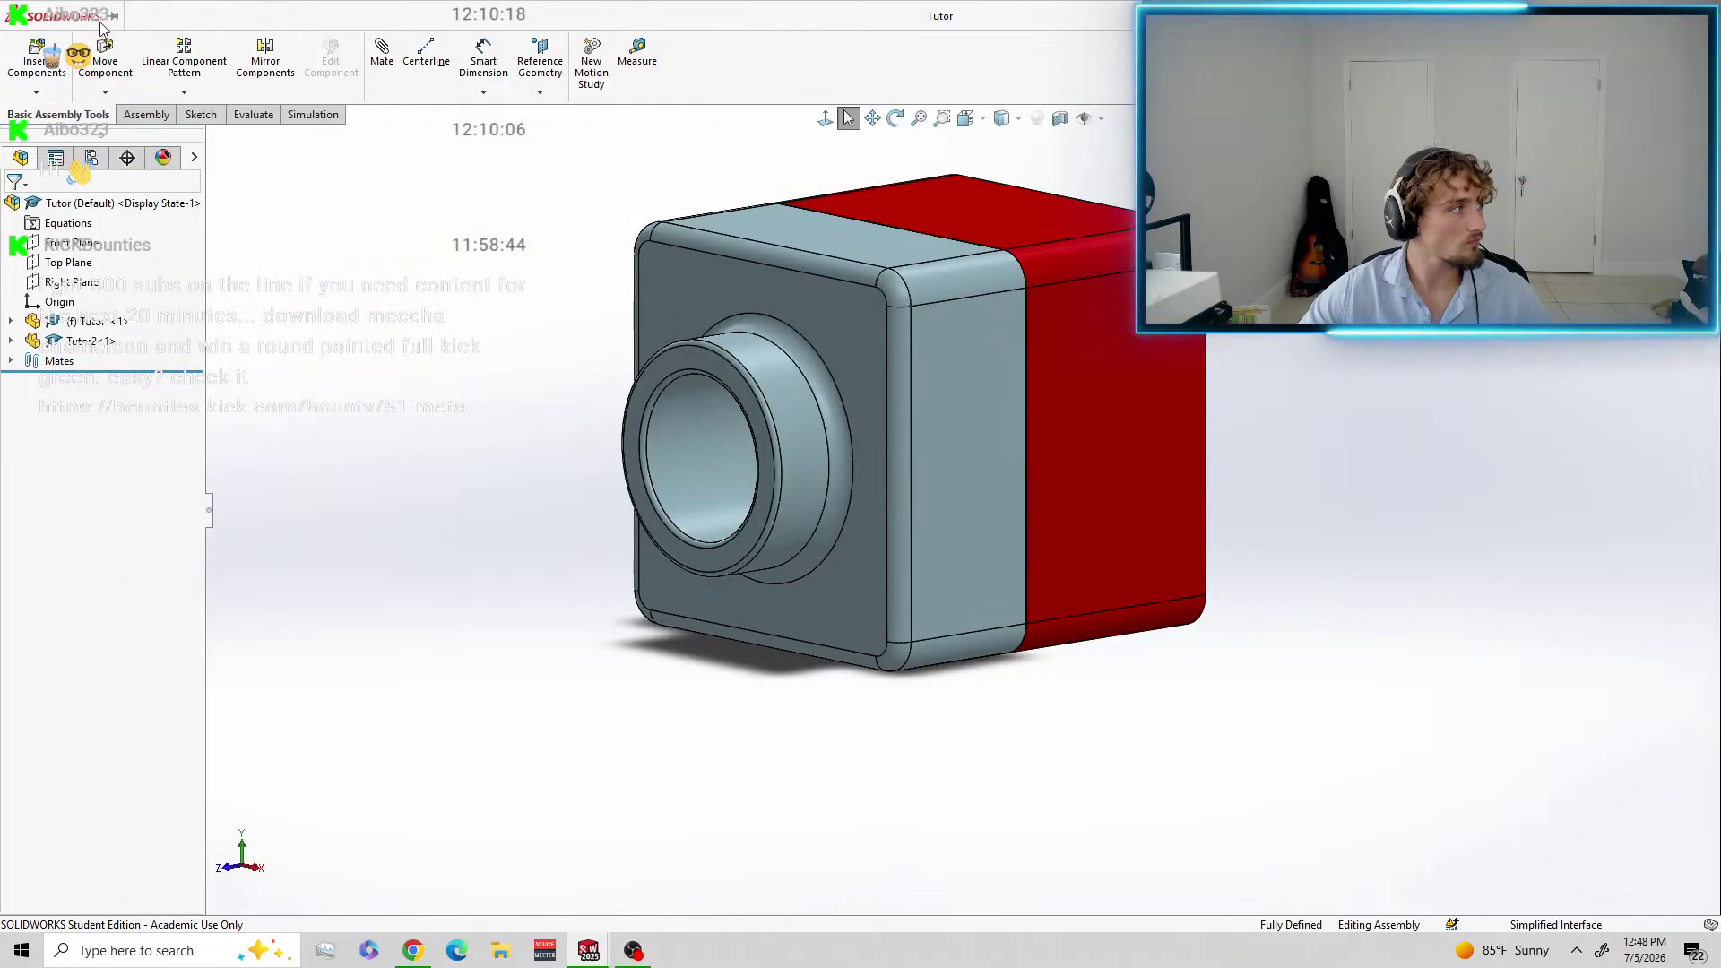
Close the Tutor assembly and the Tutor2 part.
{"action": "left_click", "coordinate": [137, 16]}
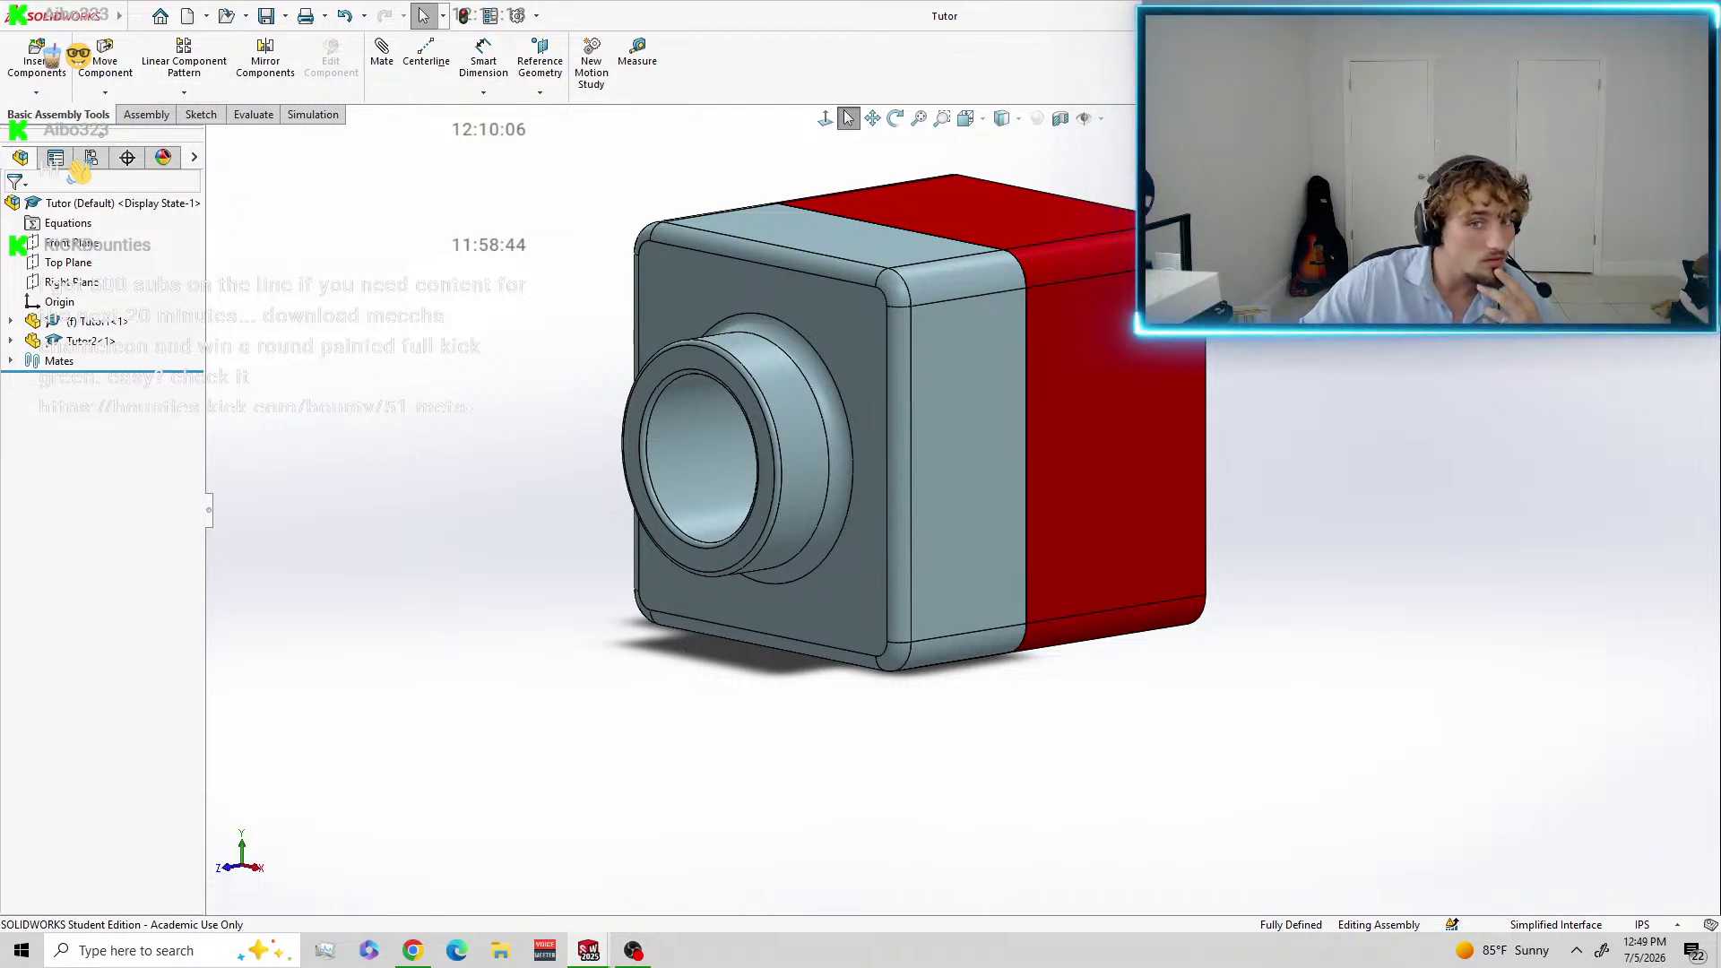
{"action": "middle_click_drag", "start_coordinate": [868, 335], "coordinate": [735, 296]}
{"action": "left_click", "coordinate": [136, 16]}
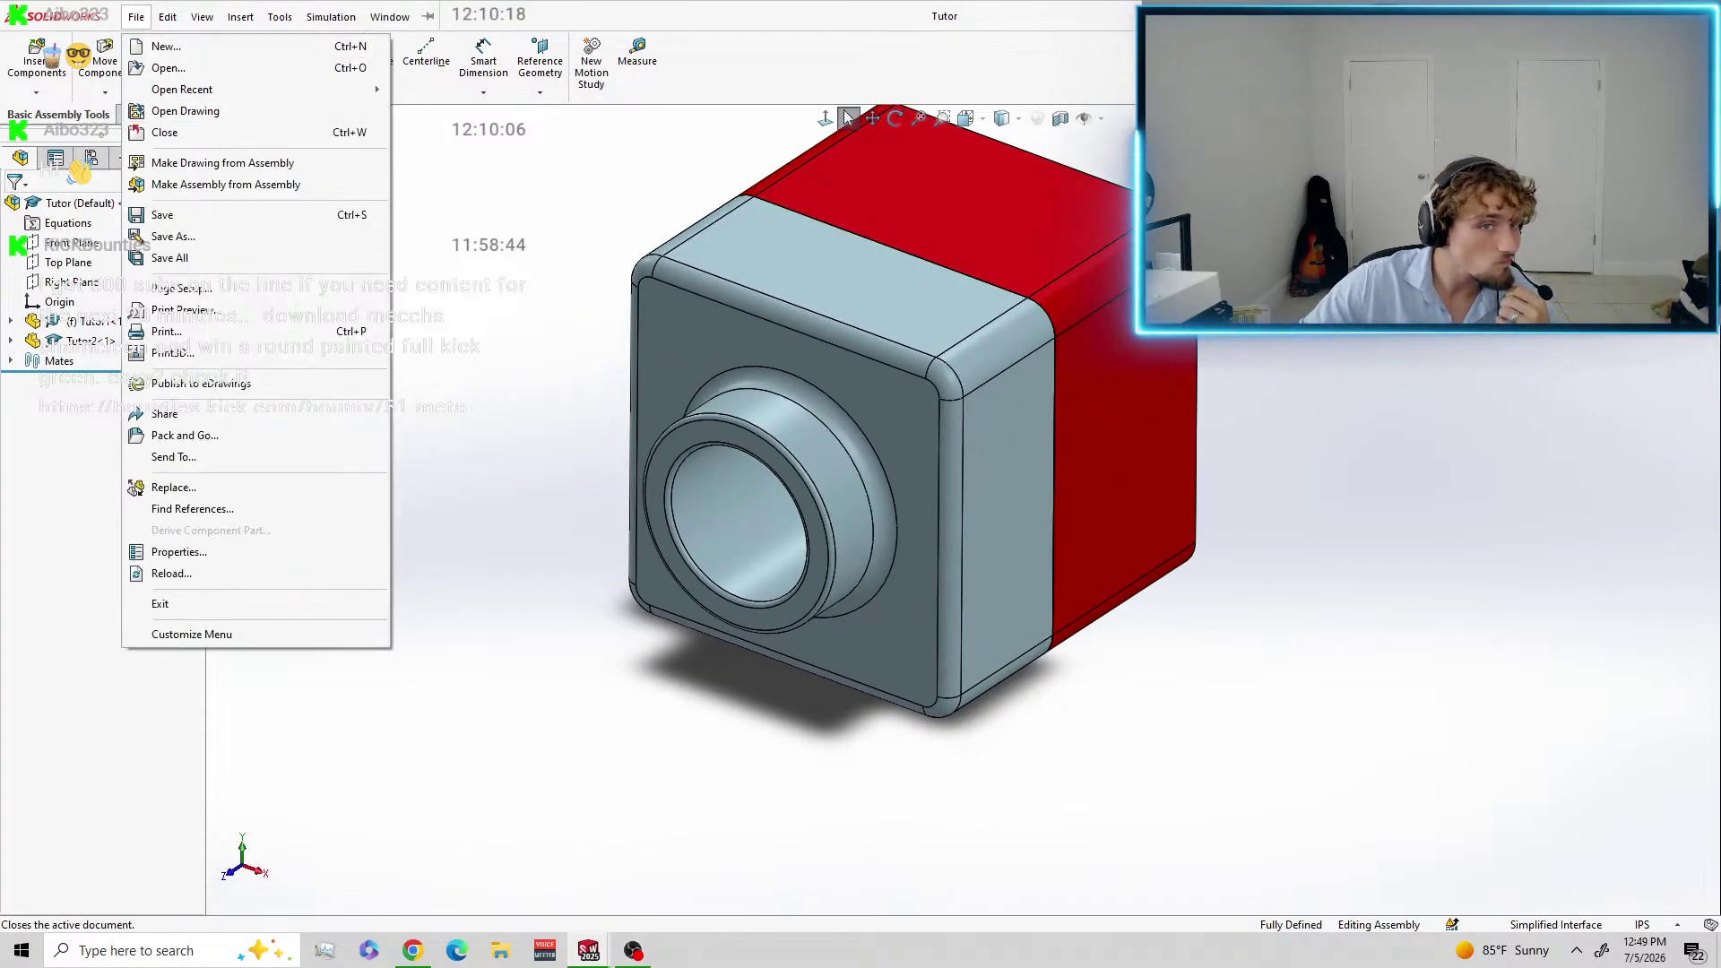
{"action": "left_click", "coordinate": [136, 16]}
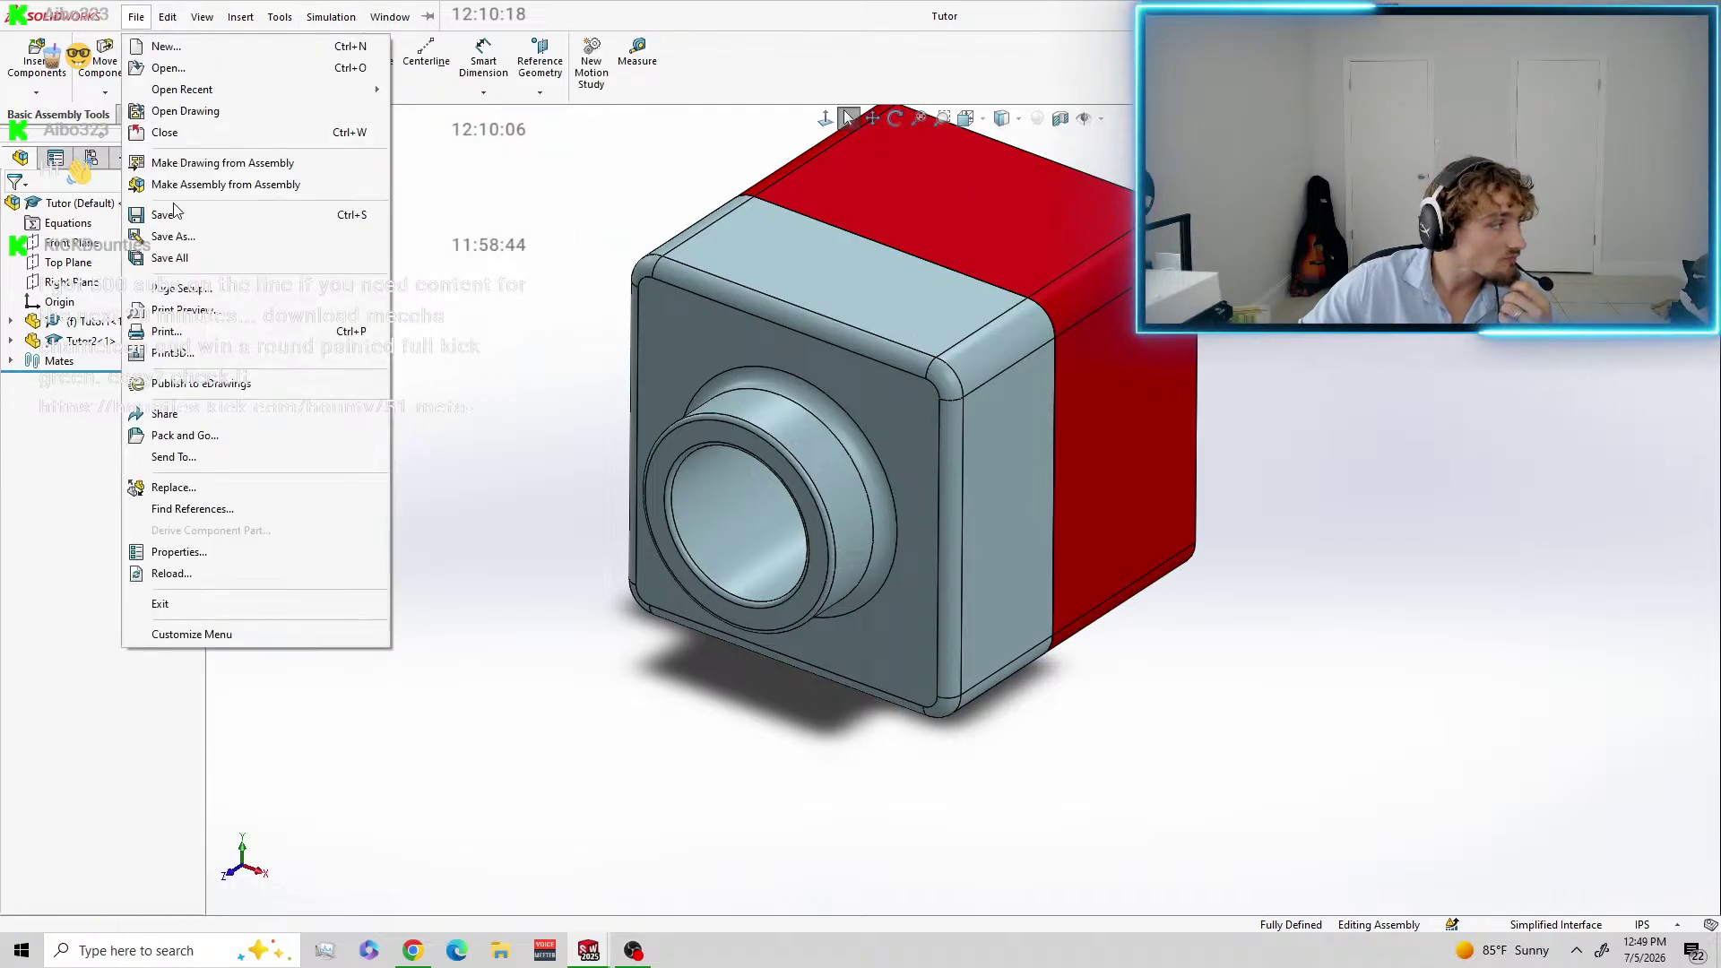
{"action": "left_click", "coordinate": [180, 132]}
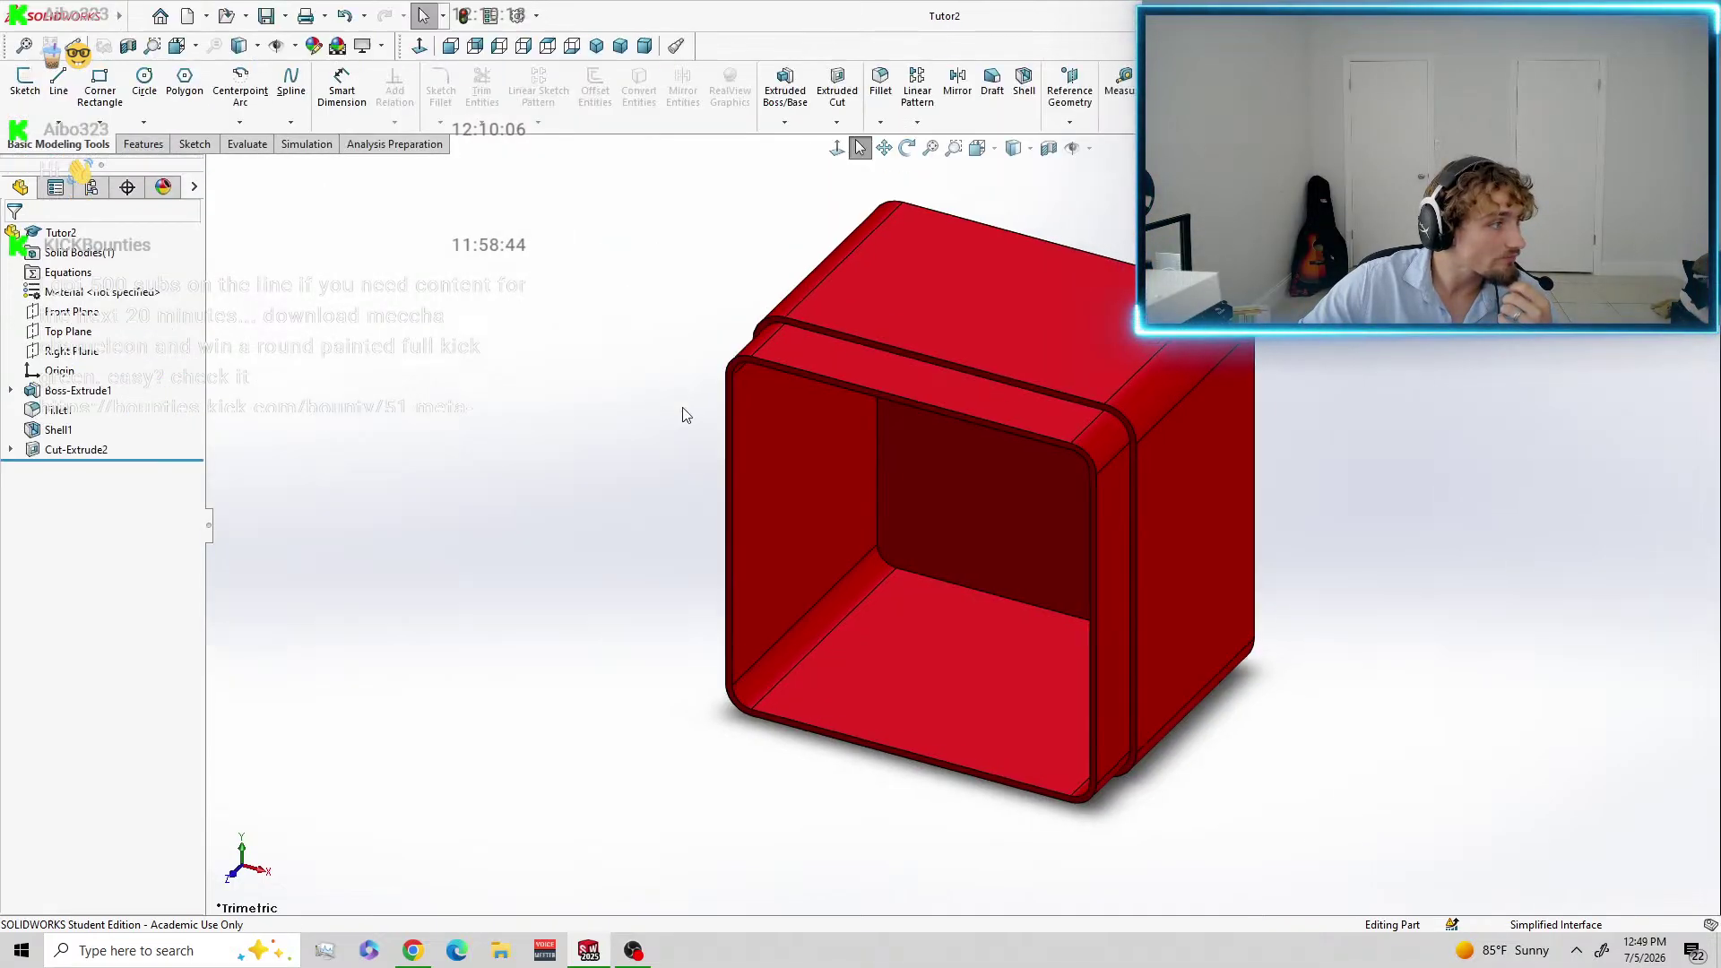
{"action": "left_click", "coordinate": [135, 17]}
{"action": "left_click", "coordinate": [135, 17]}
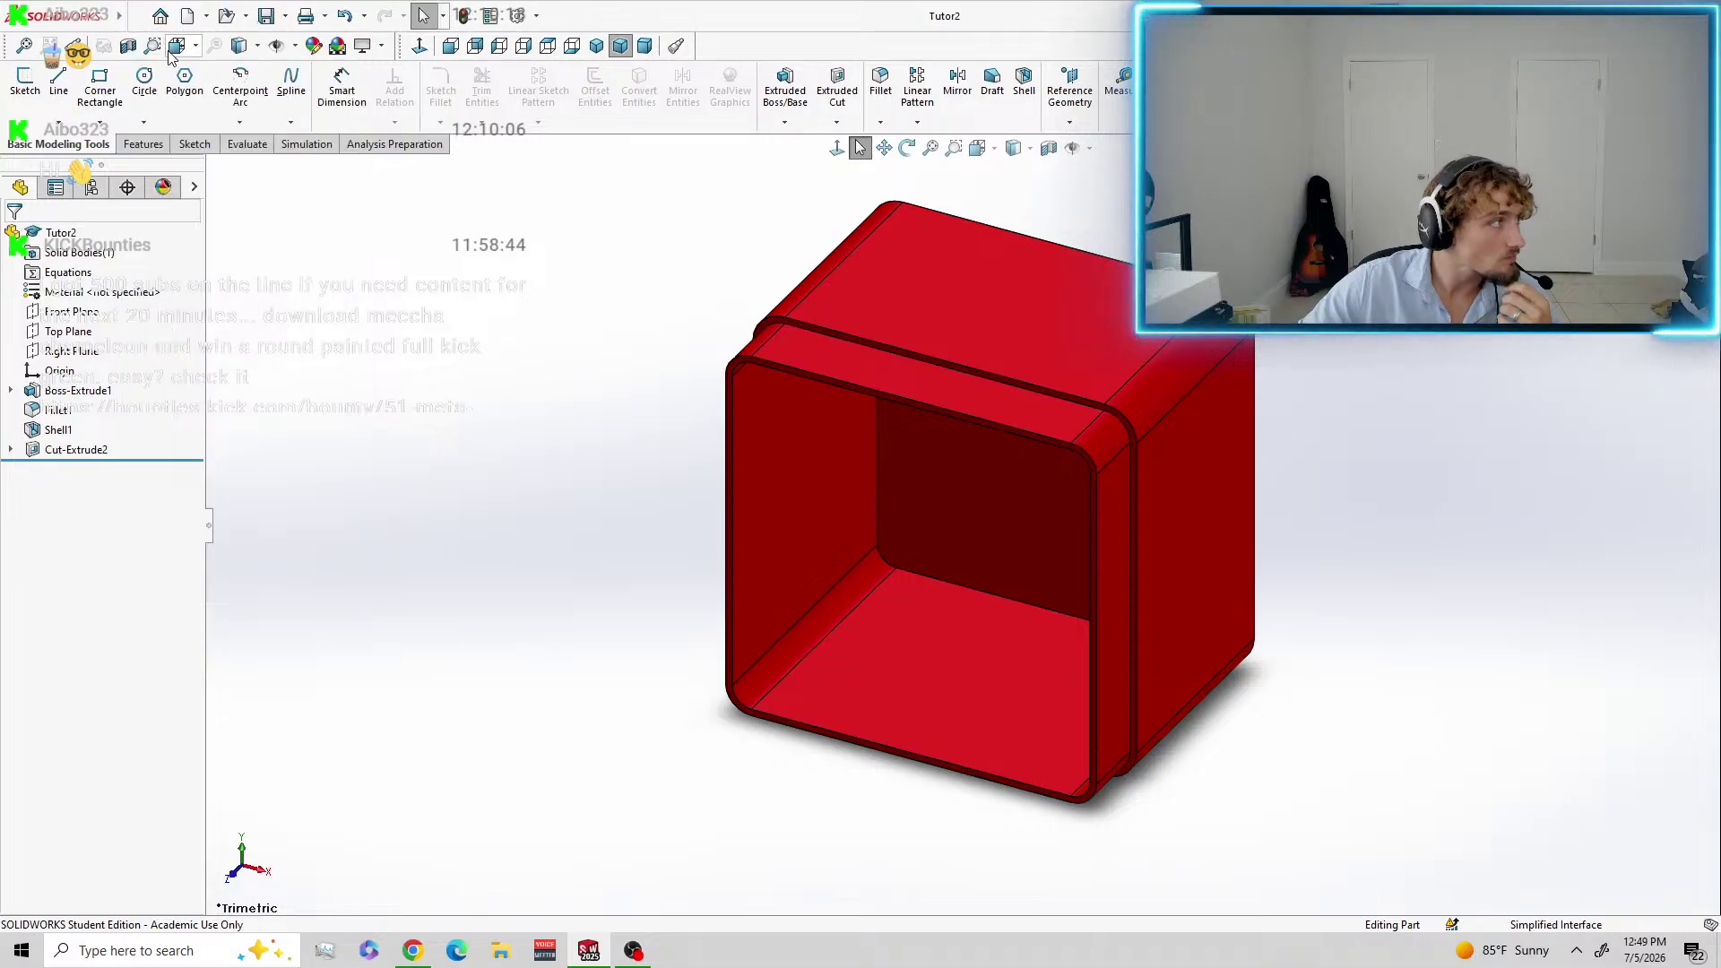
{"action": "left_click", "coordinate": [136, 17]}
{"action": "left_click", "coordinate": [166, 133]}
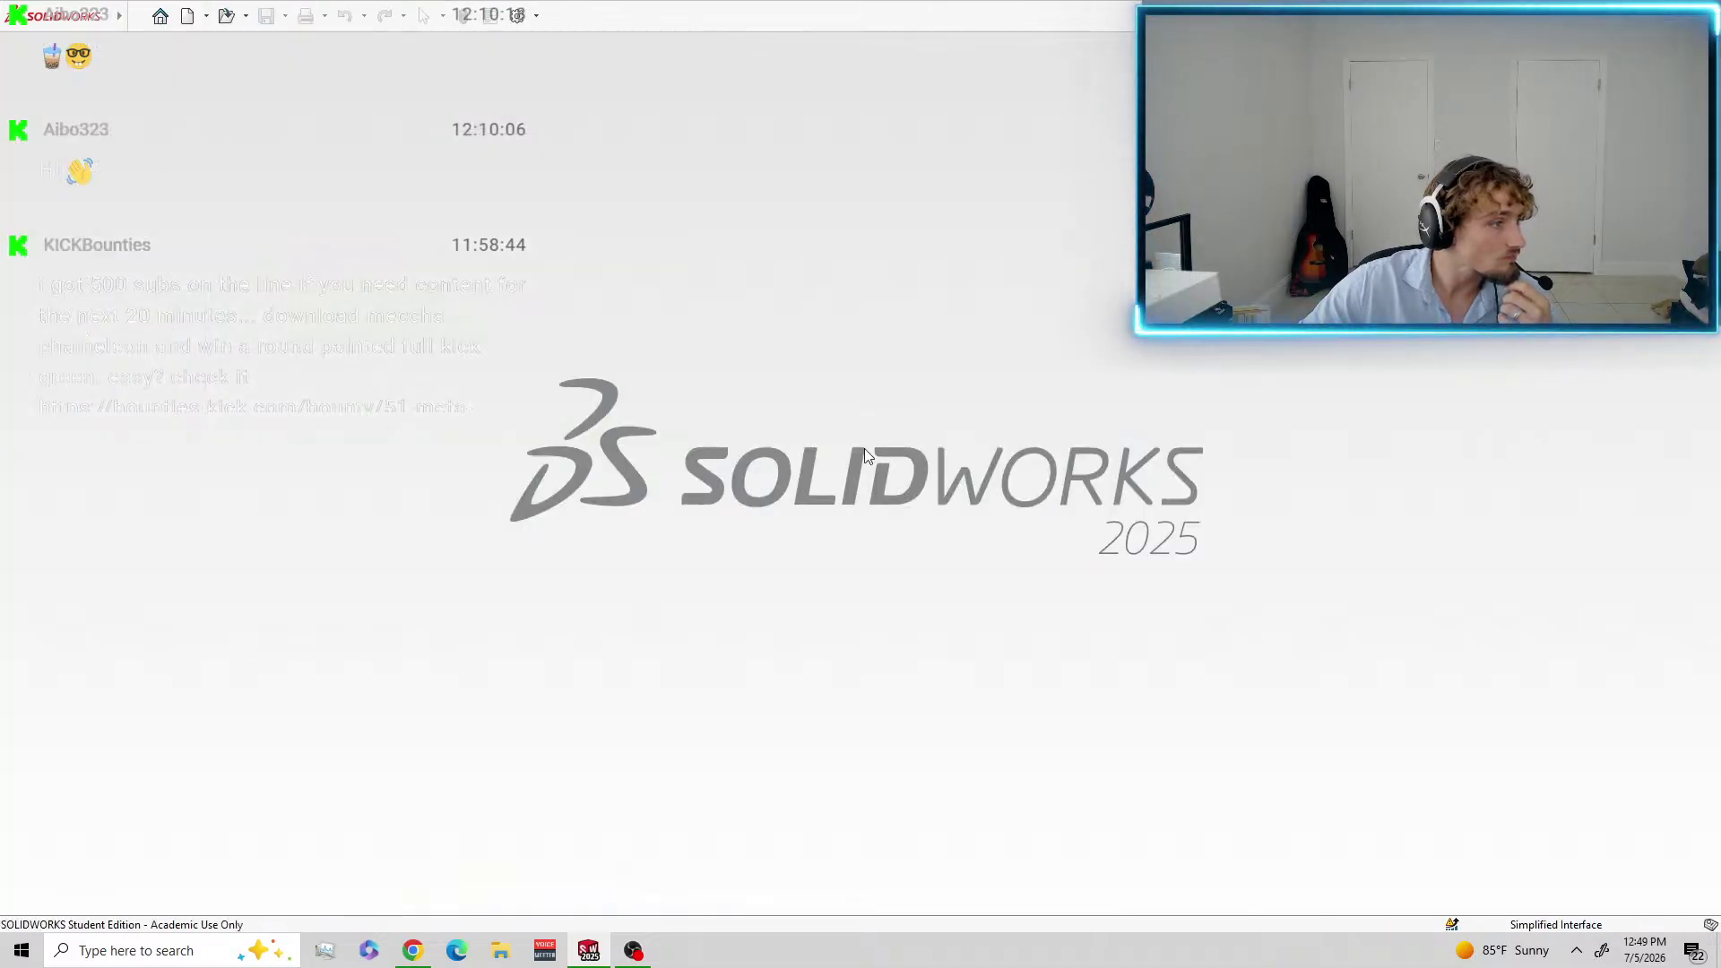
Create a new part document.
{"action": "left_click", "coordinate": [187, 15]}
{"action": "left_click", "coordinate": [416, 403]}
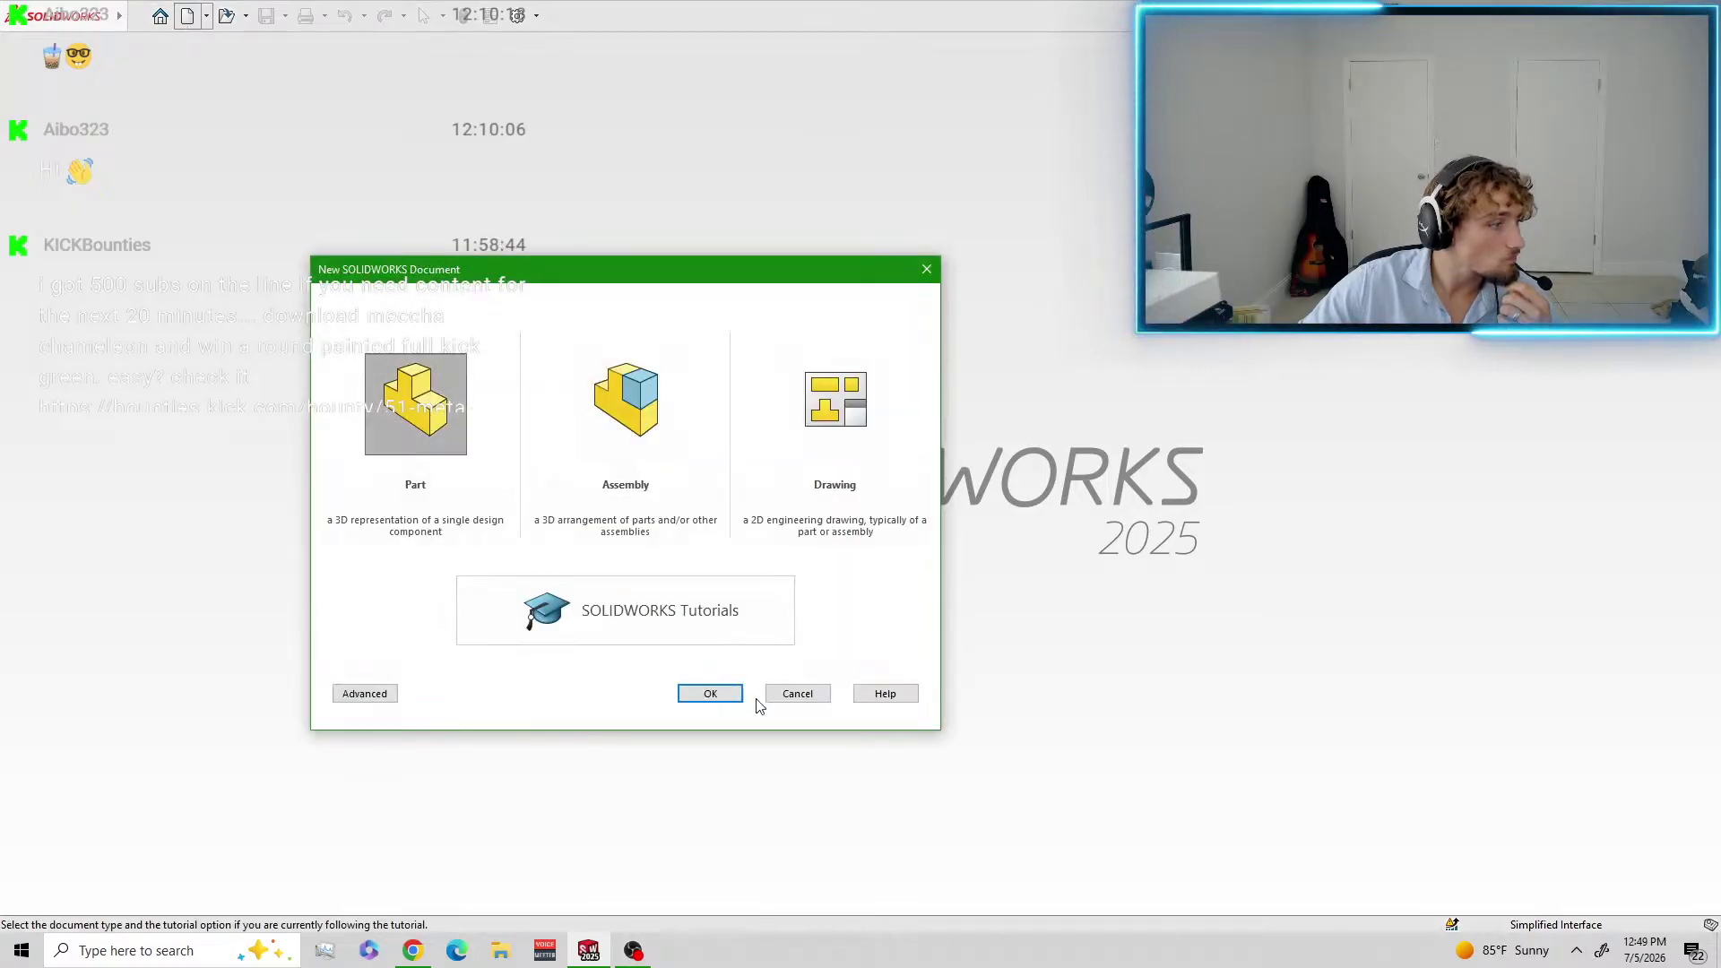
{"action": "left_click", "coordinate": [713, 695]}
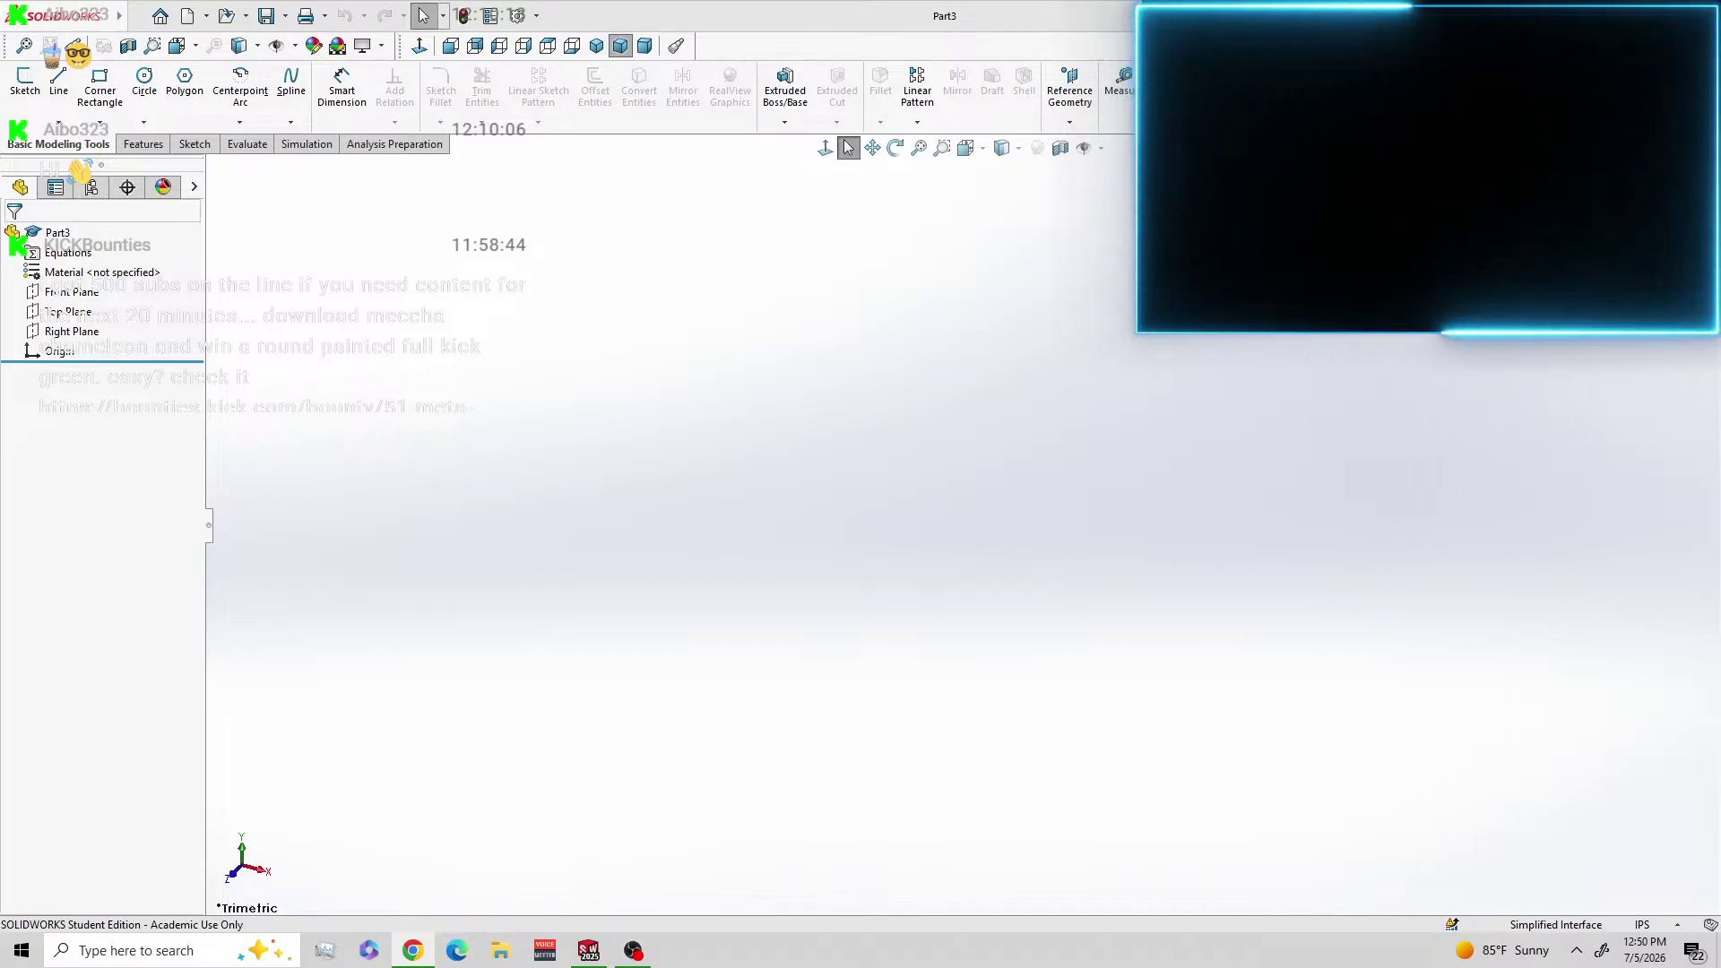
Switch to the Kick stream page in the browser, accept its cookies, check the stream full screen, and put the window away.
{"action": "left_click_drag", "start_coordinate": [1720, 467], "coordinate": [1265, 3]}
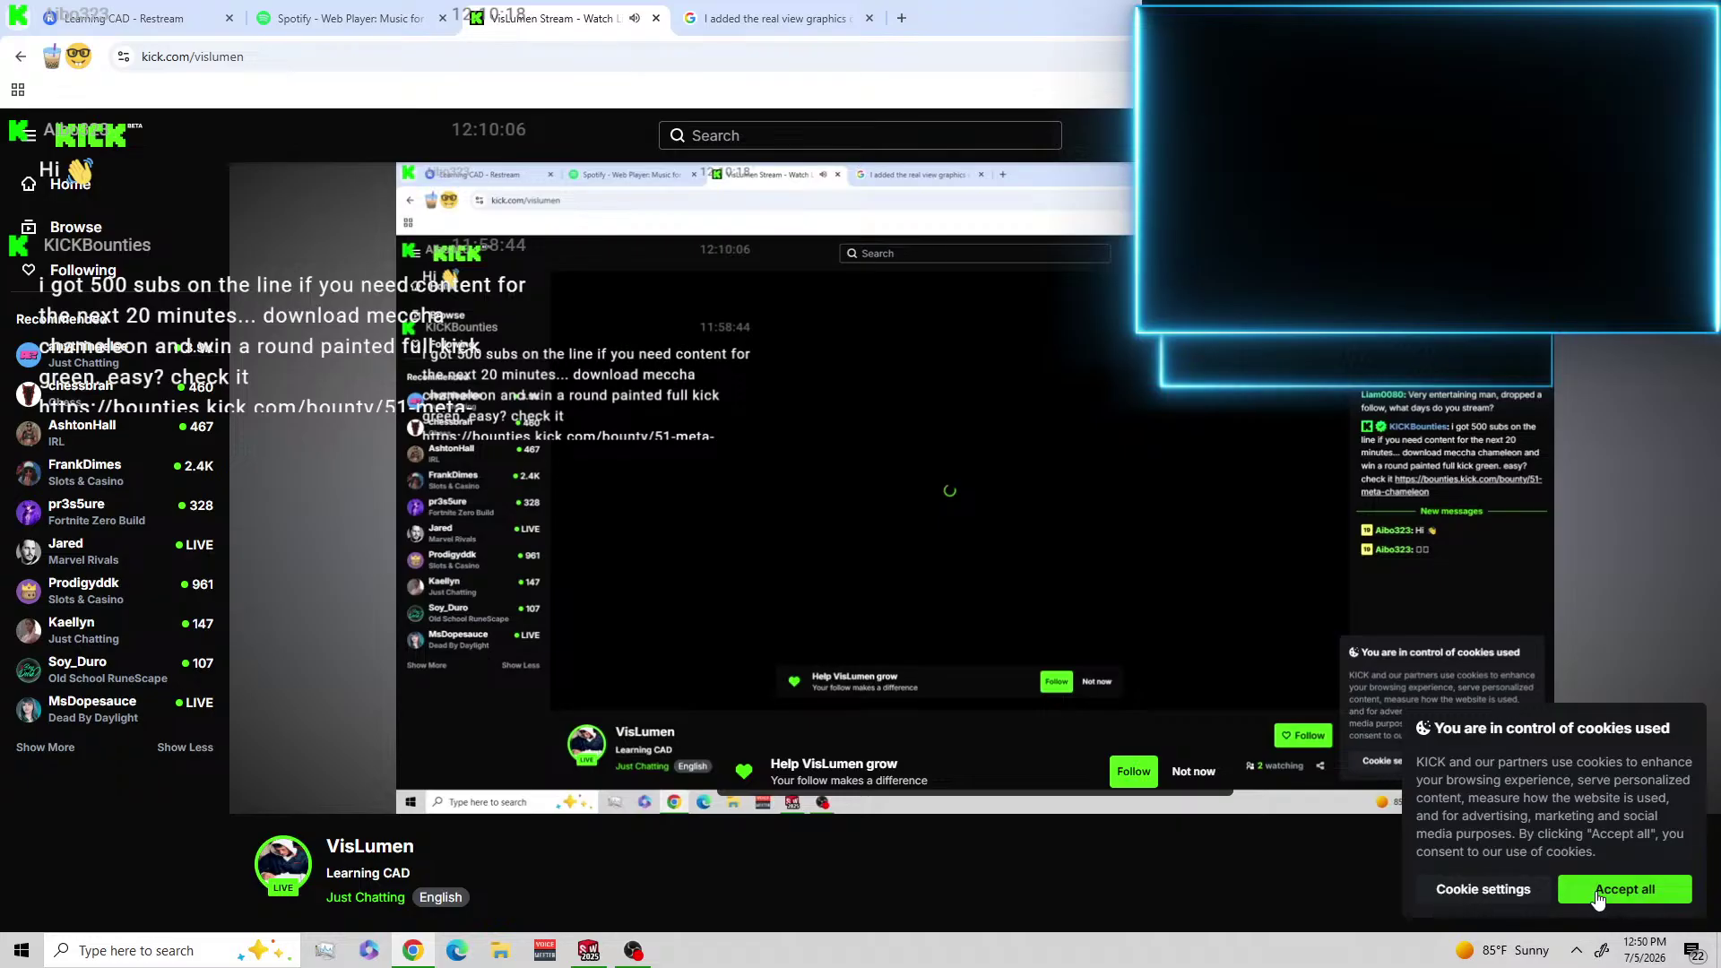
{"action": "left_click", "coordinate": [1599, 896]}
{"action": "mouse_move", "coordinate": [1535, 795]}
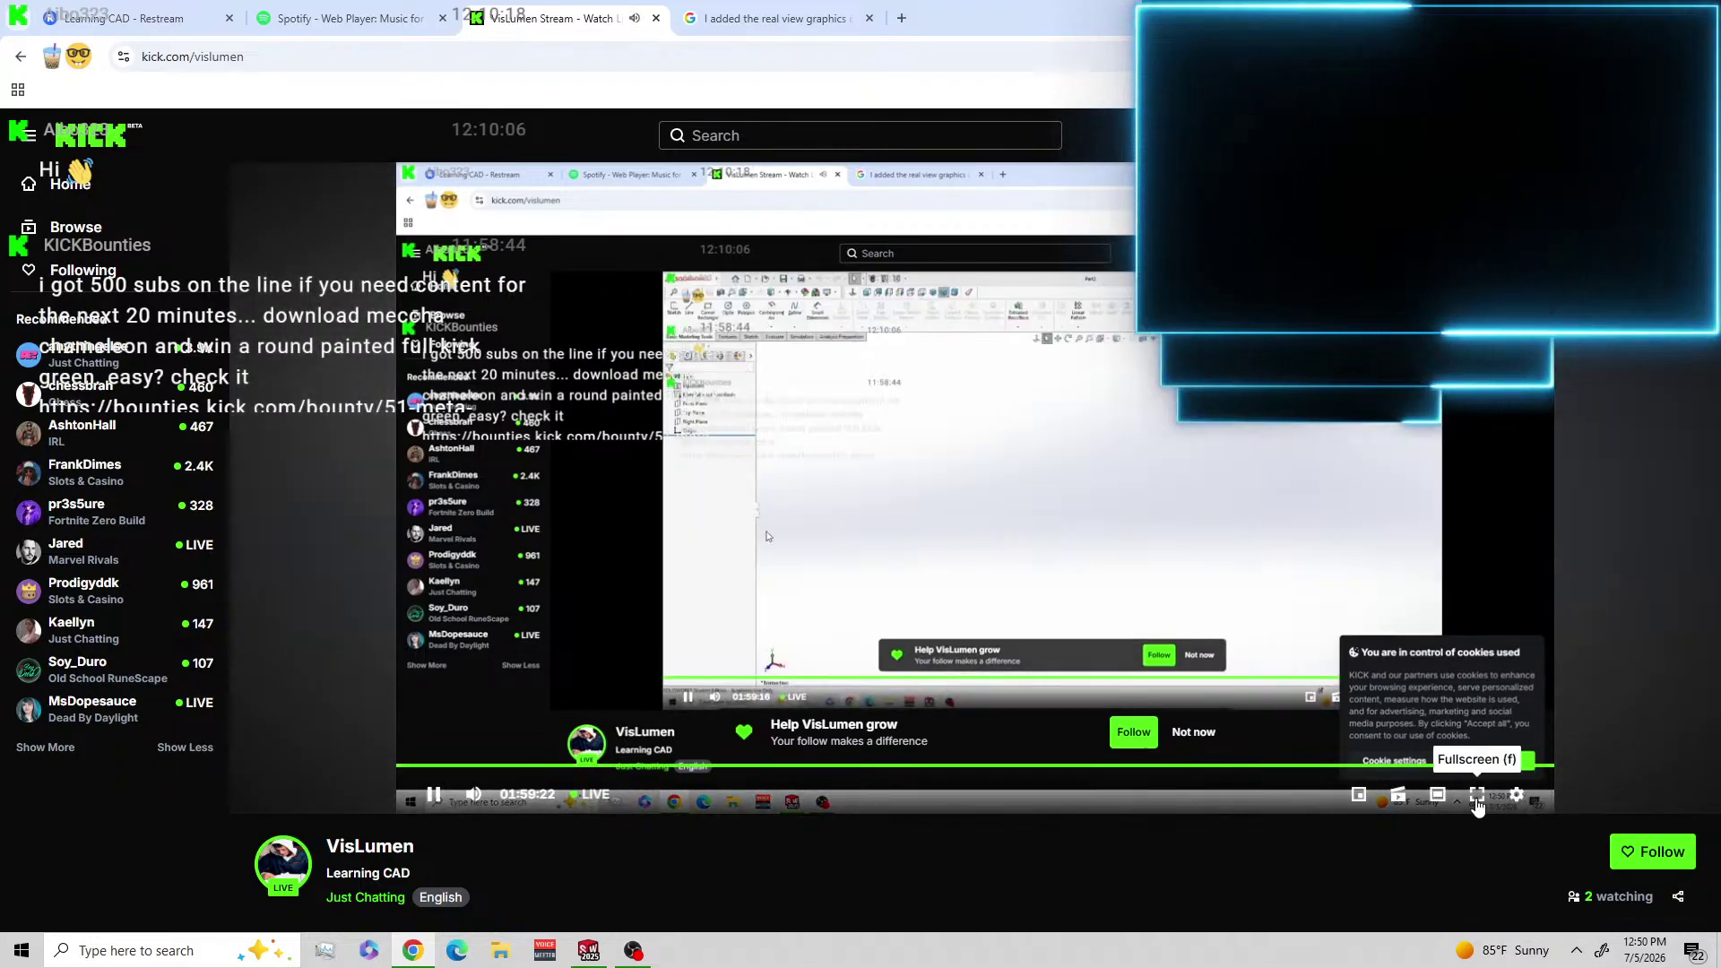
{"action": "left_click", "coordinate": [1476, 795]}
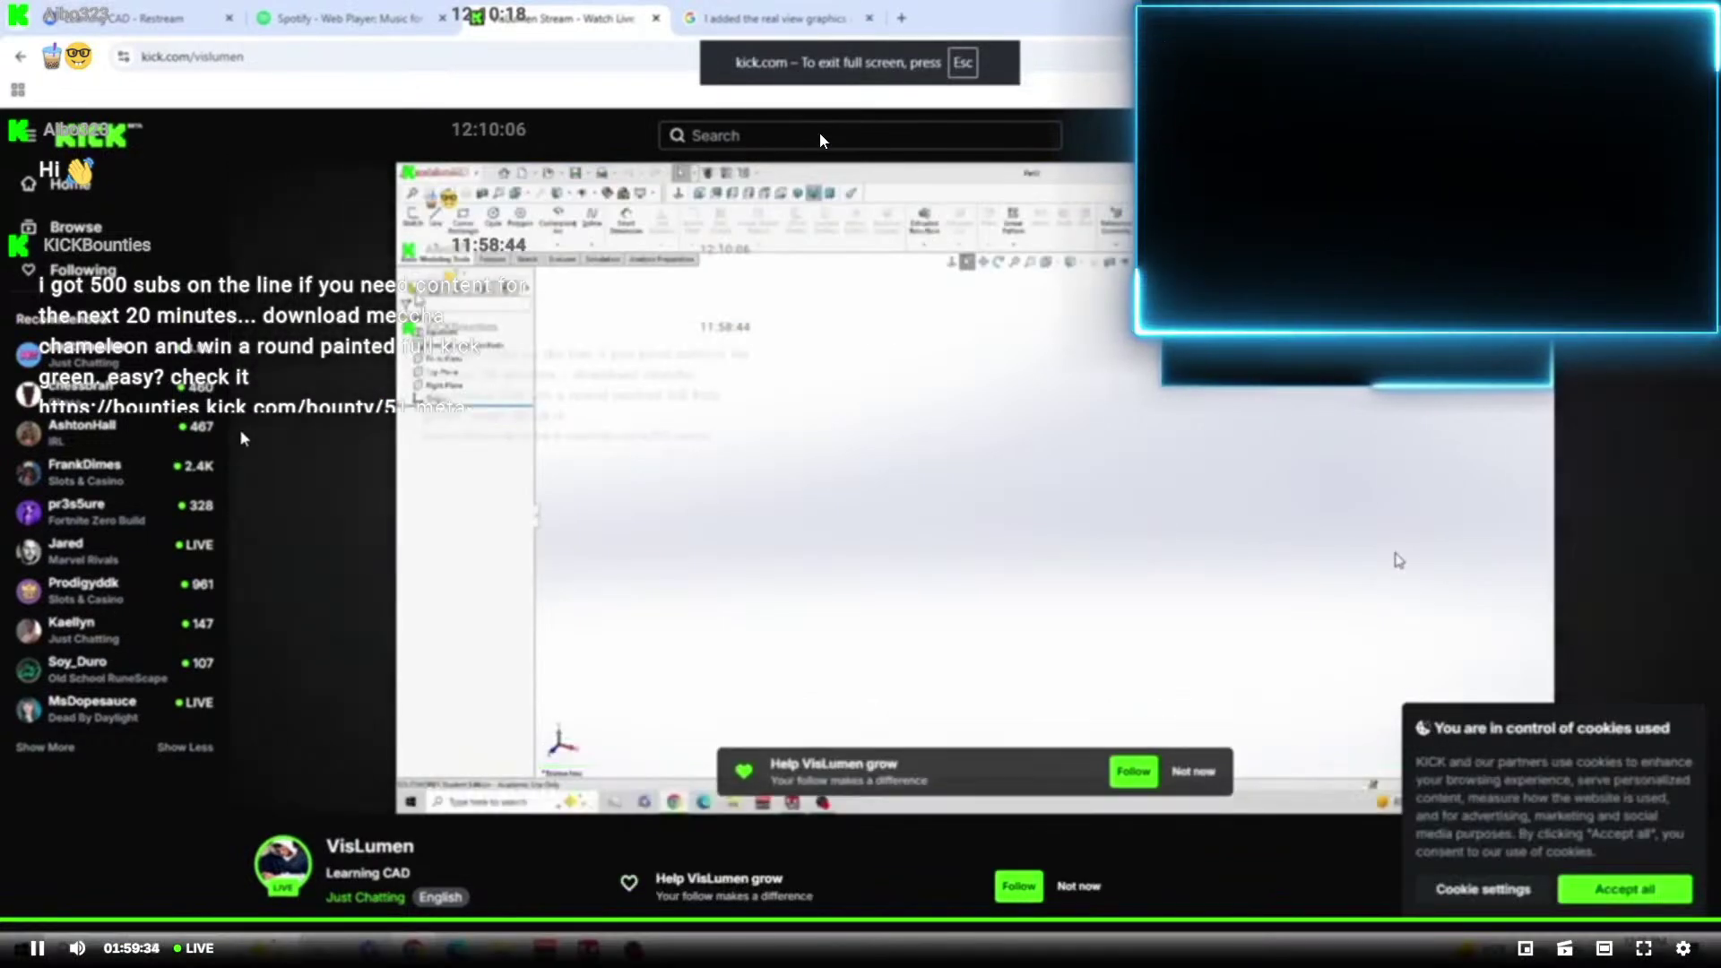
{"action": "key", "text": "Escape"}
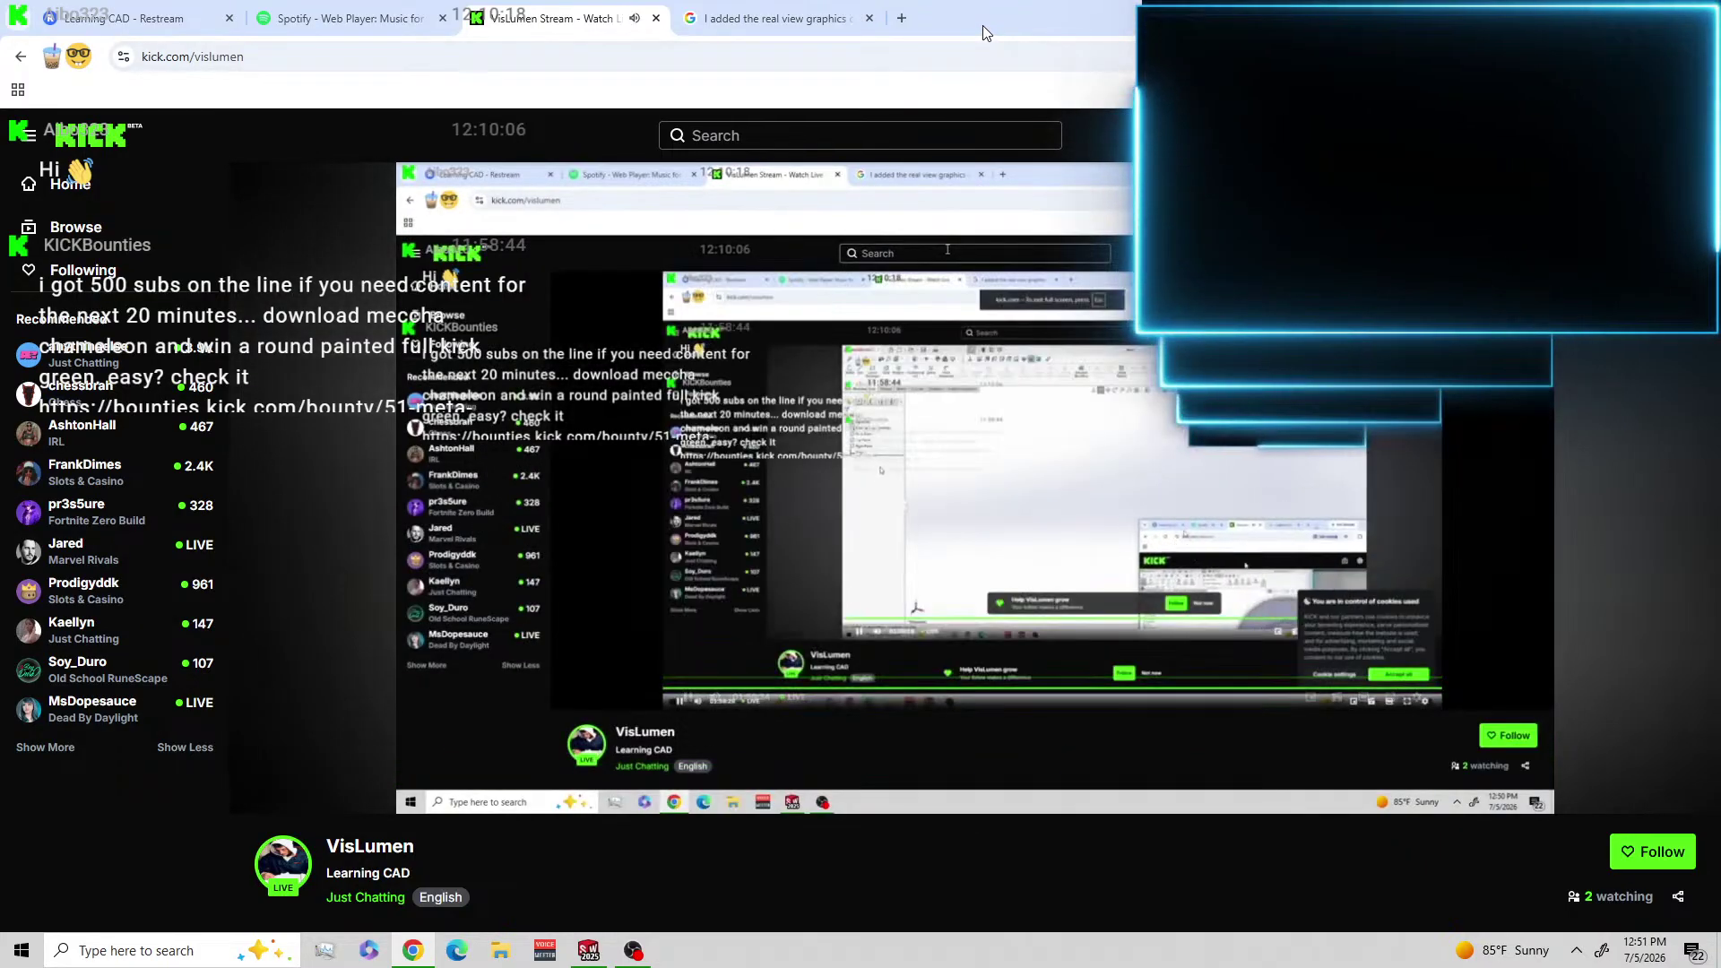
{"action": "left_click_drag", "start_coordinate": [982, 25], "coordinate": [1720, 215]}
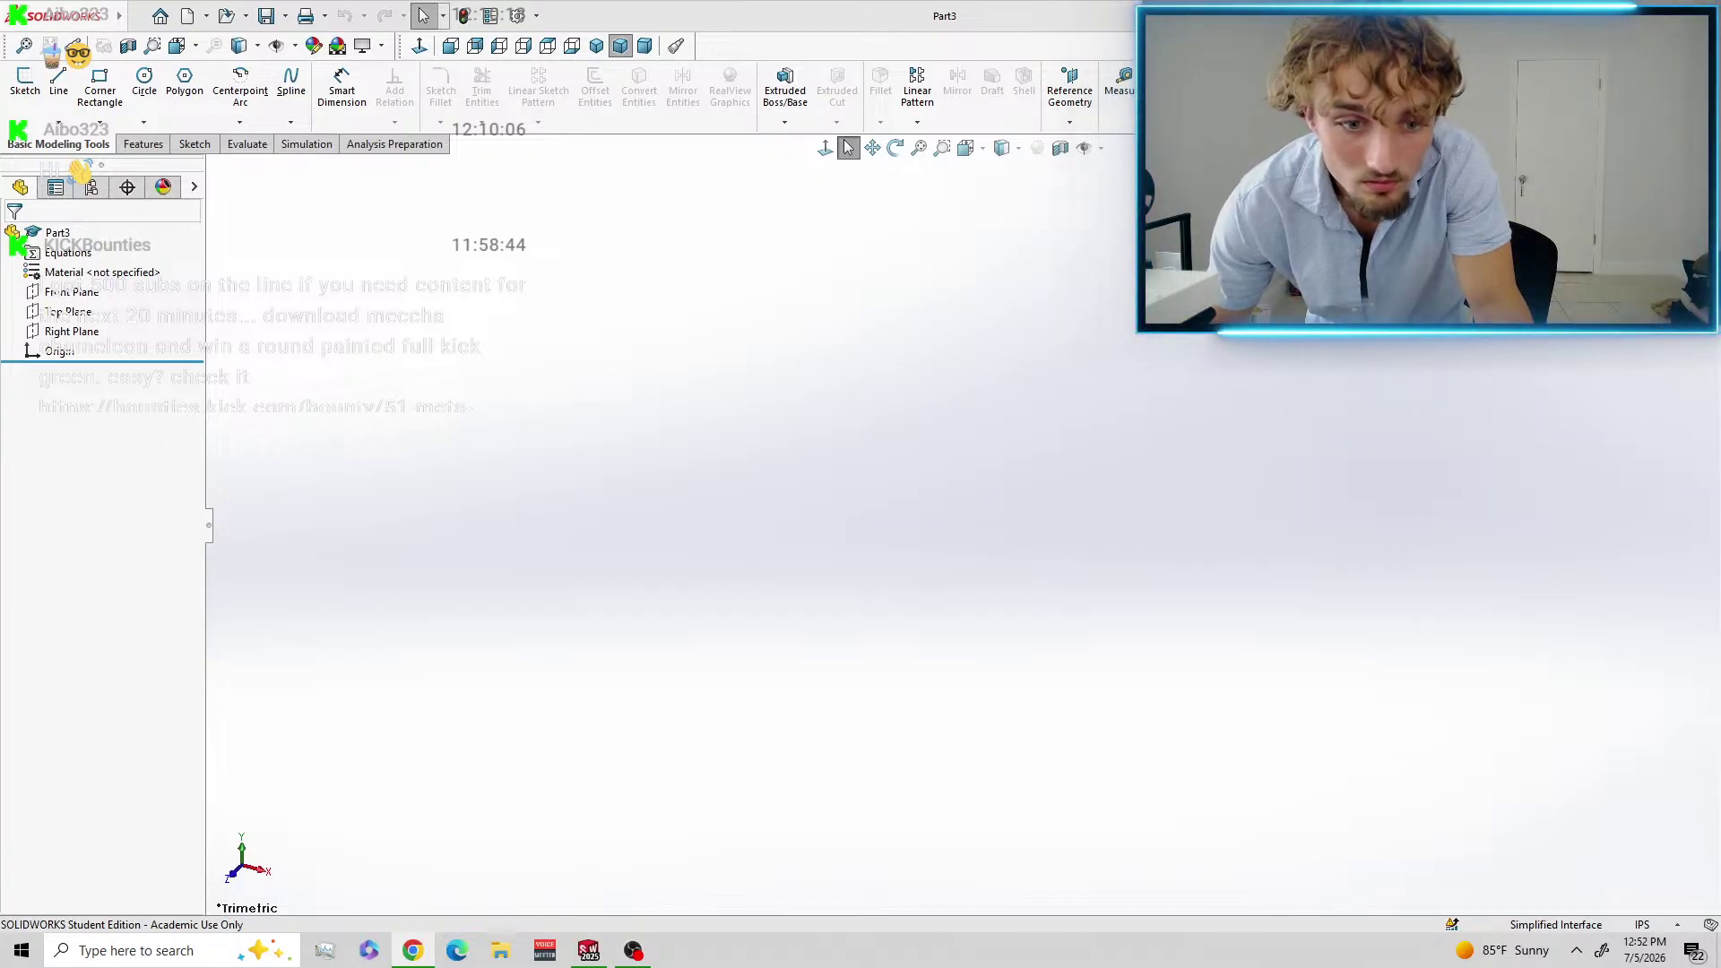
Show the YouTube video "From Sine Wave to Square Wave" full screen at 1080p and skip to 2:48:49.
{"action": "left_click_drag", "start_coordinate": [1720, 520], "coordinate": [975, 9]}
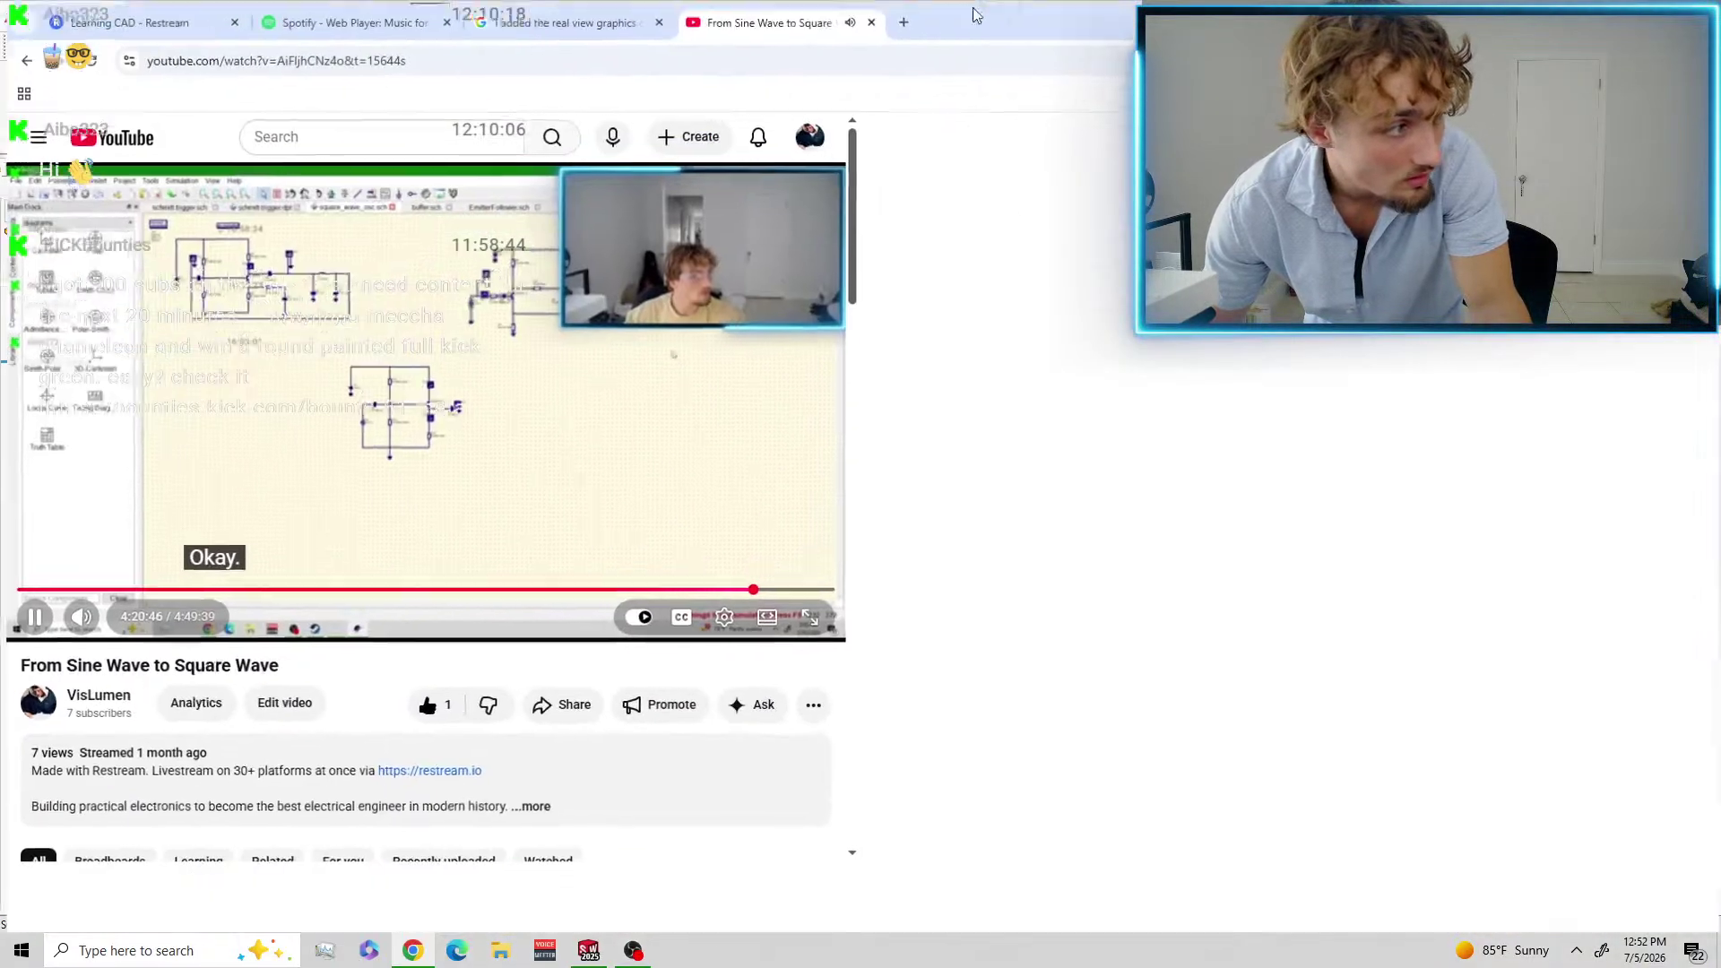
{"action": "left_click", "coordinate": [1177, 818]}
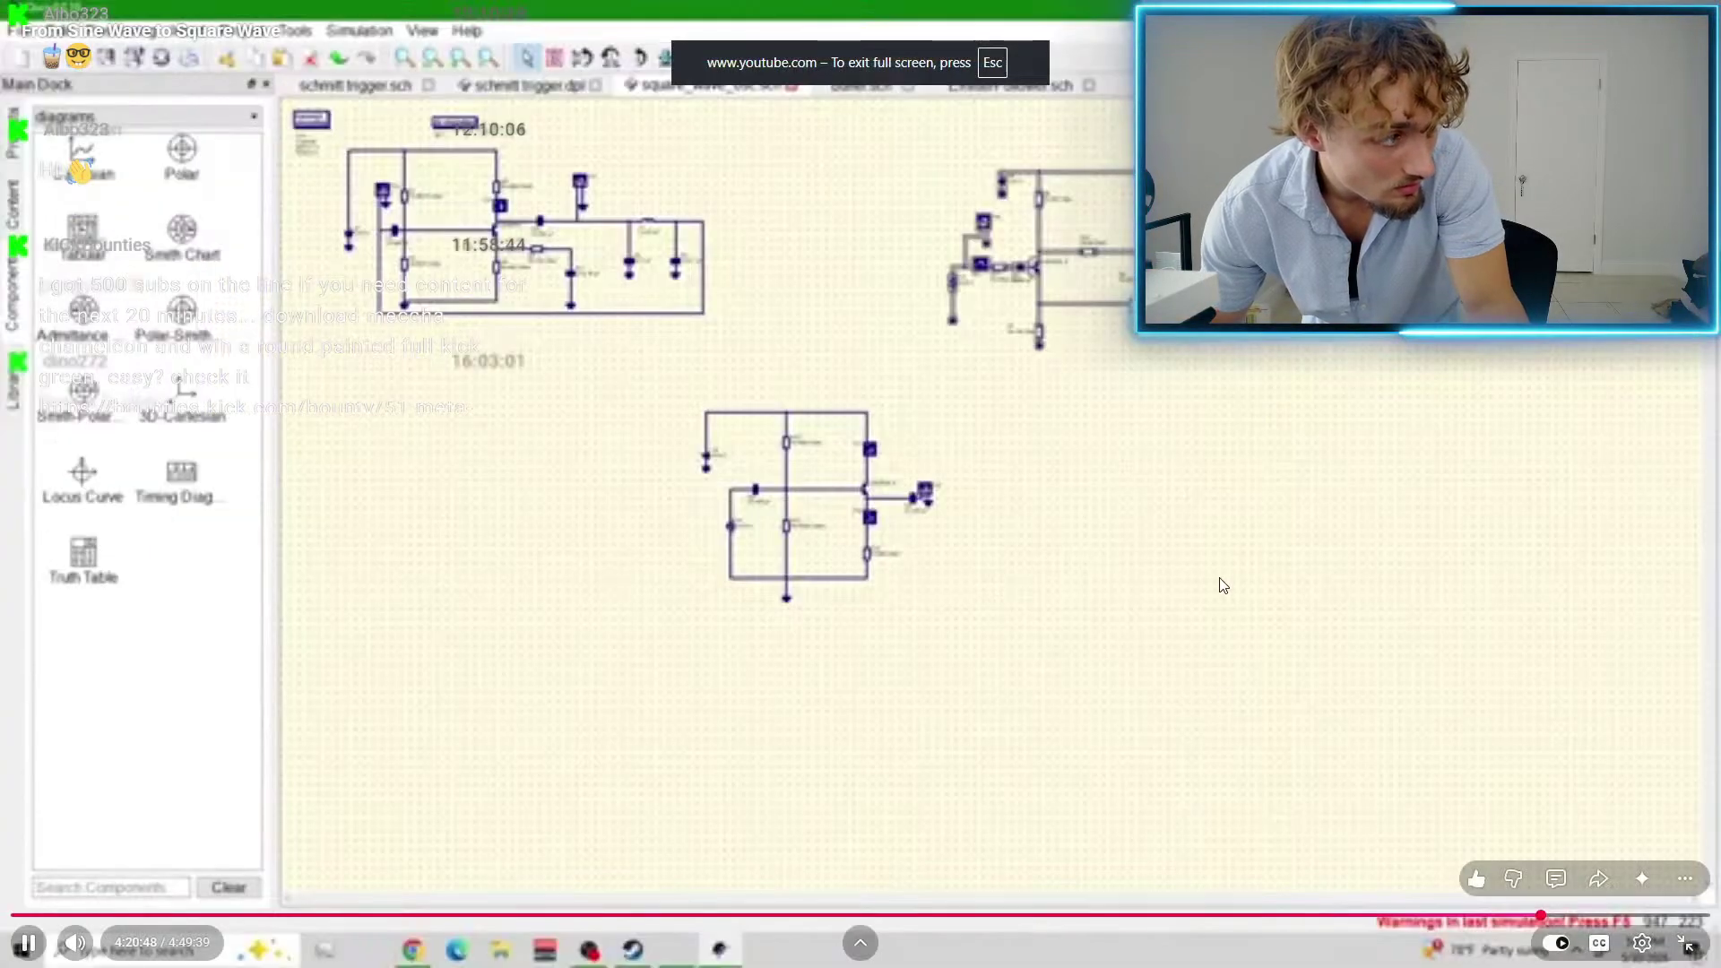
{"action": "left_click", "coordinate": [1642, 942]}
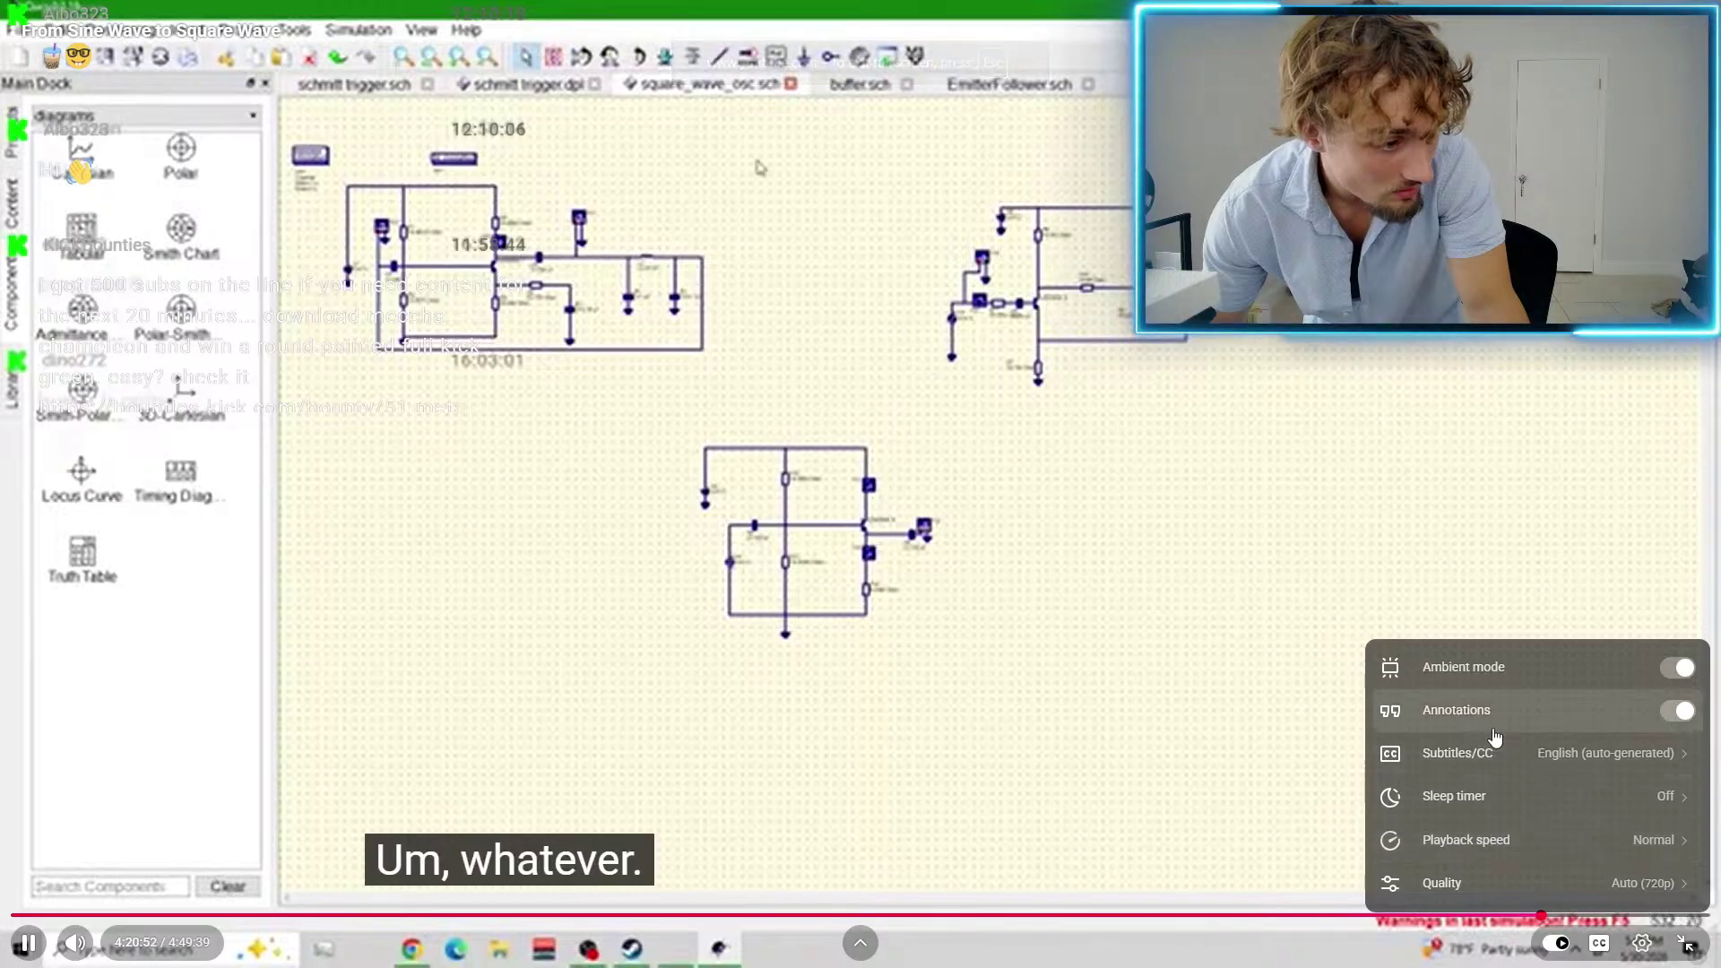
{"action": "left_click", "coordinate": [1514, 883]}
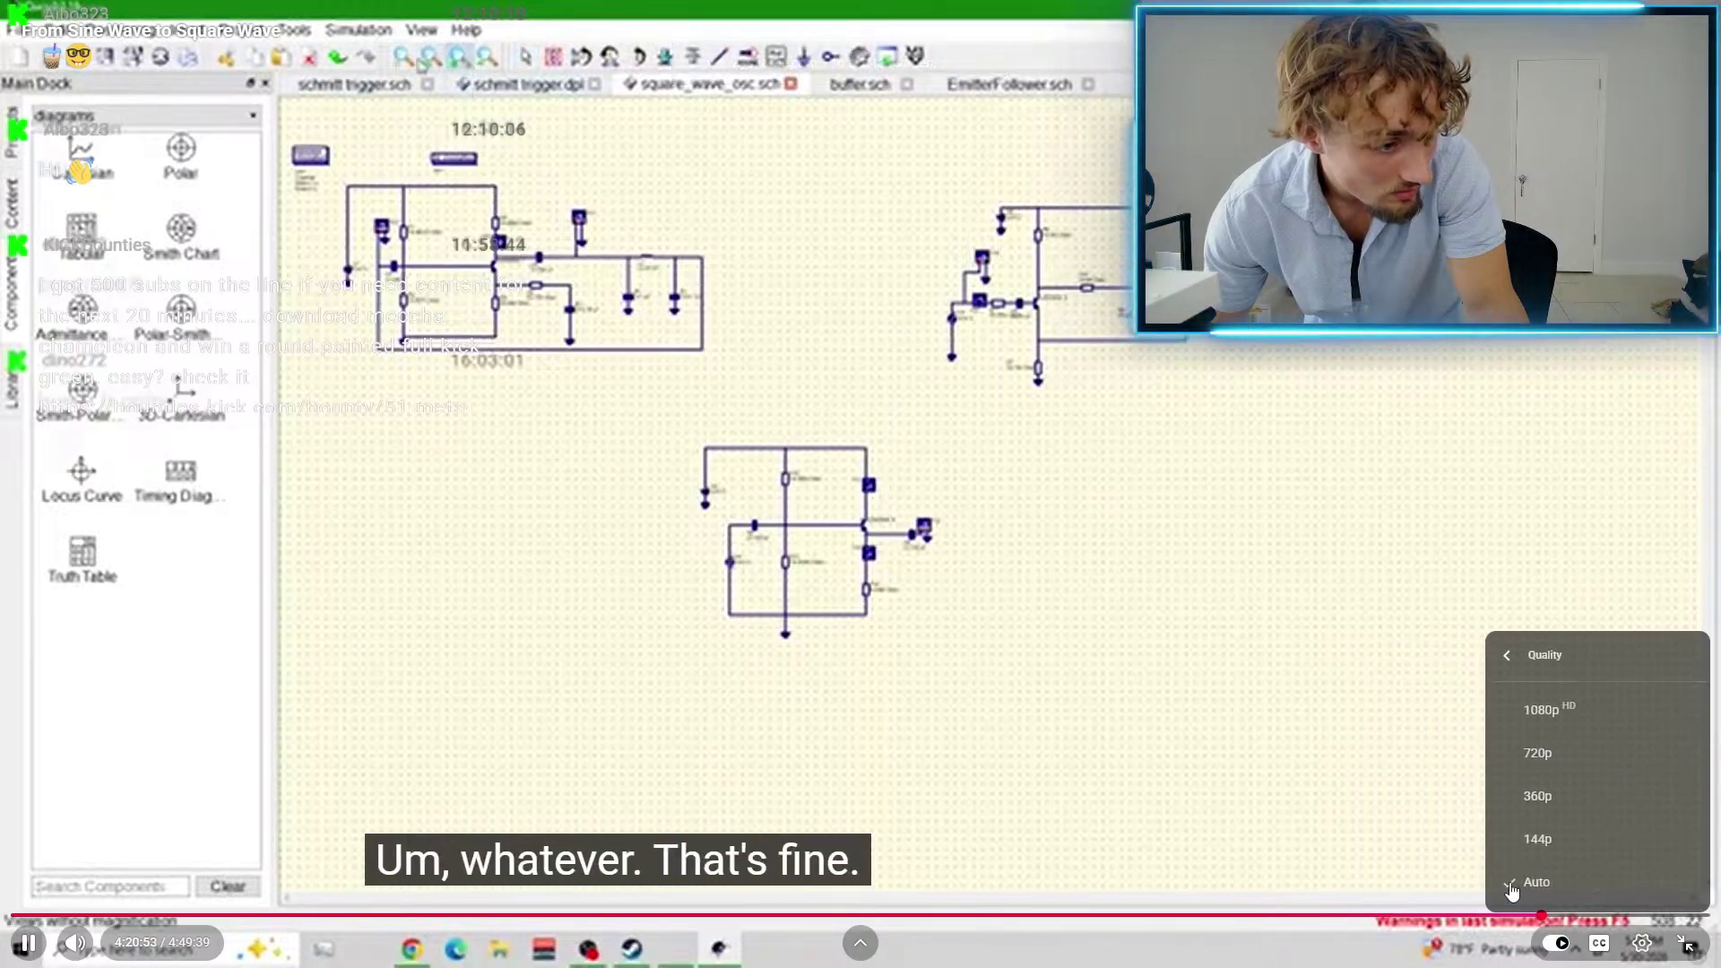
{"action": "left_click", "coordinate": [1542, 708]}
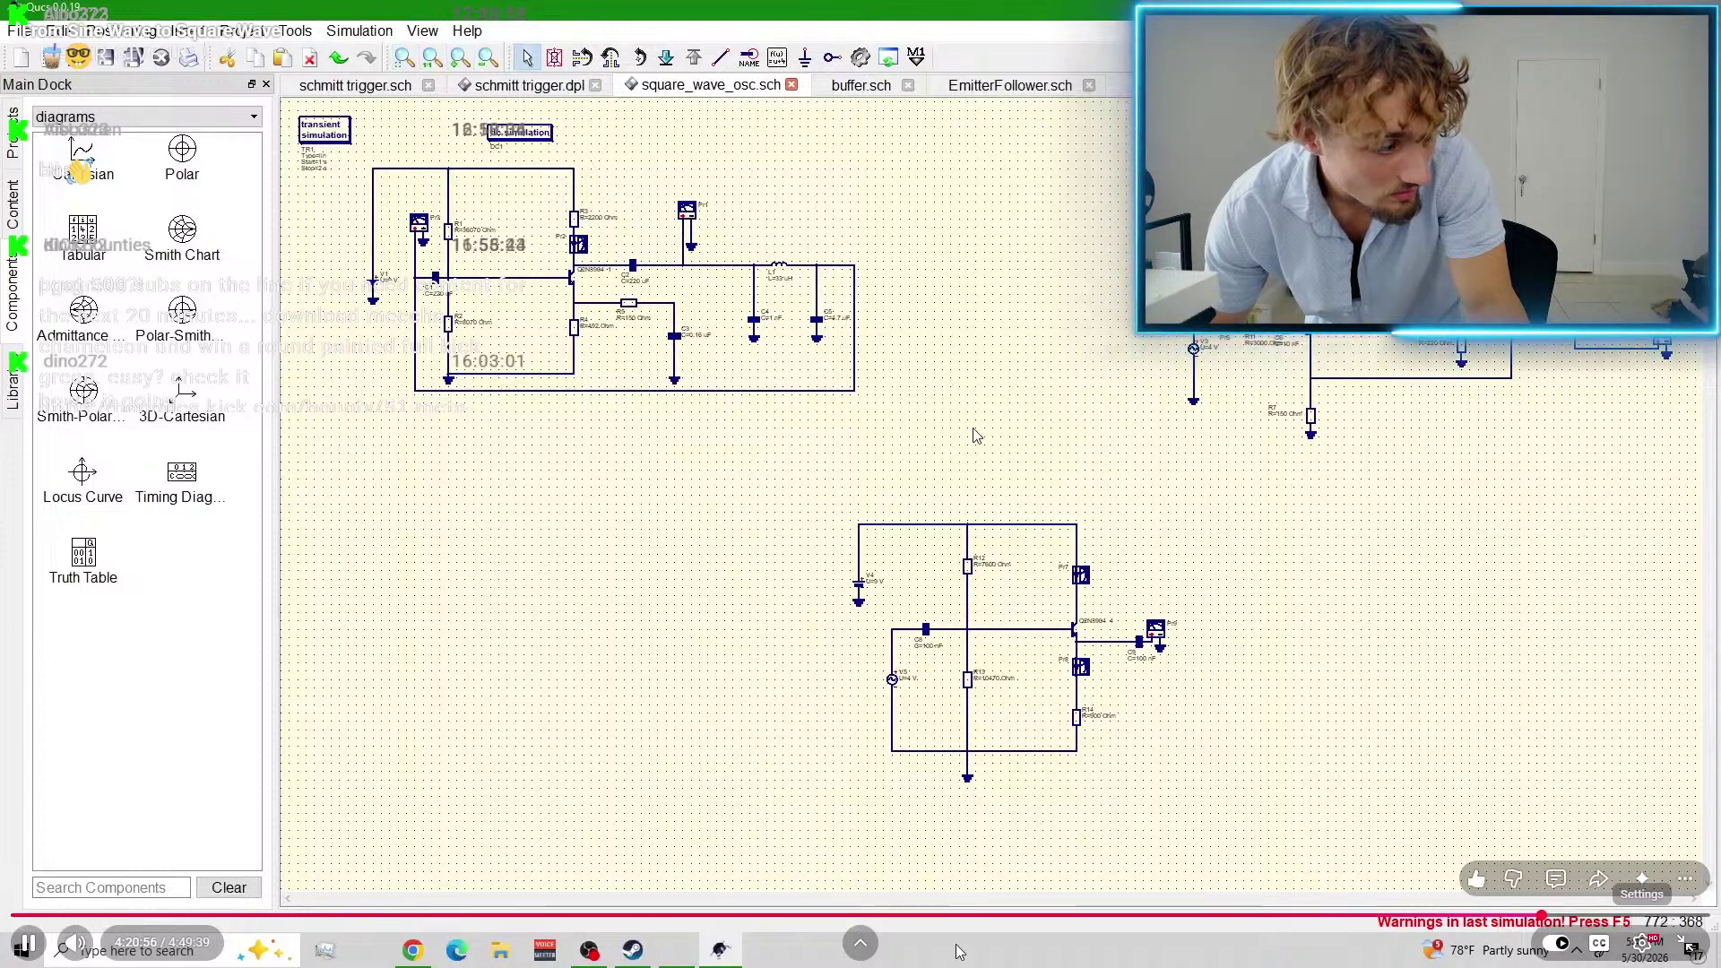
{"action": "left_click", "coordinate": [1002, 918]}
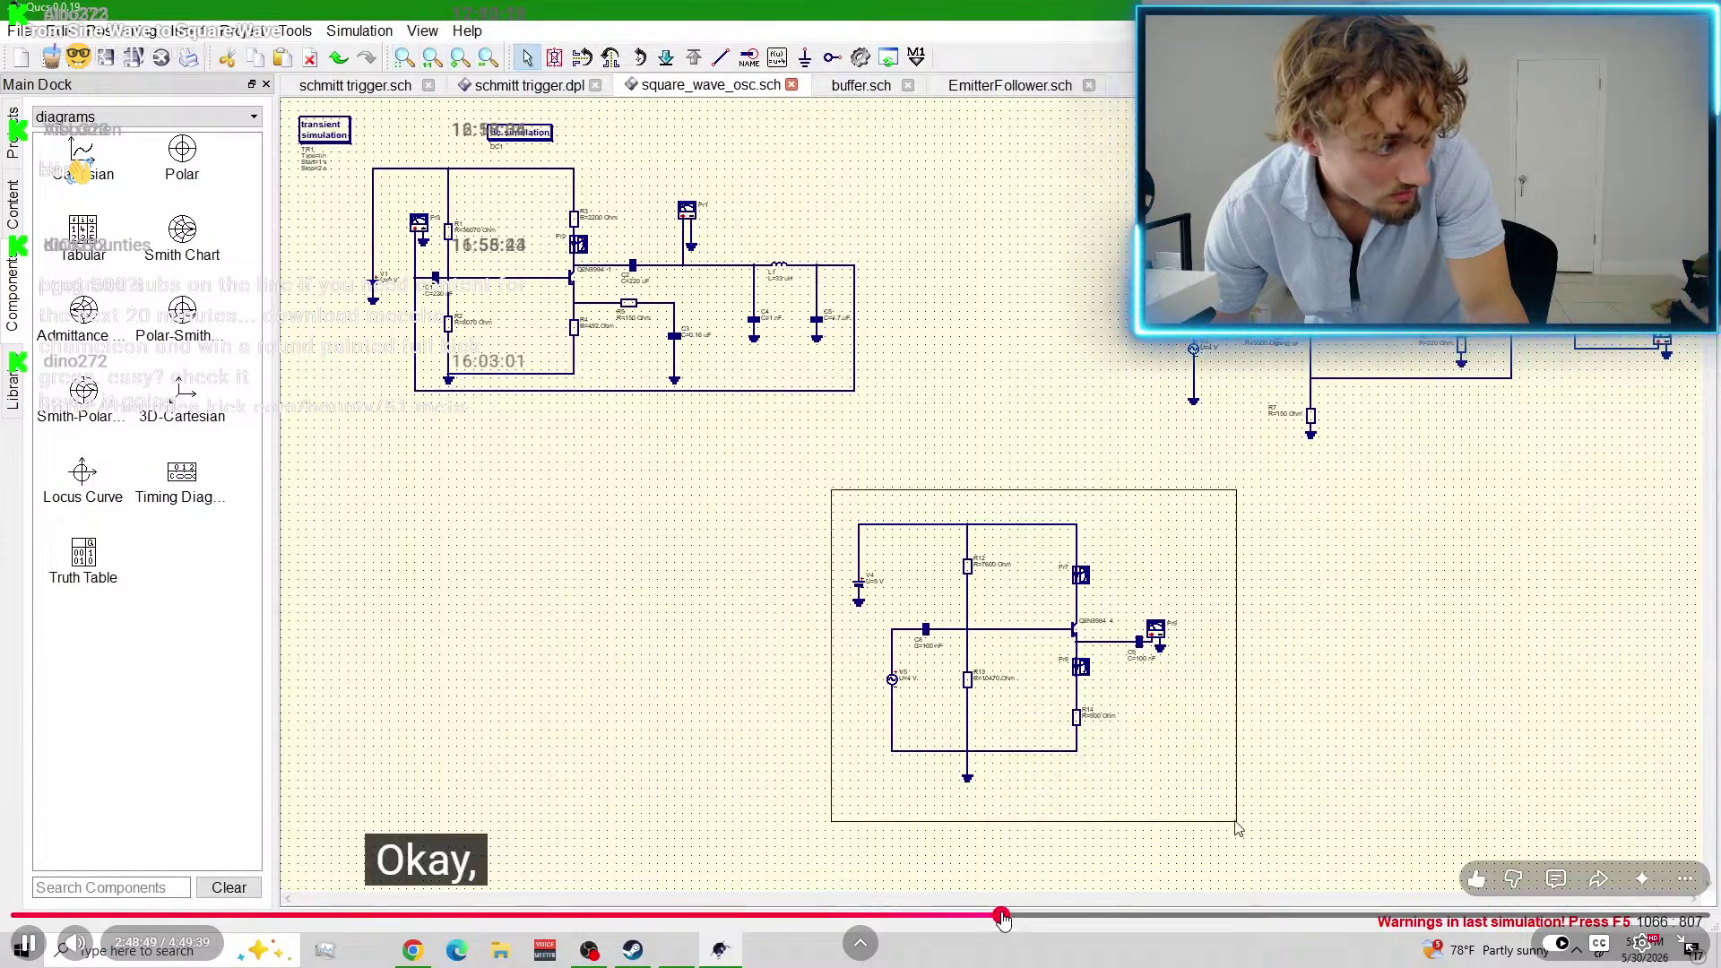
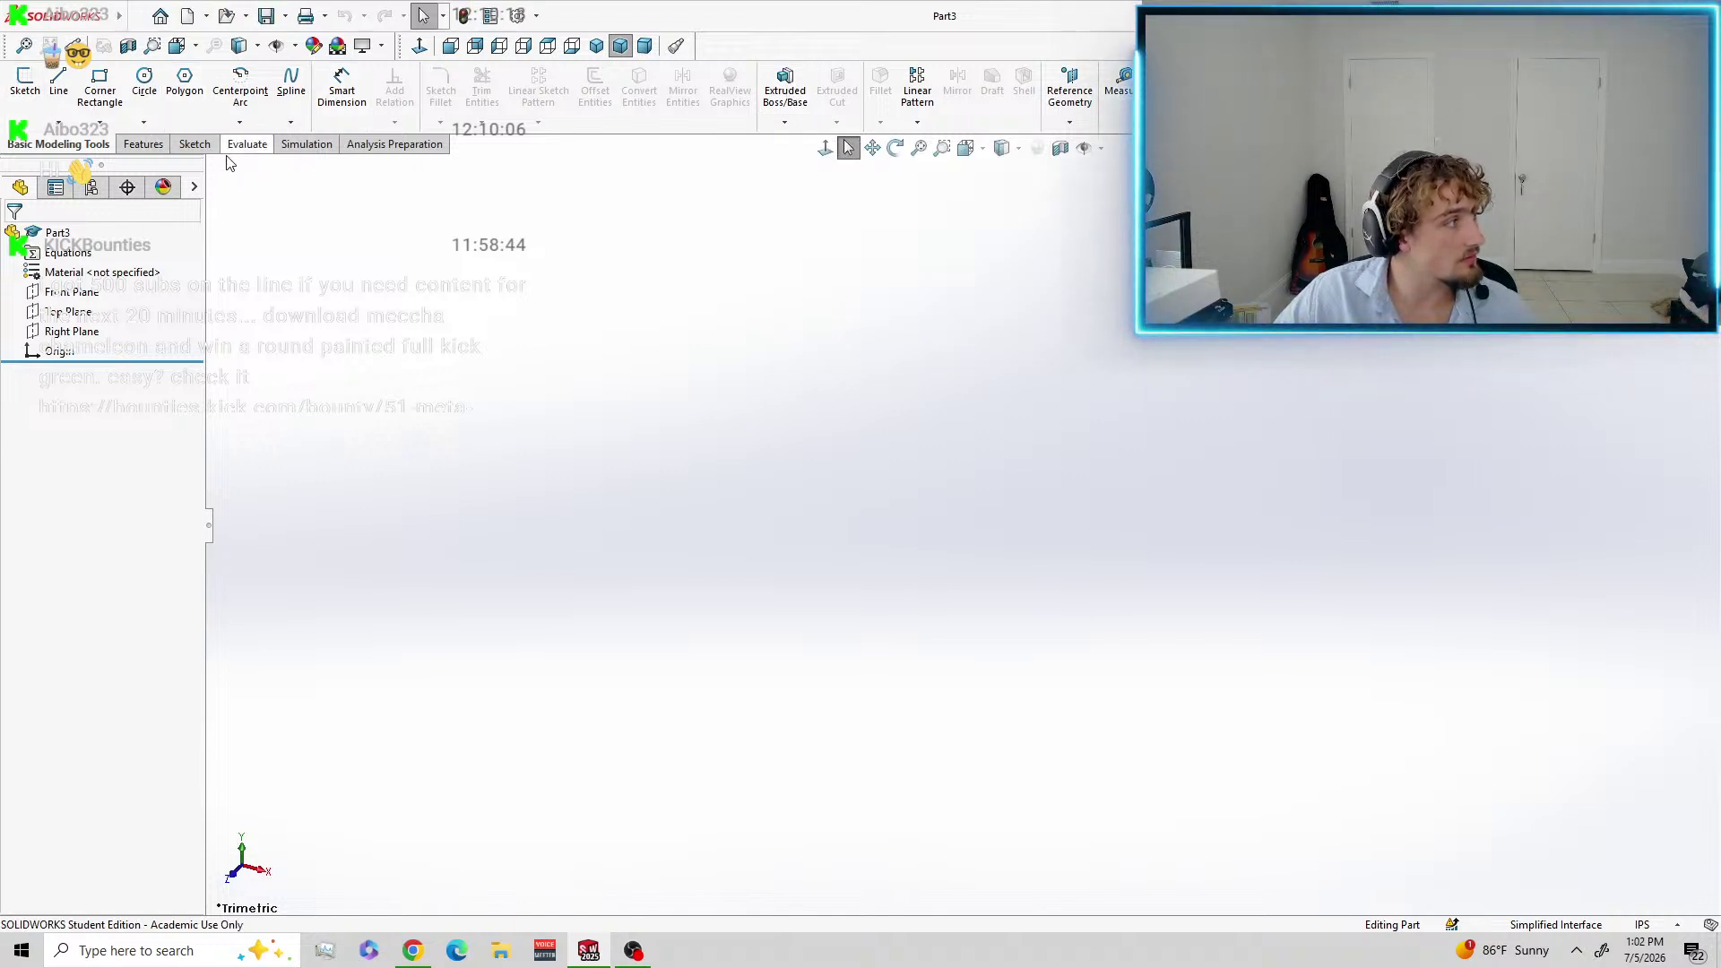
Sketch a circle about 2.16 in in diameter on the Front Plane, centred on the origin.
{"action": "left_click", "coordinate": [193, 144]}
{"action": "left_click", "coordinate": [155, 81]}
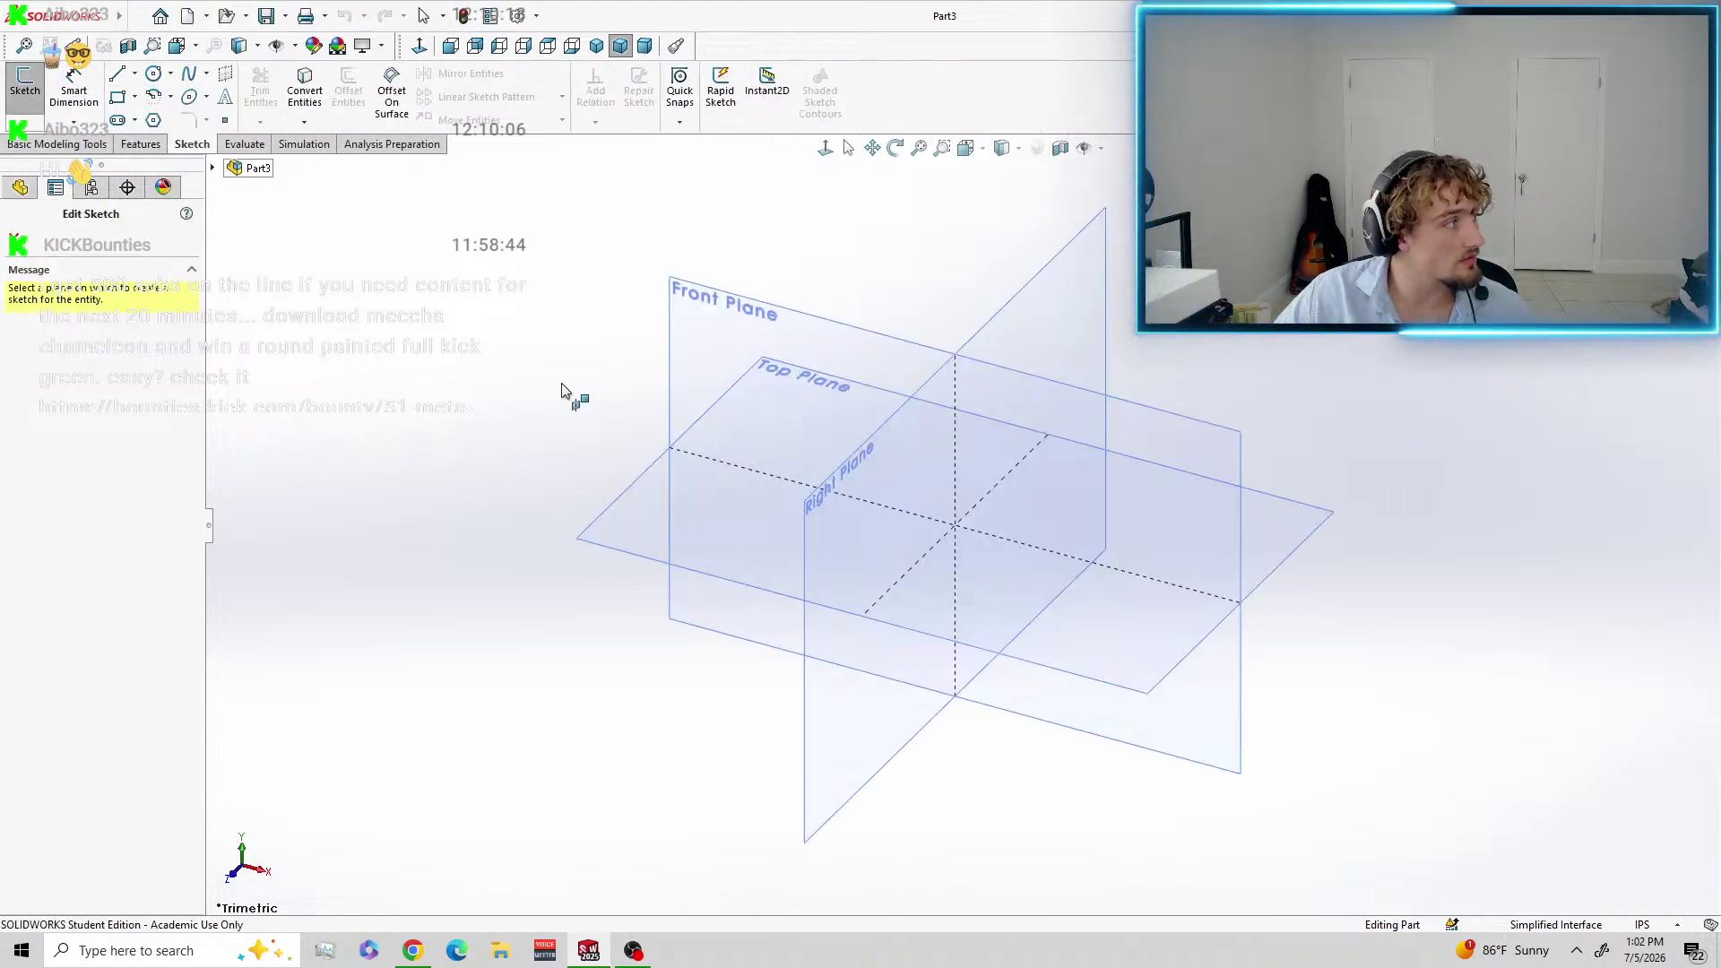
{"action": "left_click", "coordinate": [1193, 425]}
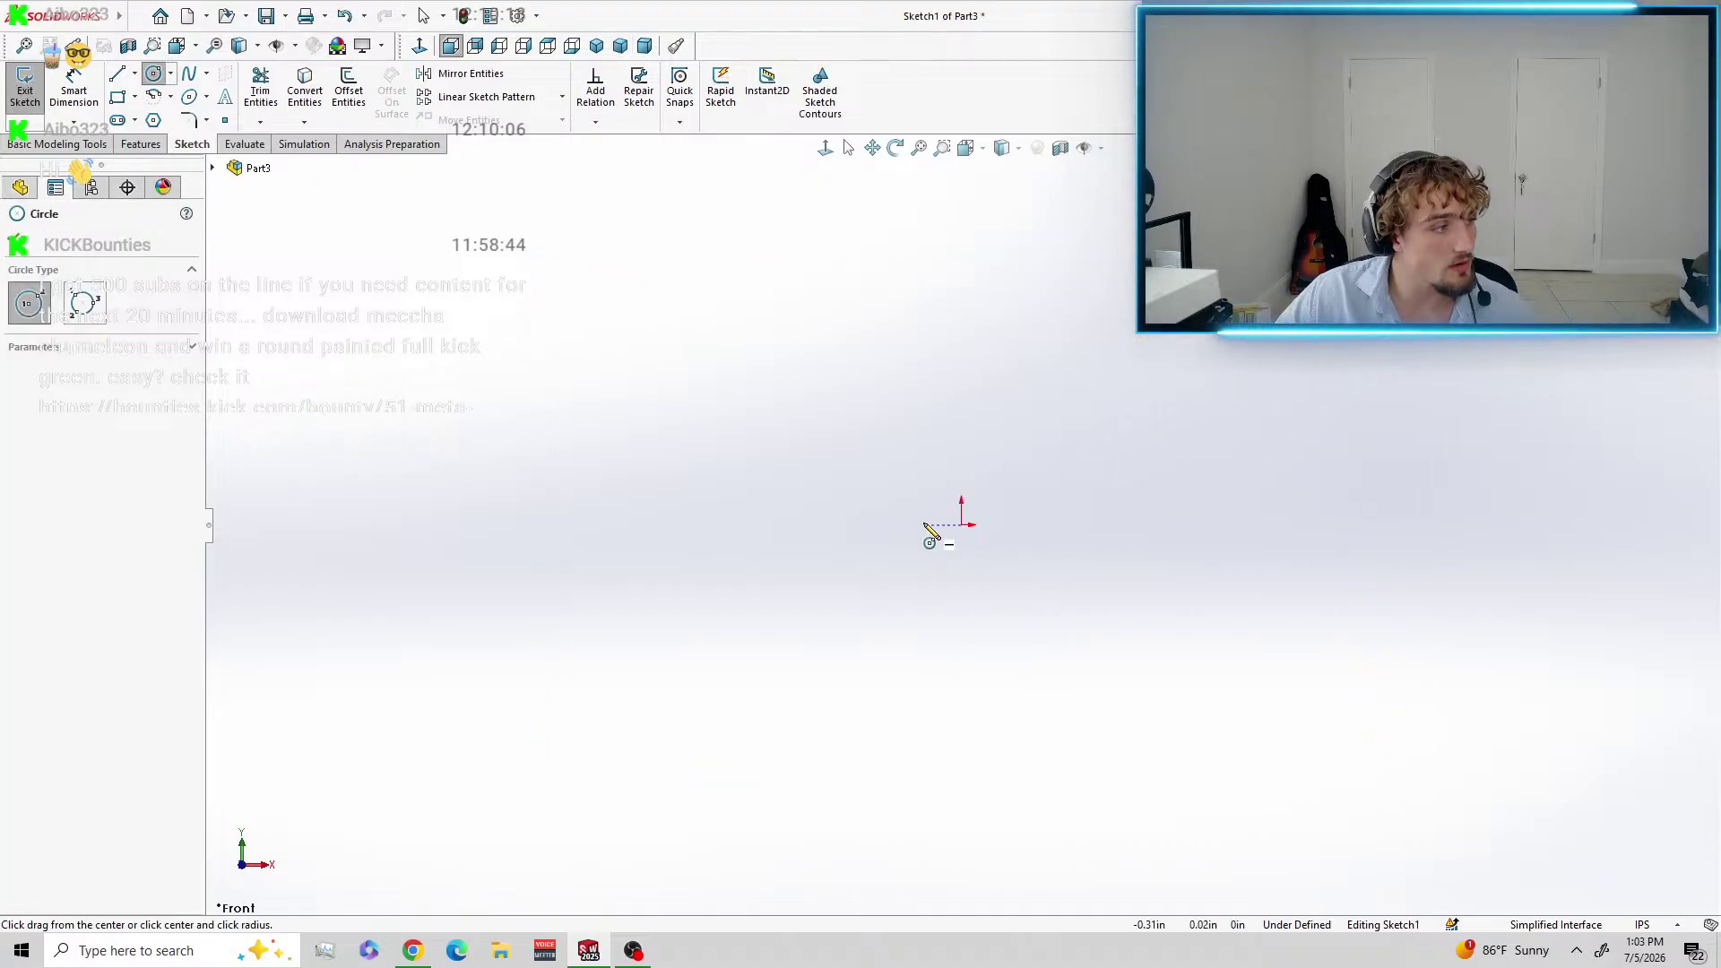
{"action": "mouse_move", "coordinate": [962, 525]}
{"action": "left_mouse_down"}
{"action": "mouse_move", "coordinate": [1007, 596]}
{"action": "mouse_move", "coordinate": [1058, 614]}
{"action": "left_mouse_up"}
Dimension the circle's diameter to 4 in.
{"action": "left_click", "coordinate": [67, 93]}
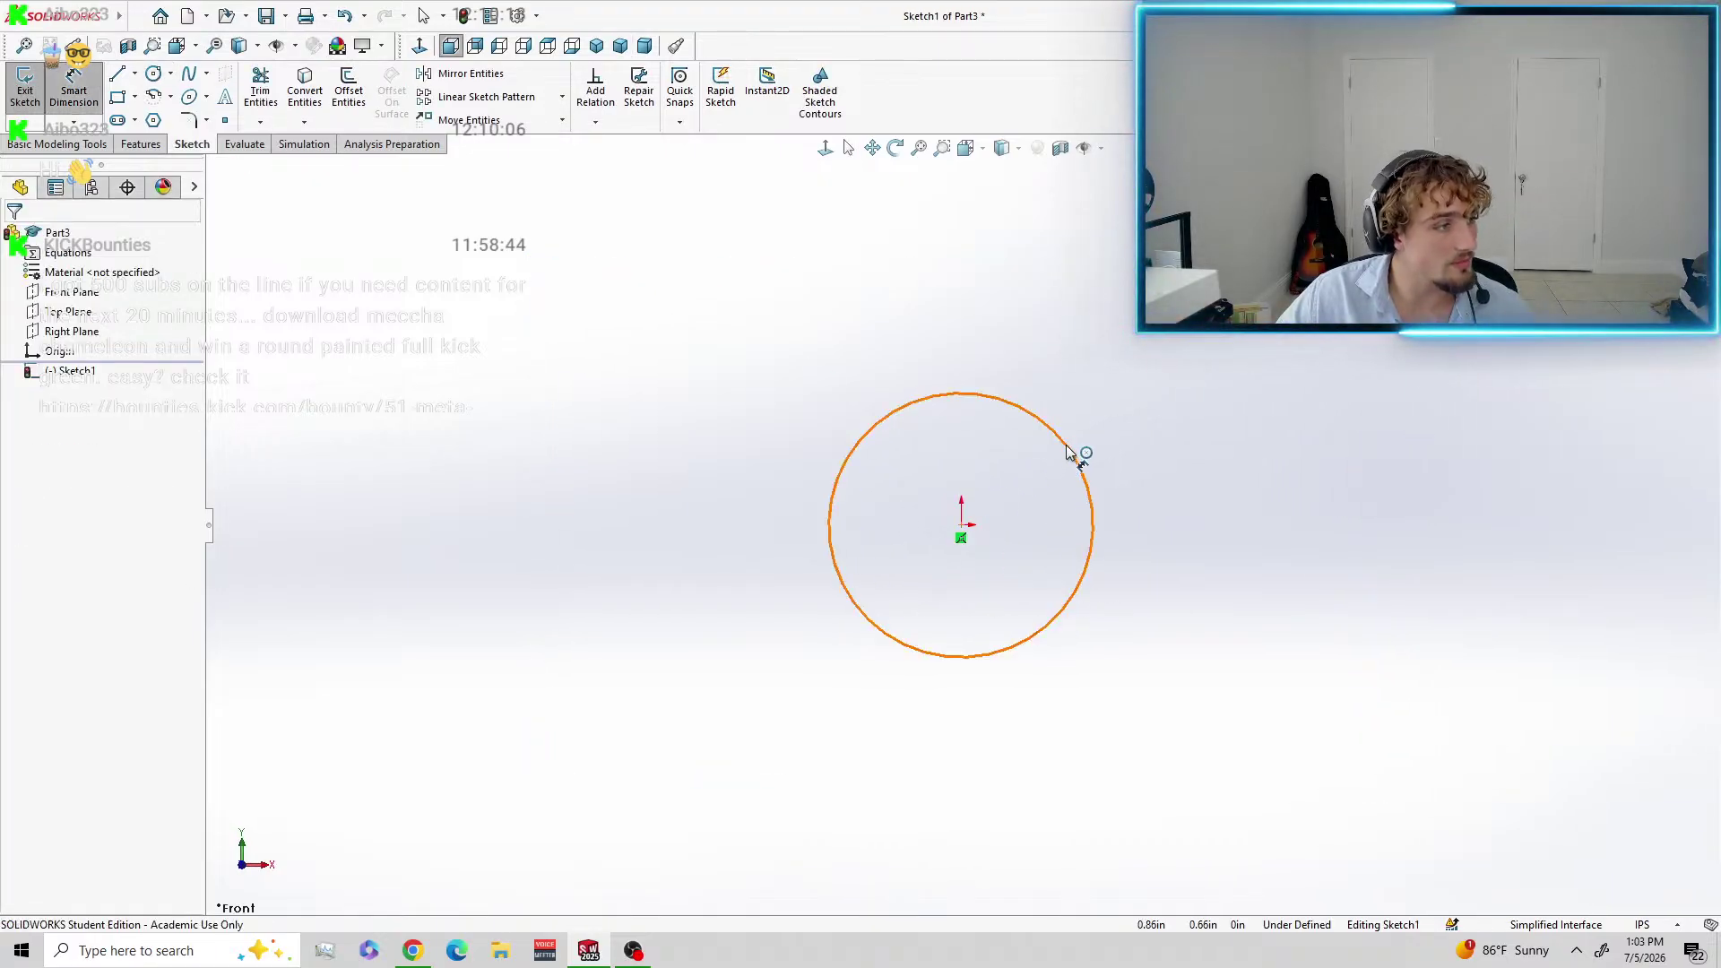
{"action": "left_click", "coordinate": [1076, 451]}
{"action": "left_click", "coordinate": [1219, 525]}
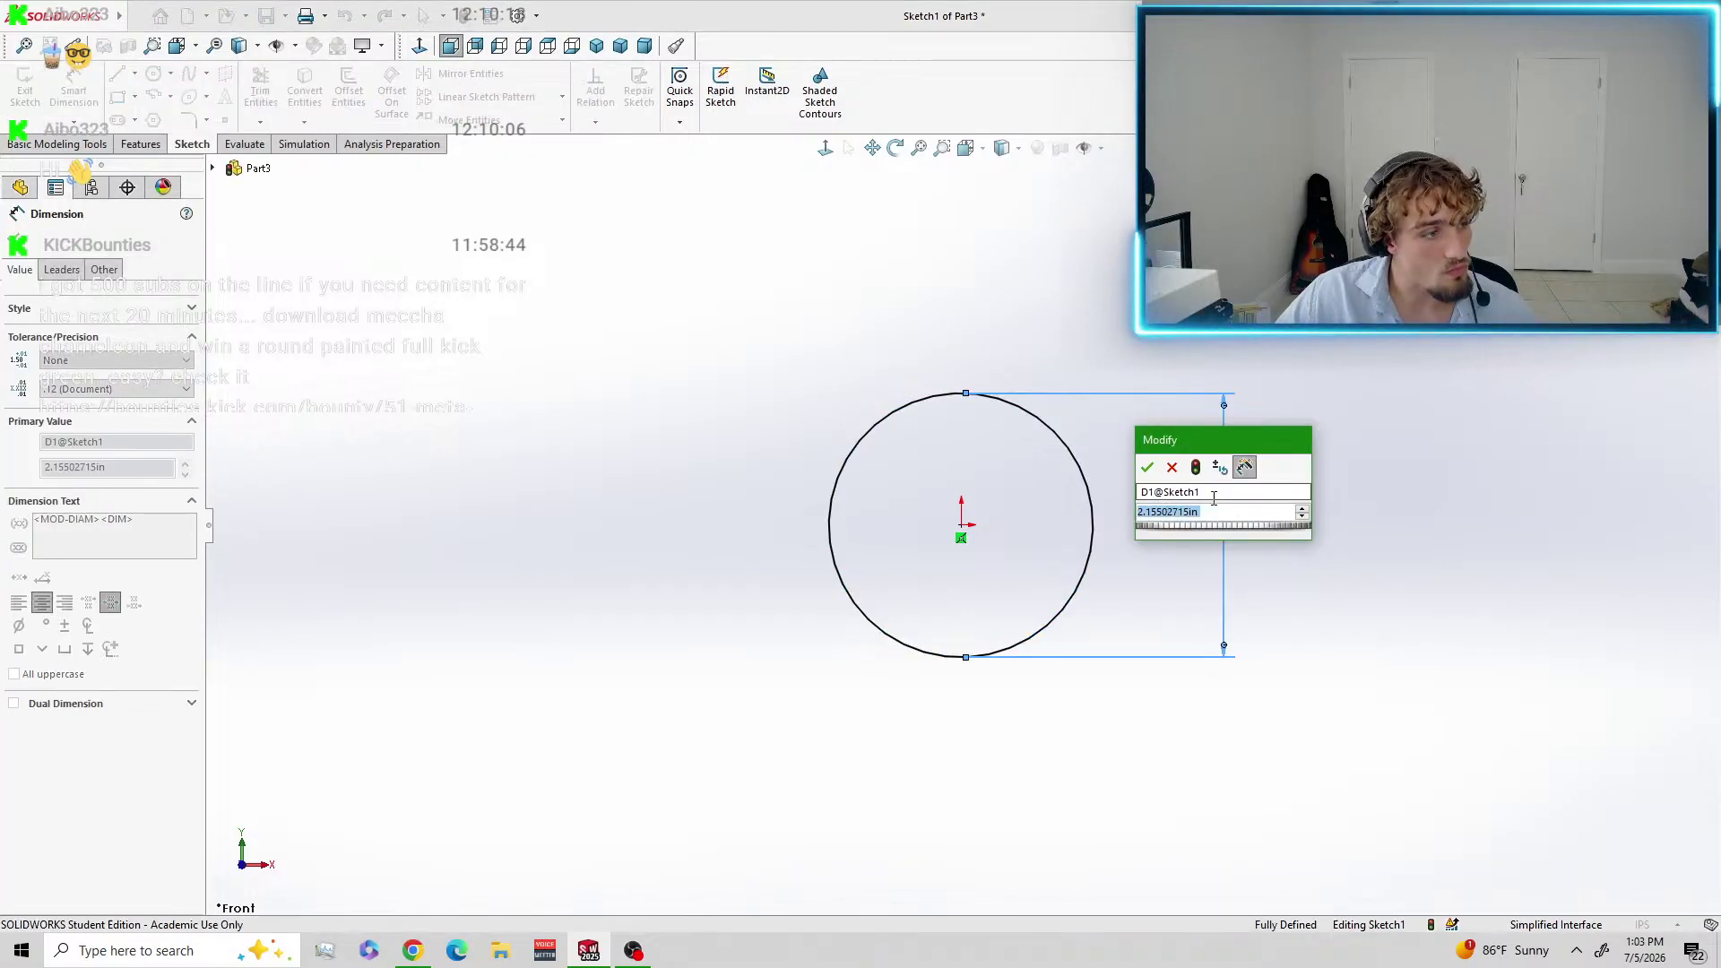
{"action": "type", "text": "4"}
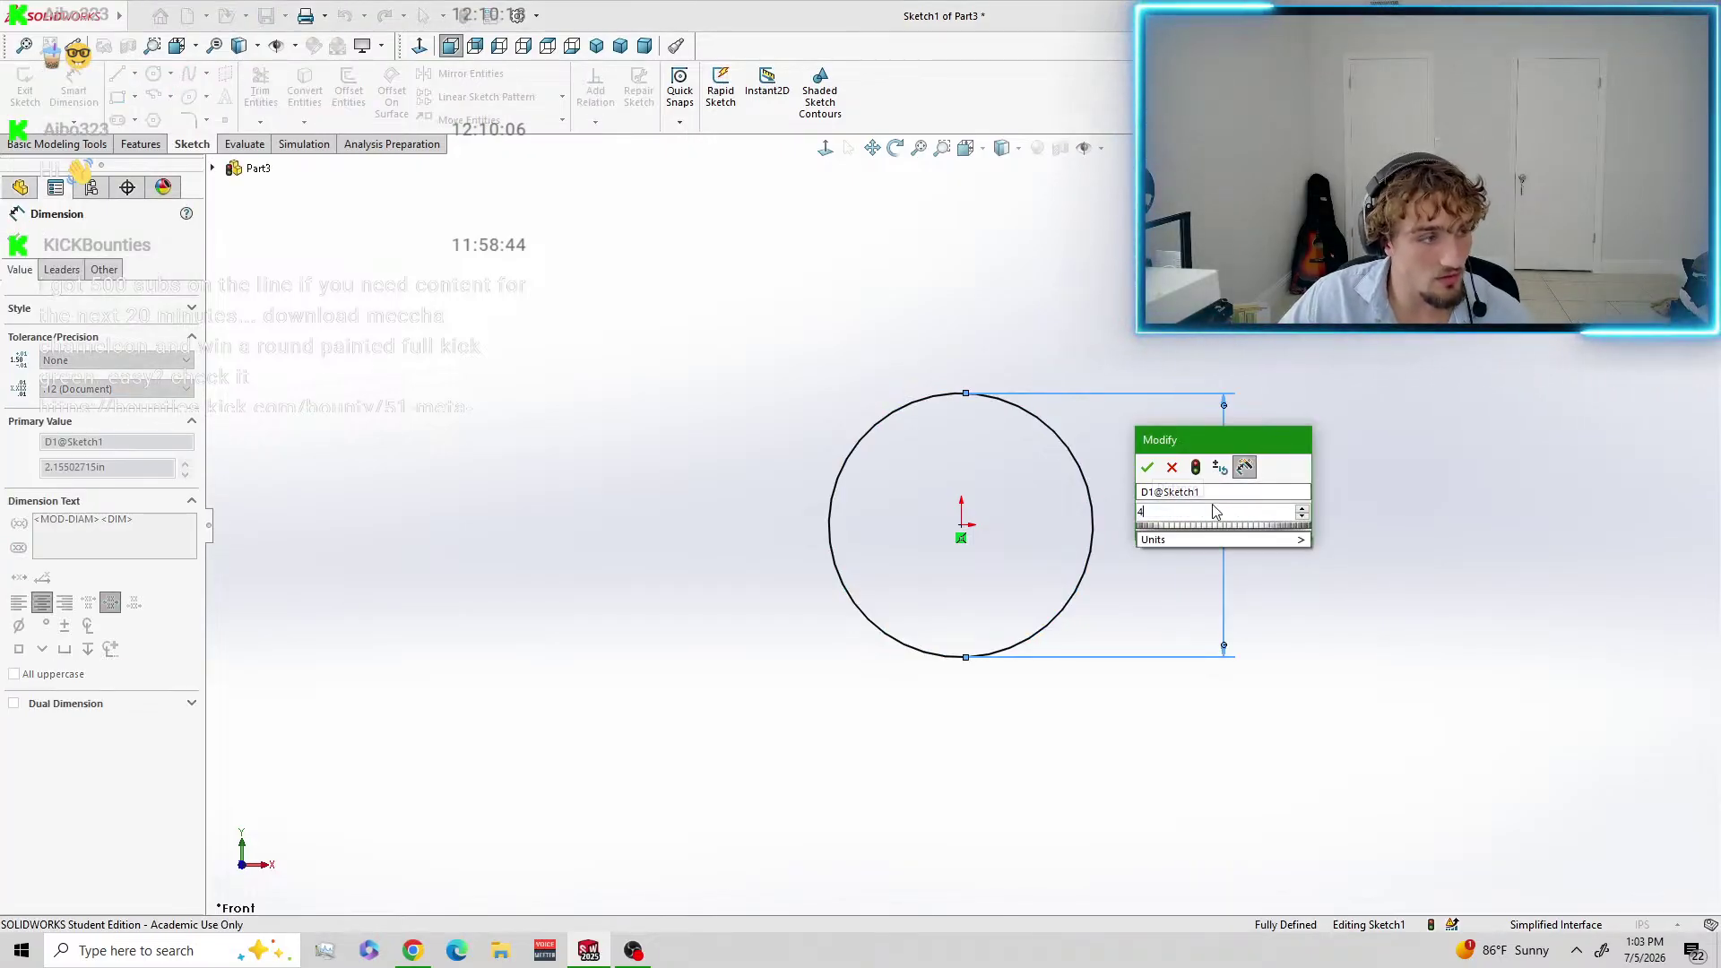
{"action": "key", "text": "Return"}
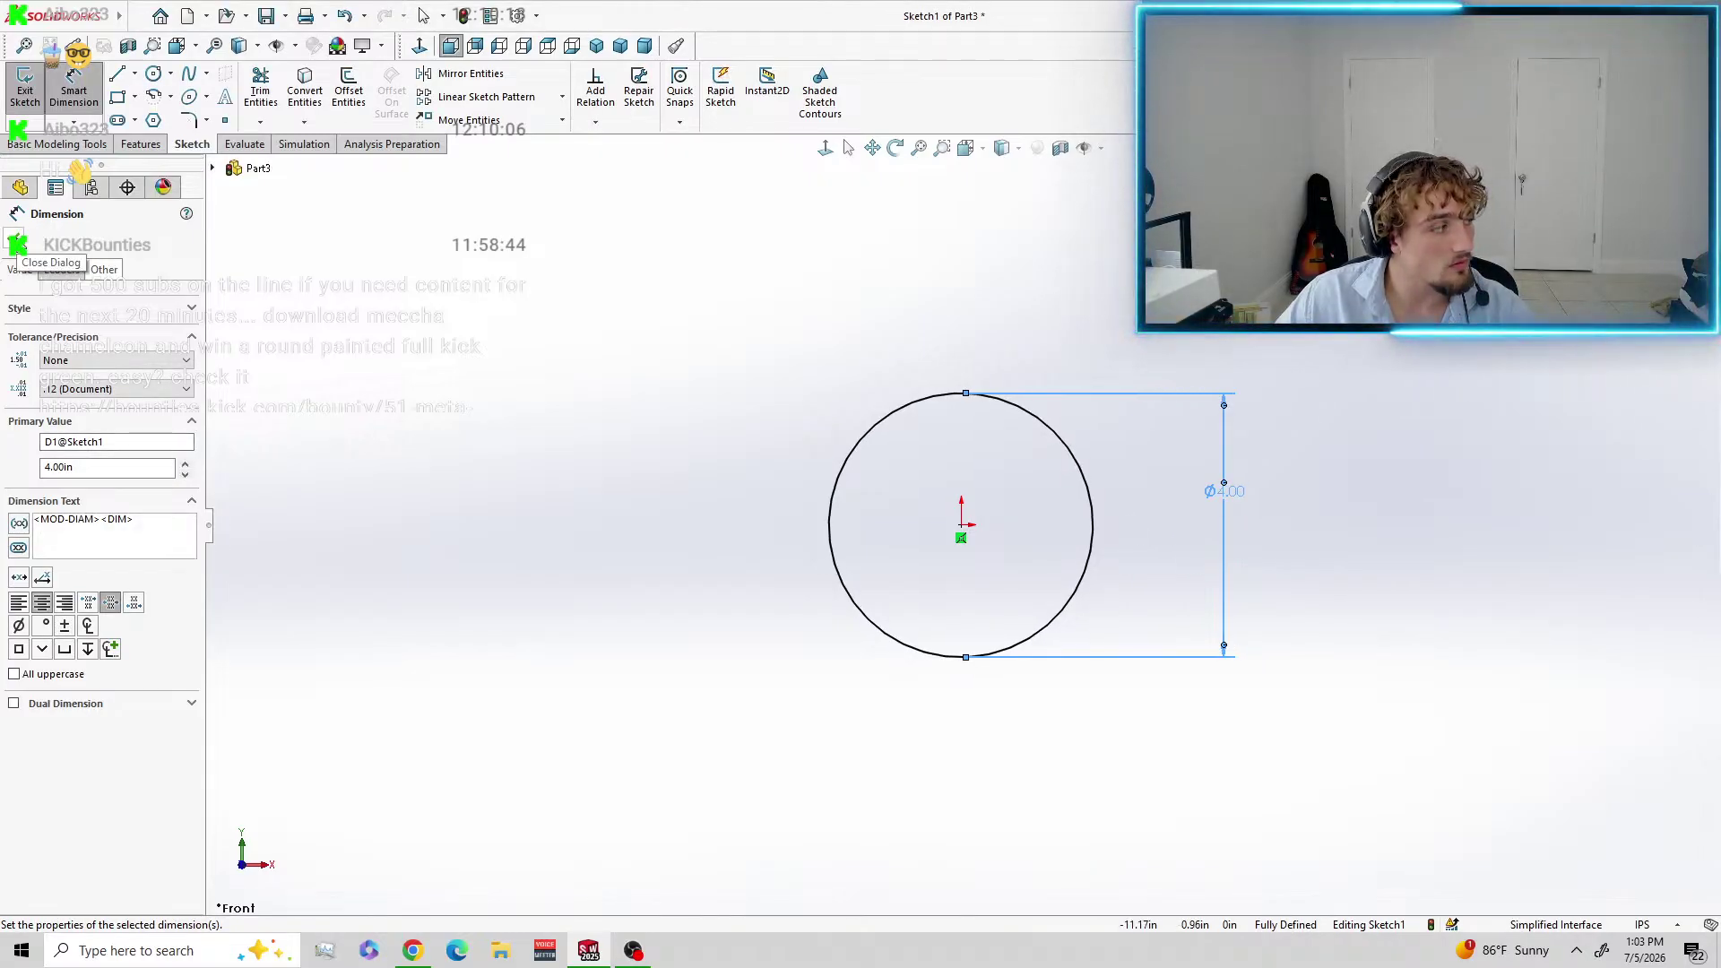
{"action": "left_click", "coordinate": [17, 244]}
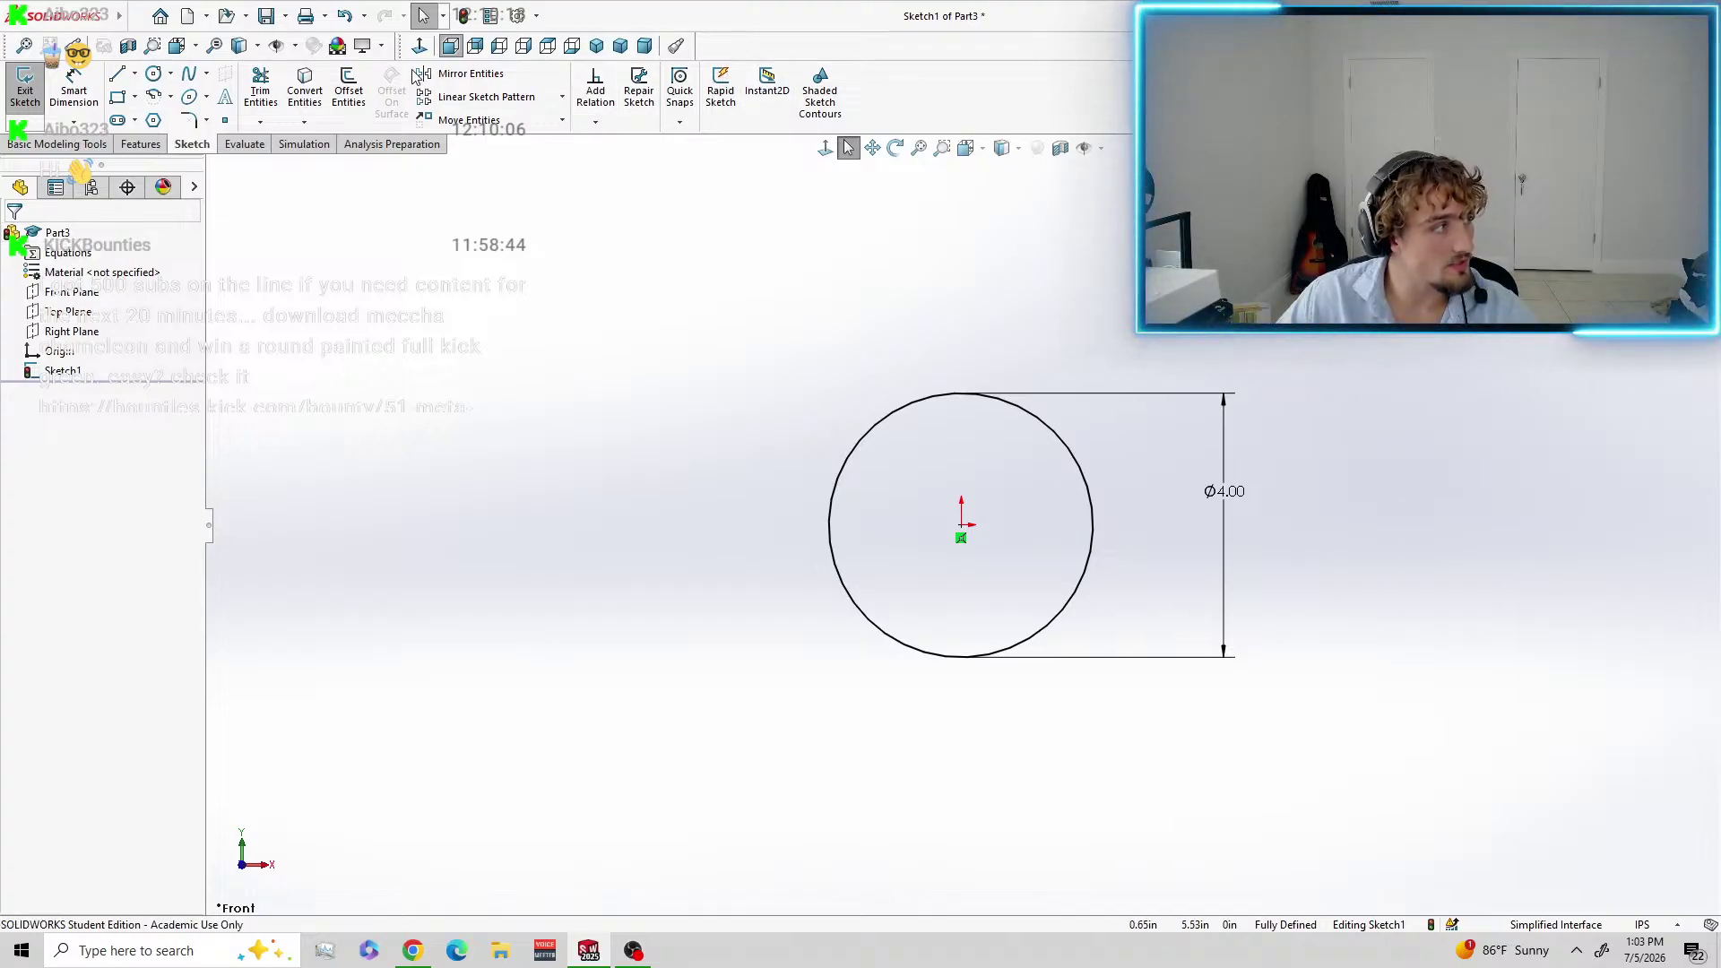
Exit the circle sketch and close the part without saving it.
{"action": "left_click", "coordinate": [24, 92]}
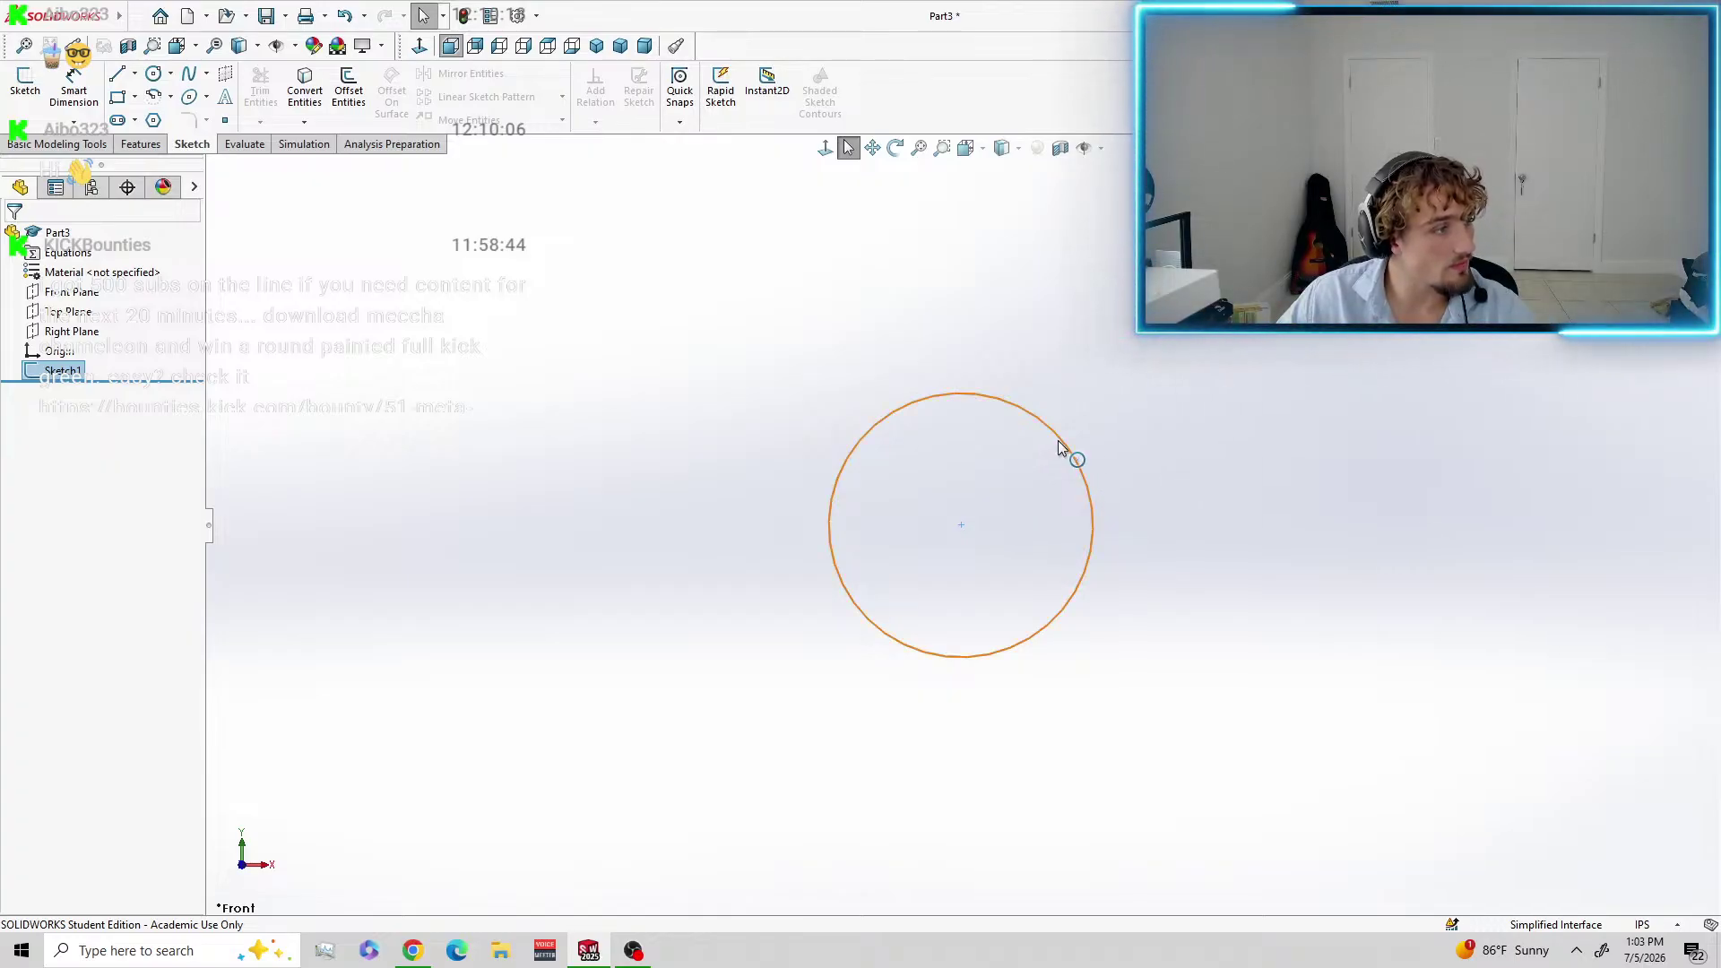
{"action": "left_click", "coordinate": [619, 46]}
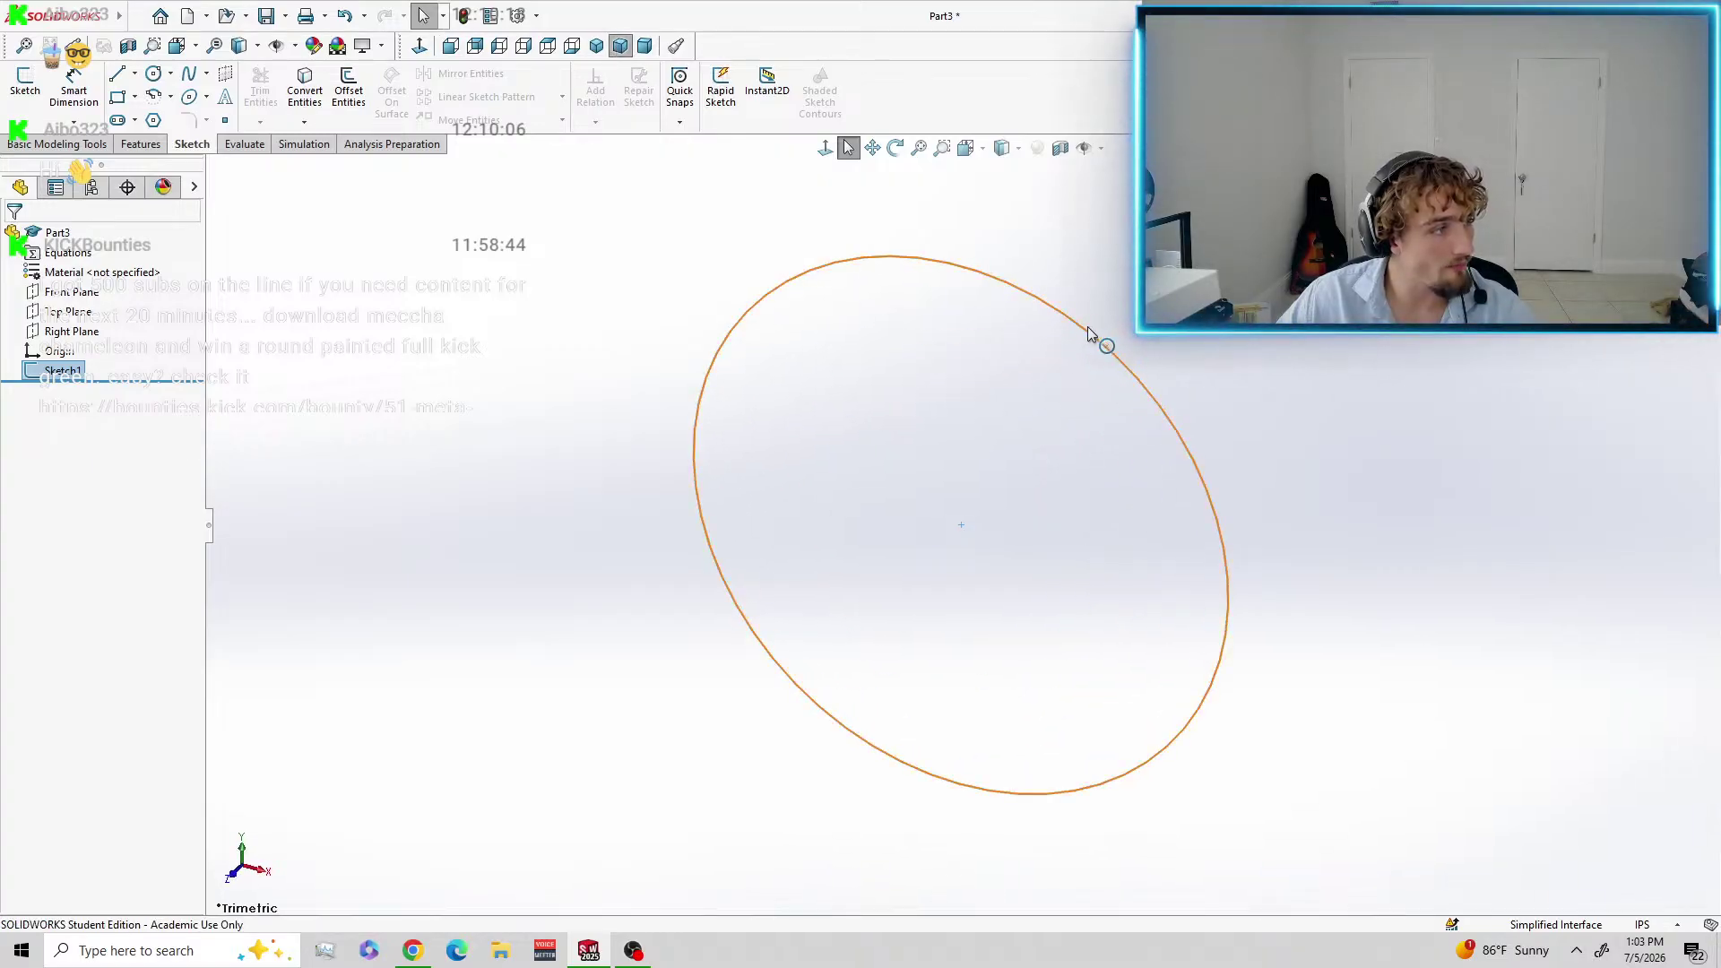
{"action": "mouse_move", "coordinate": [54, 15]}
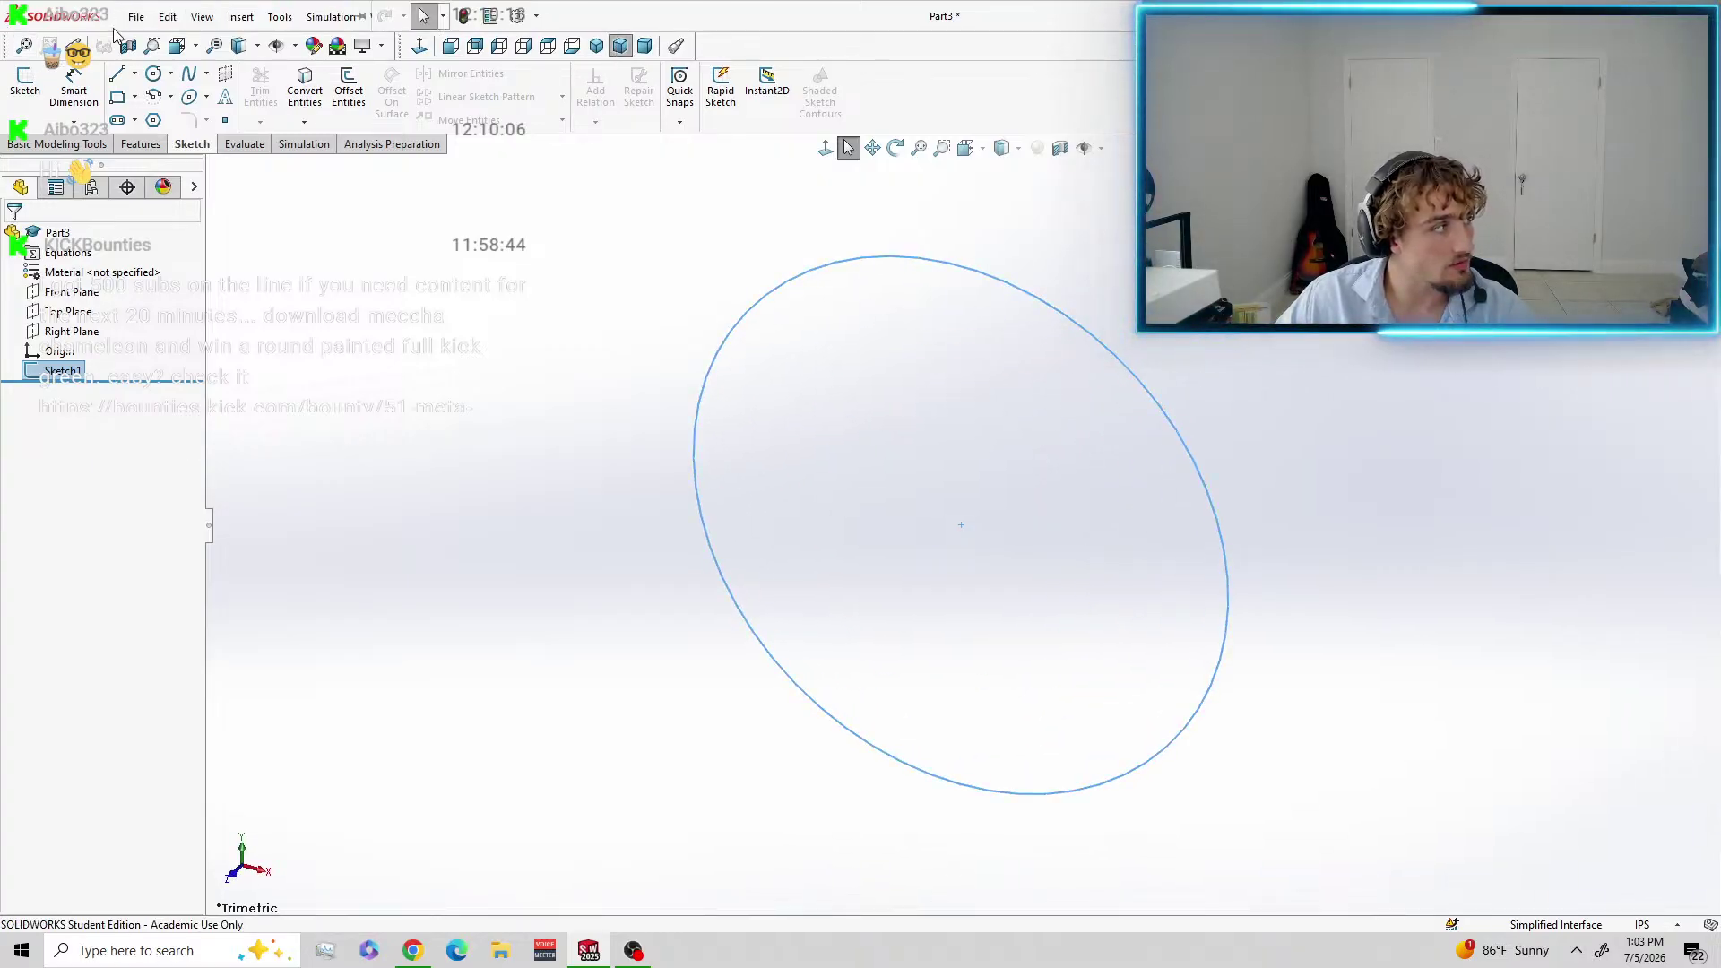
{"action": "left_click", "coordinate": [137, 16]}
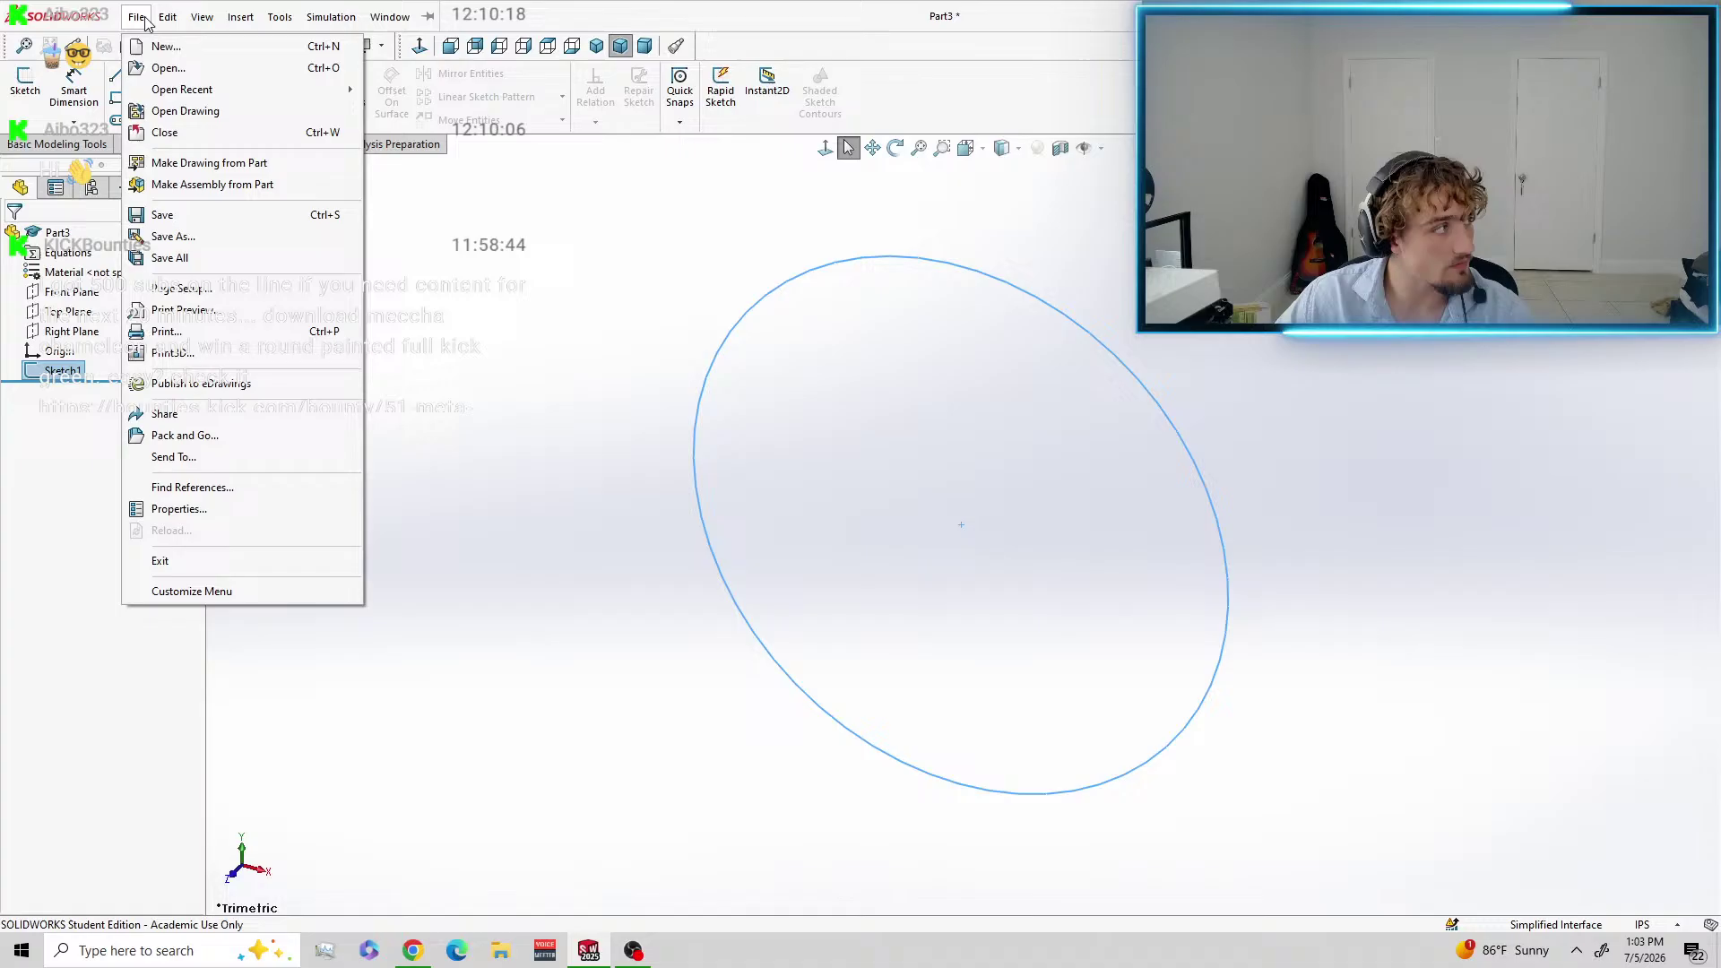
{"action": "left_click", "coordinate": [178, 133]}
{"action": "left_click", "coordinate": [798, 480]}
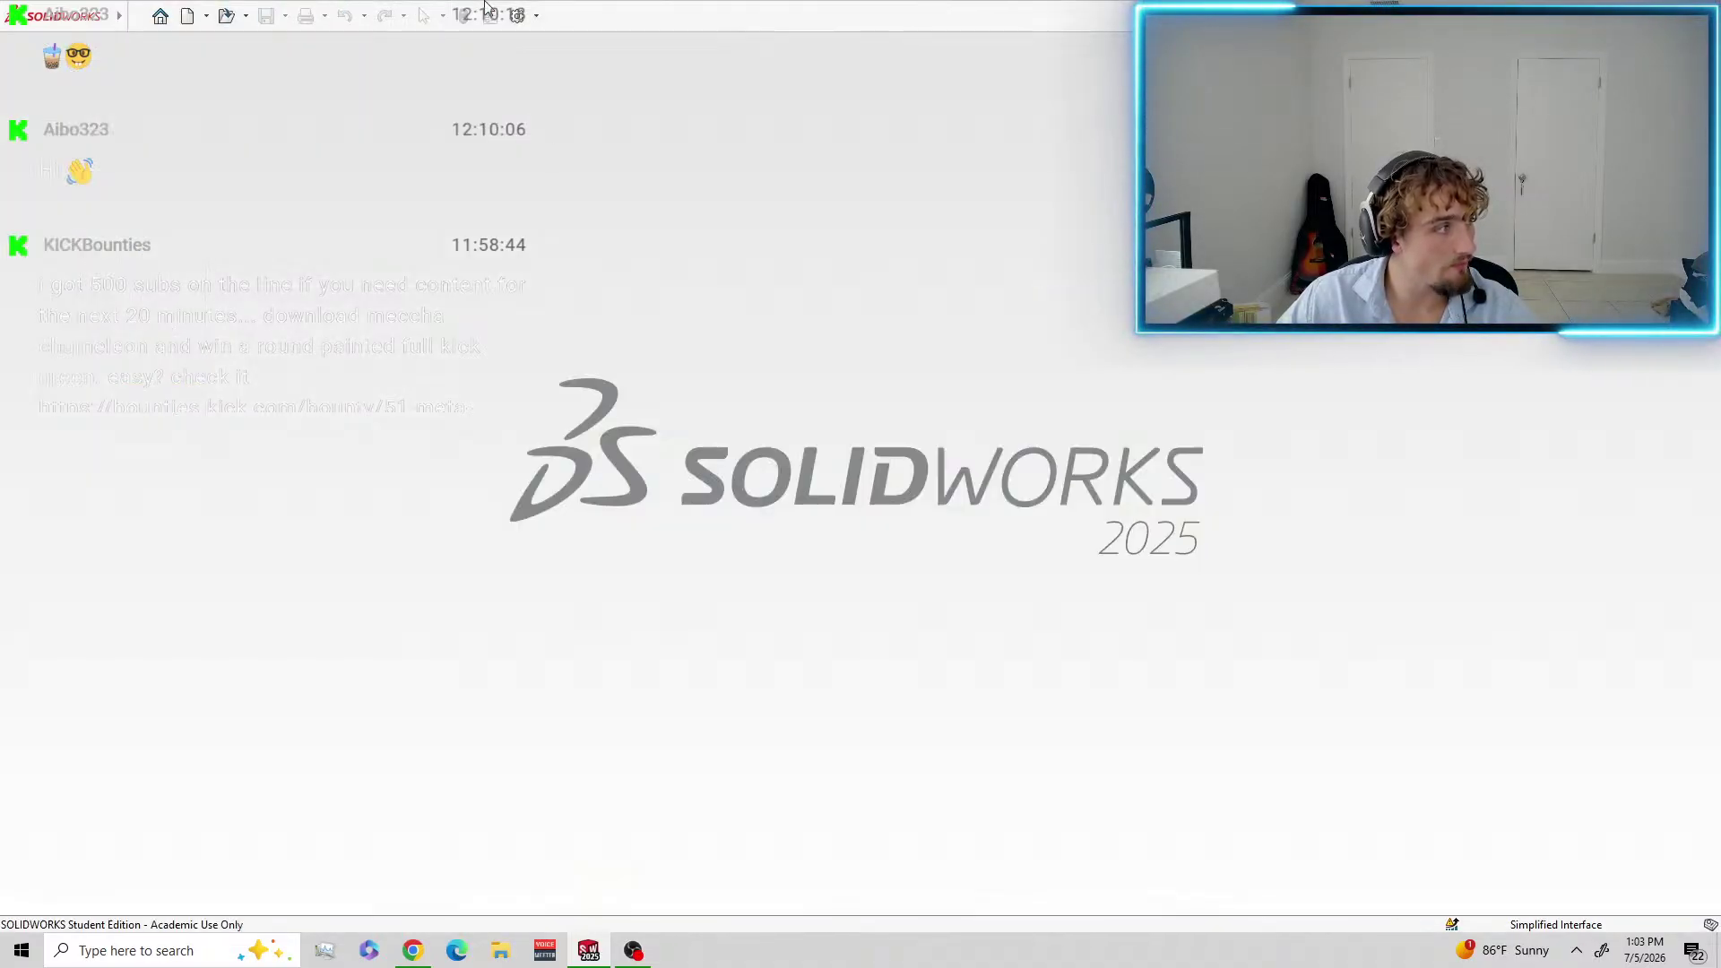
Create a new part document and start an extruded boss with its sketch on the Front Plane.
{"action": "left_click", "coordinate": [186, 15]}
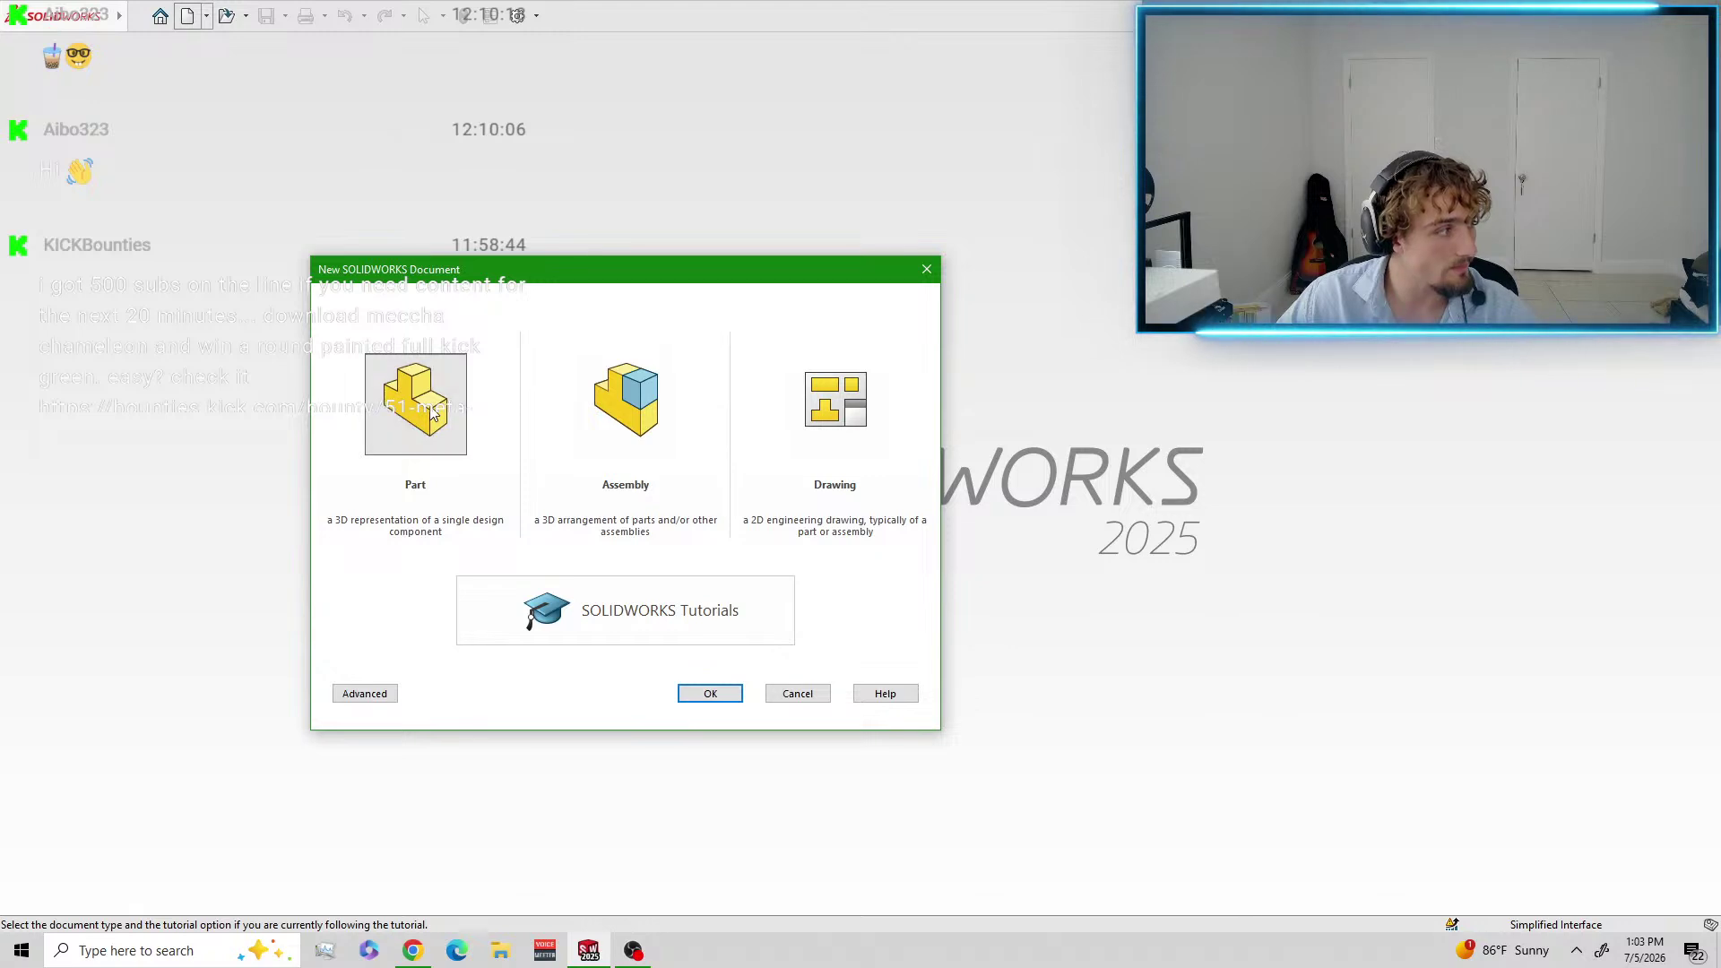
{"action": "key", "text": "Return"}
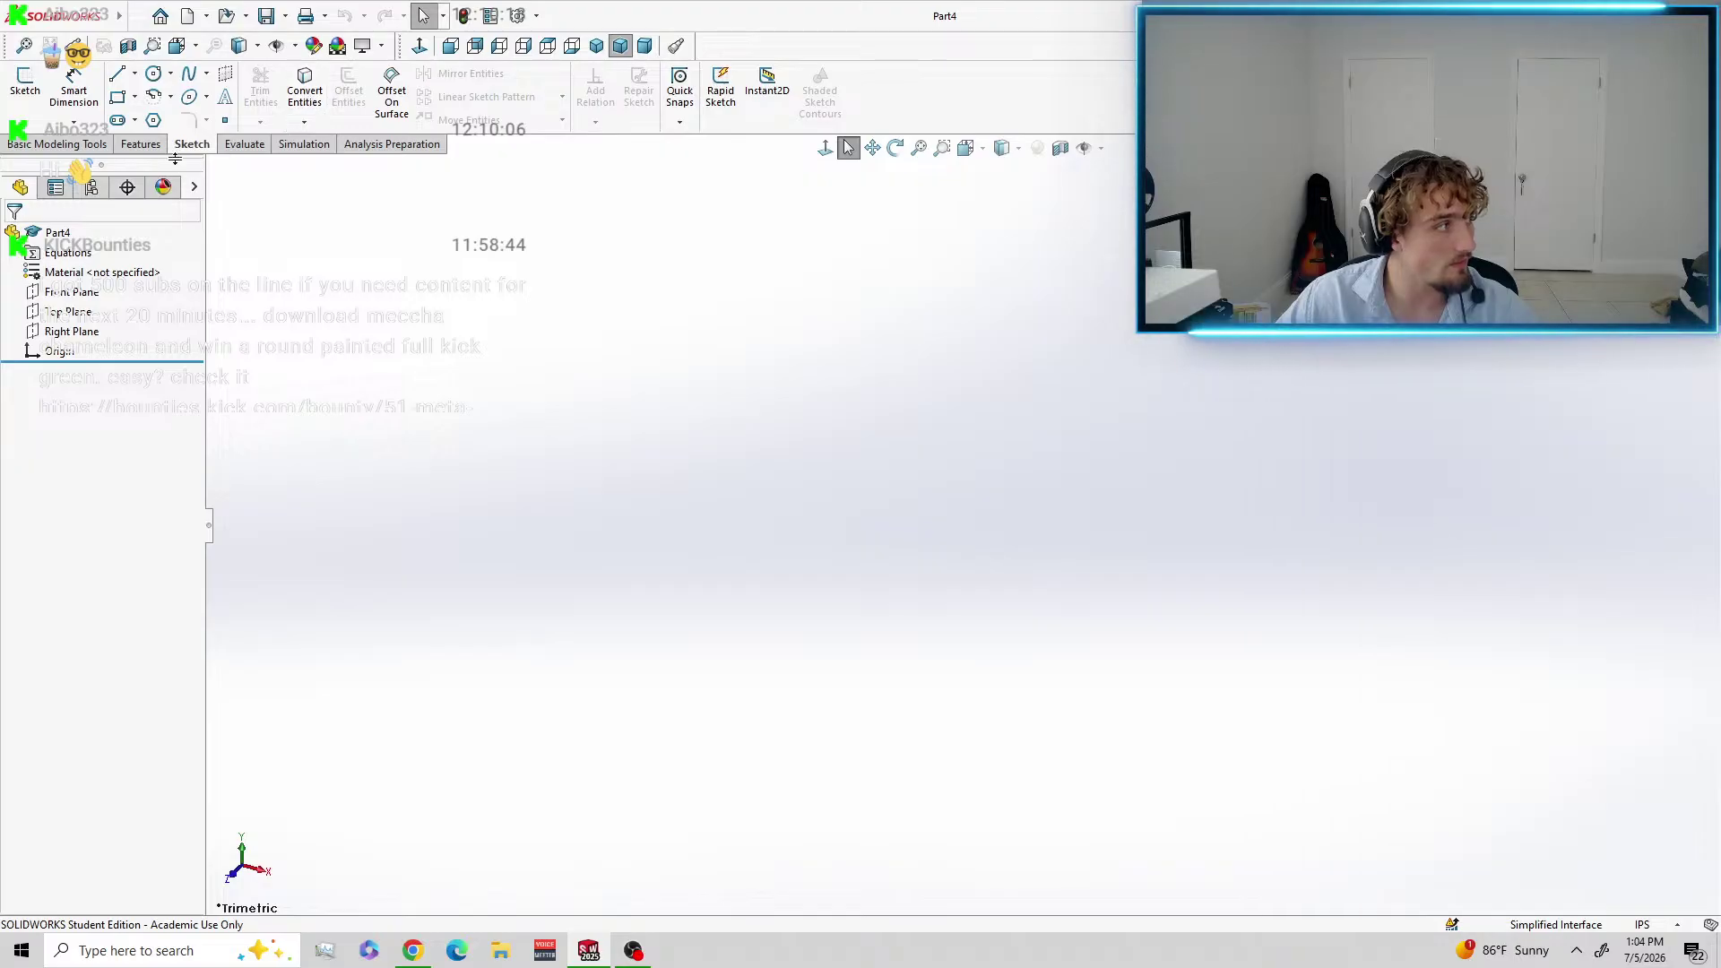
{"action": "left_click", "coordinate": [142, 144]}
{"action": "left_click", "coordinate": [97, 120]}
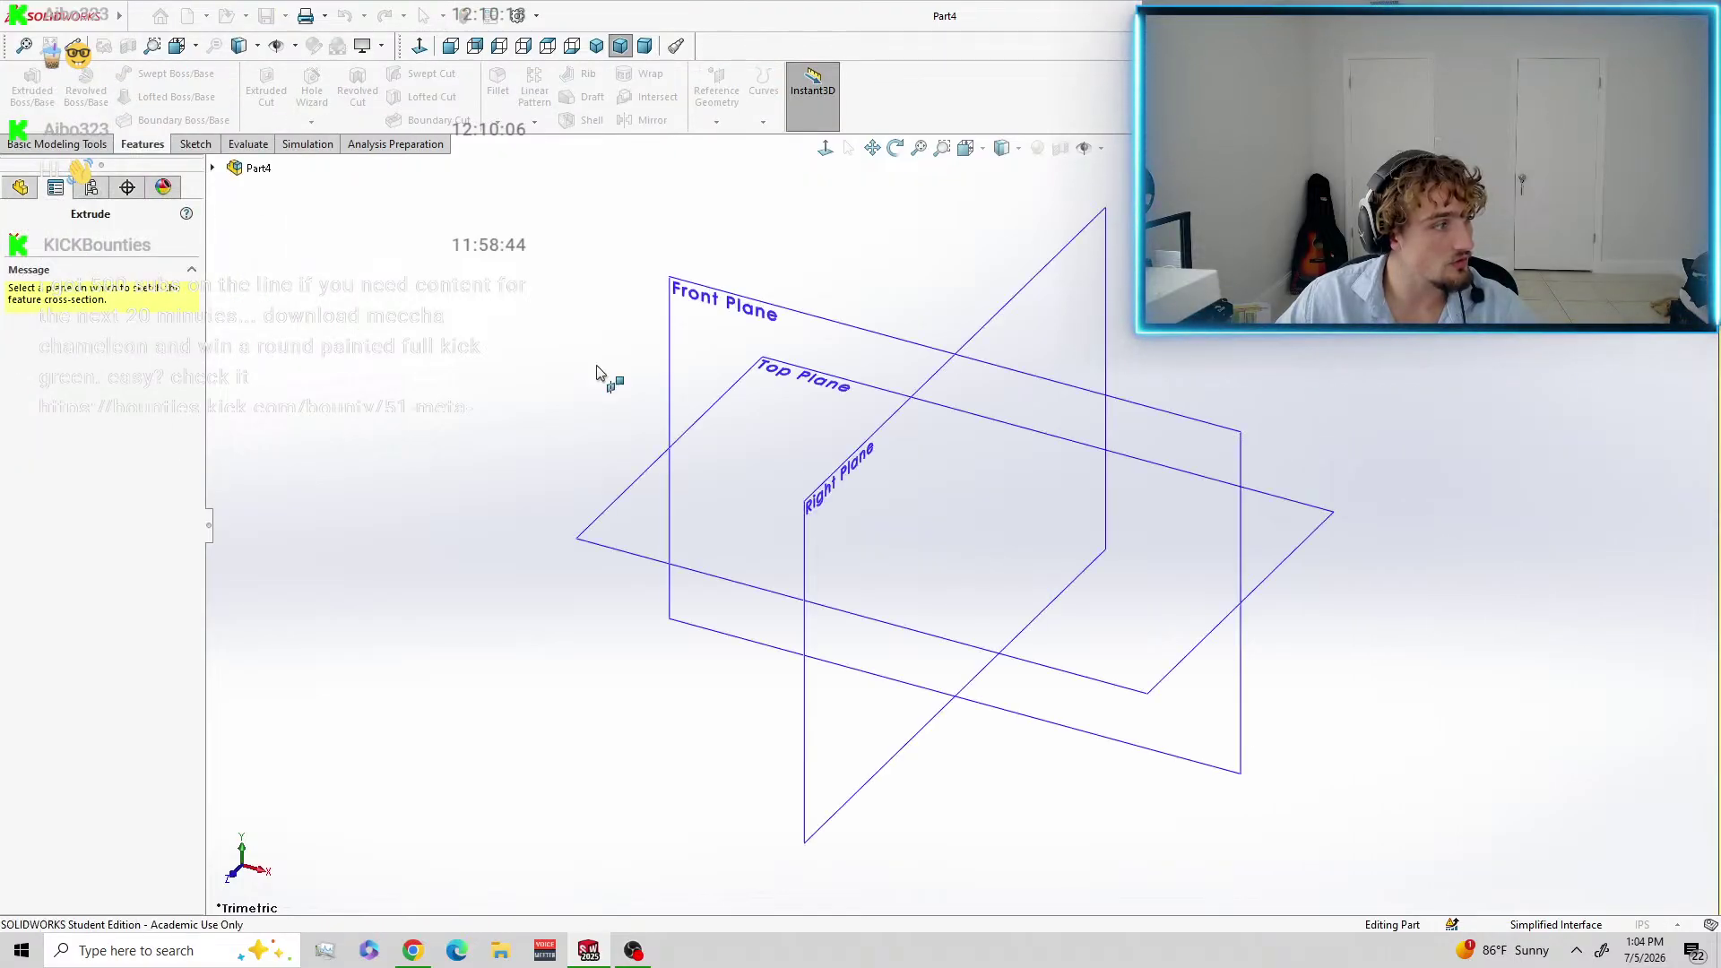
{"action": "left_click", "coordinate": [1230, 418]}
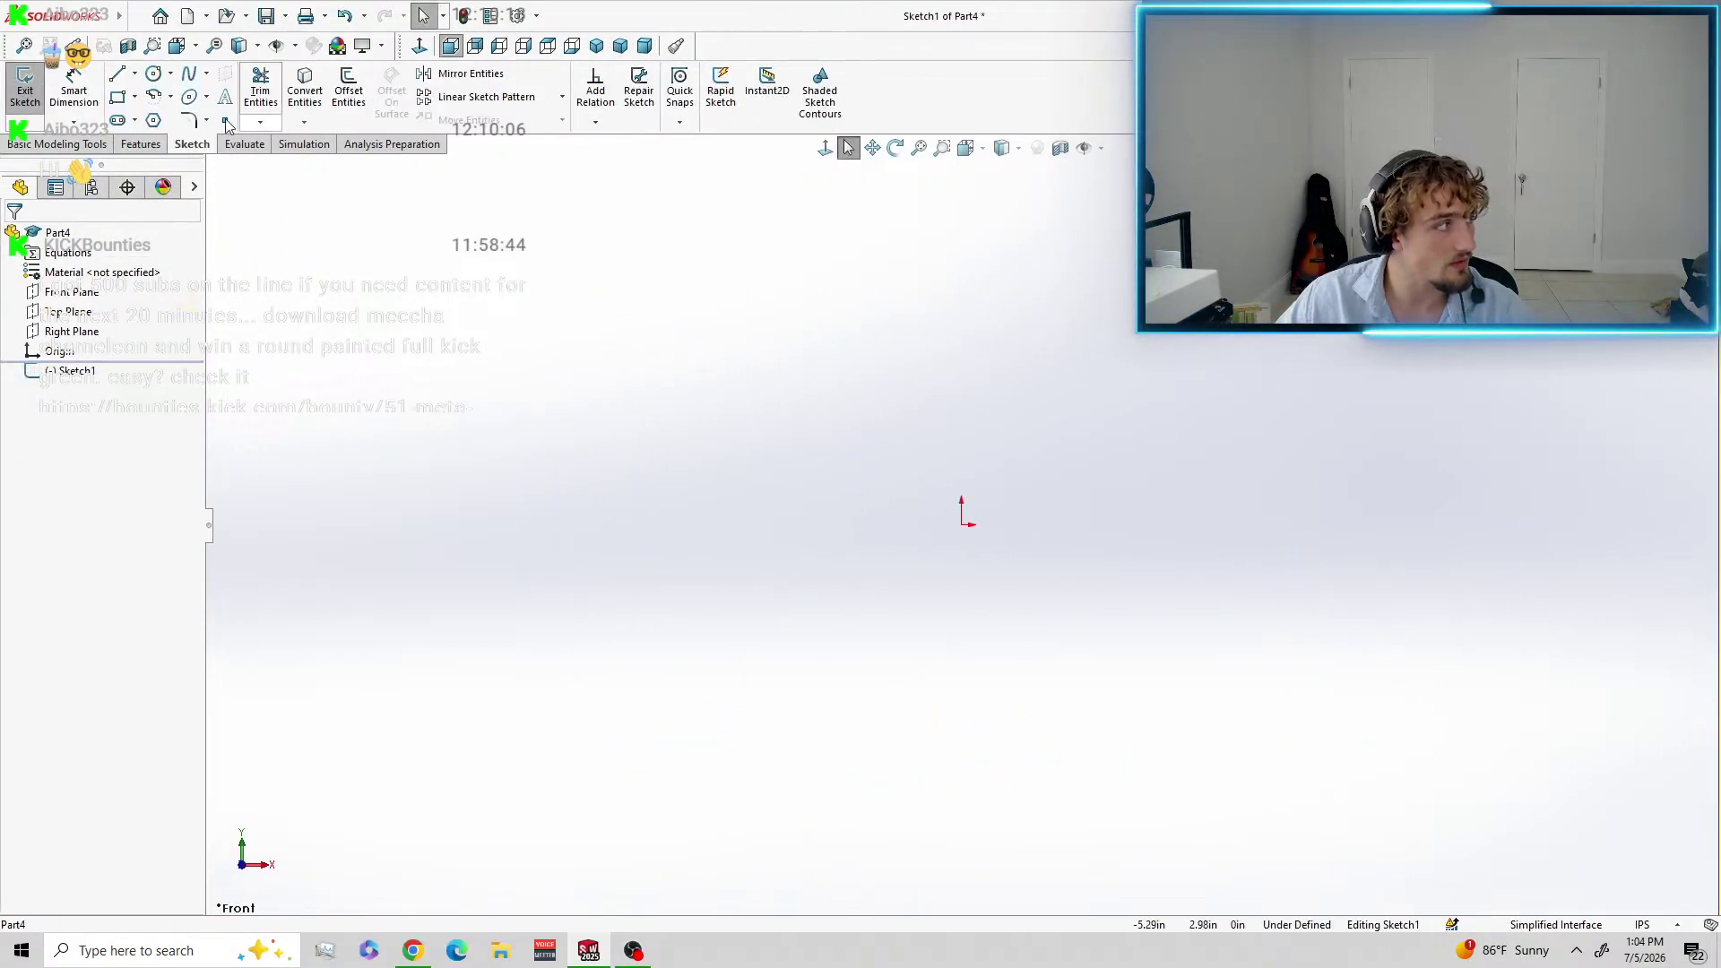
Sketch a circle about 3.36 in in diameter centred on the origin.
{"action": "left_click", "coordinate": [152, 74]}
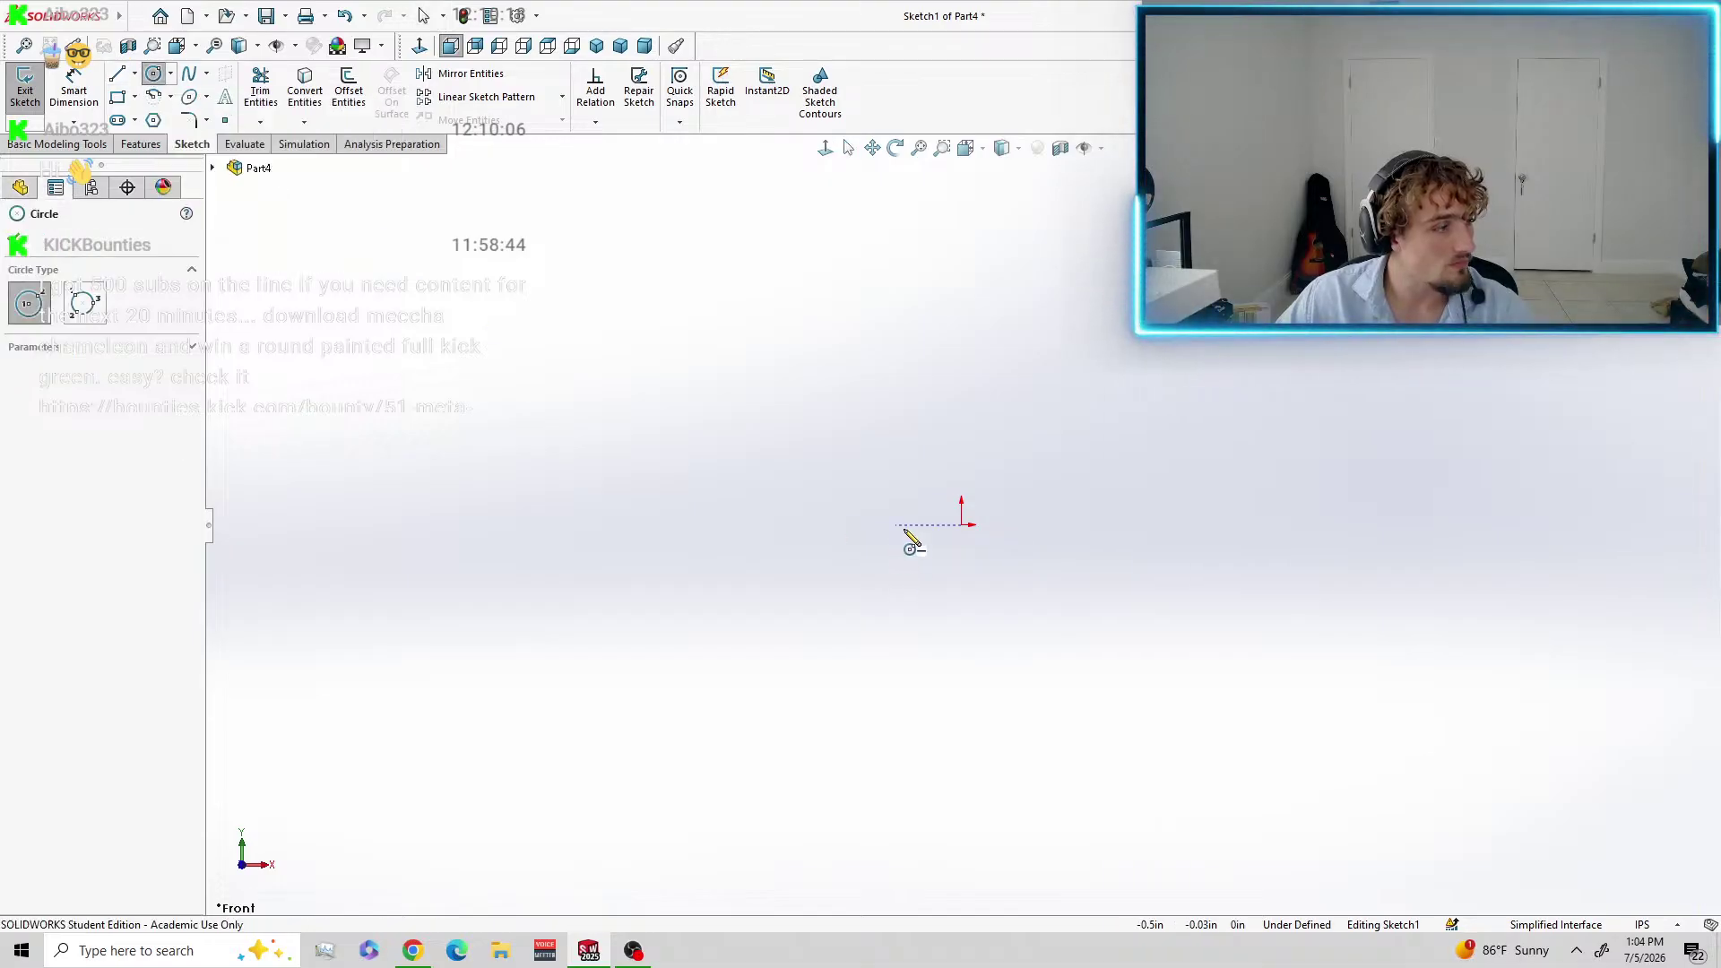
{"action": "left_click", "coordinate": [962, 524]}
{"action": "left_click", "coordinate": [795, 646]}
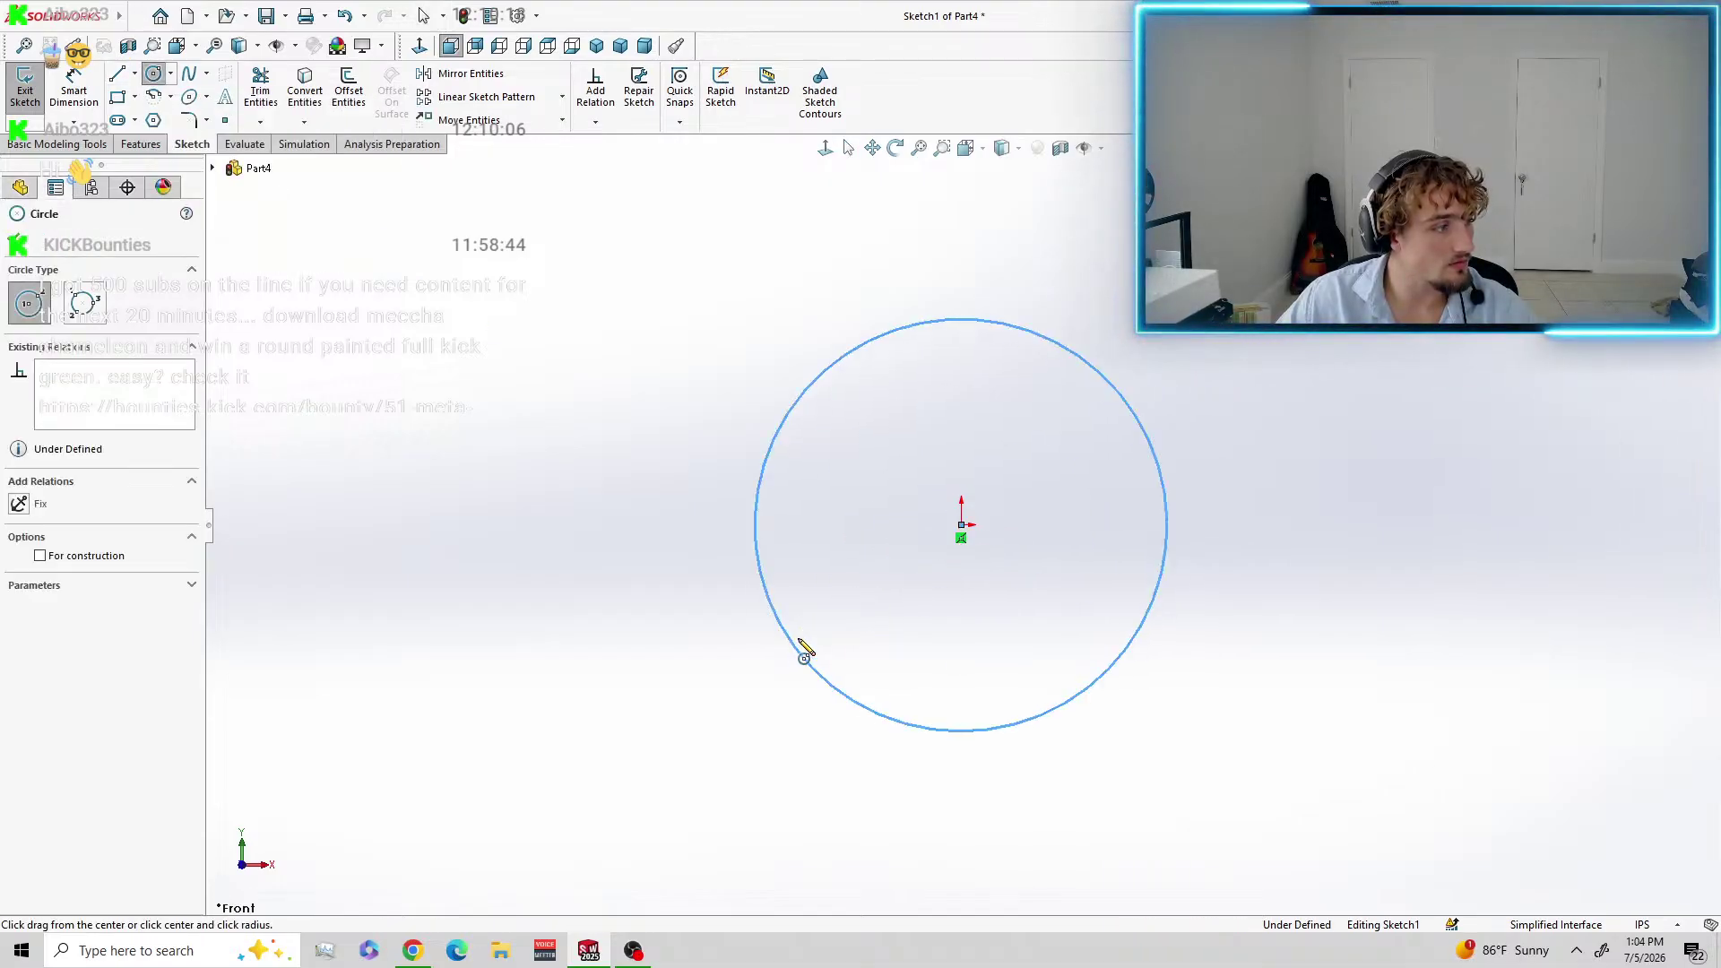
Dimension the sketched circle and set its diameter to 4 in.
{"action": "left_click", "coordinate": [74, 85]}
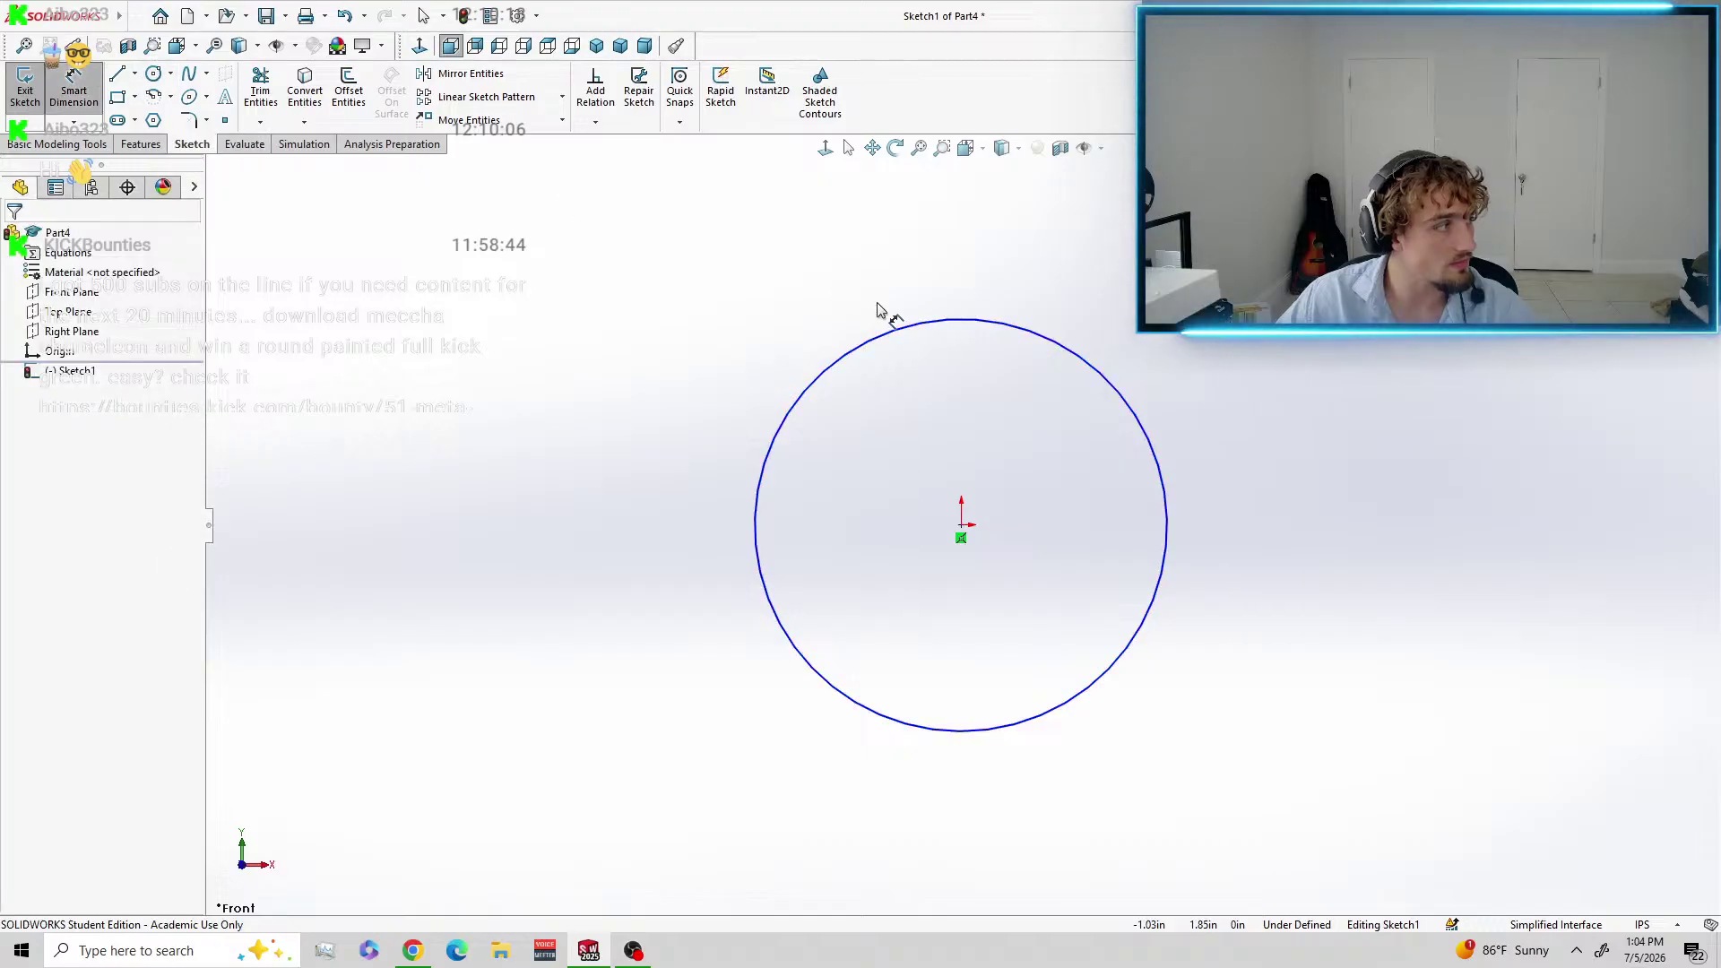
{"action": "left_click", "coordinate": [1096, 371]}
{"action": "left_click", "coordinate": [1256, 519]}
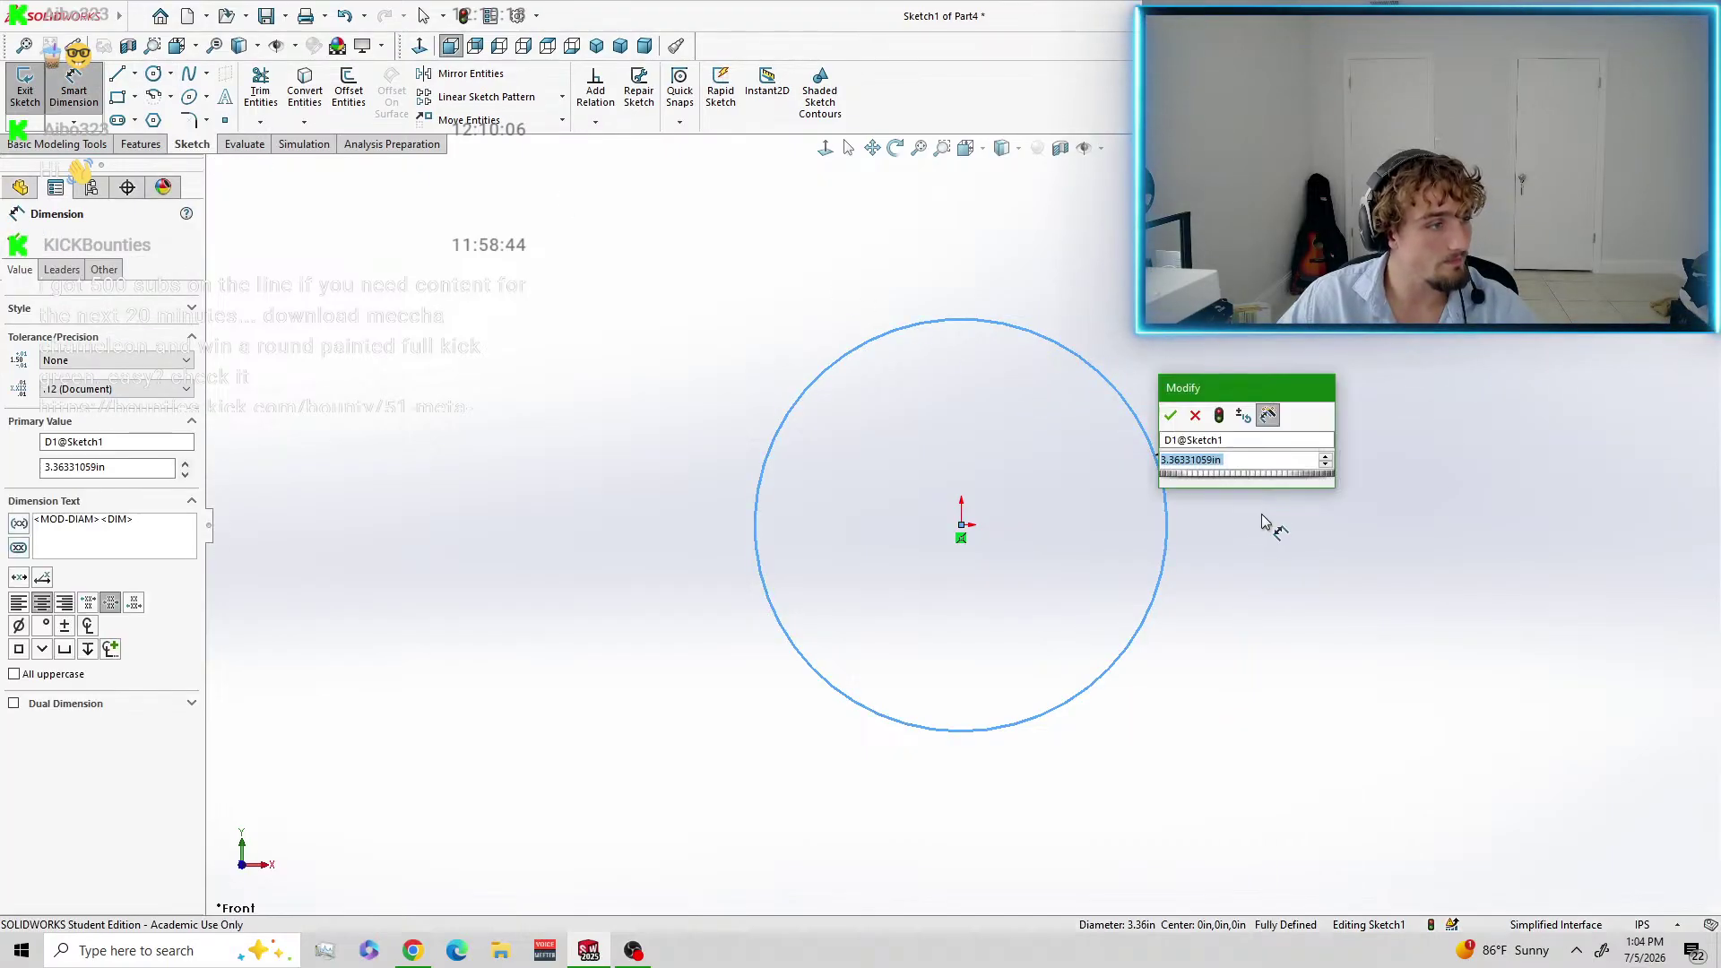
{"action": "type", "text": "4"}
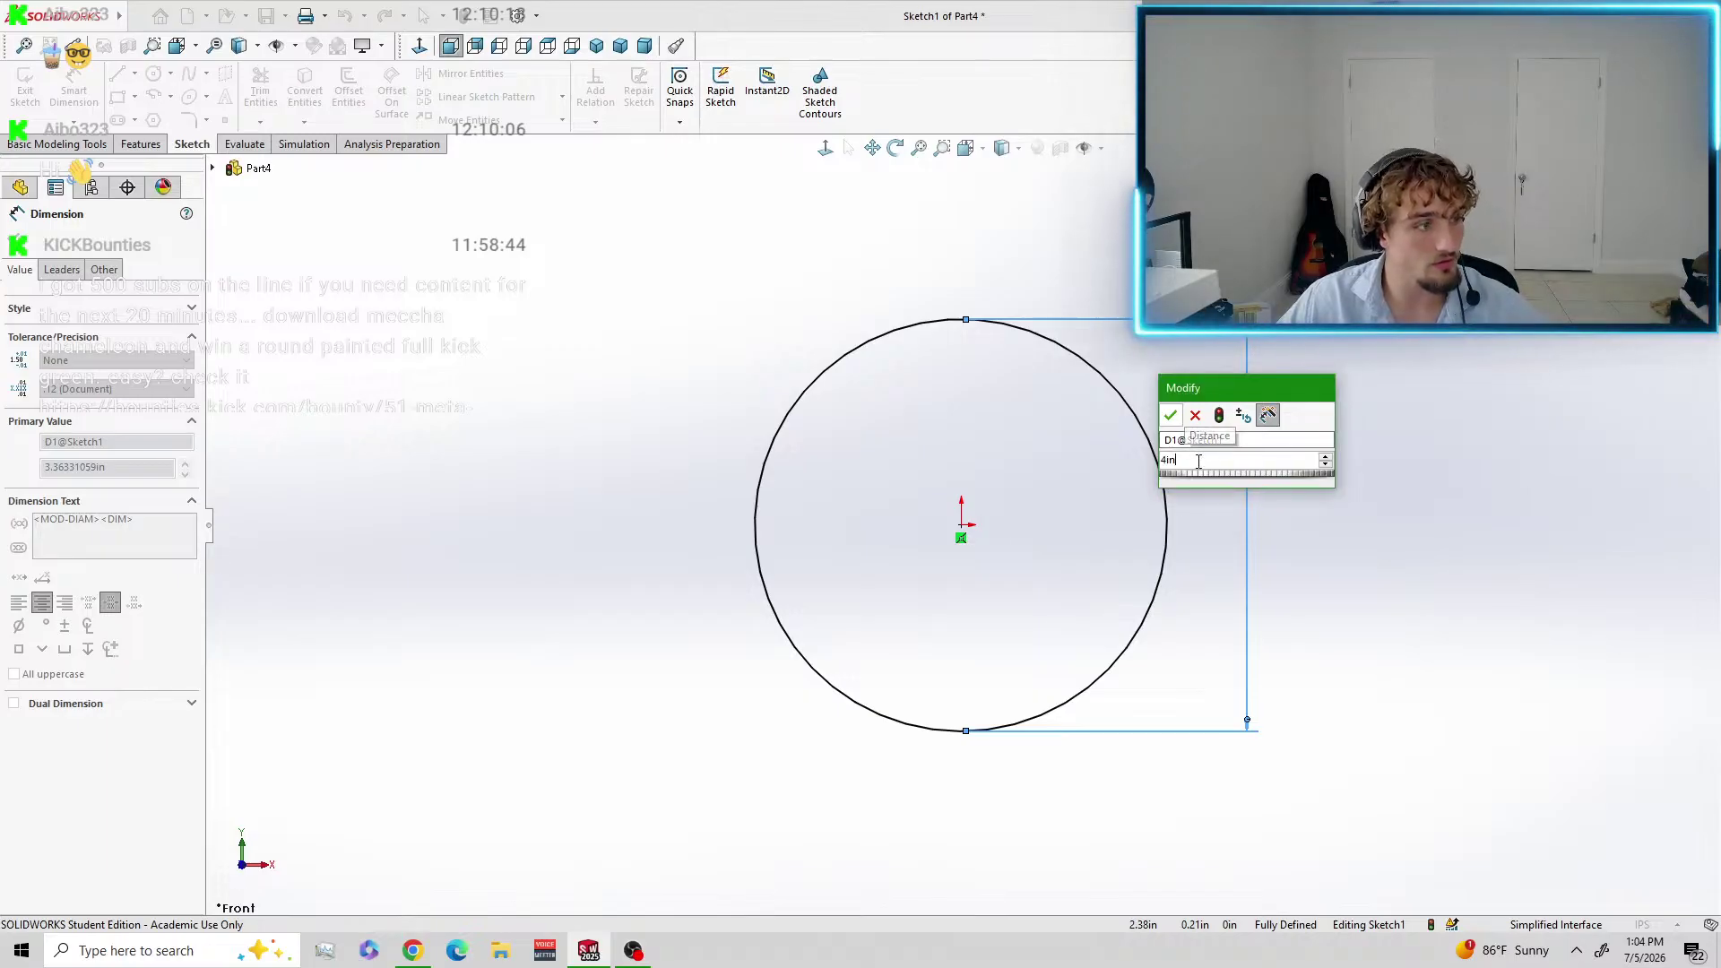
{"action": "key", "text": "Return"}
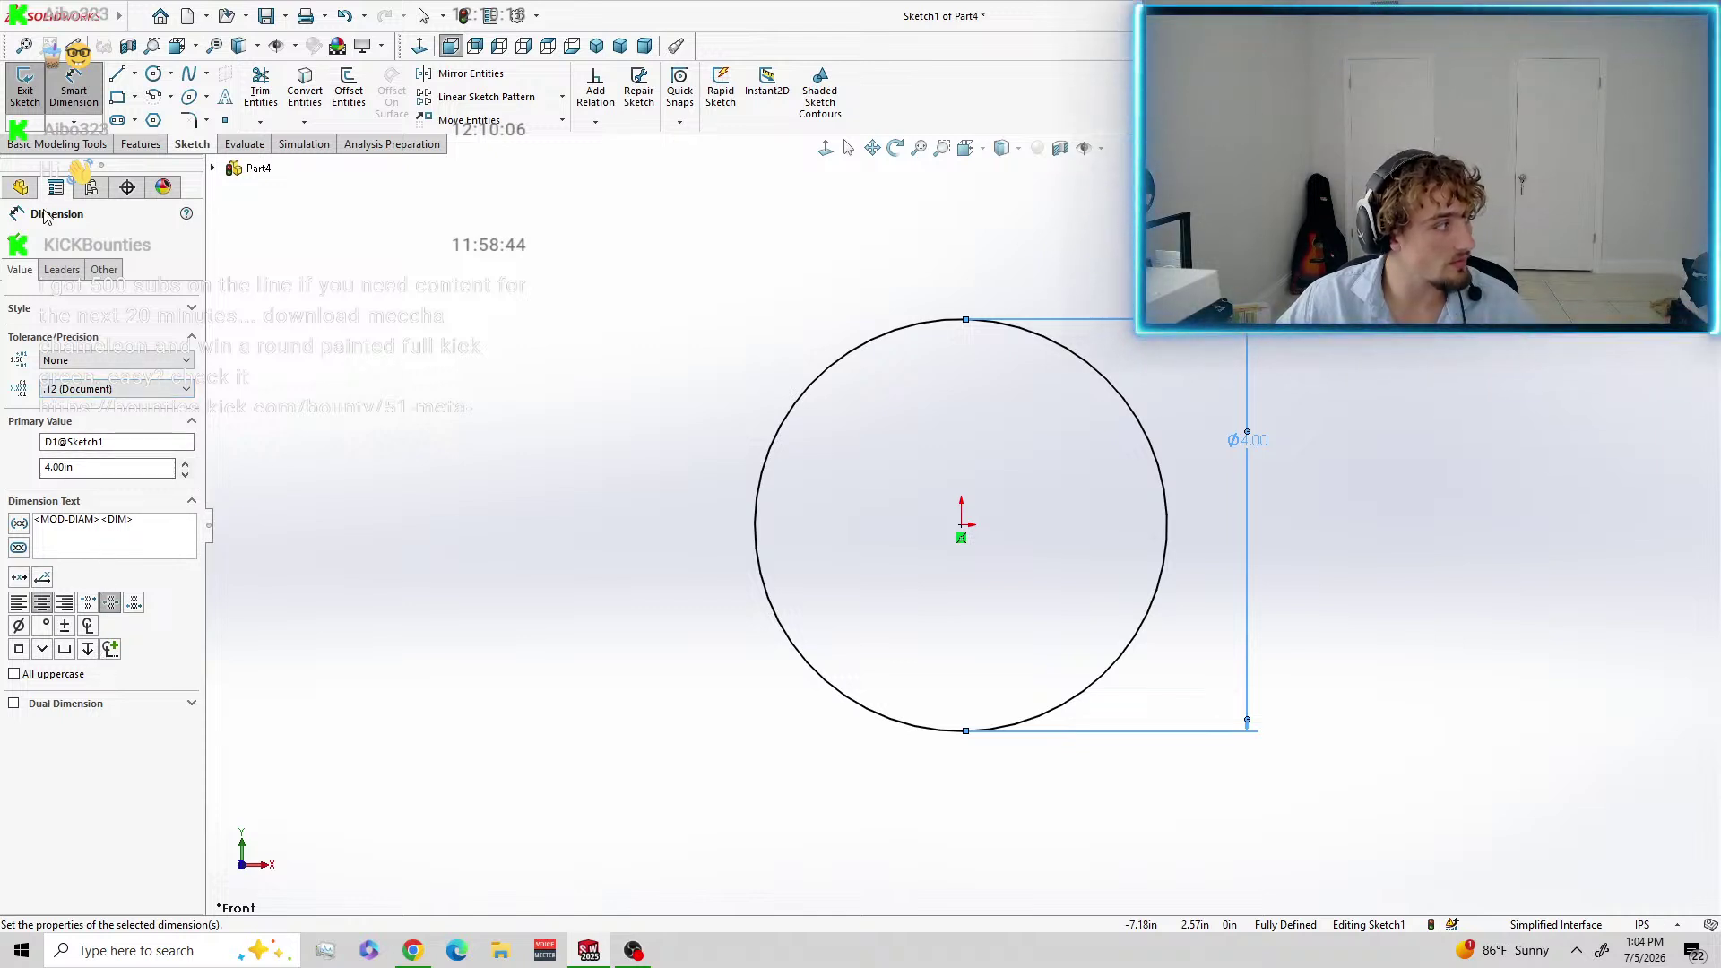
{"action": "key", "text": "Escape"}
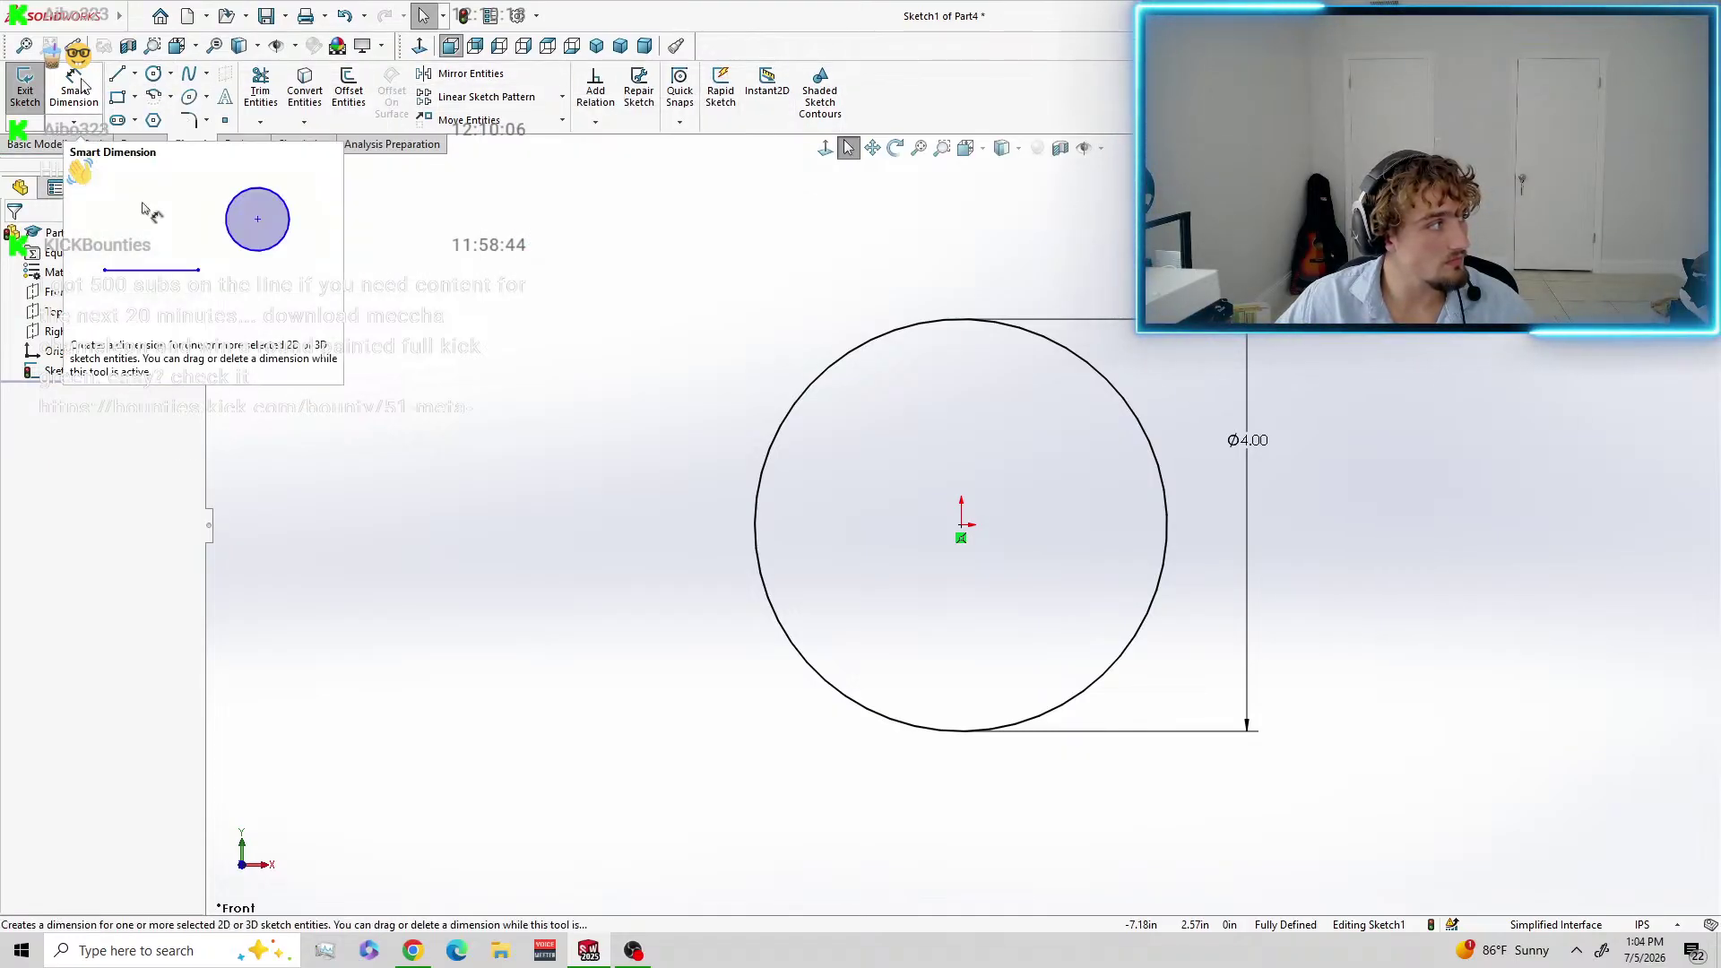
Extrude the circle as a boss to a depth of 4 in.
{"action": "key", "text": "ctrl+z"}
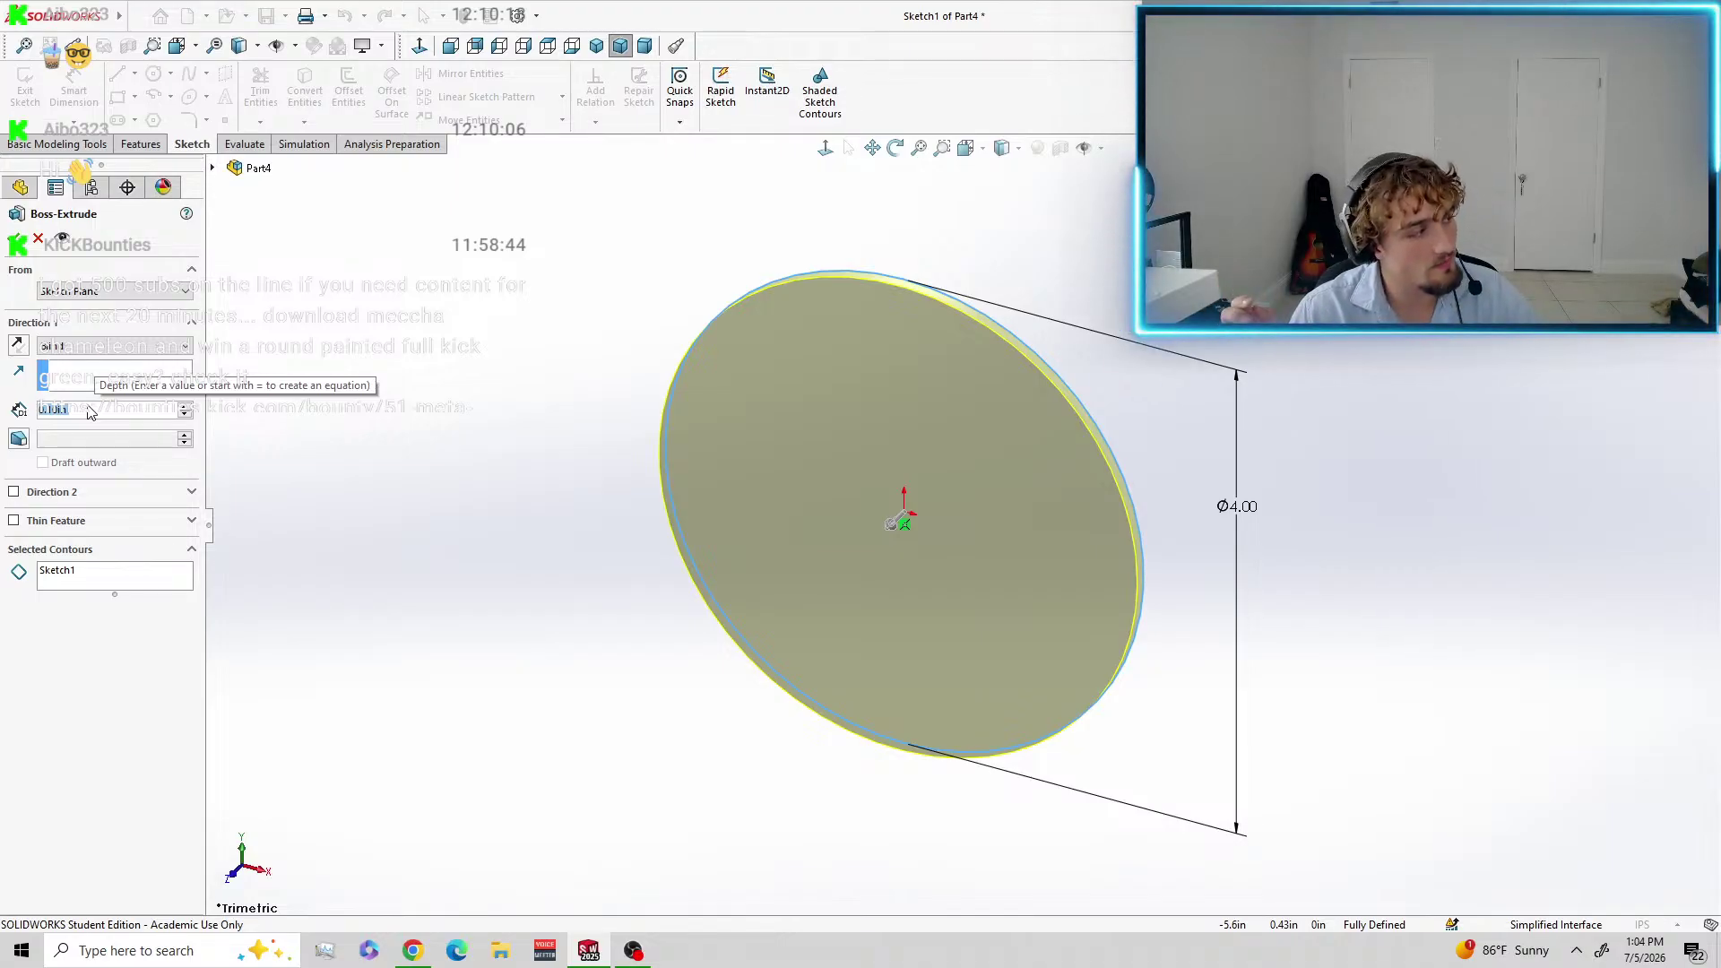
{"action": "type", "text": "4"}
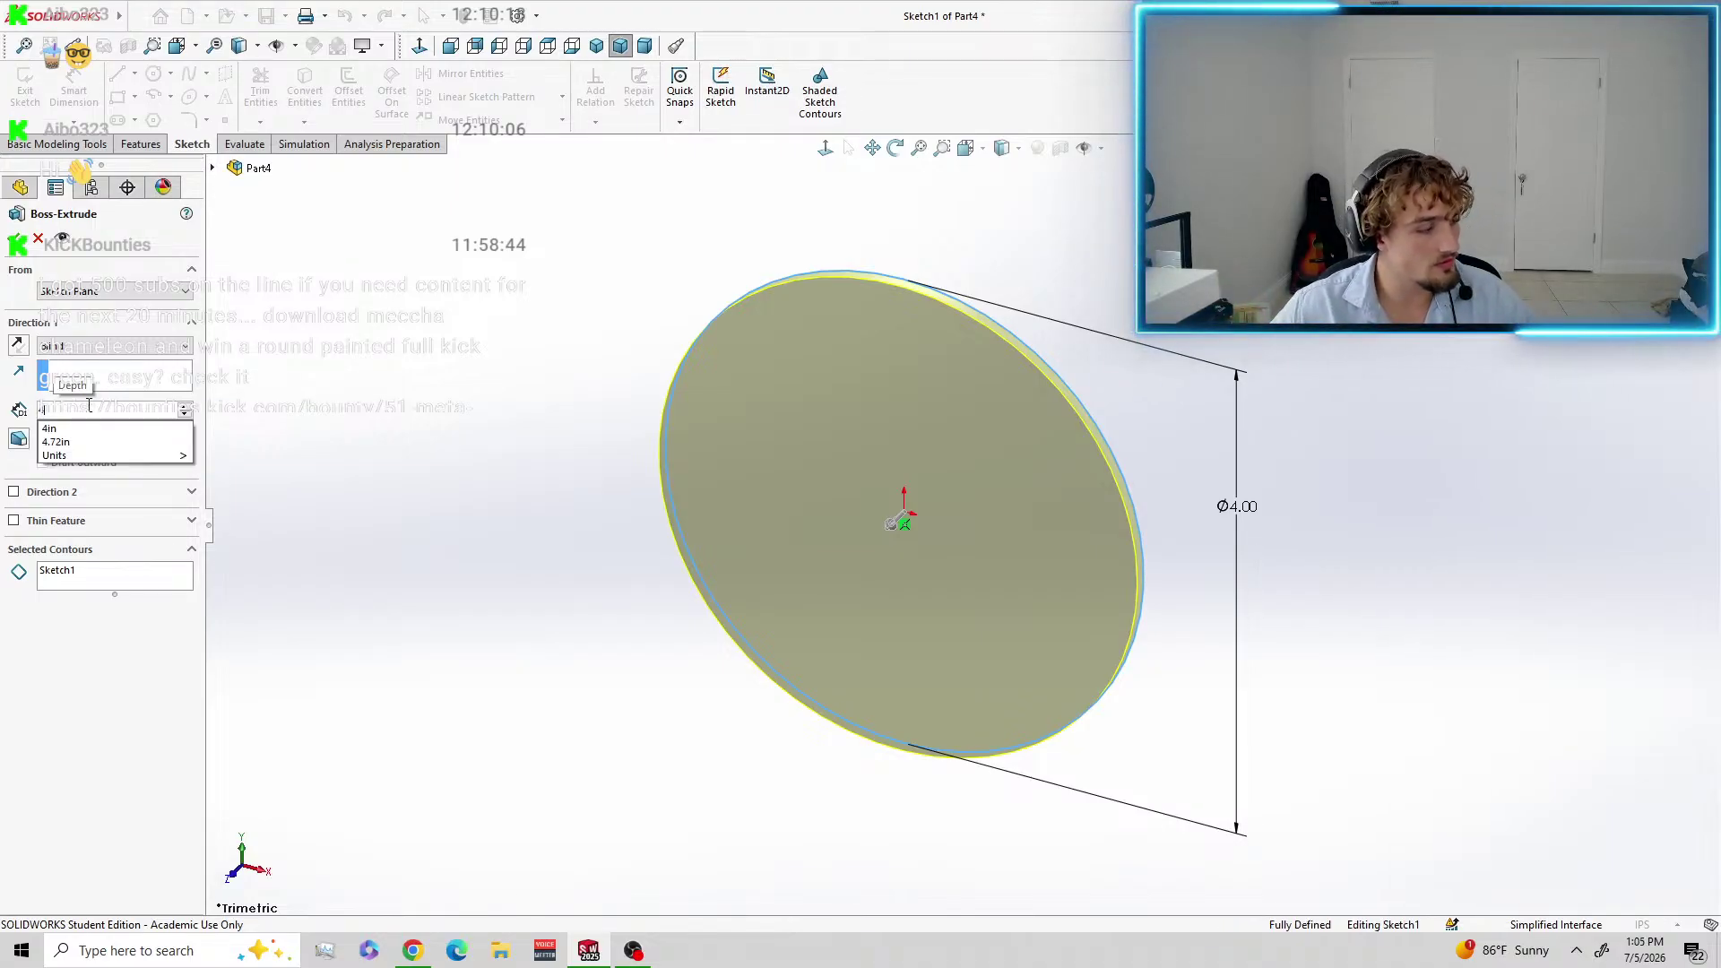
{"action": "type", "text": "in"}
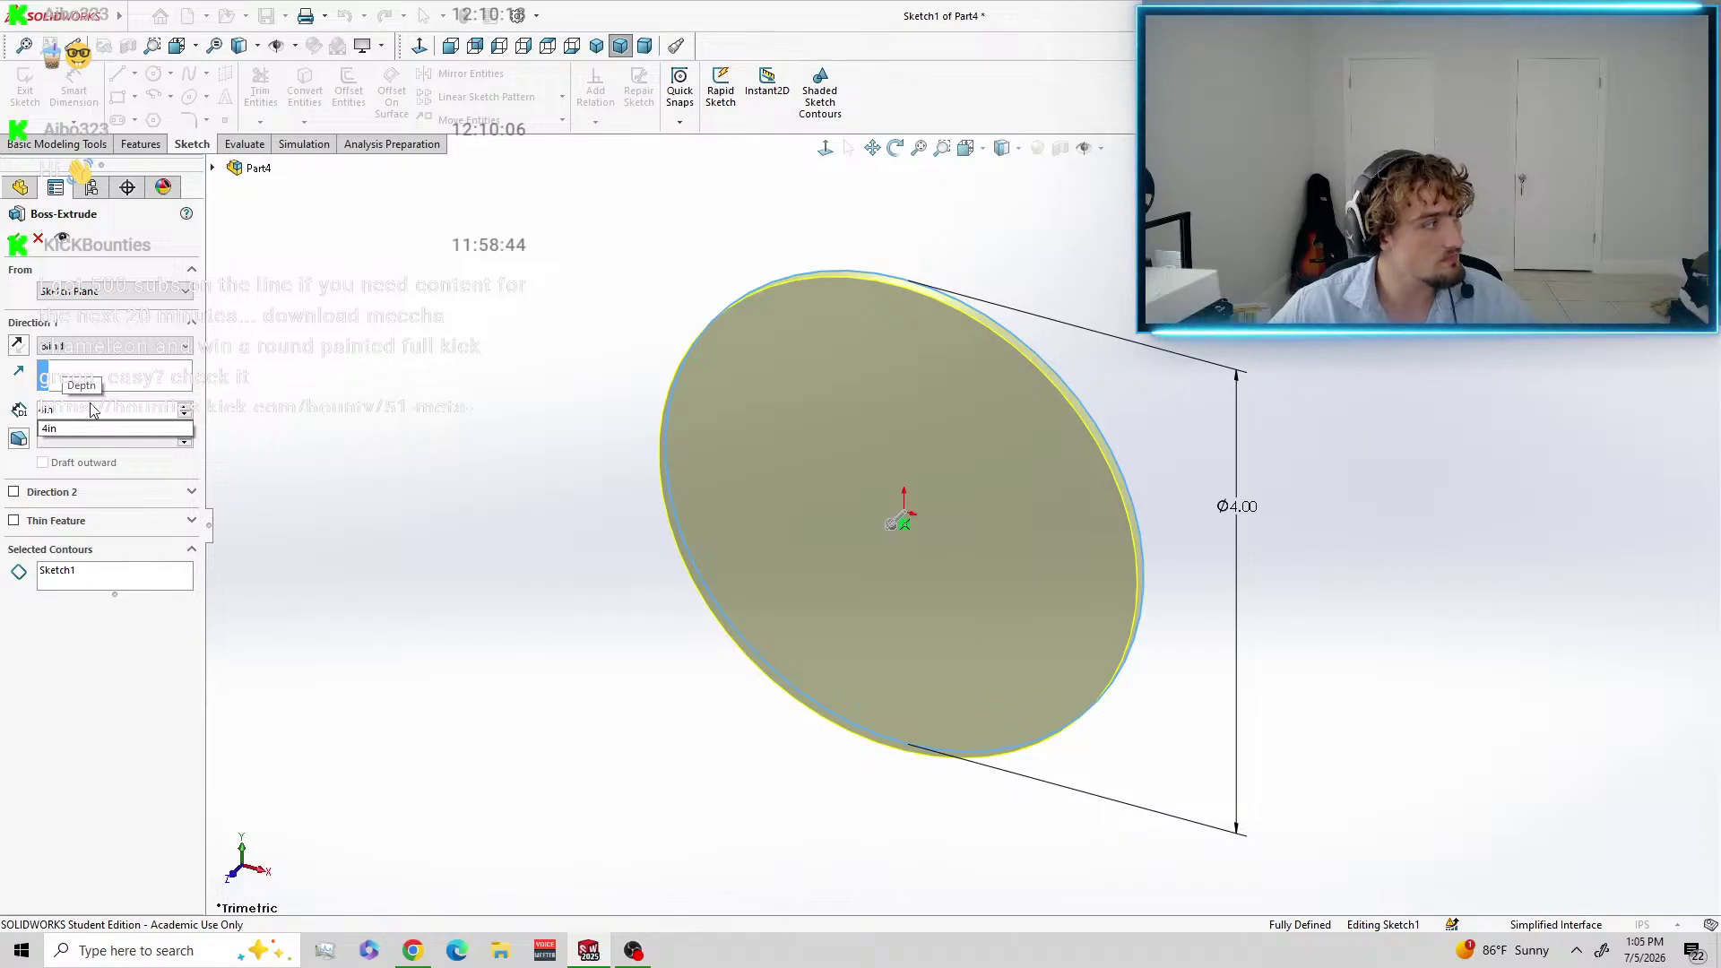
{"action": "key", "text": "Return"}
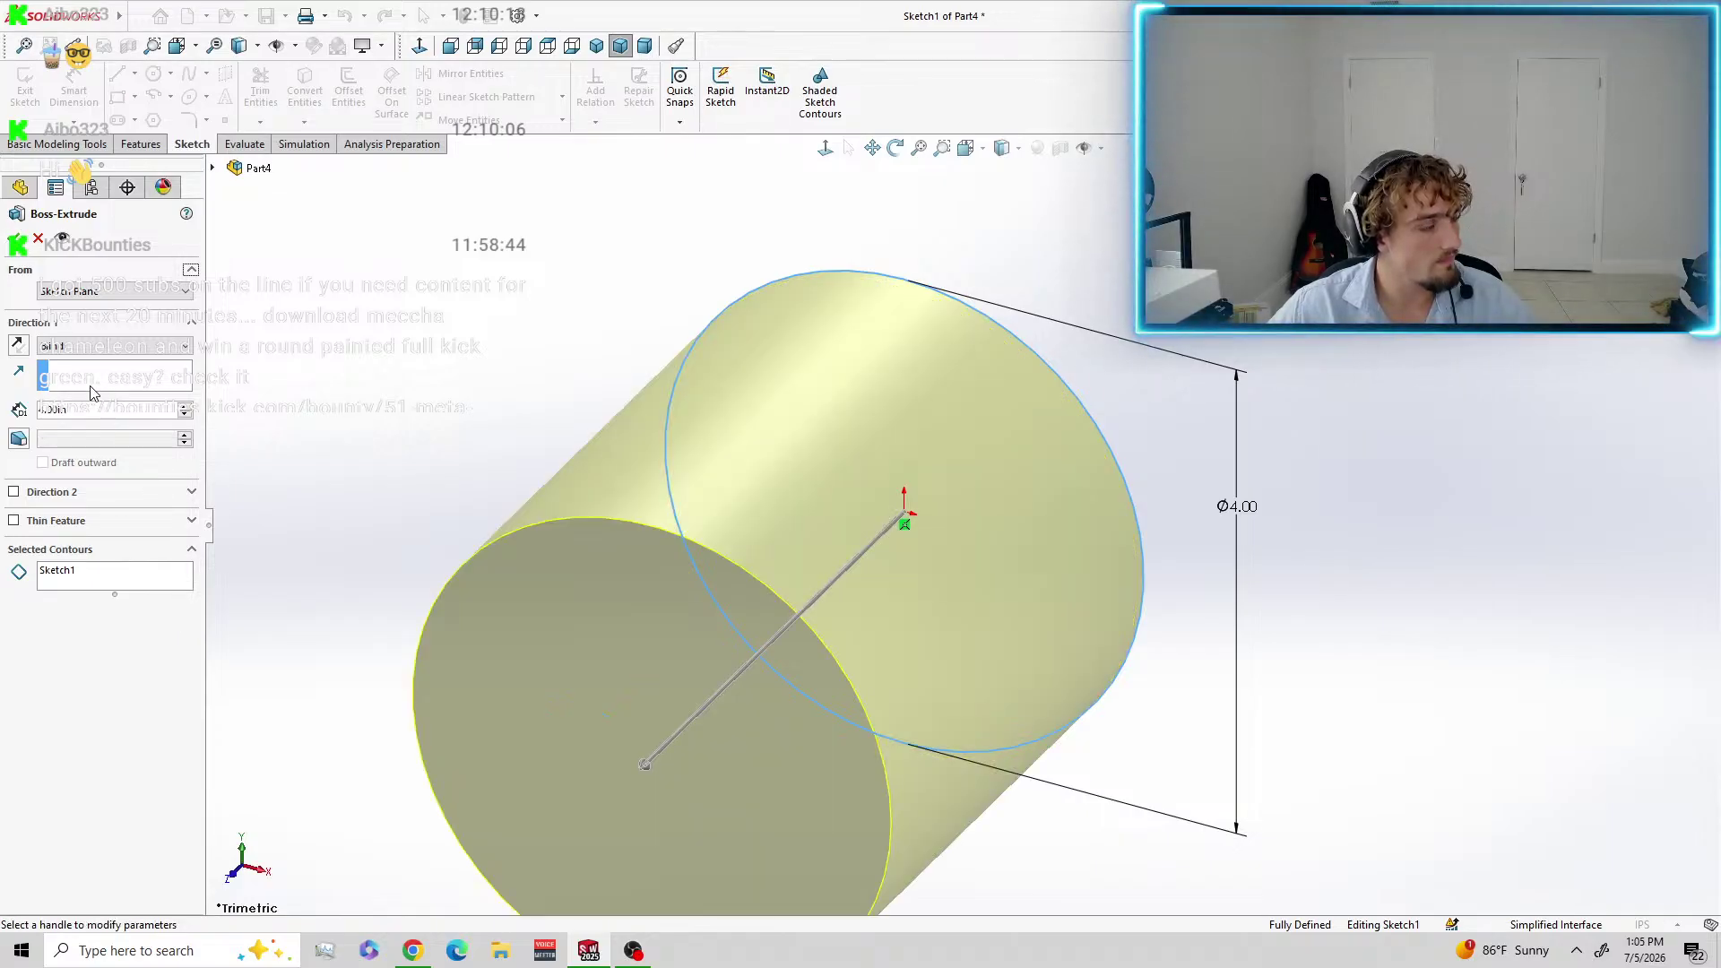
{"action": "left_click", "coordinate": [18, 240]}
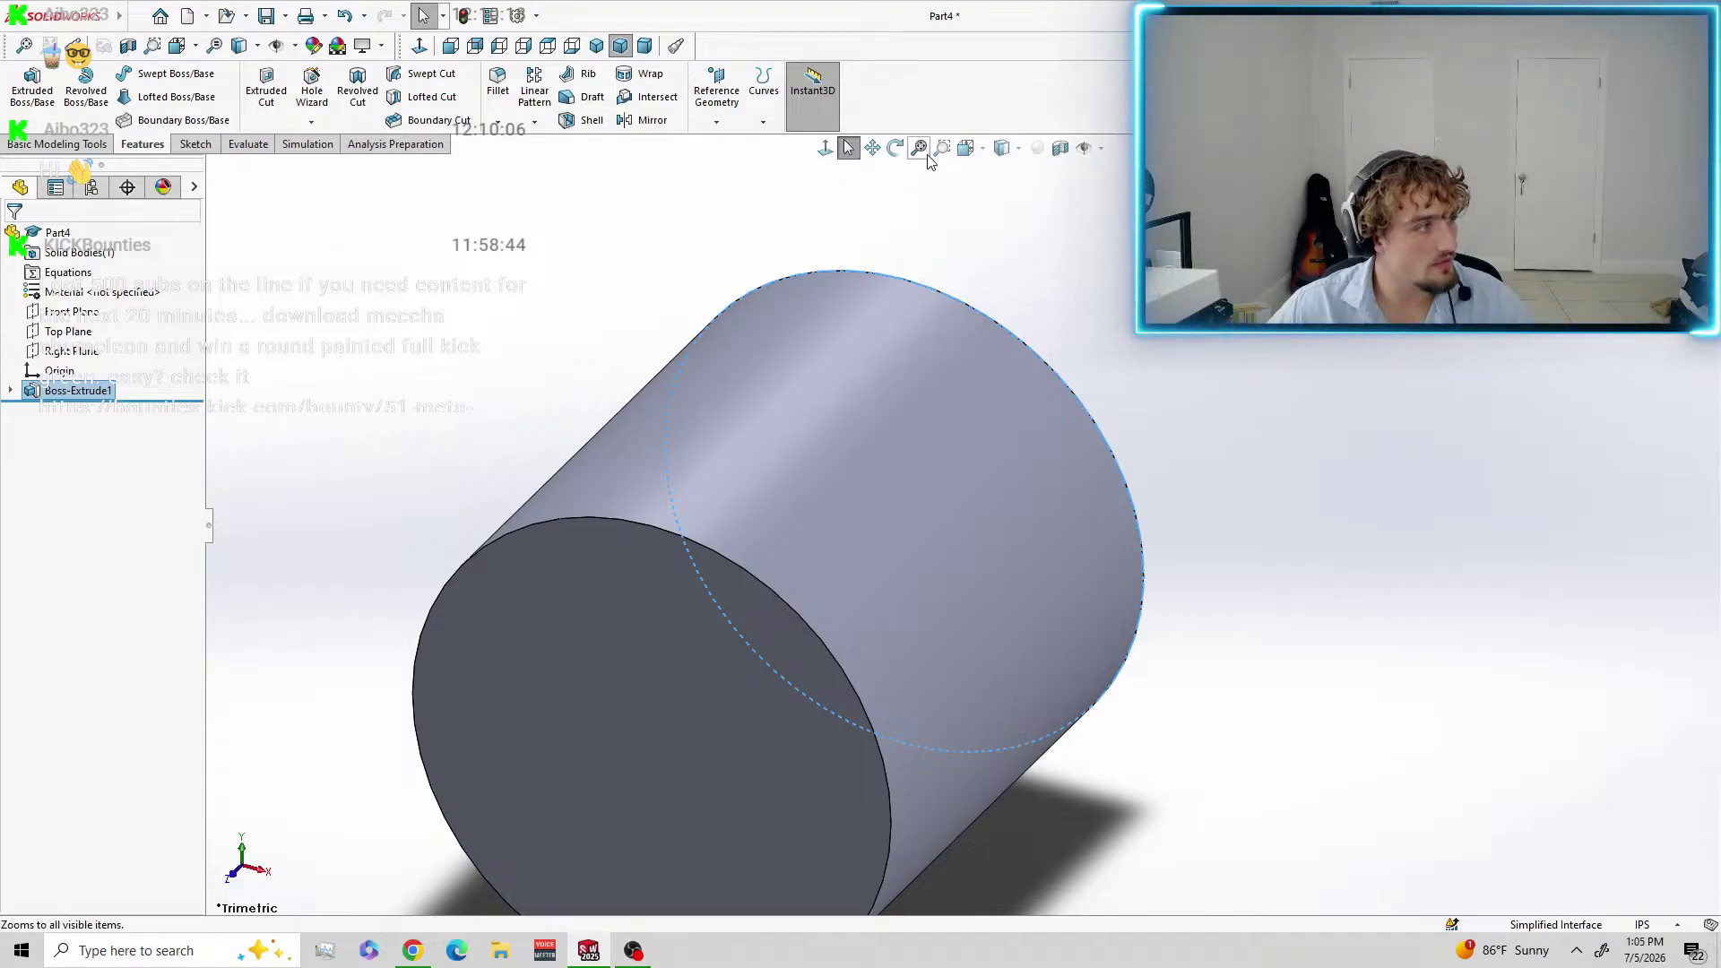
Start an extruded cut on the cylinder's front face and sketch a smaller circle centred on the origin.
{"action": "left_click", "coordinate": [984, 153]}
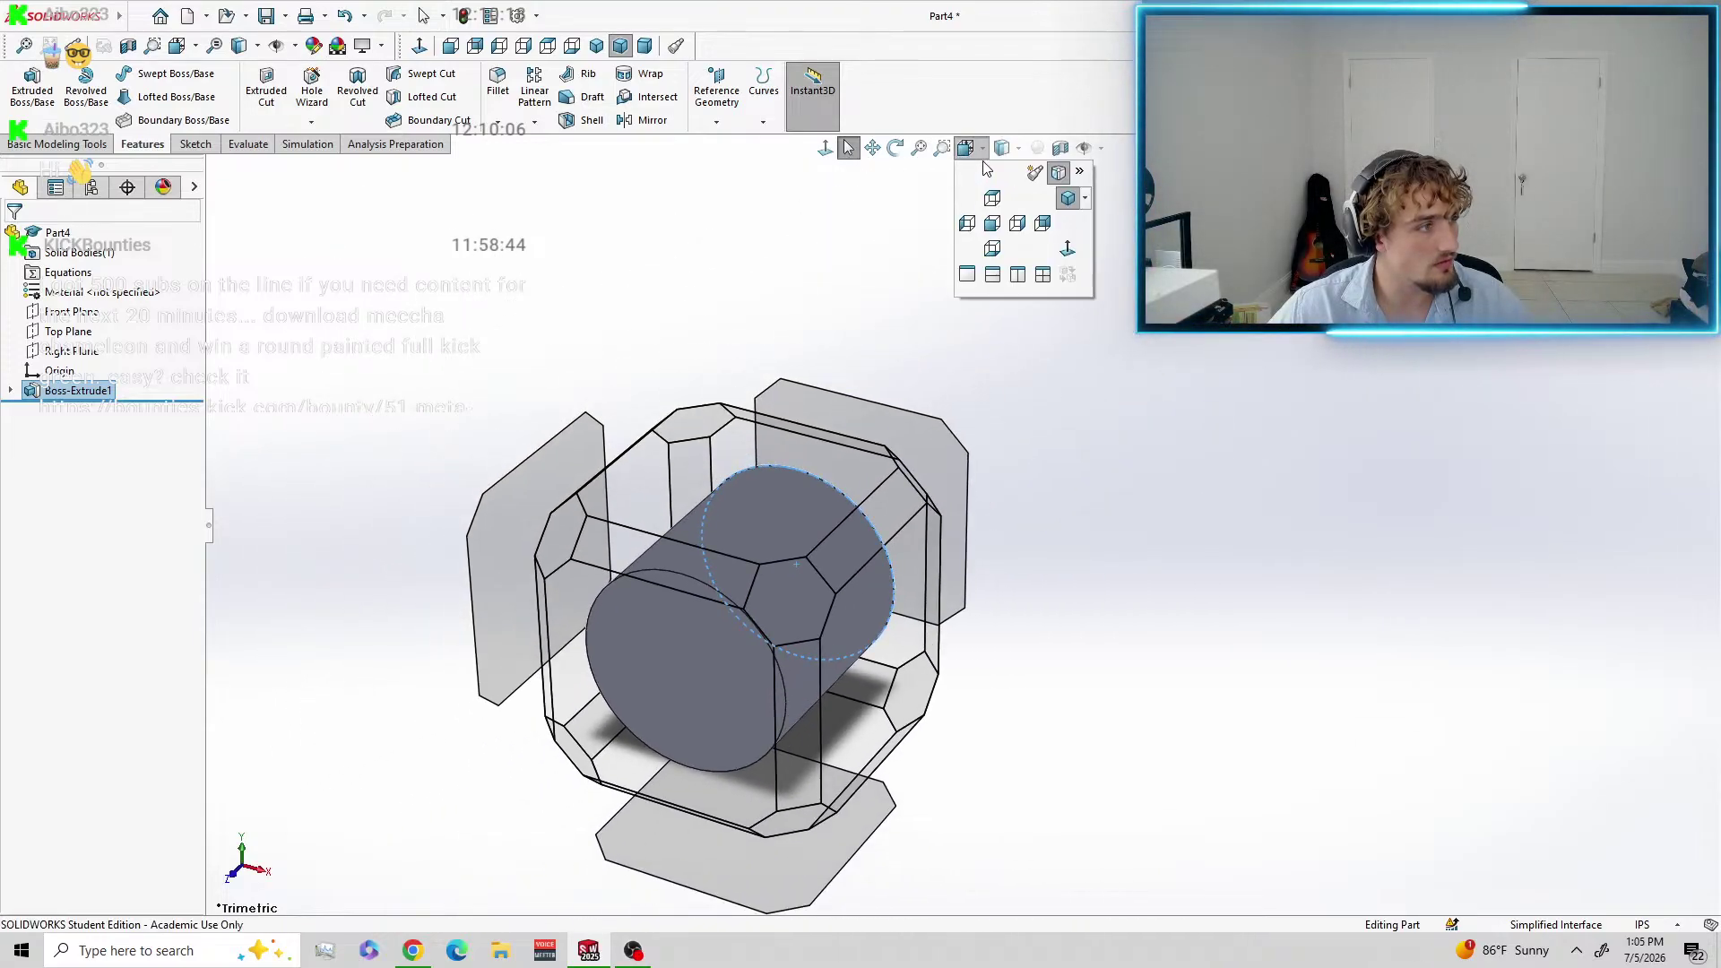
{"action": "left_click", "coordinate": [989, 224]}
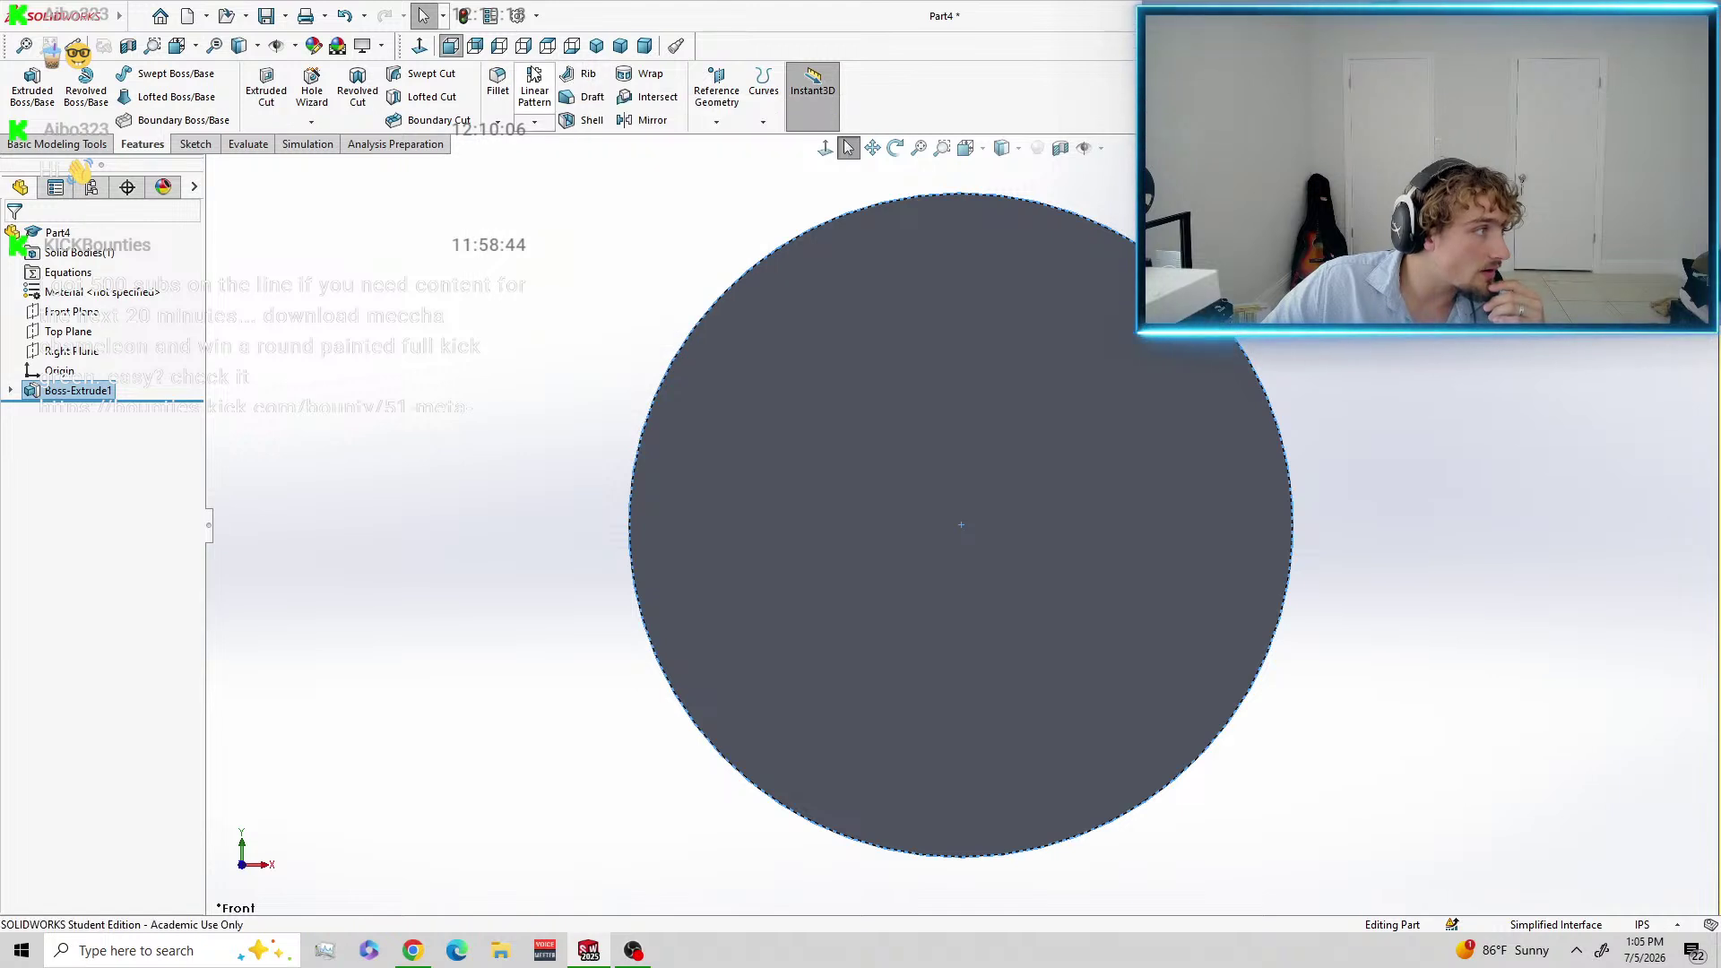
{"action": "left_click", "coordinate": [269, 98]}
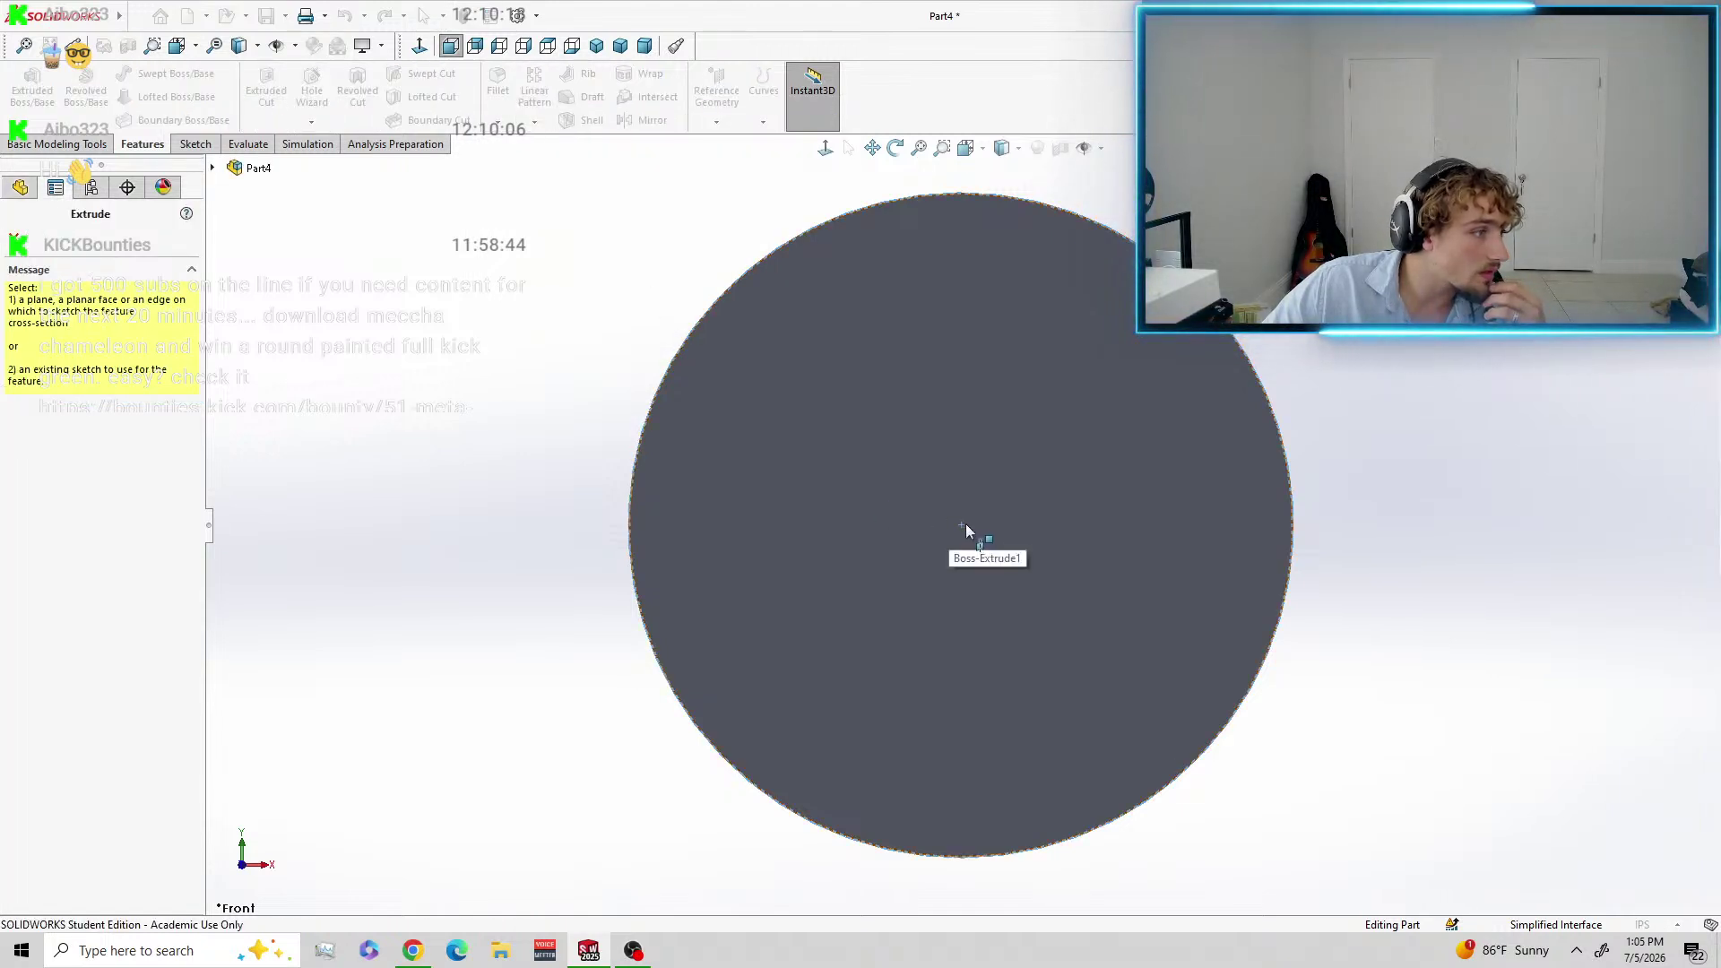
{"action": "left_click", "coordinate": [964, 529]}
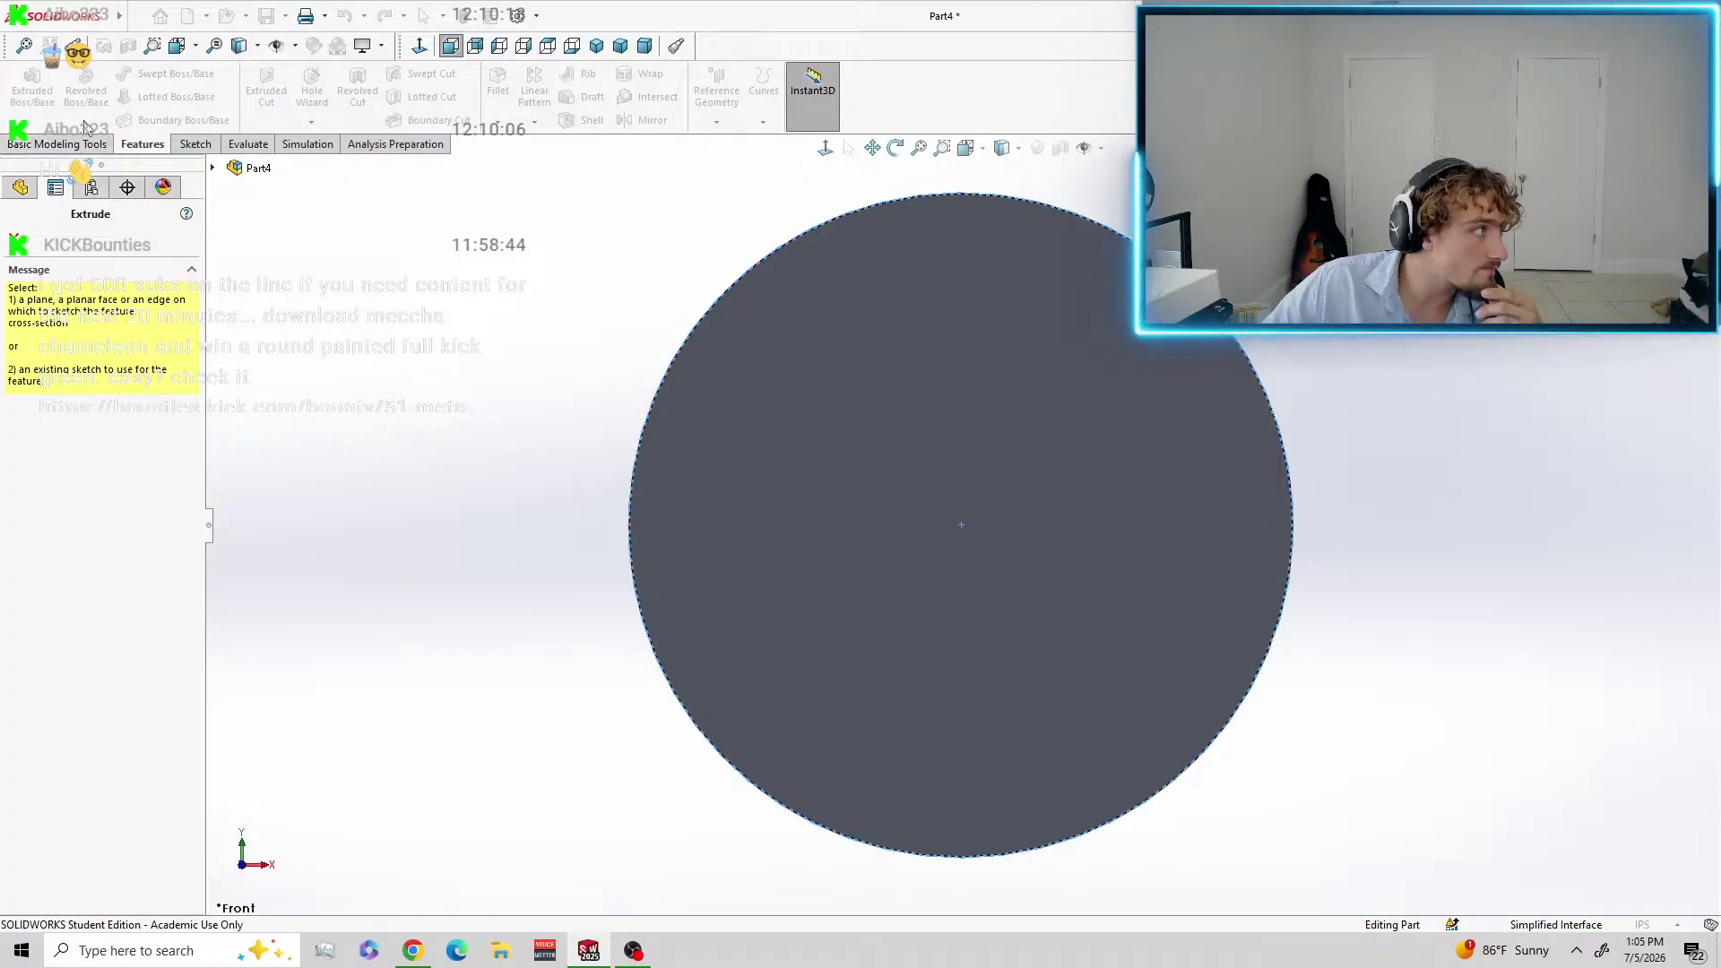
{"action": "left_click", "coordinate": [943, 491]}
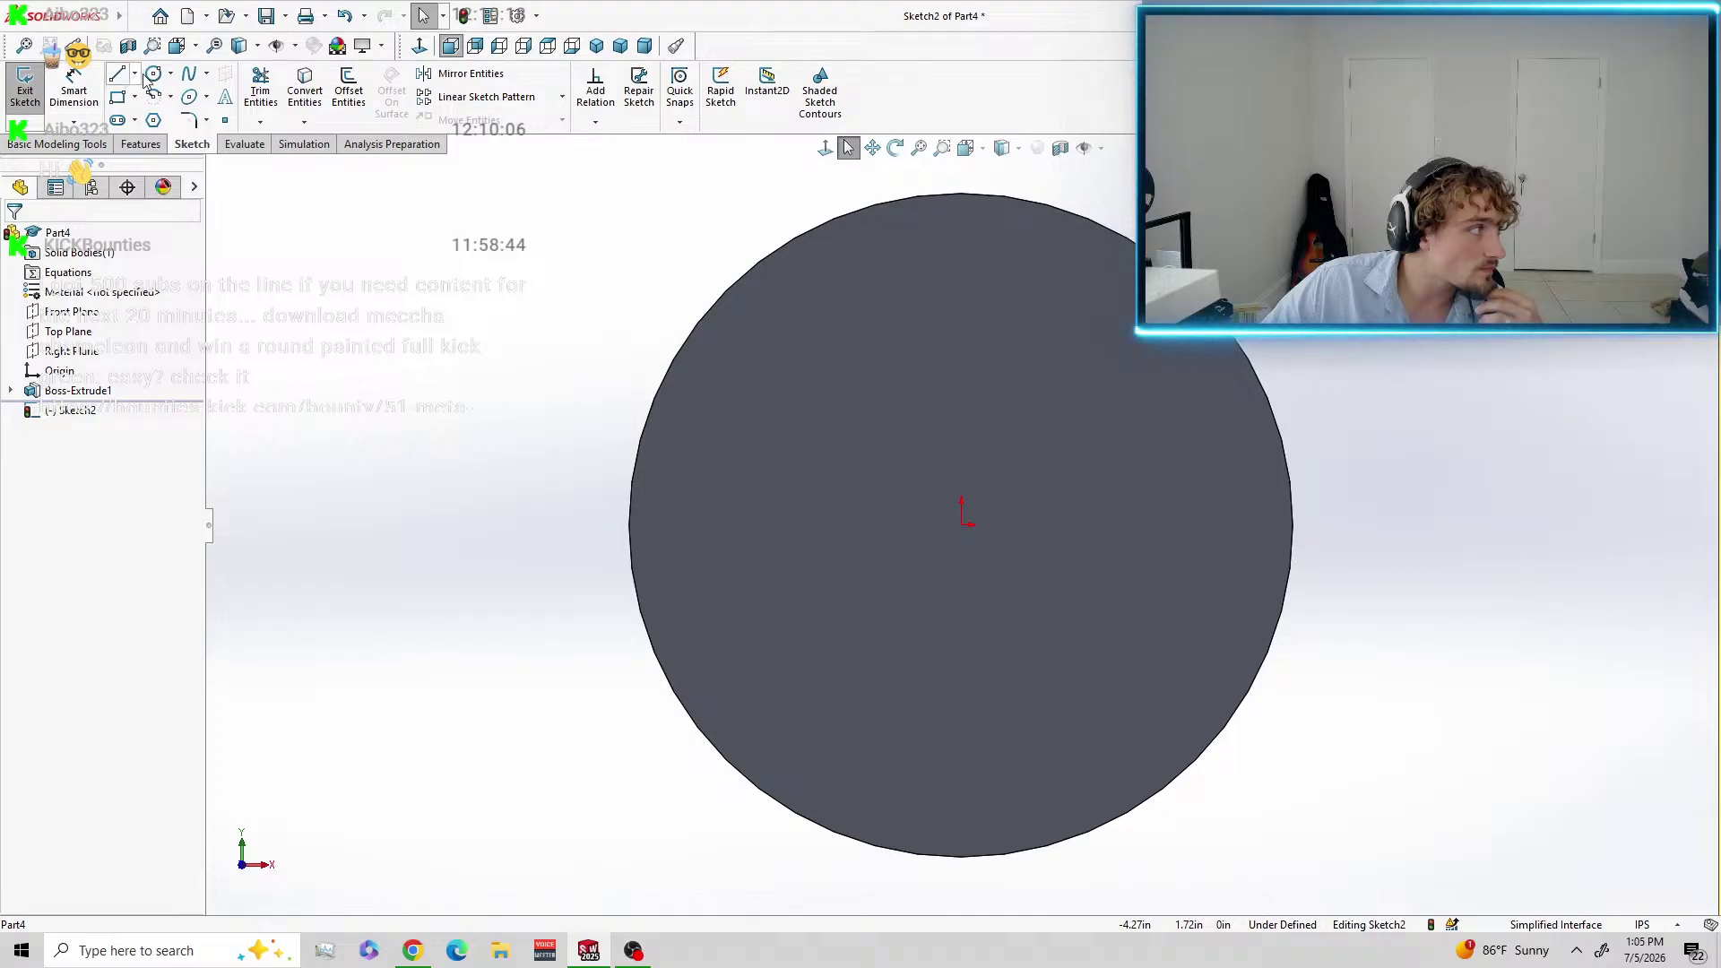
{"action": "left_click", "coordinate": [153, 74]}
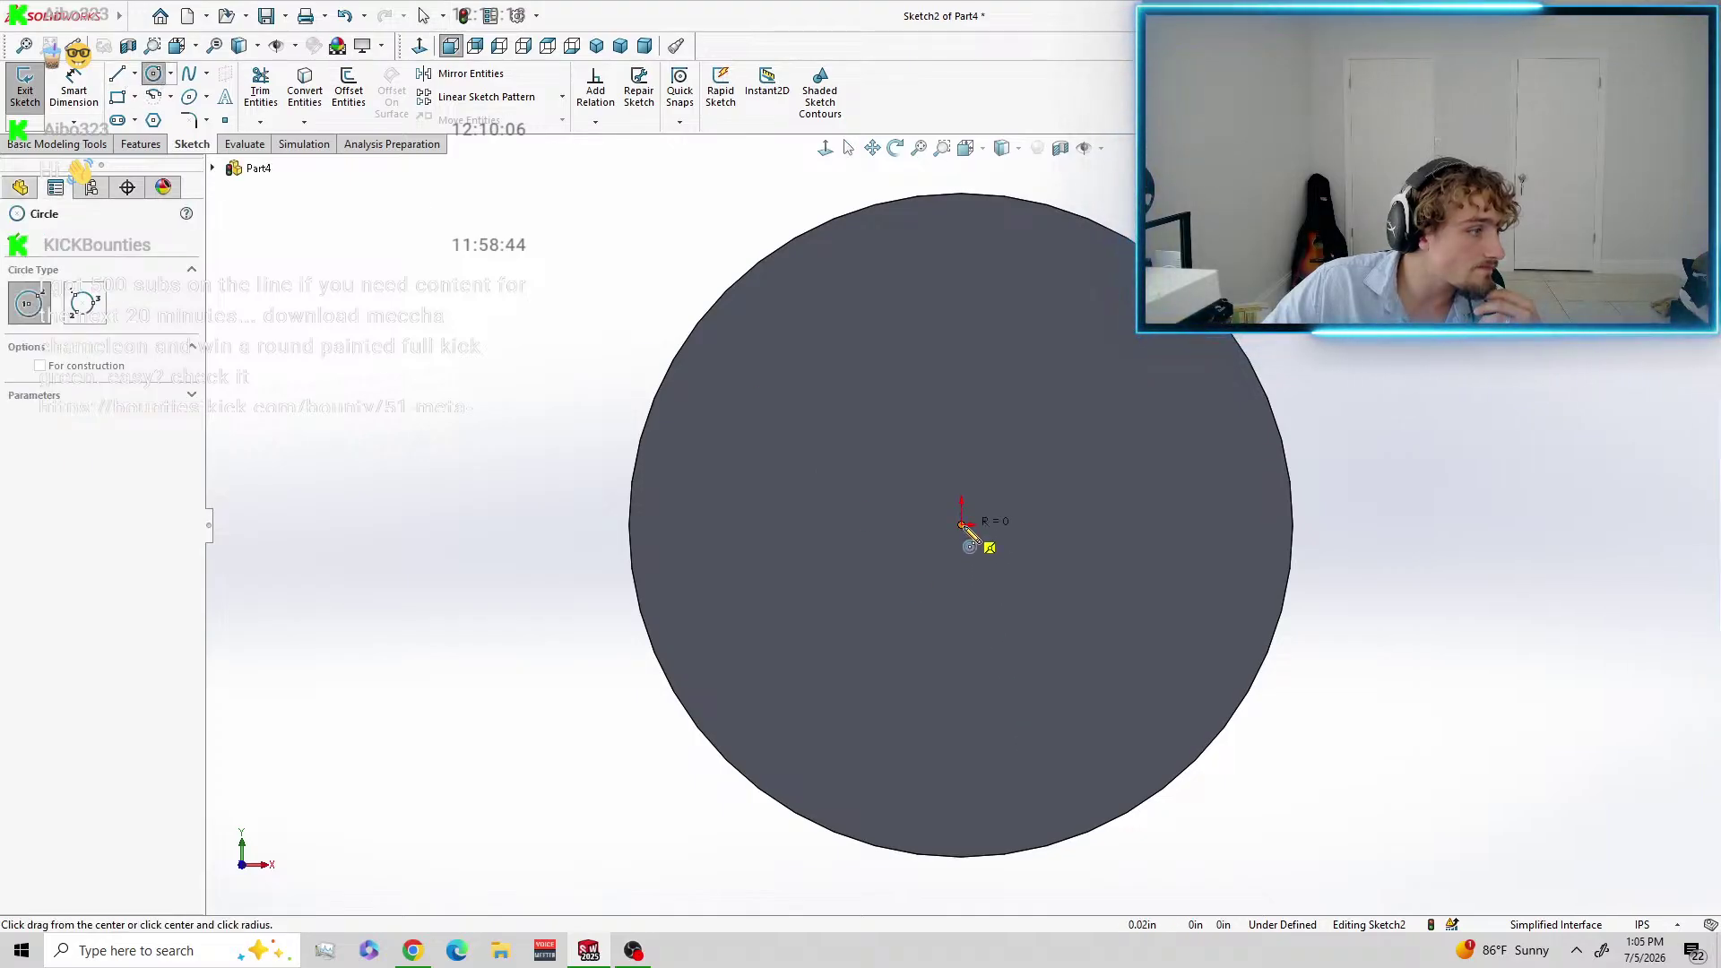
{"action": "left_click_drag", "start_coordinate": [963, 525], "coordinate": [1029, 605]}
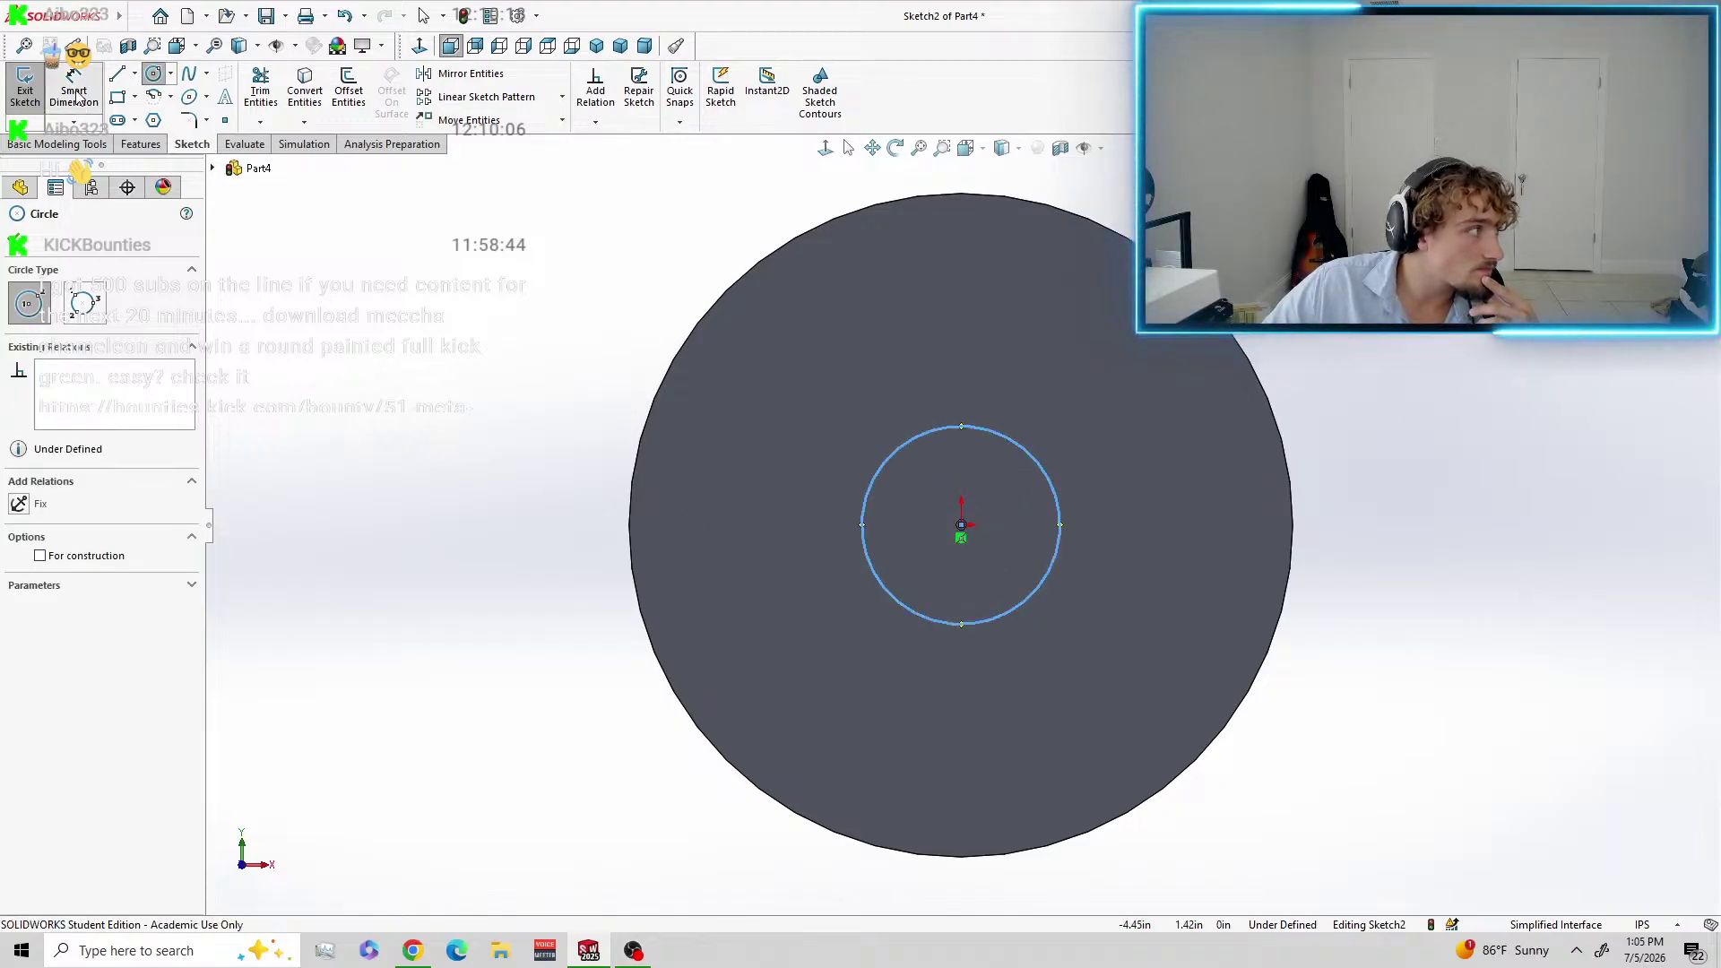
Dimension the circle on the front face and set its diameter to 2 in.
{"action": "left_click", "coordinate": [75, 96]}
{"action": "left_click", "coordinate": [1047, 577]}
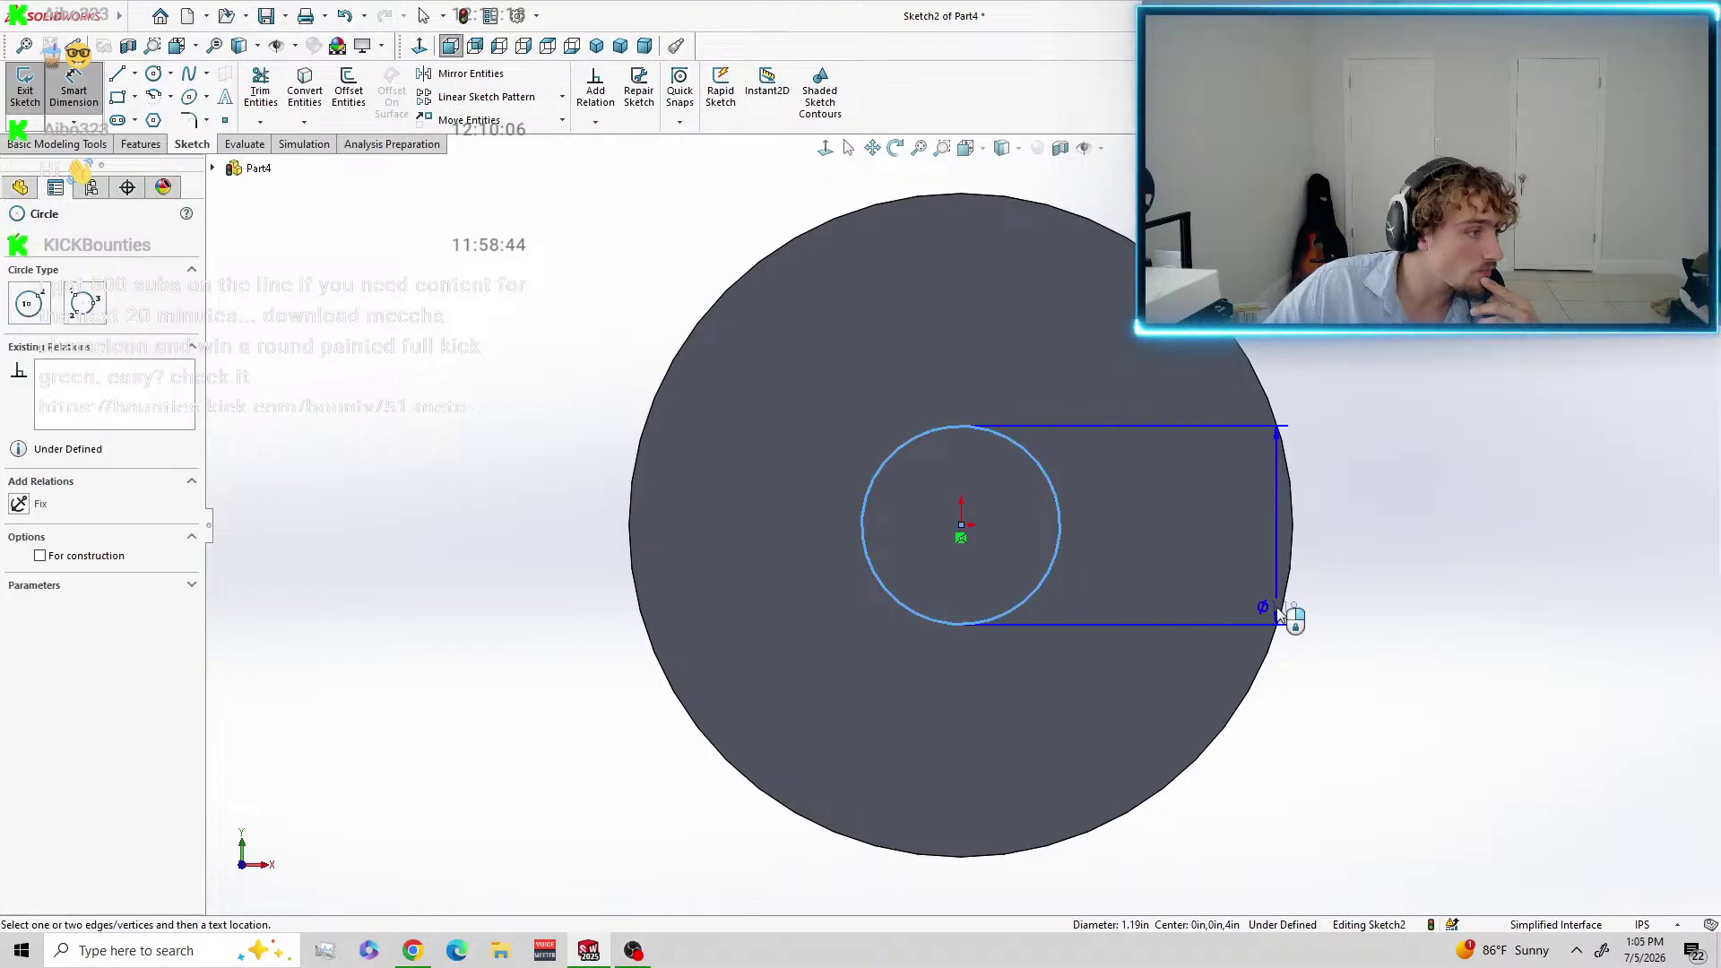
{"action": "left_click", "coordinate": [1422, 615]}
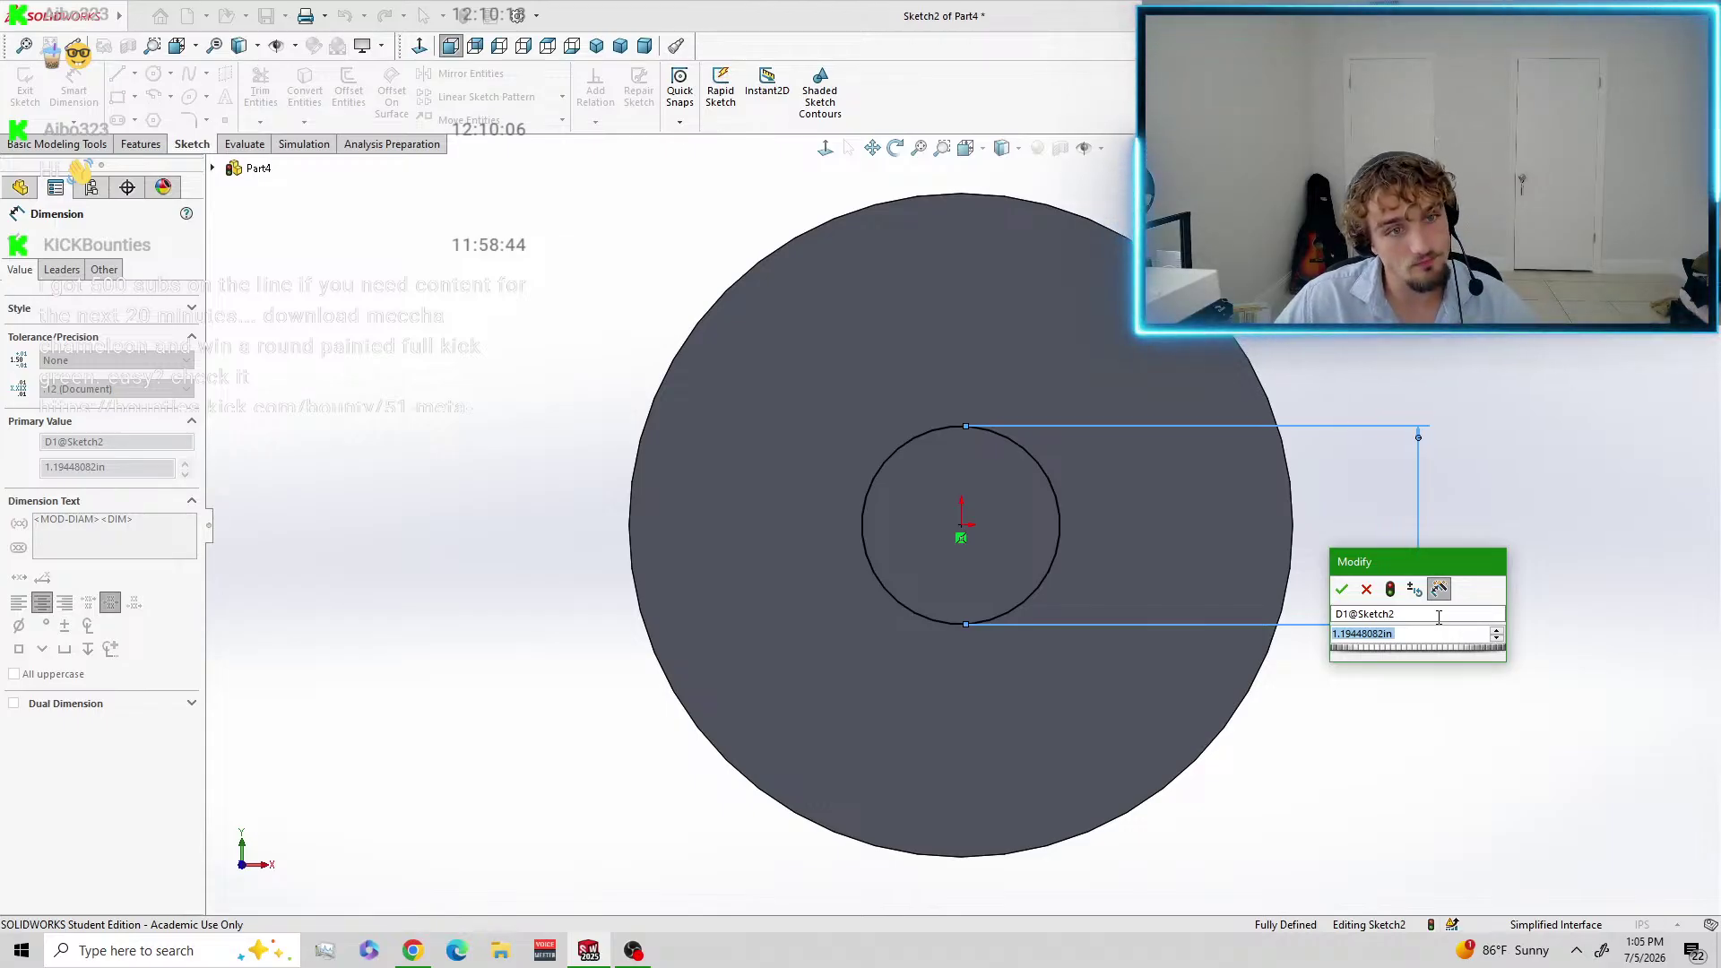
{"action": "type", "text": "3"}
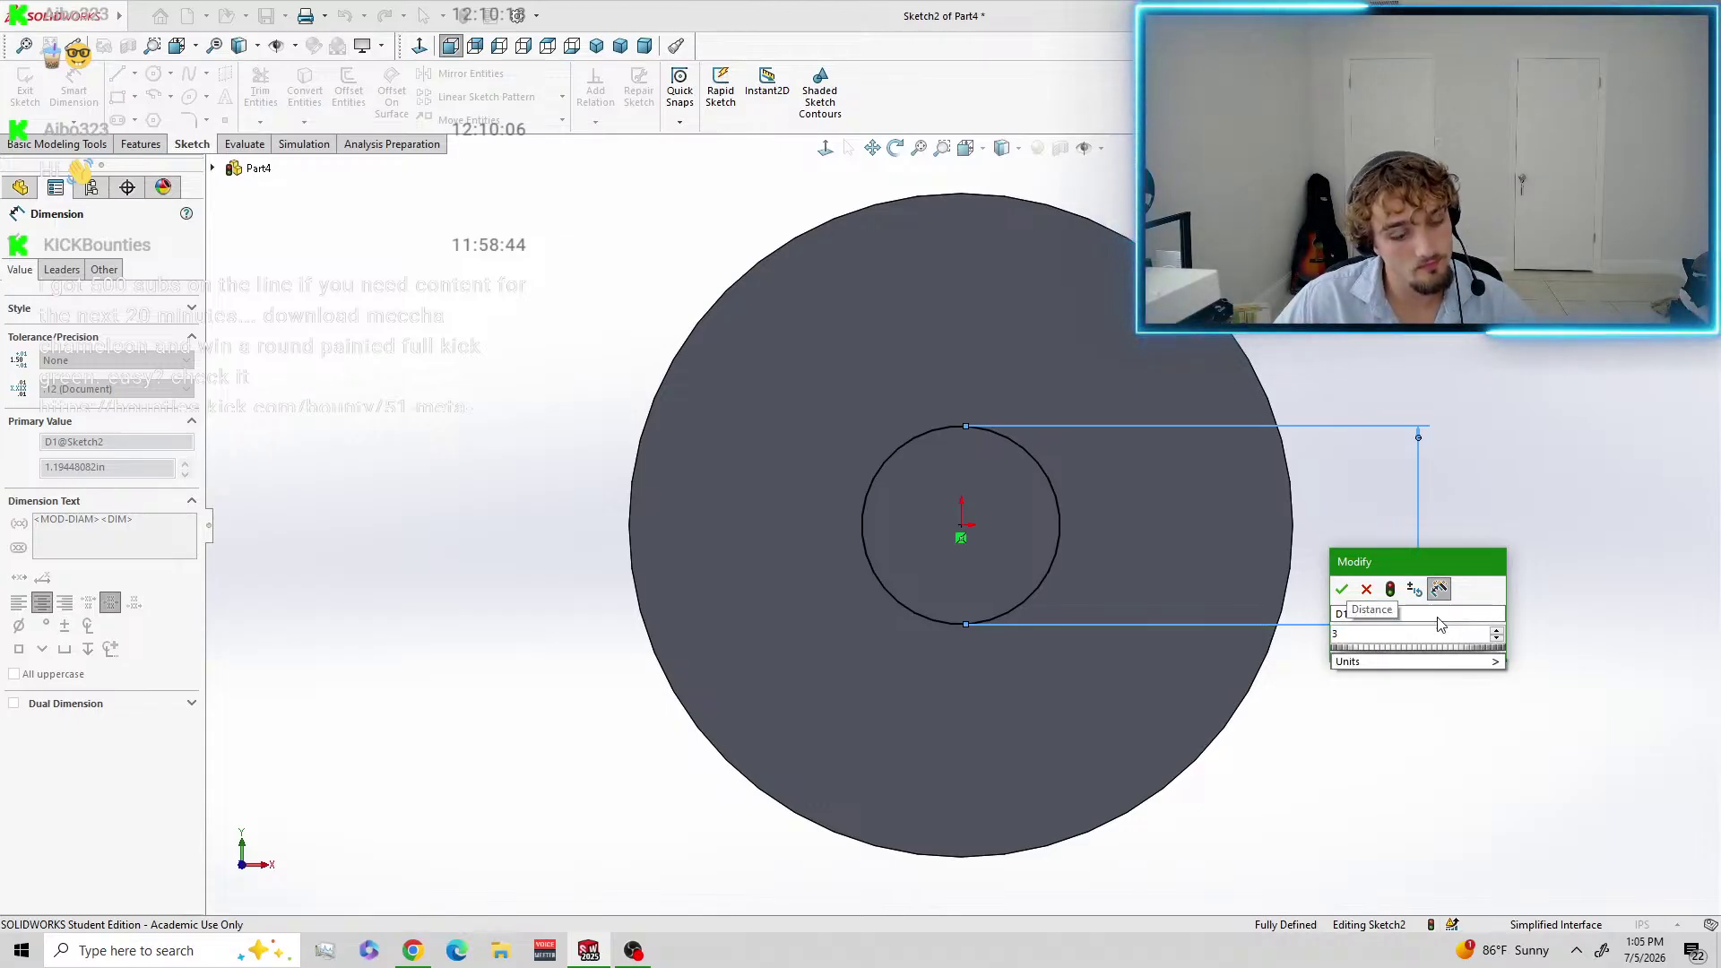
{"action": "key", "text": "BackSpace"}
{"action": "type", "text": "2"}
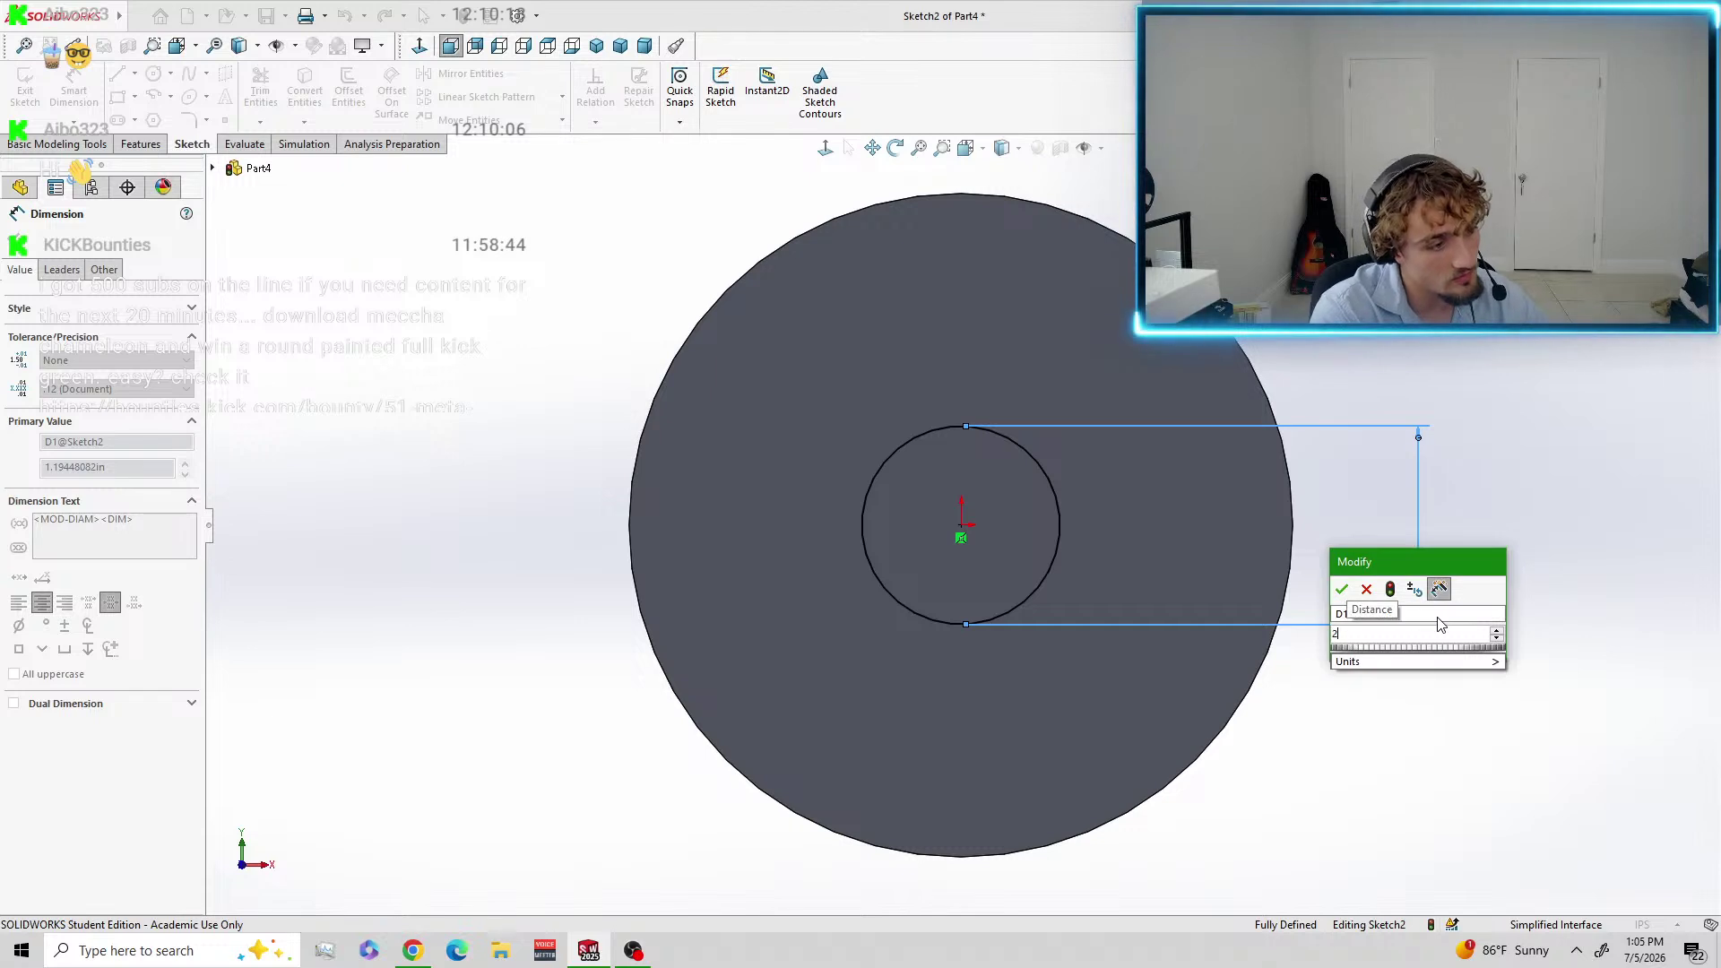
{"action": "left_click", "coordinate": [1343, 589]}
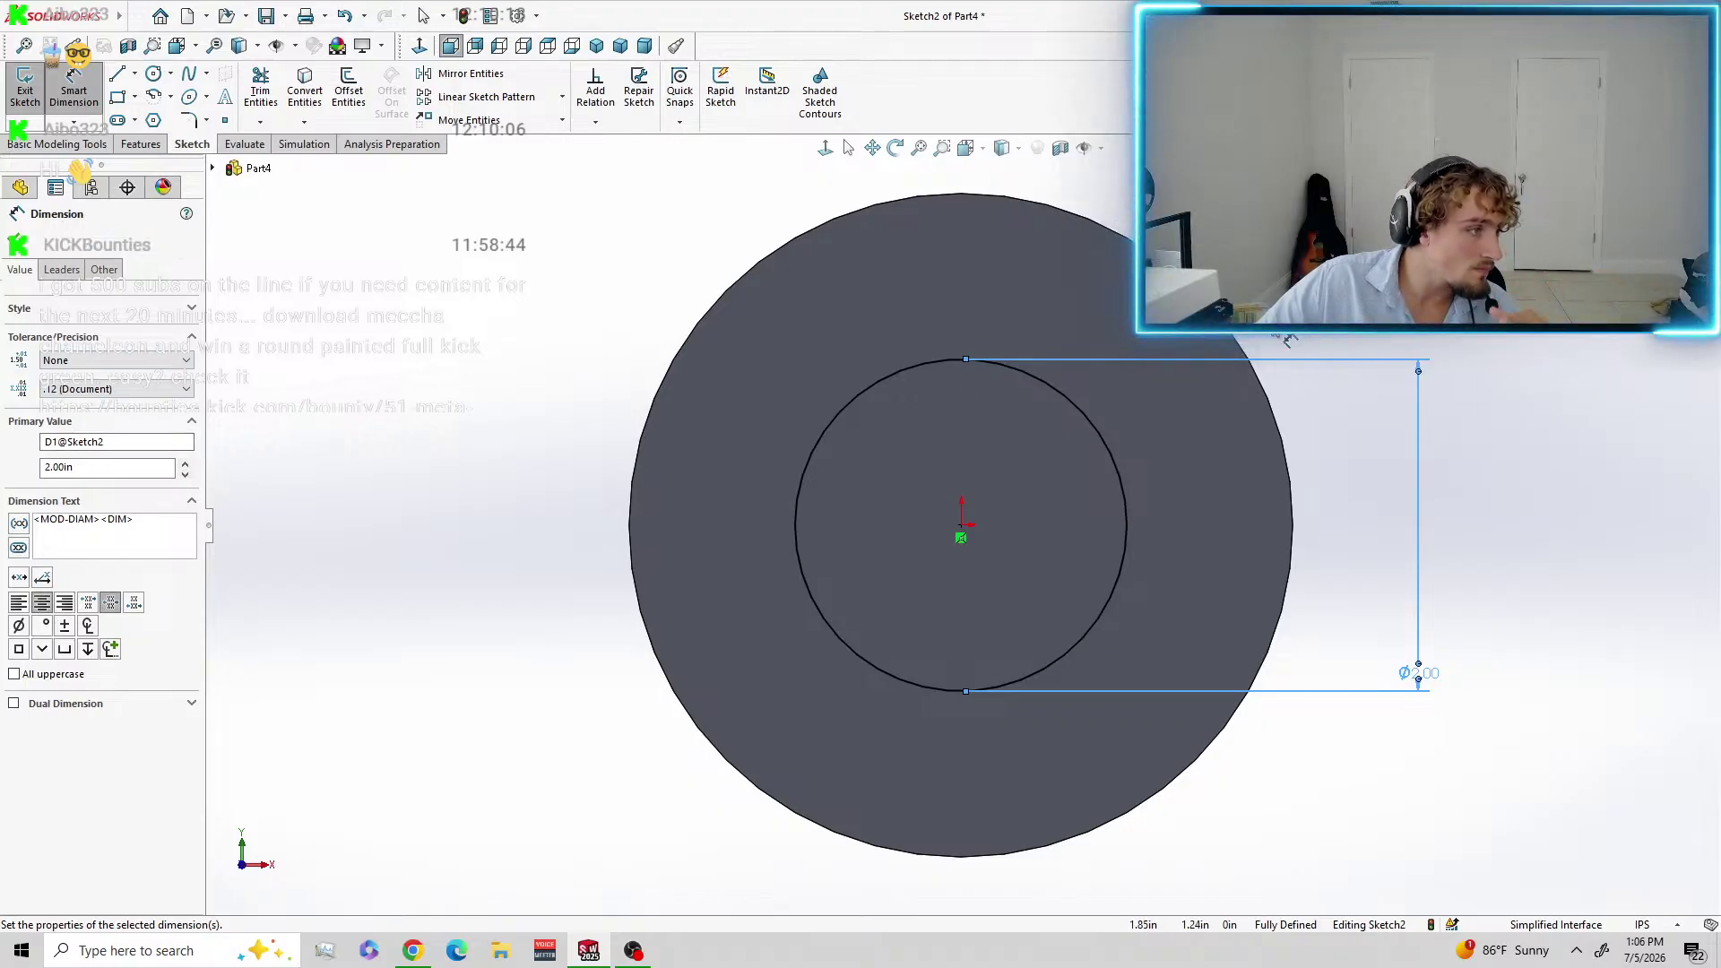
{"action": "mouse_move", "coordinate": [1334, 311]}
{"action": "middle_mouse_down"}
{"action": "mouse_move", "coordinate": [1271, 384]}
{"action": "mouse_move", "coordinate": [1337, 328]}
{"action": "middle_mouse_up"}
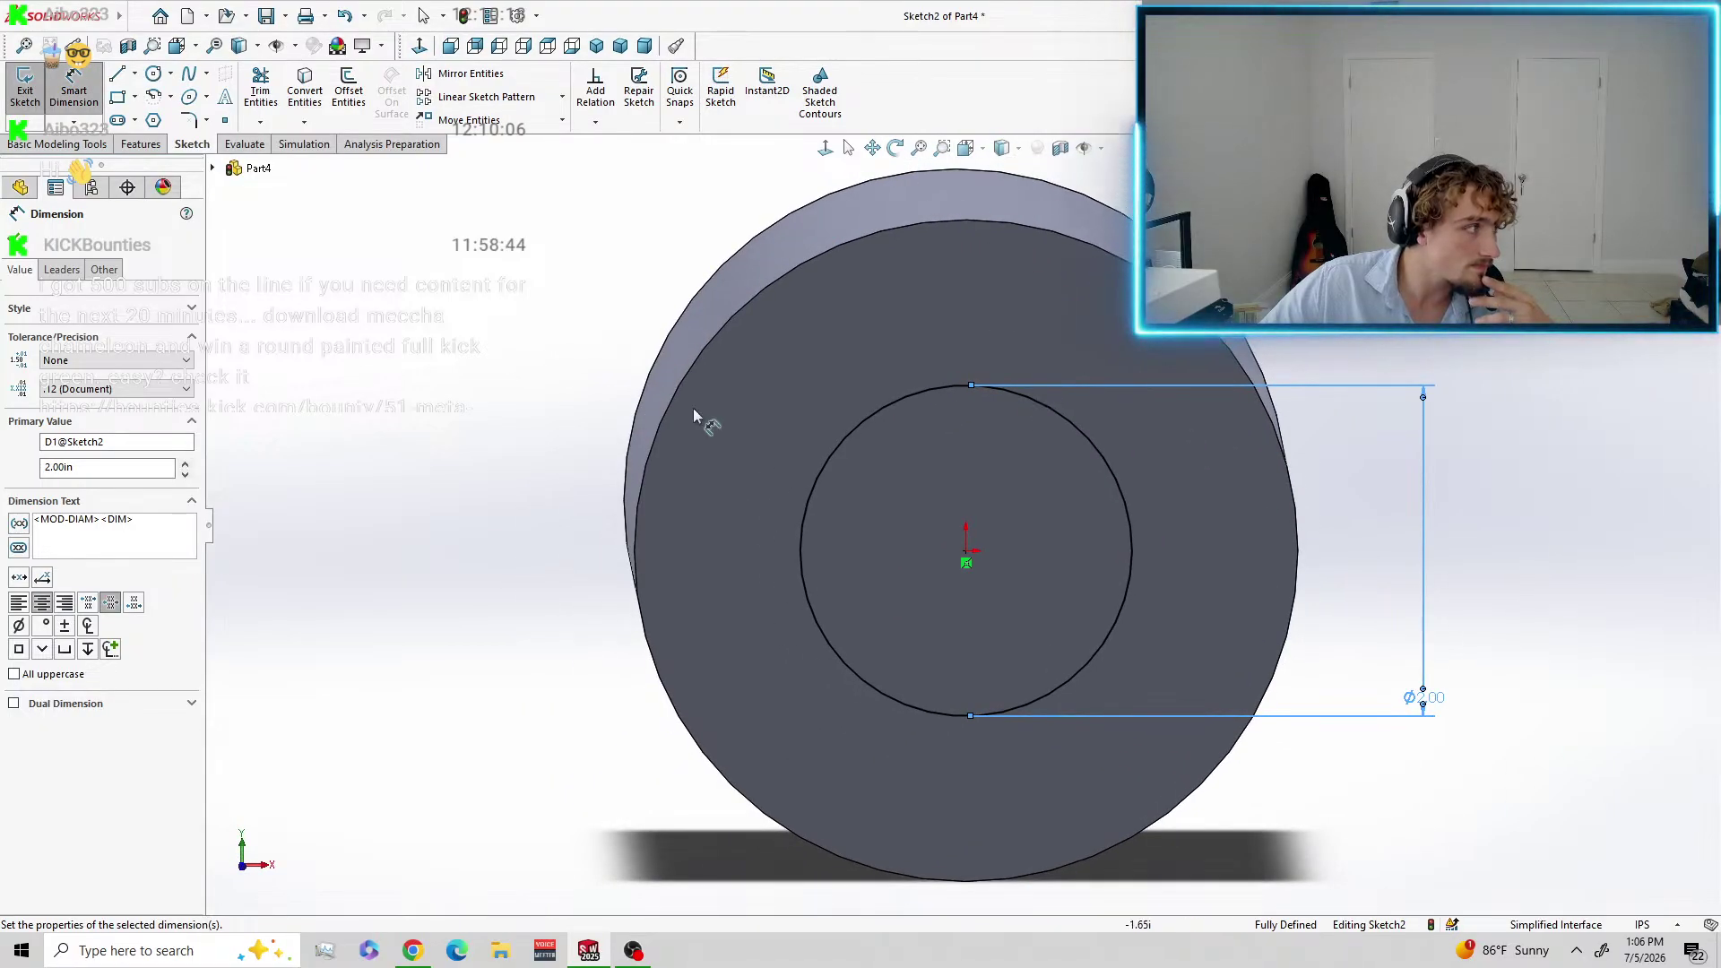
Finish the circle sketch and set its extruded cut to Blind with a depth of 1 in.
{"action": "left_click", "coordinate": [25, 89]}
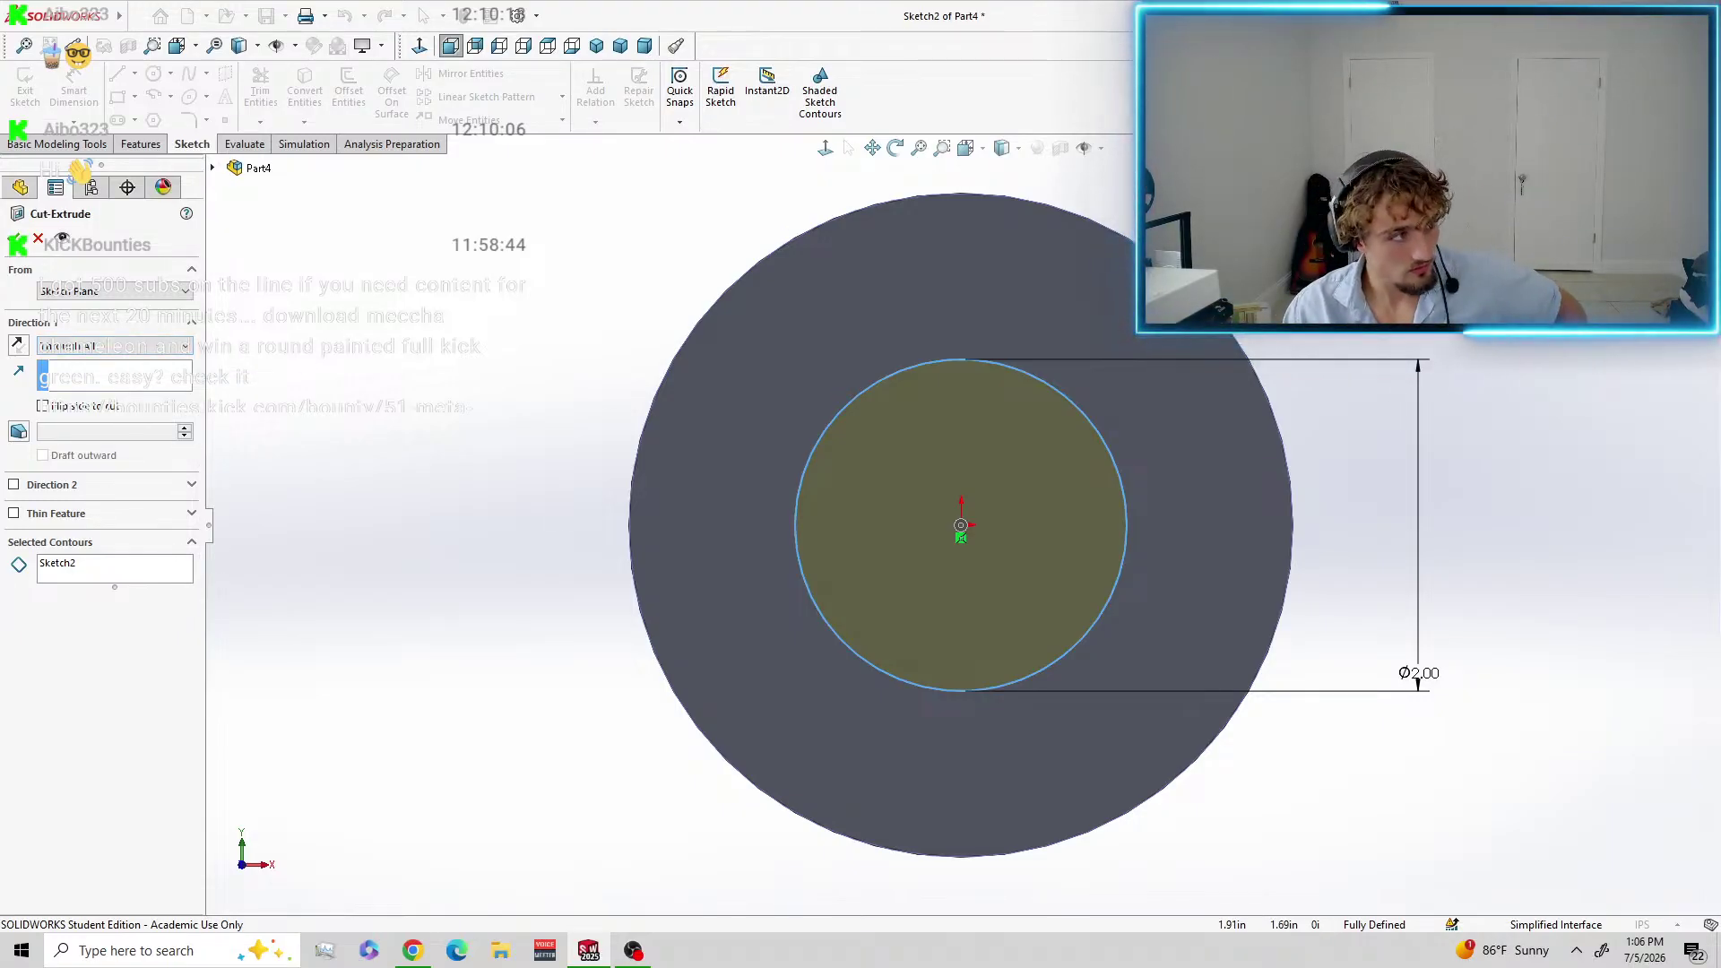
{"action": "middle_click_drag", "start_coordinate": [1255, 296], "coordinate": [1380, 394]}
{"action": "middle_click_drag", "start_coordinate": [1452, 618], "coordinate": [1362, 588]}
{"action": "middle_click_drag", "start_coordinate": [1035, 412], "coordinate": [1359, 473]}
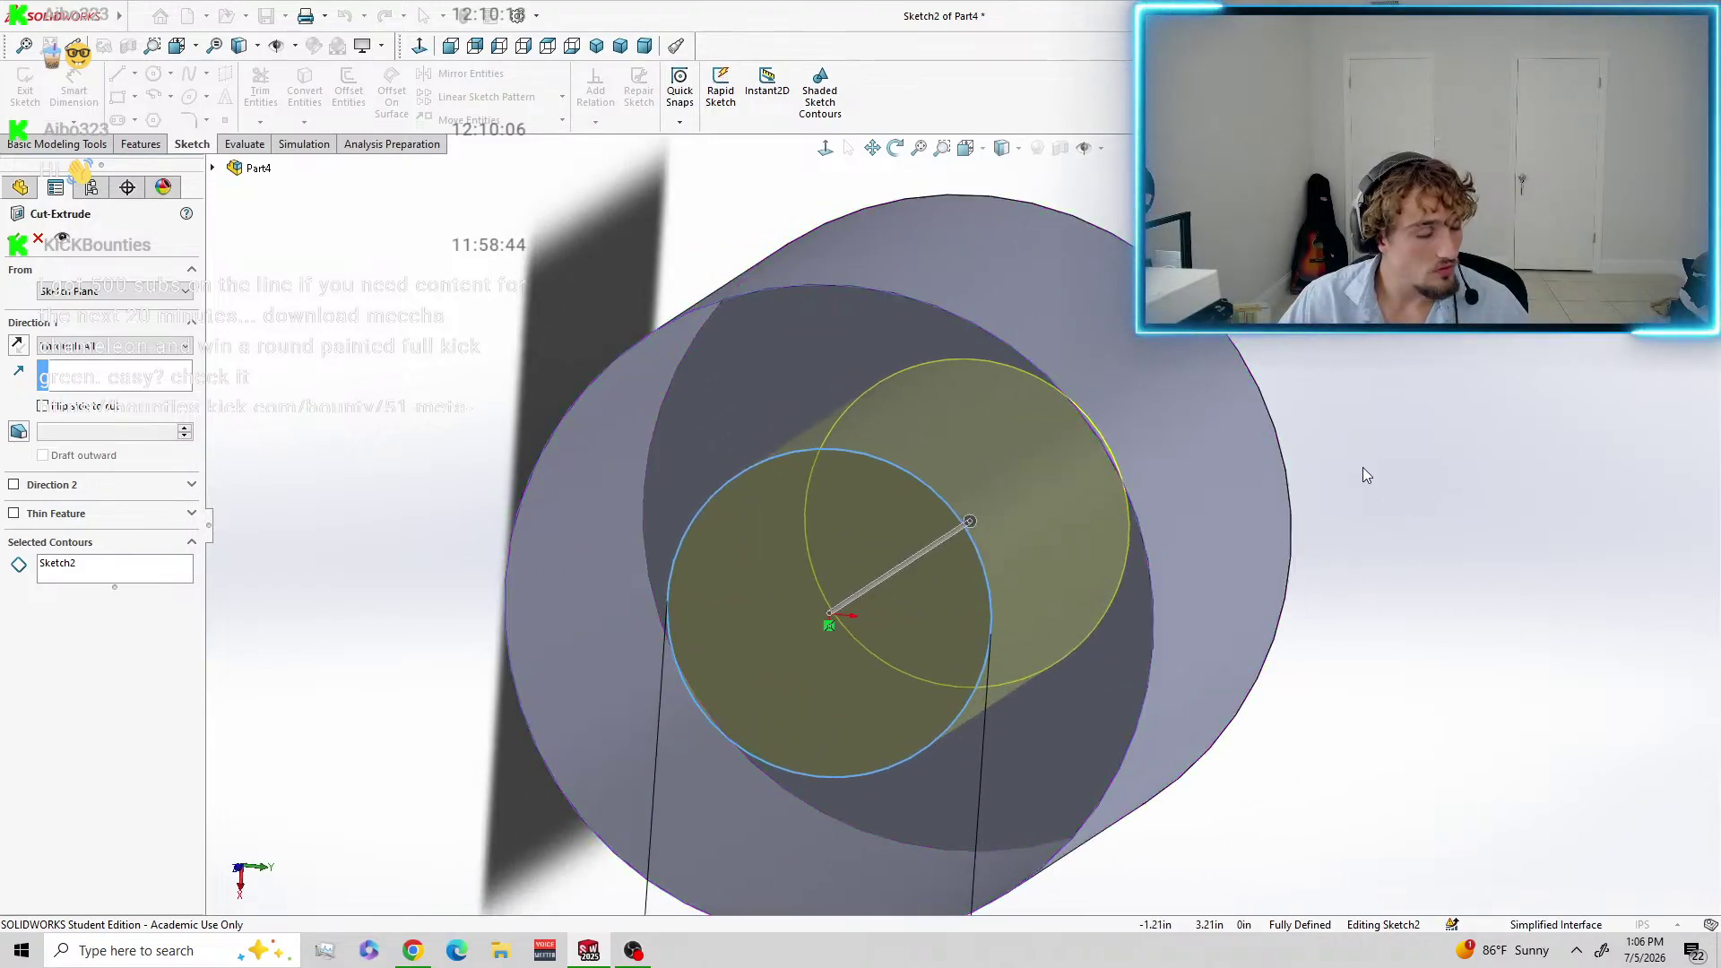
{"action": "left_click", "coordinate": [107, 346]}
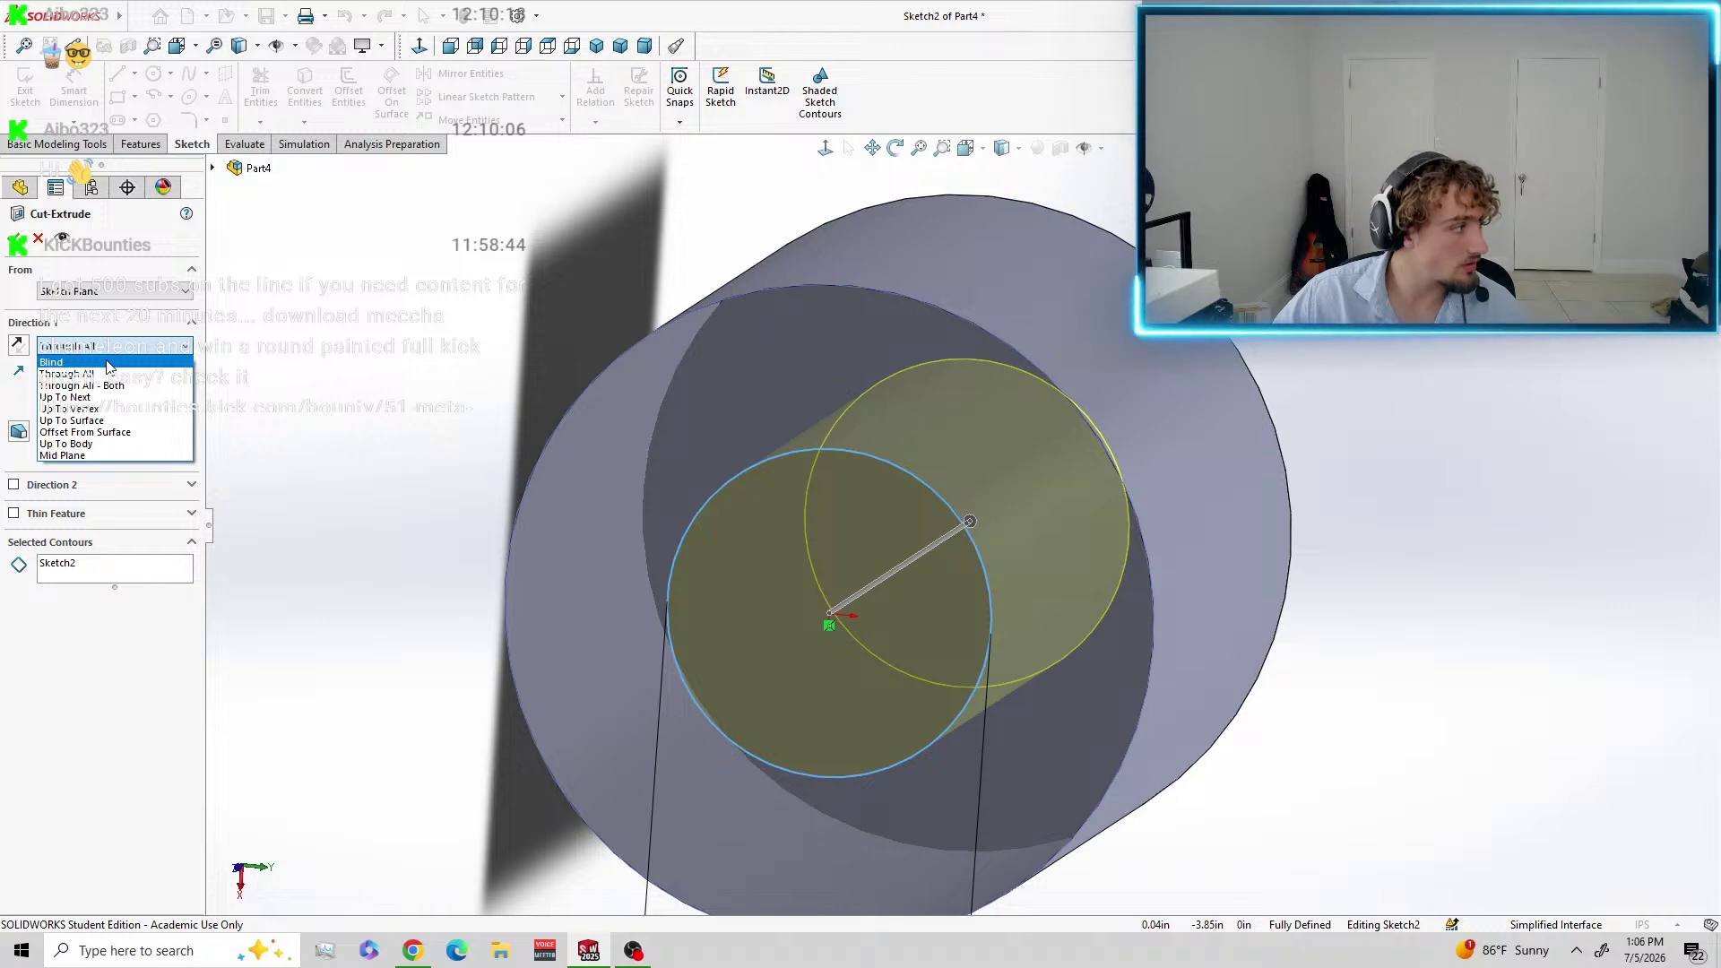
{"action": "left_click", "coordinate": [106, 362]}
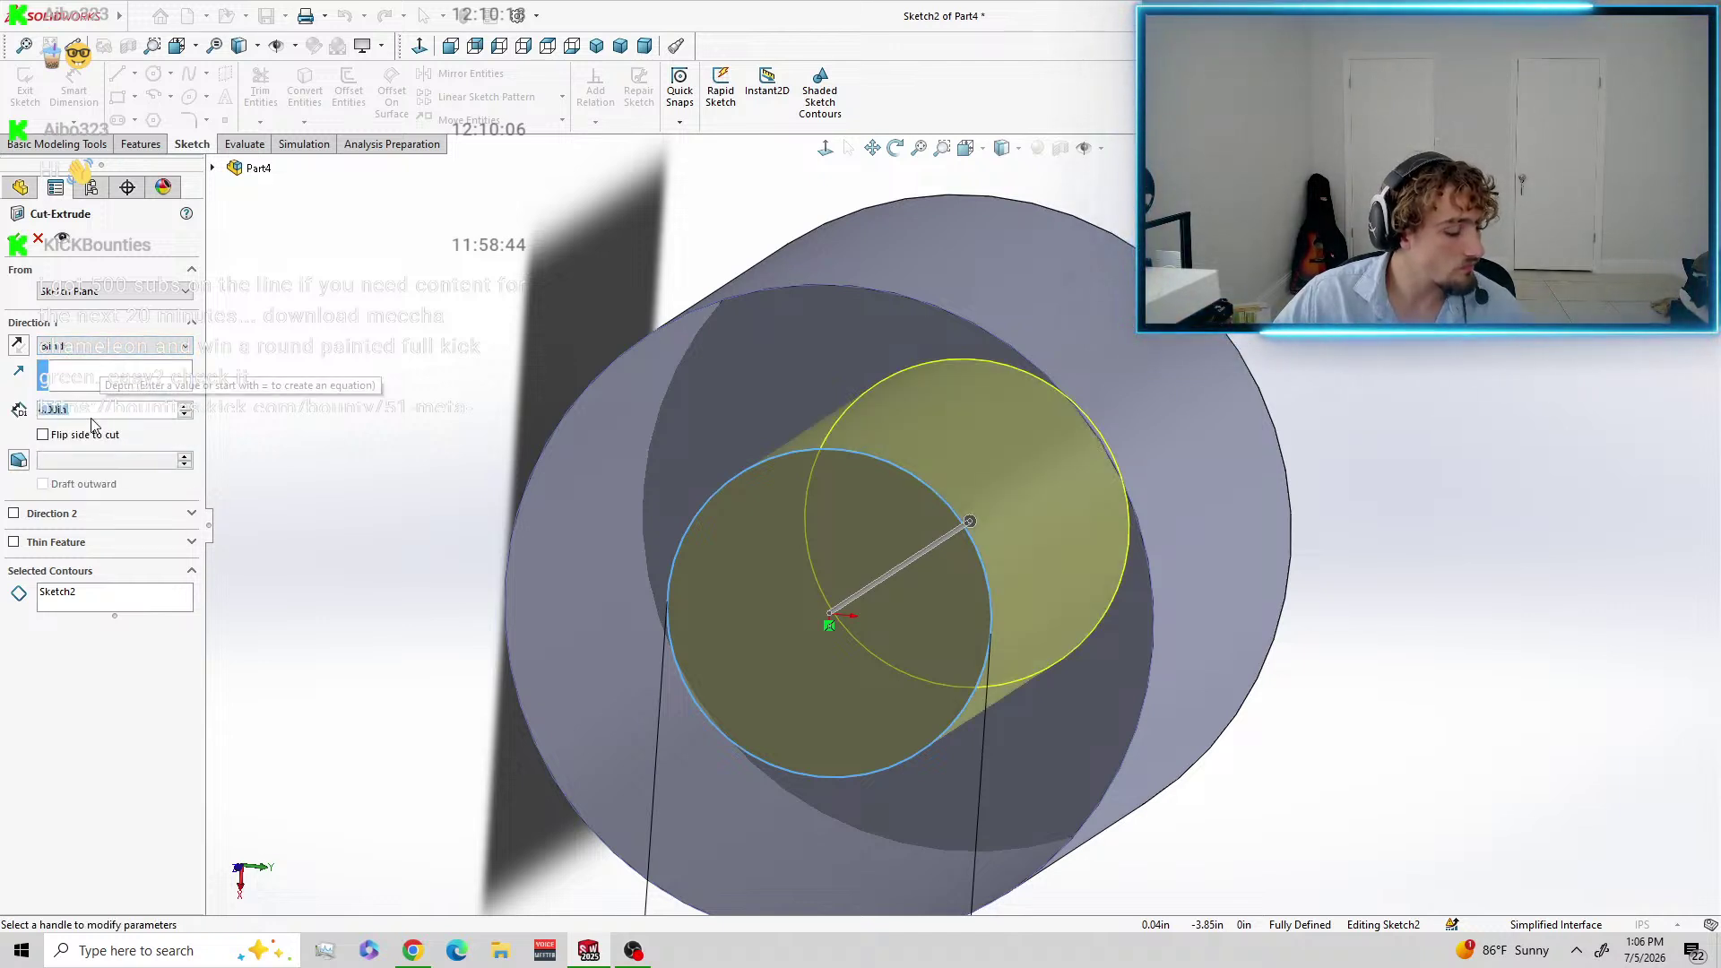
{"action": "type", "text": ".1"}
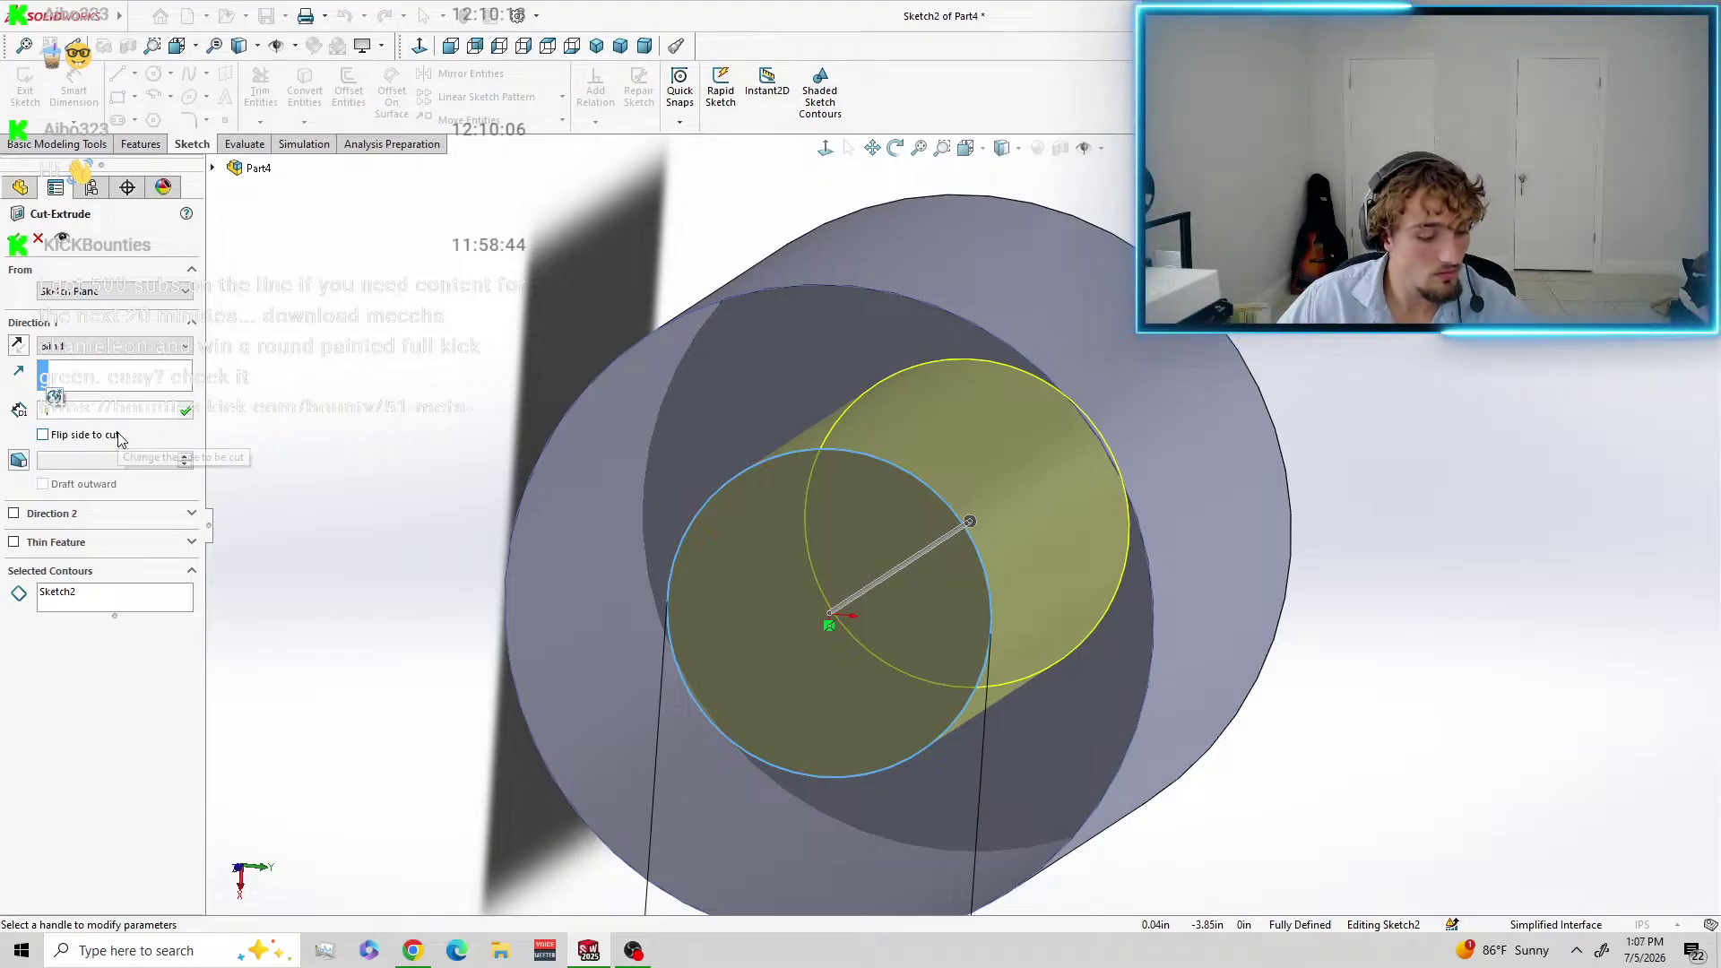
Try flipping the side to cut and adding a second cut direction, restoring both options to off.
{"action": "left_click", "coordinate": [154, 436]}
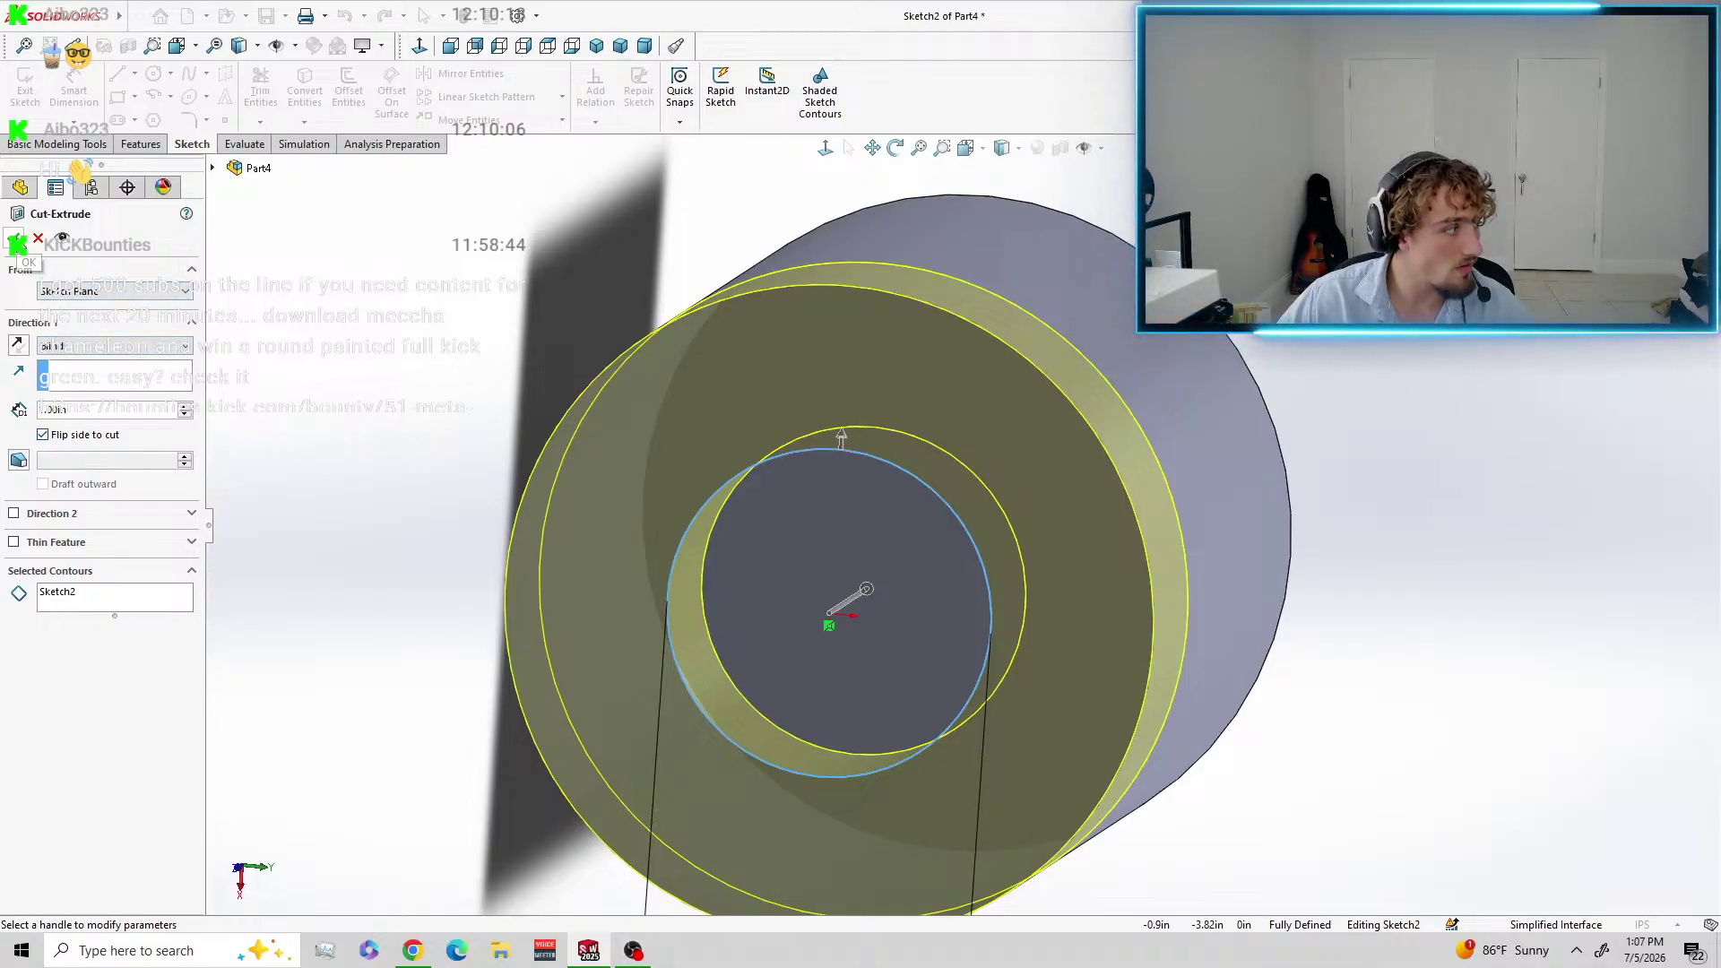
{"action": "left_click", "coordinate": [43, 436]}
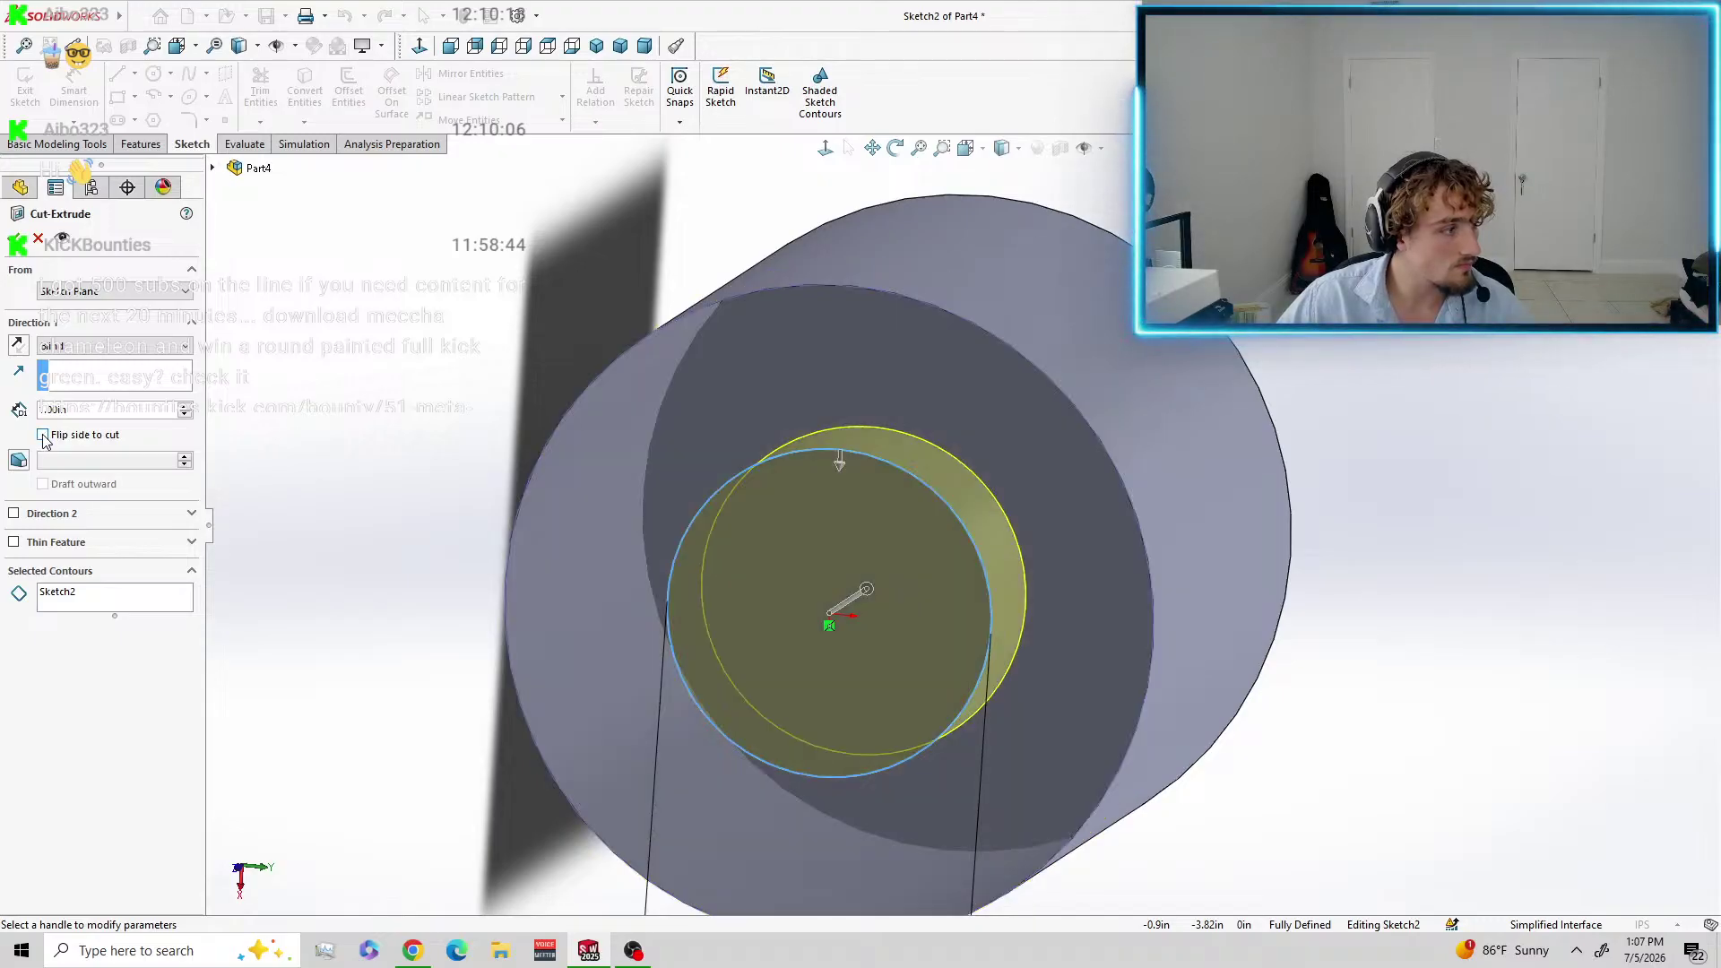
{"action": "left_click", "coordinate": [43, 436]}
{"action": "scroll", "coordinate": [1051, 465], "scroll_direction": "down", "scroll_amount": 2}
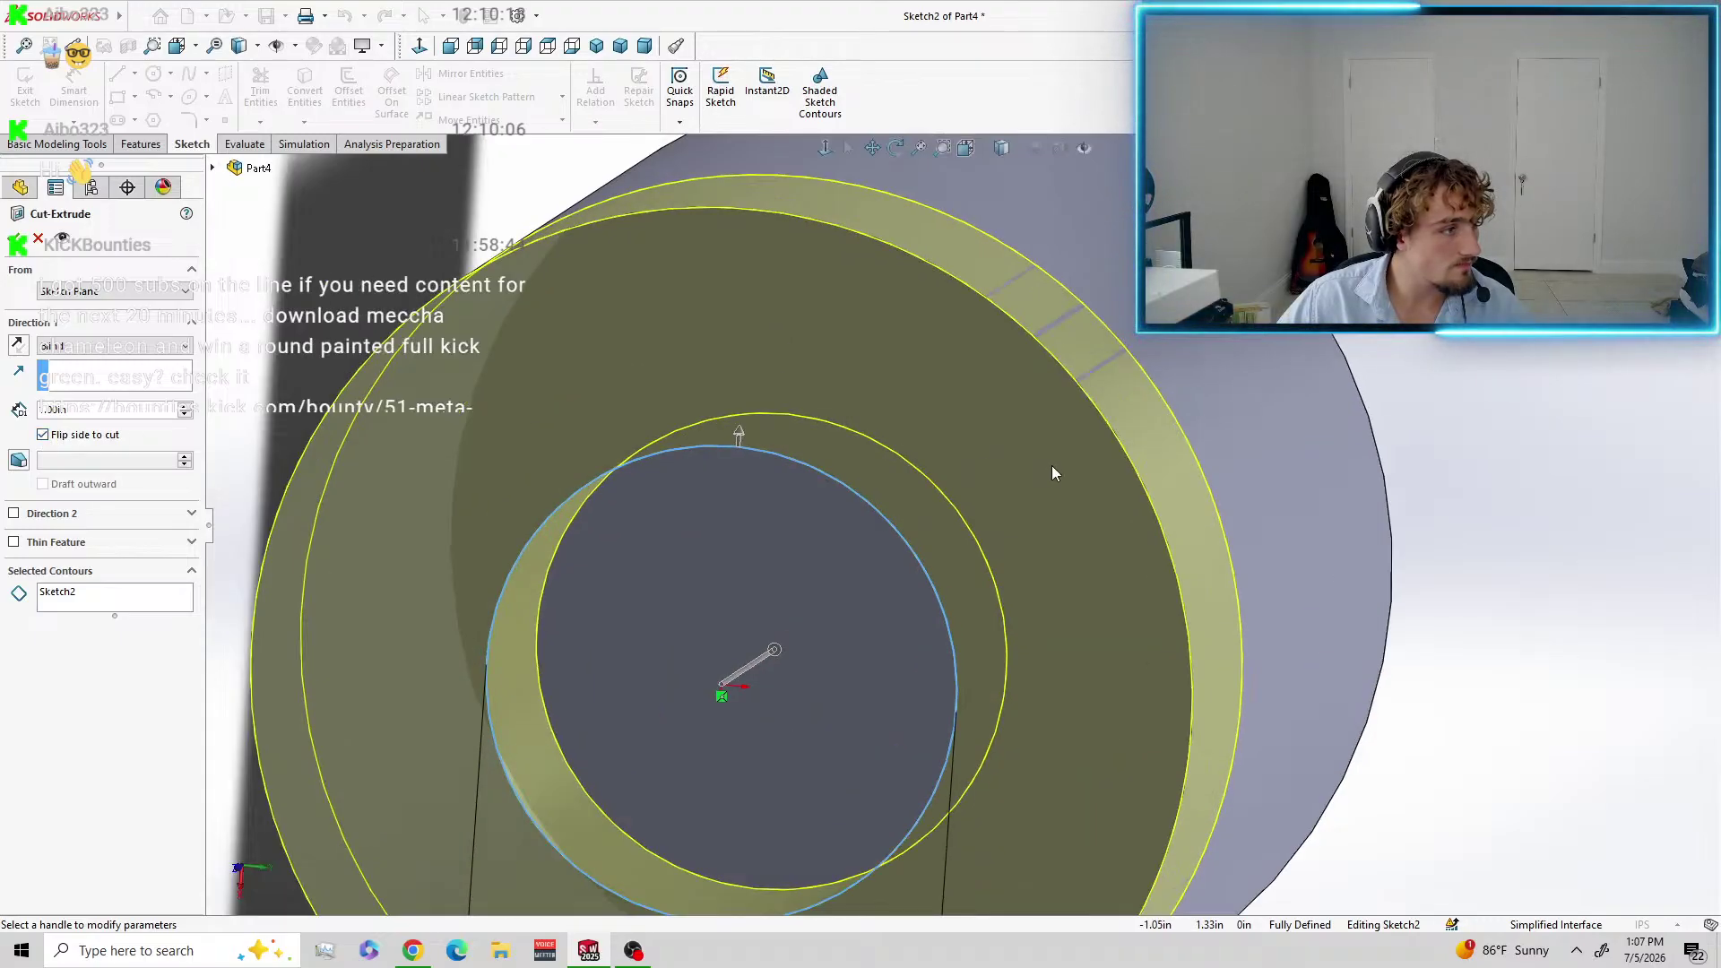
{"action": "scroll", "coordinate": [966, 485], "scroll_direction": "up", "scroll_amount": 3}
{"action": "middle_click_drag", "start_coordinate": [965, 484], "coordinate": [1147, 502]}
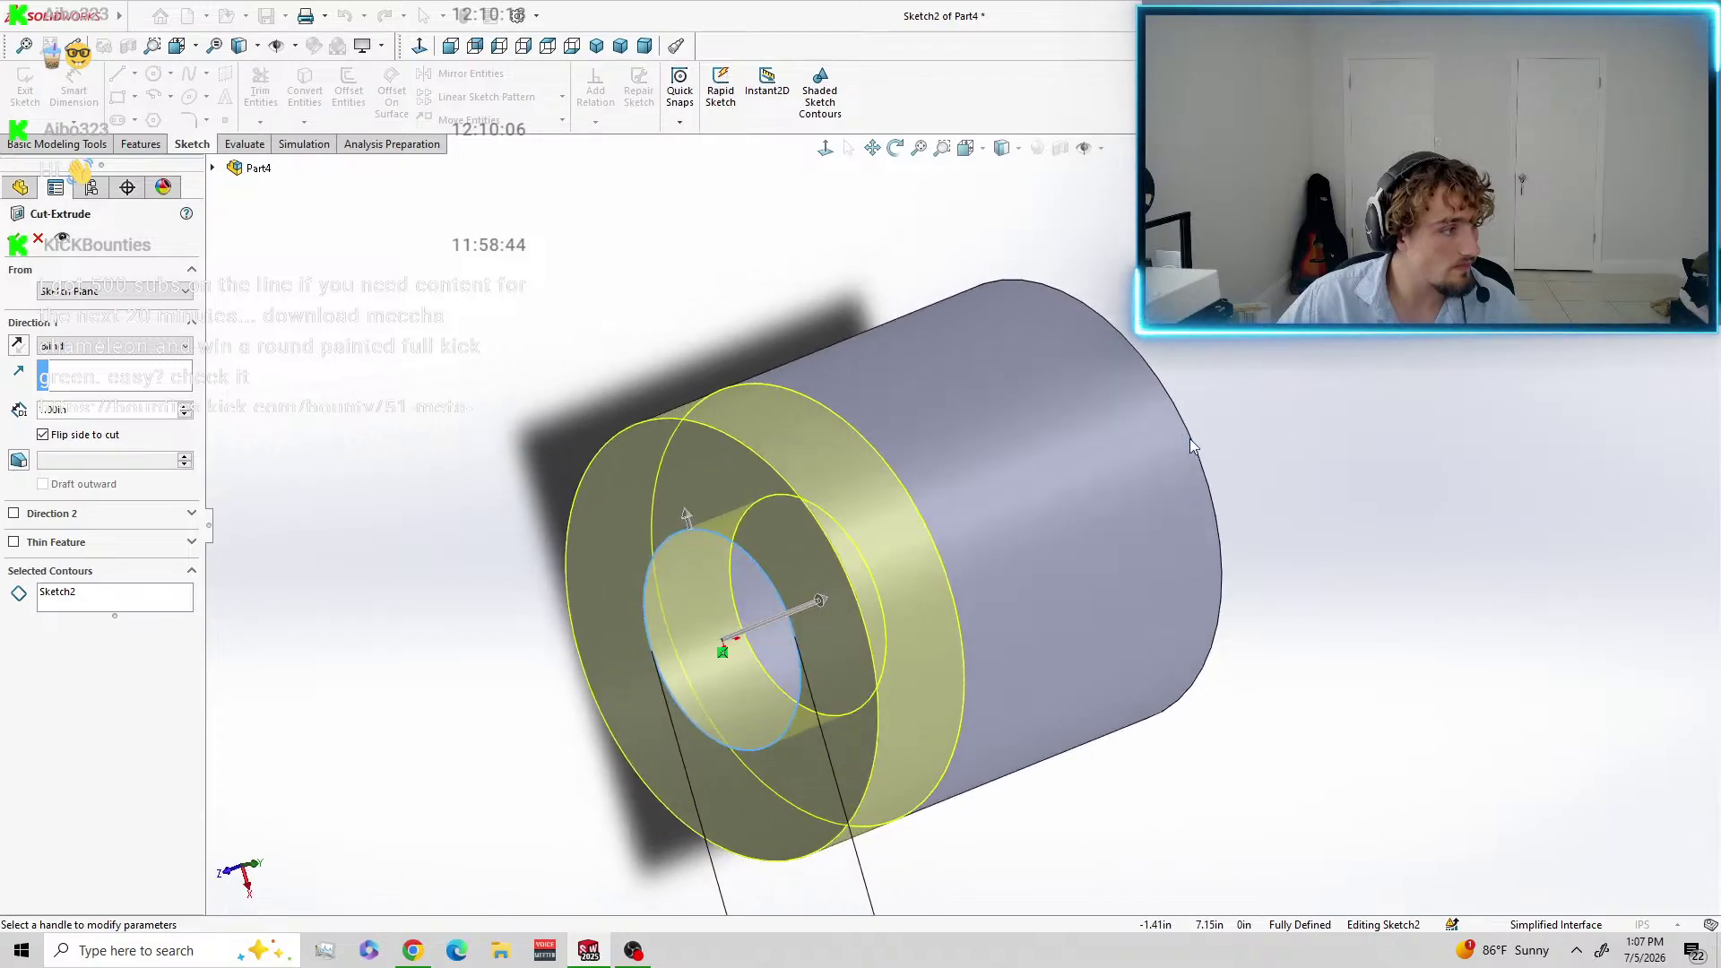
{"action": "left_click", "coordinate": [43, 435]}
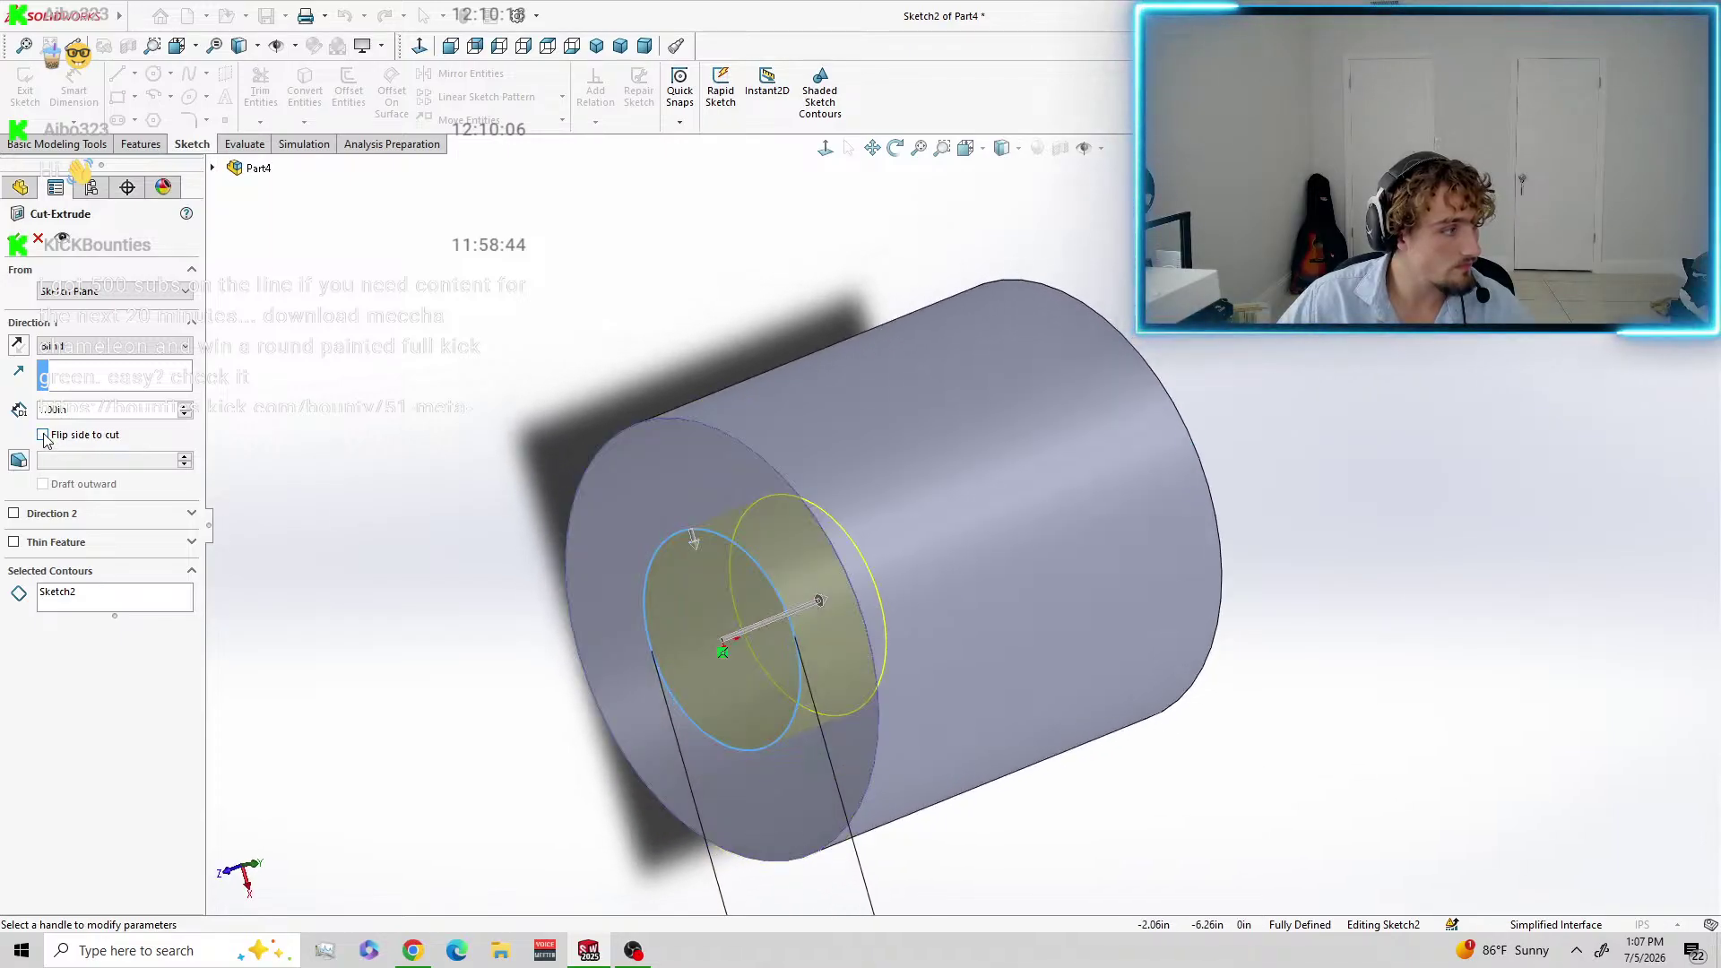
{"action": "left_click", "coordinate": [43, 436]}
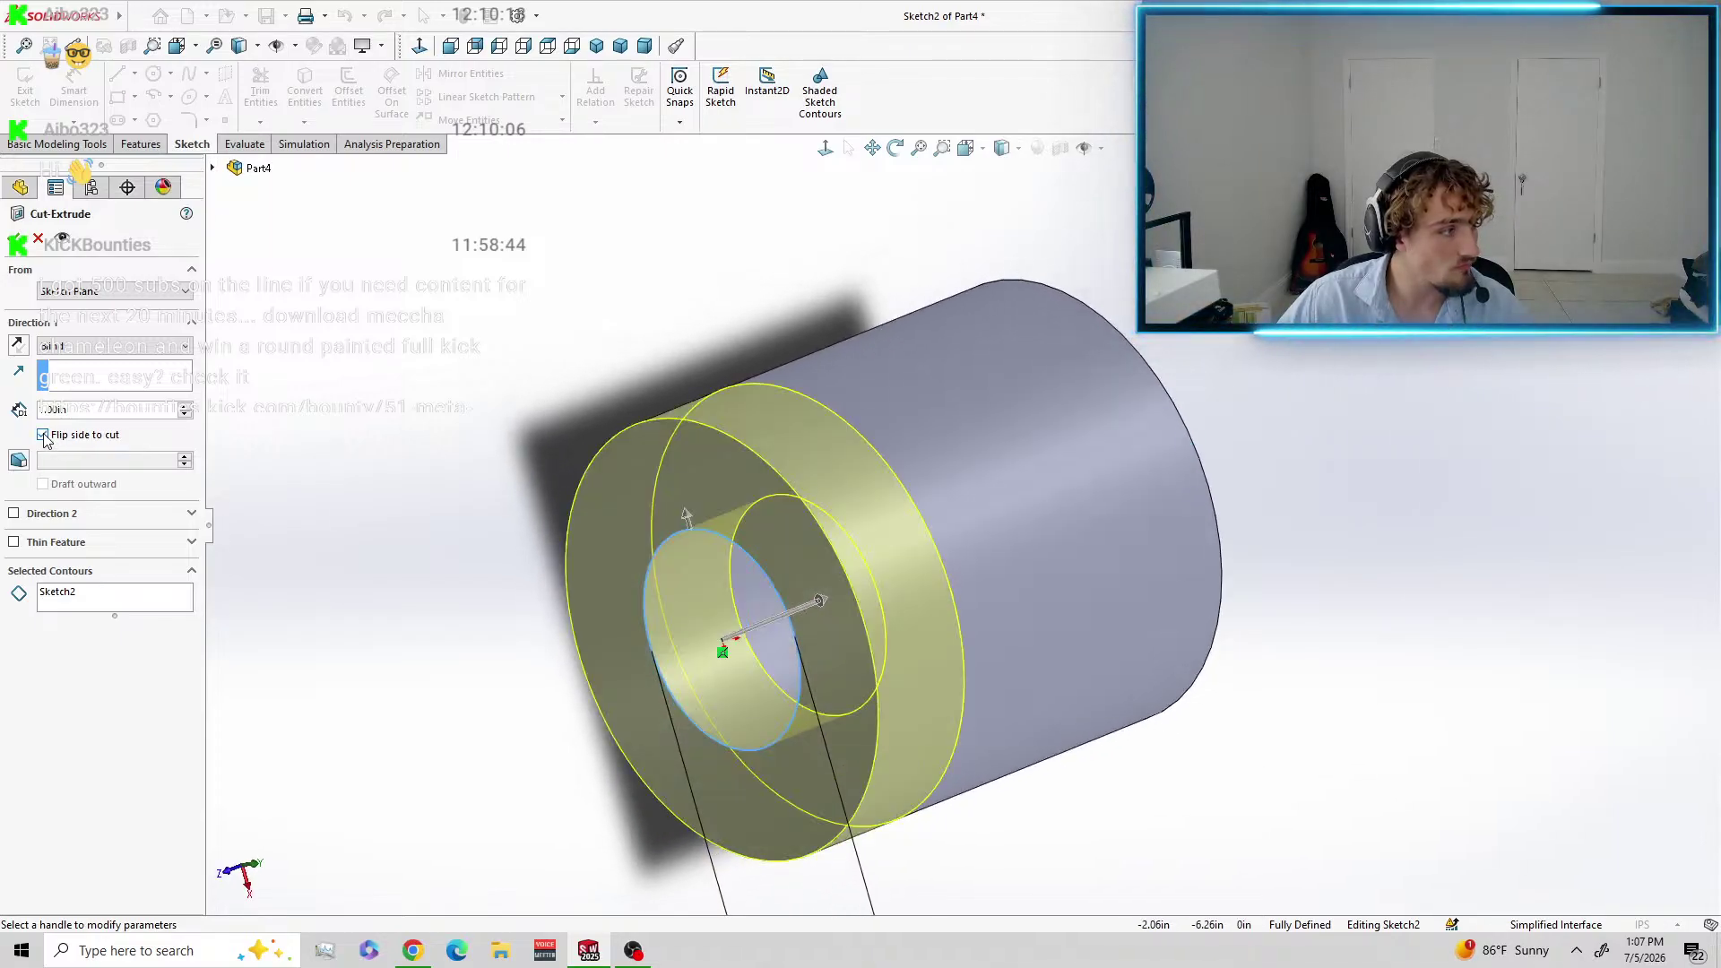
{"action": "left_click", "coordinate": [43, 436]}
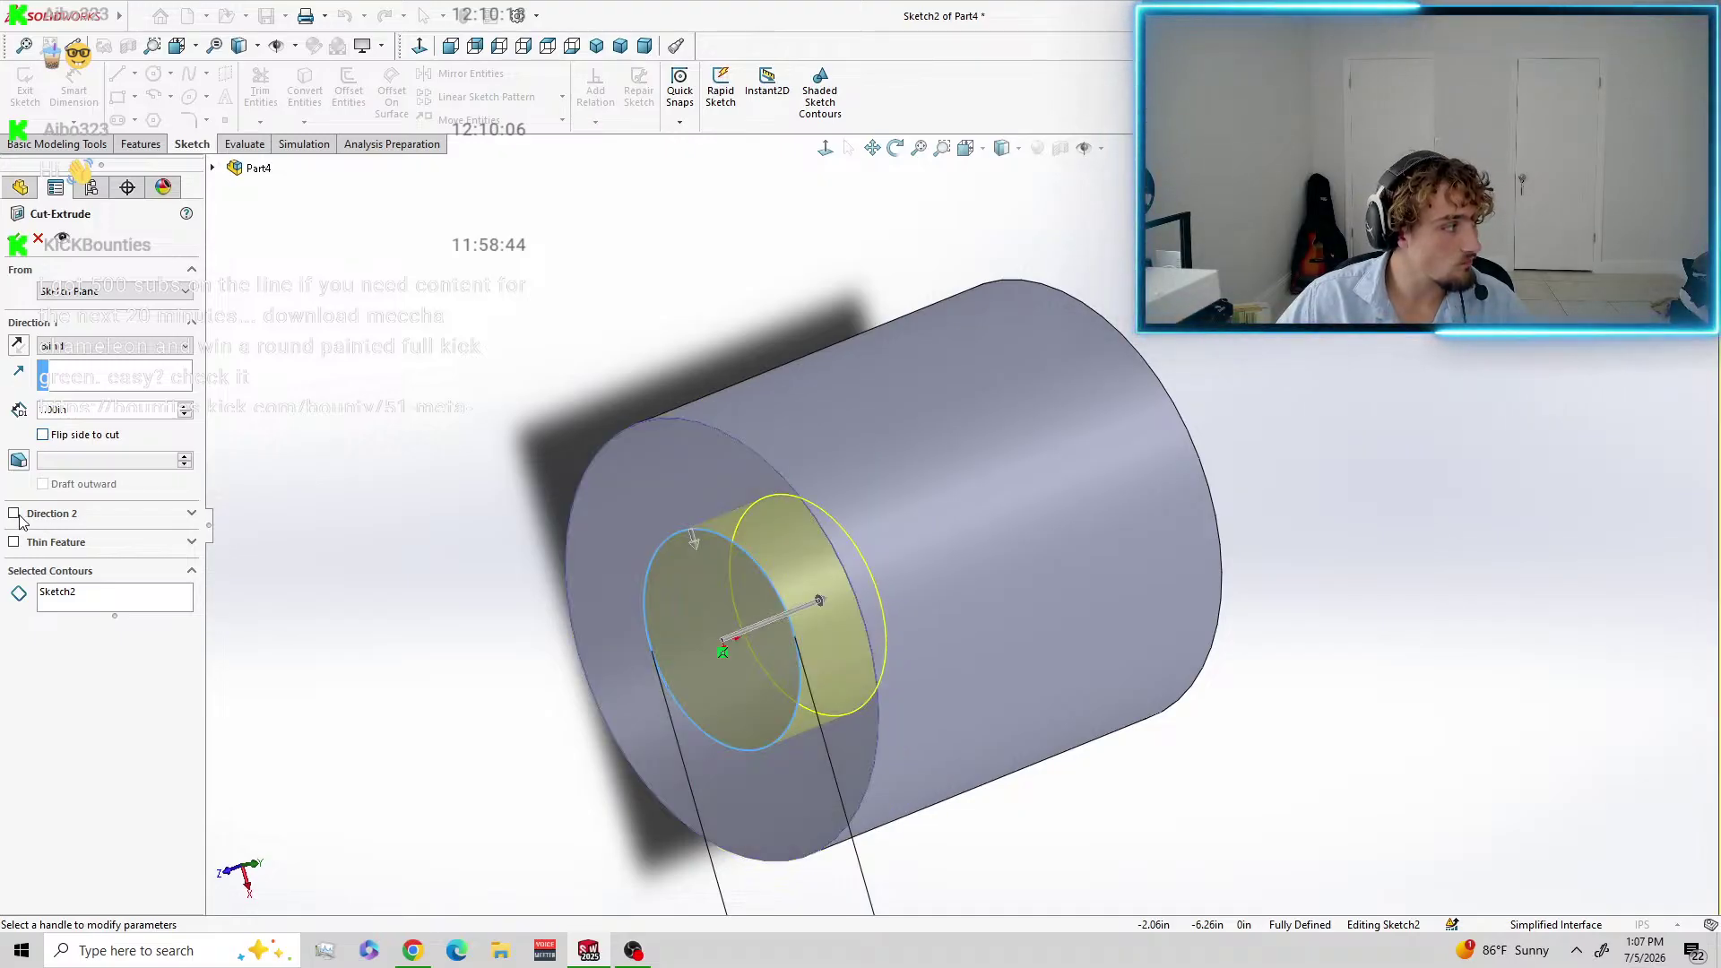
{"action": "left_click", "coordinate": [74, 520]}
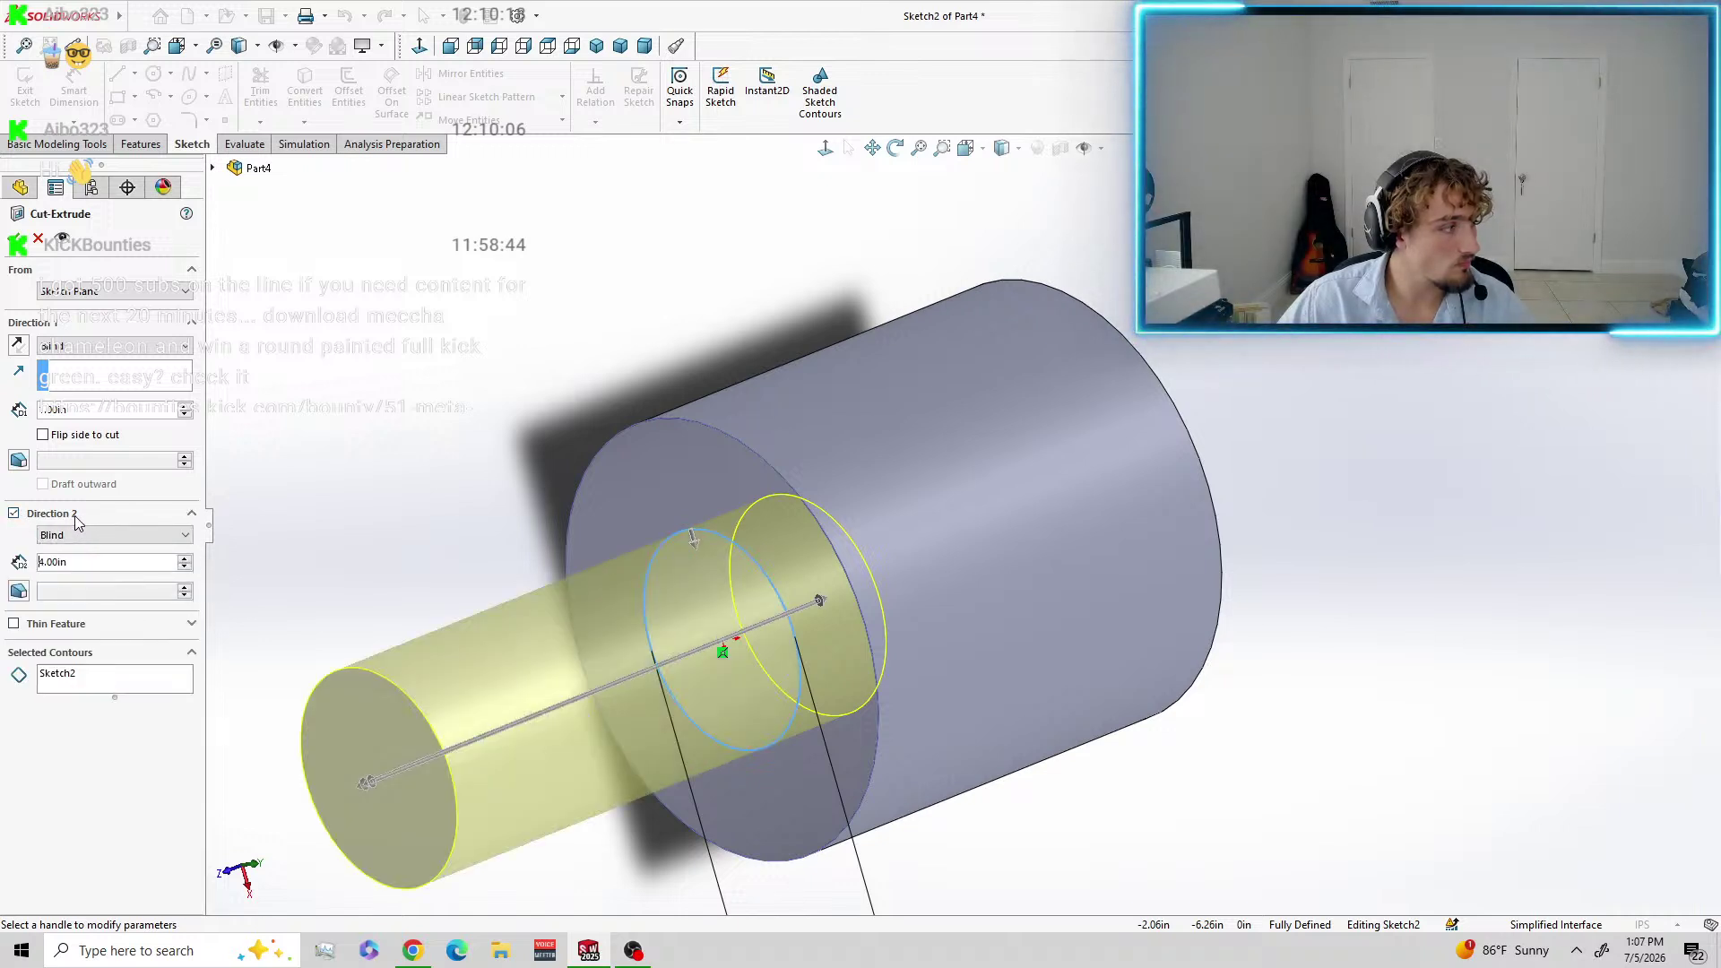
{"action": "left_click", "coordinate": [74, 520]}
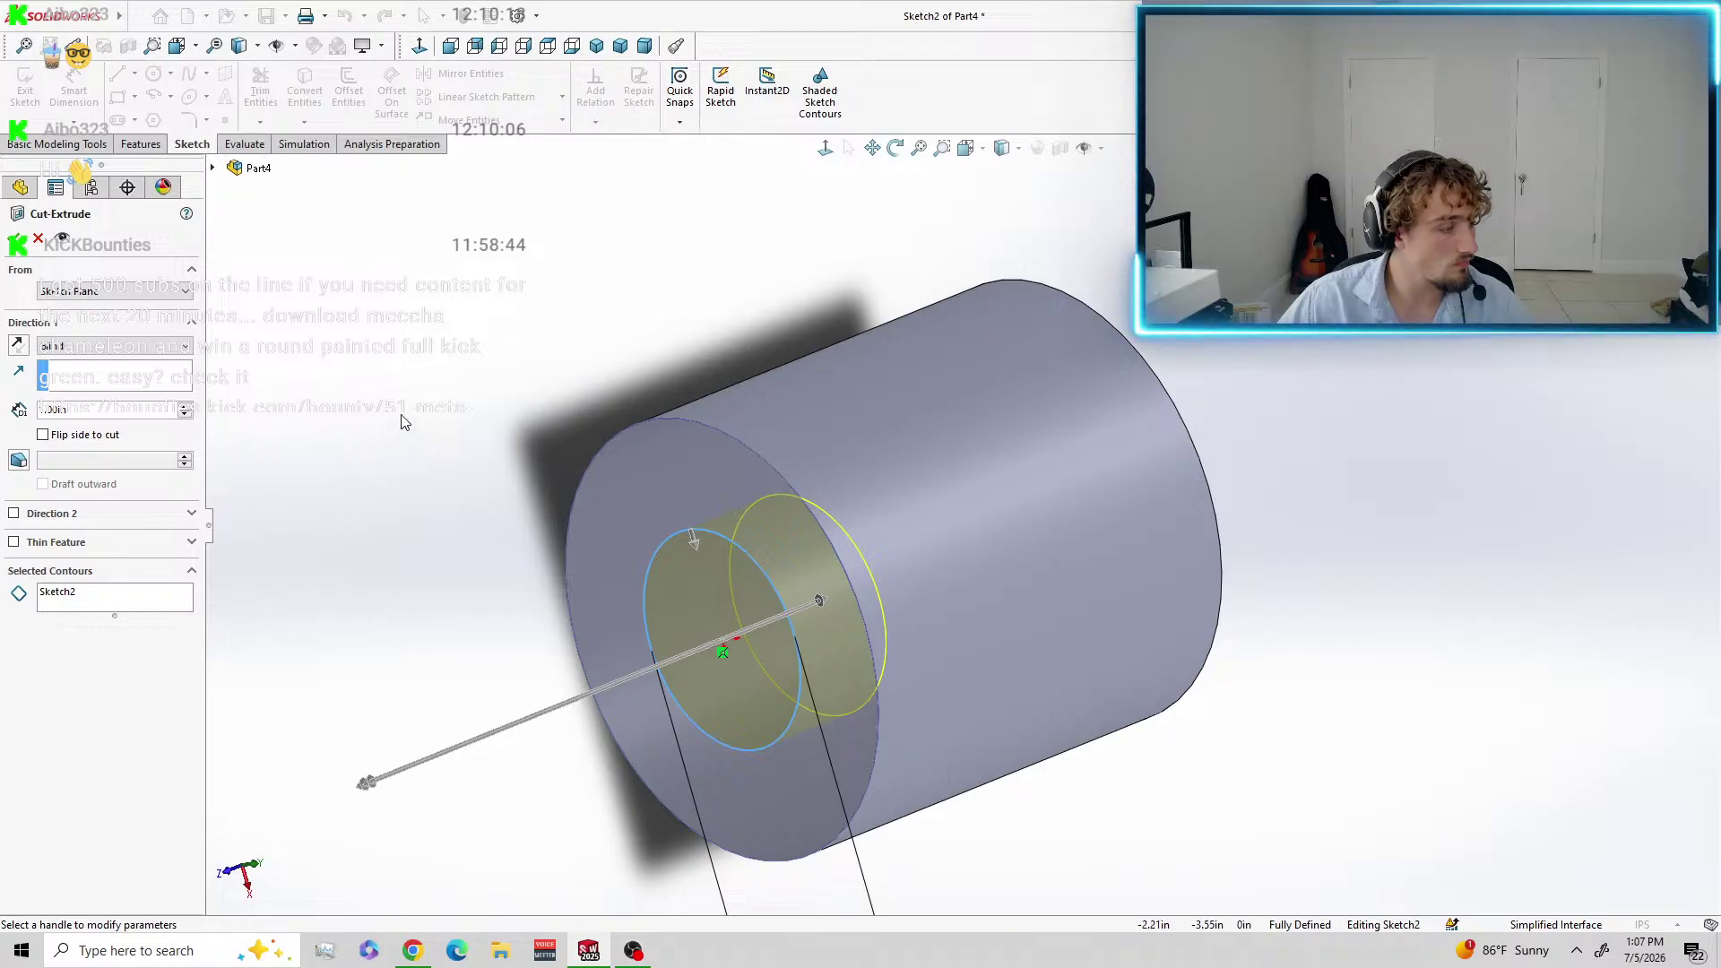
Accept the blind cut on the front face and expand its feature to reveal its sketch.
{"action": "left_click", "coordinate": [16, 240]}
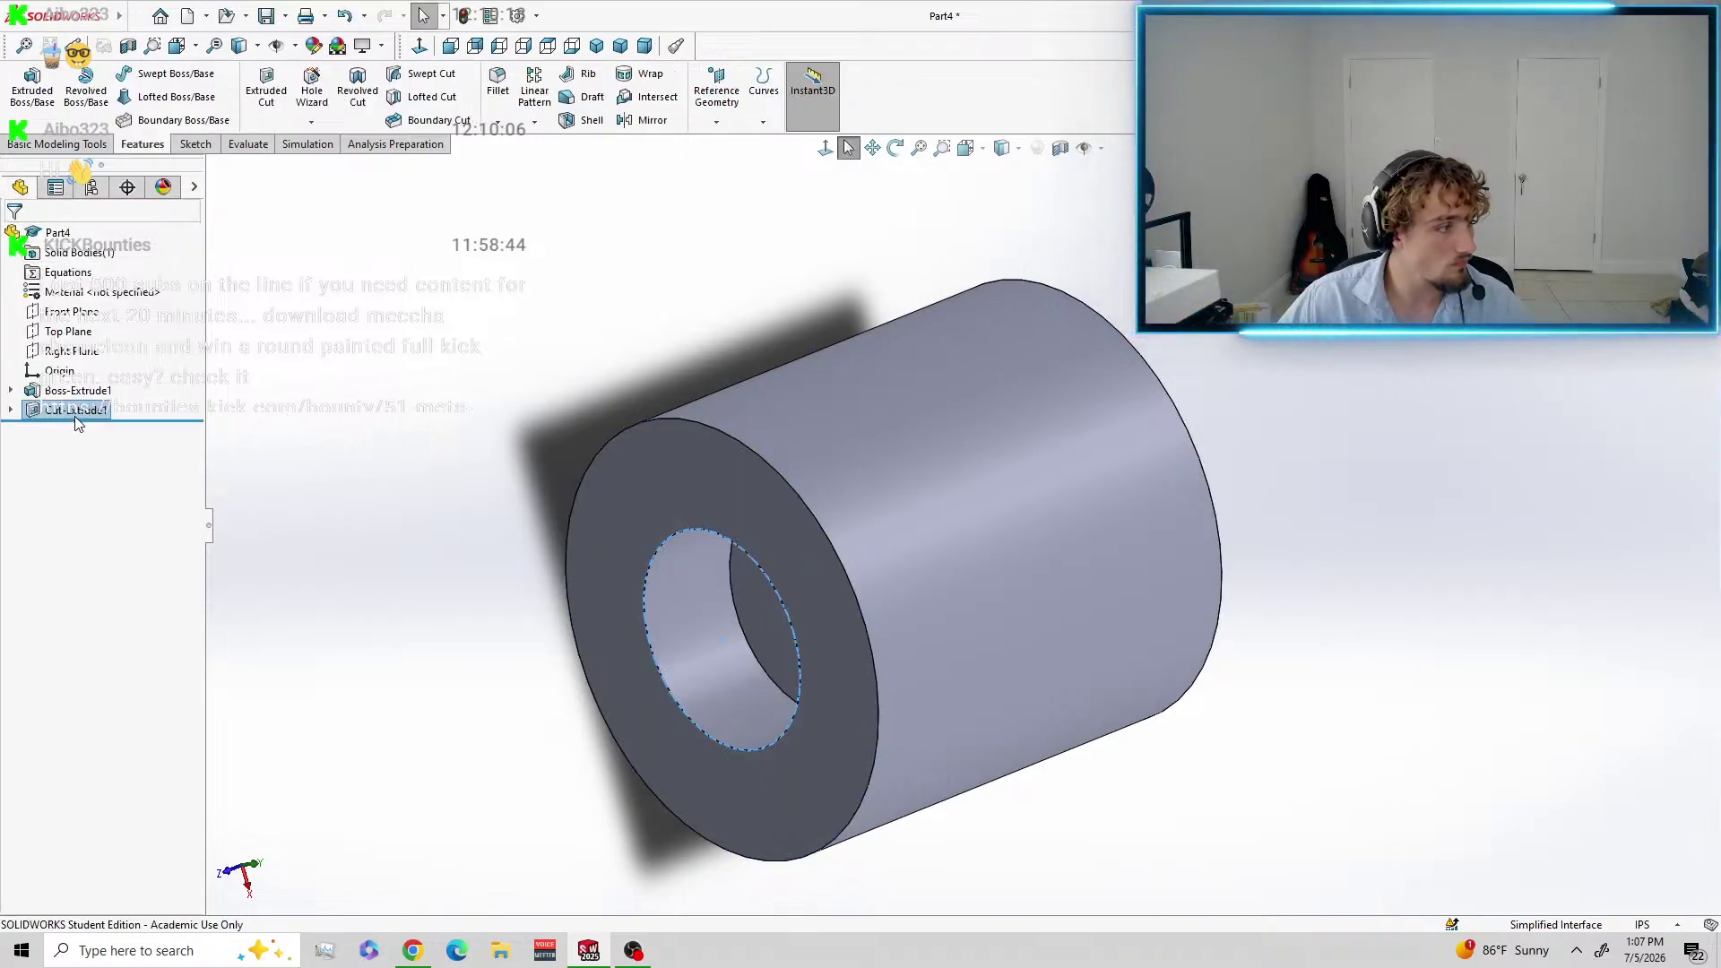
{"action": "left_click", "coordinate": [11, 410]}
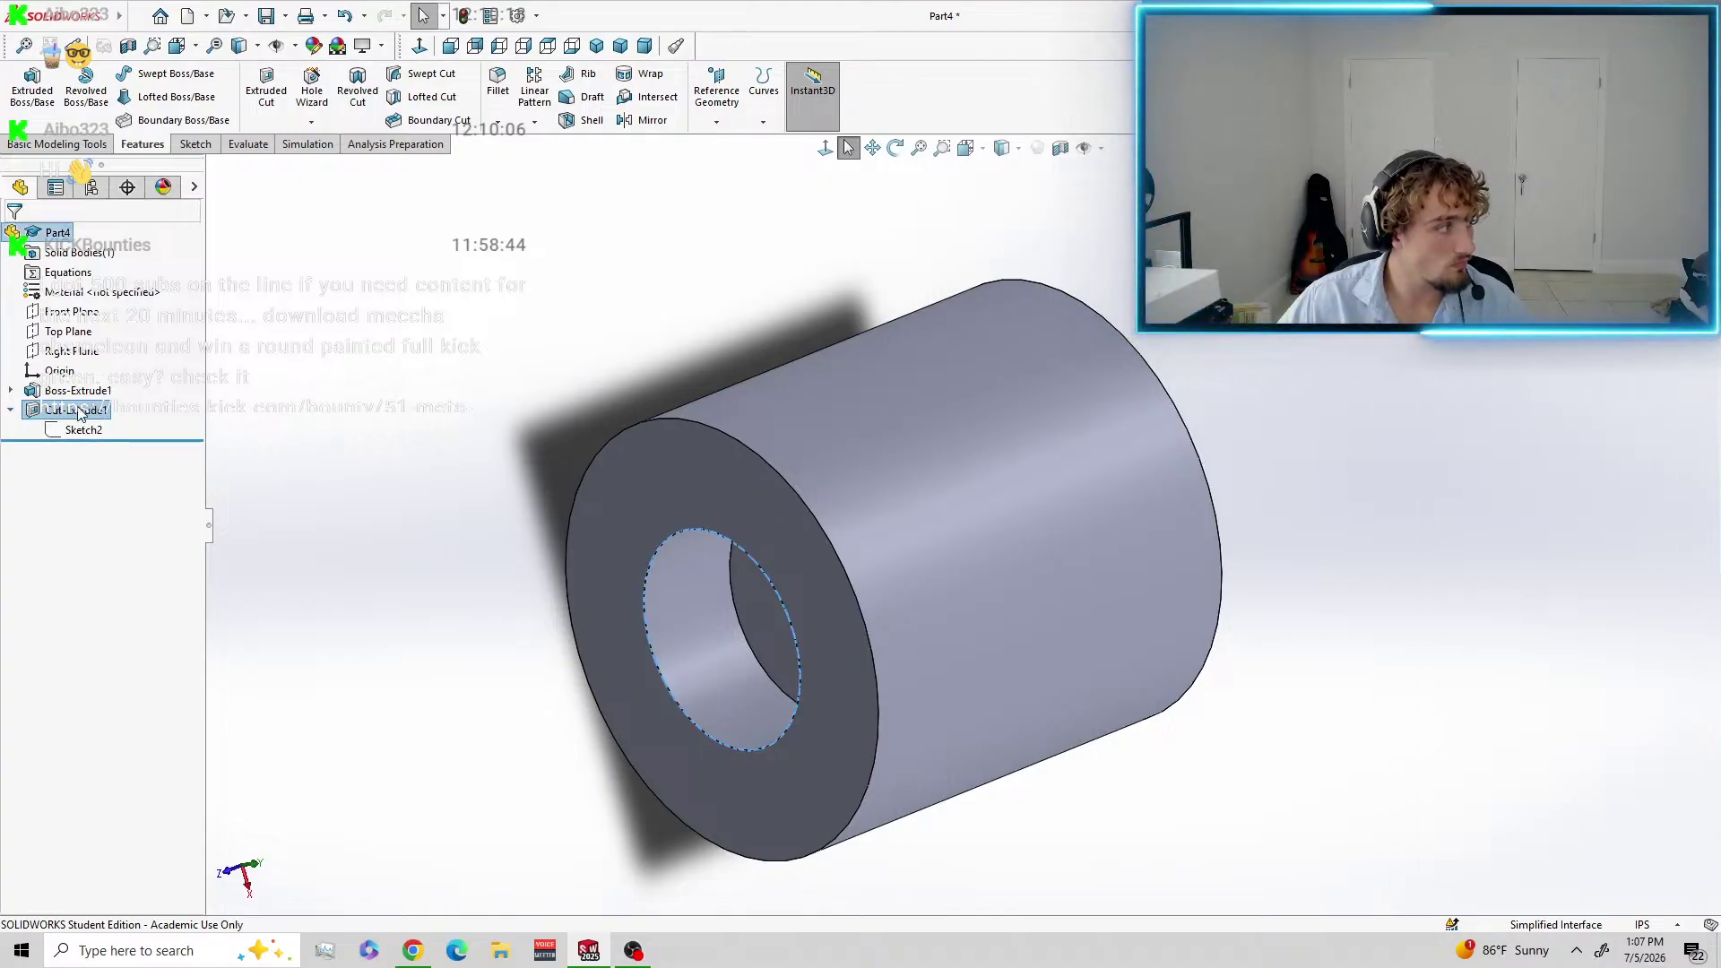
Start an extruded cut on the cylinder's back face and sketch a circle about 1.62 in in diameter centred on the origin.
{"action": "middle_click_drag", "start_coordinate": [1407, 454], "coordinate": [1165, 557]}
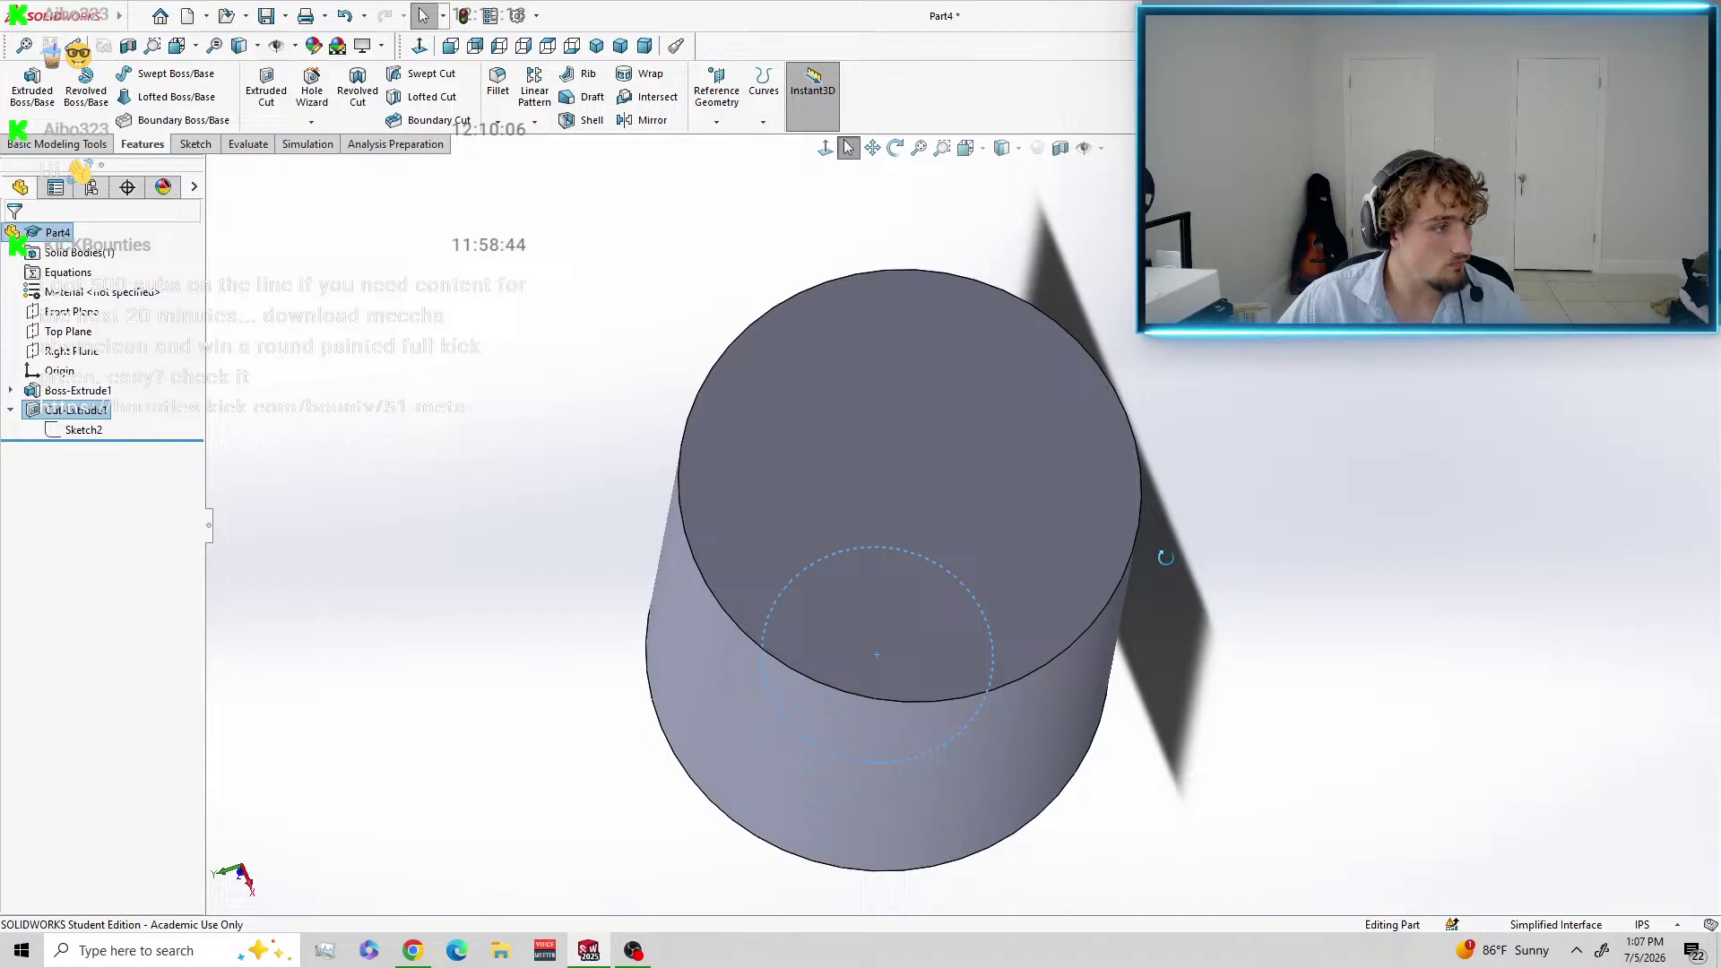
{"action": "left_click", "coordinate": [898, 441]}
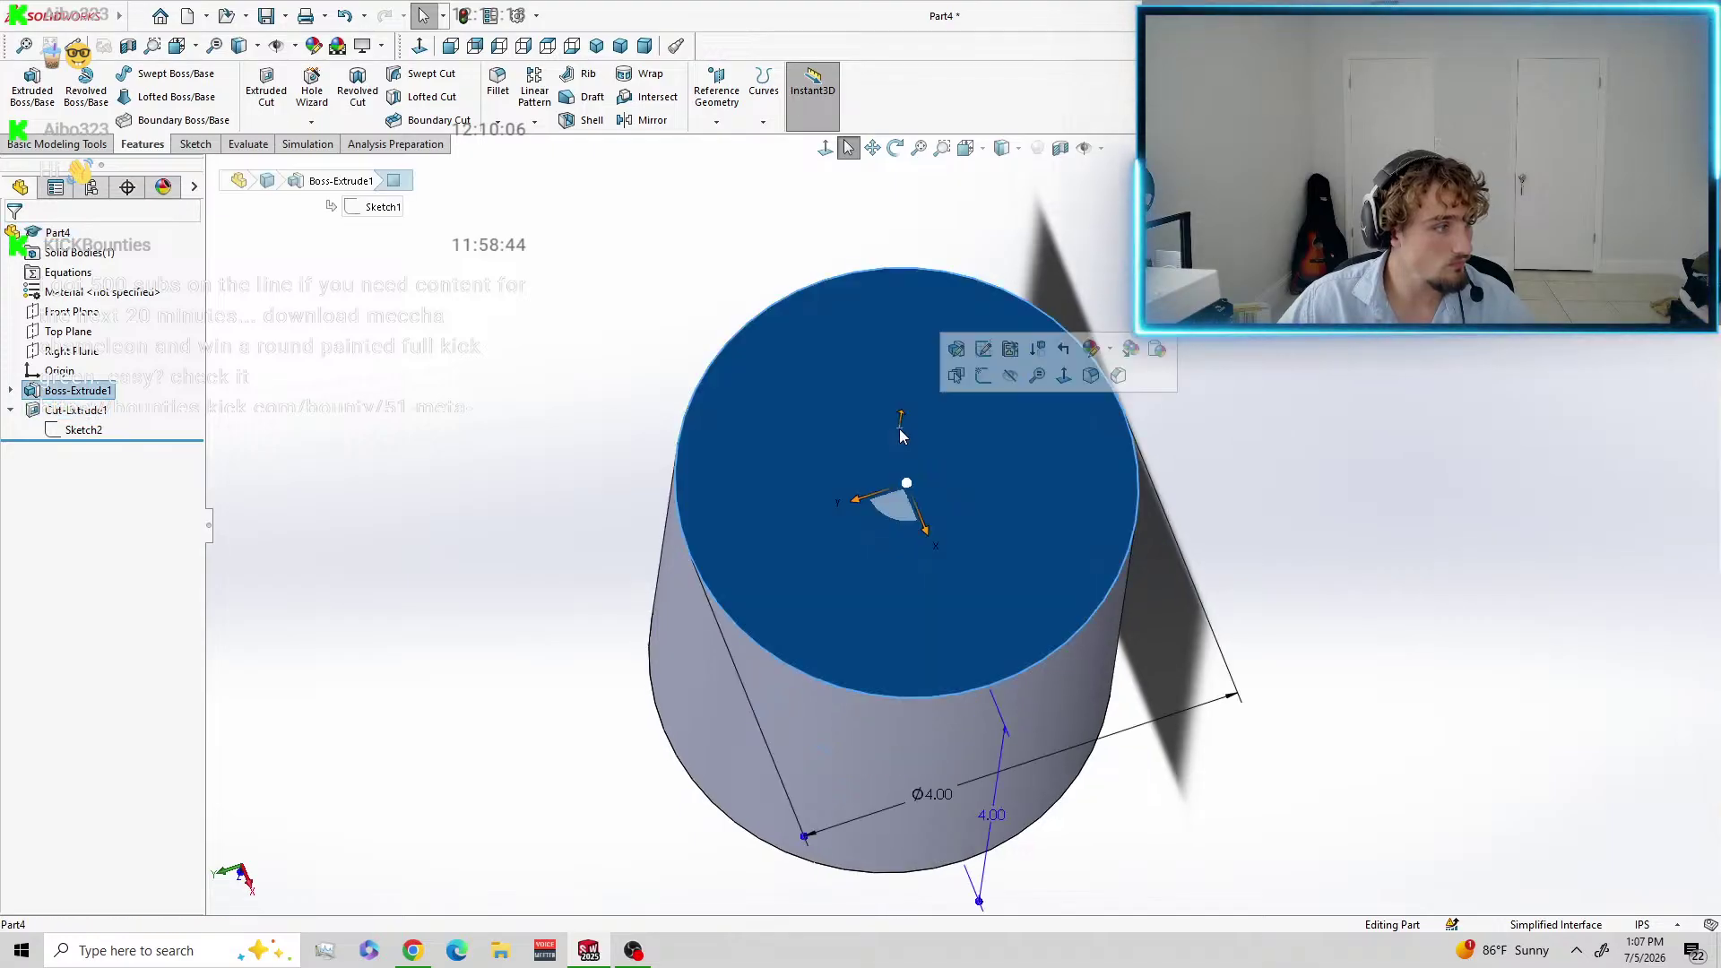
{"action": "left_click", "coordinate": [82, 415]}
{"action": "left_click", "coordinate": [987, 415]}
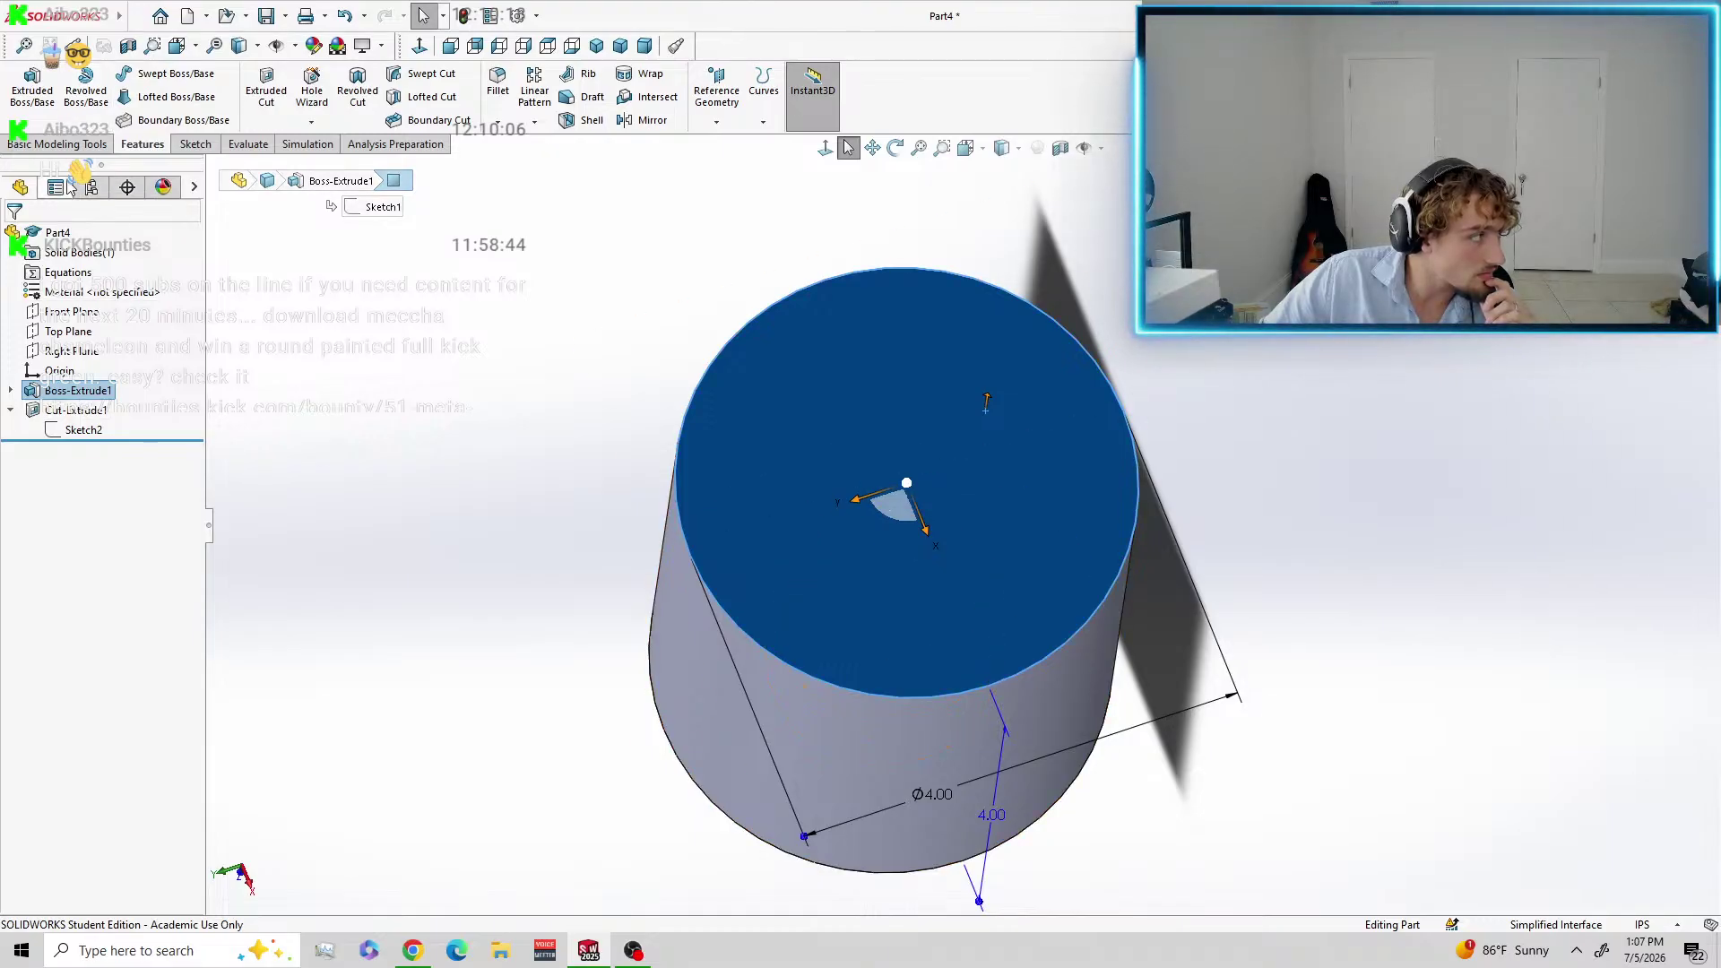
{"action": "left_click", "coordinate": [267, 96]}
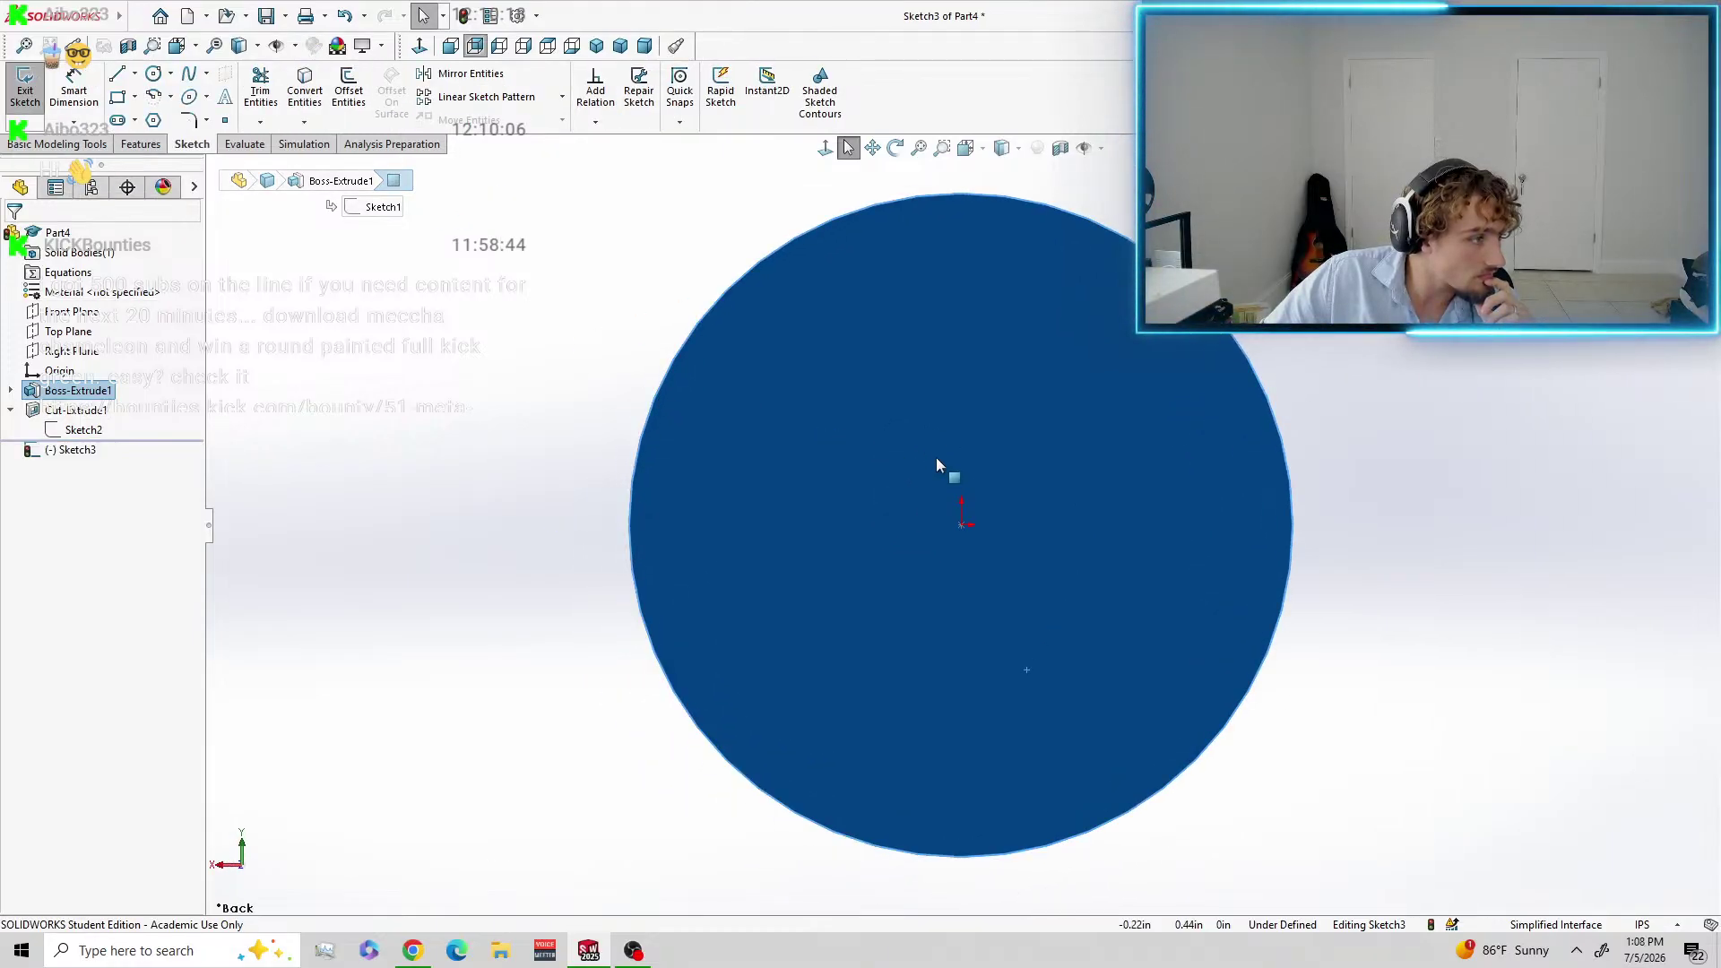
{"action": "left_click", "coordinate": [153, 73]}
{"action": "left_click", "coordinate": [961, 525]}
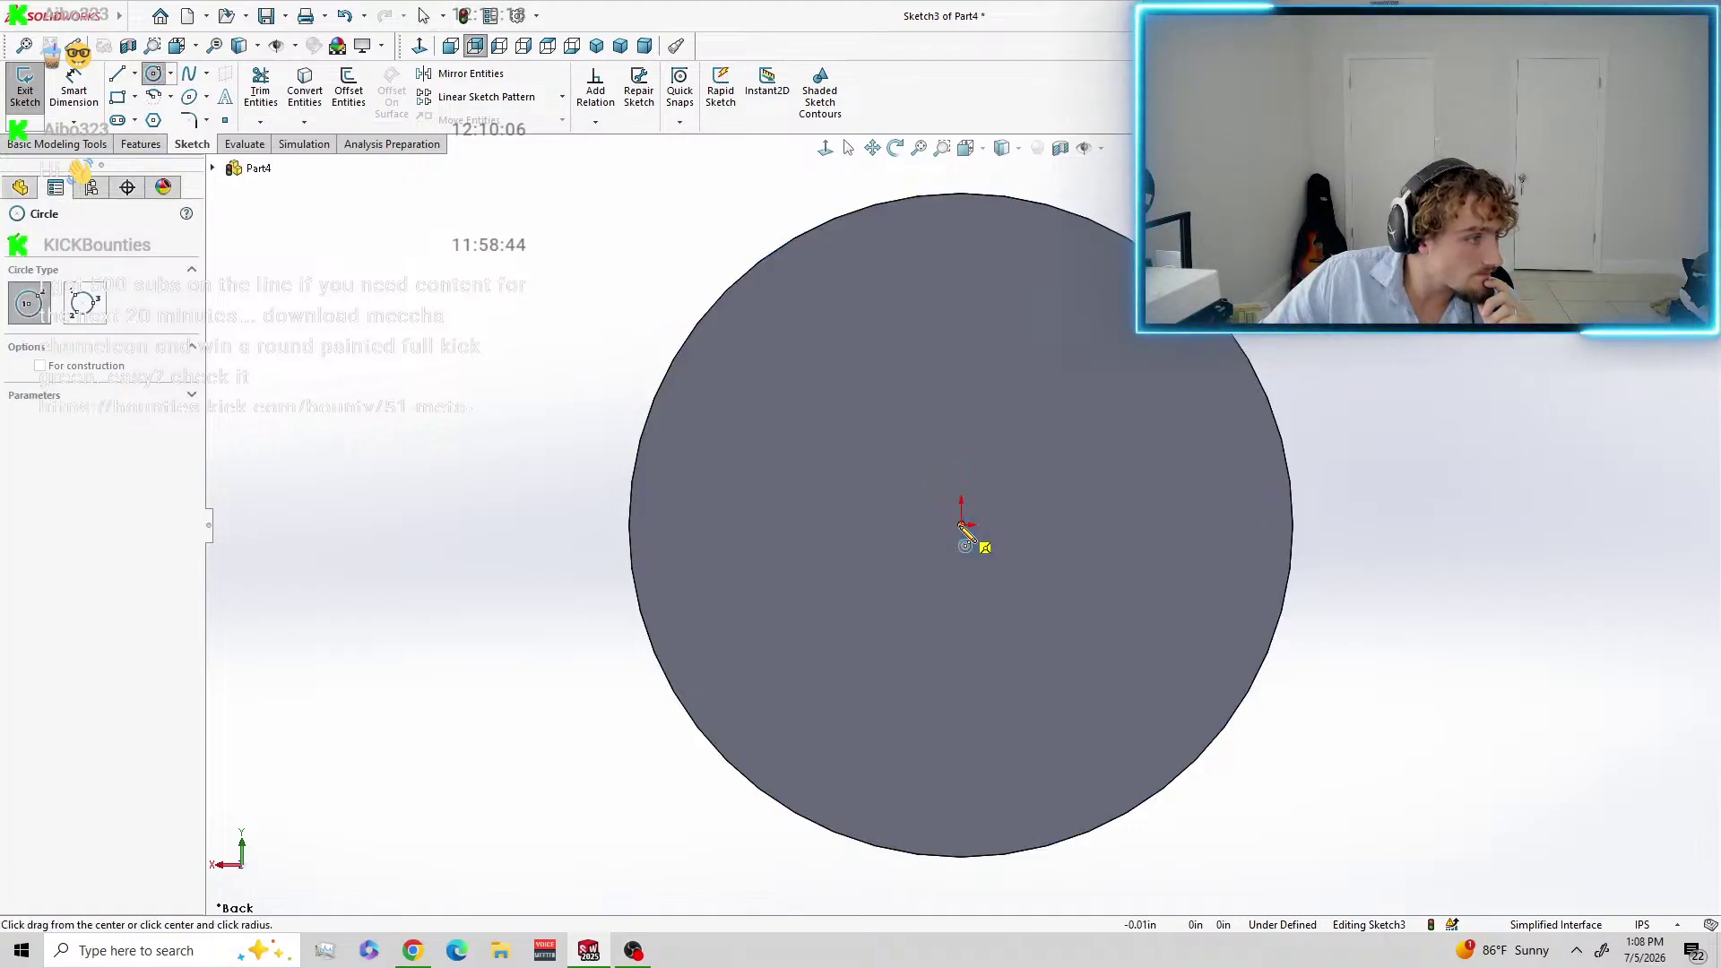
{"action": "left_click", "coordinate": [1076, 599]}
{"action": "key", "text": "Escape"}
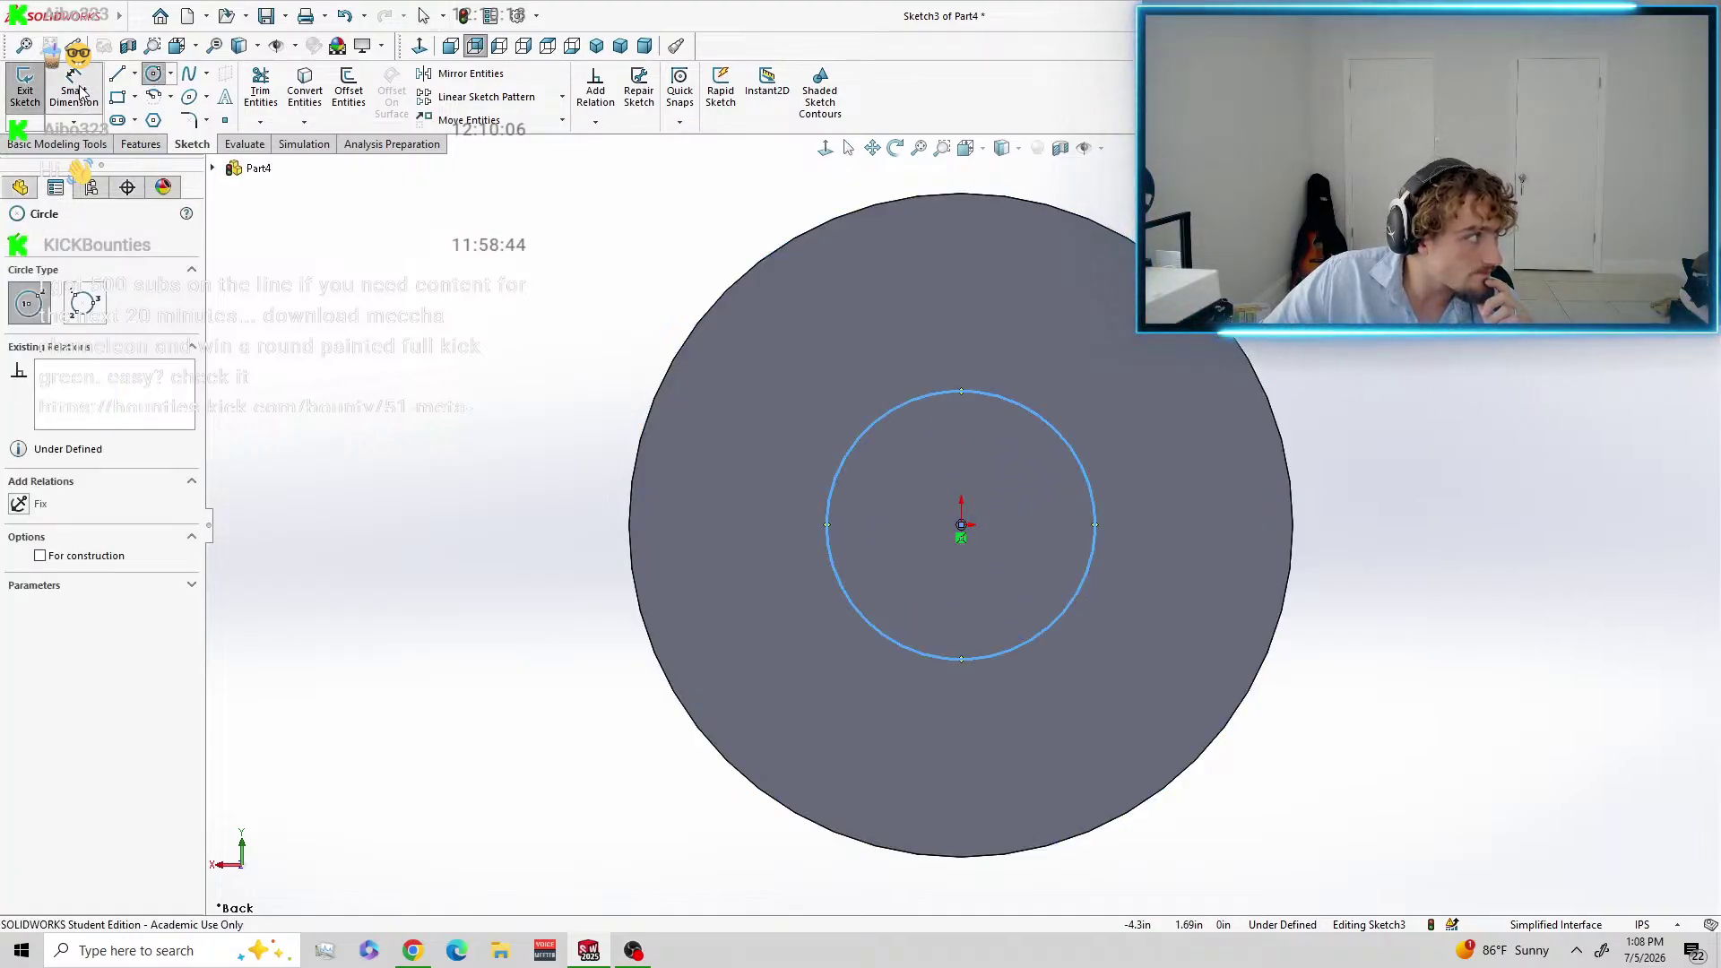
Dimension the circle on the back face and set its diameter to 2 in.
{"action": "left_click", "coordinate": [993, 399]}
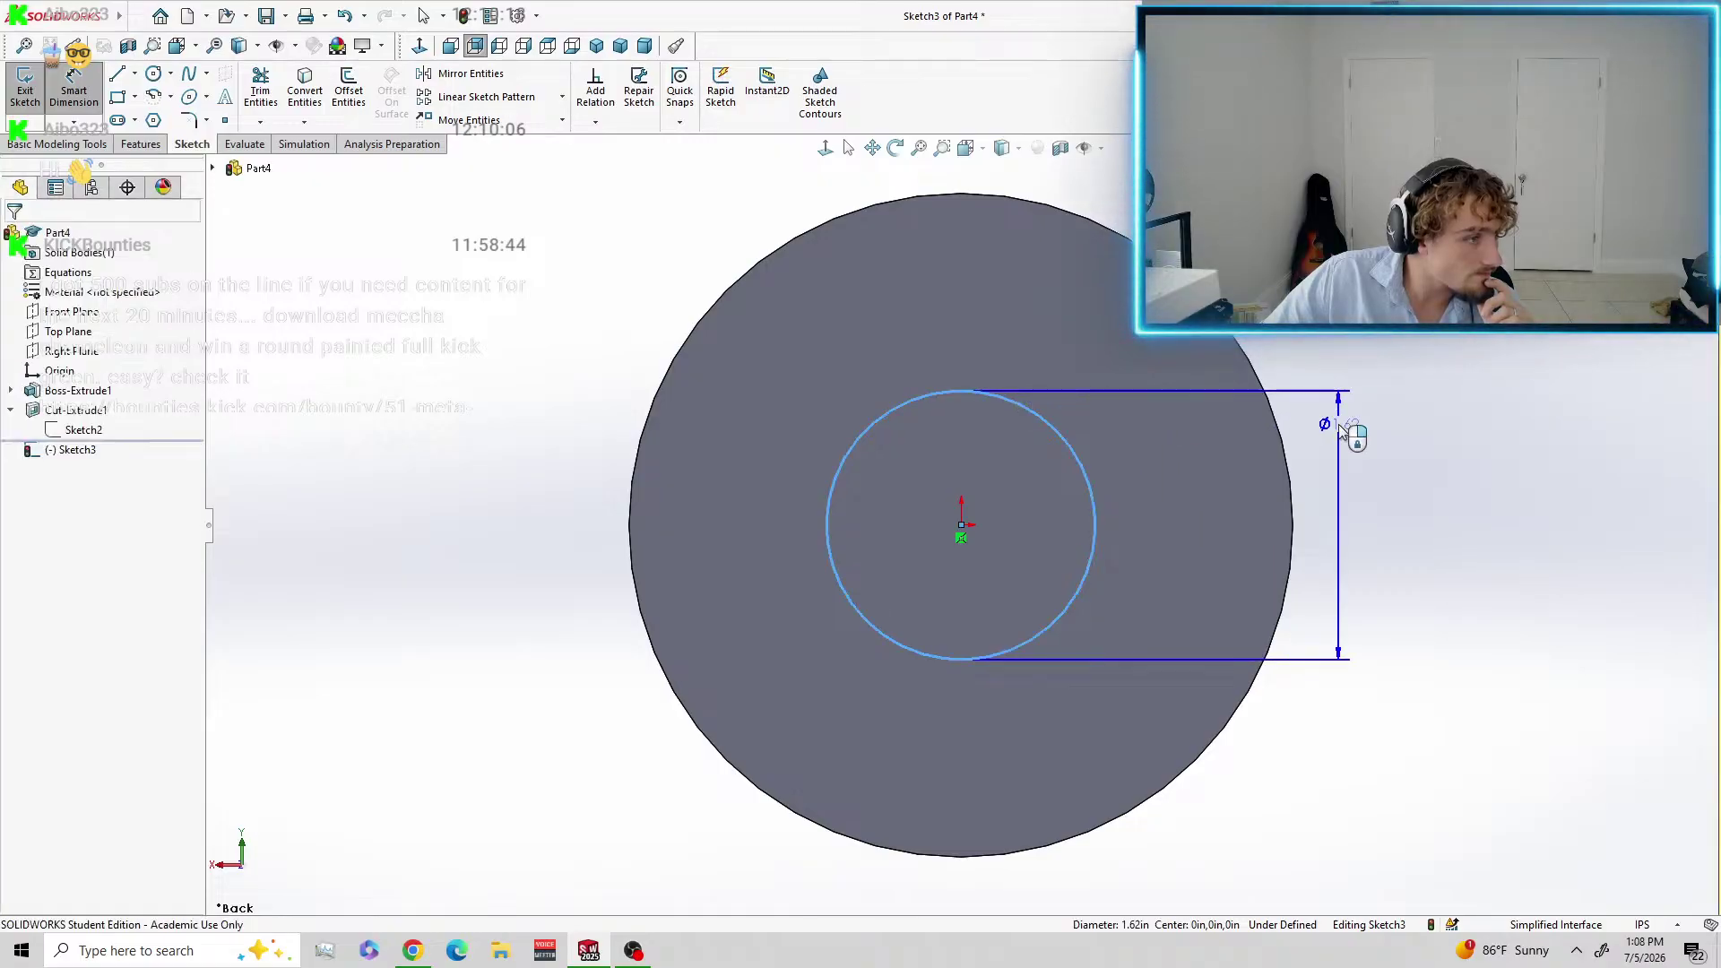
{"action": "left_click", "coordinate": [1370, 430]}
{"action": "left_click", "coordinate": [1348, 459]}
{"action": "type", "text": "2"}
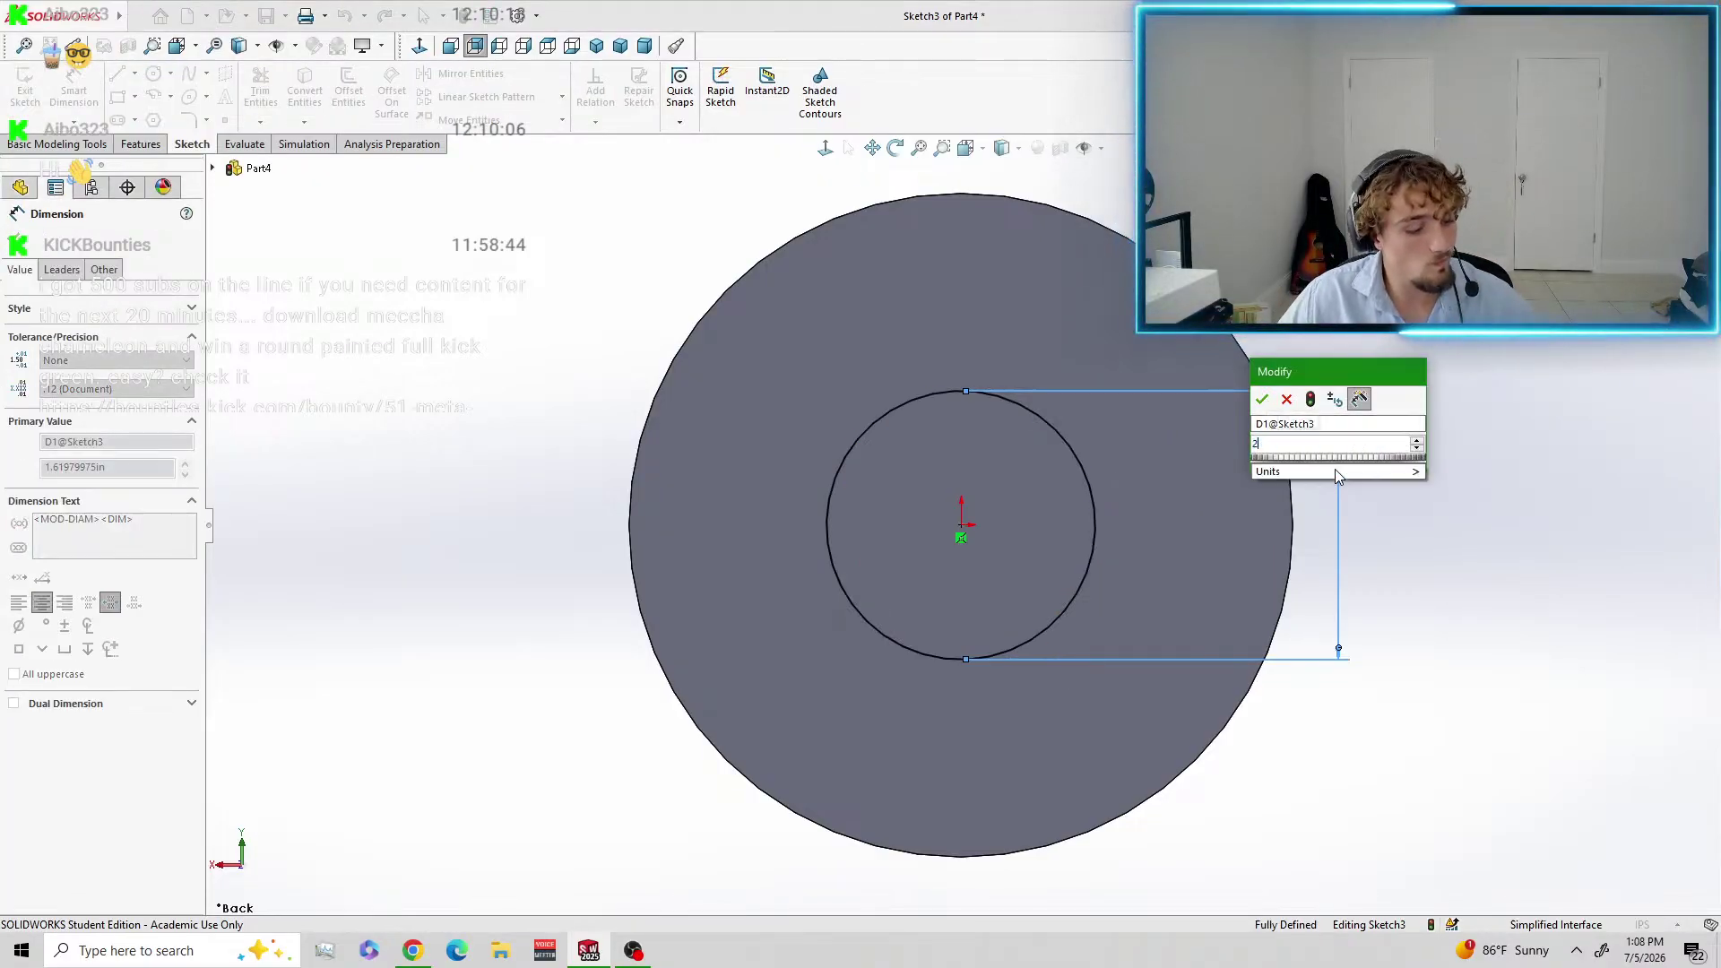
{"action": "type", "text": "in"}
{"action": "left_click", "coordinate": [1261, 400]}
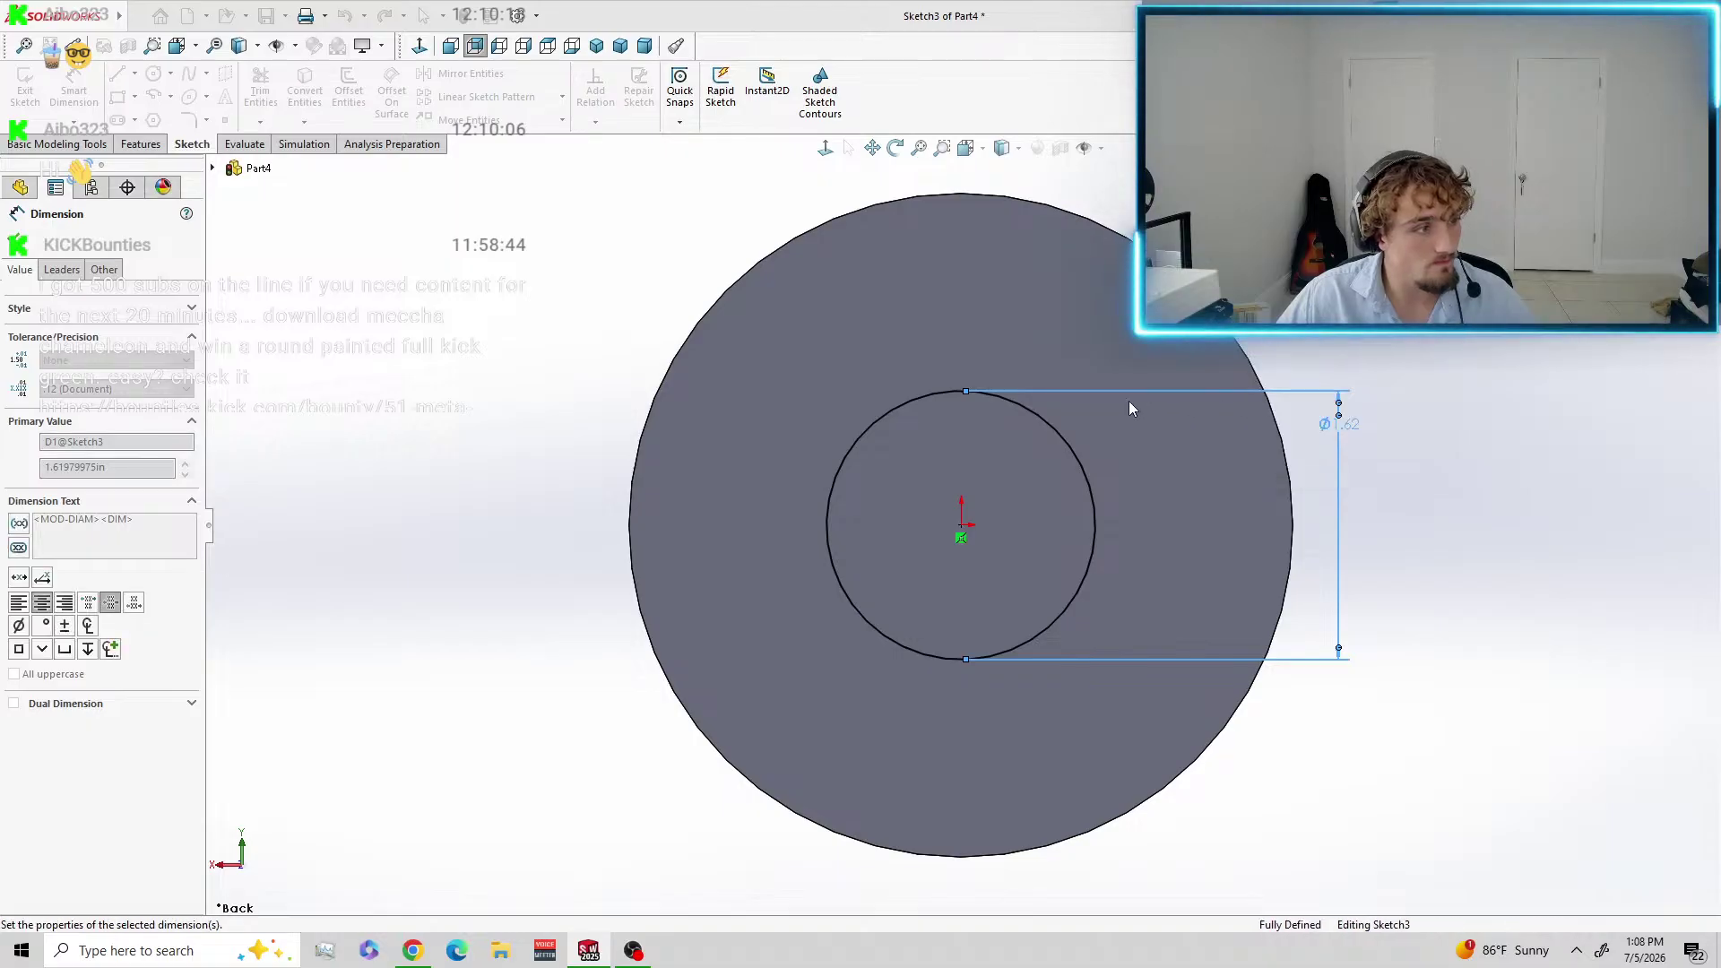
Cut the back face circle into the cylinder to a blind depth of 1 in.
{"action": "left_click", "coordinate": [30, 102]}
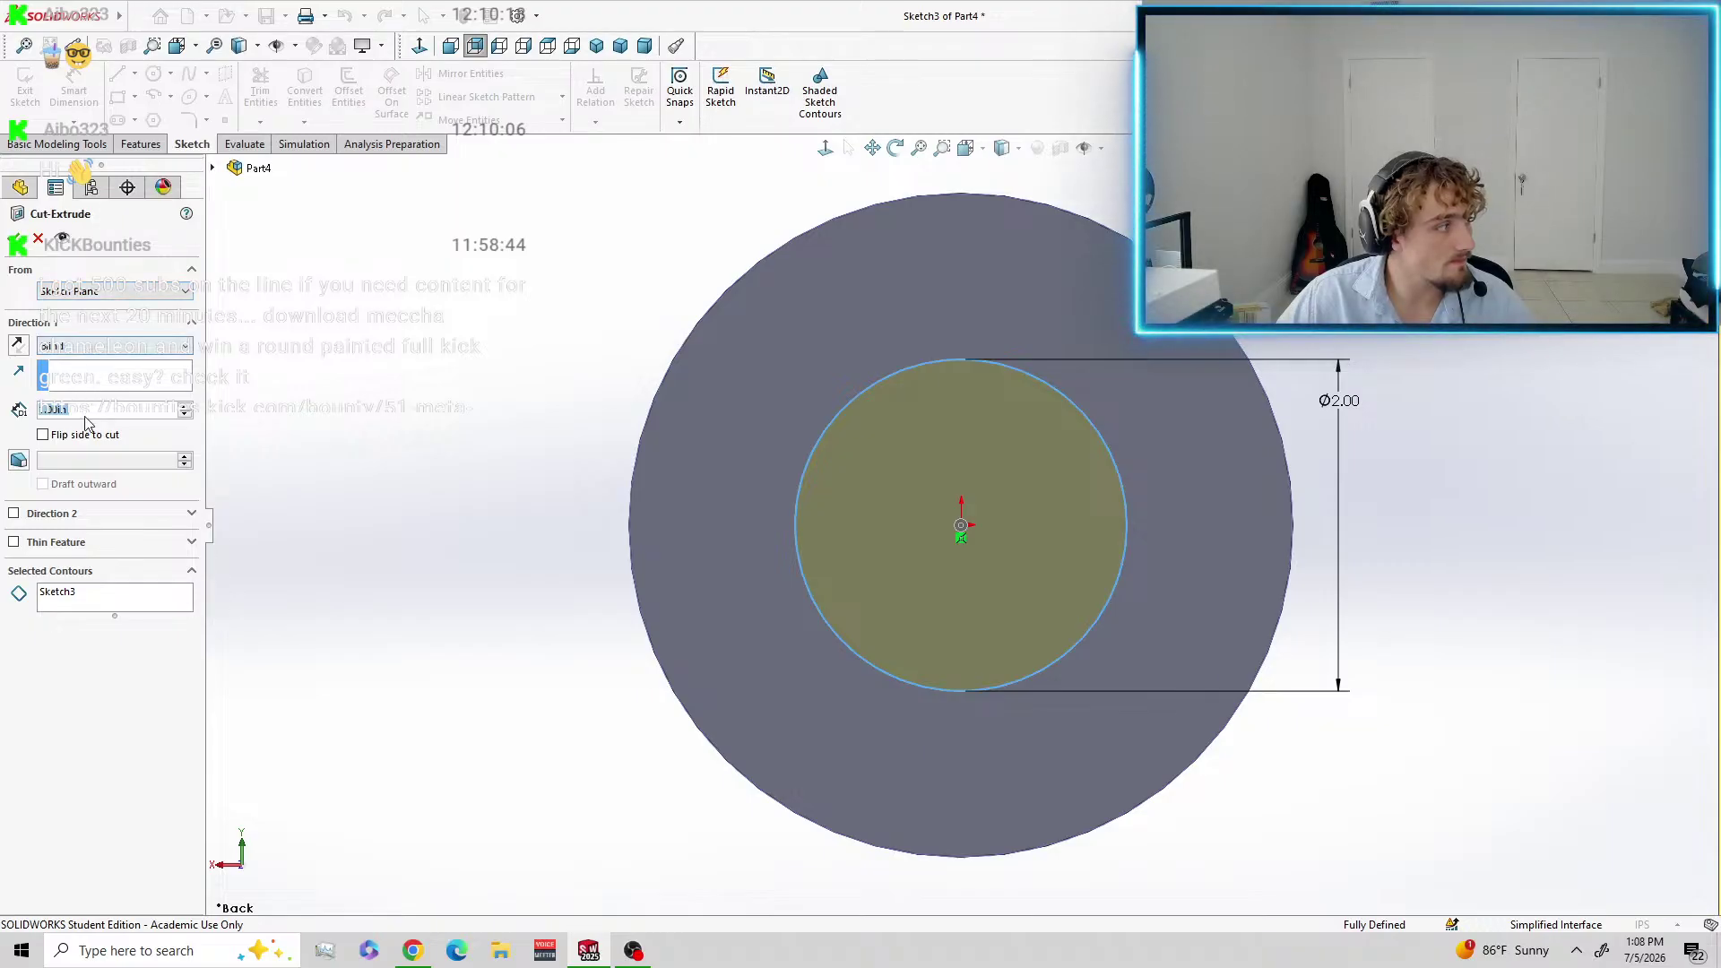
{"action": "middle_click_drag", "start_coordinate": [1384, 413], "coordinate": [1321, 508]}
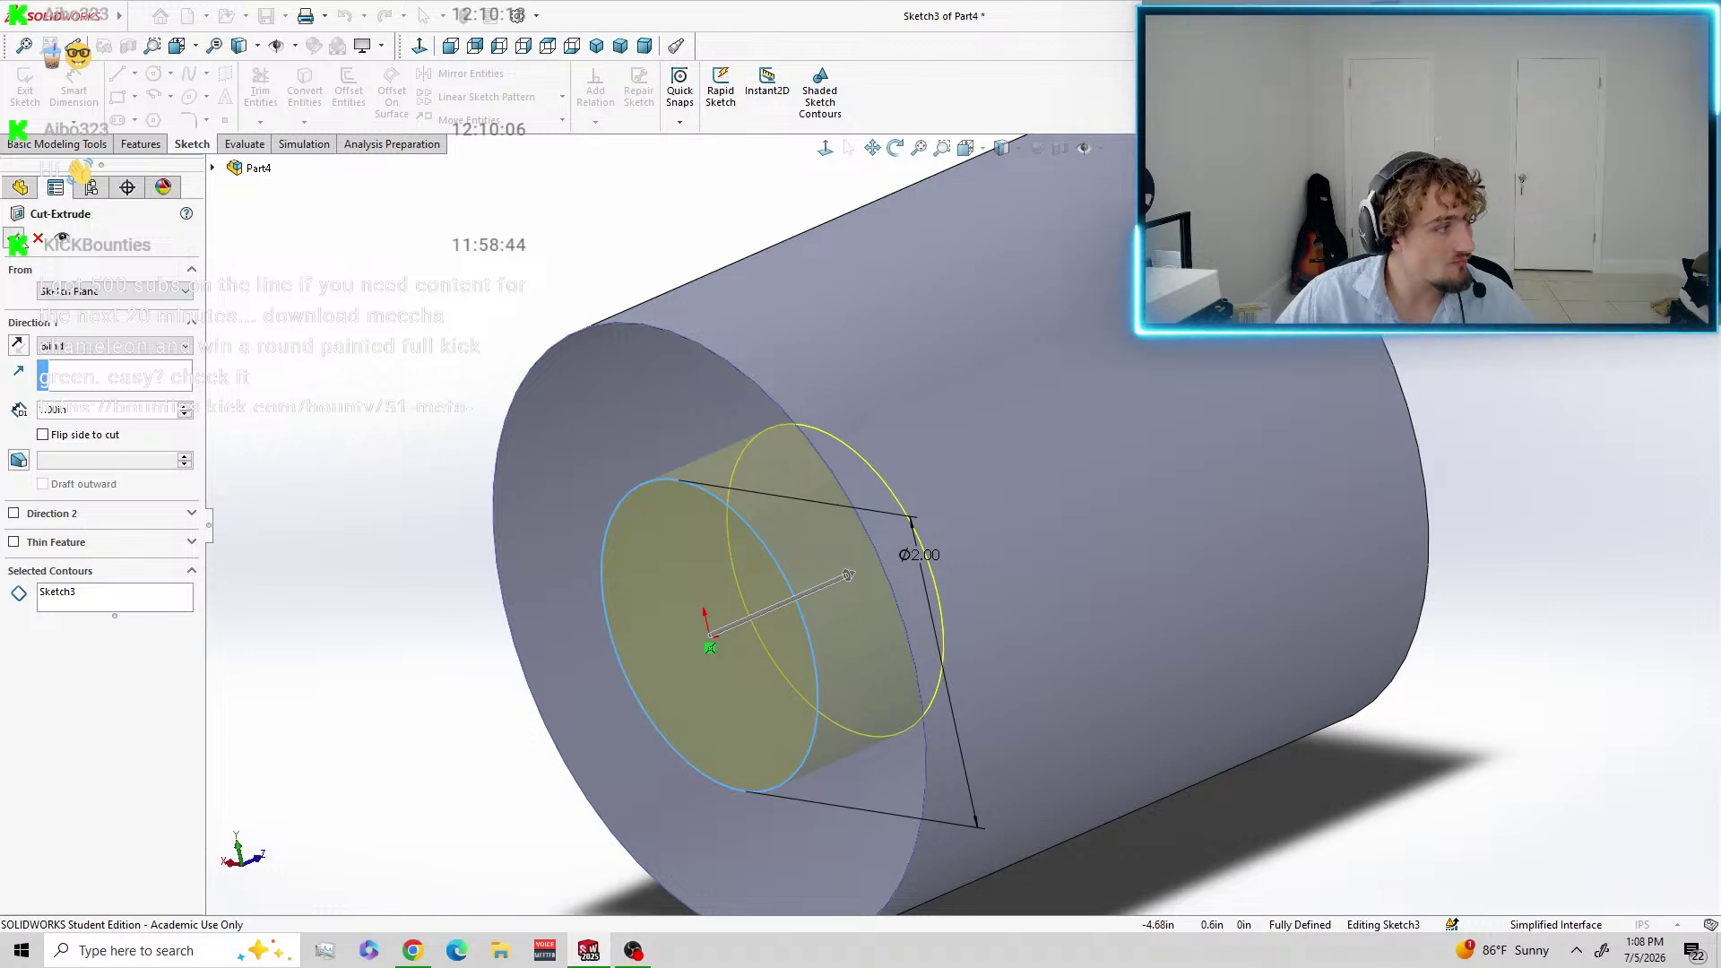
{"action": "key", "text": "Return"}
Start an extruded cut on the floor of the front recess and sketch a circle about 1.12 in in diameter centred on the origin.
{"action": "middle_click_drag", "start_coordinate": [1579, 365], "coordinate": [1028, 658]}
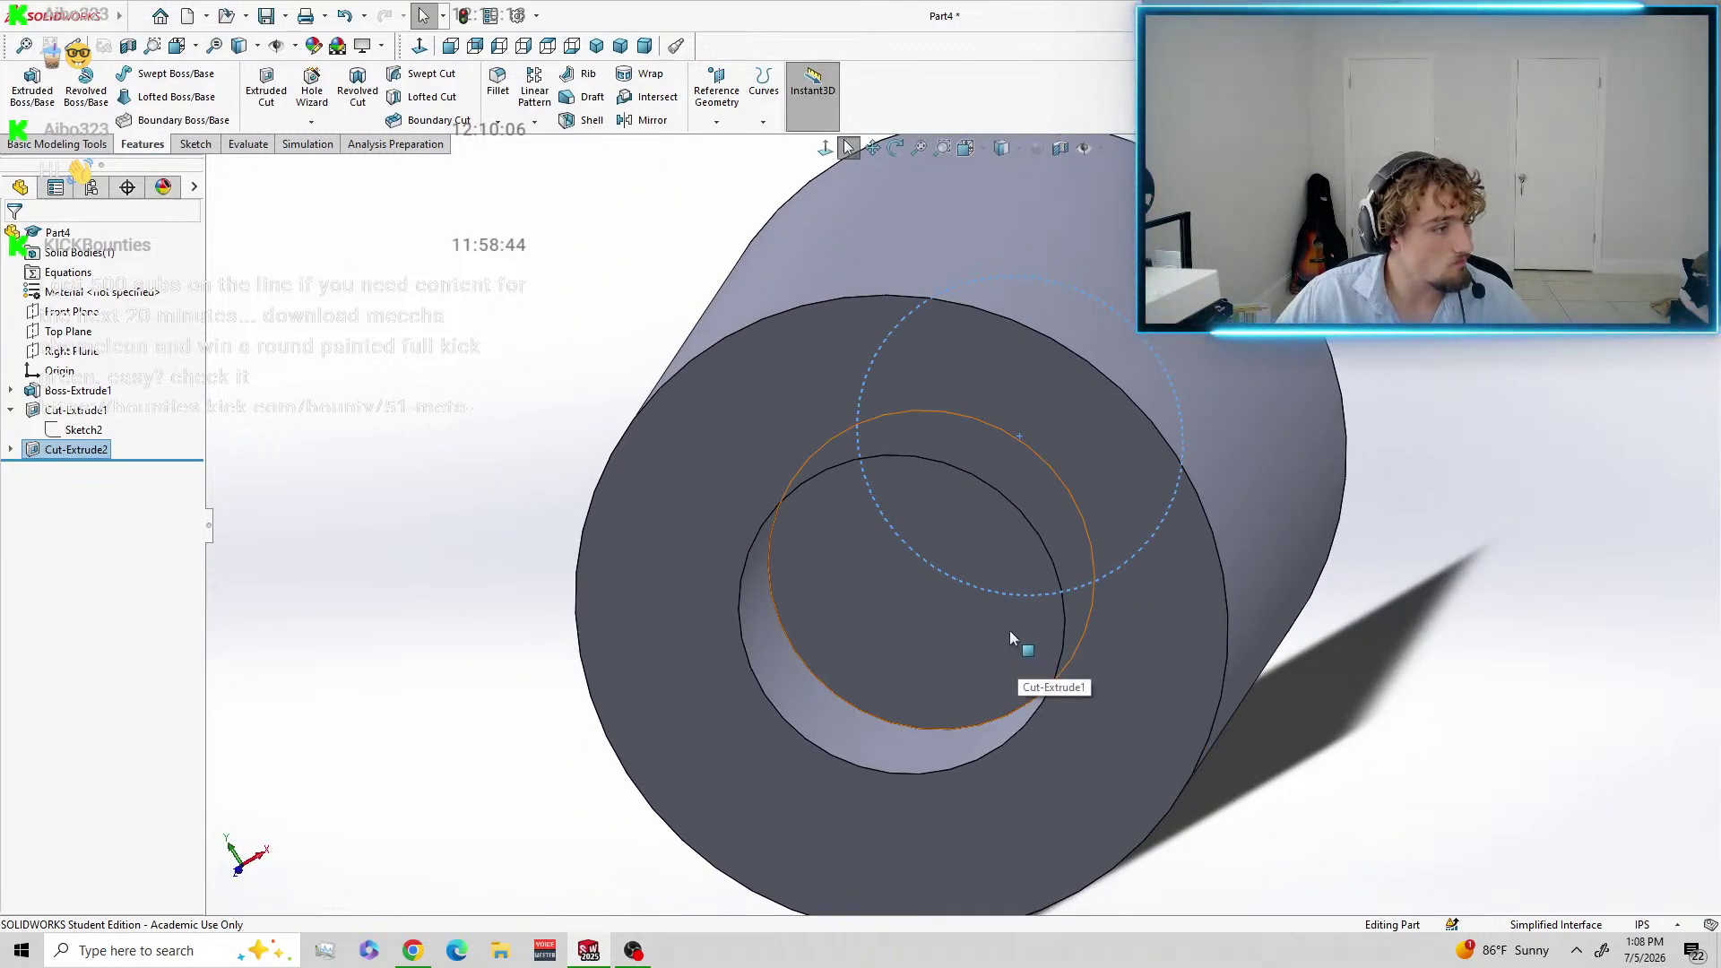
{"action": "left_click", "coordinate": [269, 99]}
{"action": "left_click", "coordinate": [870, 599]}
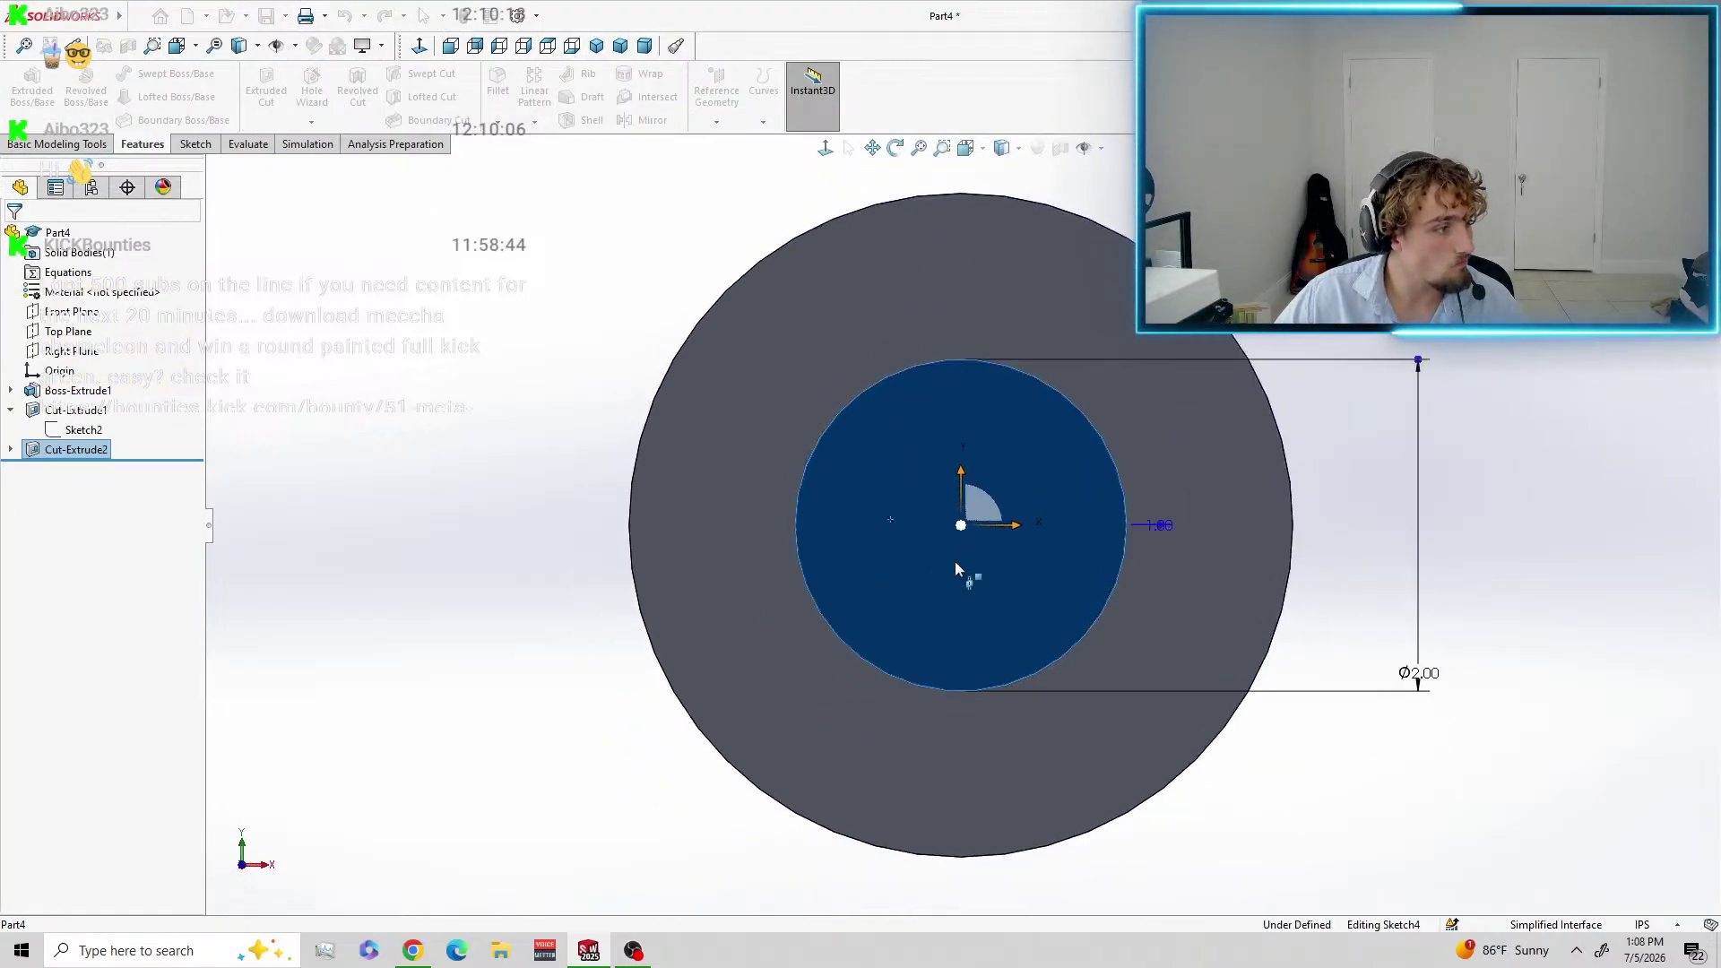
{"action": "left_click", "coordinate": [961, 526]}
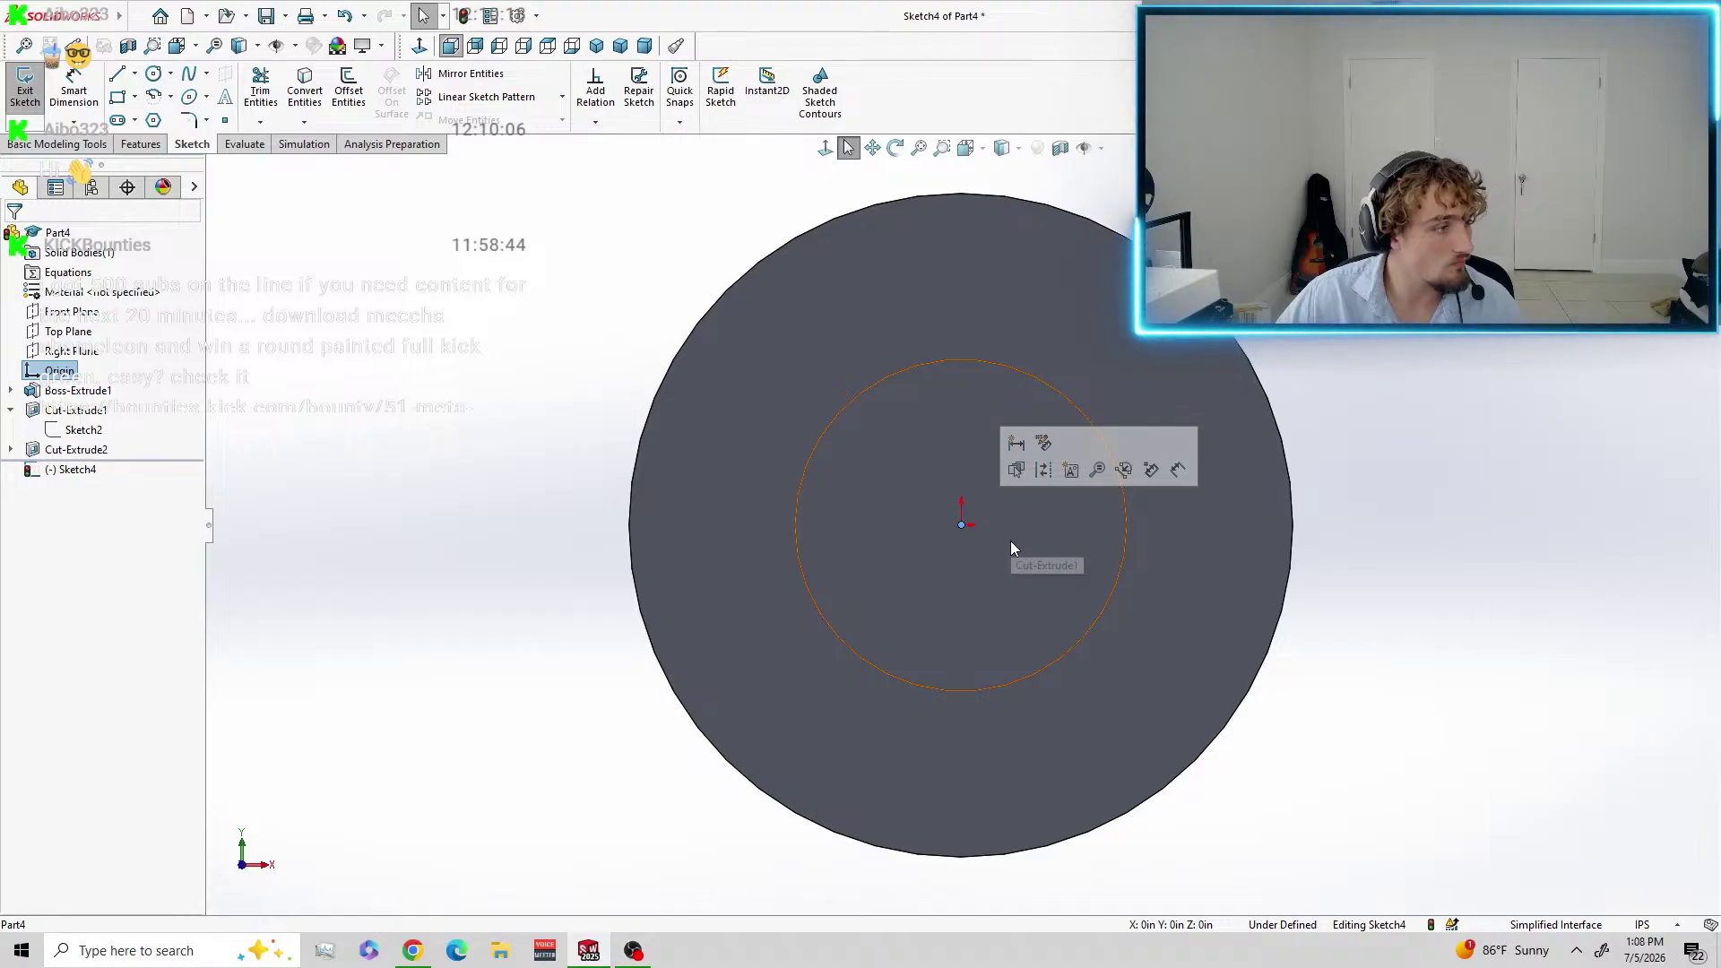
{"action": "left_click", "coordinate": [152, 75]}
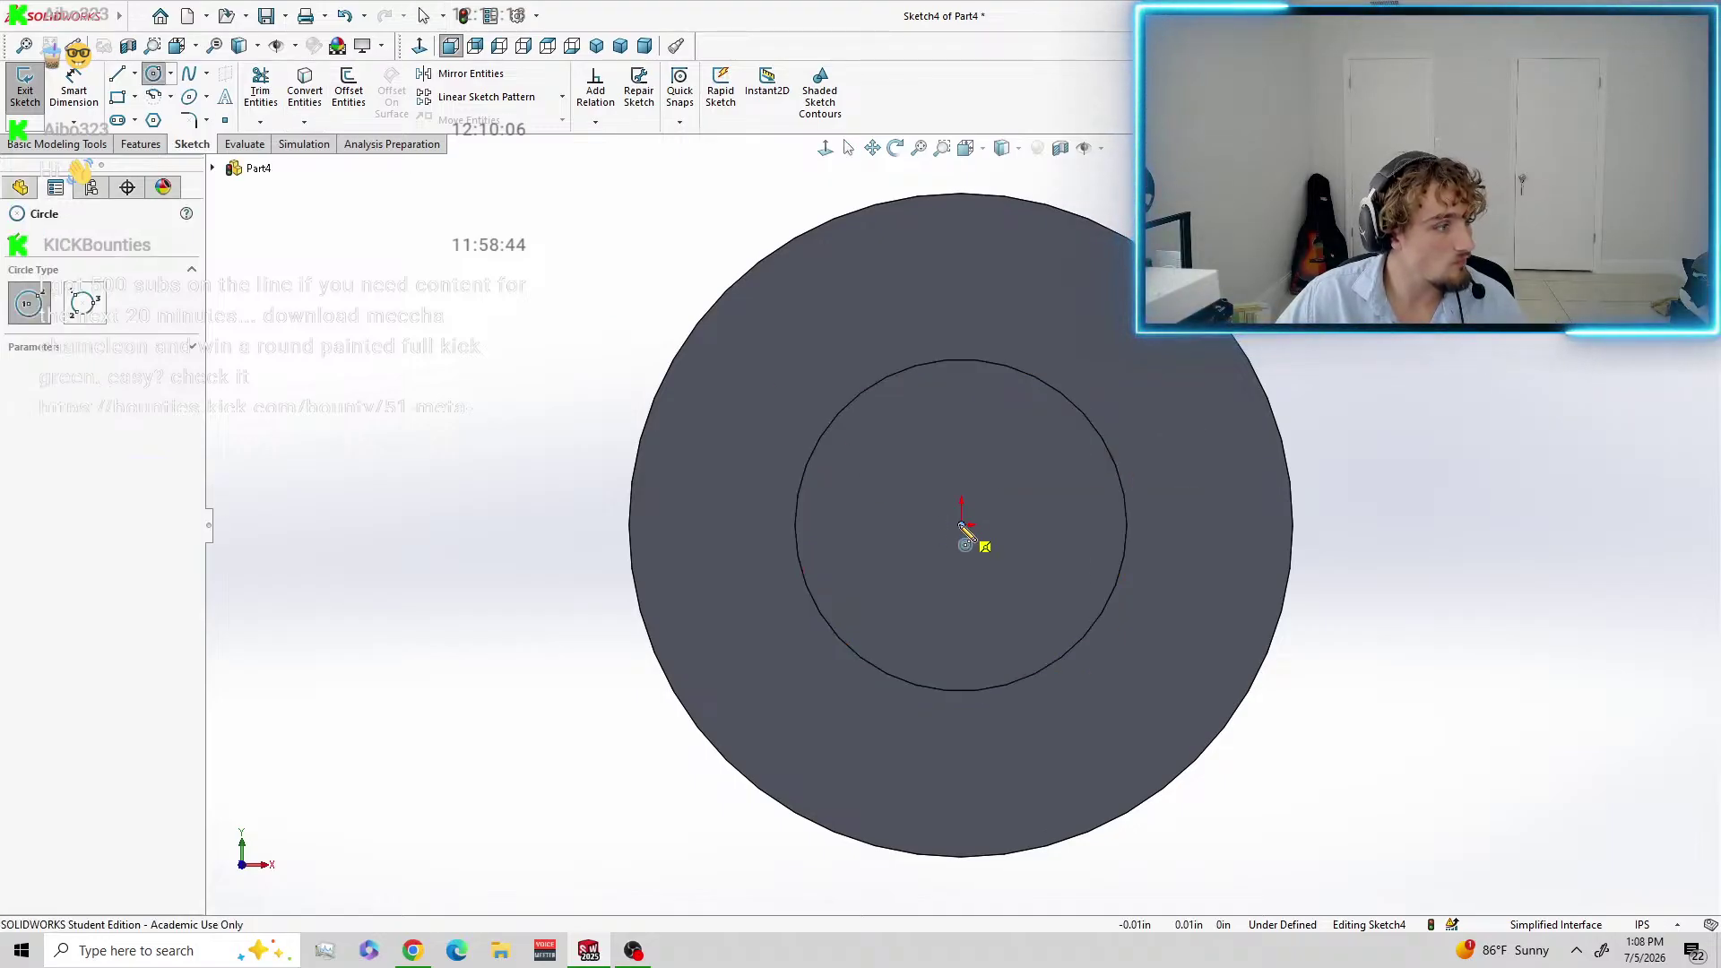
{"action": "left_click_drag", "start_coordinate": [963, 528], "coordinate": [1040, 588]}
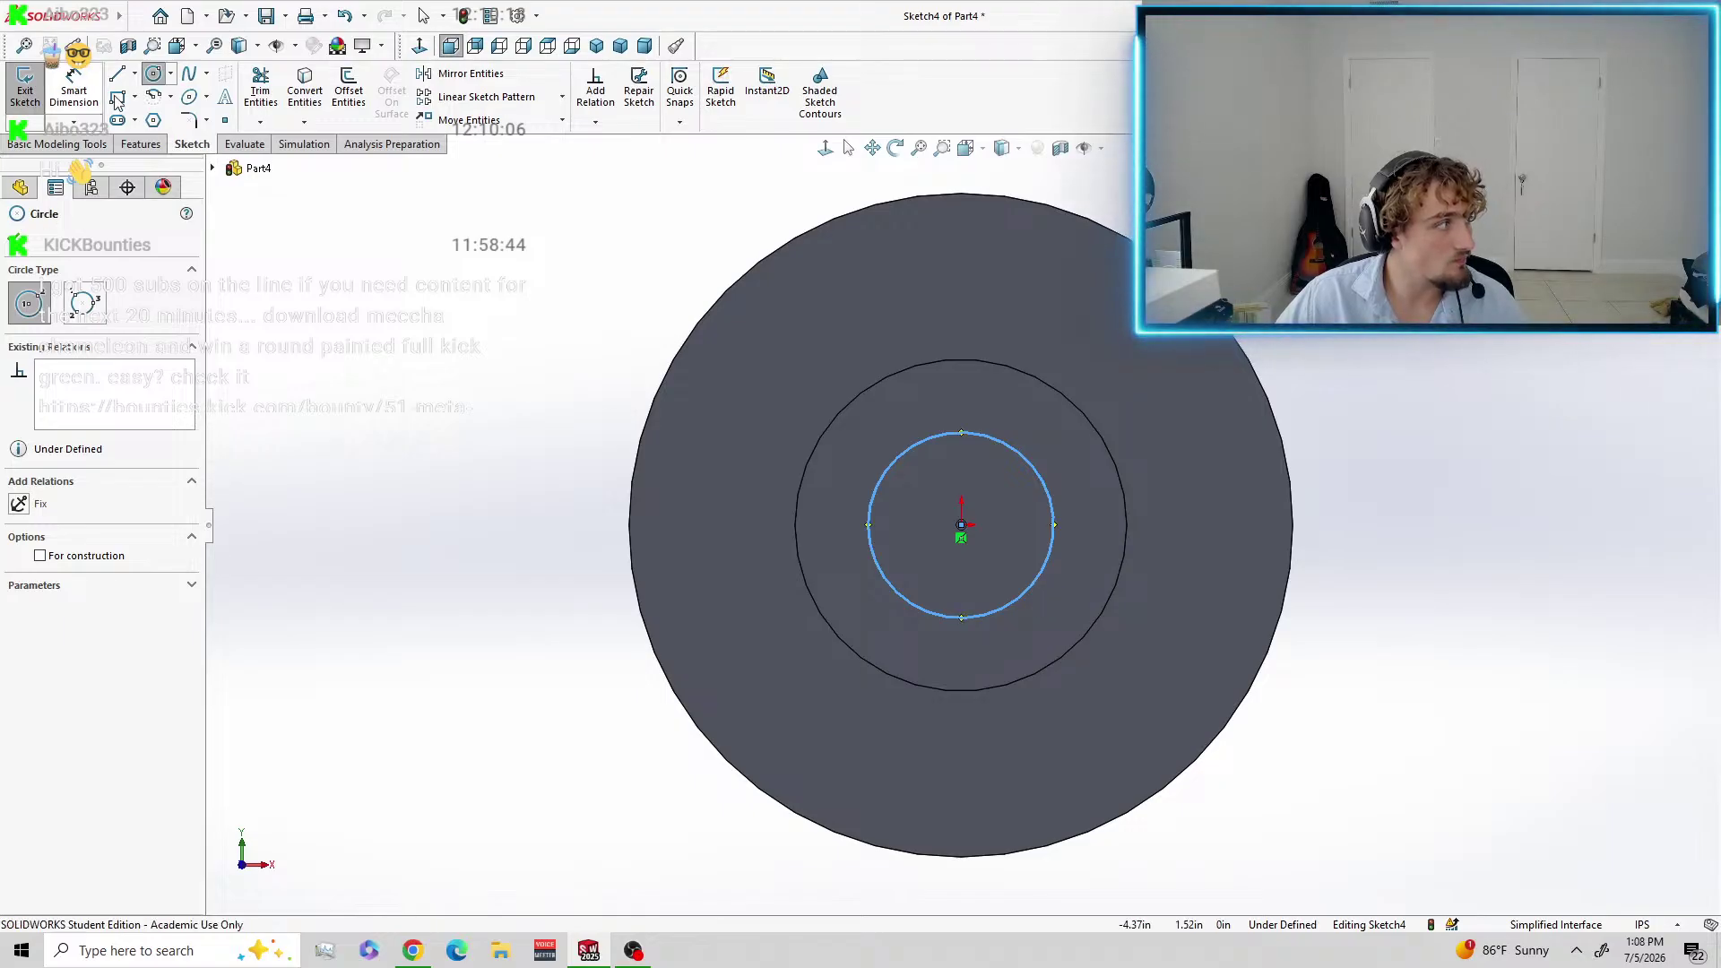
Dimension the circle on the recess floor and set its diameter to 1 in.
{"action": "left_click", "coordinate": [73, 85]}
{"action": "left_click", "coordinate": [993, 439]}
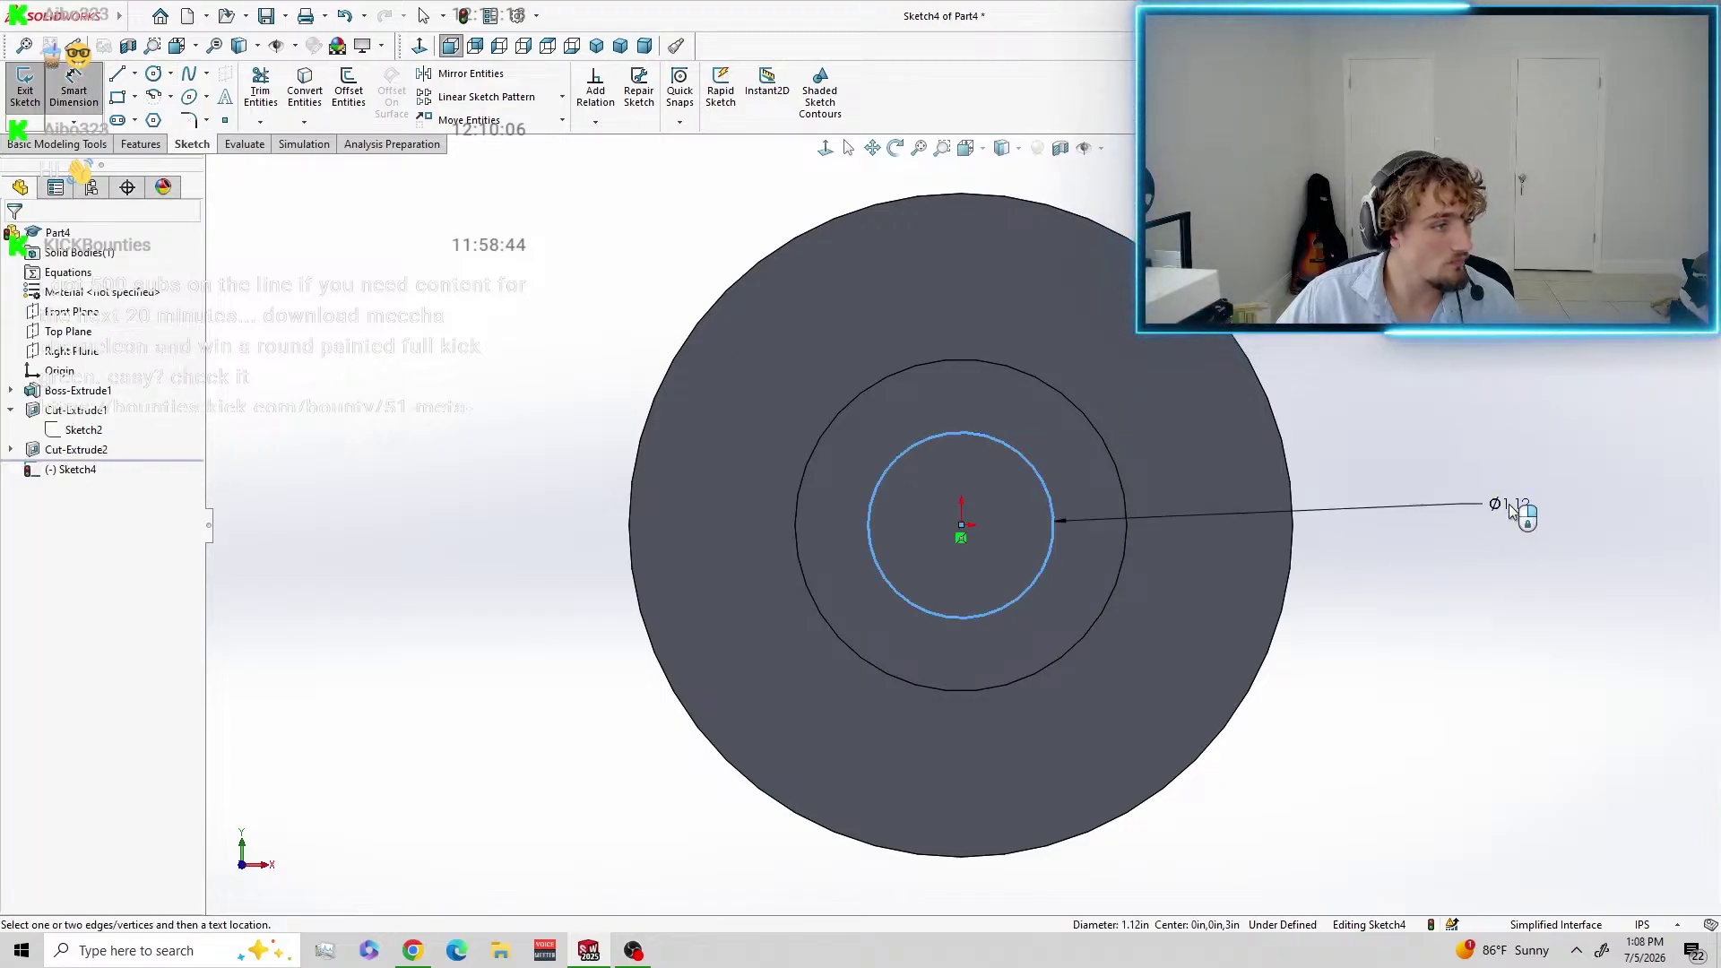
{"action": "left_click", "coordinate": [1512, 509]}
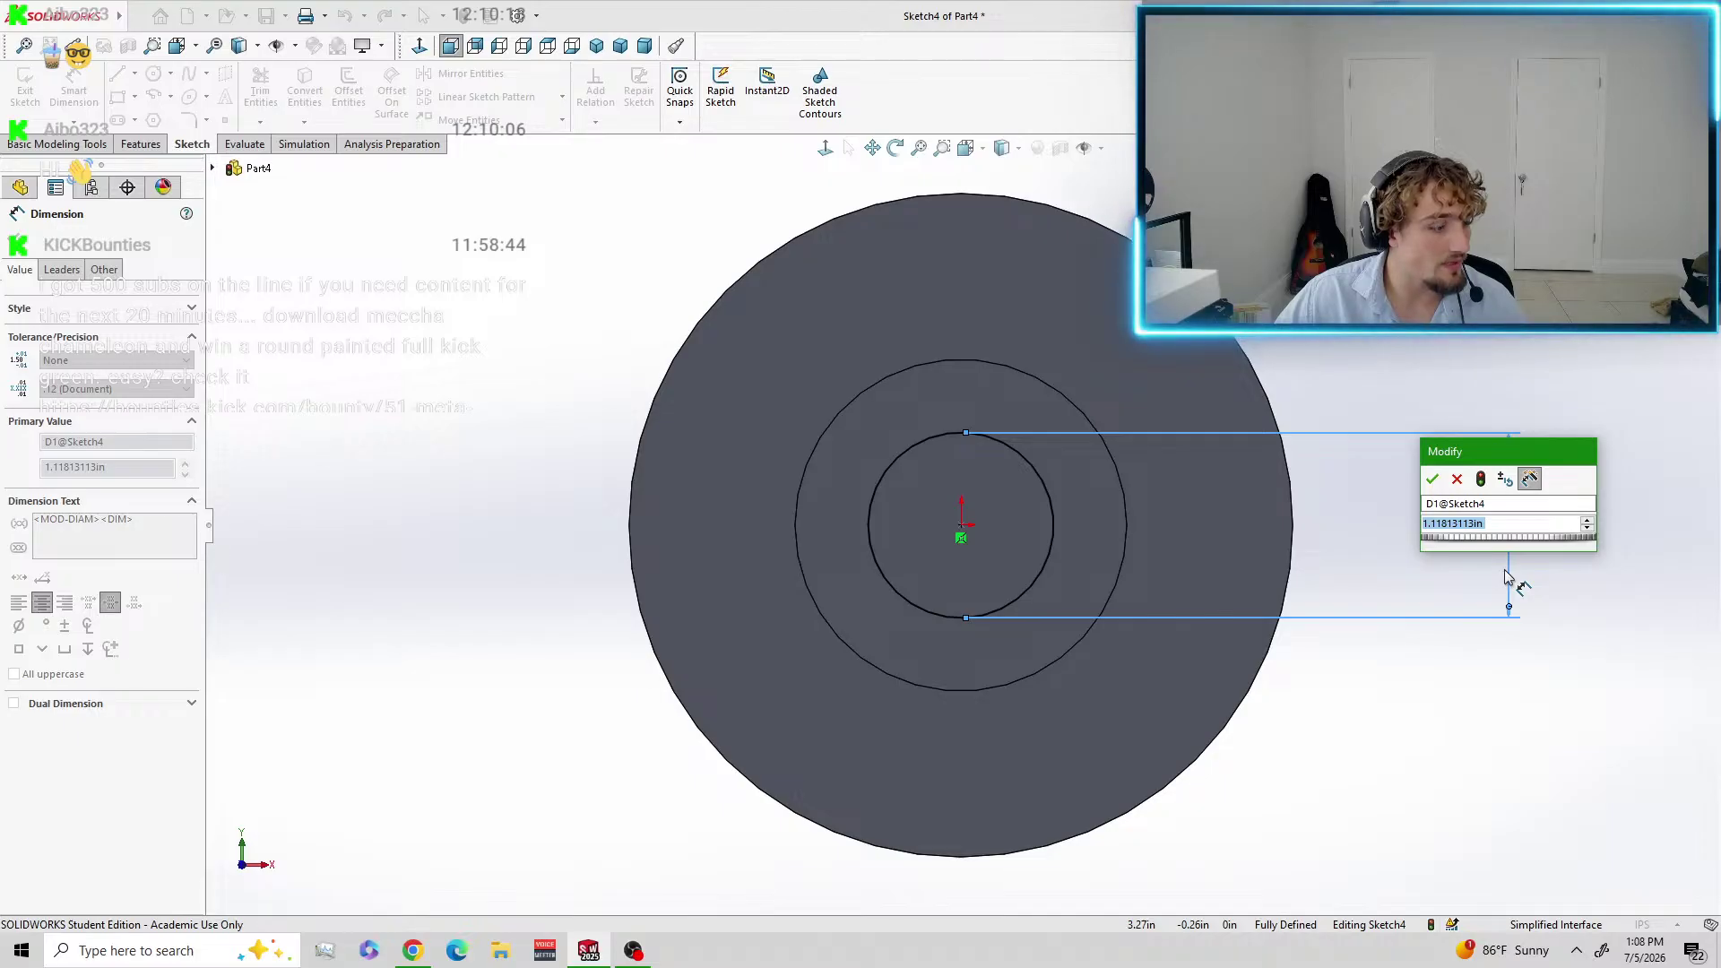
{"action": "type", "text": "1"}
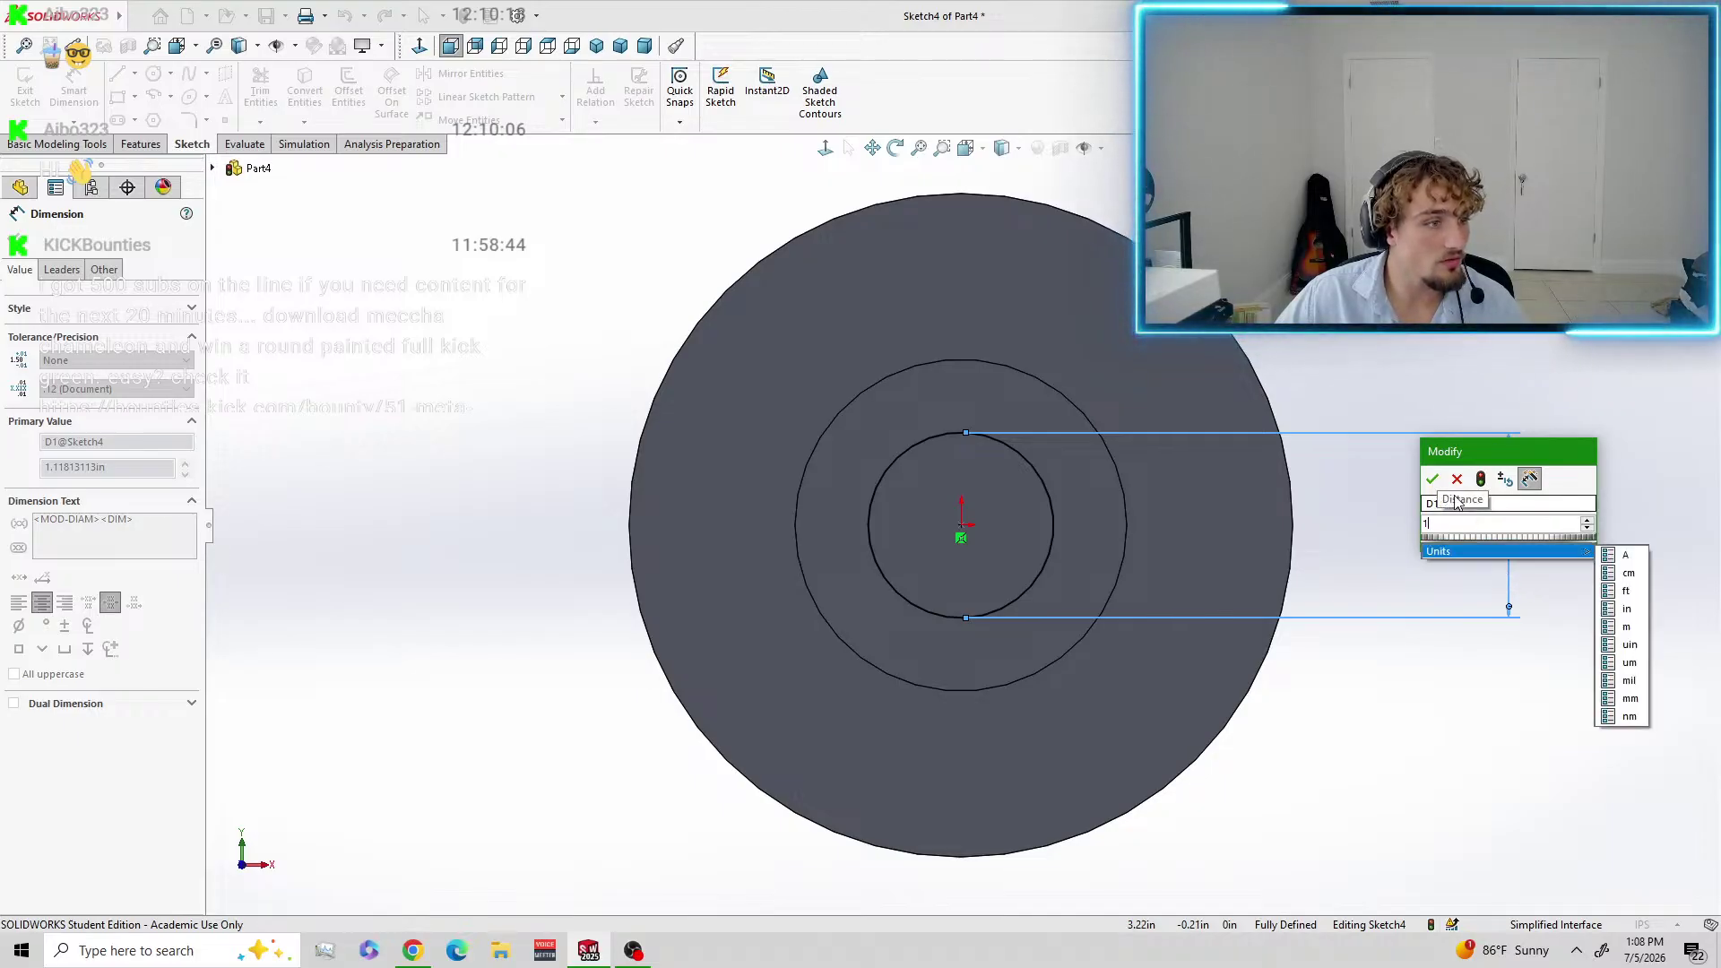
{"action": "left_click", "coordinate": [1439, 482]}
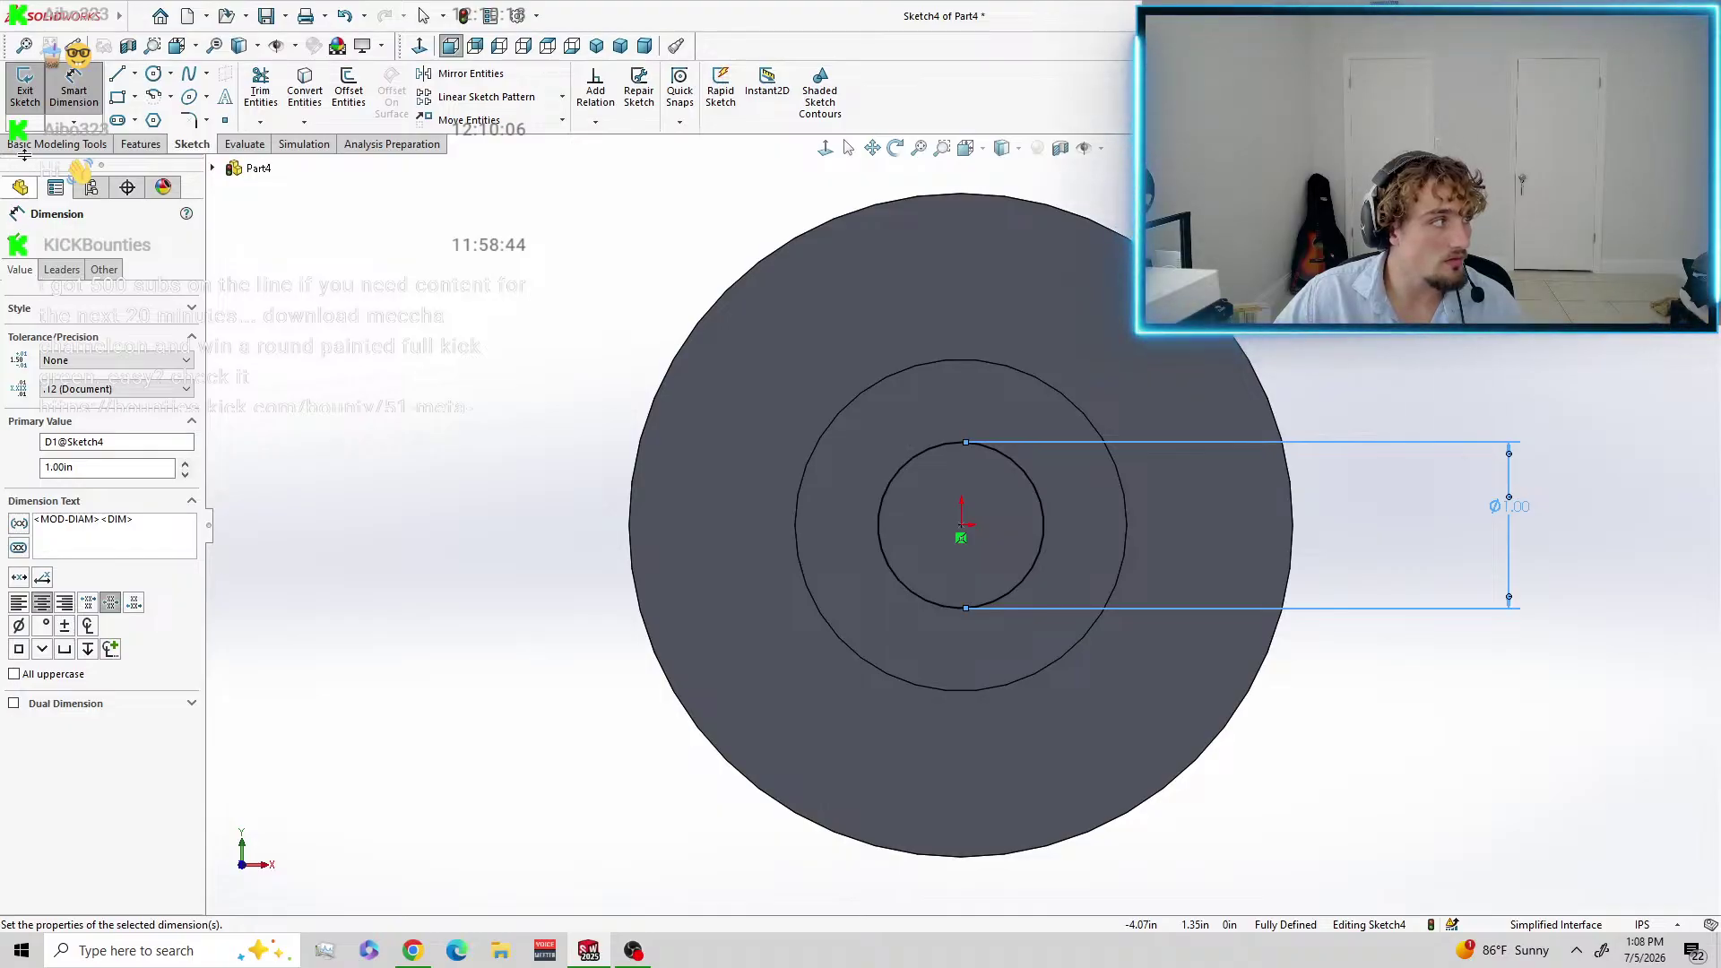
Cut the 1 in circle through all of the cylinder.
{"action": "left_click", "coordinate": [32, 101]}
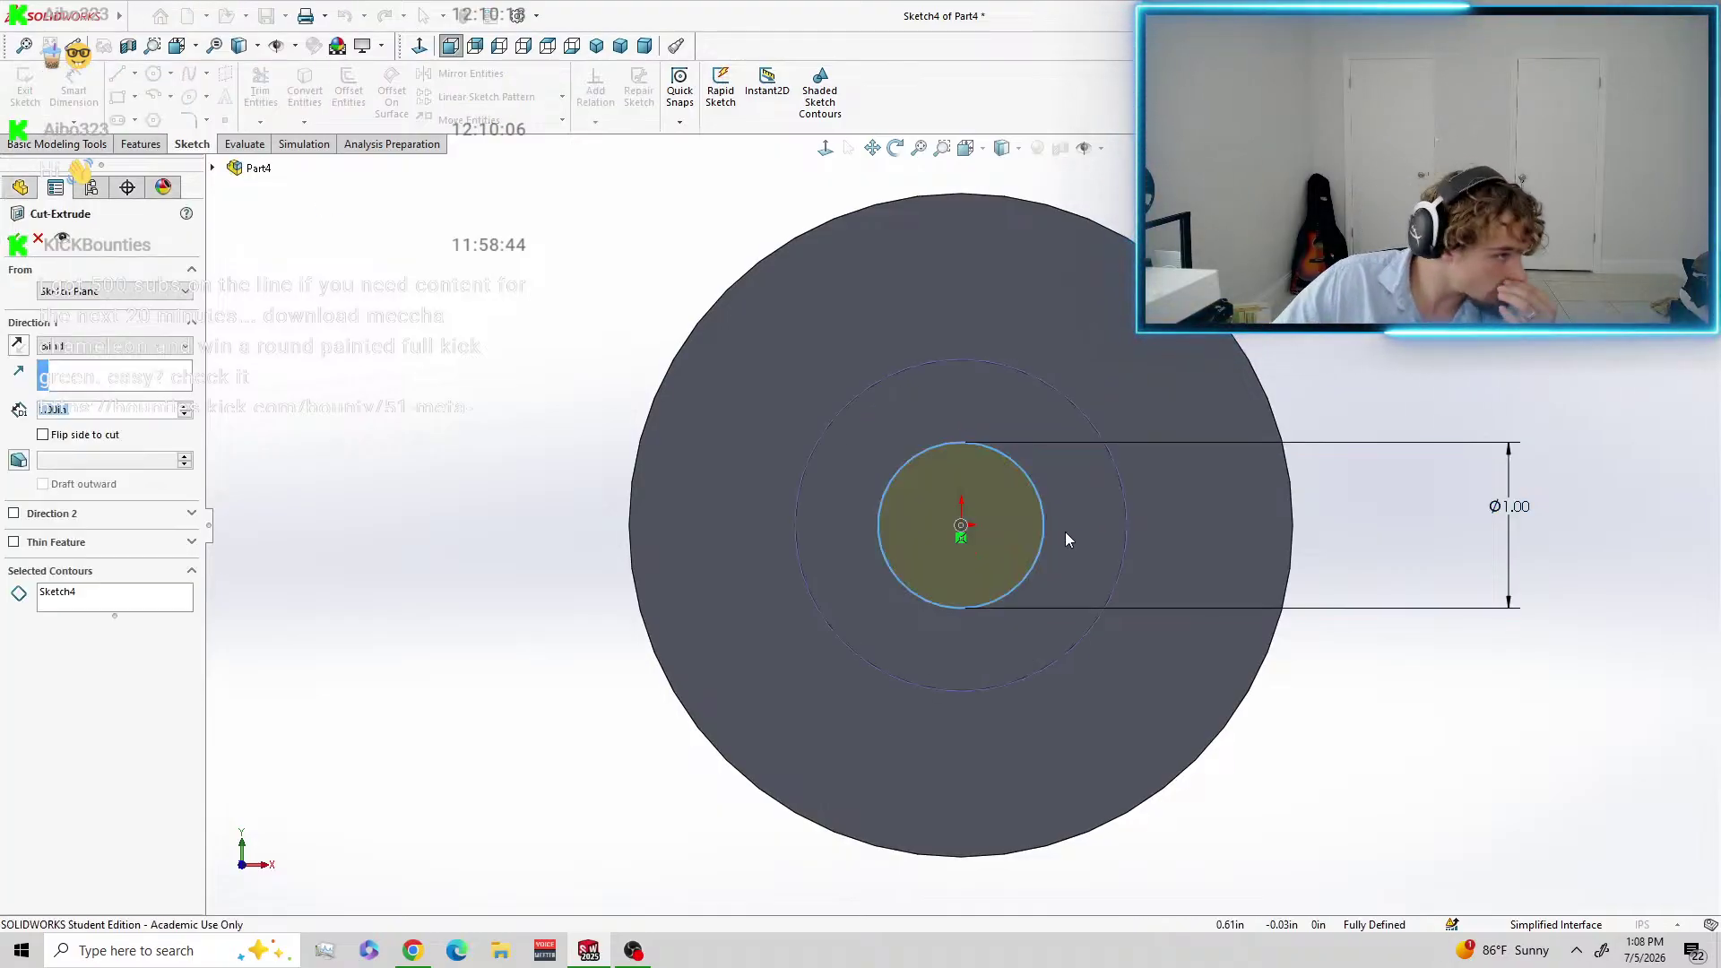
{"action": "left_click", "coordinate": [80, 348]}
{"action": "left_click", "coordinate": [71, 370]}
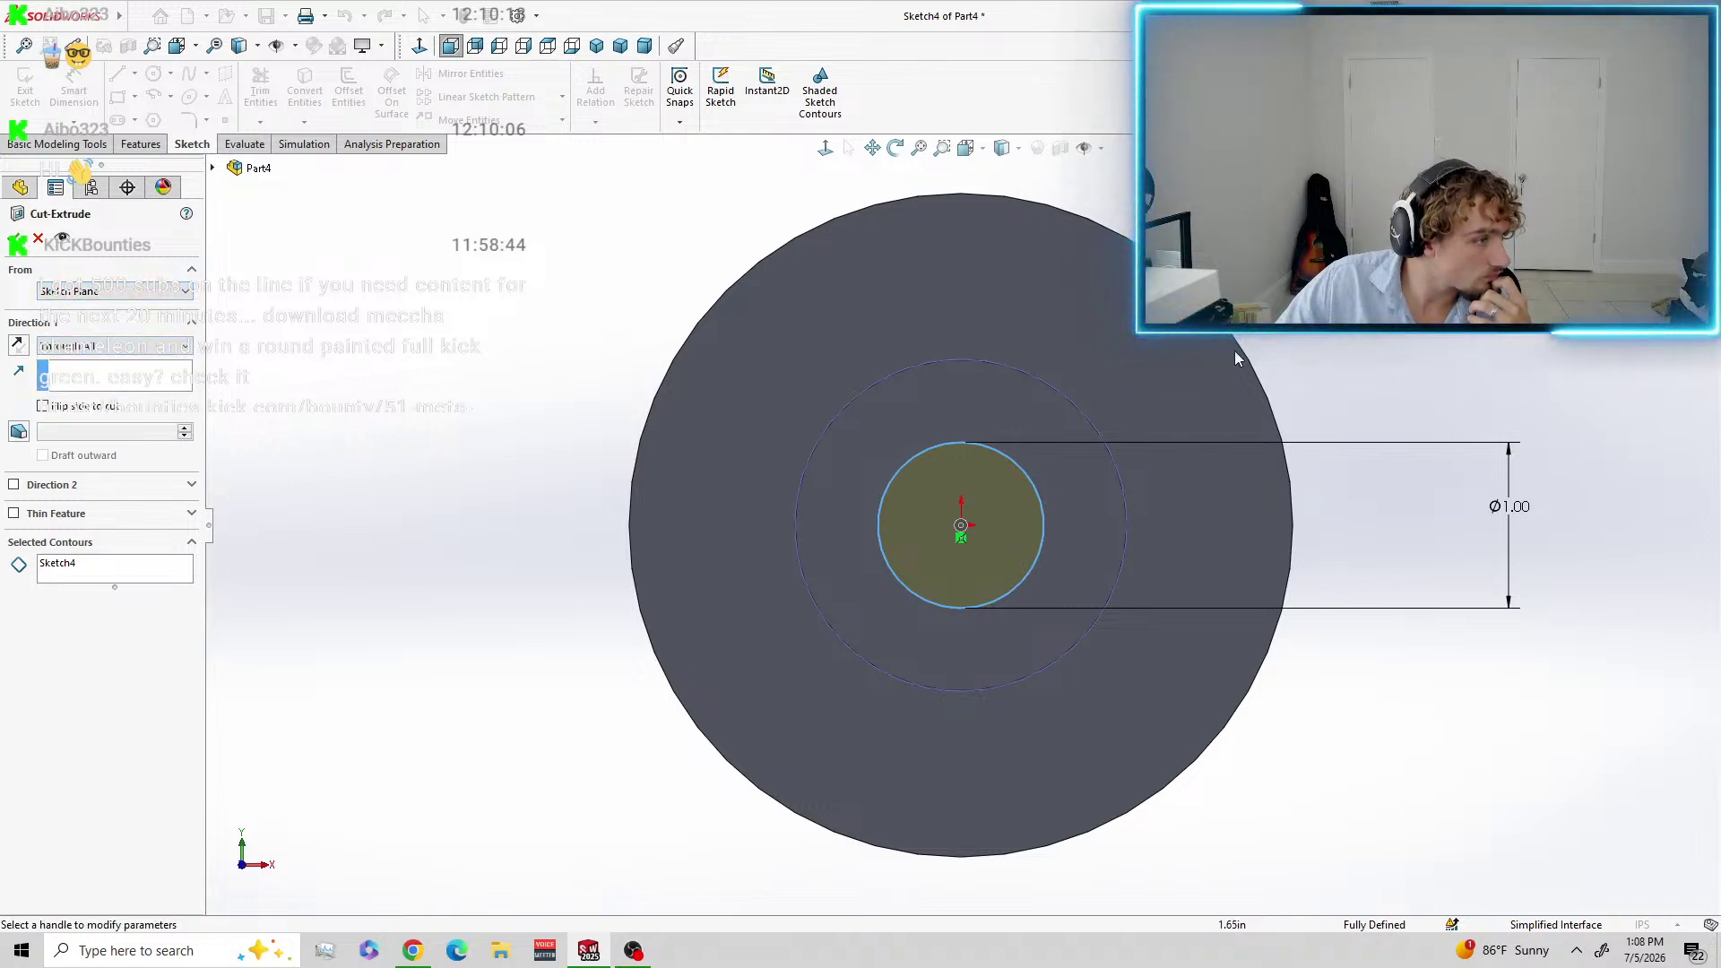
{"action": "middle_click_drag", "start_coordinate": [1401, 372], "coordinate": [1340, 410]}
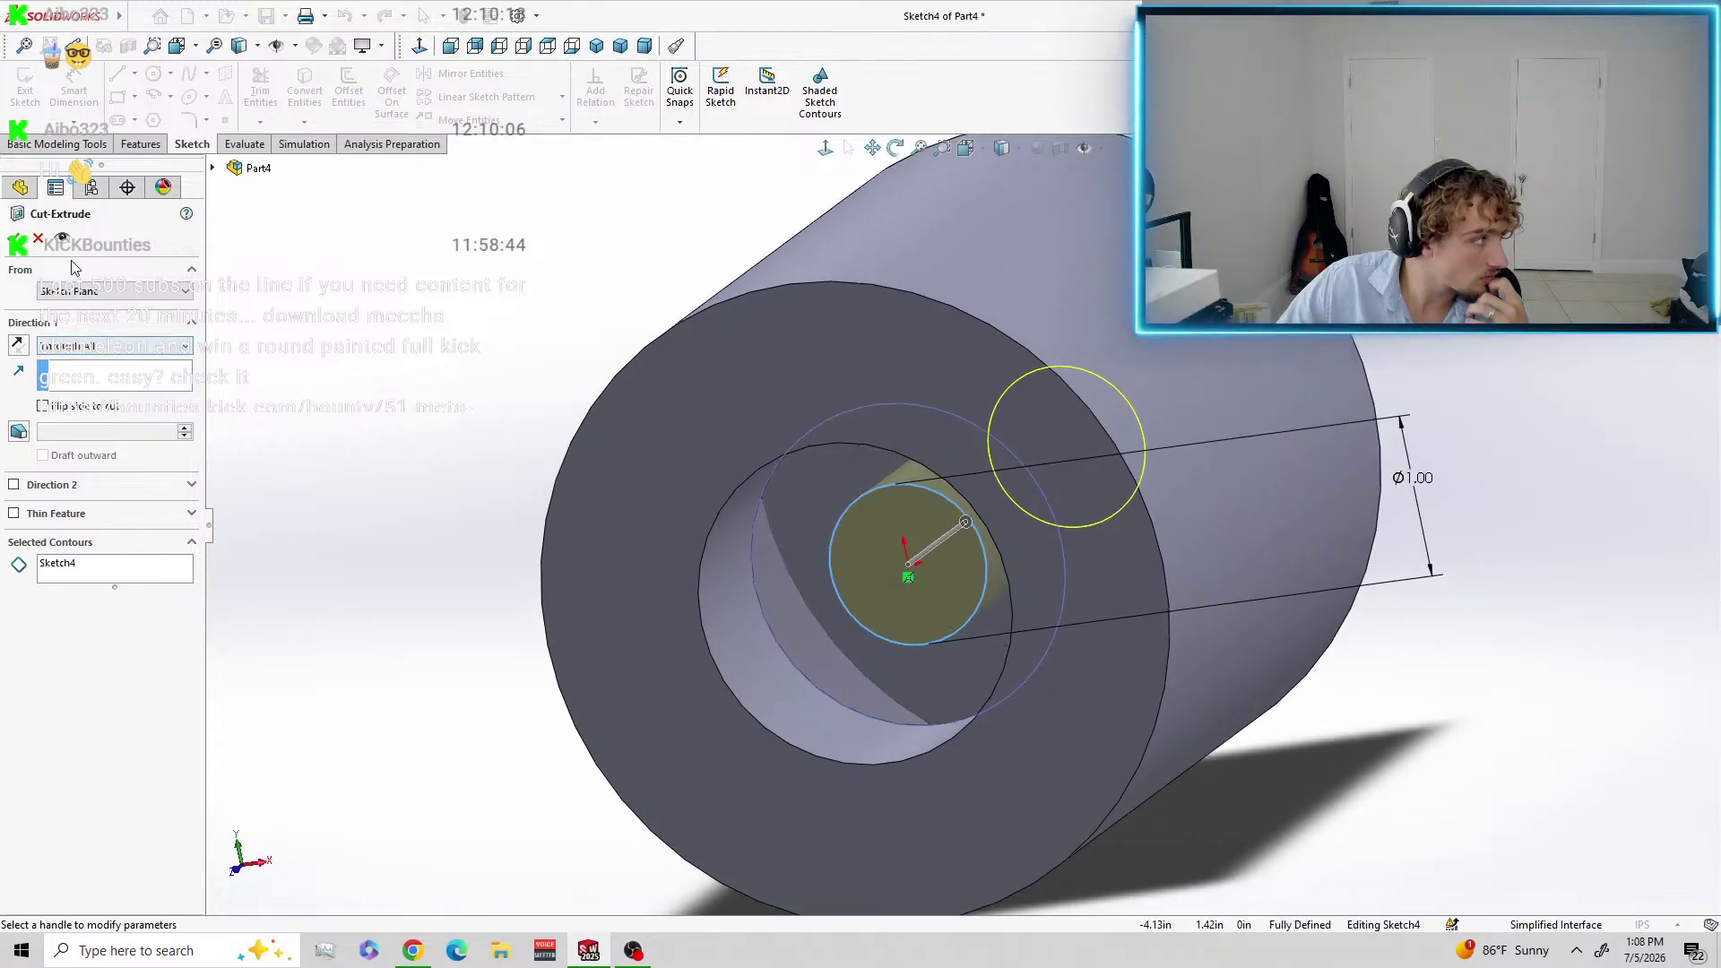
{"action": "left_click", "coordinate": [17, 238]}
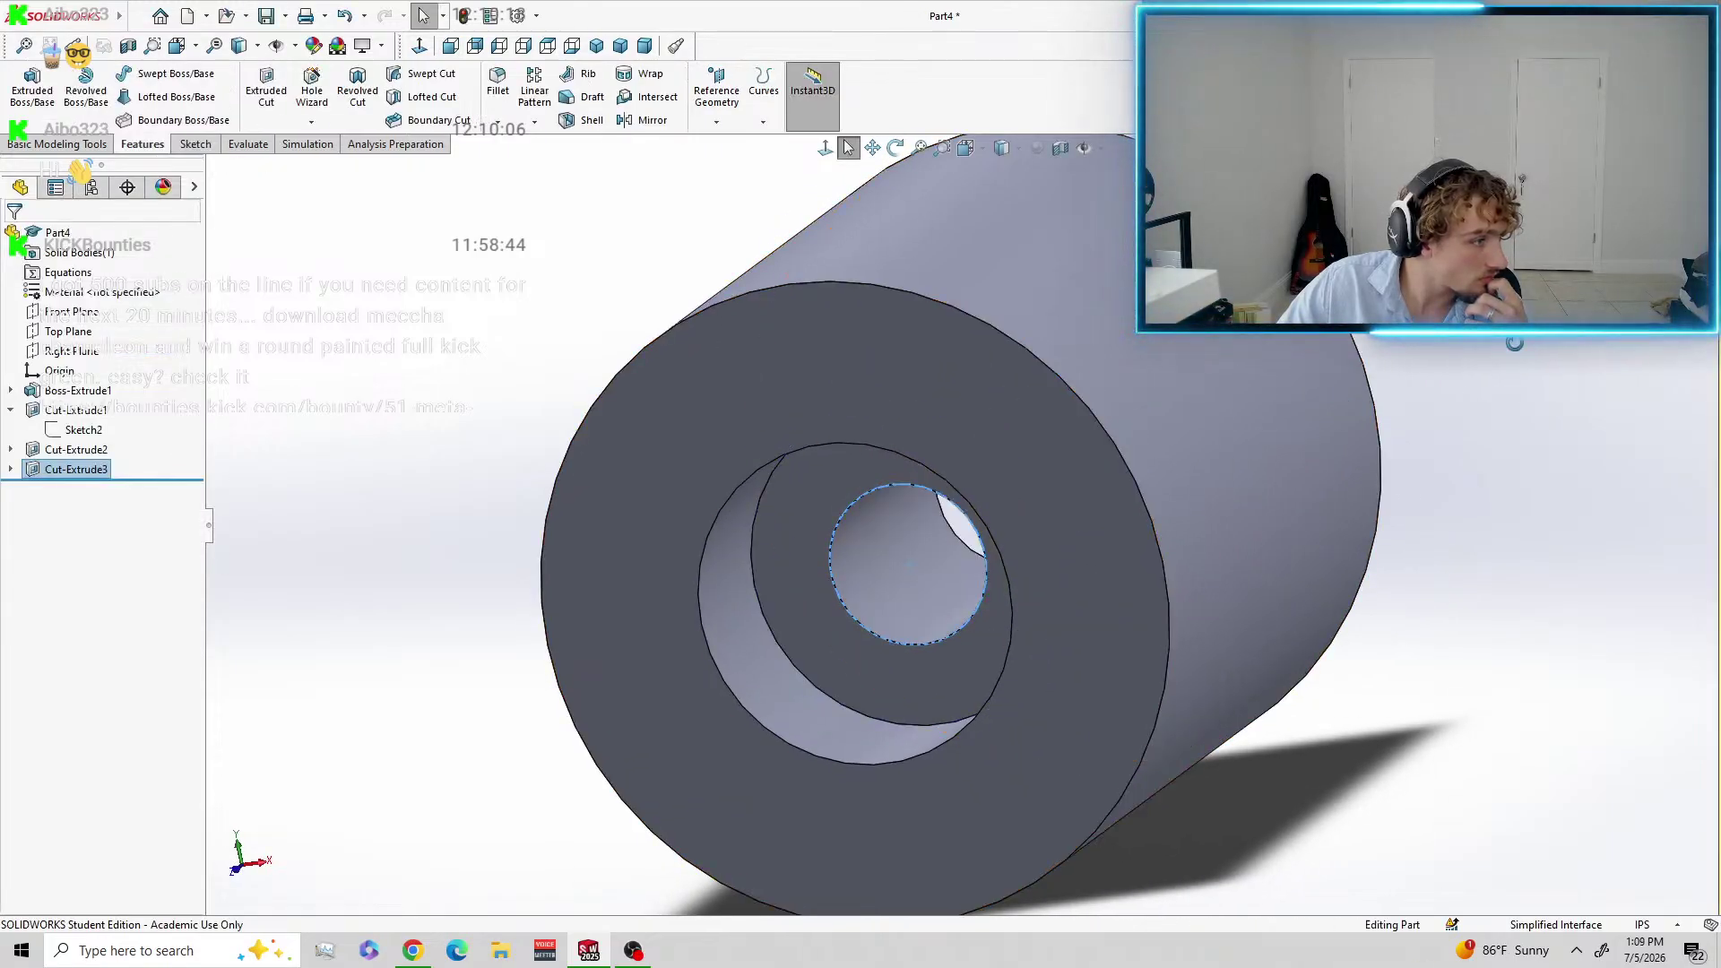
Examine the bored cylinder from both ends and in trimetric view, checking its outer and front faces.
{"action": "middle_click_drag", "start_coordinate": [1398, 340], "coordinate": [1102, 722]}
{"action": "scroll", "coordinate": [1309, 403], "scroll_direction": "down", "scroll_amount": 2}
{"action": "scroll", "coordinate": [1314, 396], "scroll_direction": "up", "scroll_amount": 8}
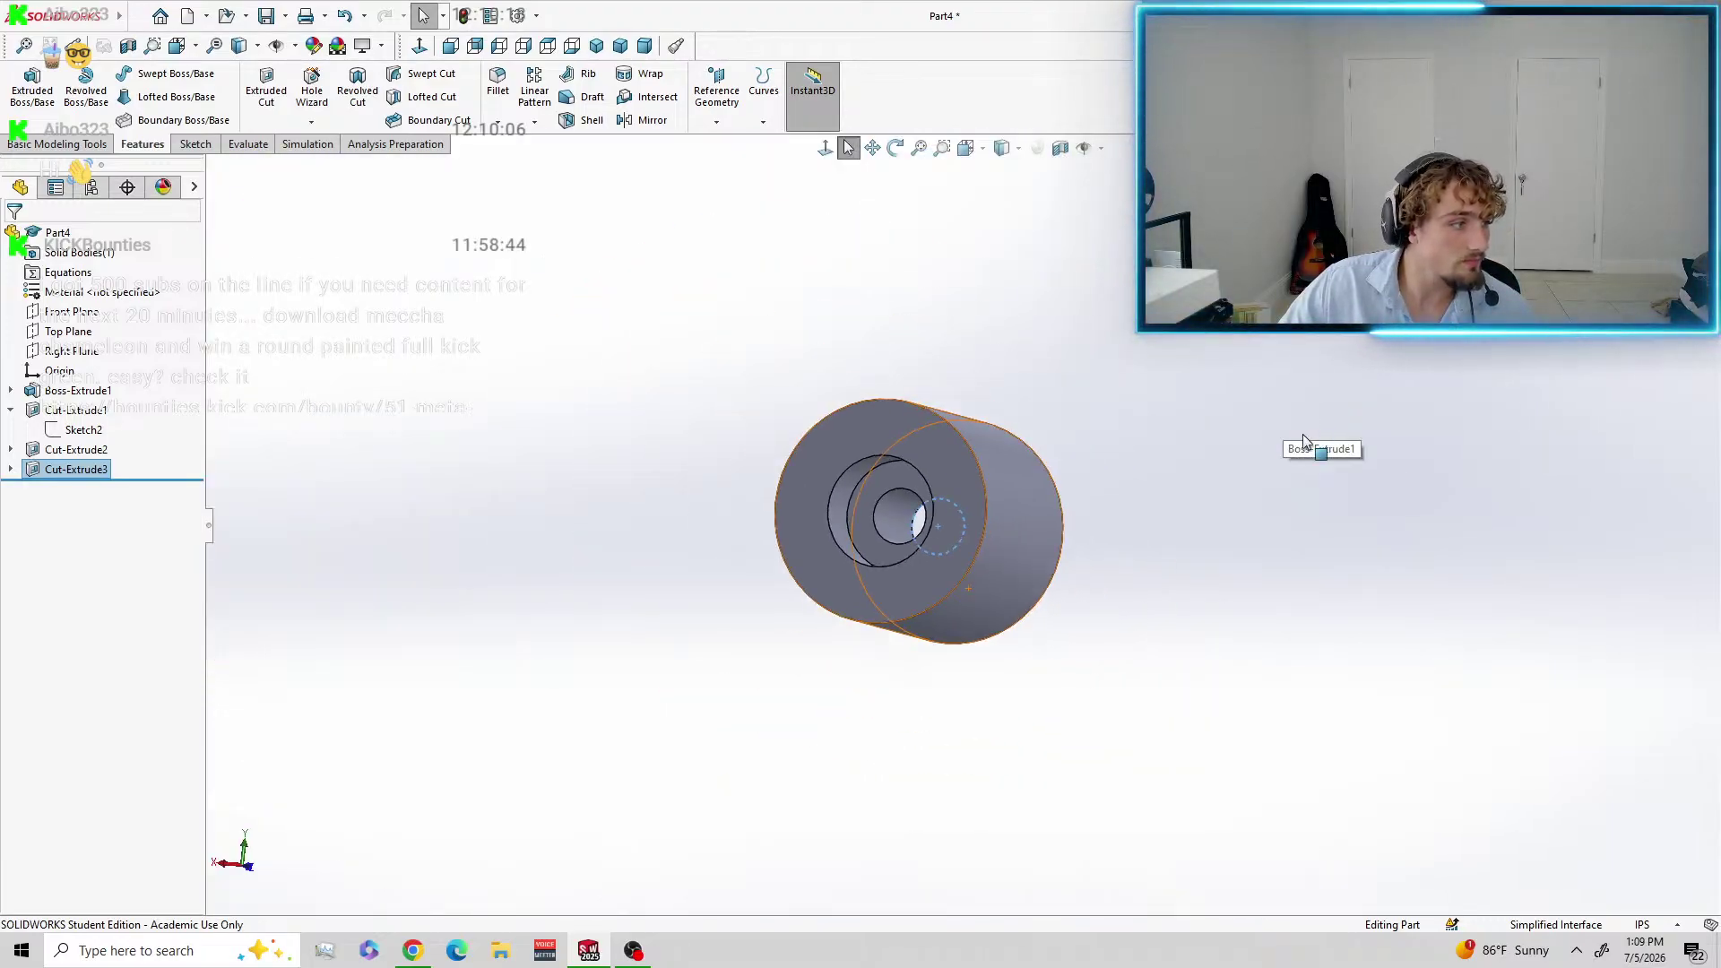
{"action": "middle_click_drag", "start_coordinate": [1306, 446], "coordinate": [968, 583]}
{"action": "left_click", "coordinate": [626, 47]}
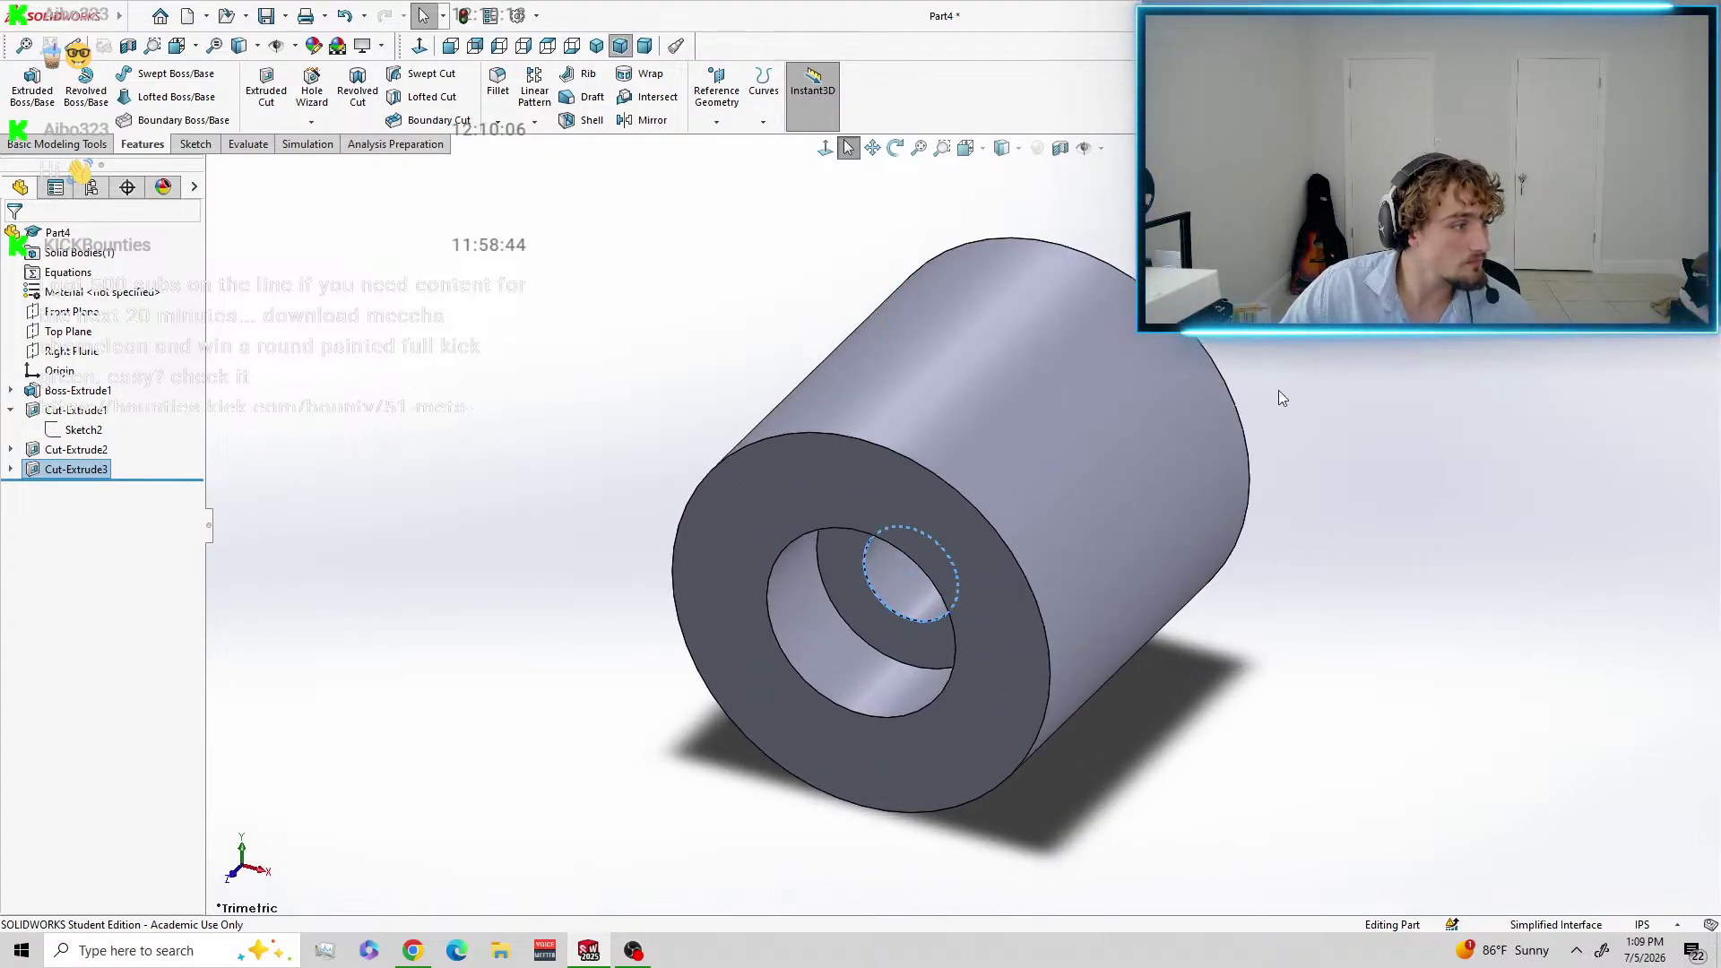
{"action": "left_click", "coordinate": [1318, 376]}
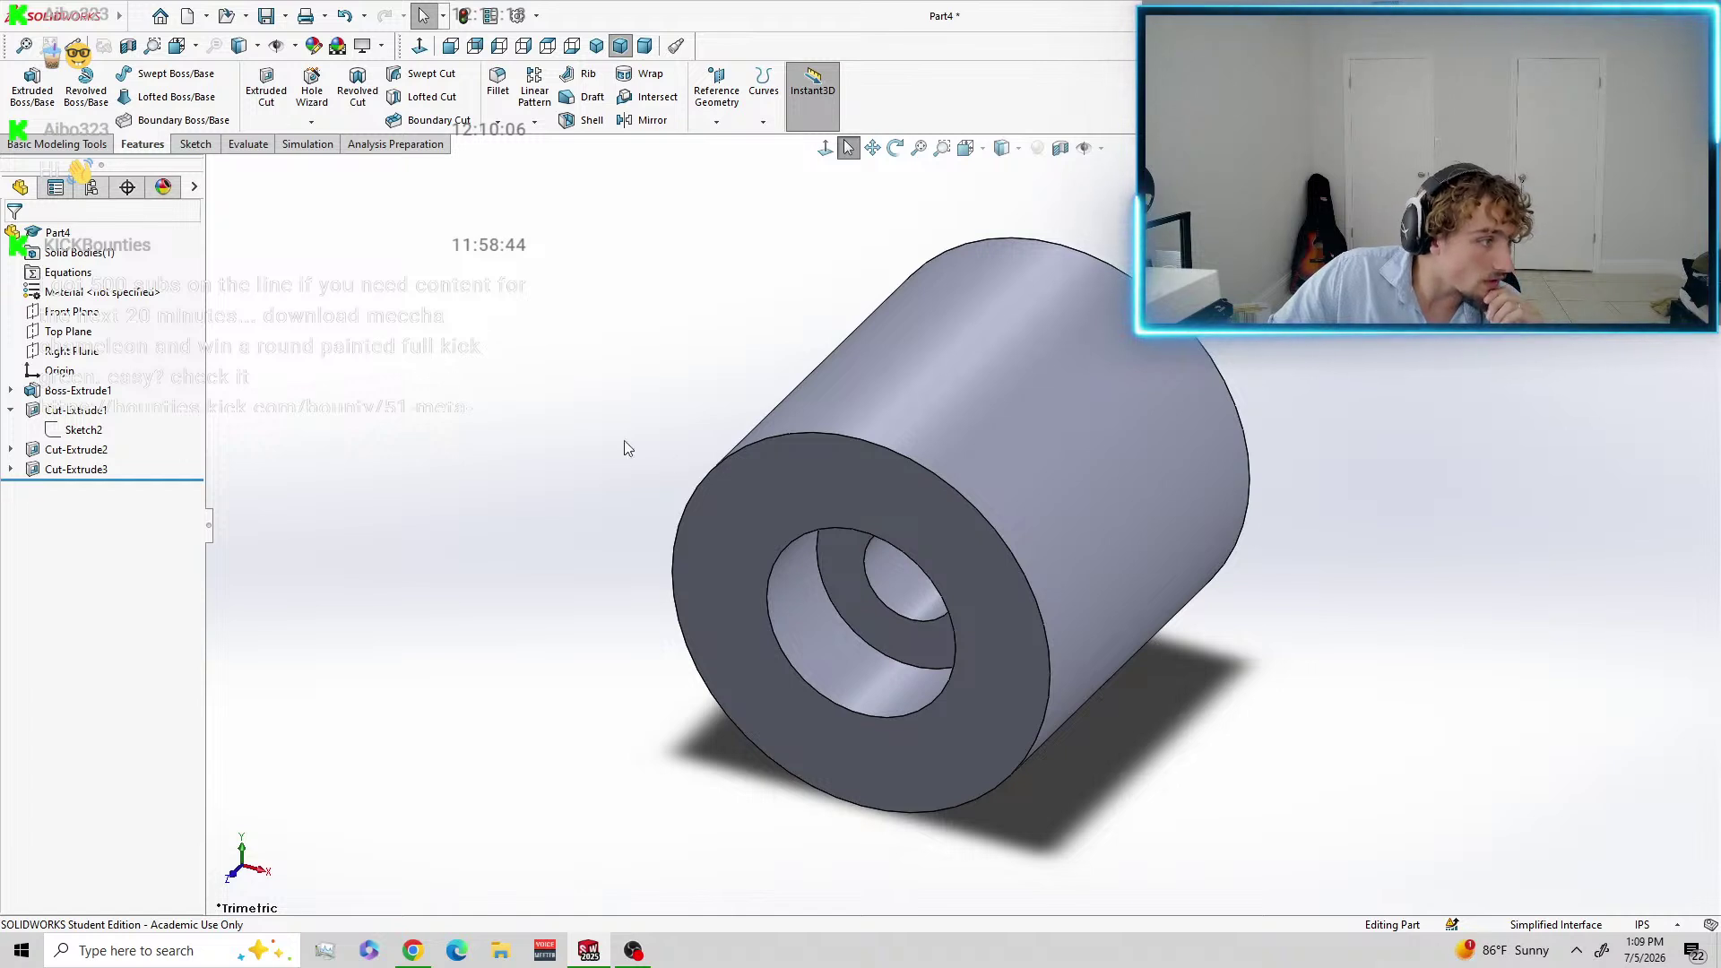
{"action": "left_click", "coordinate": [896, 419]}
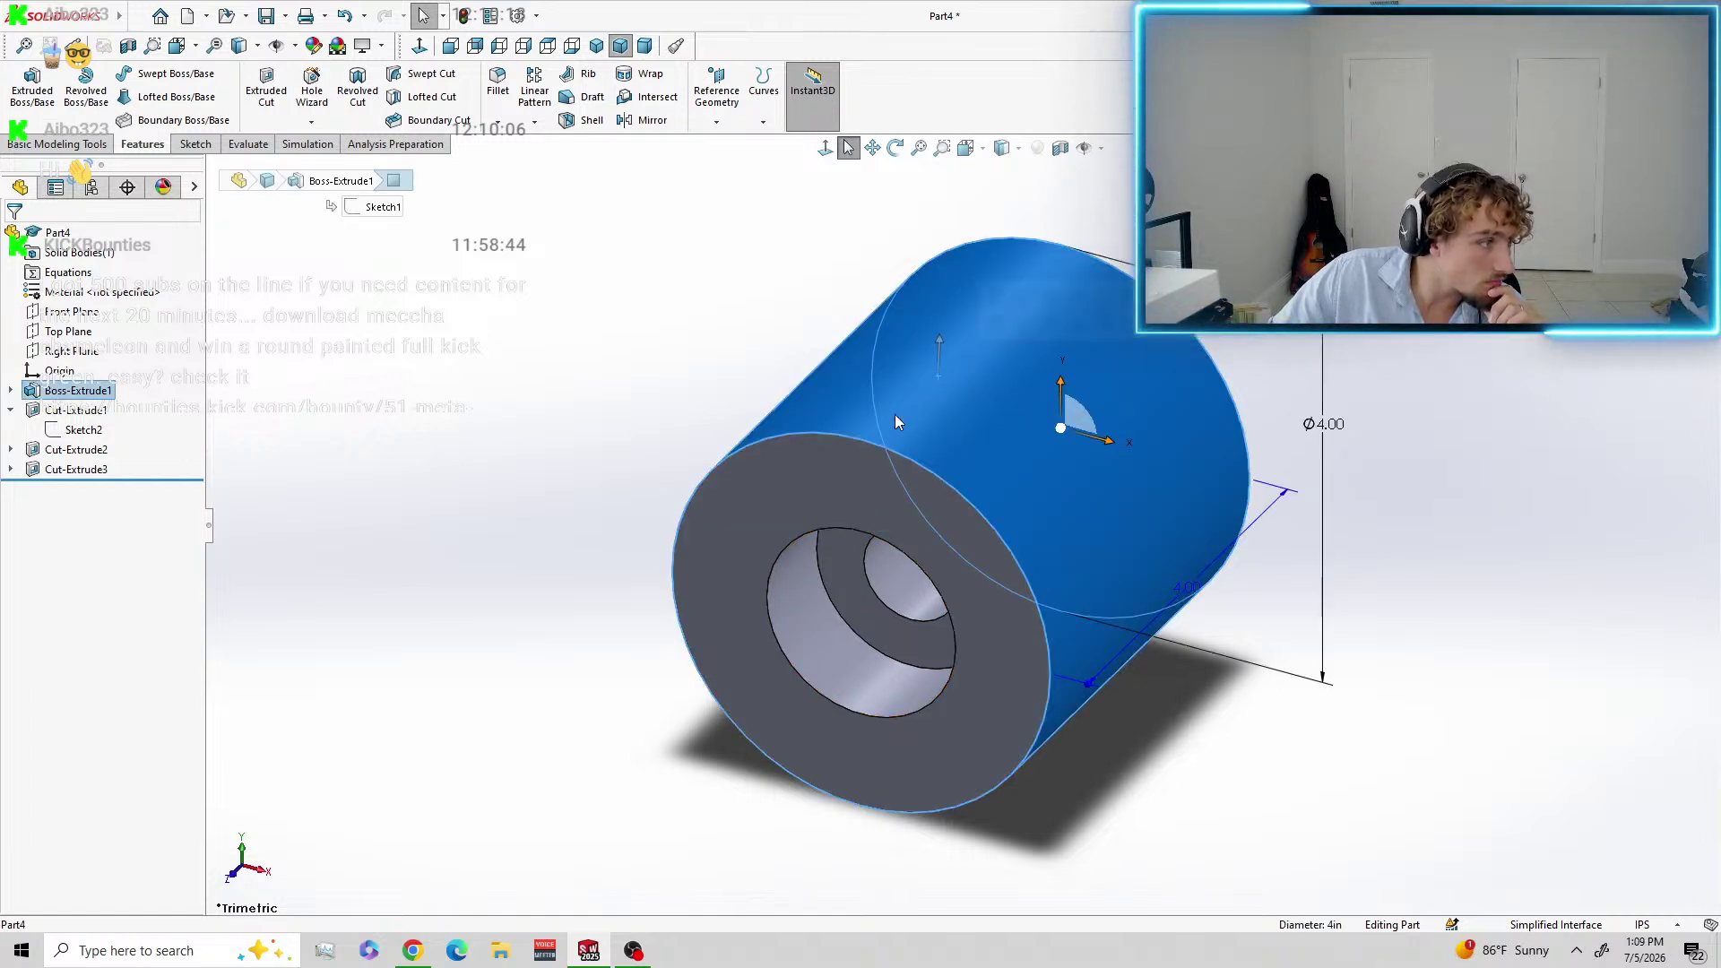
{"action": "left_click", "coordinate": [556, 411]}
{"action": "left_click", "coordinate": [776, 496]}
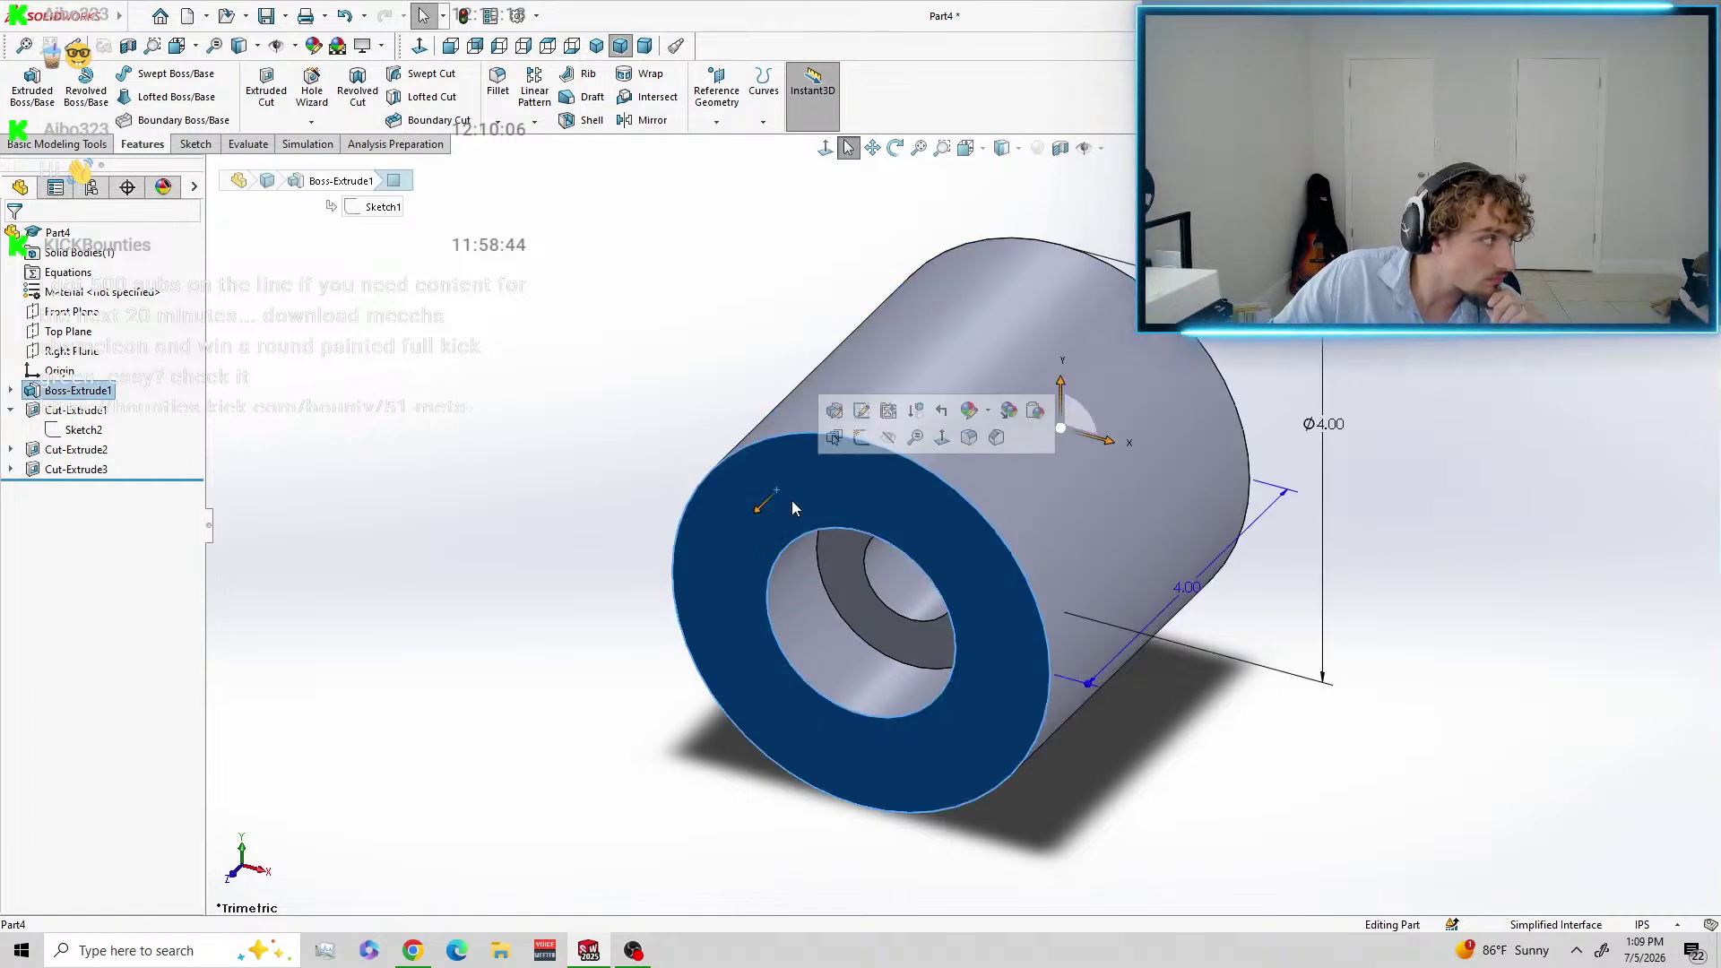
Edit the front recess cut and set its blind depth to 0.5 in.
{"action": "left_click", "coordinate": [788, 587]}
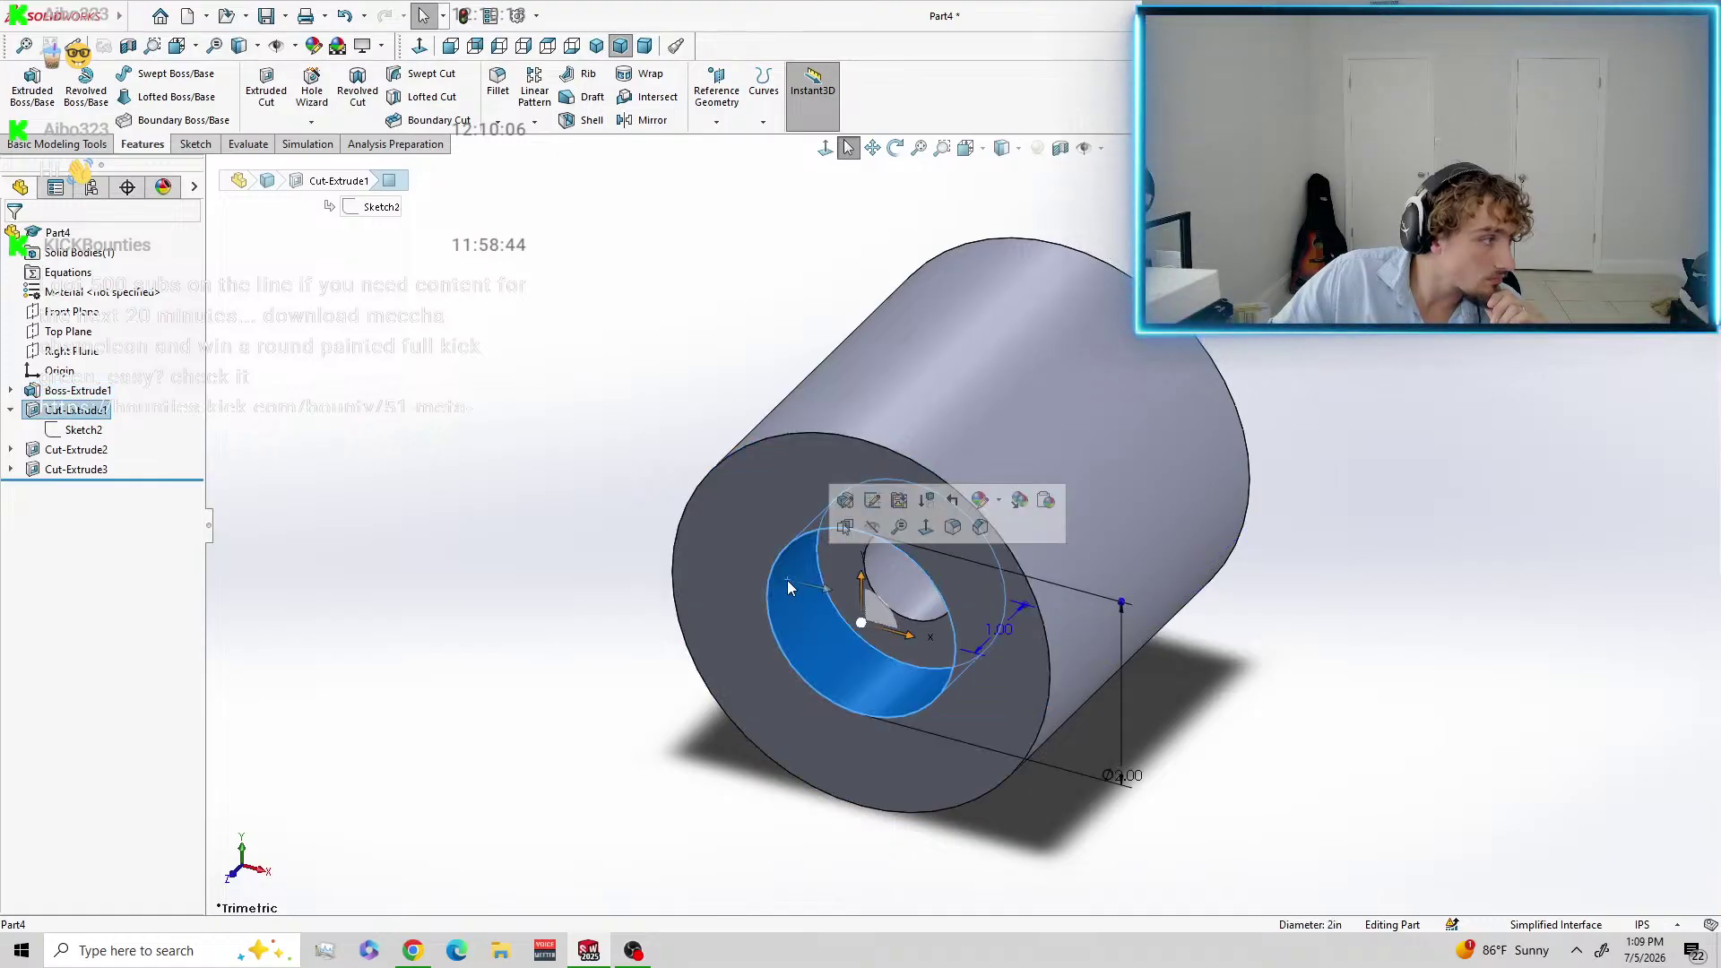
{"action": "right_click", "coordinate": [65, 414]}
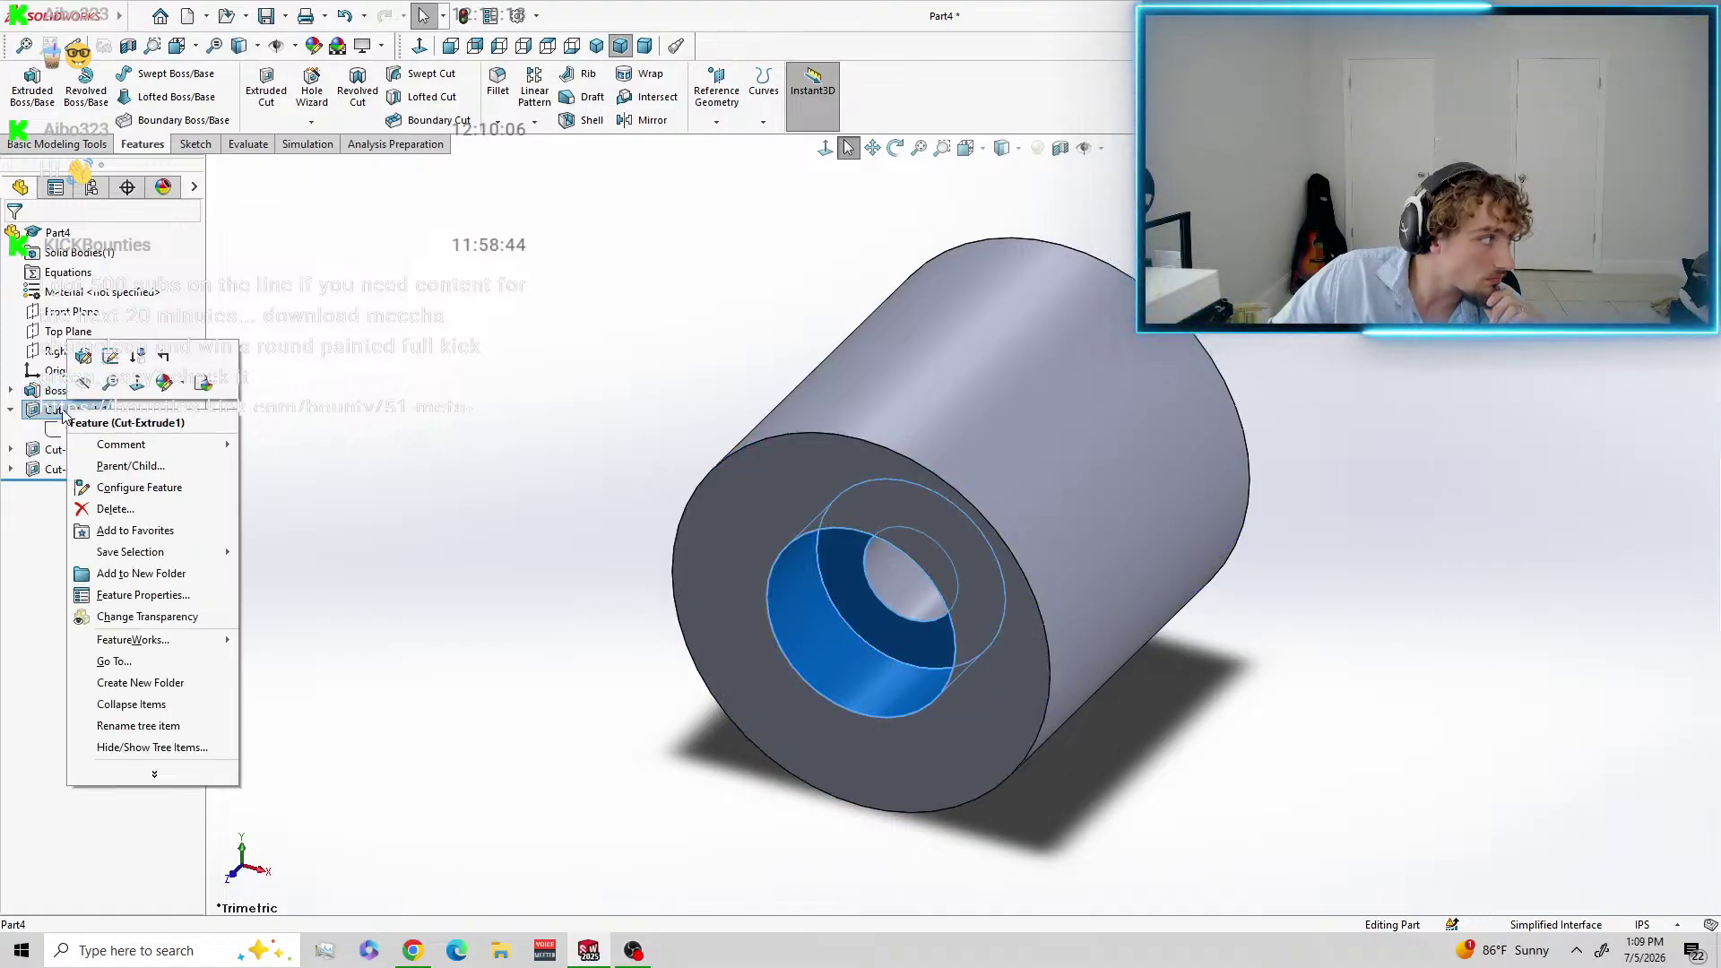
{"action": "left_click", "coordinate": [83, 356]}
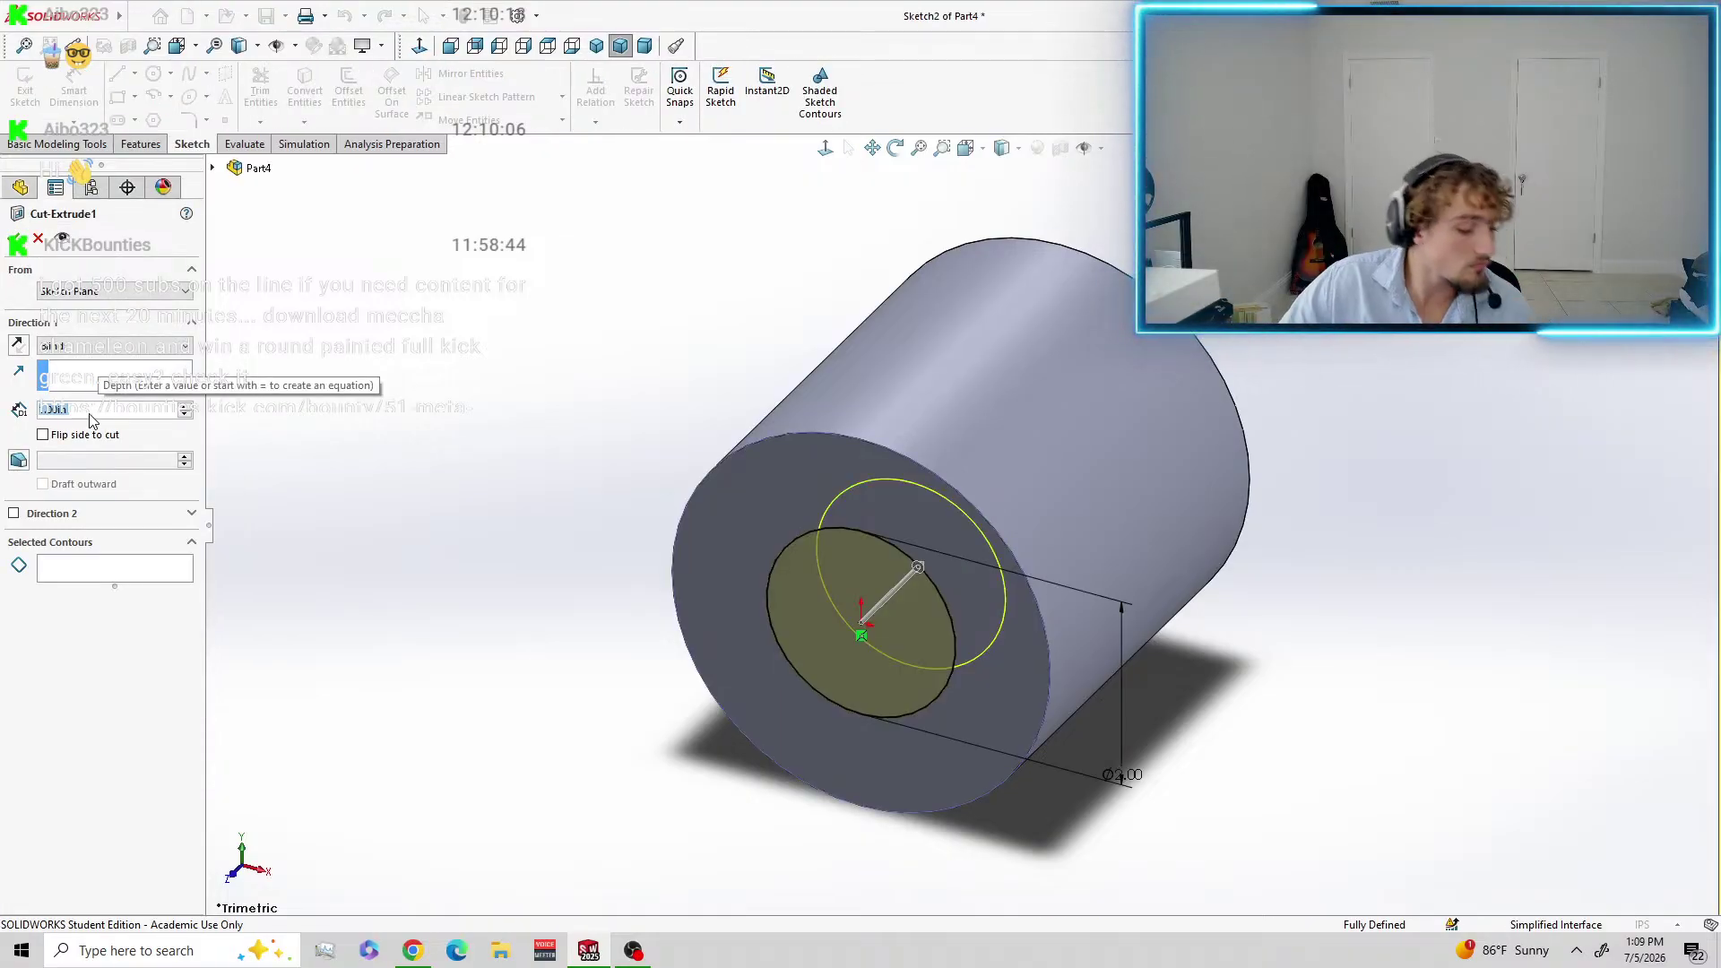
{"action": "type", "text": "4"}
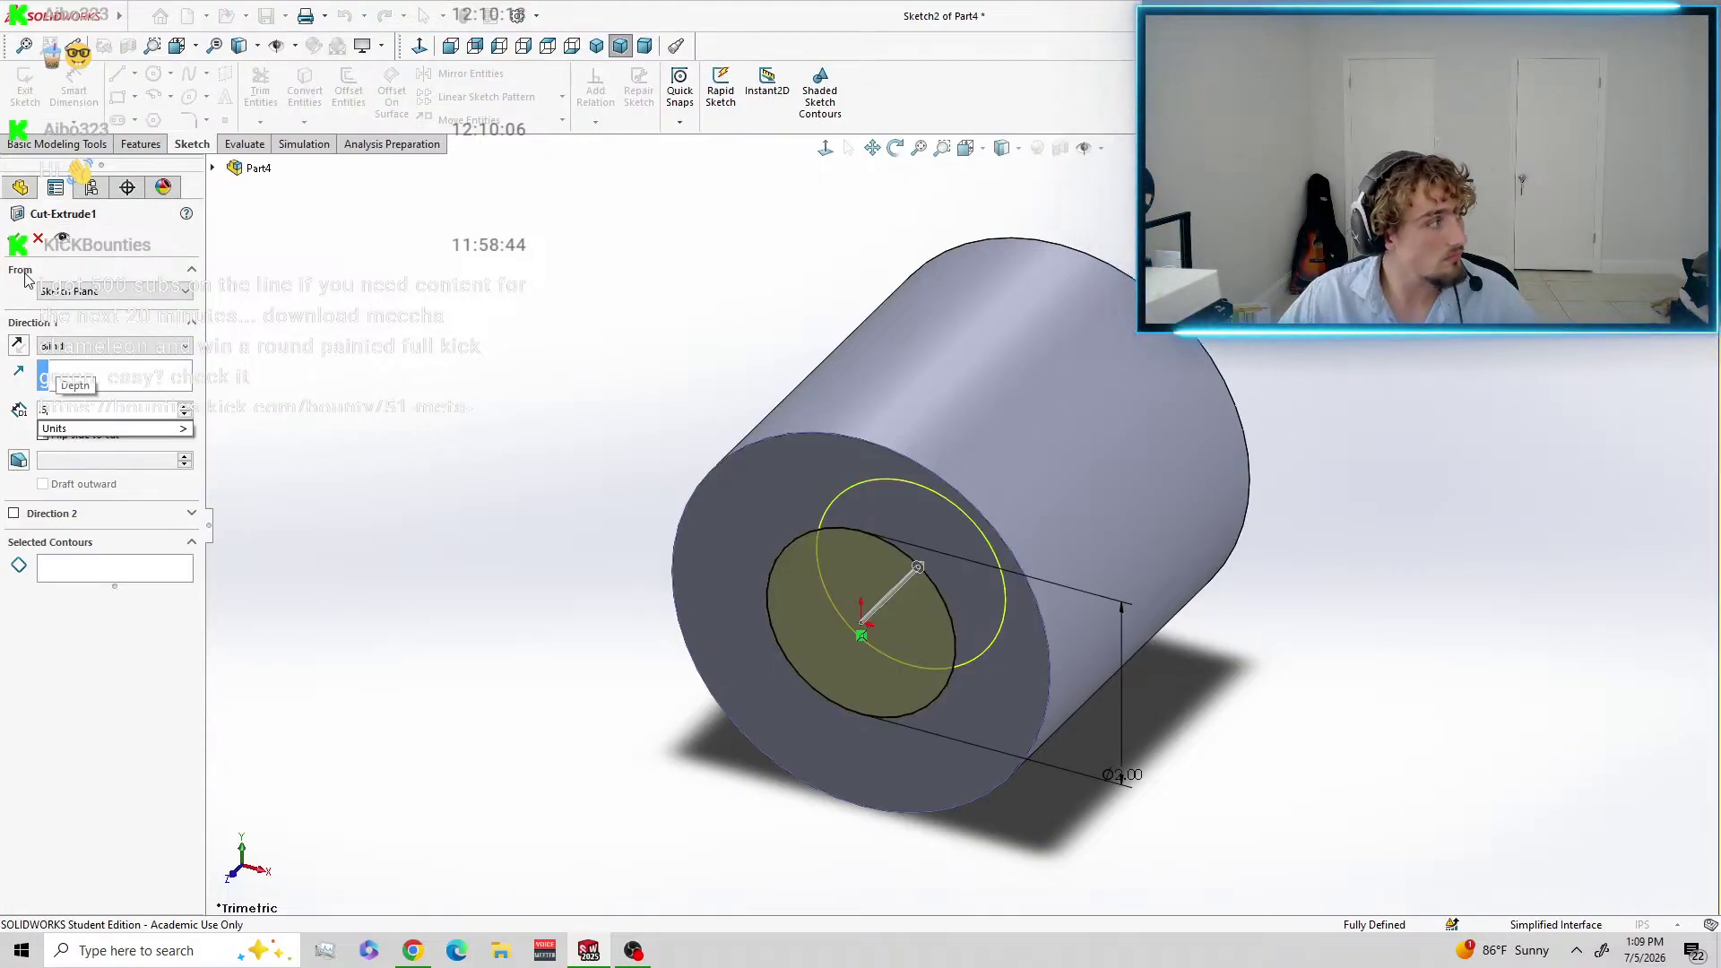
{"action": "key", "text": "Return"}
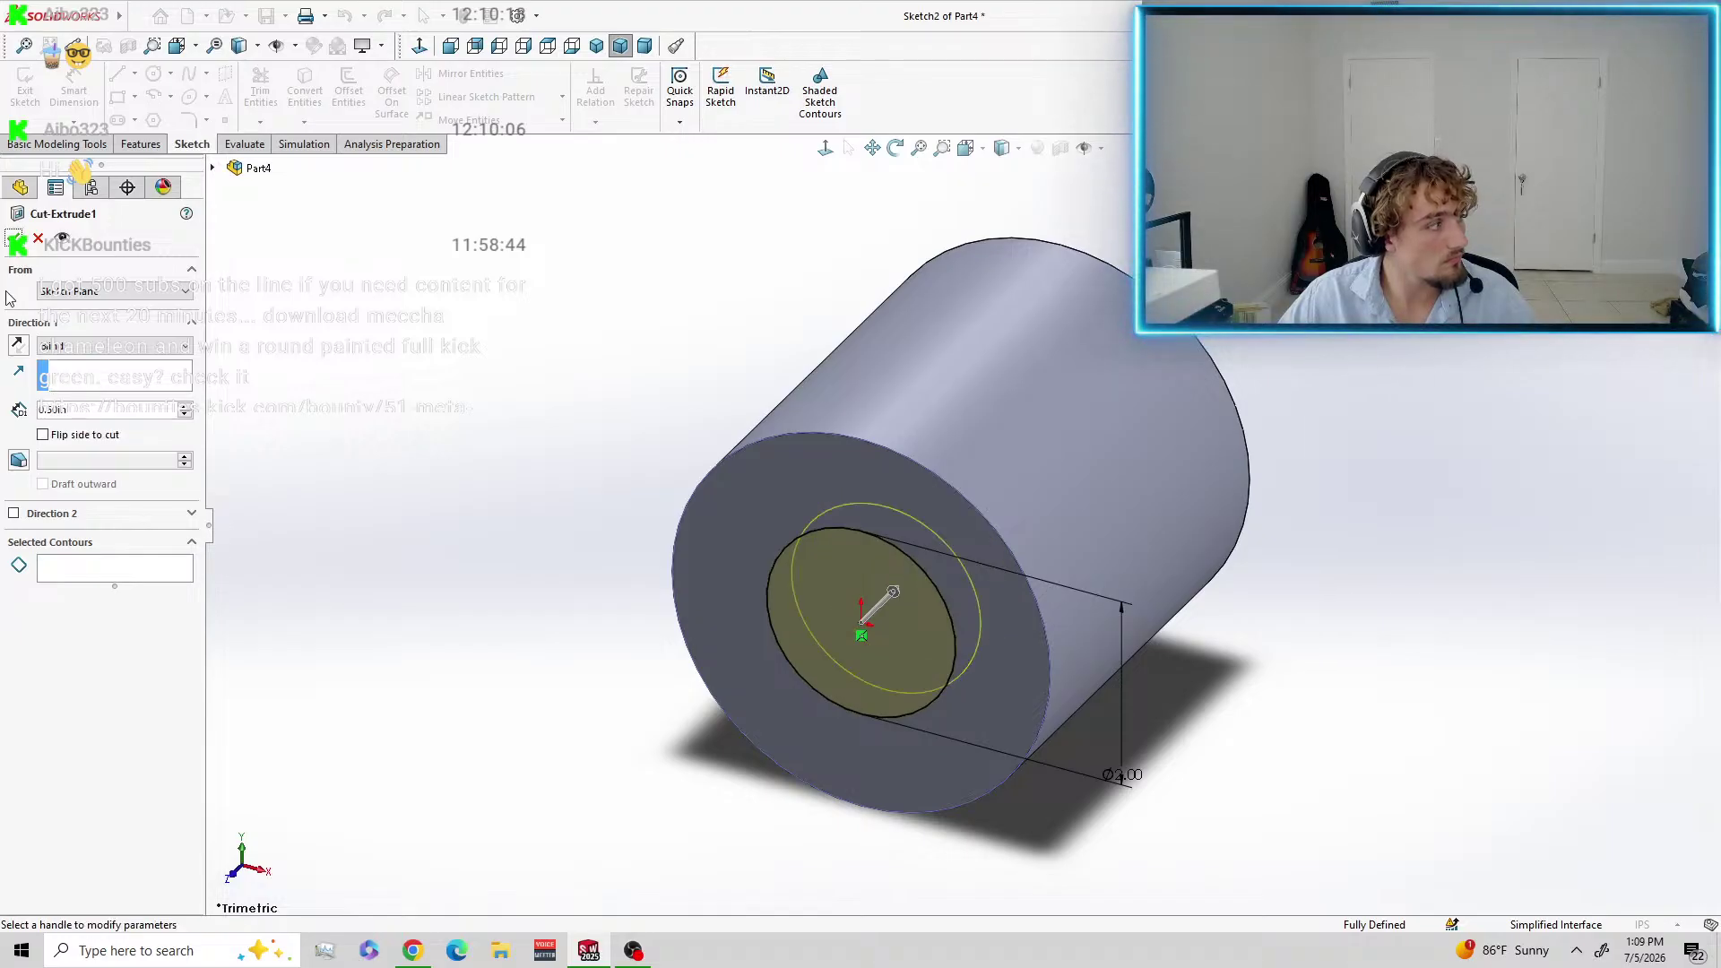
{"action": "key", "text": "Return"}
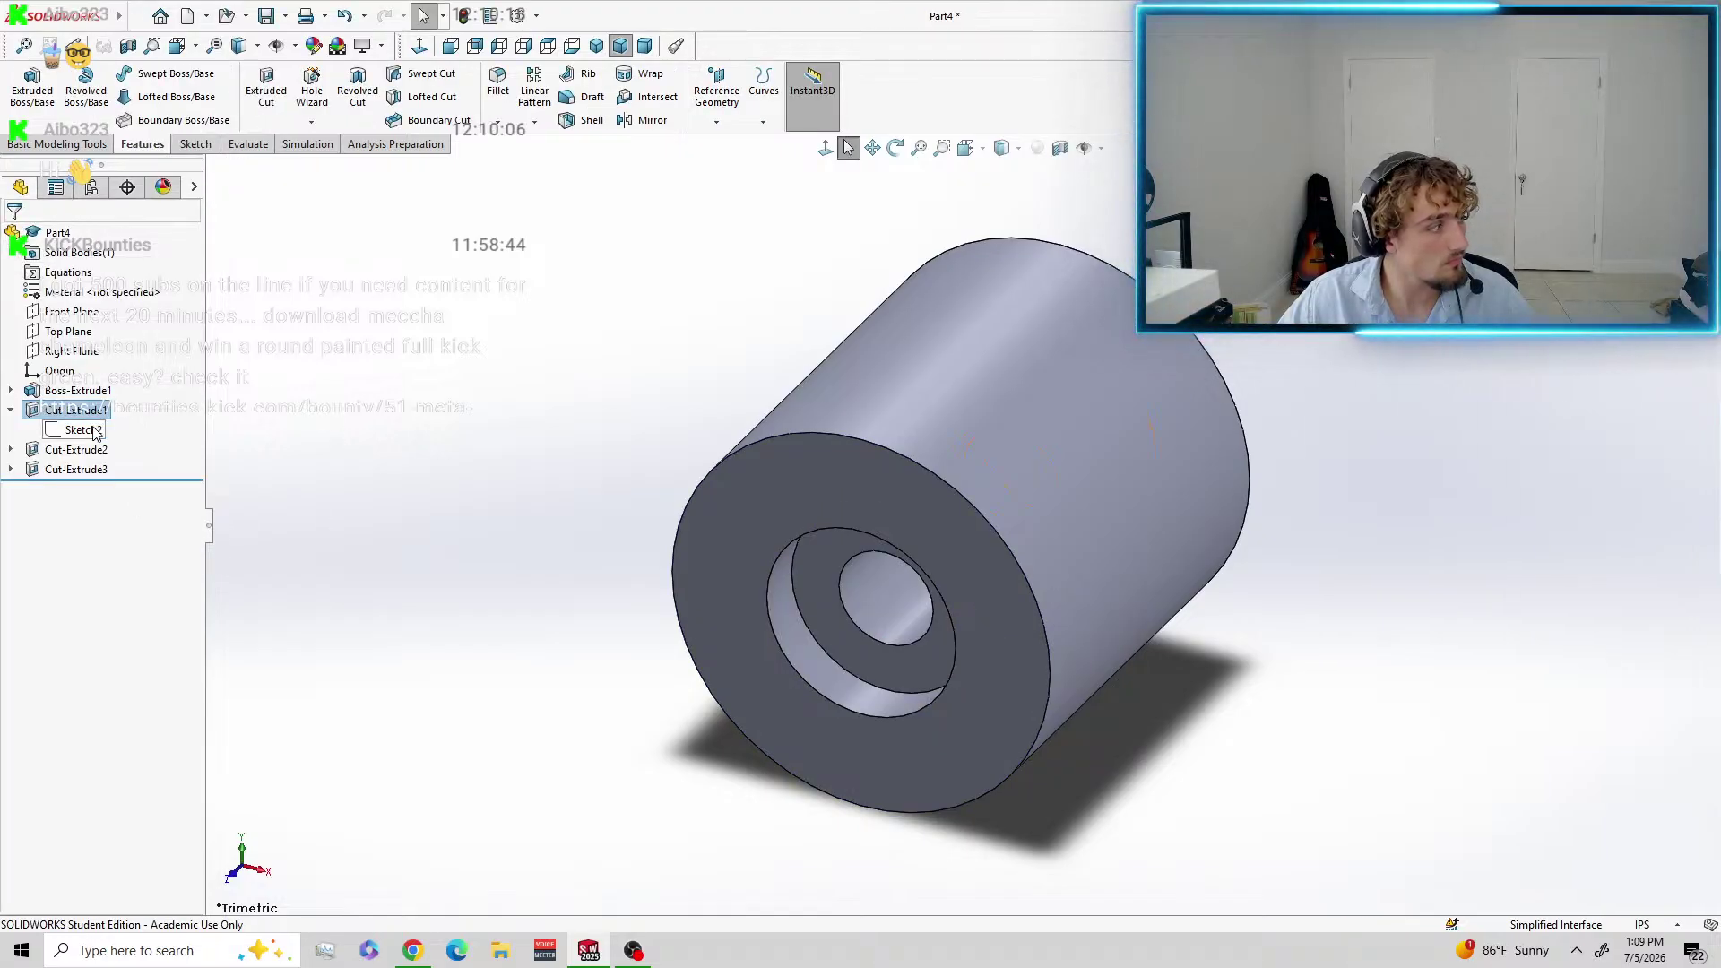
Edit the back recess cut and set its blind depth to 0.5 in.
{"action": "left_click", "coordinate": [94, 452]}
{"action": "right_click", "coordinate": [94, 452]}
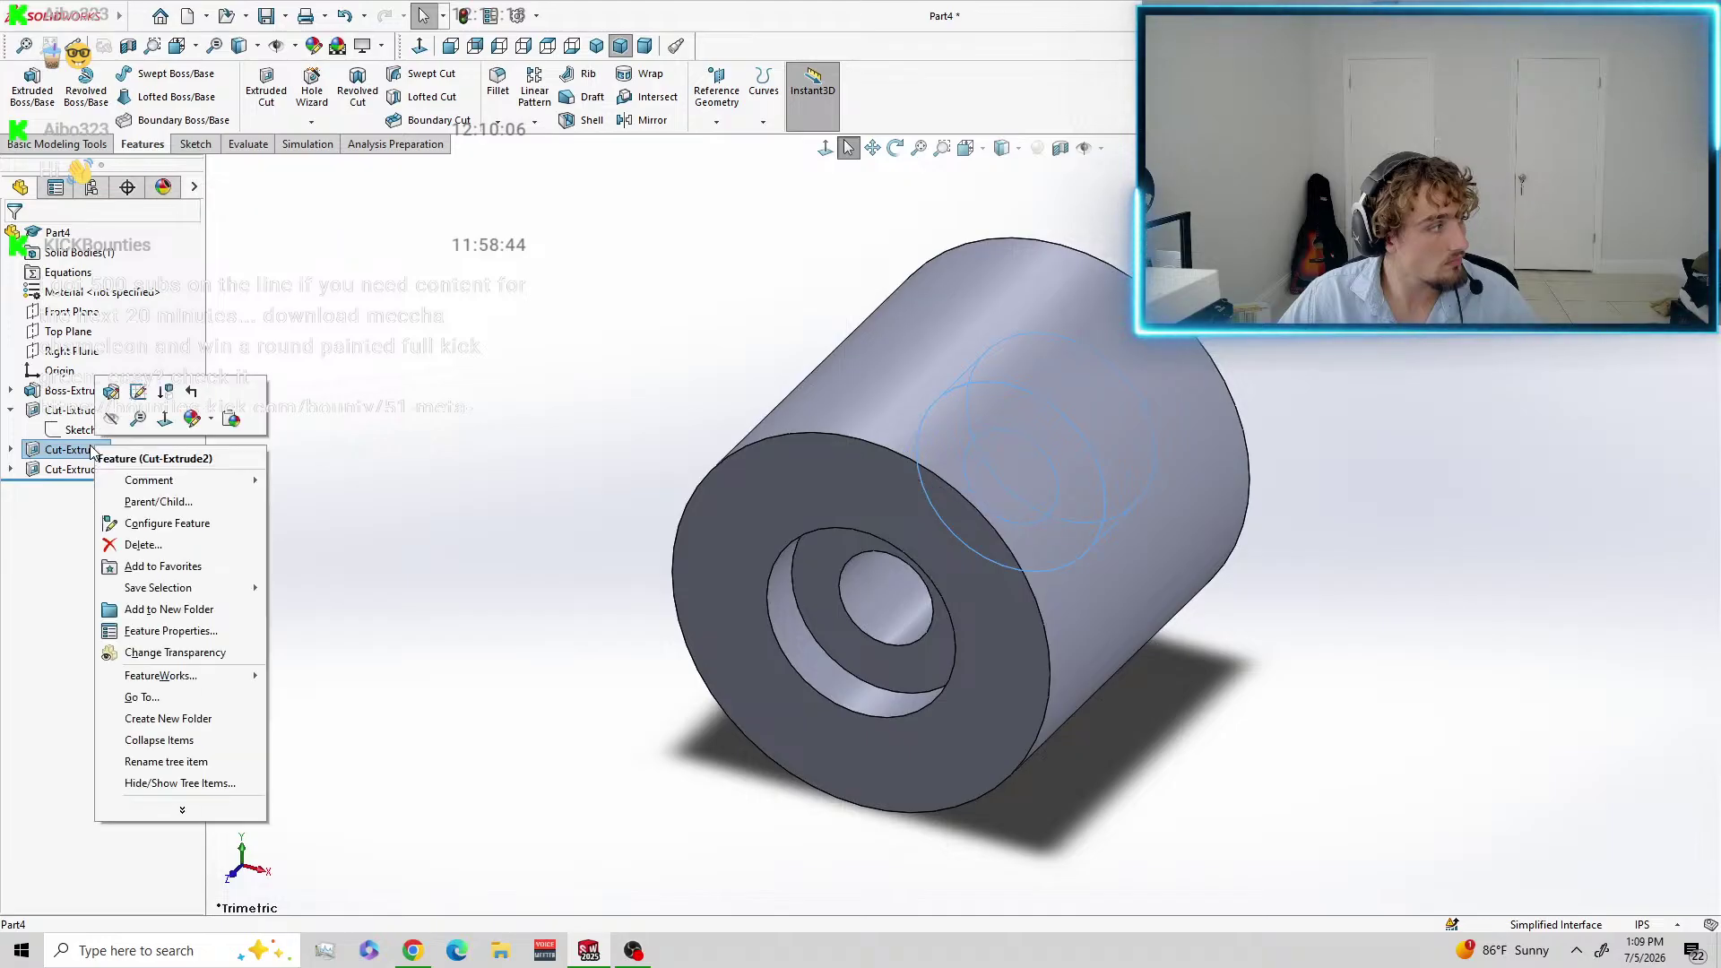
{"action": "left_click", "coordinate": [103, 391]}
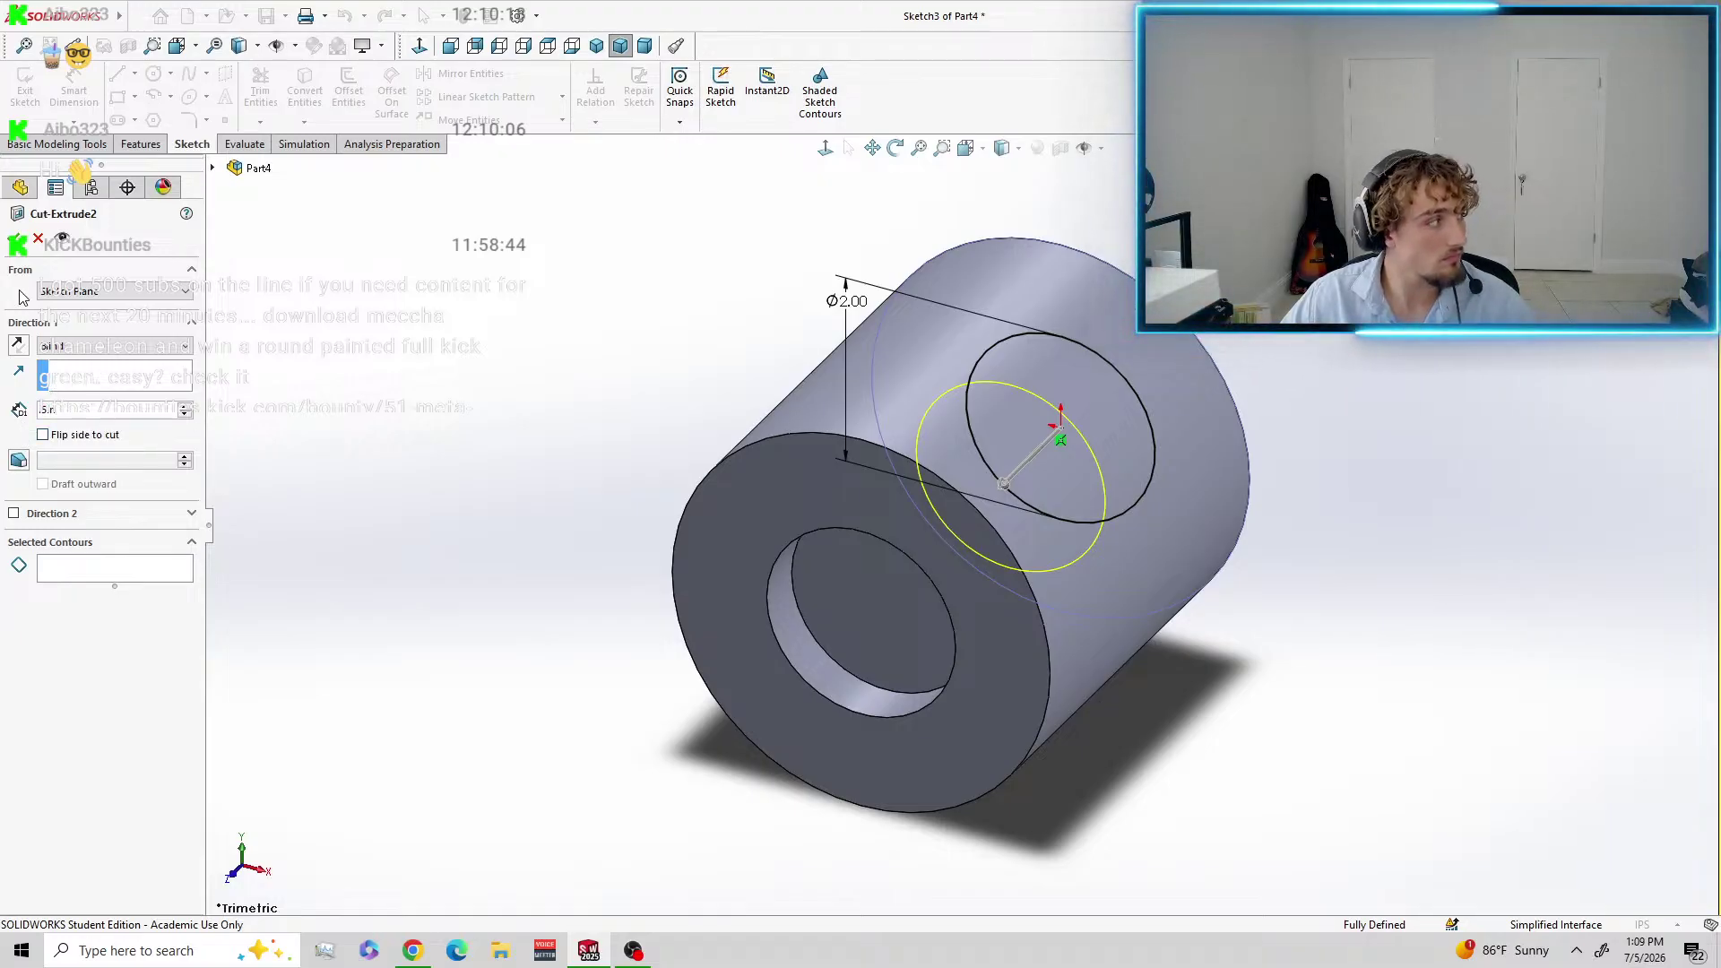
{"action": "key", "text": "Return"}
{"action": "left_click", "coordinate": [17, 242]}
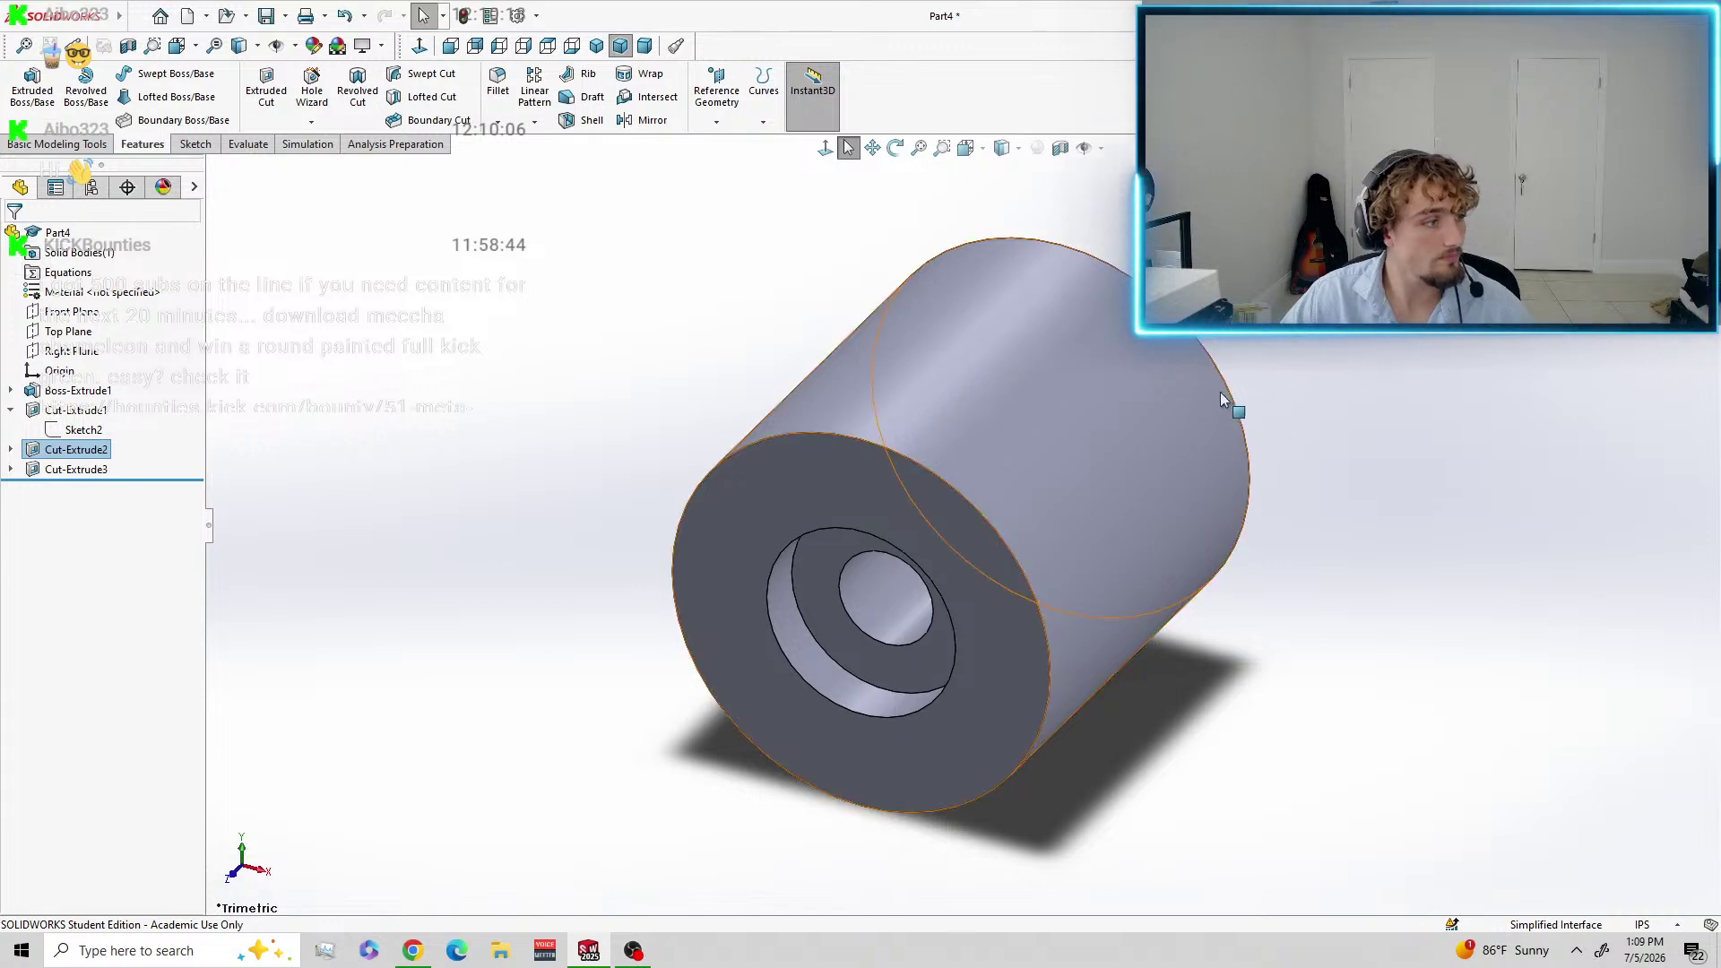
Start an extruded boss on the front recess floor and sketch a circle about 0.55 in in diameter centred on the origin.
{"action": "middle_click_drag", "start_coordinate": [1328, 491], "coordinate": [1211, 508]}
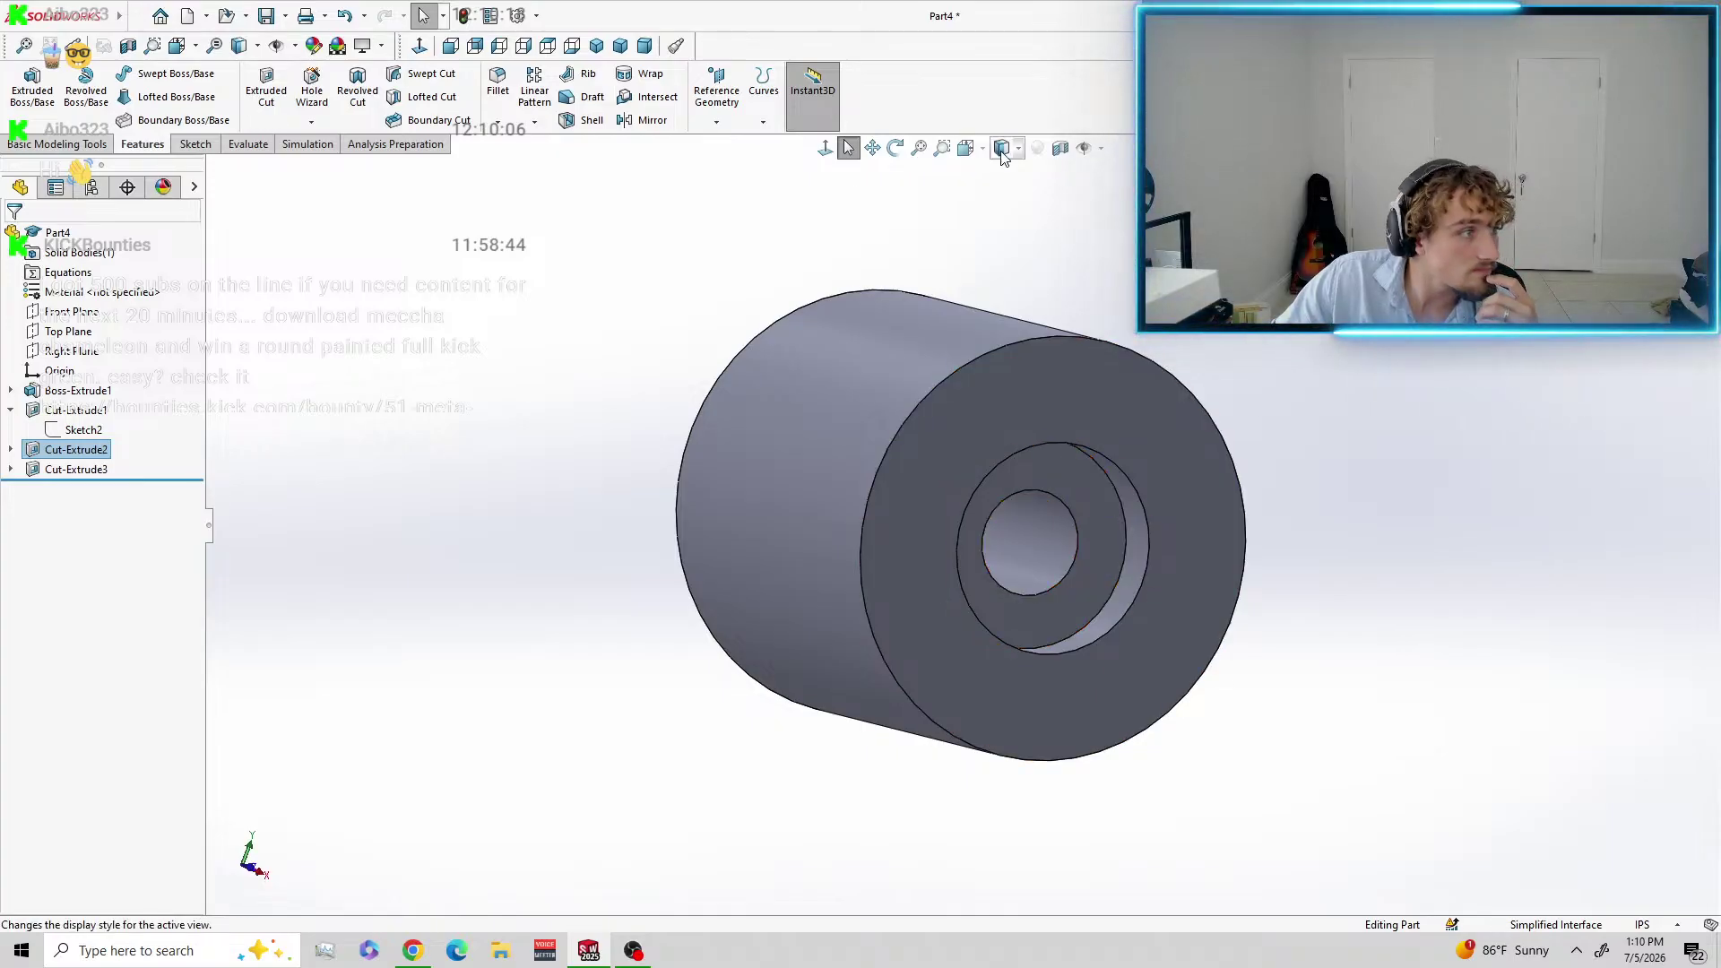
{"action": "left_click", "coordinate": [968, 149]}
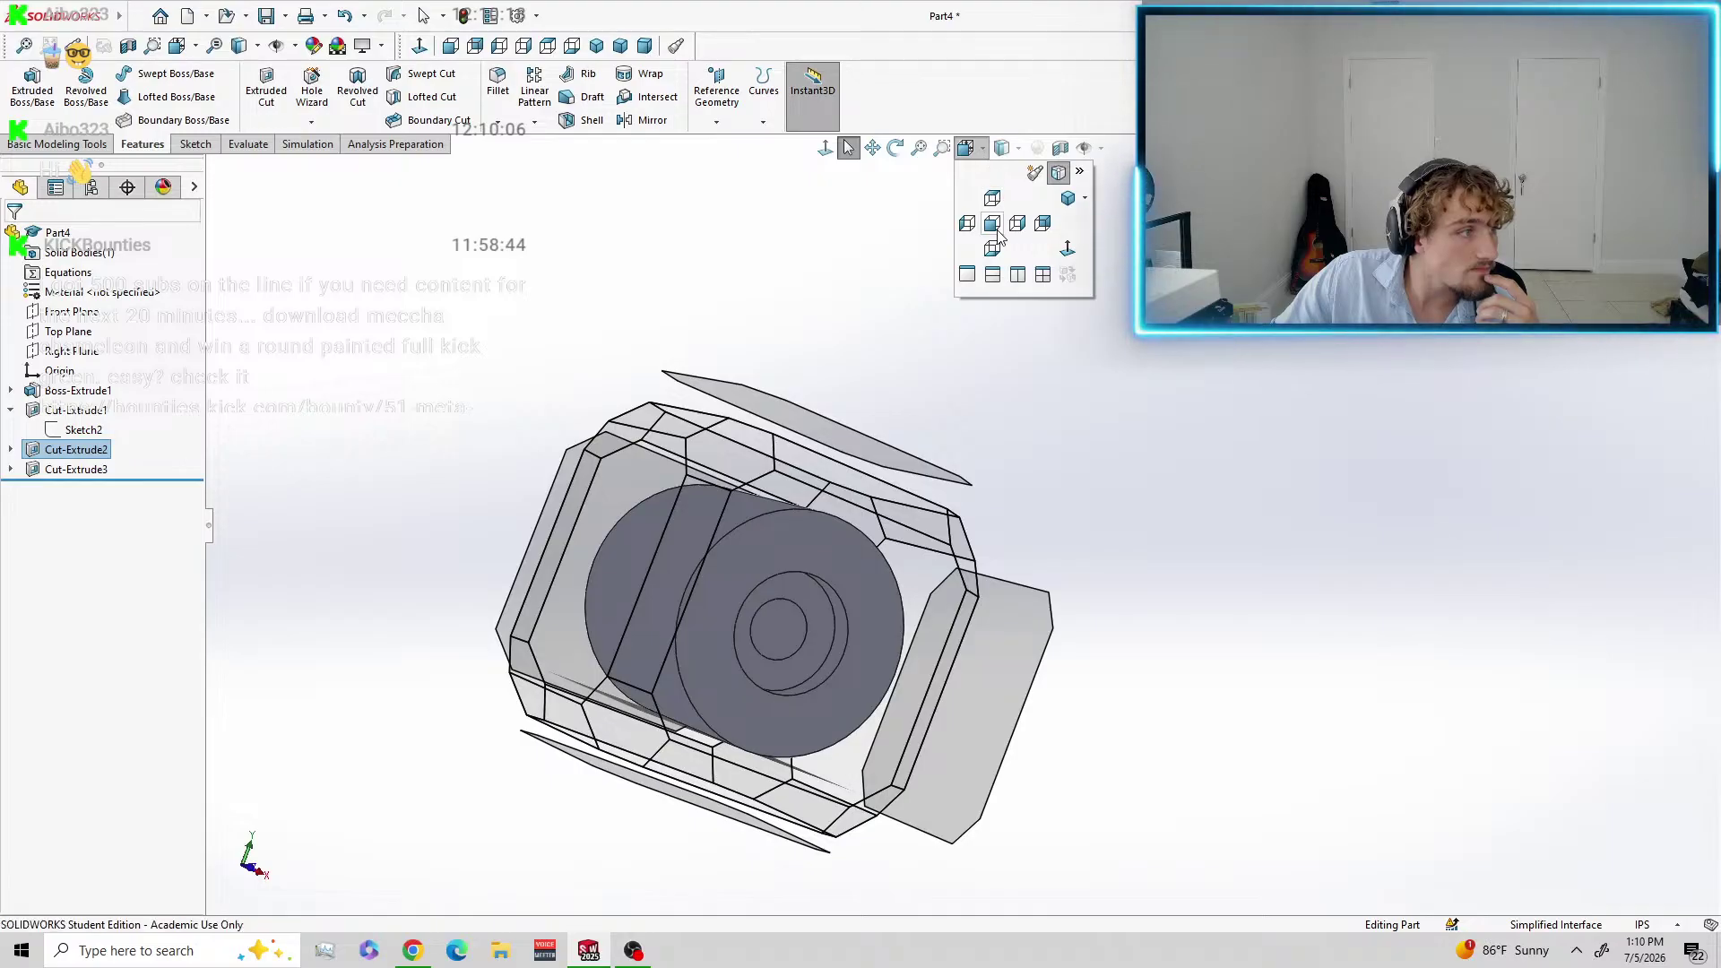
{"action": "left_click", "coordinate": [992, 226]}
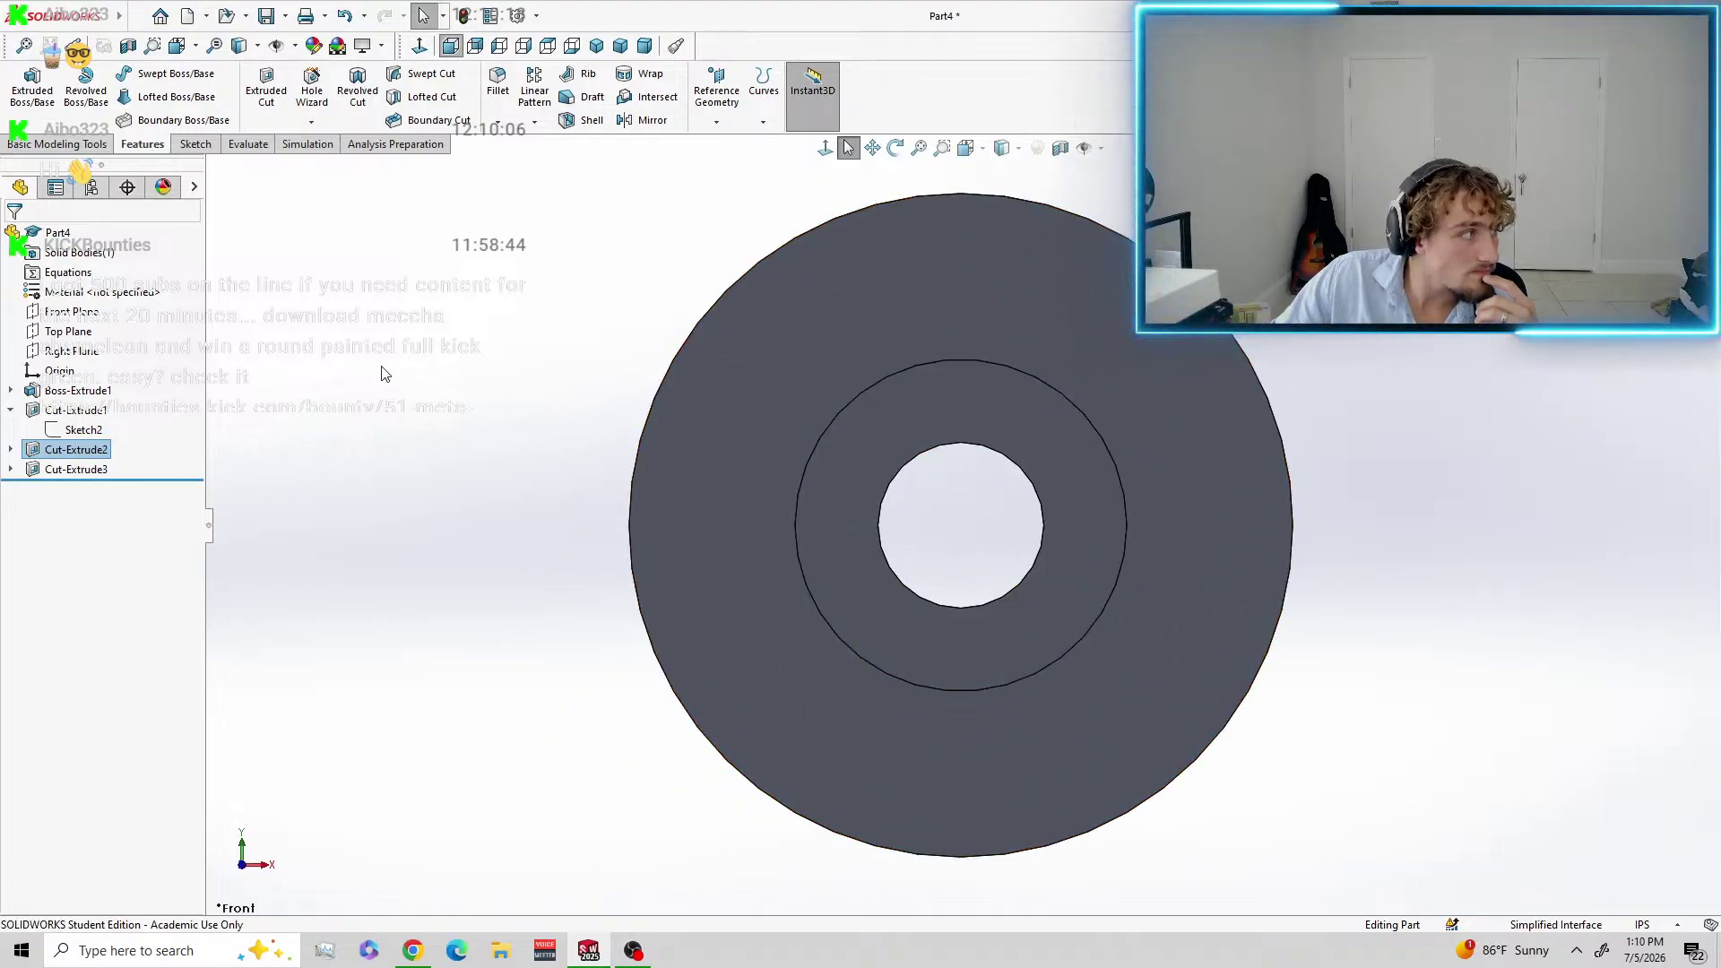
{"action": "left_click", "coordinate": [40, 93]}
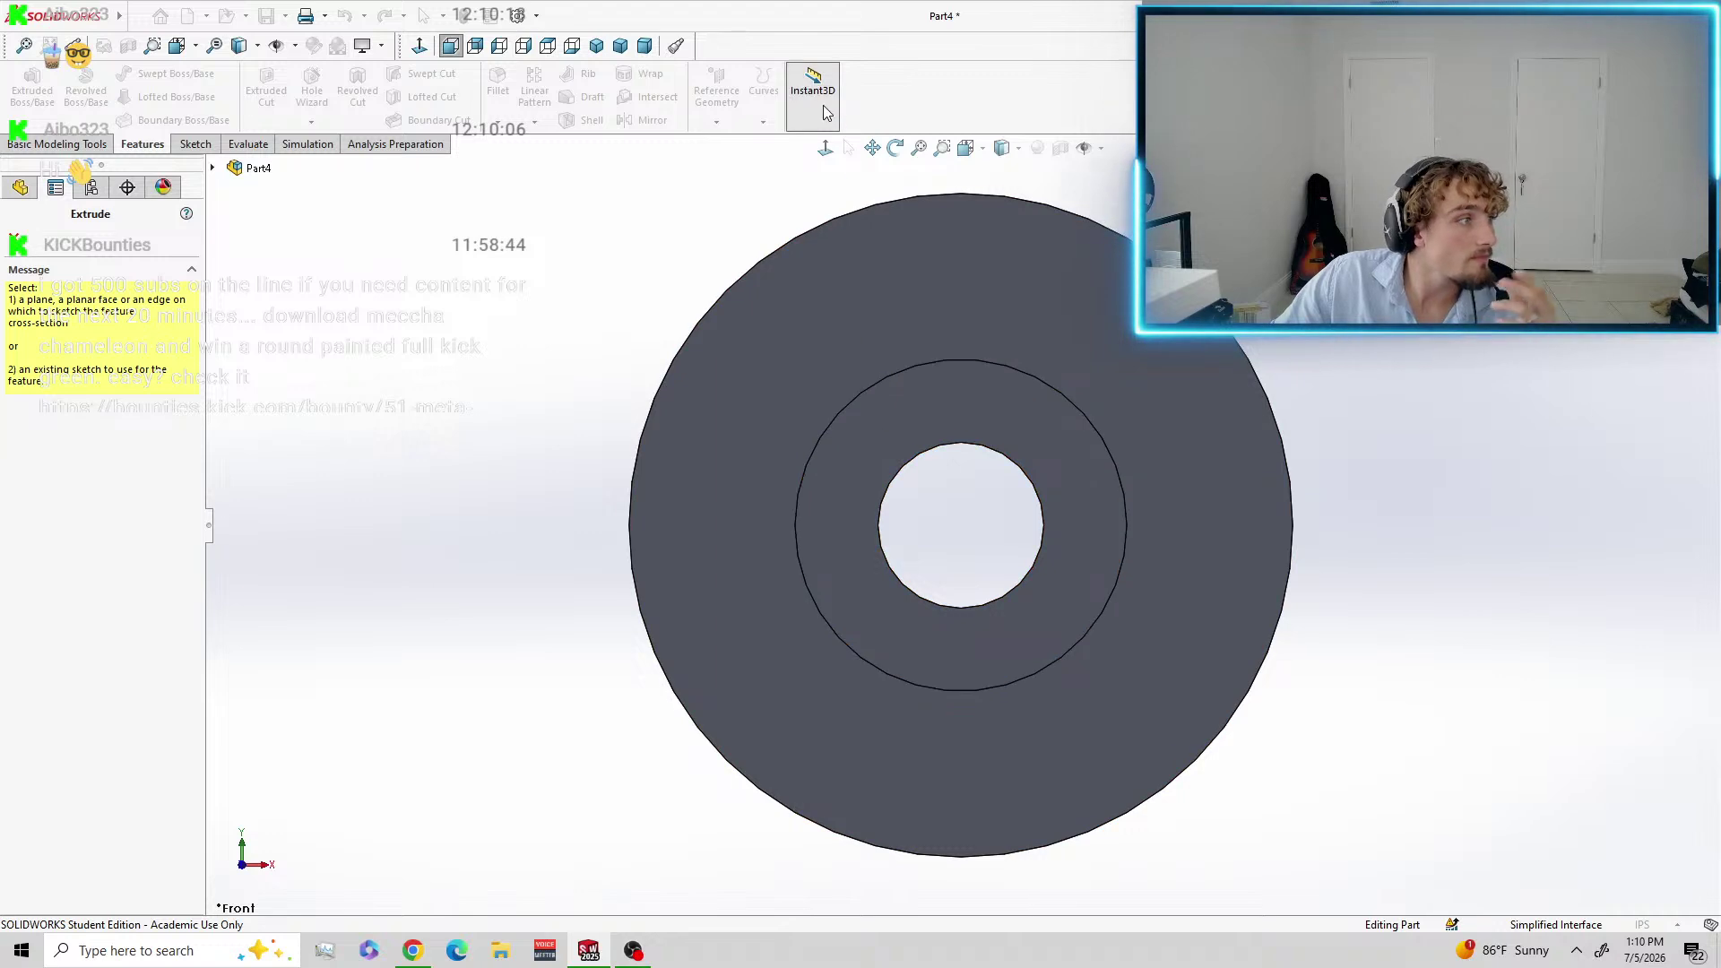
{"action": "left_click", "coordinate": [997, 461]}
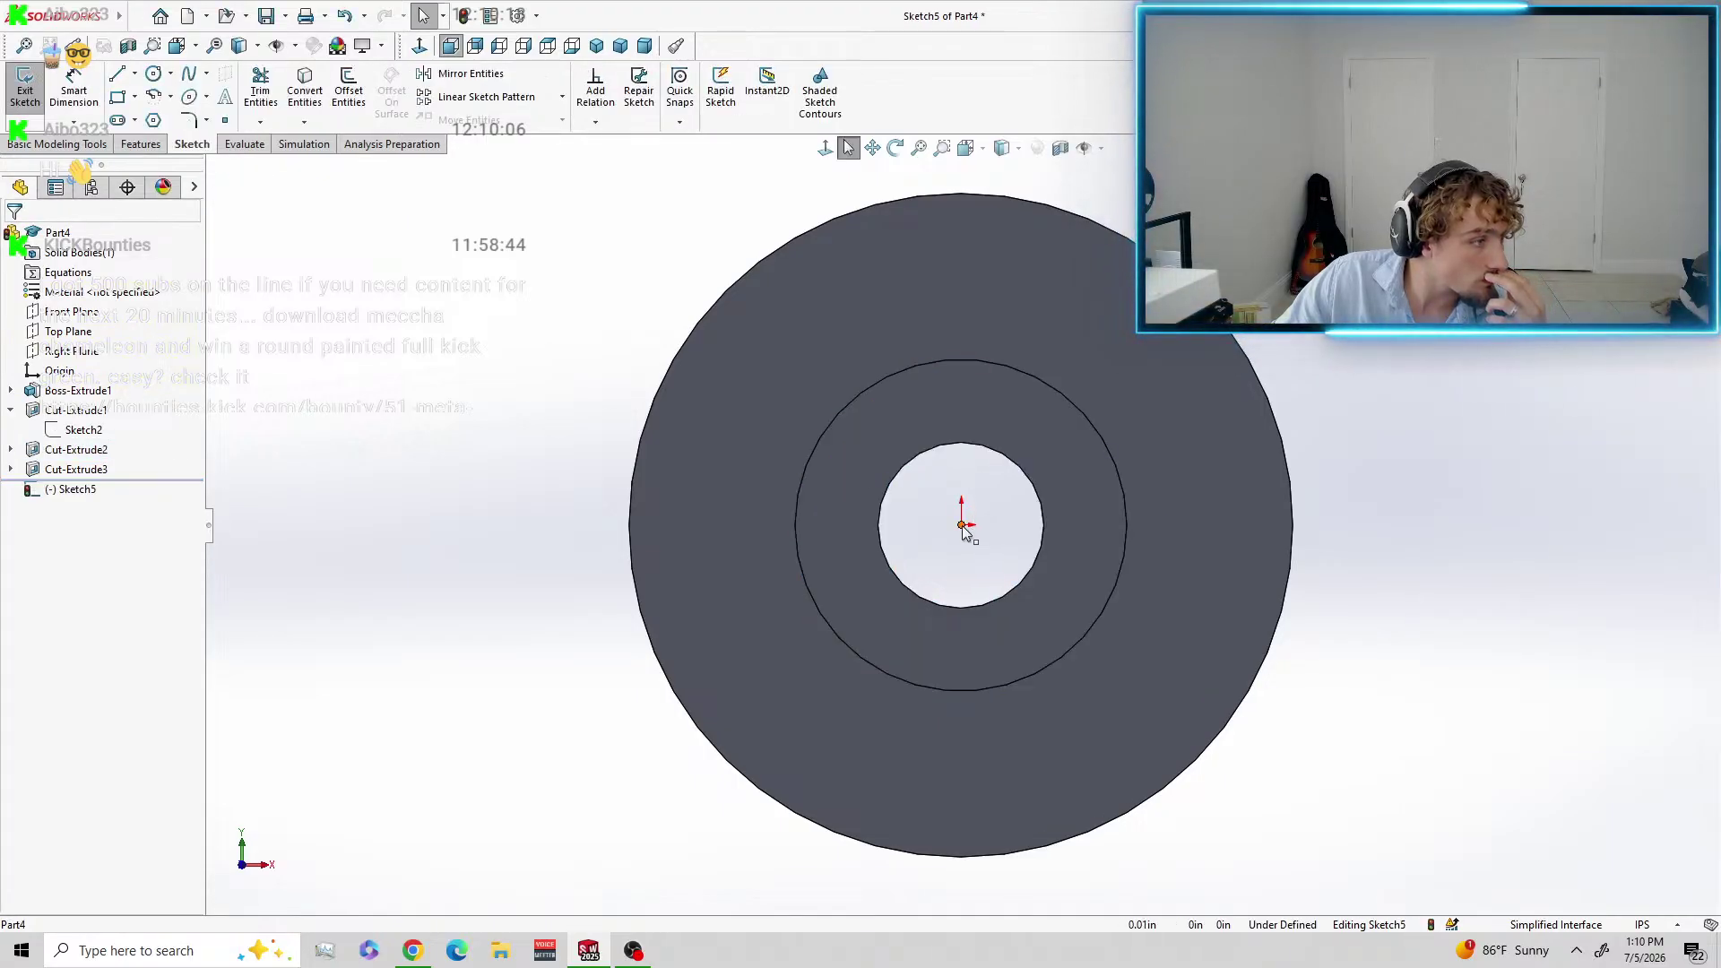
{"action": "left_click", "coordinate": [156, 75]}
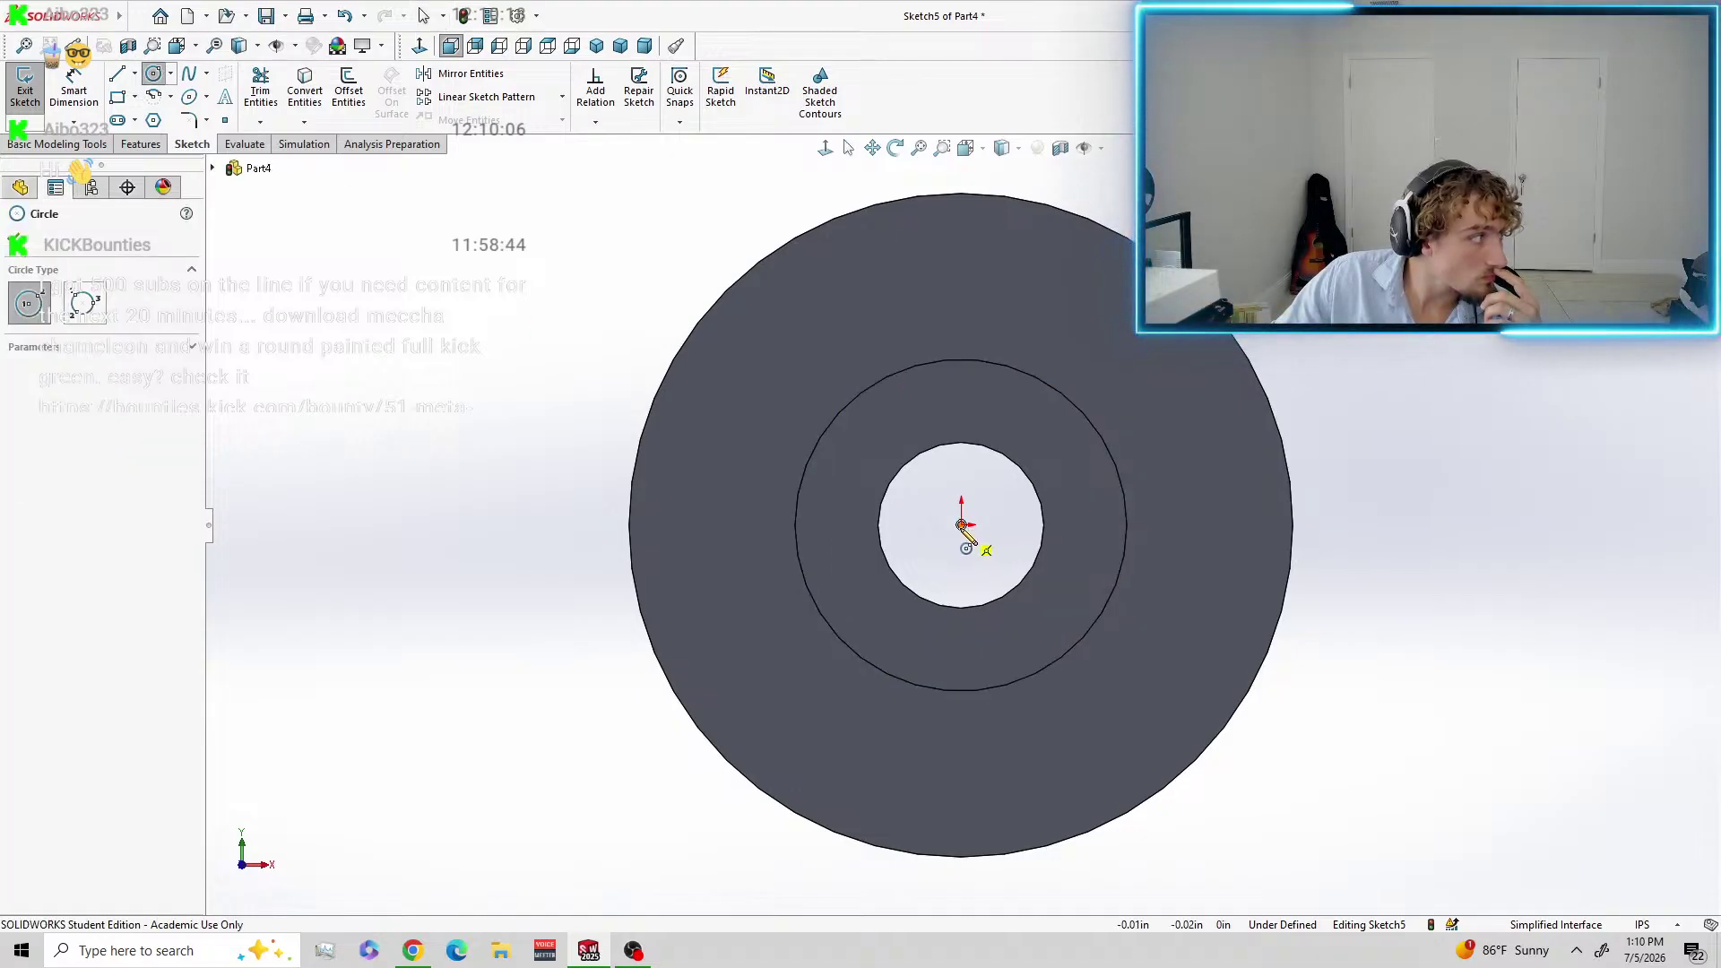
{"action": "left_click", "coordinate": [989, 562]}
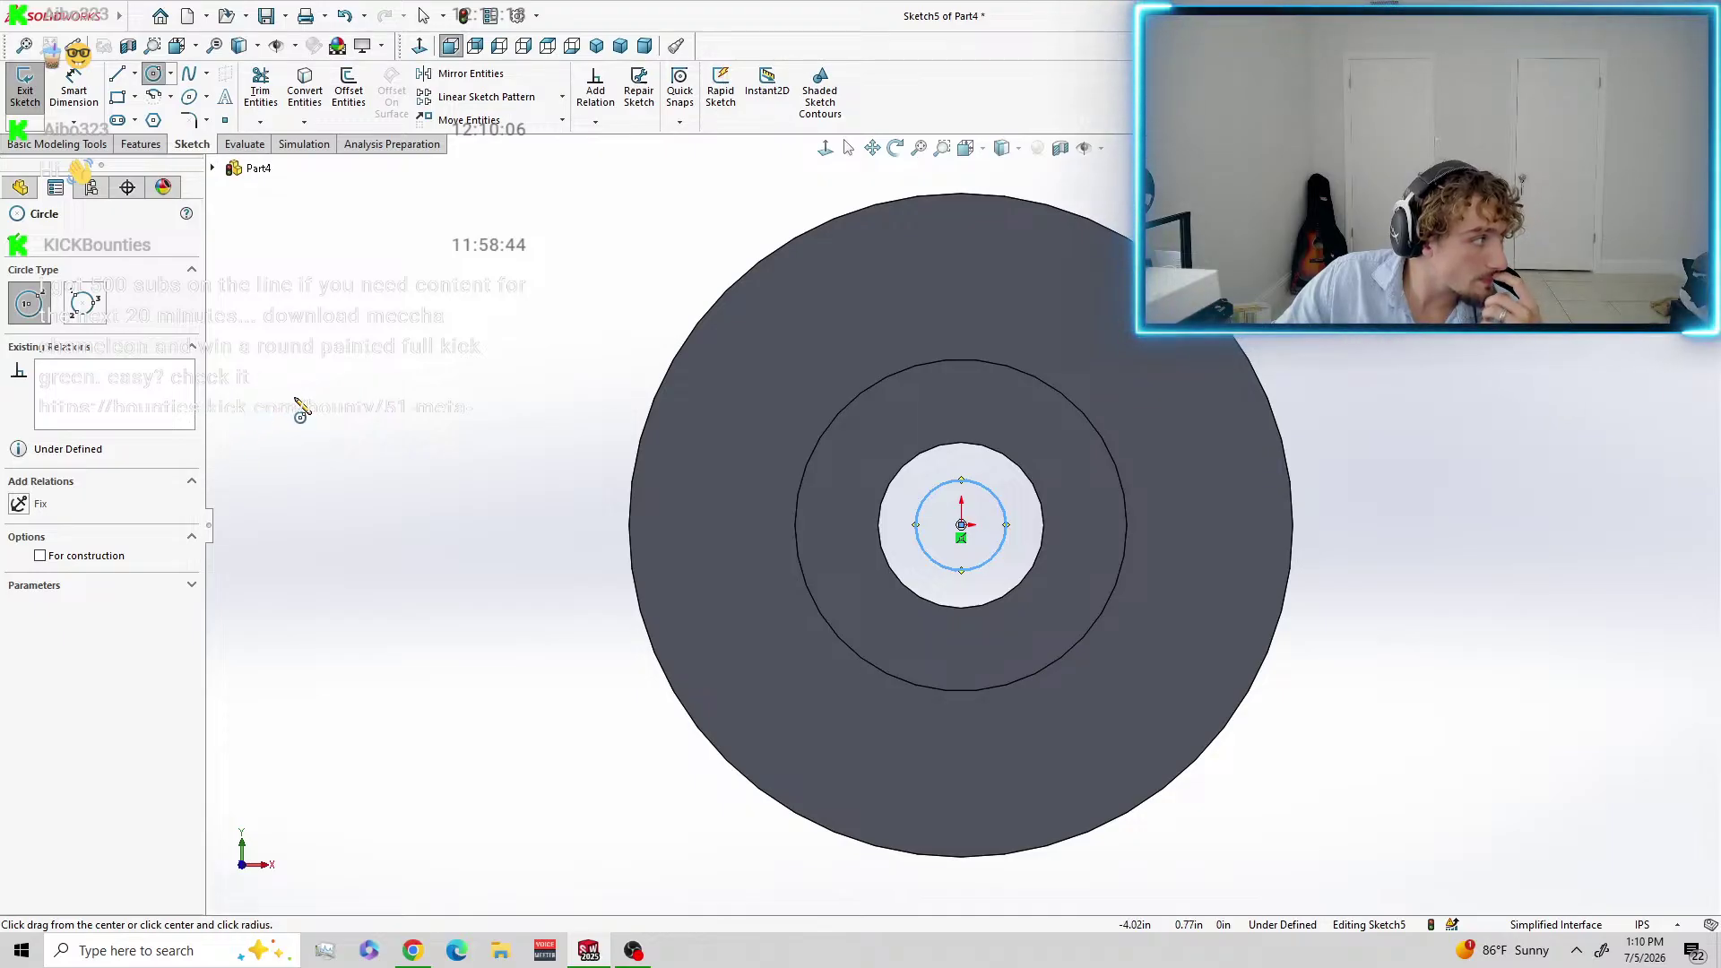
Dimension the boss circle's diameter to 1 in and finish the sketch.
{"action": "left_click", "coordinate": [80, 79]}
{"action": "left_click", "coordinate": [982, 498]}
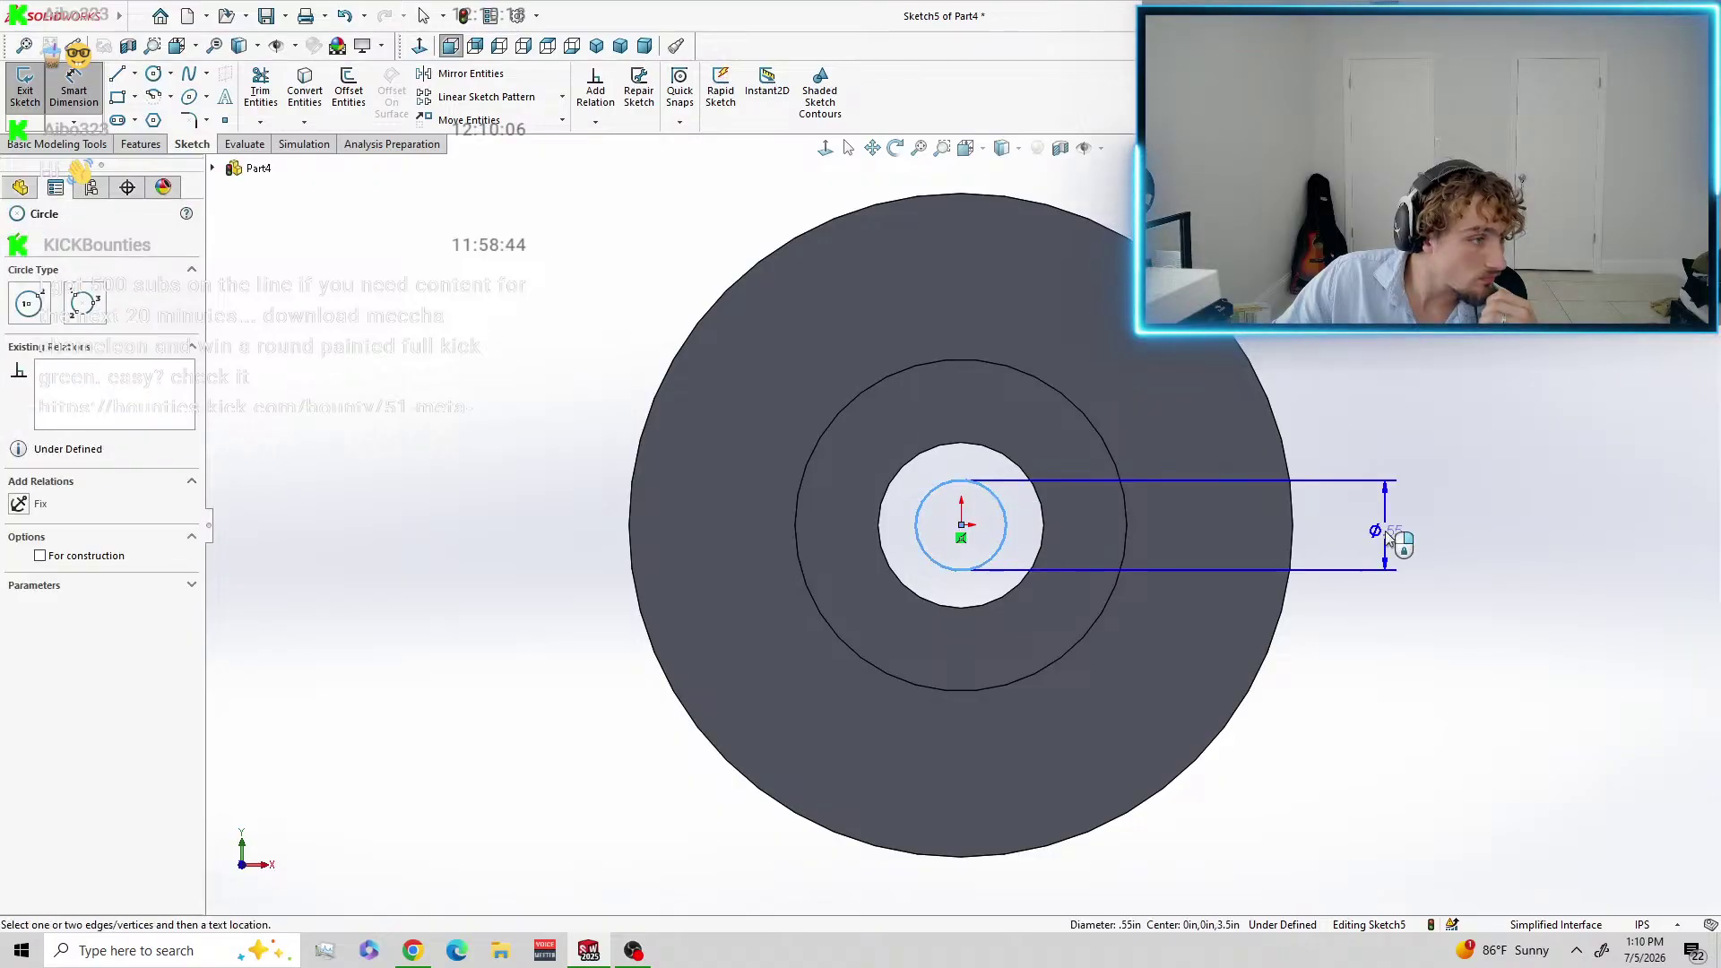
{"action": "left_click", "coordinate": [1389, 530]}
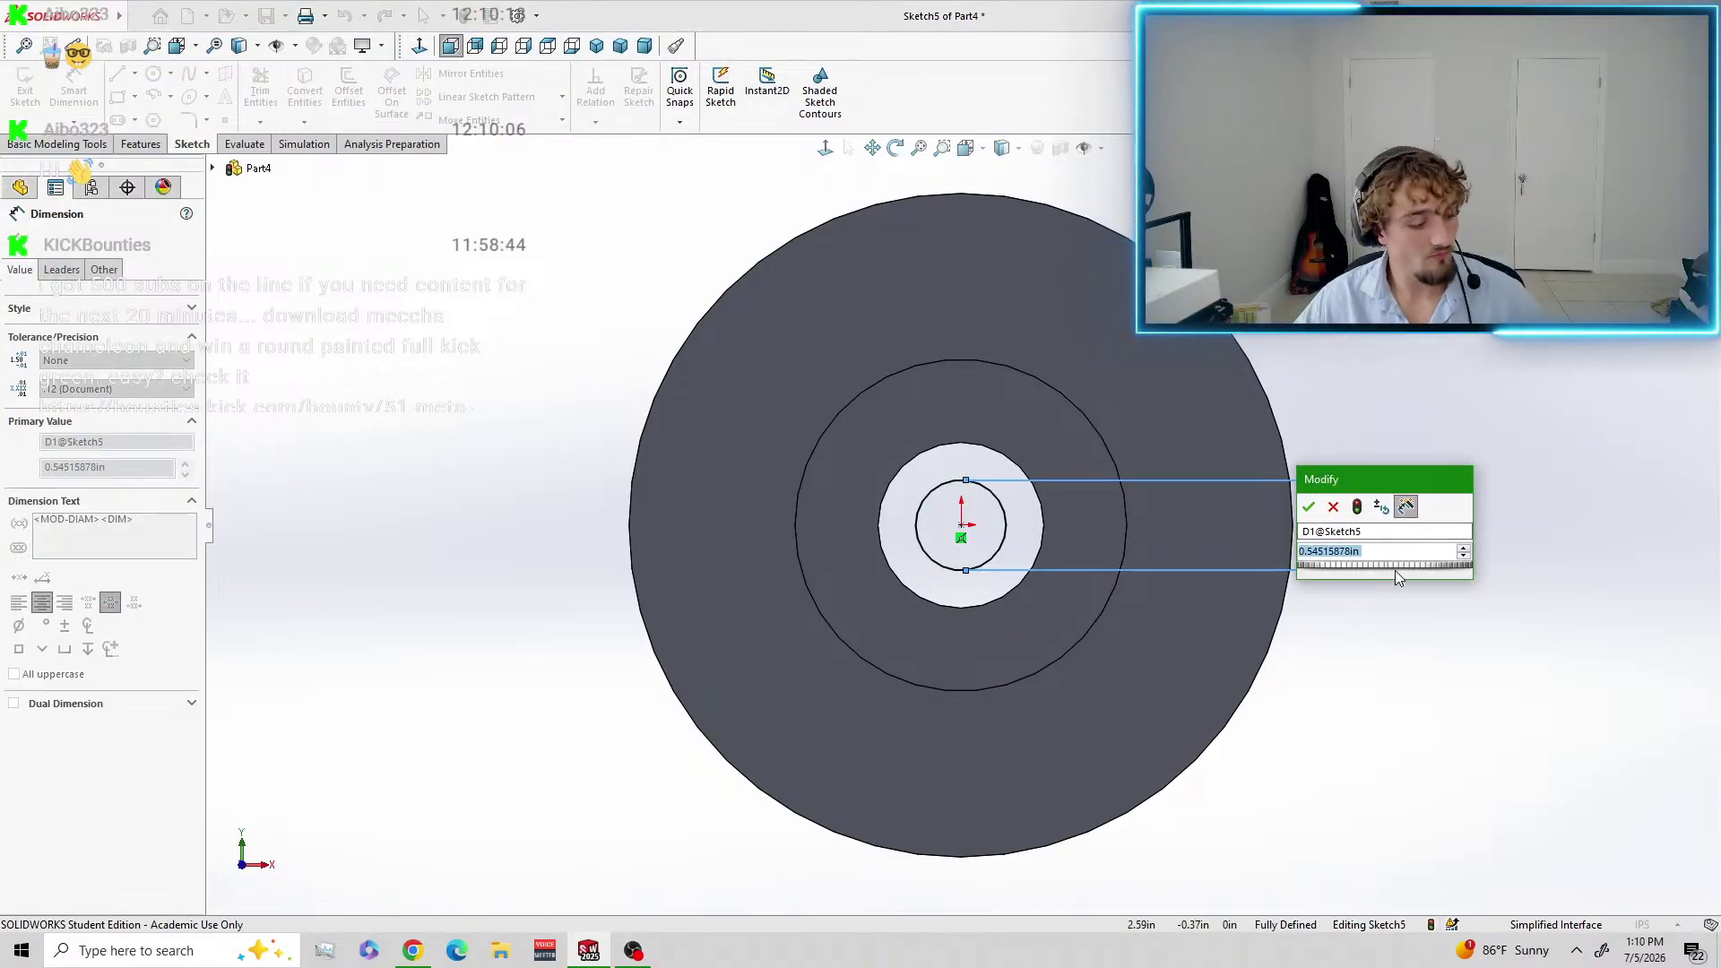
{"action": "type", "text": "1"}
{"action": "left_click", "coordinate": [1308, 509]}
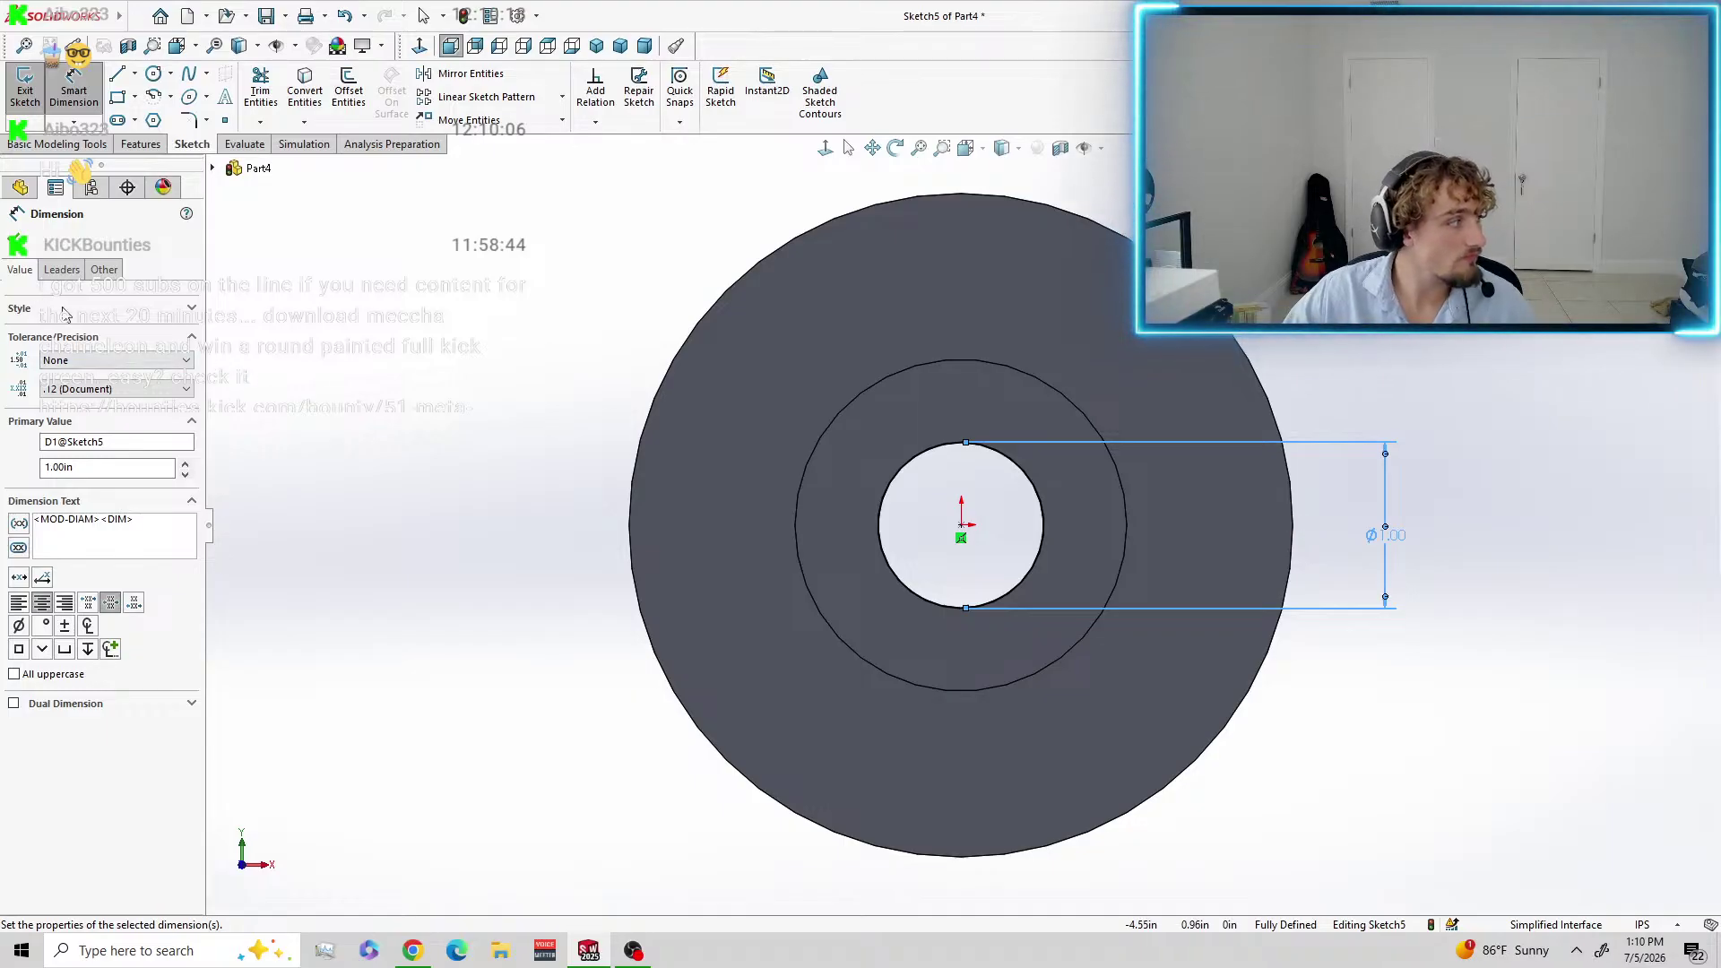
{"action": "left_click", "coordinate": [26, 79]}
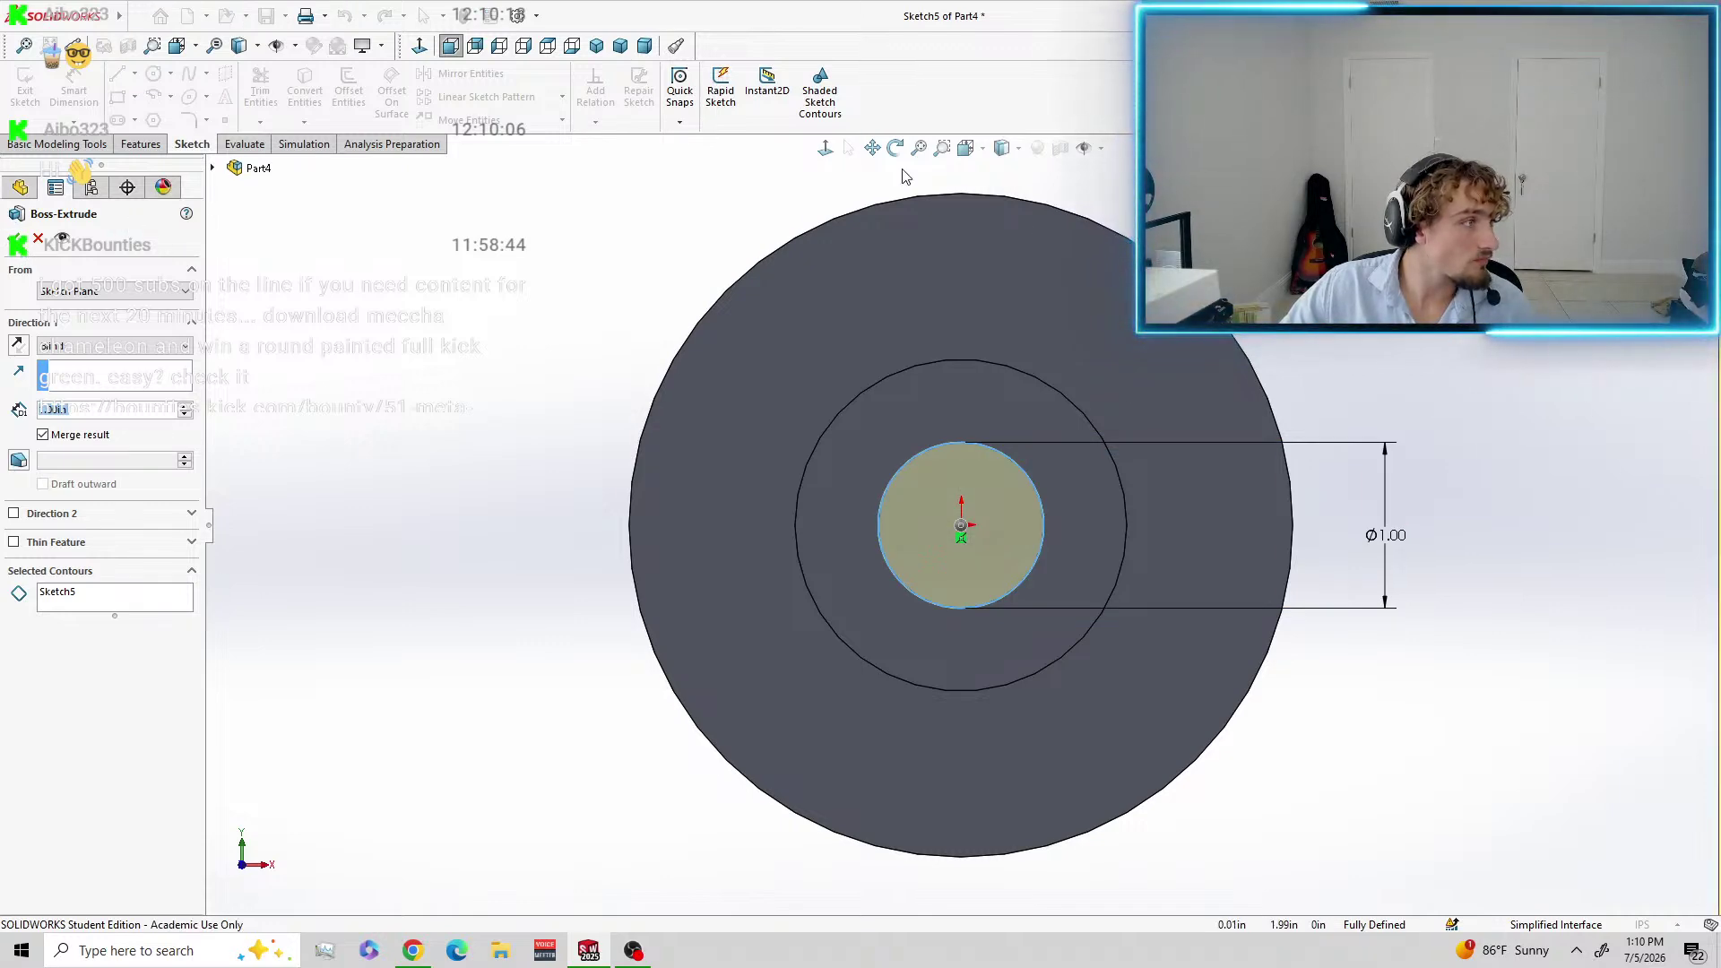
Extrude the 1 in circle outward from the front recess floor to a depth of 3 in, with its result merged.
{"action": "left_click", "coordinate": [620, 46]}
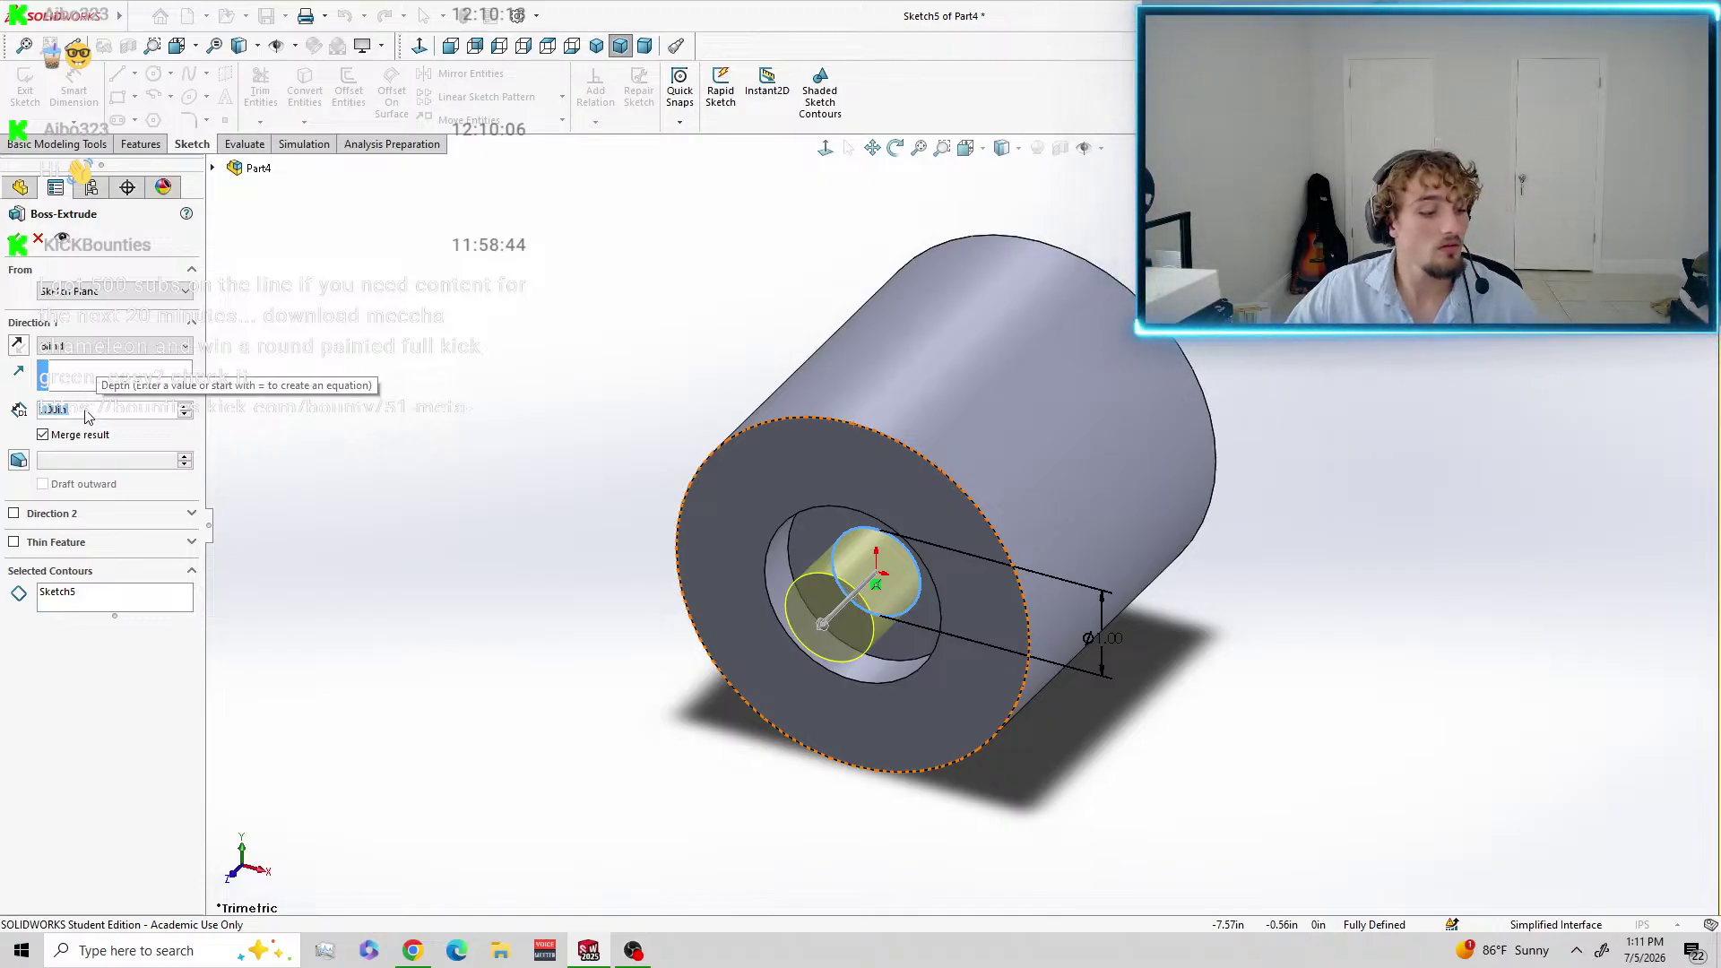
{"action": "type", "text": "u"}
{"action": "mouse_move", "coordinate": [105, 434]}
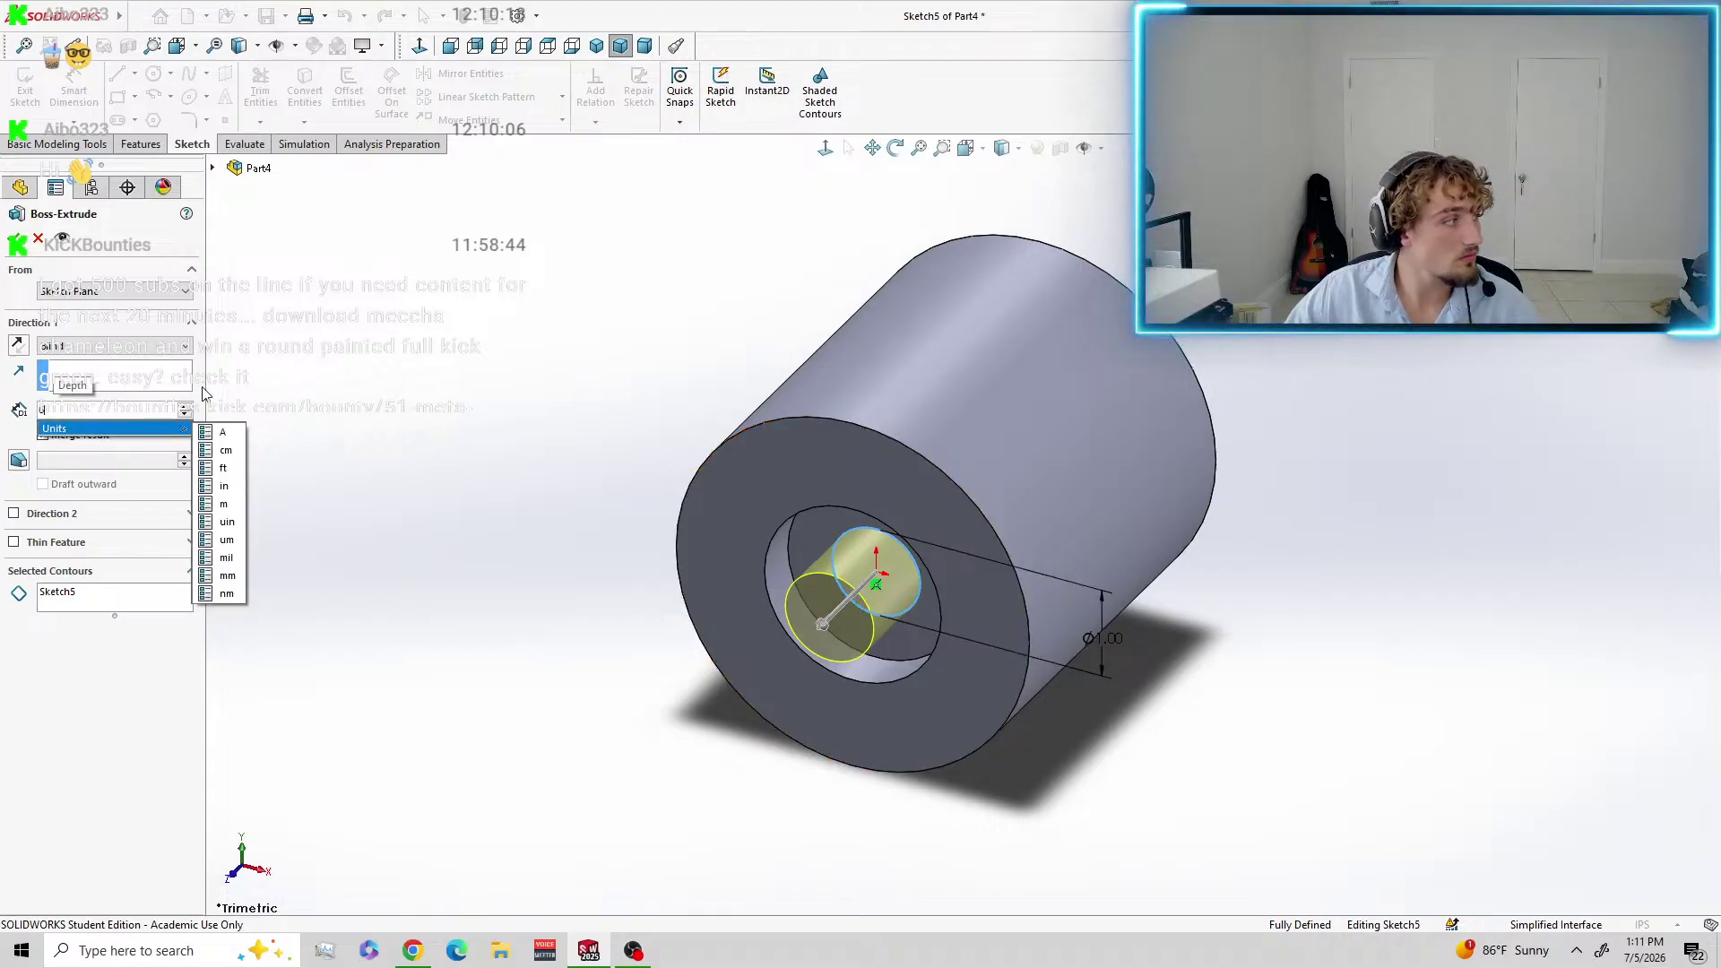
{"action": "key", "text": "Return"}
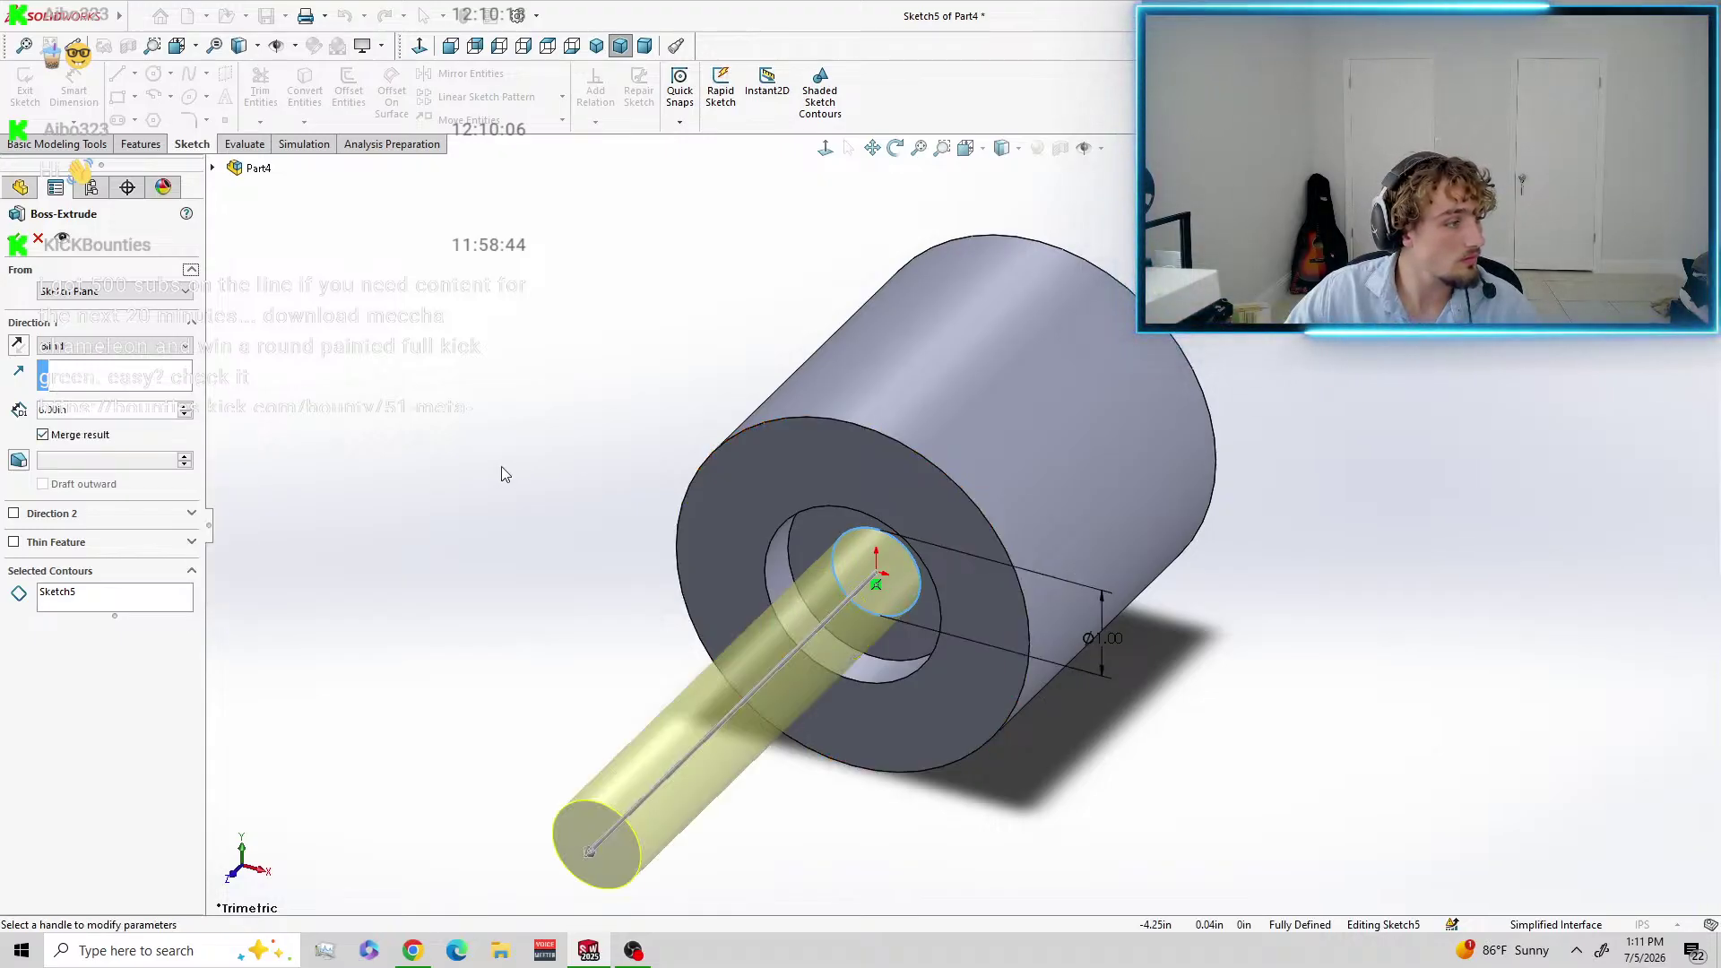
{"action": "middle_click_drag", "start_coordinate": [1412, 422], "coordinate": [1238, 330]}
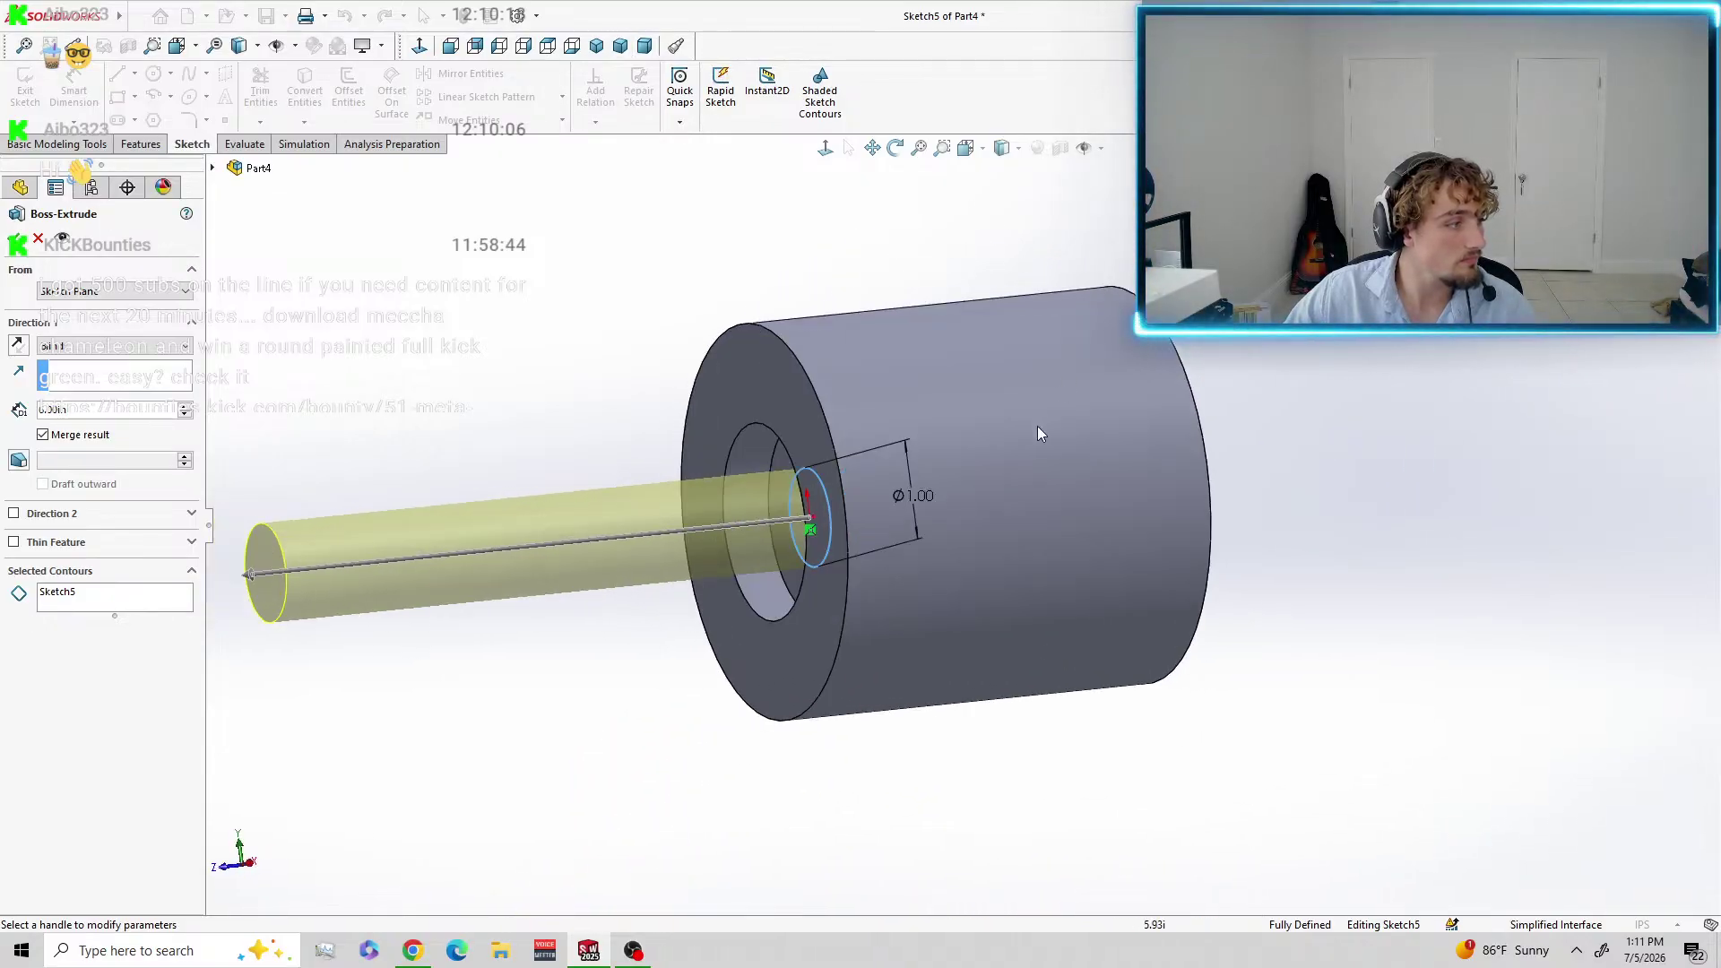
{"action": "scroll", "coordinate": [968, 455], "scroll_direction": "up", "scroll_amount": 3}
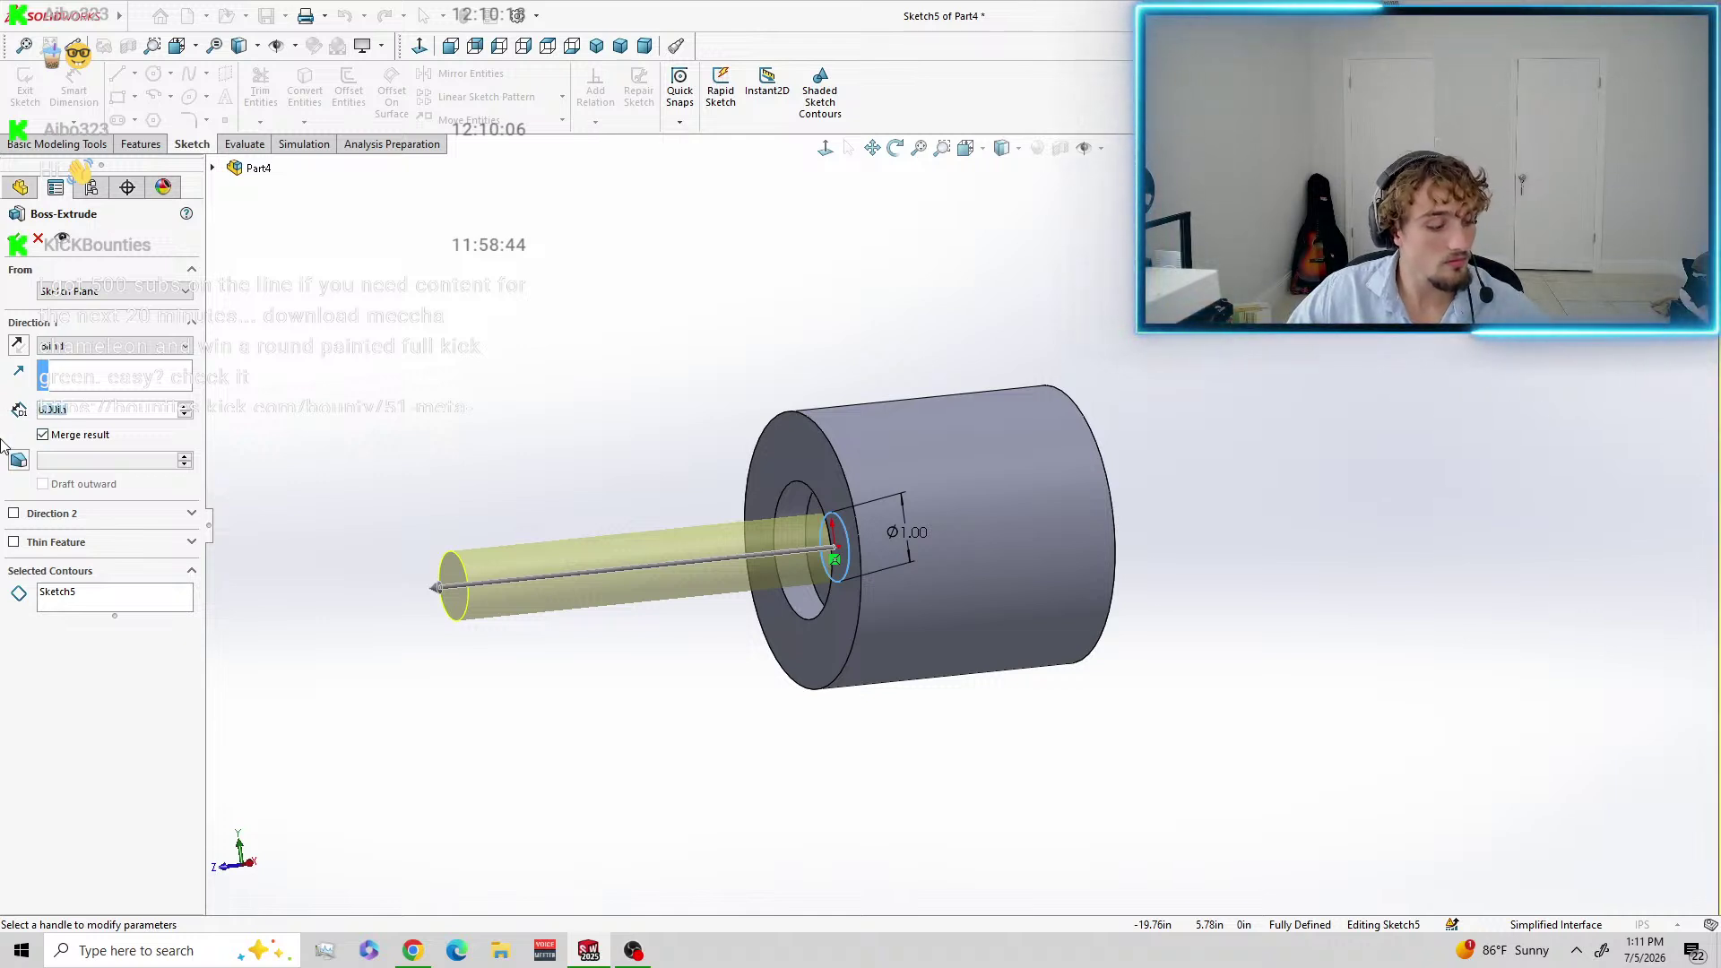
{"action": "type", "text": "3"}
{"action": "left_click", "coordinate": [249, 385]}
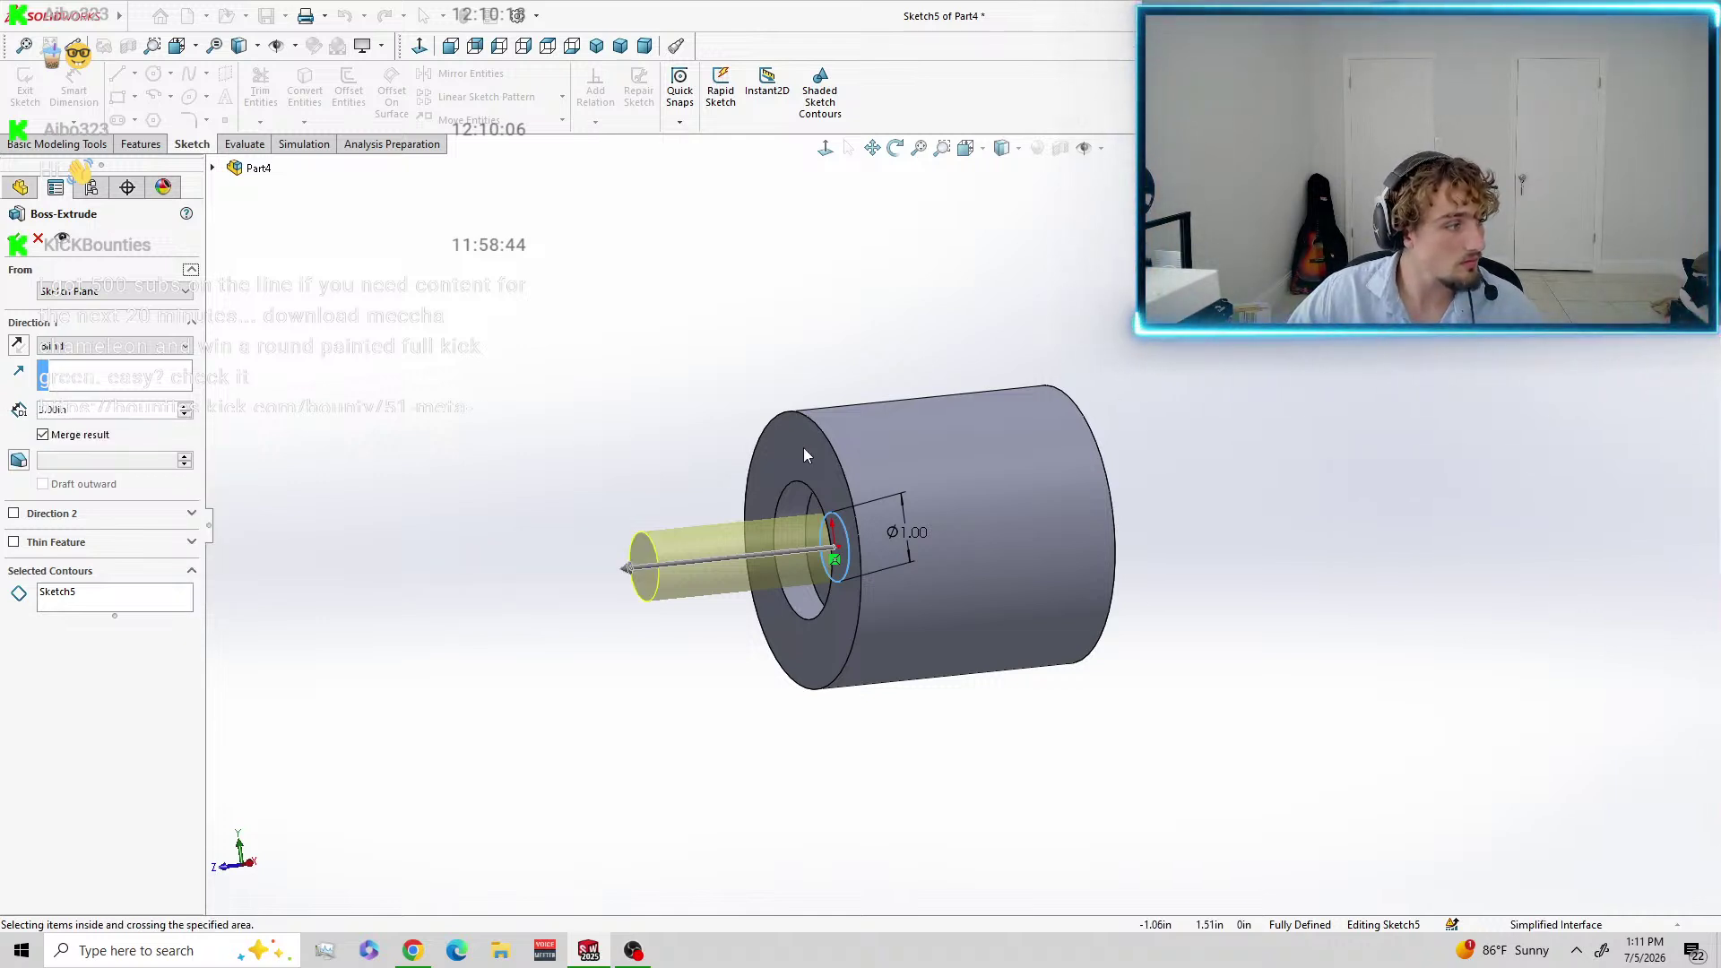
{"action": "middle_click_drag", "start_coordinate": [1233, 461], "coordinate": [1515, 444]}
{"action": "left_click", "coordinate": [17, 238]}
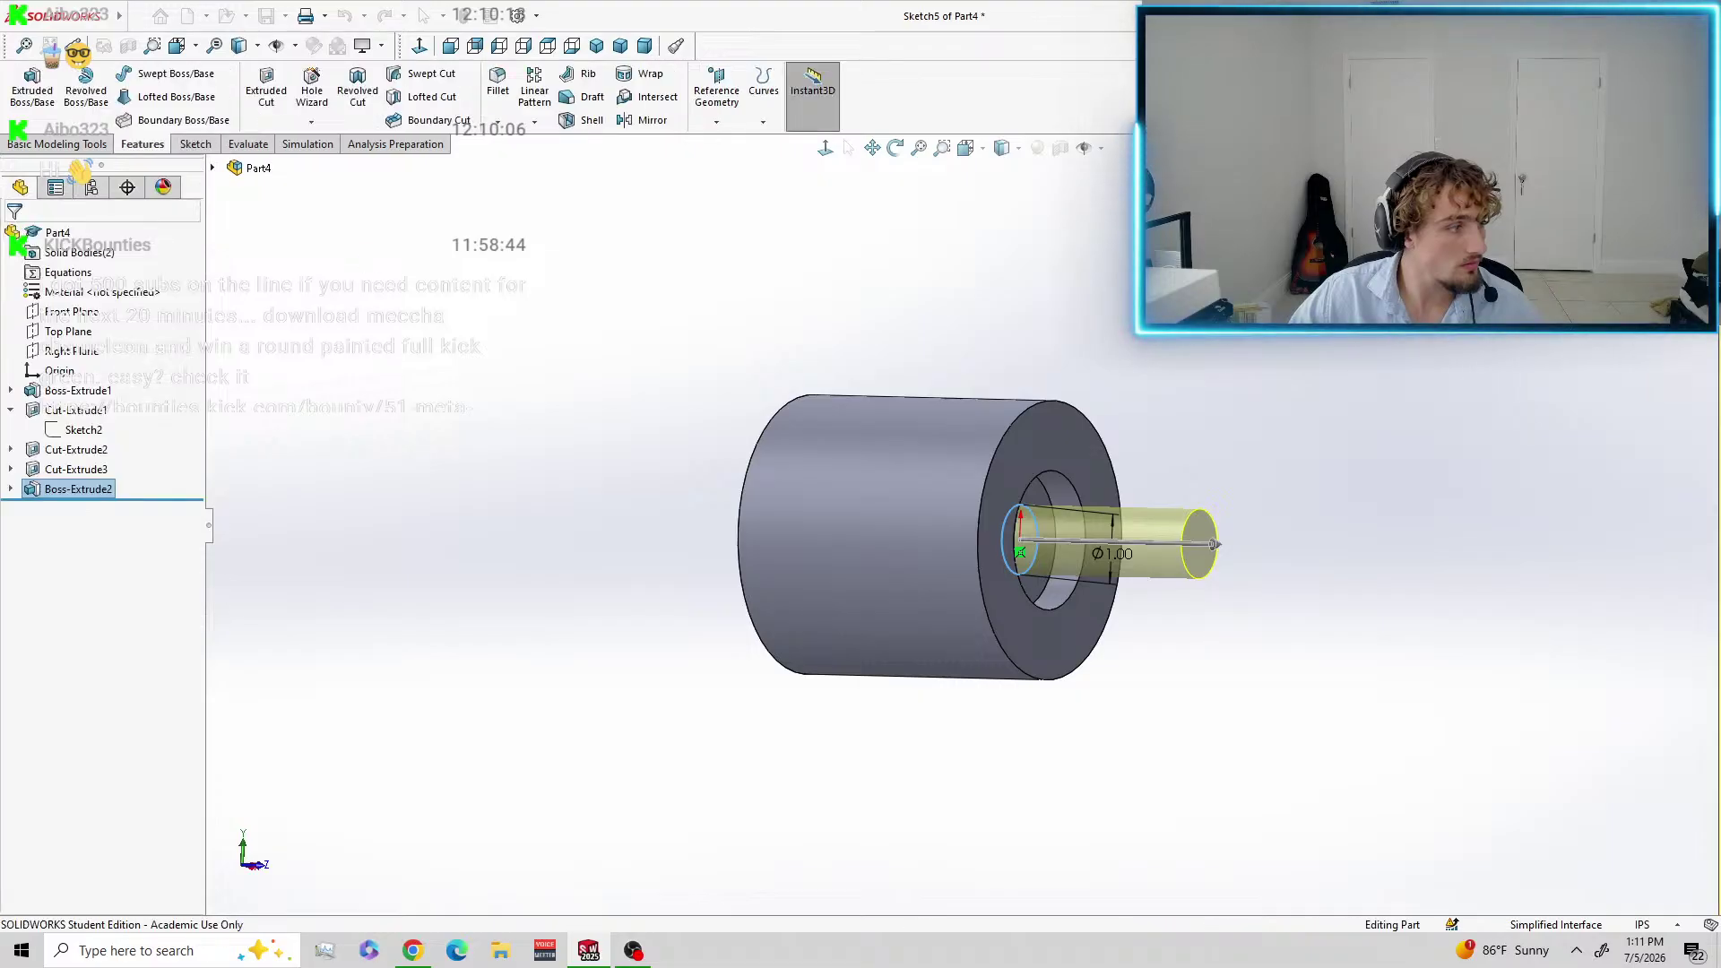
Examine the protruding boss and the cylinder's front end from several angles, finishing in the front view.
{"action": "middle_click_drag", "start_coordinate": [1300, 481], "coordinate": [1145, 595]}
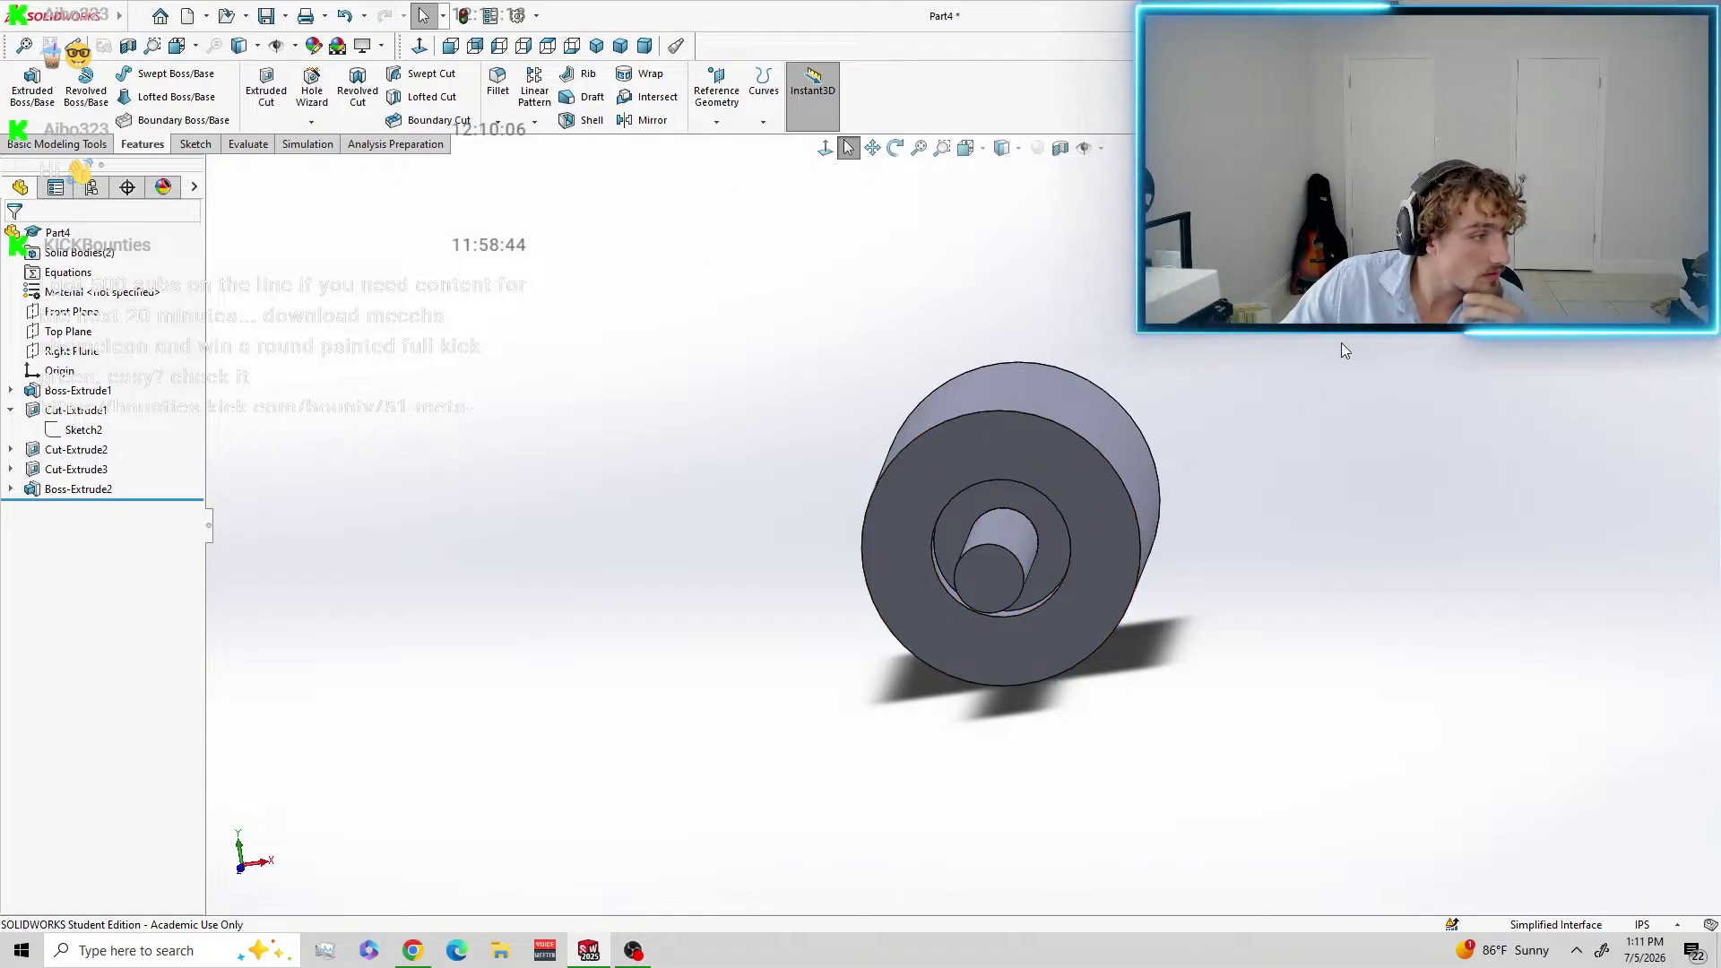
{"action": "middle_click_drag", "start_coordinate": [1256, 416], "coordinate": [1262, 366]}
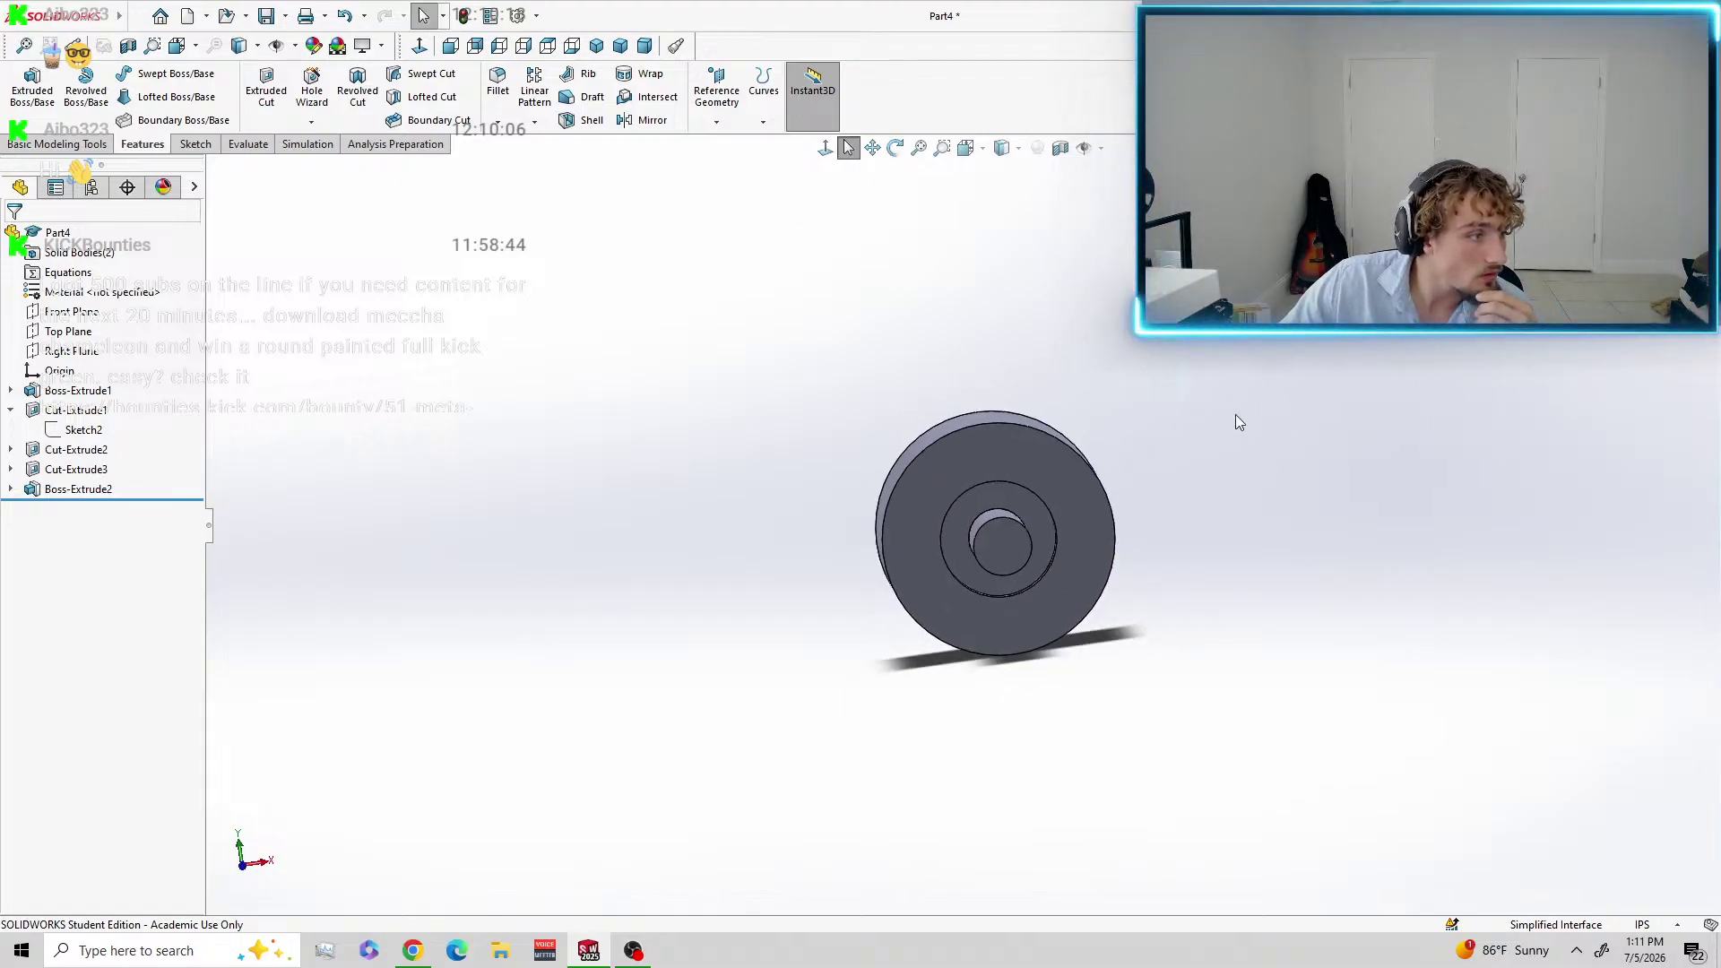
{"action": "scroll", "coordinate": [1216, 469], "scroll_direction": "up", "scroll_amount": 1}
{"action": "scroll", "coordinate": [1216, 465], "scroll_direction": "down", "scroll_amount": 3}
{"action": "scroll", "coordinate": [1216, 463], "scroll_direction": "up", "scroll_amount": 3}
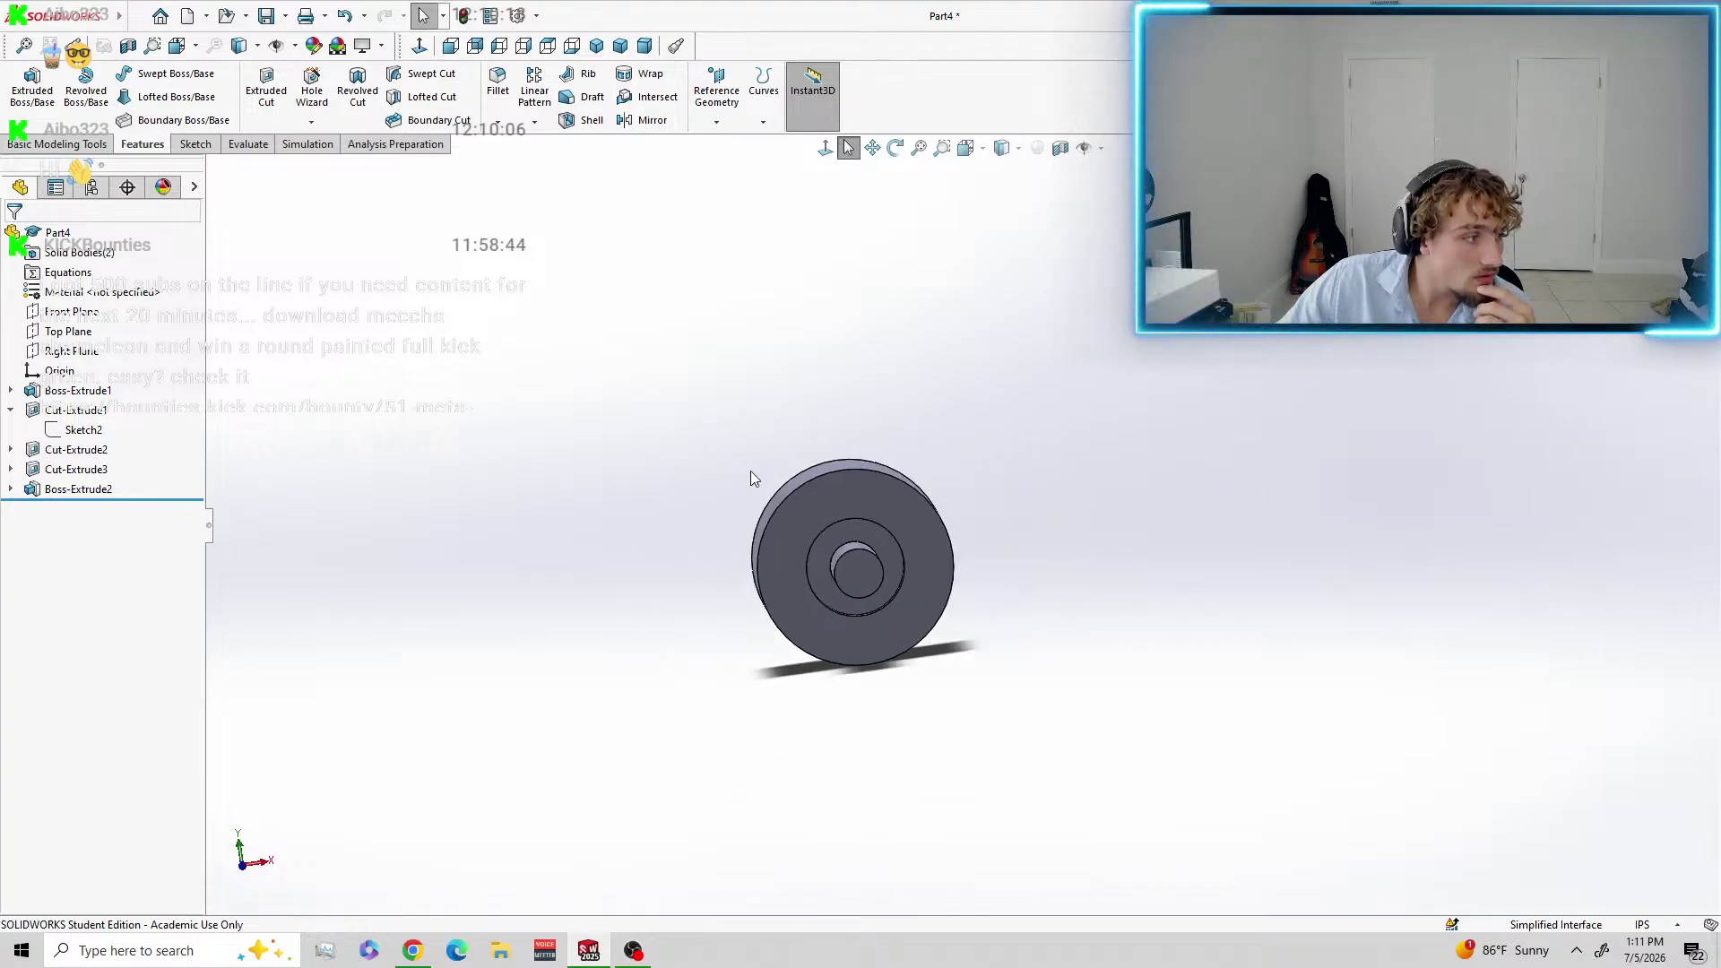
{"action": "middle_click_drag", "start_coordinate": [891, 423], "coordinate": [940, 797]}
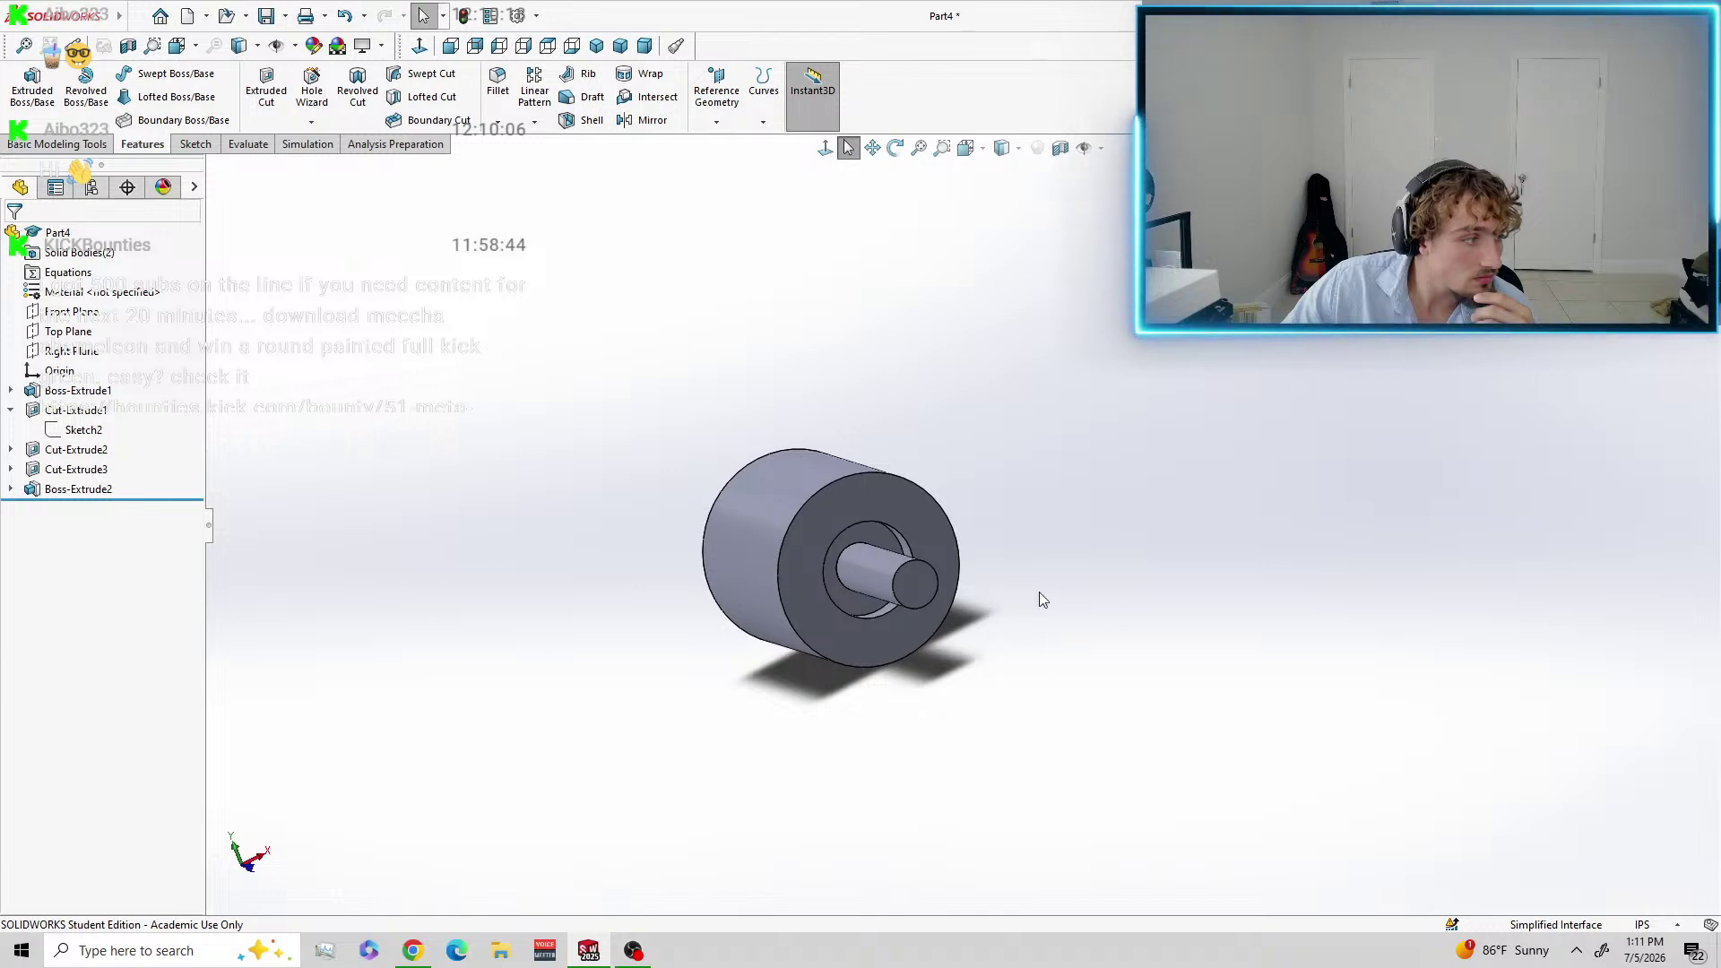
{"action": "left_click", "coordinate": [967, 148]}
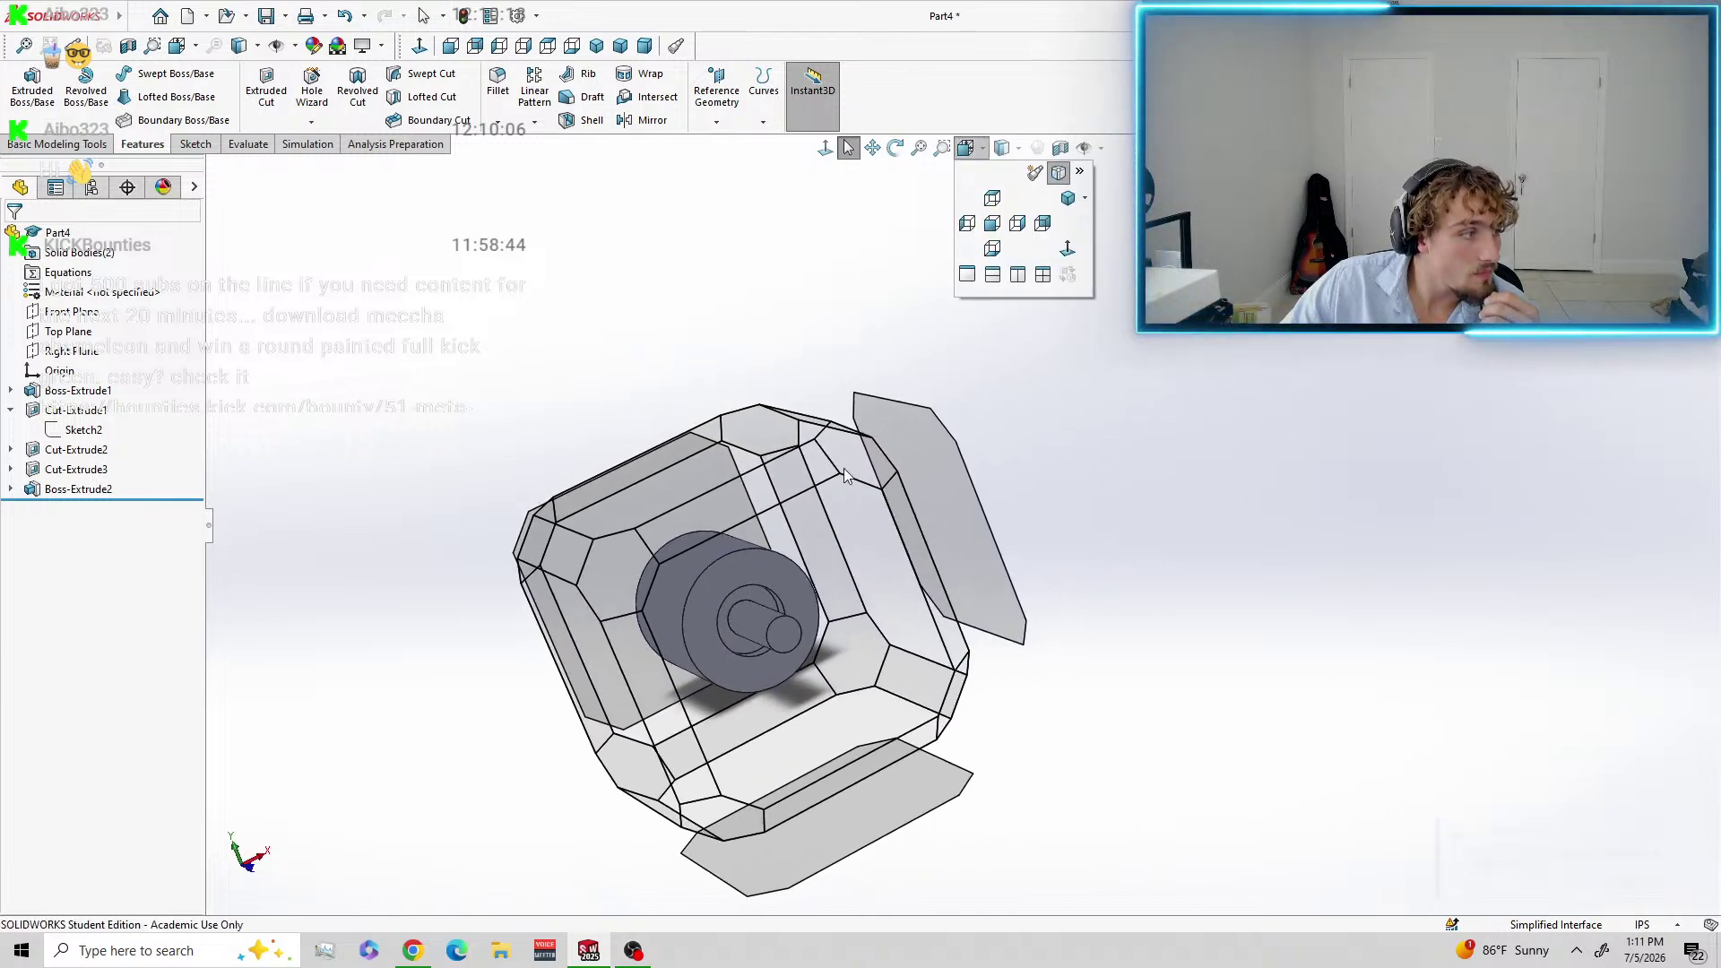
{"action": "left_click", "coordinate": [888, 520]}
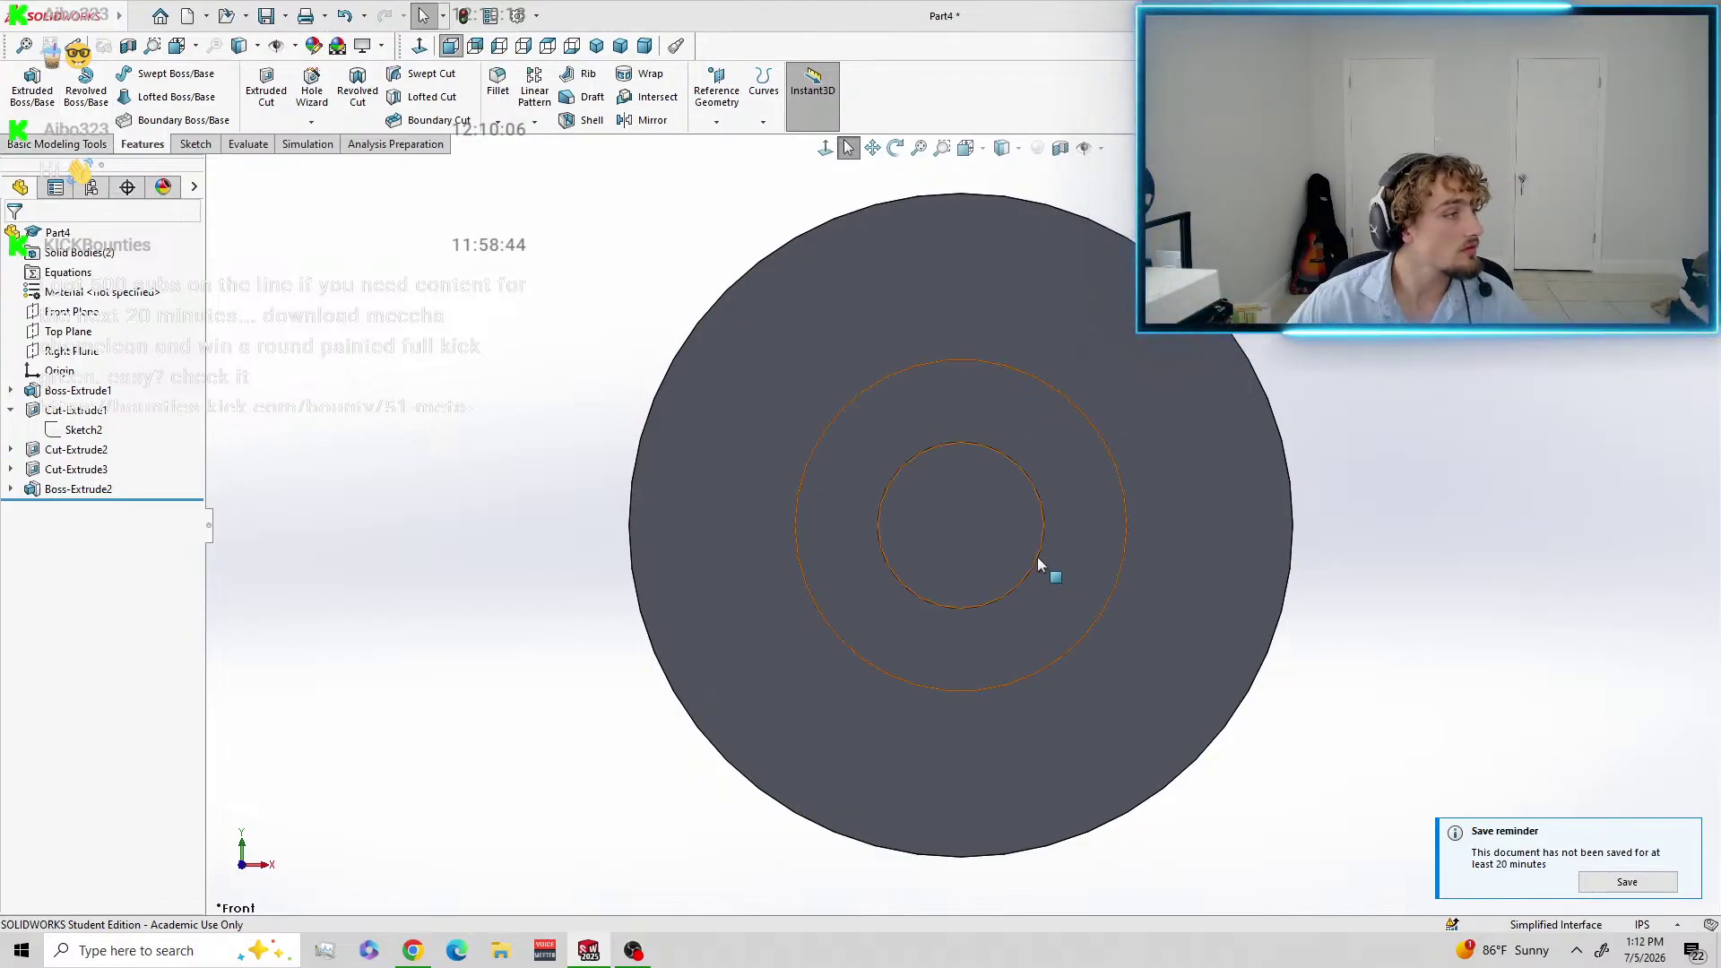
Start an extruded cut with a sketch on the cylinder's outer front face.
{"action": "left_click", "coordinate": [267, 90]}
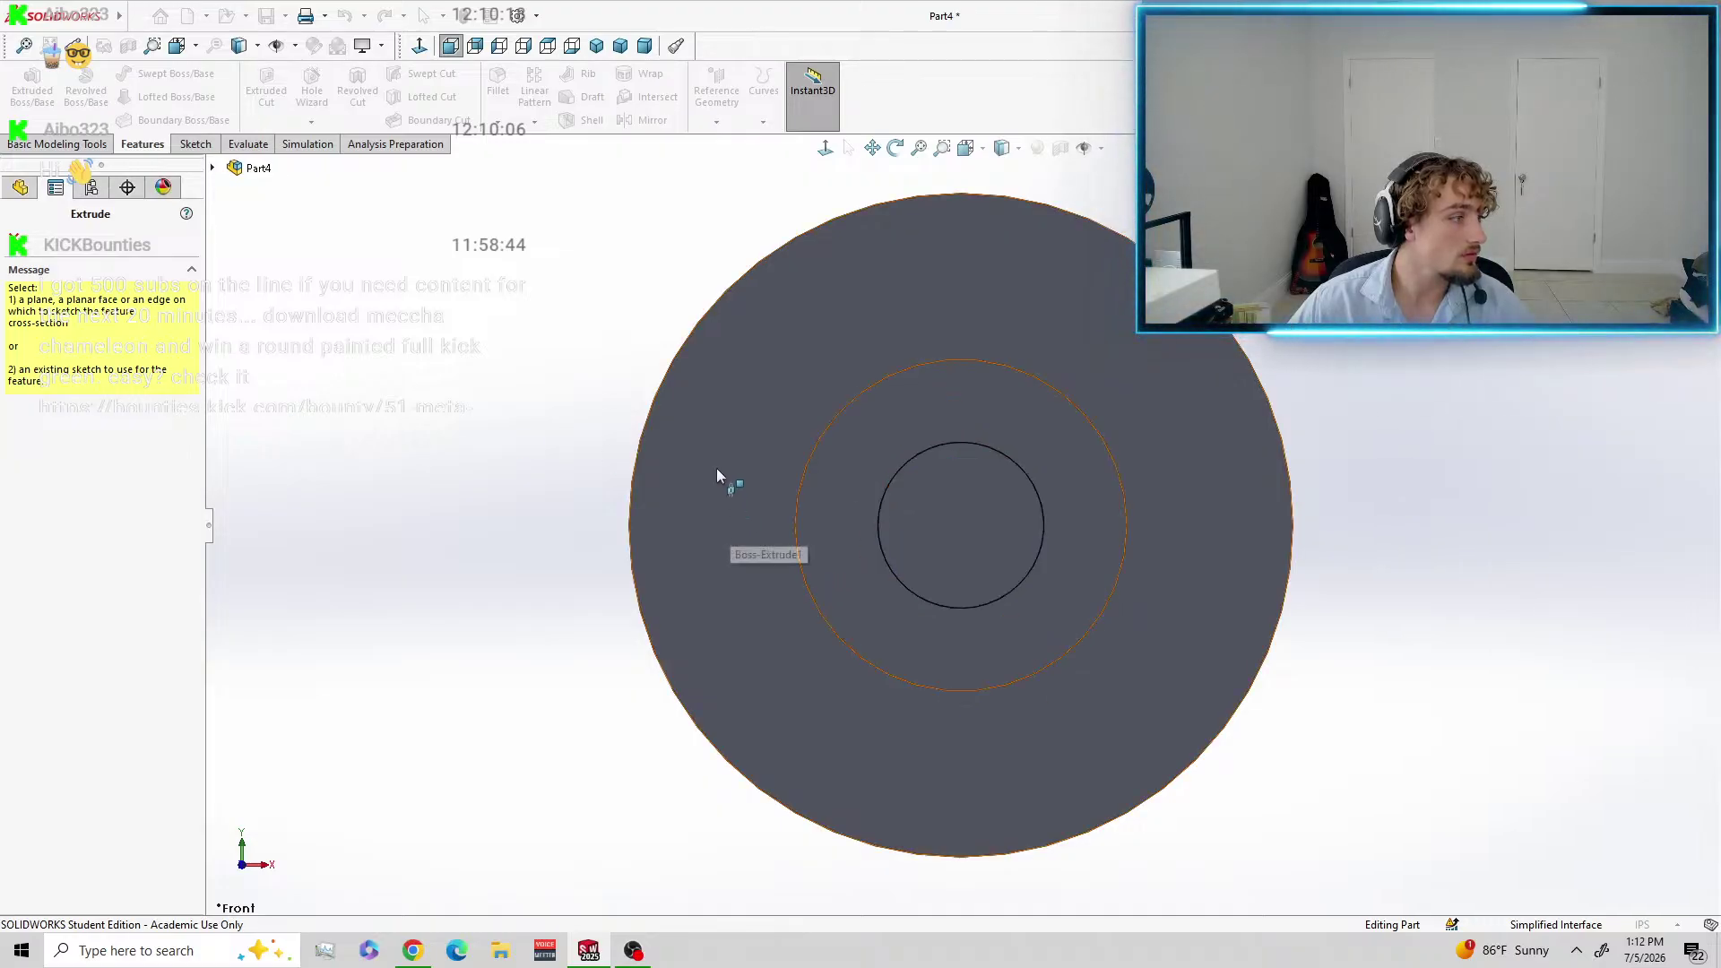
{"action": "left_click", "coordinate": [761, 328]}
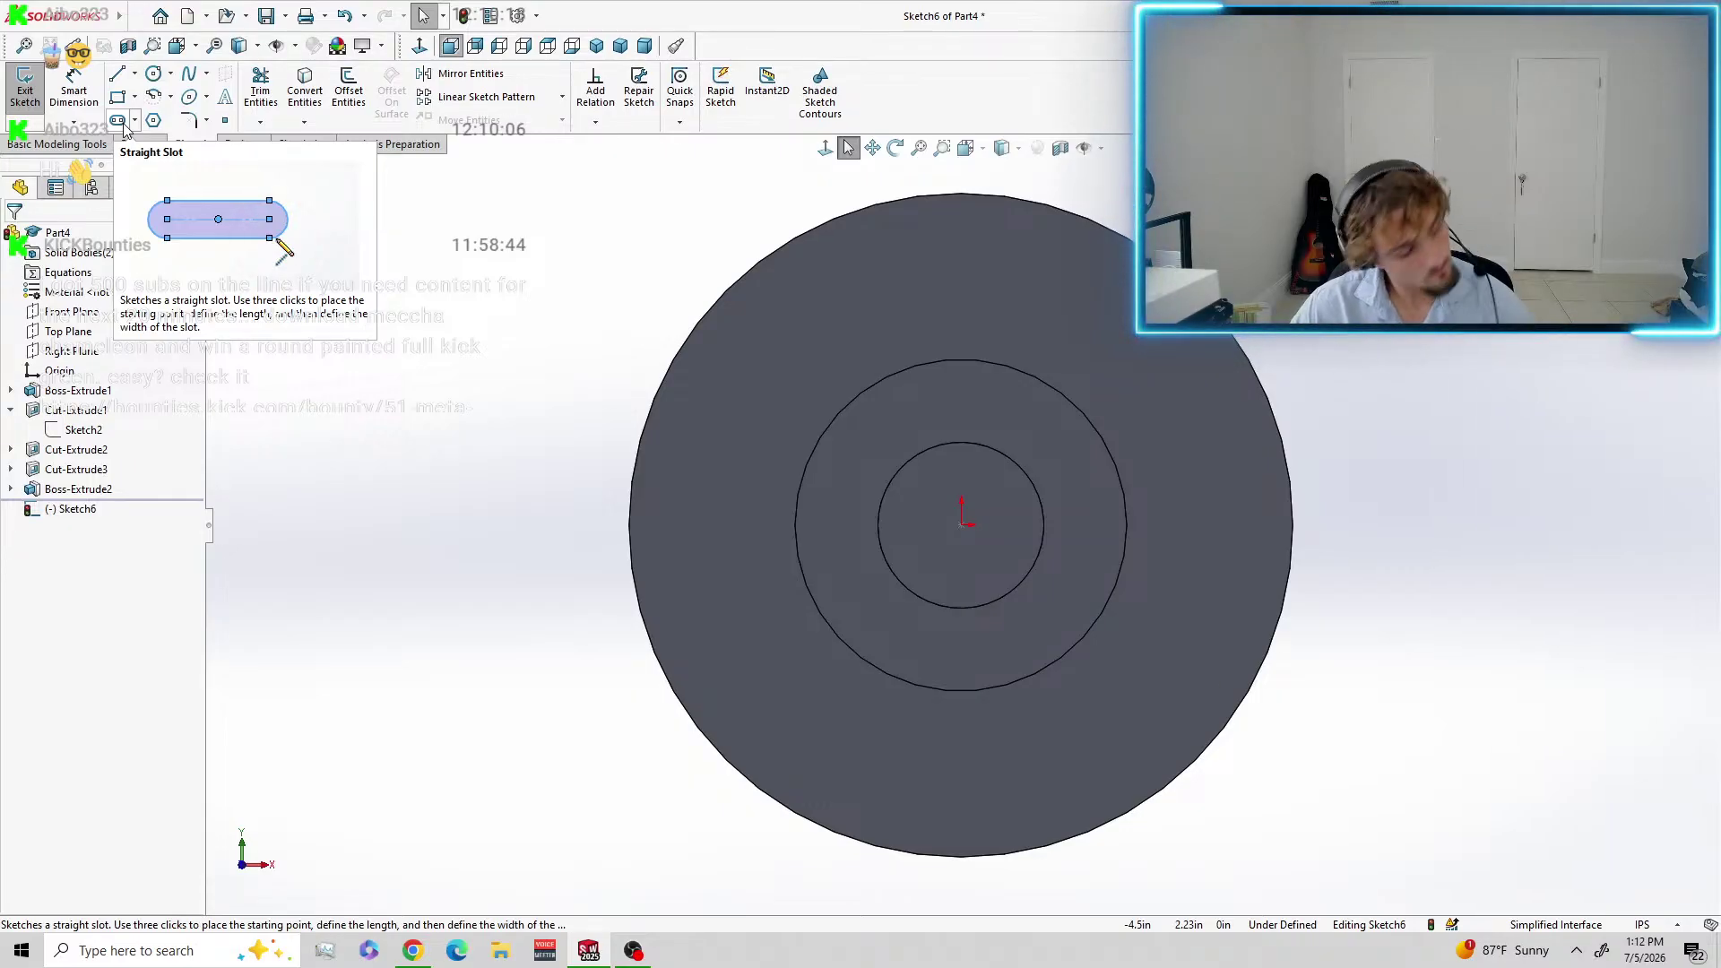
{"action": "left_click", "coordinate": [124, 99]}
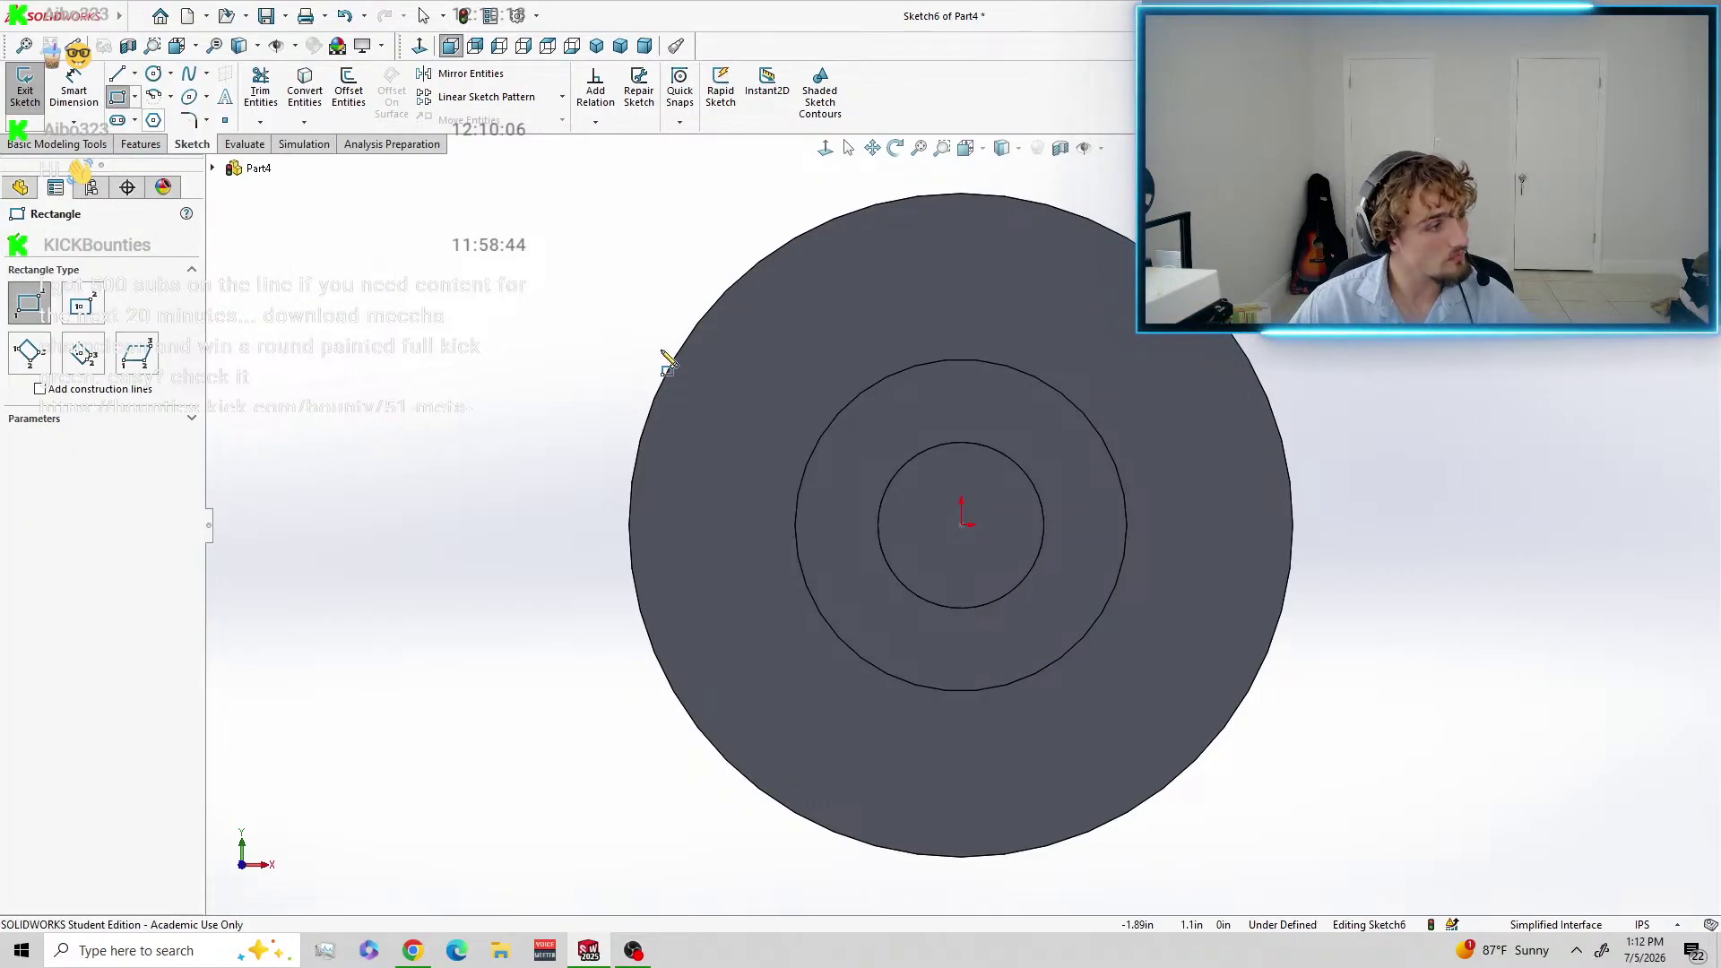
{"action": "left_click", "coordinate": [962, 525]}
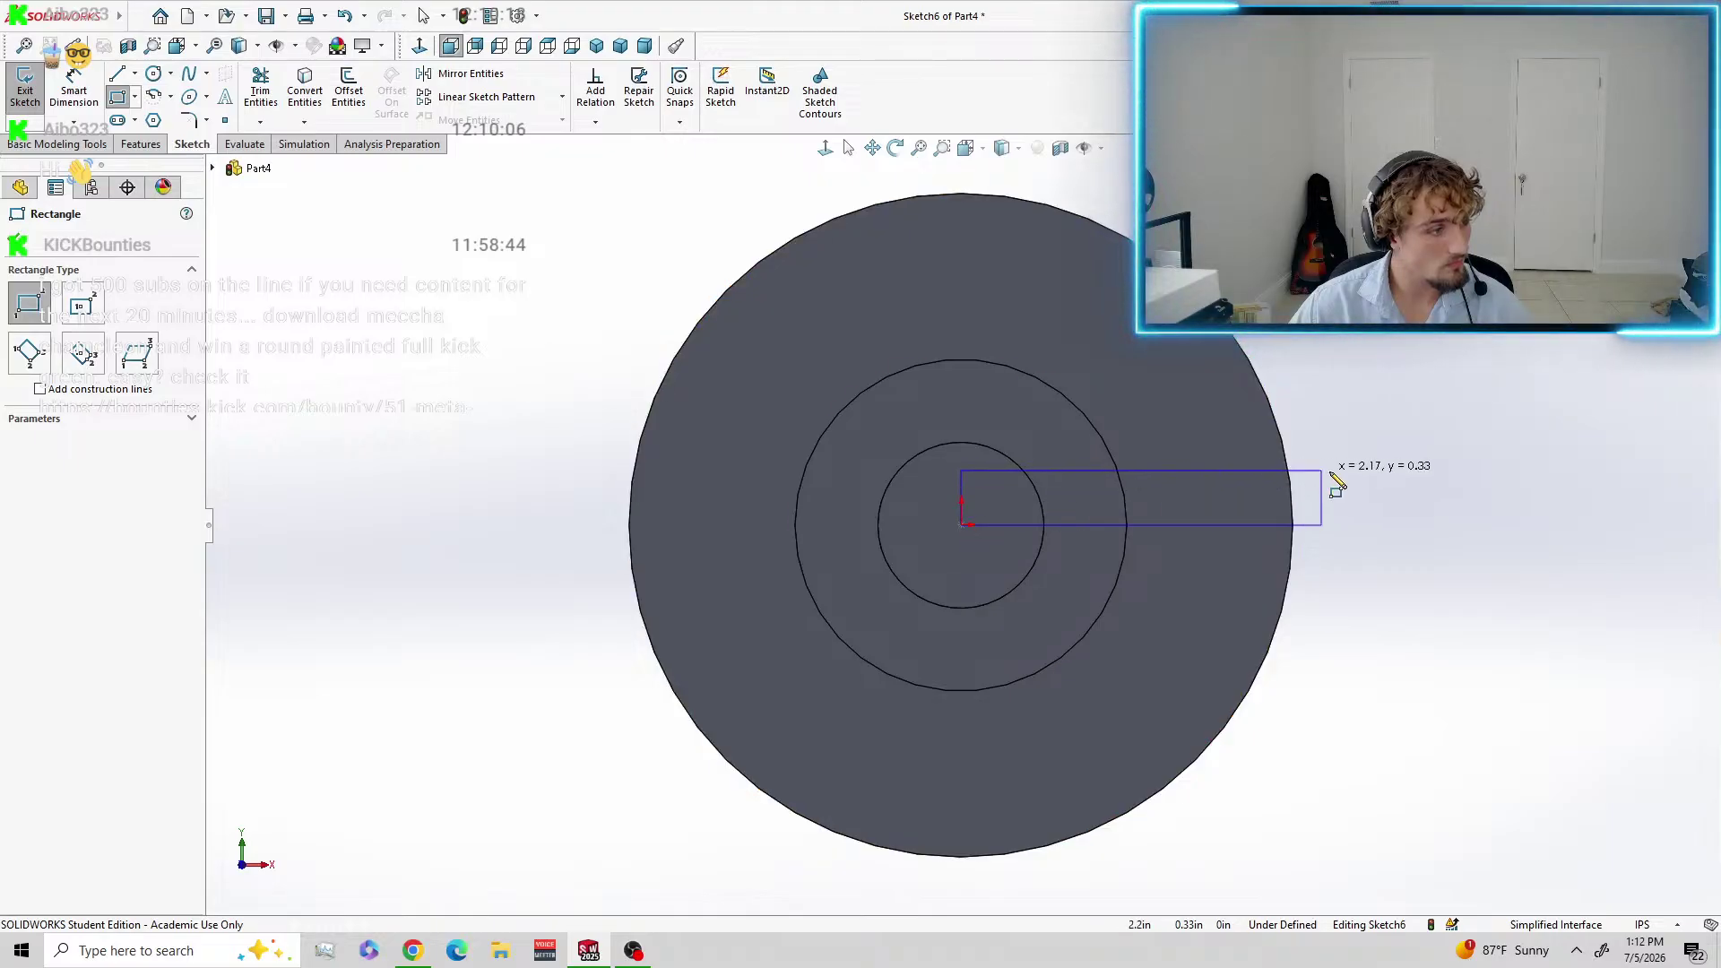
{"action": "left_click", "coordinate": [1523, 419]}
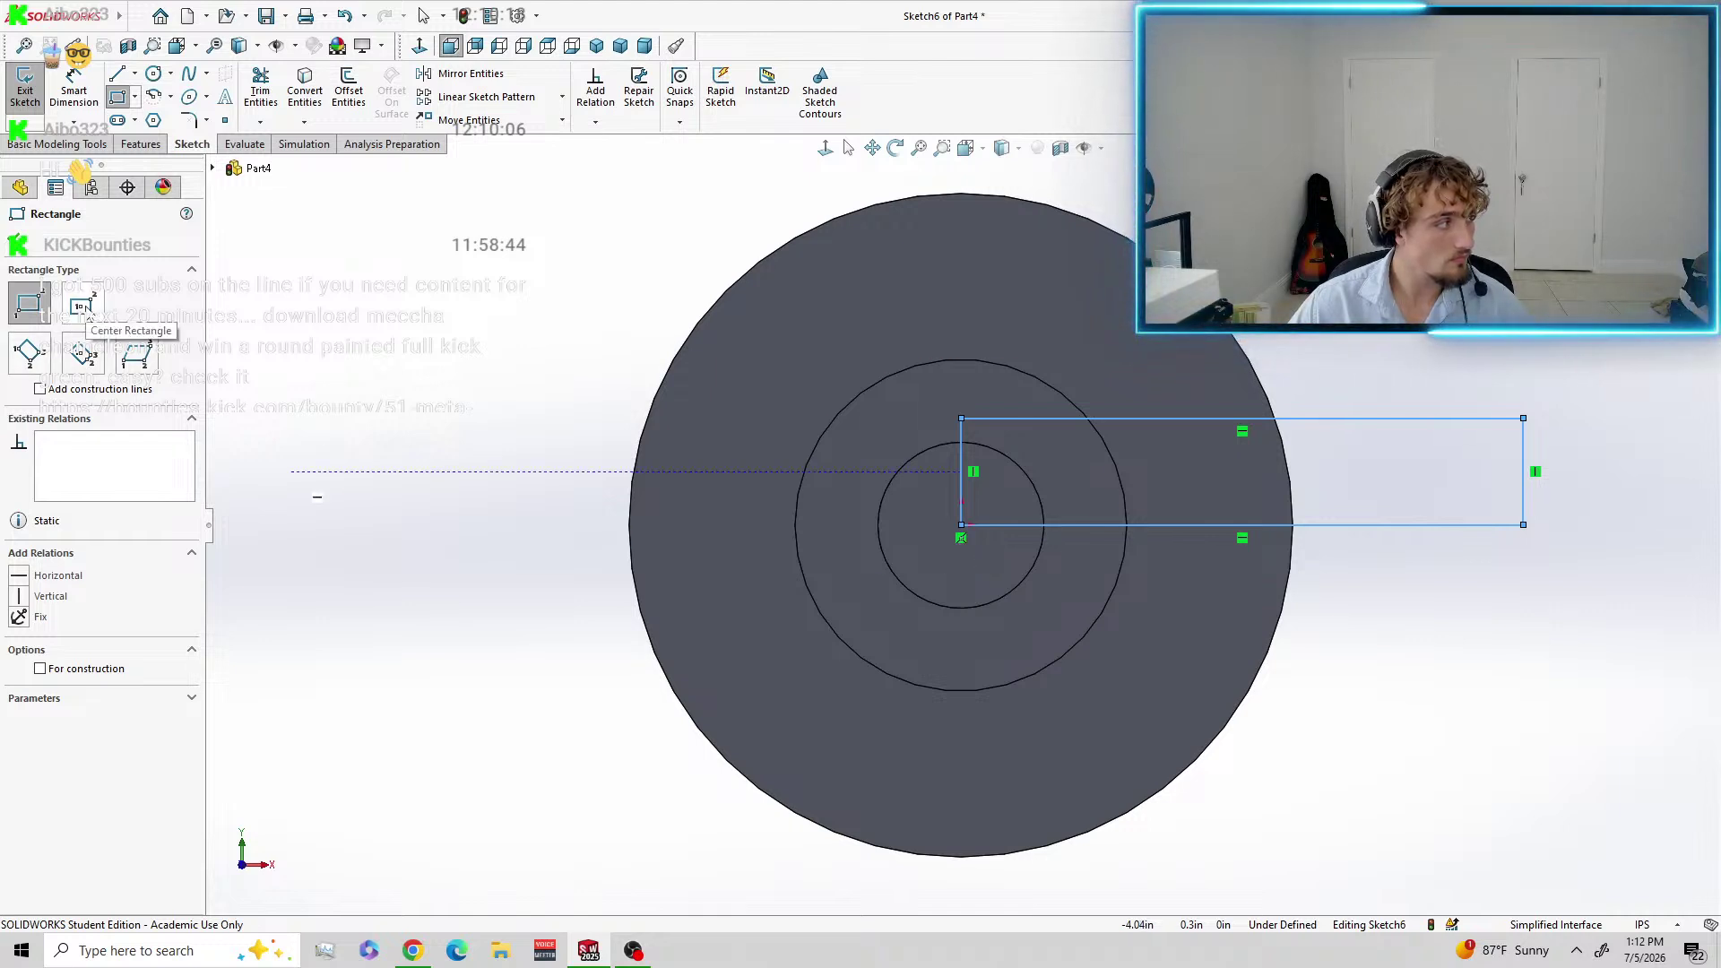
{"action": "left_click", "coordinate": [82, 306]}
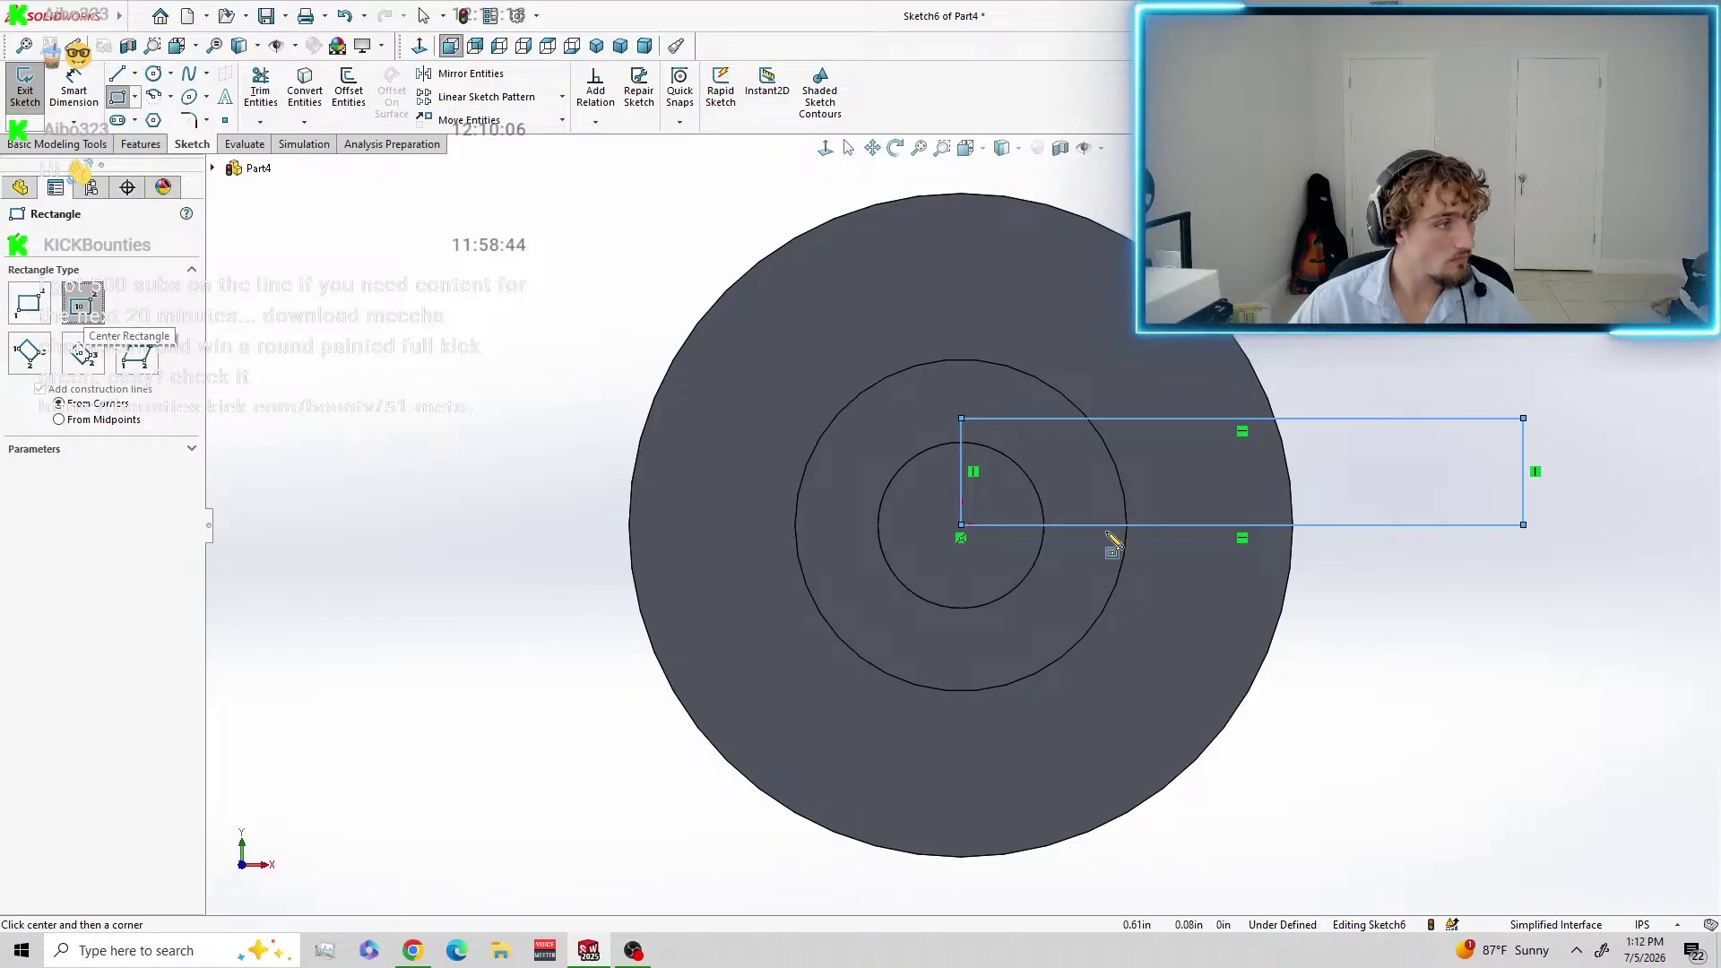
{"action": "left_click", "coordinate": [961, 526]}
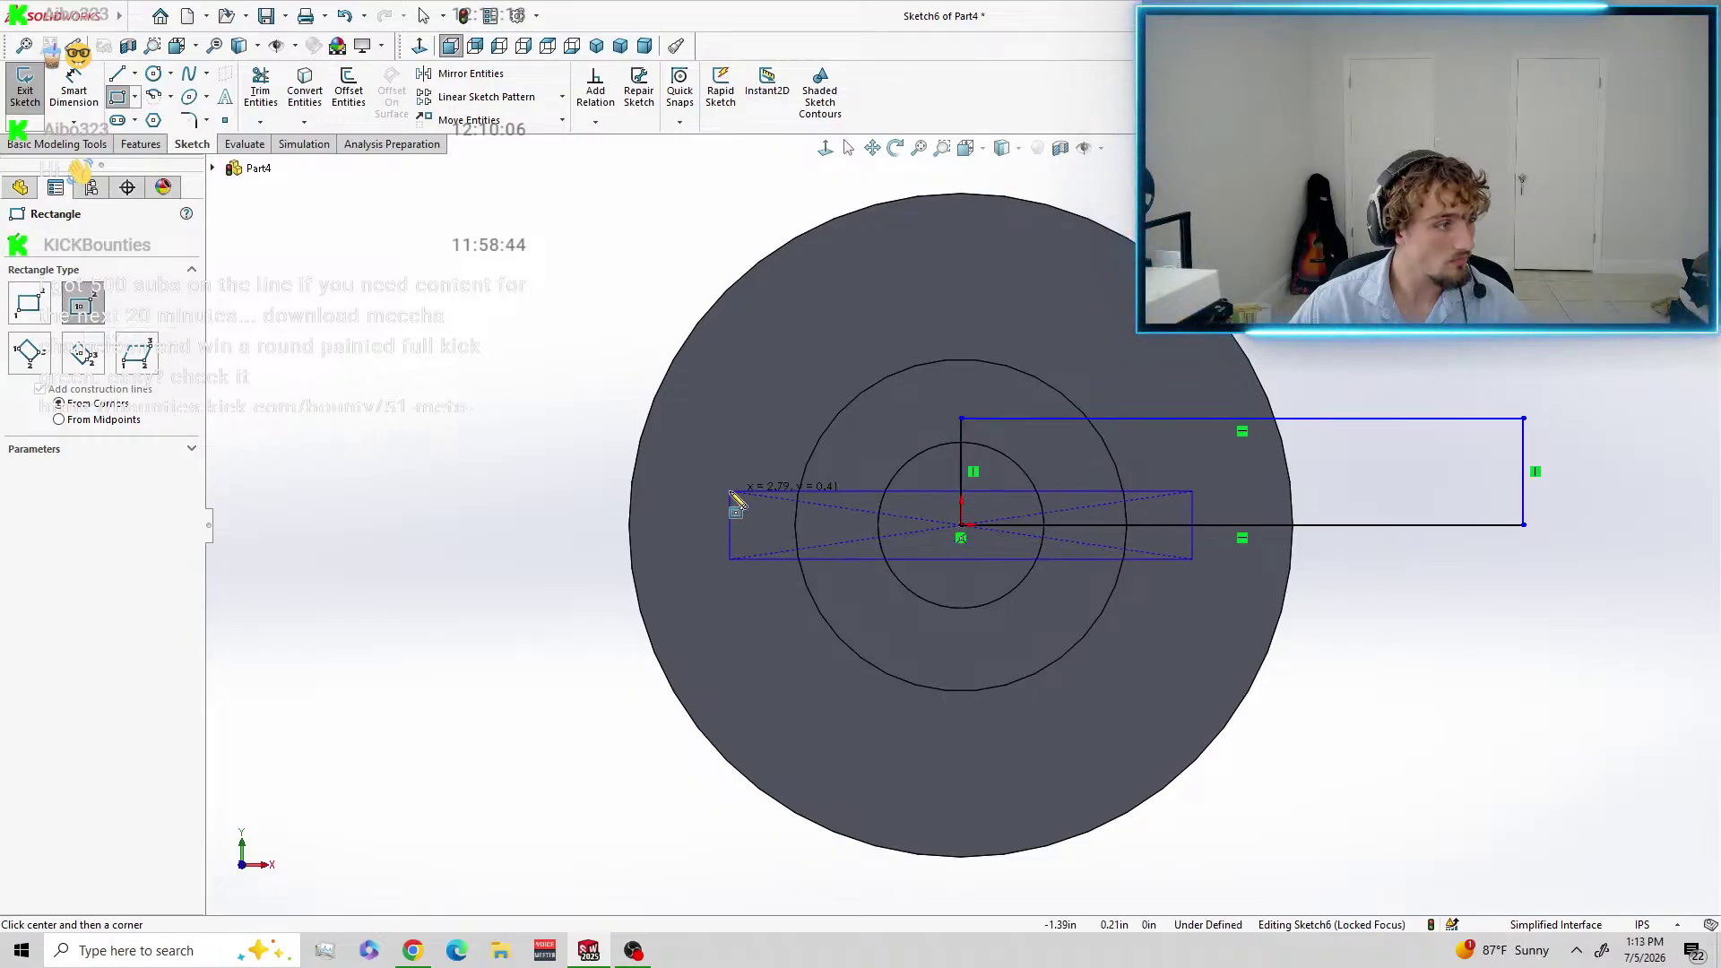
{"action": "key", "text": "Escape"}
{"action": "key", "text": "Escape"}
{"action": "key", "text": "ctrl+z"}
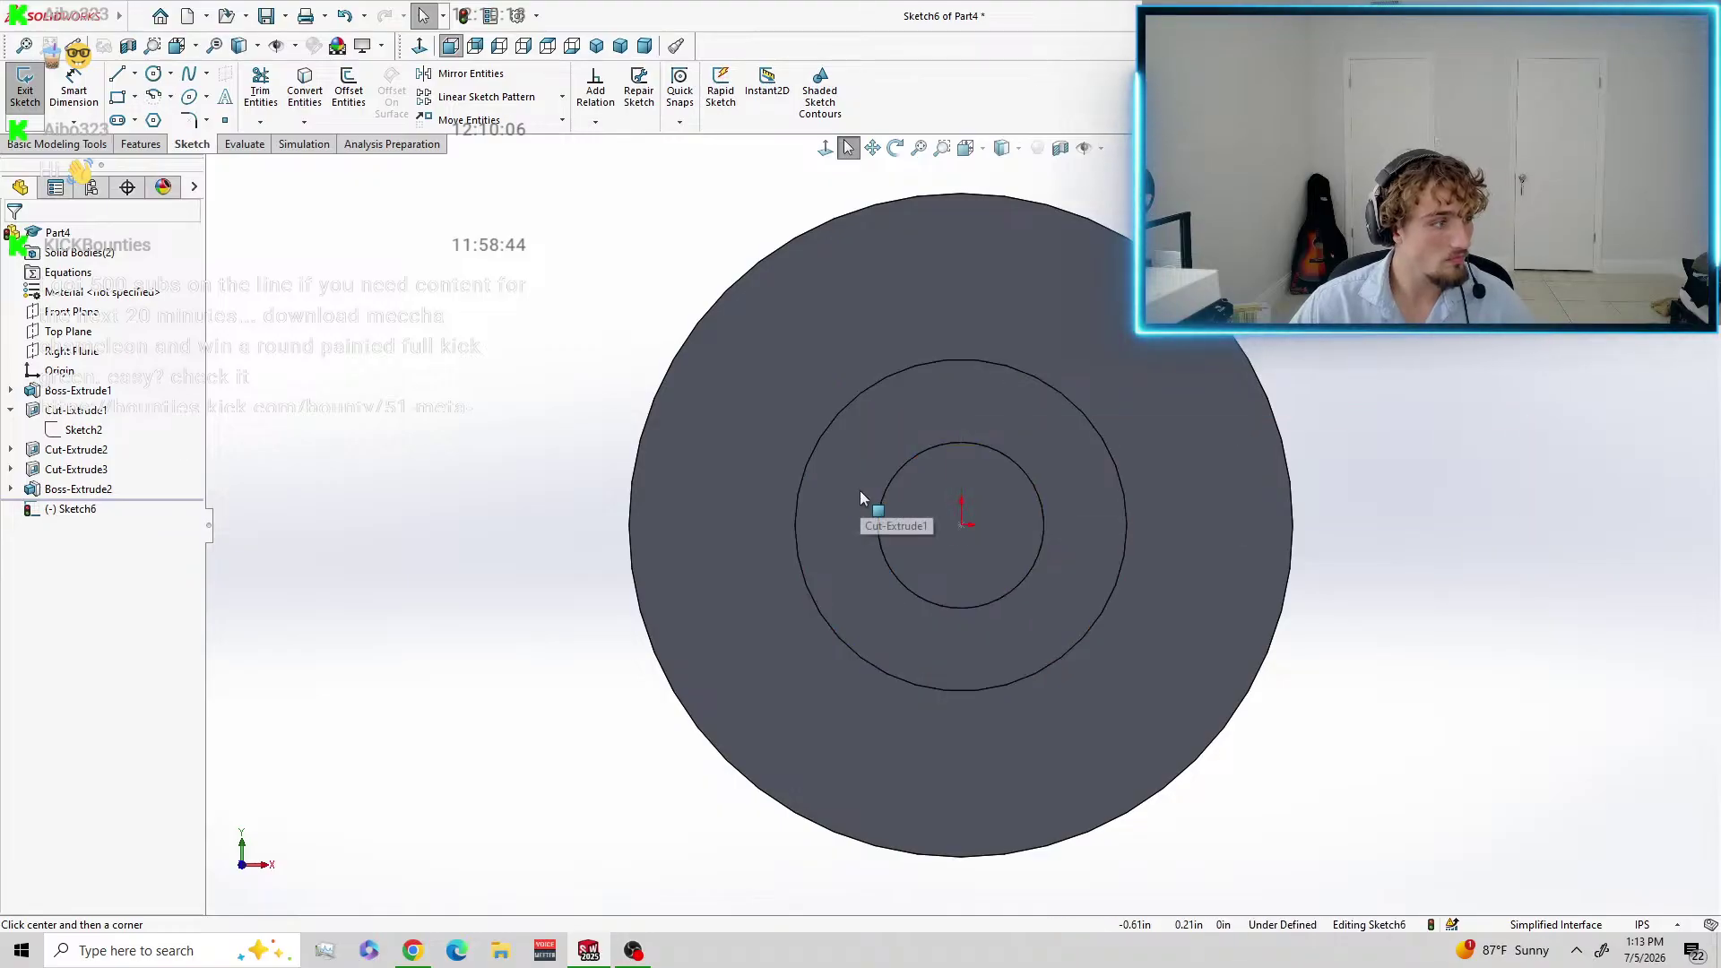
{"action": "left_click", "coordinate": [961, 526]}
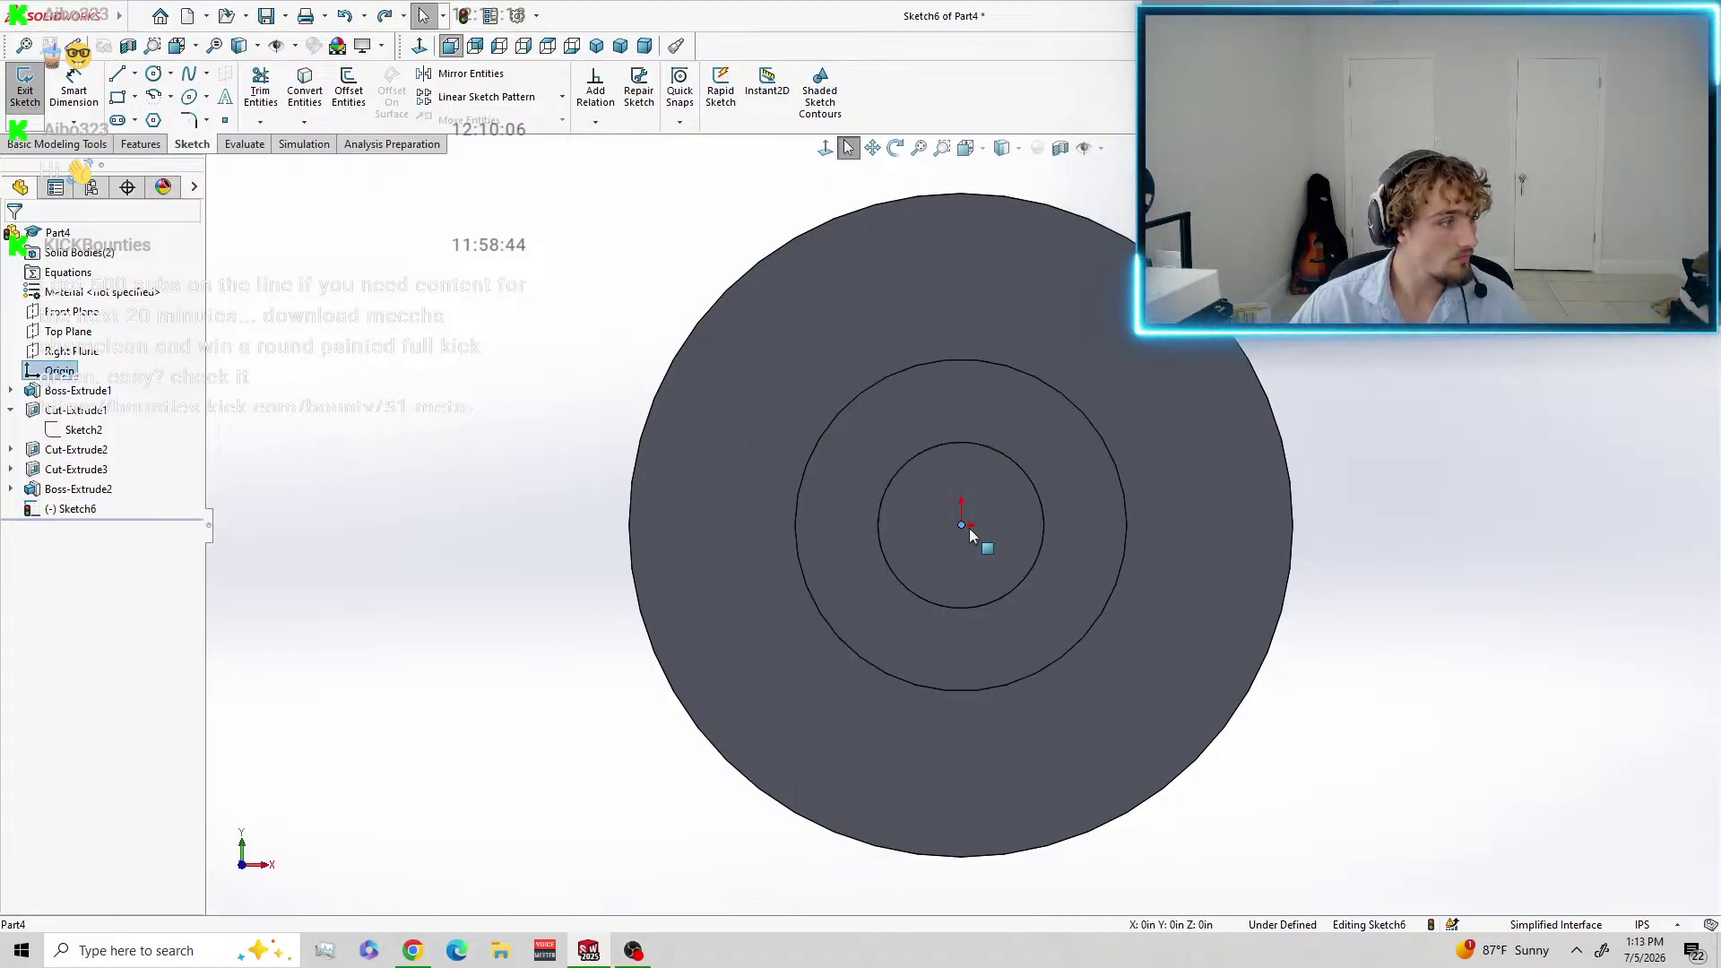
{"action": "left_click", "coordinate": [117, 97]}
{"action": "left_click", "coordinate": [83, 305]}
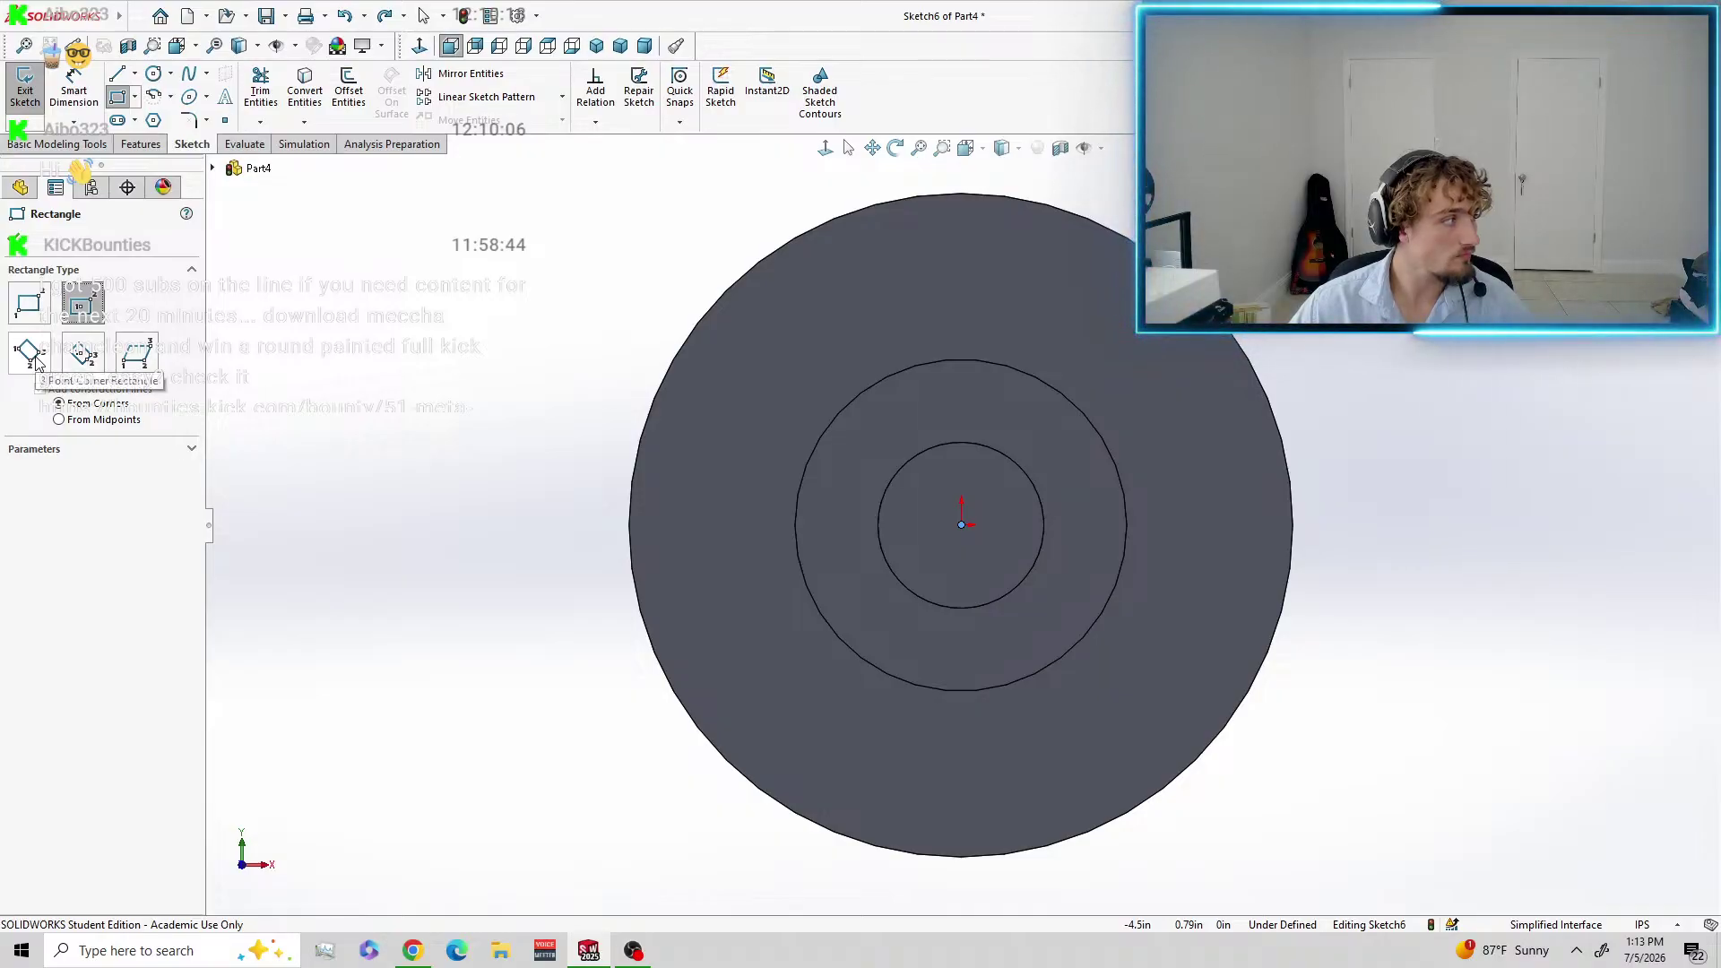
{"action": "left_click", "coordinate": [83, 355]}
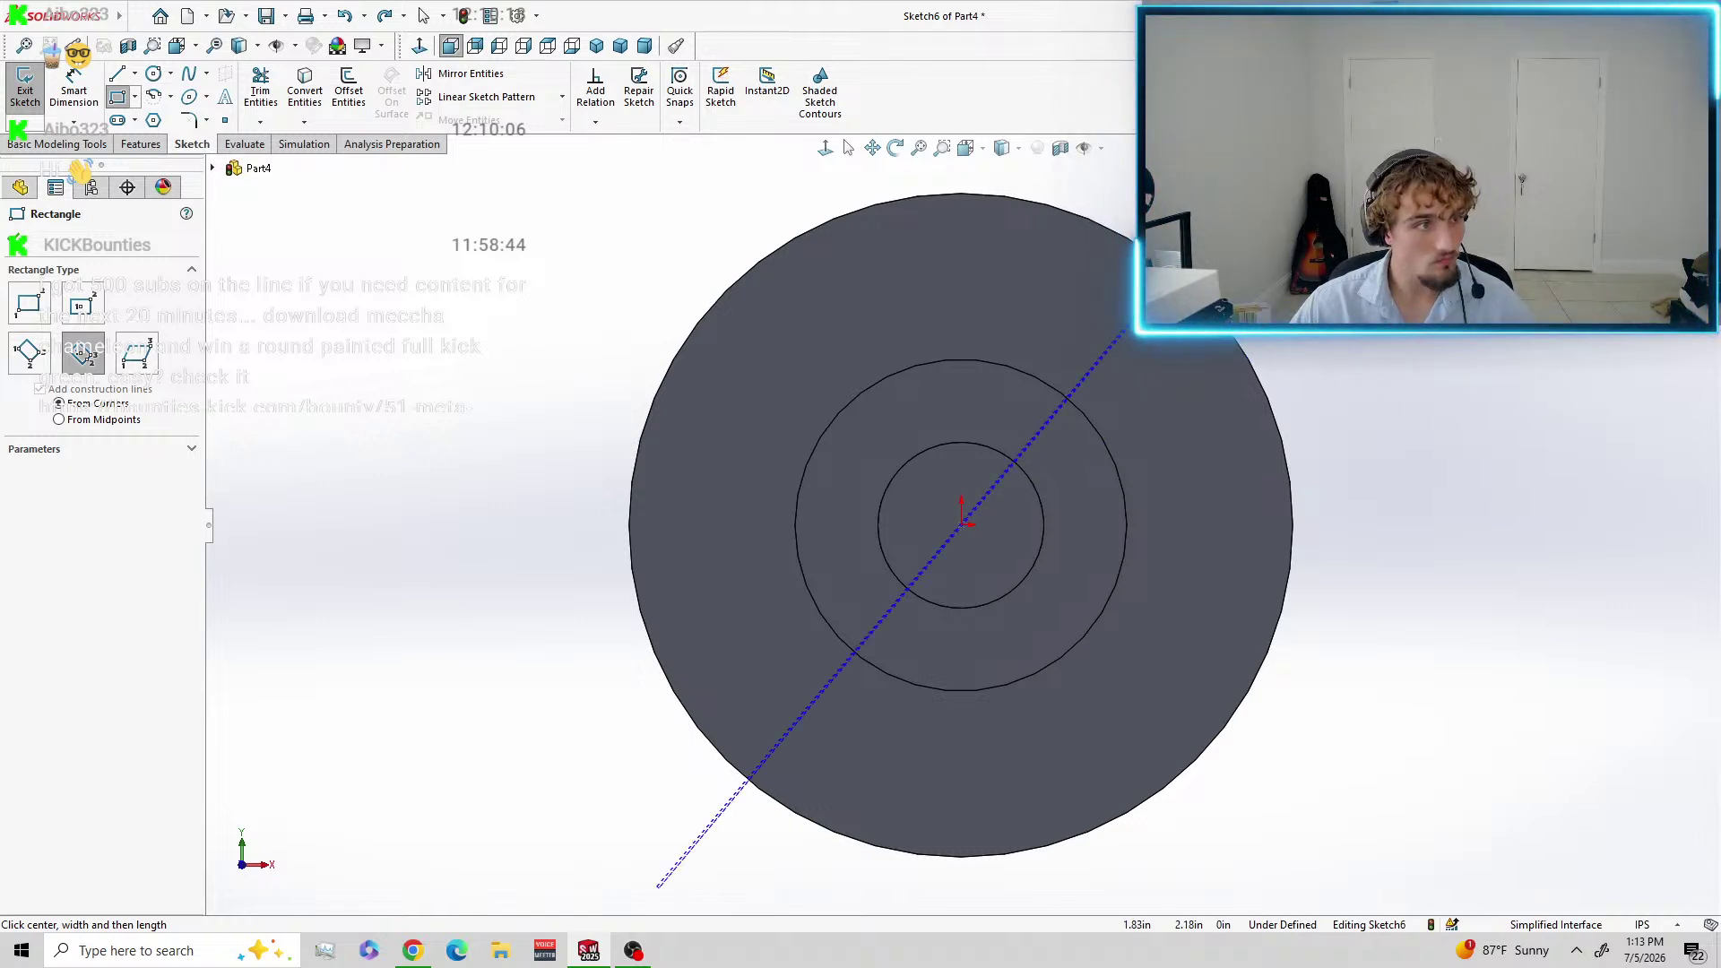
{"action": "left_click", "coordinate": [663, 883]}
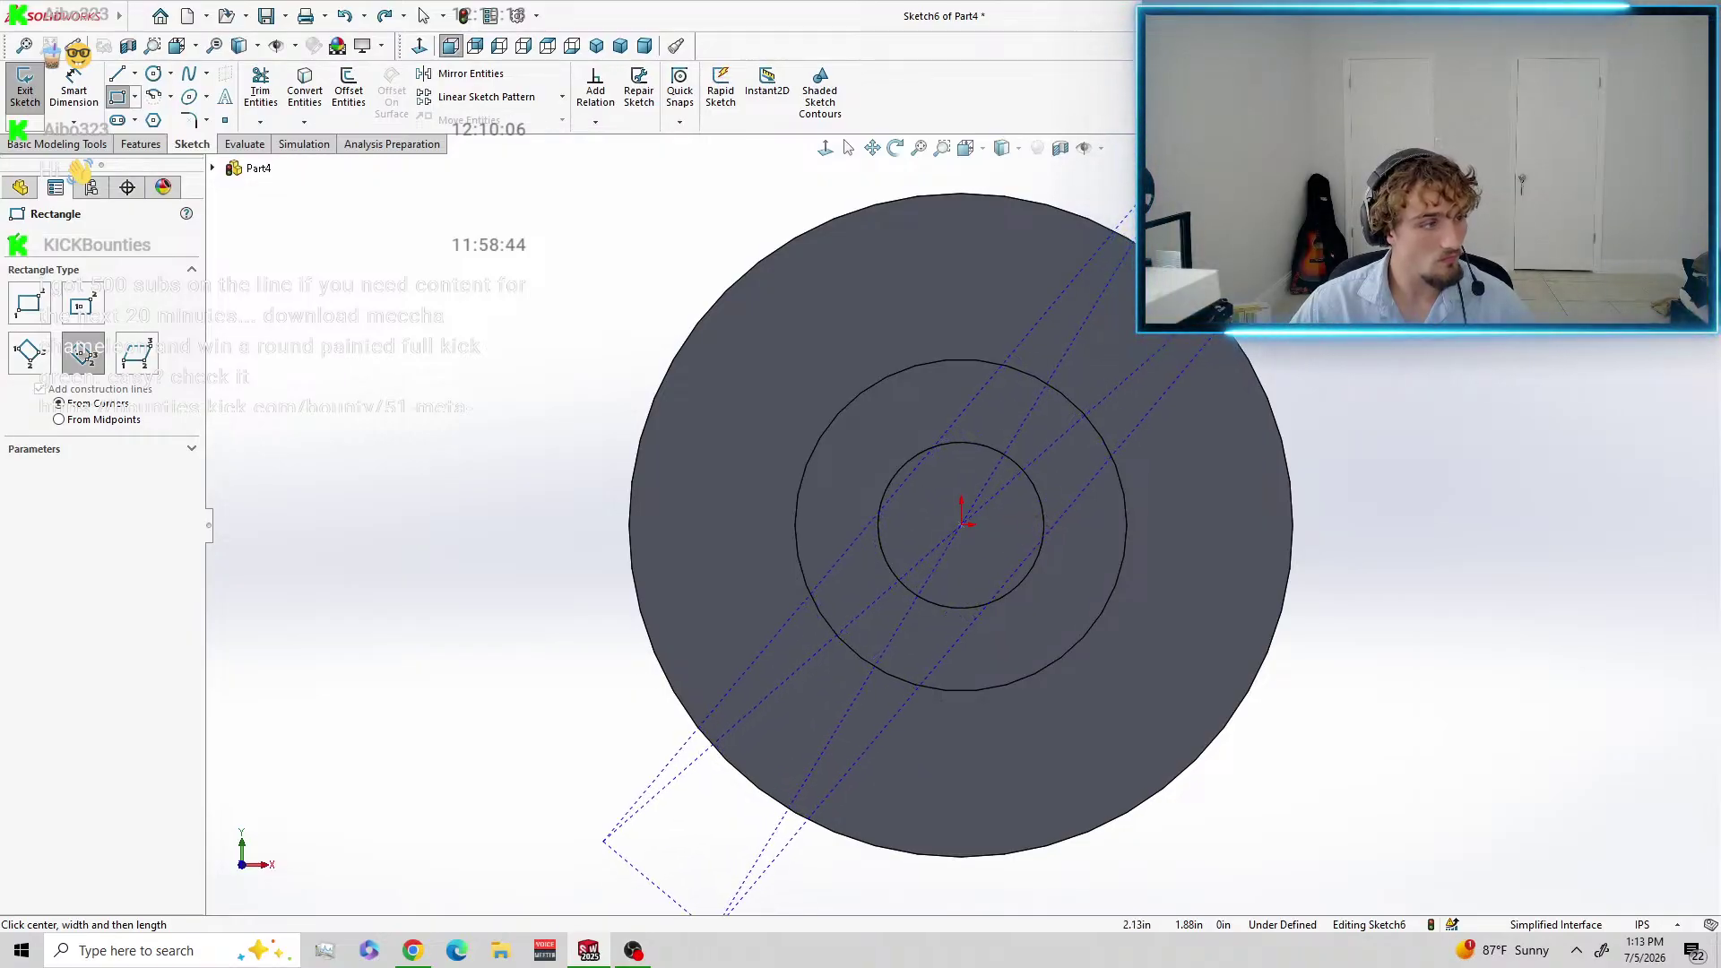
{"action": "key", "text": "Escape"}
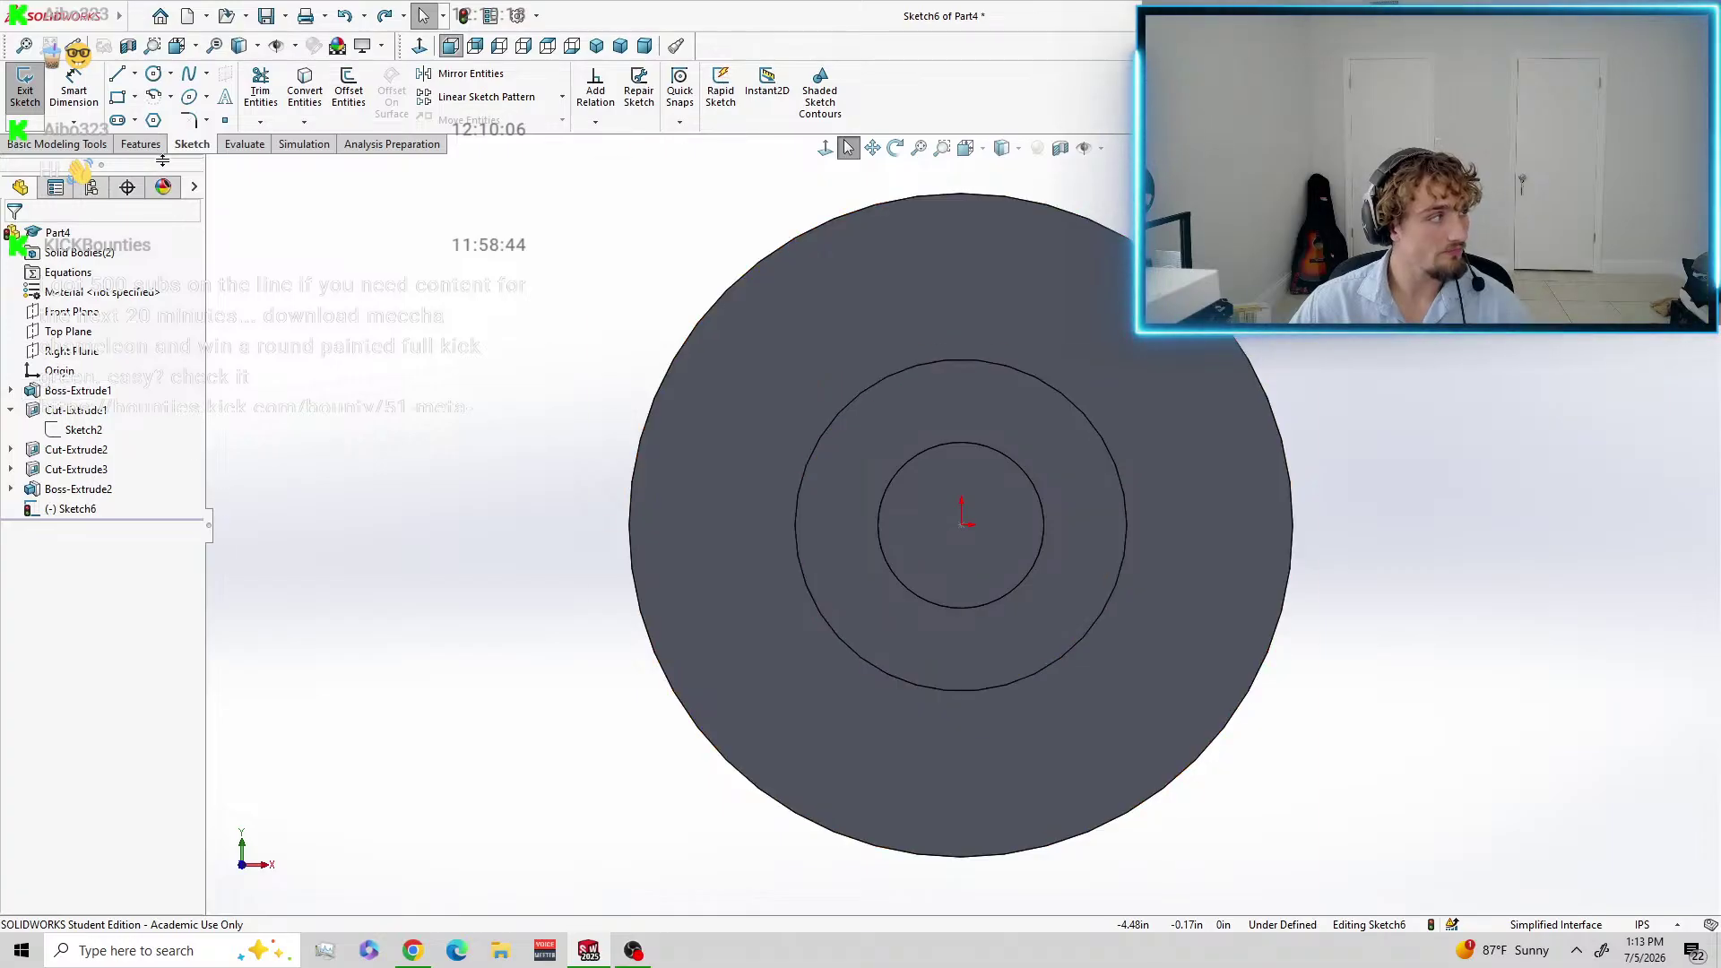
Sketch a narrow 3-point corner rectangle from the origin, running diagonally up across the front face and past the cylinder's edge.
{"action": "left_click", "coordinate": [126, 98]}
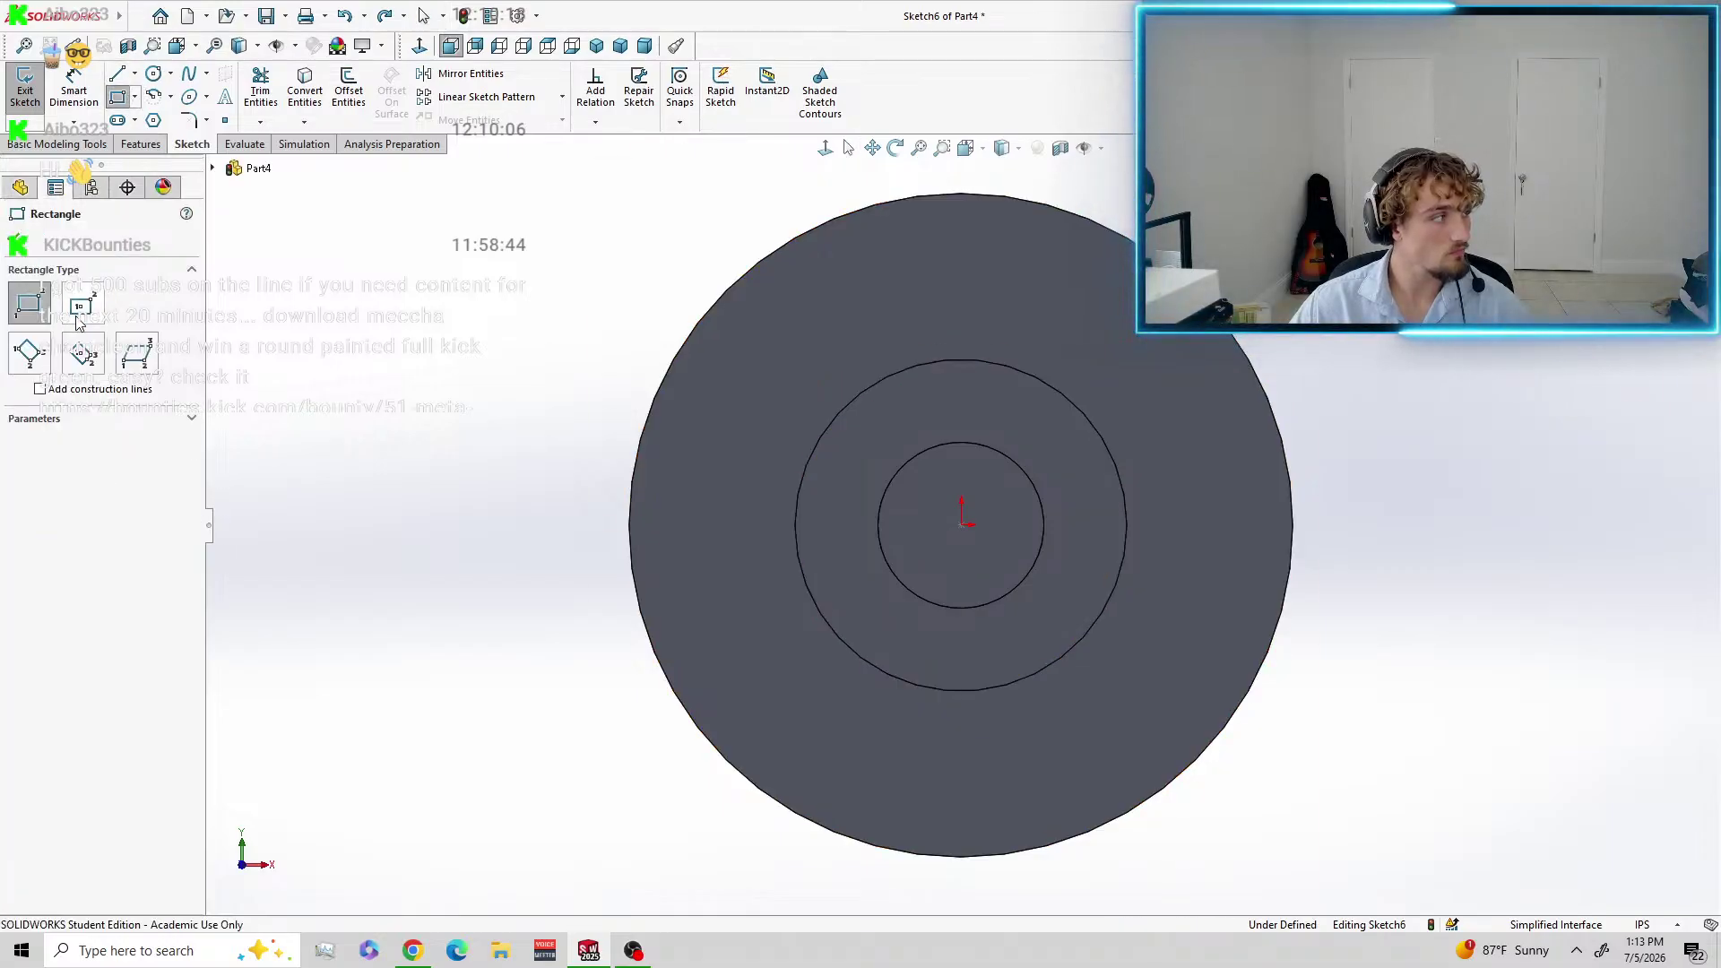
{"action": "left_click", "coordinate": [29, 352]}
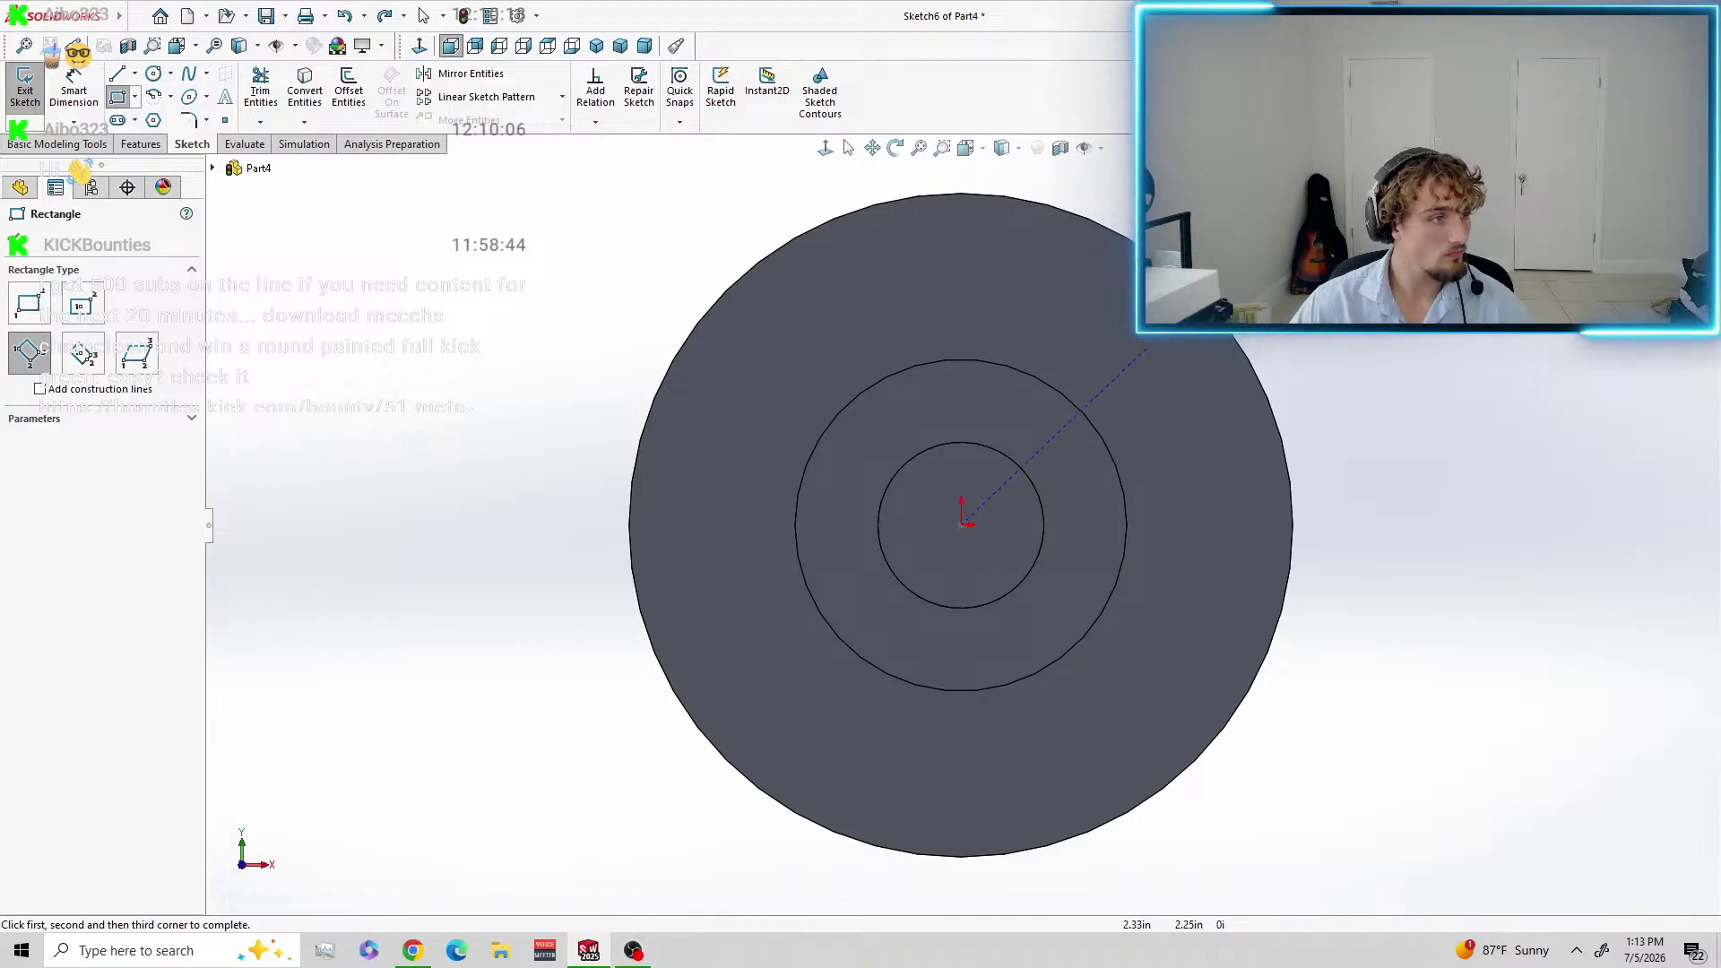
{"action": "left_click", "coordinate": [1299, 152]}
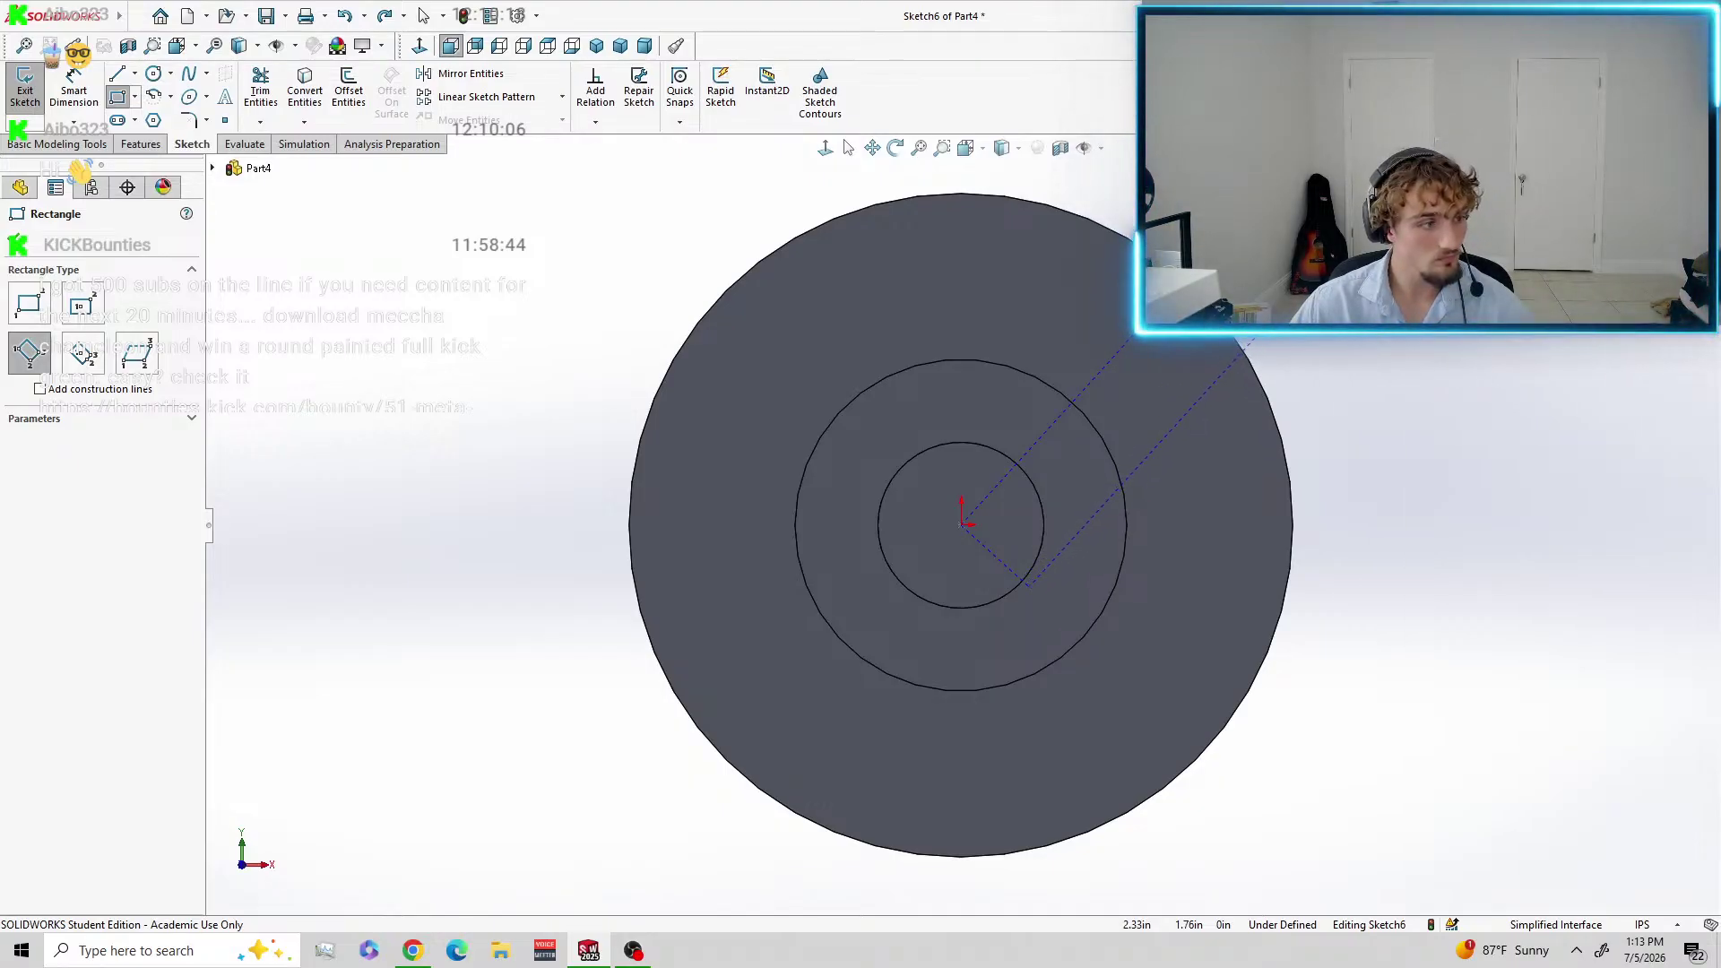
{"action": "left_click", "coordinate": [1352, 219]}
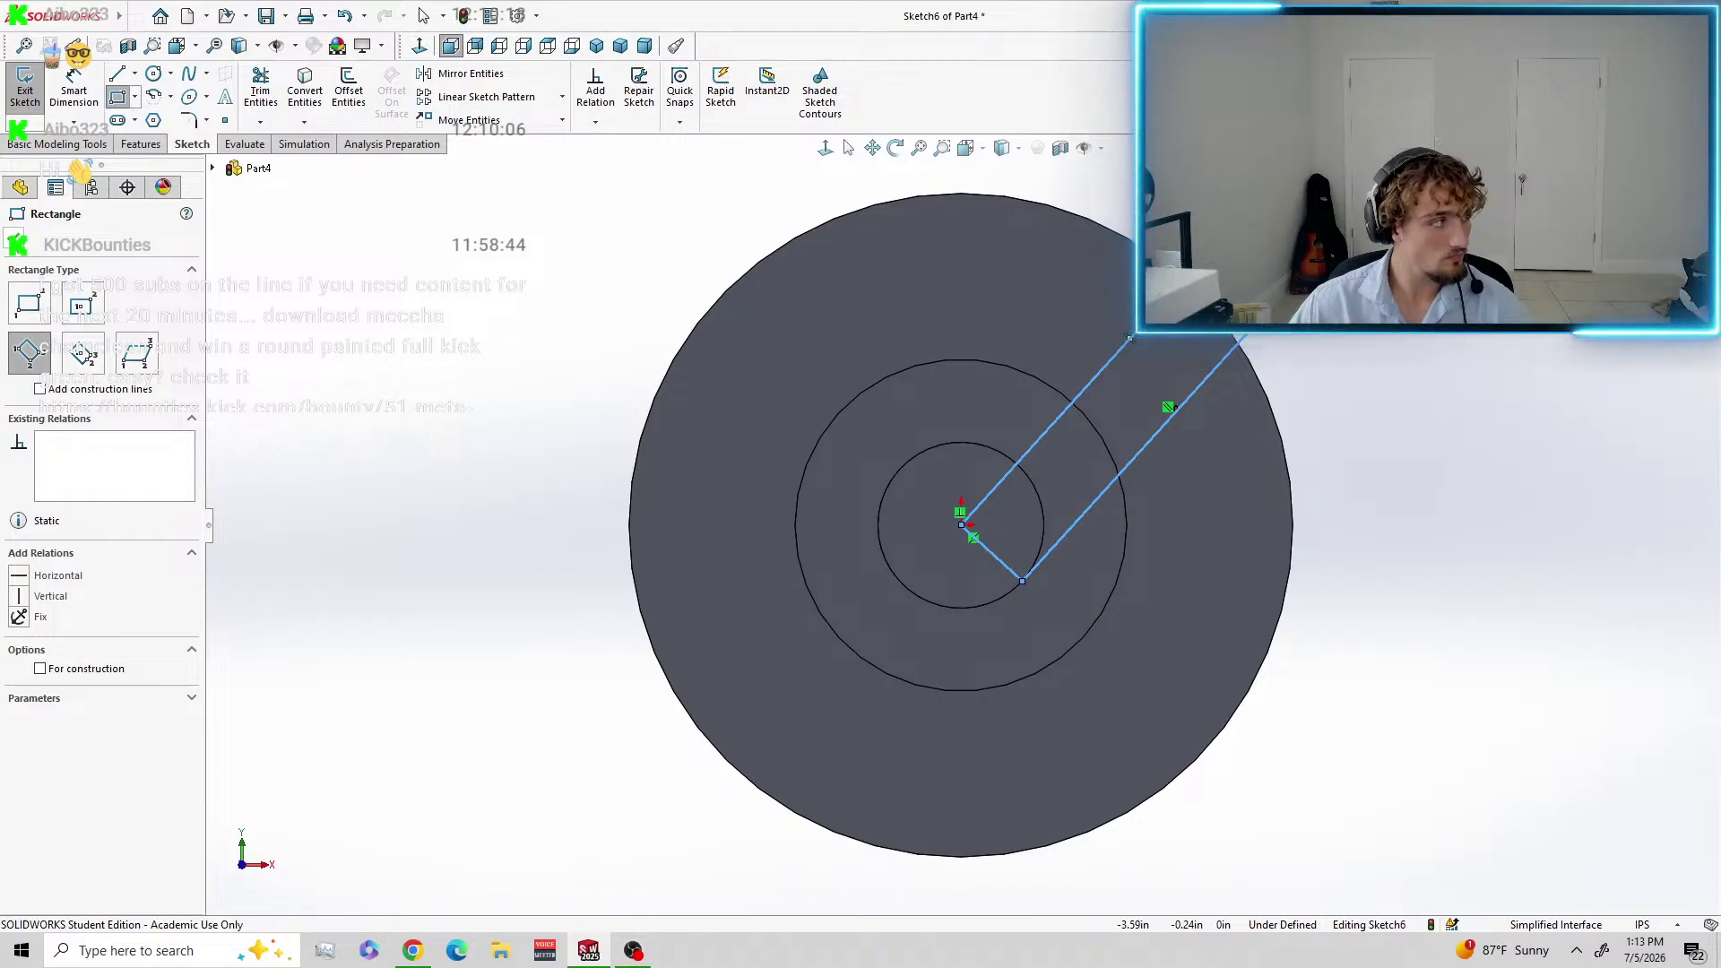
{"action": "left_click", "coordinate": [82, 314]}
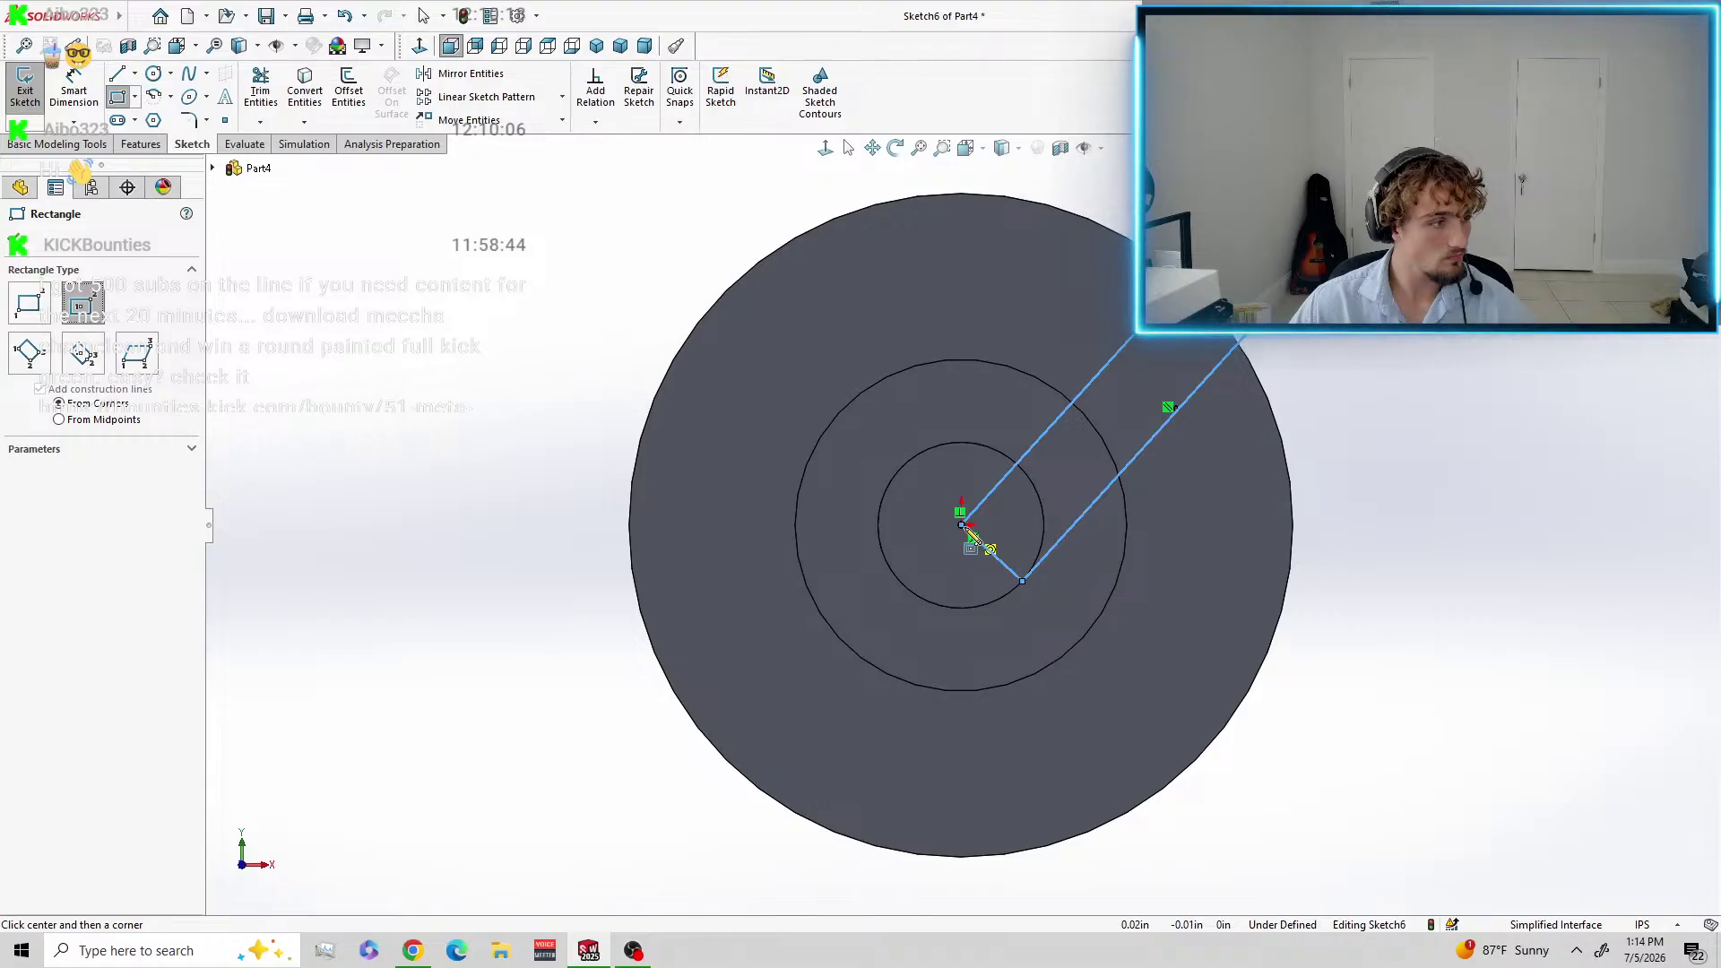
{"action": "left_click", "coordinate": [962, 526]}
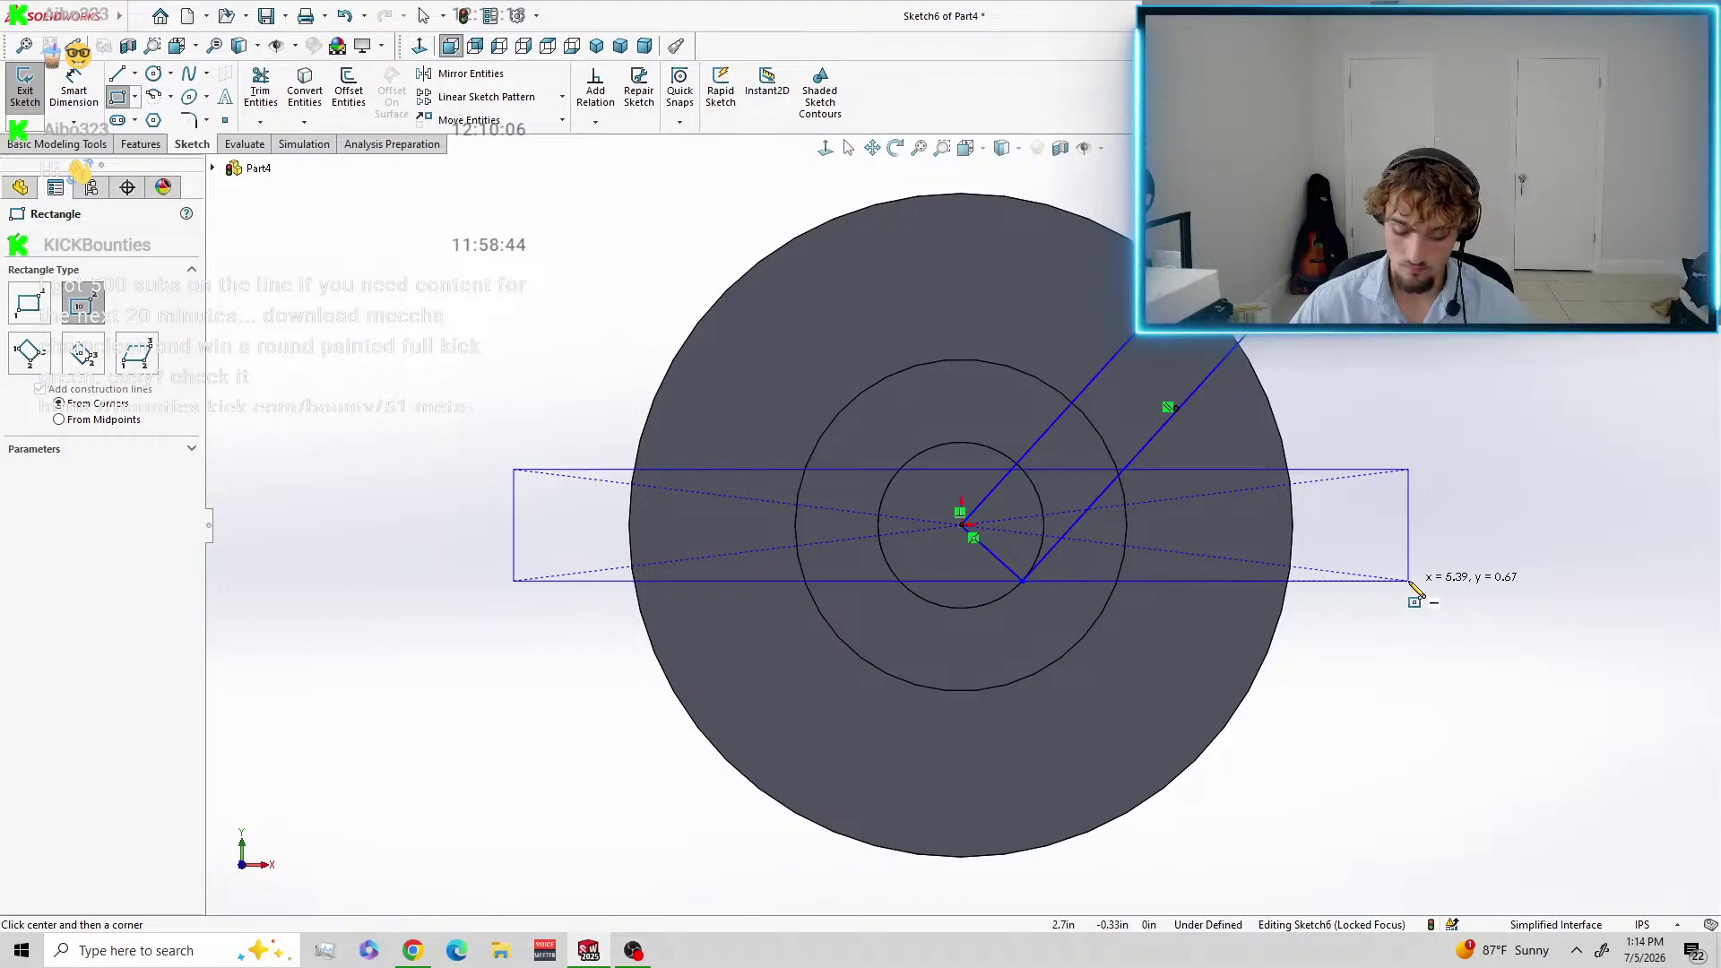
{"action": "key", "text": "Escape"}
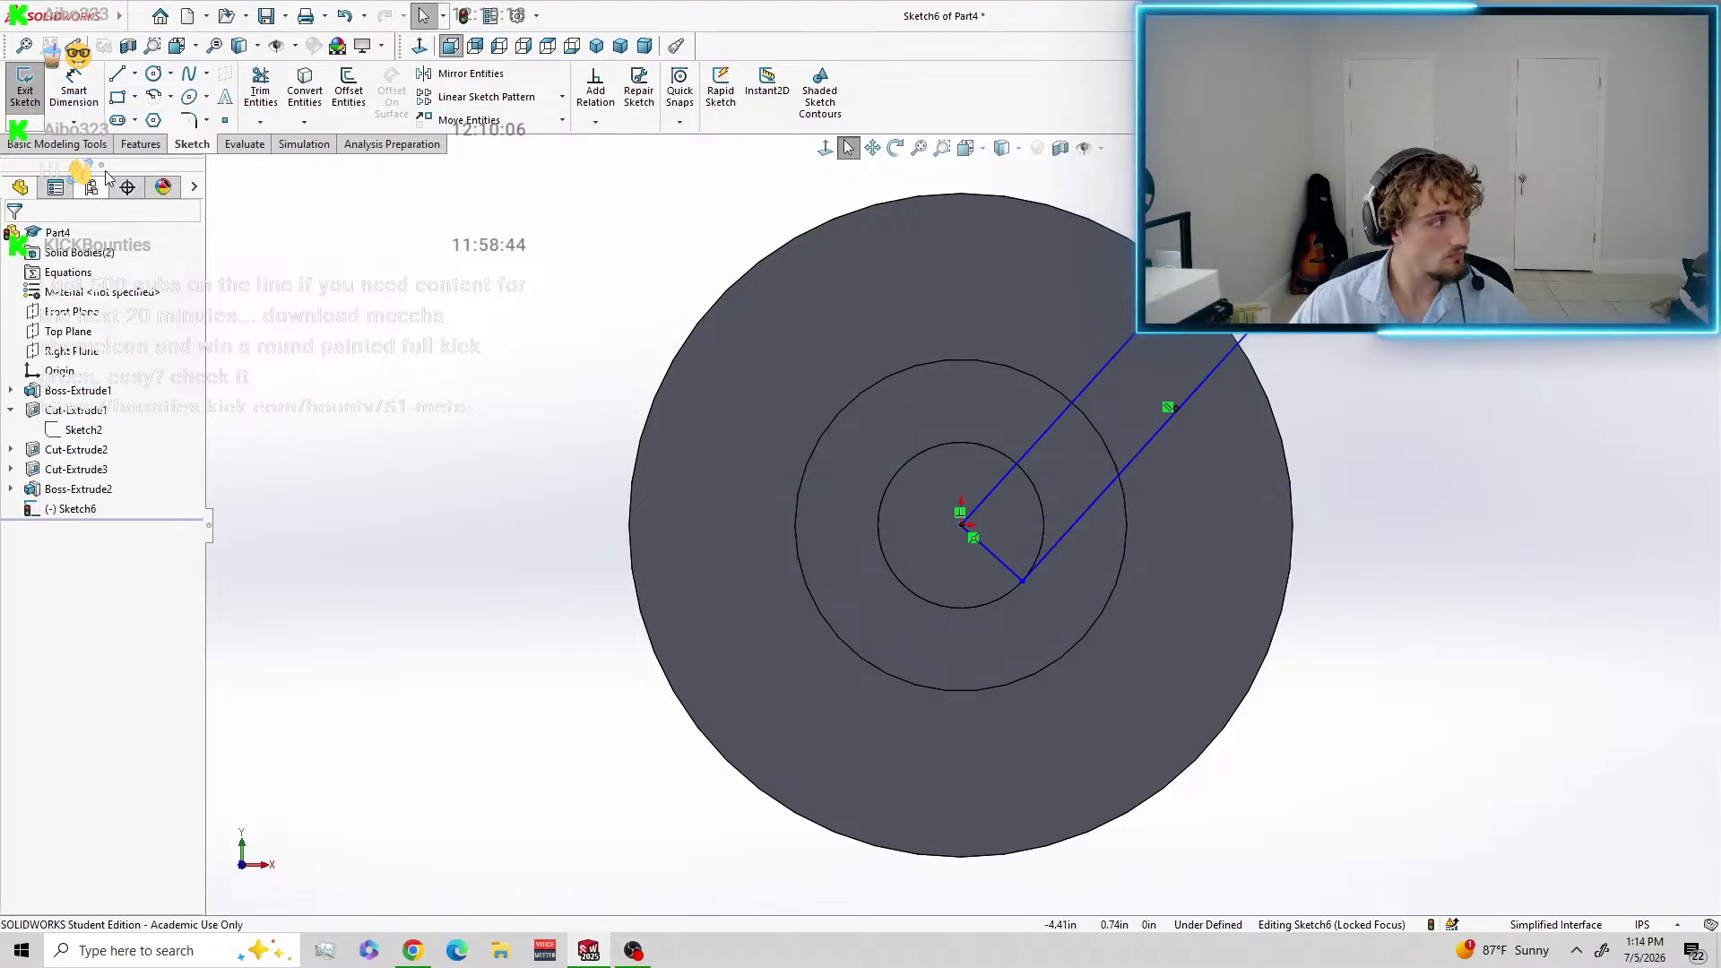
Sketch a narrow horizontal corner rectangle about 4.35 in long from the origin, extending past the cylinder's right edge.
{"action": "left_click", "coordinate": [117, 96]}
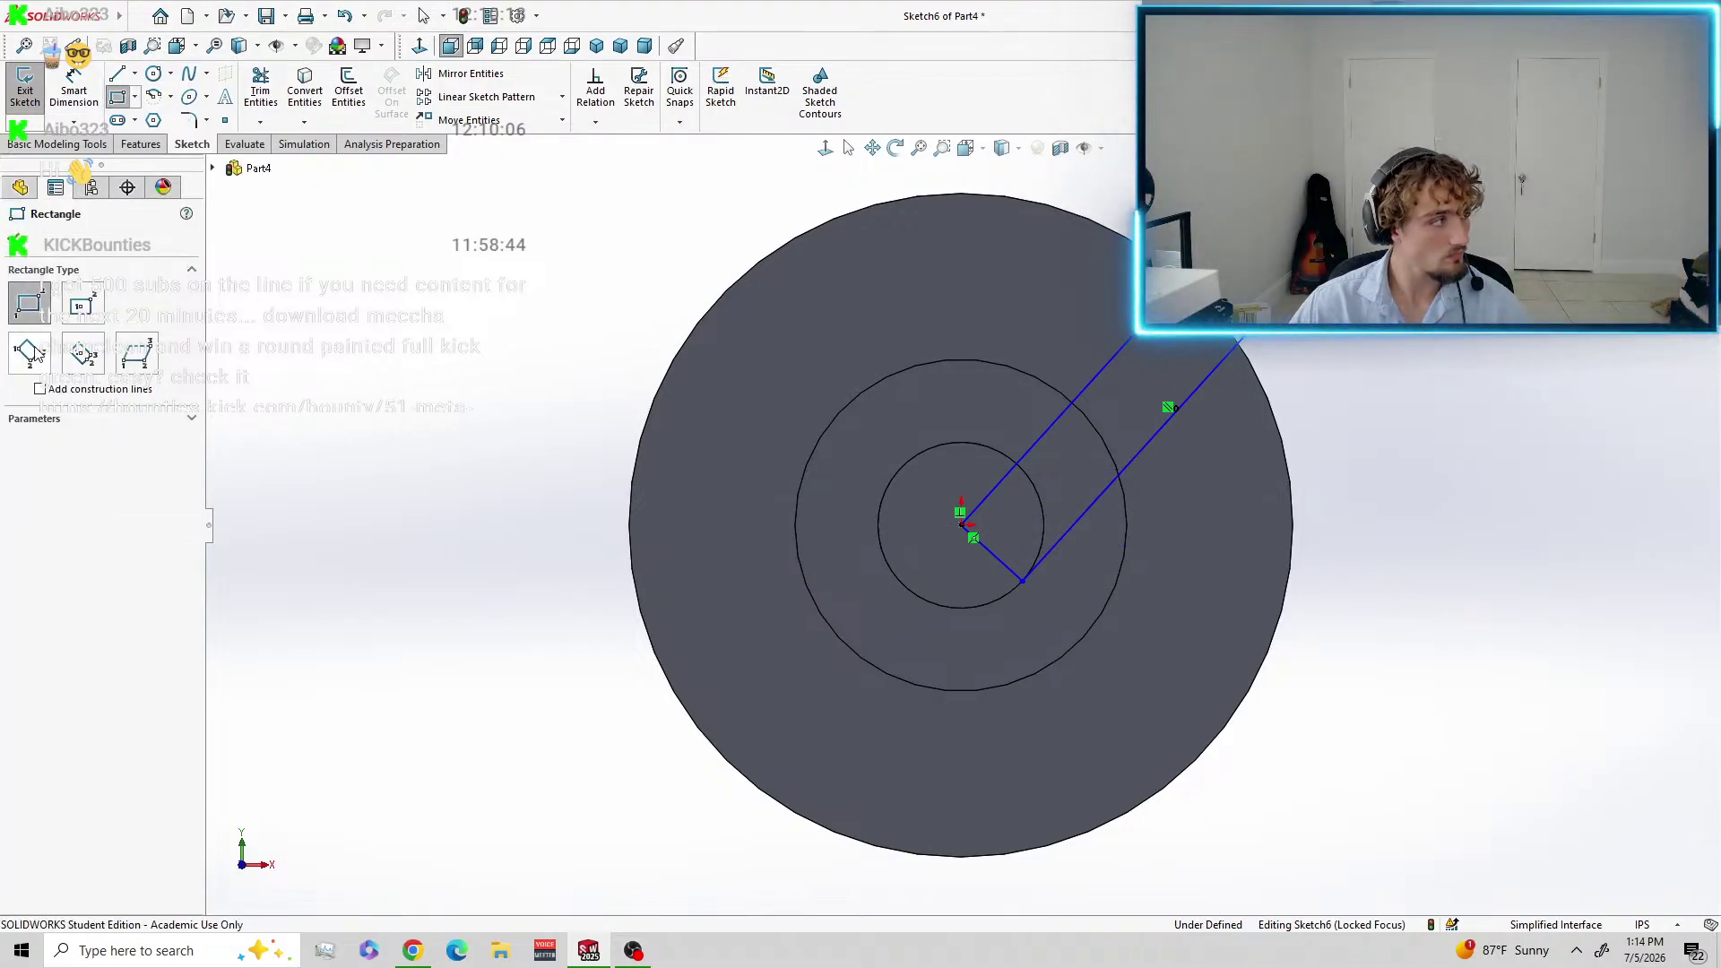
{"action": "left_click", "coordinate": [960, 526]}
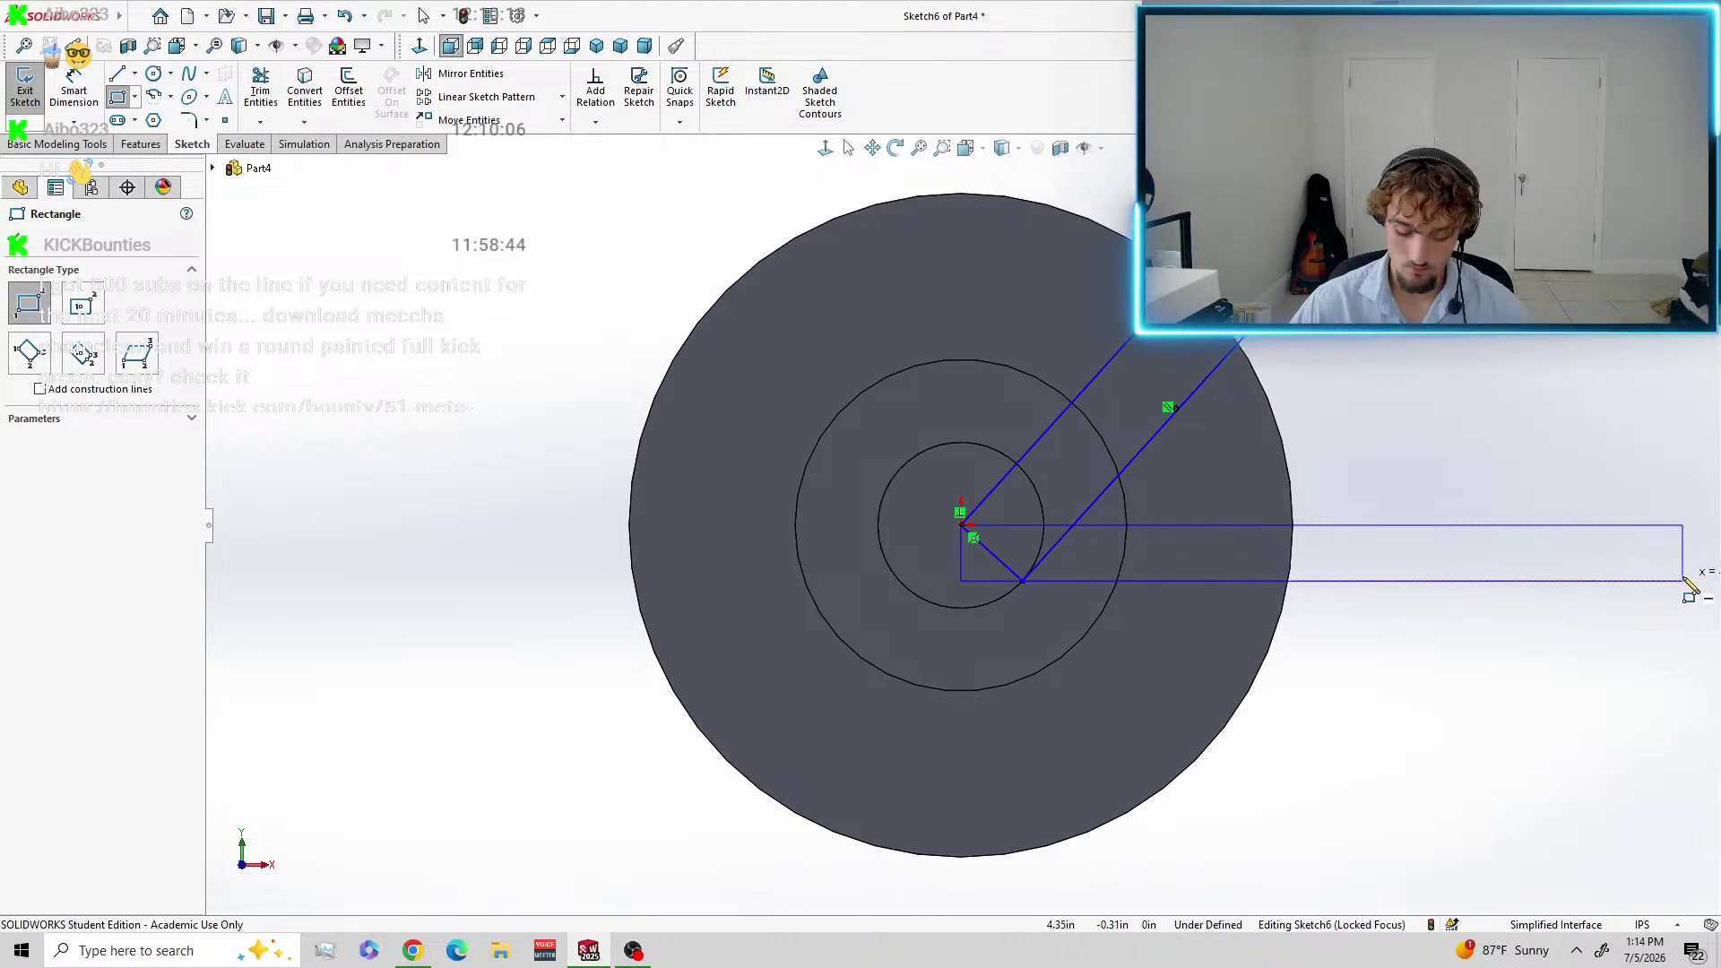
{"action": "left_click", "coordinate": [1685, 581]}
{"action": "scroll", "coordinate": [1542, 677], "scroll_direction": "down", "scroll_amount": 2}
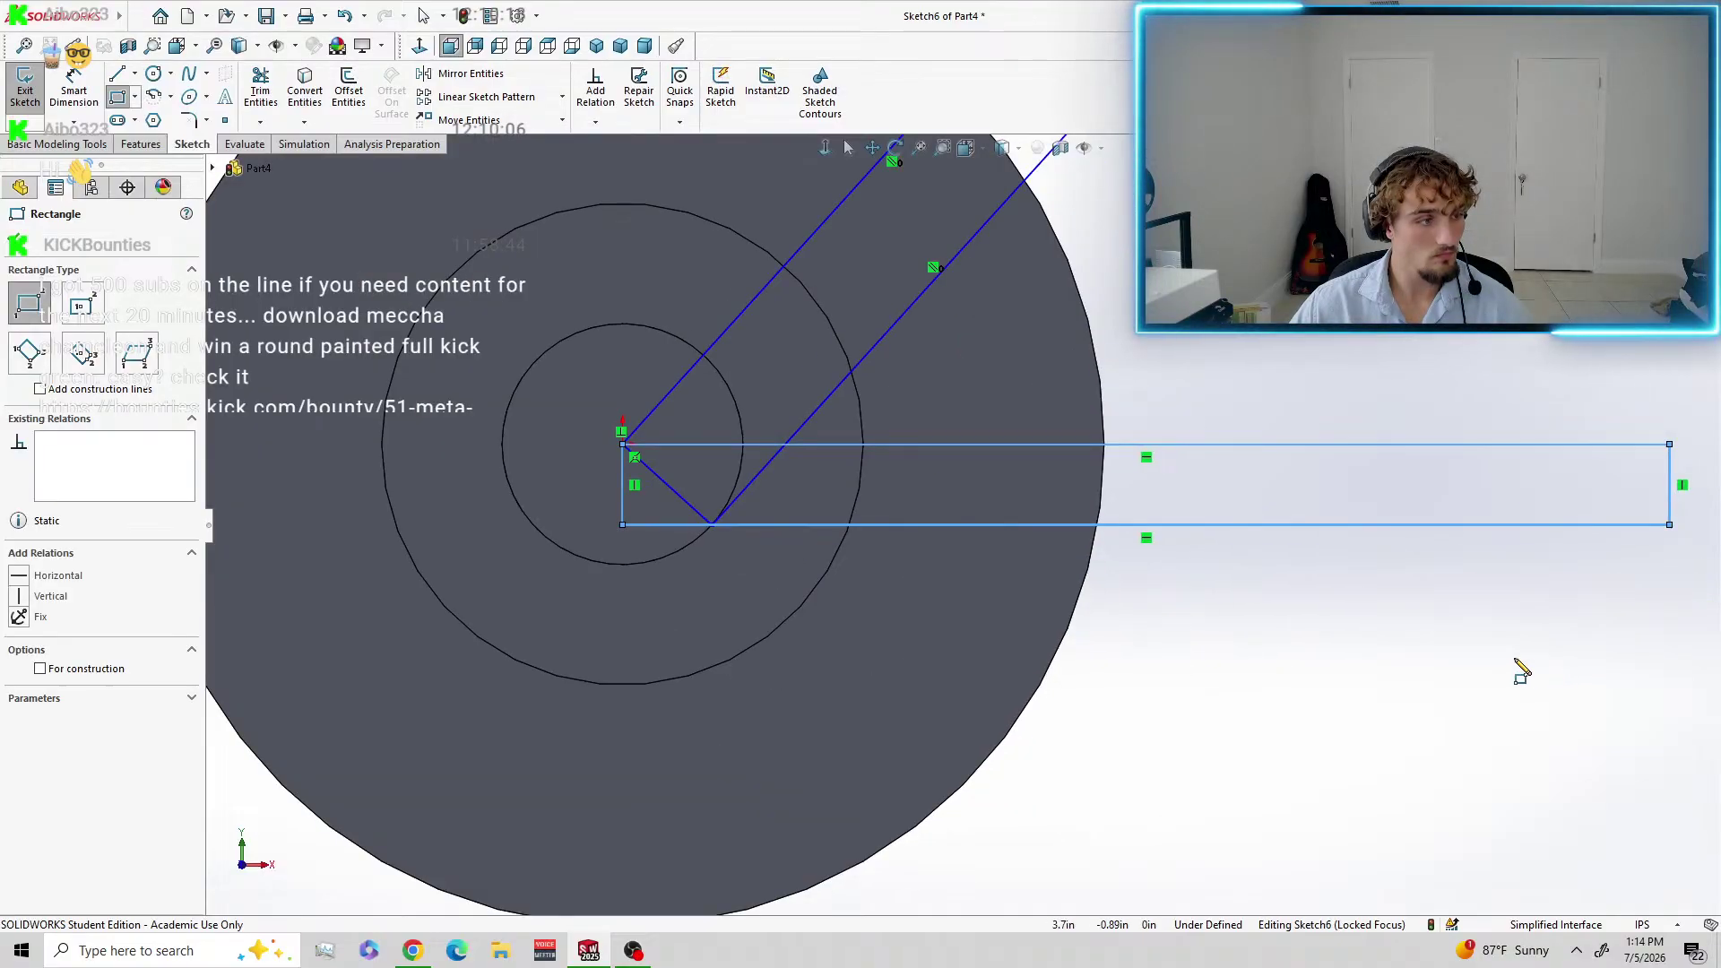
{"action": "scroll", "coordinate": [1497, 659], "scroll_direction": "up", "scroll_amount": 3}
{"action": "scroll", "coordinate": [1434, 592], "scroll_direction": "up", "scroll_amount": 2}
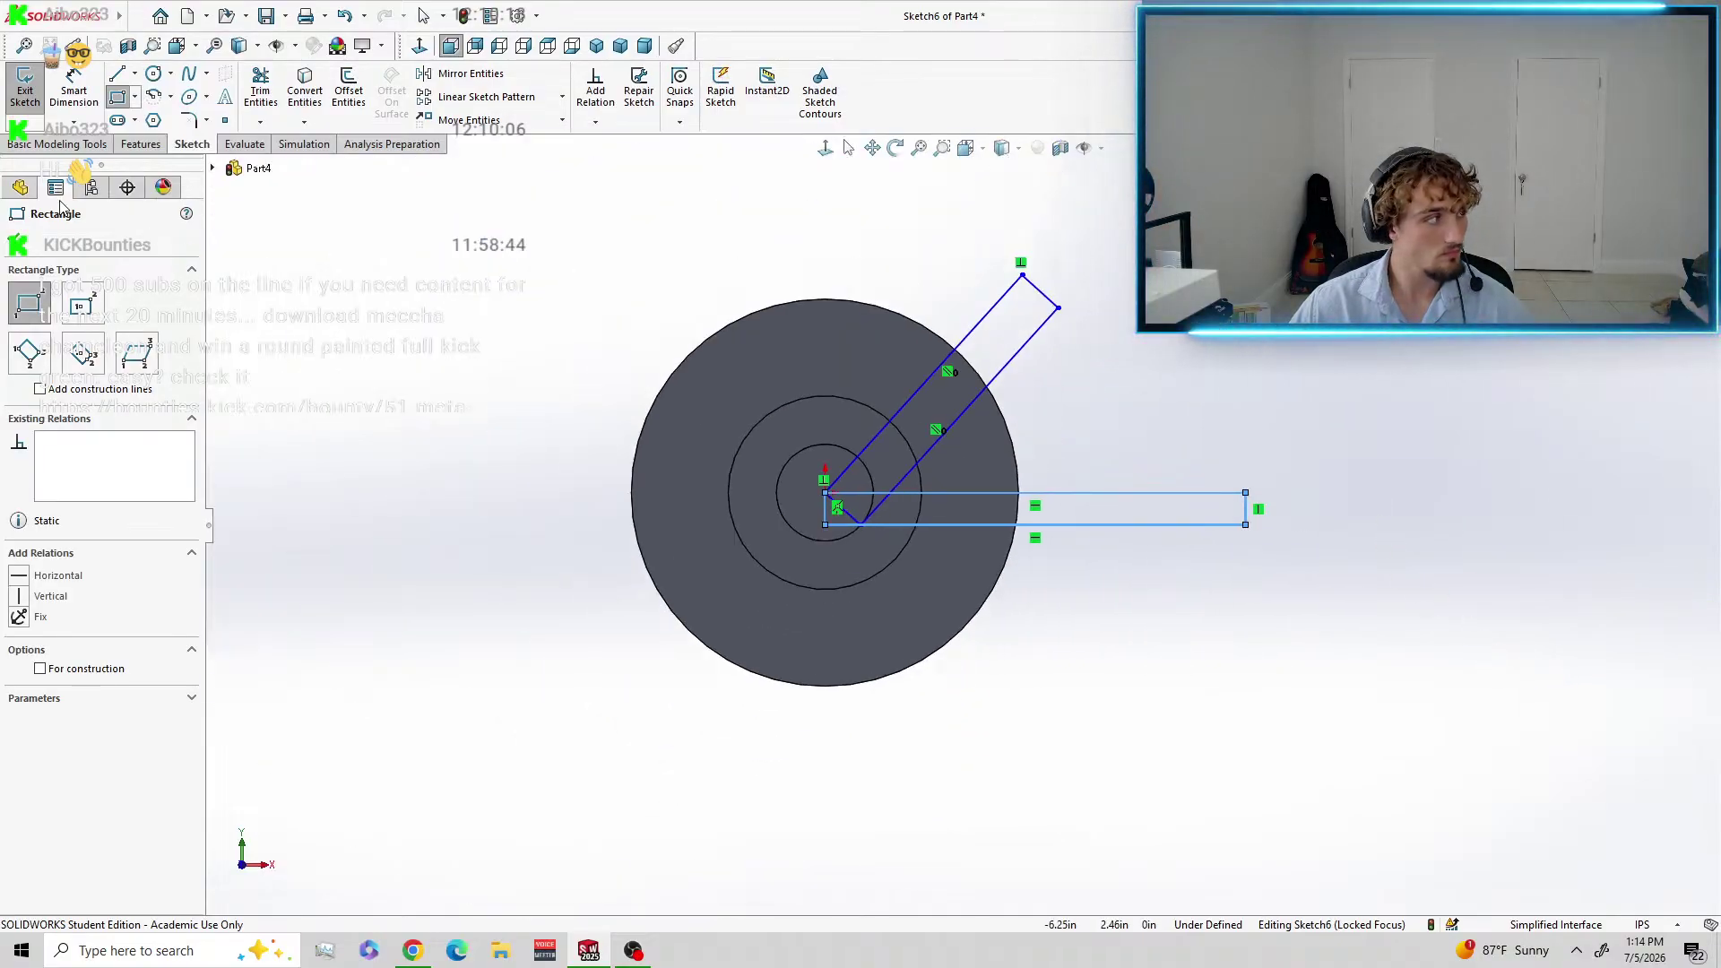
Finish the sketch and try to extrude both rectangles as a boss with Merge result turned off.
{"action": "key", "text": "Escape"}
{"action": "scroll", "coordinate": [951, 358], "scroll_direction": "down", "scroll_amount": 3}
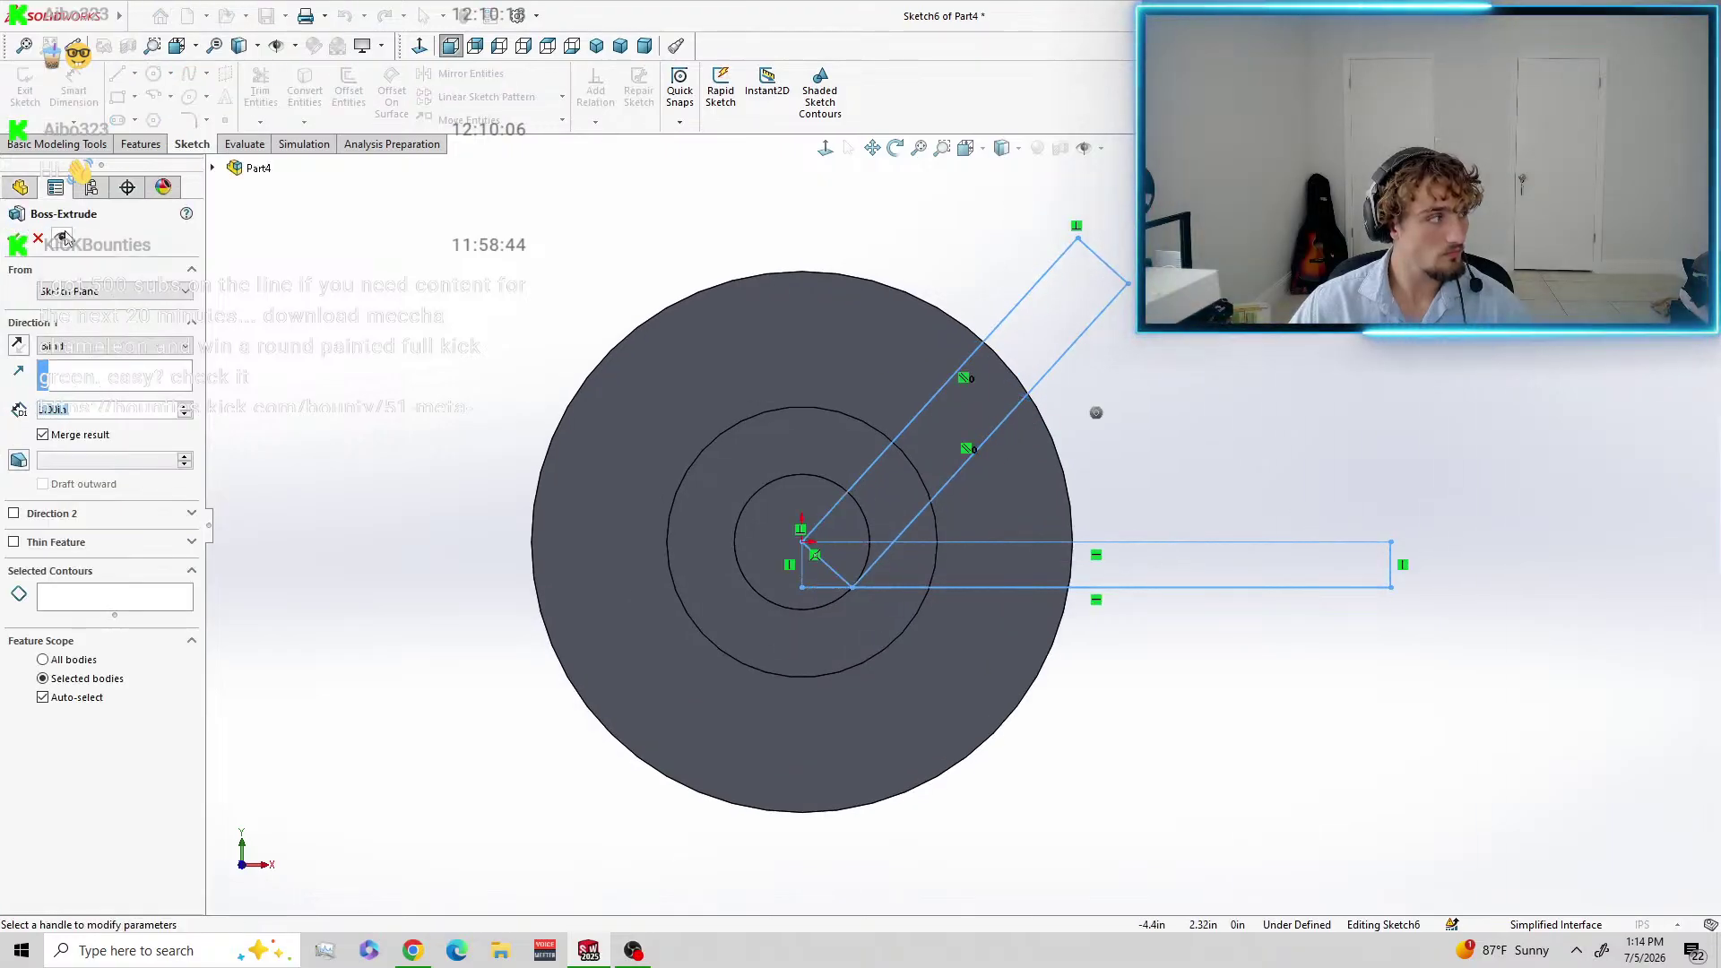
{"action": "left_click", "coordinate": [620, 45]}
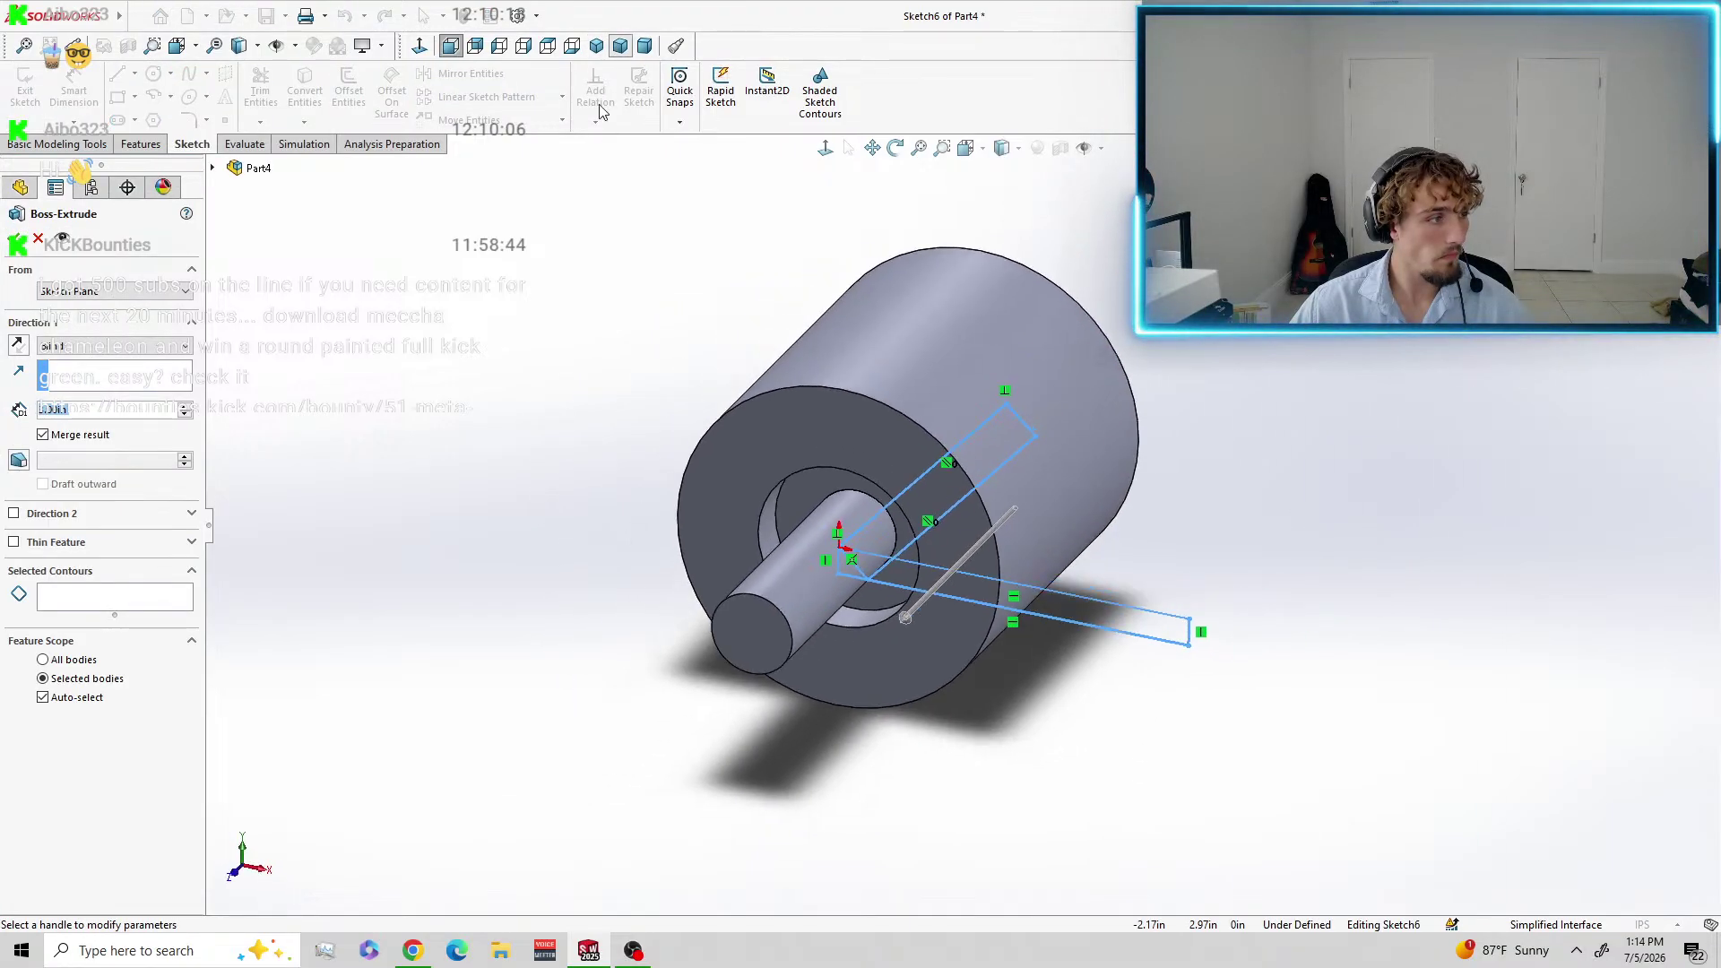
{"action": "scroll", "coordinate": [841, 499], "scroll_direction": "down", "scroll_amount": 2}
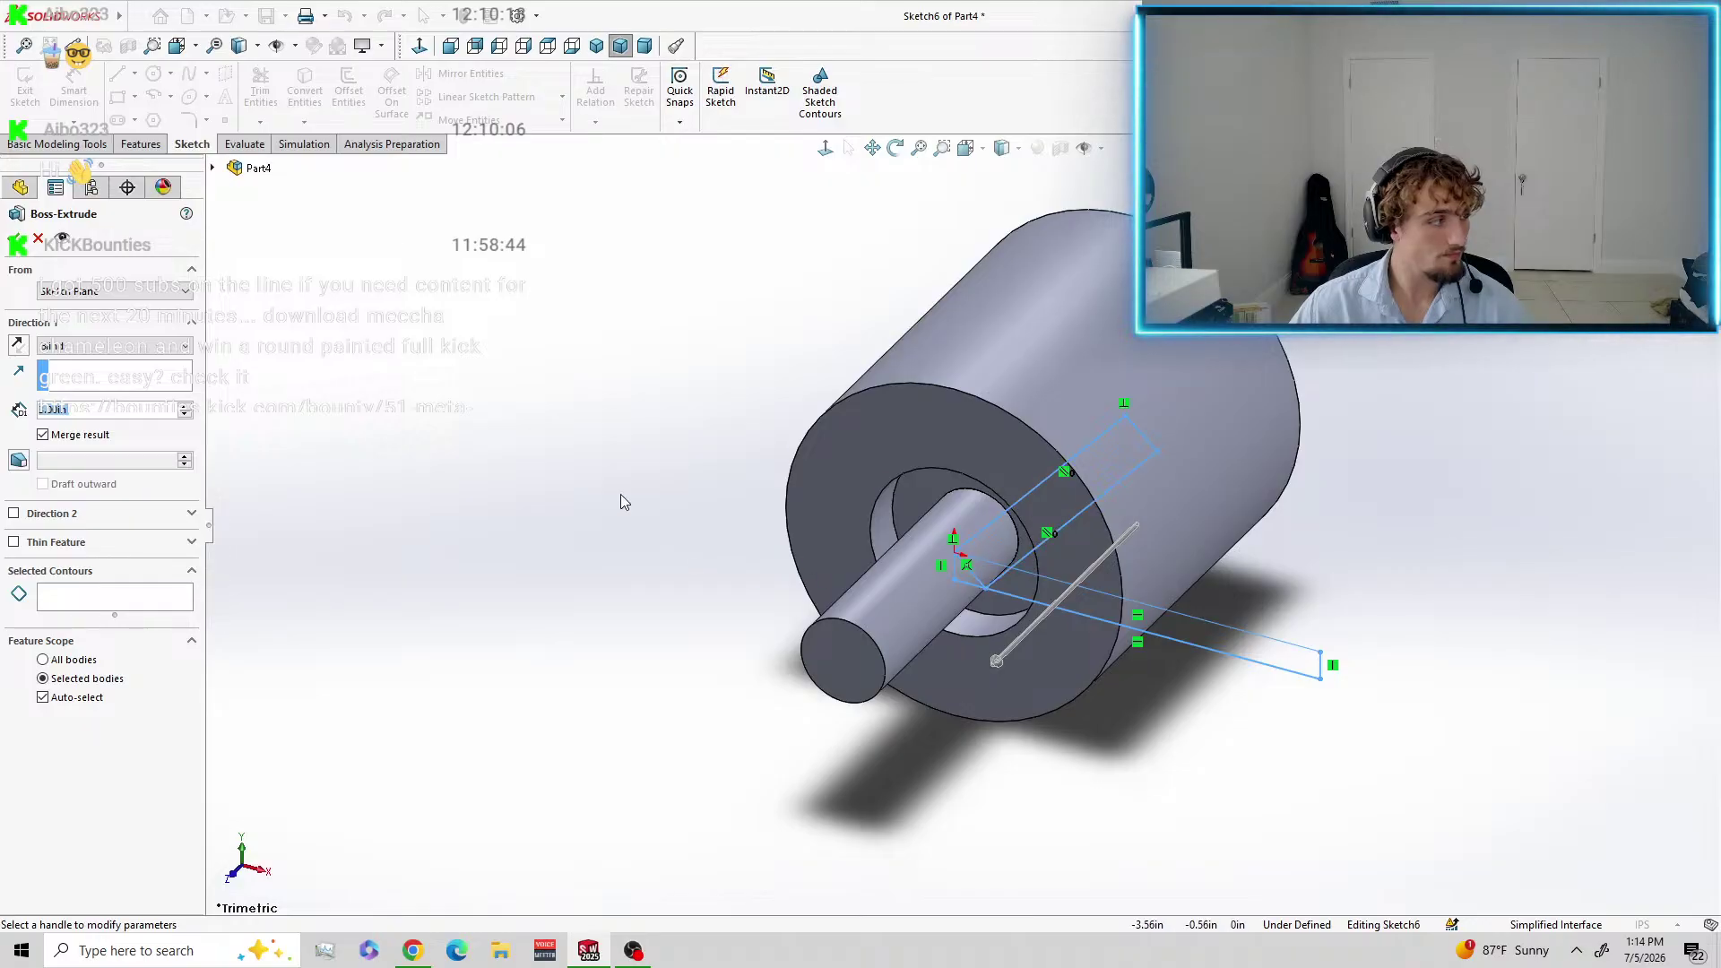
{"action": "left_click", "coordinate": [141, 438]}
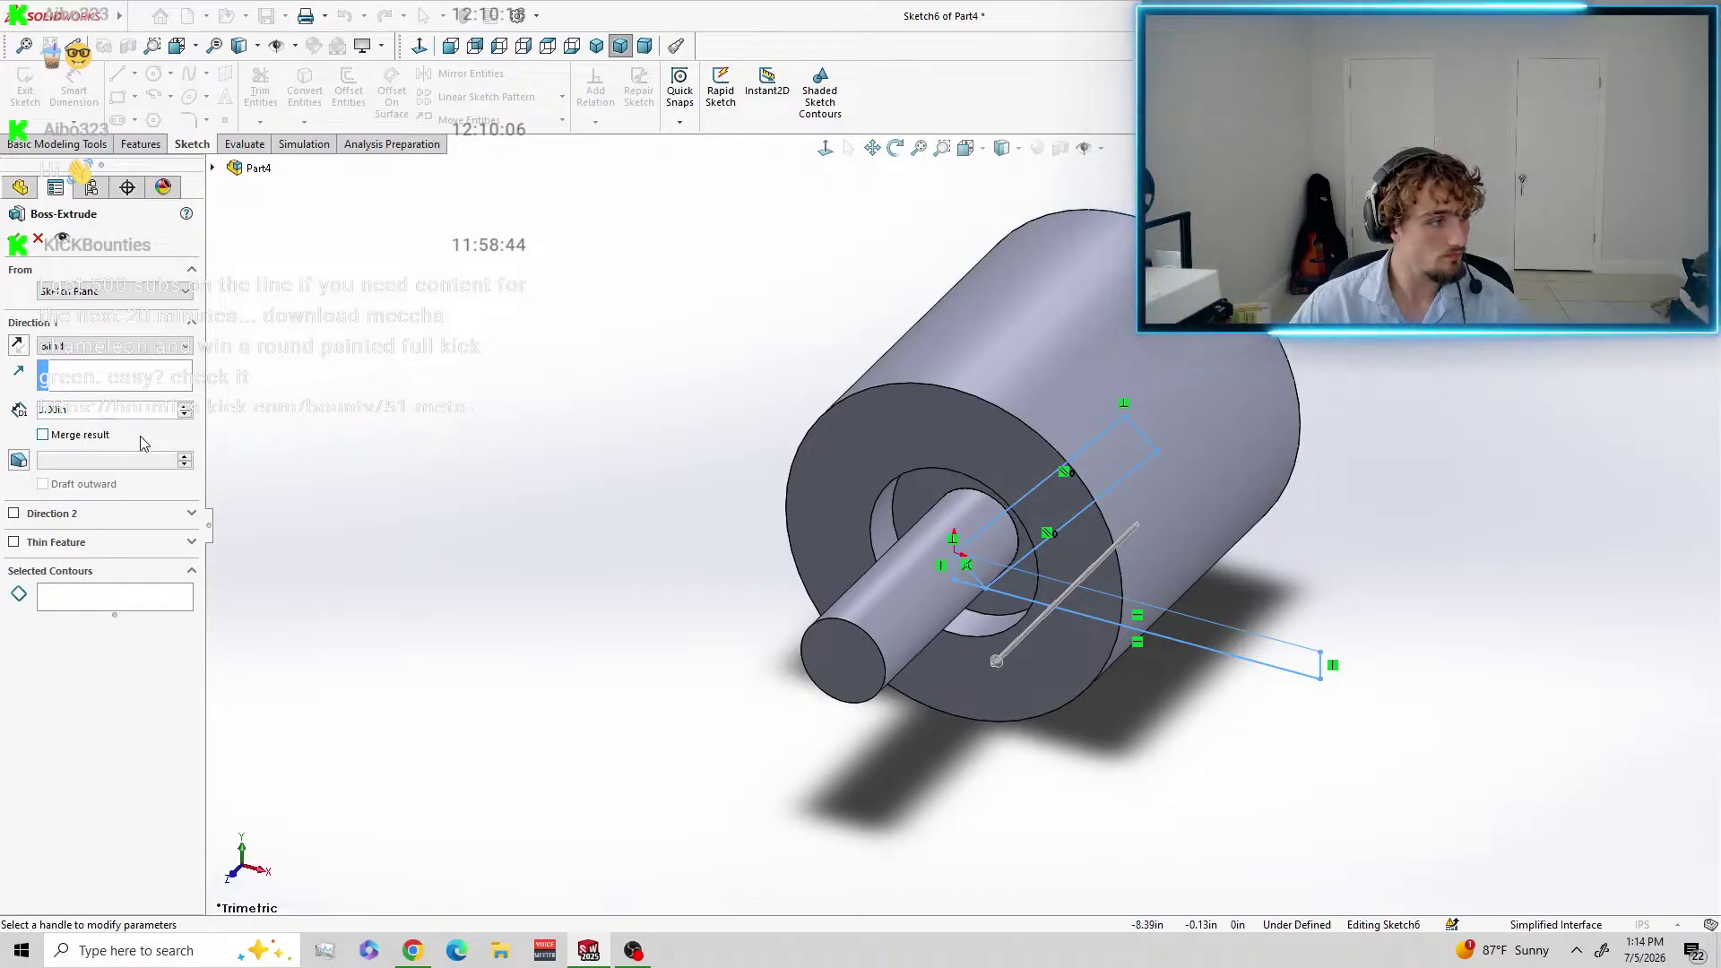
{"action": "left_click", "coordinate": [20, 238]}
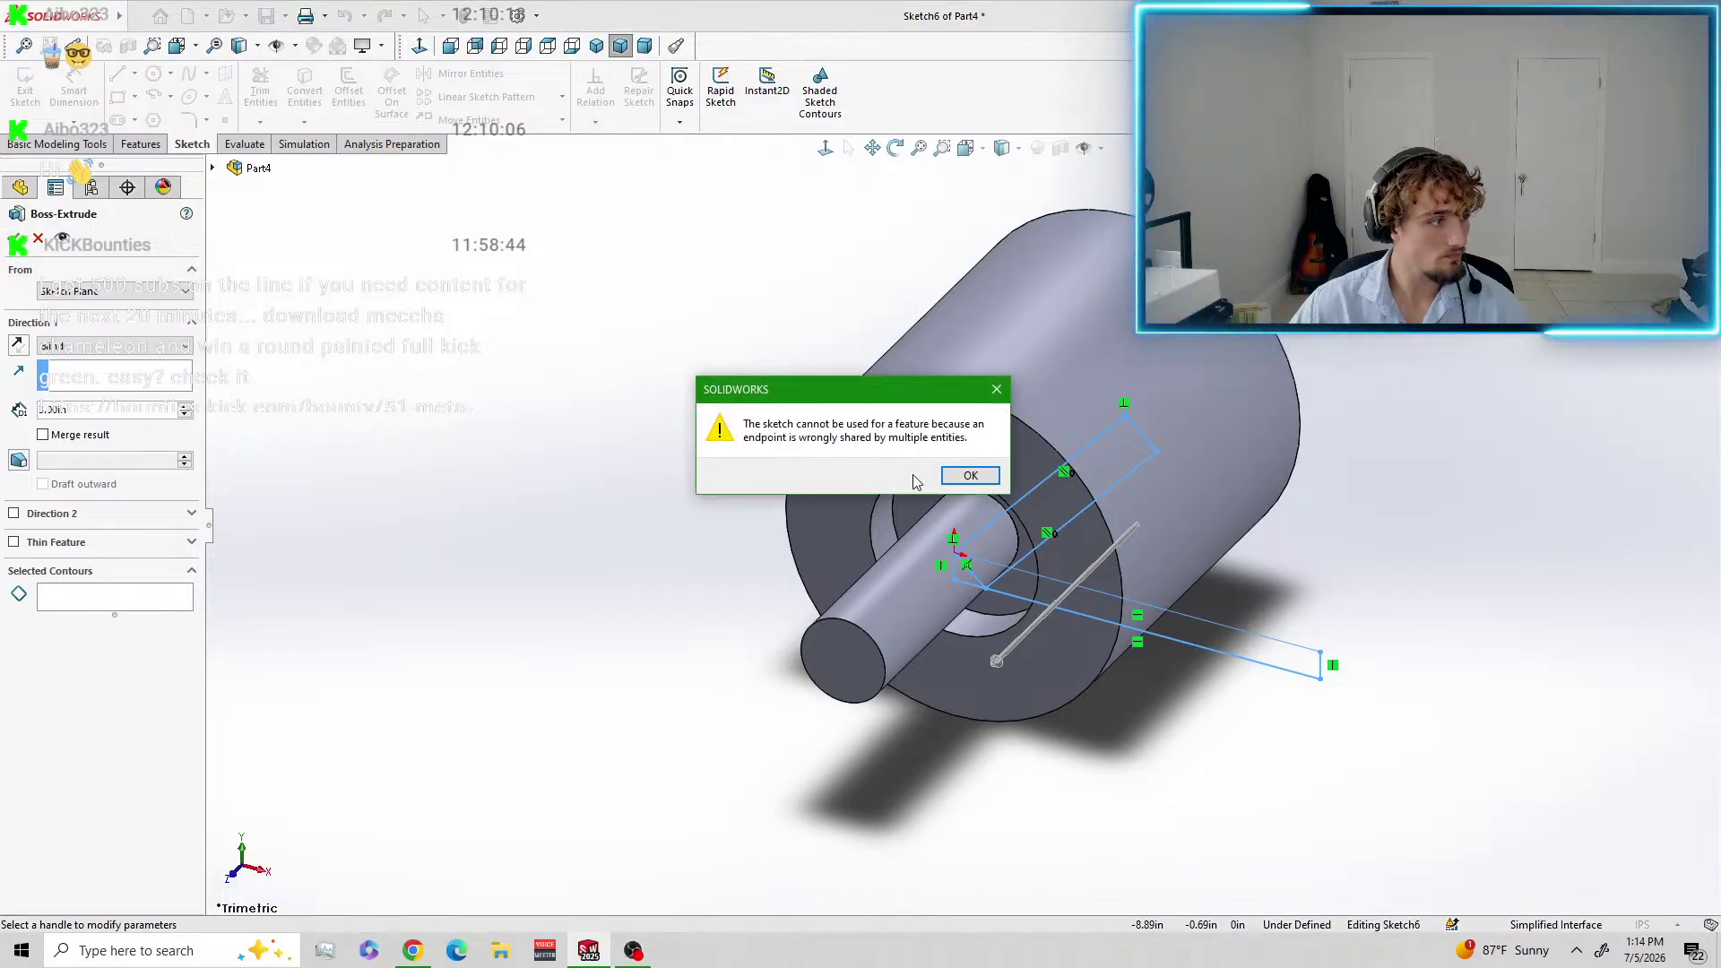
{"action": "left_click", "coordinate": [969, 479]}
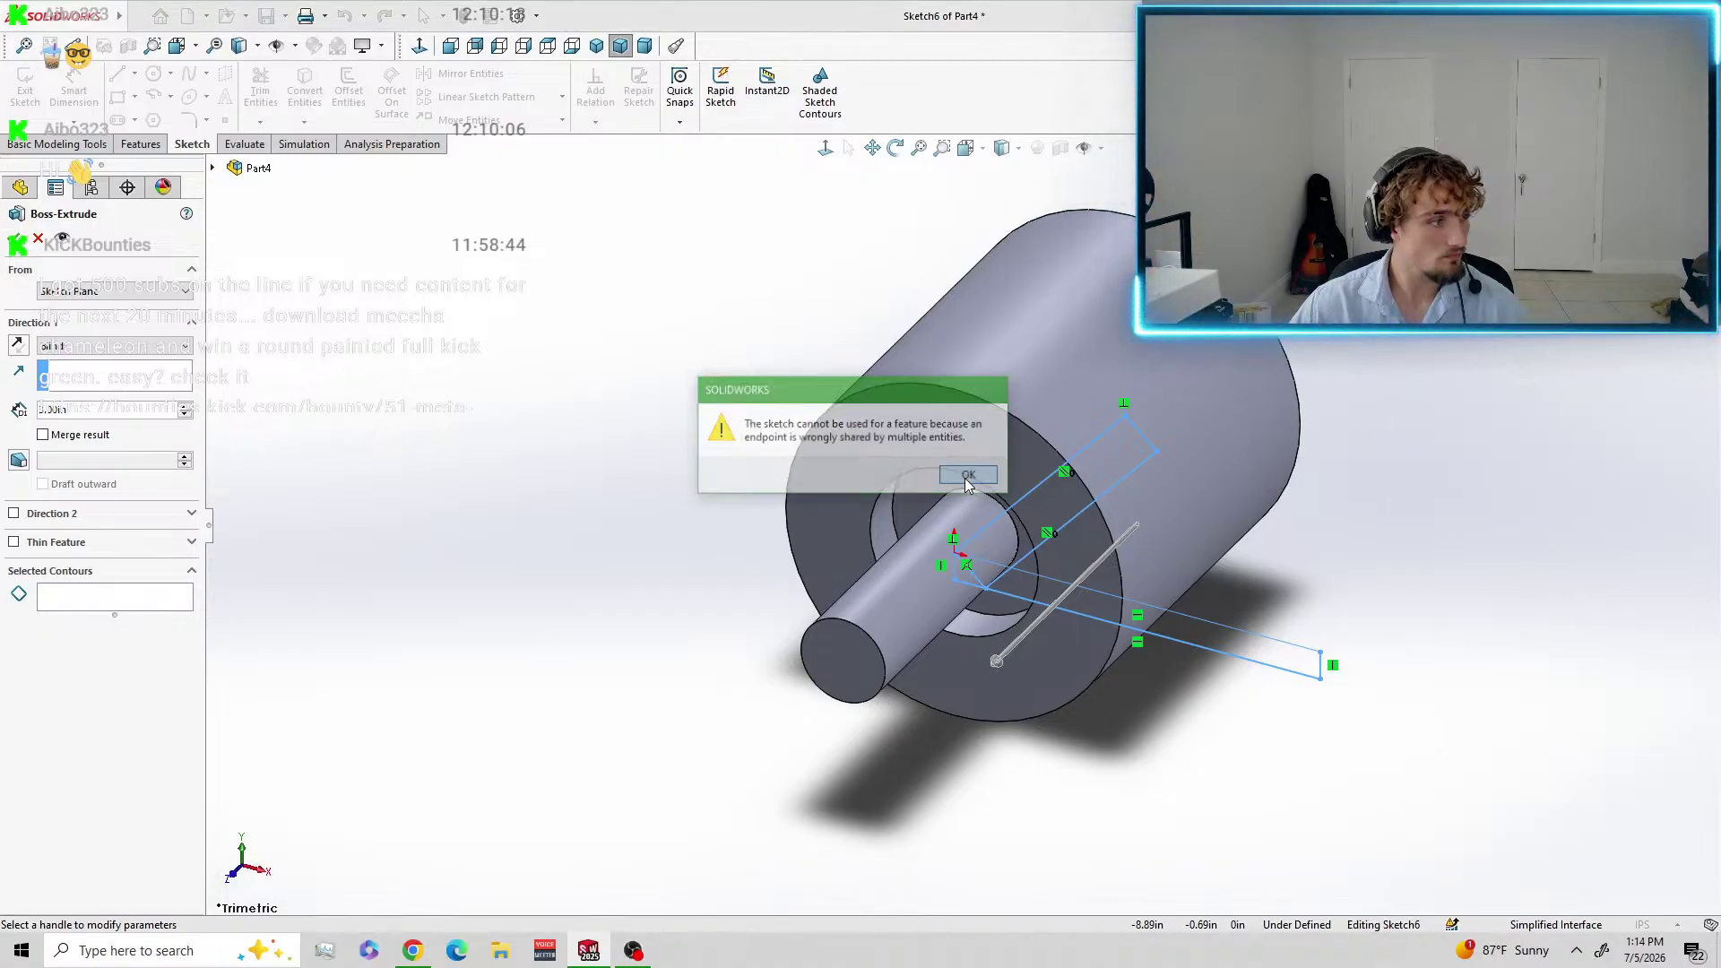
Select long edges of the diagonal rectangle and try the boss extrusion again.
{"action": "left_click", "coordinate": [1029, 554]}
{"action": "left_click", "coordinate": [1009, 516]}
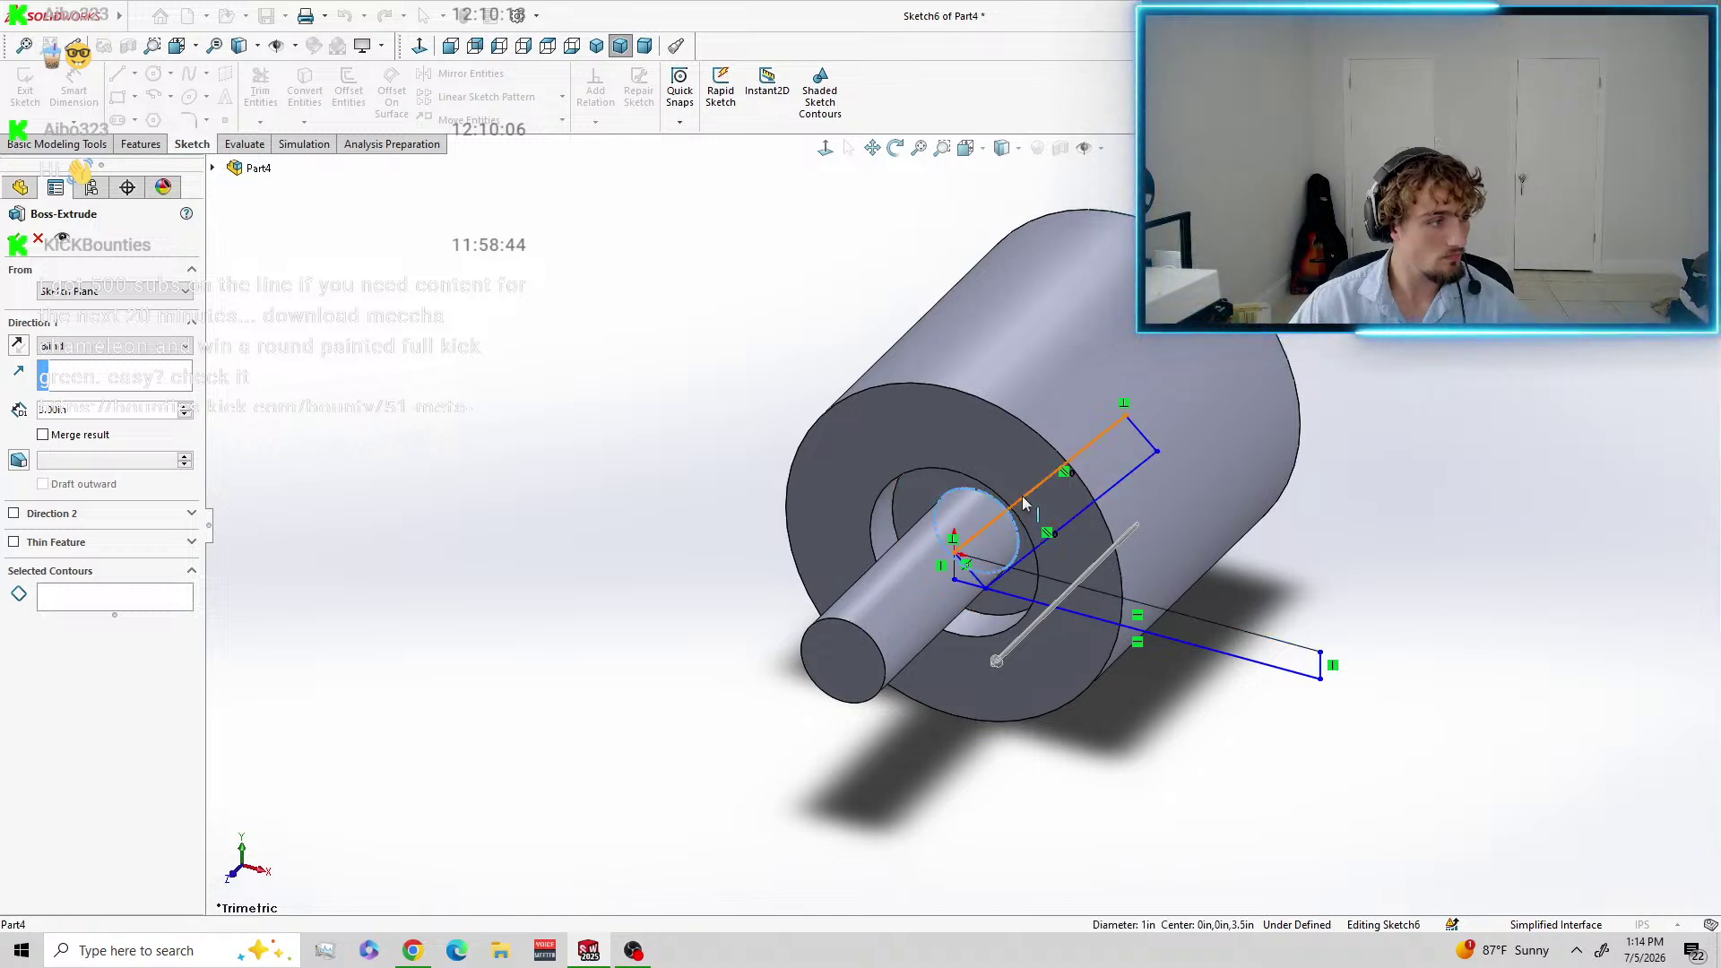
{"action": "left_click", "coordinate": [1040, 543]}
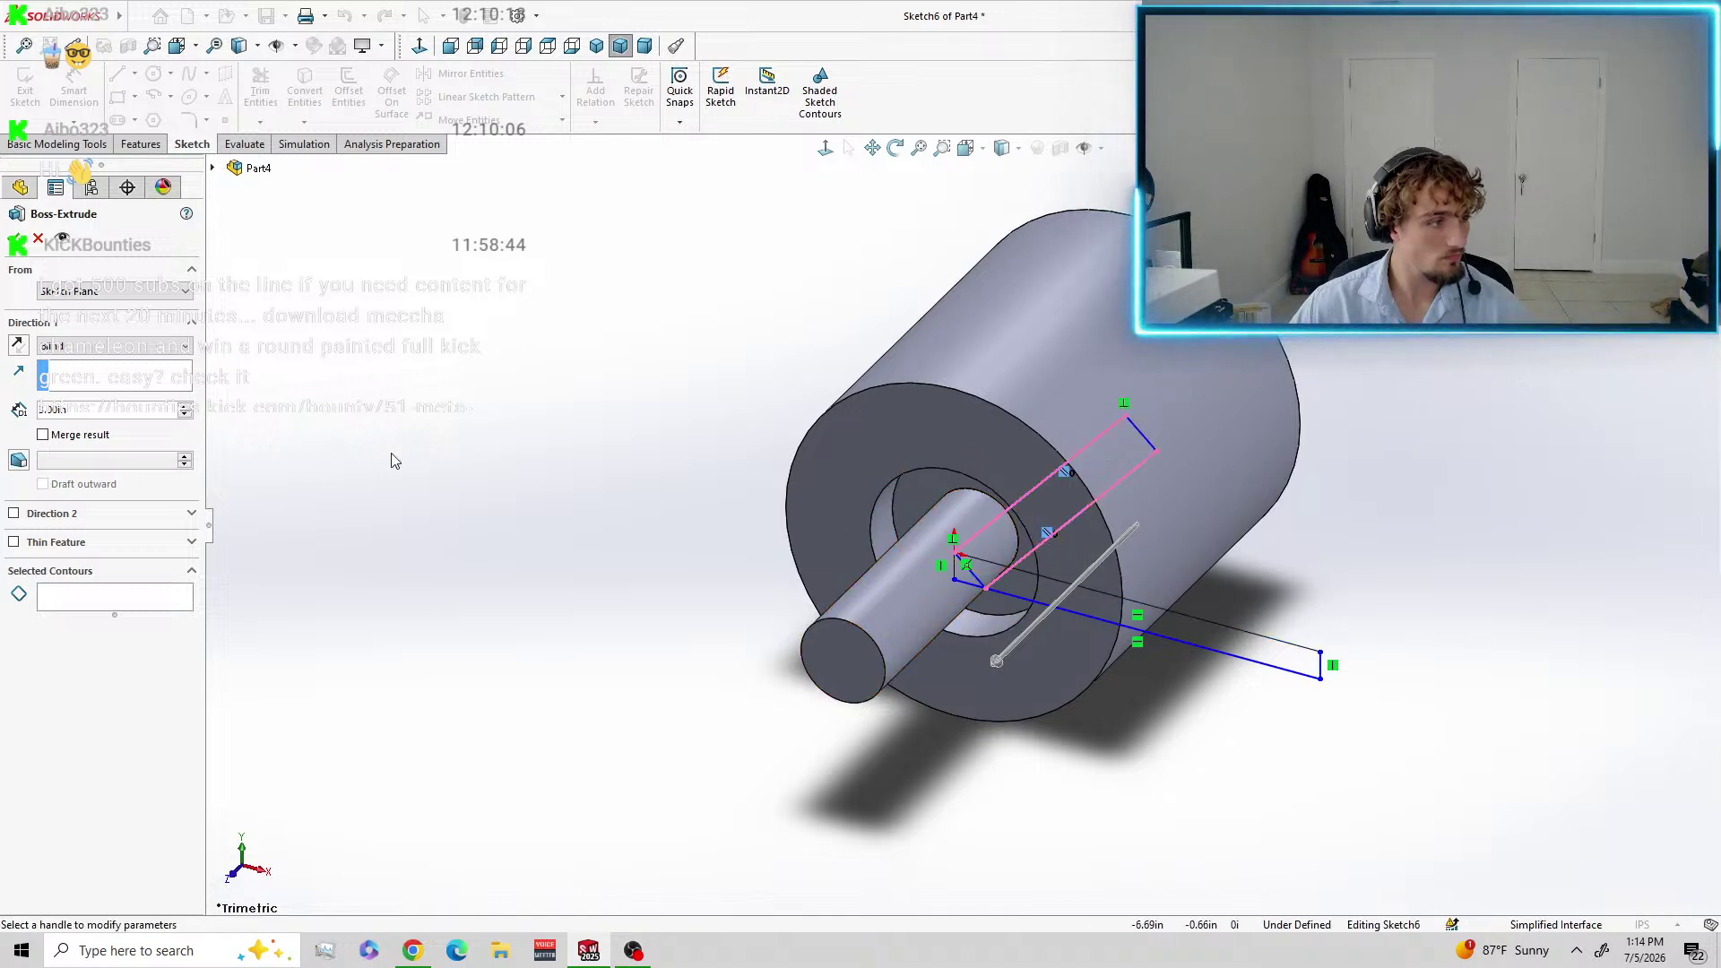
{"action": "left_click", "coordinate": [84, 408]}
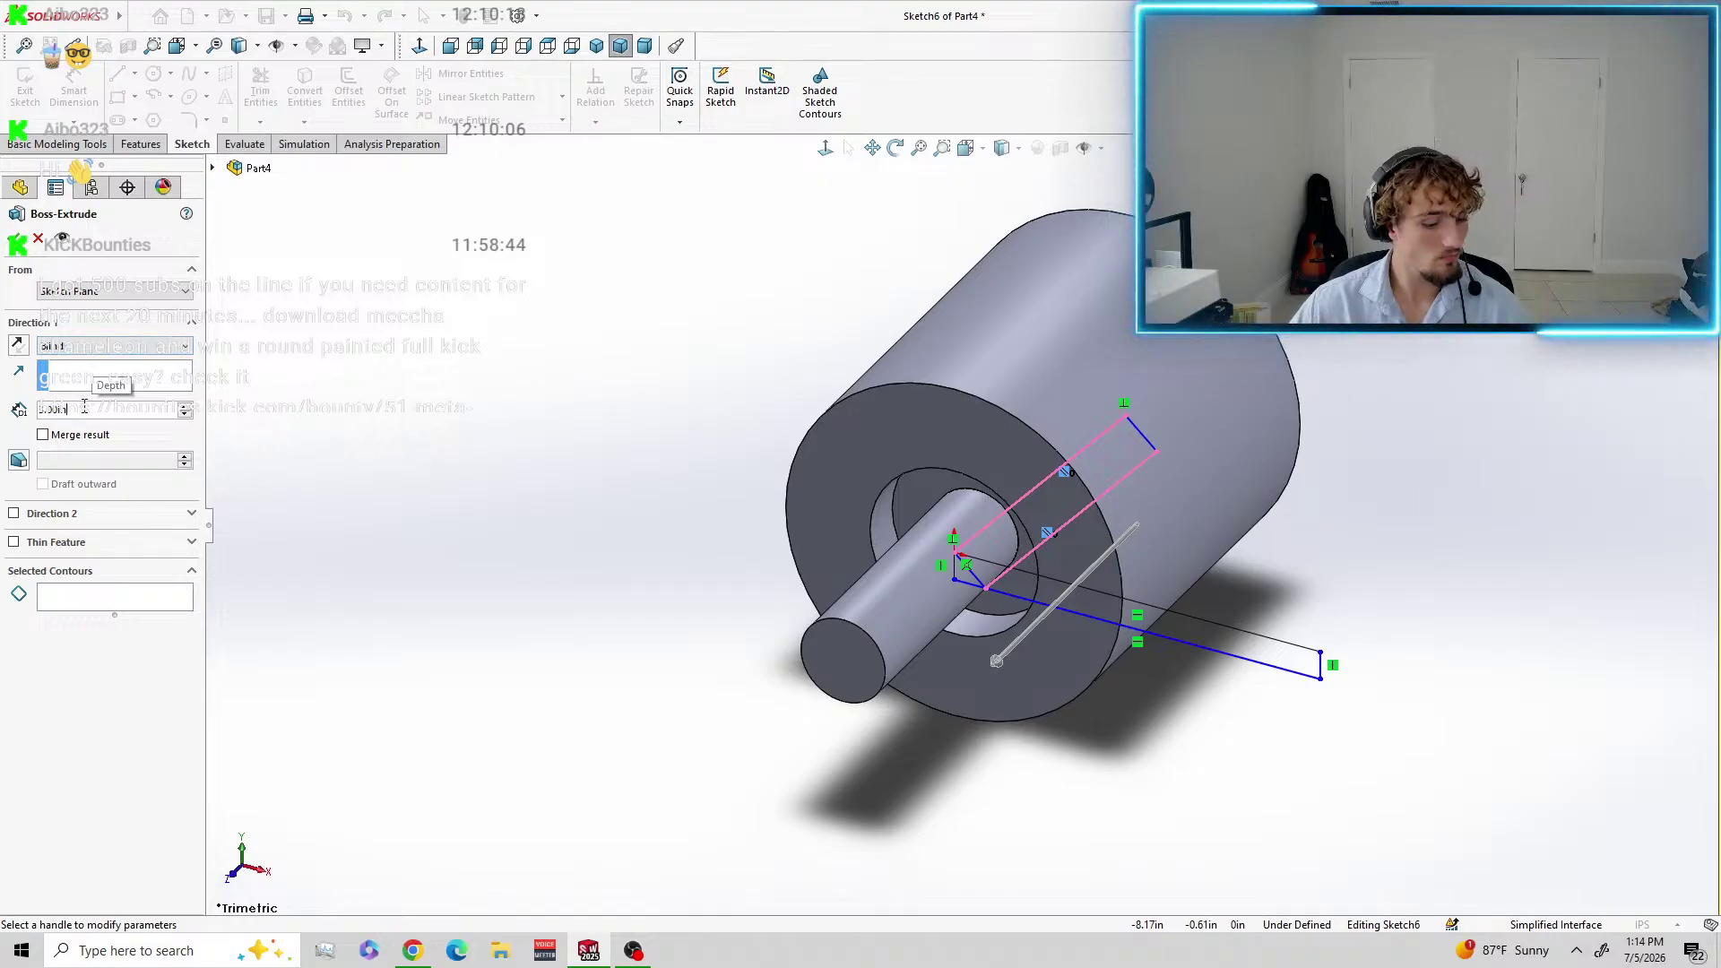
{"action": "key", "text": "Return"}
{"action": "left_click", "coordinate": [970, 475]}
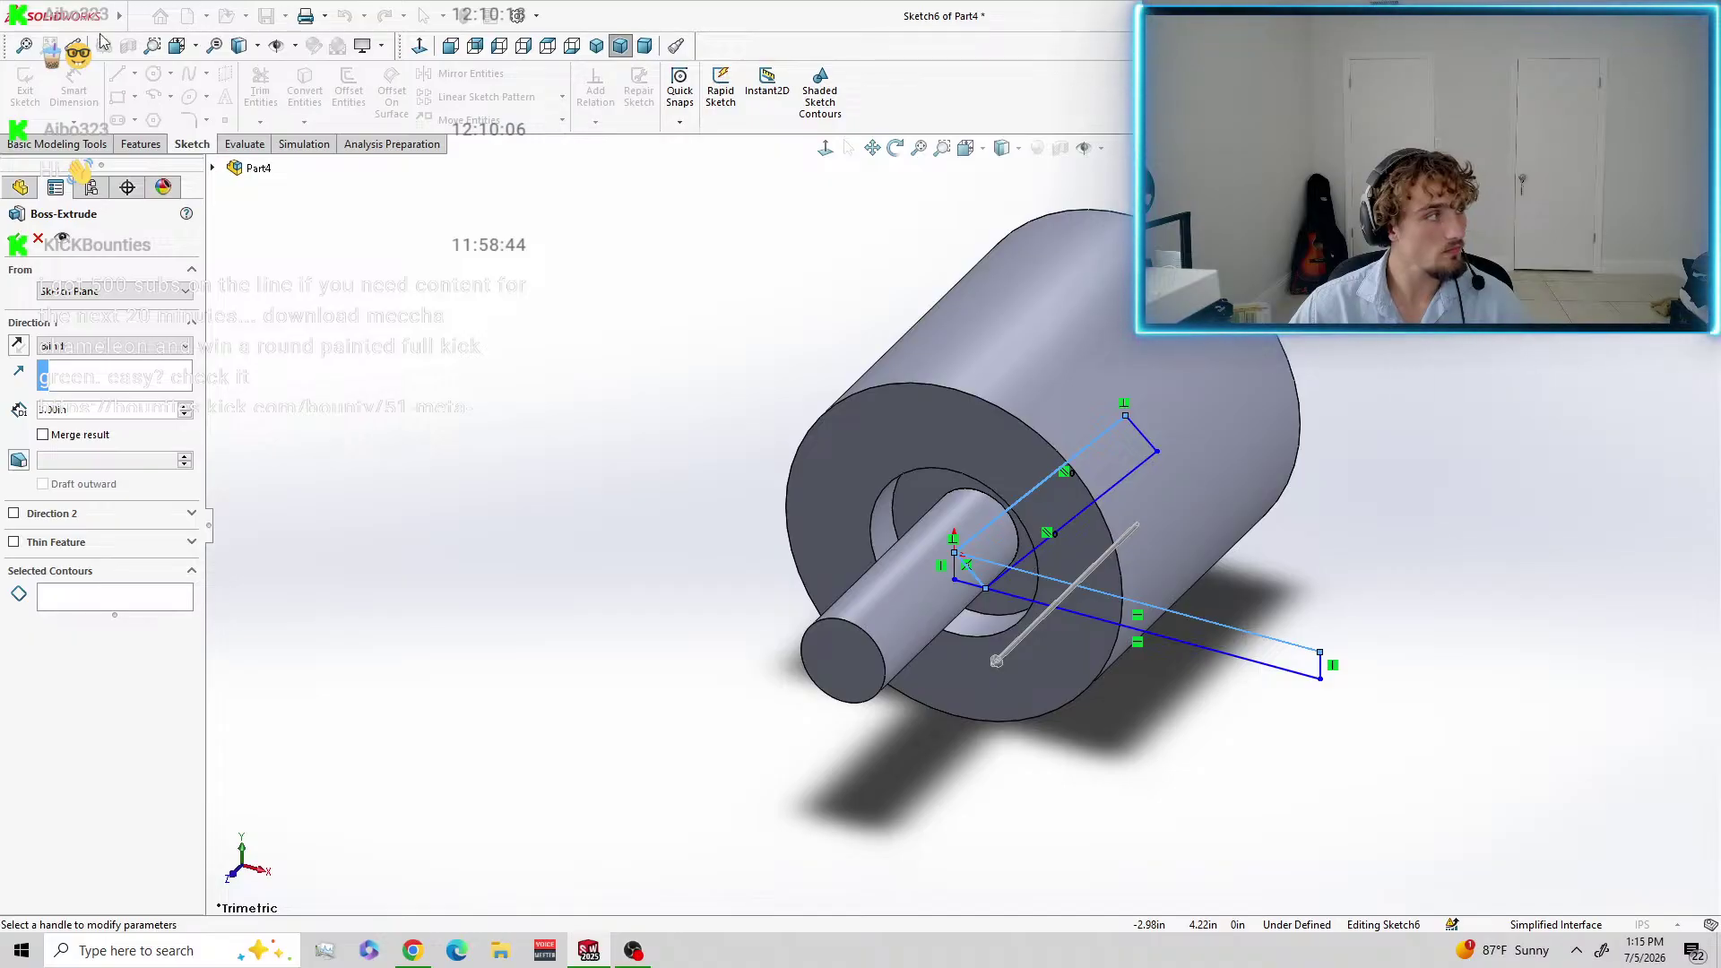
Cancel the boss extrusion and close the cylinder part without saving it.
{"action": "left_click", "coordinate": [136, 17]}
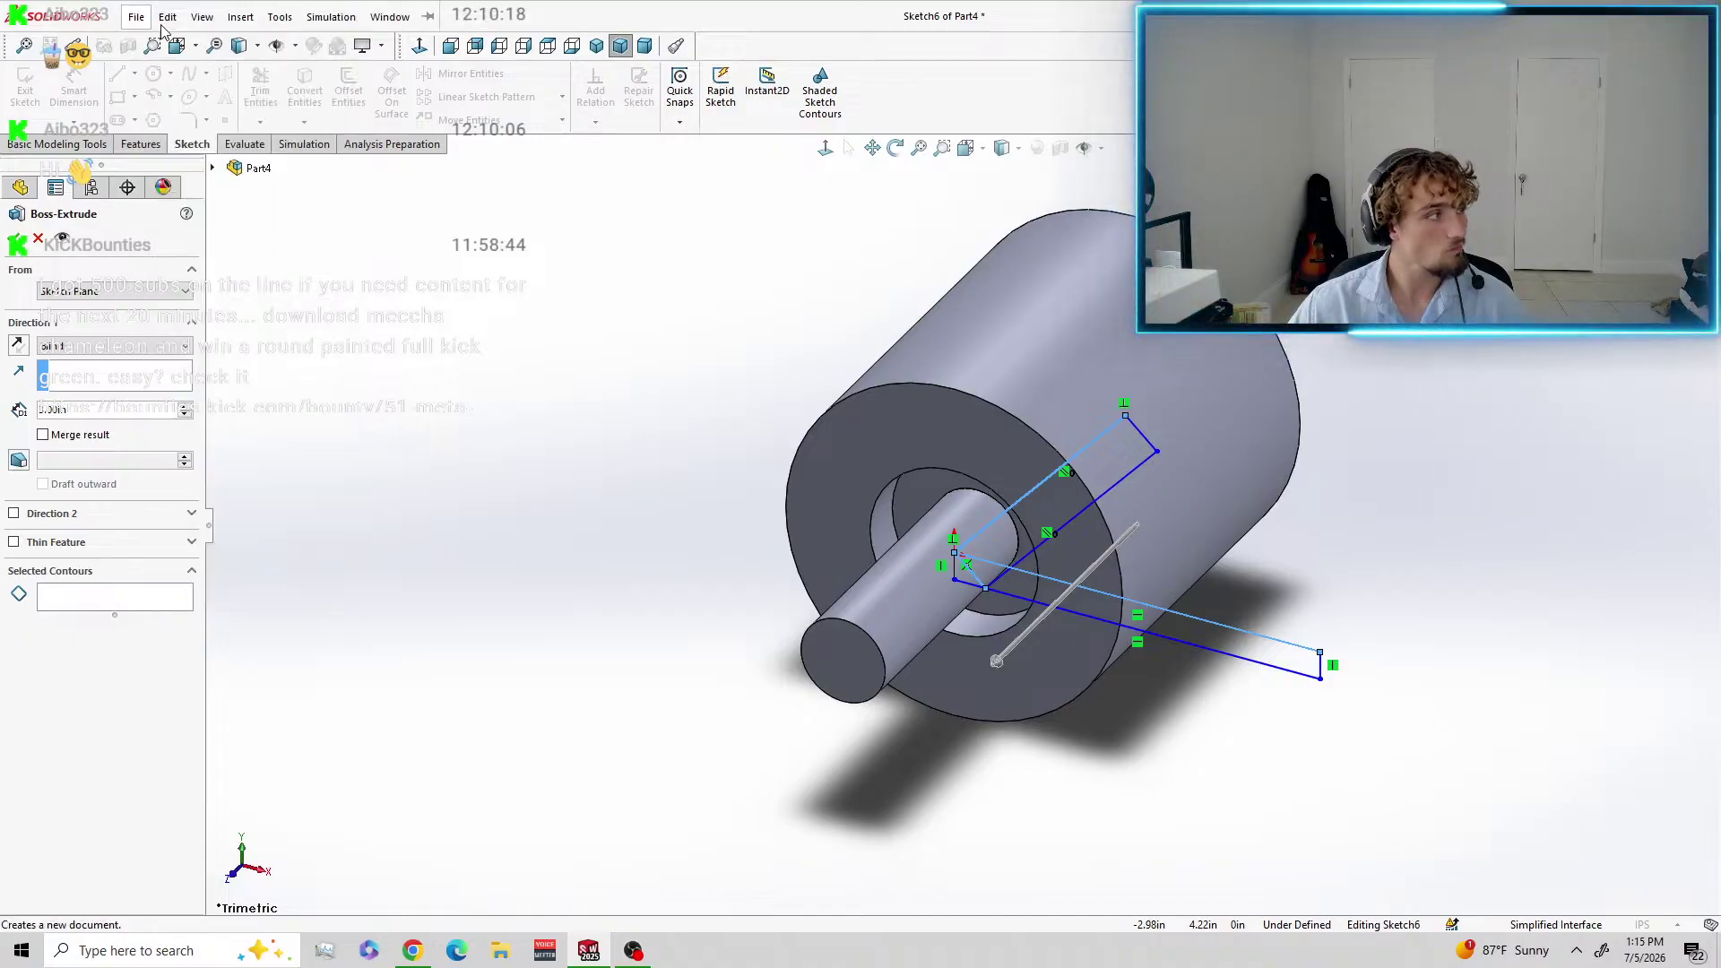
{"action": "left_click", "coordinate": [136, 17]}
{"action": "left_click", "coordinate": [707, 552]}
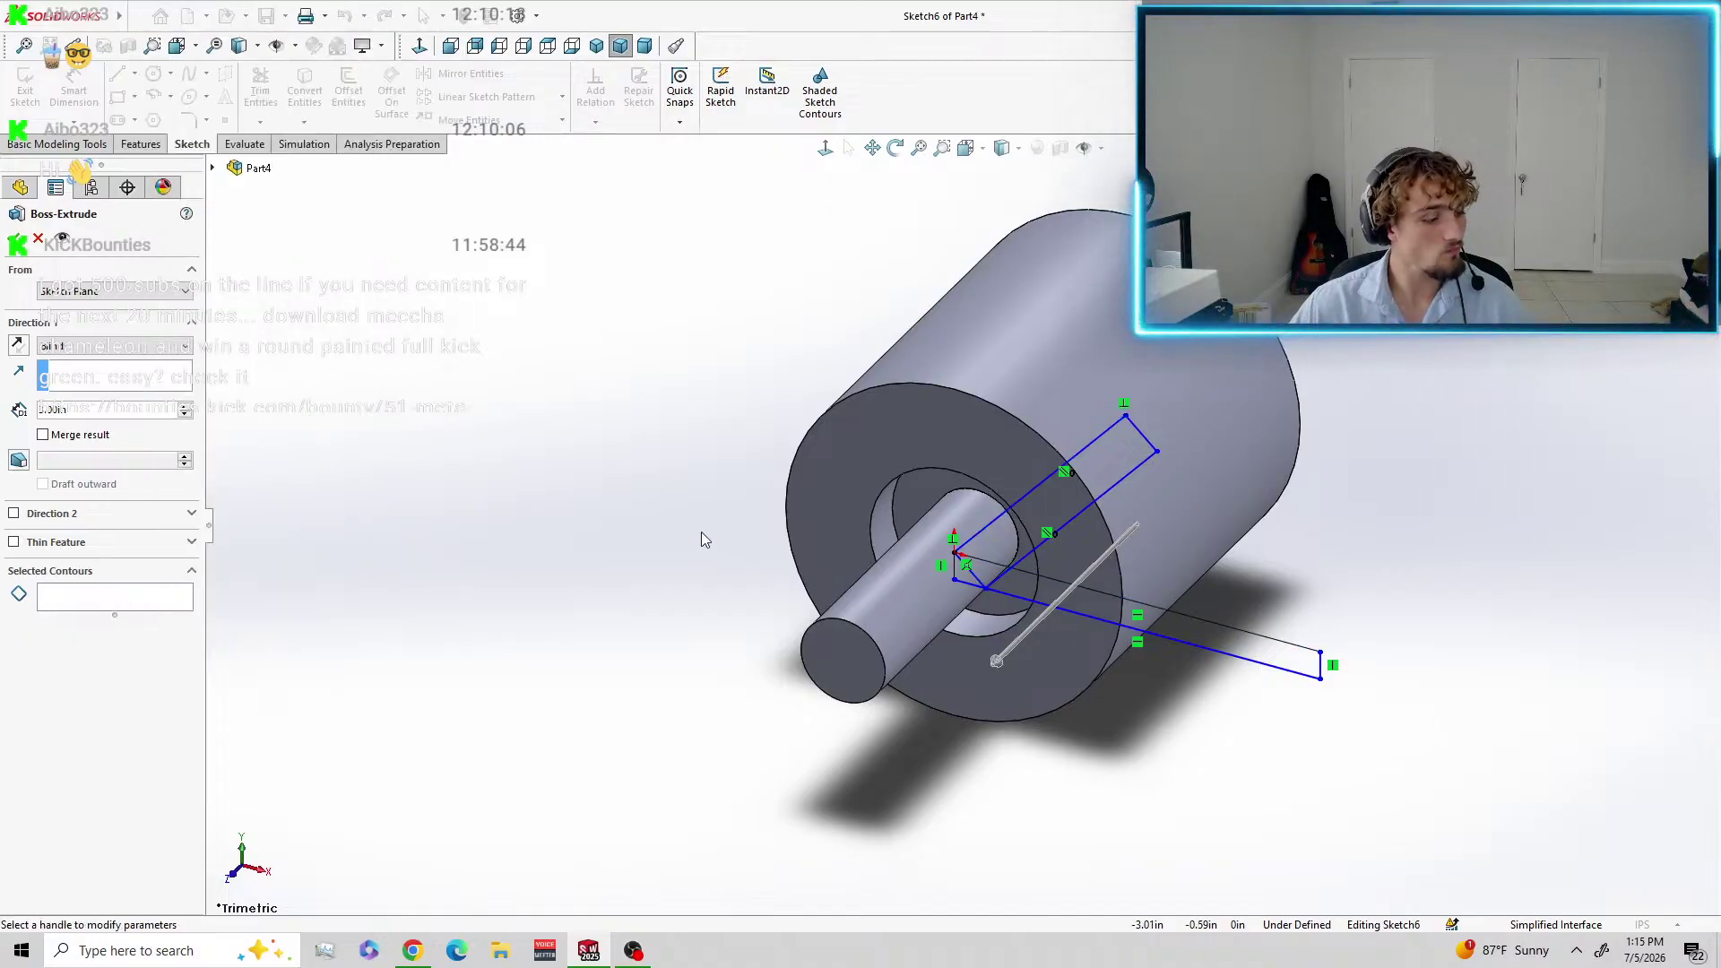
{"action": "key", "text": "Escape"}
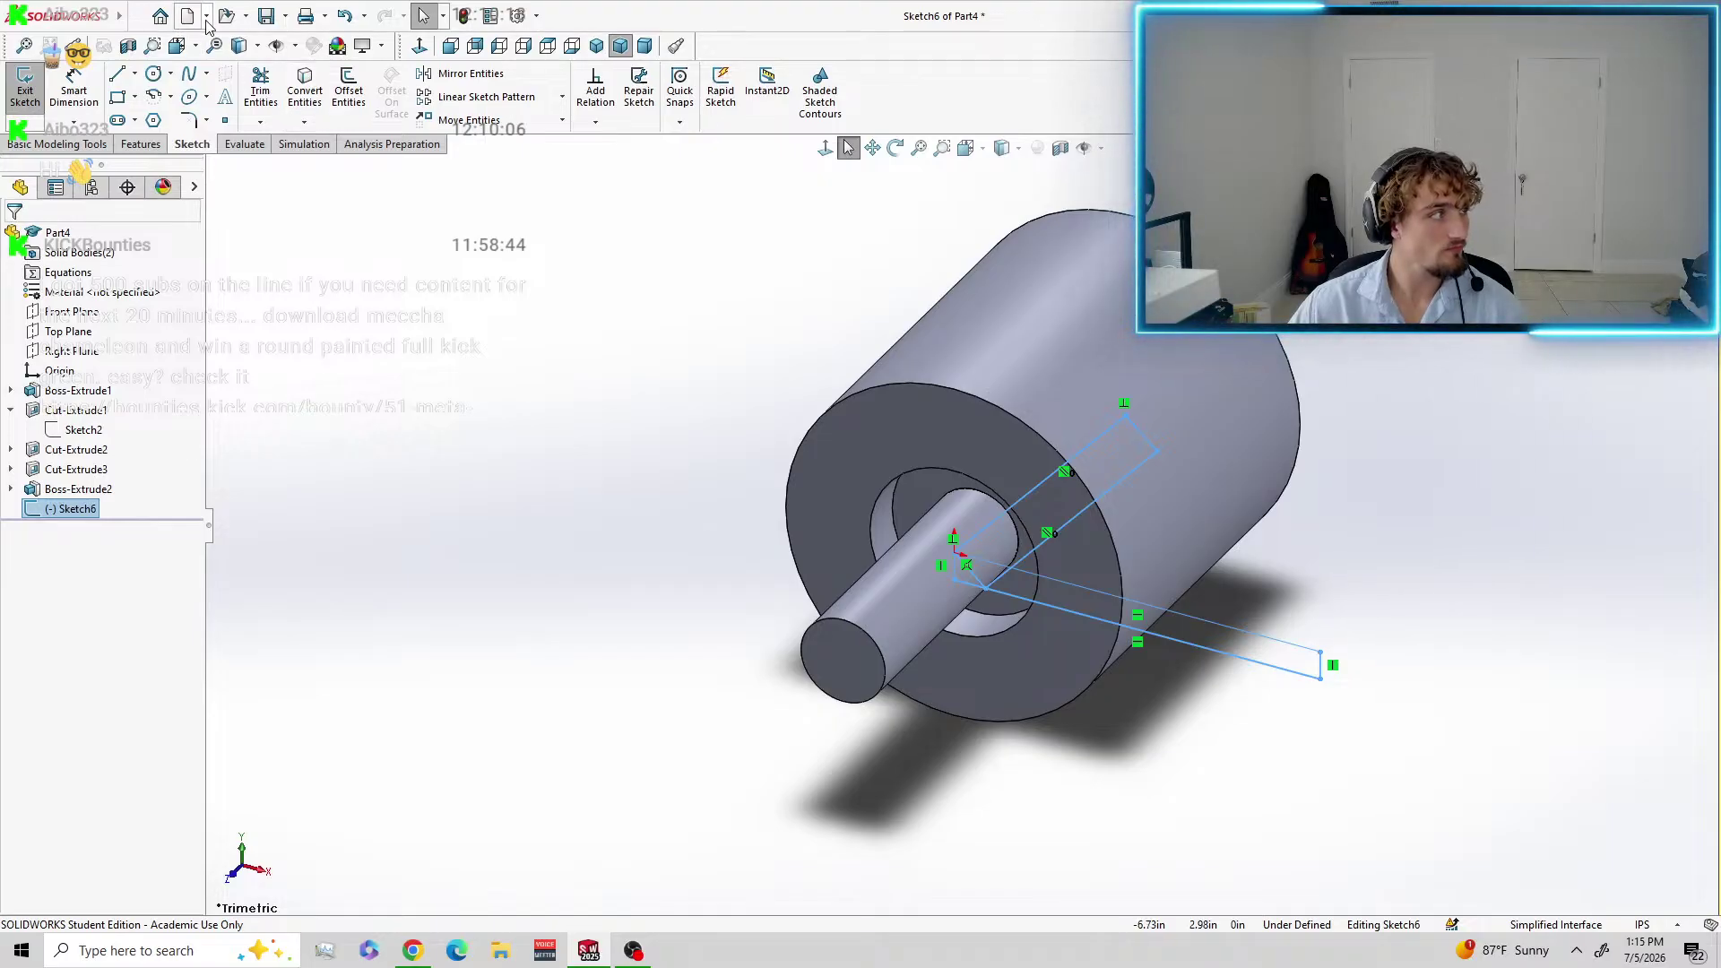
{"action": "left_click", "coordinate": [135, 17]}
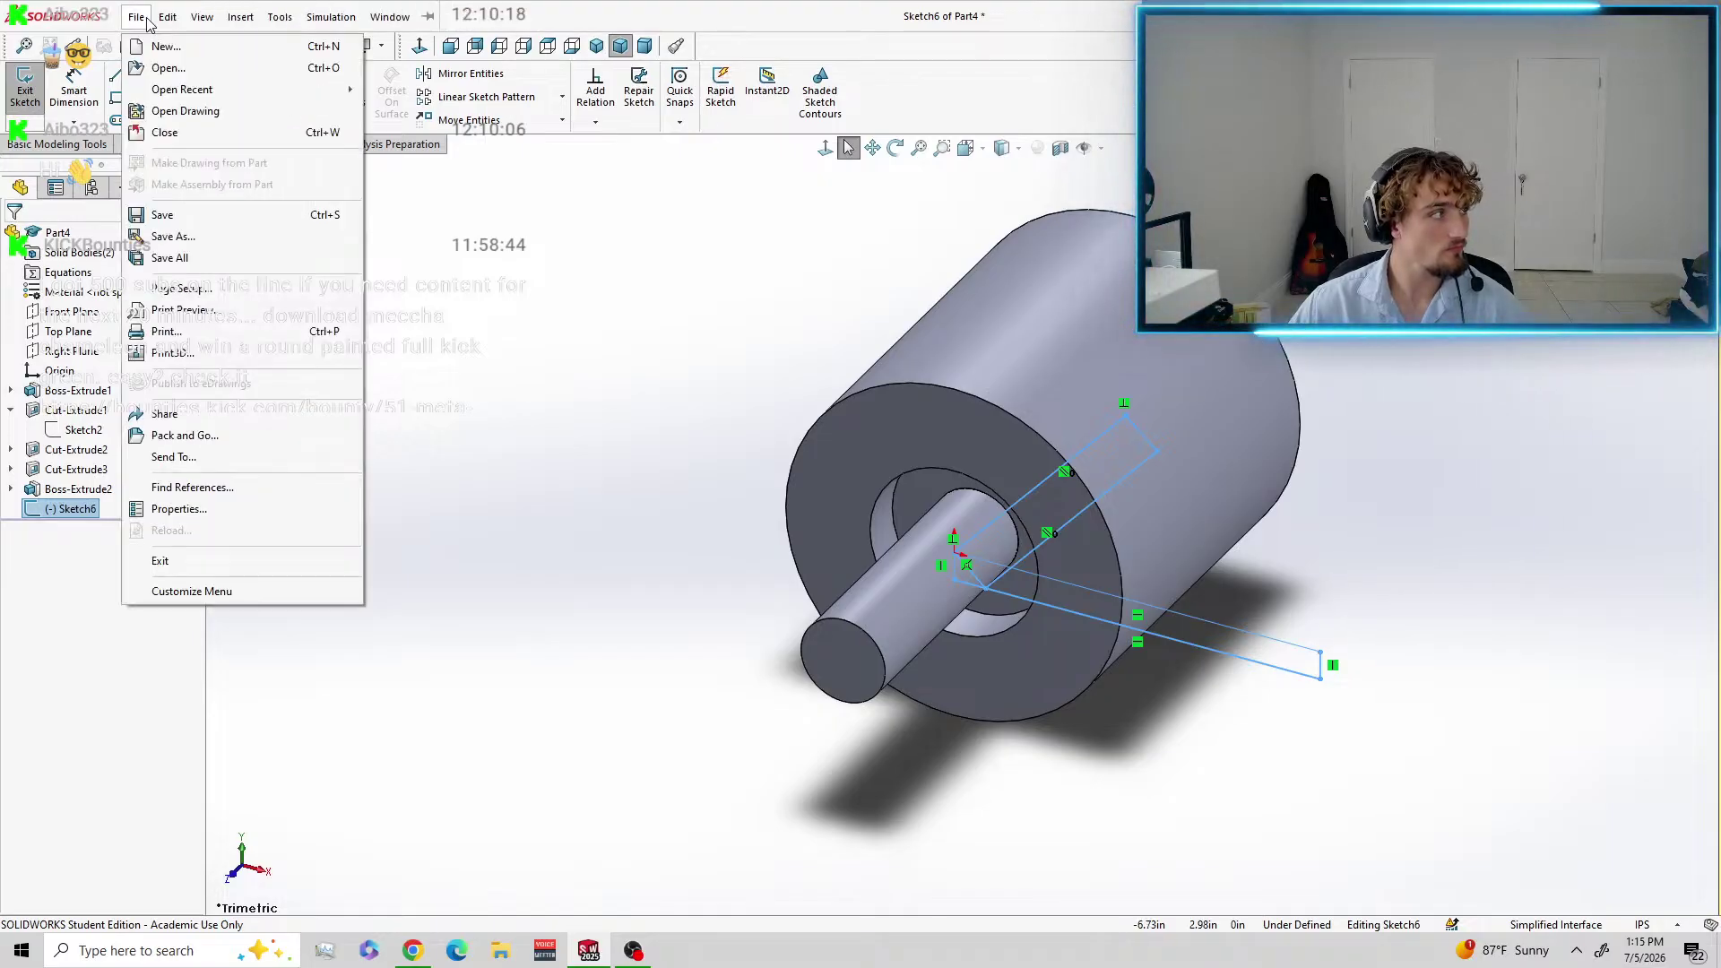
{"action": "left_click", "coordinate": [172, 137]}
{"action": "left_click", "coordinate": [796, 486]}
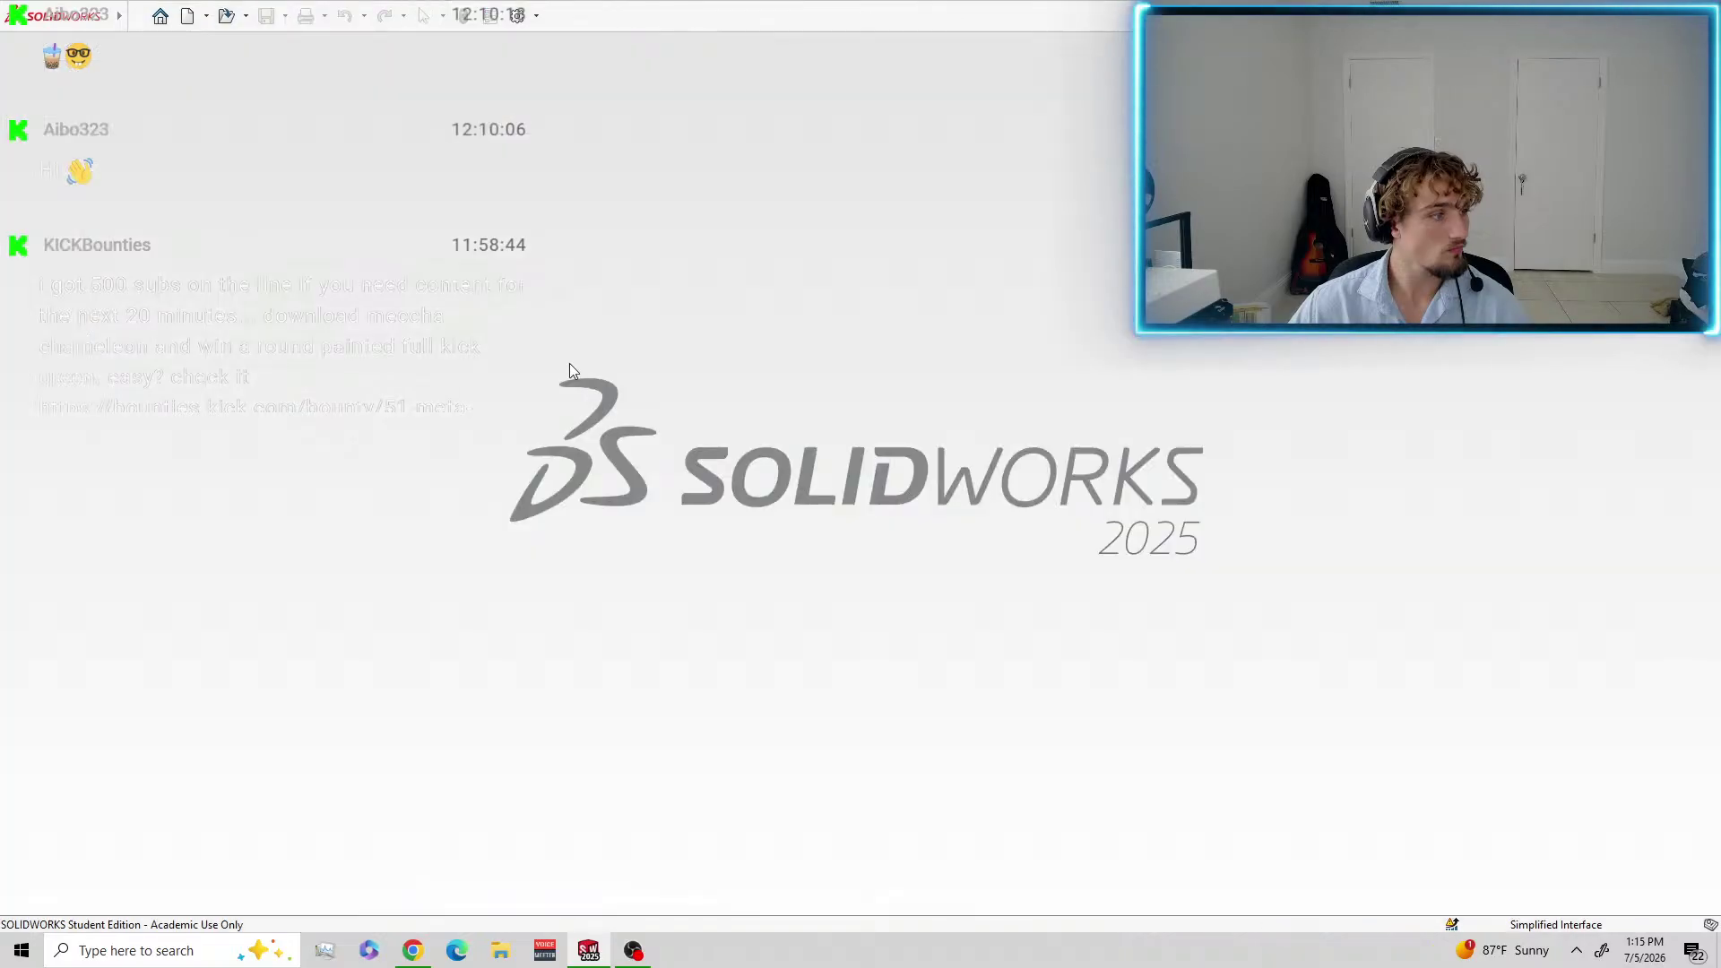
Create a new part and start an extruded boss with a sketch on the Front Plane.
{"action": "left_click", "coordinate": [137, 17]}
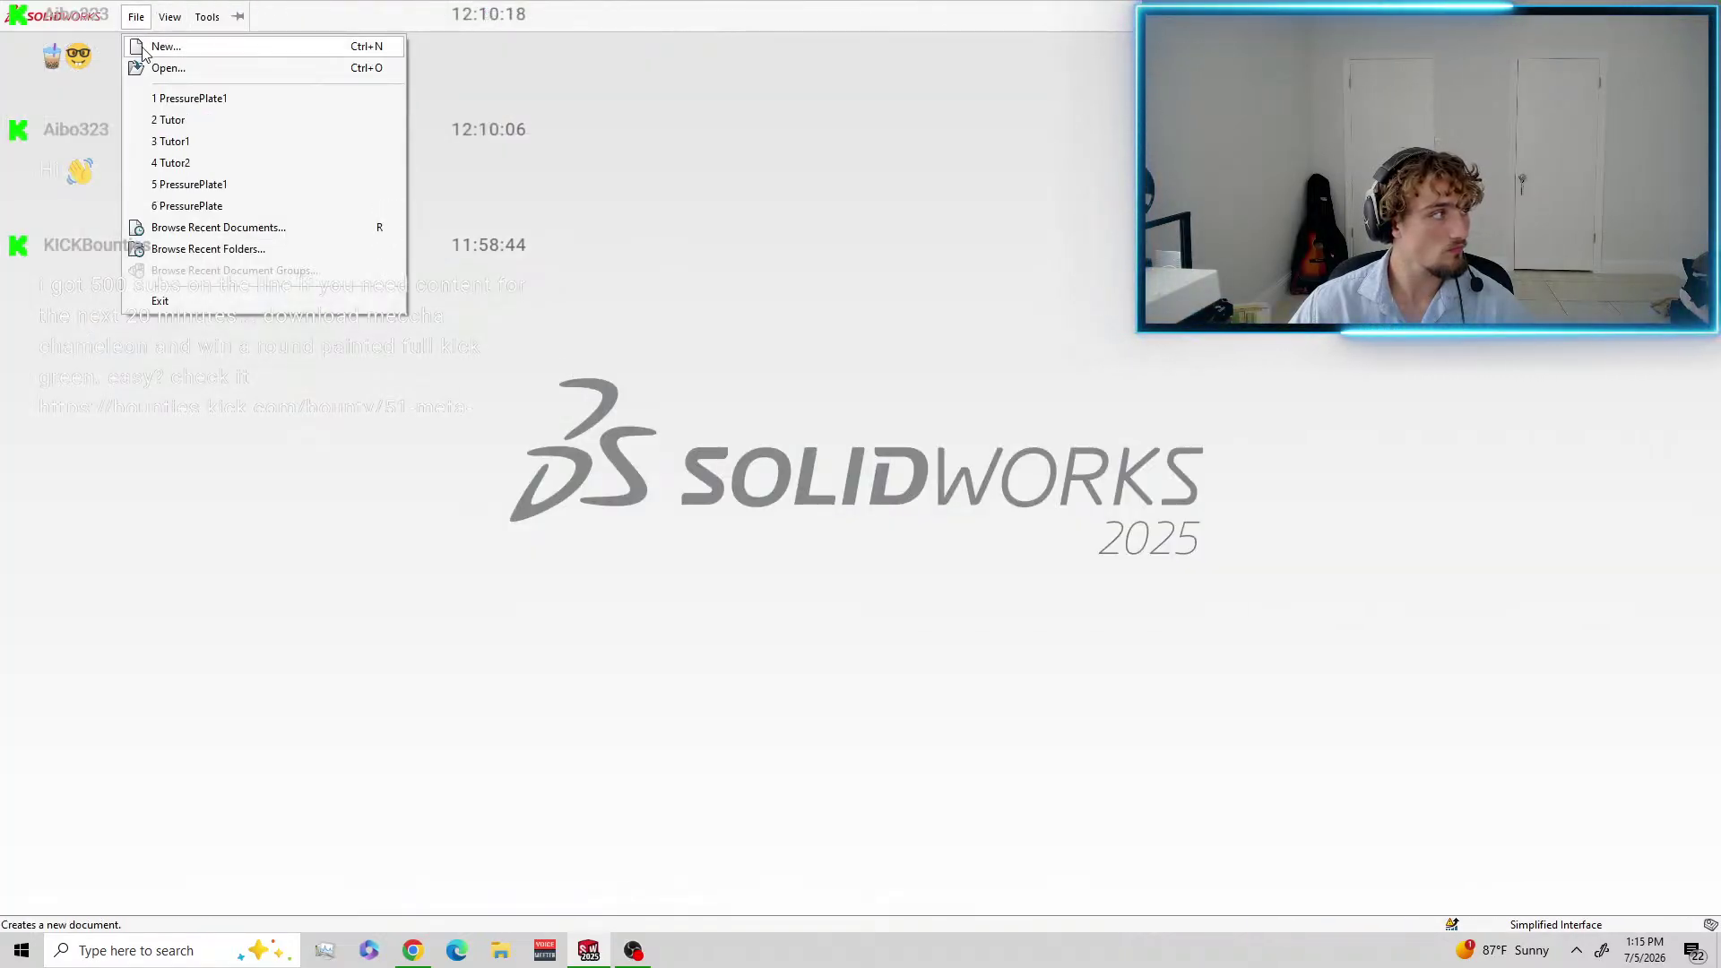
{"action": "left_click", "coordinate": [154, 47]}
{"action": "double_click", "coordinate": [413, 436]}
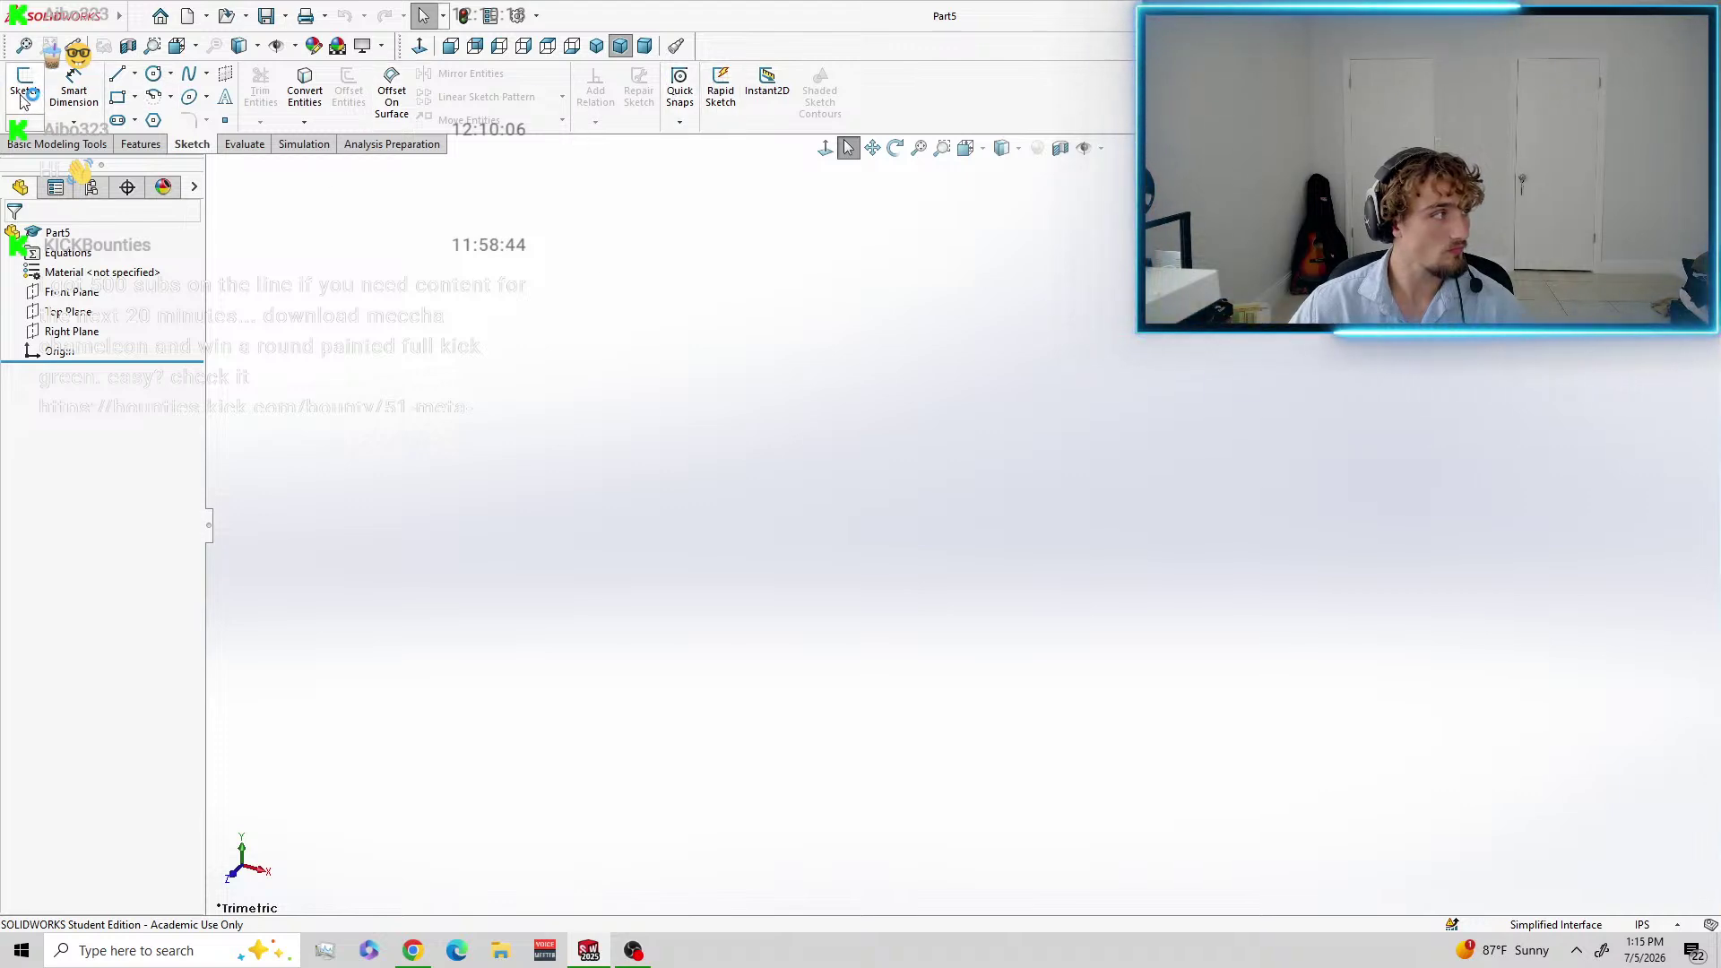
{"action": "left_click", "coordinate": [86, 142]}
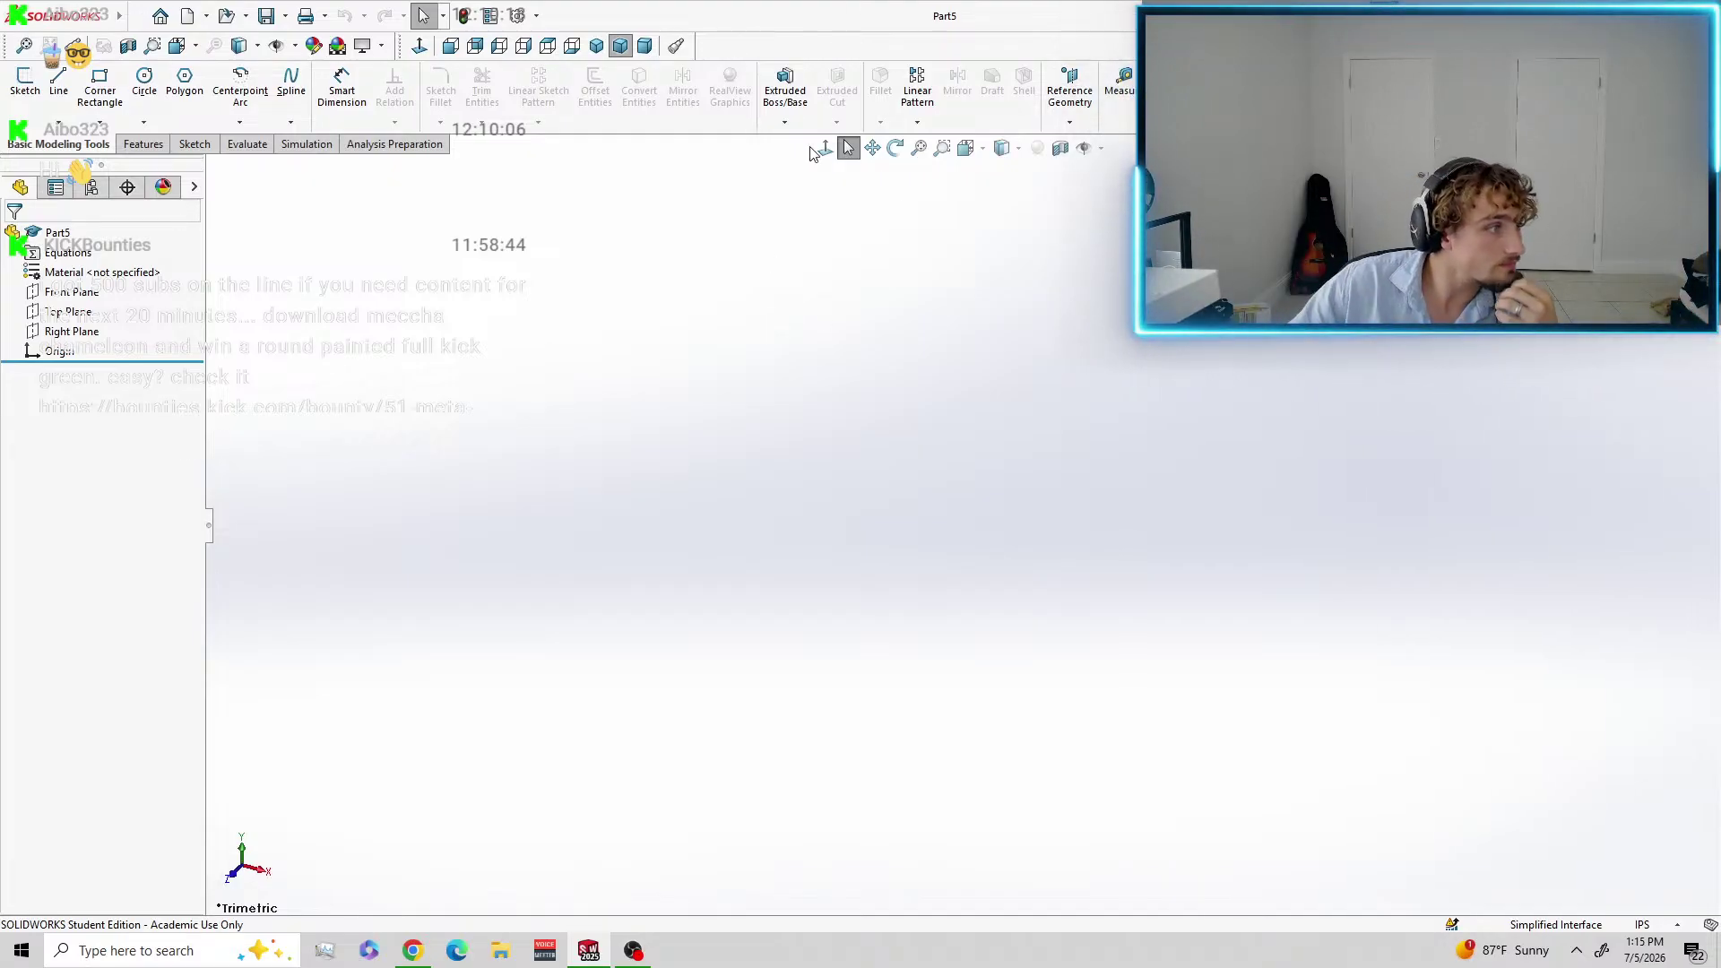
{"action": "left_click", "coordinate": [785, 82]}
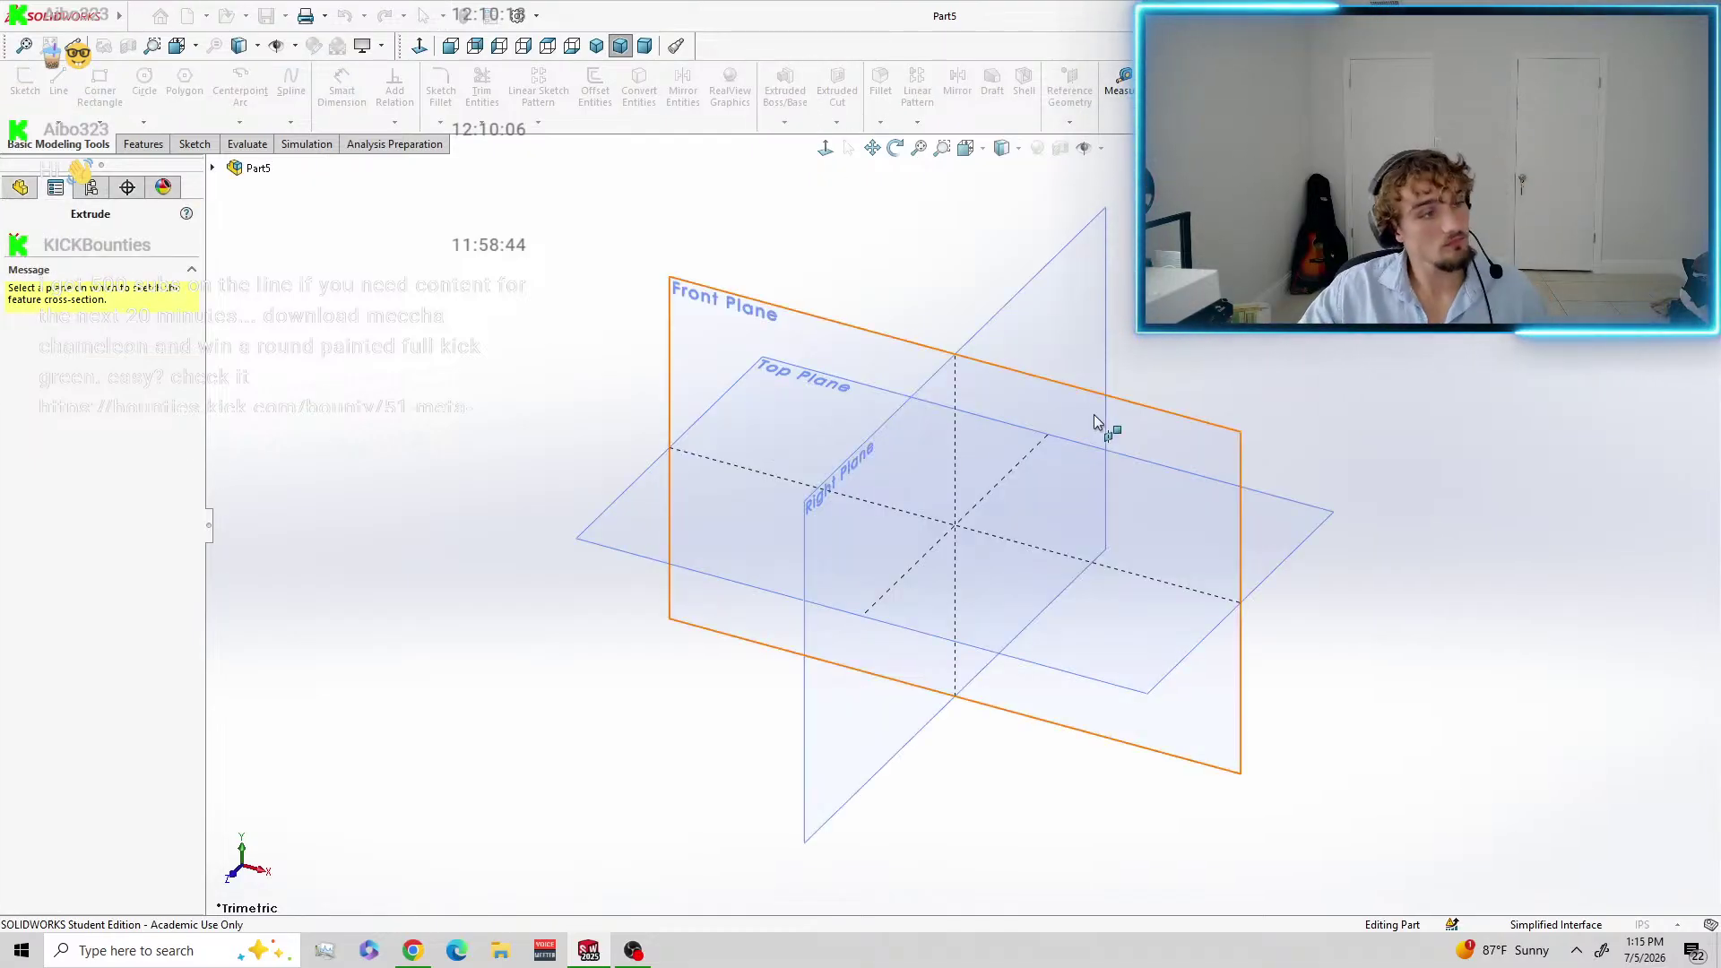
{"action": "left_click", "coordinate": [1153, 416]}
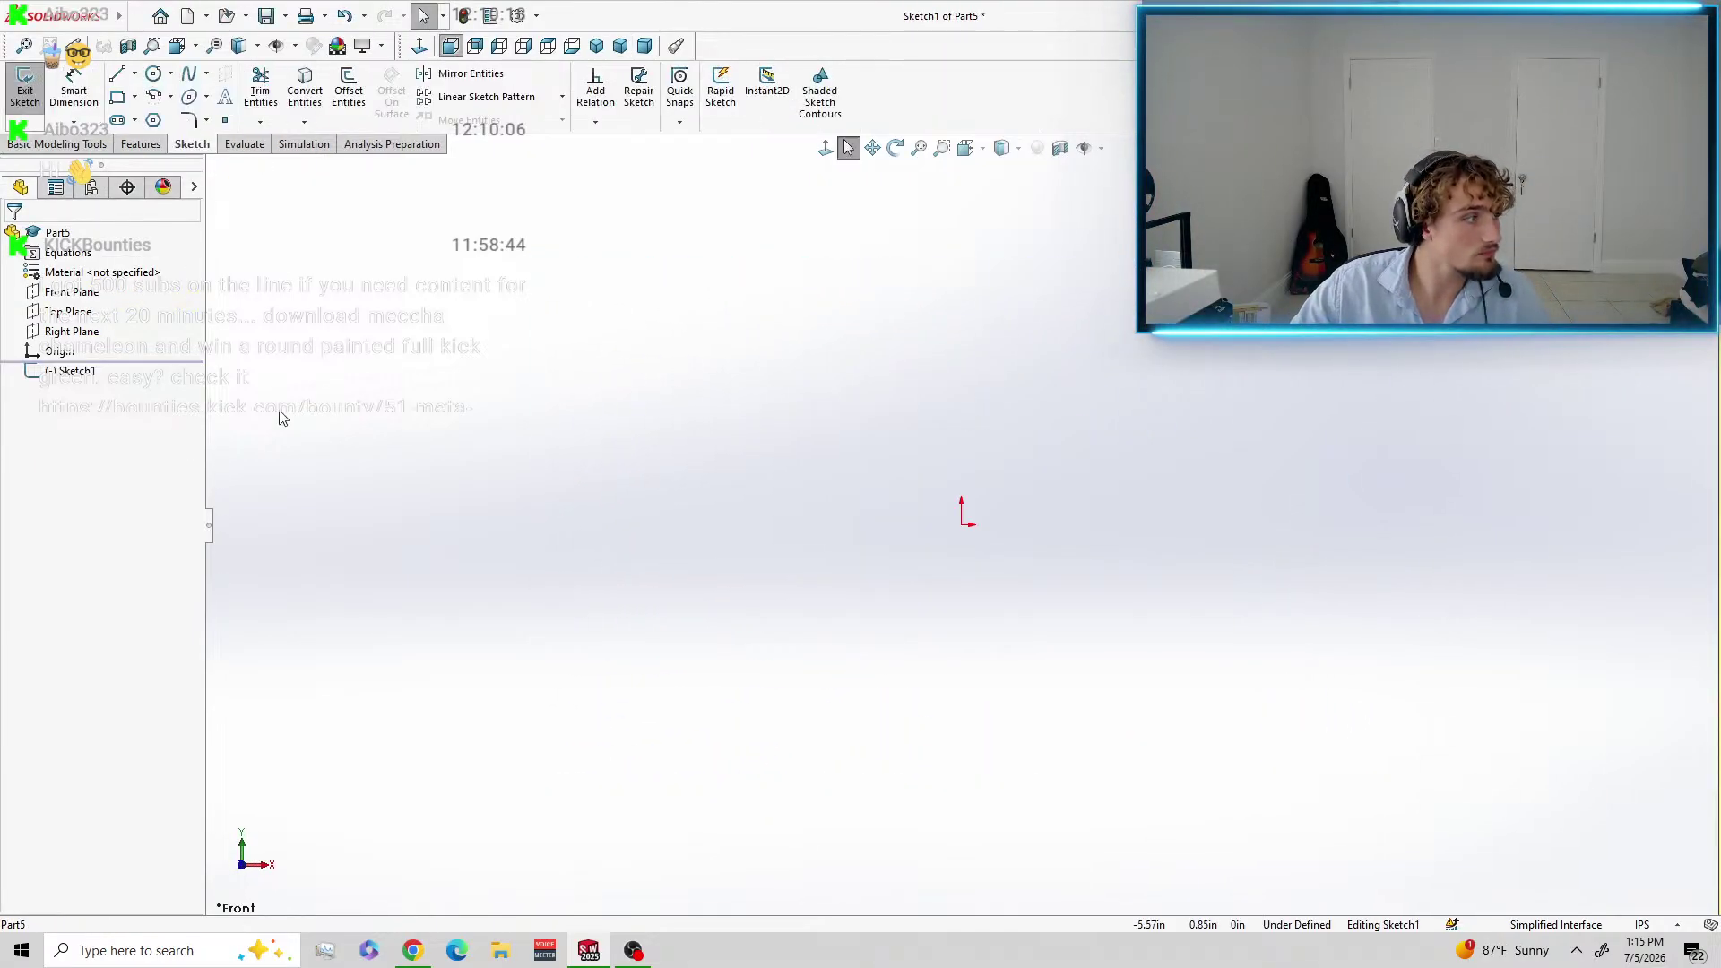
Sketch a long horizontal corner rectangle about 0.6 in high, with its lower-left corner at the origin.
{"action": "left_click", "coordinate": [136, 98]}
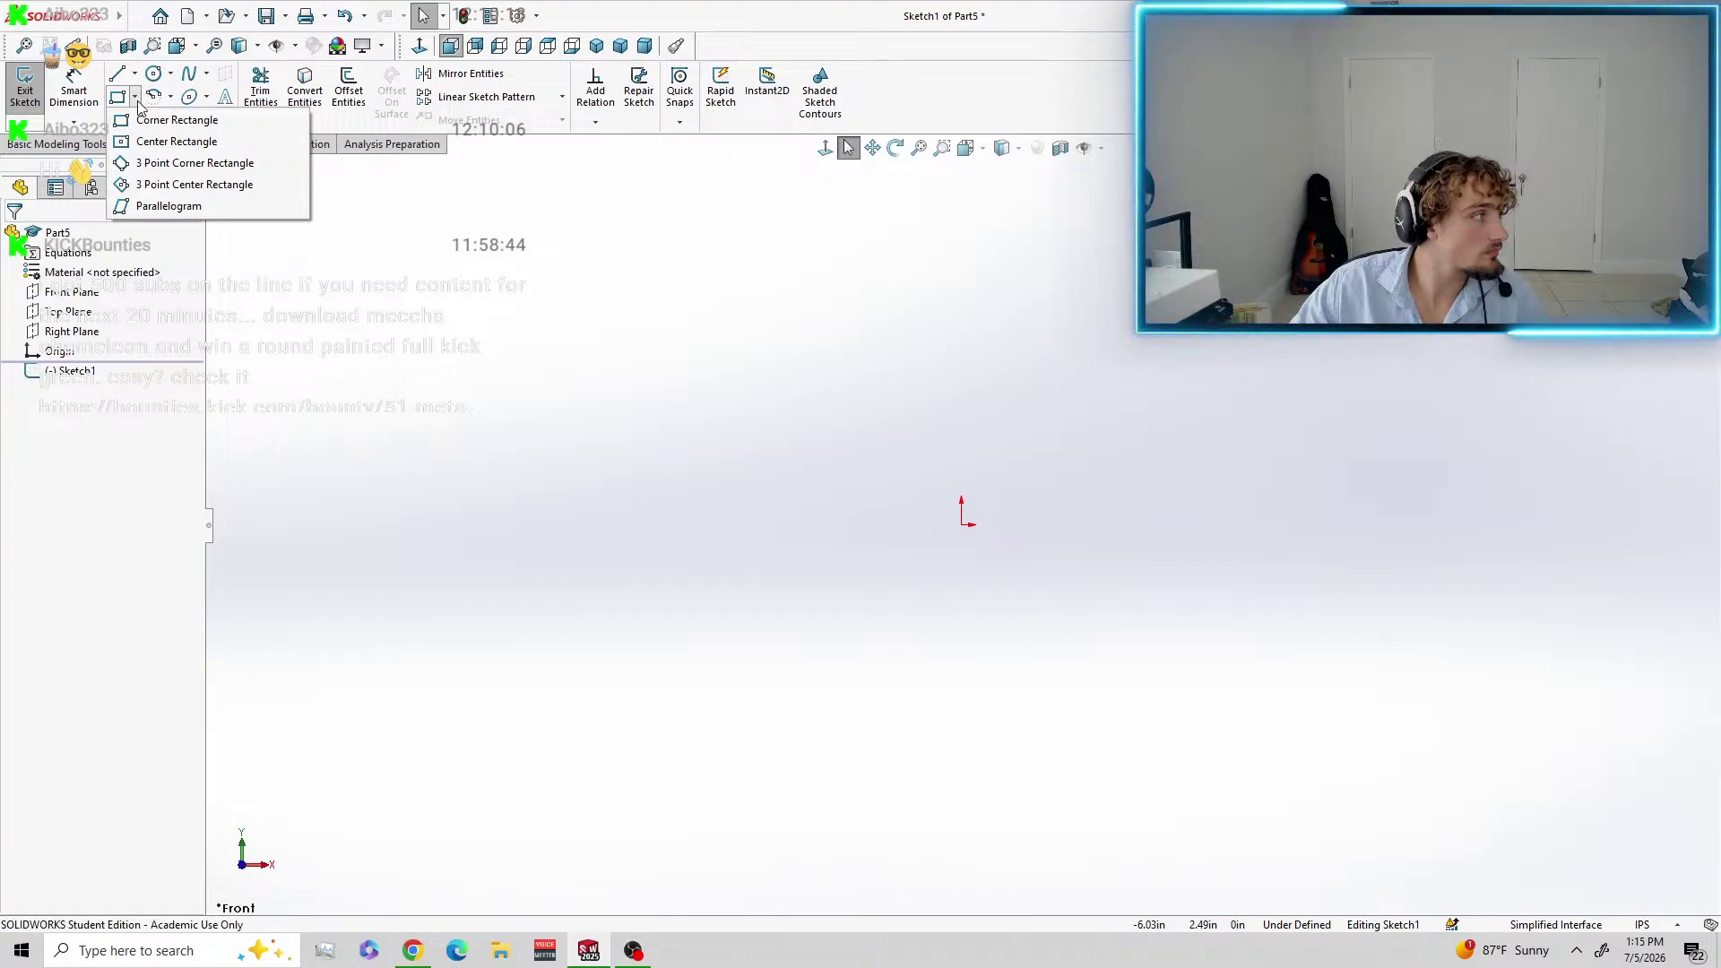
{"action": "left_click", "coordinate": [115, 100]}
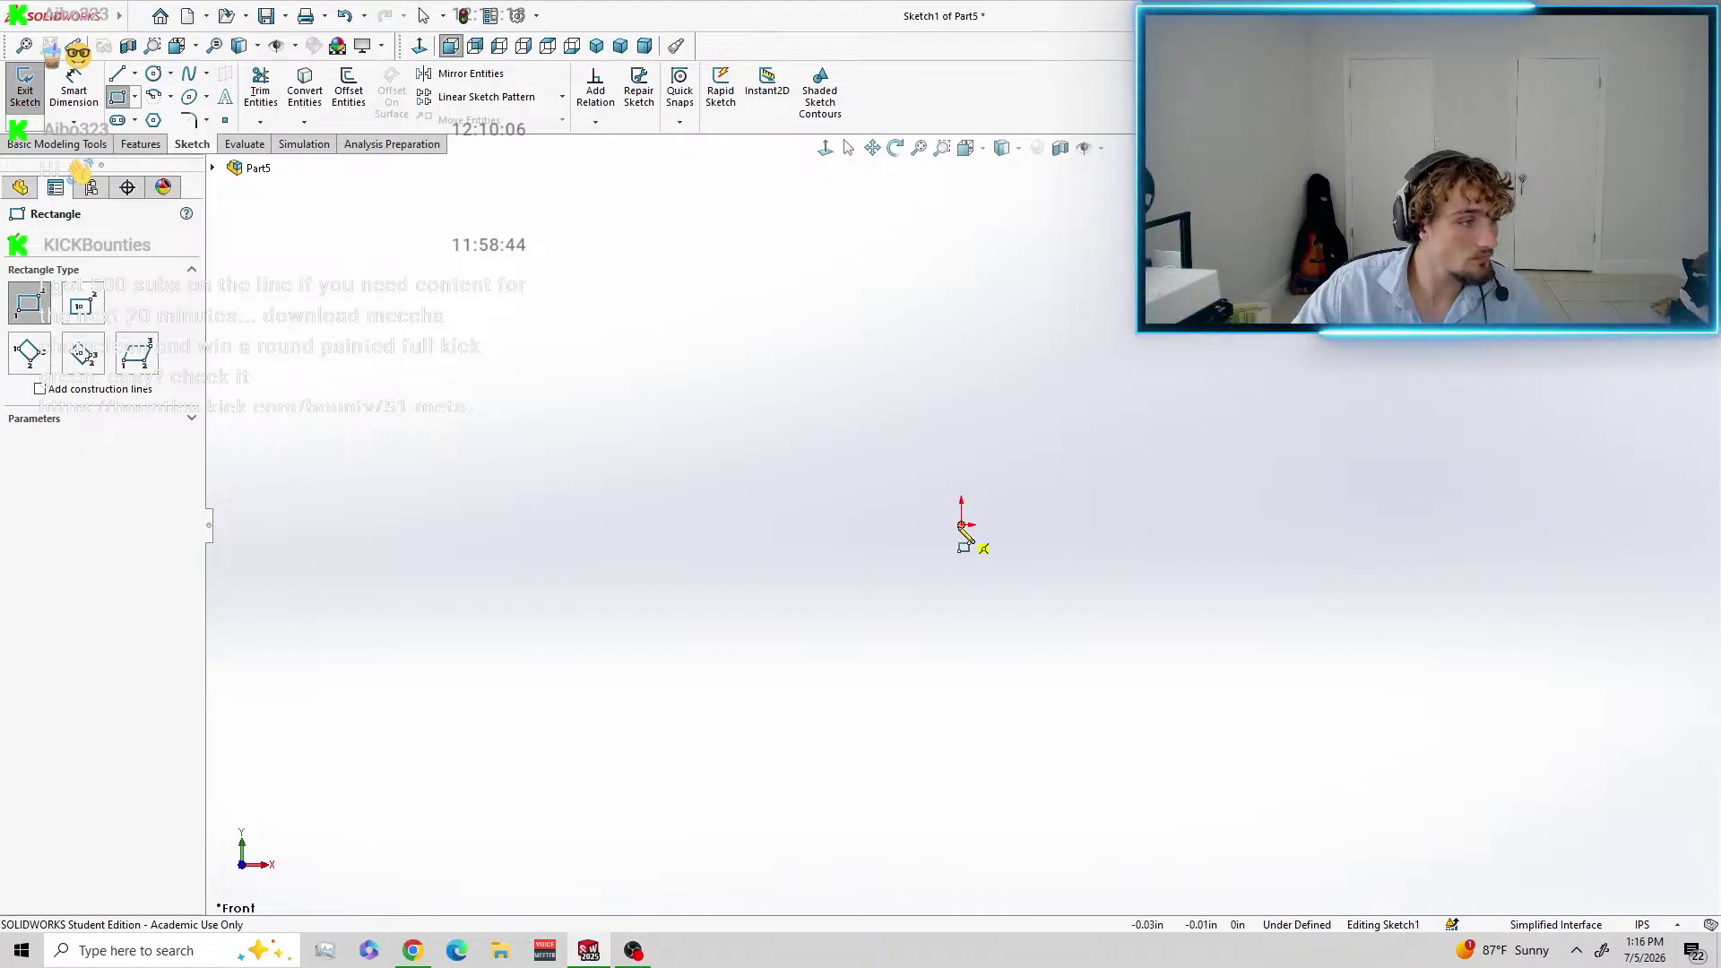
{"action": "left_click", "coordinate": [962, 524]}
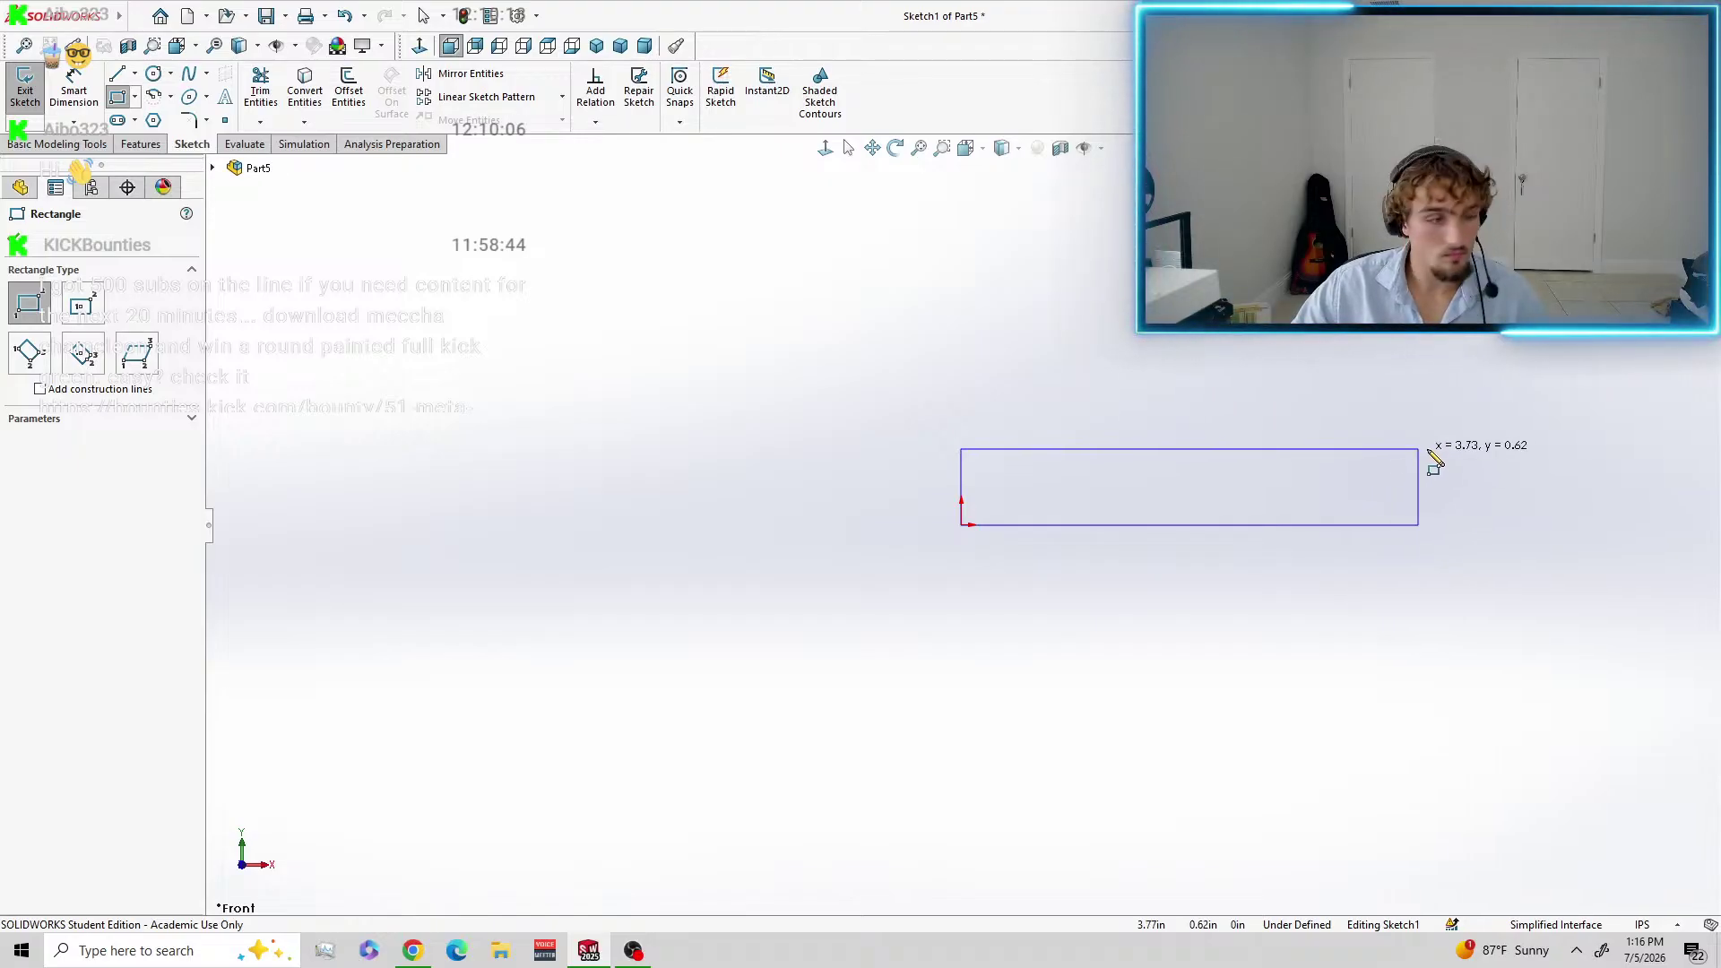
{"action": "left_click", "coordinate": [1539, 451]}
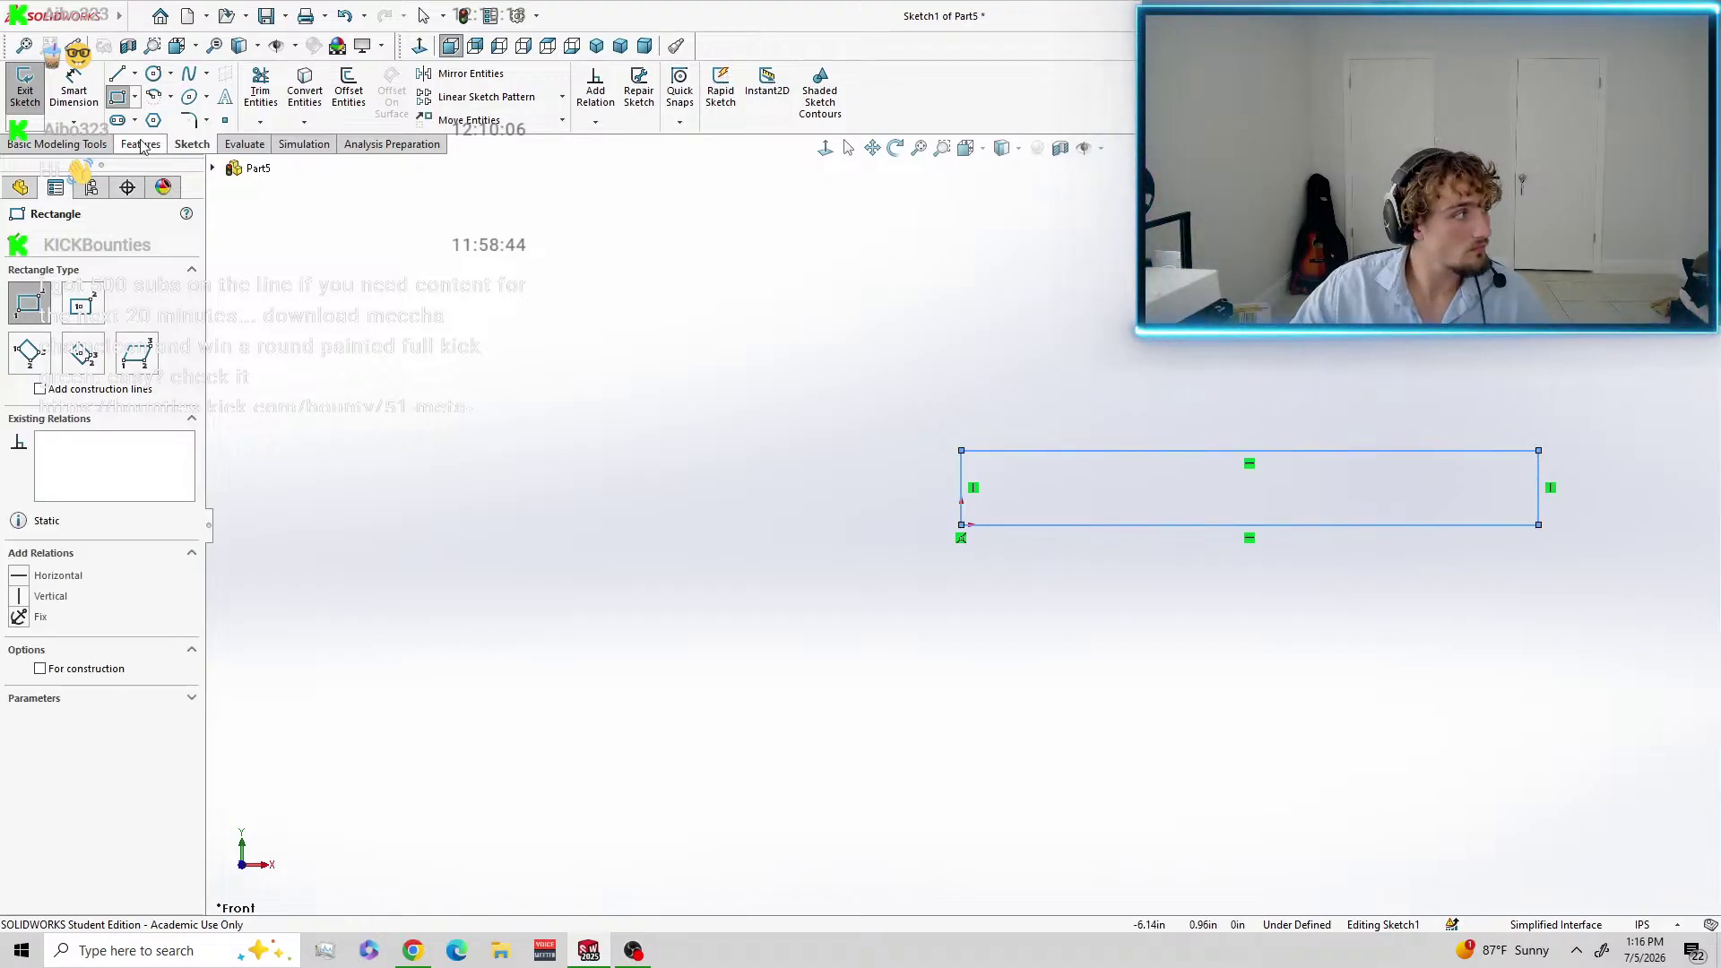
Dimension the rectangle's vertical side at the origin and set its height to 1 in.
{"action": "left_click", "coordinate": [81, 93]}
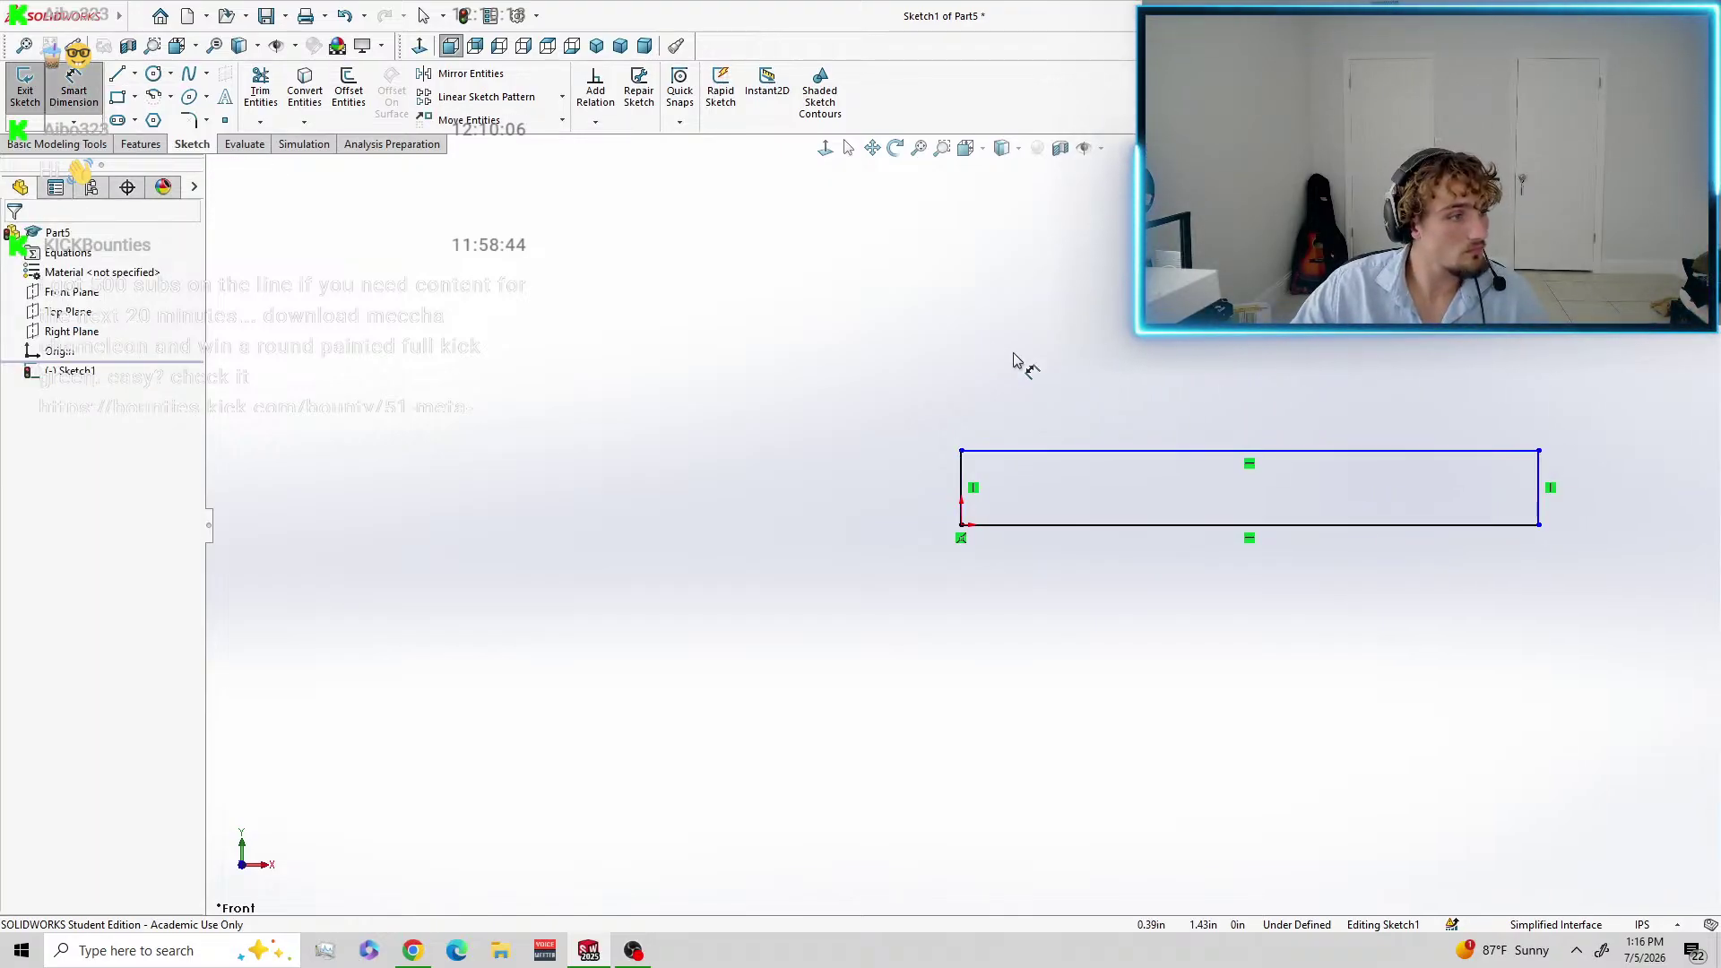
{"action": "left_click", "coordinate": [964, 491]}
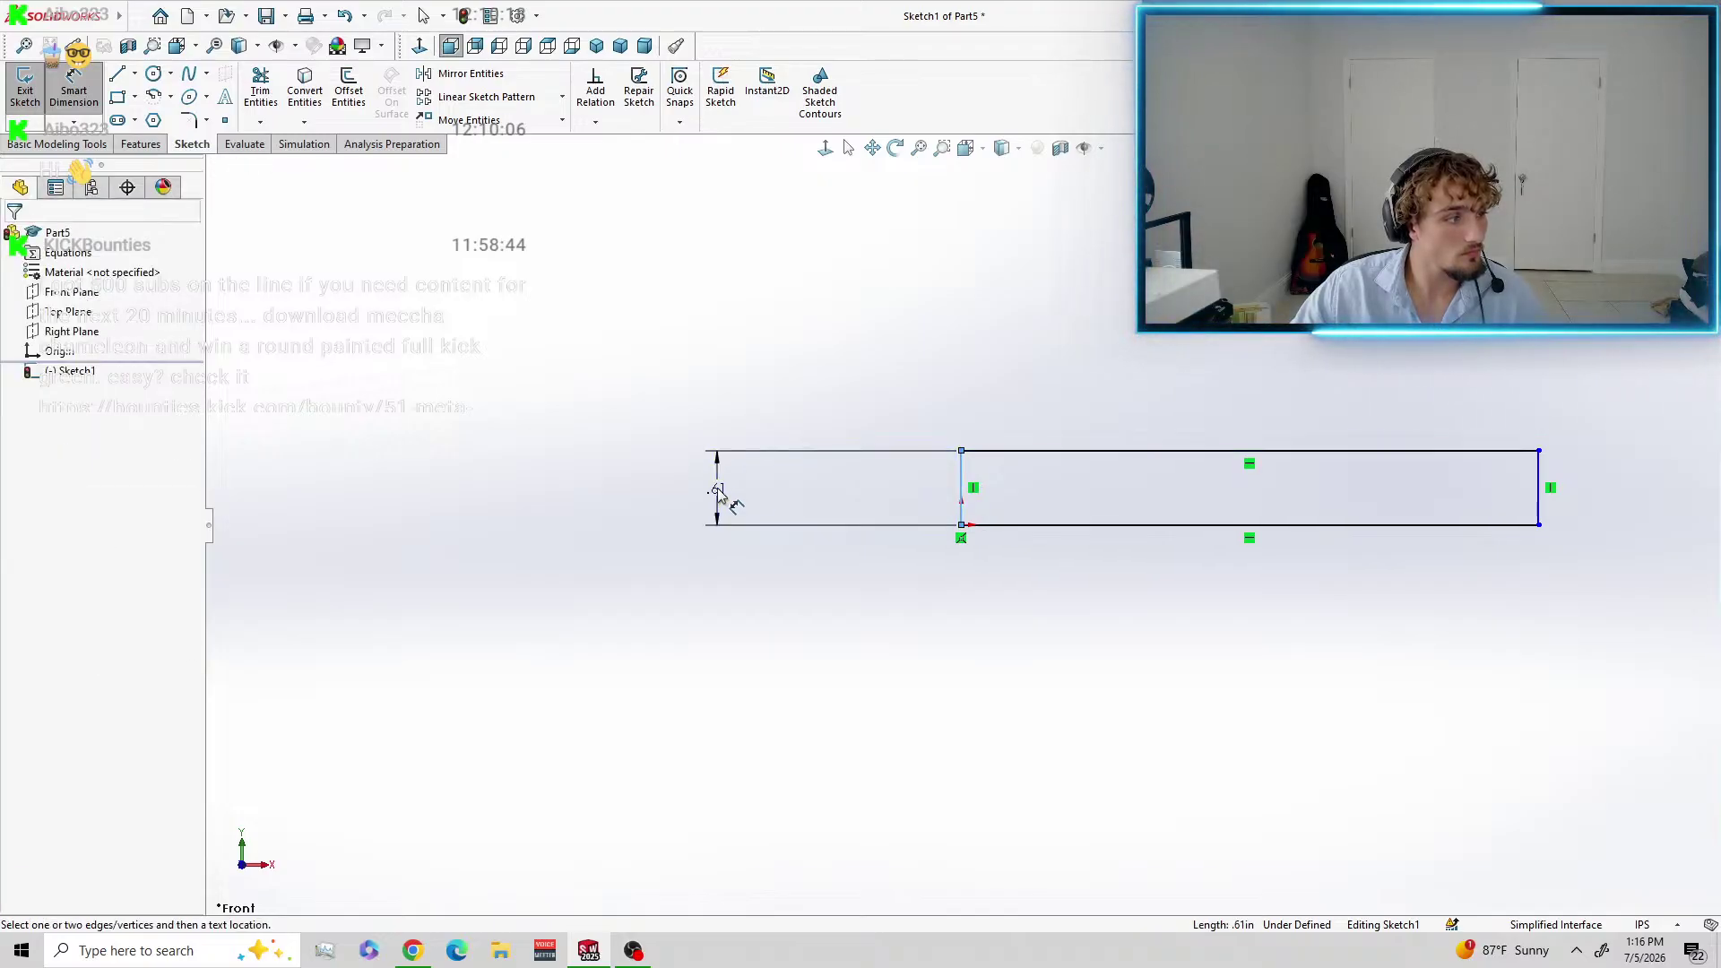
{"action": "left_click", "coordinate": [723, 492]}
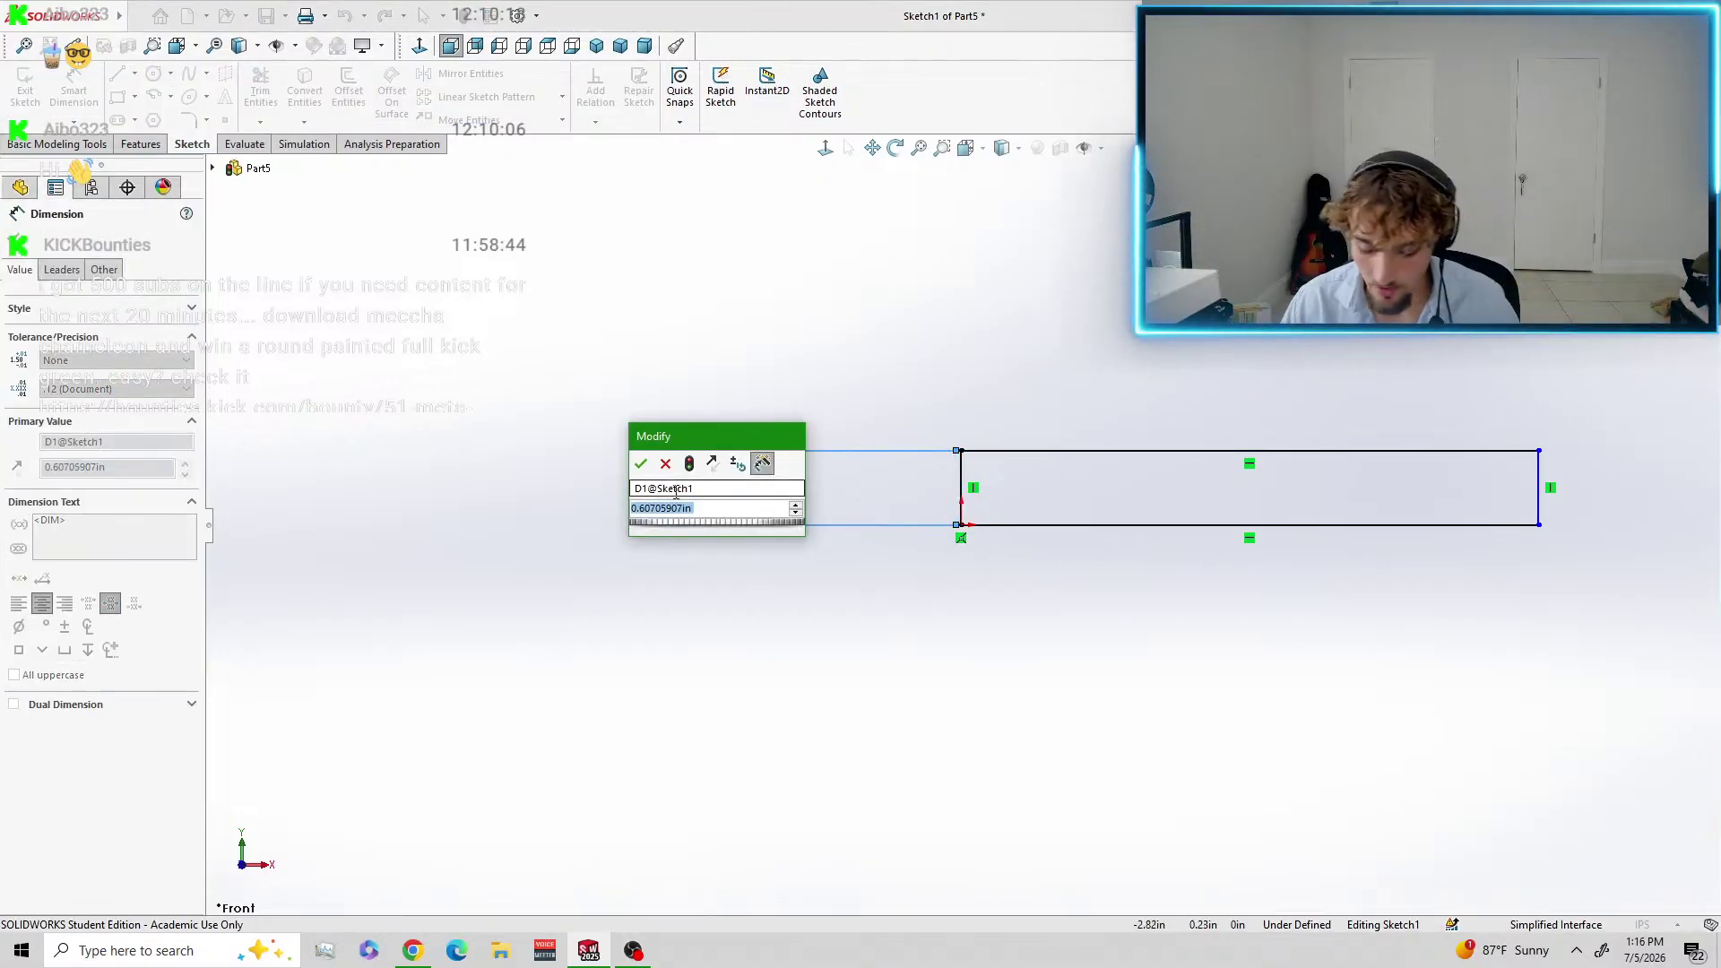
{"action": "type", "text": "1"}
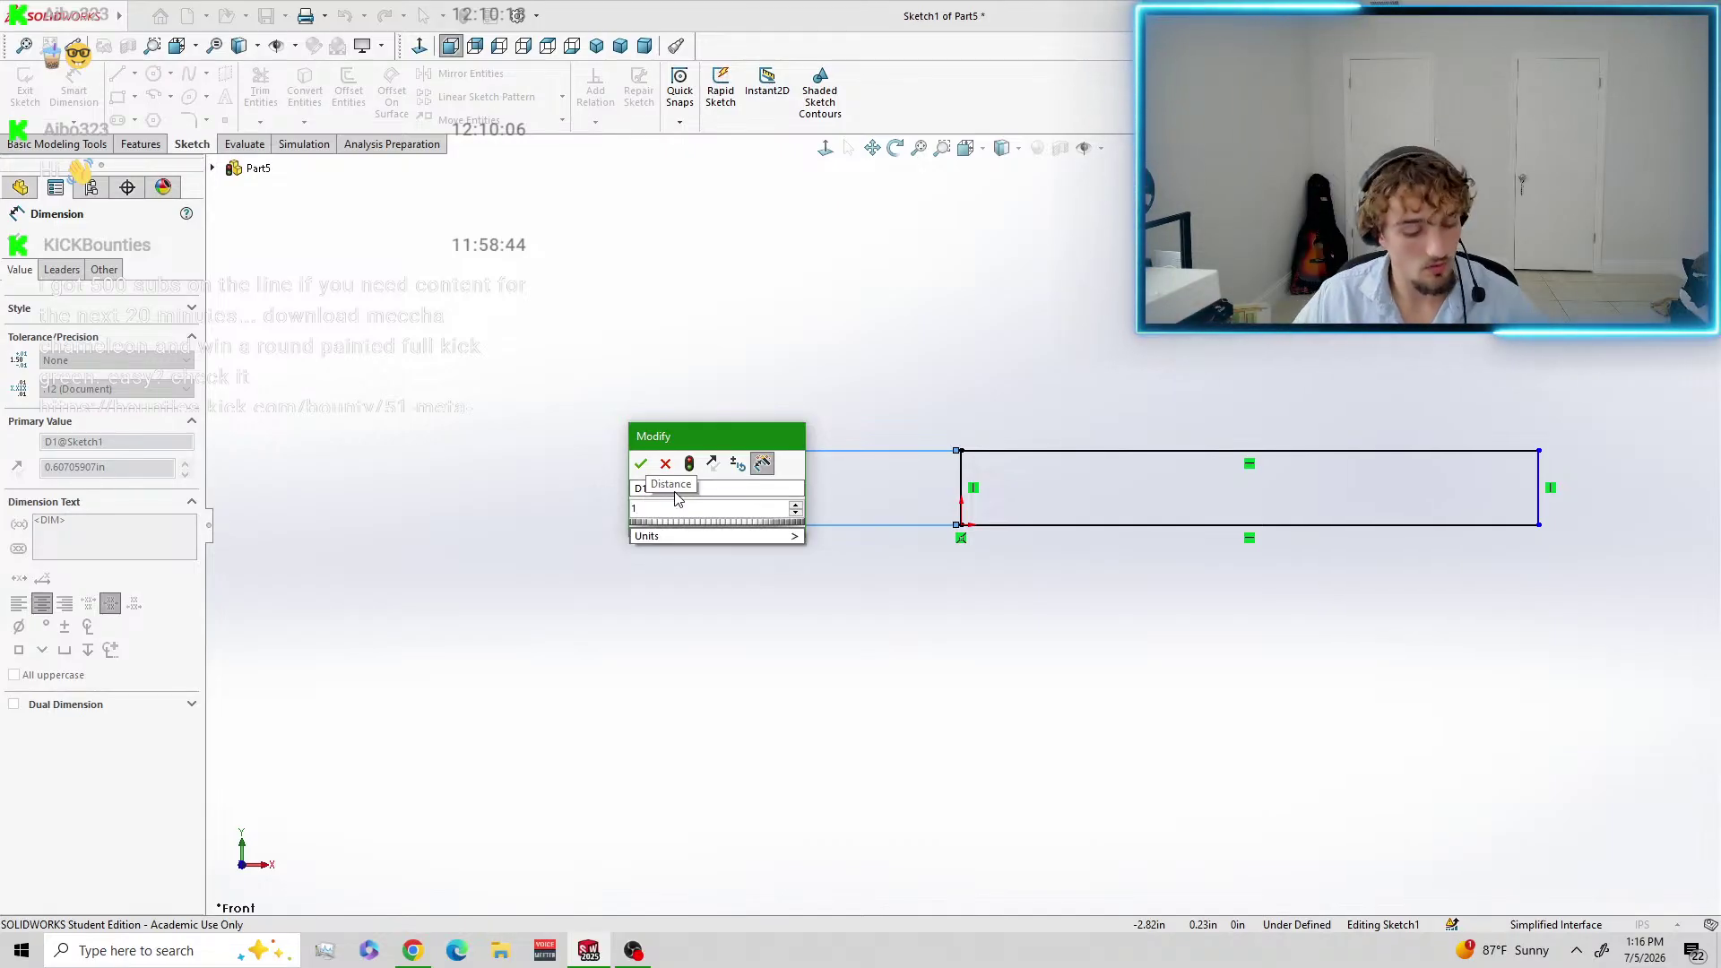
{"action": "key", "text": "Return"}
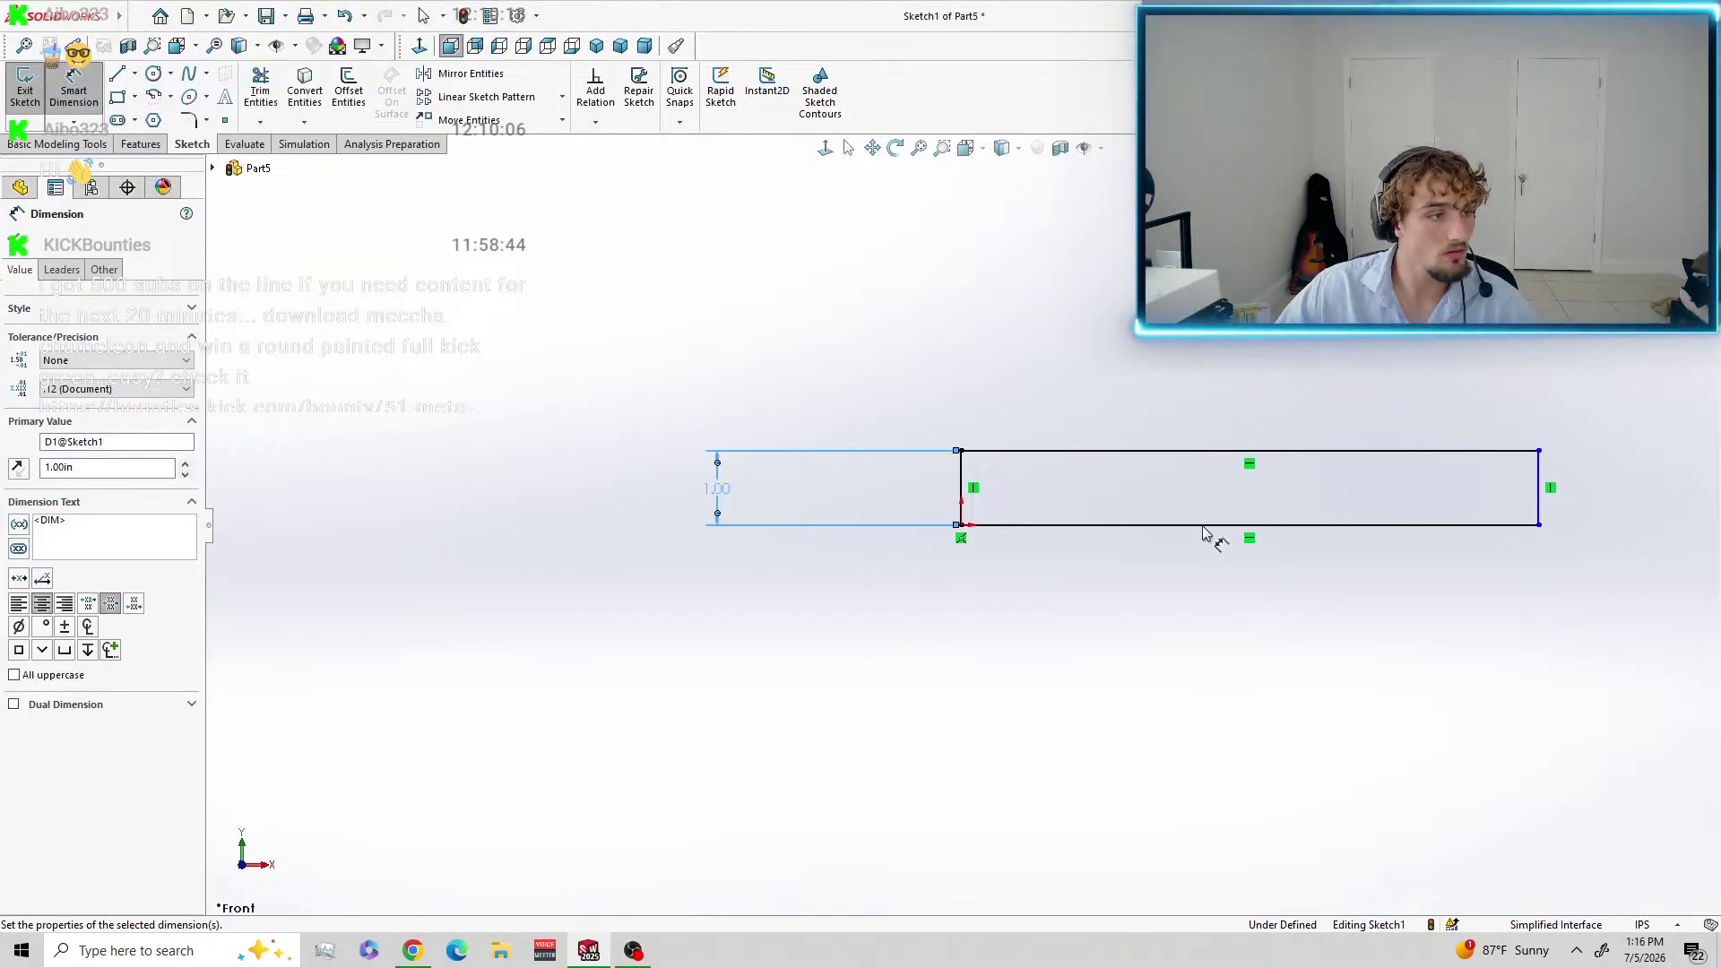
Dimension the rectangle's lower edge and set its length to 6 in, finishing the dimensioning.
{"action": "left_click", "coordinate": [1197, 527]}
{"action": "left_click", "coordinate": [1209, 776]}
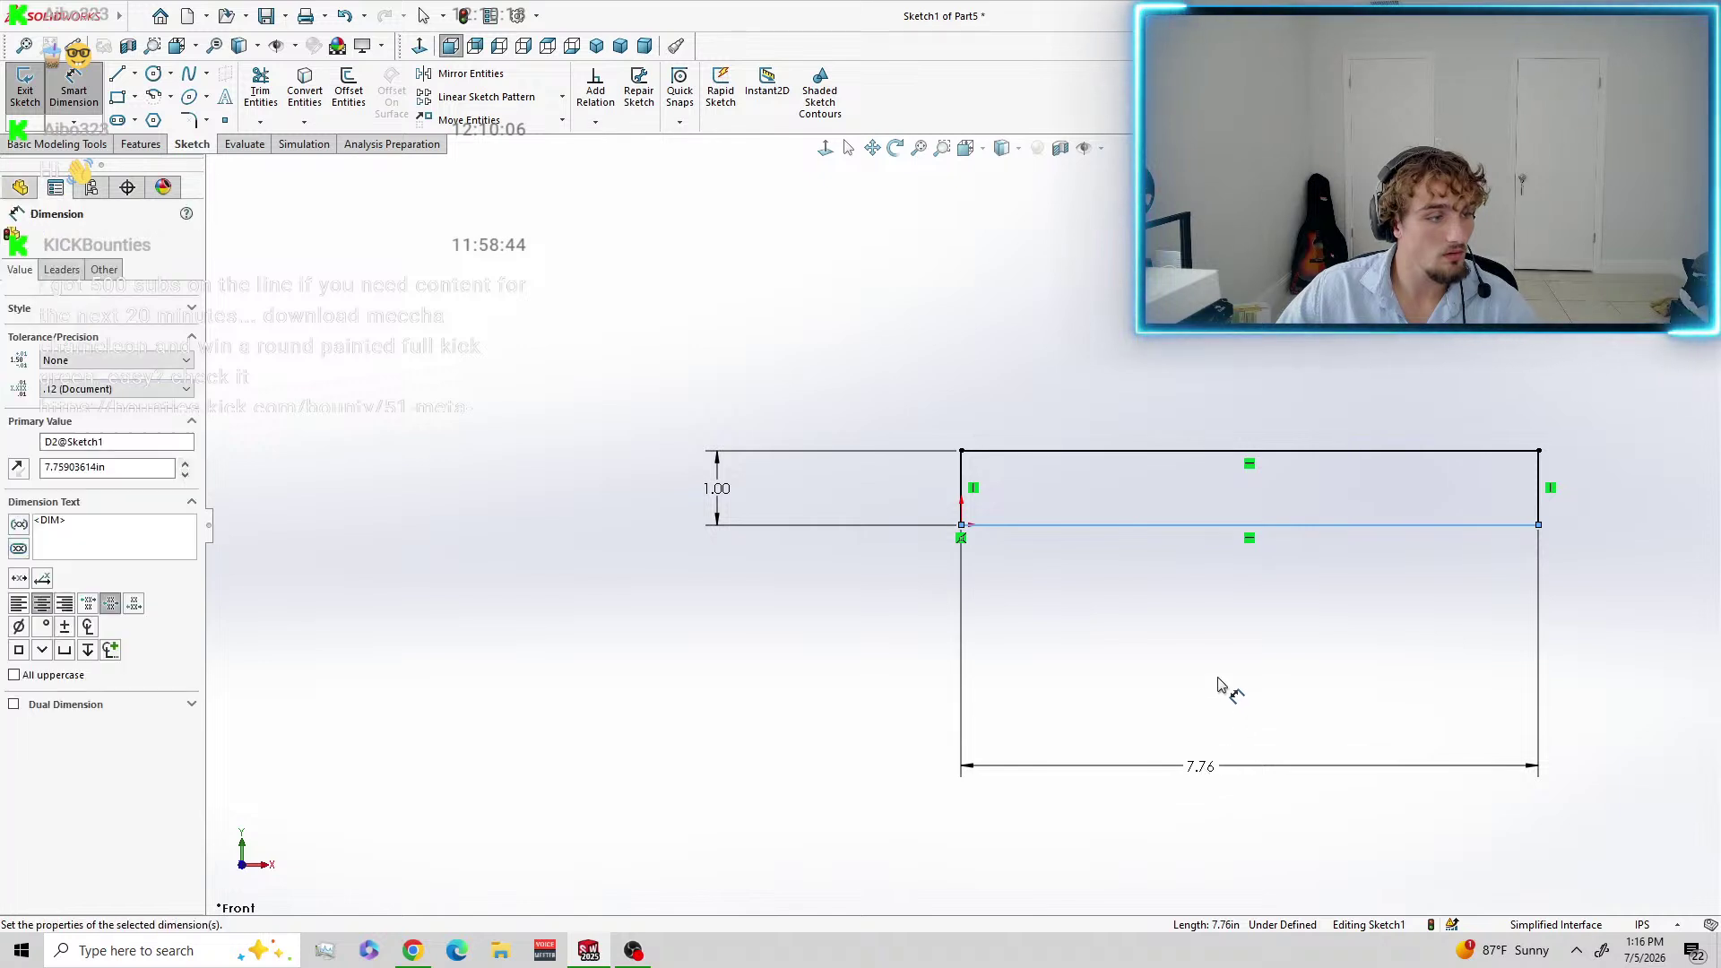
{"action": "type", "text": "6"}
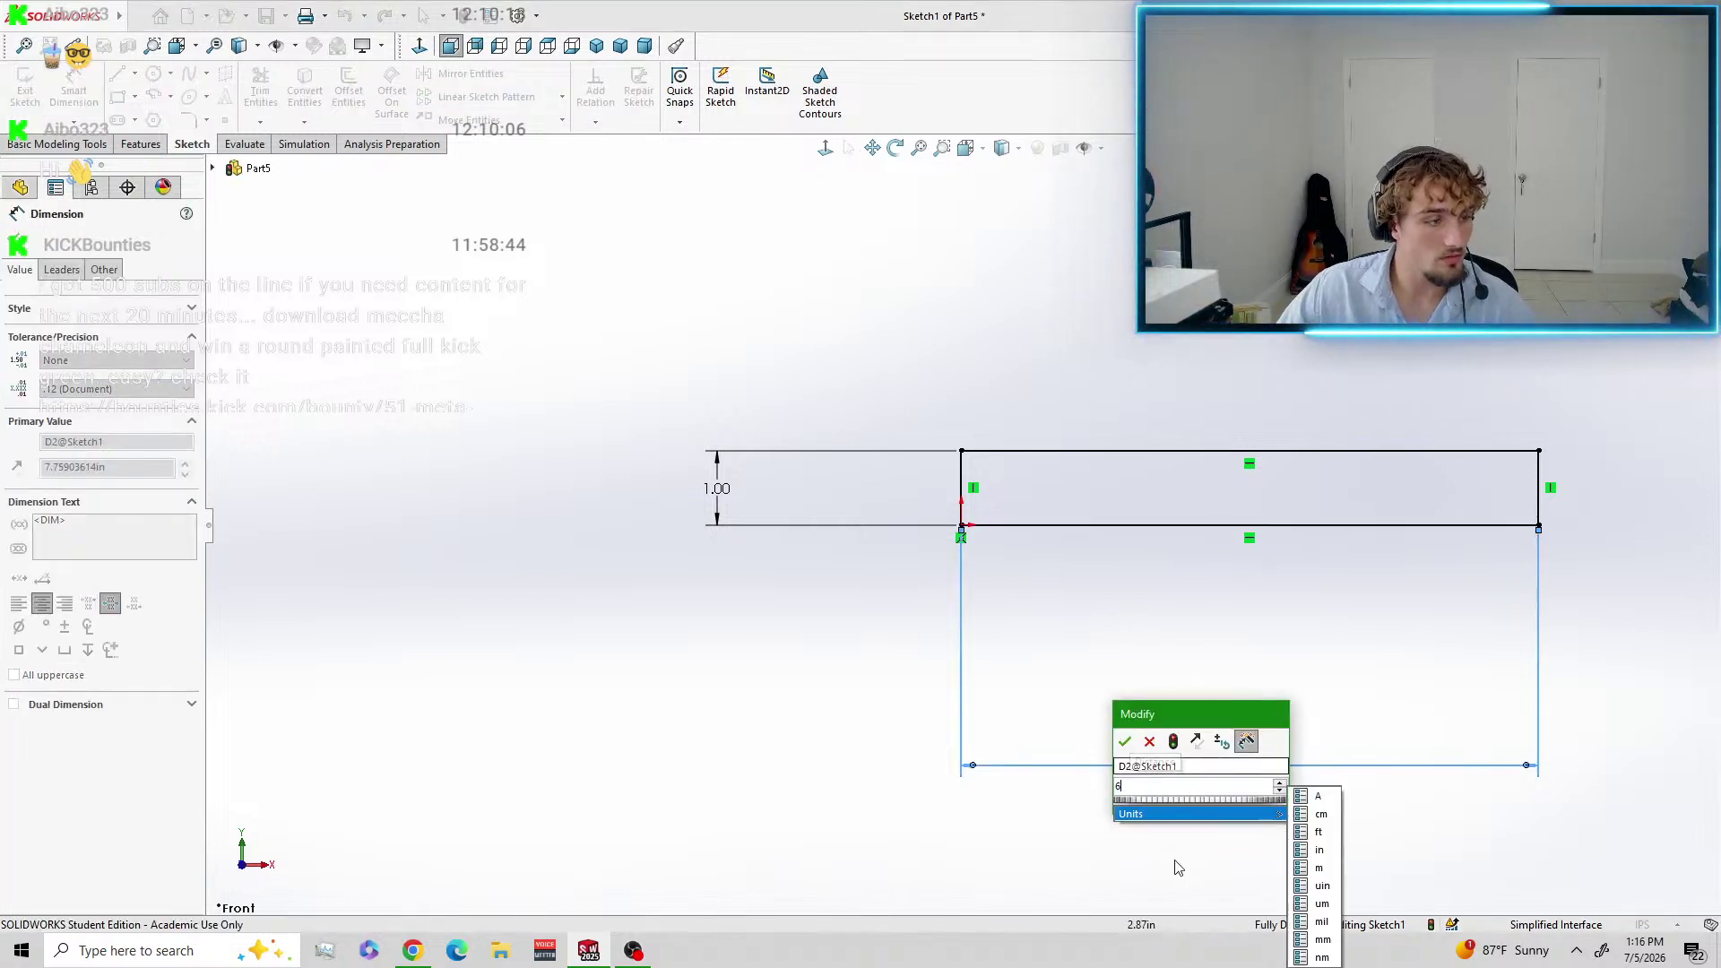
{"action": "key", "text": "Return"}
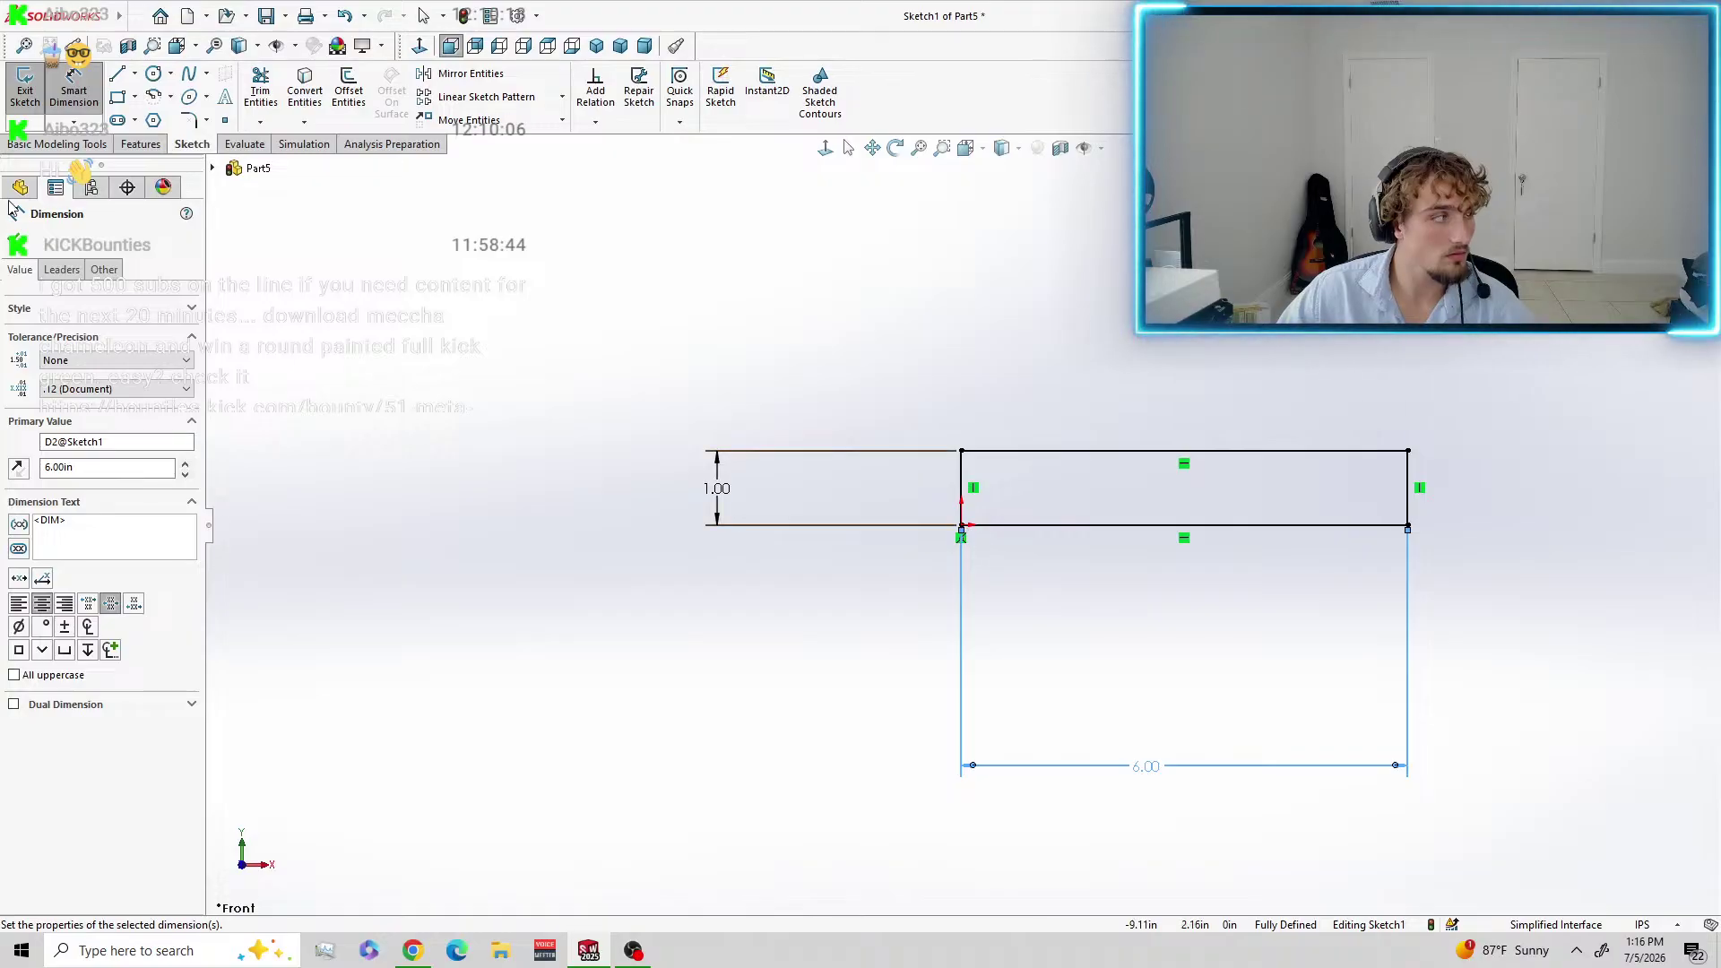
{"action": "key", "text": "Escape"}
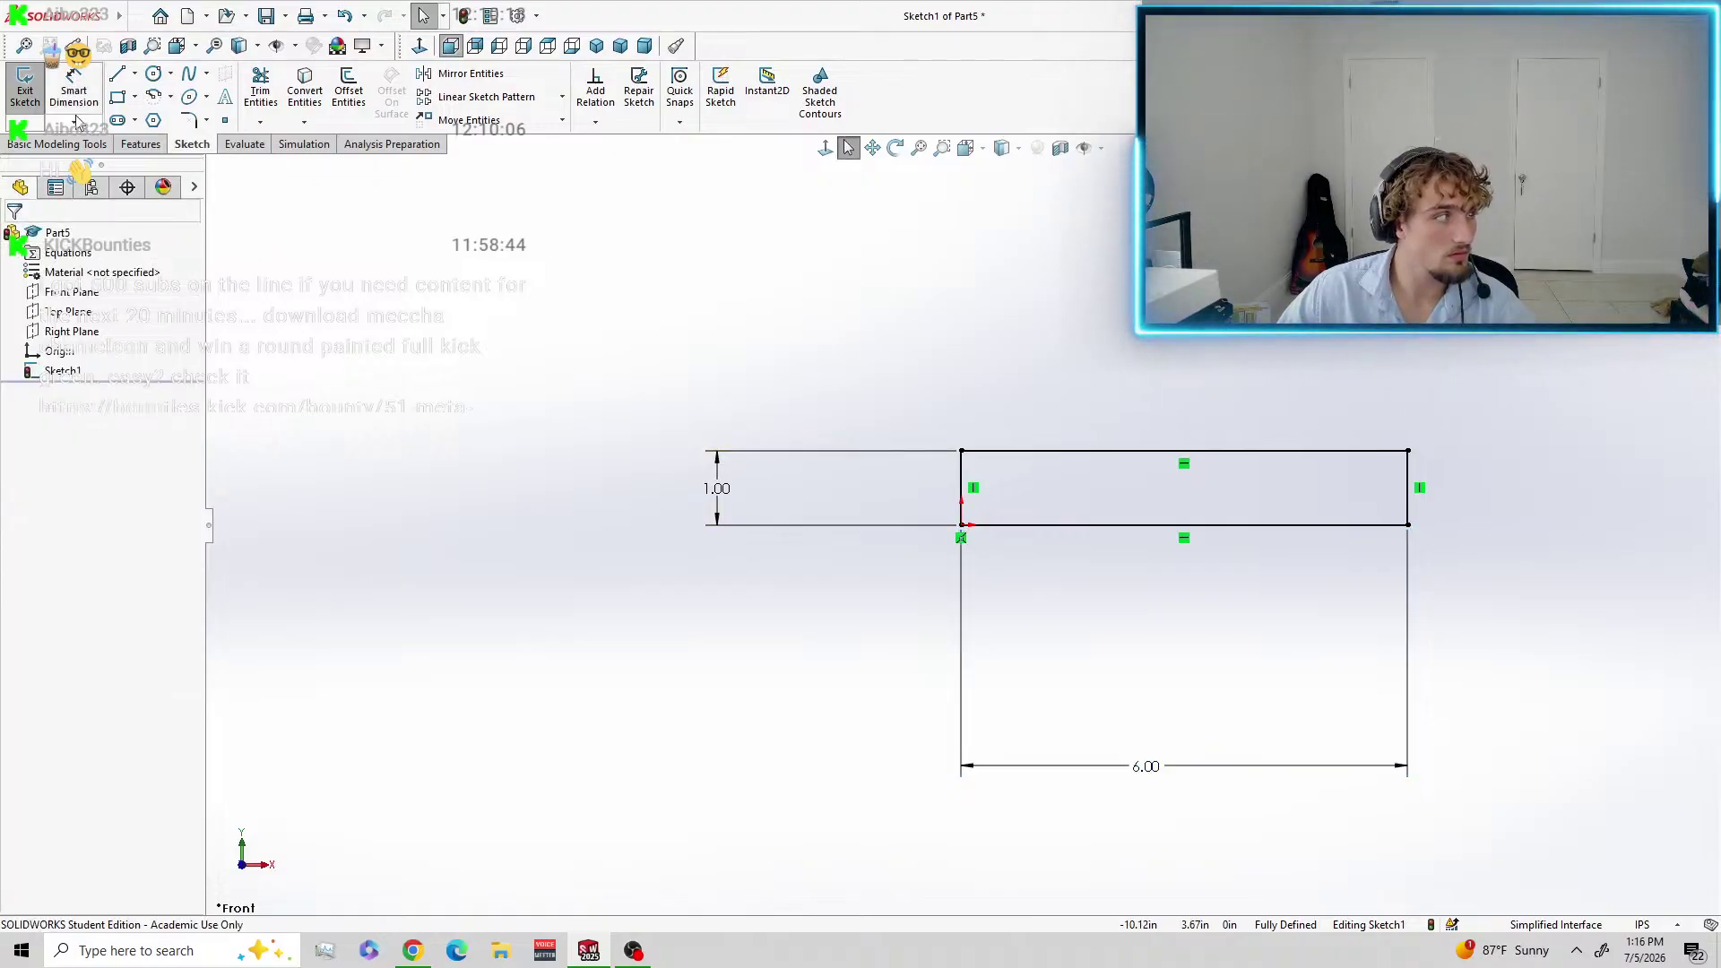
Close the rectangle sketch and extrude it as a boss to a depth of 1 in.
{"action": "left_click", "coordinate": [25, 90]}
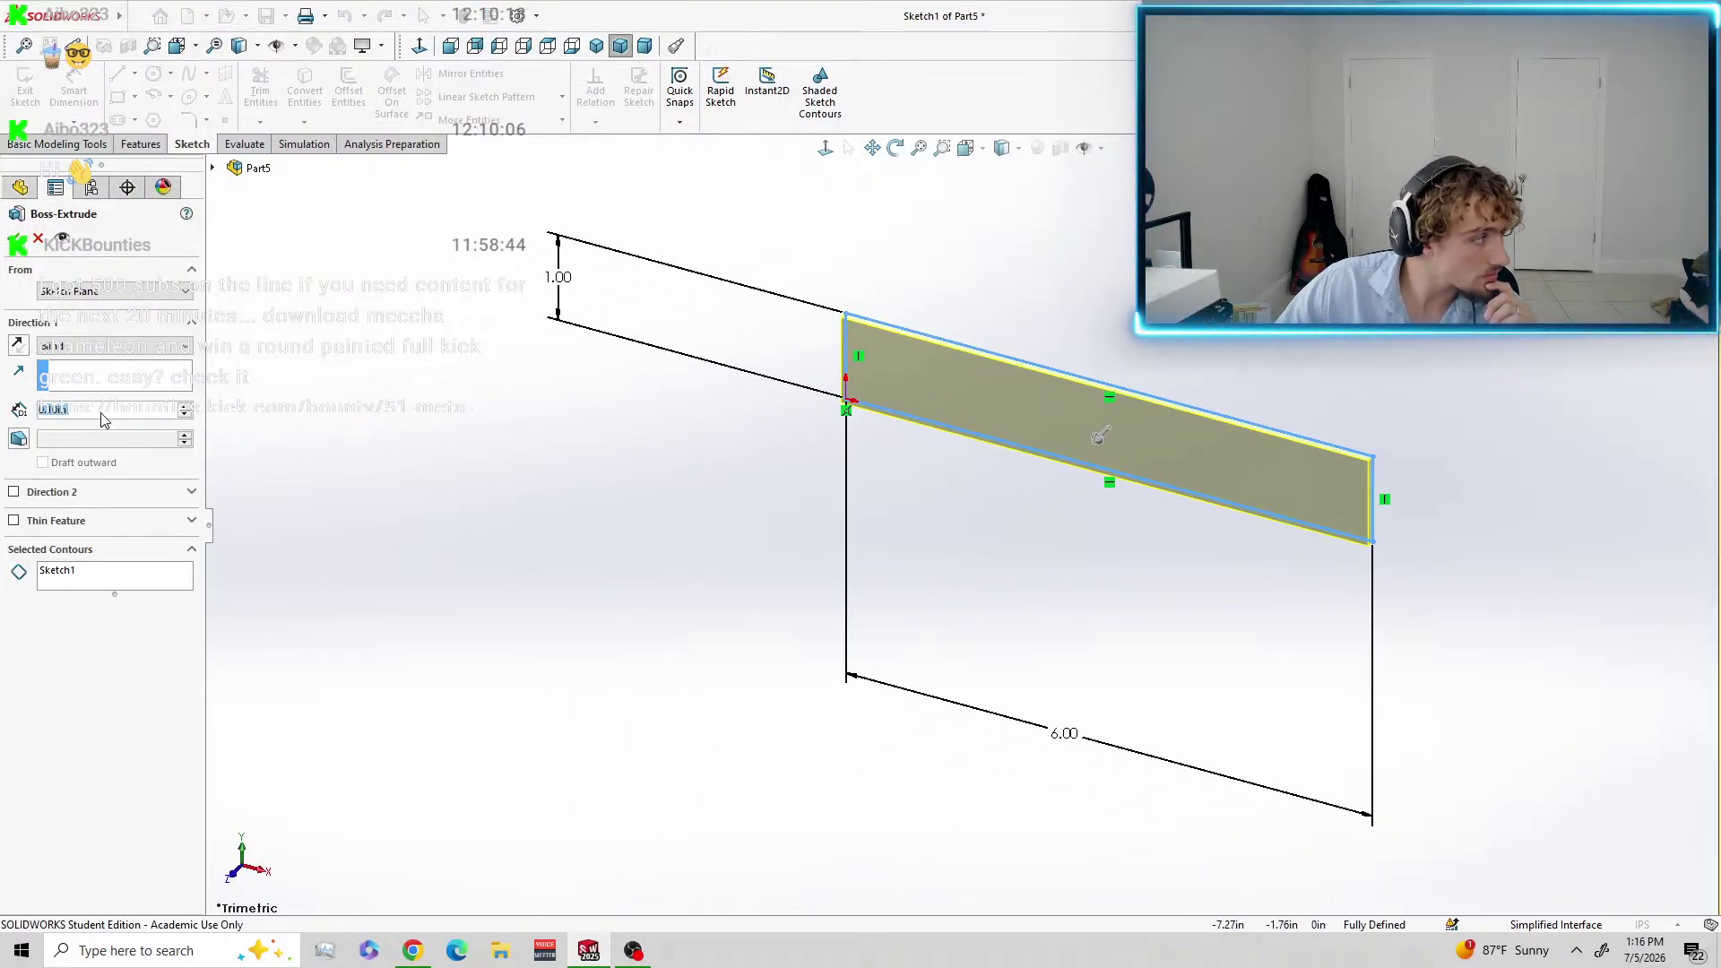
{"action": "type", "text": "1"}
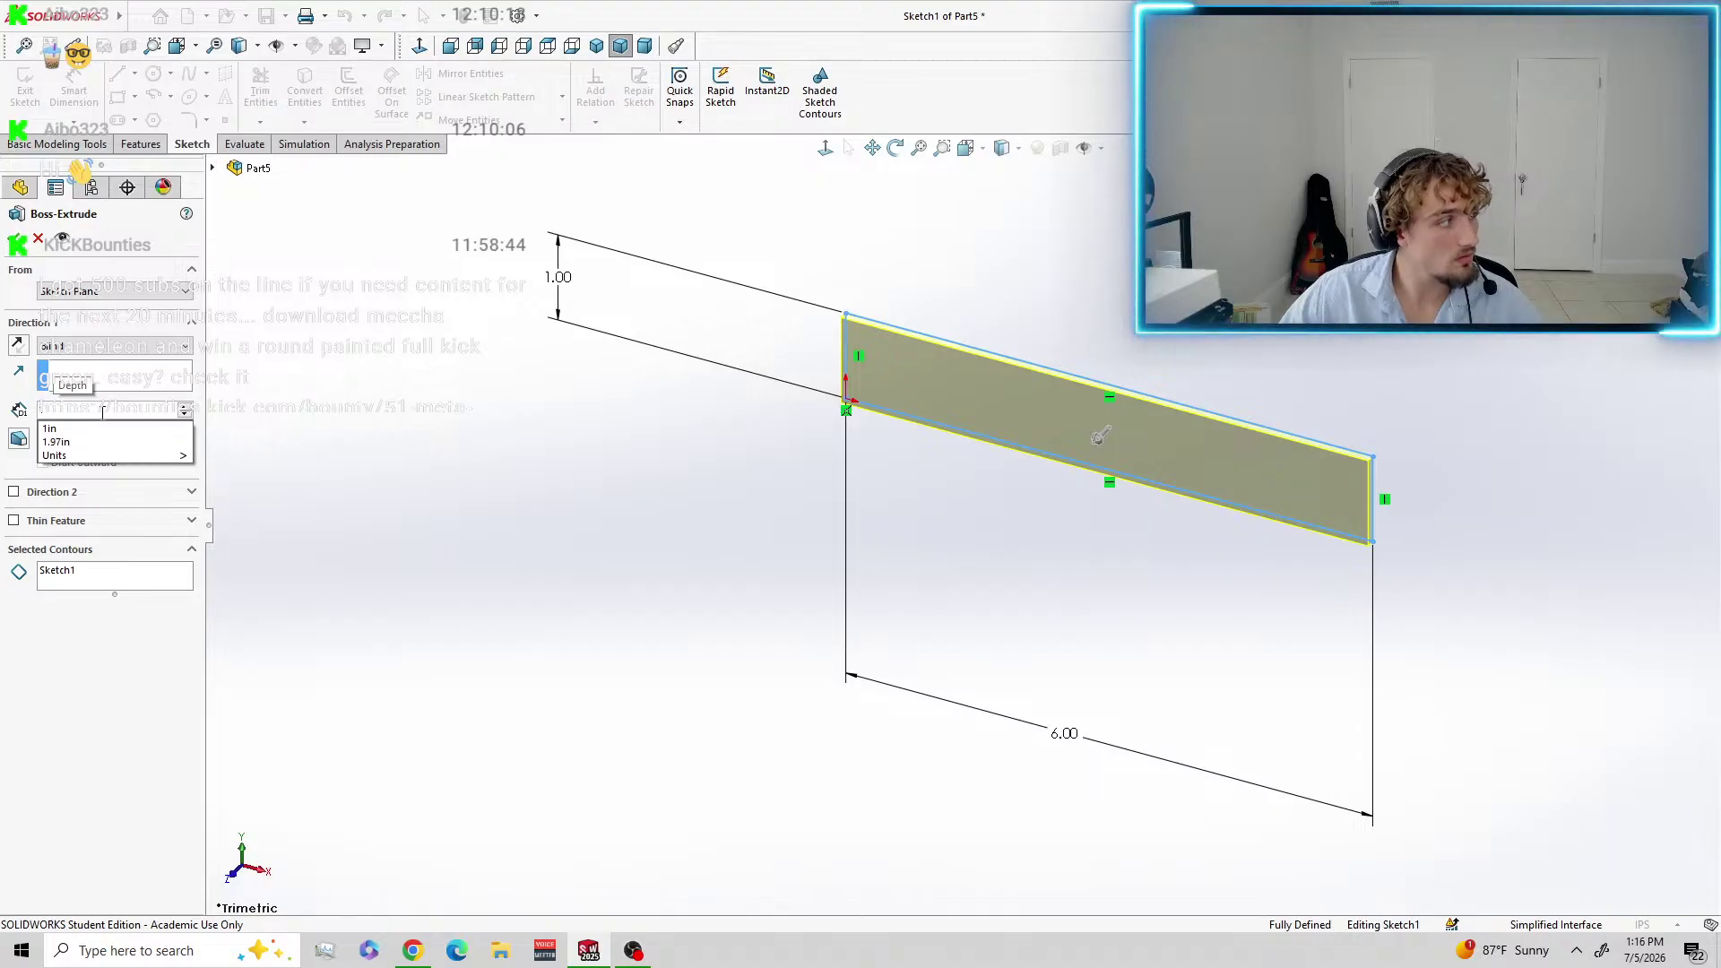
{"action": "key", "text": "Return"}
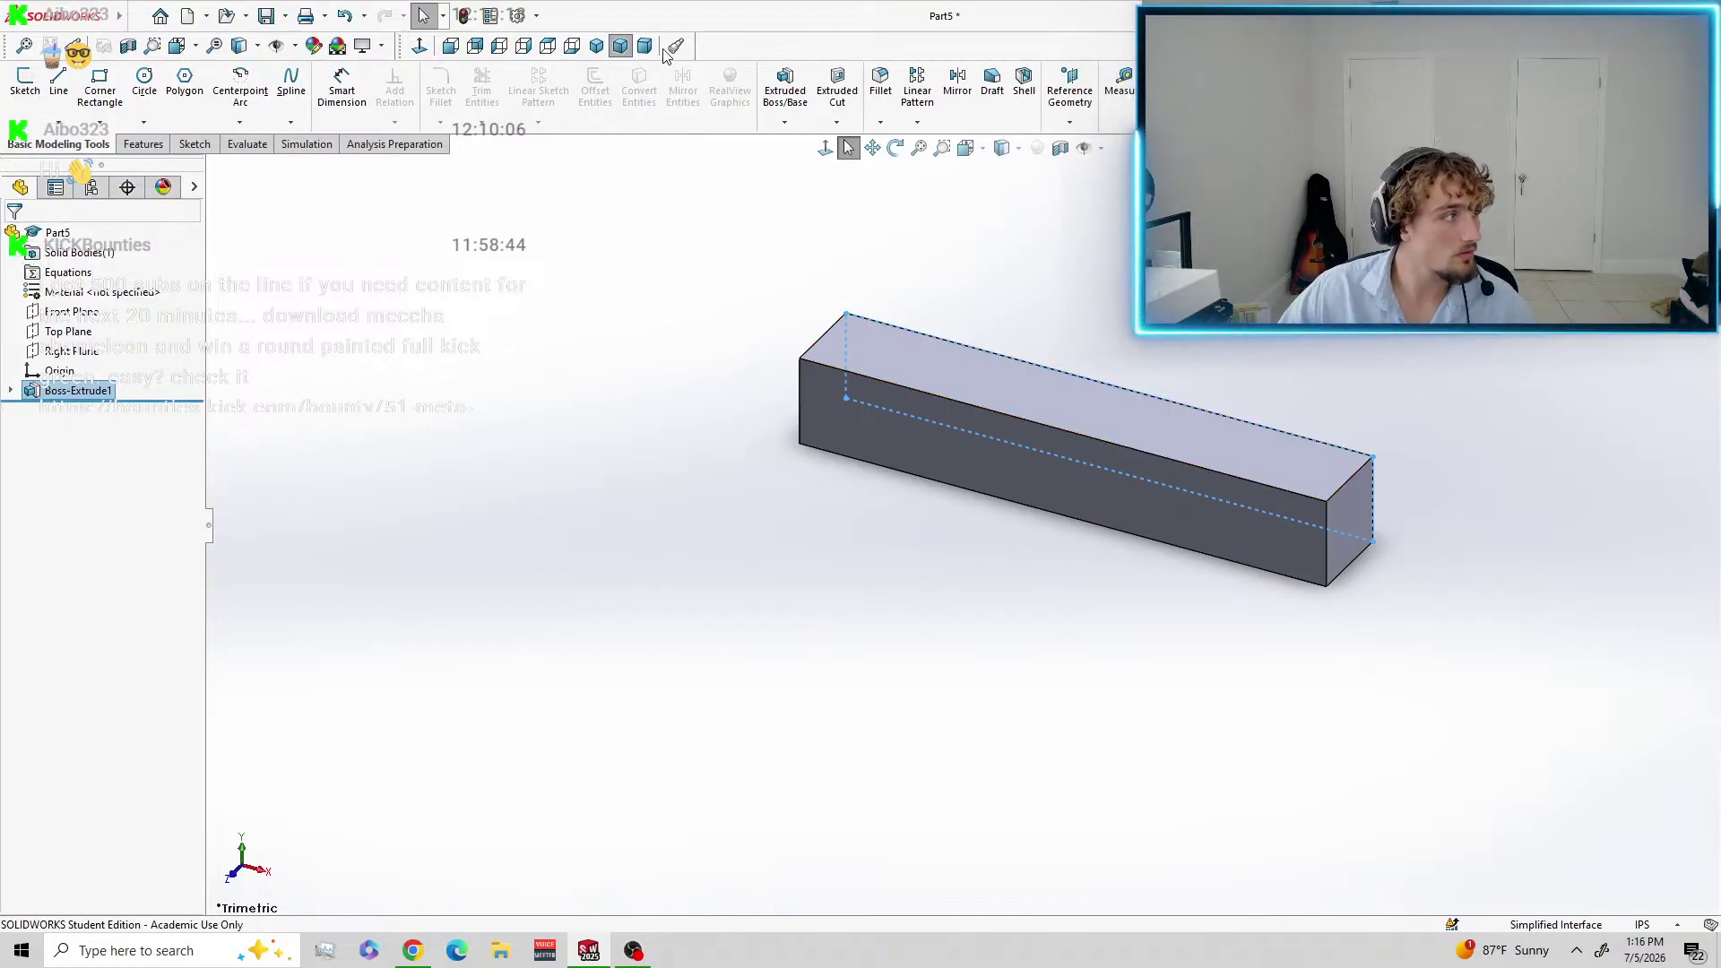
Start a second extruded boss with a sketch on the bar's long front face.
{"action": "left_click", "coordinate": [778, 103]}
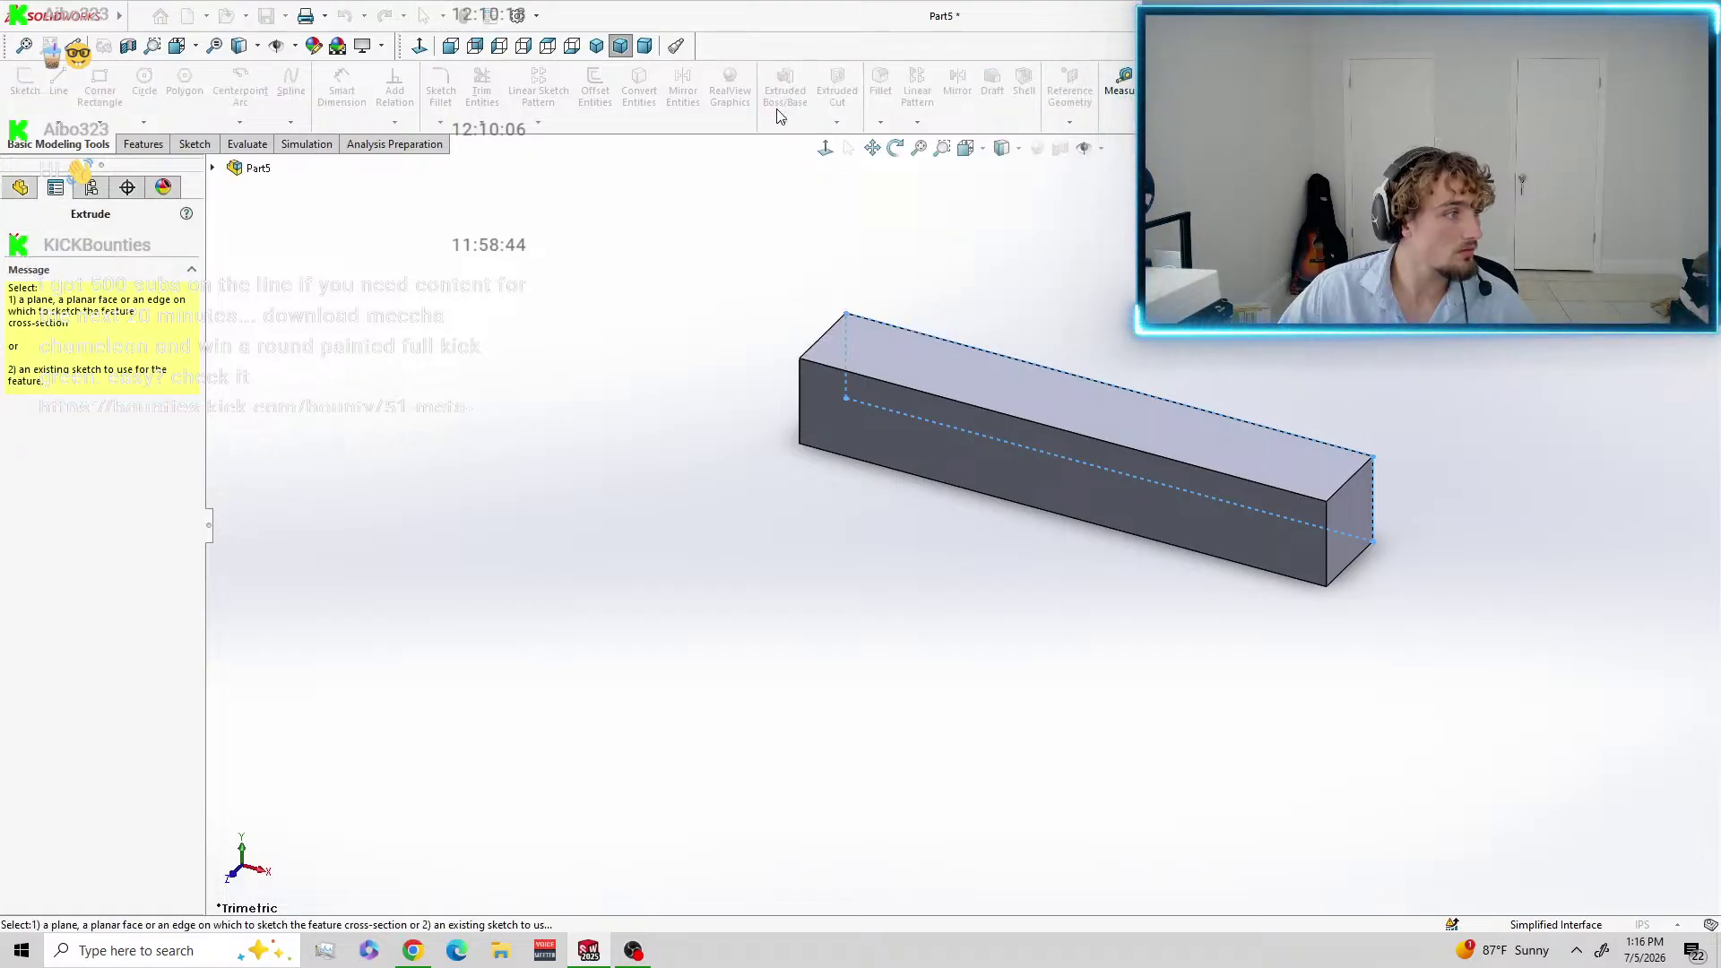
{"action": "left_click", "coordinate": [842, 420]}
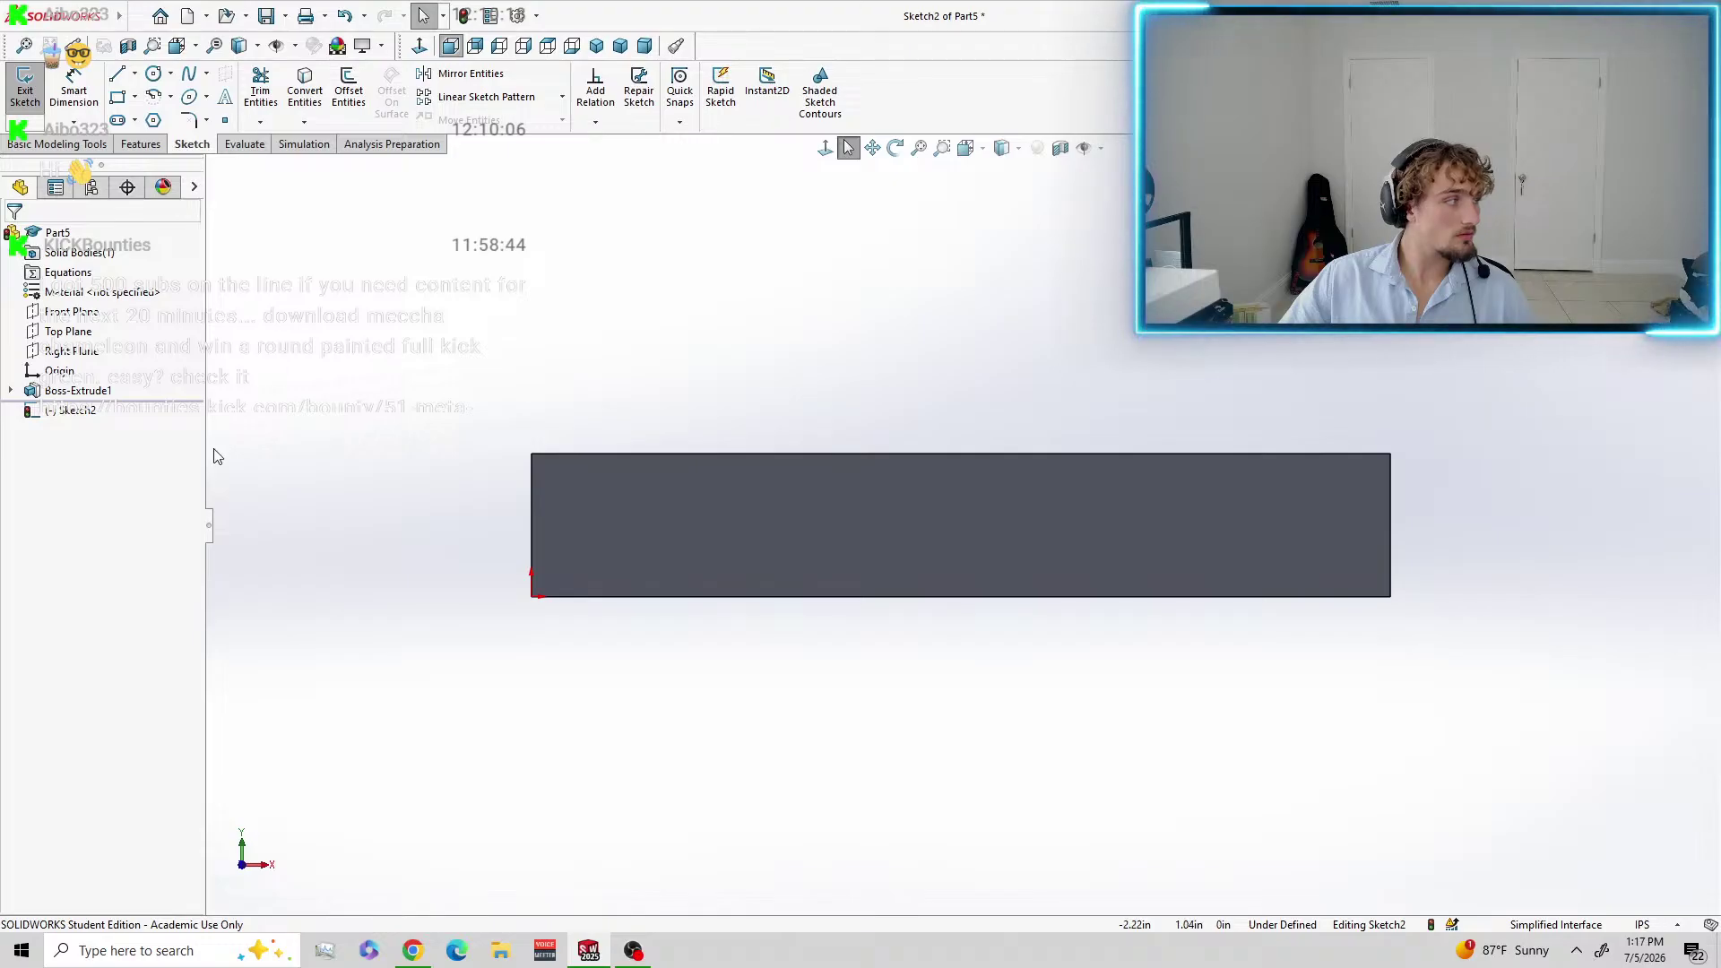
{"action": "left_click", "coordinate": [53, 372]}
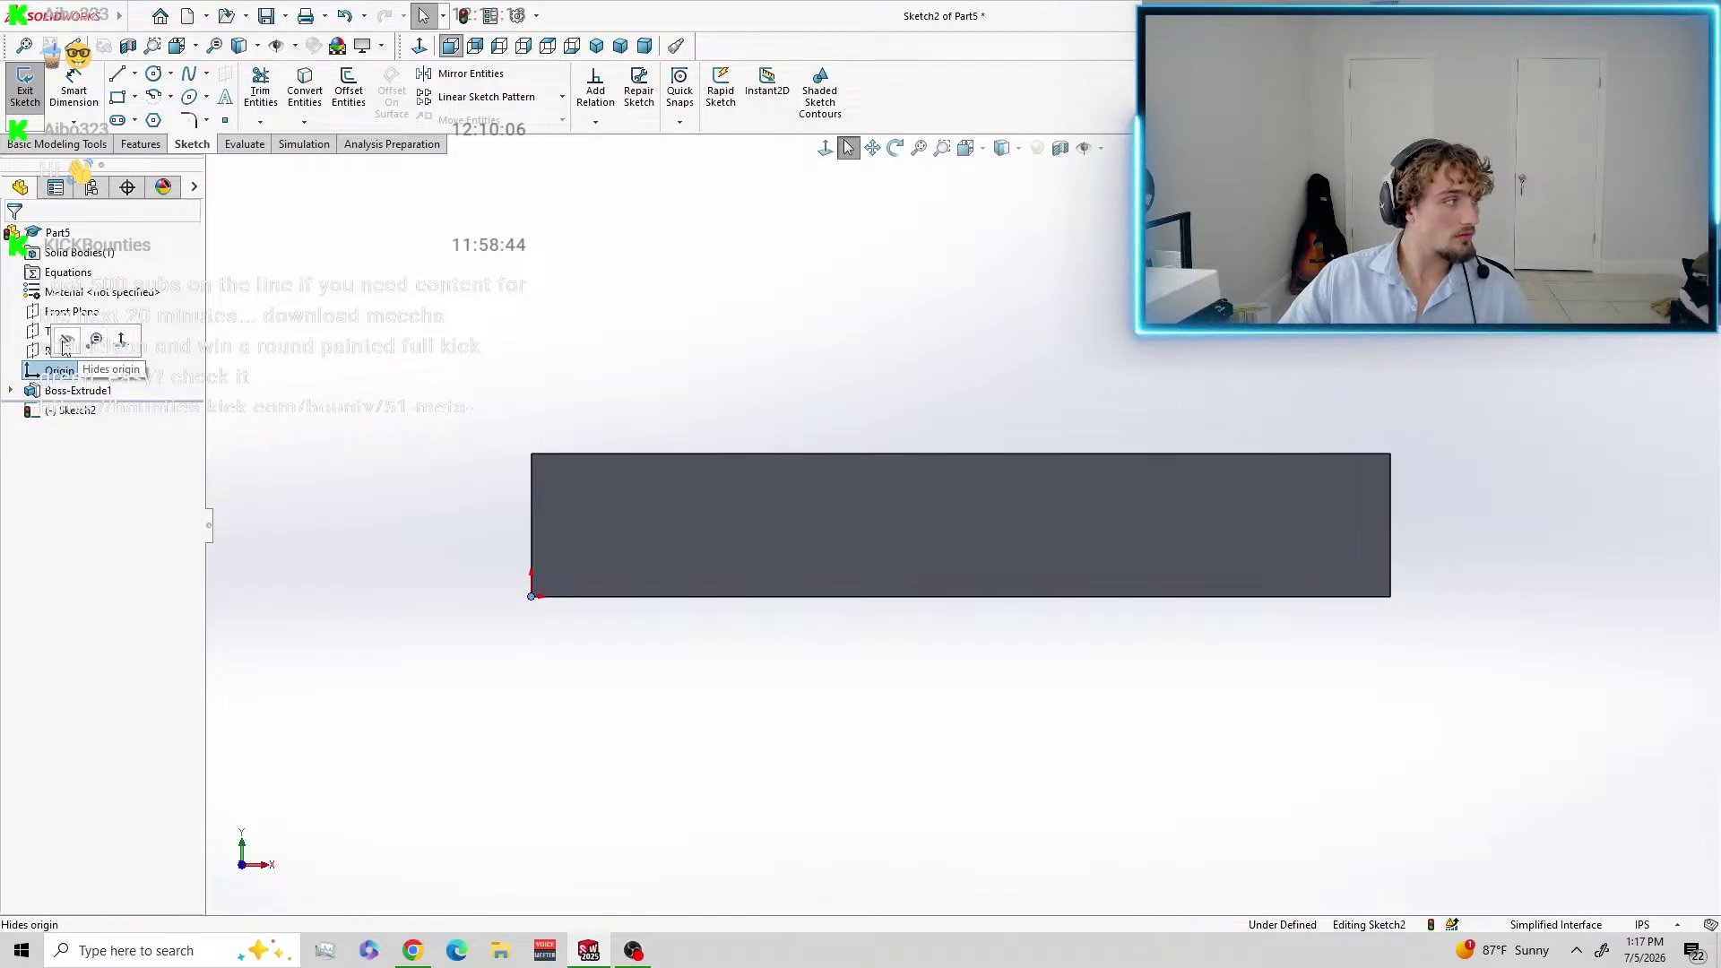
{"action": "right_click", "coordinate": [42, 373]}
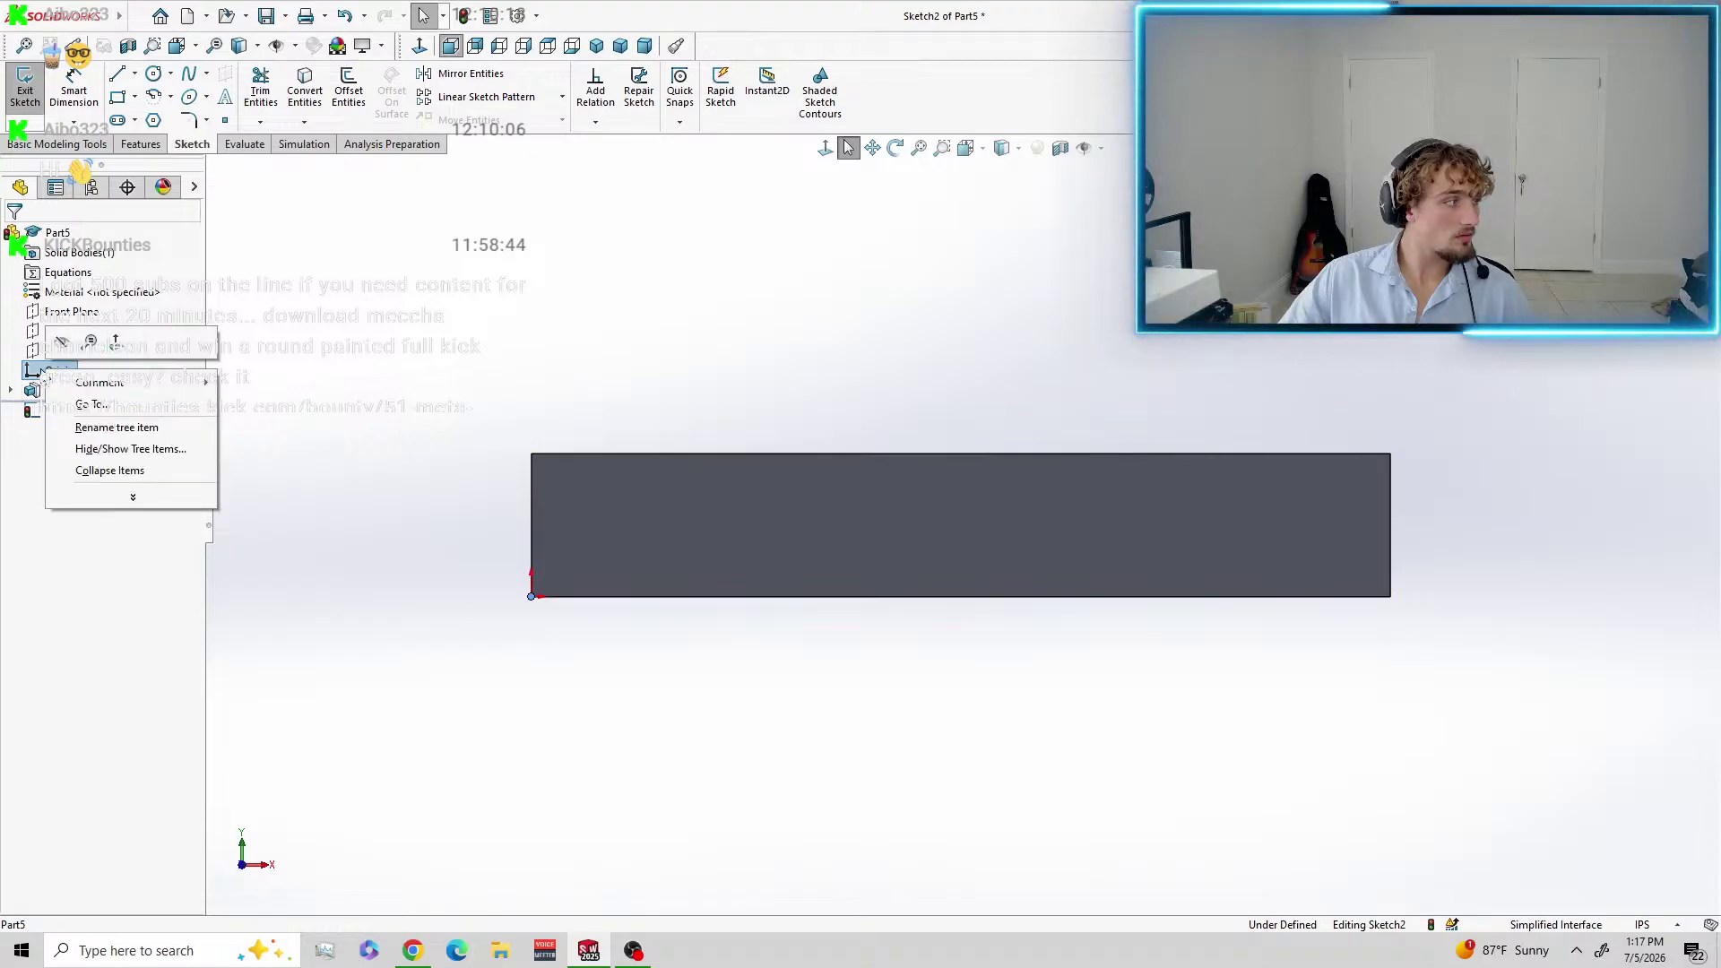
{"action": "left_click", "coordinate": [42, 374]}
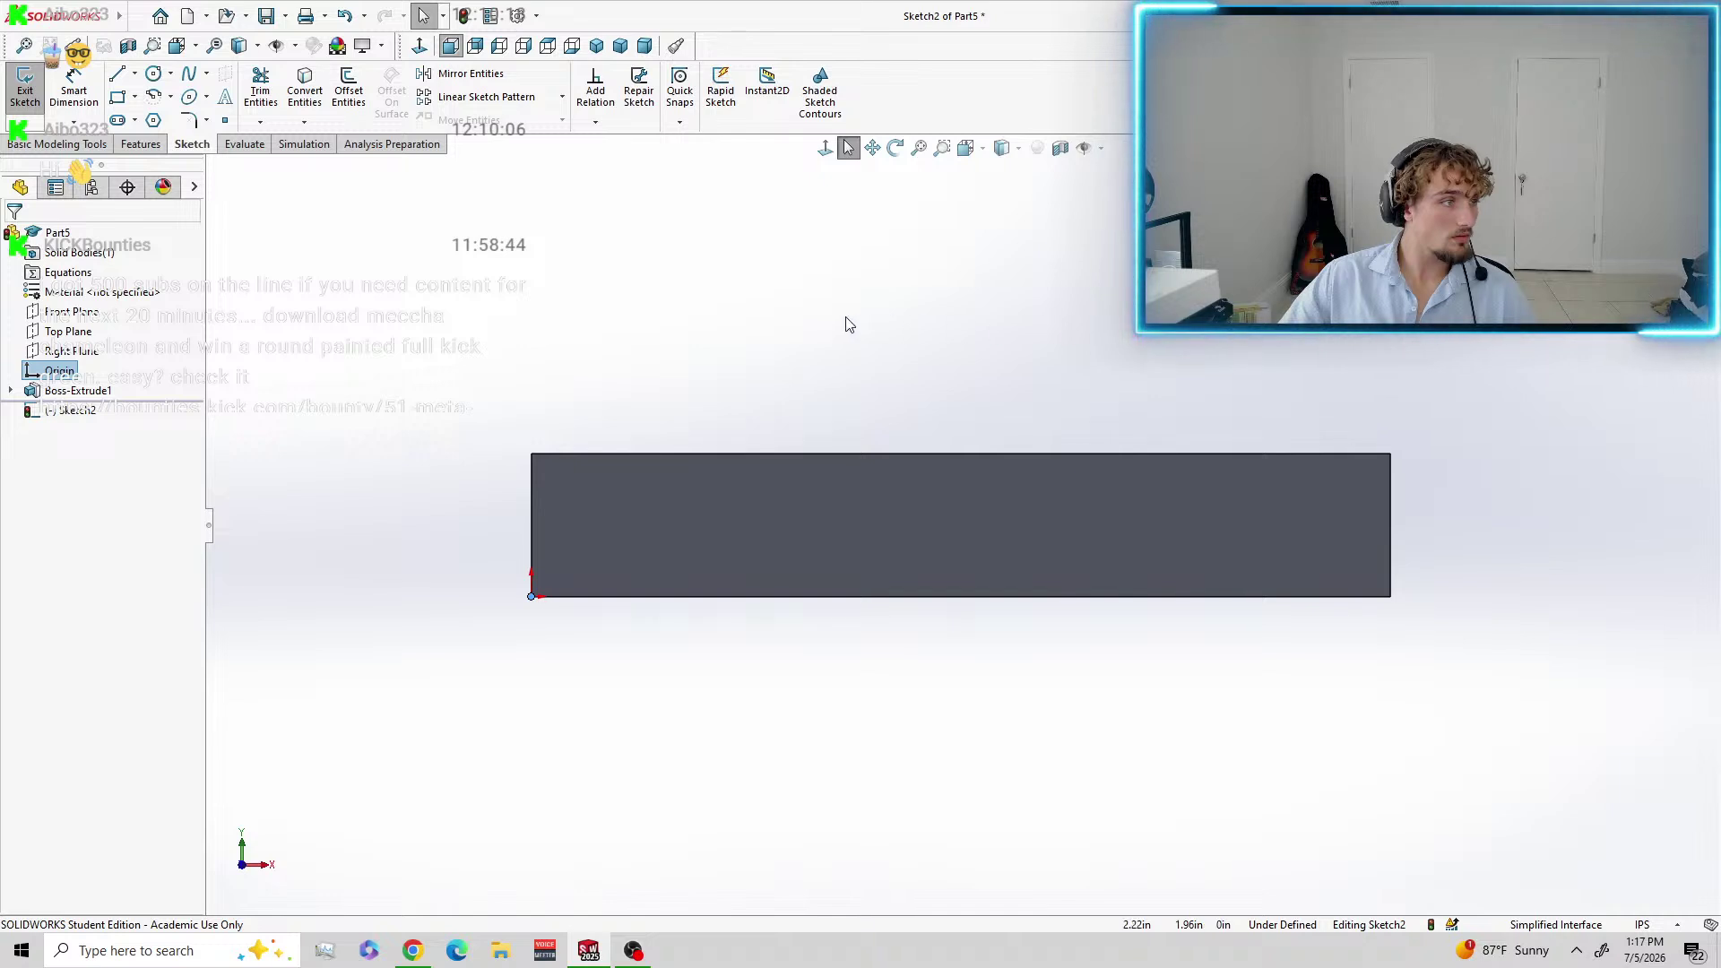
{"action": "middle_click_drag", "start_coordinate": [823, 325], "coordinate": [798, 533]}
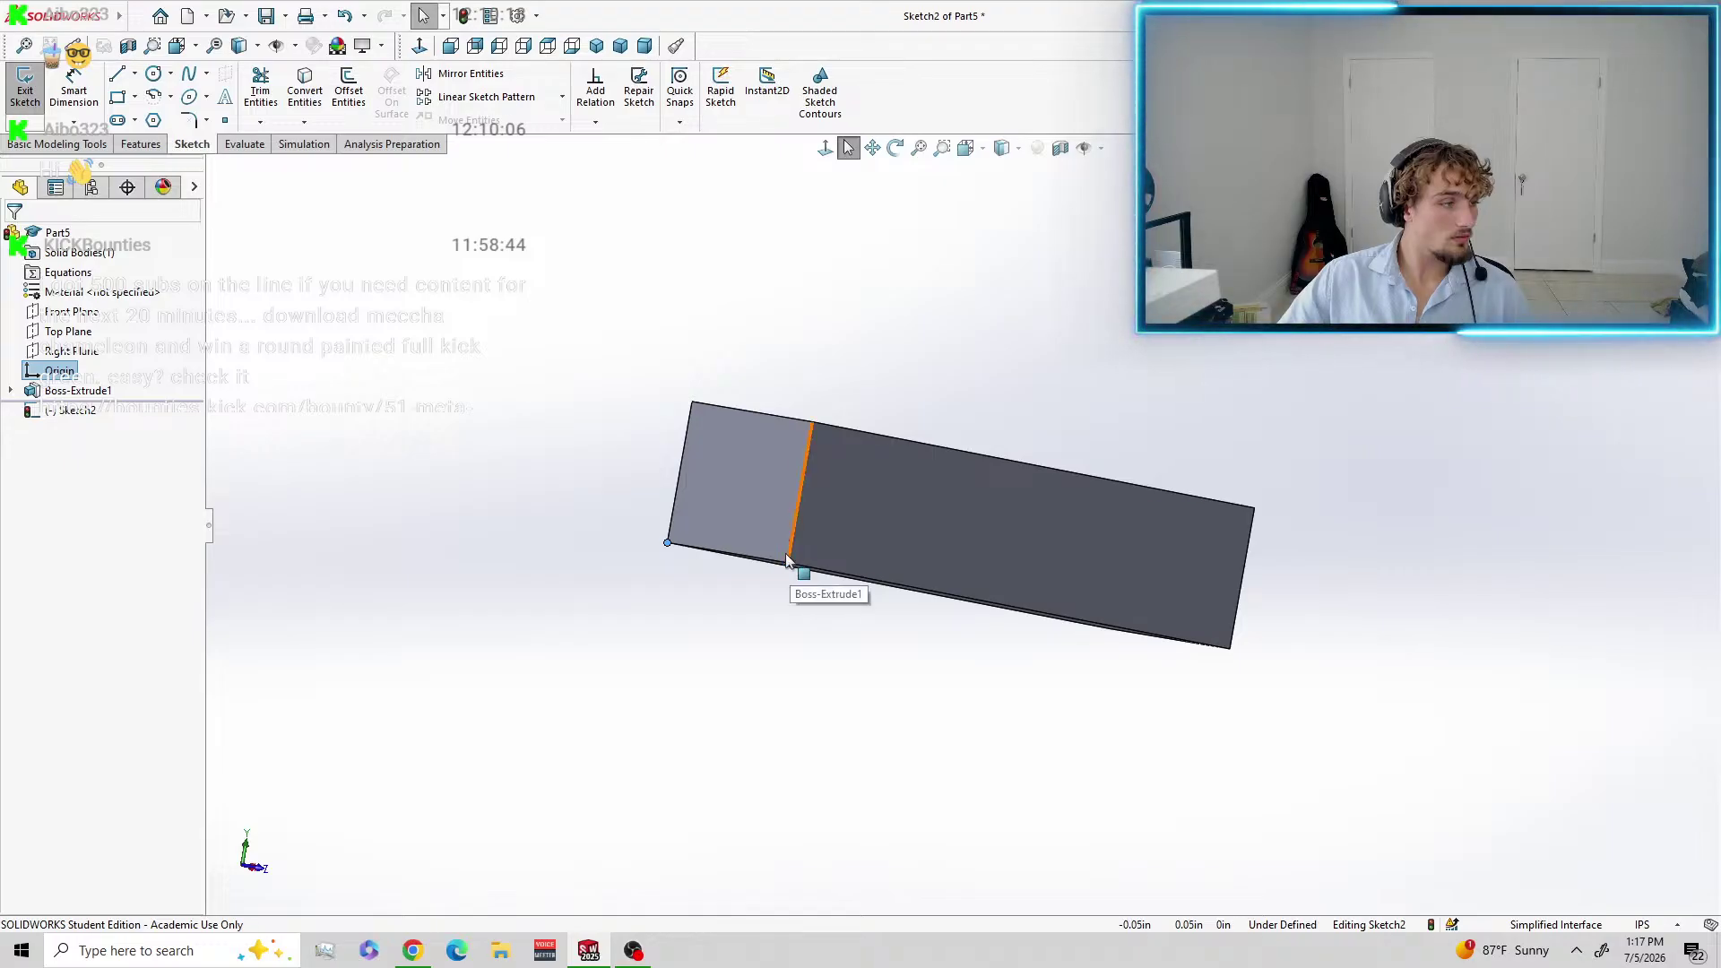
{"action": "left_click", "coordinate": [985, 154]}
{"action": "left_click", "coordinate": [919, 642]}
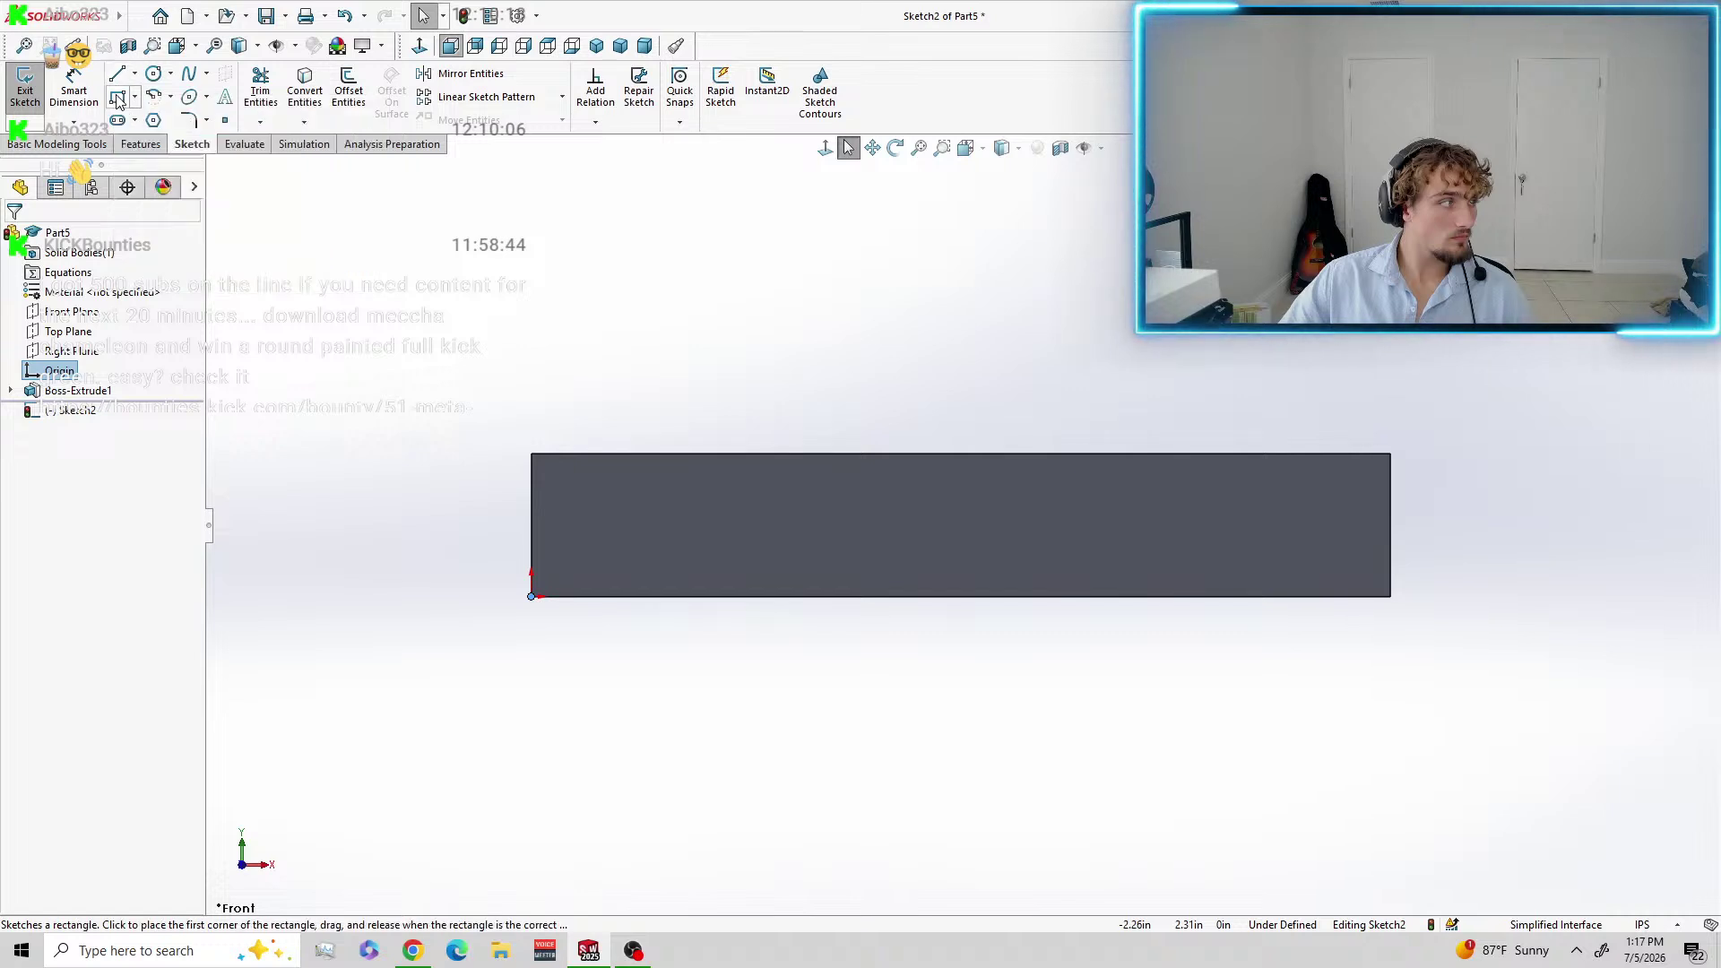
{"action": "left_click", "coordinate": [118, 97]}
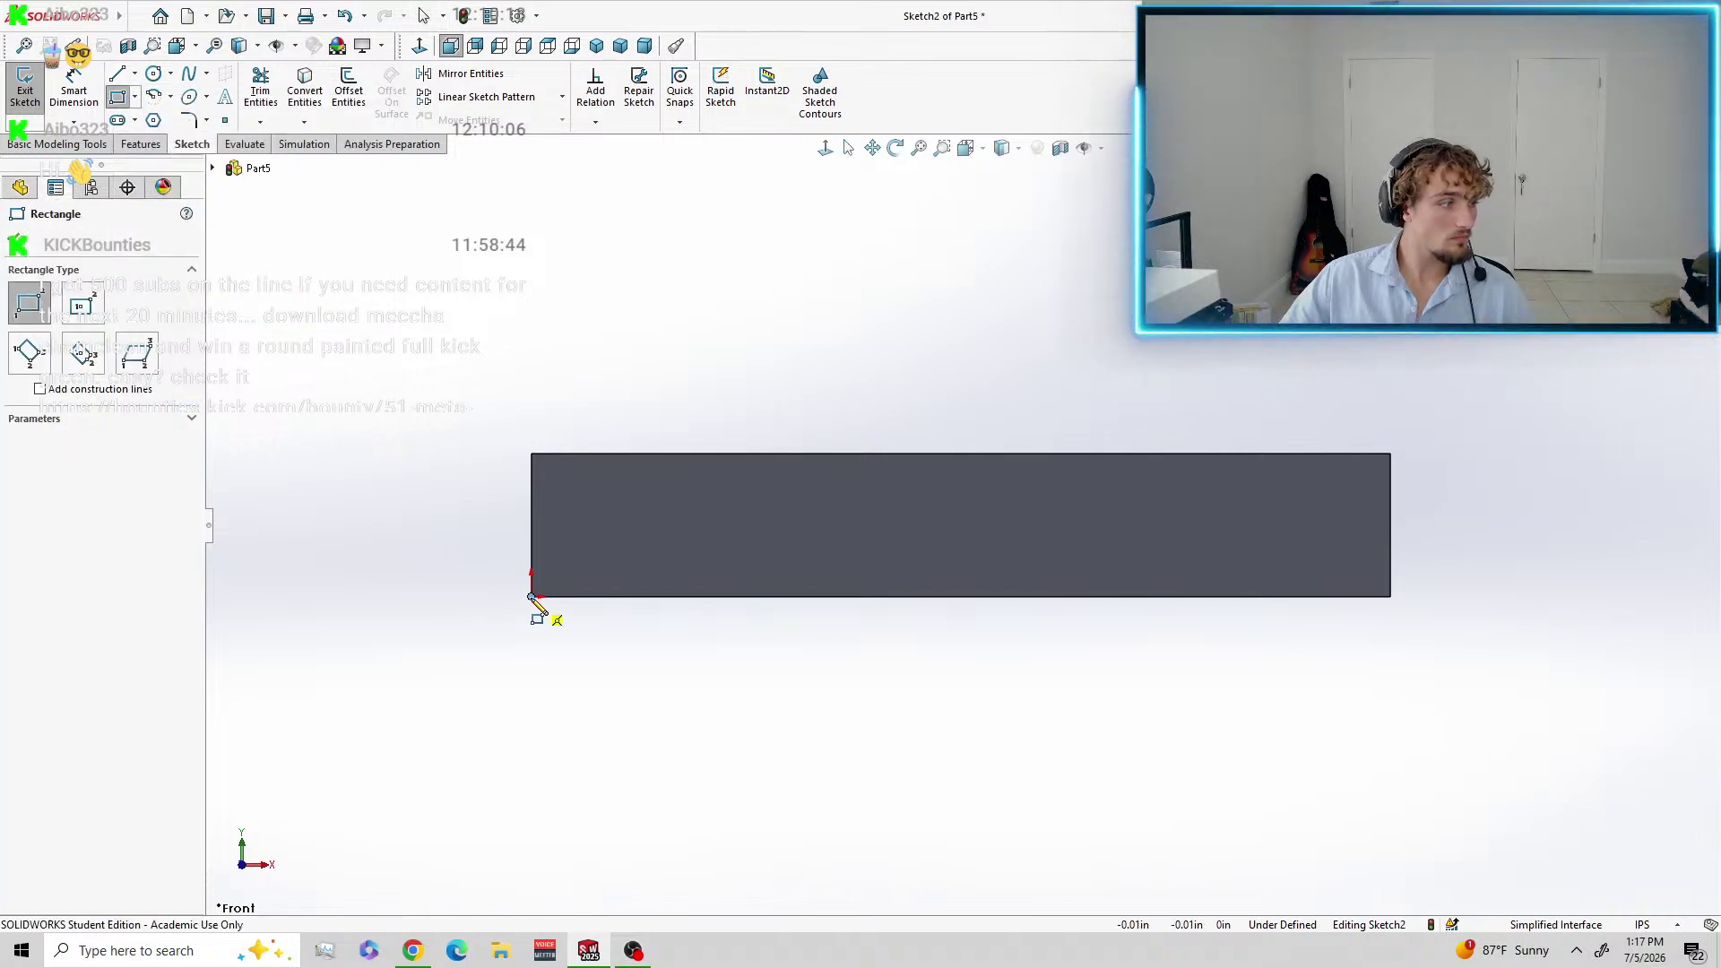
{"action": "left_click", "coordinate": [534, 593]}
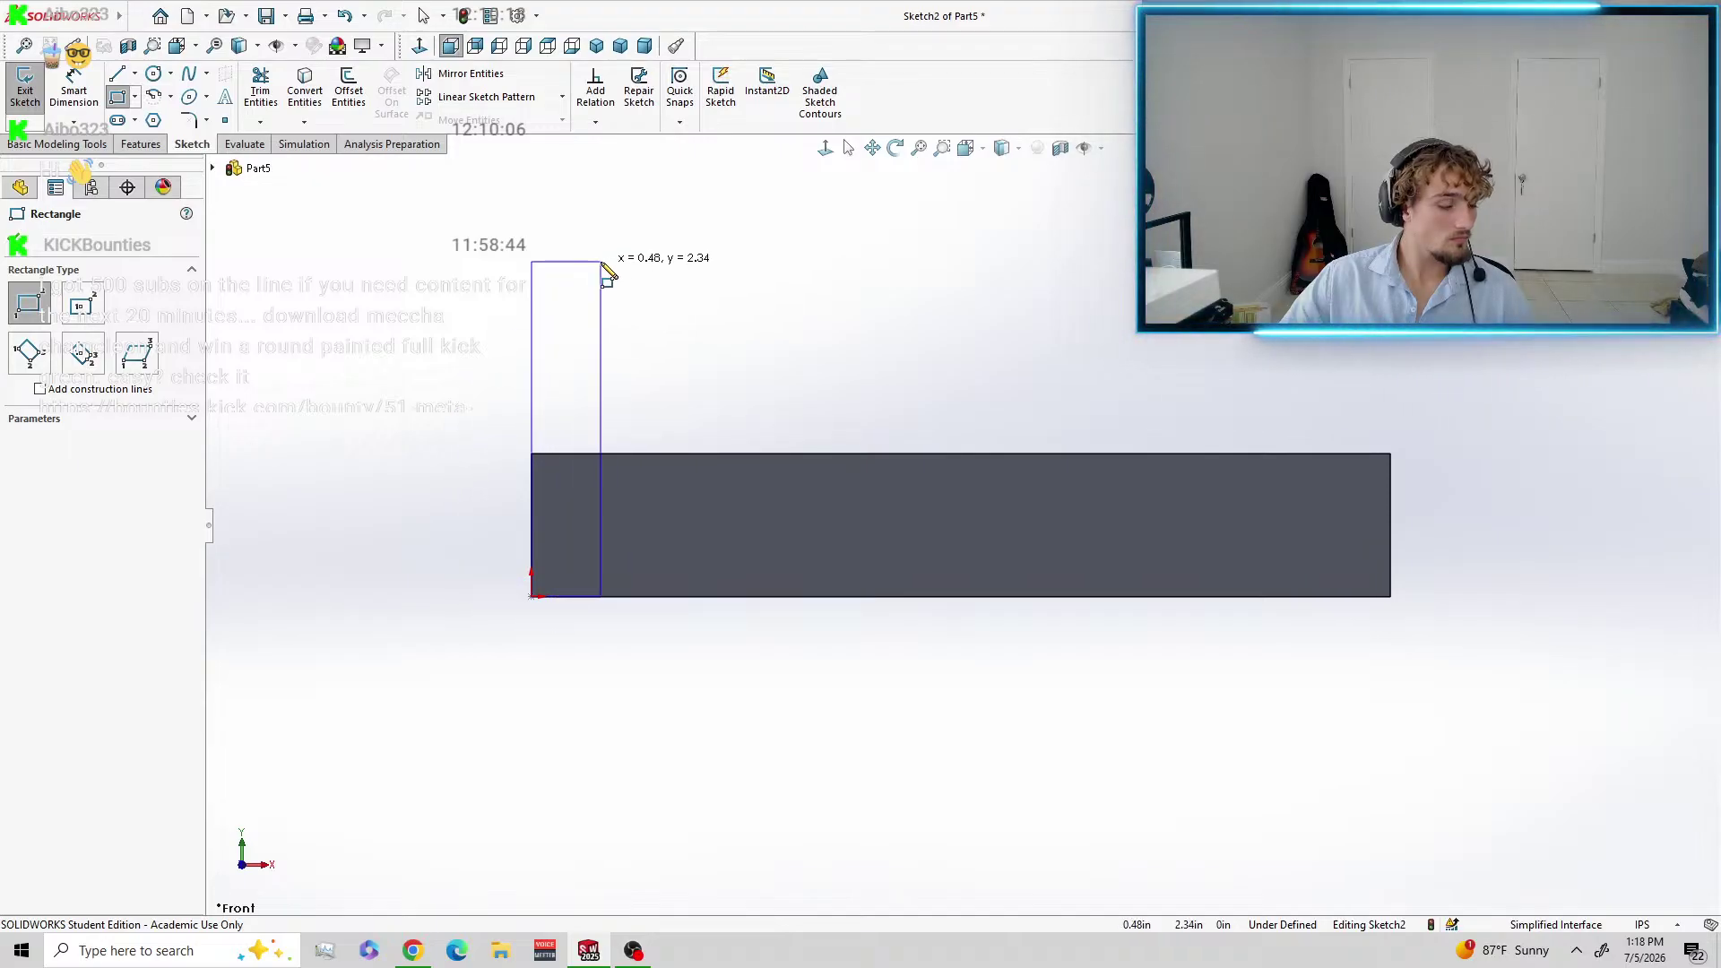
{"action": "key", "text": "Escape"}
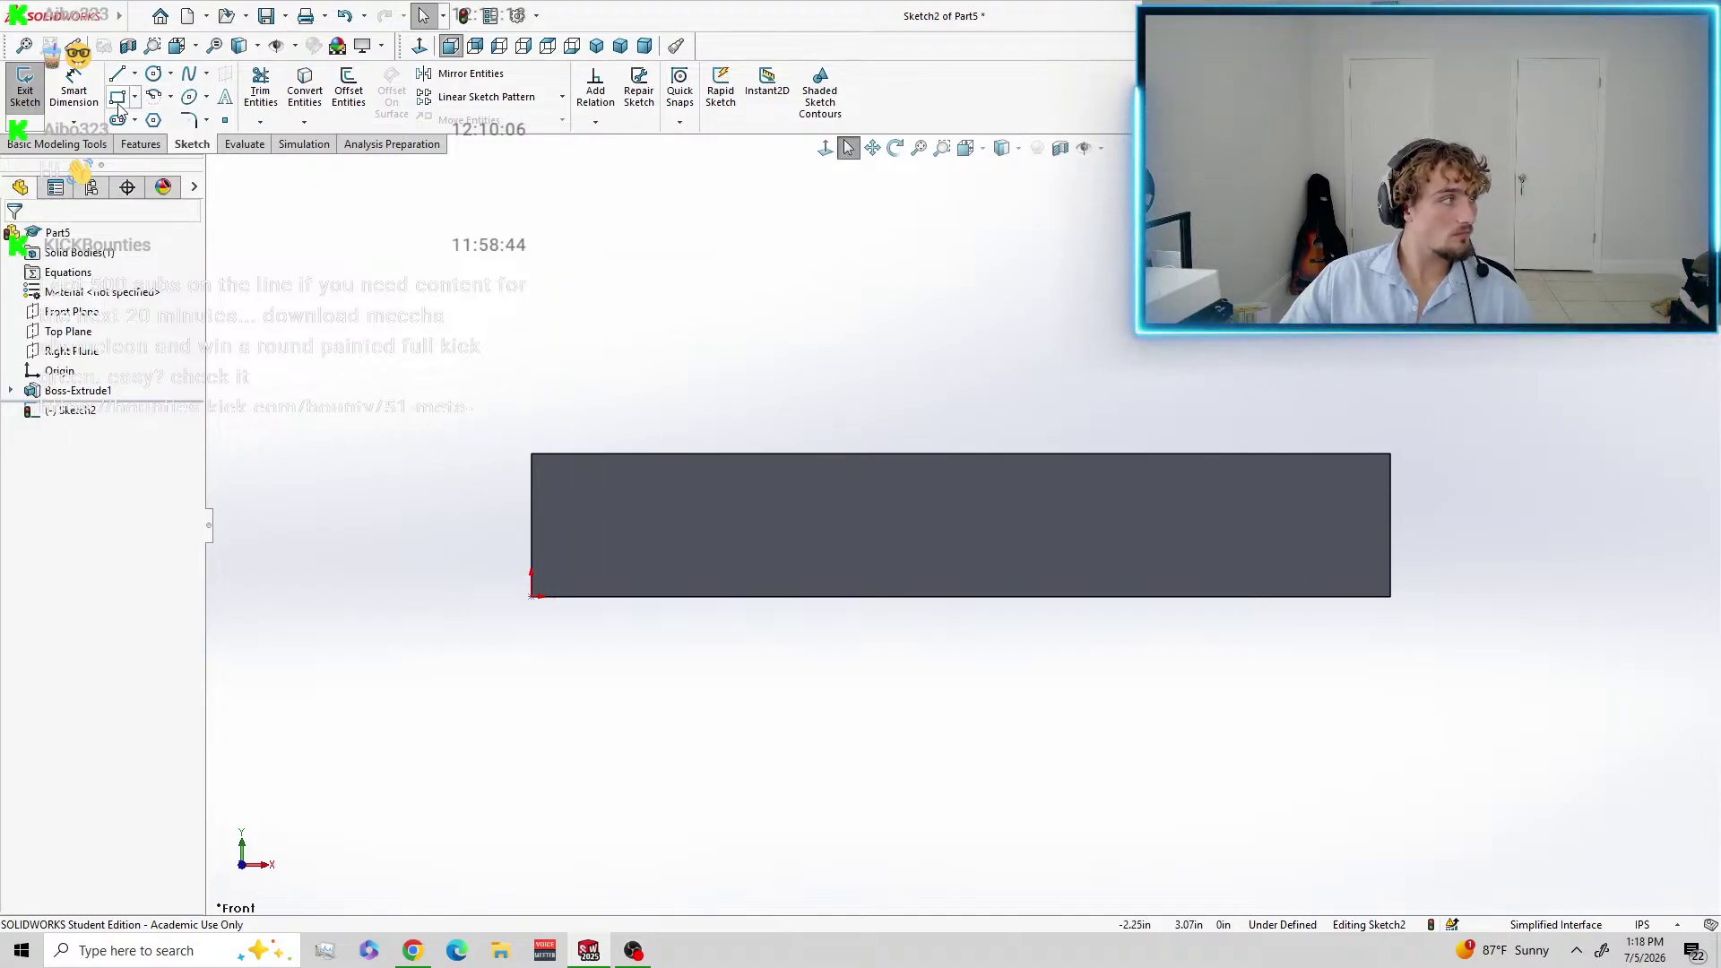
Sketch a 3 Point Corner Rectangle from the origin, about 4.9 in long and 0.9 in wide, tilted up about 58° from the bar.
{"action": "left_click", "coordinate": [119, 99]}
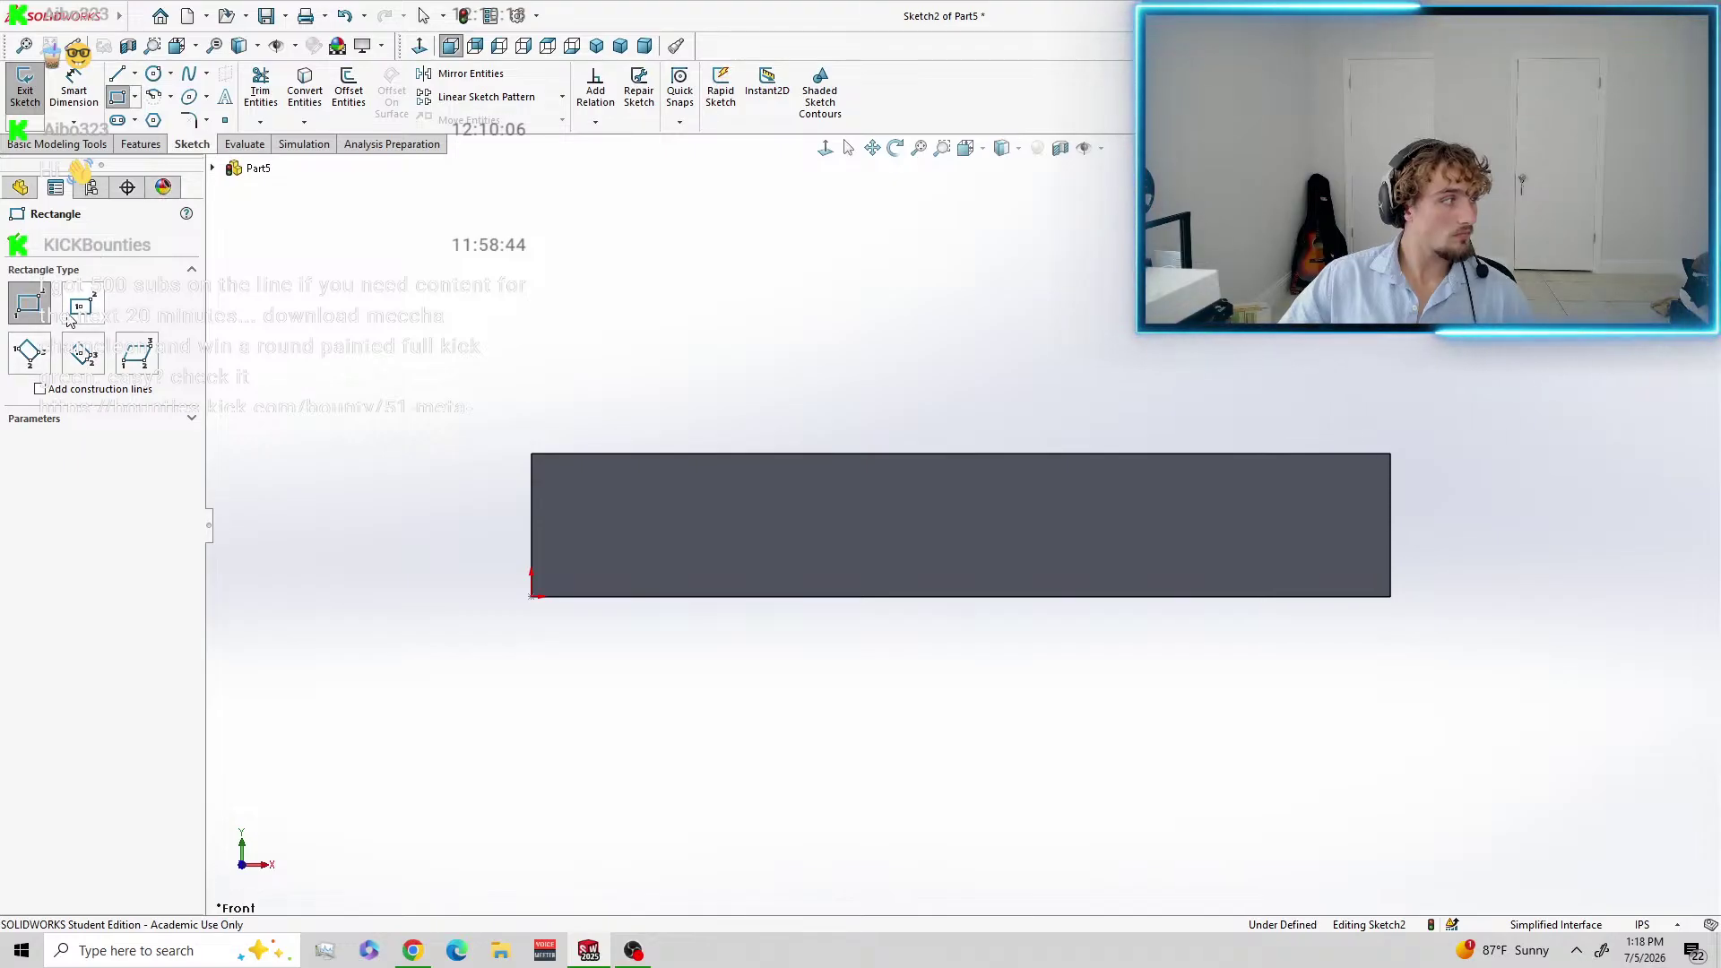
{"action": "left_click", "coordinate": [30, 353]}
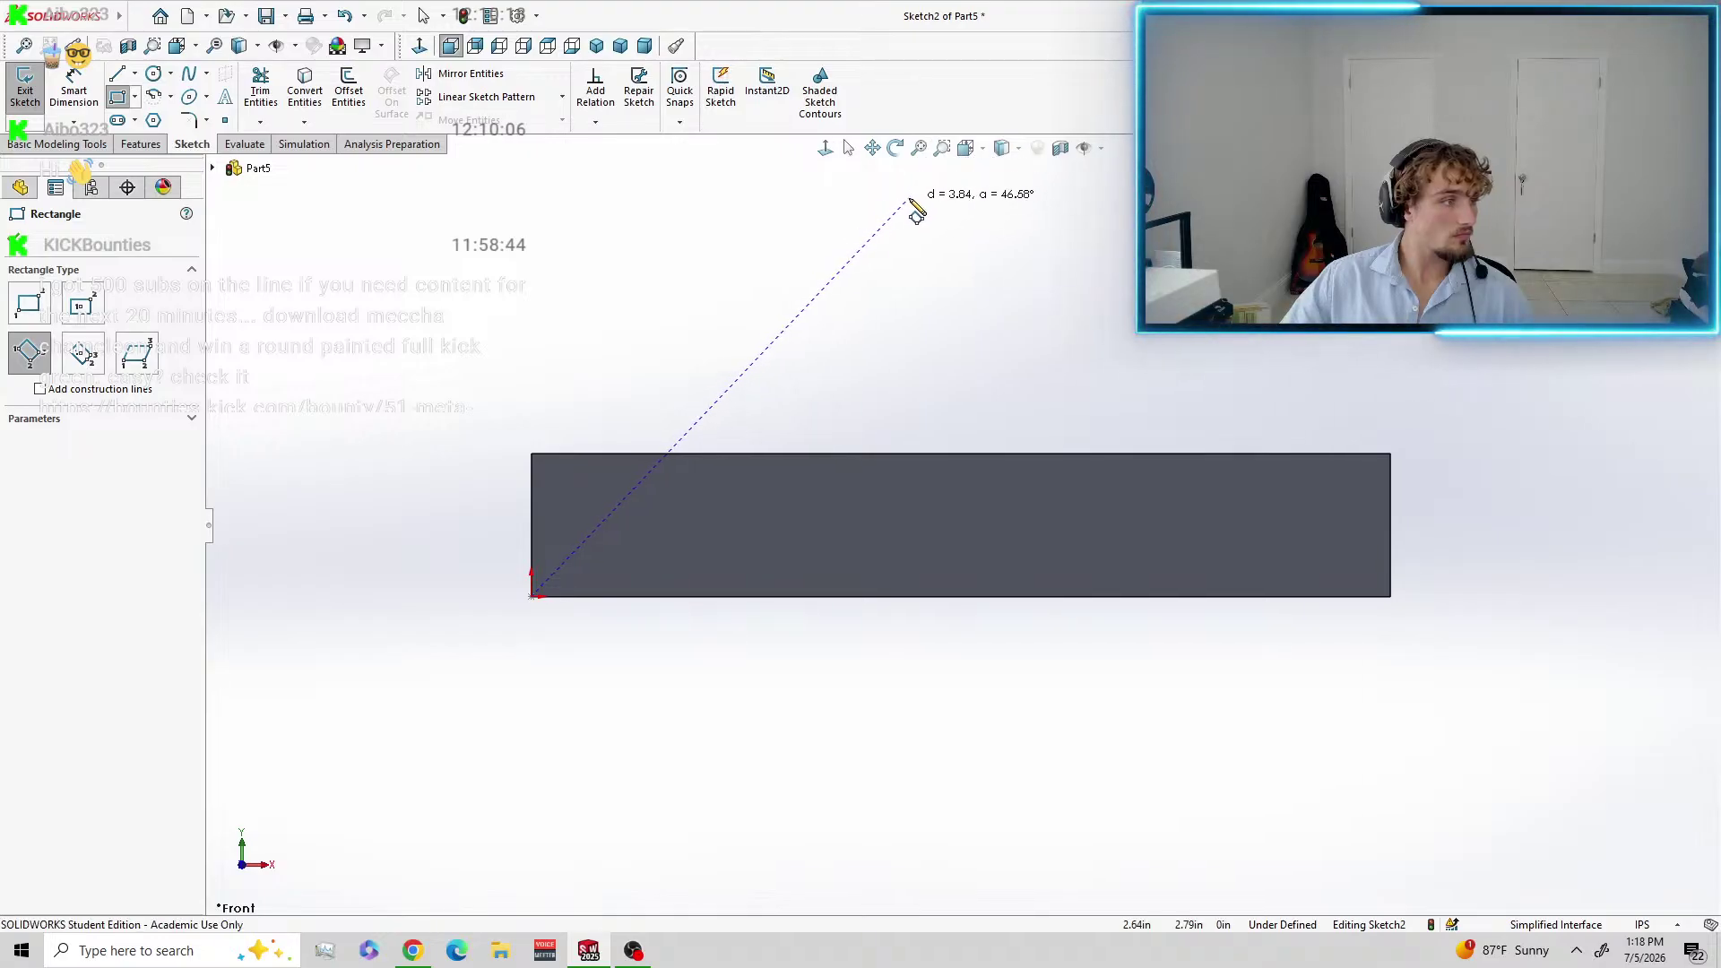
{"action": "scroll", "coordinate": [922, 200], "scroll_direction": "down", "scroll_amount": 2}
{"action": "scroll", "coordinate": [923, 231], "scroll_direction": "up", "scroll_amount": 5}
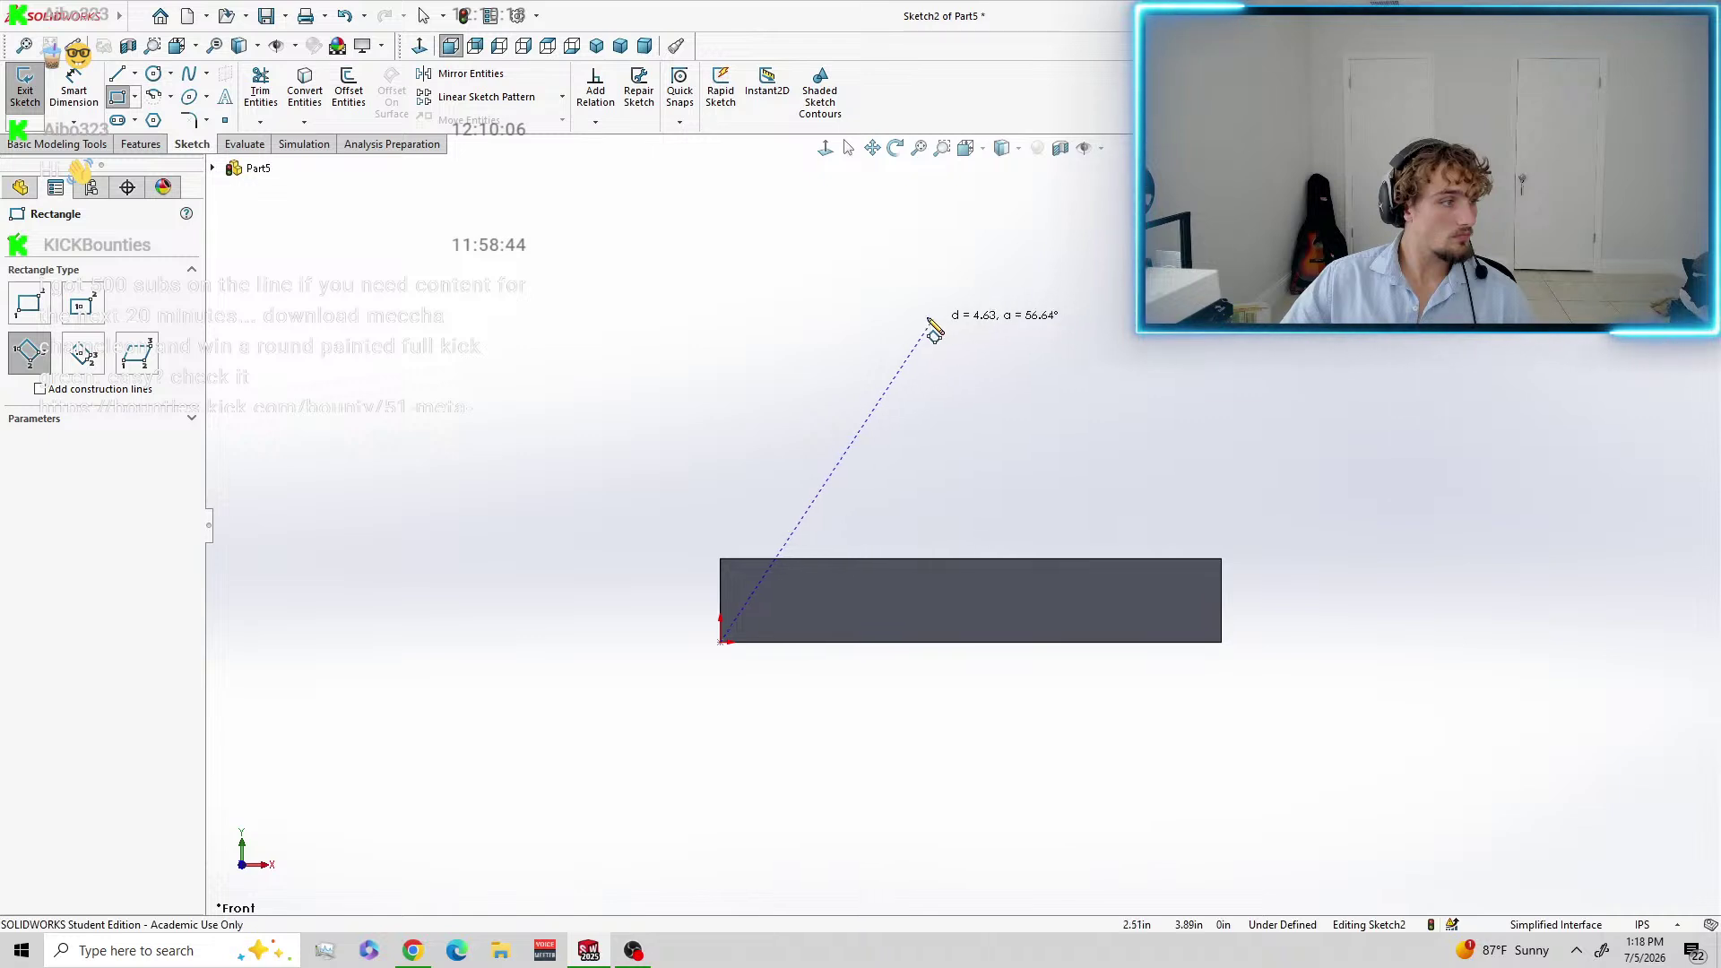
{"action": "left_click", "coordinate": [934, 300]}
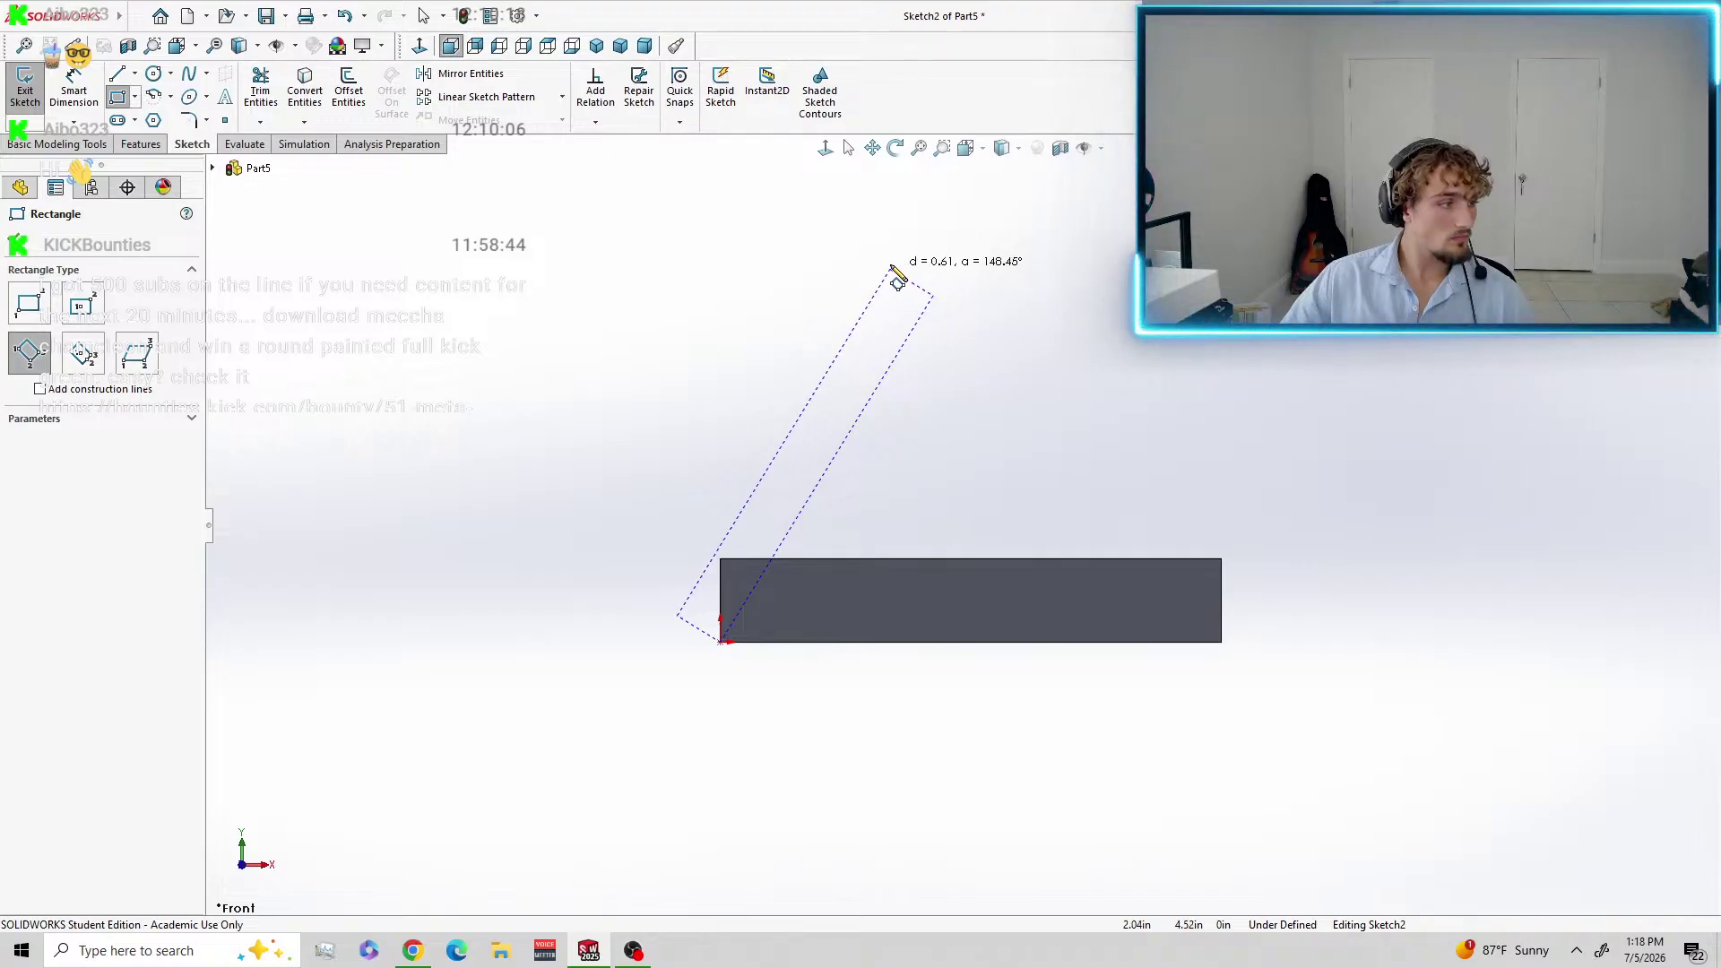
{"action": "left_click", "coordinate": [879, 271]}
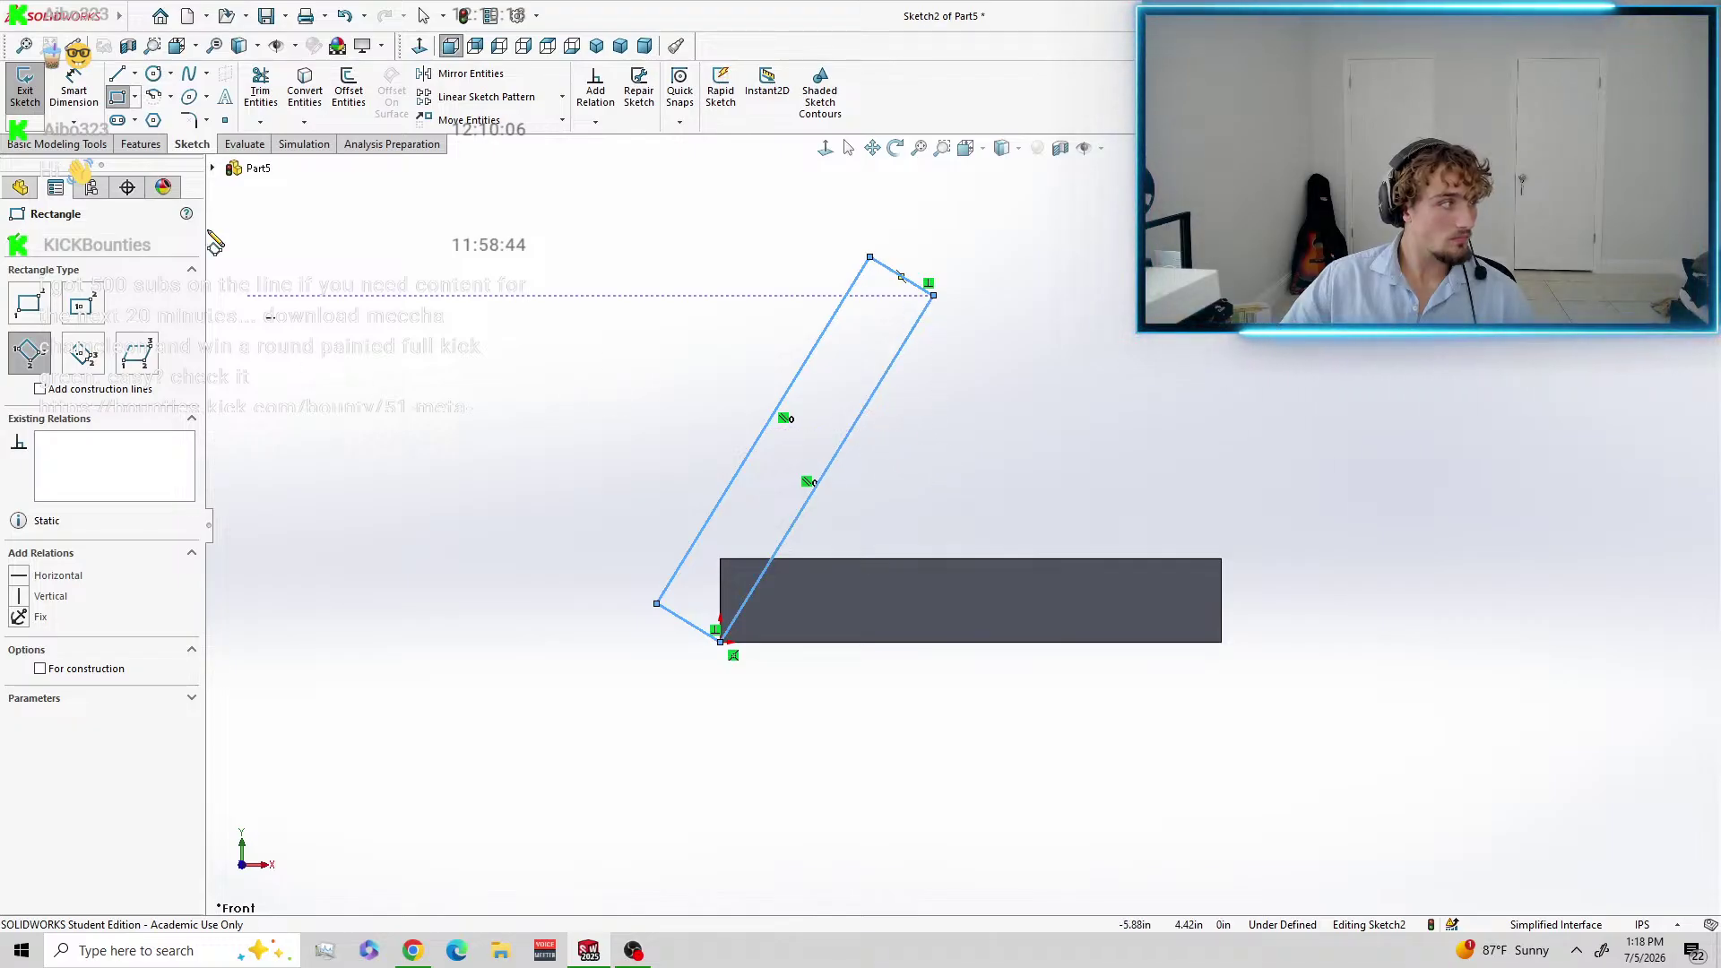
Dimension the tilted rectangle's short side at the origin and set it to 1 in.
{"action": "left_click", "coordinate": [75, 94]}
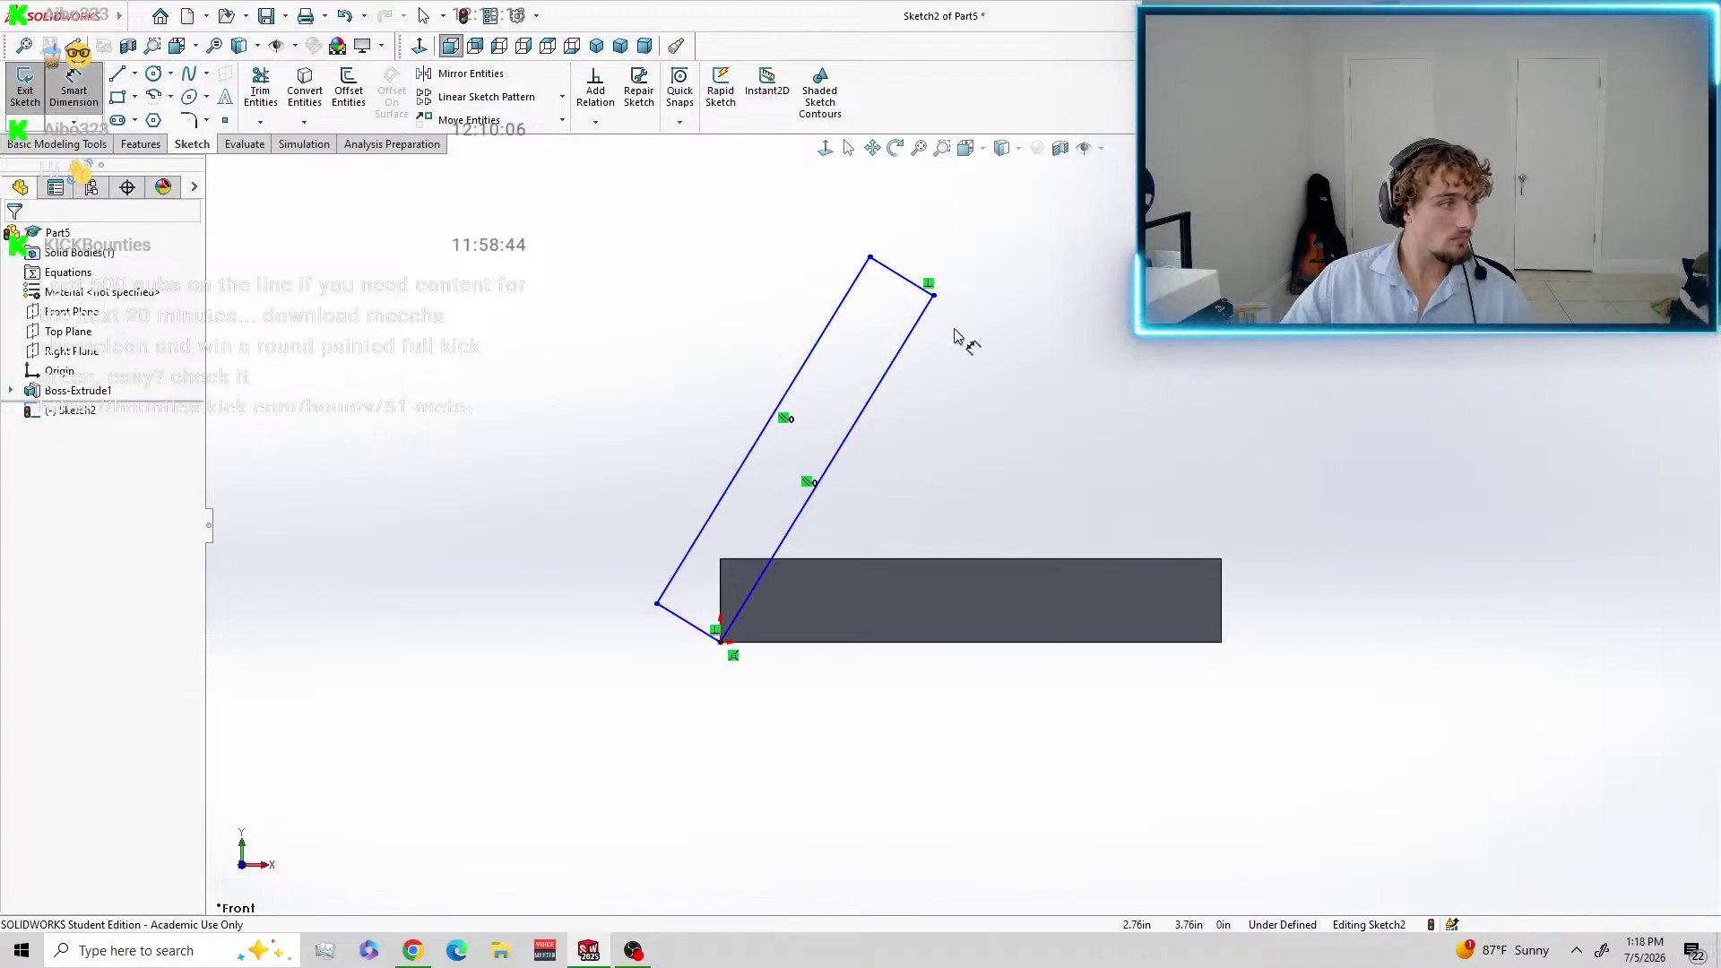
{"action": "left_click", "coordinate": [691, 628]}
{"action": "left_click", "coordinate": [709, 736]}
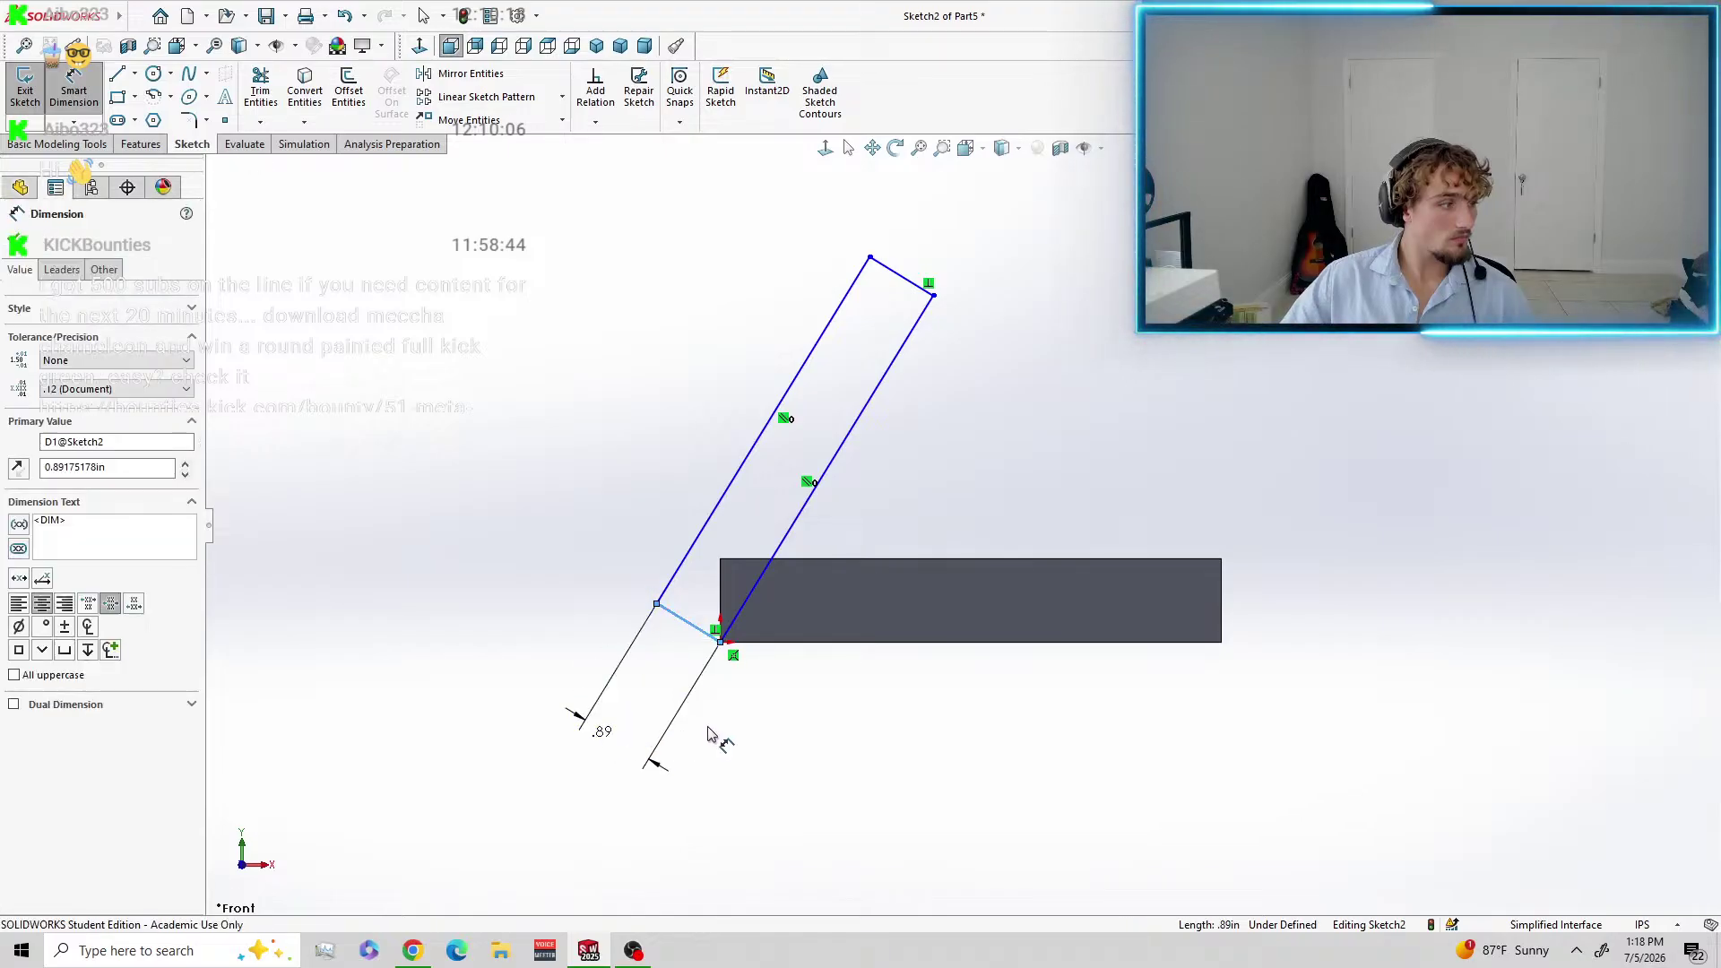
{"action": "type", "text": "1"}
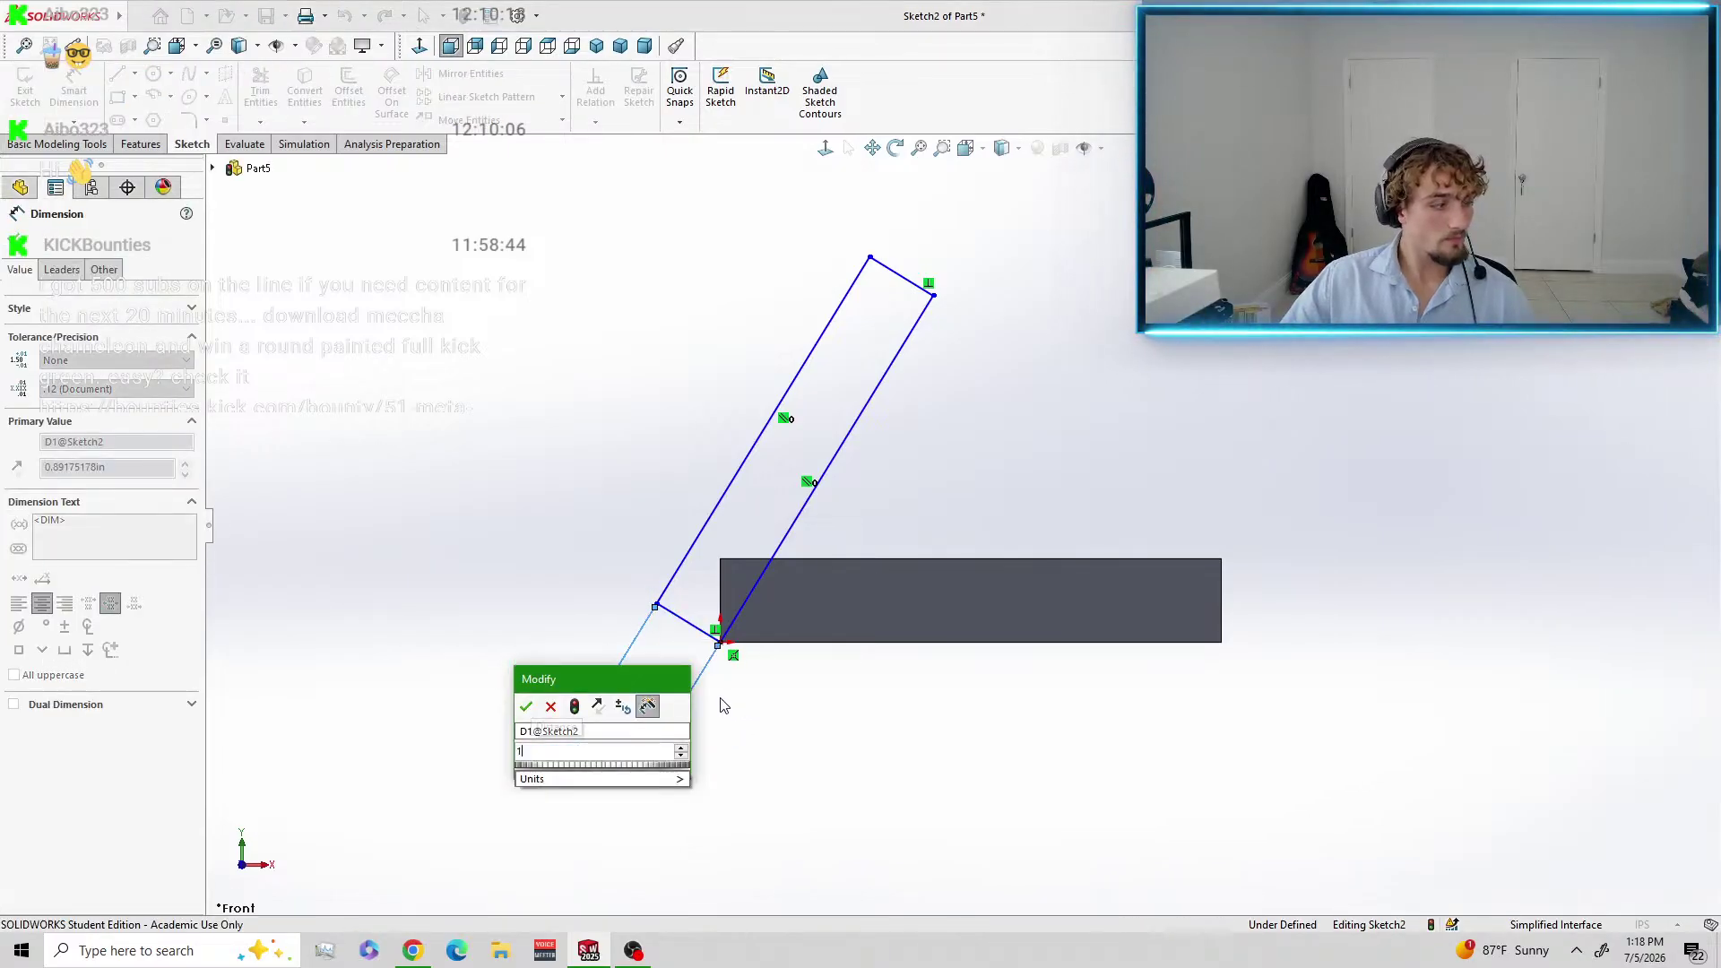
{"action": "left_click", "coordinate": [526, 706]}
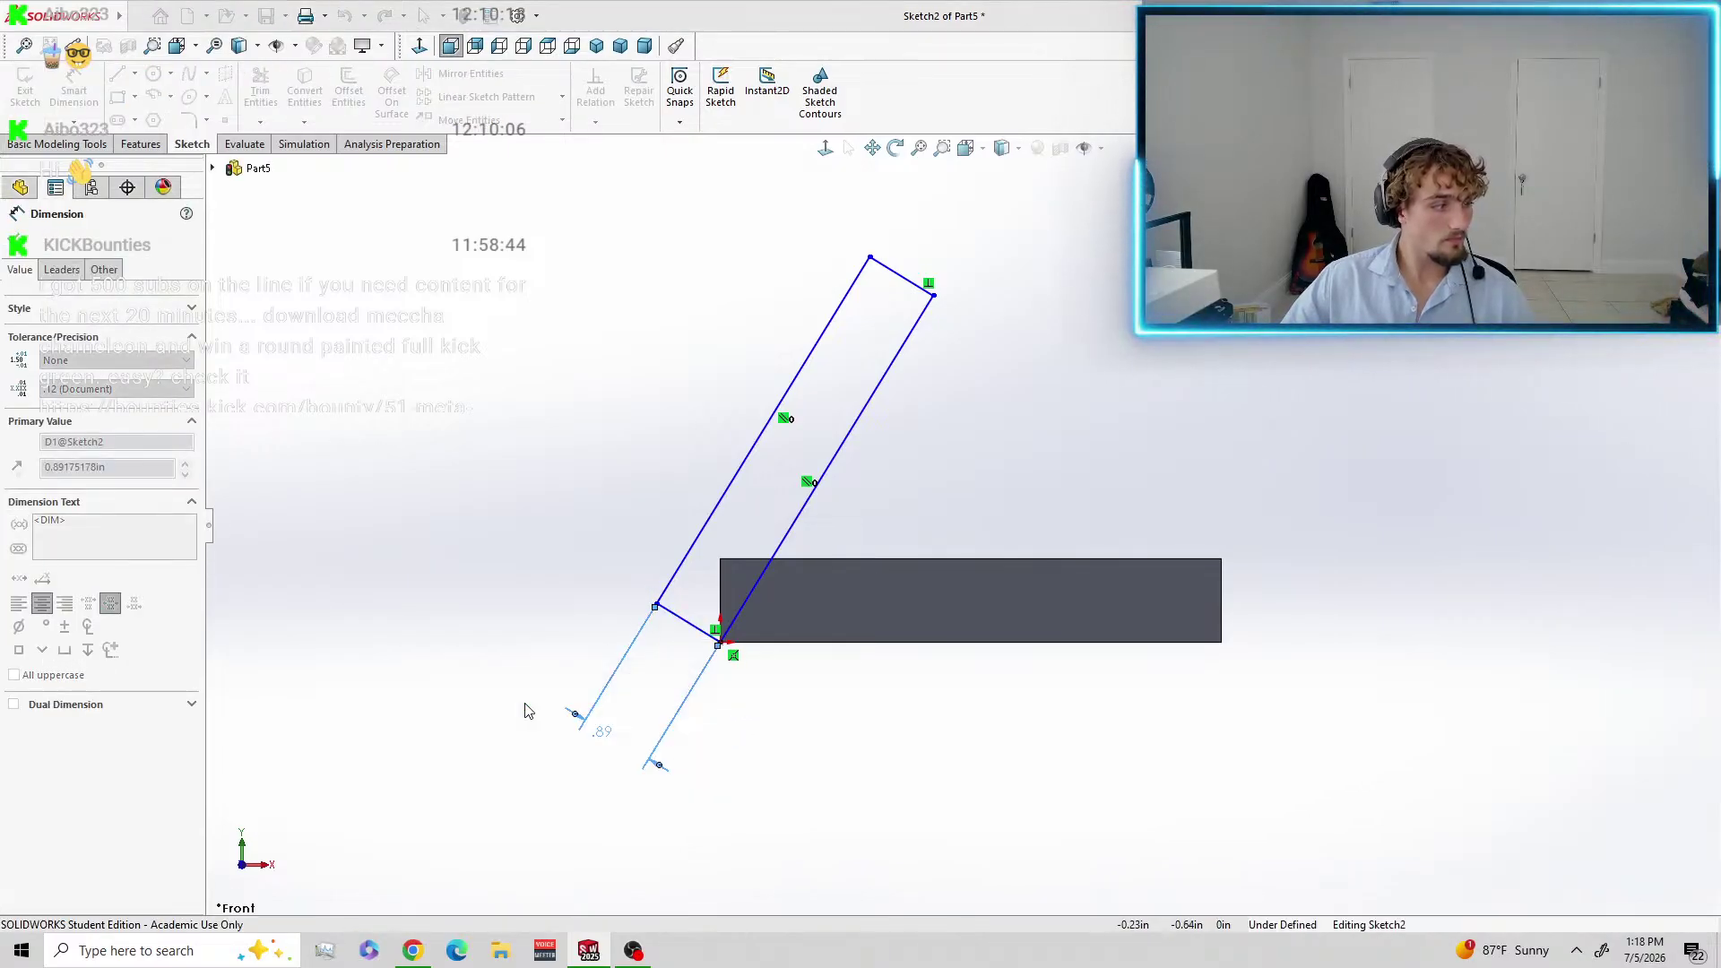
Dimension the tilted rectangle's long side from the origin and set its length to 6 in.
{"action": "left_click", "coordinate": [838, 468]}
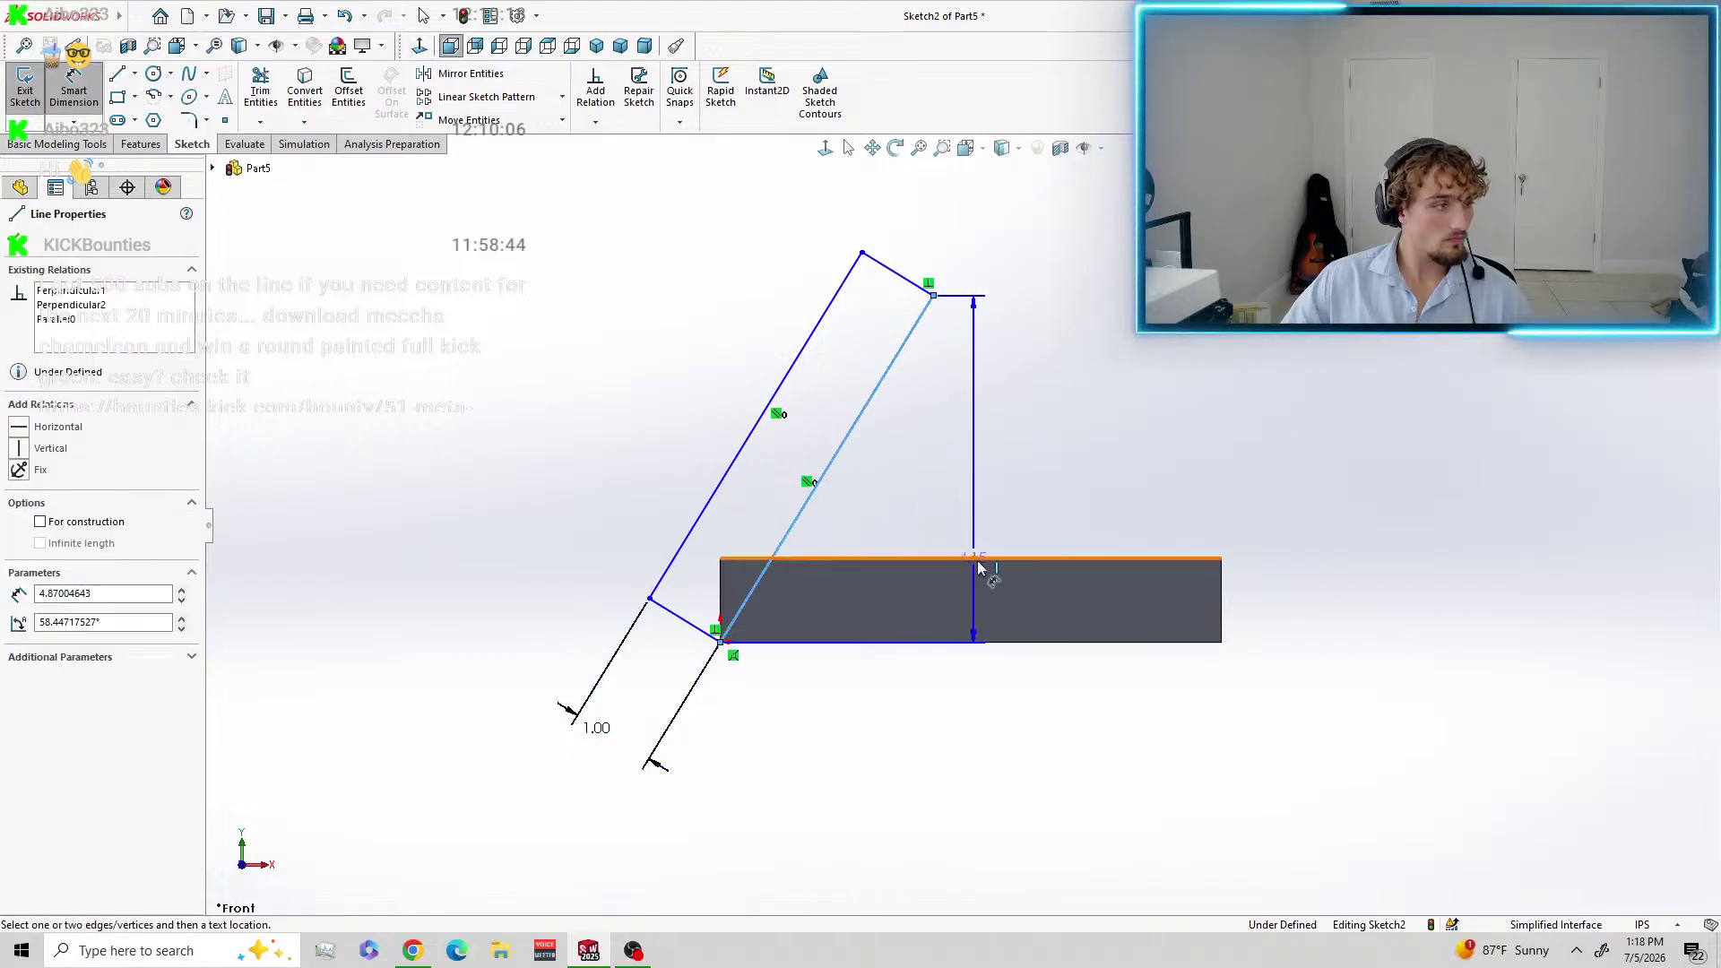
{"action": "left_click", "coordinate": [893, 499]}
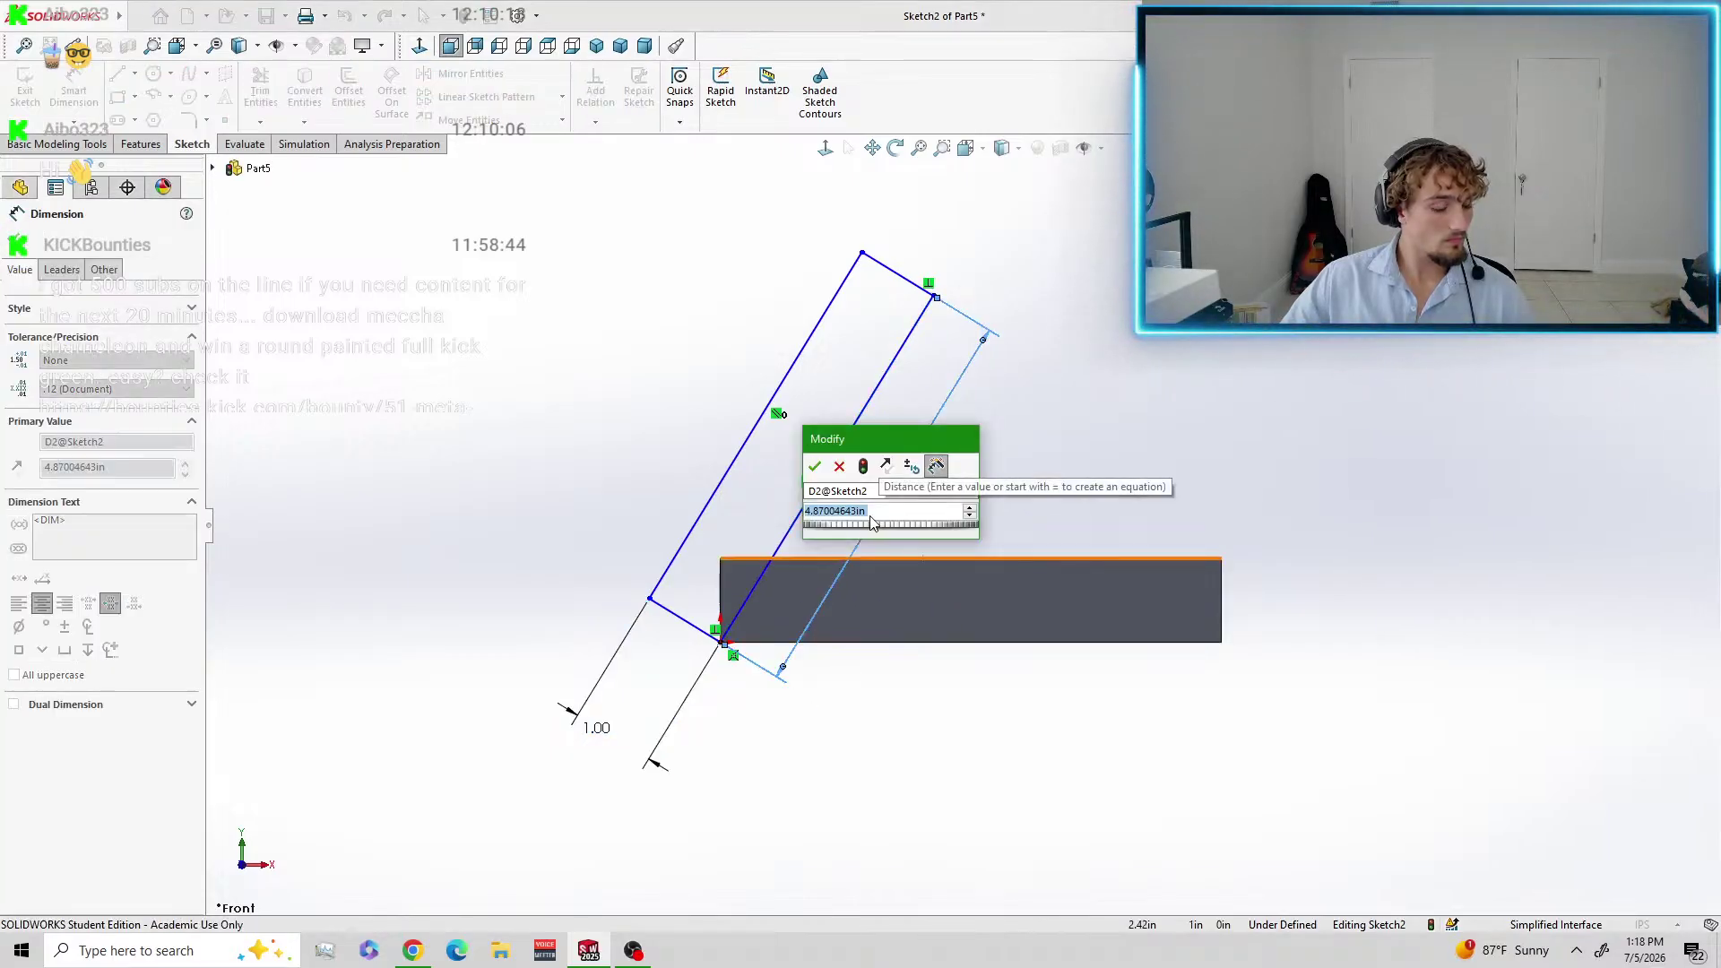
{"action": "type", "text": "6"}
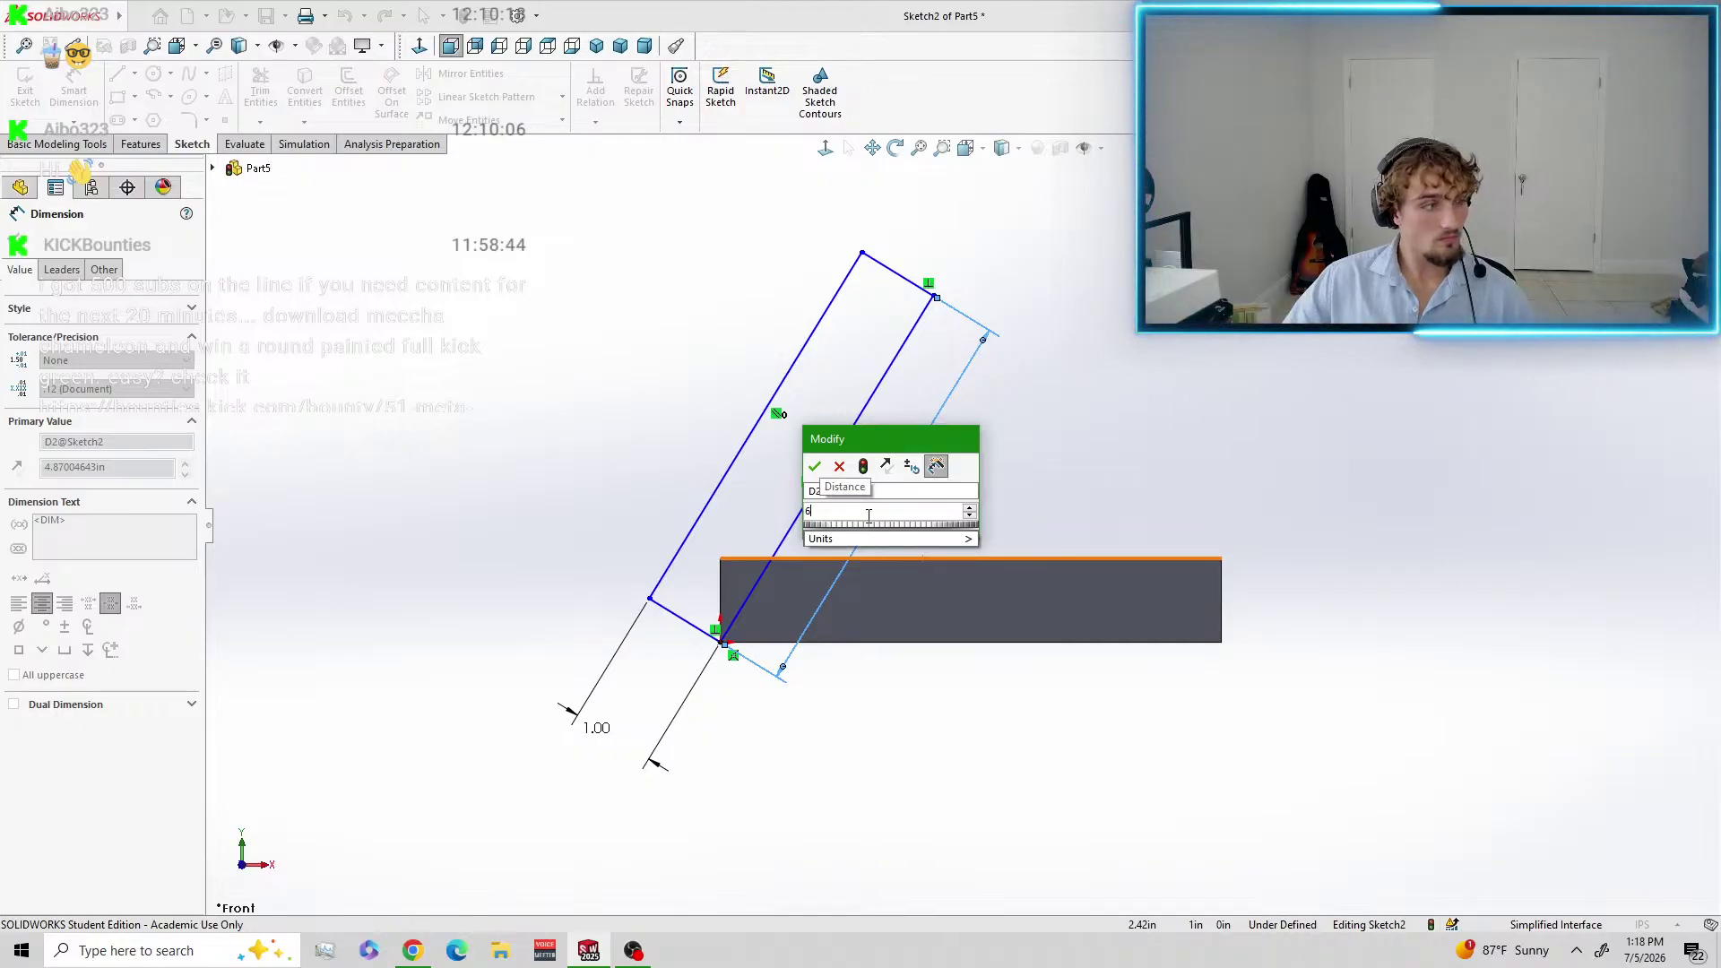
{"action": "left_click", "coordinate": [815, 468]}
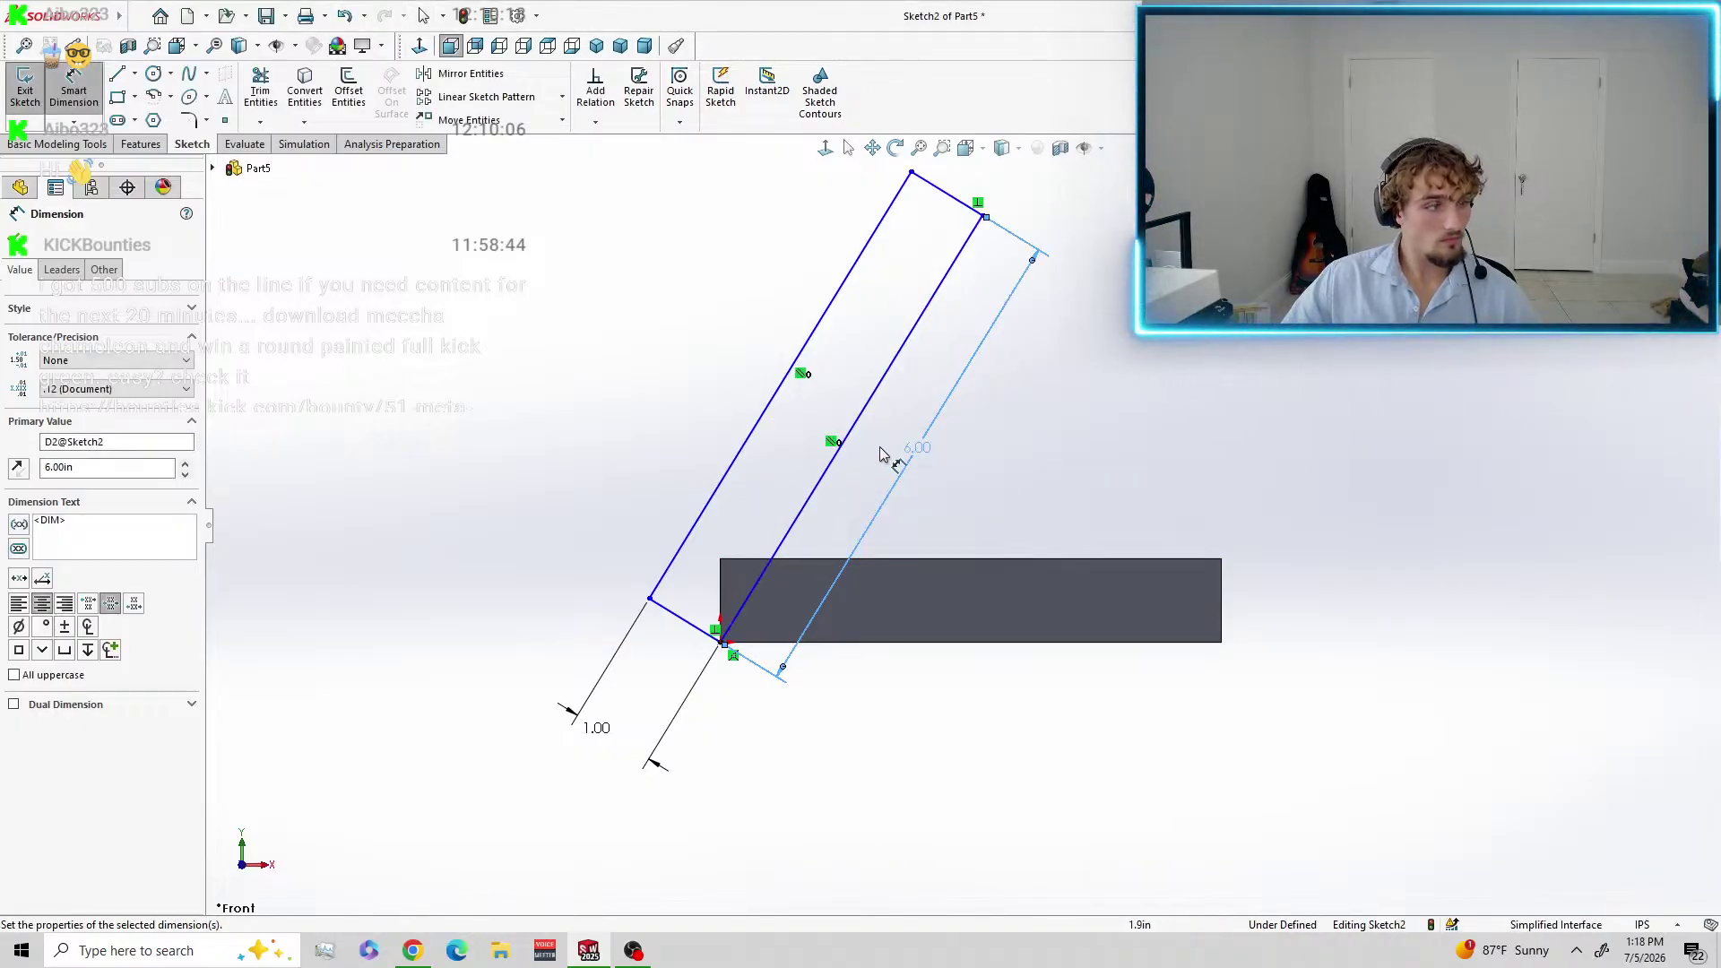
Extrude the tilted rectangle as a Blind boss 1 in deep, reversed toward the bar's side, with the result merged.
{"action": "middle_click_drag", "start_coordinate": [1029, 417], "coordinate": [1139, 454]}
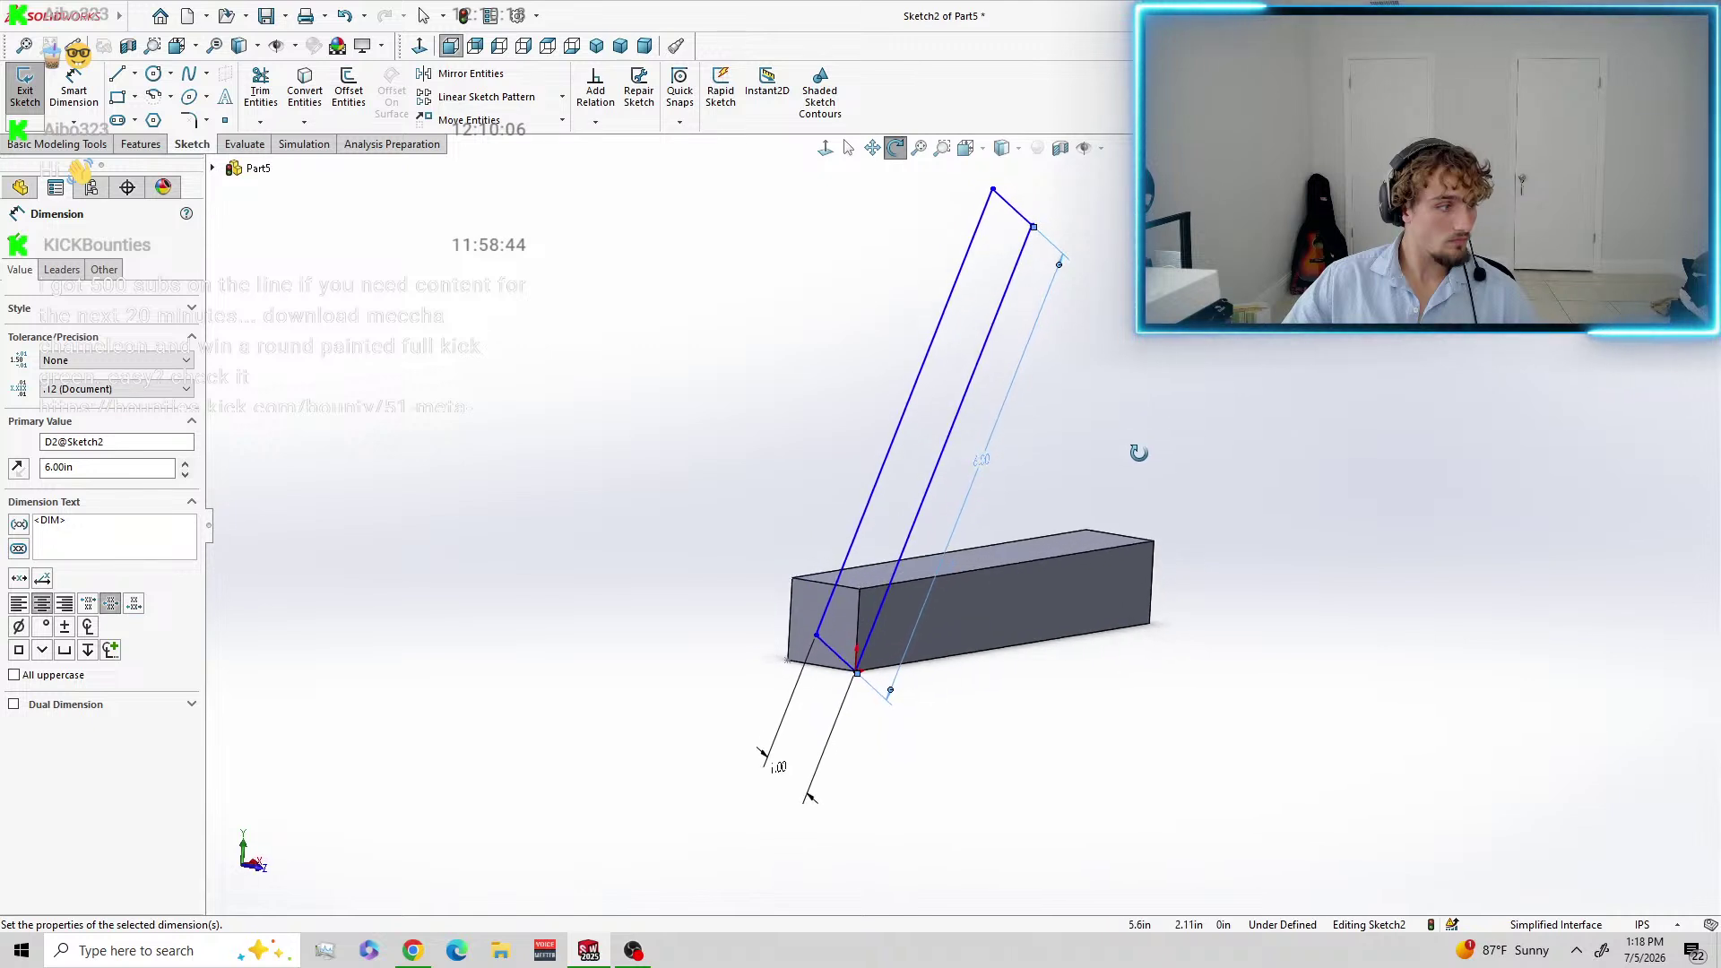
{"action": "left_click", "coordinate": [36, 100]}
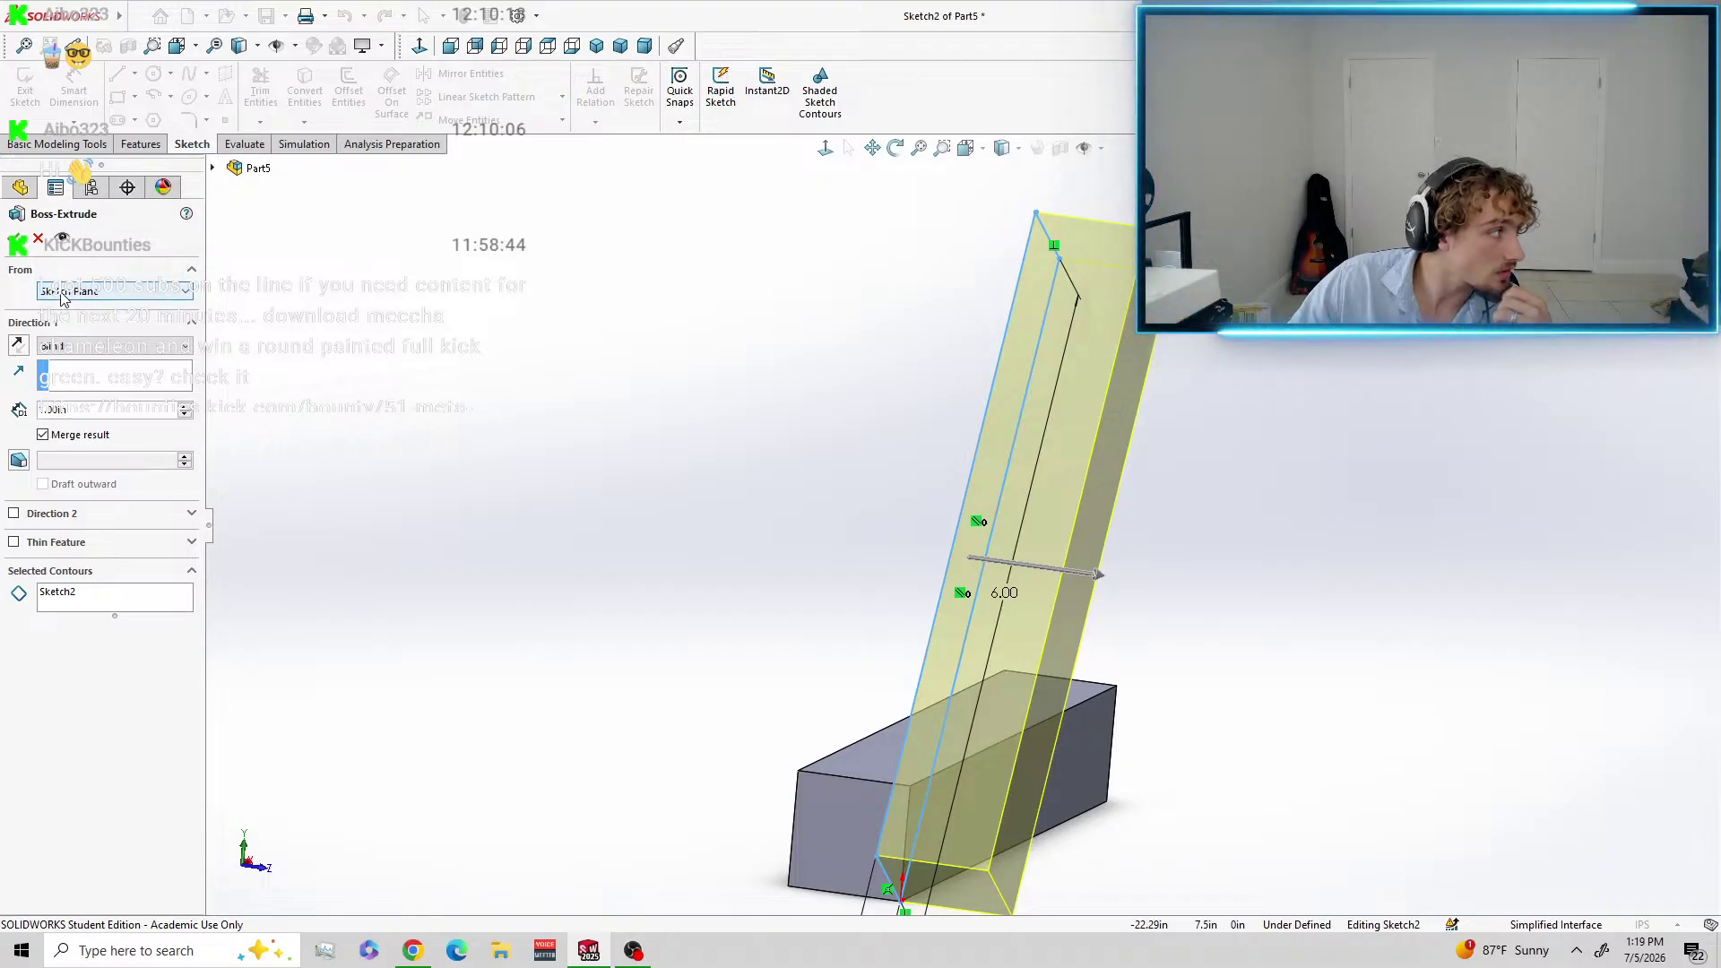
{"action": "left_click", "coordinate": [87, 347]}
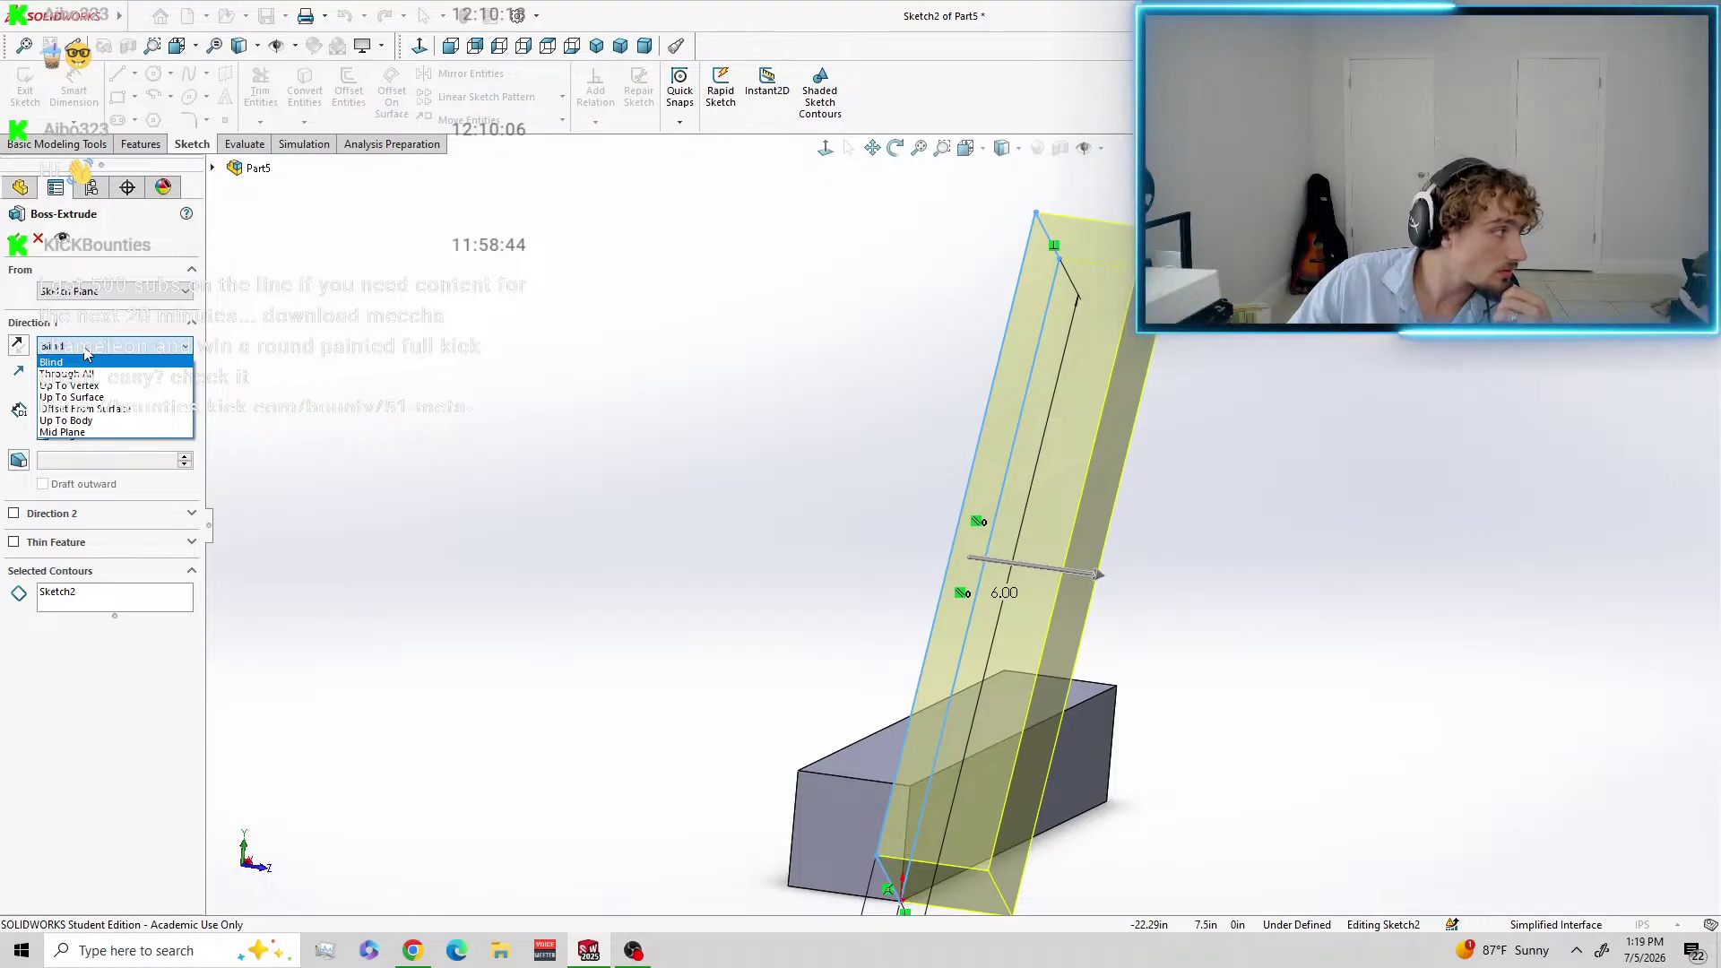
{"action": "left_click", "coordinate": [85, 351]}
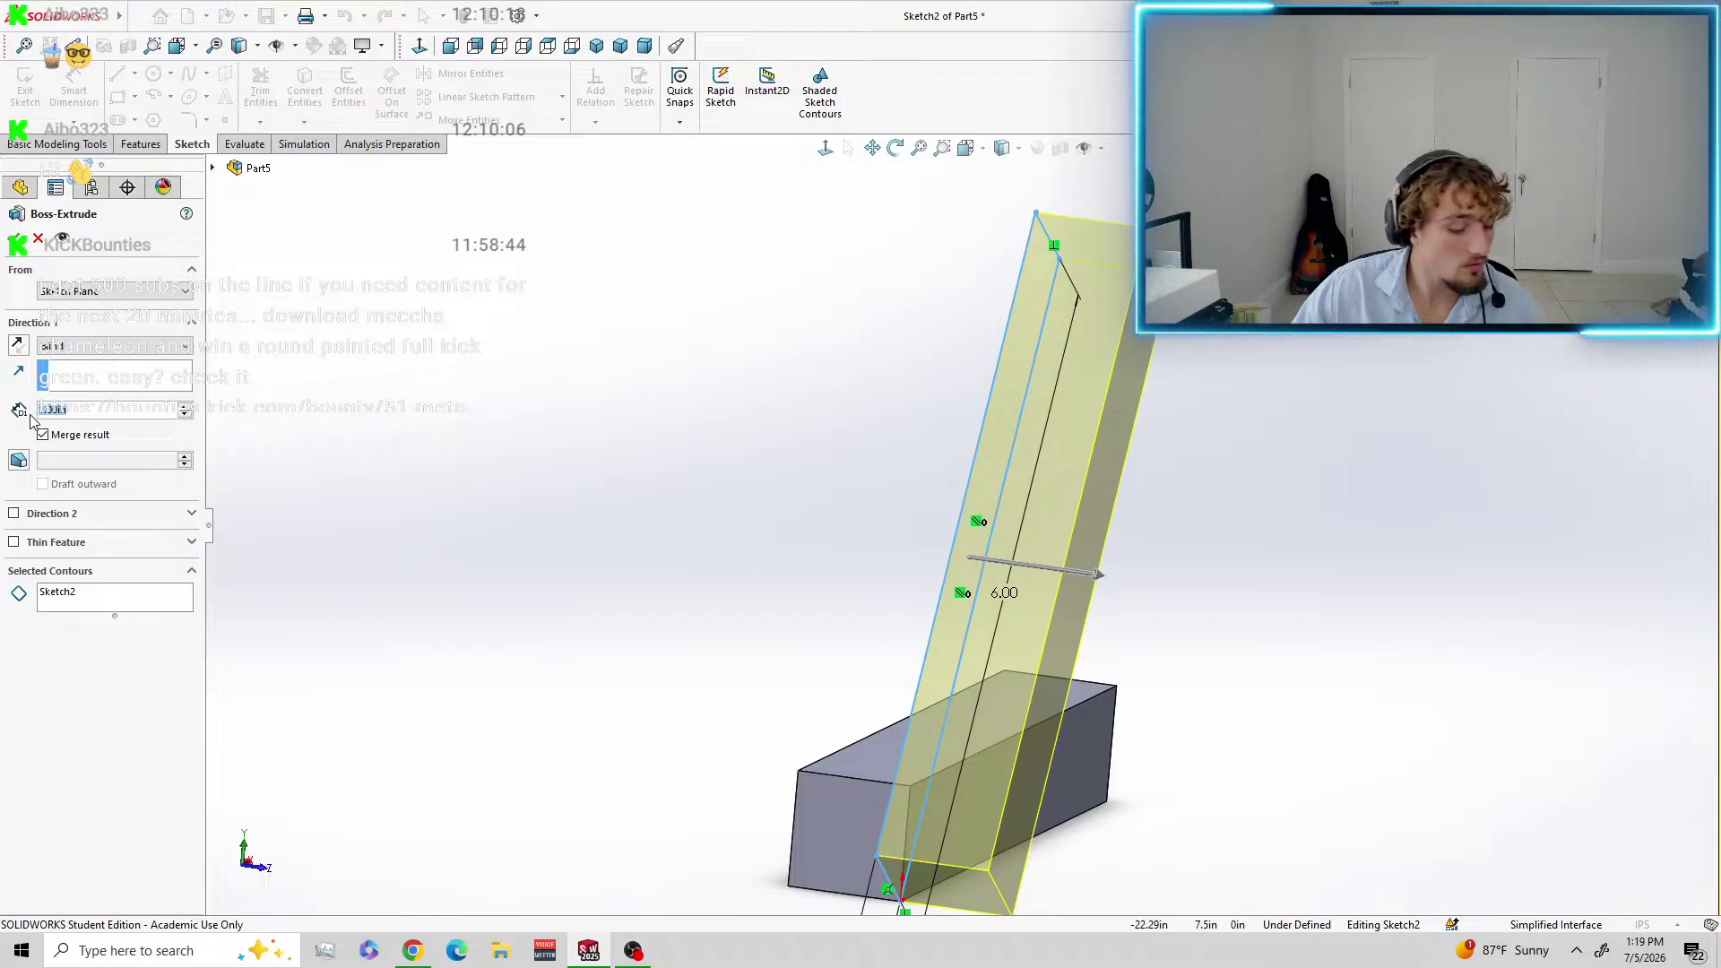
{"action": "type", "text": "1."}
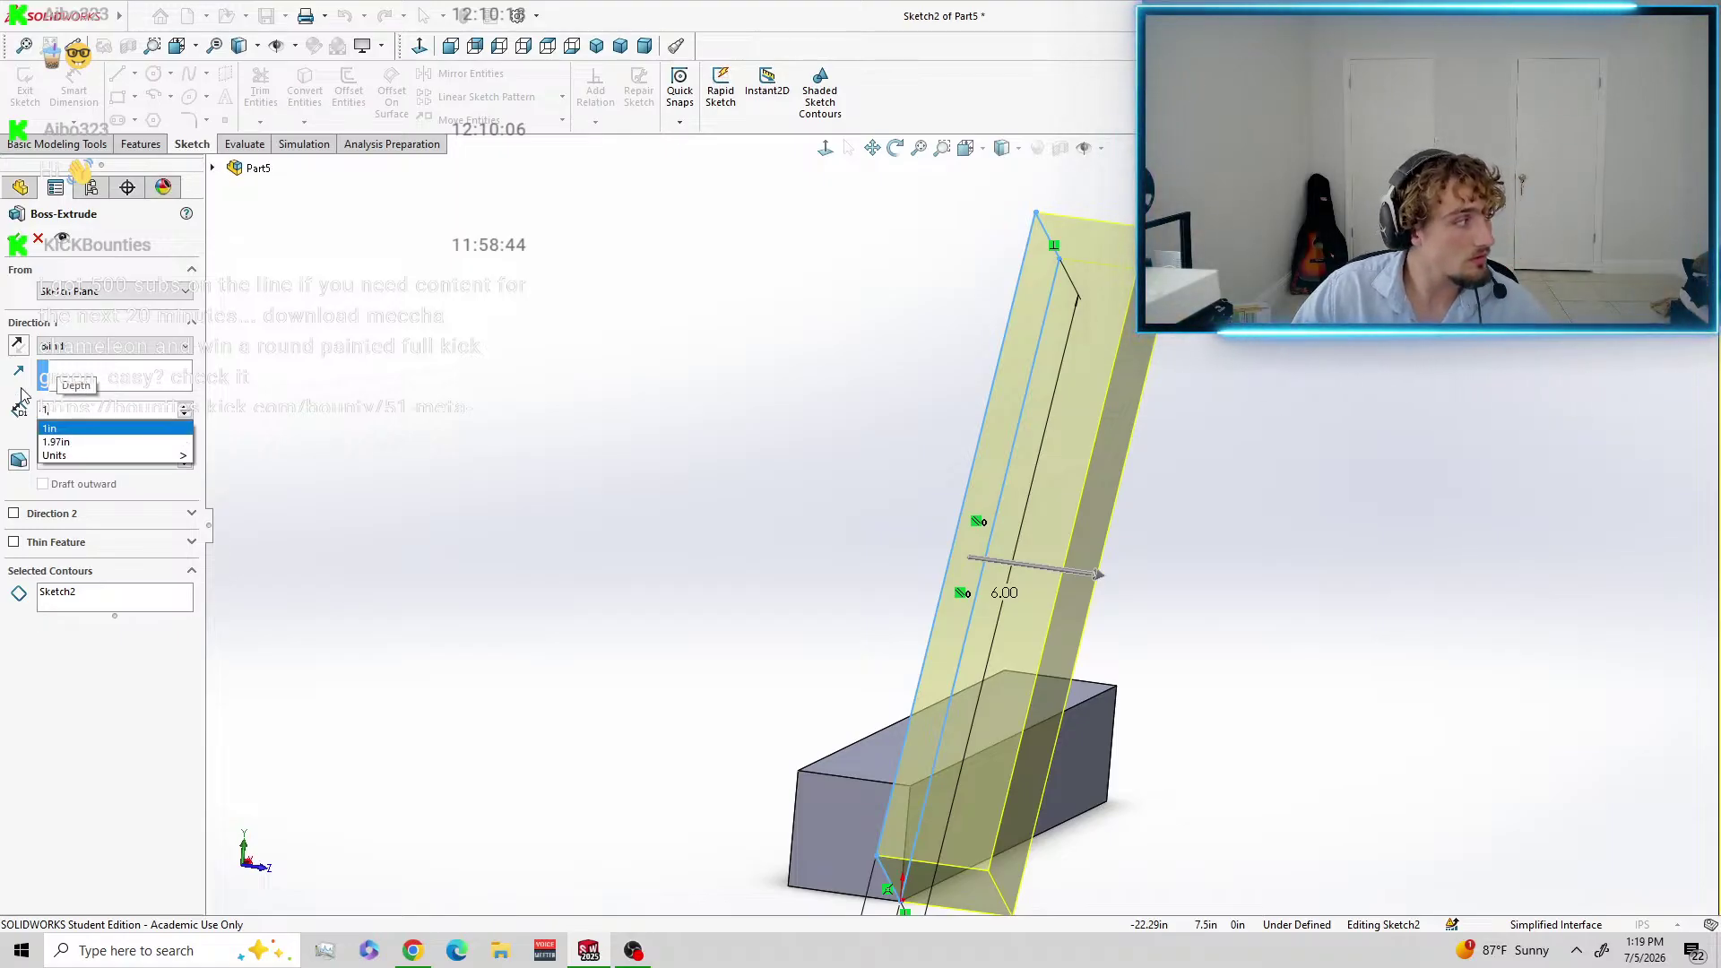
{"action": "key", "text": "BackSpace"}
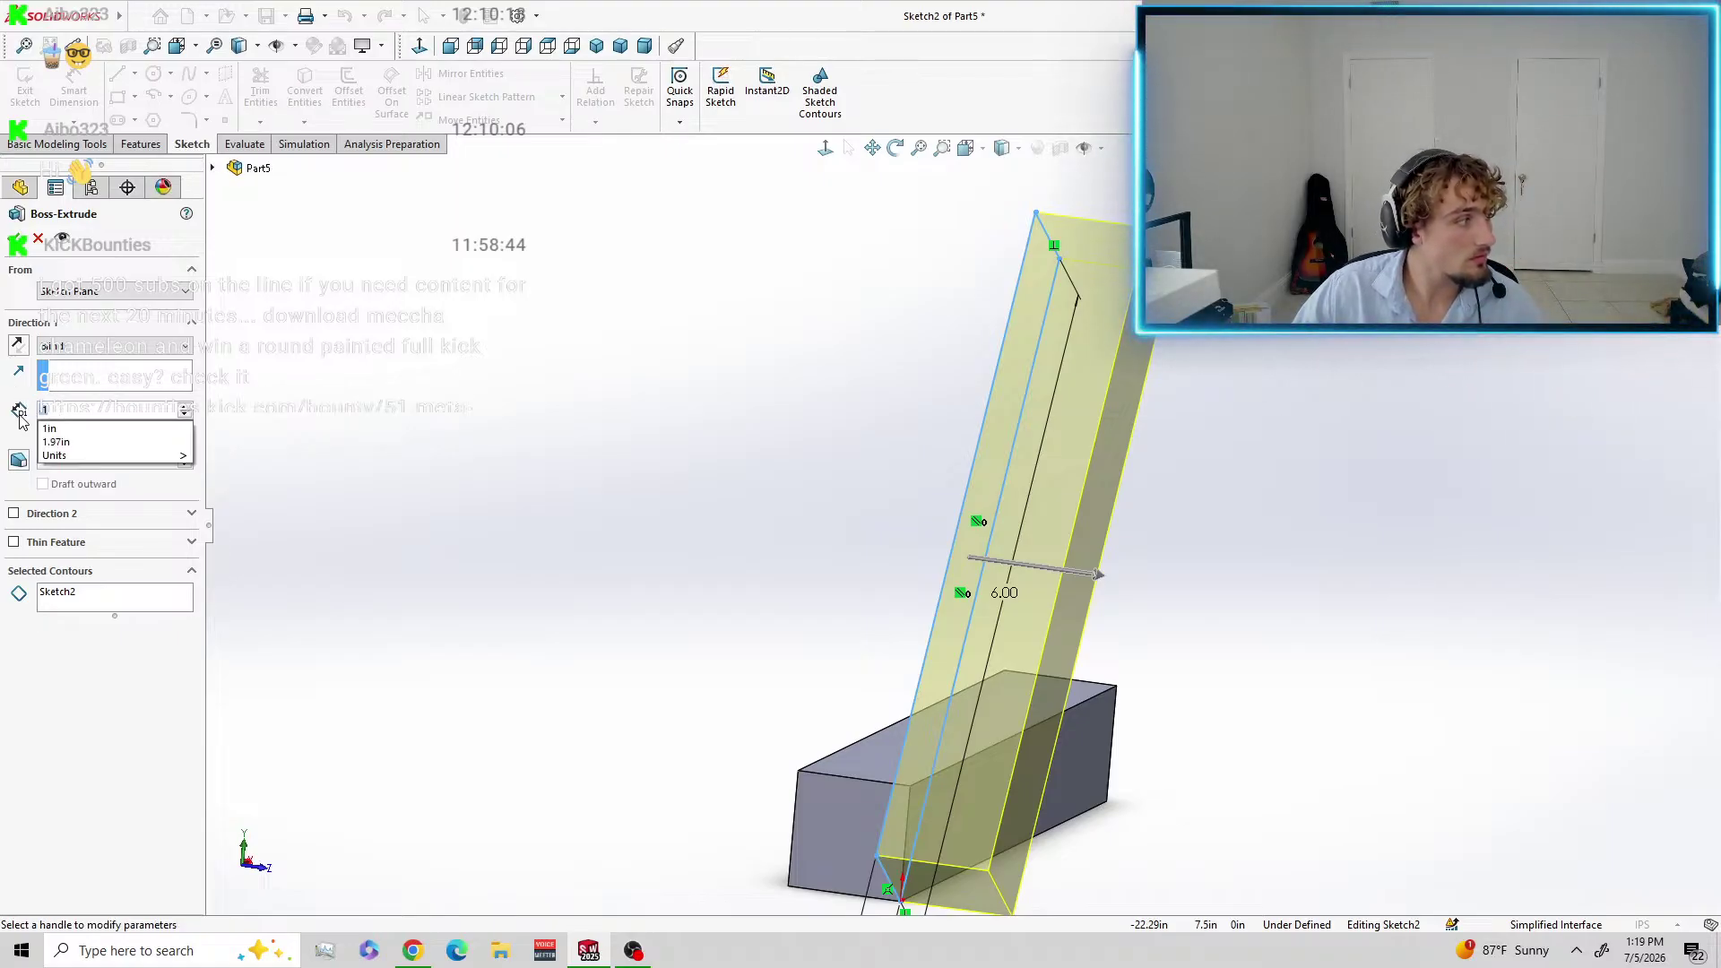
{"action": "key", "text": "Return"}
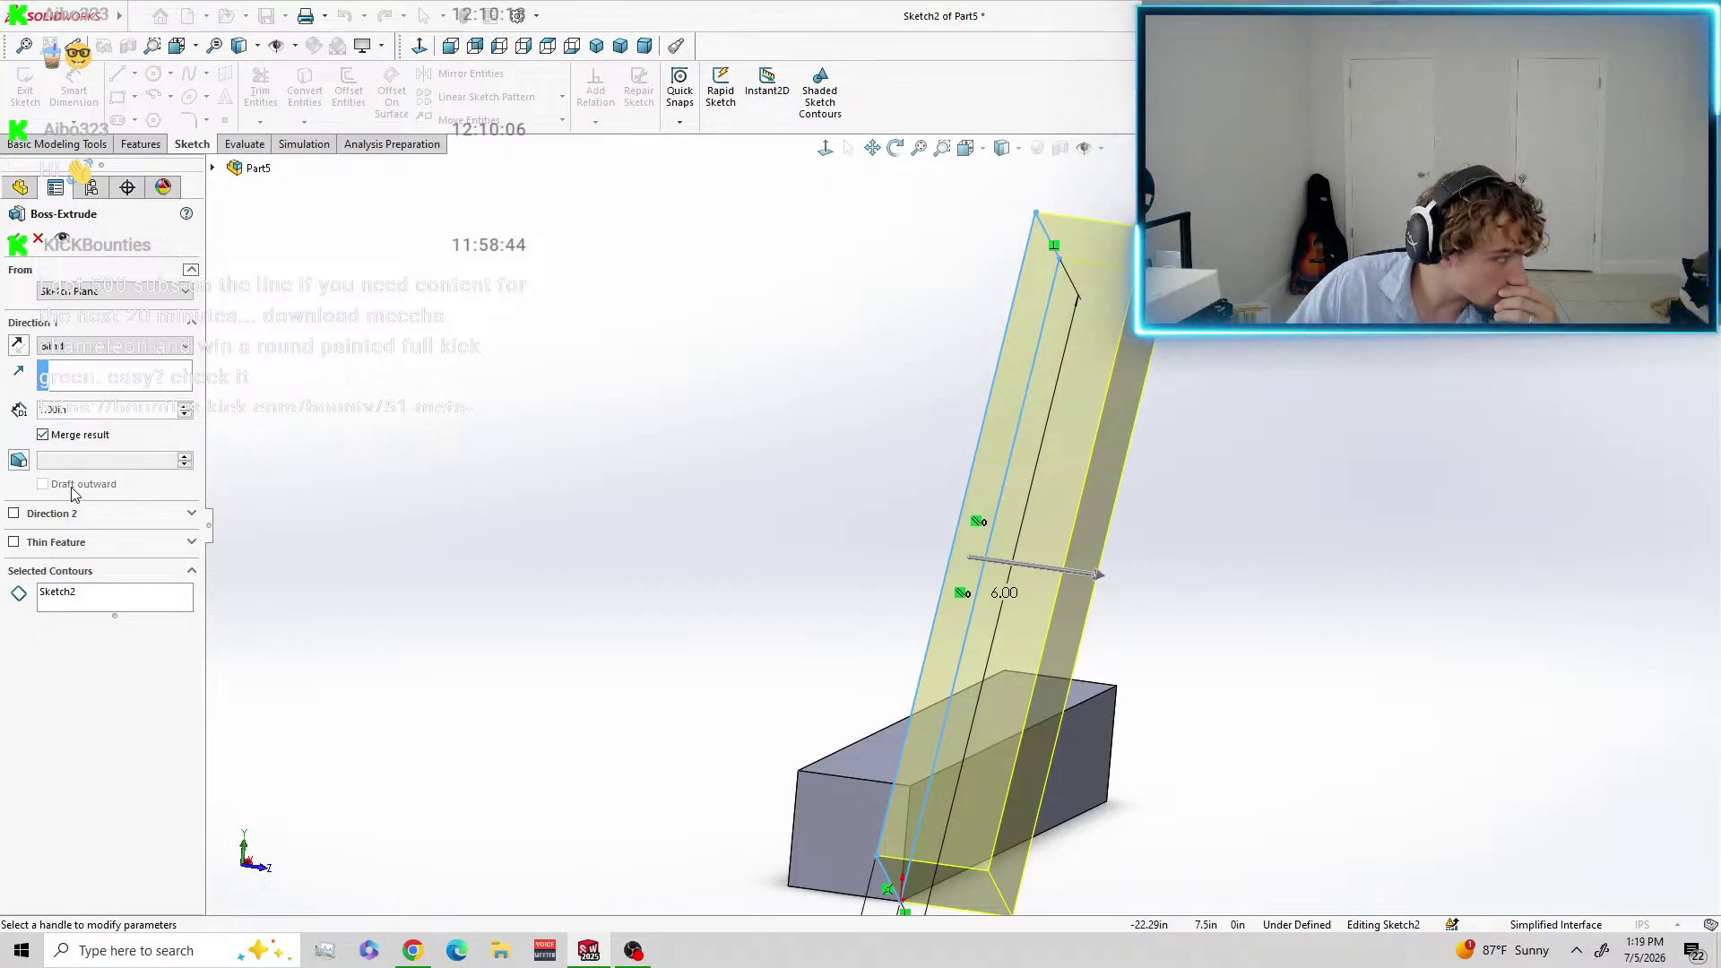
{"action": "left_click", "coordinate": [19, 348]}
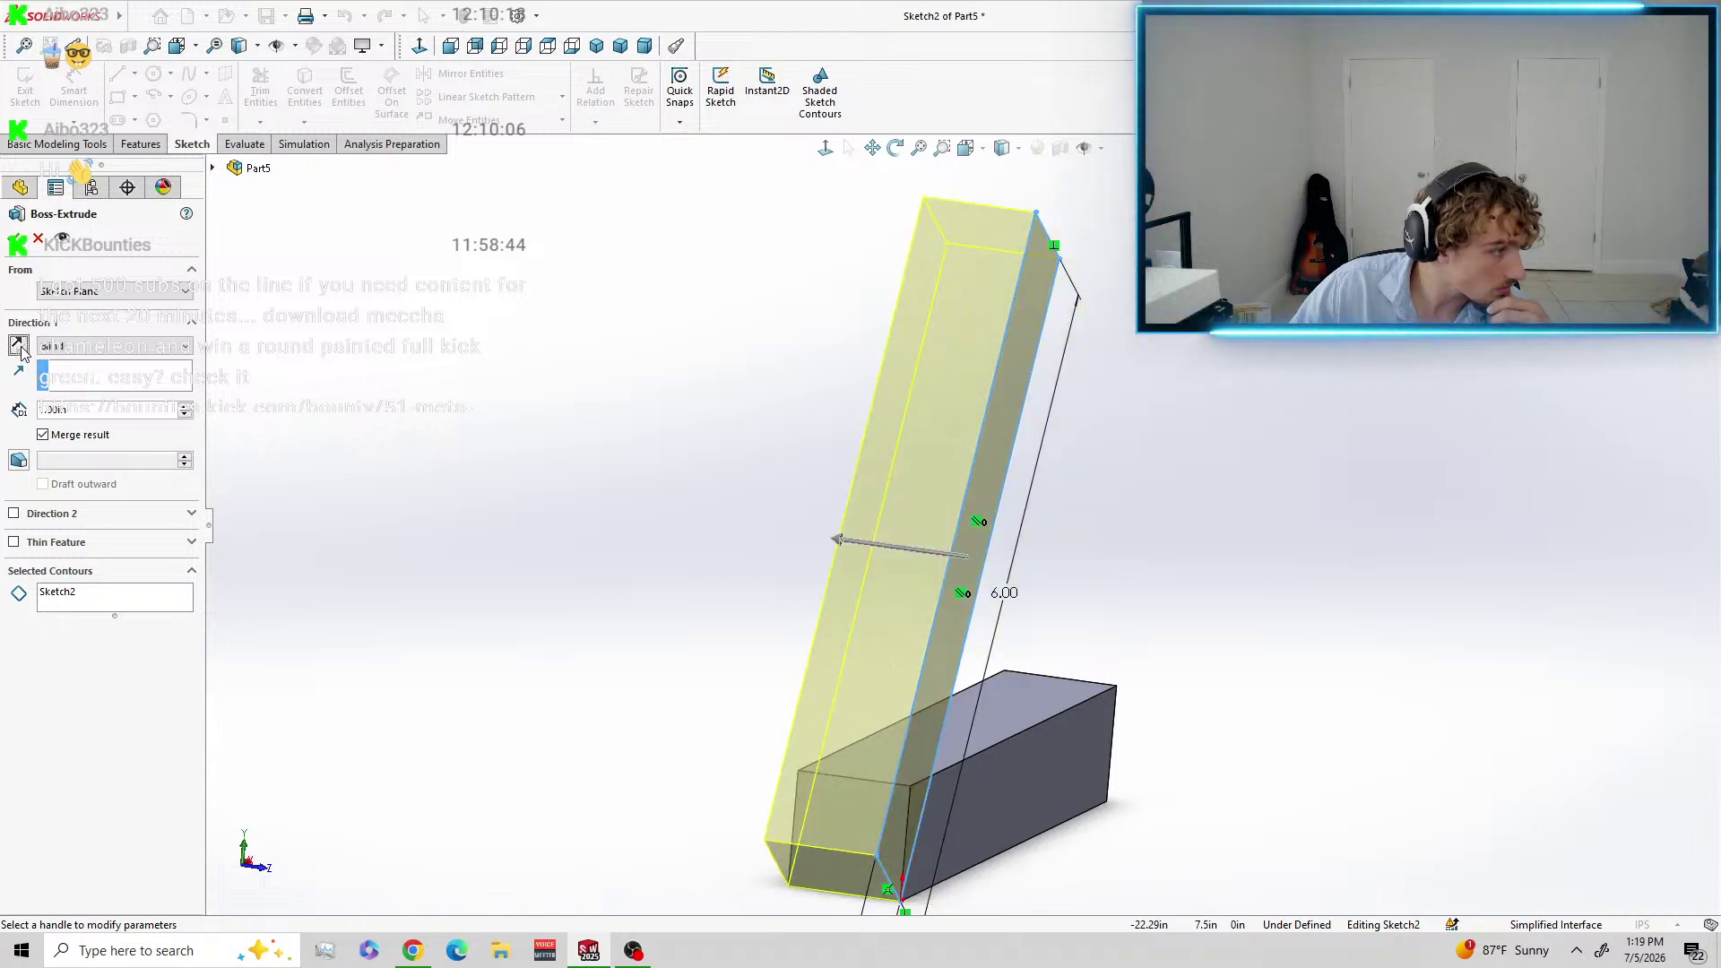
{"action": "middle_click_drag", "start_coordinate": [1138, 546], "coordinate": [1103, 341]}
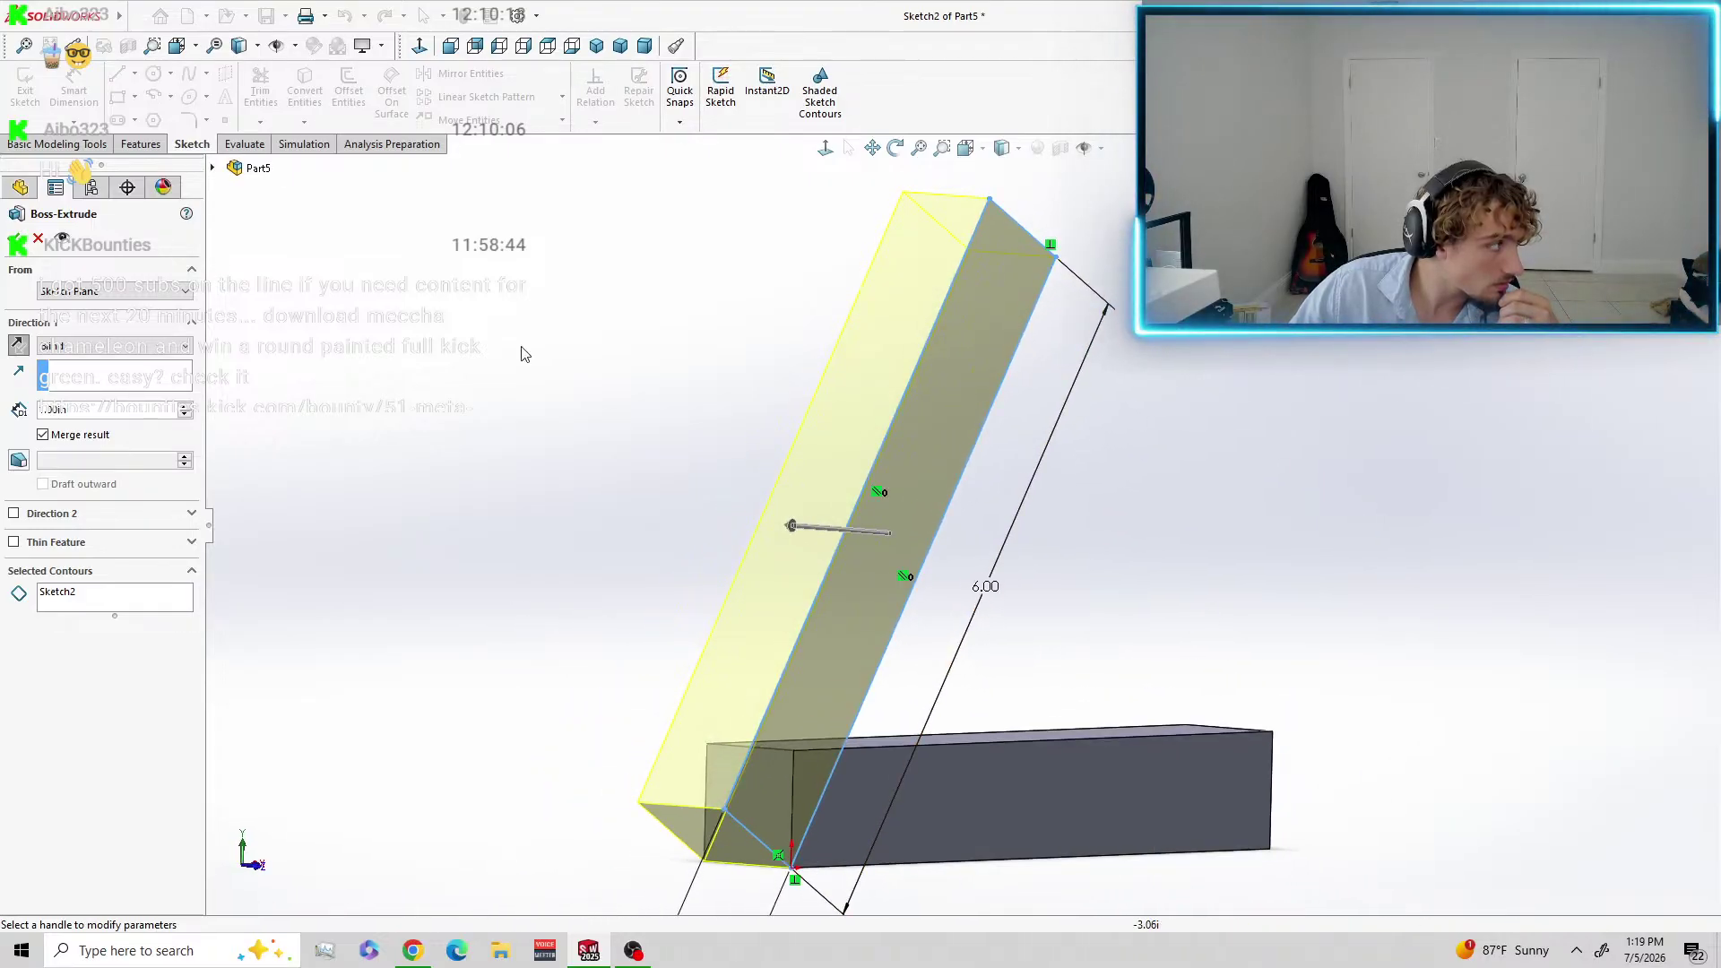
{"action": "left_click", "coordinate": [14, 240]}
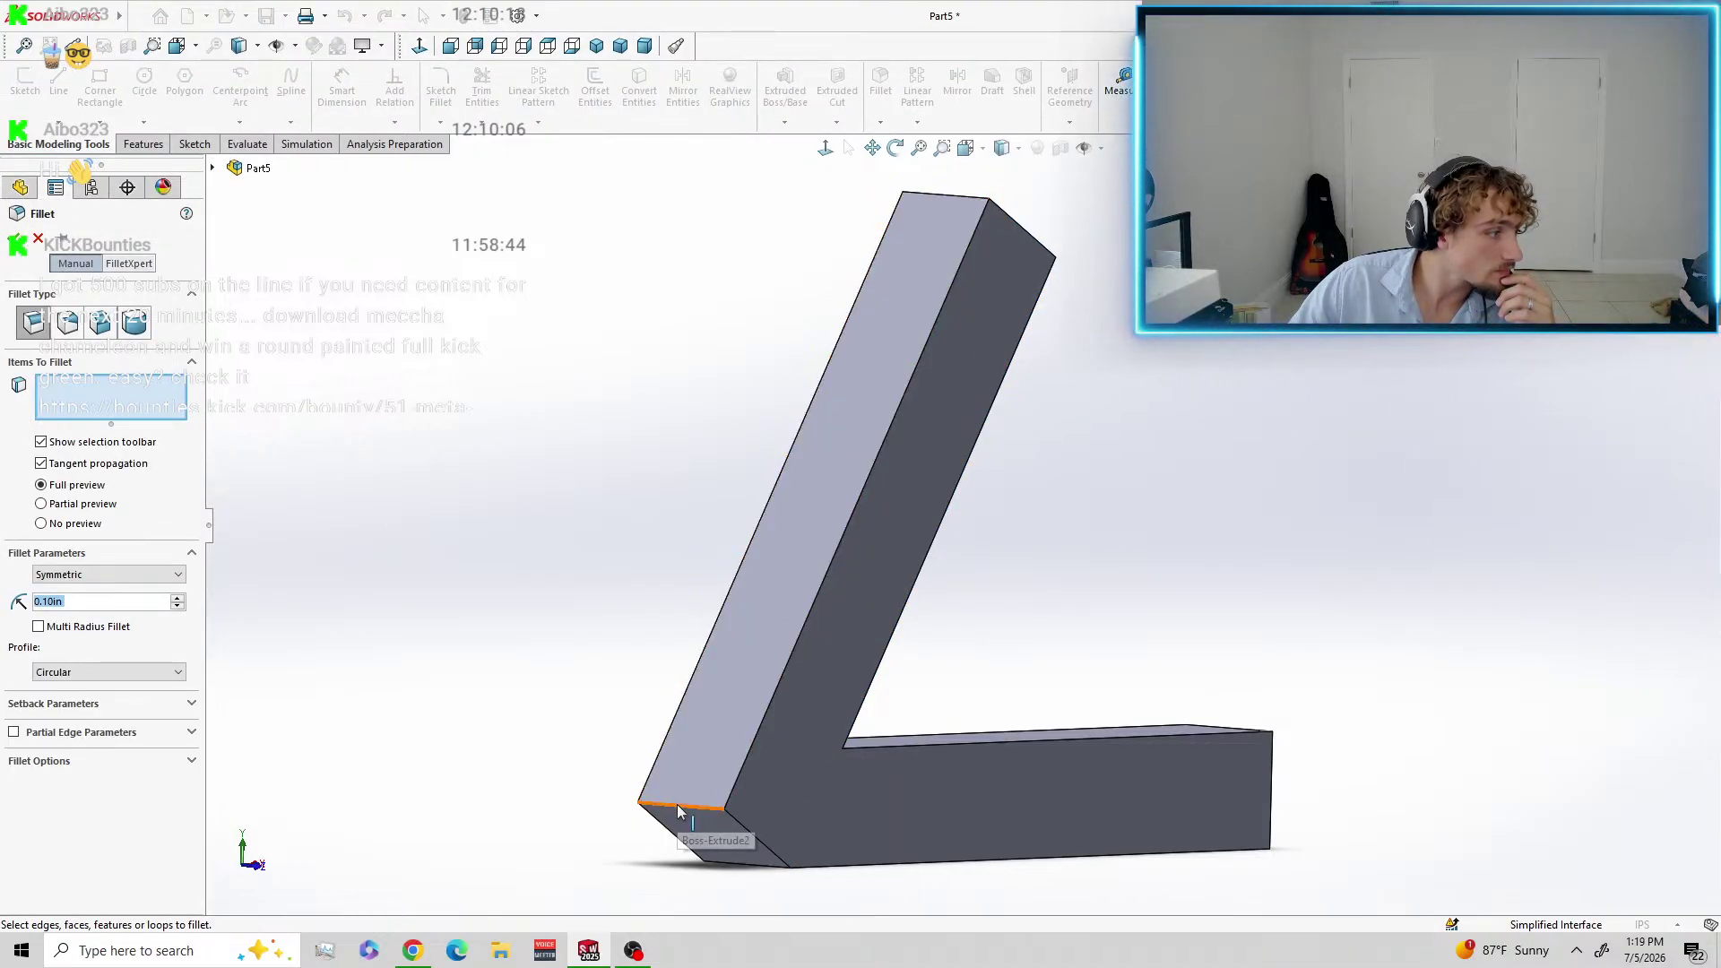
Fillet the two outer edges of the bend between the tilted arm and the bar with a 1 in radius.
{"action": "left_click", "coordinate": [685, 803]}
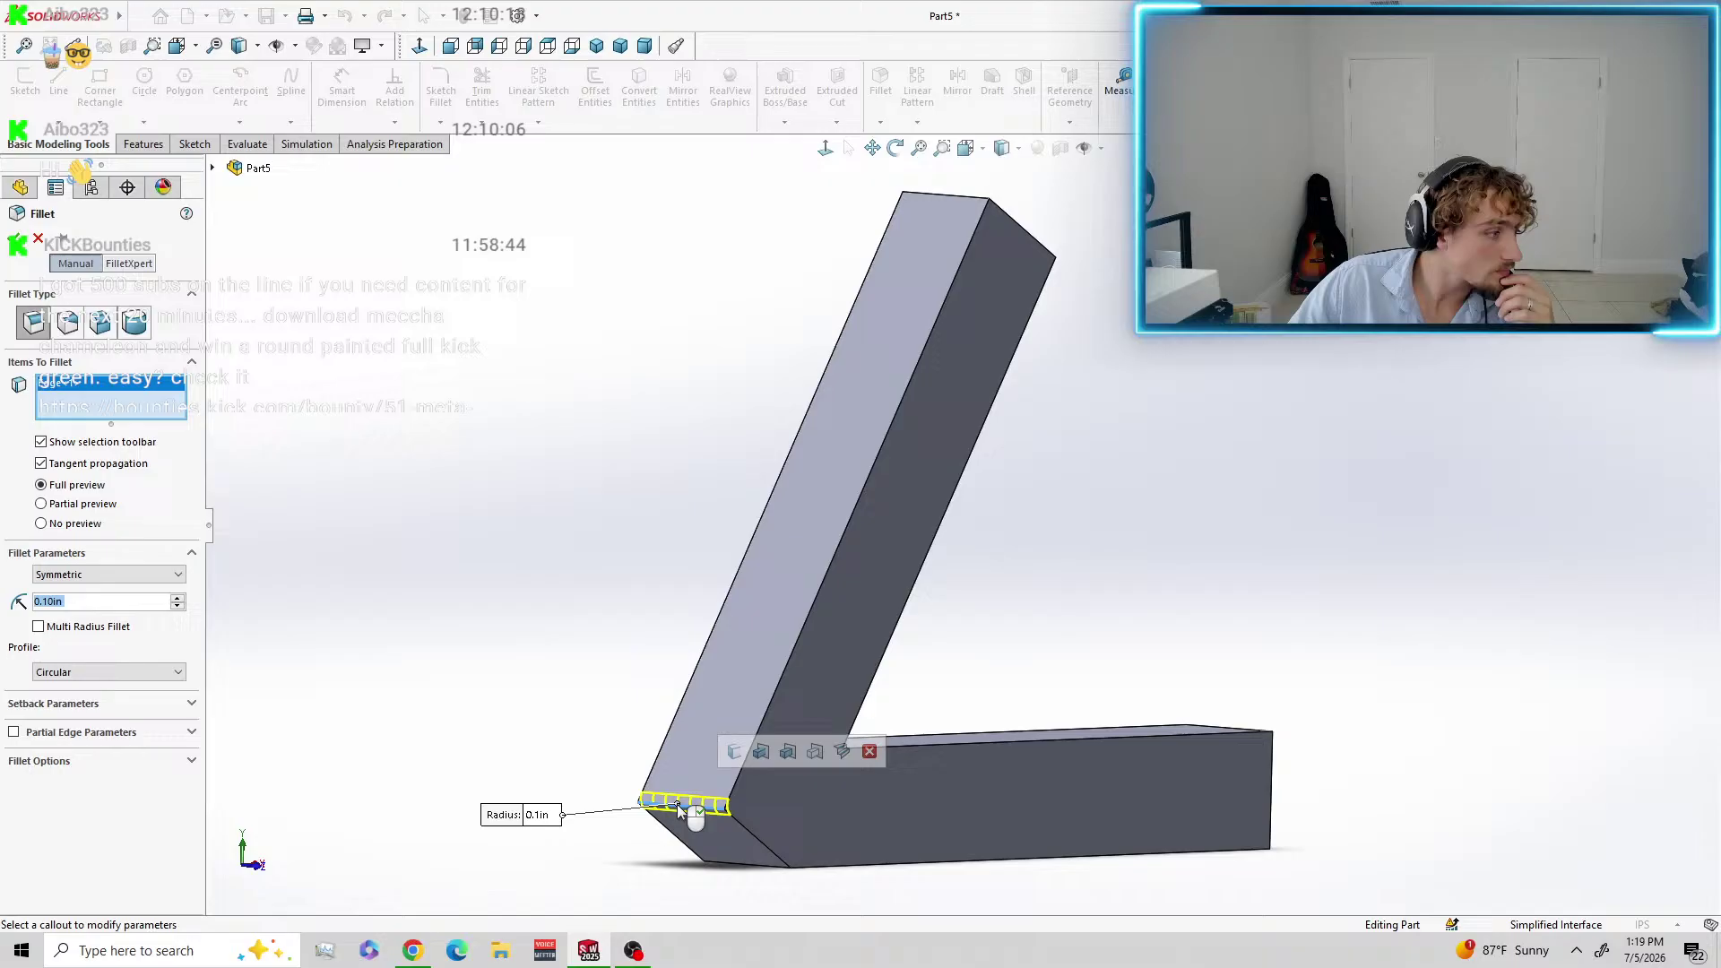
{"action": "left_click", "coordinate": [766, 866]}
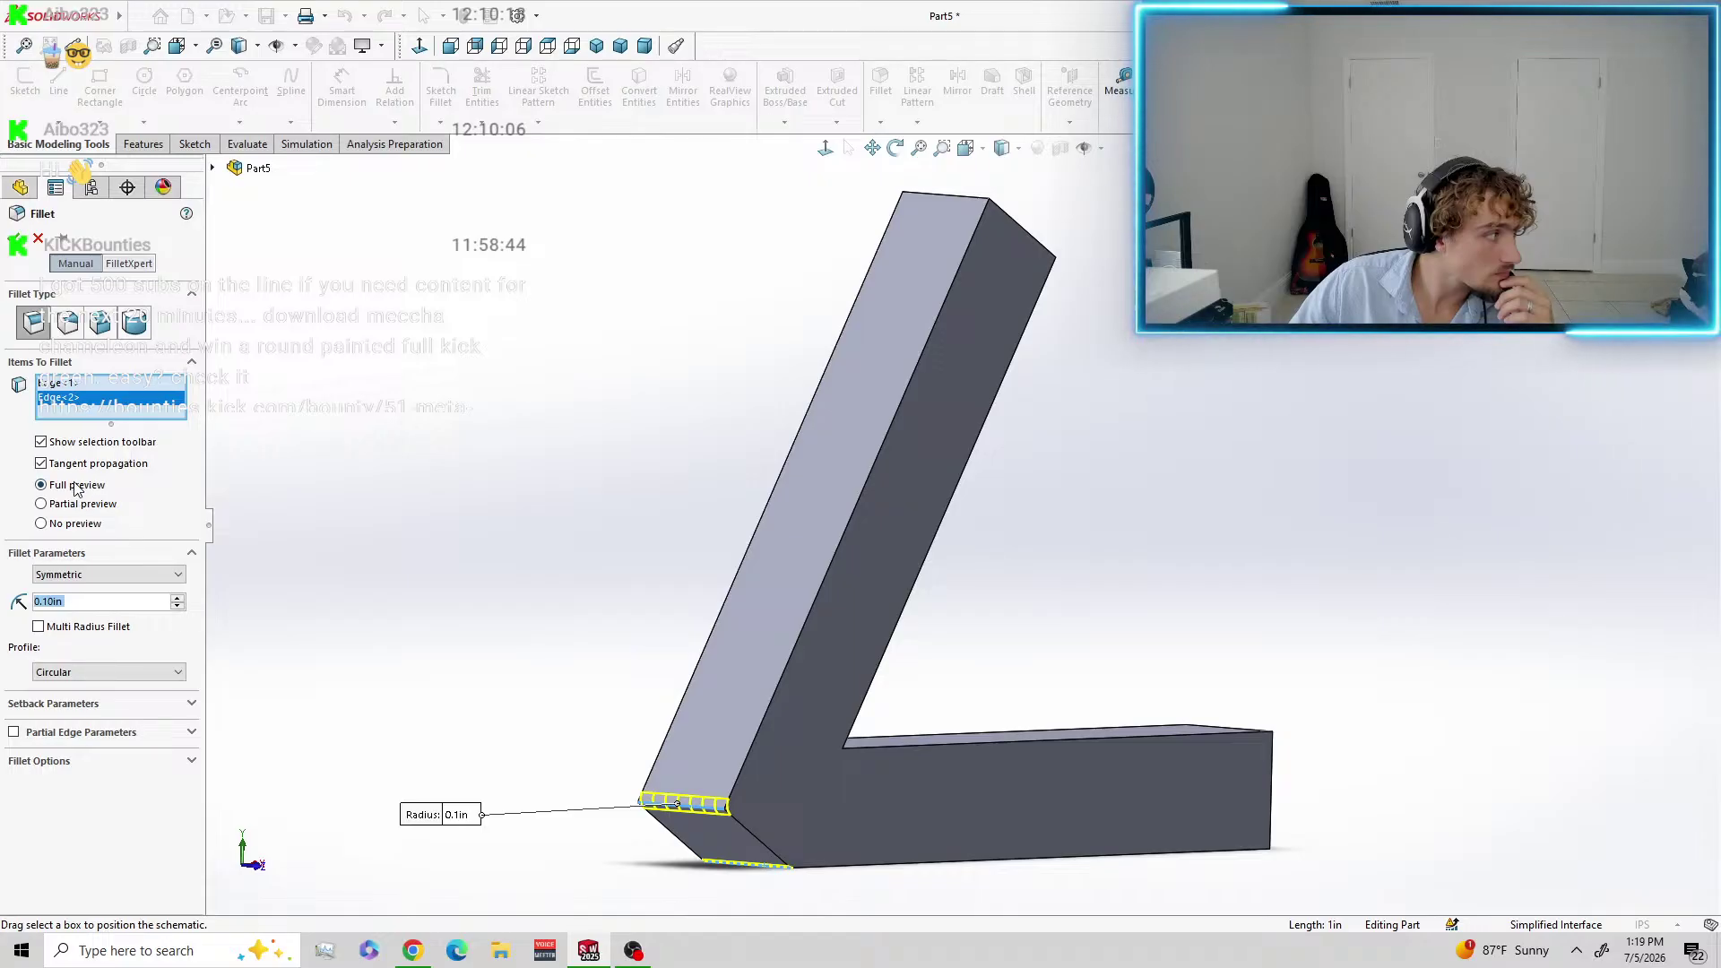
{"action": "left_click", "coordinate": [92, 585]}
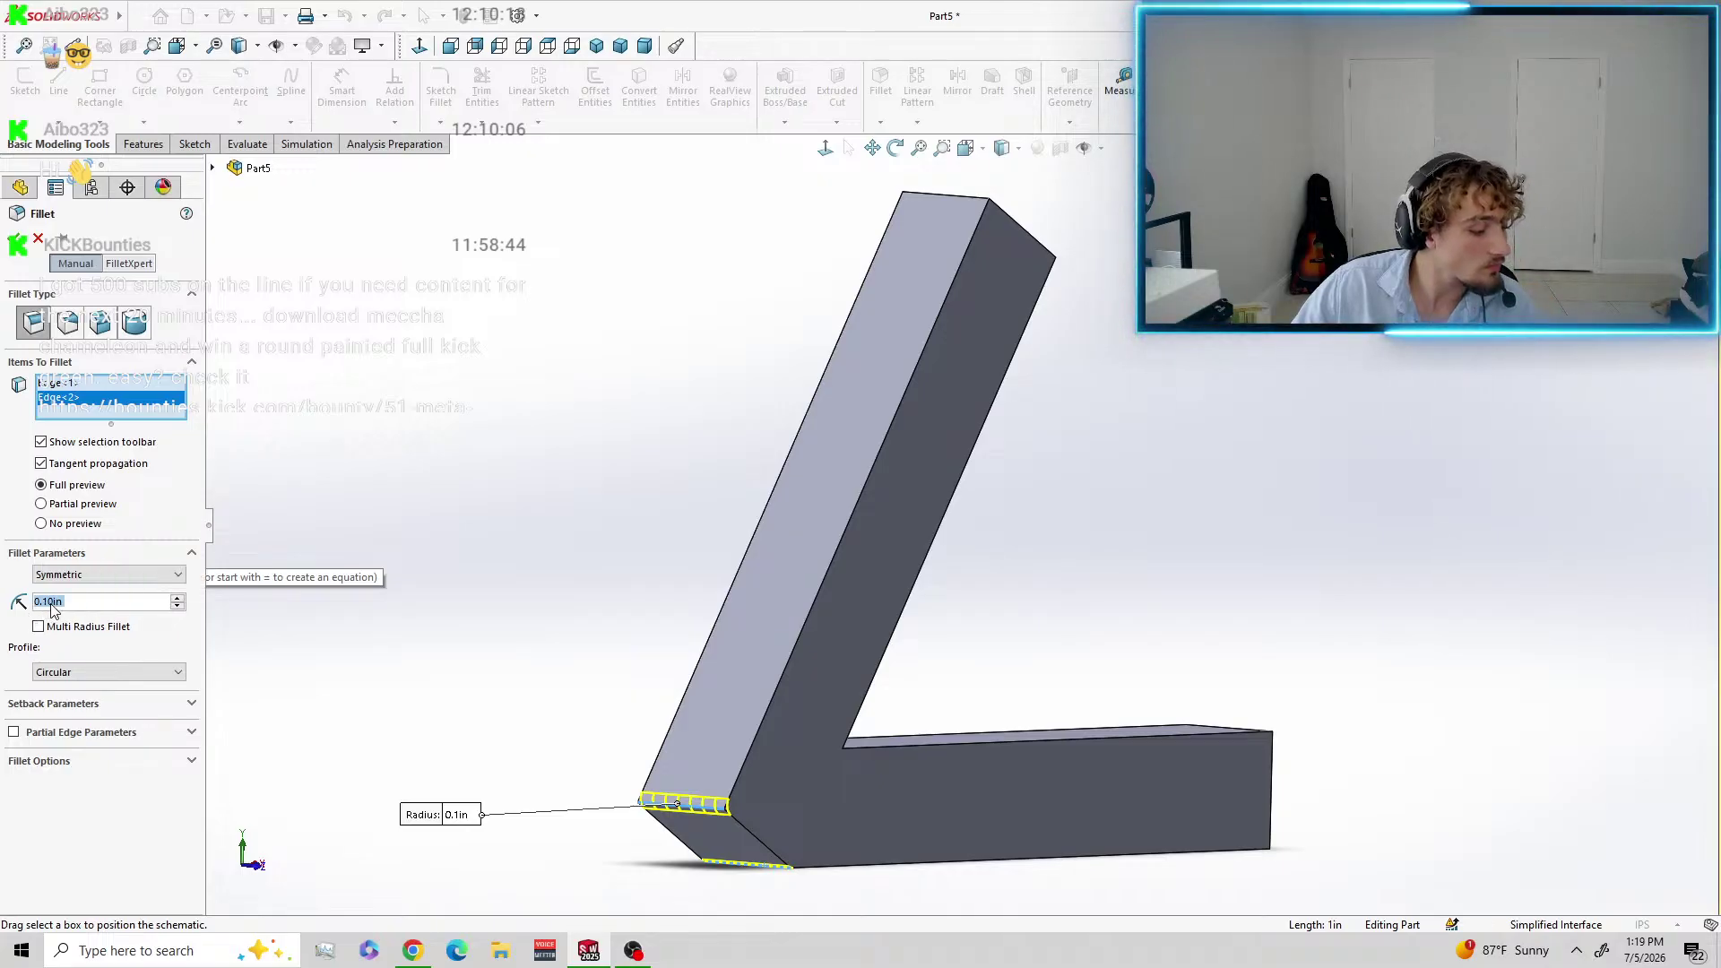
{"action": "type", "text": "1"}
{"action": "key", "text": "Return"}
{"action": "left_click", "coordinate": [116, 551]}
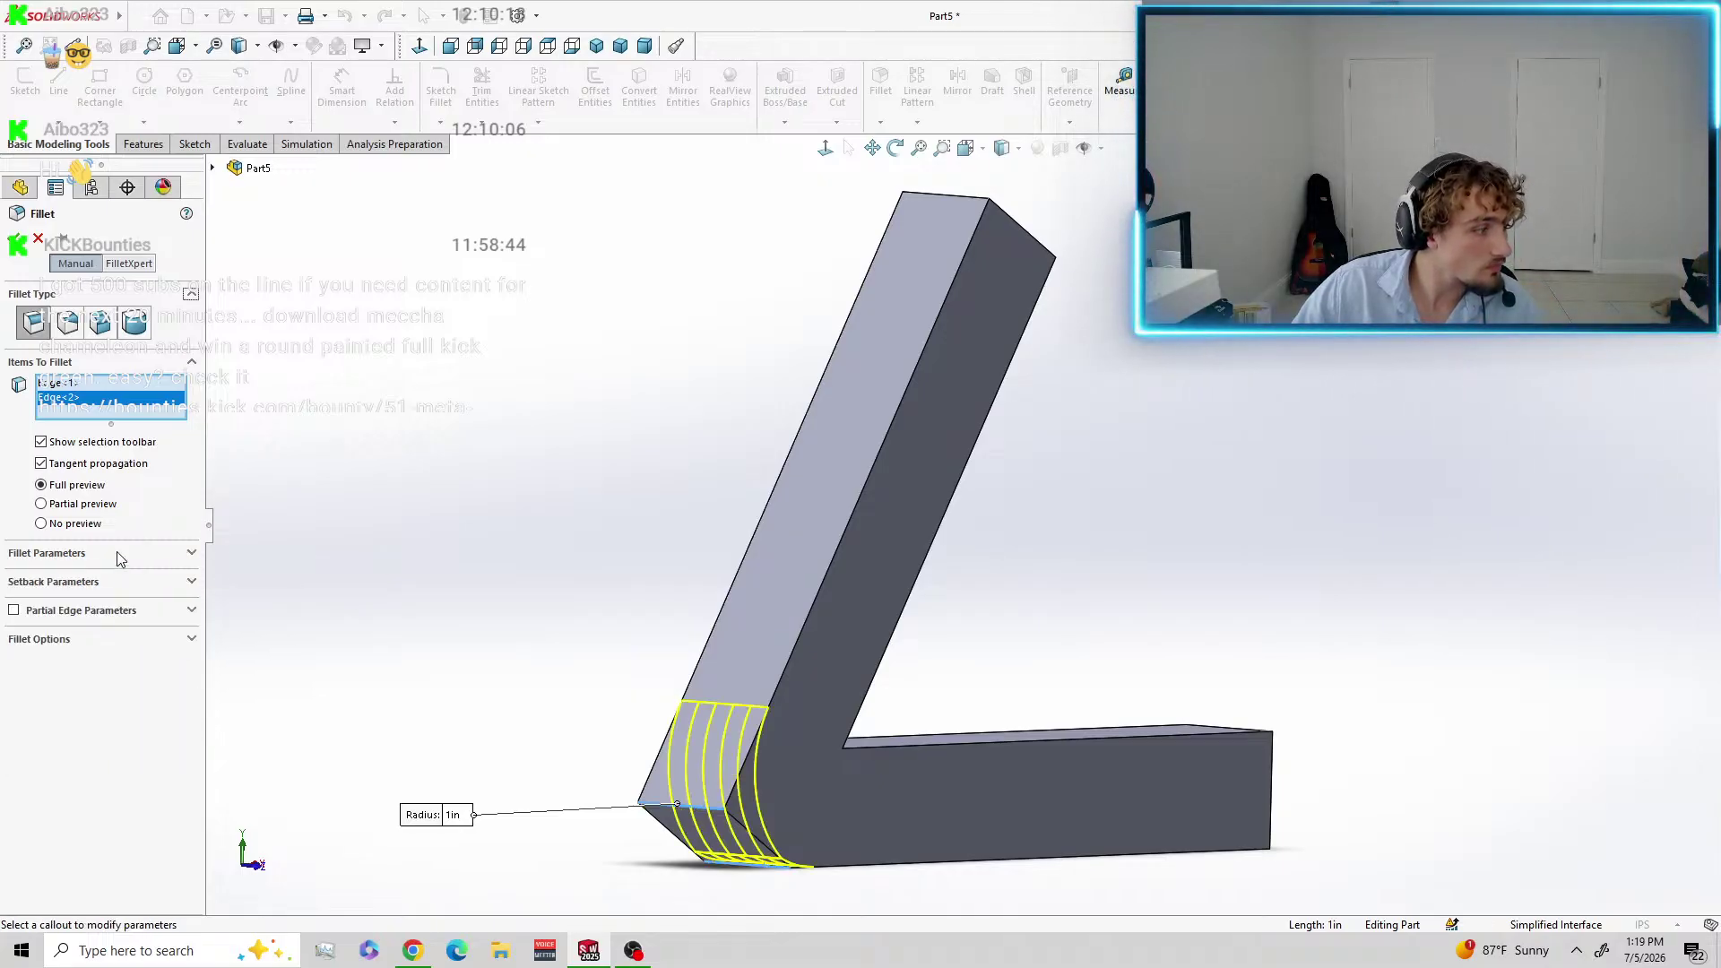
{"action": "middle_click_drag", "start_coordinate": [1094, 526], "coordinate": [1054, 481]}
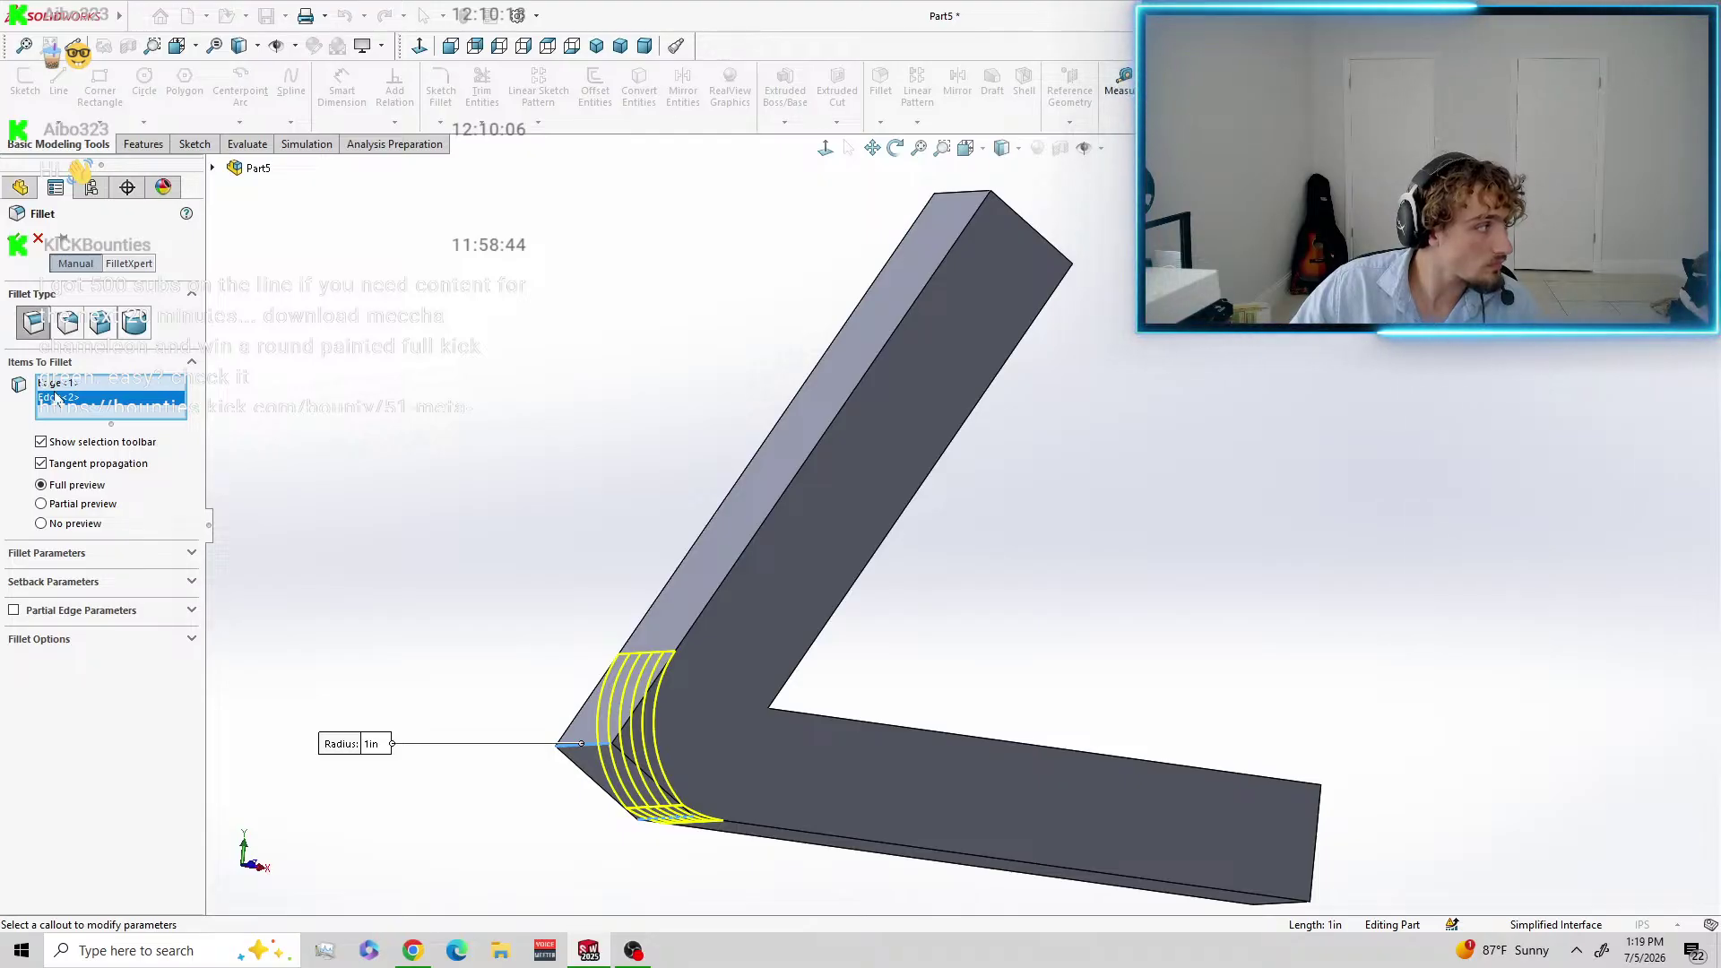
{"action": "key", "text": "Return"}
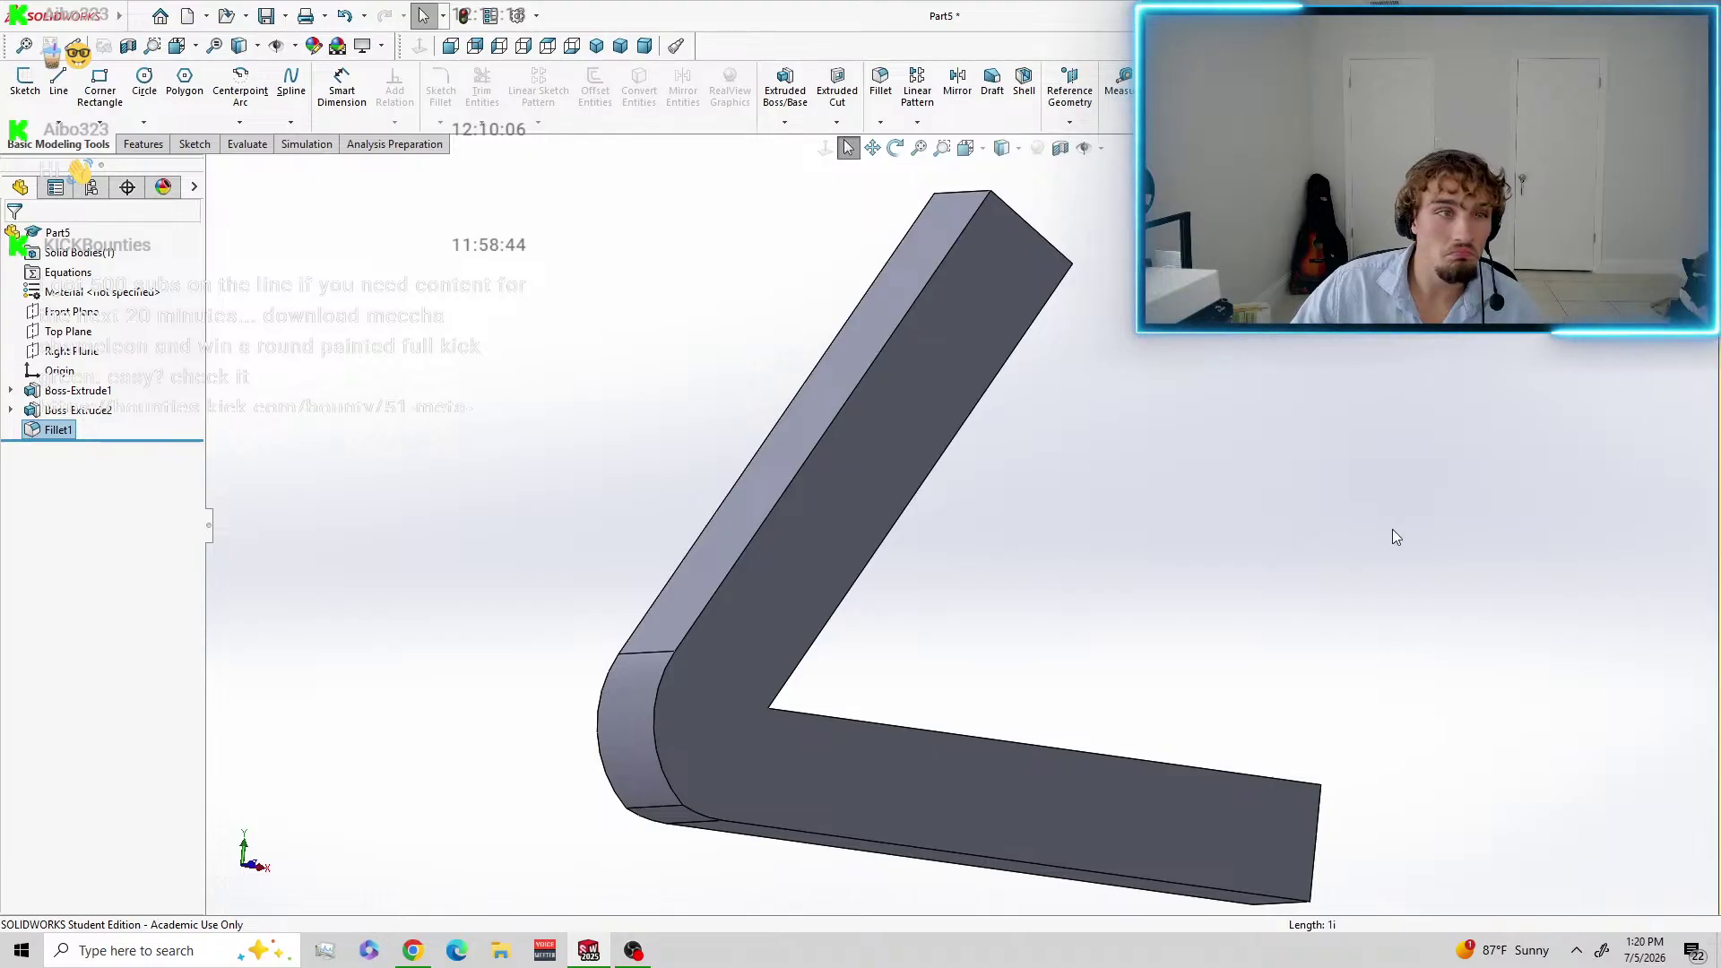
Fillet the inner corner edge between the tilted arm and the bar with a 1 in radius.
{"action": "middle_click_drag", "start_coordinate": [1392, 529], "coordinate": [1171, 560]}
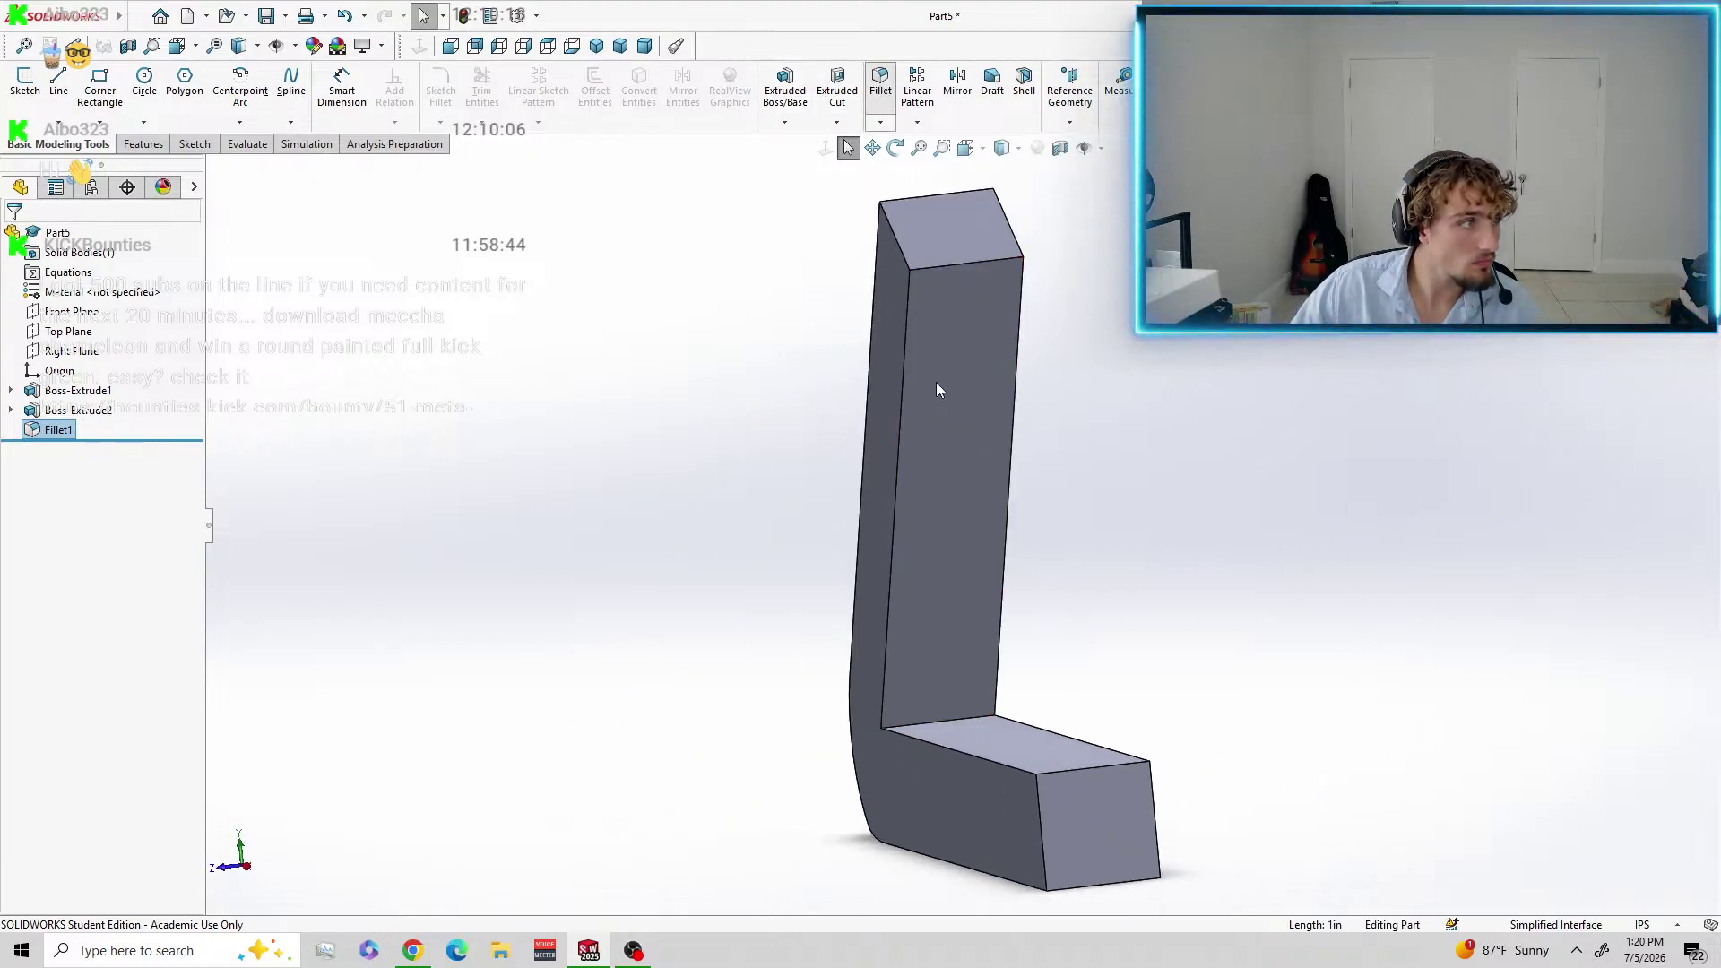
{"action": "left_click", "coordinate": [957, 720]}
{"action": "middle_click_drag", "start_coordinate": [1145, 562], "coordinate": [1221, 538]}
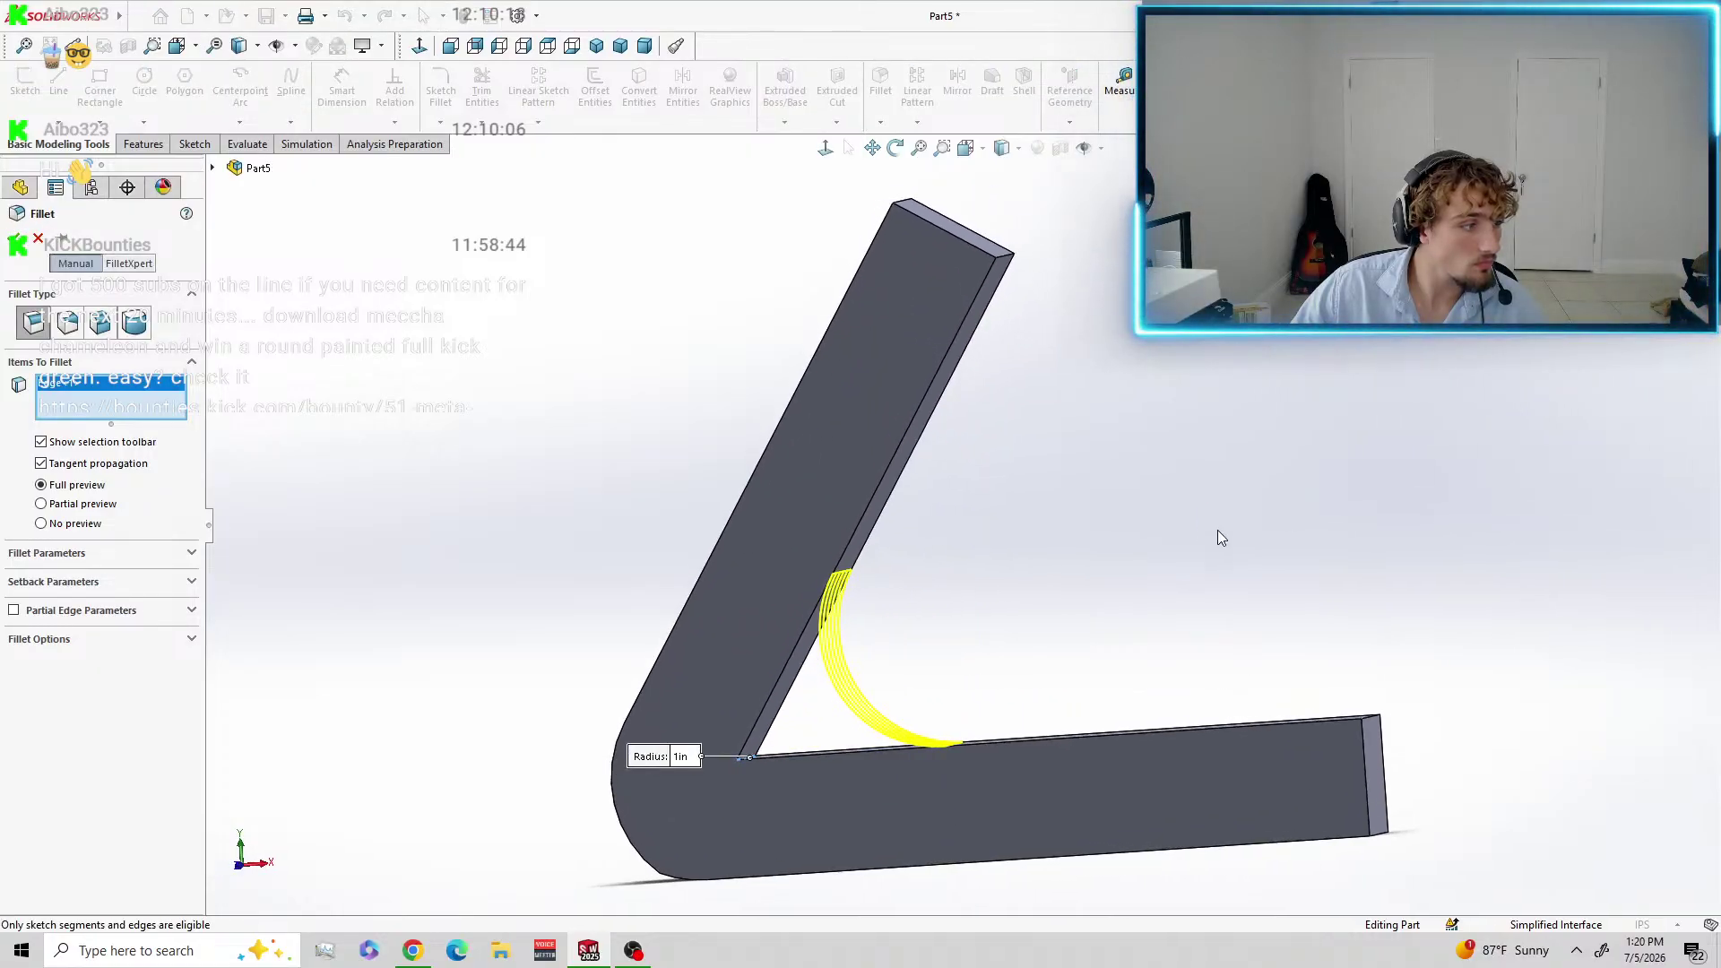
{"action": "left_click", "coordinate": [19, 240]}
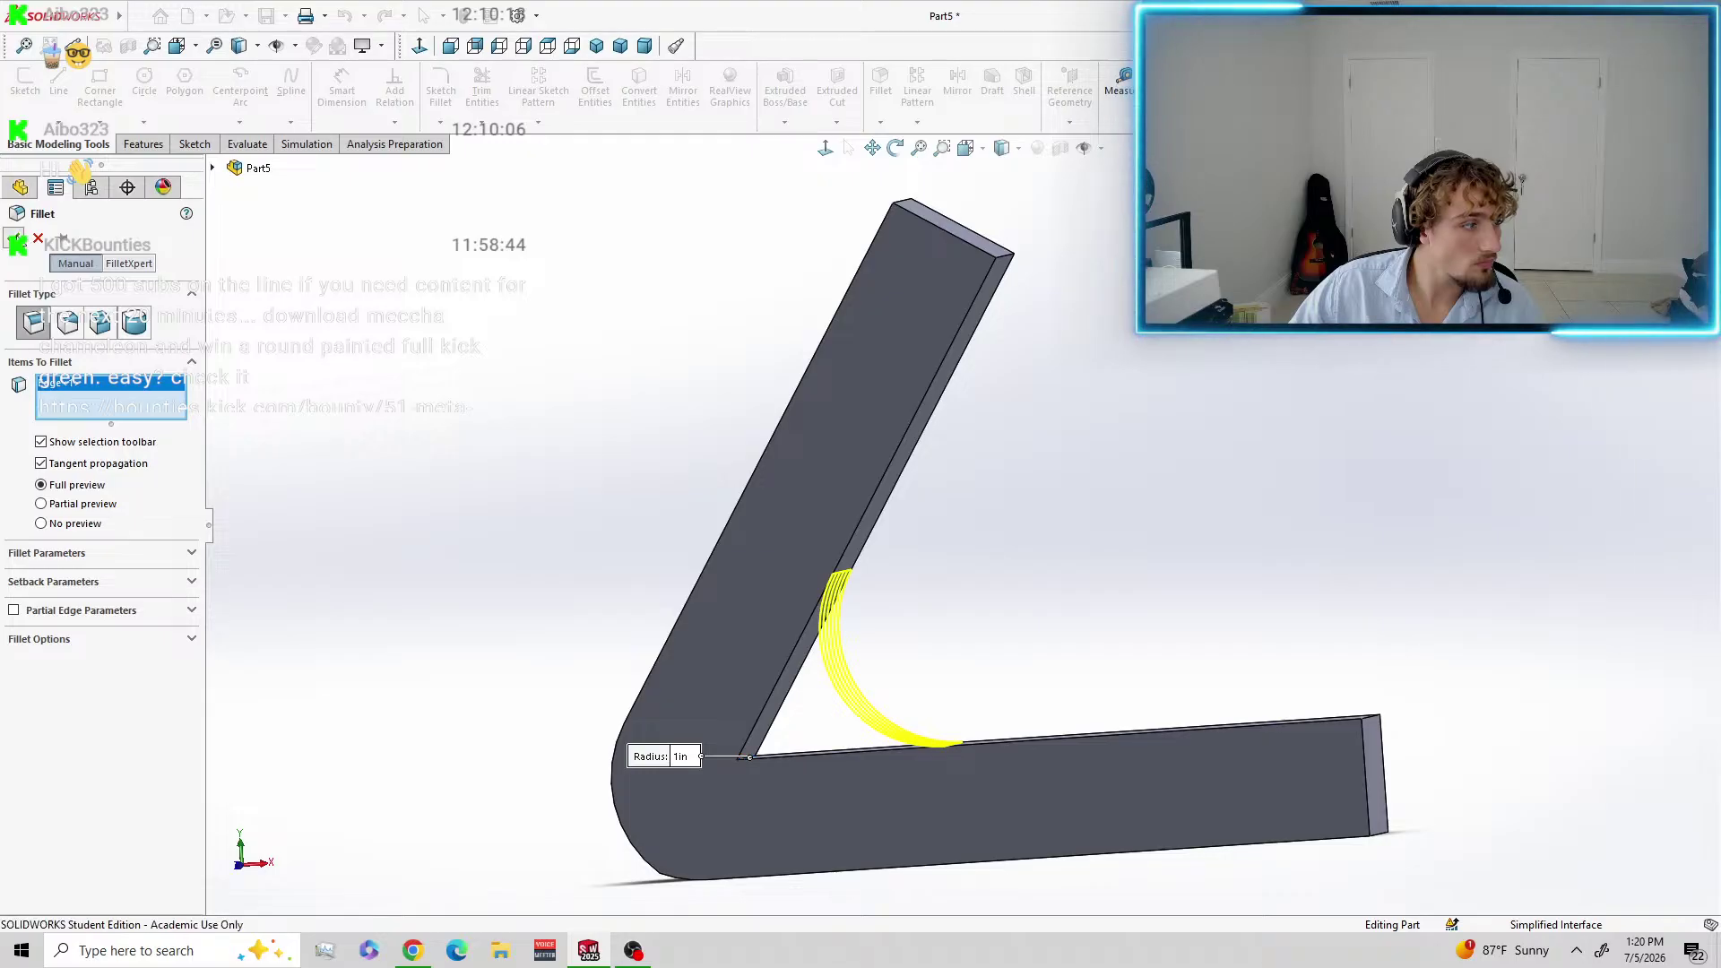
Examine the filleted part from several angles, including the top, bottom and trimetric views.
{"action": "middle_click_drag", "start_coordinate": [1124, 520], "coordinate": [1390, 349]}
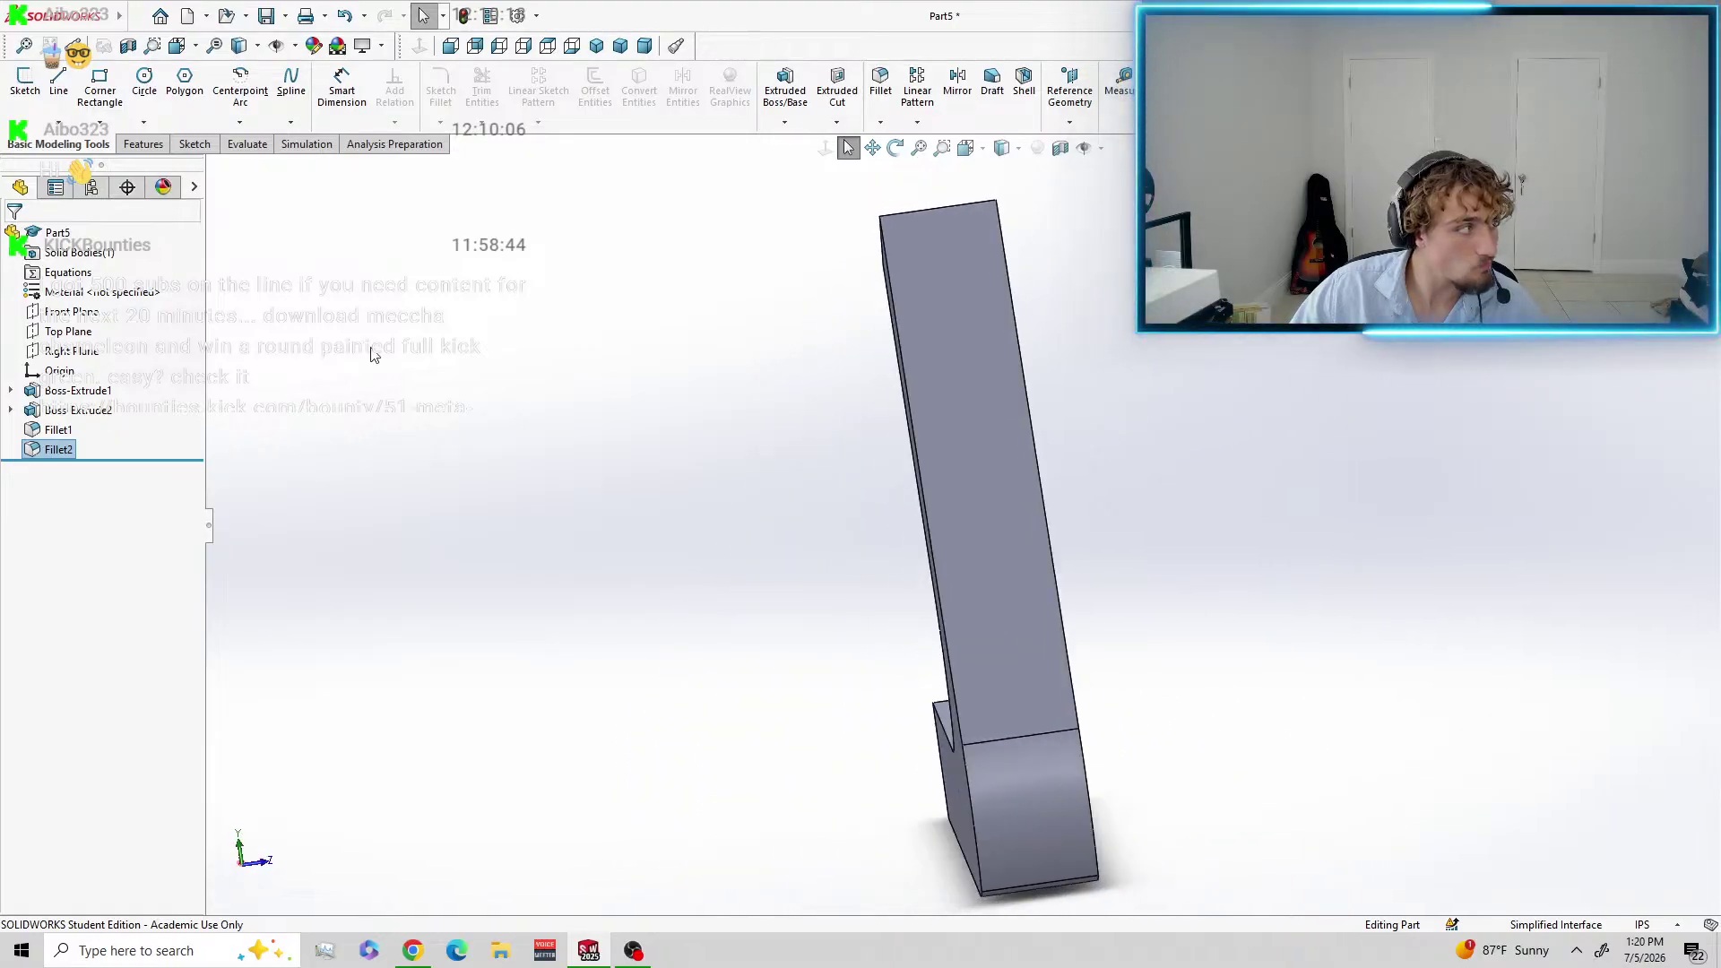
{"action": "right_click", "coordinate": [60, 234]}
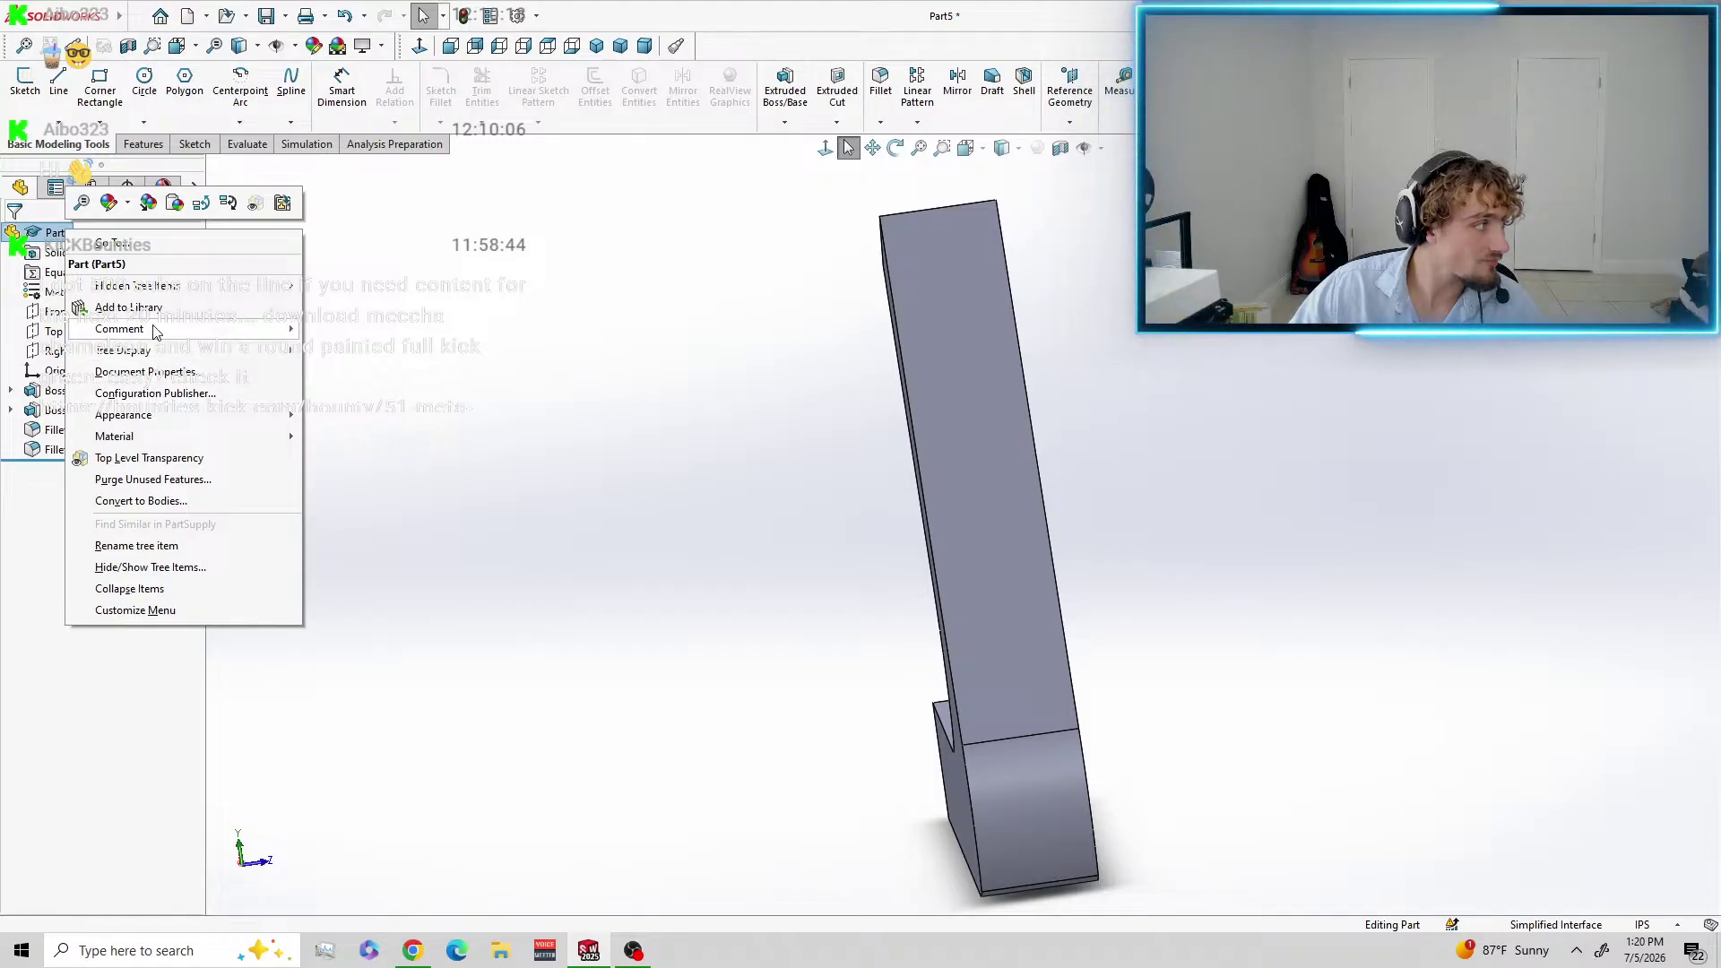
{"action": "left_click", "coordinate": [521, 263]}
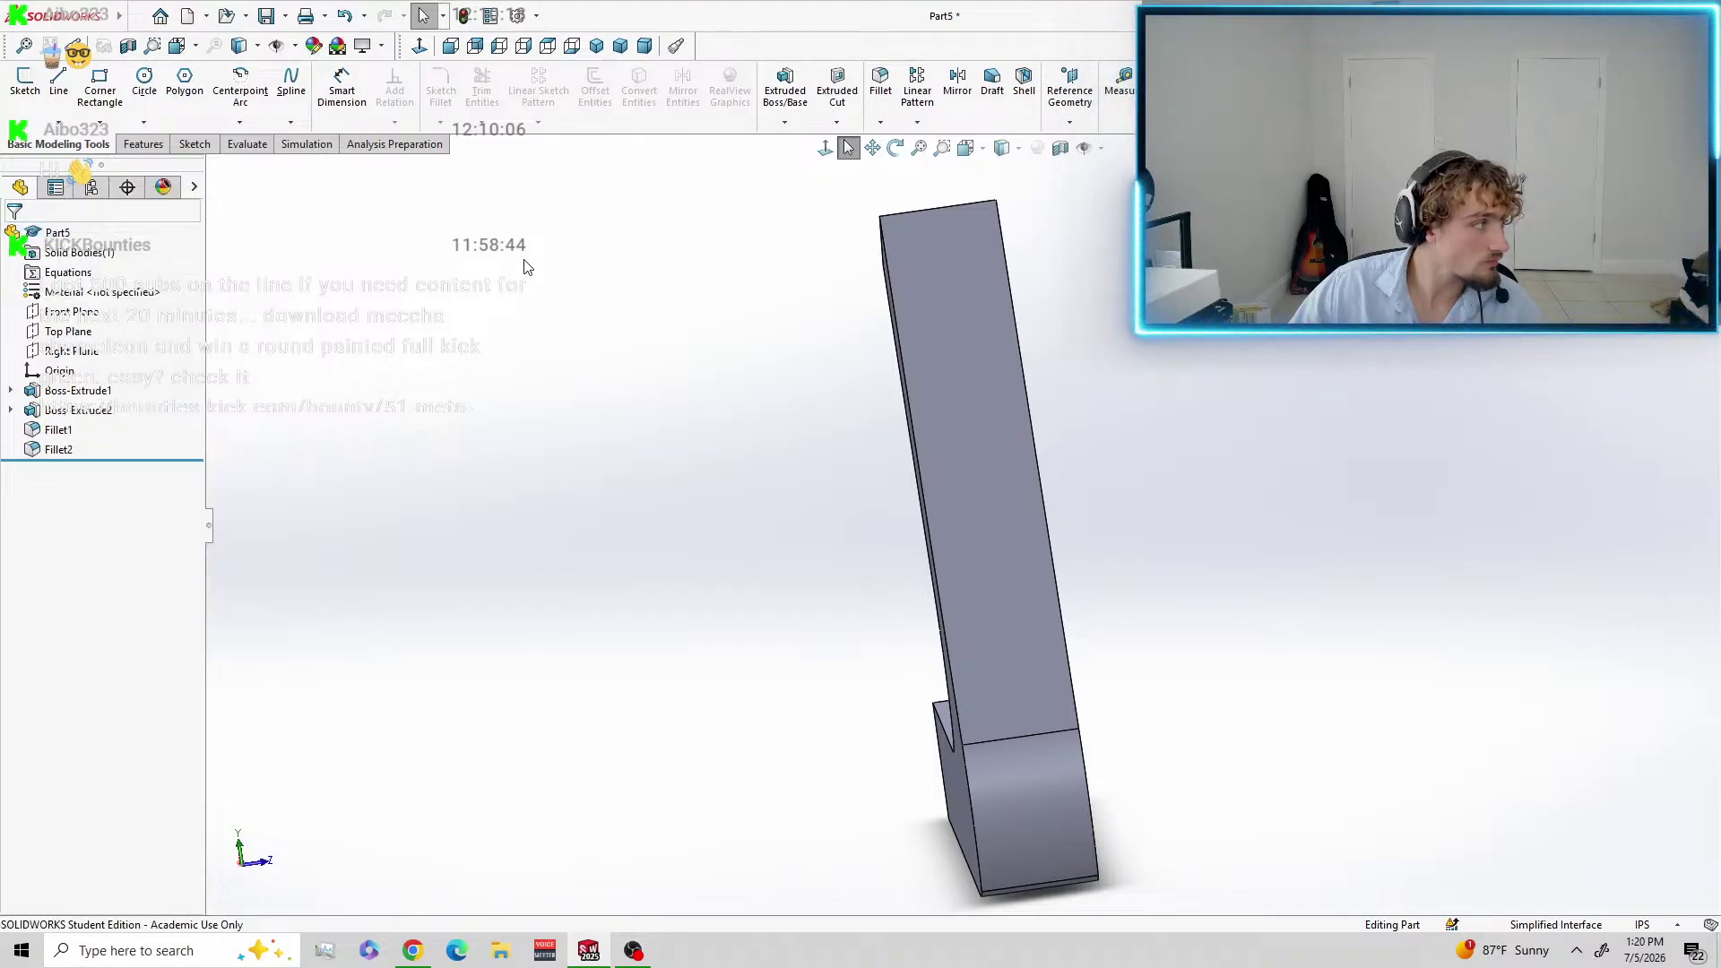
{"action": "scroll", "coordinate": [715, 444], "scroll_direction": "down", "scroll_amount": 1}
{"action": "scroll", "coordinate": [725, 451], "scroll_direction": "up", "scroll_amount": 2}
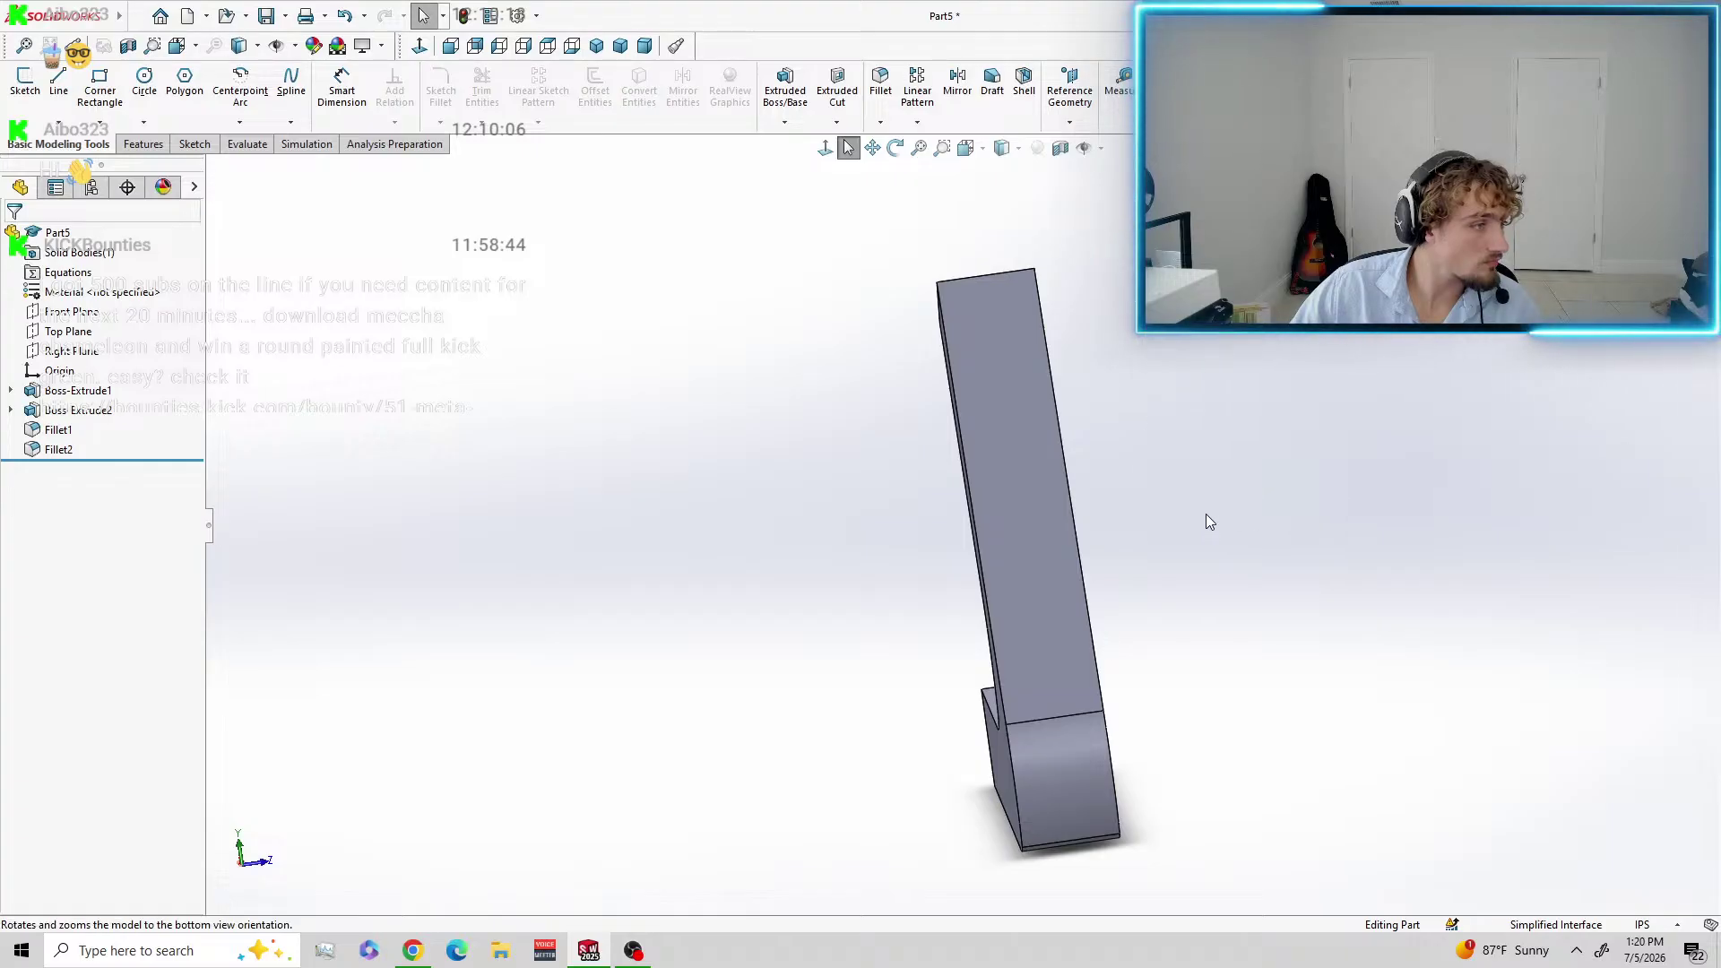
{"action": "middle_click_drag", "start_coordinate": [1171, 459], "coordinate": [1085, 548]}
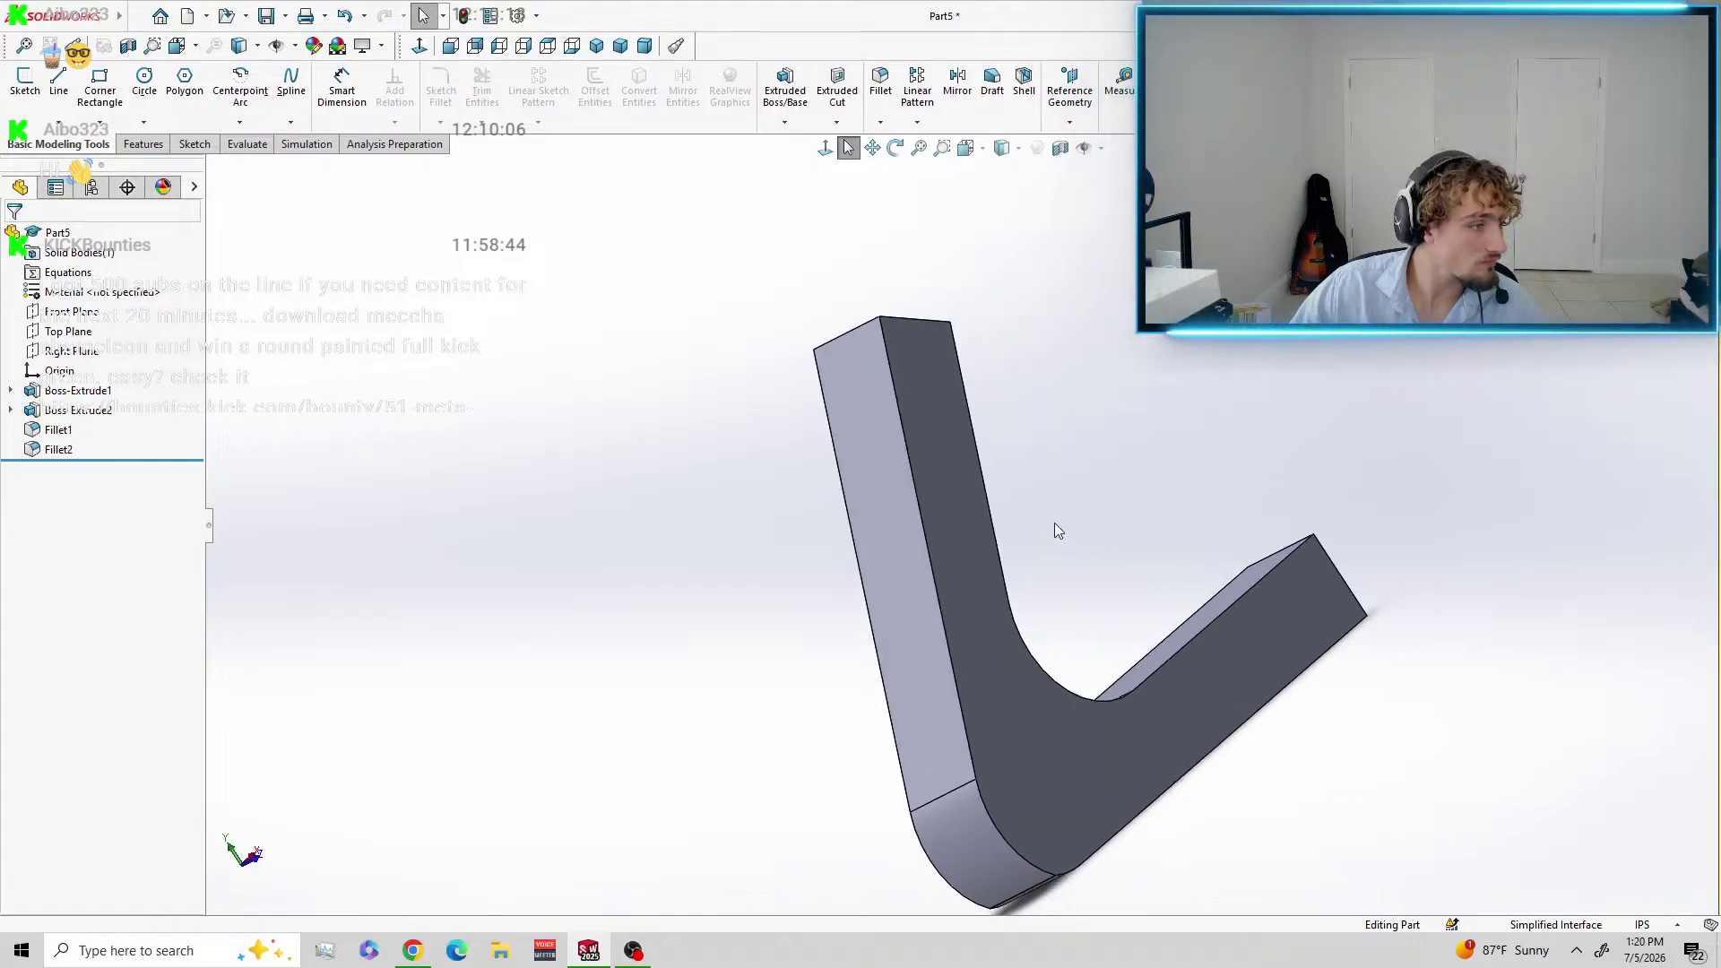
{"action": "key", "text": "ctrl+5"}
{"action": "left_click", "coordinate": [1120, 484]}
{"action": "right_click", "coordinate": [1121, 485]}
{"action": "left_click", "coordinate": [1076, 317]}
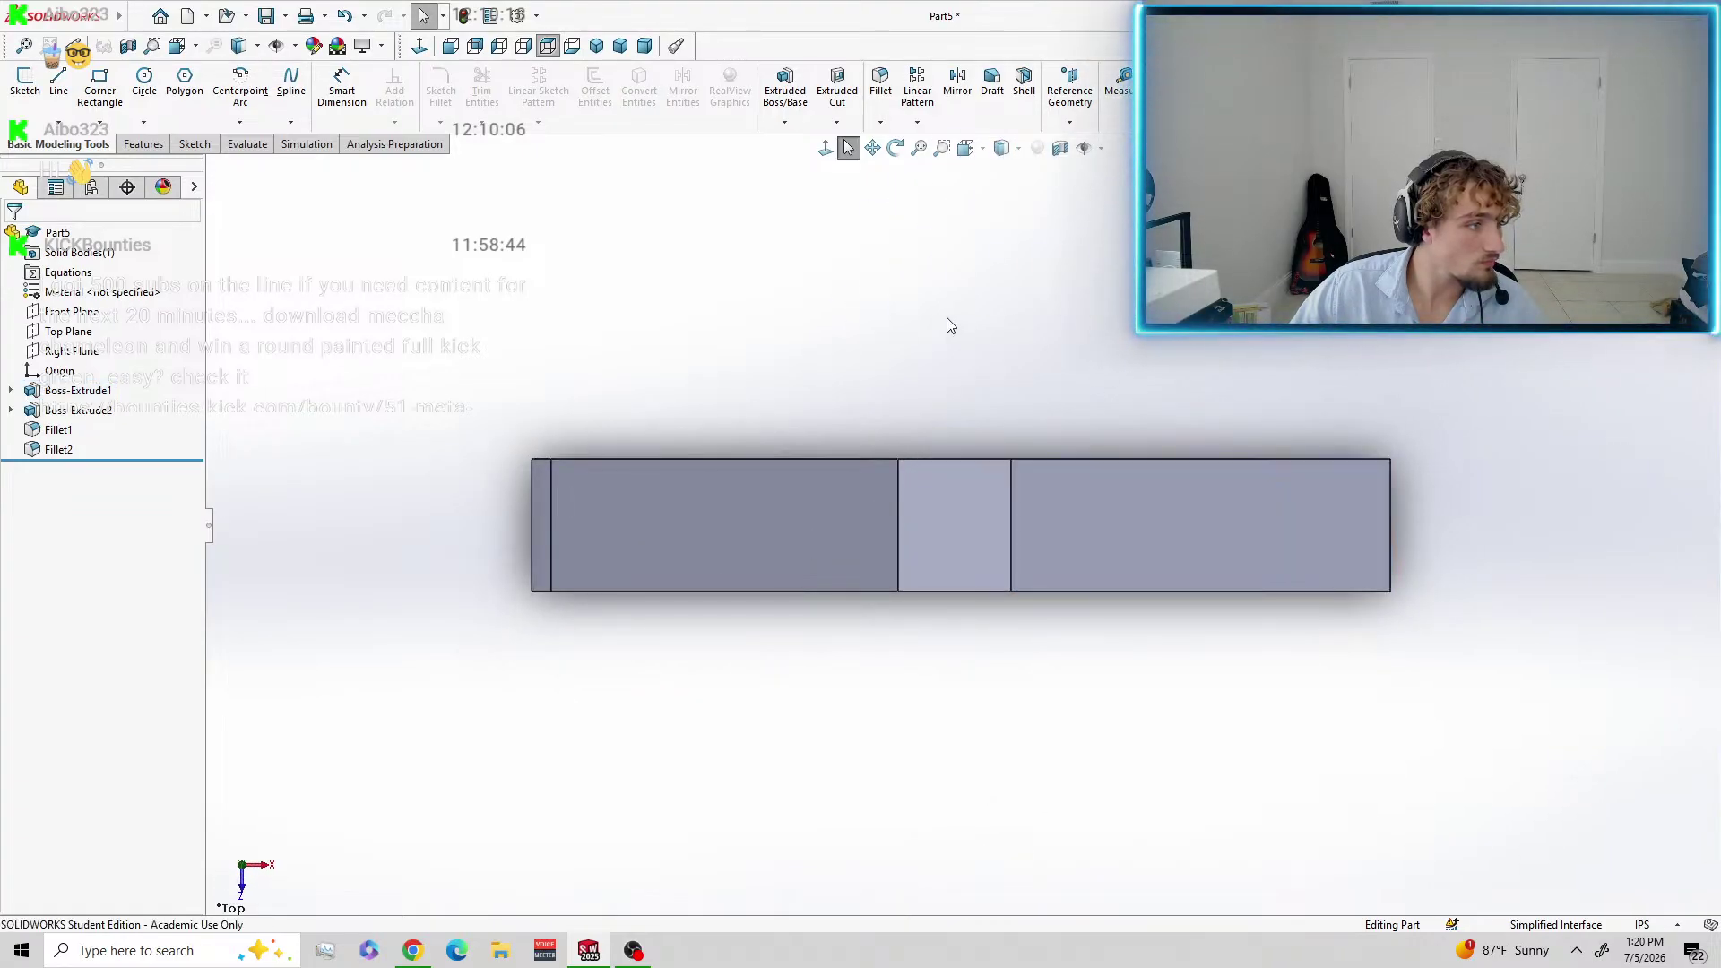
{"action": "key", "text": "ctrl+4"}
{"action": "key", "text": "ctrl+6"}
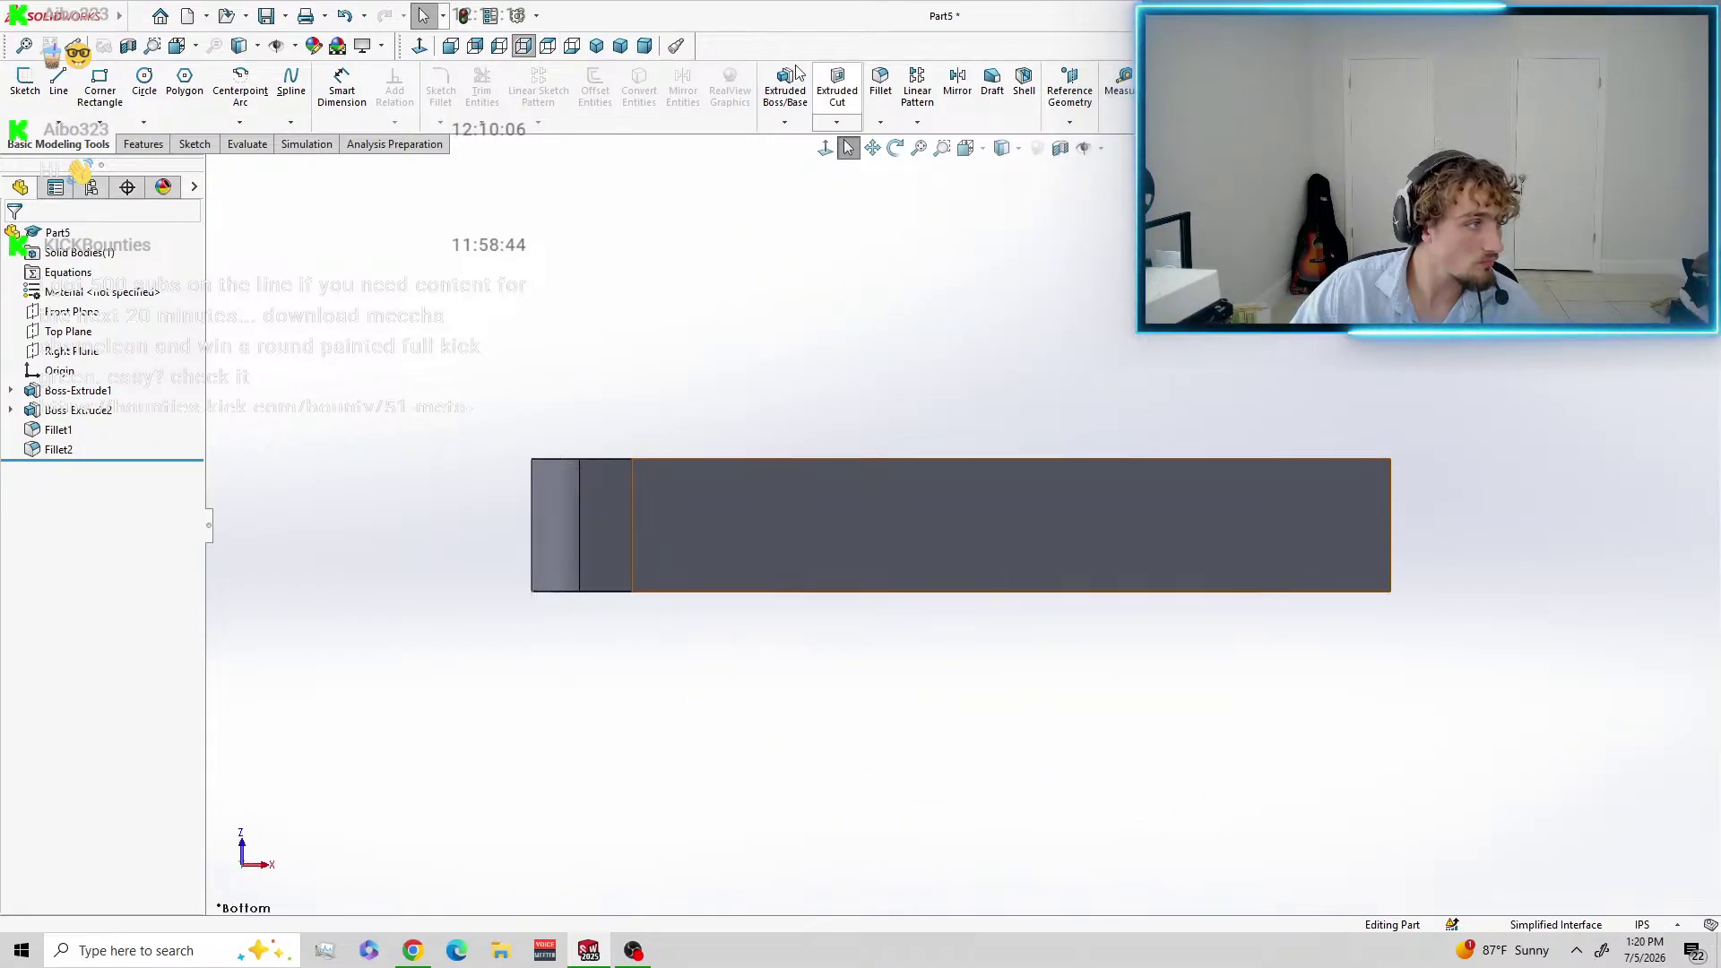
{"action": "left_click", "coordinate": [620, 46]}
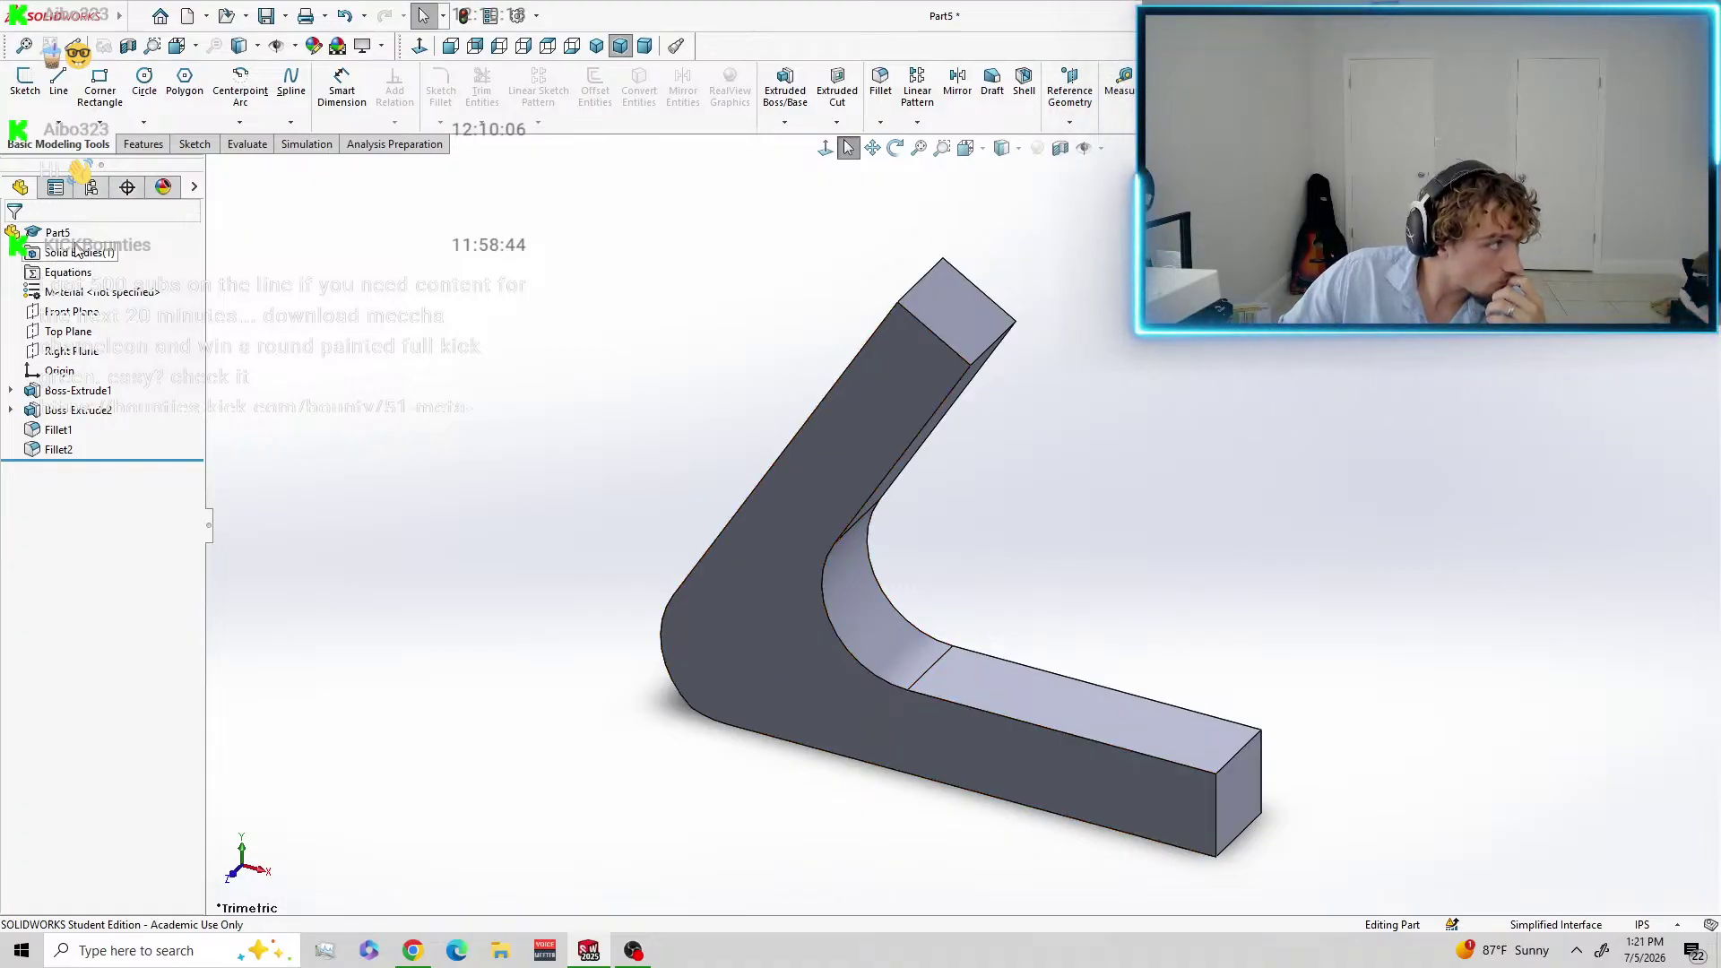
Start a Rib feature with a sketch on the inner face of the tilted arm.
{"action": "left_click", "coordinate": [166, 146]}
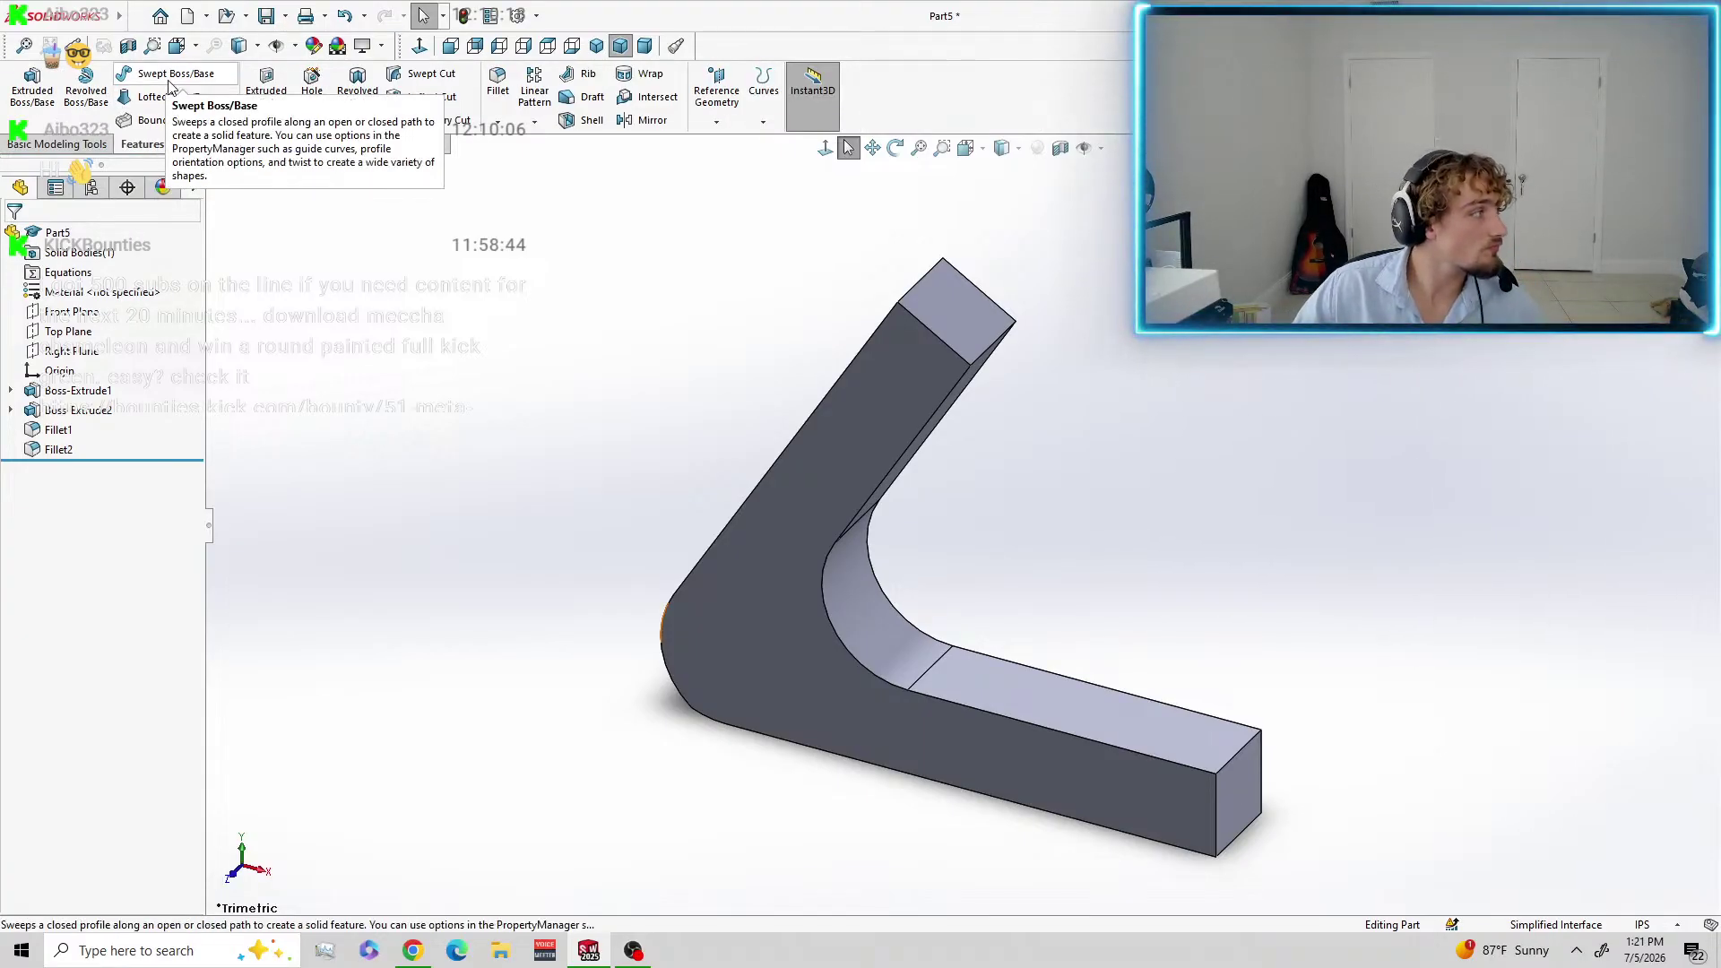
{"action": "left_click", "coordinate": [588, 75]}
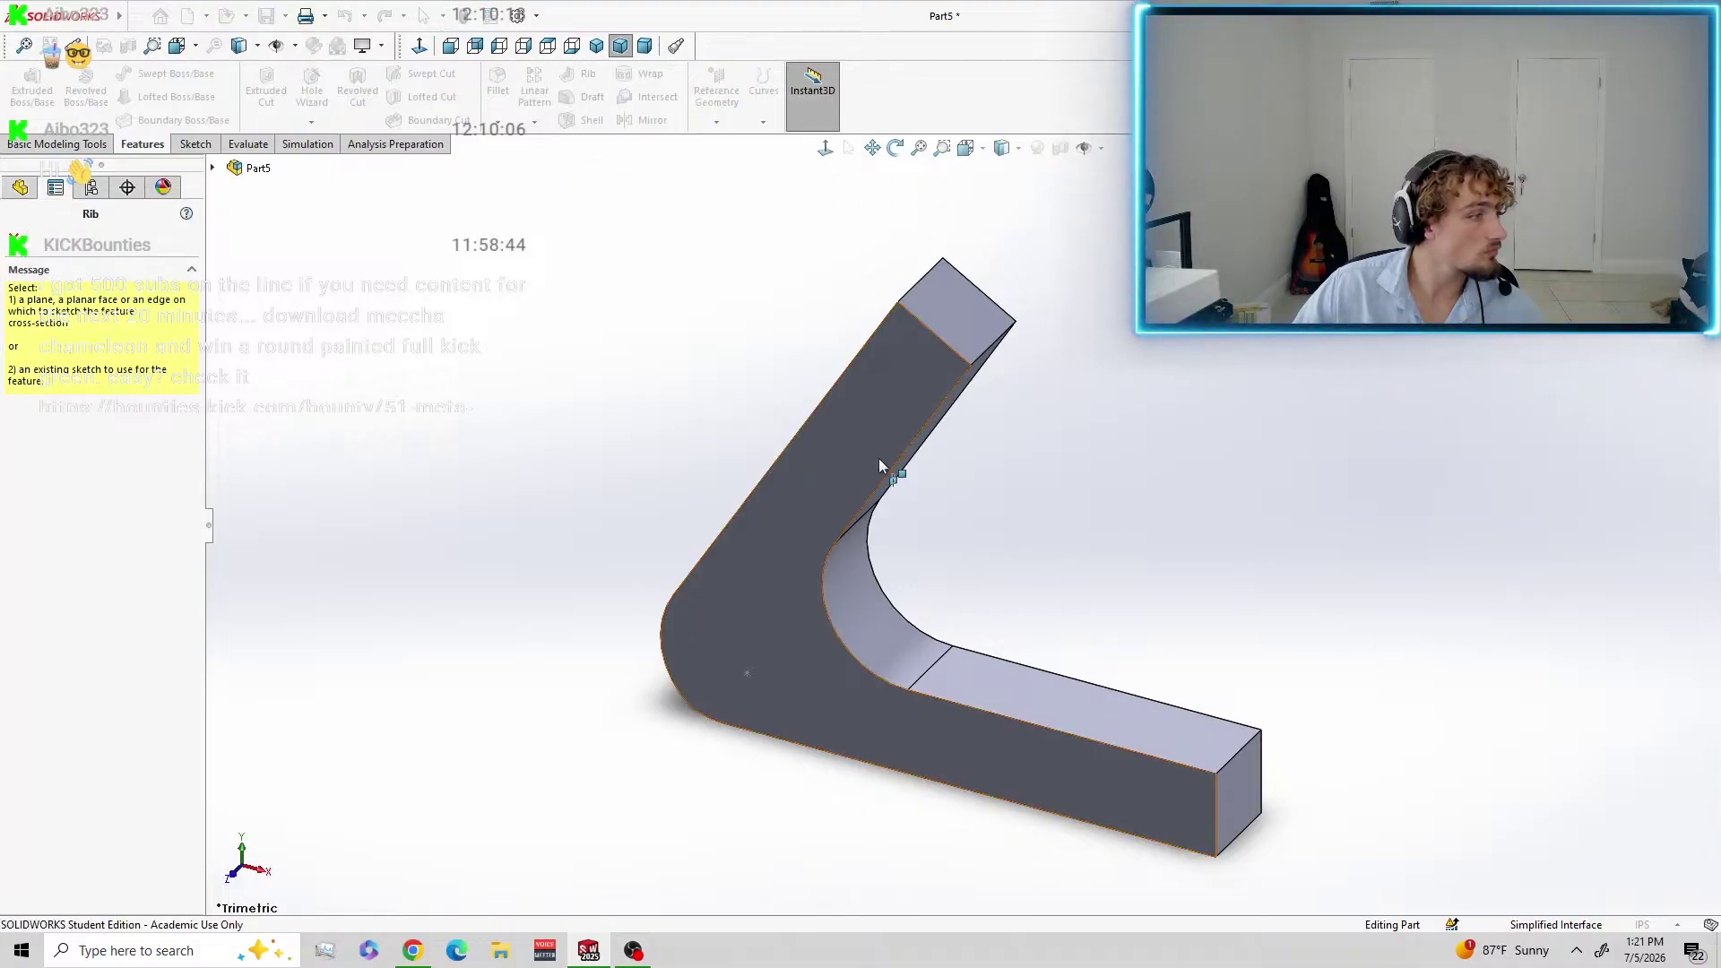
{"action": "left_click", "coordinate": [883, 492]}
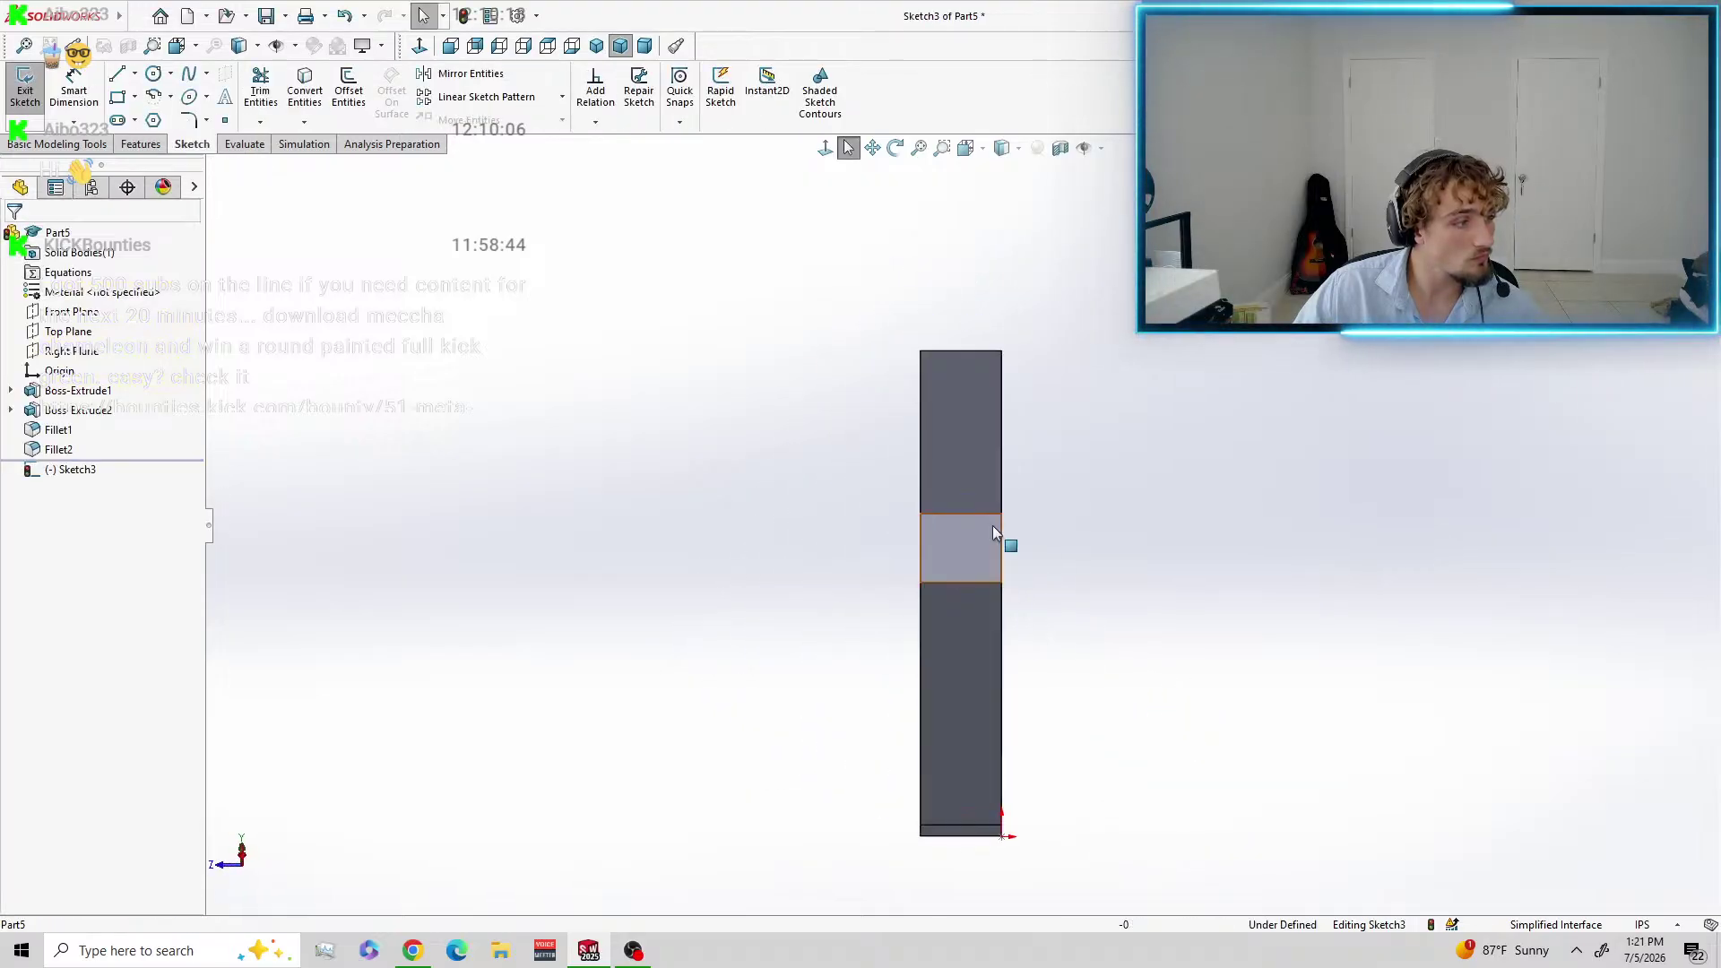
{"action": "mouse_move", "coordinate": [1261, 423]}
{"action": "middle_mouse_down"}
{"action": "mouse_move", "coordinate": [1417, 648]}
{"action": "mouse_move", "coordinate": [1268, 672]}
{"action": "middle_mouse_up"}
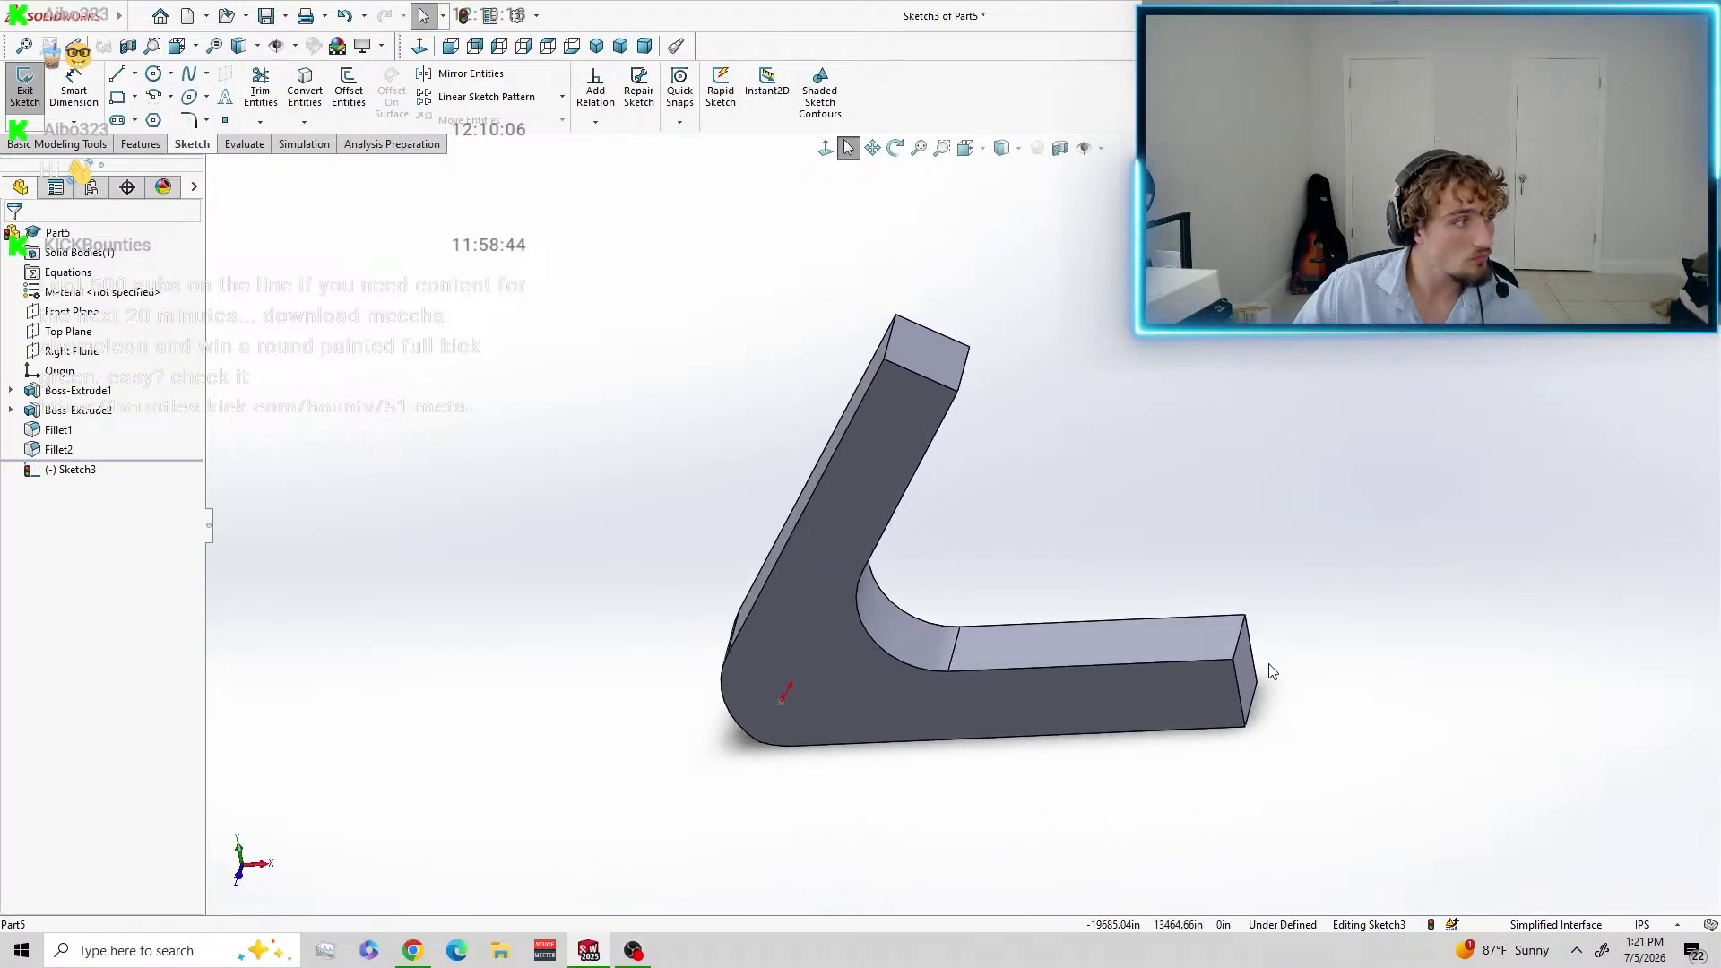
{"action": "middle_click_drag", "start_coordinate": [1107, 646], "coordinate": [916, 492]}
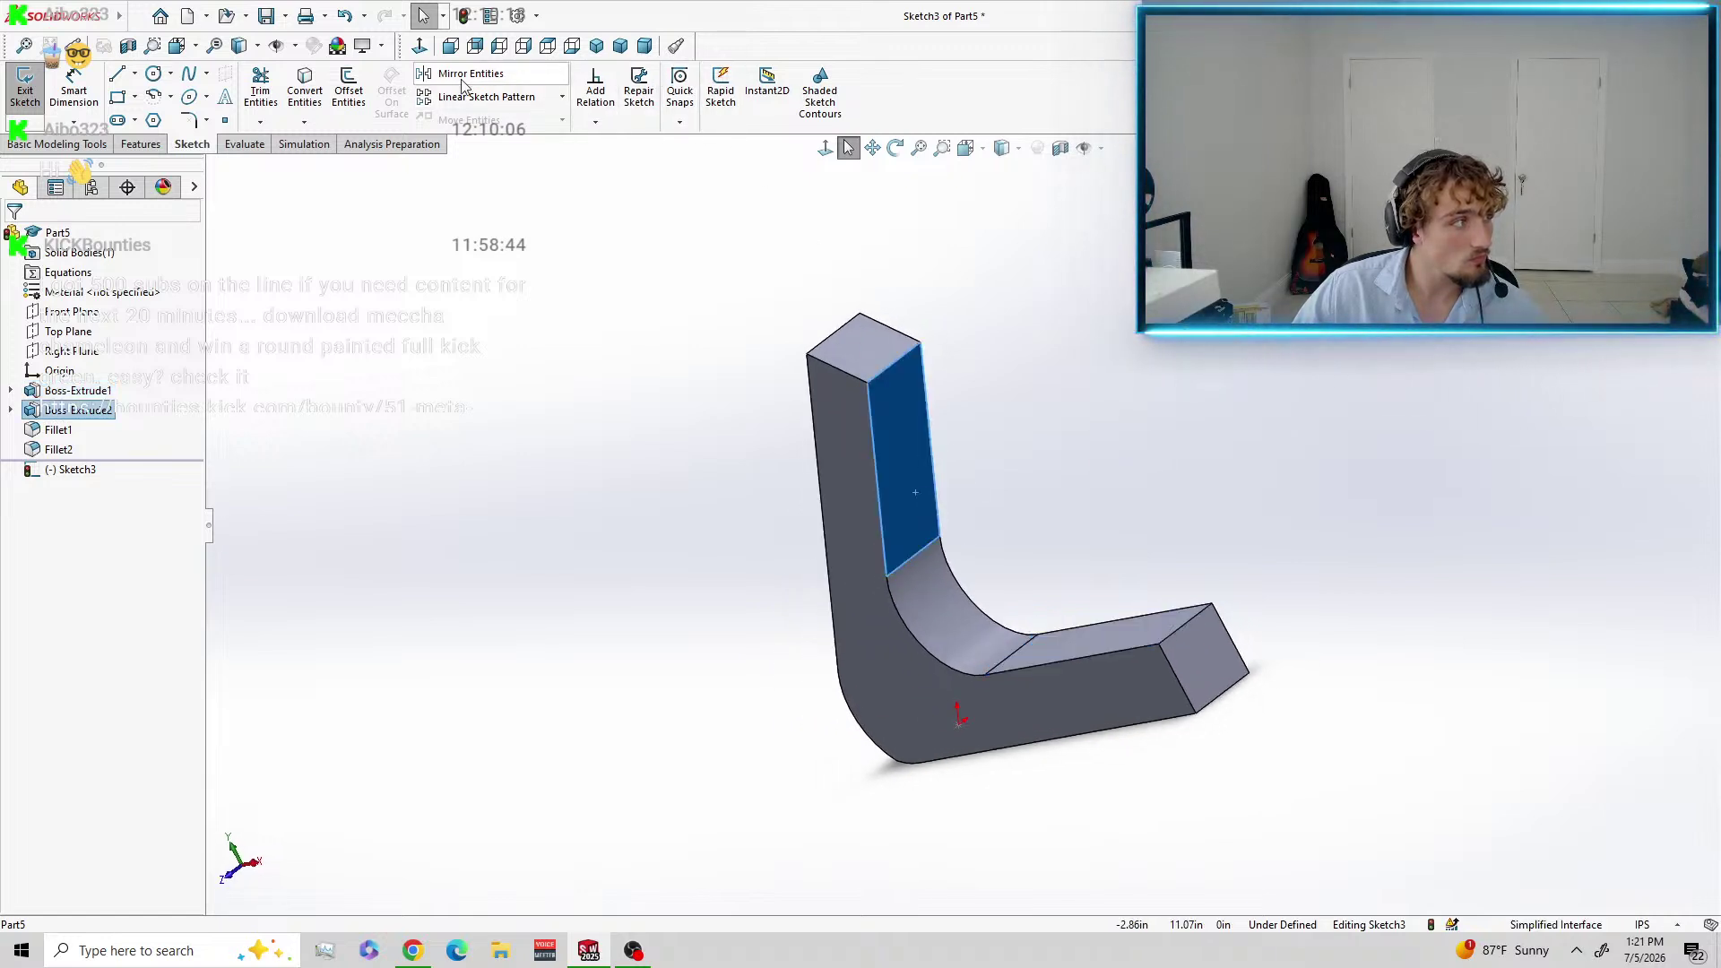
{"action": "left_click", "coordinate": [143, 144]}
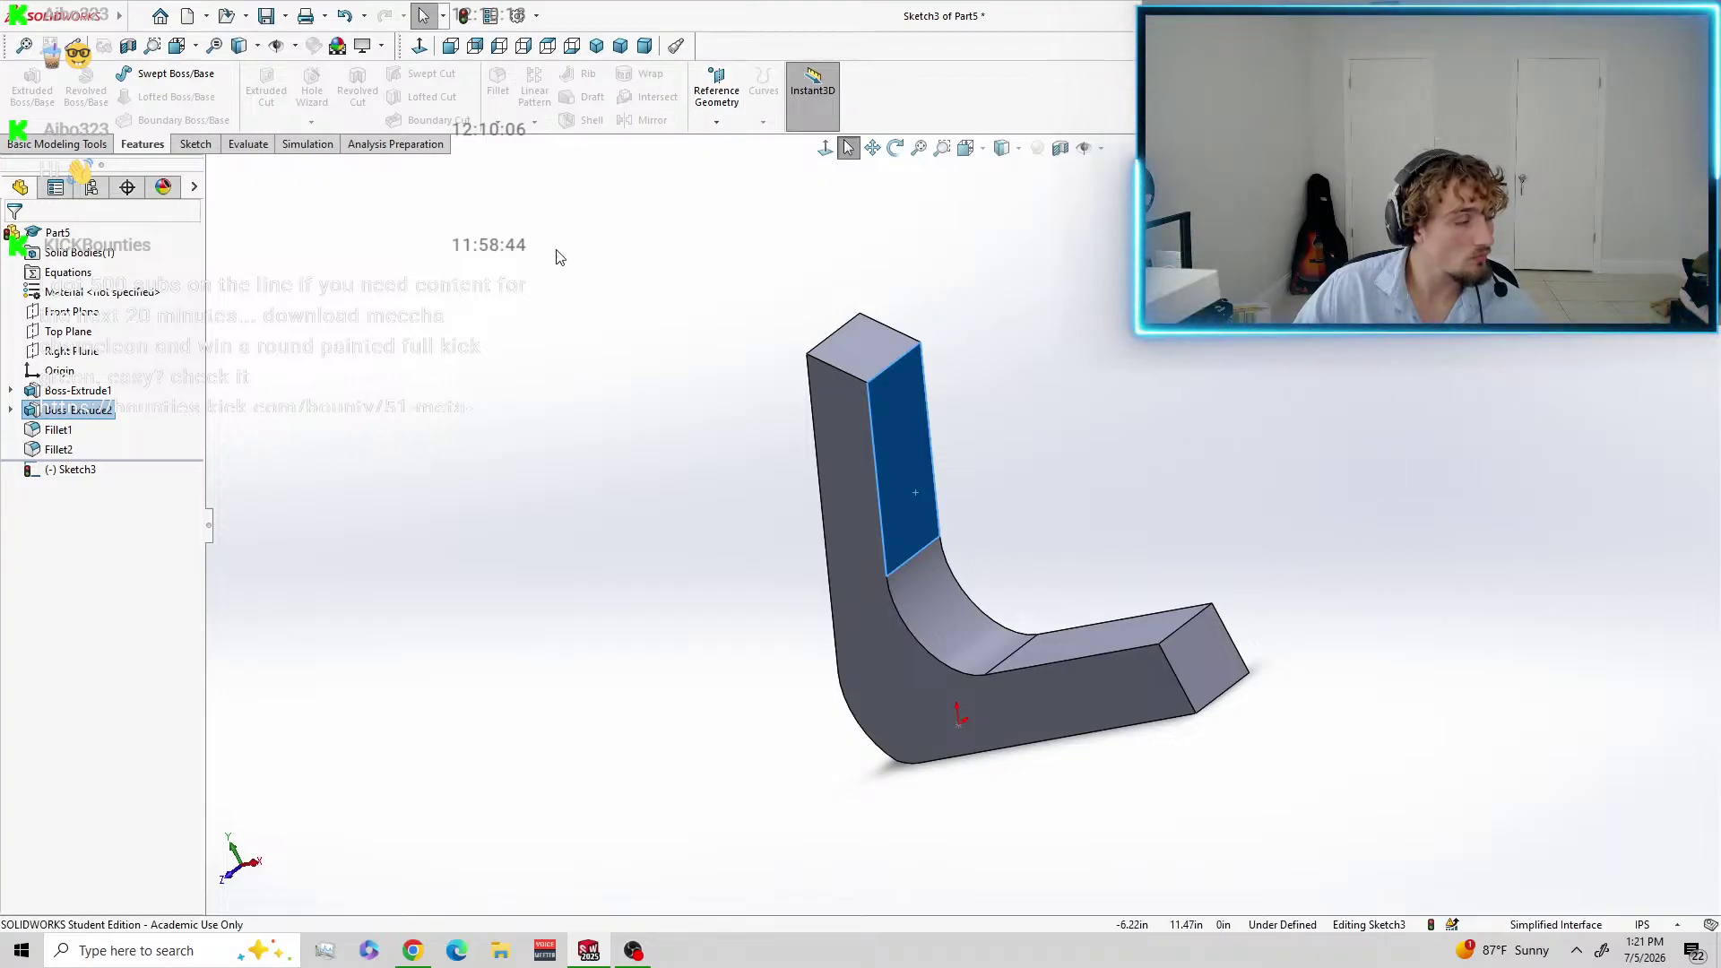
{"action": "left_click", "coordinate": [567, 282]}
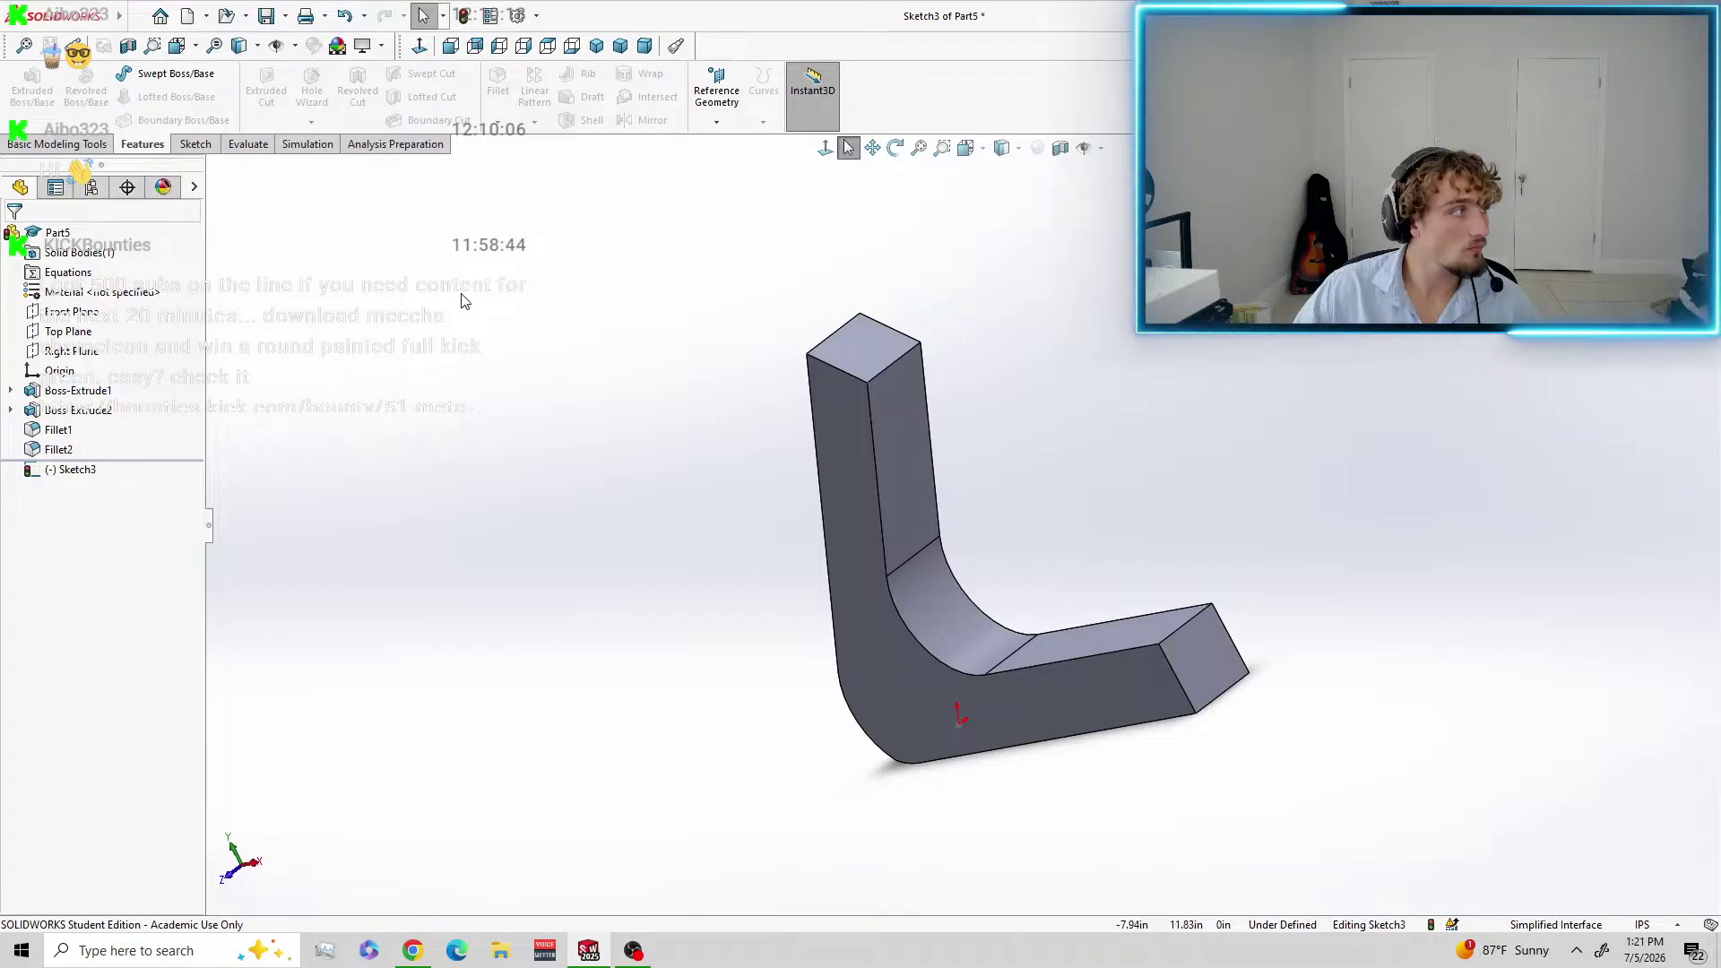
{"action": "left_click", "coordinate": [94, 144]}
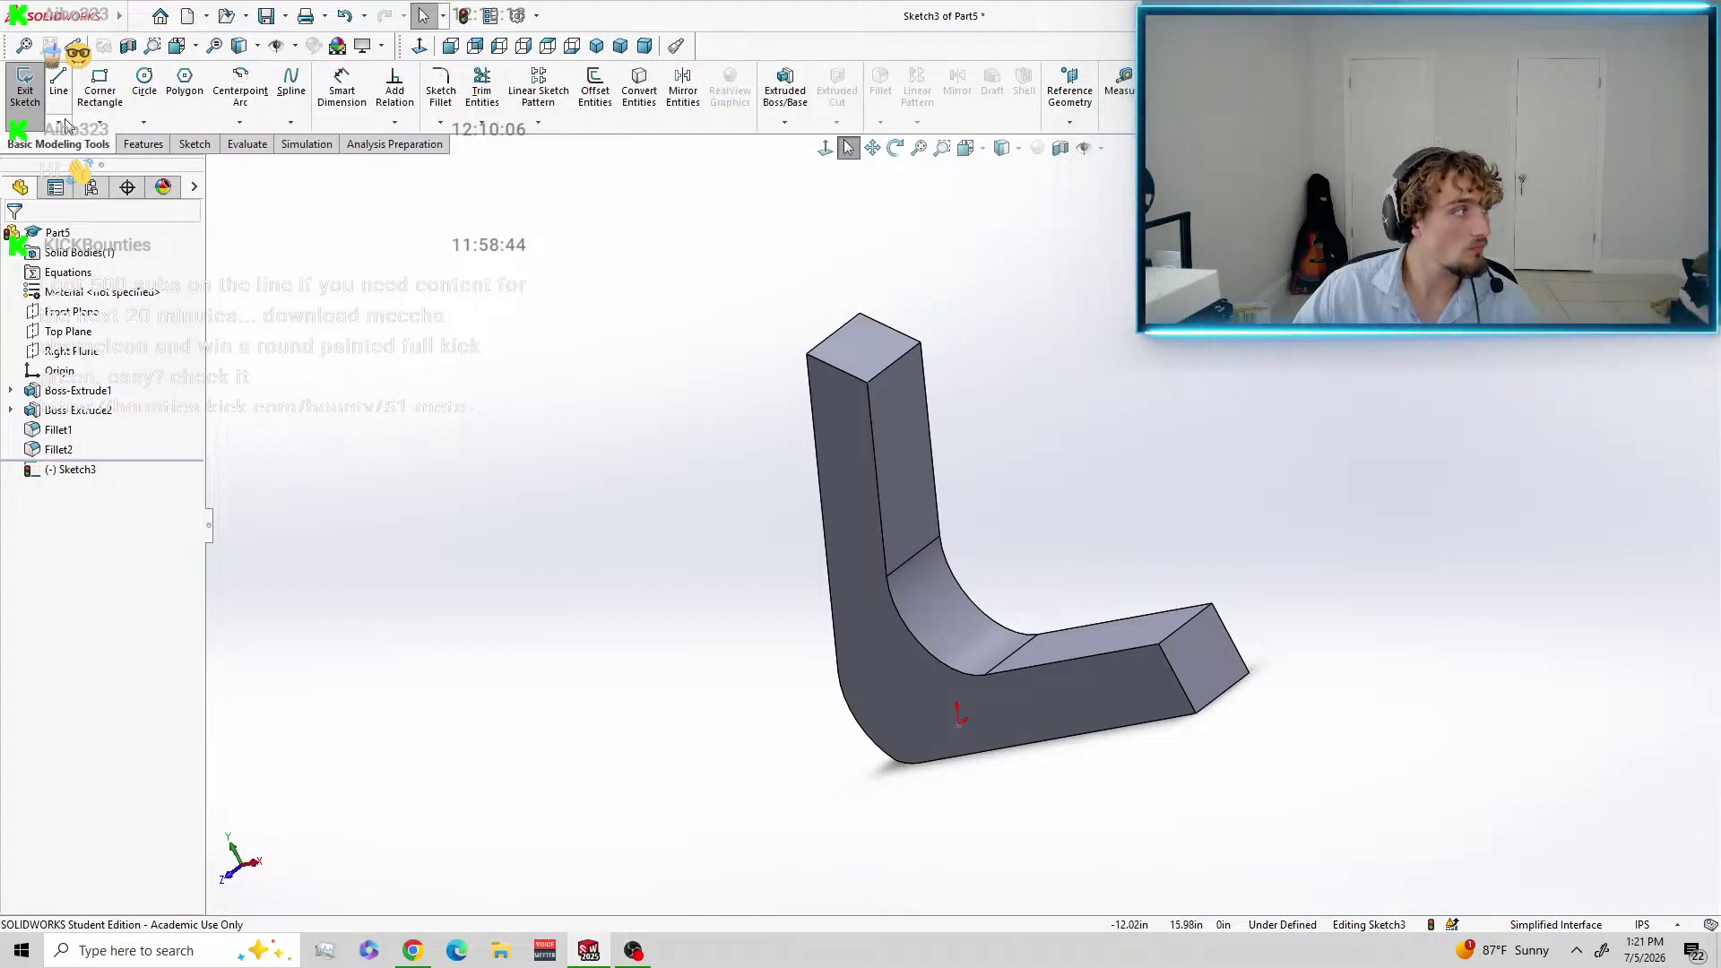
{"action": "left_click", "coordinate": [25, 94]}
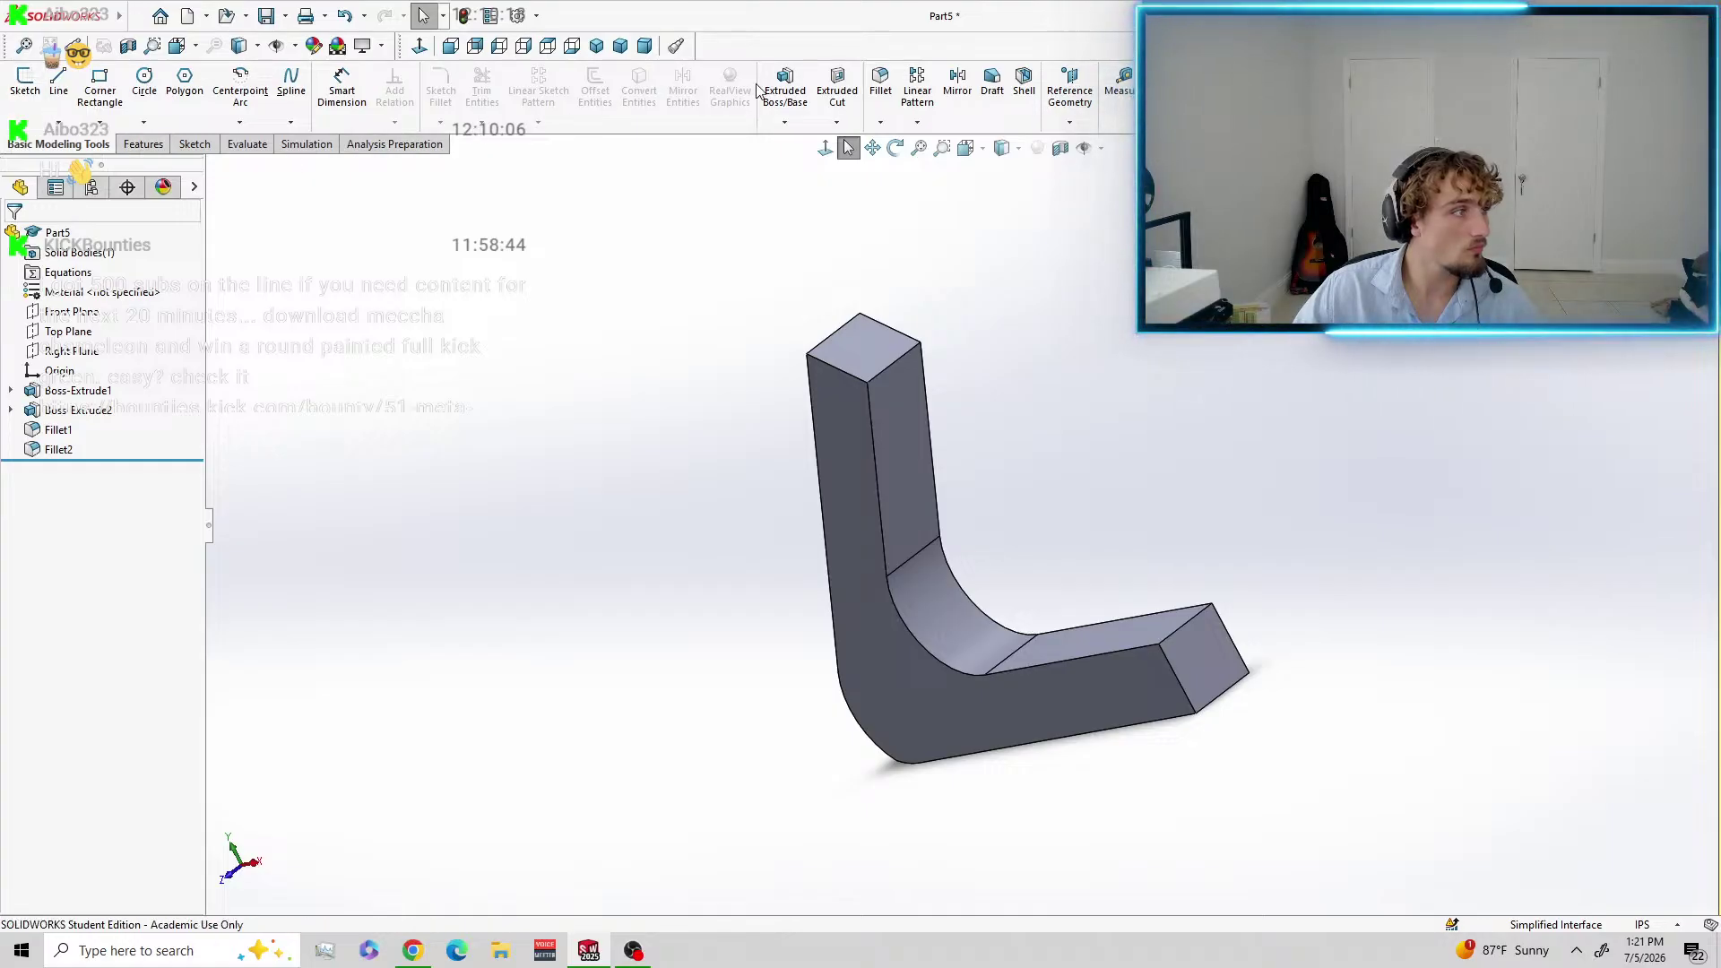
{"action": "left_click", "coordinate": [144, 146]}
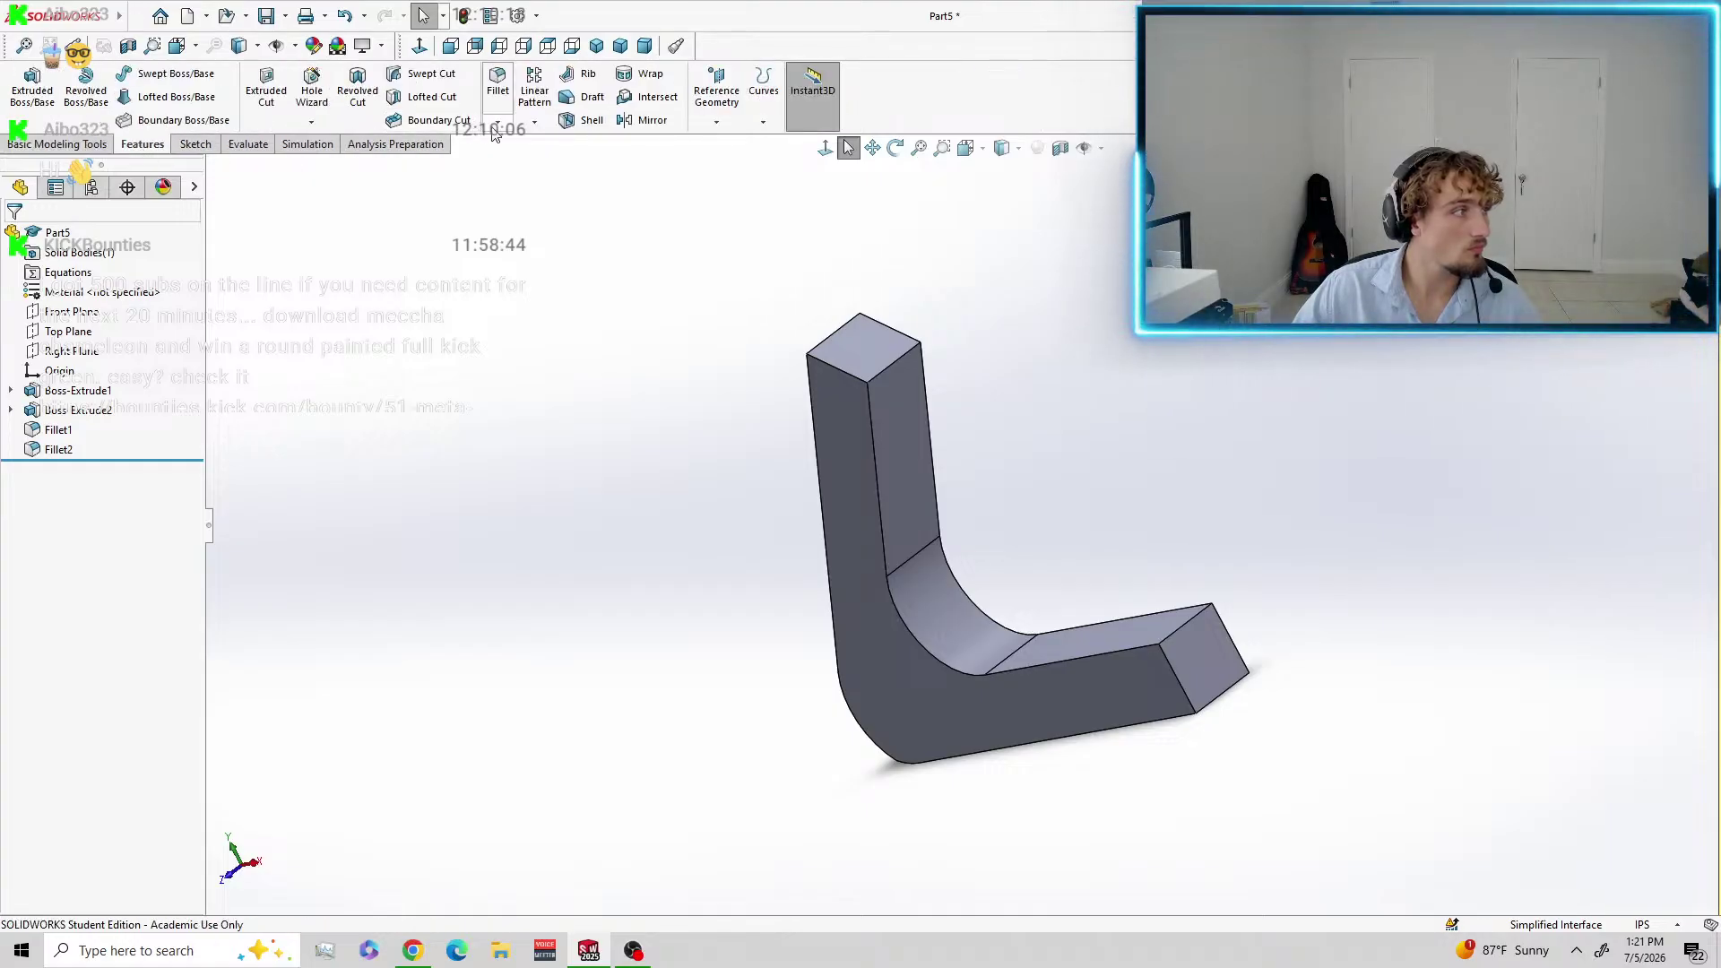
{"action": "left_click", "coordinate": [585, 79]}
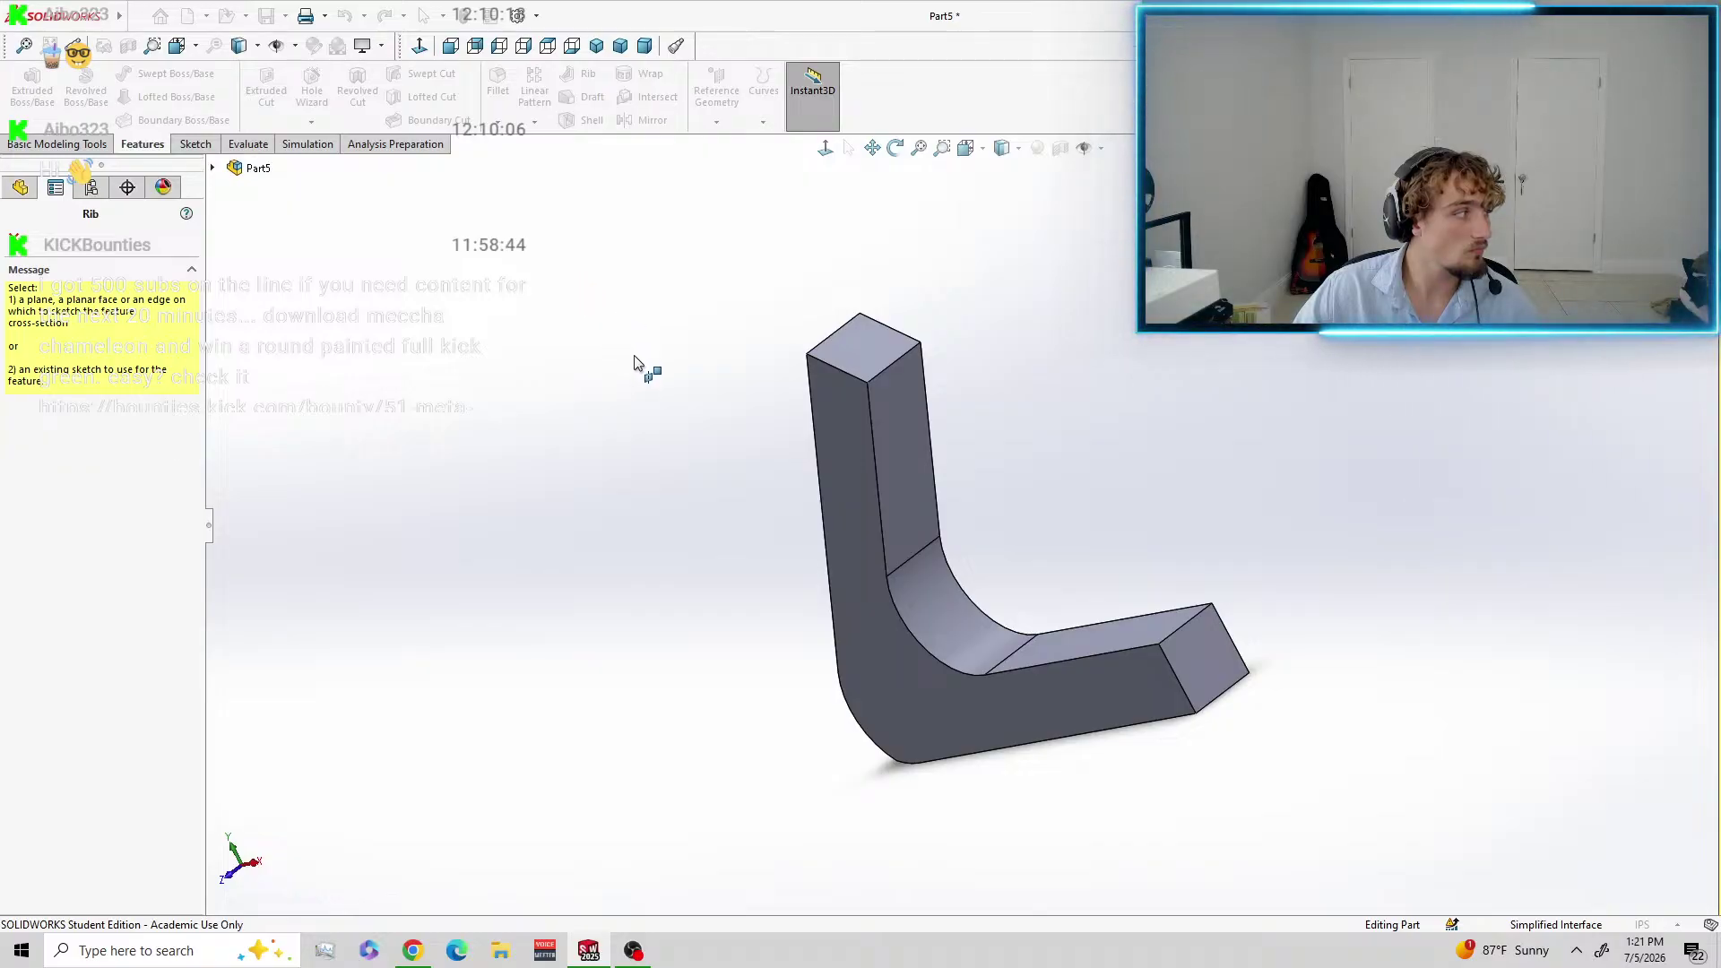
{"action": "left_click", "coordinate": [884, 567]}
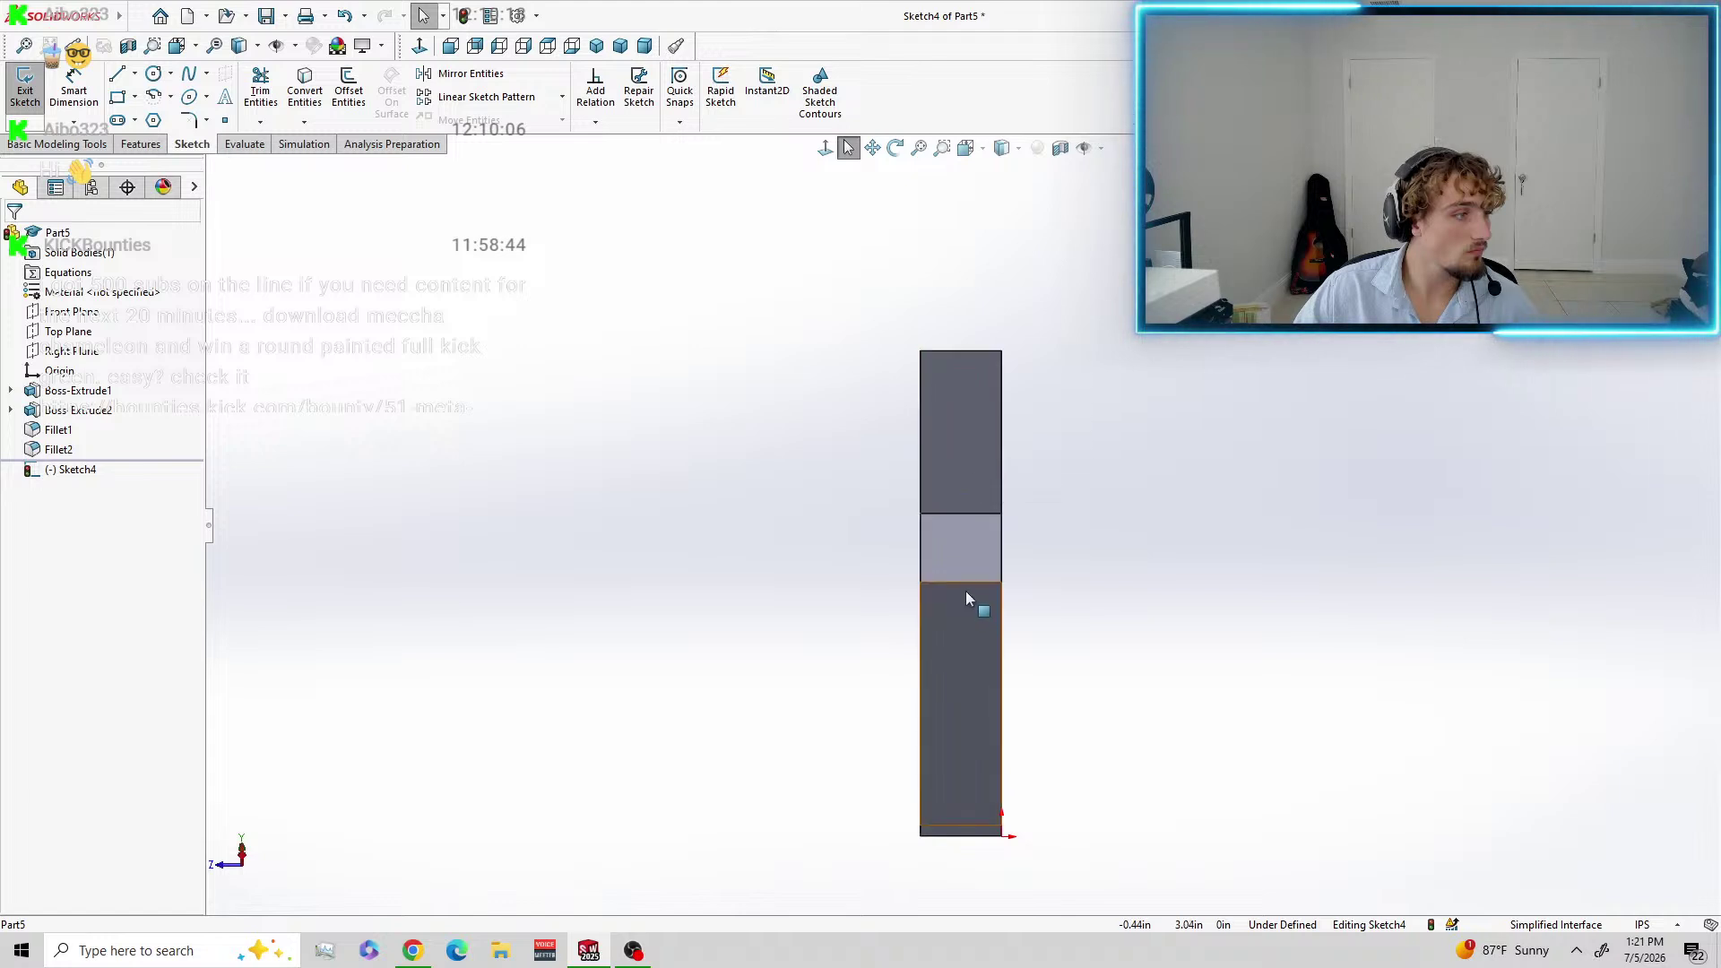
{"action": "middle_click_drag", "start_coordinate": [1117, 421], "coordinate": [1084, 708]}
{"action": "left_click", "coordinate": [965, 708]}
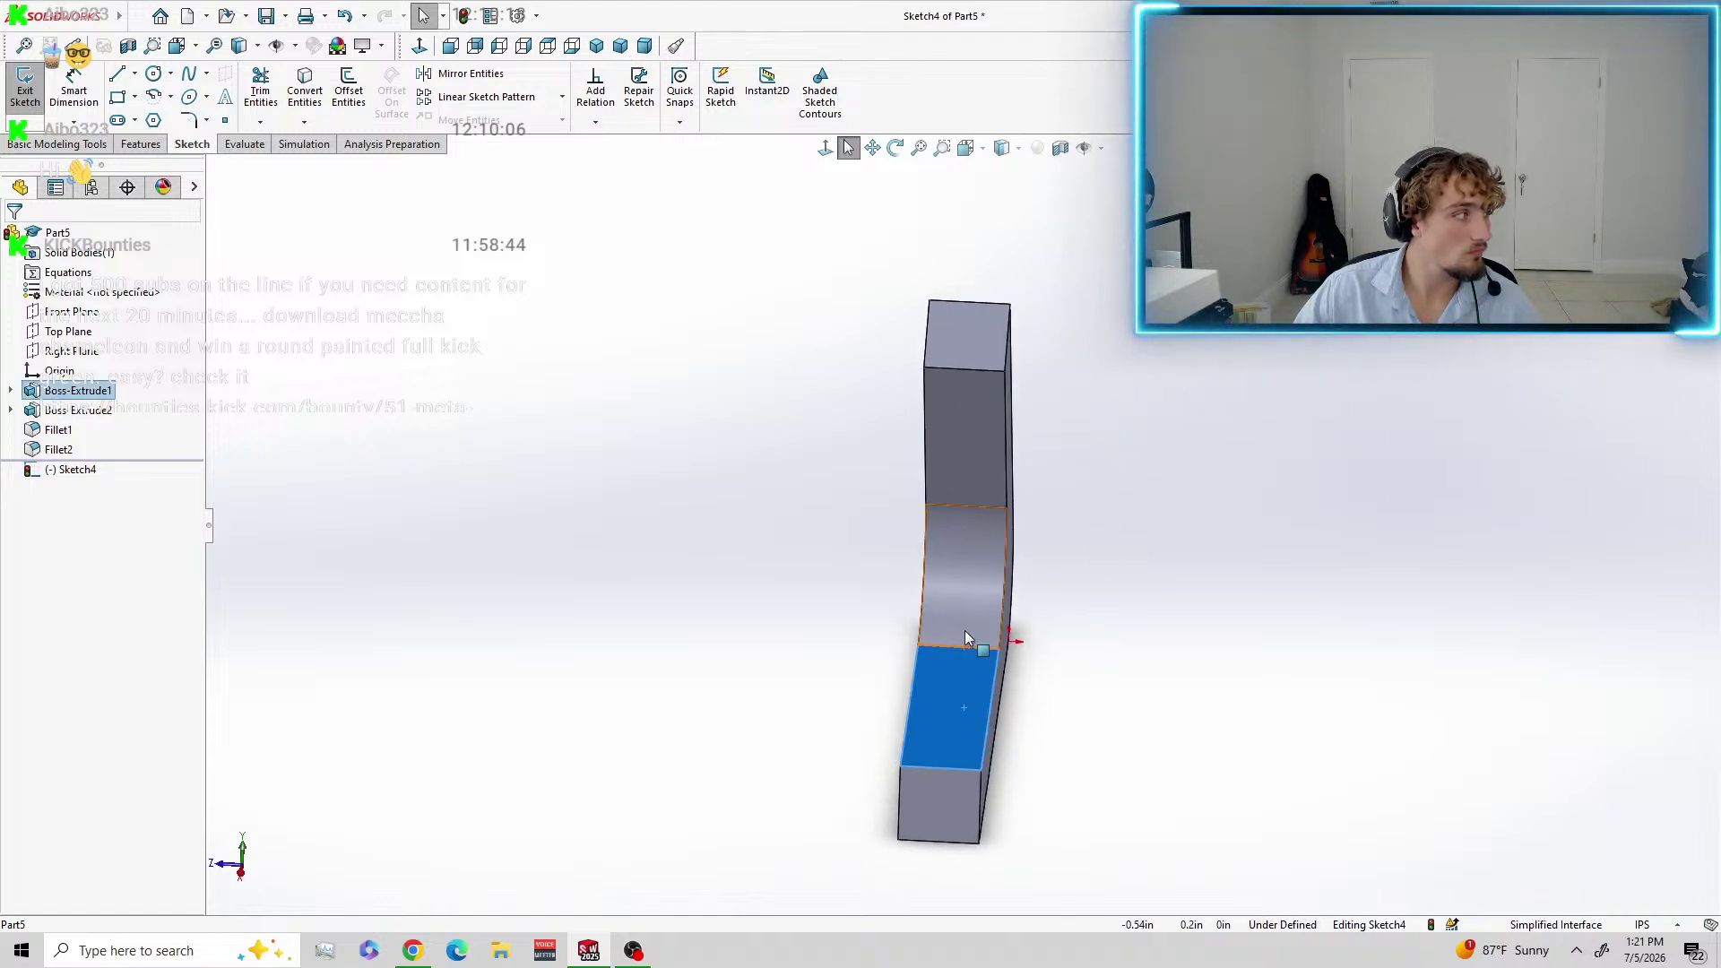
{"action": "left_click", "coordinate": [962, 477]}
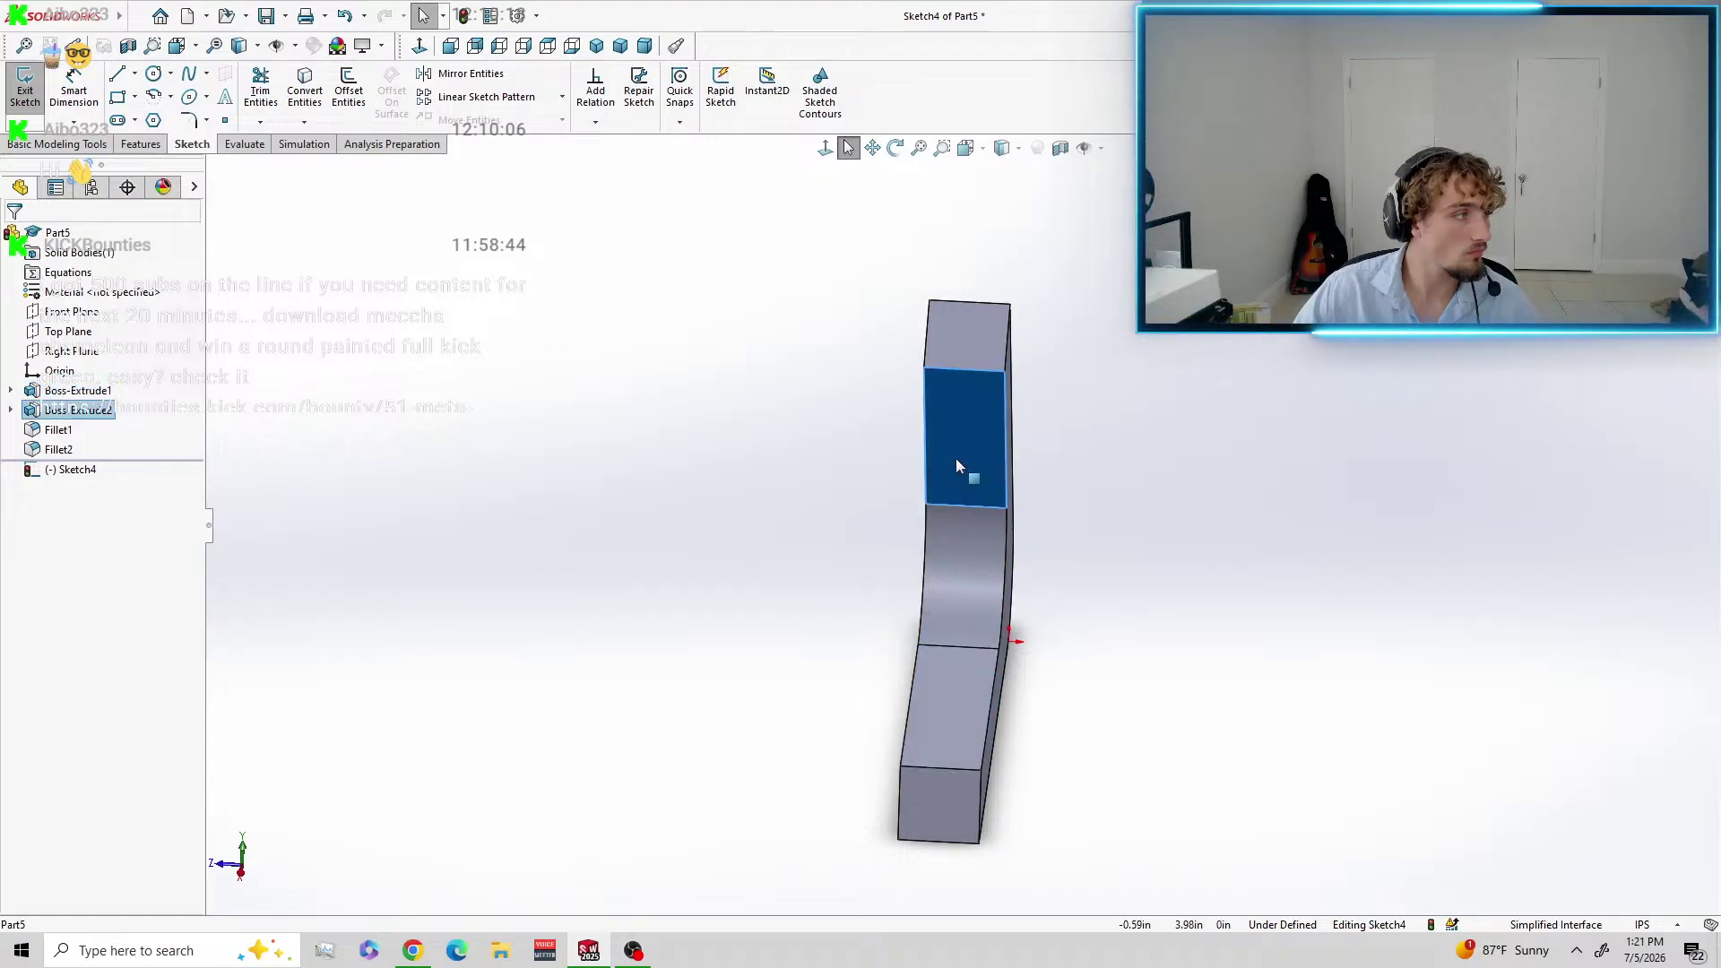
{"action": "left_click", "coordinate": [794, 432]}
{"action": "left_click", "coordinate": [36, 122]}
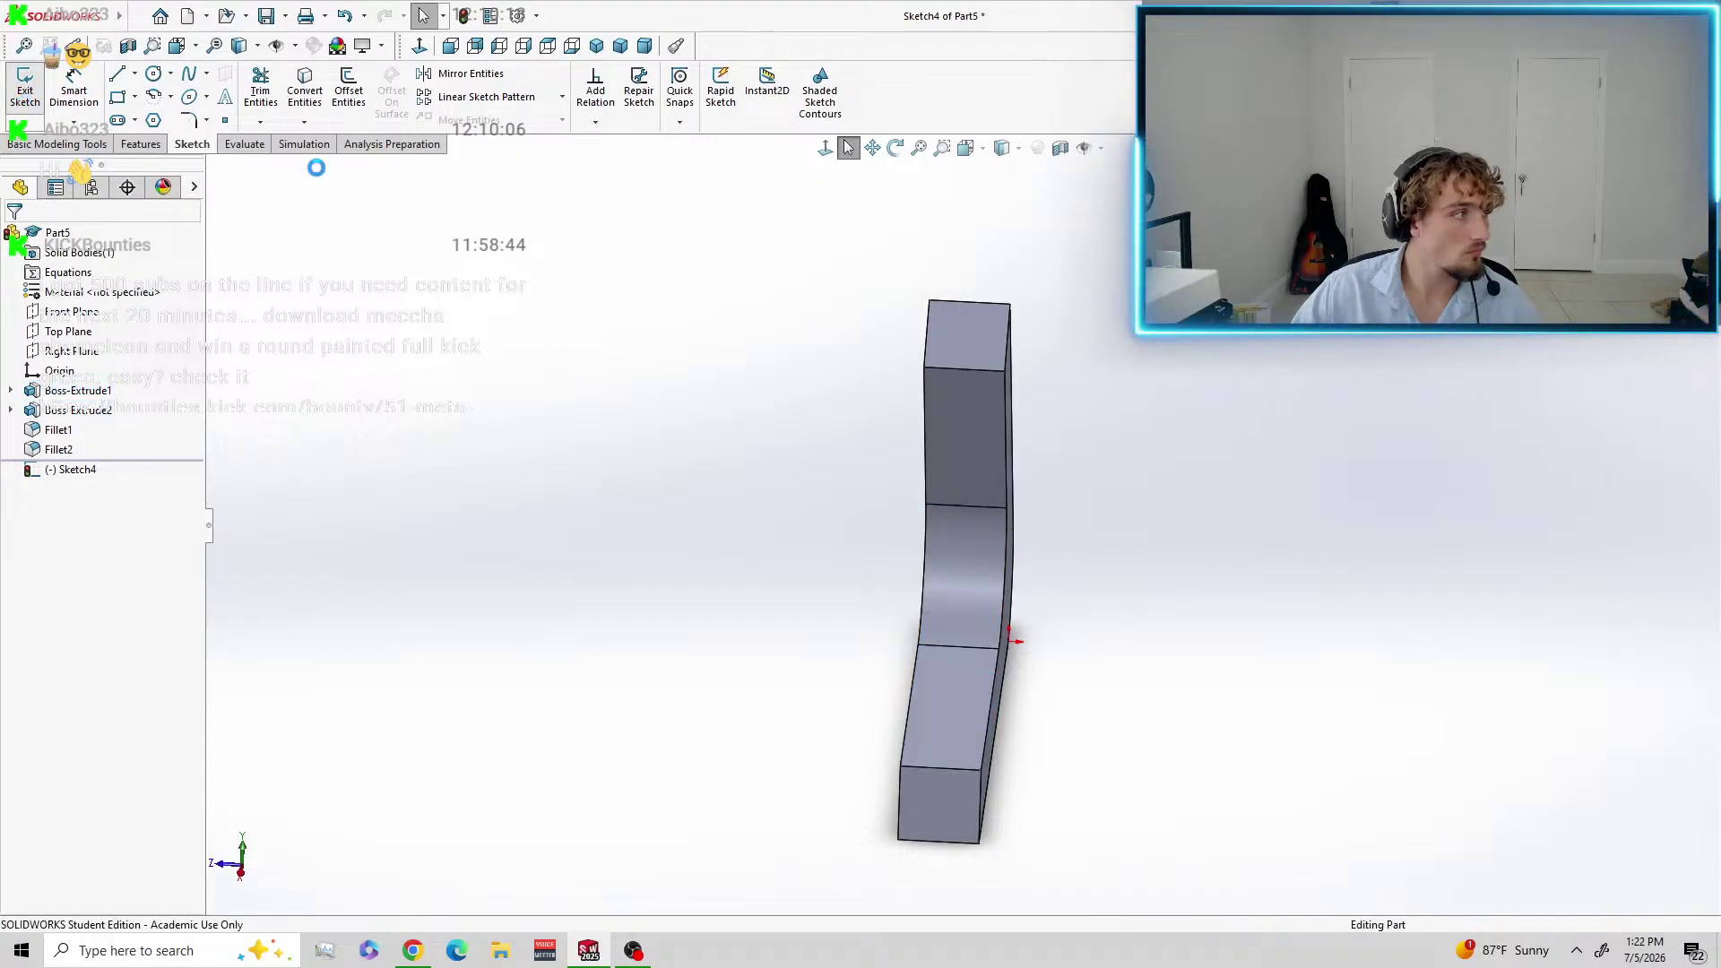
{"action": "middle_click_drag", "start_coordinate": [1038, 359], "coordinate": [1345, 434]}
{"action": "left_click", "coordinate": [954, 541]}
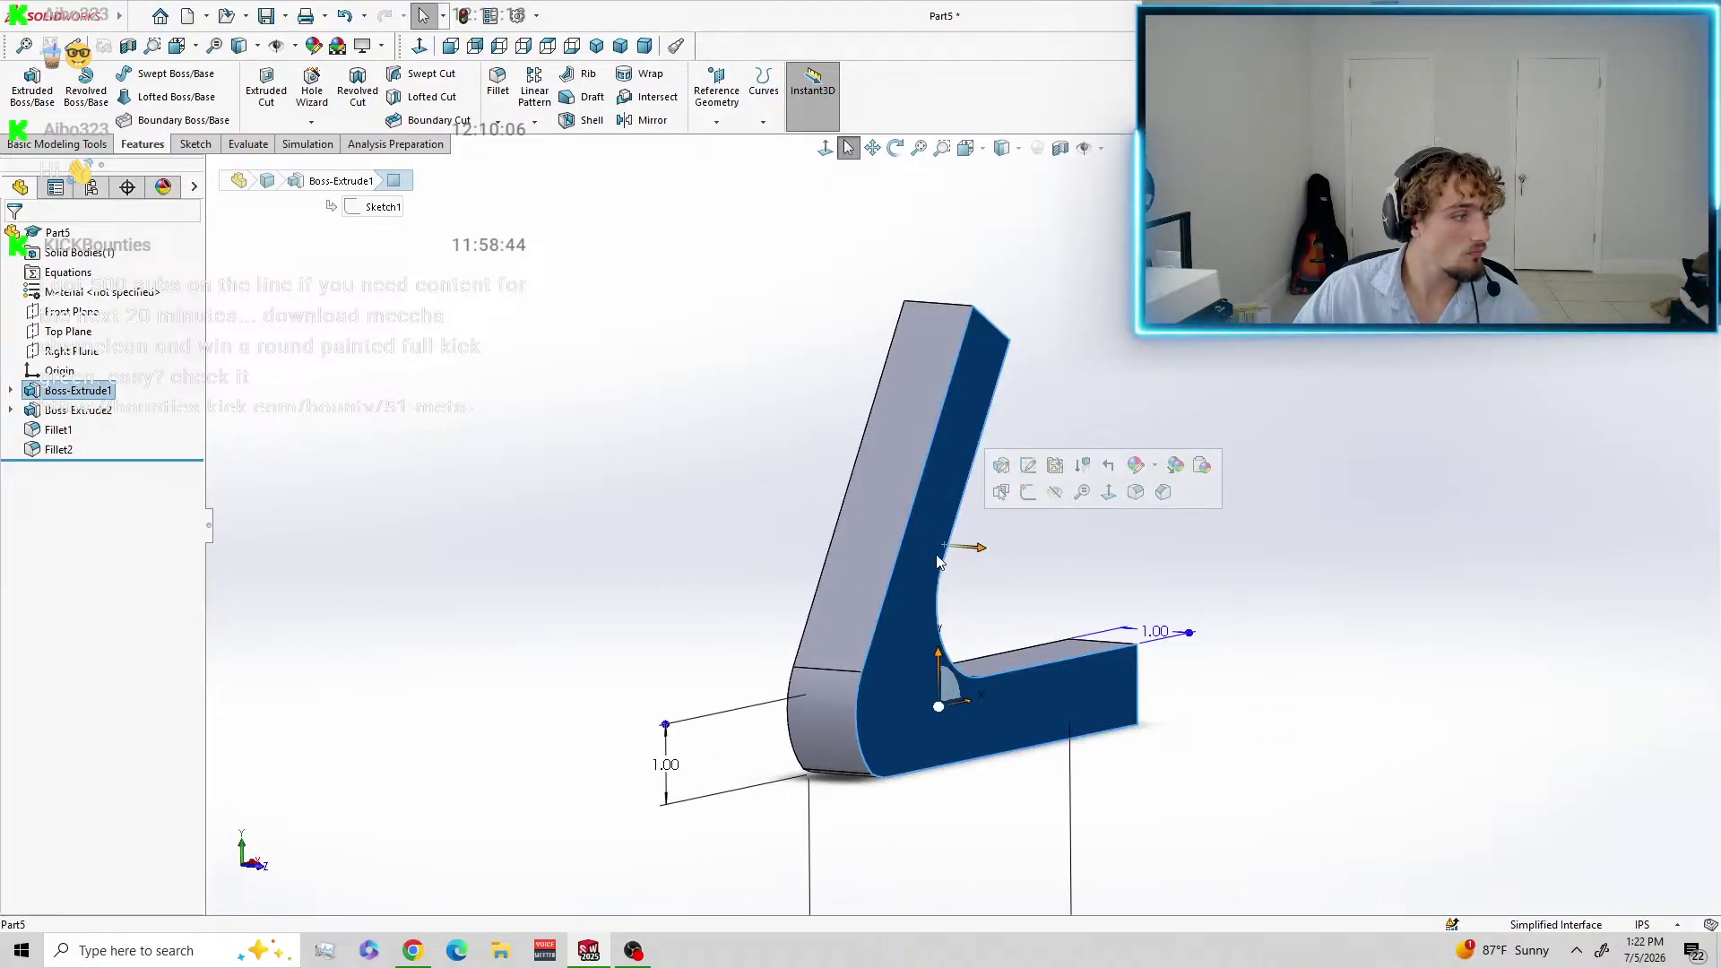
{"action": "left_click", "coordinate": [874, 504]}
{"action": "left_click", "coordinate": [692, 398]}
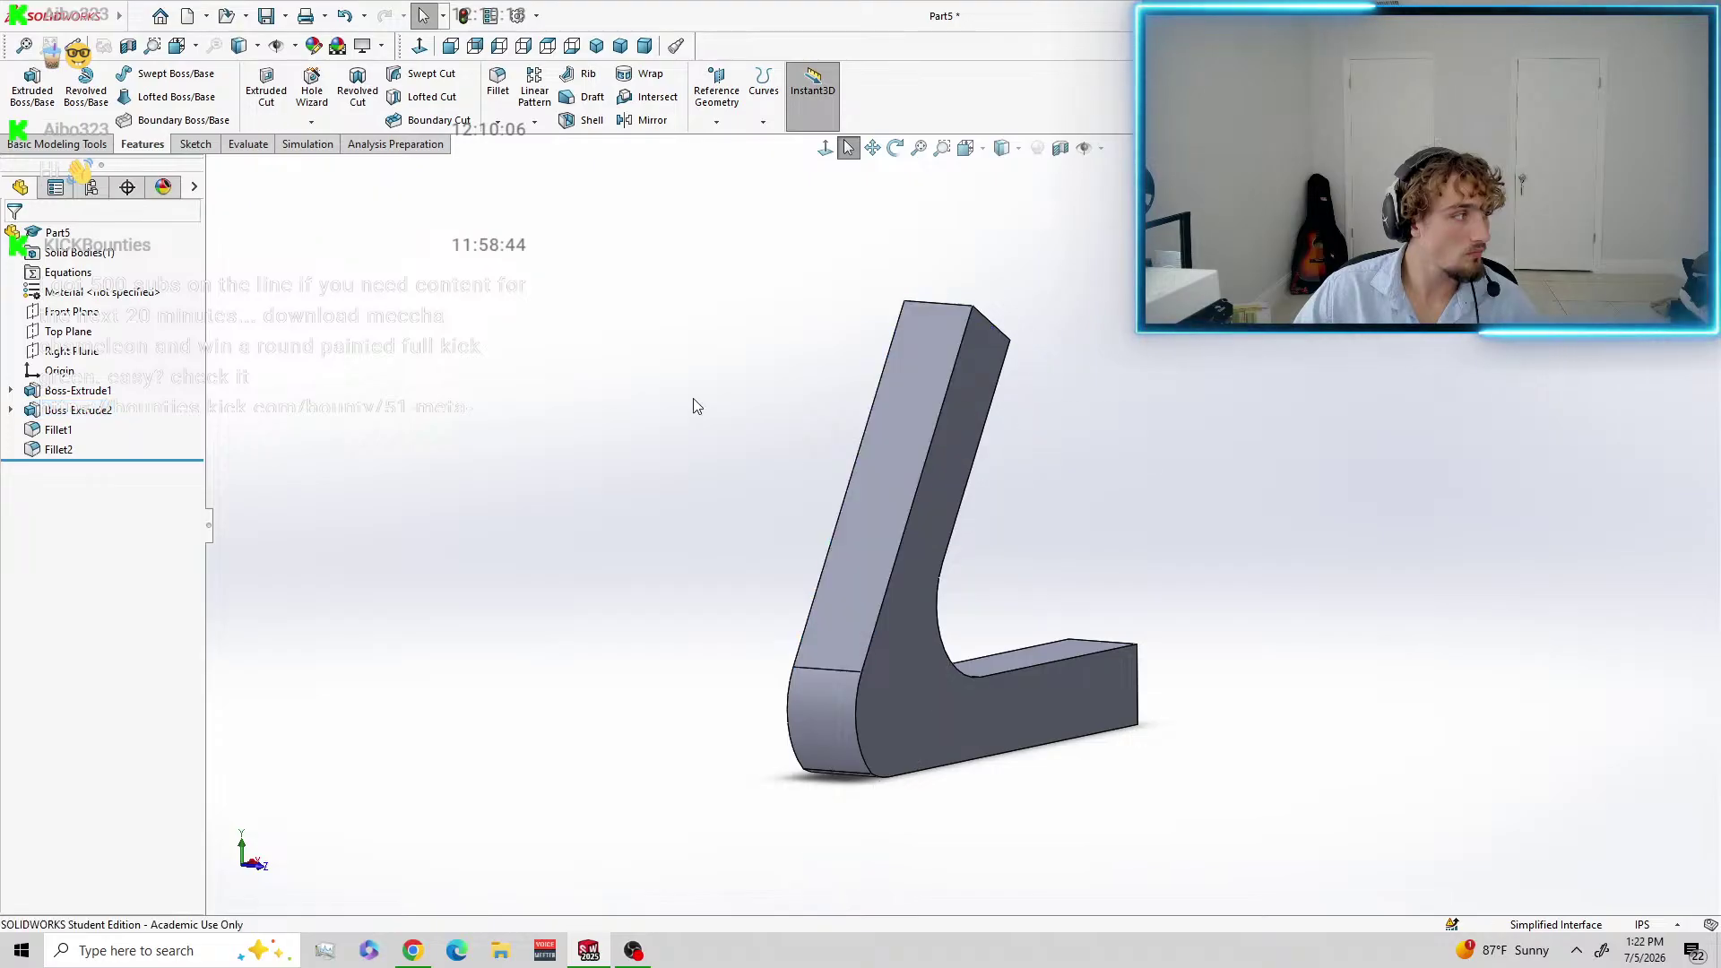
{"action": "left_click_drag", "start_coordinate": [692, 372], "coordinate": [1148, 807]}
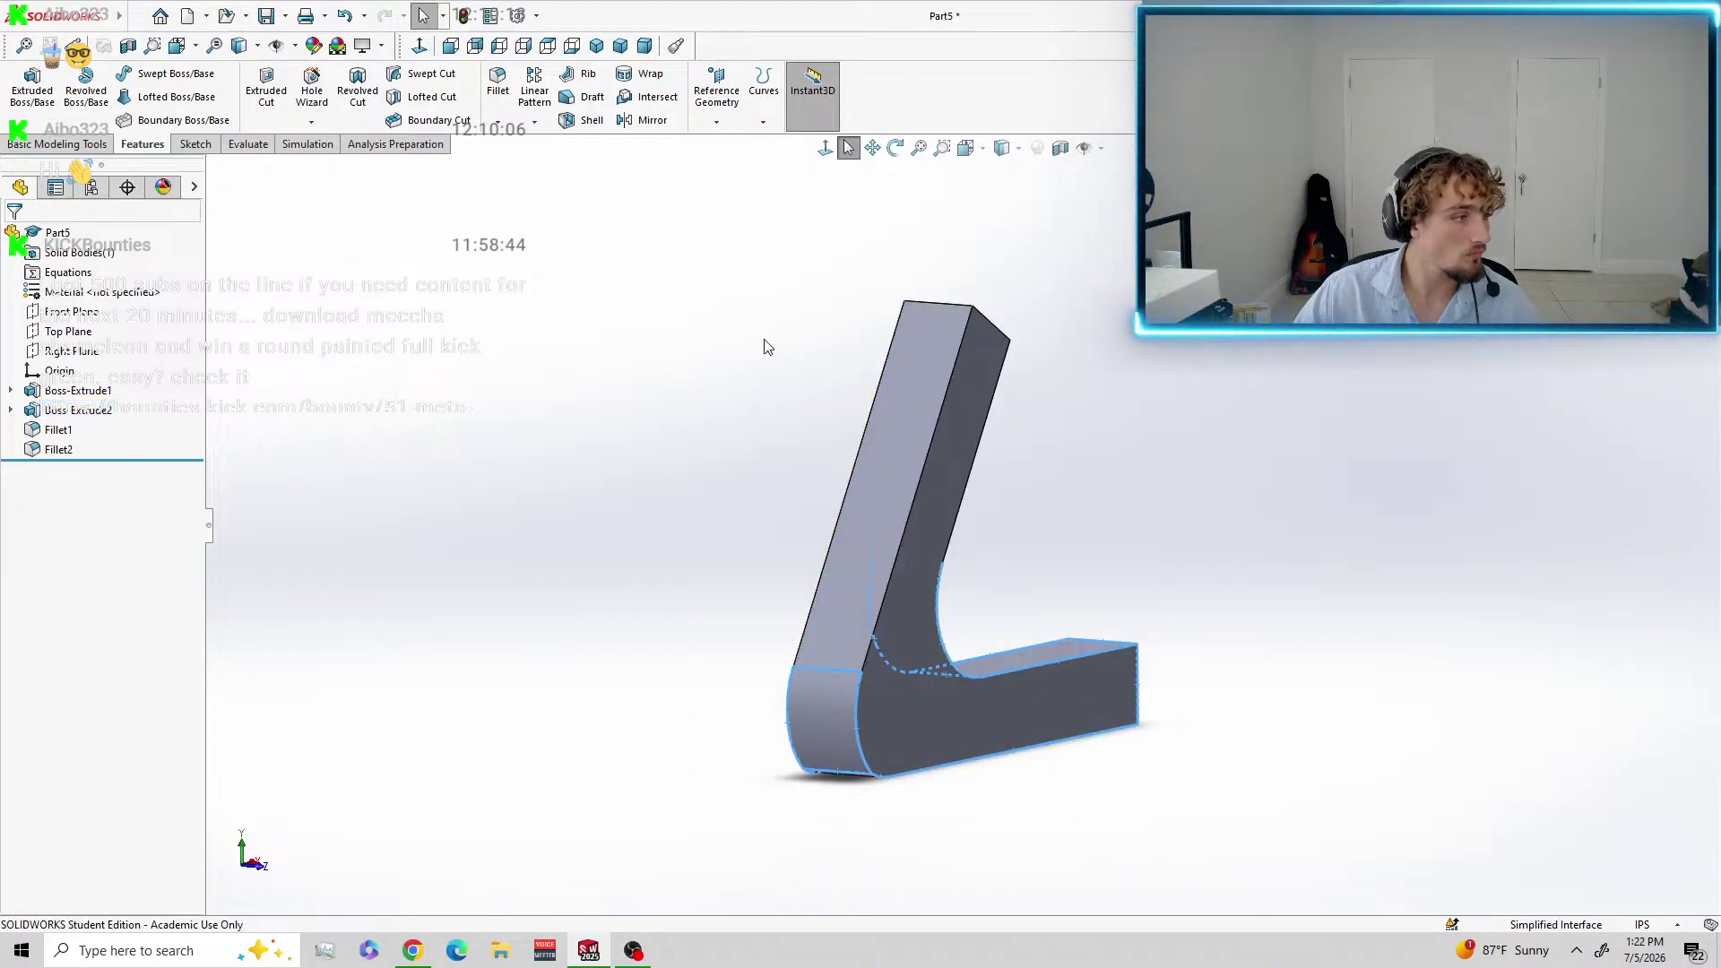
{"action": "left_click_drag", "start_coordinate": [758, 331], "coordinate": [1204, 876]}
{"action": "left_click_drag", "start_coordinate": [772, 267], "coordinate": [1291, 932]}
{"action": "right_click", "coordinate": [904, 592]}
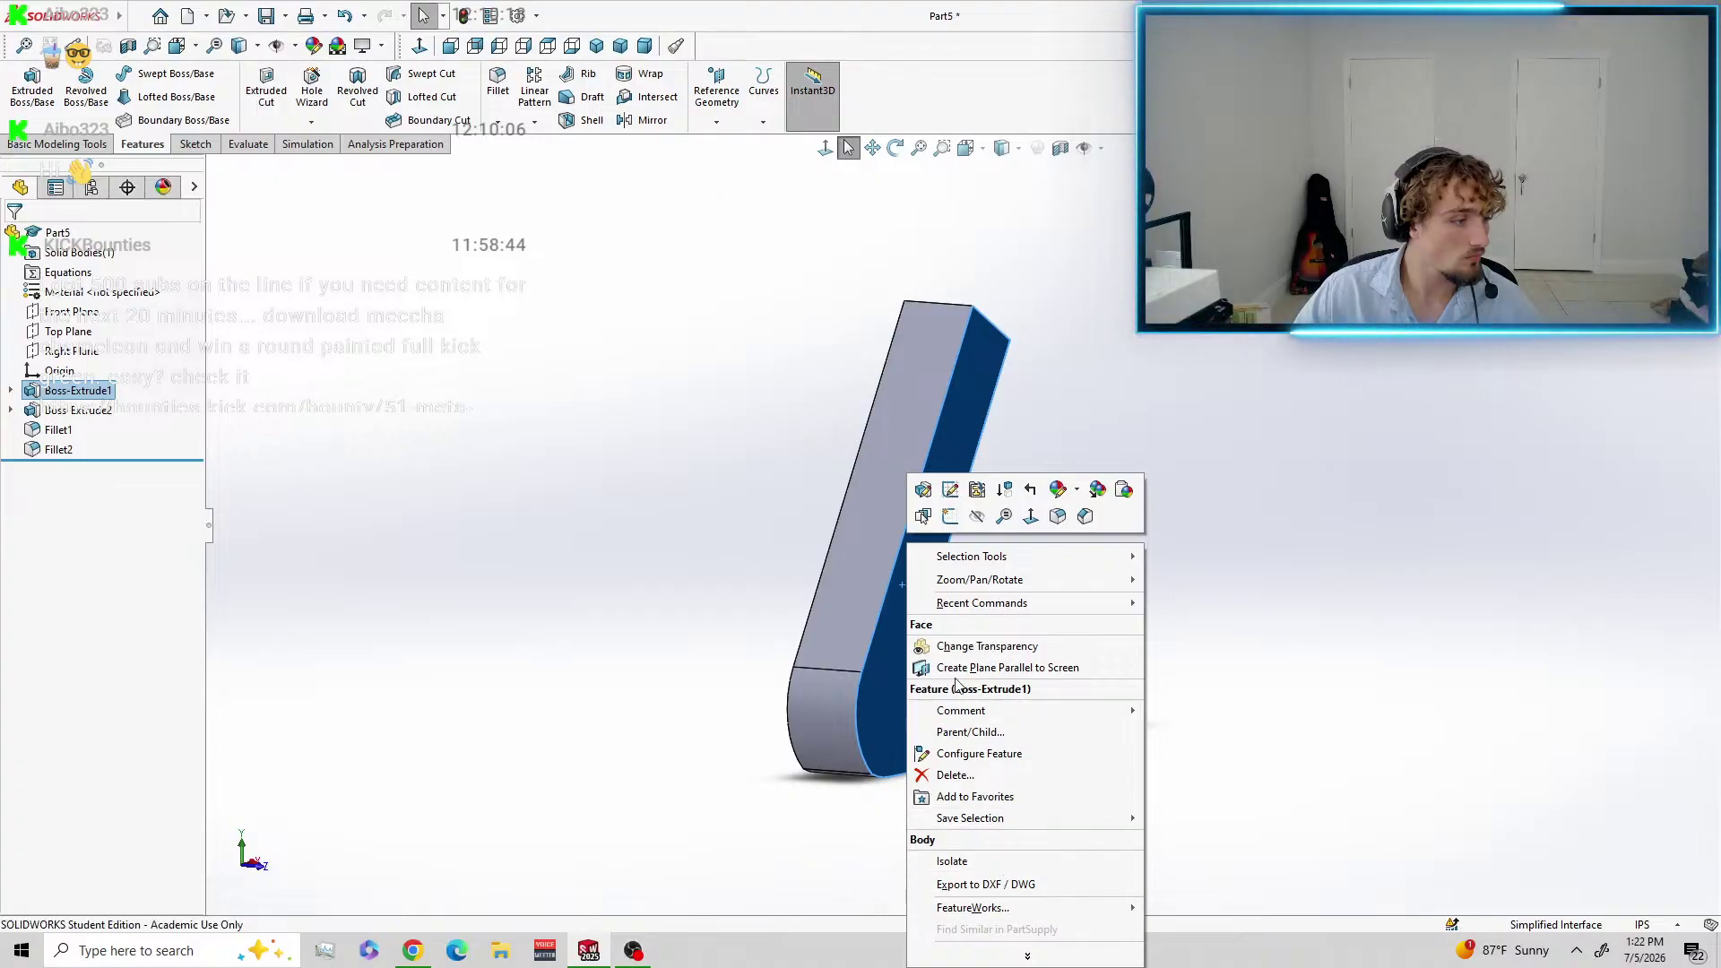
{"action": "left_click", "coordinate": [1228, 536]}
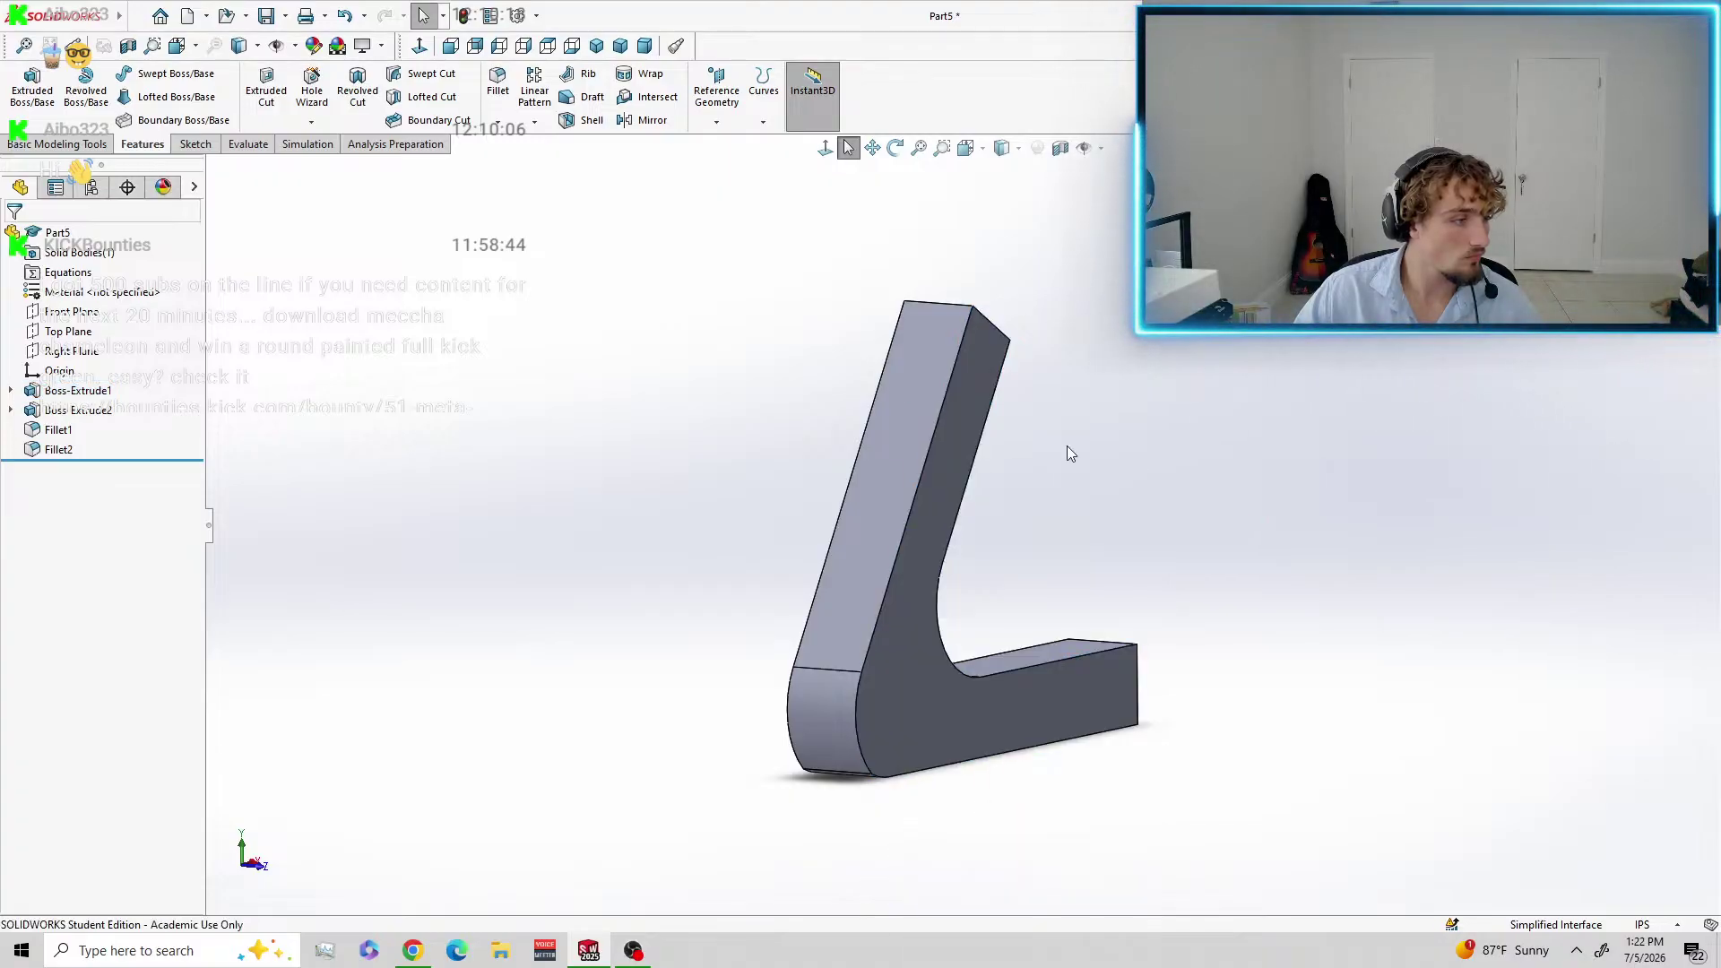
Save the part in the Projects folder under the file name bot.
{"action": "left_click", "coordinate": [285, 15]}
{"action": "left_click", "coordinate": [308, 64]}
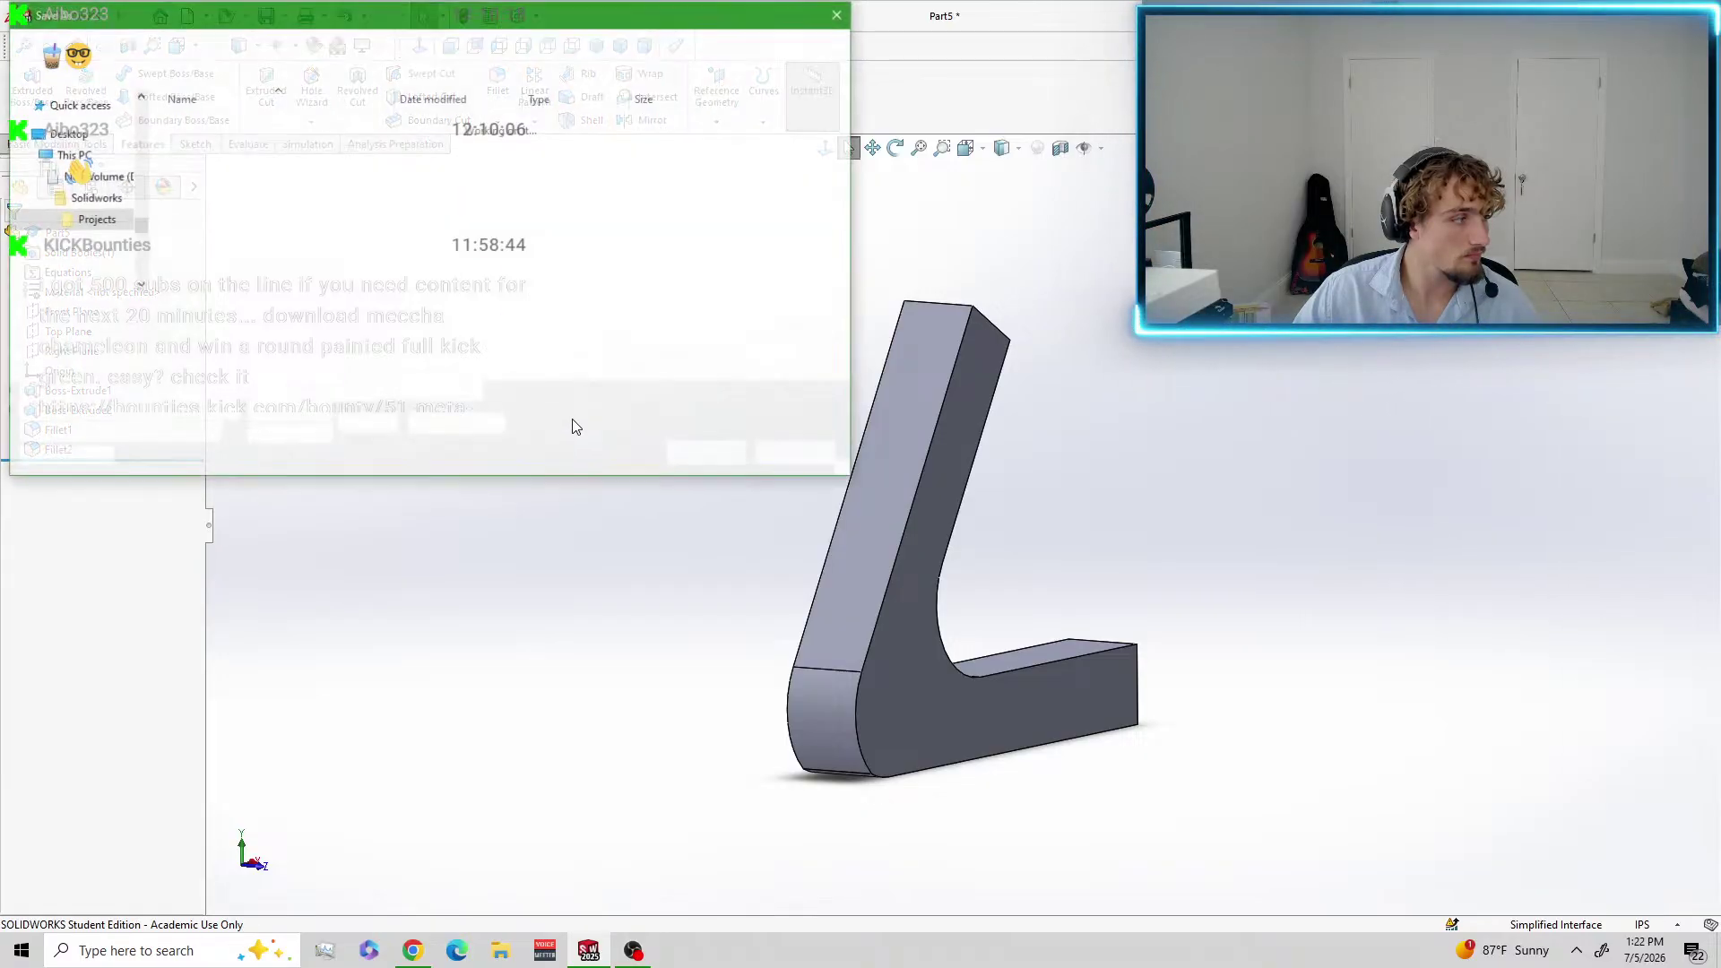
{"action": "type", "text": "bot"}
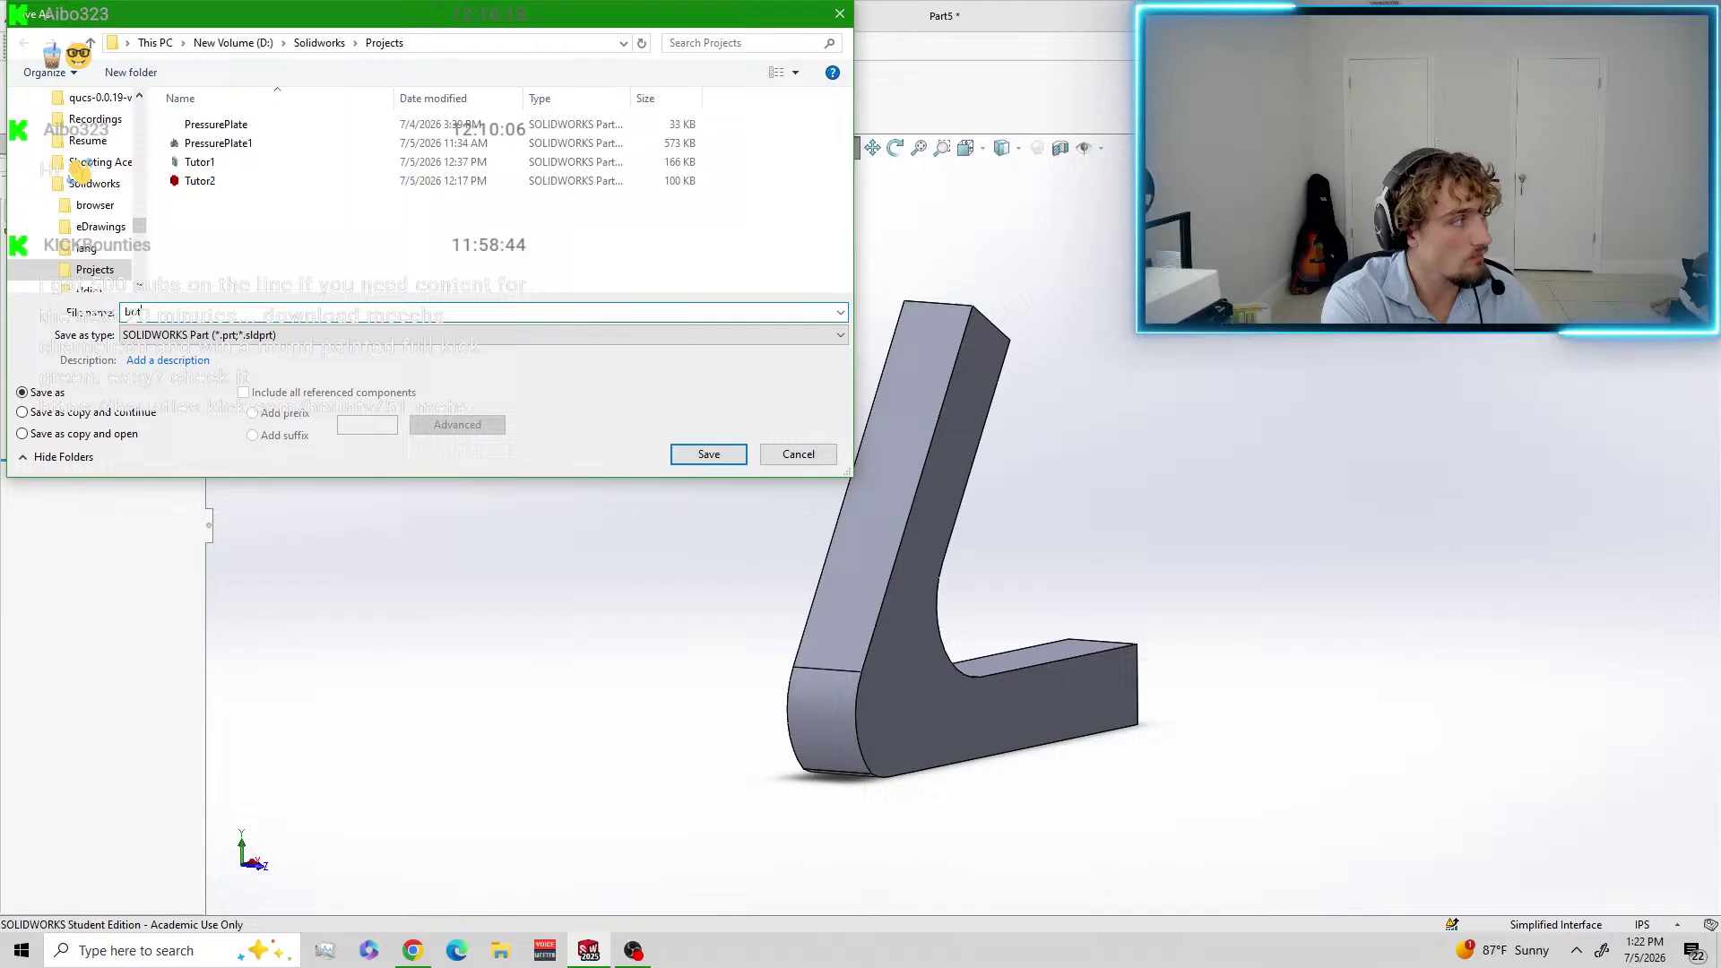
{"action": "key", "text": "Return"}
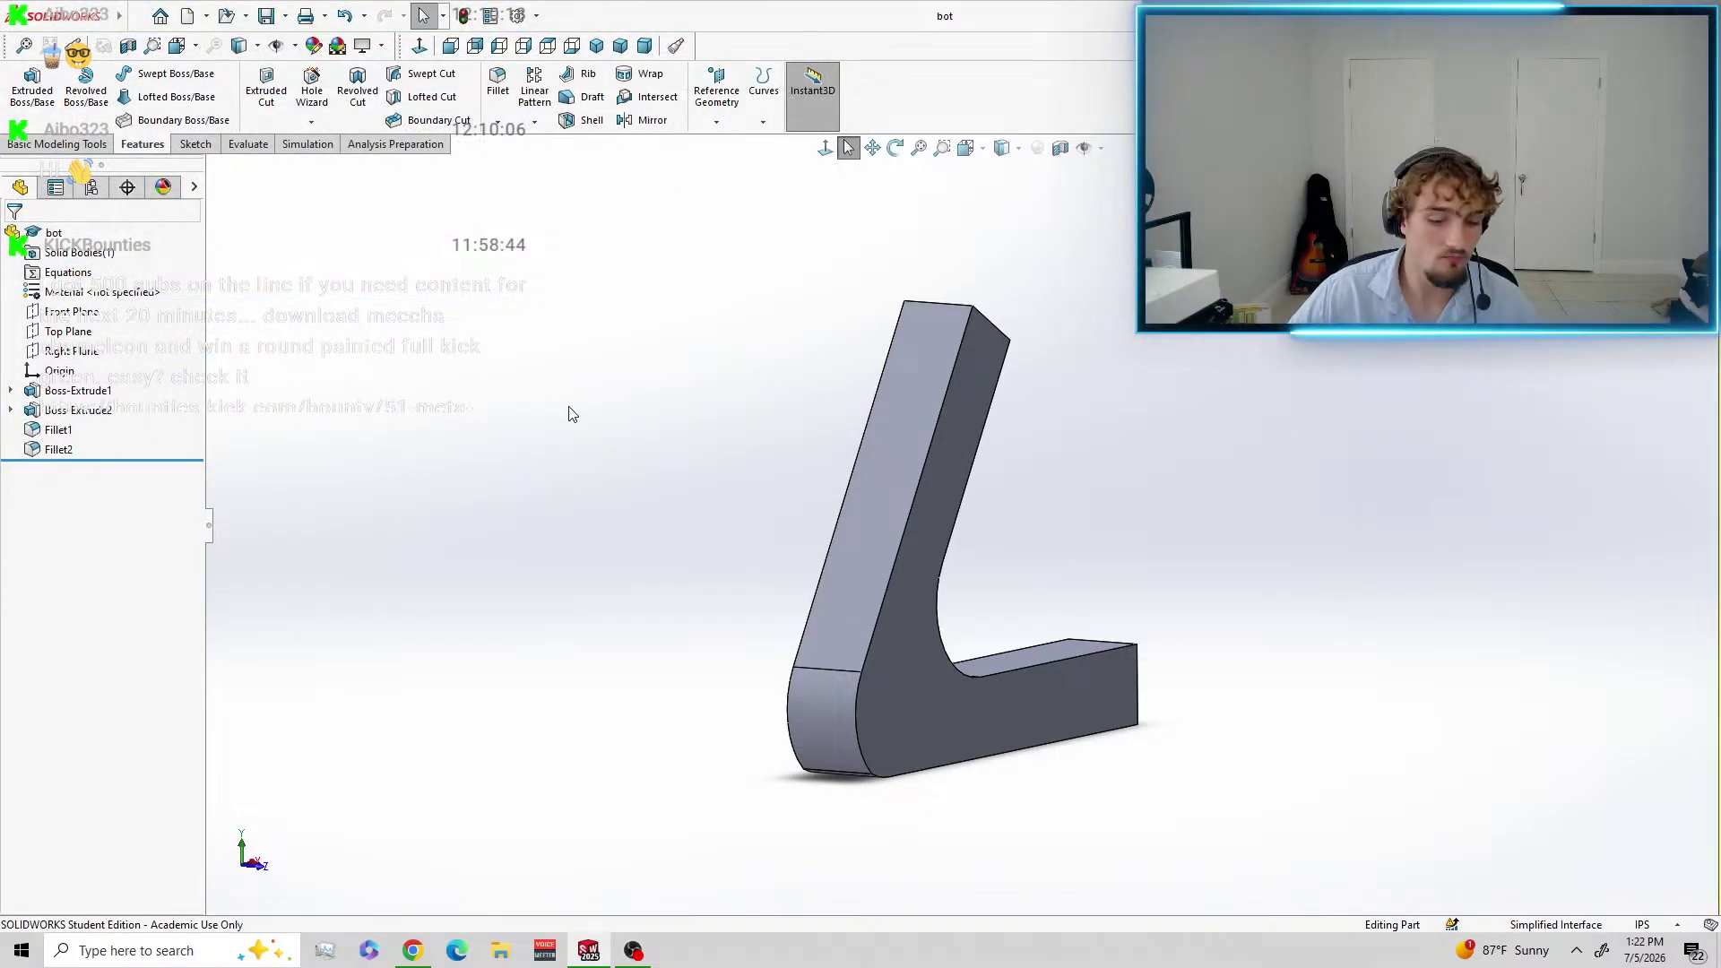
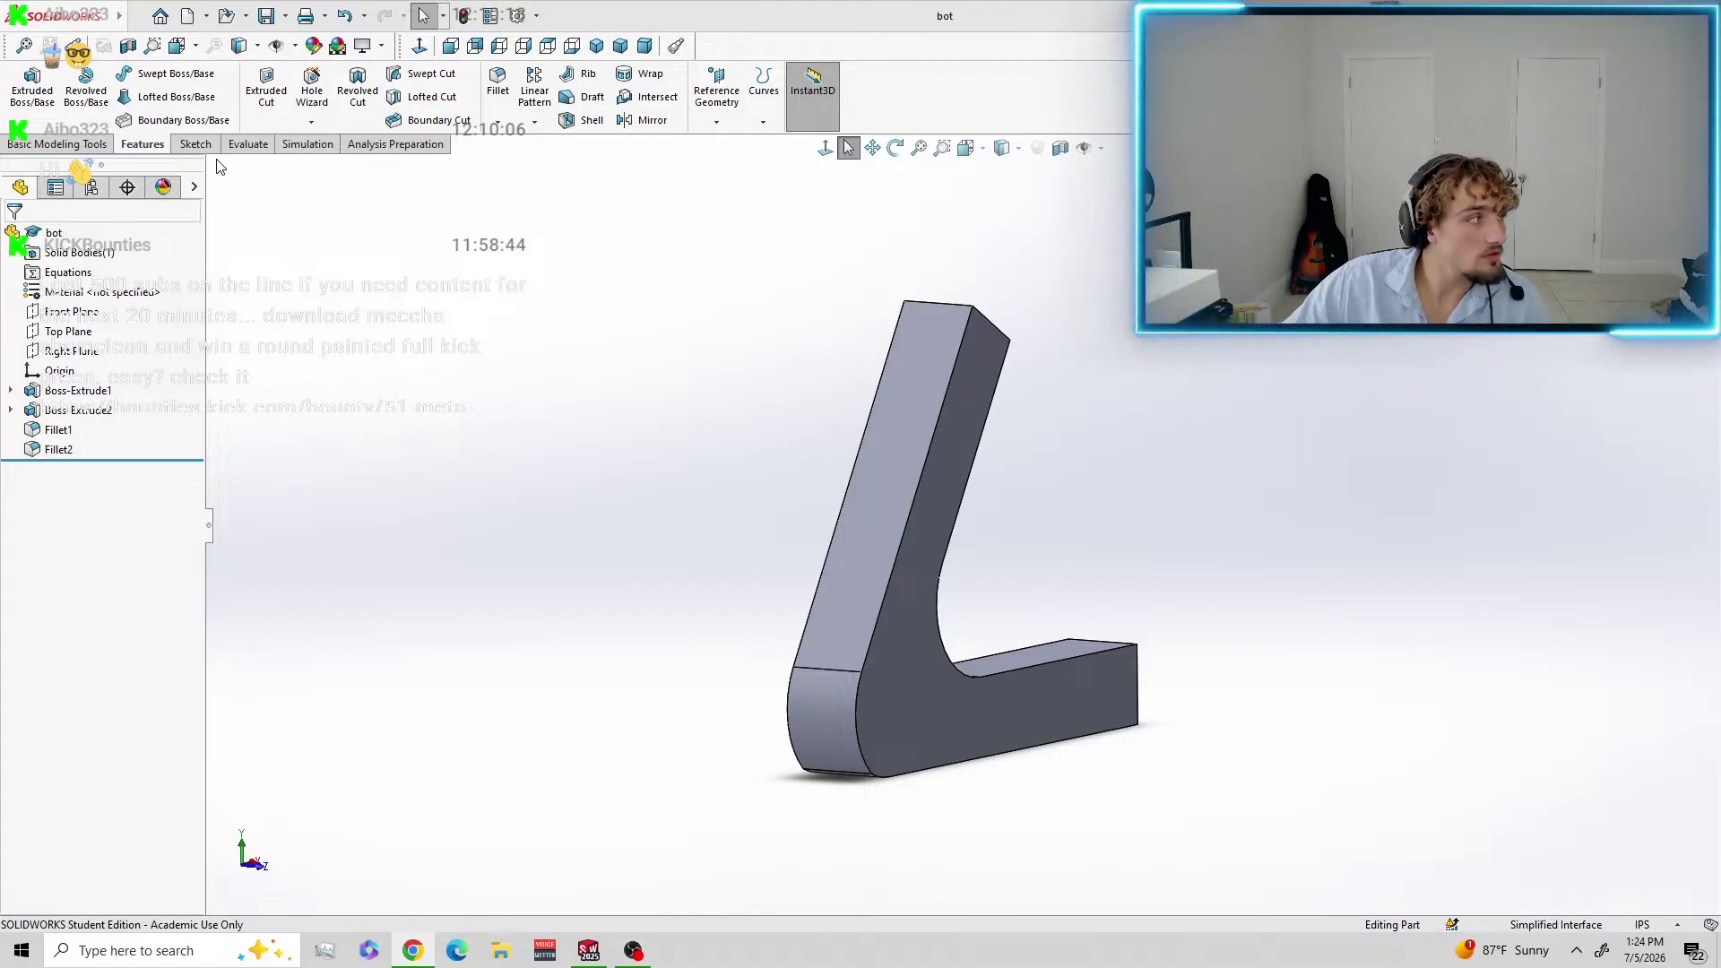
Create a reference plane offset 3 in outward from the V-shaped side face of the part.
{"action": "left_click", "coordinate": [151, 140]}
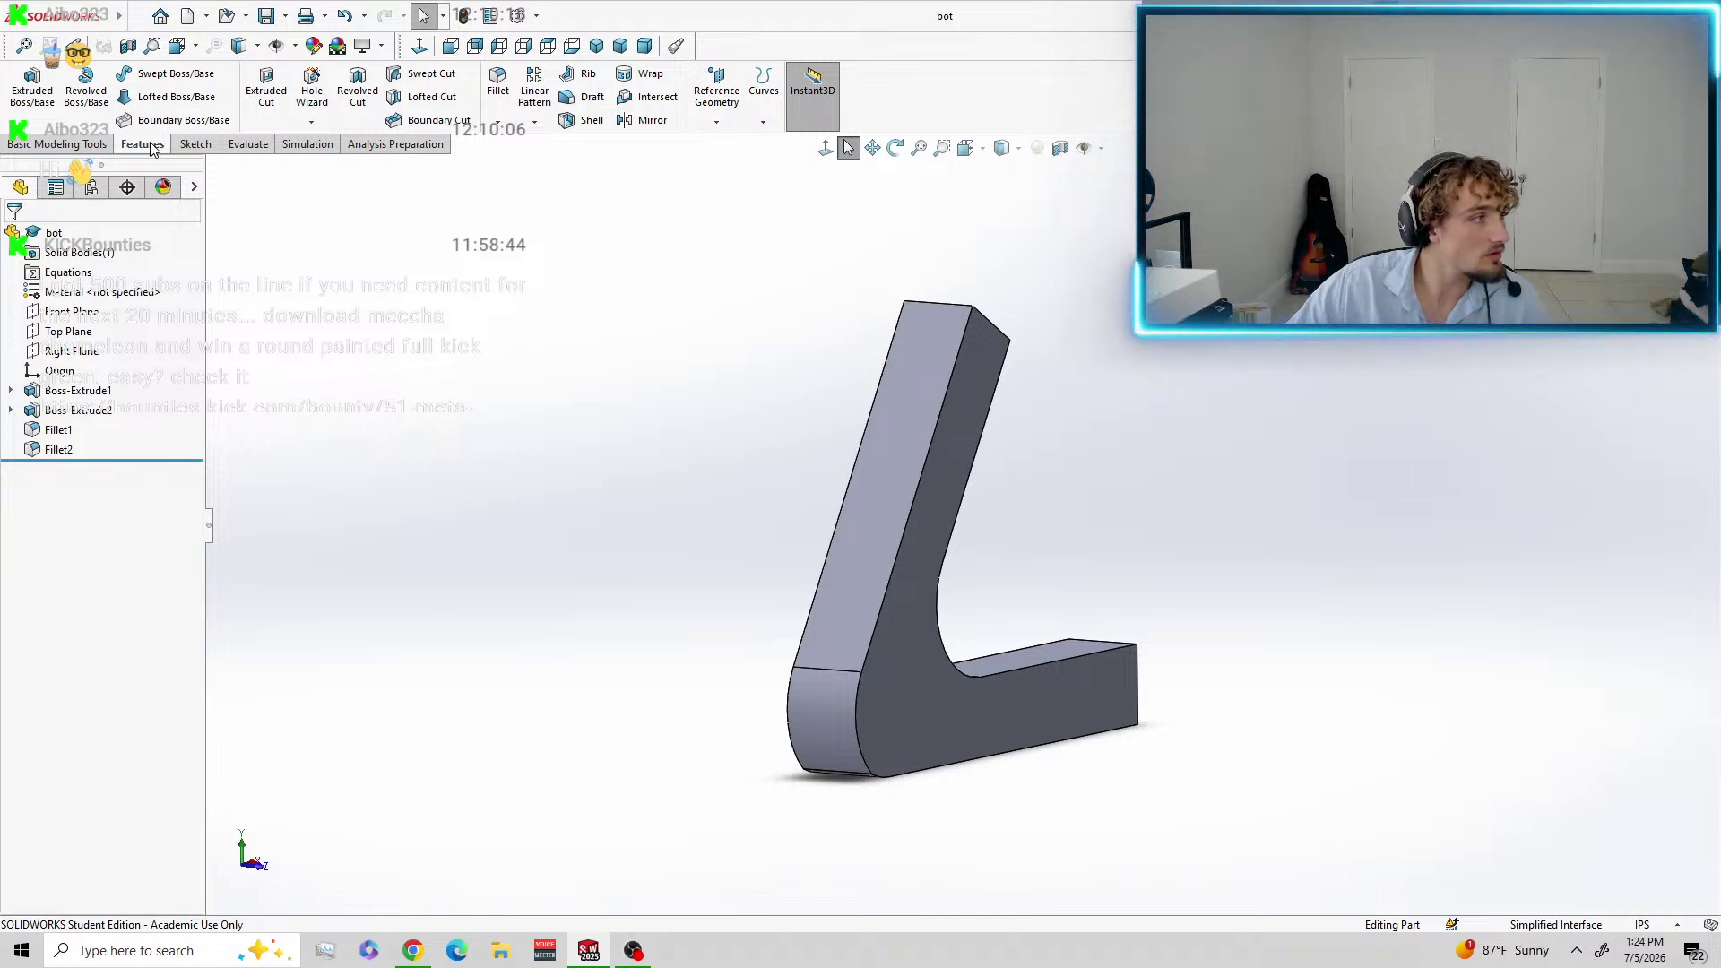
{"action": "left_click", "coordinate": [717, 124]}
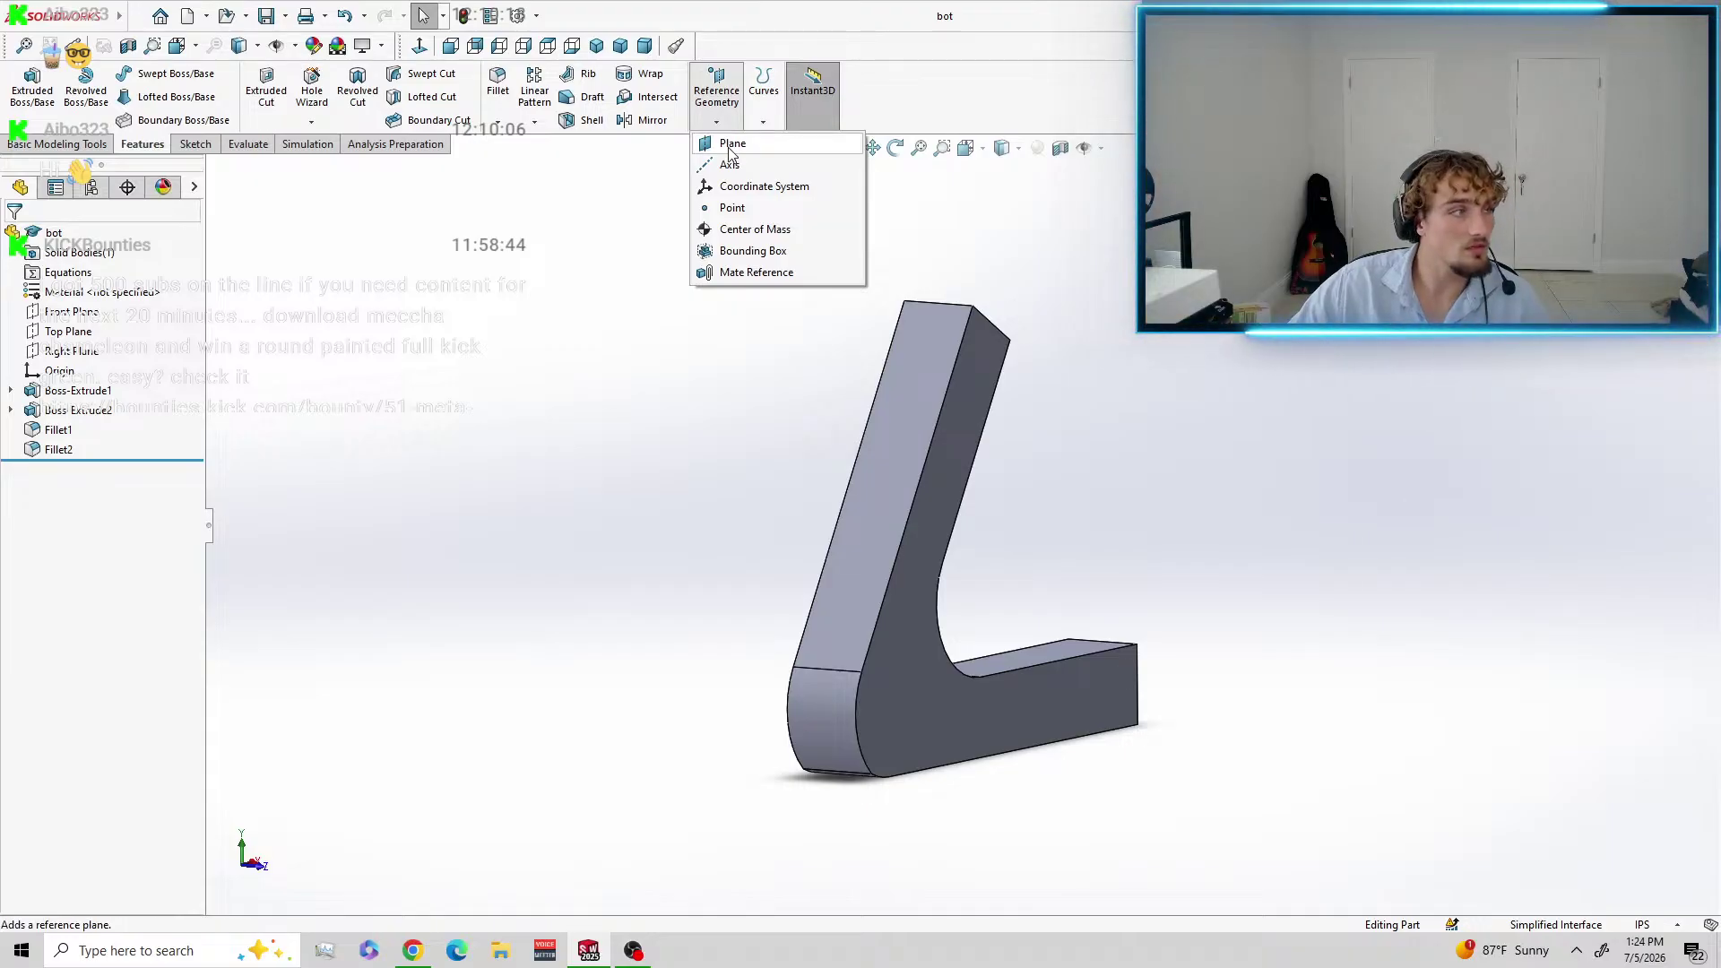
{"action": "left_click", "coordinate": [730, 147]}
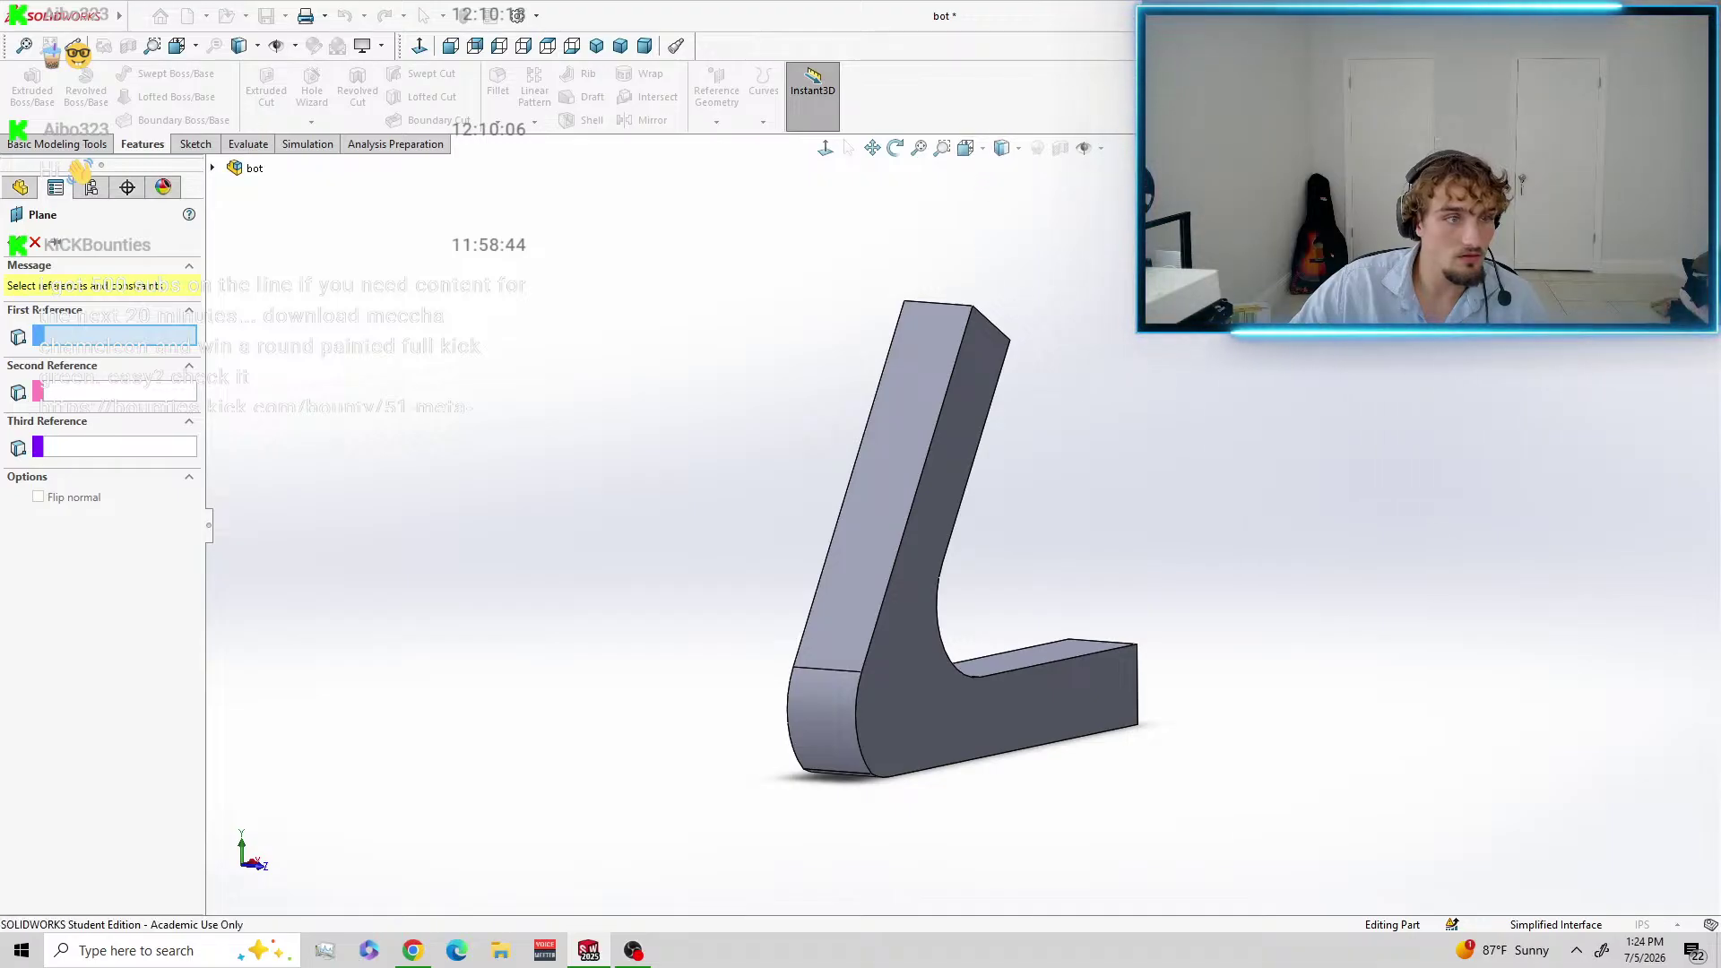
{"action": "middle_click_drag", "start_coordinate": [1099, 488], "coordinate": [1283, 541]}
{"action": "left_click", "coordinate": [1086, 654]}
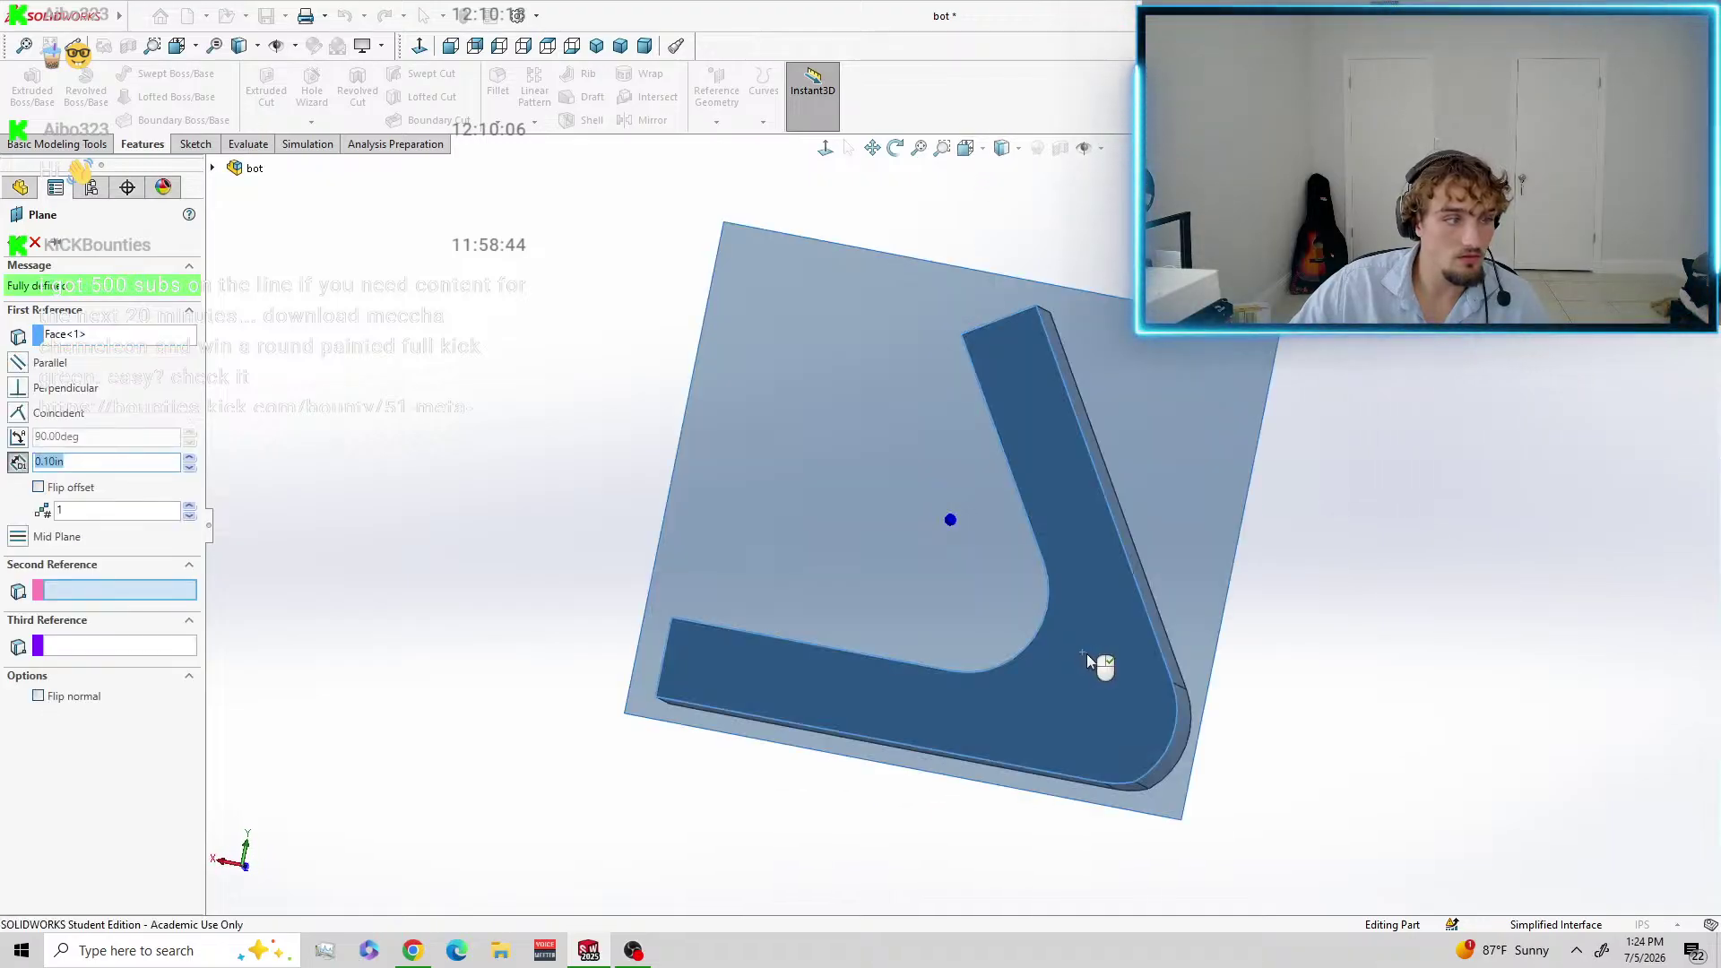
{"action": "middle_click_drag", "start_coordinate": [1387, 511], "coordinate": [1290, 546]}
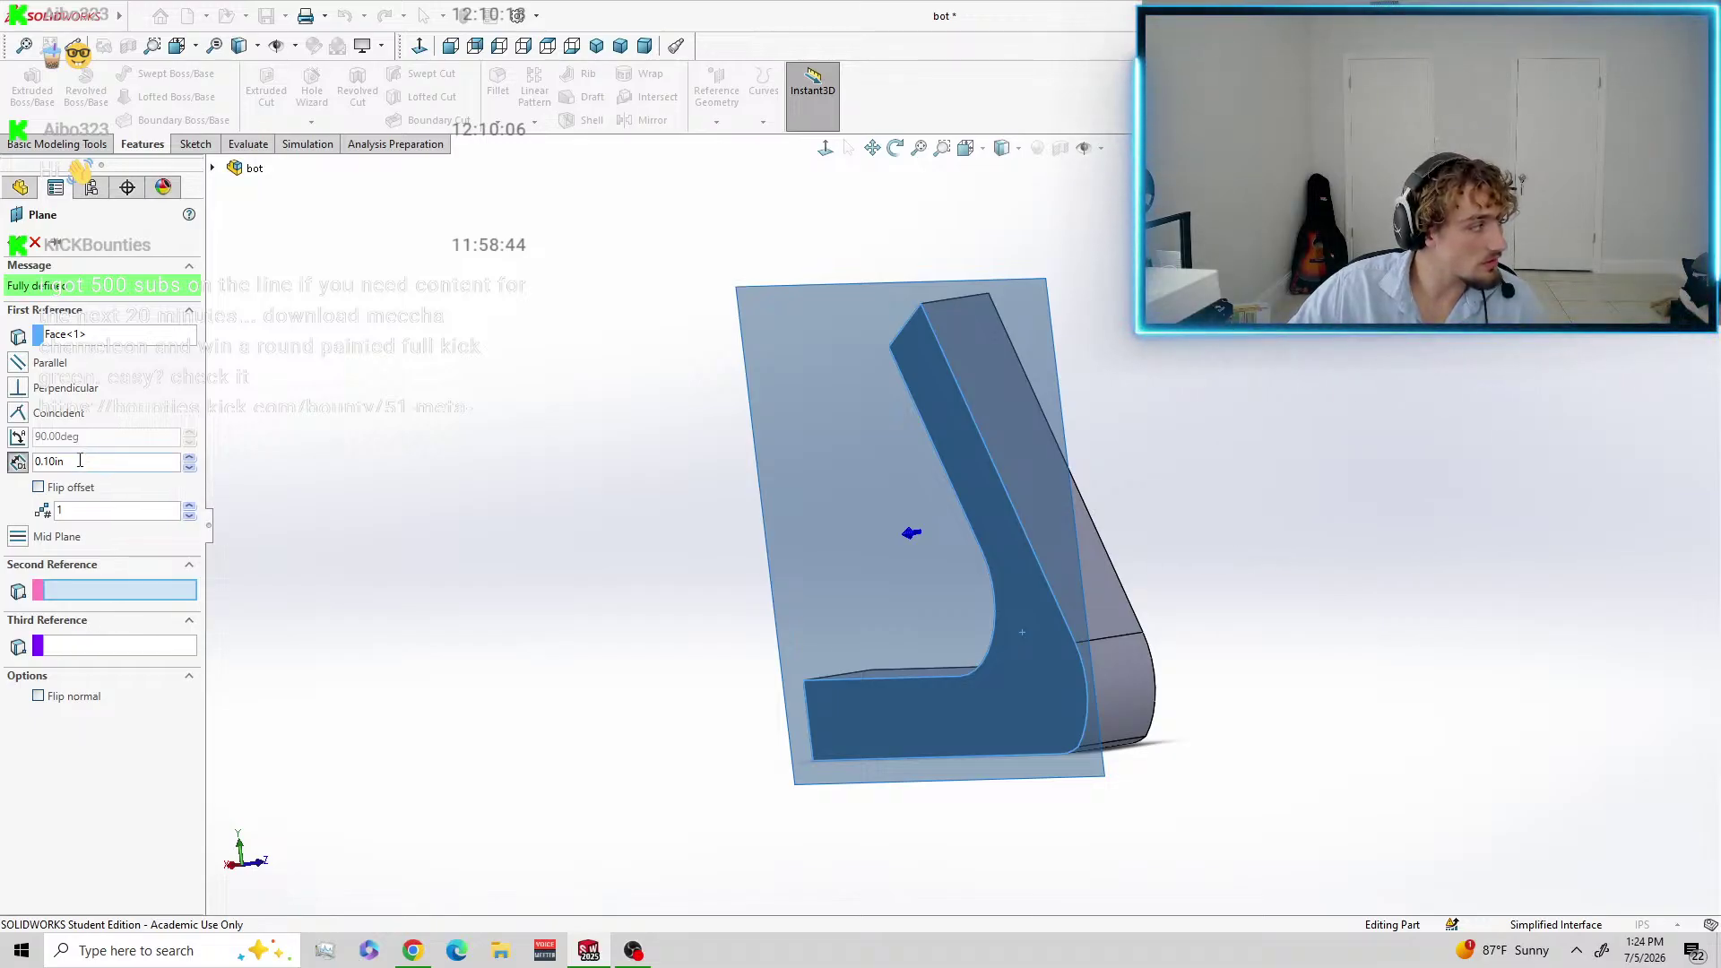
{"action": "left_click_drag", "start_coordinate": [80, 461], "coordinate": [15, 472]}
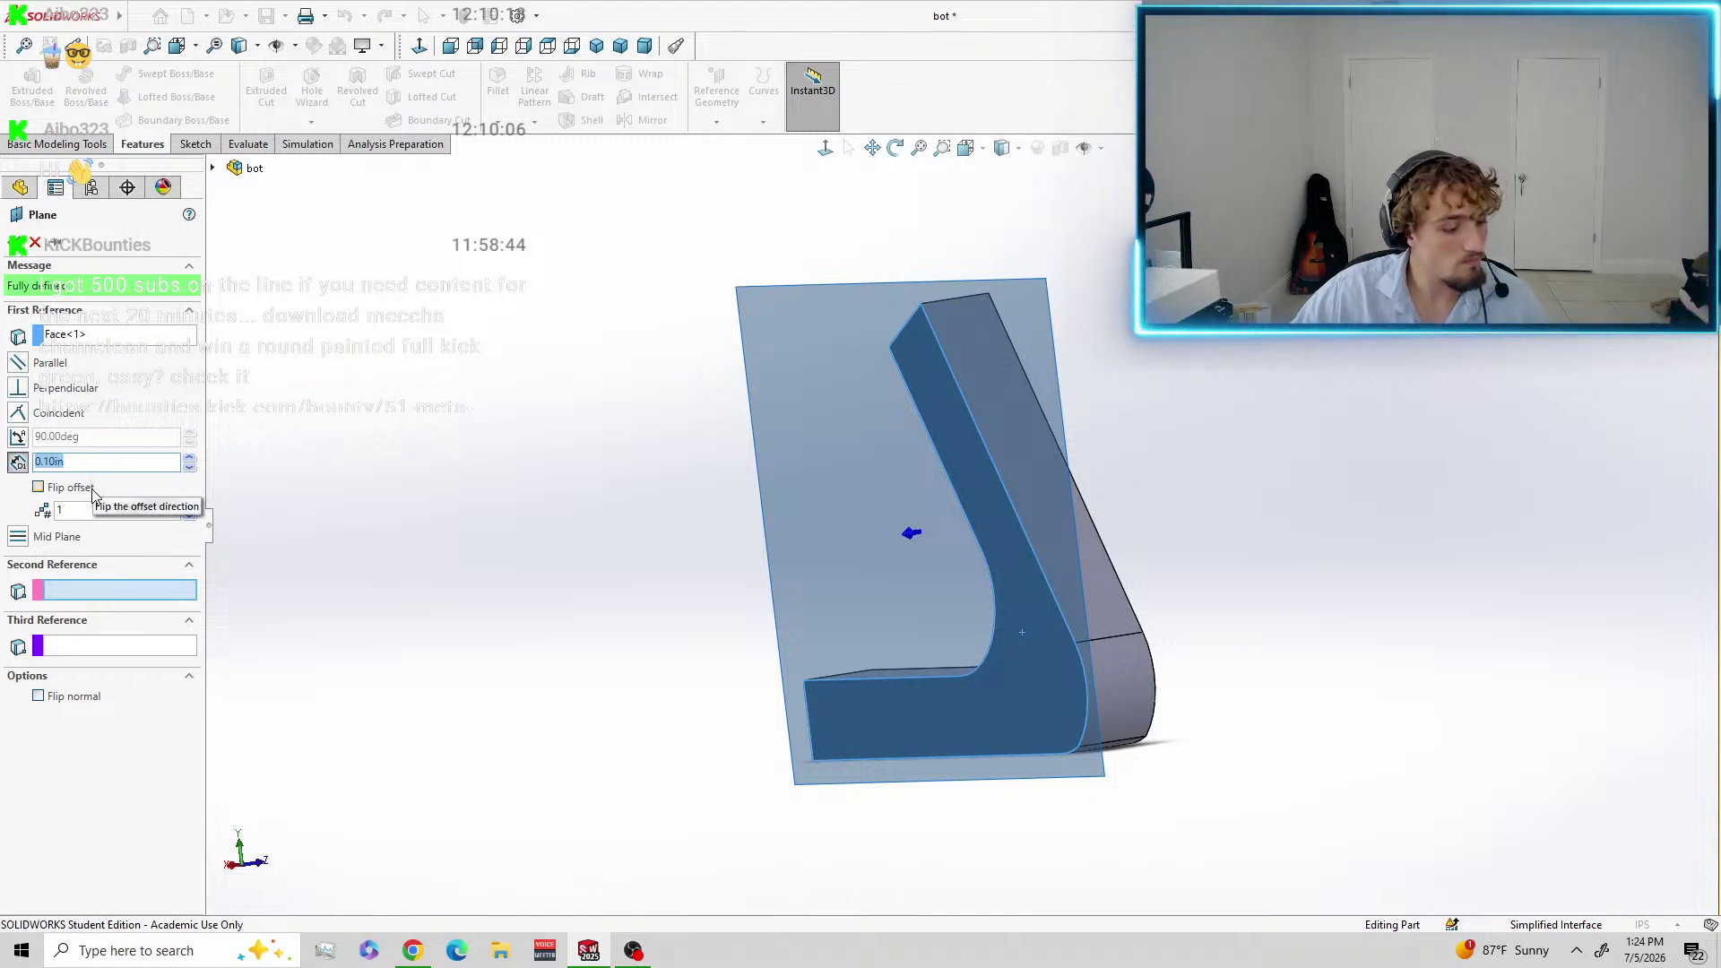
{"action": "type", "text": "3"}
{"action": "key", "text": "Tab"}
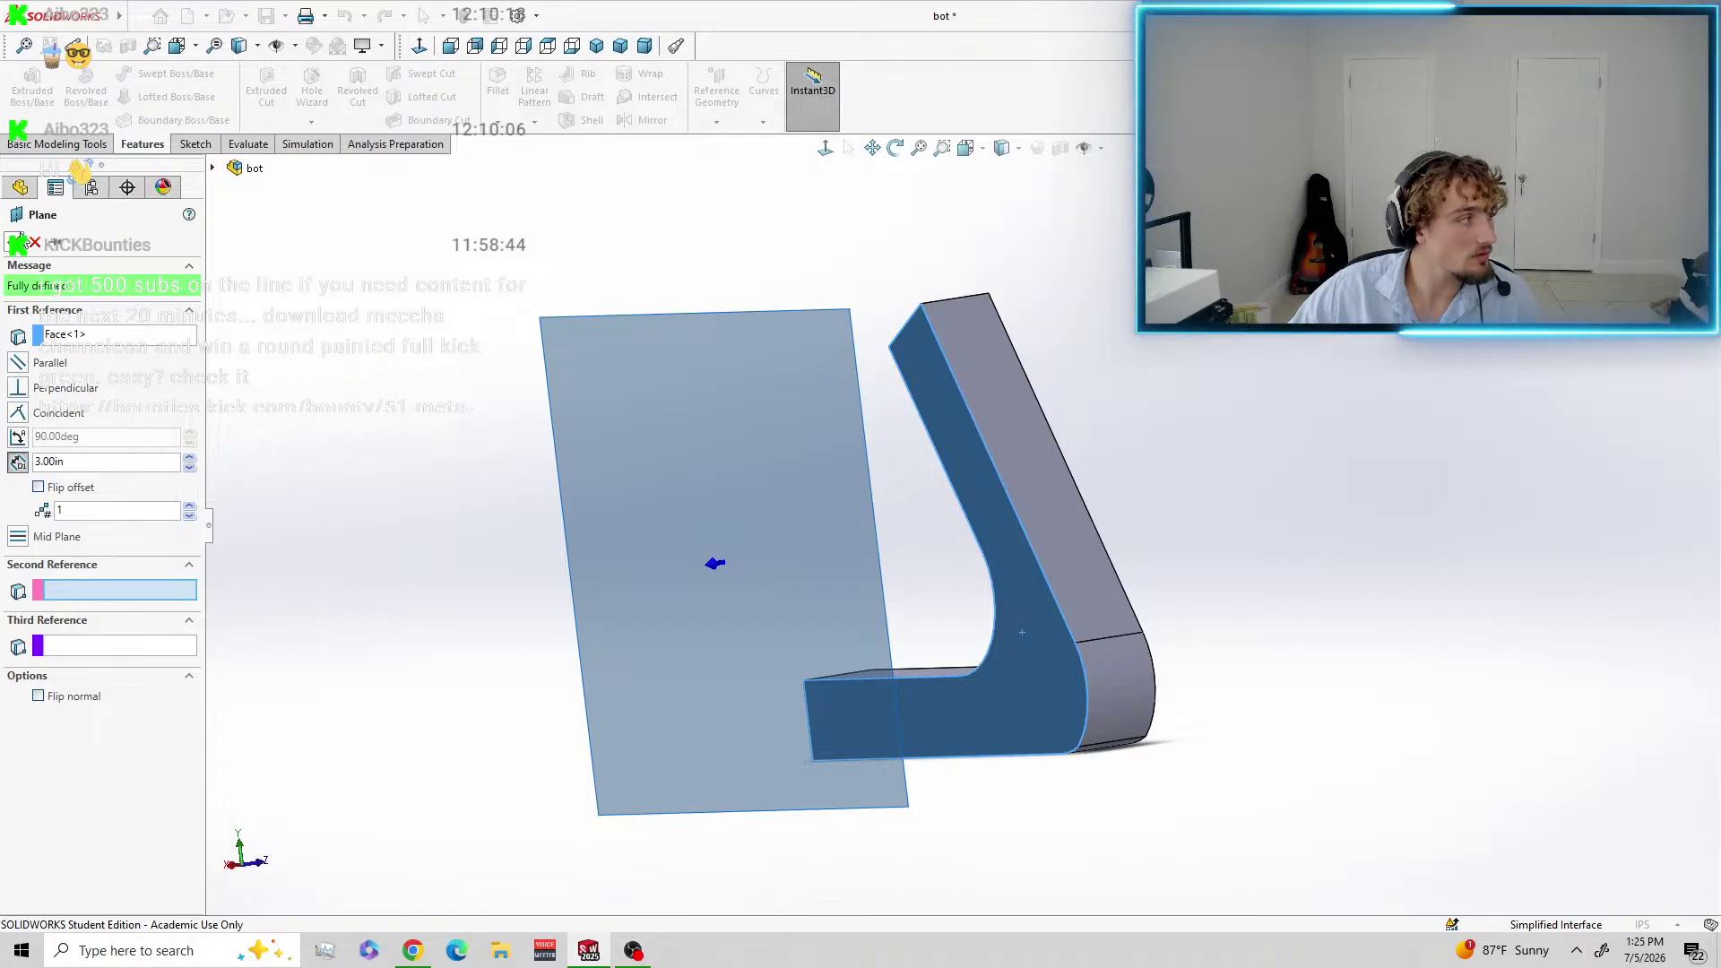
{"action": "key", "text": "Return"}
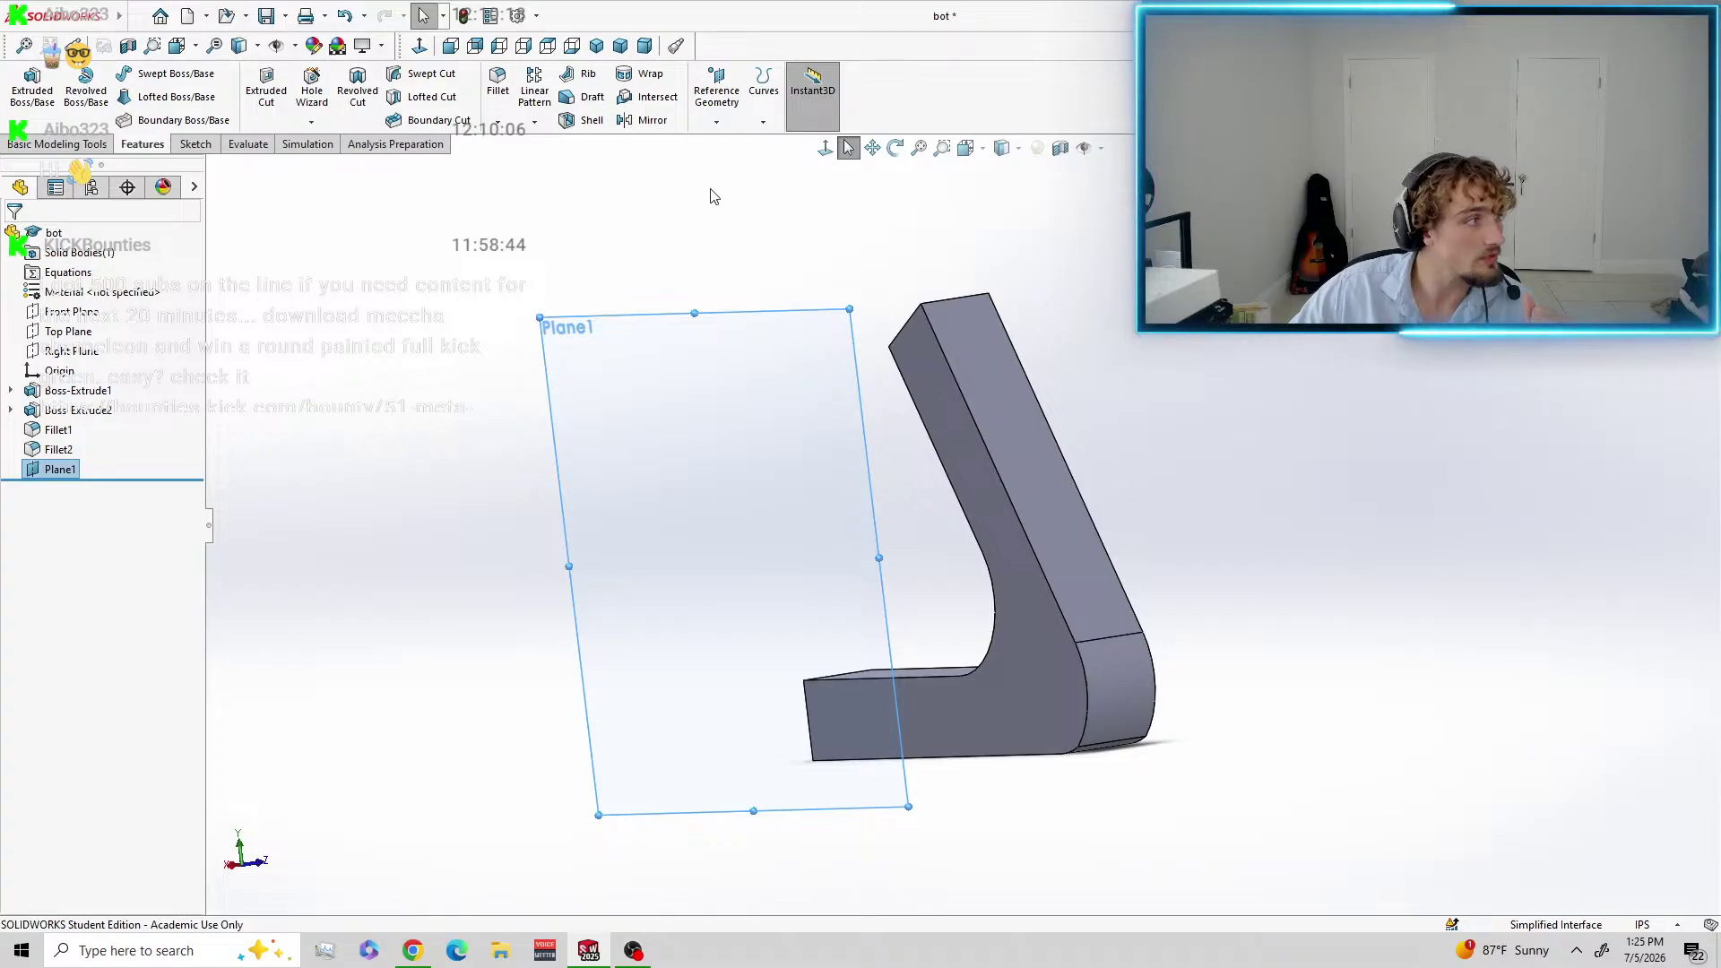
Mirror the whole filleted V-shaped body about the offset reference plane.
{"action": "left_click", "coordinate": [663, 121]}
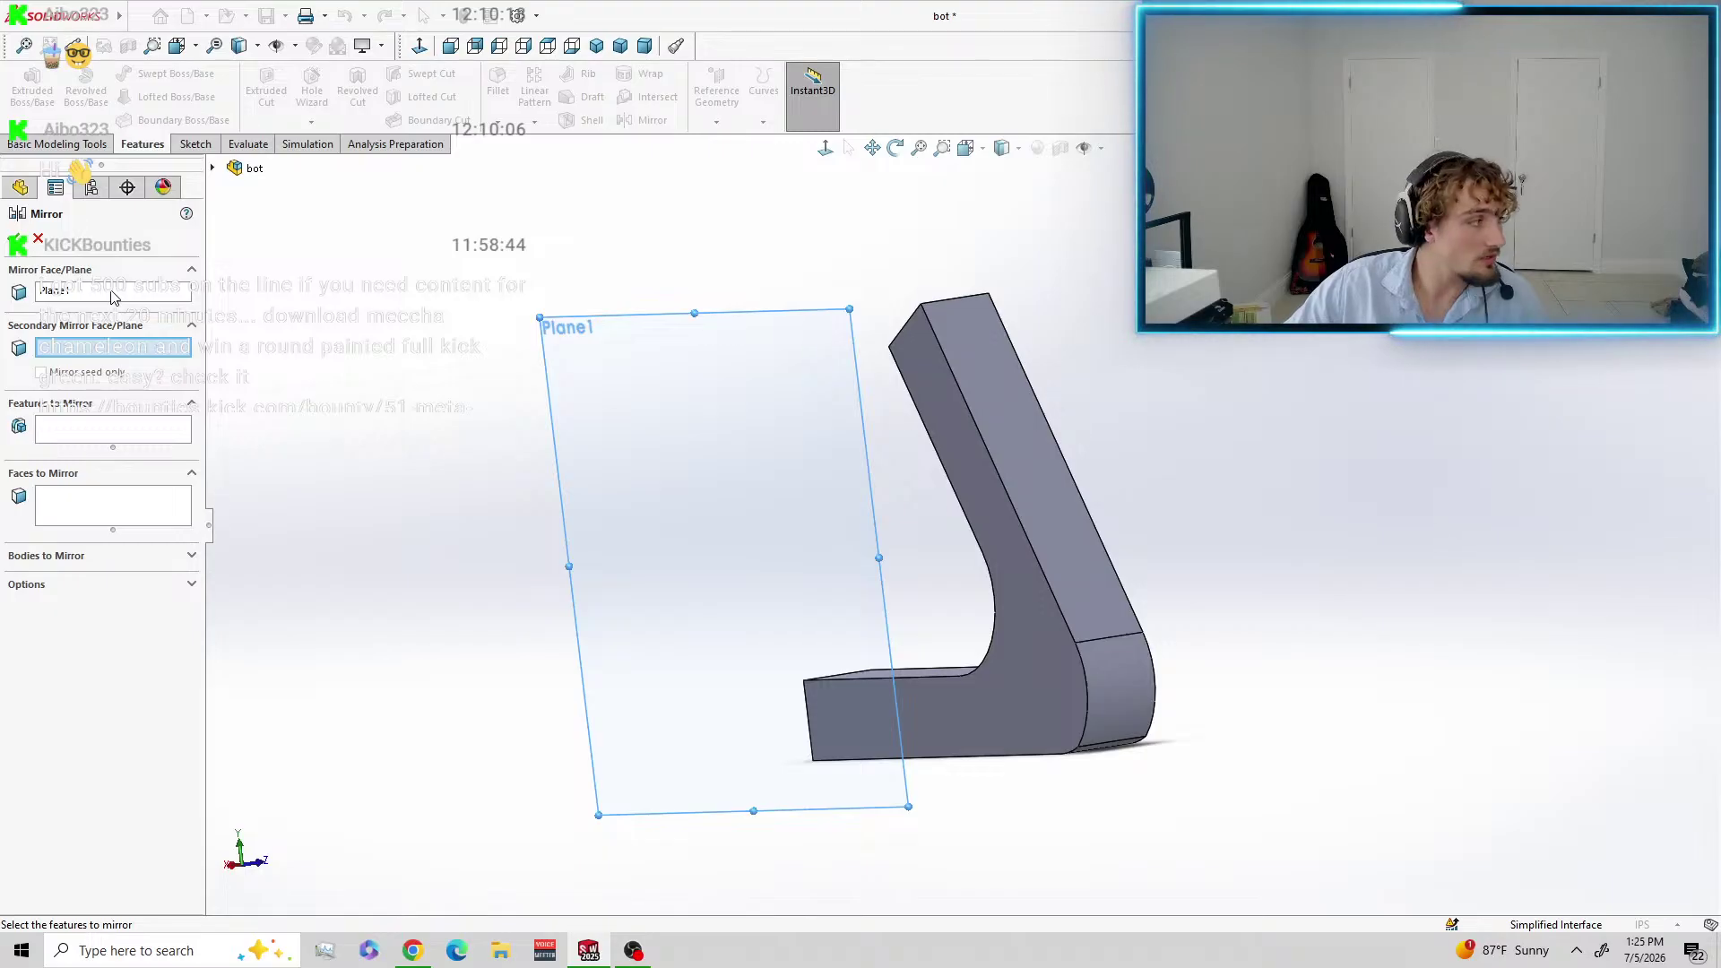
{"action": "left_click", "coordinate": [193, 556]}
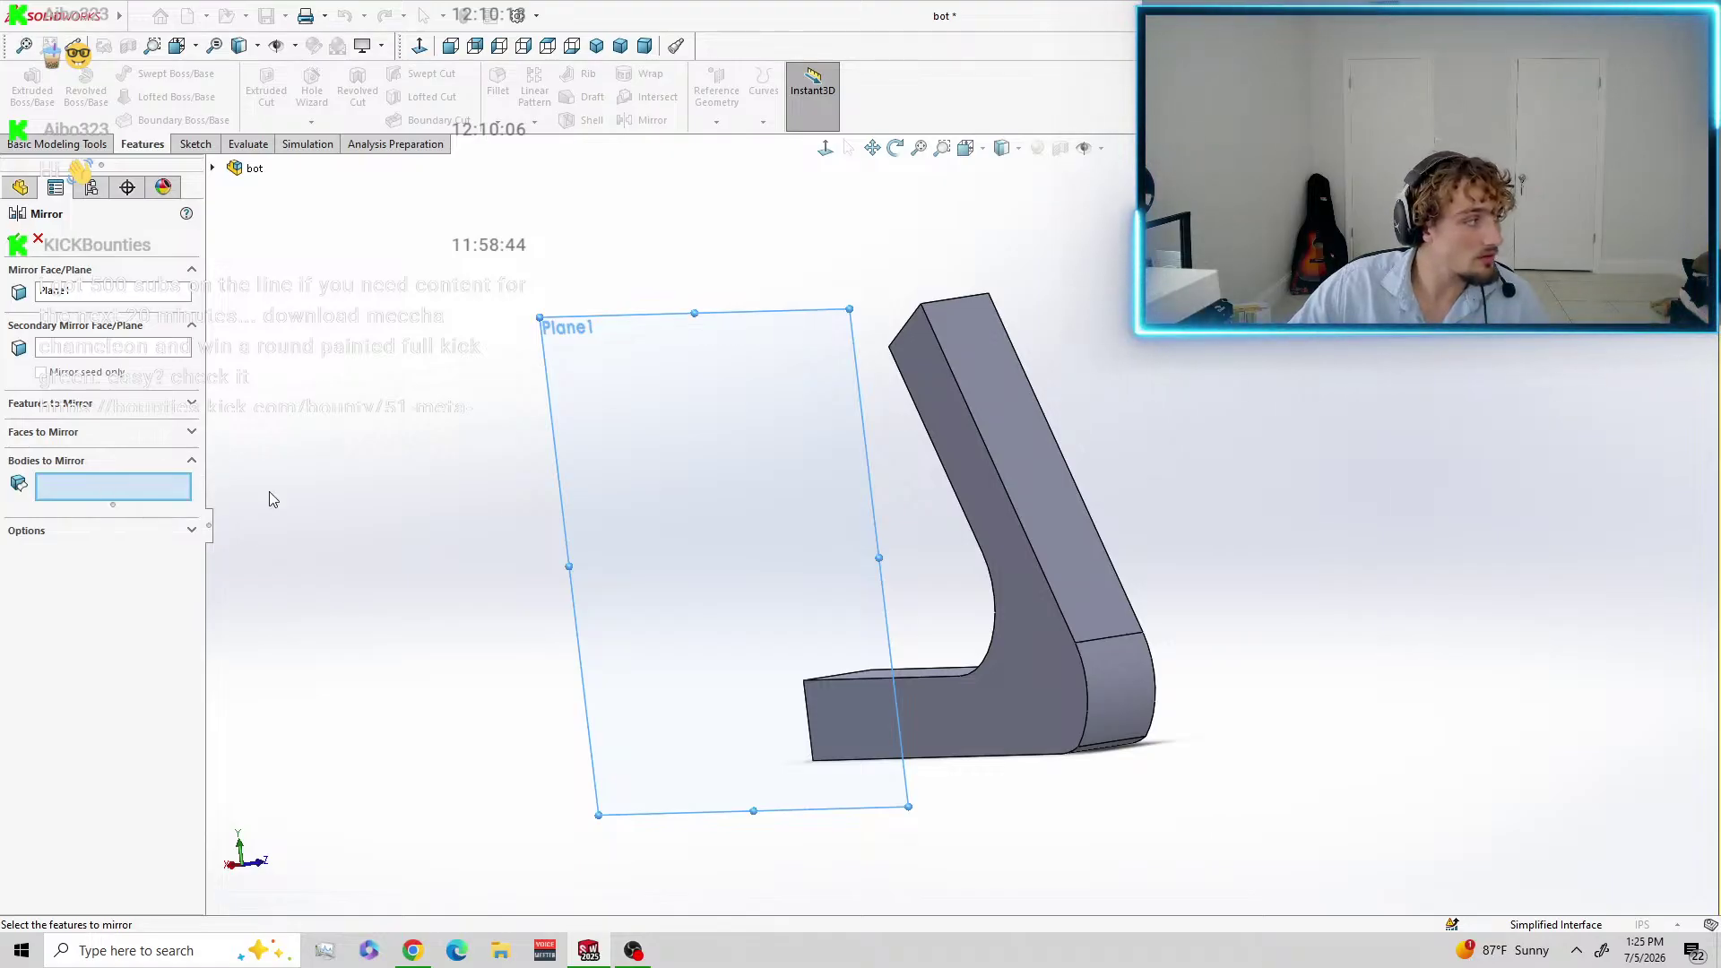
{"action": "left_click", "coordinate": [1048, 555]}
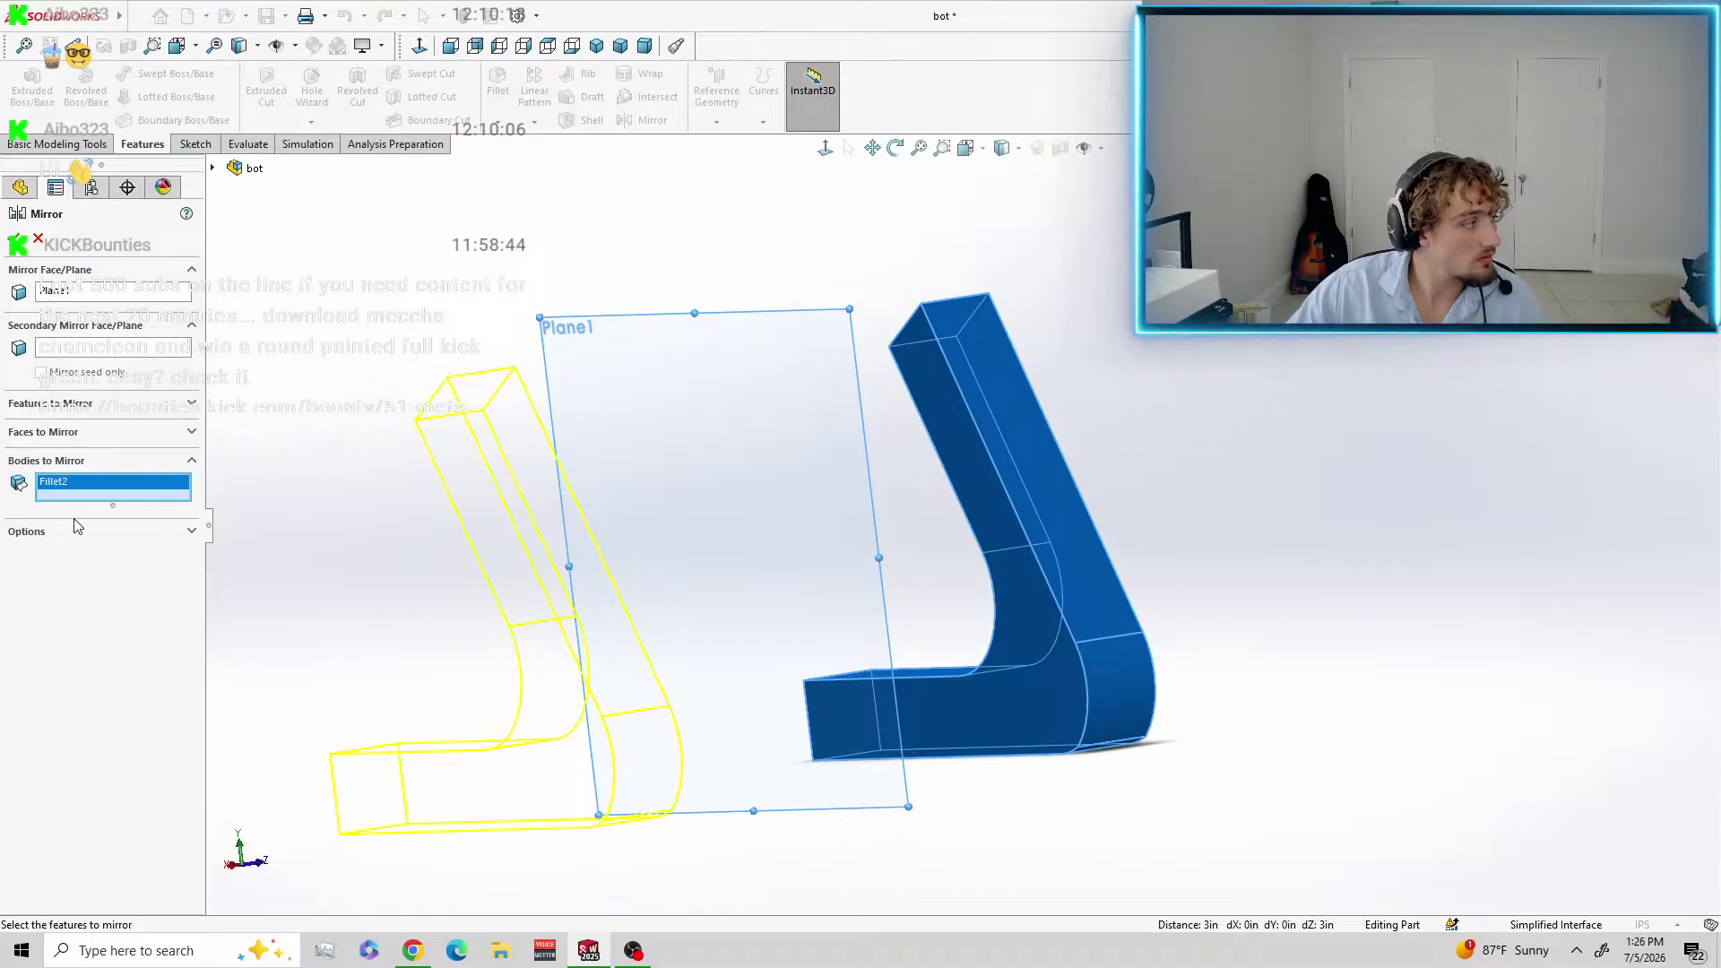
{"action": "left_click", "coordinate": [186, 535]}
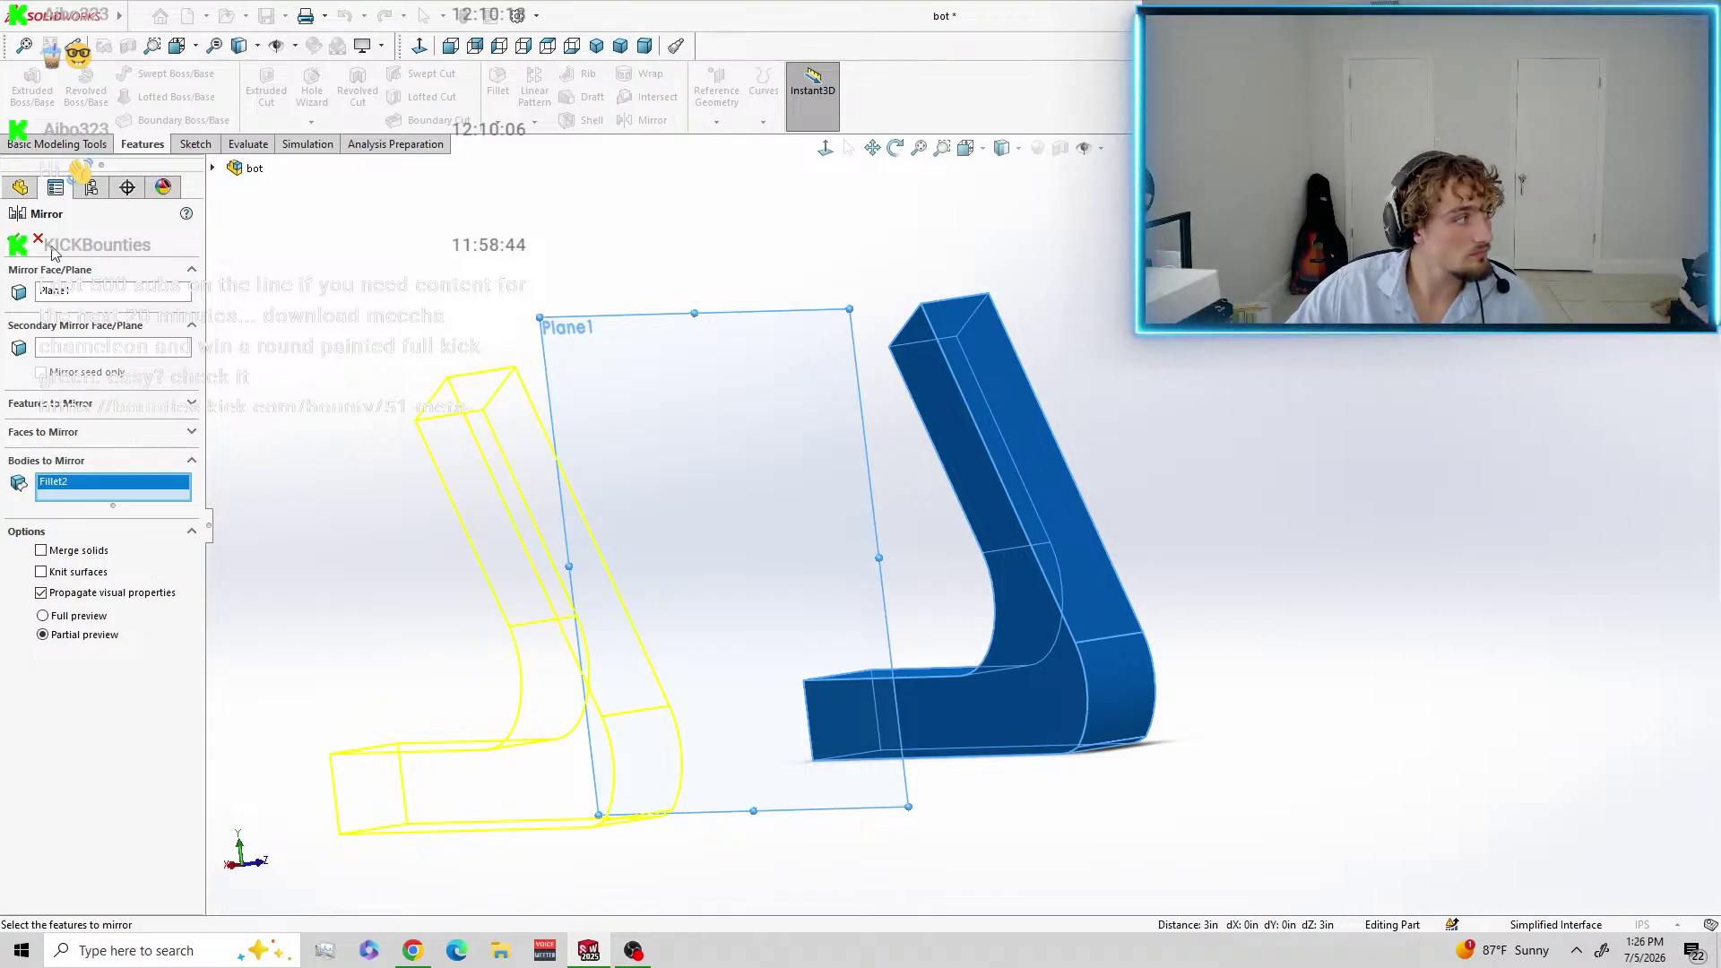
{"action": "left_click", "coordinate": [17, 246]}
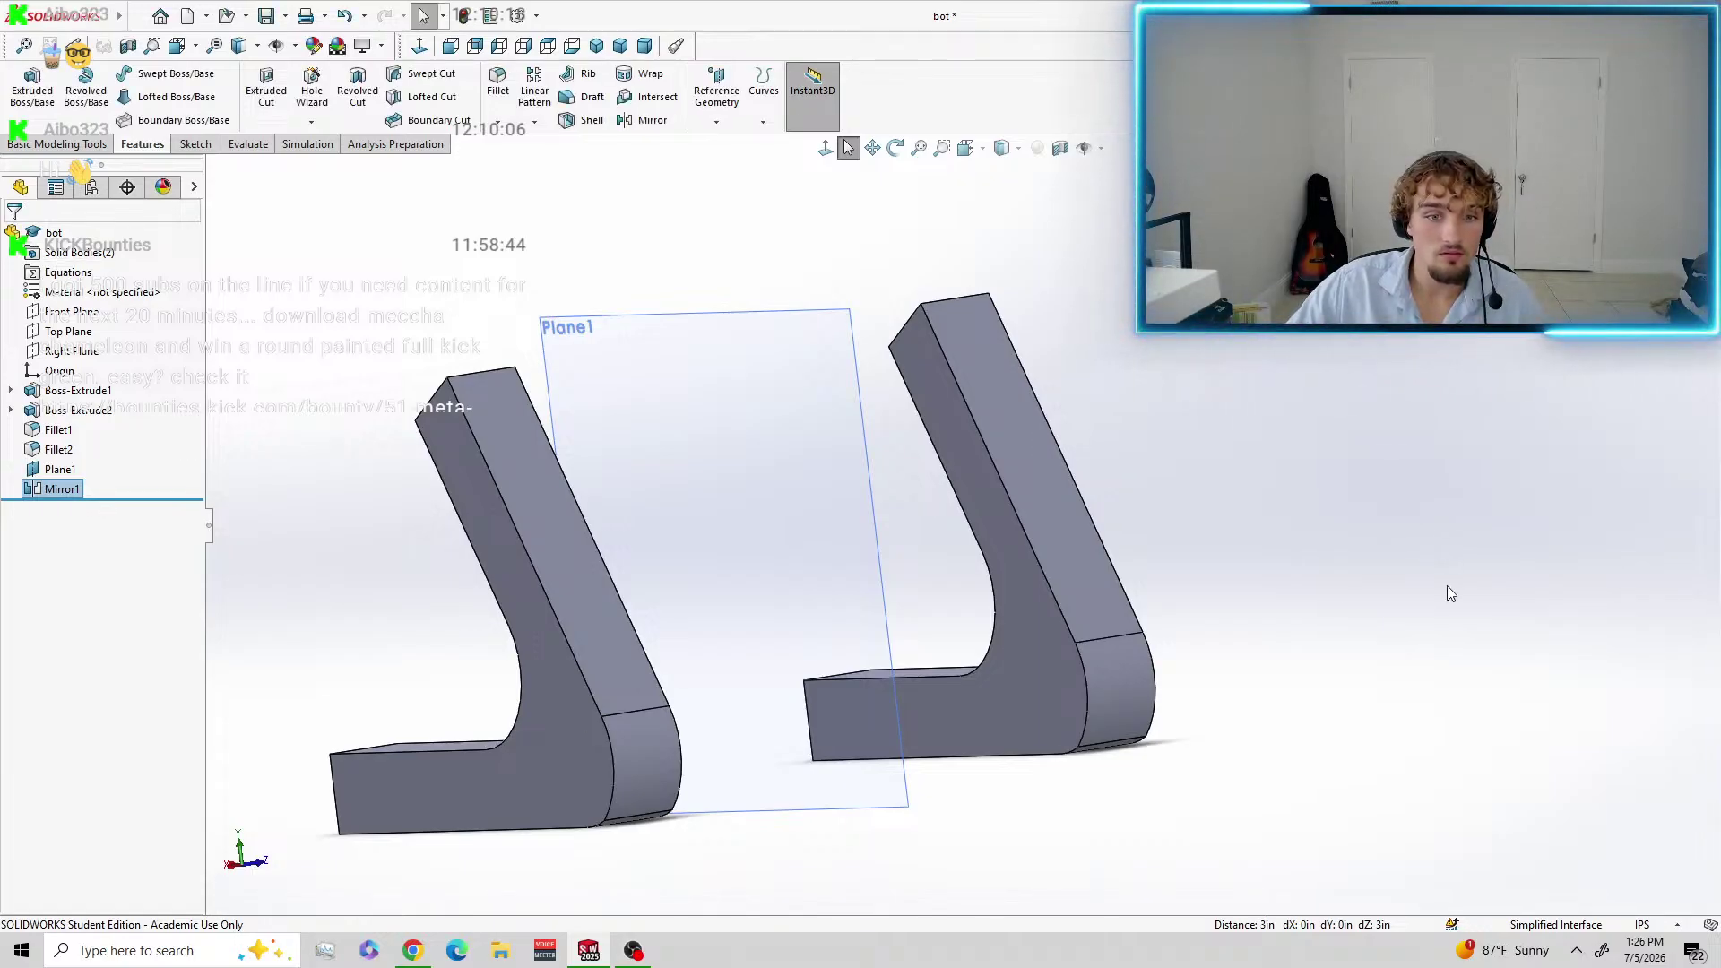
{"action": "middle_click_drag", "start_coordinate": [1322, 569], "coordinate": [1264, 702]}
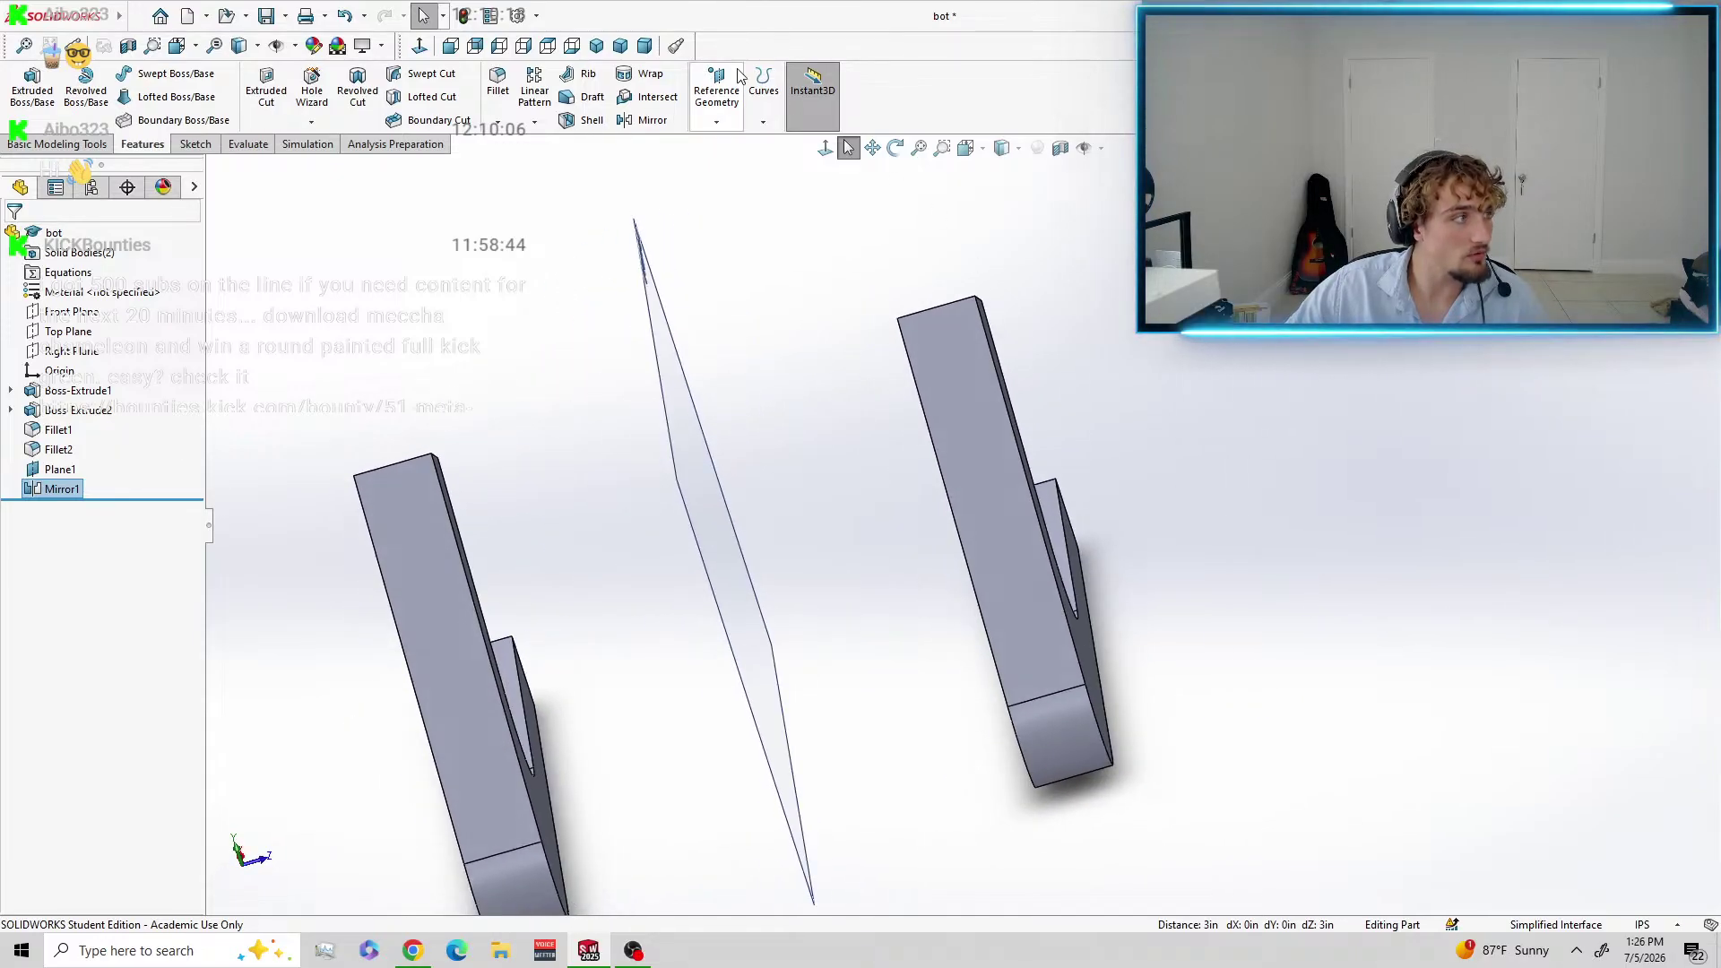
{"action": "left_click", "coordinate": [621, 46]}
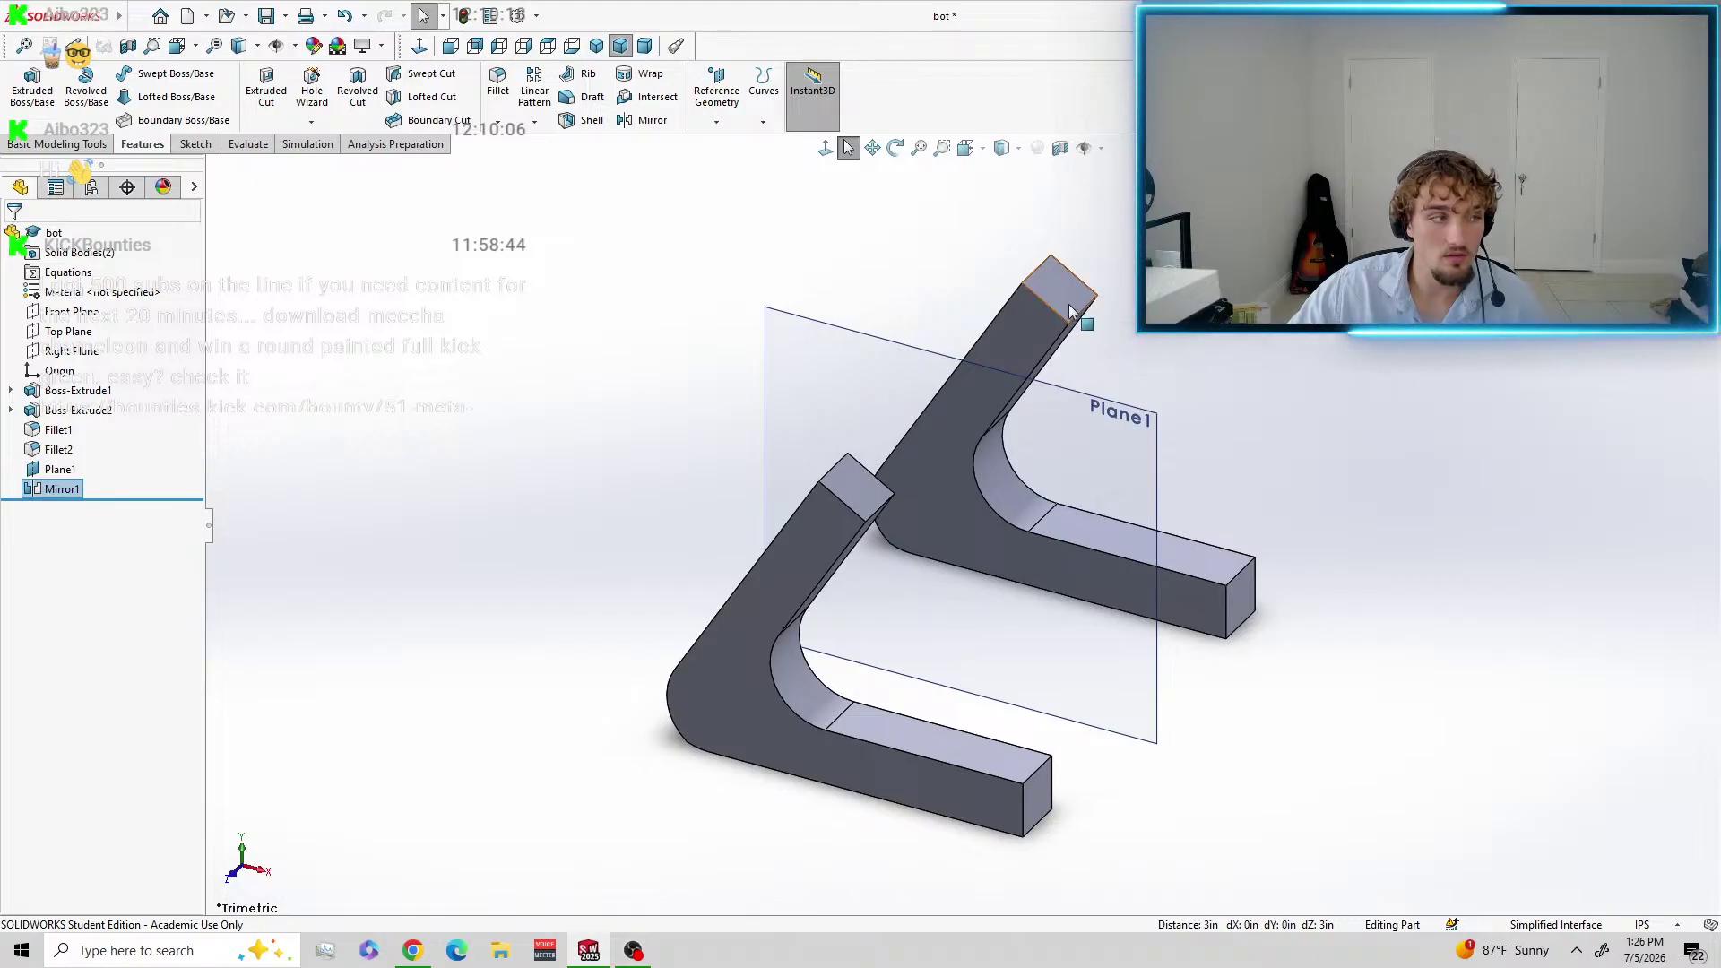
{"action": "left_click", "coordinate": [42, 104]}
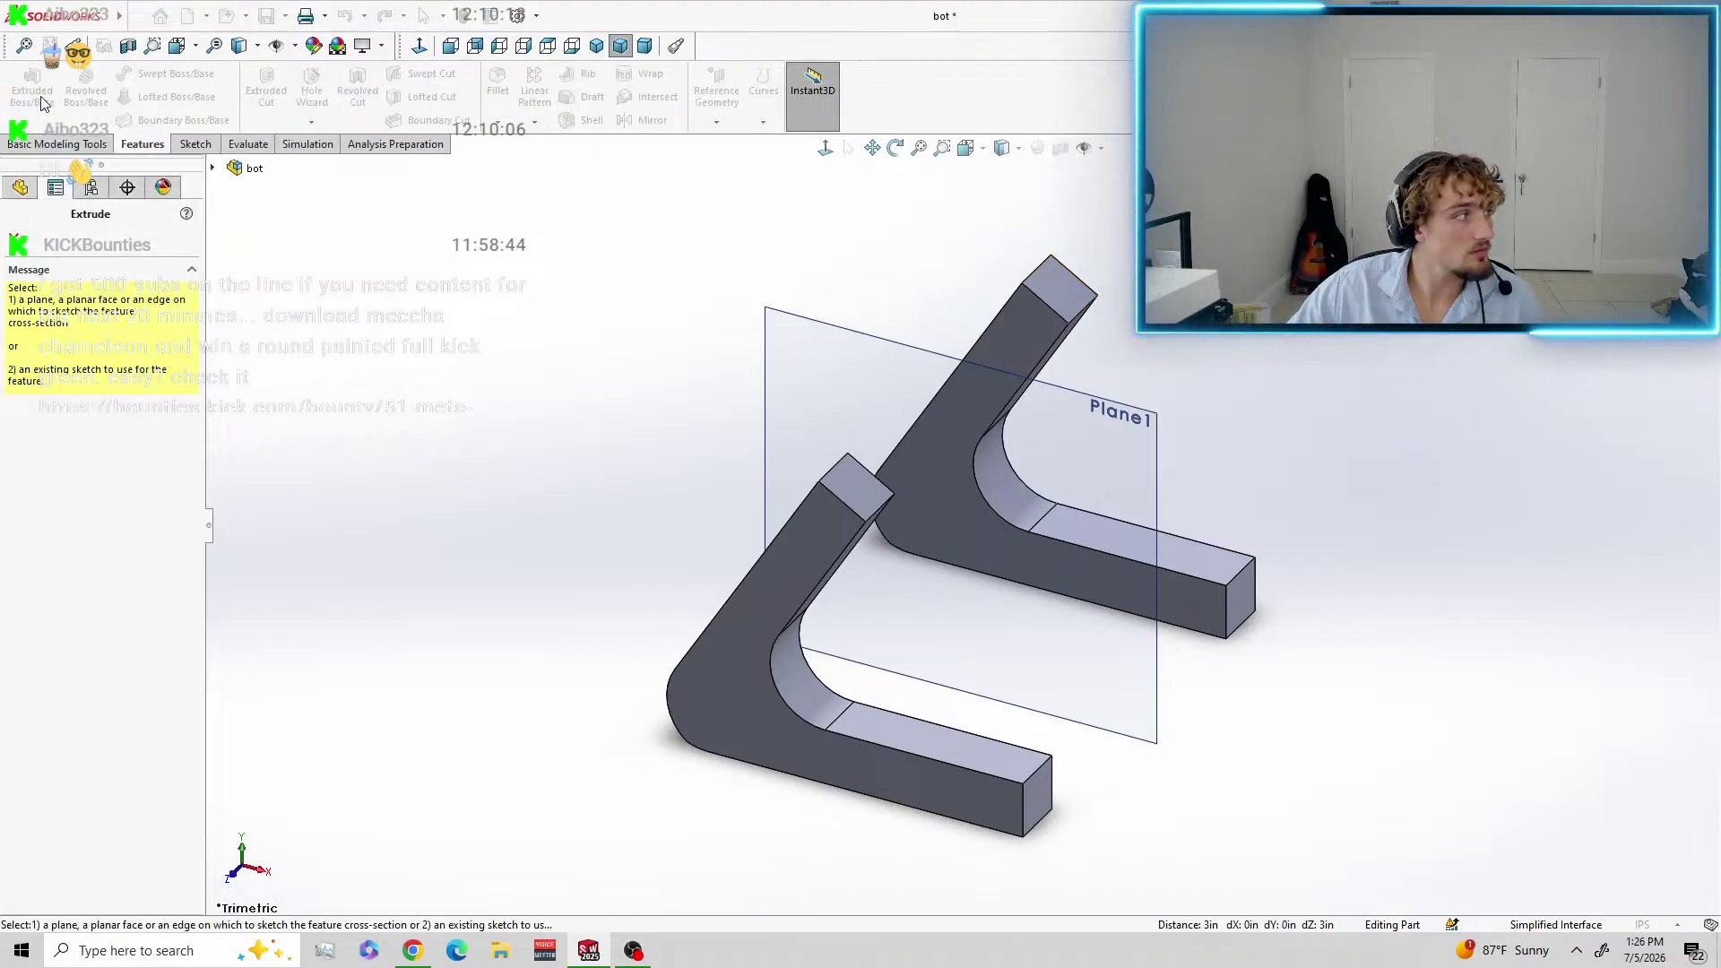
{"action": "left_click", "coordinate": [966, 148]}
{"action": "left_click", "coordinate": [765, 486]}
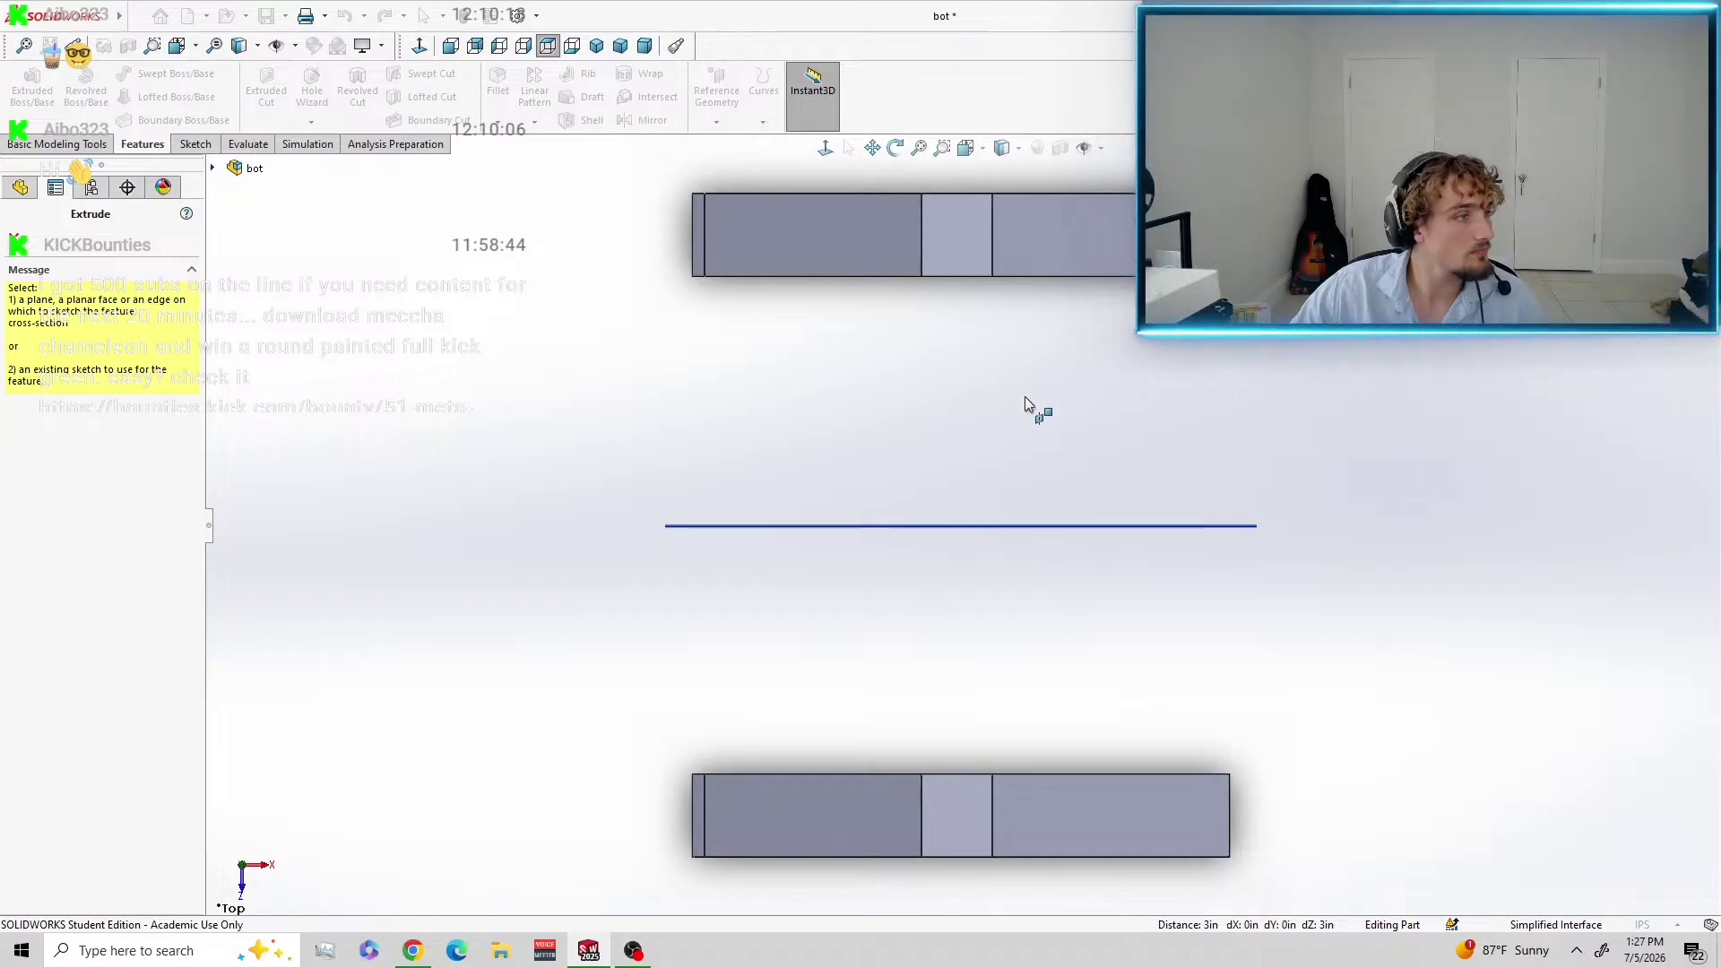
{"action": "key", "text": "Escape"}
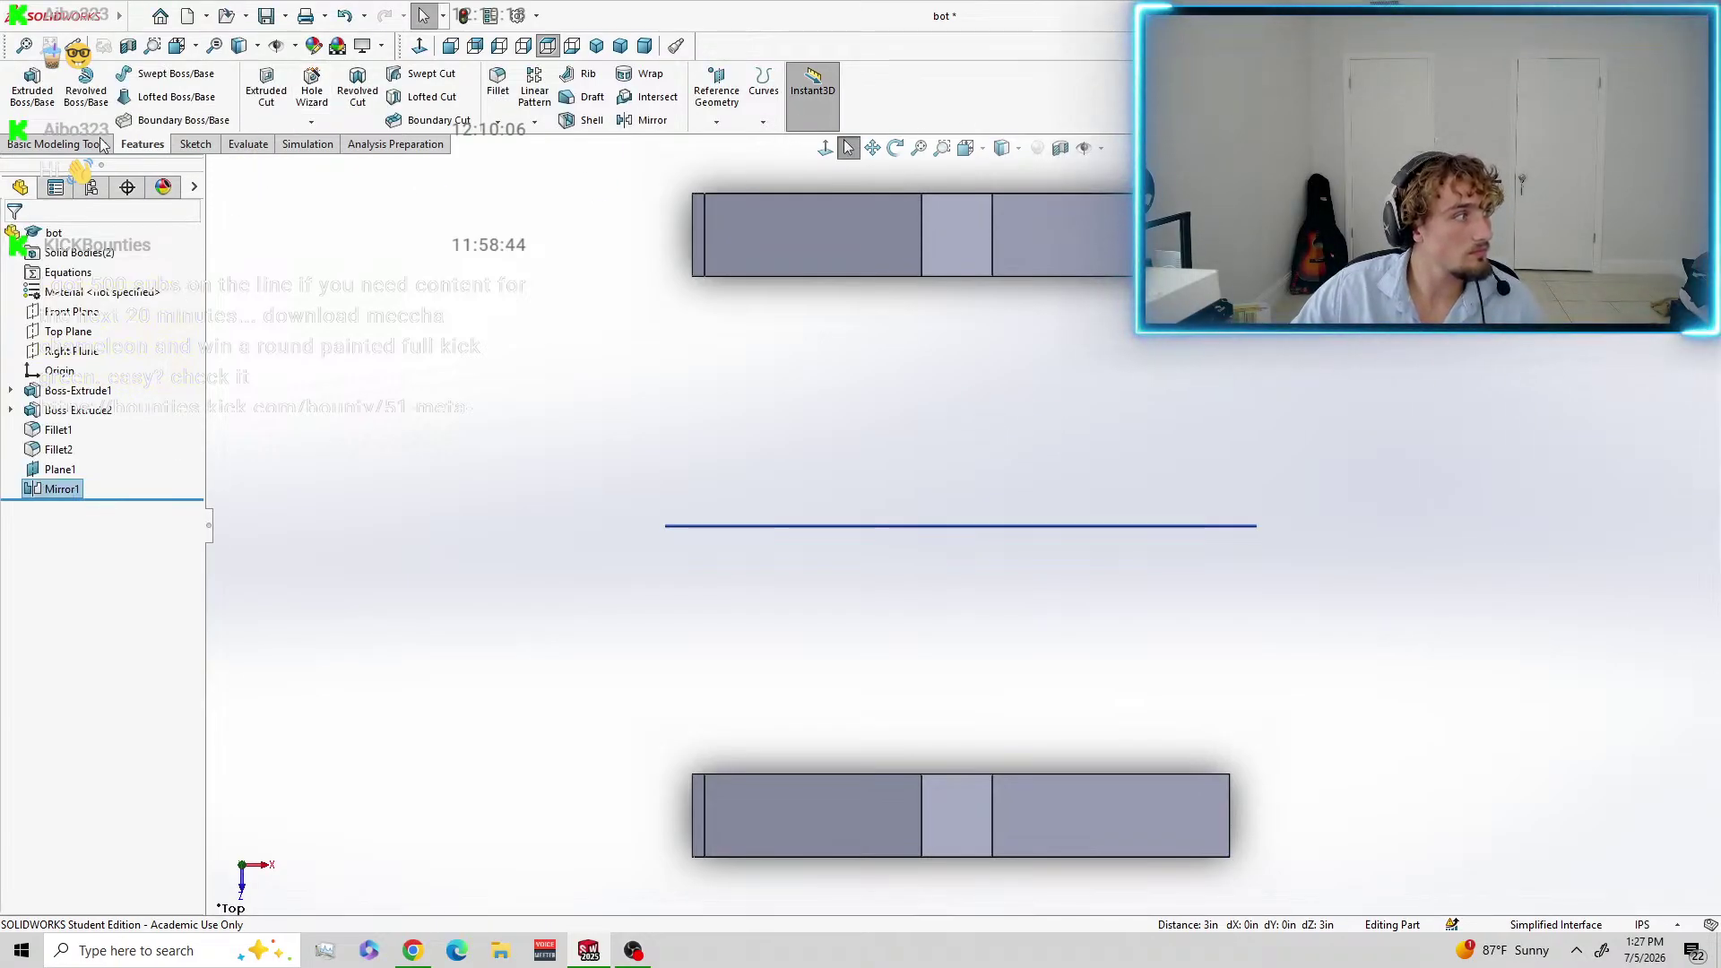
Start a 3D sketch on the part without defining a sketch plane for it.
{"action": "left_click", "coordinate": [191, 145]}
{"action": "left_click", "coordinate": [25, 82]}
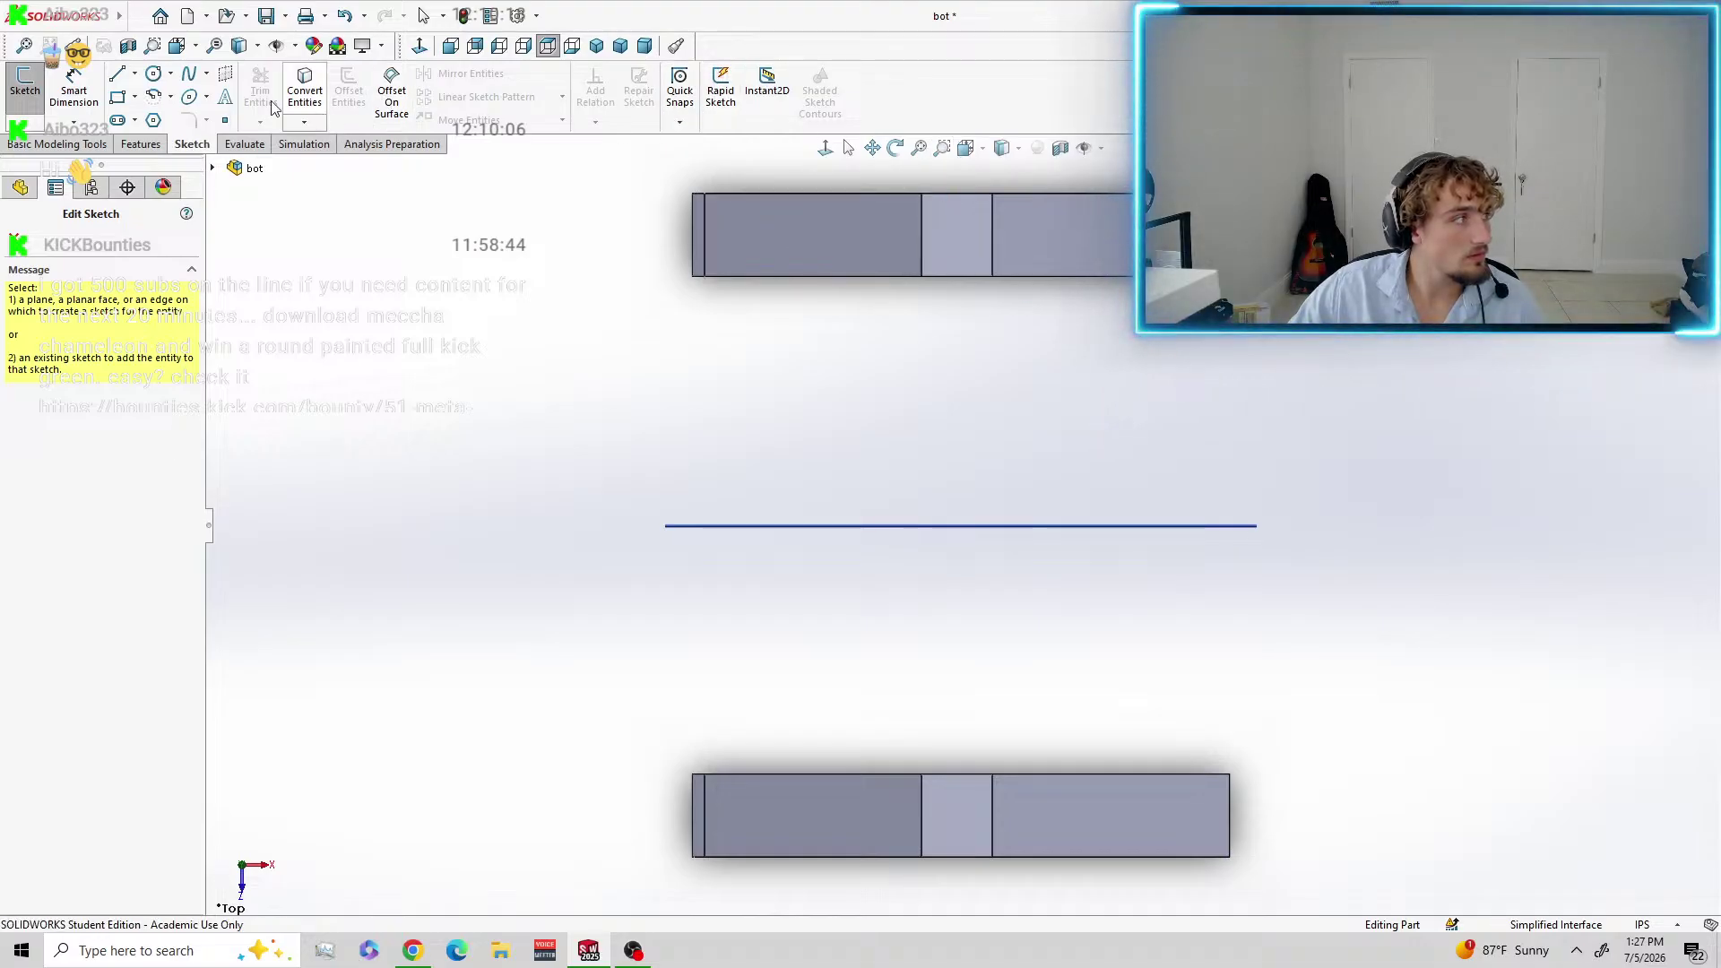
{"action": "left_click", "coordinate": [224, 76]}
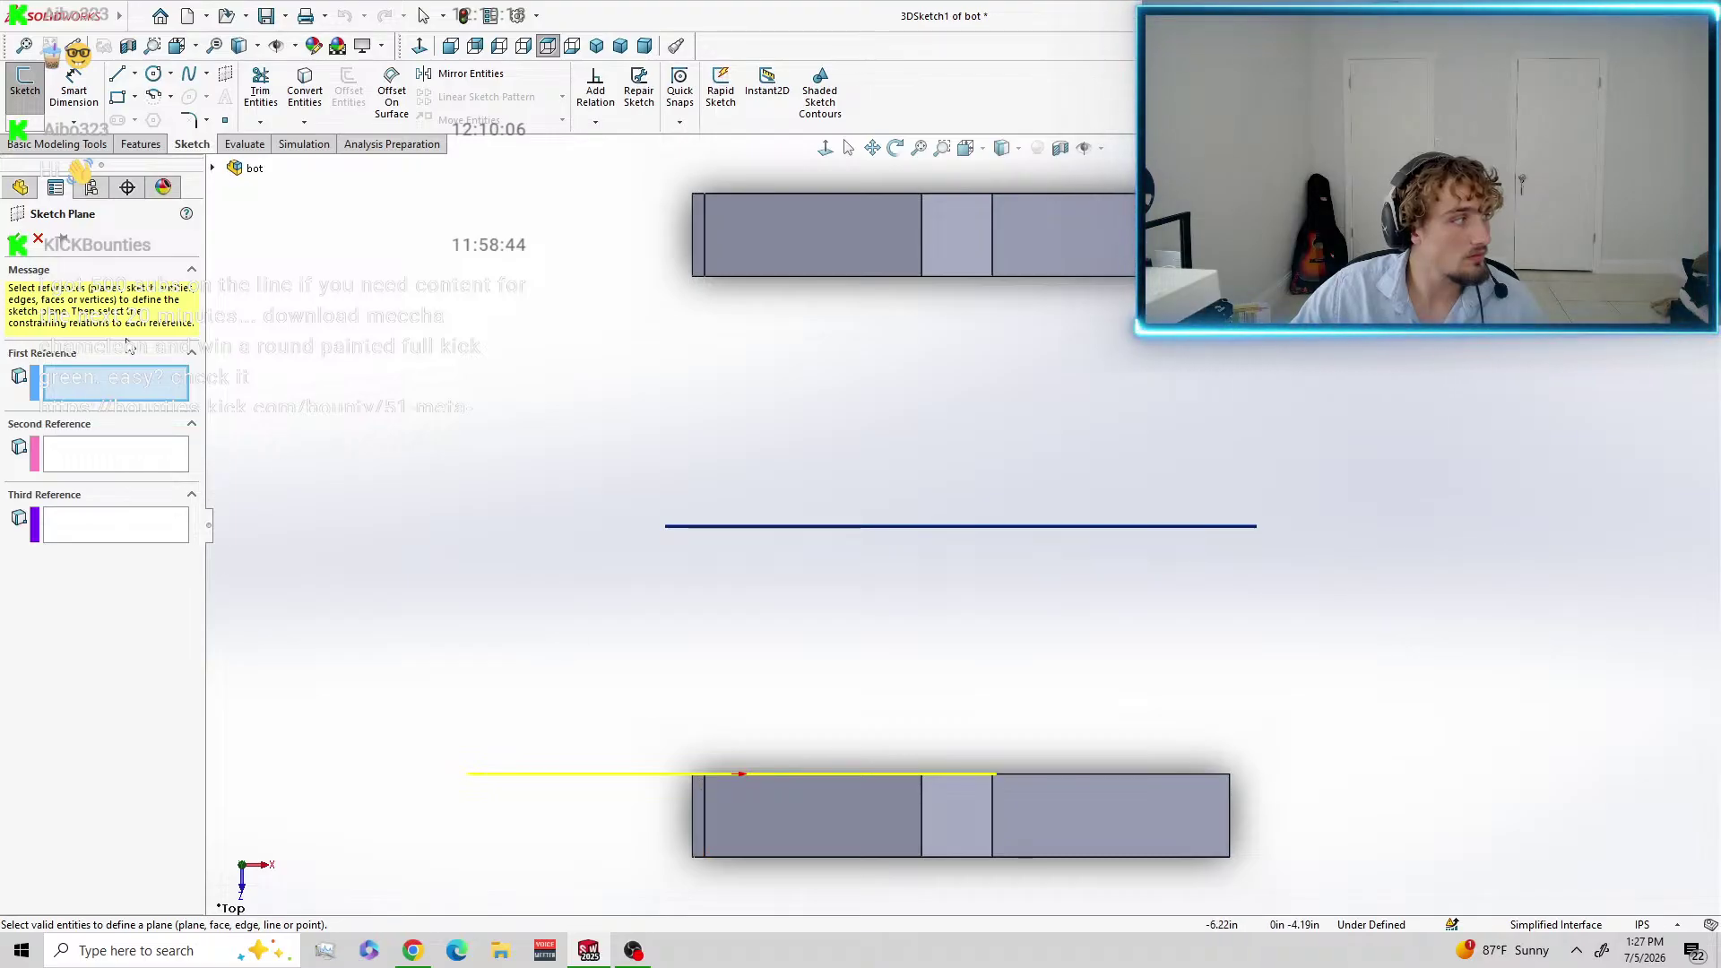
{"action": "left_click", "coordinate": [37, 242]}
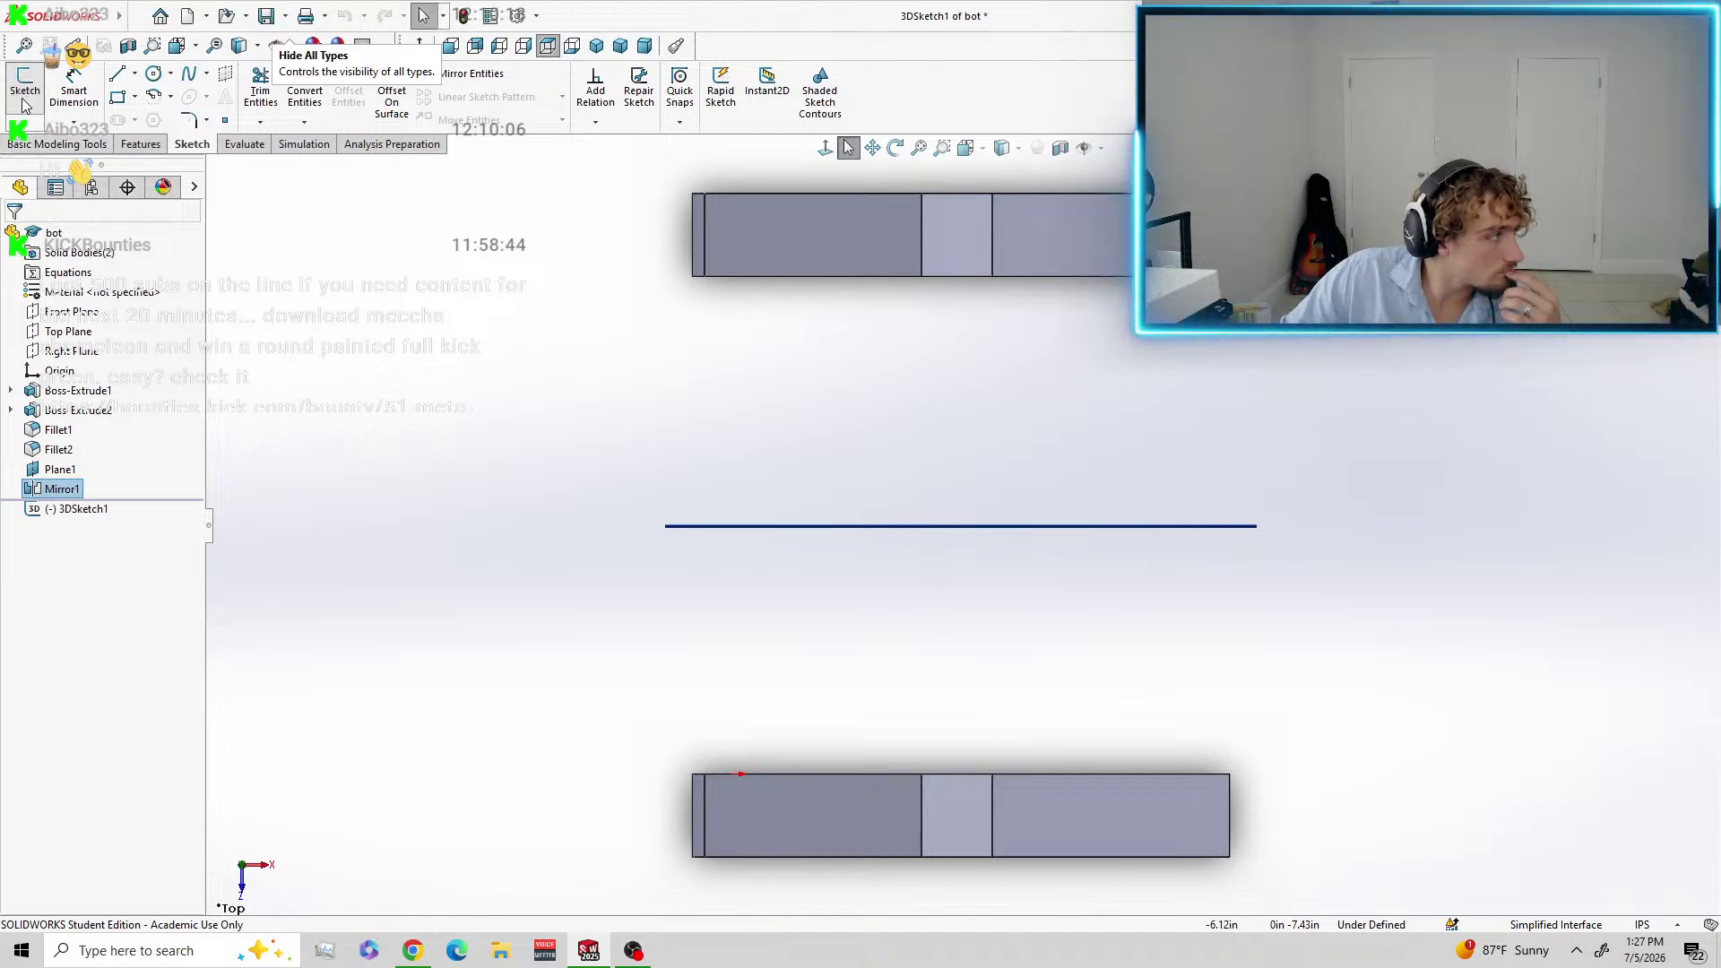
{"action": "left_click", "coordinate": [27, 128]}
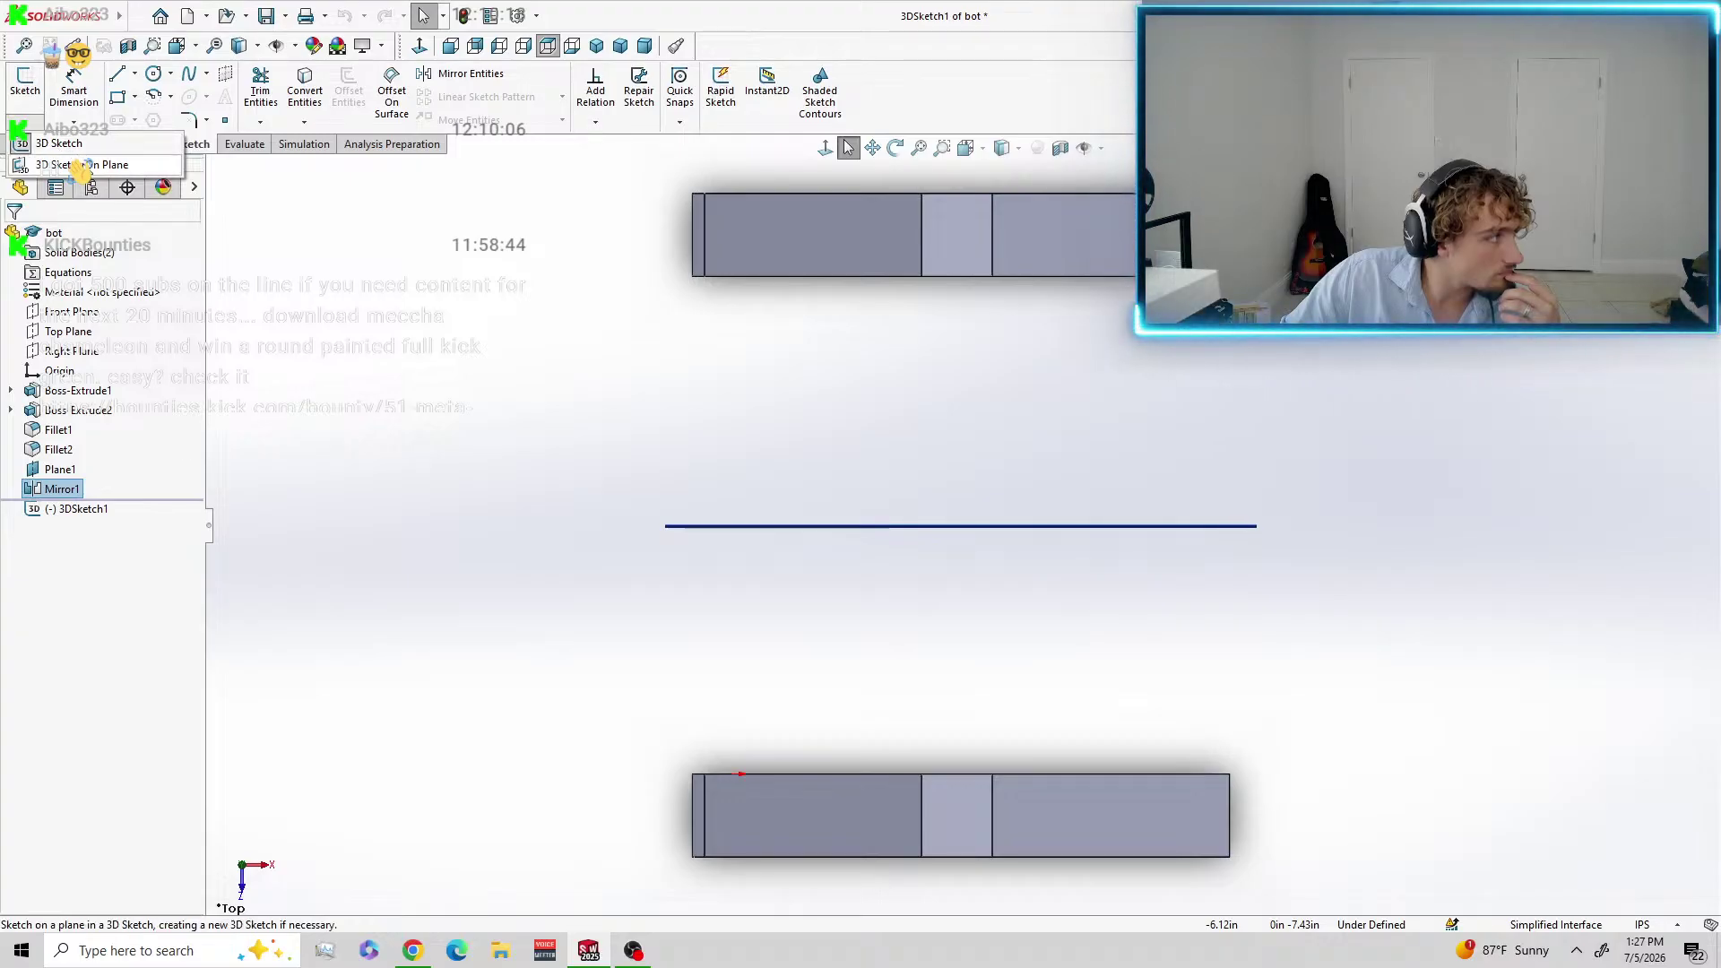
{"action": "left_click", "coordinate": [81, 165]}
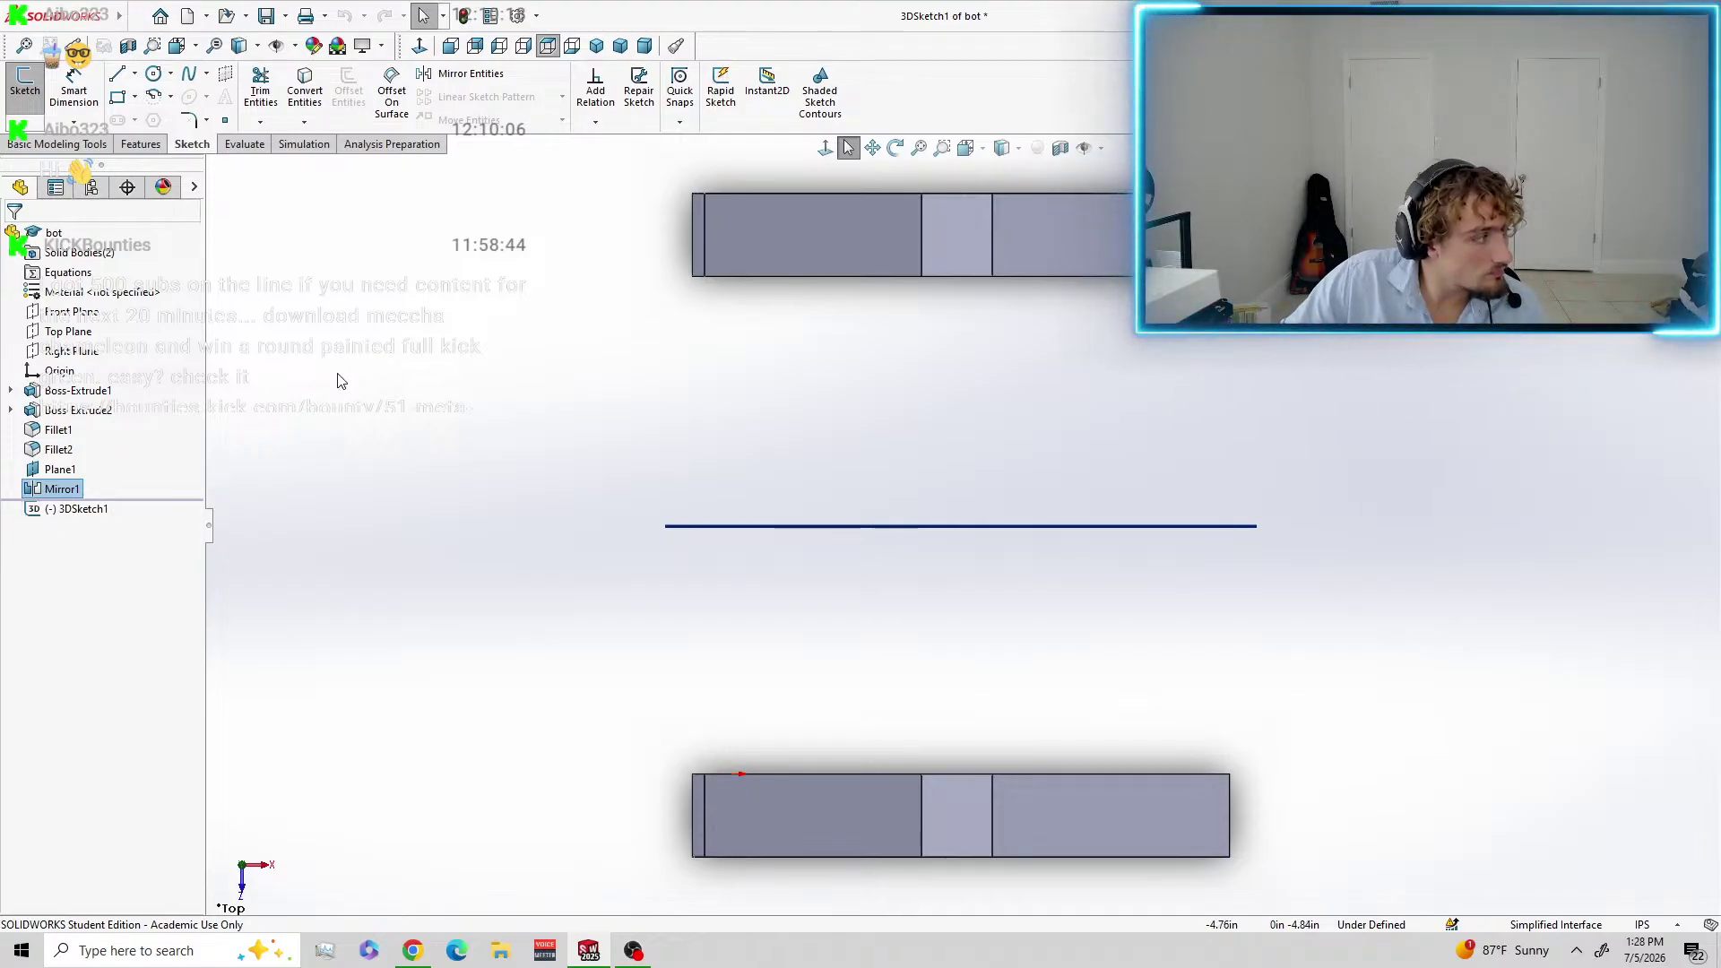
{"action": "key", "text": "Escape"}
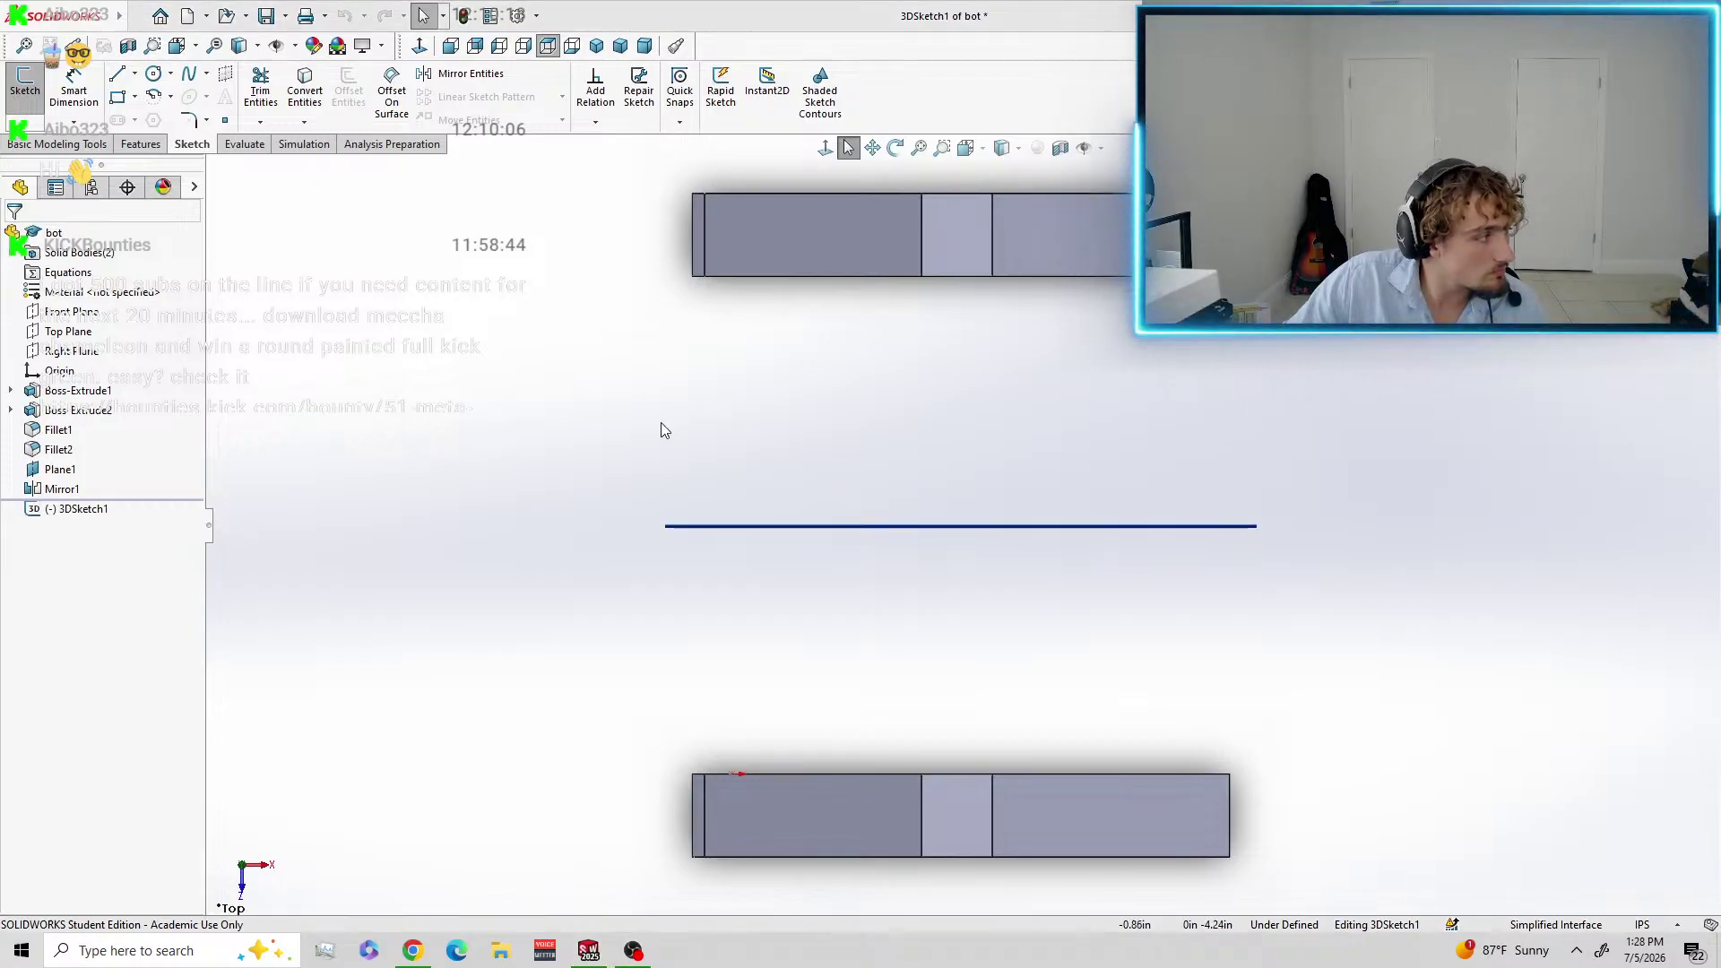
{"action": "key", "text": "super"}
{"action": "key", "text": "super"}
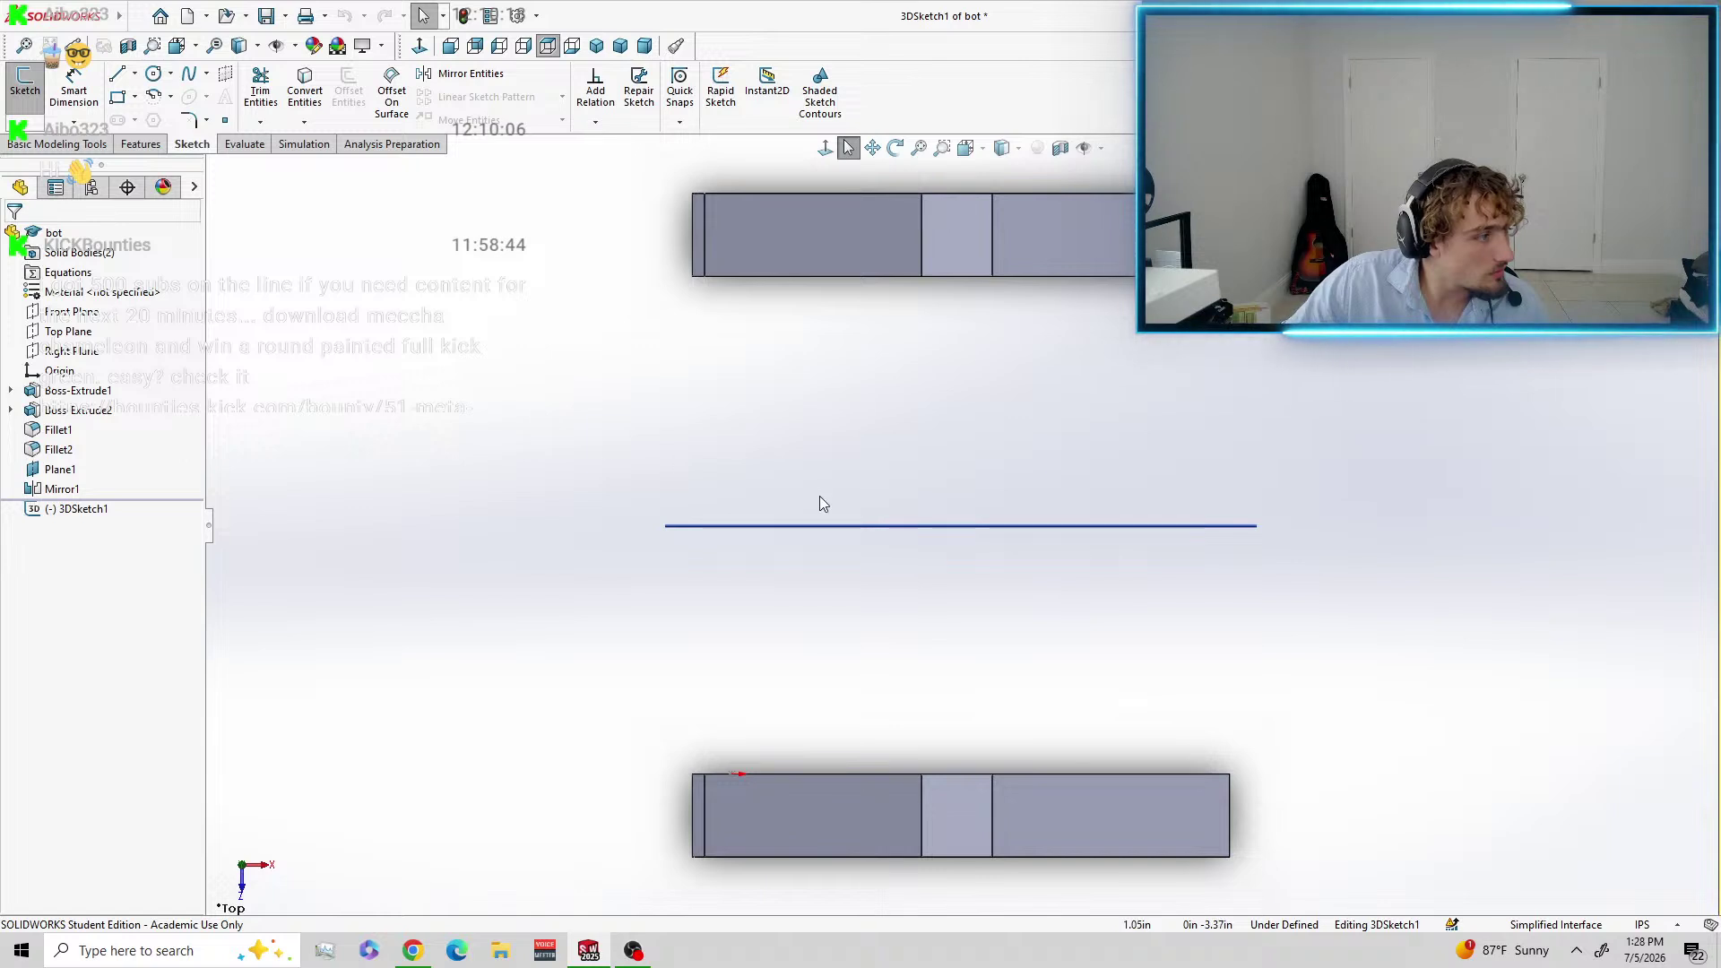
{"action": "left_click", "coordinate": [825, 528]}
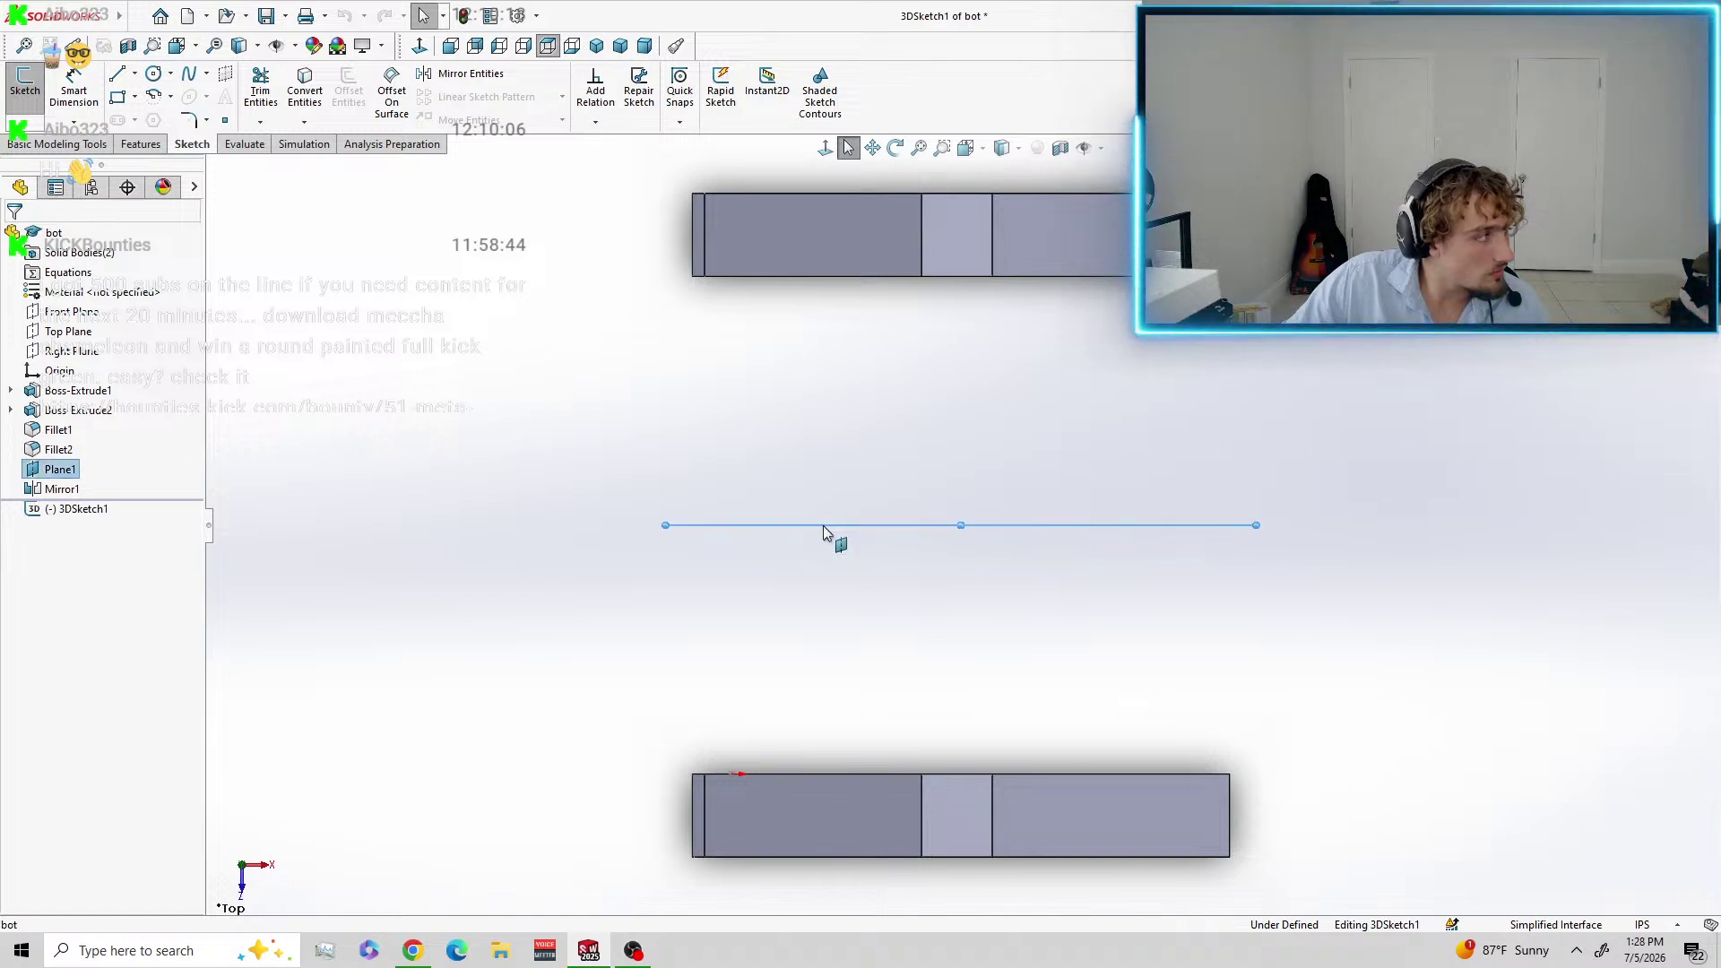
{"action": "left_click", "coordinate": [608, 417]}
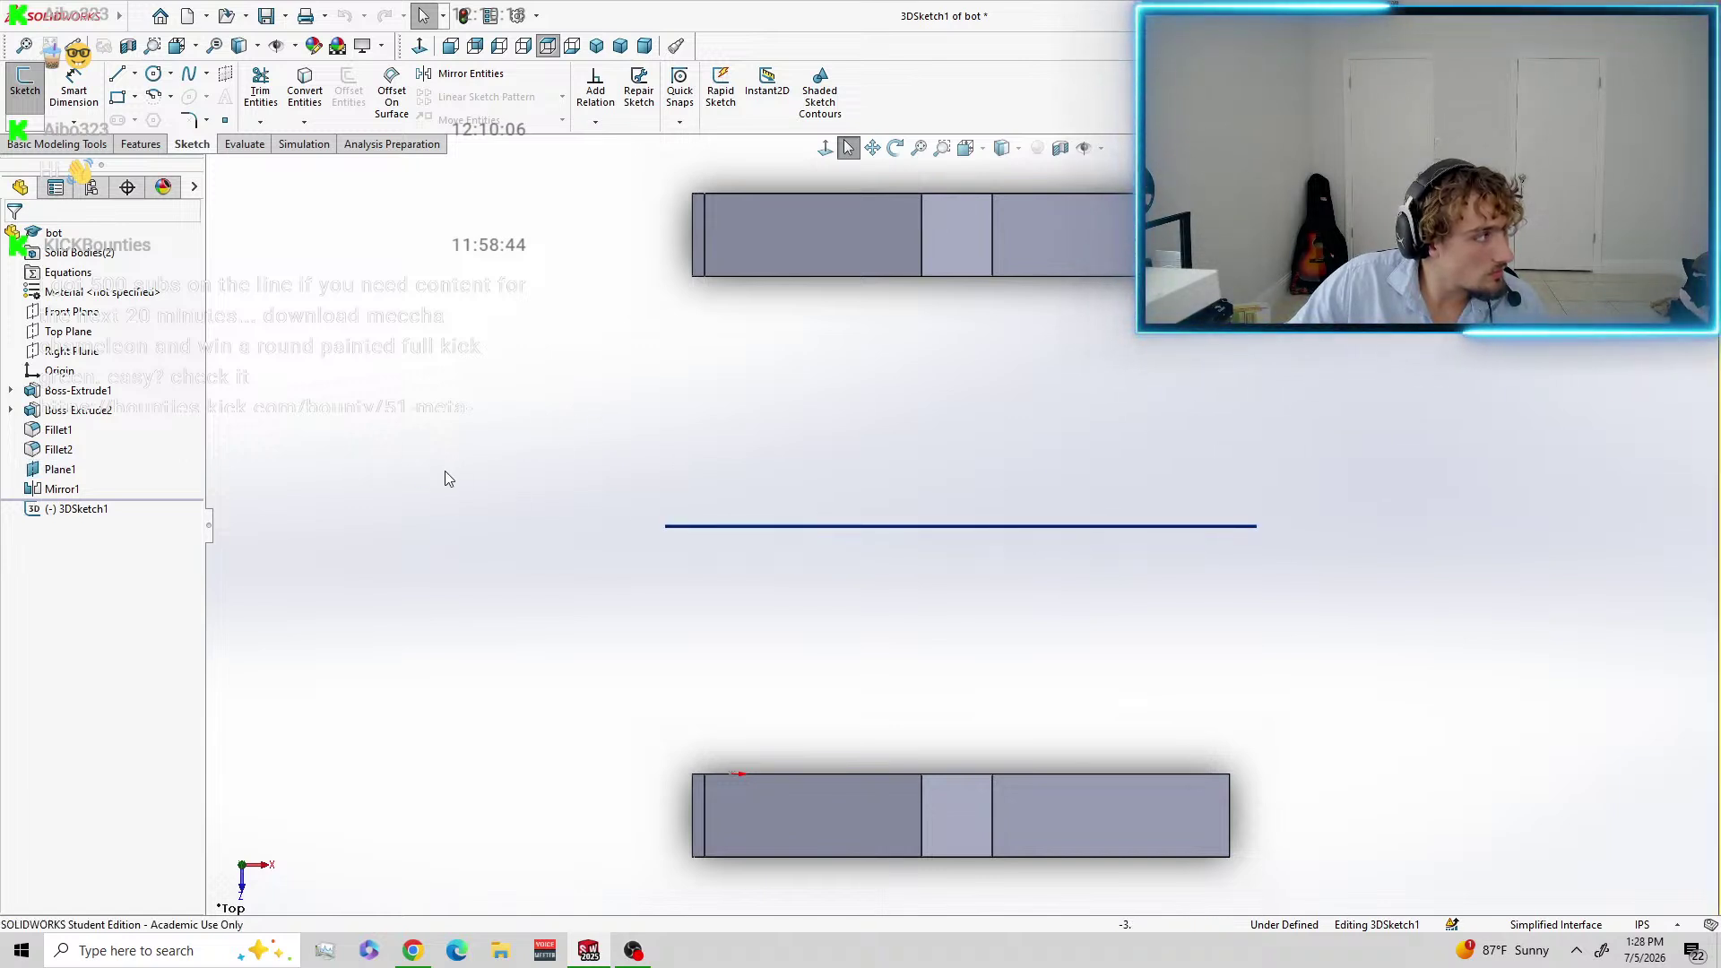
{"action": "left_click", "coordinate": [141, 144]}
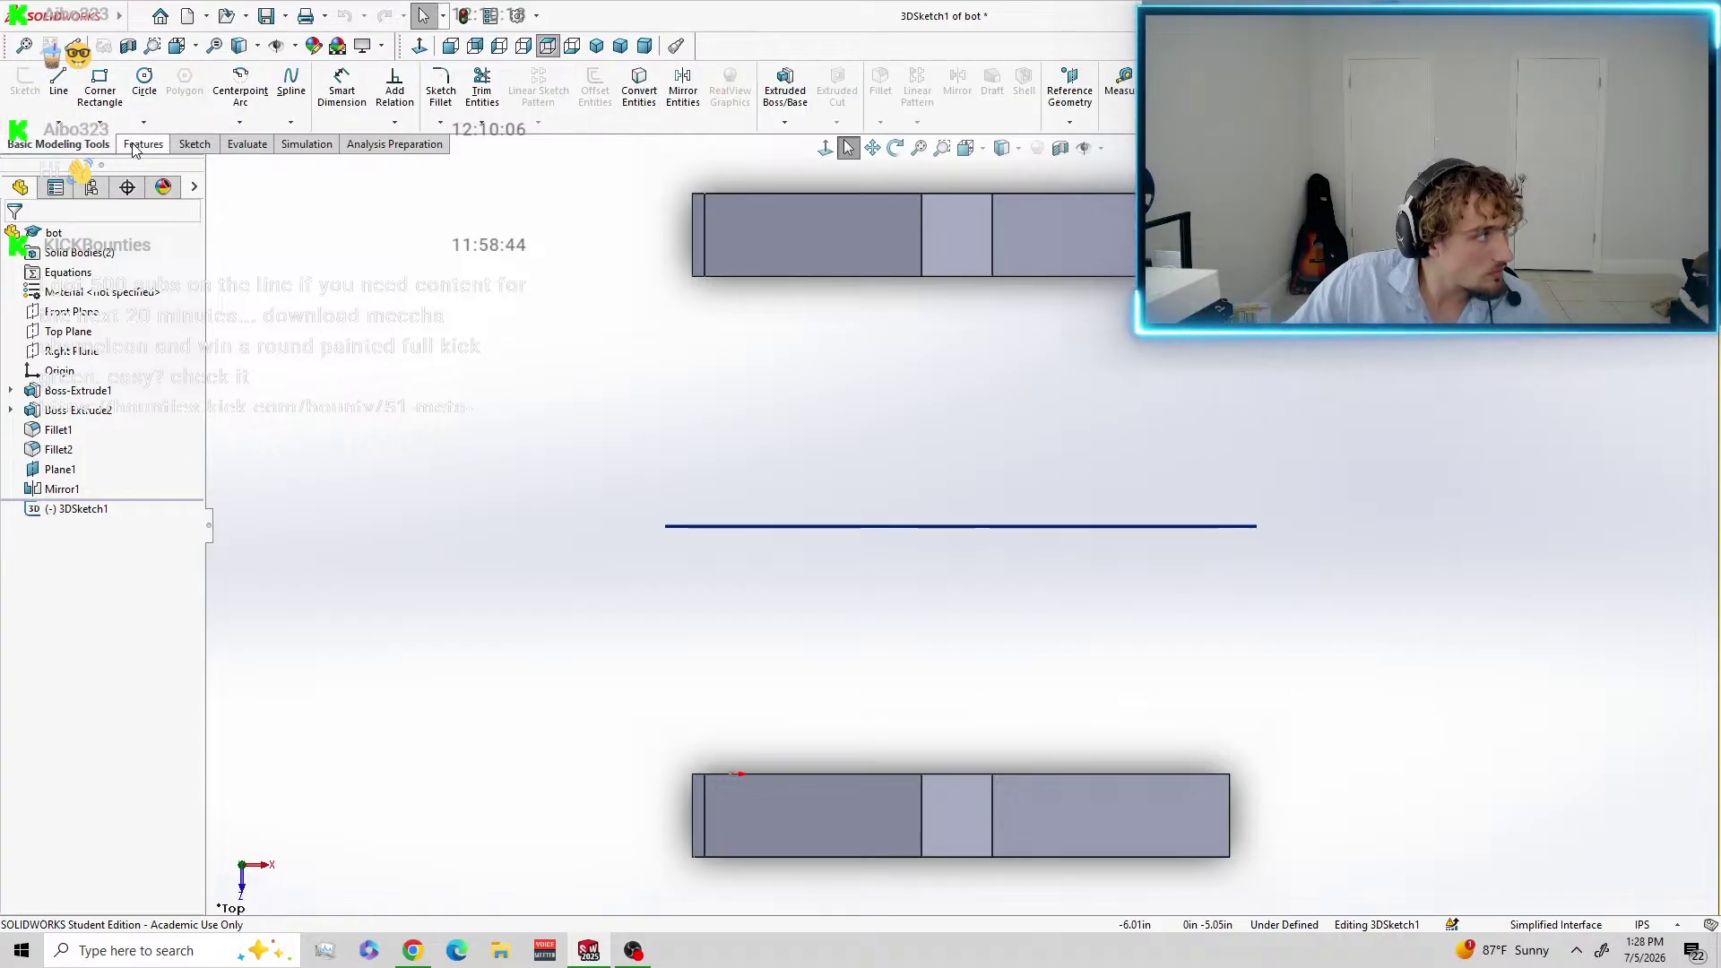
{"action": "left_click", "coordinate": [195, 145]}
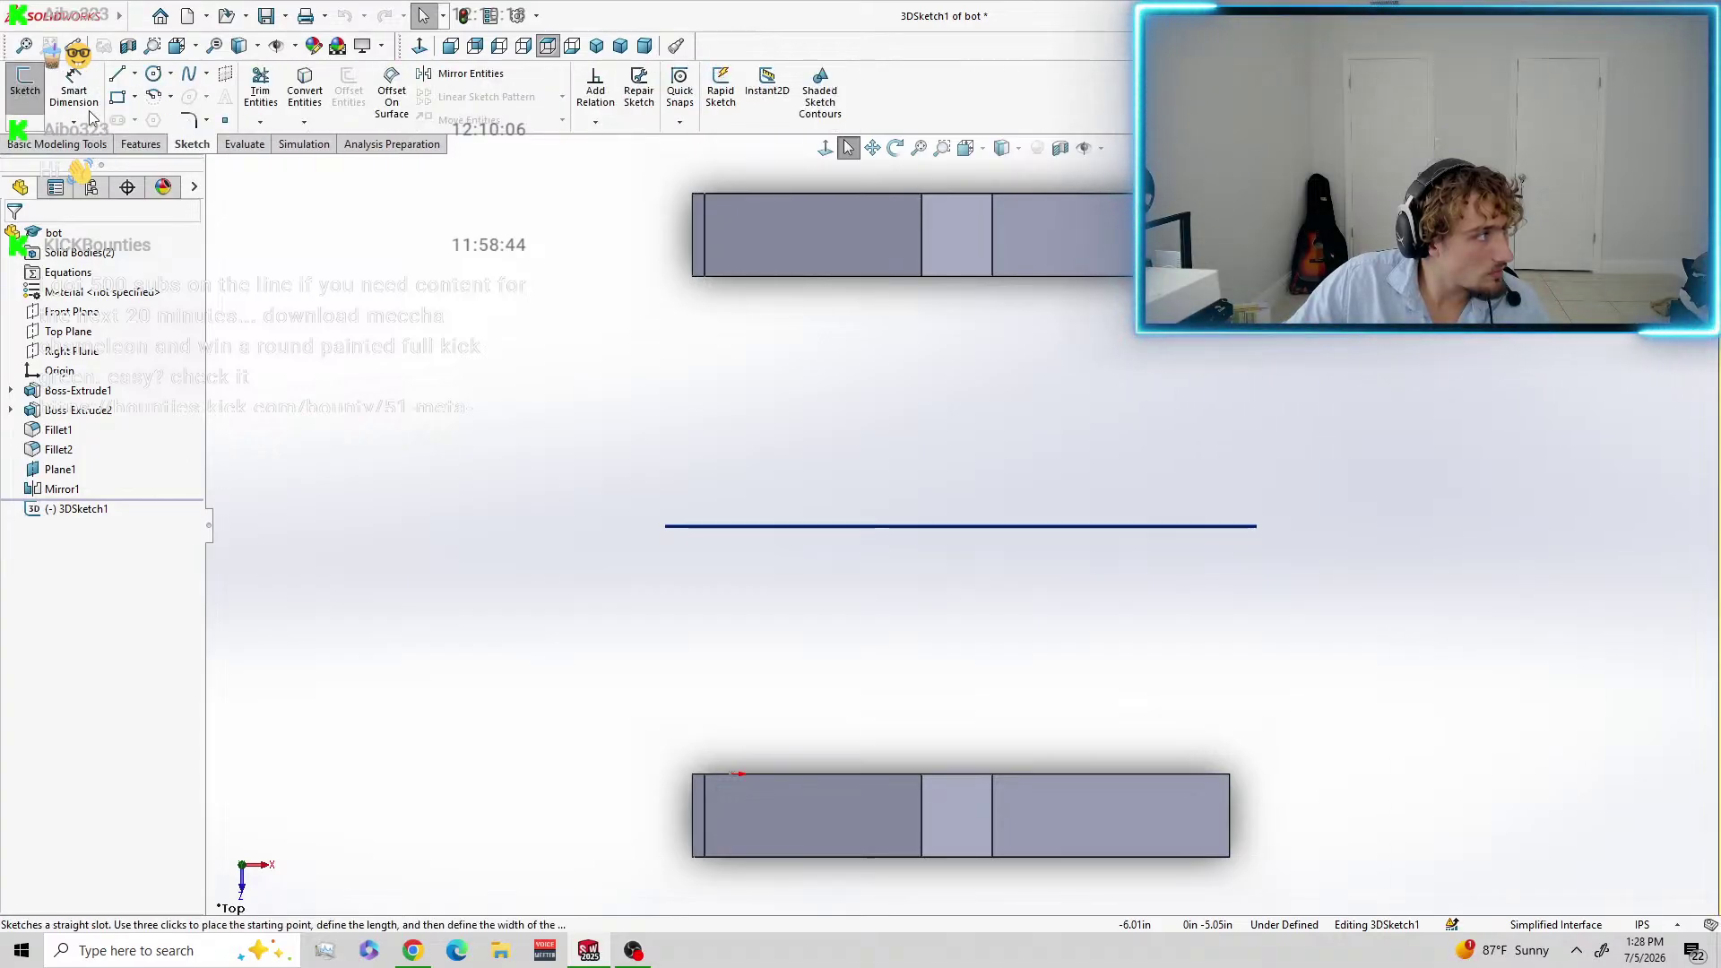
{"action": "left_click", "coordinate": [107, 513]}
{"action": "right_click", "coordinate": [106, 513]}
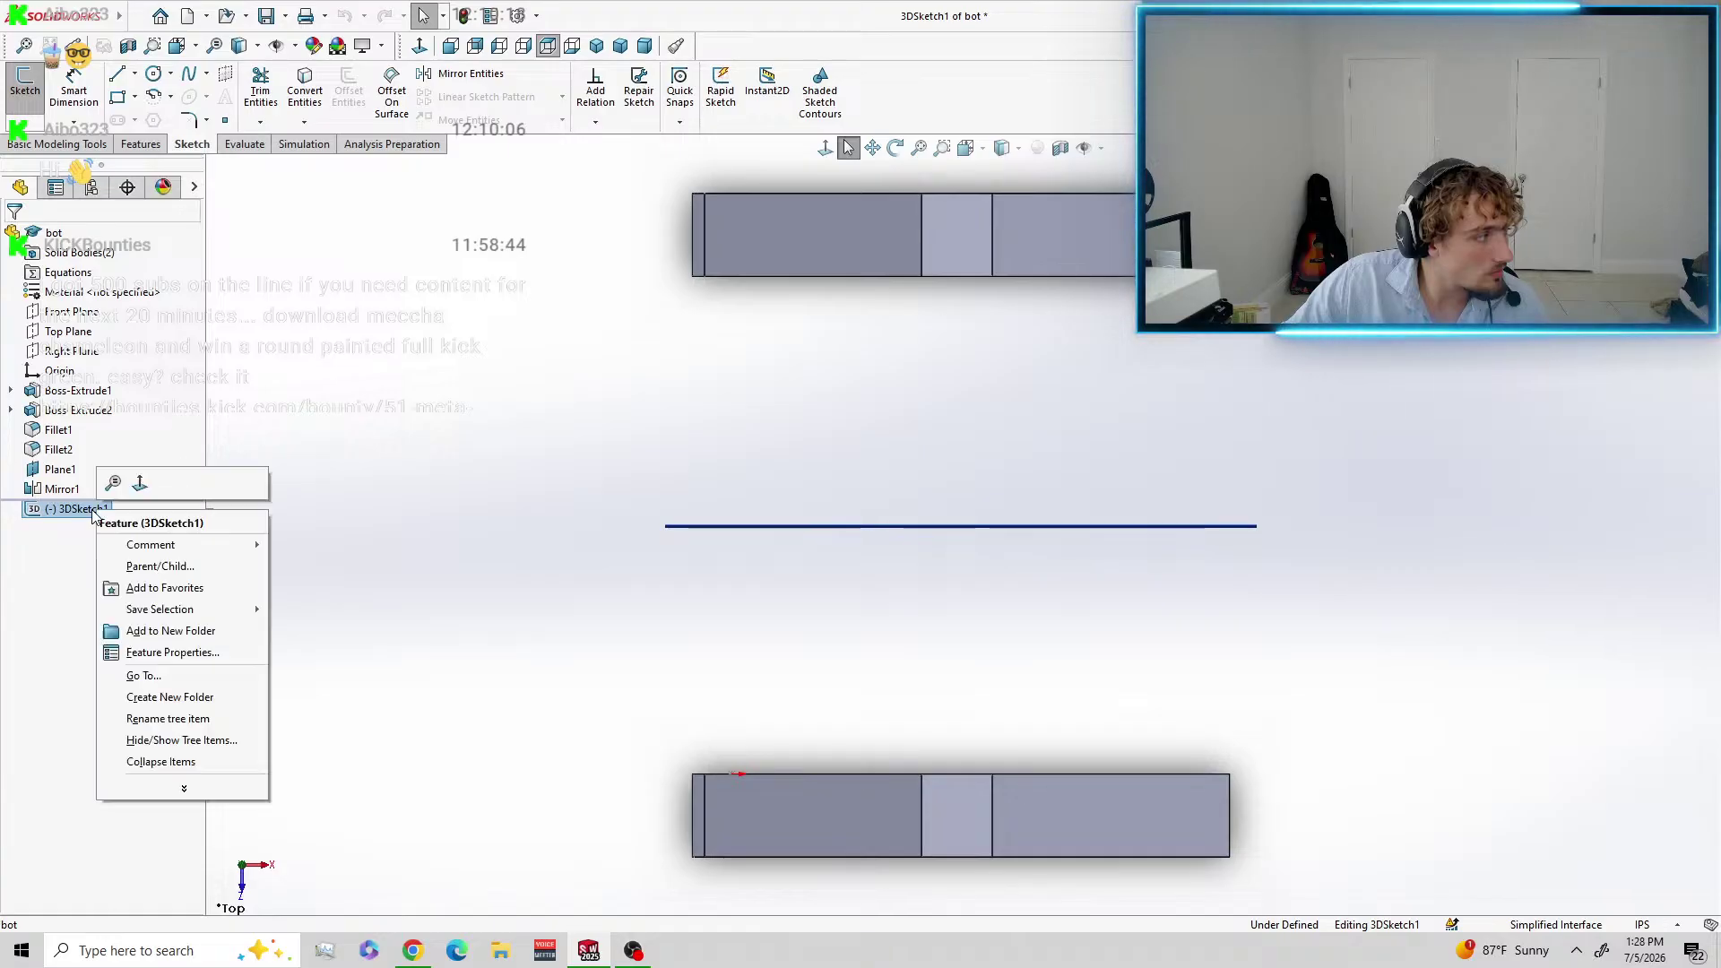
{"action": "left_click", "coordinate": [375, 475]}
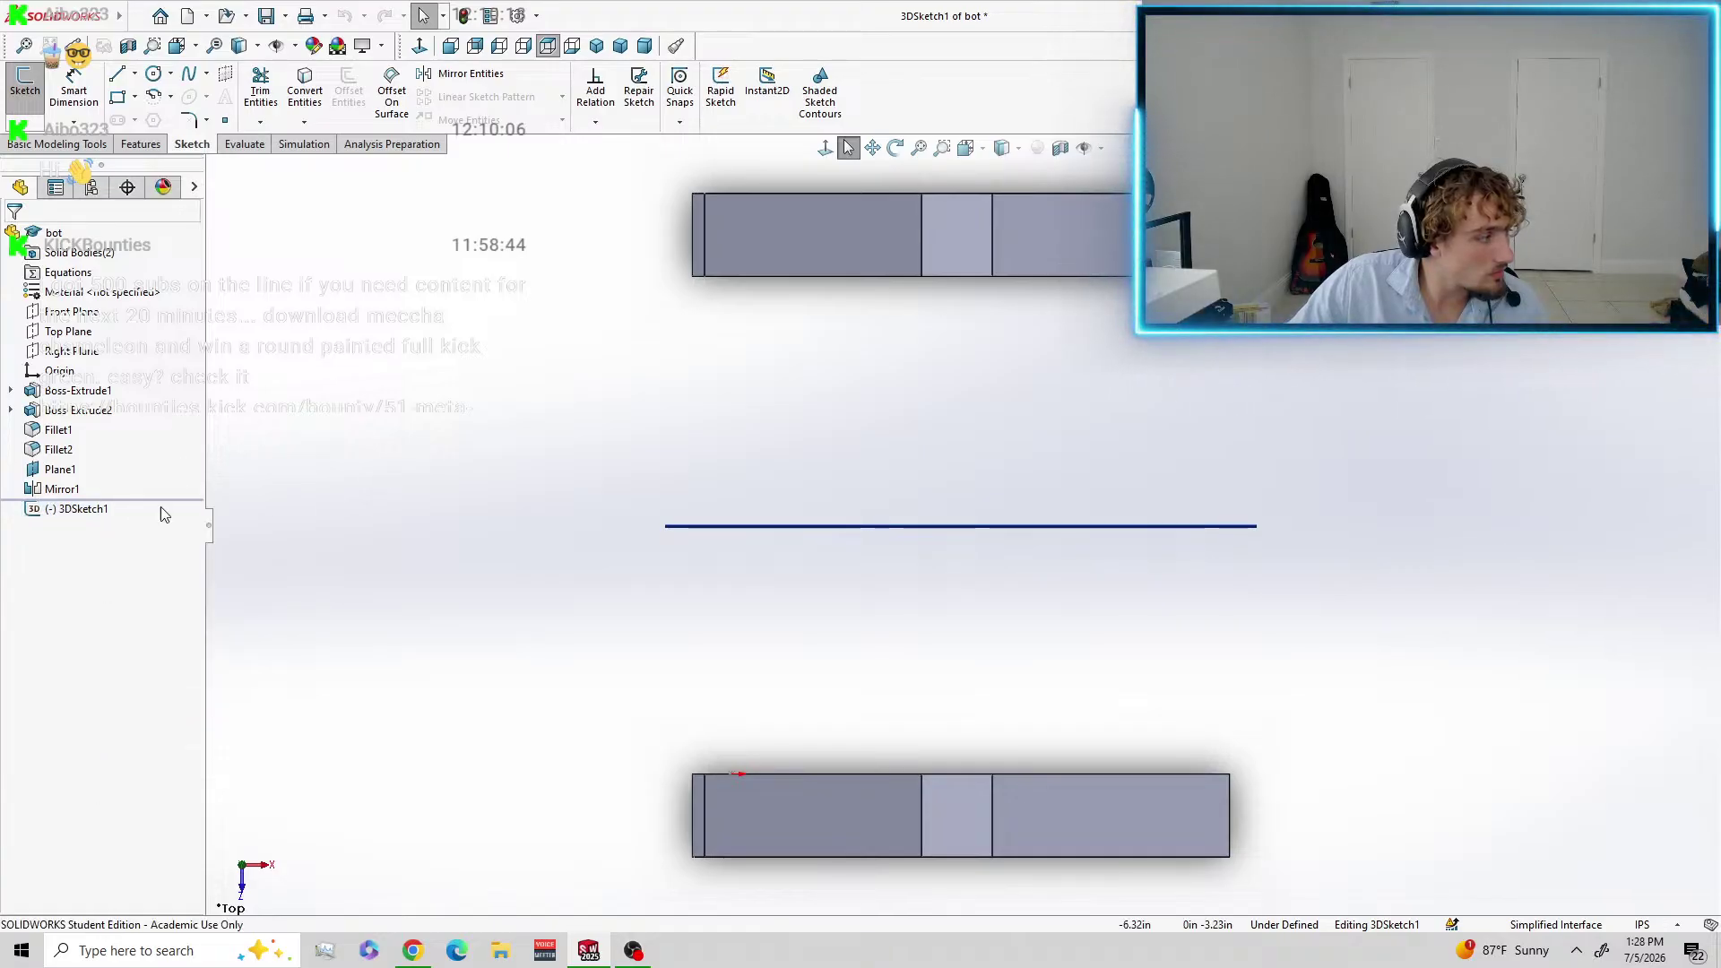
{"action": "right_click", "coordinate": [69, 510]}
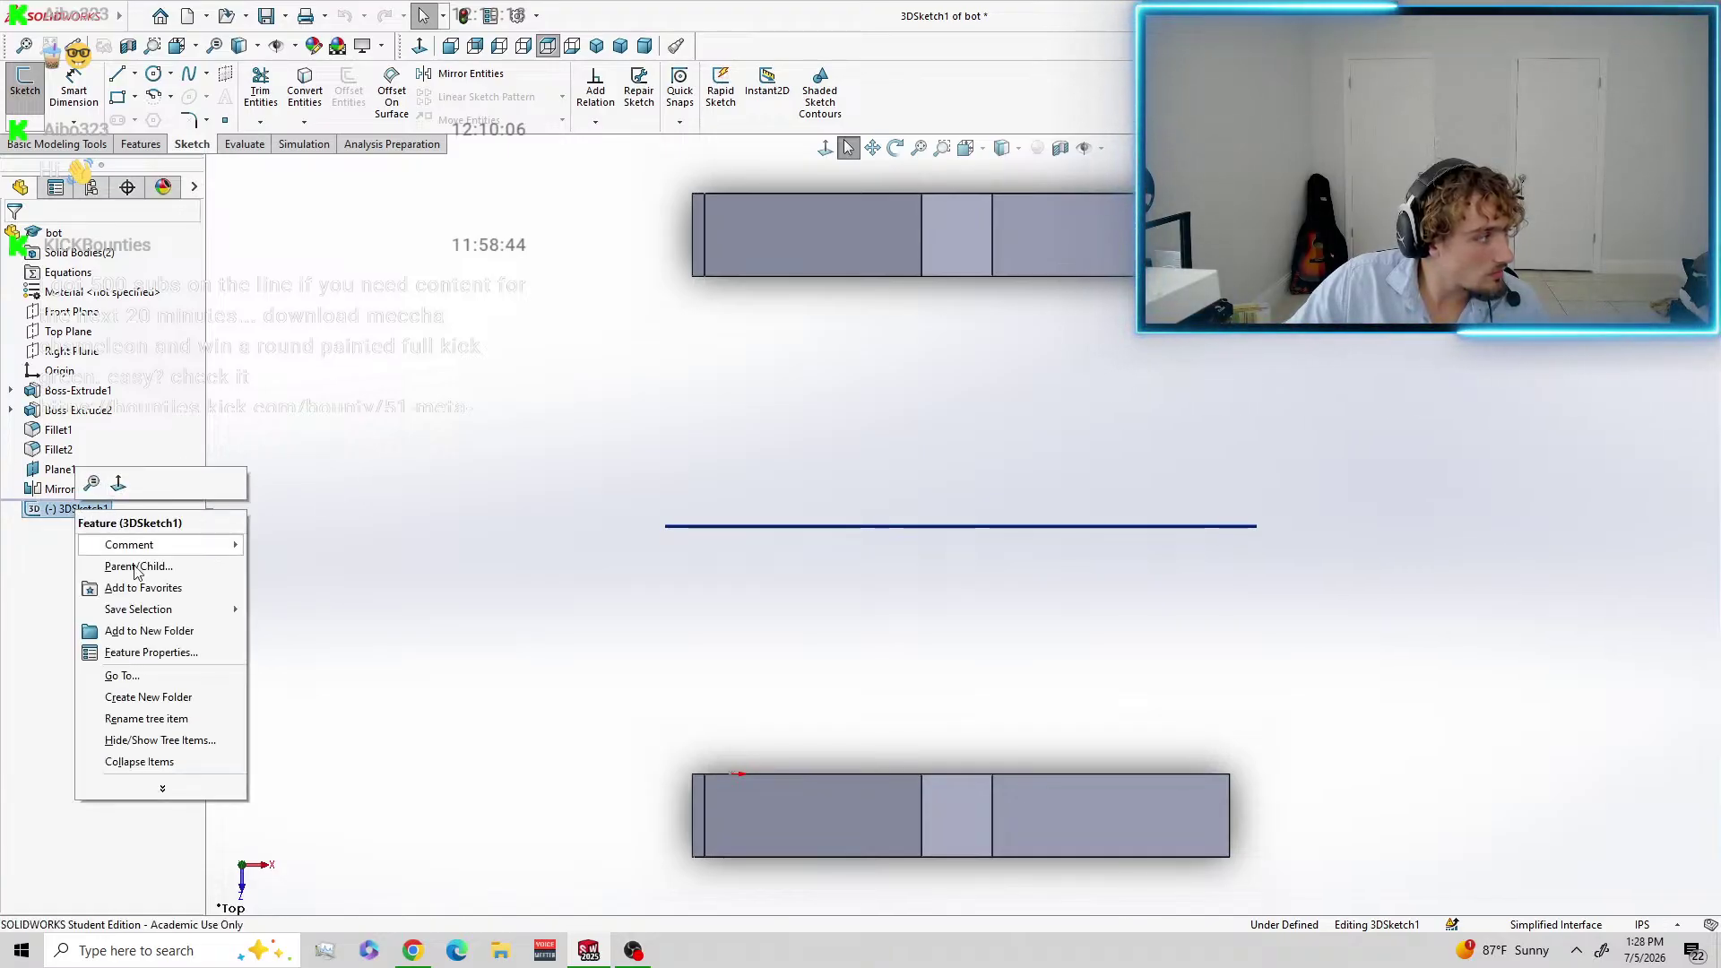
{"action": "left_click", "coordinate": [67, 518]}
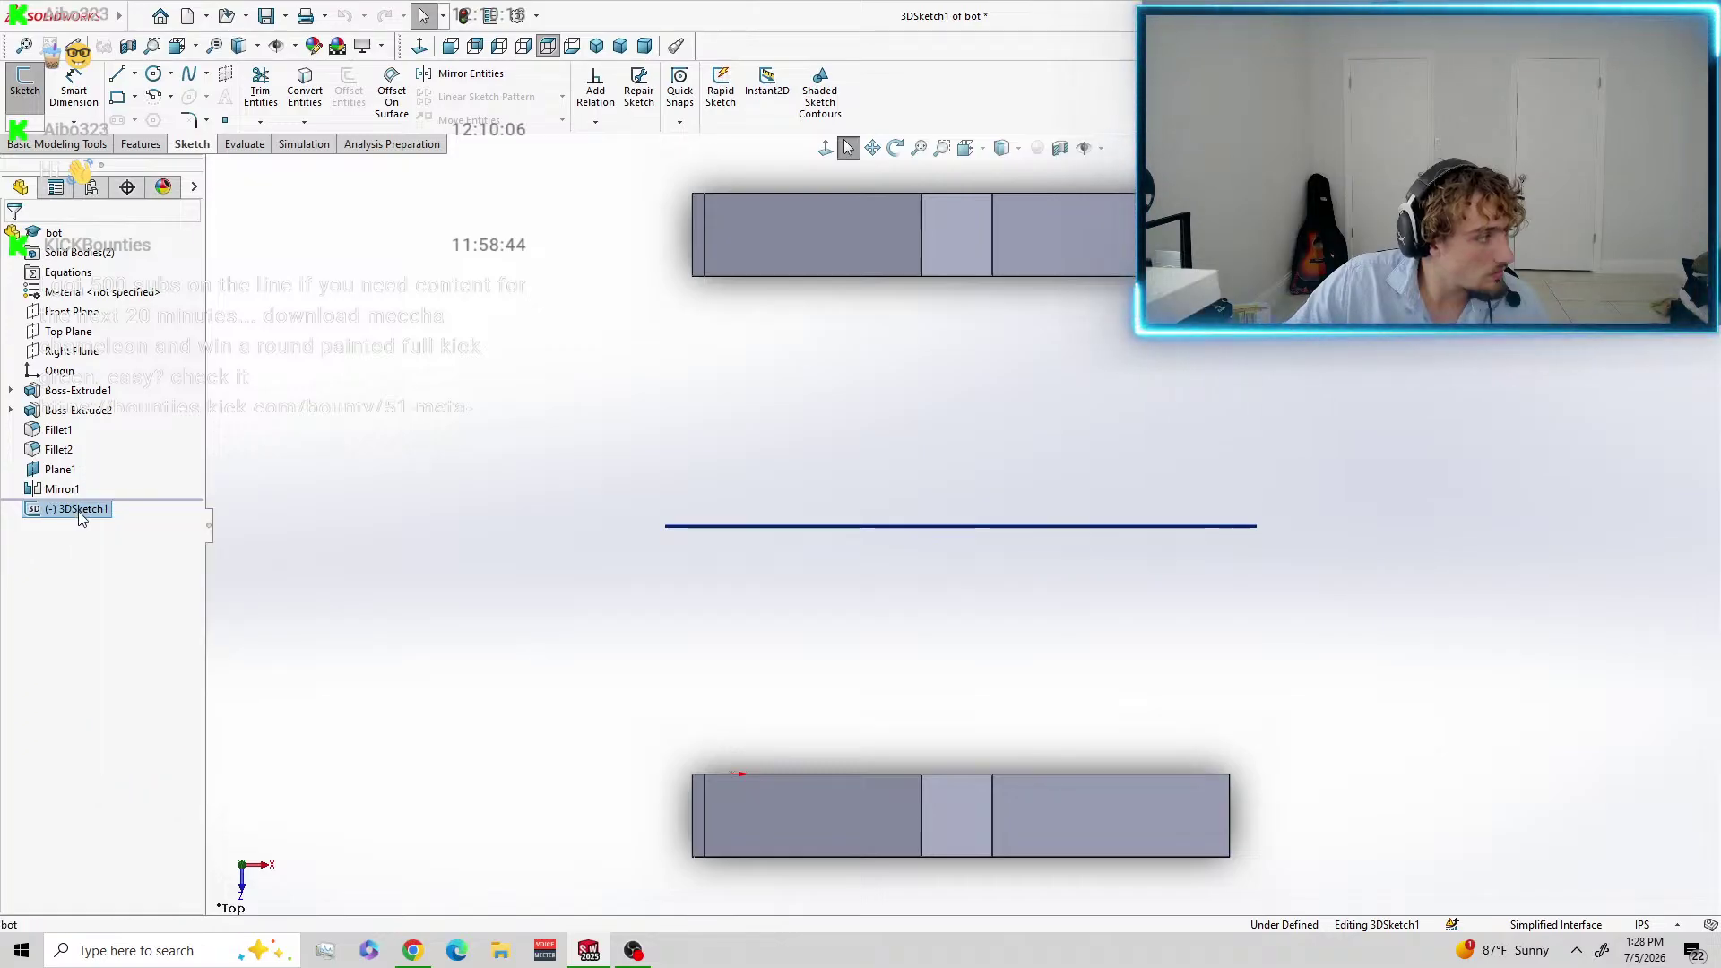
{"action": "right_click", "coordinate": [71, 523]}
{"action": "left_click", "coordinate": [59, 530]}
{"action": "left_click", "coordinate": [82, 509]}
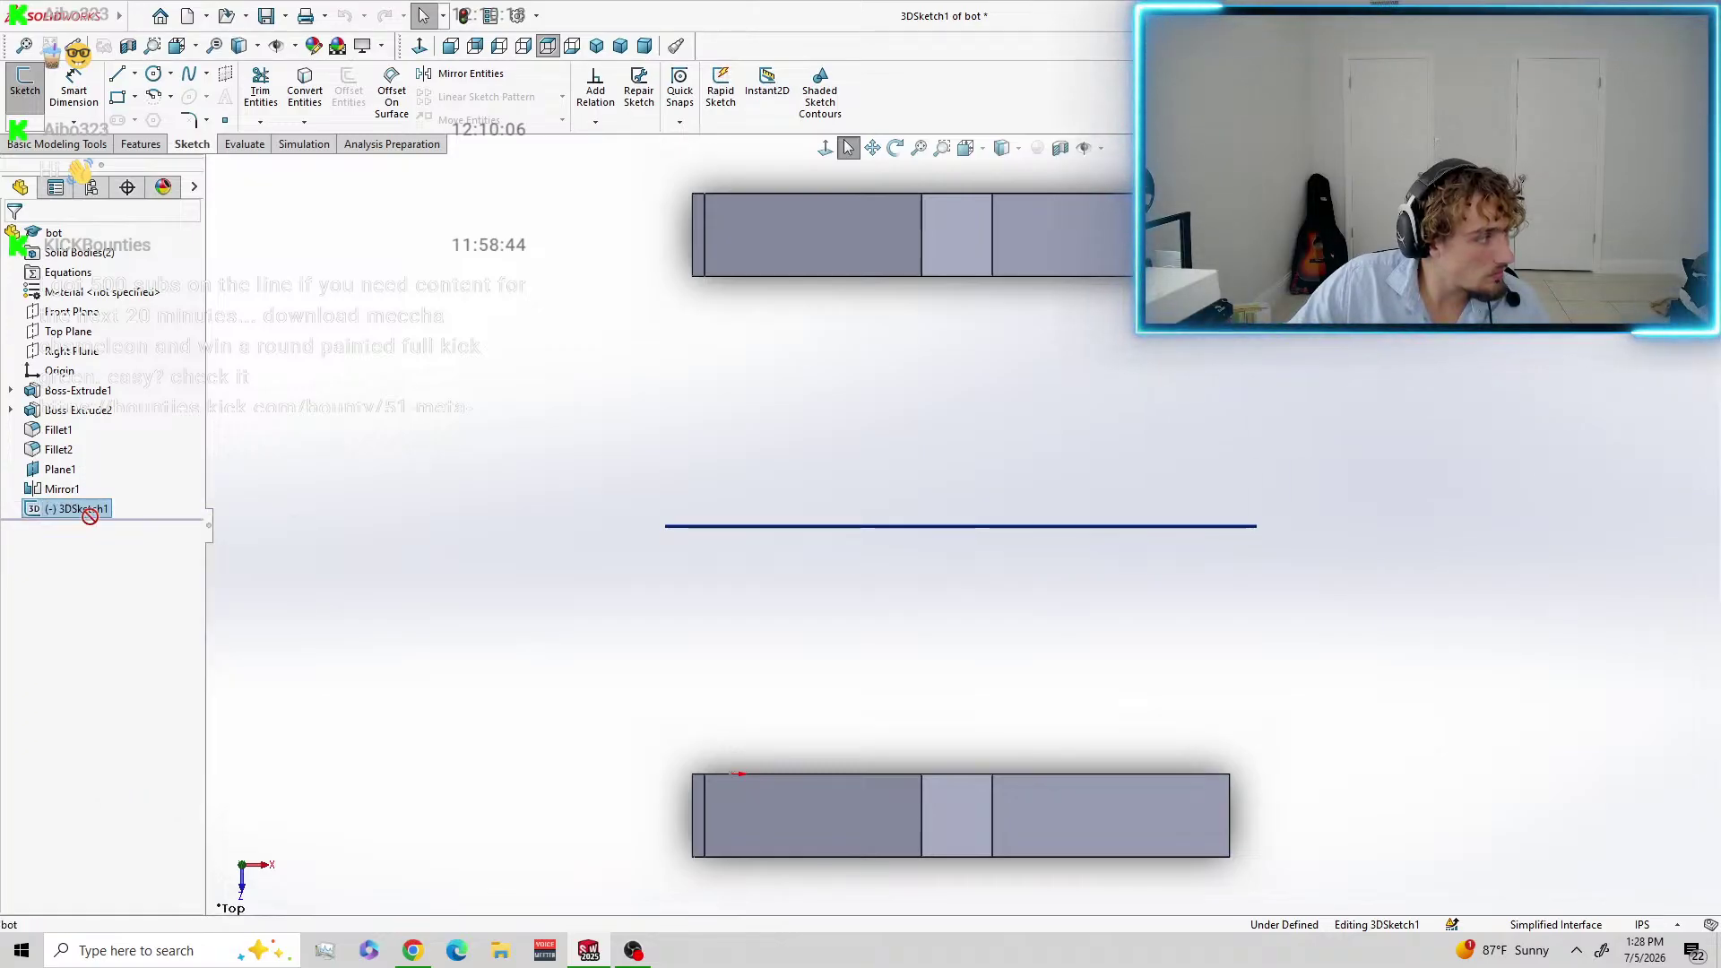
{"action": "right_click", "coordinate": [89, 508]}
{"action": "left_click", "coordinate": [40, 570]}
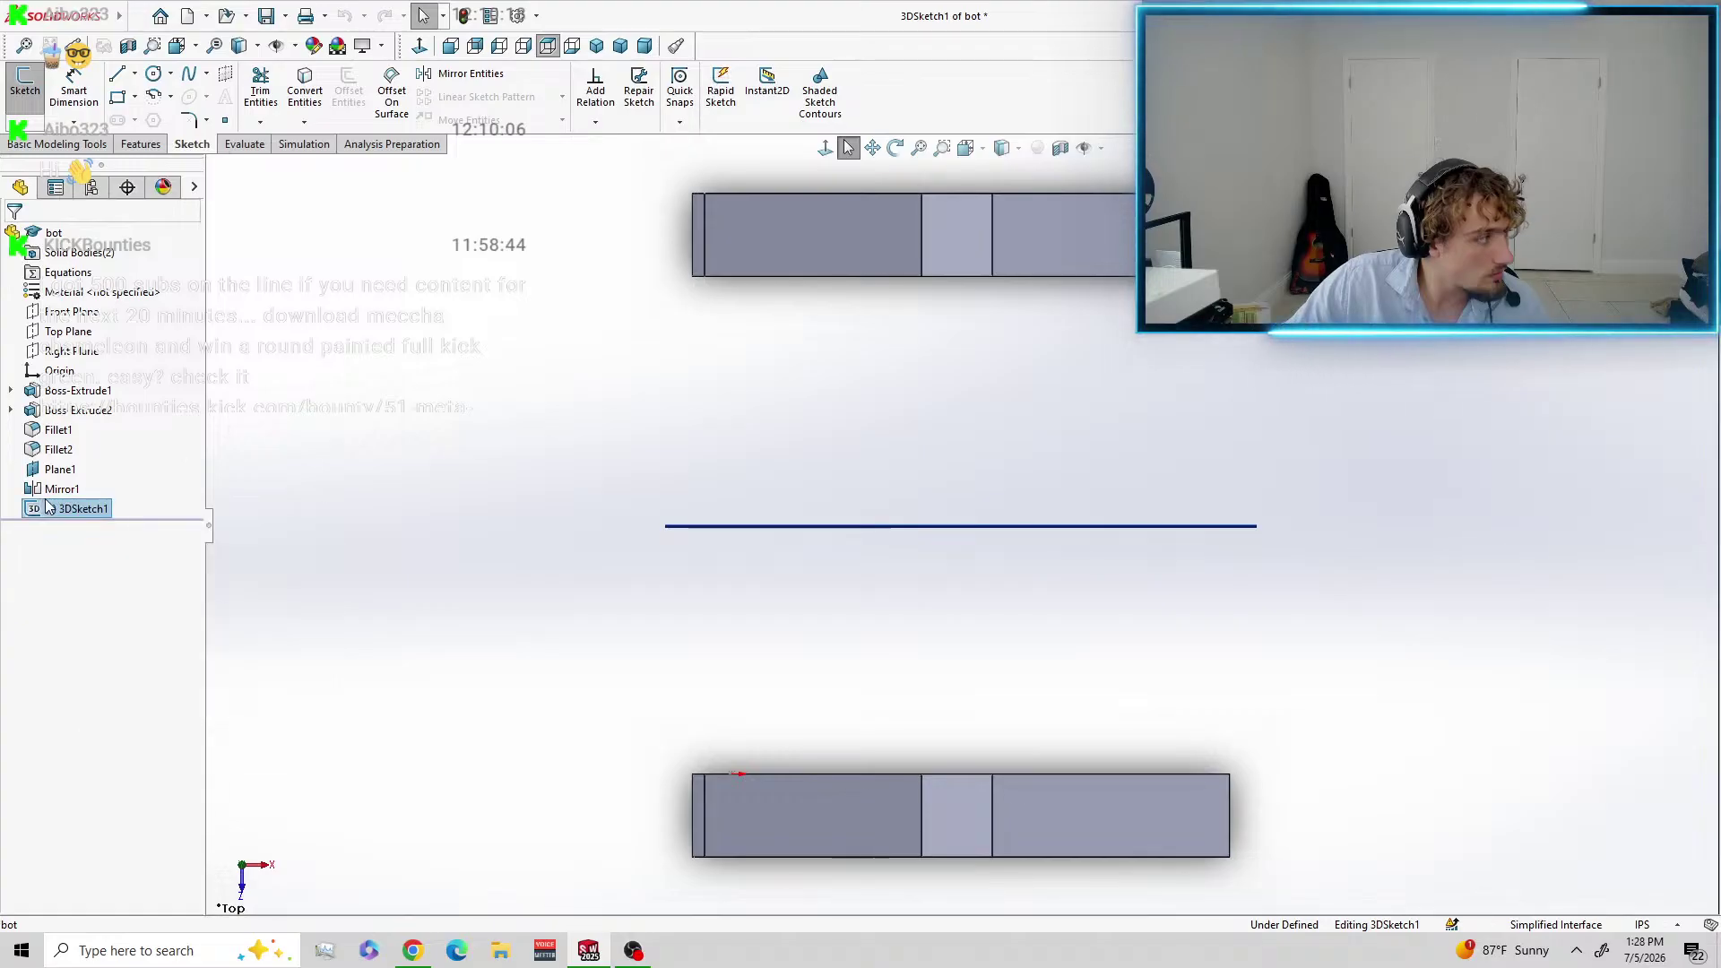
{"action": "right_click", "coordinate": [54, 508]}
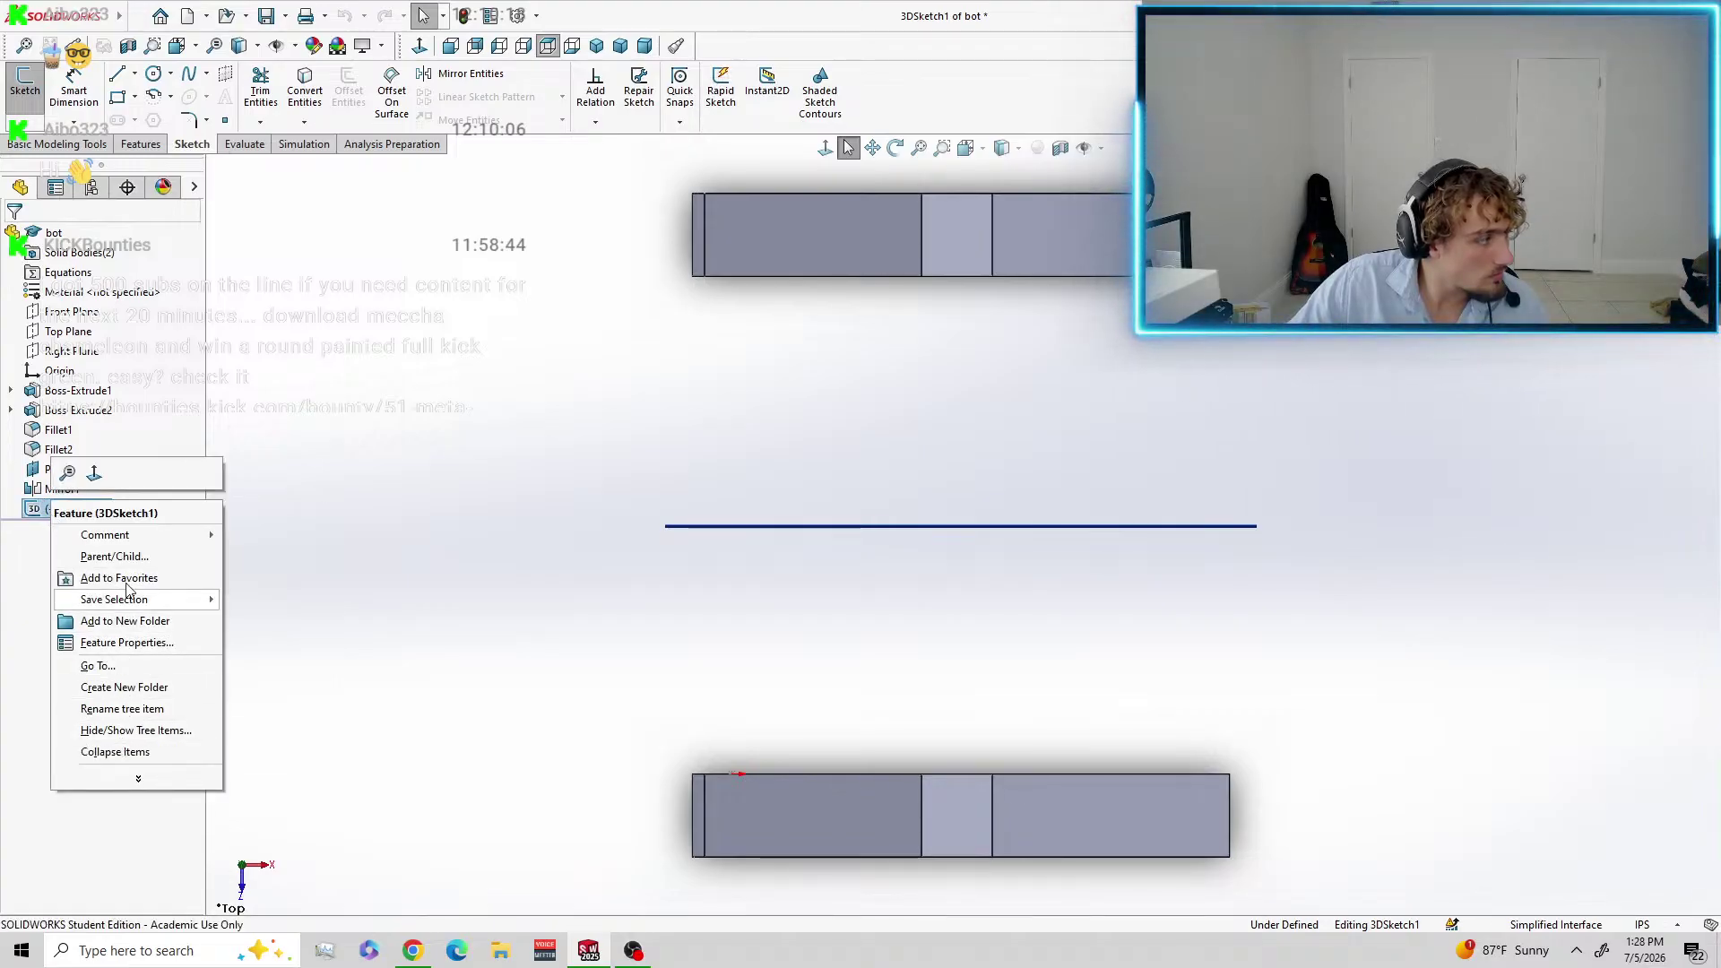
{"action": "left_click", "coordinate": [24, 695]}
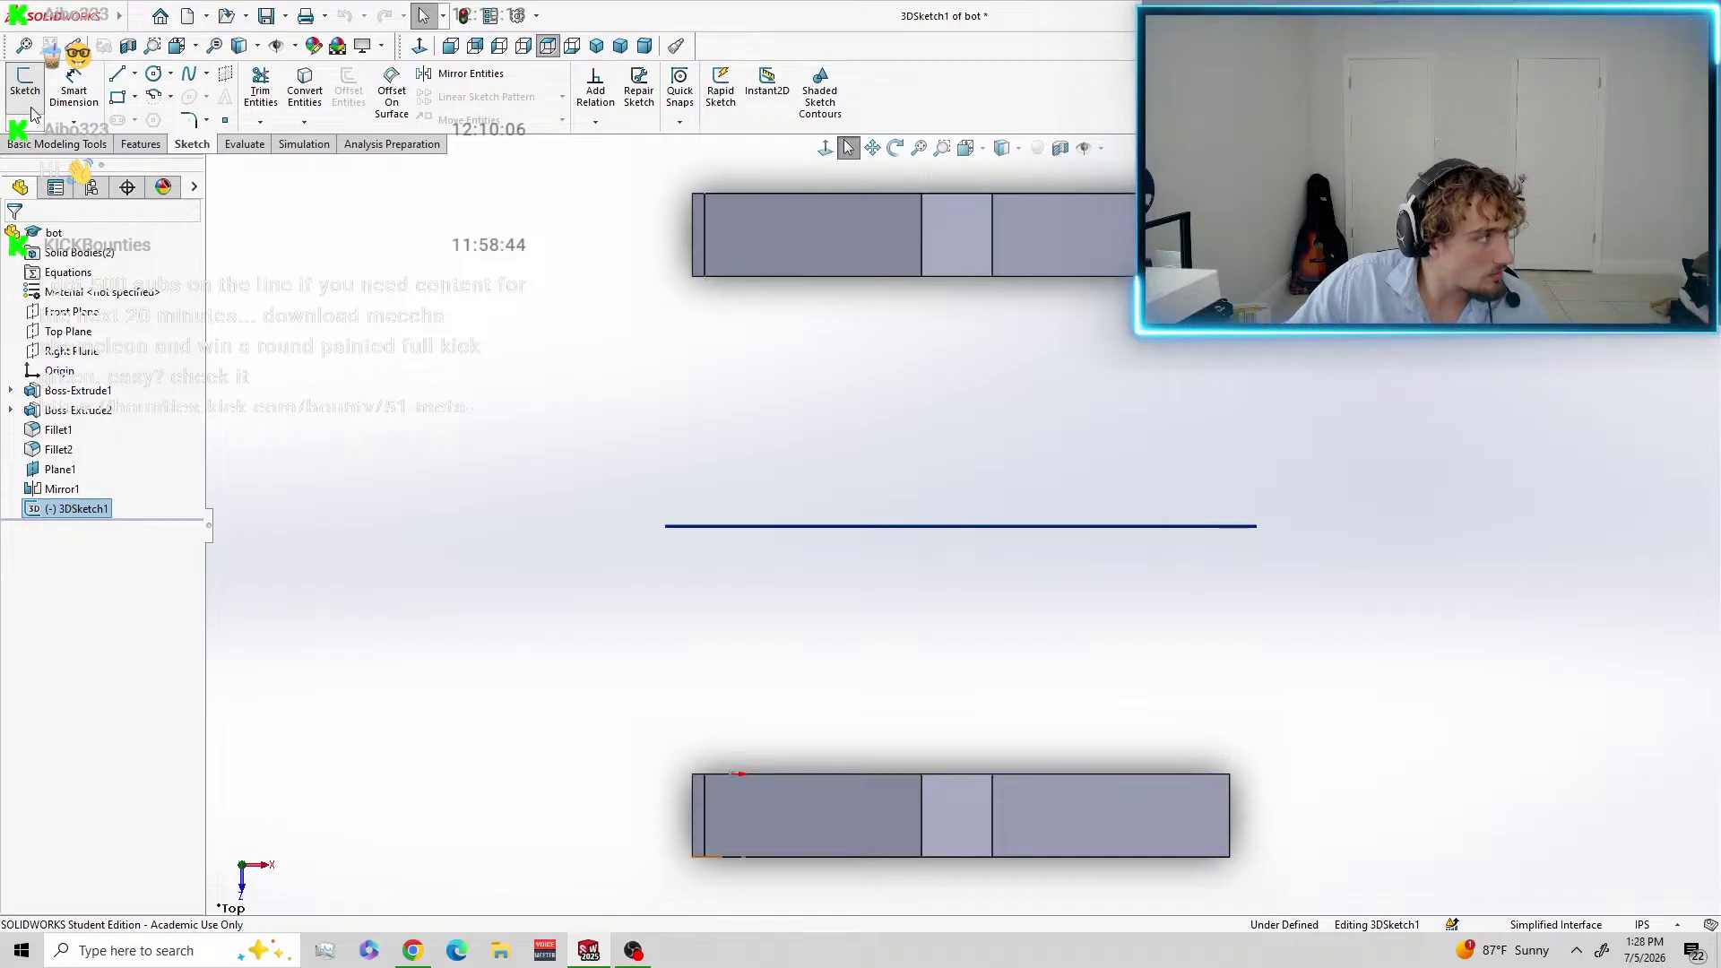
{"action": "left_click", "coordinate": [784, 527]}
{"action": "scroll", "coordinate": [896, 286], "scroll_direction": "down", "scroll_amount": 2}
{"action": "scroll", "coordinate": [934, 345], "scroll_direction": "up", "scroll_amount": 2}
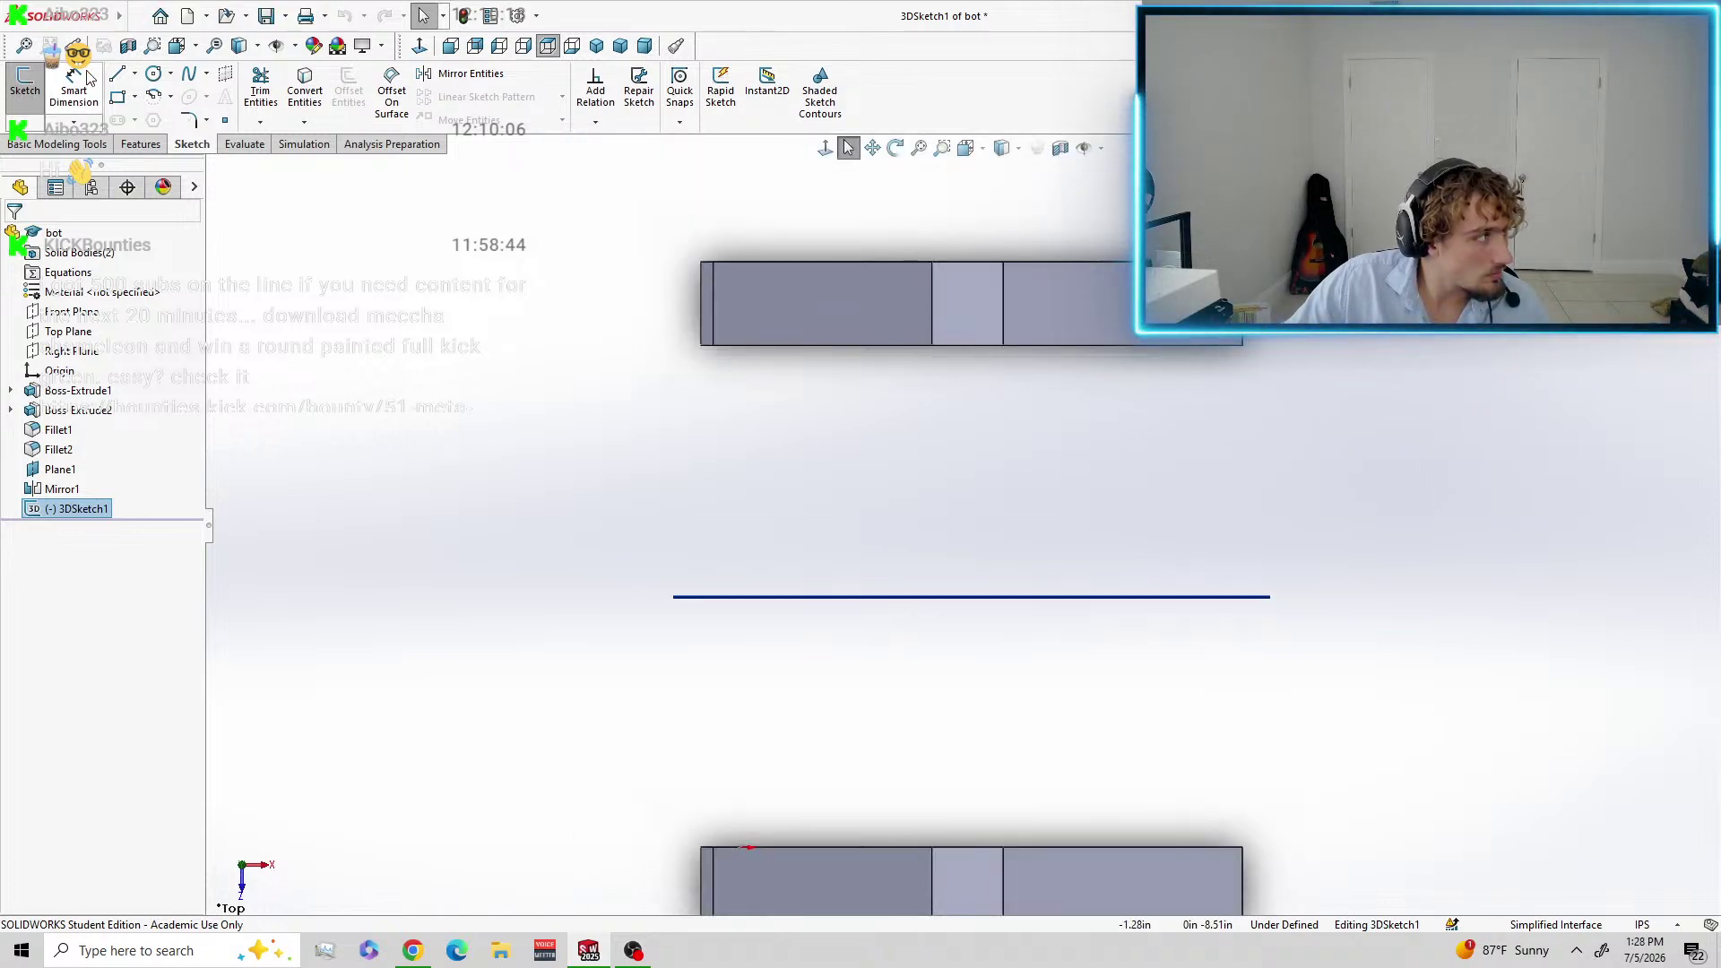
{"action": "left_click", "coordinate": [141, 144]}
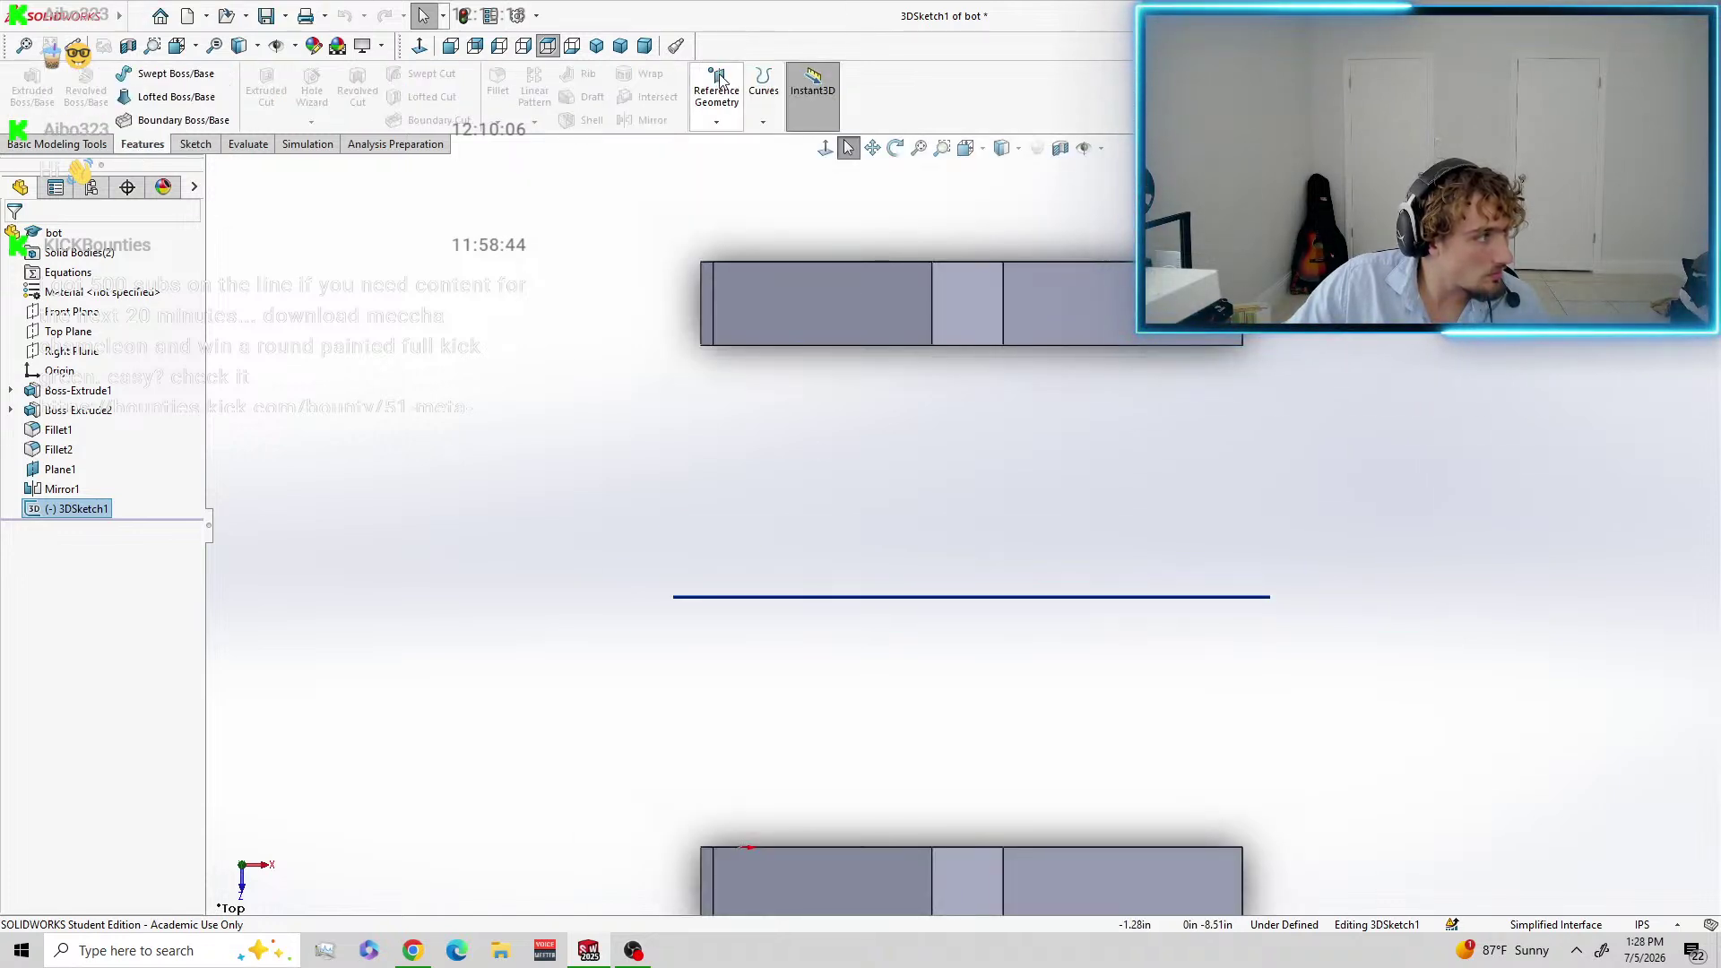
{"action": "left_click", "coordinate": [192, 143]}
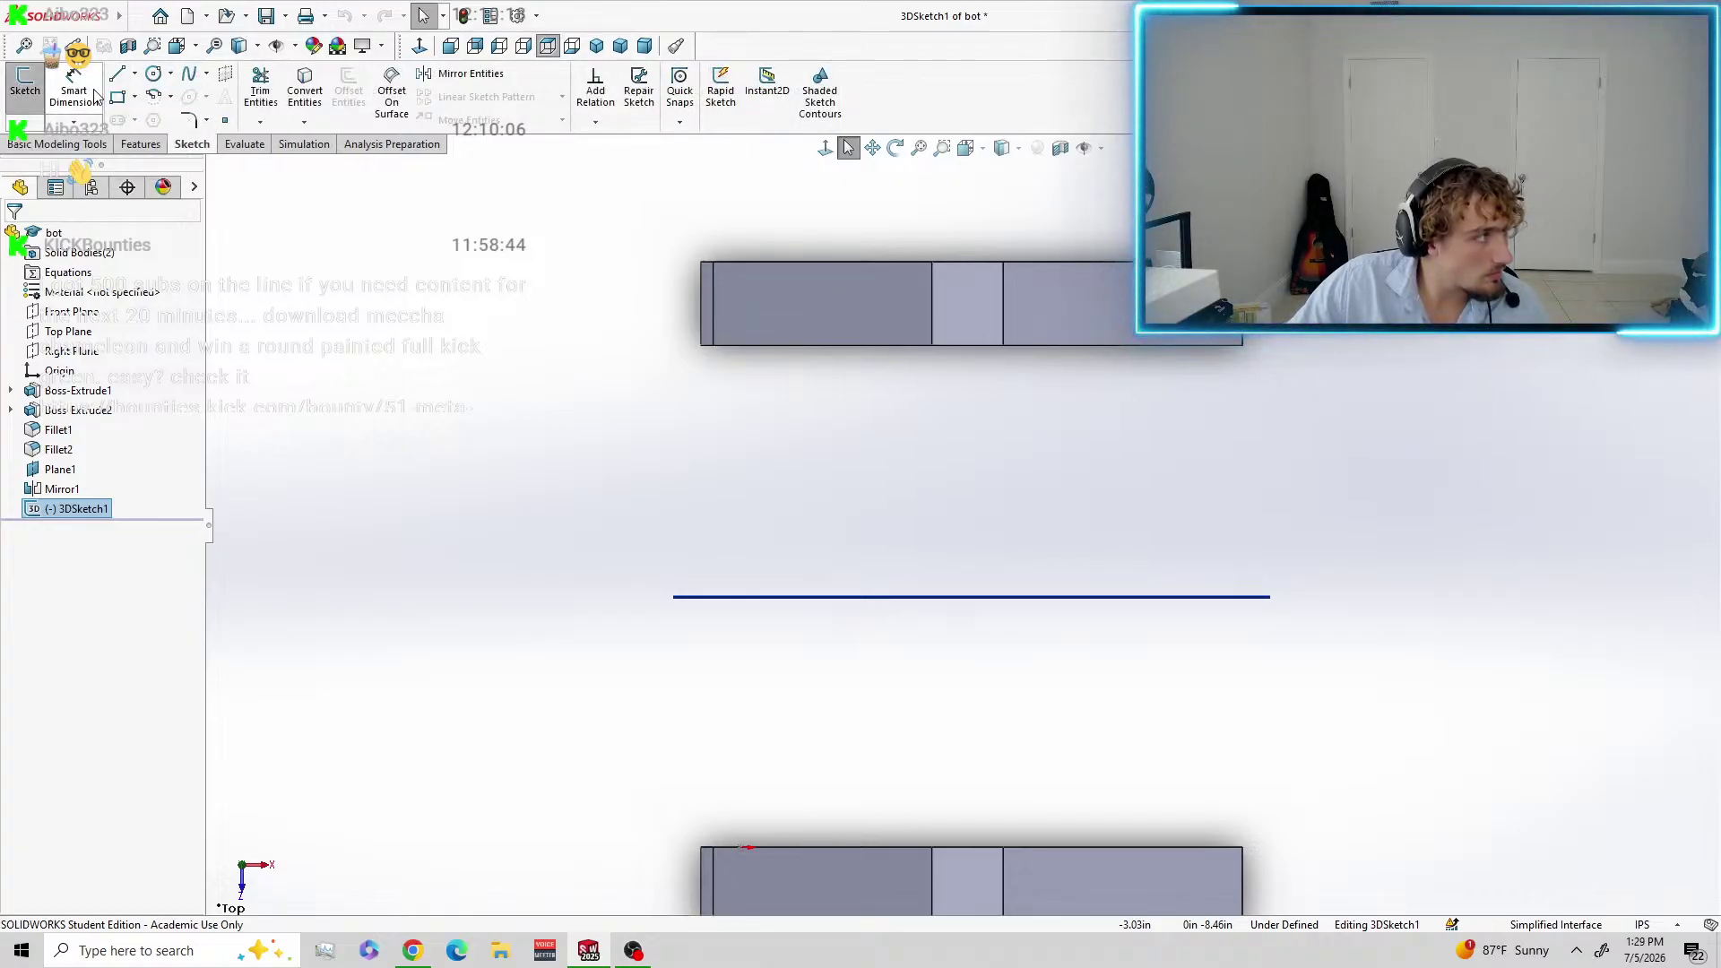
{"action": "left_click", "coordinate": [415, 227]}
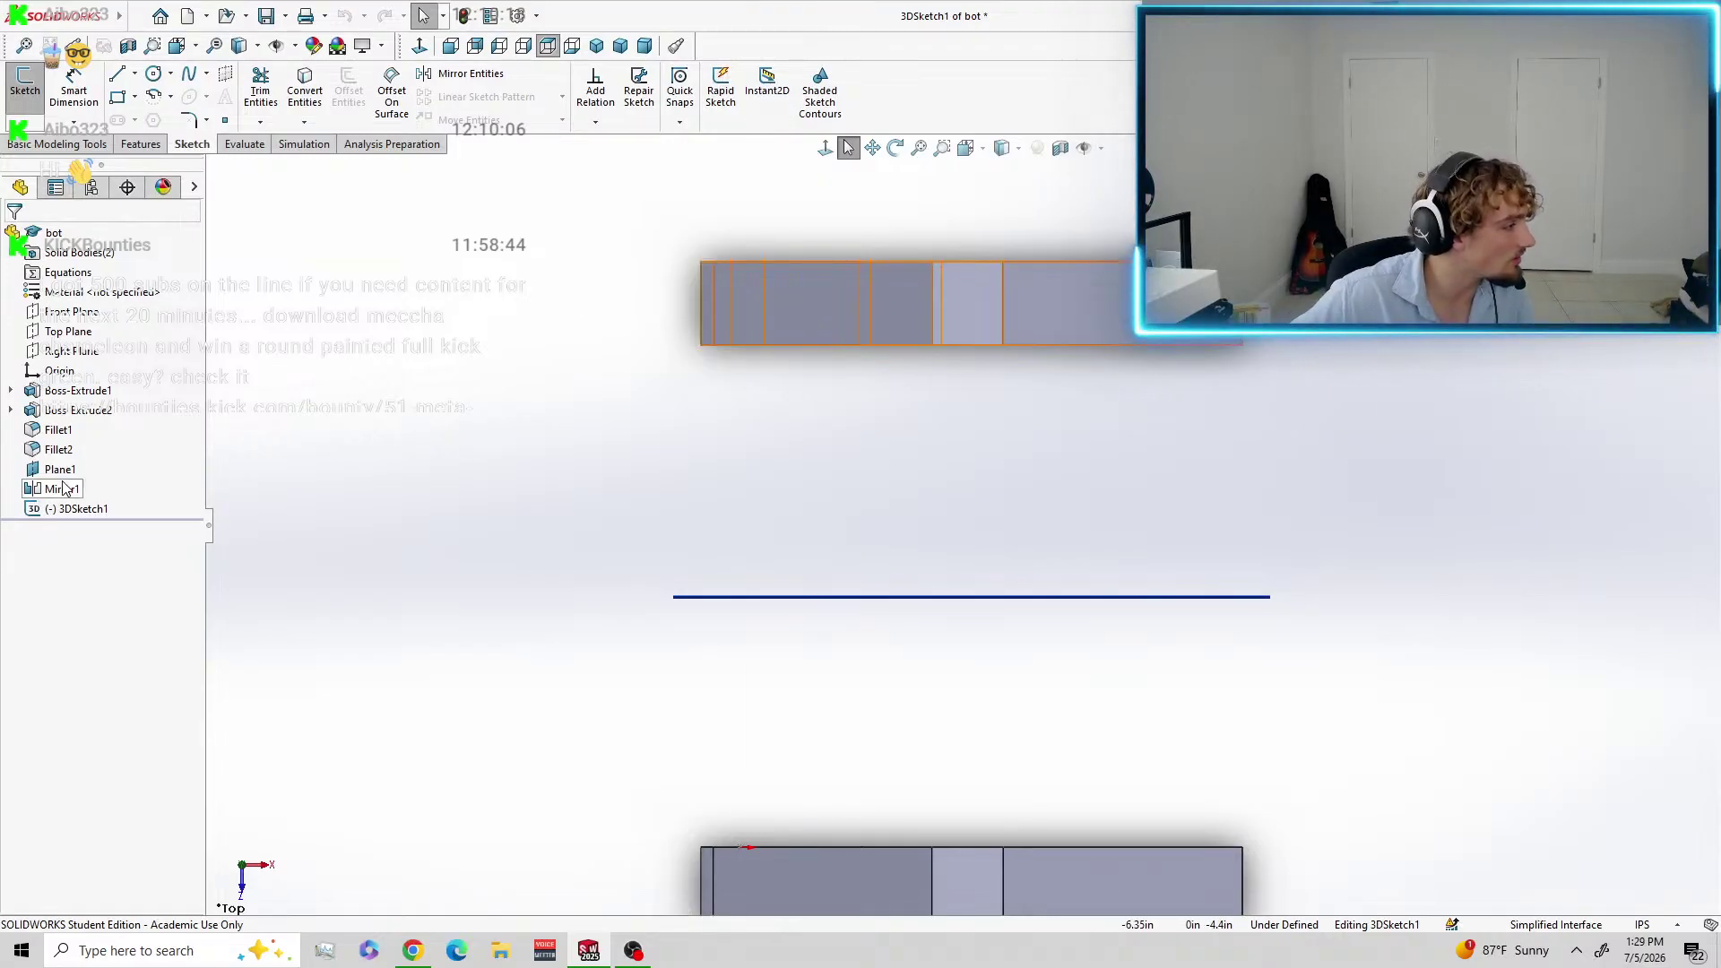
{"action": "right_click", "coordinate": [68, 512]}
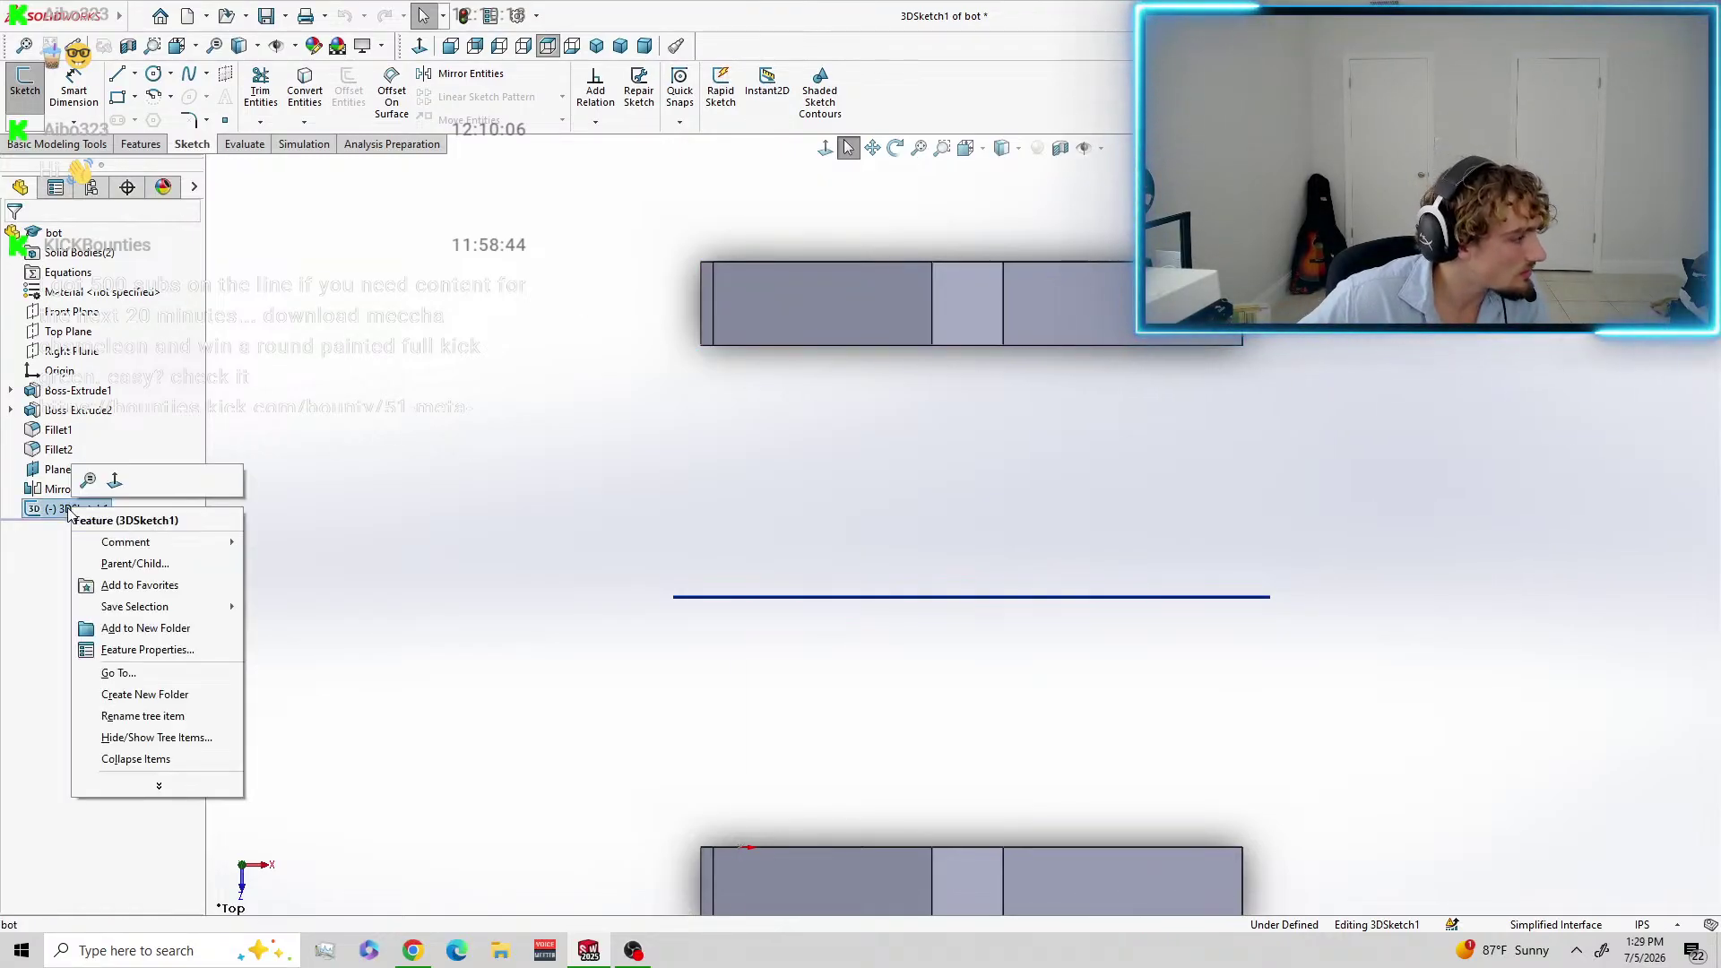
{"action": "mouse_move", "coordinate": [159, 787]}
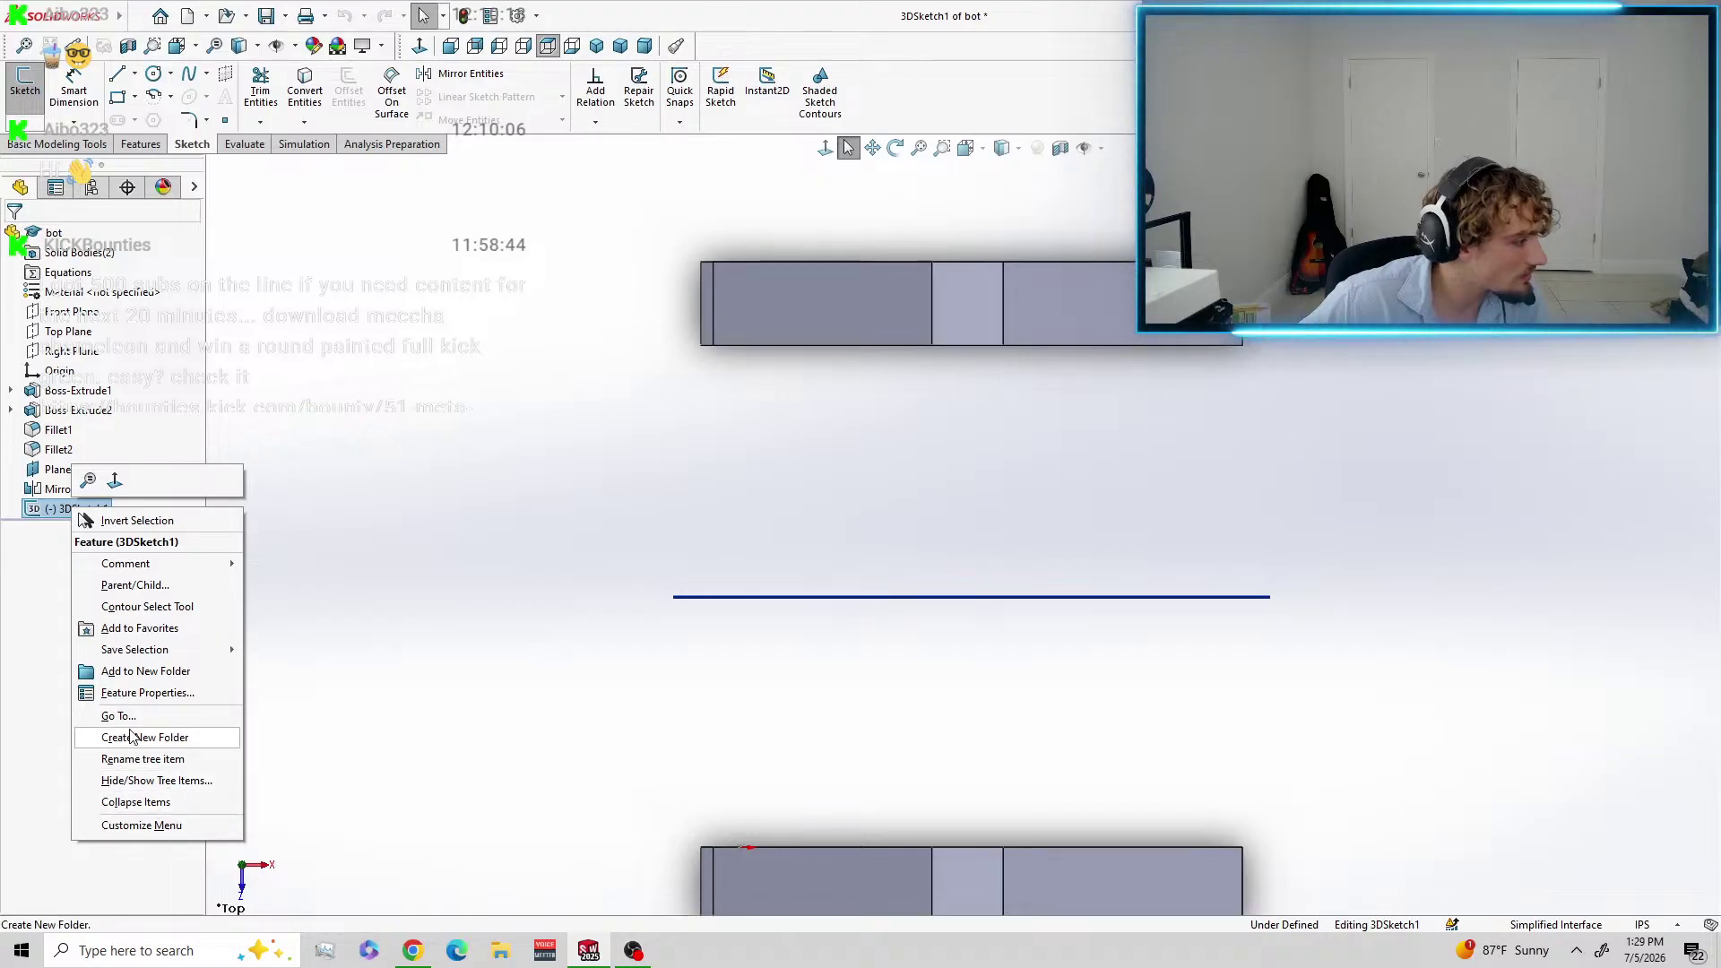
{"action": "left_click", "coordinate": [44, 512]}
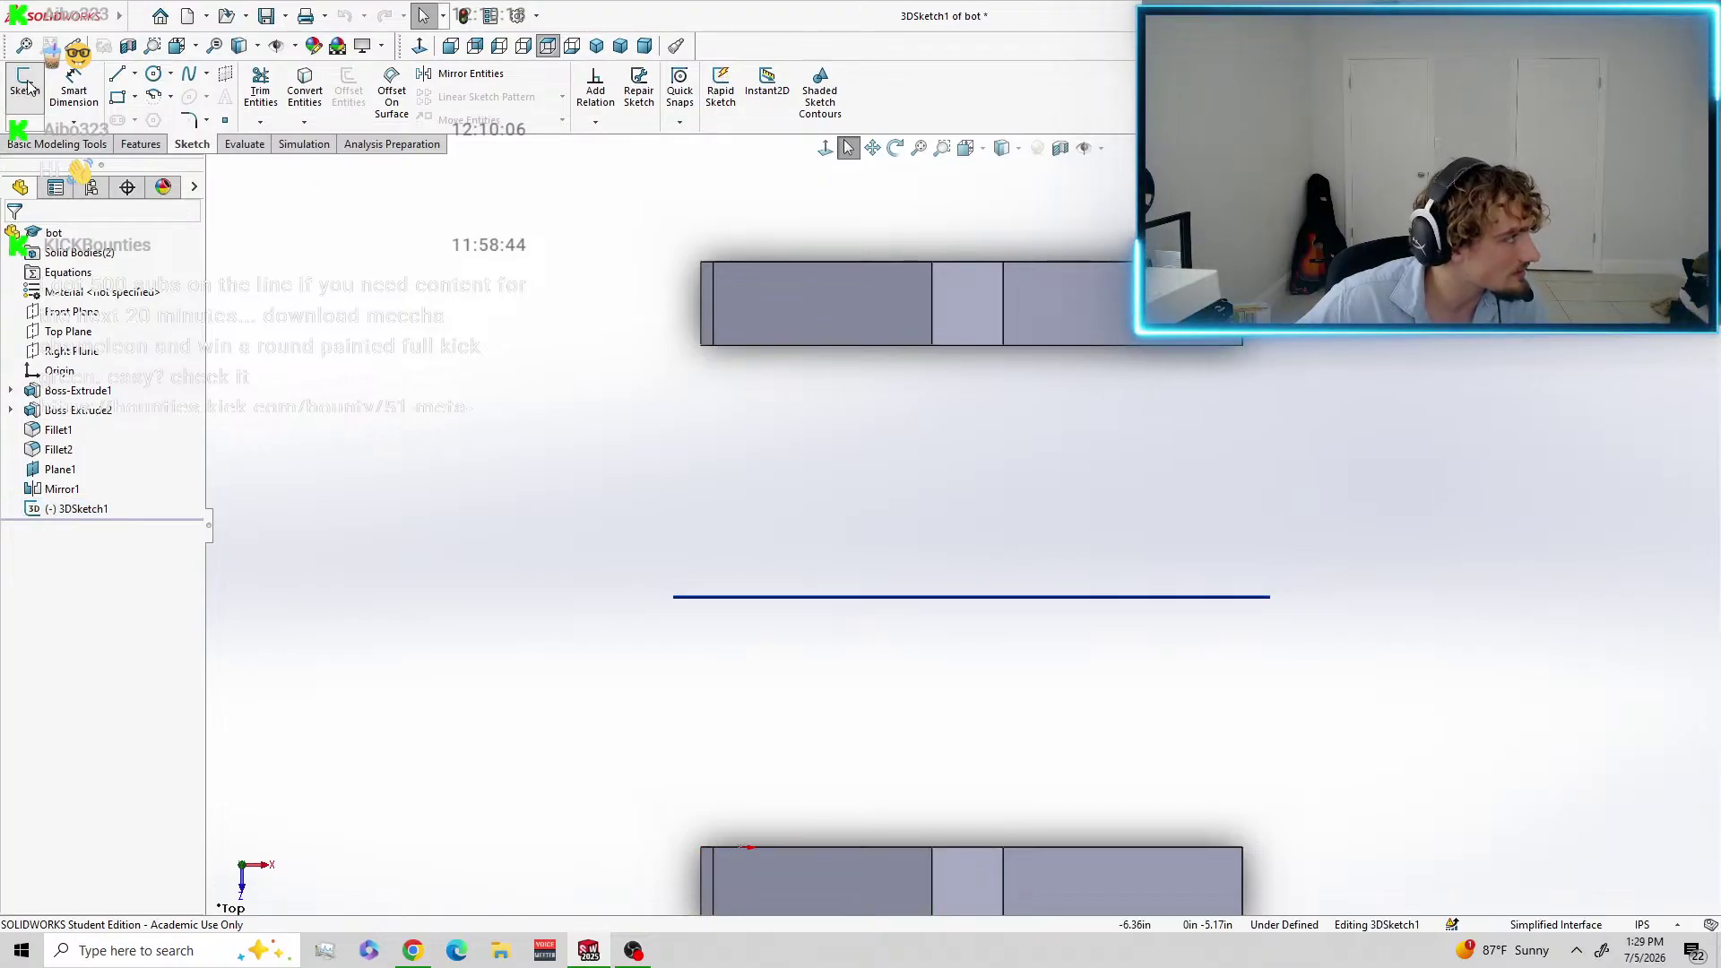
{"action": "left_click", "coordinate": [74, 87]}
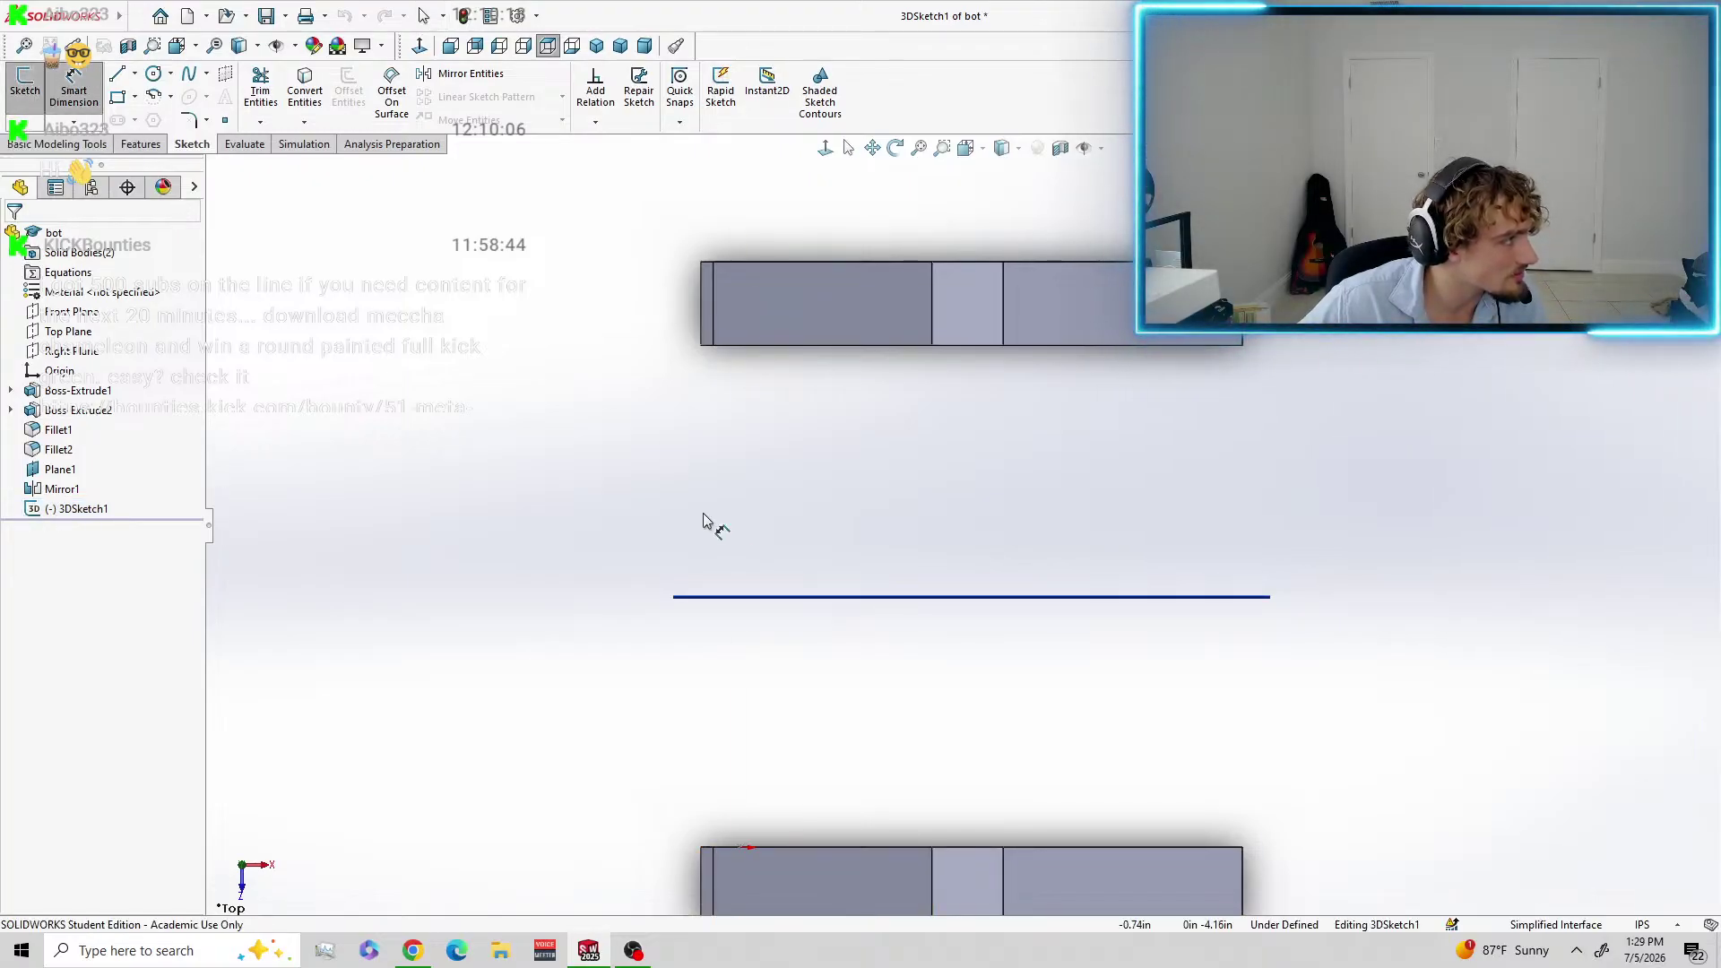
{"action": "key", "text": "Escape"}
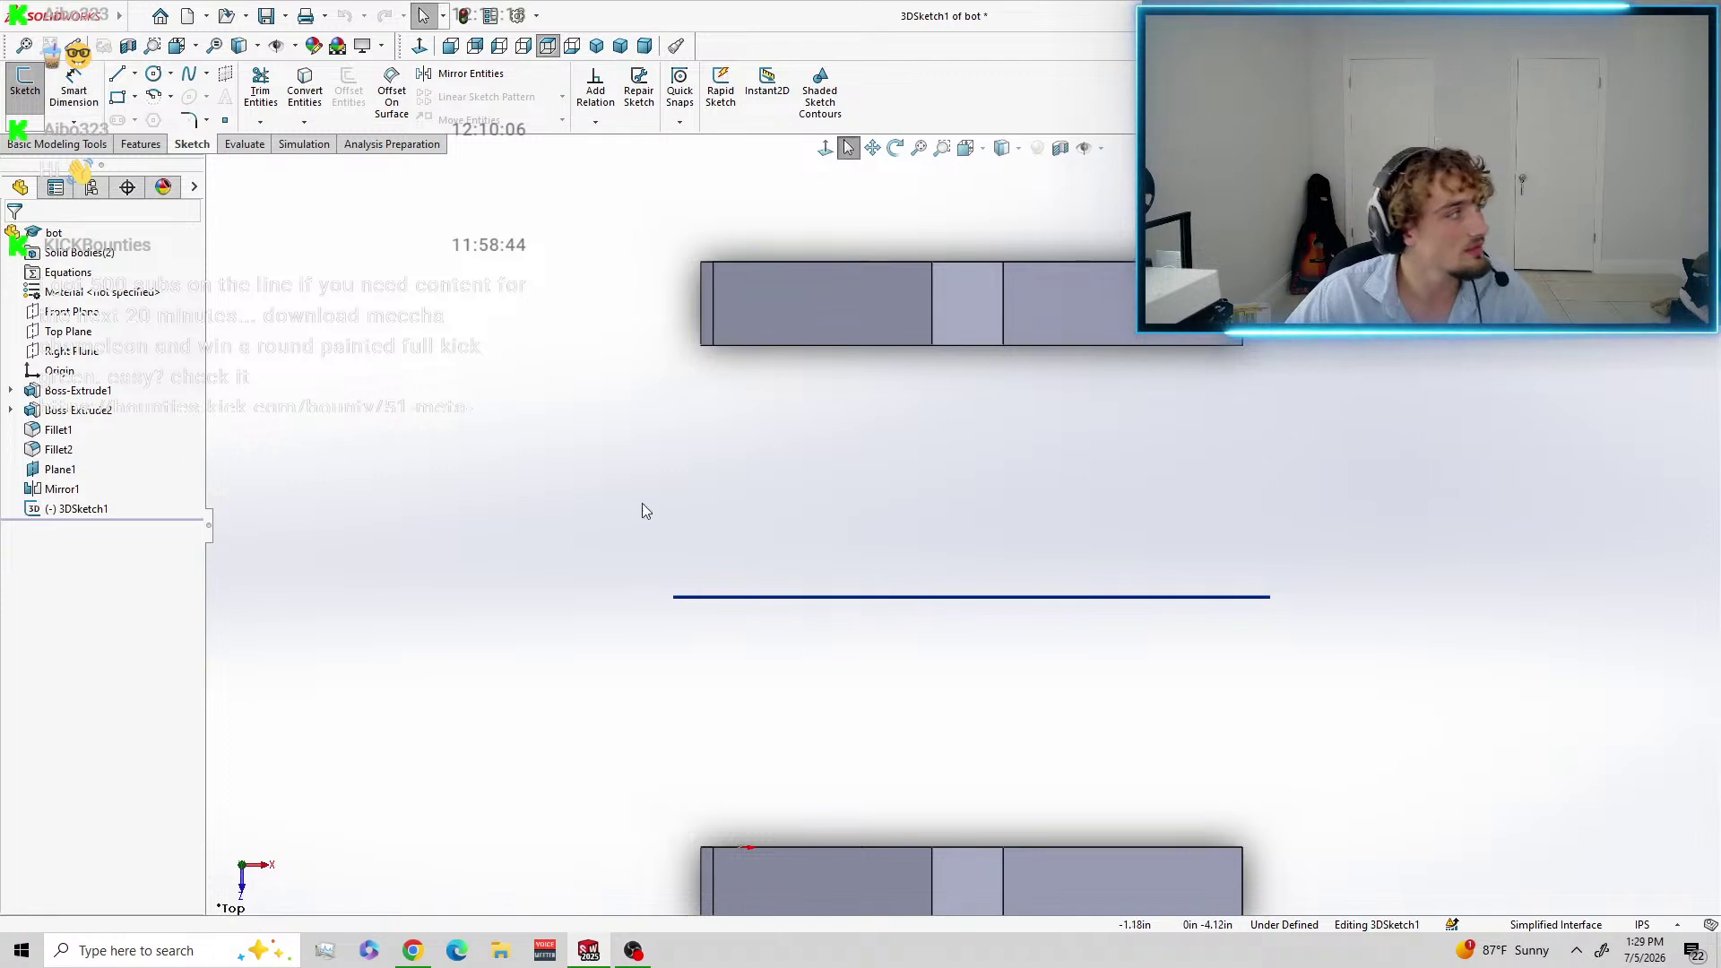
{"action": "left_click", "coordinate": [122, 99]}
{"action": "left_click", "coordinate": [851, 517]}
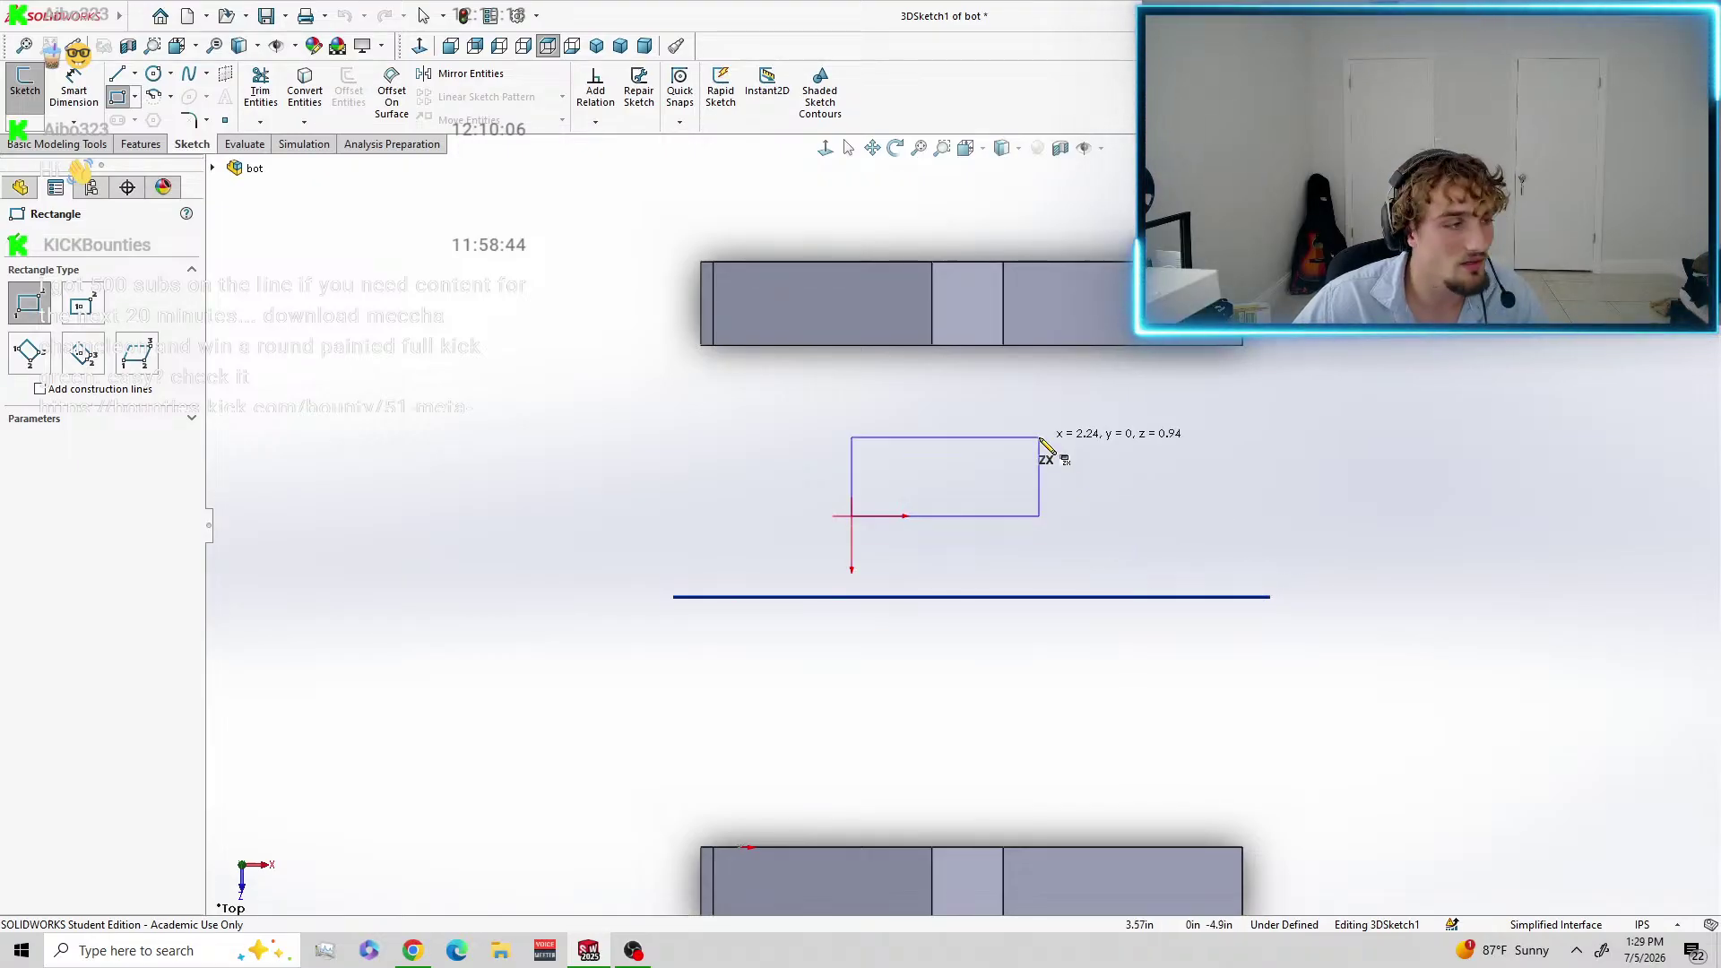
{"action": "key", "text": "Escape"}
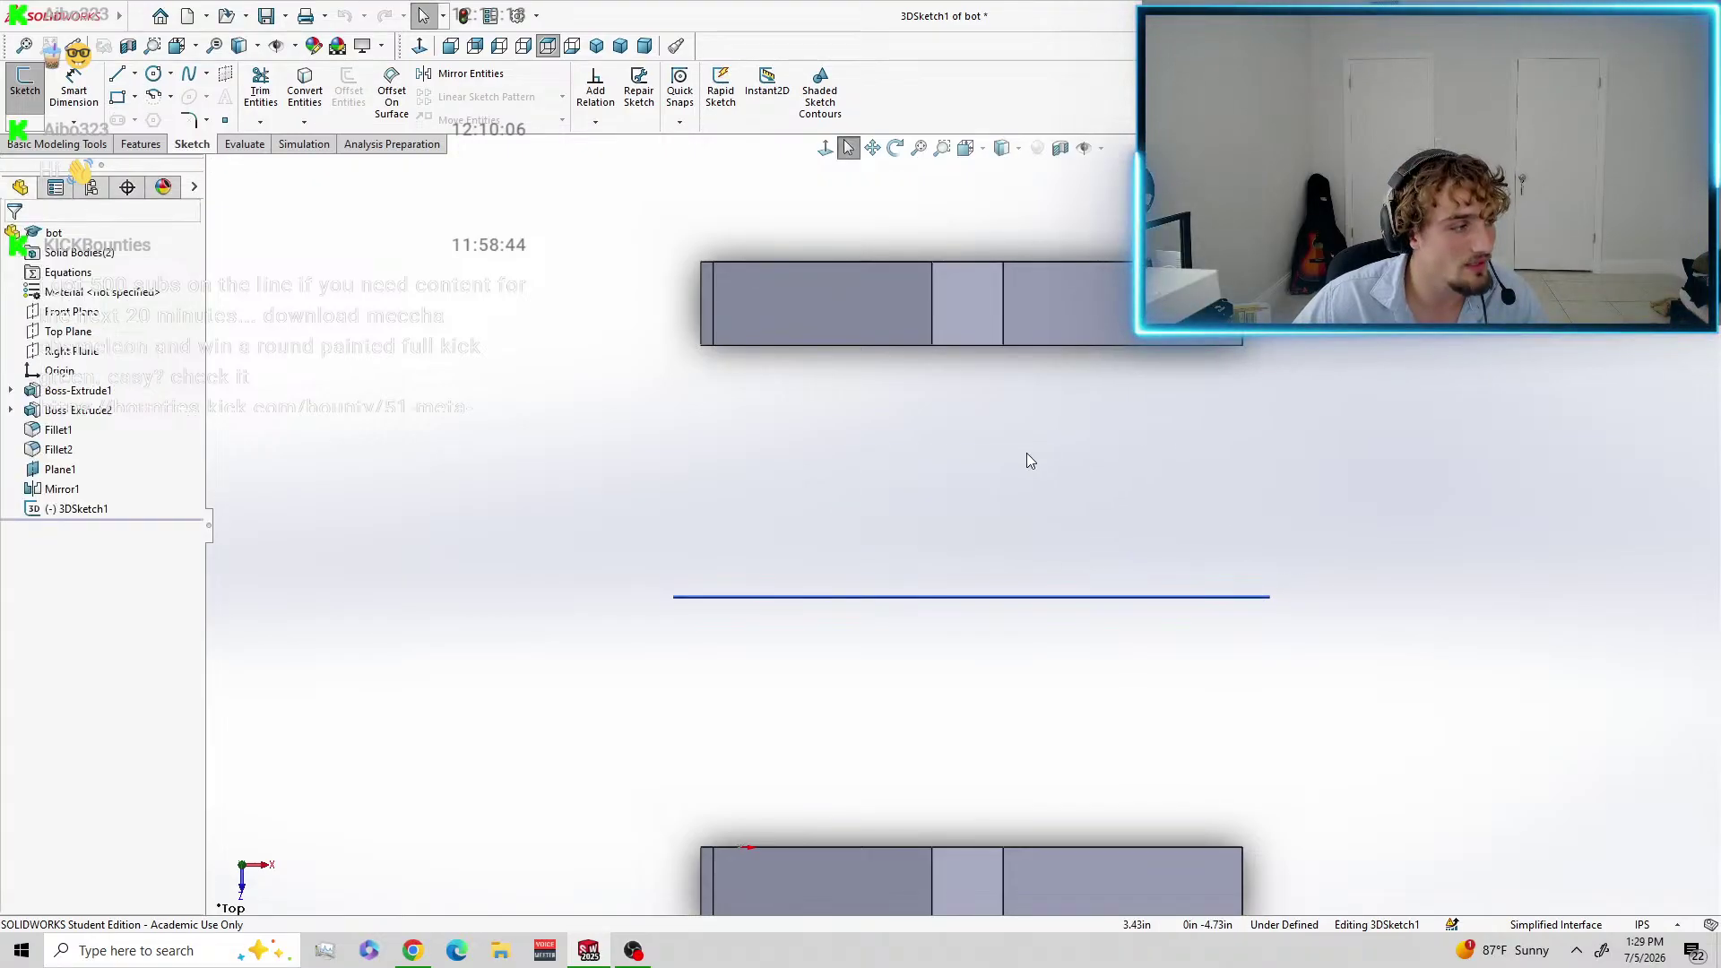
Sketch a corner rectangle about 0.85 in by 8 in along the strip between the arms, spanning the outer edges of both V-shaped bodies.
{"action": "left_click", "coordinate": [117, 97]}
{"action": "left_click", "coordinate": [932, 262]}
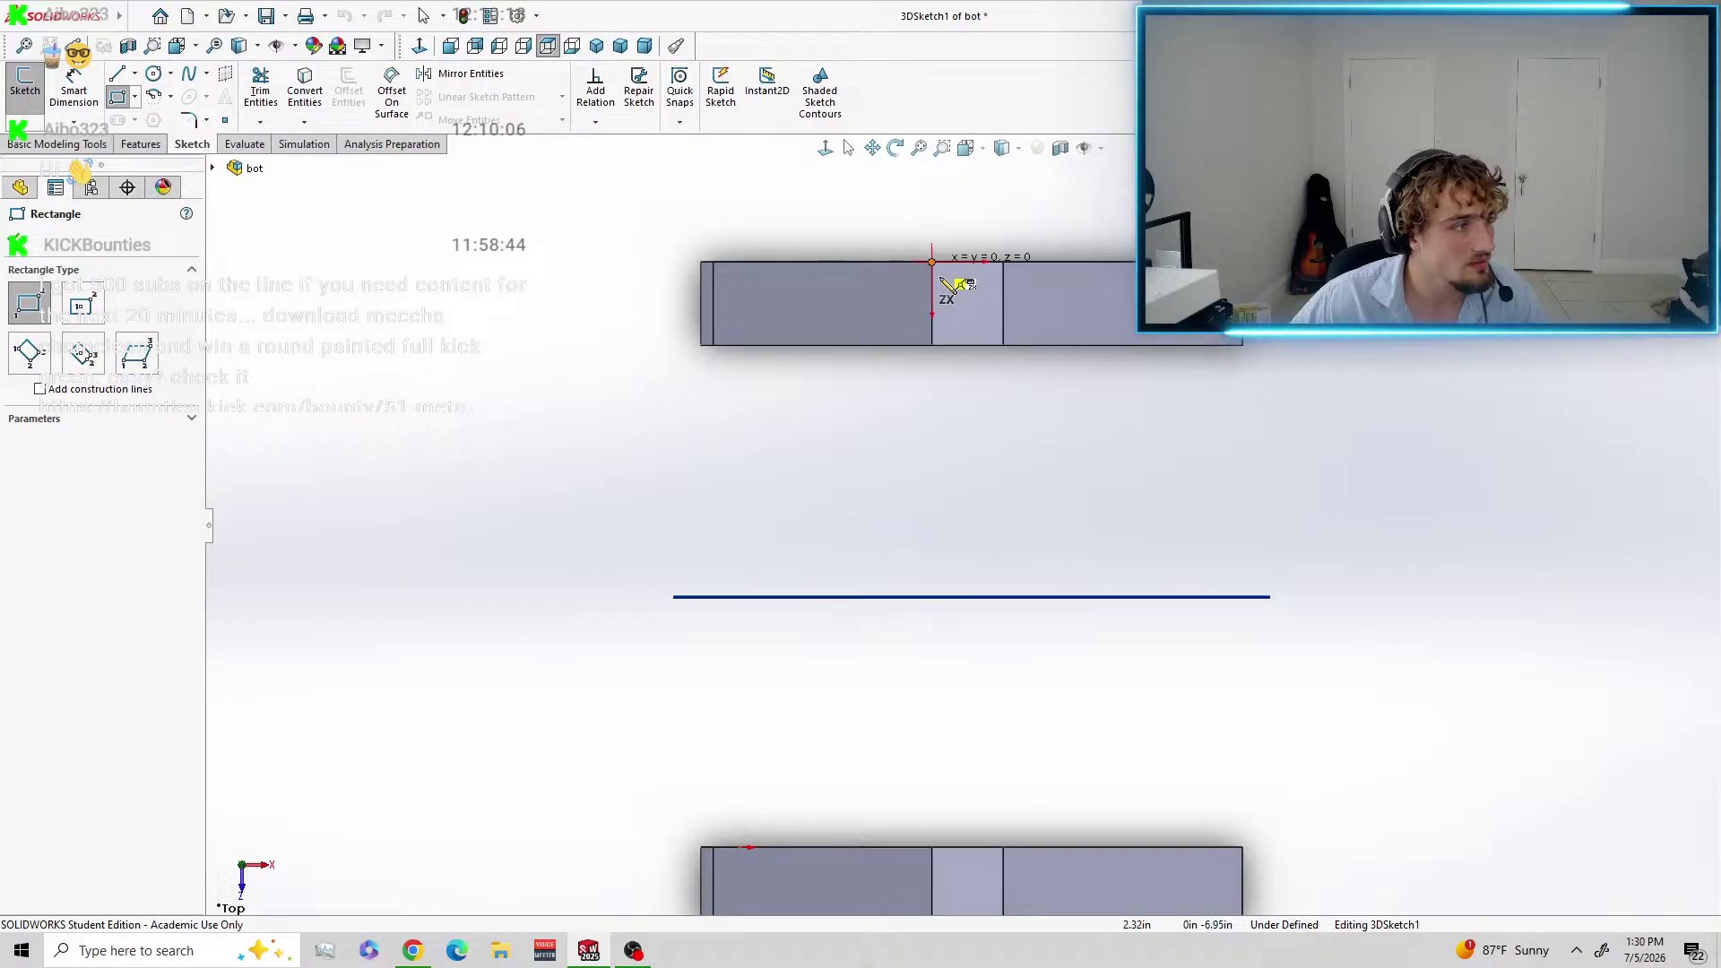
{"action": "scroll", "coordinate": [1013, 895], "scroll_direction": "down", "scroll_amount": 1}
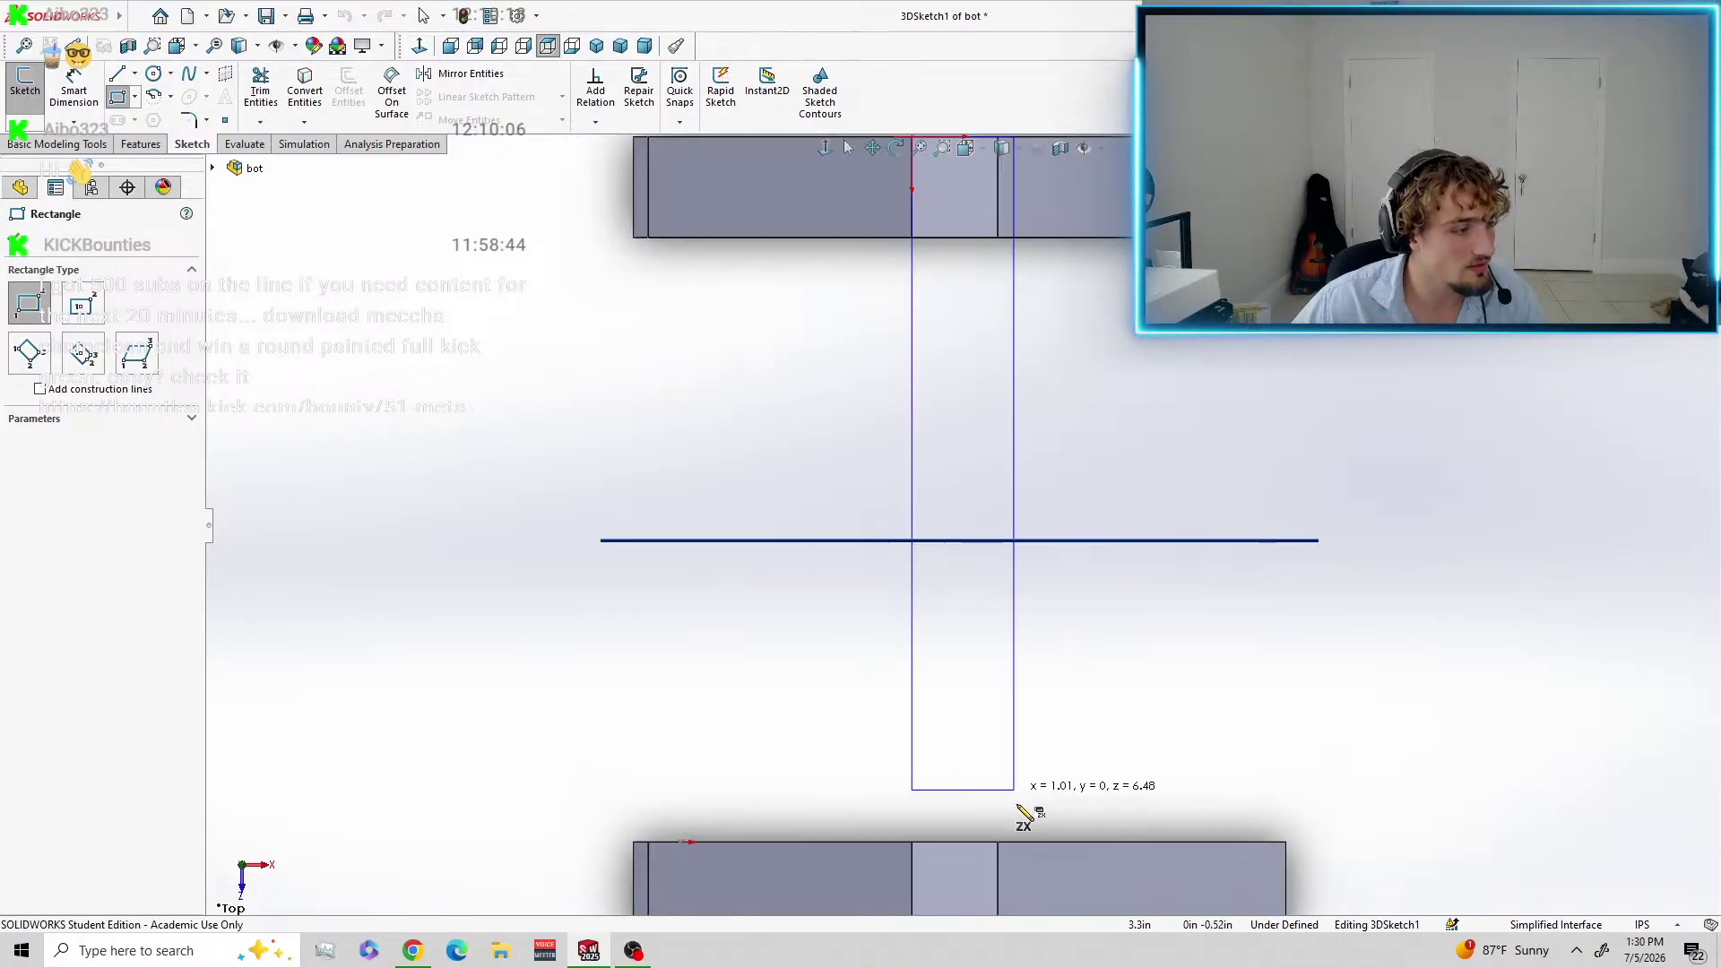
{"action": "scroll", "coordinate": [1015, 805], "scroll_direction": "up", "scroll_amount": 2}
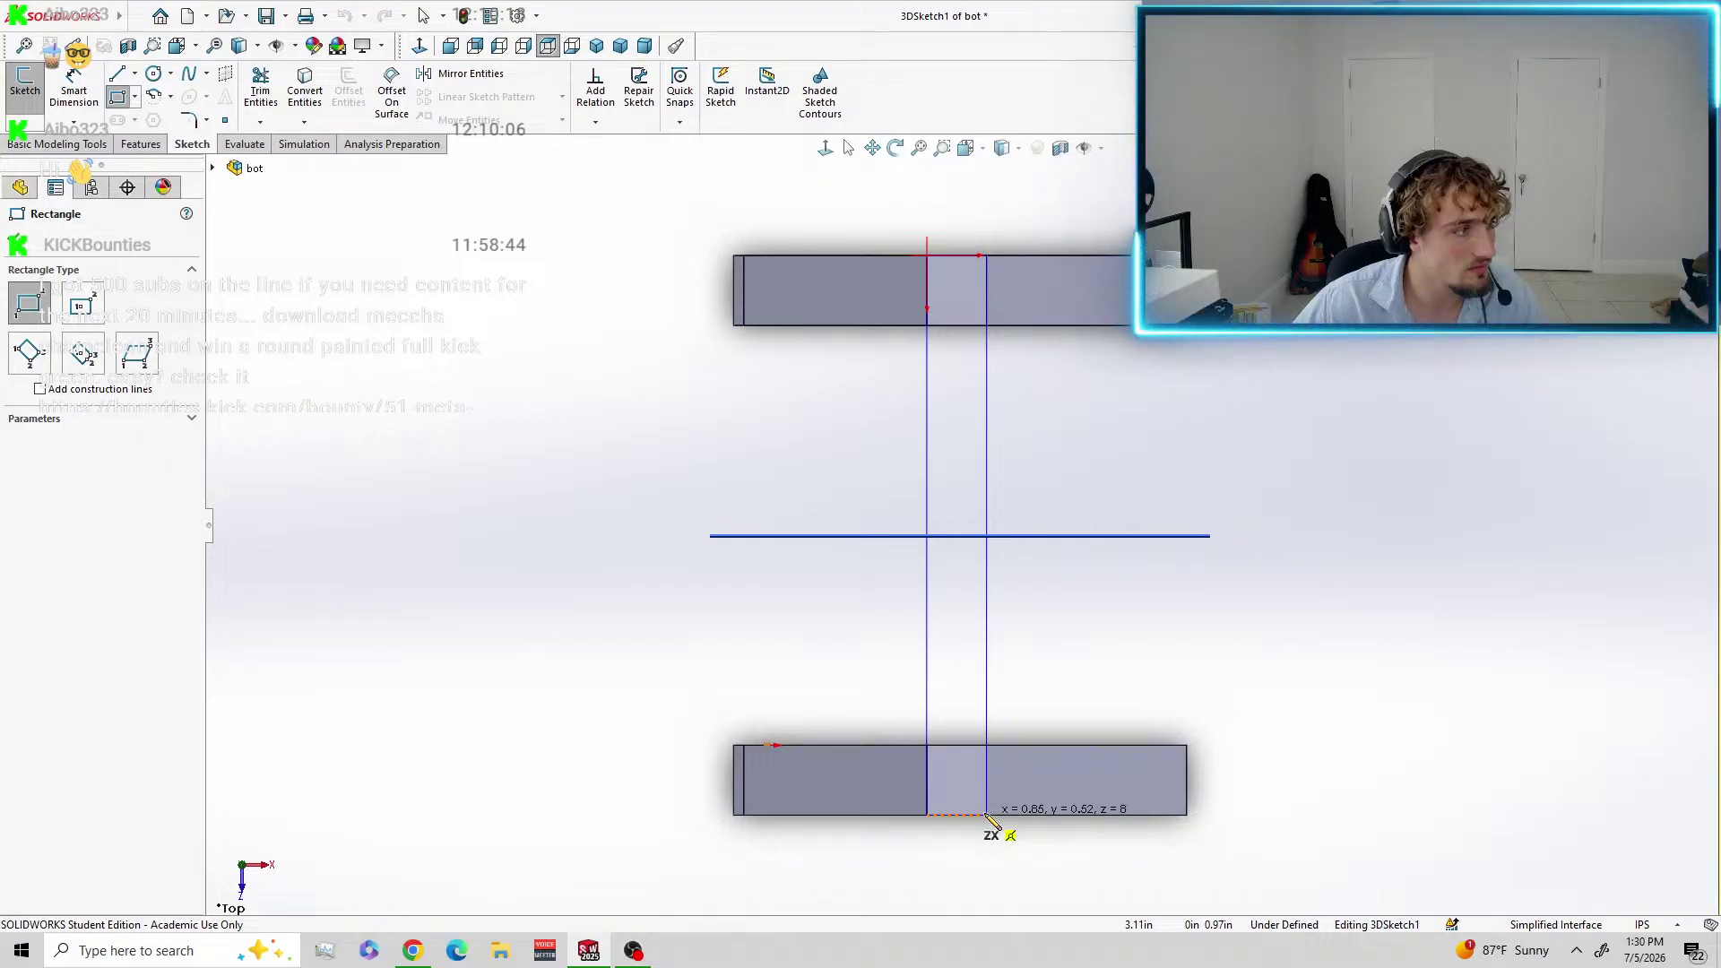
{"action": "left_click", "coordinate": [987, 815]}
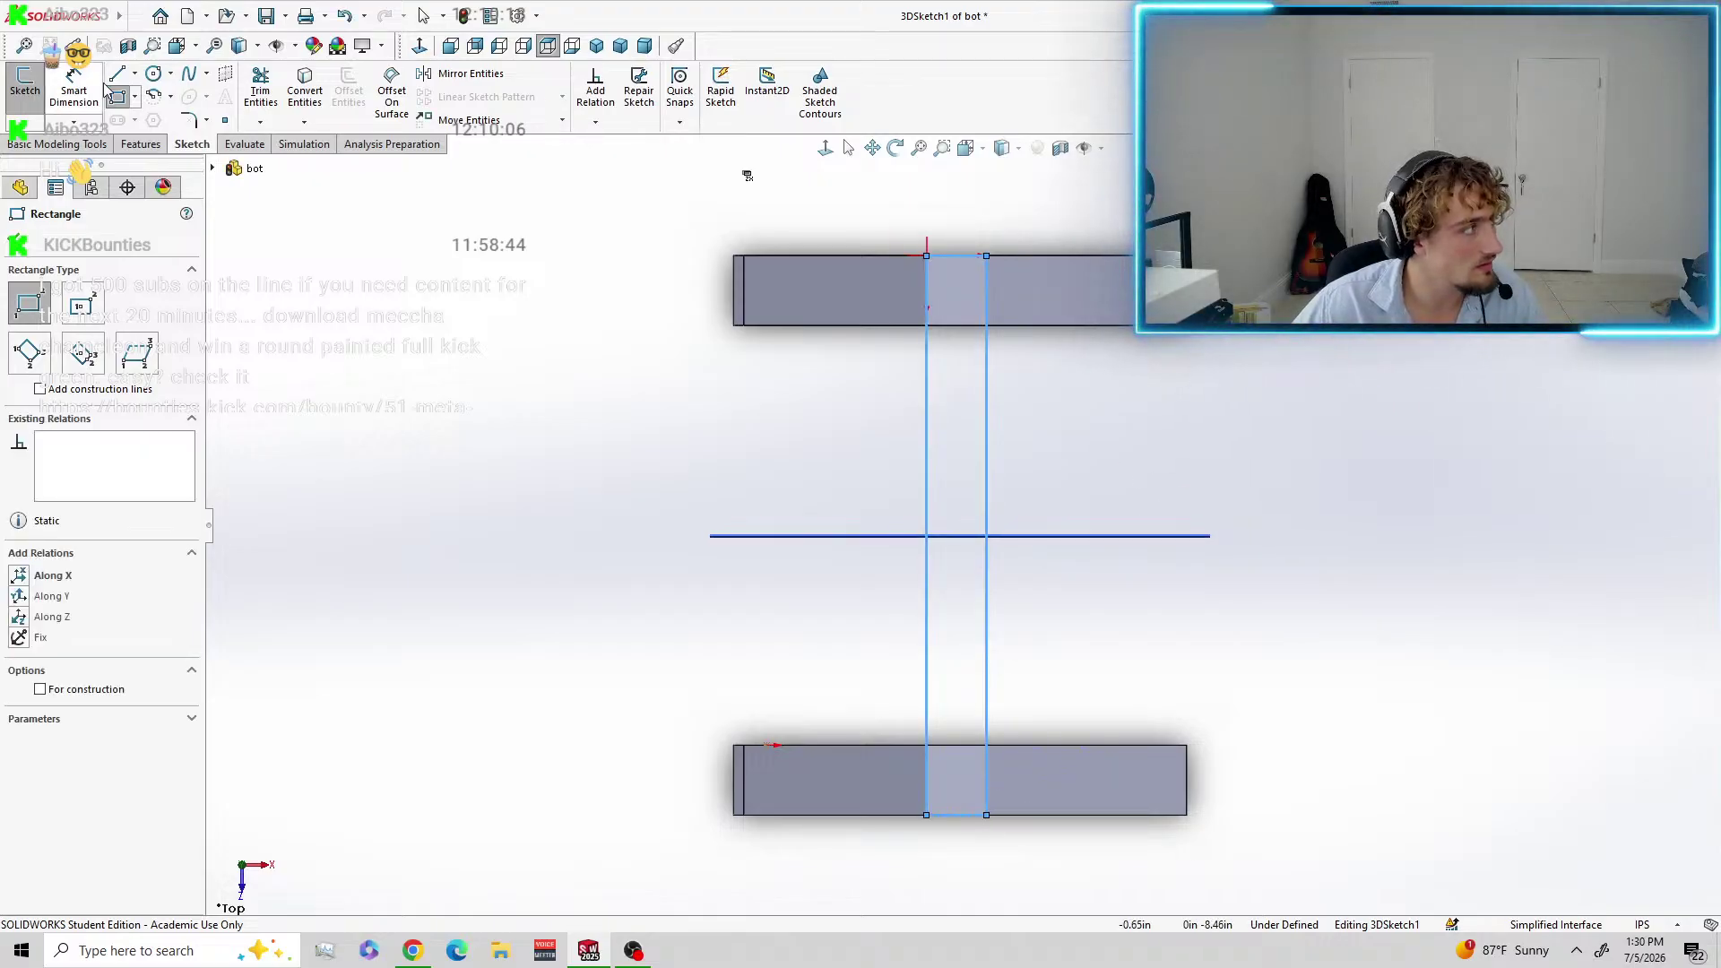
Try to dimension the 3D sketch rectangle's short edge at 1 in, and undo it.
{"action": "left_click", "coordinate": [74, 85]}
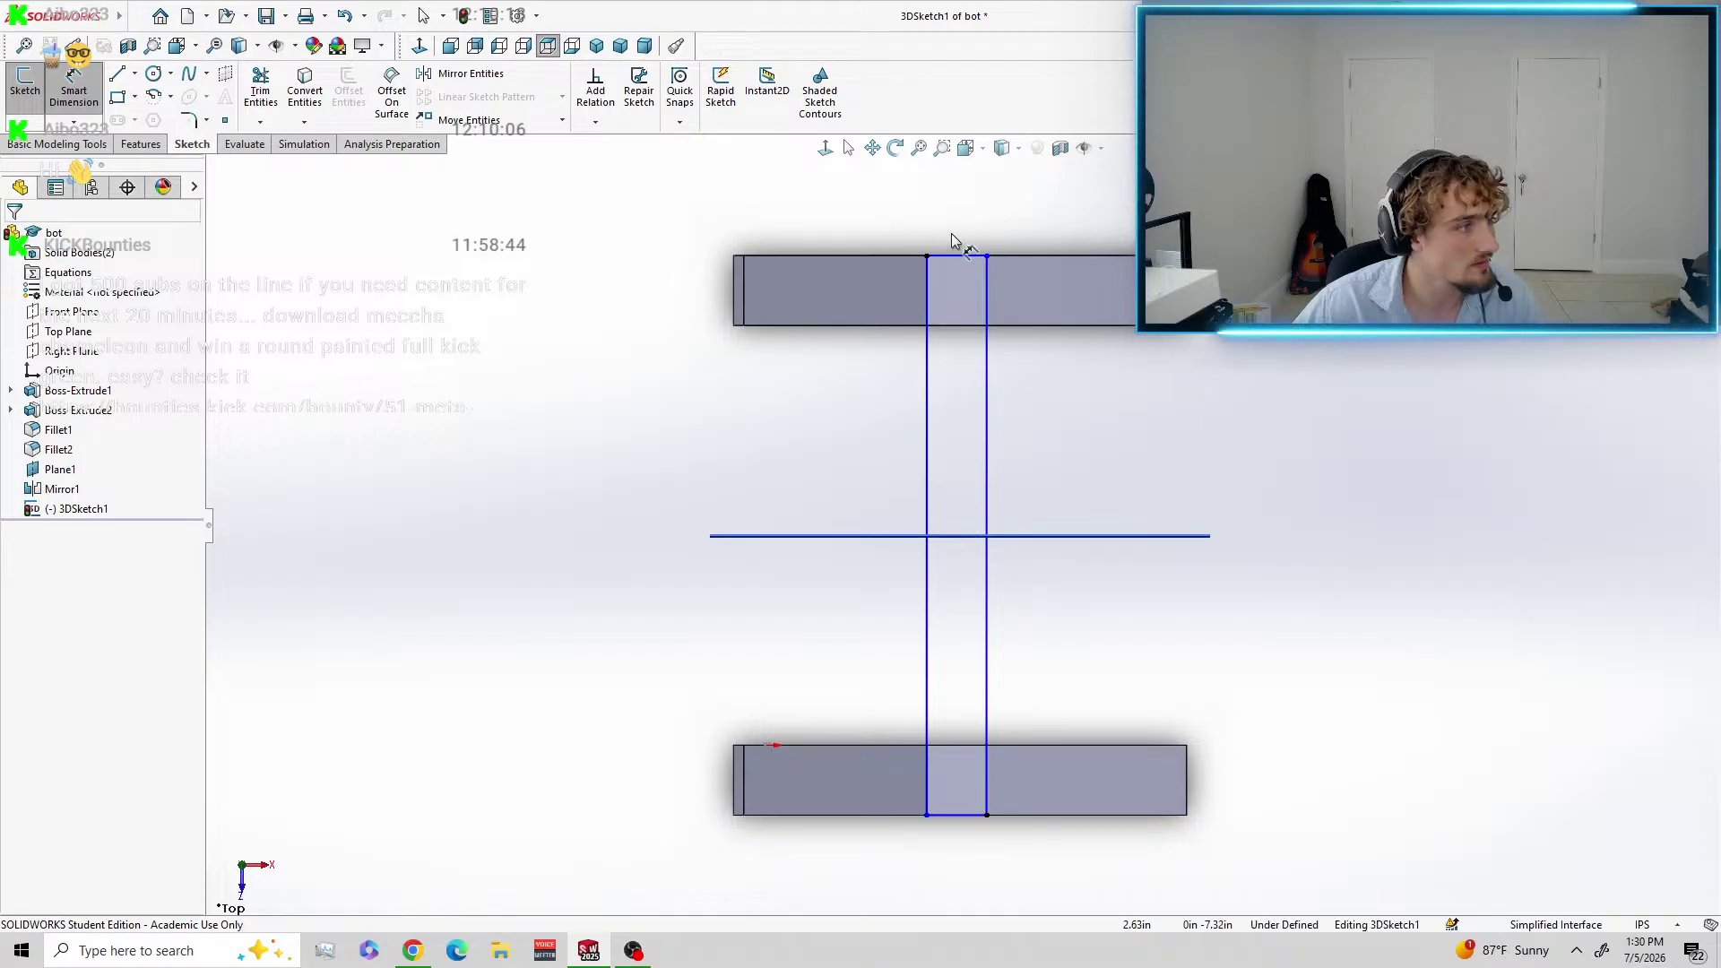
{"action": "left_click", "coordinate": [956, 258]}
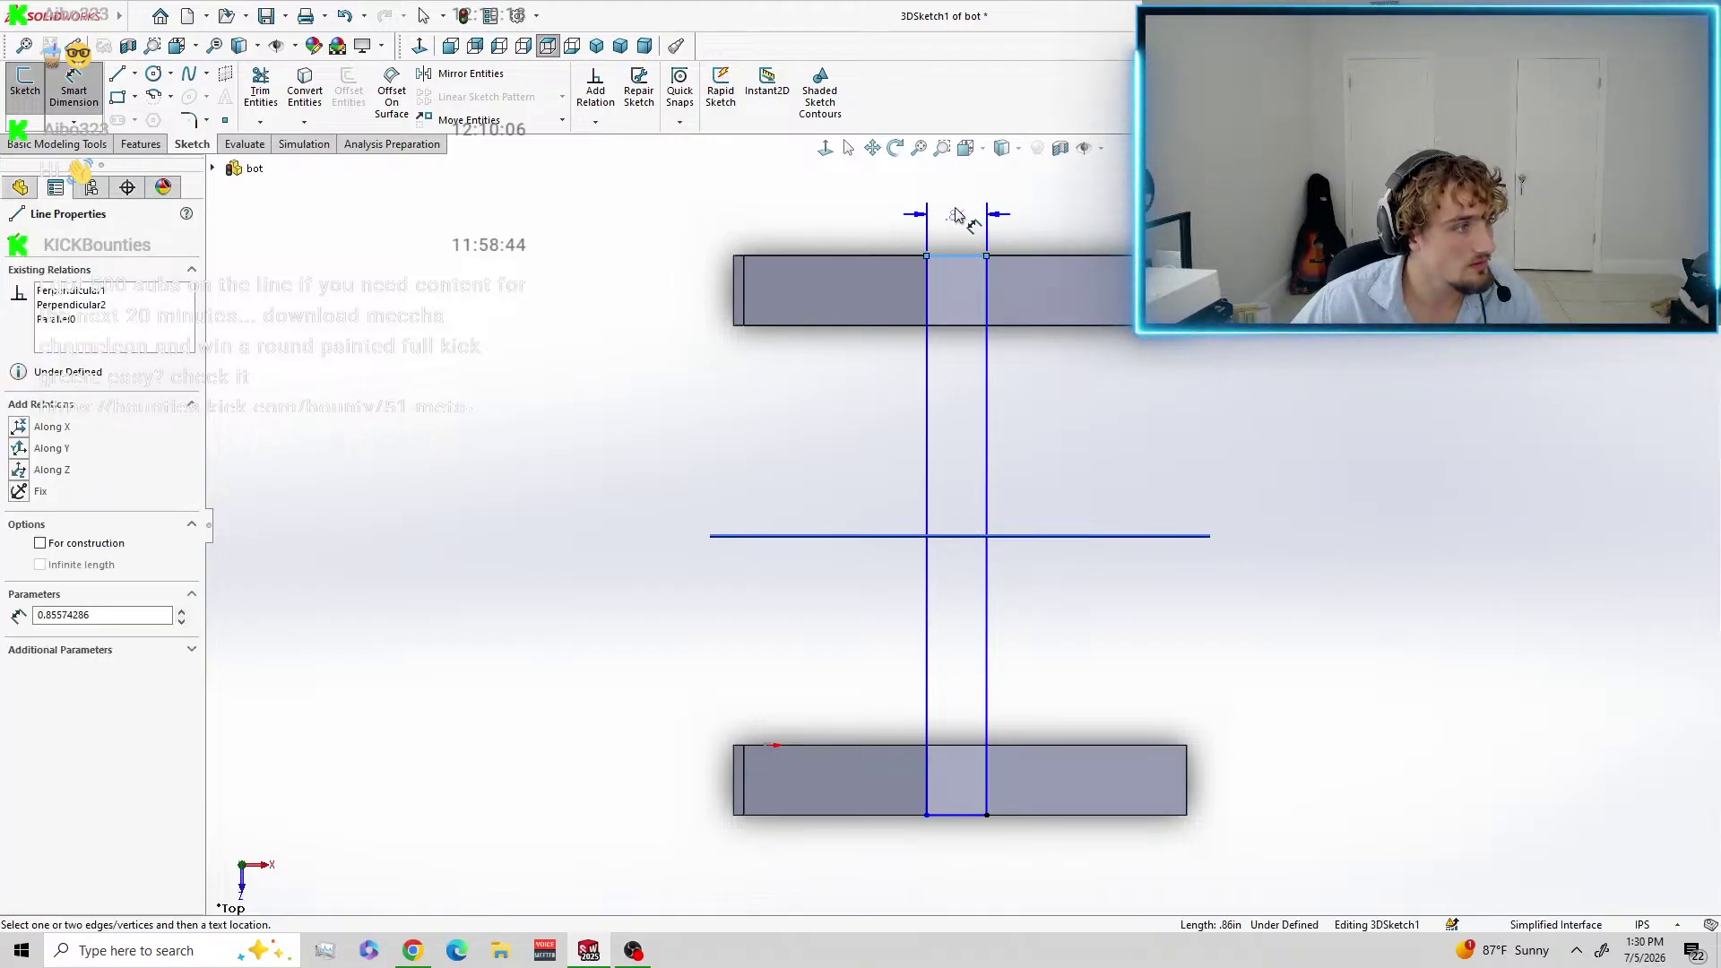
{"action": "left_click", "coordinate": [977, 229]}
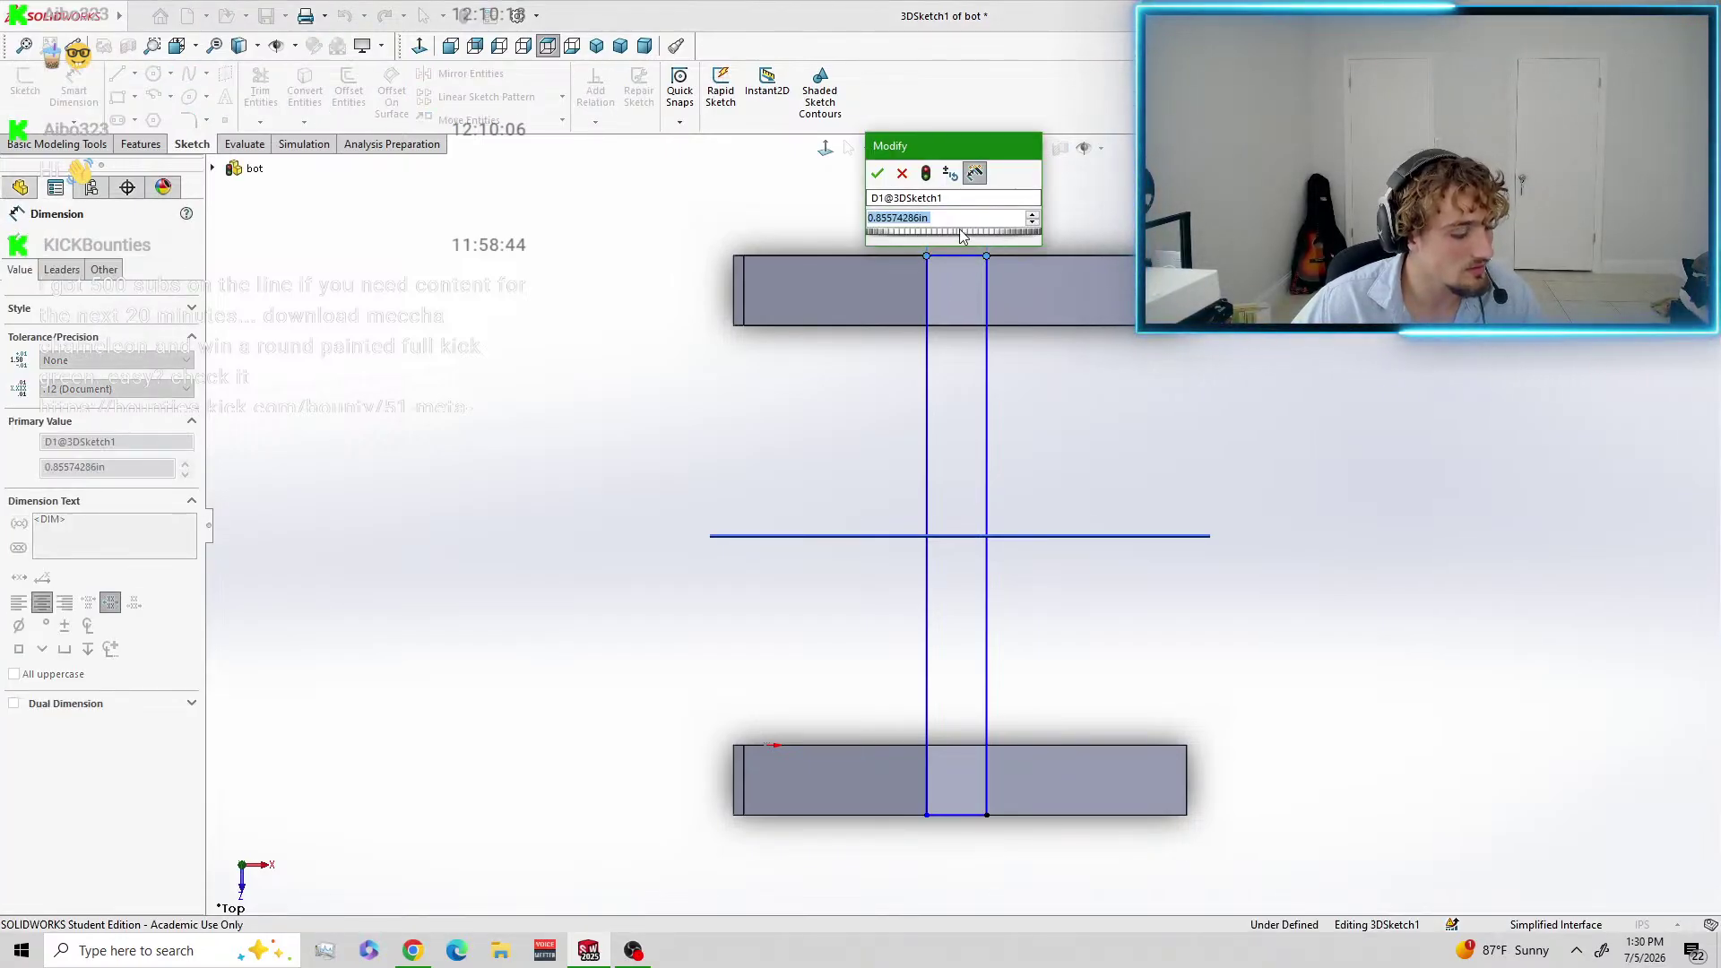
{"action": "type", "text": "1"}
{"action": "key", "text": "Return"}
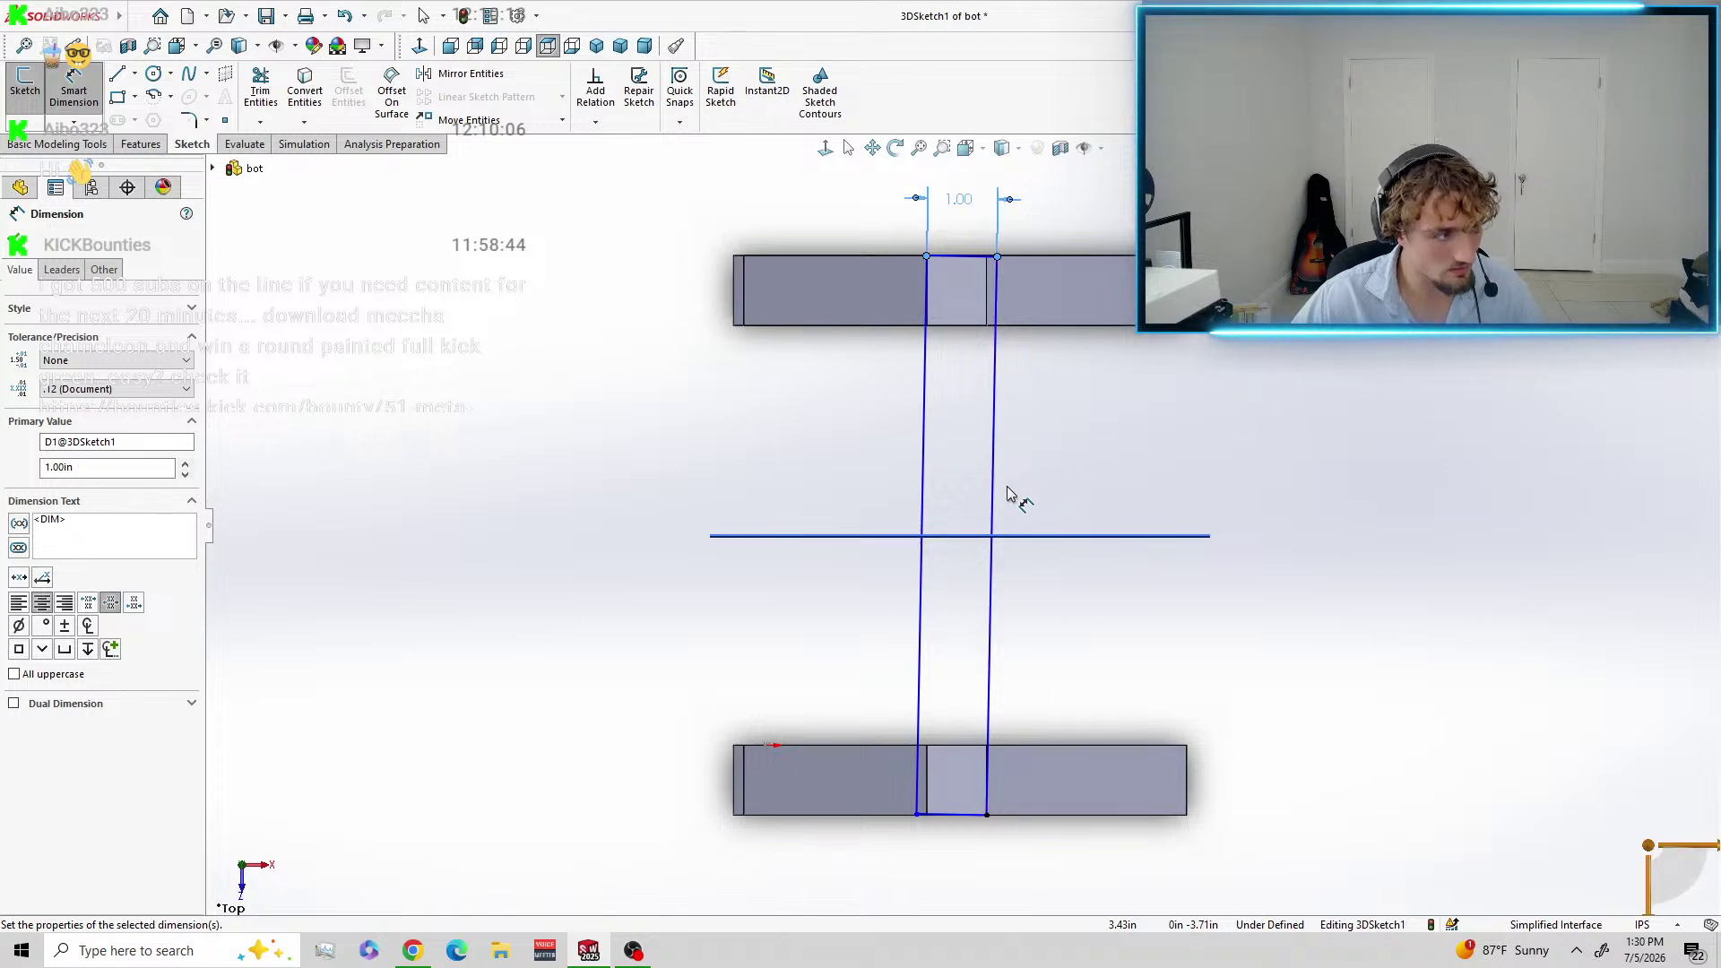
{"action": "key", "text": "ctrl+z"}
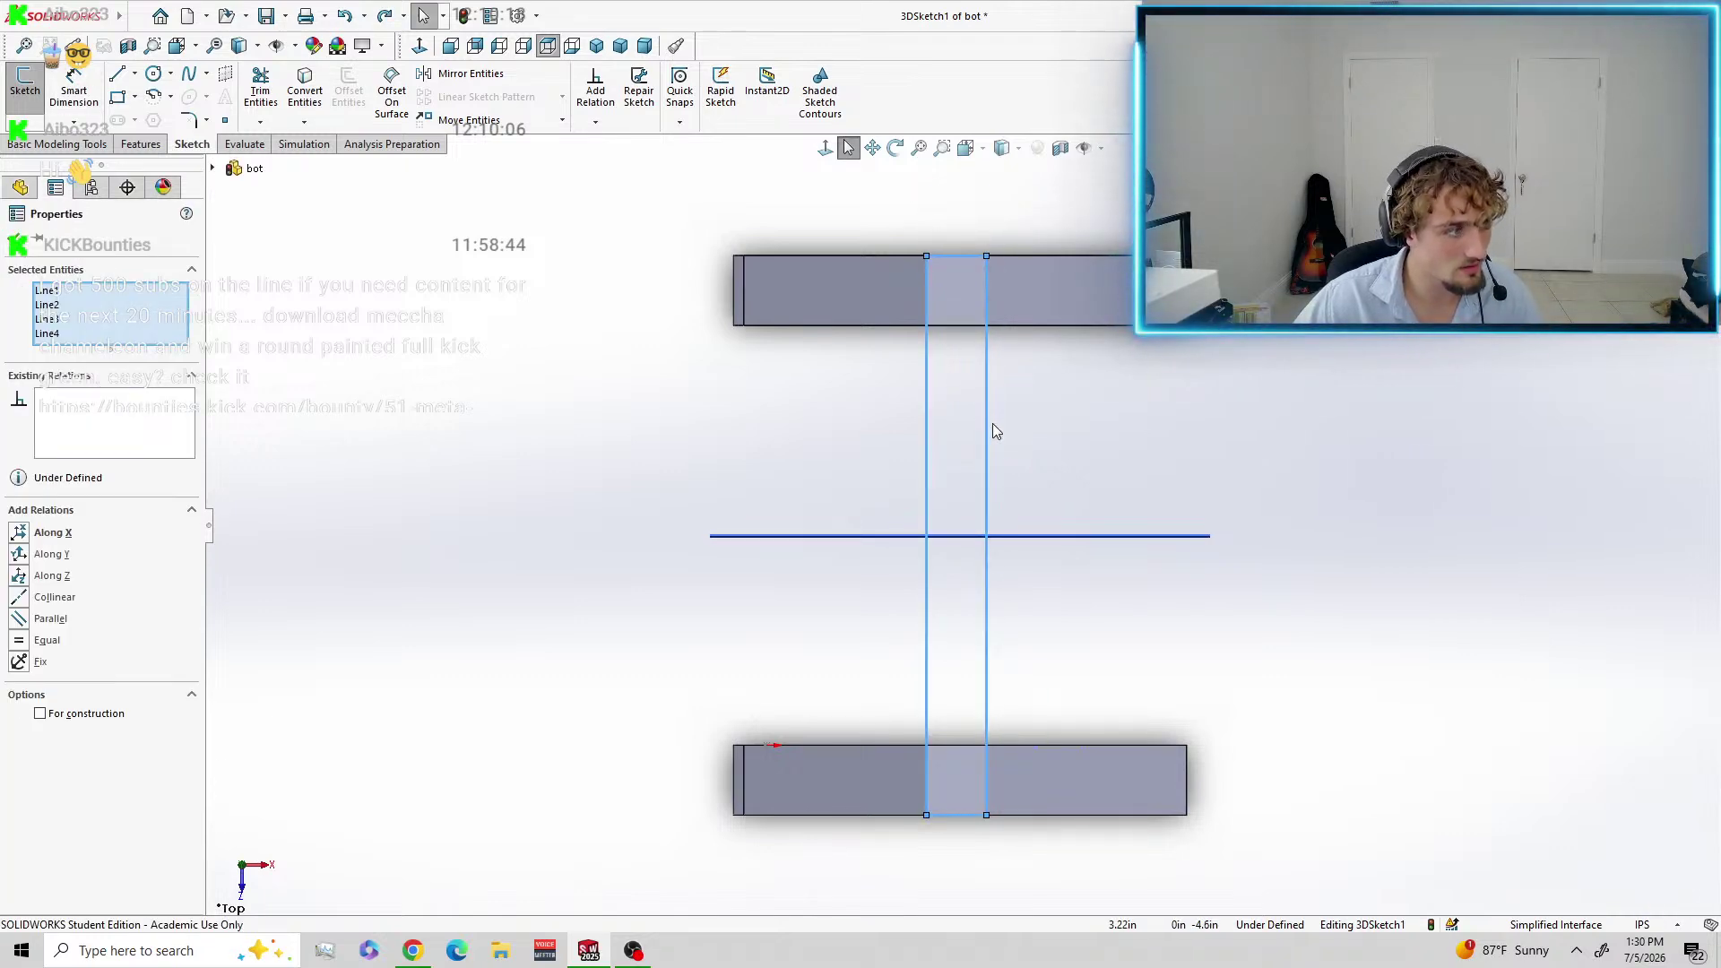
Undo the rectangle spanning the two V-shaped bodies and exit the empty 3D sketch.
{"action": "scroll", "coordinate": [1311, 590], "scroll_direction": "up", "scroll_amount": 1}
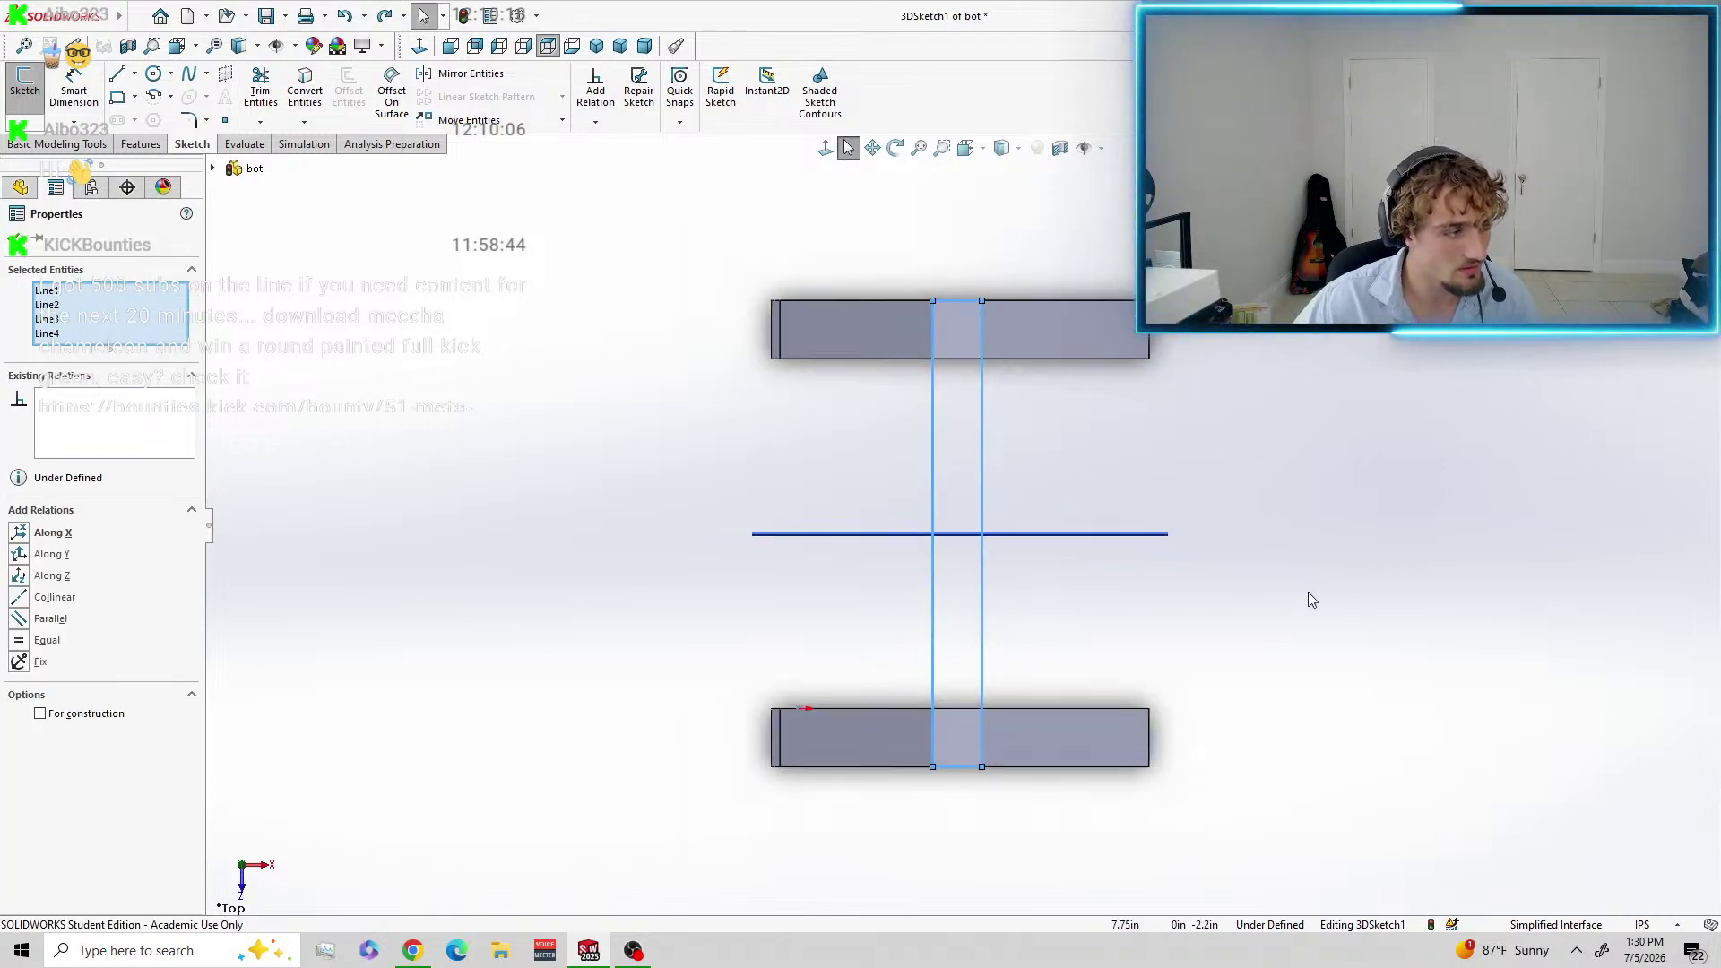
{"action": "mouse_move", "coordinate": [1308, 592]}
{"action": "middle_mouse_down"}
{"action": "mouse_move", "coordinate": [1233, 380]}
{"action": "mouse_move", "coordinate": [1269, 238]}
{"action": "mouse_move", "coordinate": [1376, 201]}
{"action": "mouse_move", "coordinate": [1300, 174]}
{"action": "mouse_move", "coordinate": [1380, 255]}
{"action": "mouse_move", "coordinate": [1439, 238]}
{"action": "mouse_move", "coordinate": [1515, 184]}
{"action": "mouse_move", "coordinate": [1429, 143]}
{"action": "mouse_move", "coordinate": [1546, 148]}
{"action": "mouse_move", "coordinate": [1483, 168]}
{"action": "middle_mouse_up"}
{"action": "key", "text": "ctrl+z"}
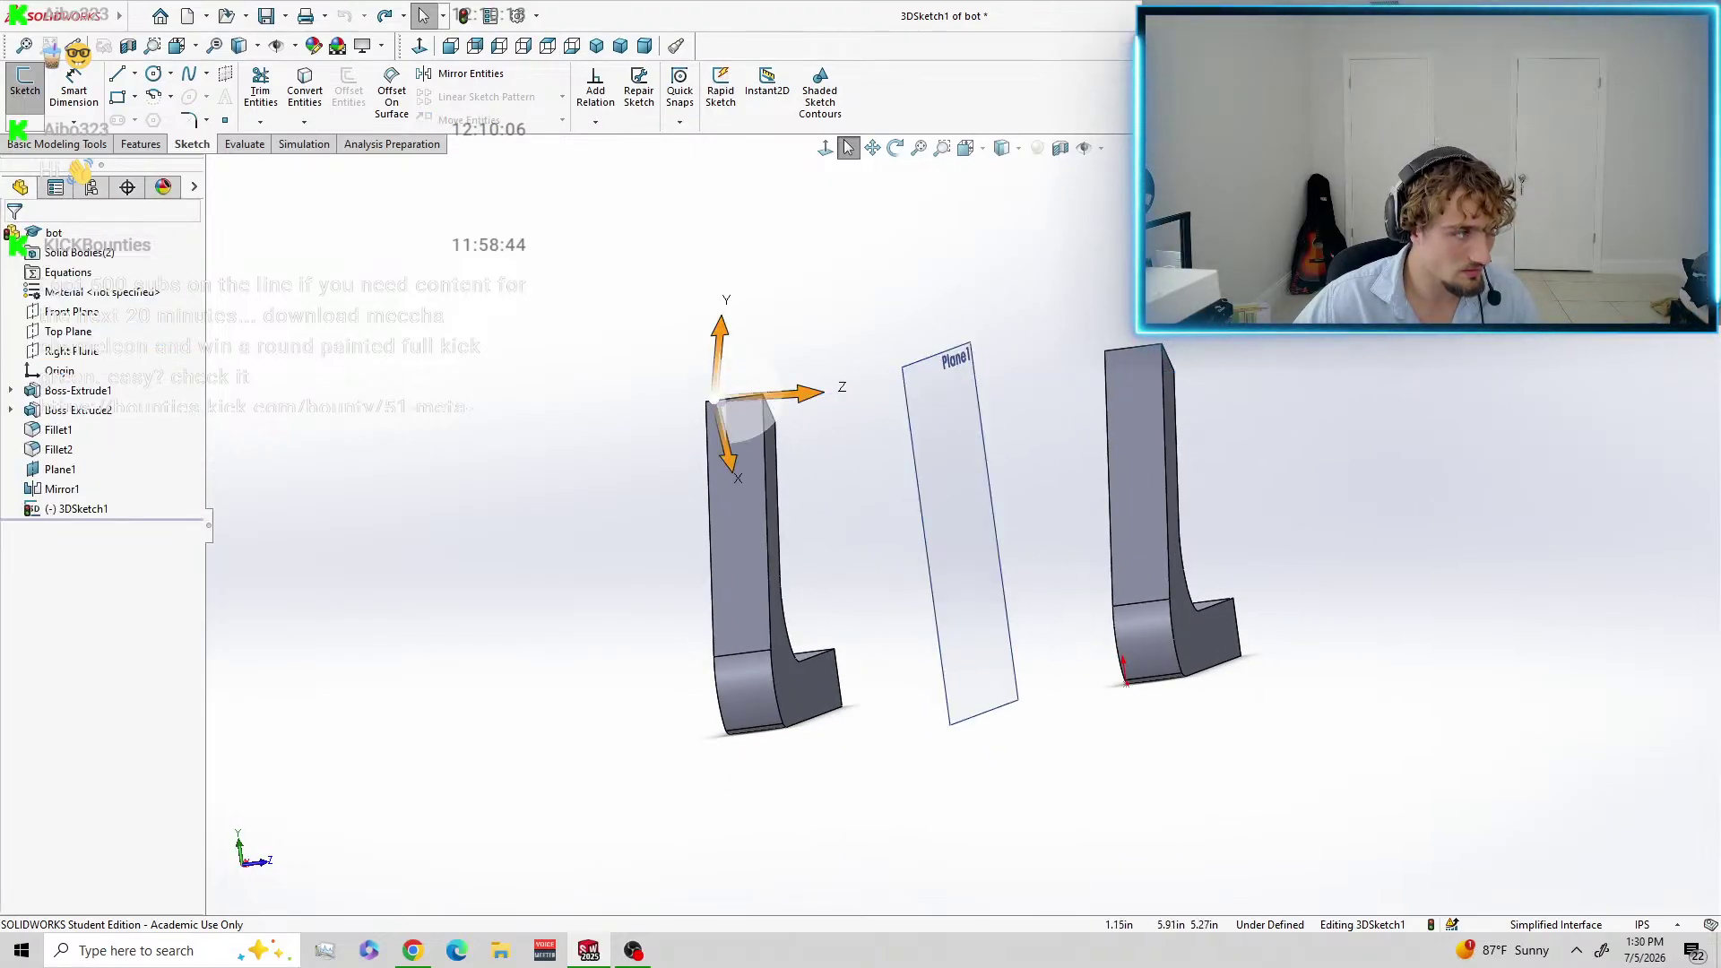
{"action": "mouse_move", "coordinate": [1354, 210]}
{"action": "middle_mouse_down"}
{"action": "mouse_move", "coordinate": [1442, 403]}
{"action": "mouse_move", "coordinate": [1406, 455]}
{"action": "middle_mouse_up"}
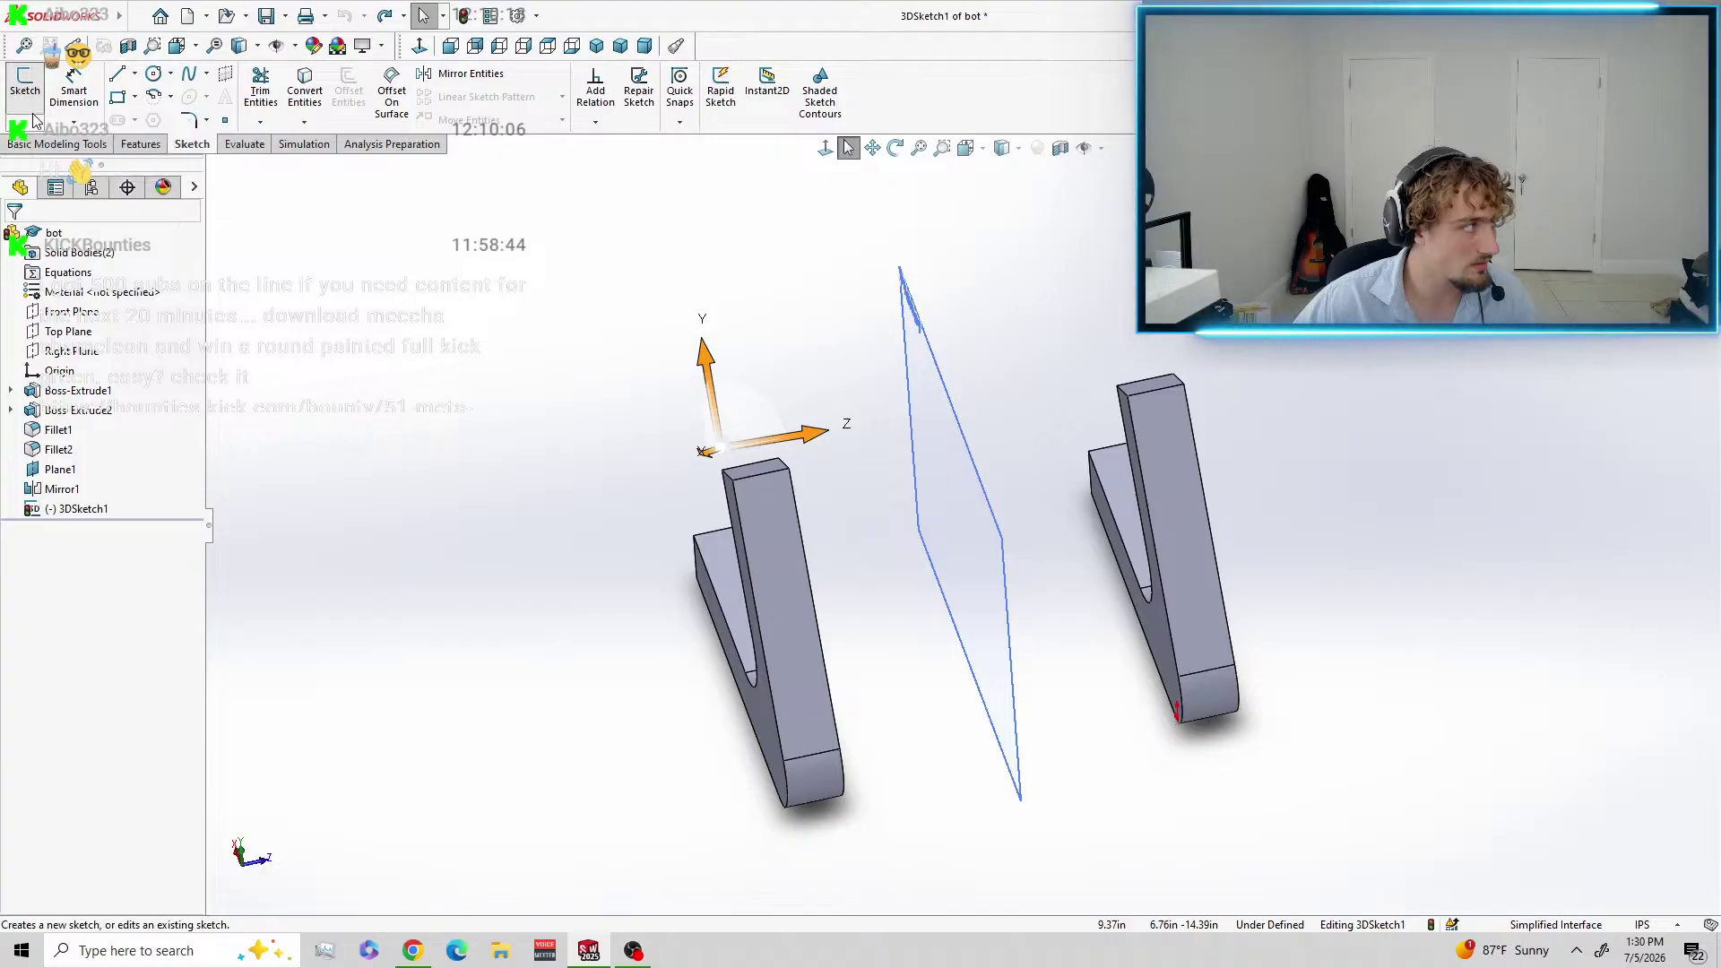
{"action": "left_click", "coordinate": [25, 85]}
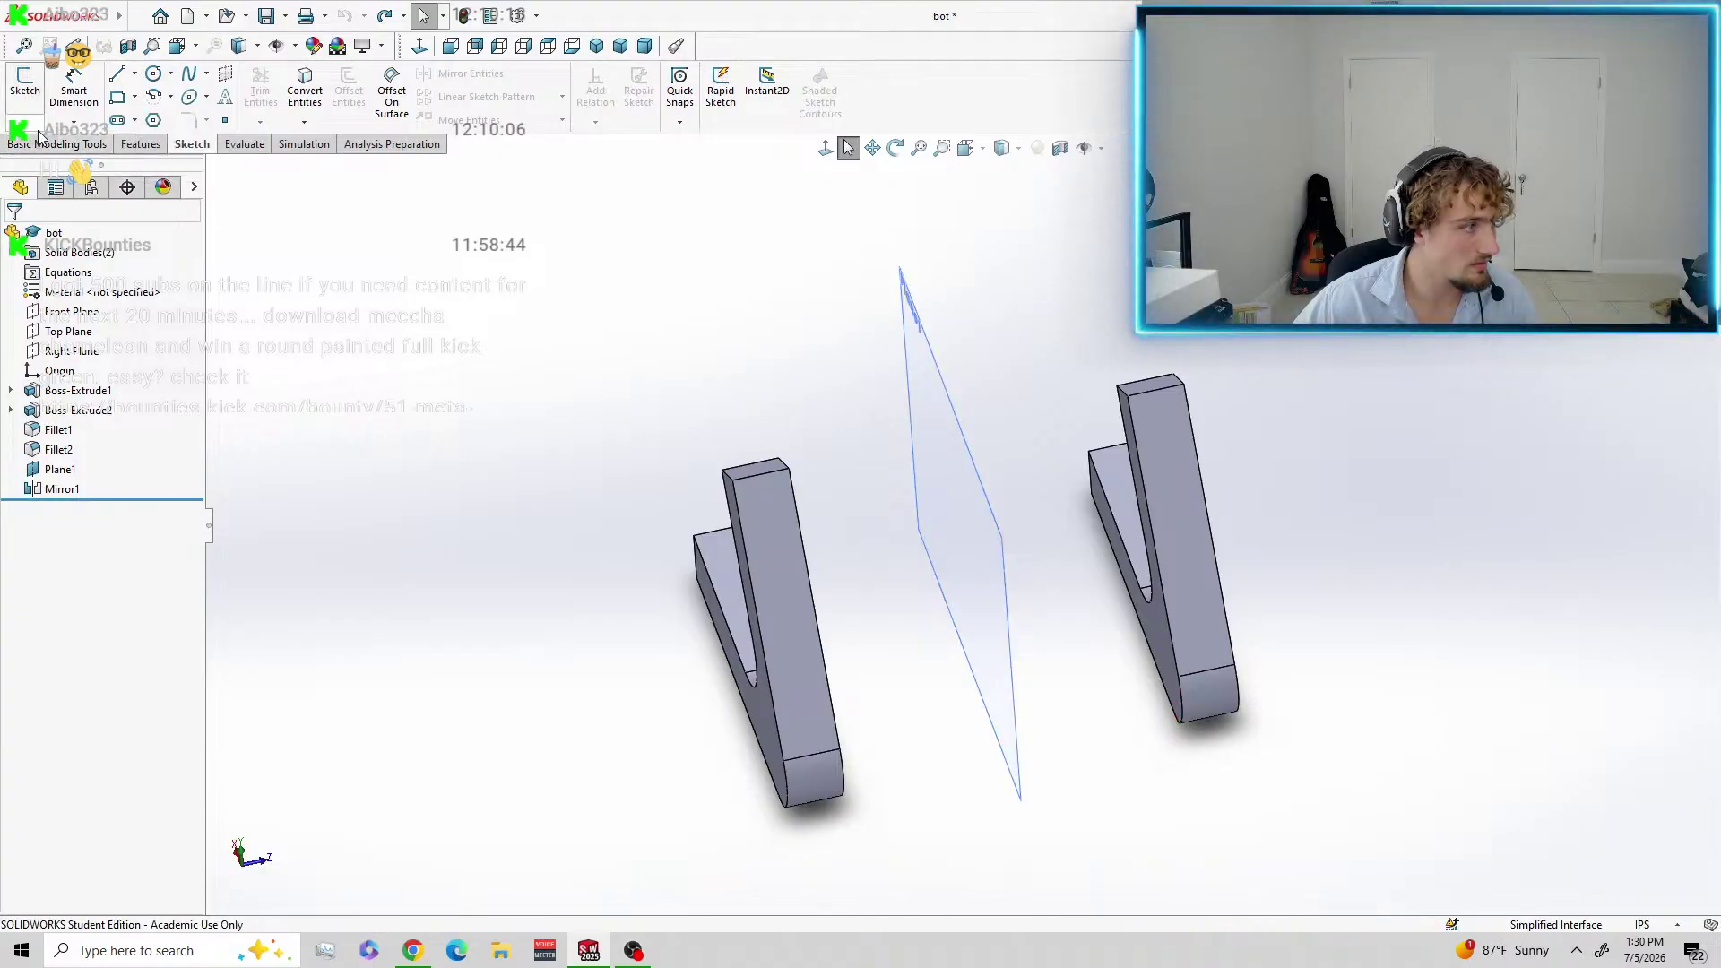
{"action": "left_click", "coordinate": [25, 123]}
{"action": "left_click", "coordinate": [25, 85]}
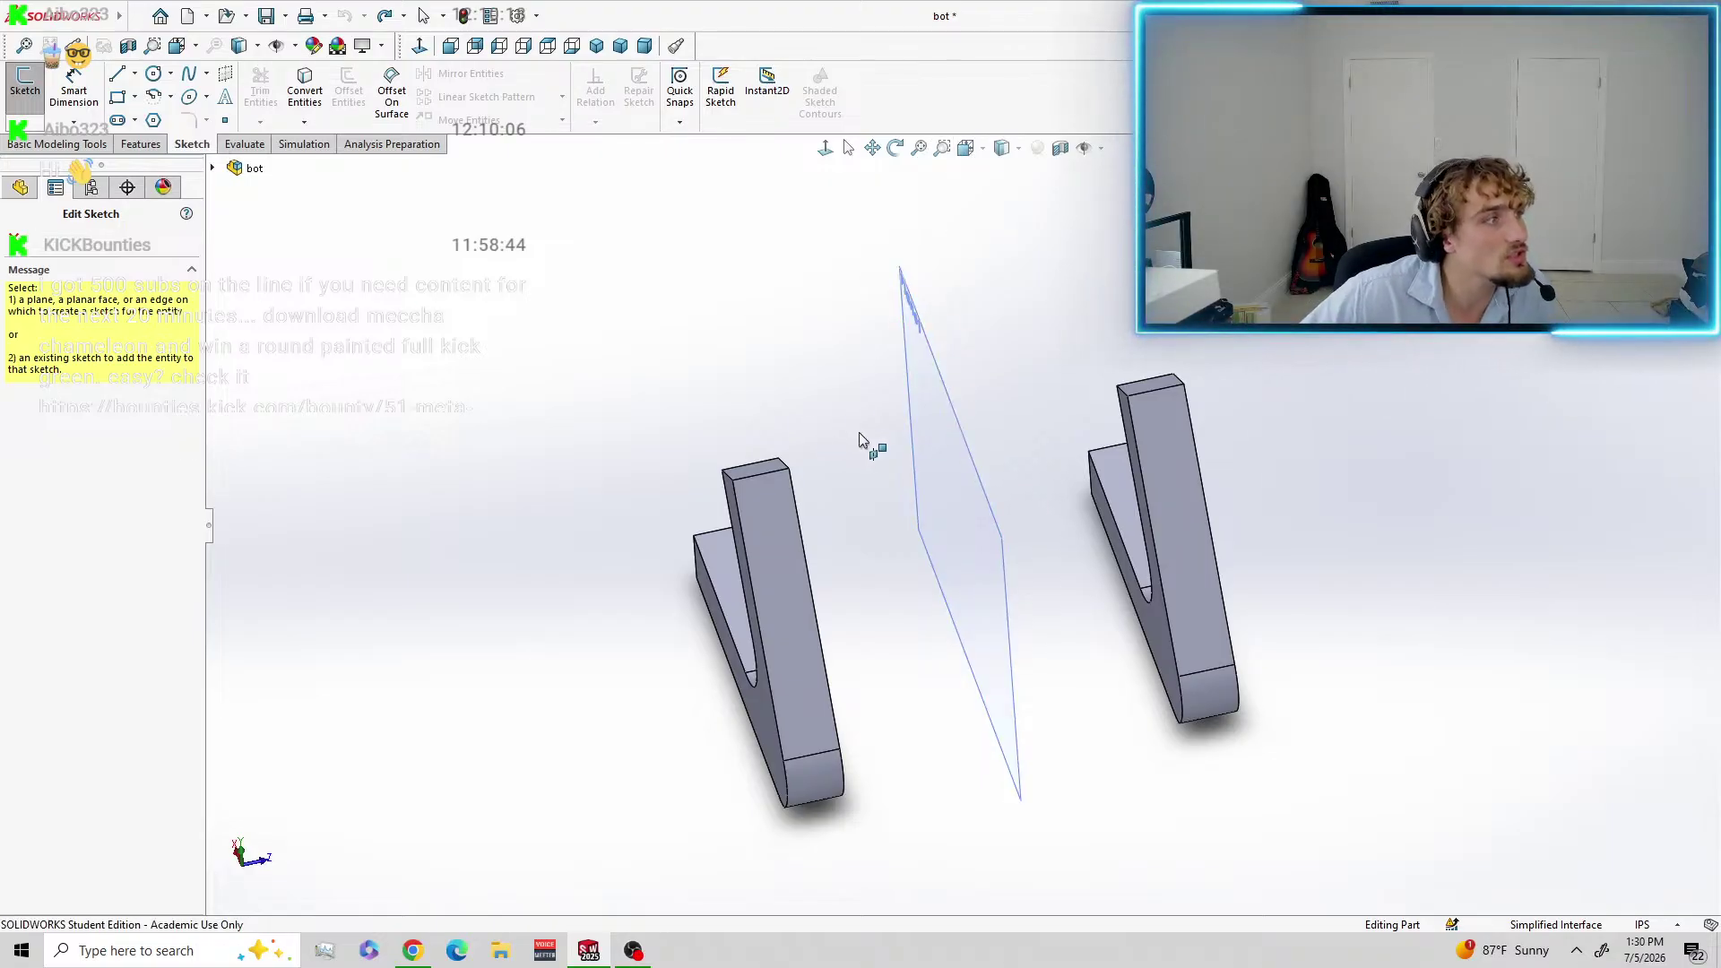
{"action": "left_click", "coordinate": [922, 430]}
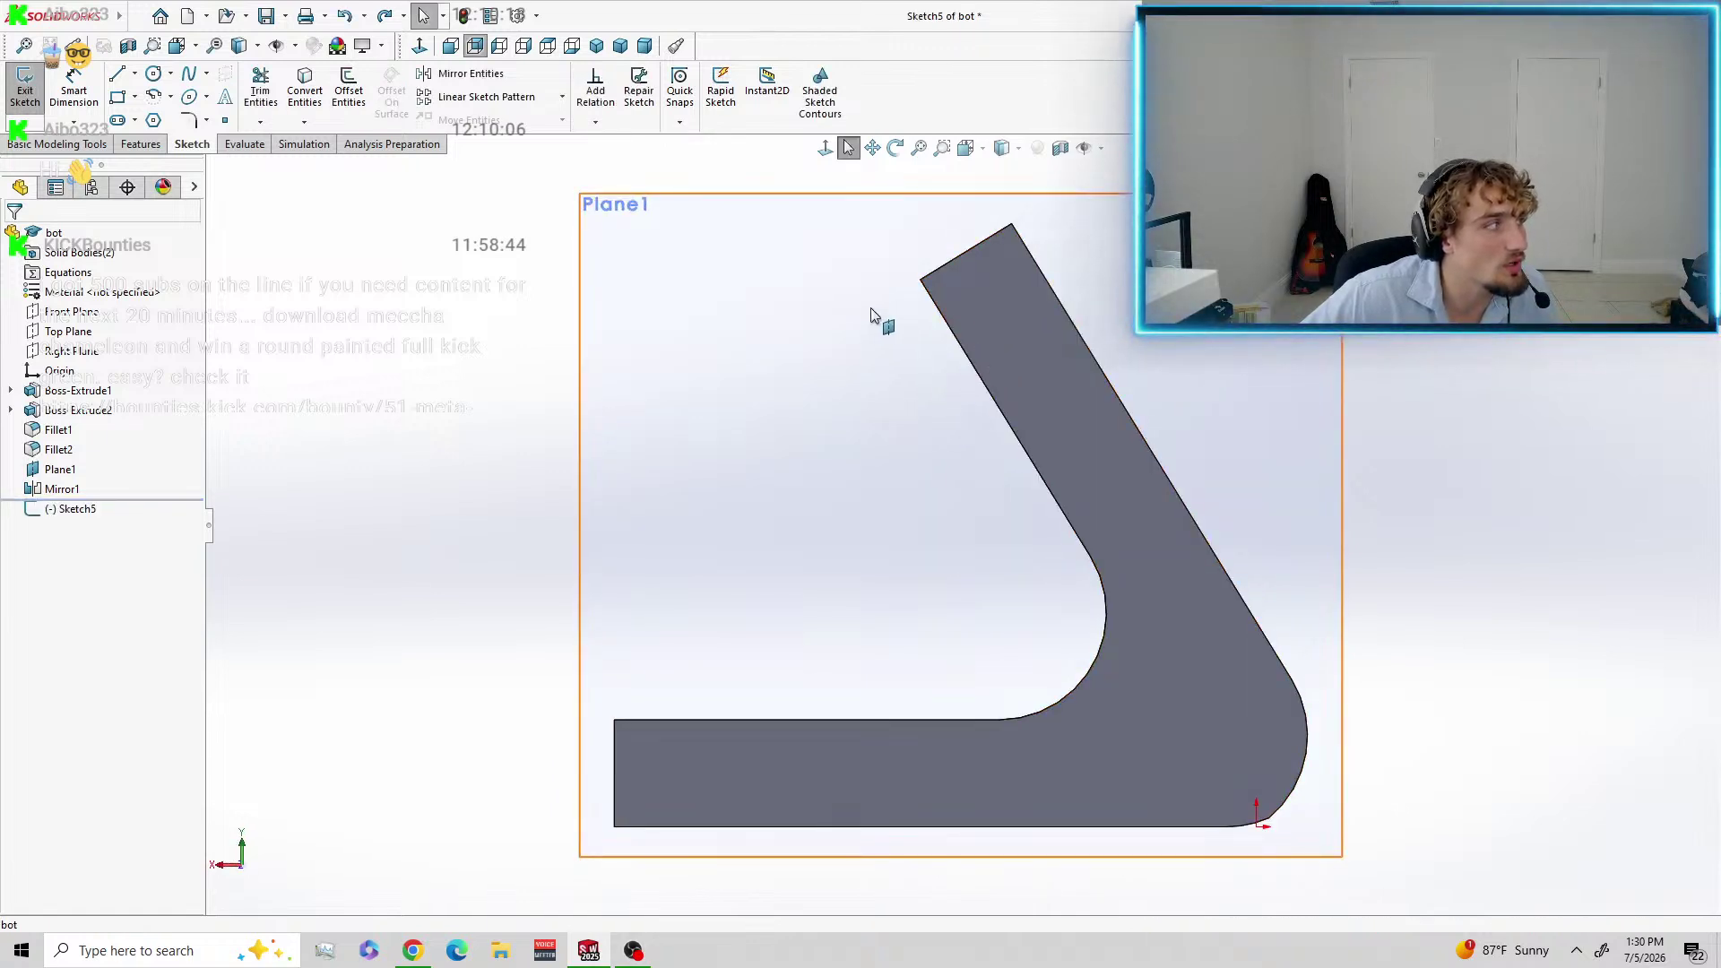
{"action": "left_click", "coordinate": [25, 90]}
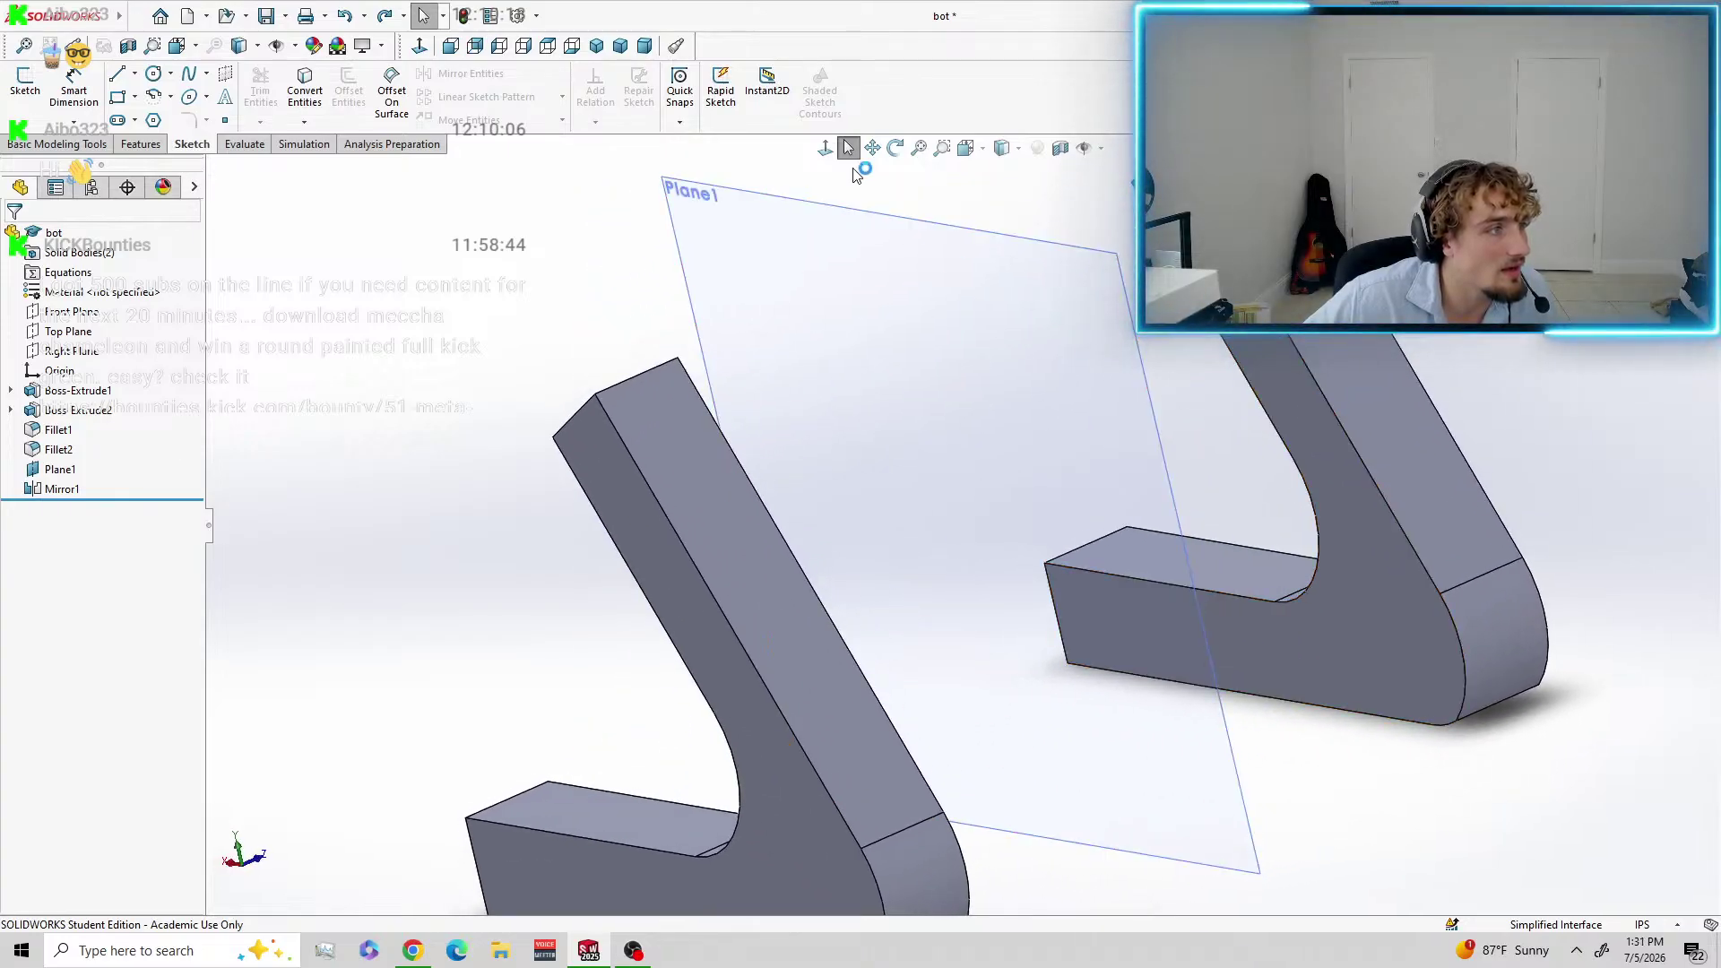
Turn on the display of the primary reference planes in the graphics area.
{"action": "left_click", "coordinate": [983, 158]}
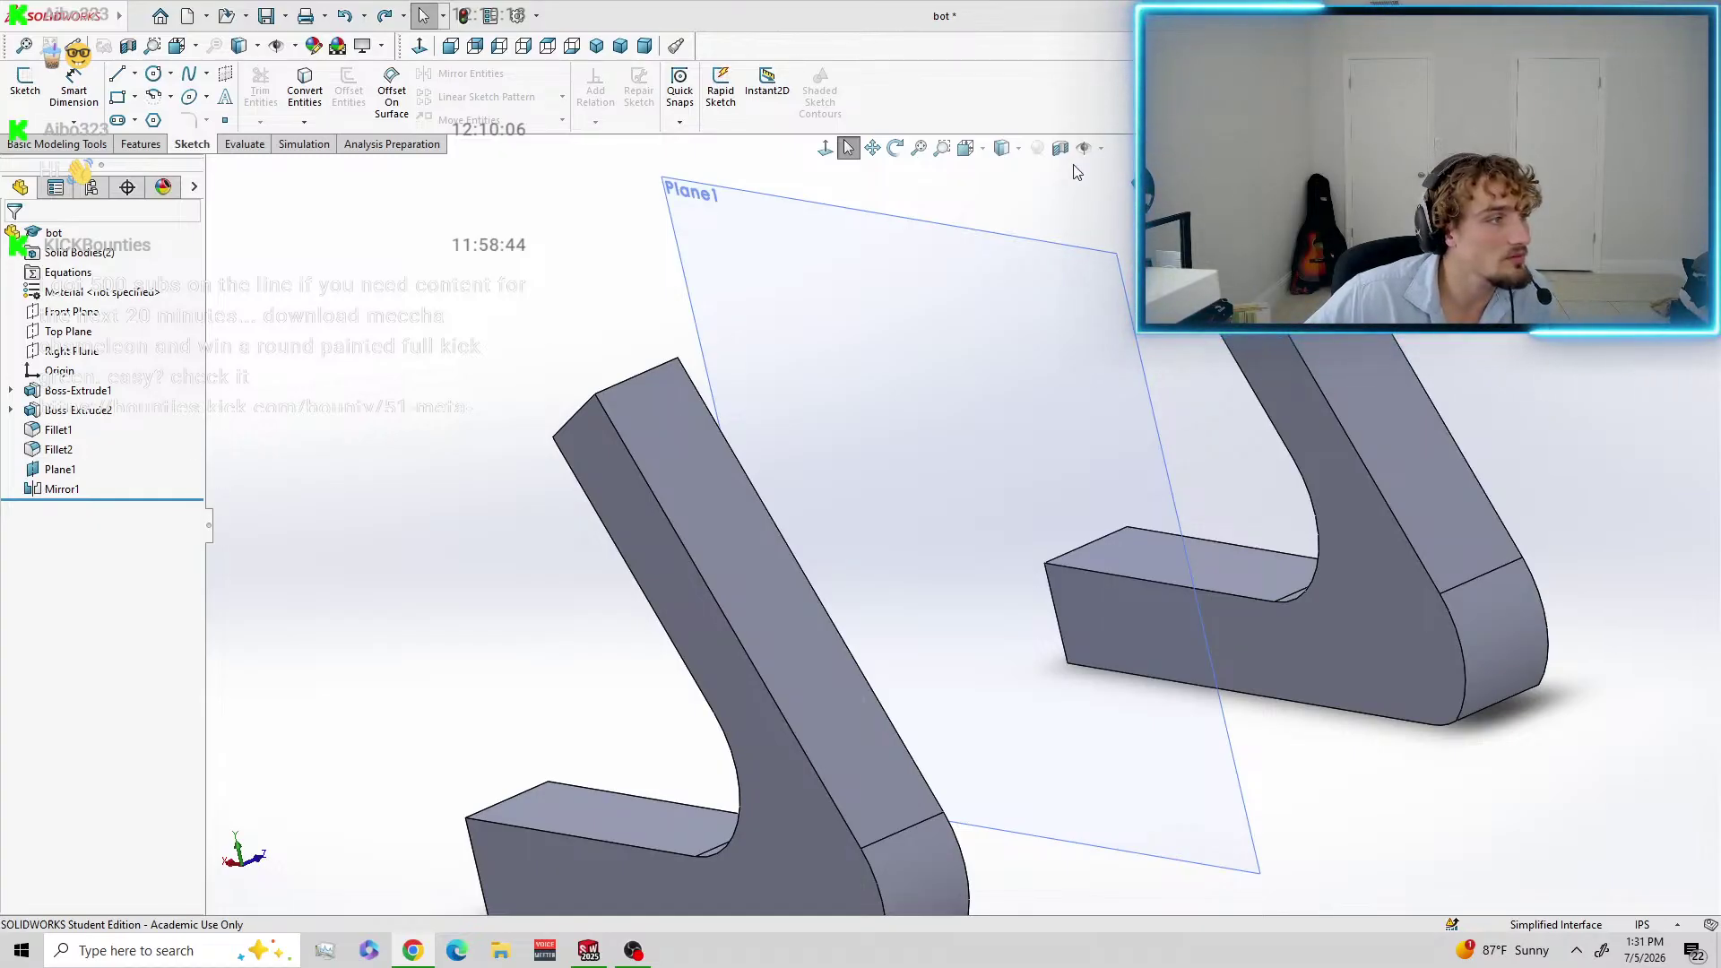
{"action": "left_click", "coordinate": [1100, 150]}
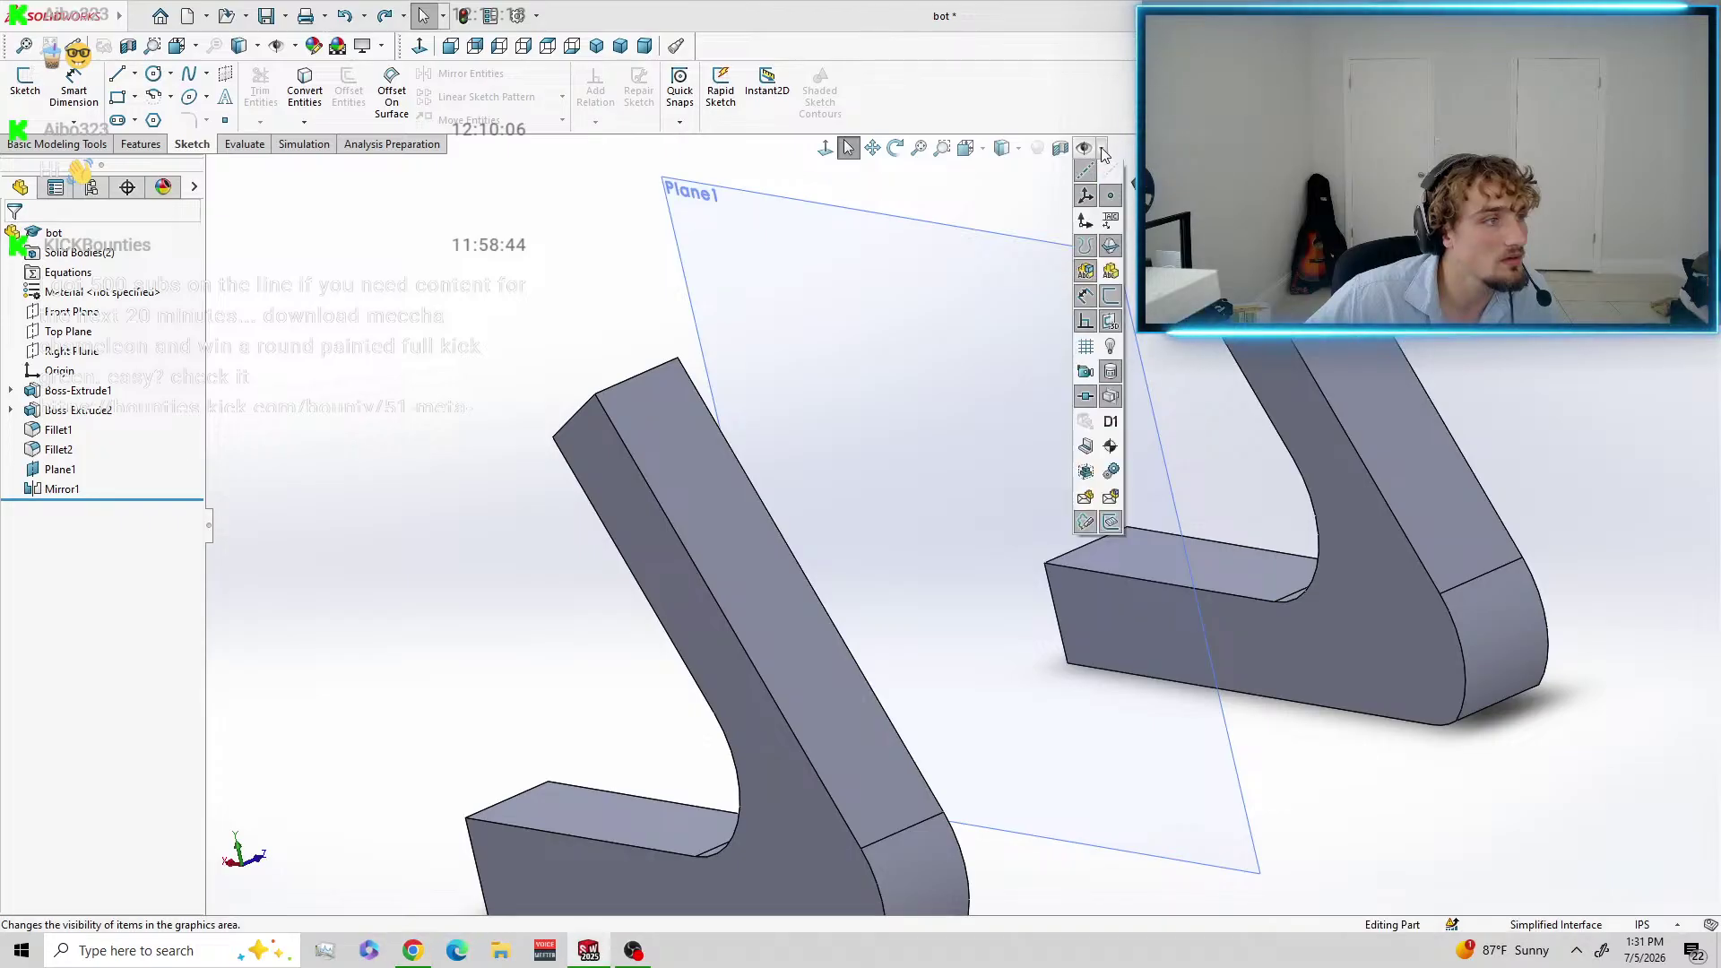
{"action": "left_click", "coordinate": [1112, 175]}
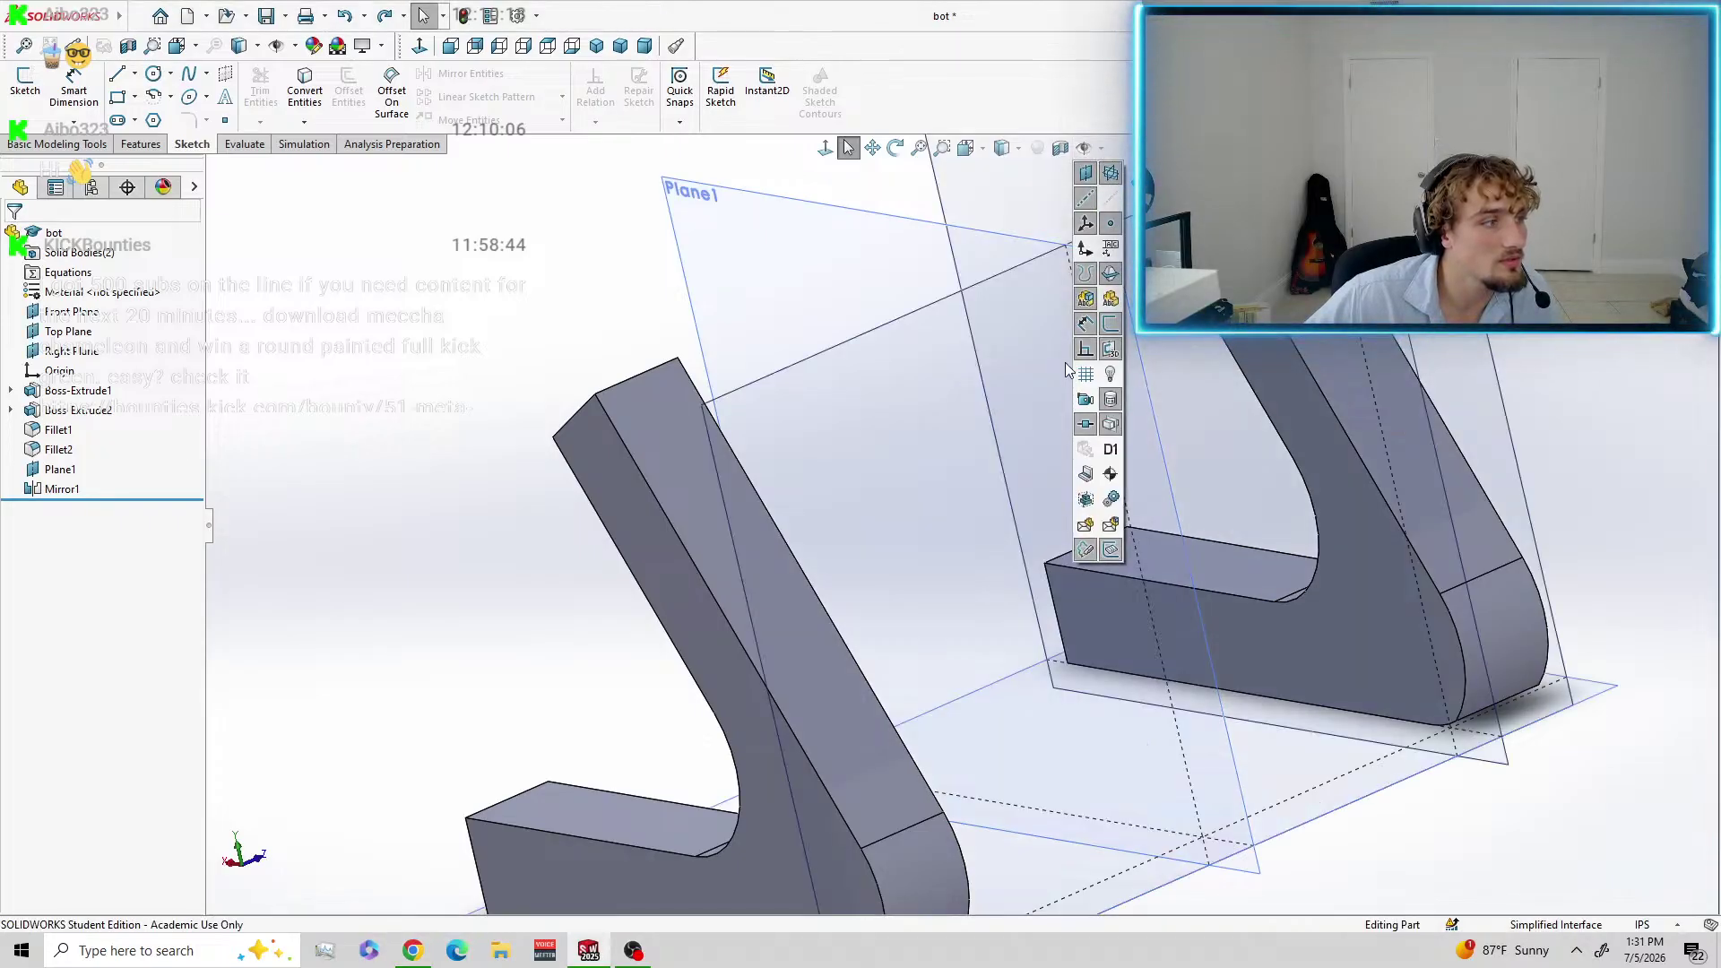
Start a new 2D sketch on the Top Plane beneath both V-shaped bodies.
{"action": "scroll", "coordinate": [1568, 235], "scroll_direction": "down", "scroll_amount": 2}
{"action": "scroll", "coordinate": [959, 525], "scroll_direction": "up", "scroll_amount": 4}
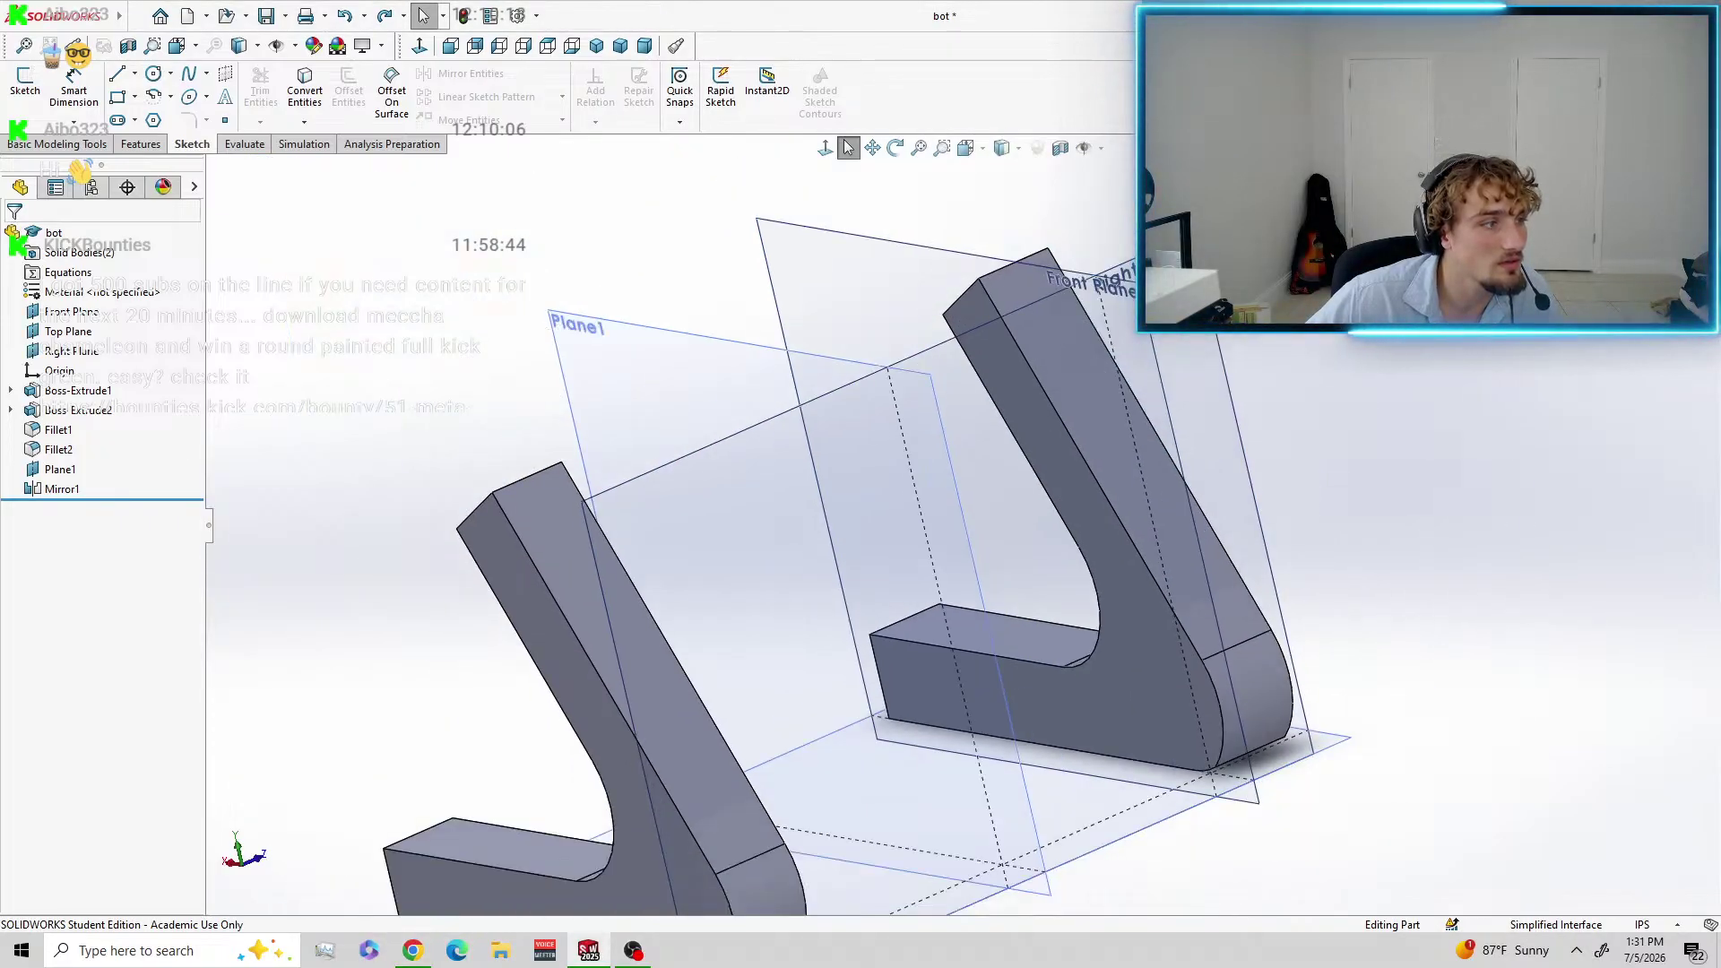
{"action": "middle_click_drag", "start_coordinate": [1314, 349], "coordinate": [1376, 566]}
{"action": "mouse_move", "coordinate": [1384, 414]}
{"action": "middle_mouse_down"}
{"action": "mouse_move", "coordinate": [1388, 572]}
{"action": "mouse_move", "coordinate": [1333, 511]}
{"action": "mouse_move", "coordinate": [1375, 541]}
{"action": "mouse_move", "coordinate": [1365, 647]}
{"action": "mouse_move", "coordinate": [1375, 595]}
{"action": "mouse_move", "coordinate": [1299, 628]}
{"action": "middle_mouse_up"}
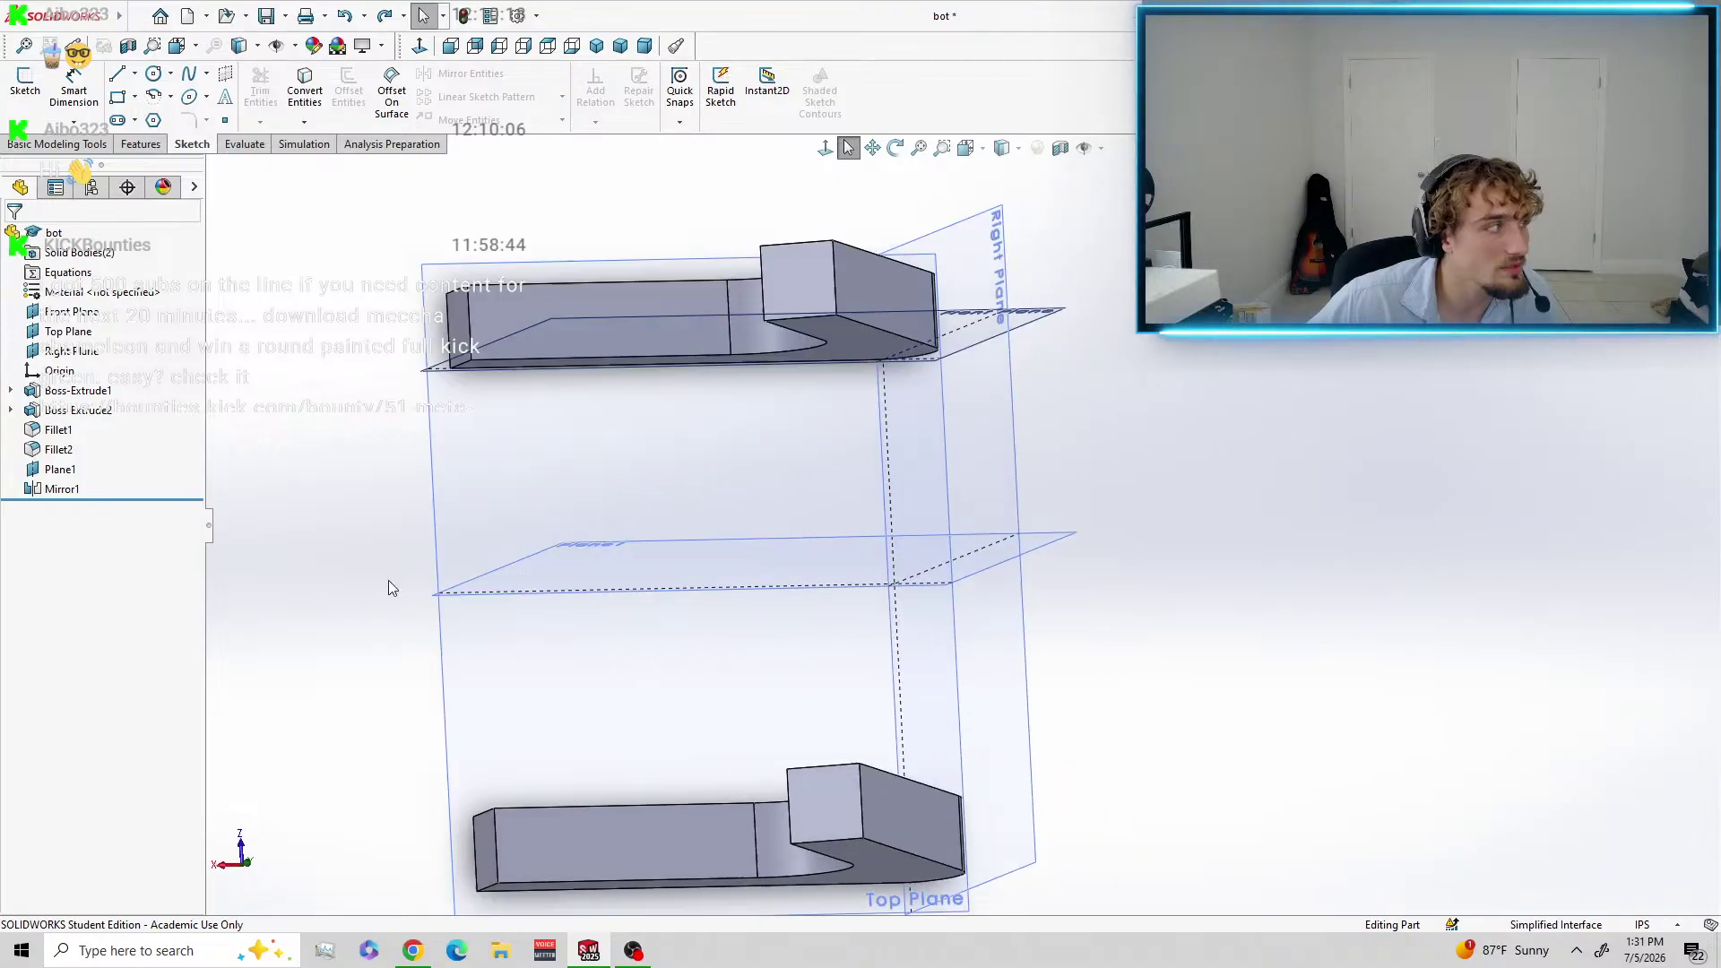
{"action": "left_click", "coordinate": [24, 79]}
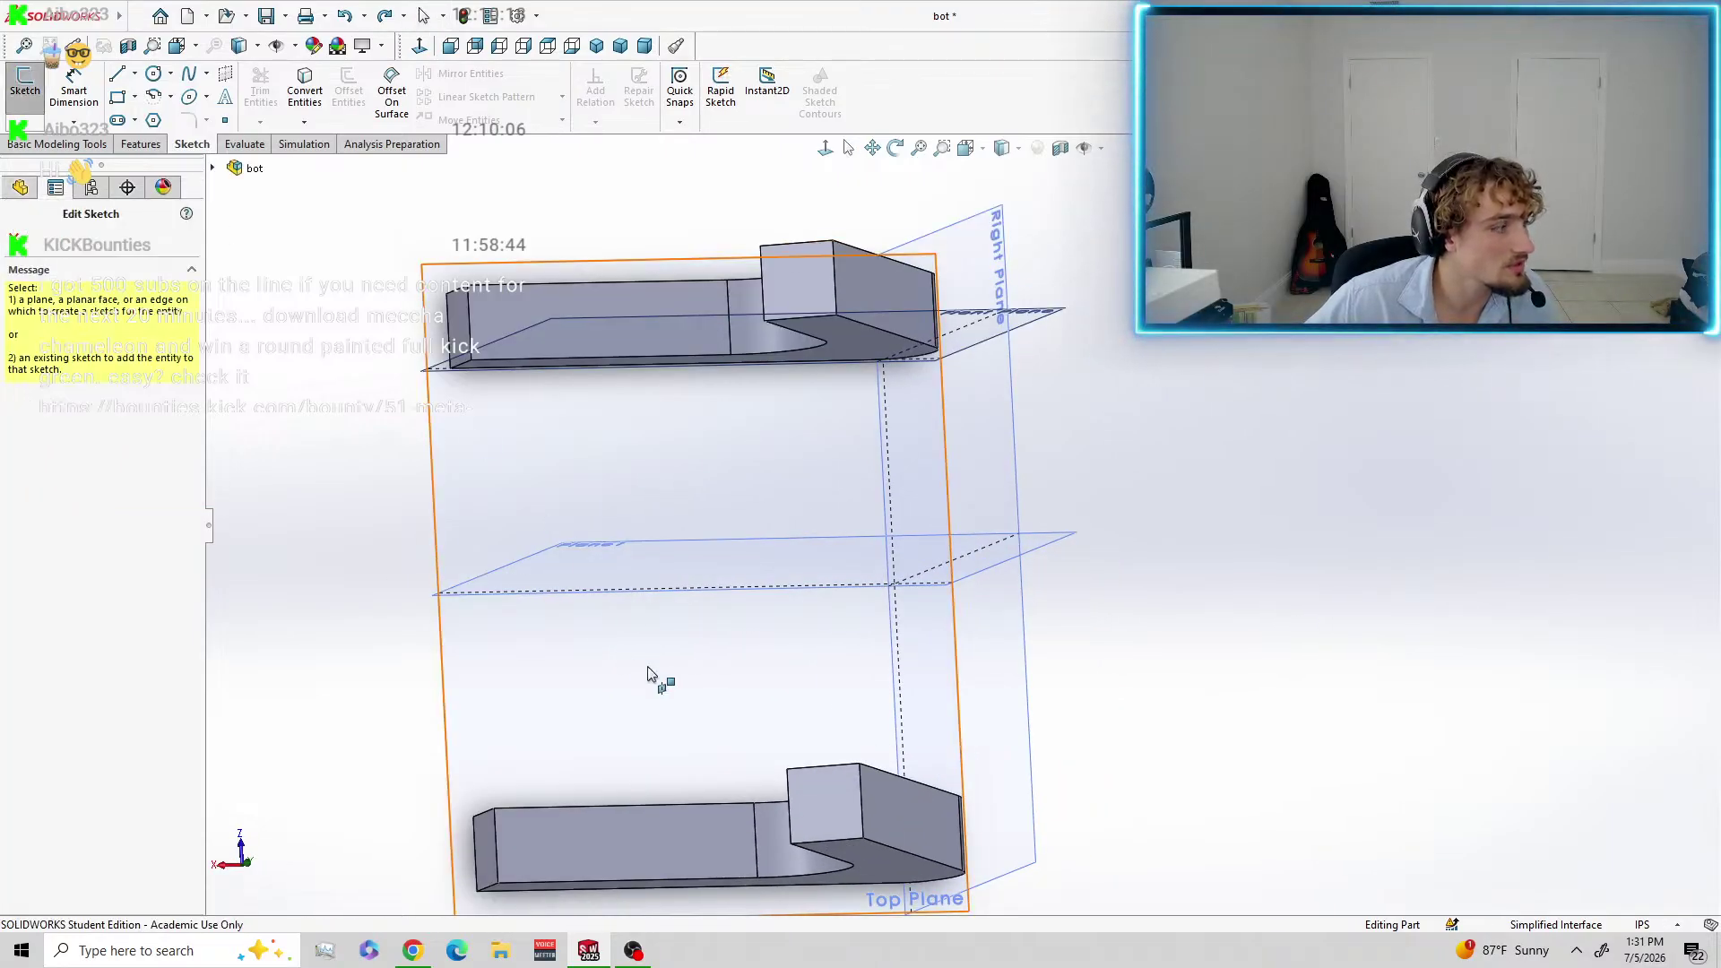
{"action": "left_click", "coordinate": [661, 675]}
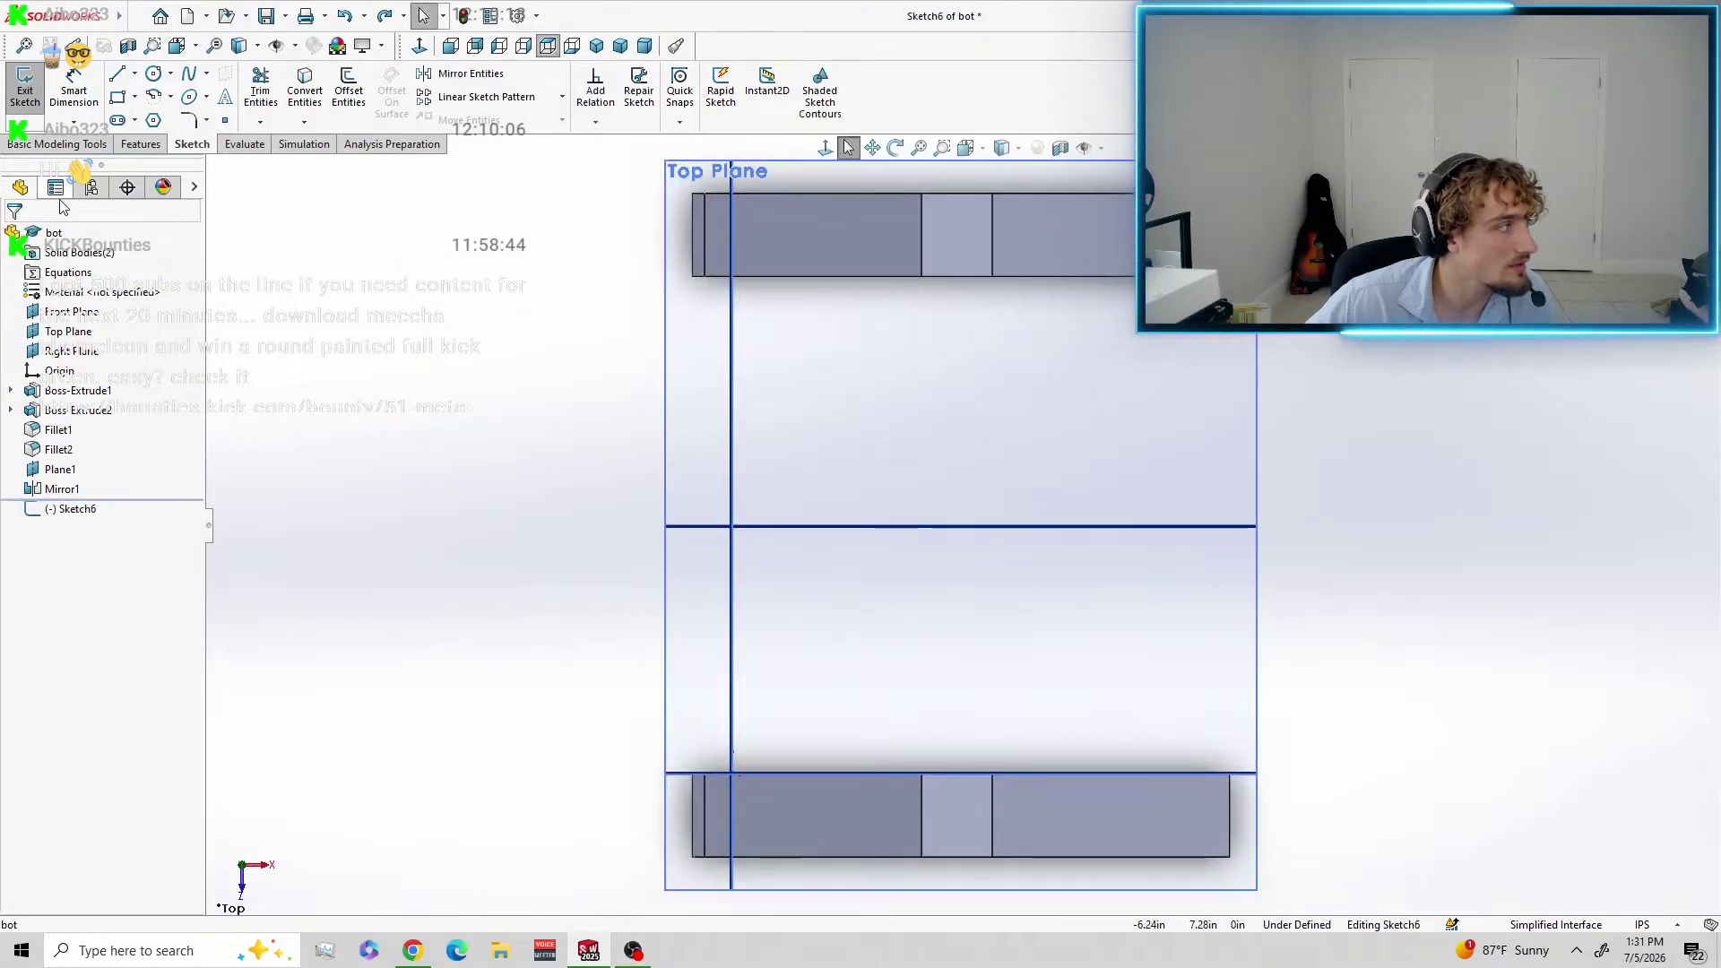
Sketch a corner rectangle about 0.85 in wide along the strip between the arms, spanning the outer edges of both V-shaped bodies.
{"action": "left_click", "coordinate": [117, 97]}
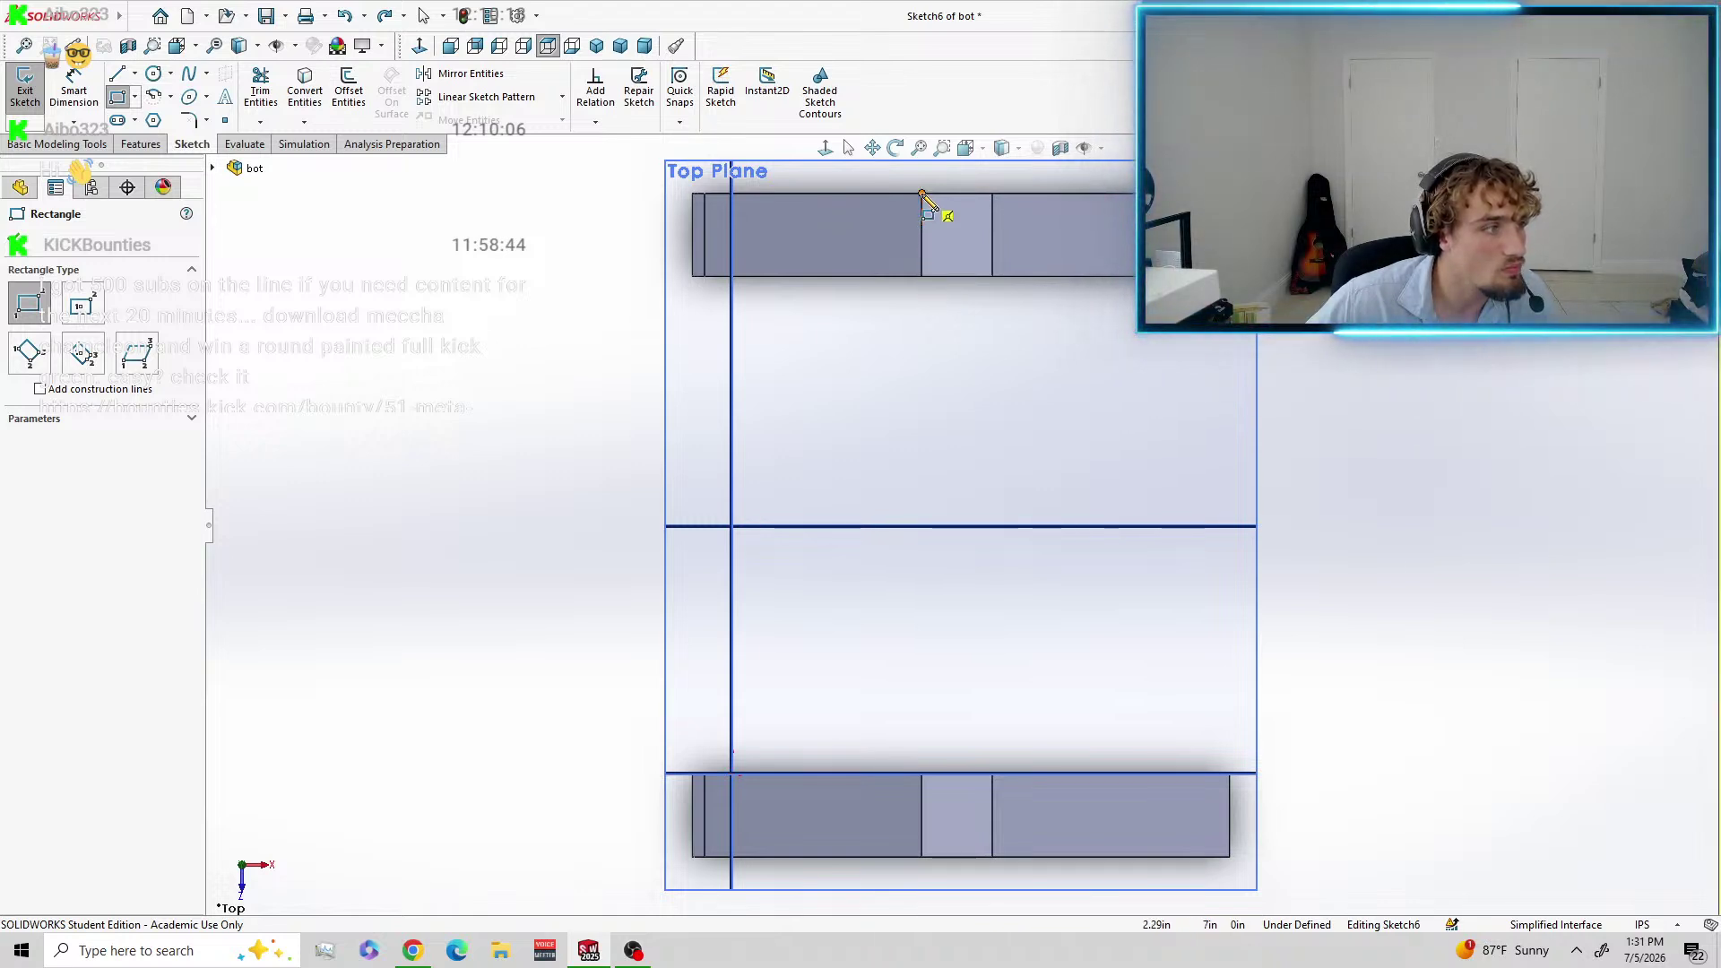
{"action": "left_click", "coordinate": [924, 194]}
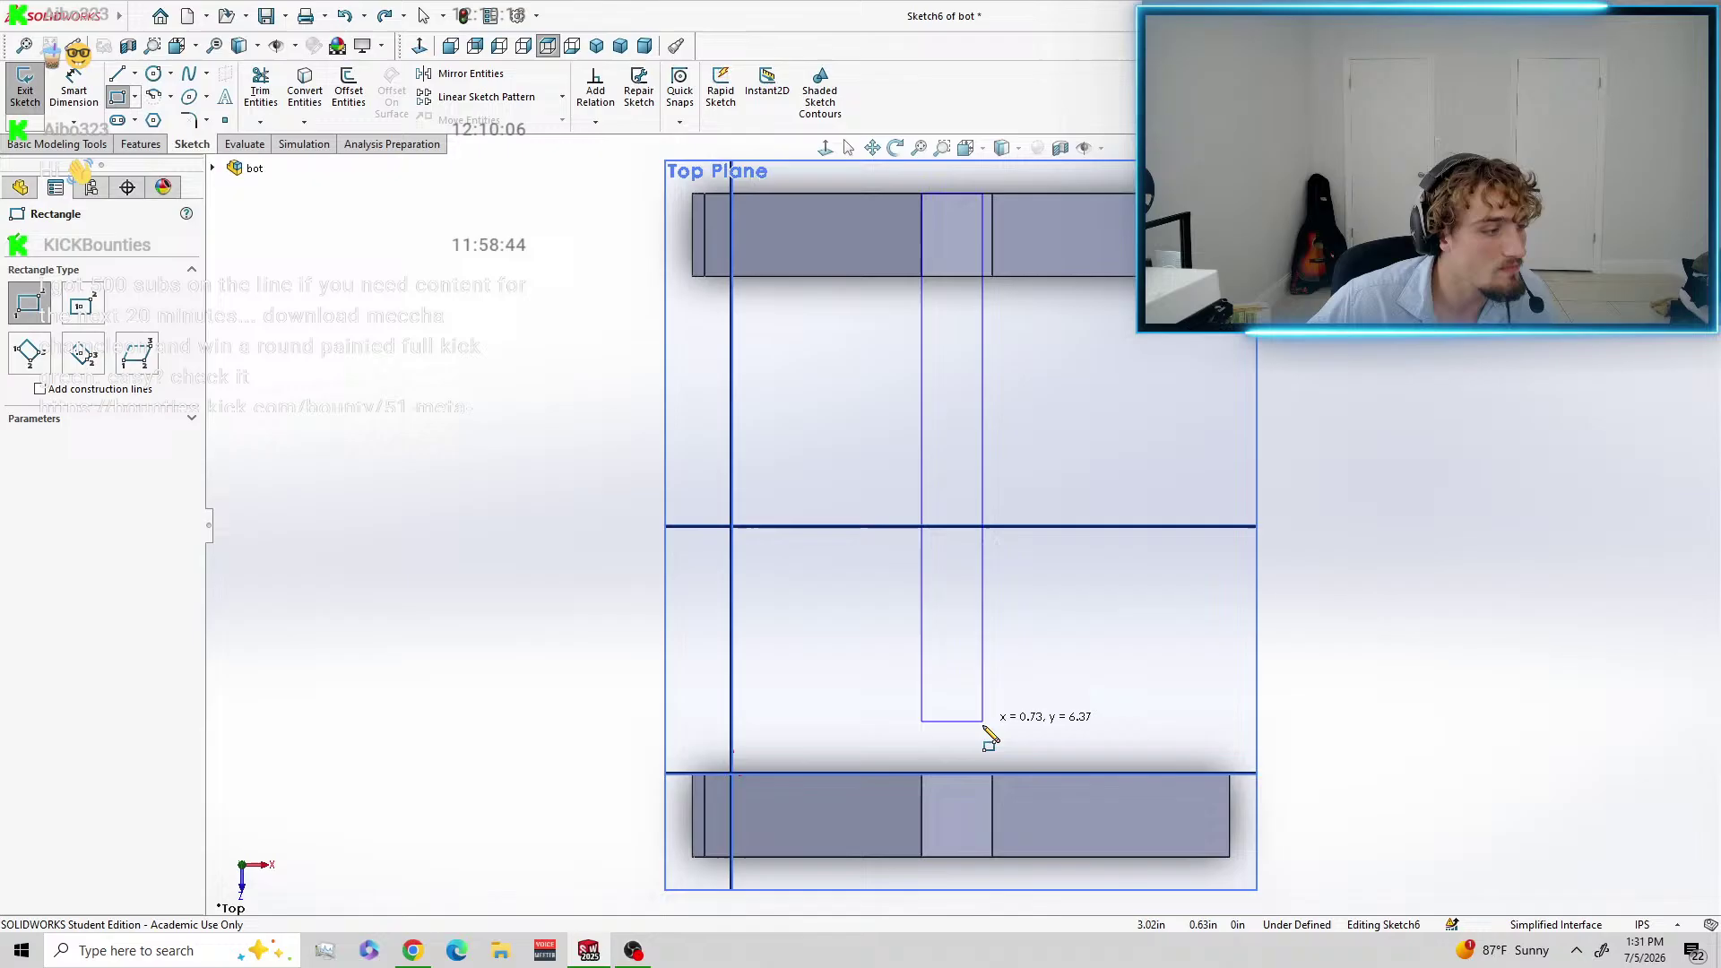
{"action": "left_click", "coordinate": [991, 857]}
{"action": "middle_click_drag", "start_coordinate": [1399, 538], "coordinate": [1255, 179]}
{"action": "middle_click_drag", "start_coordinate": [1300, 255], "coordinate": [1235, 222]}
{"action": "middle_click_drag", "start_coordinate": [1257, 376], "coordinate": [1464, 546]}
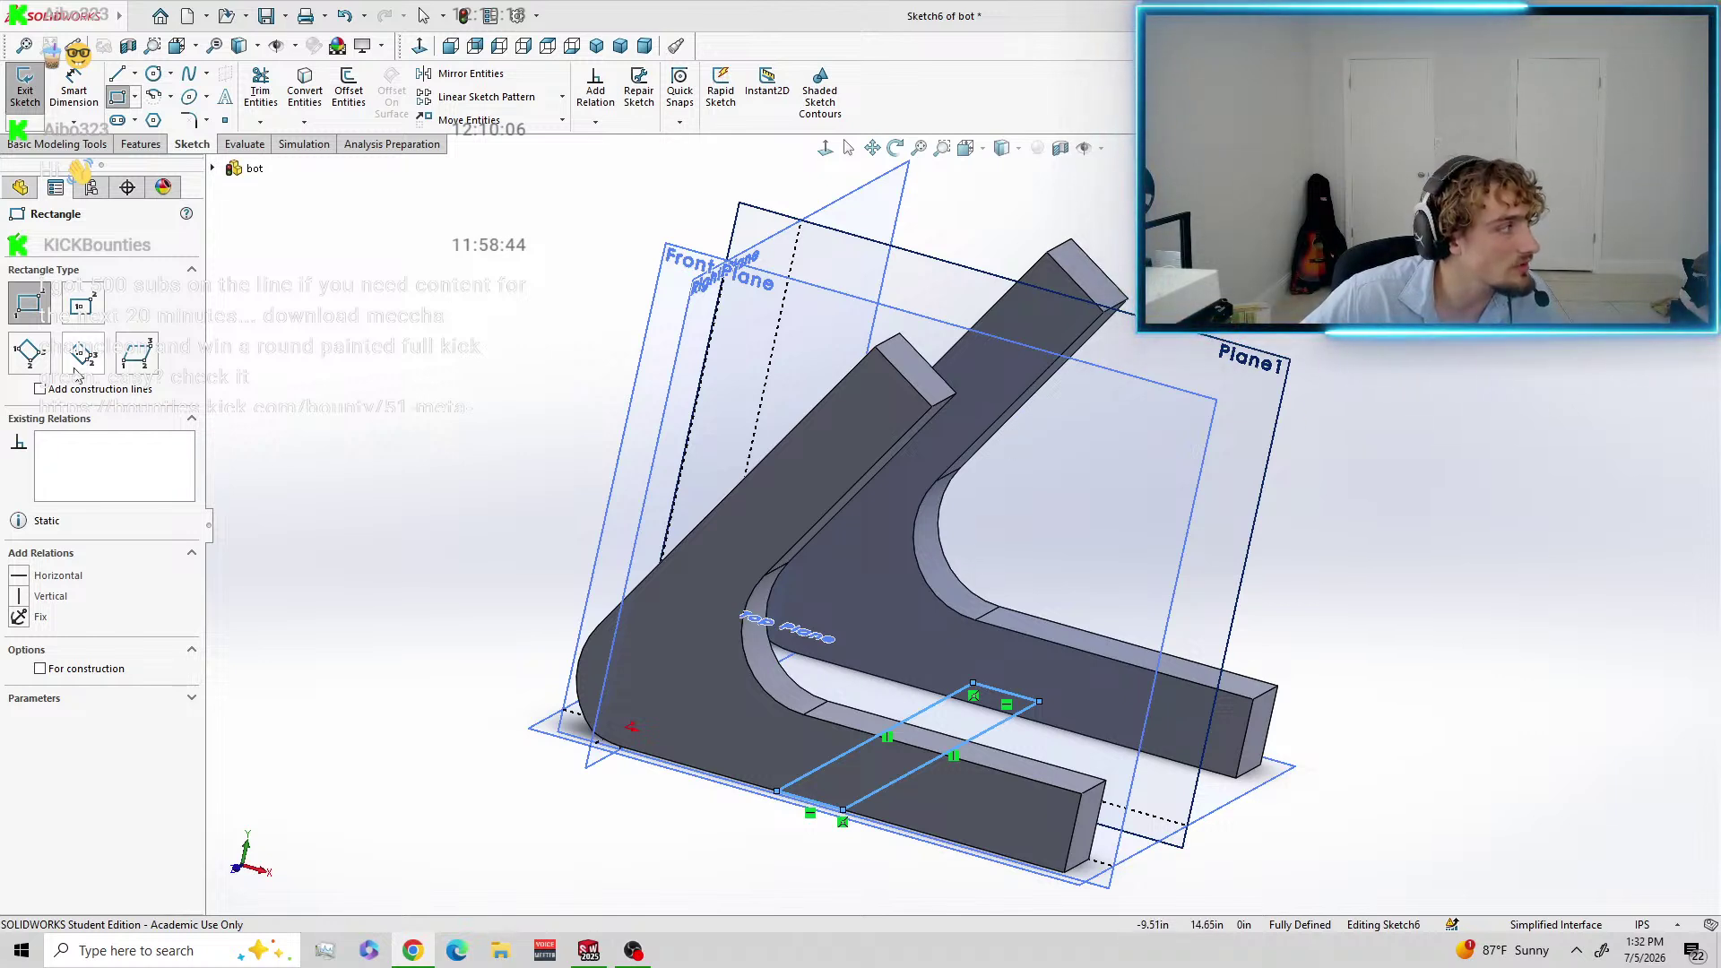
{"action": "middle_click_drag", "start_coordinate": [1175, 296], "coordinate": [1195, 406]}
{"action": "key", "text": "Escape"}
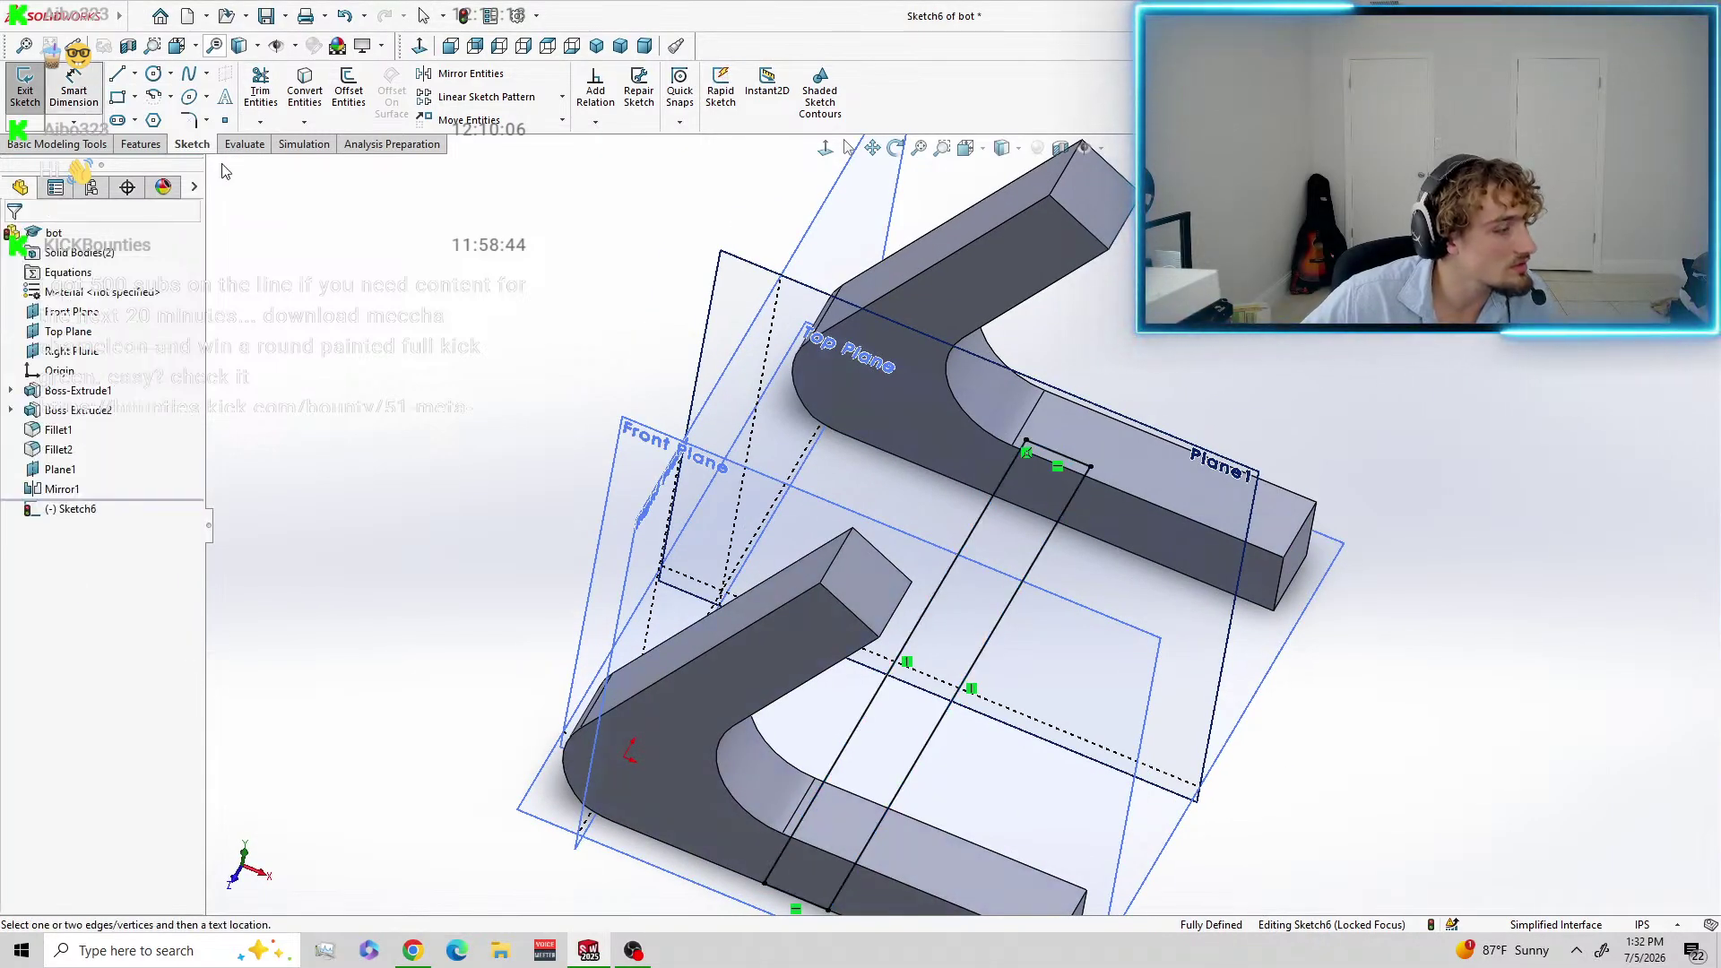
Try to dimension the rectangle's two short edges, cancelling the driven-dimension option each time.
{"action": "scroll", "coordinate": [843, 820], "scroll_direction": "down", "scroll_amount": 2}
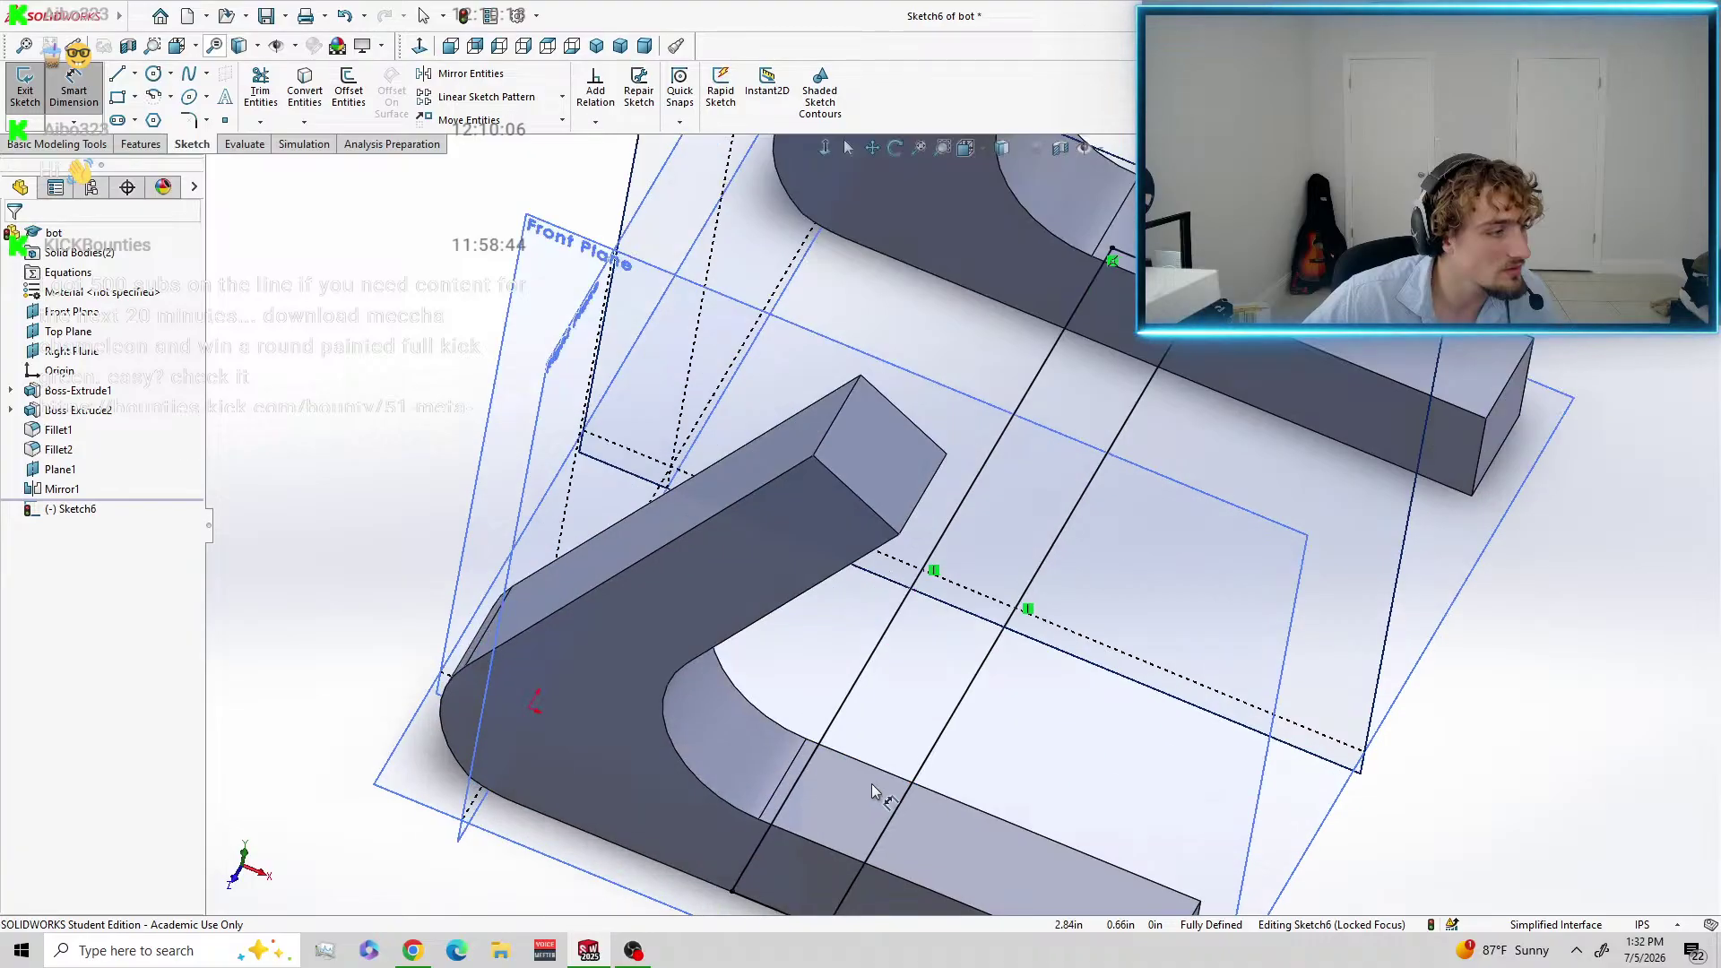
{"action": "scroll", "coordinate": [871, 784], "scroll_direction": "up", "scroll_amount": 3}
{"action": "left_click", "coordinate": [851, 752]}
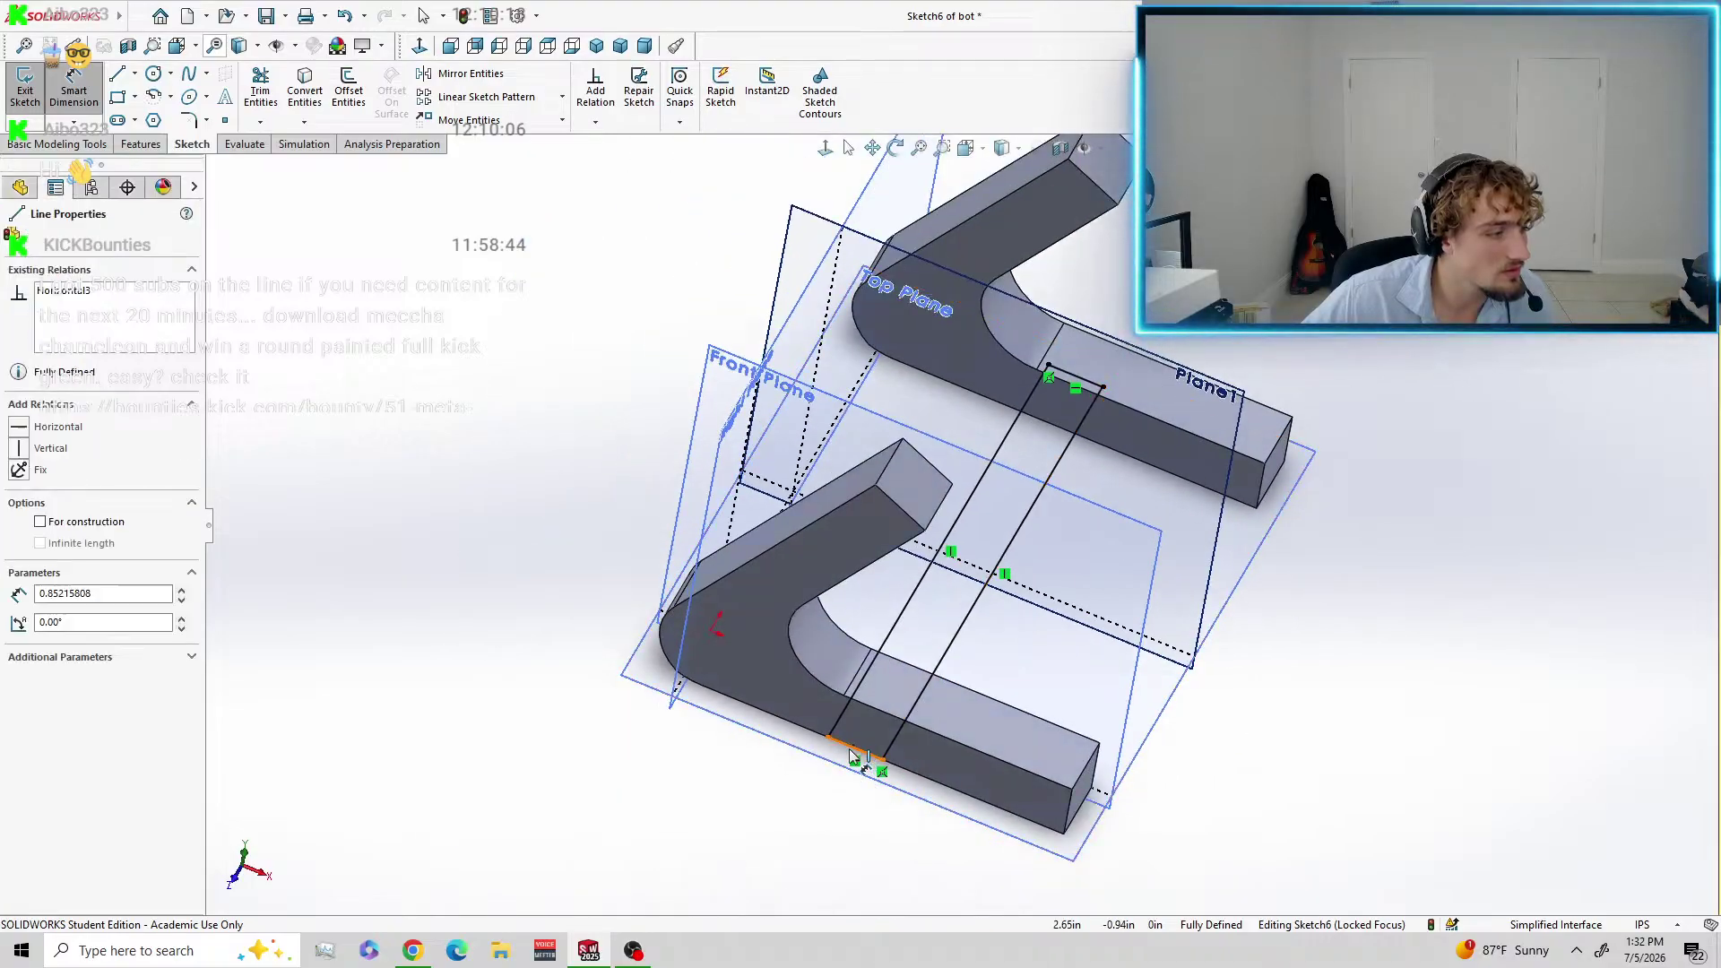
{"action": "left_click", "coordinate": [805, 826]}
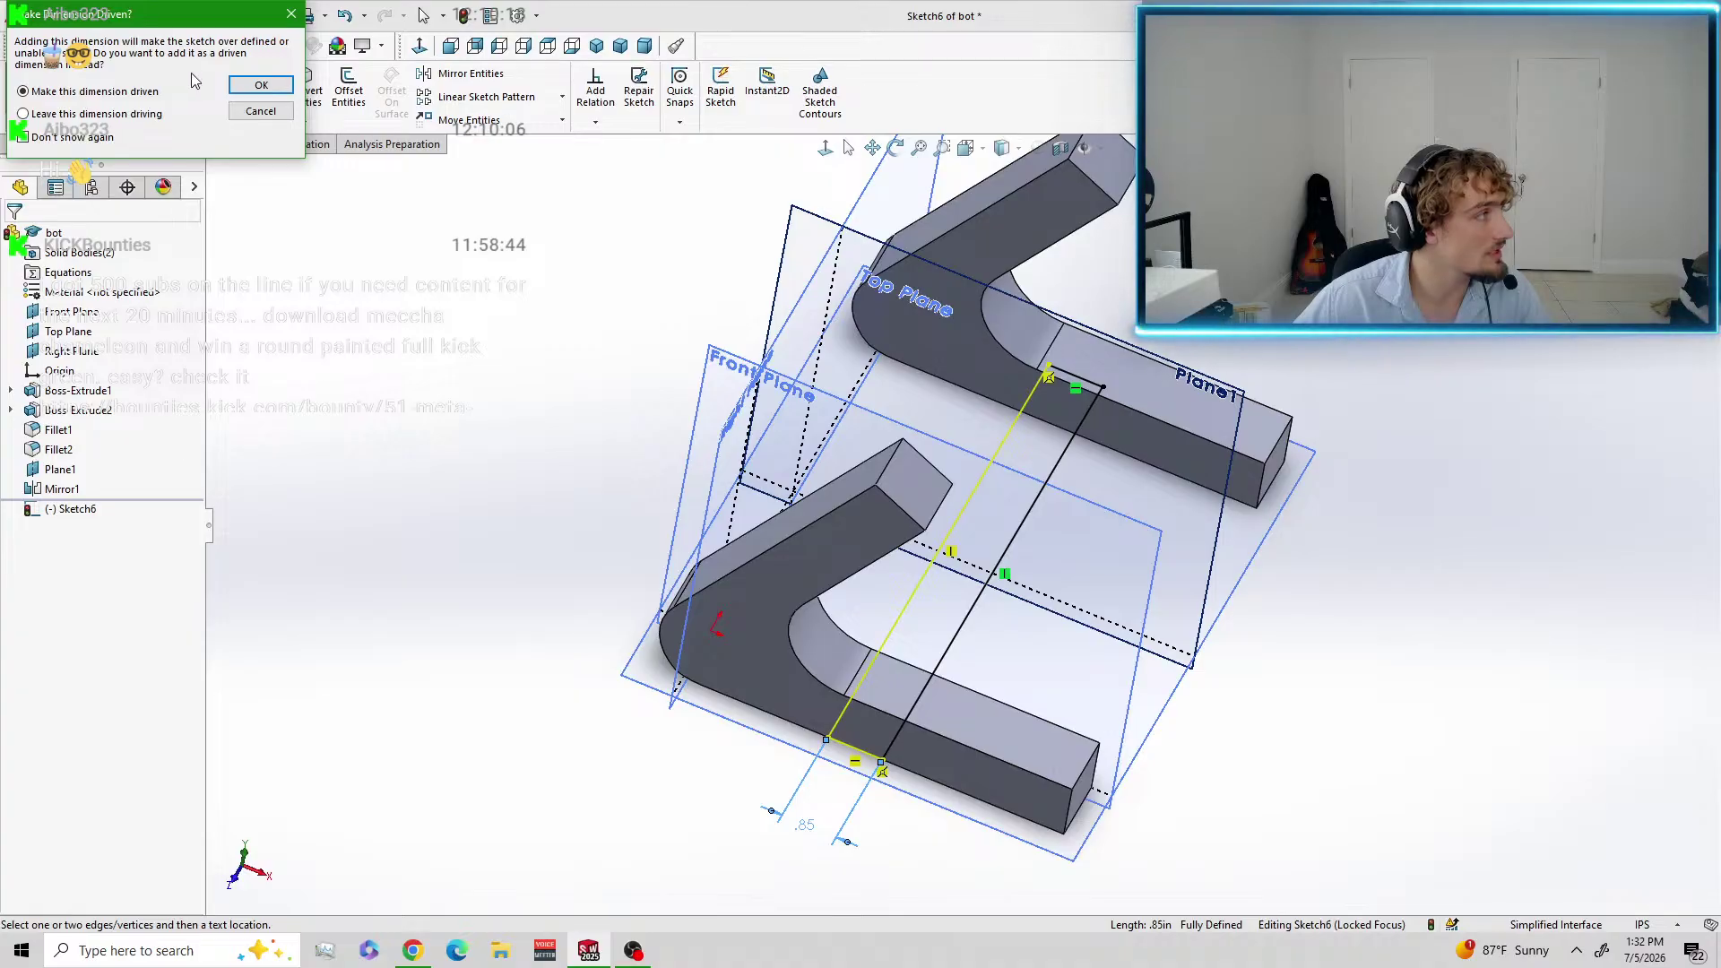
{"action": "left_click", "coordinate": [260, 111]}
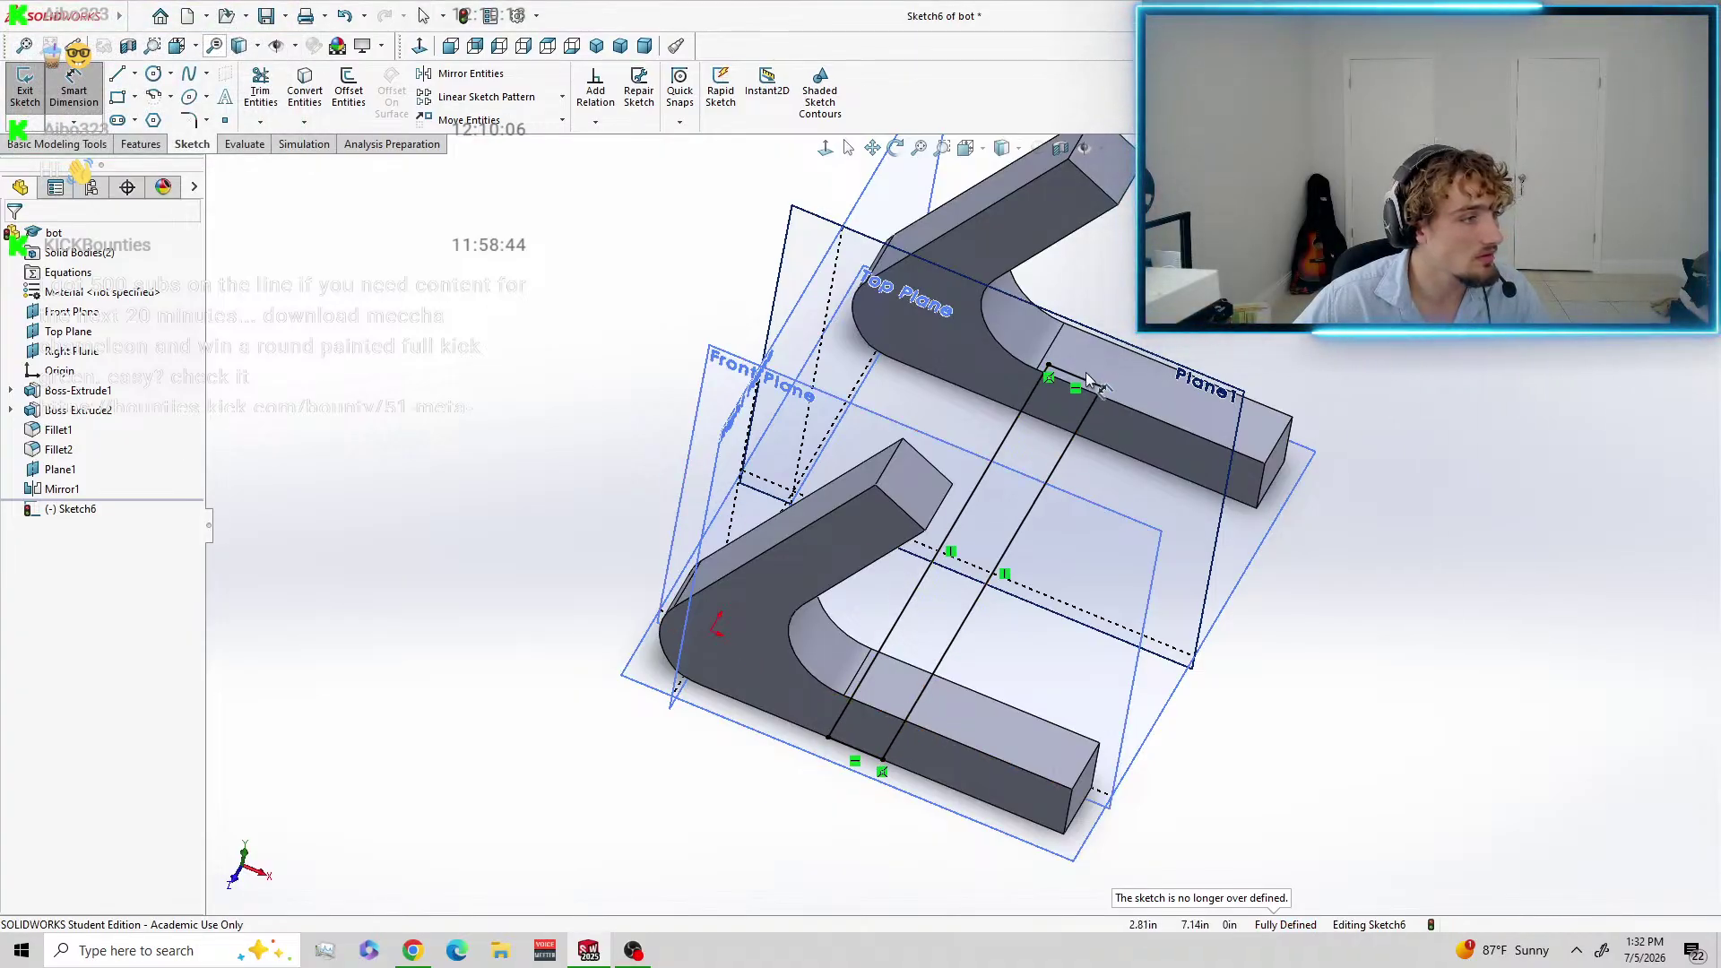
{"action": "left_click", "coordinate": [1060, 462]}
{"action": "left_click", "coordinate": [1082, 285]}
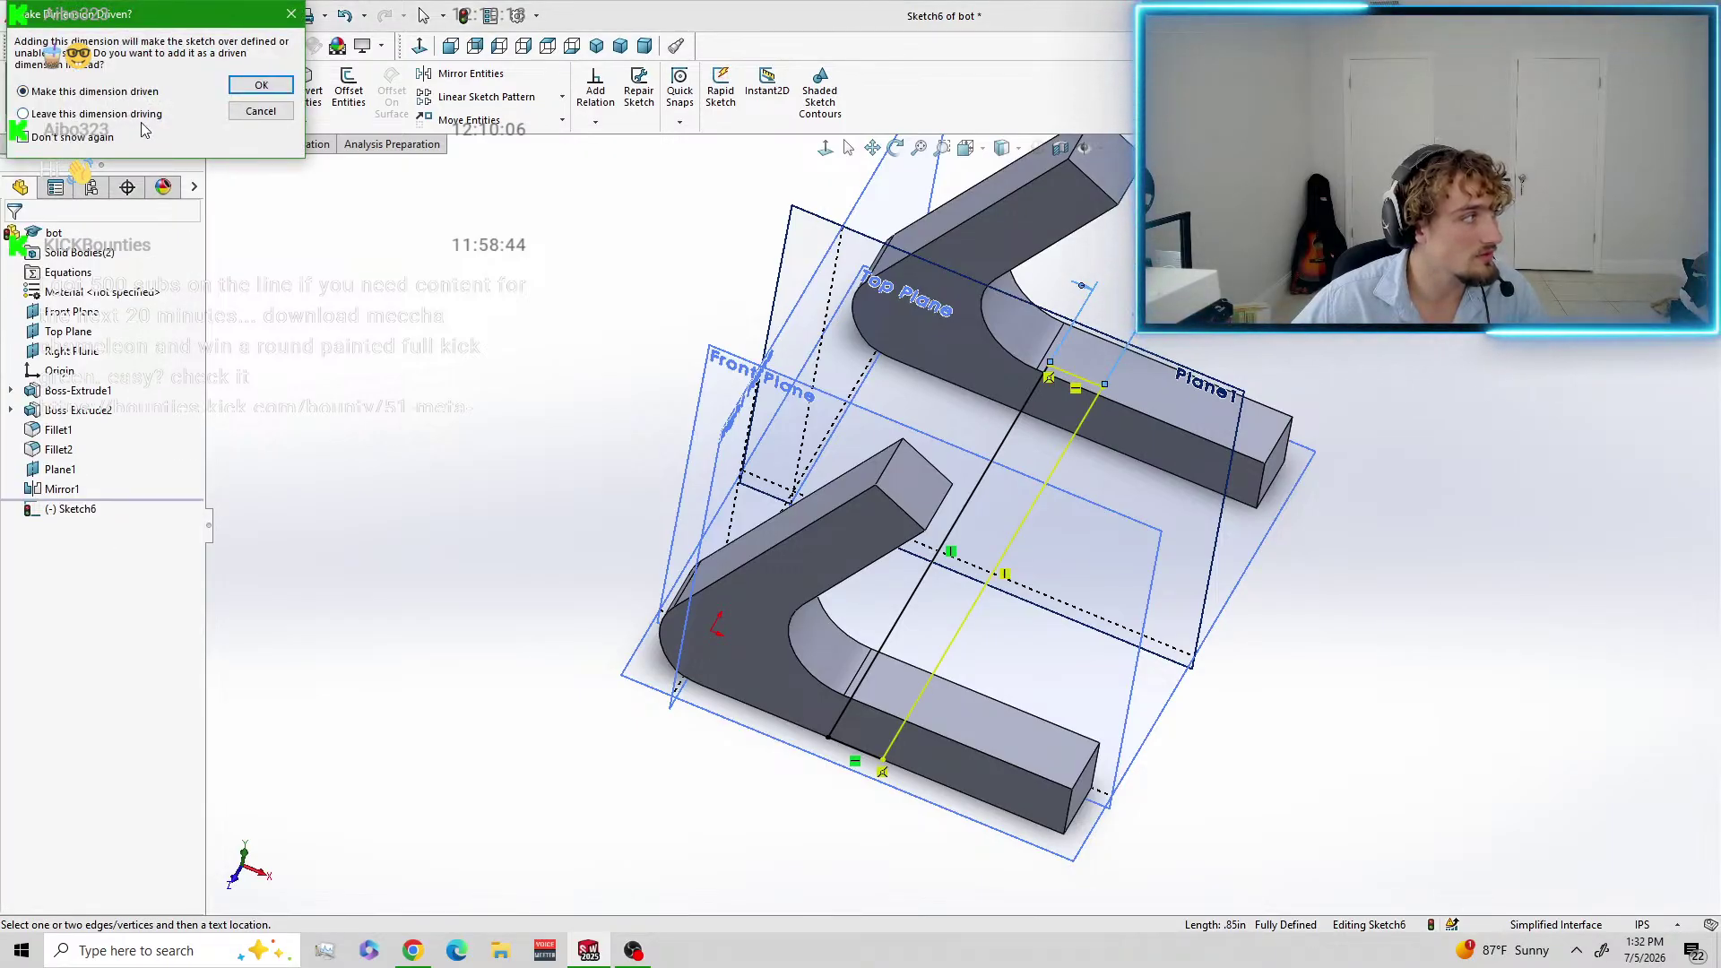
{"action": "left_click", "coordinate": [264, 114]}
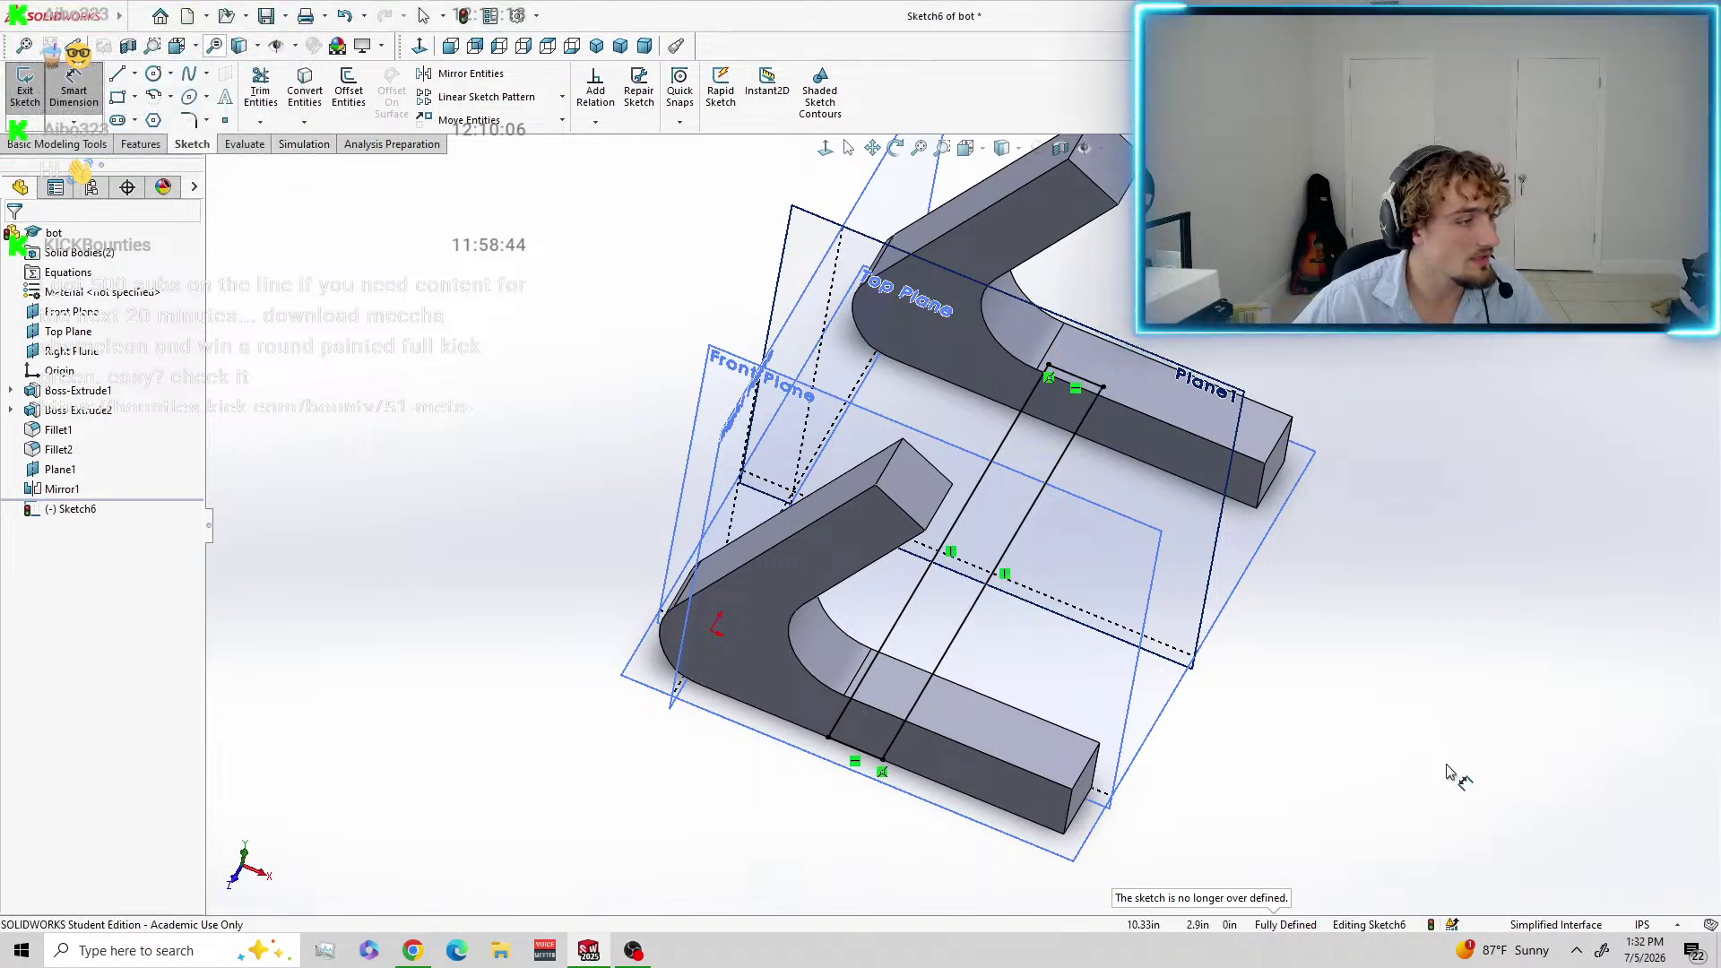
Undo the dimension attempts and the corner rectangle in the Top Plane sketch.
{"action": "mouse_move", "coordinate": [1448, 773]}
{"action": "middle_mouse_down"}
{"action": "mouse_move", "coordinate": [1309, 580]}
{"action": "mouse_move", "coordinate": [708, 375]}
{"action": "middle_mouse_up"}
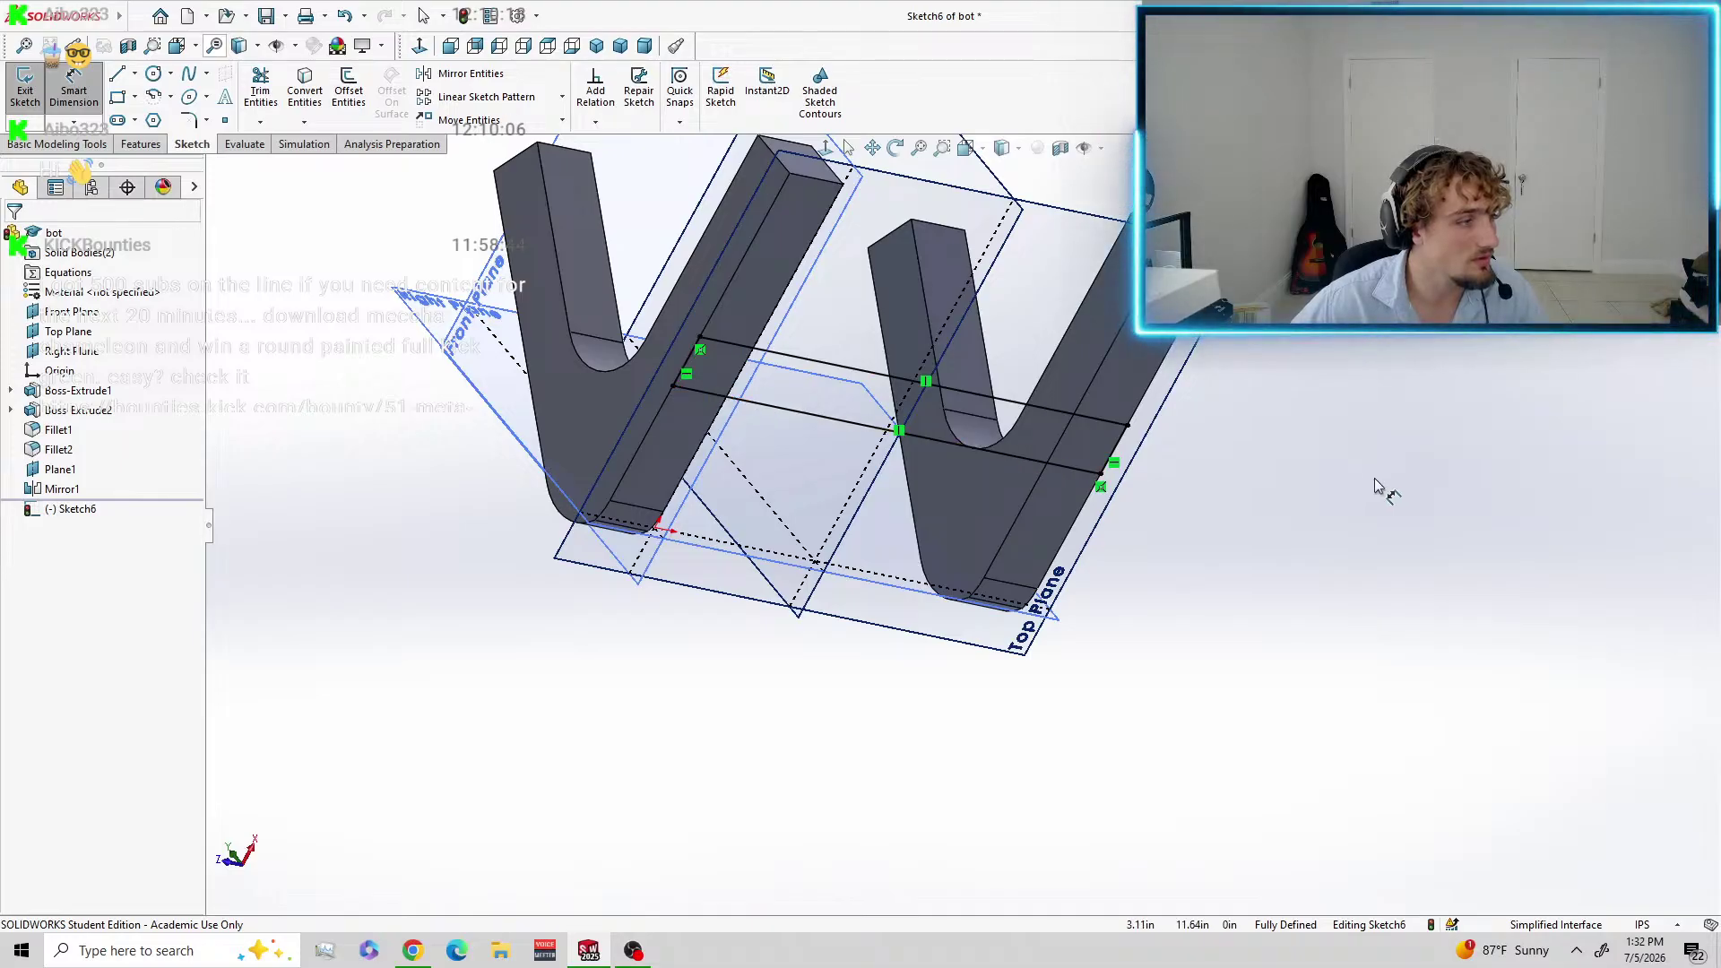
{"action": "mouse_move", "coordinate": [1374, 477]}
{"action": "middle_mouse_down"}
{"action": "mouse_move", "coordinate": [1375, 622]}
{"action": "mouse_move", "coordinate": [1289, 630]}
{"action": "mouse_move", "coordinate": [972, 584]}
{"action": "middle_mouse_up"}
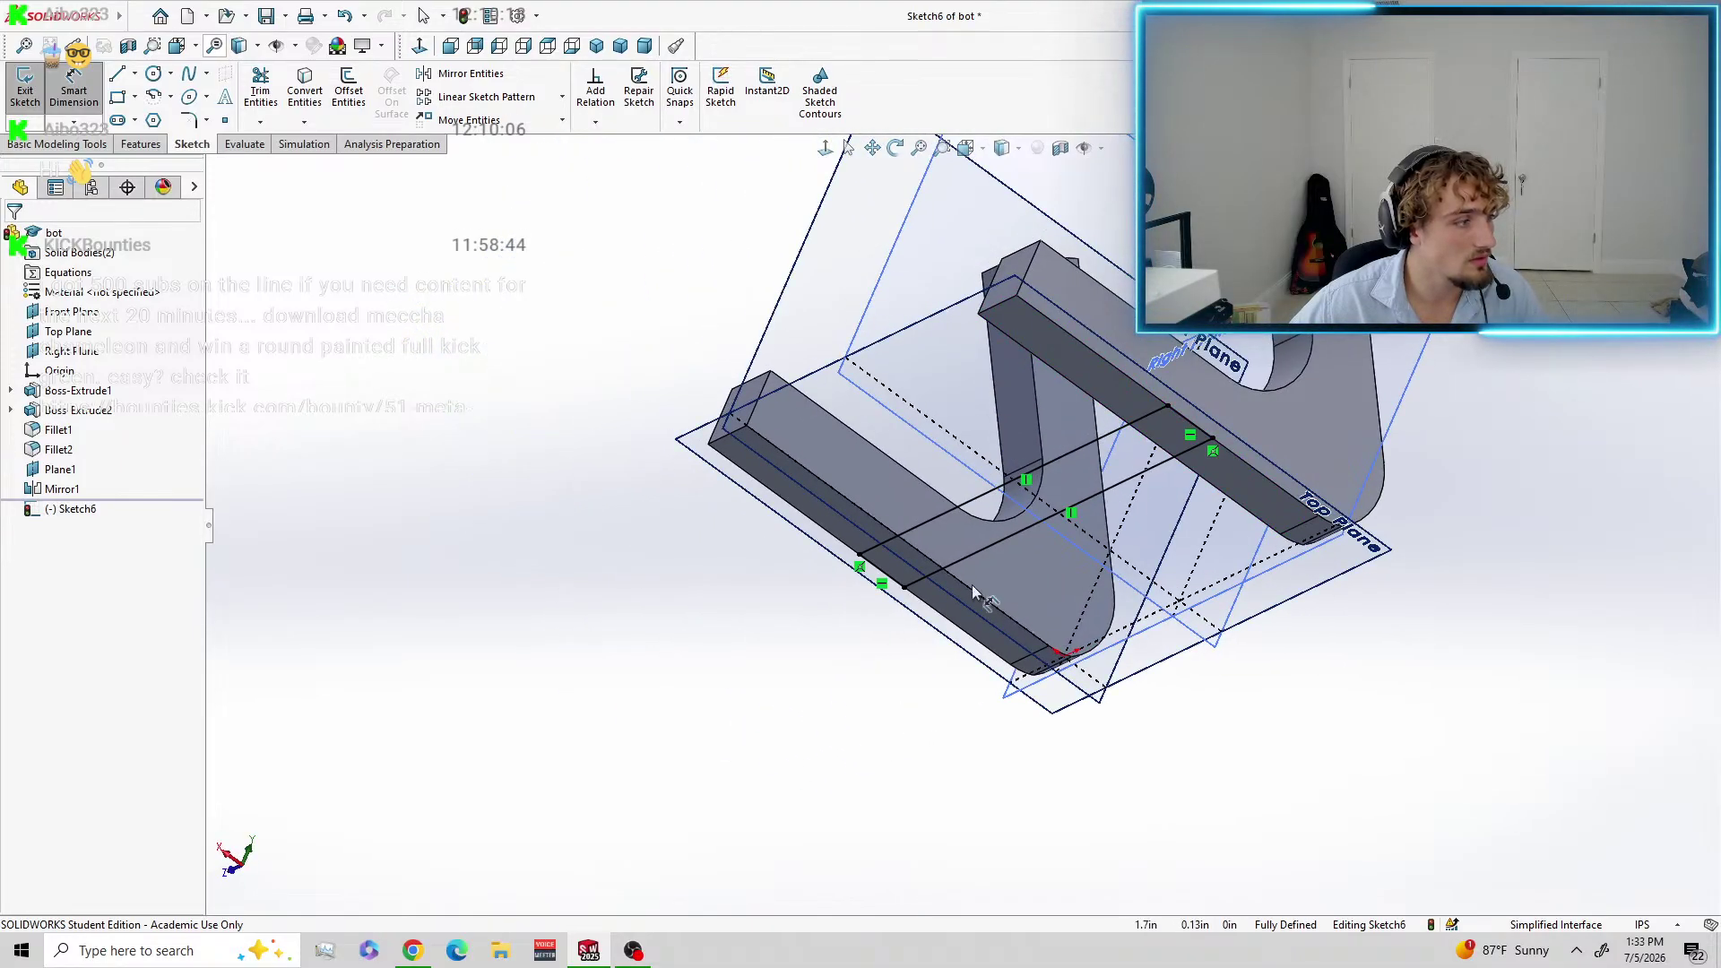
{"action": "key", "text": "ctrl+z"}
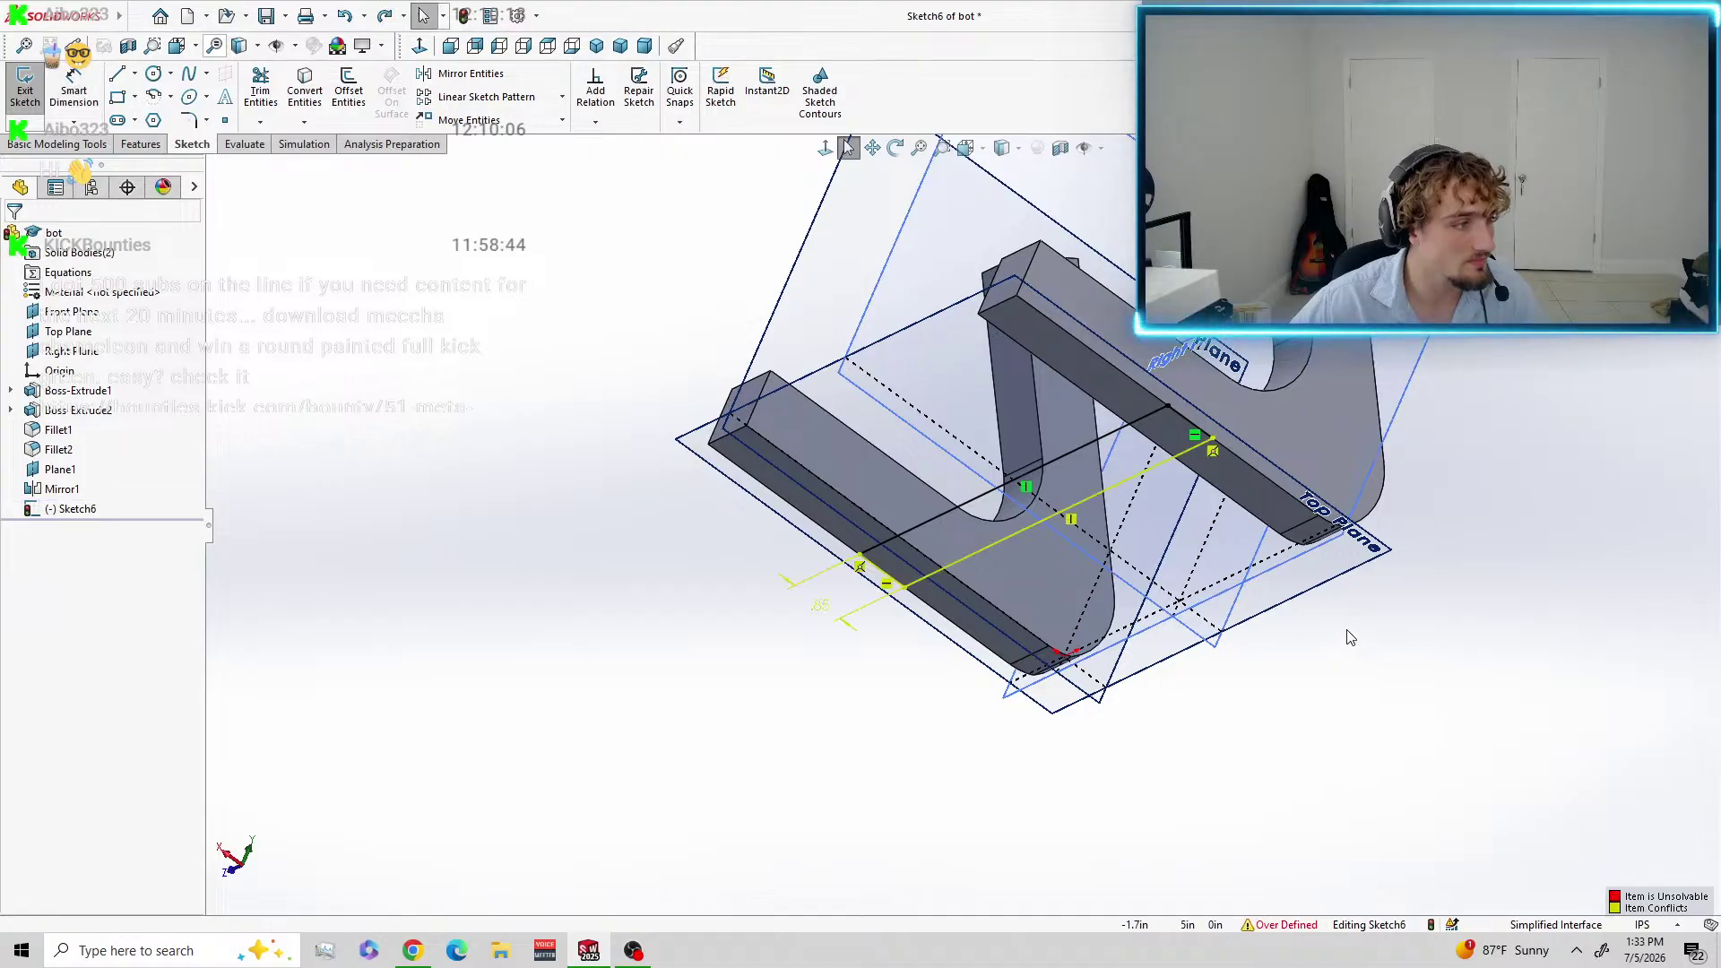
{"action": "key", "text": "ctrl+z"}
{"action": "mouse_move", "coordinate": [1356, 653]}
{"action": "middle_mouse_down"}
{"action": "mouse_move", "coordinate": [1440, 815]}
{"action": "mouse_move", "coordinate": [1373, 727]}
{"action": "mouse_move", "coordinate": [1412, 692]}
{"action": "middle_mouse_up"}
{"action": "key", "text": "ctrl+z"}
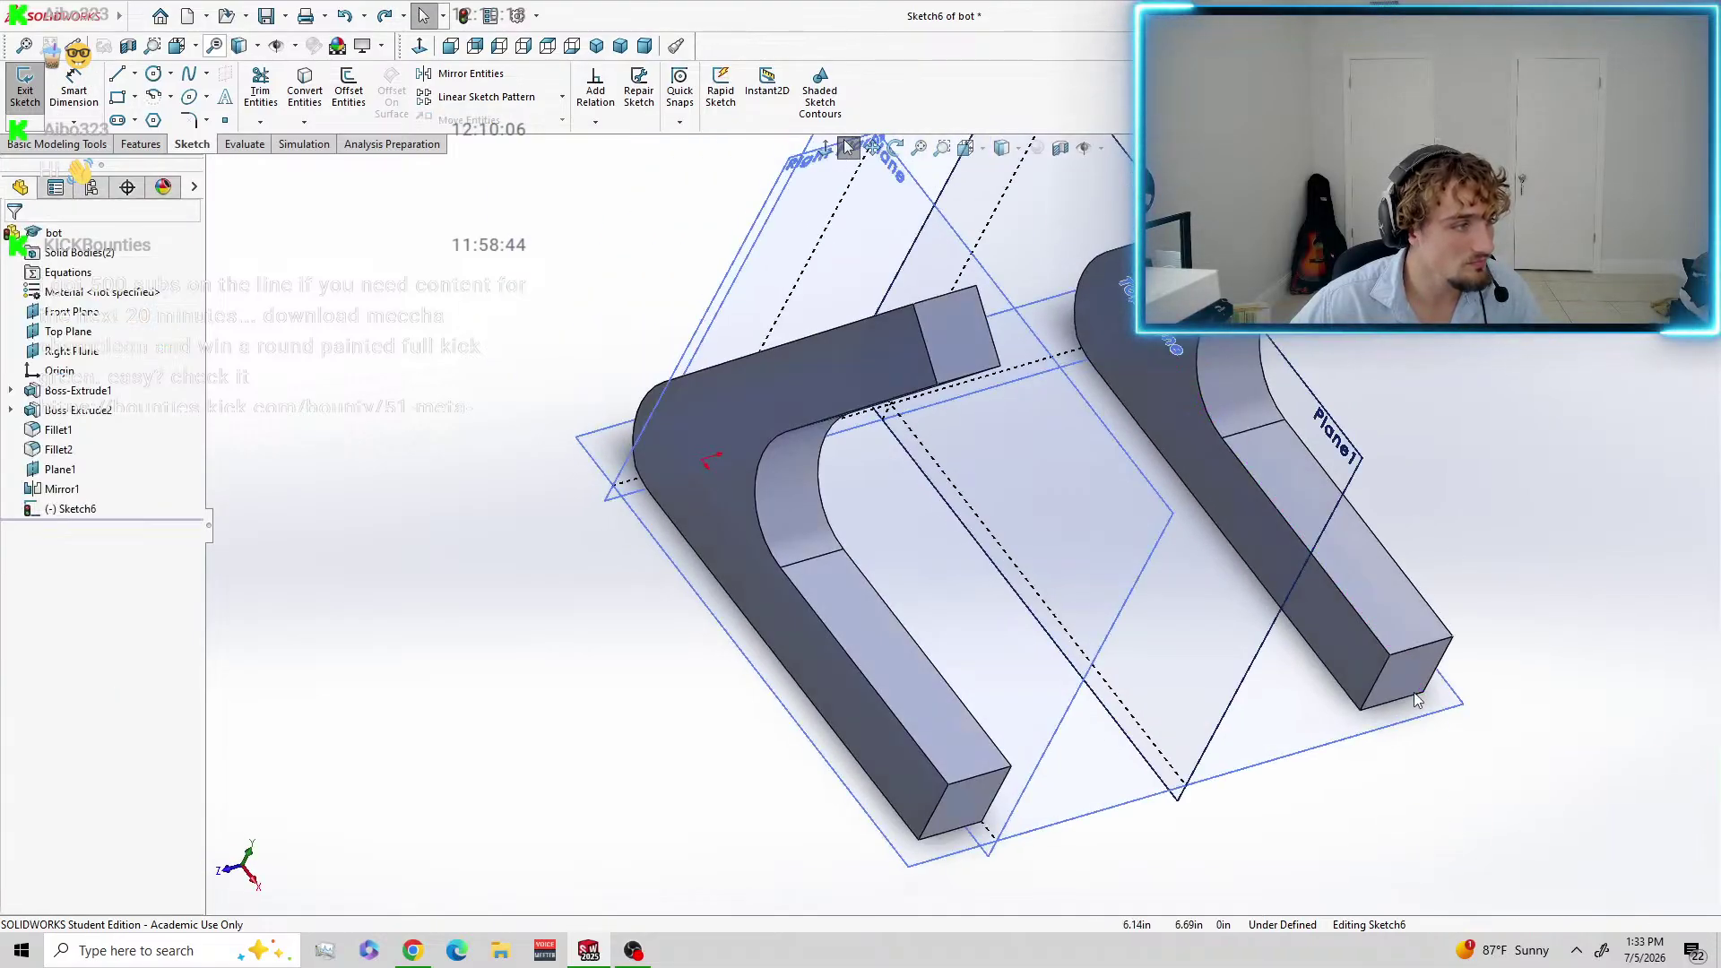
{"action": "scroll", "coordinate": [1465, 525], "scroll_direction": "down", "scroll_amount": 3}
{"action": "scroll", "coordinate": [1390, 574], "scroll_direction": "up", "scroll_amount": 3}
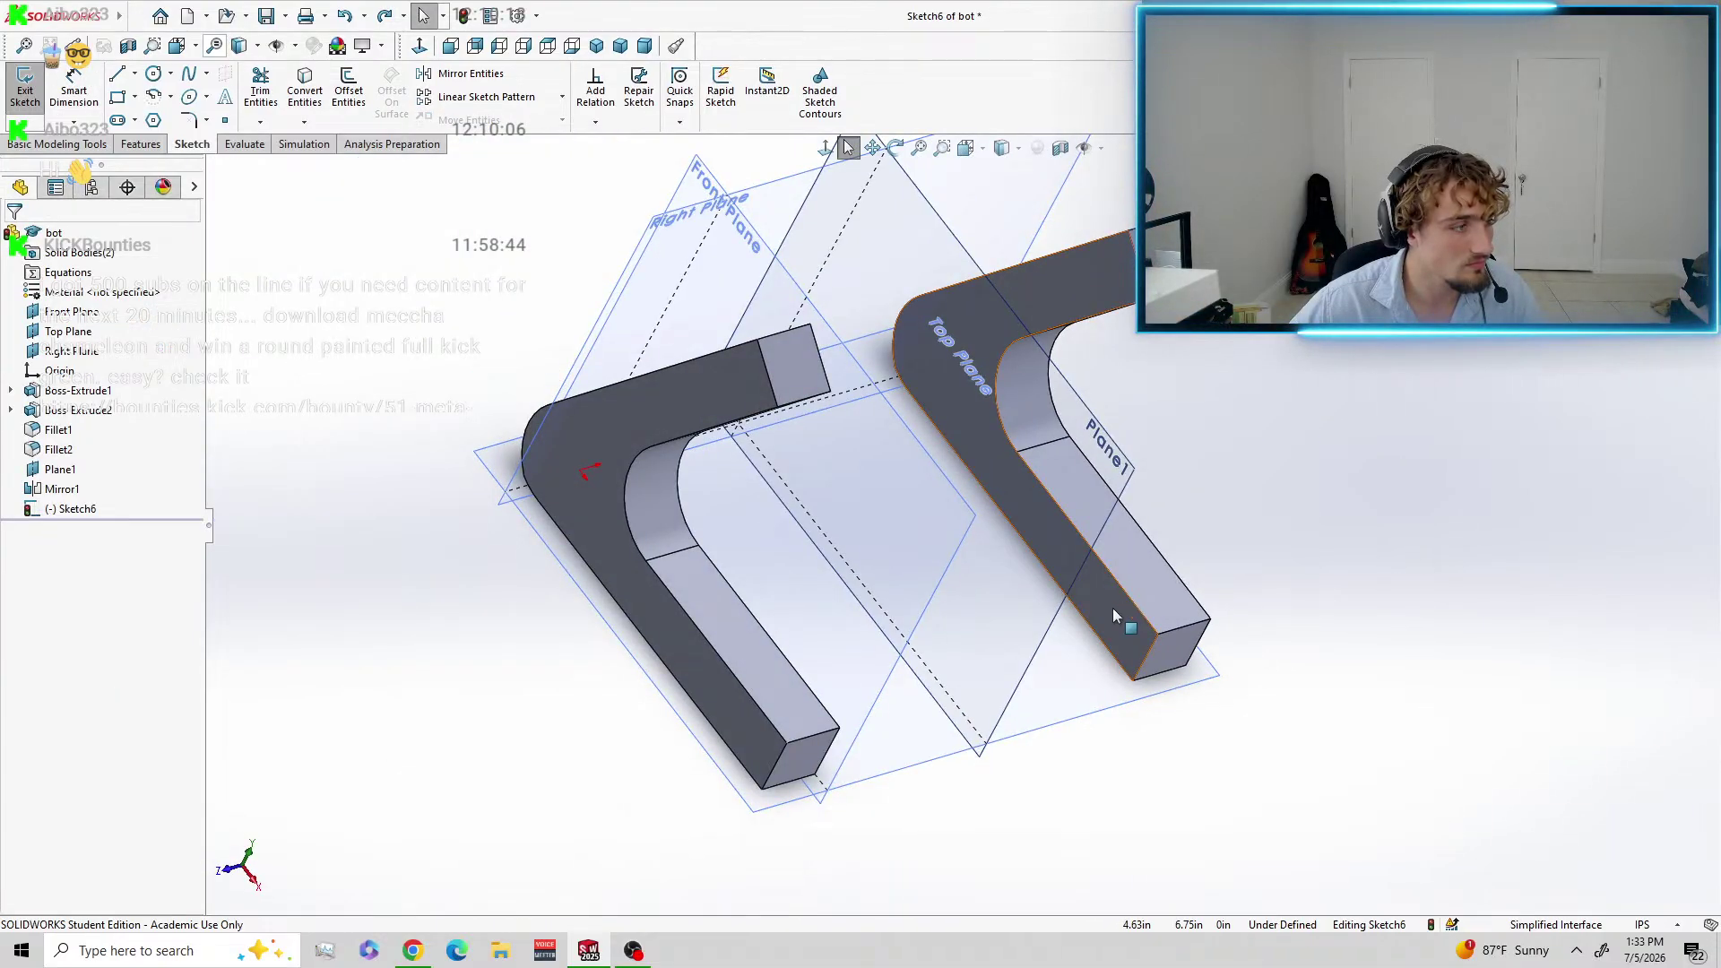
{"action": "left_click", "coordinate": [1067, 668]}
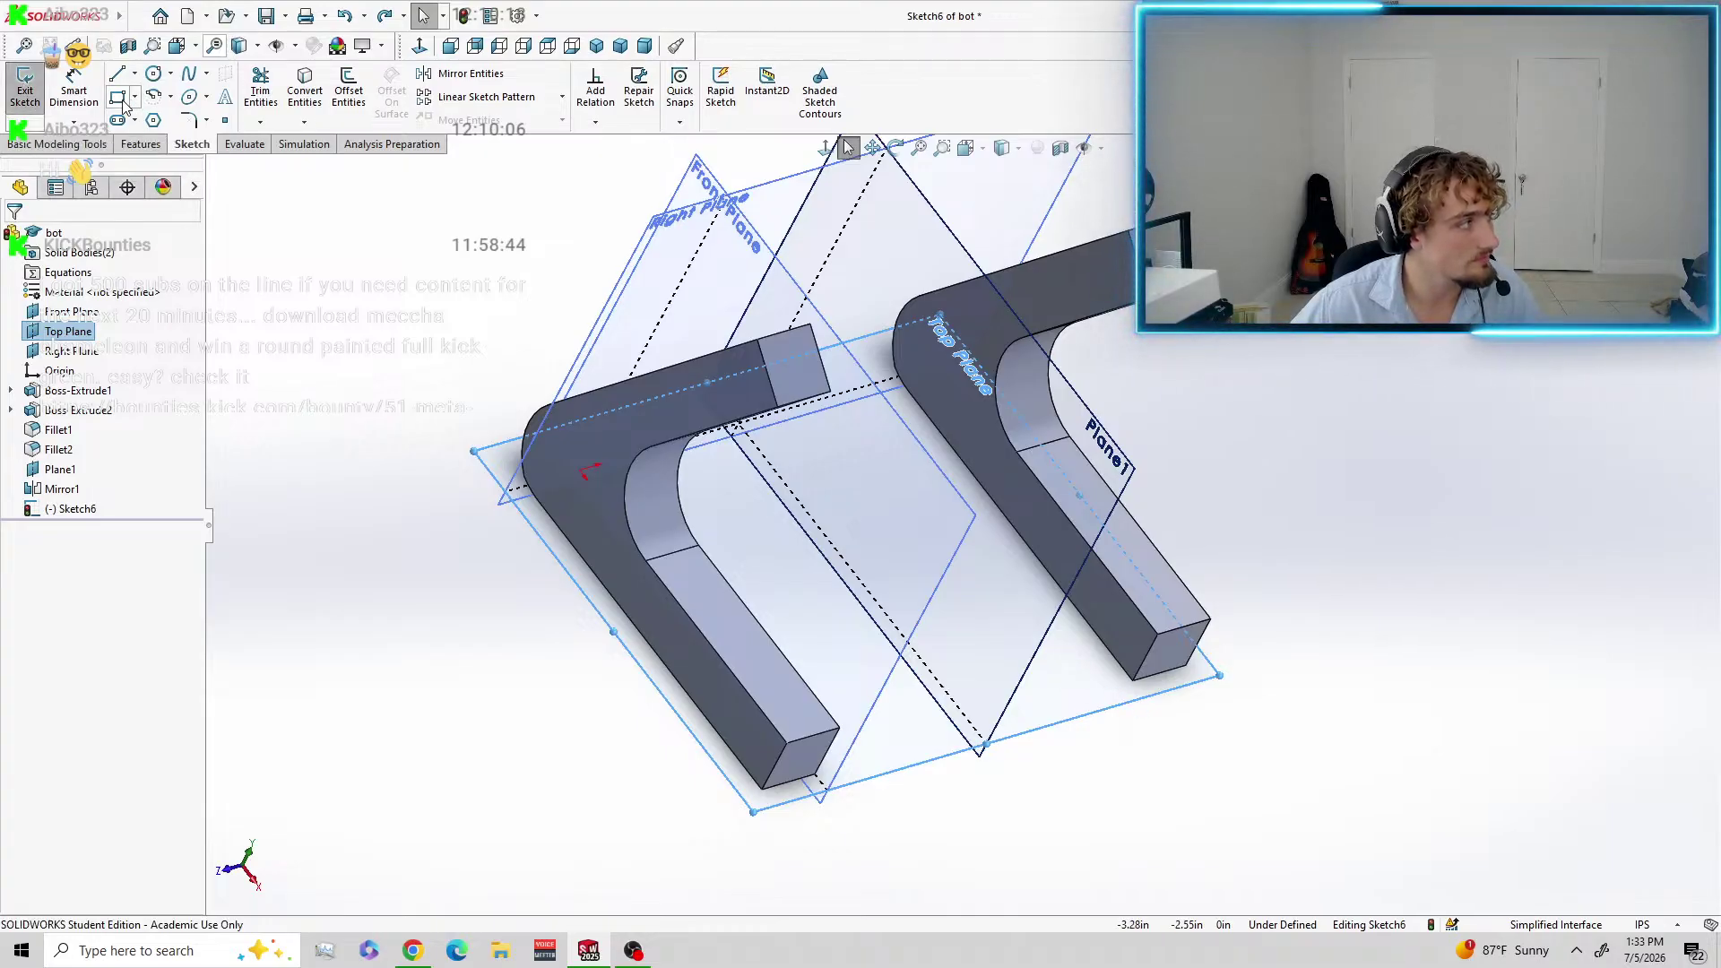
Sketch a corner rectangle about 3.74 in by 0.71 in across the central plane, between the two V-shaped bodies.
{"action": "left_click", "coordinate": [979, 149]}
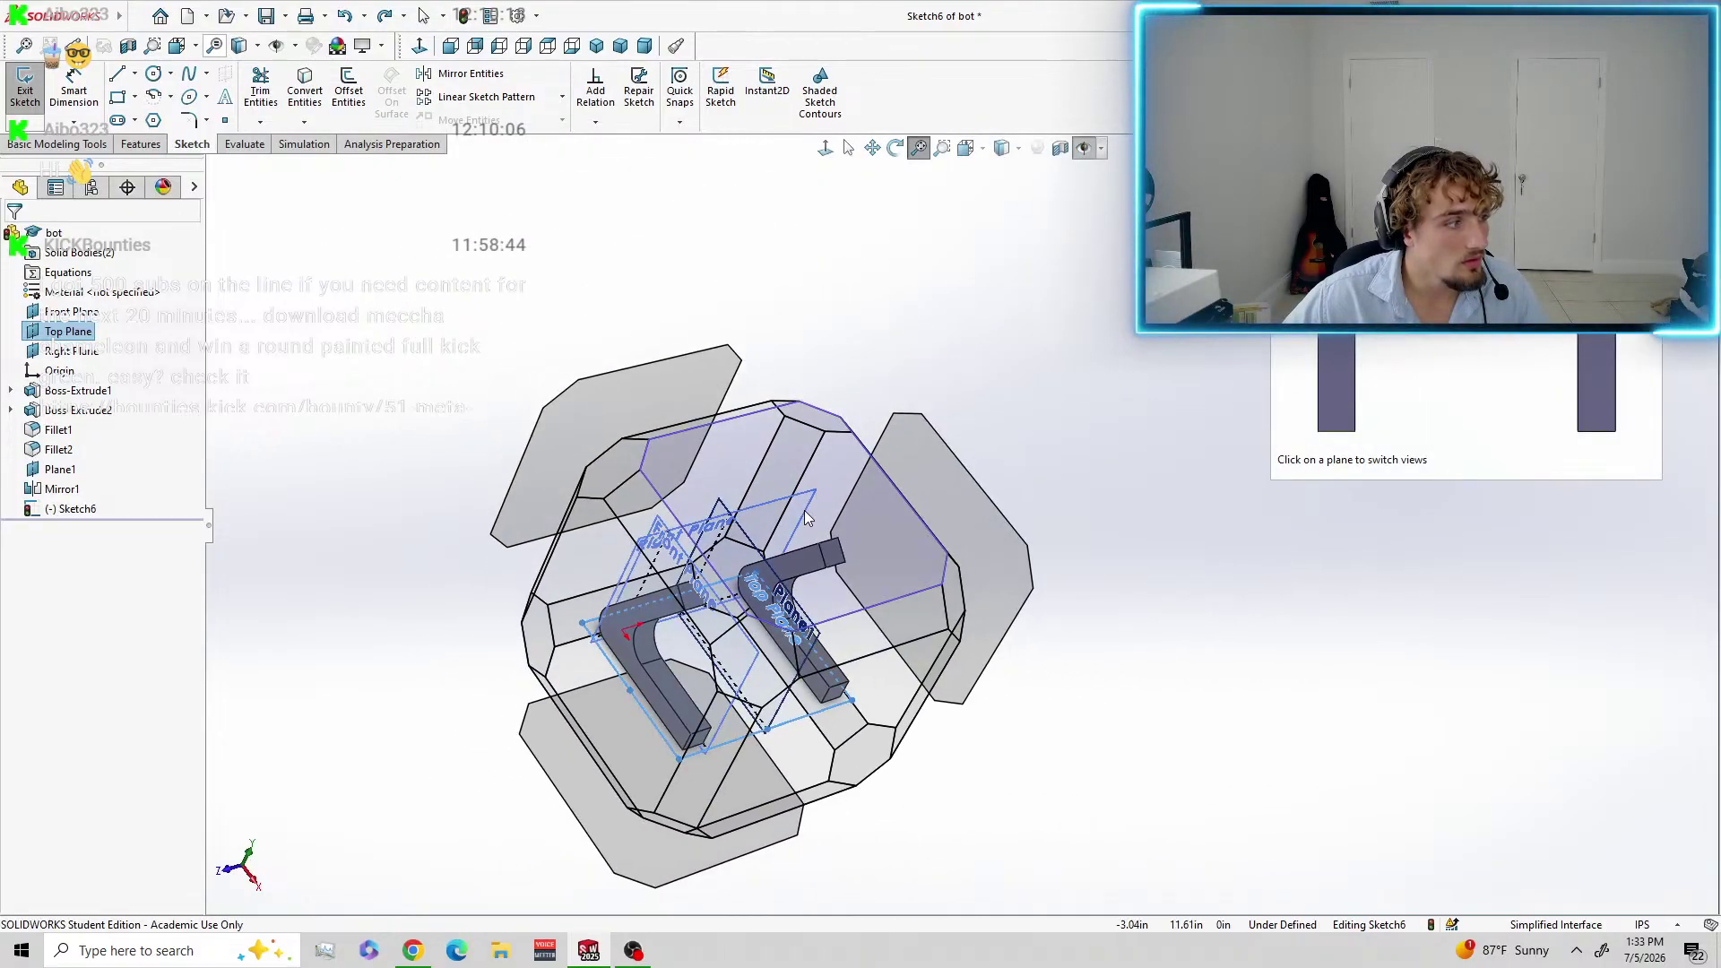
{"action": "left_click", "coordinate": [804, 513]}
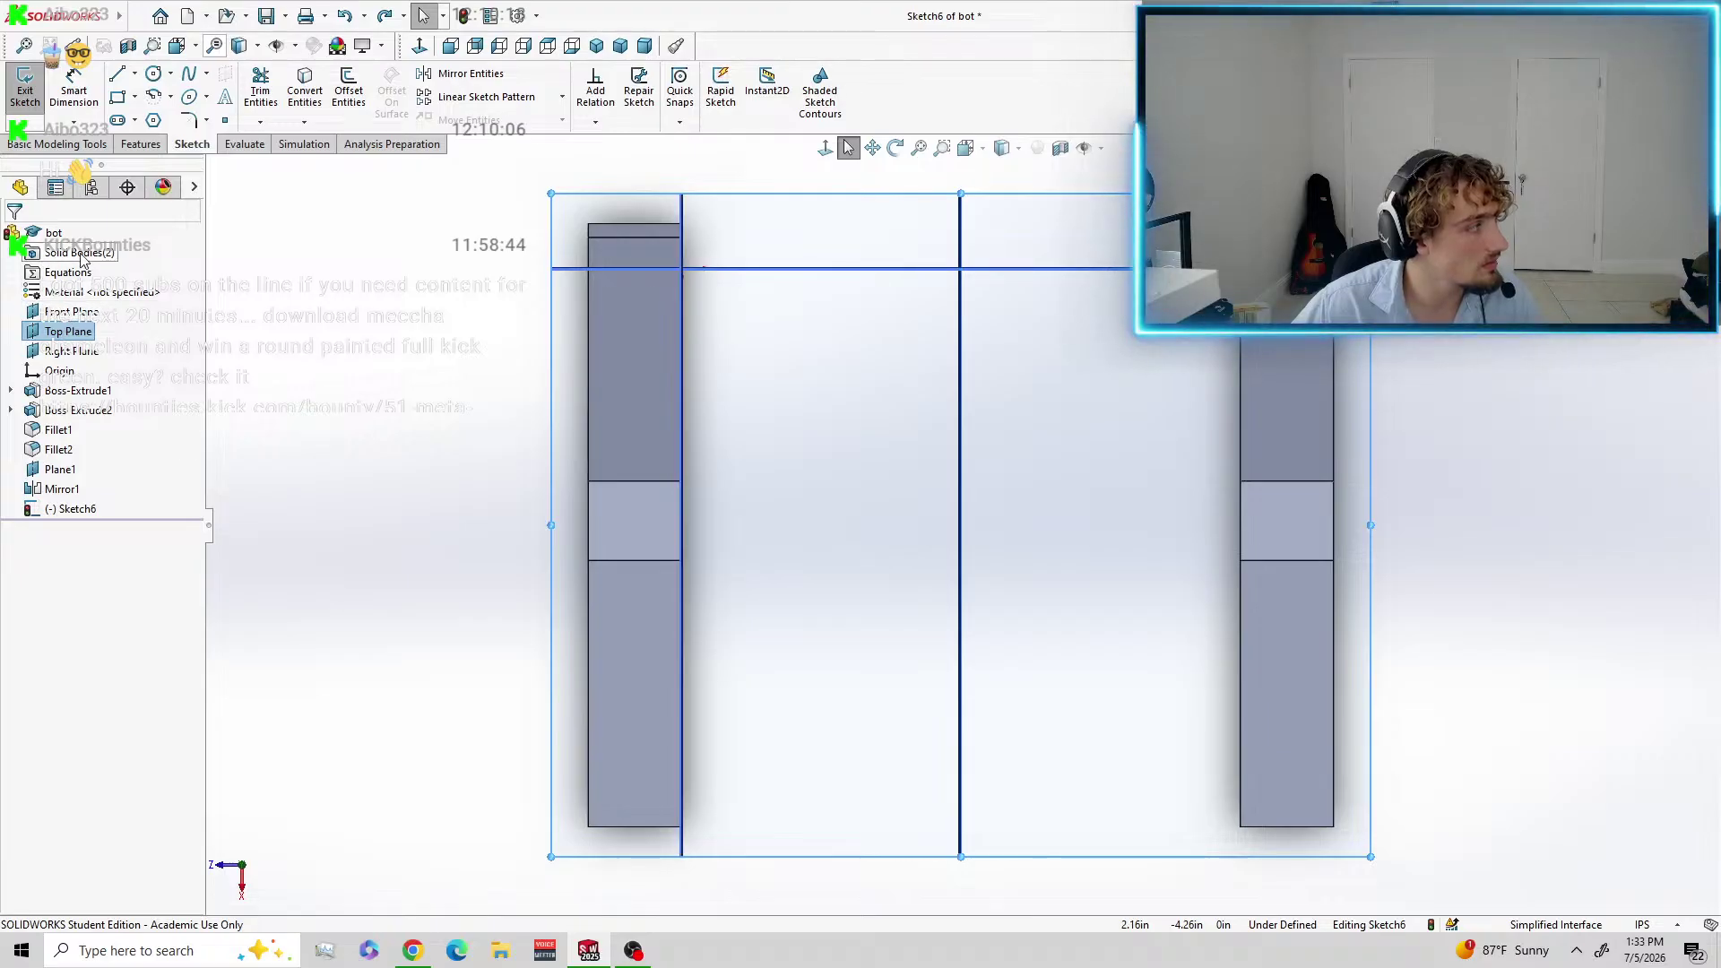
{"action": "left_click", "coordinate": [119, 99]}
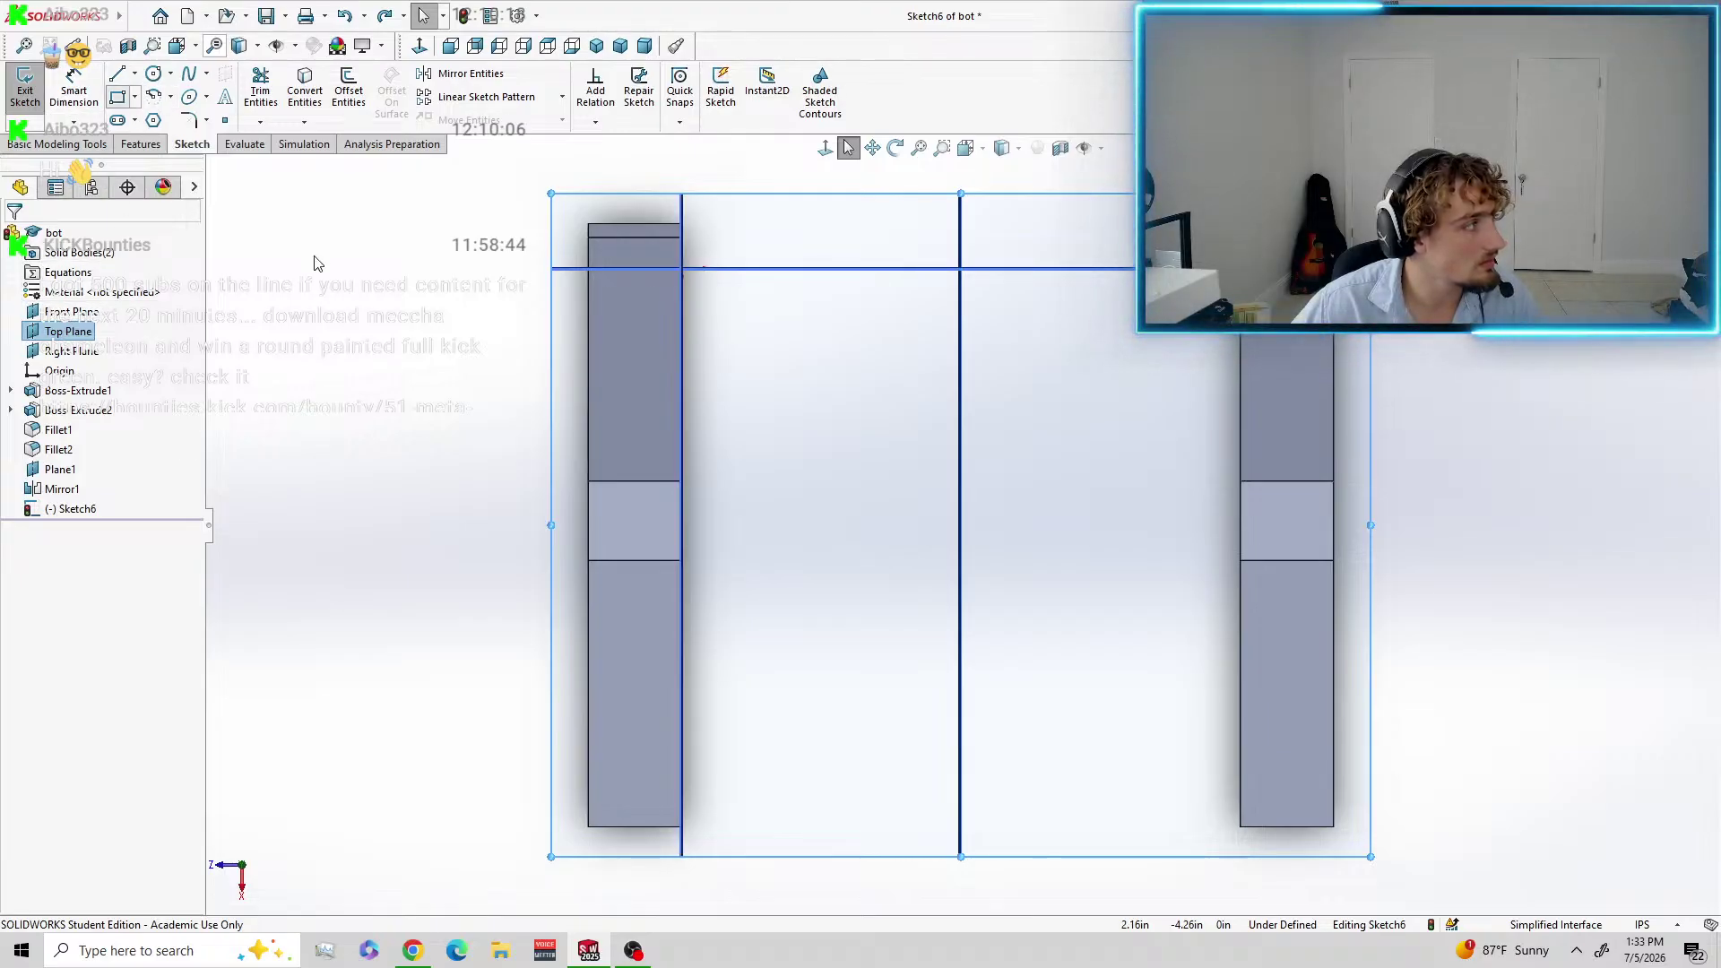
{"action": "left_click", "coordinate": [771, 518]}
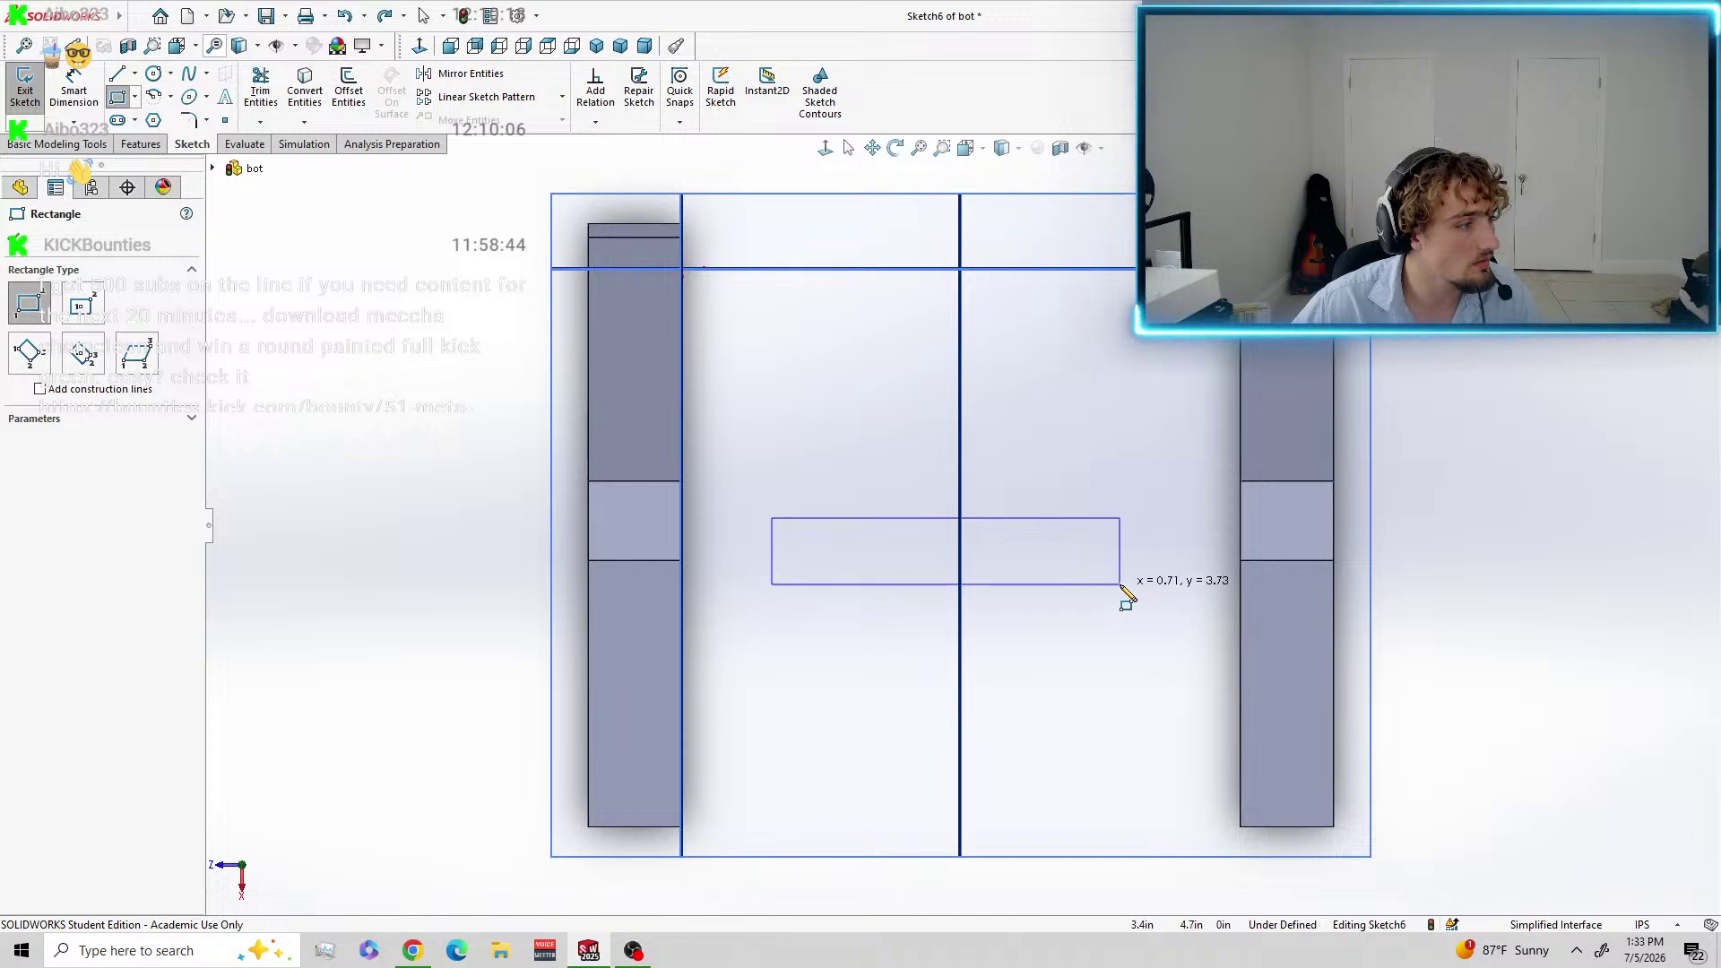
{"action": "left_click", "coordinate": [1121, 584]}
Dimension the new rectangle's short edge and set it to 1 in.
{"action": "left_click", "coordinate": [73, 90]}
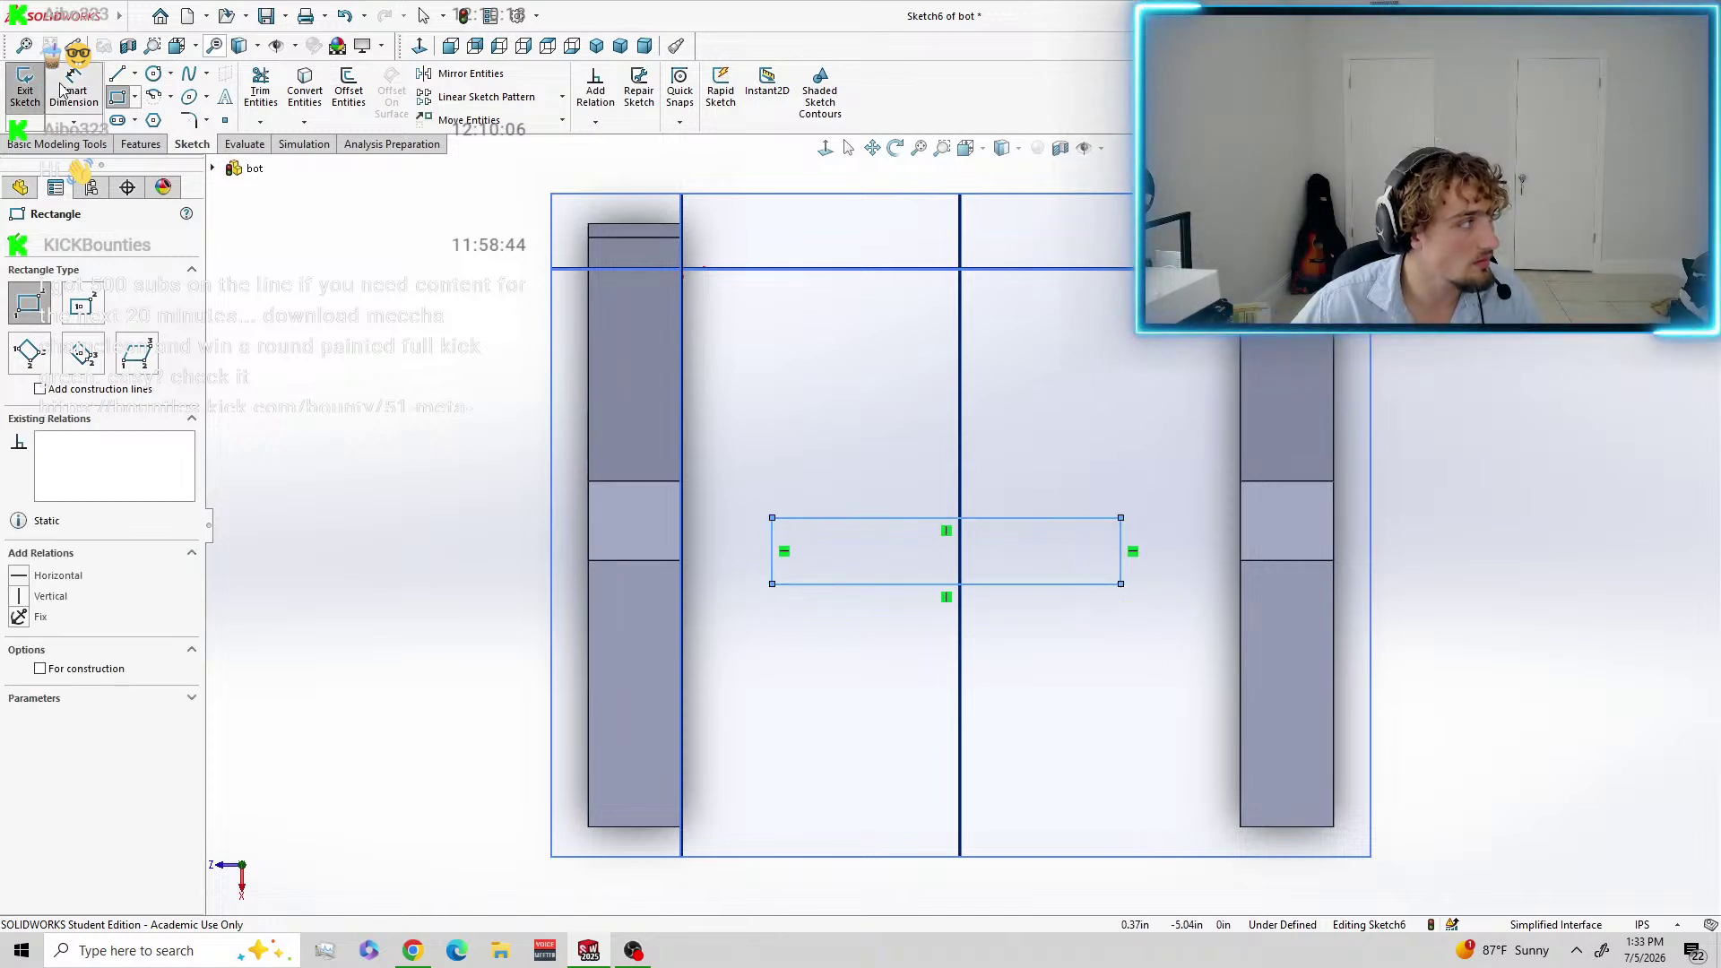
{"action": "left_click", "coordinate": [771, 574]}
{"action": "left_click", "coordinate": [733, 573]}
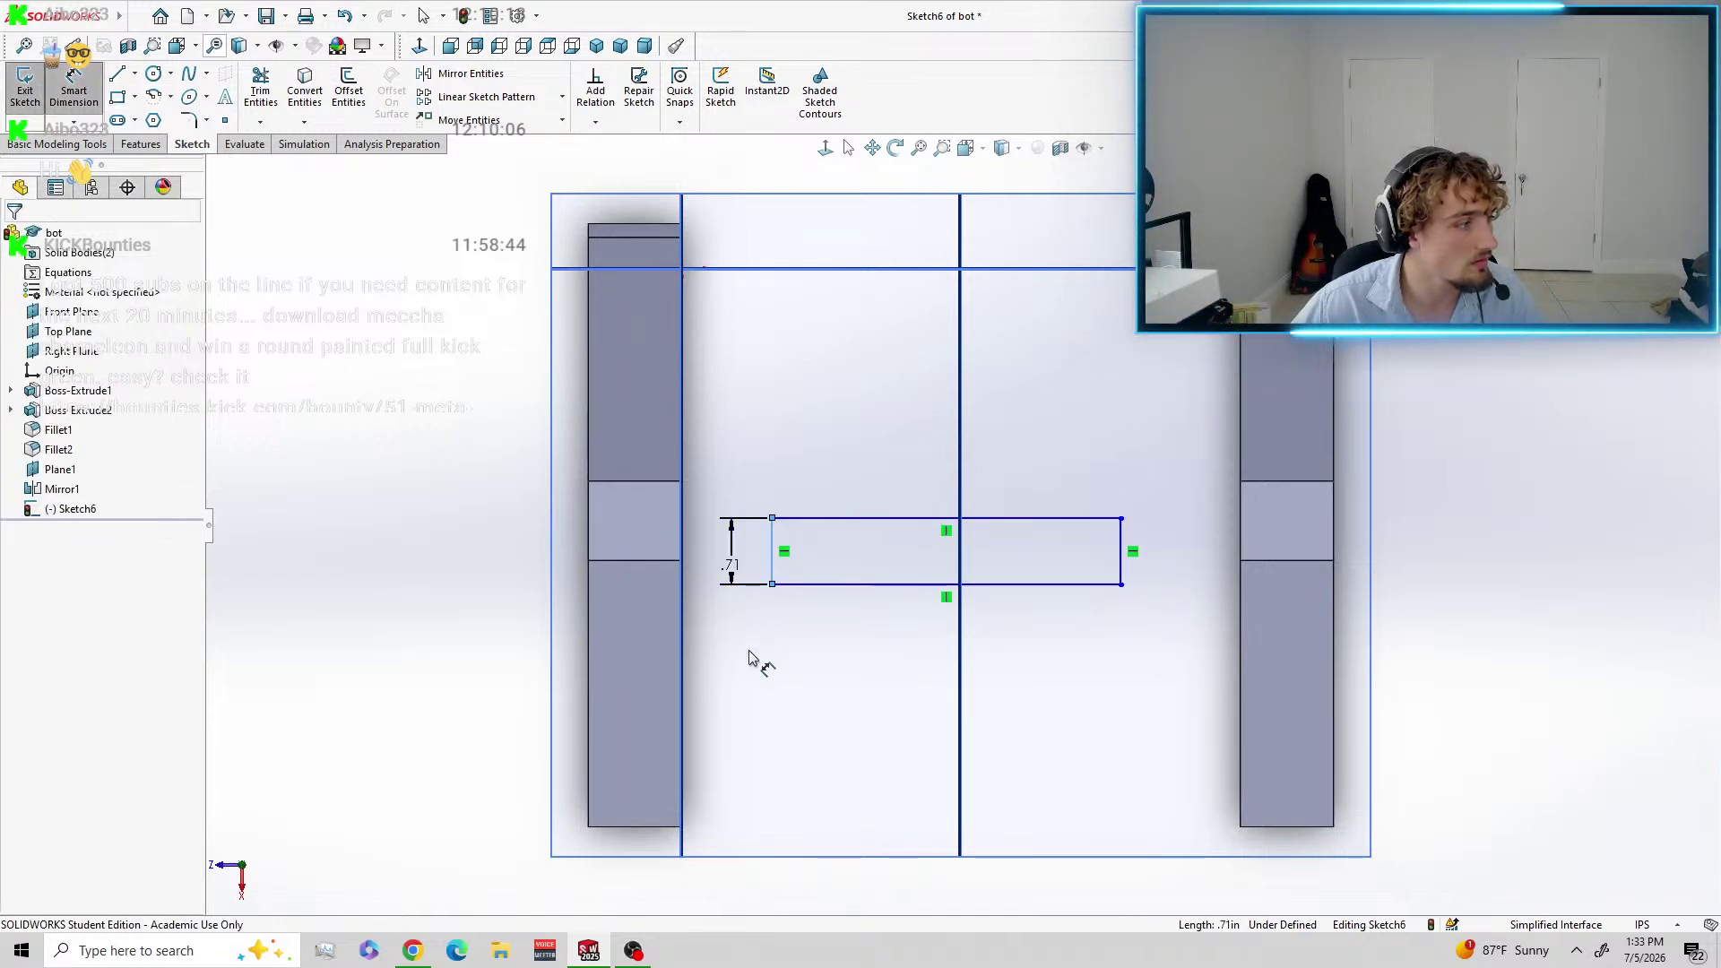
{"action": "type", "text": "1"}
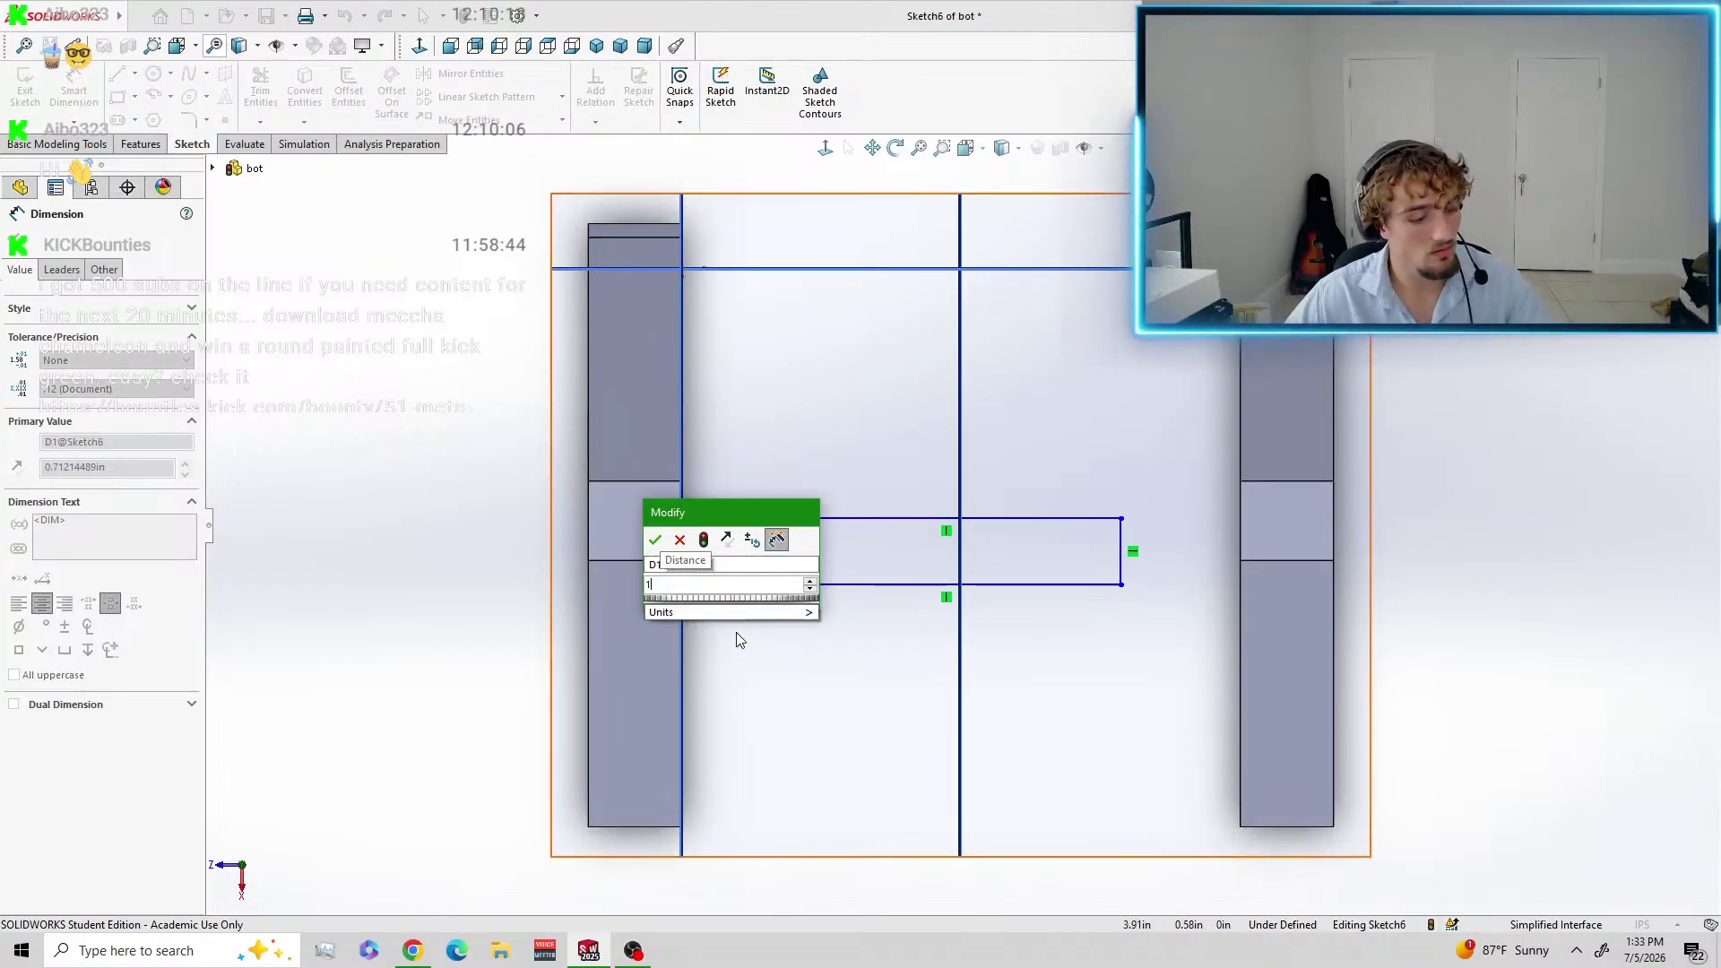
{"action": "key", "text": "Return"}
Dimension the rectangle's long edge and set it to 6 in.
{"action": "left_click", "coordinate": [840, 613]}
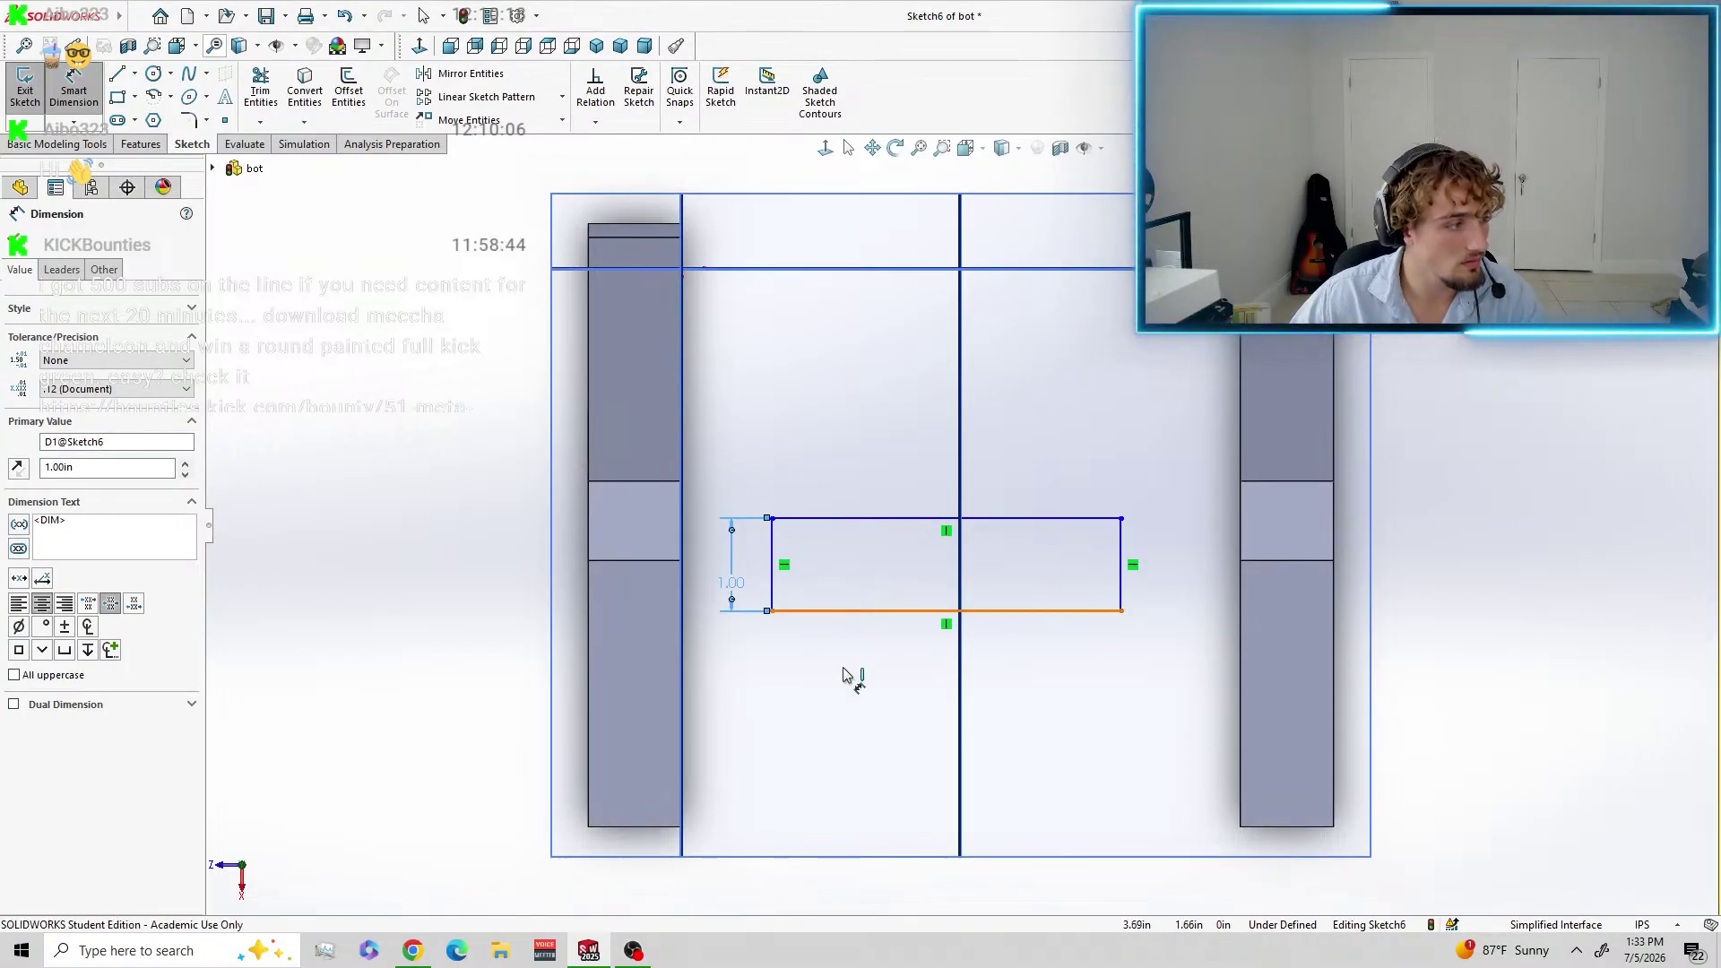
{"action": "left_click", "coordinate": [851, 727]}
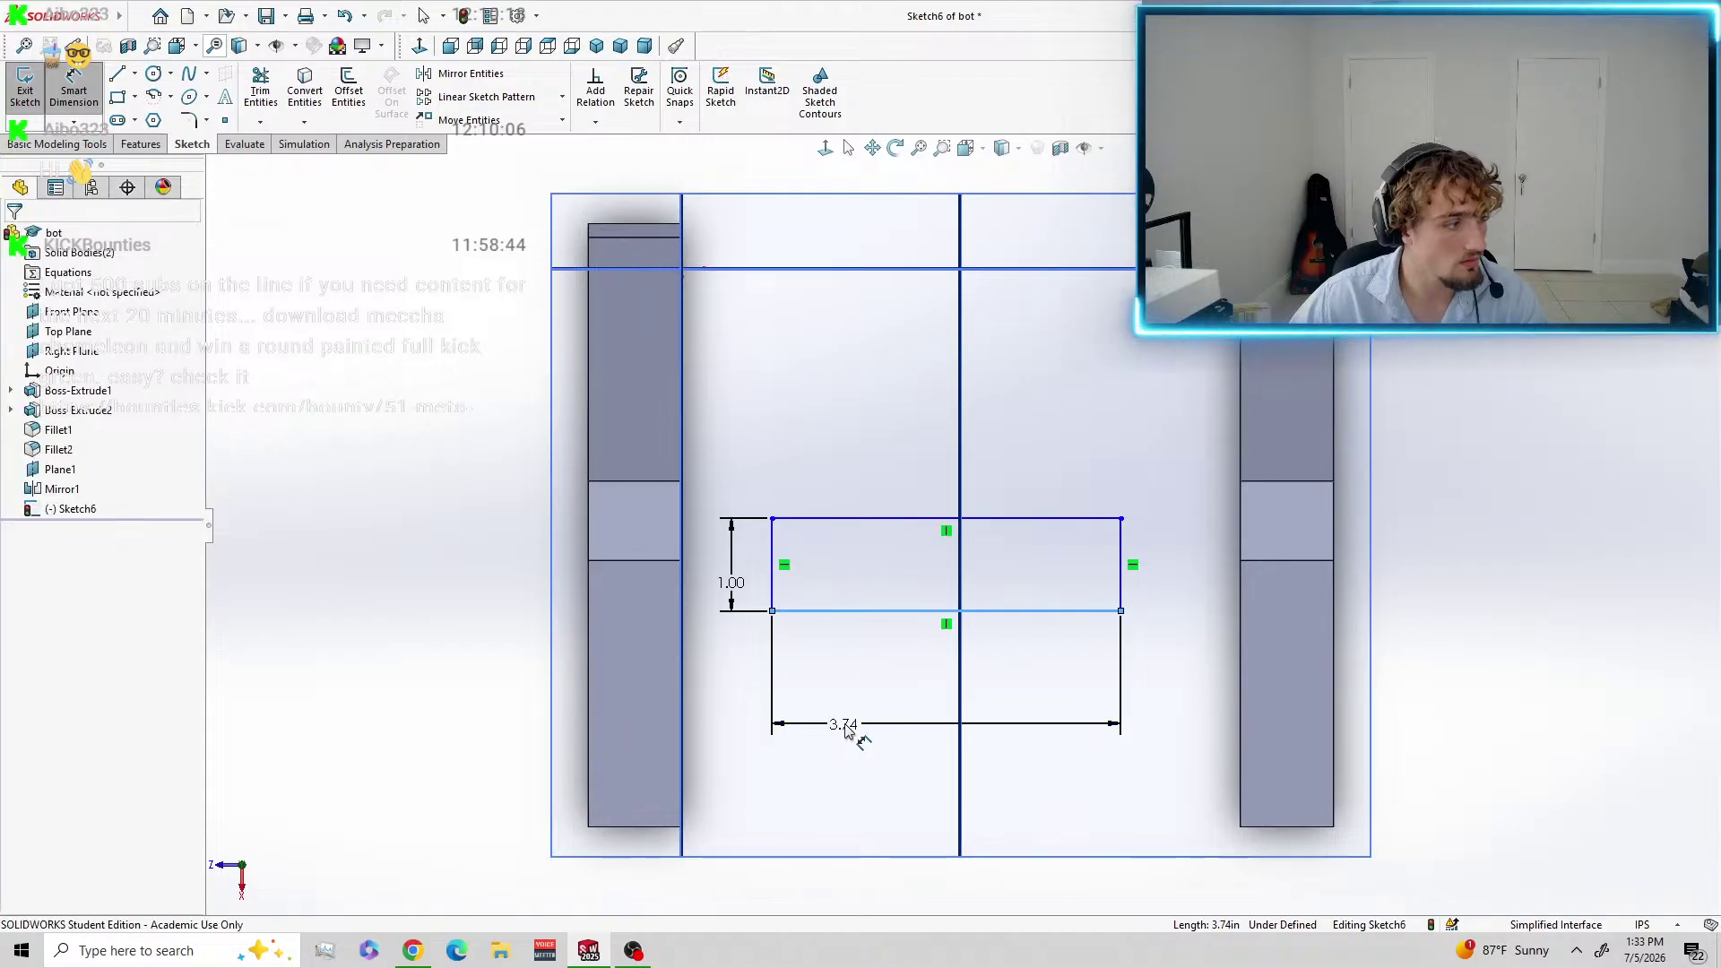
{"action": "type", "text": "6"}
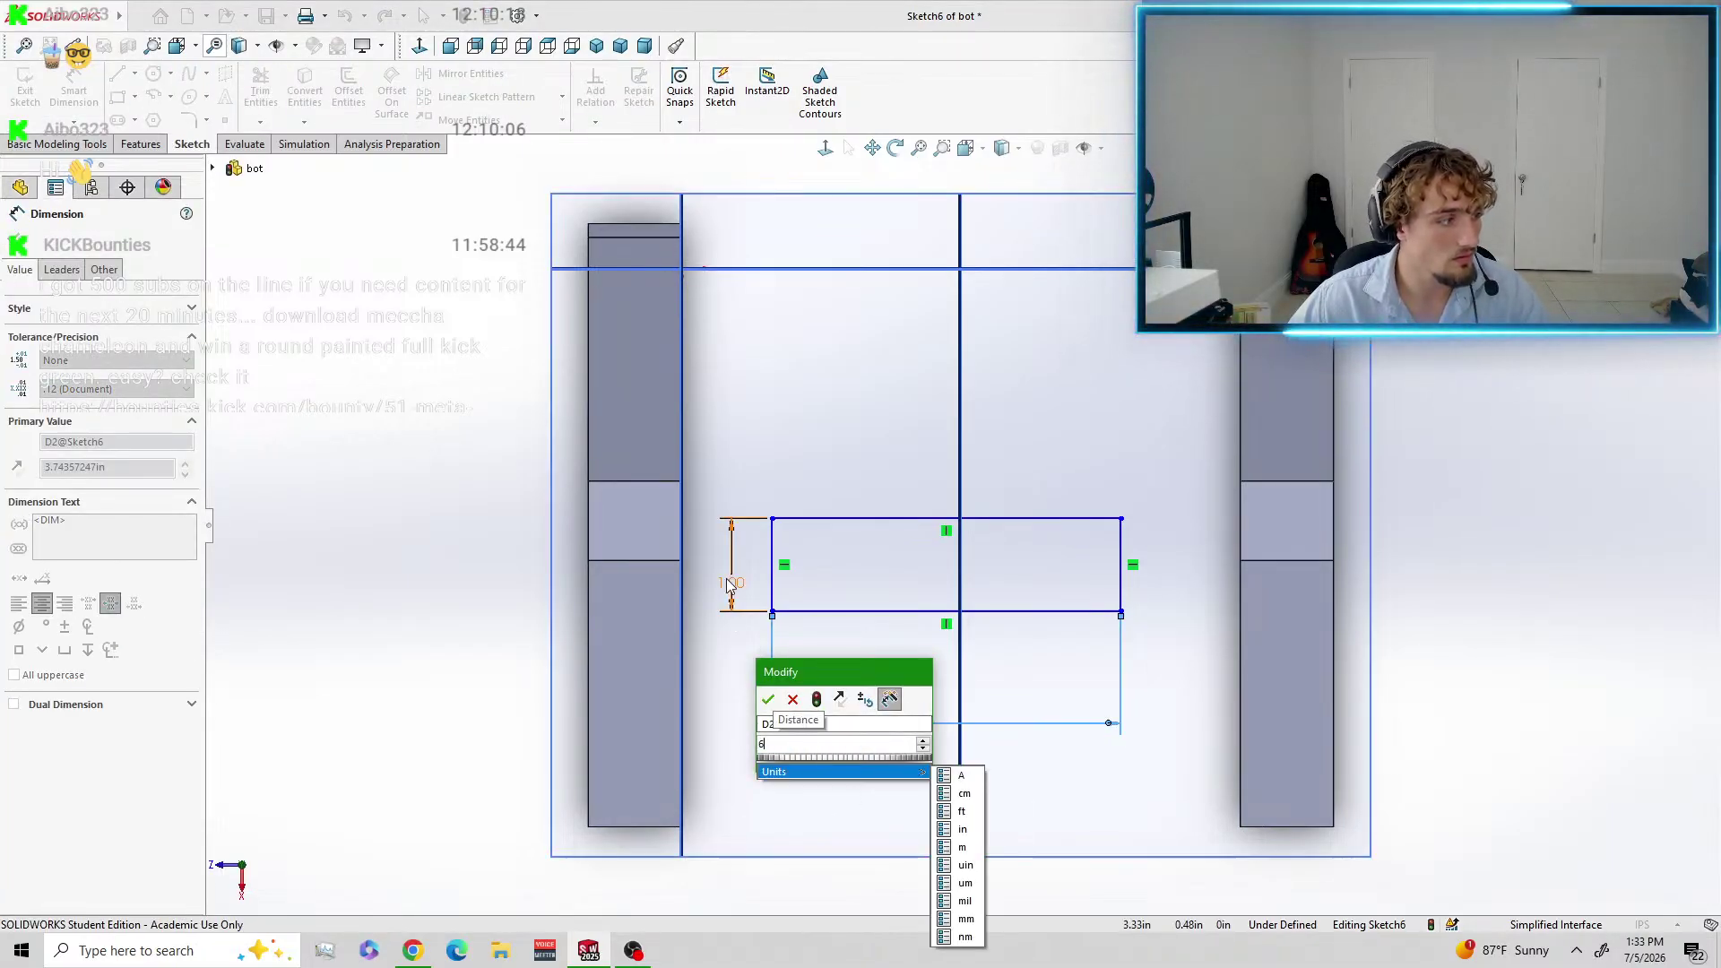
{"action": "left_click", "coordinate": [793, 699]}
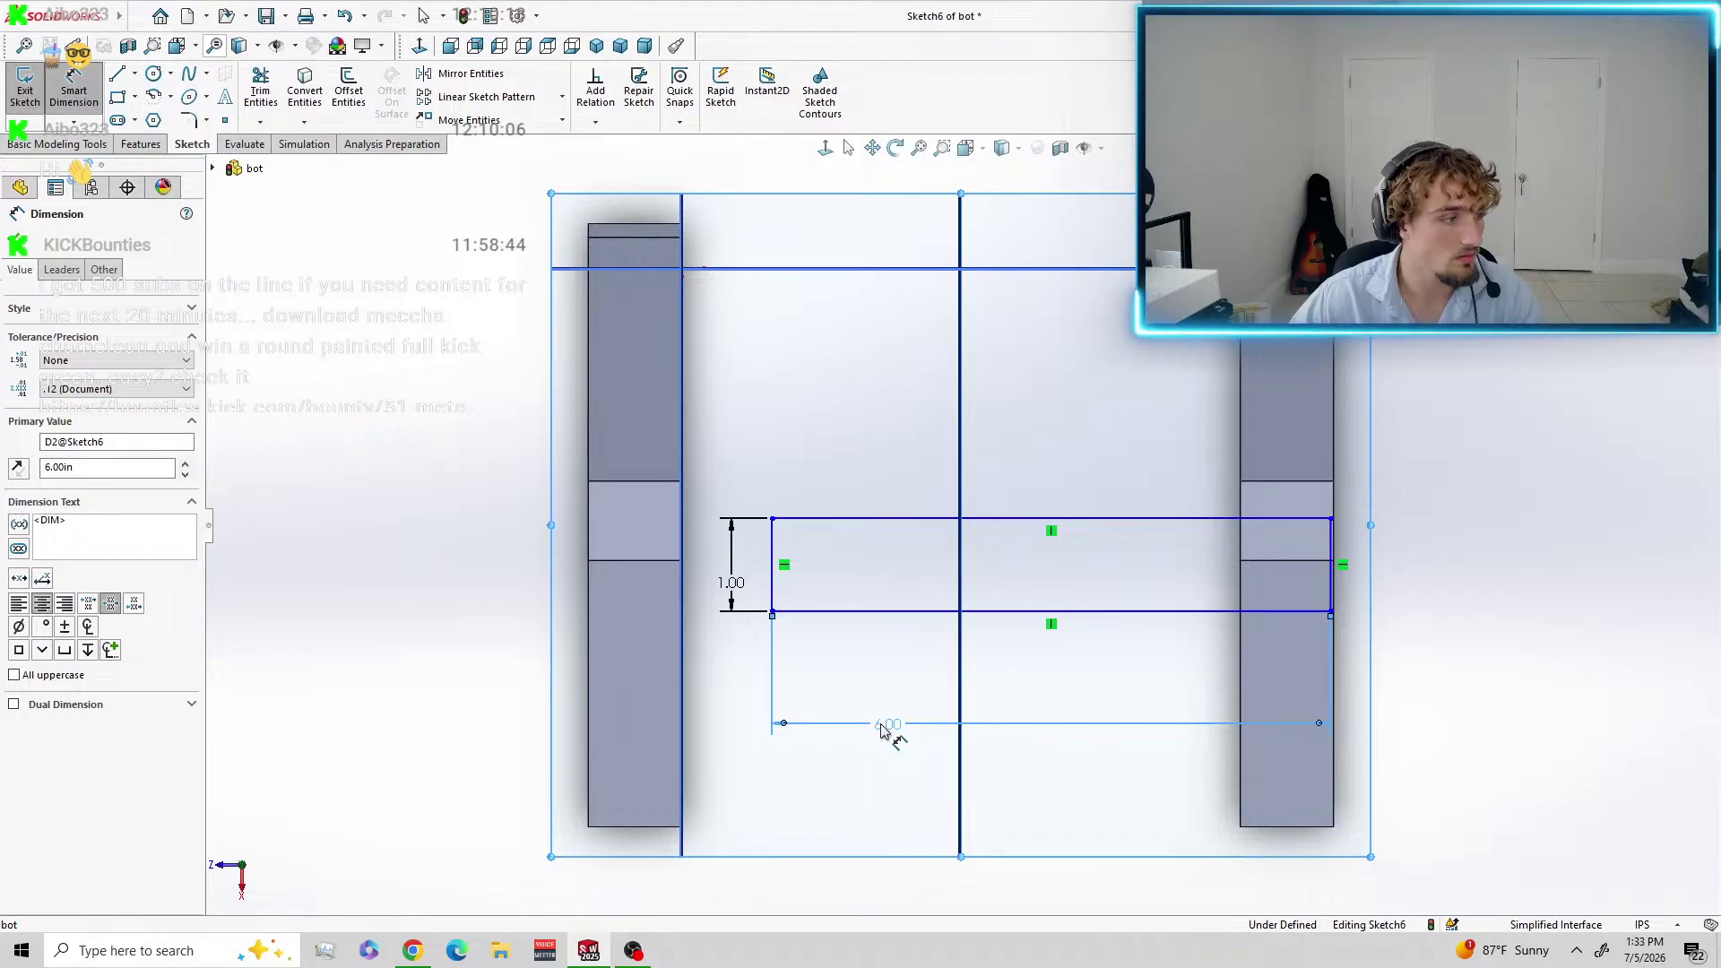
Set the rectangle's long-edge dimension to 8 in and save the part.
{"action": "left_click", "coordinate": [72, 468]}
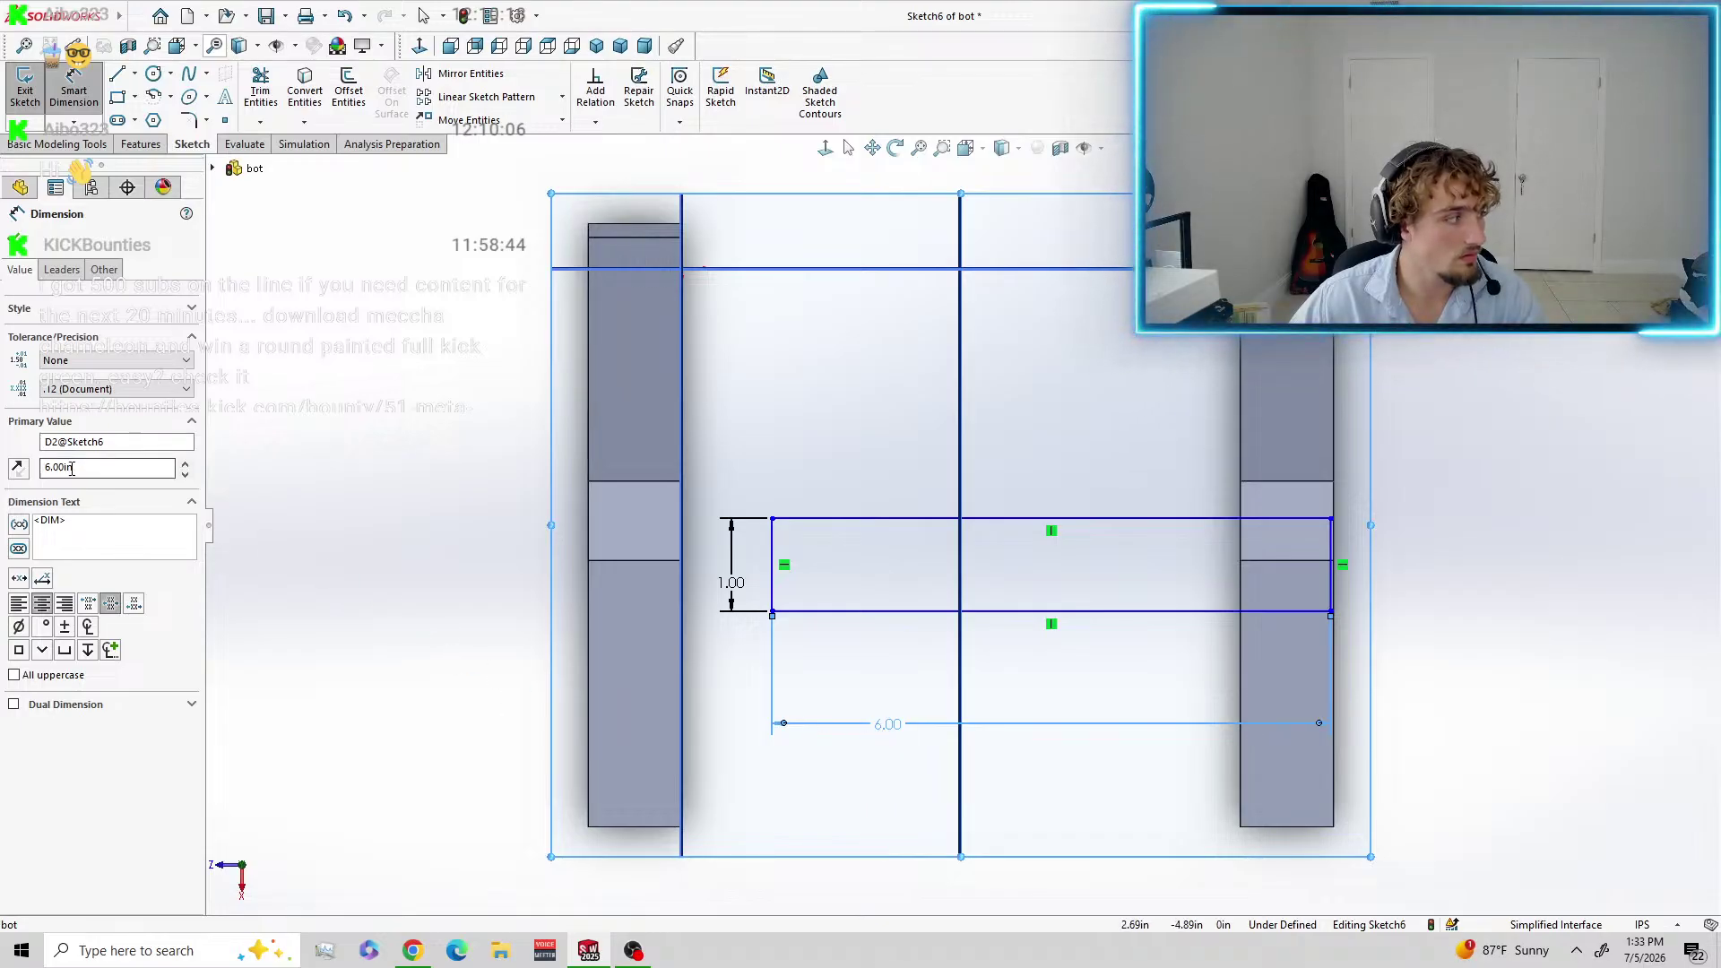
{"action": "left_click_drag", "start_coordinate": [118, 471], "coordinate": [35, 470]}
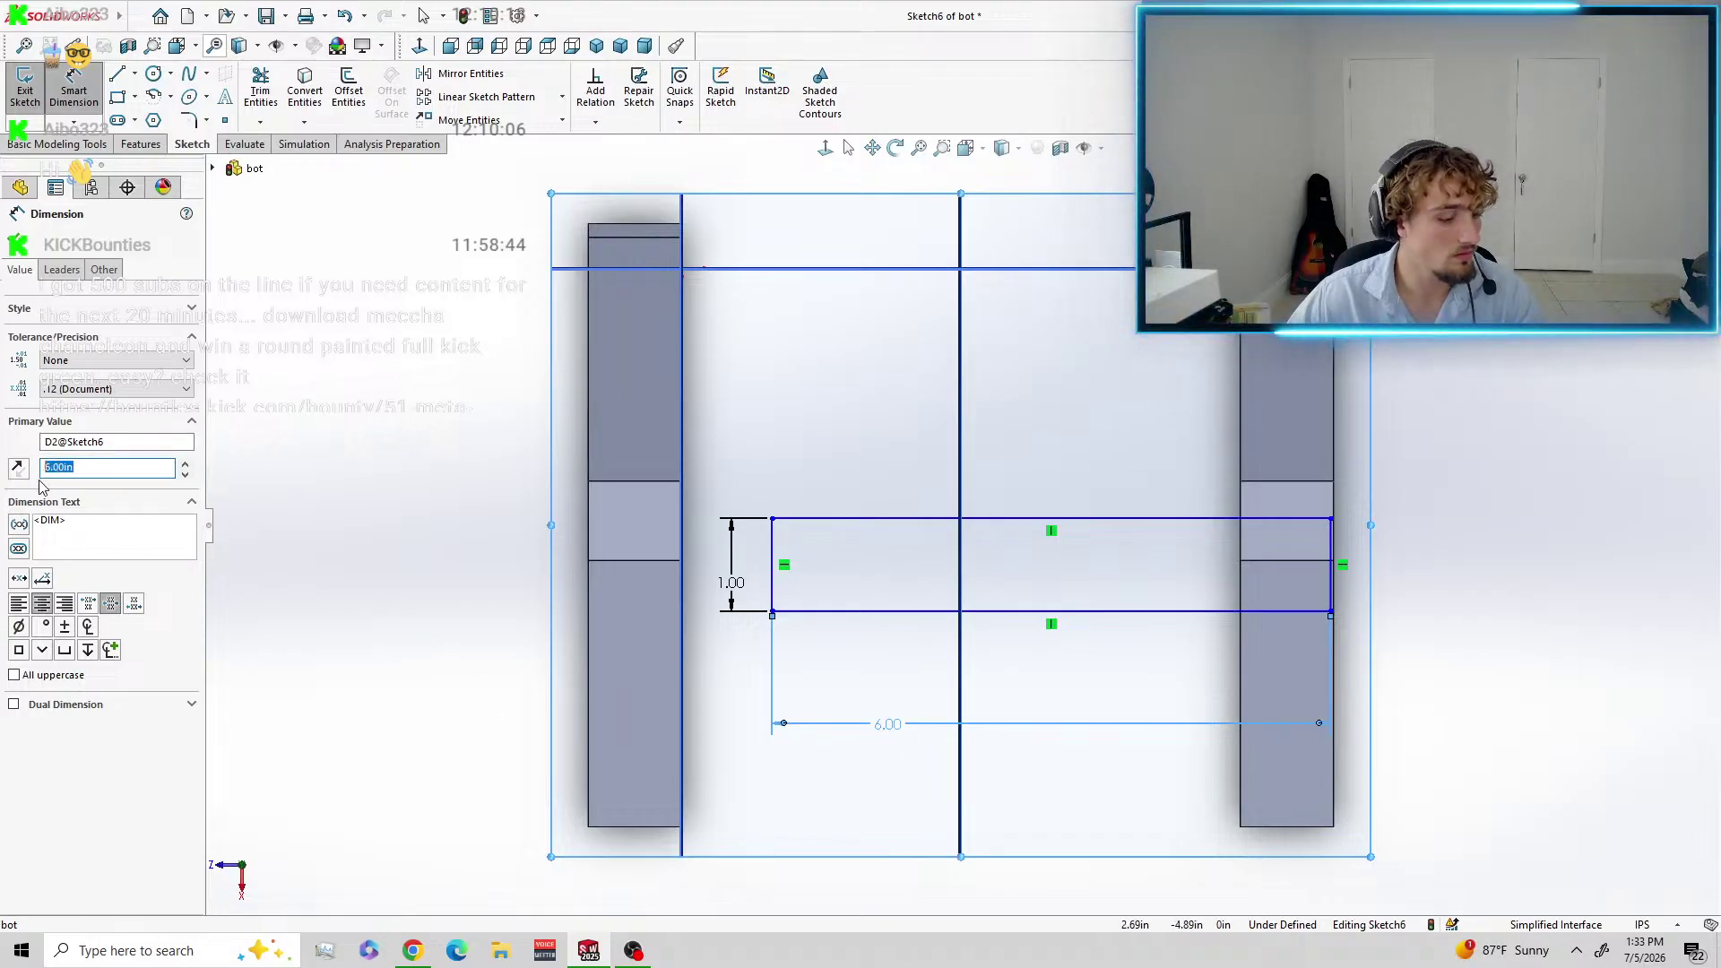
{"action": "type", "text": "8"}
{"action": "key", "text": "Return"}
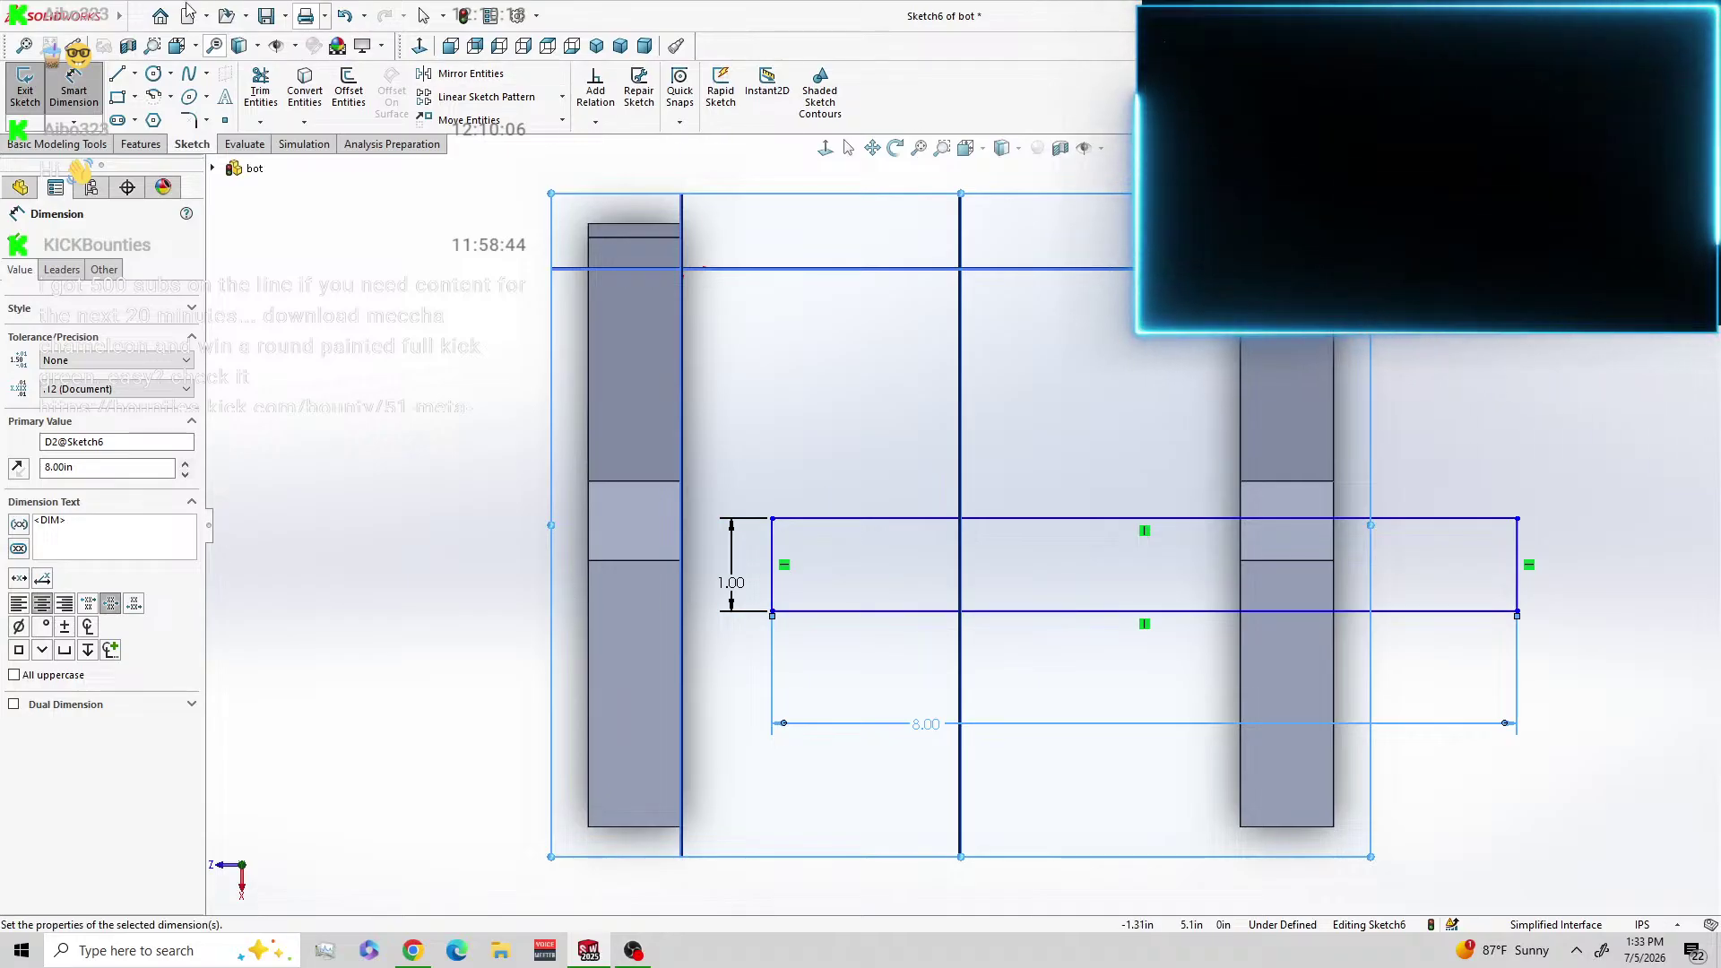
{"action": "left_click", "coordinate": [267, 17]}
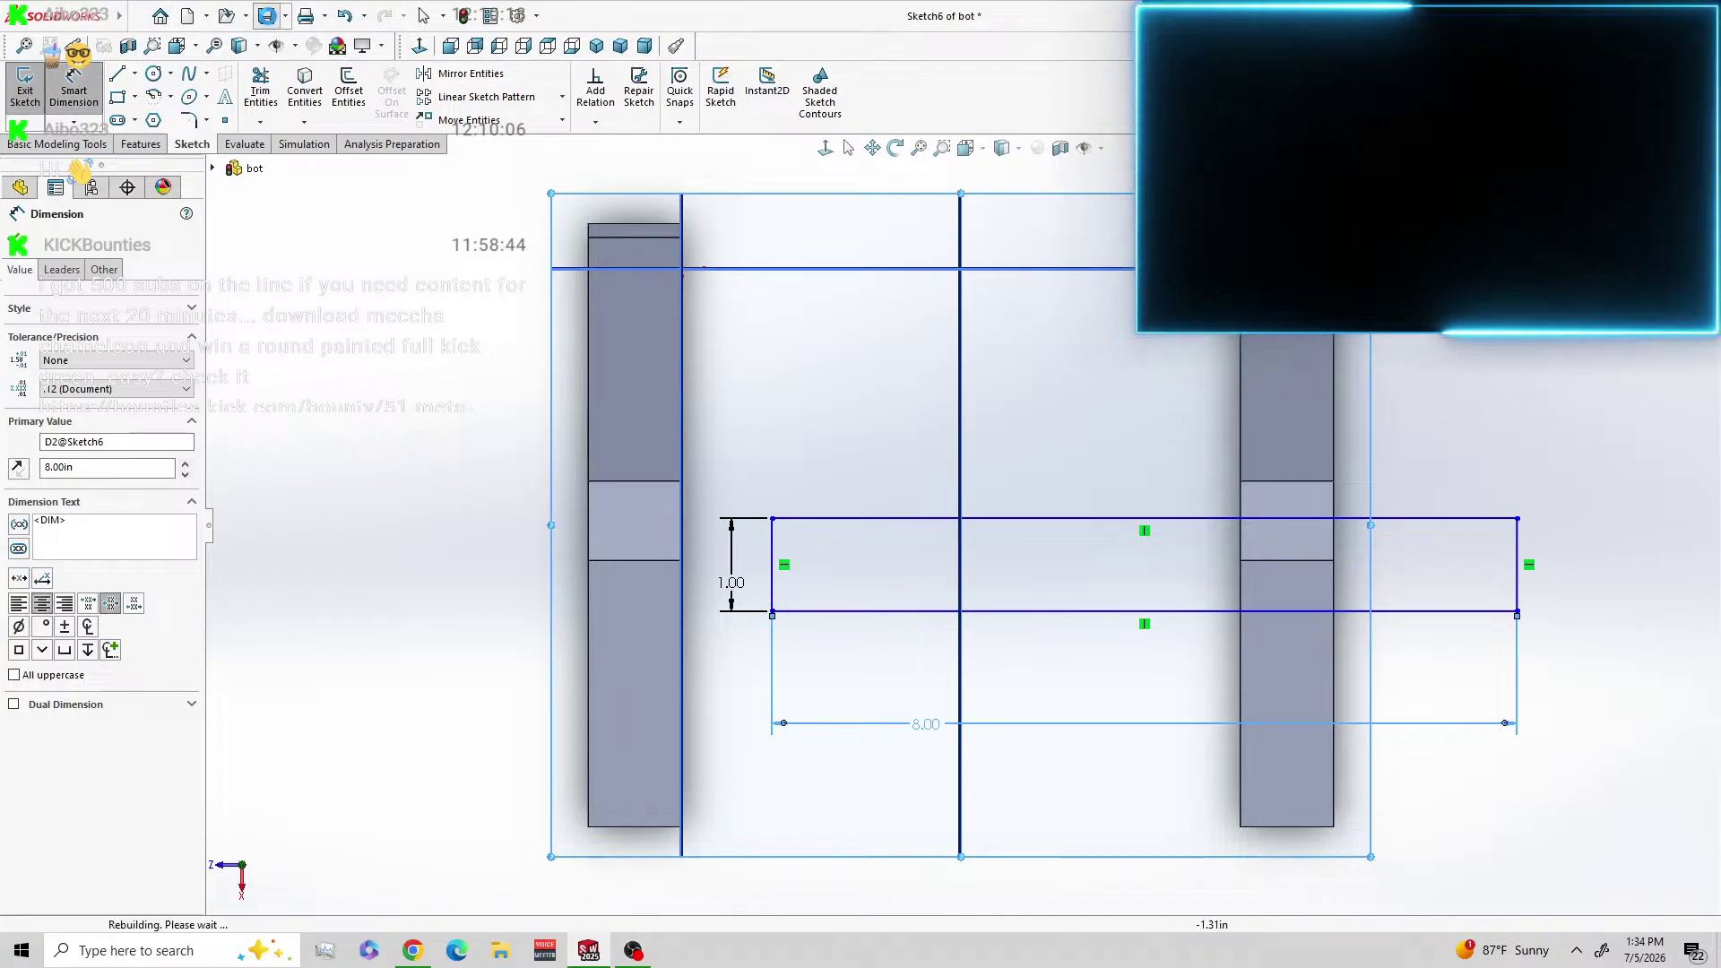